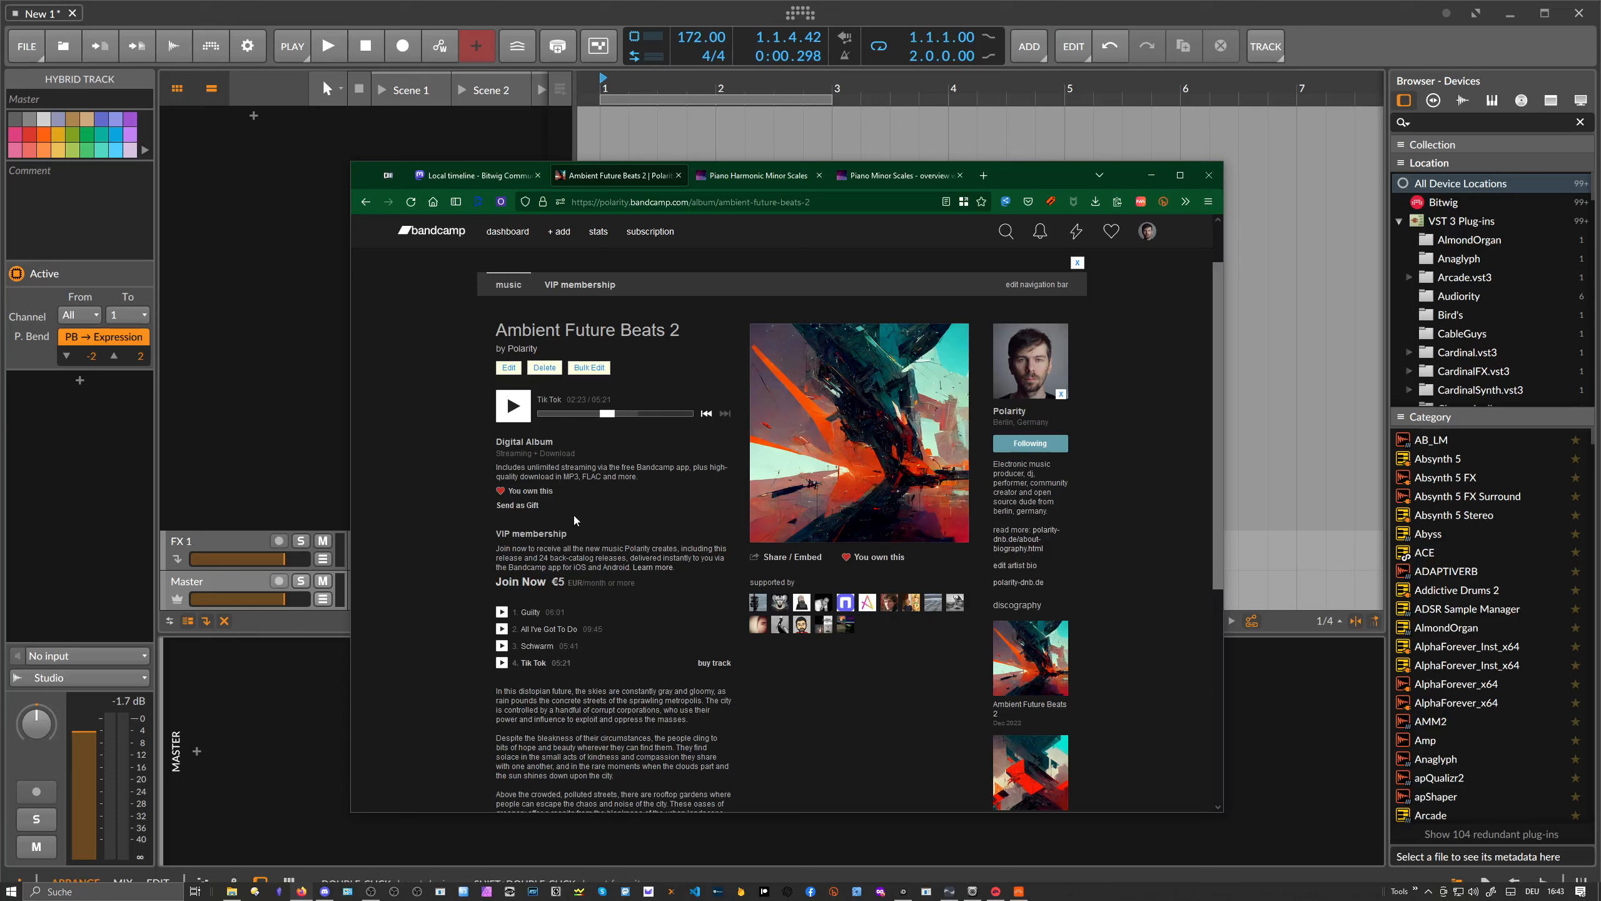
- Listen to parts of Tik Tok and All I've Got To Do on the album page, pause playback and return to Bitwig Studio
left_click(508, 418)
left_click(502, 629)
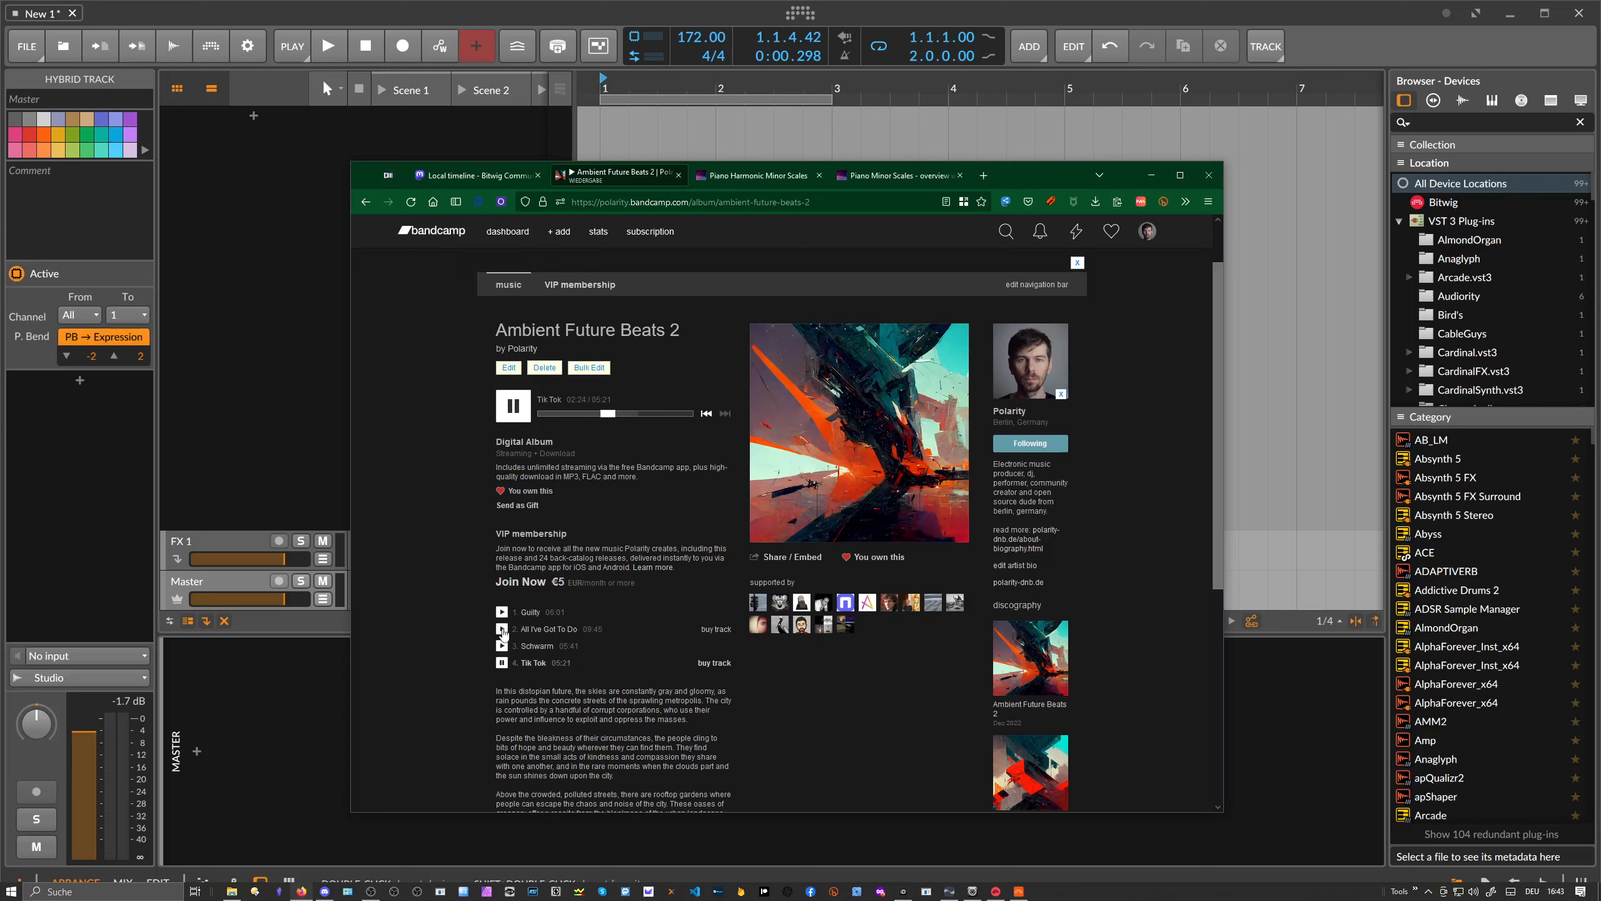
left_click_drag(549, 419, 633, 421)
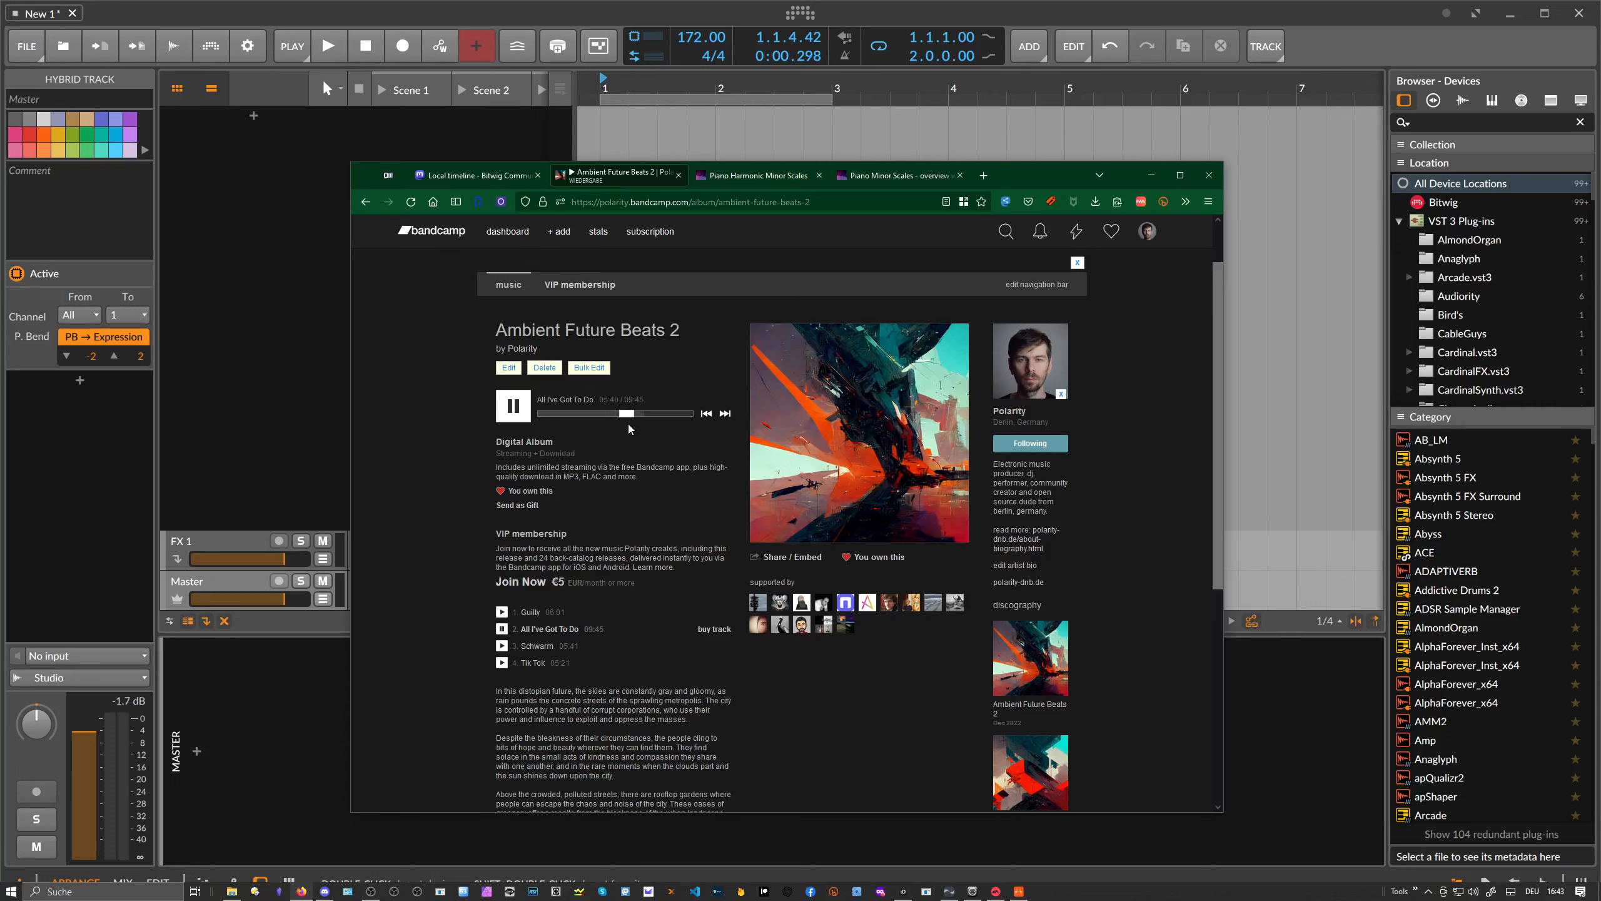
left_click(522, 416)
left_click(503, 139)
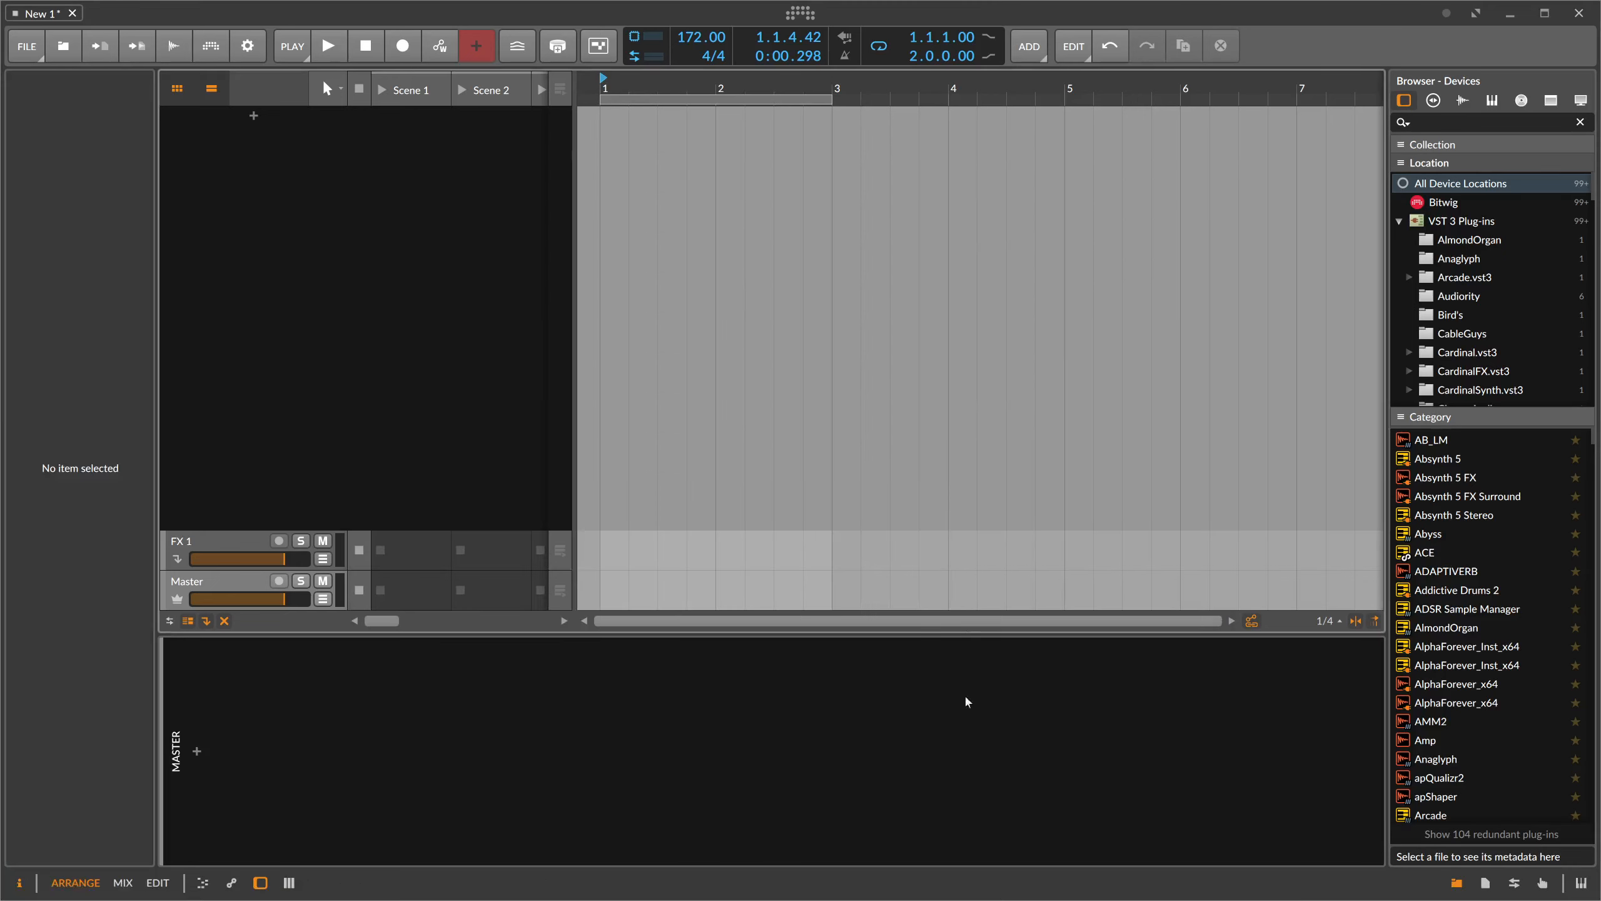
- Switch to Resonic Pro and audition the dnb_override 1937 and 1726 mp3 renders, skipping through the 1726 version before pausing it
key("alt+Tab")
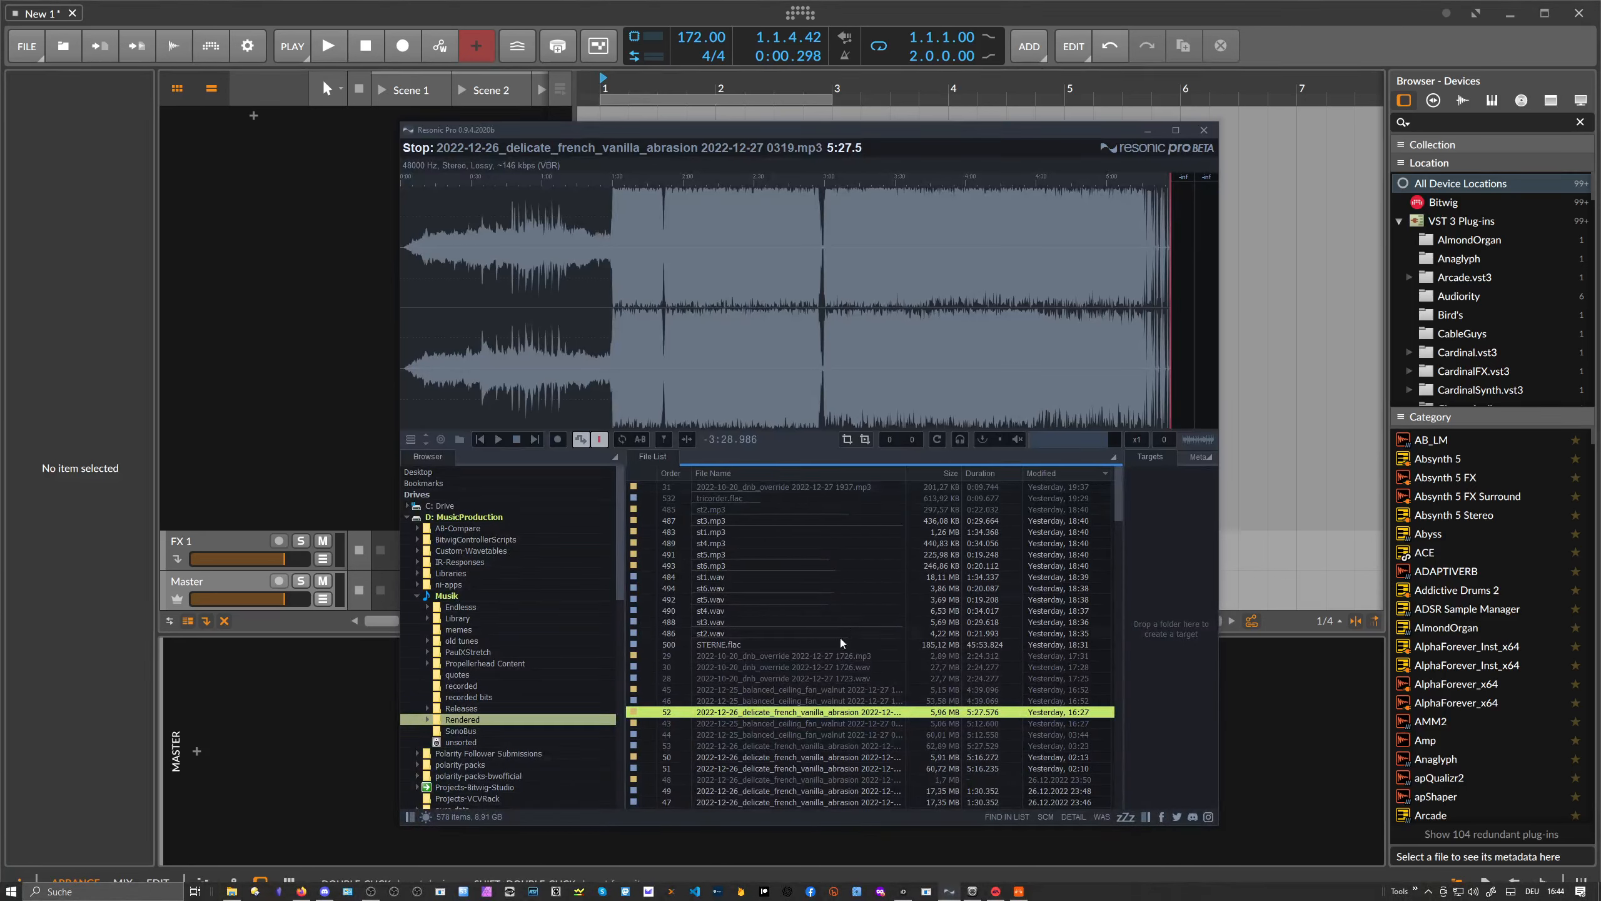
left_click(746, 489)
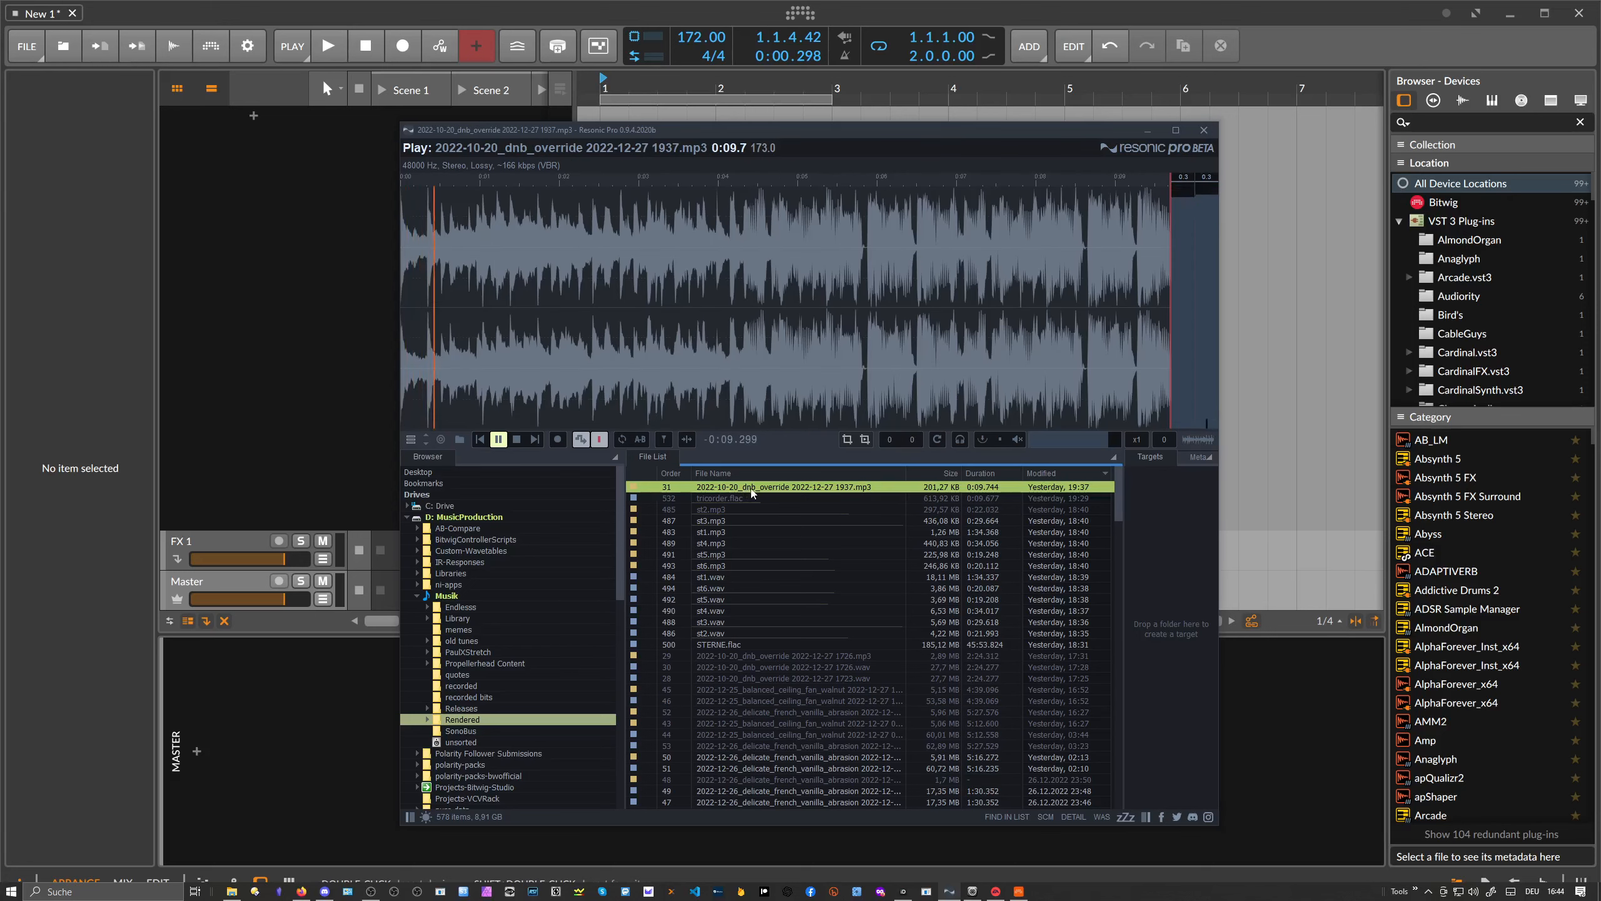
left_click(756, 655)
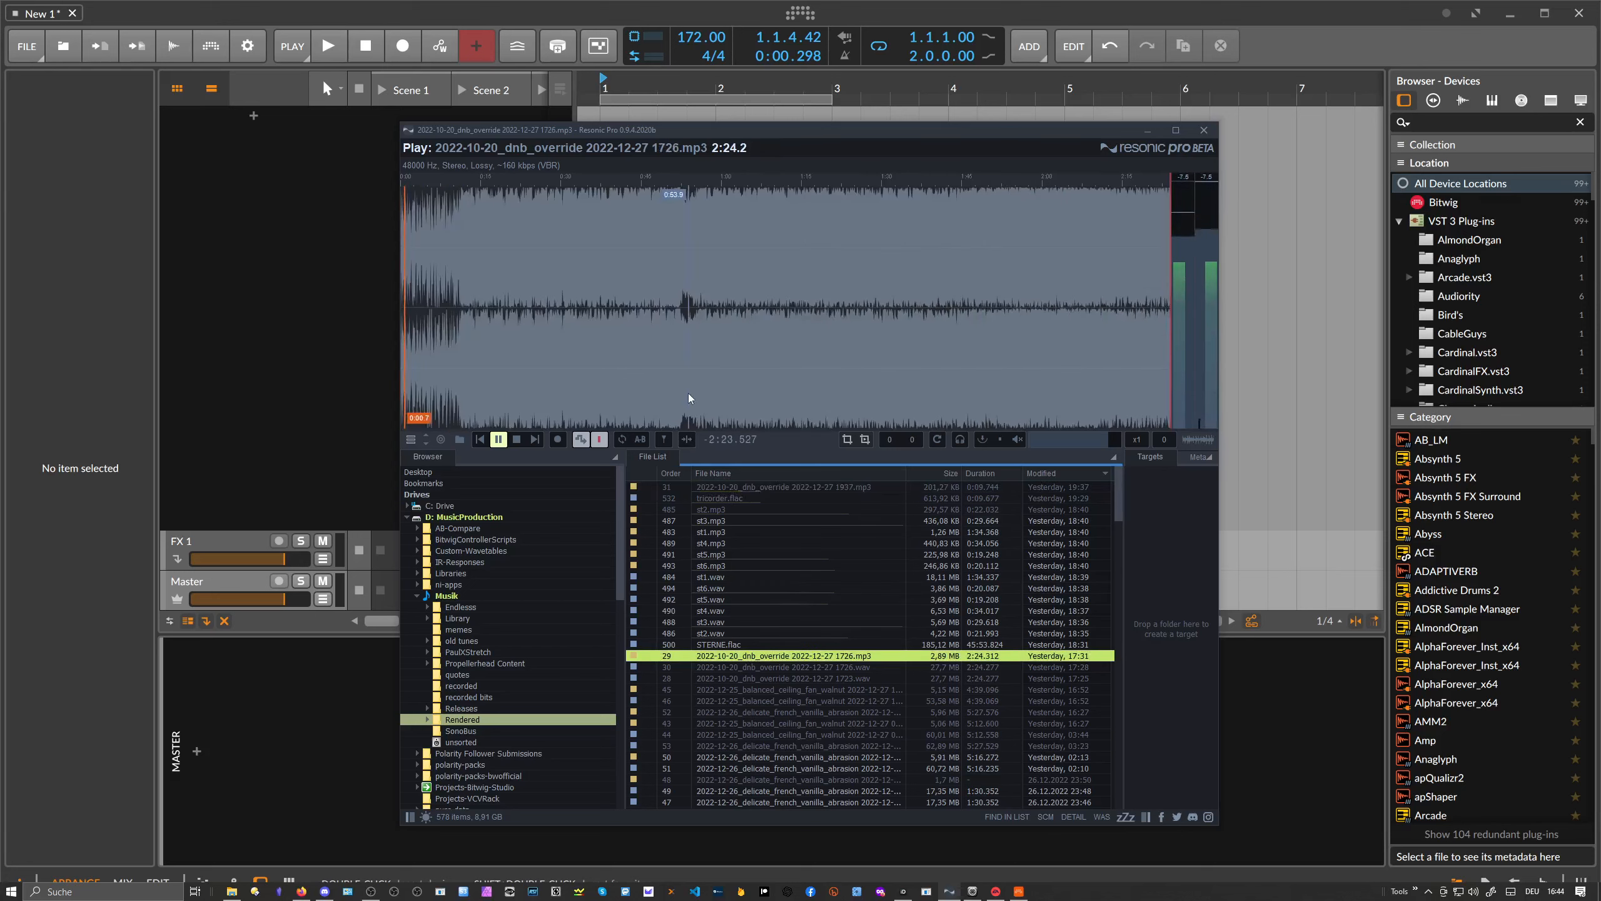
left_click(454, 336)
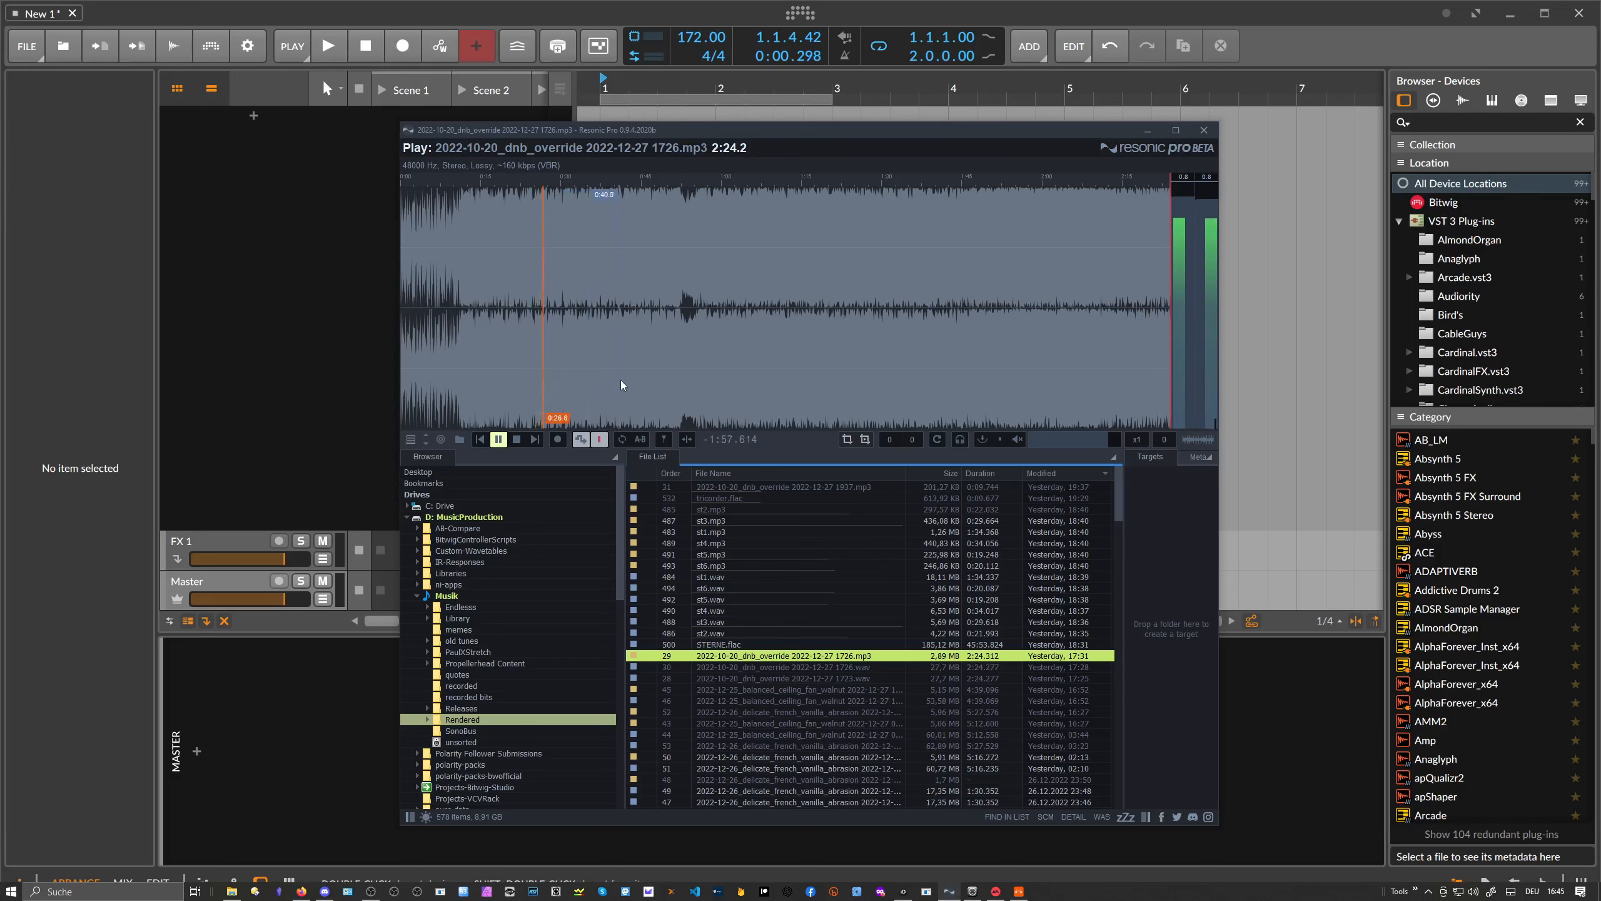
left_click(683, 375)
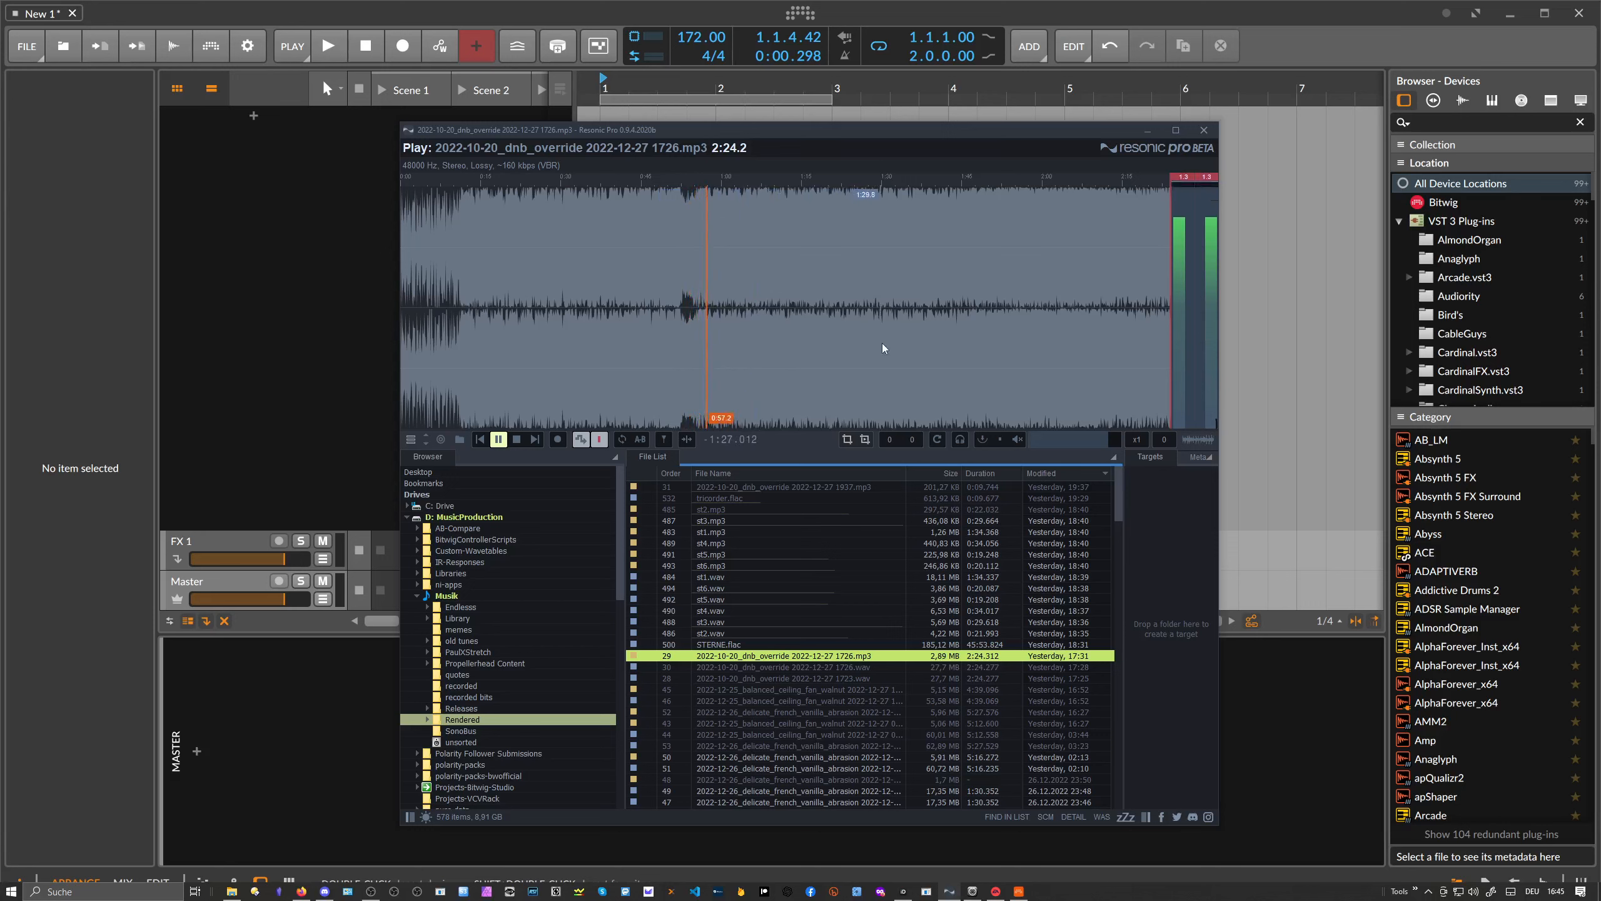
left_click(900, 341)
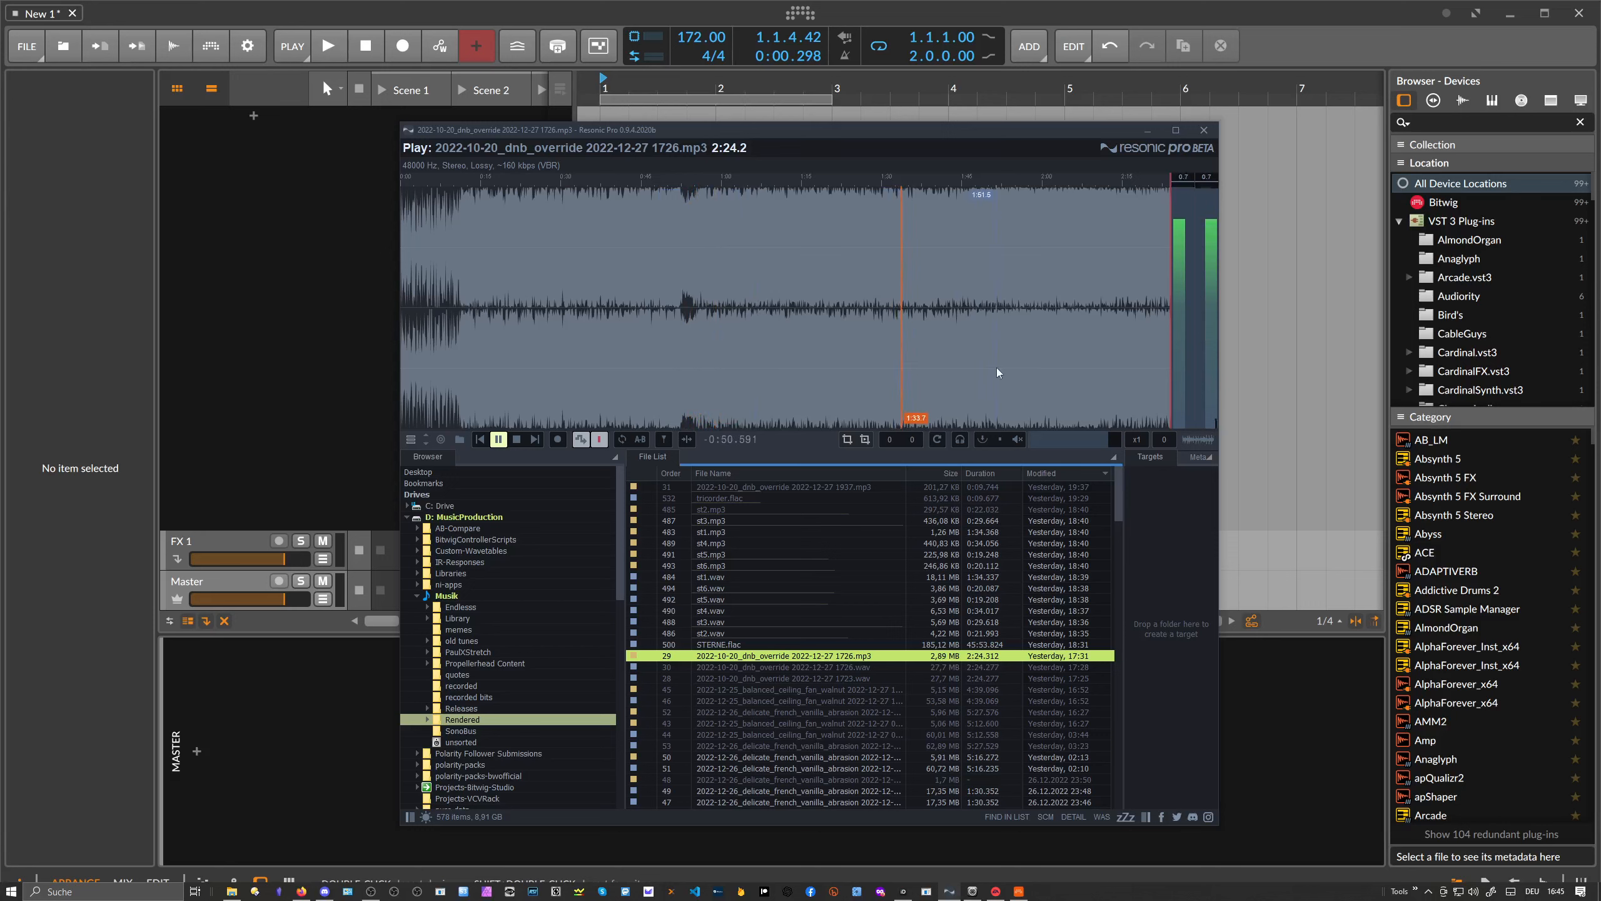
left_click(1019, 364)
left_click(499, 440)
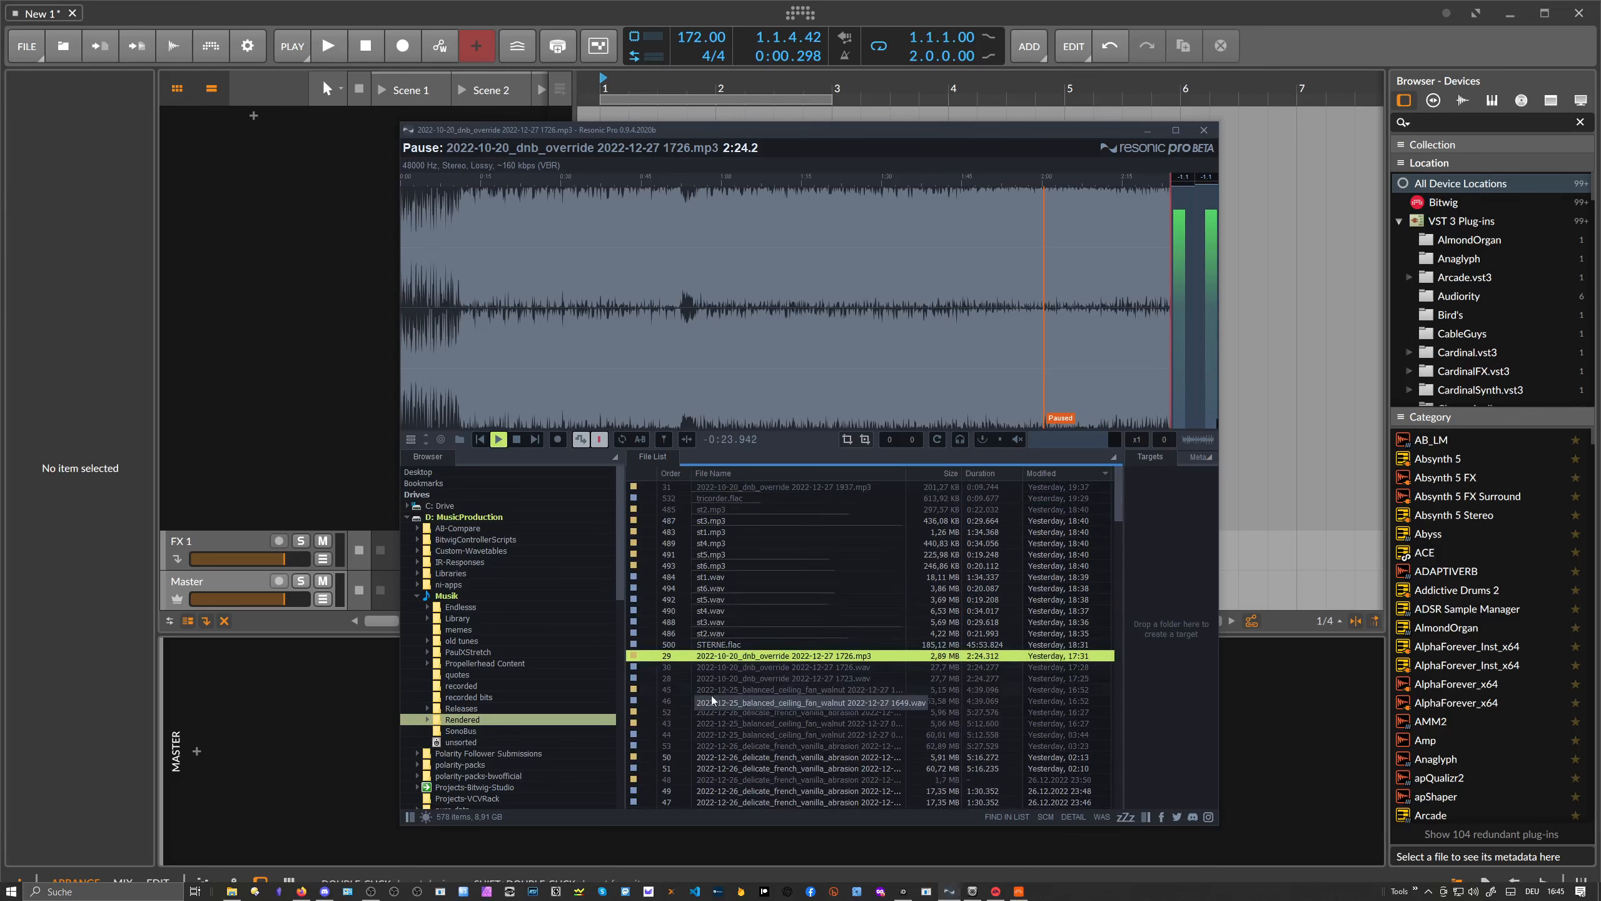
left_click(737, 693)
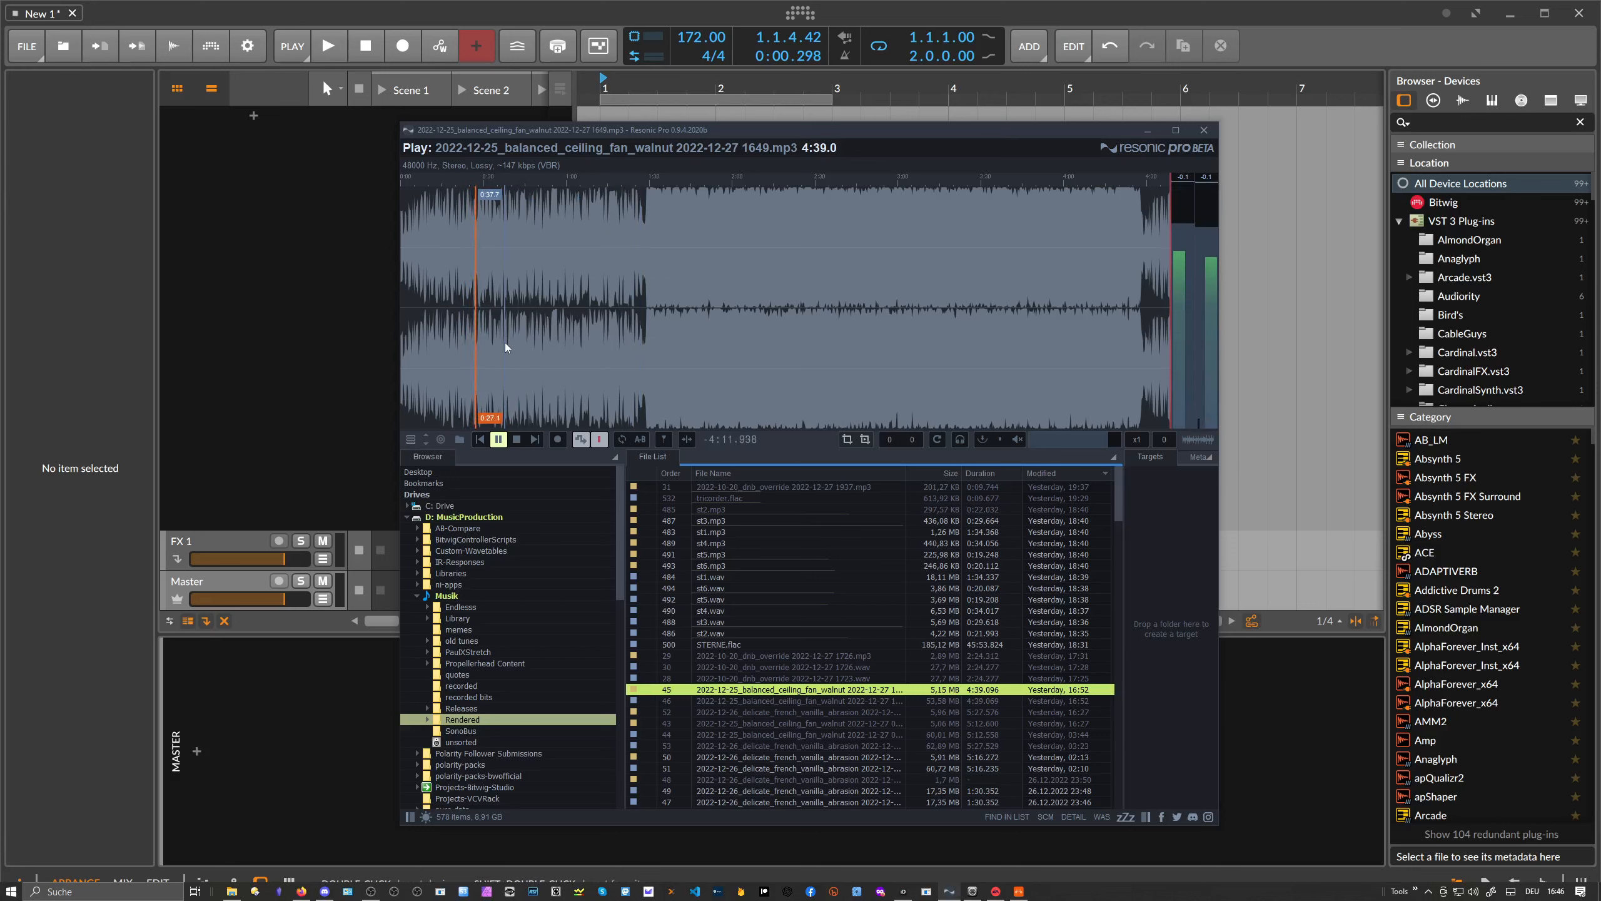
left_click(634, 336)
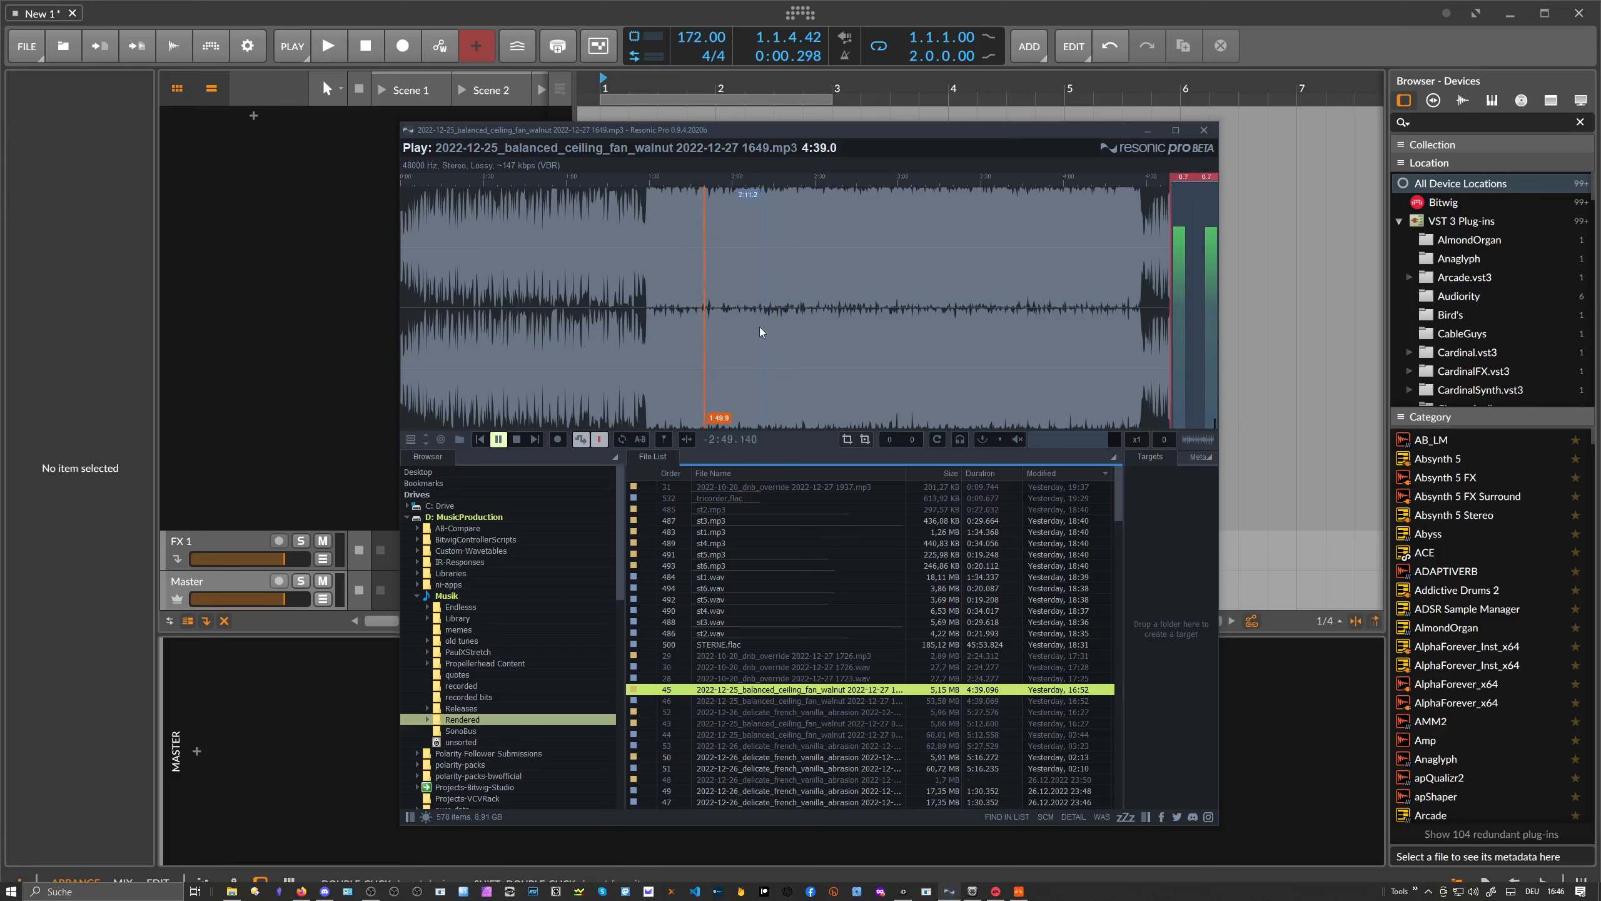
left_click(498, 439)
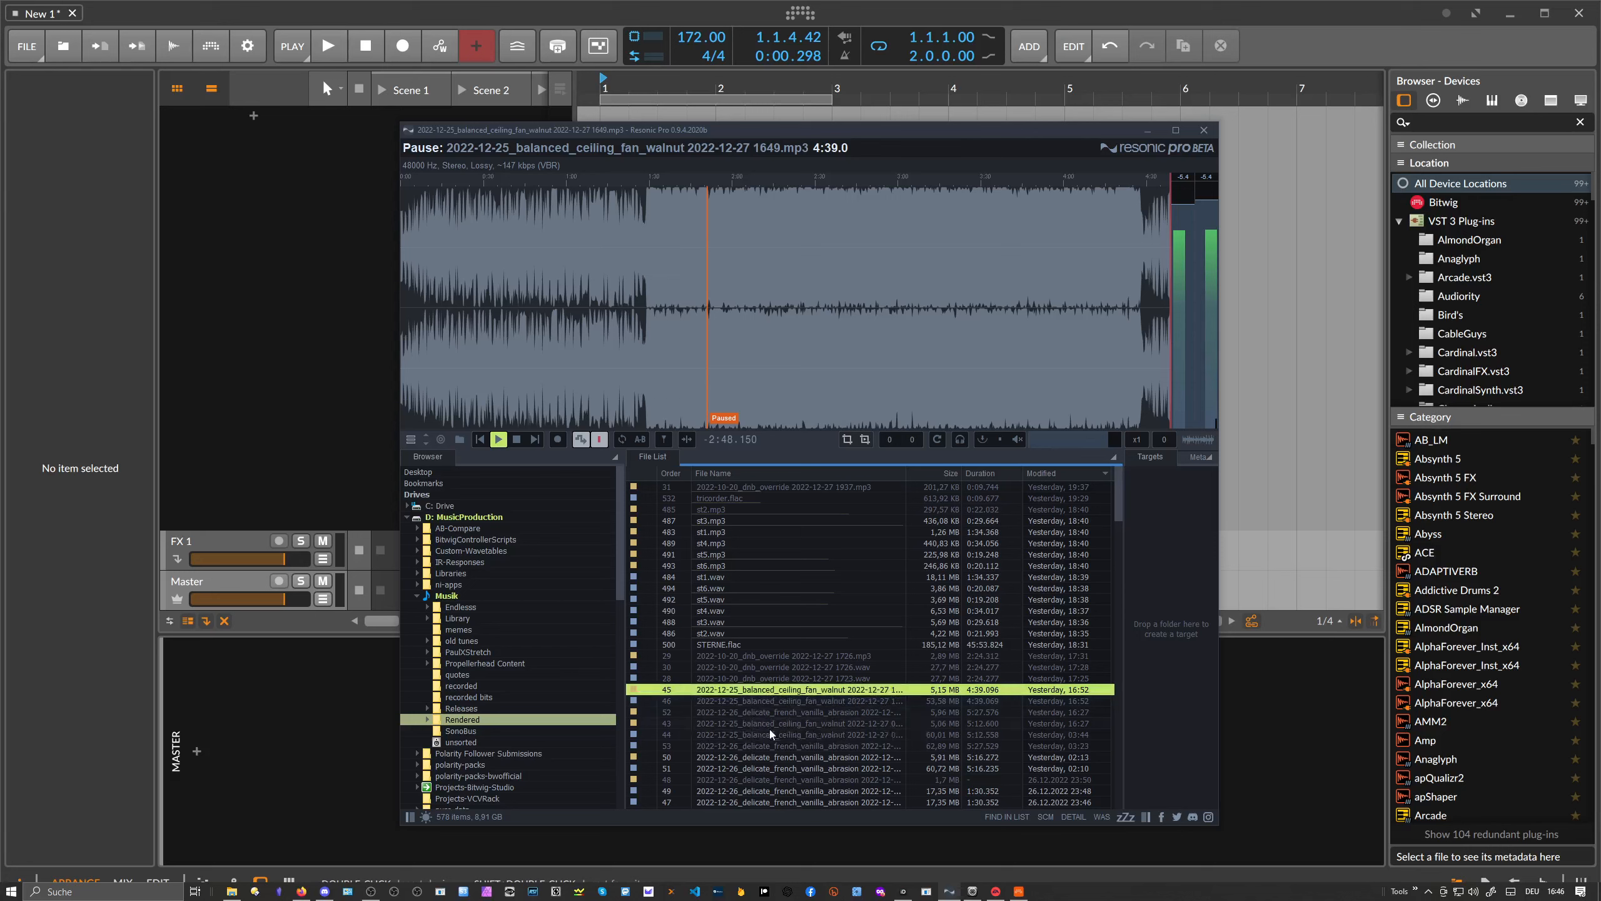
- Audition the balanced_ceiling_fan_walnut 0341 and delicate_french_vanilla_abrasion 0319 mp3s, pause playback and return to Bitwig Studio
left_click(750, 726)
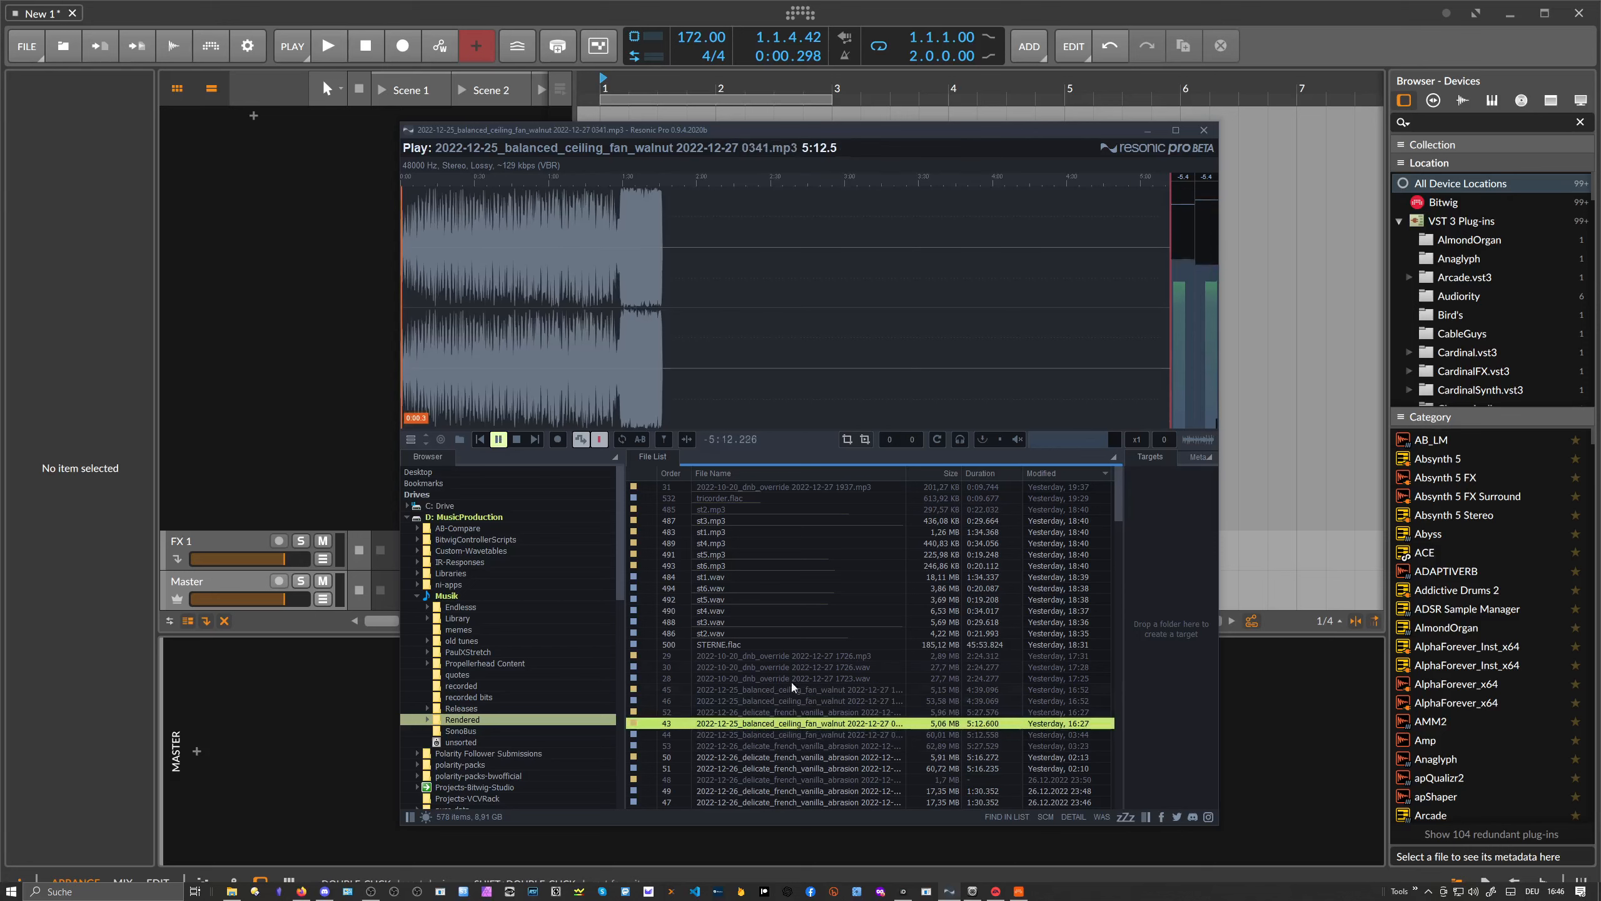
left_click(746, 712)
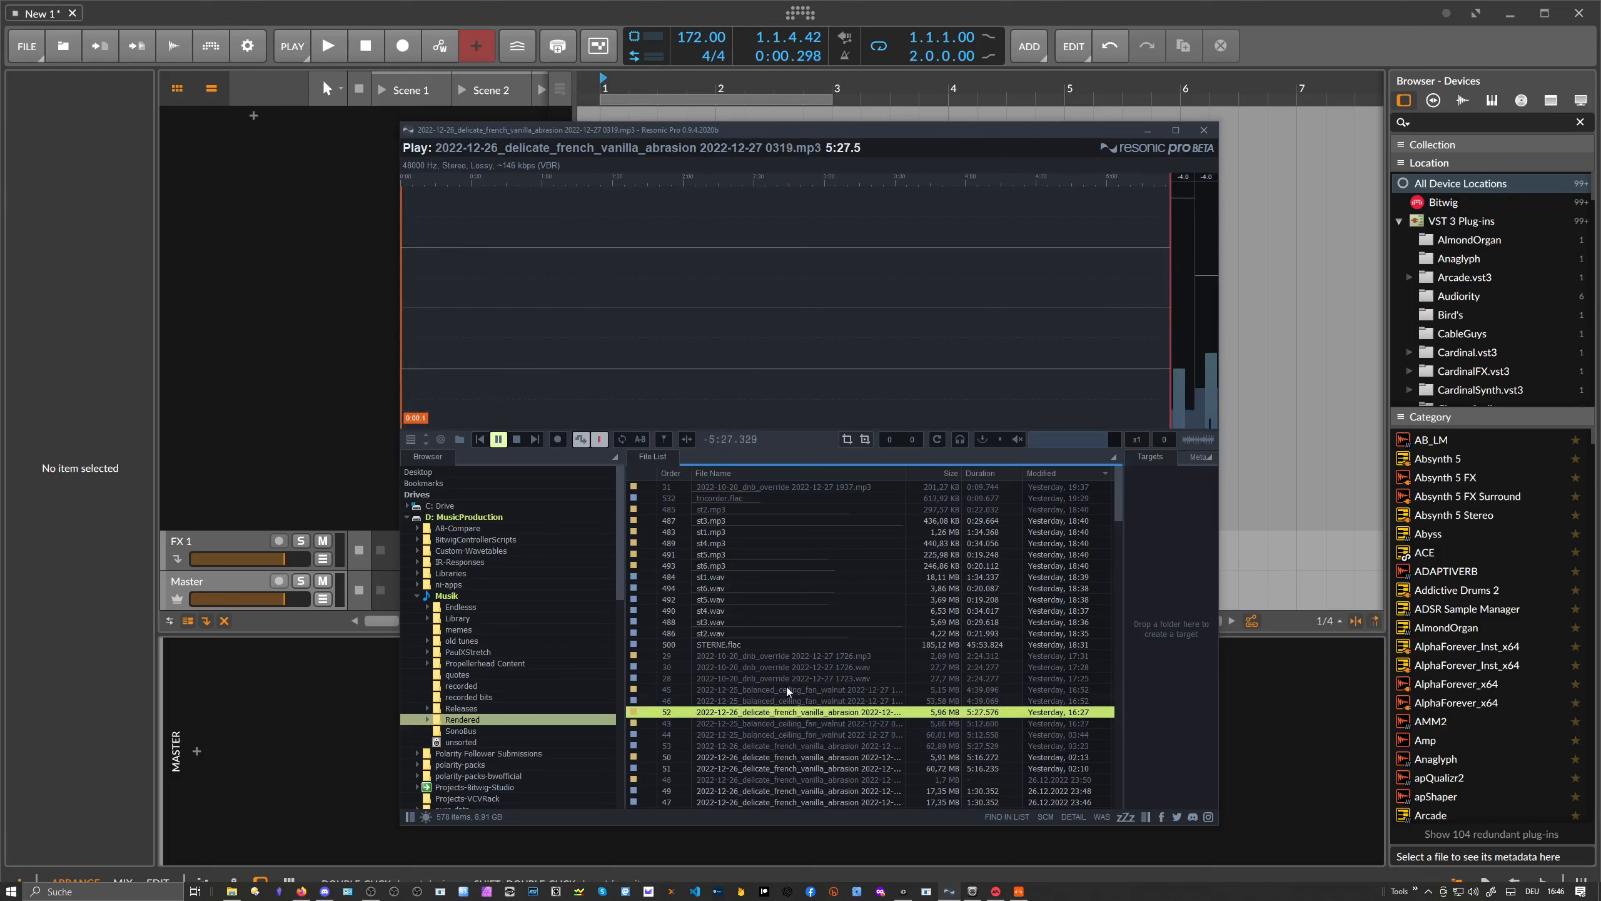
left_click(571, 390)
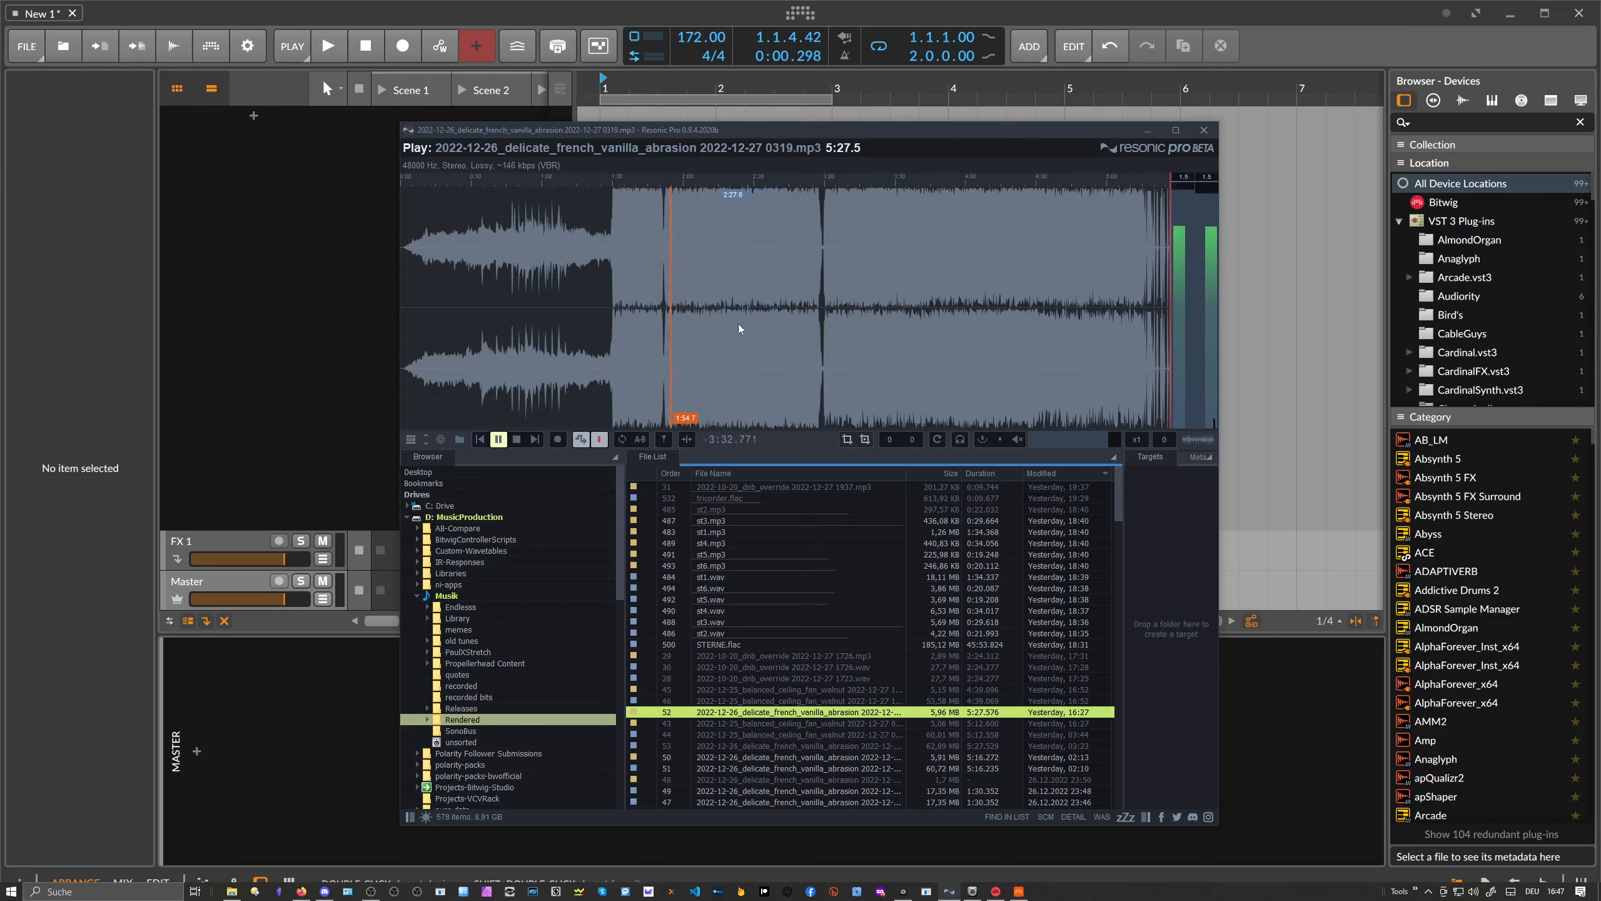
left_click(498, 440)
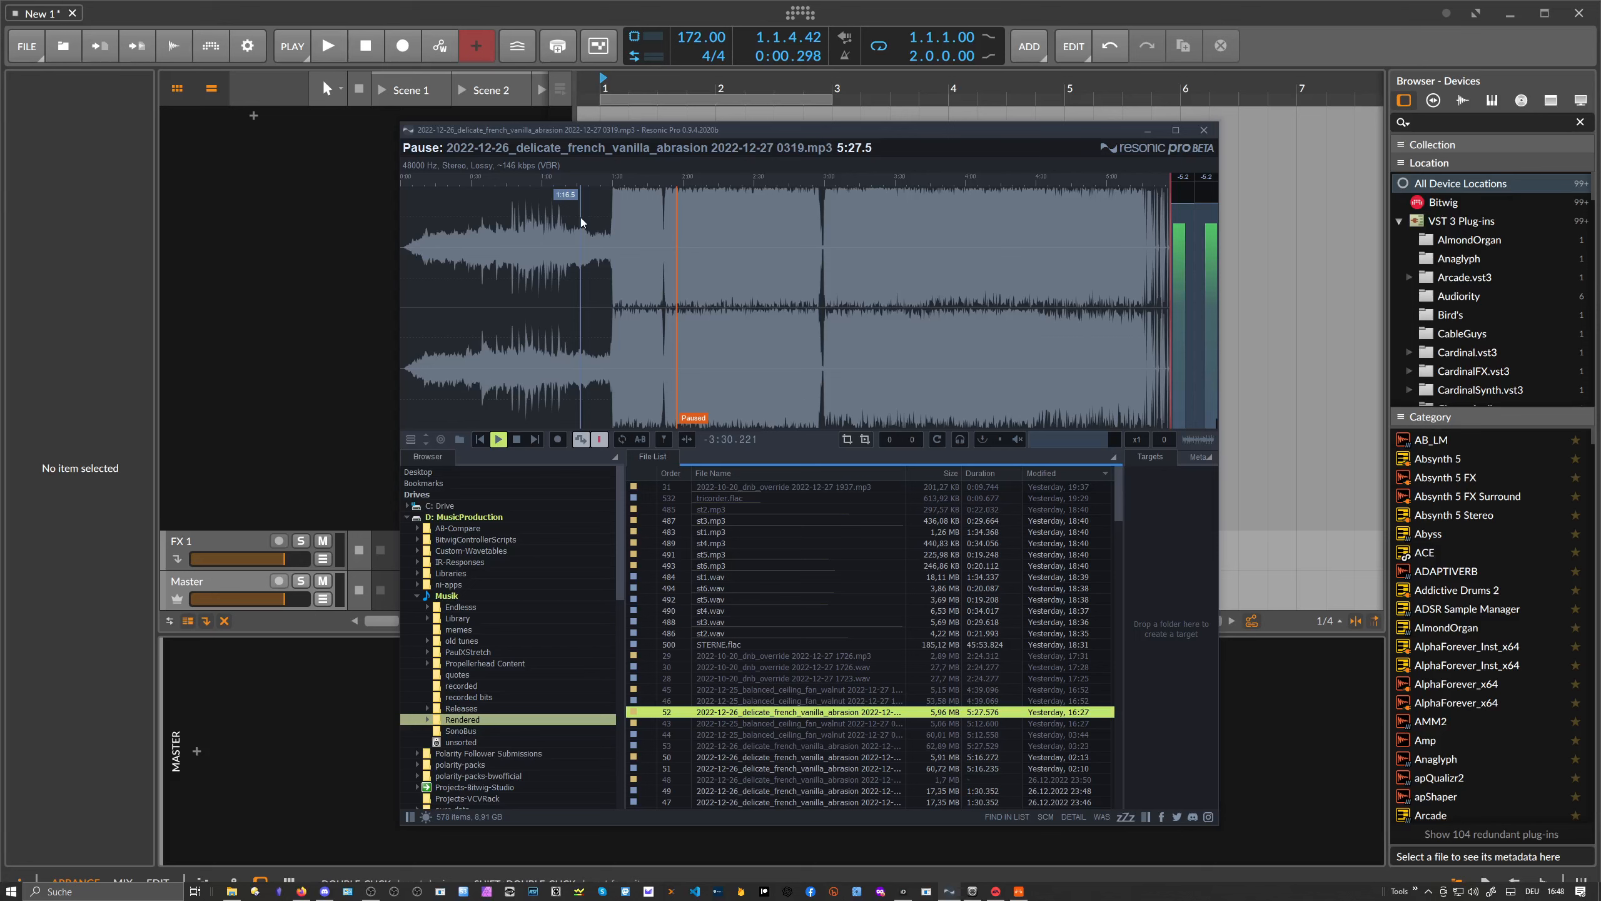
left_click(365, 199)
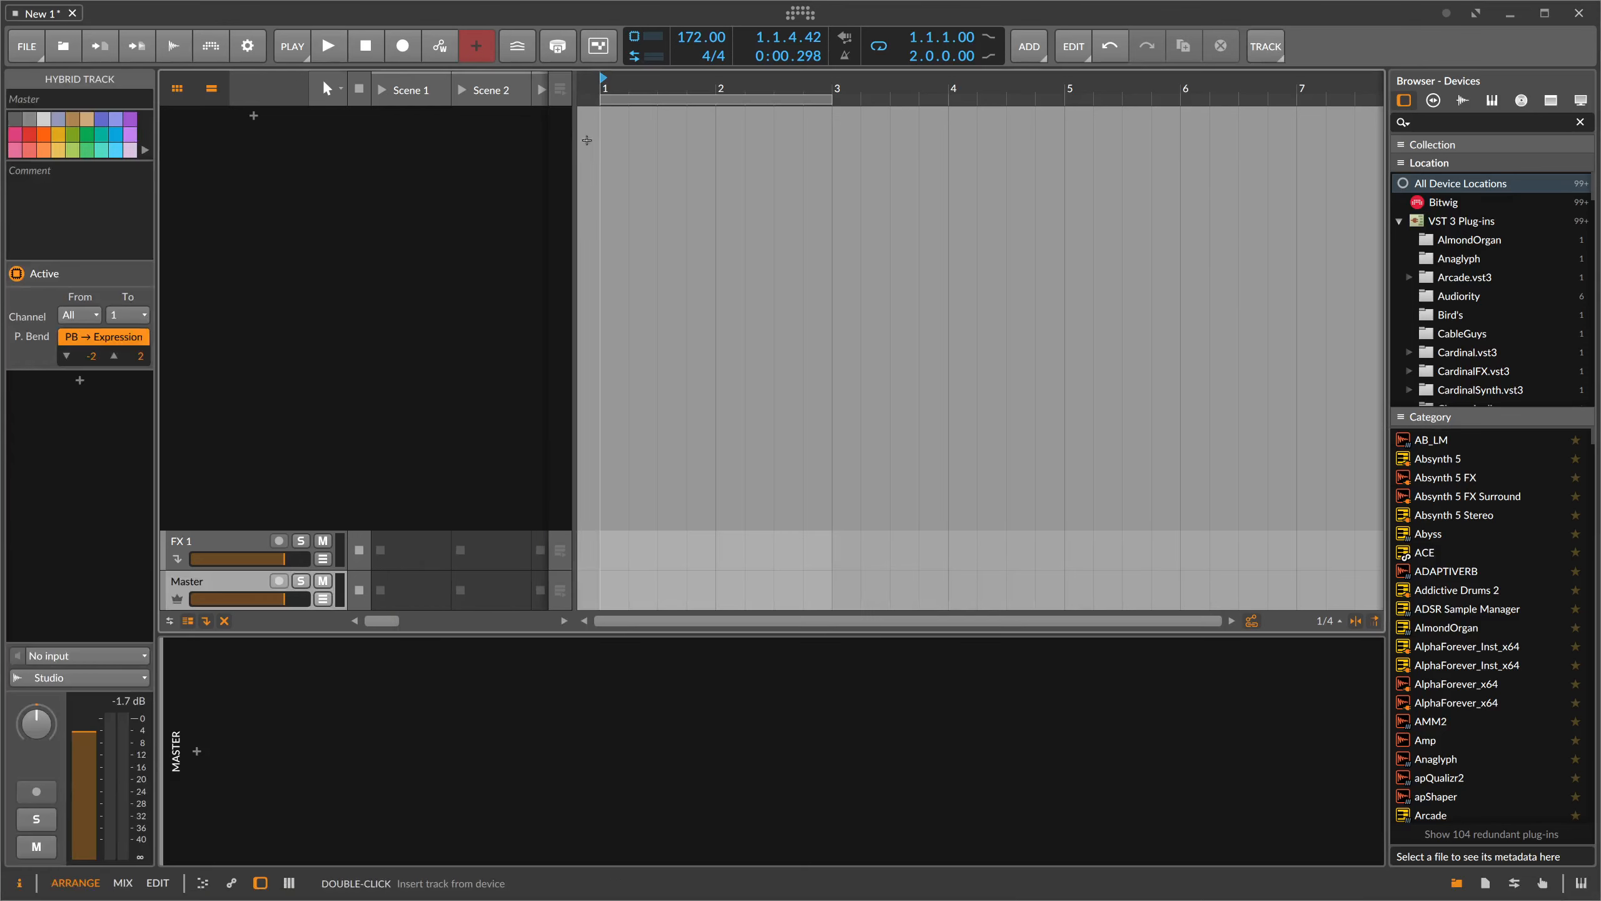
- Set the project tempo to 170 BPM
scroll(603, 86, "down", 1)
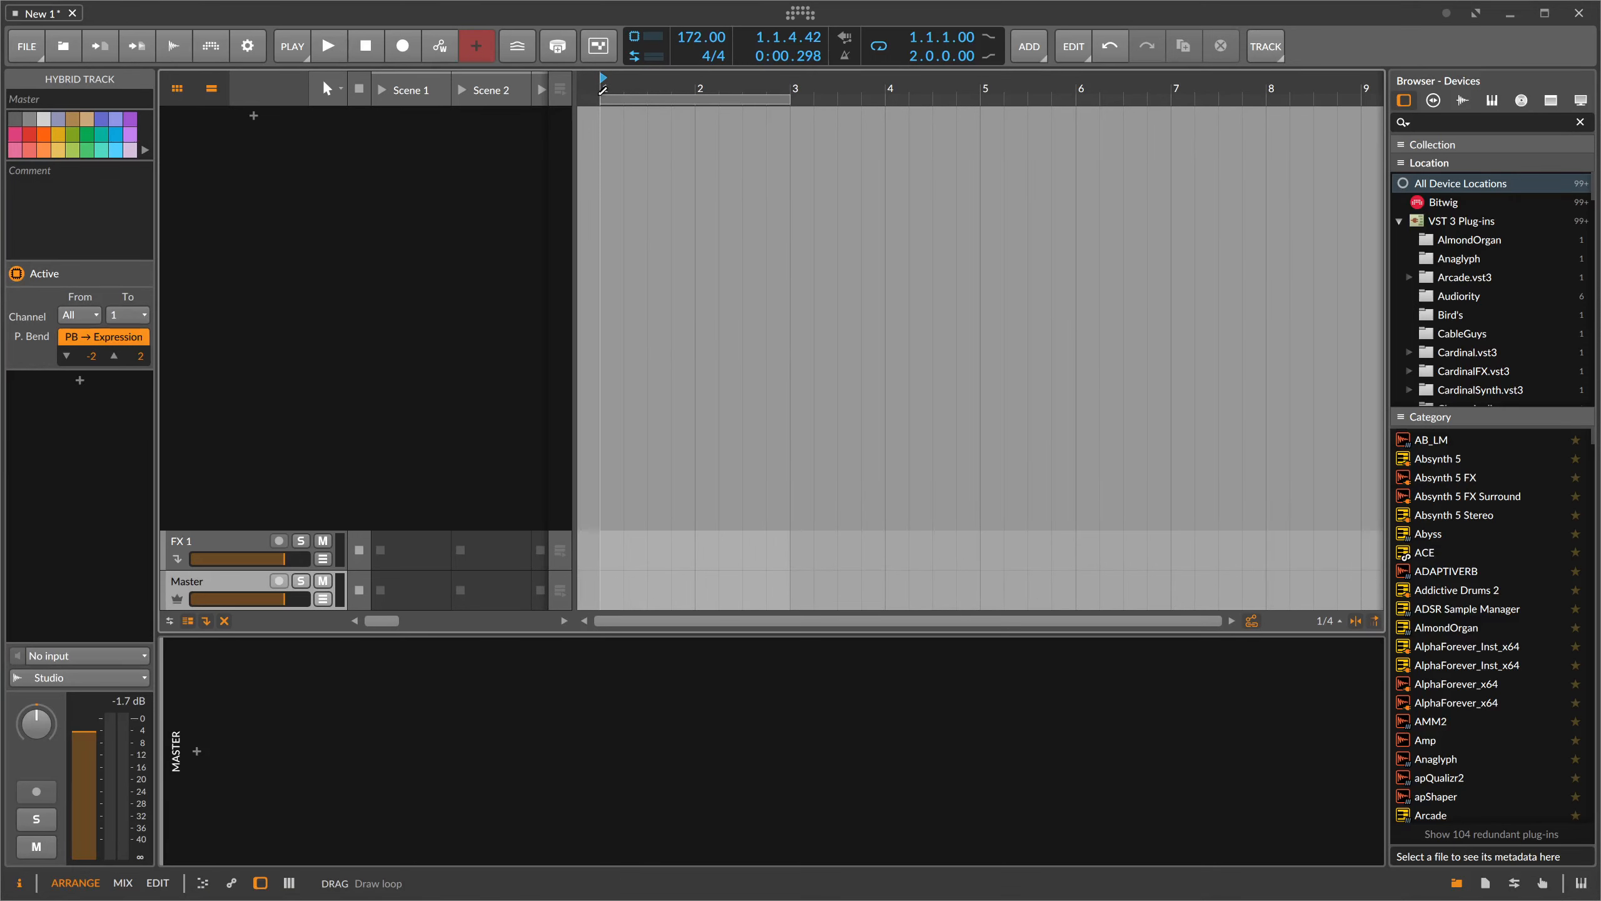
left_click_drag(603, 87, 603, 93)
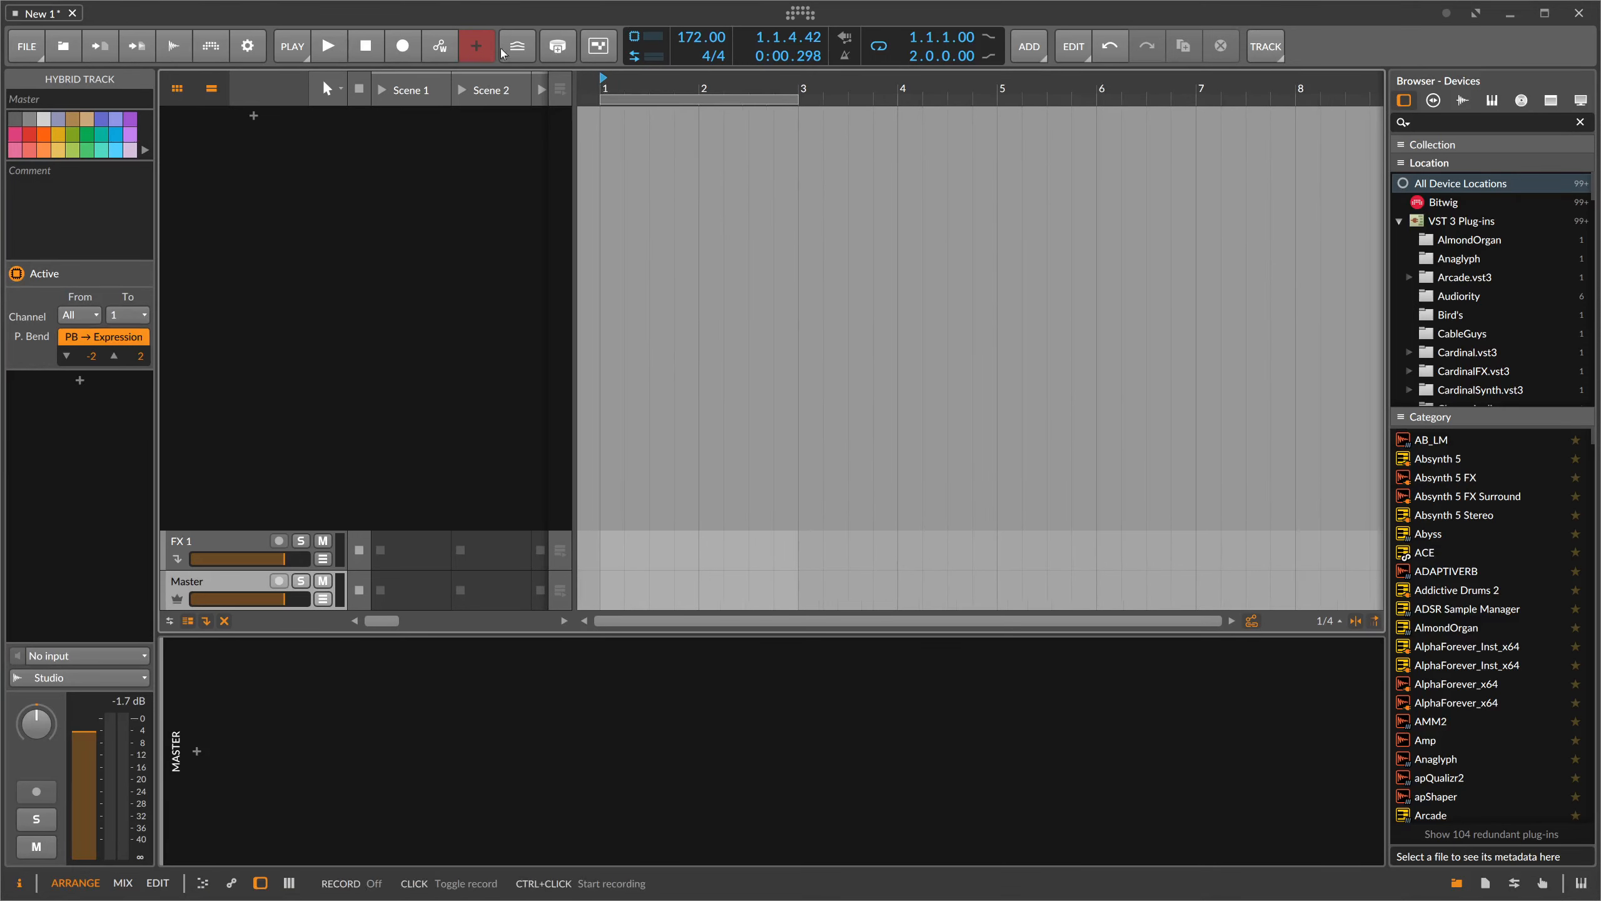
double_click(708, 40)
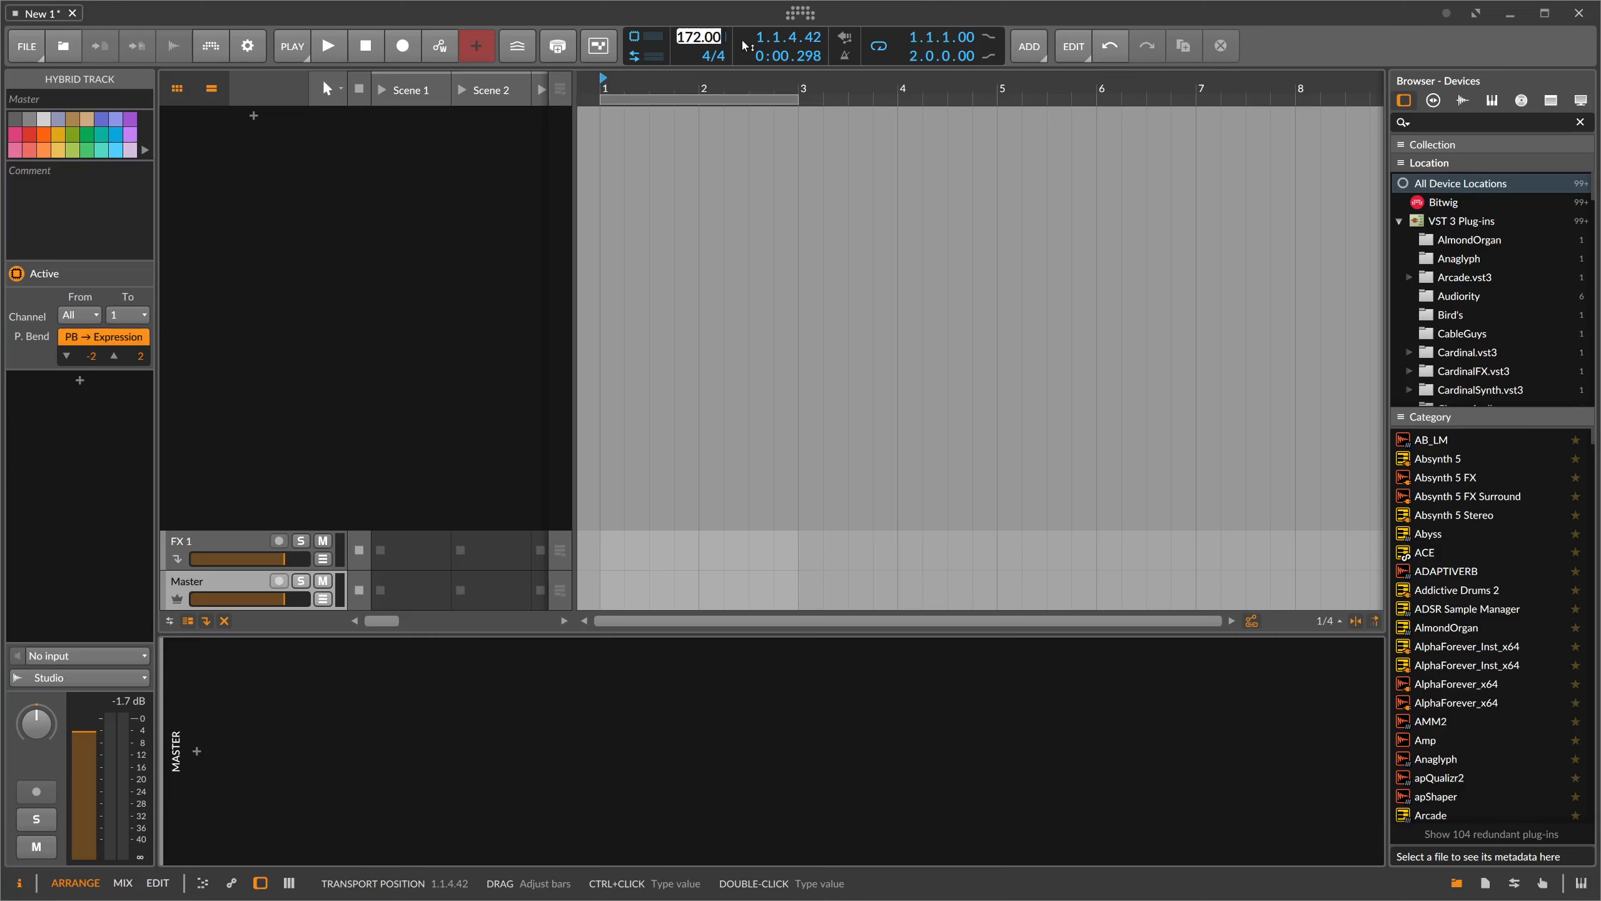
left_click(697, 39)
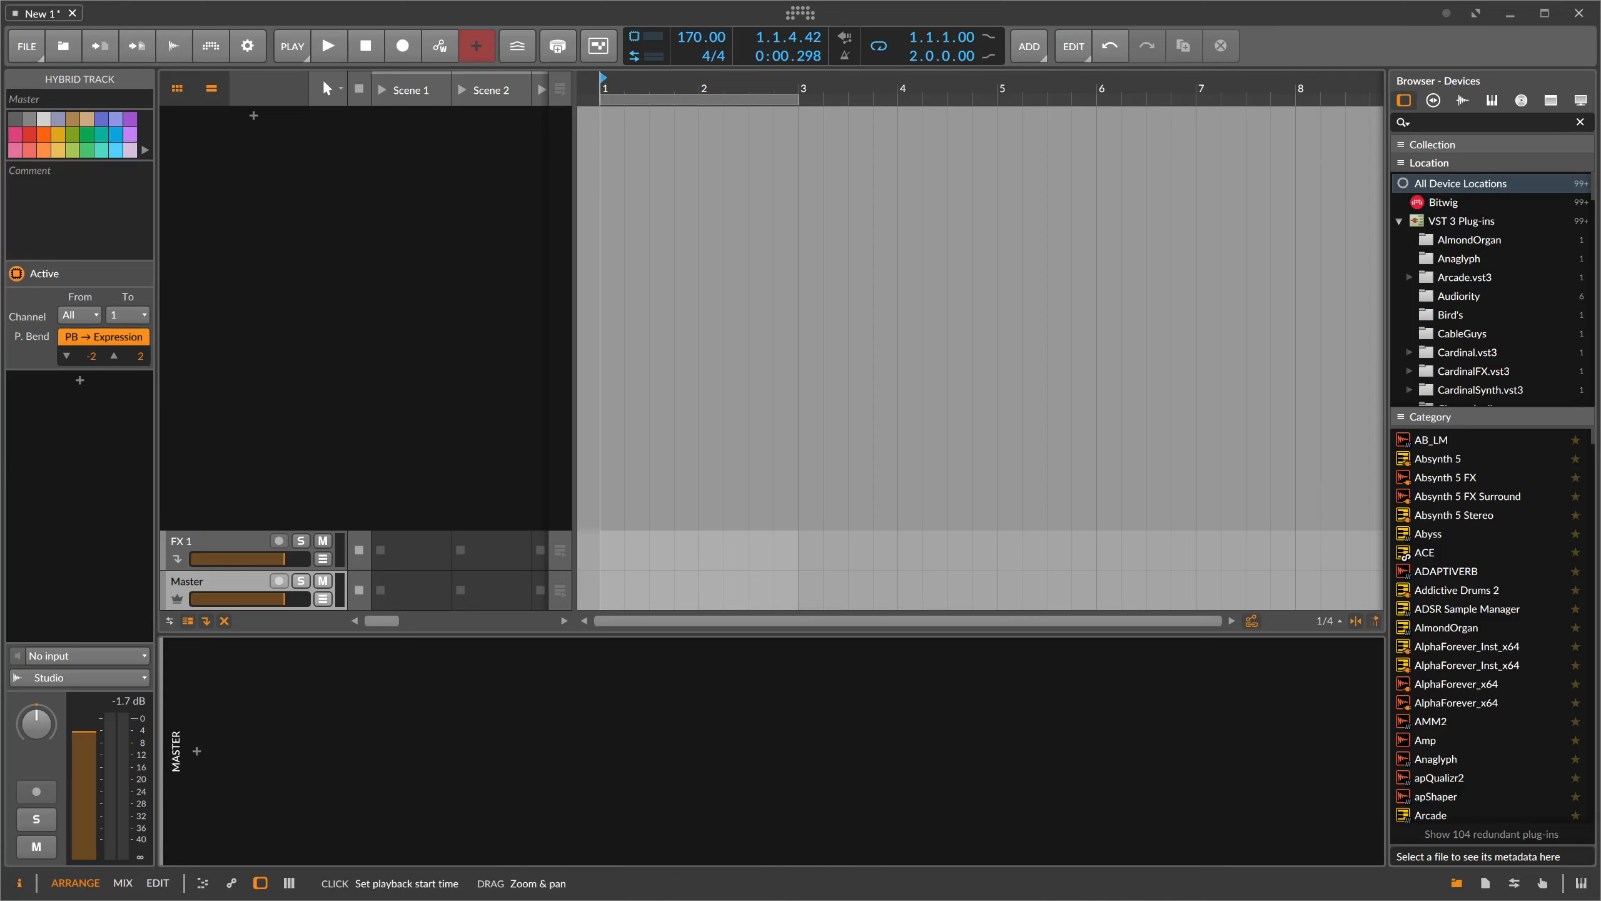
- Add an instrument track loaded with Bitwig's E-Kick drum device
left_click_drag(621, 88, 621, 94)
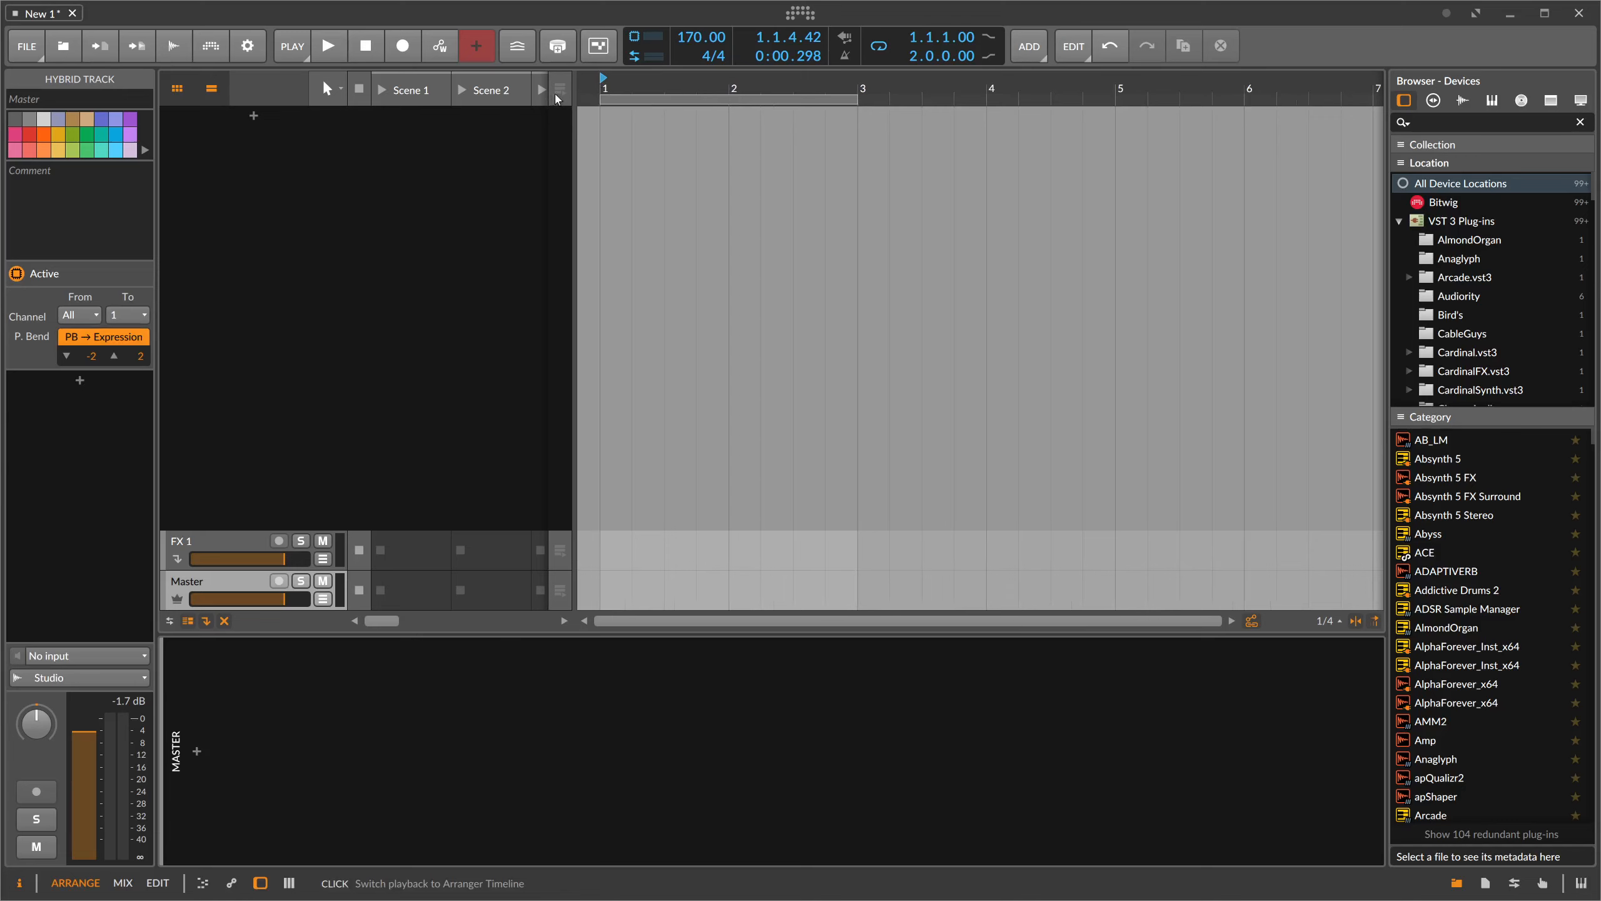
double_click(417, 123)
type("kick")
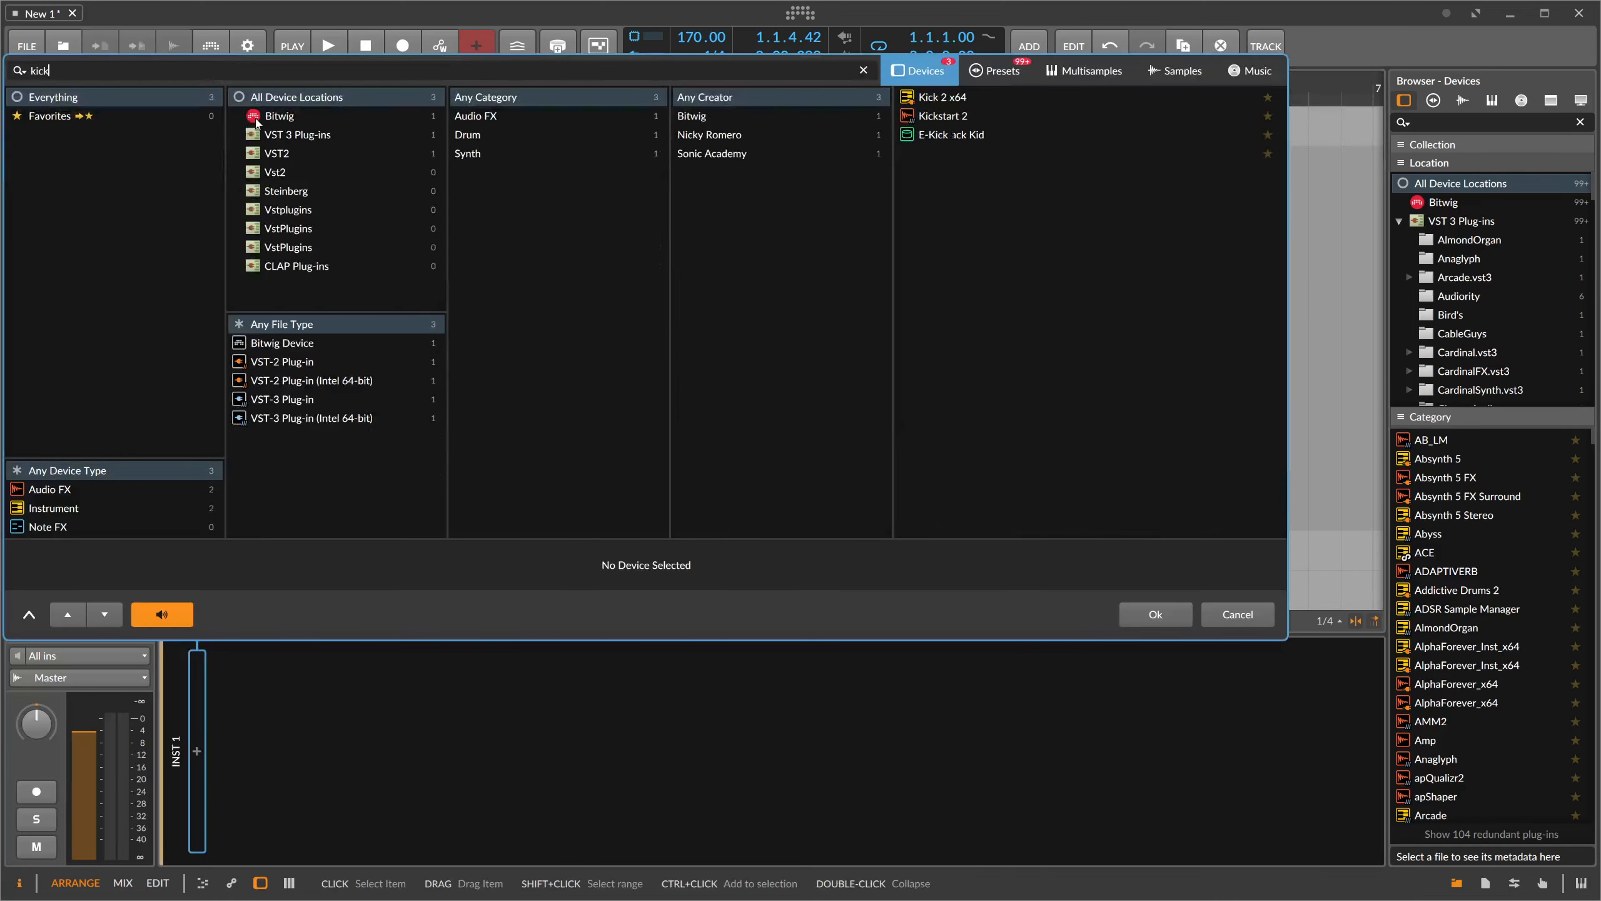
key("Down")
key("Down")
key("Down")
key("Return")
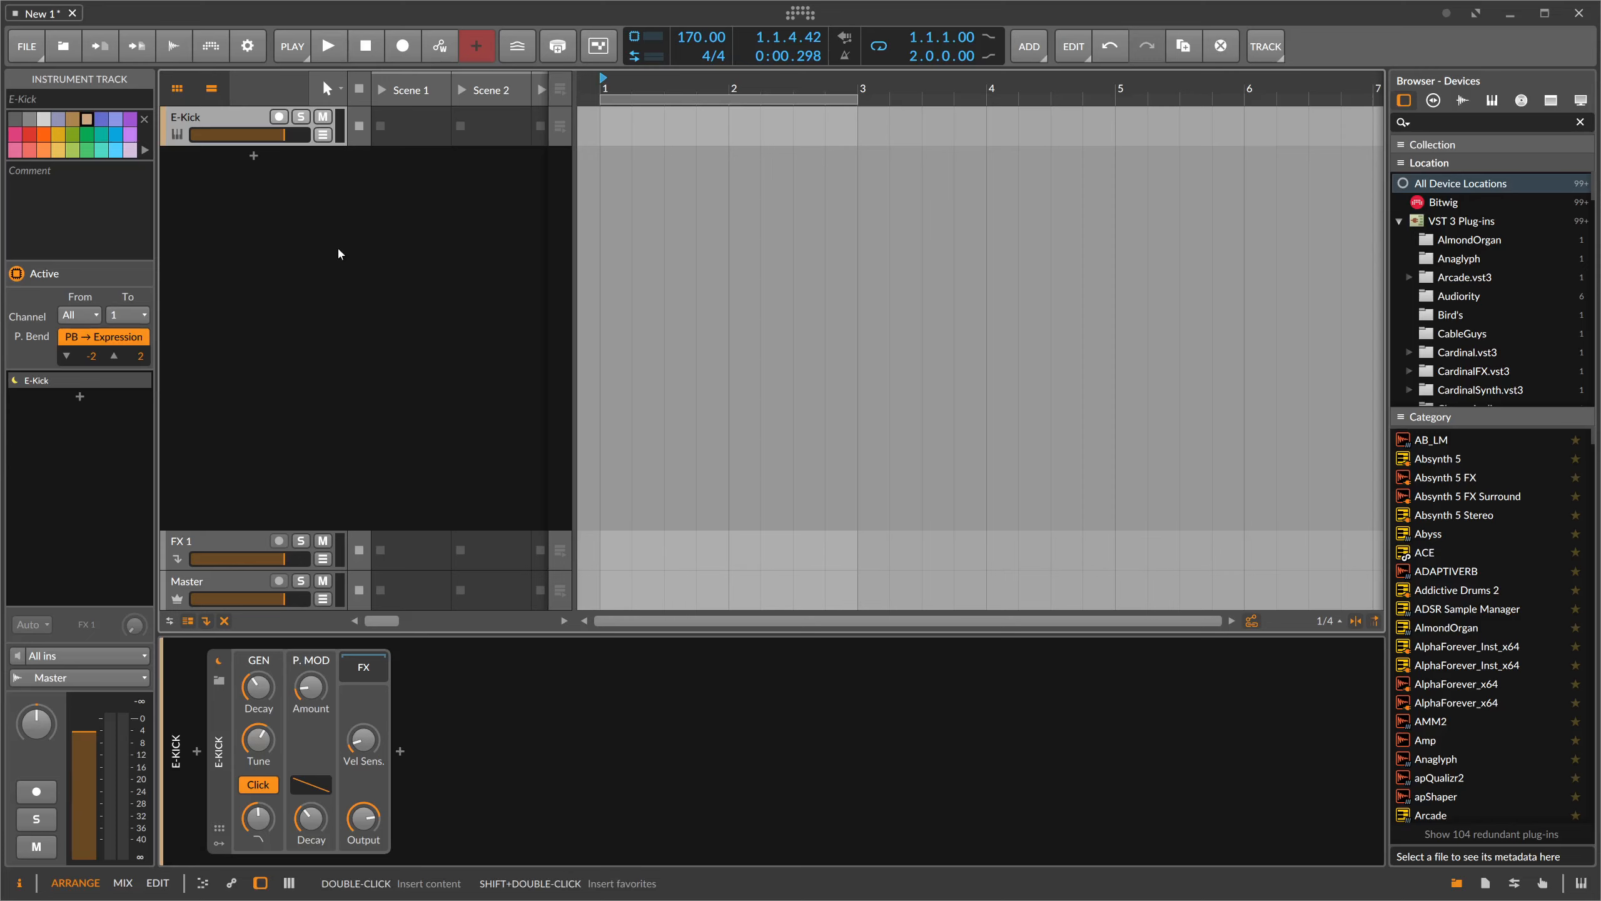
- Create a two-bar clip at the start of the E-Kick track and open it for note editing
double_click(618, 139)
left_click_drag(729, 120, 856, 120)
scroll(606, 131, "up", 1)
double_click(607, 134)
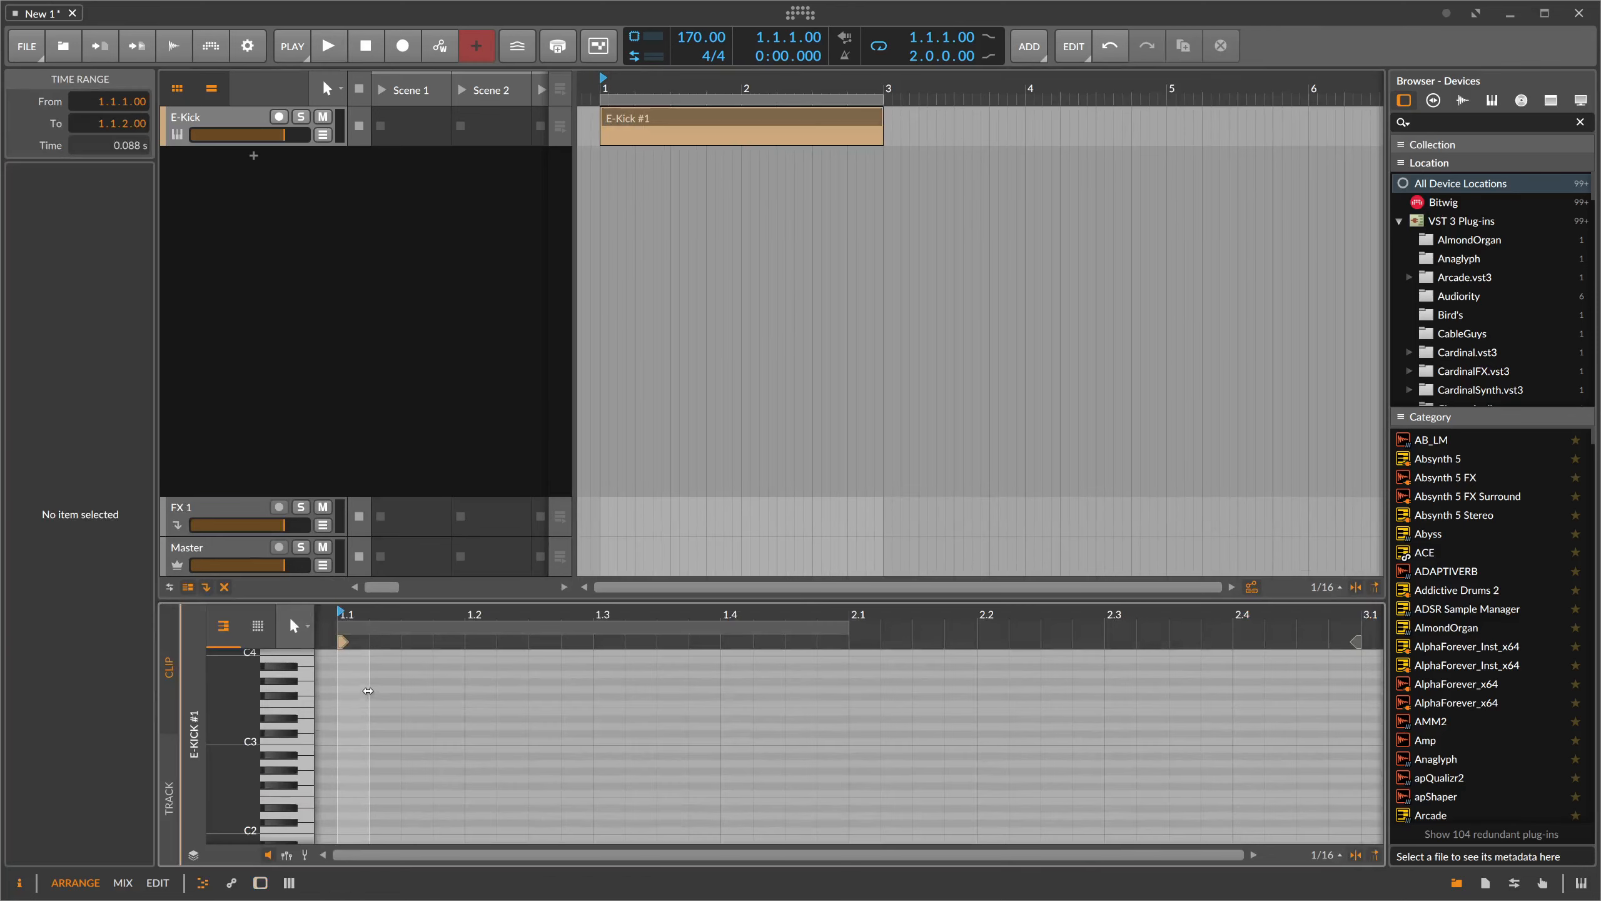
- Add a sixteenth-note C3 kick at the very start of the clip and play it back briefly
double_click(353, 741)
scroll(433, 678, "down", 2)
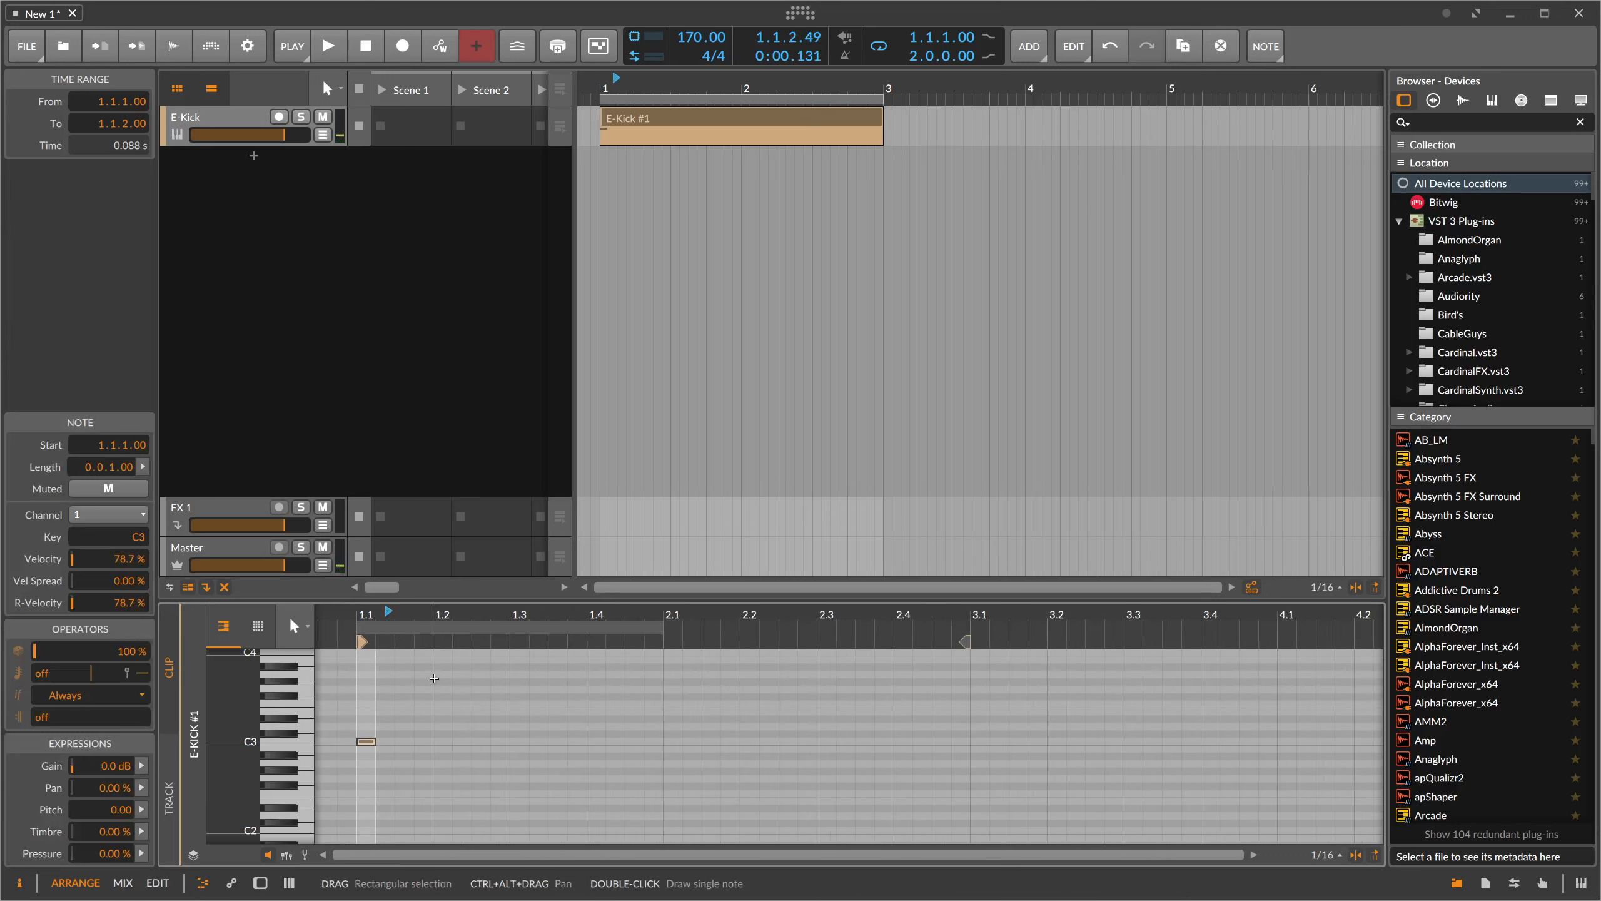
key("space")
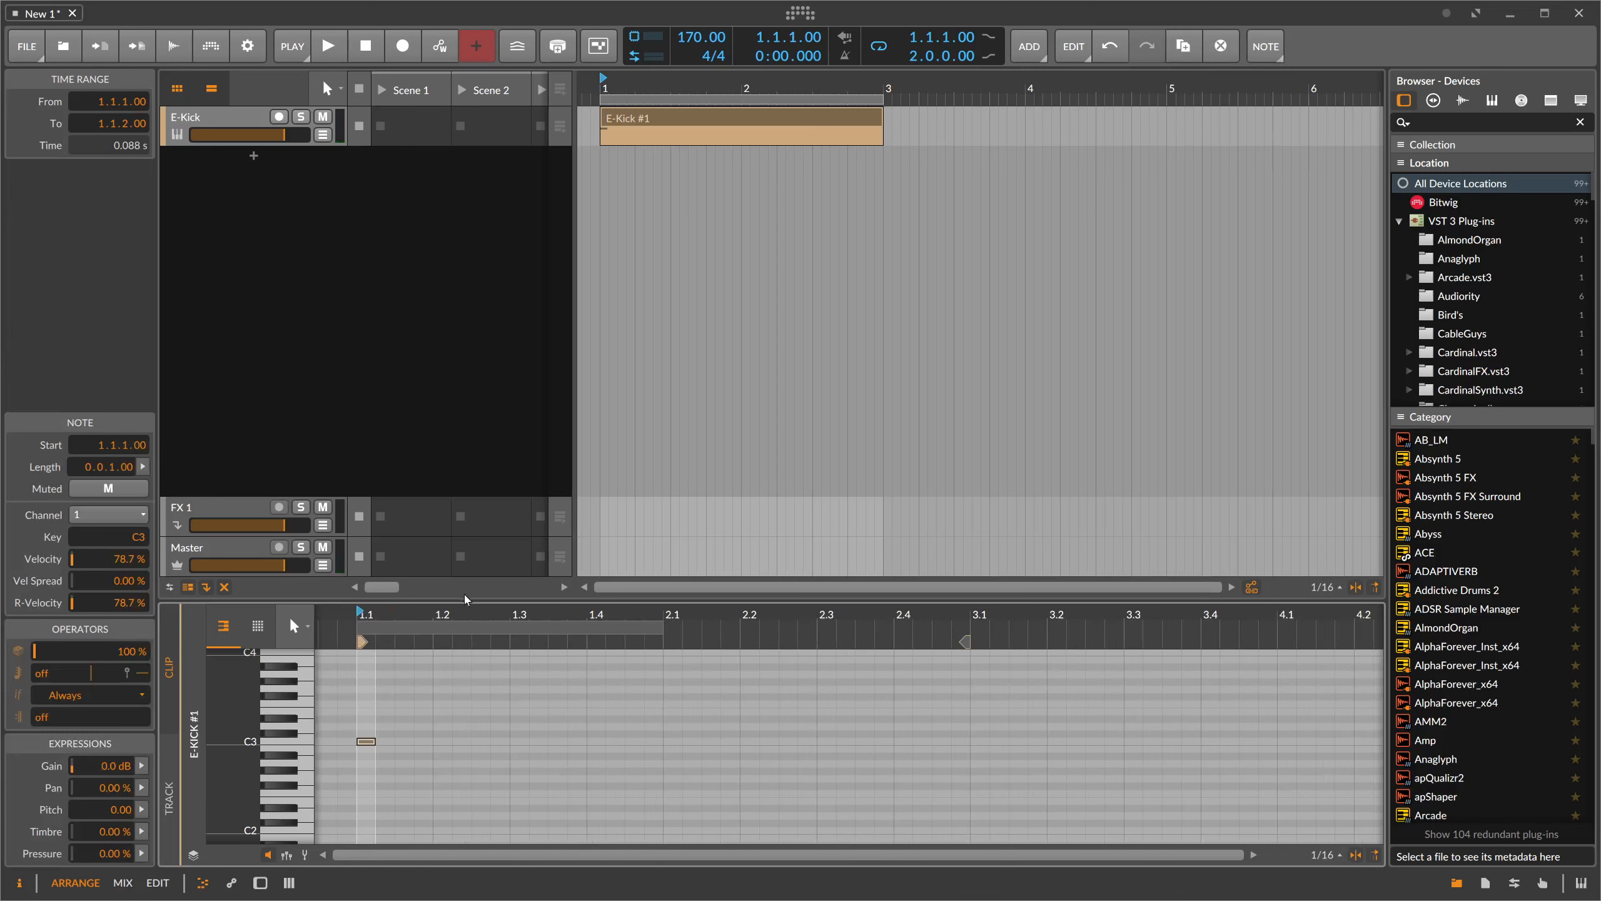
- Show the E-Kick device and lower its pitch modulation decay to about 52.5 ms, auditioning the kick before and after
key("d")
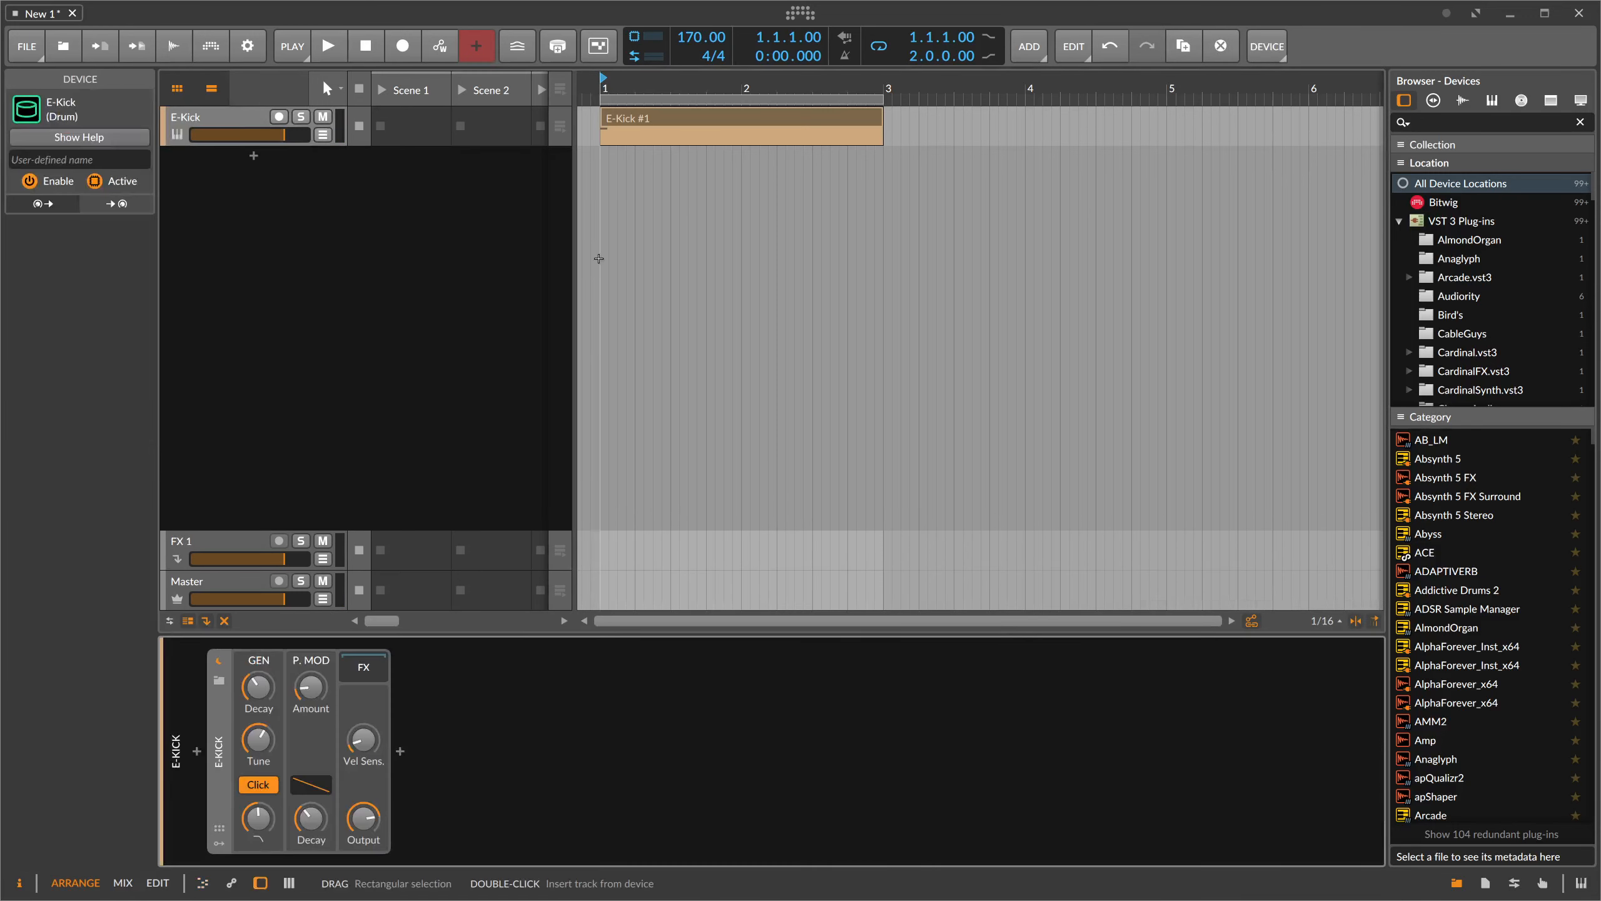
key("space")
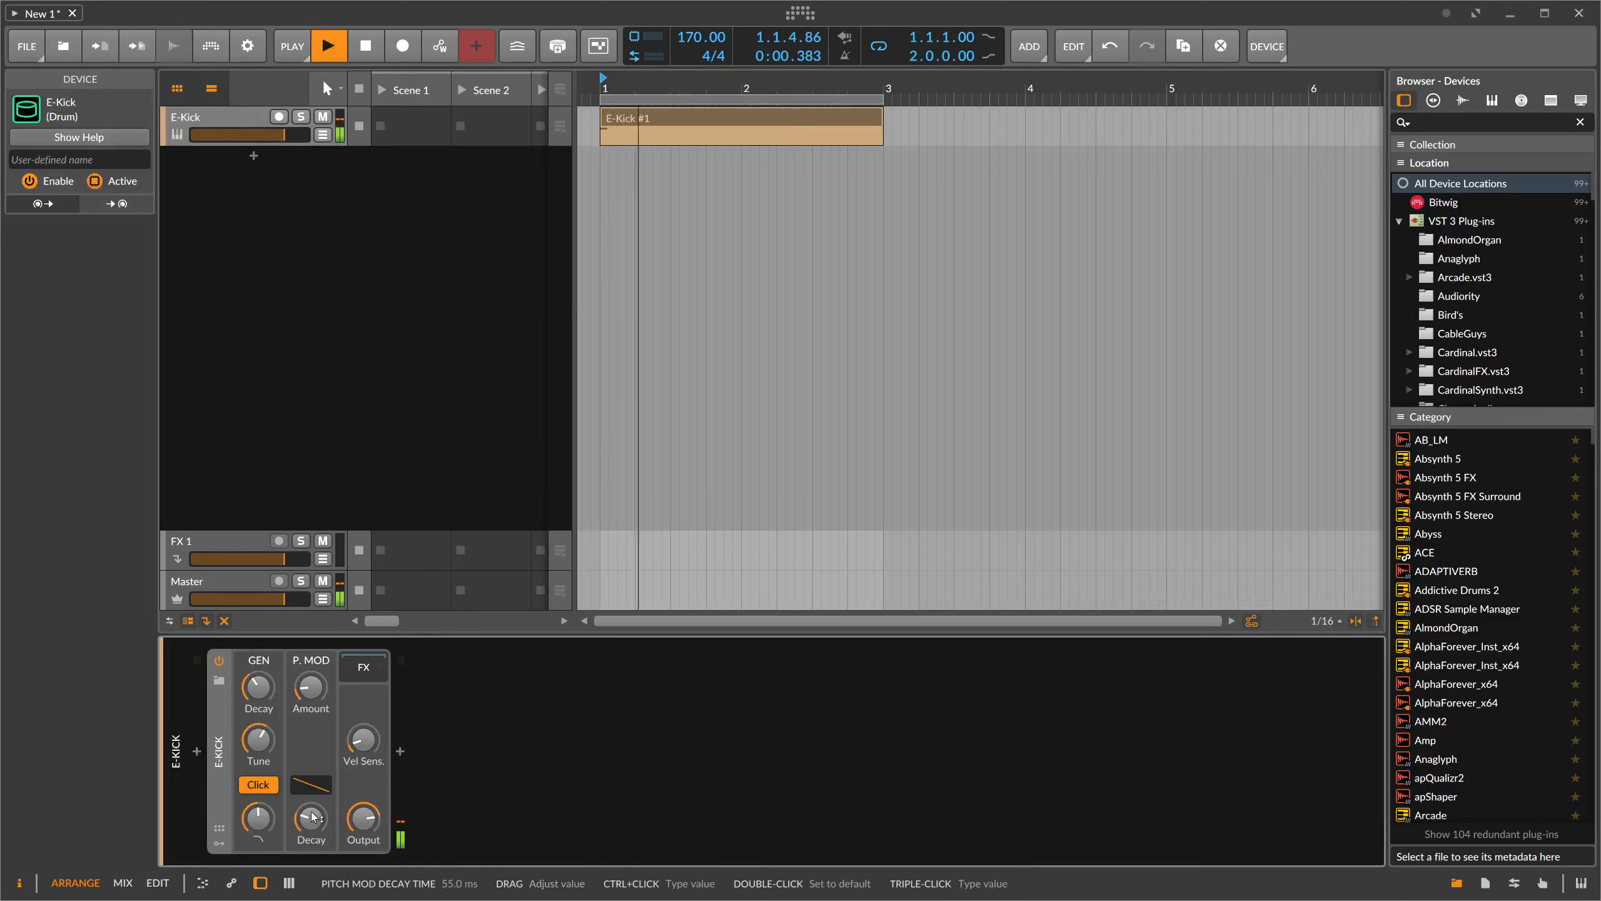
key("space")
left_click_drag(312, 818, 313, 825)
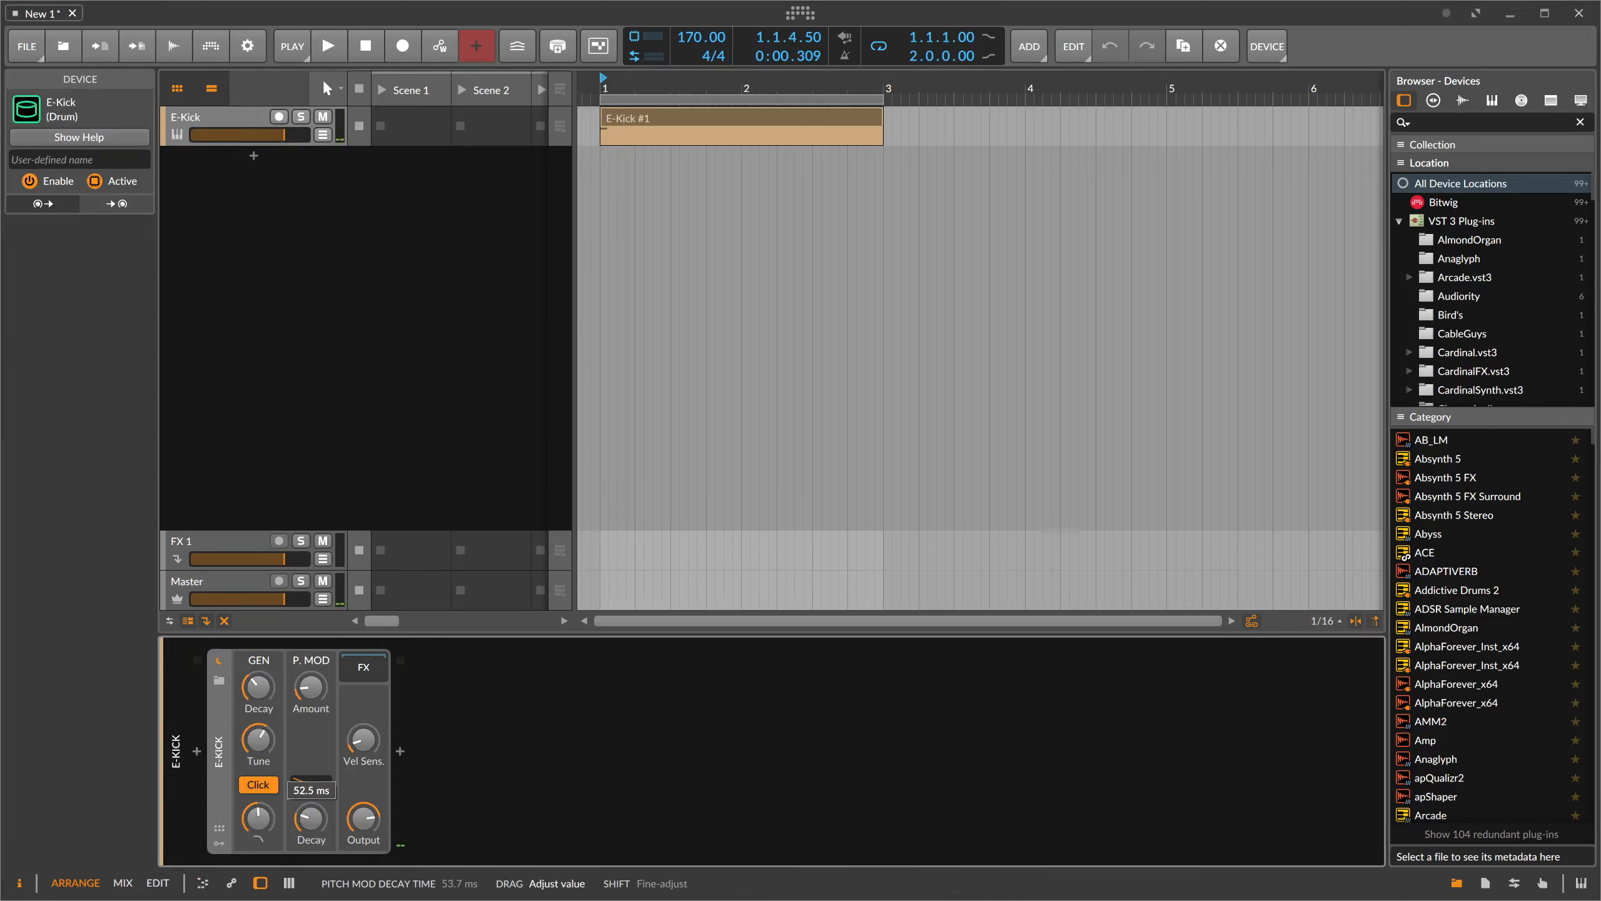
key("space")
key("space")
key("space")
key("space")
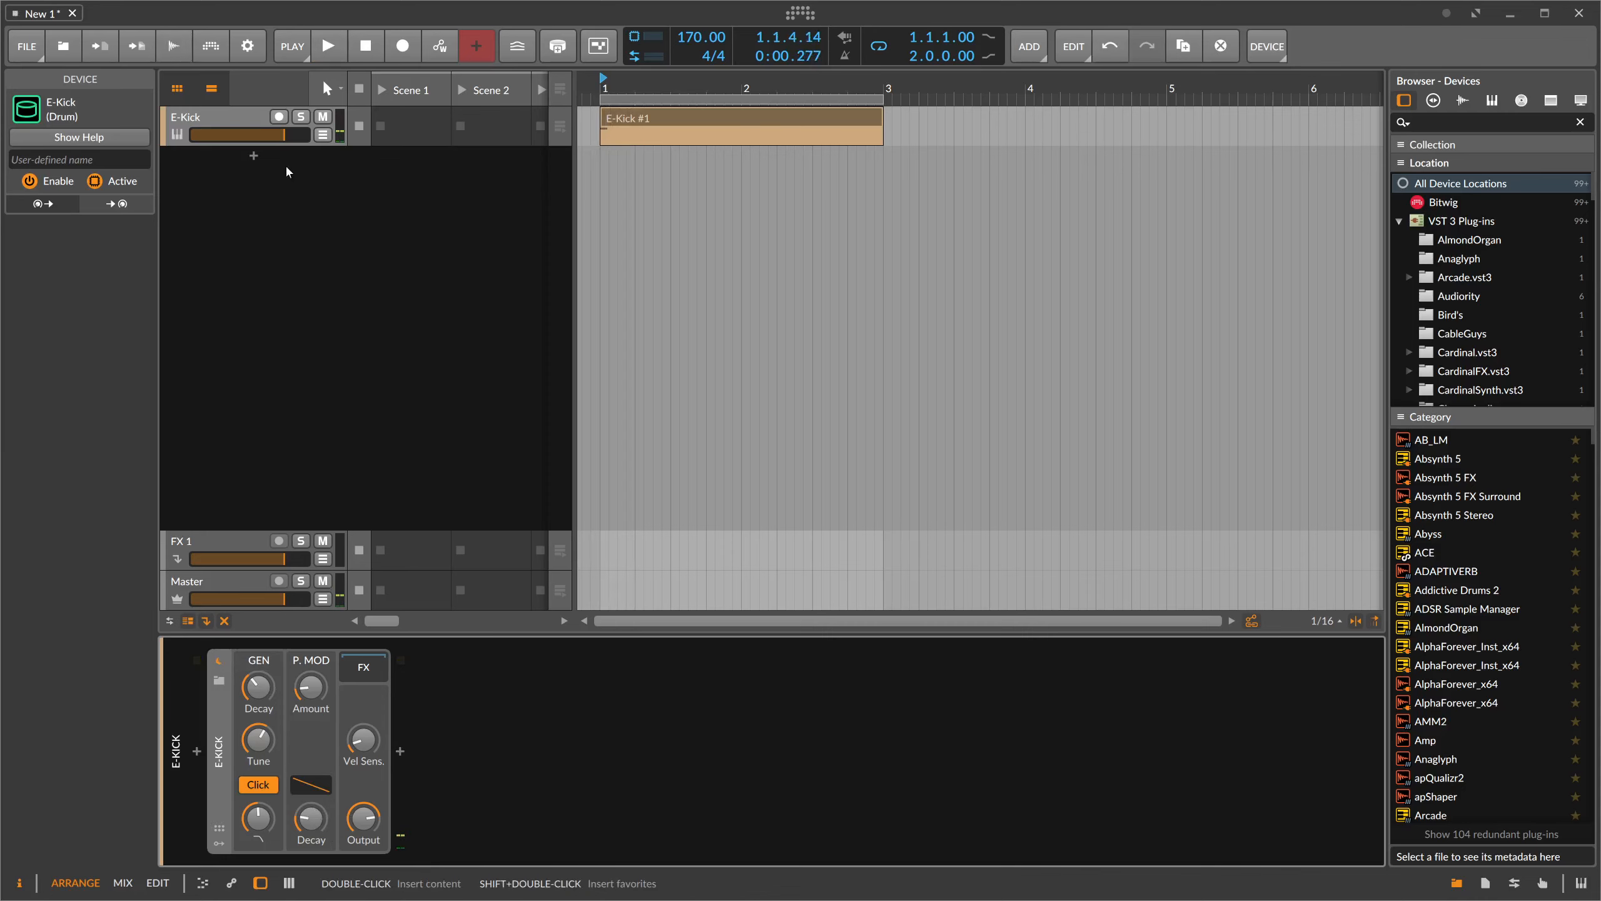
- Add a second instrument track below E-Kick with the Pianoteq 8 STAGE plug-in
left_click(254, 157)
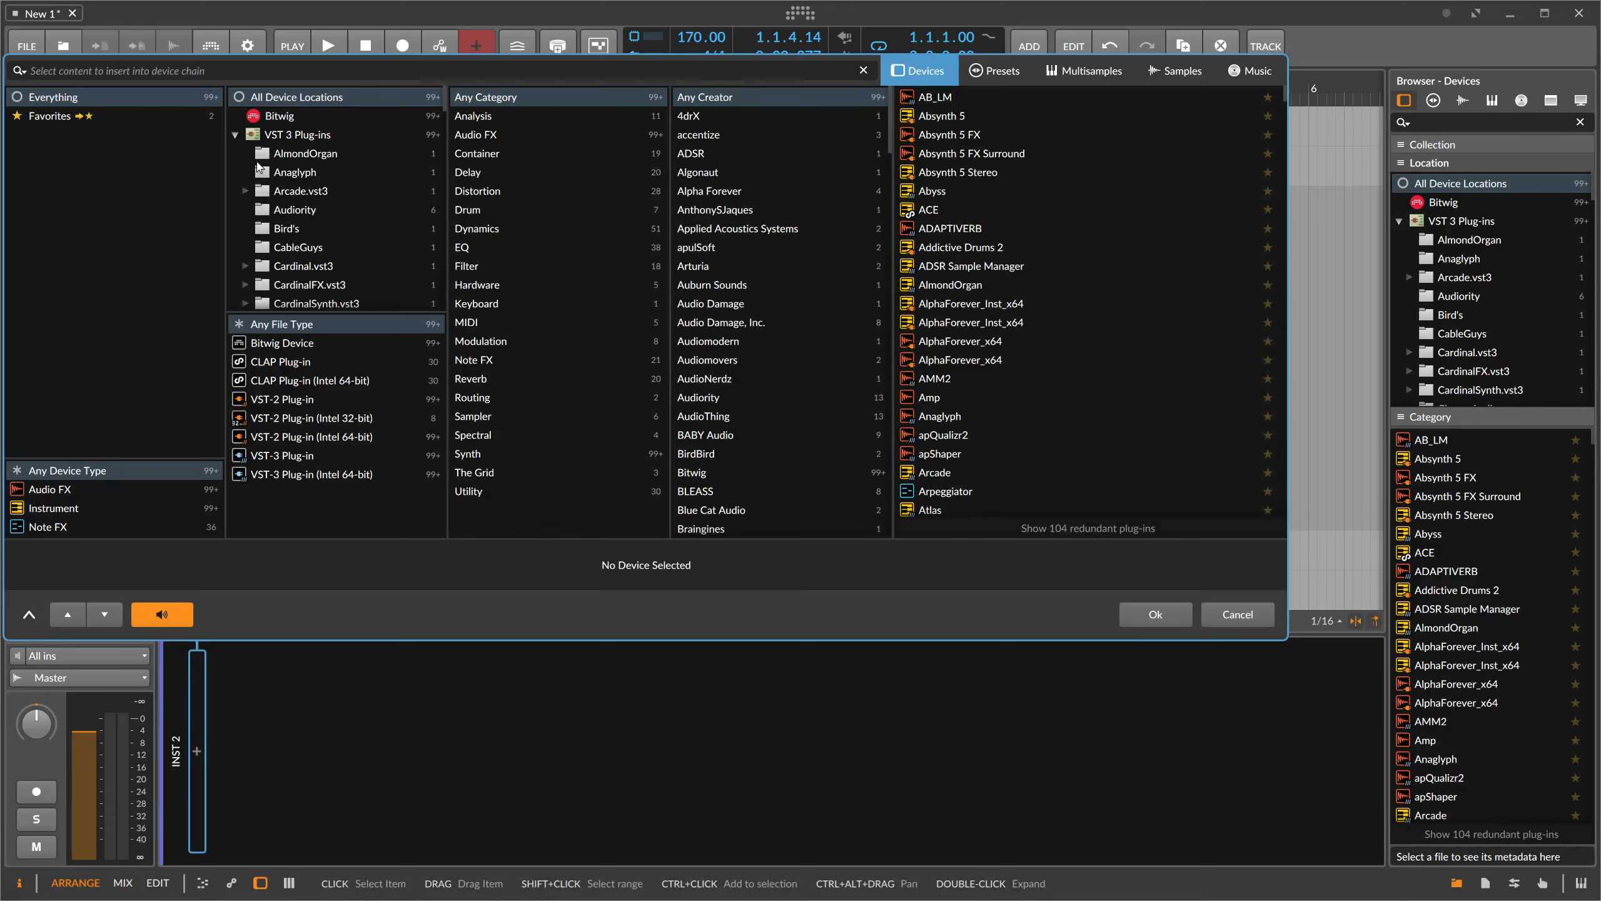
type("piano")
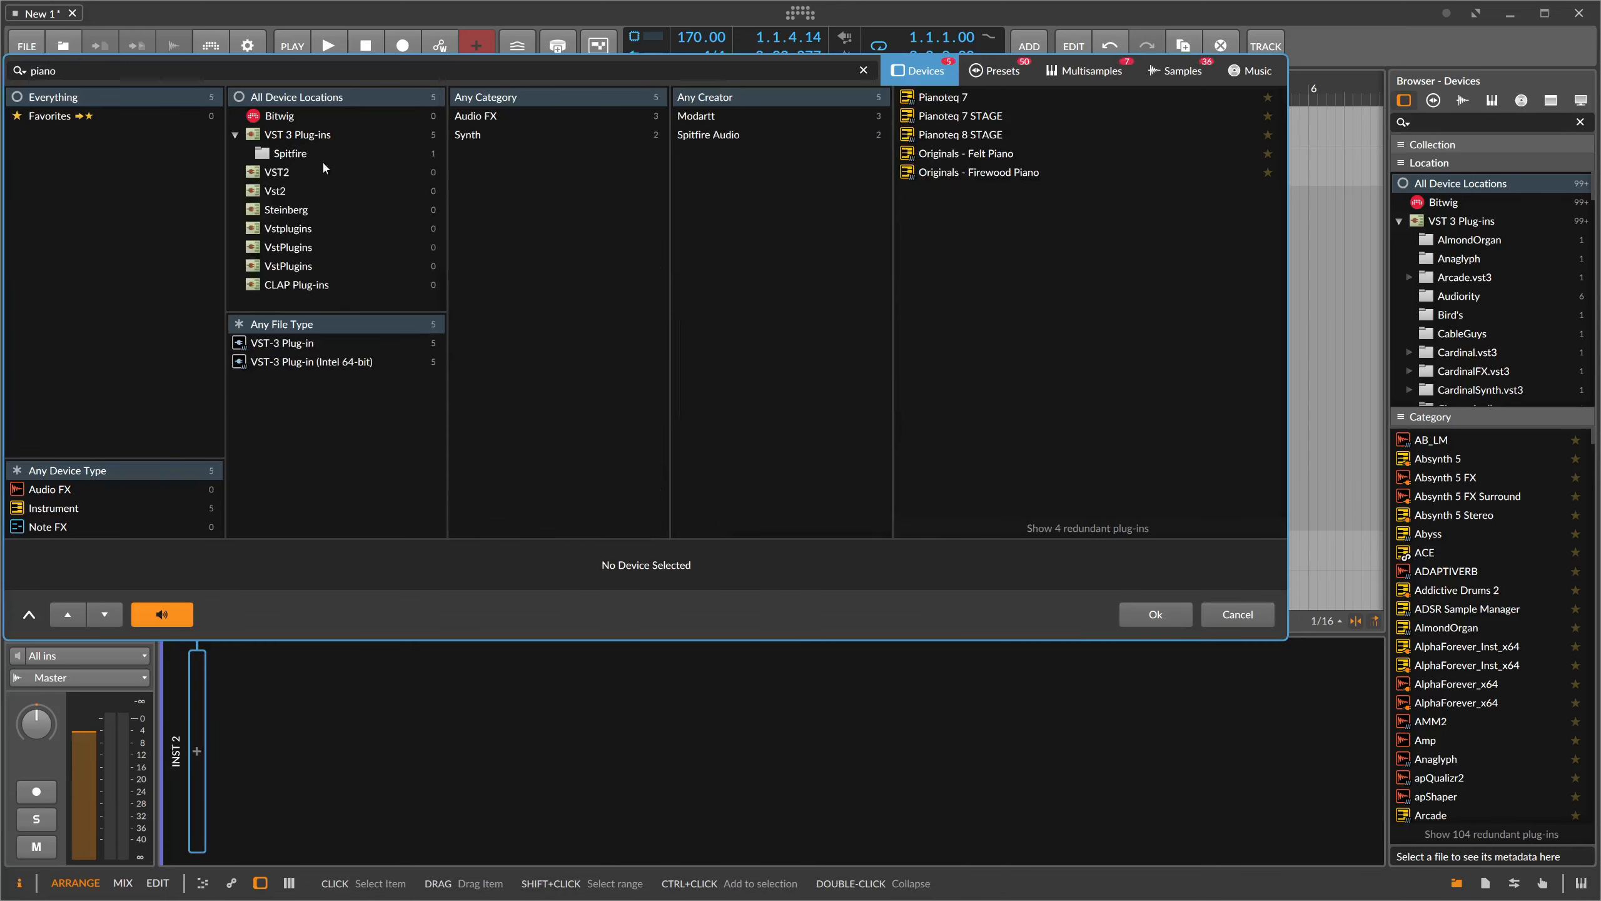
double_click(960, 137)
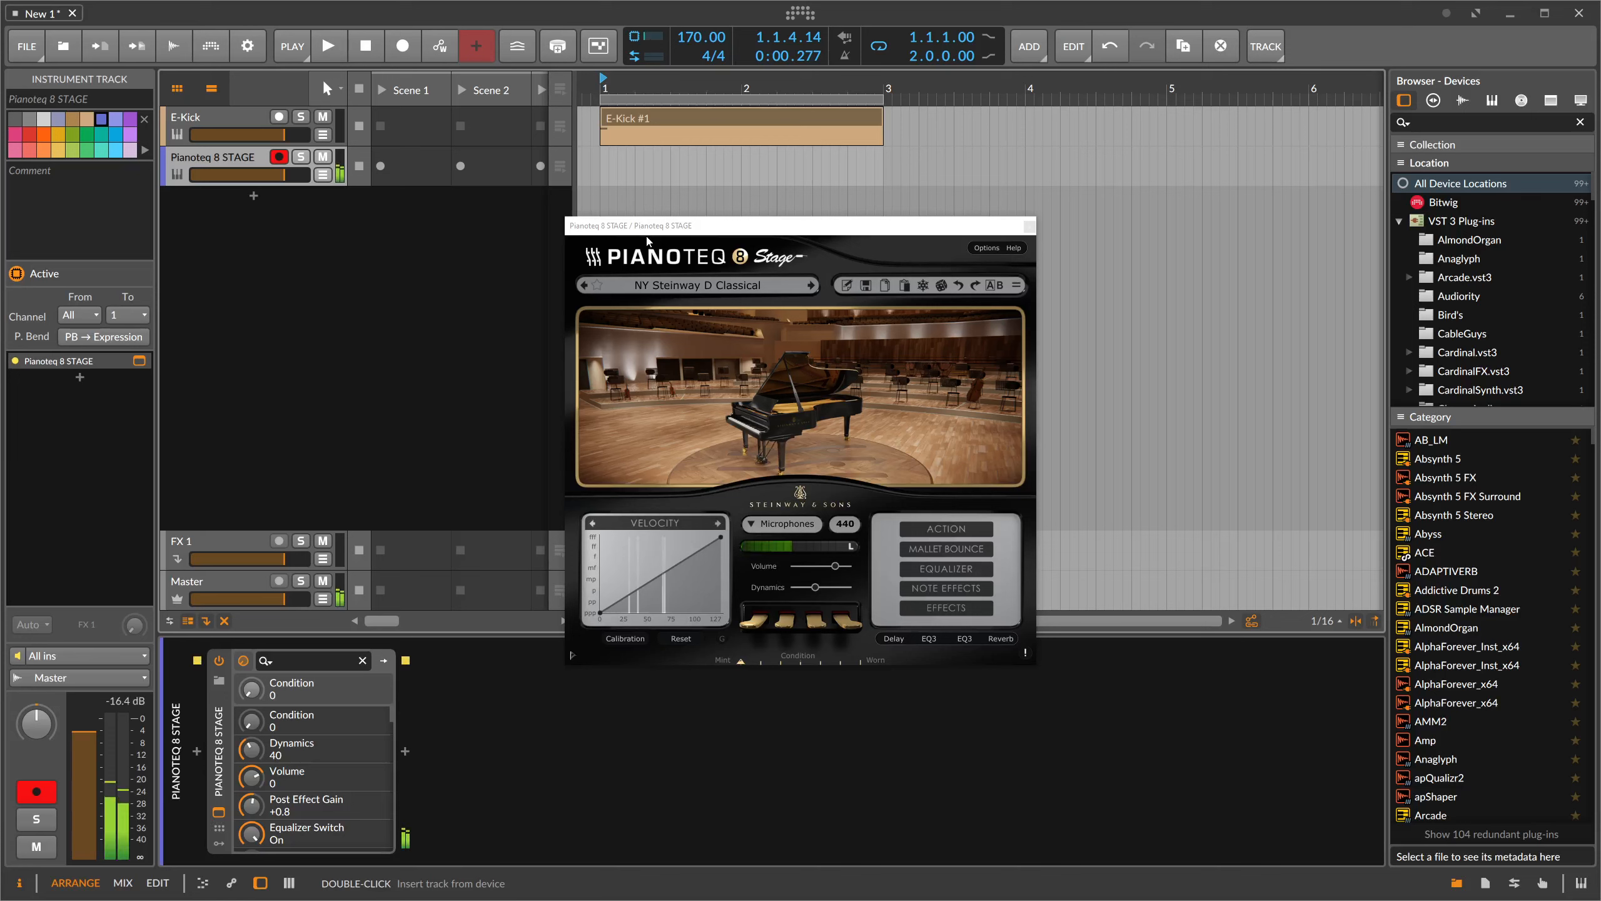
- Load the Vibraphone V-M Soft preset in Pianoteq and switch on its sustain pedal
left_click(718, 292)
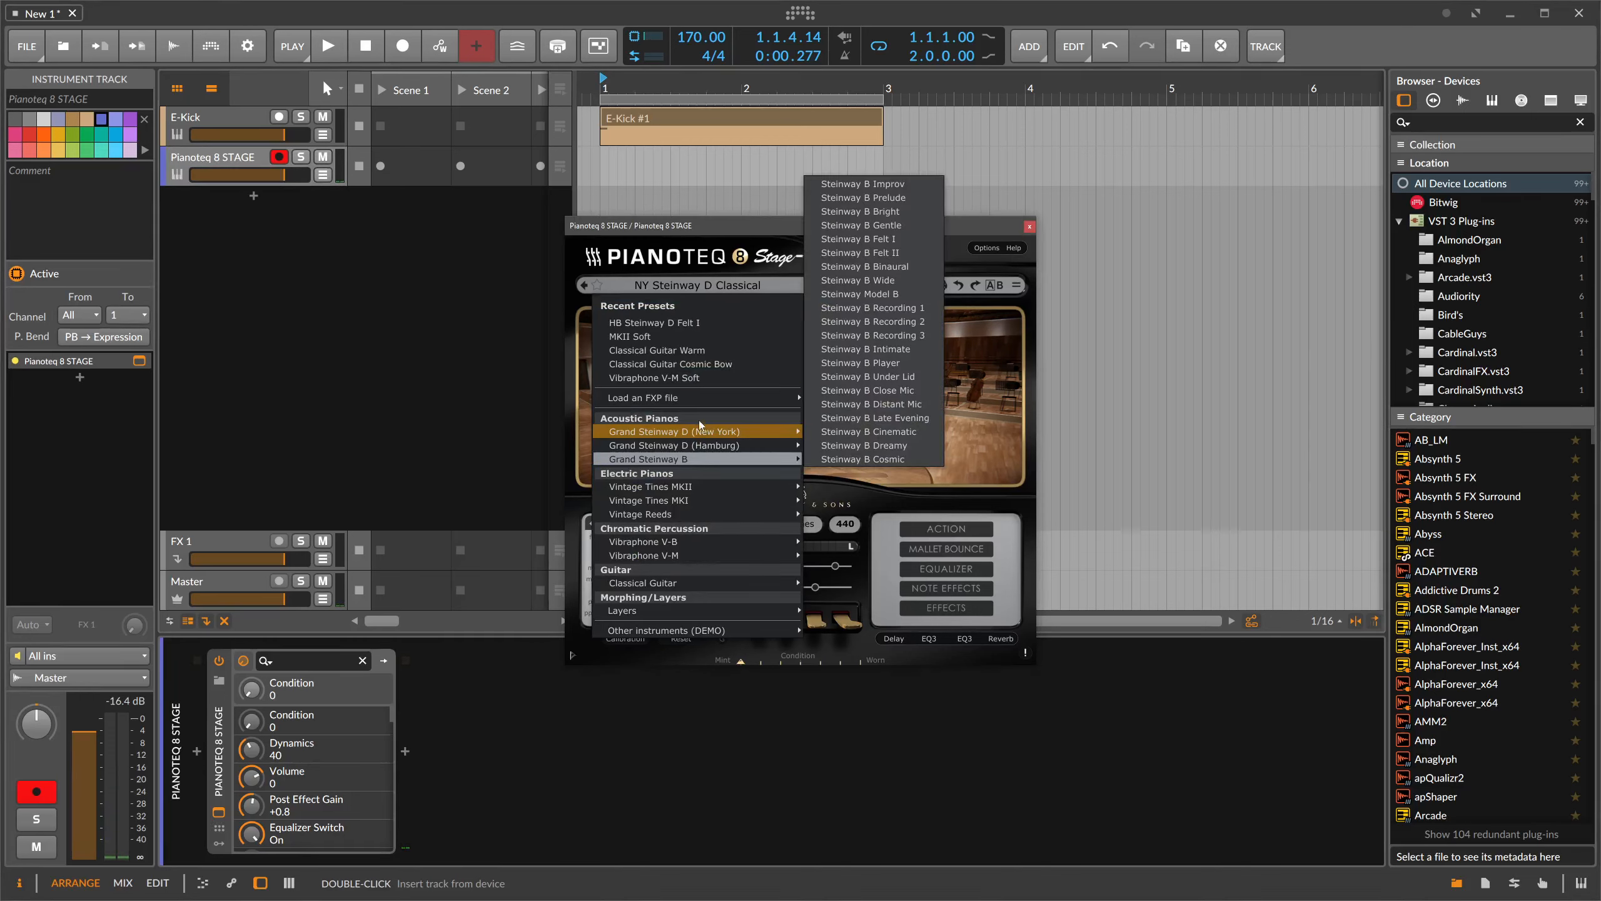
left_click(683, 379)
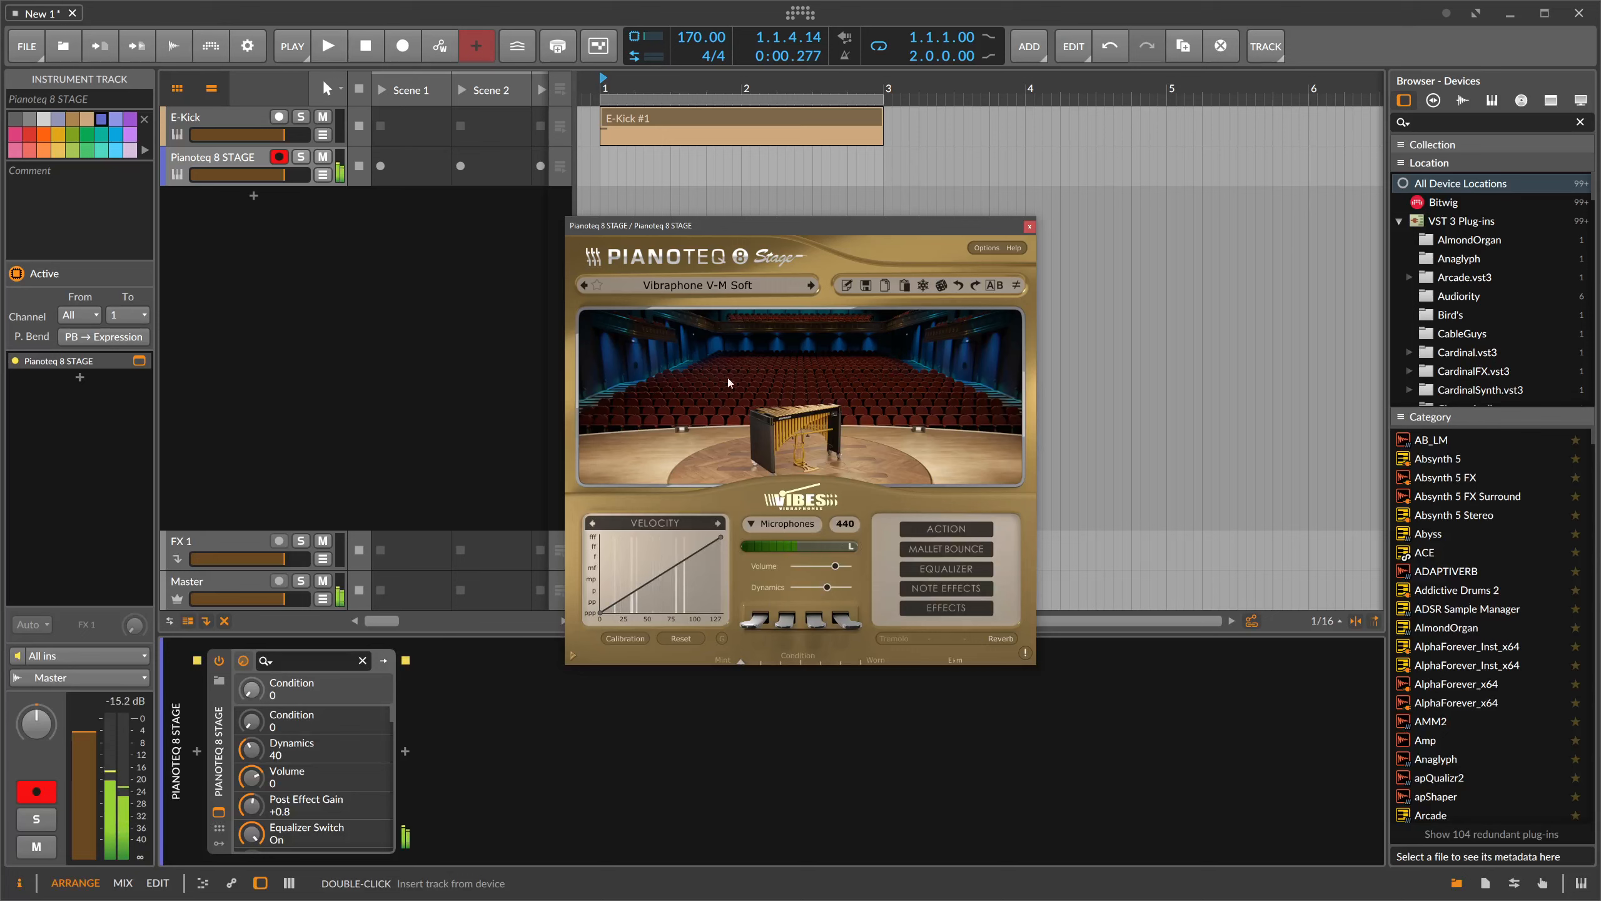
left_click(850, 623)
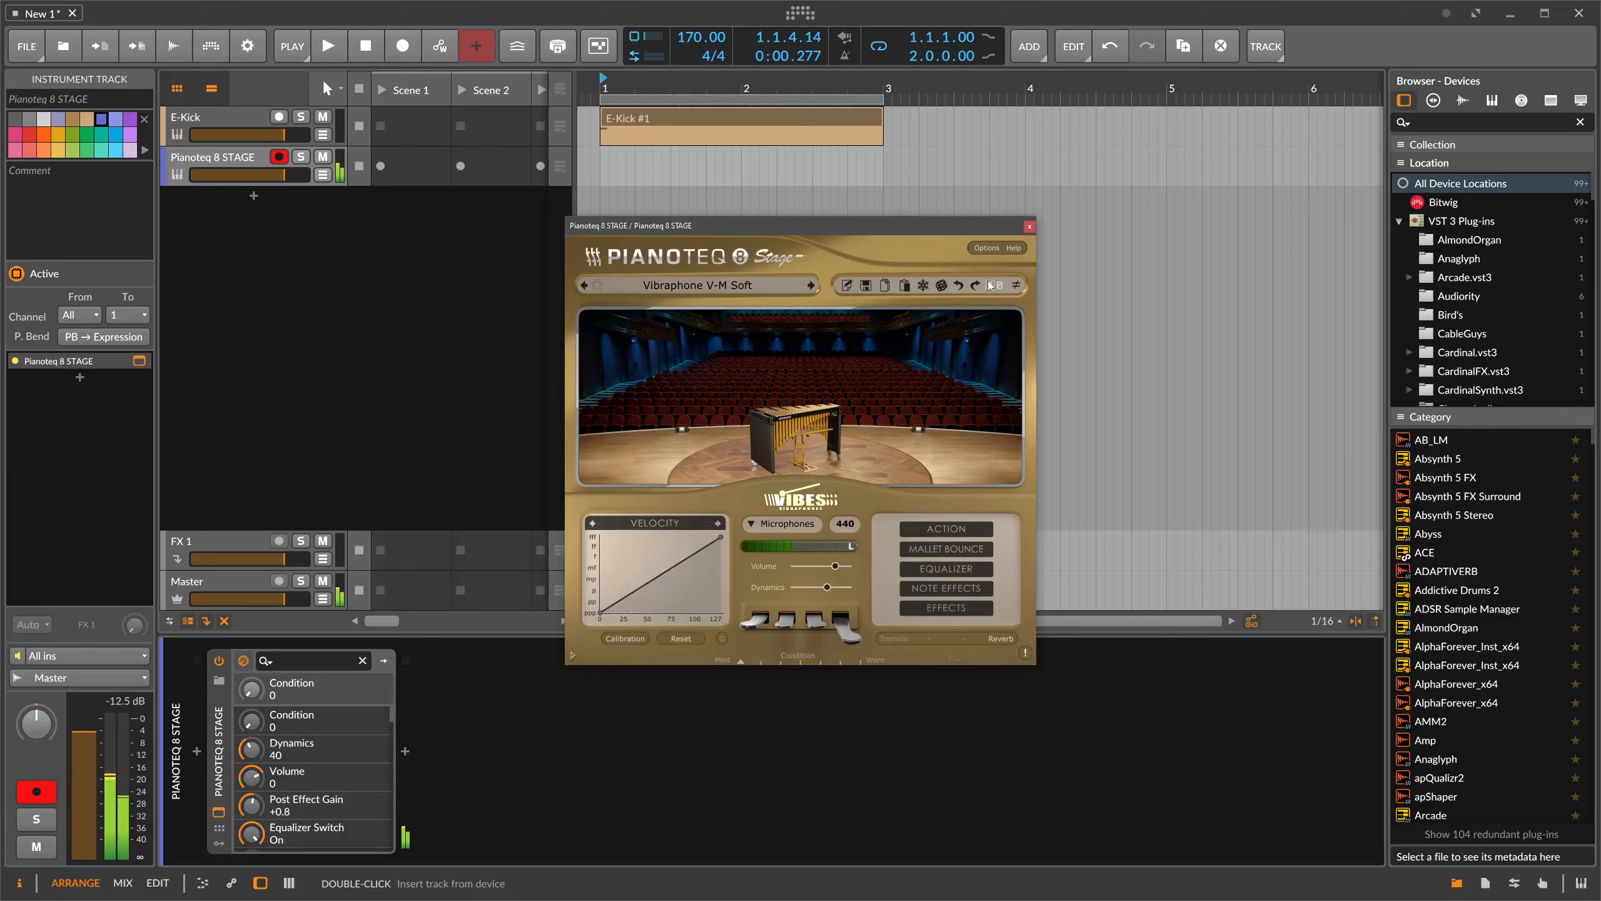
left_click(1029, 226)
left_click(438, 767)
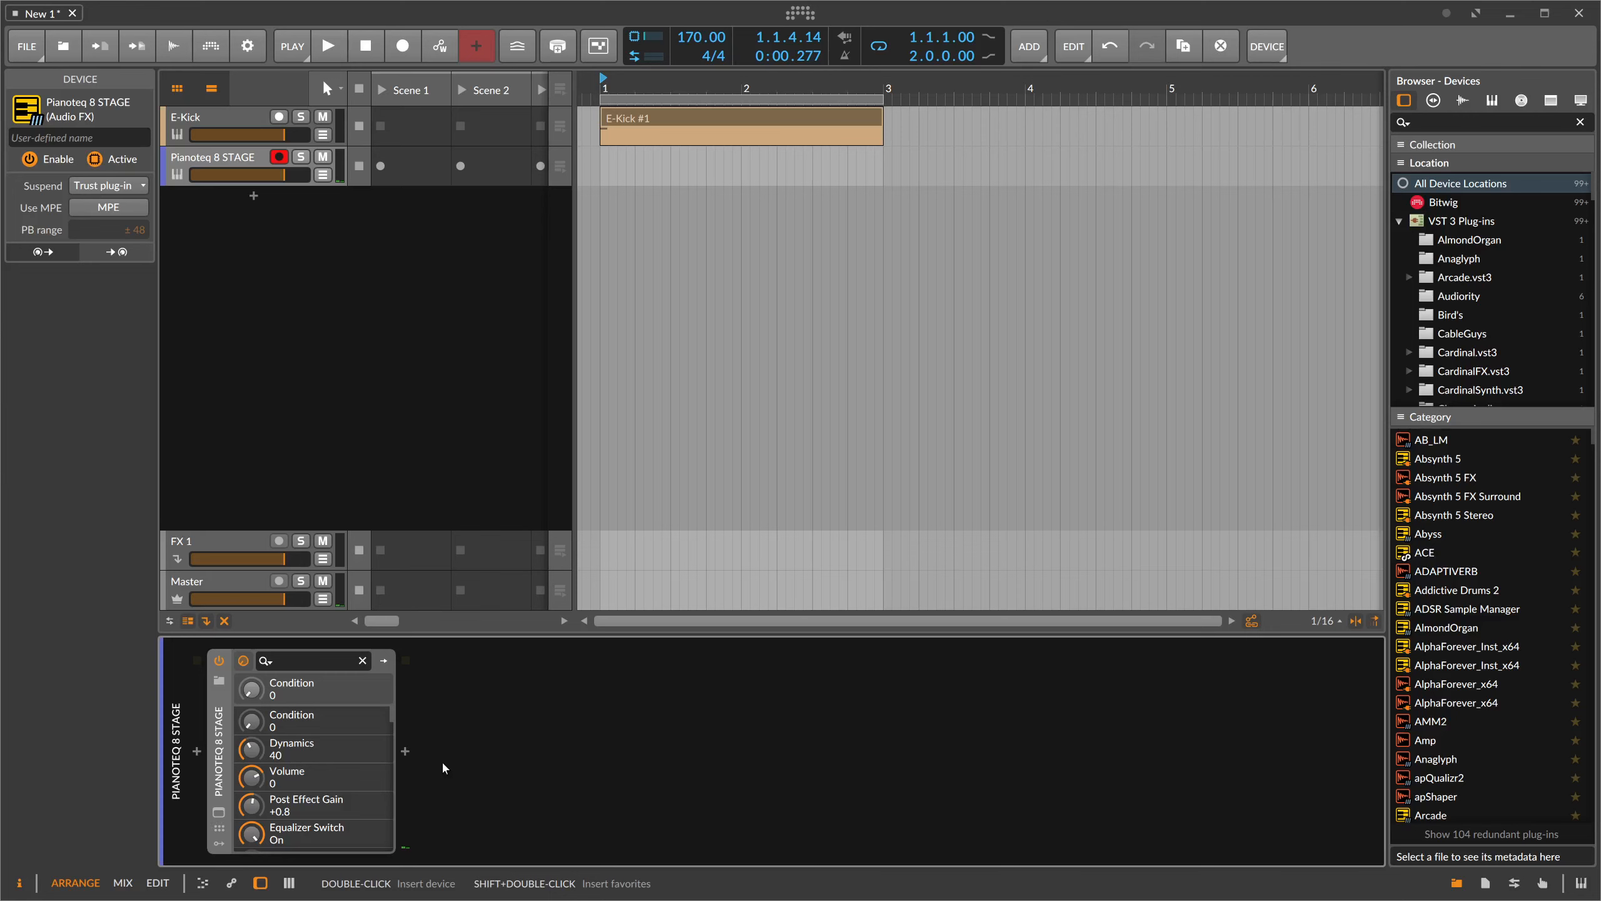
- Search the device browser for a keyboard and insert the VirtualKeyboard plug-in before Pianoteq in the chain
left_click(196, 751)
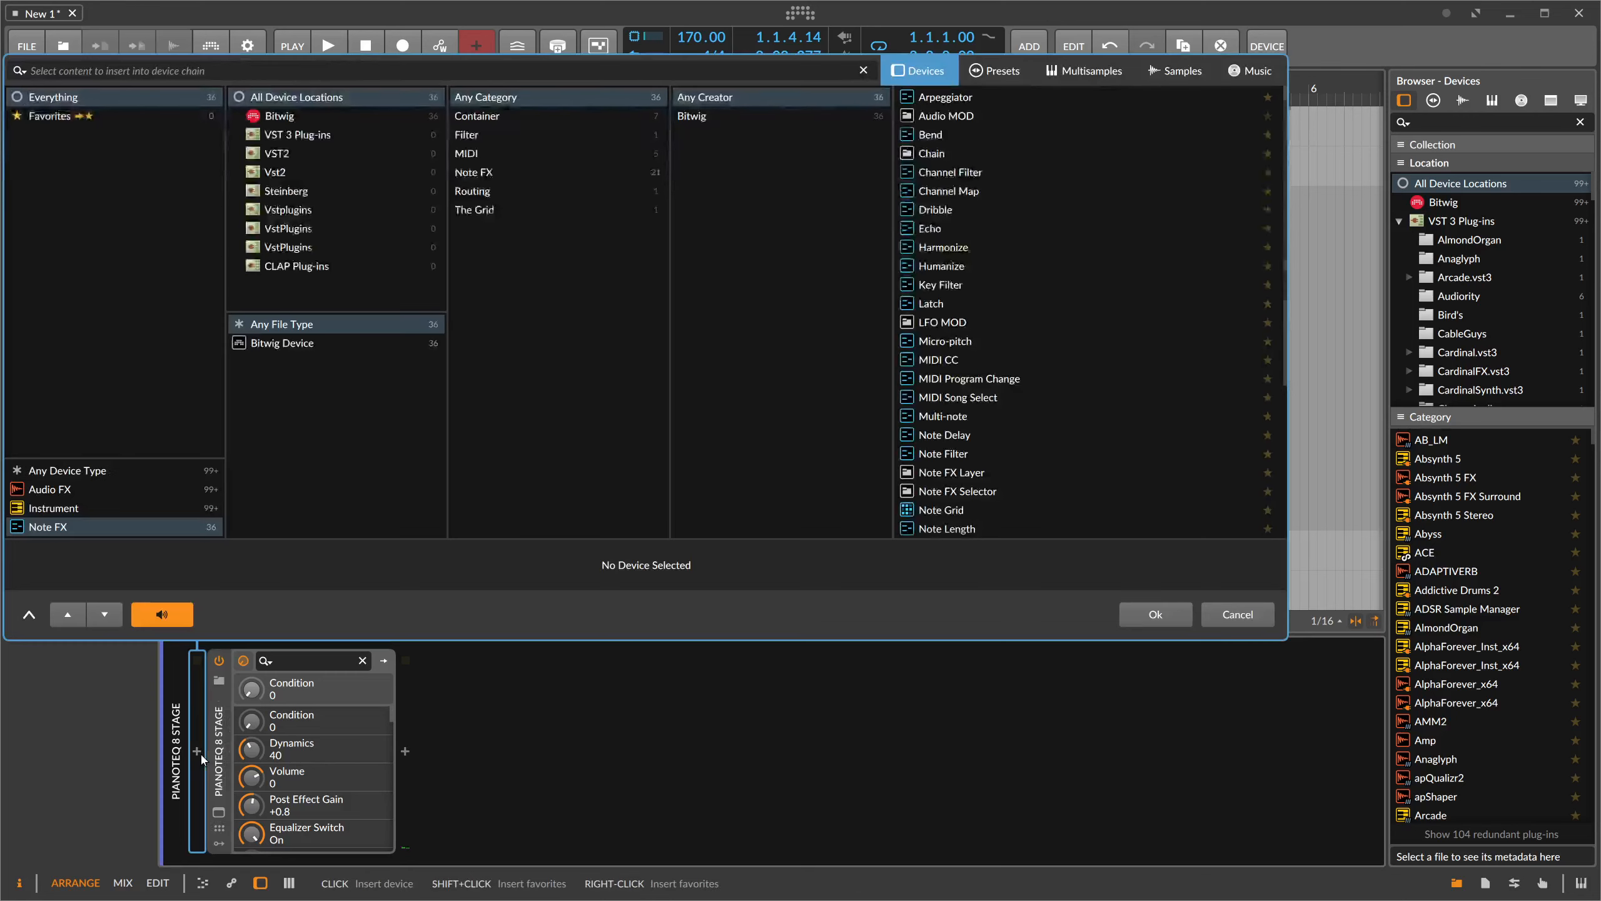
type("pian")
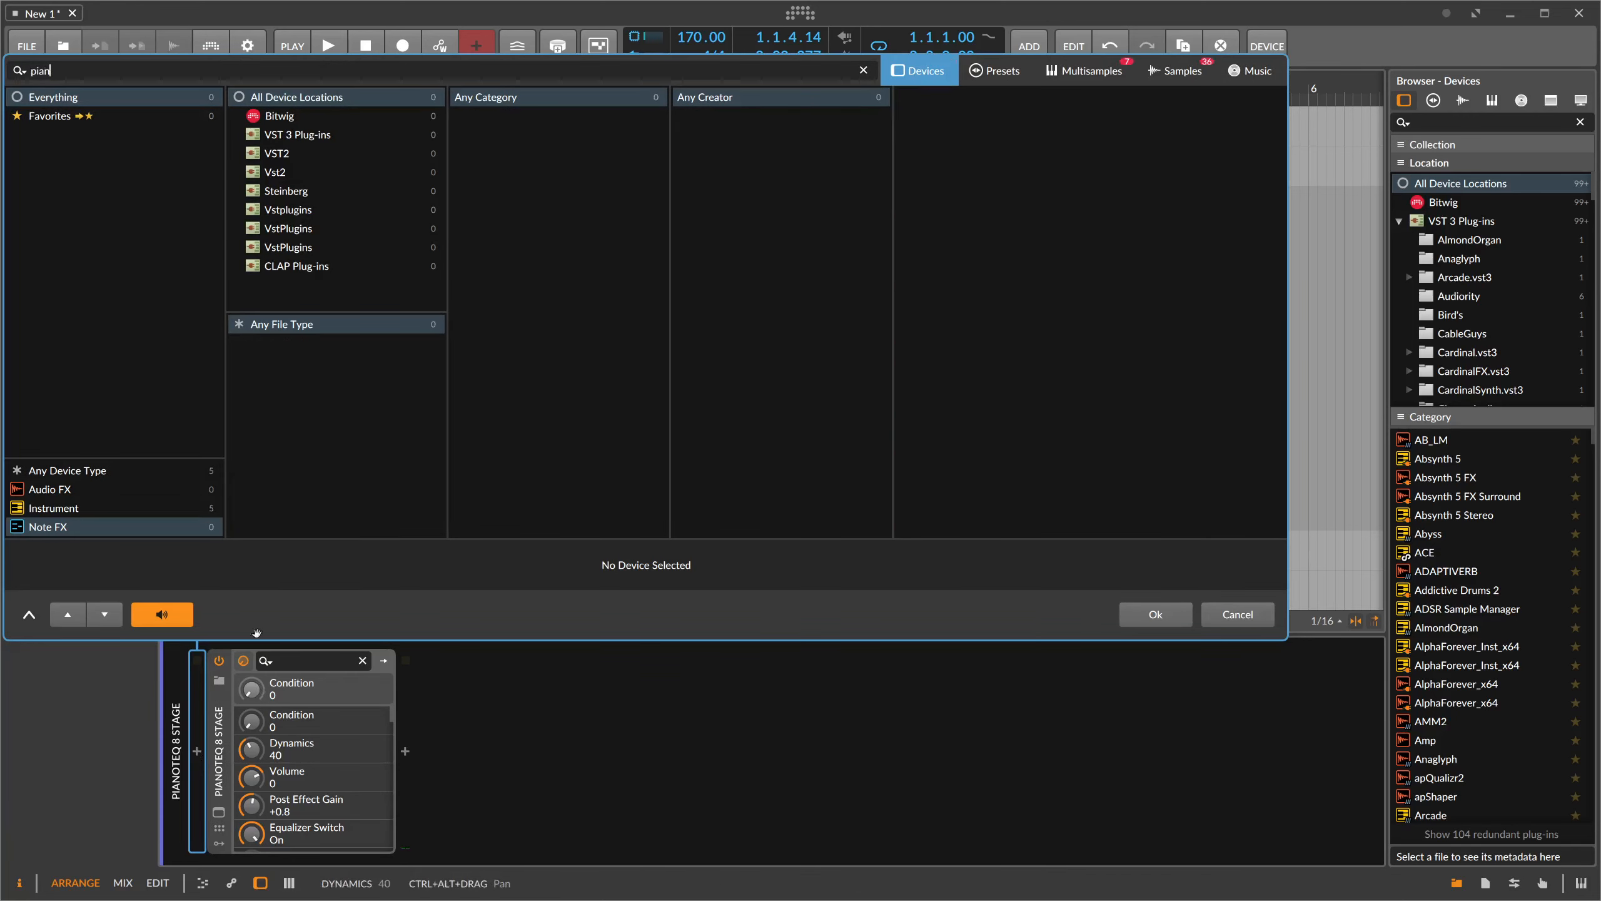
left_click(67, 470)
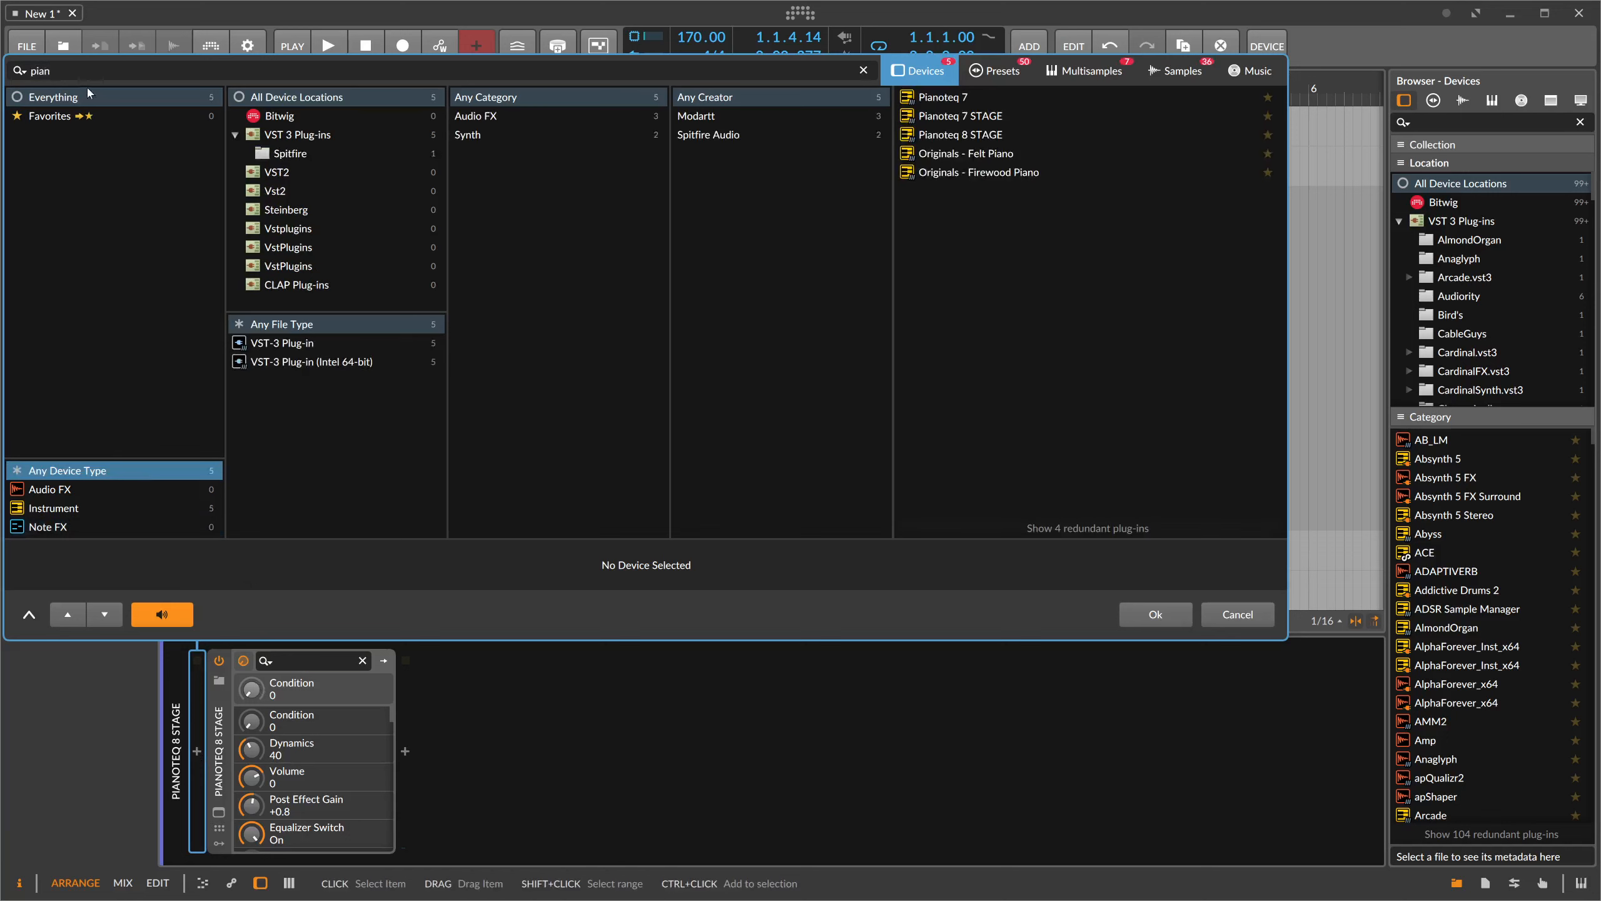
left_click_drag(83, 72, 3, 58)
type("key")
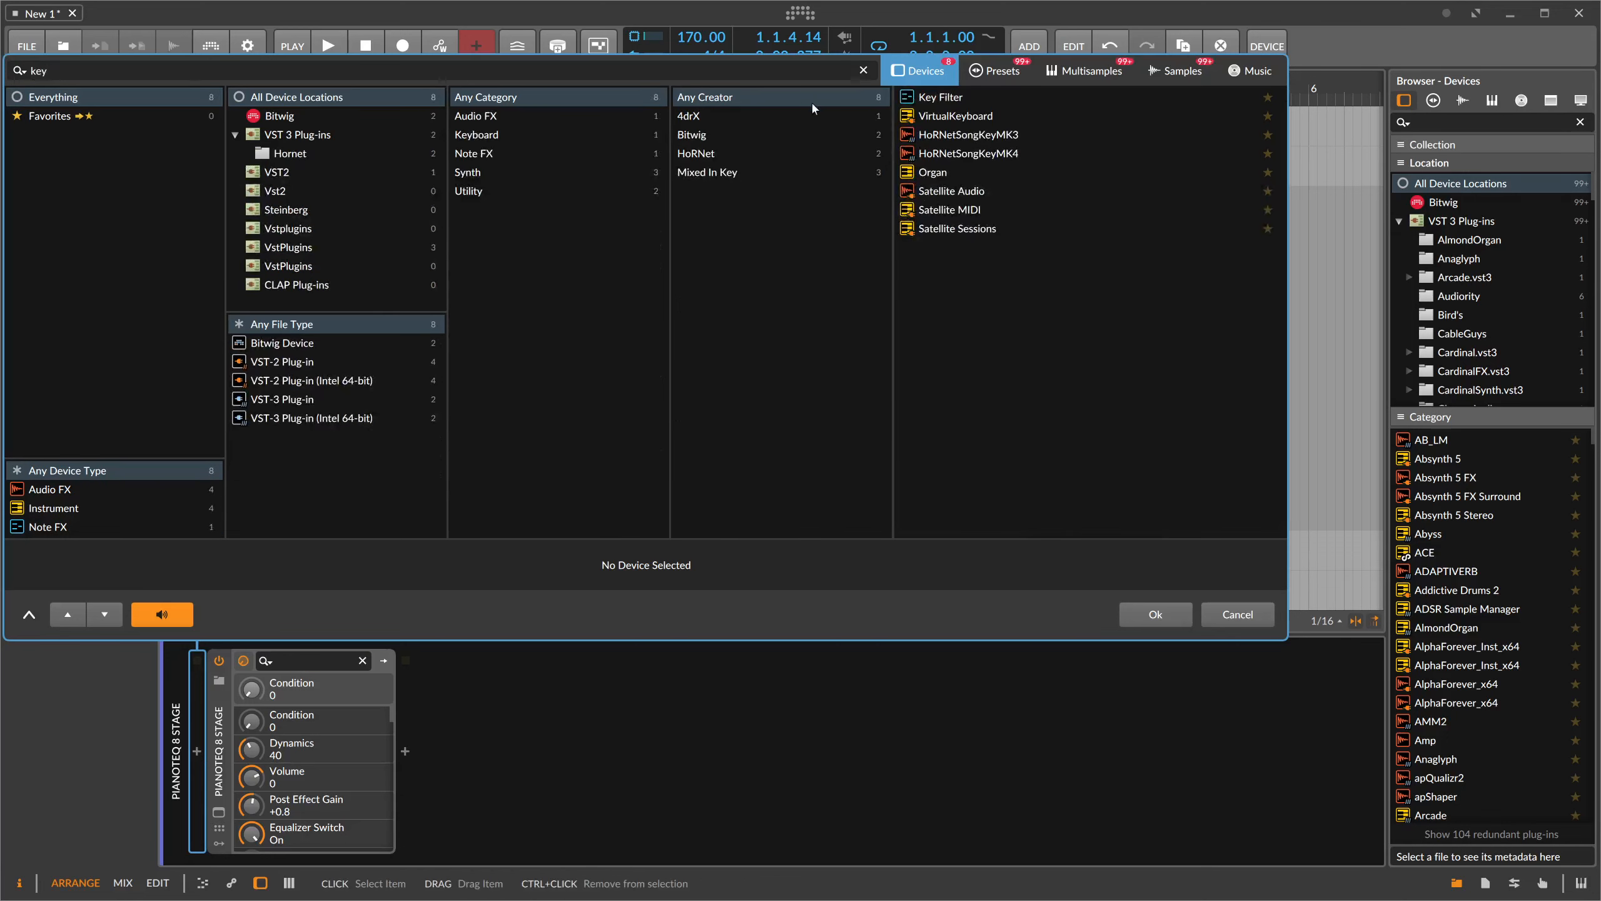
left_click(957, 120)
double_click(958, 118)
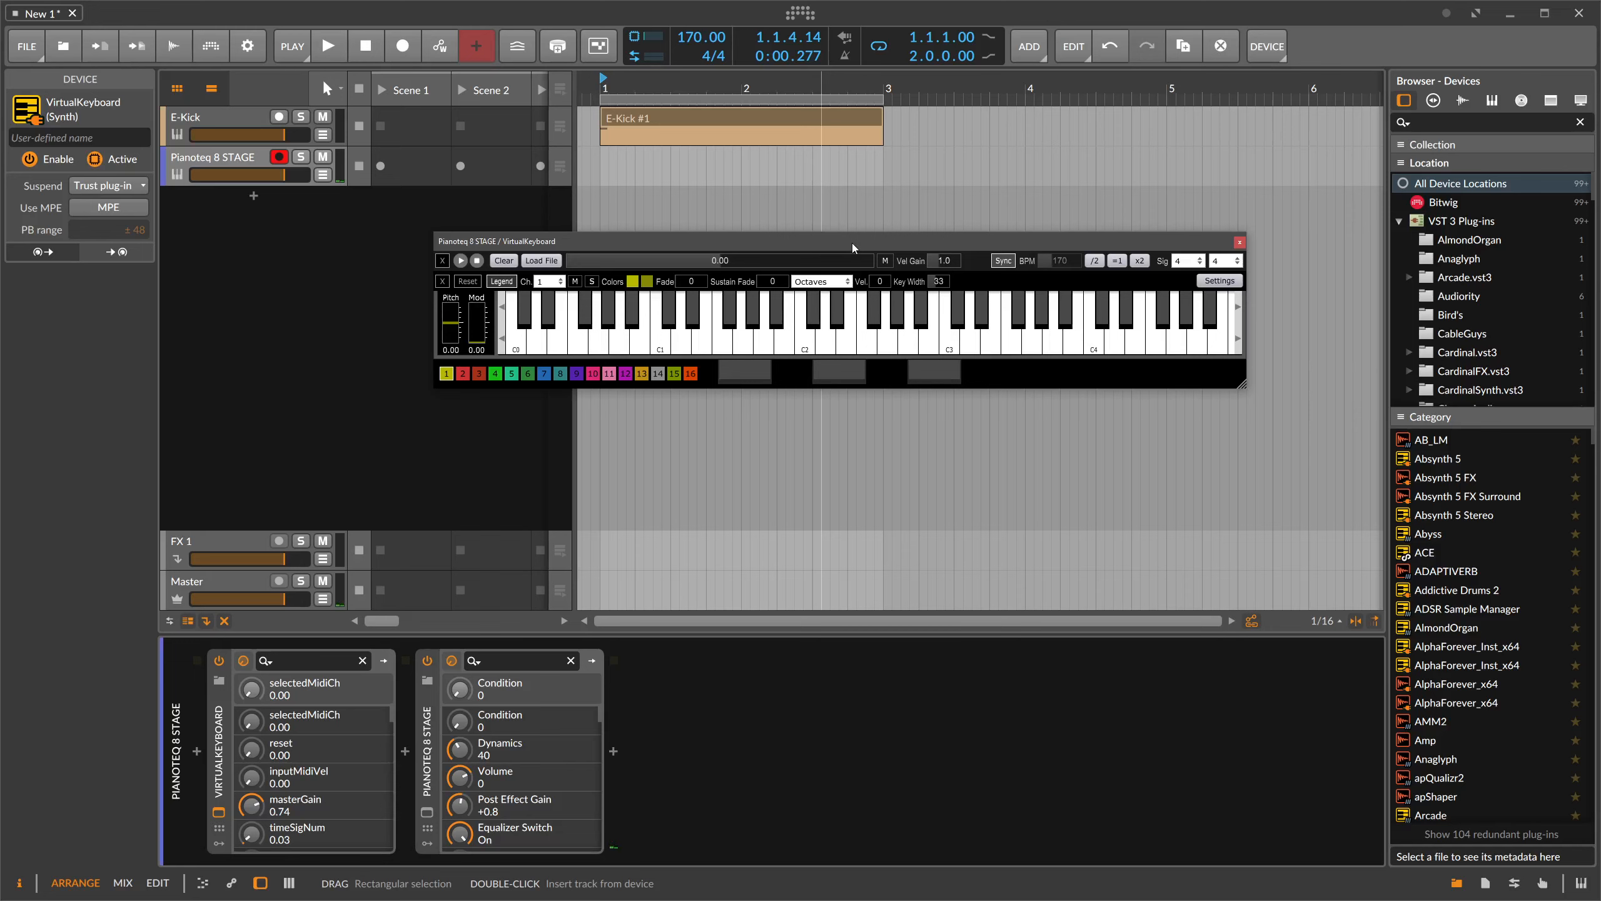
left_click(846, 287)
left_click(845, 285)
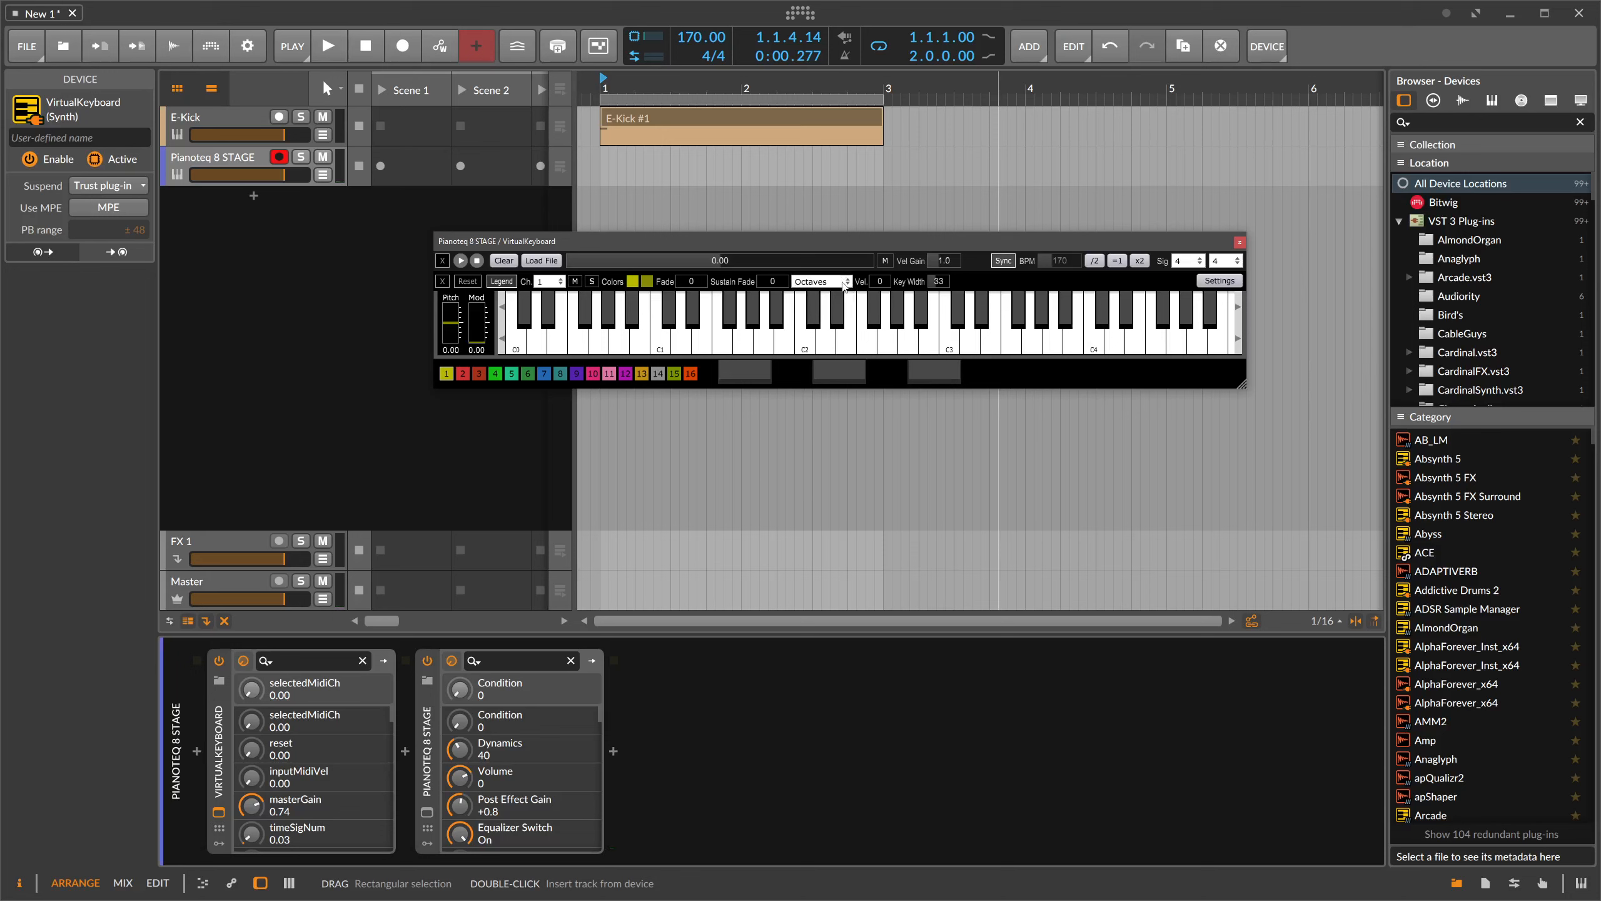
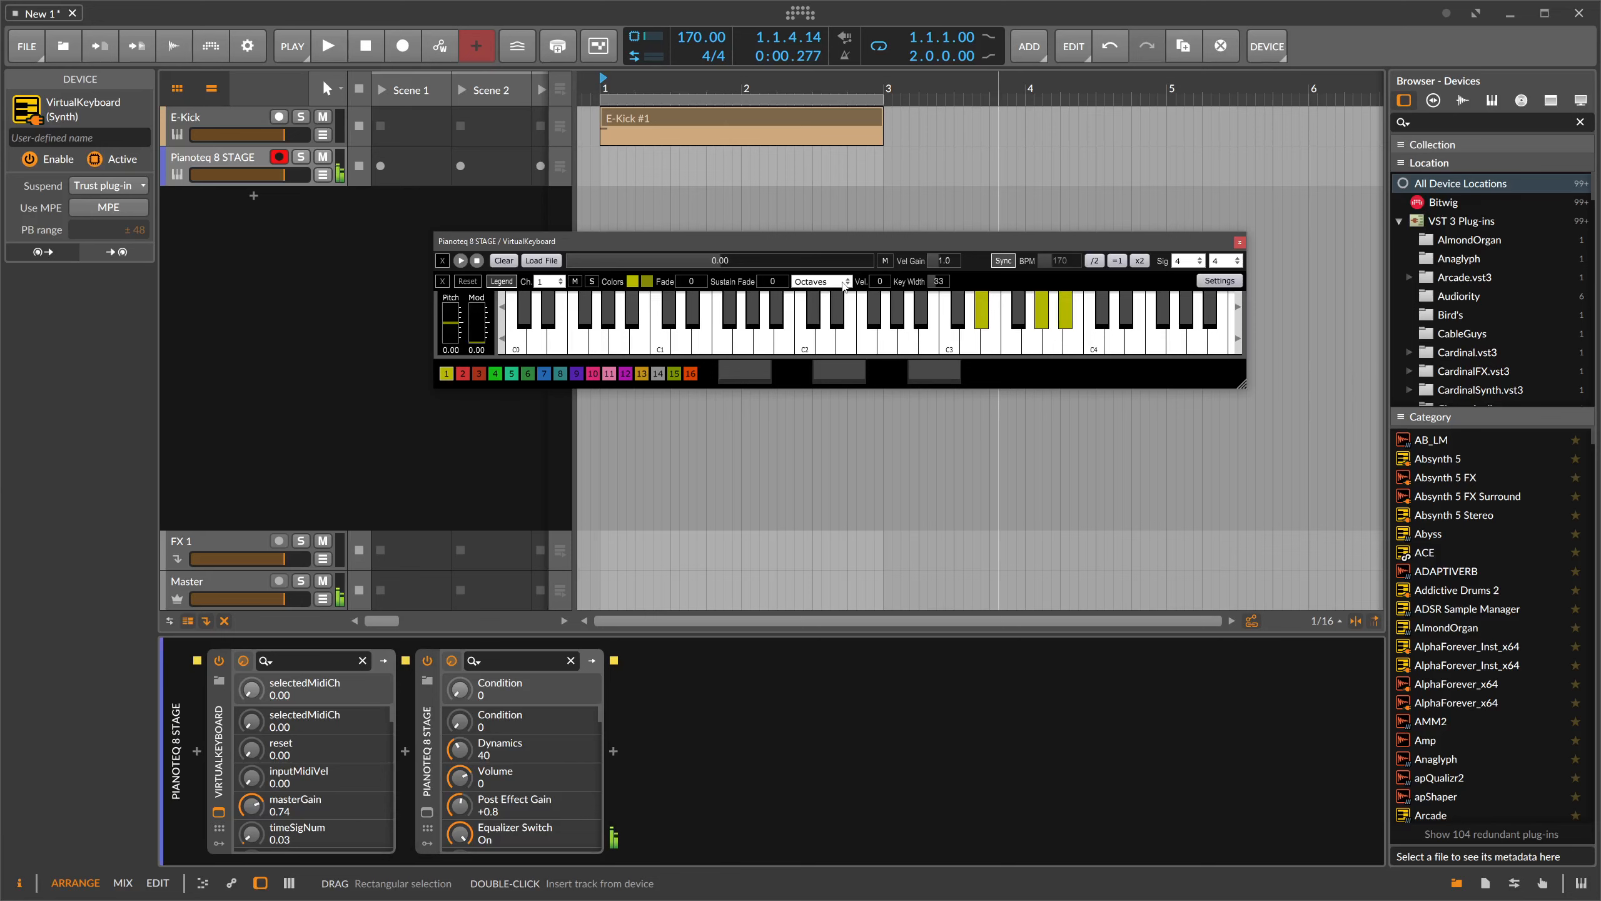
- Insert the ValhallaSupermassive effect after Pianoteq in the device chain
left_click(613, 751)
type("su")
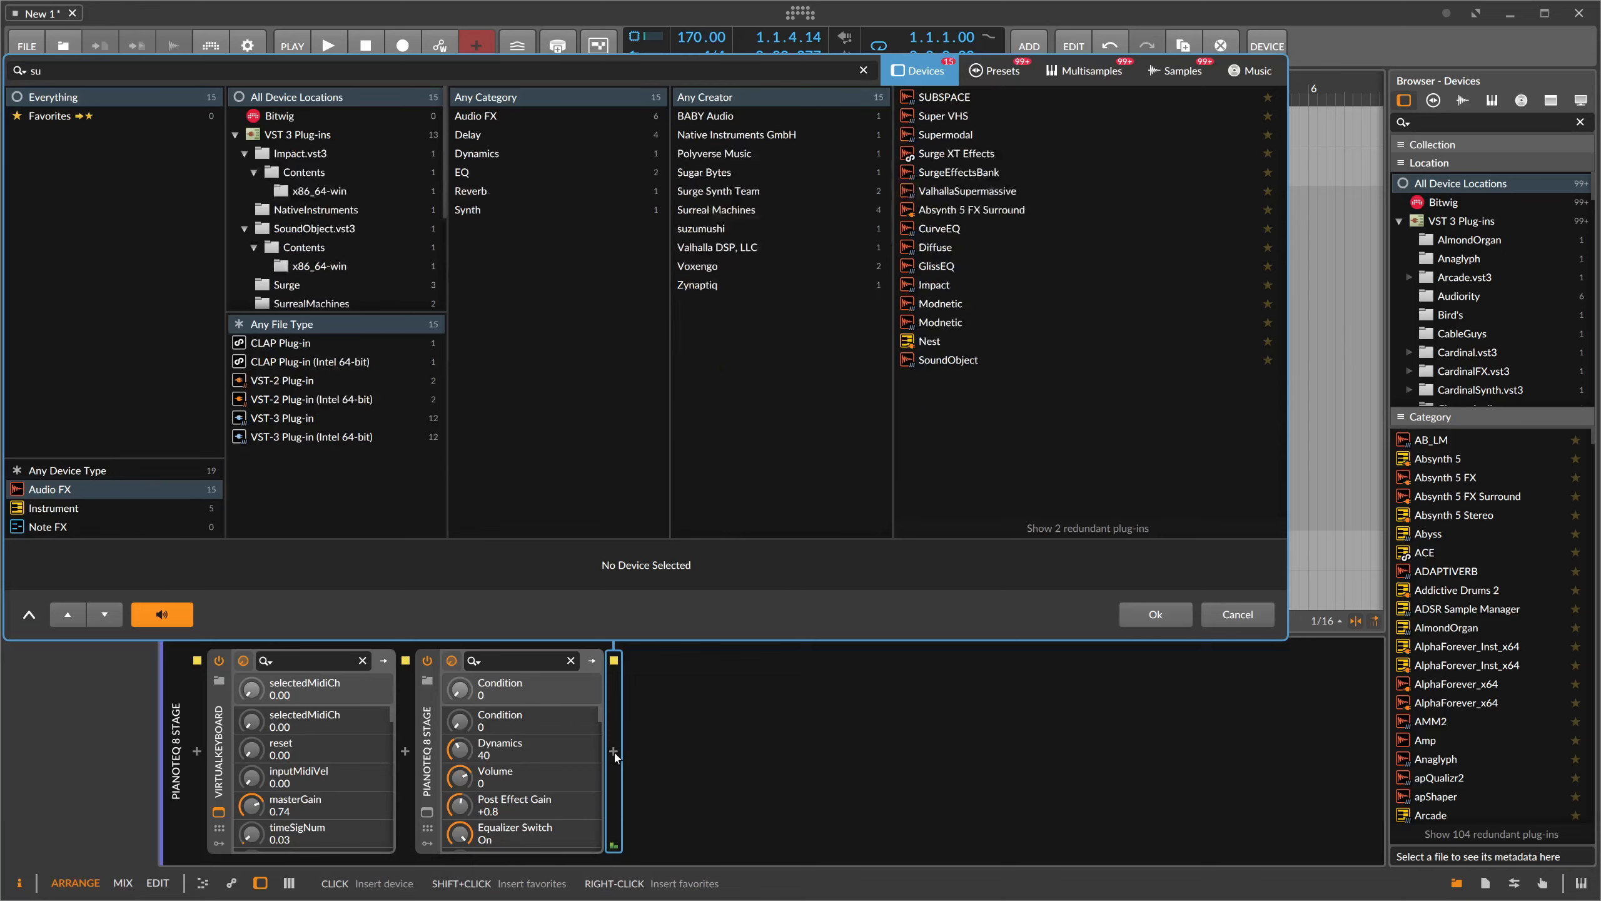
type("p")
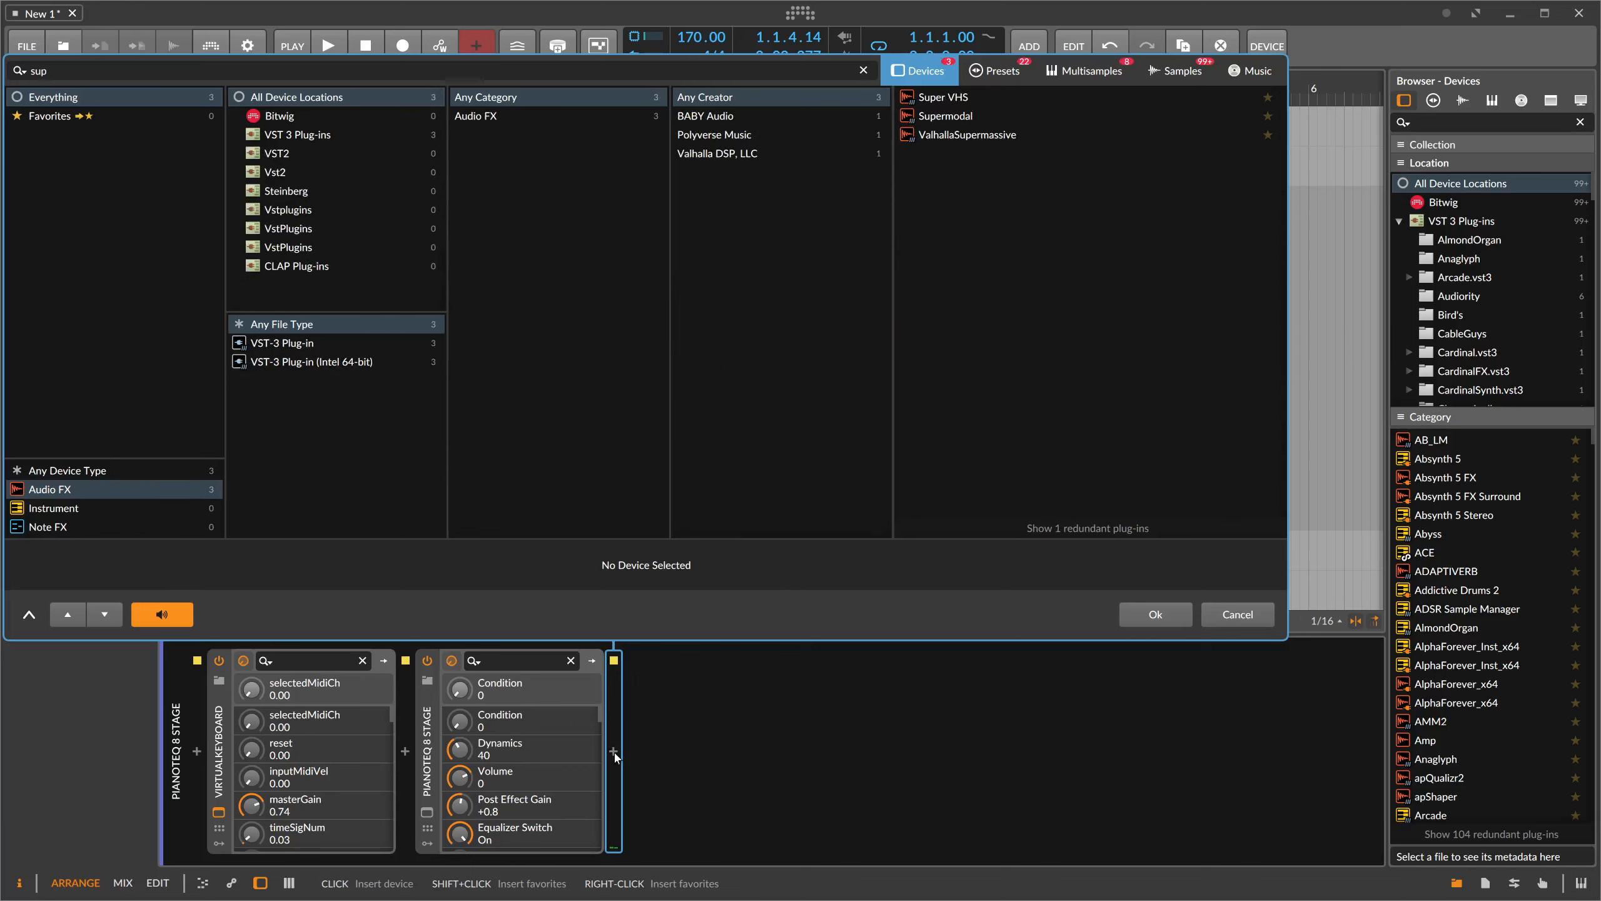
key("Down")
key("Down")
key("Down")
key("Return")
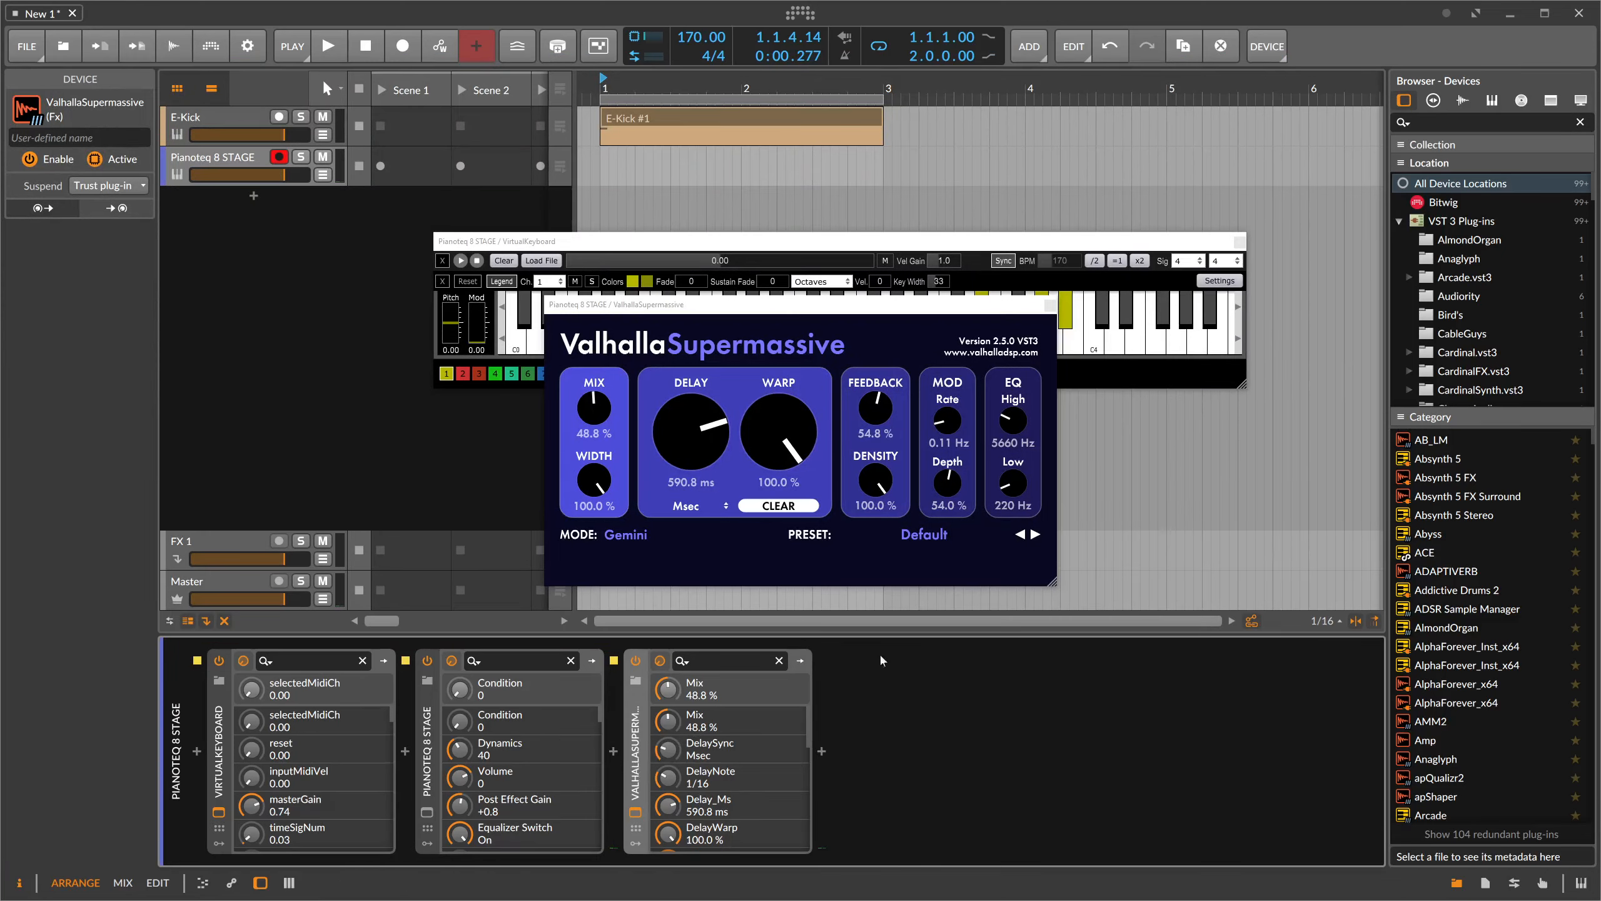
- Load the medium reverb preset Hold a Chord in ValhallaSupermassive and raise its warp to 93.5 %
left_click(943, 532)
mouse_move(910, 701)
mouse_move(1006, 686)
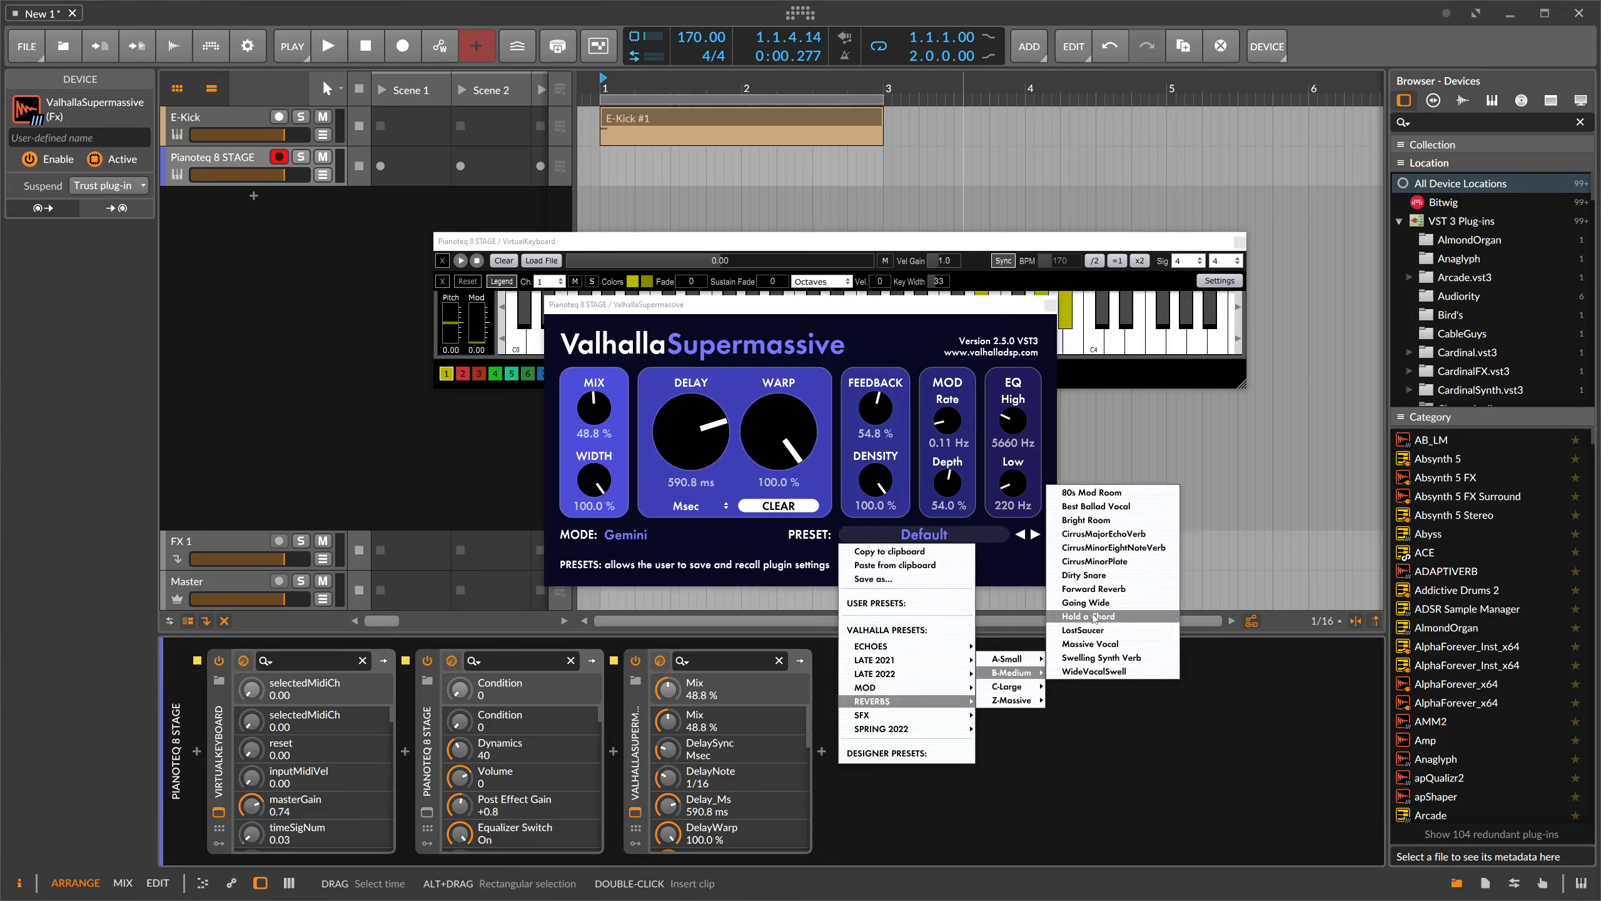
left_click(1095, 616)
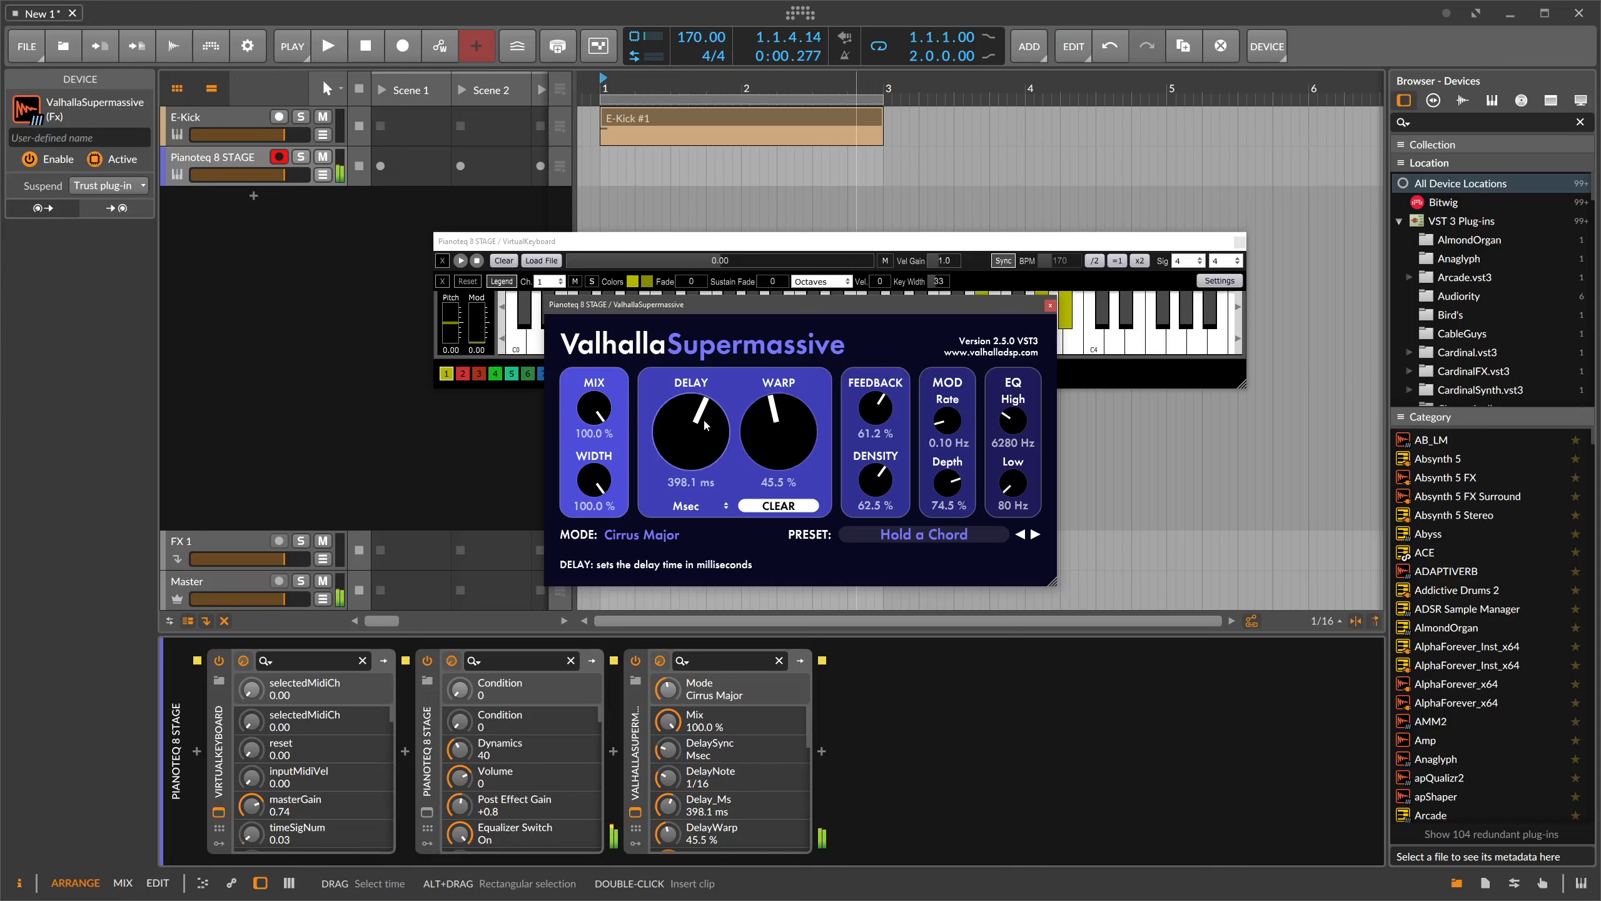
left_click_drag(779, 431, 817, 368)
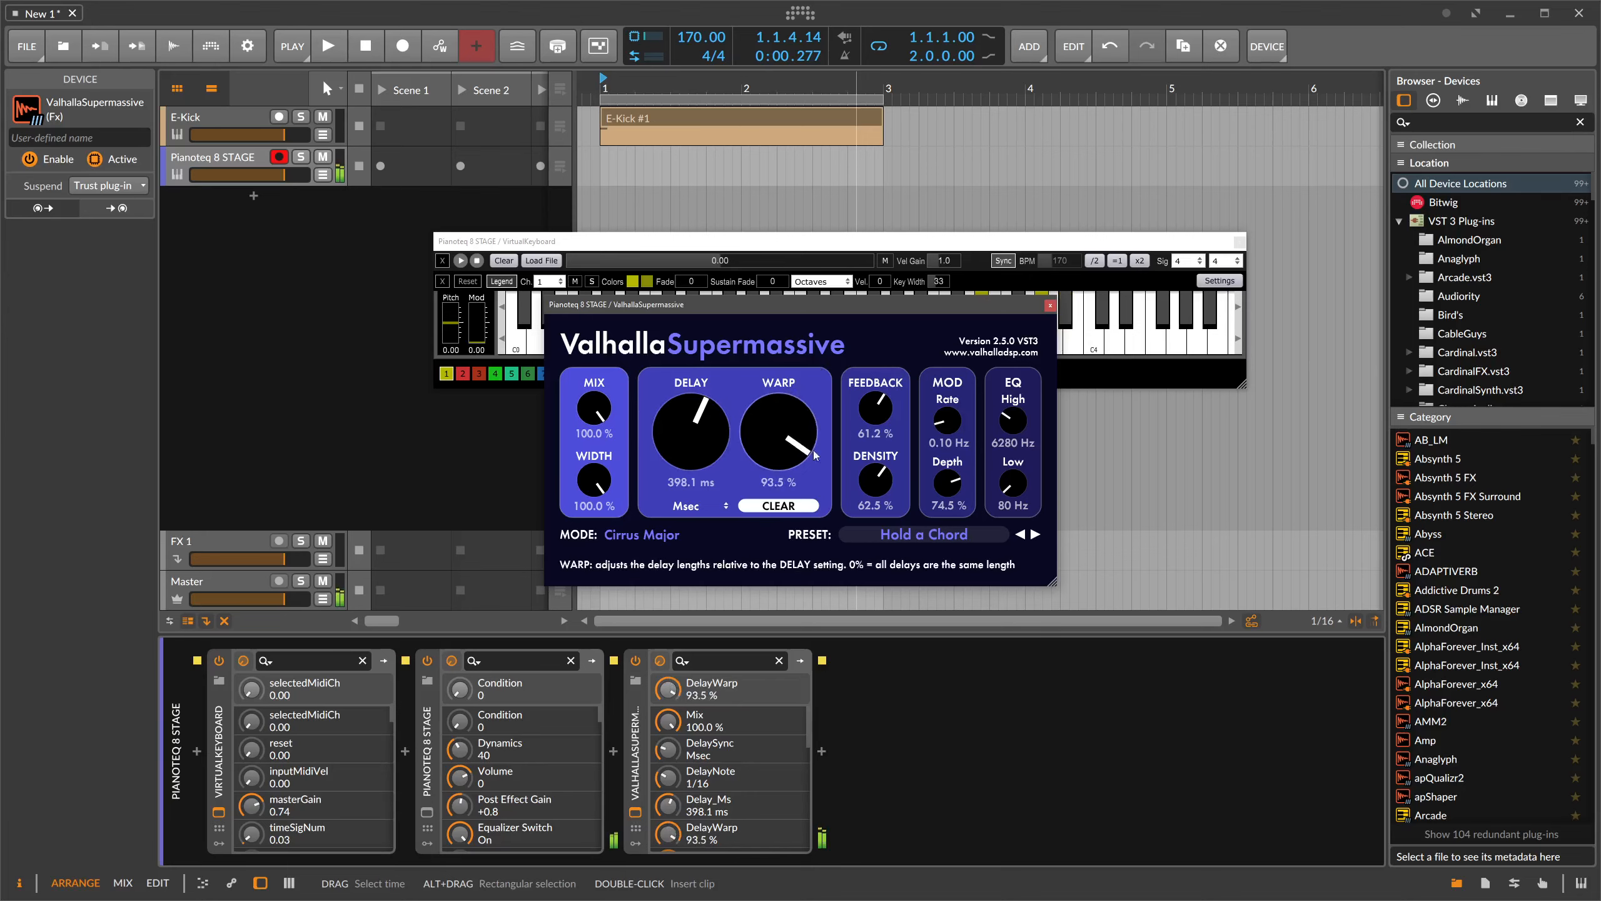
- Insert the CLAP version of PaulXStretch after ValhallaSupermassive in the device chain
left_click(823, 750)
type("paul")
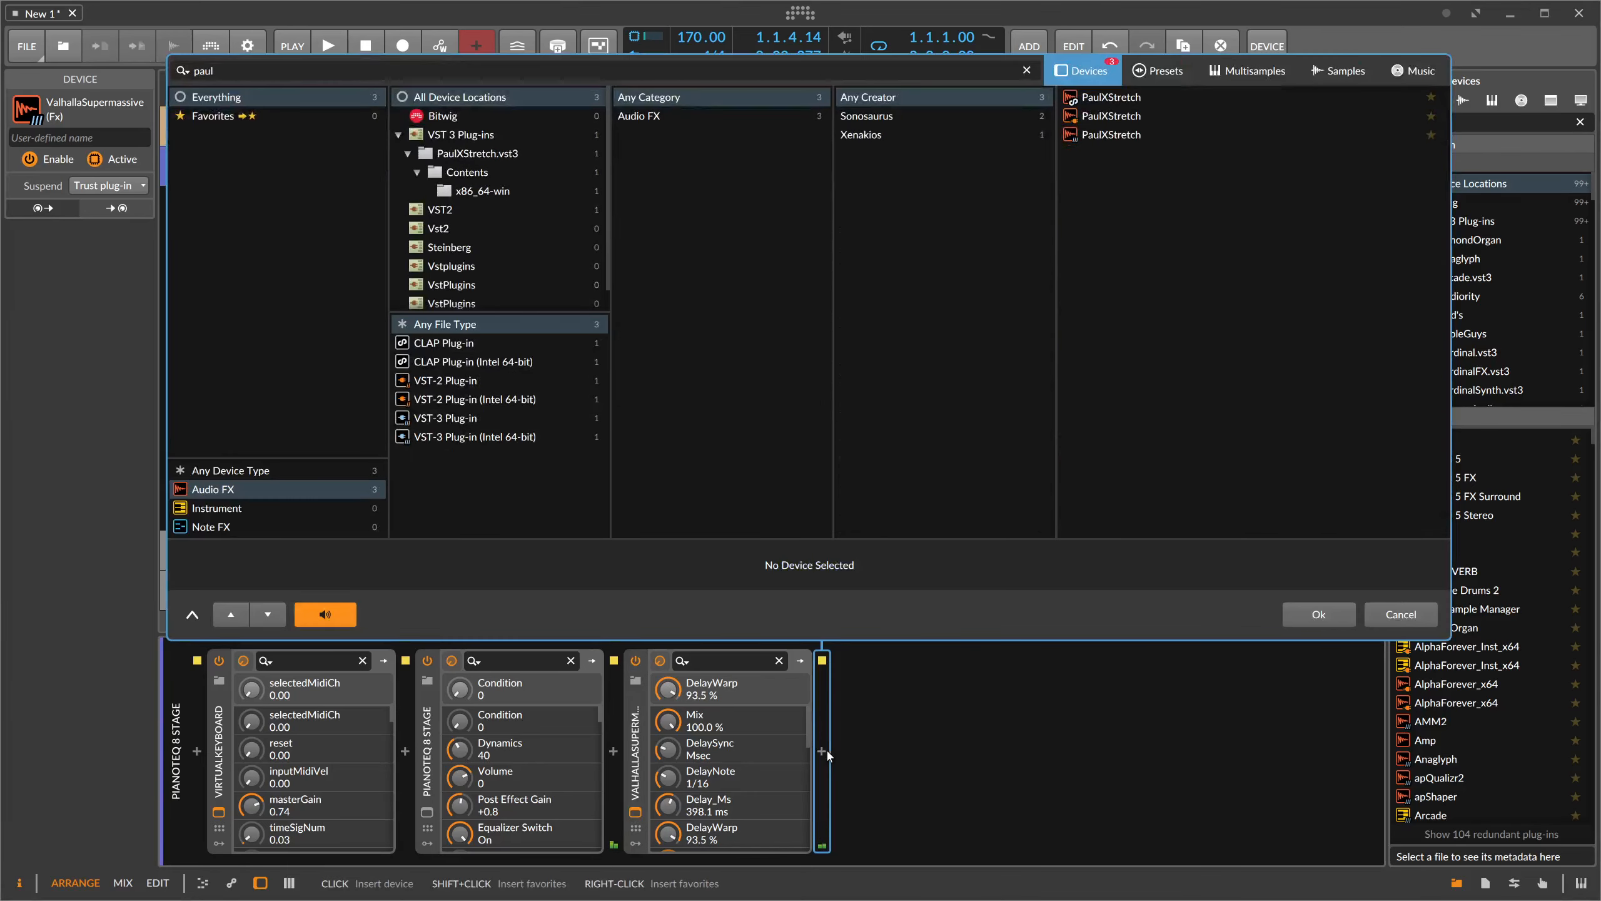
key("Down")
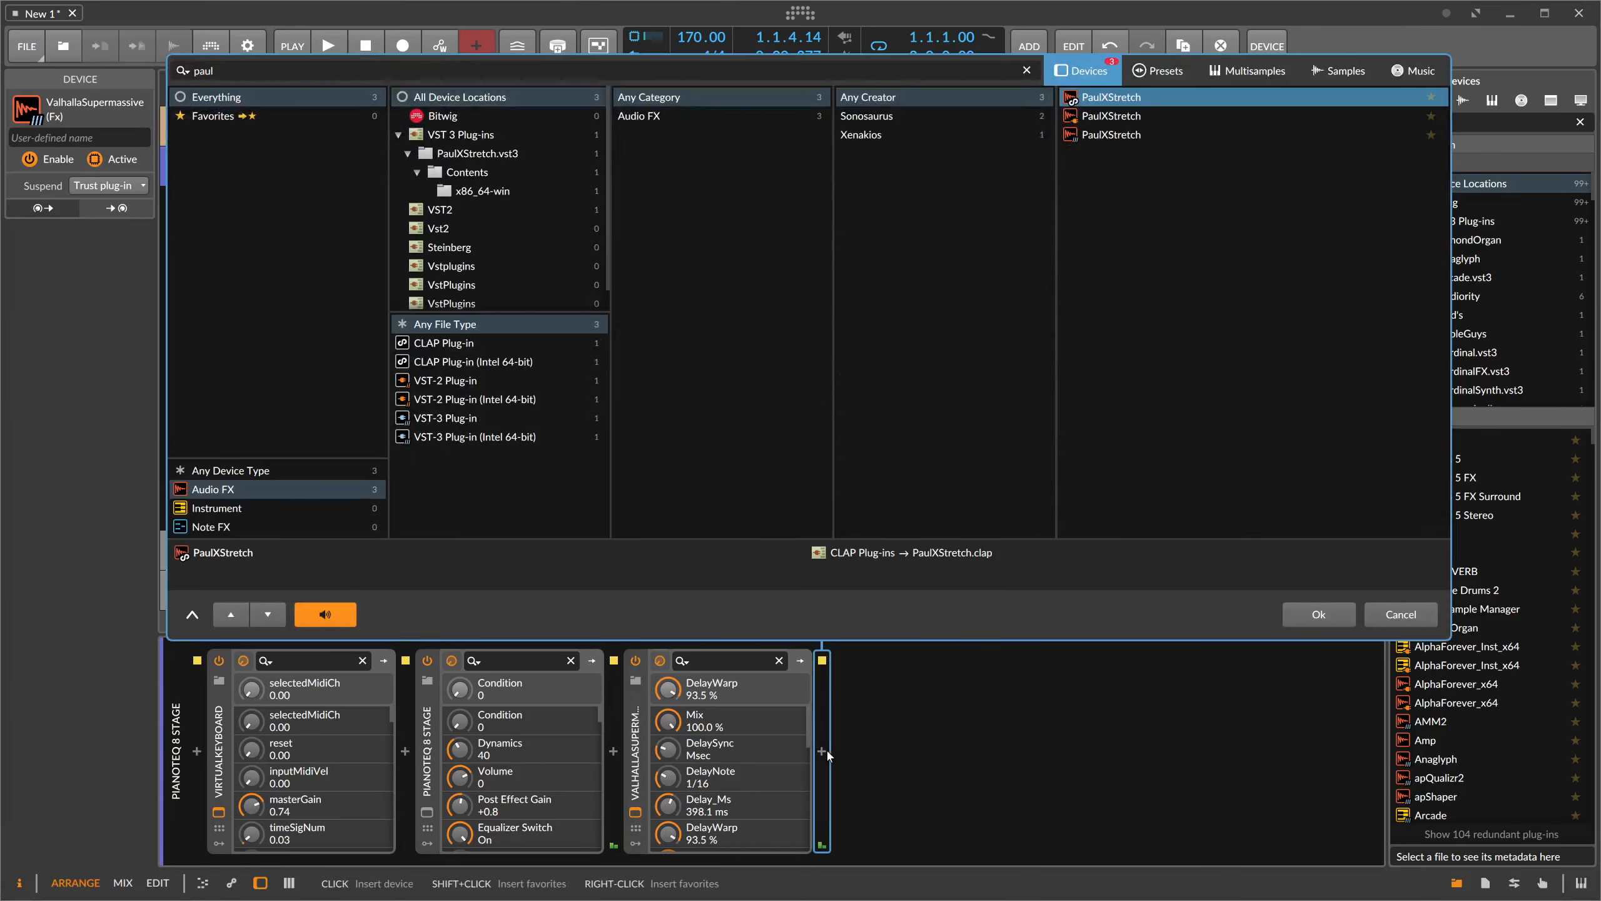
key("Return")
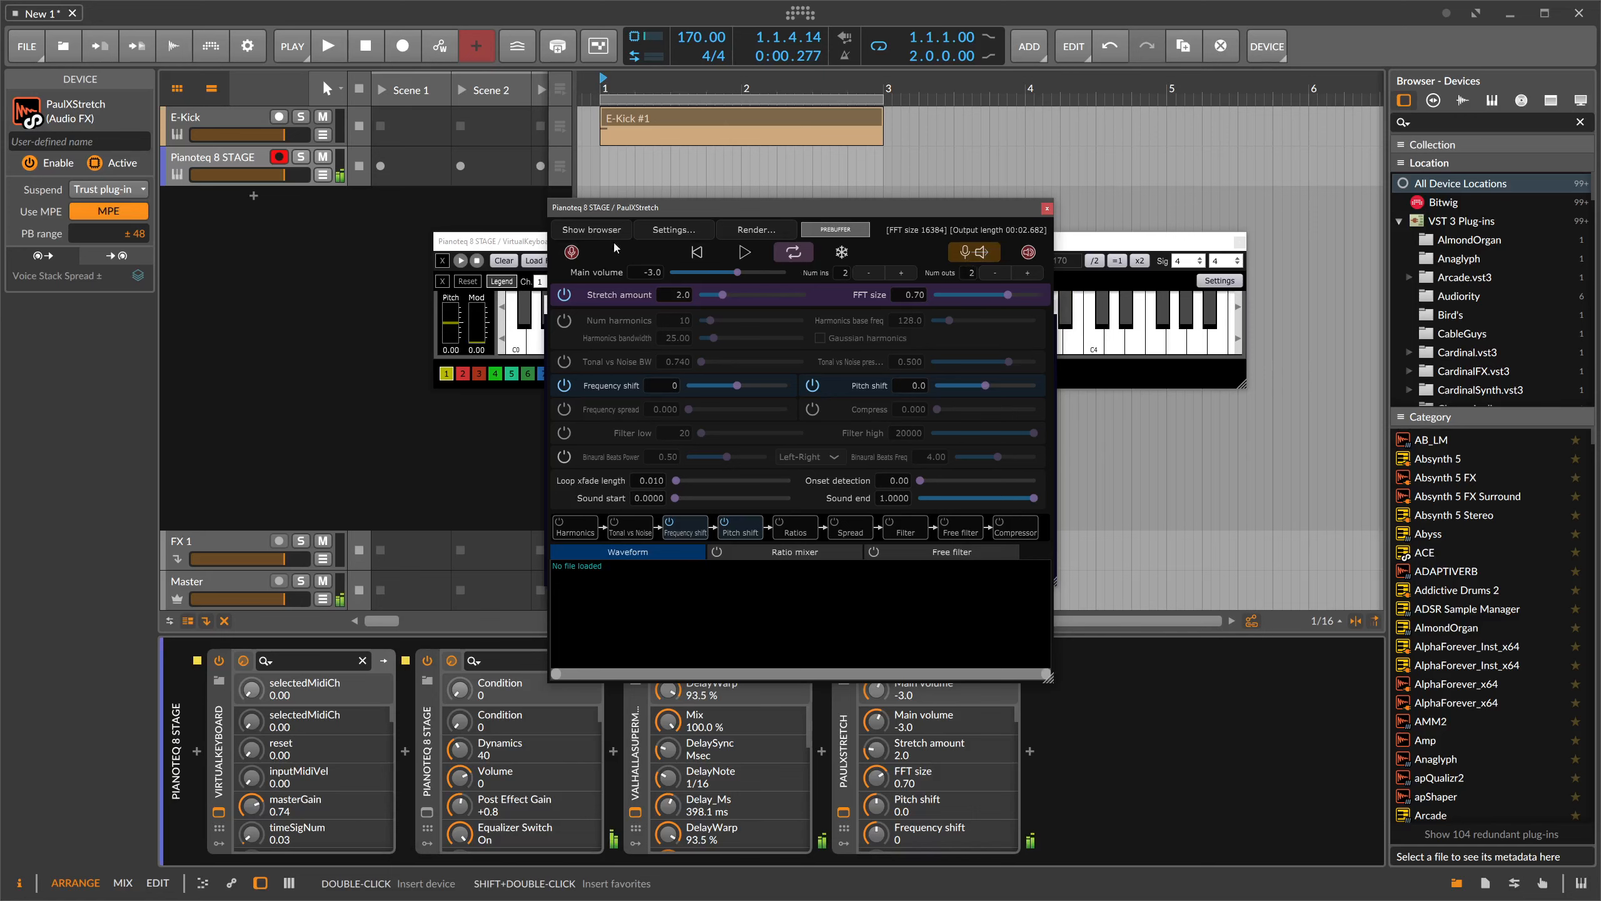
- Move the effect windows clear of the virtual keyboard and capture about 10 seconds of the played chords in PaulXStretch
left_click_drag(821, 207, 569, 196)
left_click(1019, 326)
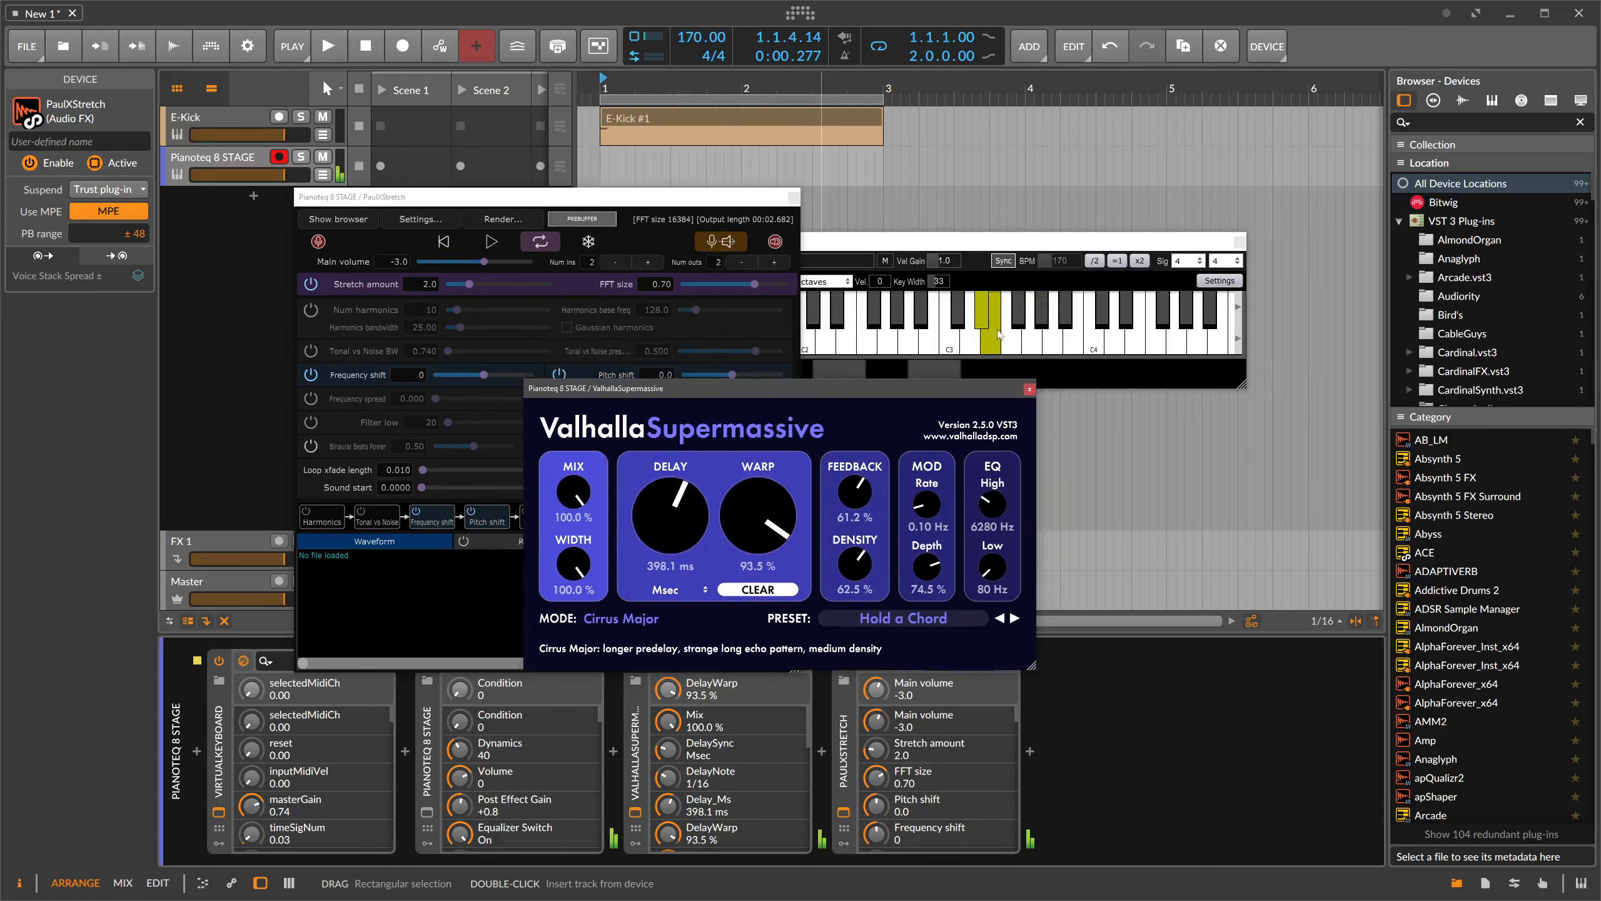
left_click(1028, 347)
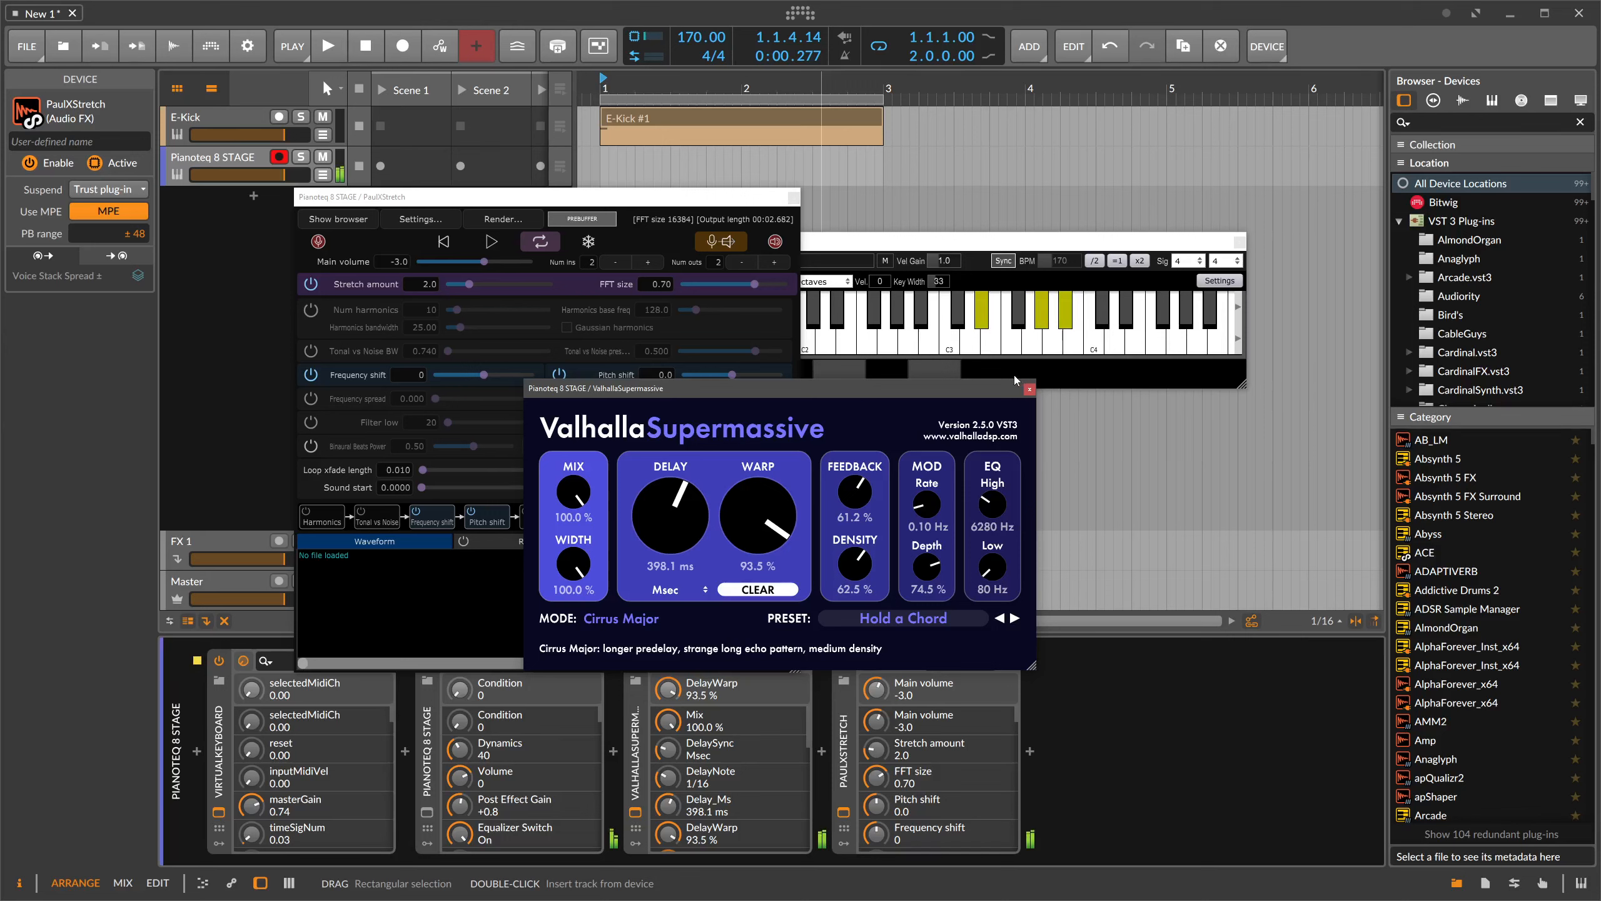
left_click(318, 241)
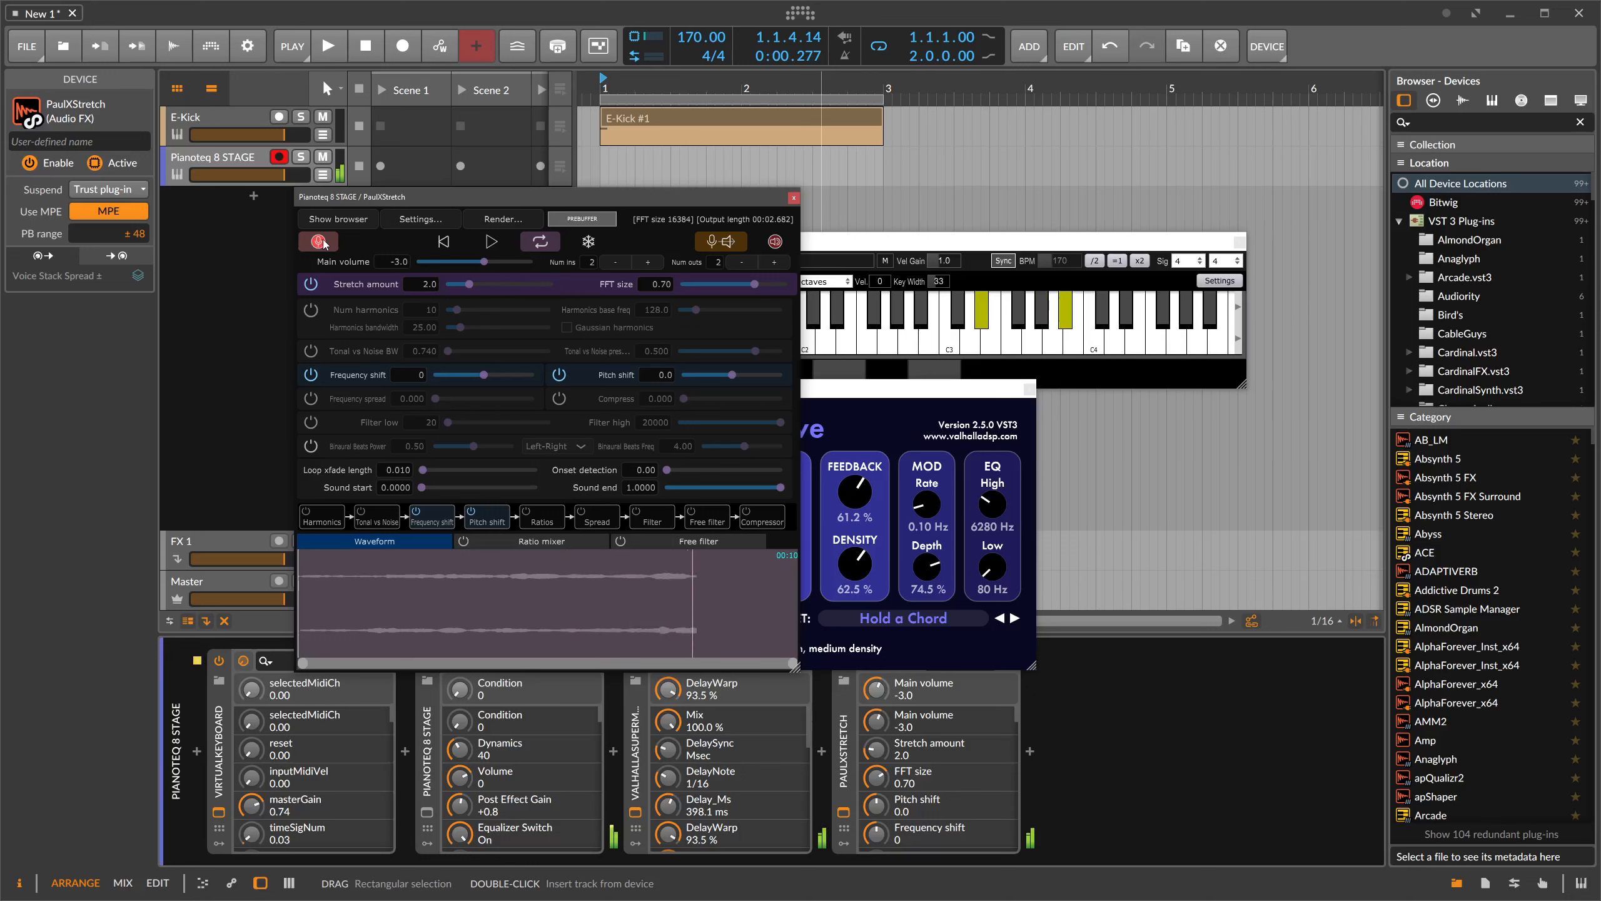
left_click(329, 243)
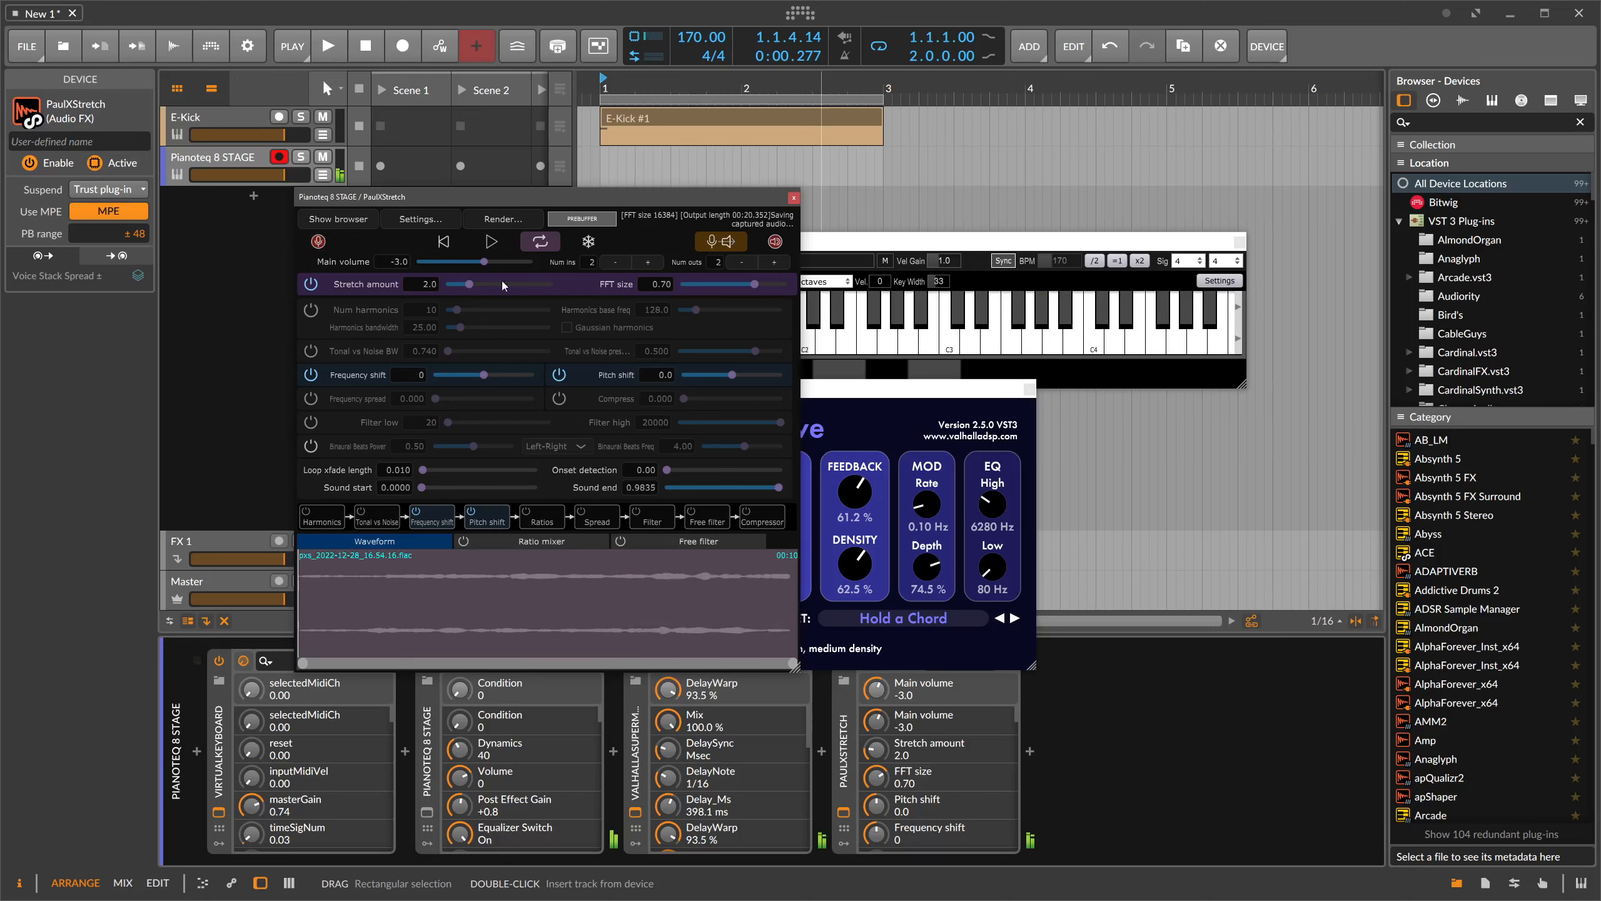
- Play the captured audio's section from 0.1950 to 0.6863 in PaulXStretch and raise its stretch amount to 16.8
left_click_drag(396, 604, 632, 604)
left_click(490, 242)
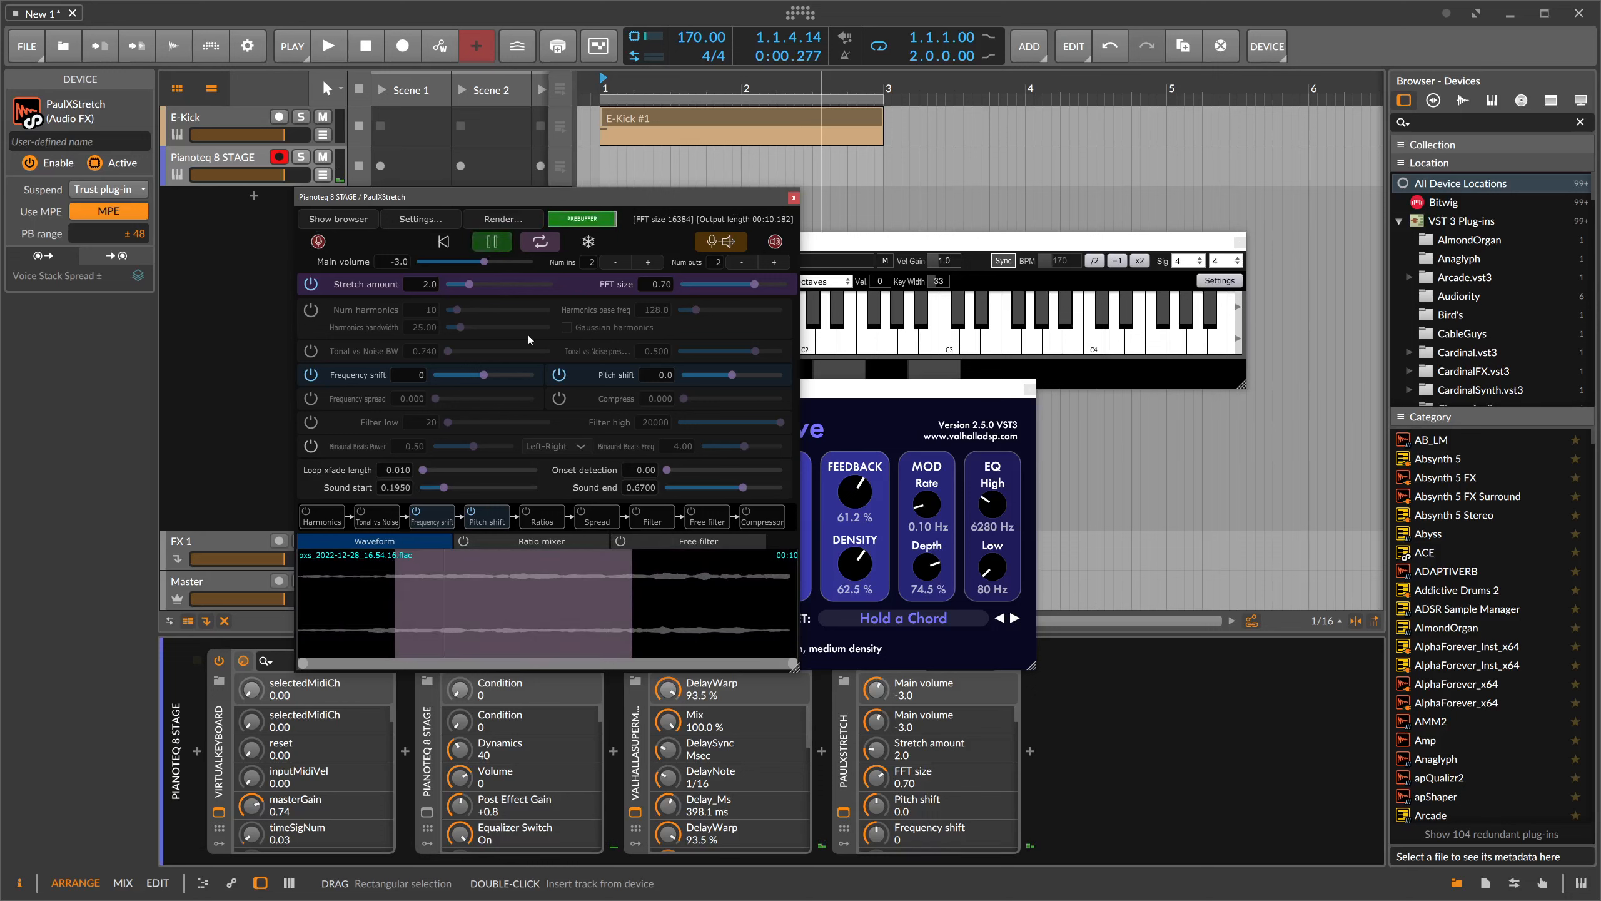
left_click_drag(632, 604, 641, 605)
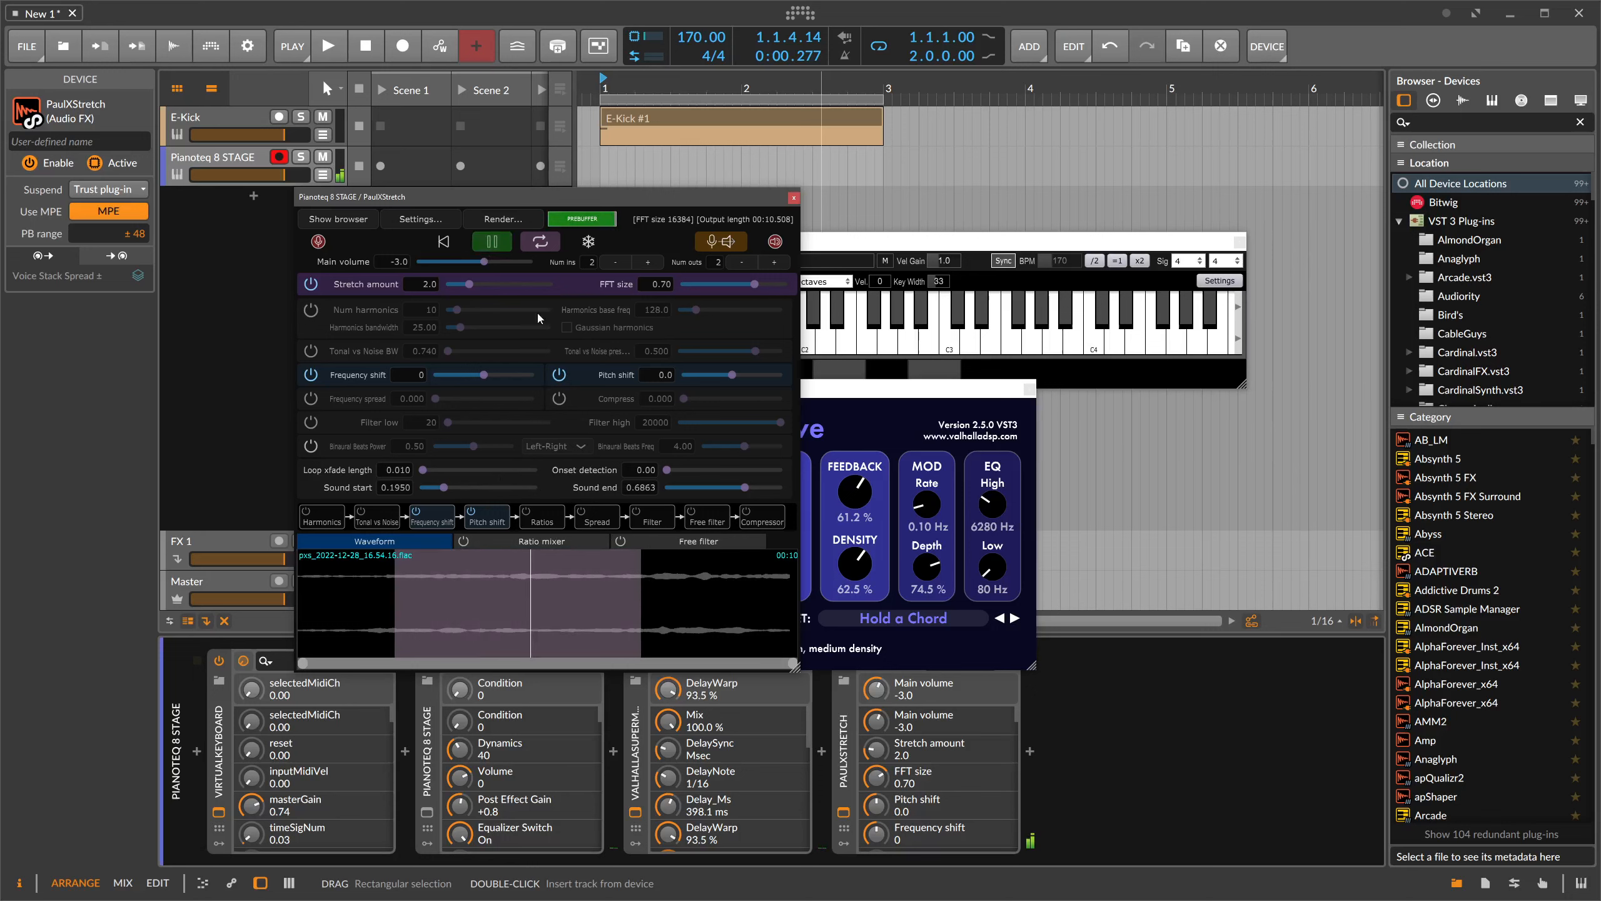
left_click_drag(476, 287, 486, 286)
- Rearrange the PaulXStretch, VirtualKeyboard and ValhallaSupermassive windows so the keyboard and reverb controls are fully visible
left_click_drag(637, 198, 1119, 141)
left_click_drag(686, 249, 483, 212)
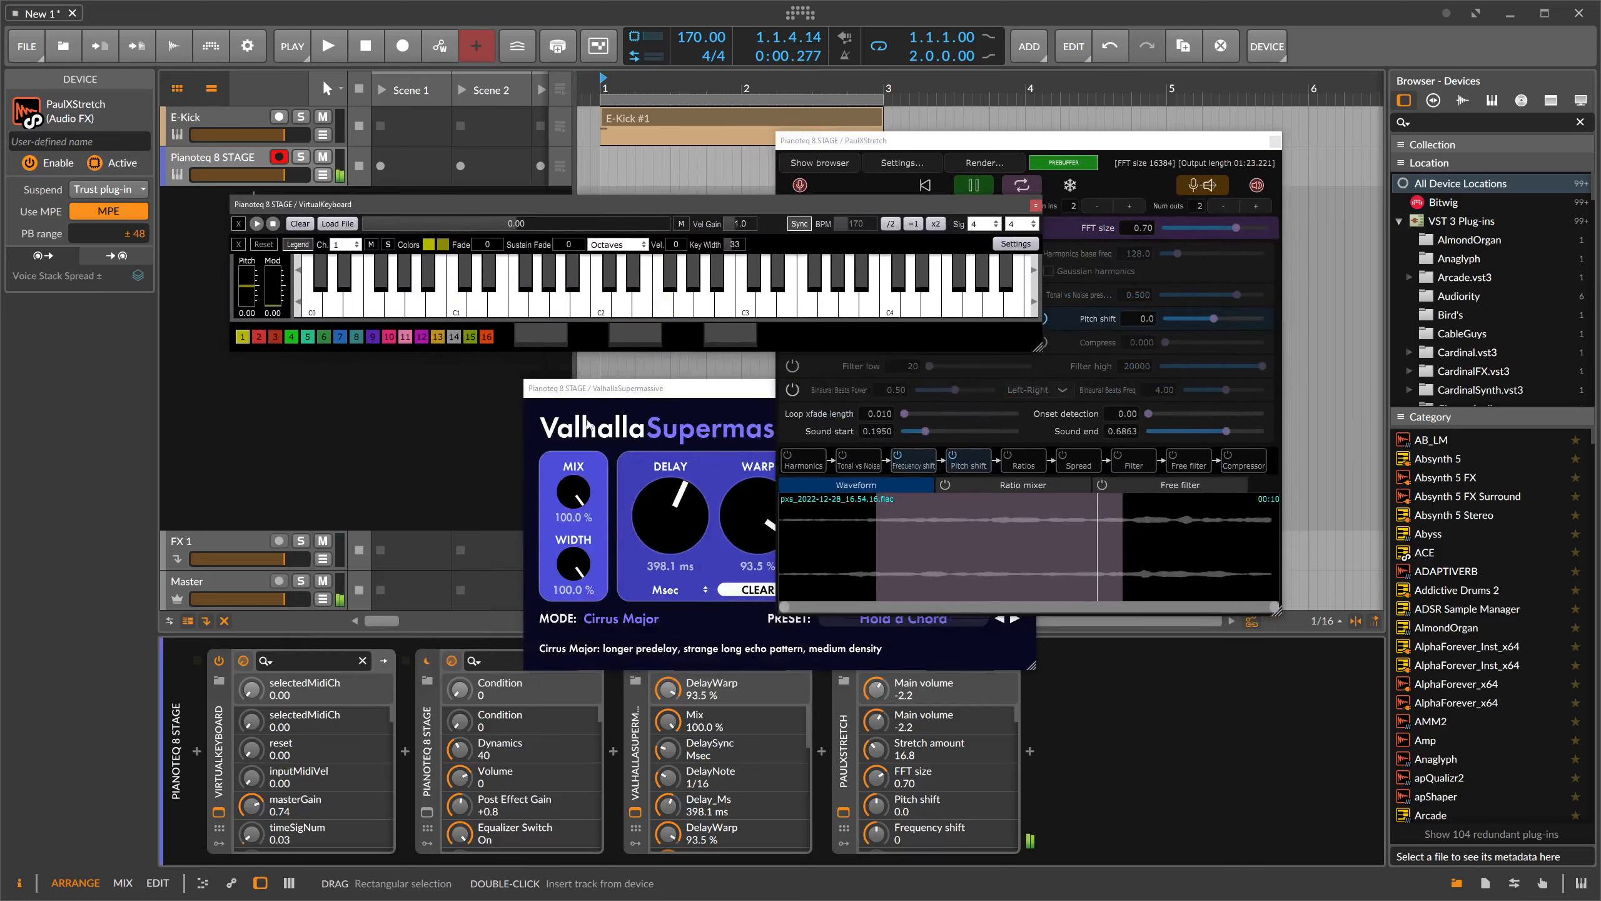
left_click_drag(529, 392, 258, 393)
- Reopen the Pianoteq window and load the MKII Soft electric piano preset
left_click(219, 754)
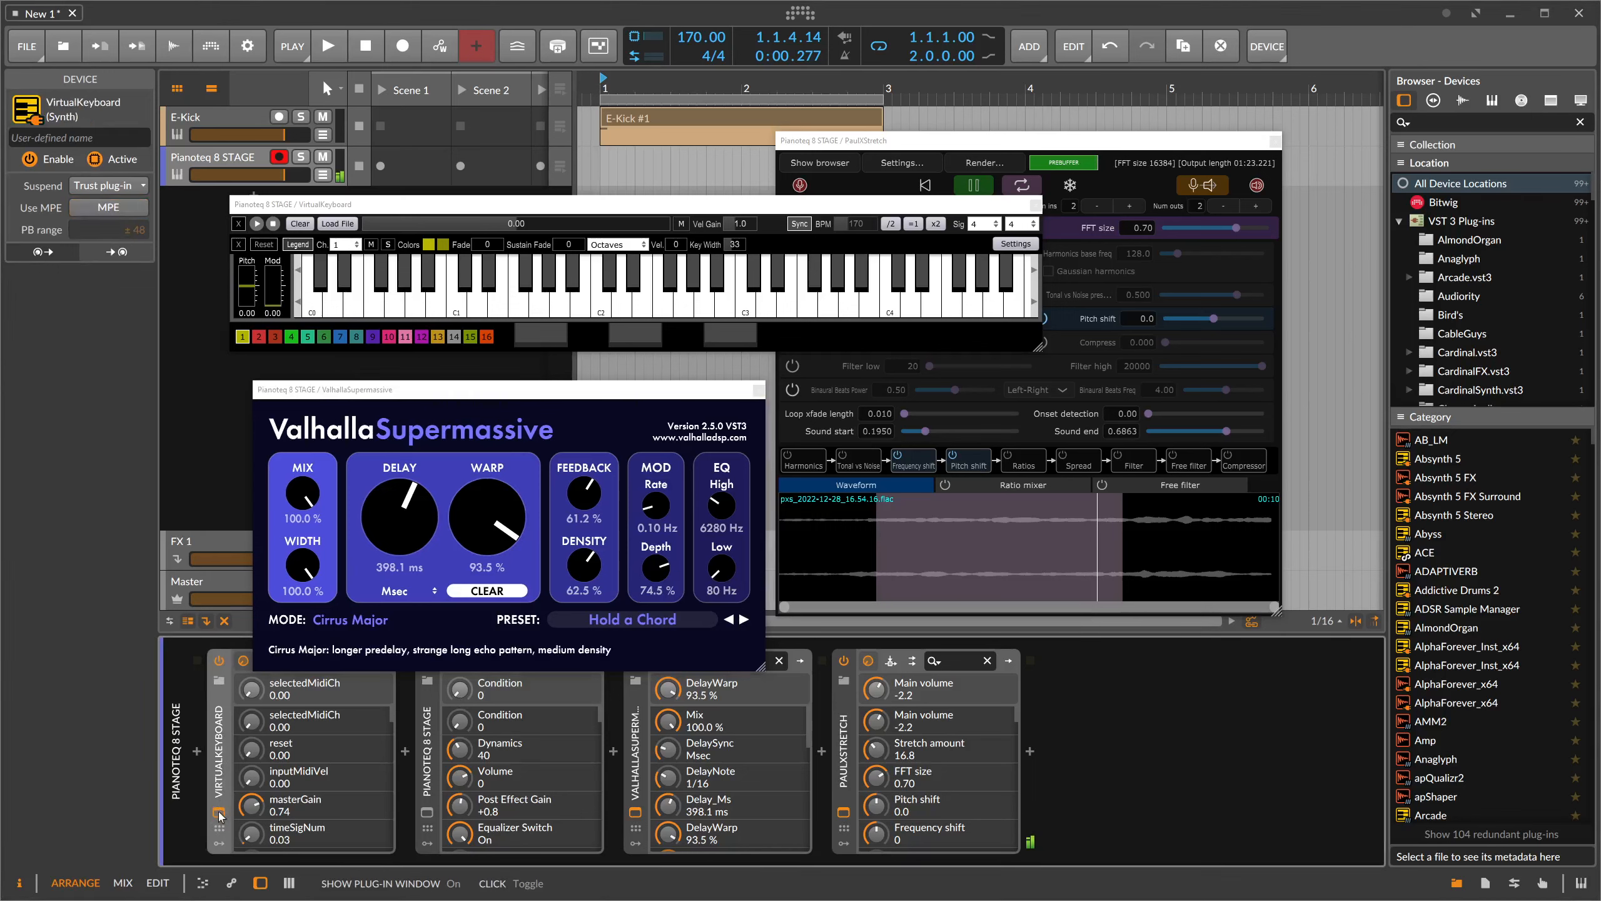
left_click(427, 811)
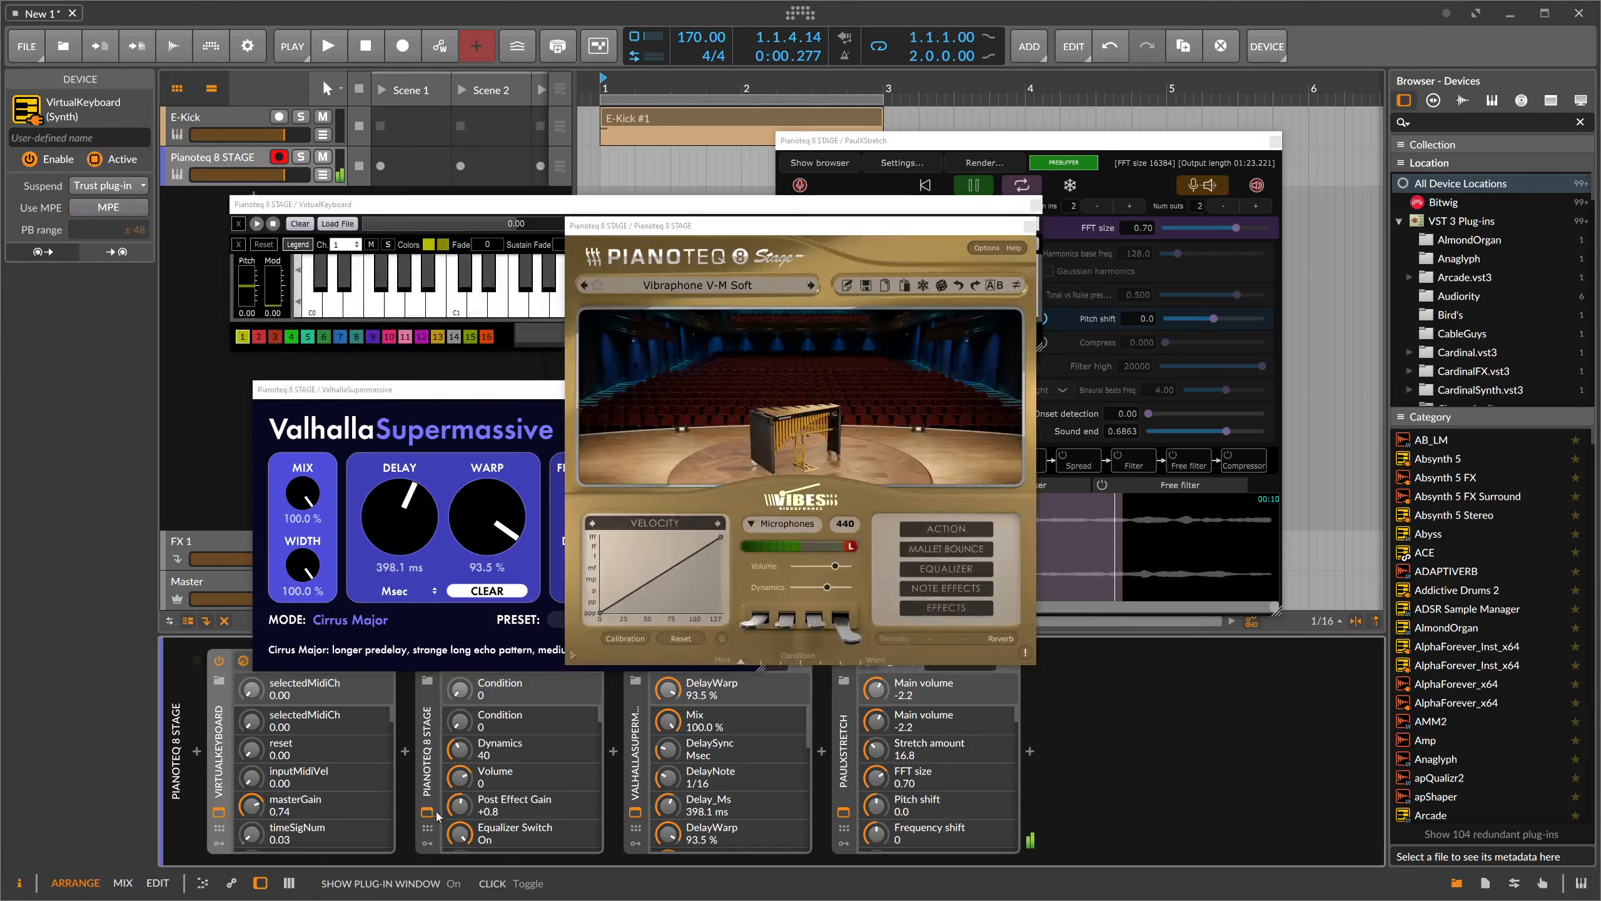
left_click(706, 285)
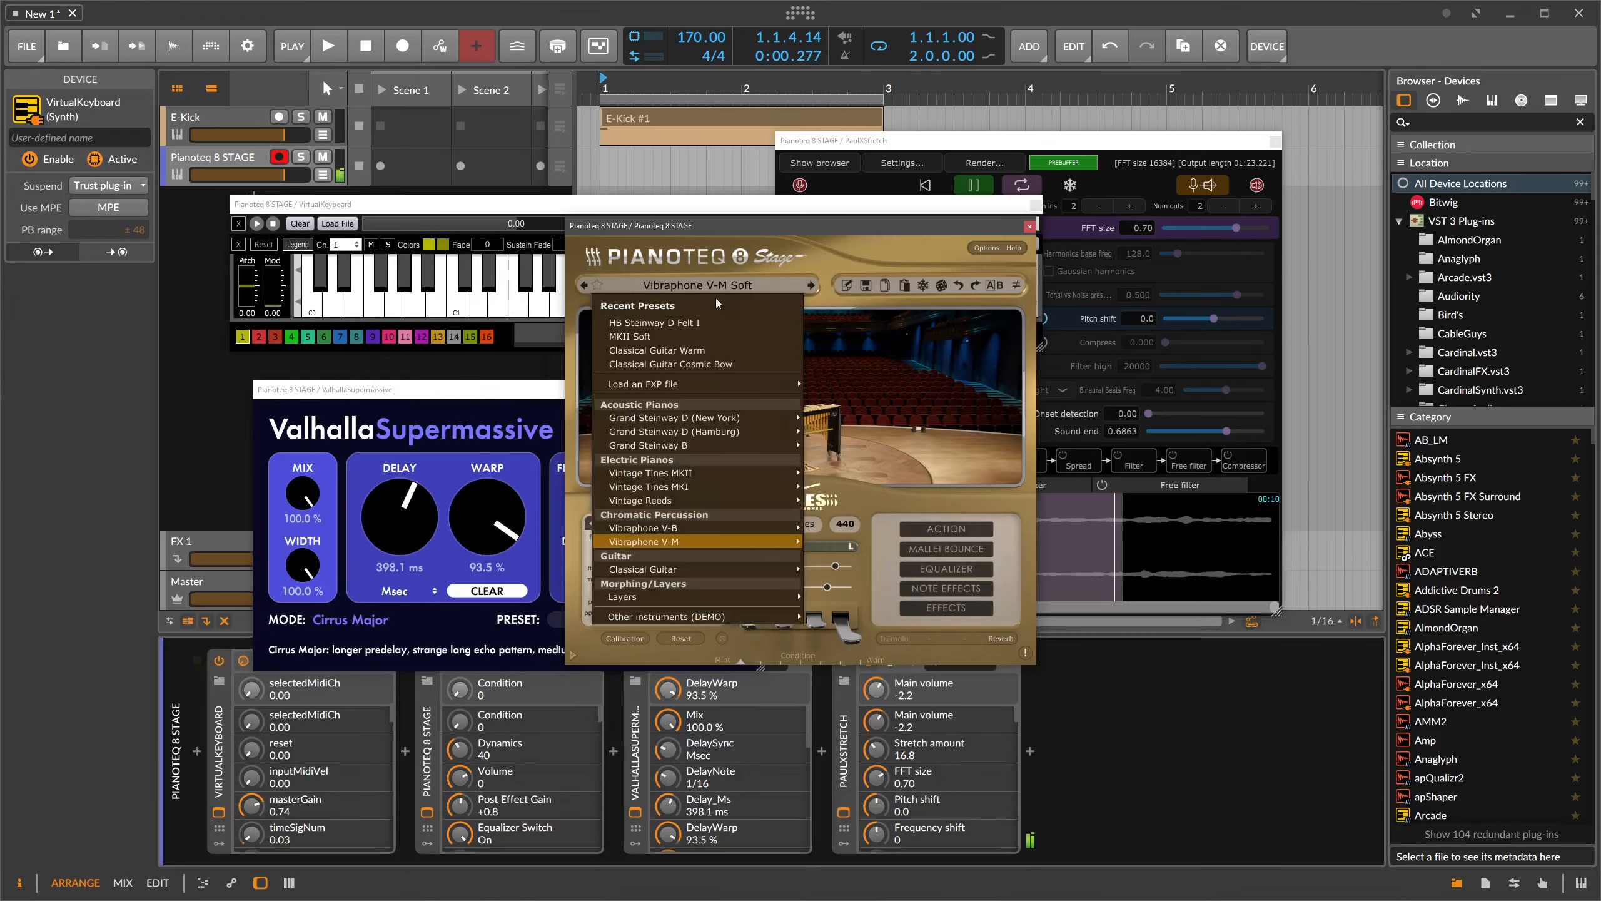
left_click(687, 335)
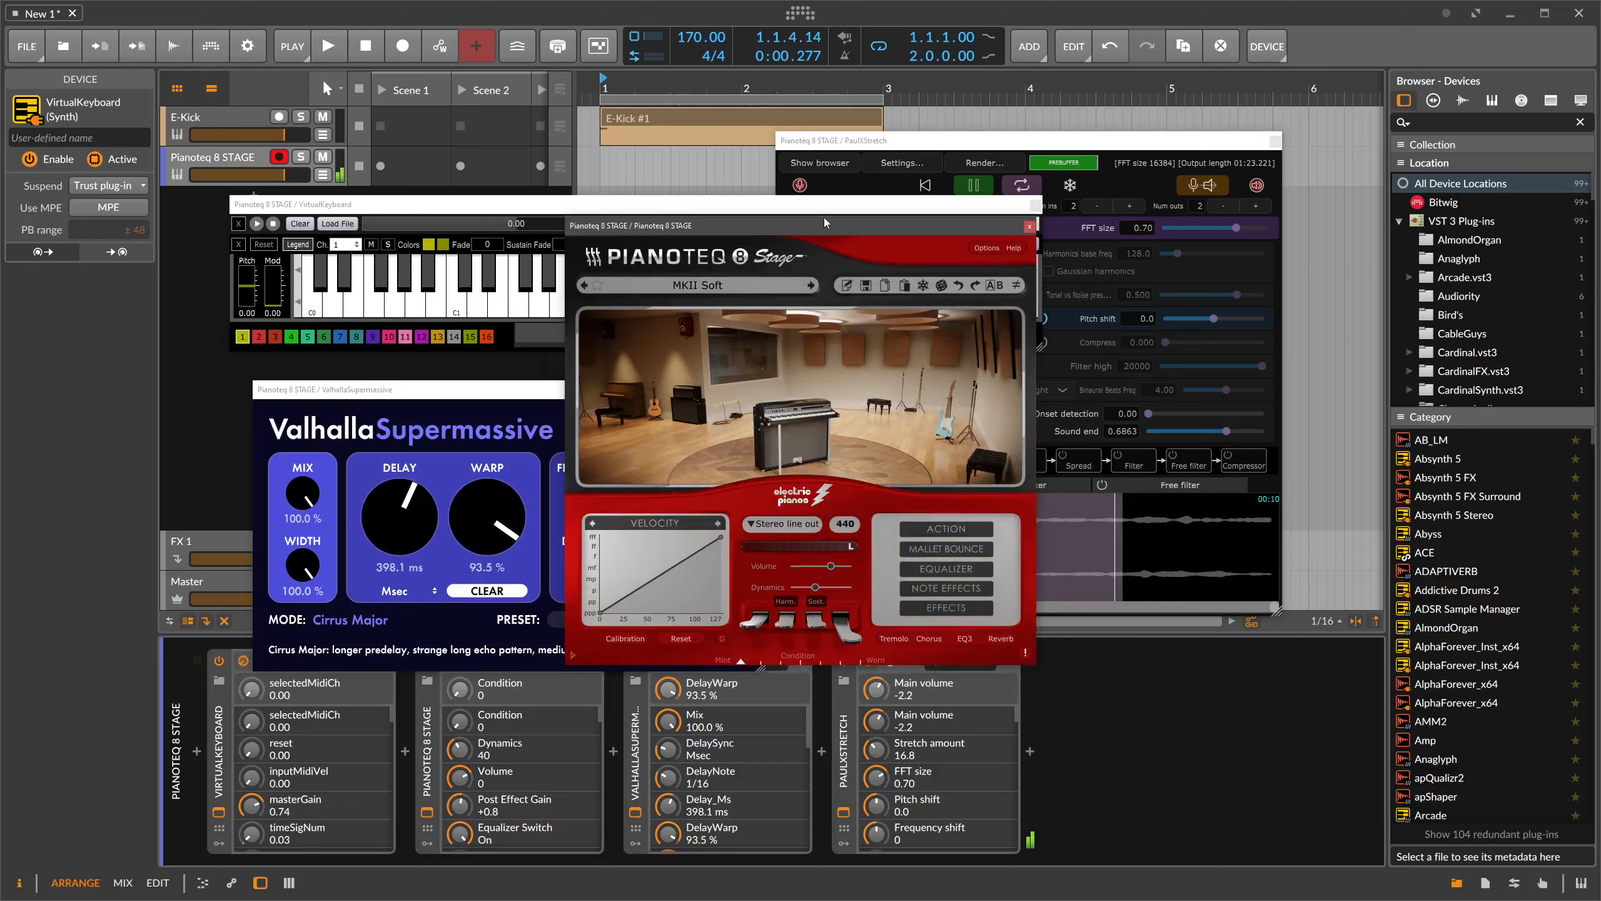
- Move the virtual keyboard above the other plug-in windows, bring it to the front and select the Pianoteq device
left_click(832, 182)
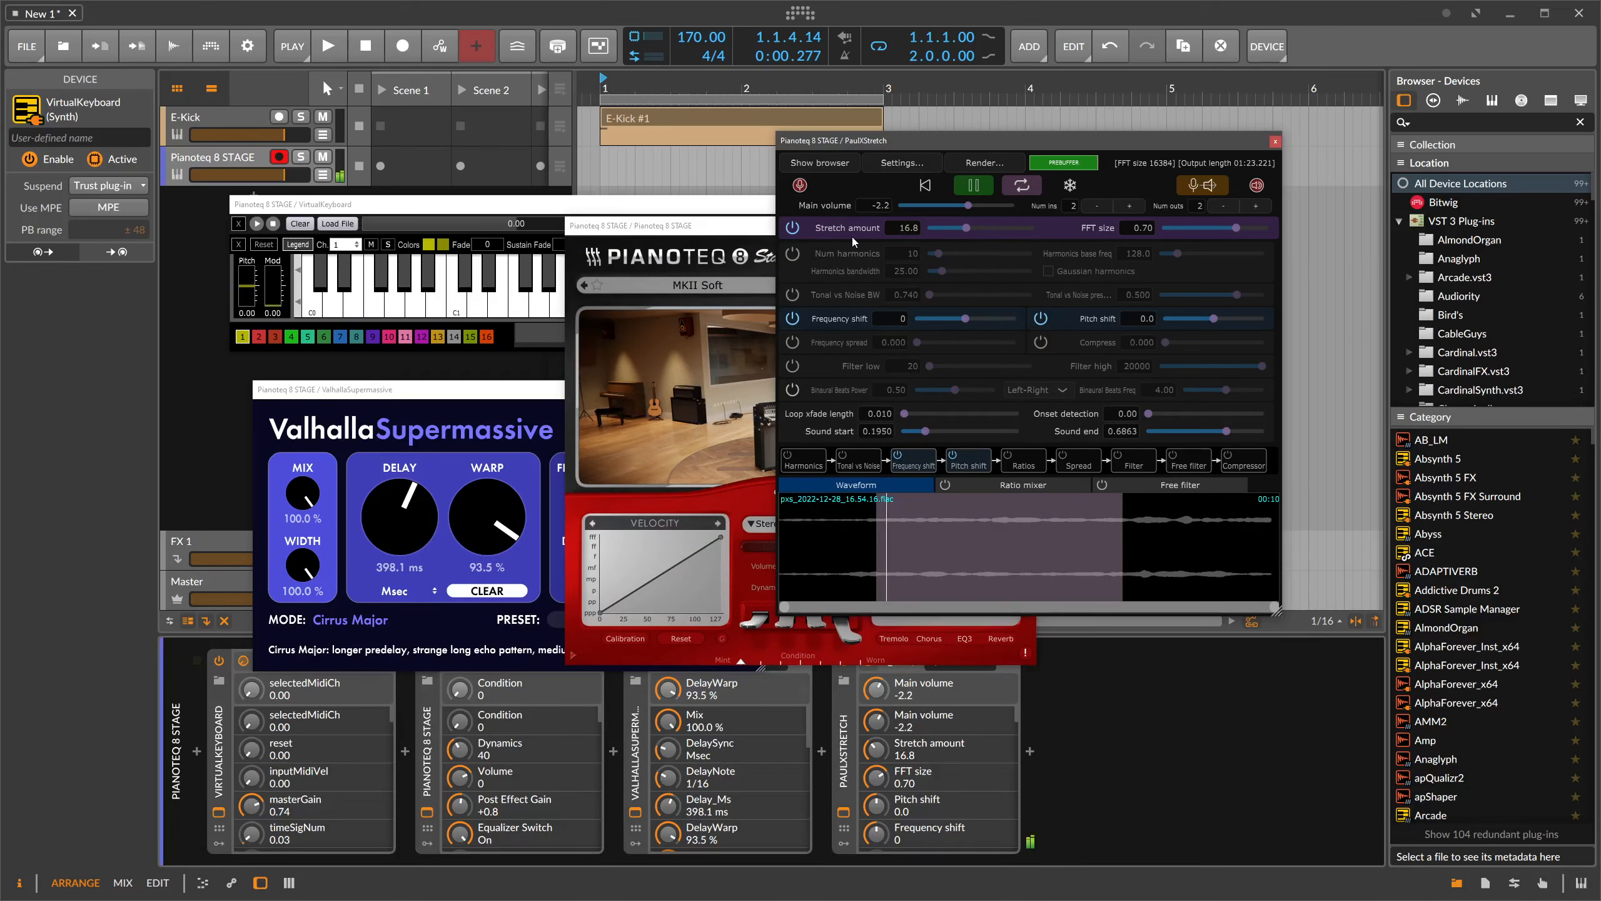
left_click(550, 201)
left_click_drag(550, 201, 467, 88)
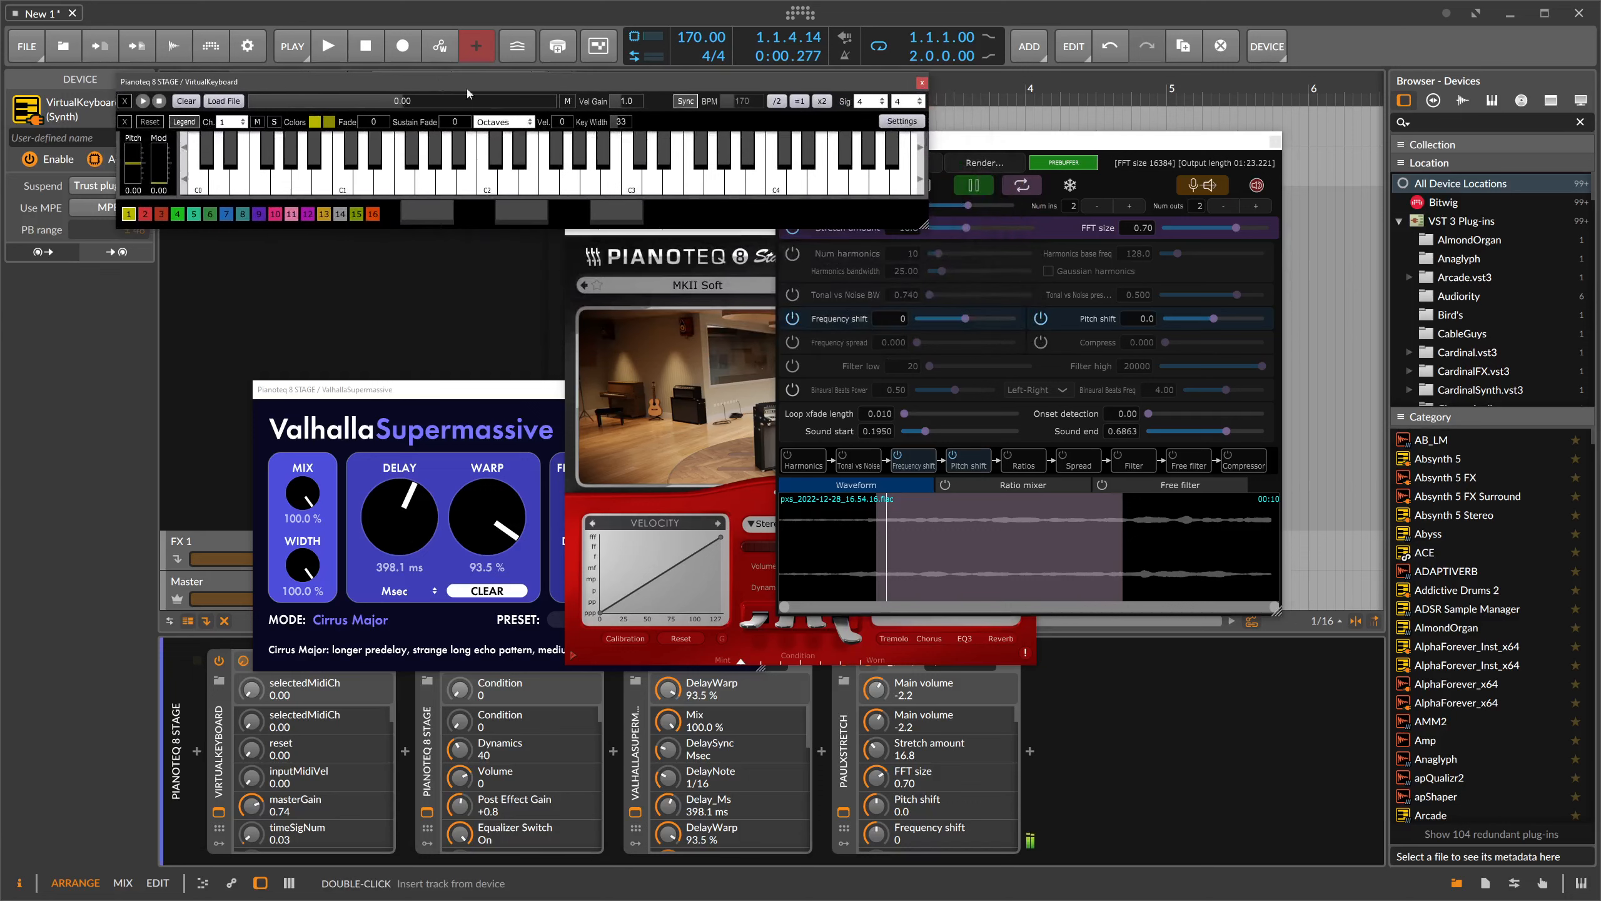
left_click(978, 144)
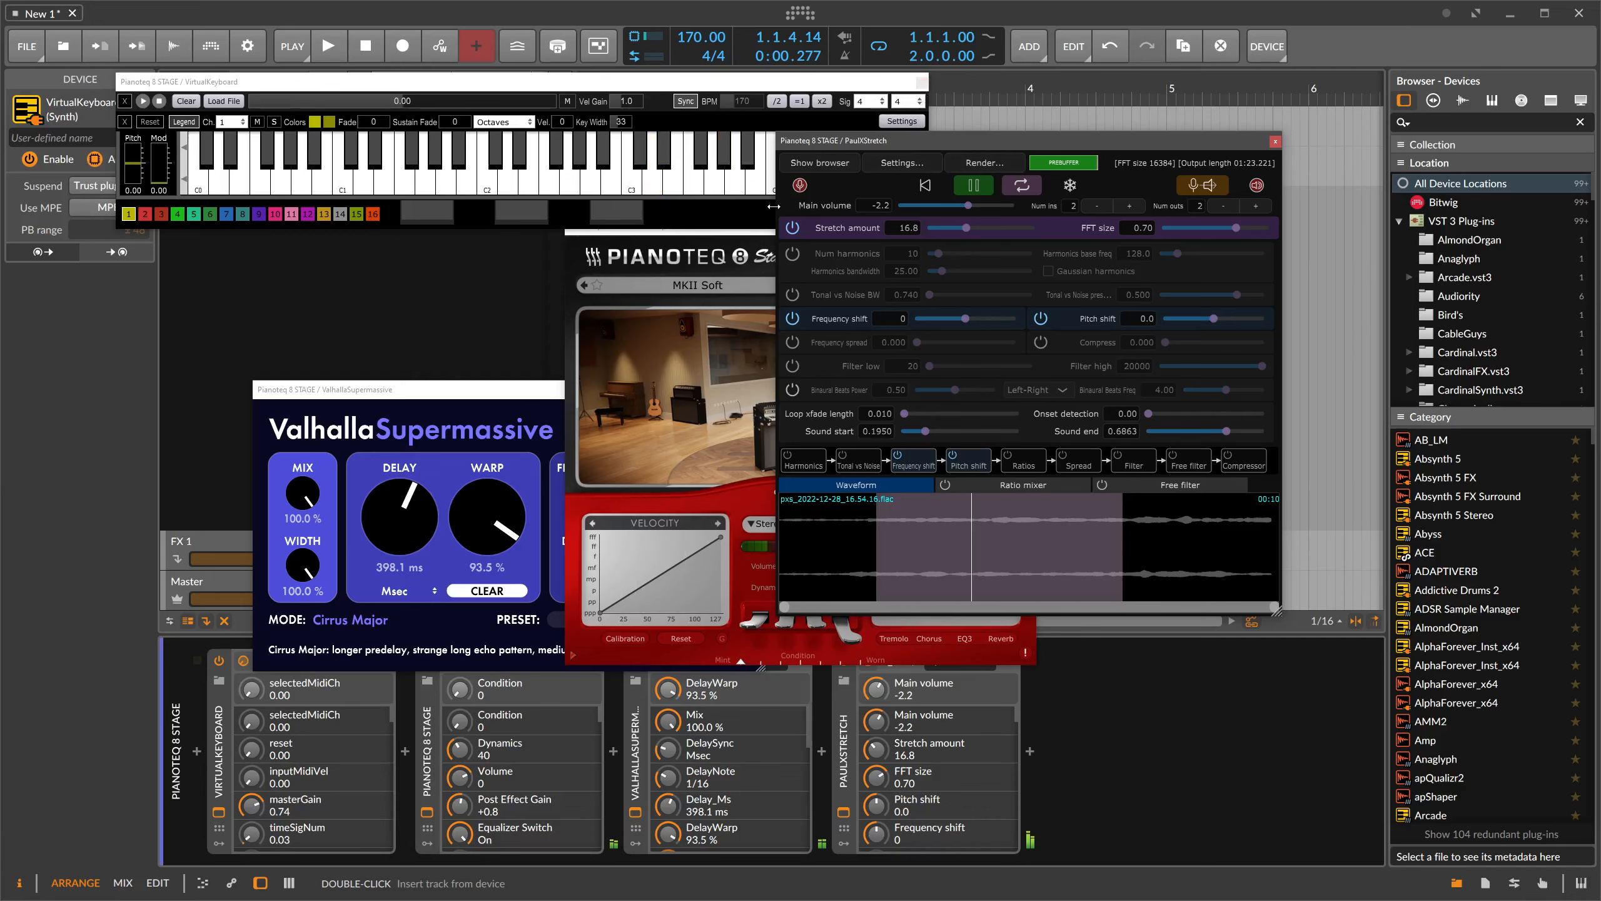
left_click(740, 220)
left_click(419, 741)
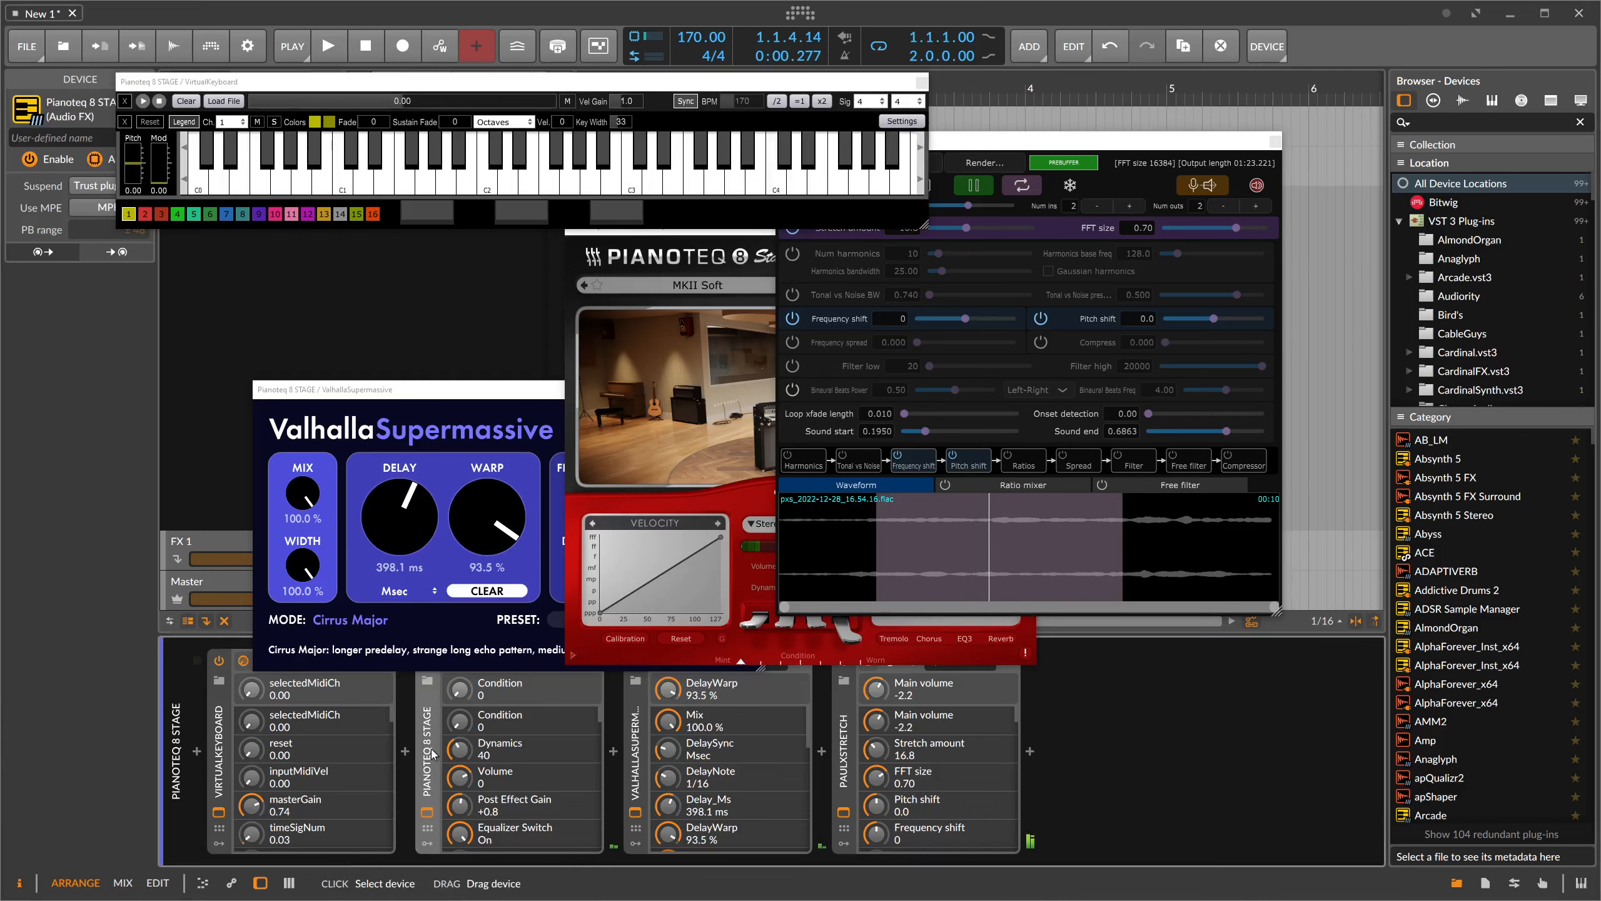
- Close the Supermassive window and remove the Pianoteq, VirtualKeyboard and ValhallaSupermassive devices from the chain
left_click(487, 505)
left_click(546, 327)
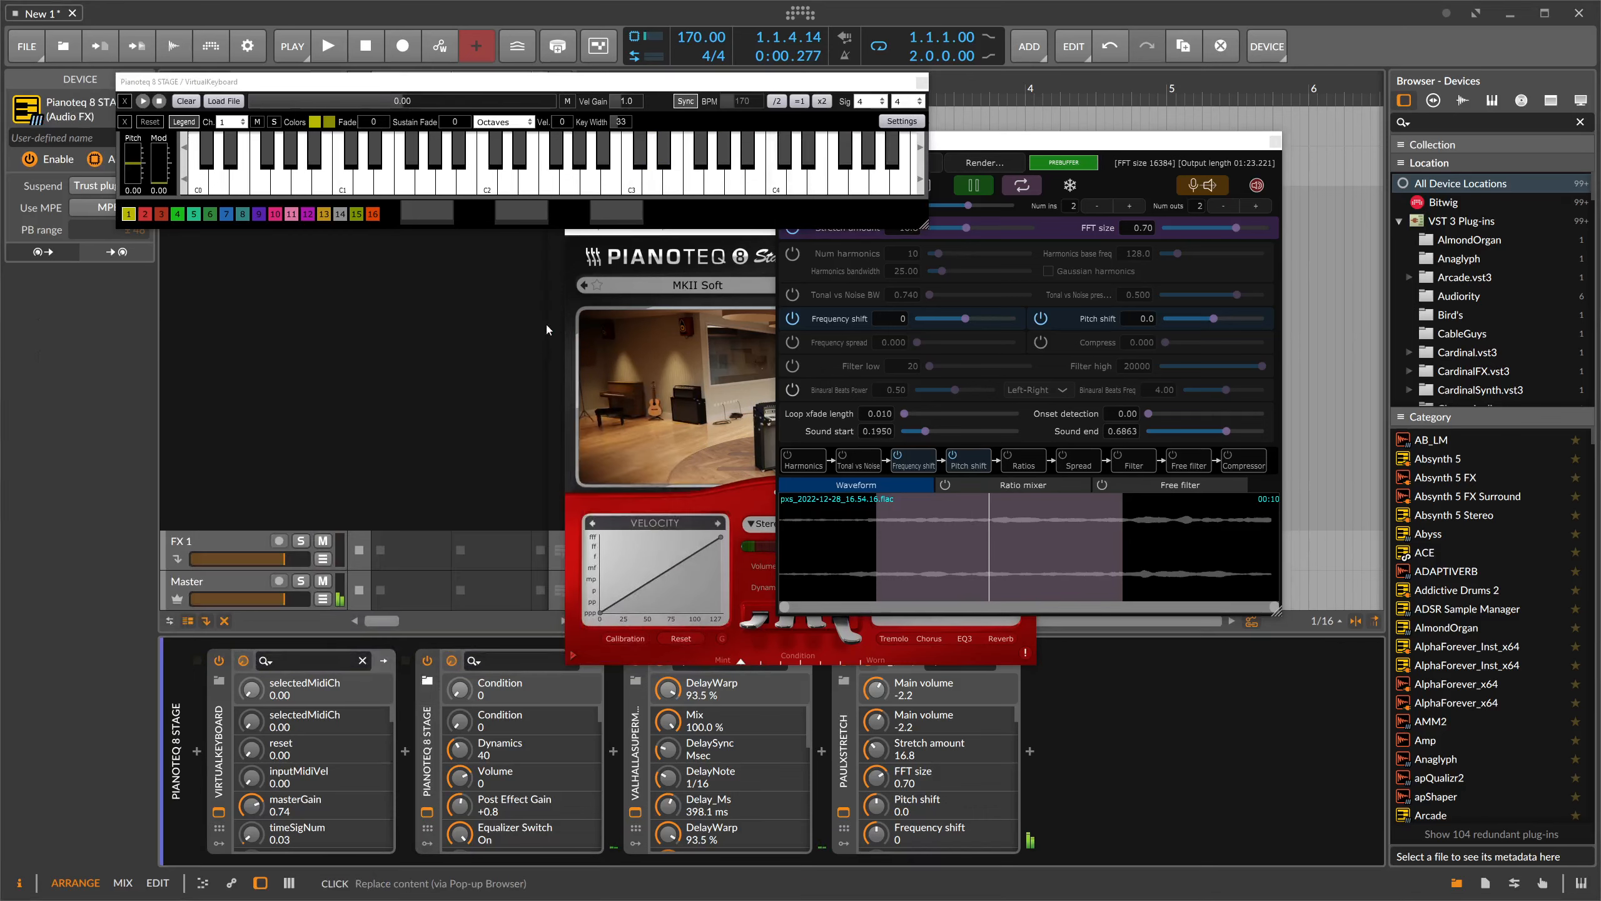
left_click(429, 726)
key("Delete")
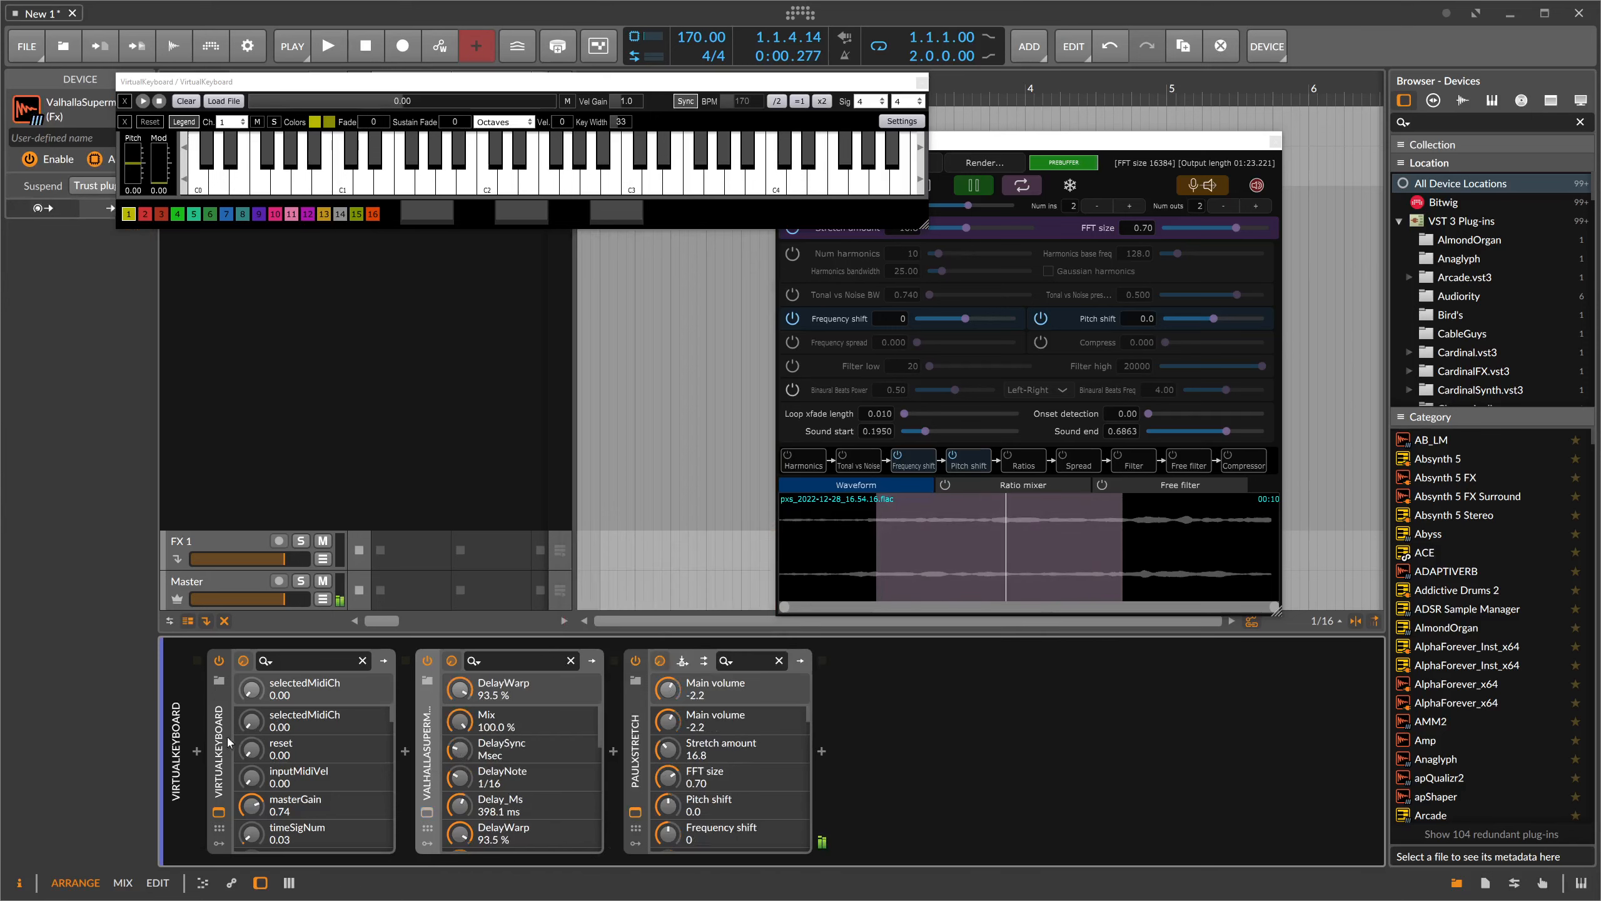
left_click(231, 719)
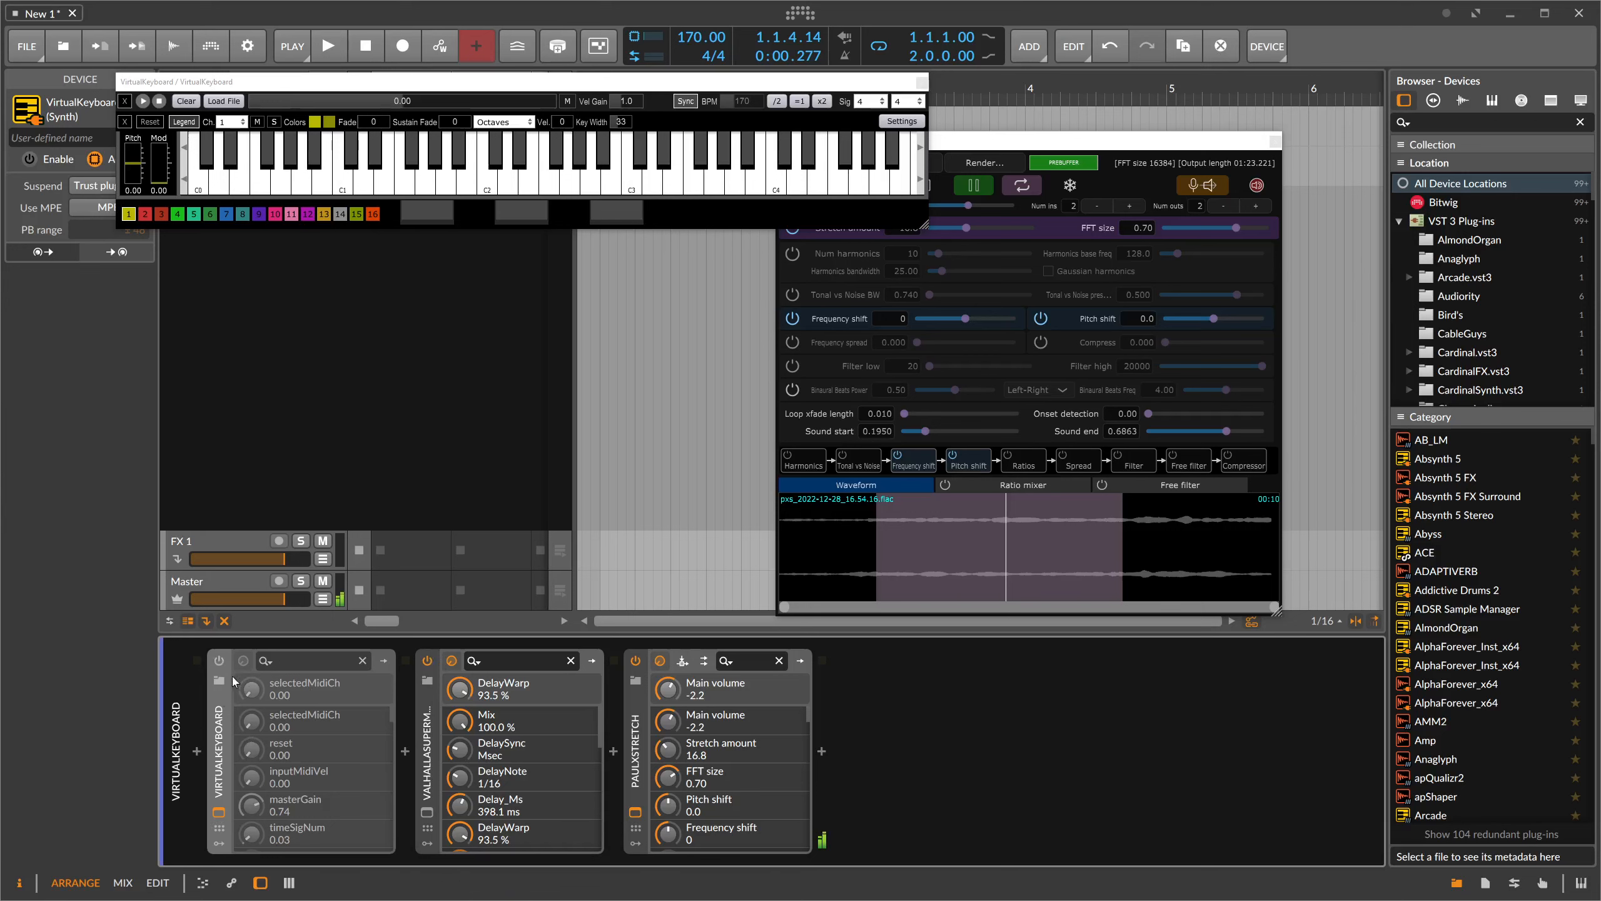
key("Delete")
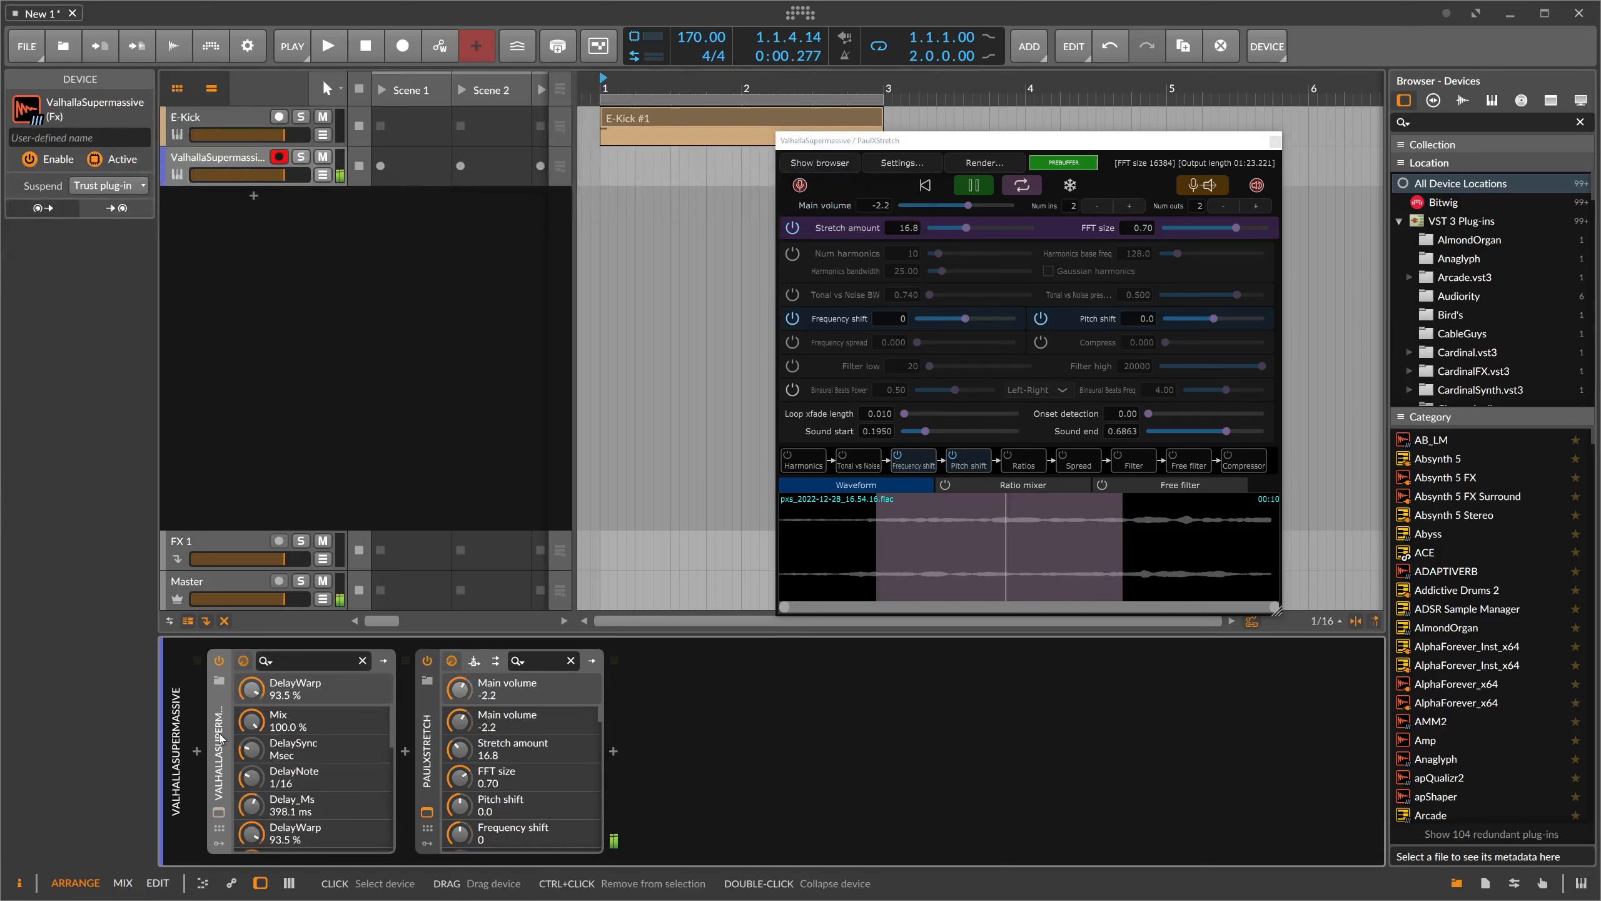
key("Delete")
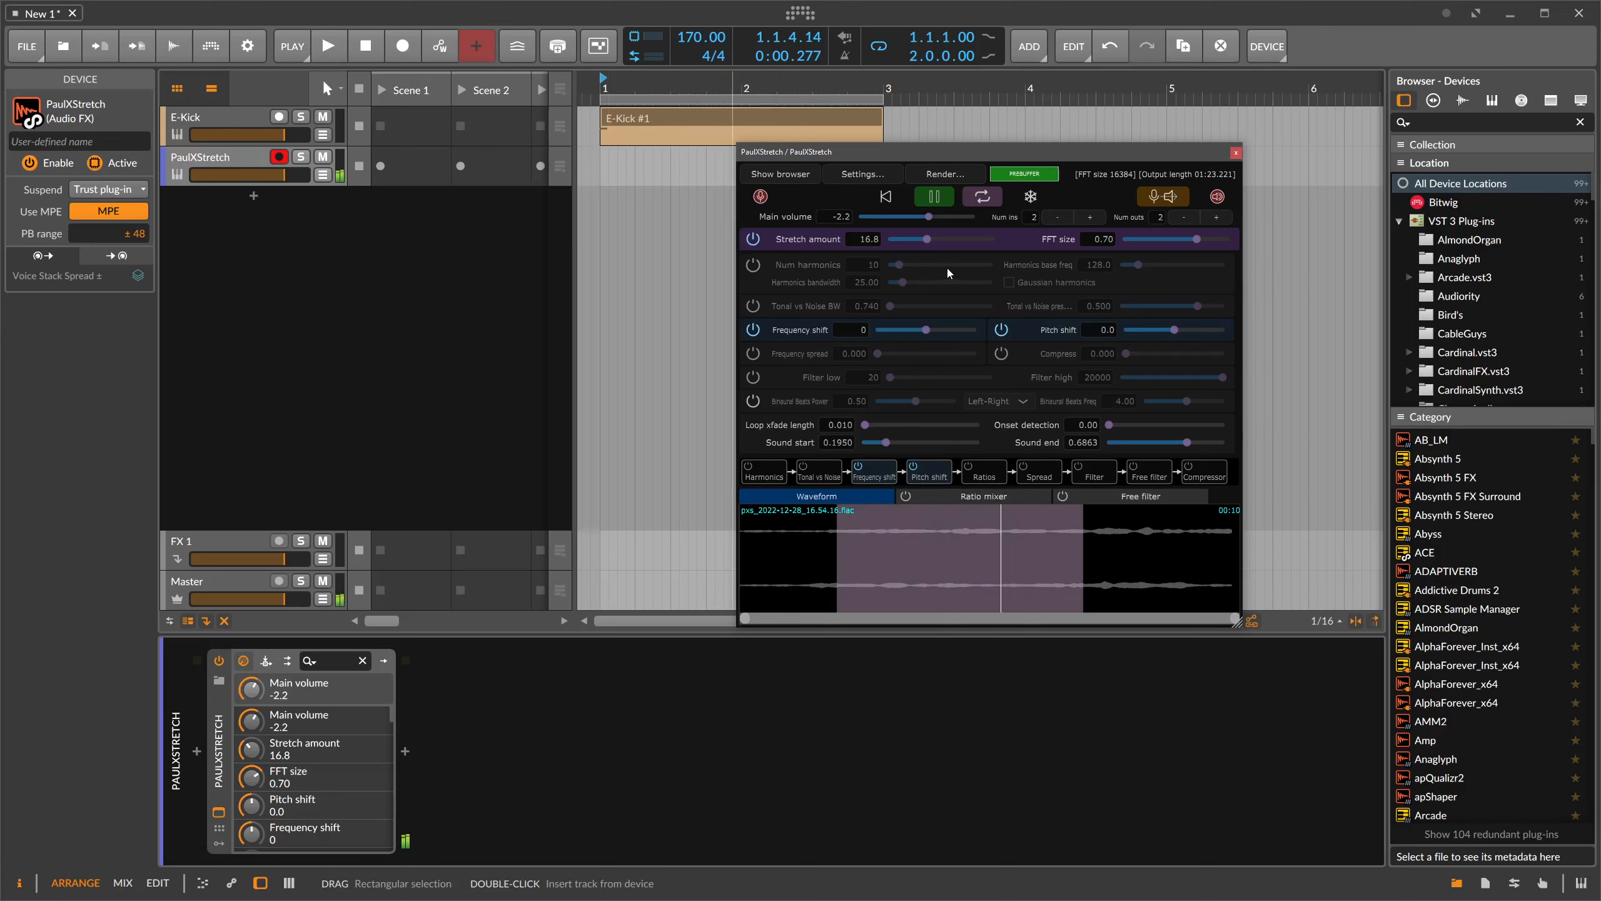
- Close the PaulXStretch window and disarm recording on the PaulXStretch track
left_click(1235, 153)
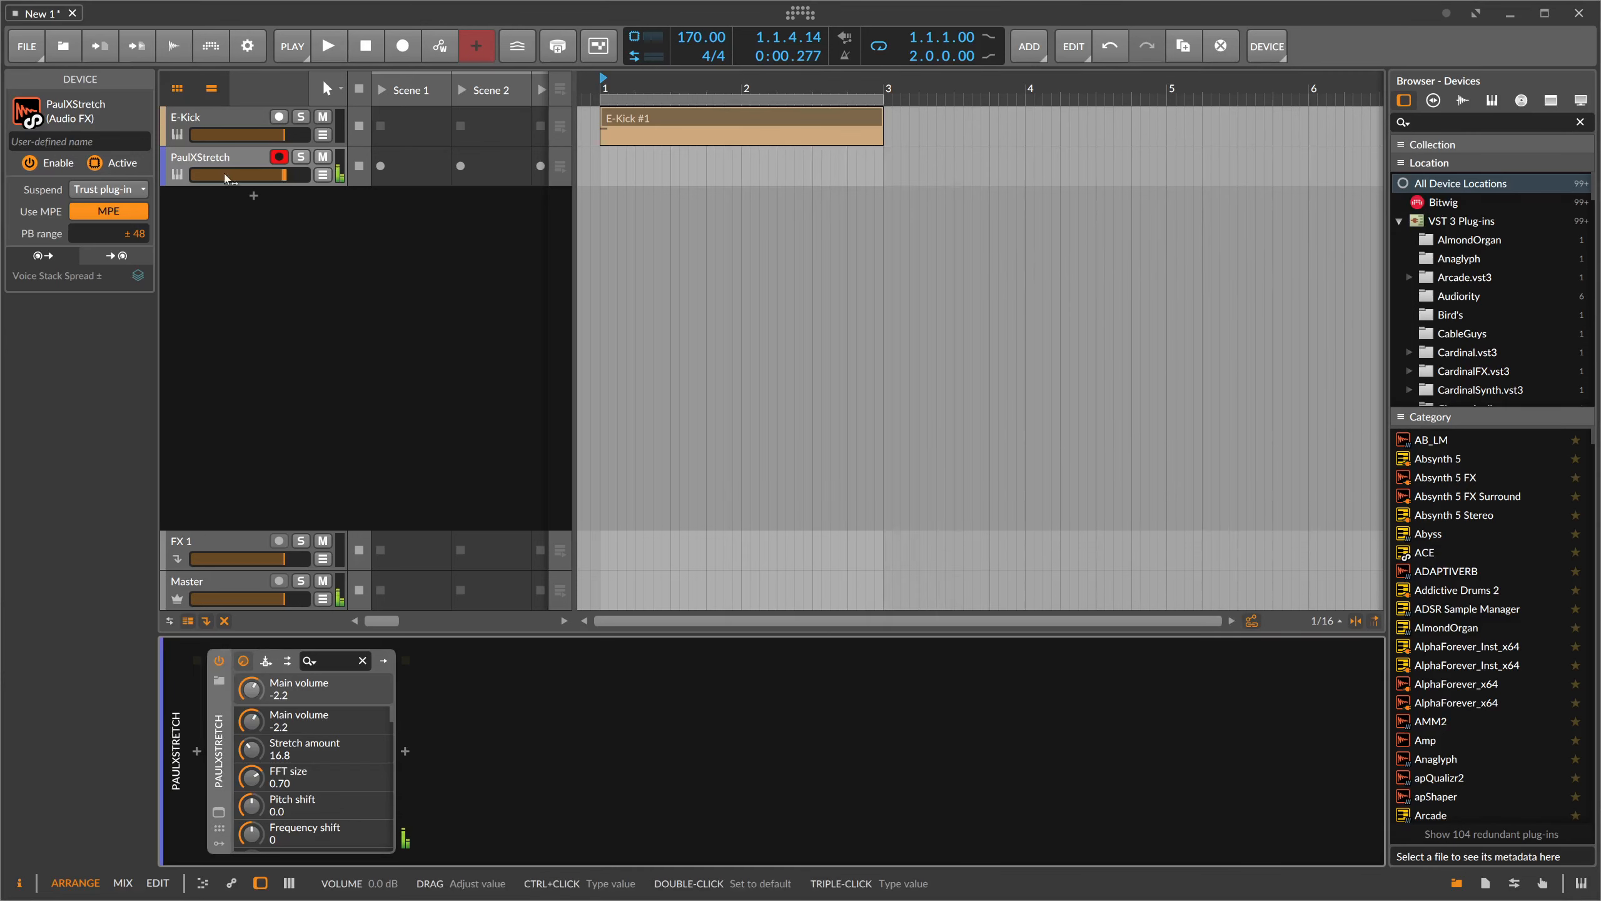
left_click(277, 163)
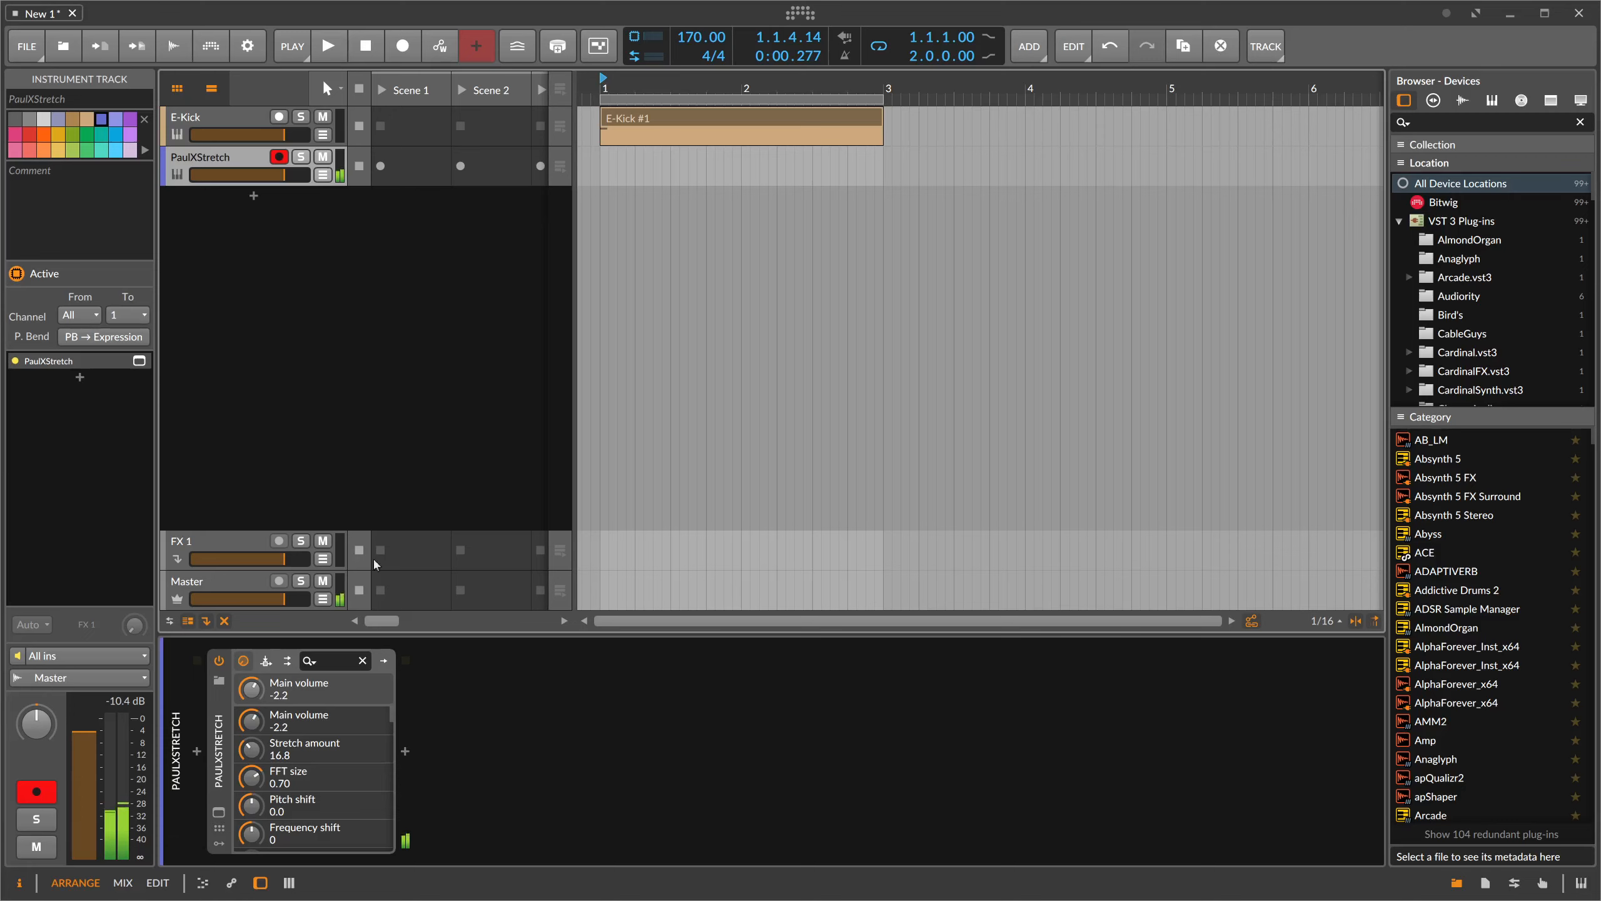
left_click(279, 156)
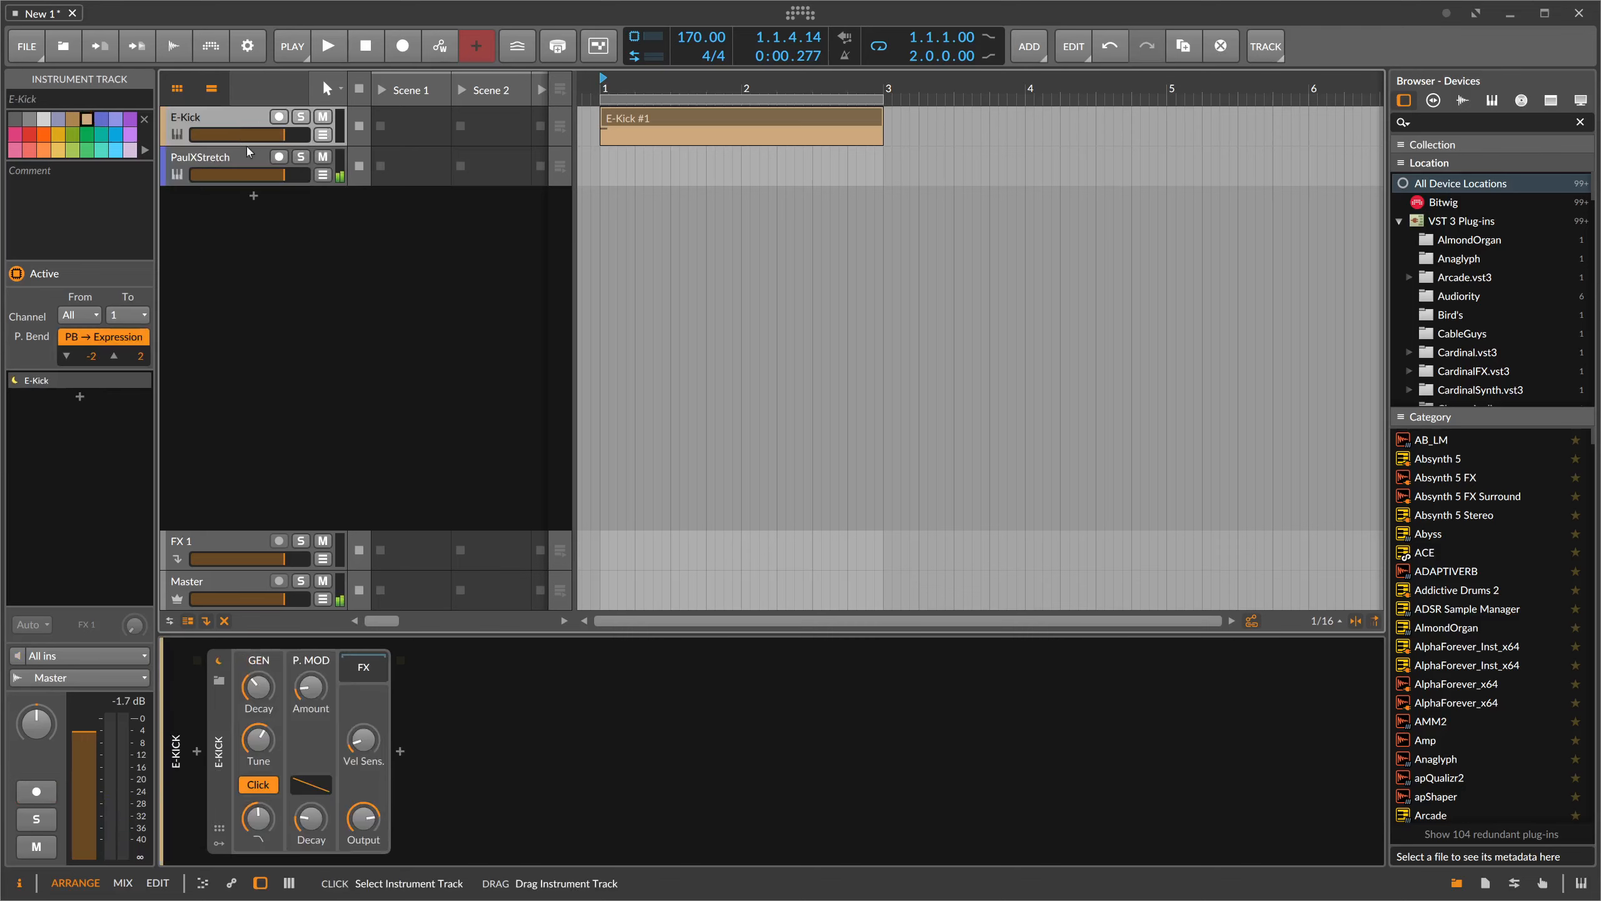
- Add a new instrument track below PaulXStretch with the Phase-4 synth
double_click(255, 200)
type("p")
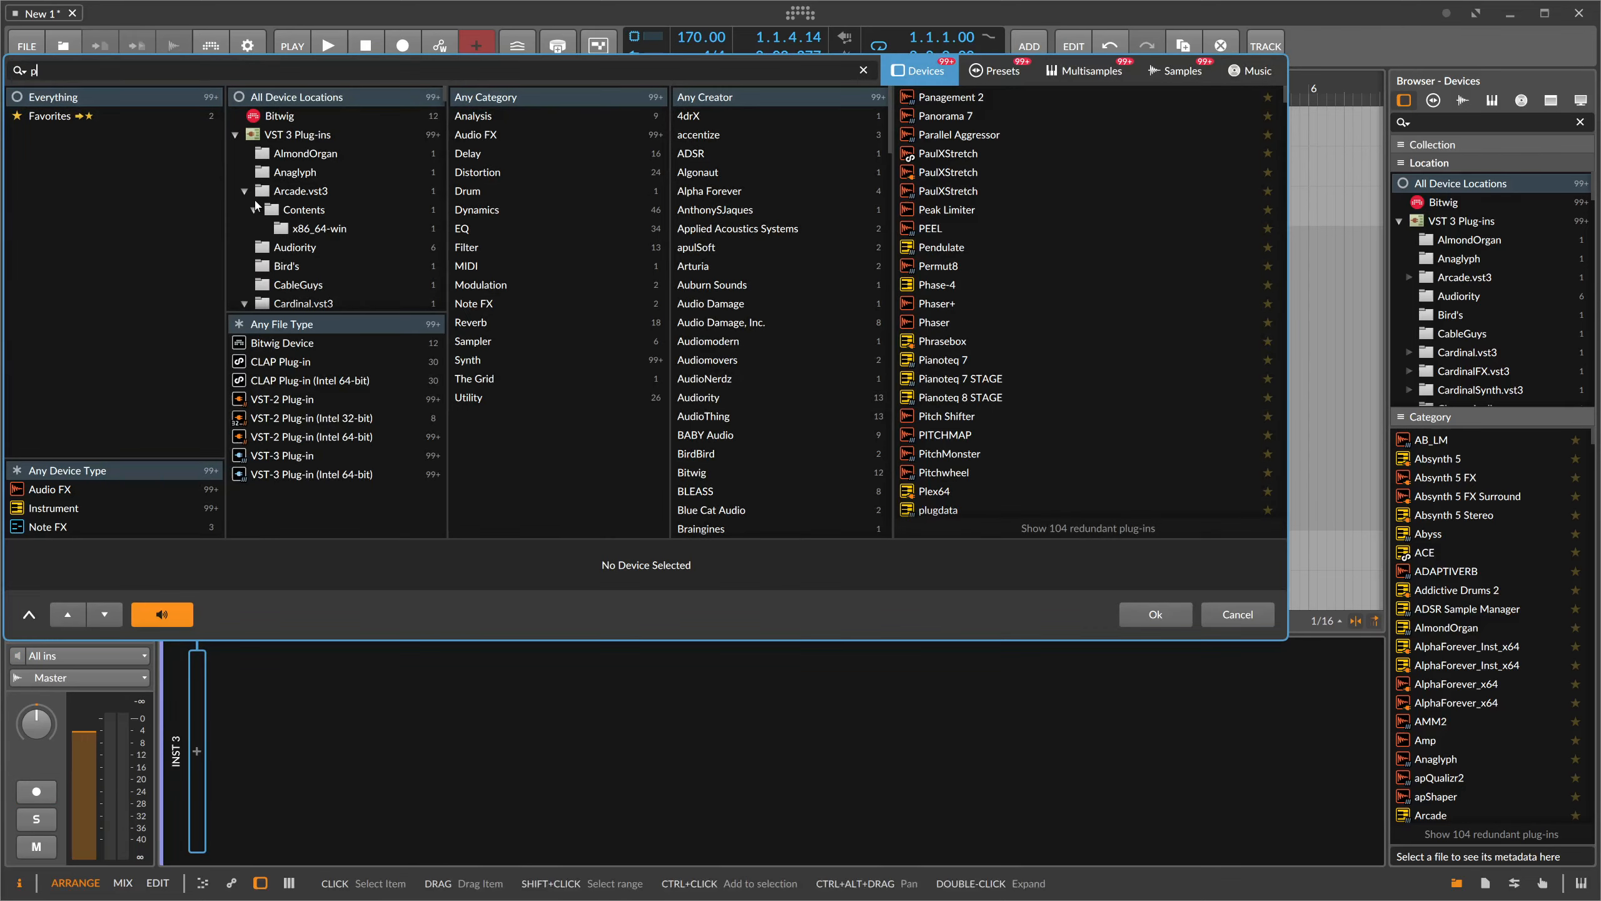
type("hase")
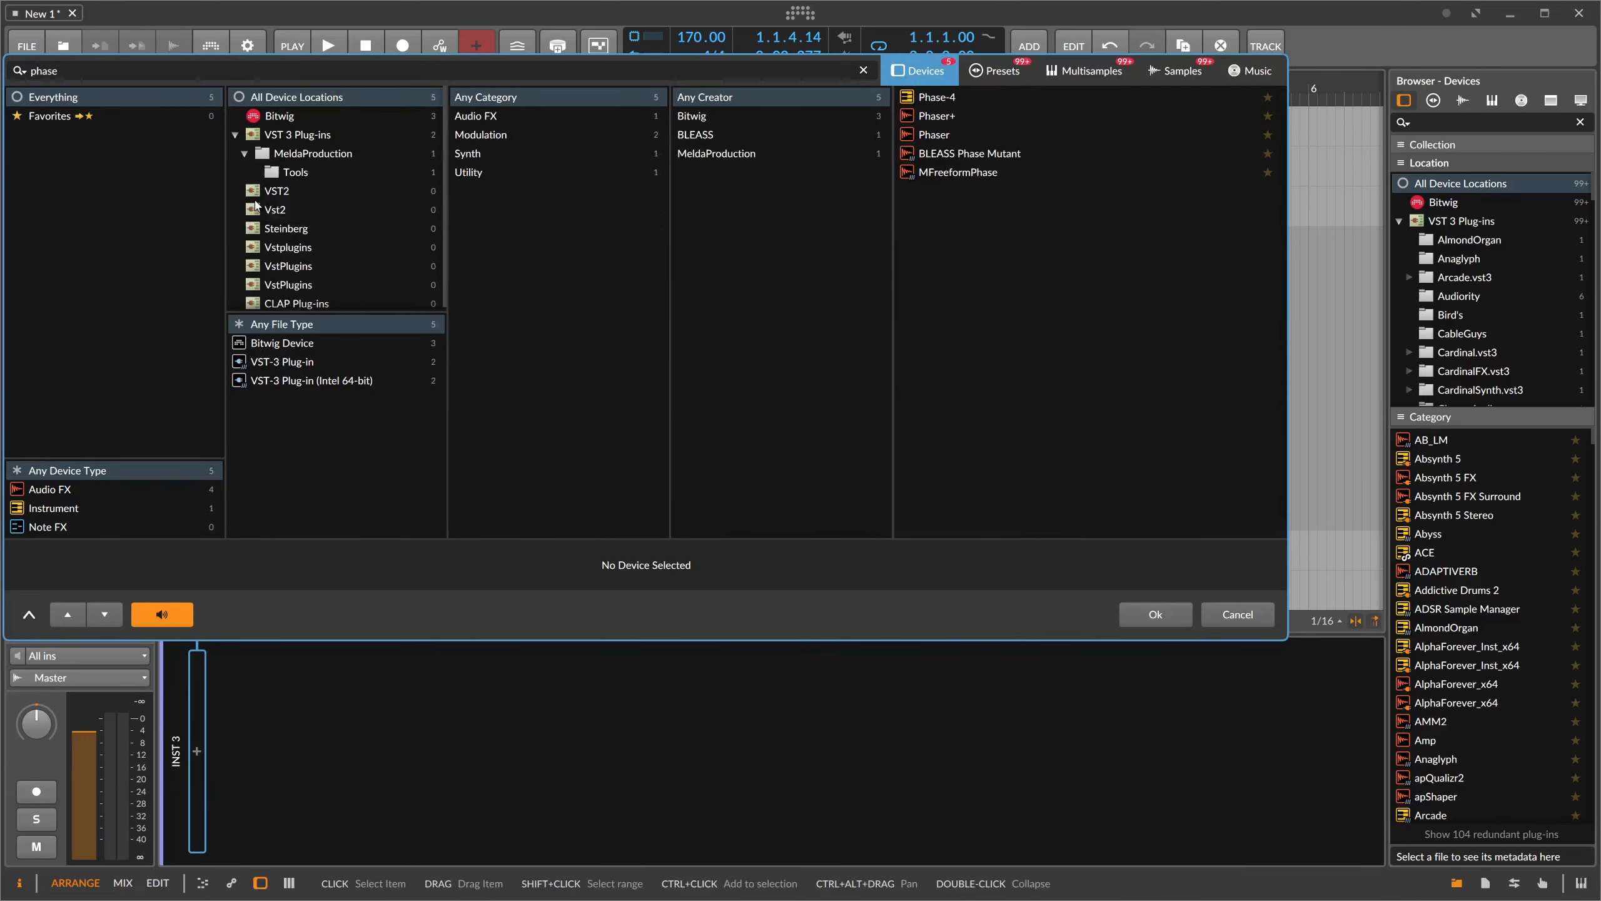
key("Return")
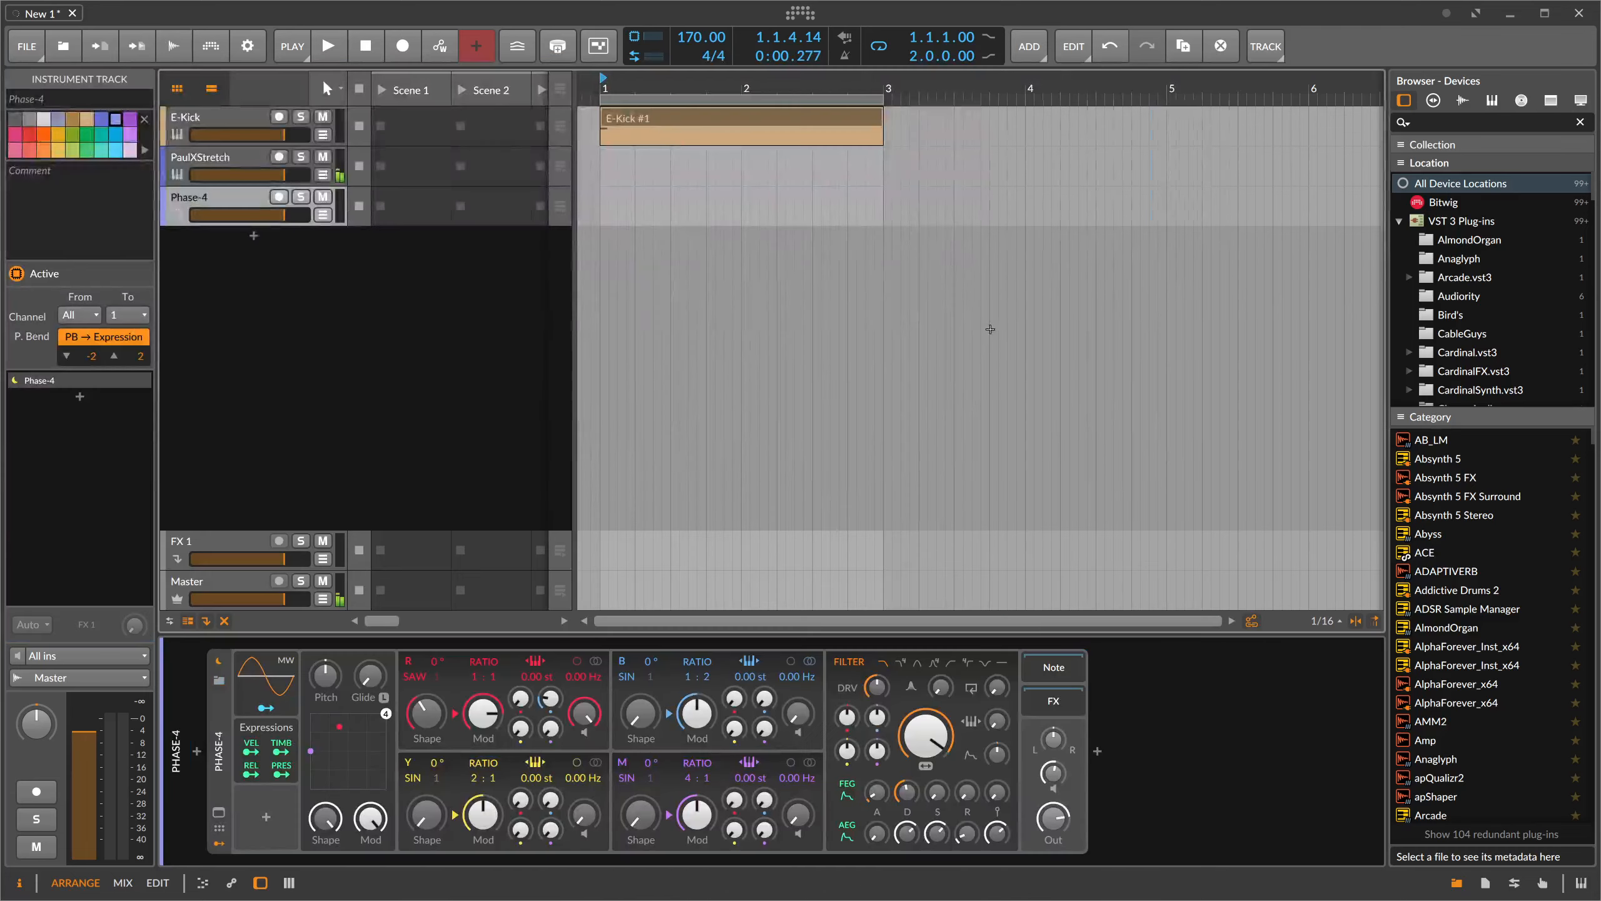
- Create a two-bar clip at bar 1 on the Phase-4 track and briefly play the arrangement from the start
double_click(609, 204)
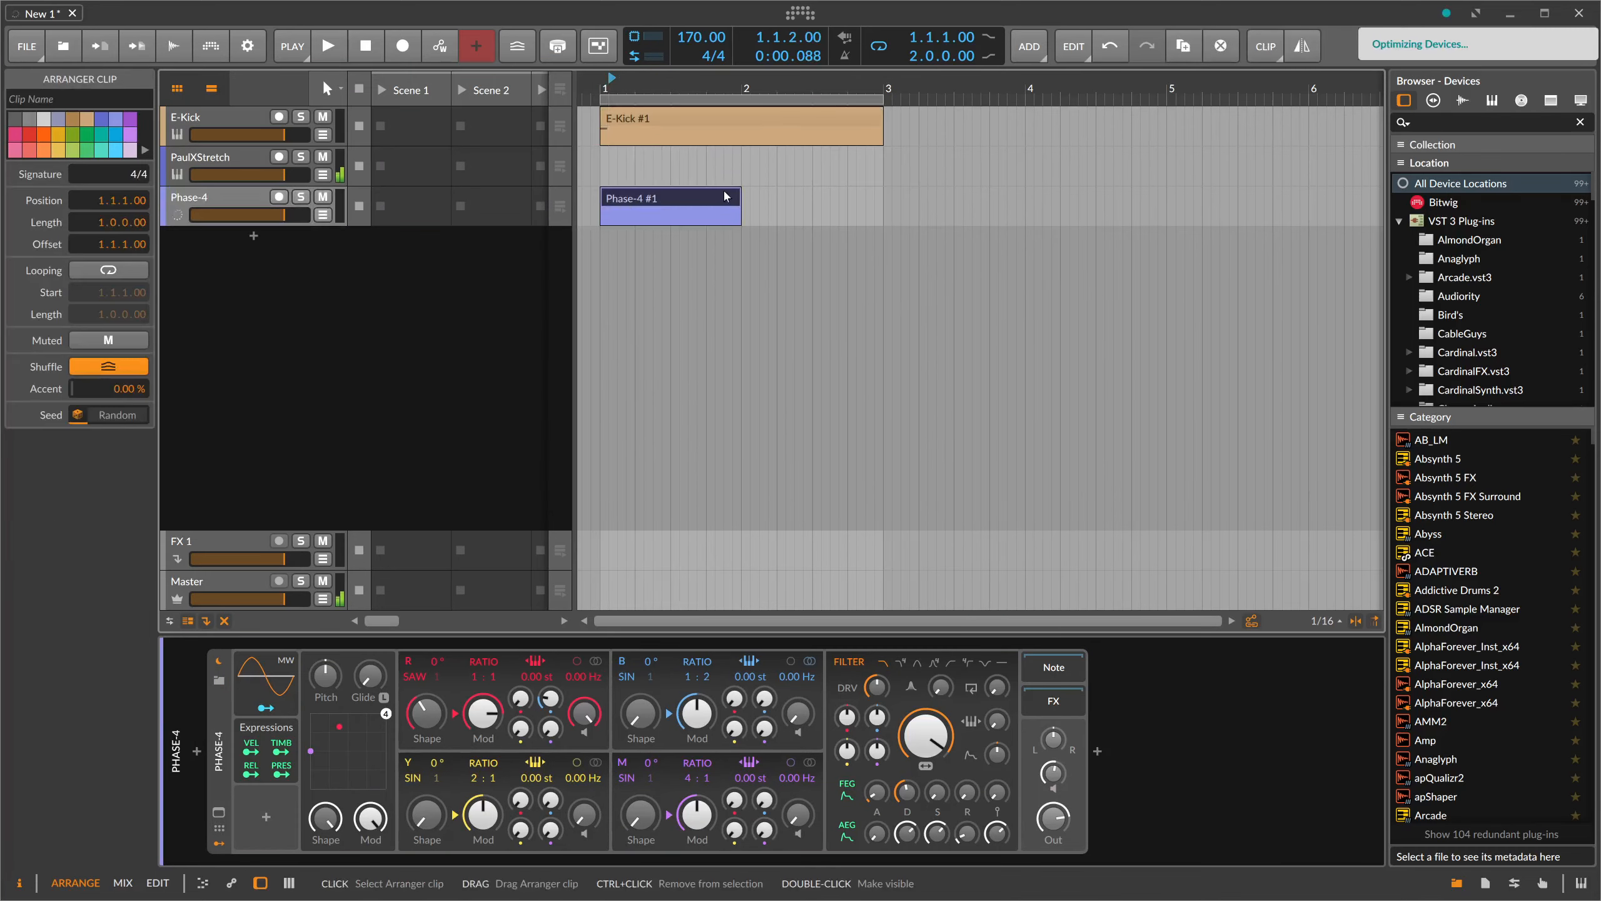
left_click_drag(740, 199, 883, 199)
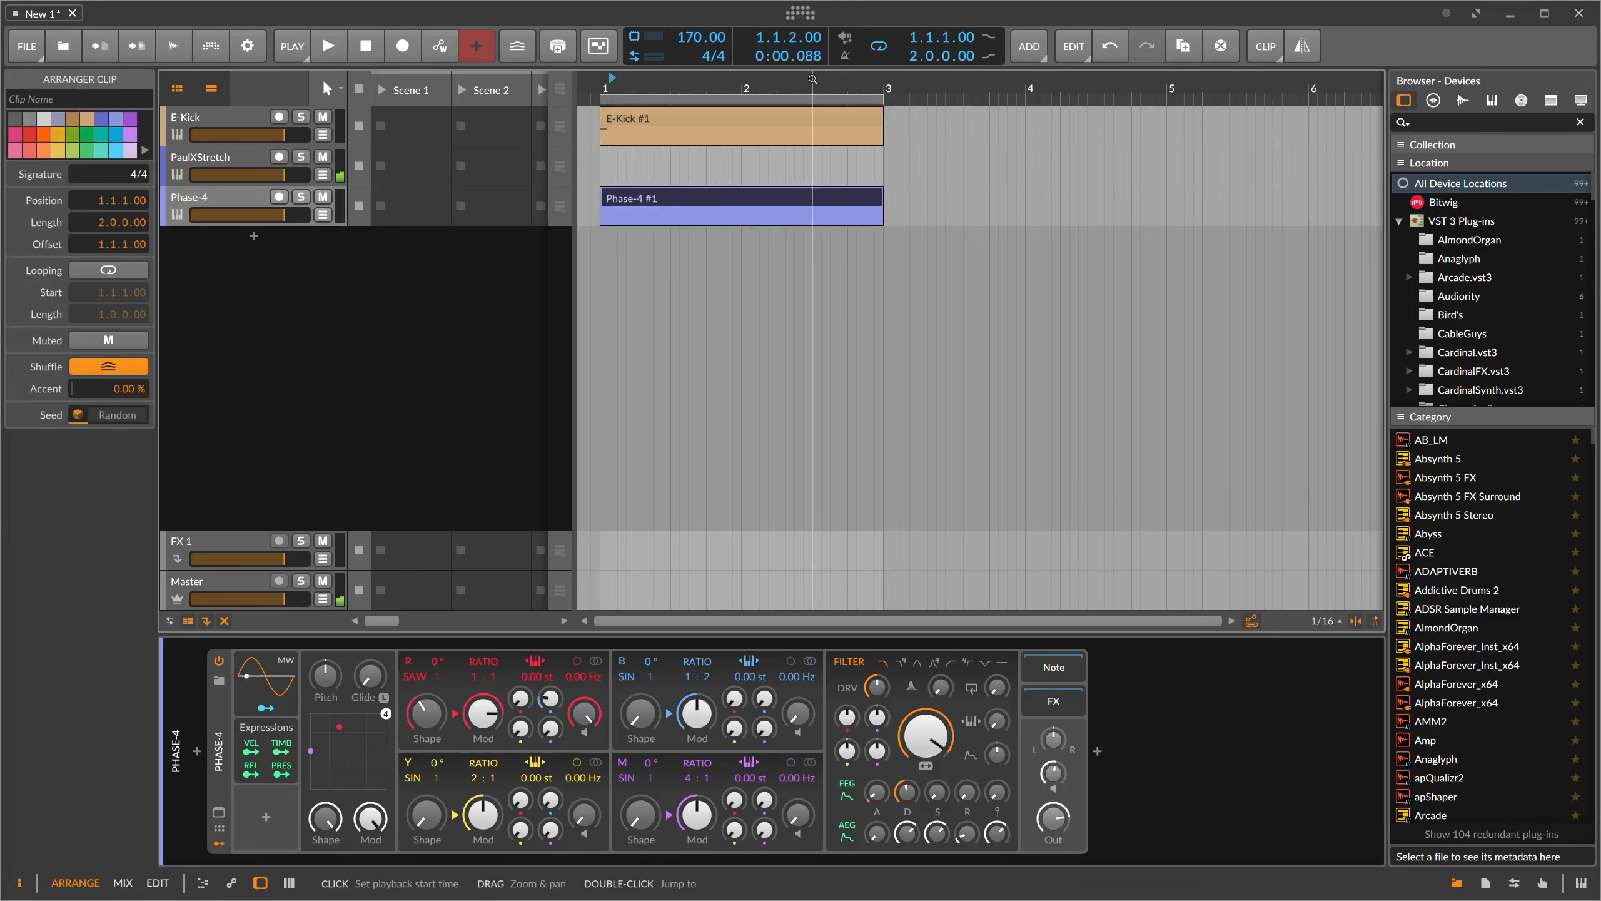
left_click_drag(813, 79, 797, 67)
key("space")
key("space")
left_click(606, 88)
key("space")
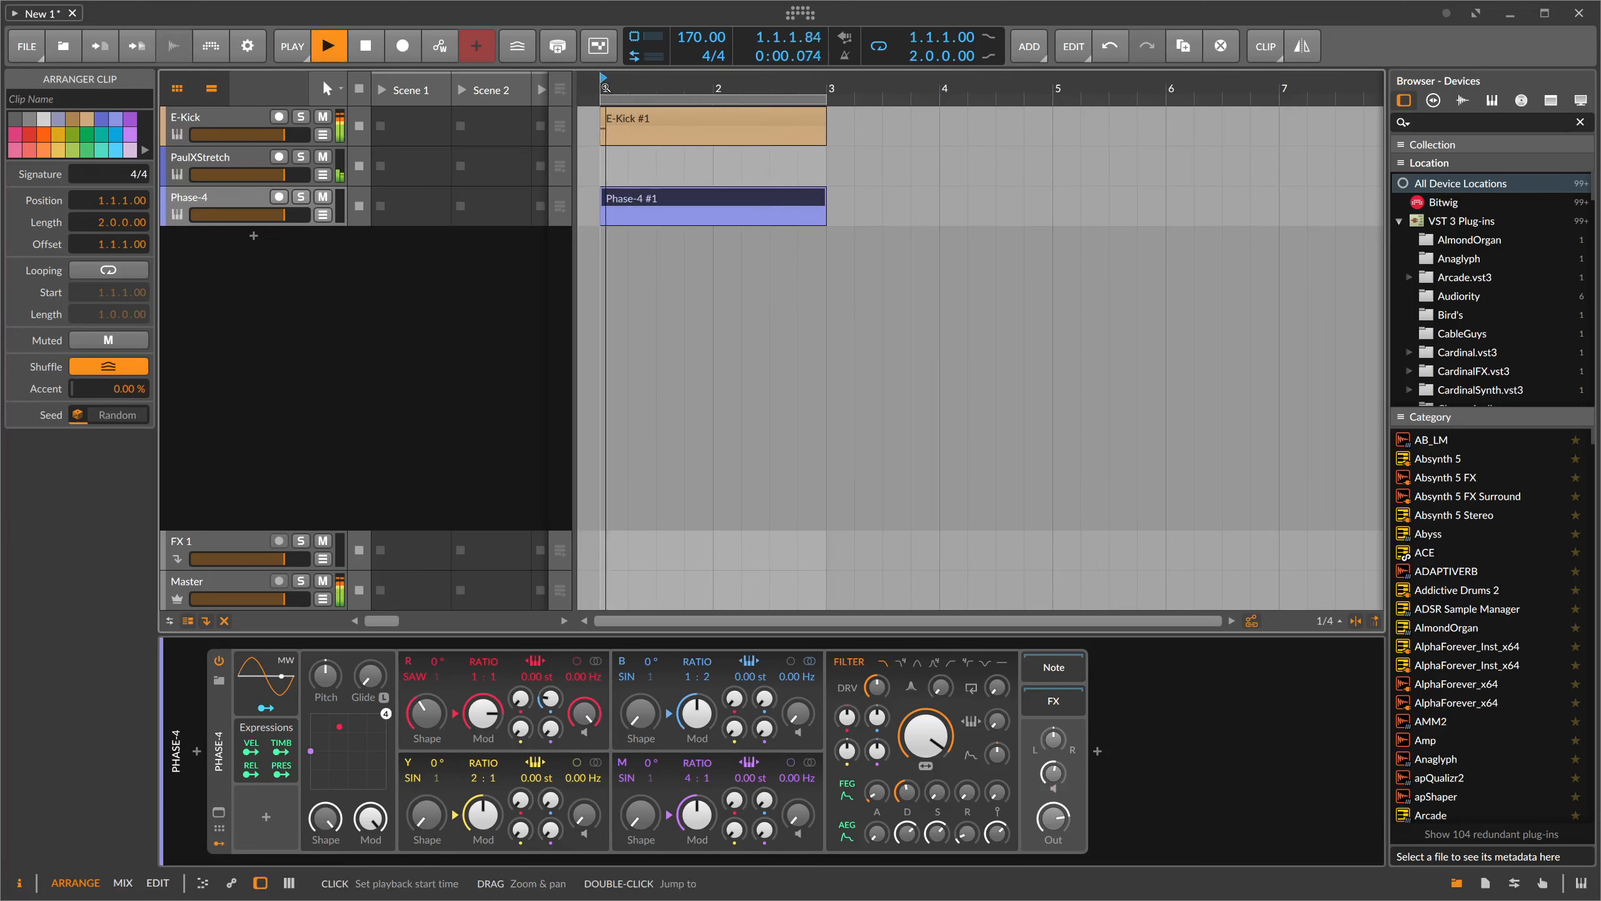
key("space")
- Open the Phase-4 clip and add a D#0 note at 1.1.1.00 with a length of 0.1.3.00
double_click(630, 199)
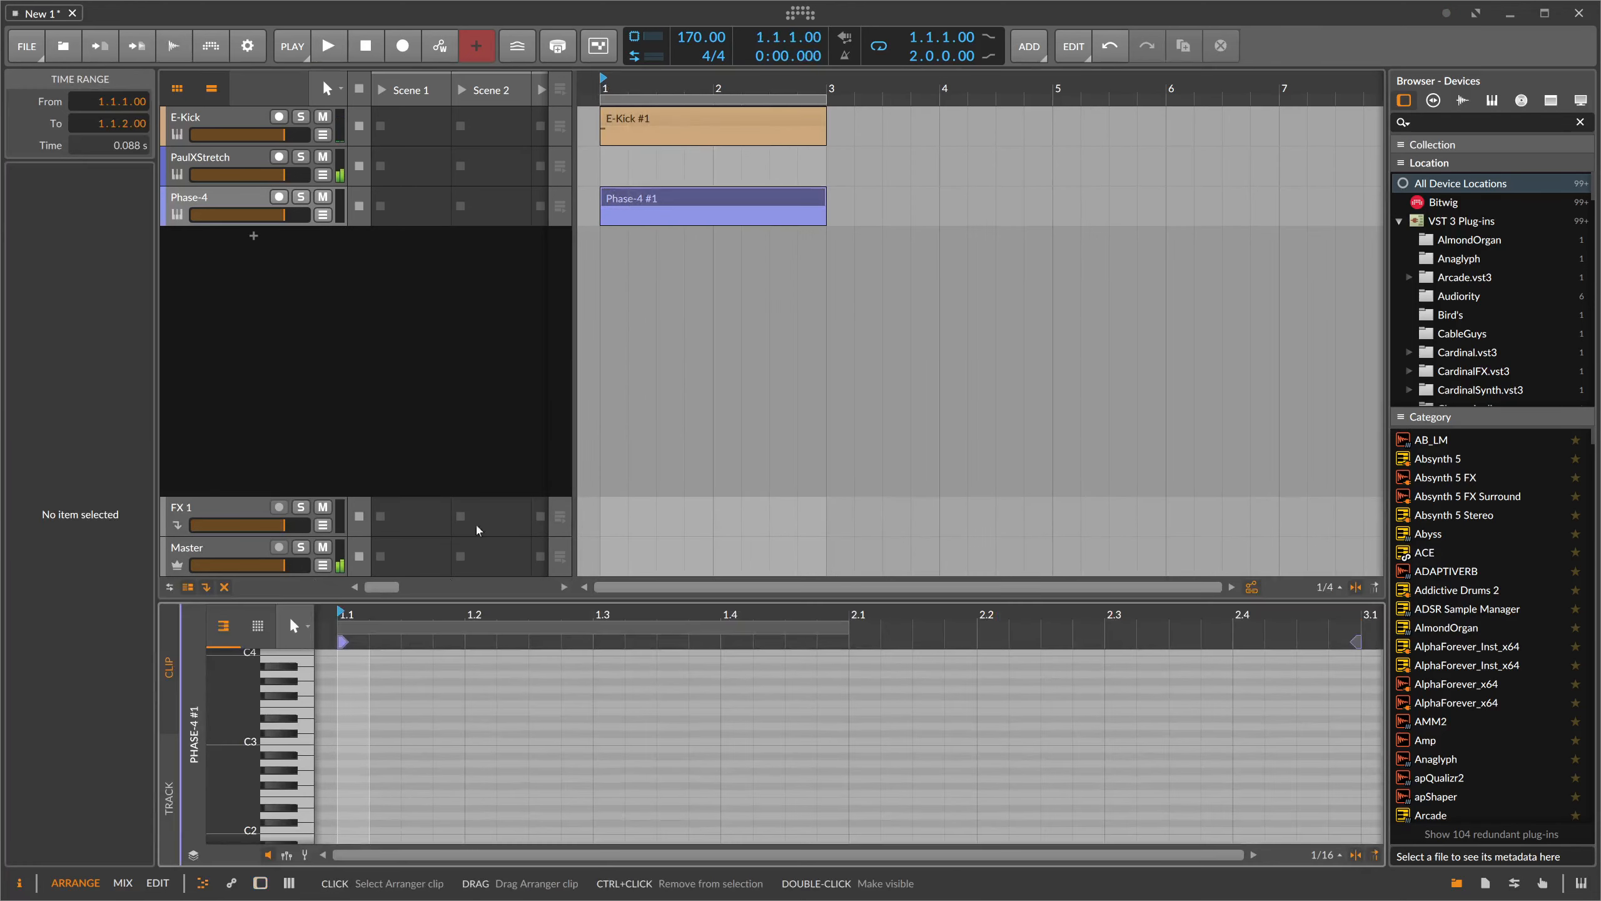
double_click(354, 718)
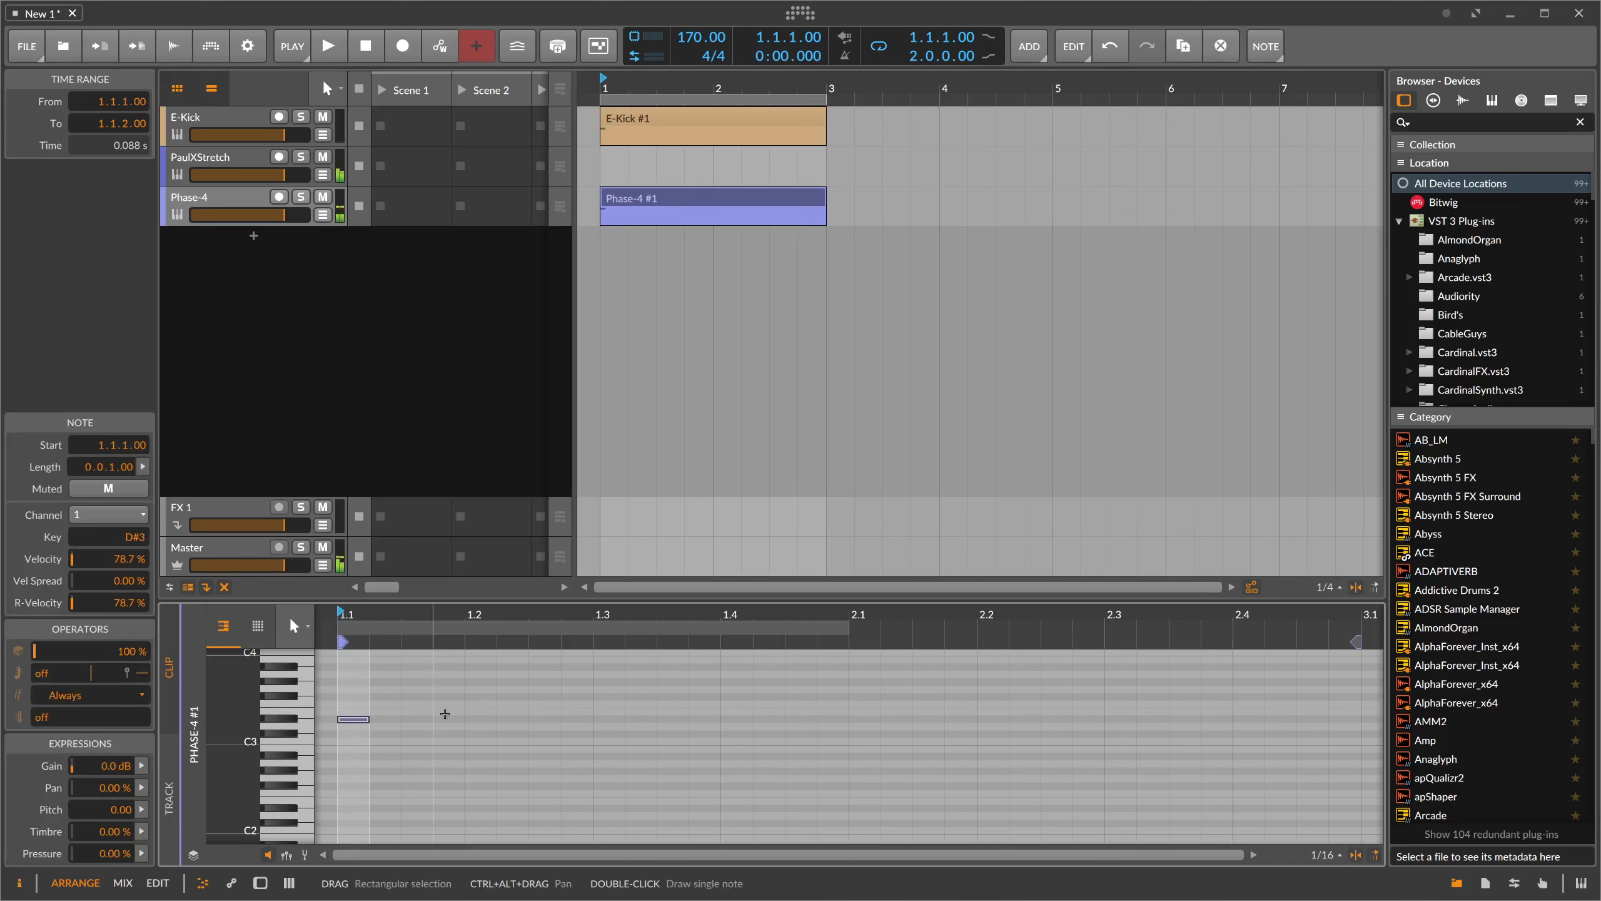
key("shift+Down")
key("shift+Down")
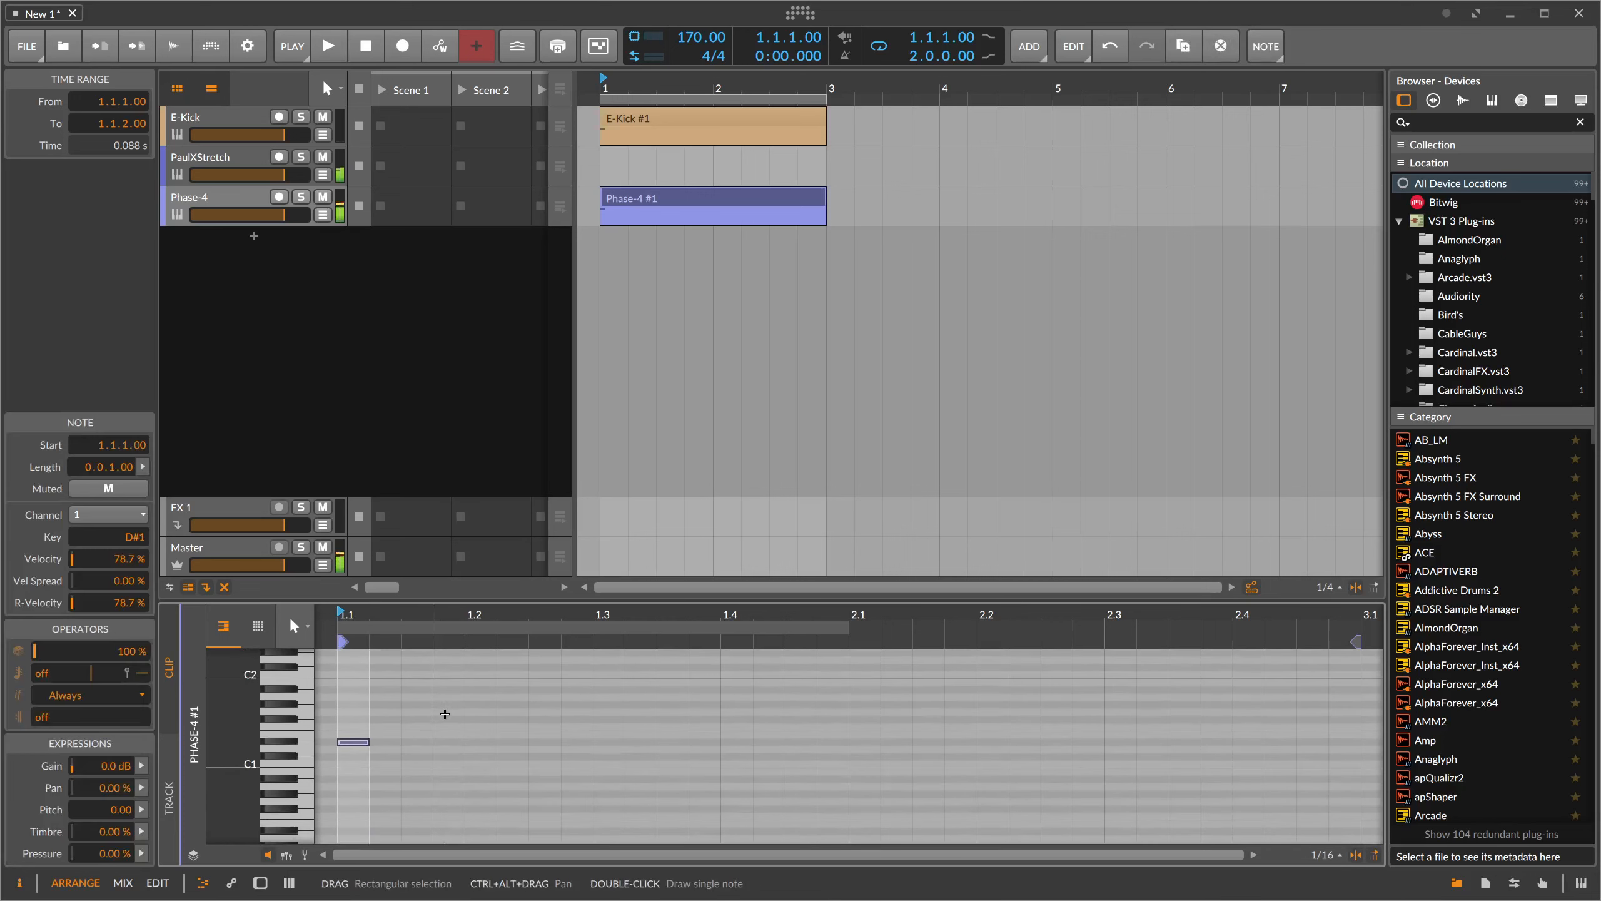
key("shift+Down")
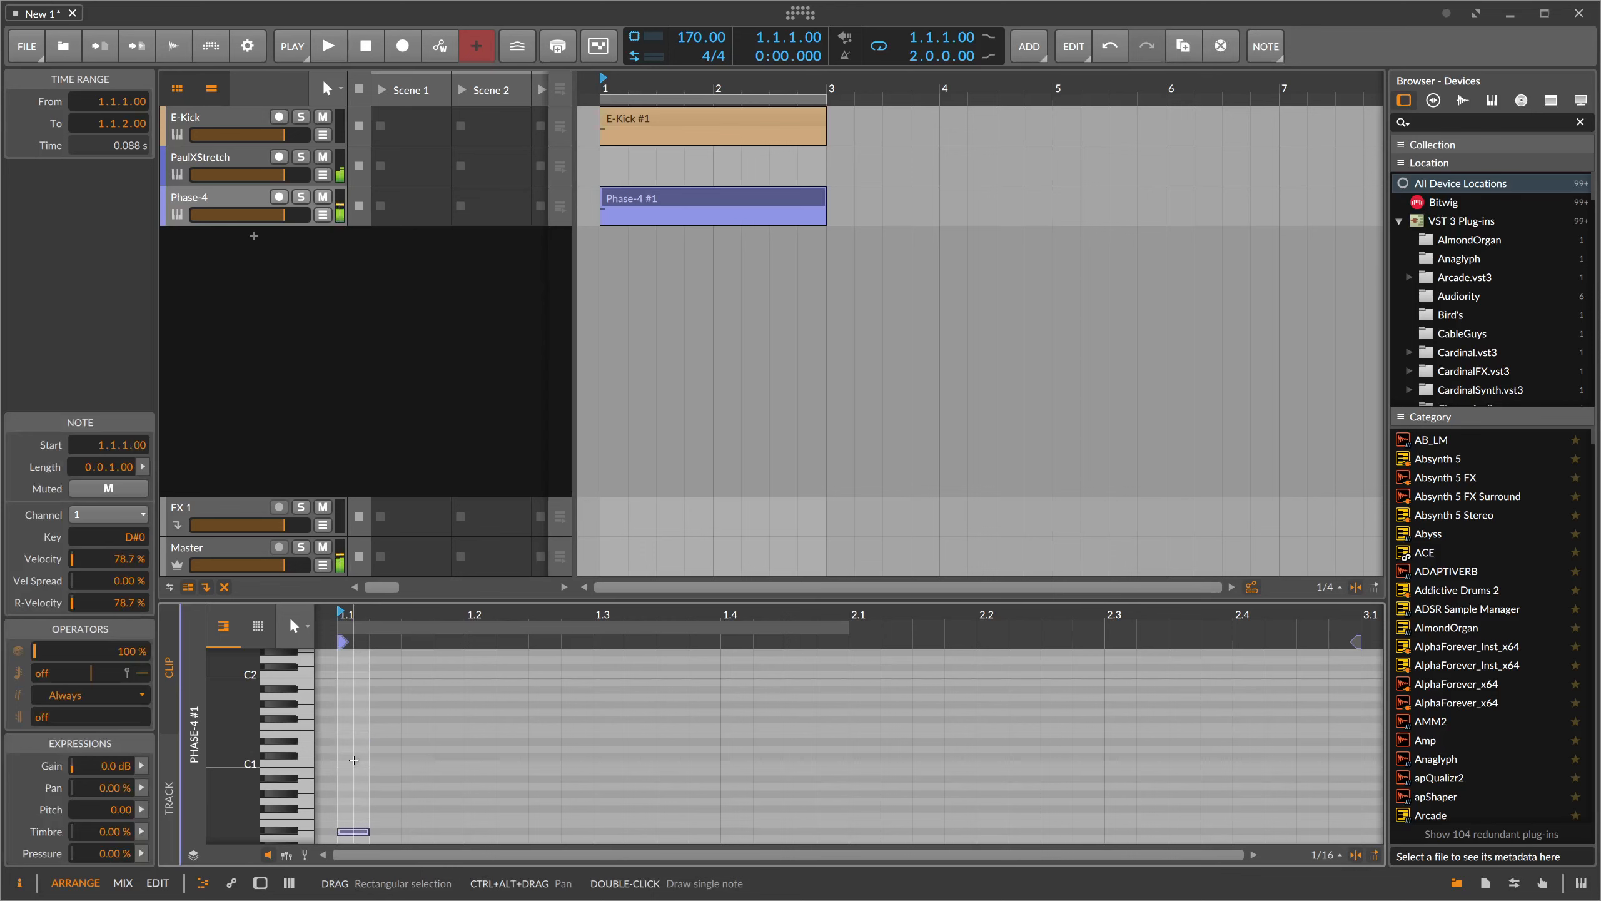
scroll(358, 744, "down", 3)
left_click_drag(368, 697, 560, 697)
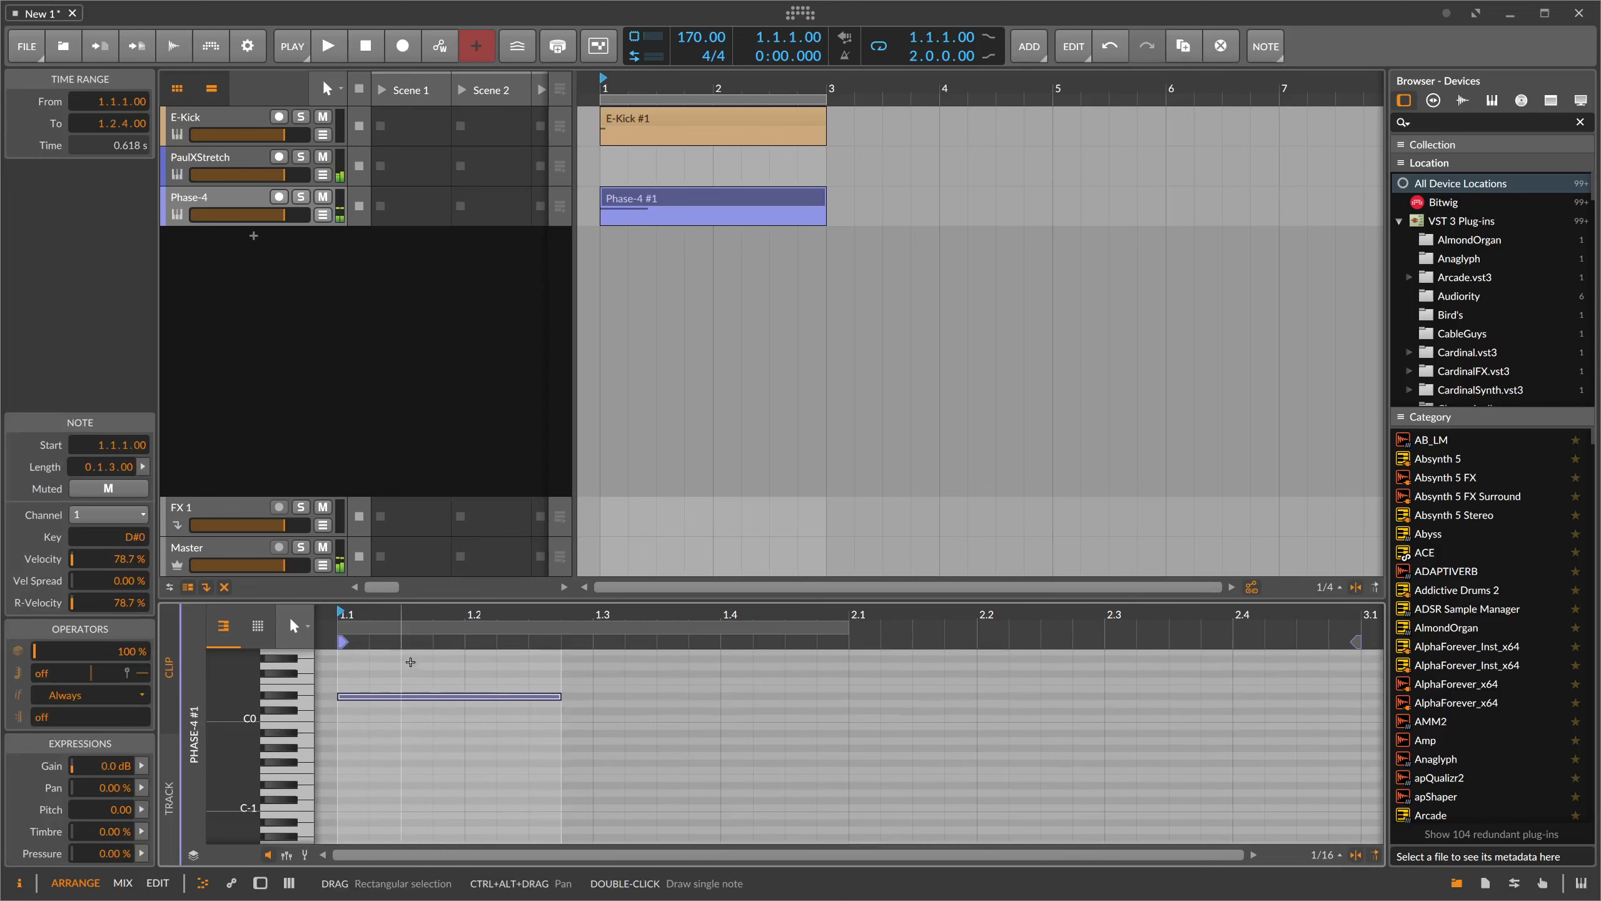
double_click(410, 663)
double_click(418, 668)
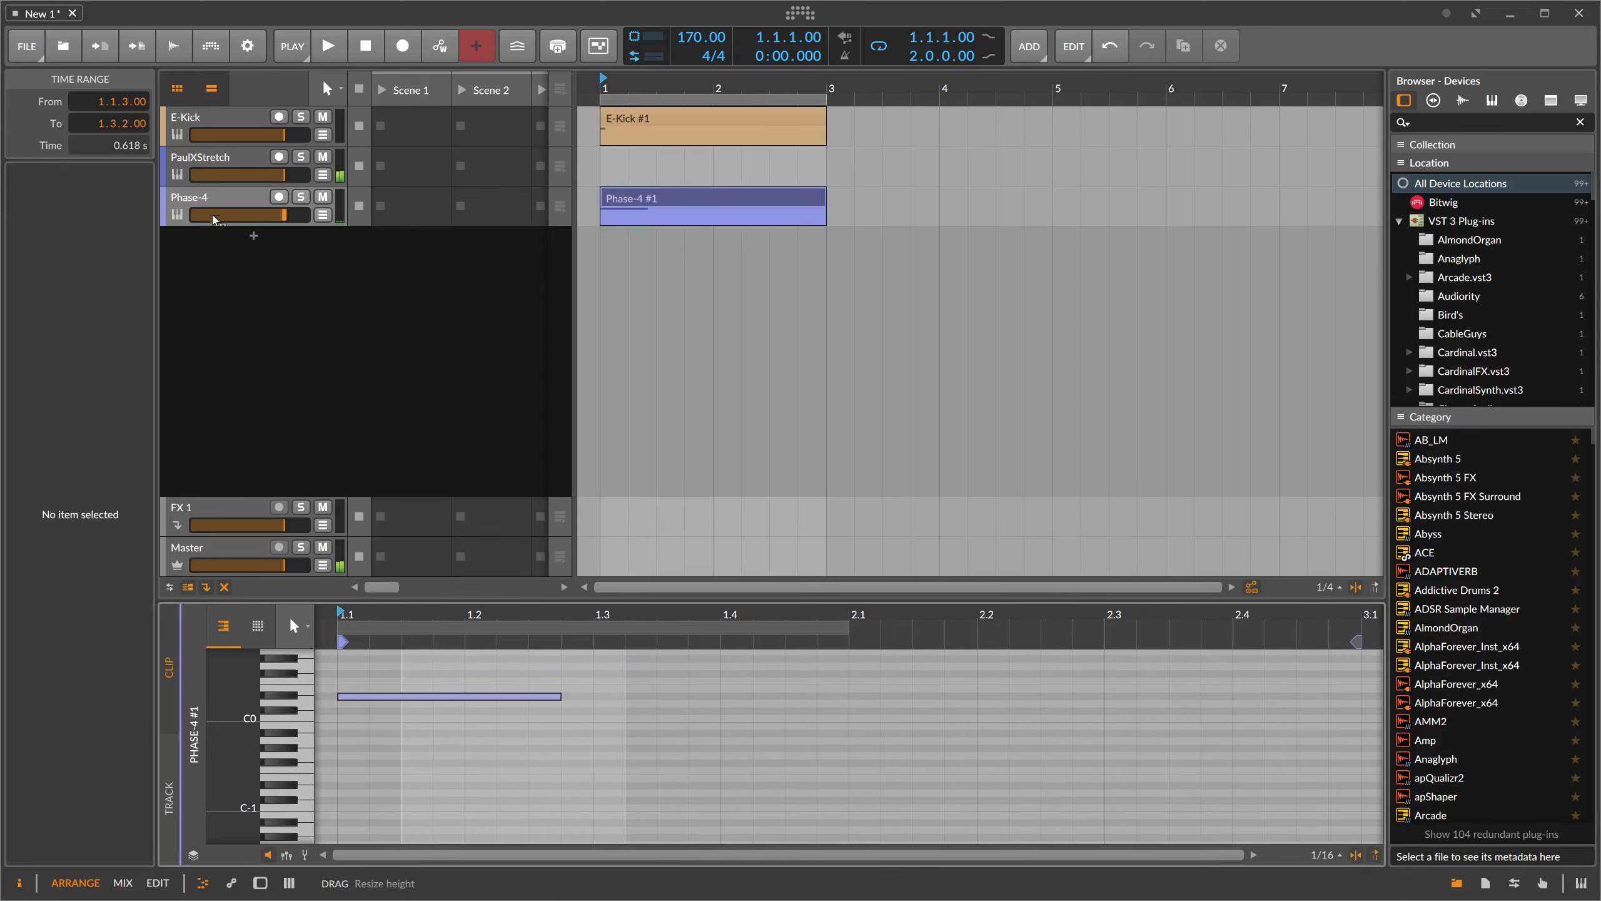
- Show the Phase-4 device, audition it with the kick and set oscillator B's ratio to 1:1
key("d")
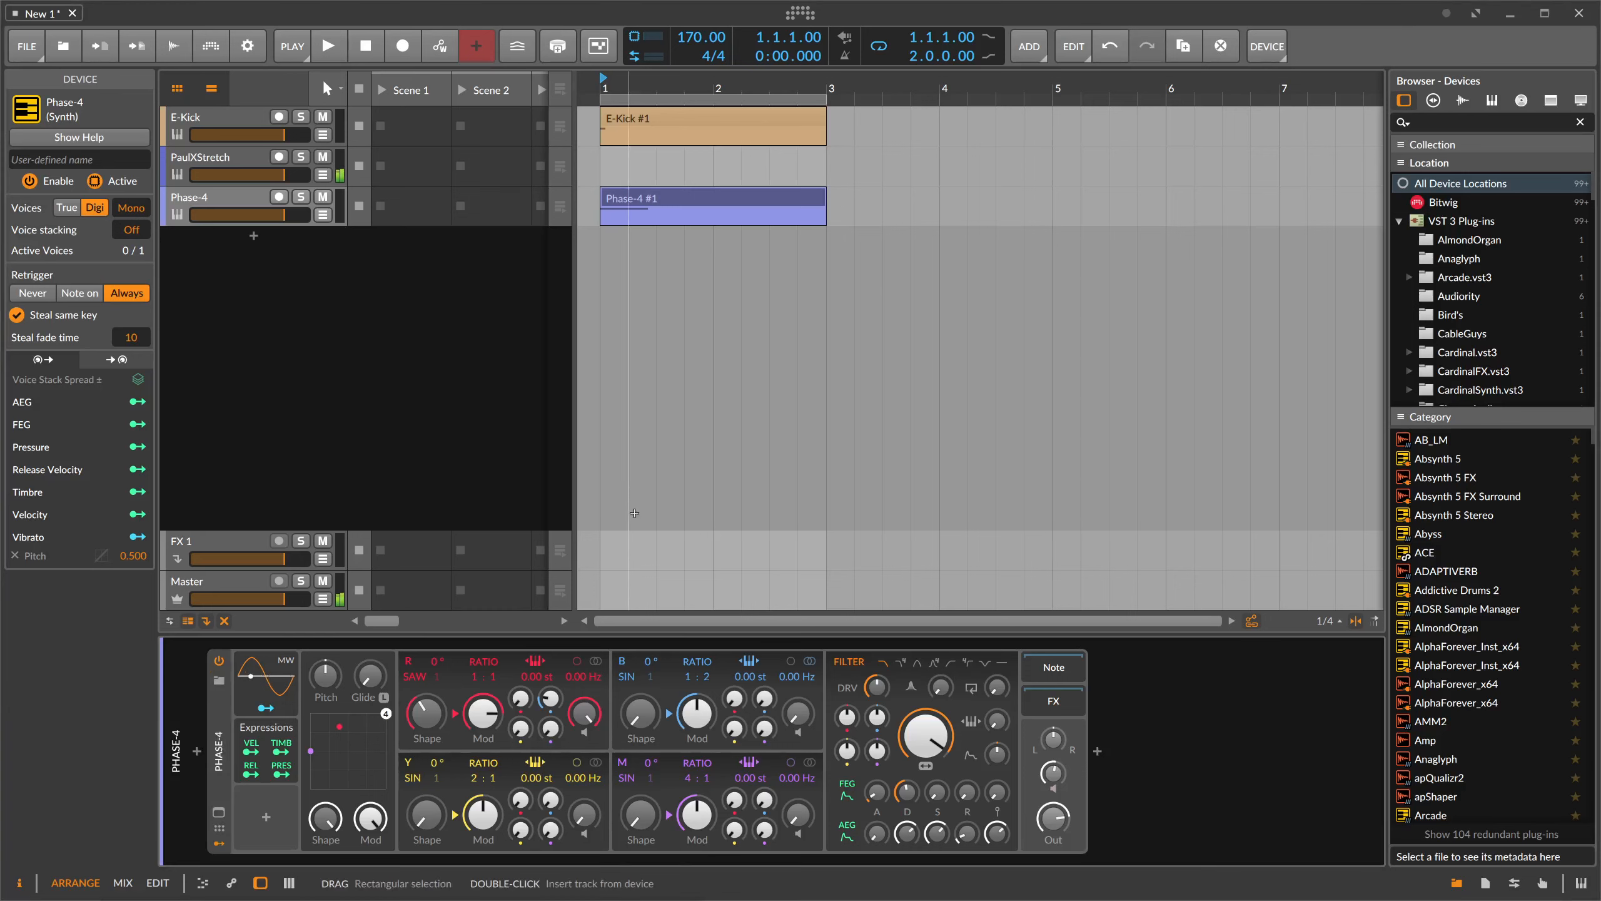
key("space")
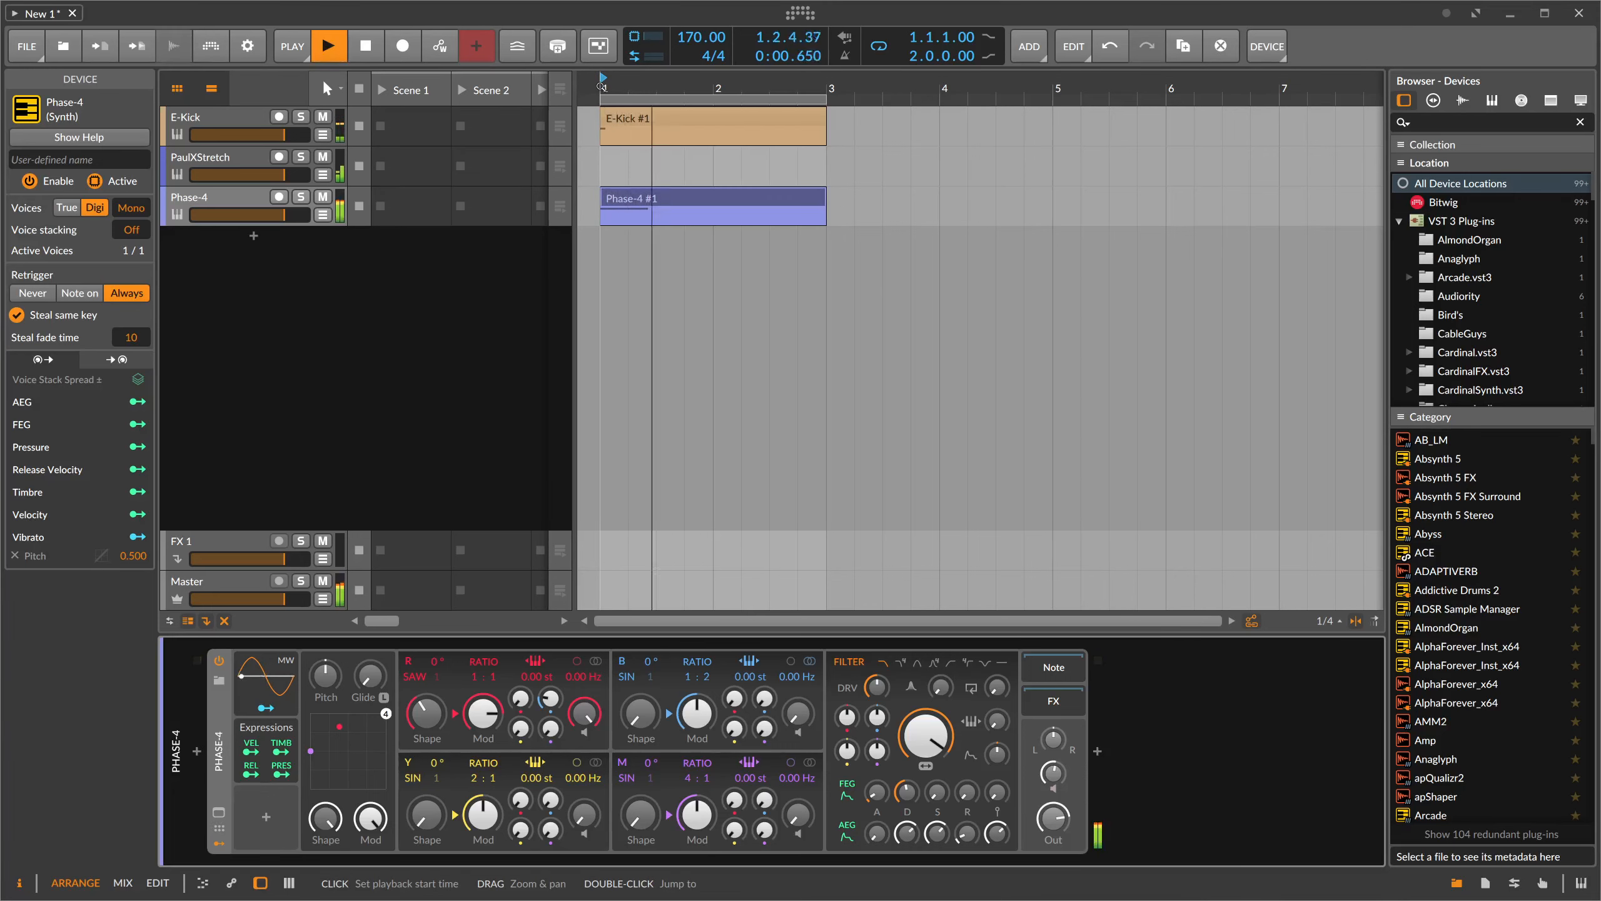
key("space")
key("space")
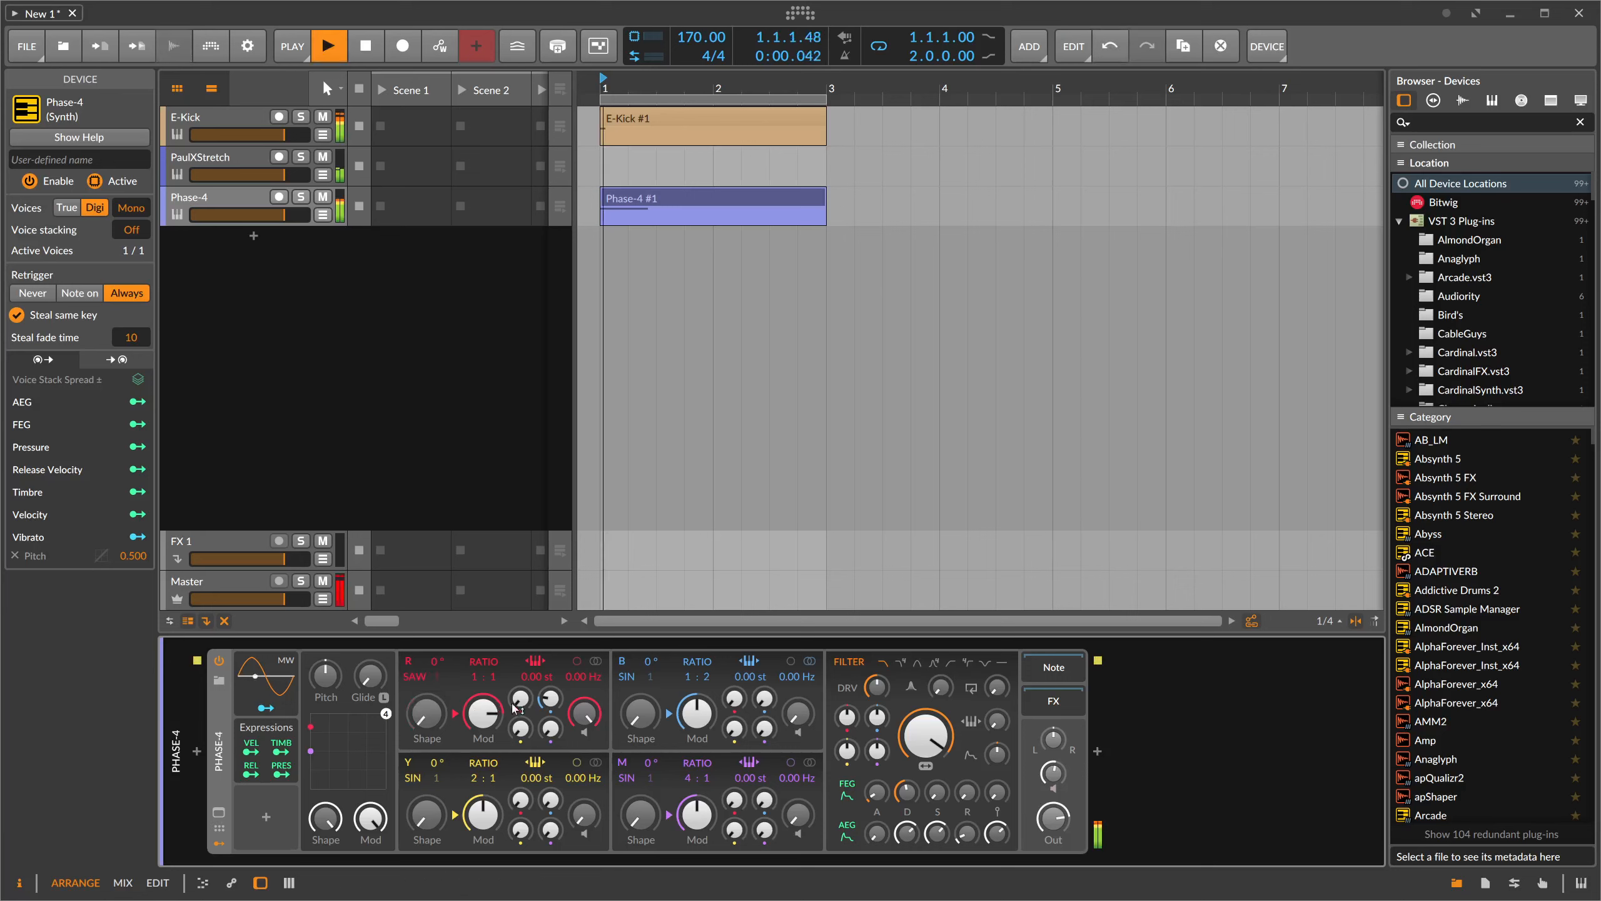
key("space")
key("space")
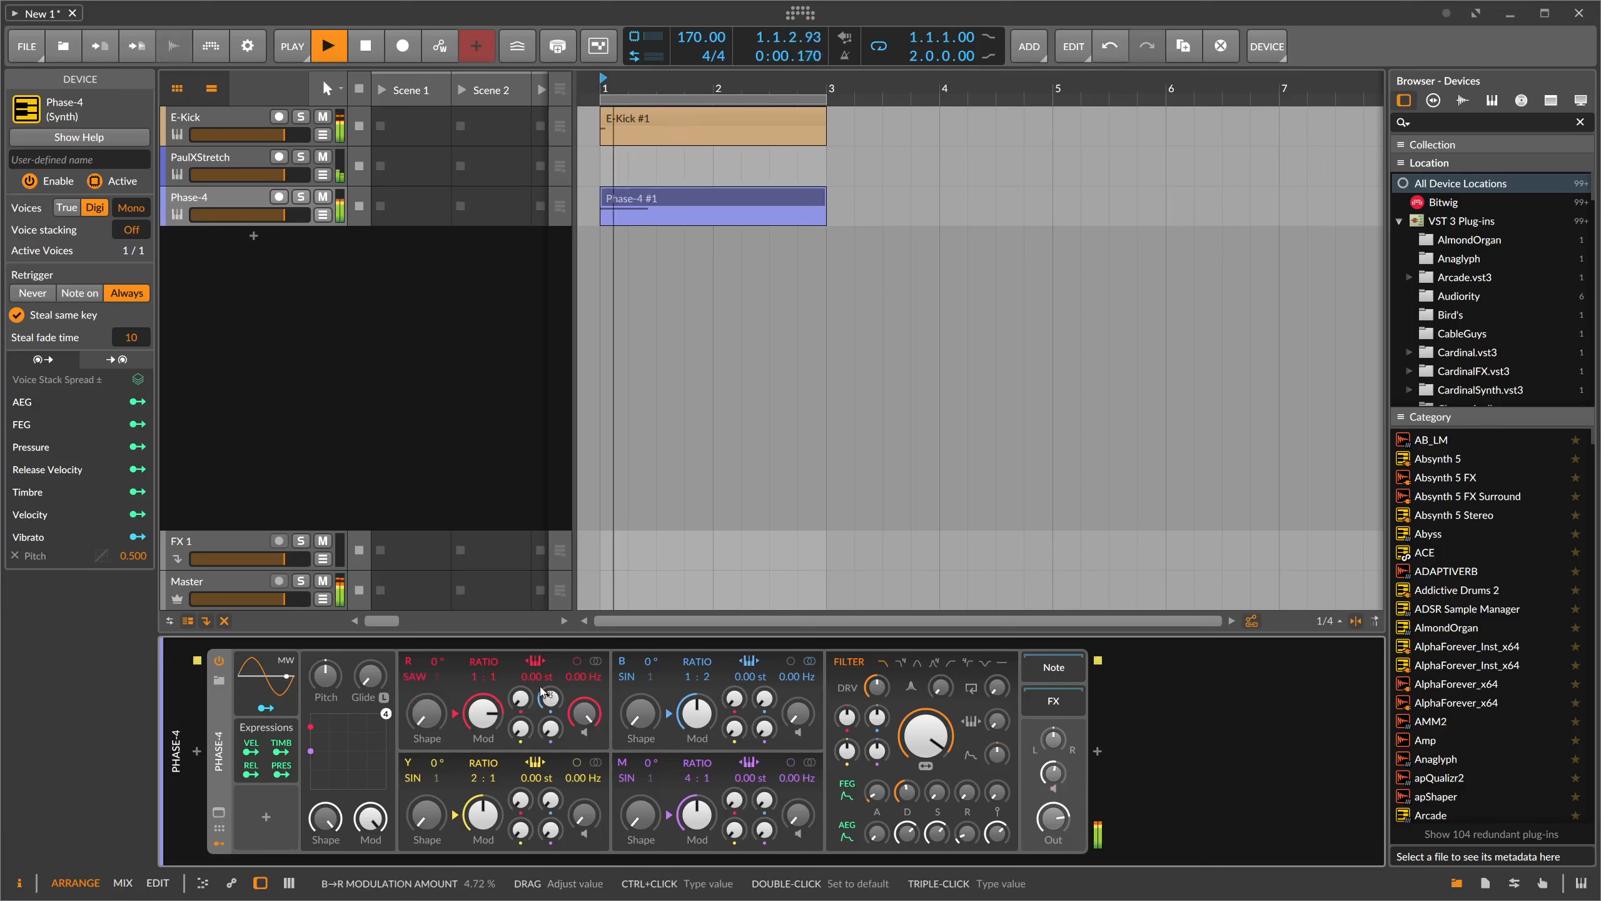
key("space")
left_click_drag(706, 676, 706, 687)
key("space")
key("space")
- While auditioning, turn oscillator R's modulation amount all the way down and set the B→R modulation amount to 0.00 %
left_click_drag(475, 678, 475, 684)
key("space")
key("space")
key("space")
key("space")
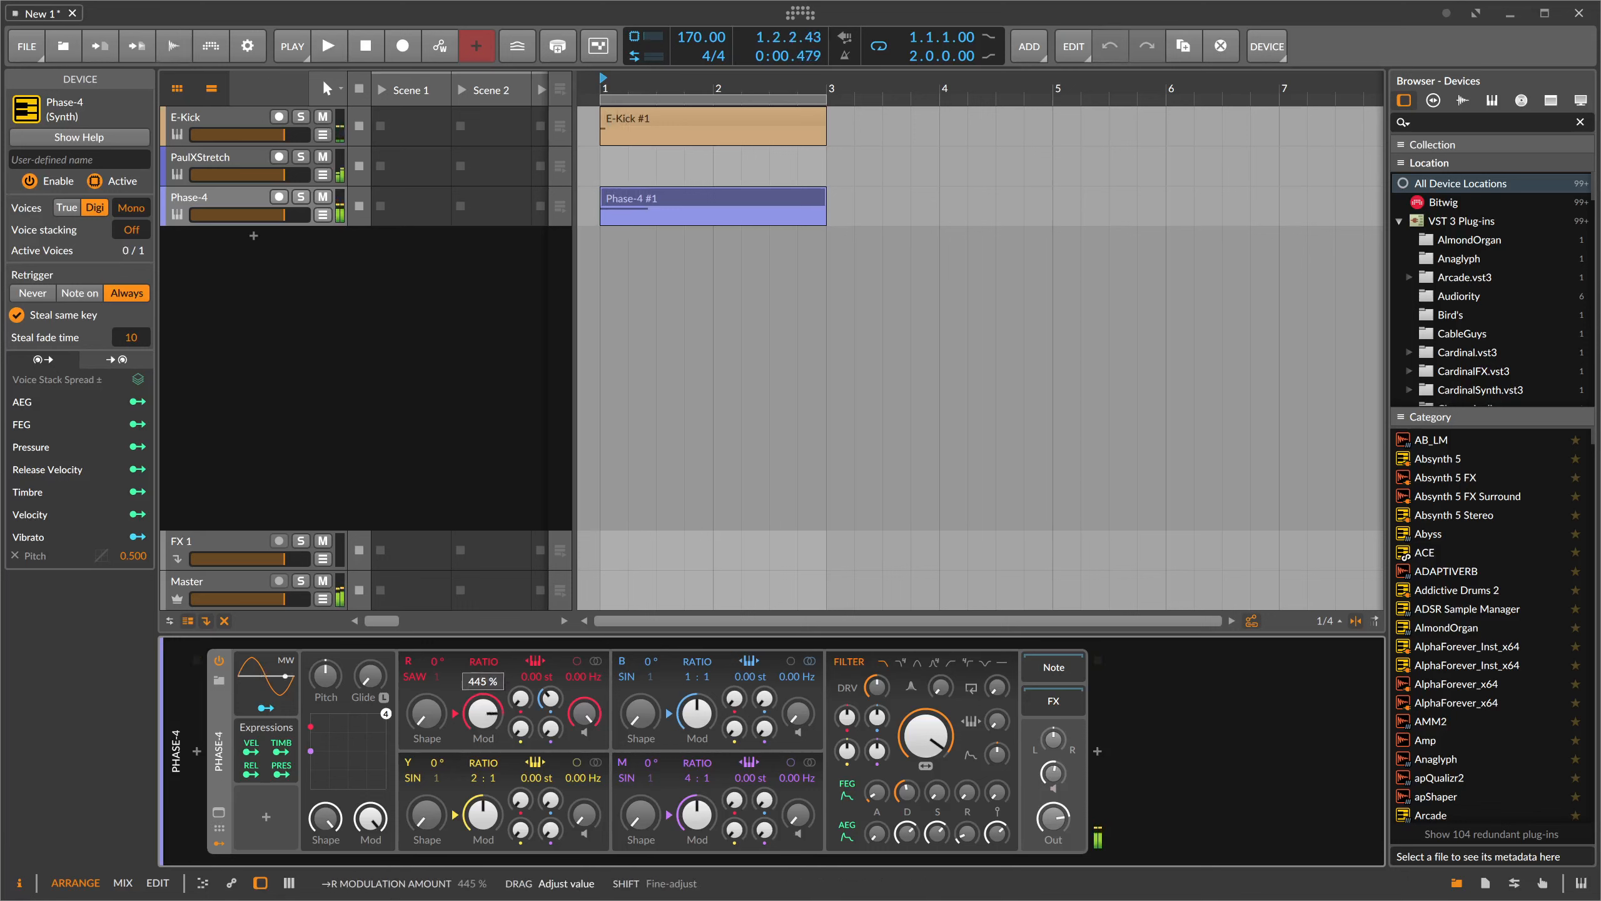
key("space")
key("space")
key("space")
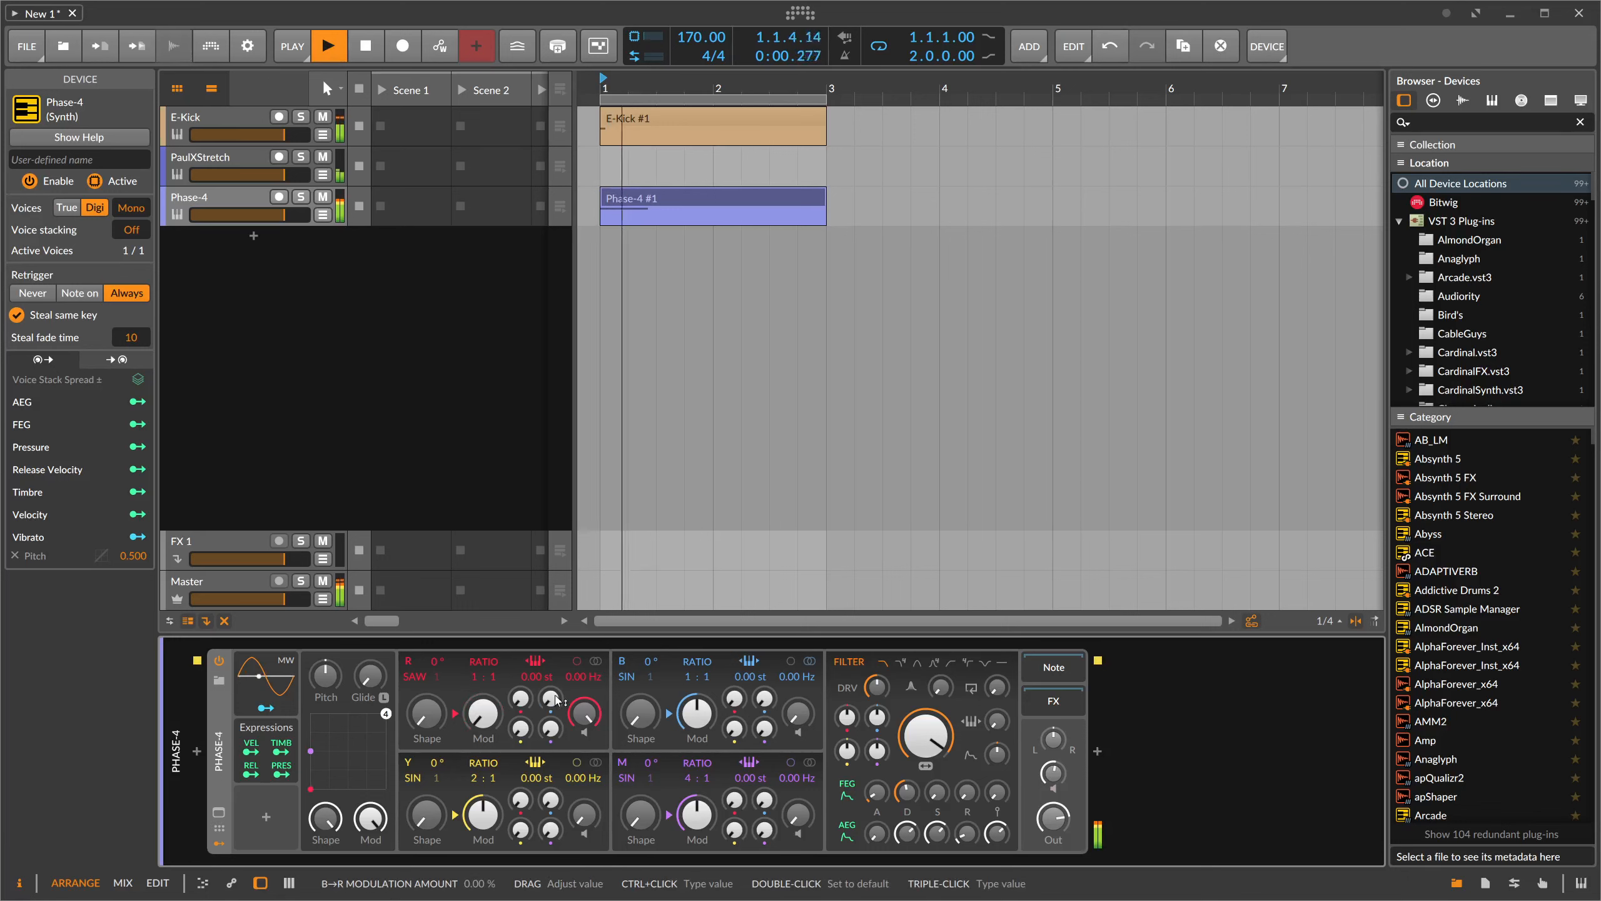
- Stop playback, switch oscillator R's algorithm to SIN and enlarge the interface
key("space")
left_click_drag(445, 689, 445, 694)
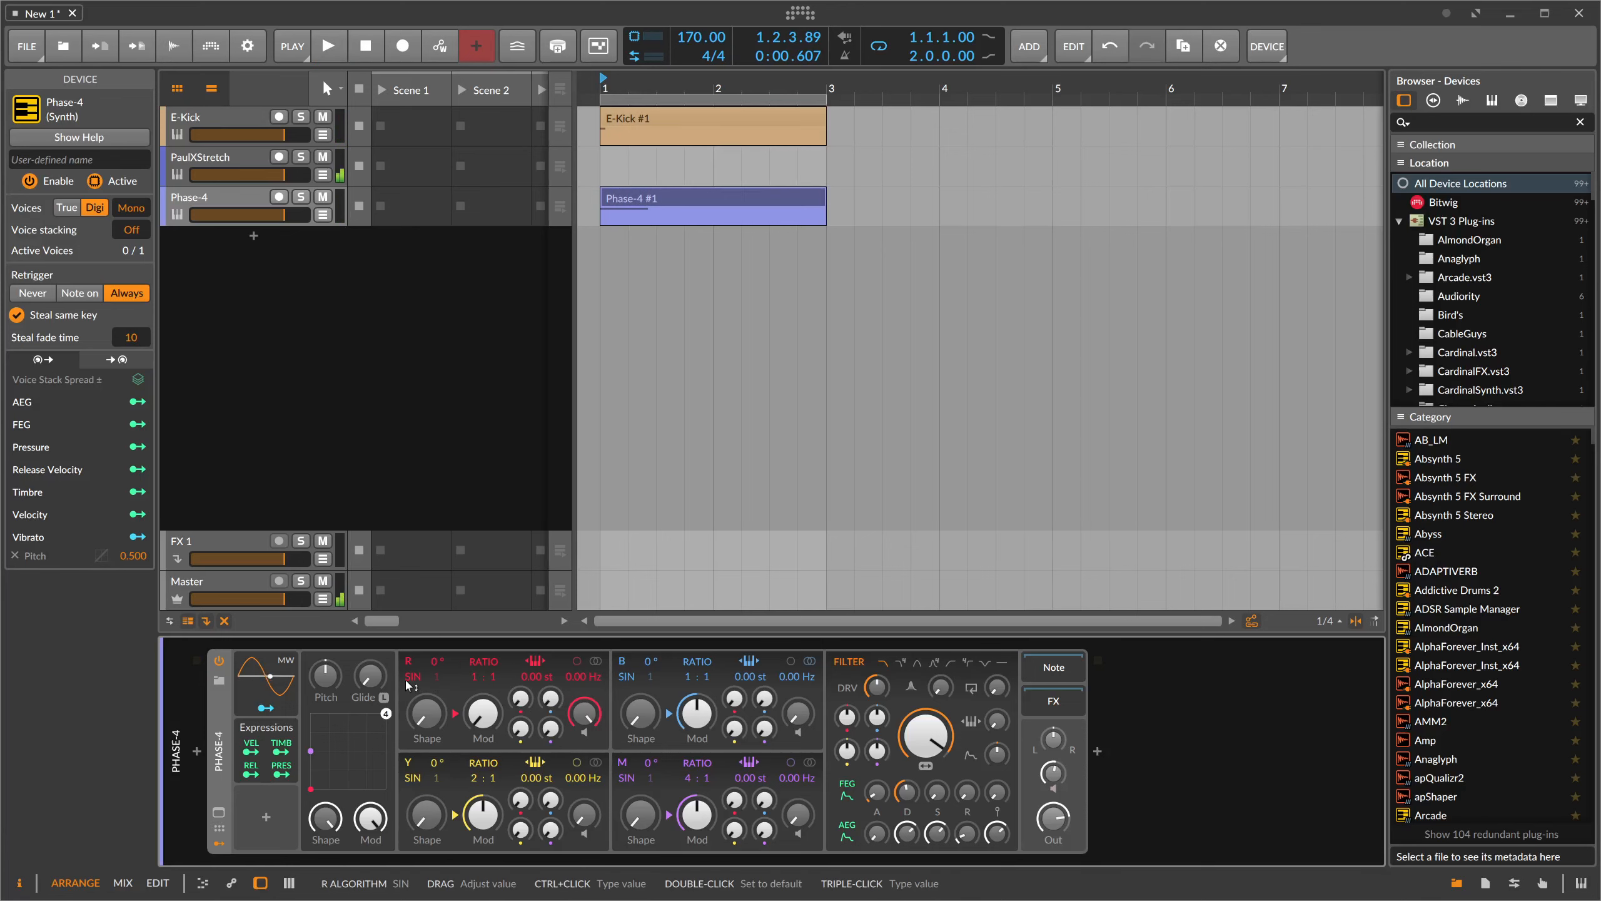
key("ctrl+plus")
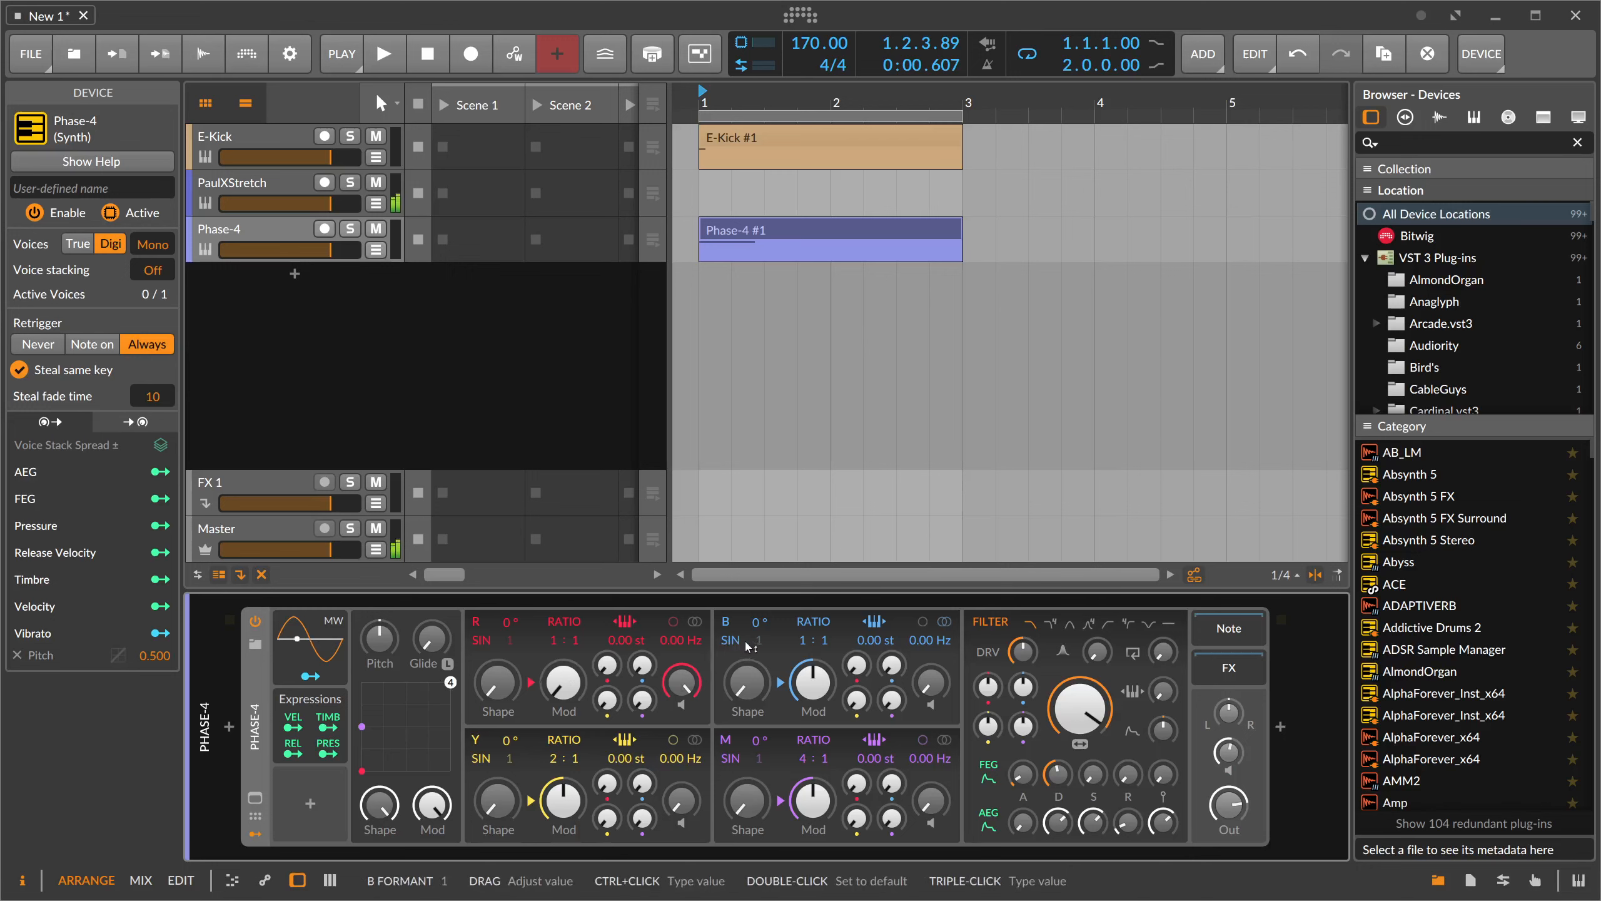
- Play the arrangement and raise oscillator B's volume to 0.0 dB
key("space")
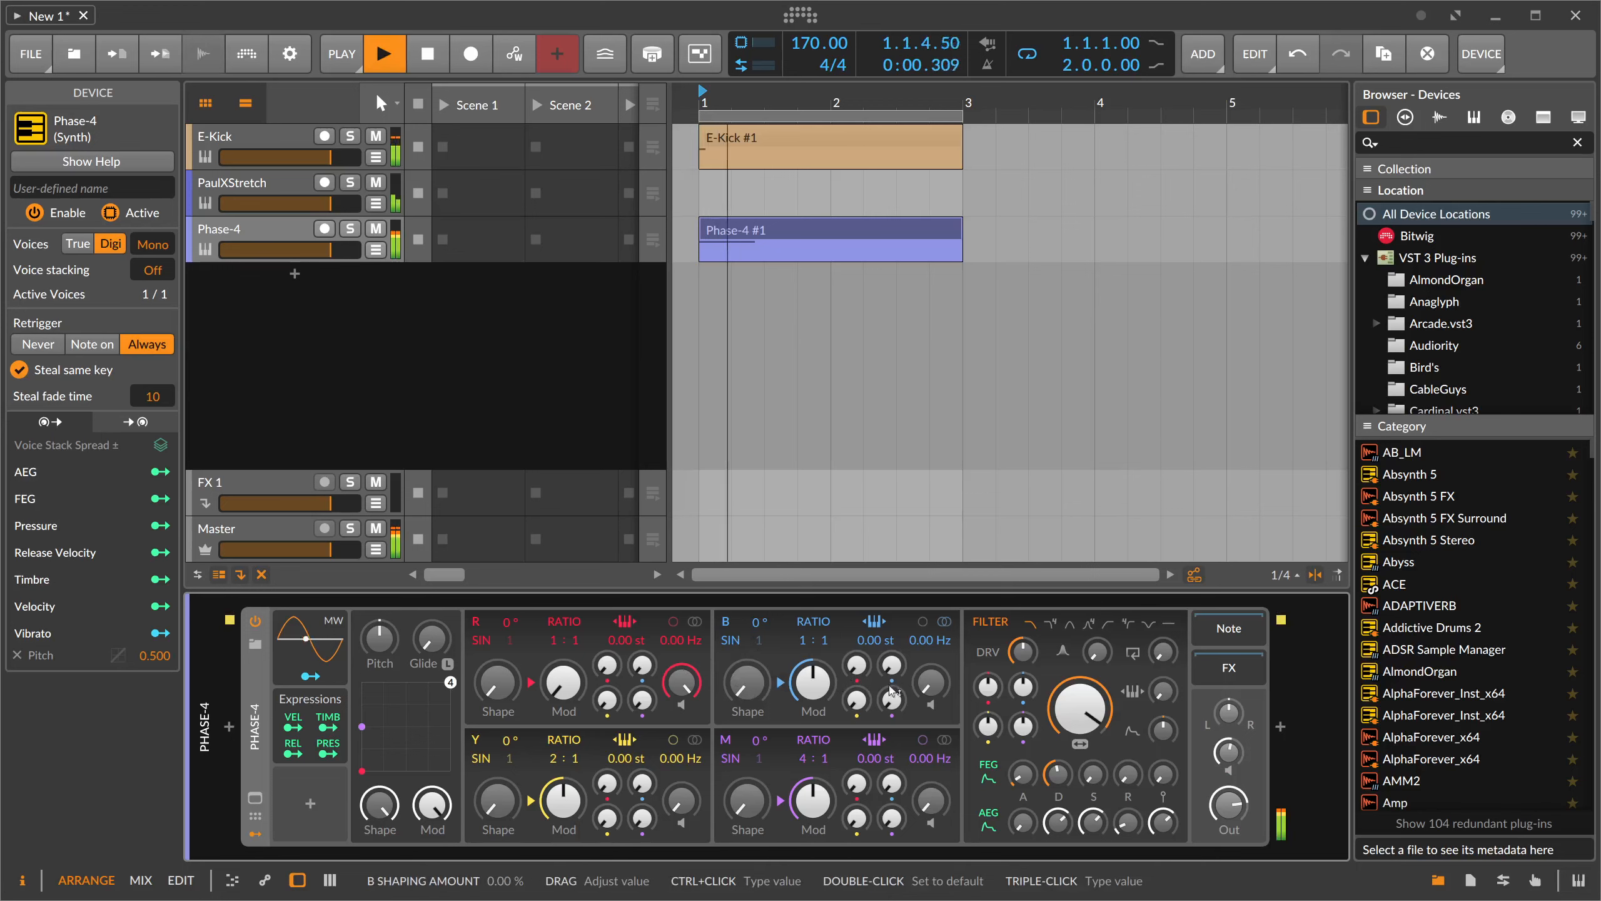
left_click_drag(931, 683, 931, 586)
key("space")
key("space")
- Set oscillator B's ratio to 2:1 and its pitch offset to +5.24 st while repeatedly auditioning the note
left_click_drag(804, 645, 855, 637)
key("space")
key("space")
key("space")
key("space")
key("space")
key("space")
key("space")
key("space")
key("space")
key("space")
key("space")
key("space")
key("space")
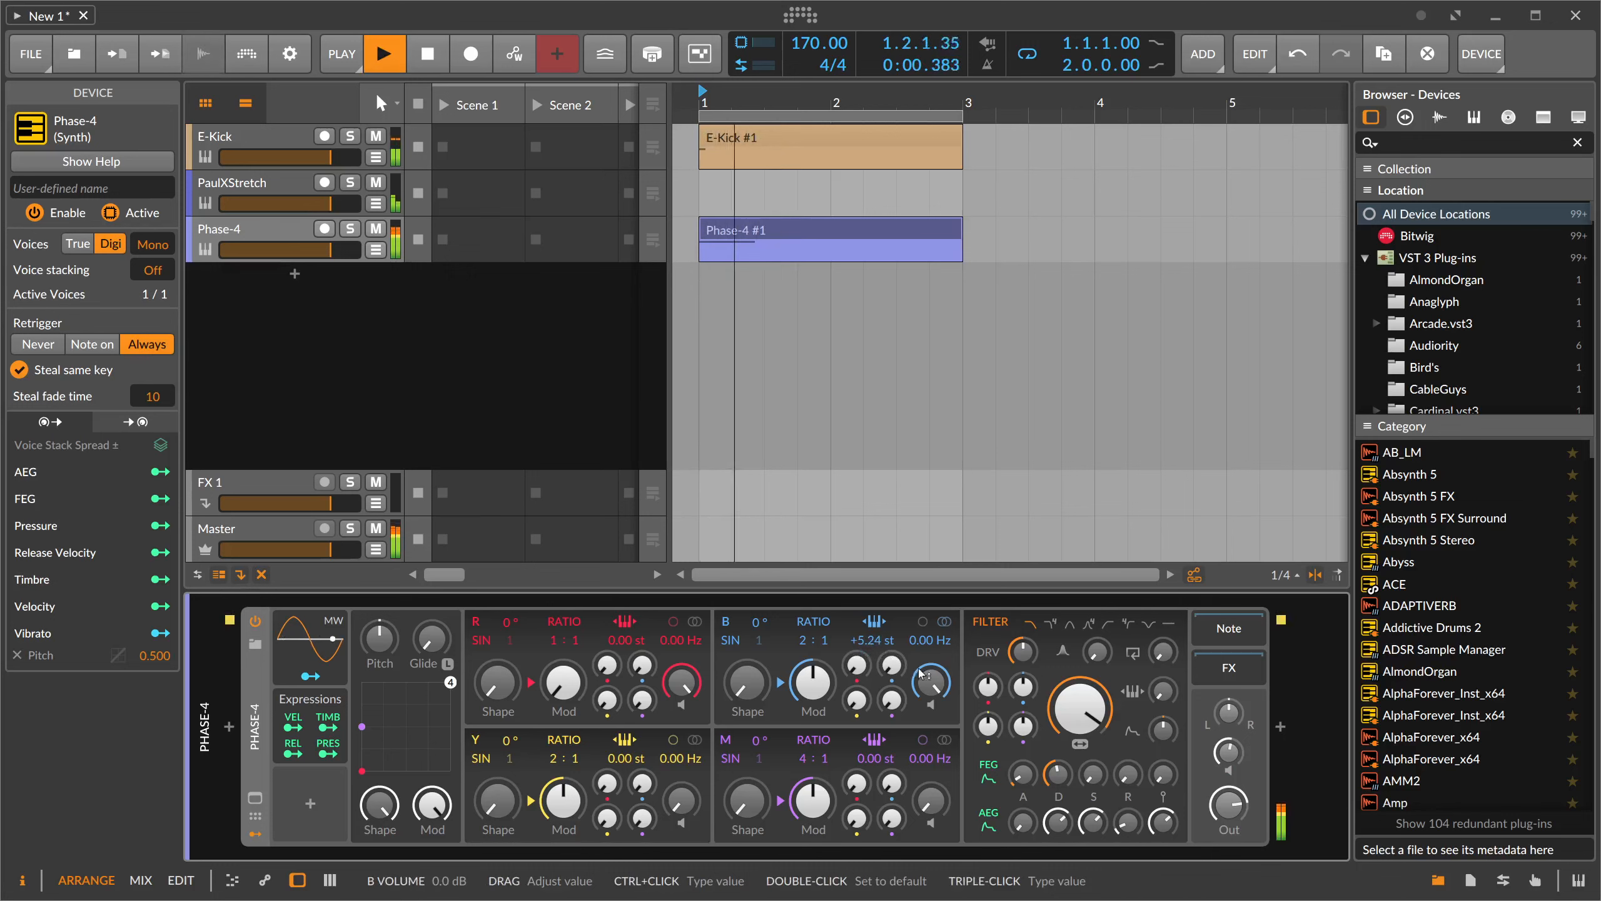
- Lower oscillator B's volume to around the middle of its range and audition the mix
key("space")
mouse_move(931, 682)
left_mouse_down()
mouse_move(932, 725)
mouse_move(937, 669)
left_mouse_up()
key("space")
key("space")
key("space")
key("space")
- Set oscillator B's pitch offset to +5.00 st and audition the note
left_click(875, 639, "ctrl")
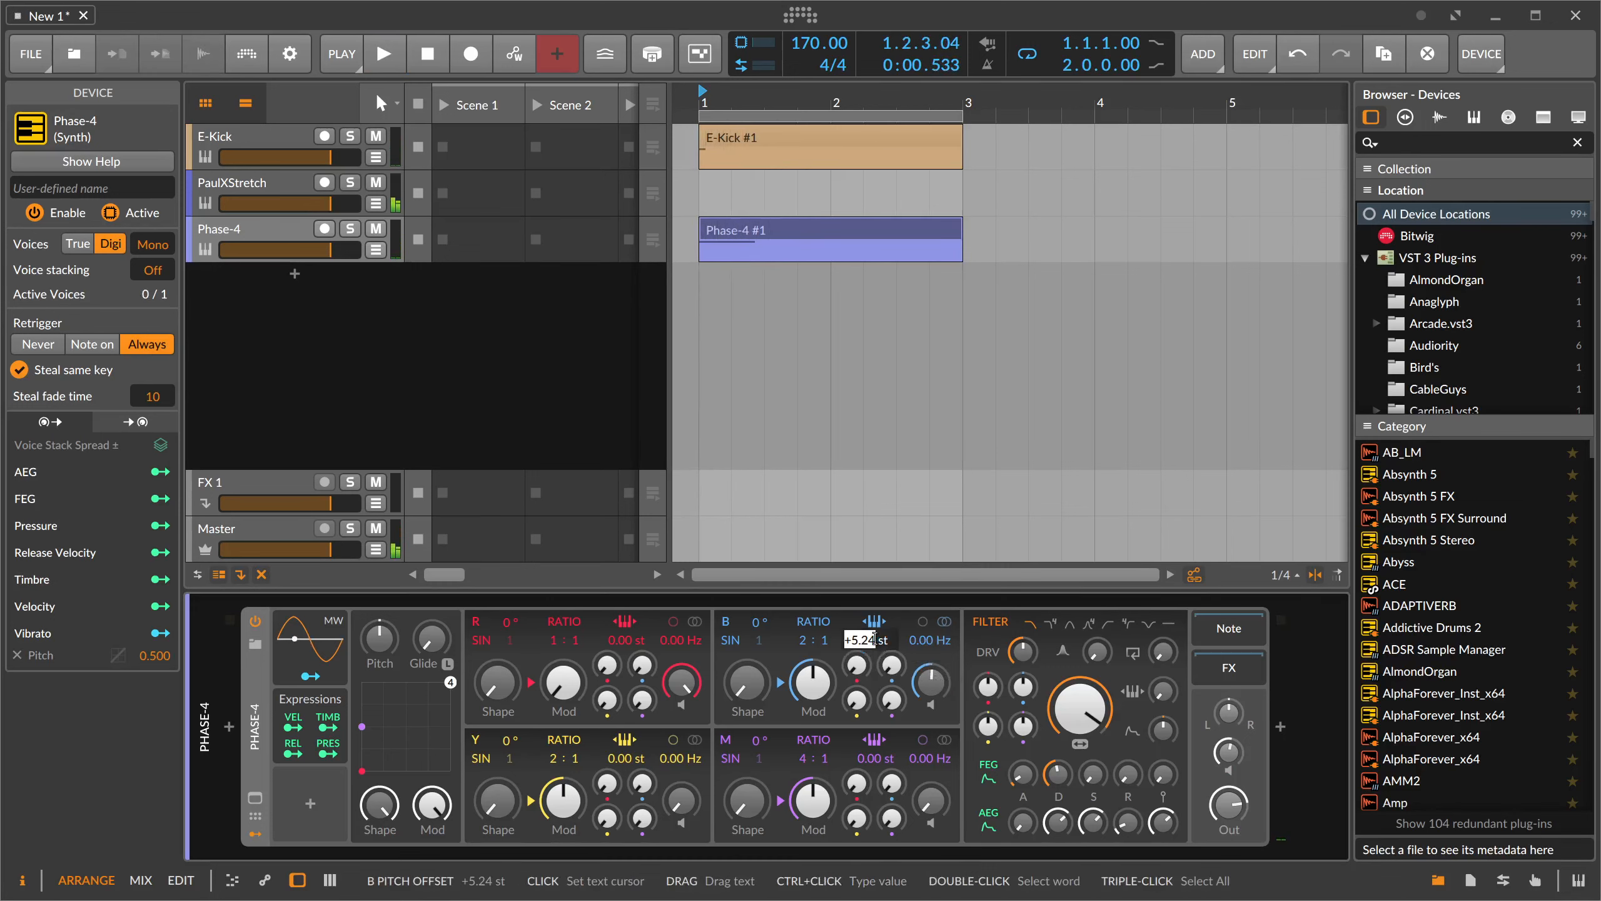
type("5")
key("Return")
key("space")
key("space")
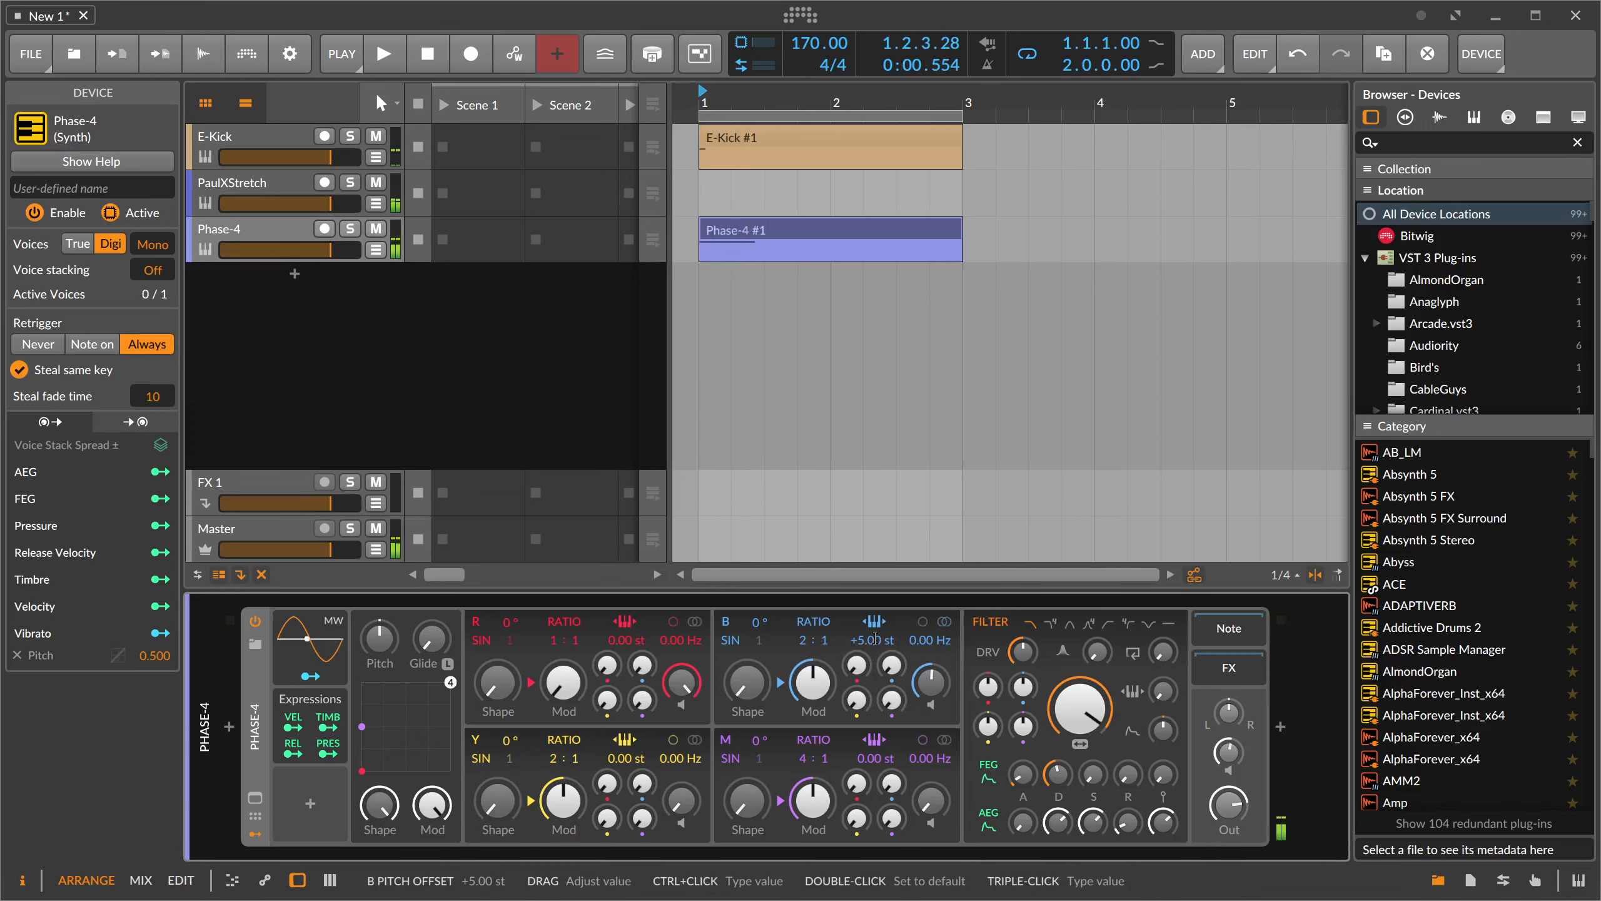
- Set oscillator B's pitch offset to +7.00 st and play the arrangement to hear the interval
left_click(875, 640, "ctrl")
type("7")
key("Return")
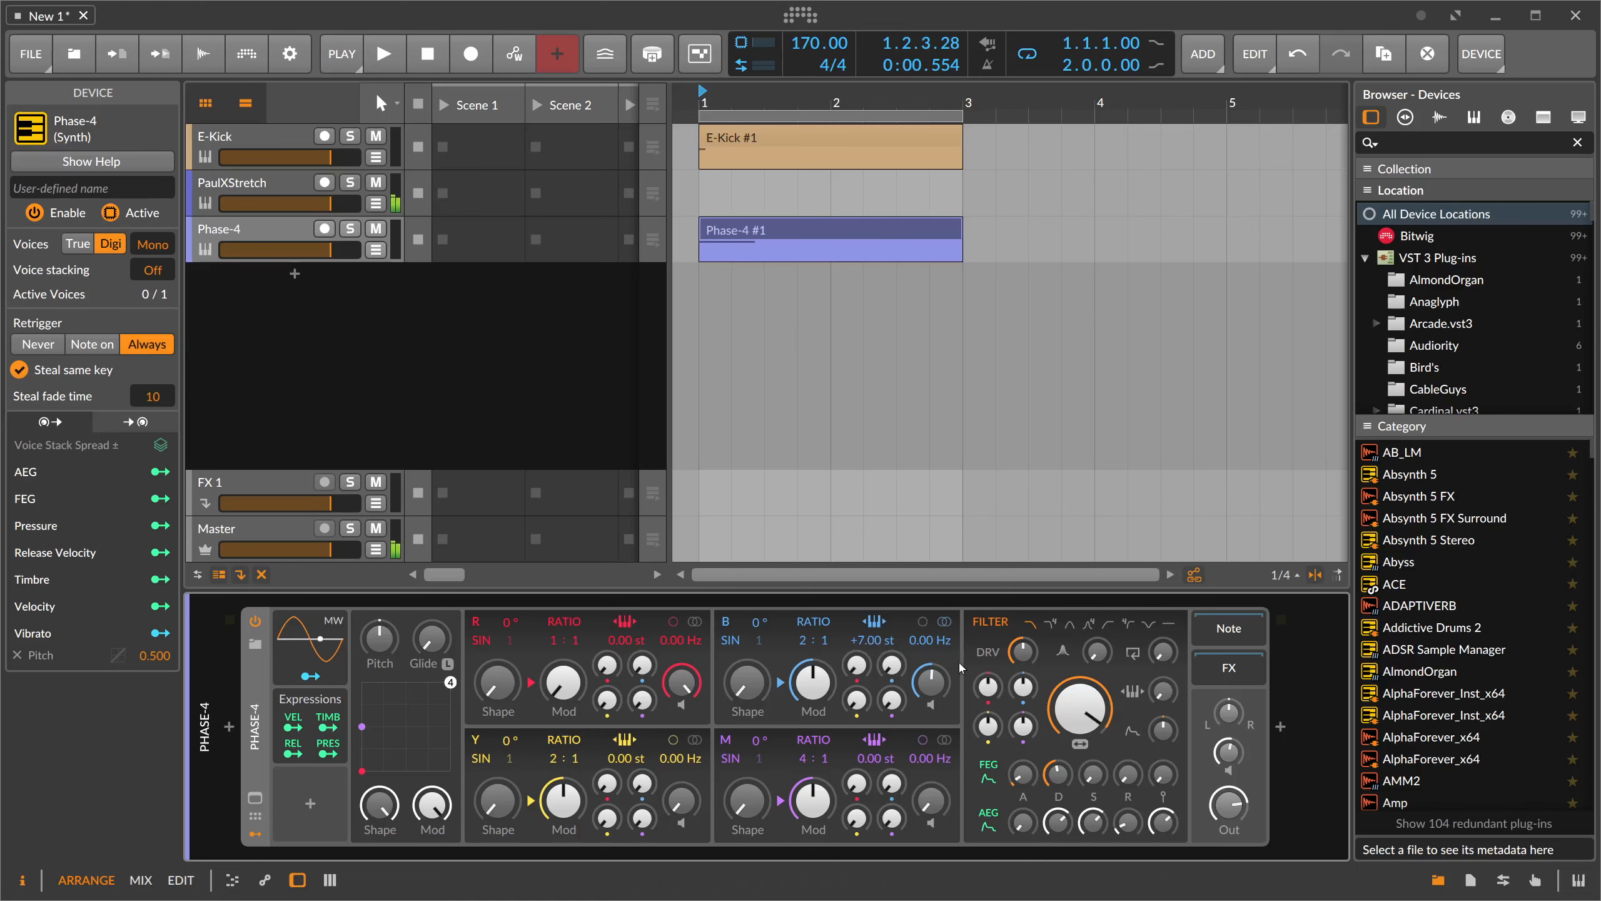
key("space")
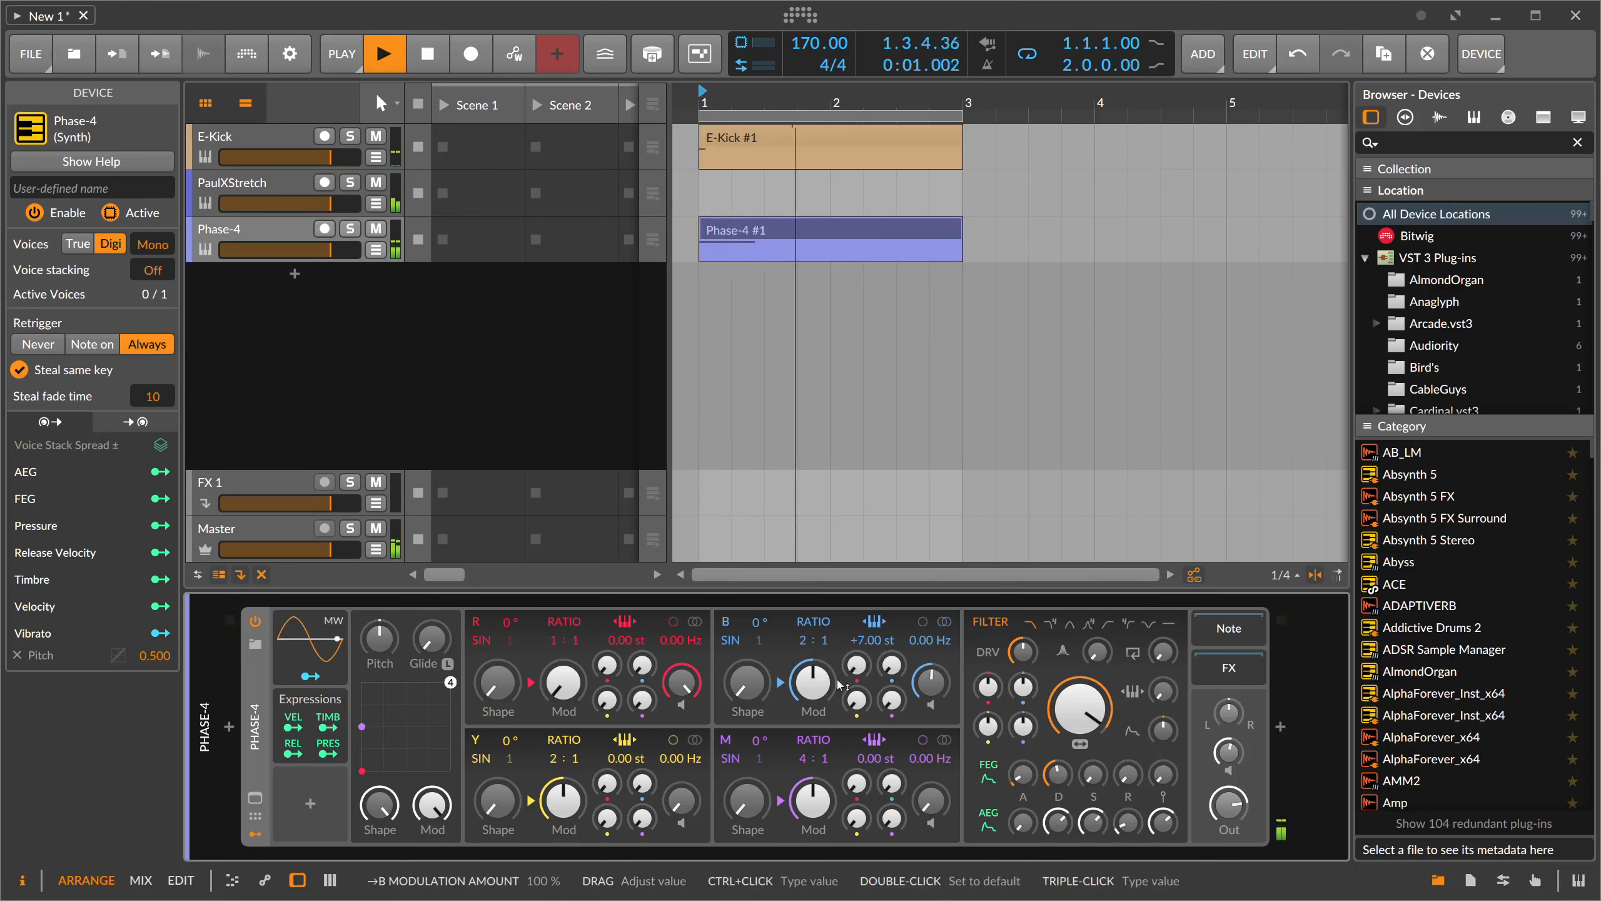
key("space")
key("space")
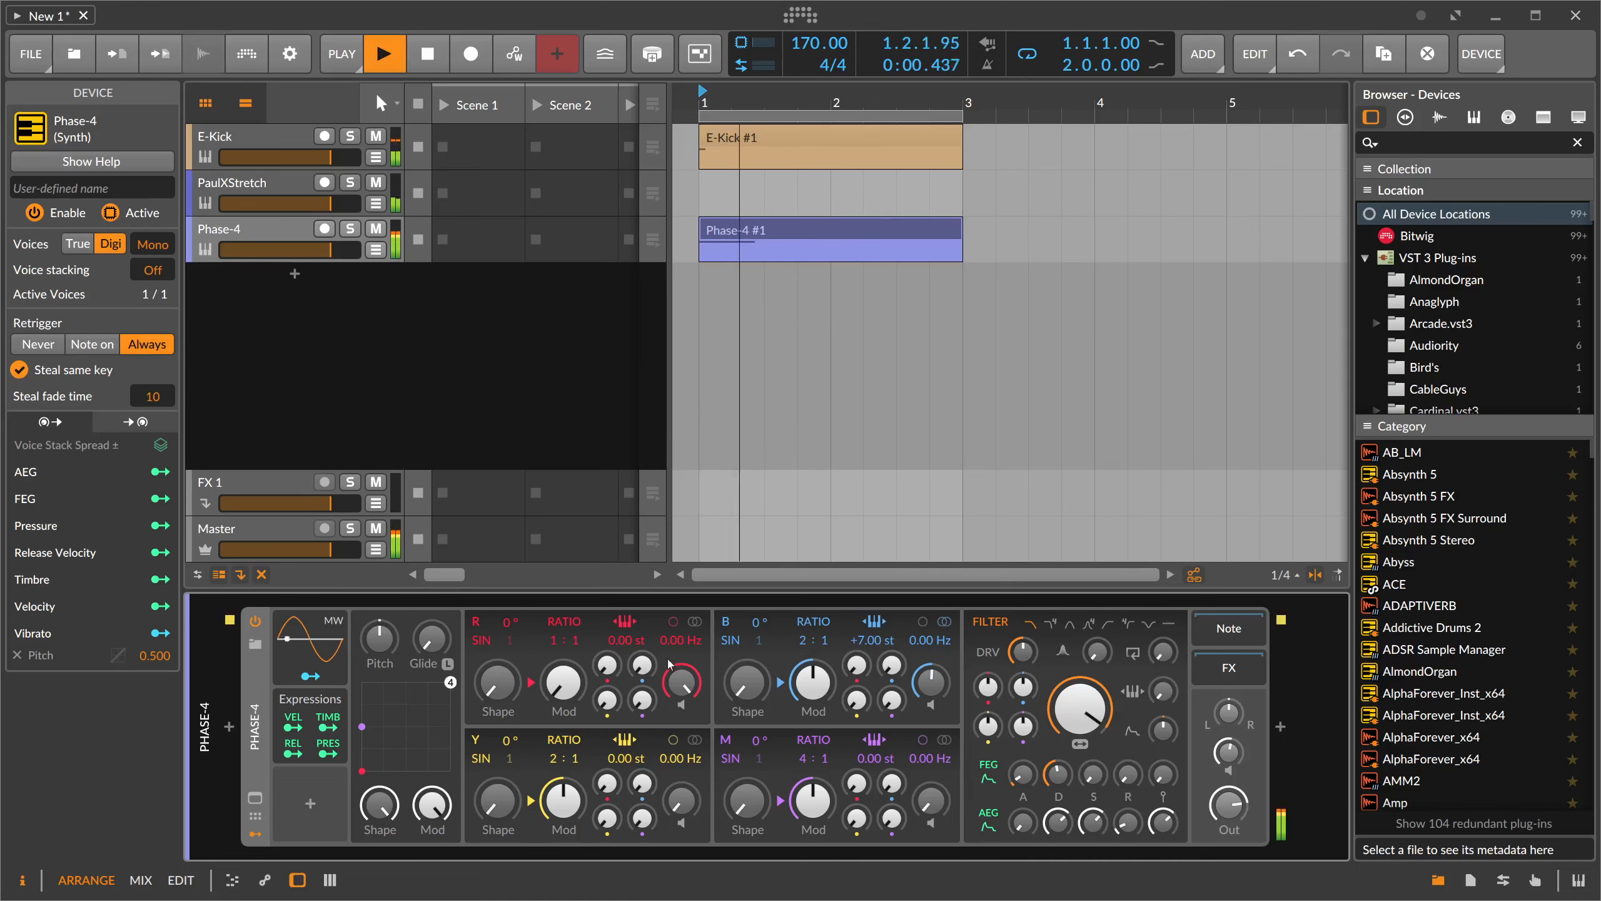
- Raise oscillator B's volume to -13.6 dB and audition the note
key("space")
left_click_drag(923, 673, 922, 661)
key("space")
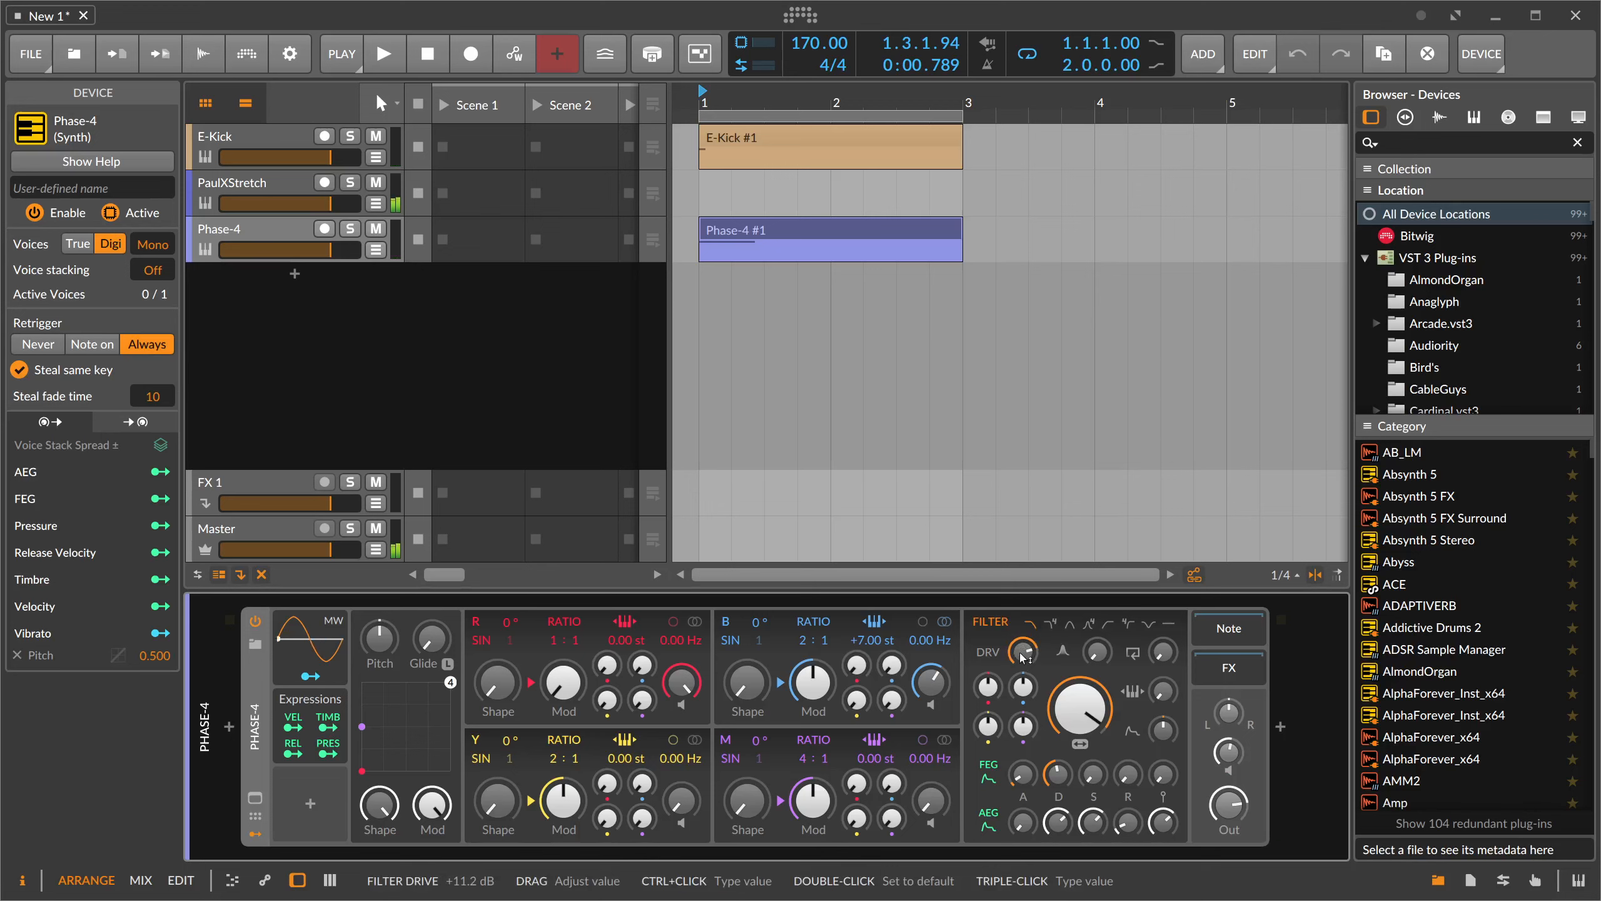
key("space")
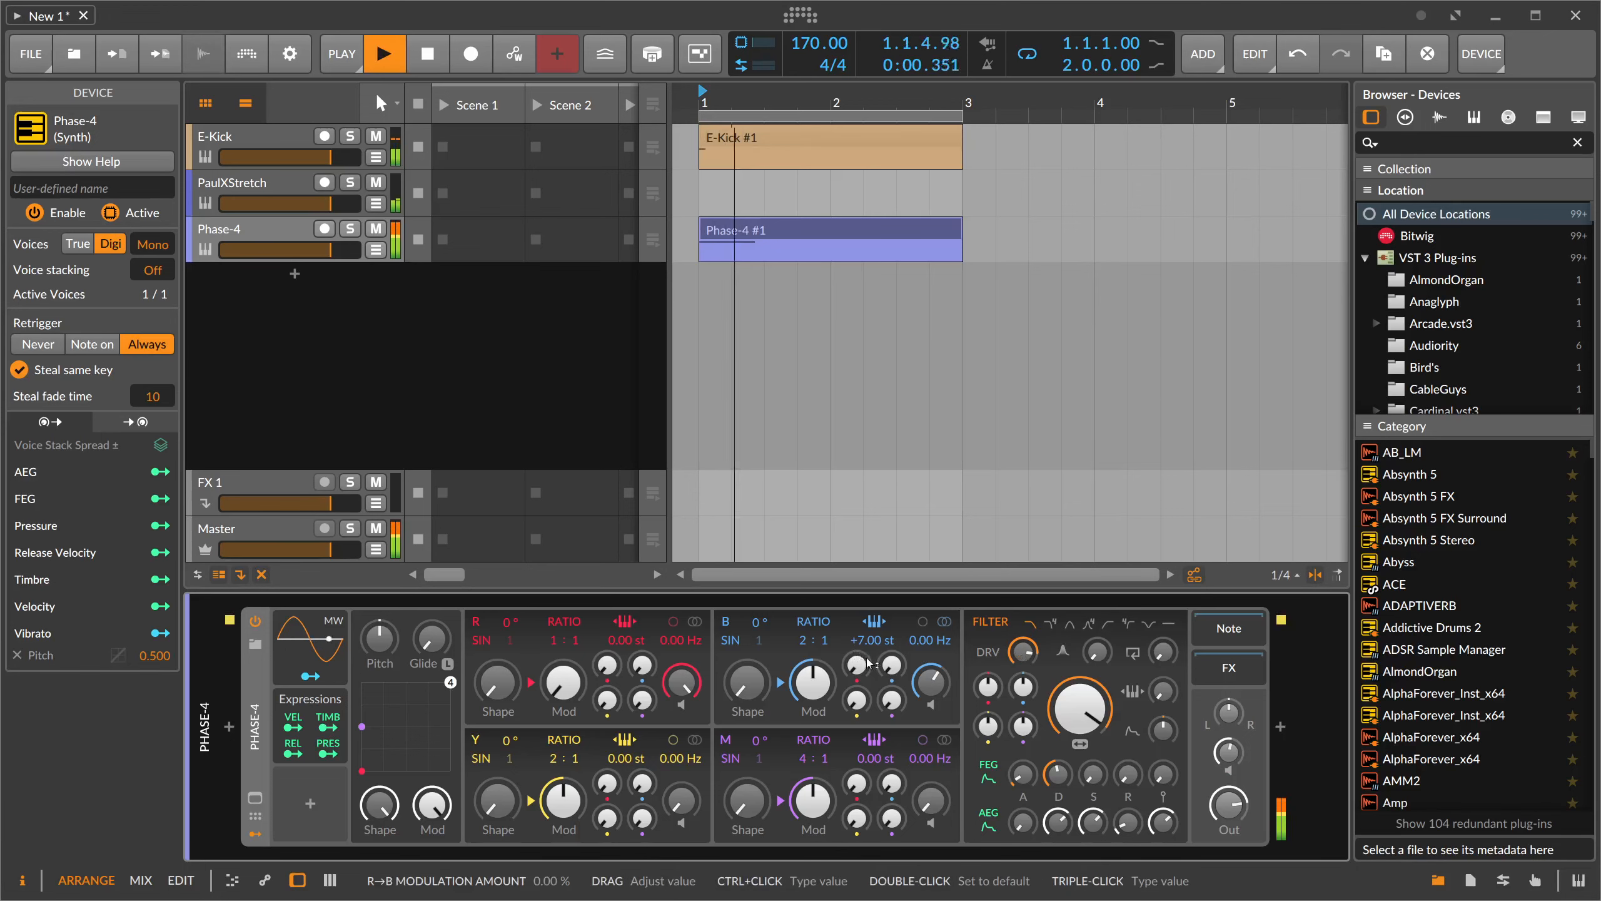
key("space")
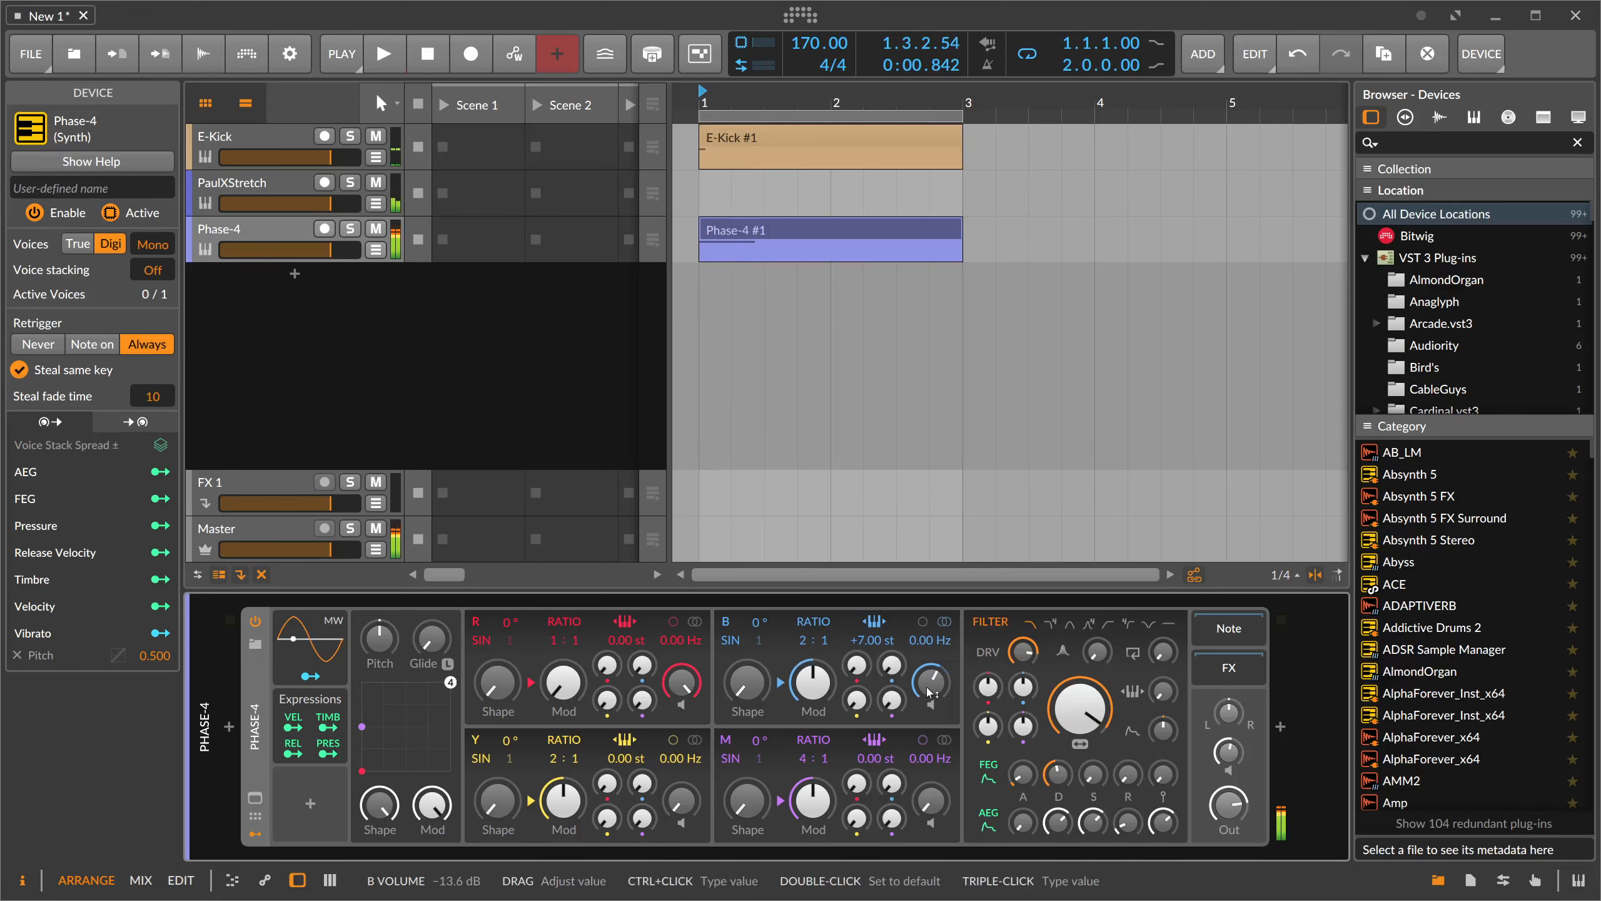
- Lower oscillator B's volume and audition the mix with the kick
key("space")
key("space")
left_click_drag(930, 693, 929, 713)
key("space")
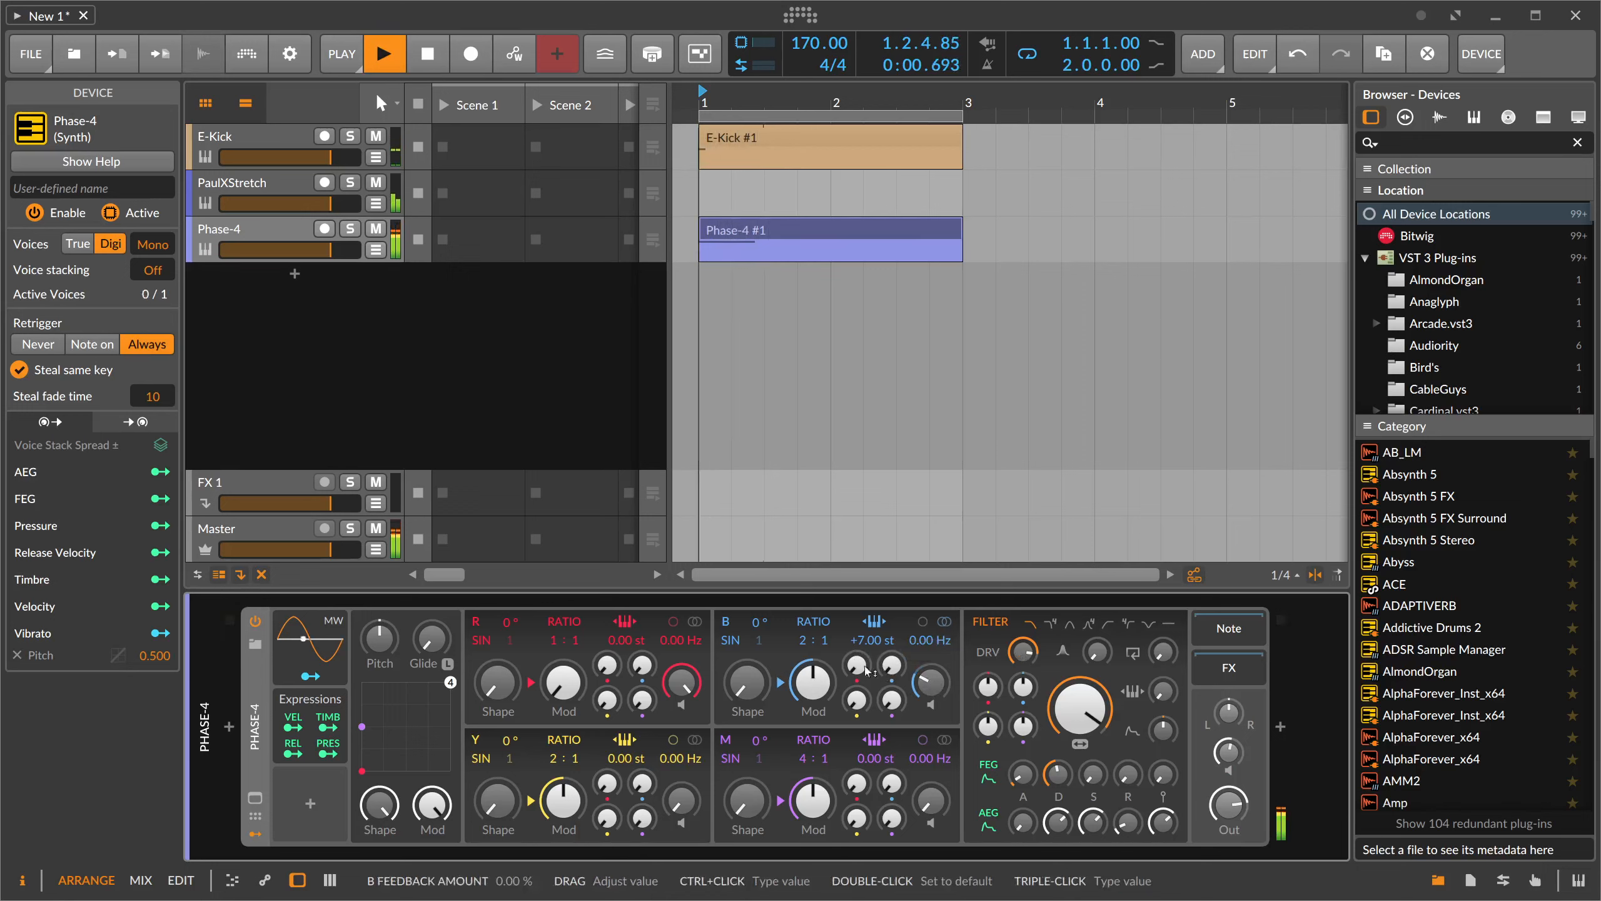
- Set oscillator B's ratio to 1:1 and raise its volume to -8.9 dB, auditioning the note repeatedly
left_click_drag(803, 641, 804, 653)
key("space")
key("space")
left_click_drag(932, 686, 932, 654)
key("space")
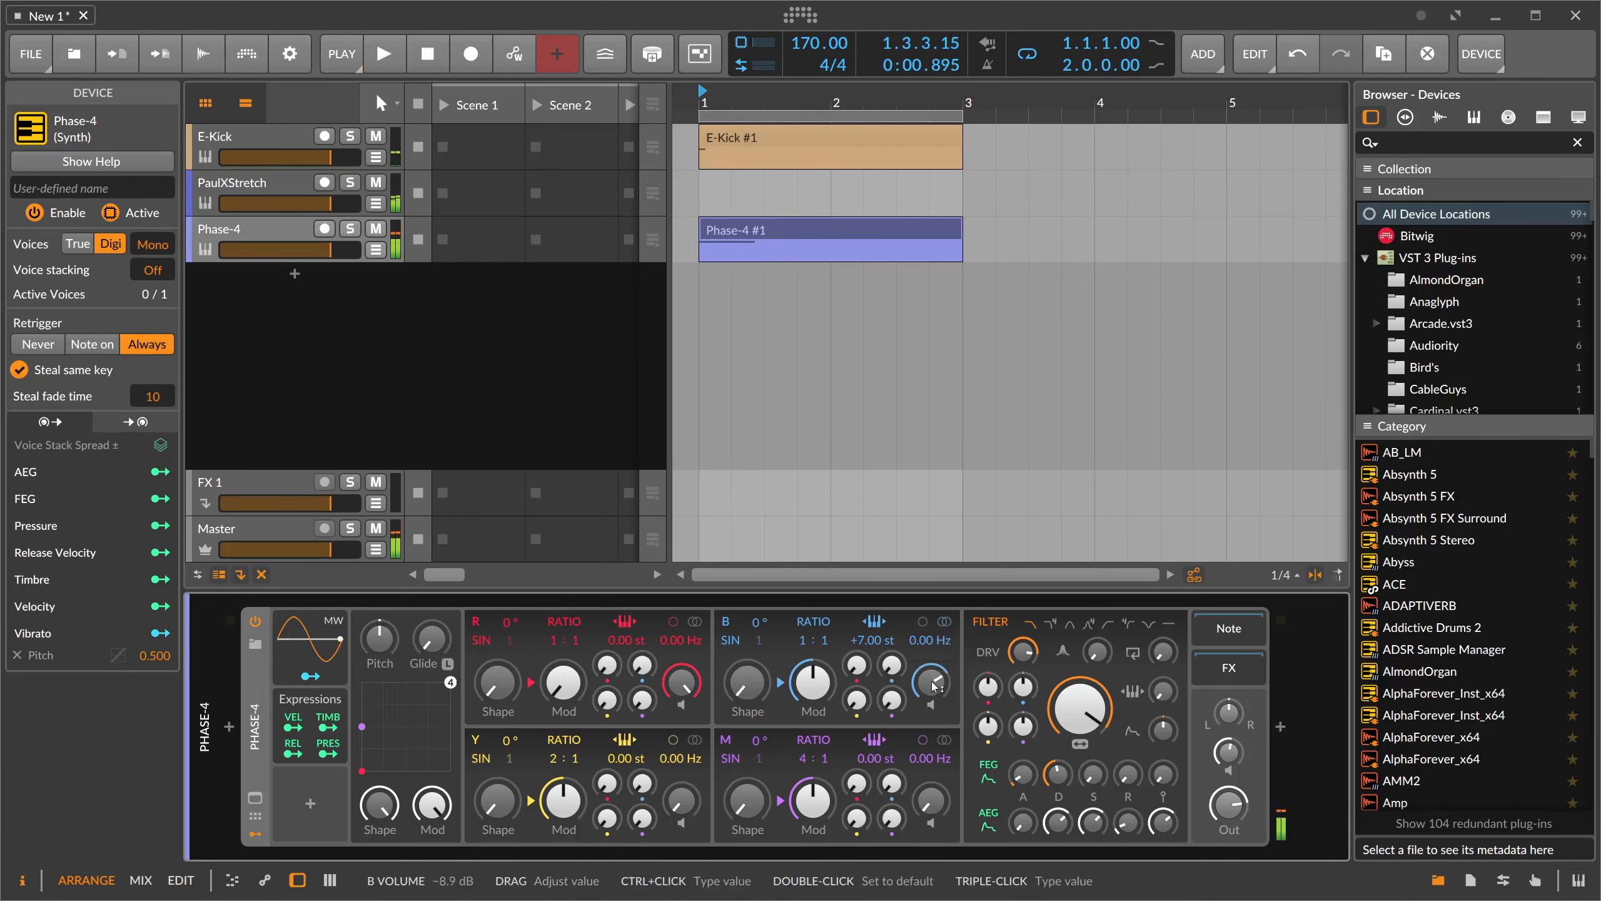
key("space")
key("space")
key("space")
key("space")
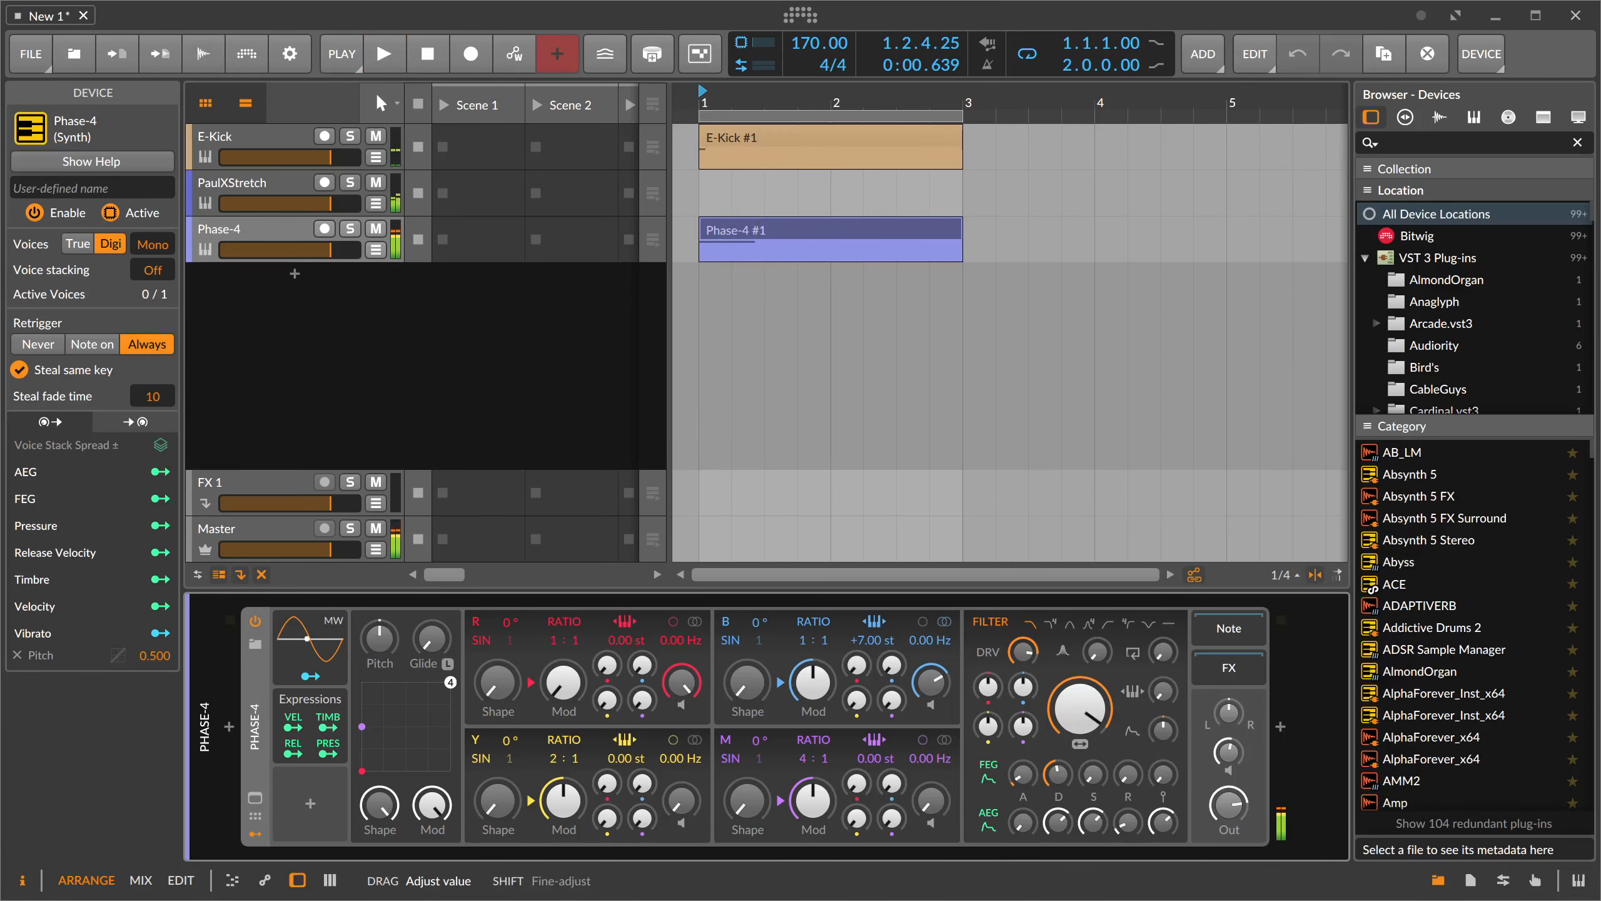
key("space")
key("space")
- Take oscillator B's volume back down to -∞ dB
key("ctrl+z")
key("ctrl+z")
key("ctrl+z")
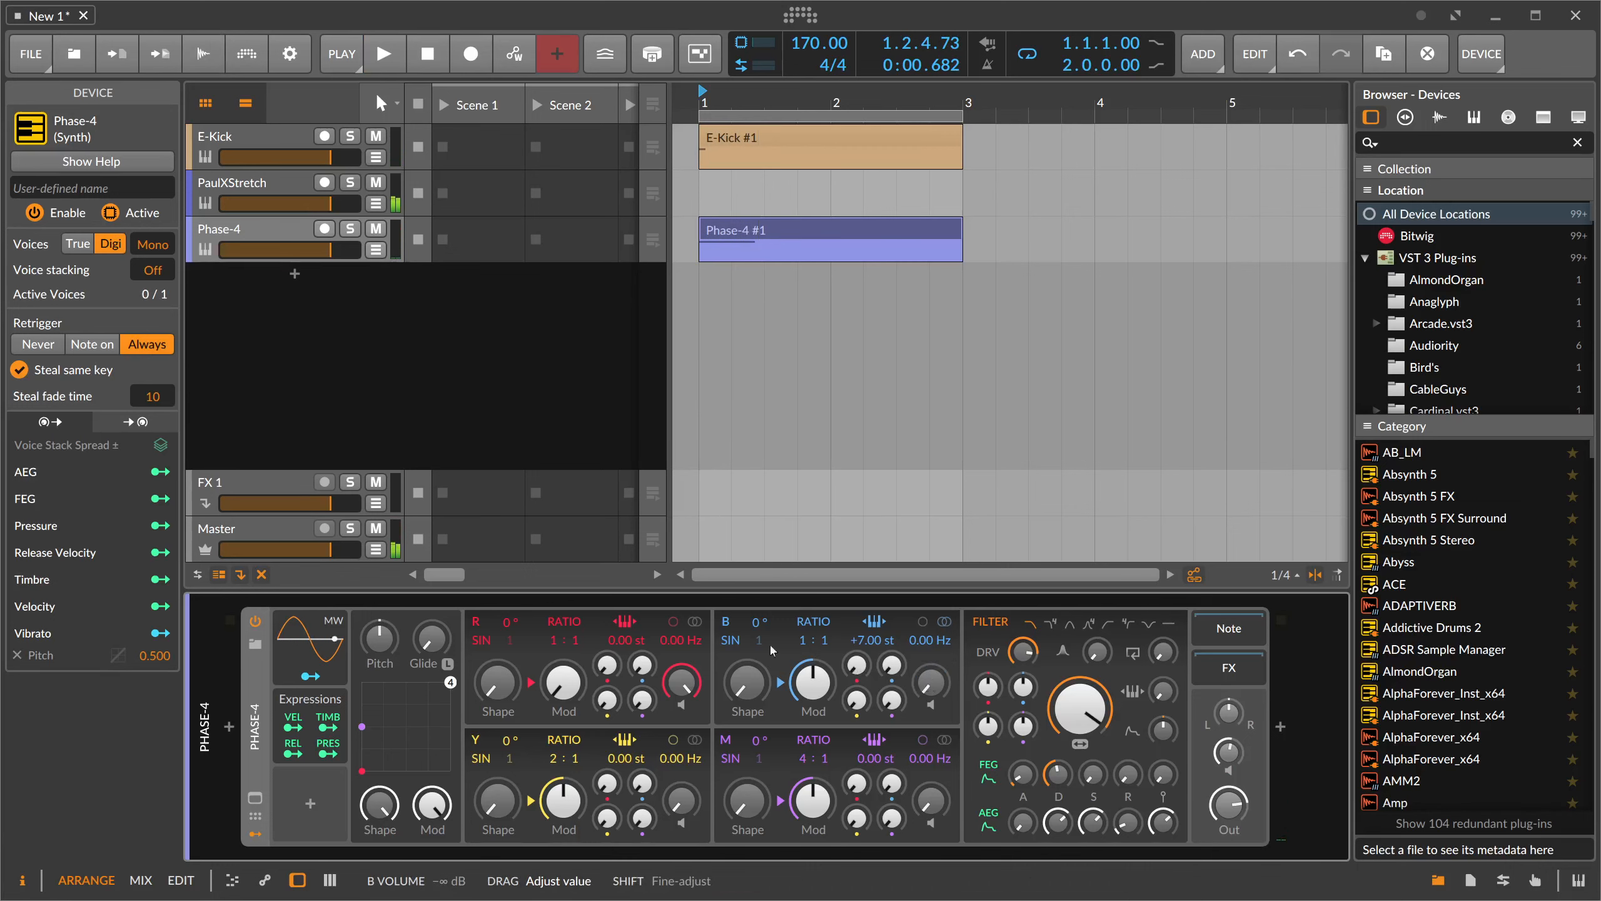
key("ctrl+z")
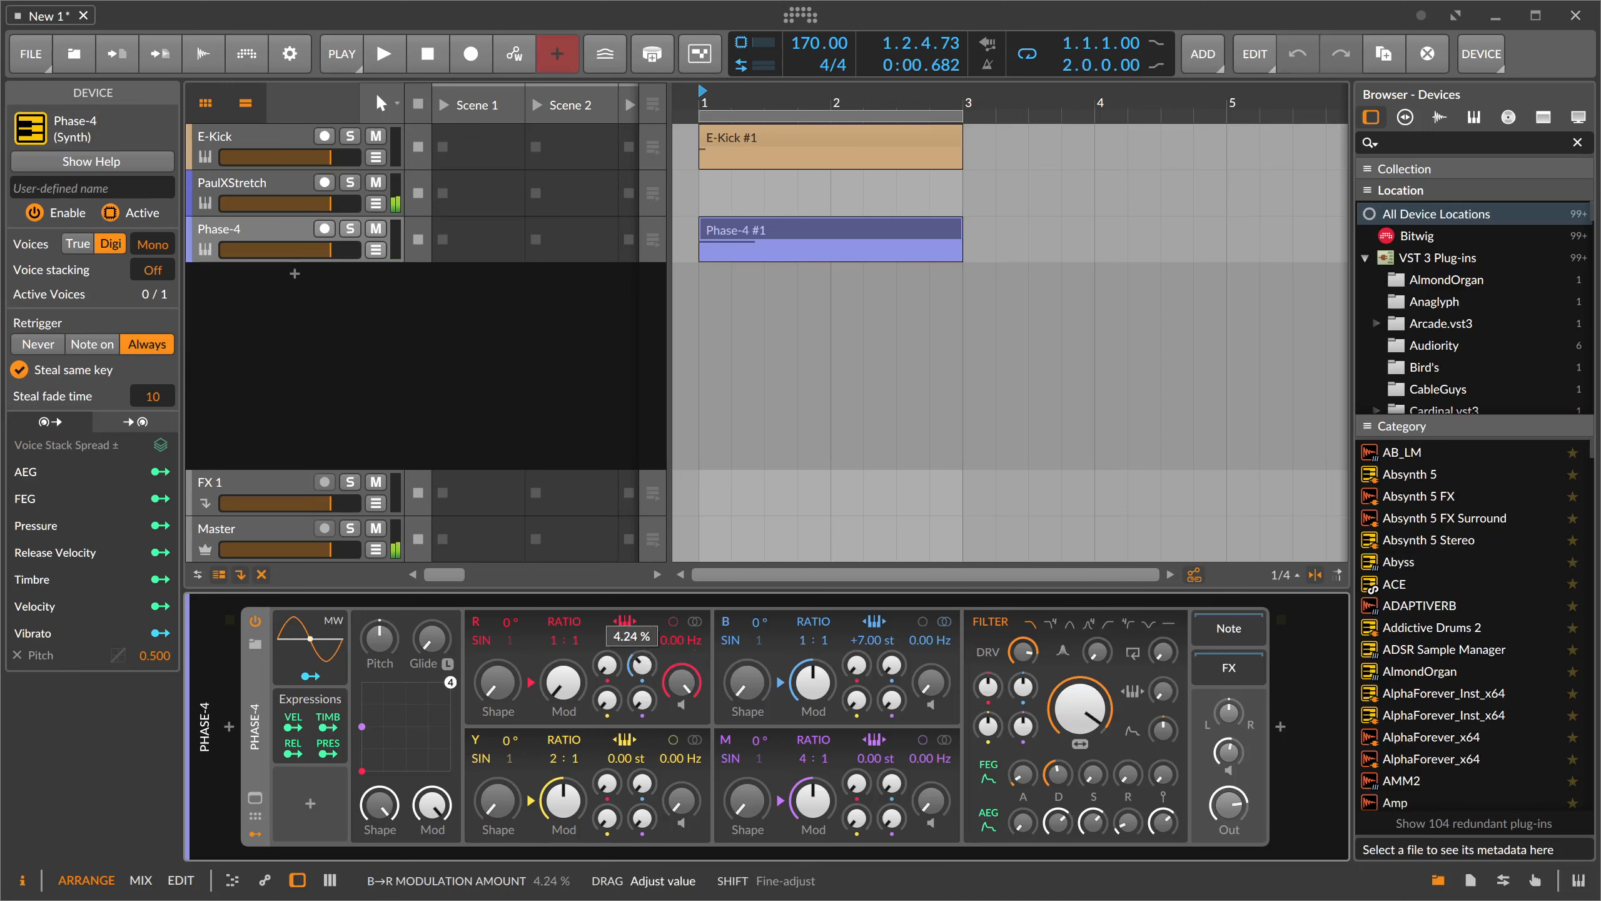
- Turn up the B→R modulation amount while auditioning, and set oscillator B's ratio to 2:1
mouse_move(646, 662)
left_mouse_down()
mouse_move(644, 646)
mouse_move(651, 673)
left_mouse_up()
key("space")
key("space")
key("space")
key("space")
key("space")
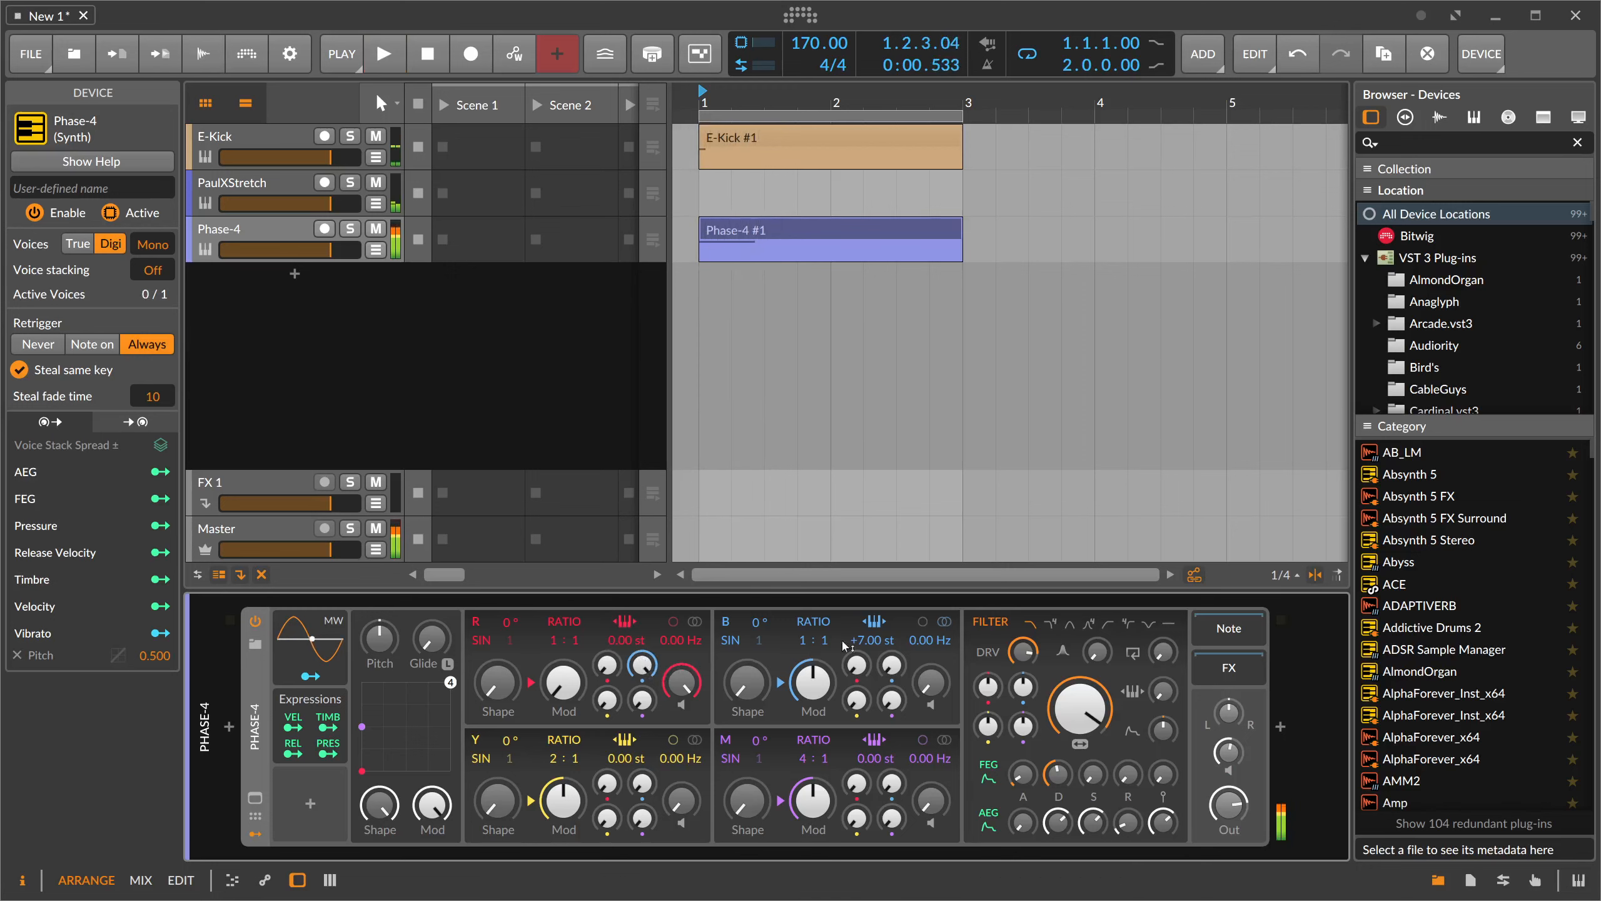
left_click_drag(802, 647, 802, 649)
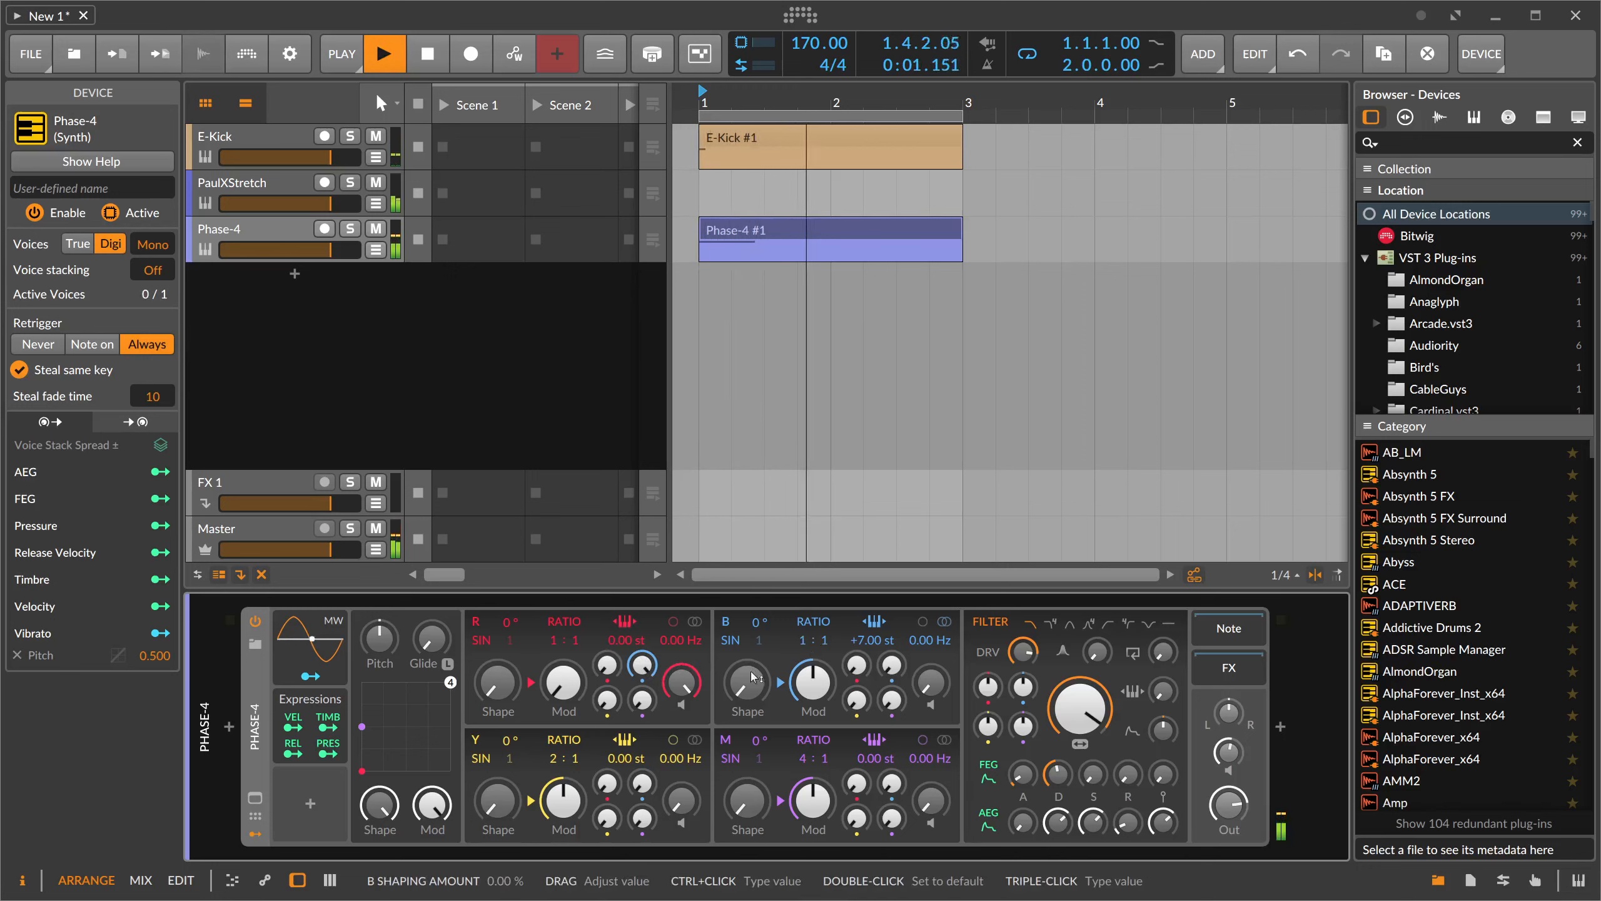
- Raise oscillator R's overall modulation amount to 405 % and set the B→R modulation amount to 5.12 %
left_click_drag(577, 687, 562, 623)
left_click_drag(641, 664, 641, 653)
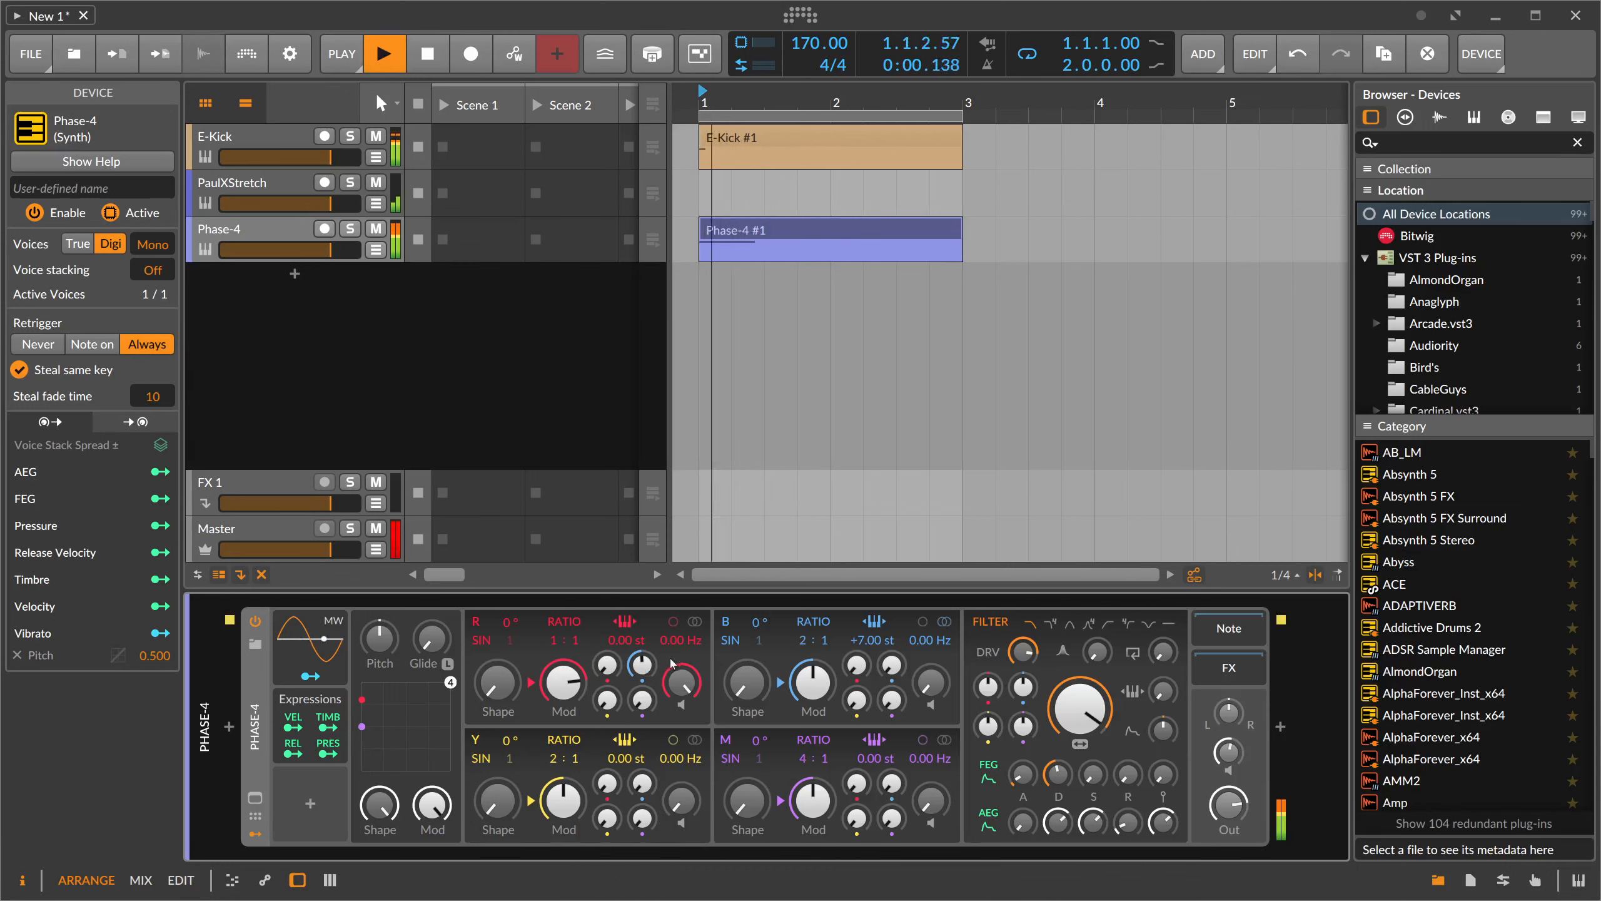
key("space")
key("space")
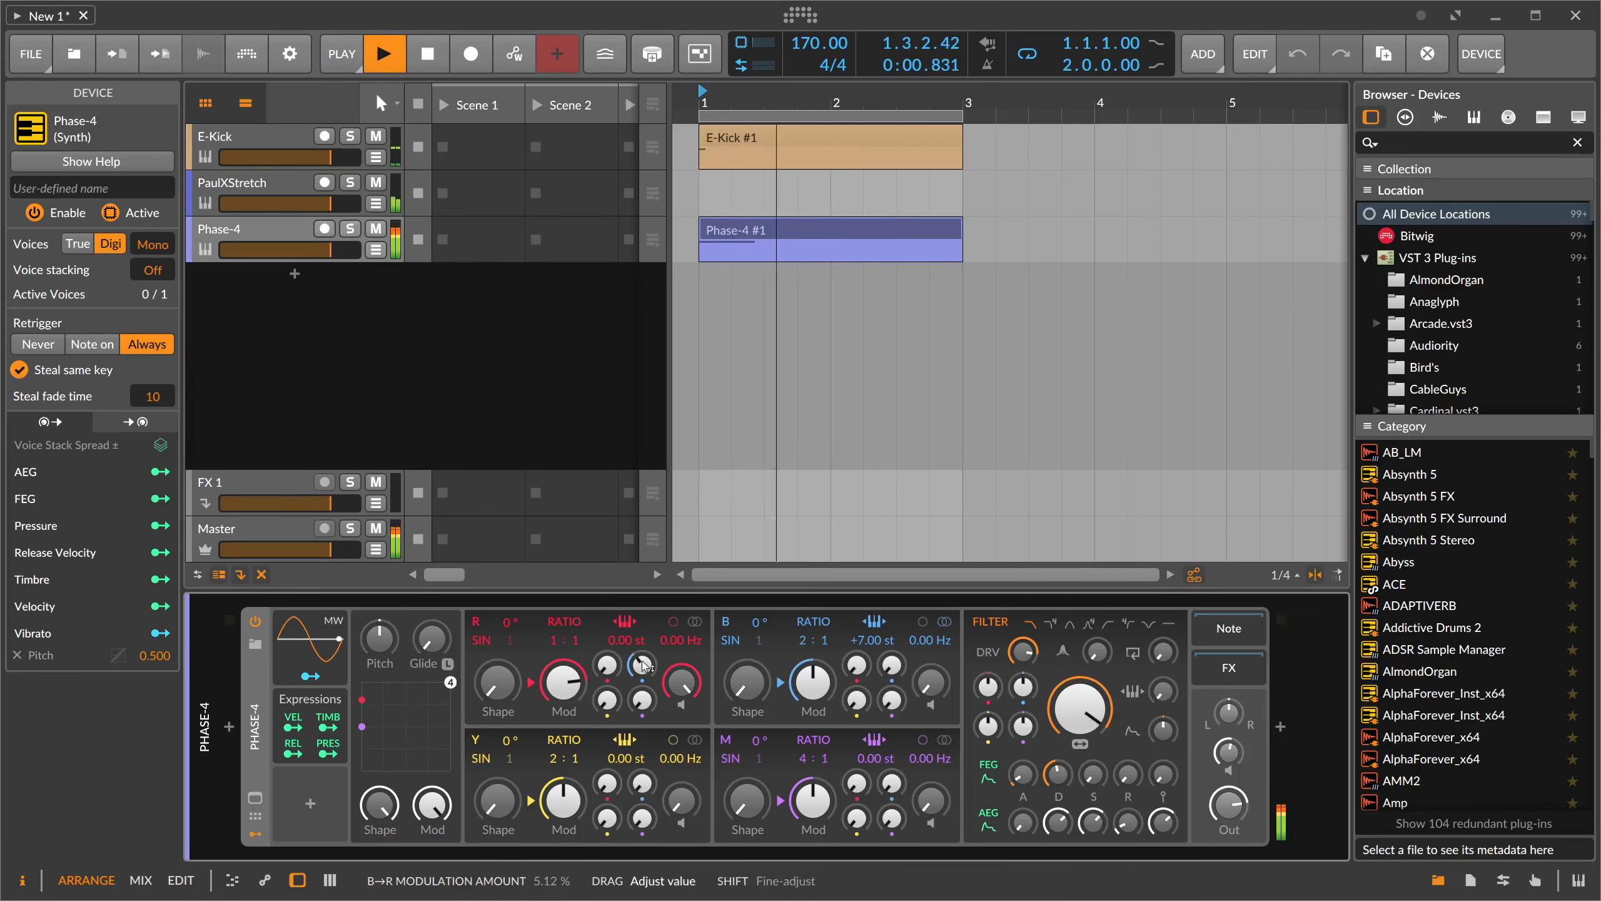
- Set oscillator B's ratio to 4:1 and audition the note several times
left_click_drag(798, 643, 798, 643)
key("space")
key("space")
key("space")
key("space")
key("space")
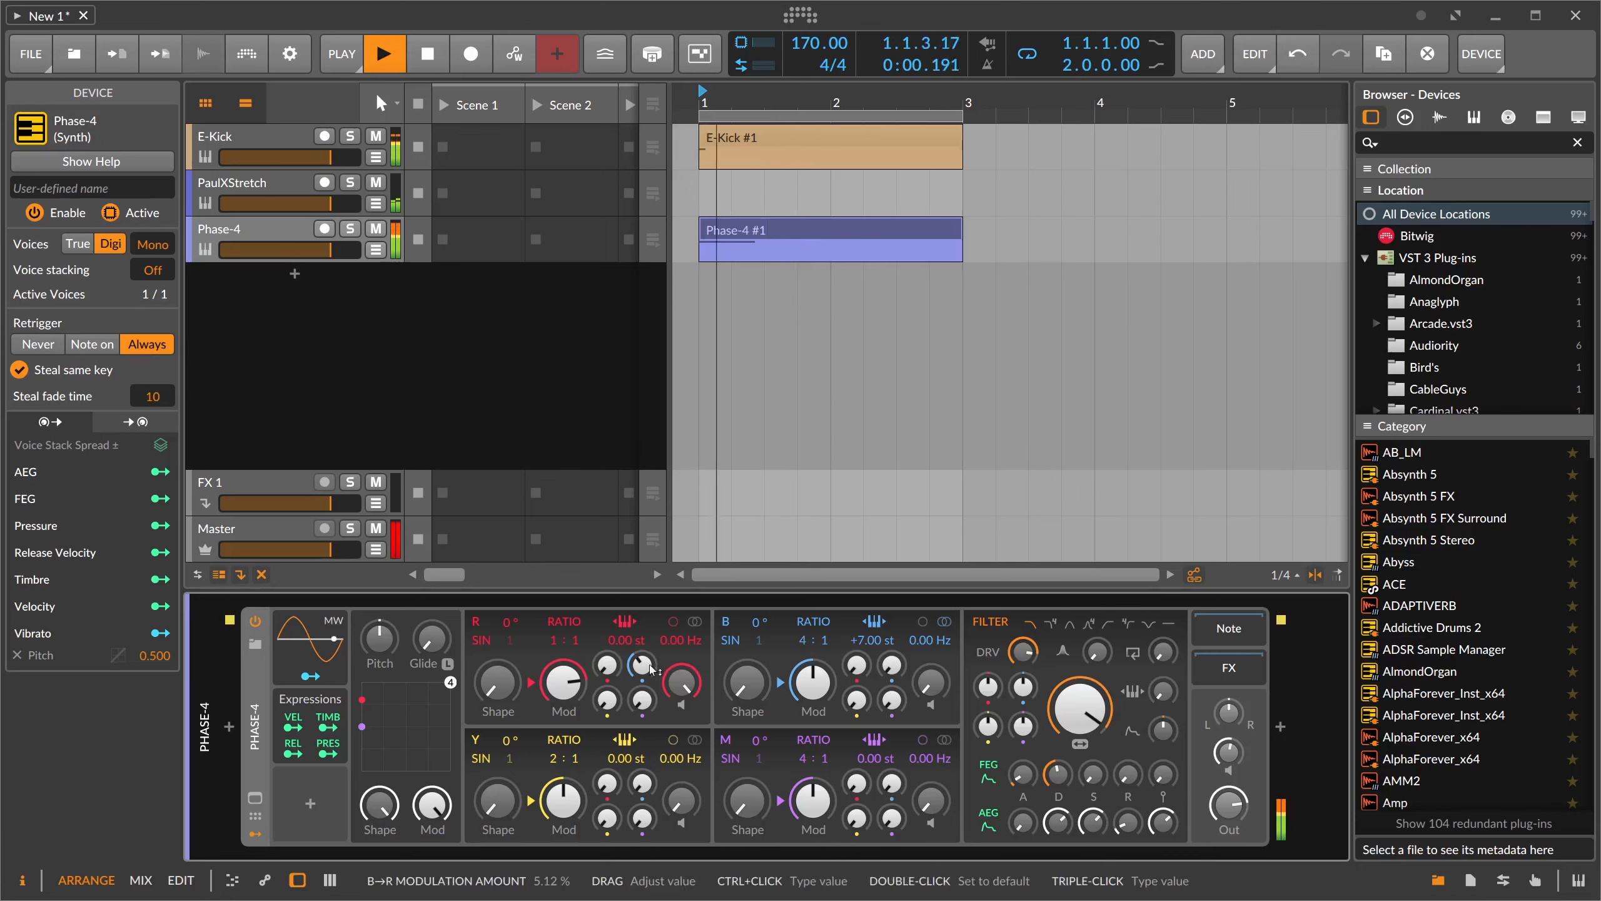
- Set the B→R modulation amount to 0.50 % and audition the note
left_click_drag(642, 664, 644, 678)
key("space")
key("space")
key("space")
key("space")
key("space")
key("space")
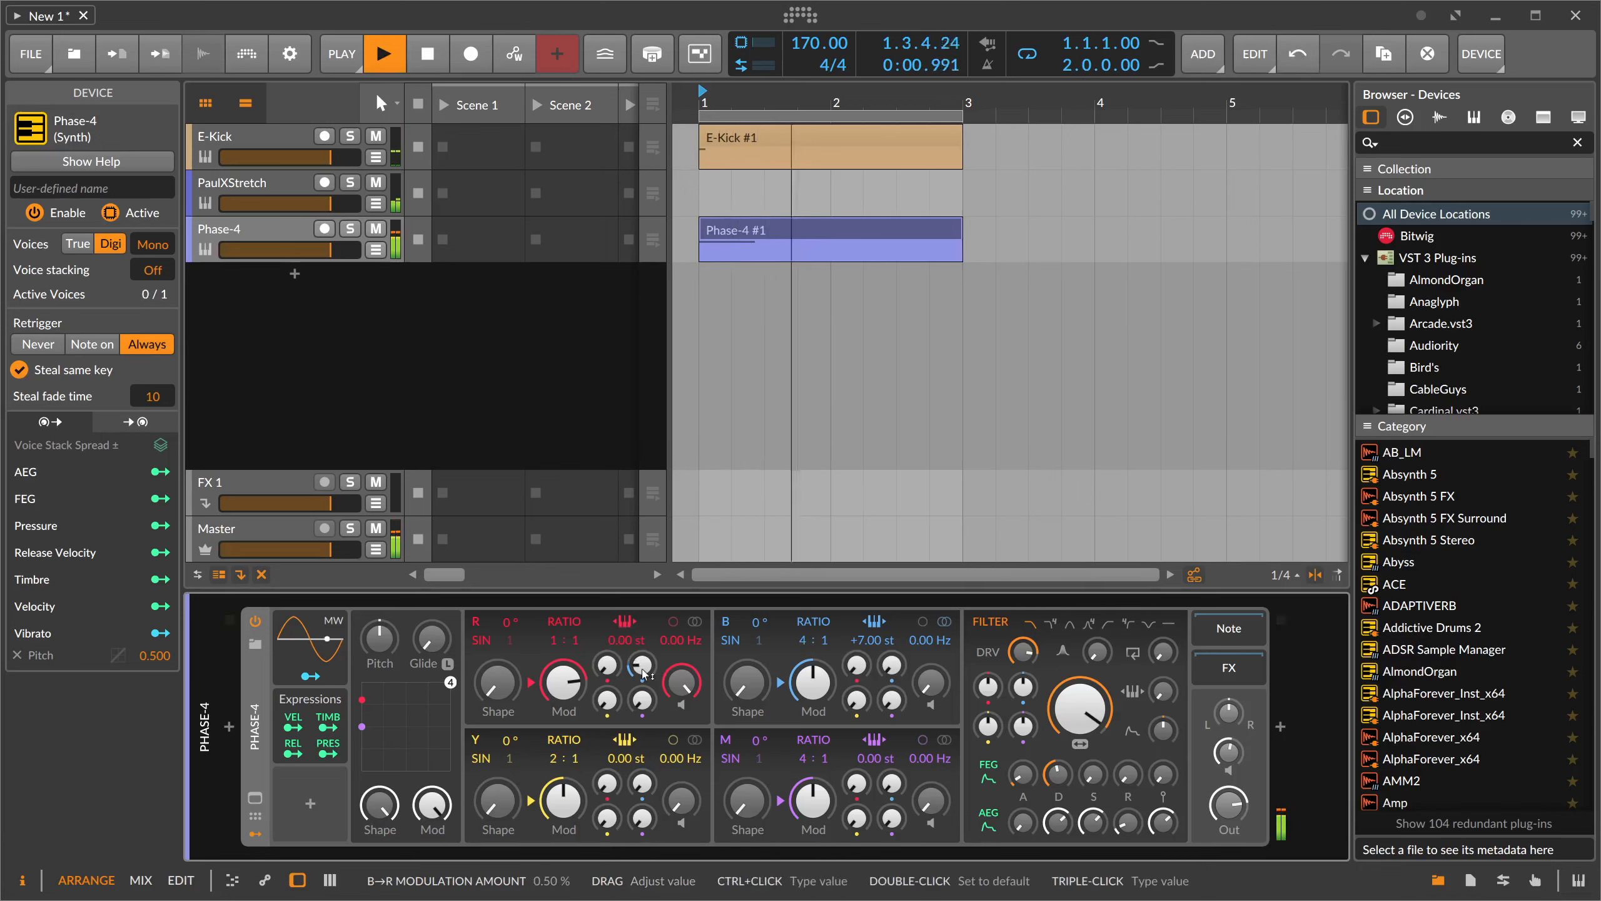
key("space")
- Add a Classic LFO modulator to Phase-4 and show its settings
left_click(309, 812)
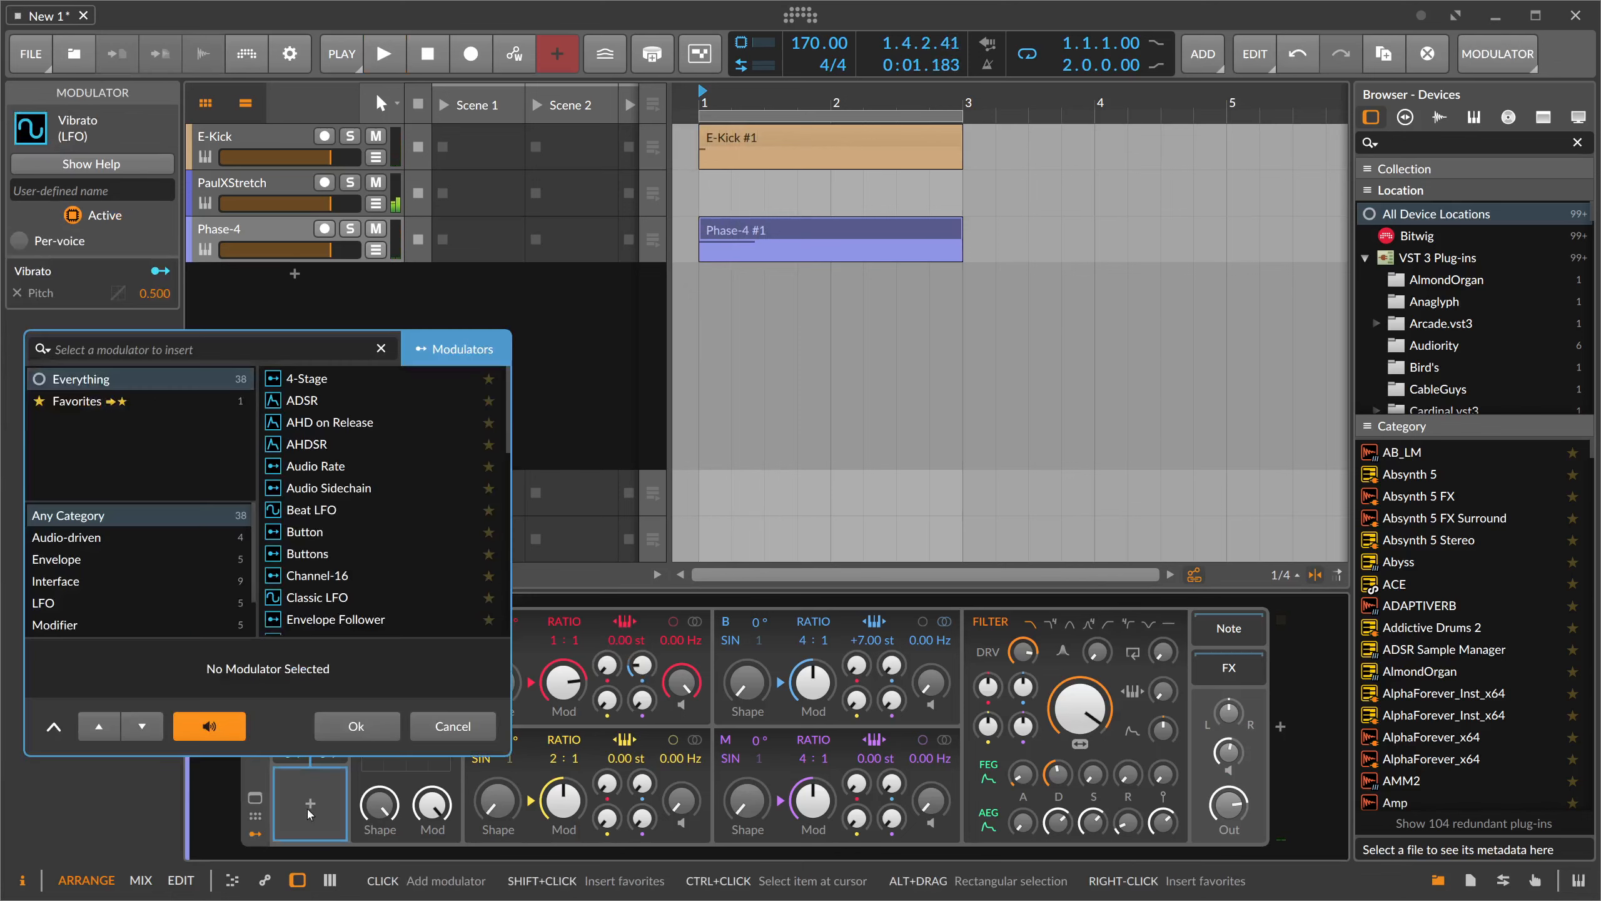
type("lfo")
key("Down")
key("Down")
key("Down")
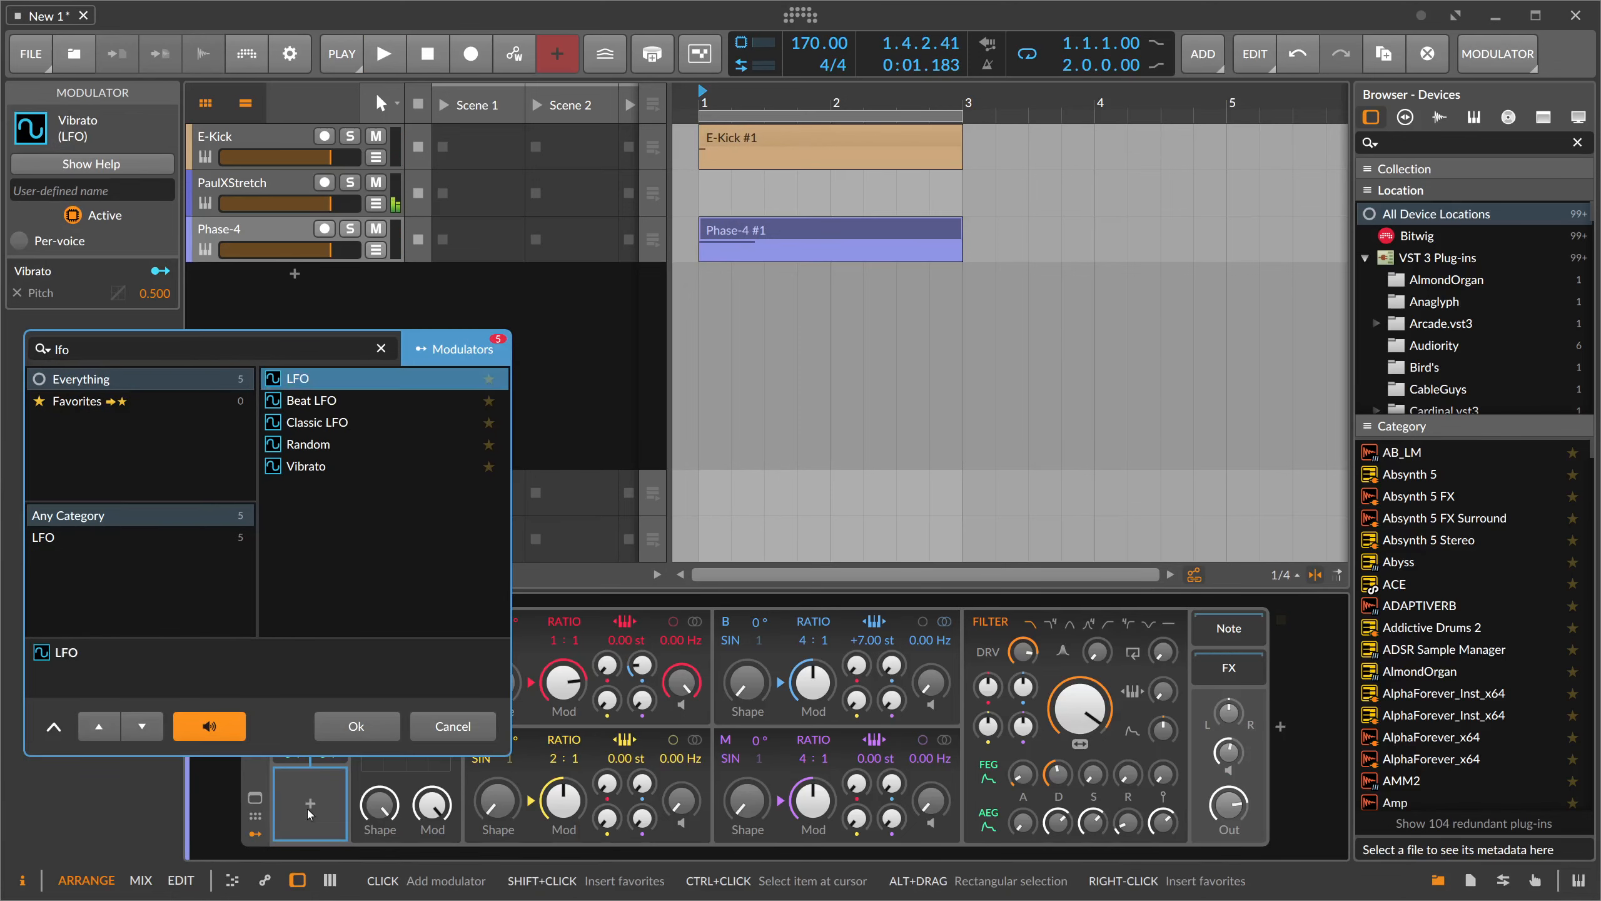
key("Return")
left_click(341, 804)
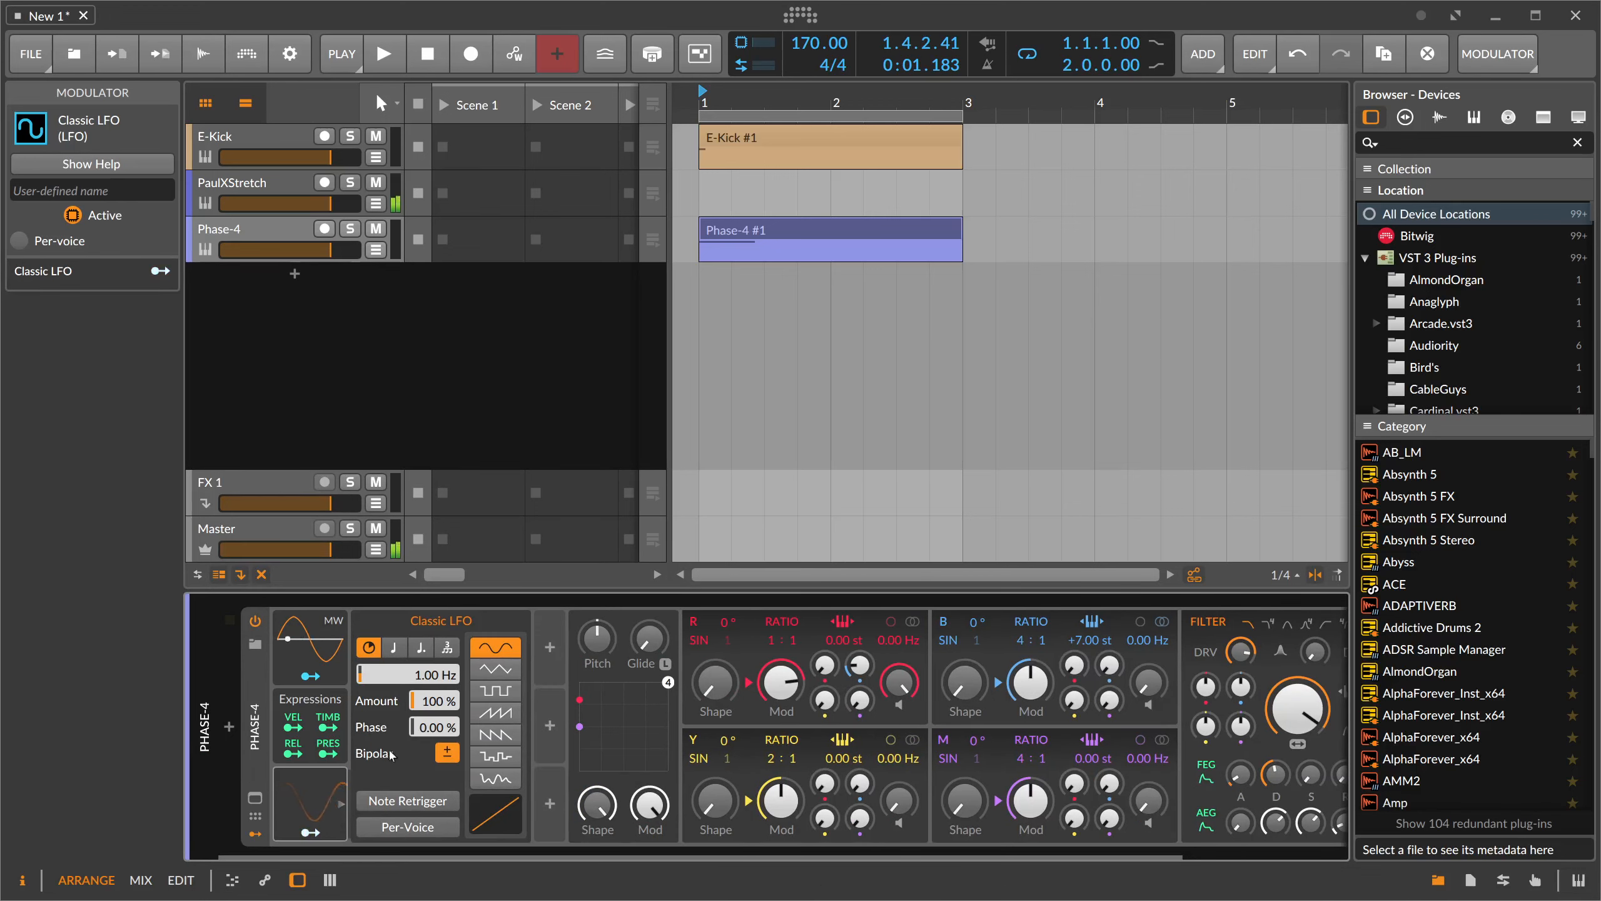
- Map the Classic LFO to the B→R modulation amount with a depth of 0.089
left_click(324, 832)
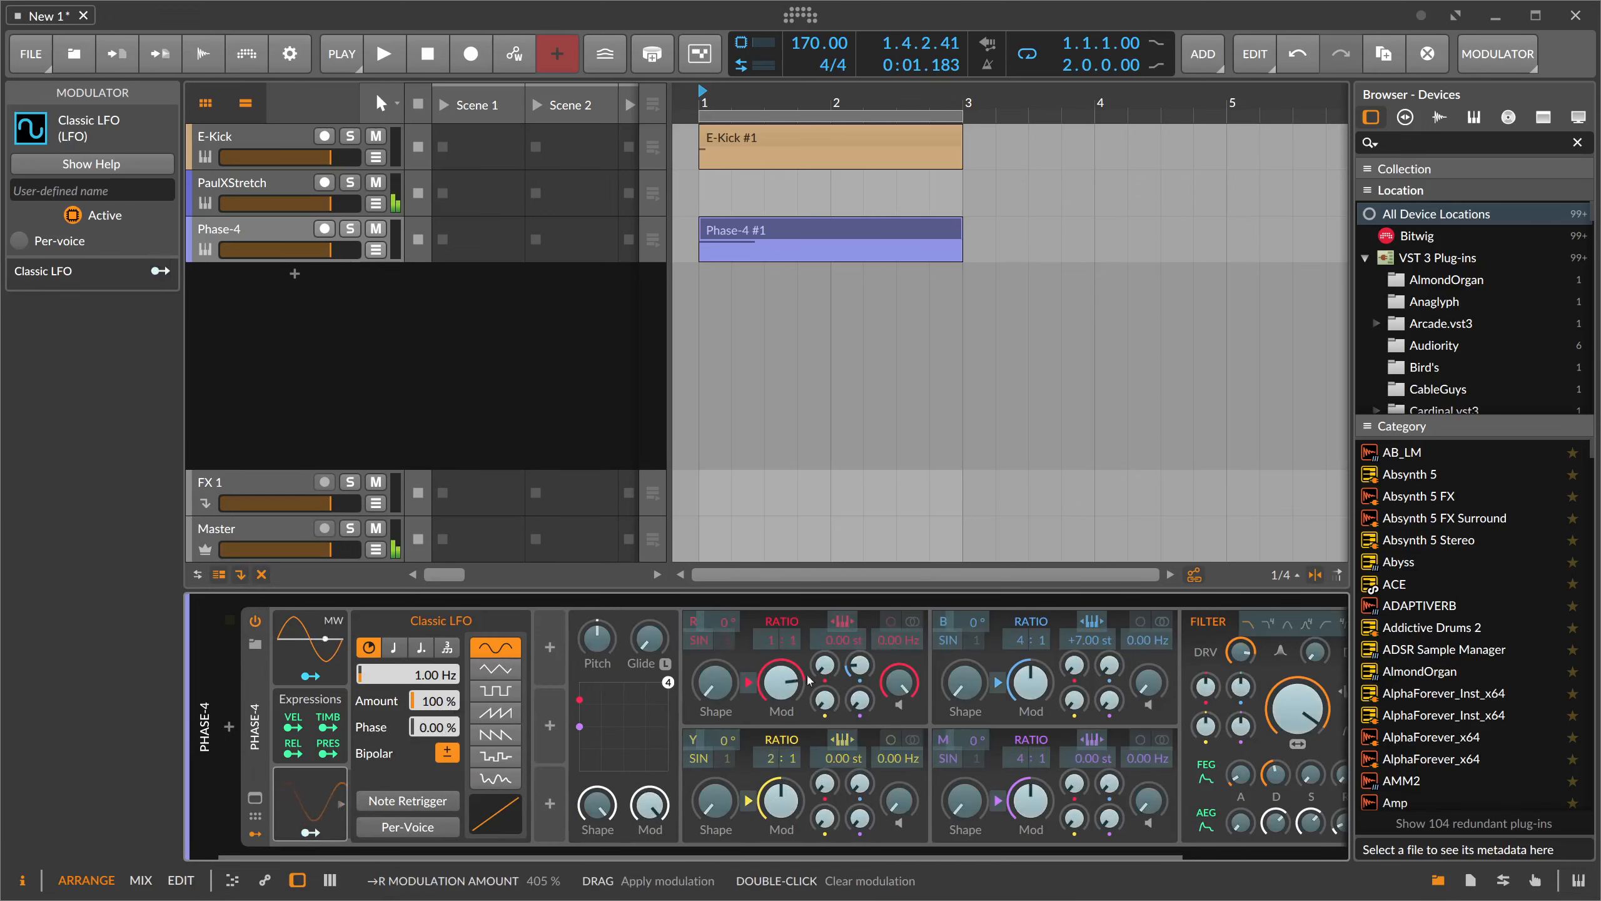
left_click_drag(859, 666, 859, 650)
key("space")
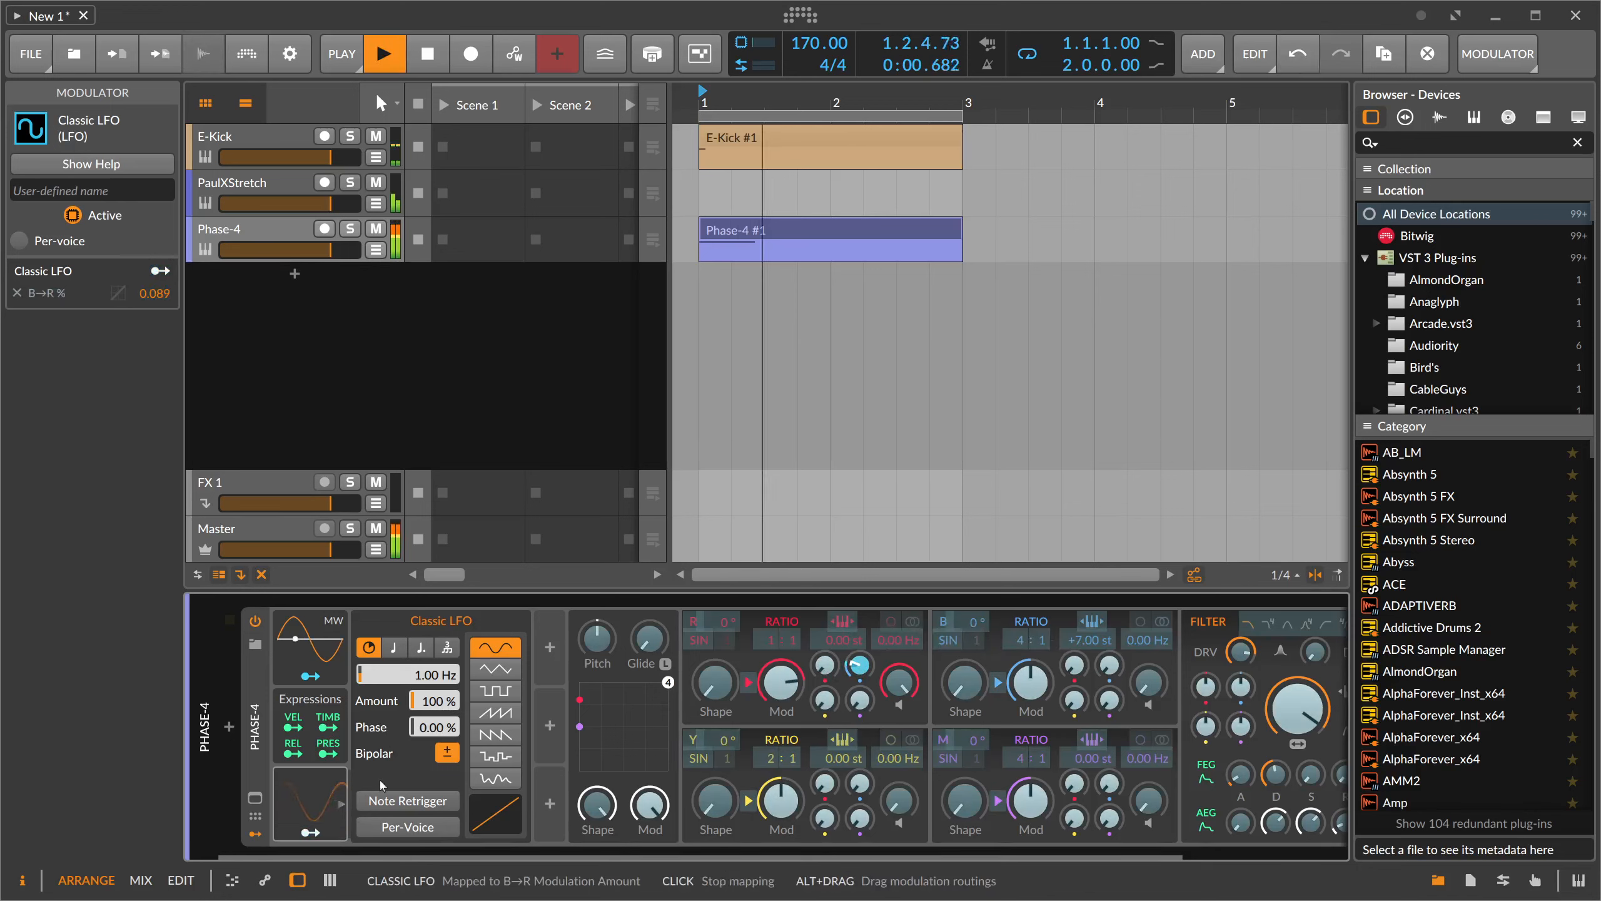
left_click(298, 833)
- Turn on Note Retrigger for the Classic LFO and audition the note
left_click(298, 832)
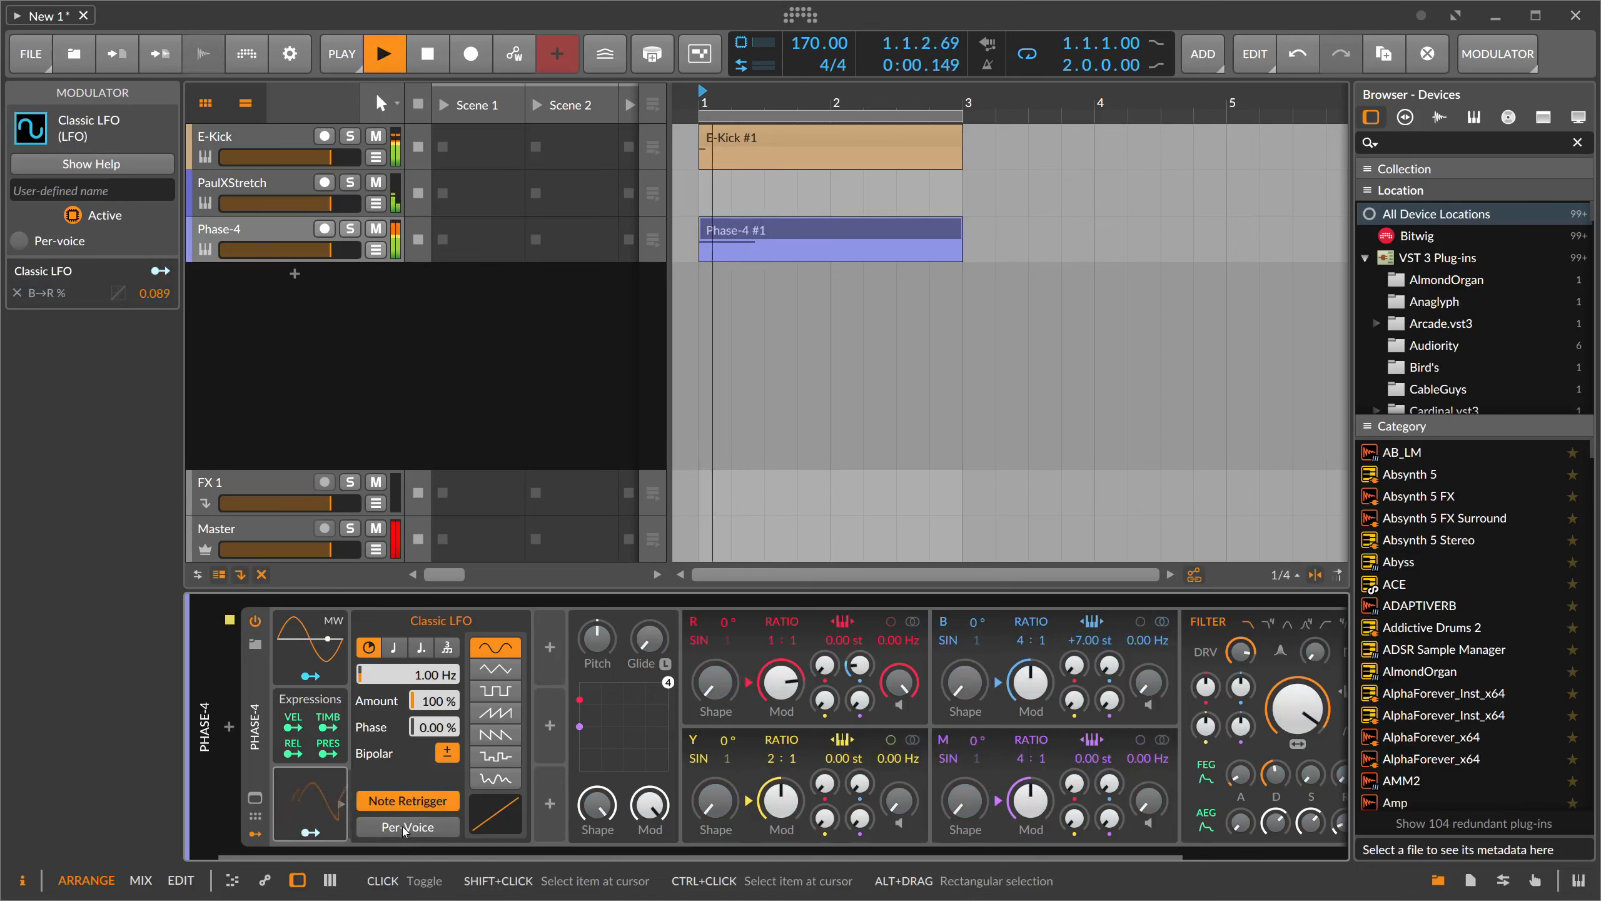
key("space")
key("space")
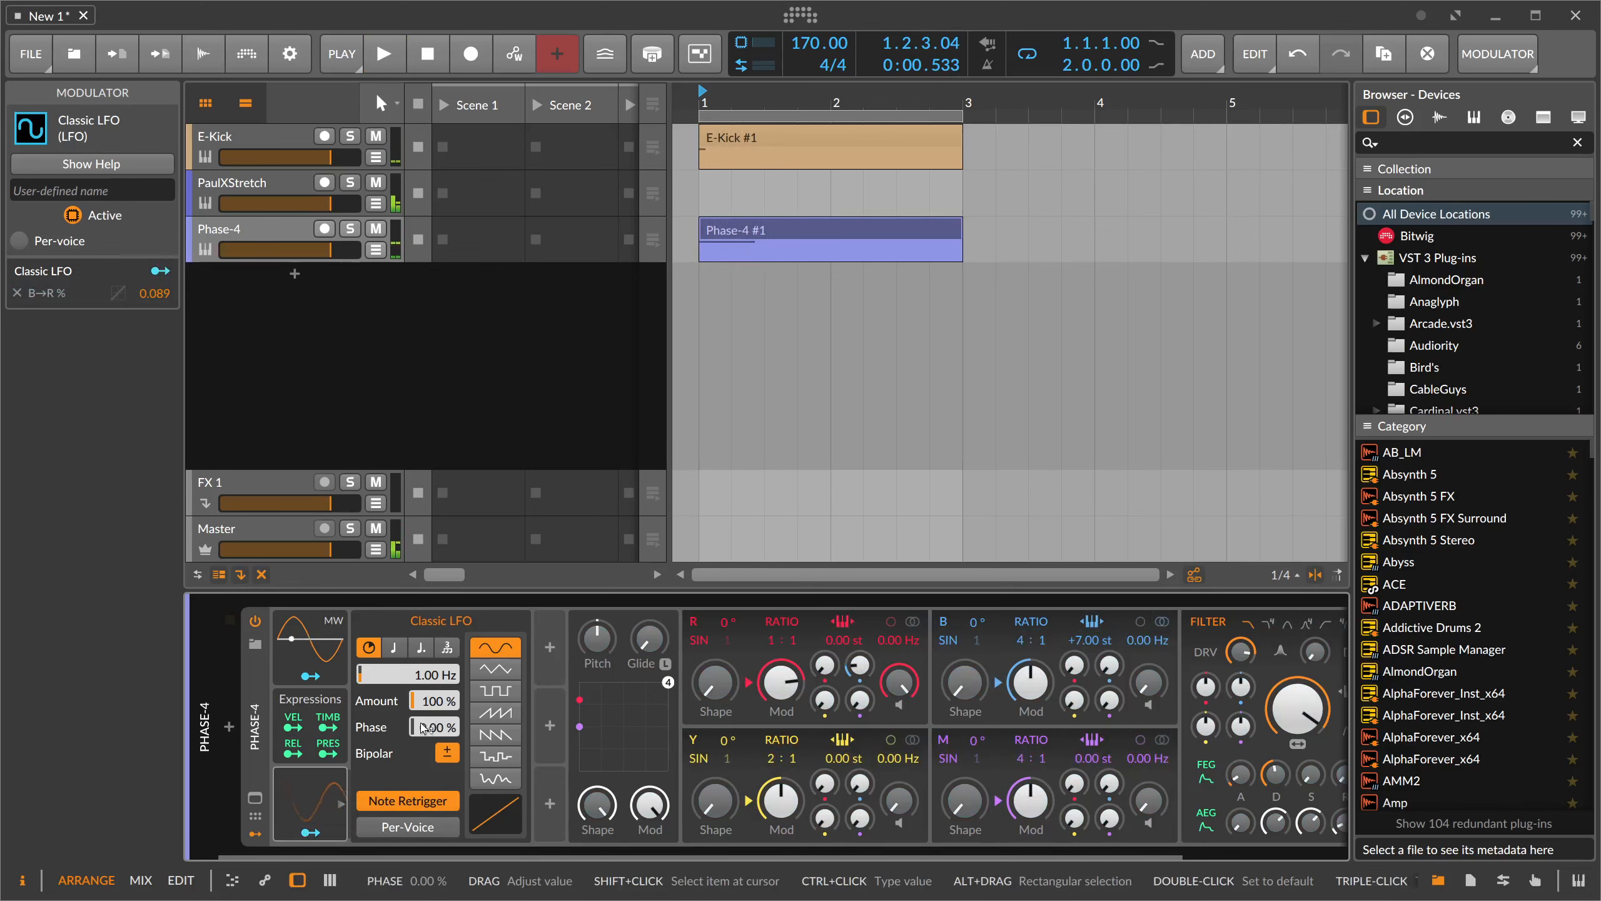
- Set the Classic LFO's phase to 45.7 % and its rate to 2.34 Hz while auditioning repeatedly
left_click_drag(434, 727, 422, 682)
key("space")
key("space")
key("space")
key("space")
key("space")
key("space")
key("space")
key("space")
key("space")
key("space")
key("space")
- Audition the modulated bass note repeatedly in both the clip editor and the arrangement
key("Tab")
key("space")
key("space")
key("space")
key("space")
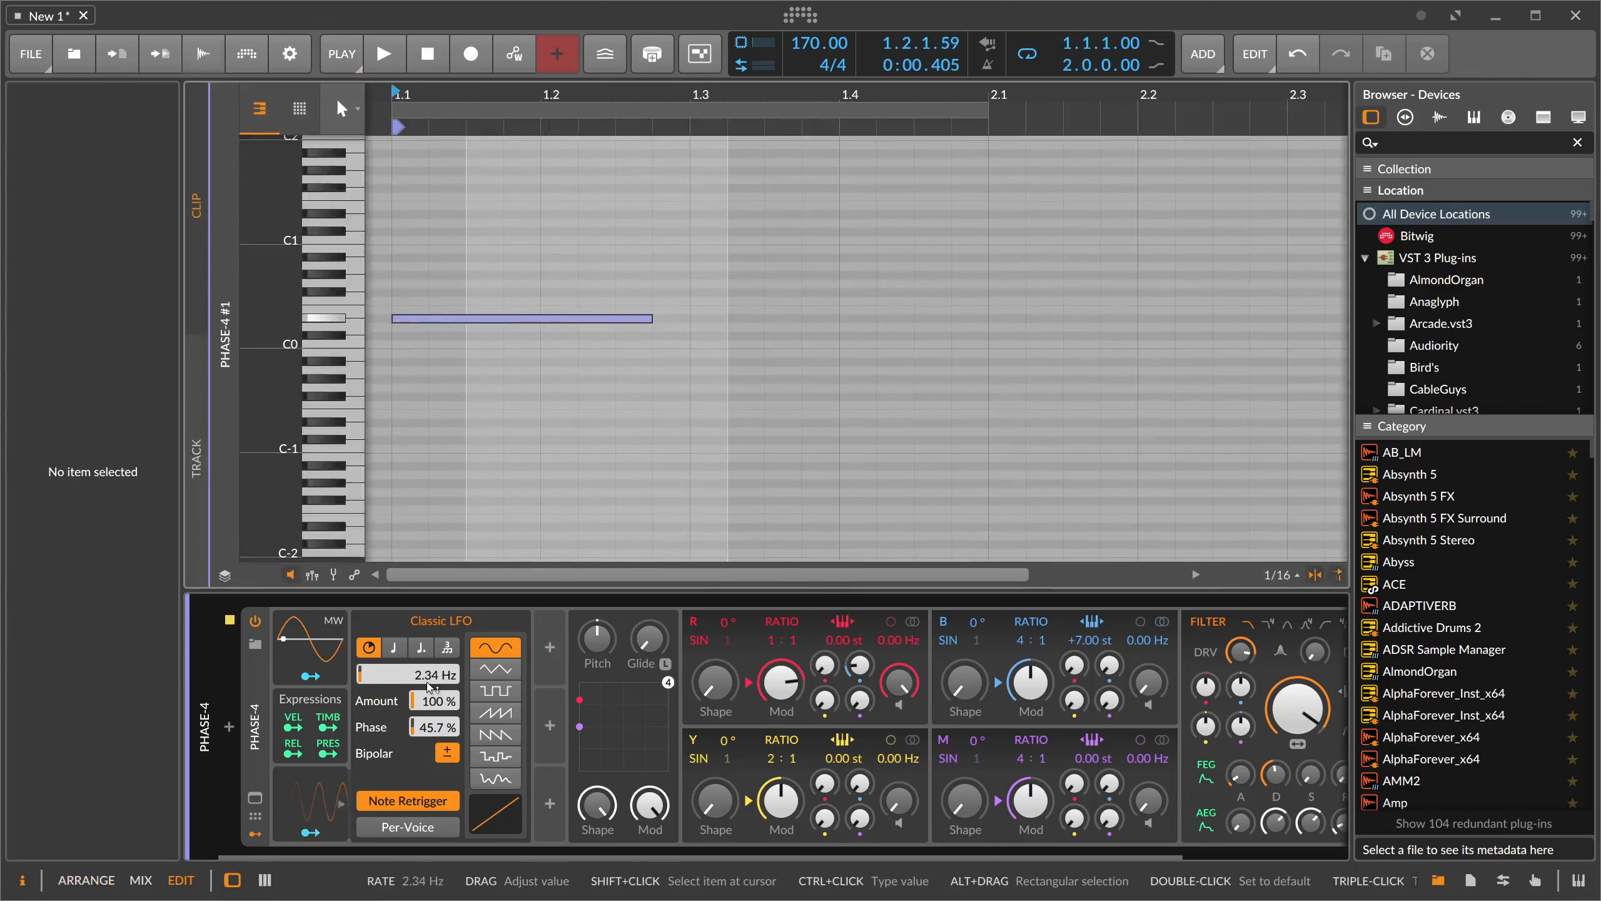
key("Tab")
key("space")
key("space")
key("space")
key("space")
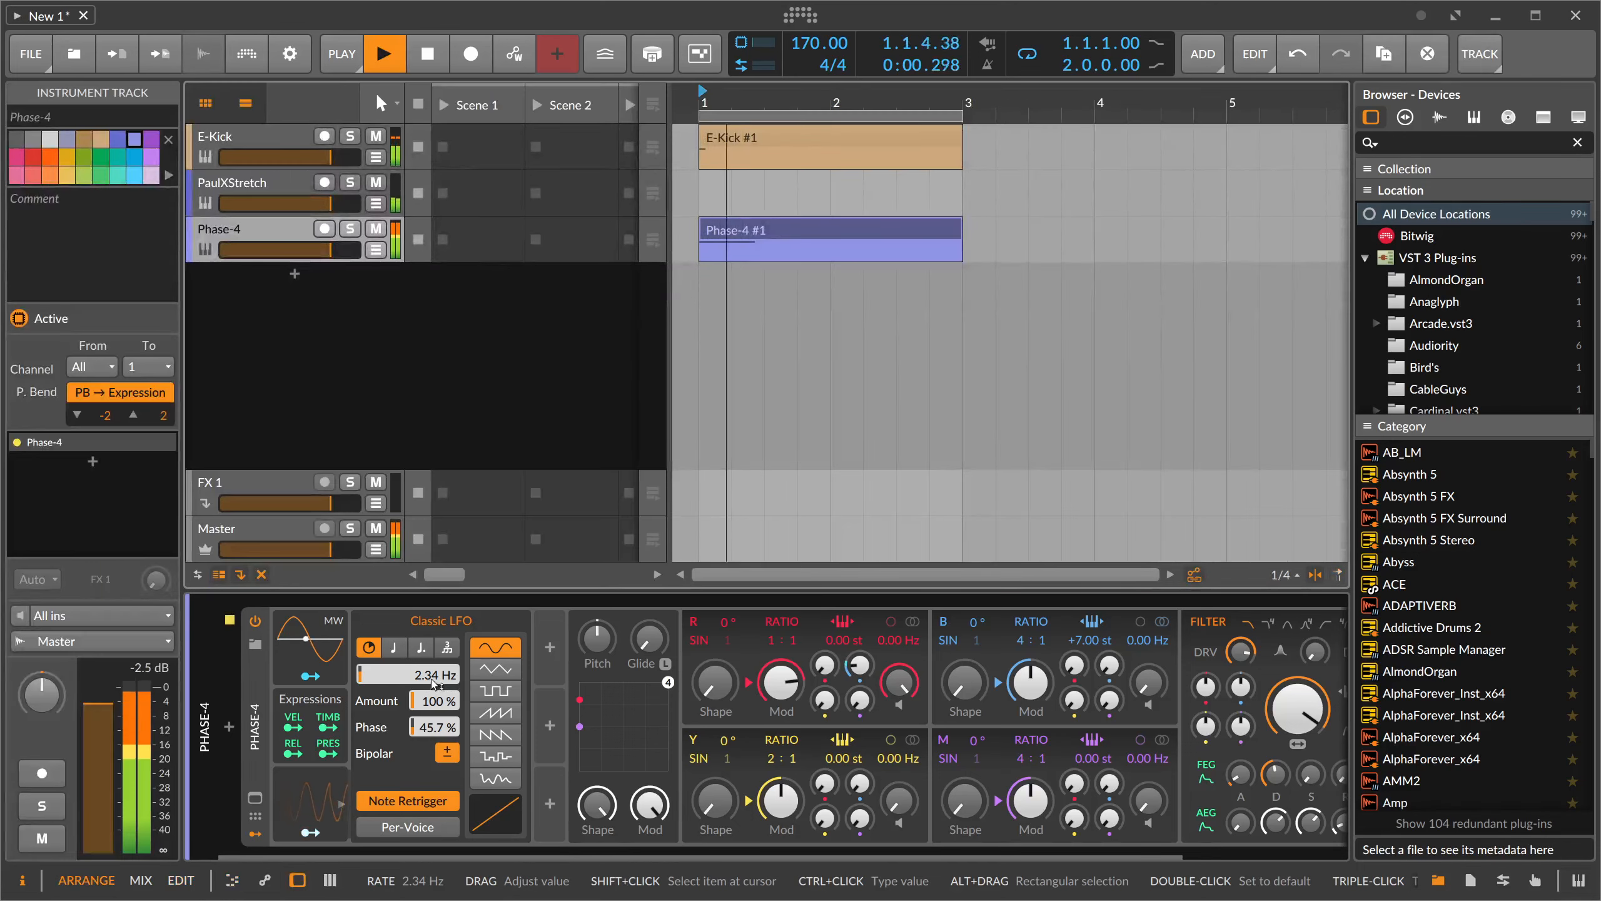
key("space")
key("space")
key("space")
key("space")
key("space")
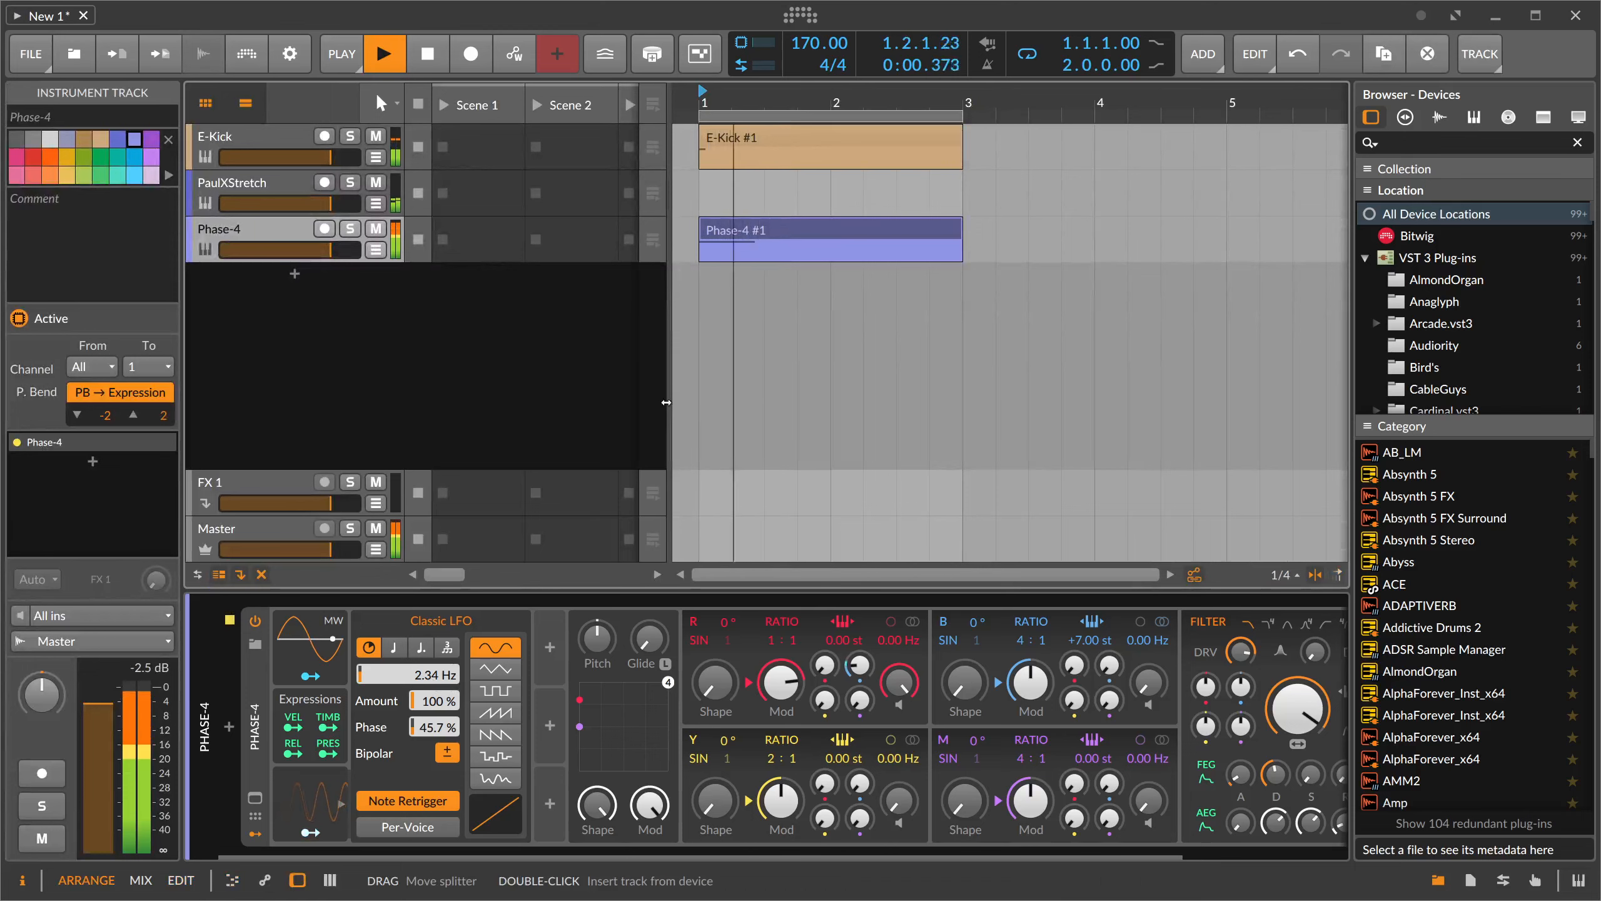
- Lengthen the D#0 note in the Phase-4 clip to 2 bars (2.0.0.00)
key("Tab")
left_click_drag(570, 757, 1320, 749)
left_click(819, 710)
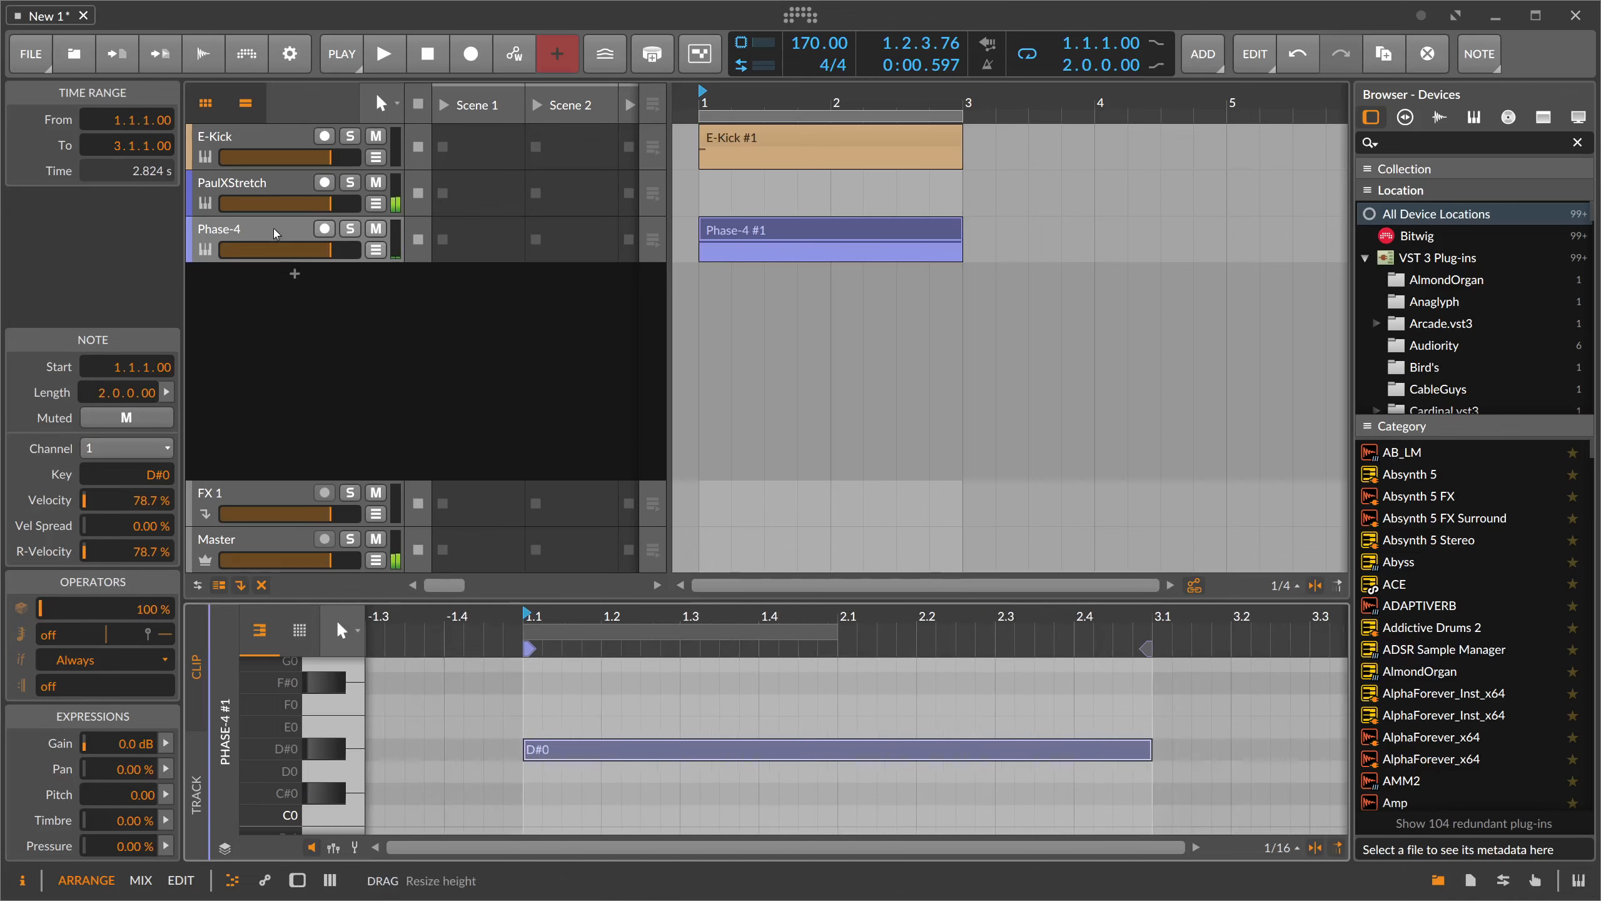
- Insert a Note Repeats device before Phase-4 in the track's device chain
key("d")
left_click(234, 726)
type("rep")
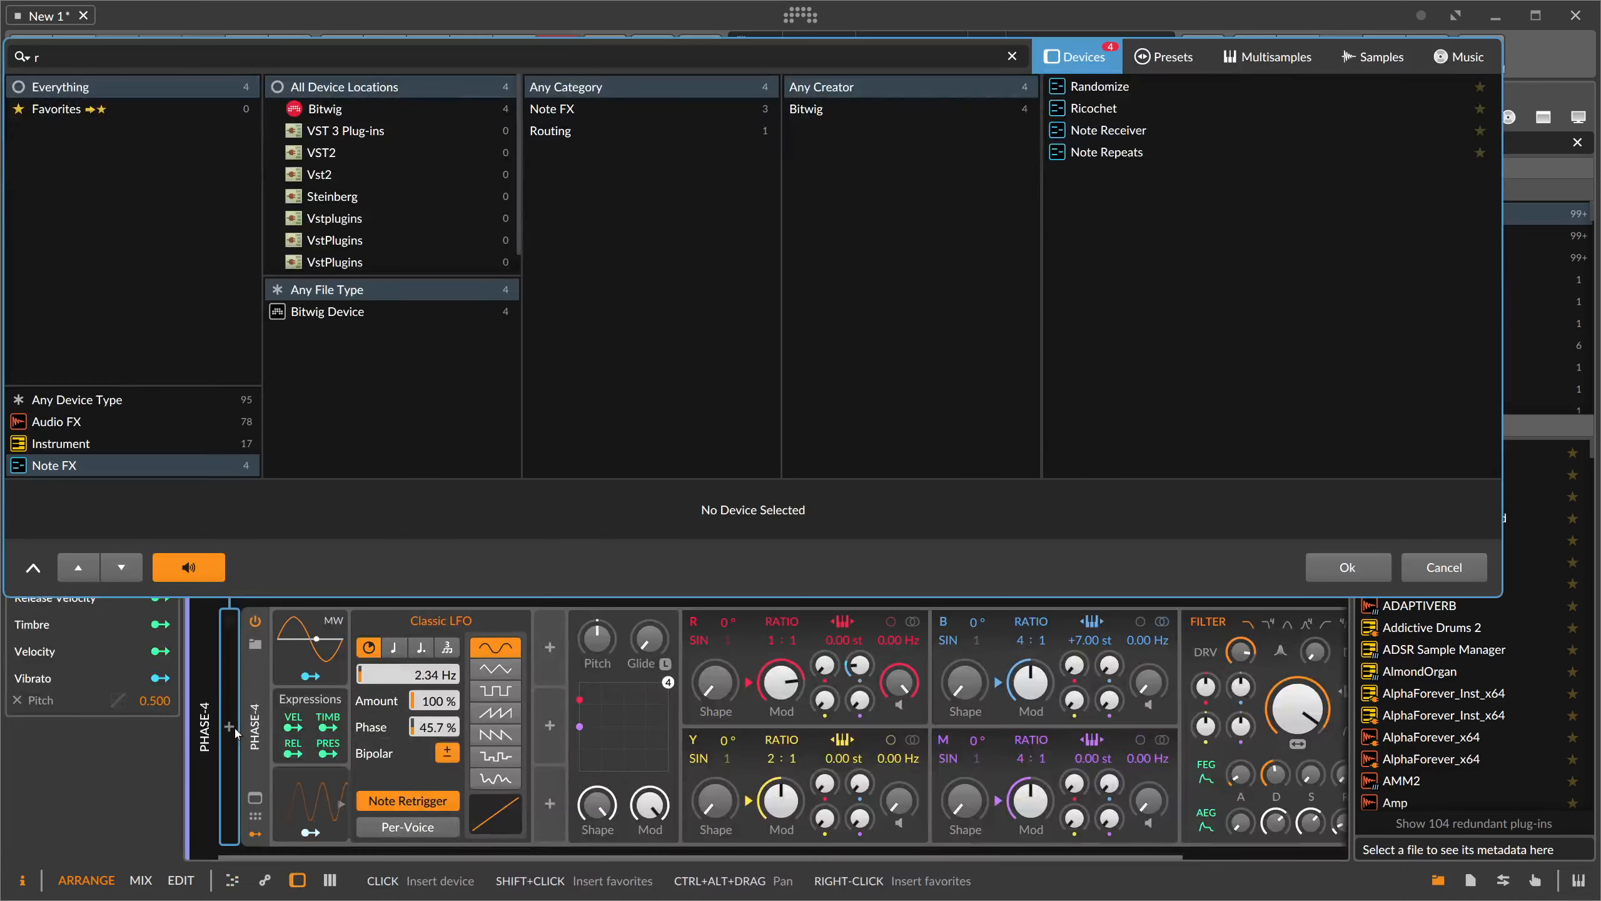
key("Return")
- Set the Note Repeats rate multiplier to 8.18x while the loop plays
key("space")
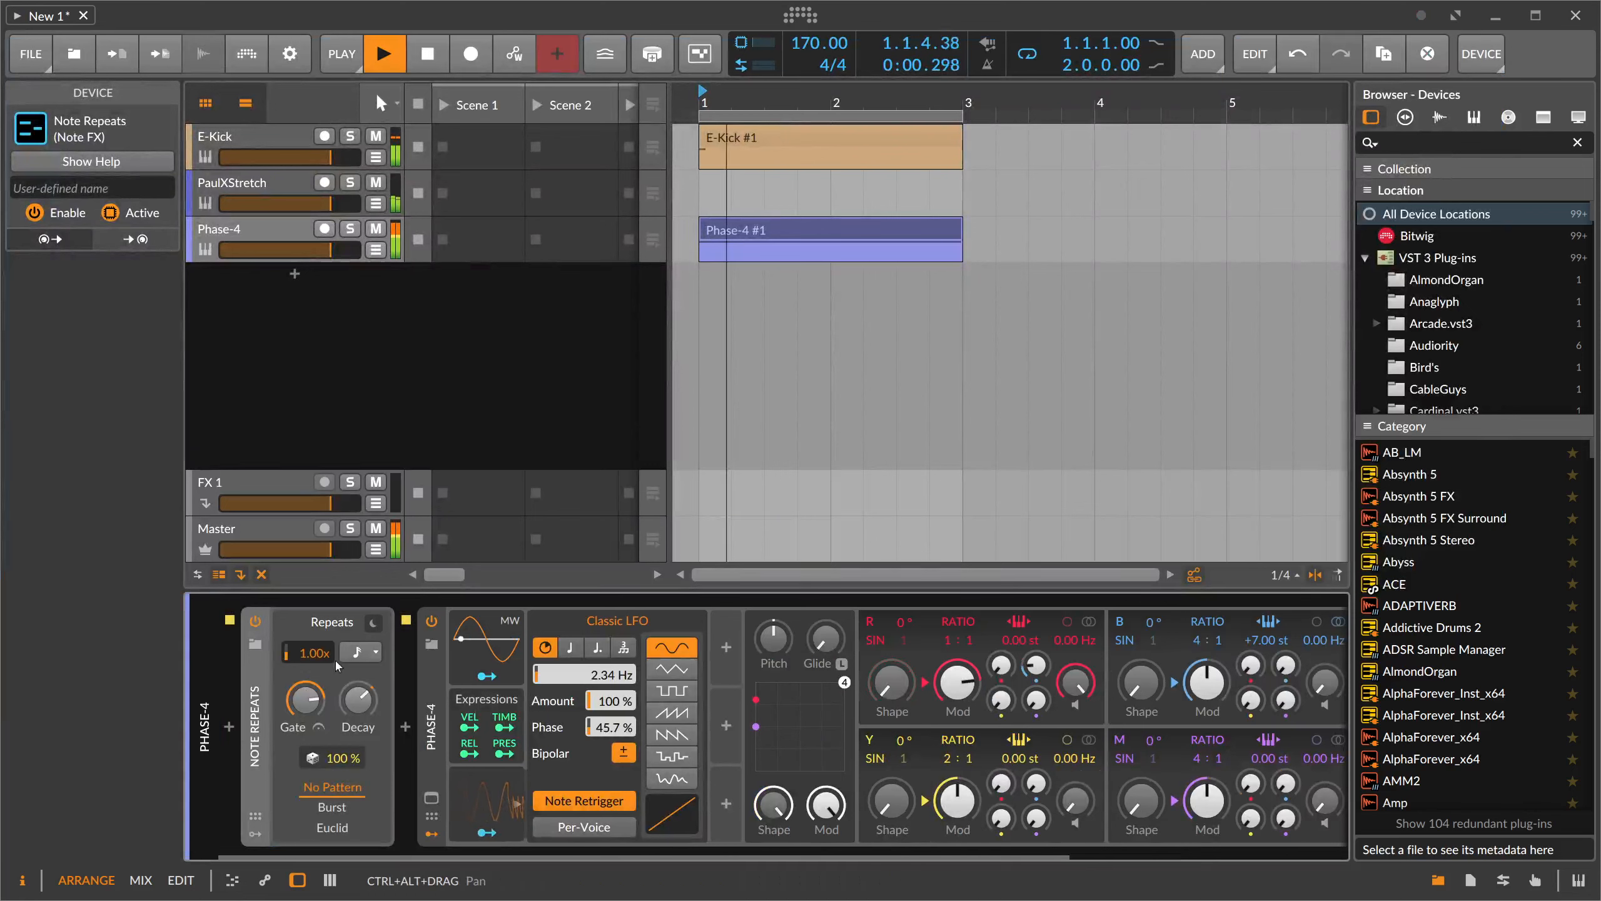
left_click_drag(325, 664, 315, 579)
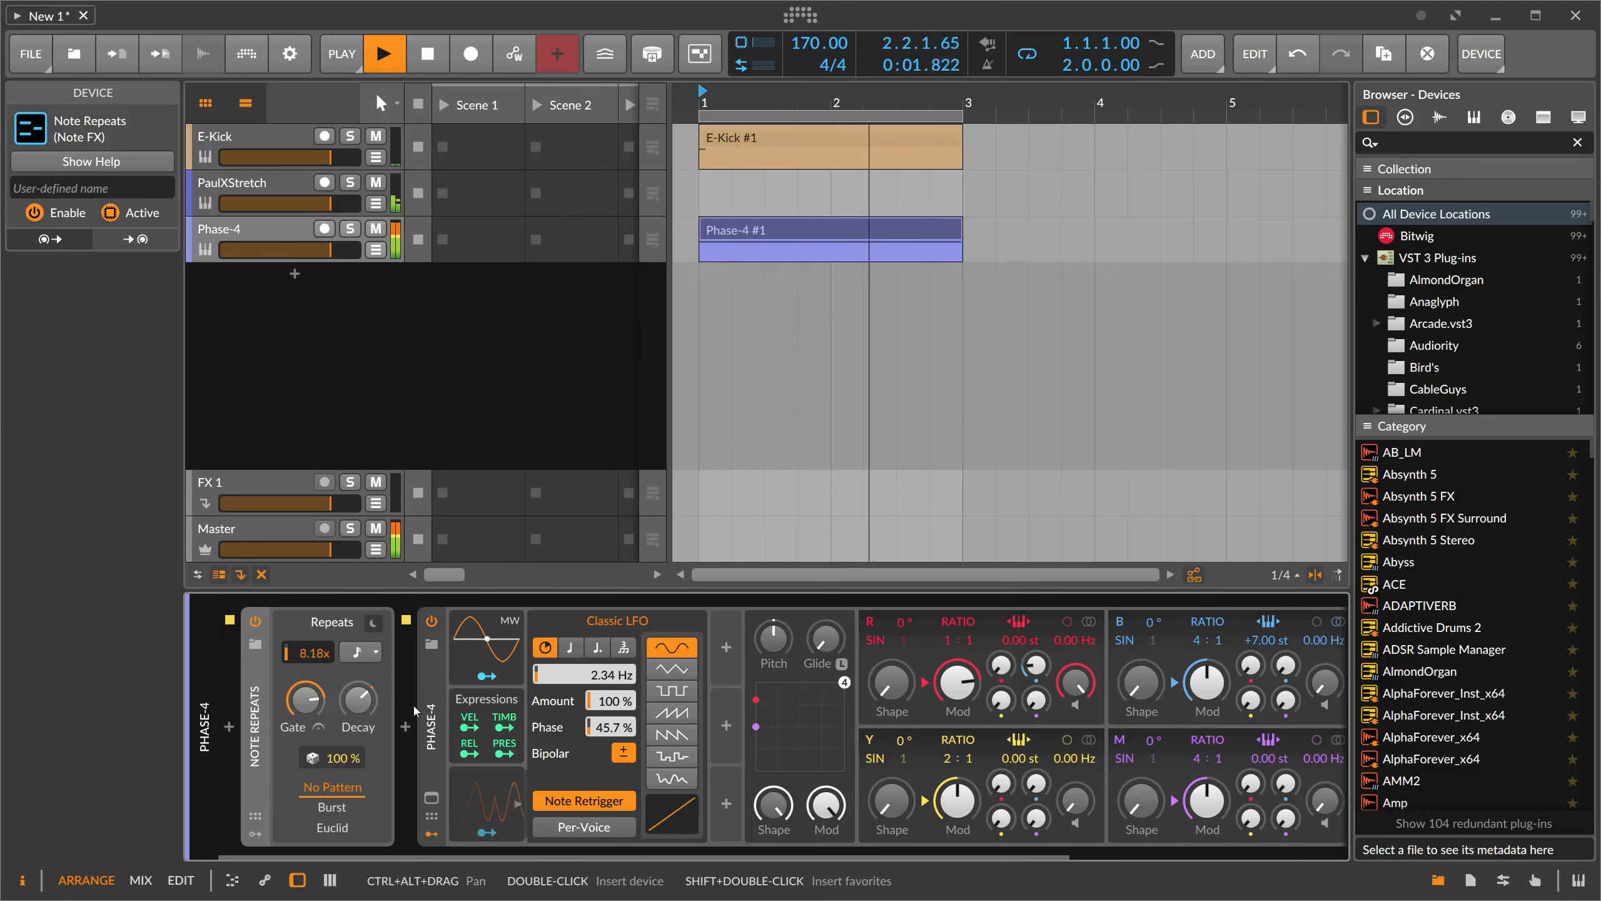
key("space")
- Insert a Quantize note effect between Note Repeats and Phase-4
left_click(295, 274)
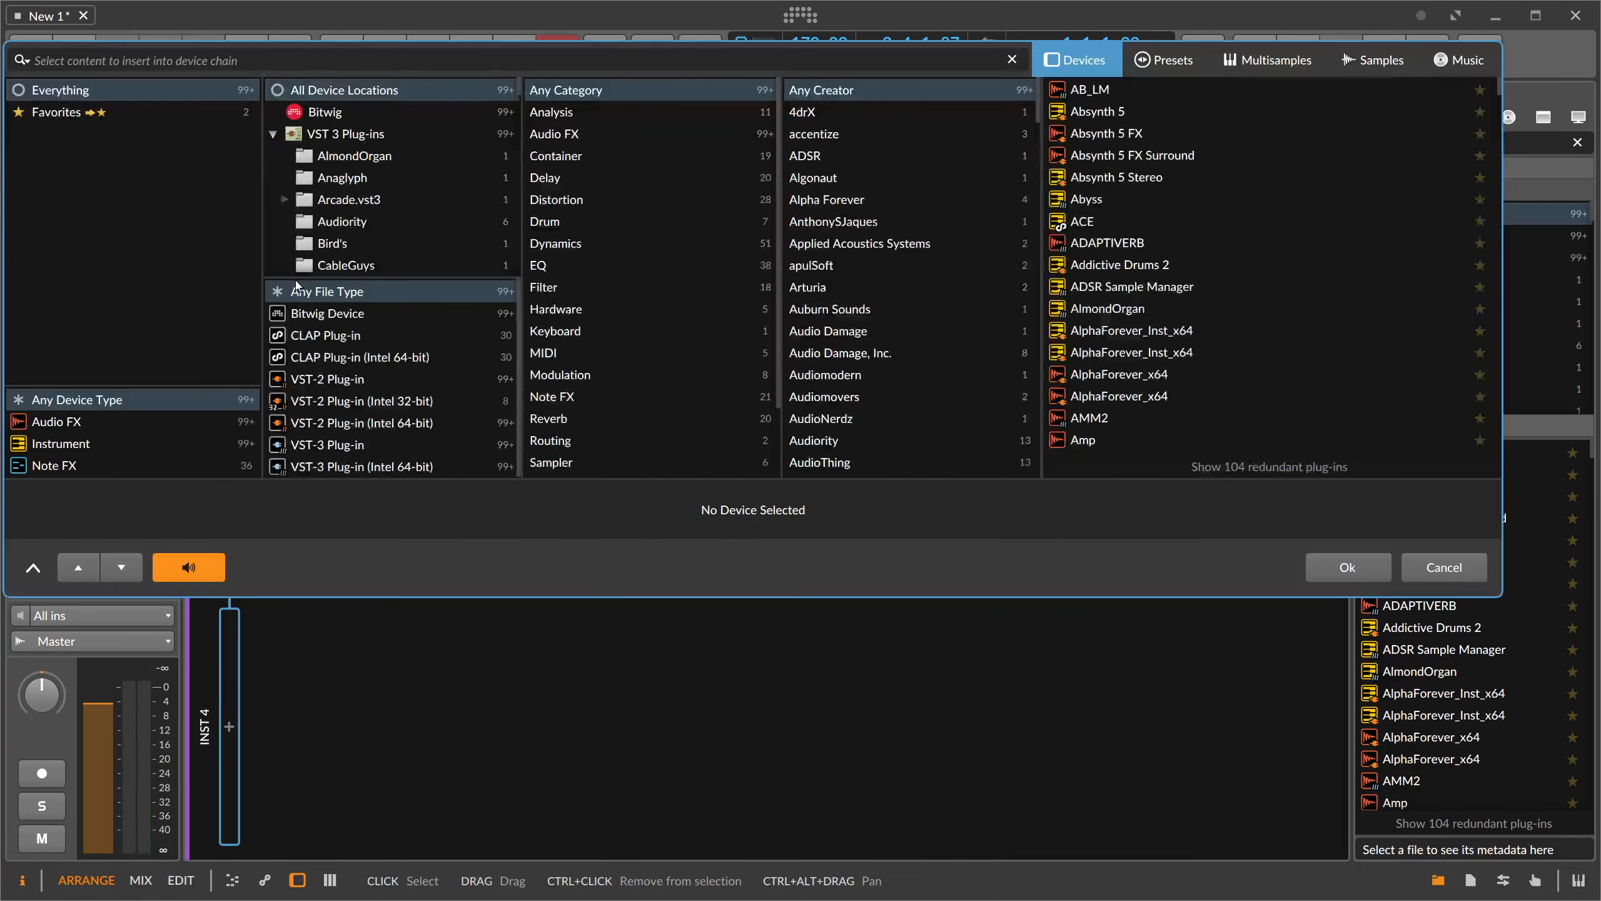
key("Escape")
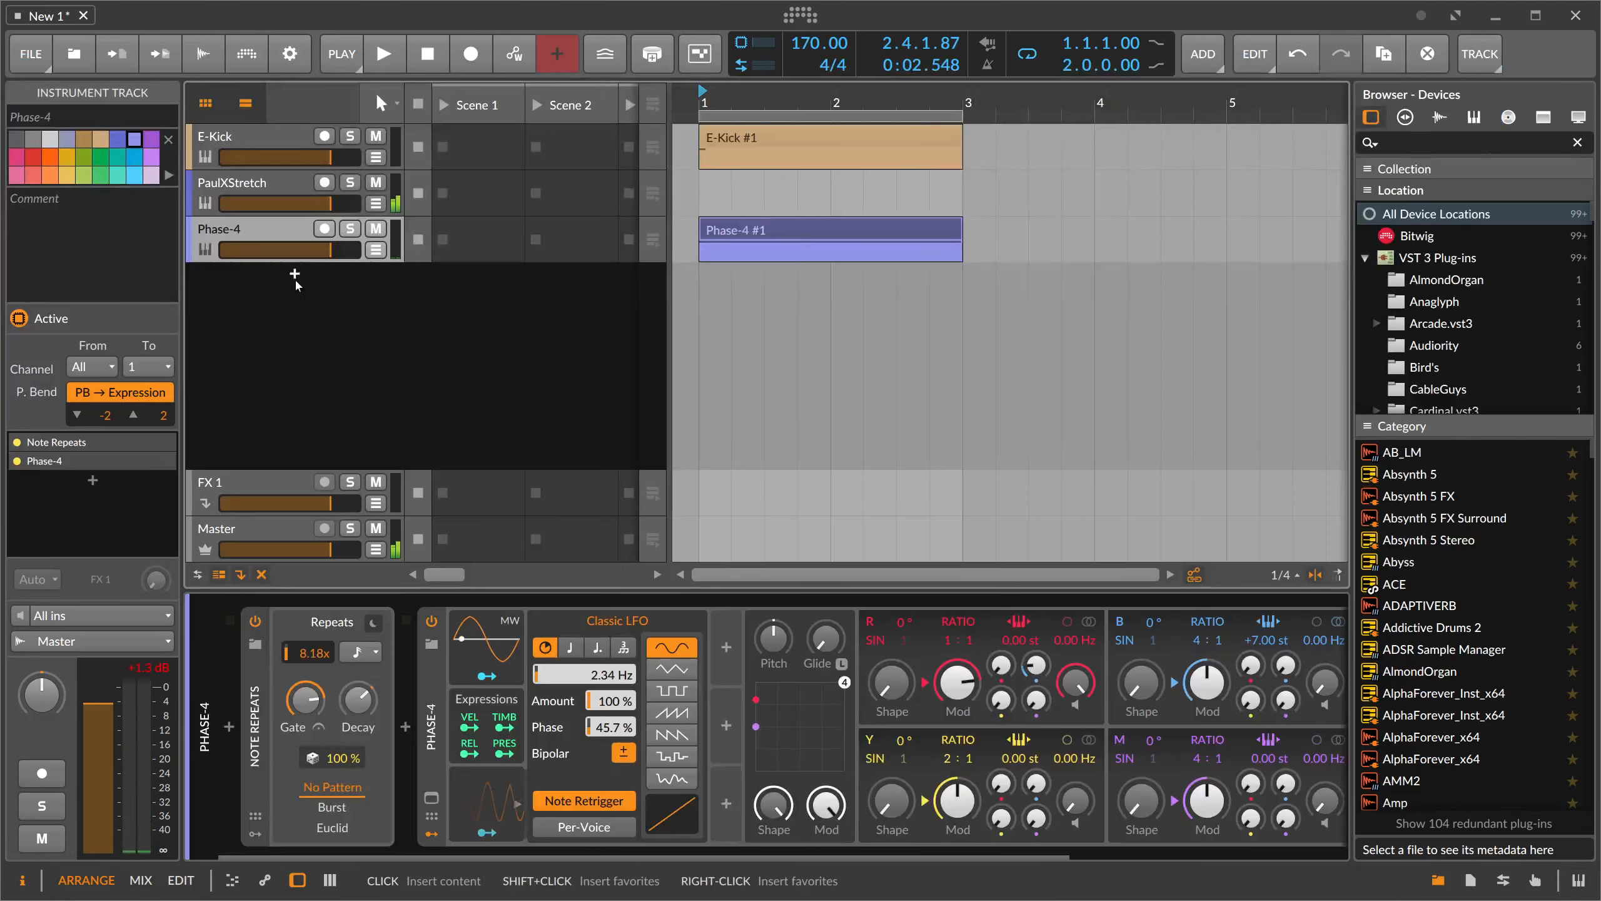
left_click(407, 726)
type("qia")
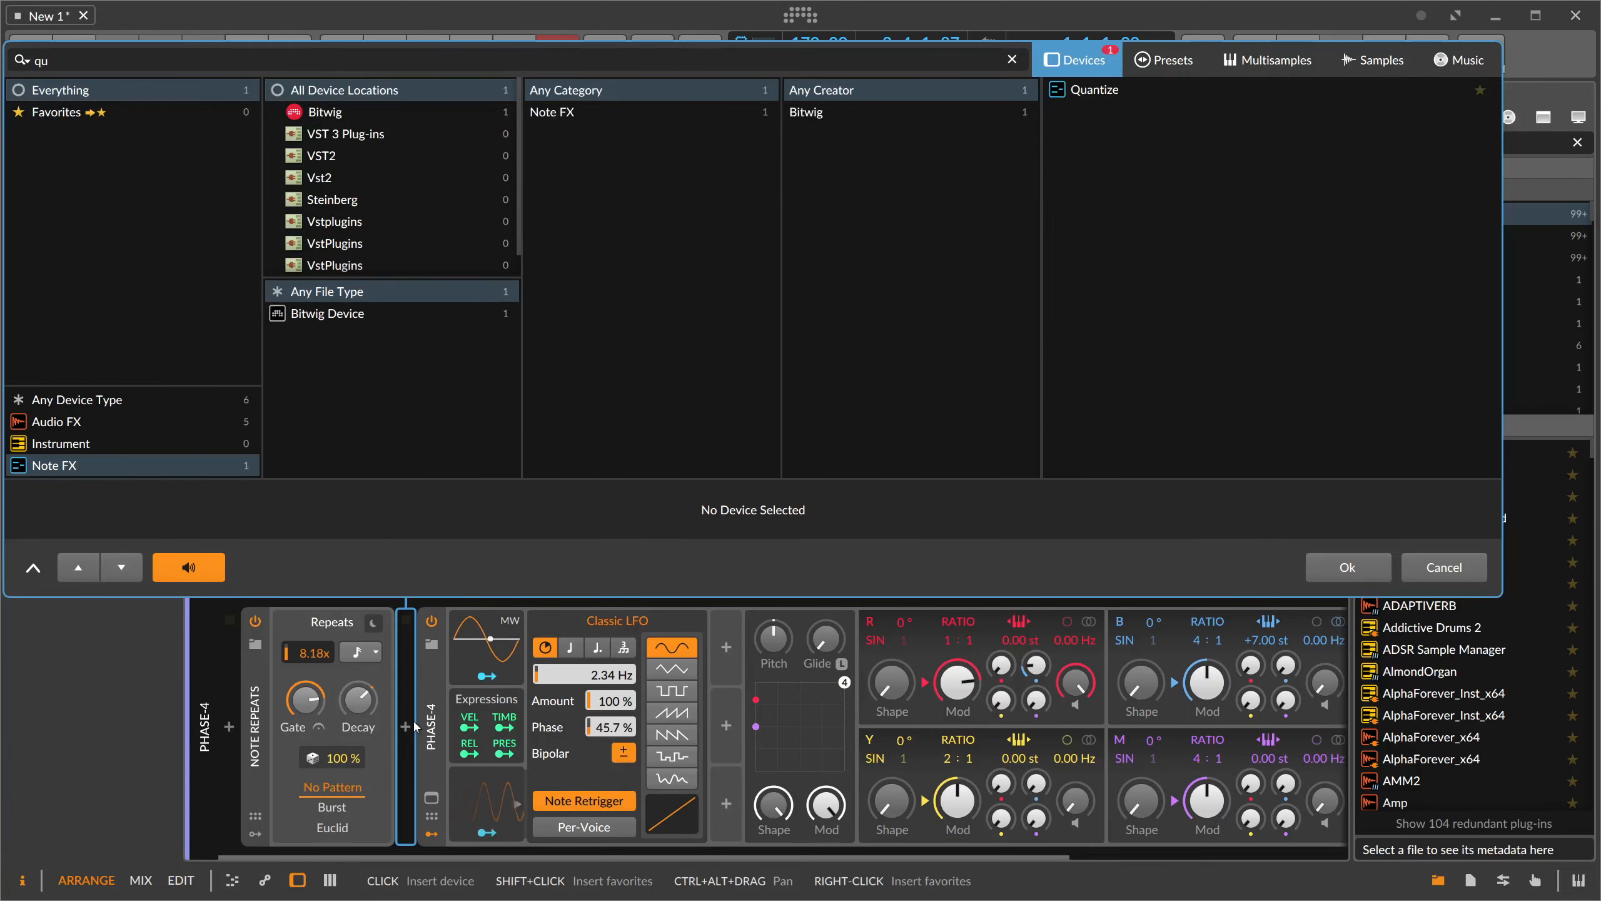
key("Return")
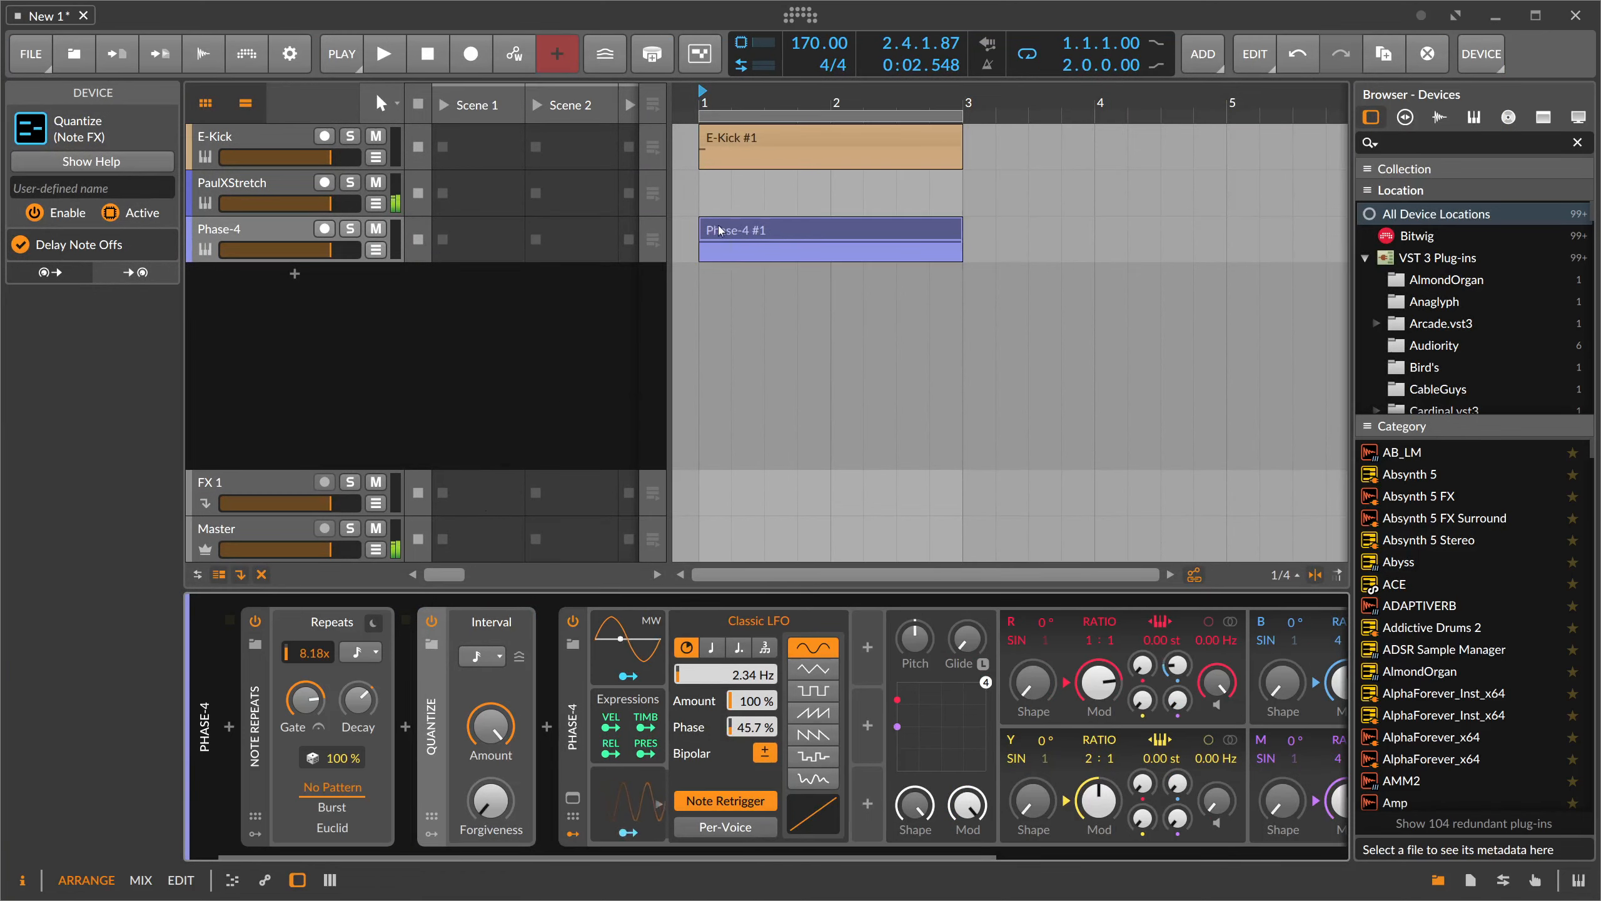
- Turn on groove for the Quantize device while the loop plays, keeping its current interval
key("space")
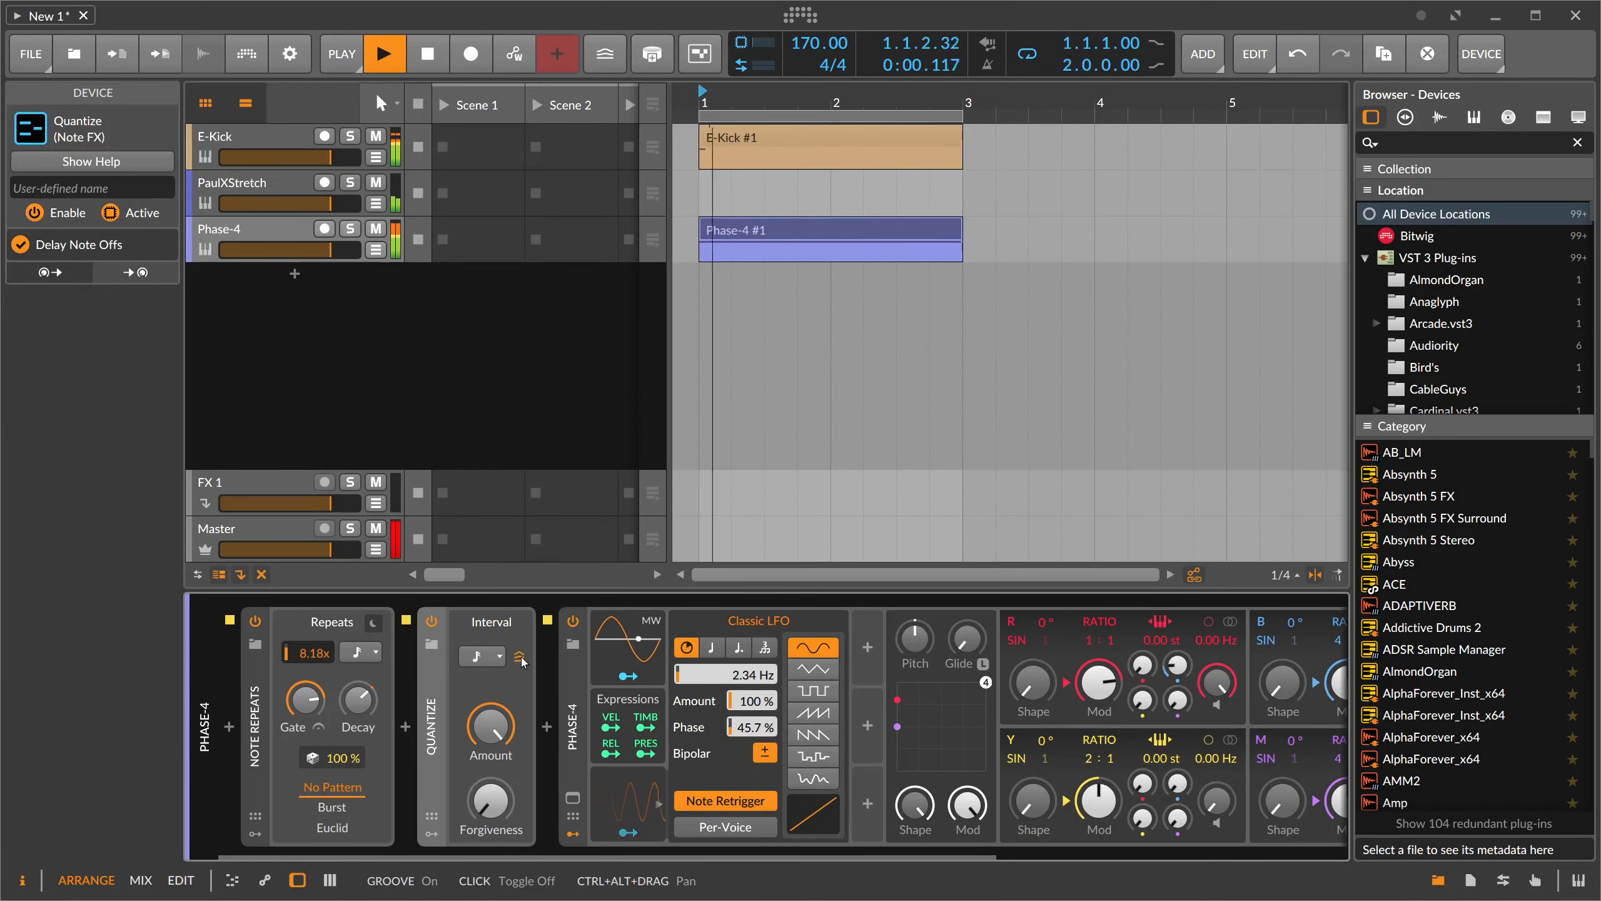
key("space")
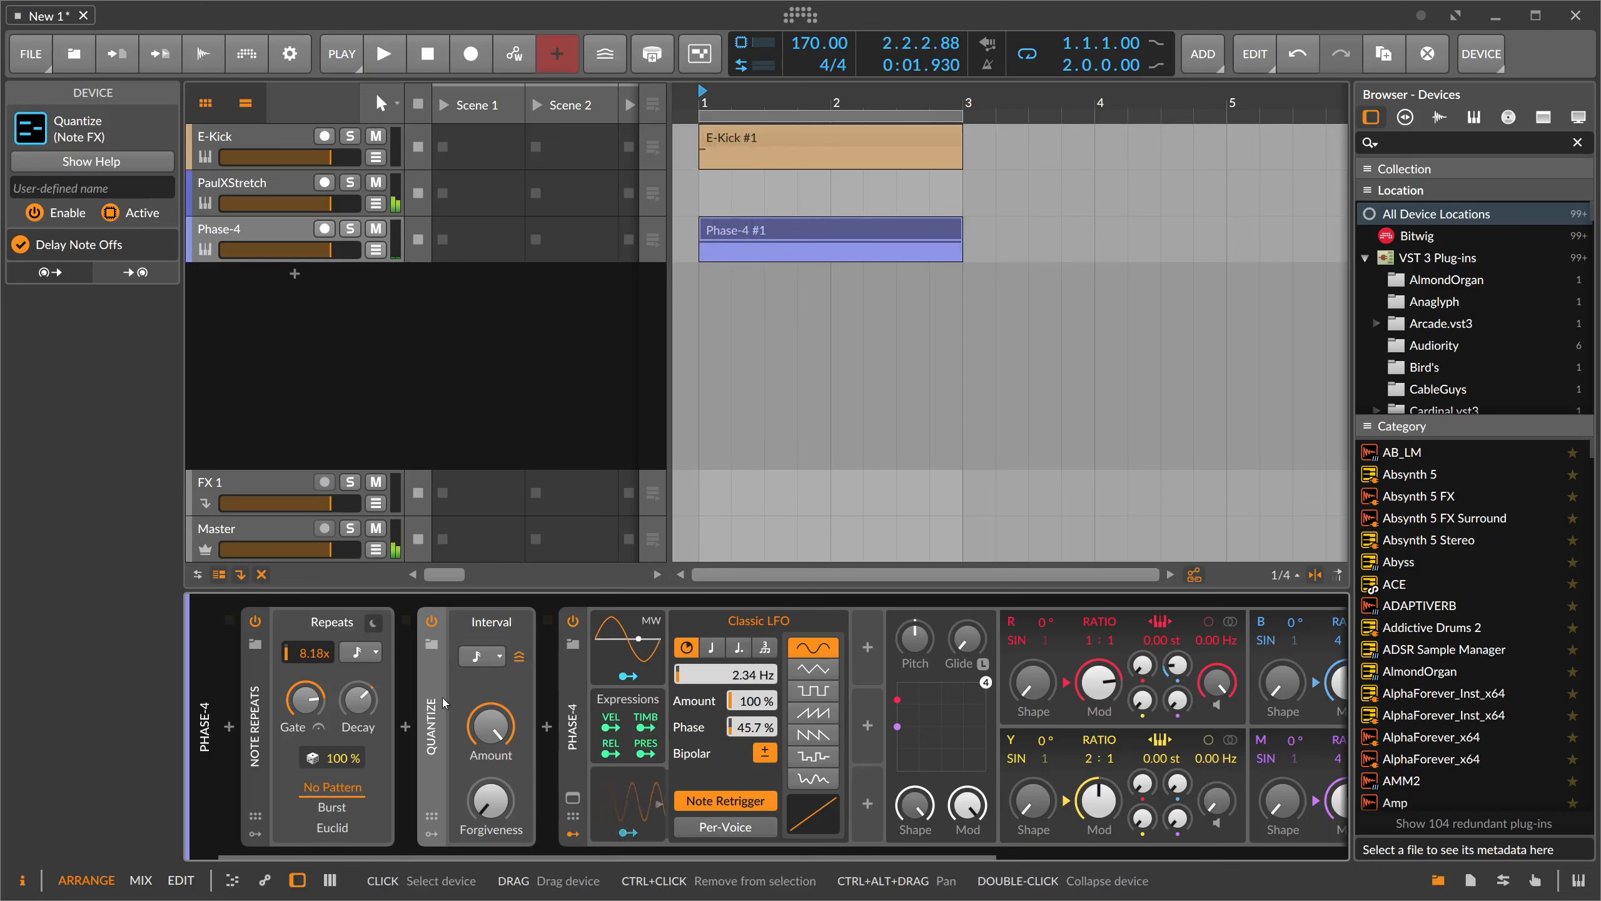
left_click(480, 659)
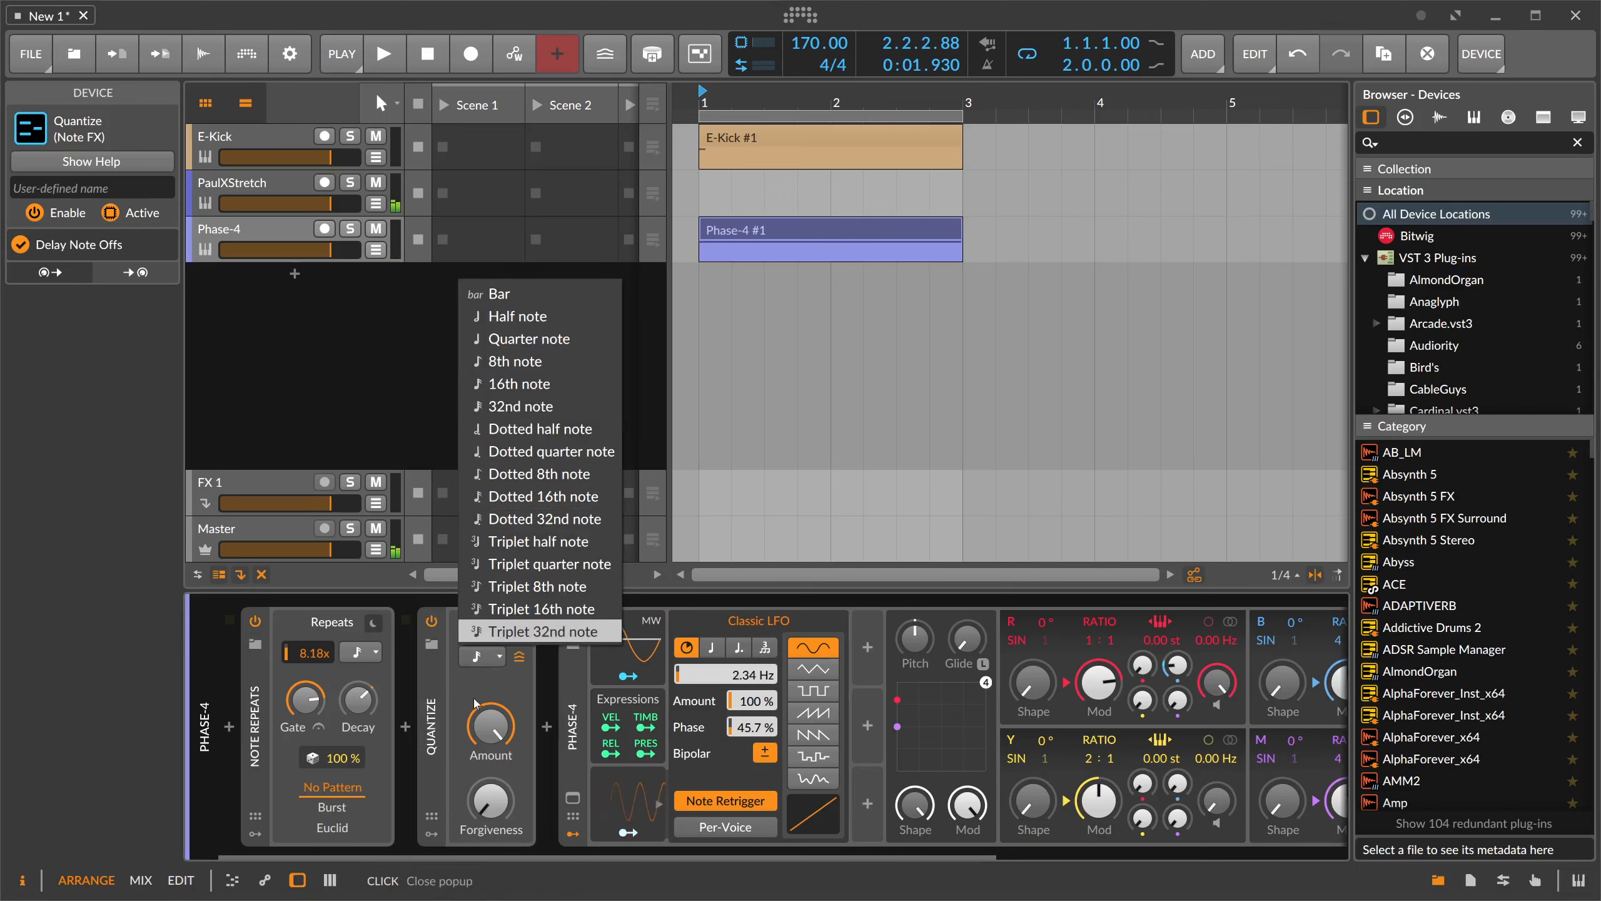
left_click(434, 725)
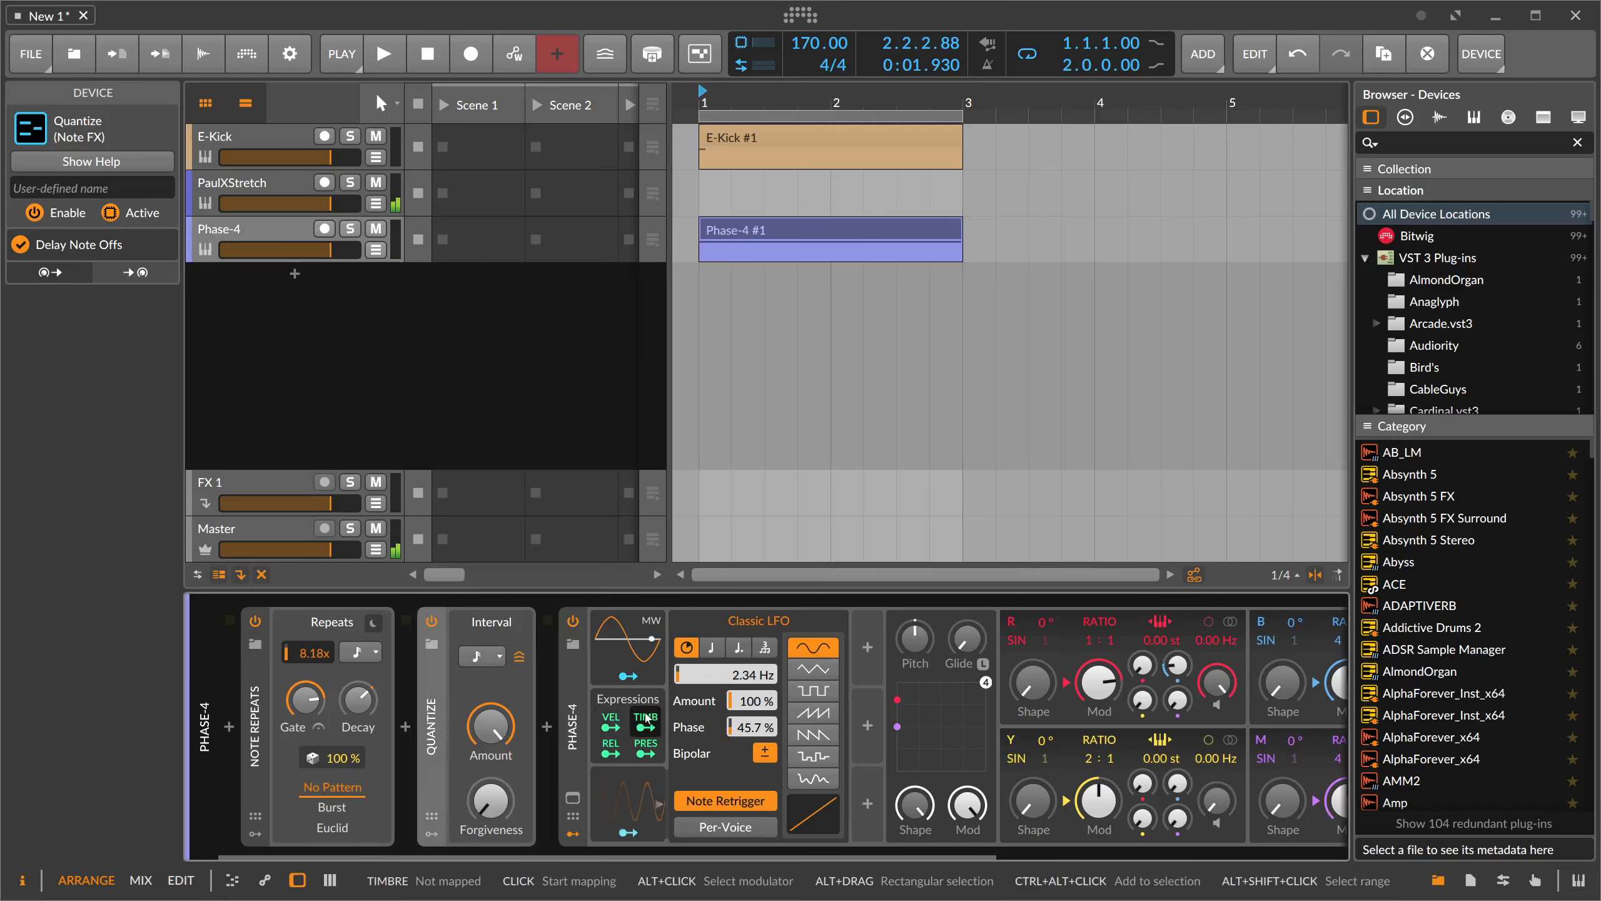
- Collapse the Classic LFO settings in Phase-4 and look over the synth's filter and output controls
left_click(623, 777)
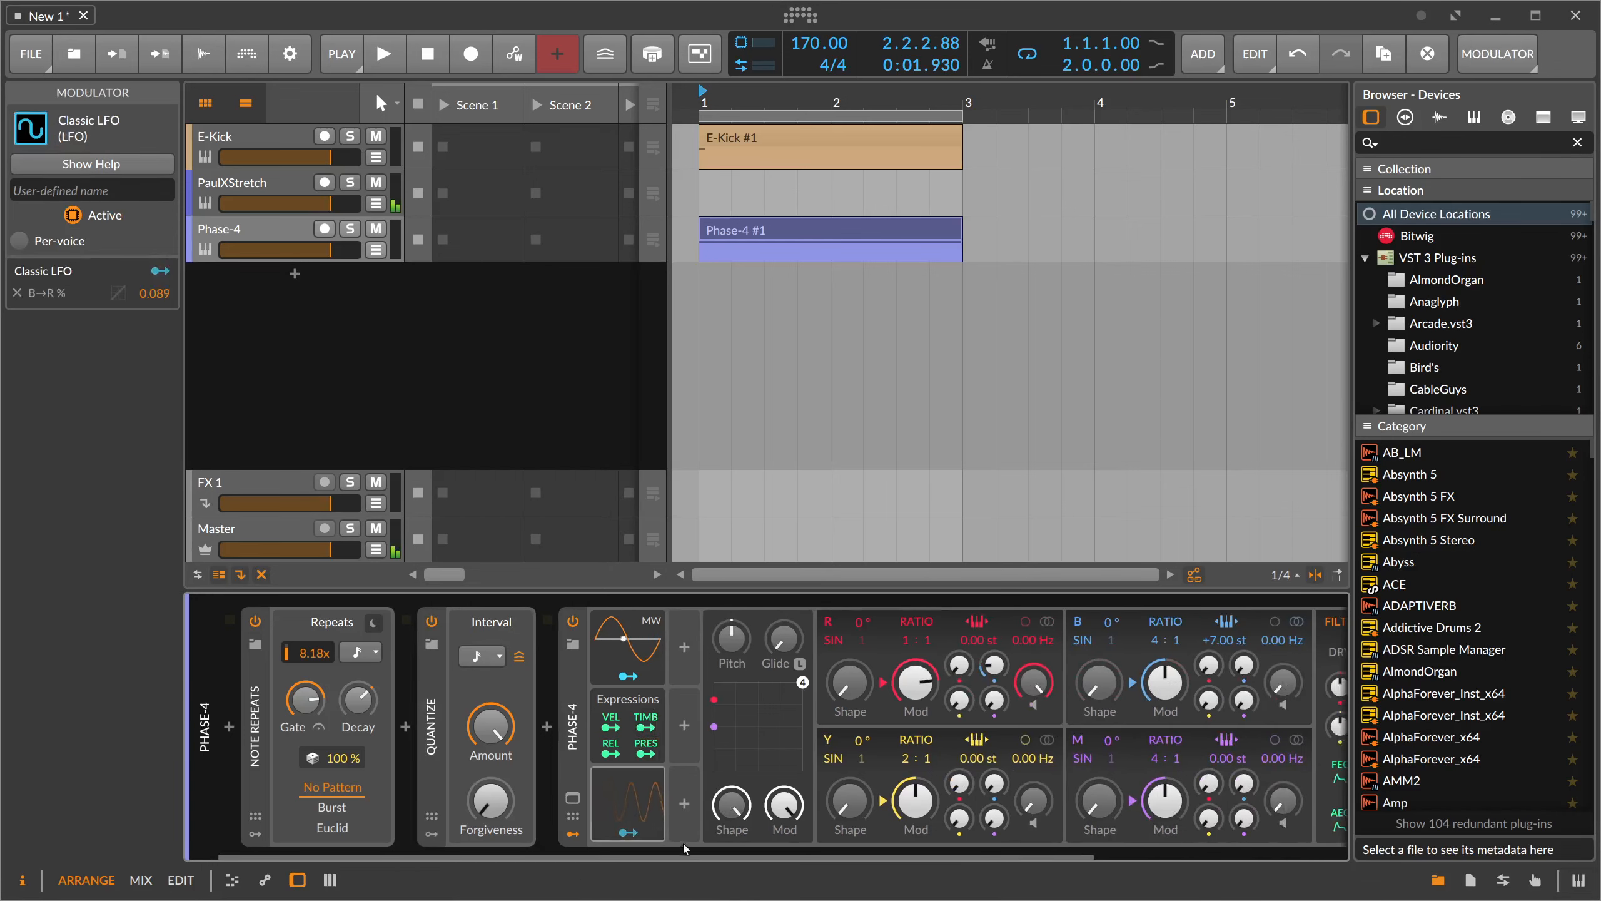
scroll(932, 845, "right", 5)
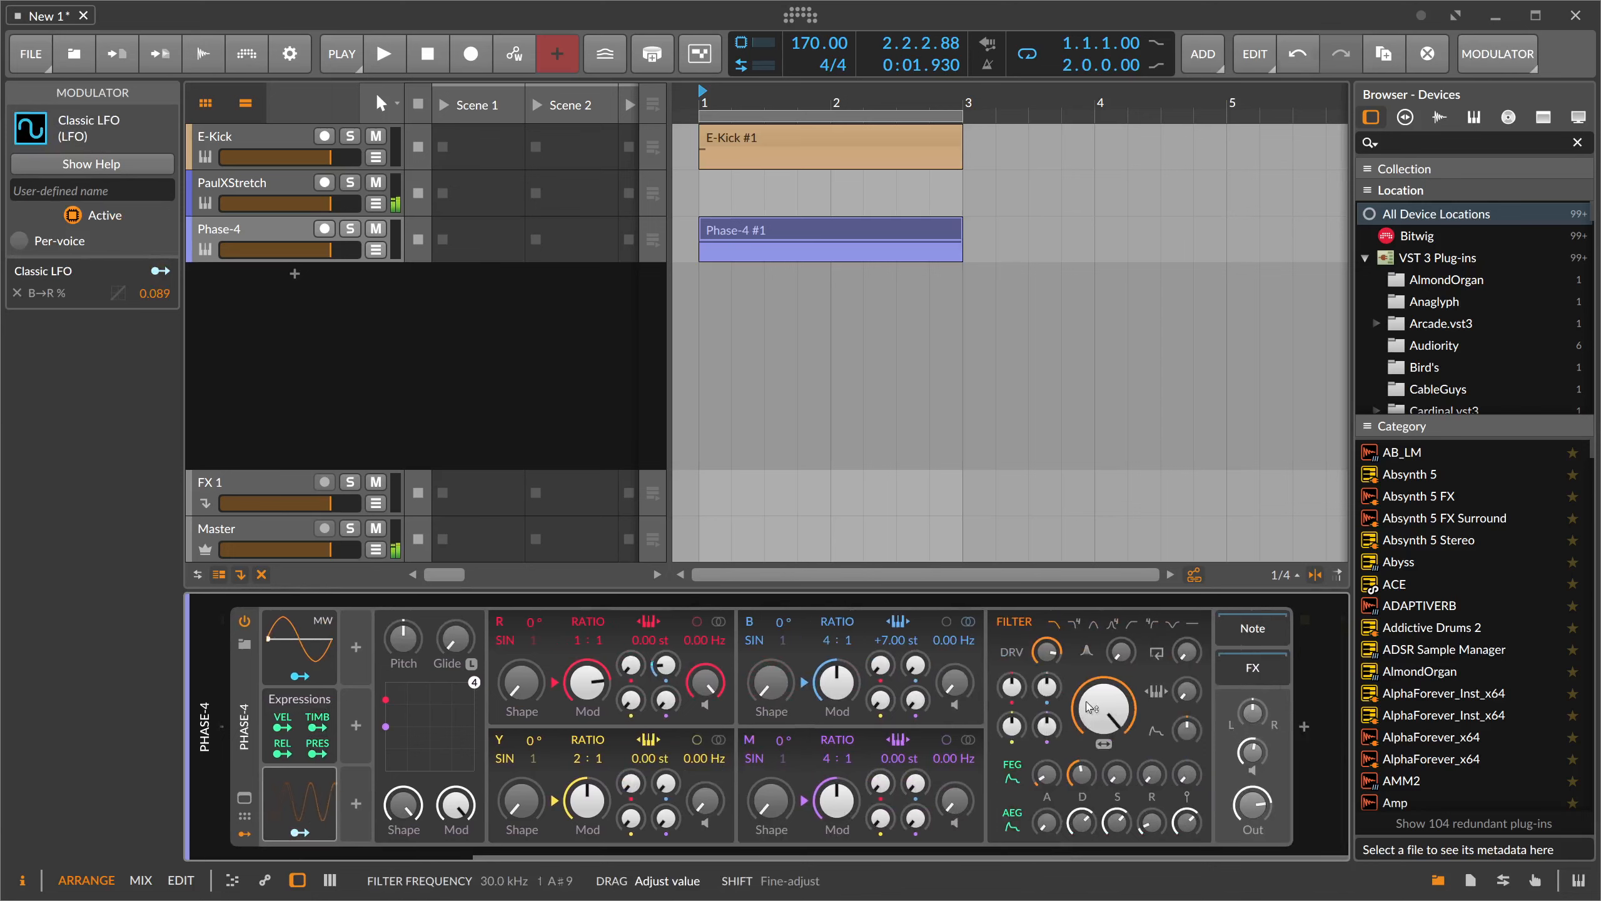
left_click(1319, 805)
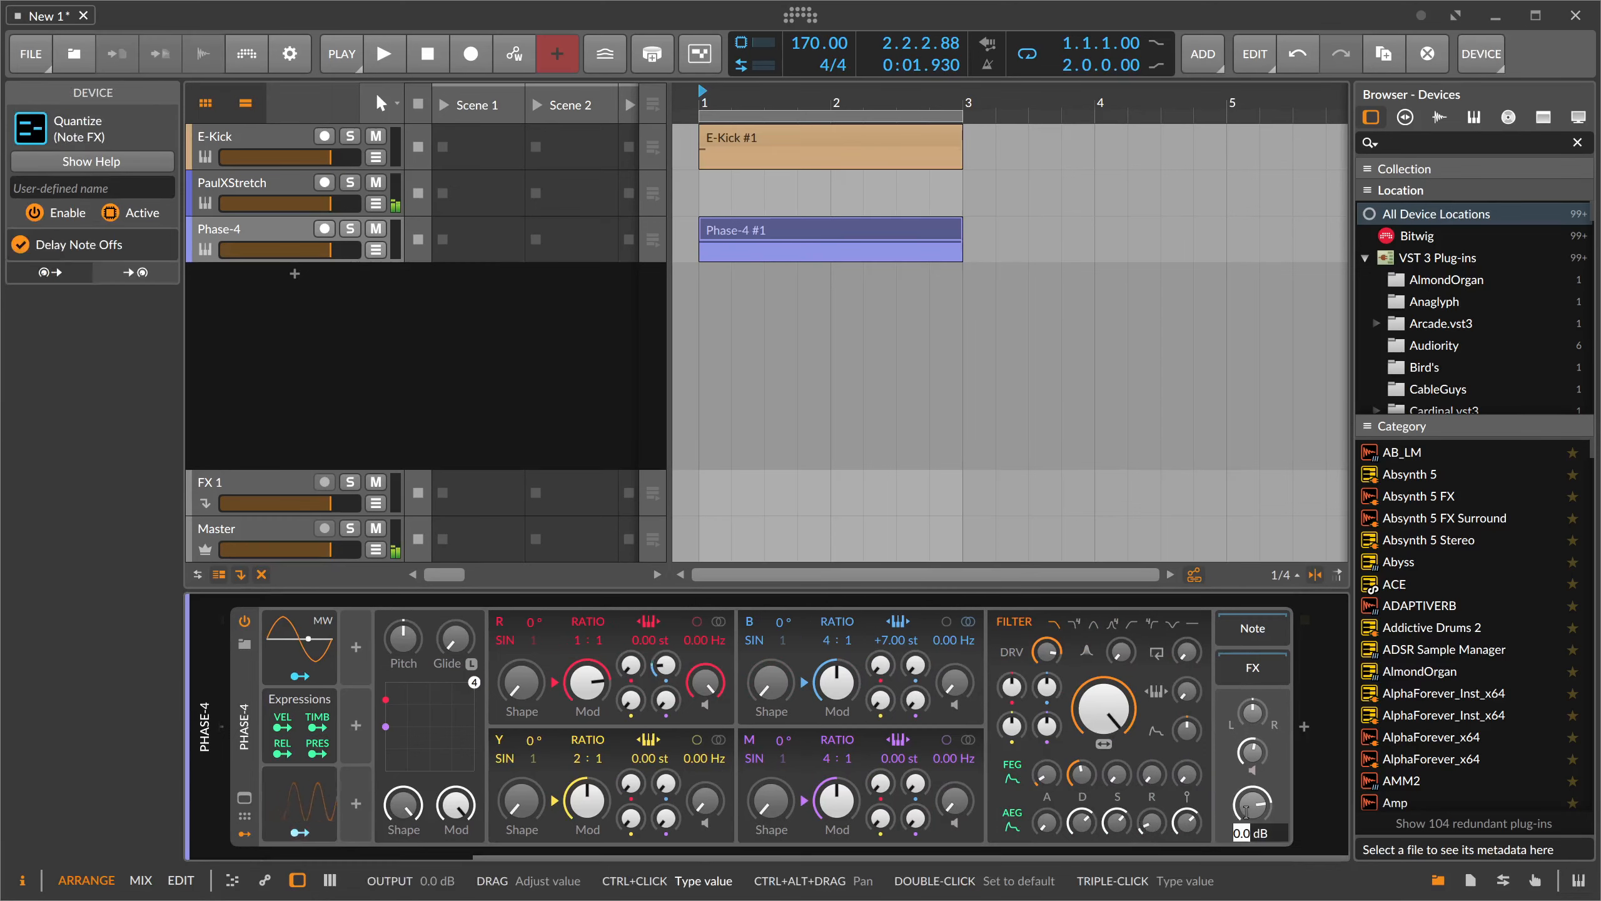
scroll(1036, 852, "left", 10)
- Add a new instrument track below Phase-4 with Addictive Drums 2 loaded
left_click(367, 361)
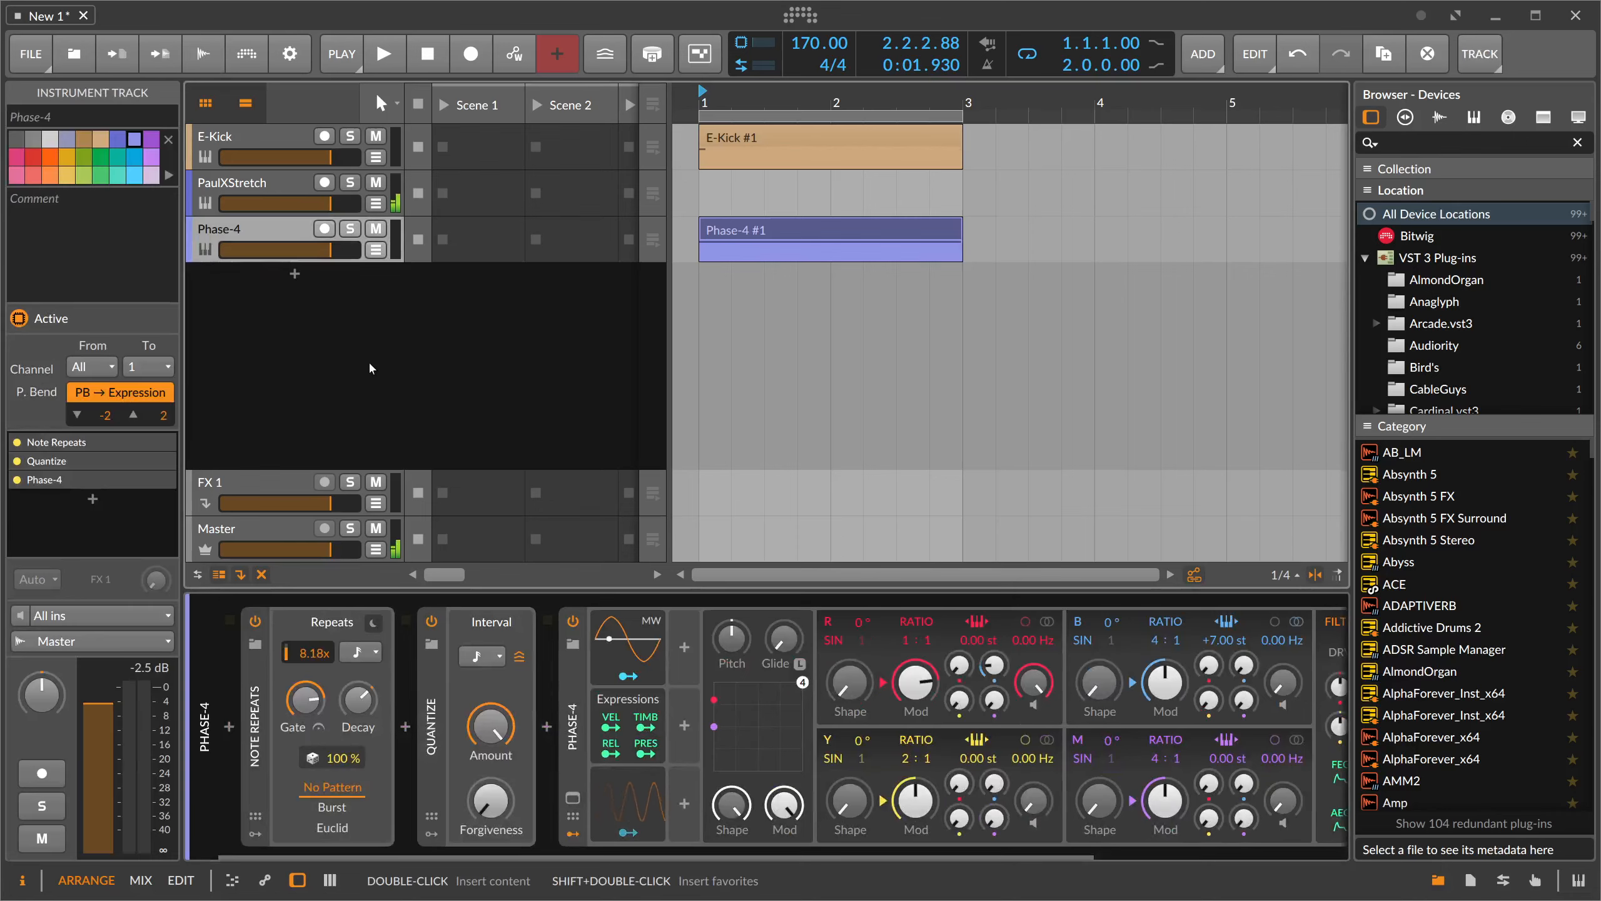
double_click(300, 285)
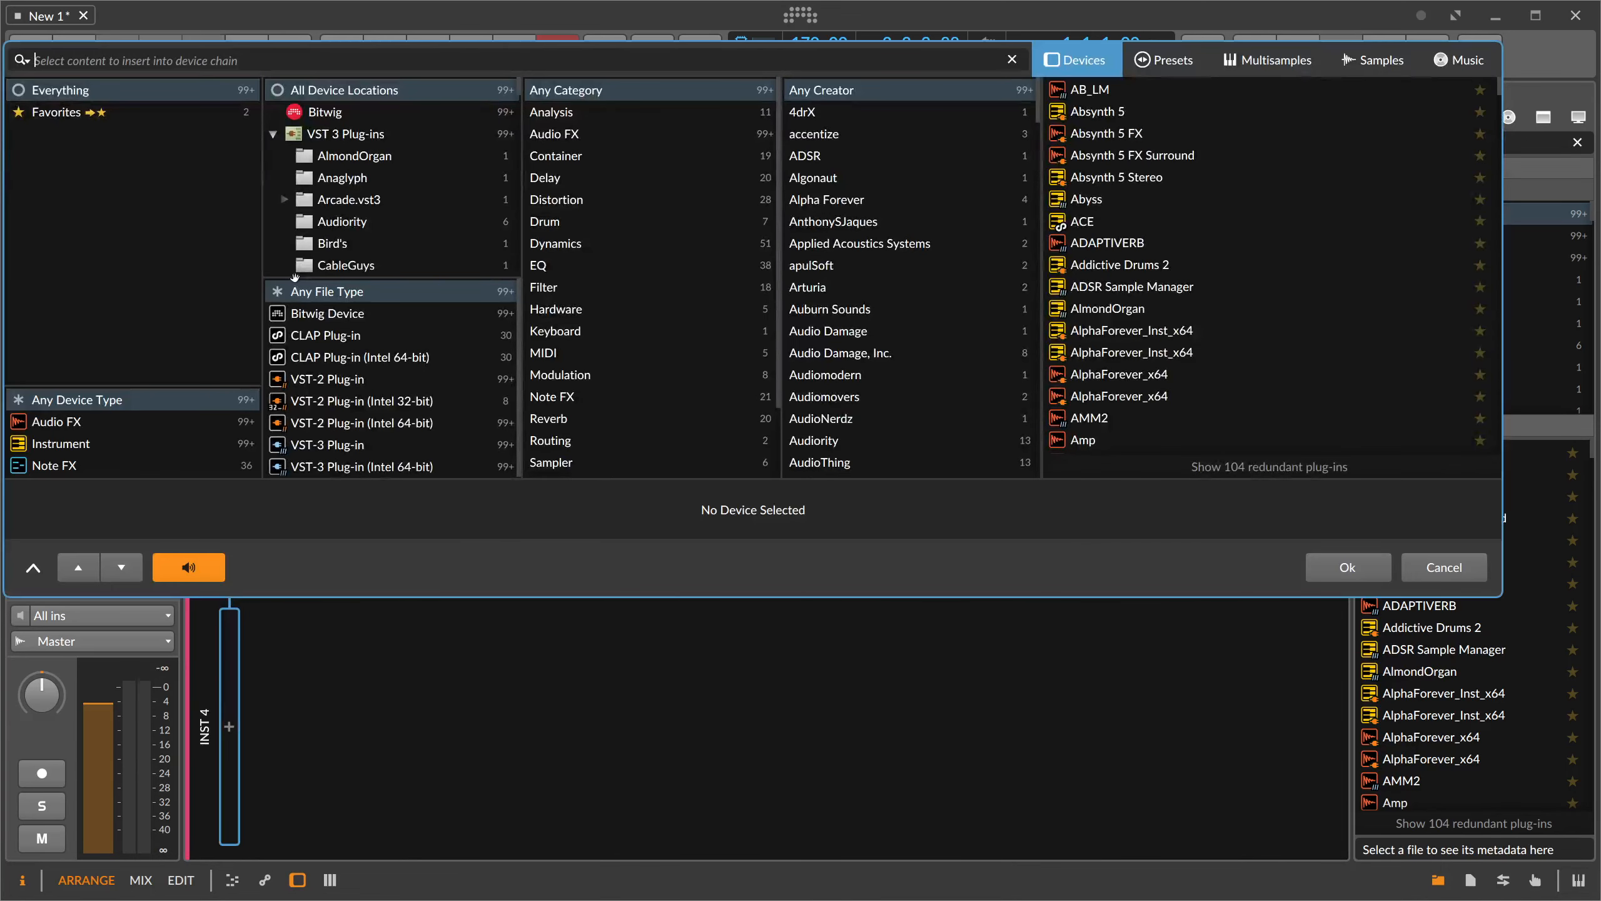
type("add")
key("Down")
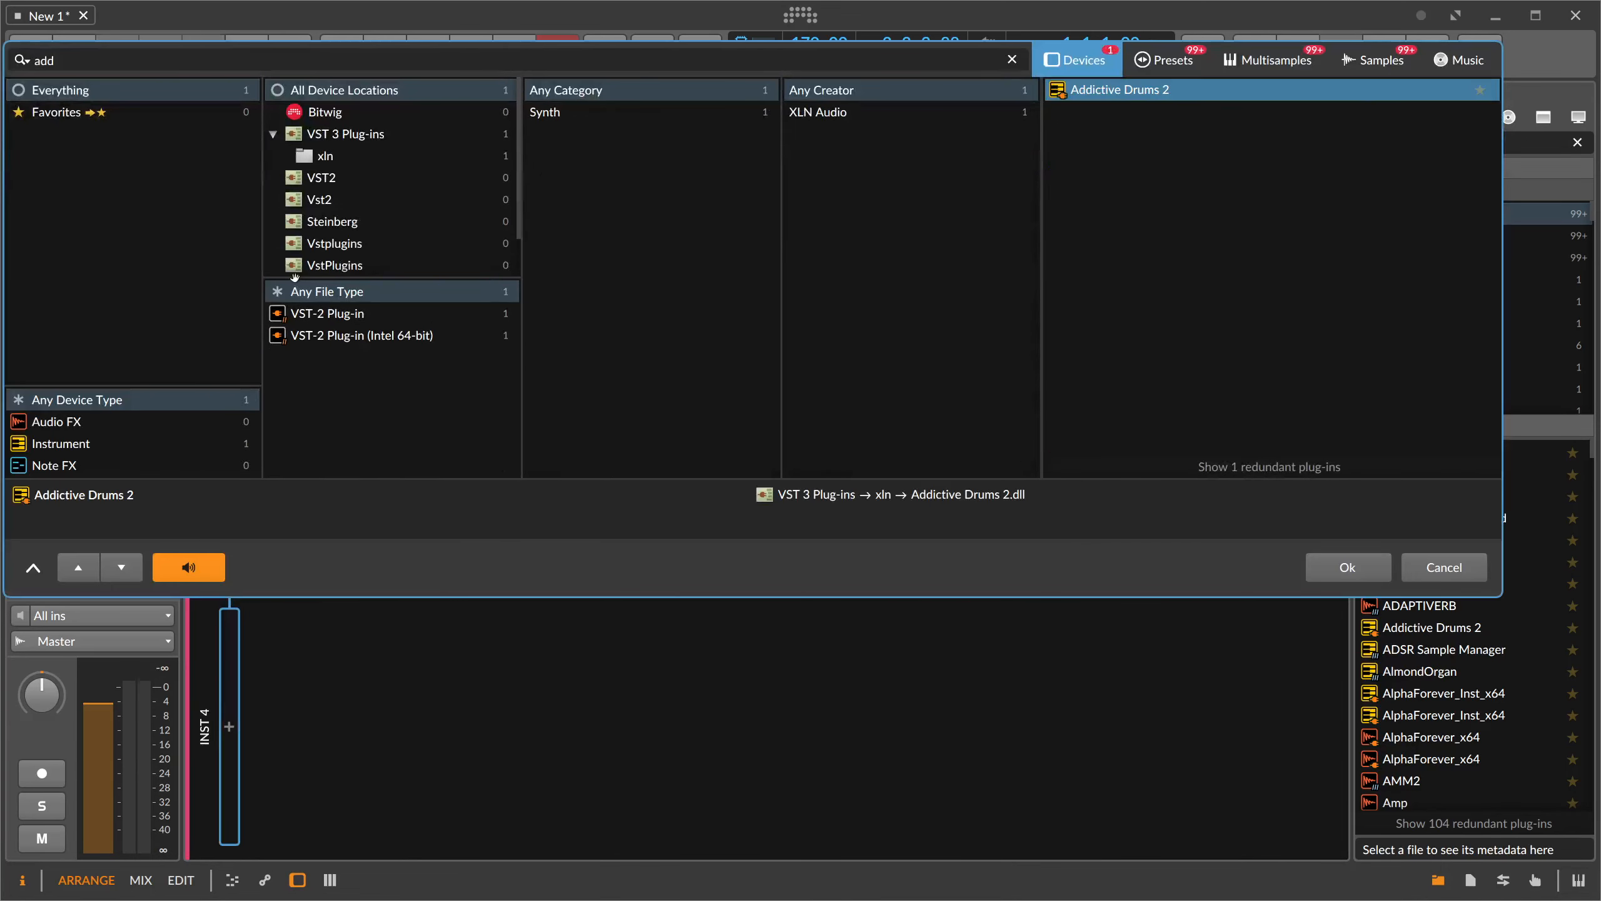
key("Return")
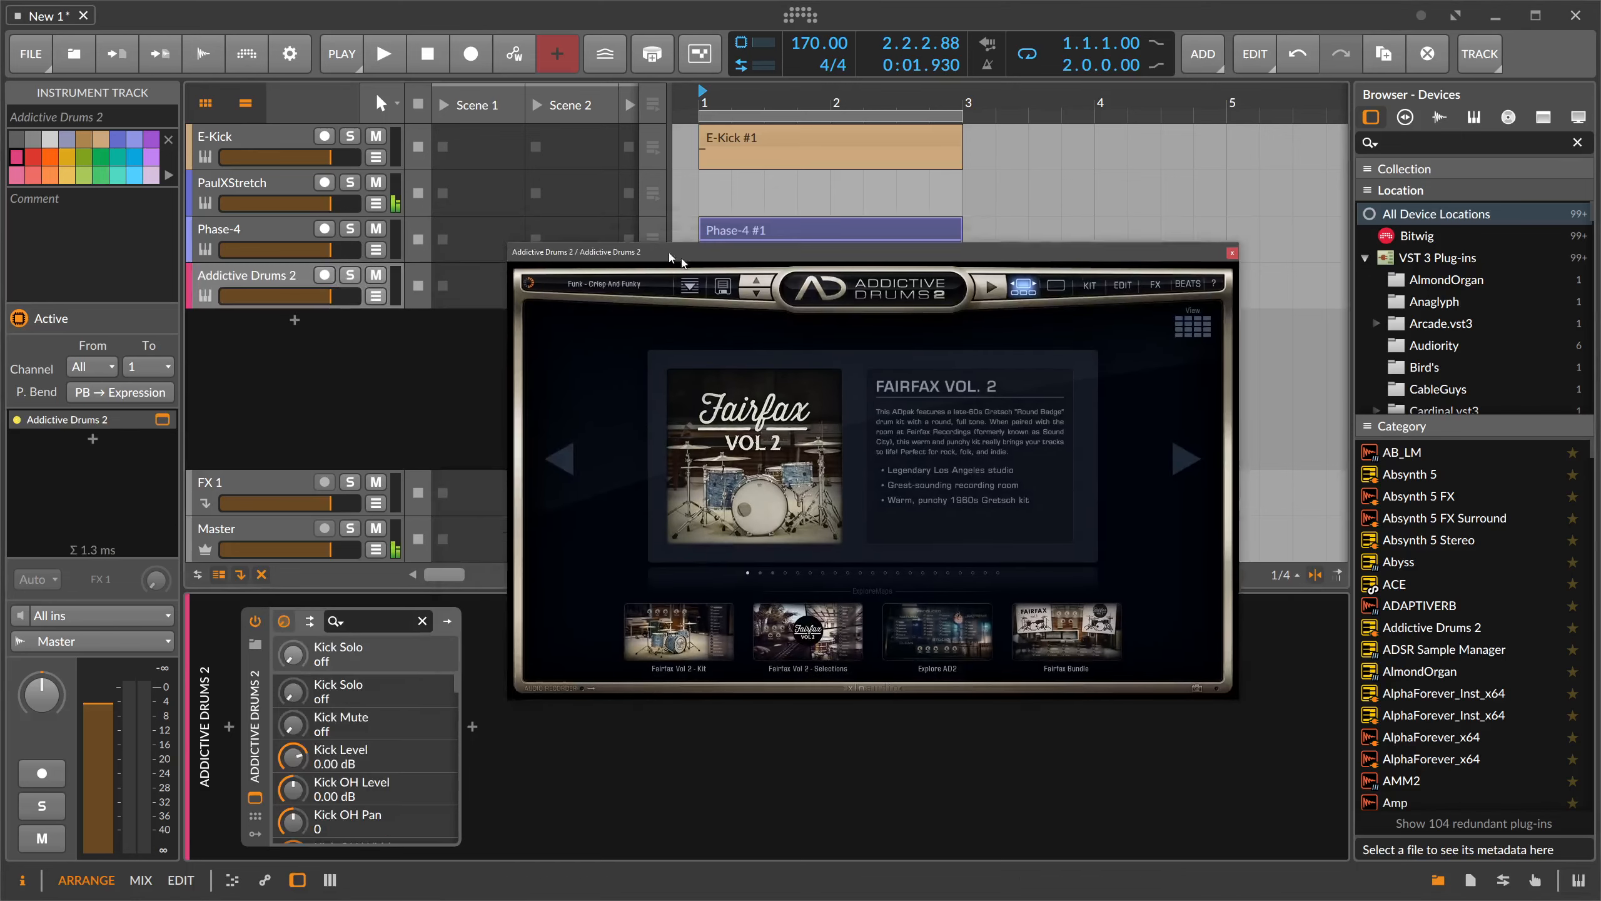
- Create a clip at bar 1 on the Addictive Drums 2 track, extend it to two bars and open its notes
double_click(705, 298)
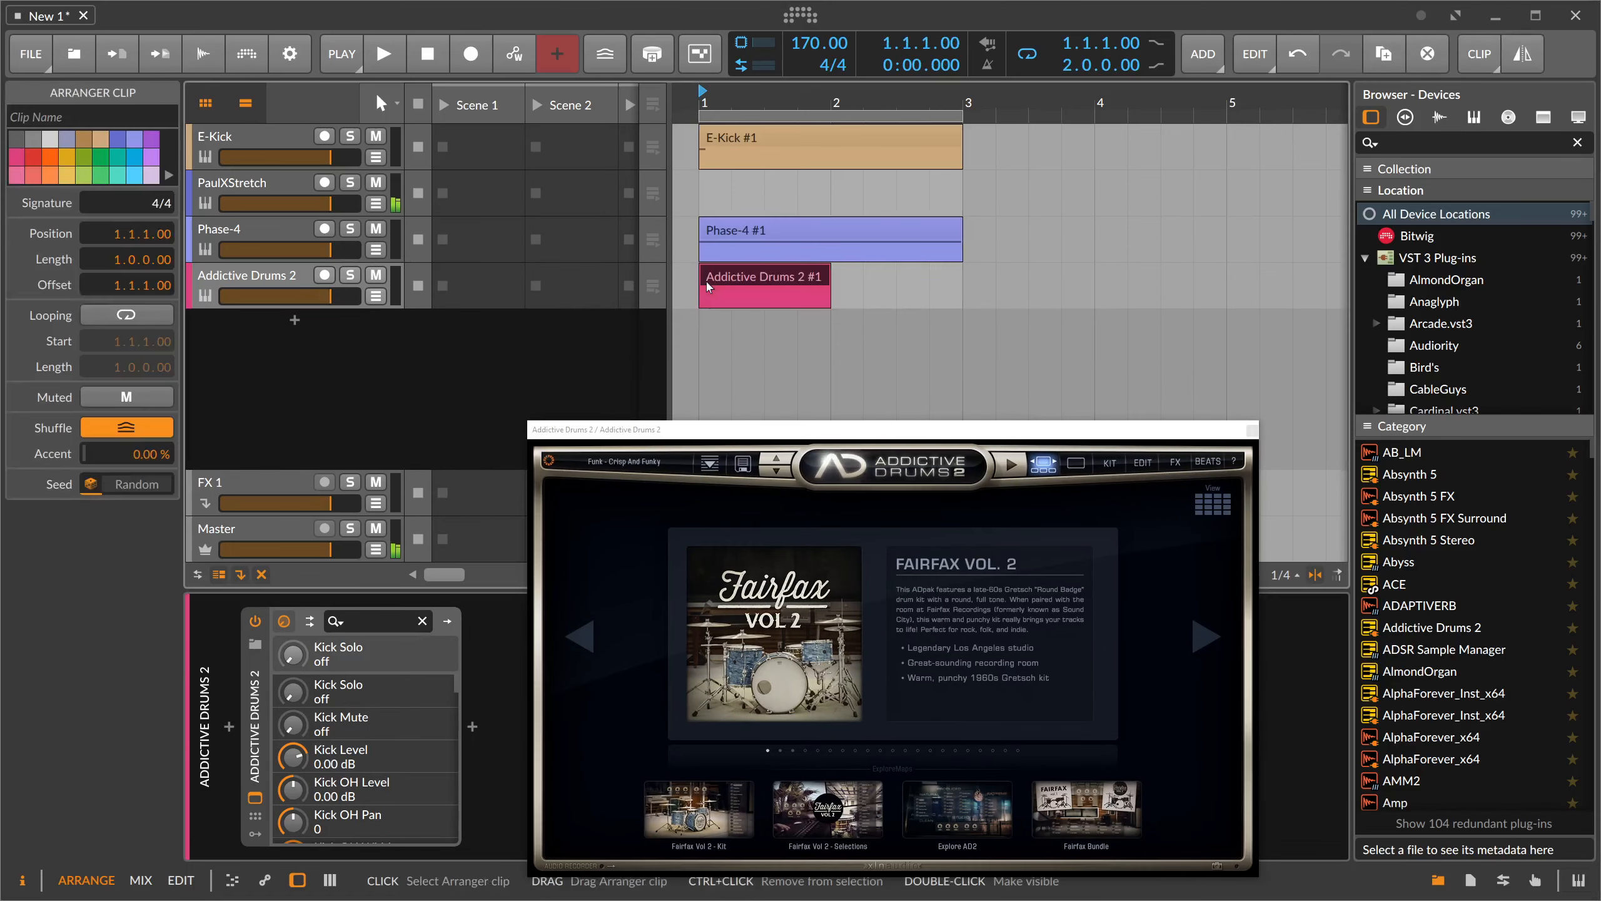
left_click_drag(829, 291, 971, 293)
double_click(815, 277)
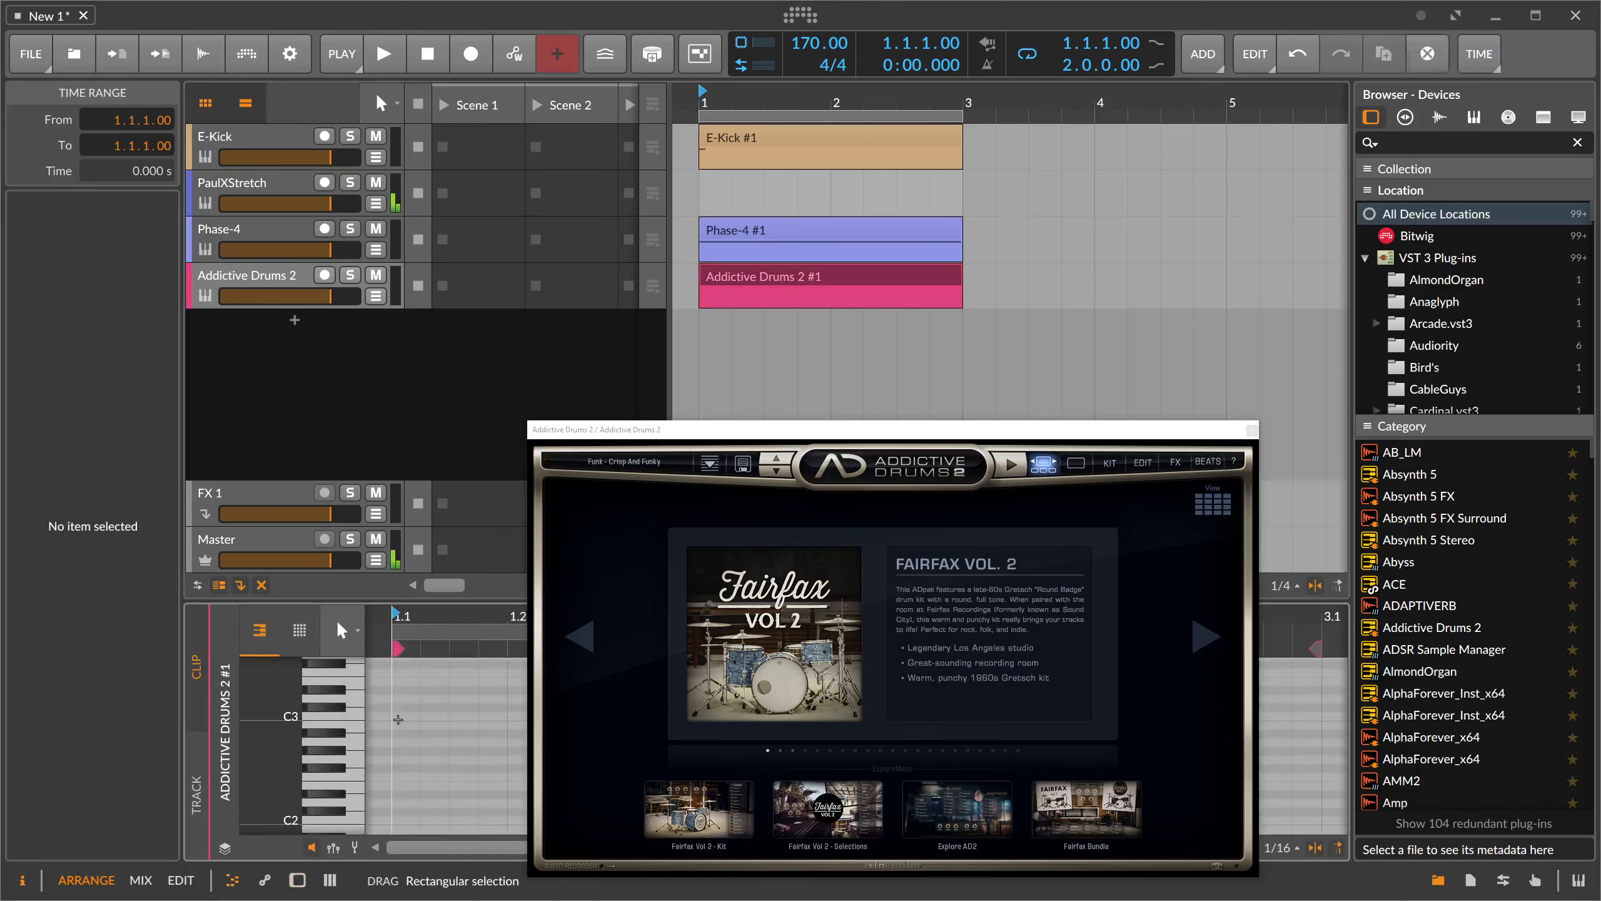
- Draw a 1/16 note at 1.1.1 in the Addictive Drums 2 clip and transpose it through the kit sounds, settling on C#2
double_click(398, 742)
key("Up")
key("Up")
key("Up")
key("Up")
key("Up")
key("Up")
key("Up")
key("Up")
key("Up")
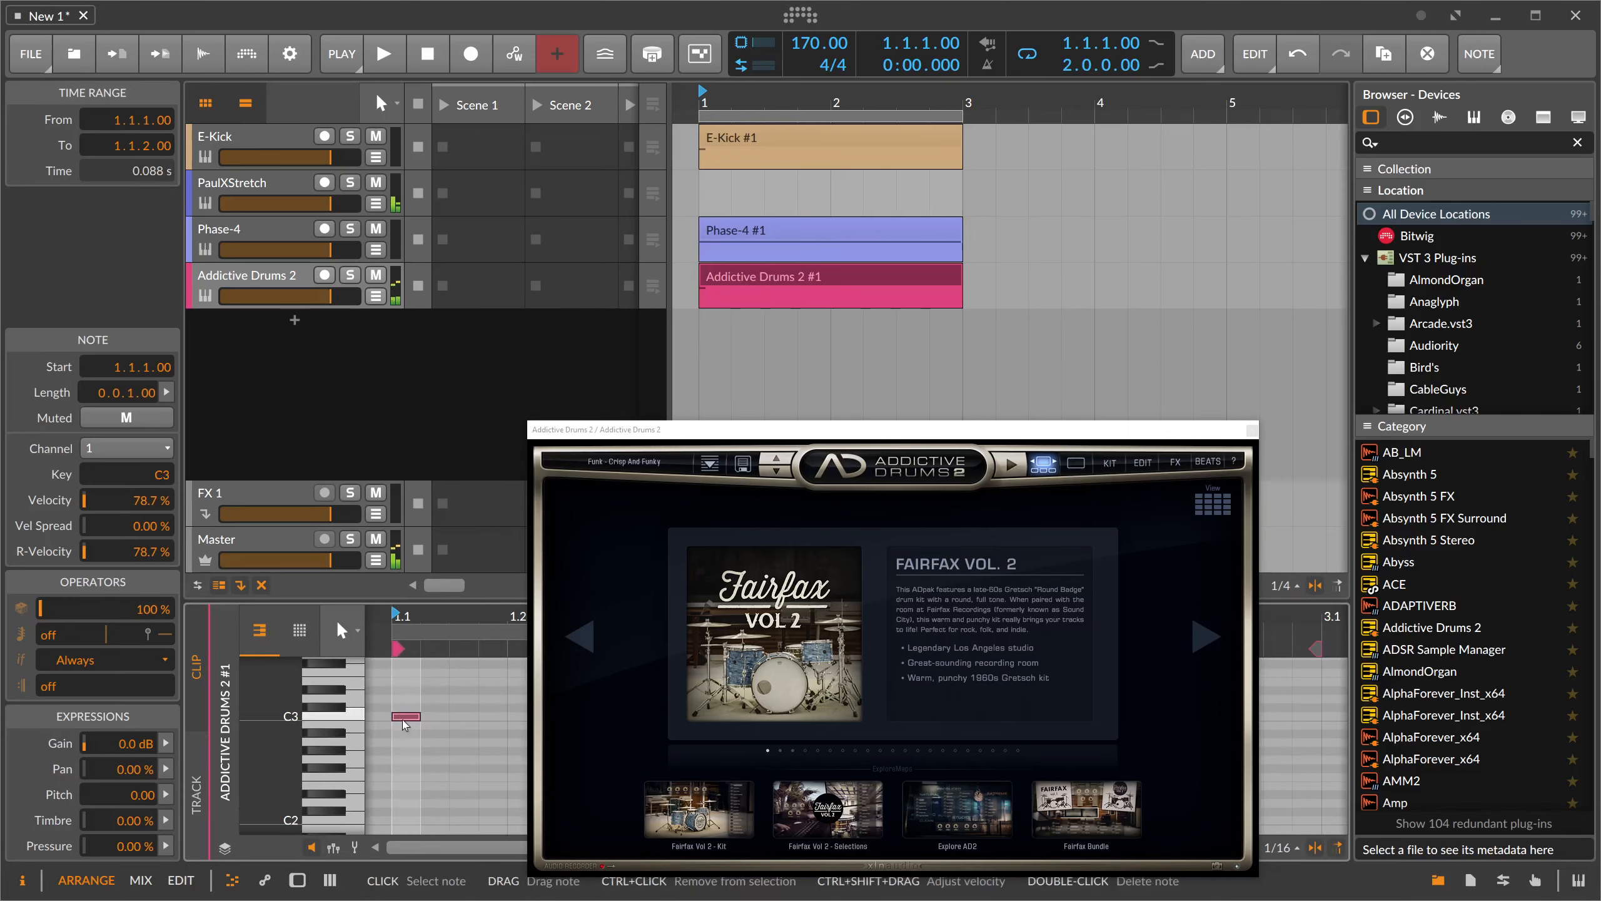
key("Up")
key("Up")
key("Up")
key("Up")
key("Up")
key("Up")
key("Up")
key("Up")
key("Up")
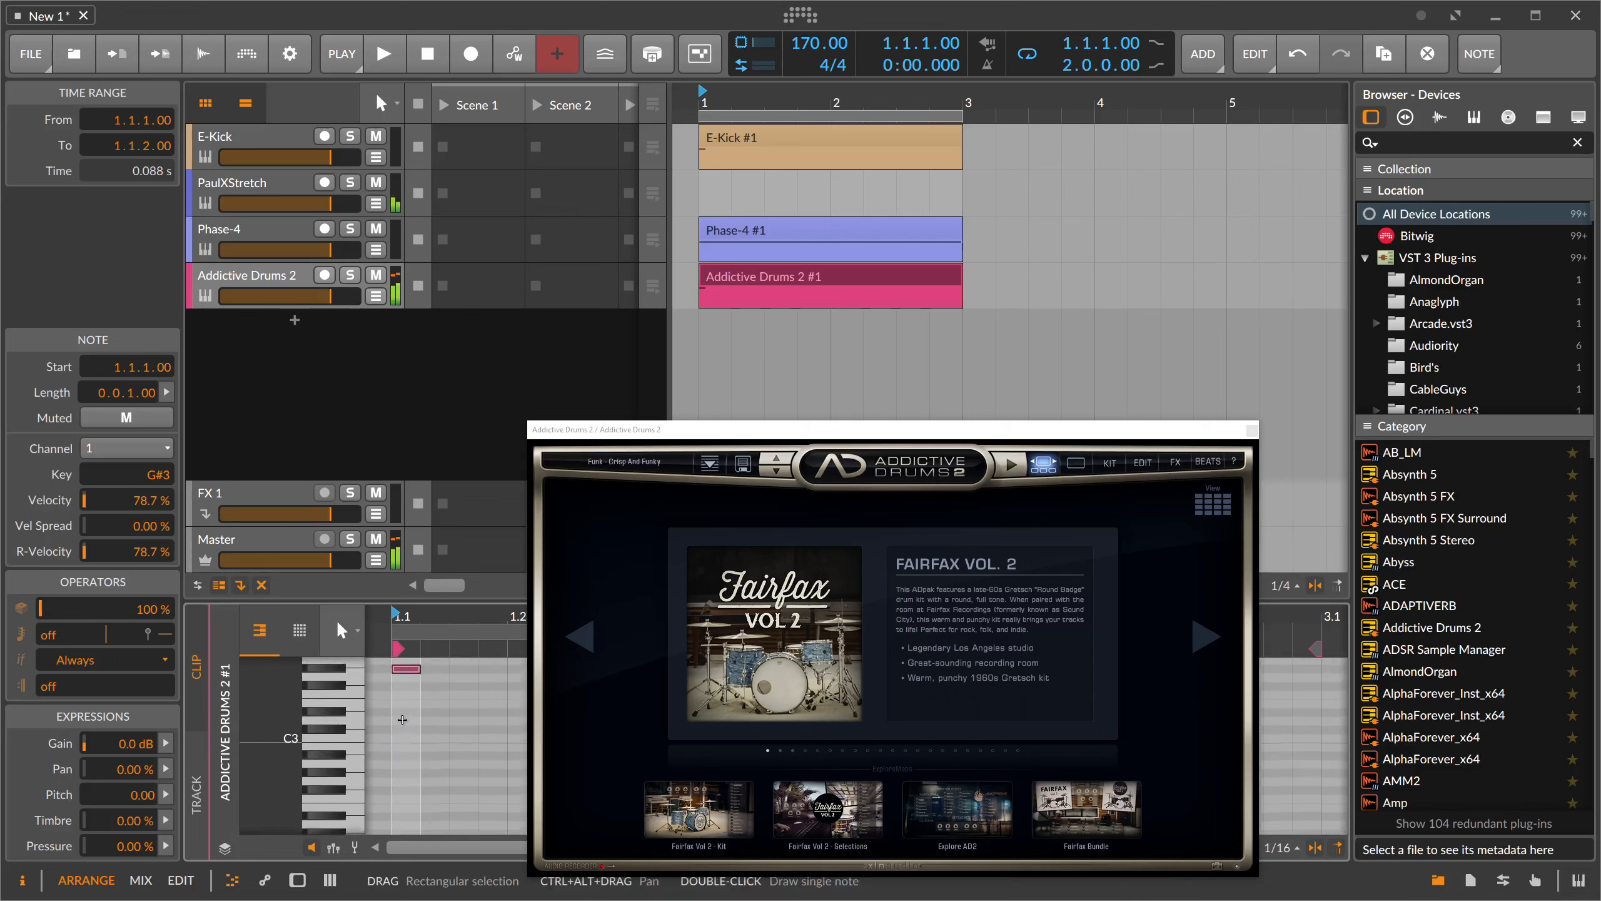
key("Down")
key("Down")
key("Down")
key("Down")
key("Down")
key("Down")
key("Down")
key("Down")
key("Down")
key("Down")
key("Down")
key("Down")
key("Down")
key("Down")
key("Down")
key("Down")
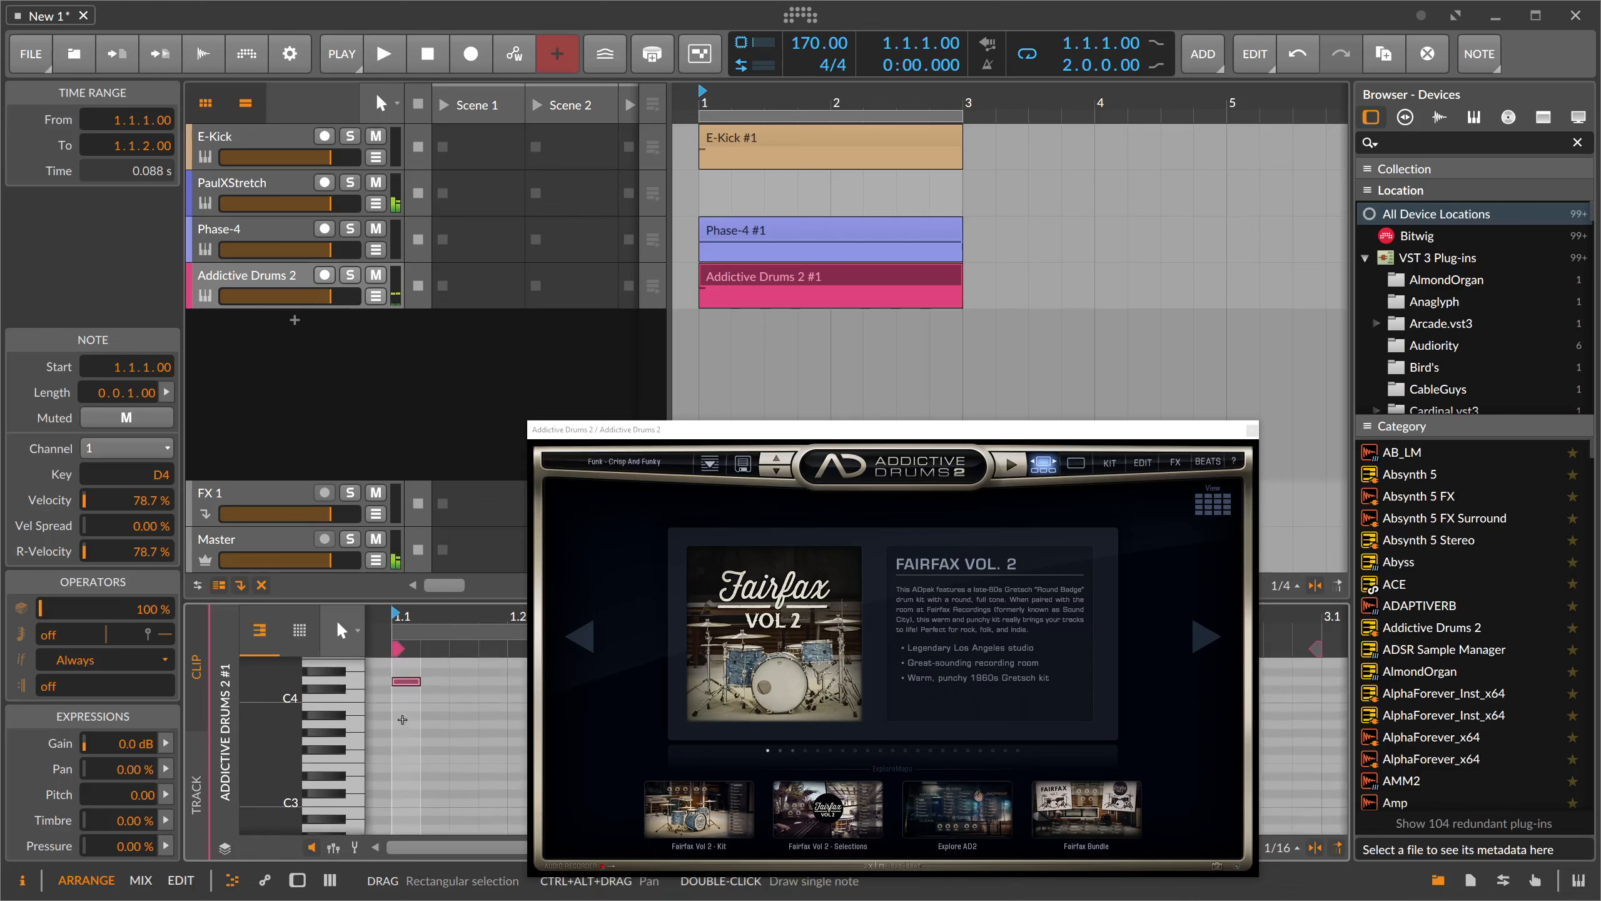
key("Down")
key("Down")
key("Down")
key("Down")
key("Down")
key("Down")
key("Down")
key("Down")
key("Down")
key("Down")
key("Down")
key("Down")
key("Down")
key("Down")
key("Down")
key("Down")
key("Down")
key("Down")
key("Down")
key("Down")
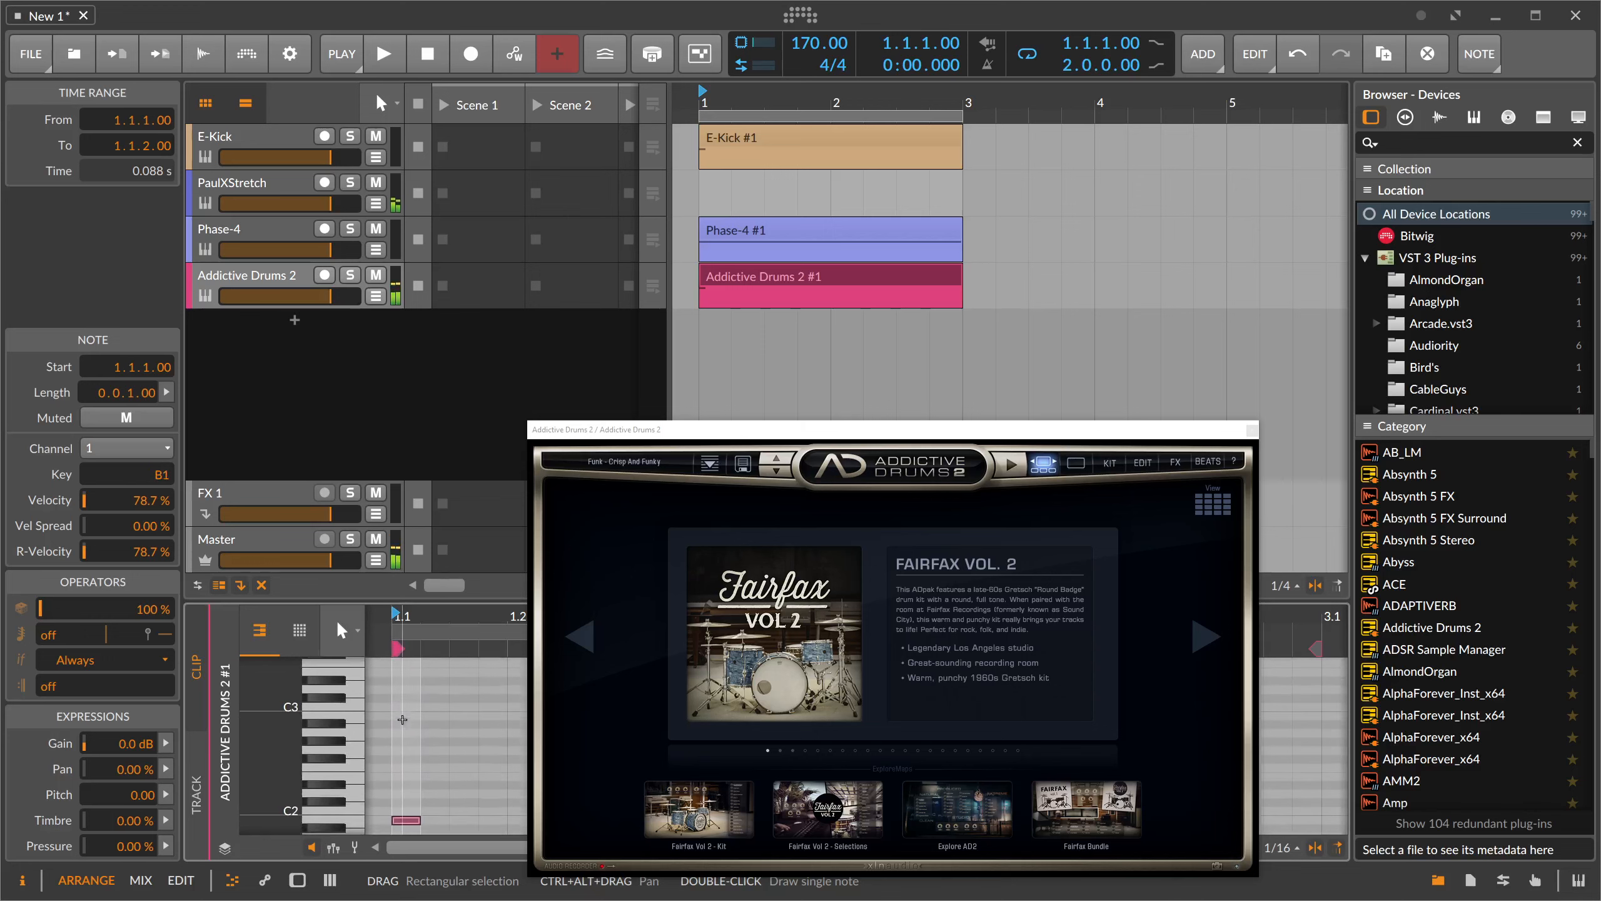
key("Up")
key("Up")
key("Up")
key("Up")
key("Up")
key("Up")
key("Up")
key("Up")
key("Up")
key("Up")
key("Up")
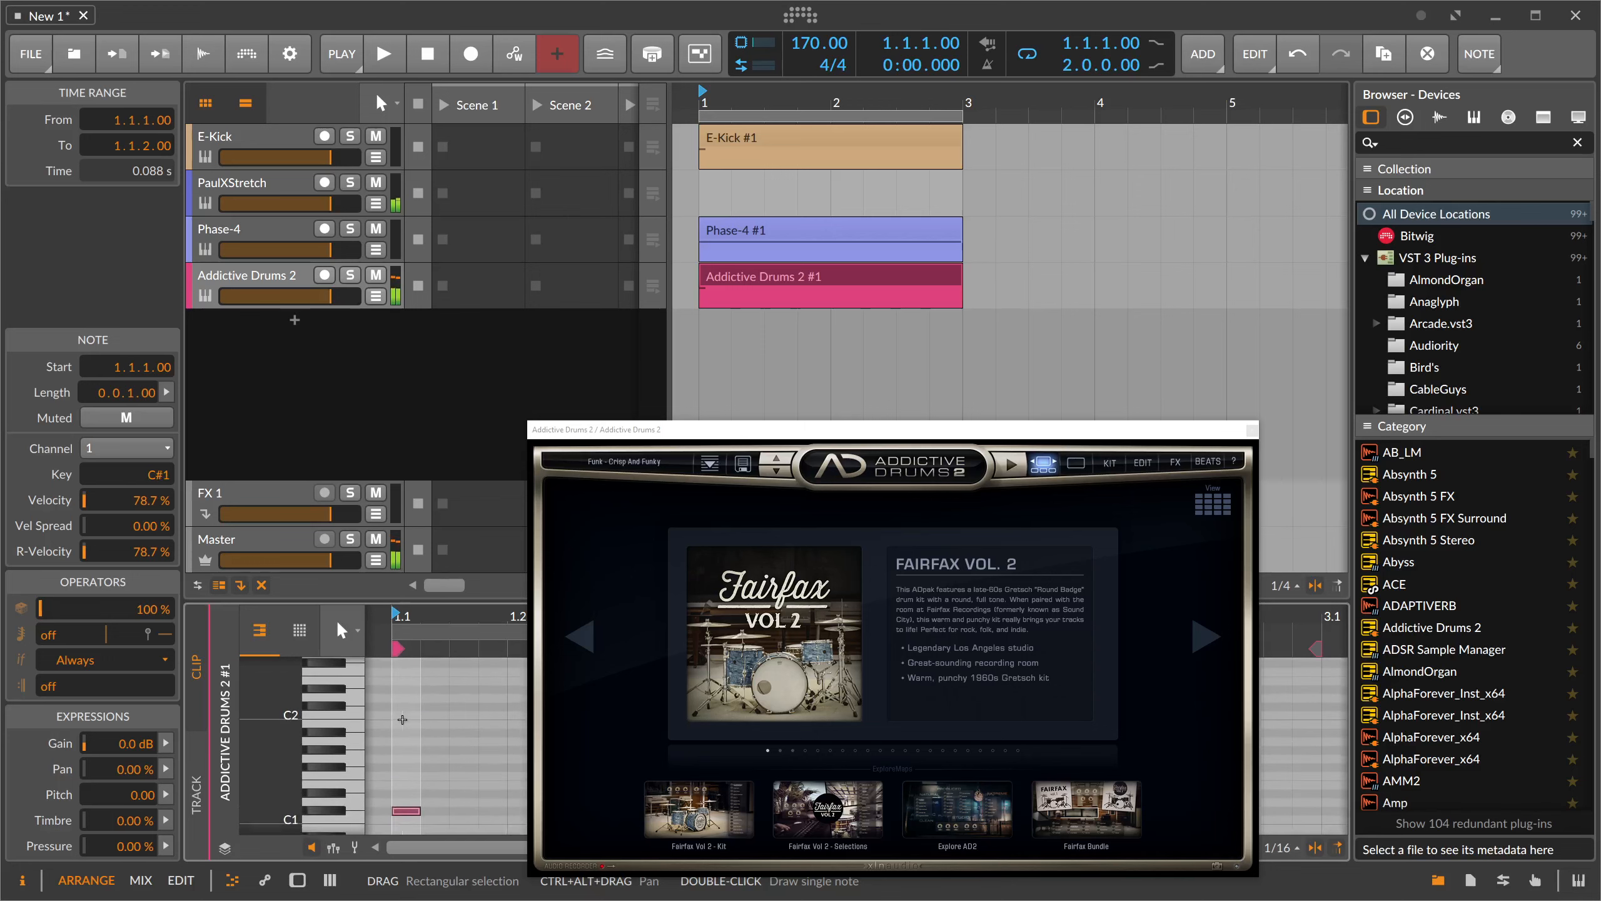
key("Up")
key("Up")
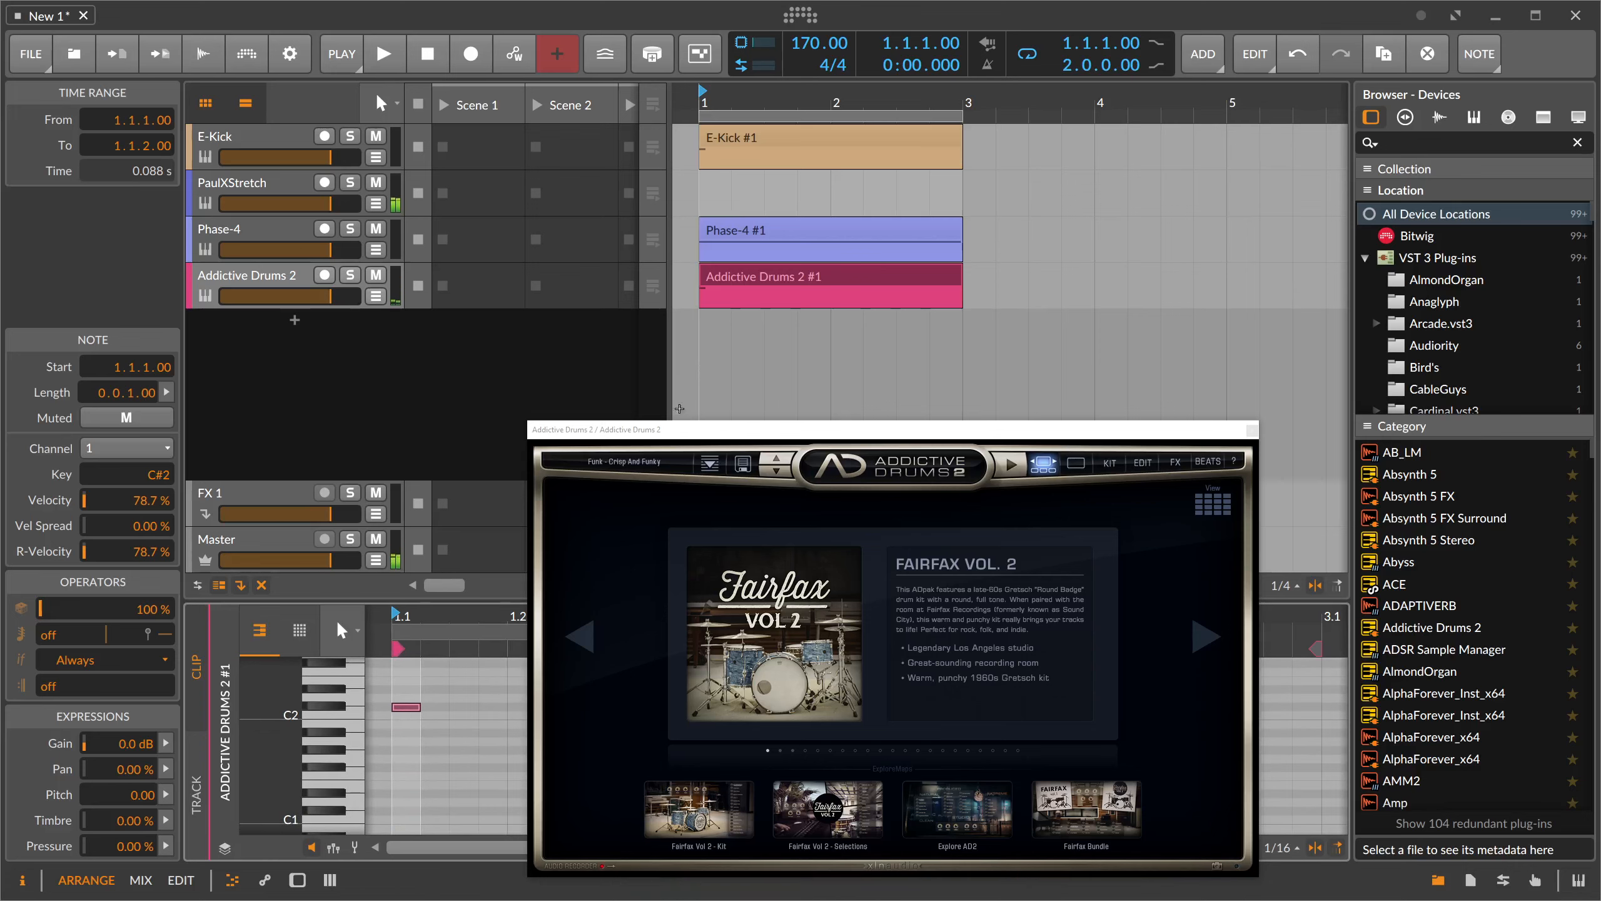
- Move the plug-in window off the note editor and add a C#2 note at 1.1.3 with 51.5% velocity
left_click_drag(701, 430, 757, 80)
left_click_drag(449, 621, 448, 621)
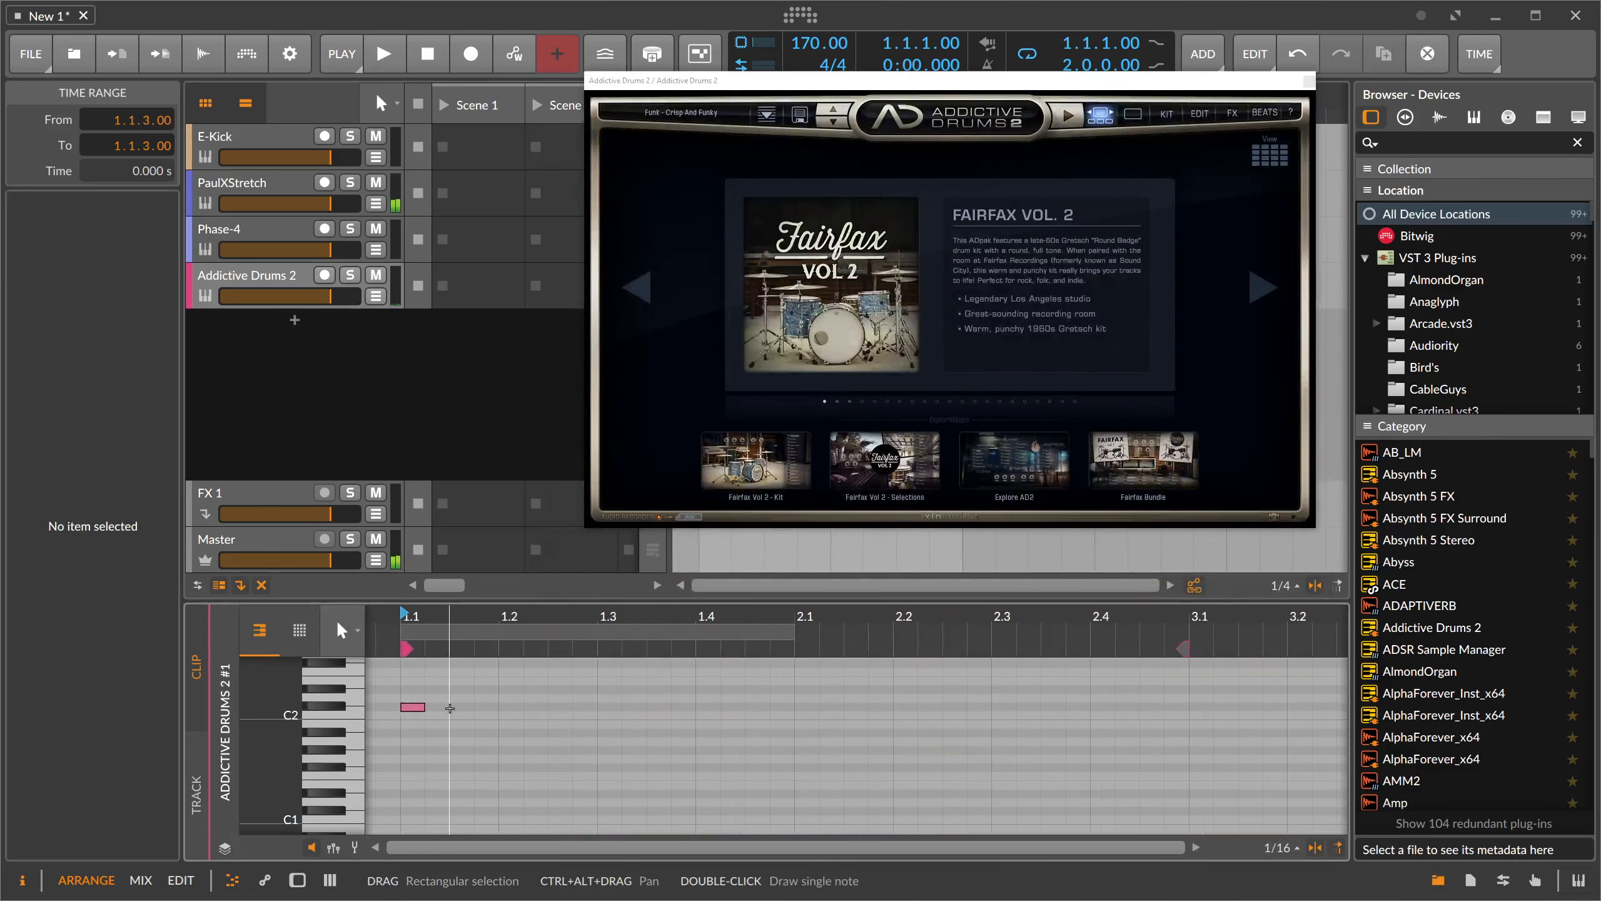
double_click(455, 706)
left_click_drag(449, 790, 449, 803)
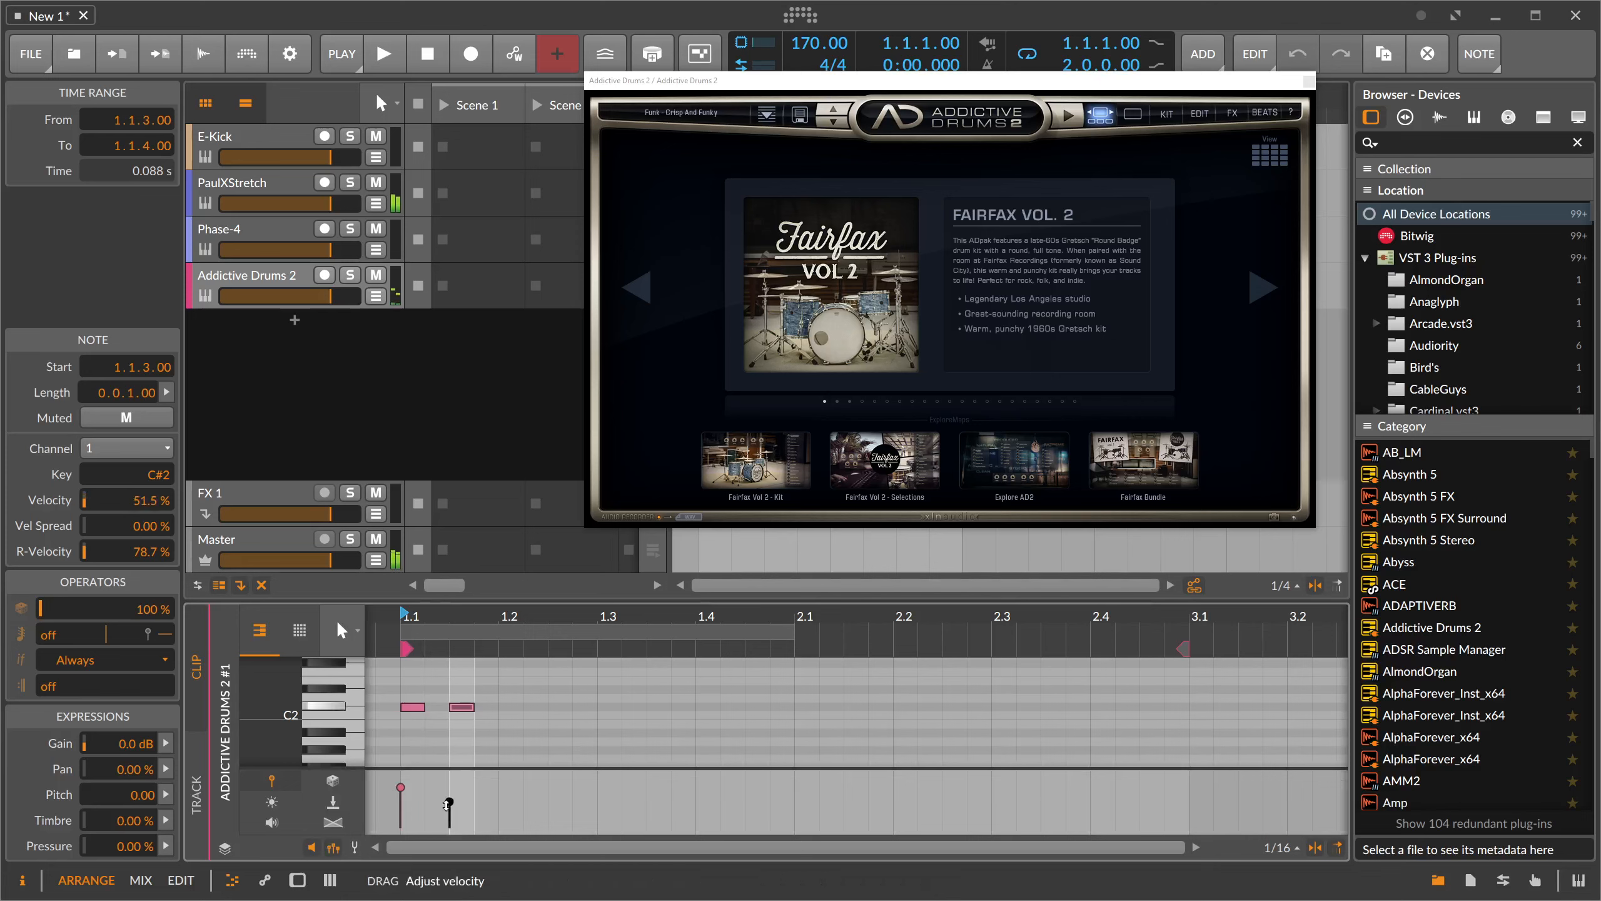
- Select both C#2 notes and duplicate the pair until eight notes fill the first bar
left_click(492, 669)
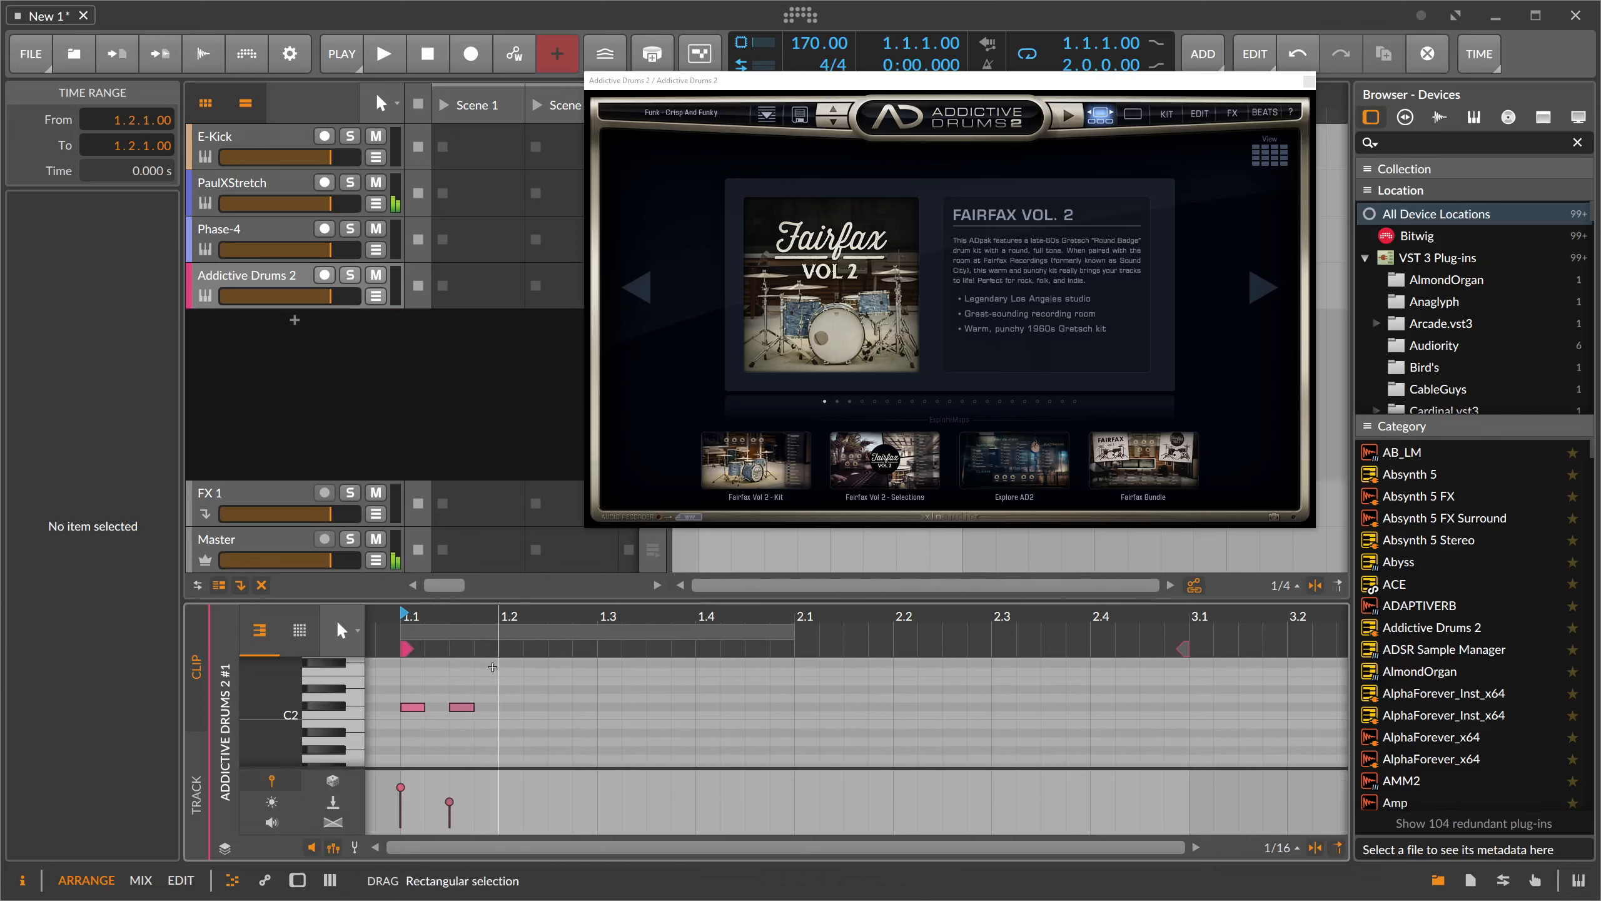
left_click_drag(490, 693, 411, 725)
left_click(456, 682)
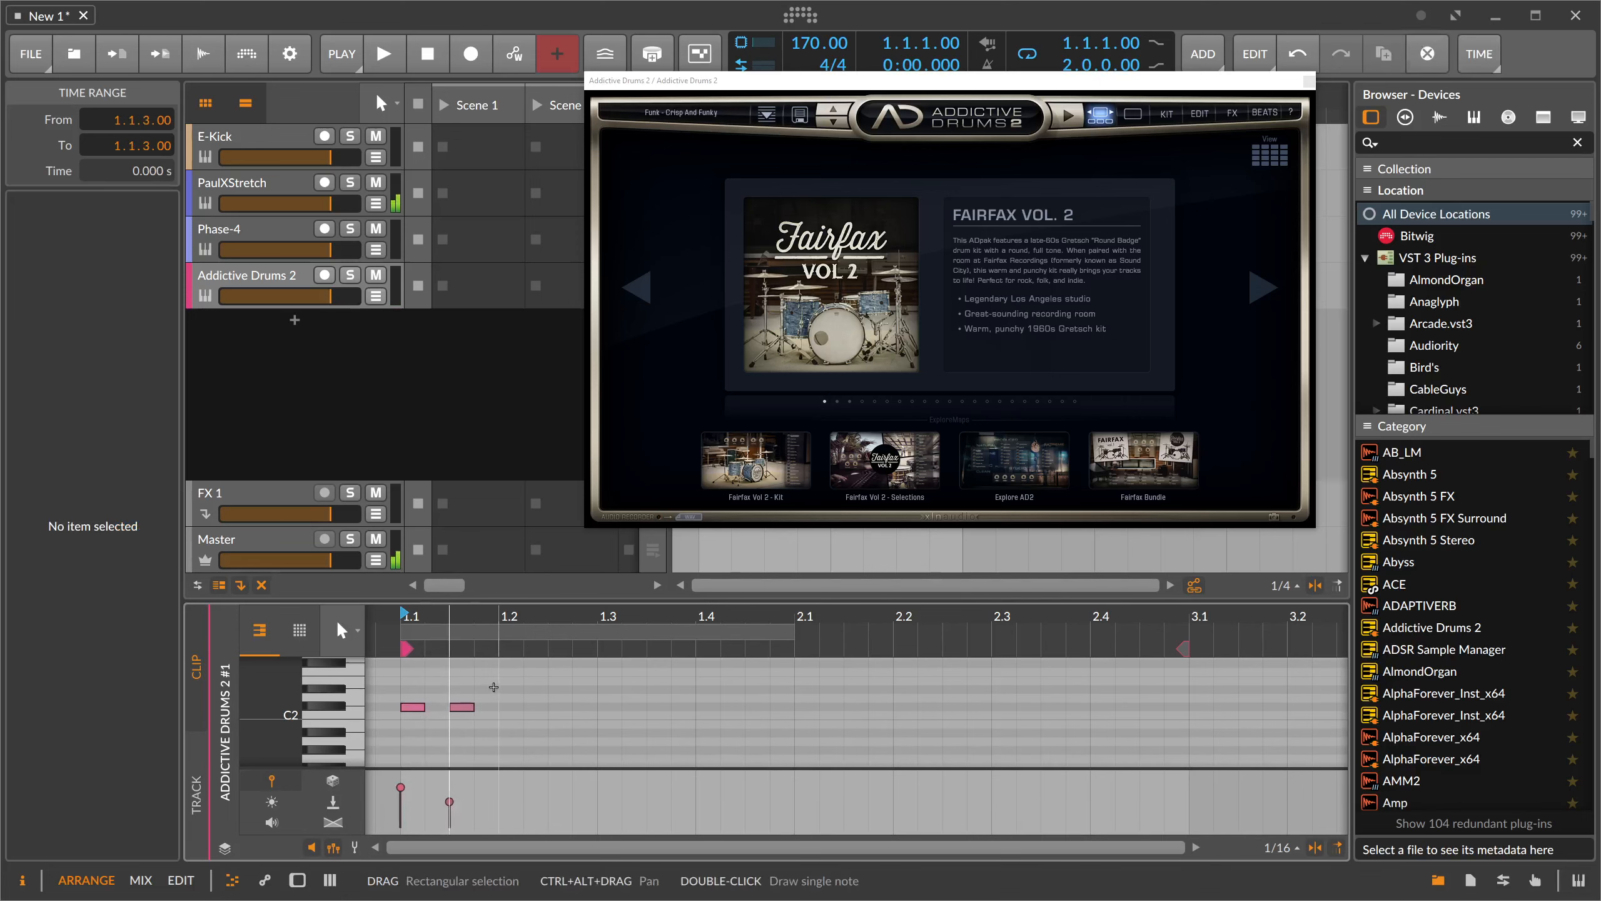
left_click_drag(495, 672, 409, 720)
key("ctrl+d")
key("ctrl+d")
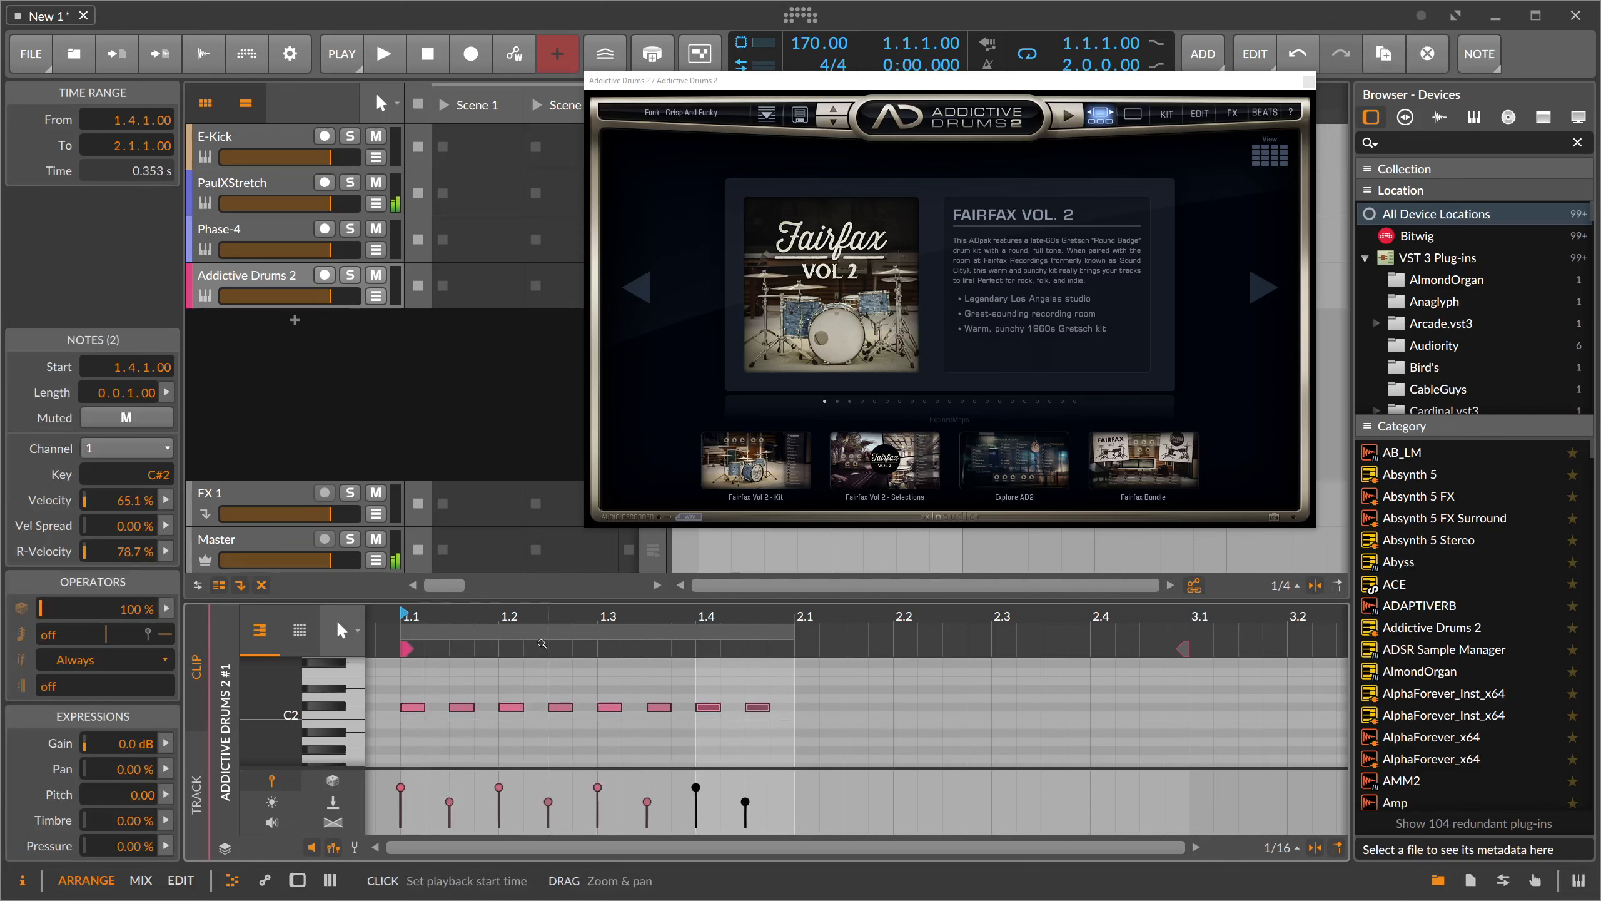
- Select the whole first bar of C#2 notes and duplicate it into bar 2
scroll(518, 674, "down", 2)
key("ctrl+d")
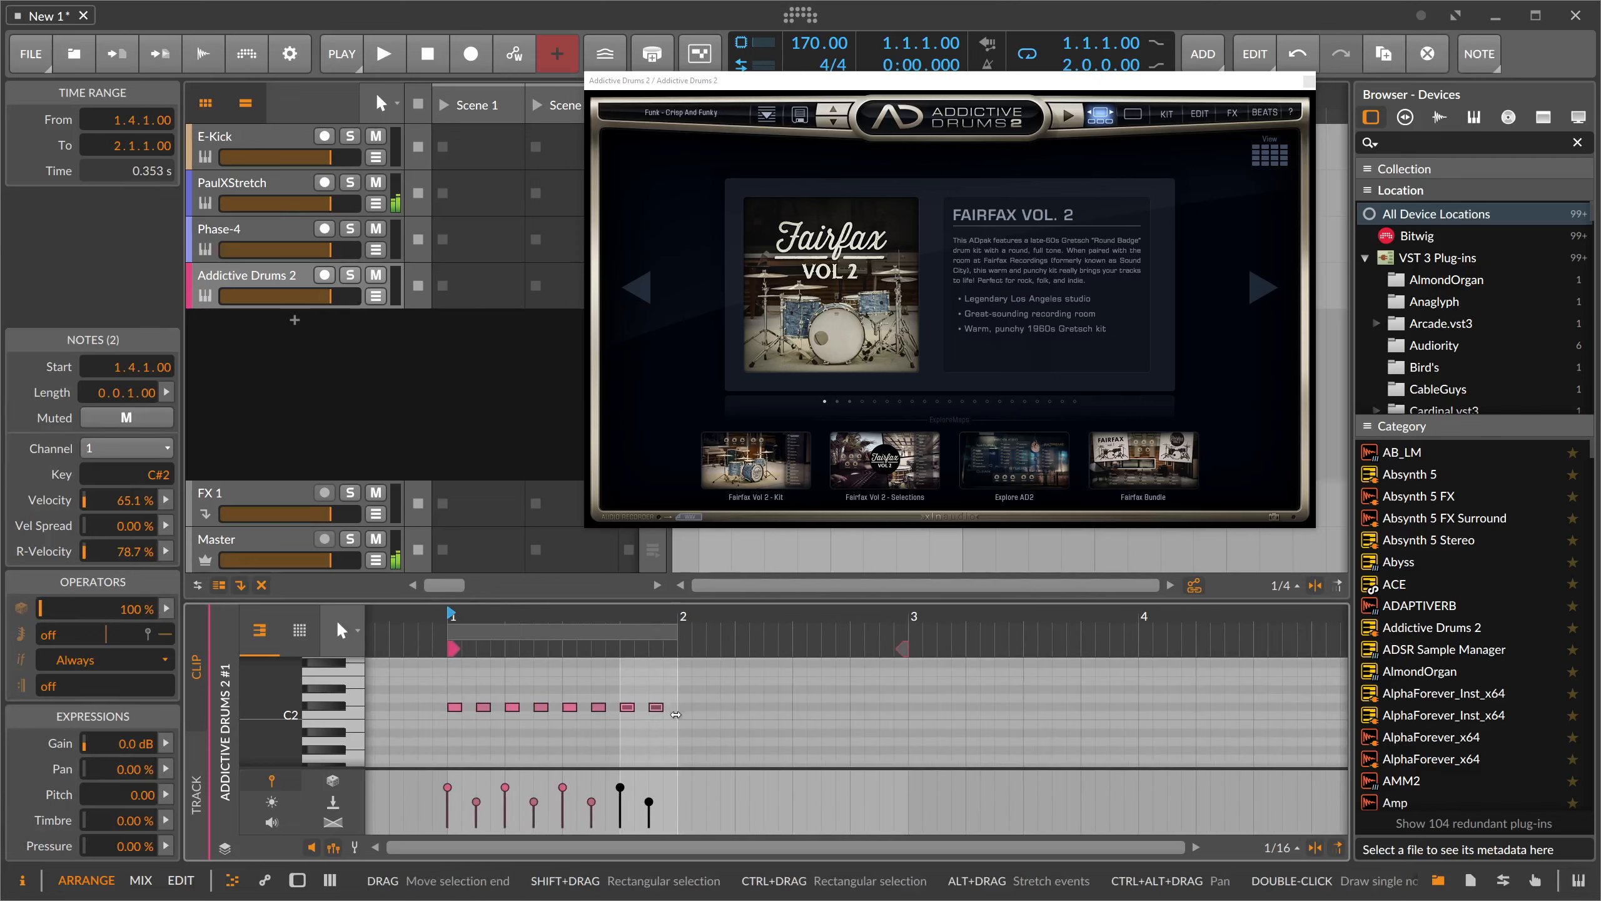
left_click_drag(678, 714, 454, 691)
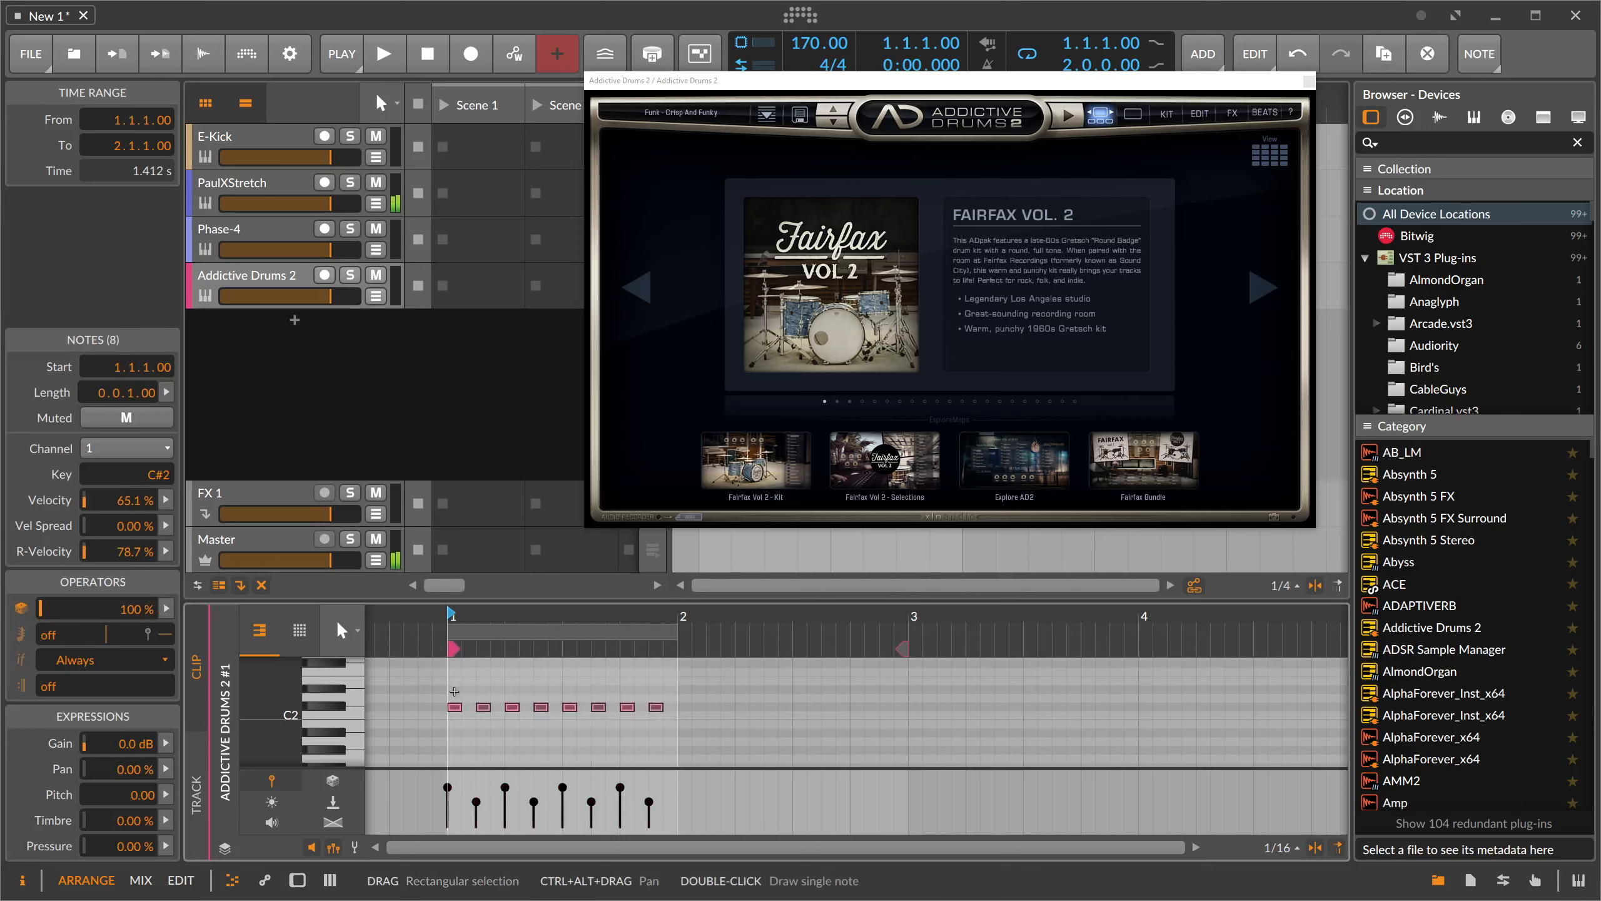
key("ctrl+d")
- Play the loop from the start of bar 1 and close the Addictive Drums 2 window
left_click(635, 738)
left_click(651, 615)
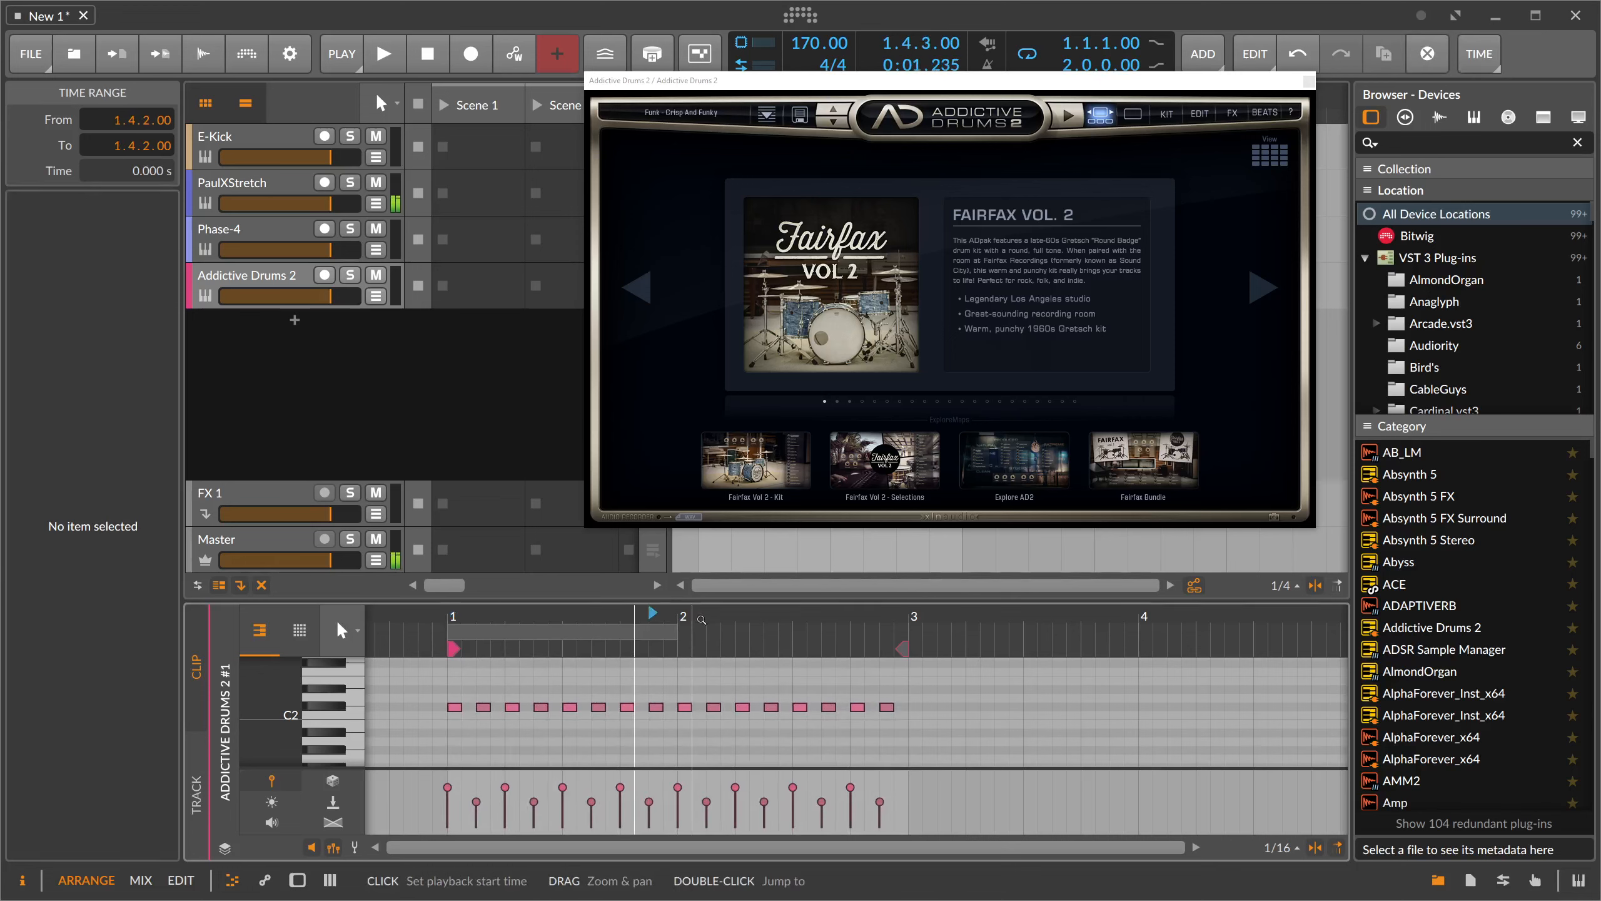
left_click(452, 617)
left_click_drag(476, 618, 476, 637)
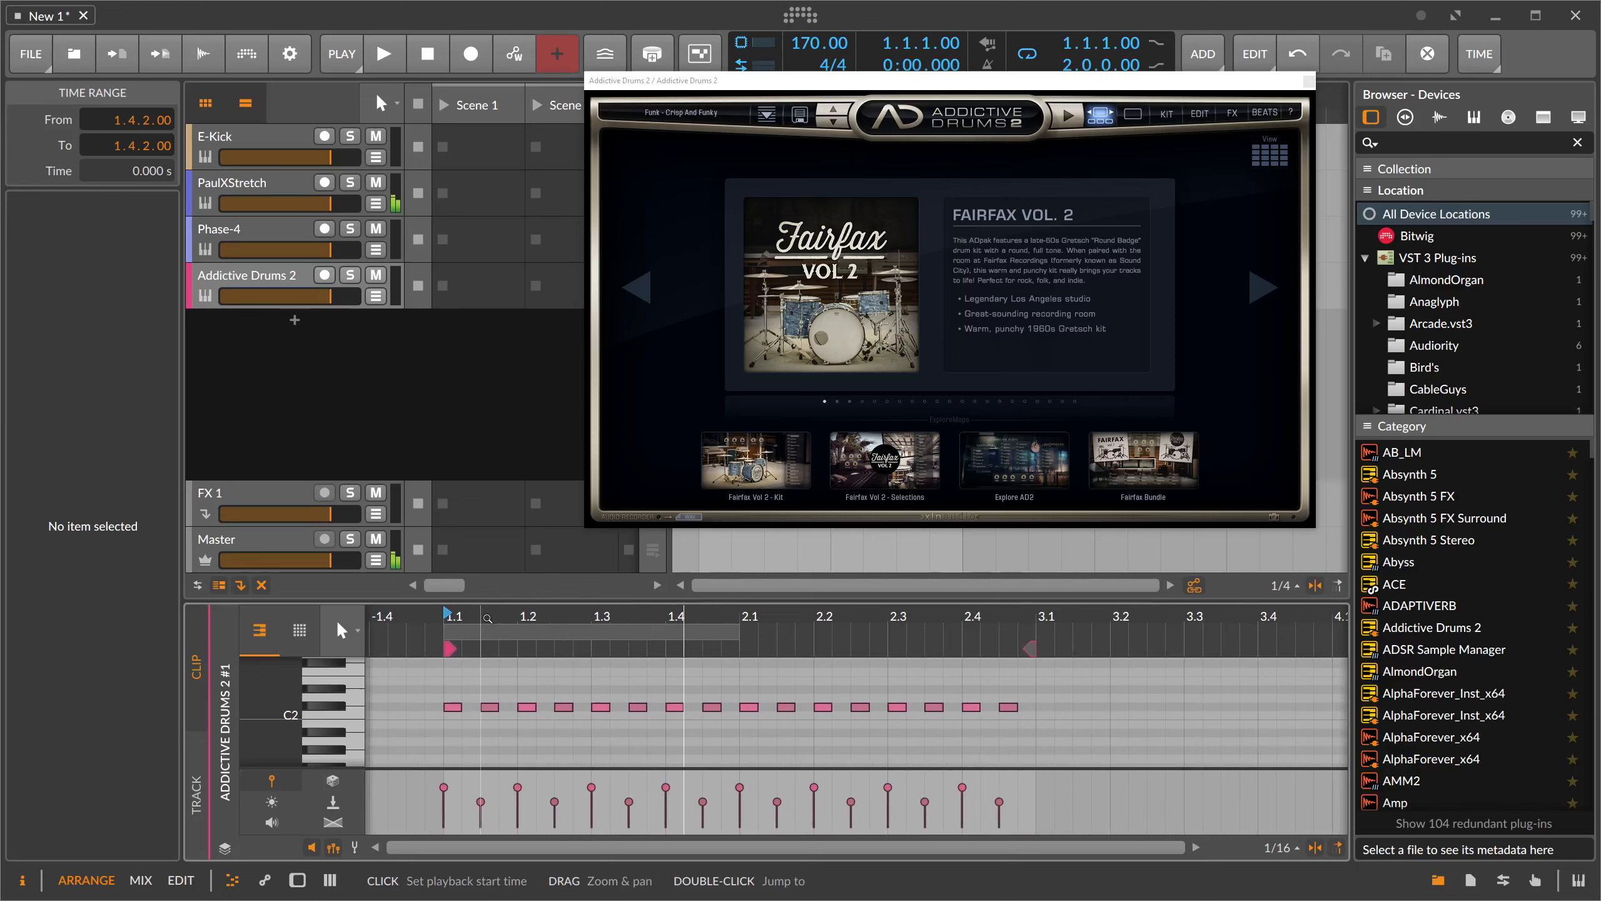
left_click(553, 720)
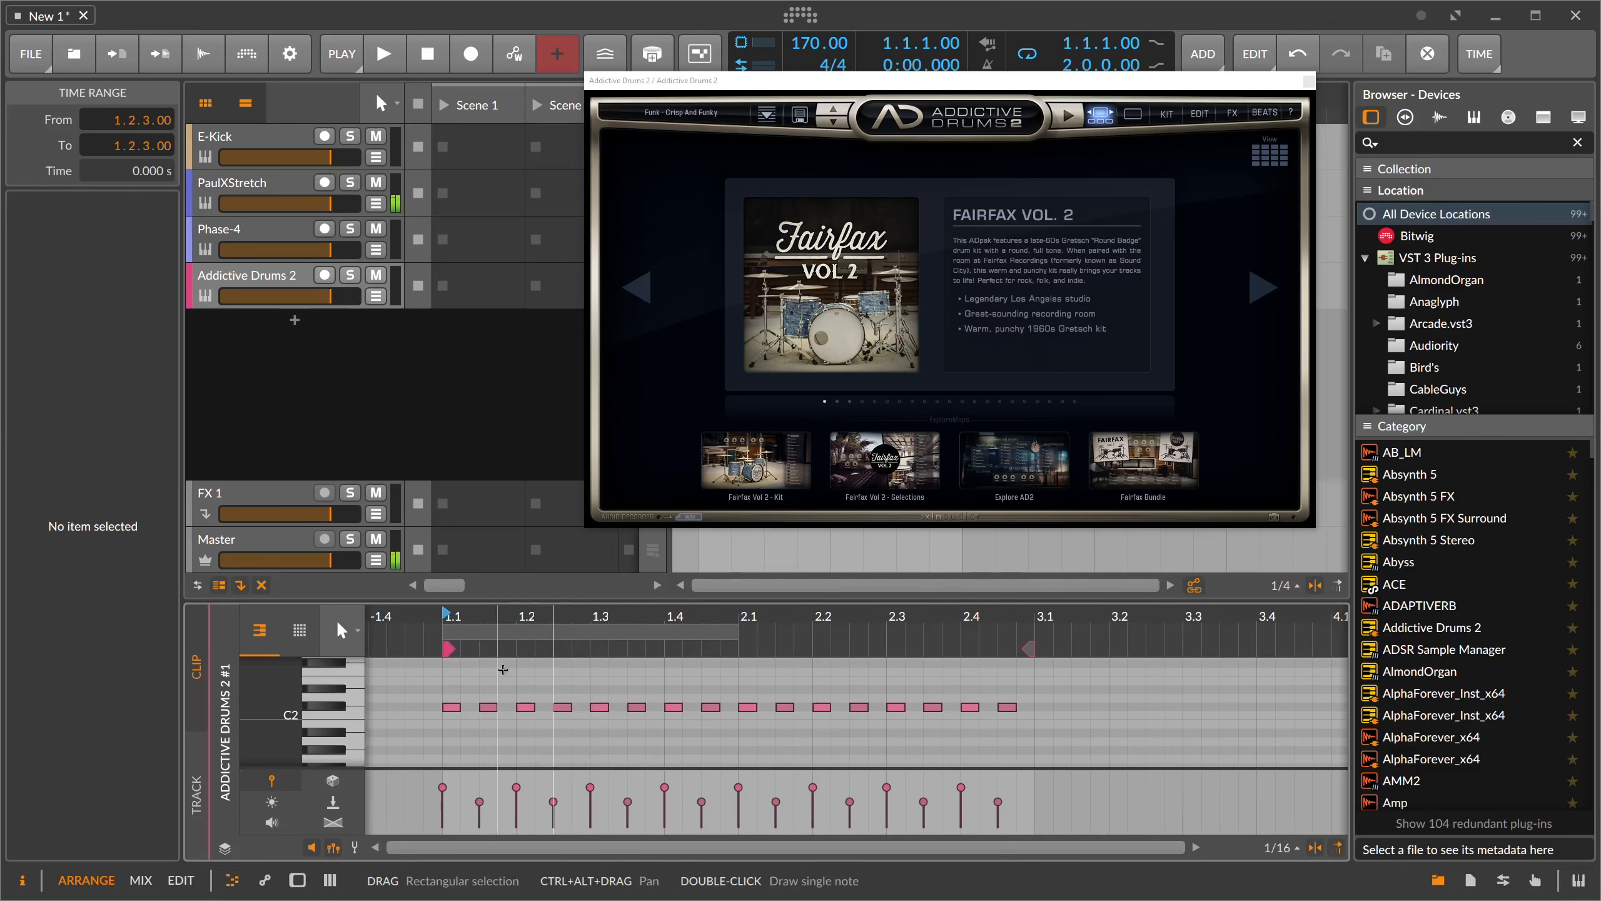
key("space")
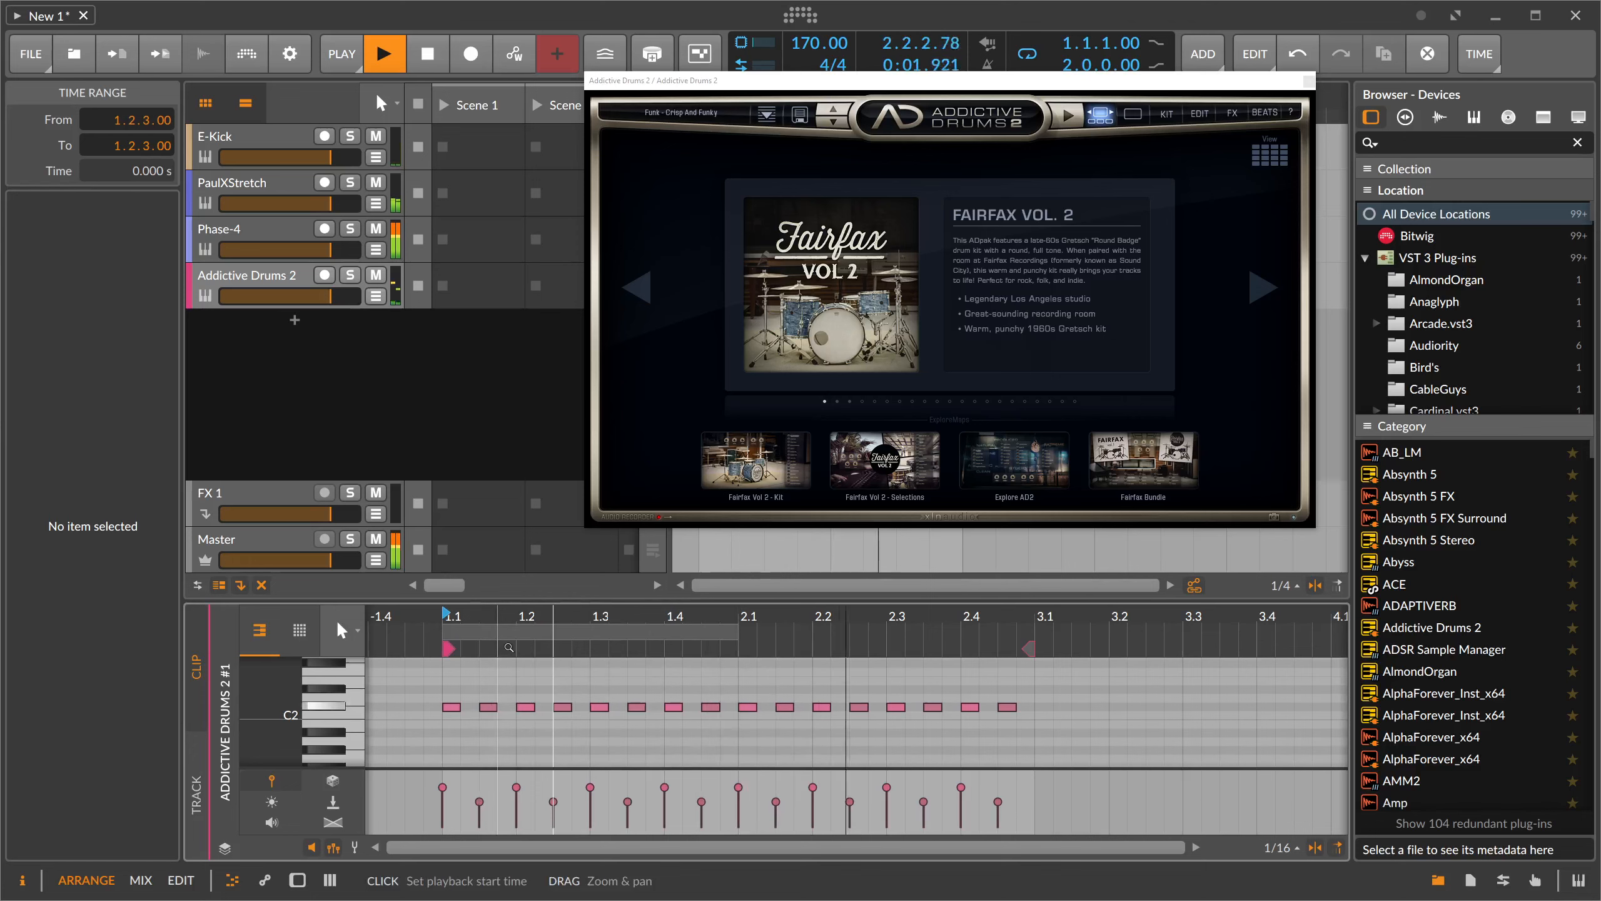
left_click(1308, 81)
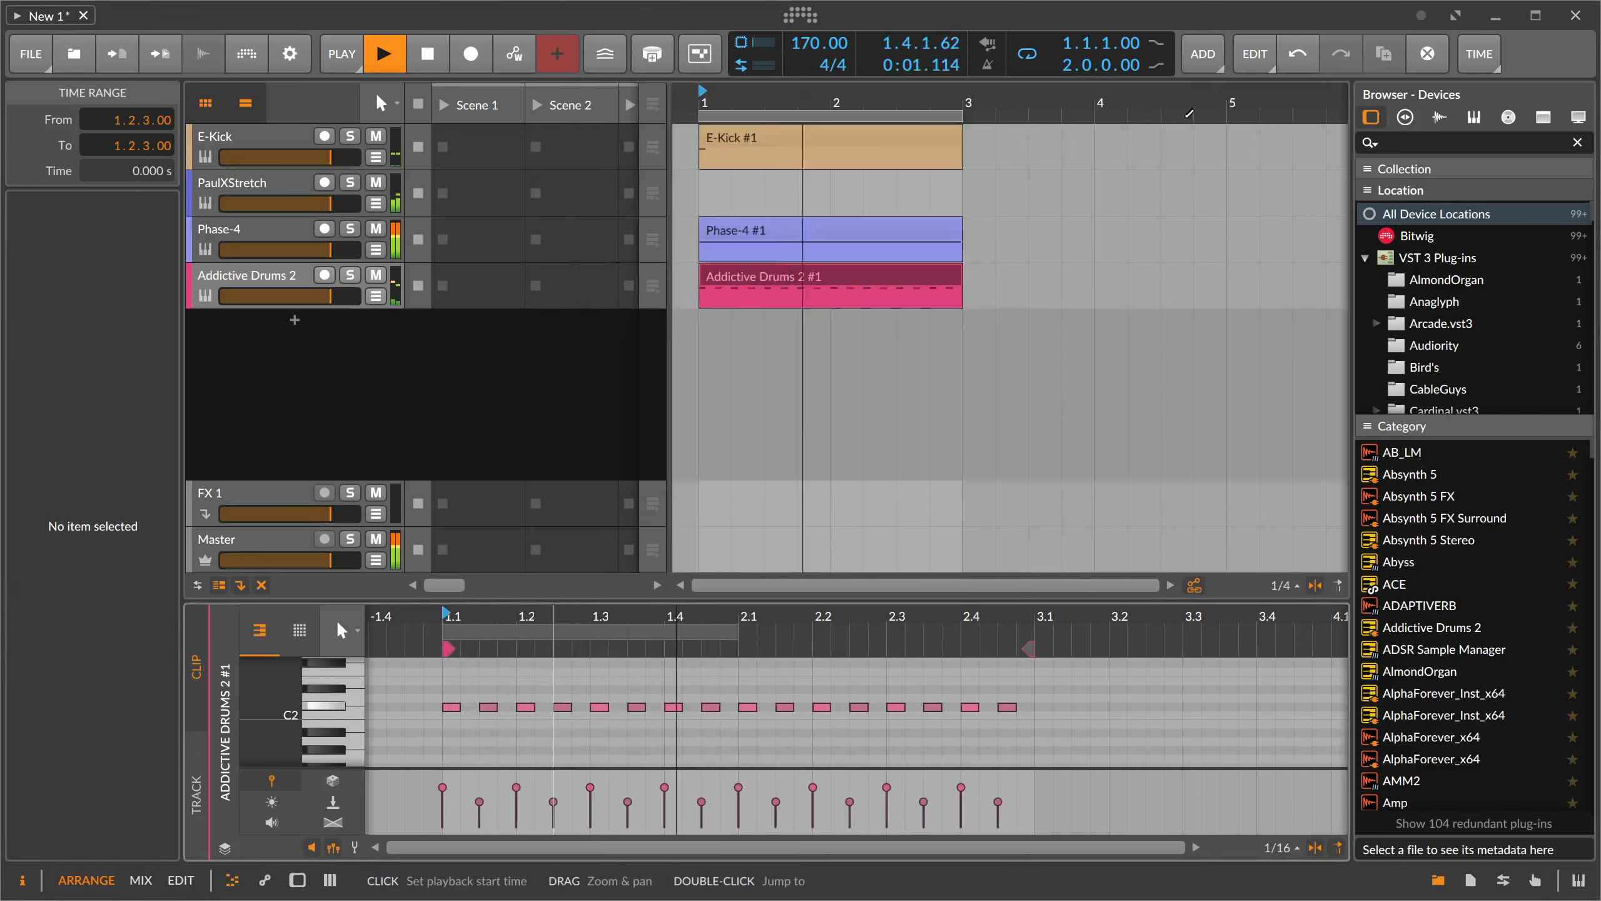
- Add a second C3 note to the E-Kick clip and shift it to 1.2.3, comparing against its earlier position during playback
left_click(725, 145)
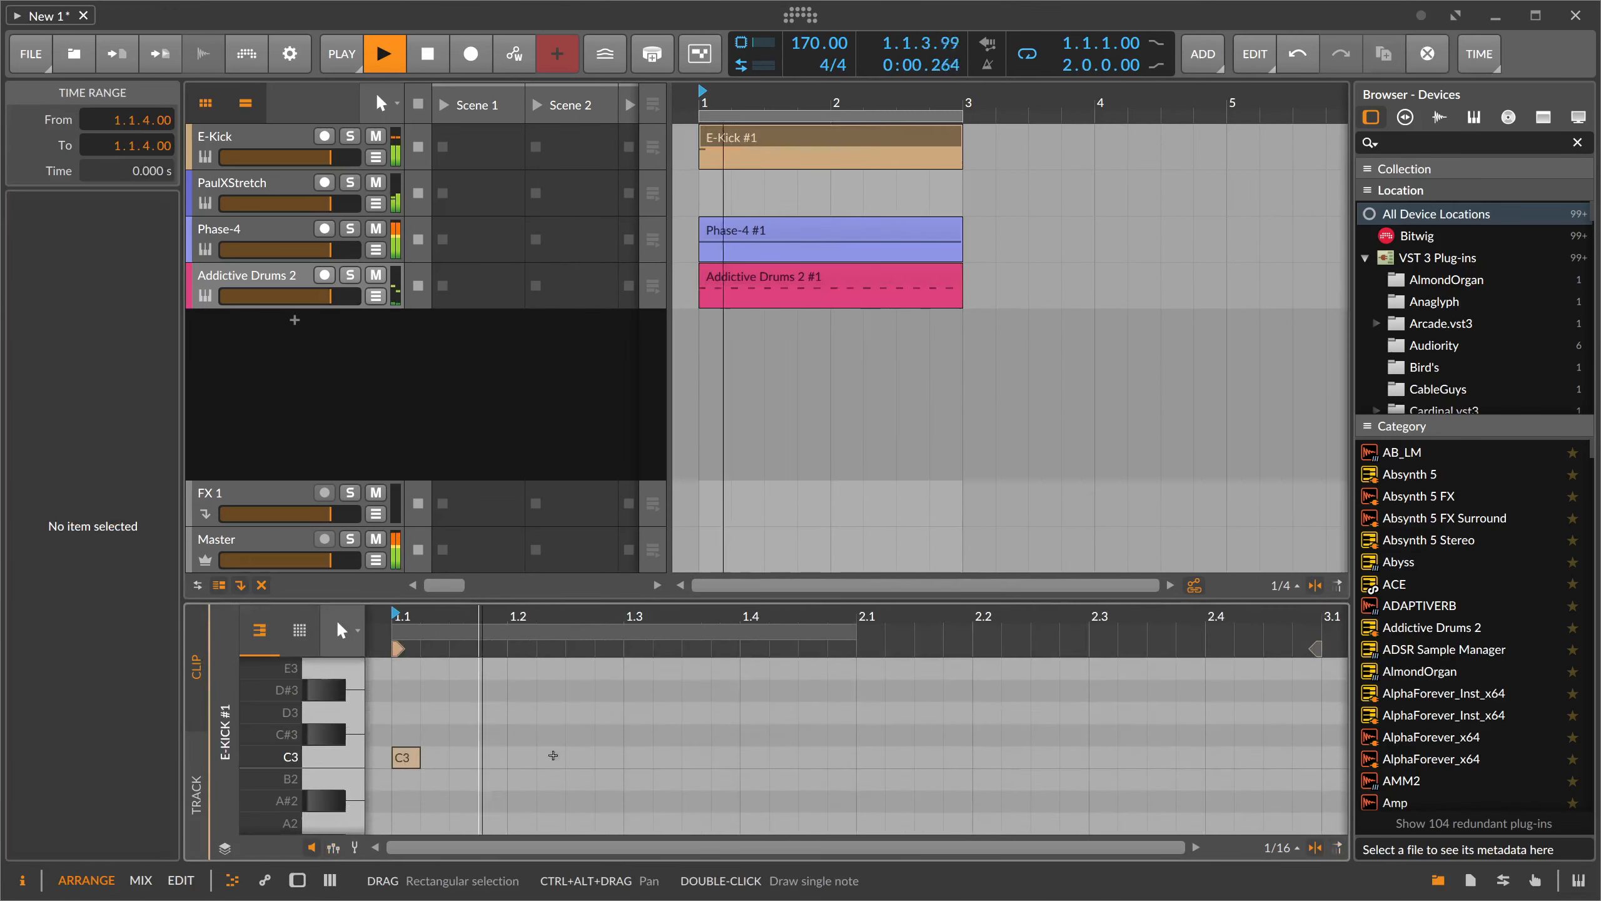
double_click(553, 755)
left_click_drag(553, 755, 563, 755)
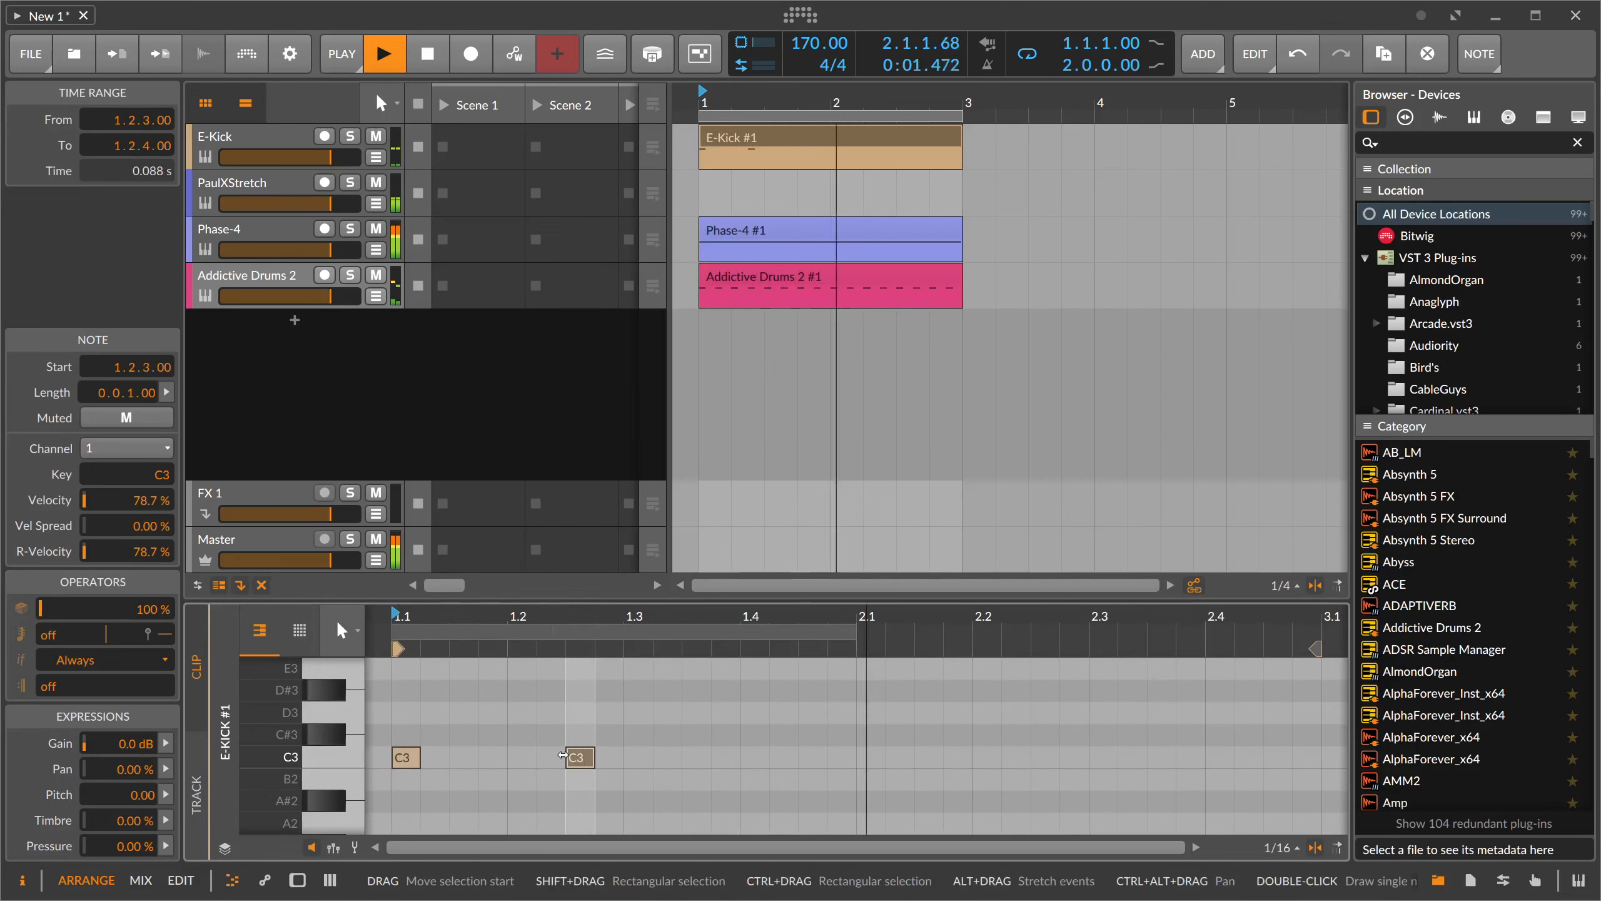
key("ctrl+z")
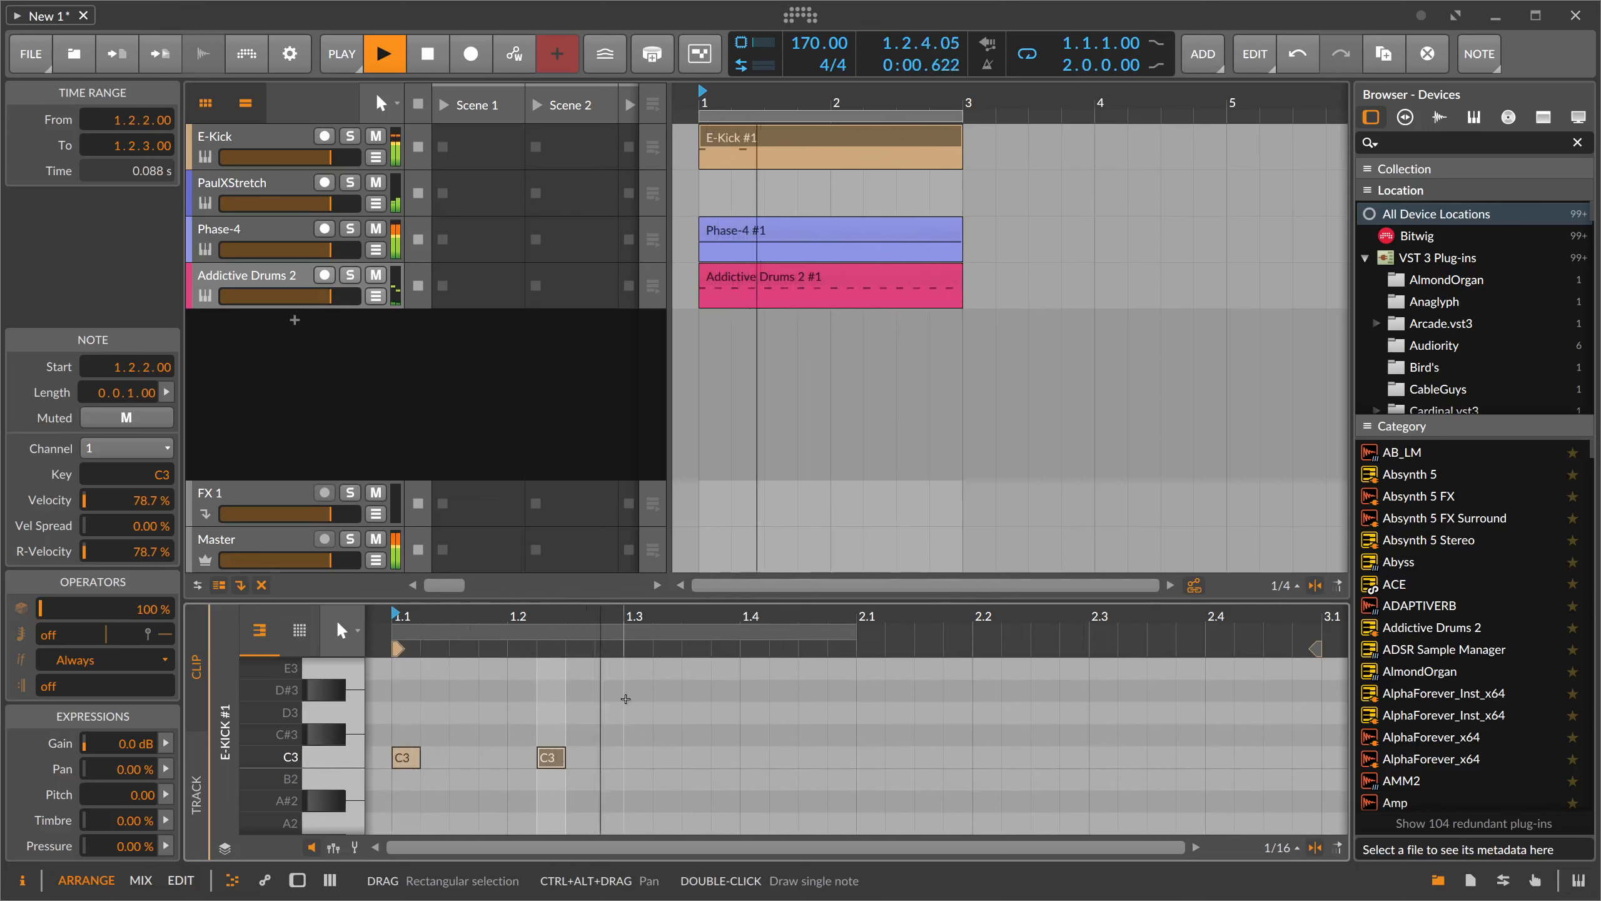
key("ctrl+shift+z")
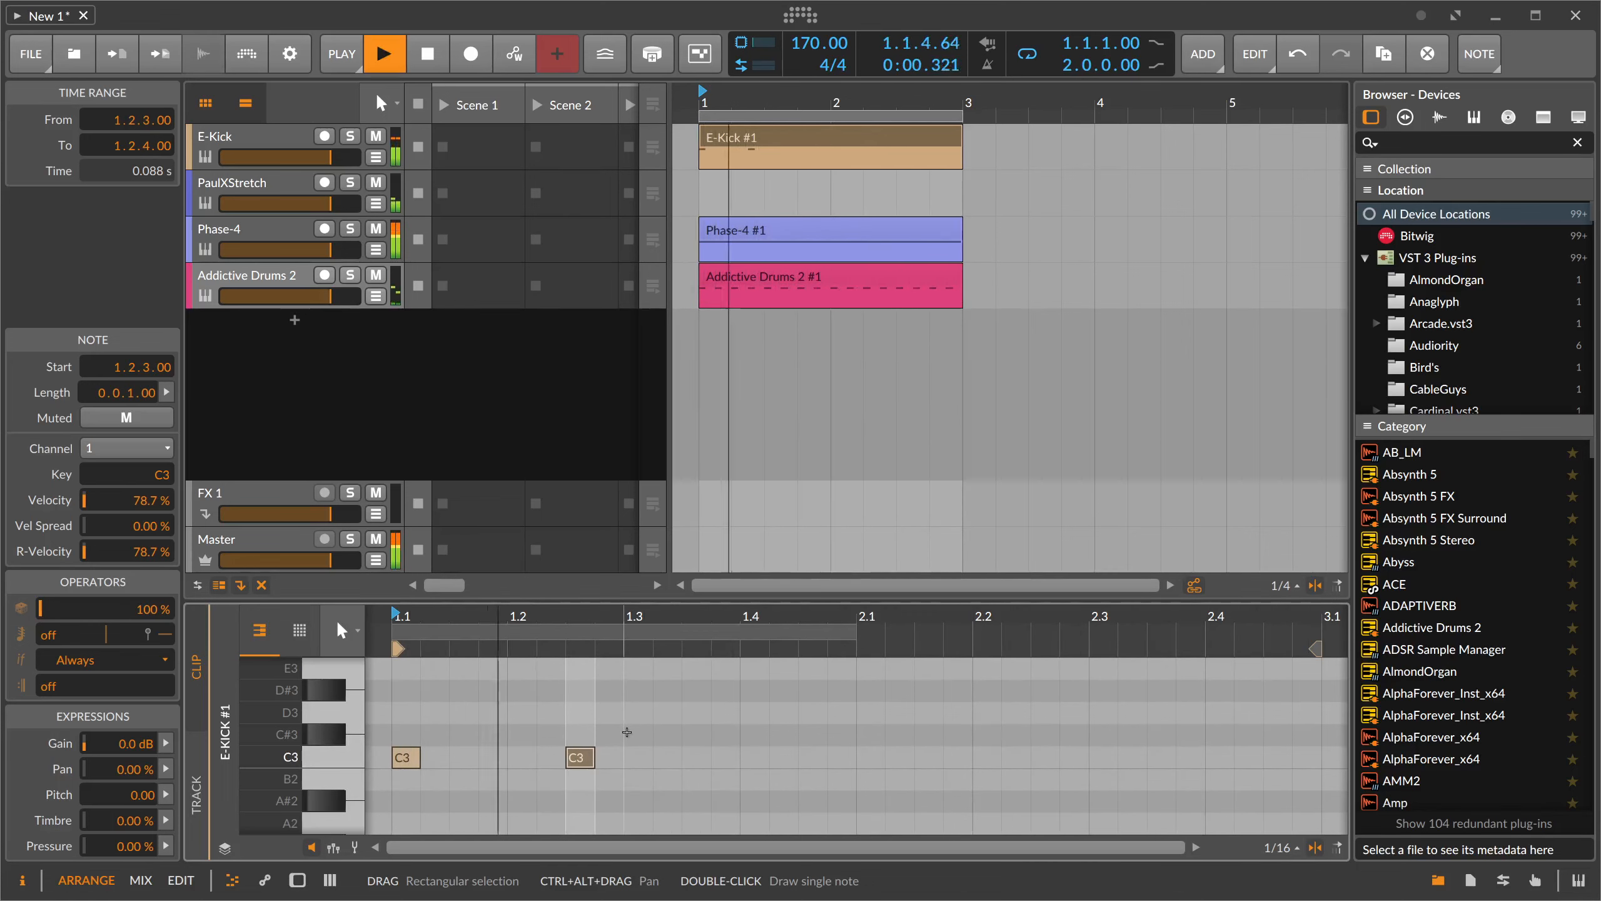
- Stop playback, delete the second C3 note in the E-Kick clip and extend the first C3 across the full two bars
key("space")
left_click_drag(605, 721, 556, 777)
key("Delete")
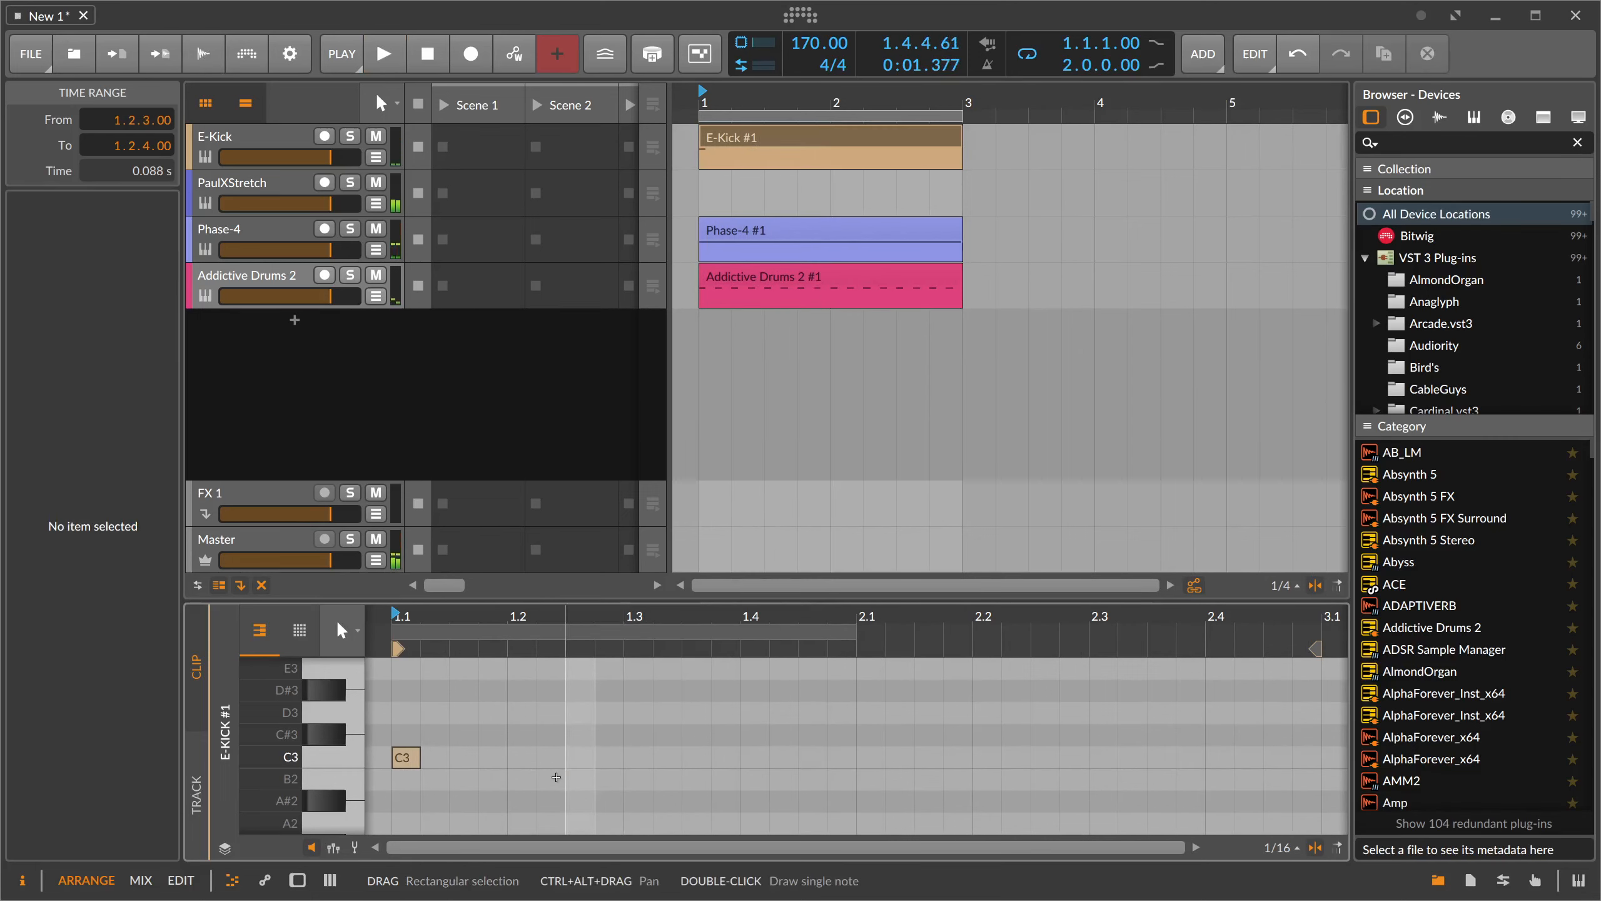
left_click_drag(418, 758, 1309, 789)
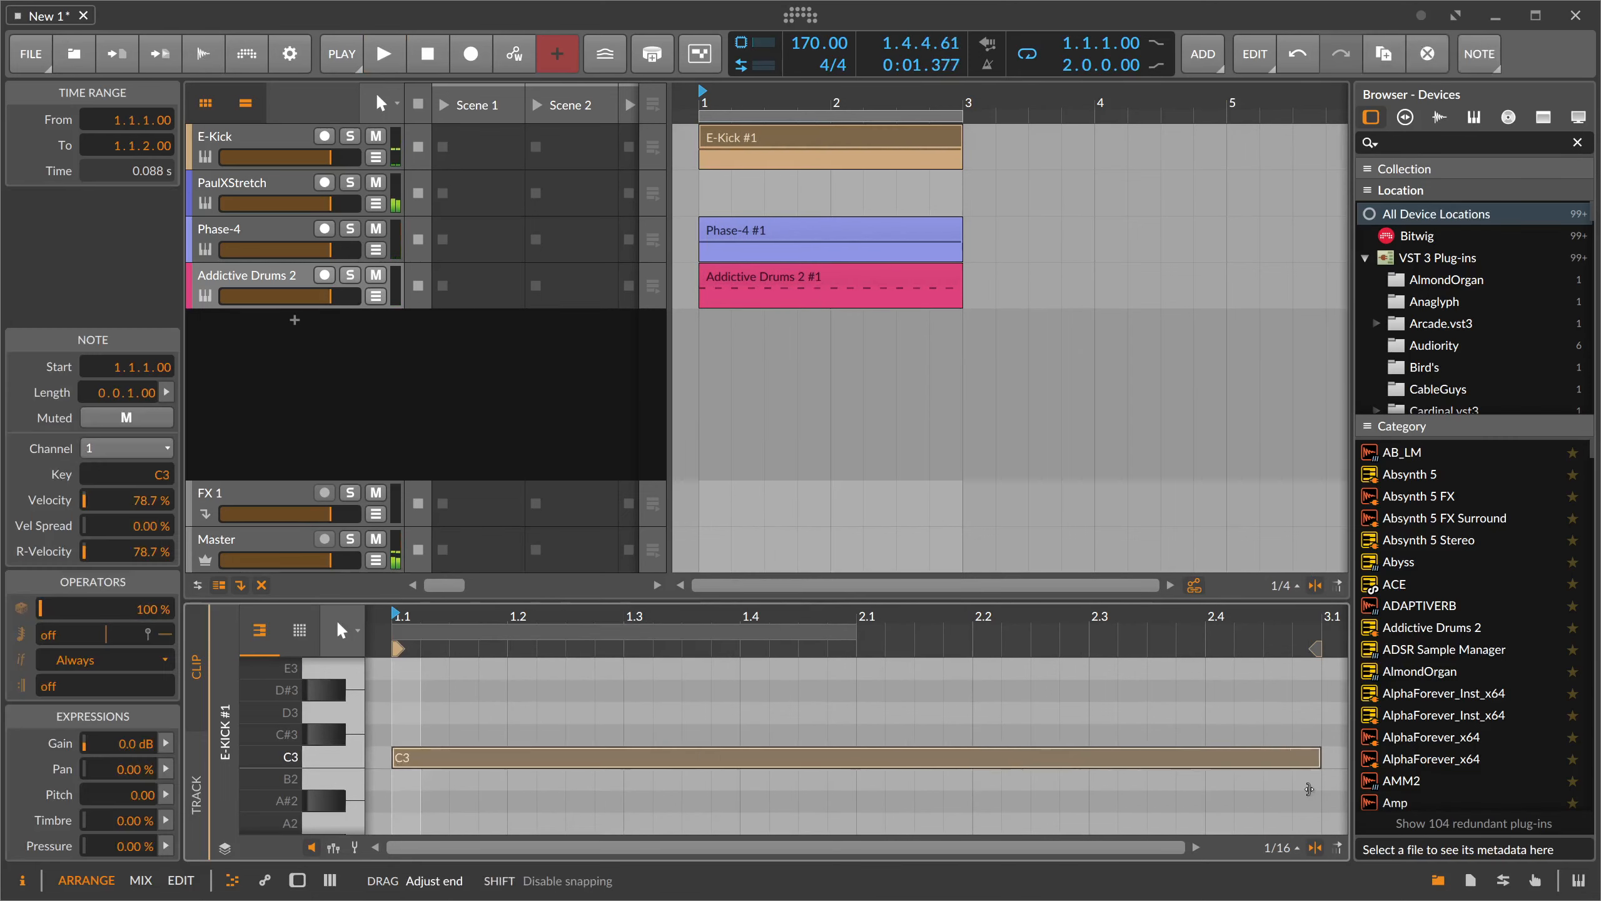
- Copy the Note Repeats and Quantize devices from the Phase-4 track to the front of the E-Kick device chain
double_click(252, 285)
left_click(254, 234)
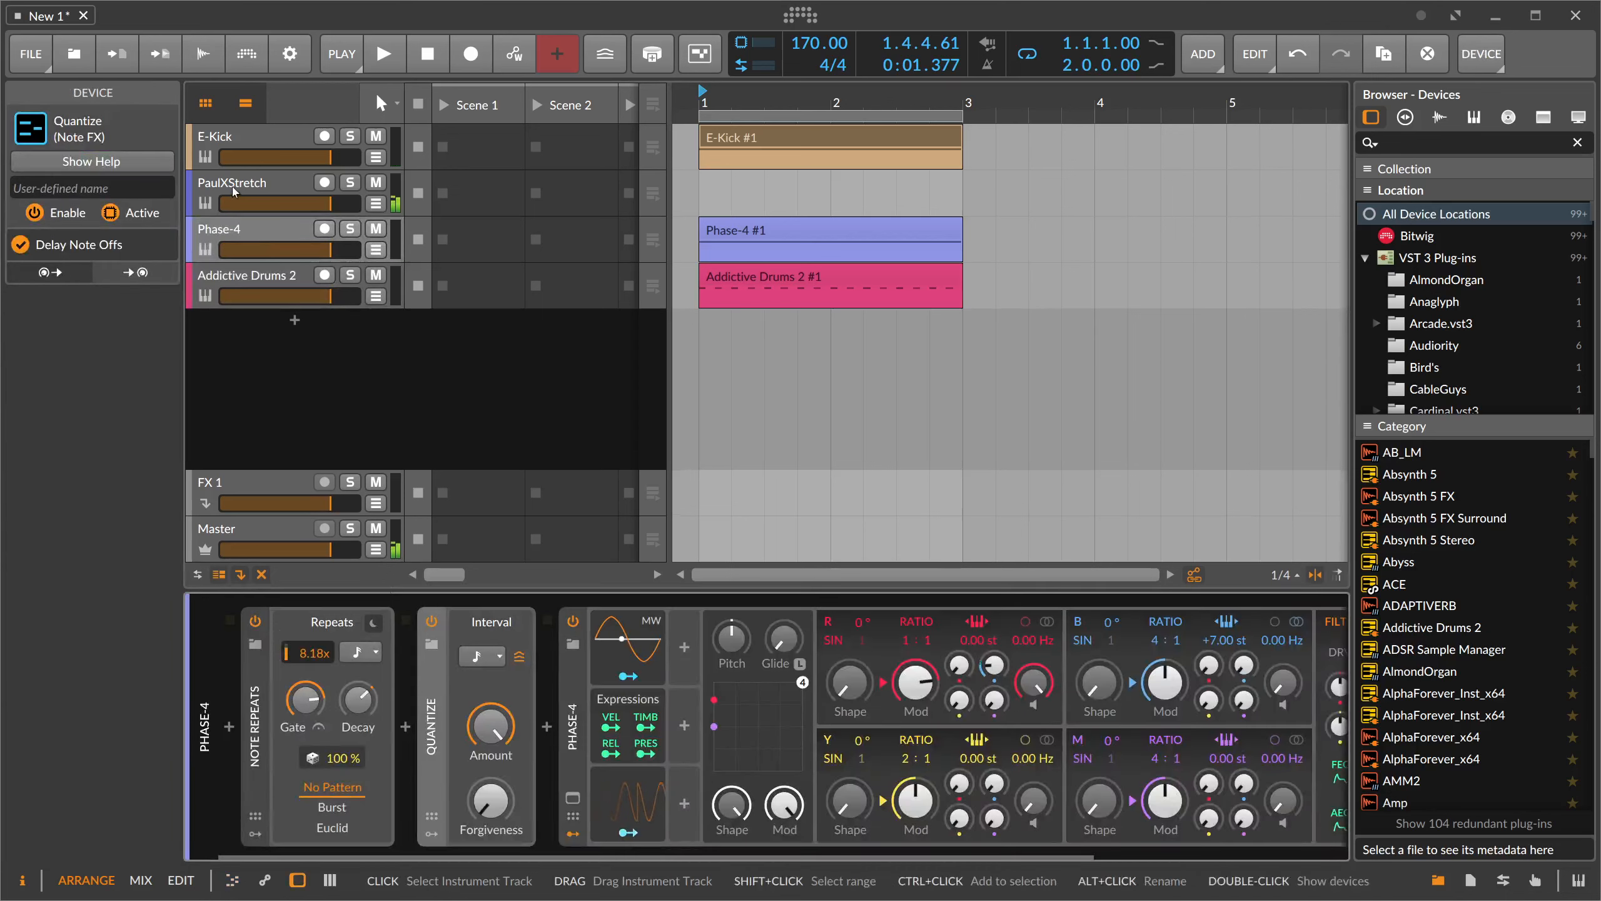
double_click(234, 192)
left_click(237, 233)
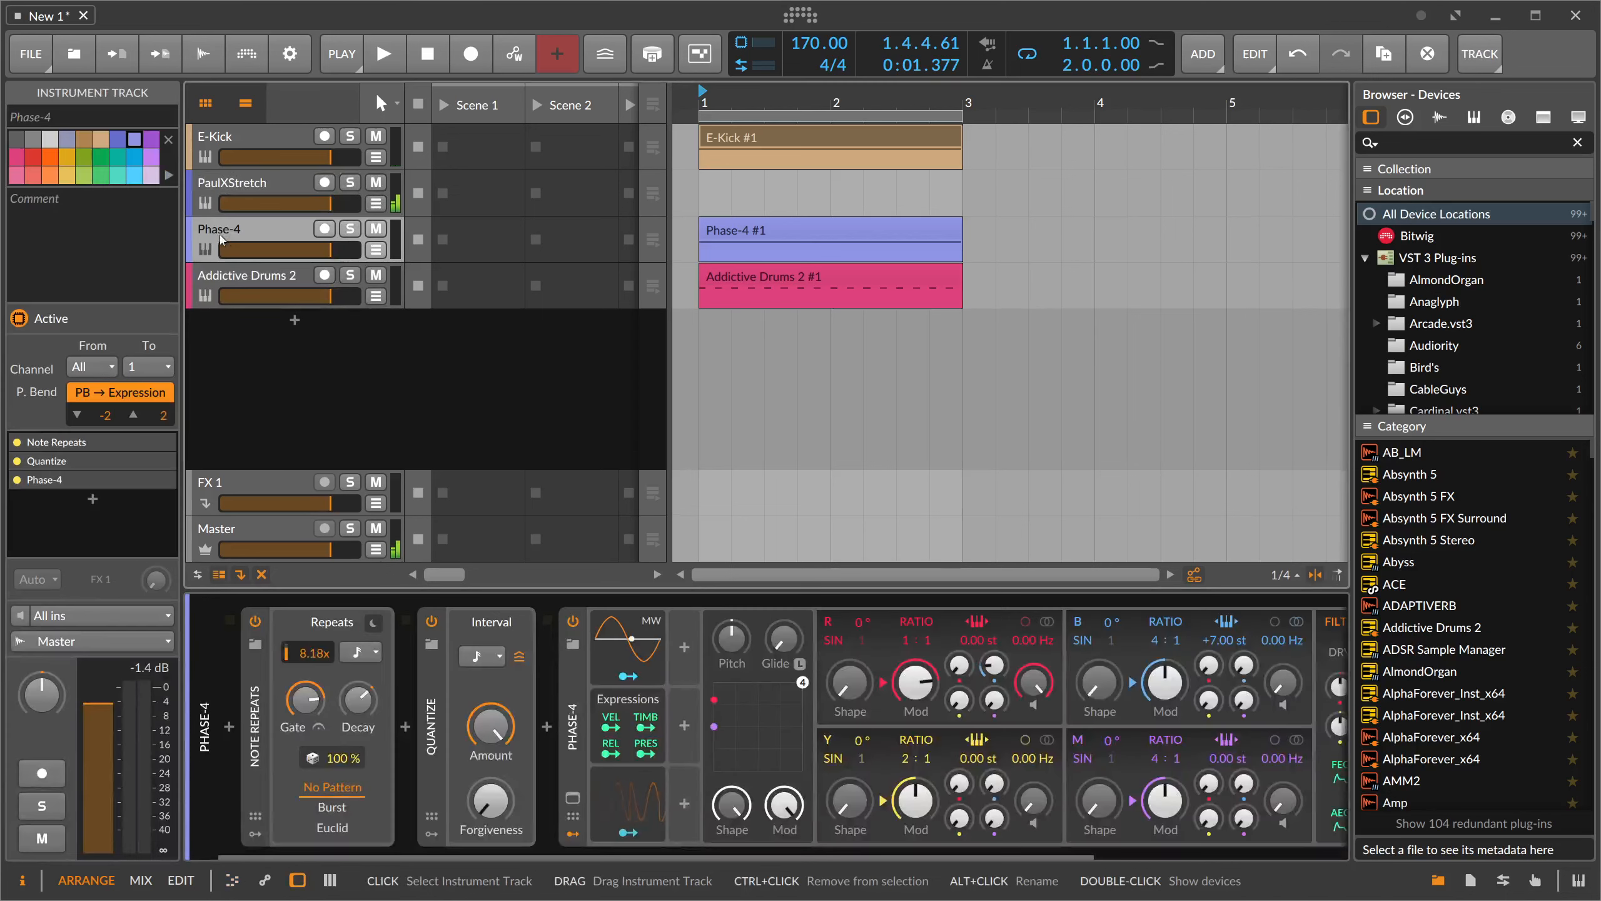
left_click(250, 663)
key("shift+Right")
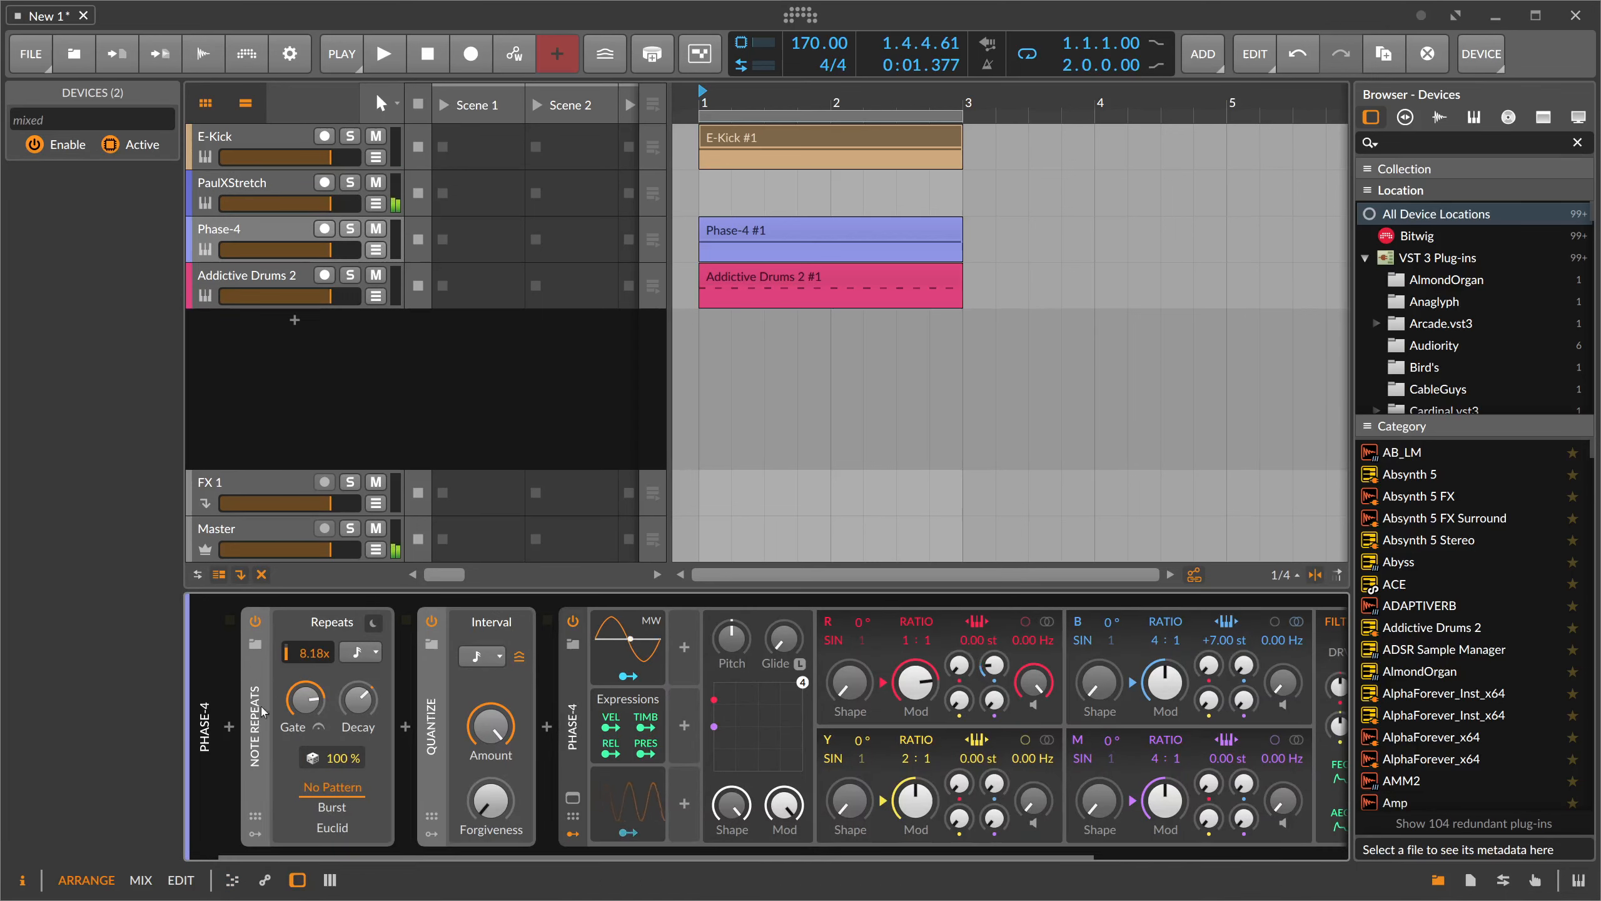
left_click(253, 150)
left_click(259, 710)
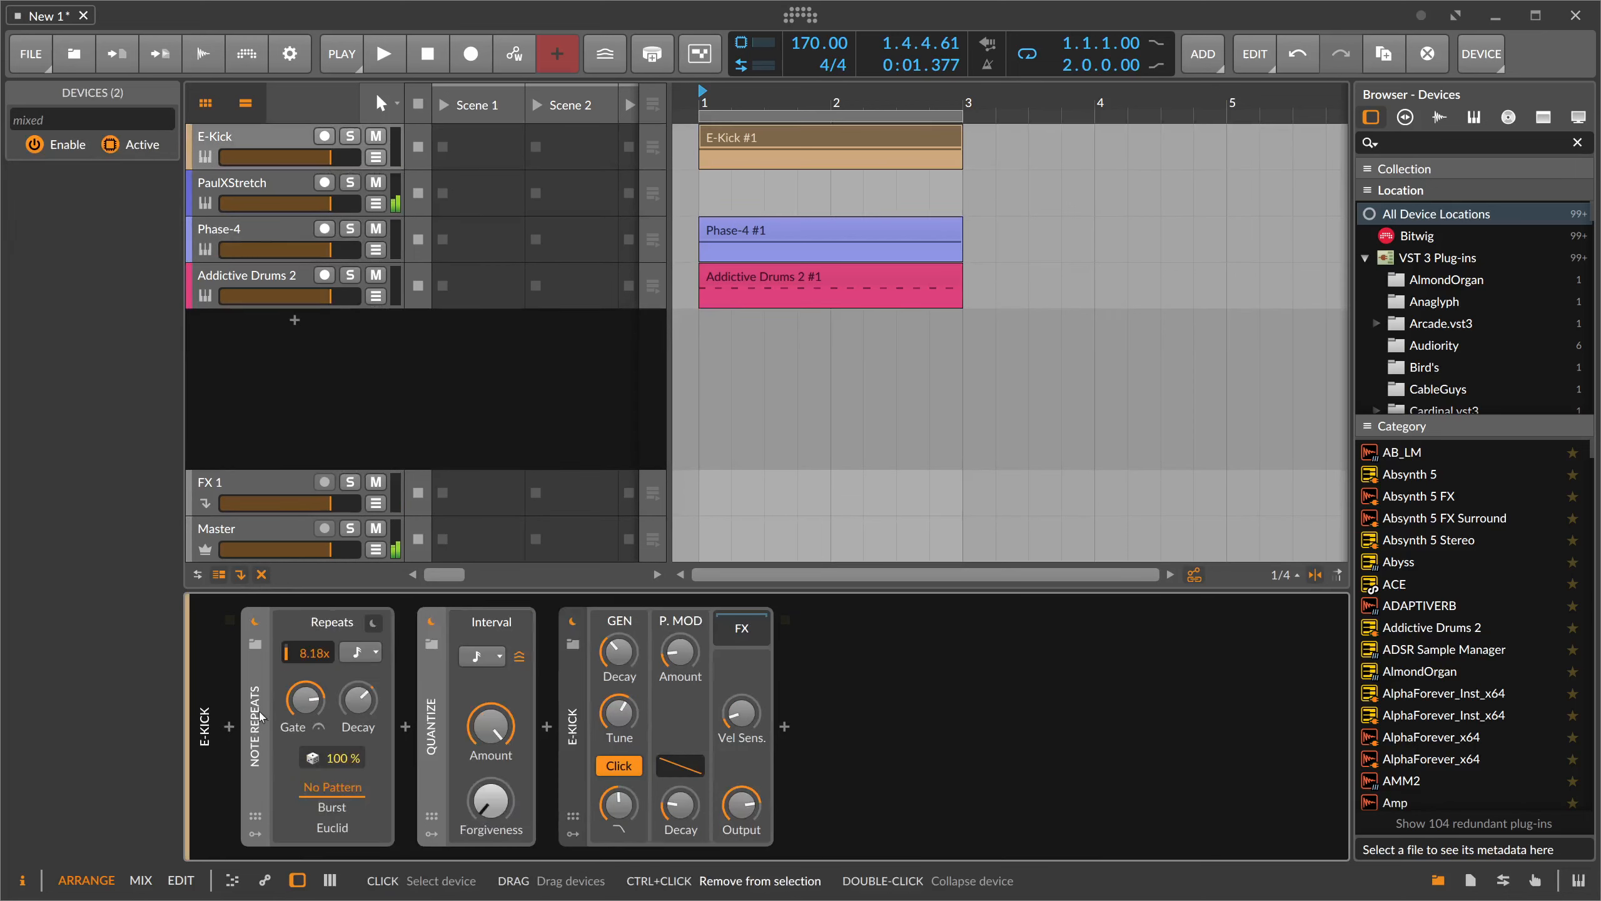
- Play the loop and try E-Kick Note Repeats rates of 5, 7 and 8
key("space")
left_click_drag(309, 654, 309, 667)
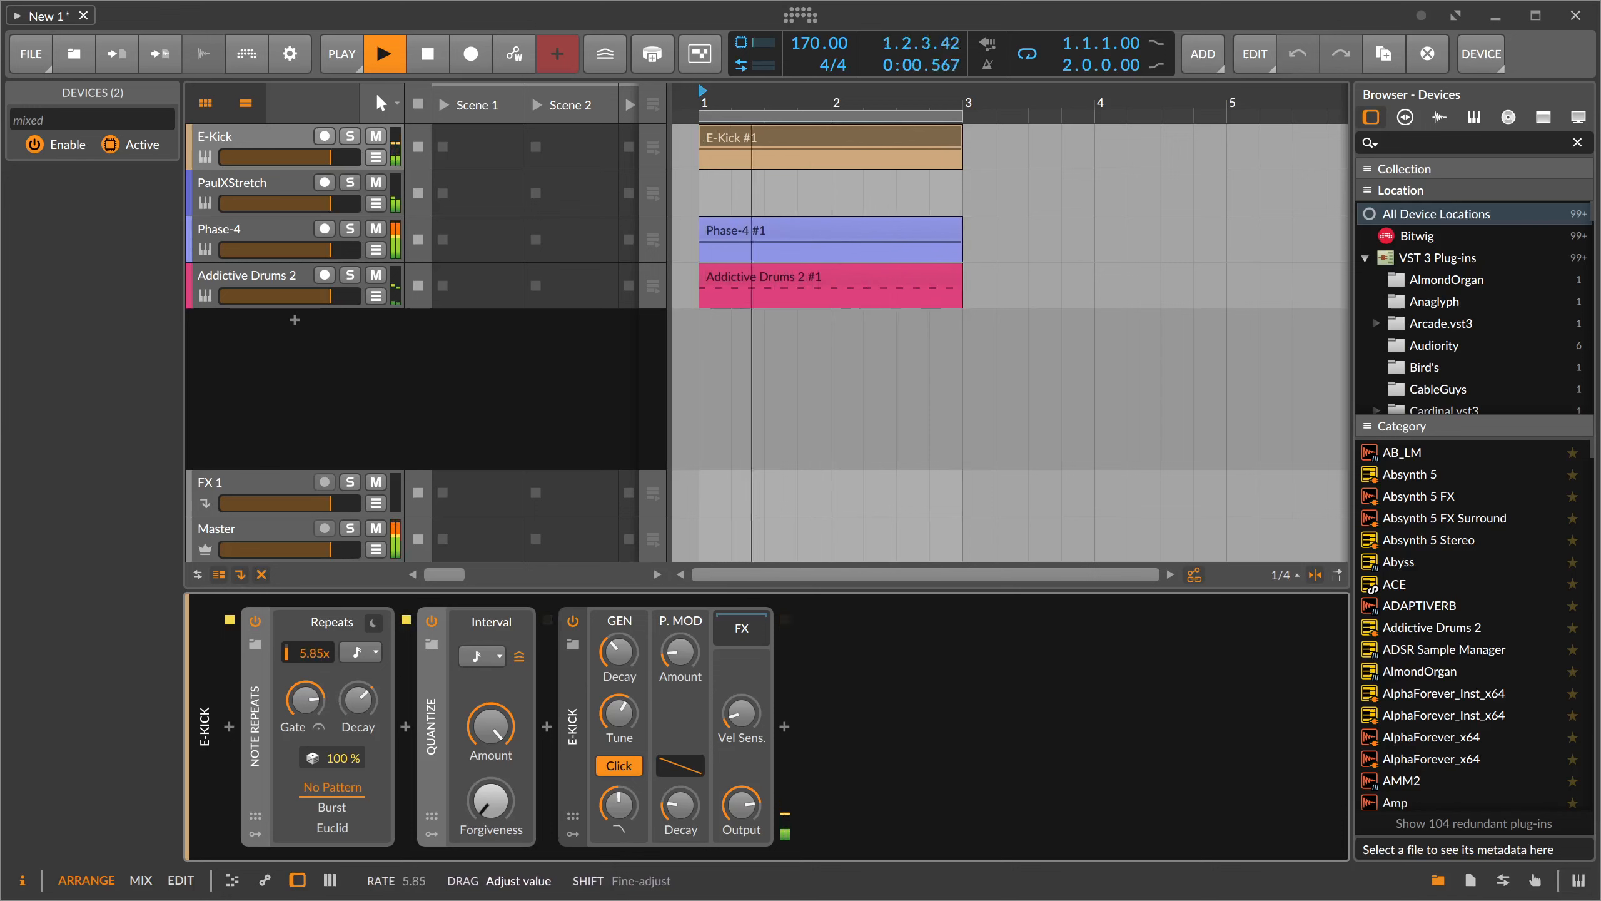
double_click(323, 657)
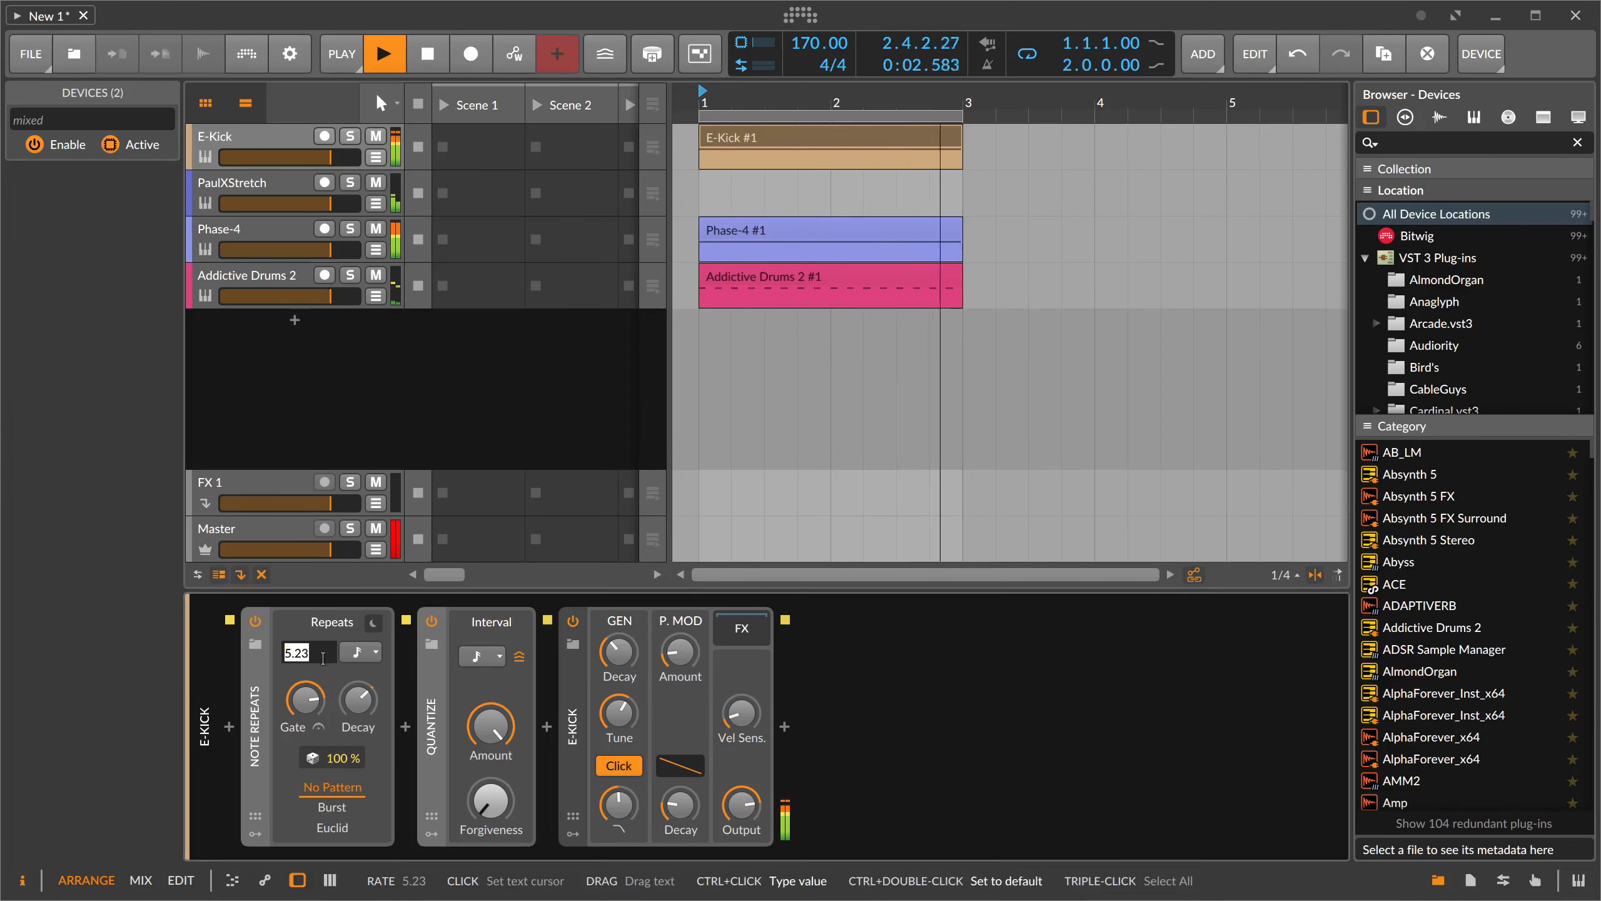
type("5")
key("Return")
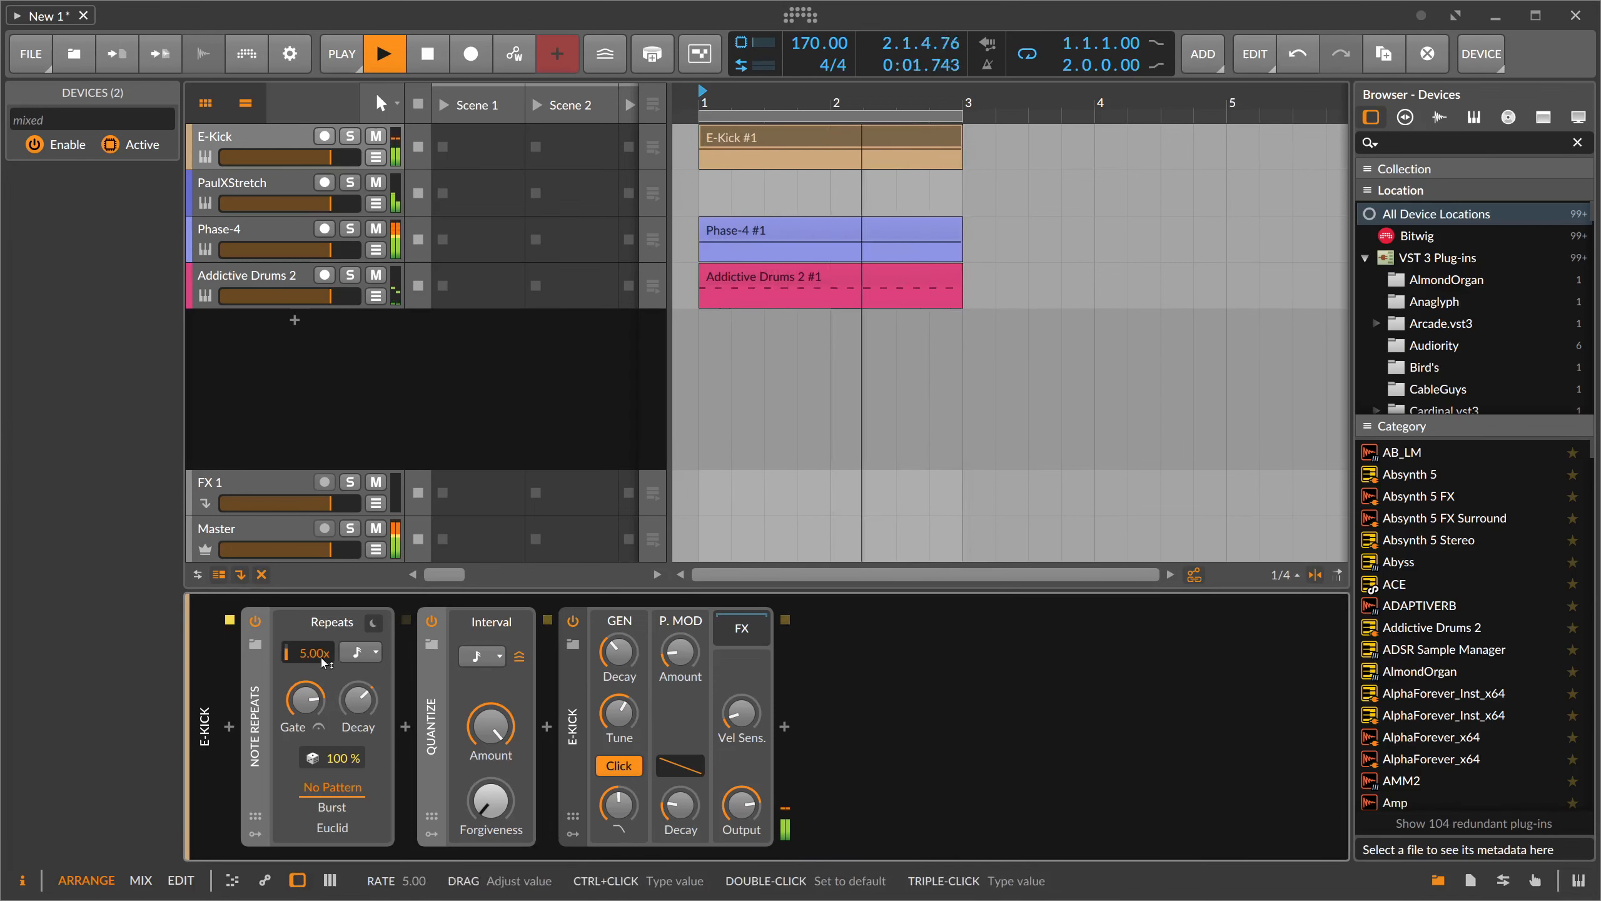
double_click(323, 655)
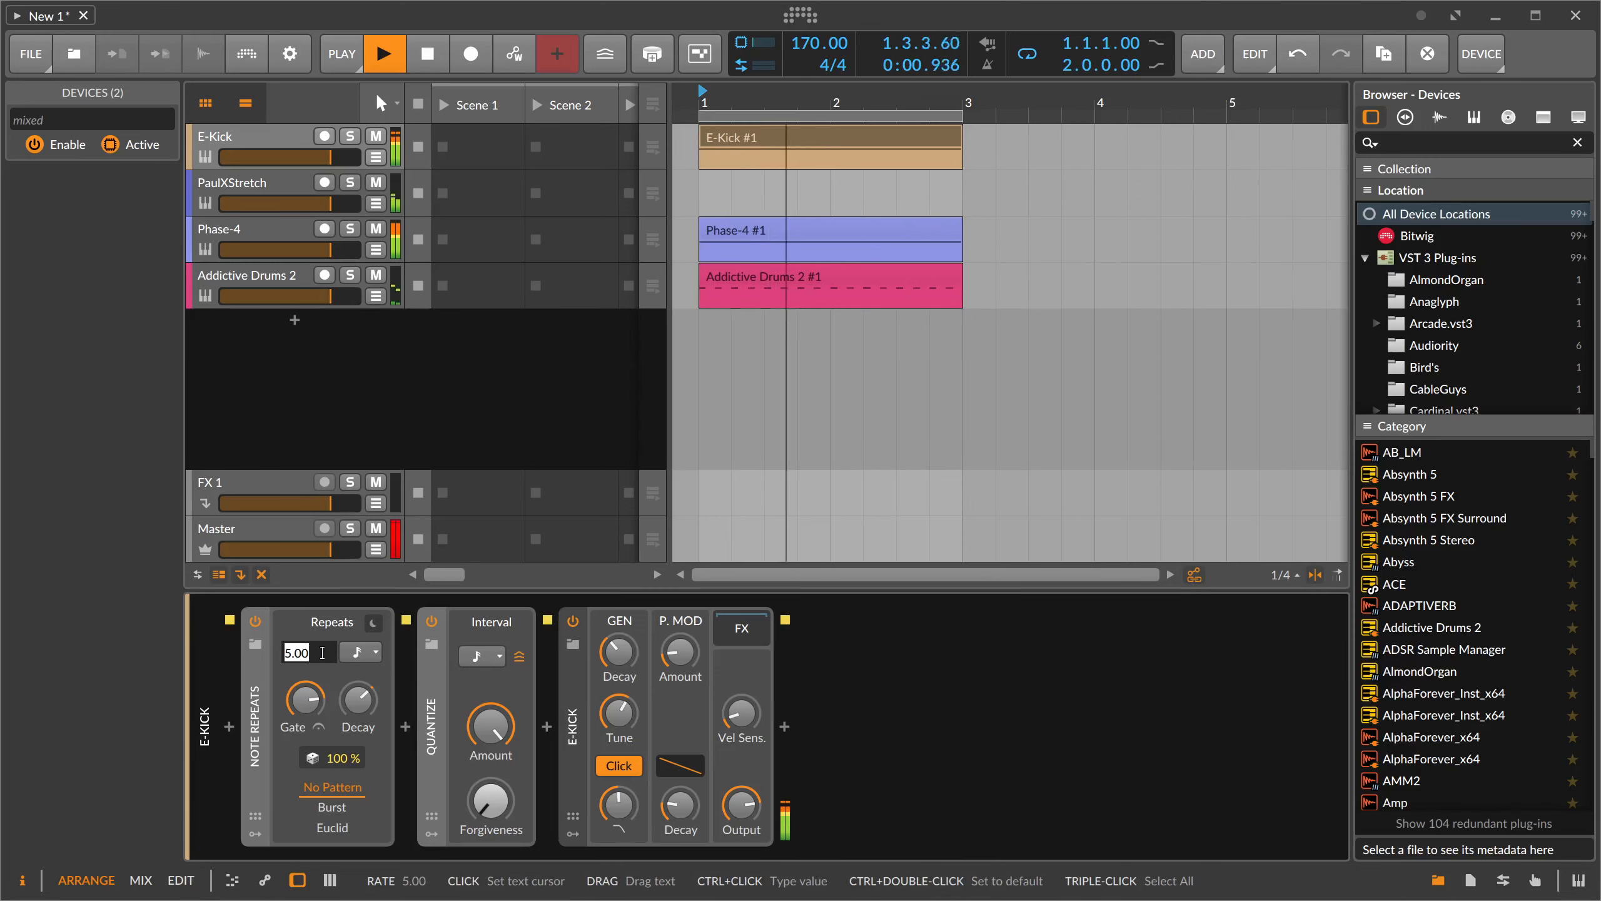
type("7")
key("Return")
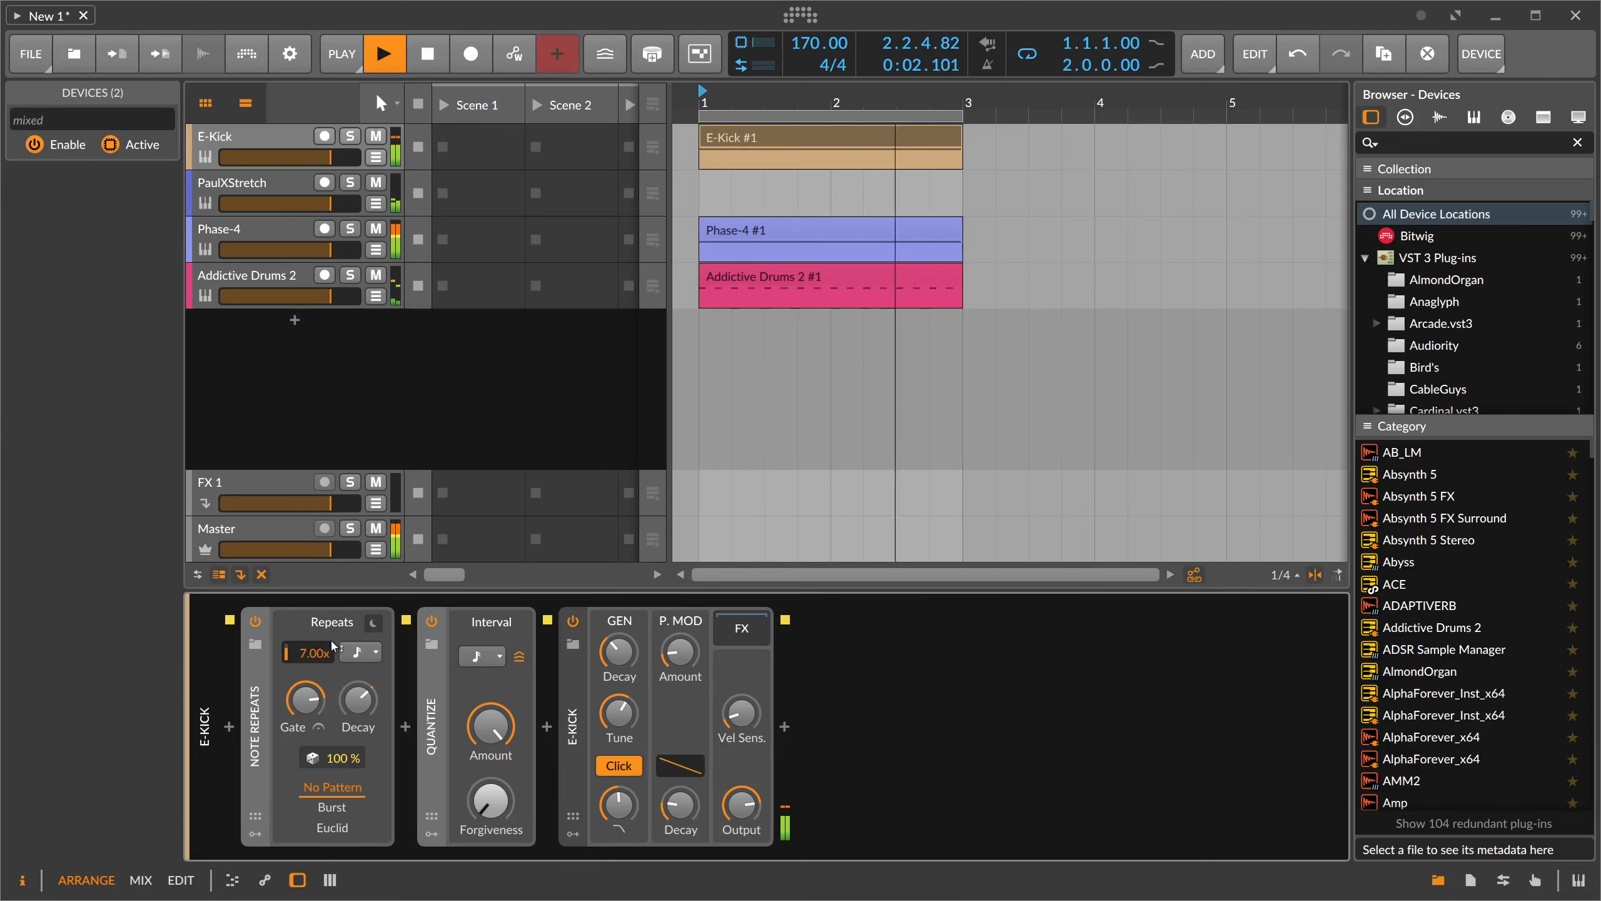
double_click(325, 651)
type("8")
key("Return")
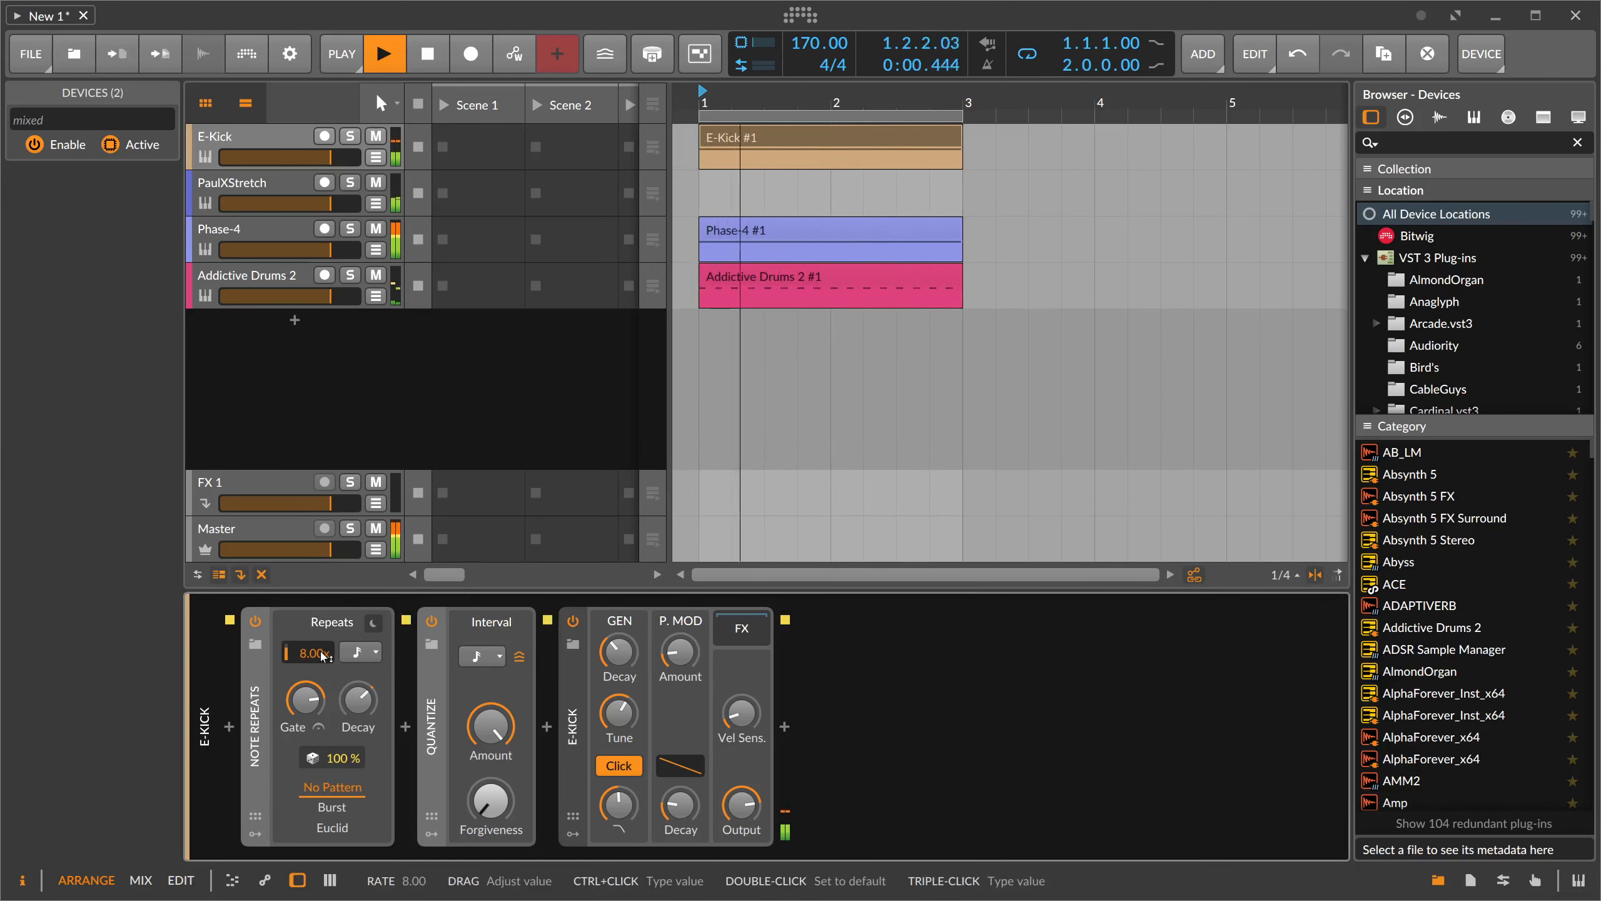
- Set the E-Kick Note Repeats rate to 9, slightly adjust the kick's pitch modulation decay and stop playback
left_click(320, 651, "ctrl")
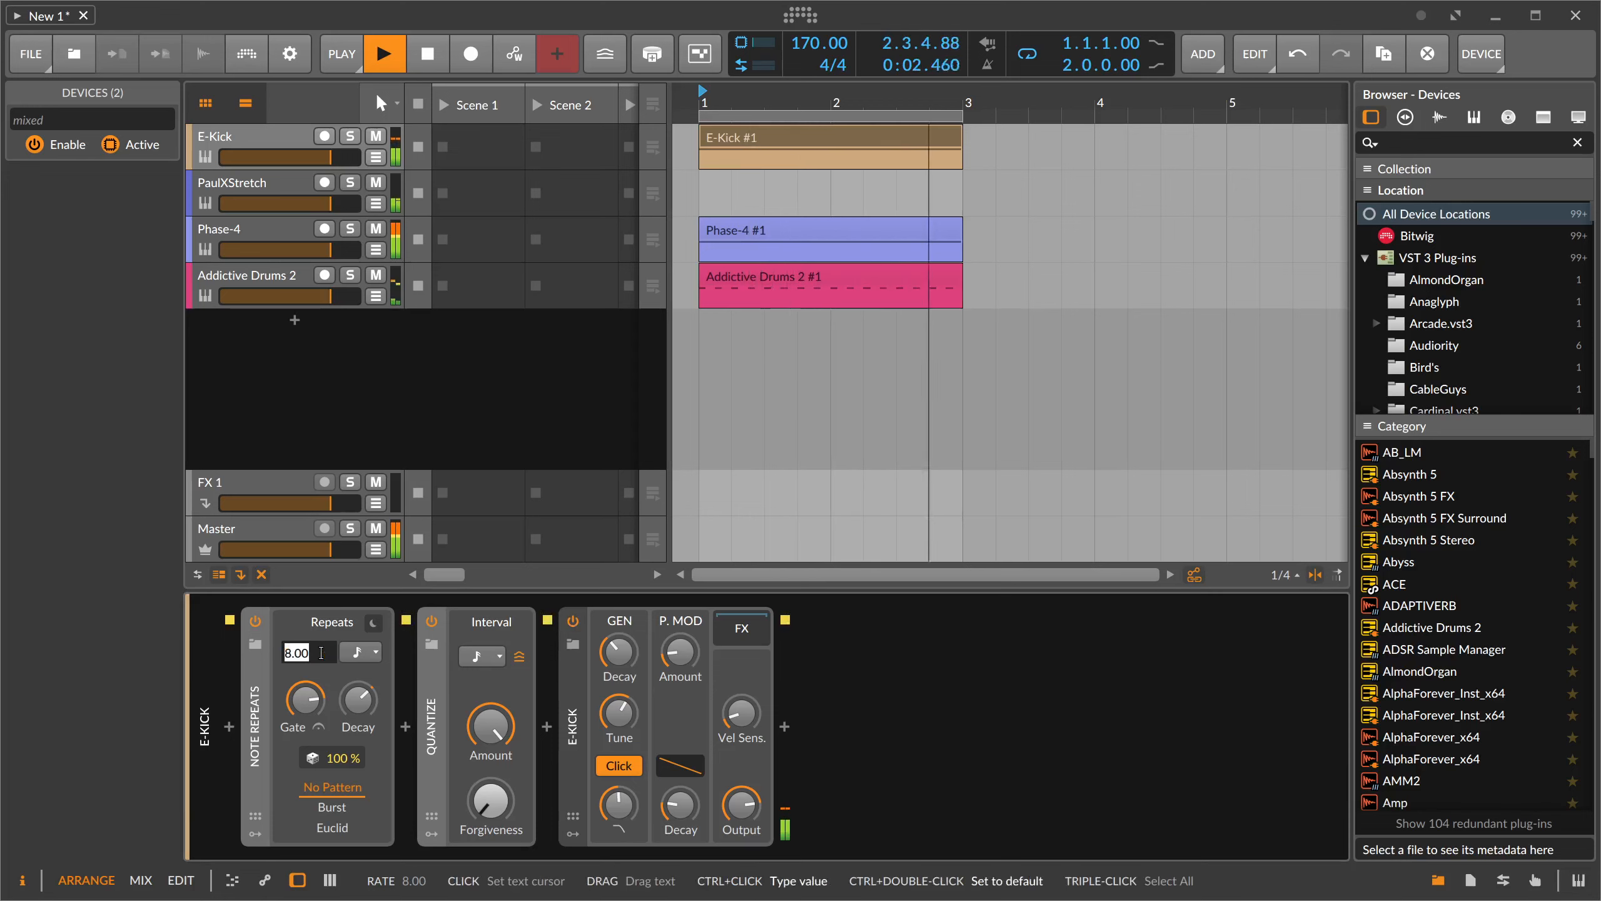
type("9")
key("Return")
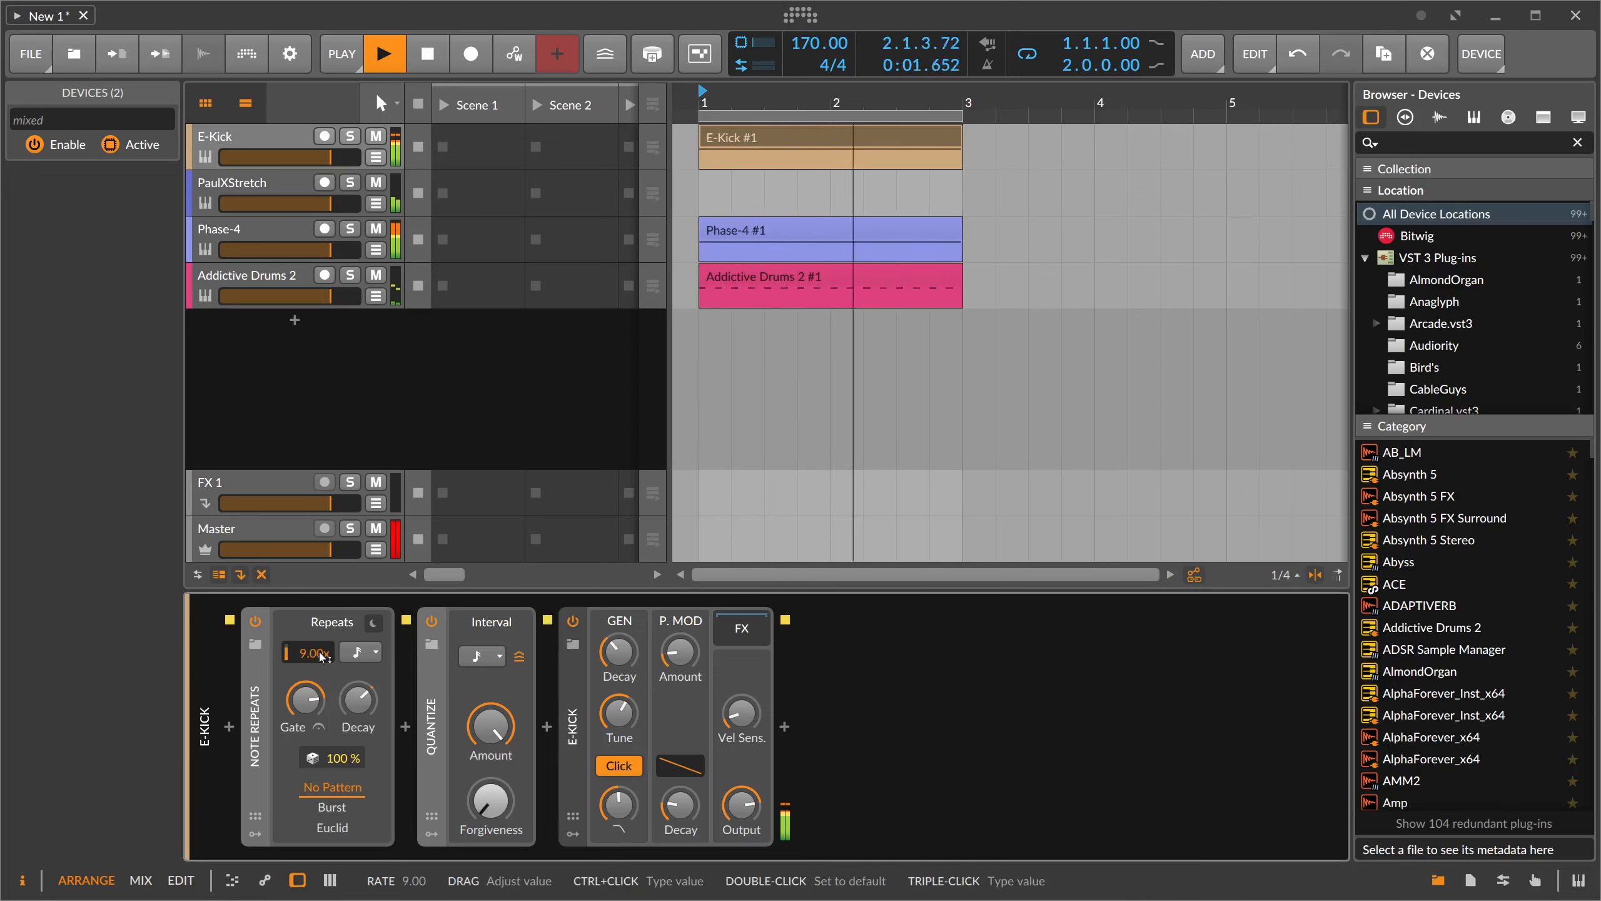
left_click_drag(676, 796, 677, 790)
key("space")
- Insert a Tool device after Phase-4 at the end of the Phase-4 track's device chain
left_click(286, 240)
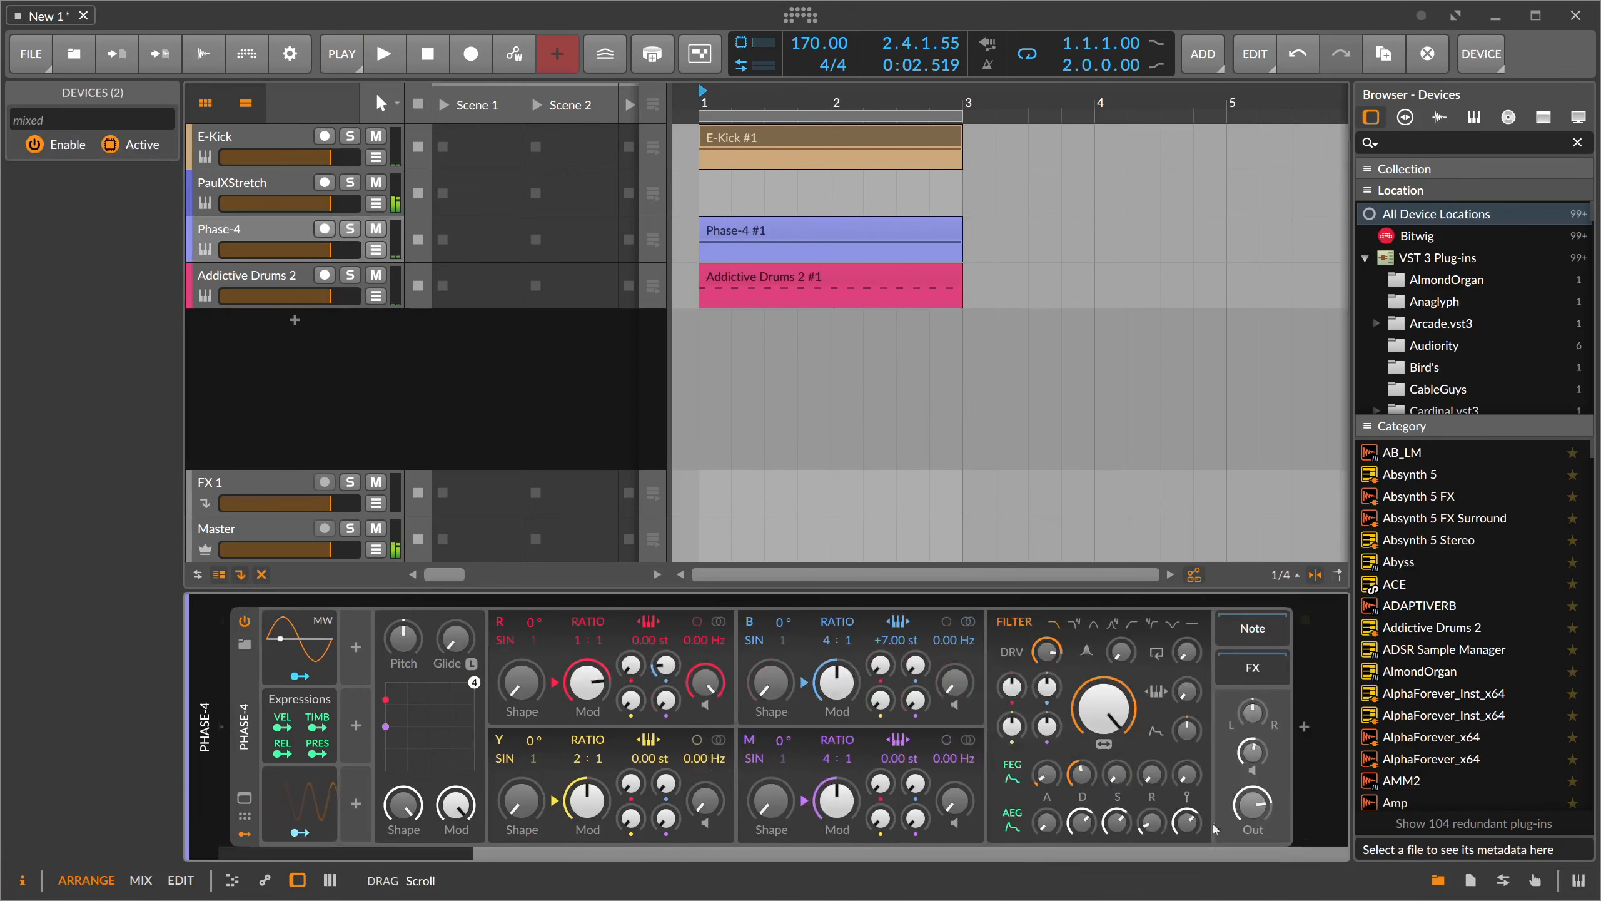
left_click(1306, 728)
type("tool")
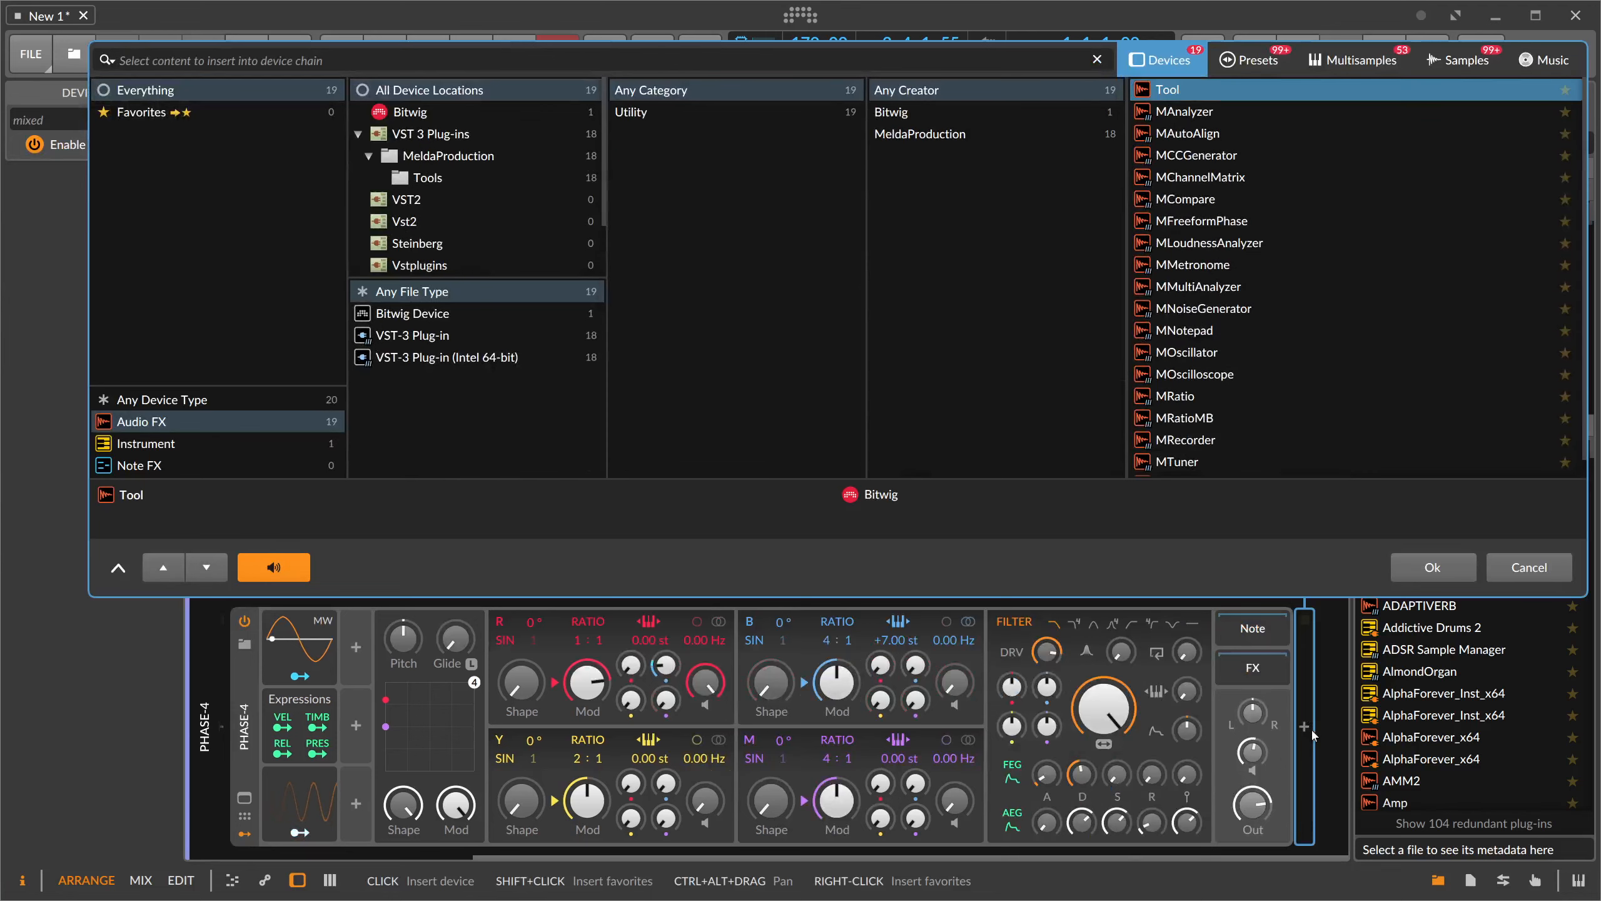
key("Return")
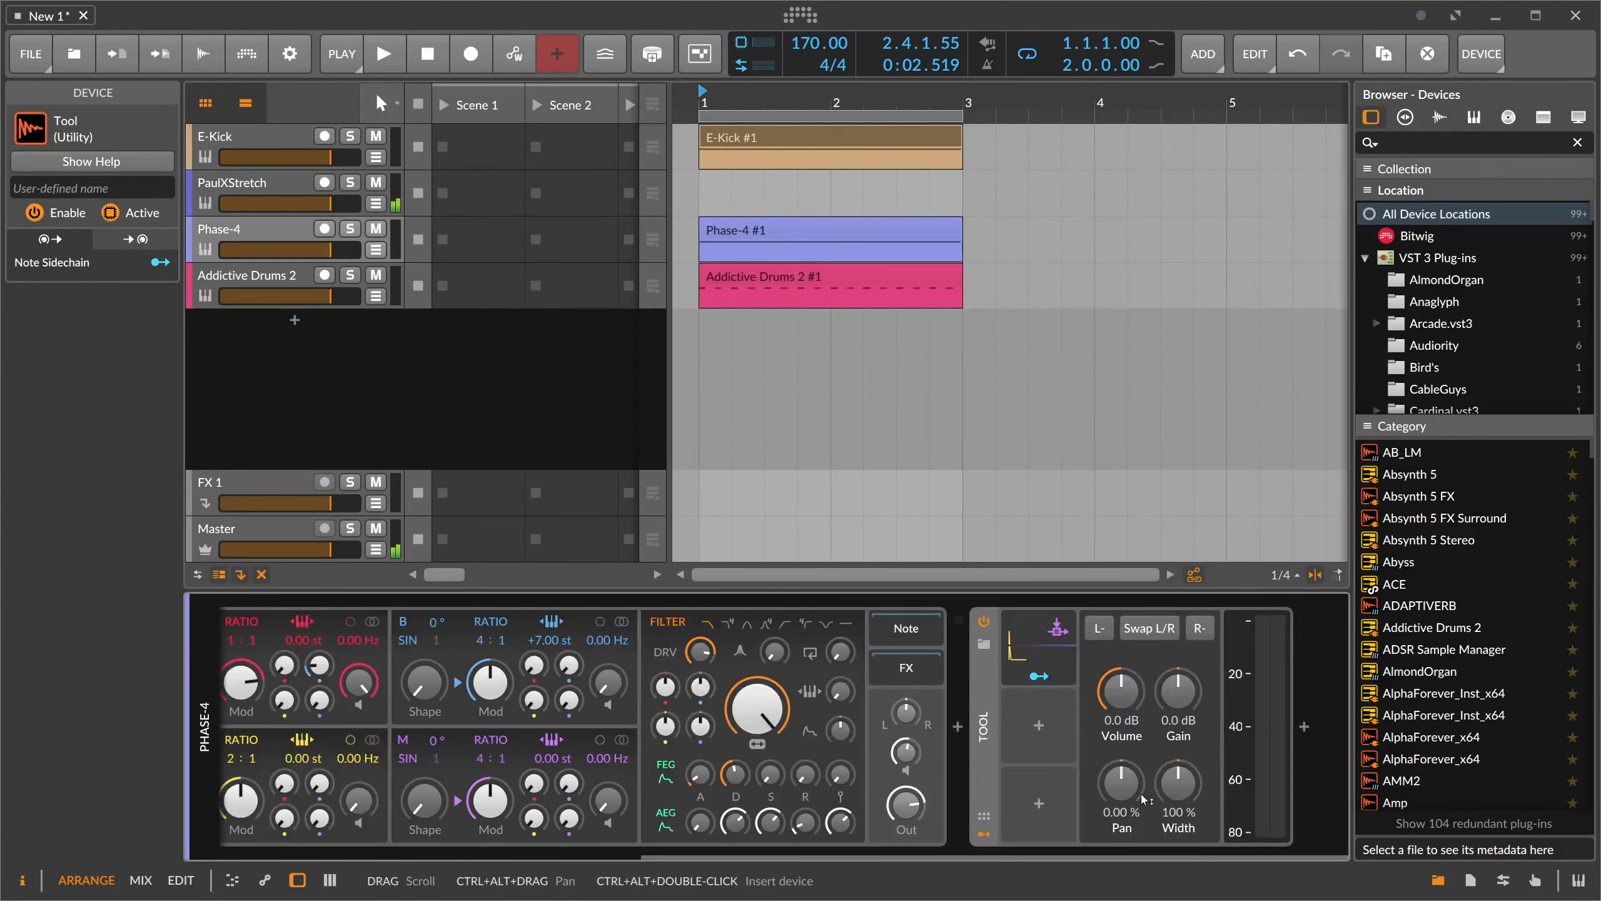
- Map the Tool's Note Sidechain modulator to Volume with an amount of -1.01 and set its note source to E-Kick
left_click(1042, 677)
left_click_drag(1122, 689, 1121, 725)
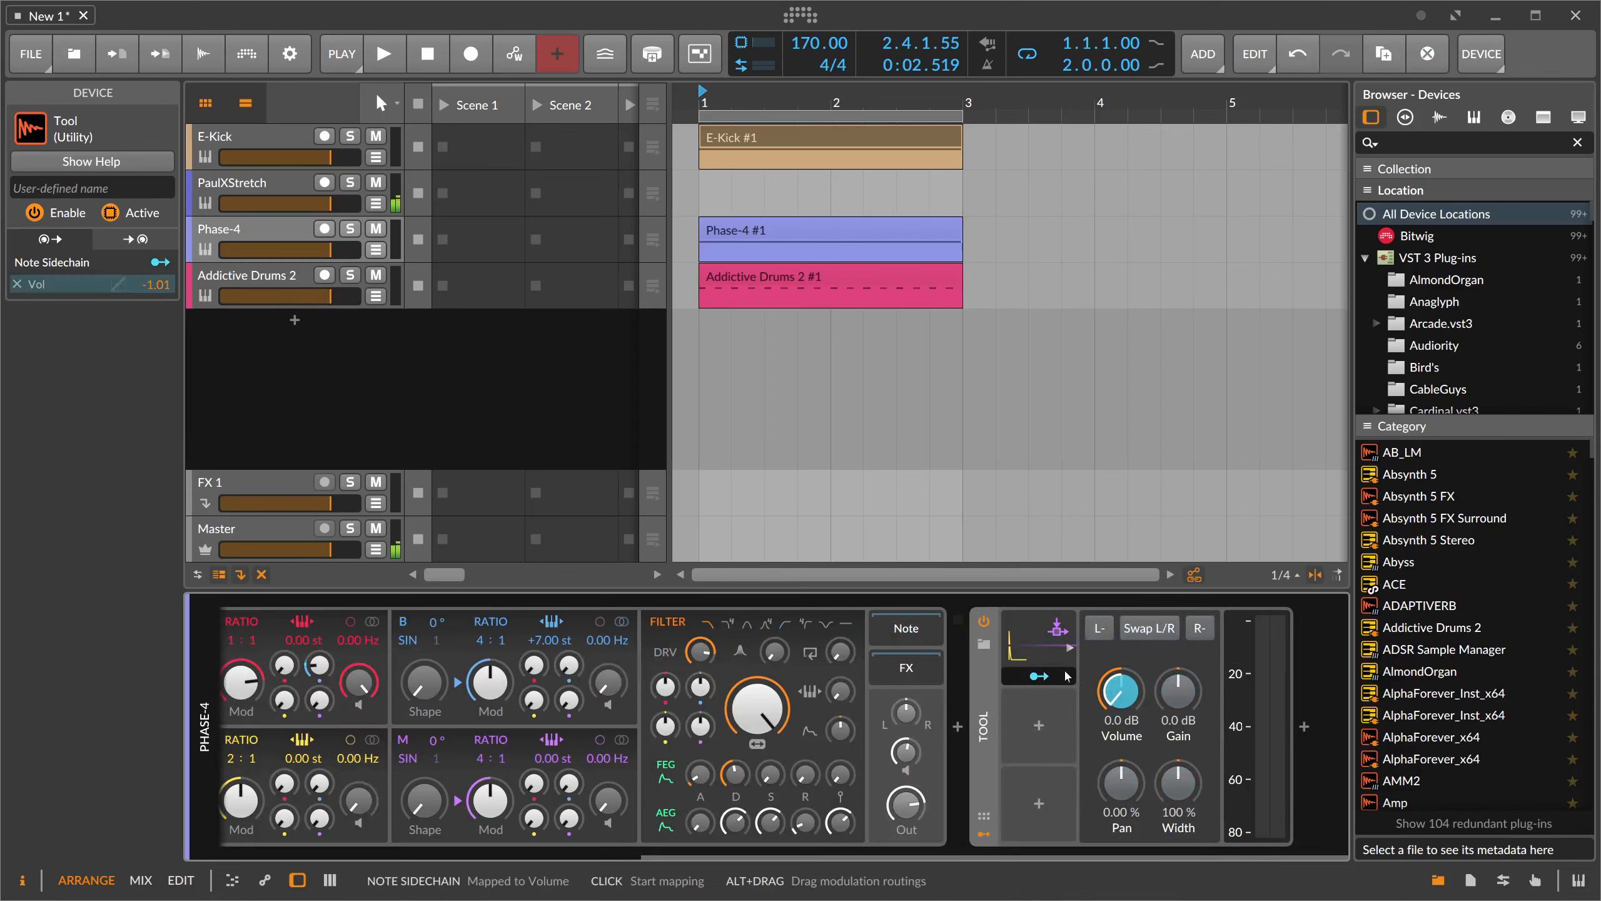
left_click(1049, 644)
left_click_drag(1070, 858, 1181, 848)
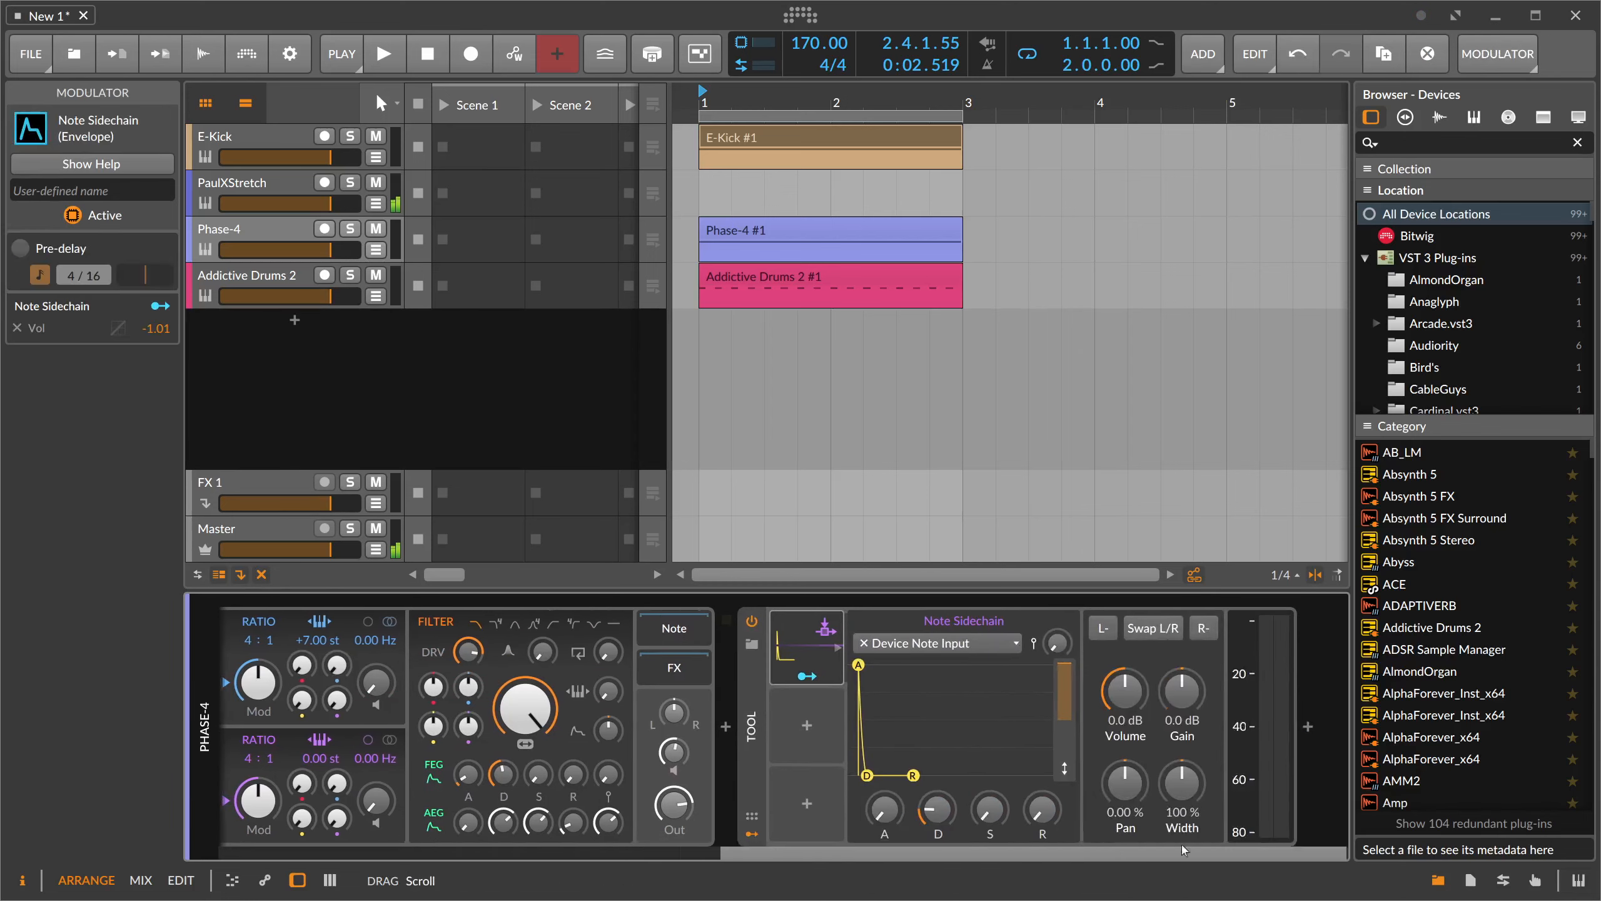
left_click(959, 645)
mouse_move(951, 710)
left_click(1097, 719)
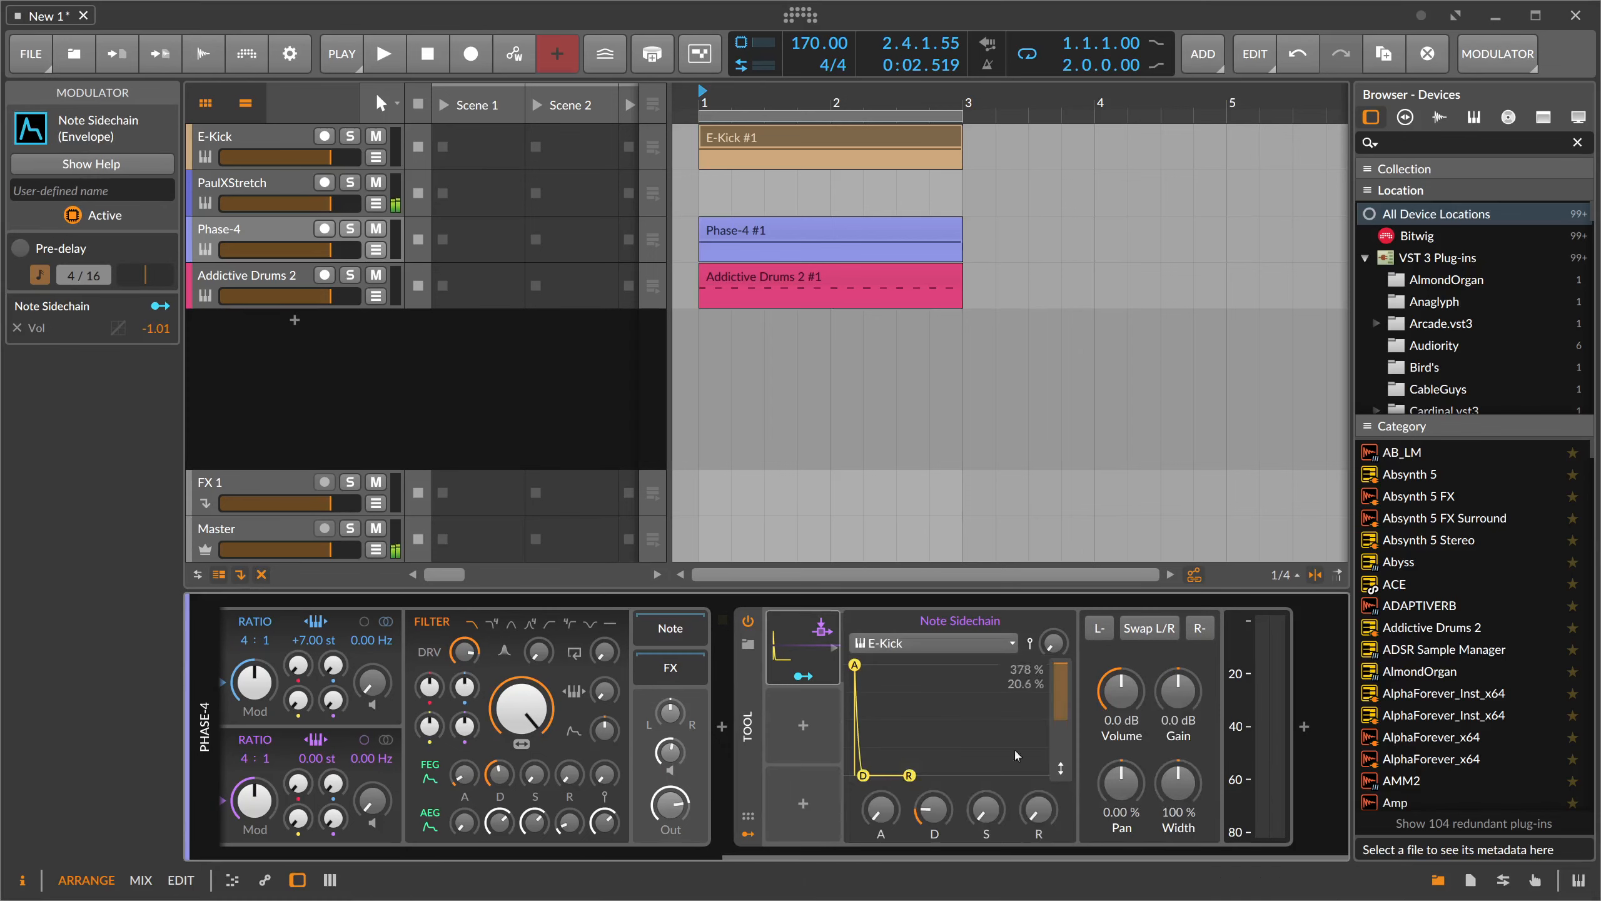
- Play the loop and lengthen the Note Sidechain envelope's decay to about 34.4 %
key("space")
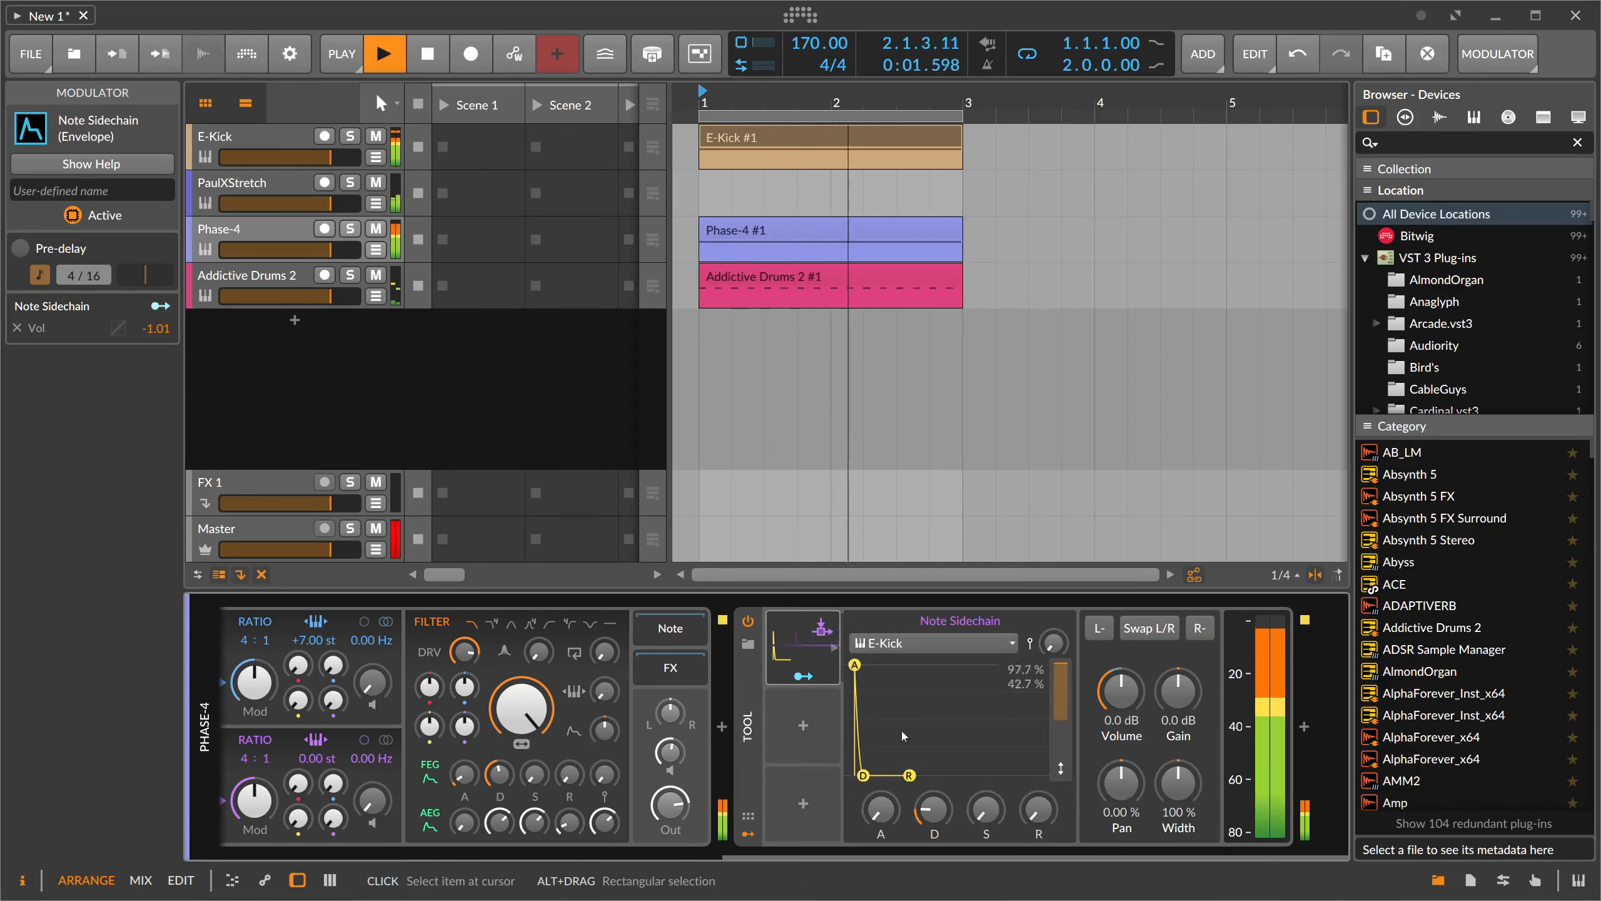
left_click_drag(863, 775, 866, 775)
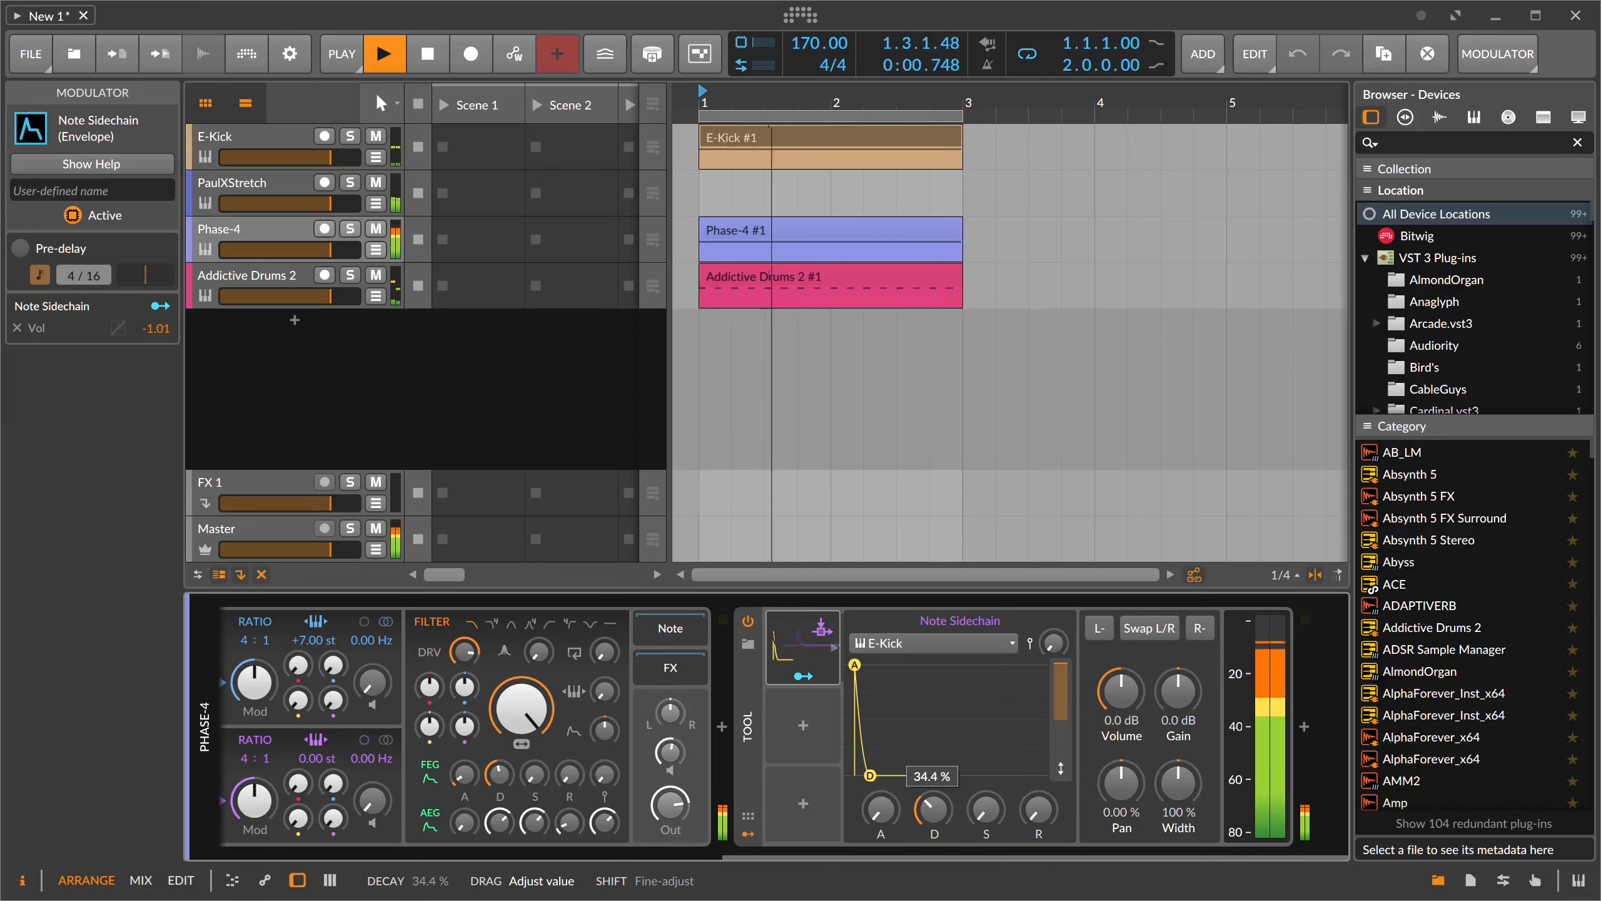
left_click_drag(871, 775, 870, 774)
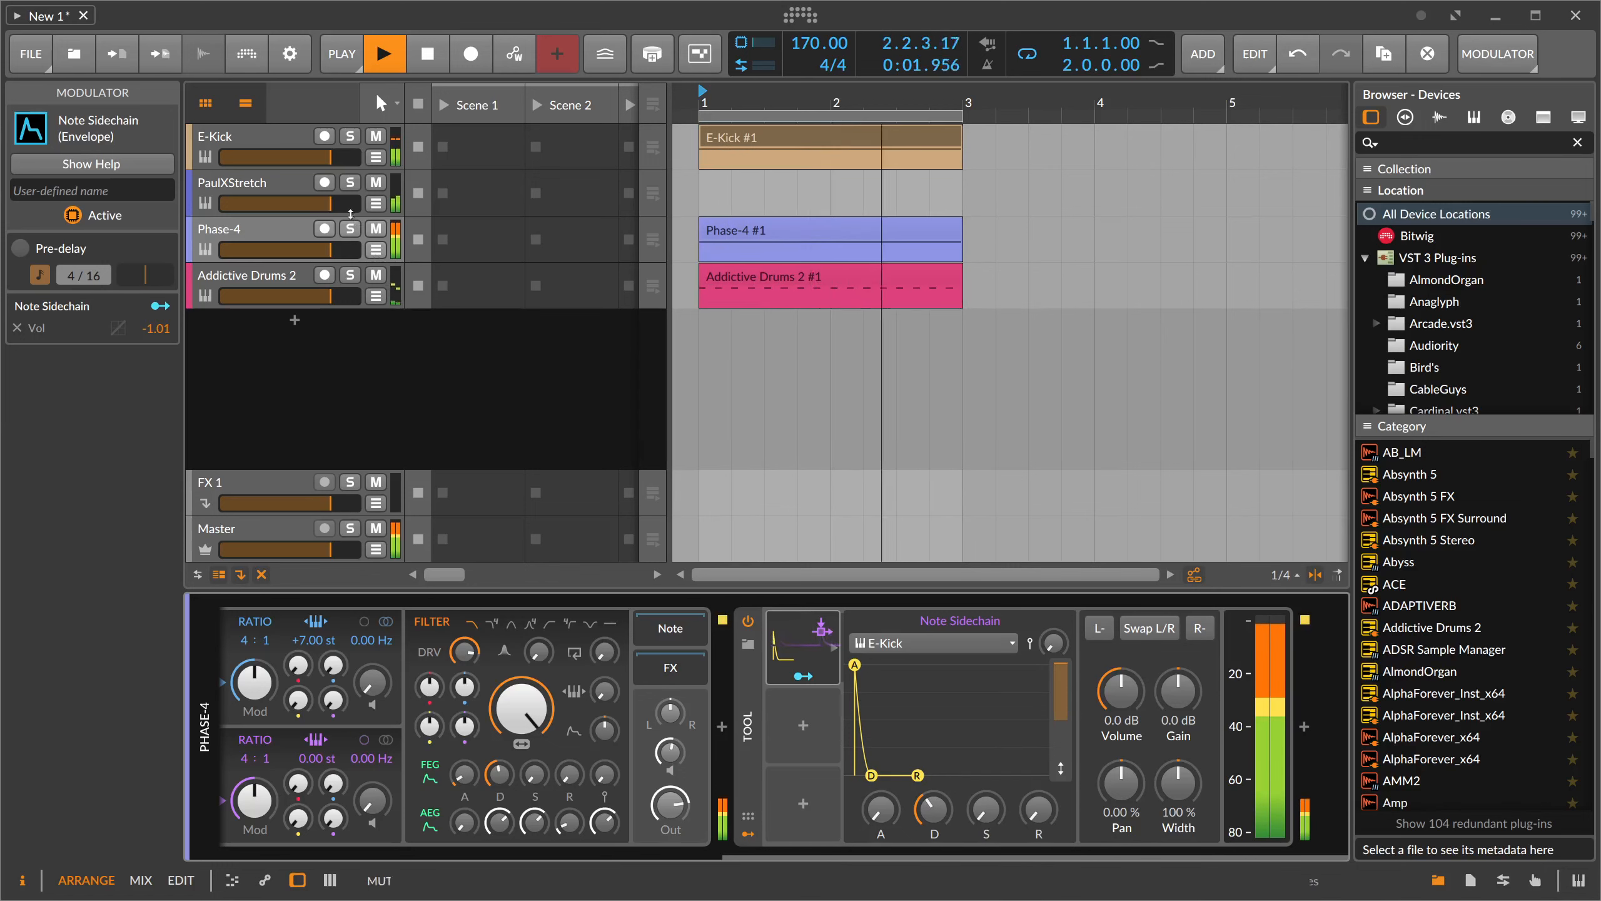
- Mute the Phase-4 track and insert an EQ-2 into the E-Kick device's FX chain
left_click(375, 229)
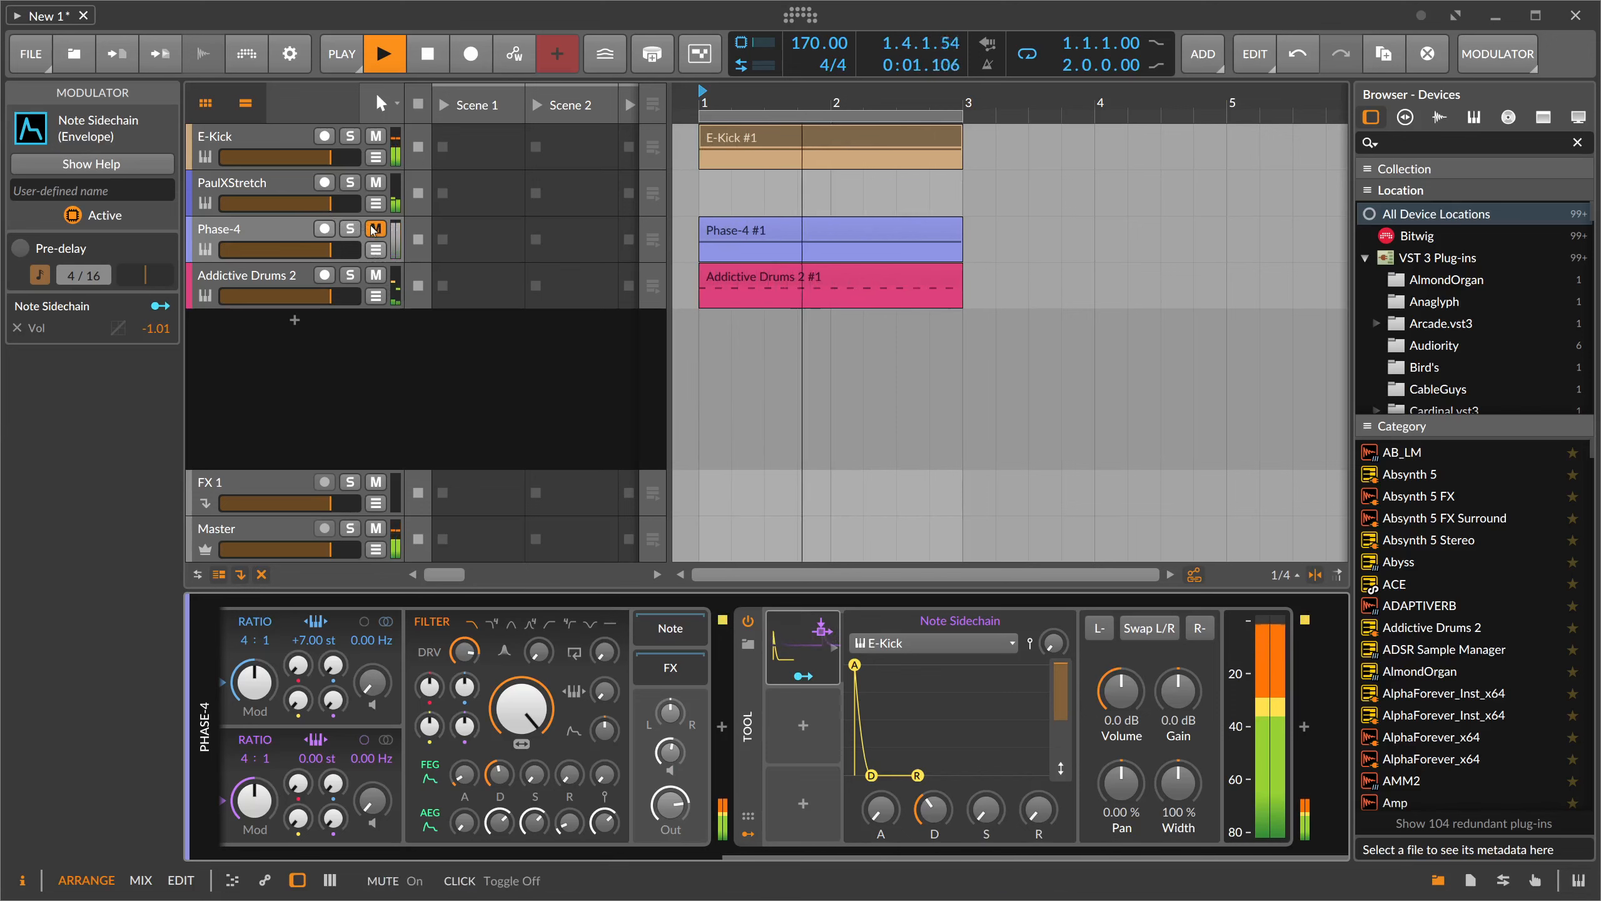
left_click(275, 144)
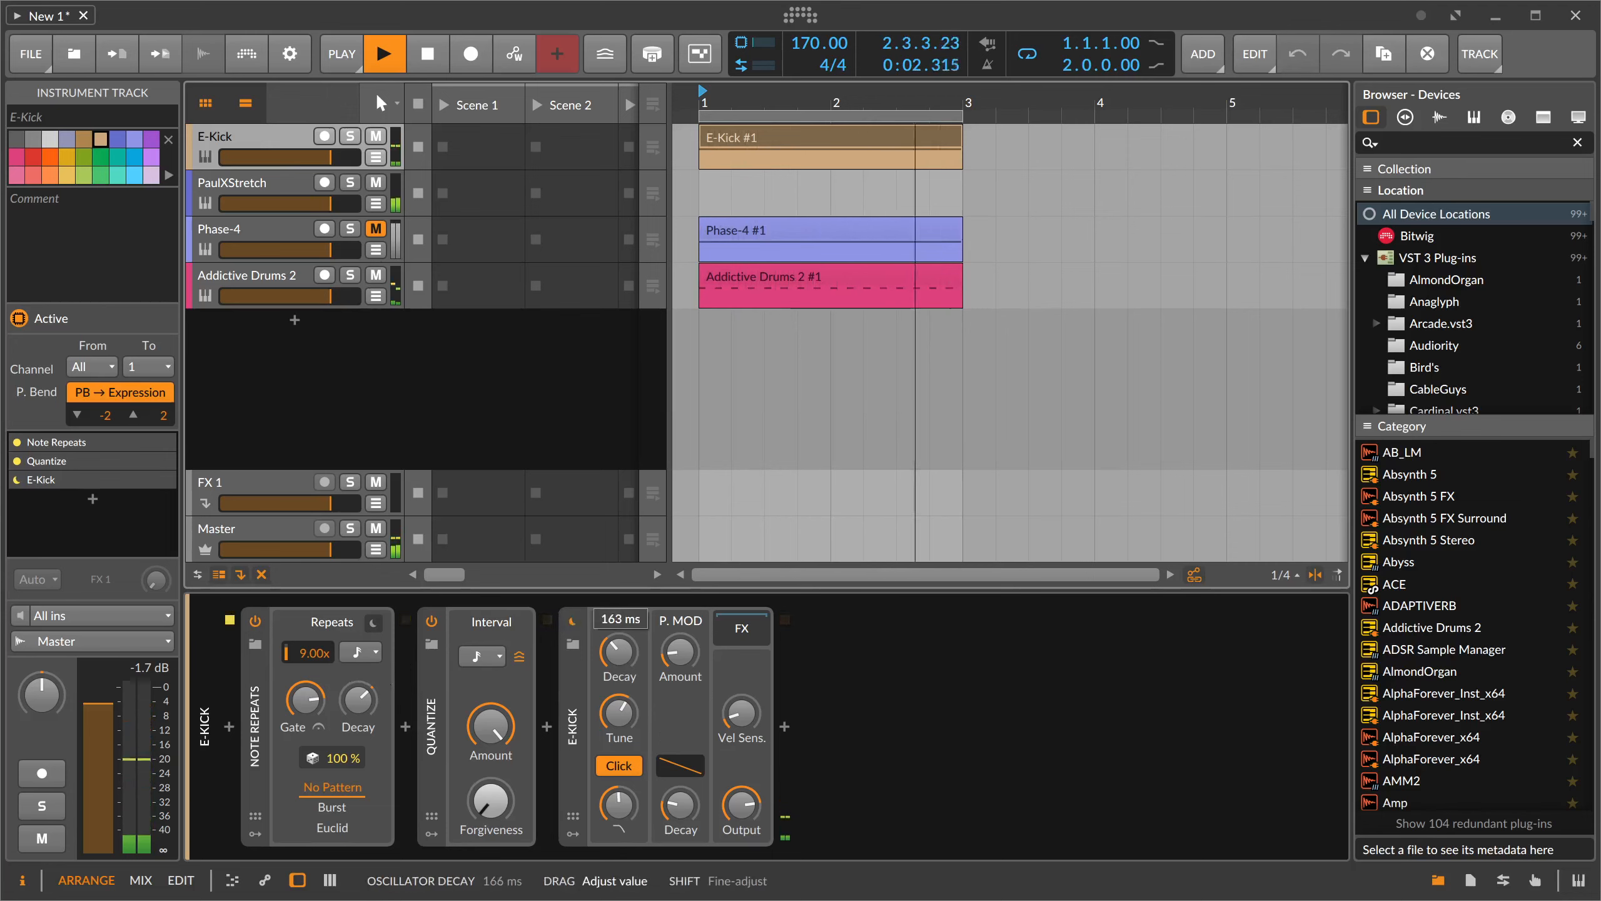
left_click(783, 726)
type("eq")
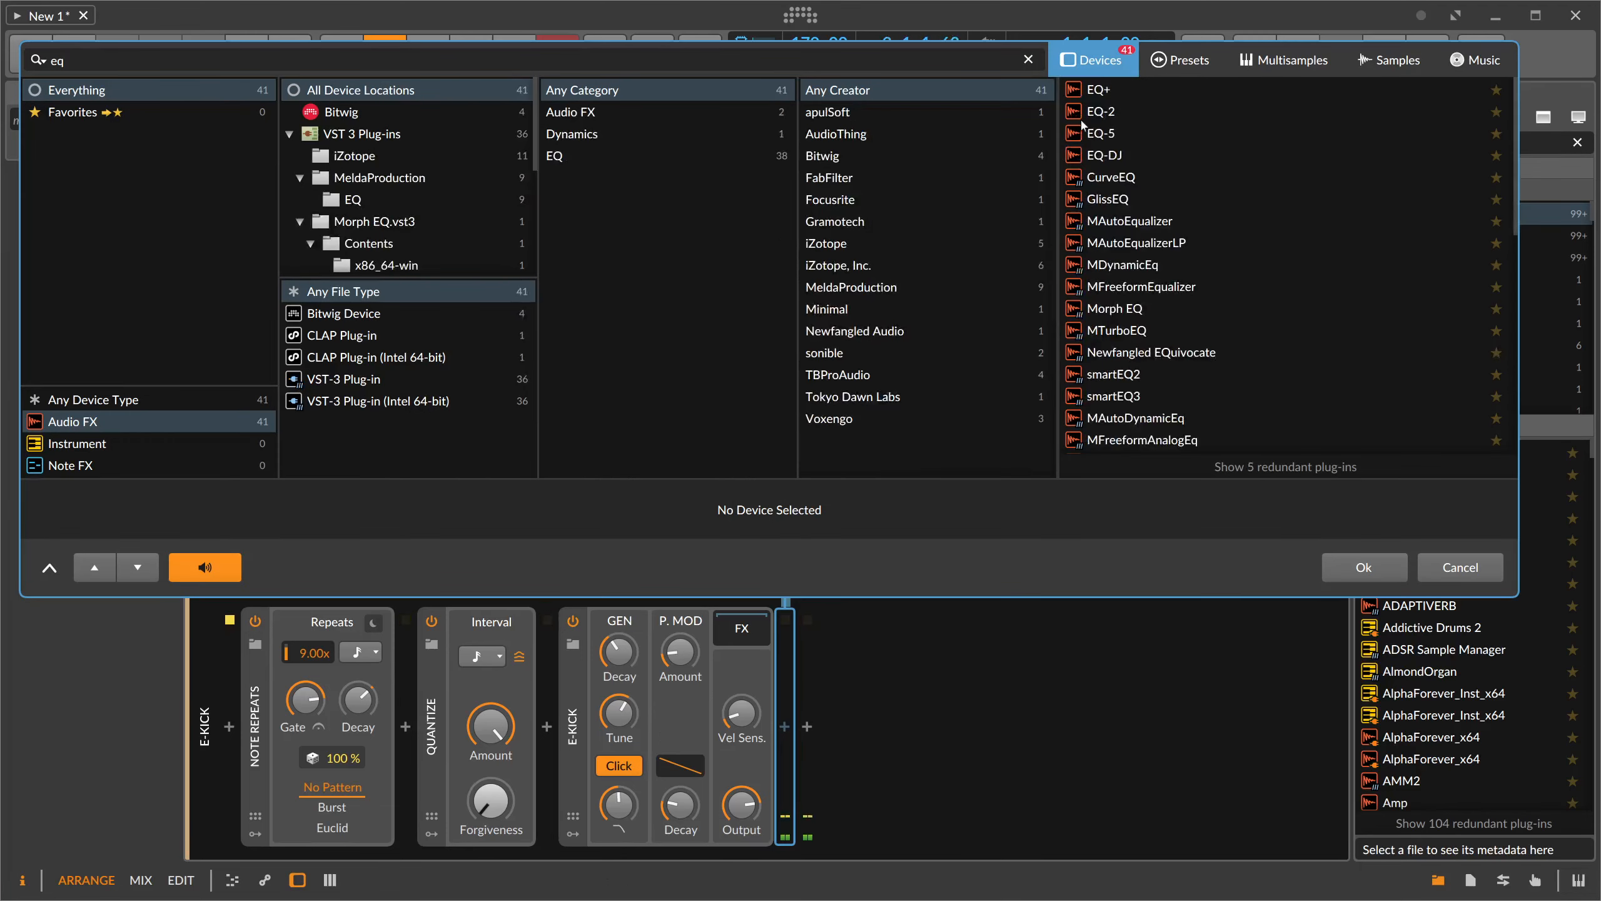
double_click(1087, 117)
- Shape EQ-2 with a low cut at about 50.4 Hz, Q 1.04, and a high-band boost of about +7.9 dB at 955 Hz
left_click(894, 763)
left_click(937, 779)
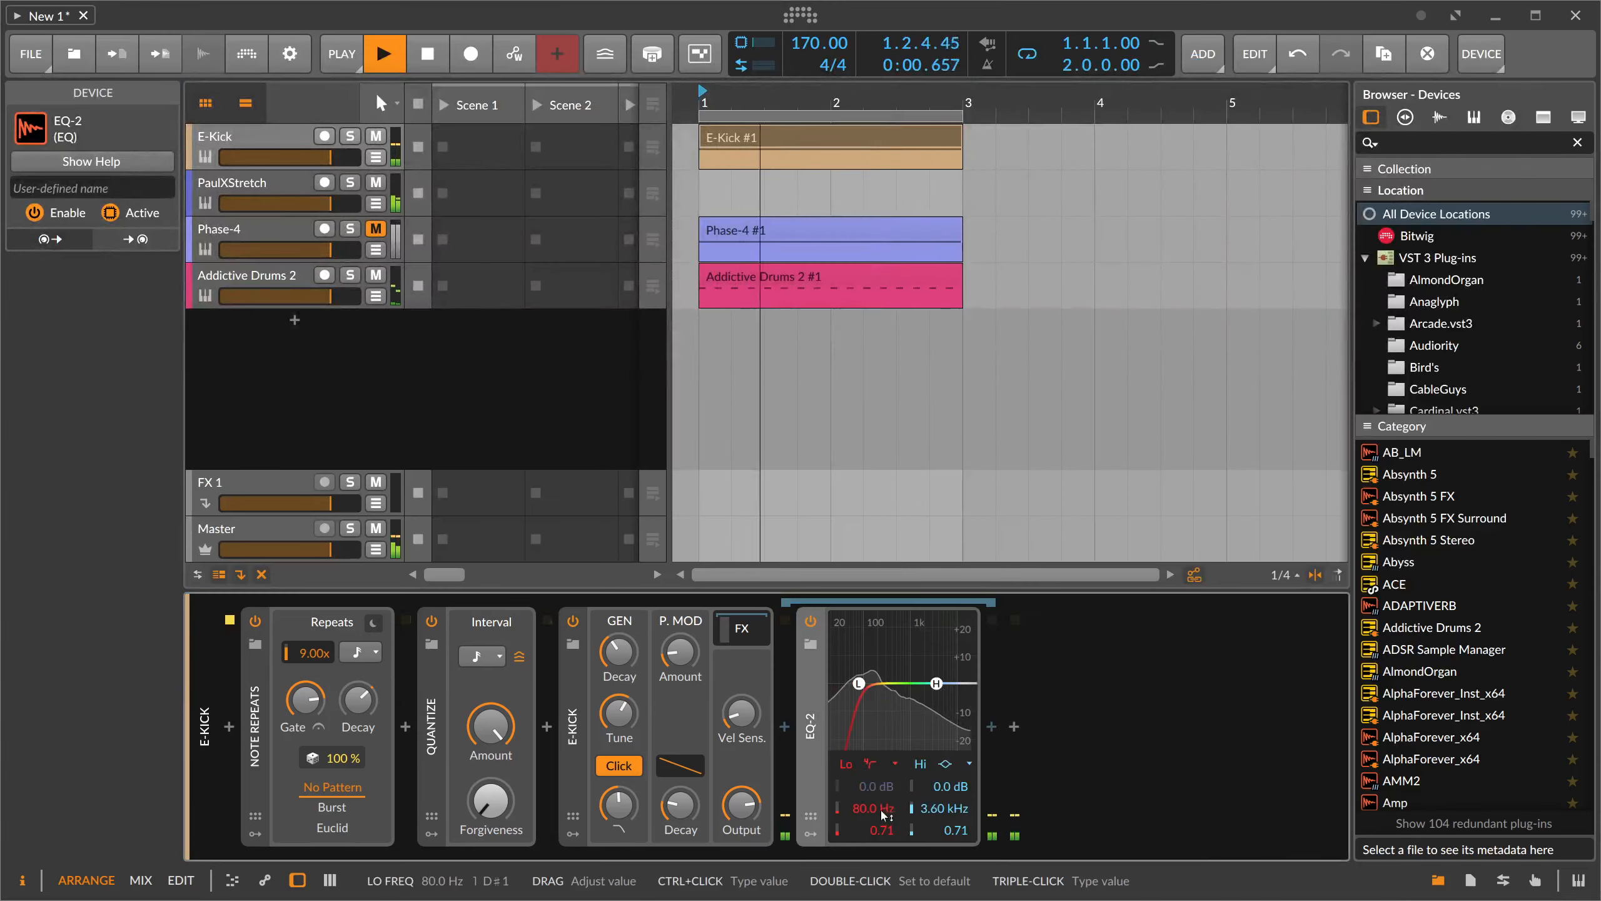
mouse_move(873, 808)
left_mouse_down()
mouse_move(873, 833)
mouse_move(873, 807)
left_mouse_up()
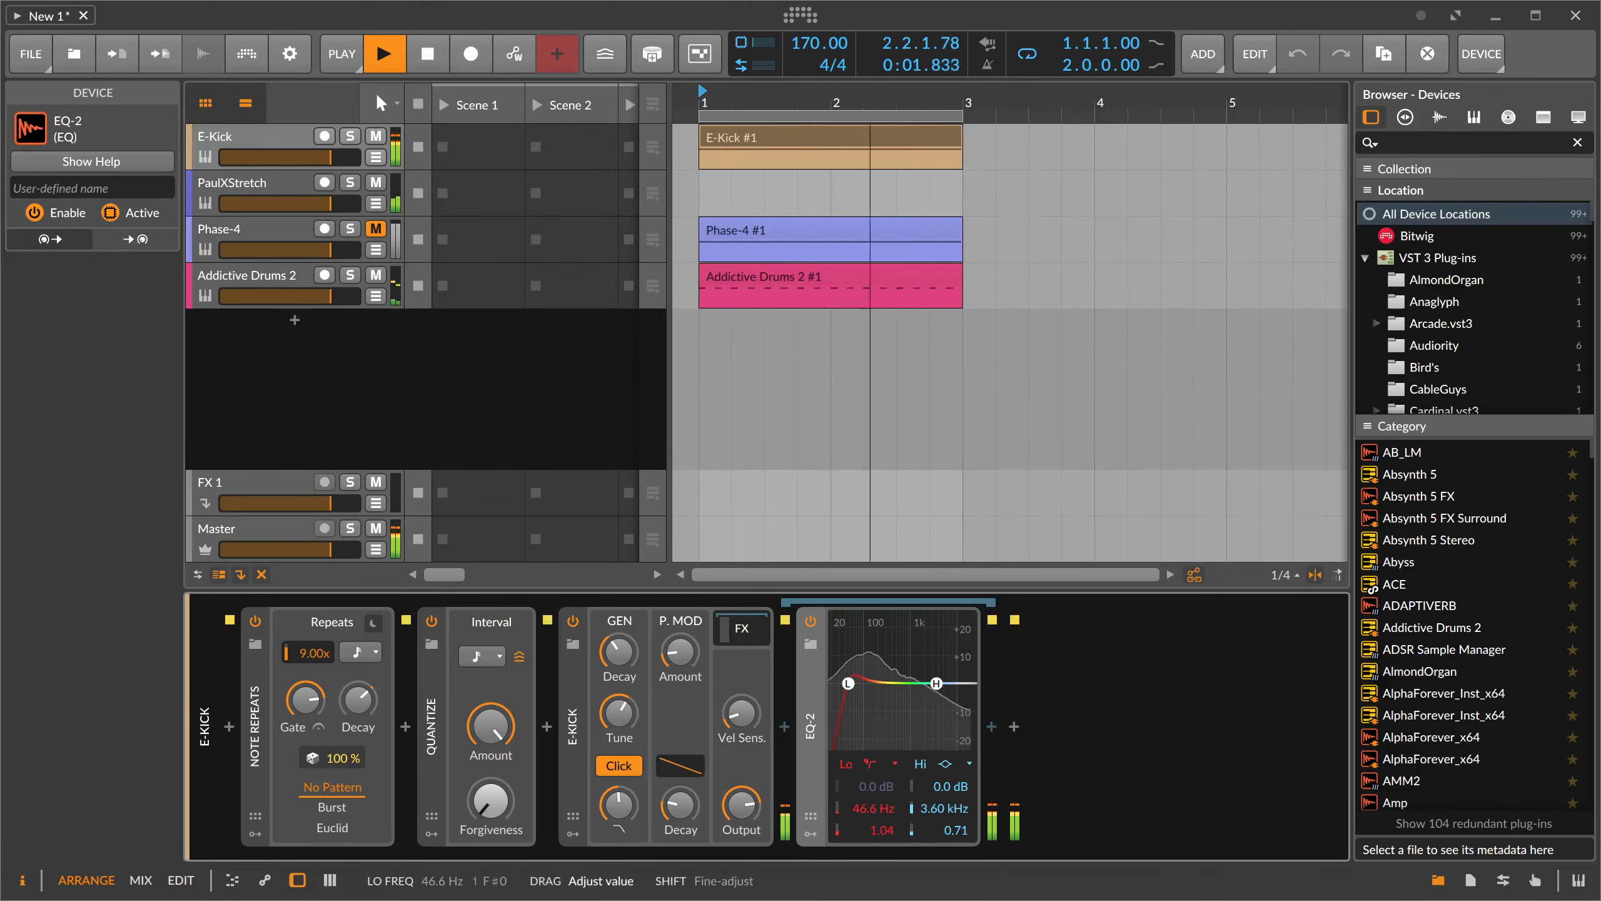
left_click(752, 634)
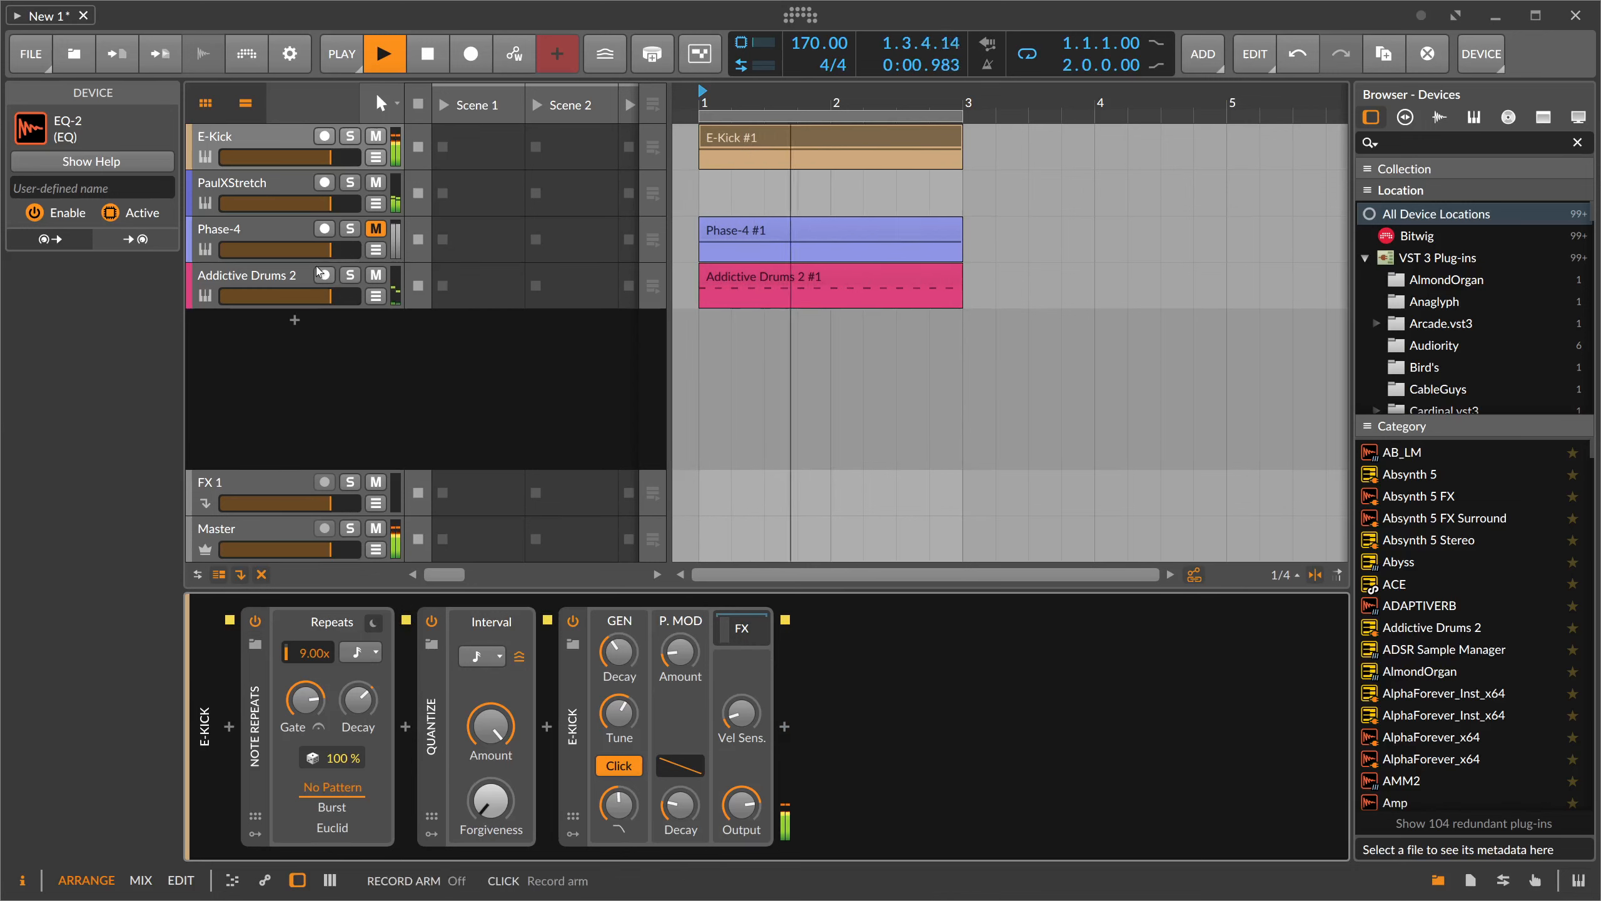
left_click(745, 637)
left_click_drag(873, 808, 873, 803)
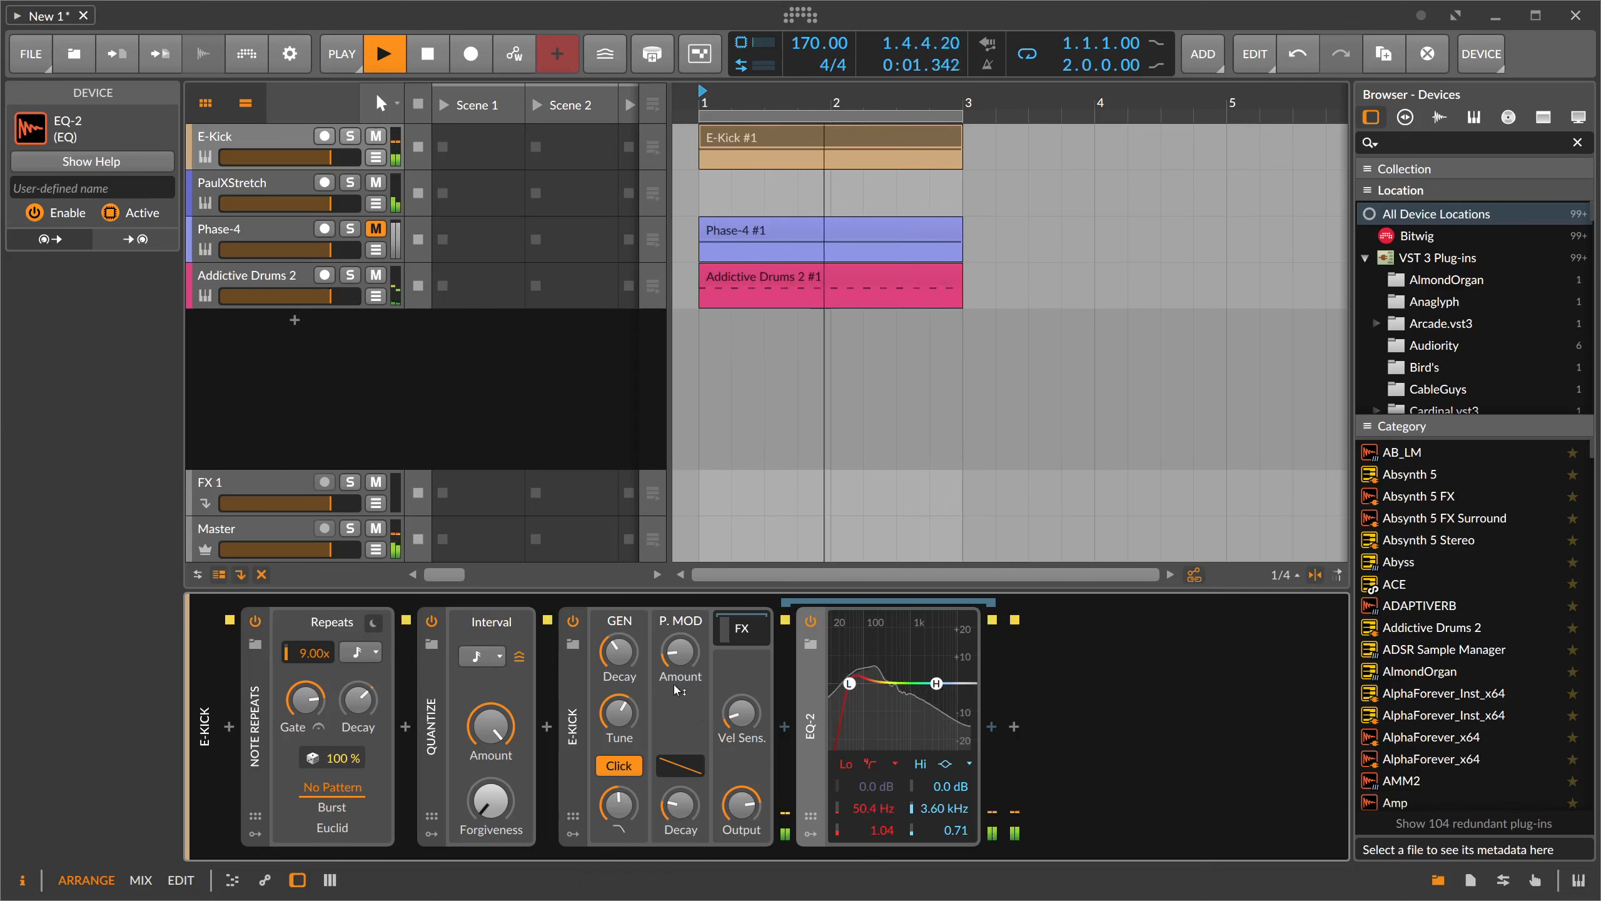
left_click_drag(936, 683, 911, 661)
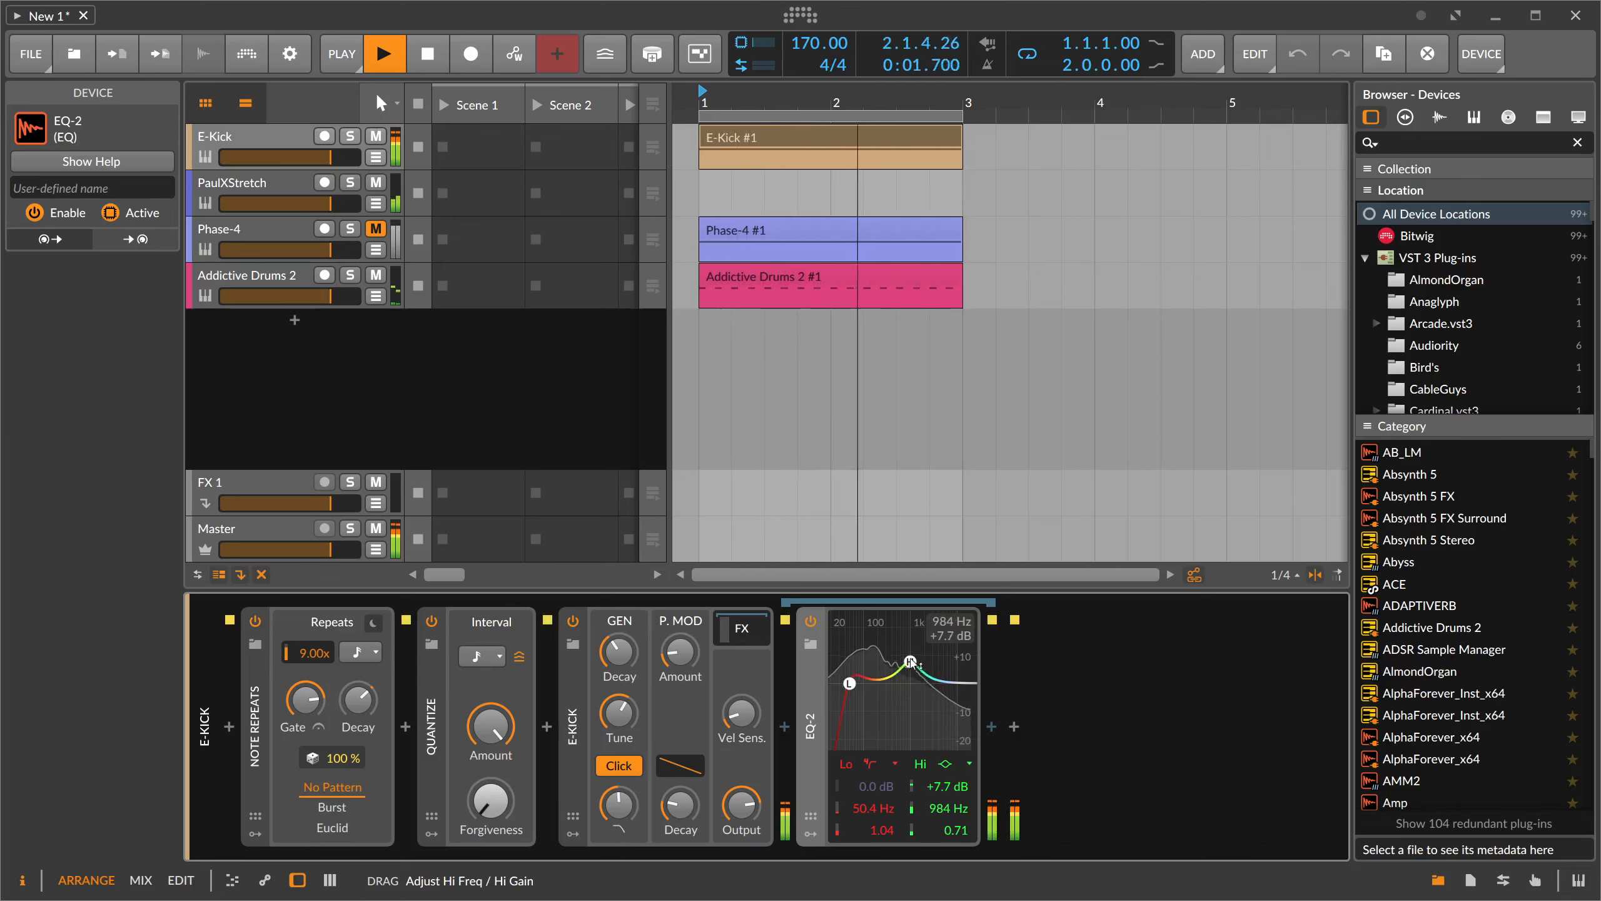
- Insert a Distortion after EQ-2 and move its pre-distortion bell to about 4.58 kHz at +10.3 dB
left_click(991, 727)
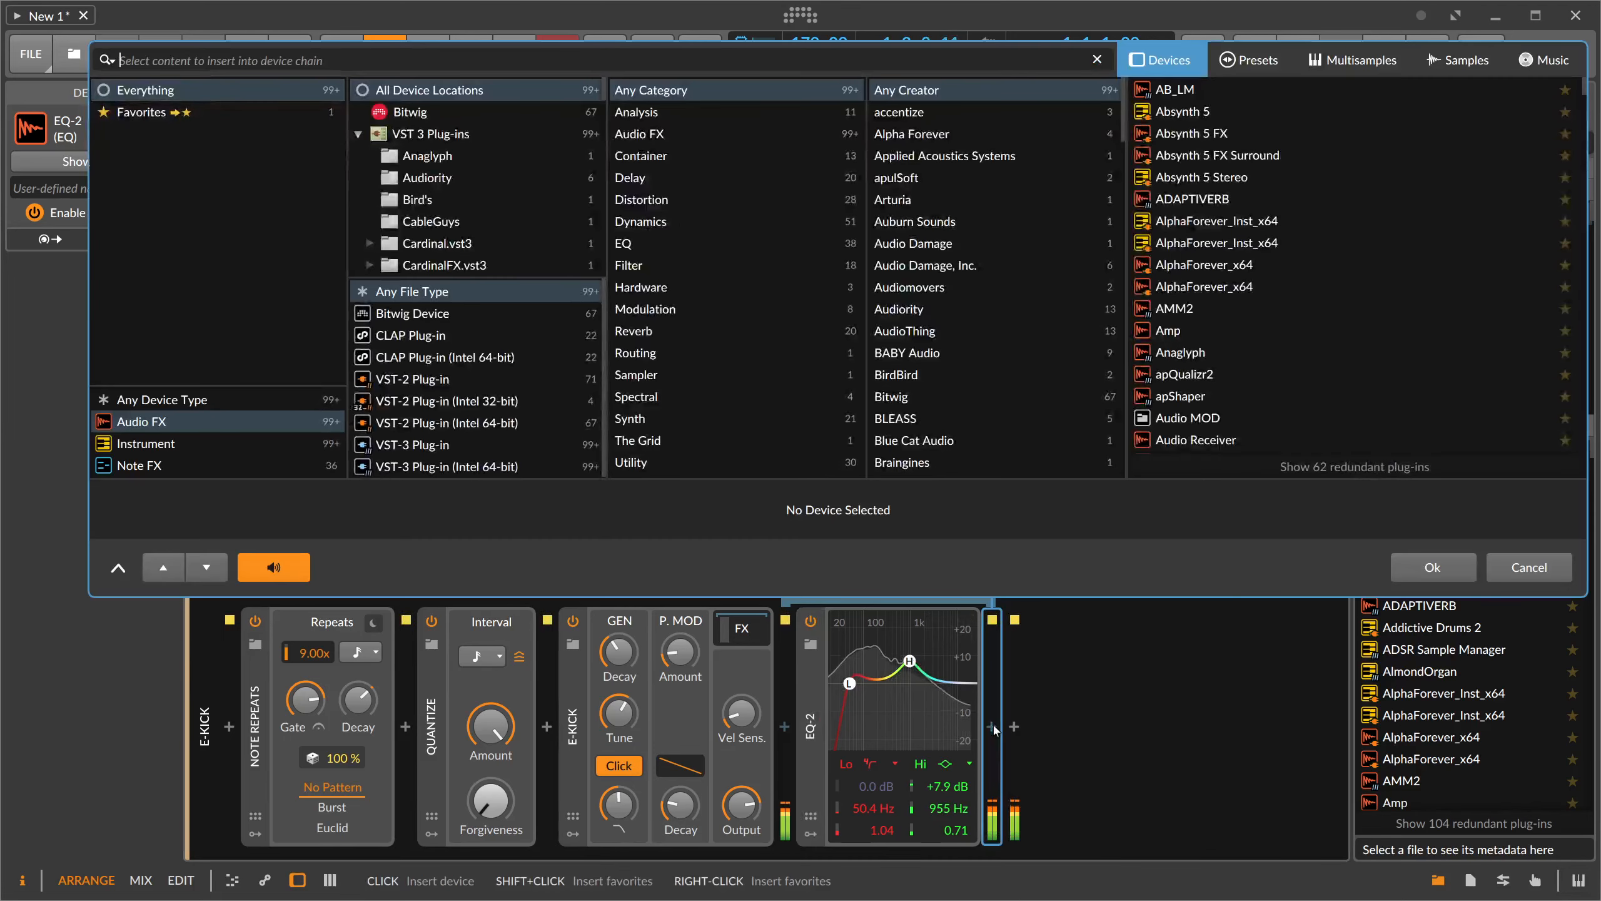
type("dist")
key("Down")
key("Return")
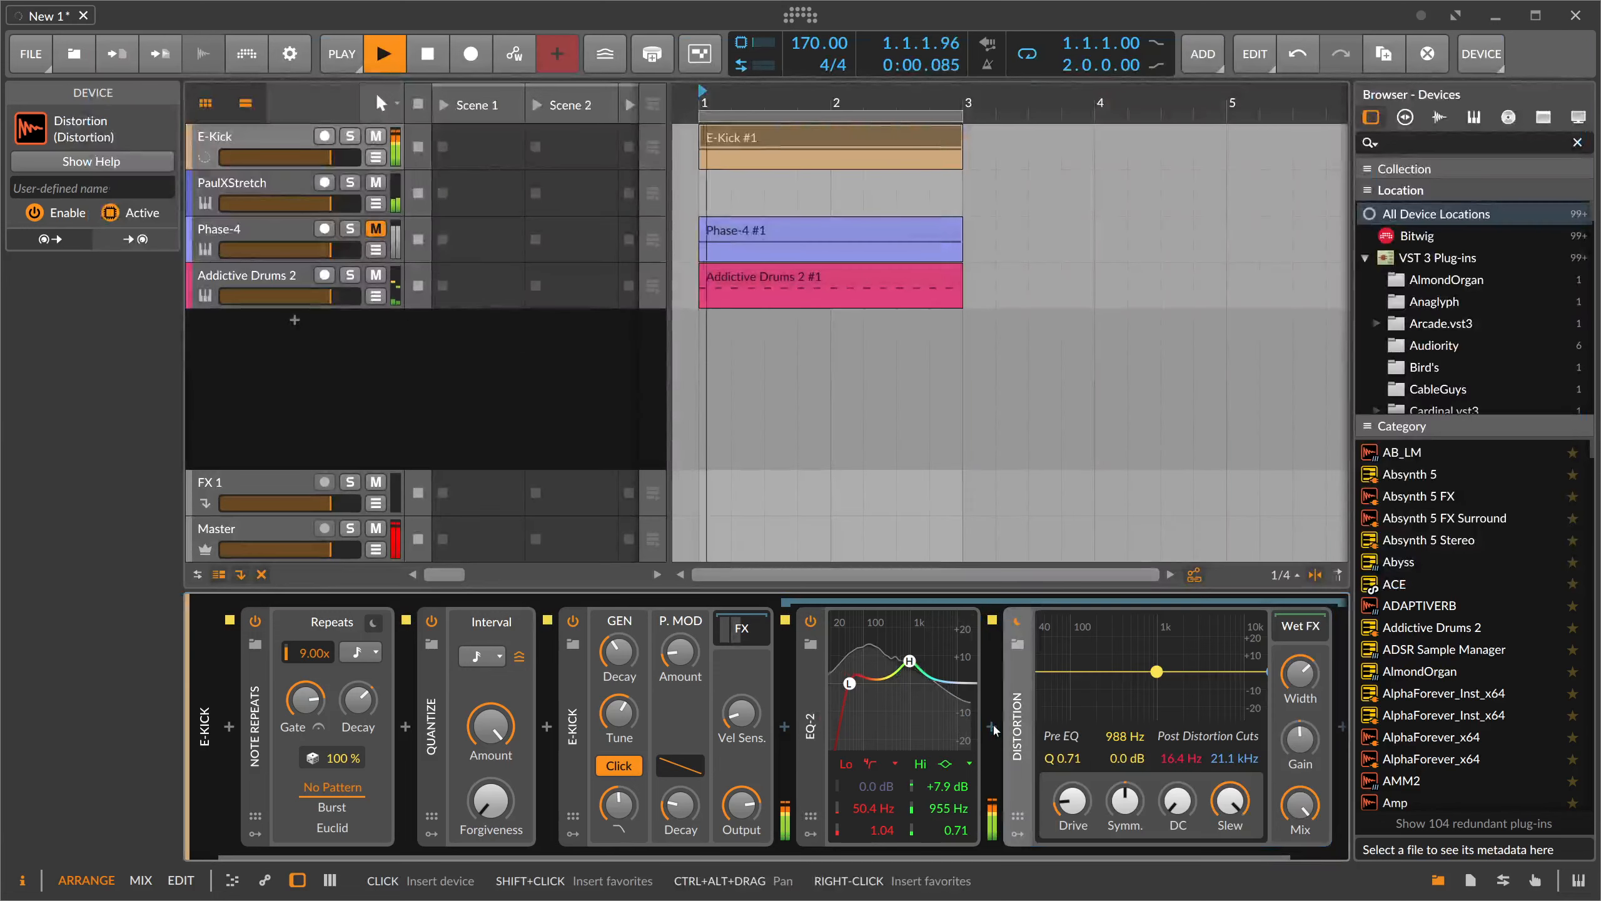
left_click_drag(1090, 812, 1089, 839)
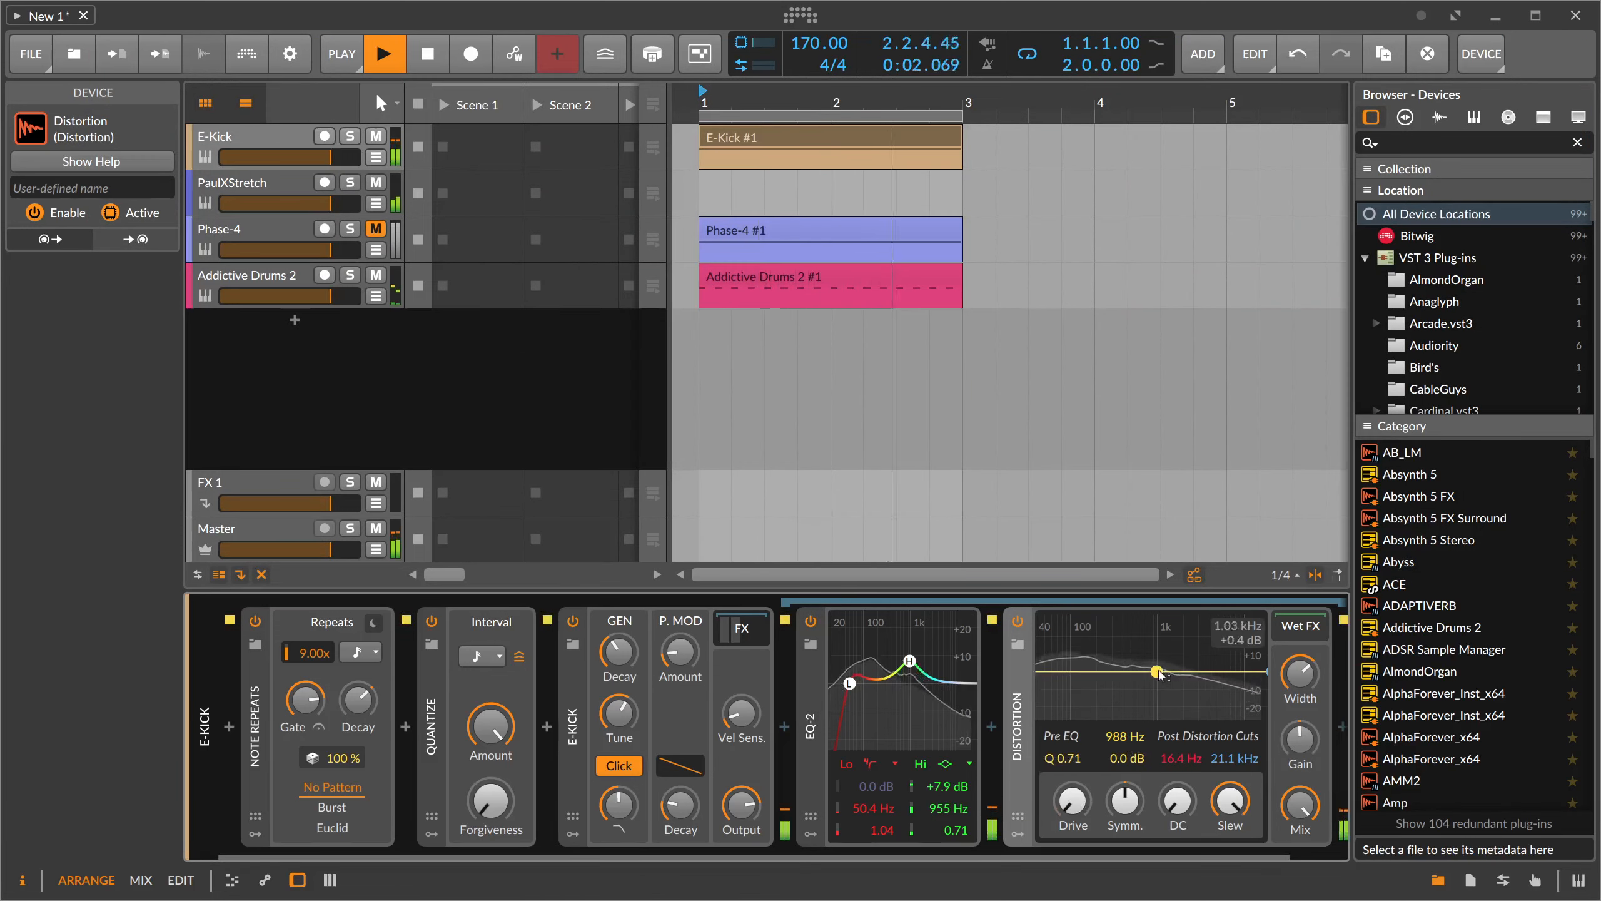
left_click_drag(1158, 668, 1217, 655)
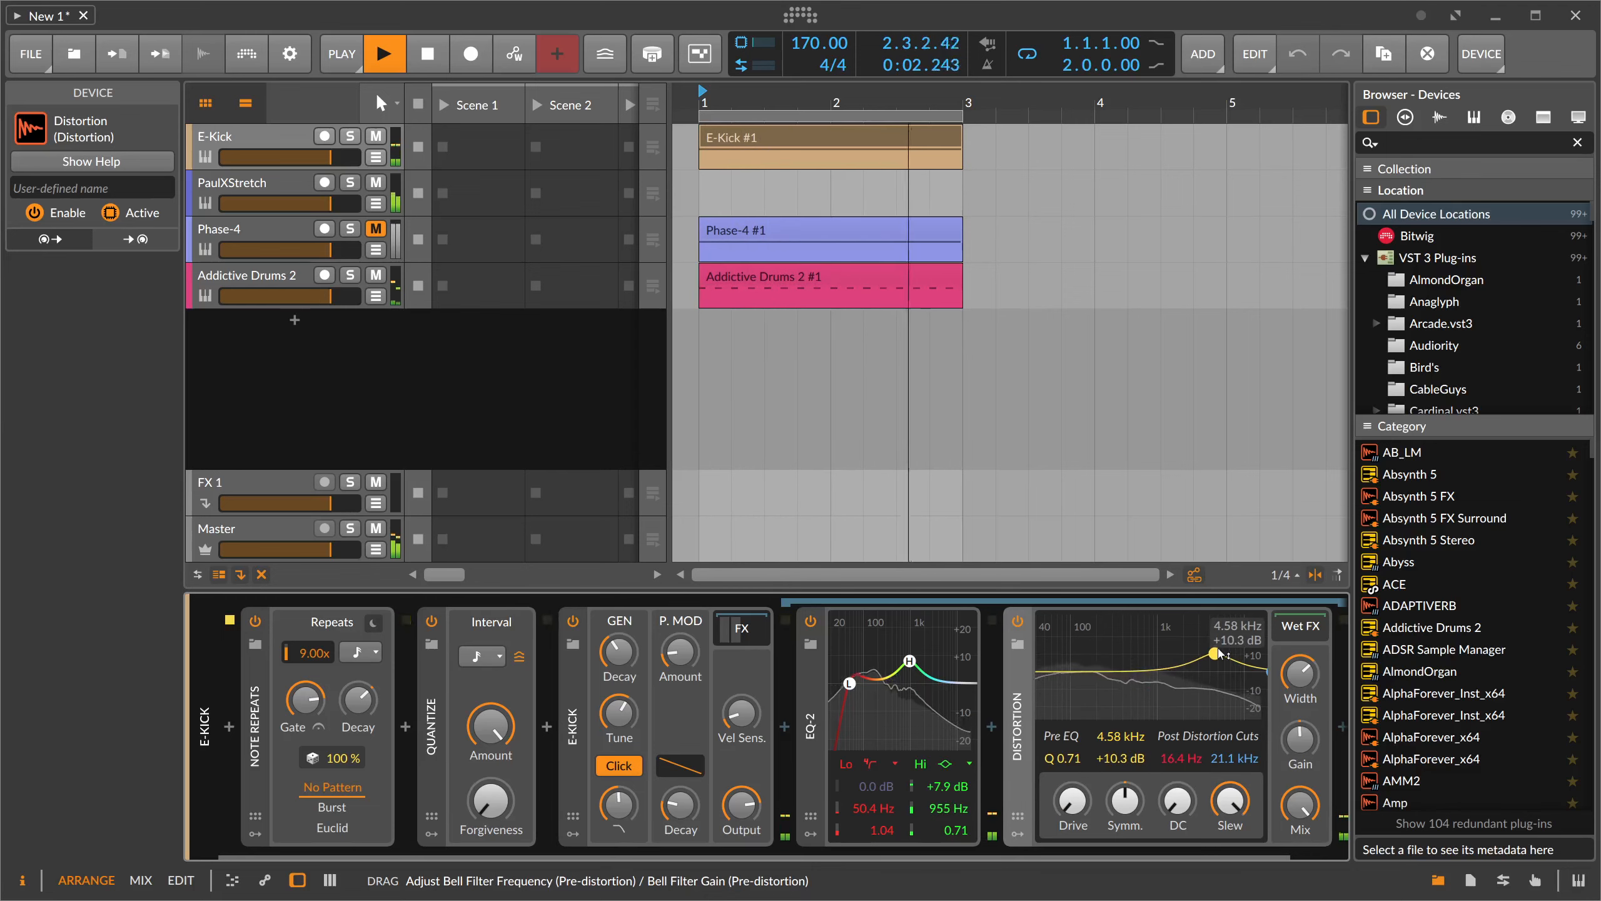
- Insert a Peak Limiter after the Distortion in the E-Kick's FX chain and raise its input gain
left_click(744, 630)
left_click(742, 627)
left_click(1339, 729)
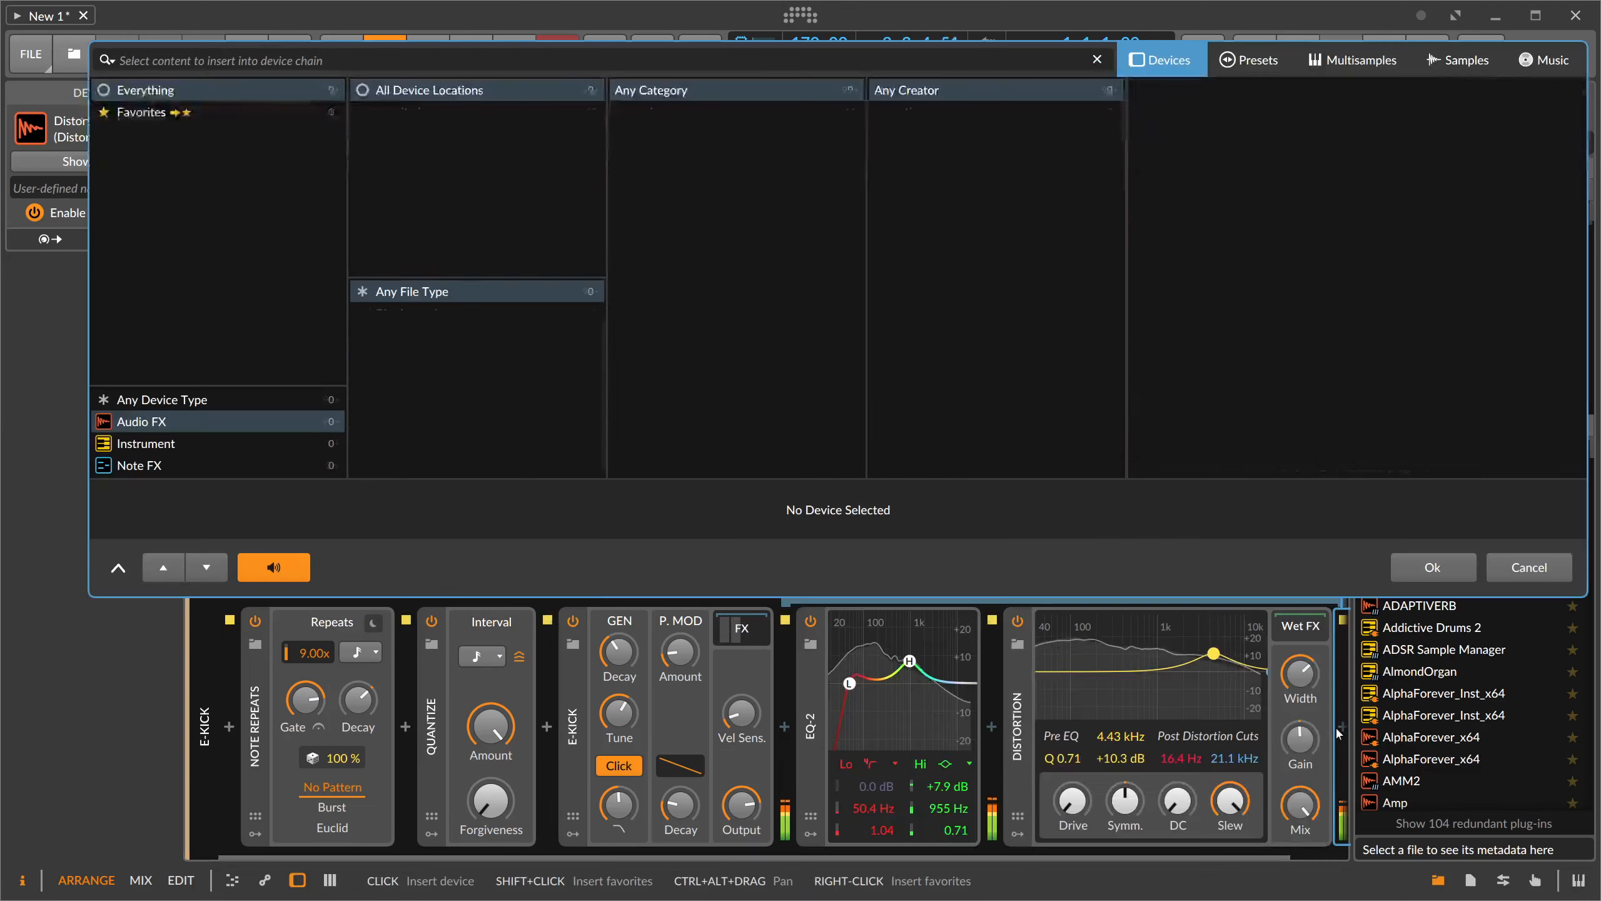
type("peak")
key("Return")
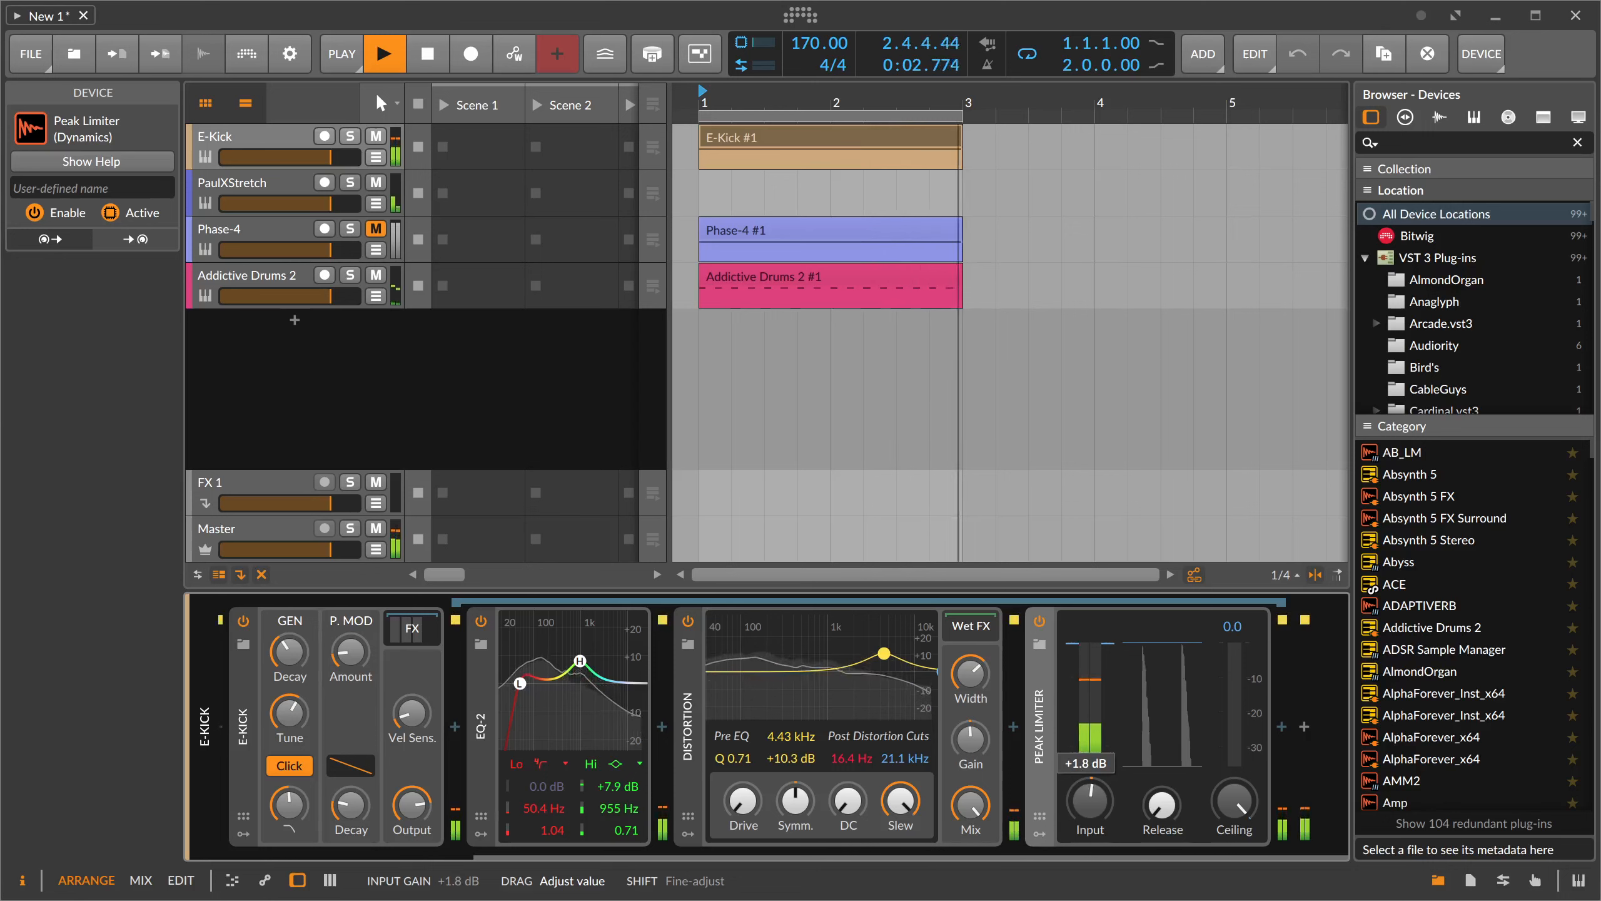
scroll(431, 643, "up", 5)
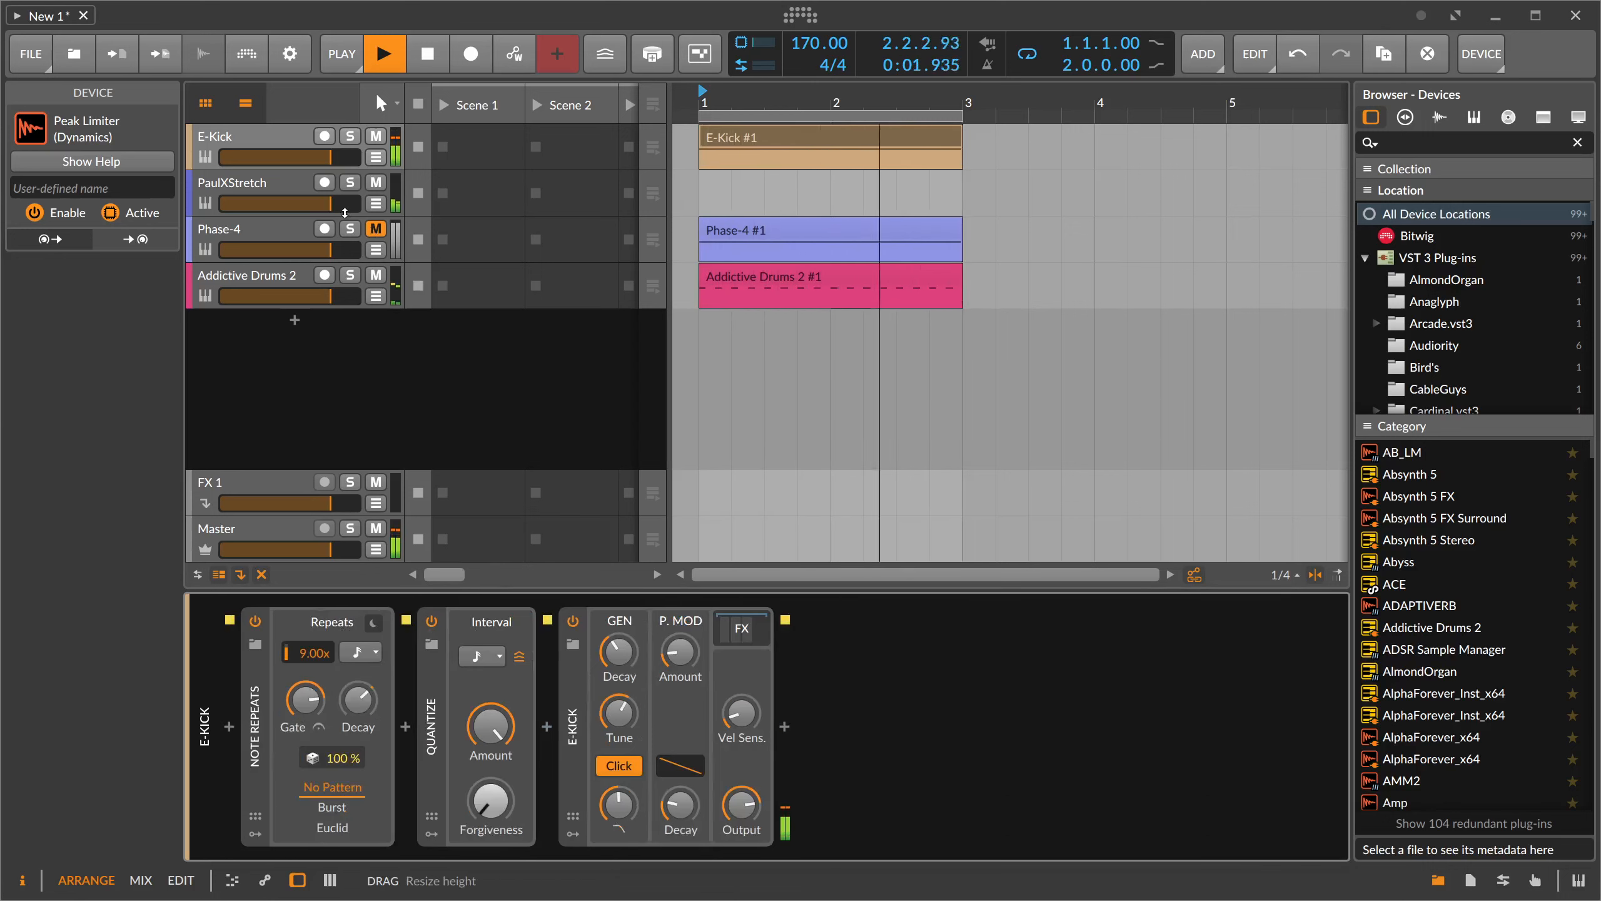
- Unmute the Phase-4 track and set its Note Repeats rate to 6.00x
left_click(377, 230)
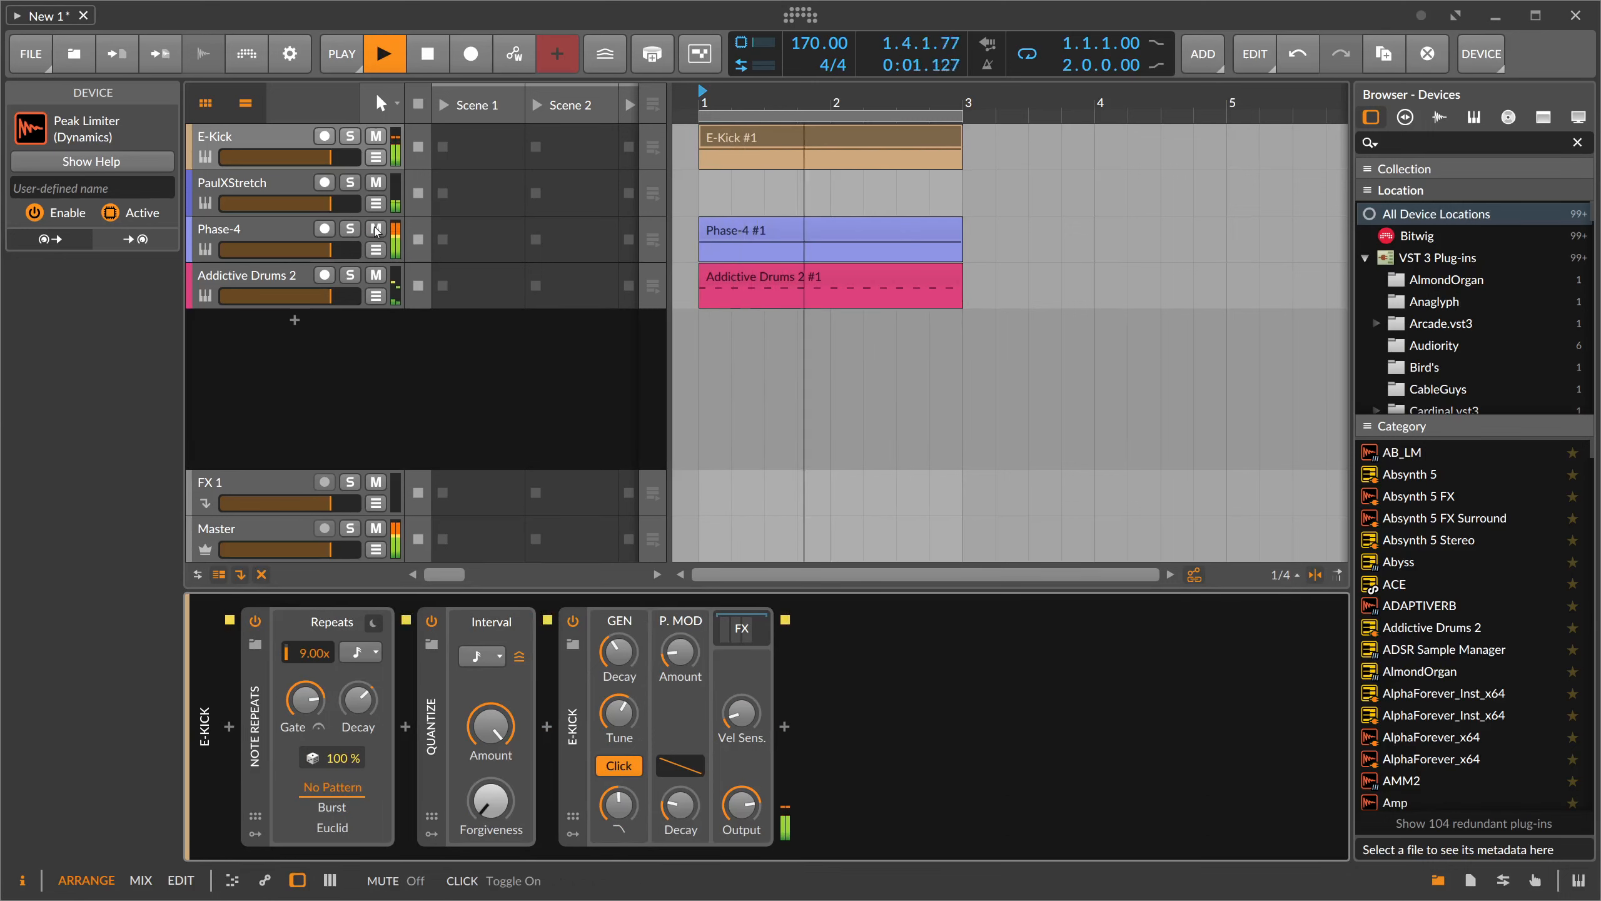
left_click(272, 141)
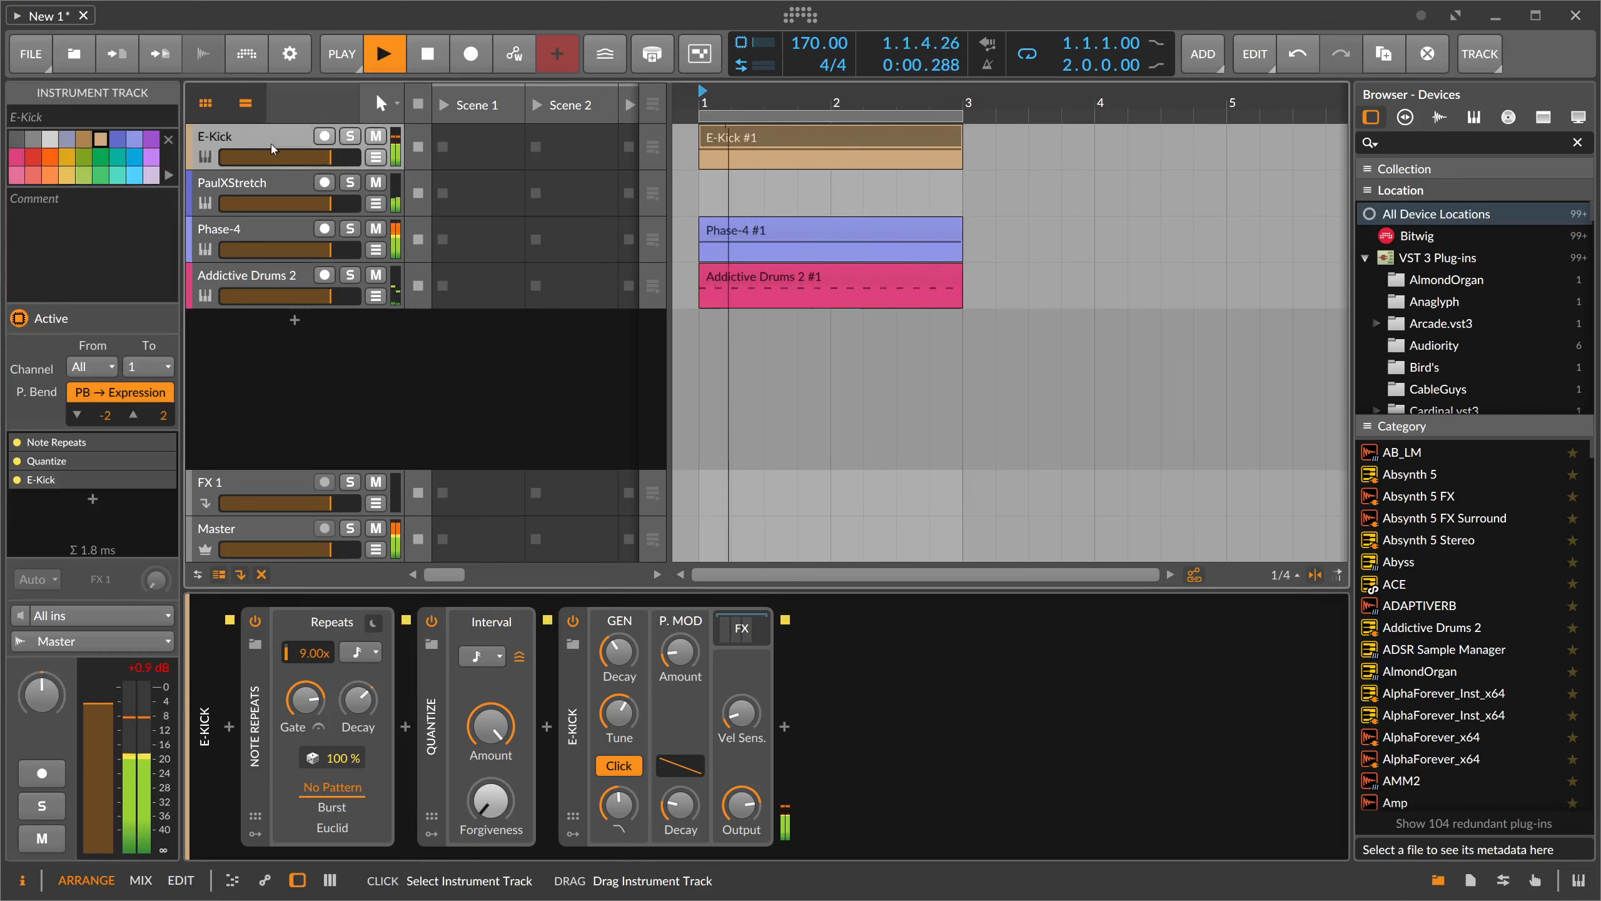
left_click(250, 233)
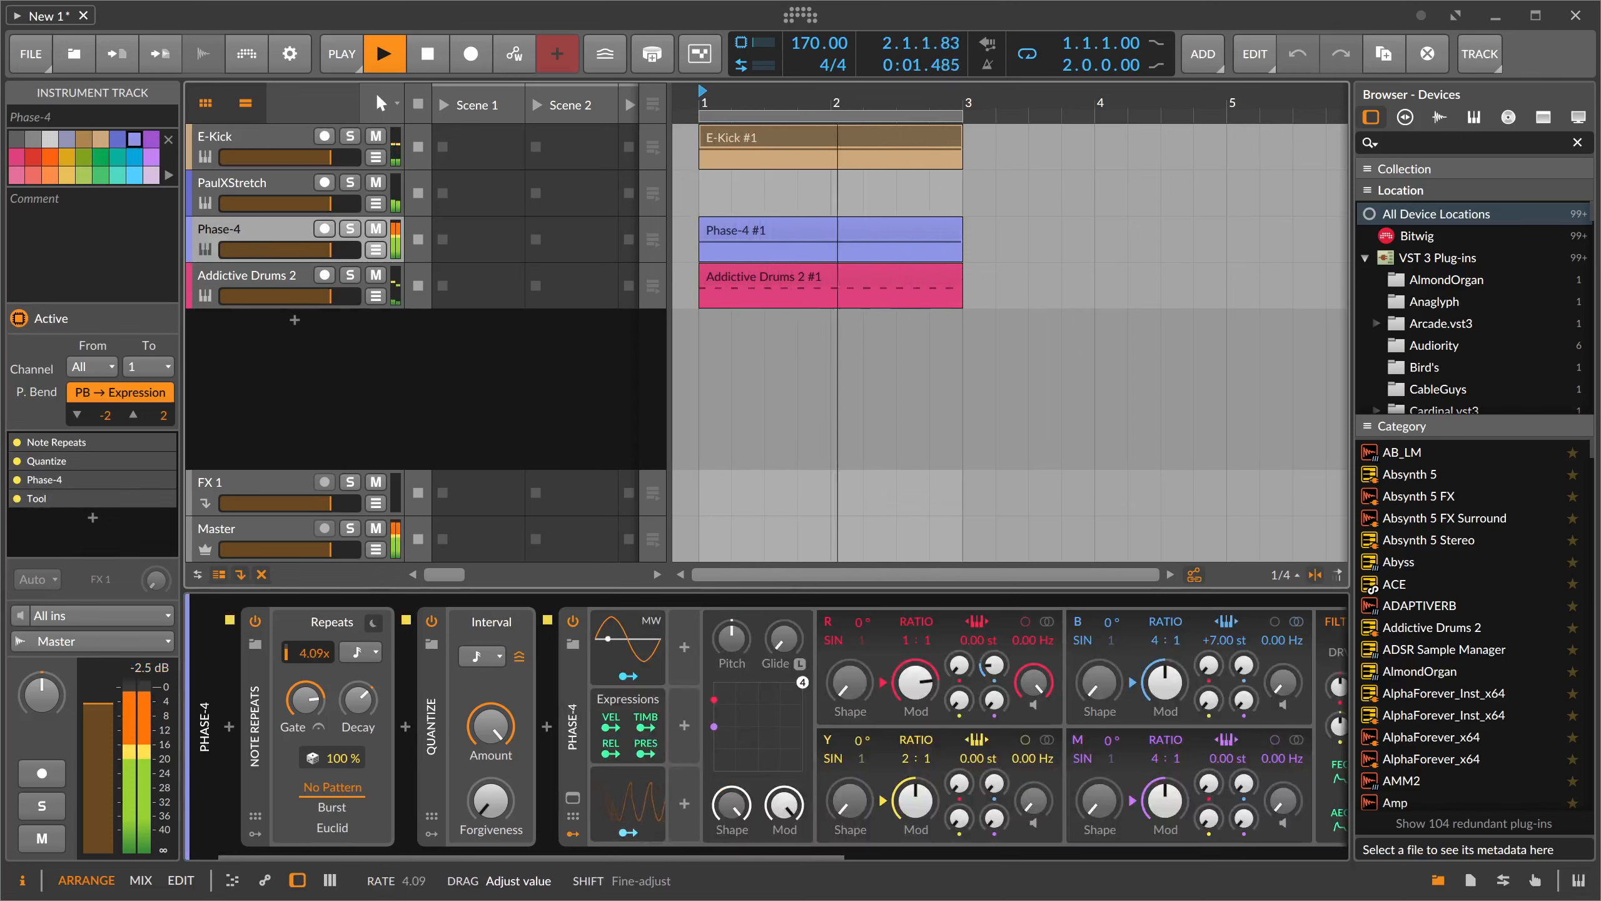
left_click_drag(322, 652, 322, 648)
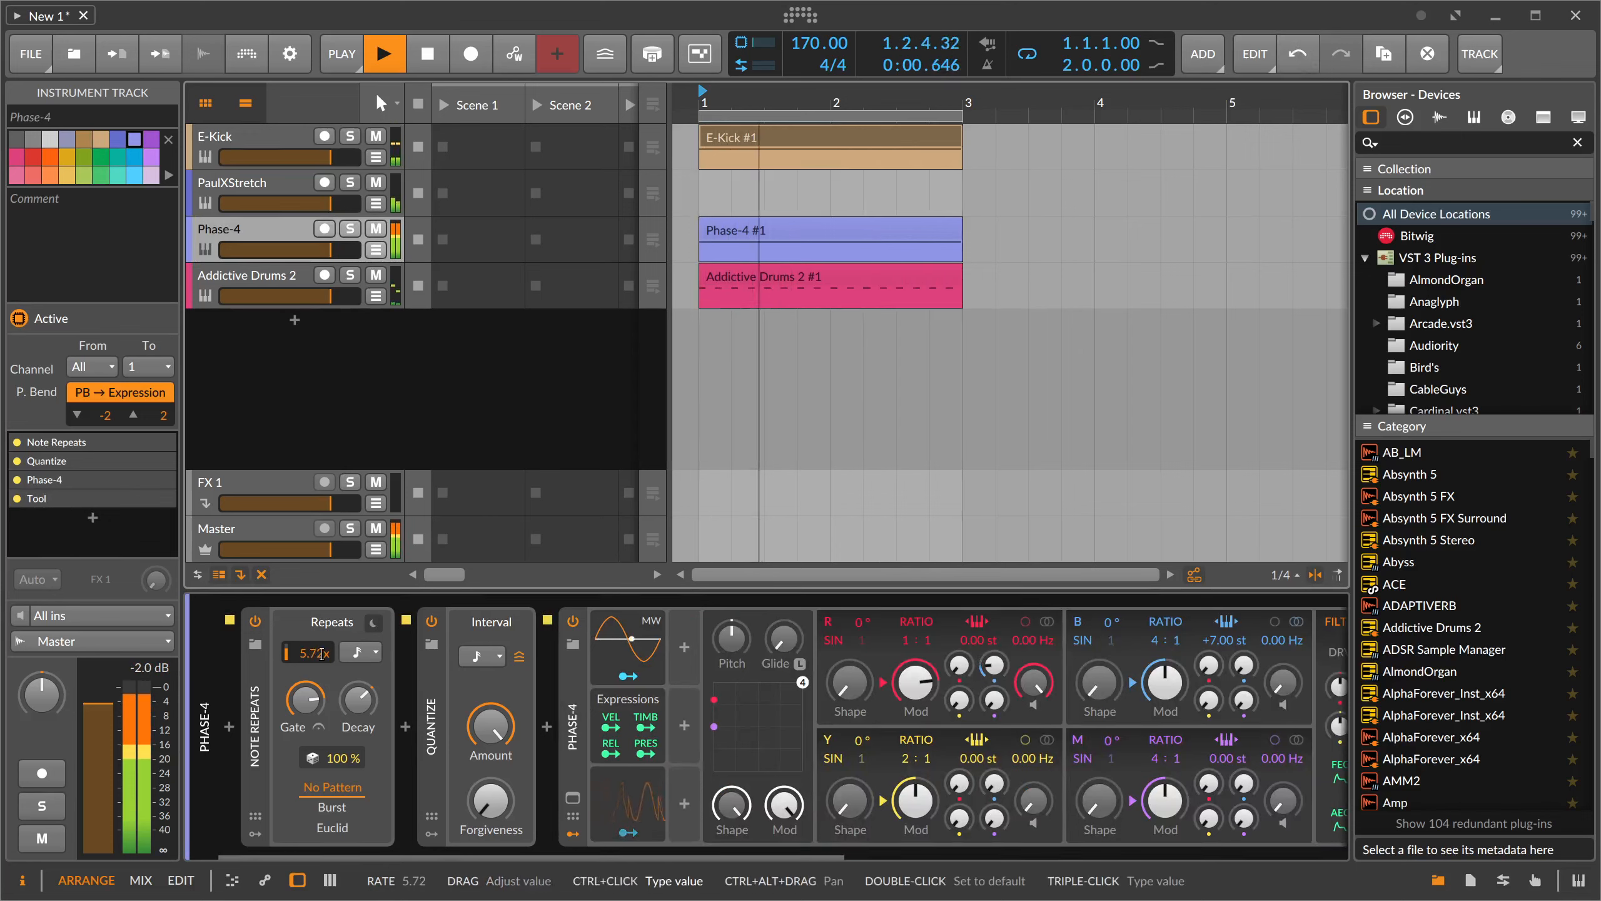
double_click(322, 653)
type("6")
key("Return")
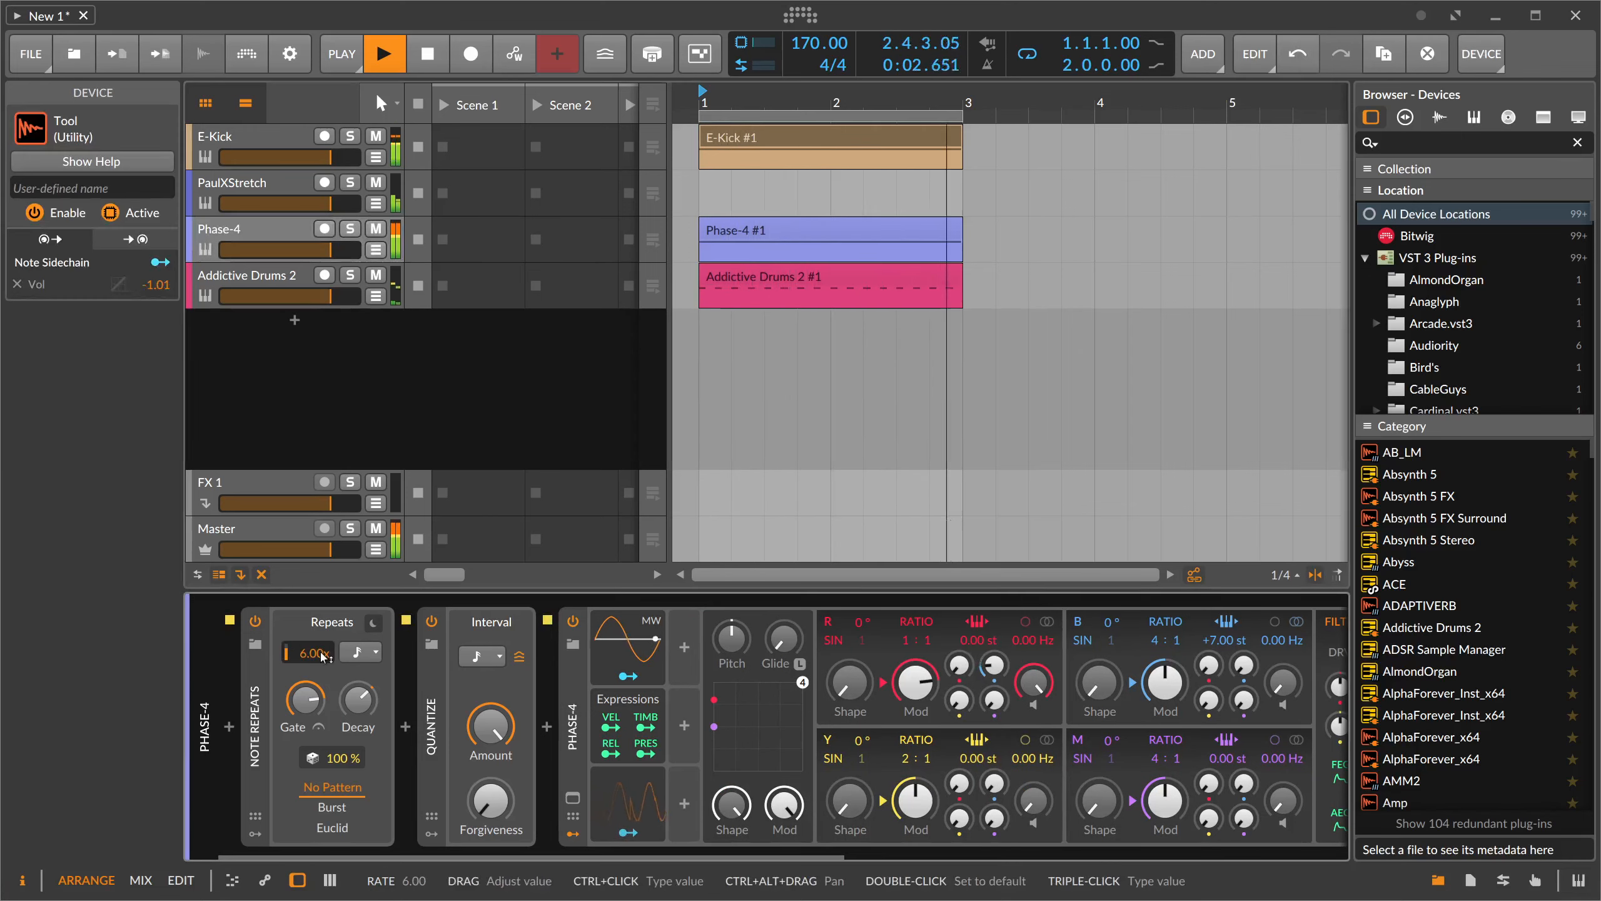
- Fine-tune Phase-4's B→R modulation amount and raise the Classic LFO's modulation of it to about 0.114
left_click_drag(994, 667, 994, 665)
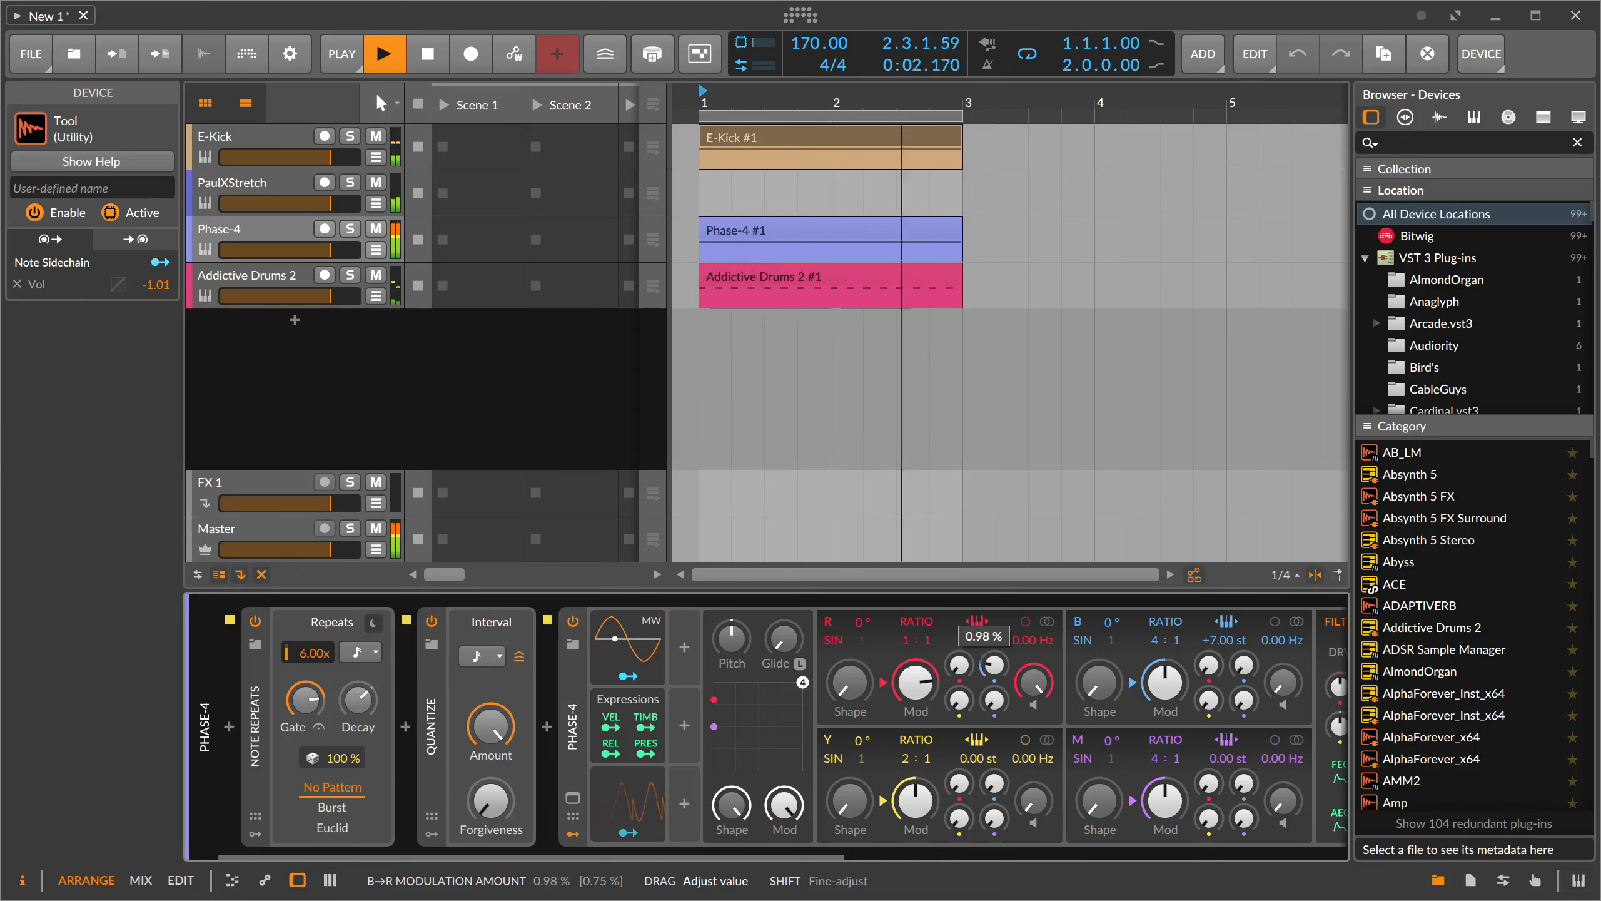
left_click_drag(994, 665, 994, 666)
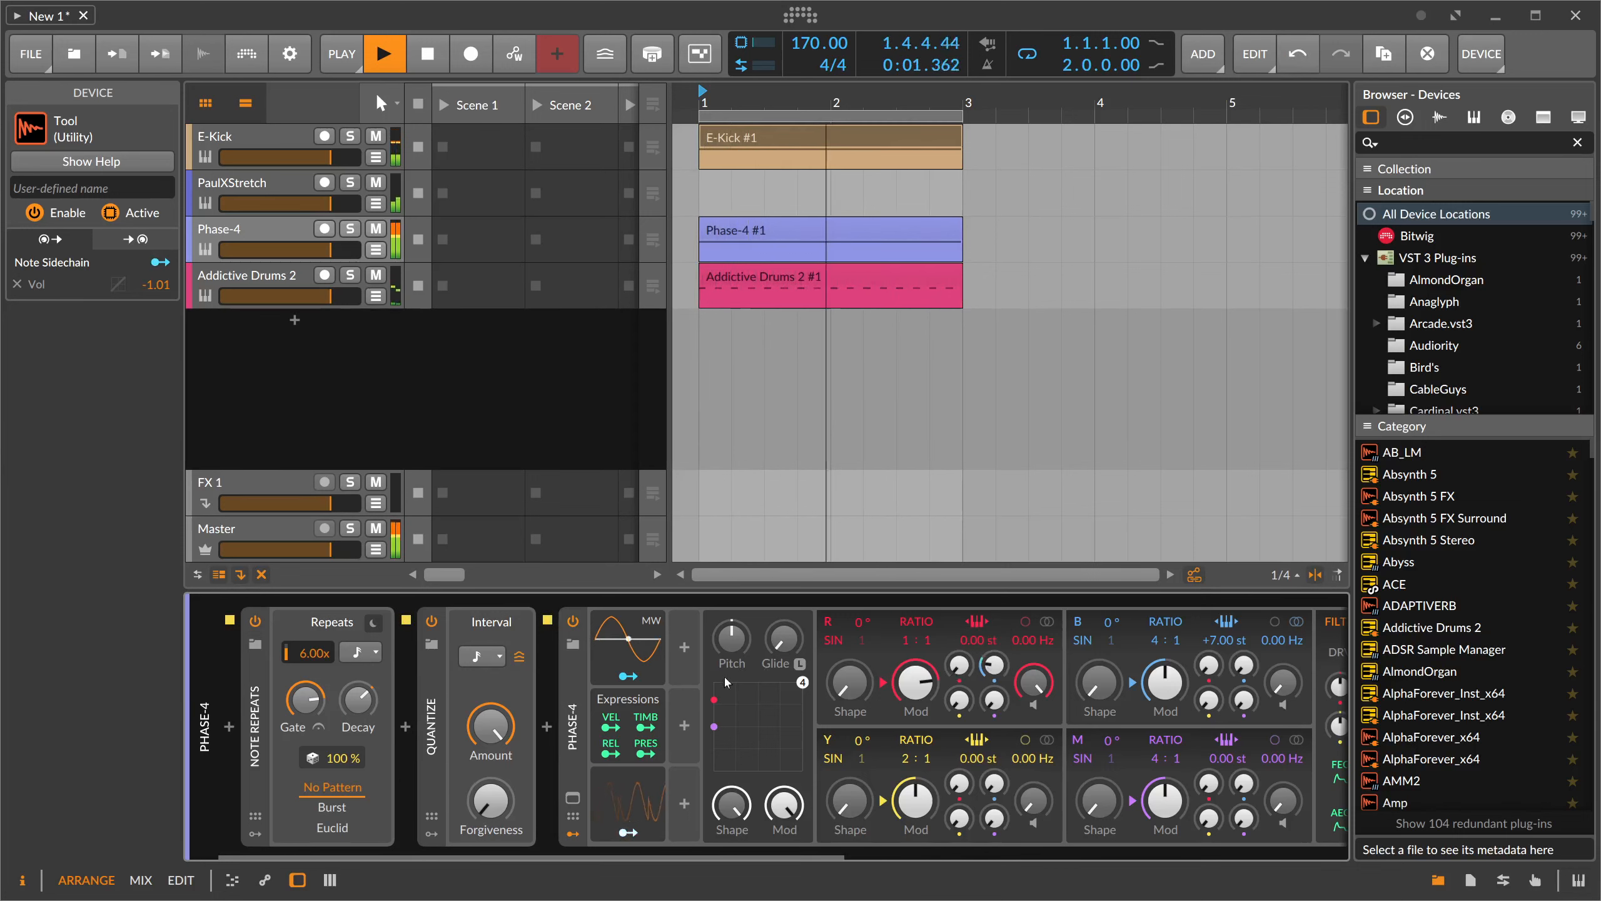
left_click(659, 803)
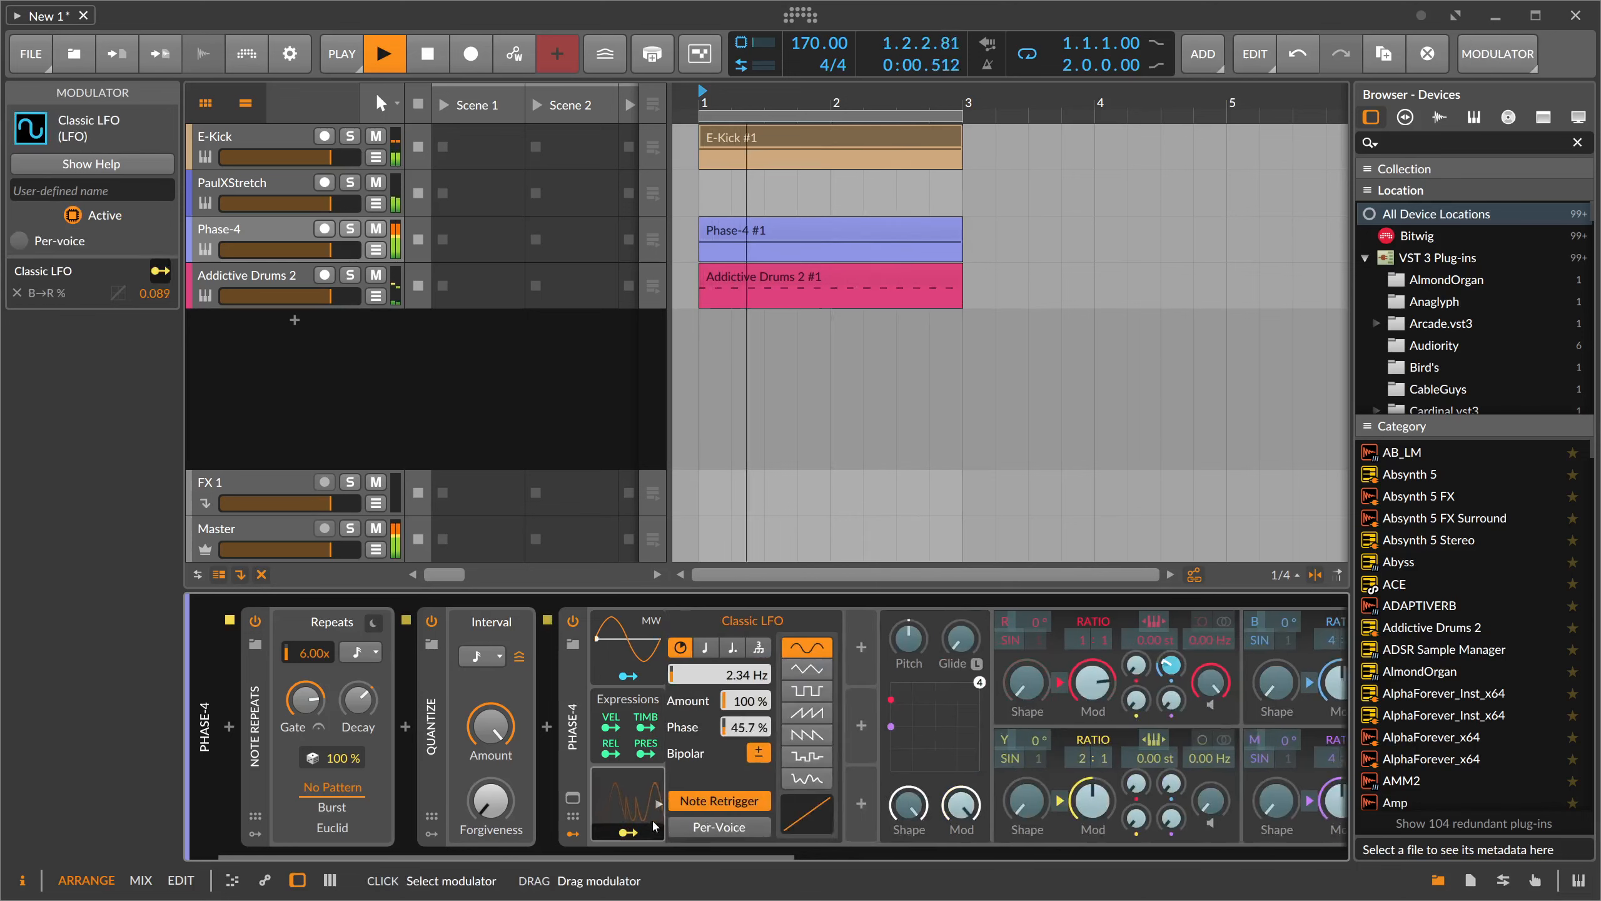
scroll(677, 848, "right", 1)
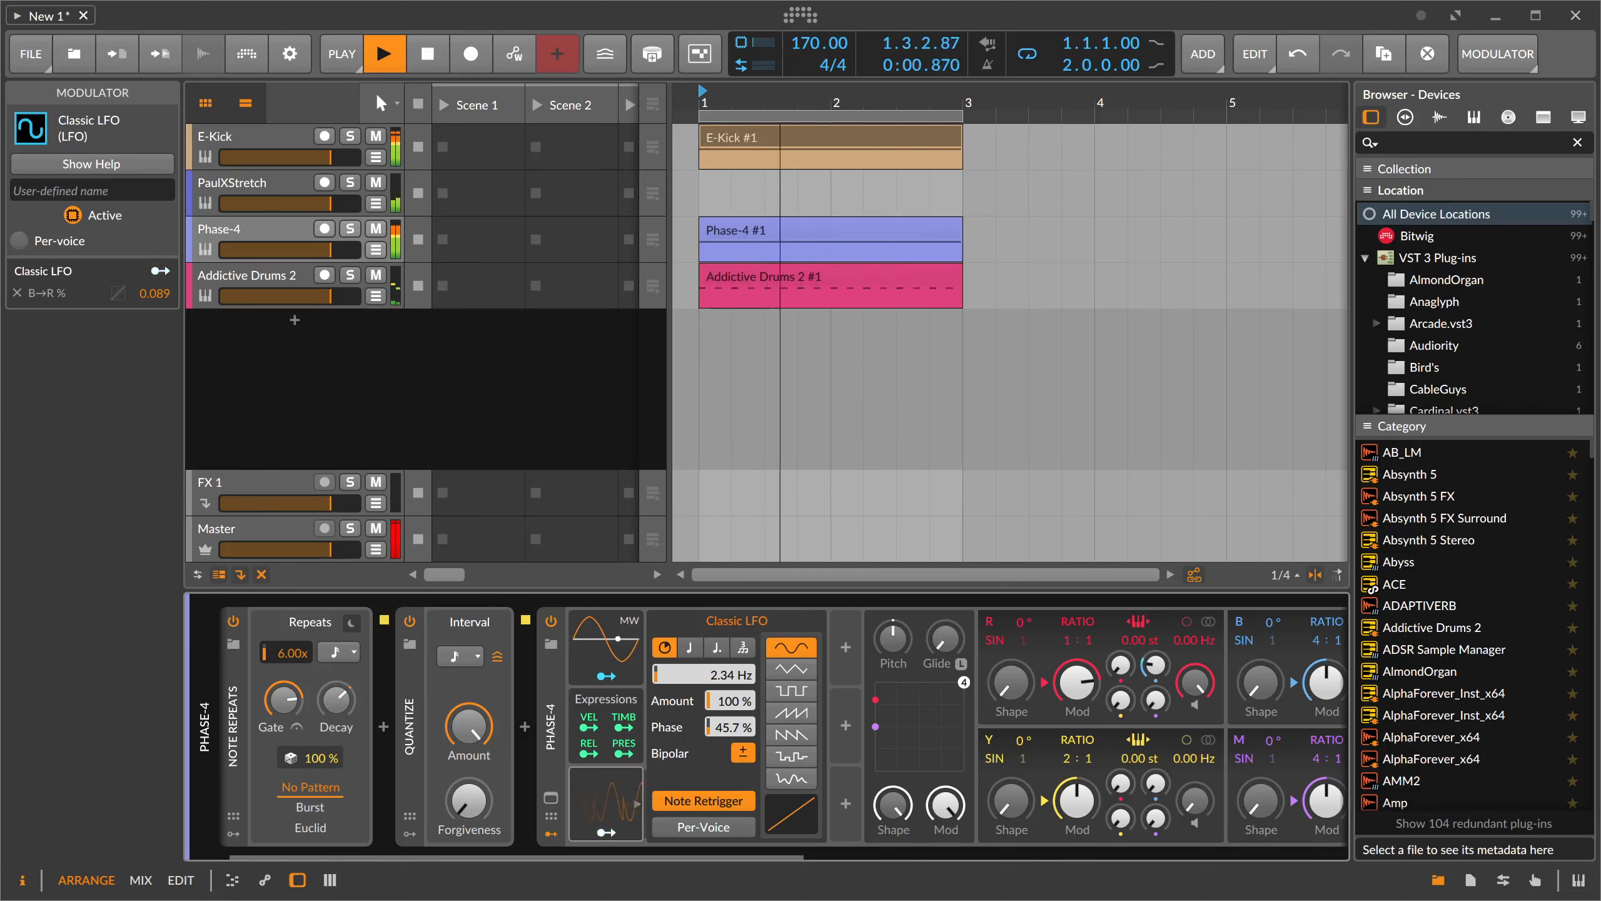
left_click(636, 803)
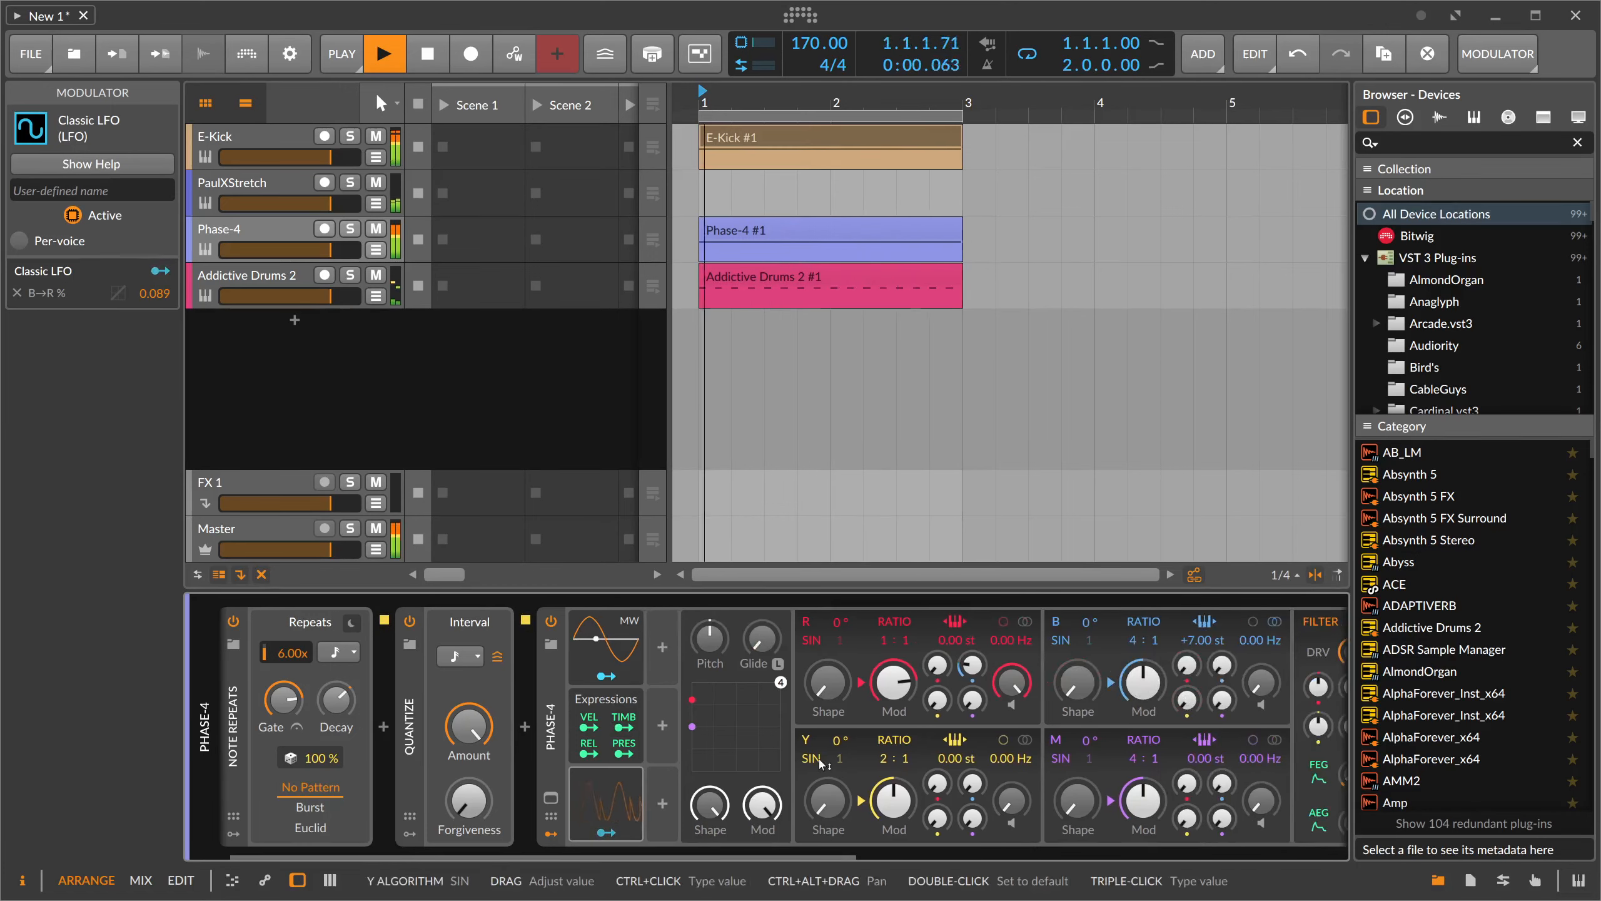
left_click(637, 804)
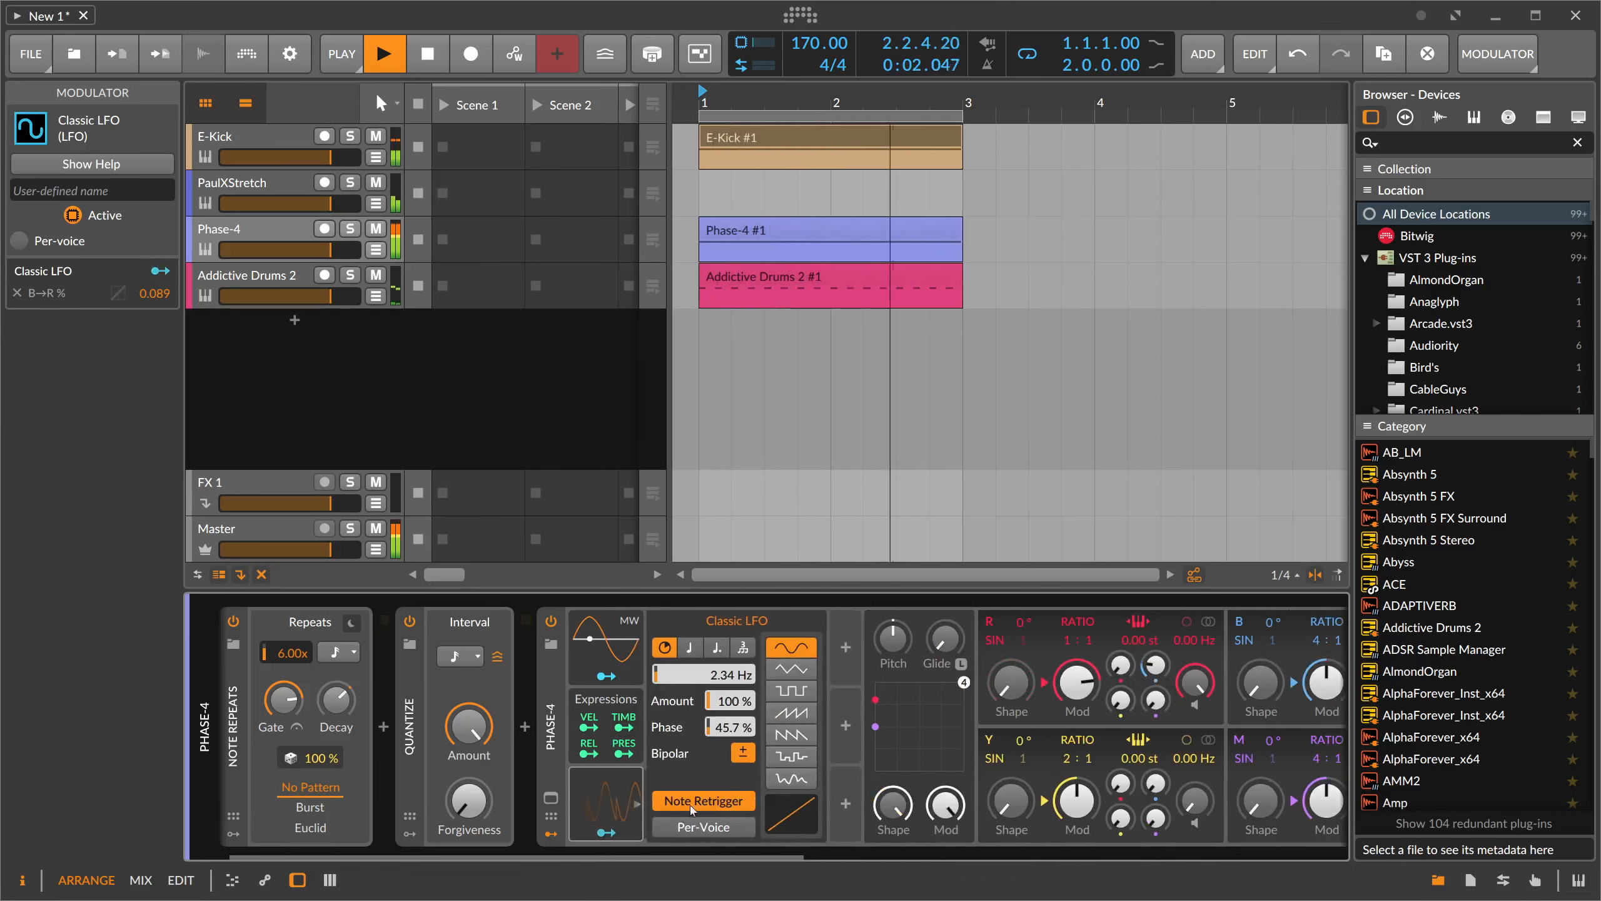
left_click(747, 759)
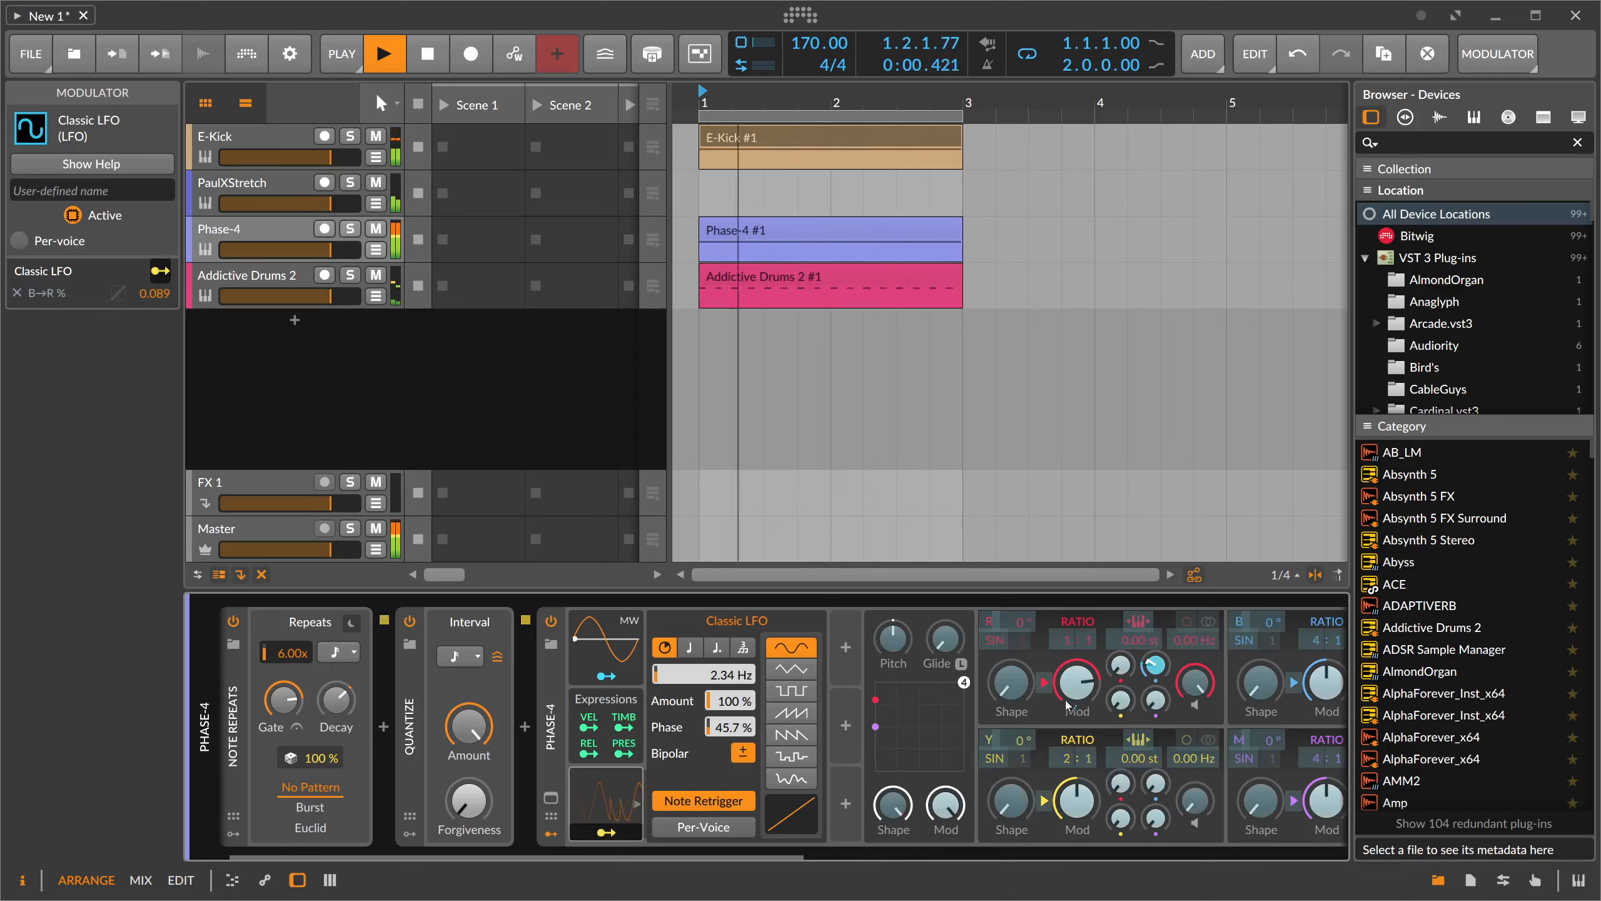
left_click_drag(1152, 671, 1152, 668)
- Stop playback, insert a Multiband FX-2 between Phase-4 and the Tool, and add an EQ-2 to its high band
left_click_drag(644, 857, 1201, 848)
key("space")
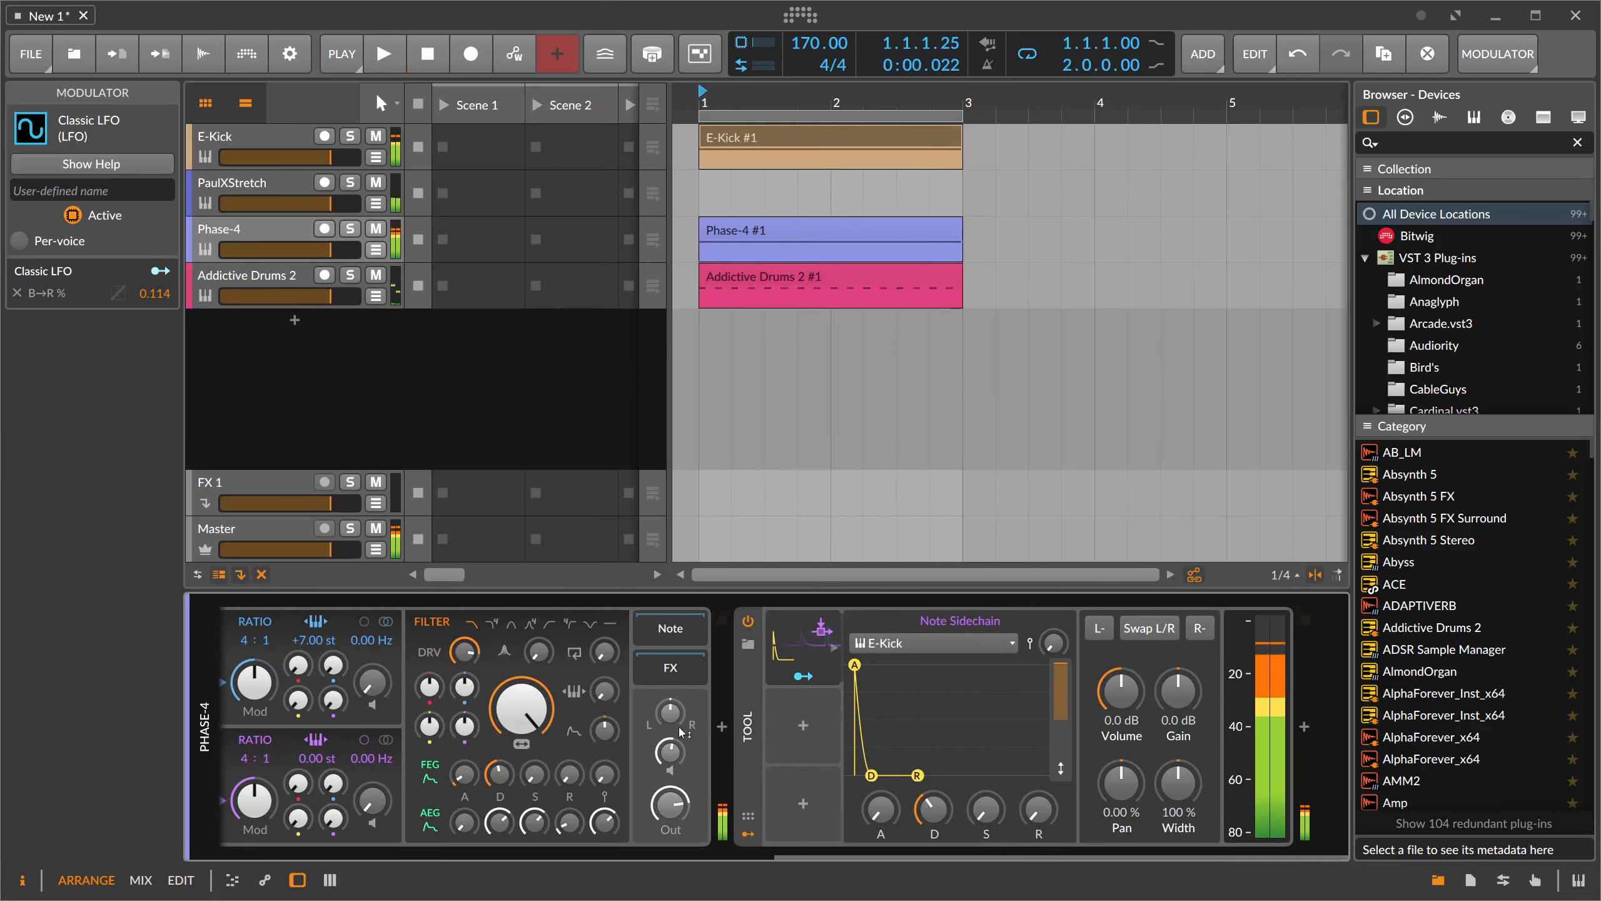
left_click(722, 729)
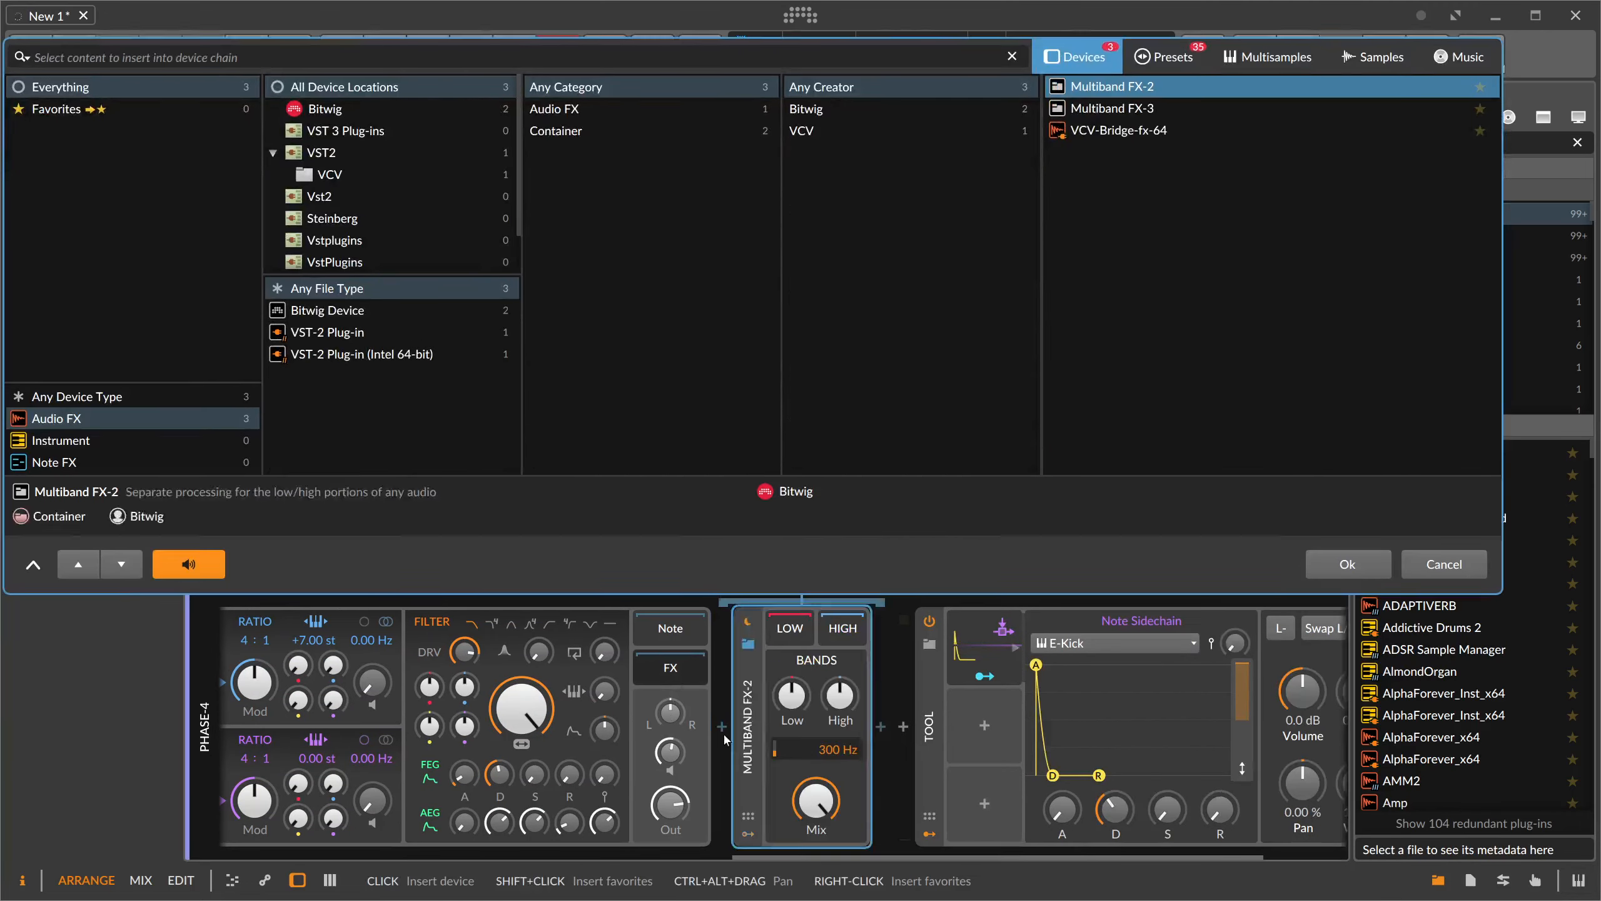
key("Return")
left_click(881, 727)
type("eq")
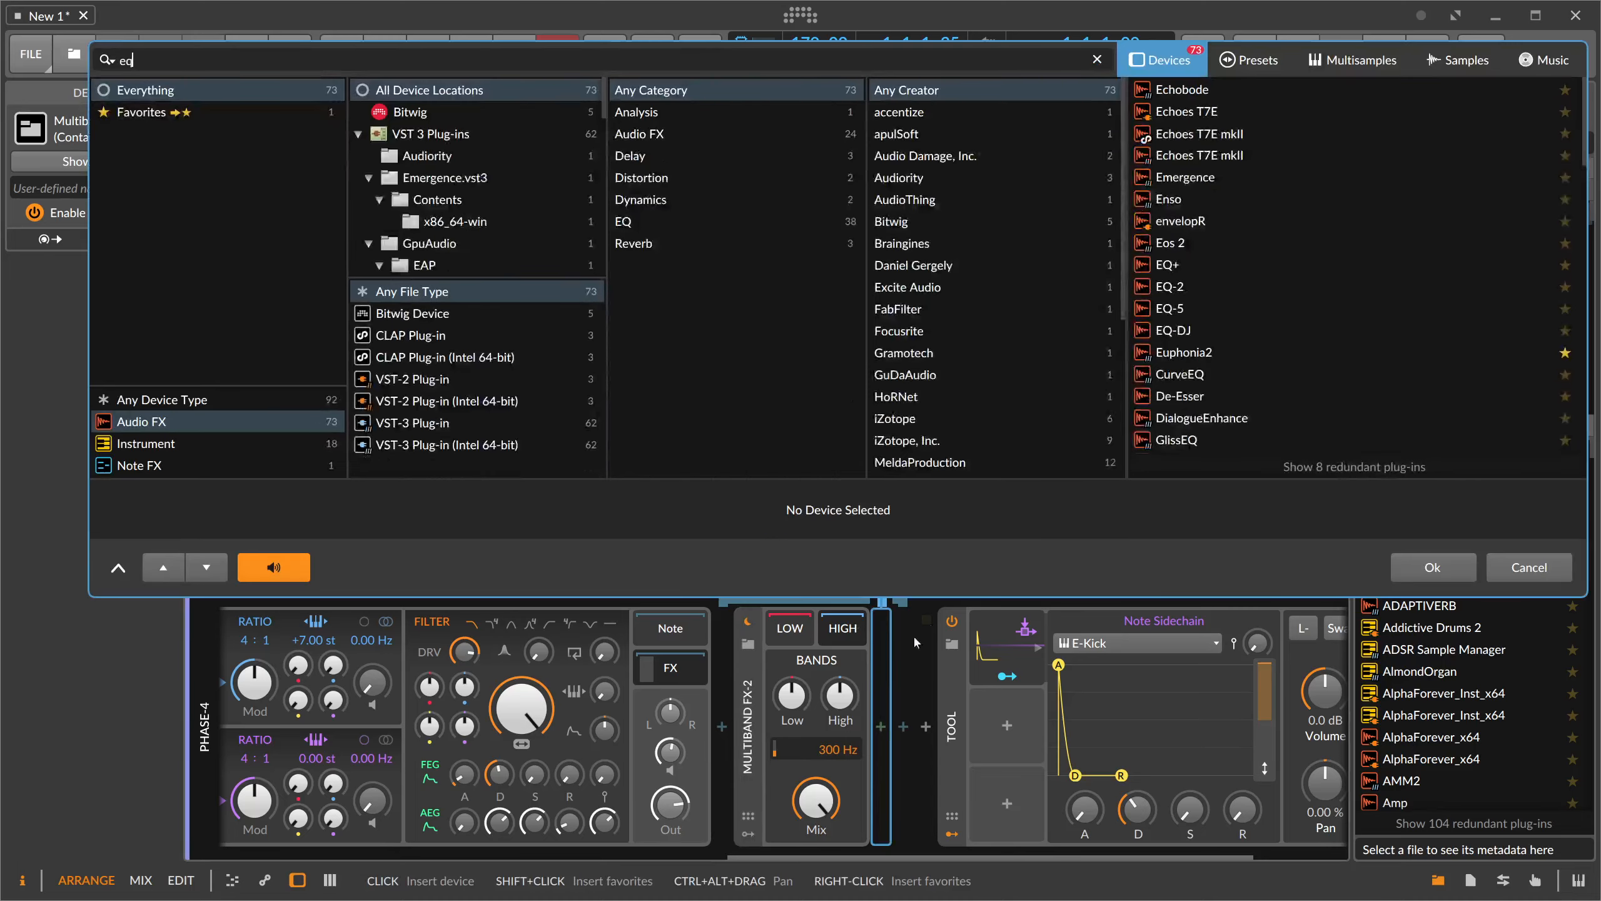
key("Return")
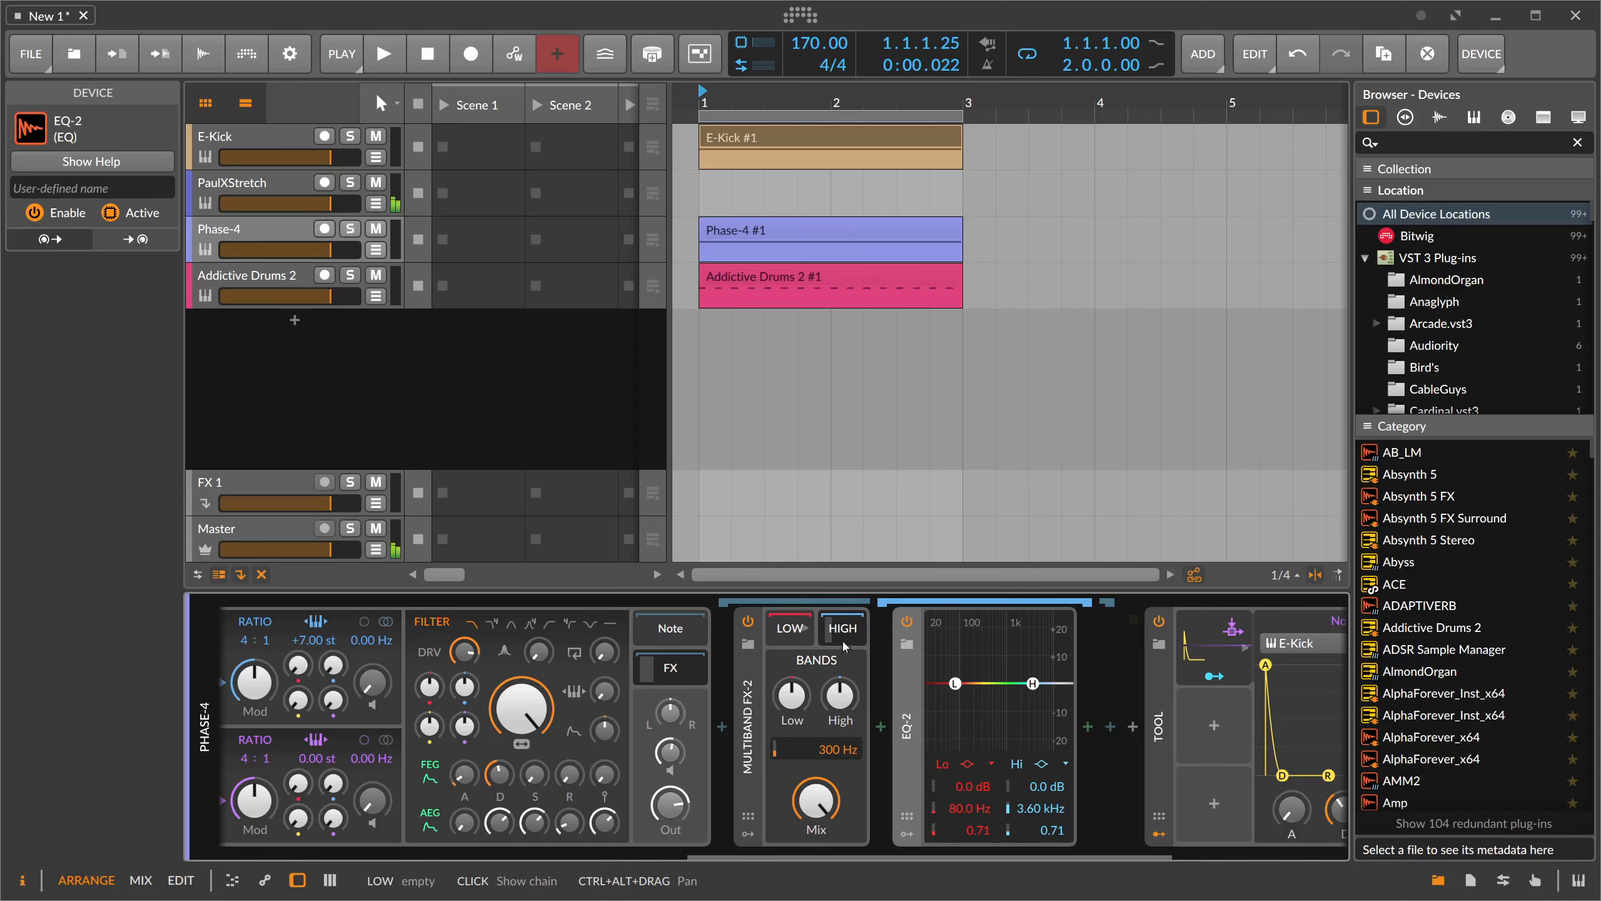
- Set the EQ-2's low band to a 4-pole high-pass at about 929 Hz and audition the loop
left_click(971, 764)
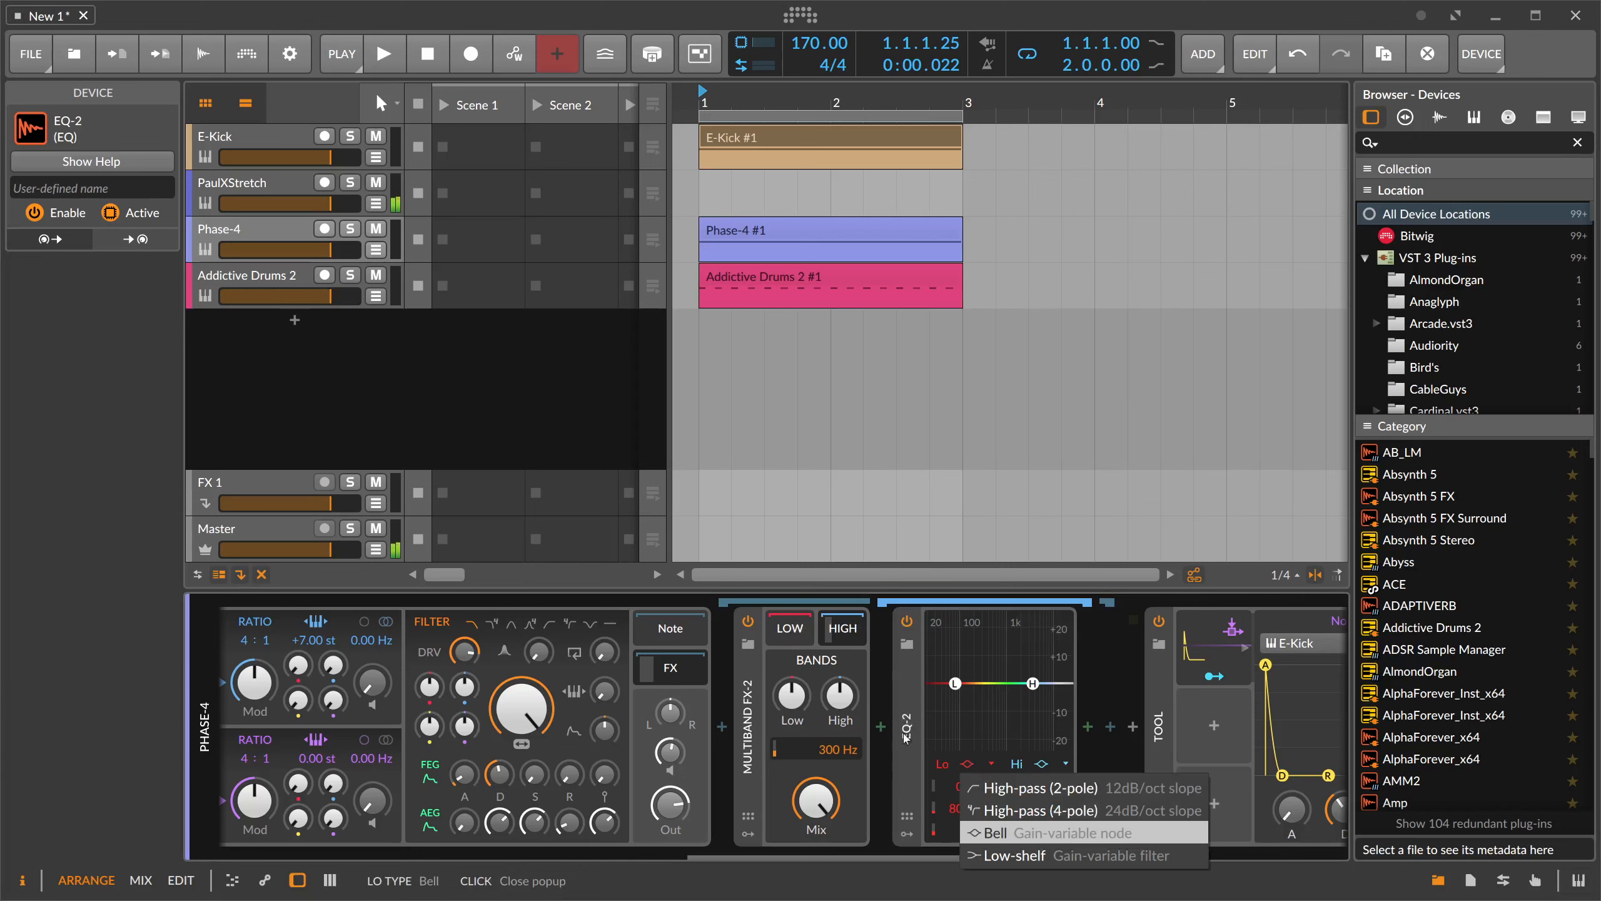
left_click(978, 811)
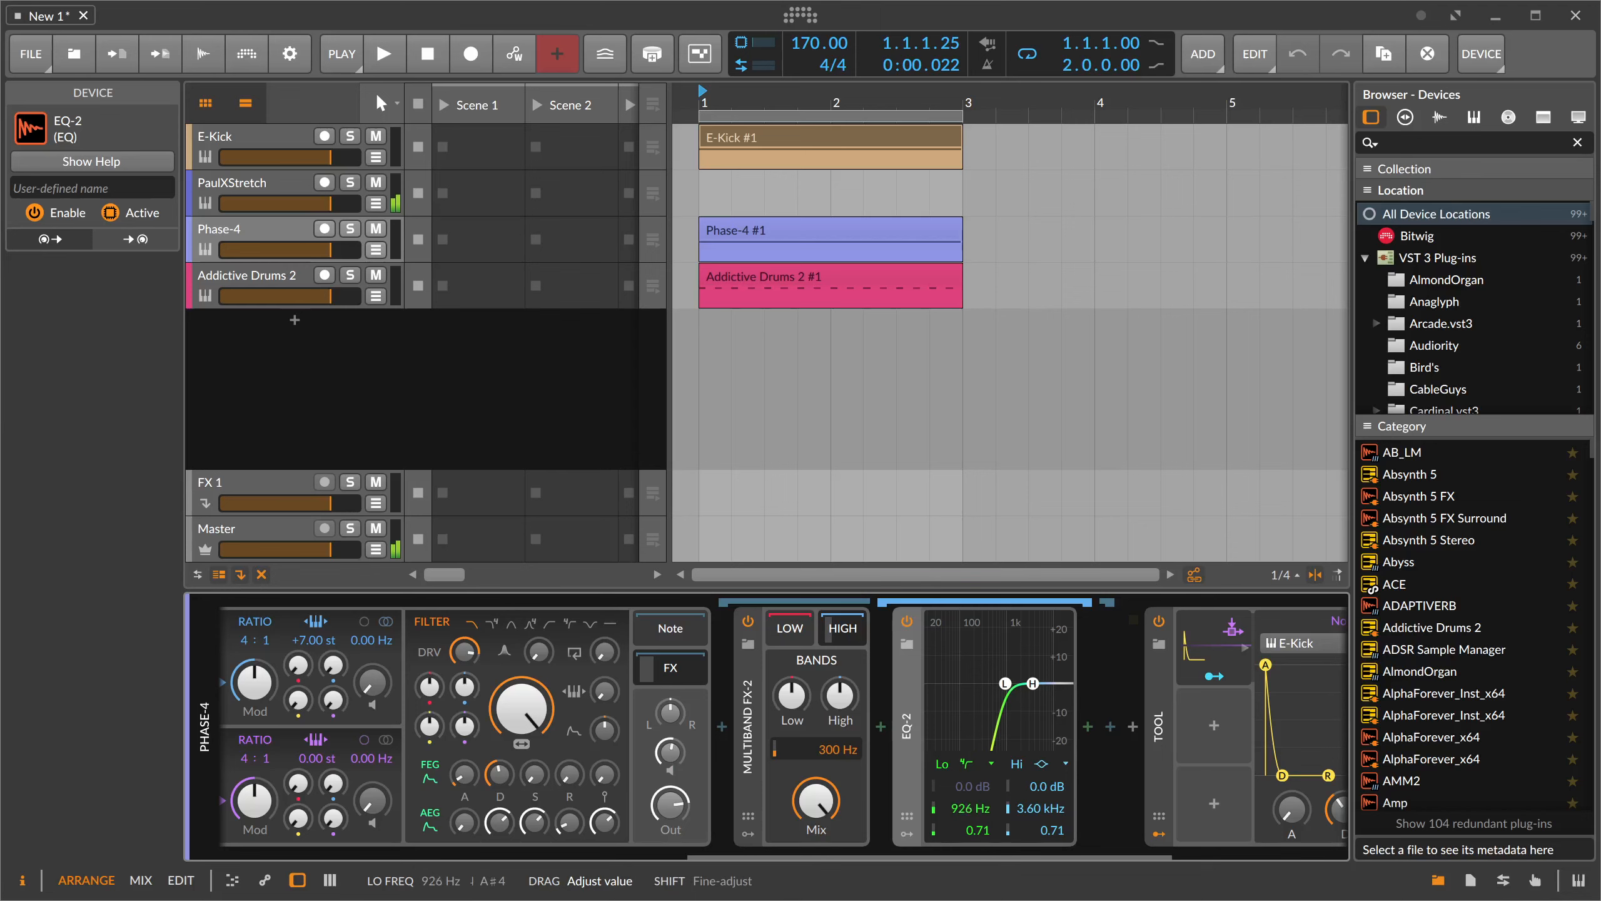
key("space")
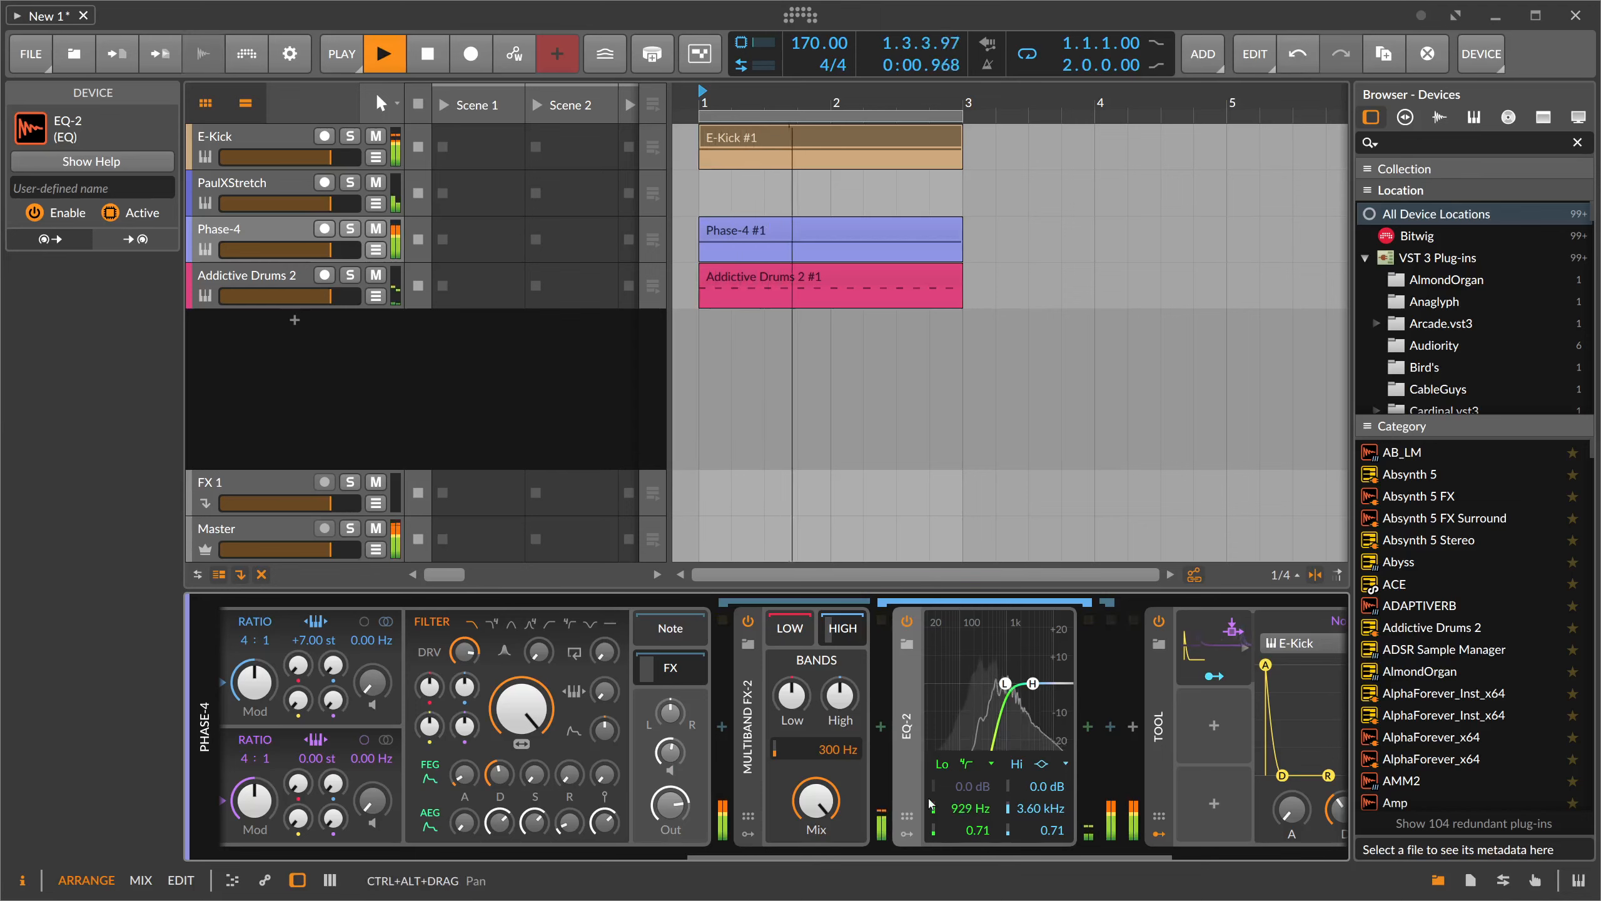
key("space")
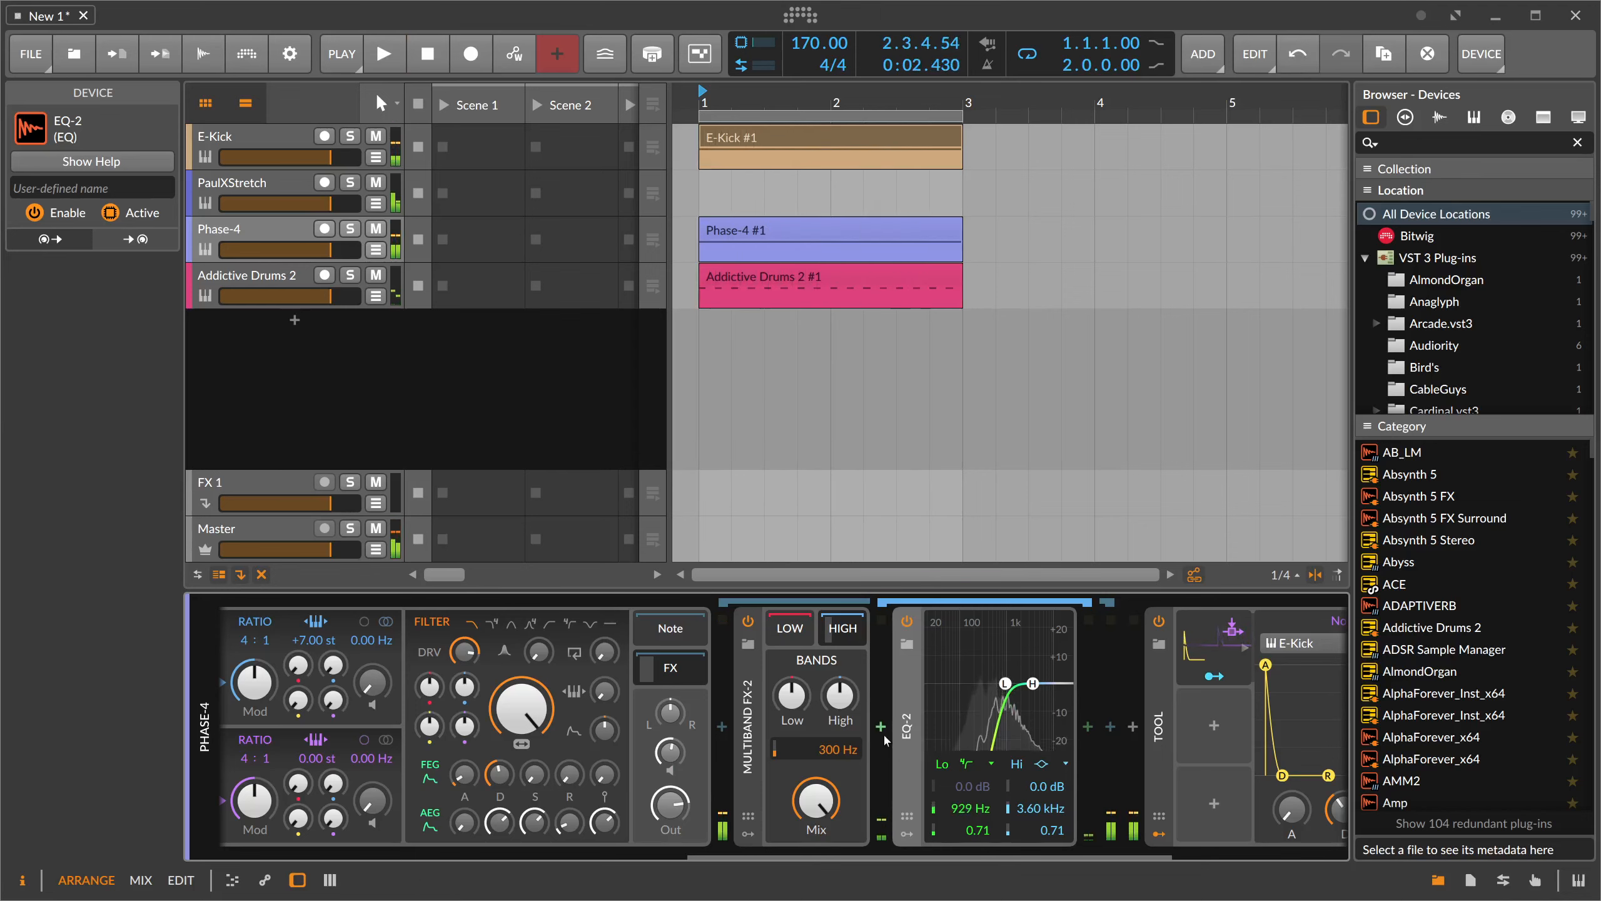
- Insert a Chorus+ before the EQ-2 in the Multiband FX-2's high band
left_click(883, 733)
type("chrou")
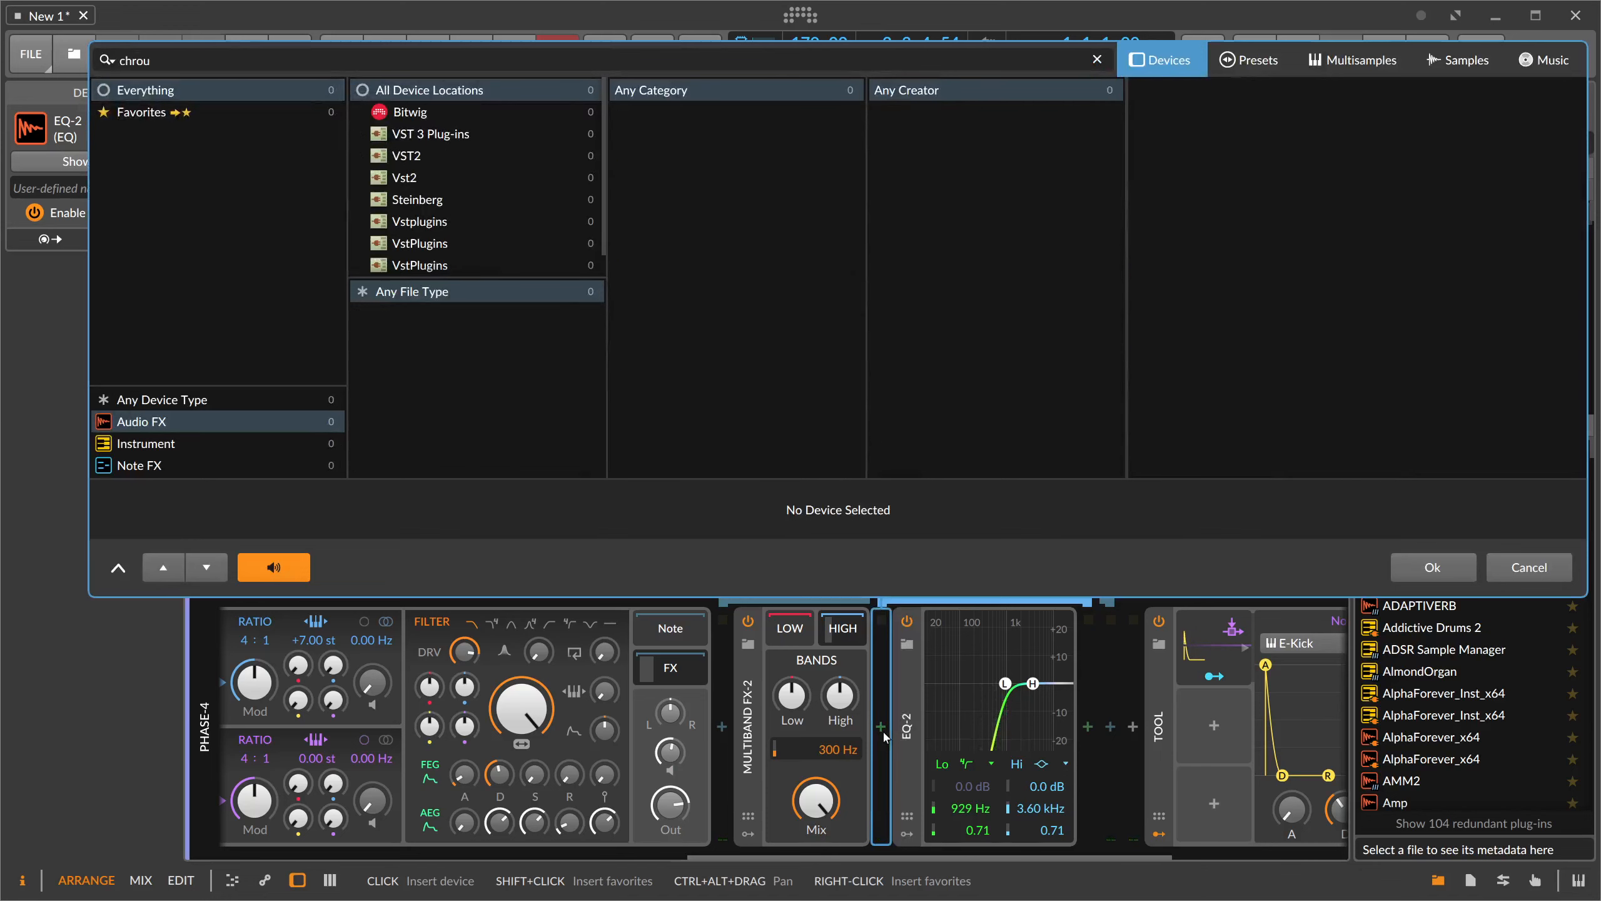
key("BackSpace")
type("p")
key("BackSpace")
type("or")
key("Down")
key("Return")
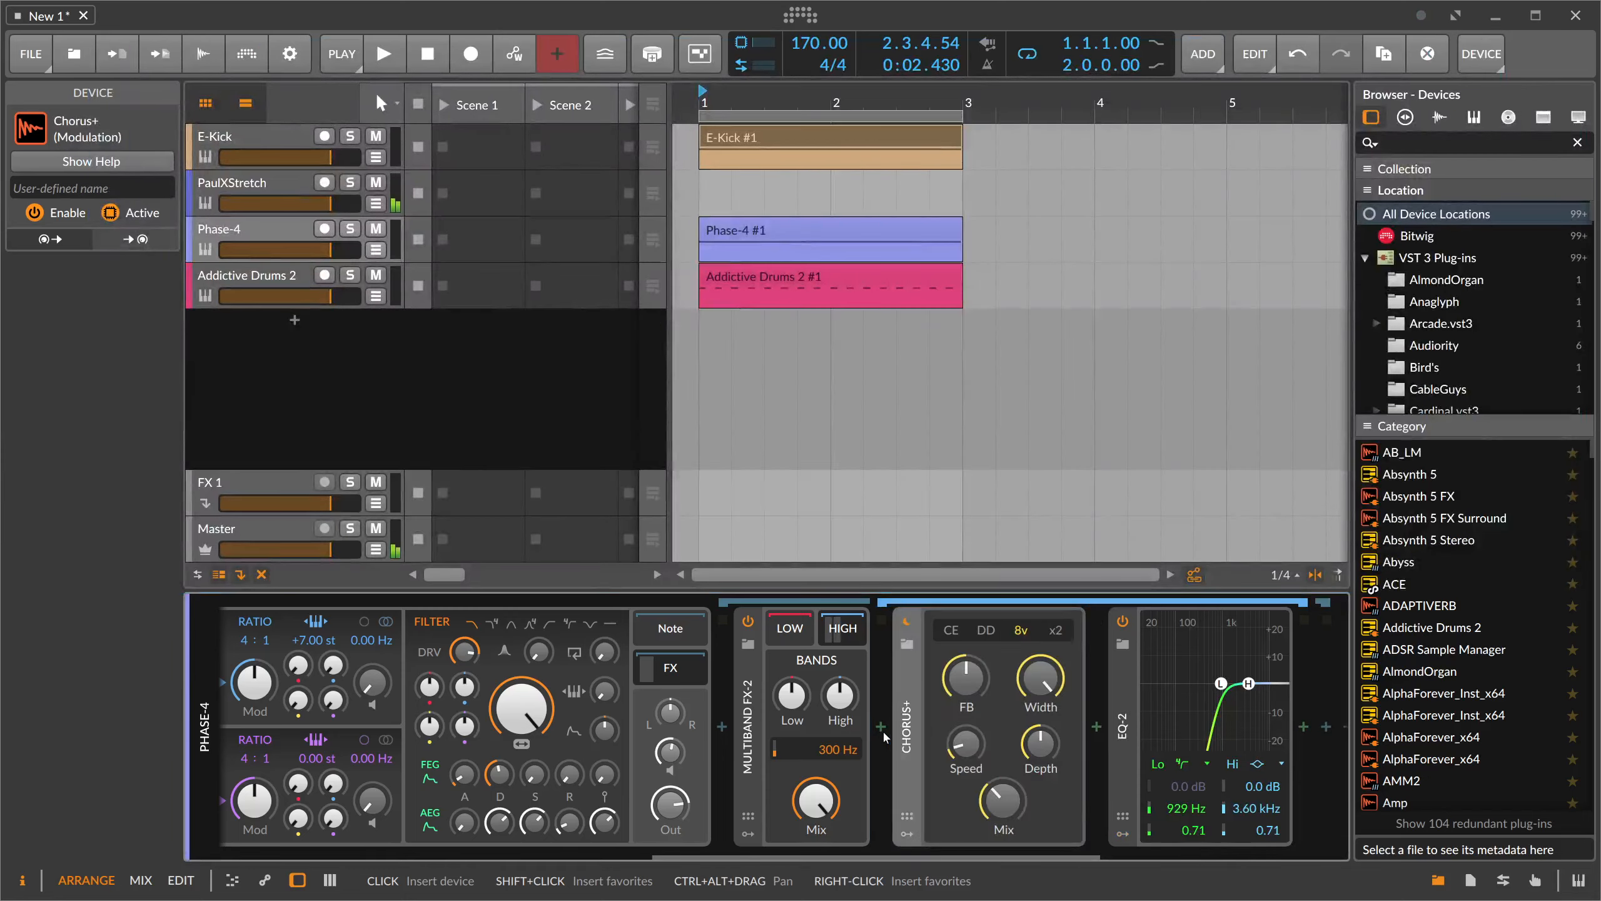
- Play the loop, compare Chorus+'s DD and 8v characters, keep 8v, and adjust speed, depth and mix, with mix at about 46.6 %
left_click_drag(924, 855, 985, 856)
key("space")
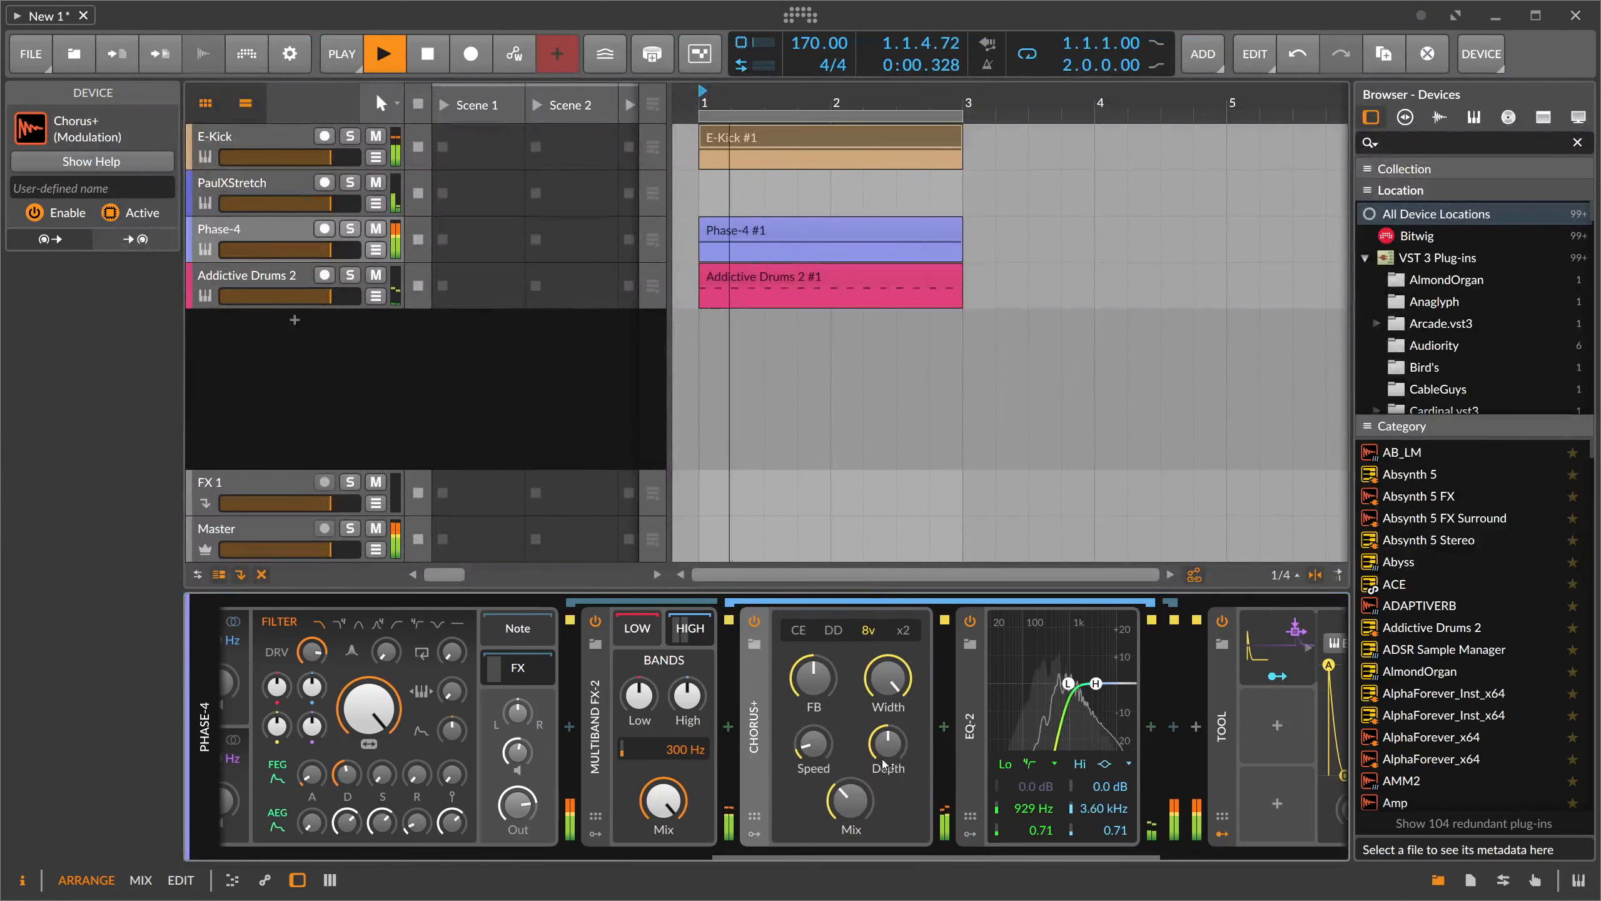
left_click_drag(852, 800, 888, 732)
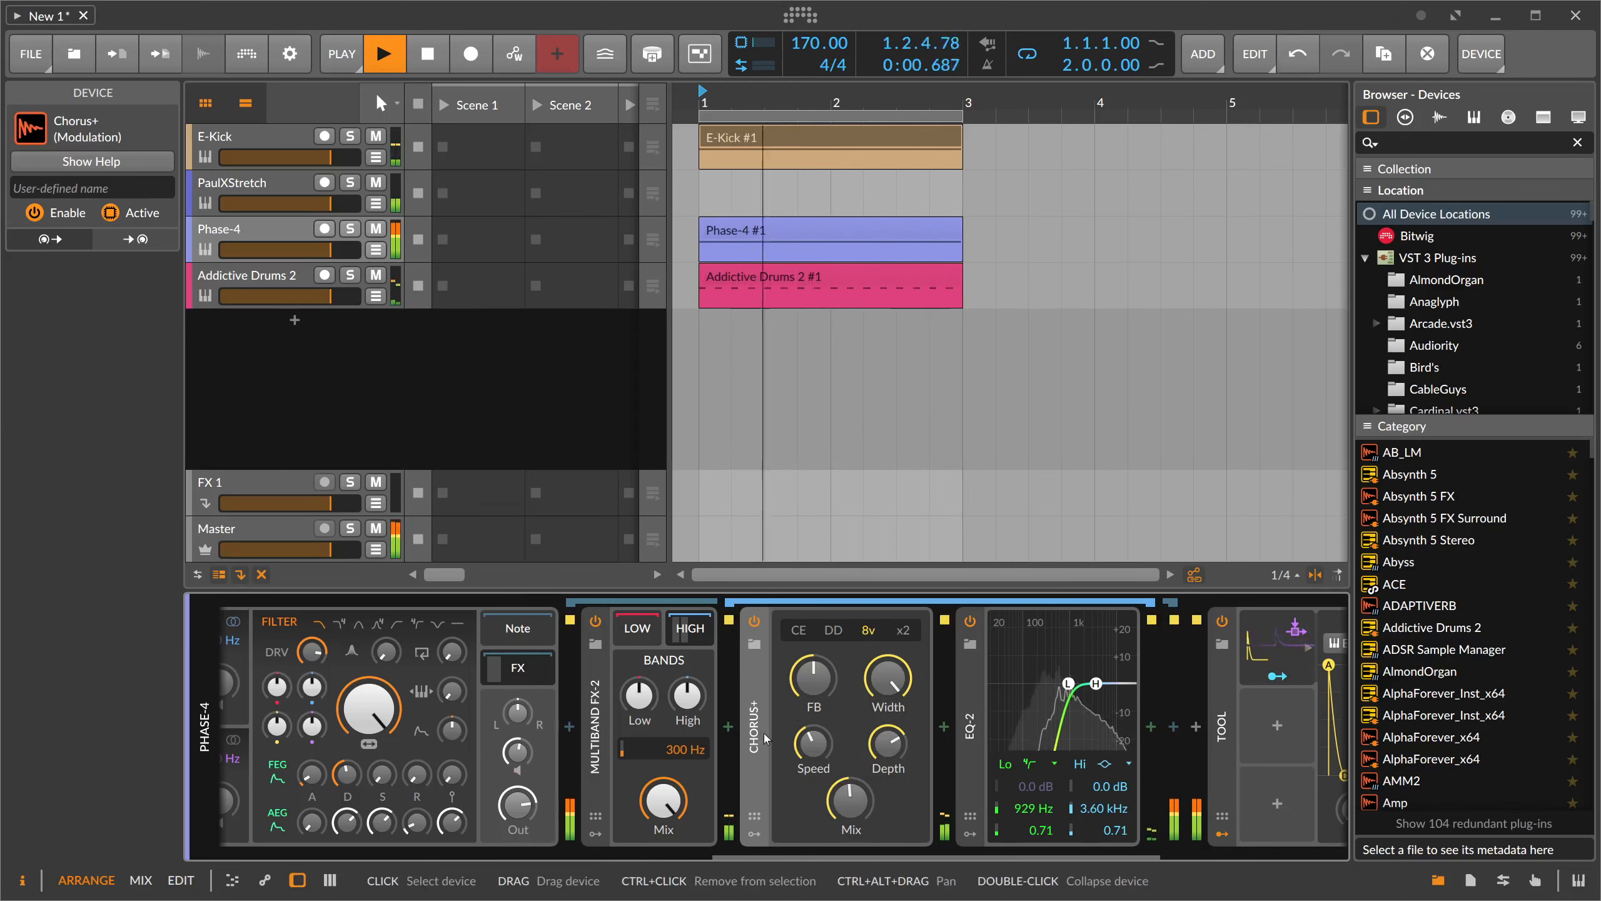
left_click_drag(802, 746, 802, 775)
left_click(833, 630)
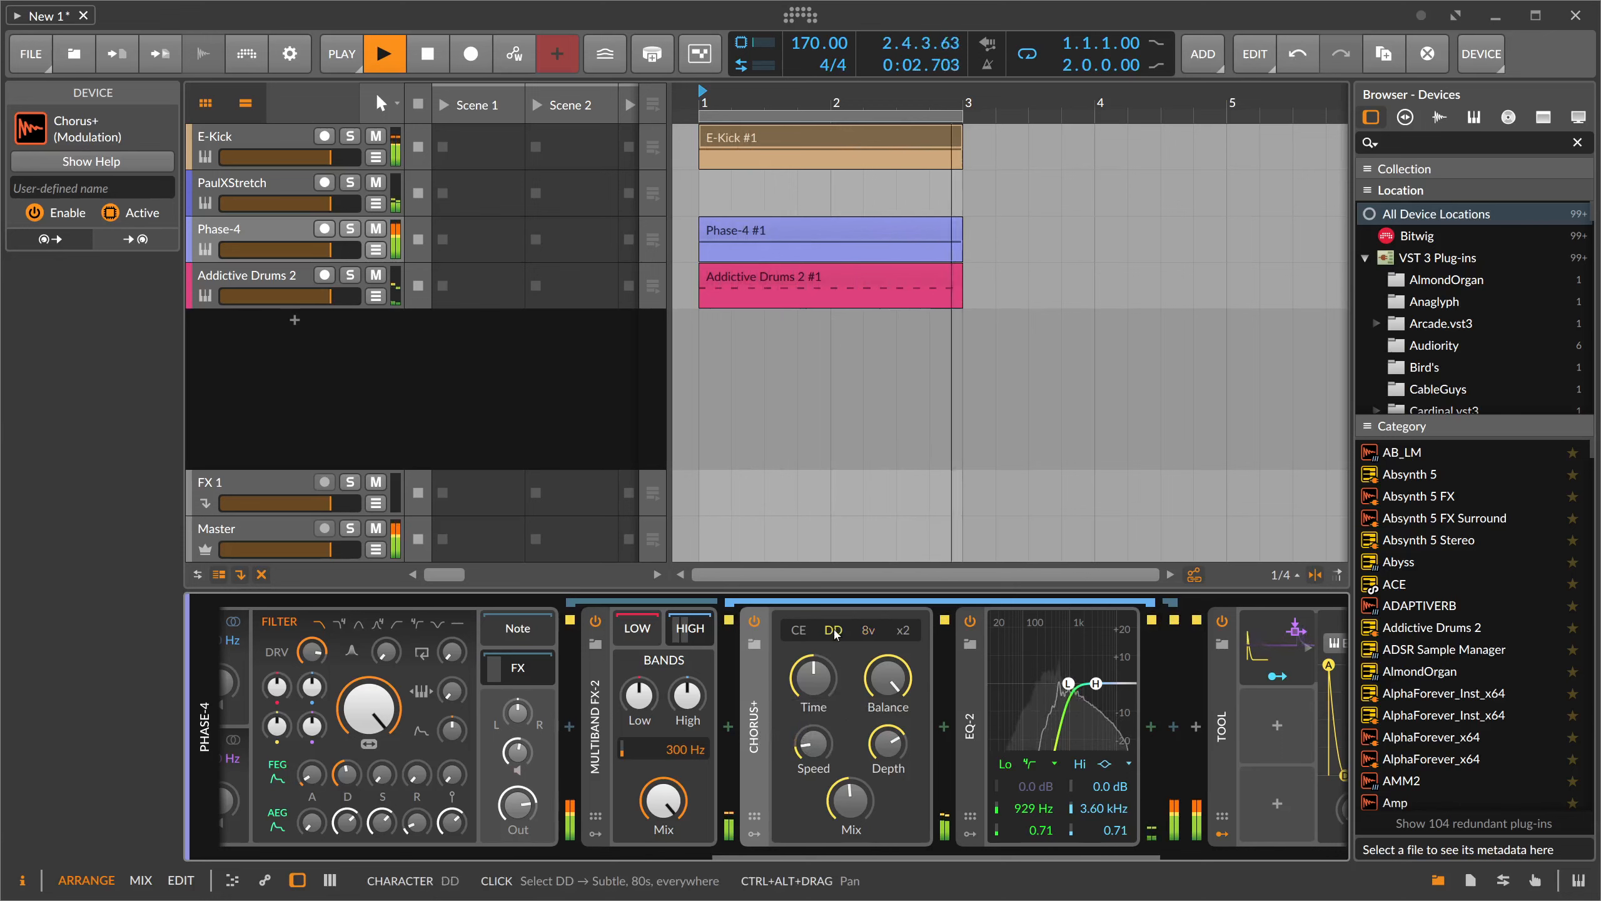
left_click(865, 631)
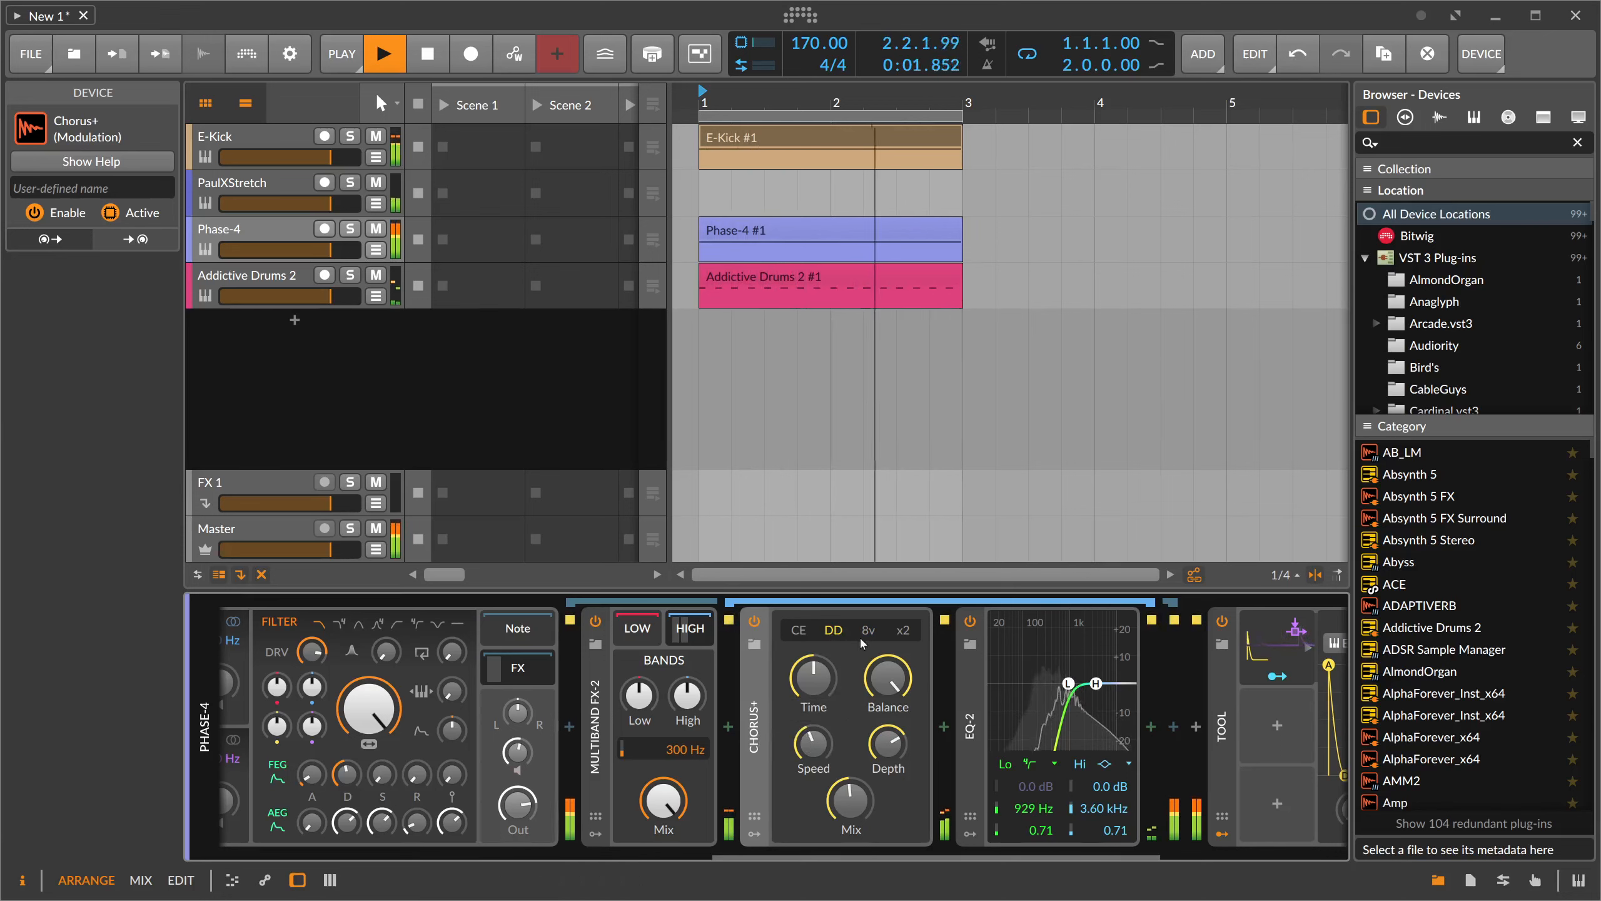
left_click_drag(887, 743, 887, 705)
left_click_drag(813, 743, 813, 766)
left_click_drag(848, 811, 848, 748)
left_click_drag(850, 812, 850, 845)
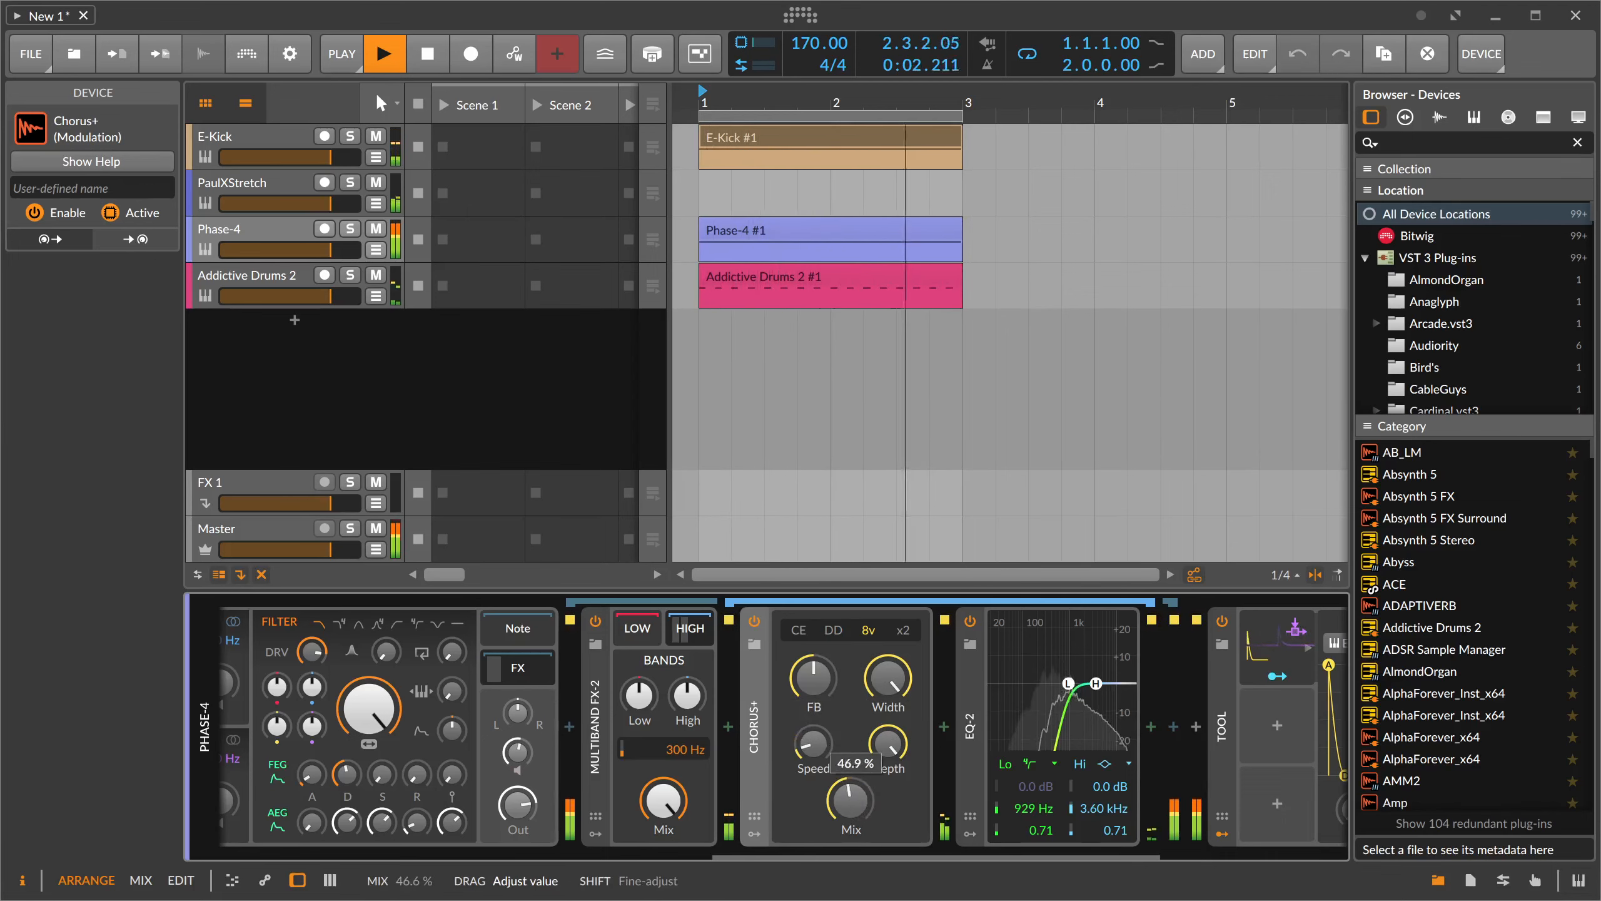
- Insert a Distortion after the EQ-2 in the high band and raise its drive to about +9.8 dB during playback
left_click(1151, 729)
type("dist")
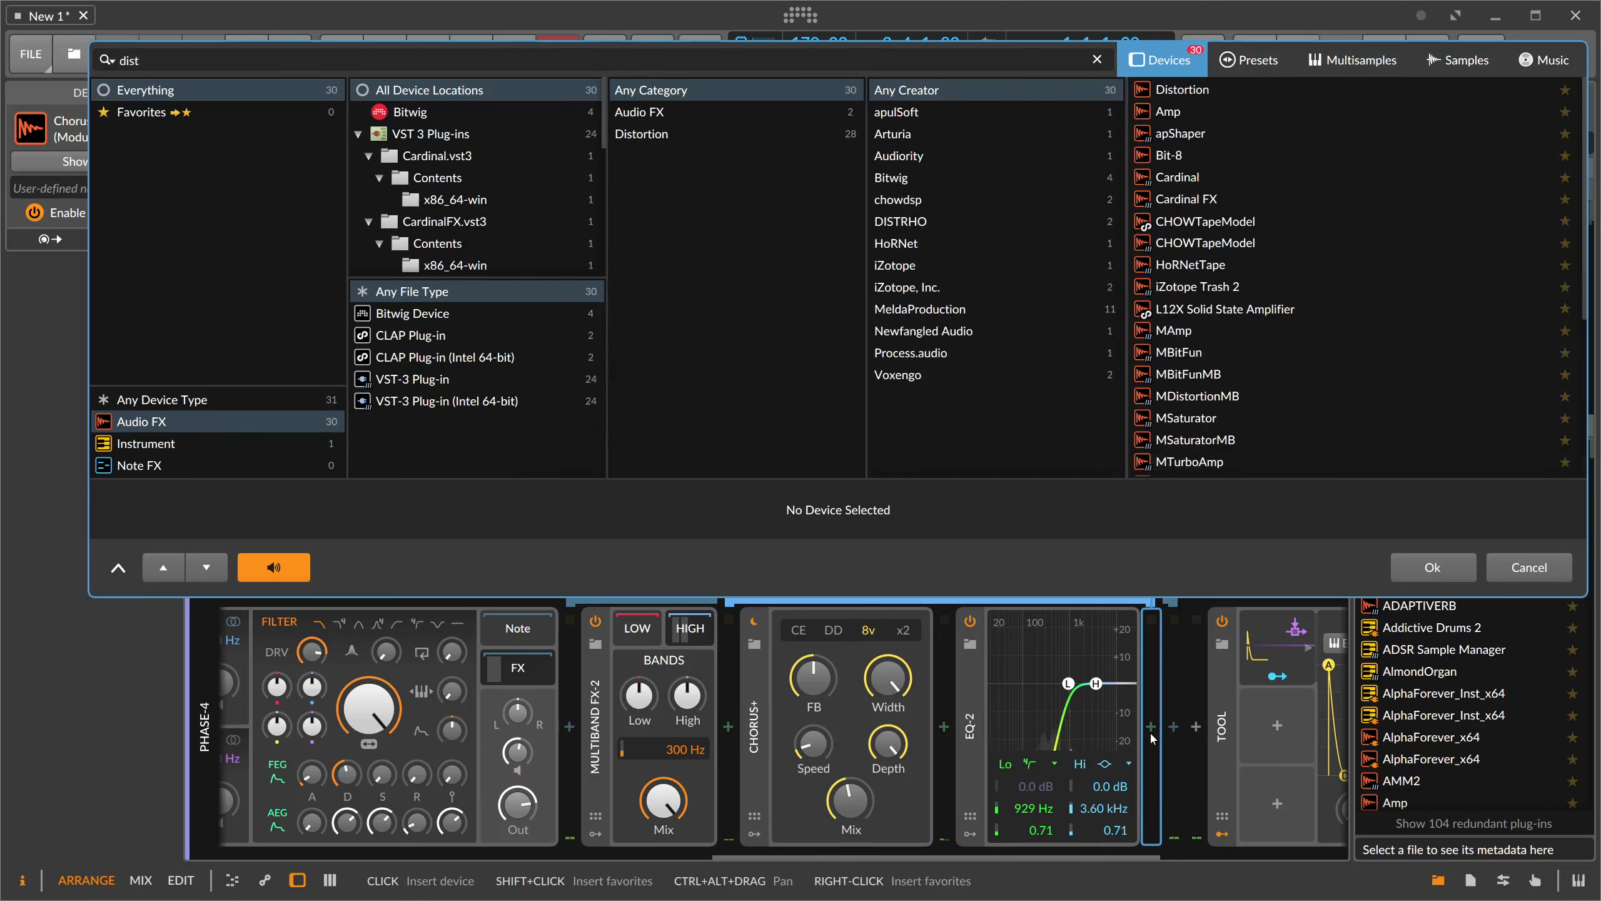
key("Down")
key("Return")
key("space")
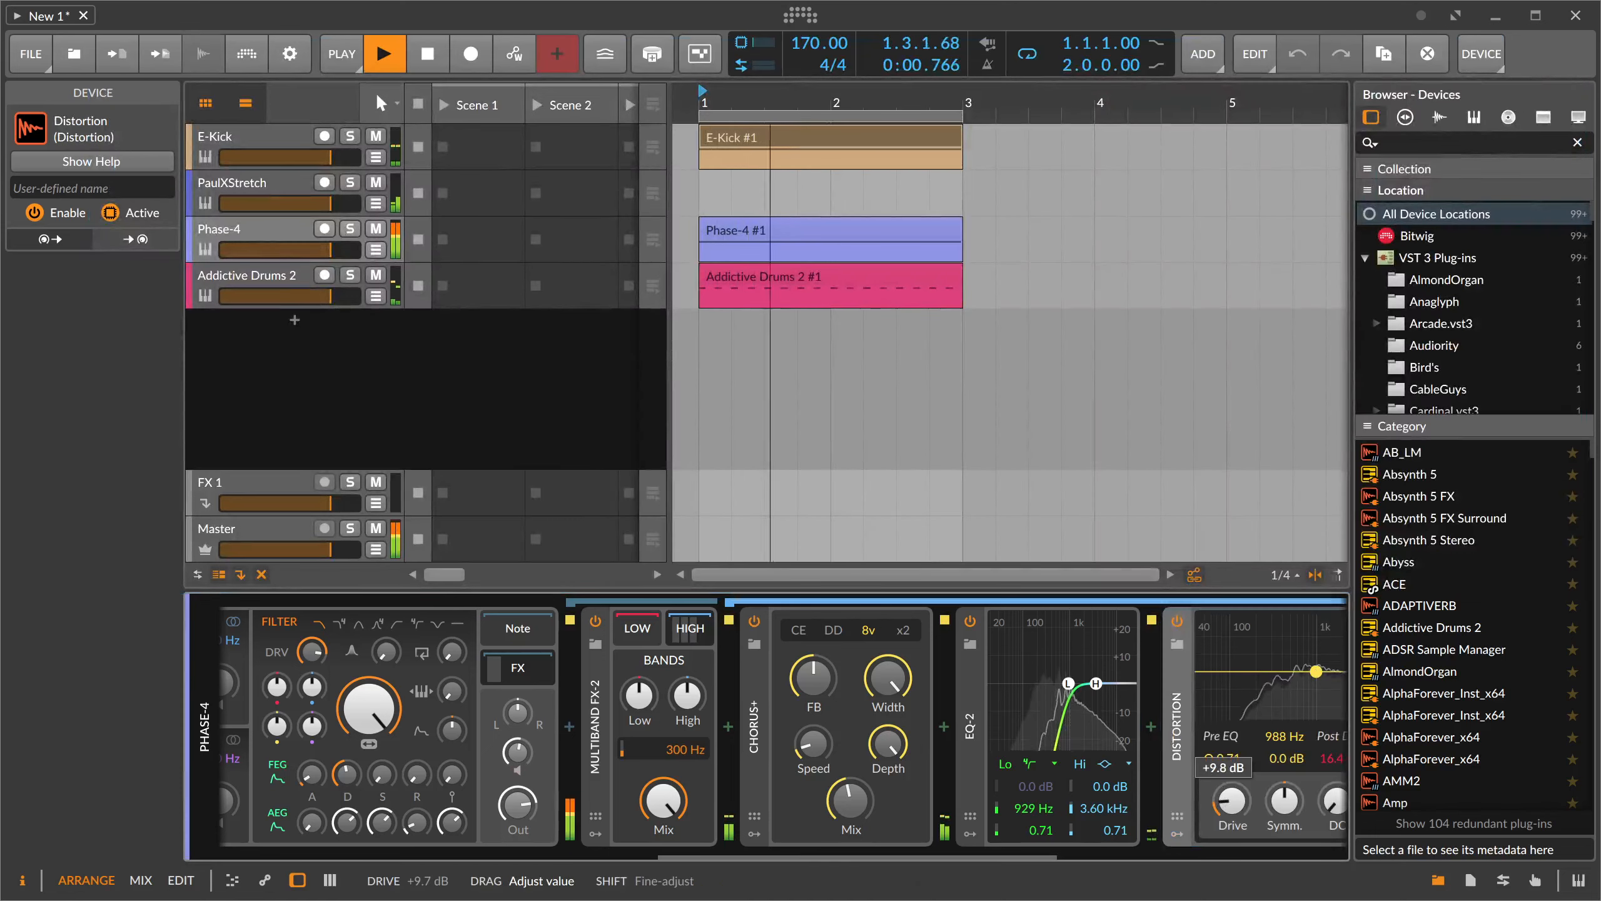
- Lower the Chorus+ mix to about 16.3 %, raise the Distortion drive to about +15.6 dB, and stop playback
scroll(1076, 845, "right", 5)
left_click_drag(570, 803, 571, 837)
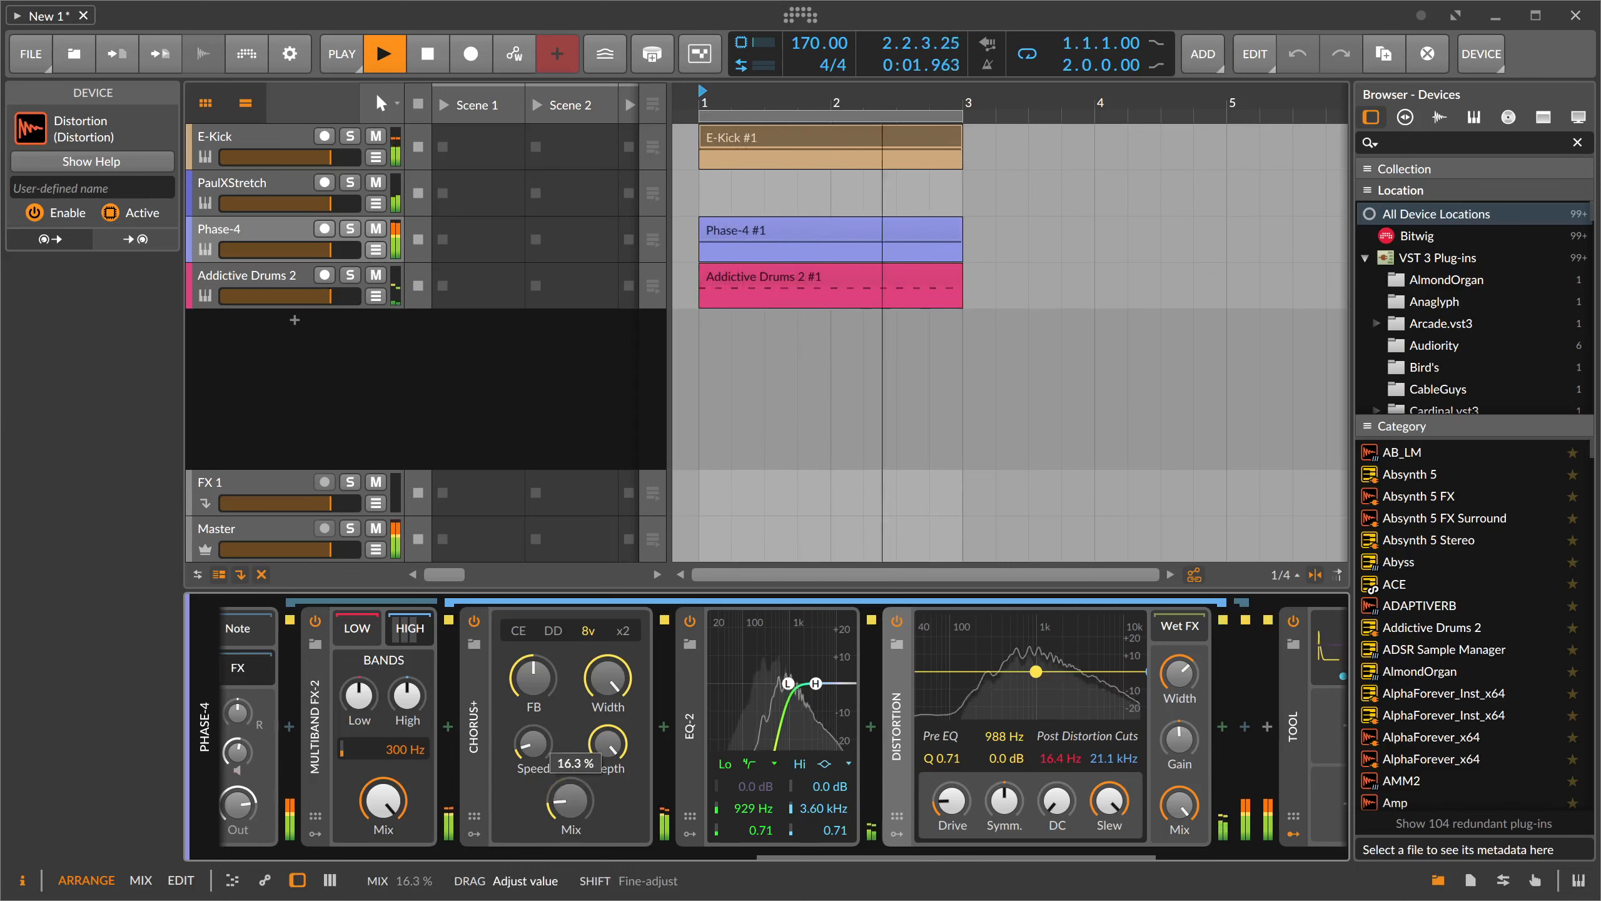
left_click(952, 801)
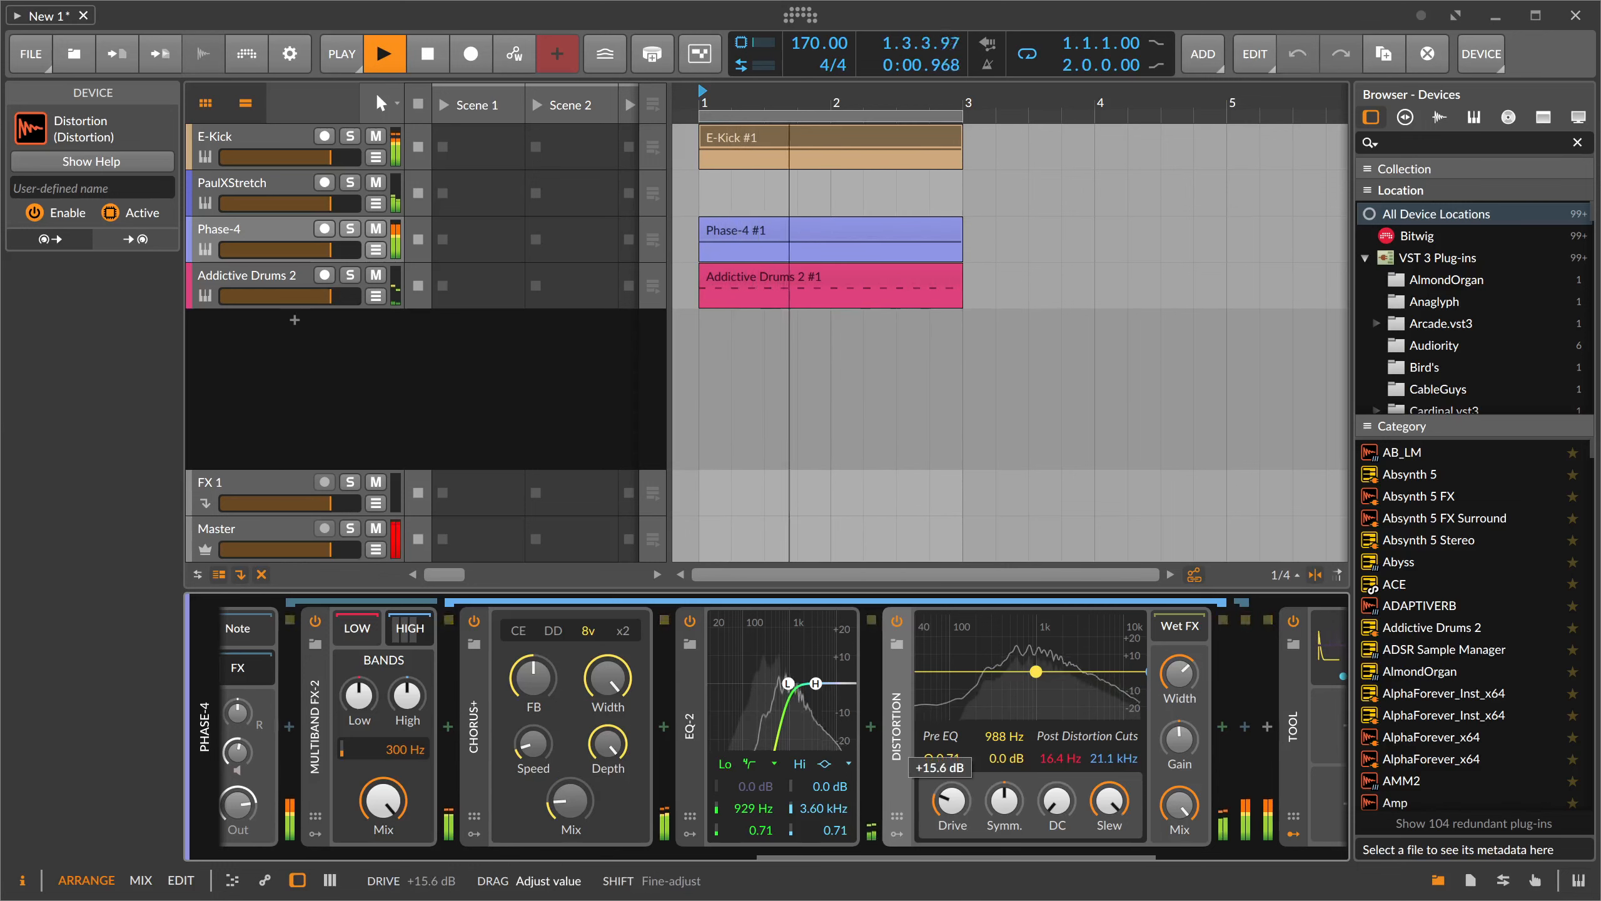
key("space")
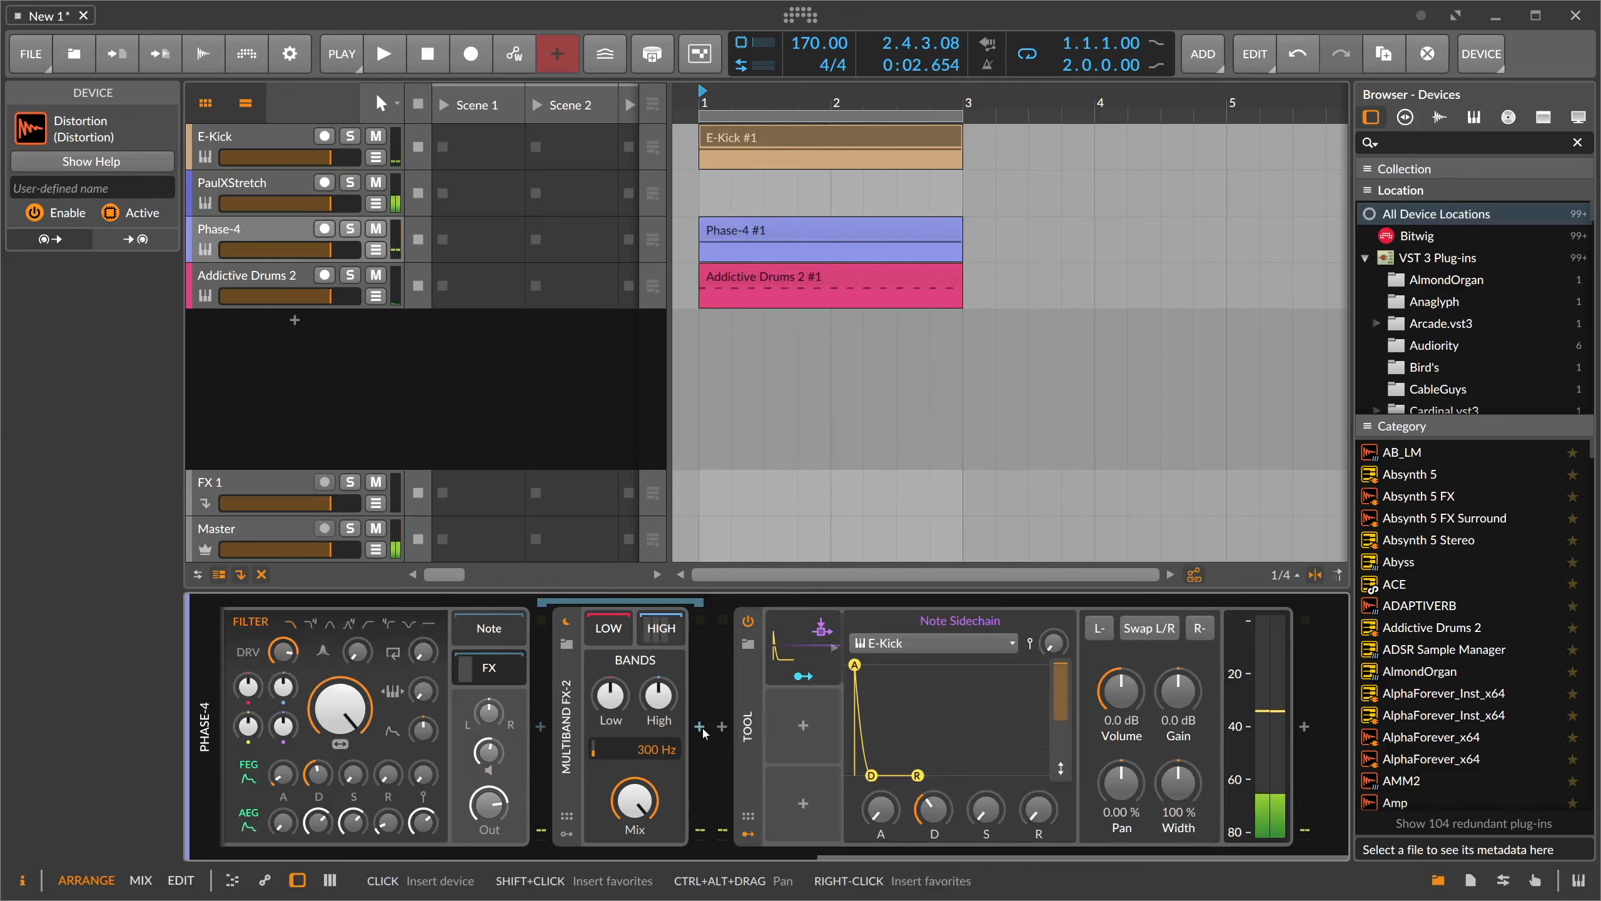
- Insert an EQ+ after the Multiband FX-2 in Phase-4's FX chain and audition it with the Distortion during loop playback
left_click(699, 727)
type("eq")
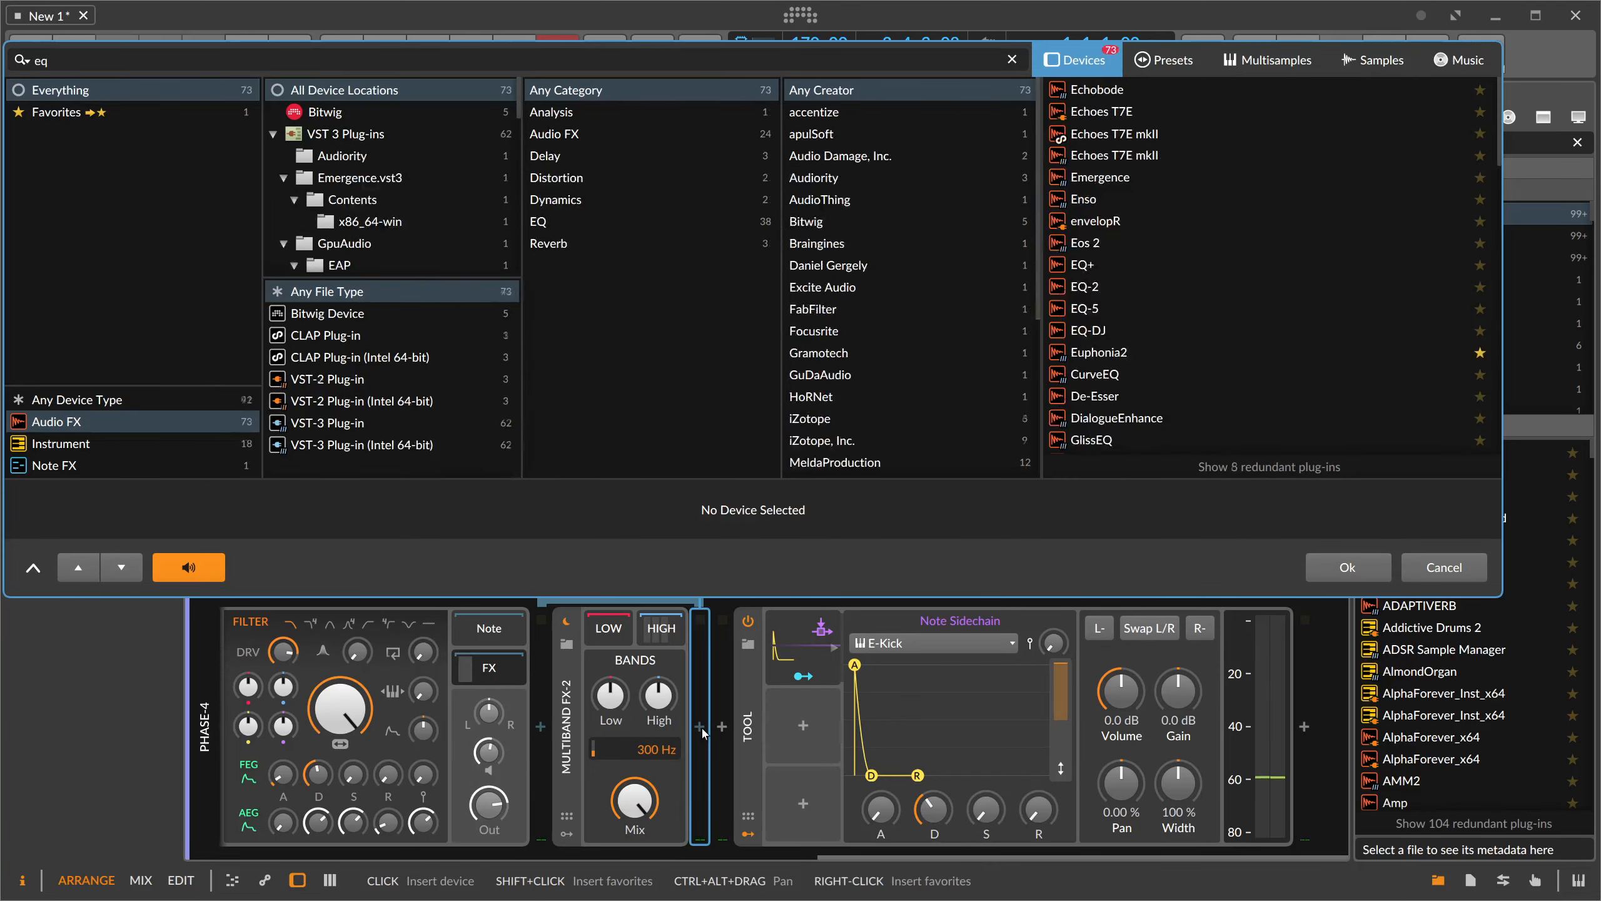
key("Return")
key("space")
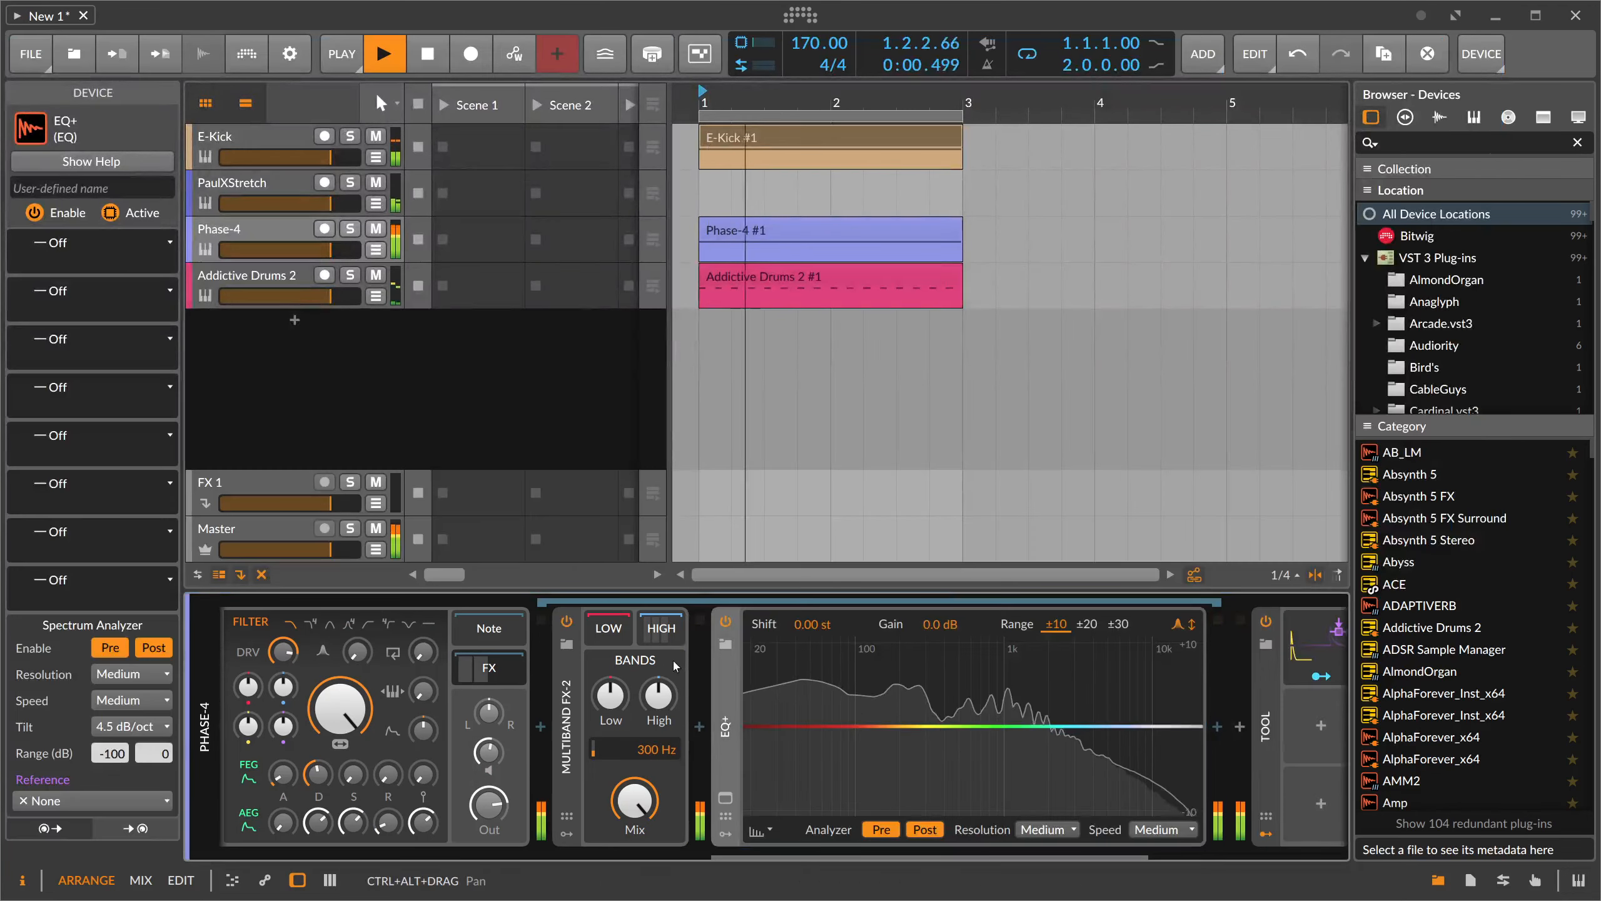
key("ctrl+z")
key("ctrl+z")
left_click_drag(708, 856, 980, 855)
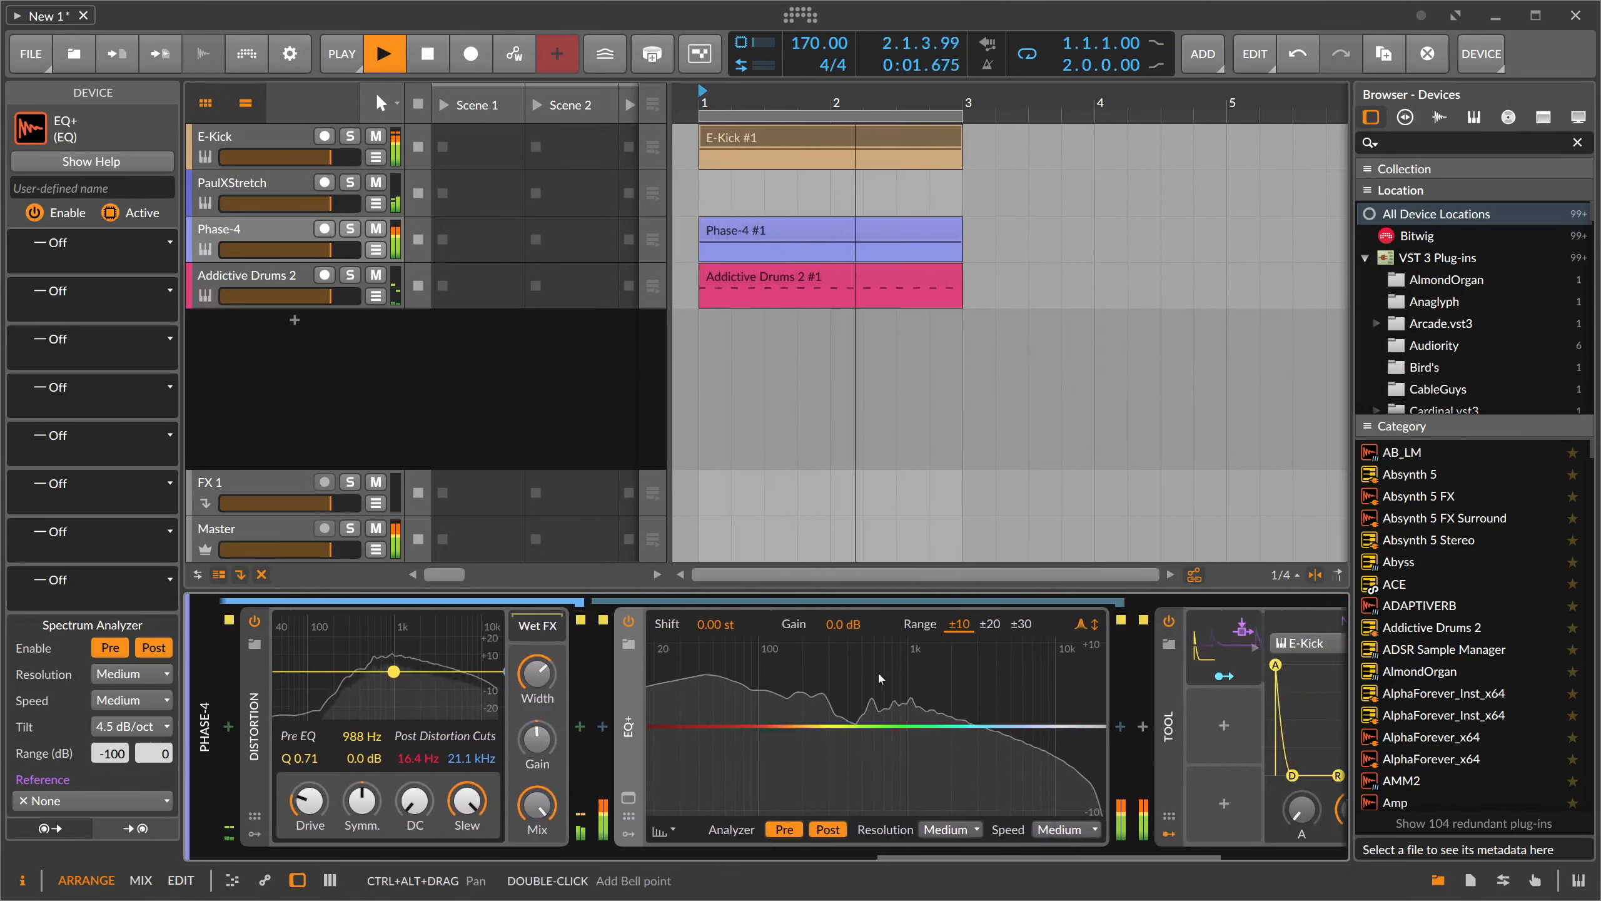
left_click_drag(309, 801, 309, 804)
key("space")
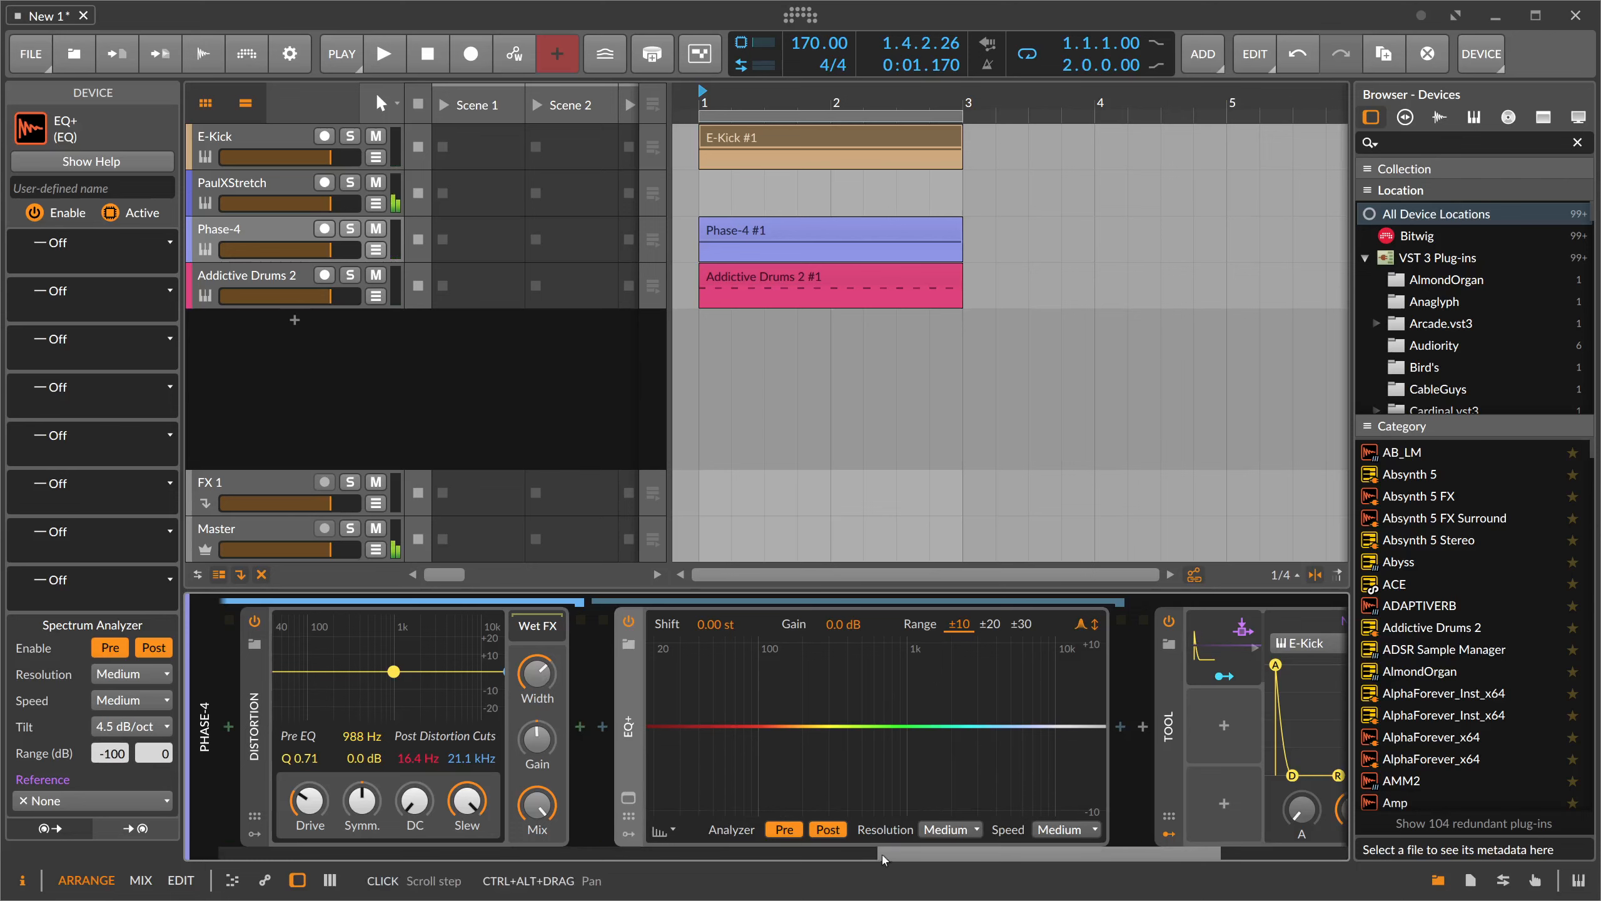
- Remove the EQ+ from Phase-4's FX chain and collapse that chain
scroll(655, 833, "left", 10)
left_click(551, 639)
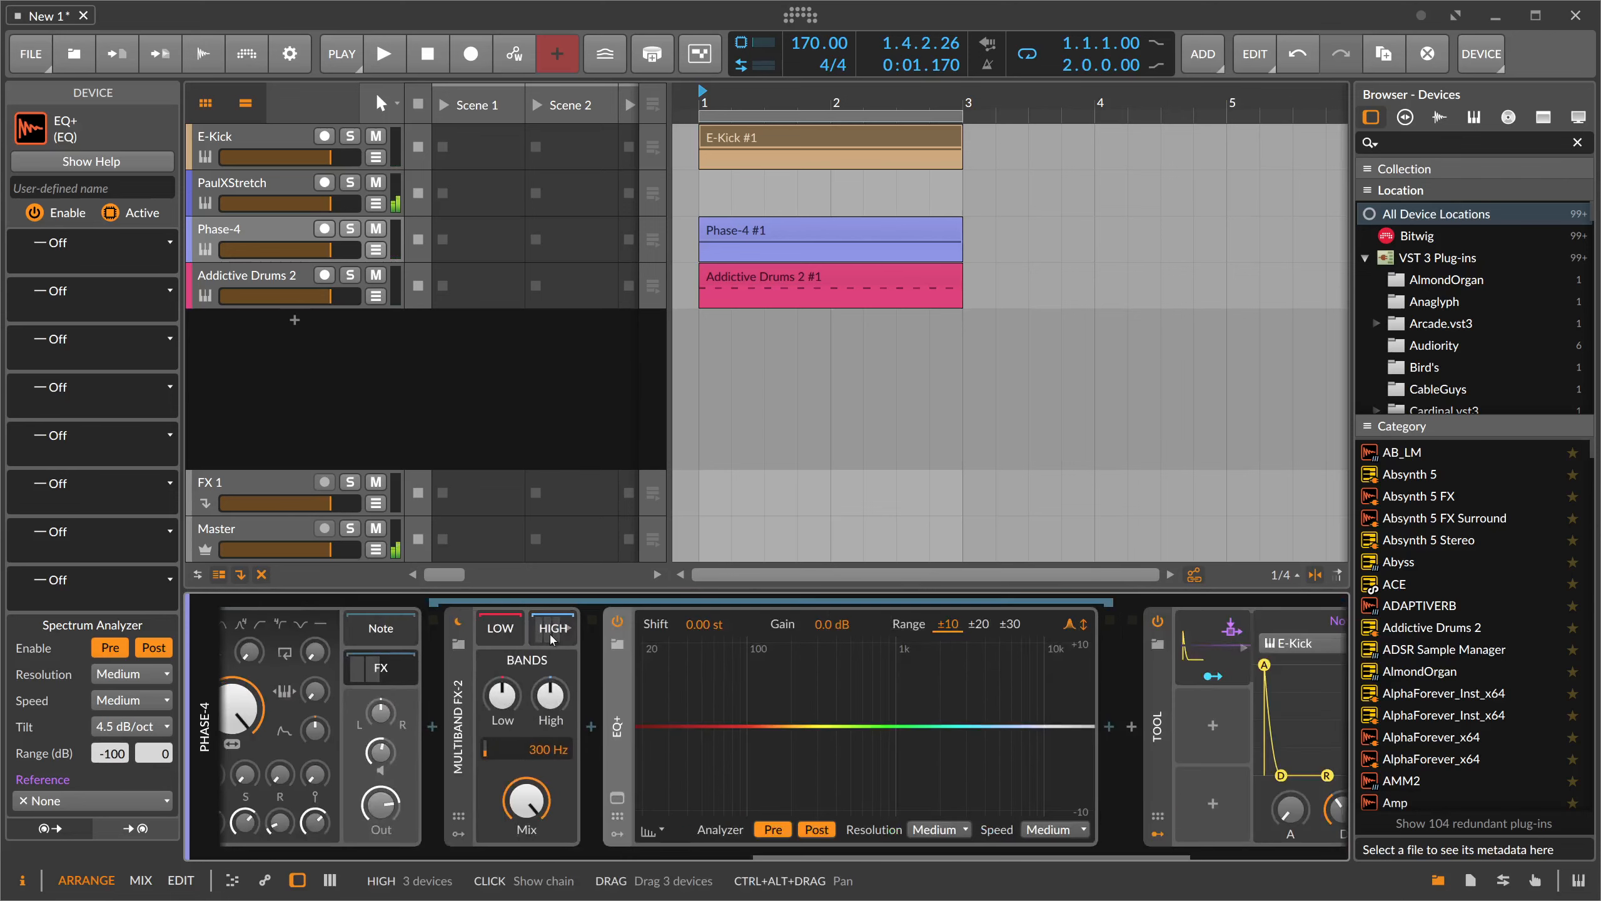
key("Delete")
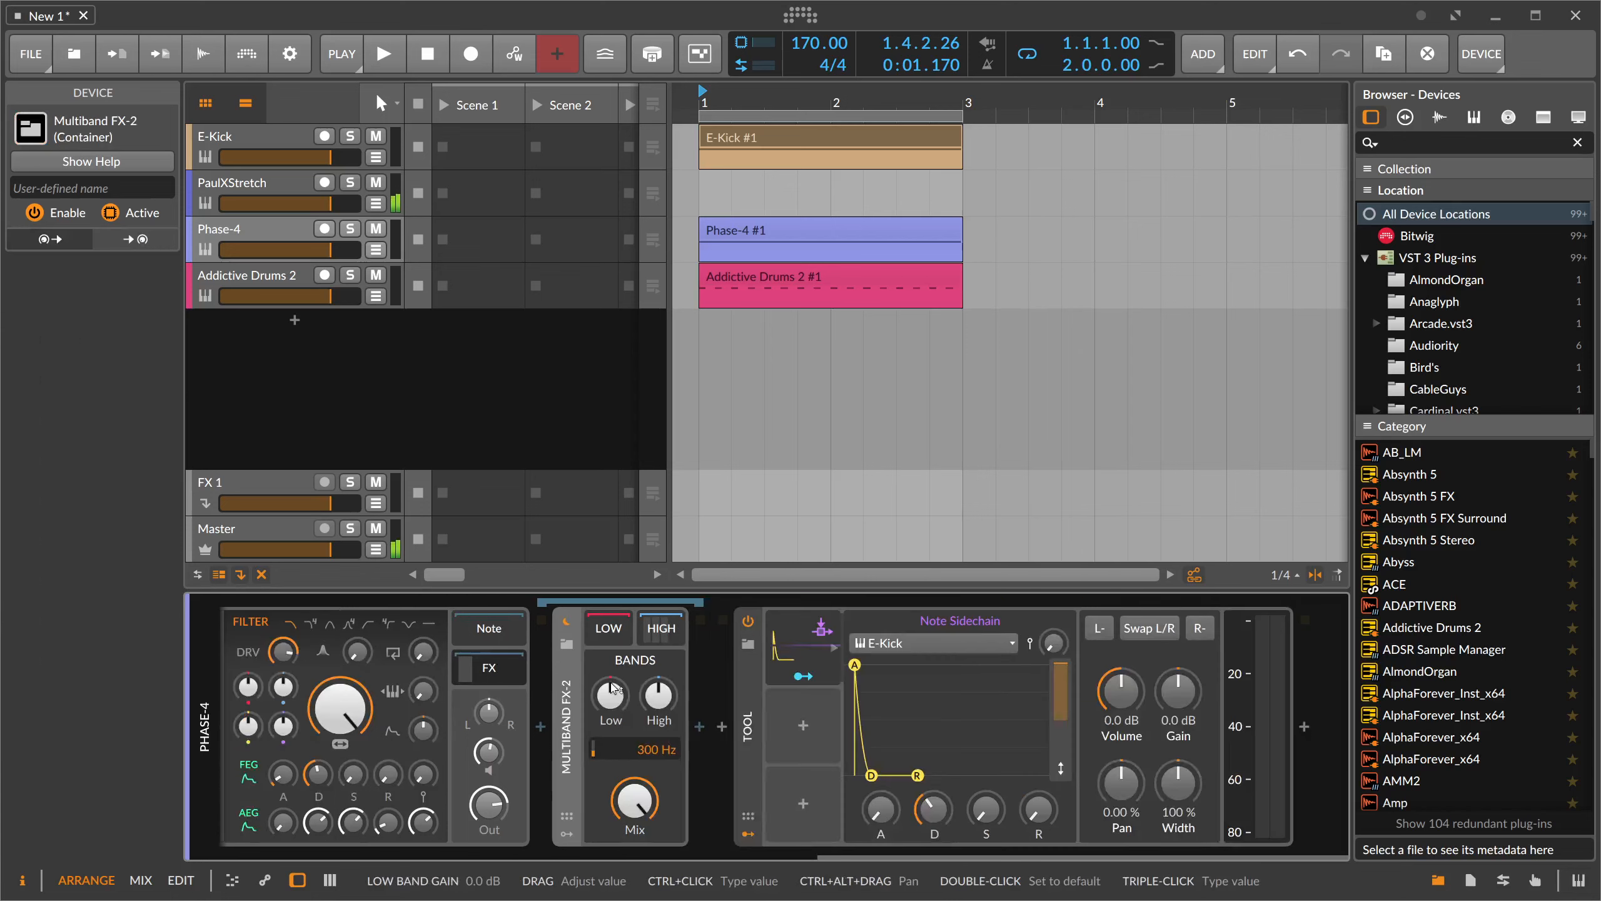
left_click(518, 667)
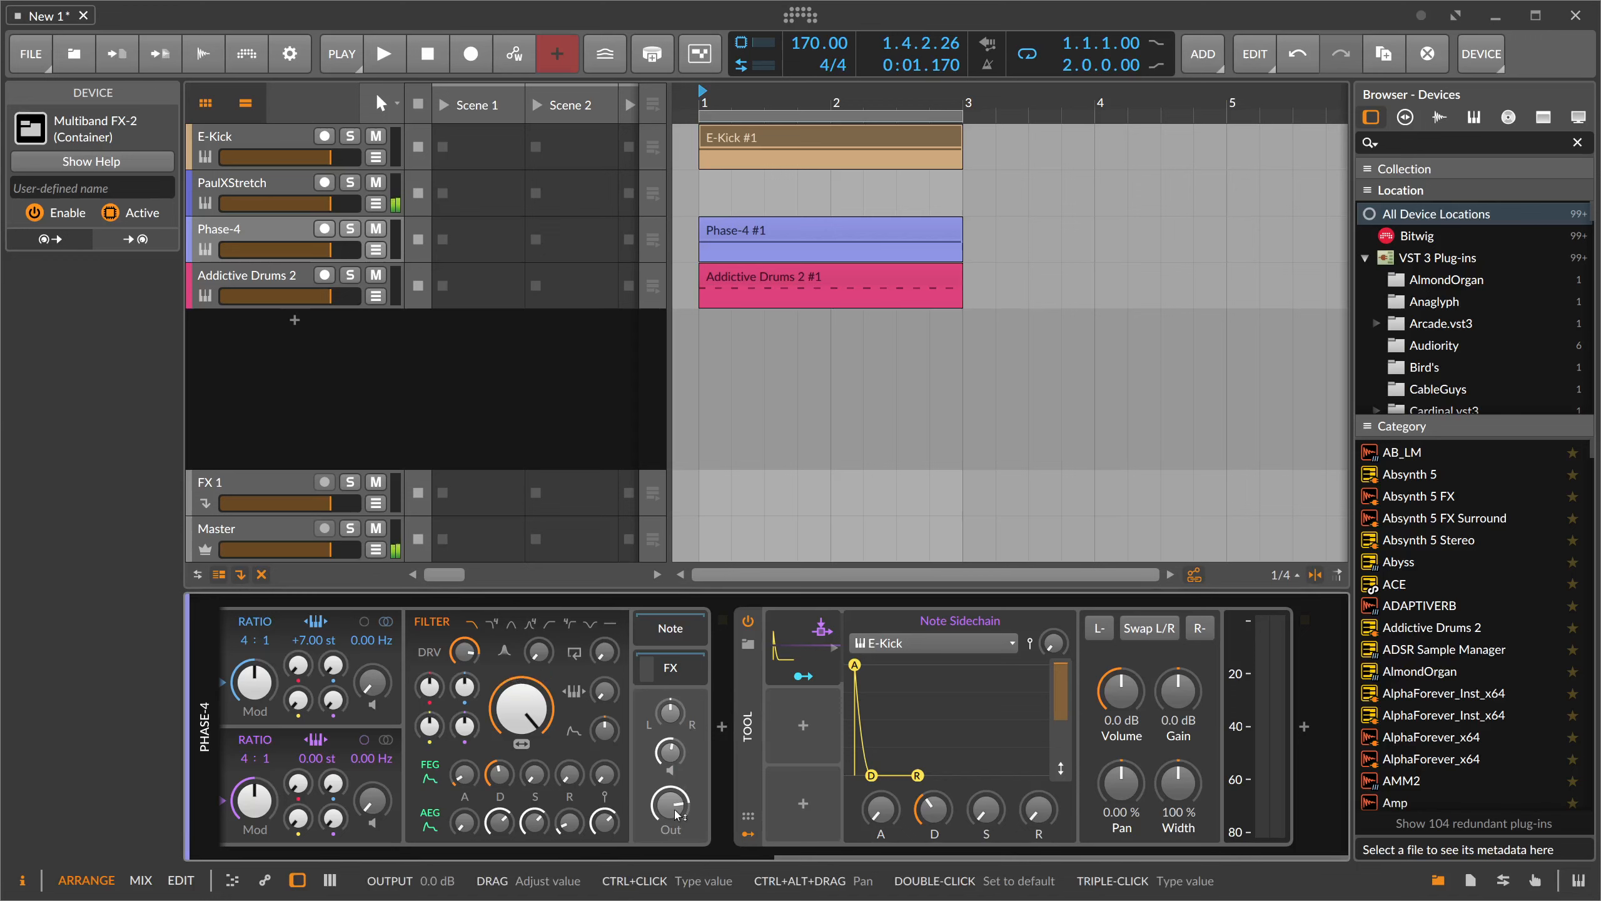
- Play the loop and check the device chains of the Phase-4, PaulXStretch, Addictive Drums 2 and E-Kick tracks
key("space")
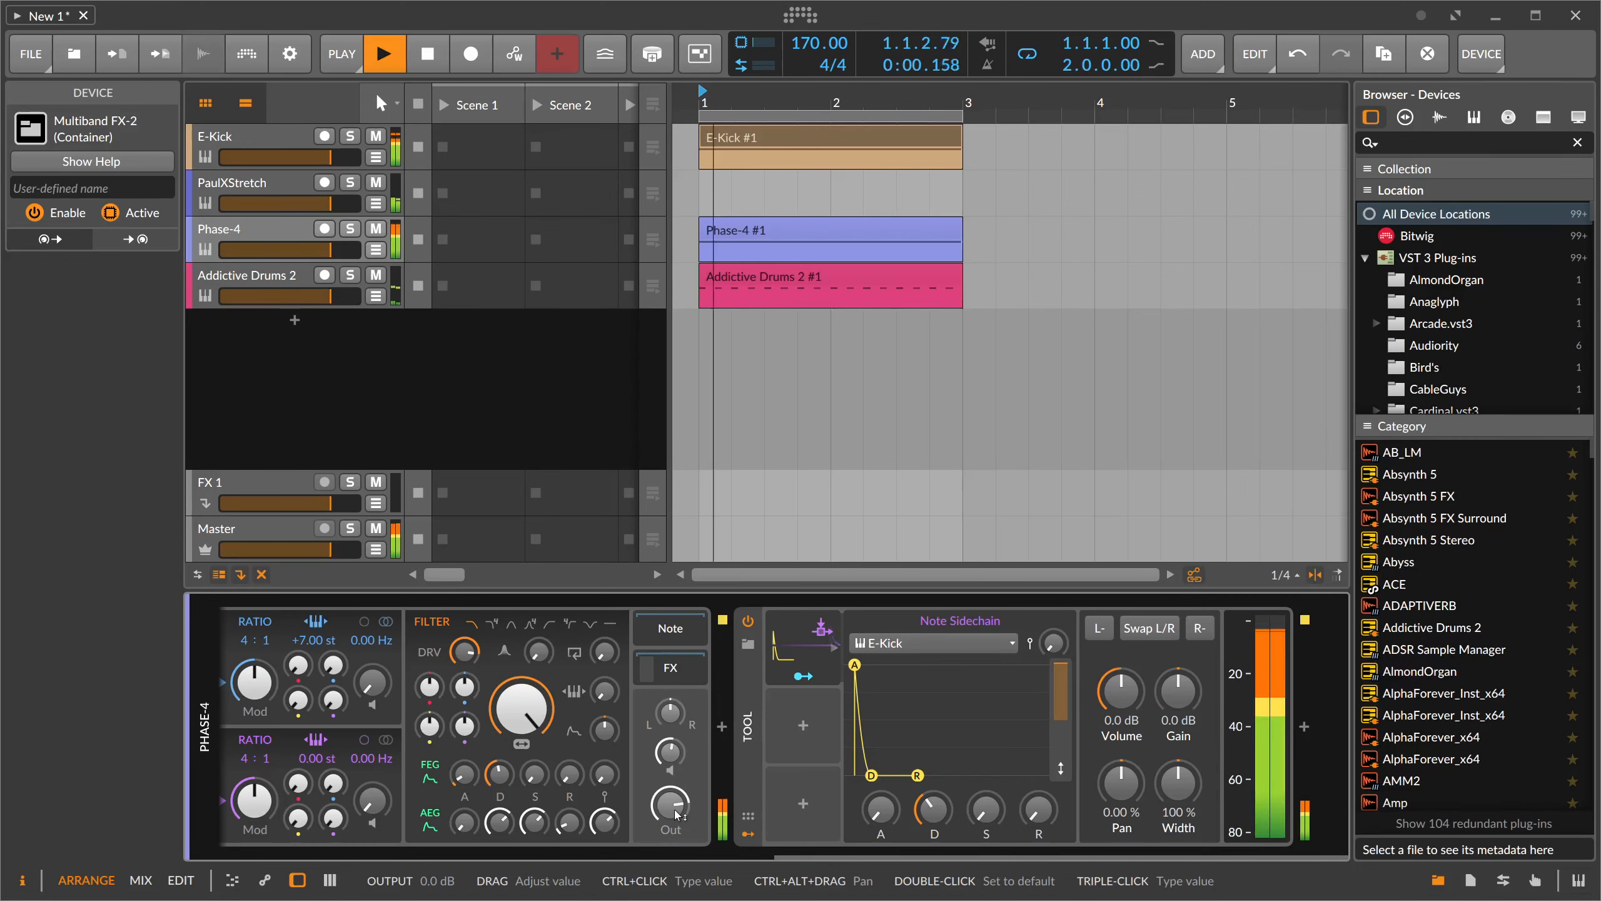
left_click(322, 233)
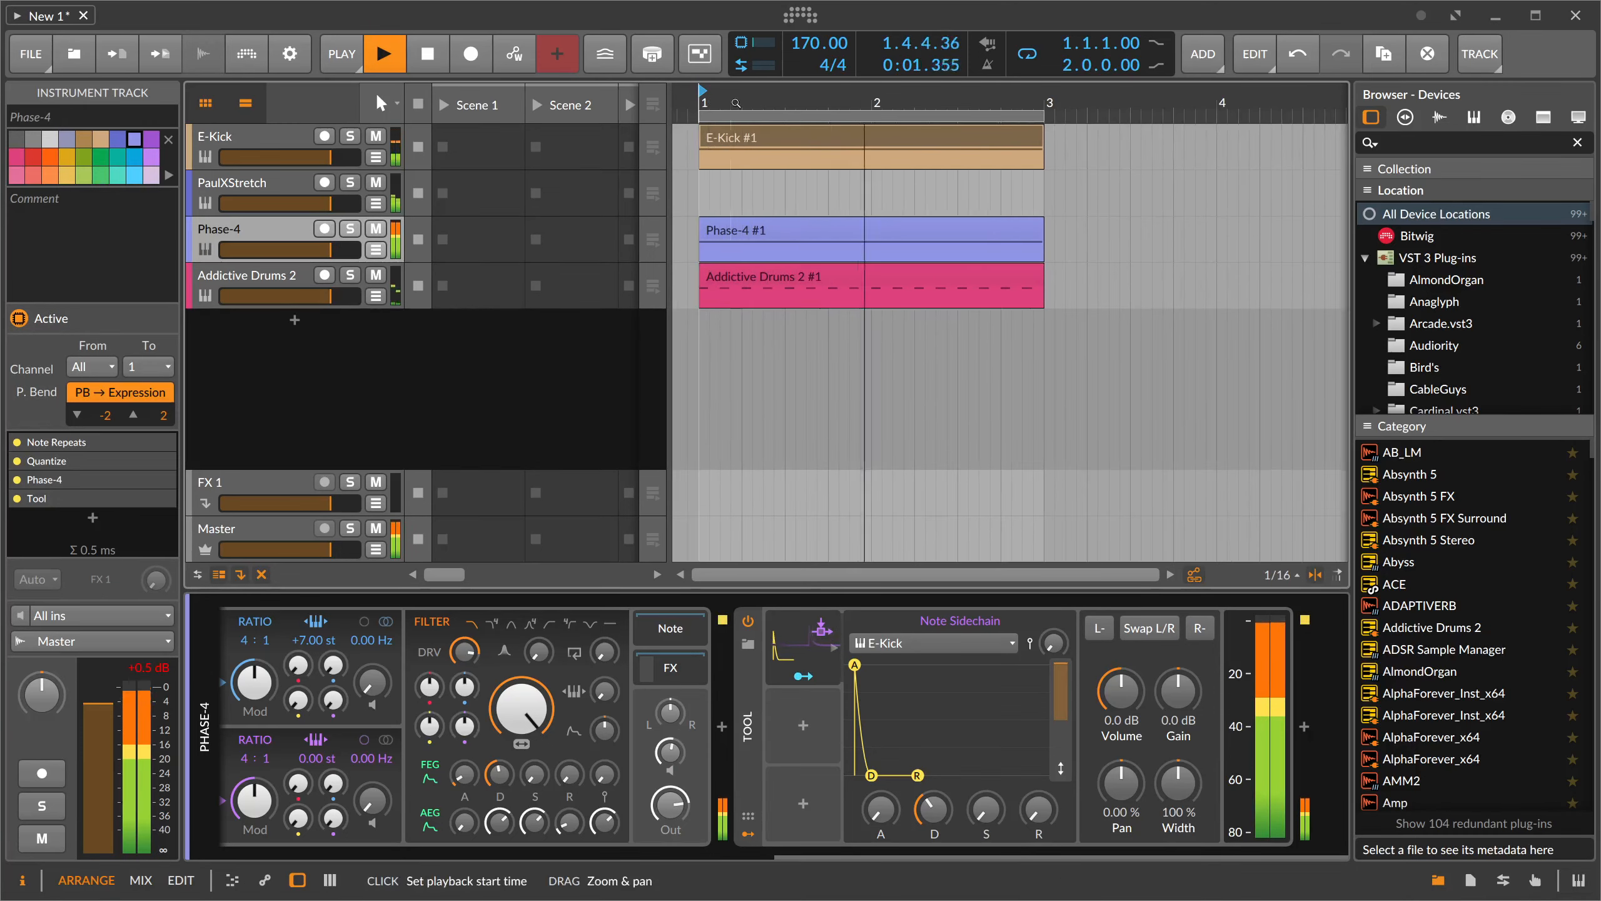
left_click(283, 184)
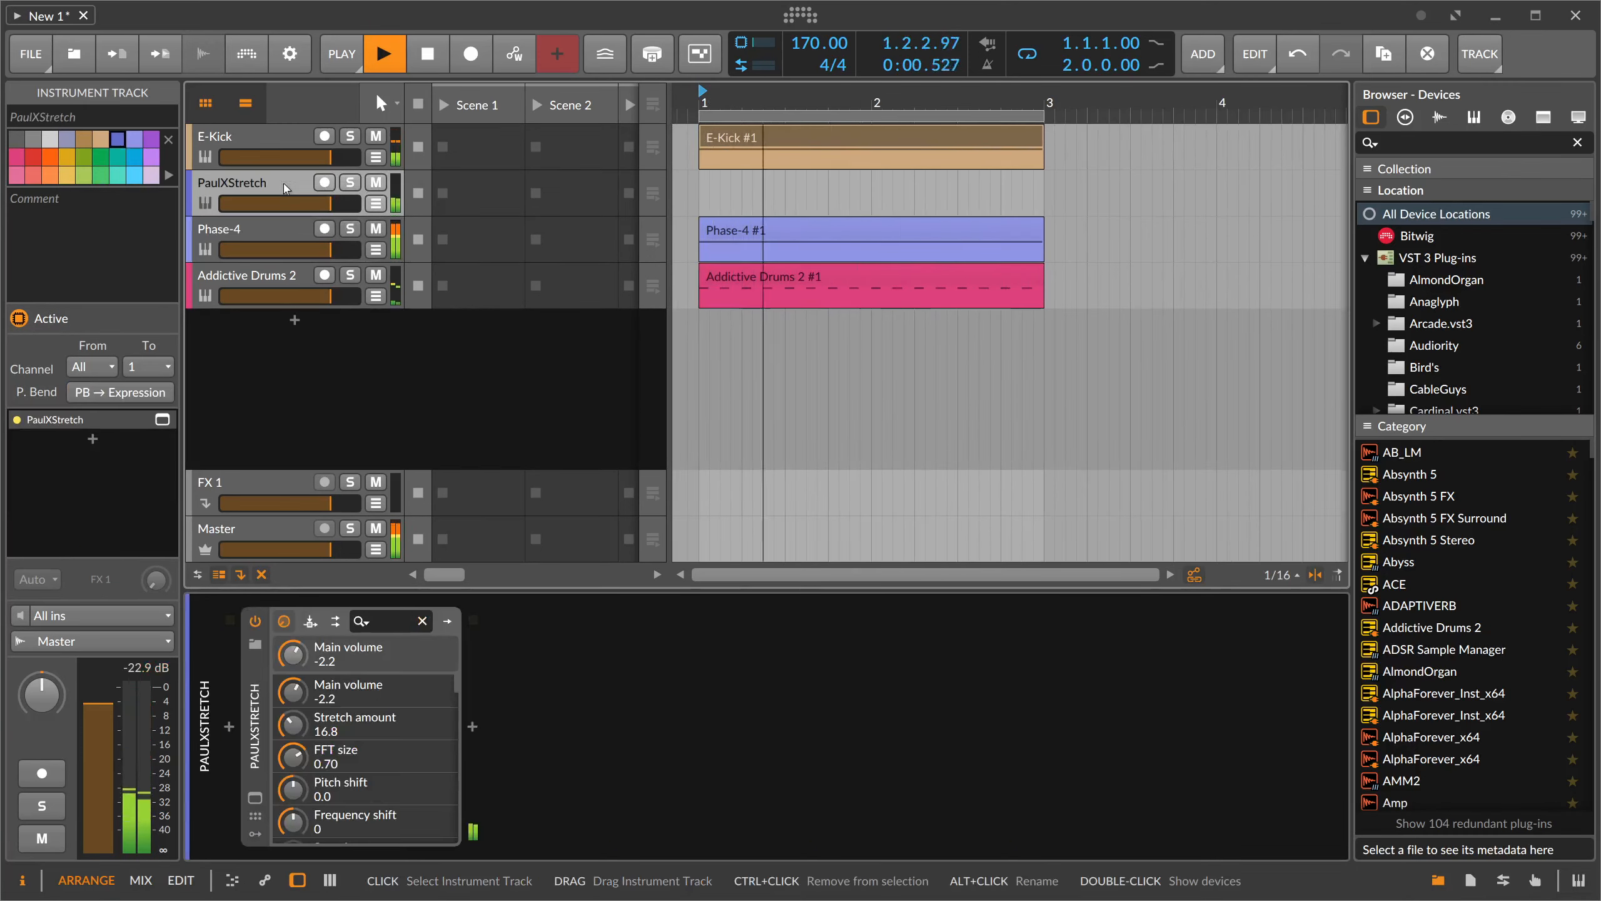
key("Down")
key("Down")
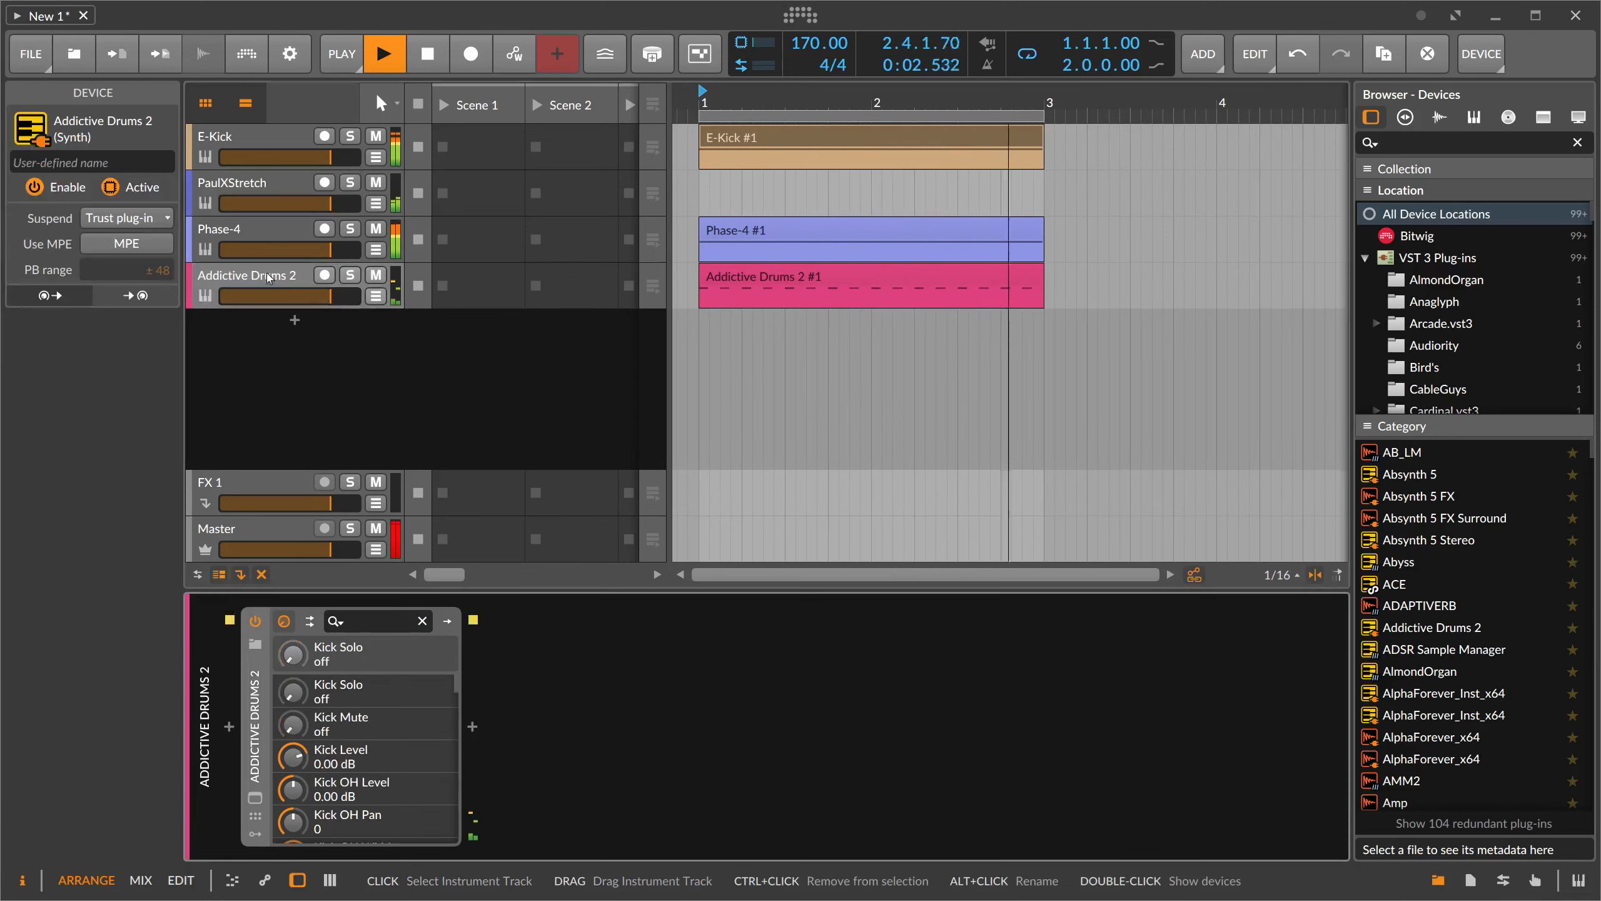
key("Up")
key("Up")
key("Up")
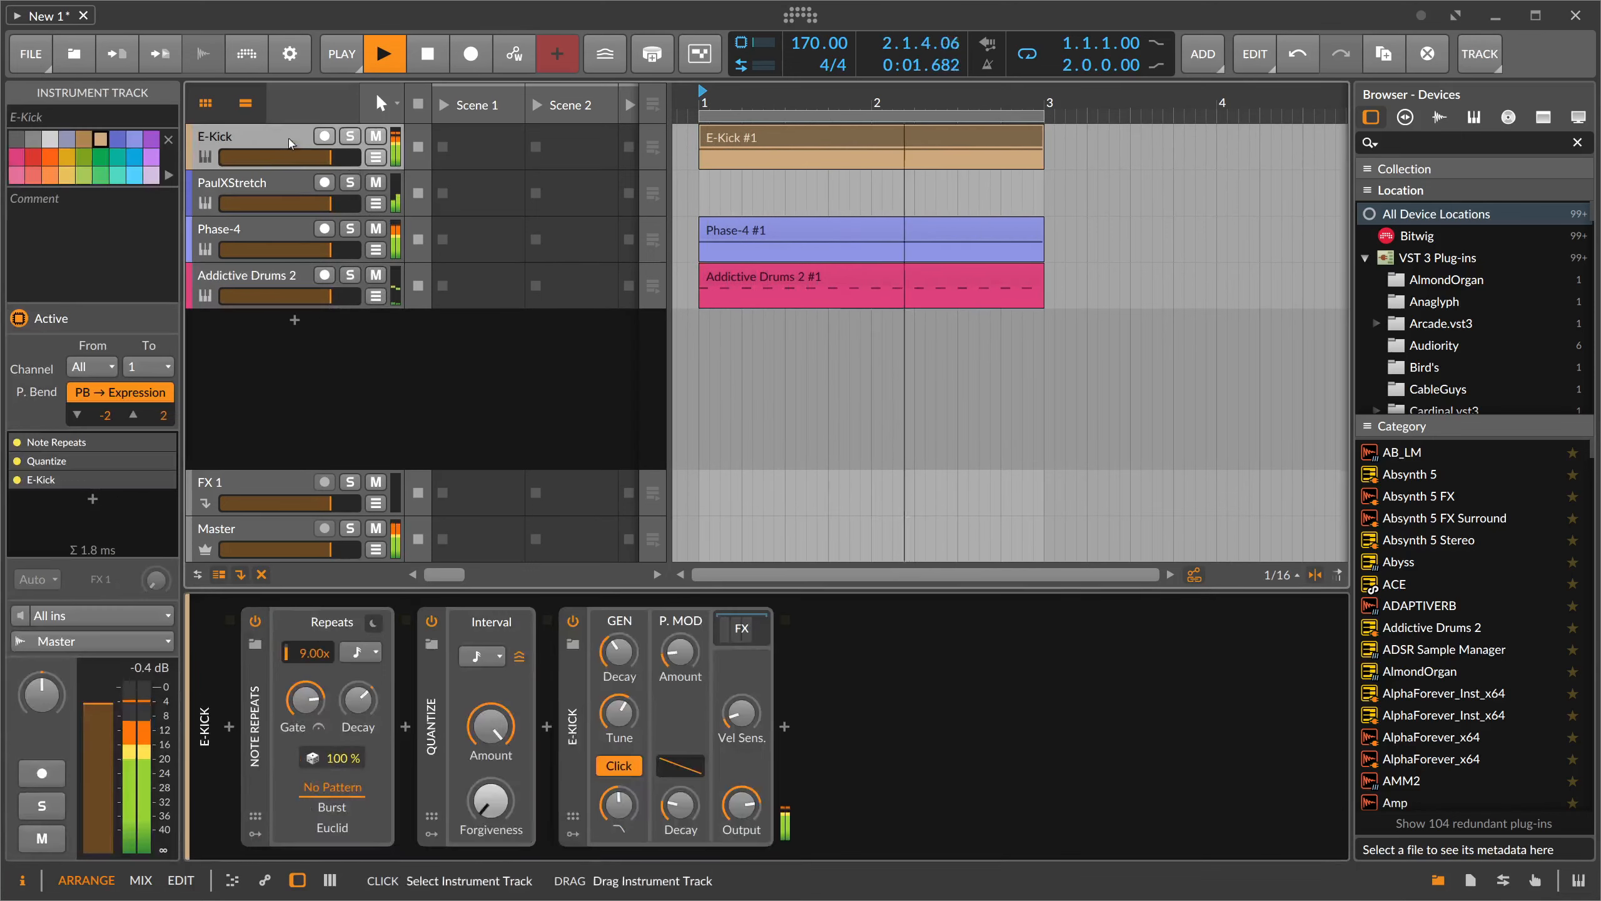
left_click_drag(619, 803, 620, 802)
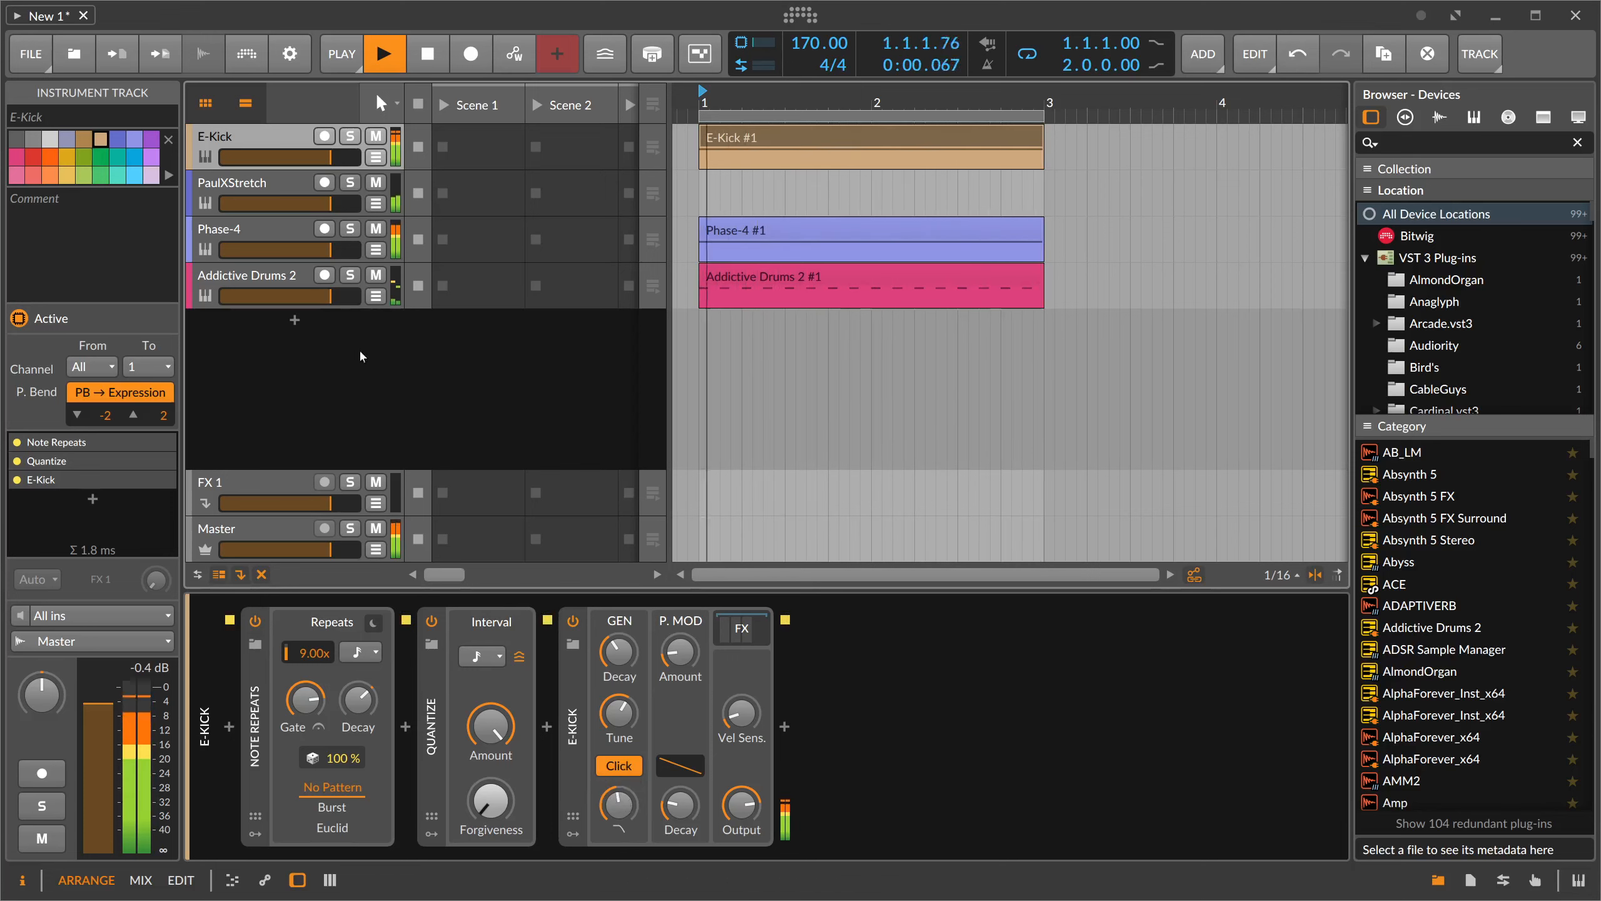
- Duplicate the Addictive Drums 2 track and open the copy's clip in the note editor
left_click(290, 284)
key("ctrl+d")
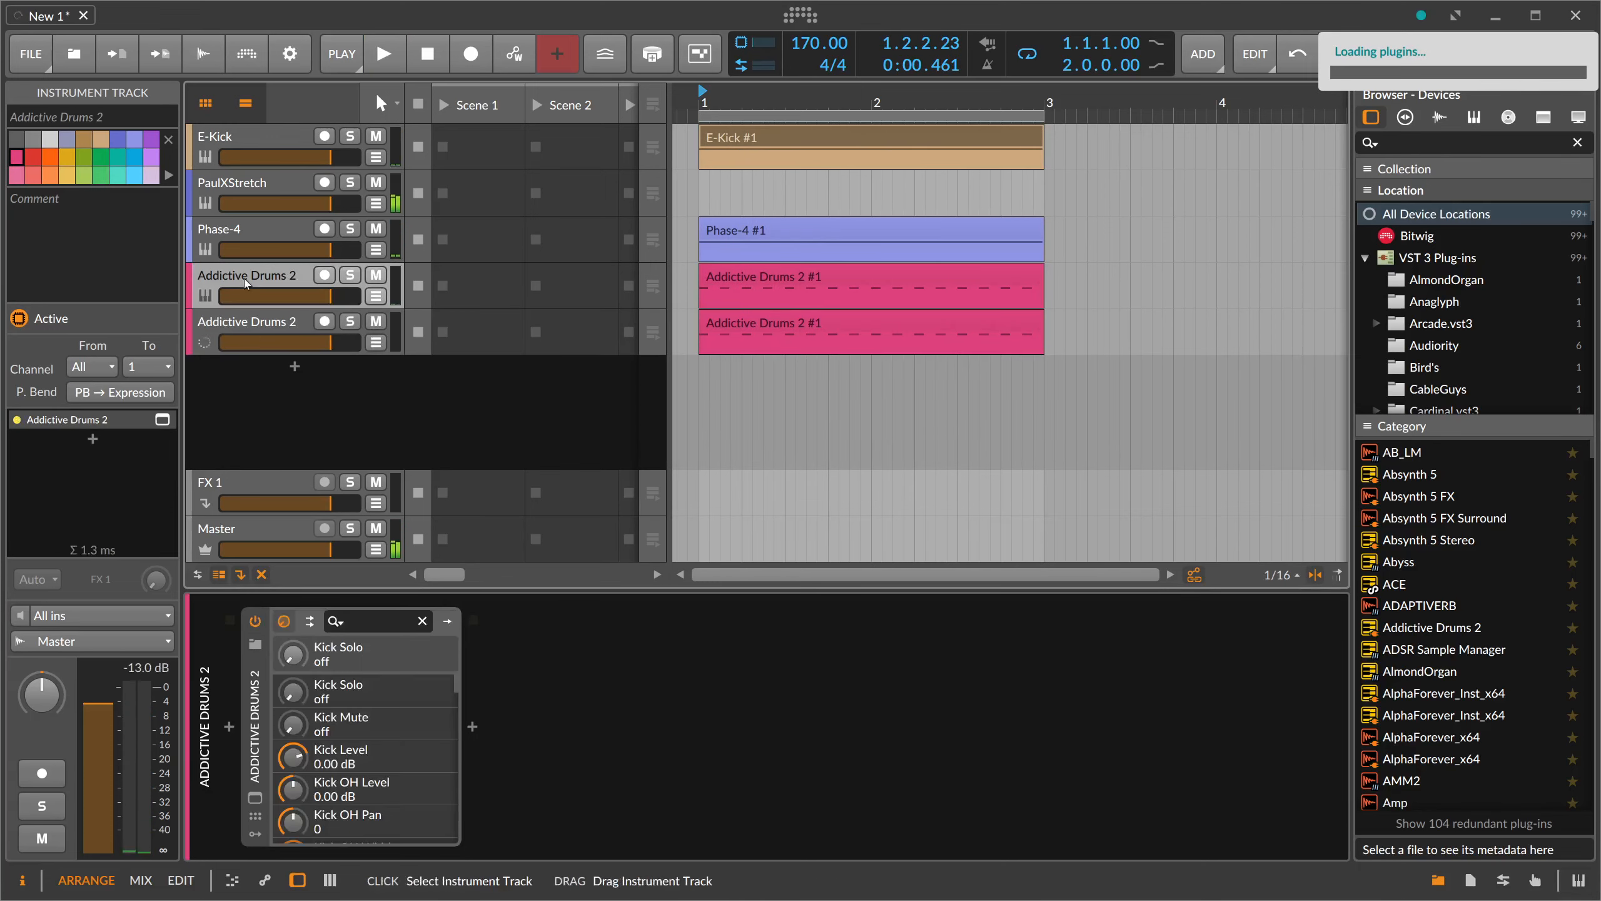
left_click(734, 325)
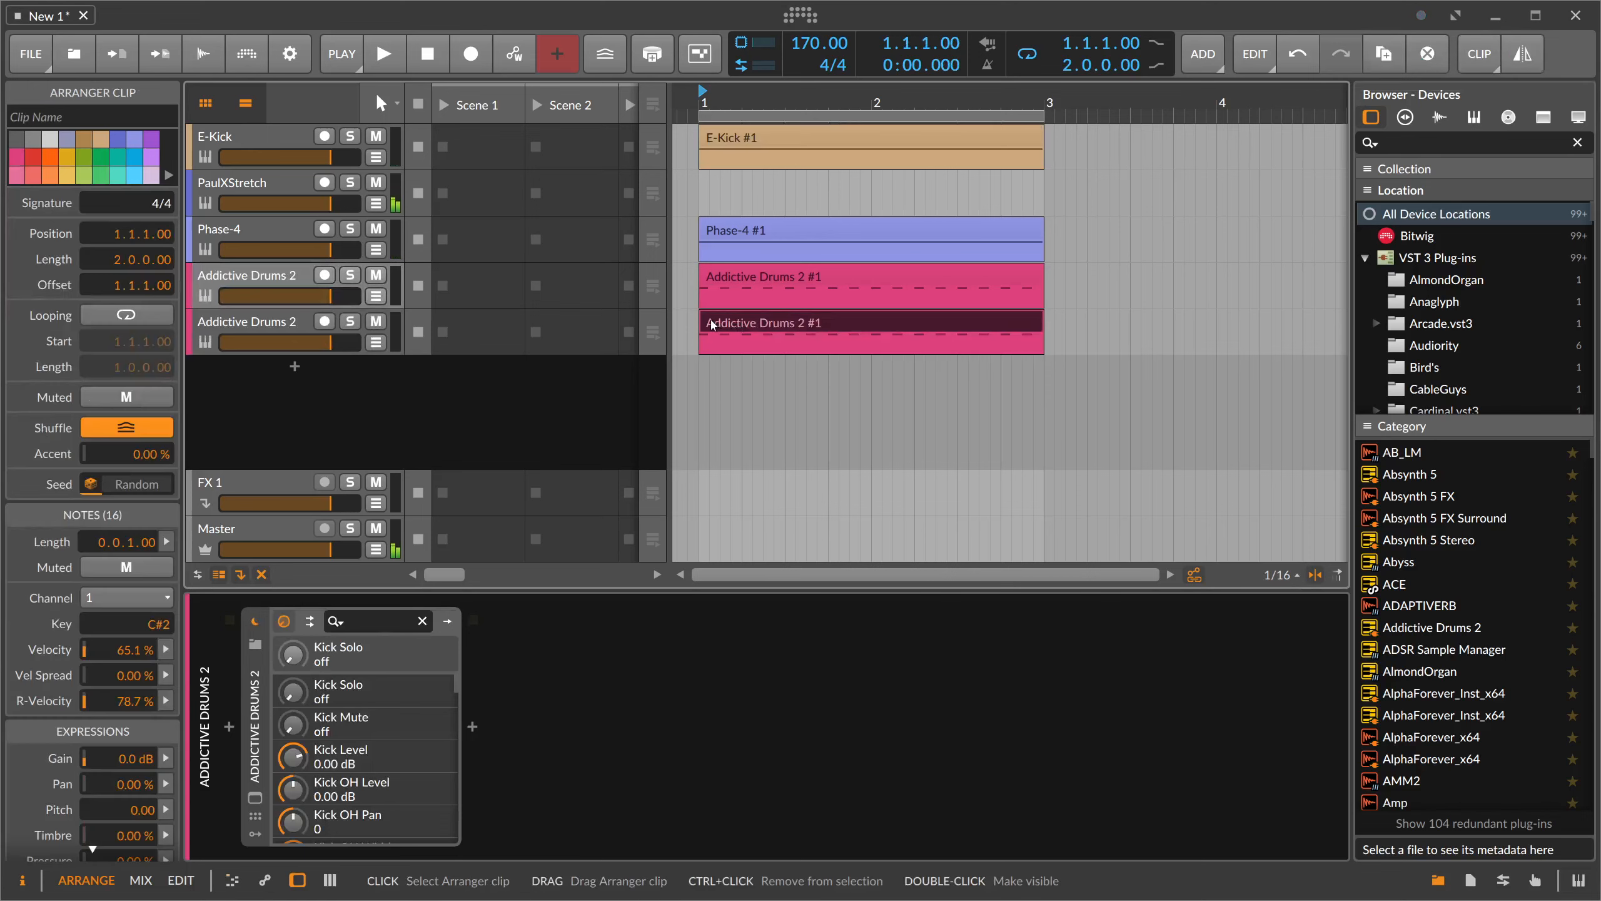
double_click(712, 325)
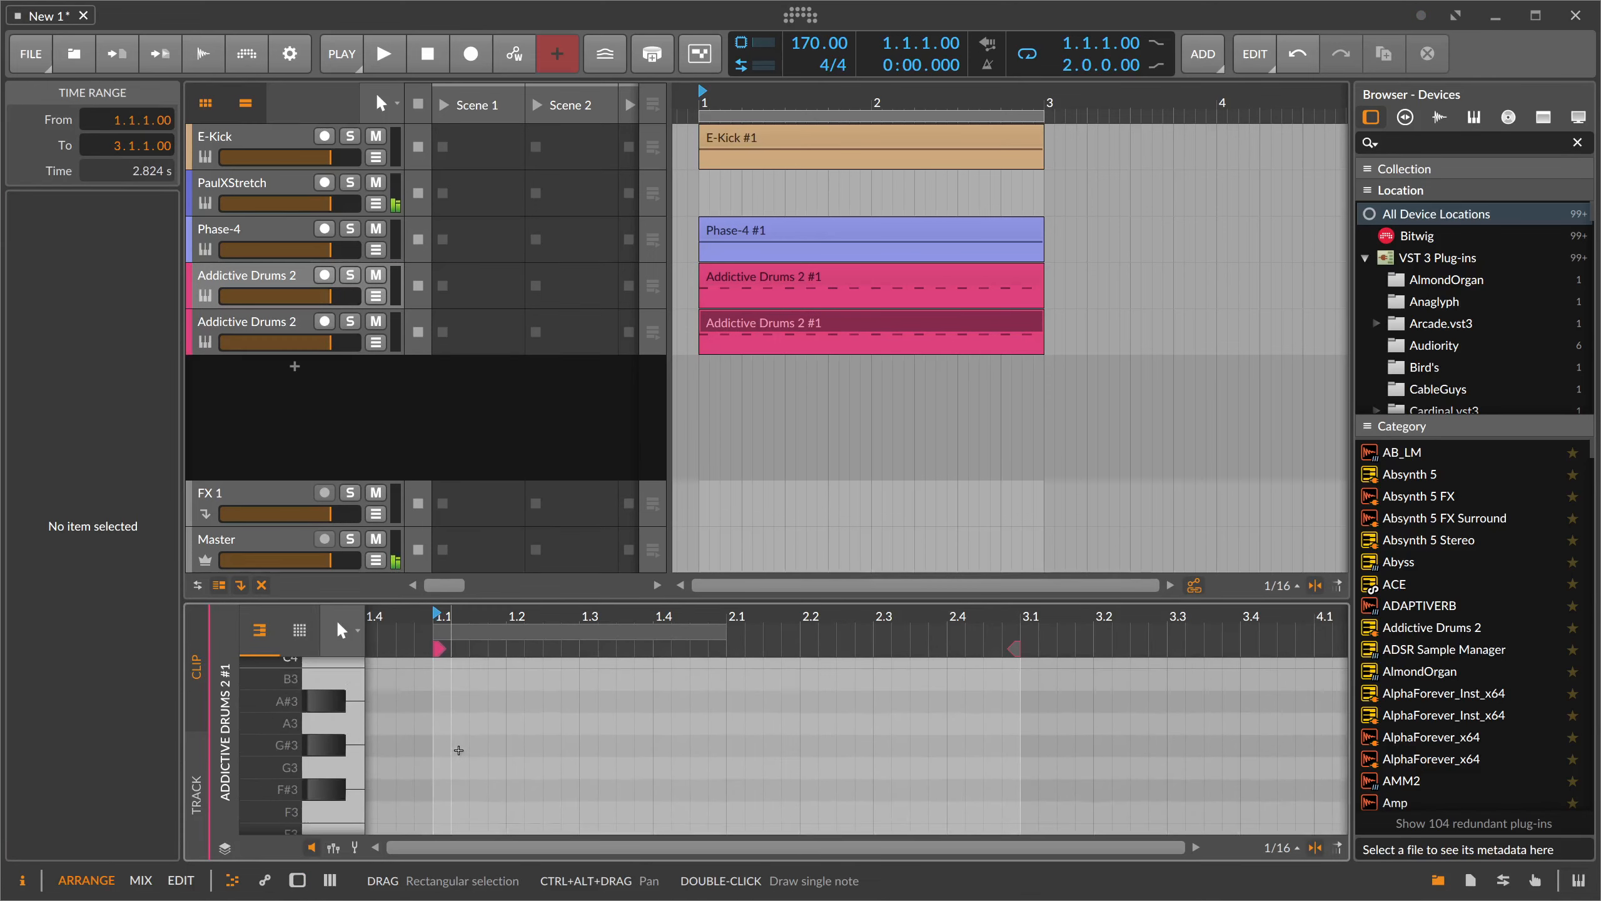
- Delete every note except the first one in the copied drum clip
scroll(459, 750, "down", 6)
scroll(459, 751, "up", 1)
left_click_drag(1054, 777, 451, 759)
key("Delete")
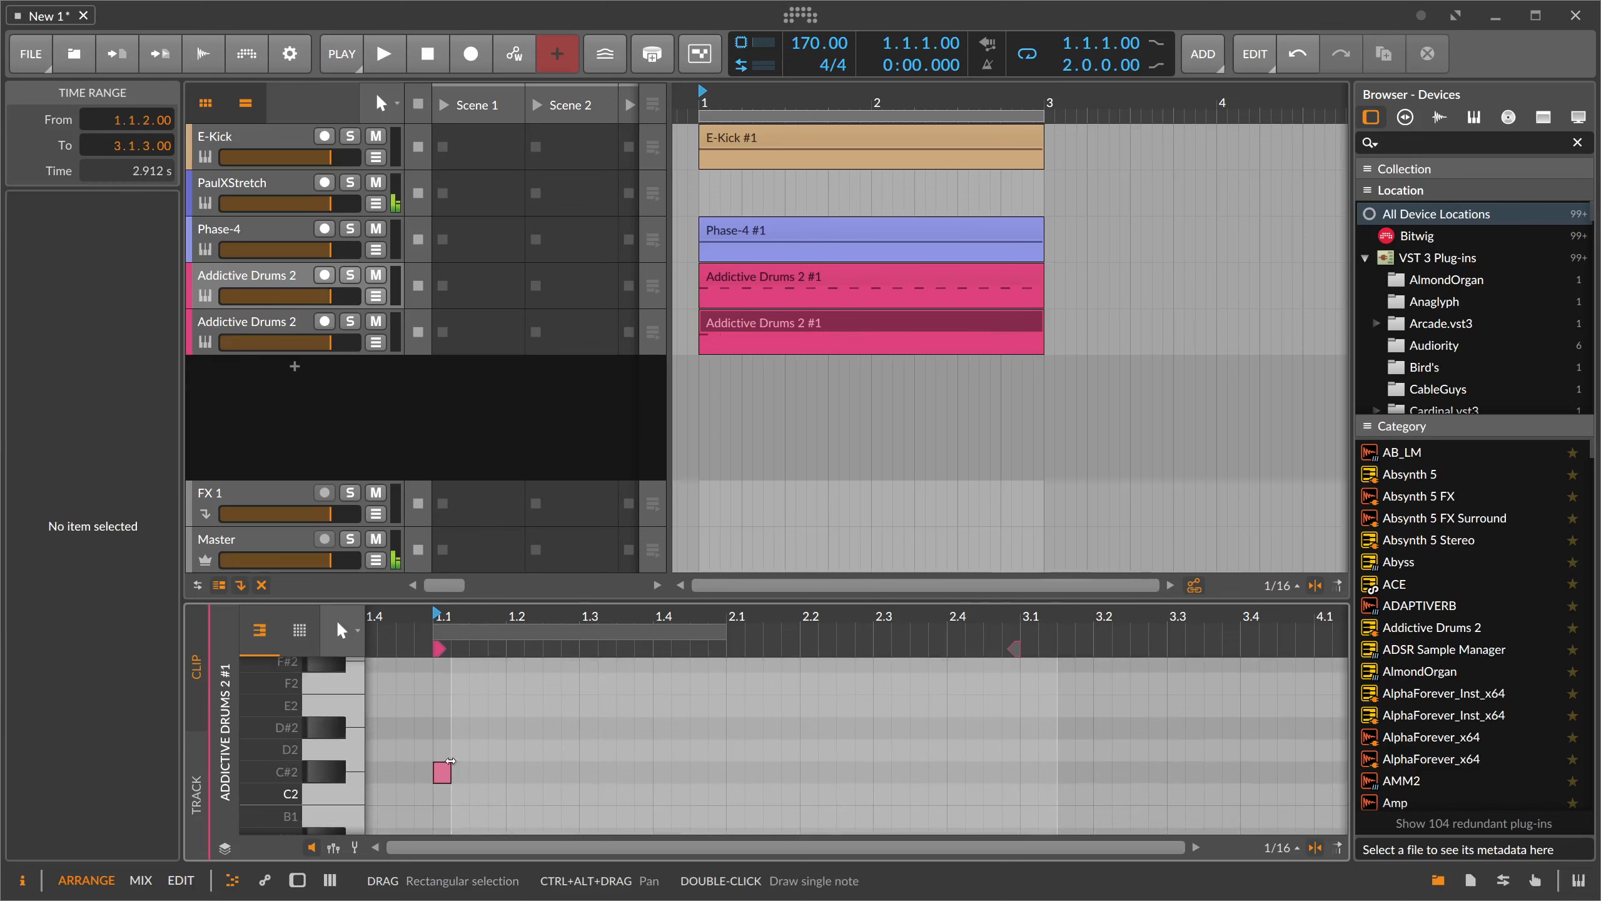
- Transpose the remaining note down semitone by semitone to audition the drum sounds, ending on C1
left_click(447, 770)
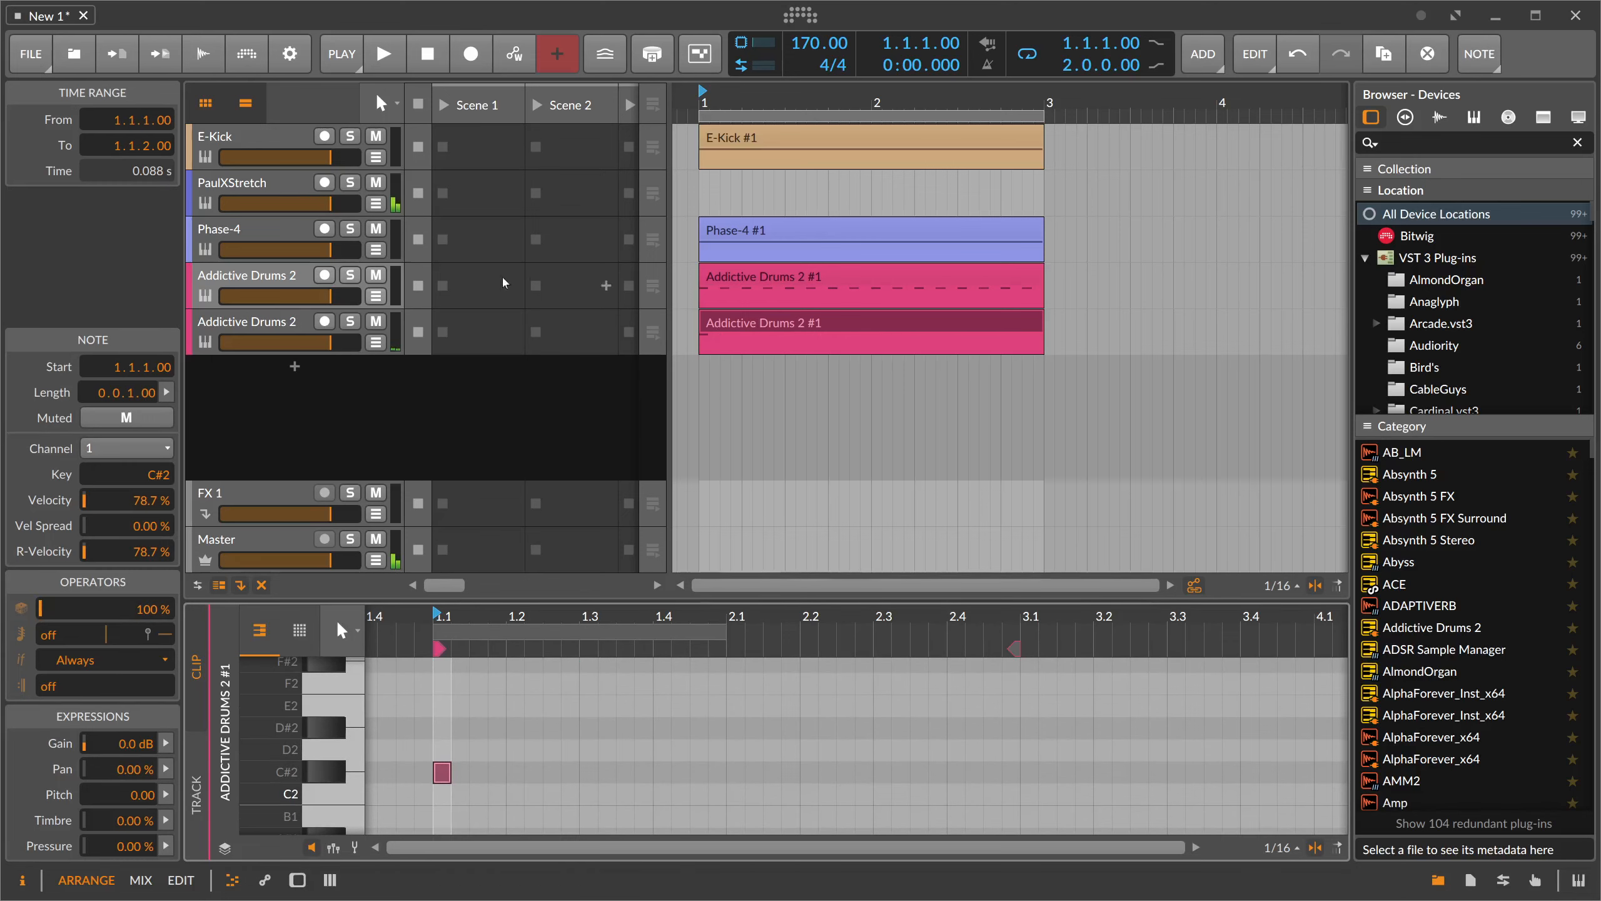
scroll(432, 674, "down", 3)
key("Down")
key("Down")
key("Down")
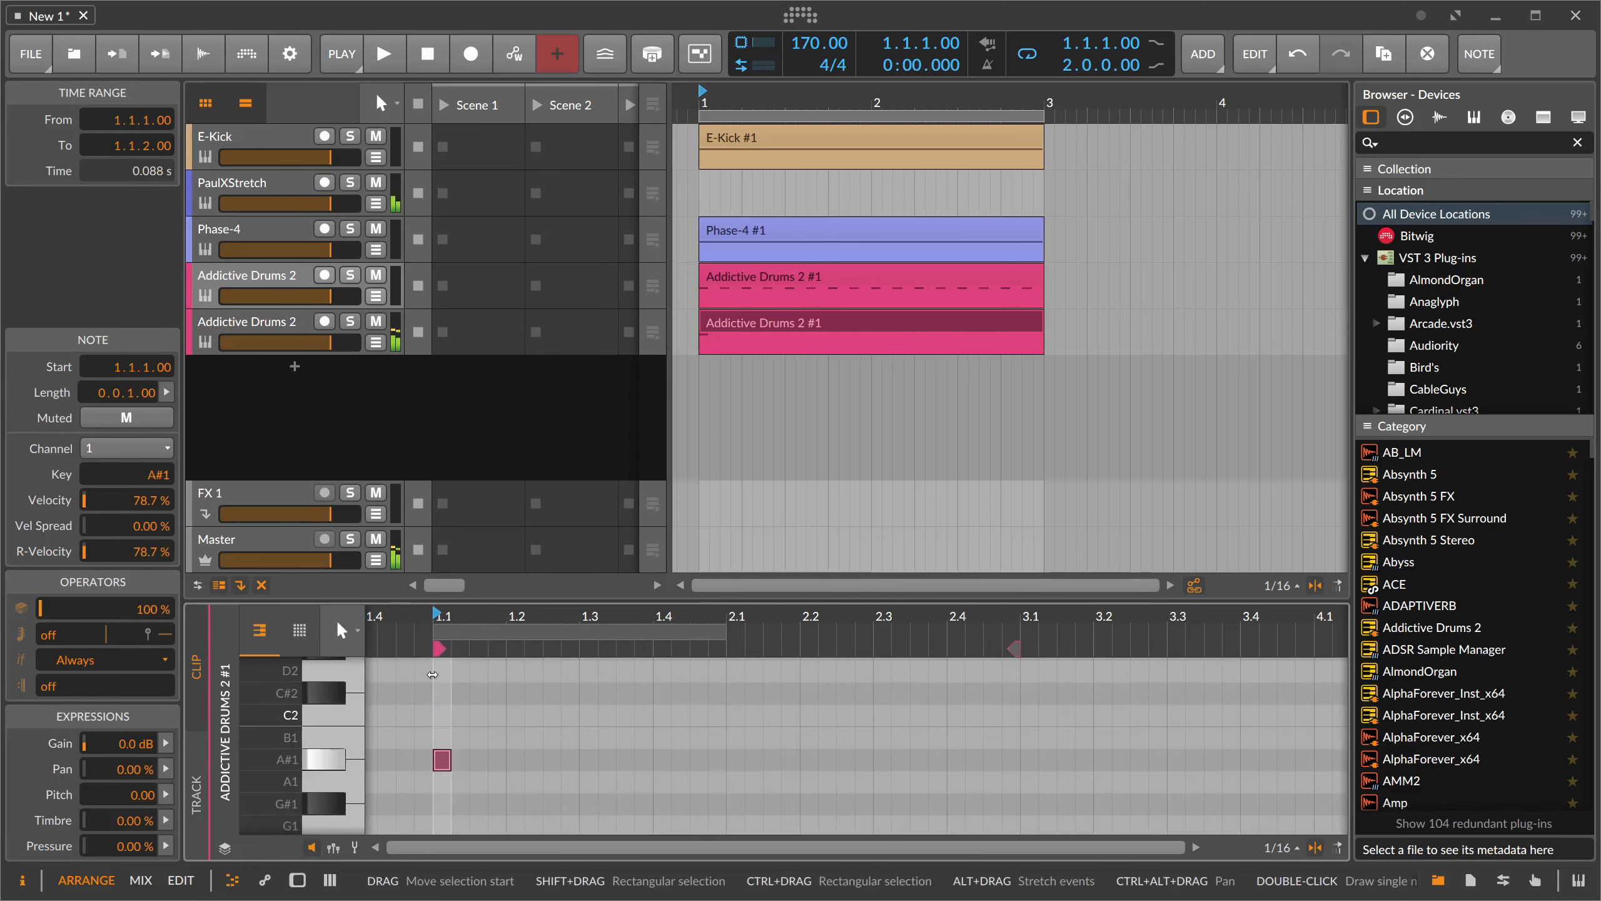
key("Down")
key("Down")
key("Down")
key("Down")
key("Down")
key("Down")
key("Down")
key("Down")
key("Down")
key("Down")
key("Down")
key("Down")
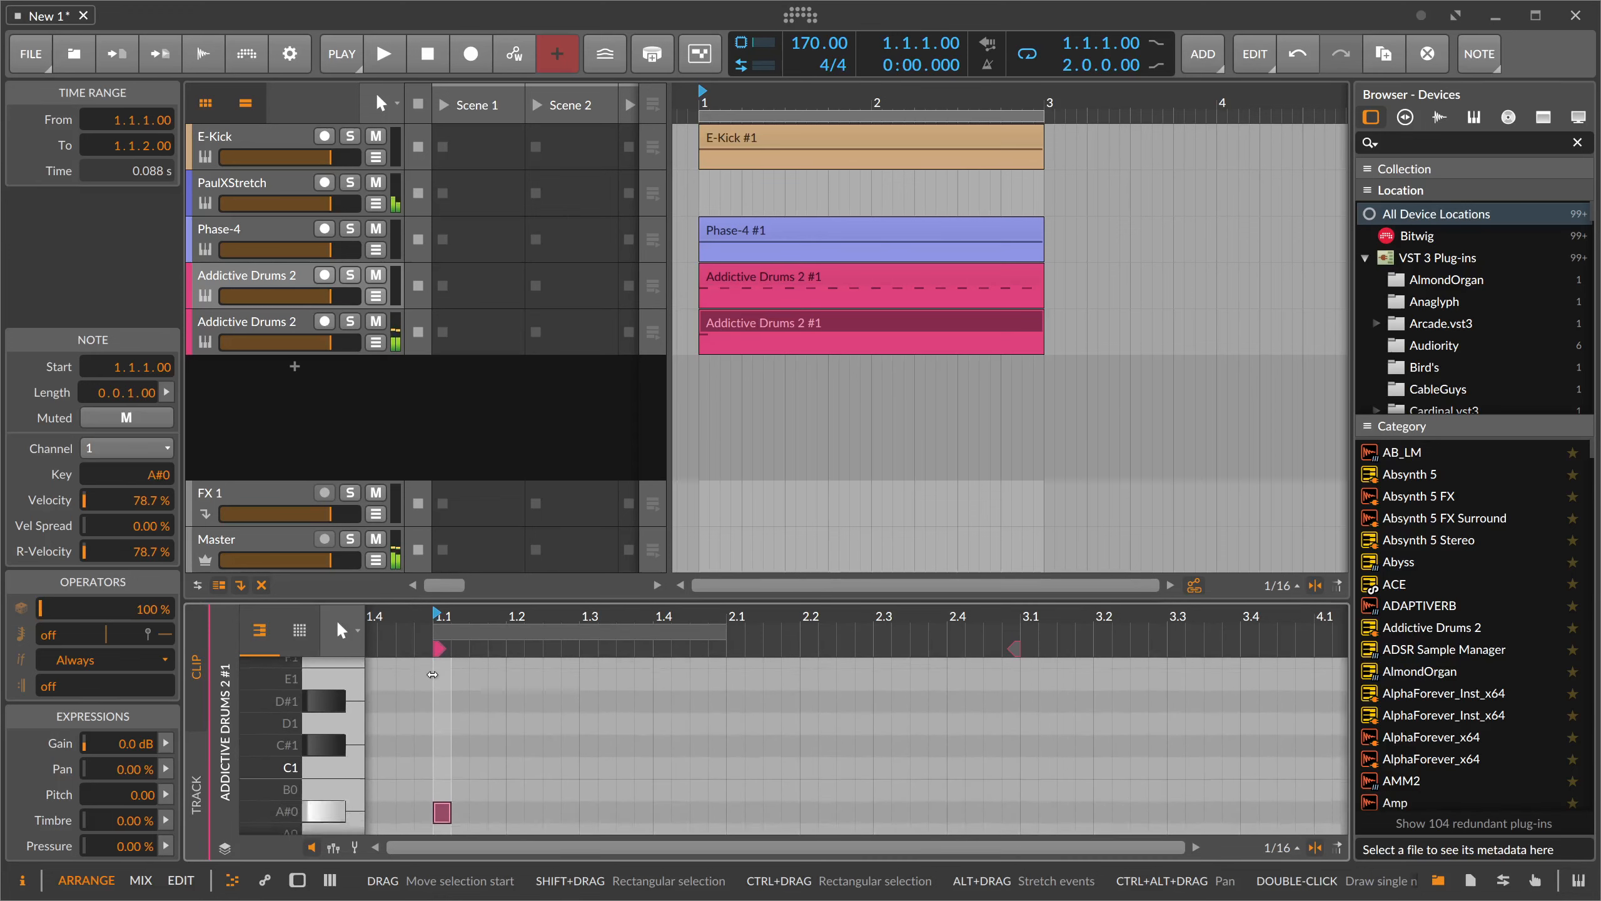
key("Up")
key("Up")
- Close the note editor and rename the duplicated Addictive Drums 2 track as KickTop
left_click(296, 282)
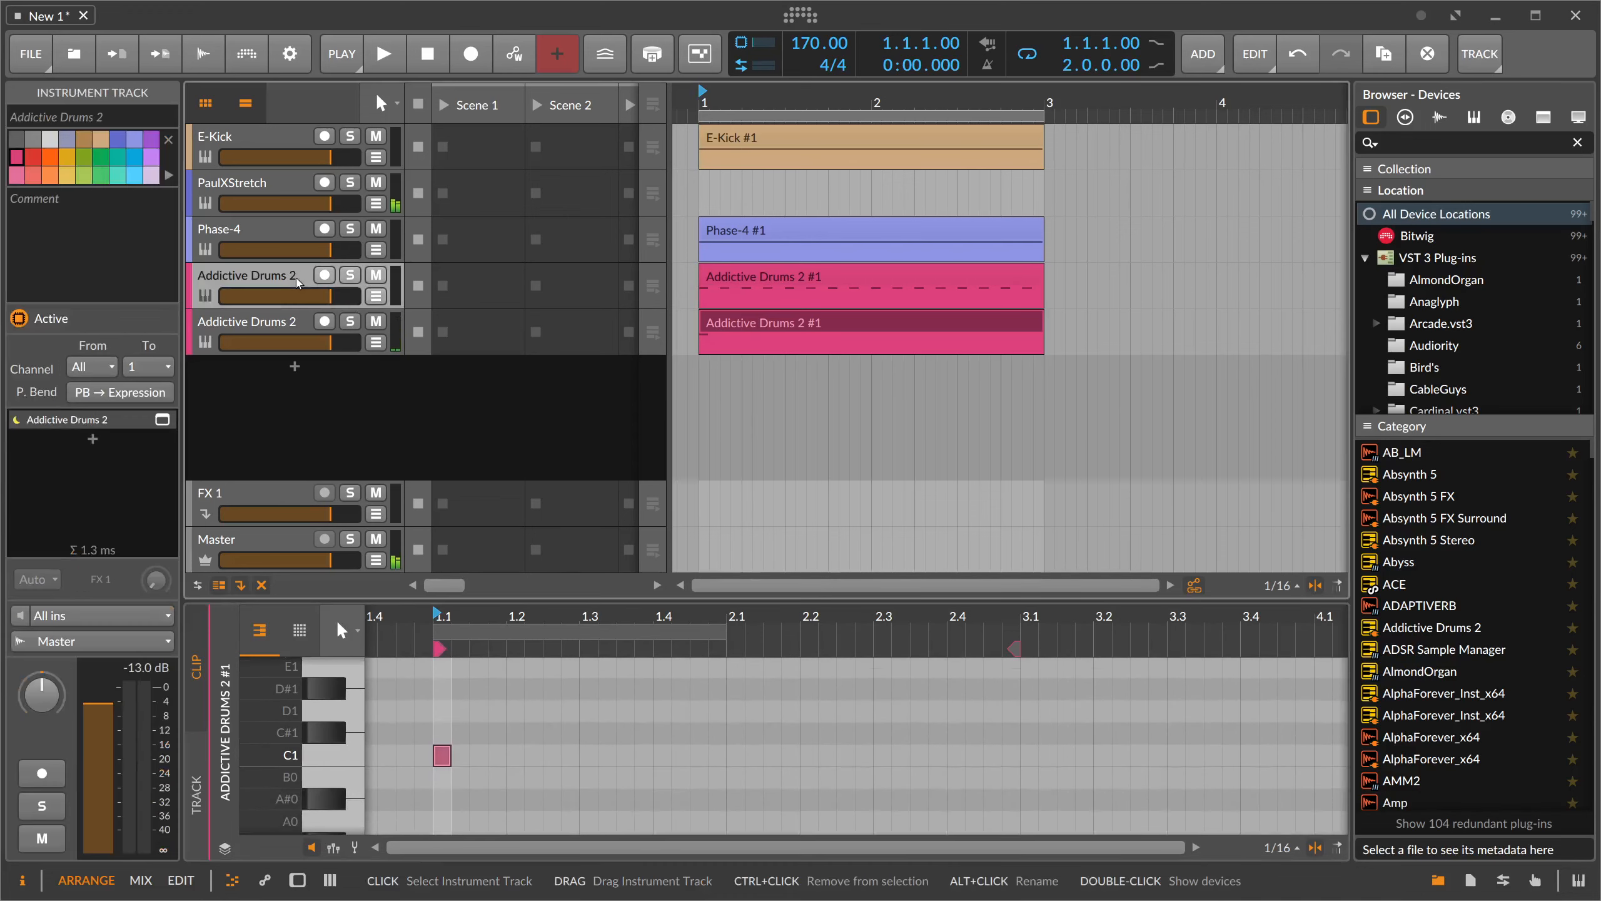
double_click(298, 282)
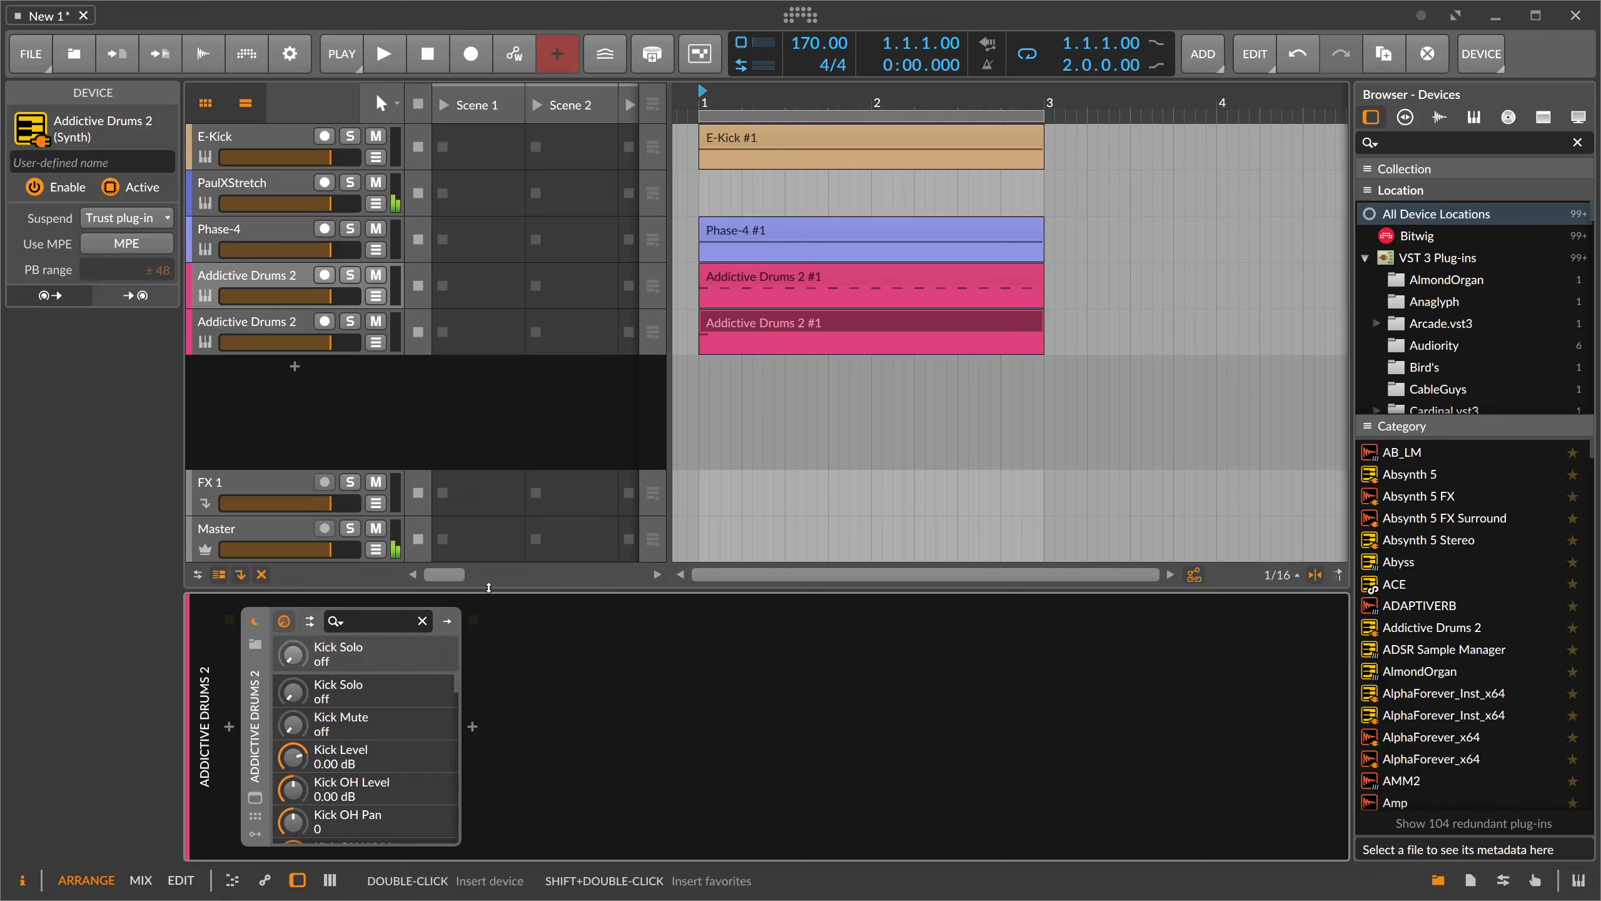
left_click(263, 334)
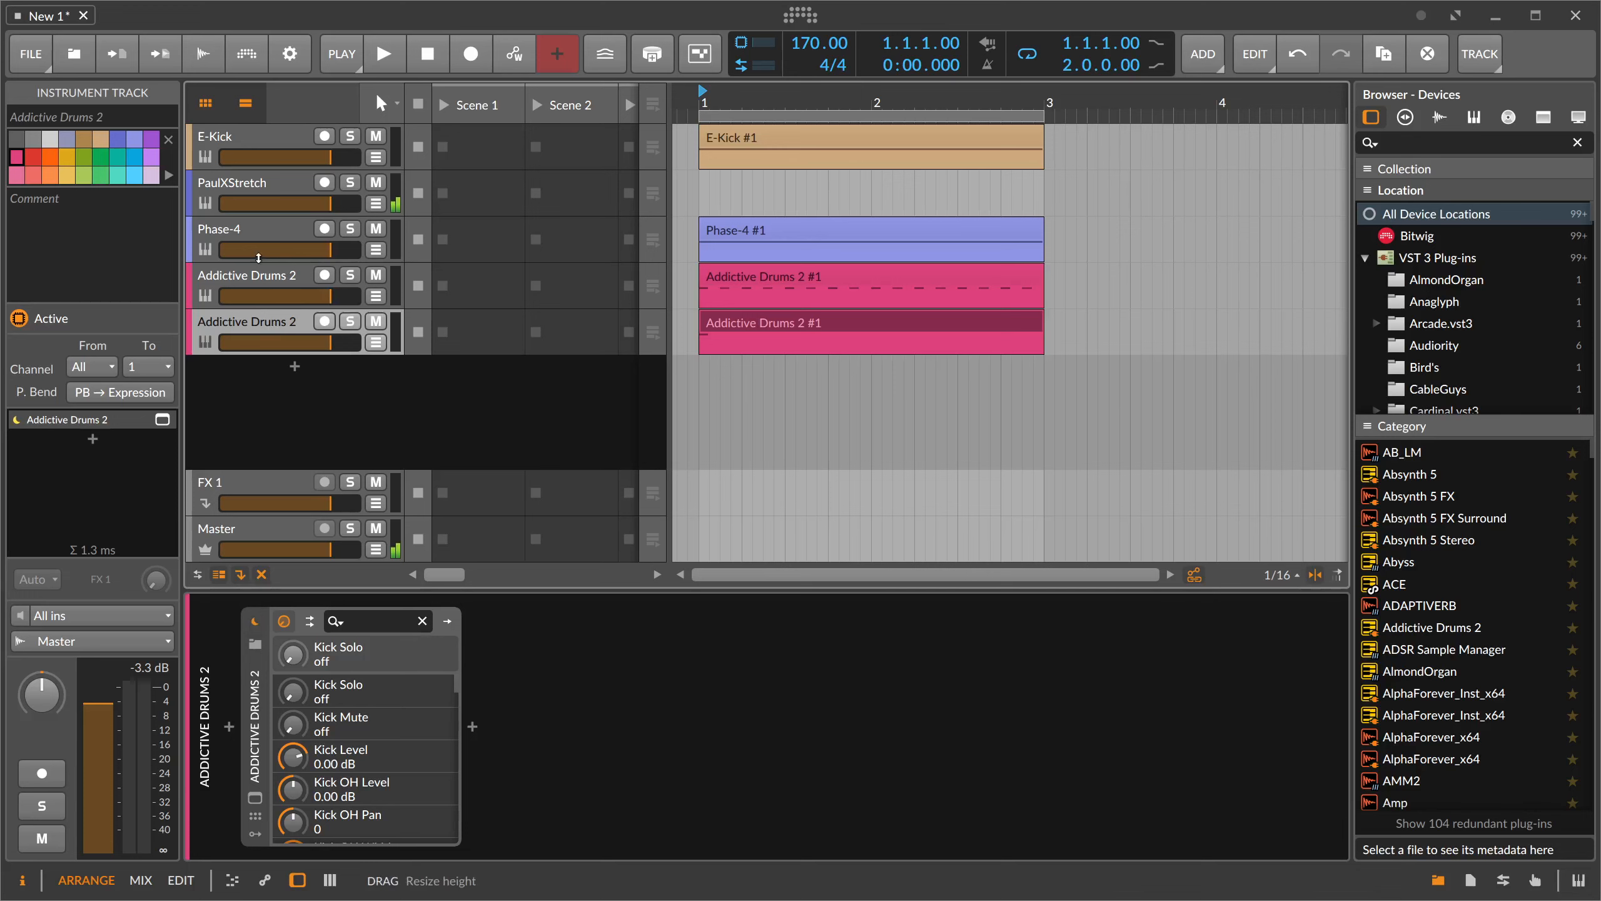
double_click(261, 322)
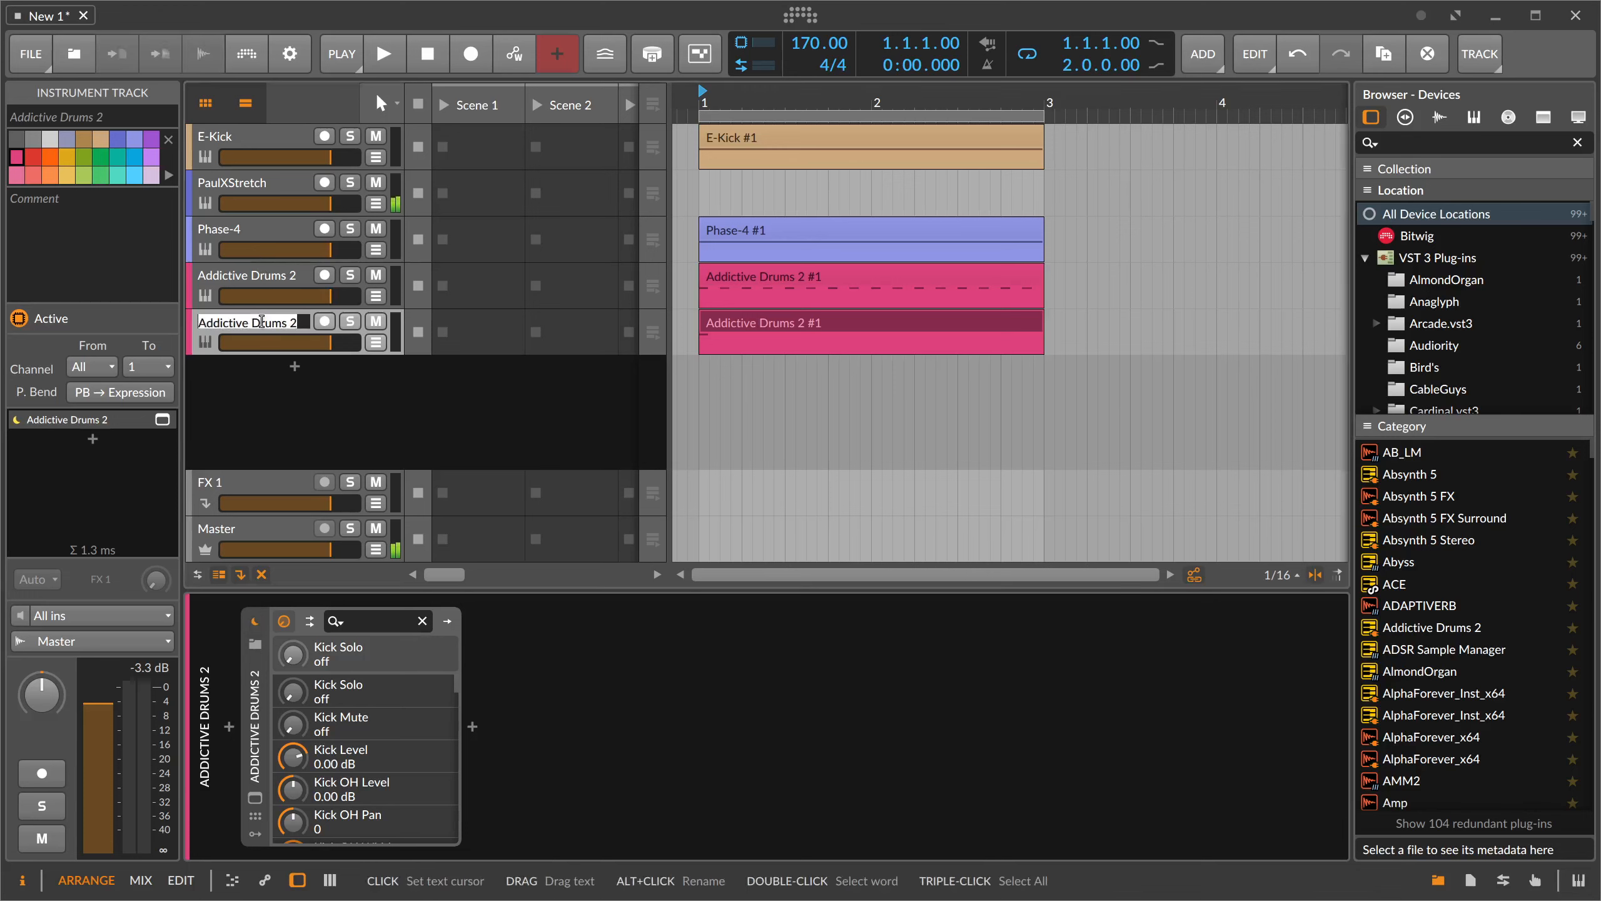
type("KickTop")
key("Return")
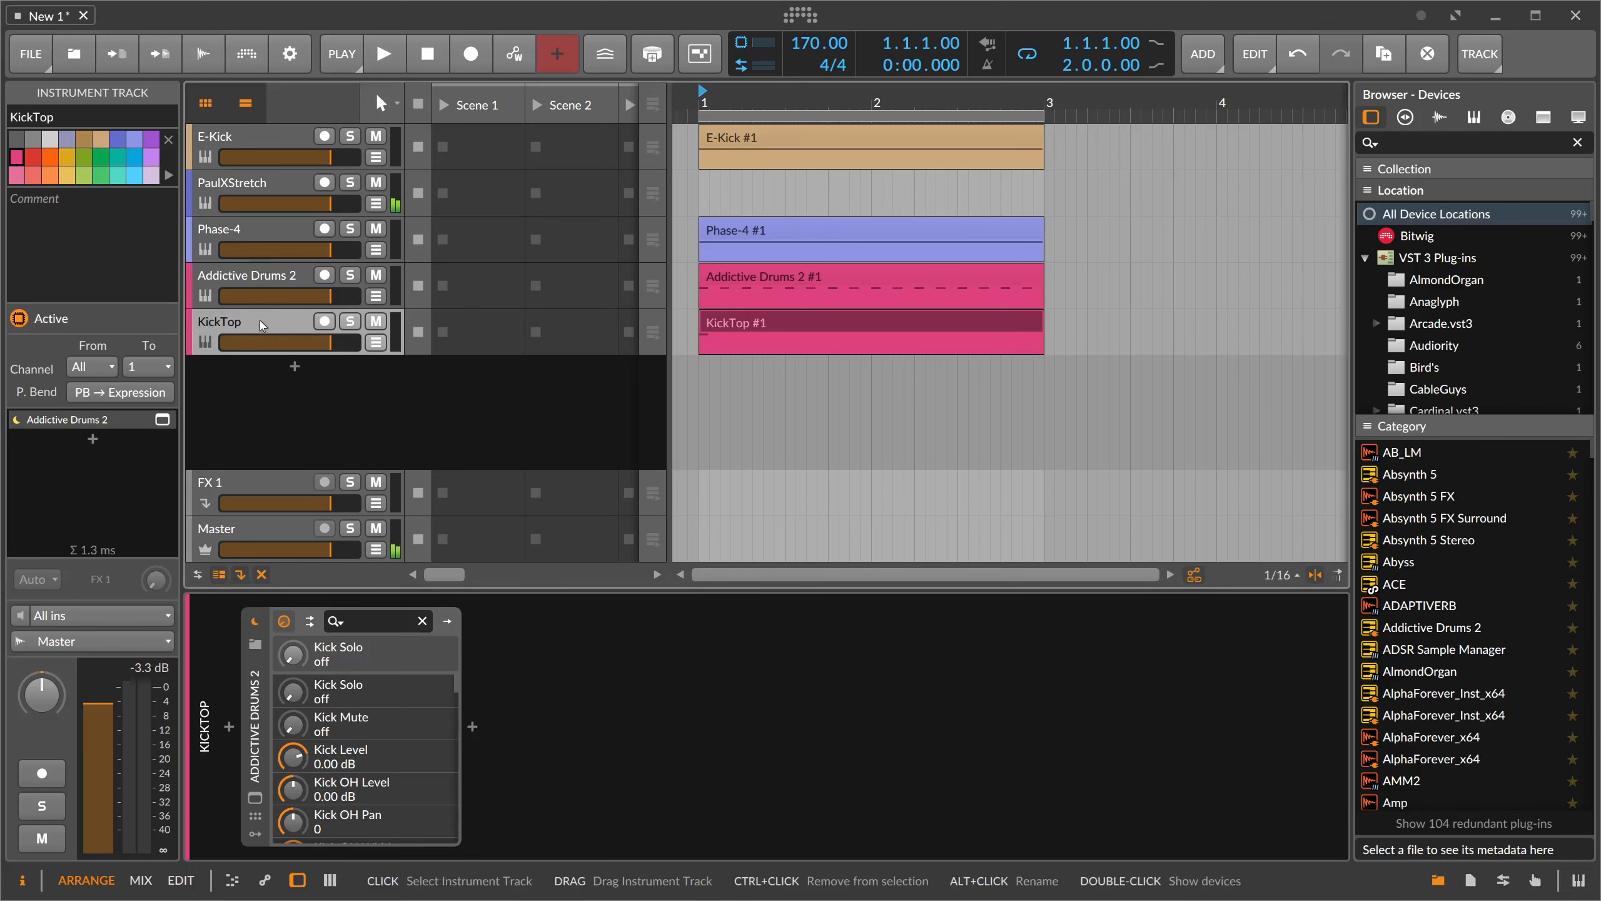
- Play the loop briefly with the new layer, then delete the clip on the KickTop track
key("space")
key("space")
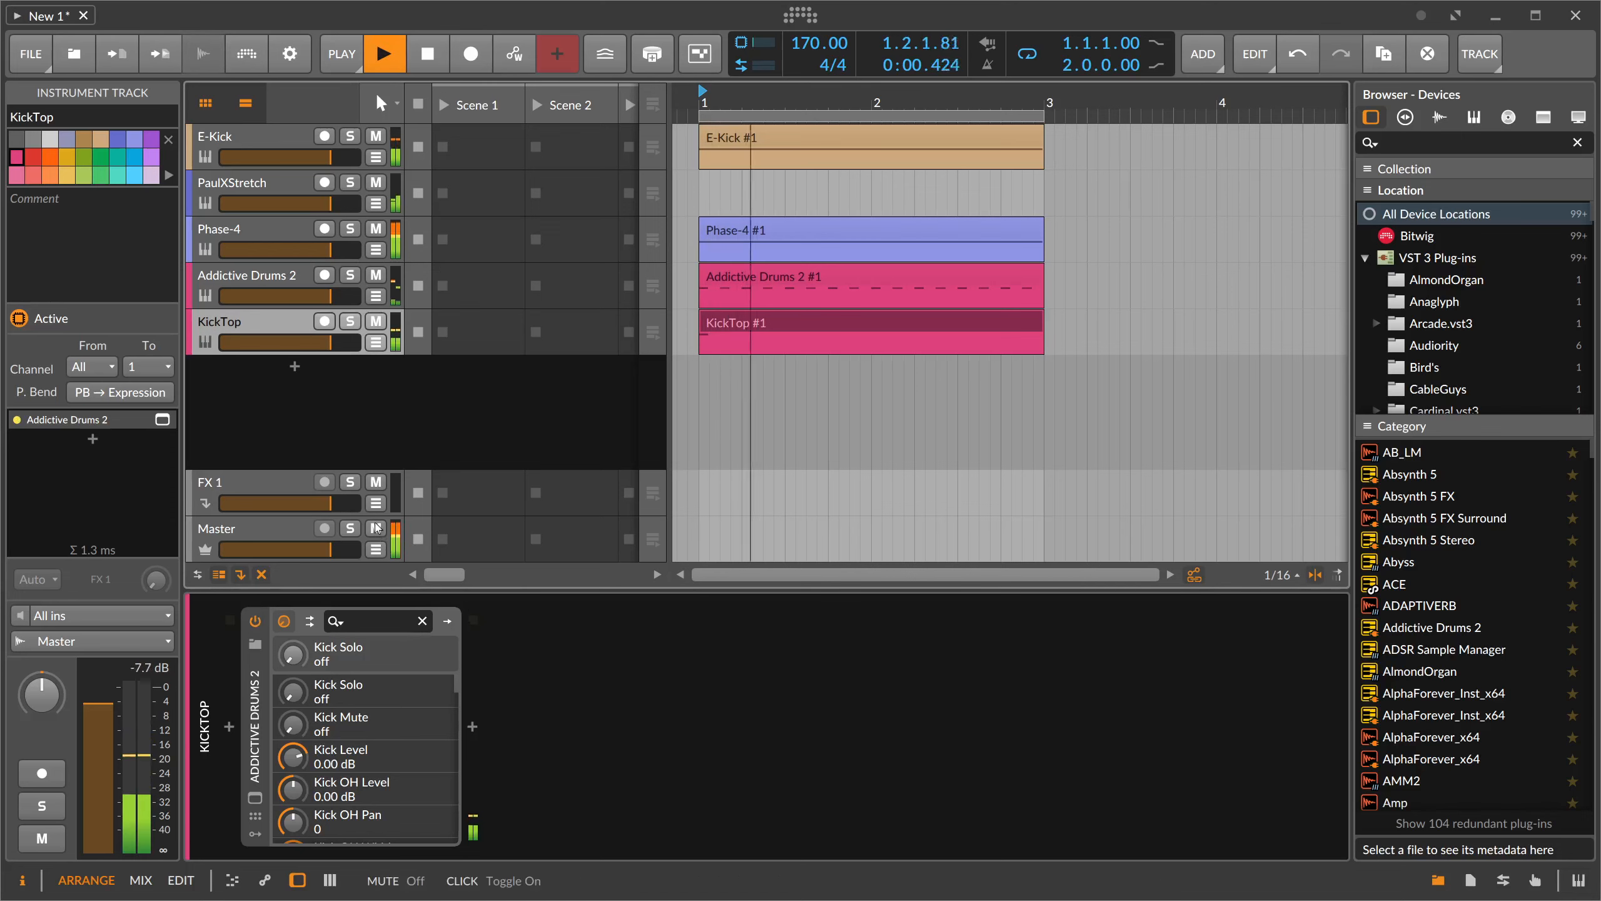
key("space")
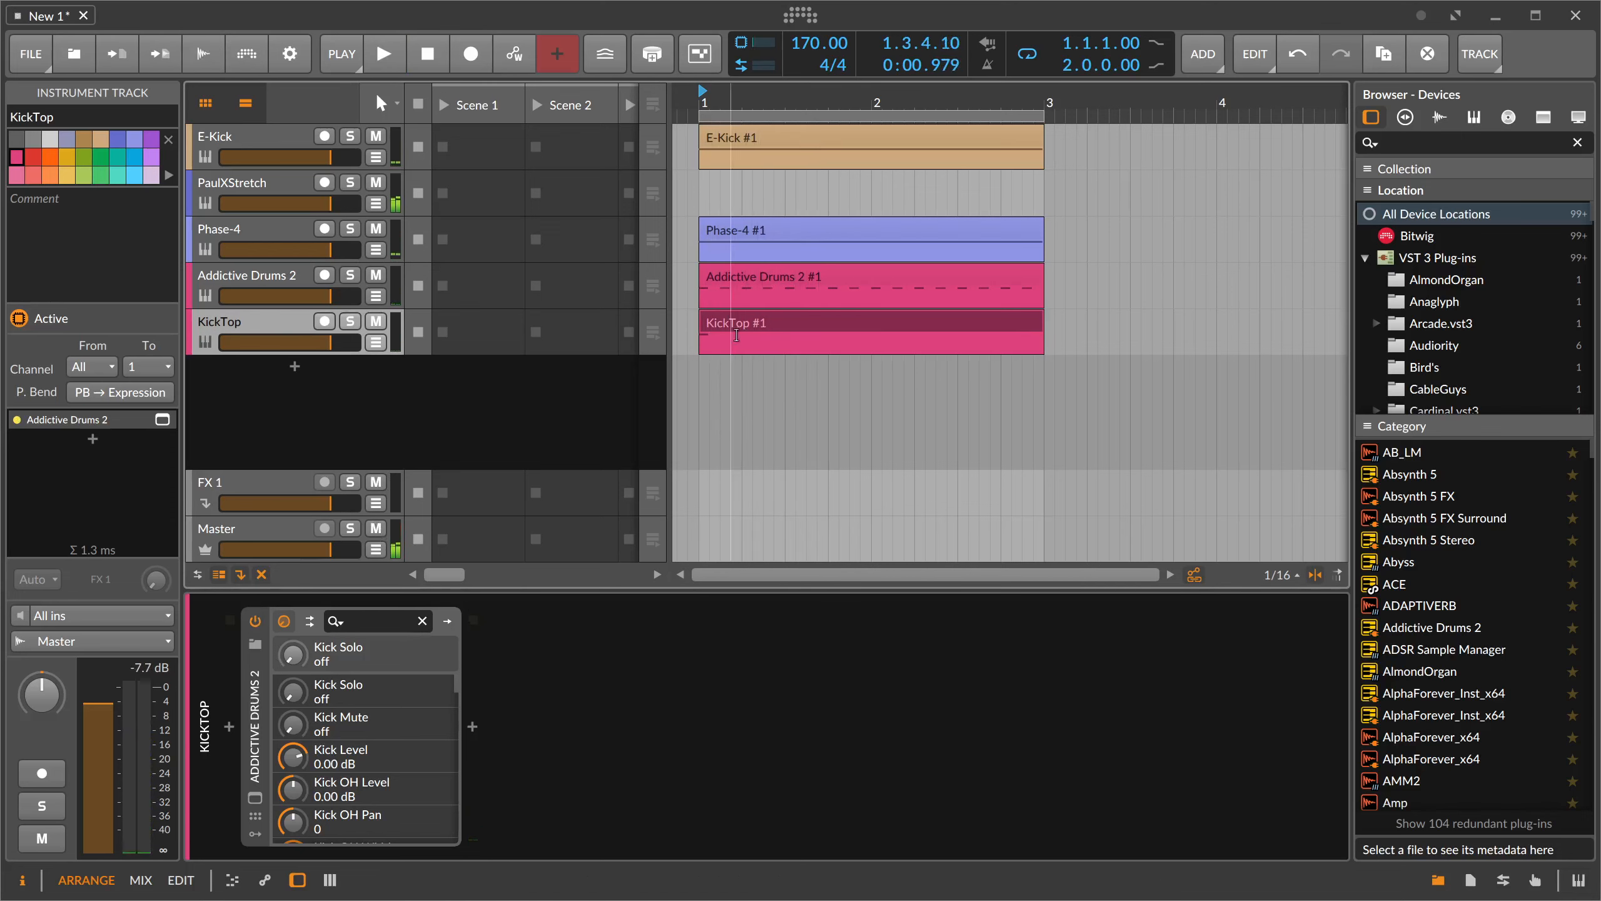
left_click(703, 321)
key("Delete")
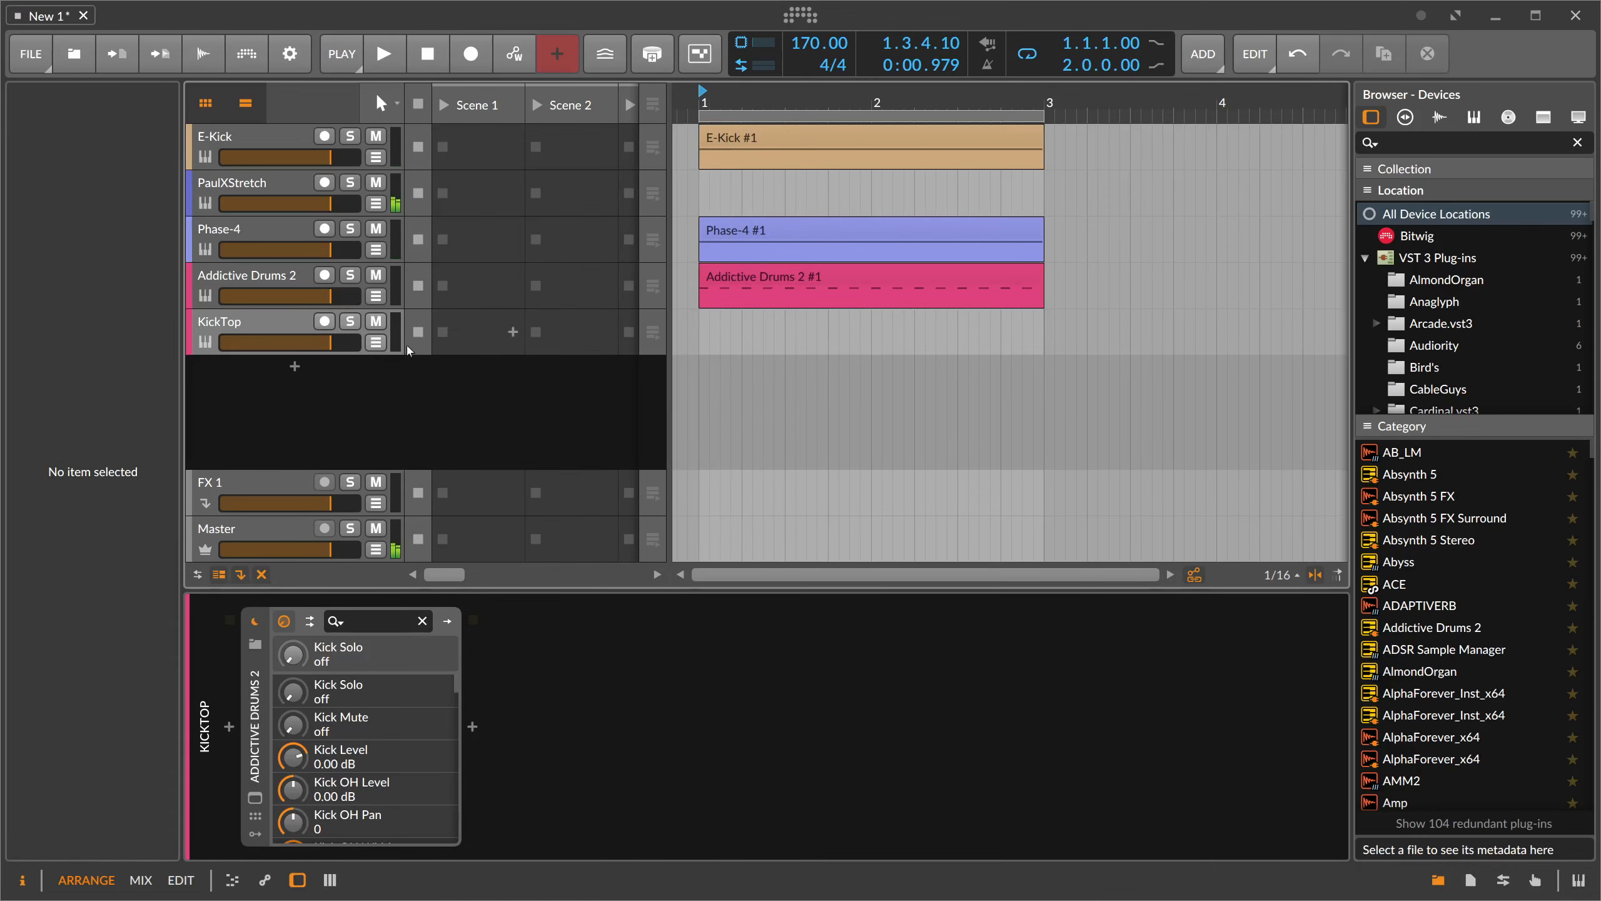
- Insert a Note Receiver before Addictive Drums 2 on the KickTop track
left_click(302, 340)
left_click(229, 727)
type("rece")
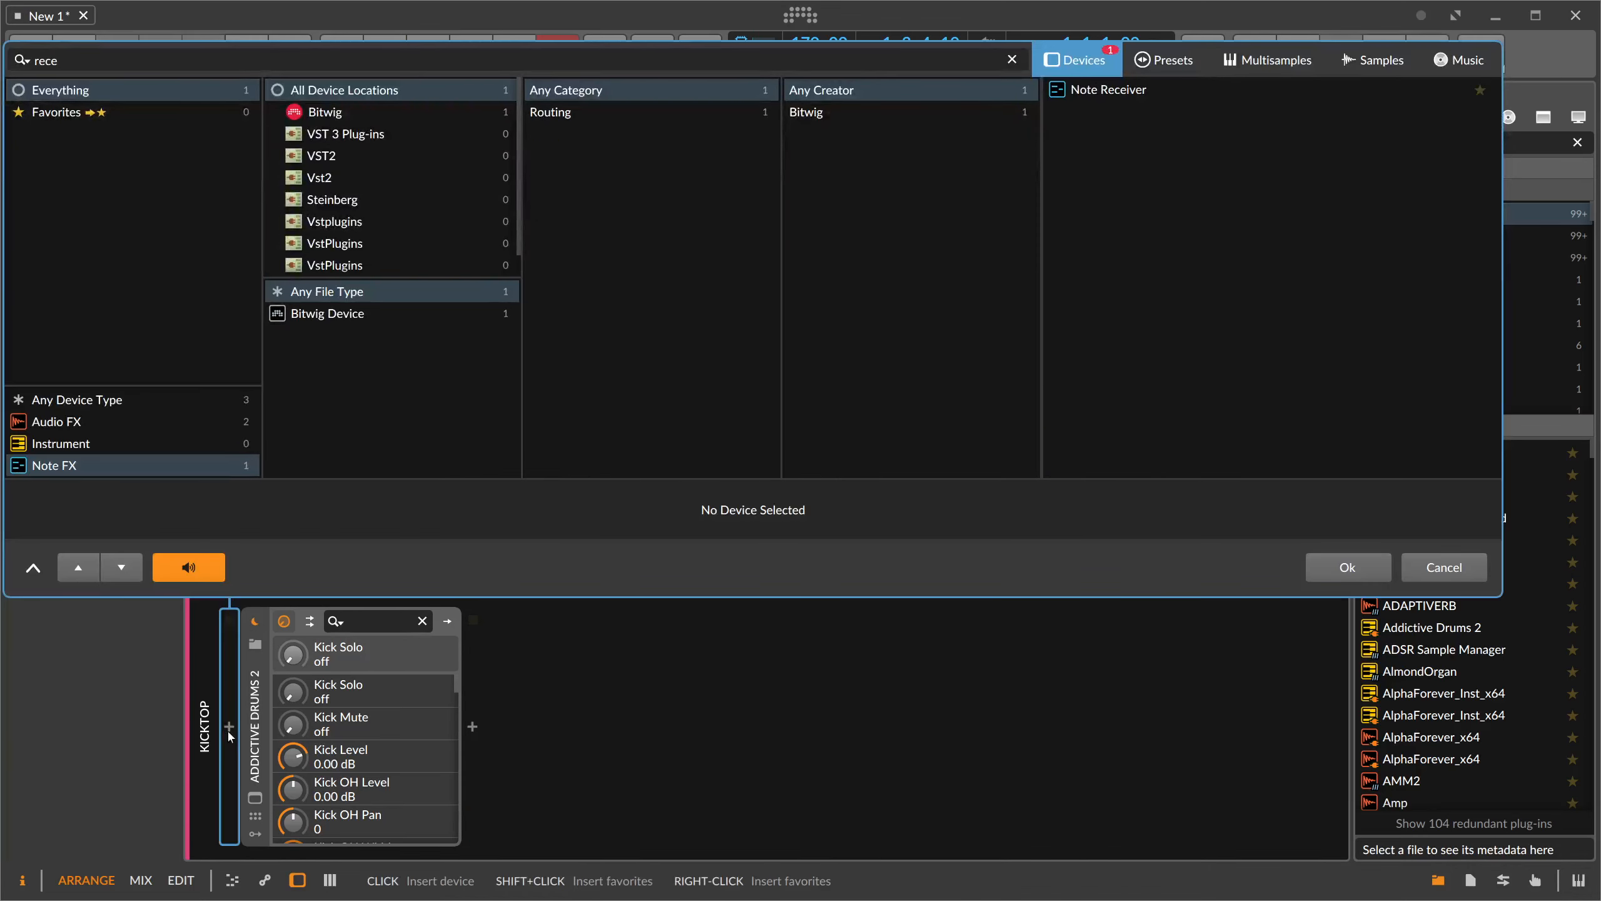
key("Return")
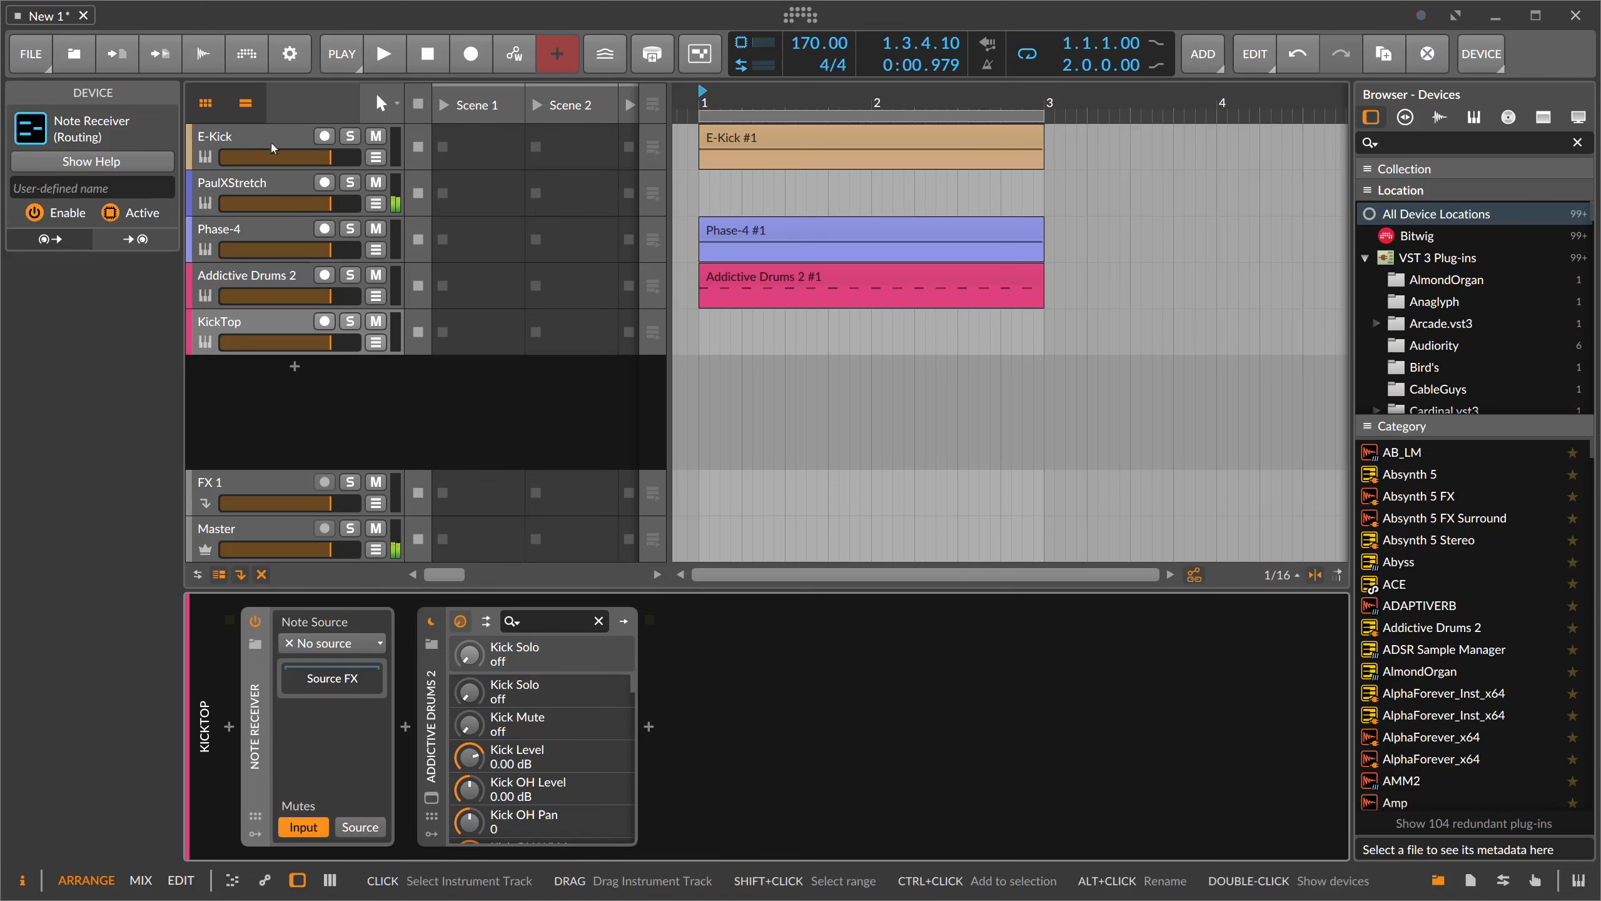
- Set the Note Receiver's source to the E-Kick track's Quantize device and test it during loop playback
left_click(331, 643)
mouse_move(468, 718)
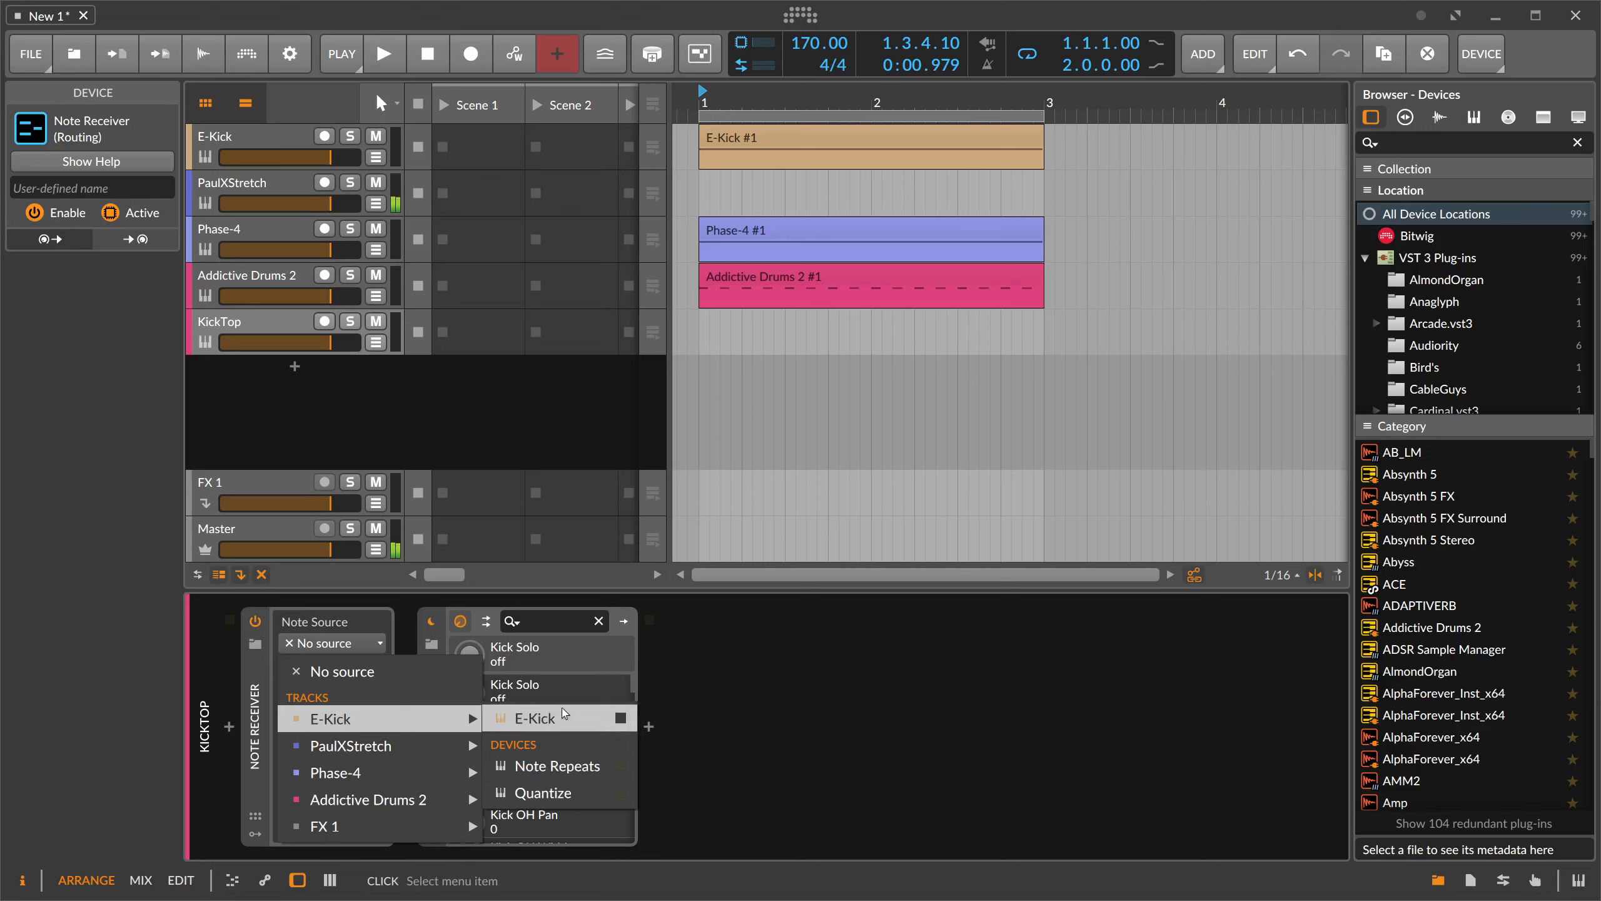
left_click(554, 793)
key("space")
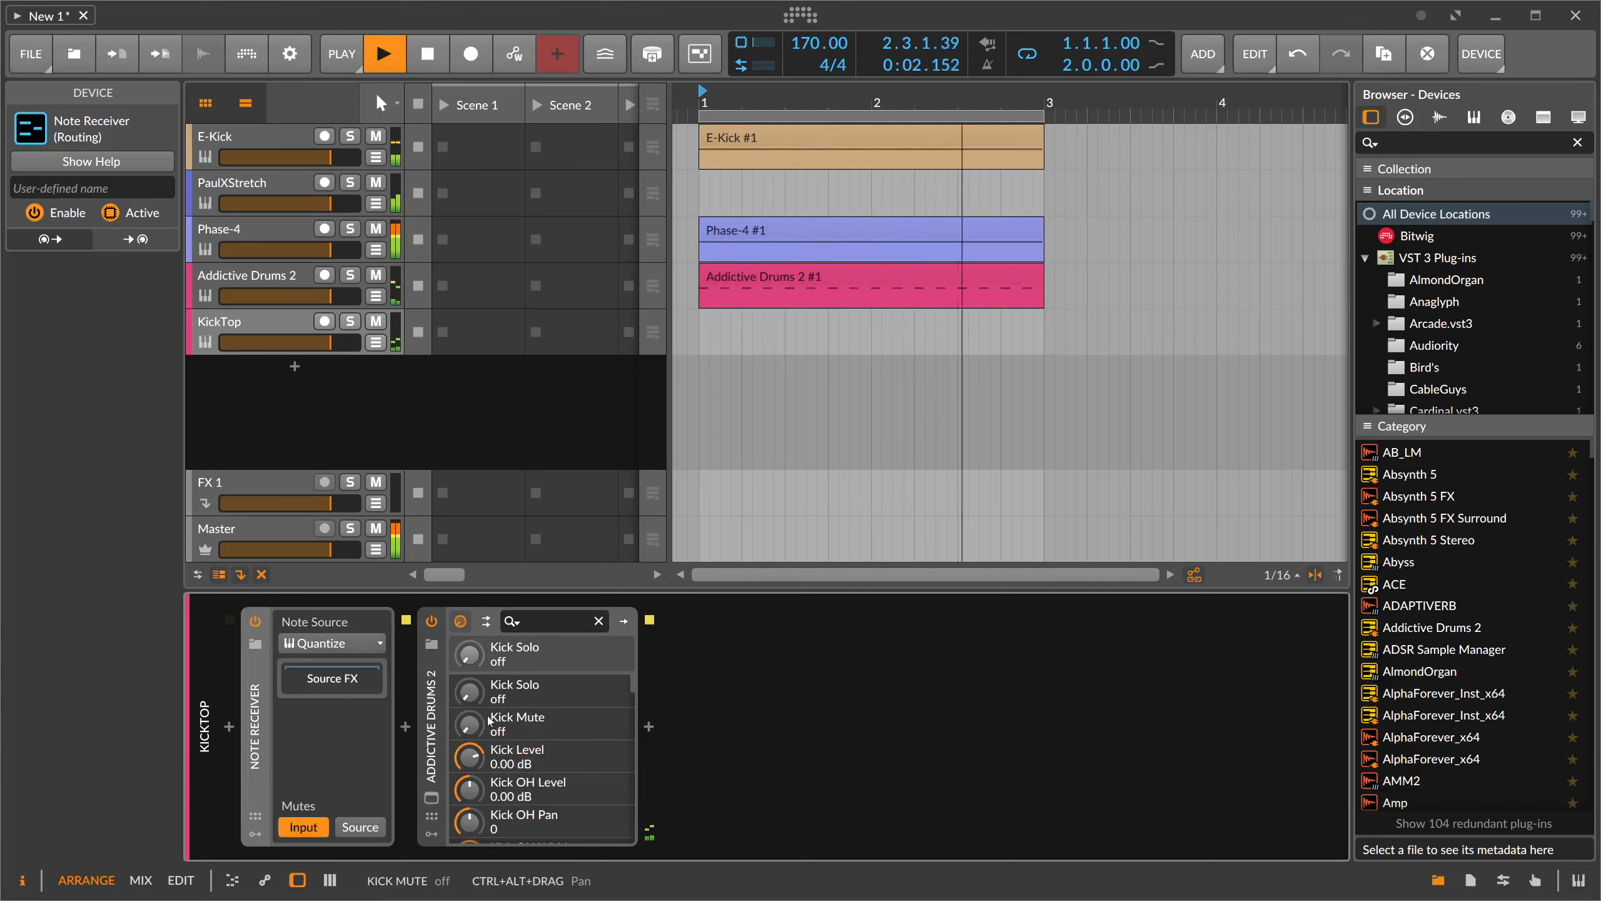
key("space")
- Transpose the long note in the E-Kick clip down two octaves to C1 and play the loop
double_click(870, 138)
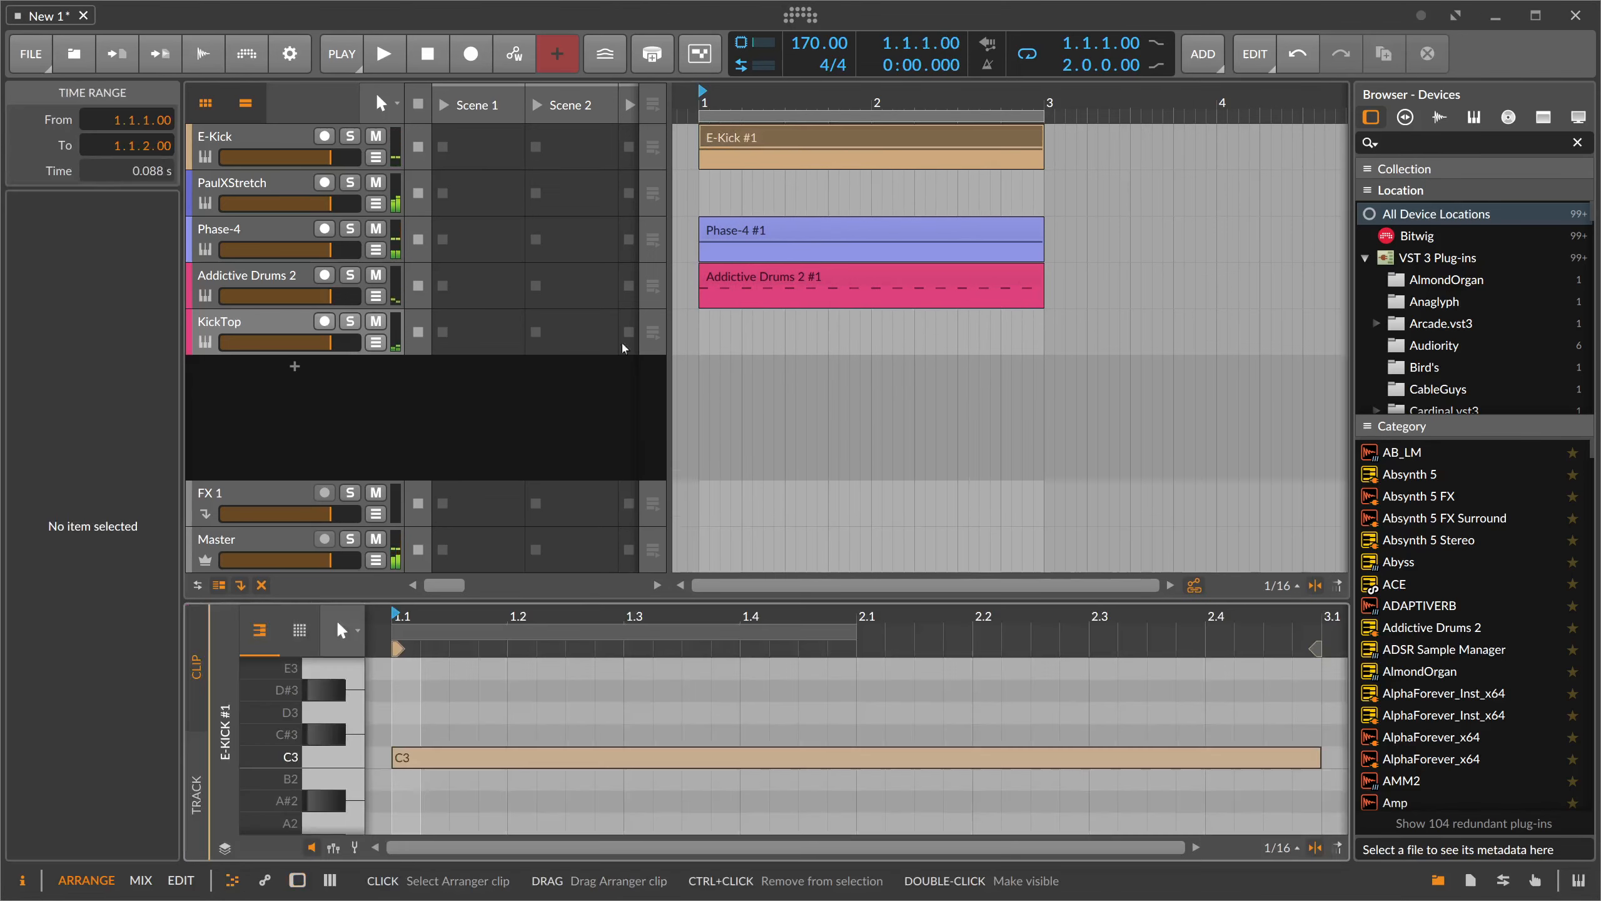
left_click_drag(469, 695, 453, 782)
key("shift+Down")
key("shift+Down")
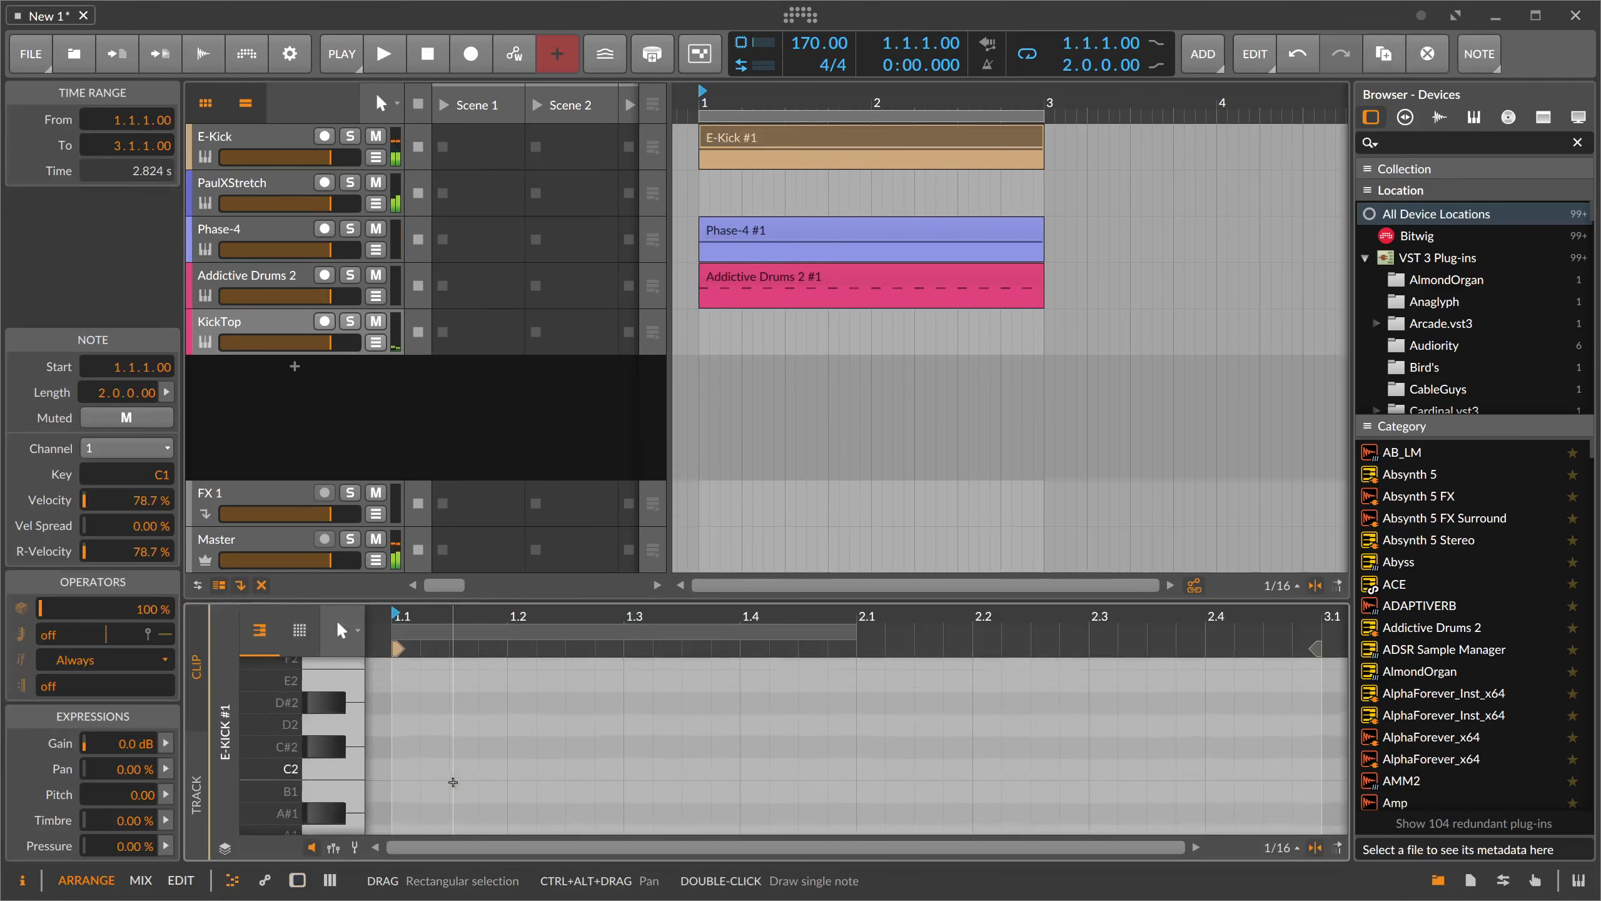
key("space")
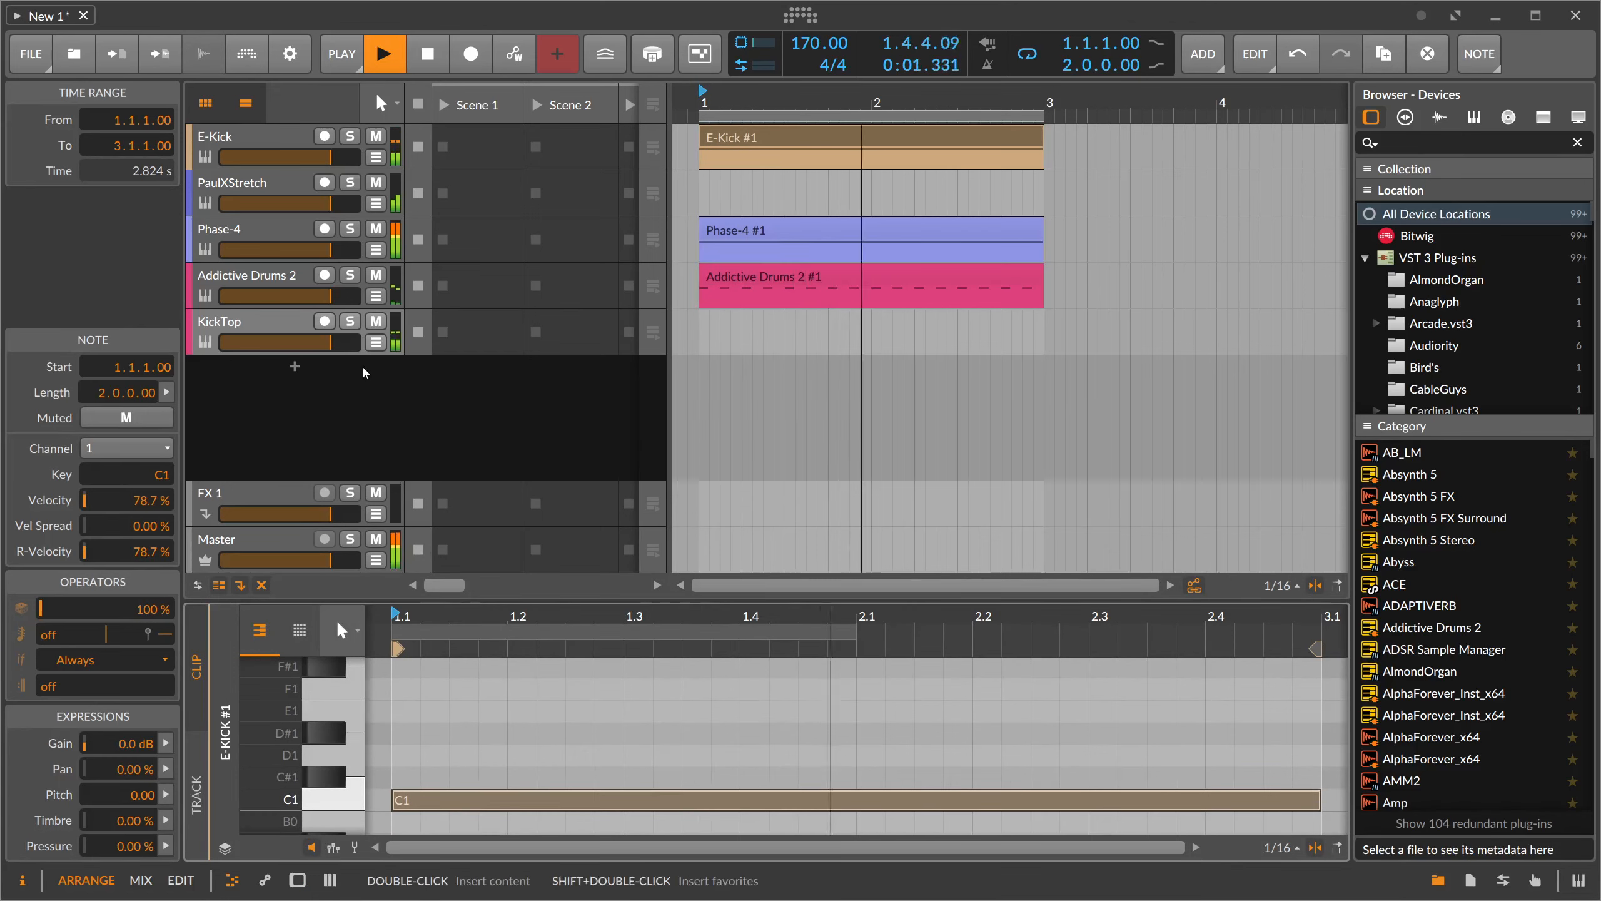
- Open the KickTop track's Addictive Drums 2 kick editing page and turn the kick's room level down to -inf during playback
double_click(290, 326)
key("space")
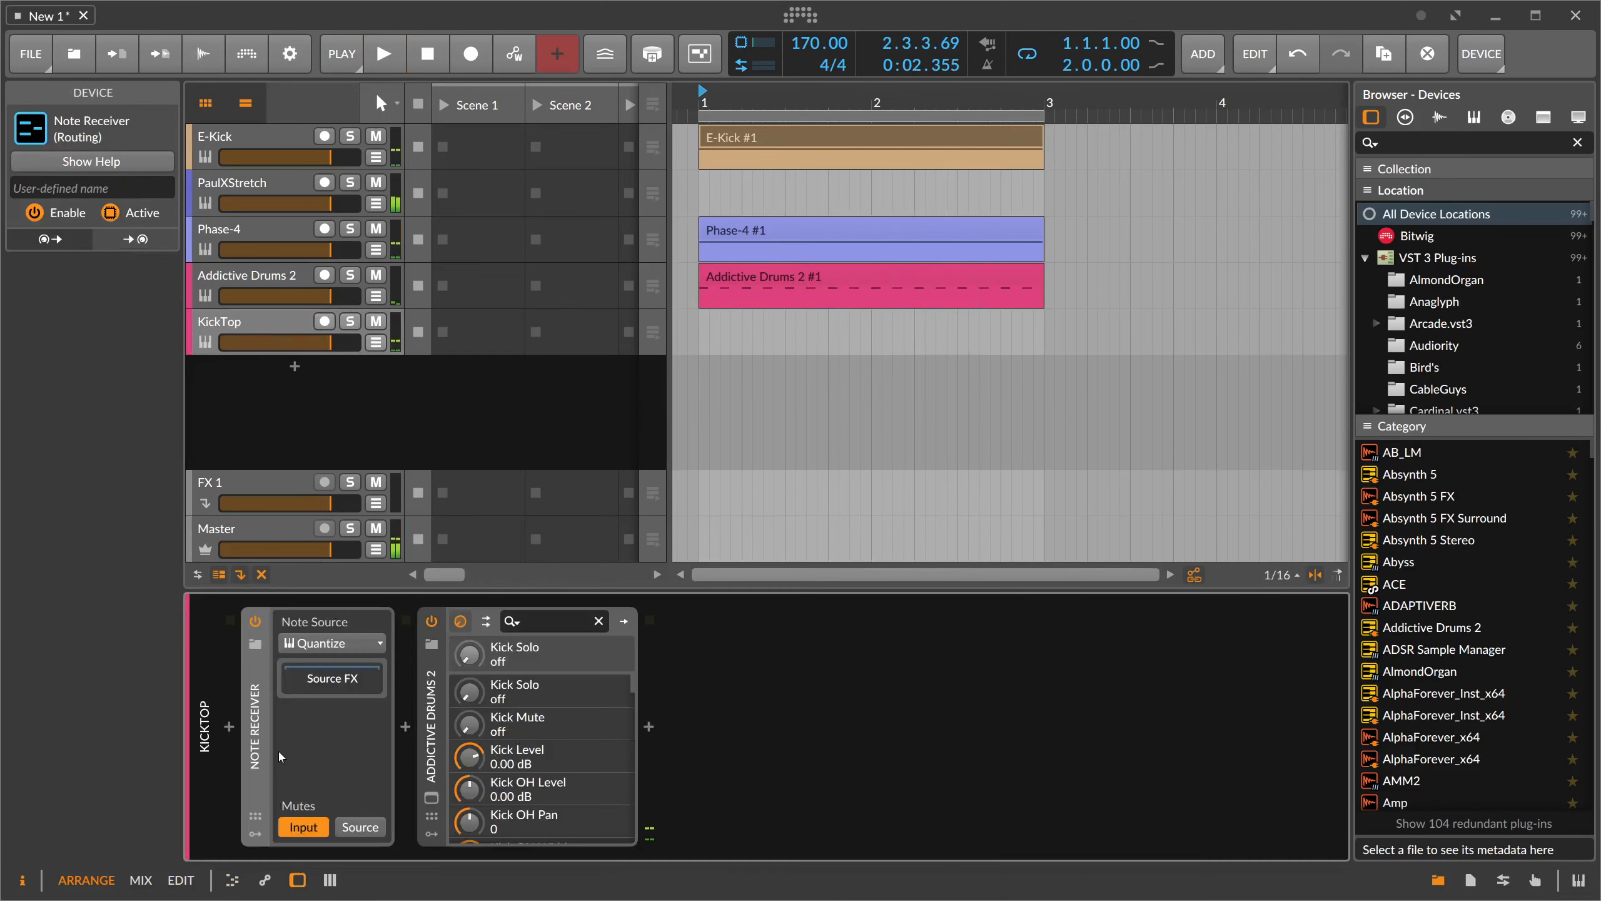
key("space")
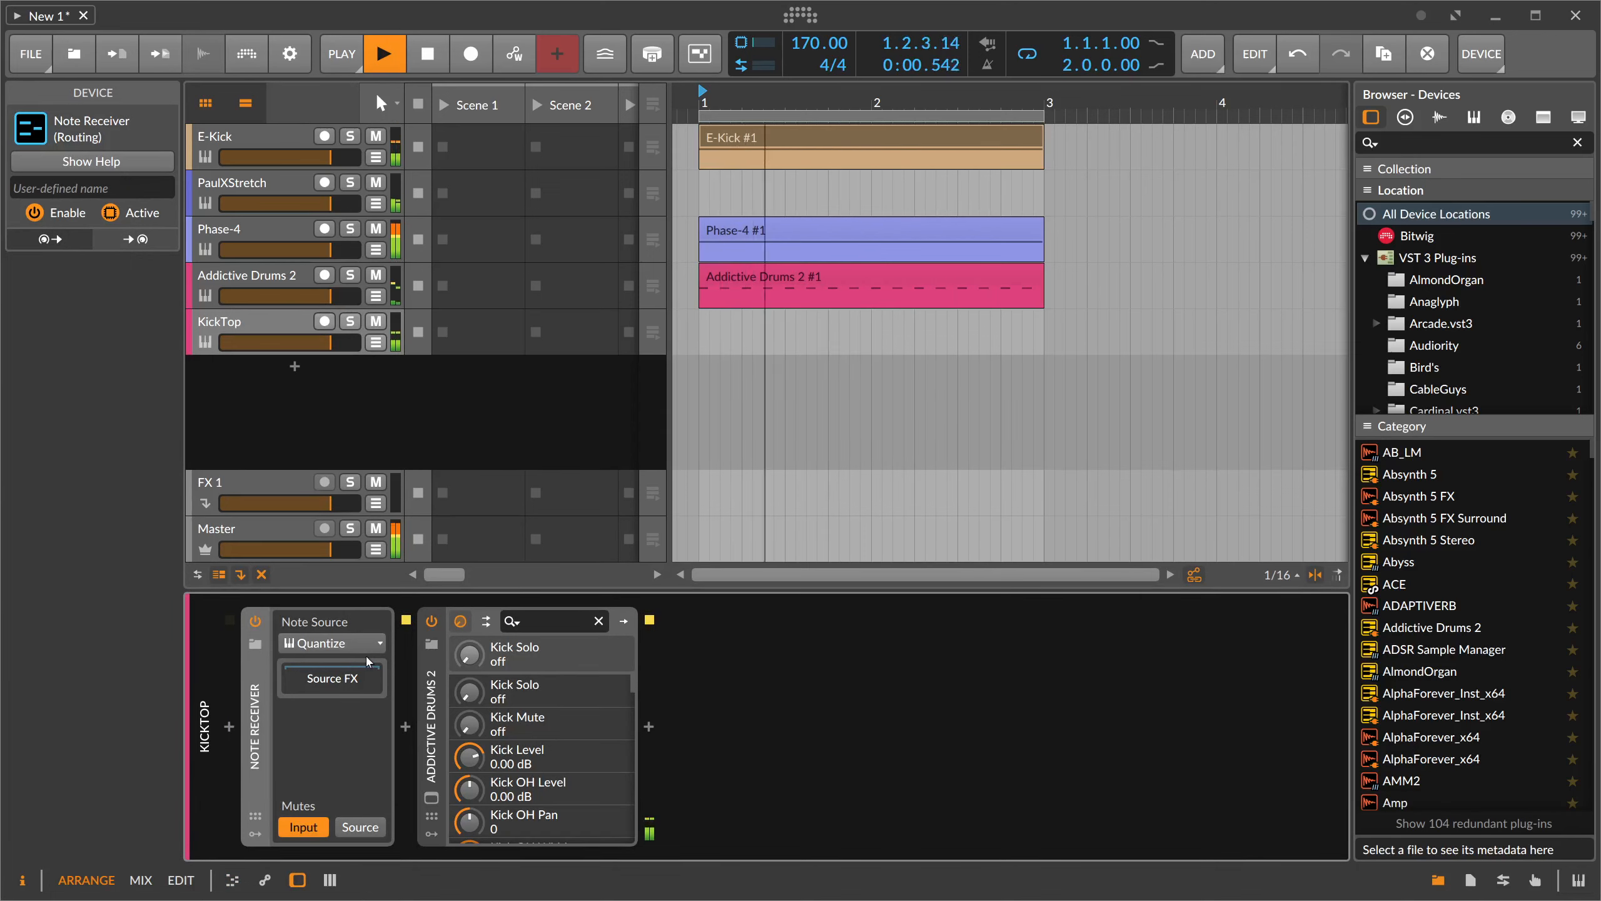
left_click(431, 798)
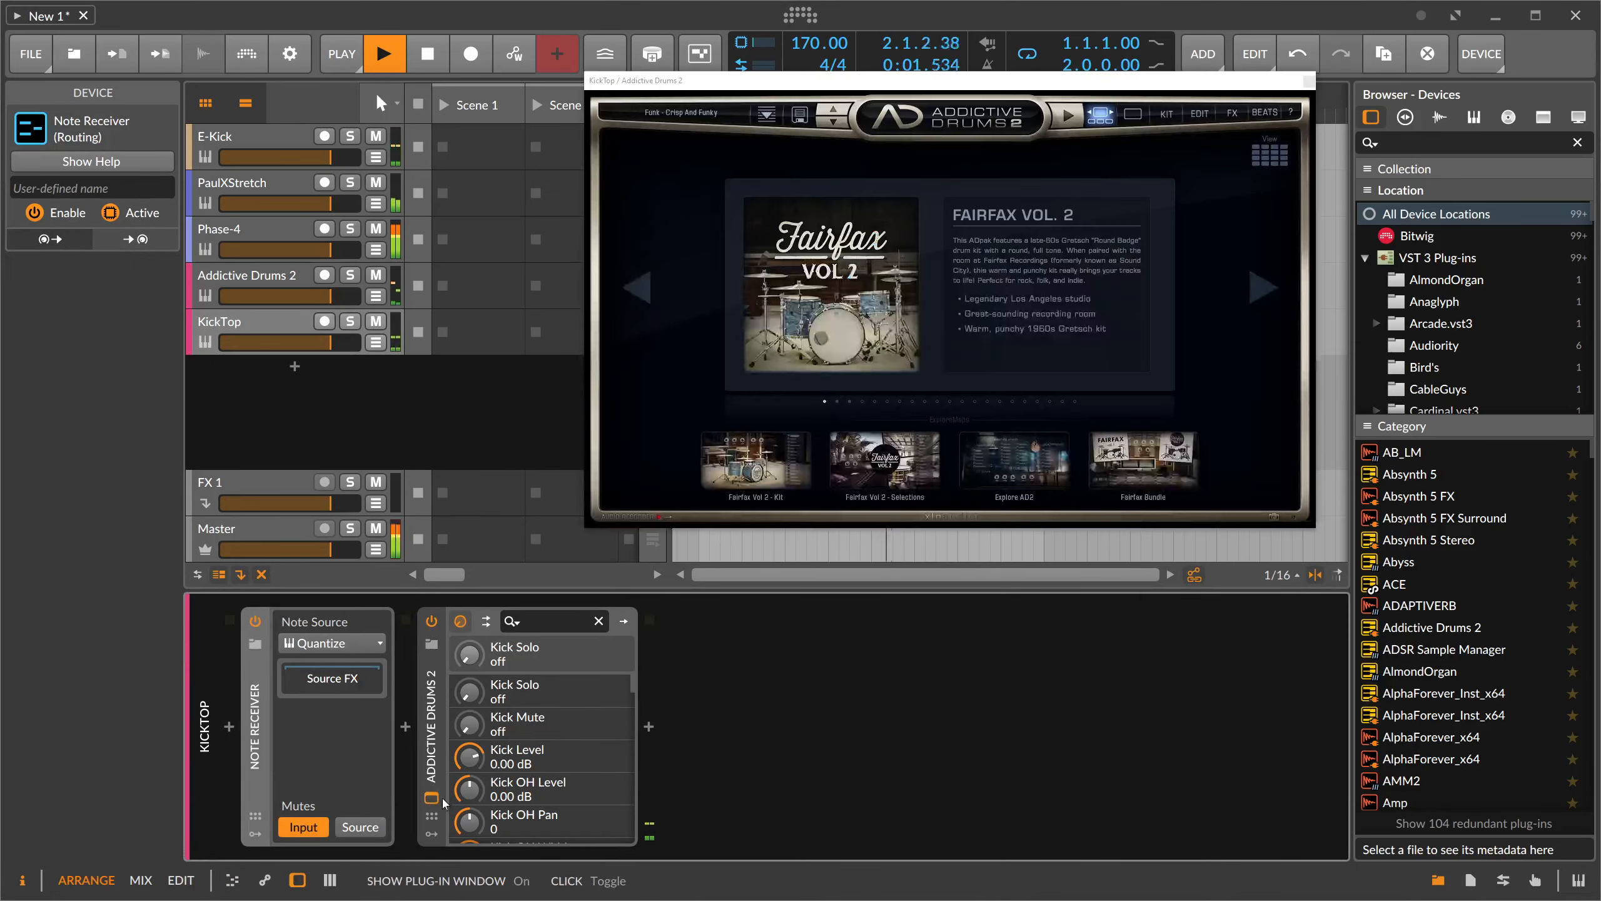
left_click(1165, 116)
left_click(726, 312)
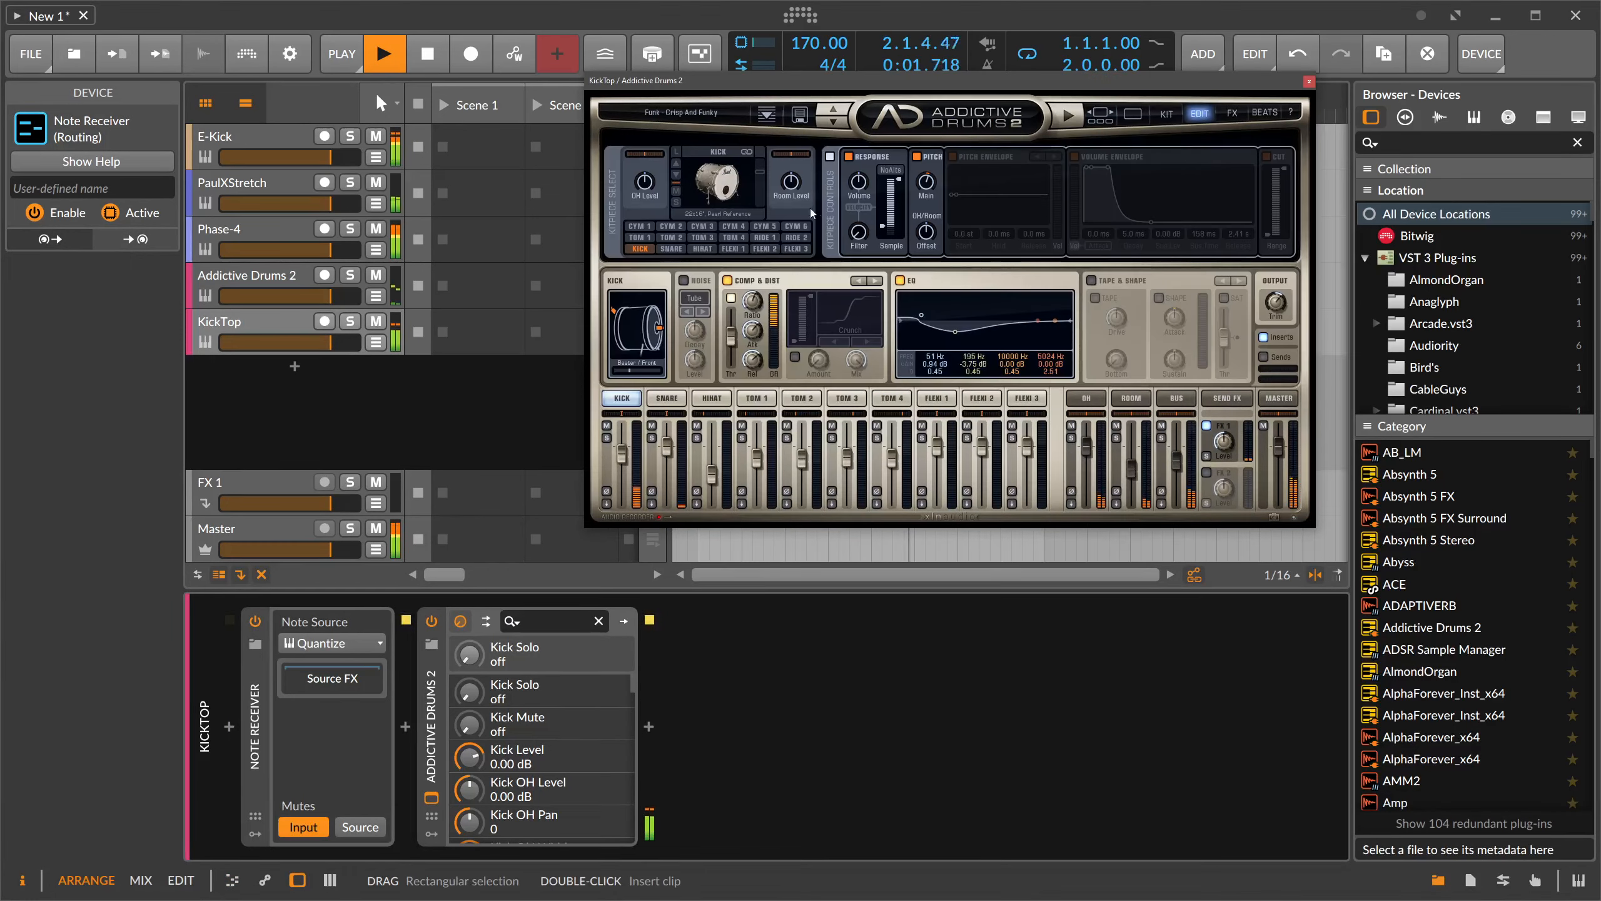
left_click_drag(792, 182, 802, 307)
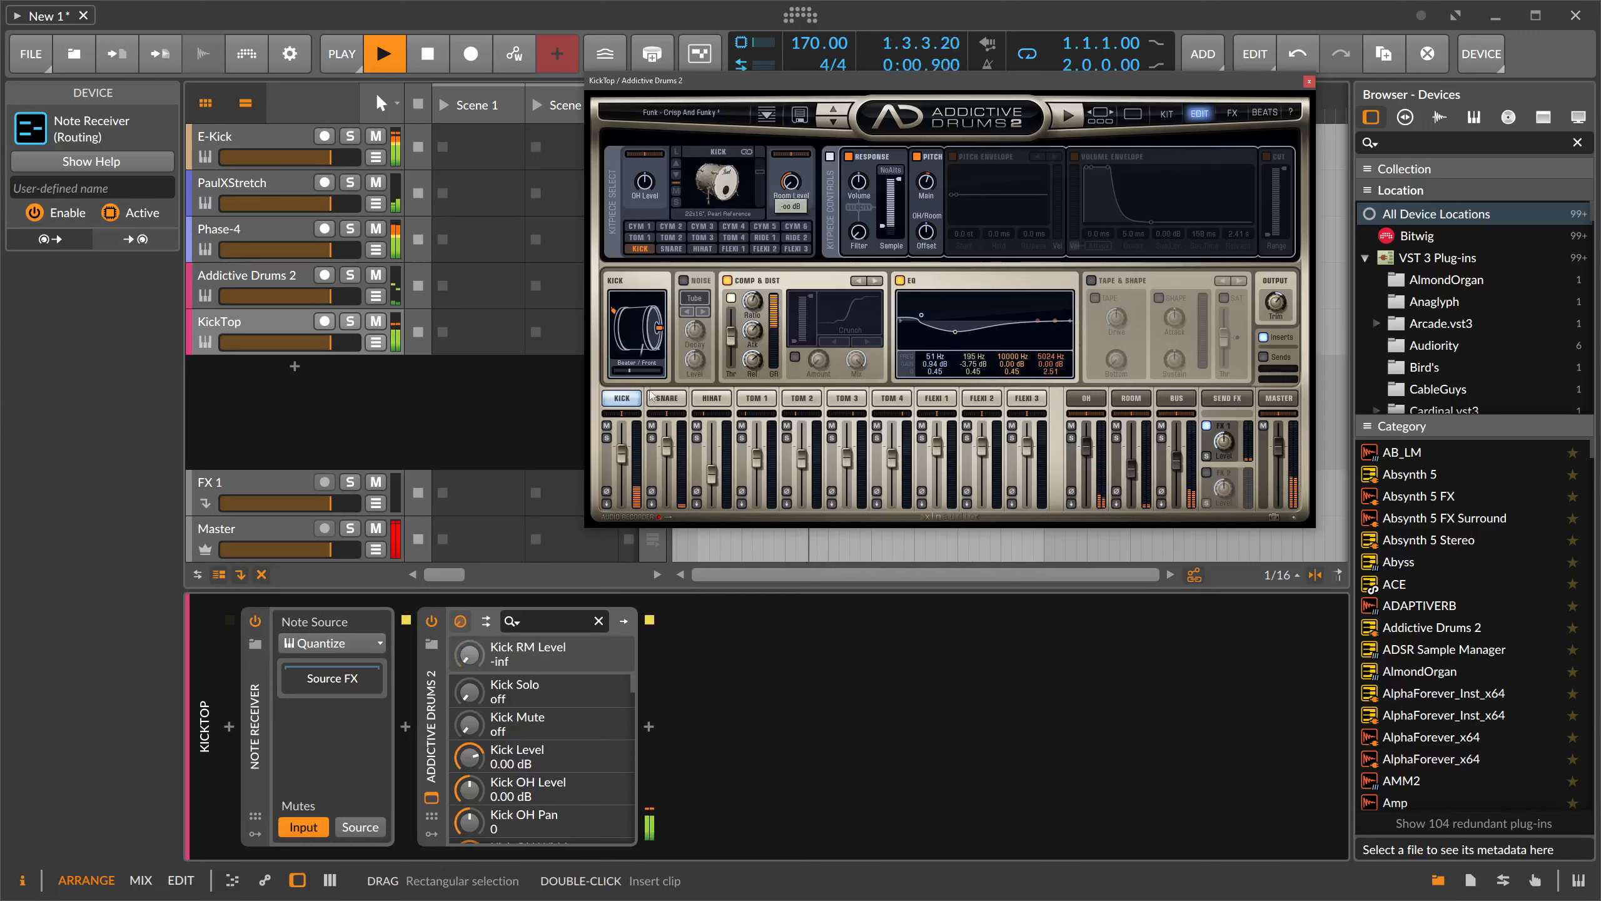
- Adjust the snare channel's Snare Buzz level in Addictive Drums 2 and mute the PaulXStretch track
left_click(676, 398)
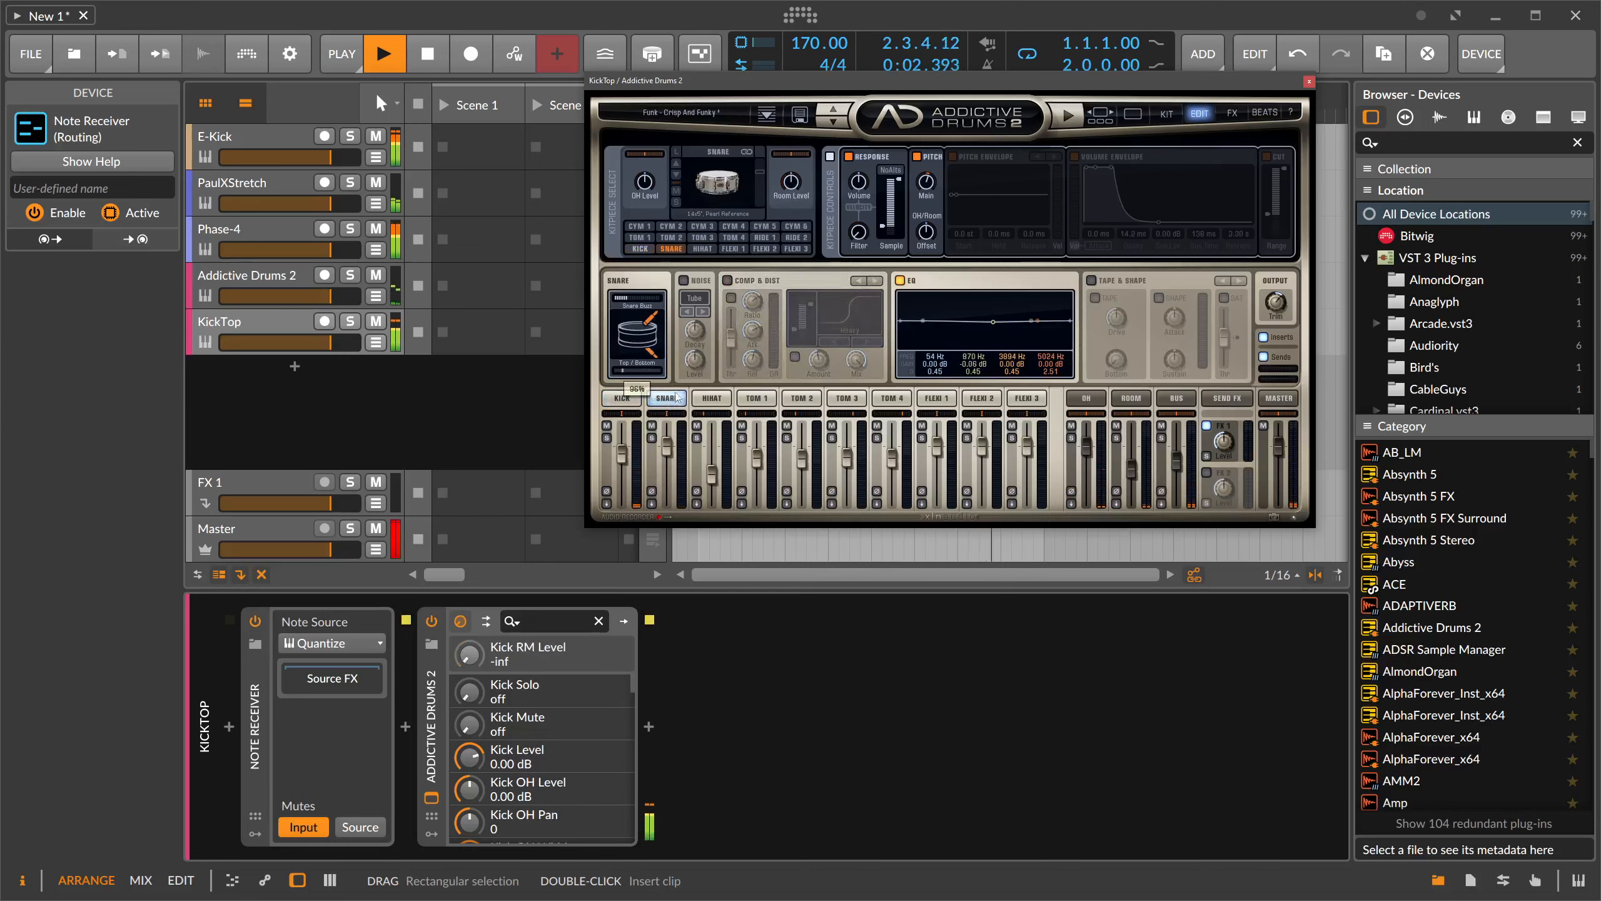
left_click(640, 370)
left_click_drag(643, 302, 651, 303)
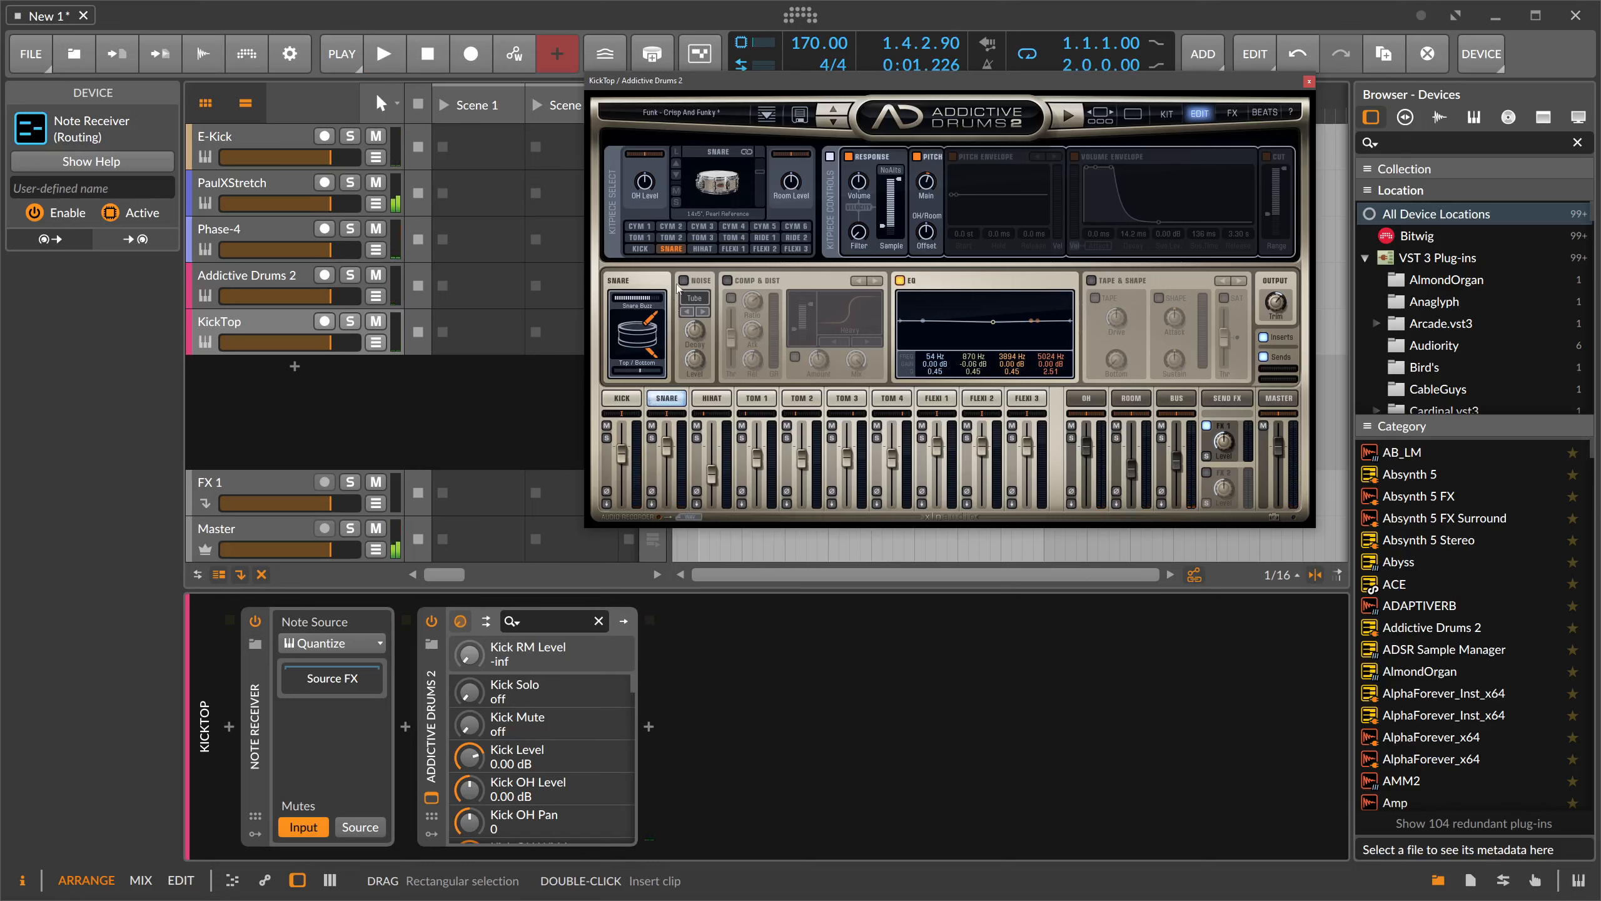
left_click(376, 183)
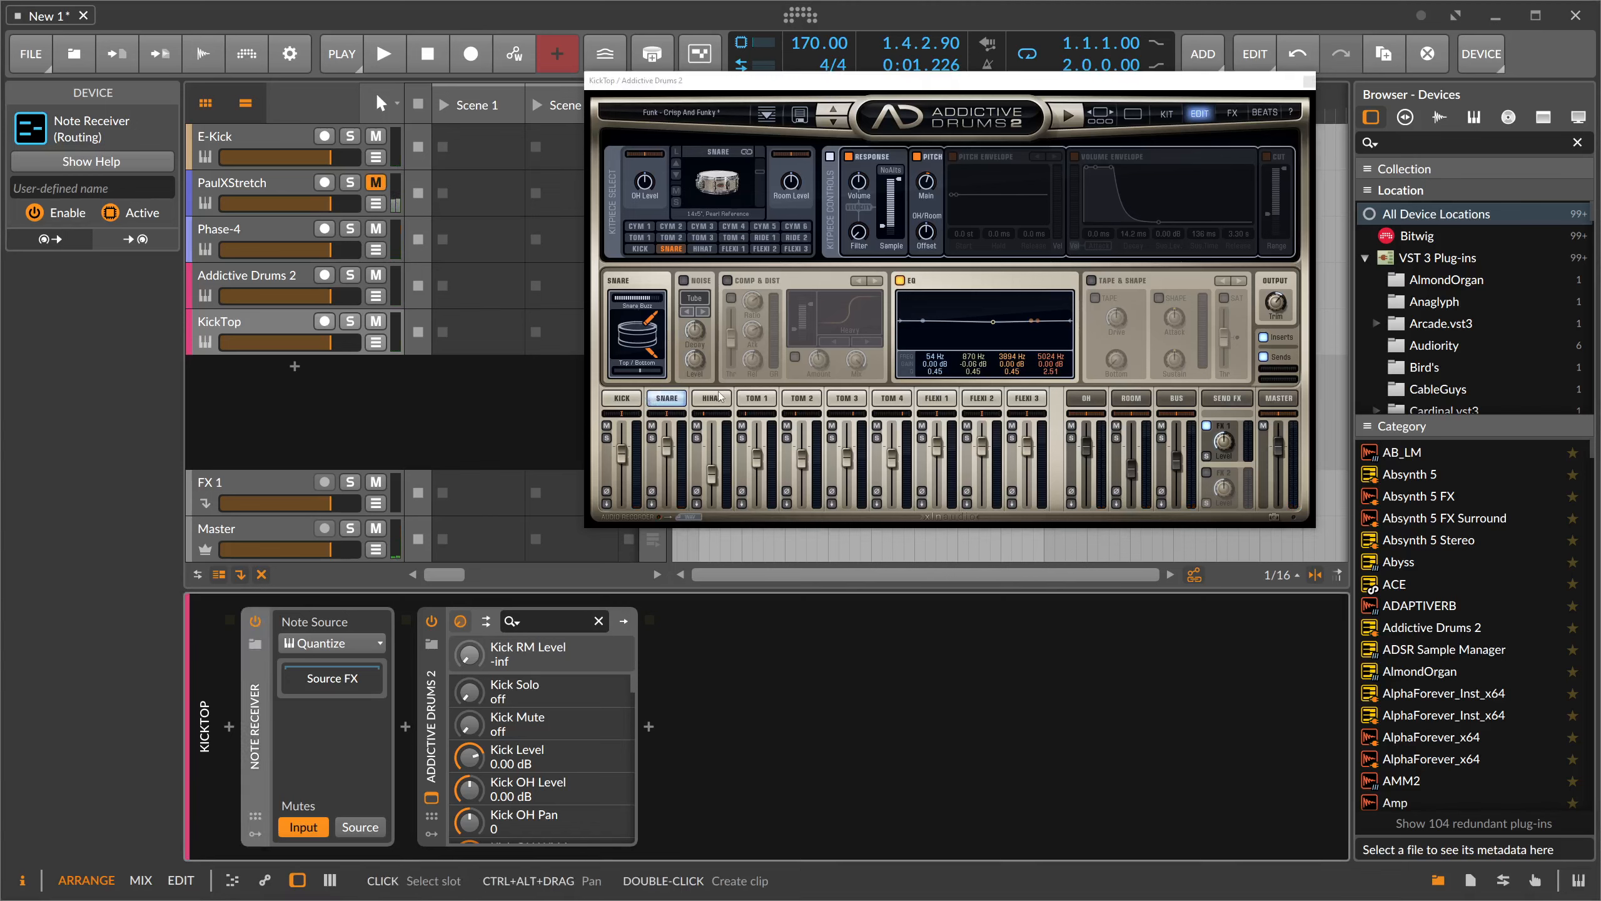
- Compare the kick and snare channel settings in Addictive Drums 2 and play the loop briefly
left_click(633, 402)
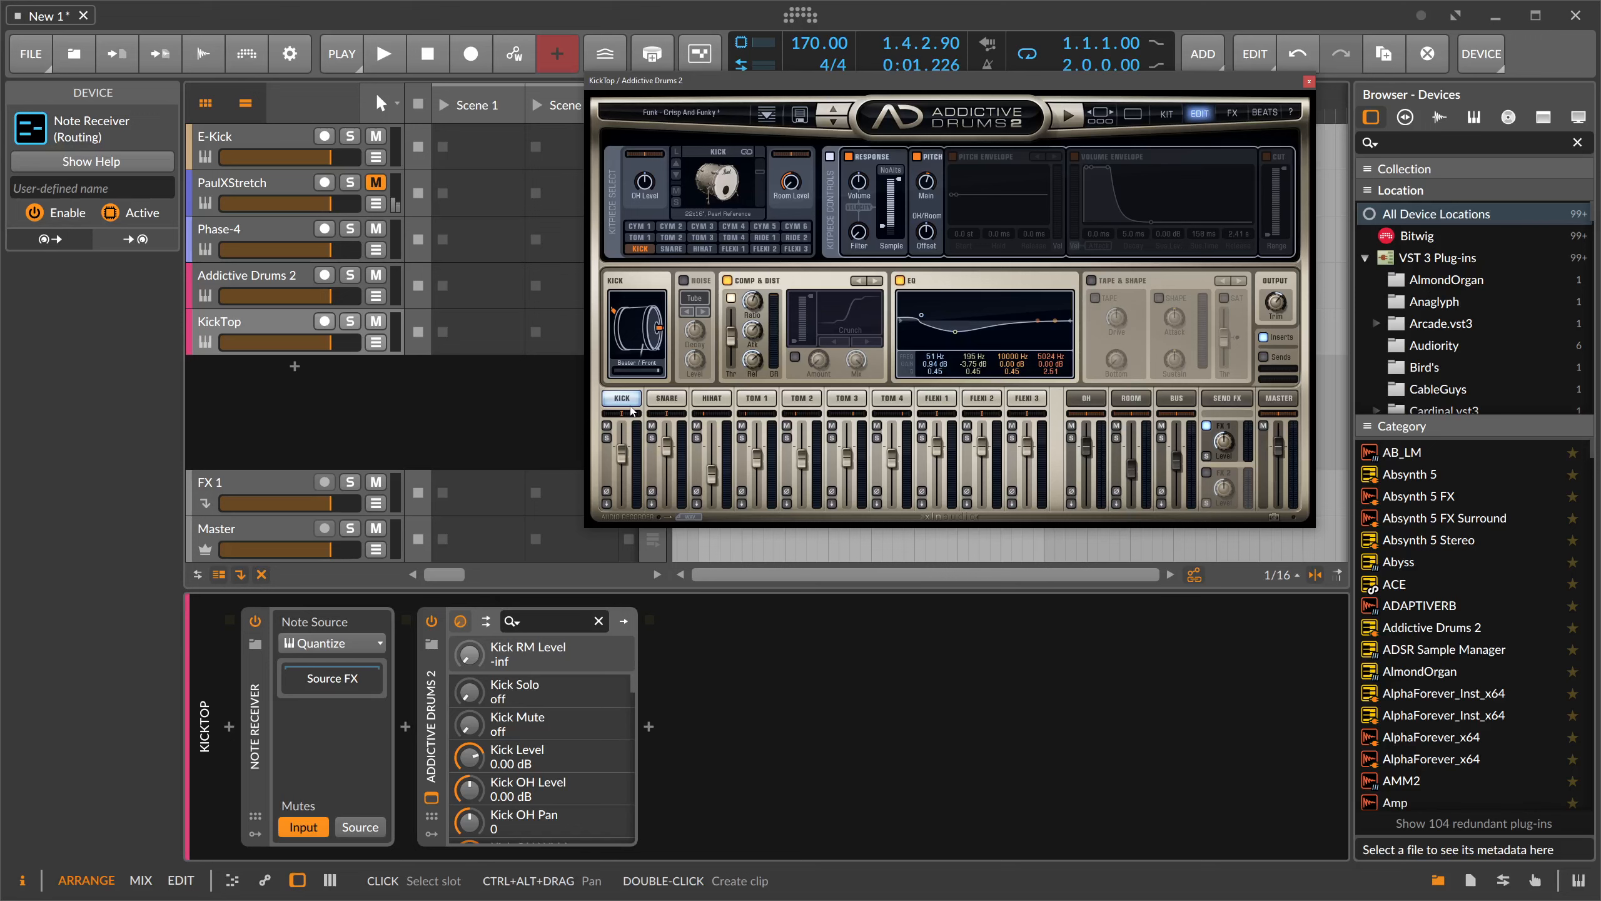
left_click(659, 400)
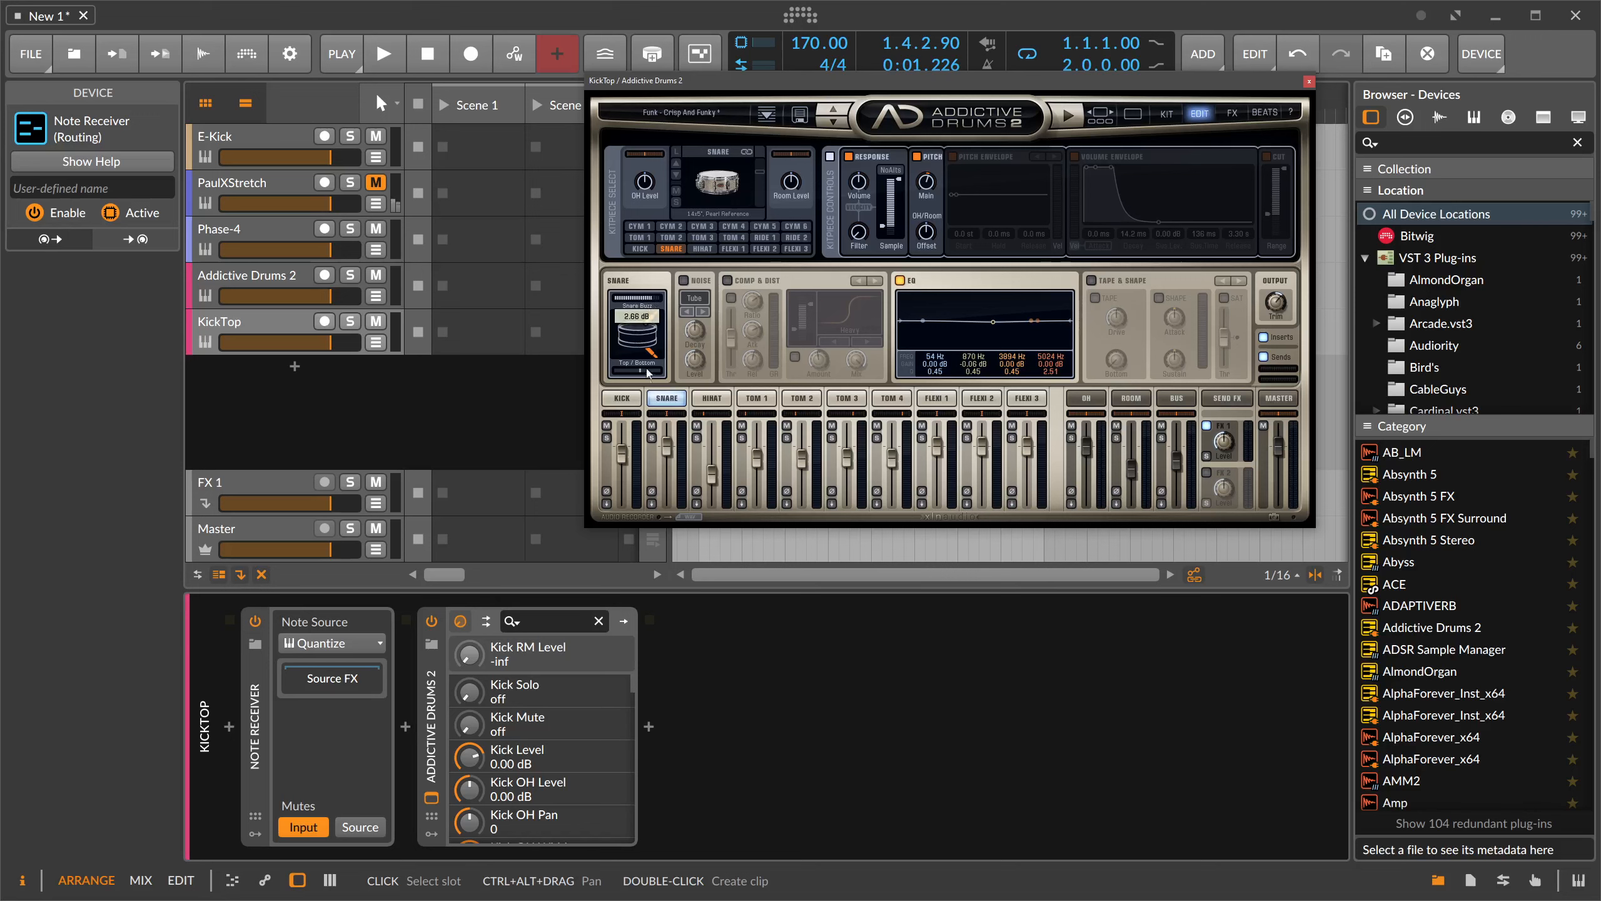
left_click(634, 402)
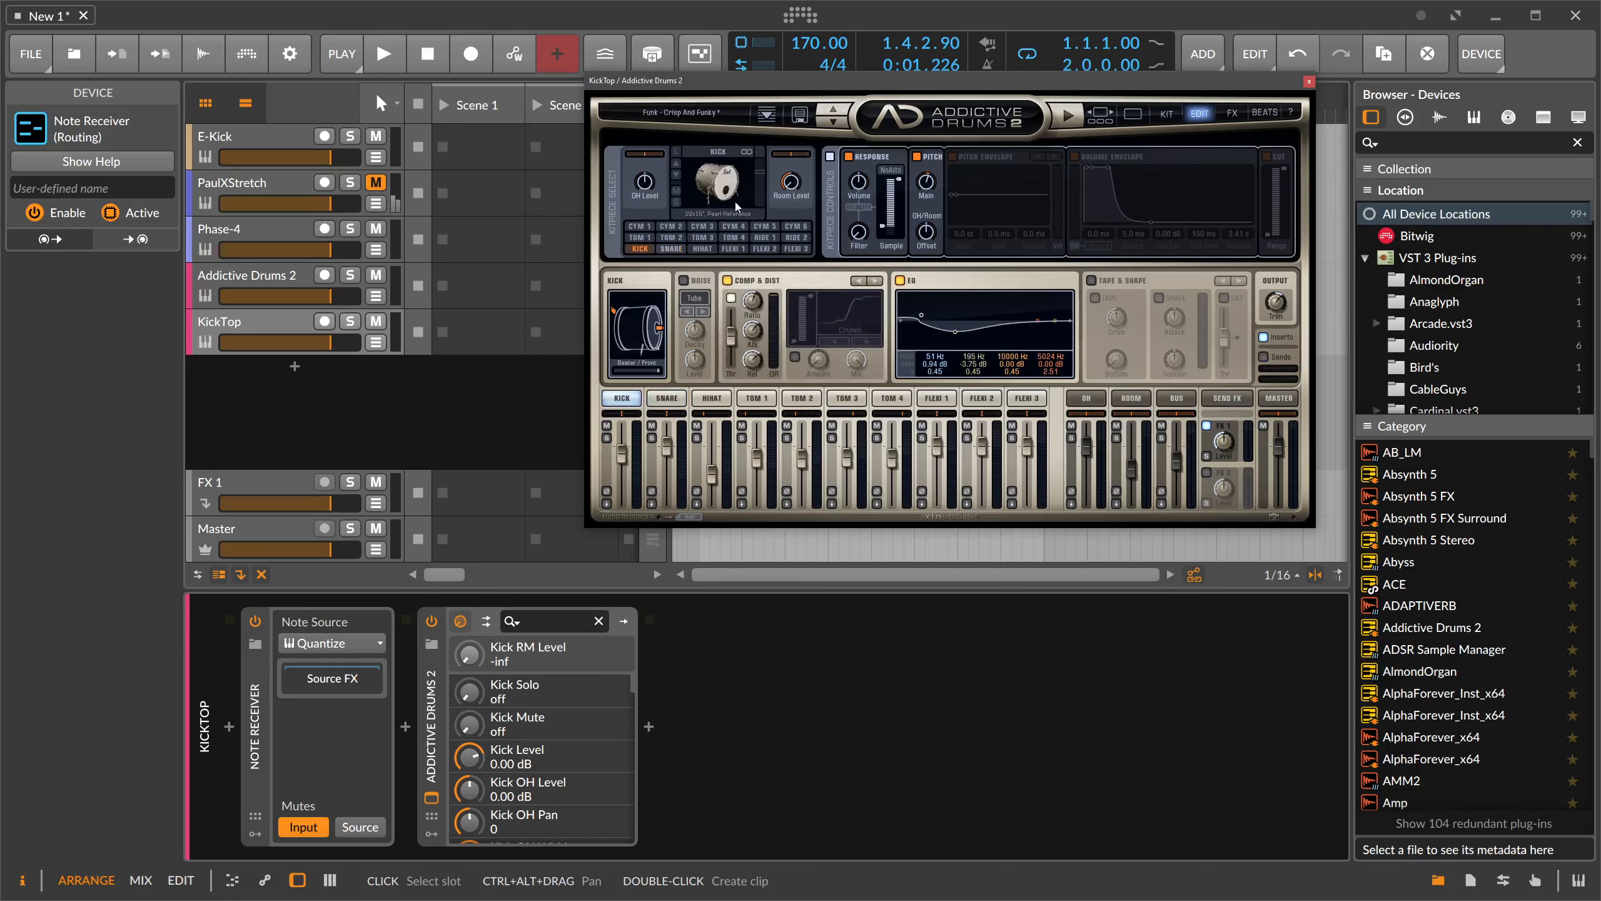
left_click(723, 197)
key("space")
key("space")
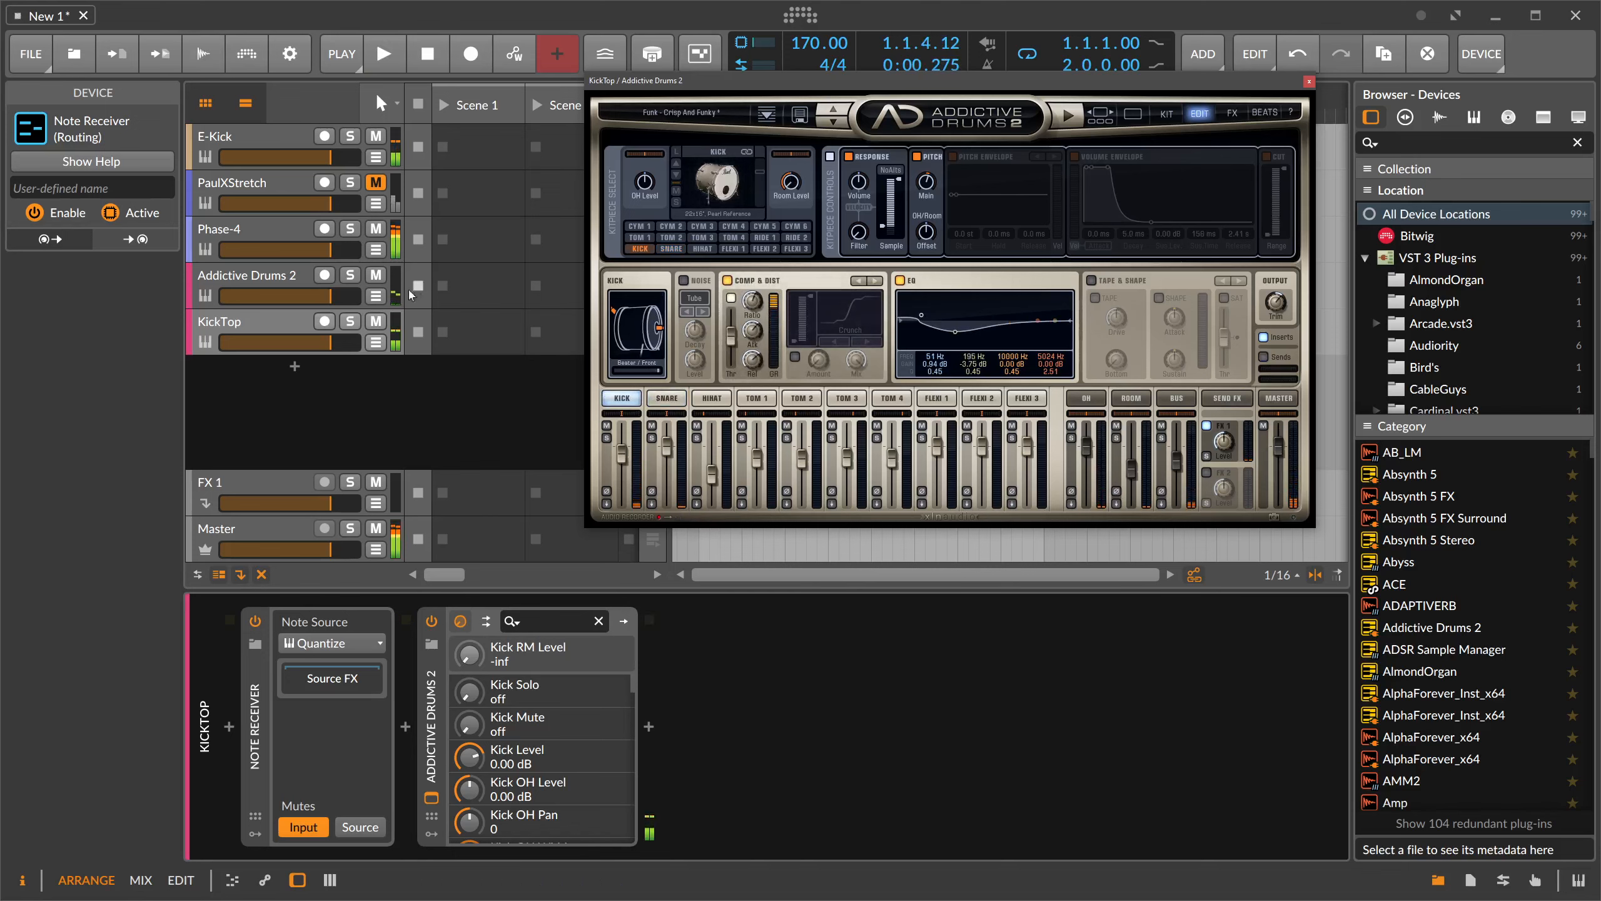
- Solo the KickTop track while the loop plays
left_click(295, 323)
key("space")
left_click(350, 321)
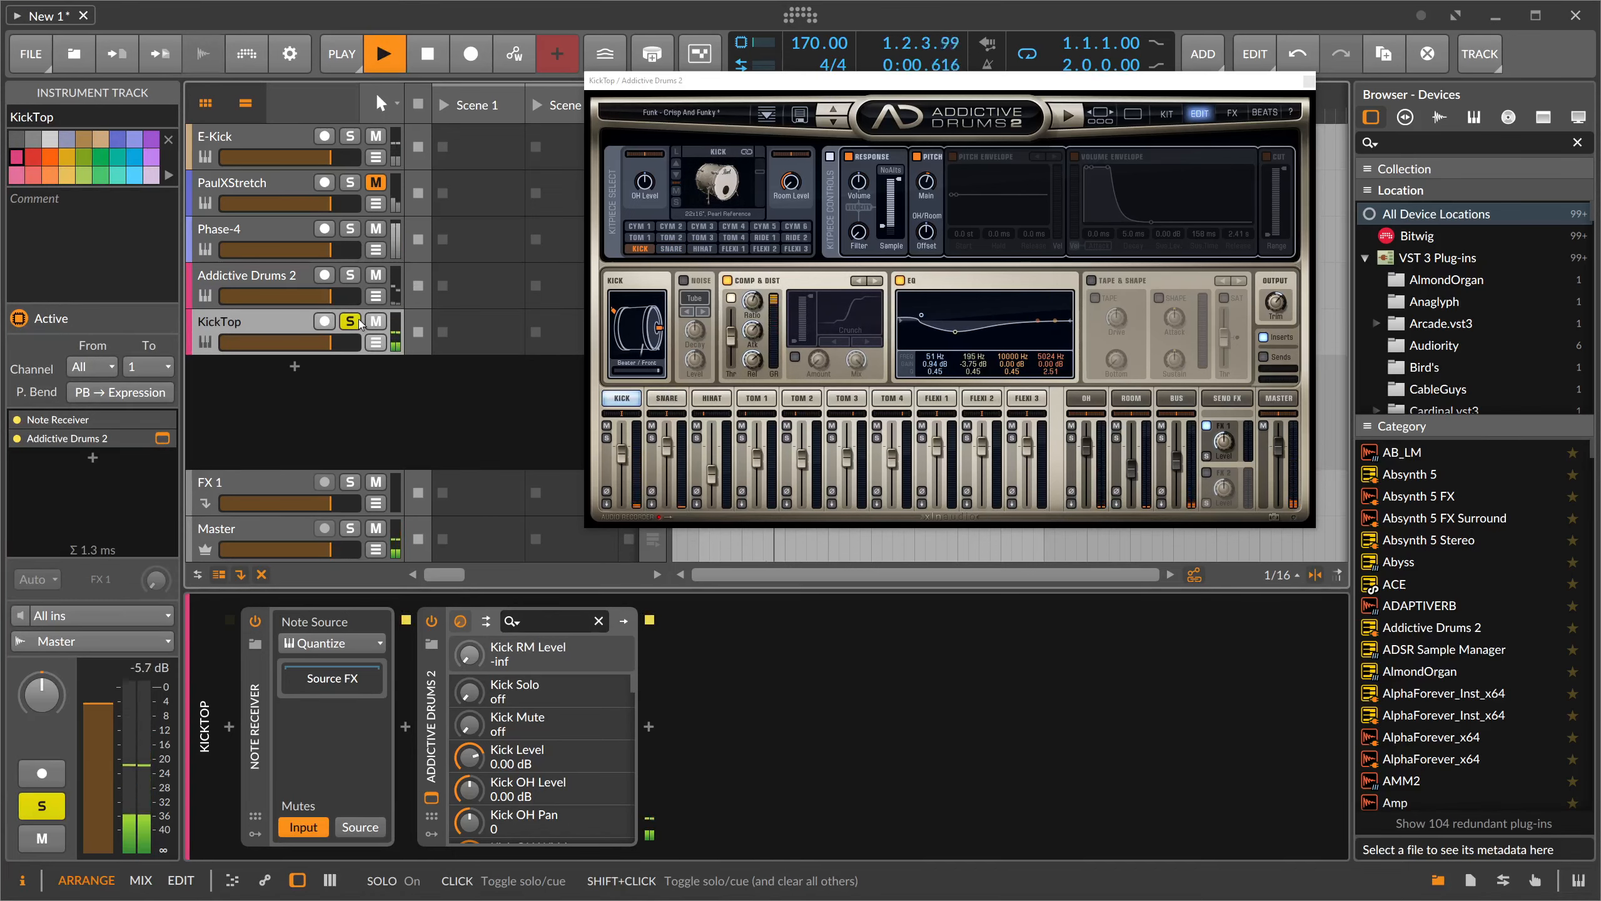
- Raise the Snare Buzz level on the snare channel to 10 dB and audition the soloed KickTop layer
left_click(667, 398)
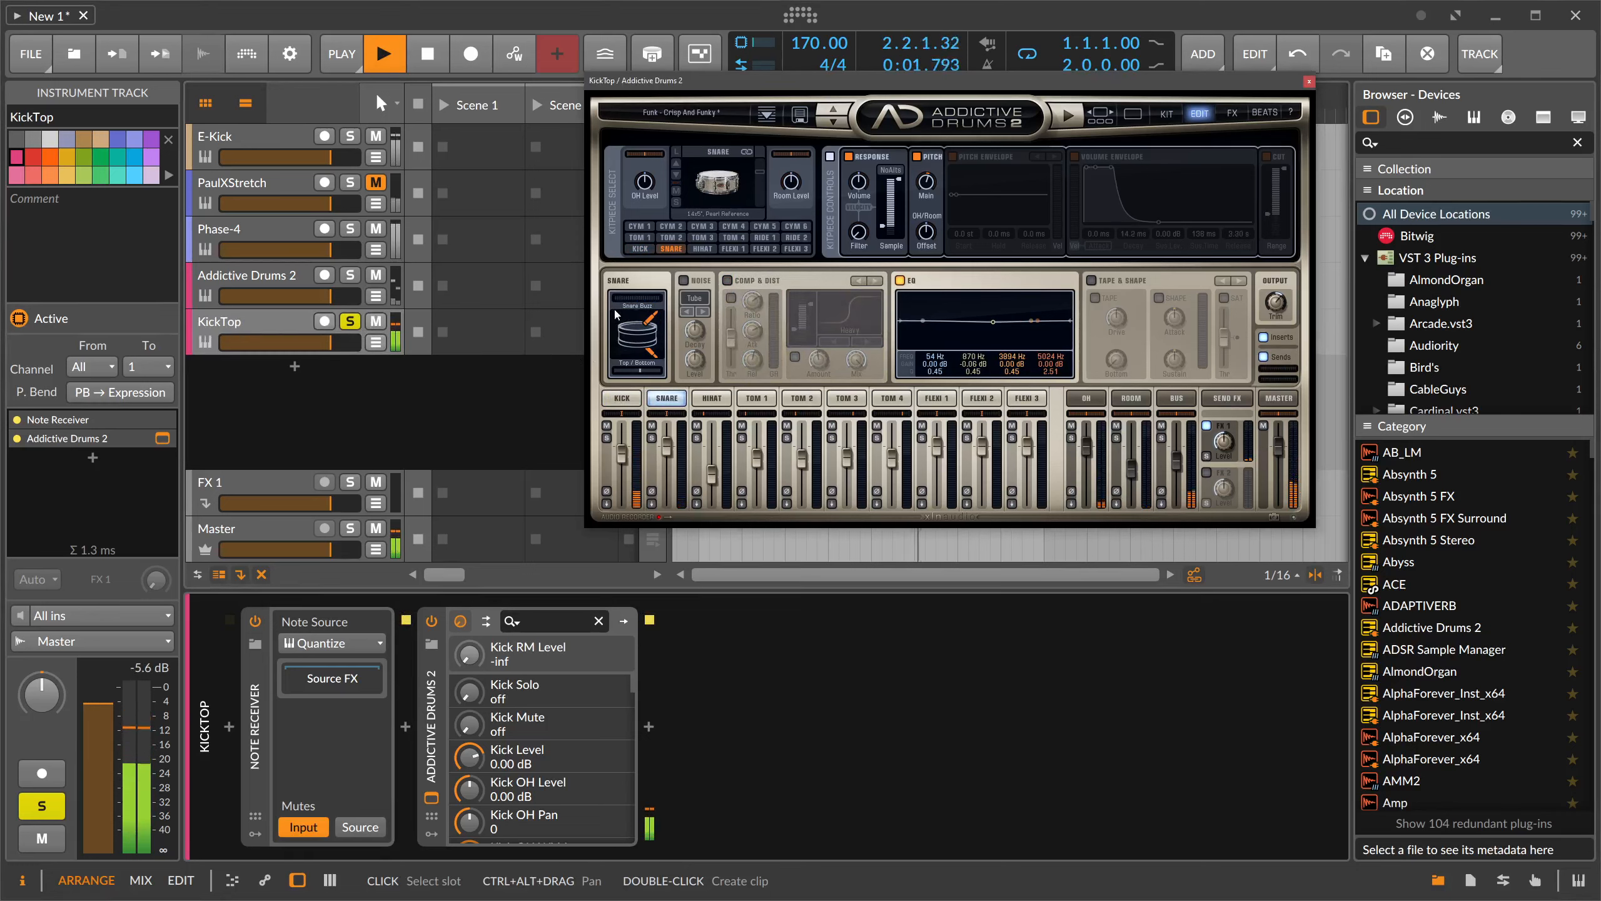
left_click_drag(615, 297, 658, 302)
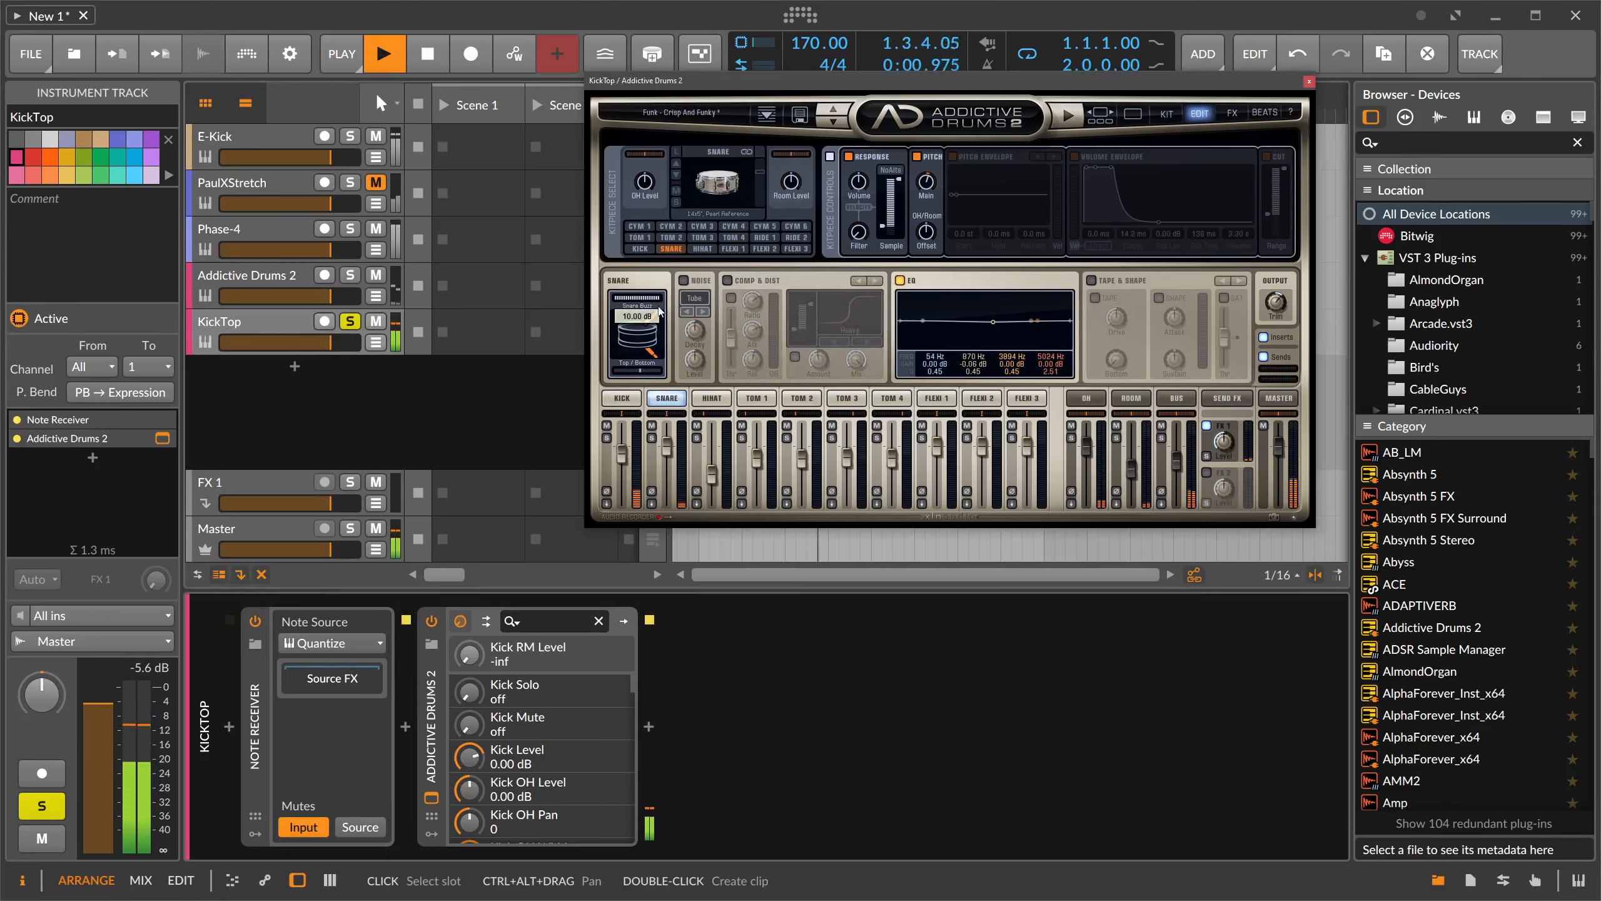
key("space")
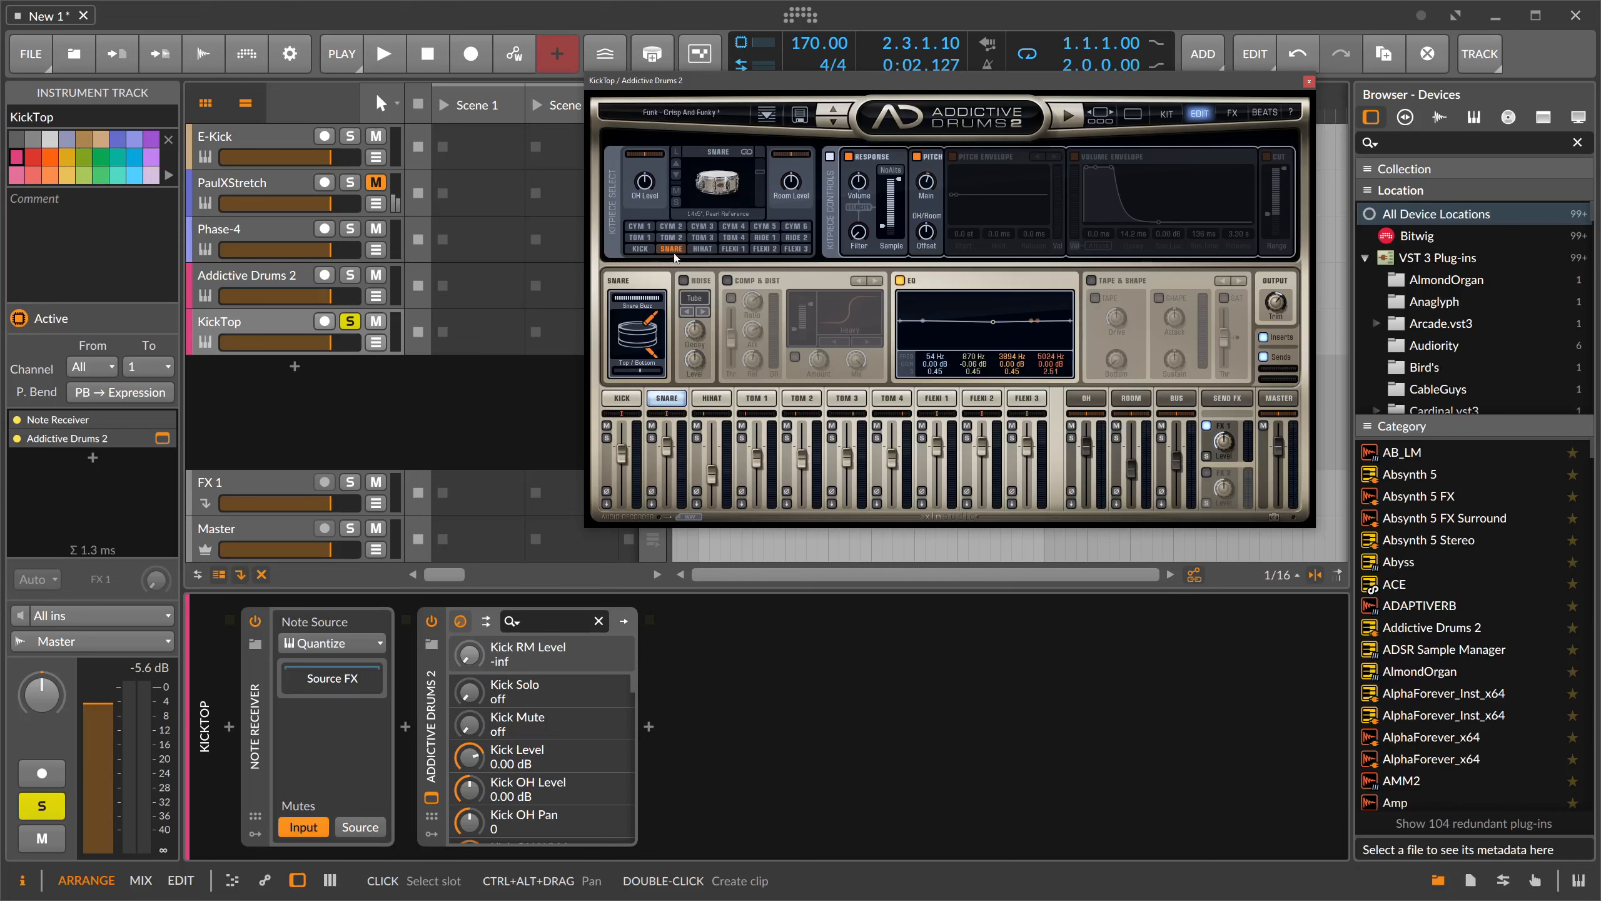
key("space")
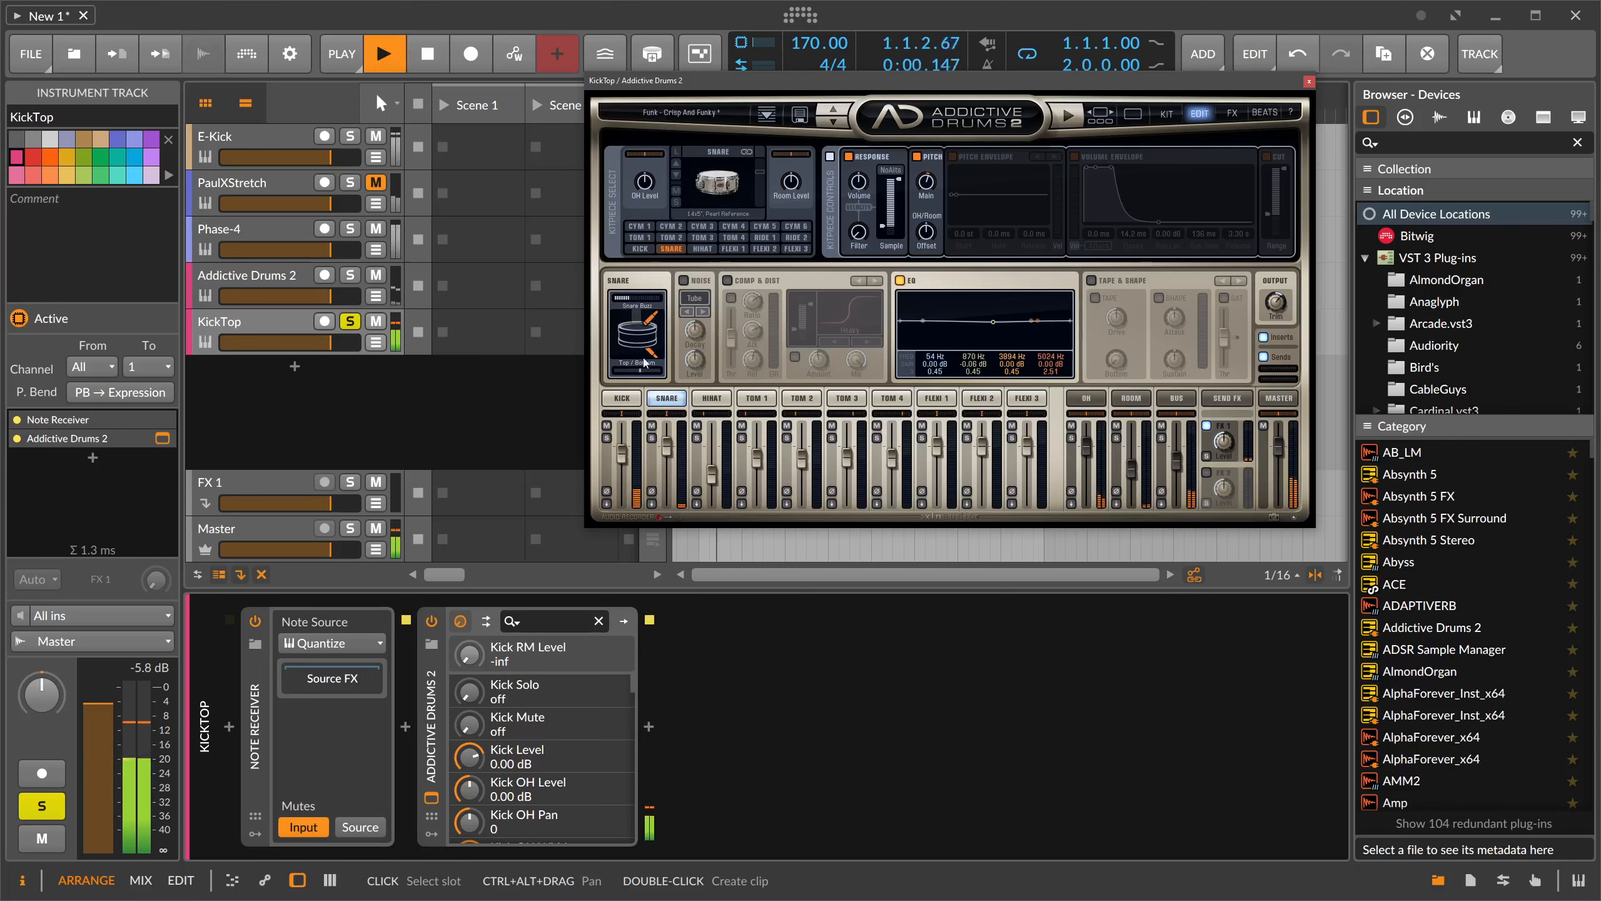
- Browse alternative drums for the kick slot in Addictive Drums 2 and solo the E-Kick track alongside KickTop
left_click(622, 398)
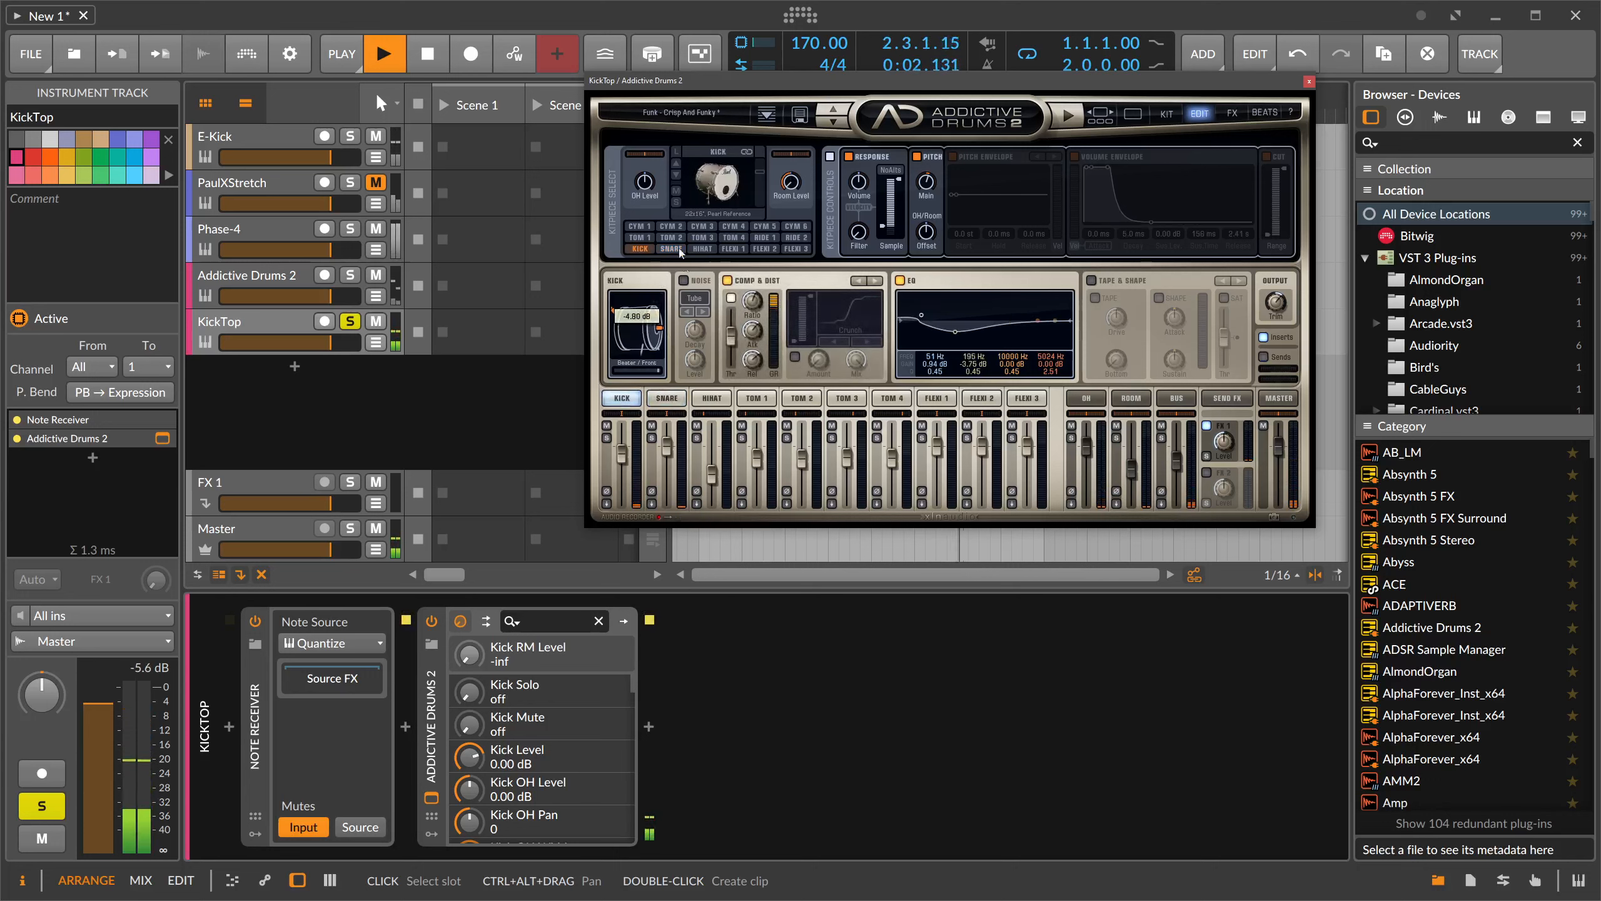
left_click(676, 176)
left_click(676, 176)
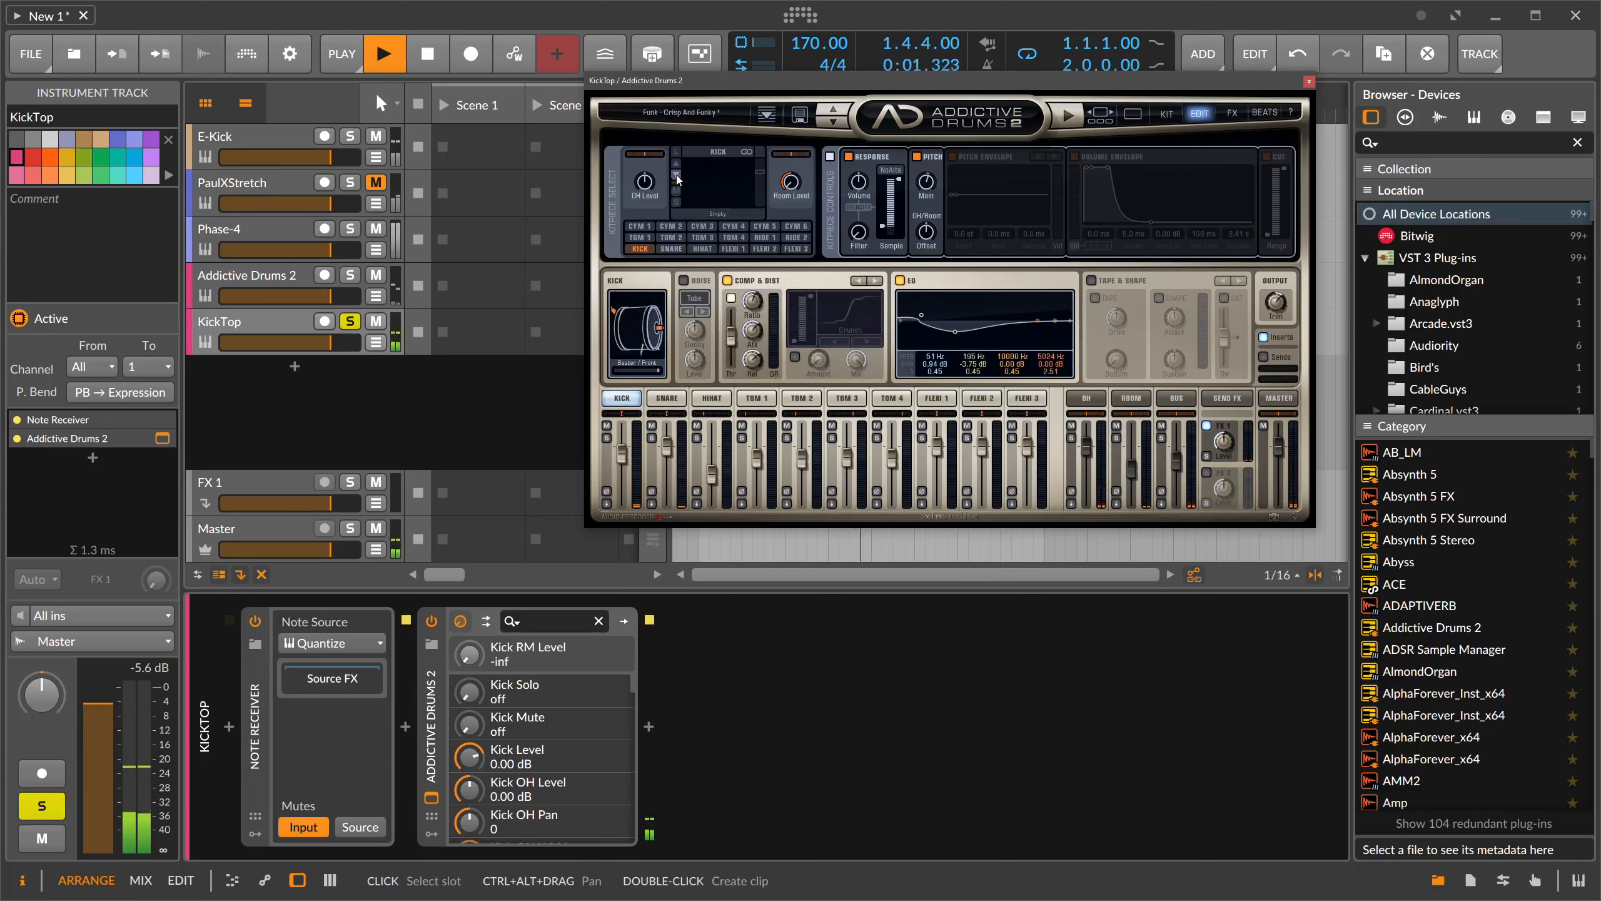
left_click(350, 136)
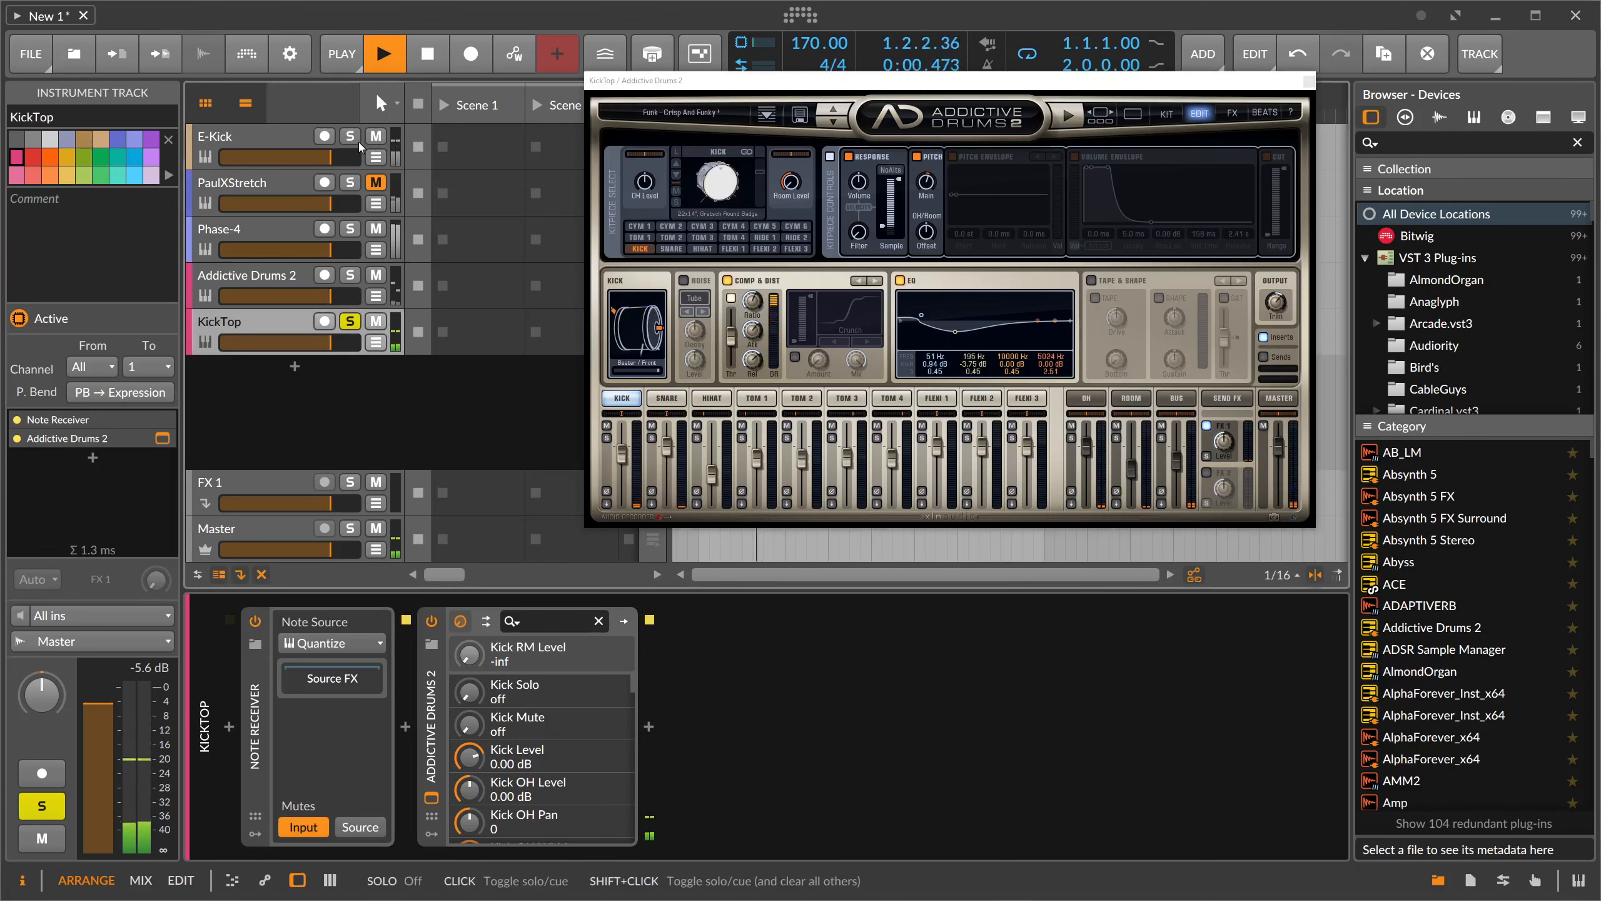
left_click(678, 177)
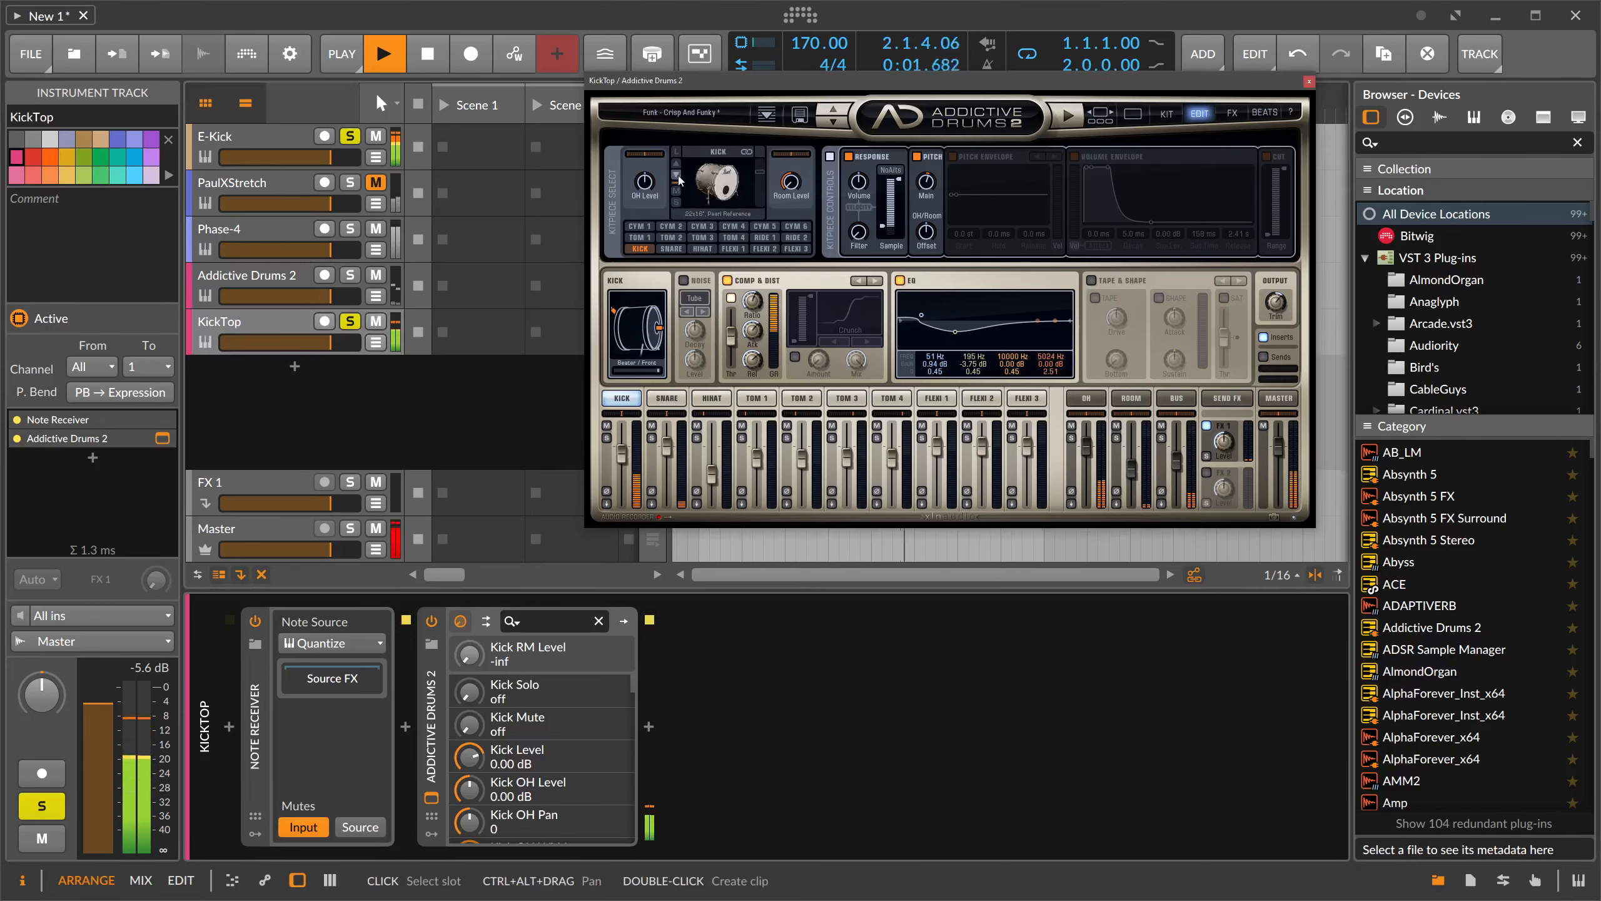
key("space")
- Move the KickTop track directly below E-Kick and audition the kick with KickTop's solo off and on
key("Escape")
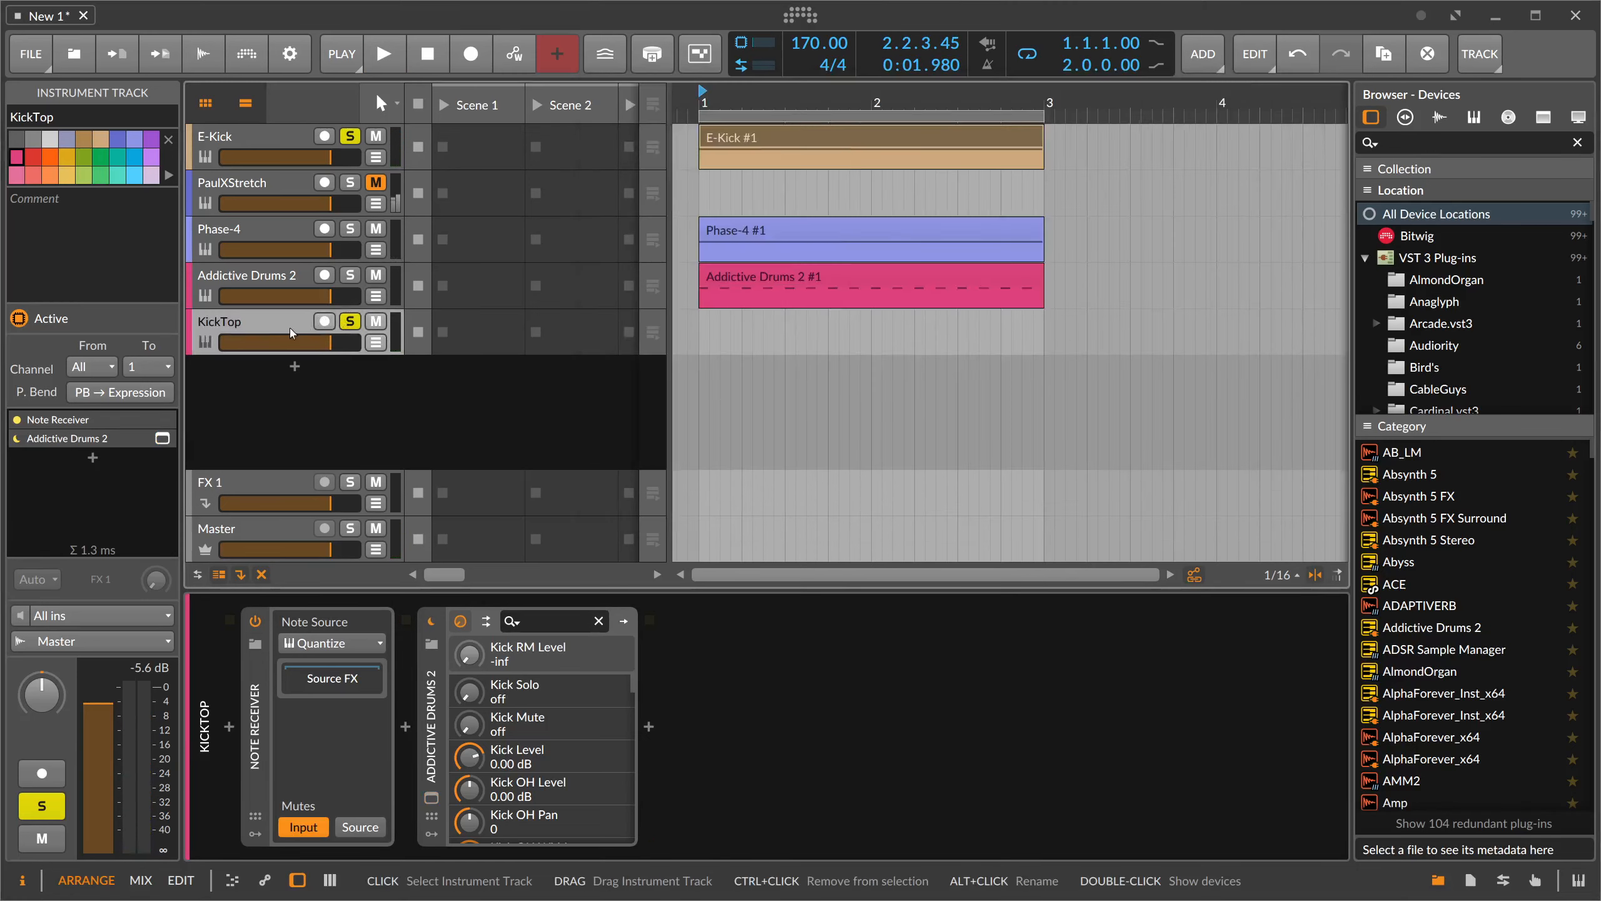
left_click_drag(291, 332, 303, 172)
left_click(349, 185)
key("space")
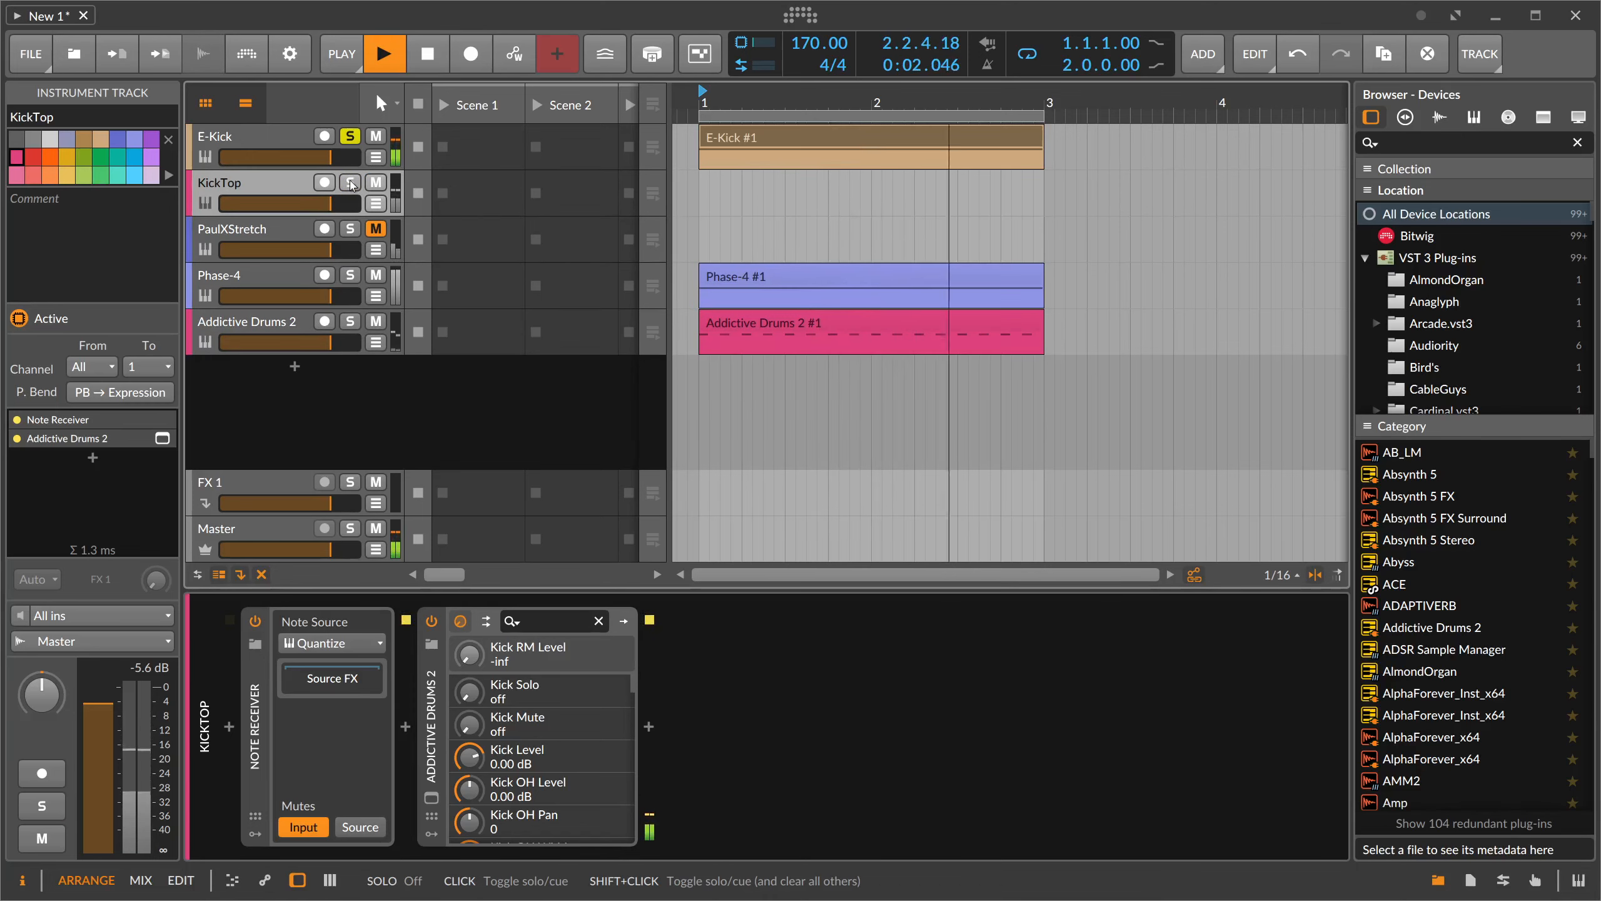
key("space")
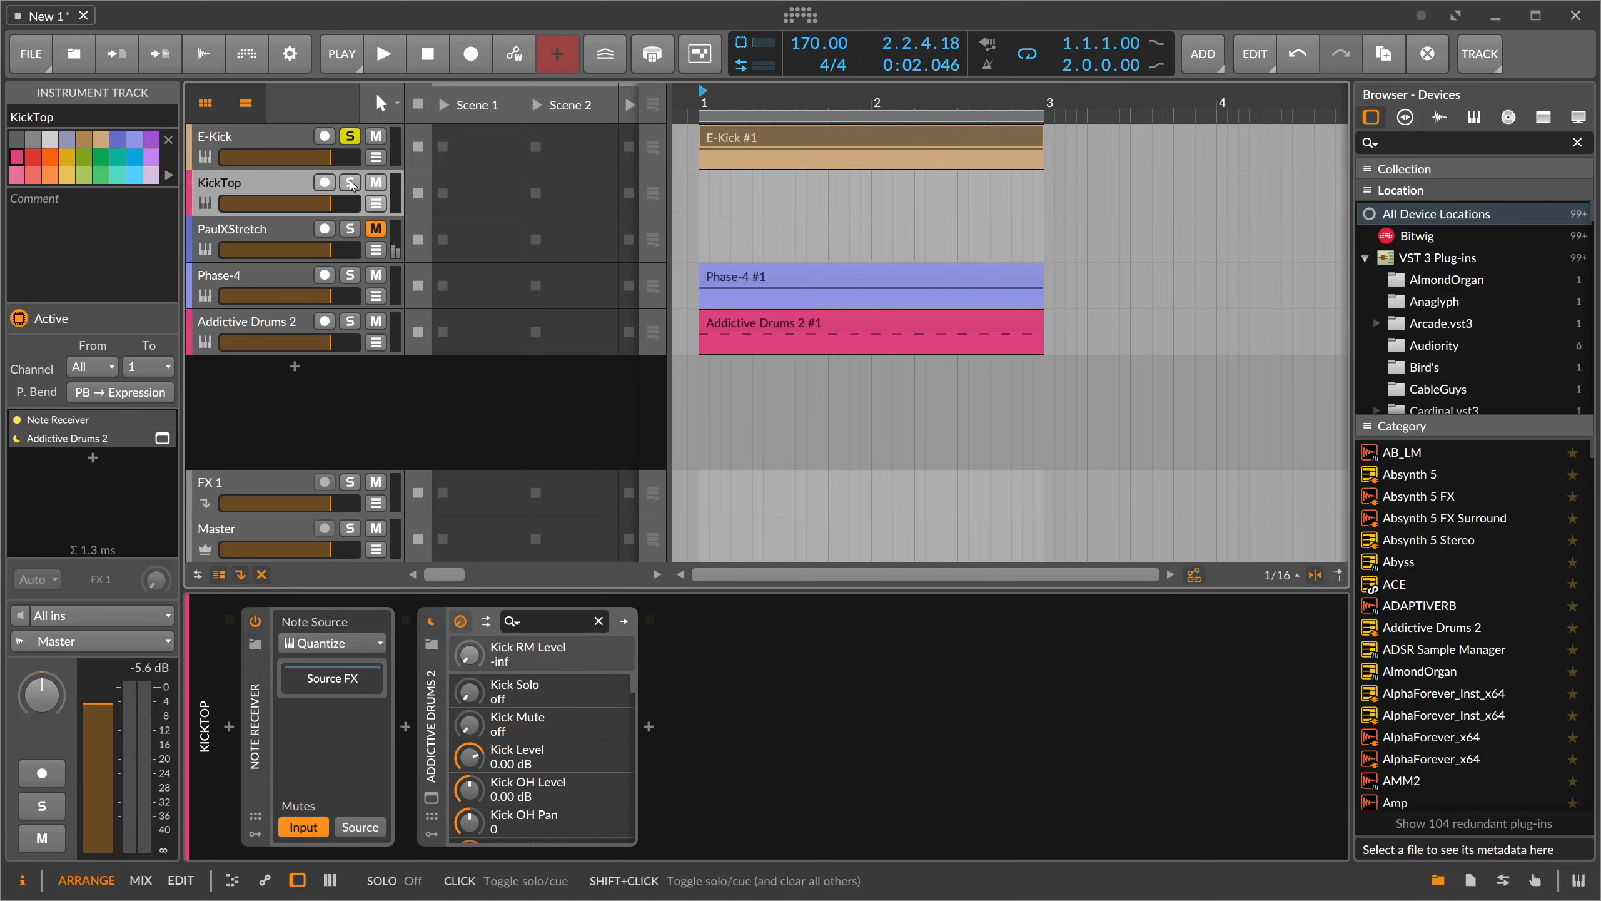
key("space")
left_click(351, 183)
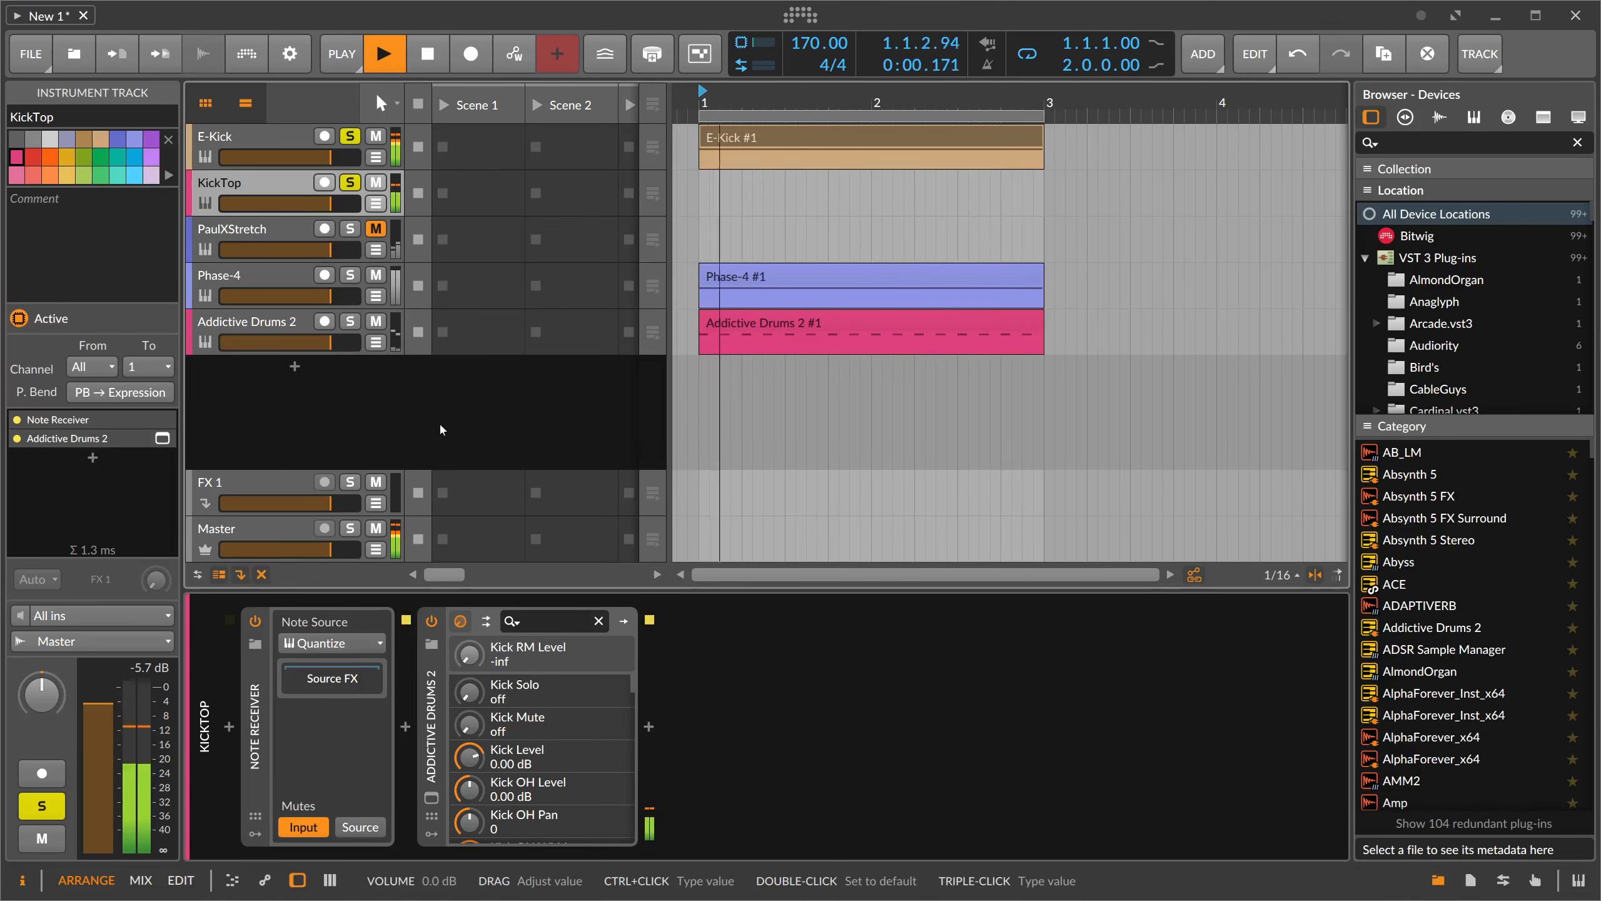
- Enable the volume envelope for the KickTop kick in Addictive Drums 2 and pull its sustain down to minus infinity
left_click(431, 796)
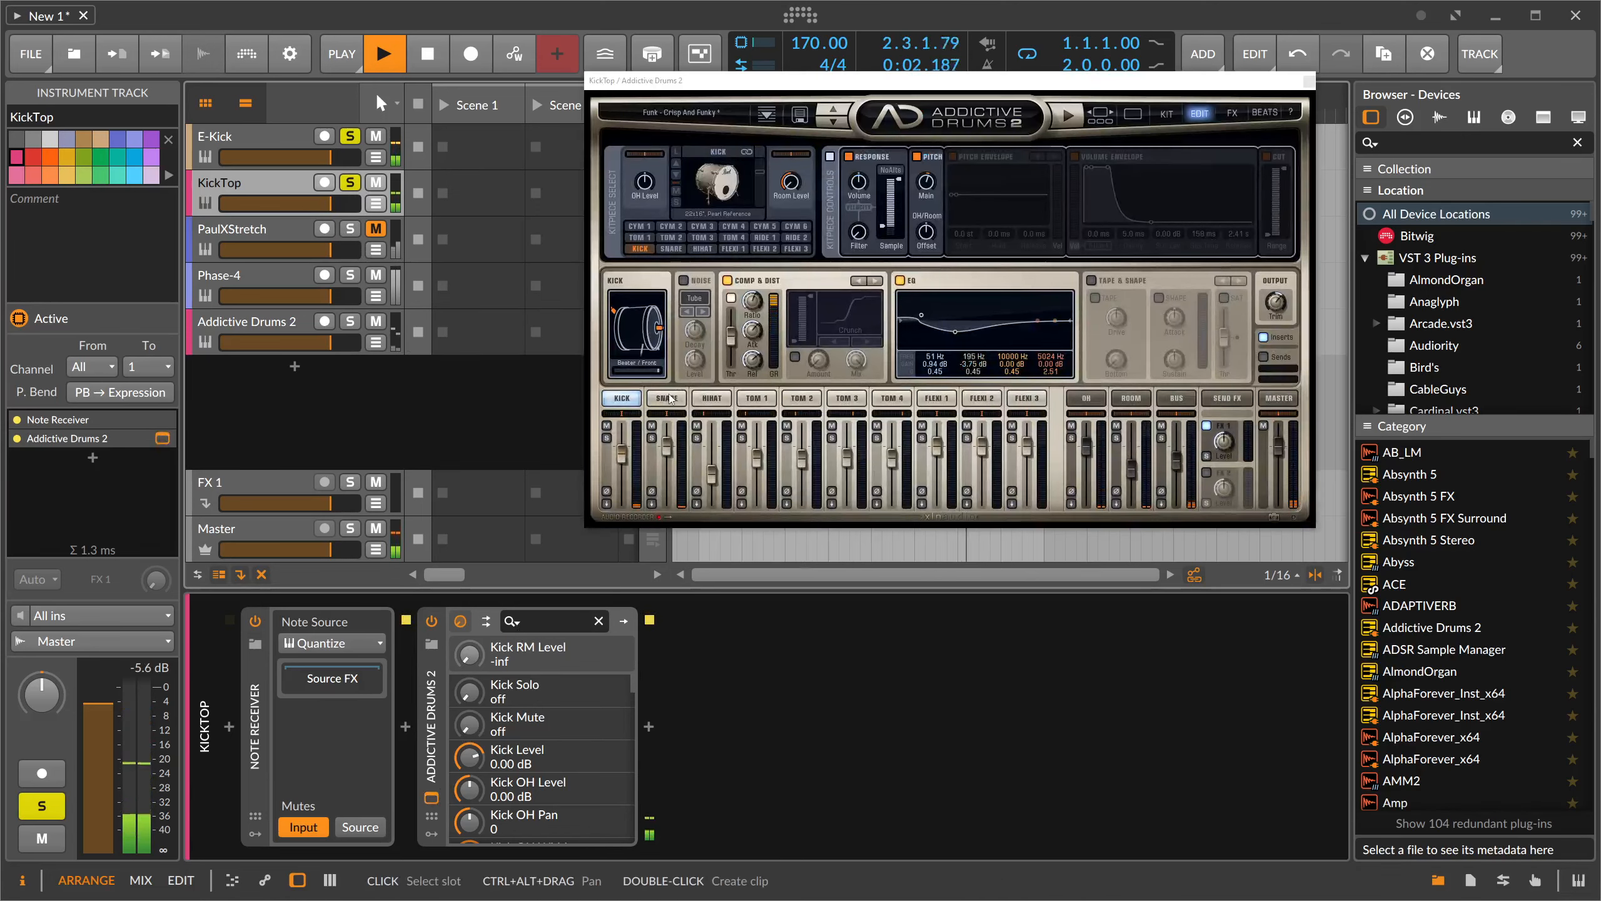
left_click(1090, 170)
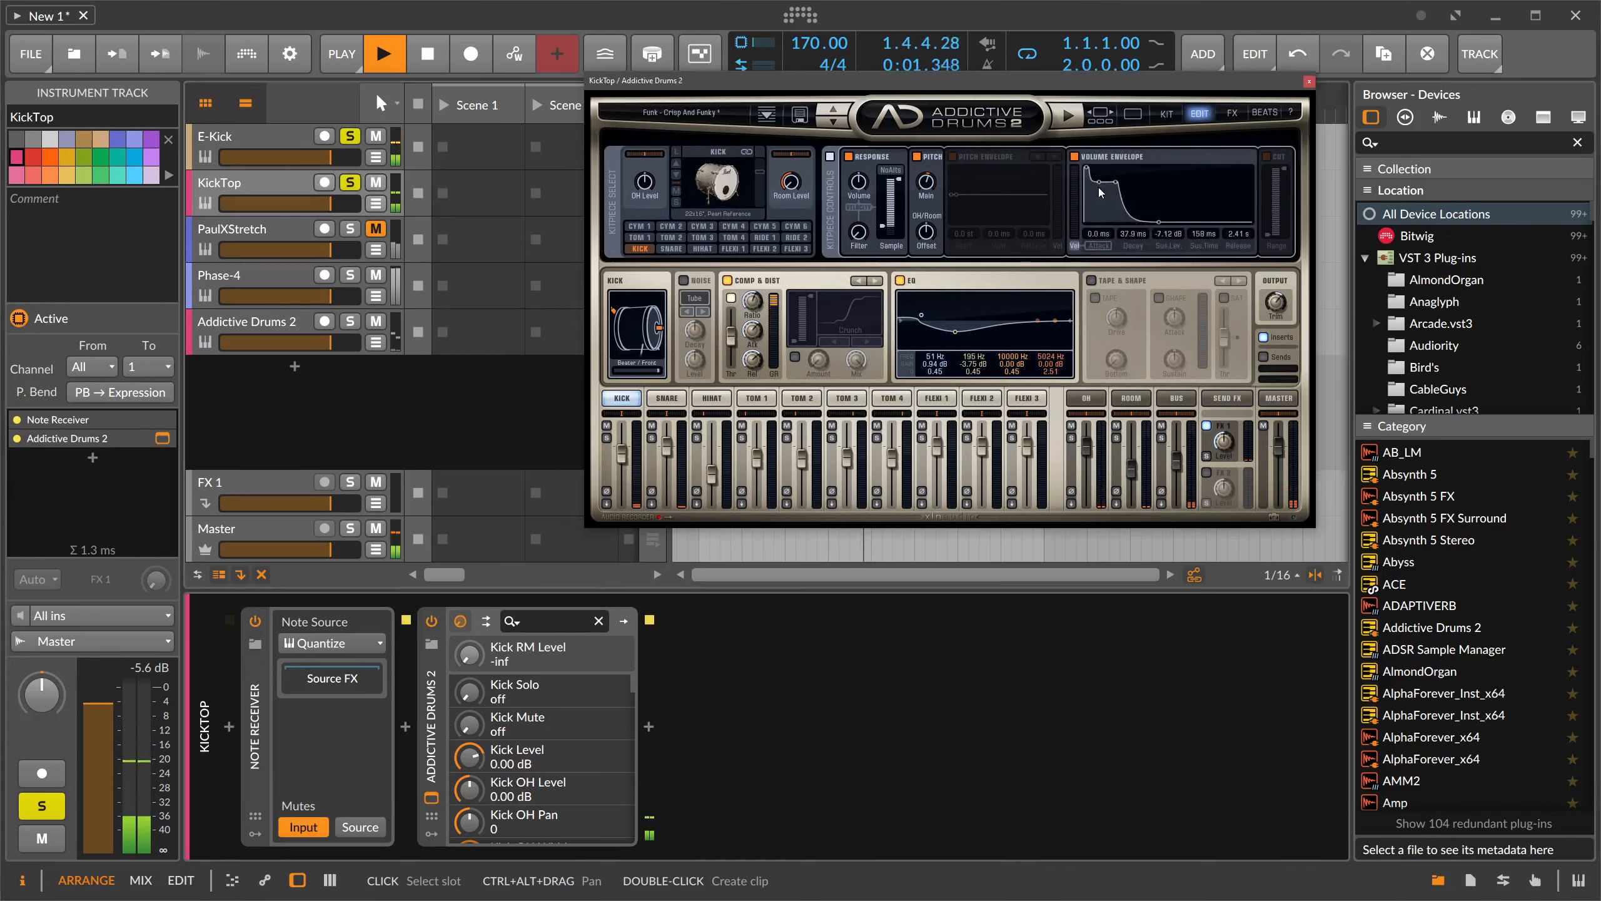
left_click_drag(1122, 233, 1118, 231)
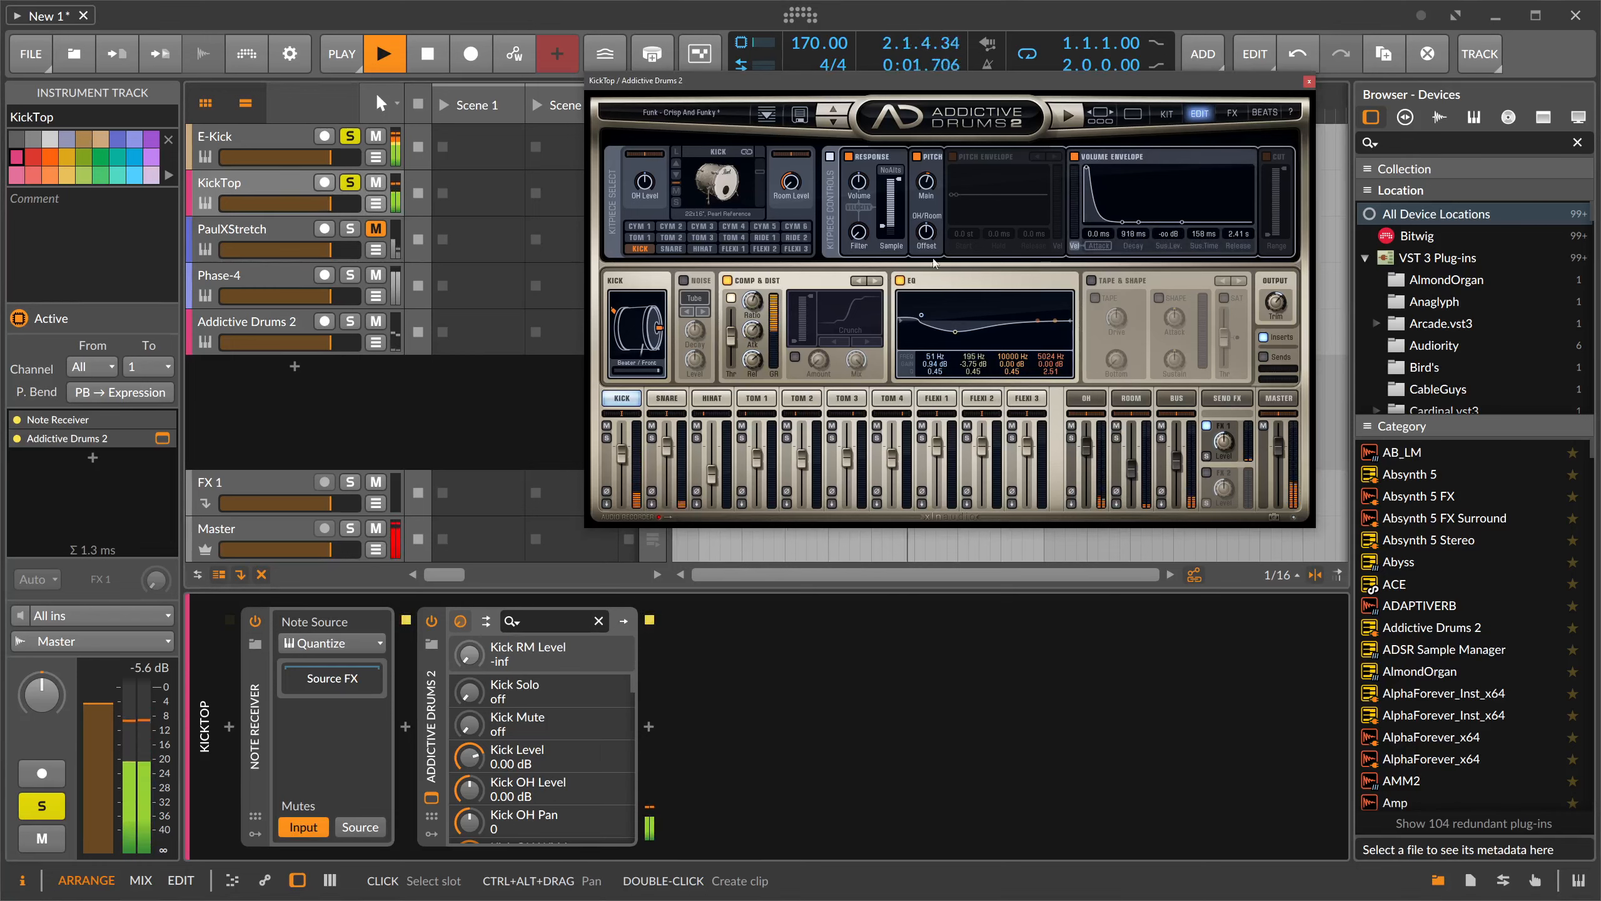
- Move the kick's second EQ band to a boost at 497 Hz and fine-tune its beater/front balance and envelope decay
left_click_drag(955, 331, 980, 309)
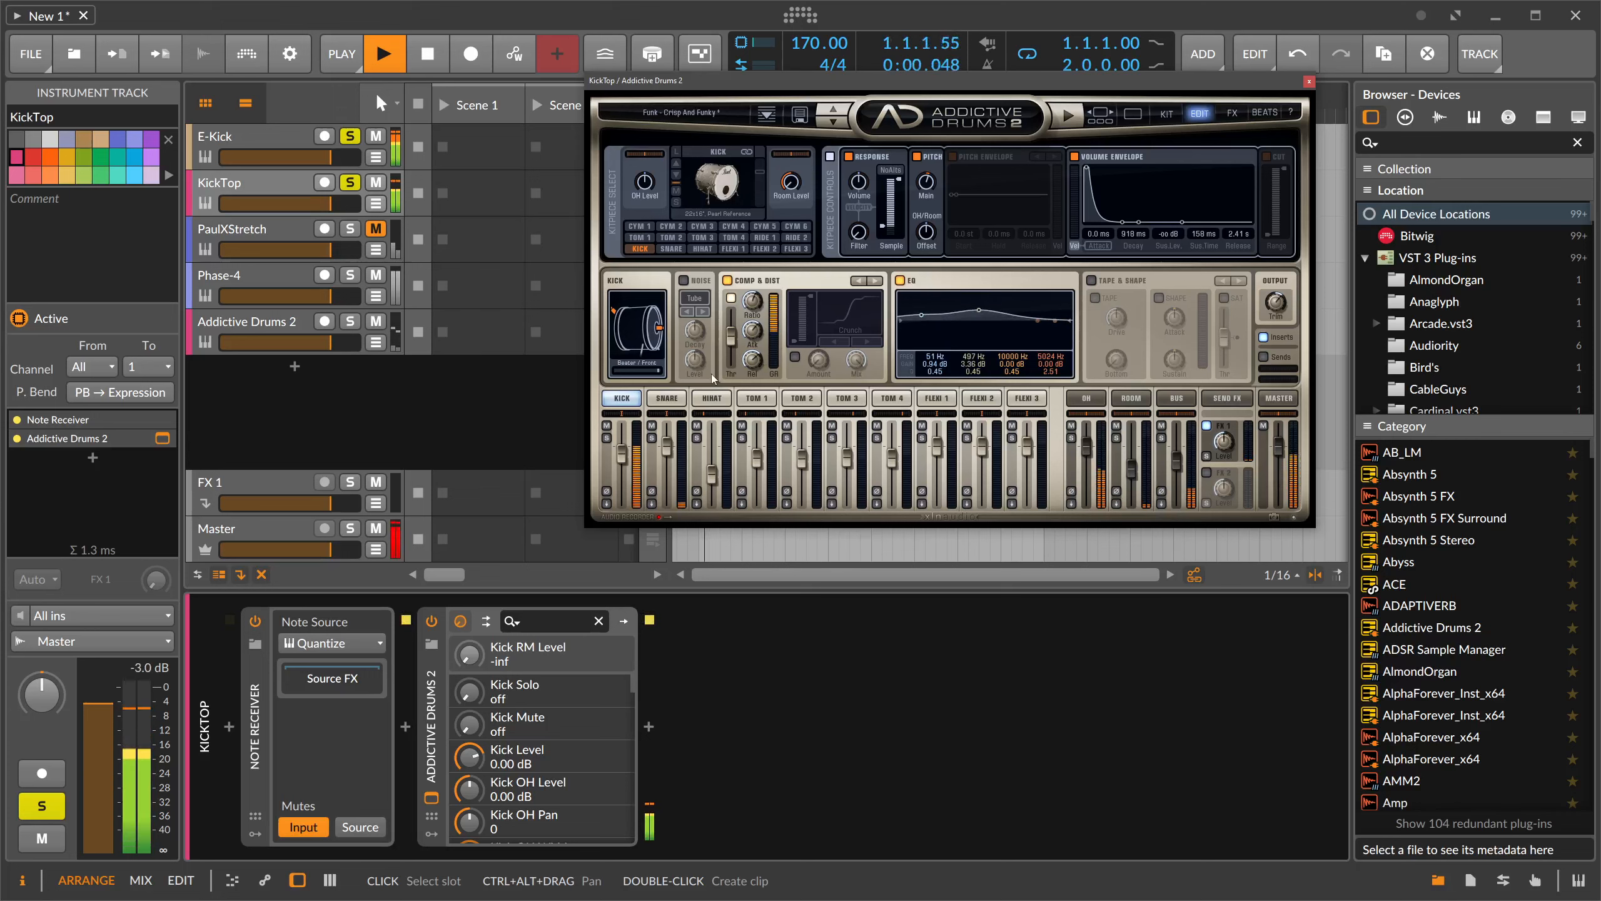
left_click_drag(659, 371, 648, 372)
left_click_drag(1134, 234, 1134, 231)
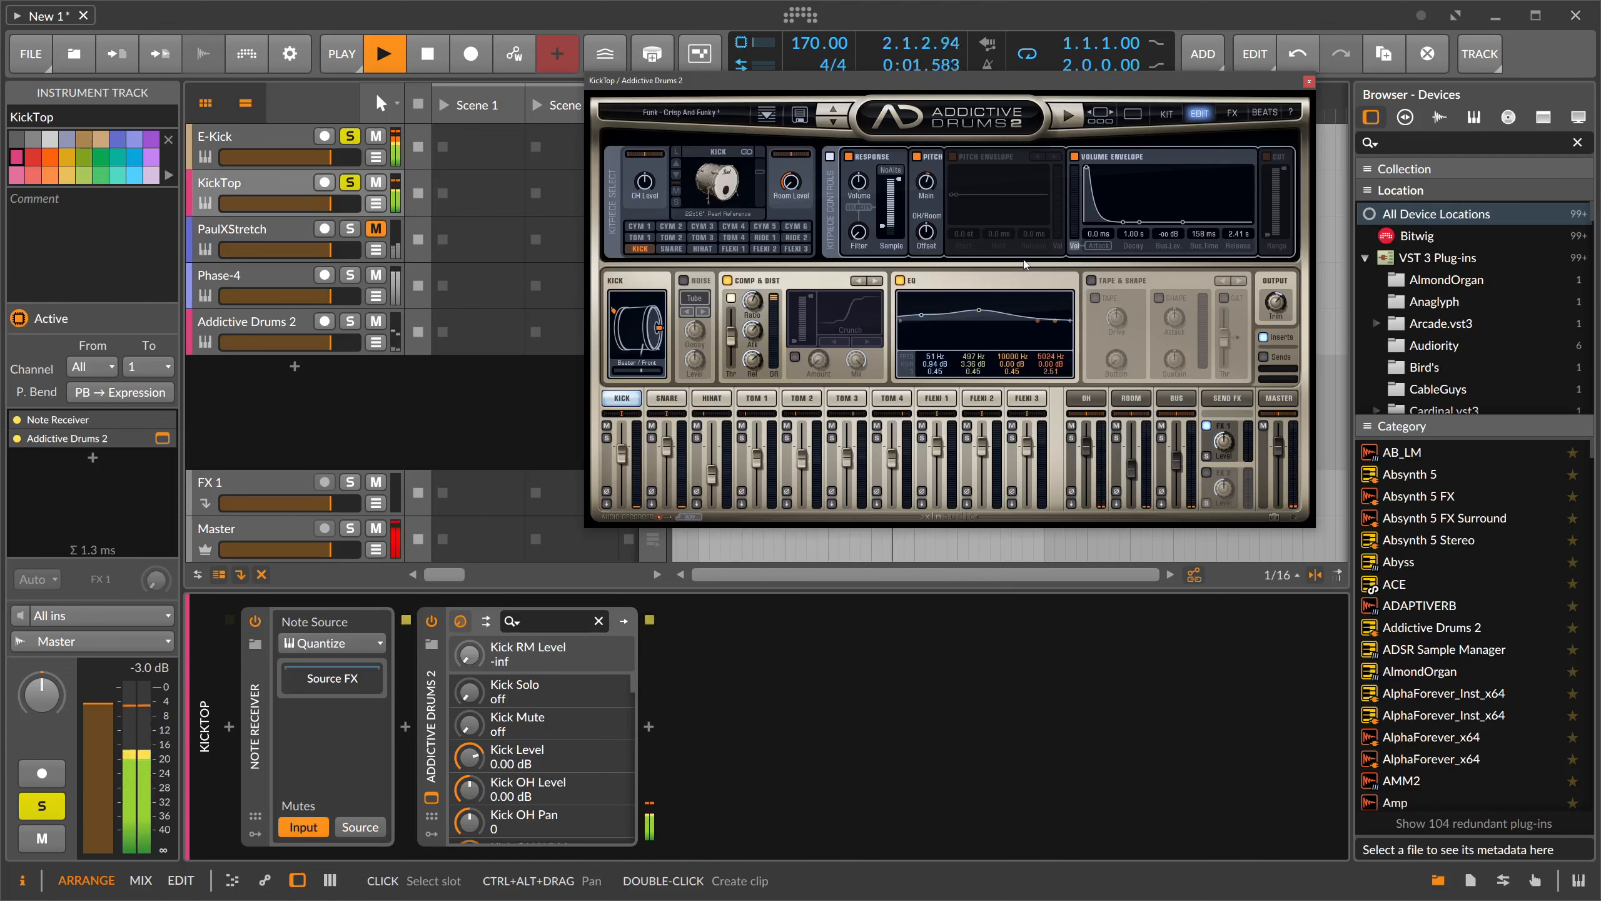
- Clear the track solos and shorten the kick's volume envelope decay while the full loop plays
left_click(1309, 80)
left_click(350, 182, "shift")
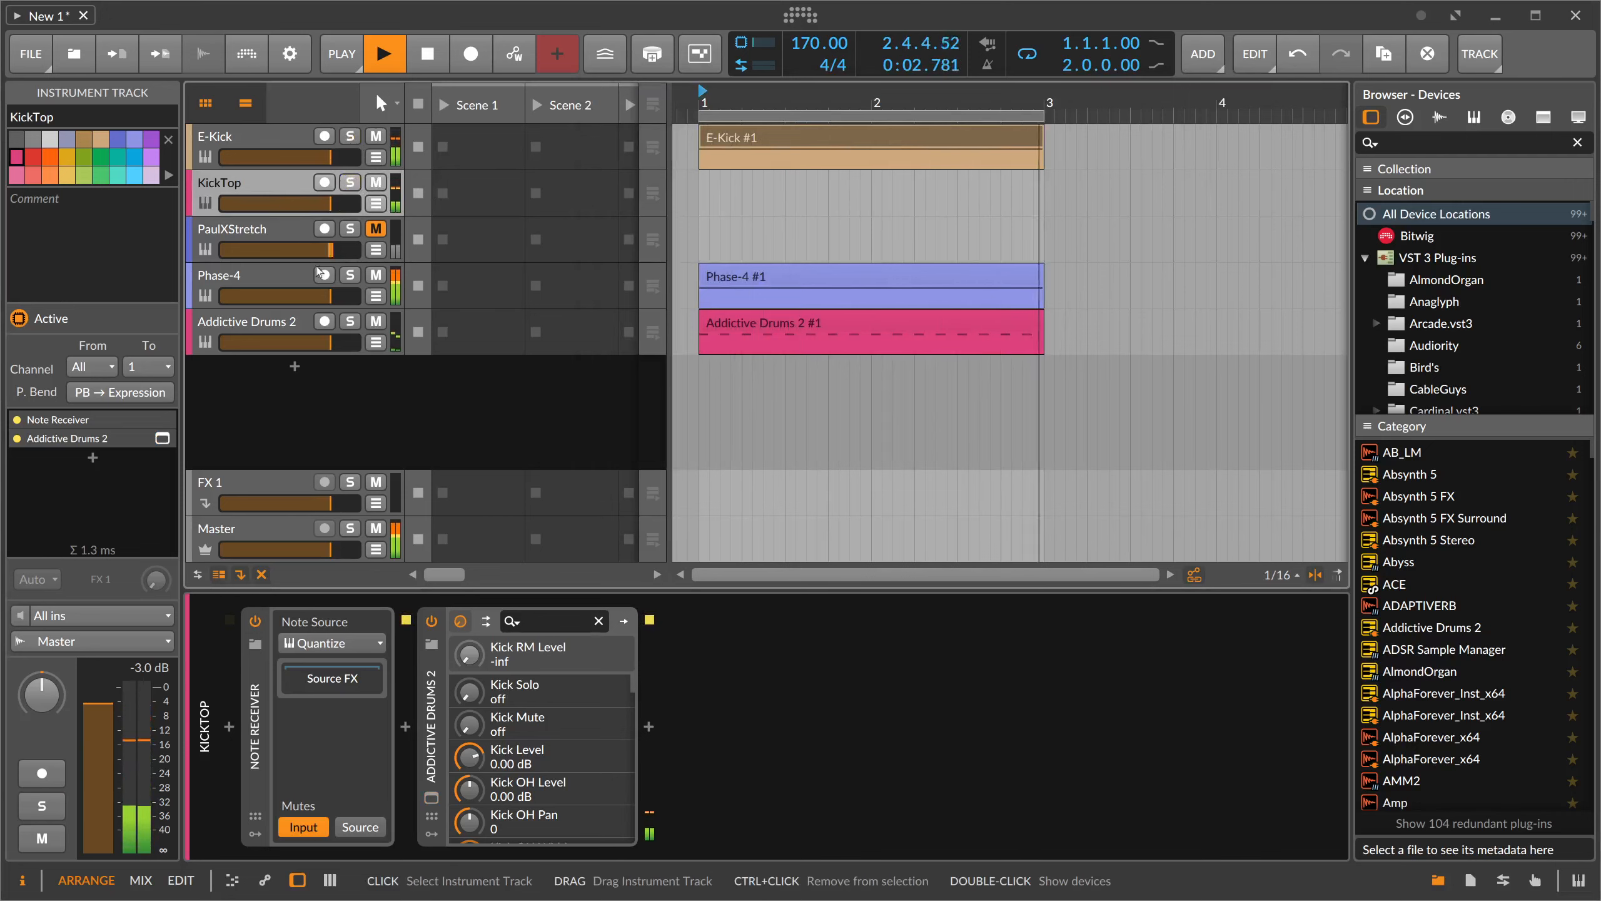
left_click(431, 798)
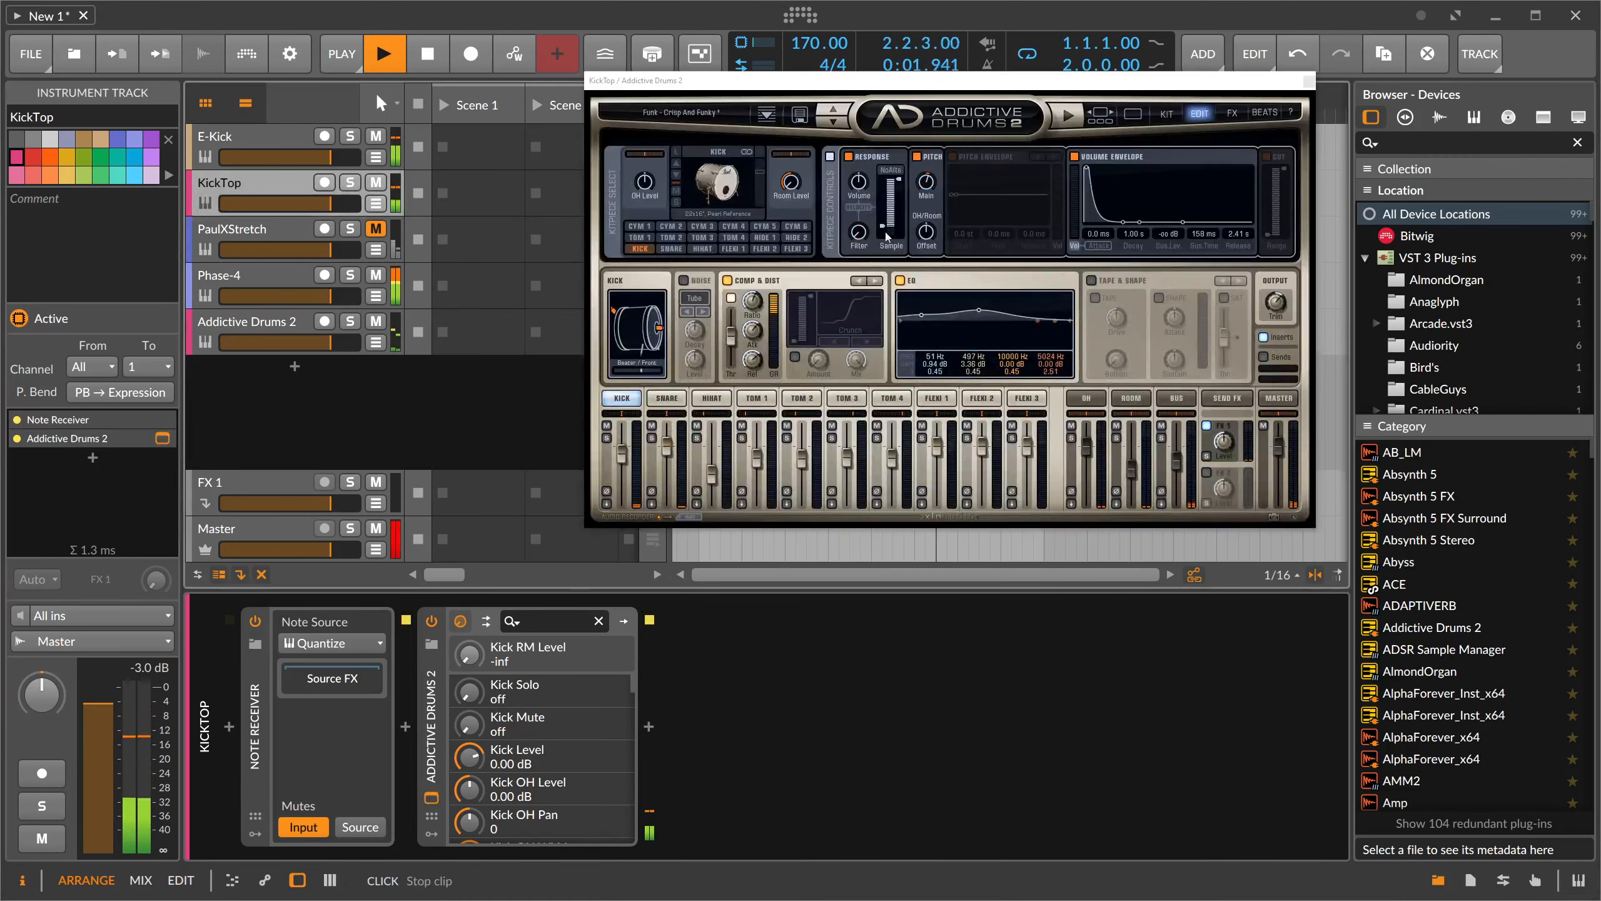
left_click_drag(1127, 227, 1119, 228)
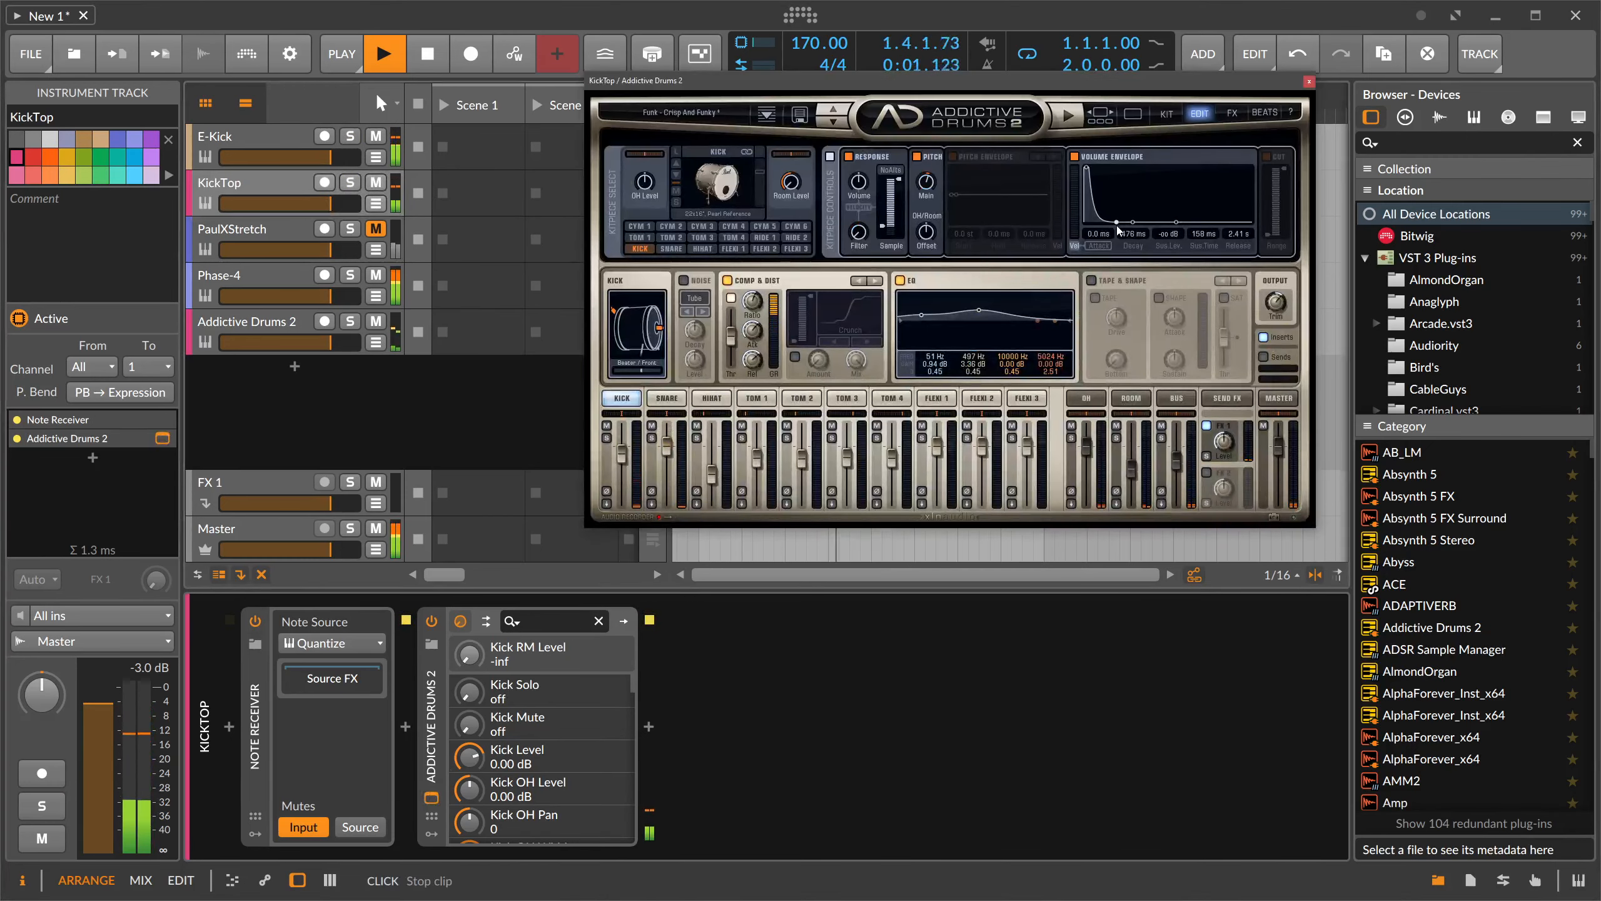
left_click_drag(1116, 225, 1111, 227)
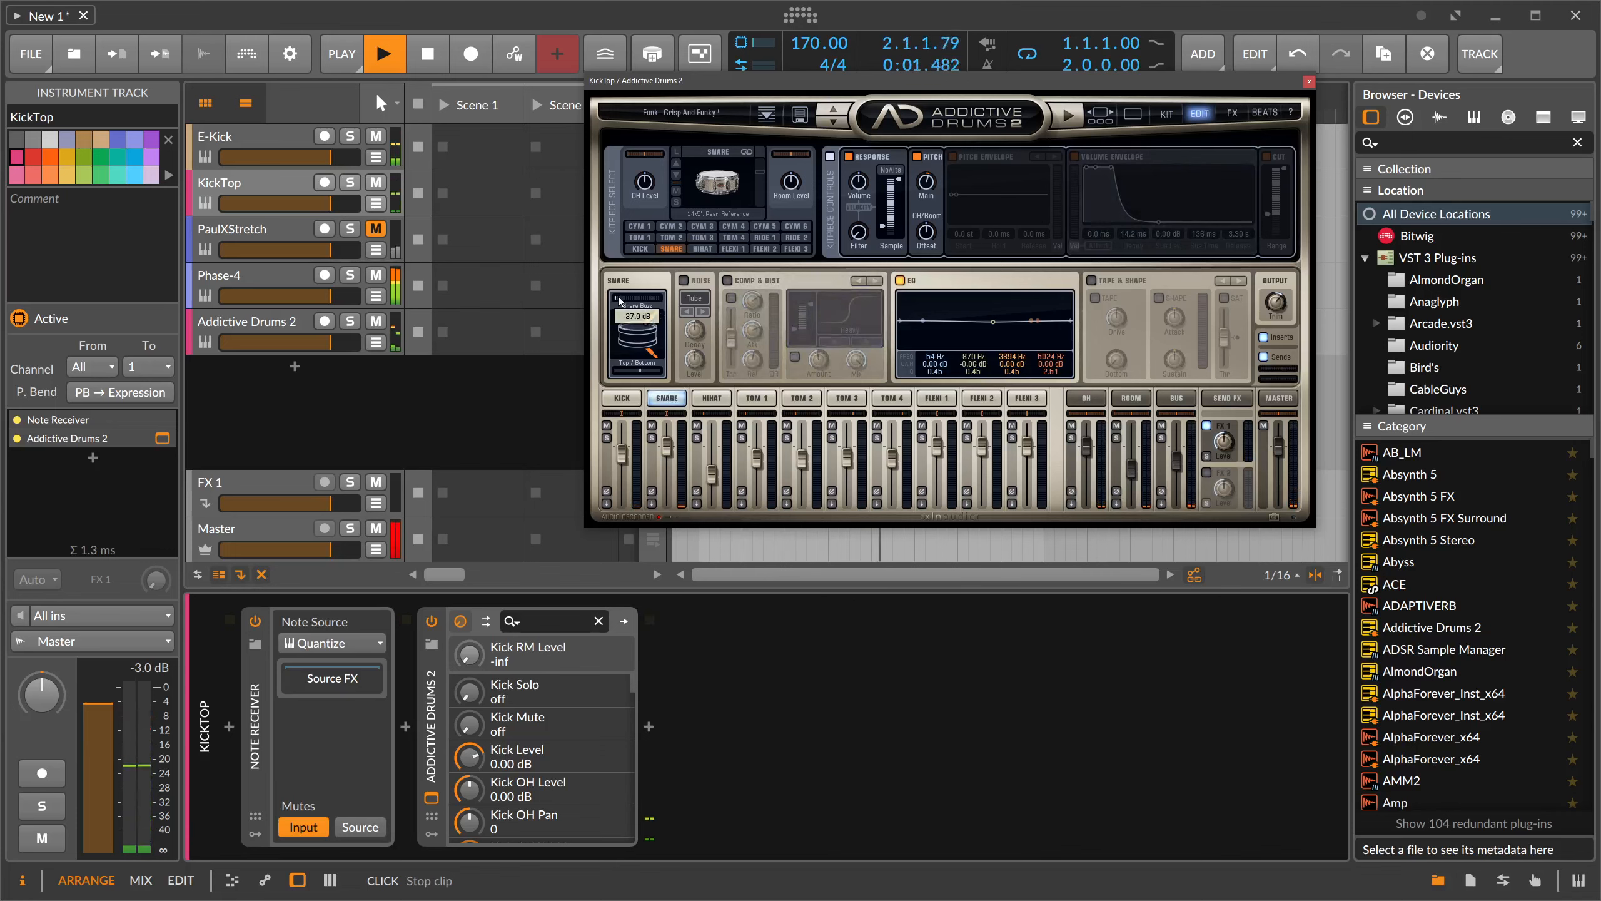
key("space")
- Add a Distortion device after Addictive Drums 2 on KickTop, tweak its drive and hide the Addictive Drums 2 editor
left_click(648, 726)
type("dist")
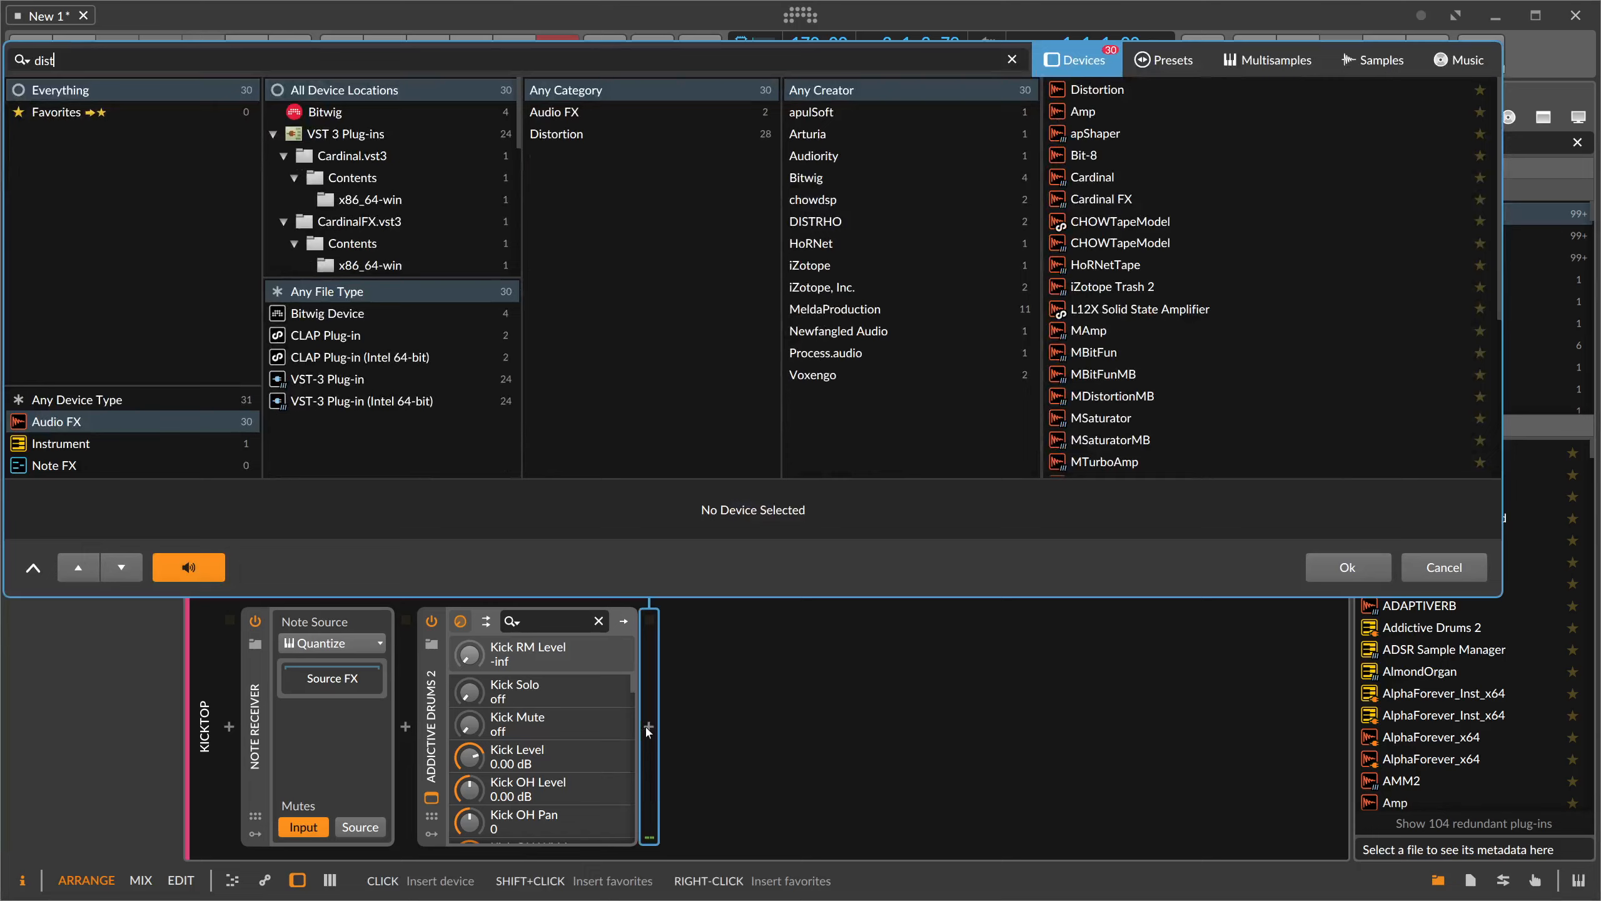
key("Down")
key("Return")
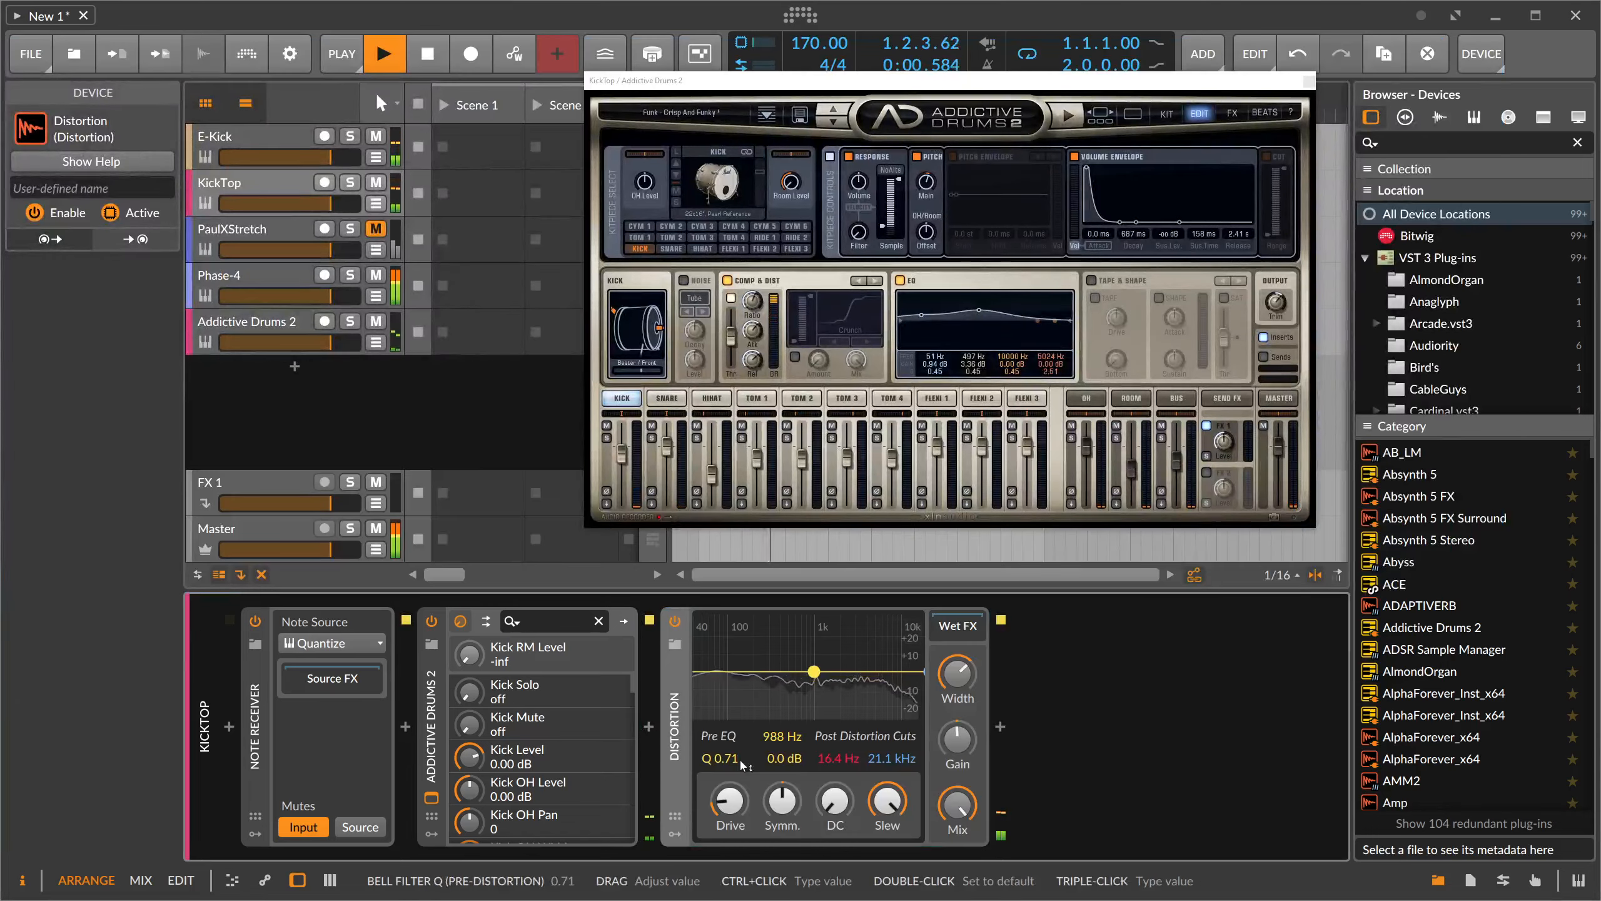
left_click_drag(729, 801, 729, 806)
left_click(431, 798)
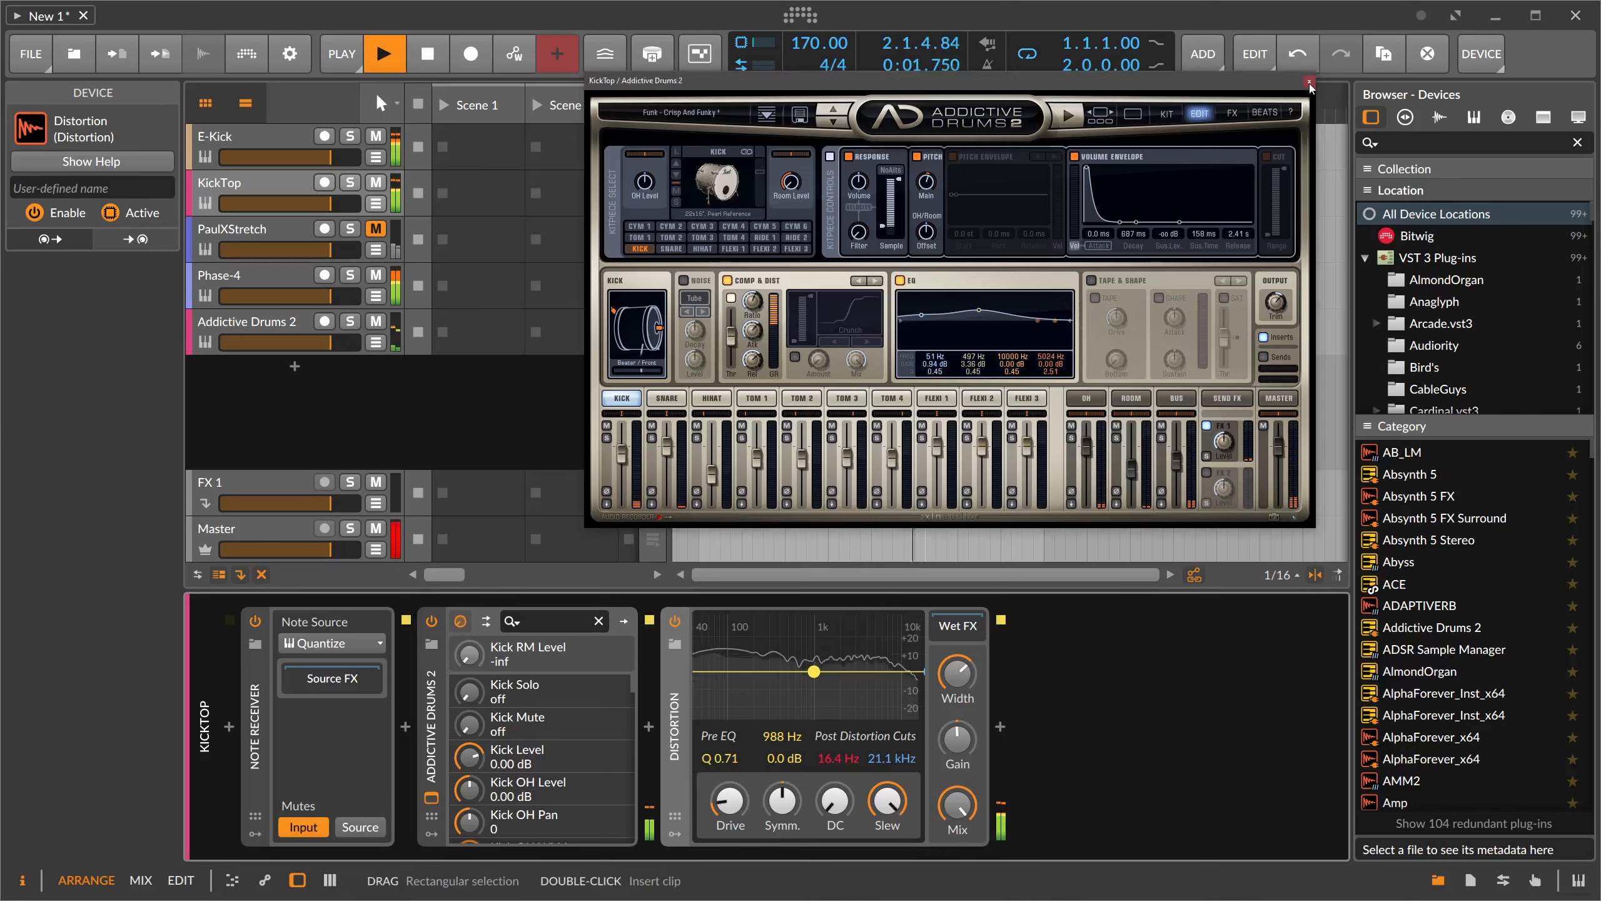
- Try Note Repeats rates of 12 and 13 on the E-Kick track while the loop plays
left_click(282, 149)
mouse_move(310, 653)
left_mouse_down()
mouse_move(310, 675)
mouse_move(310, 625)
left_mouse_up()
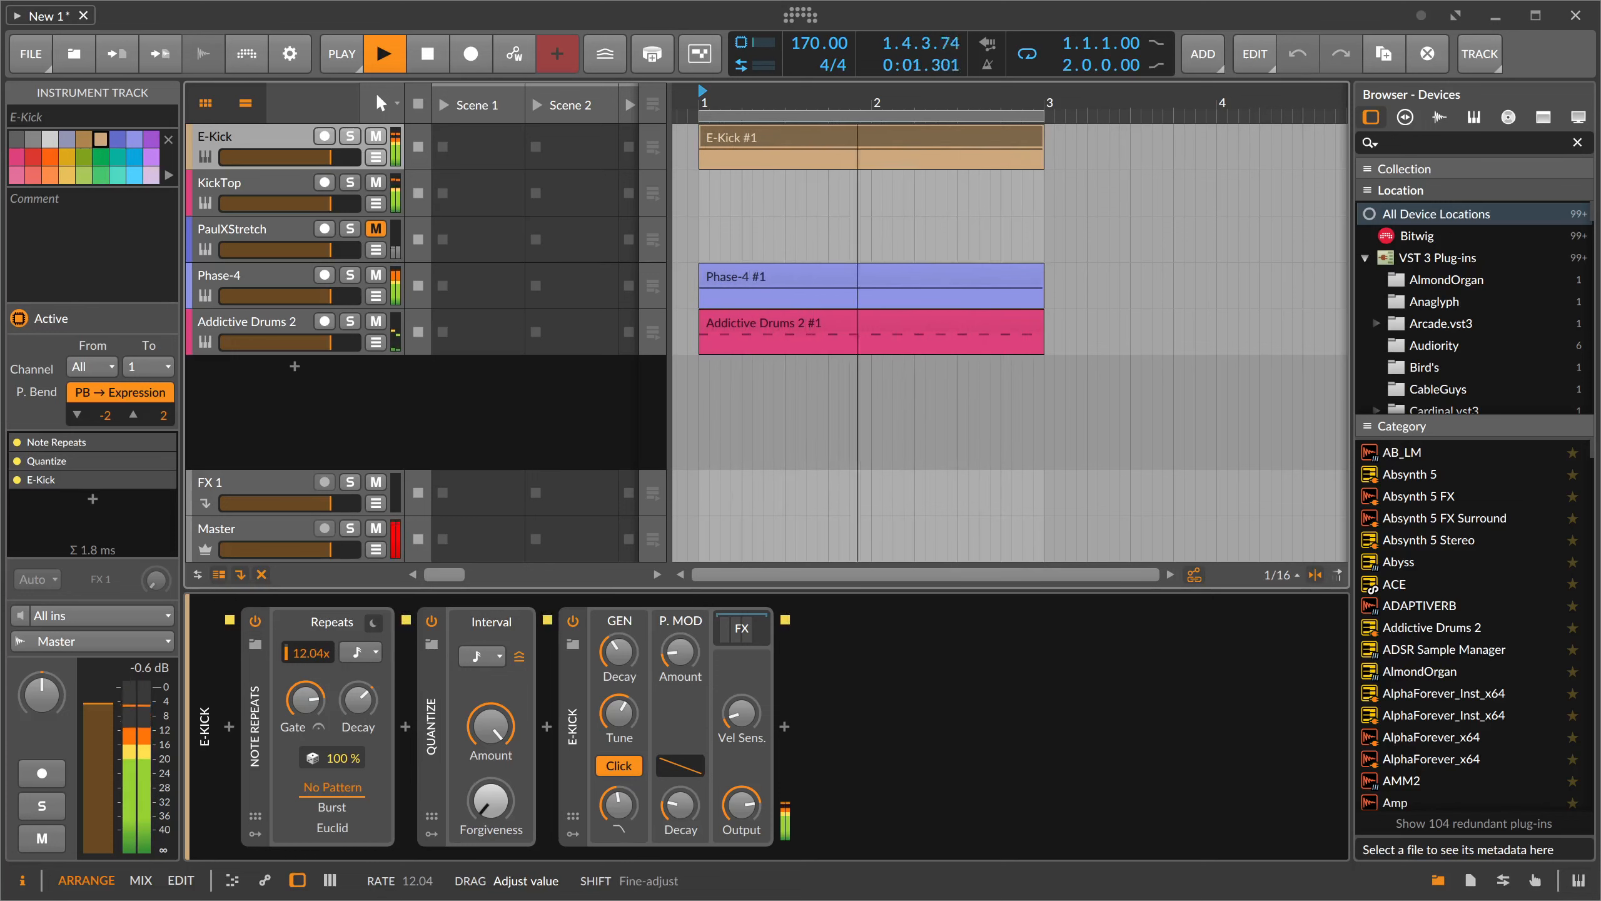
left_click(311, 650, "ctrl")
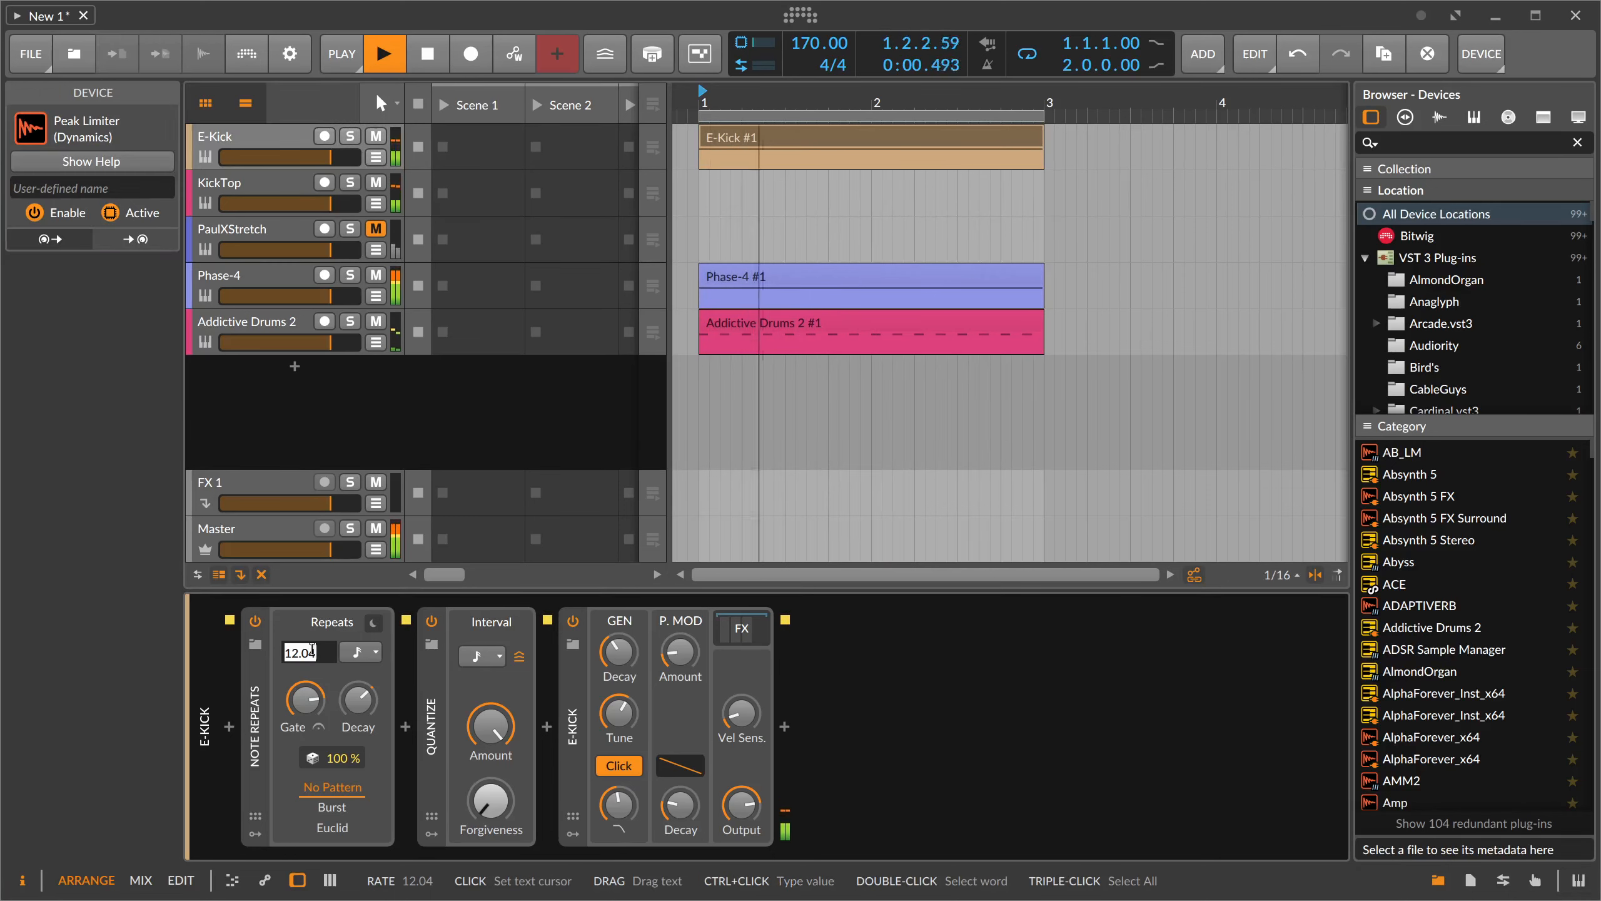
type("12")
key("Return")
left_click(311, 650, "ctrl")
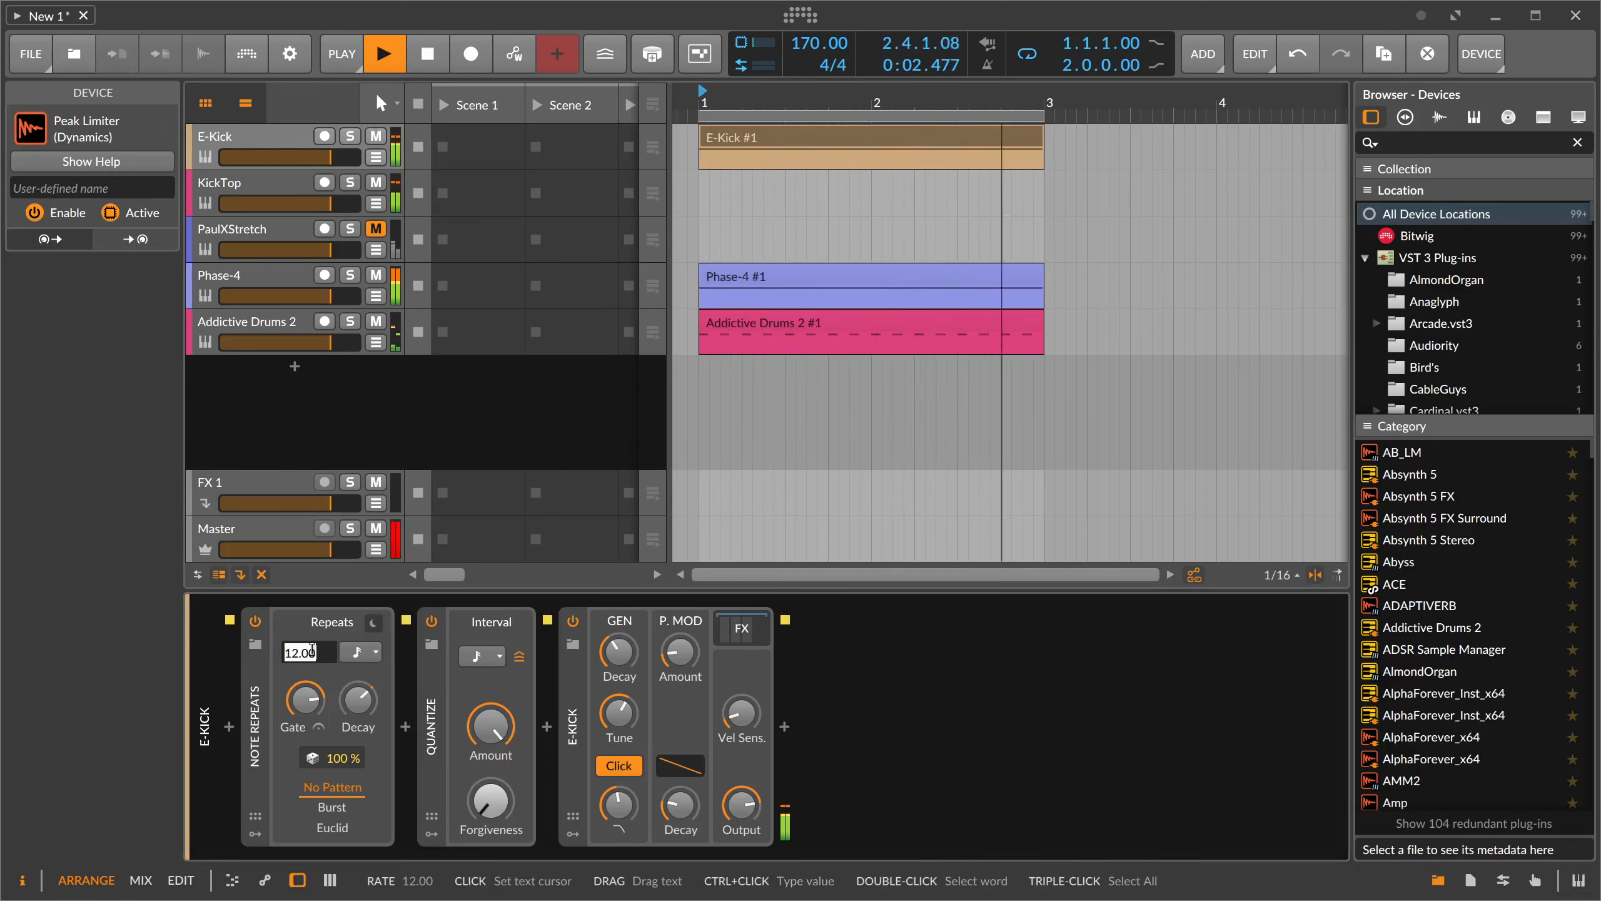
type("13")
key("Return")
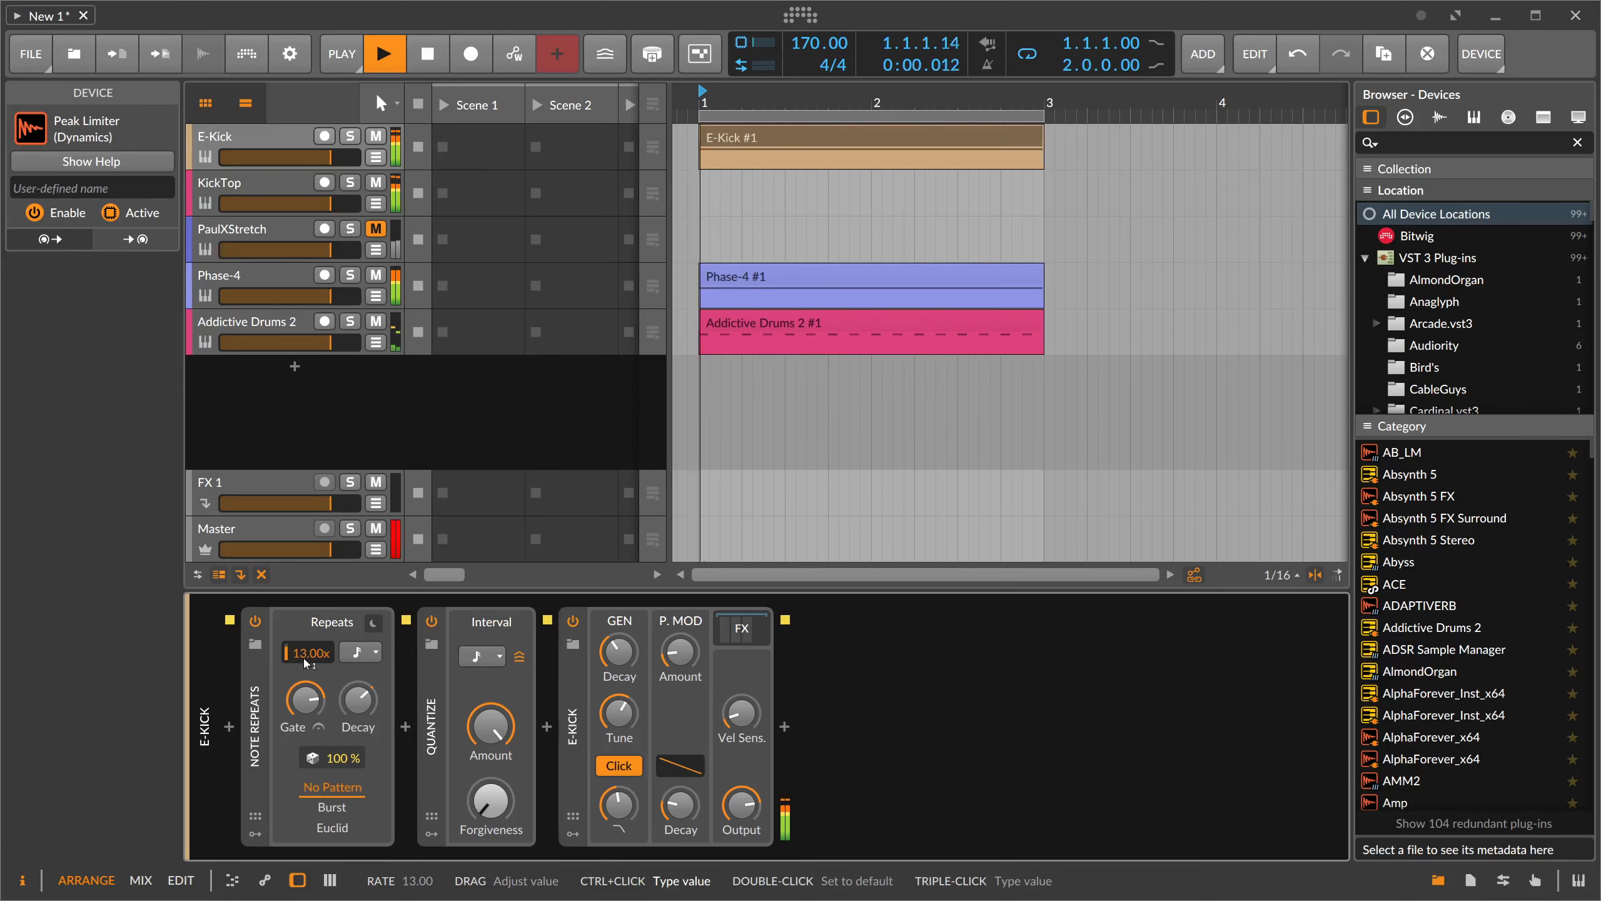
- Stop playback and remove the Note Repeats and Quantize devices from the E-Kick track
key("space")
left_click(255, 711)
key("Delete")
key("Delete")
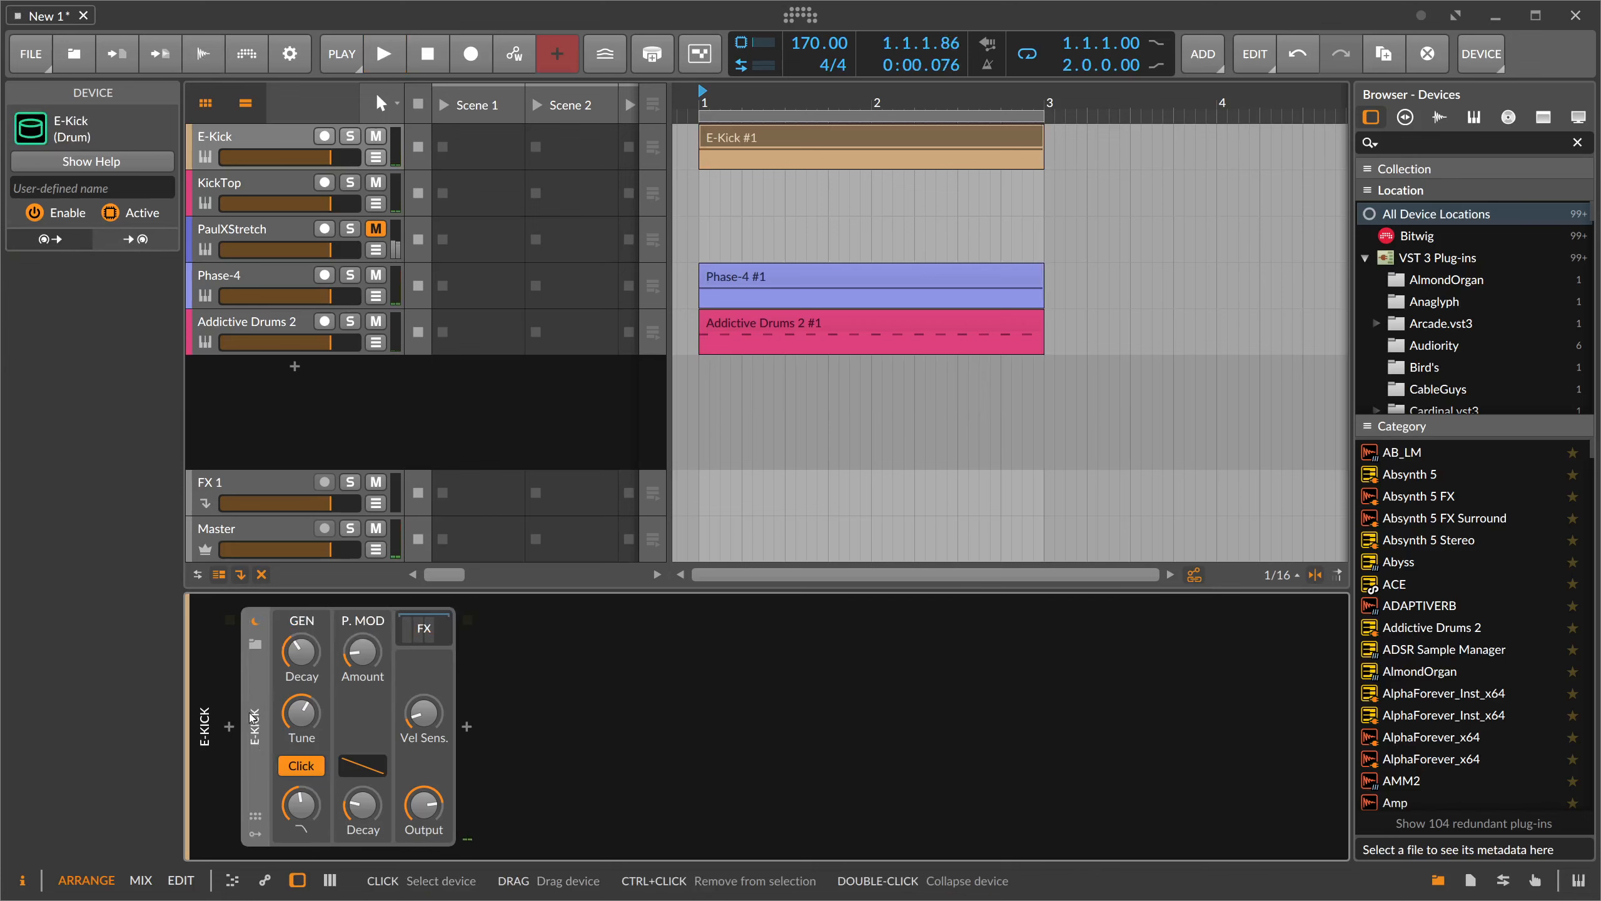
- Shorten the E-Kick clip's C1 note to one sixteenth, place another C1 sixteenth at 1.4.1 and play the loop
double_click(727, 139)
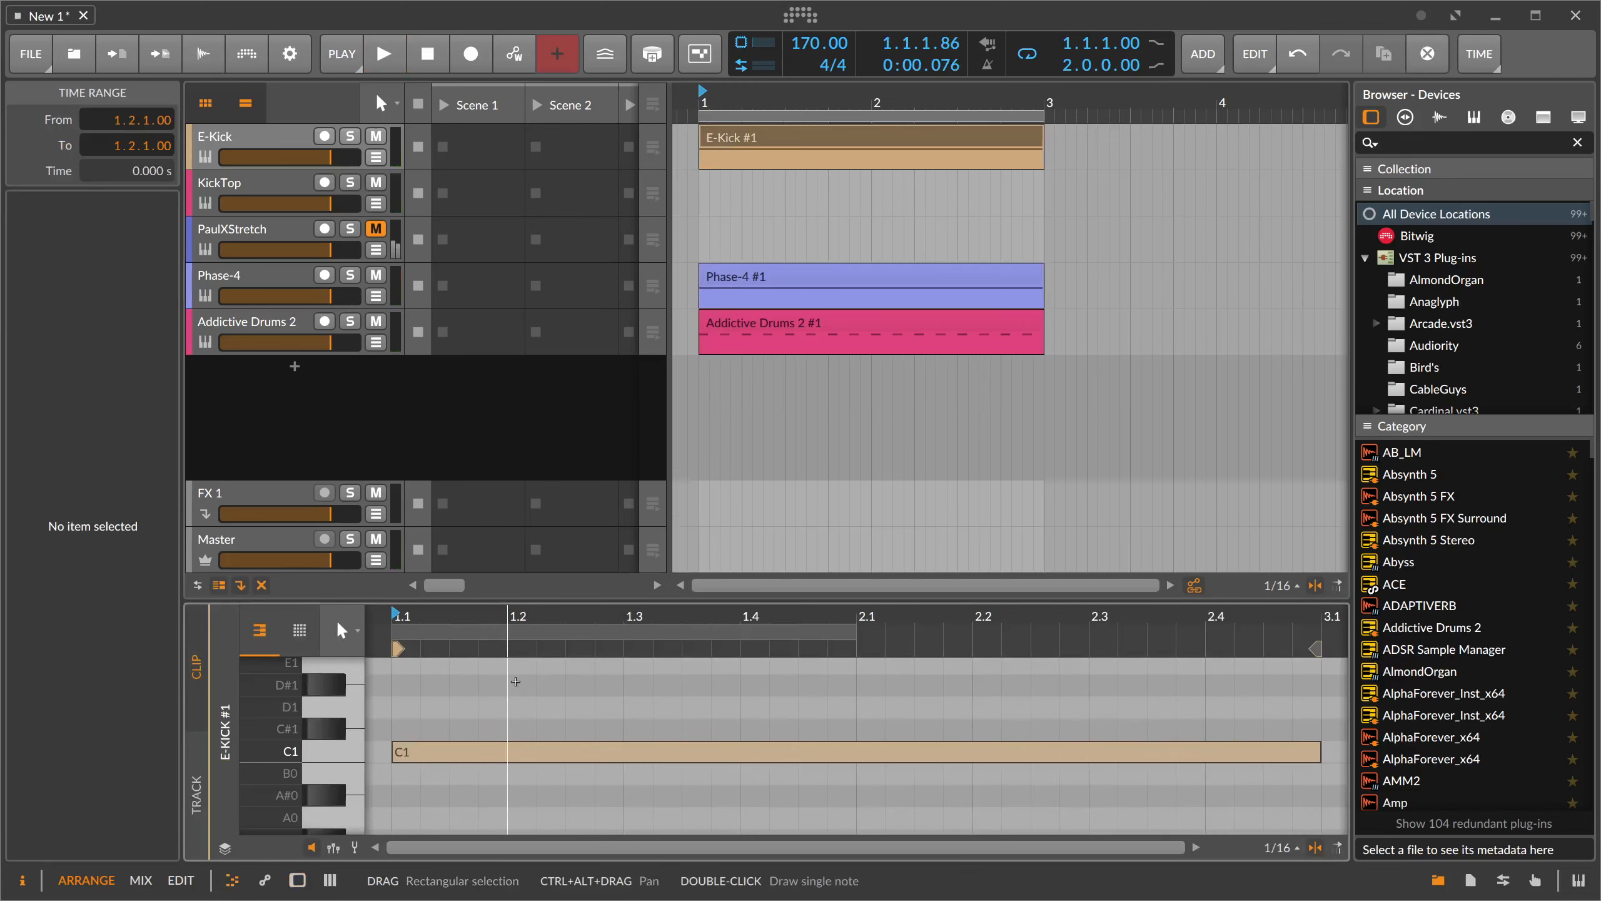
left_click(1002, 752)
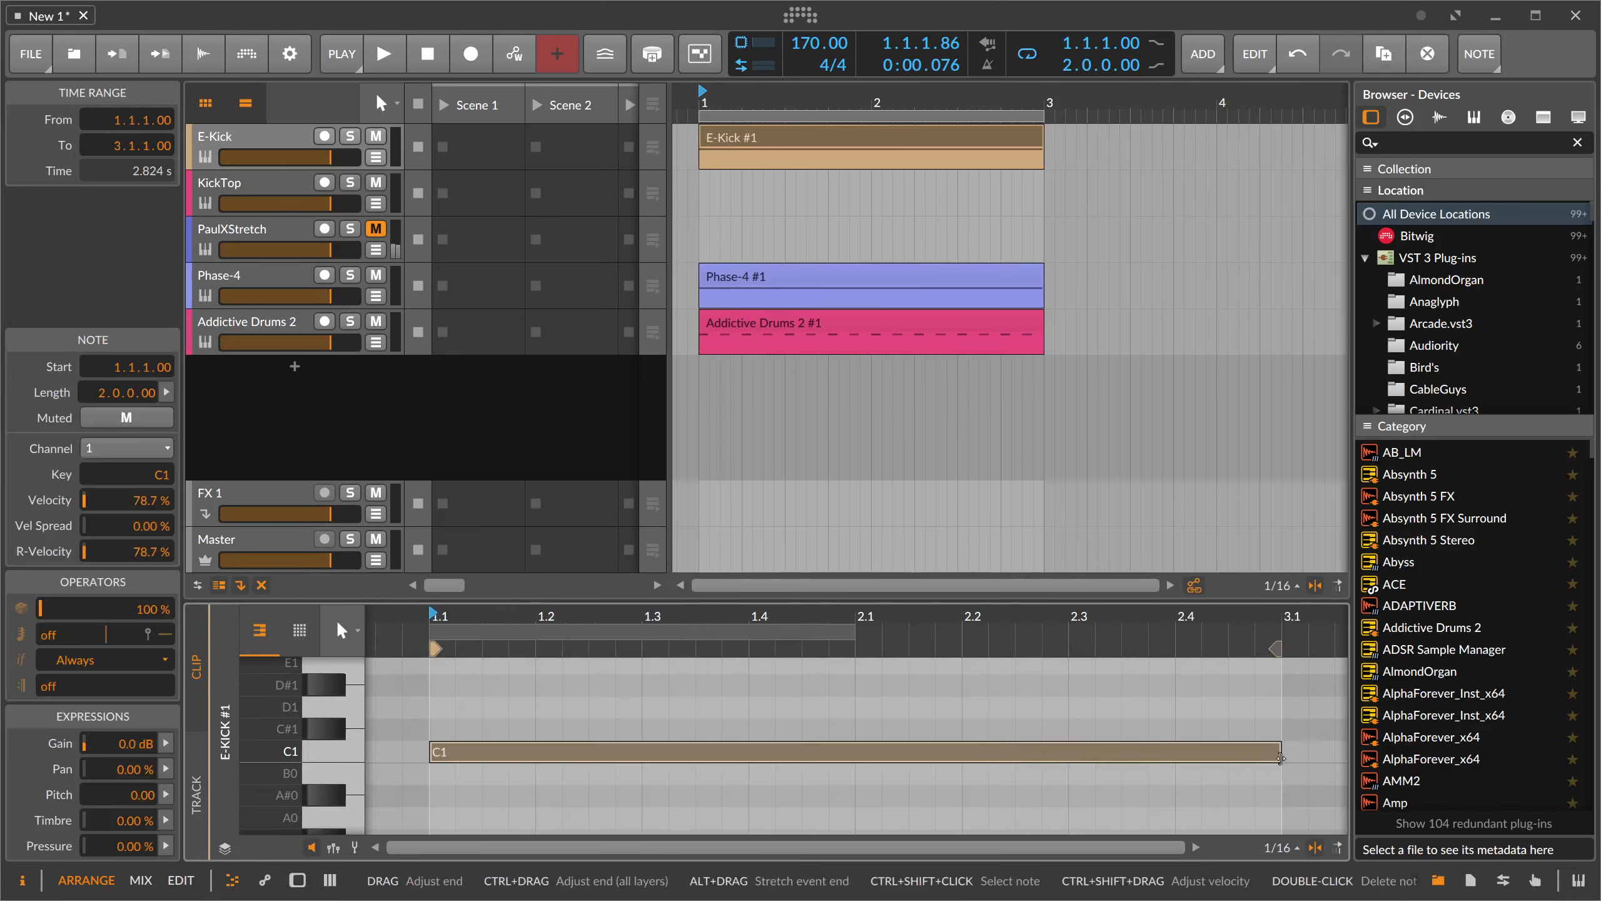
left_click_drag(1280, 752, 761, 752)
left_click_drag(635, 620, 633, 628)
key("space")
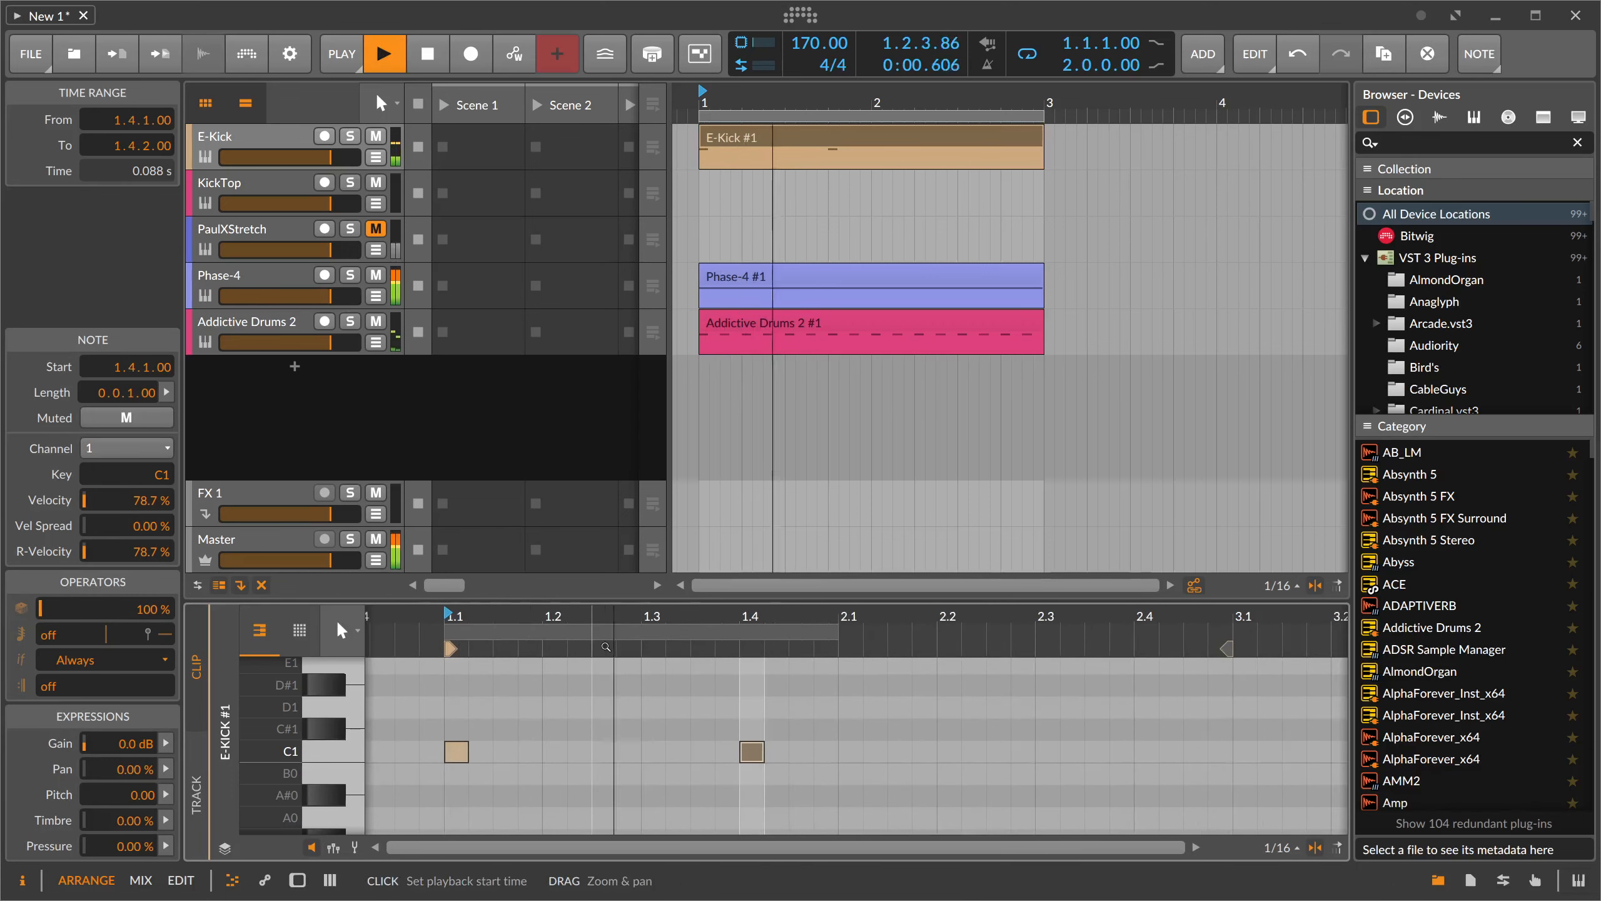
- Add sixteenth C1 notes at 1.2.3 and 2.2.3 in the E-Kick clip, leaving no note at 1.1.4
key("space")
double_click(541, 750)
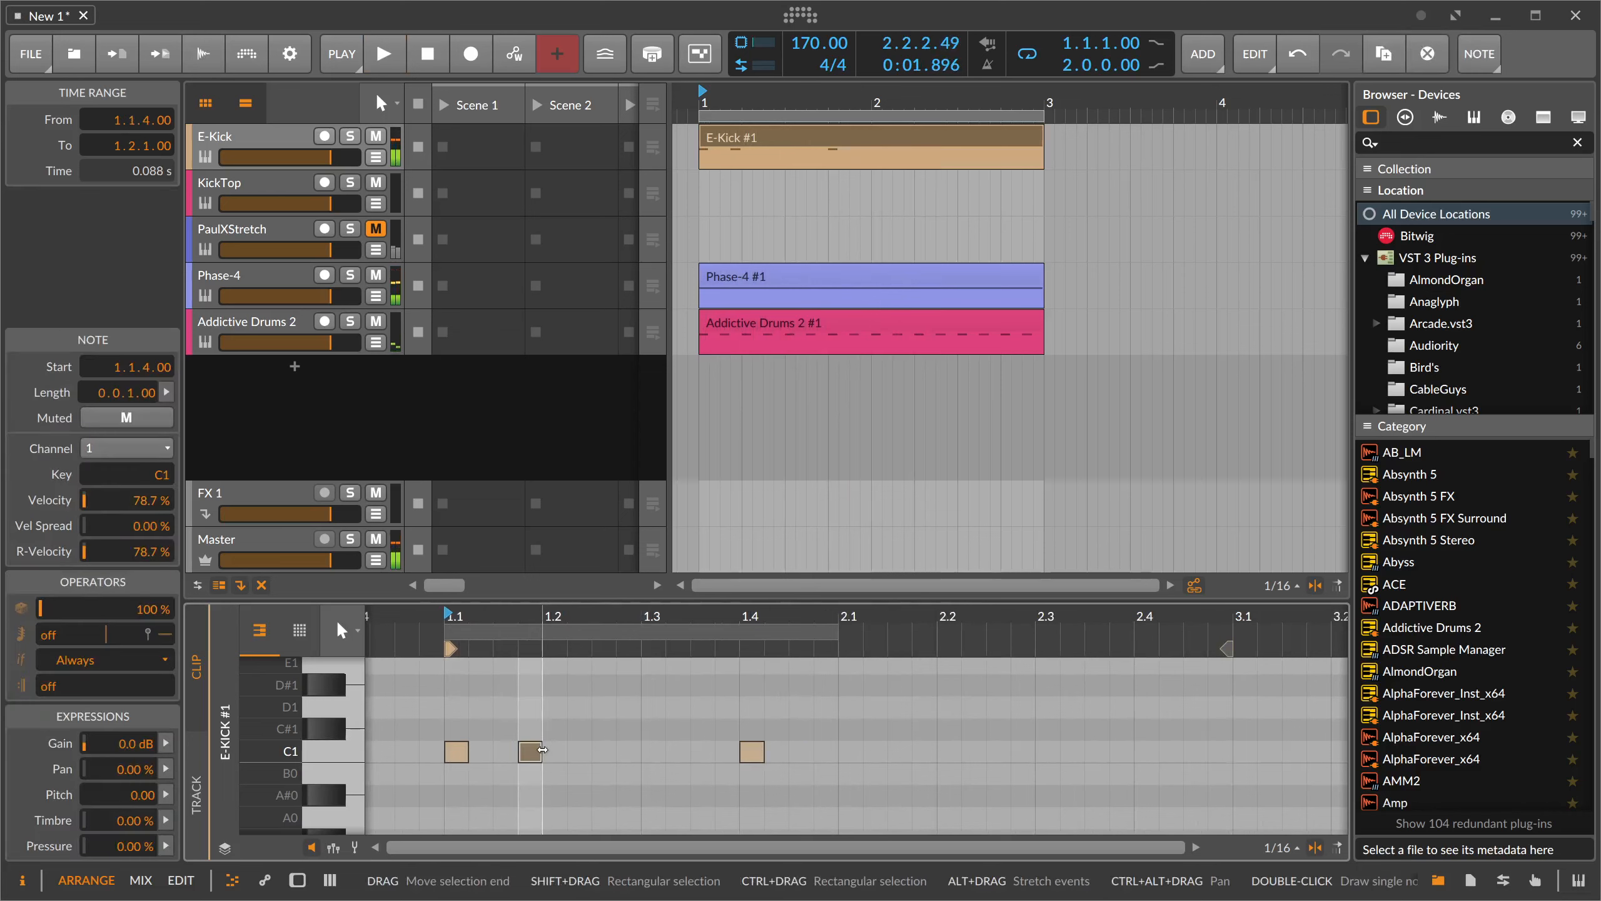
left_click_drag(531, 751, 602, 751)
key("space")
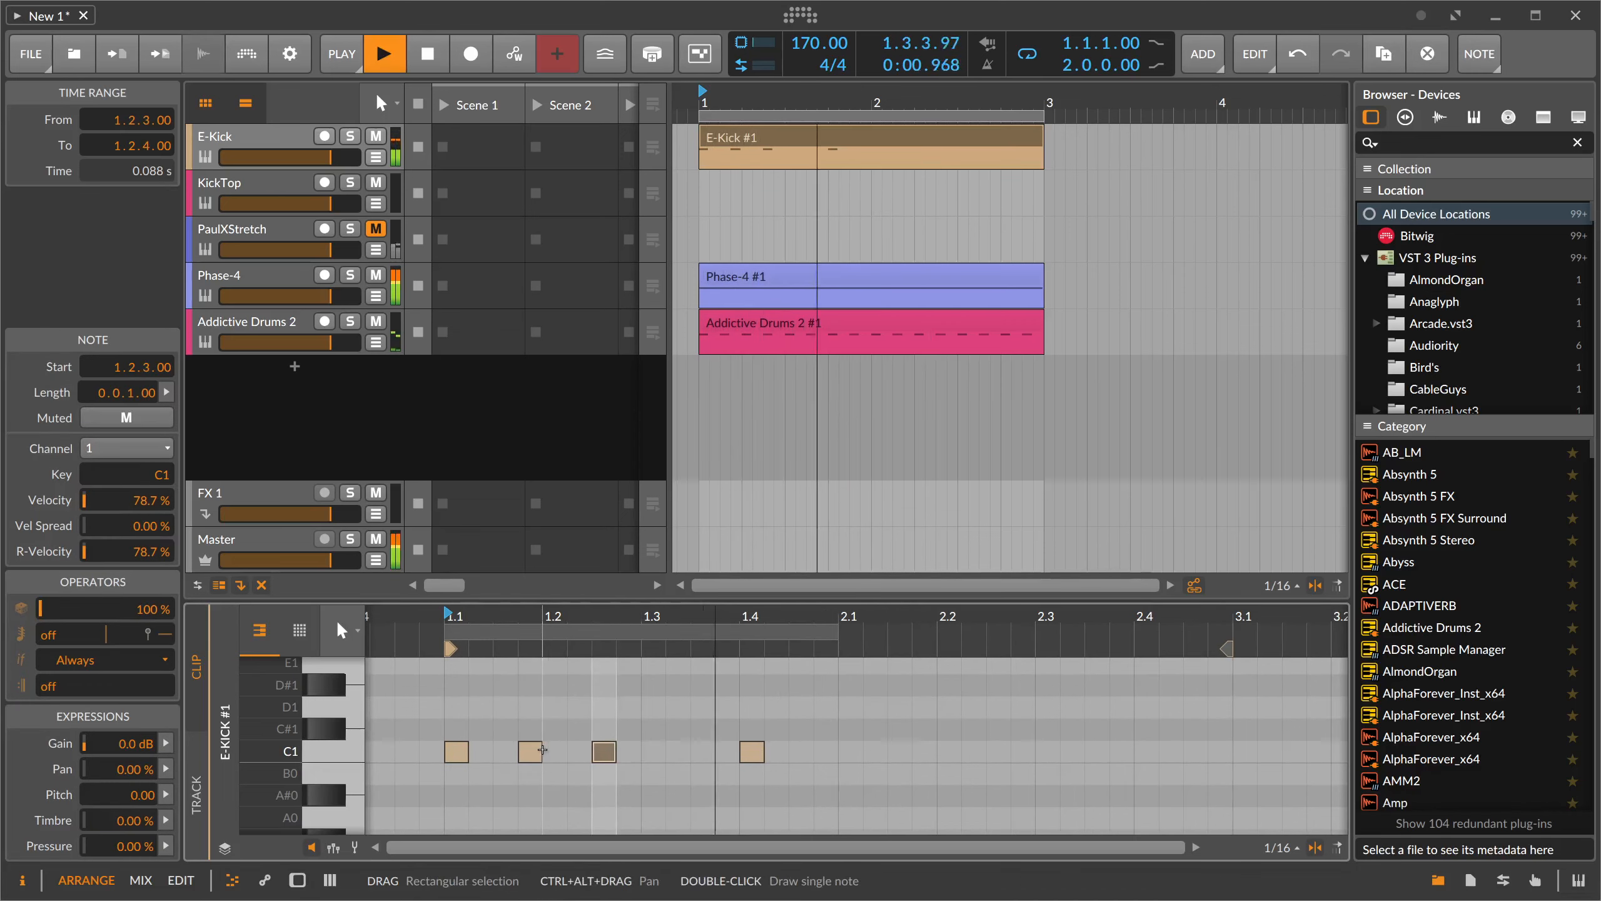
double_click(537, 751)
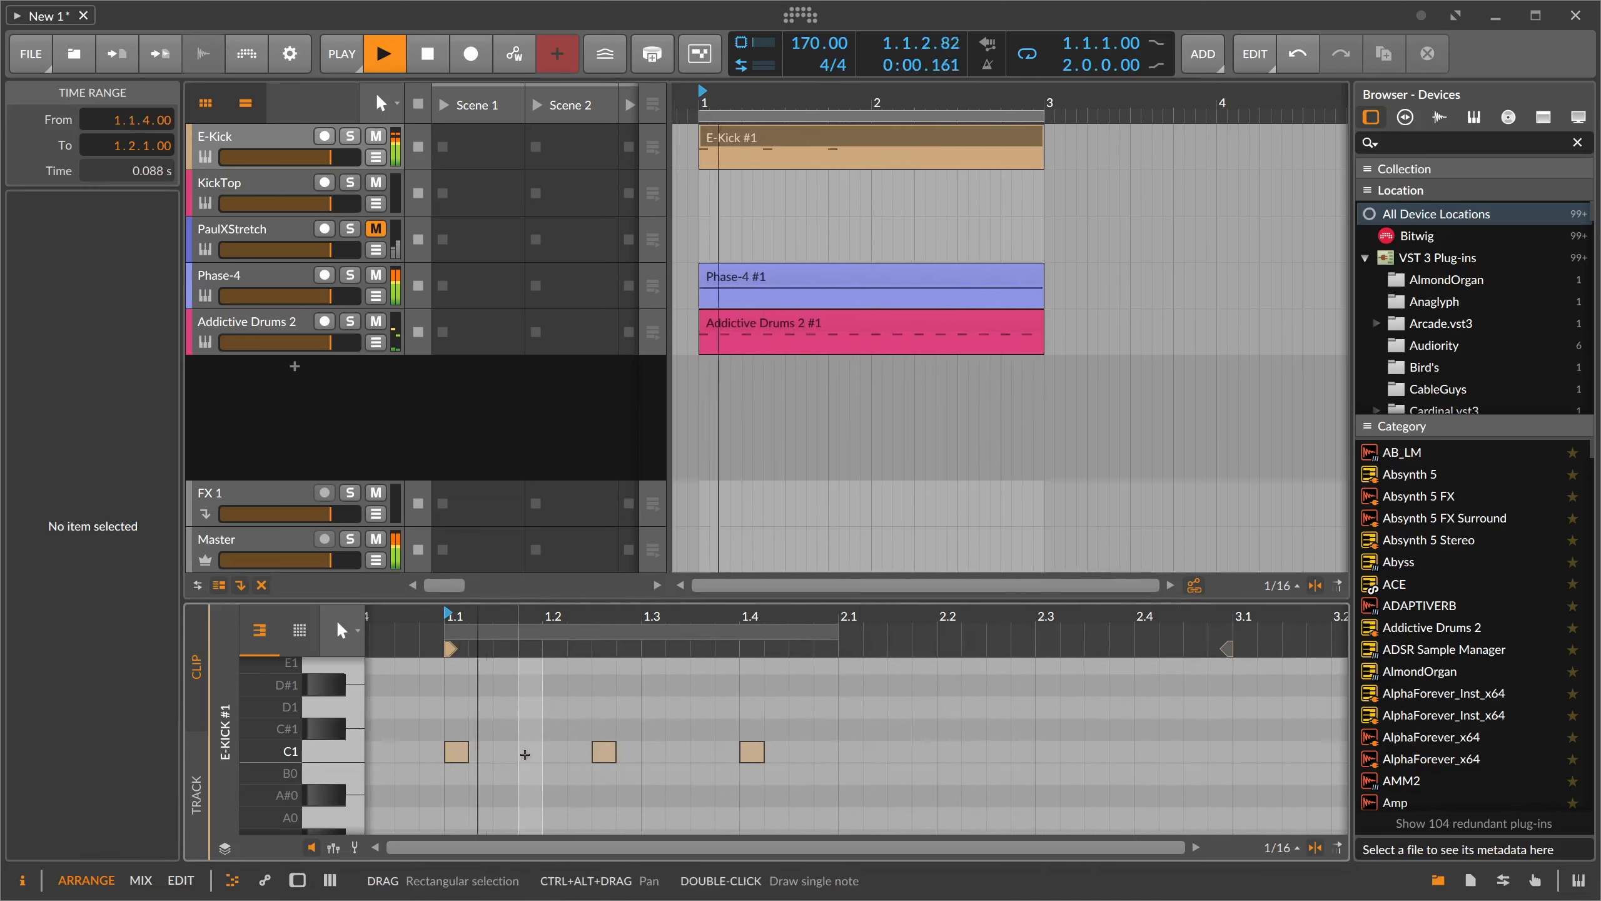
double_click(949, 751)
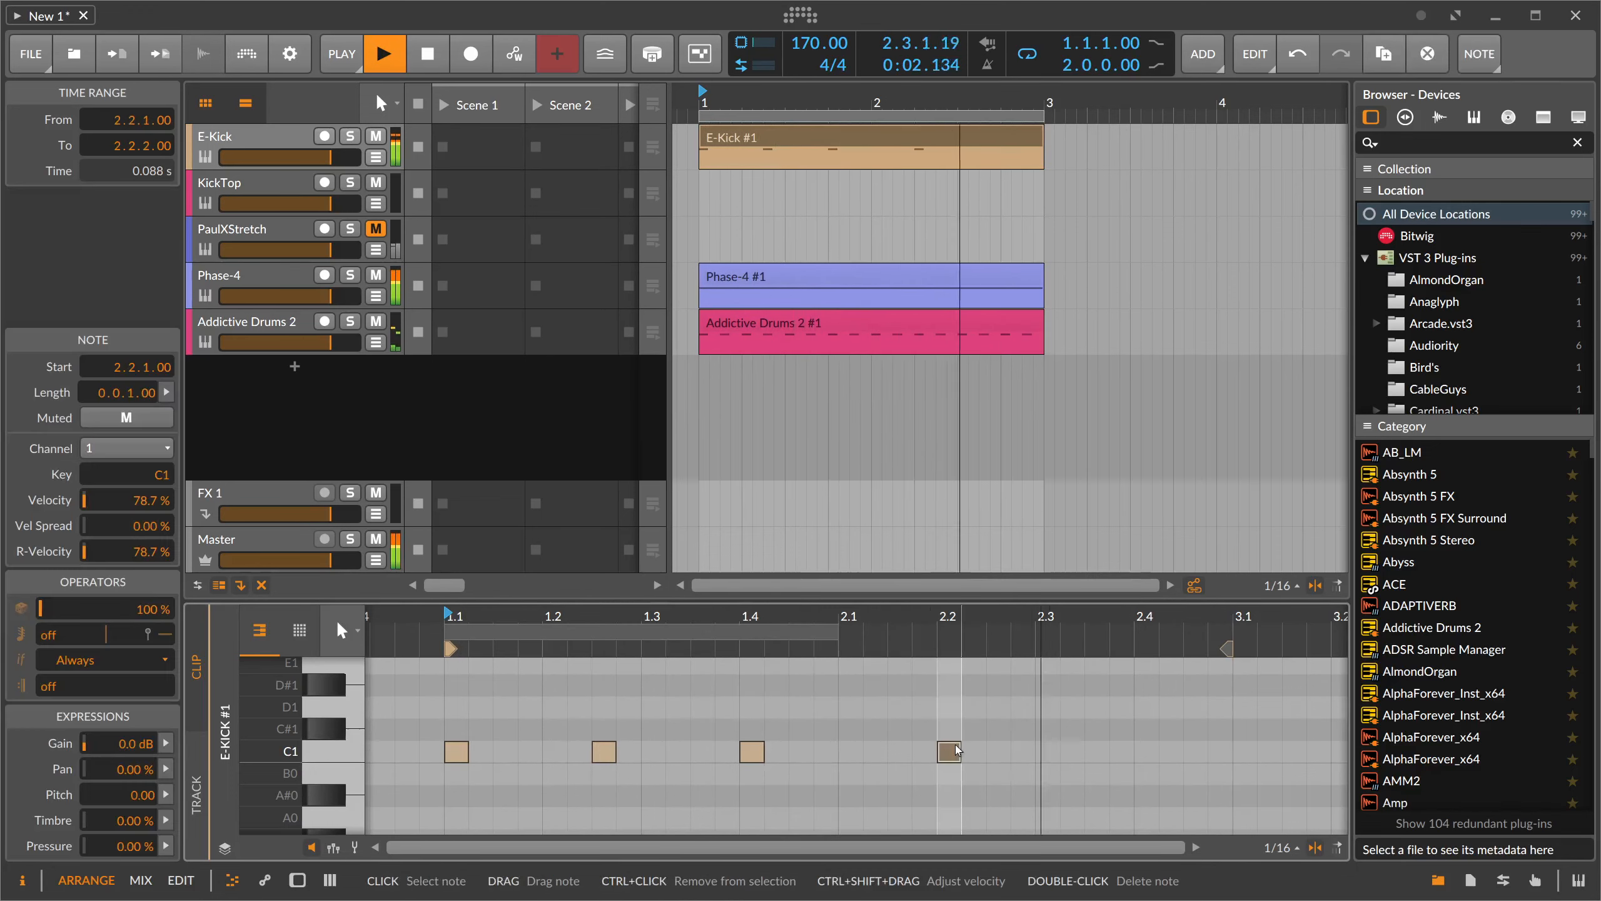
left_click_drag(949, 751, 999, 751)
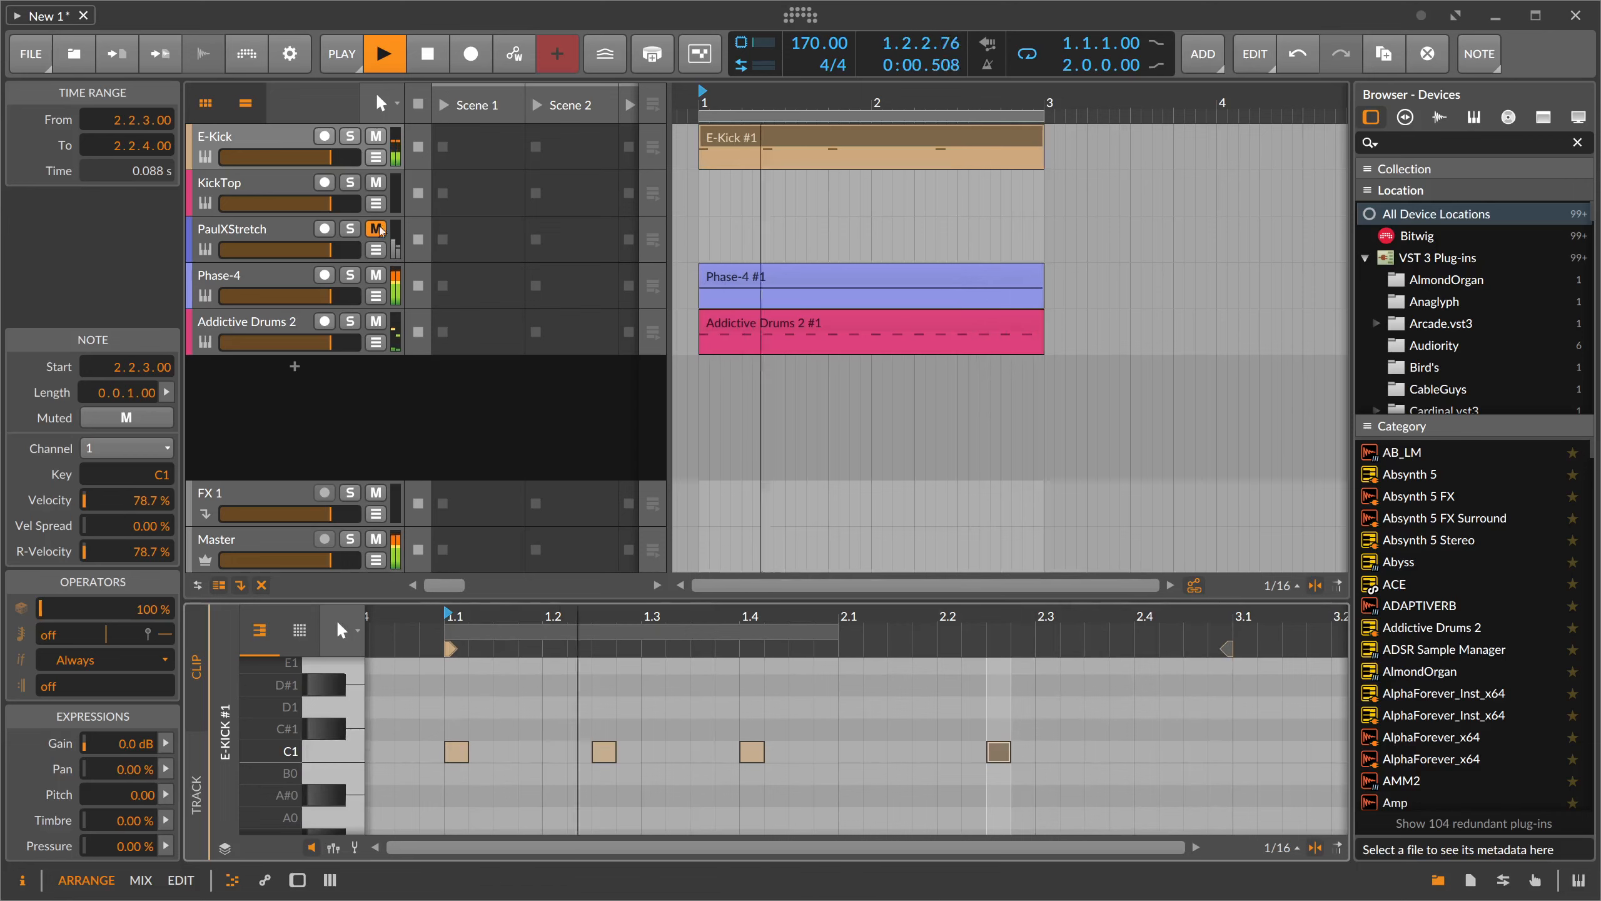
- Show the KickTop device chain and audition the track in the loop and soloed
key("d")
left_click(260, 181)
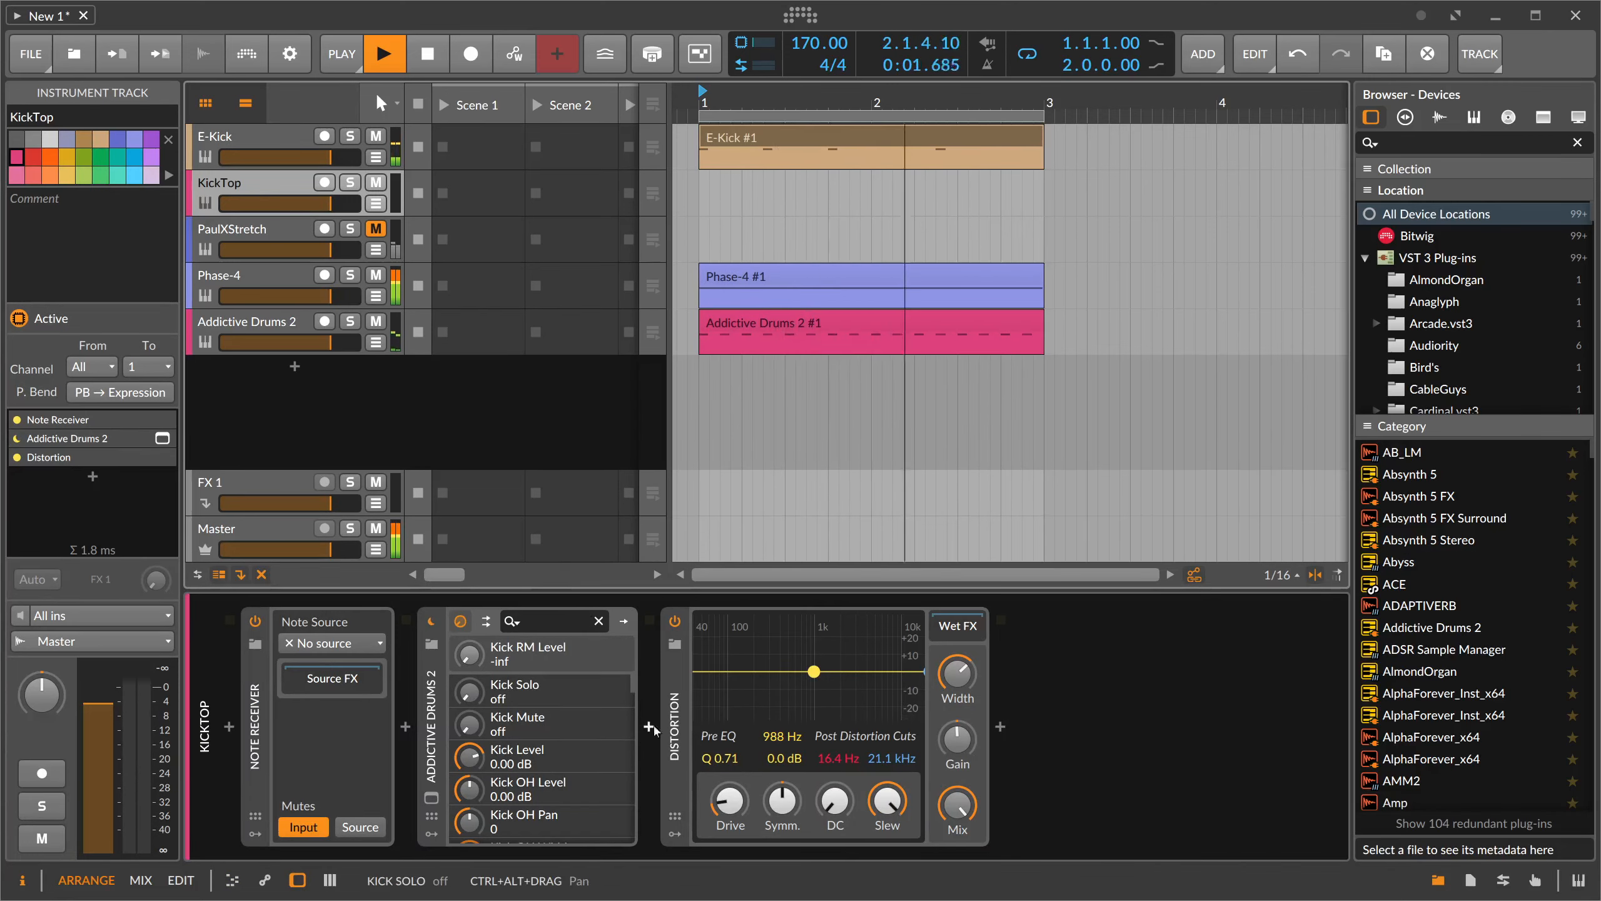
left_click_drag(729, 800, 730, 798)
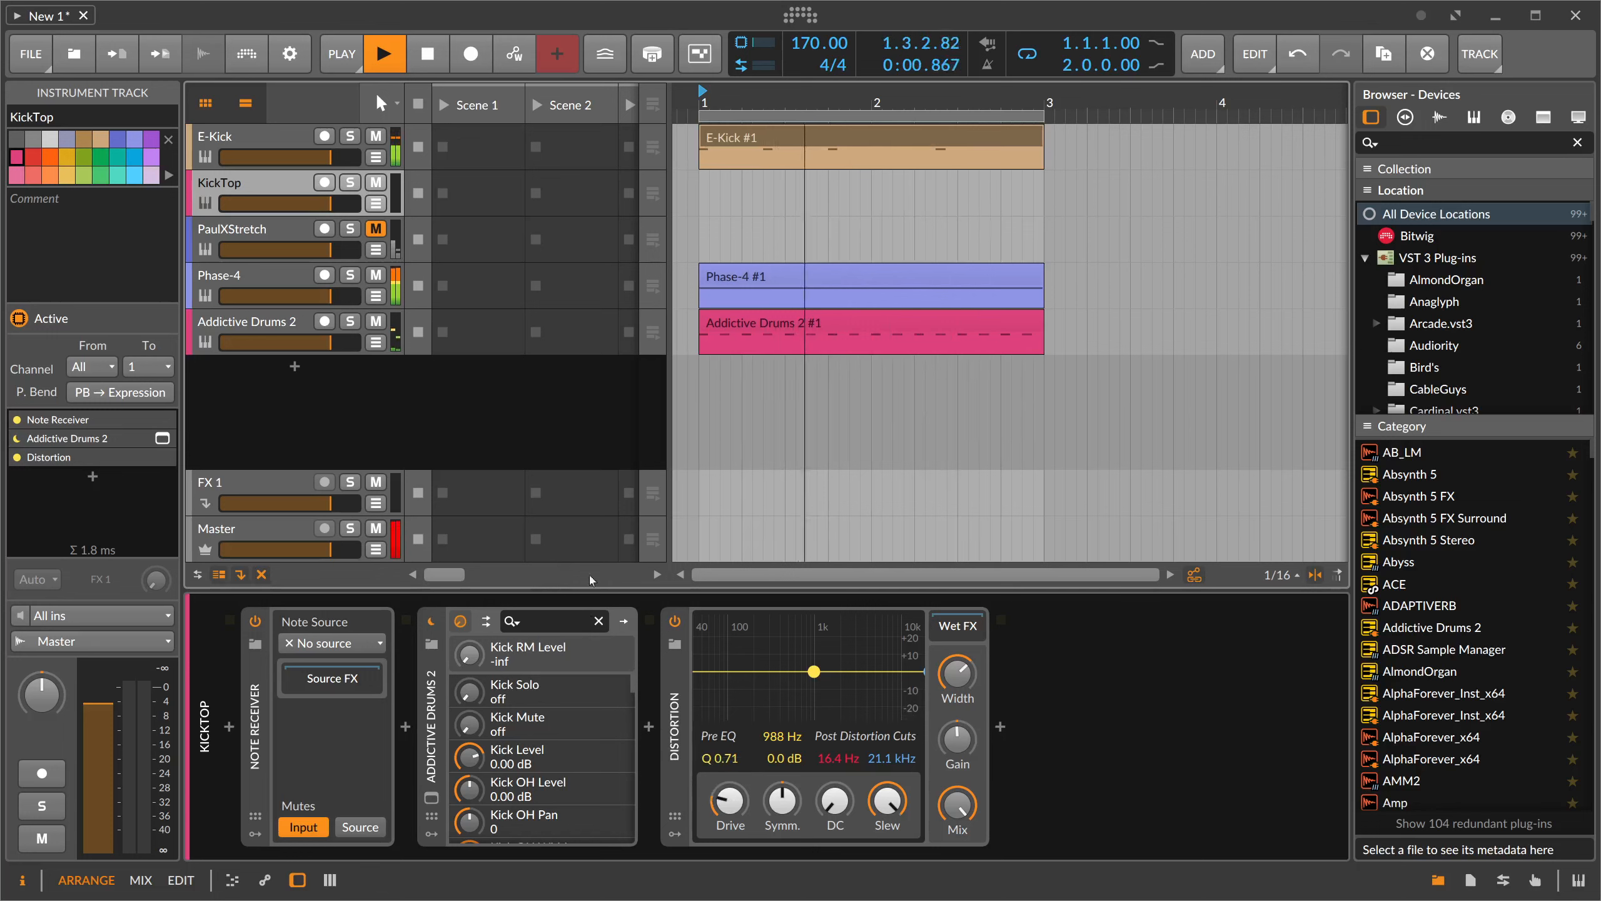
key("space")
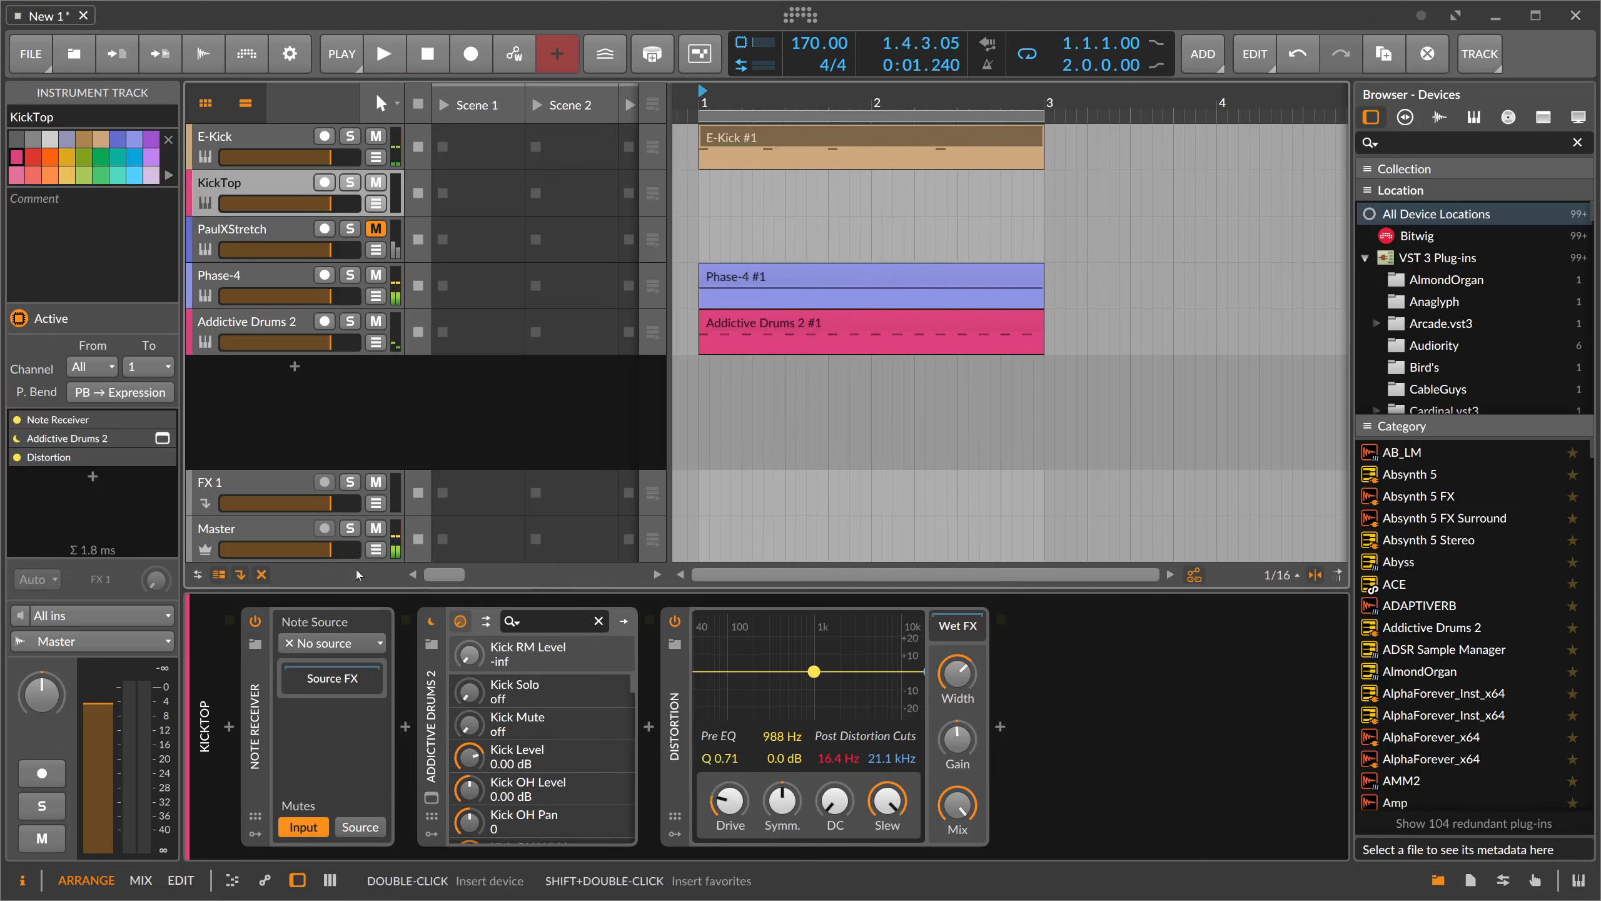
left_click(349, 182)
key("space")
key("space")
- Set KickTop's Note Receiver source to the E-Kick track, audition it soloed and clear the solo
left_click(331, 643)
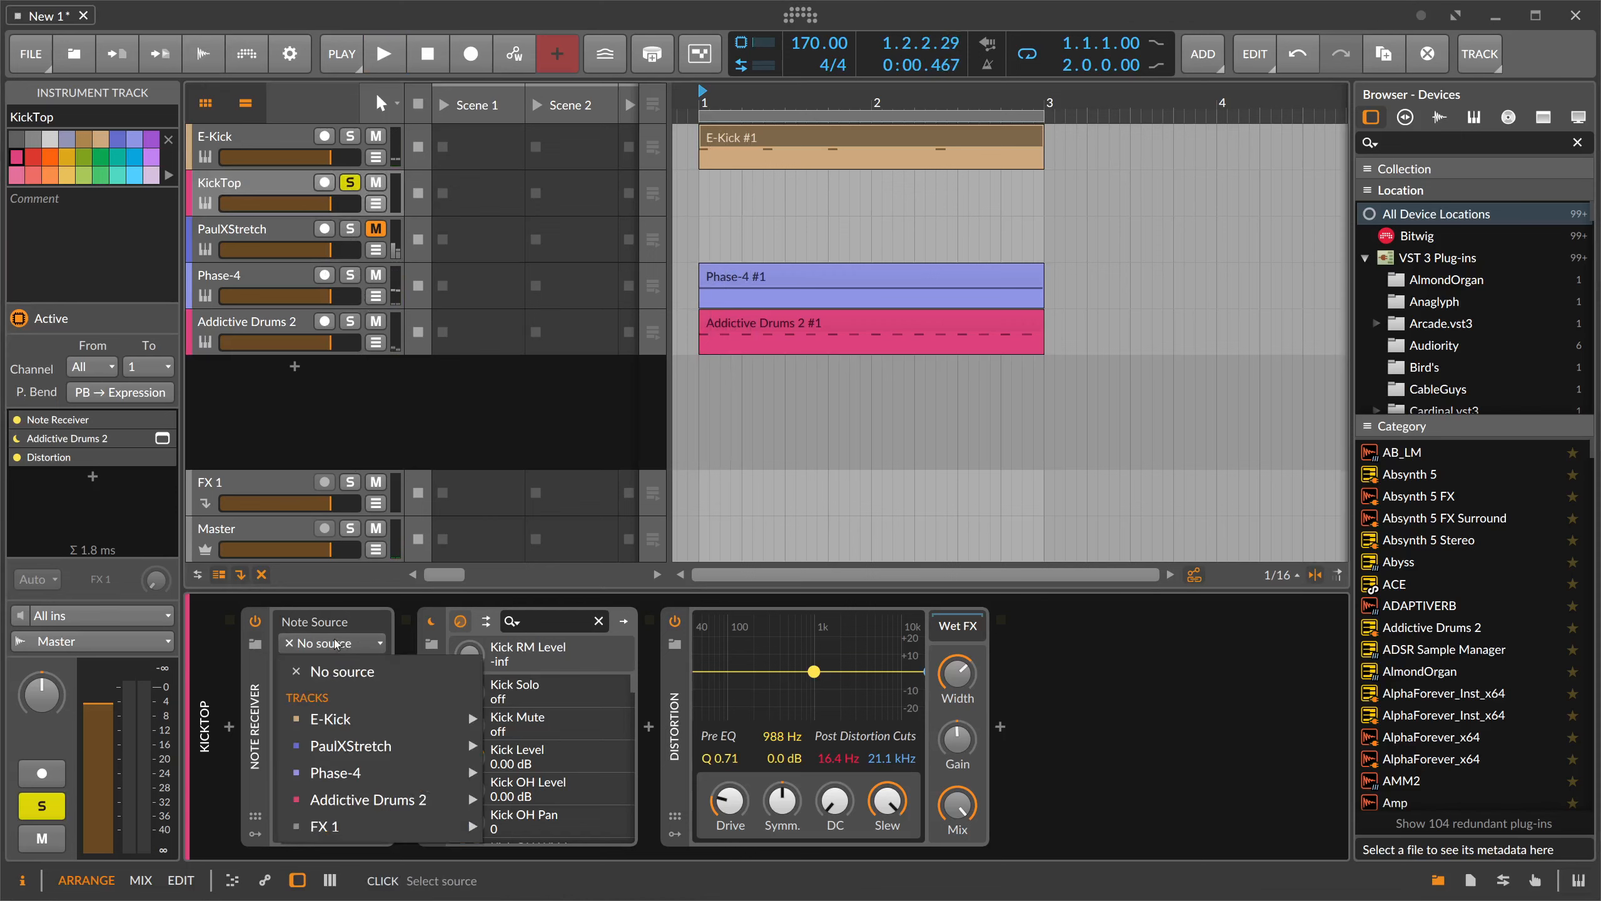
mouse_move(392, 719)
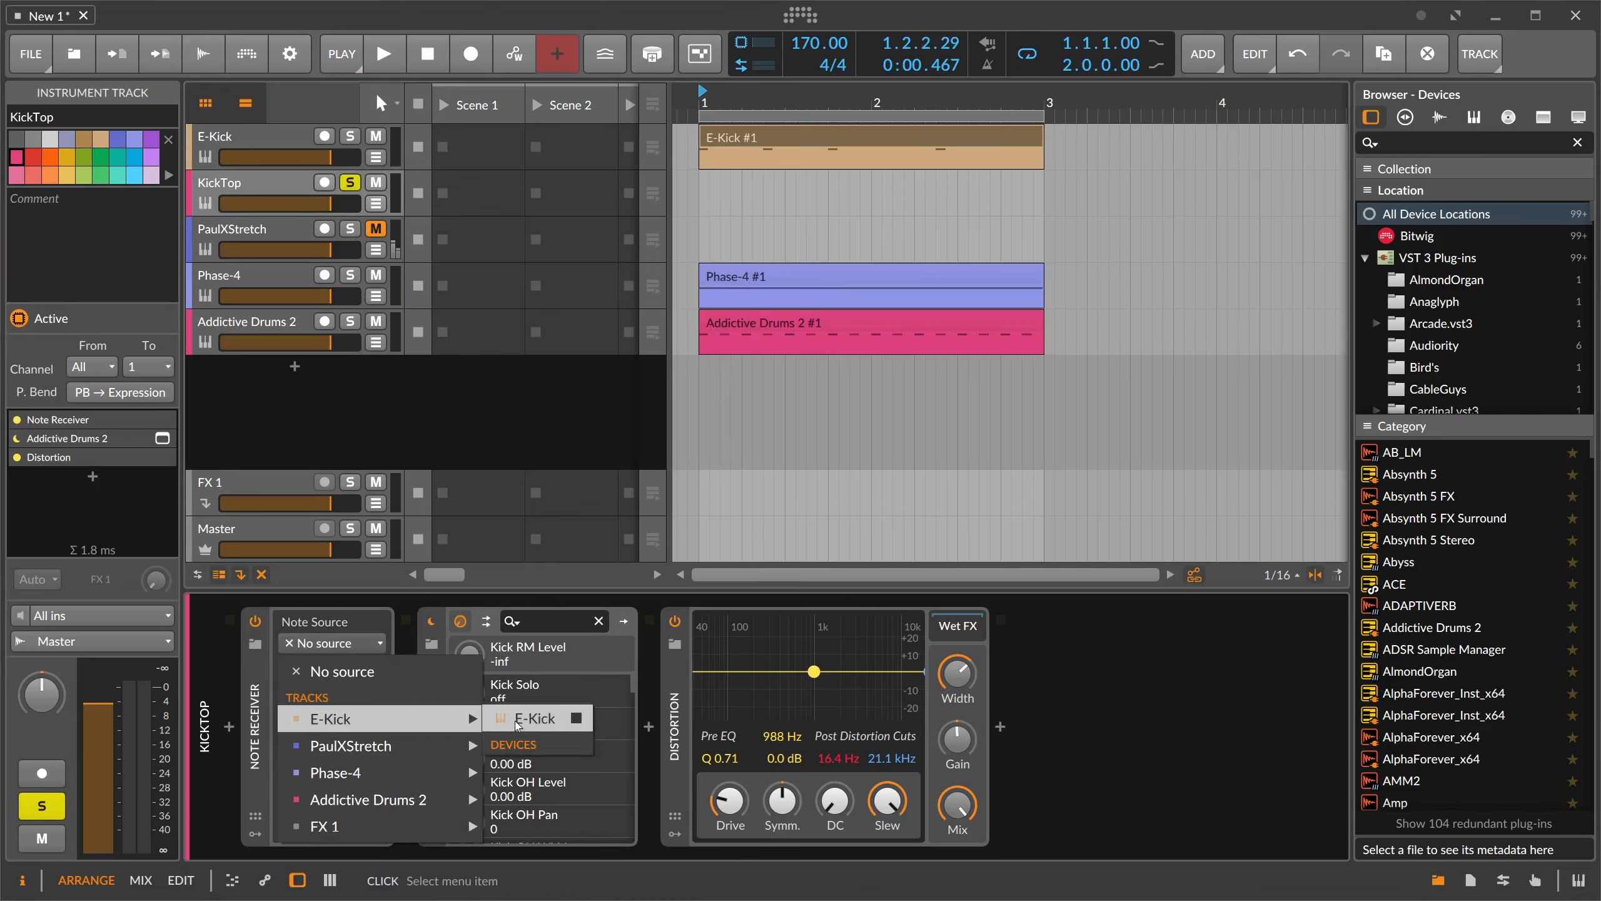
left_click(535, 719)
left_click(271, 189)
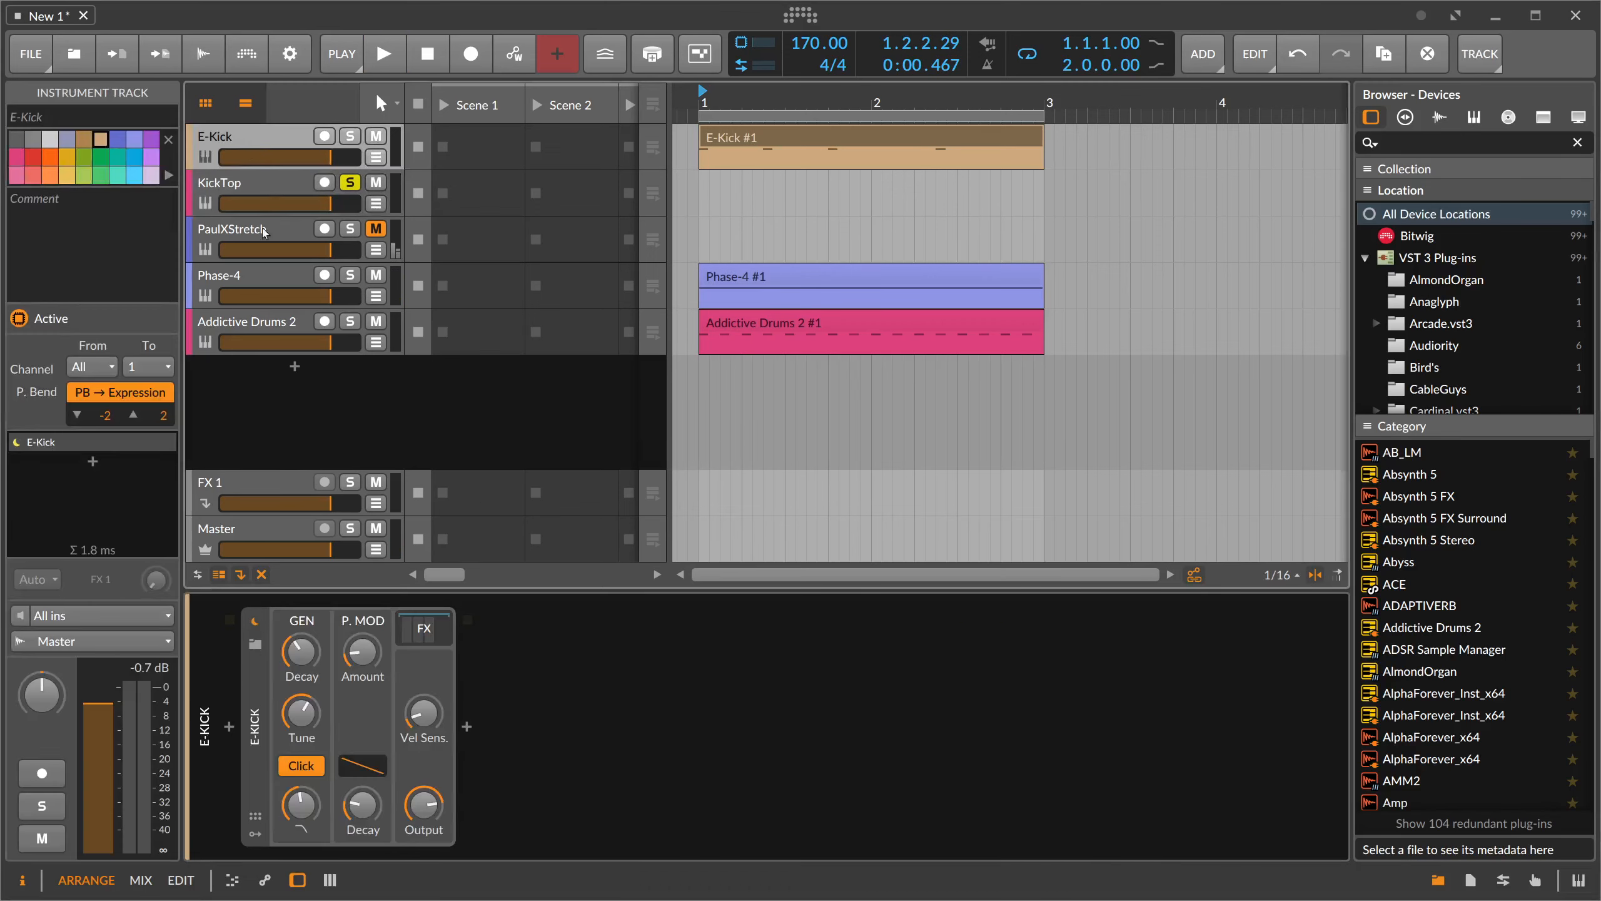
key("space")
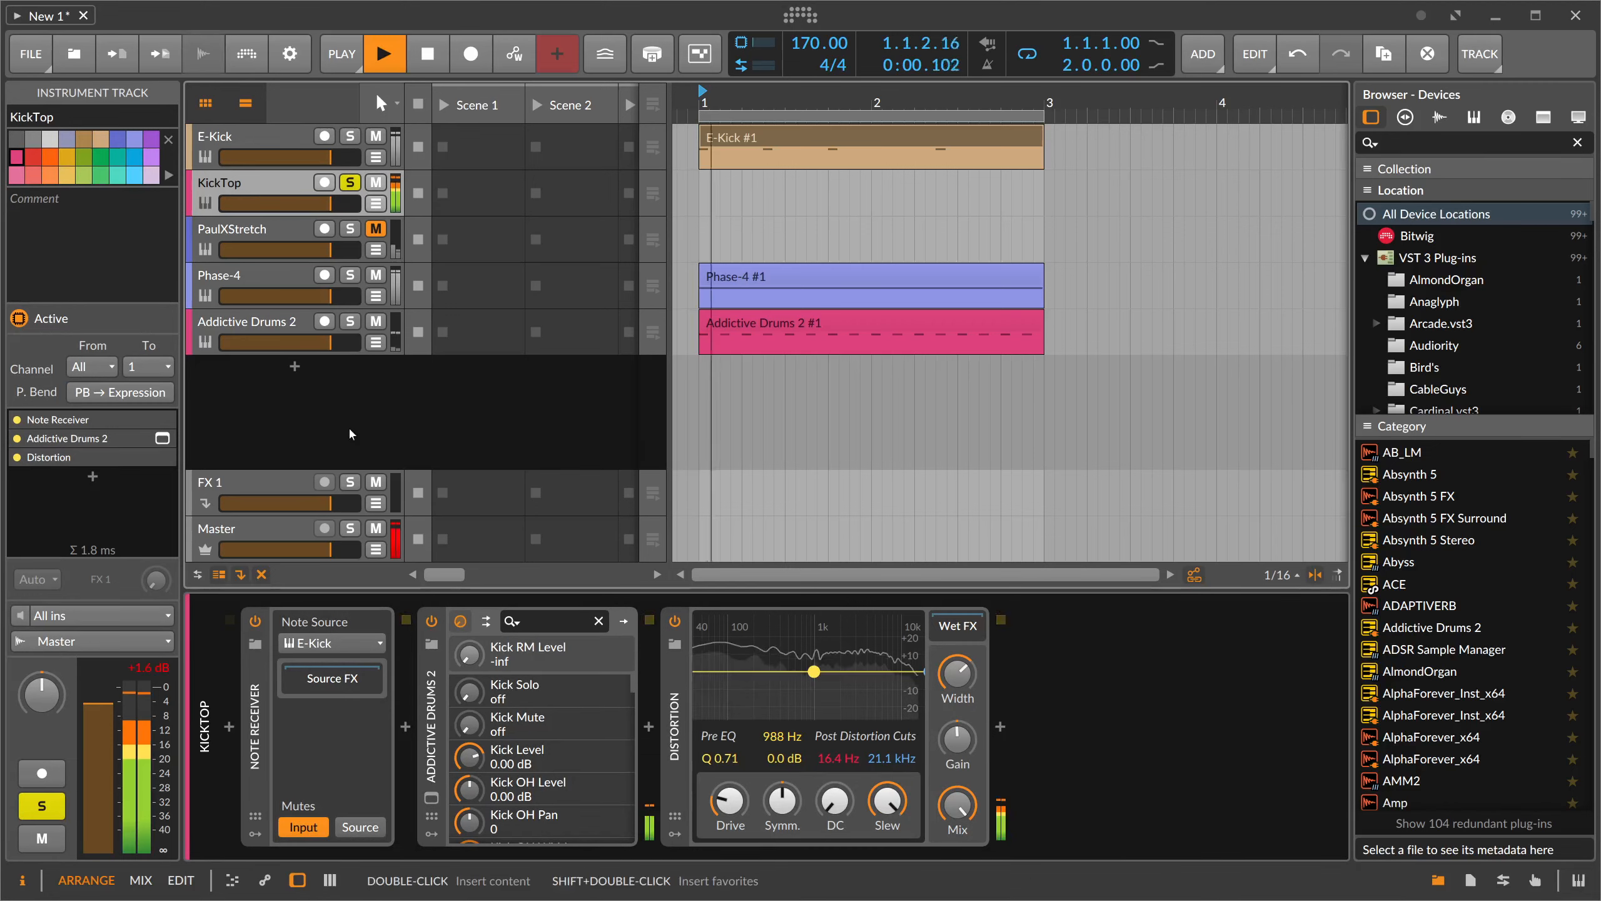
left_click(350, 182)
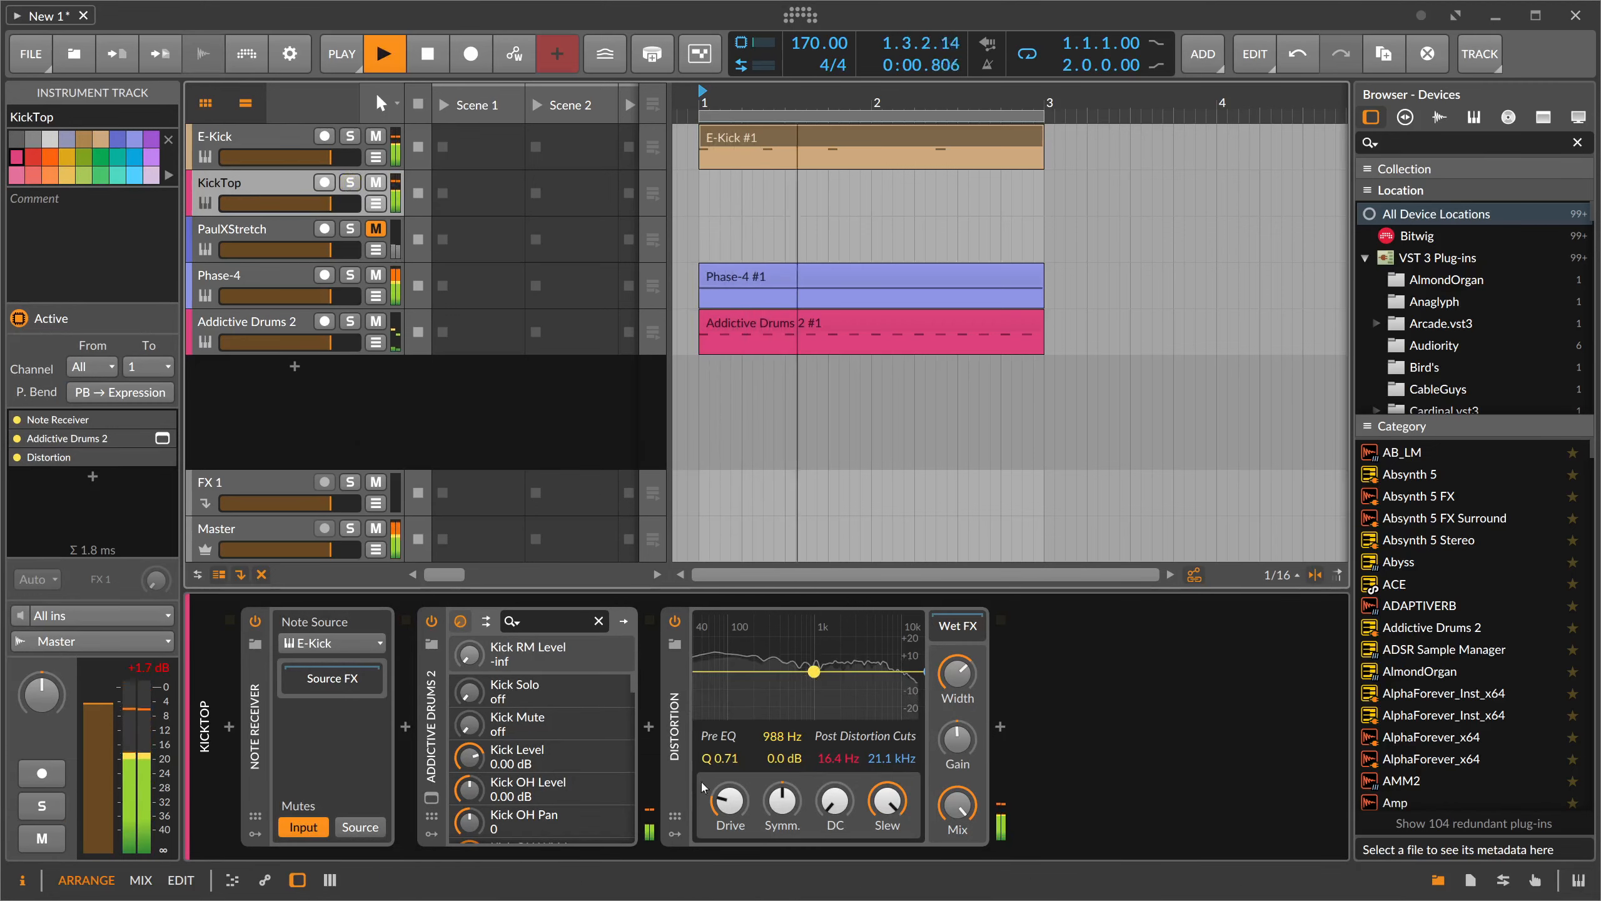
- Set KickTop's Distortion drive to about +5.6 dB, select the PaulXStretch track and stop playback
left_click_drag(730, 801, 730, 823)
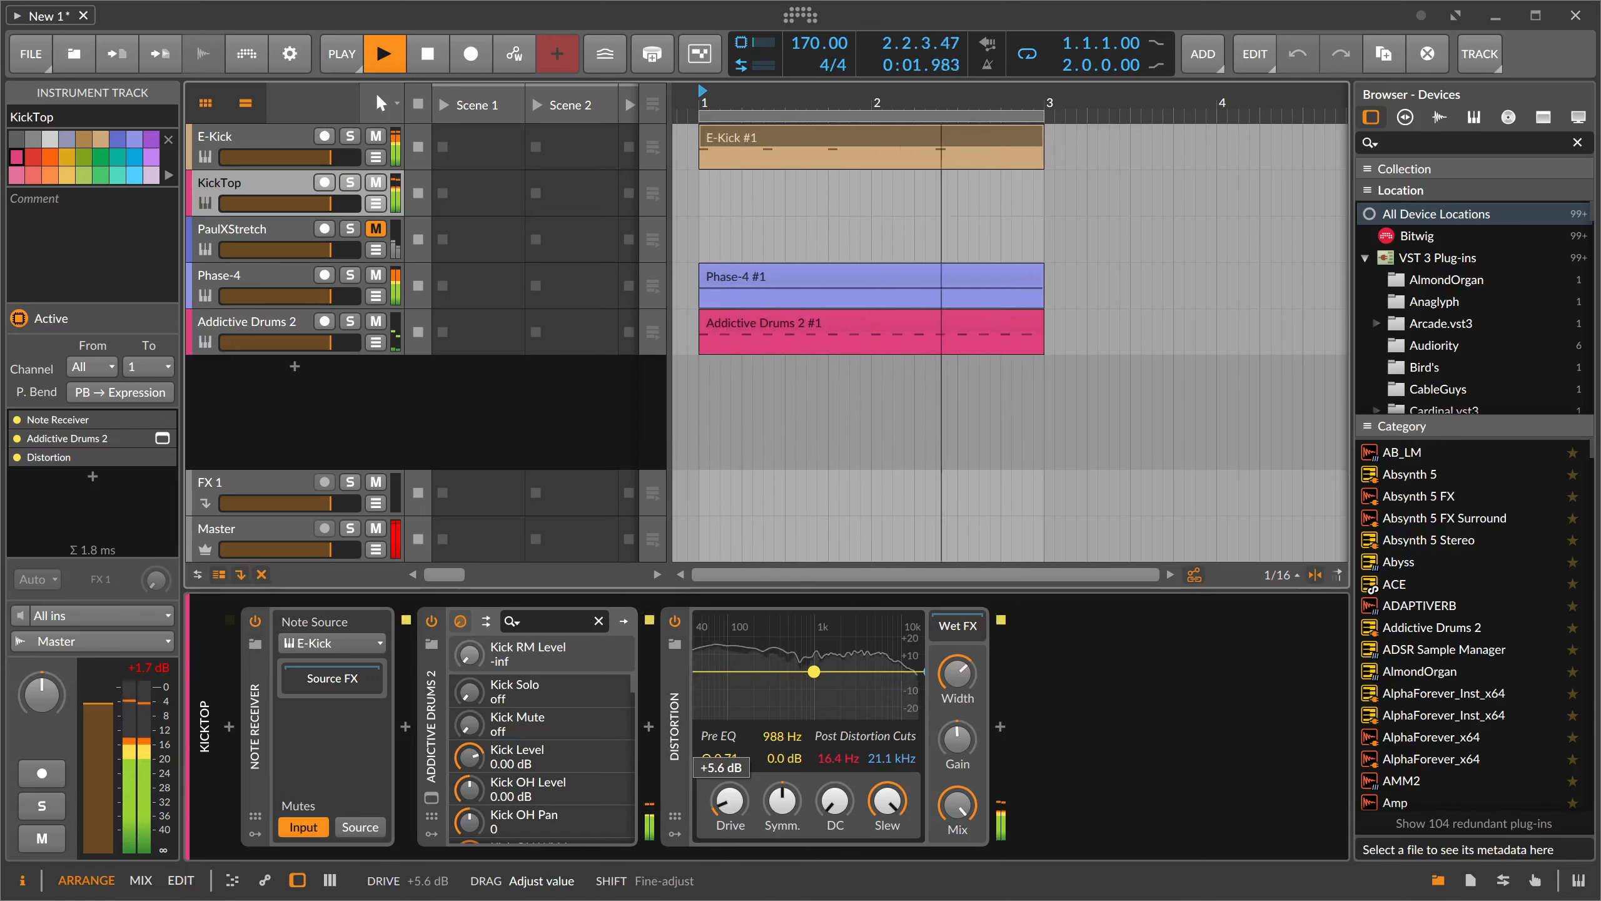
left_click(297, 236)
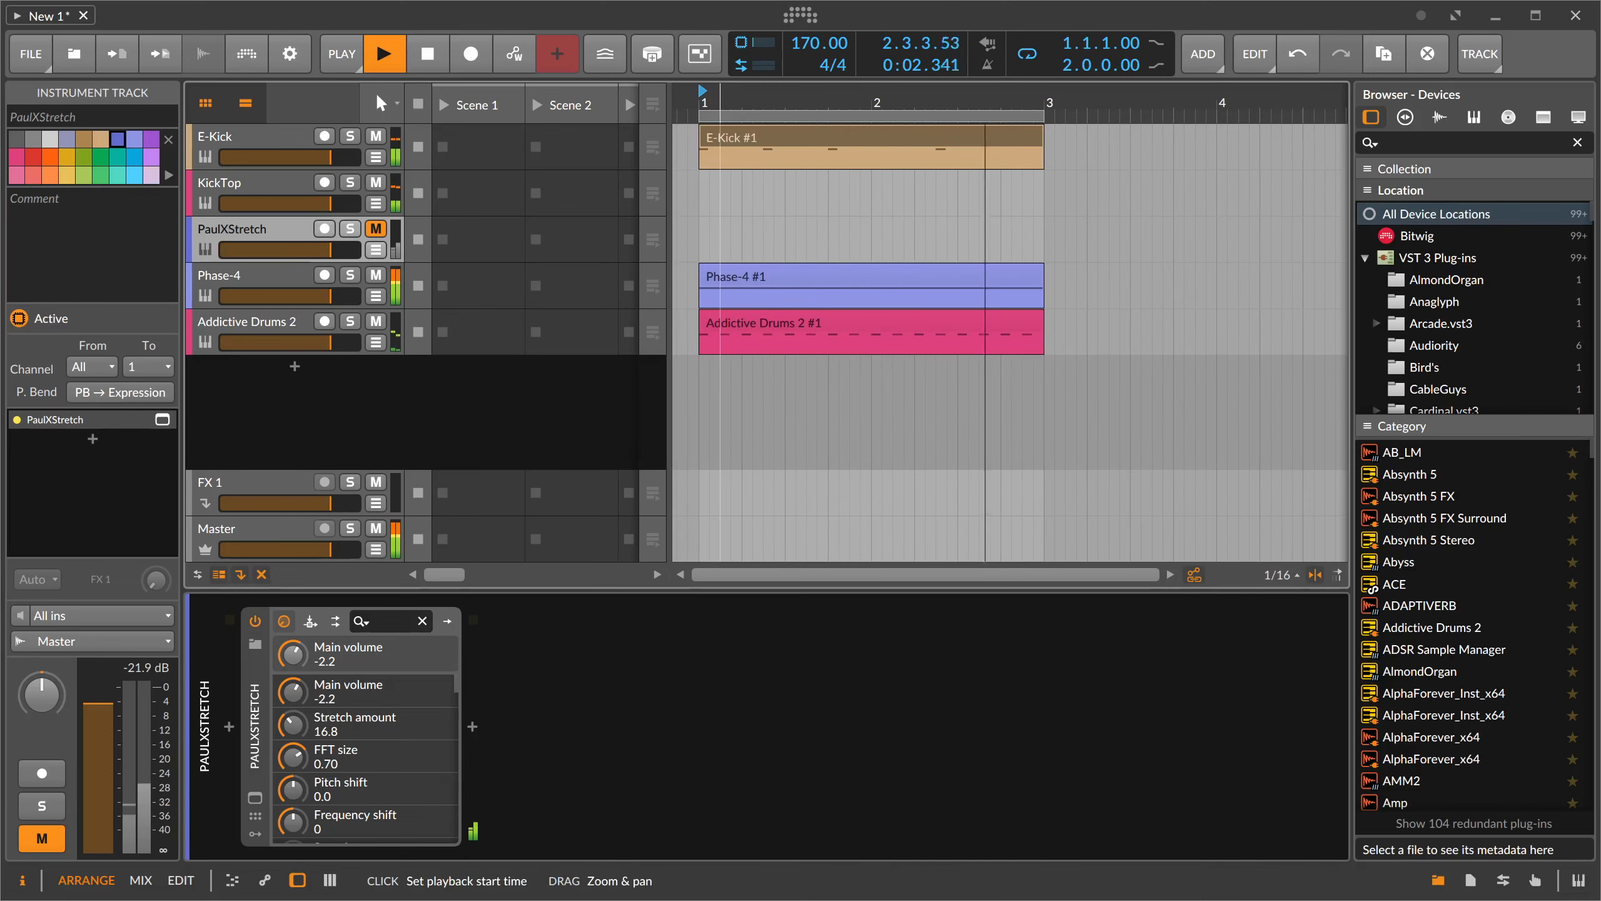
key("space")
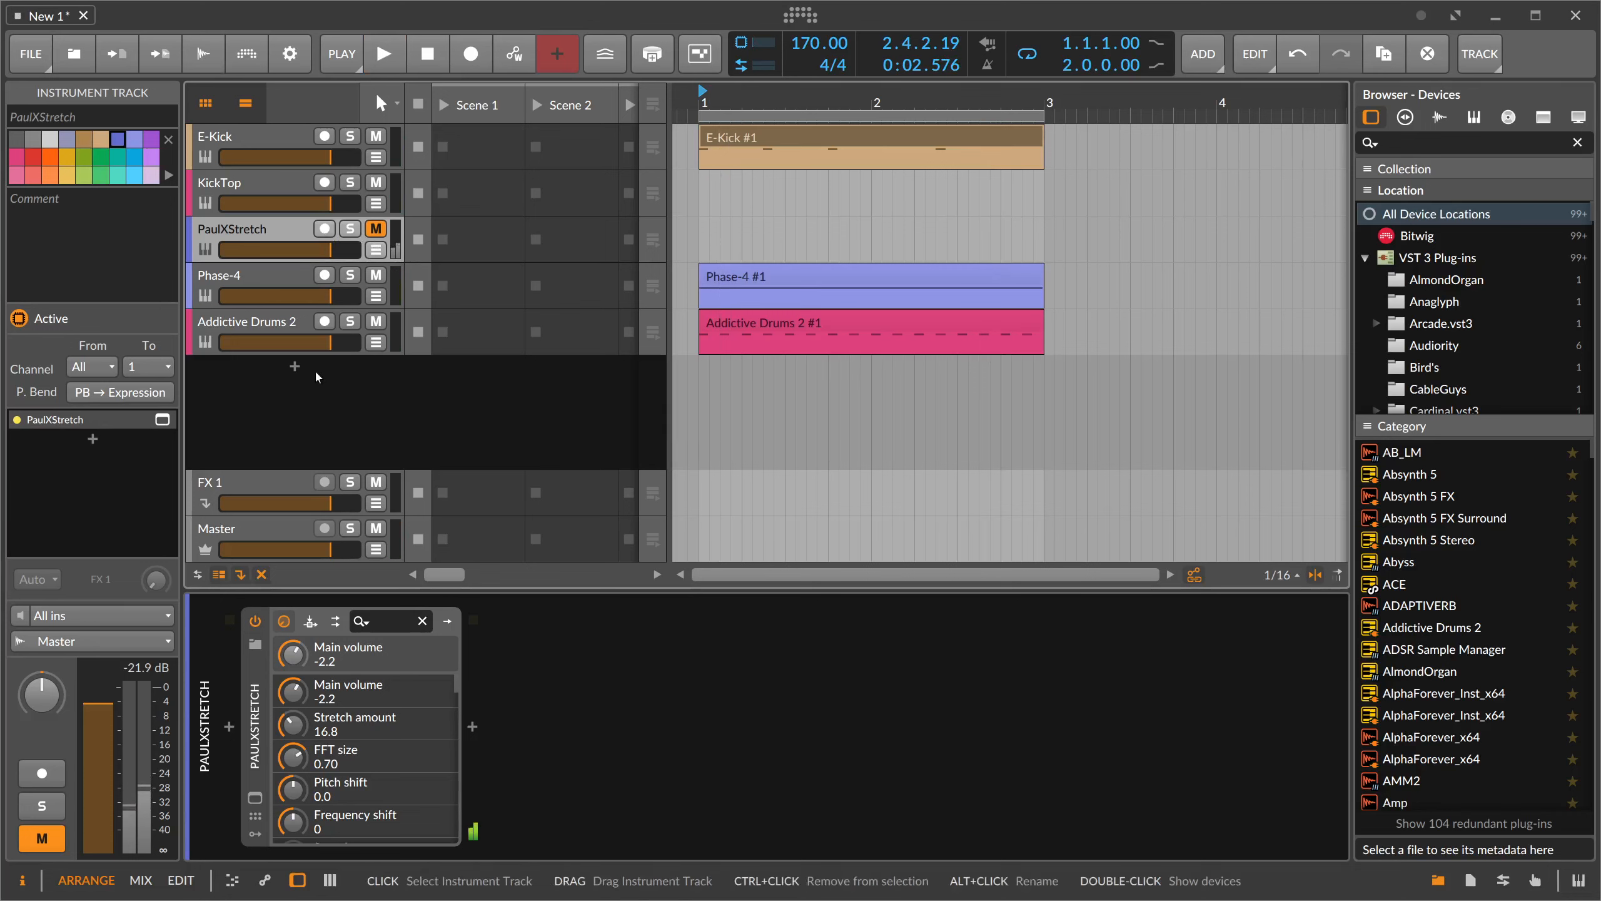
- Add a new instrument track with the Polysynth device and place it between the KickTop and PaulXStretch tracks
left_click(295, 366)
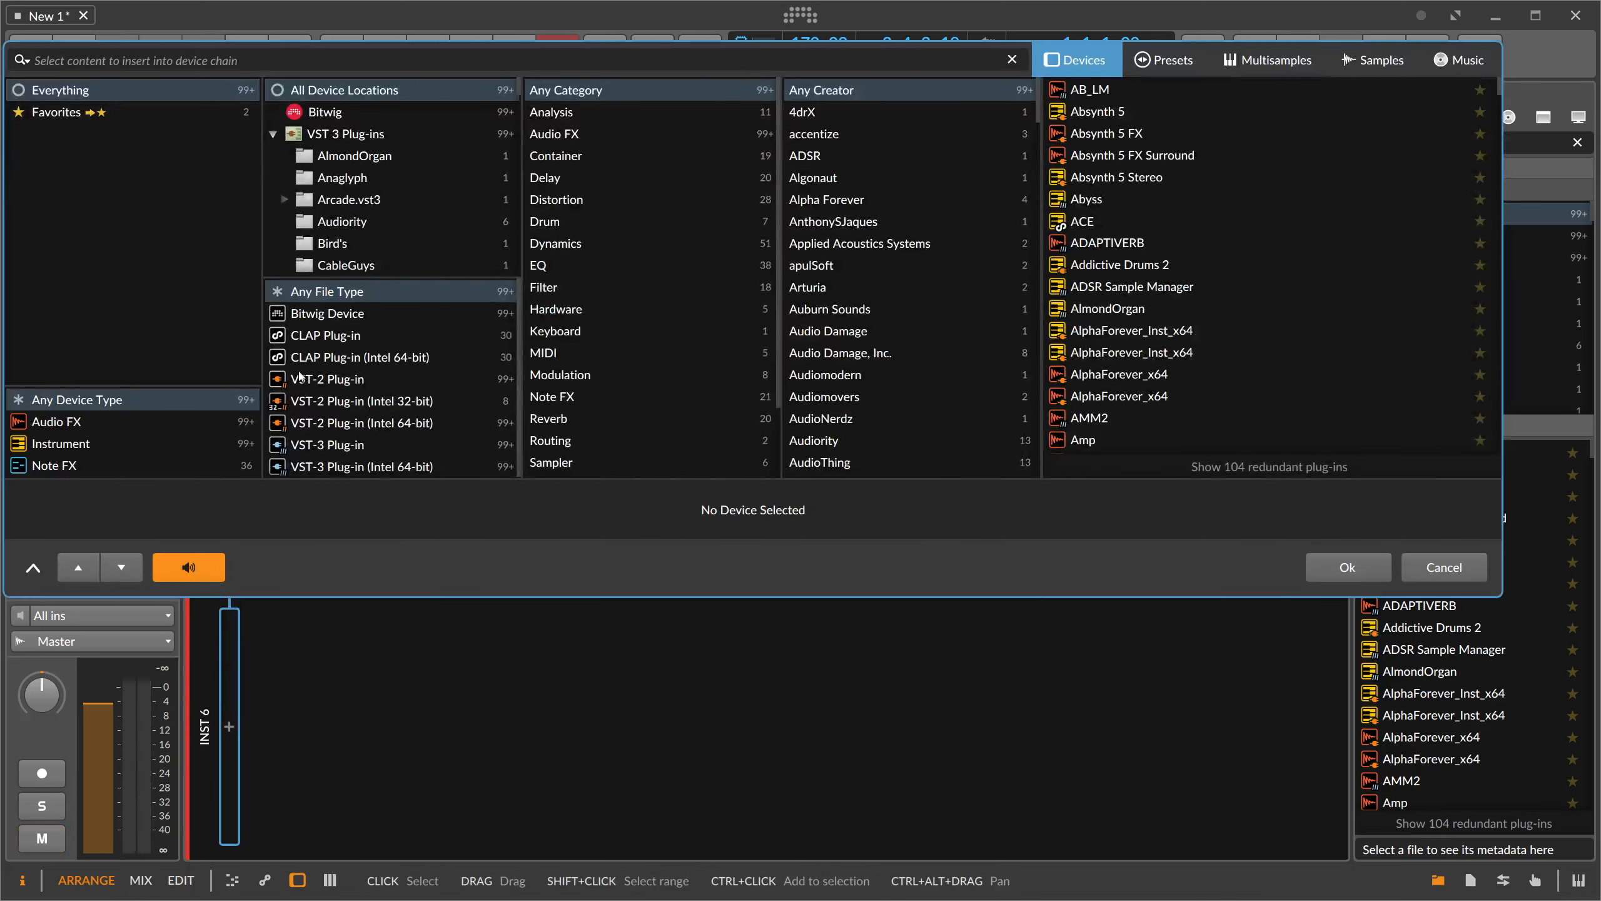
type("poly")
key("Down")
key("Down")
key("Down")
key("Down")
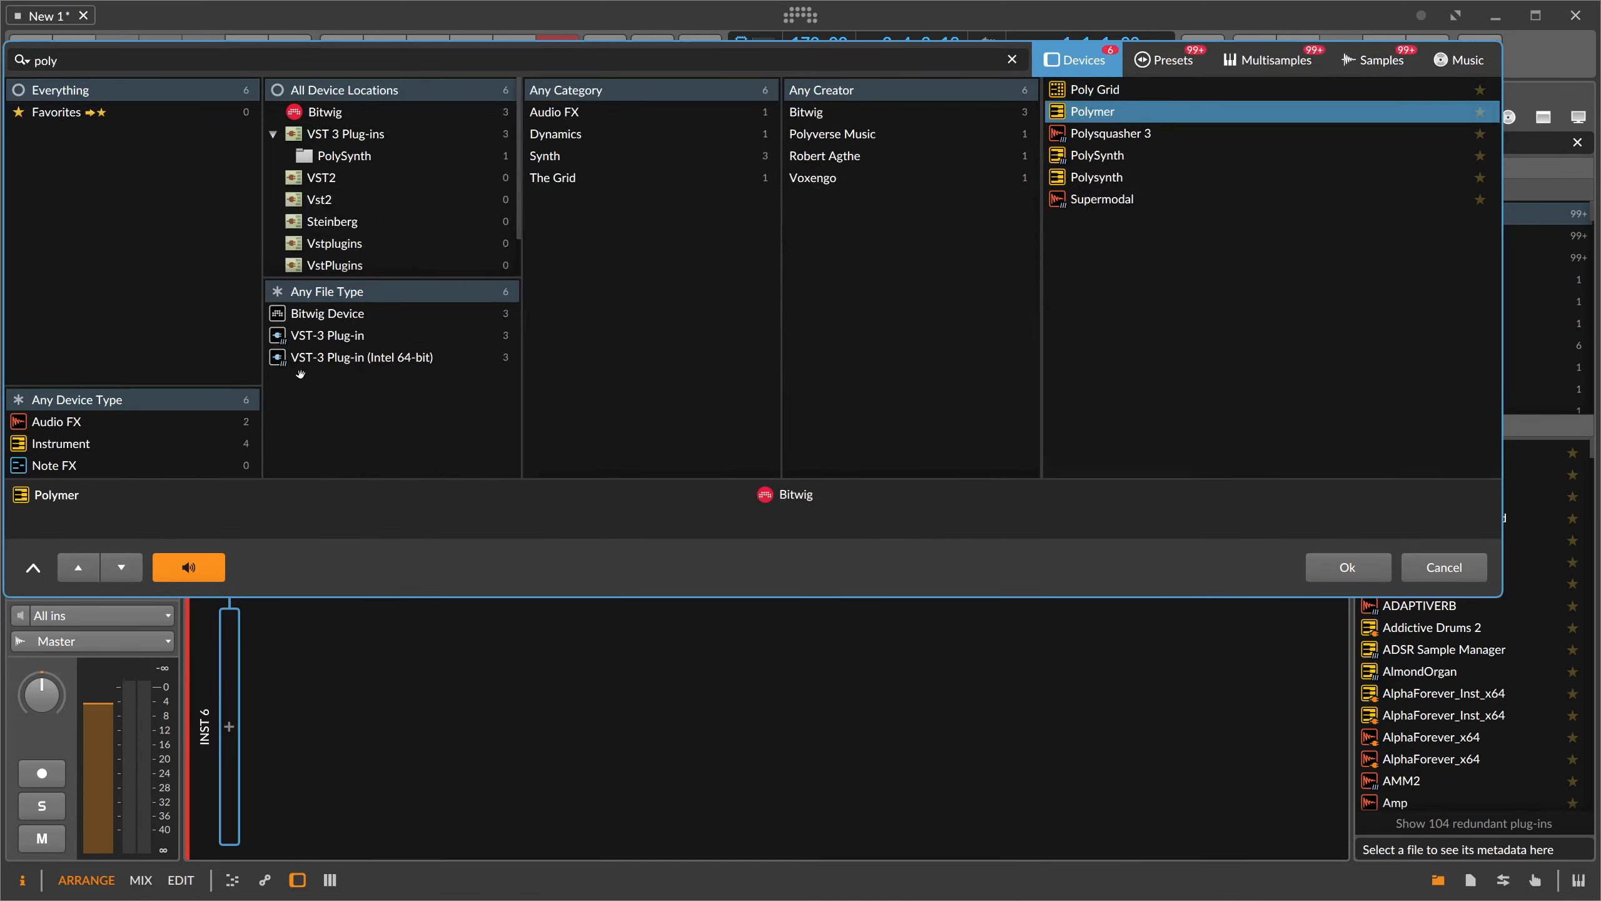
key("Return")
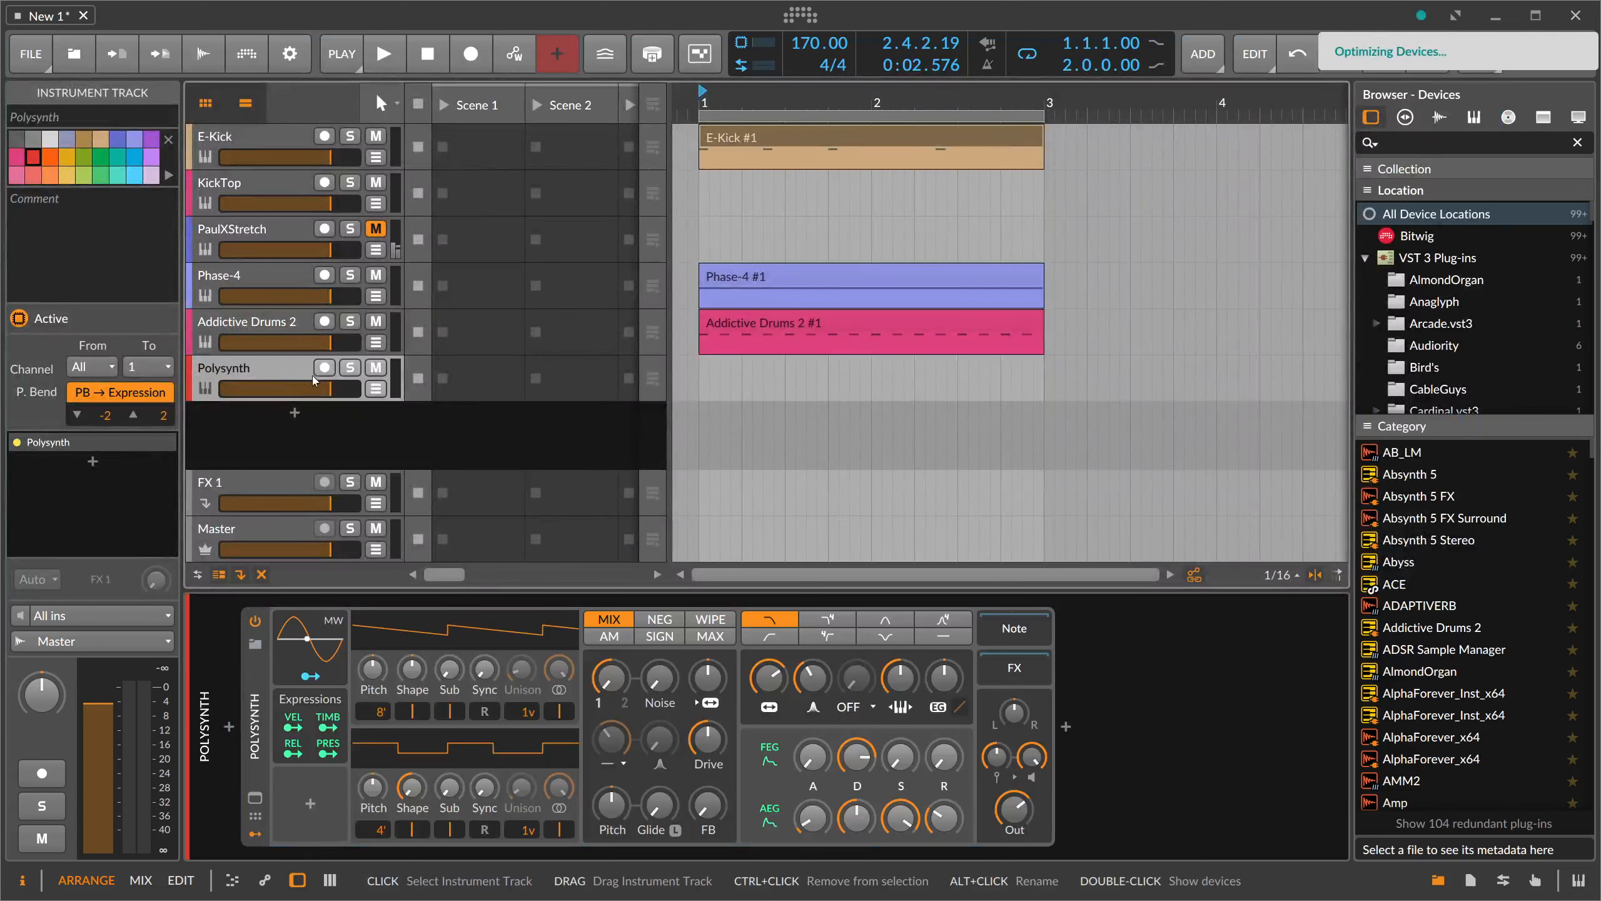
left_click_drag(292, 369, 287, 224)
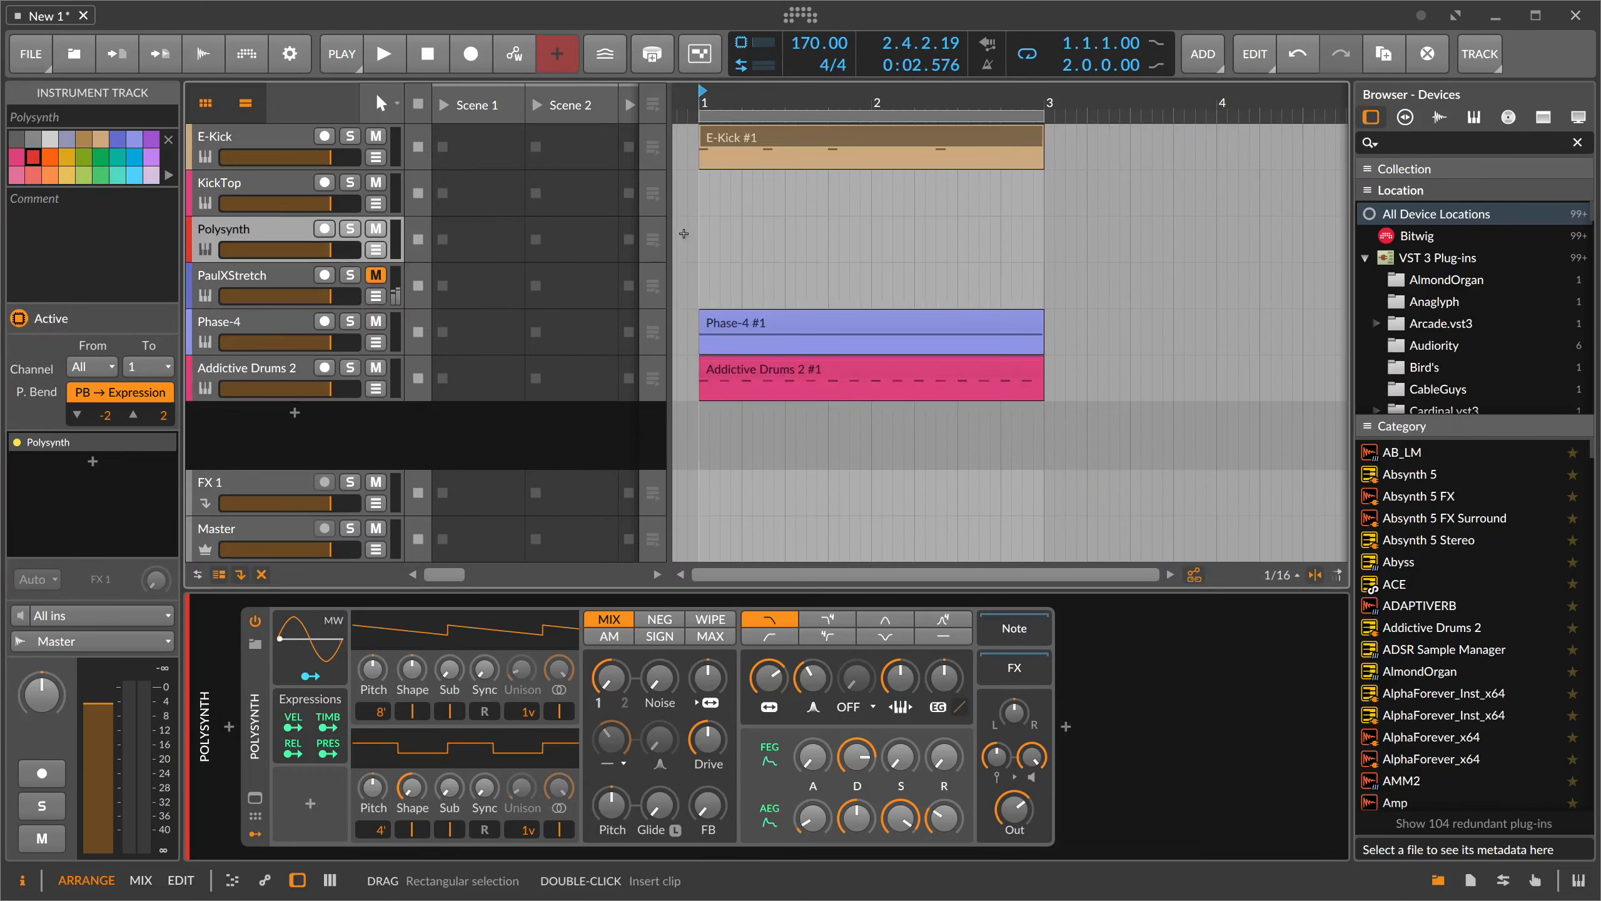
- Create a clip at bar 1 on the Polysynth track, extend it to almost bar 3, and open it in the note editor
left_click(706, 231)
double_click(707, 231)
left_click_drag(877, 239, 1026, 242)
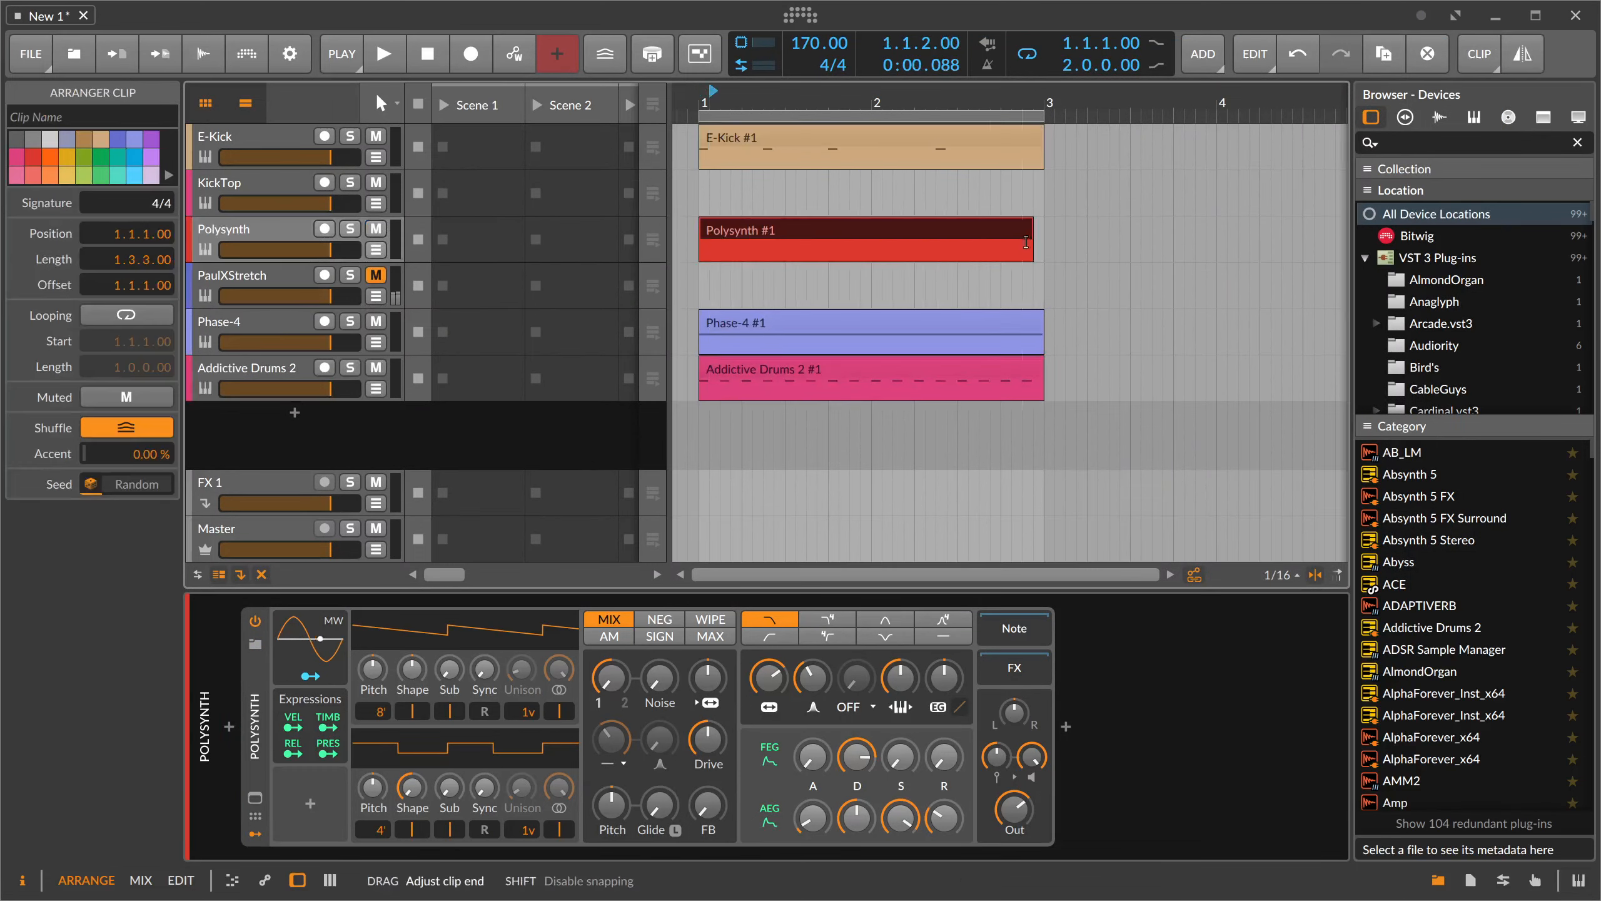
double_click(746, 233)
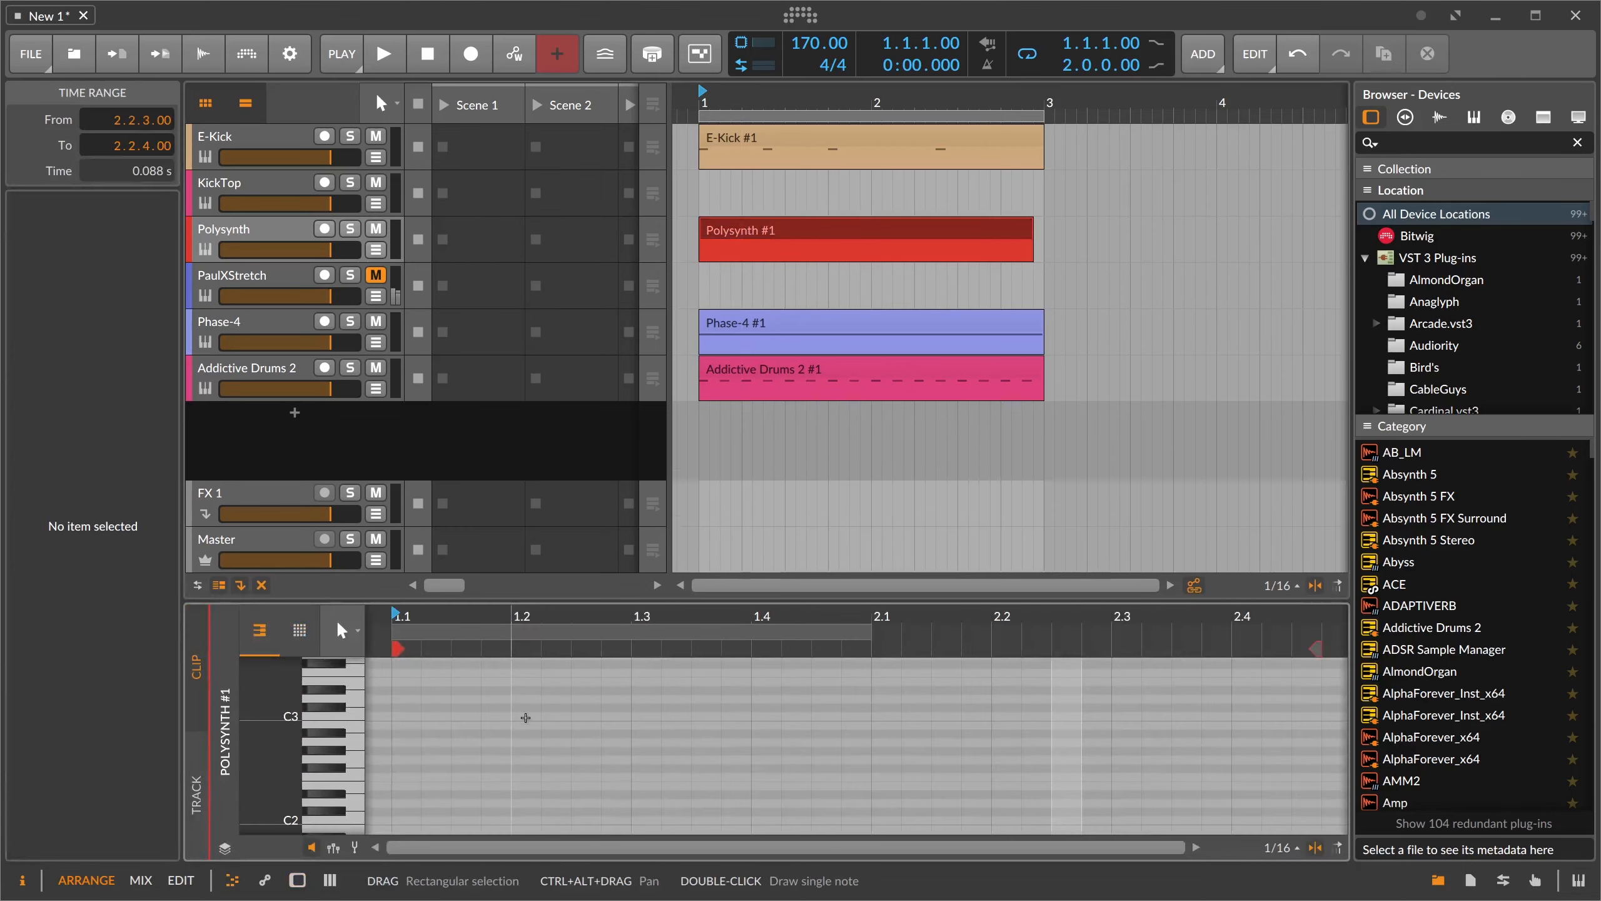
- Draw sixteenth notes at beats 1.2 and 1.4 in the Polysynth clip and pitch both to D#3
double_click(526, 716)
double_click(760, 717)
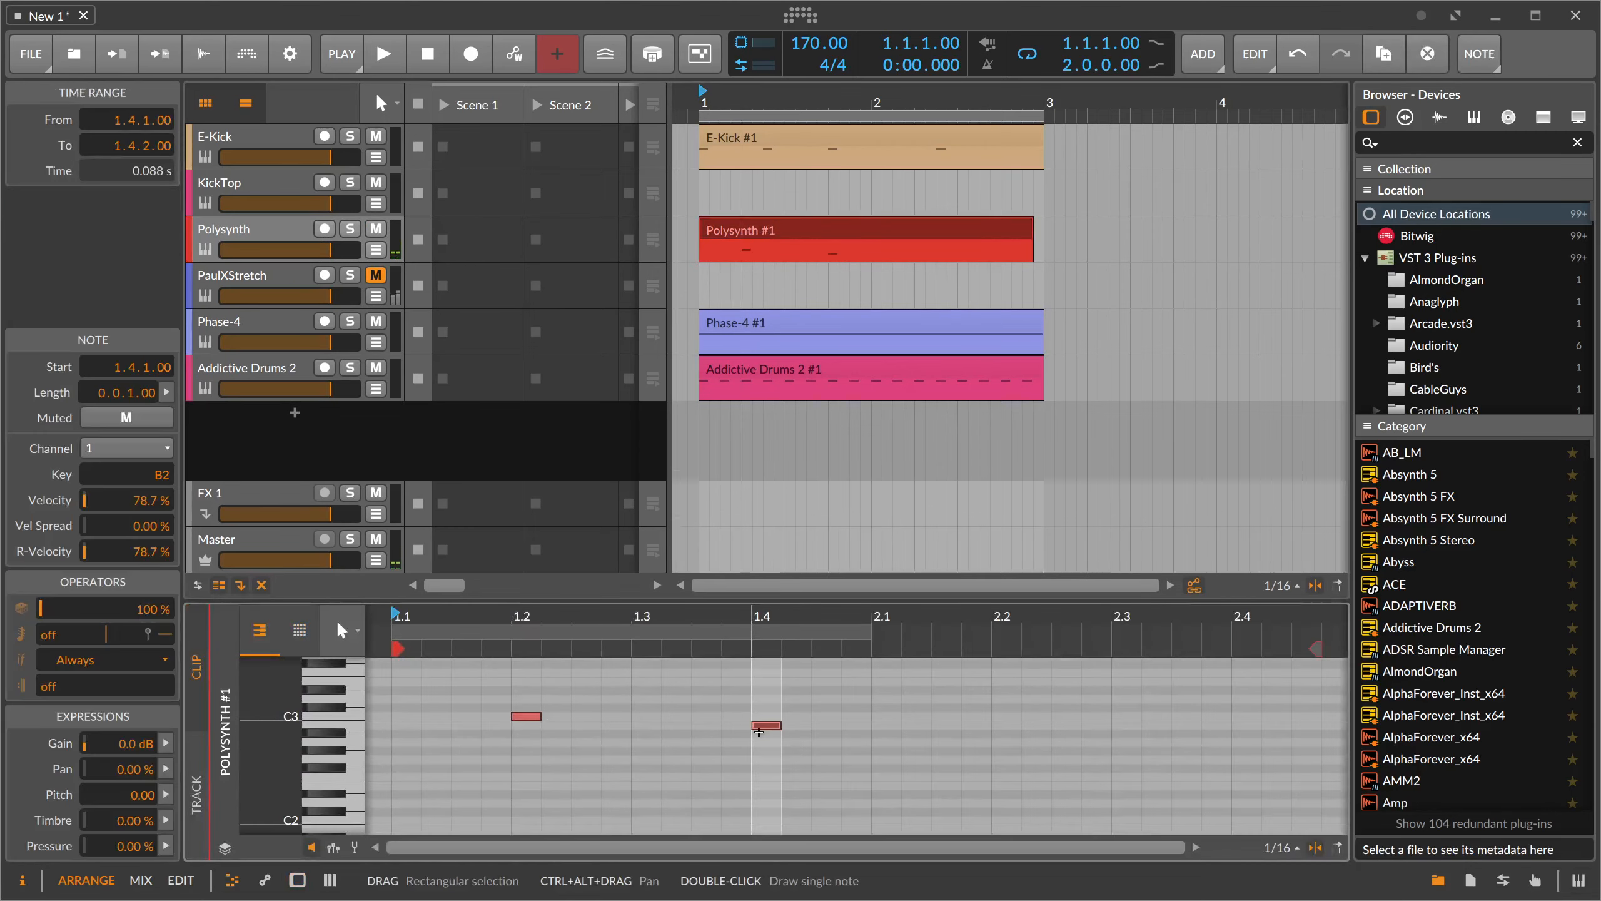
left_click_drag(820, 744, 499, 689)
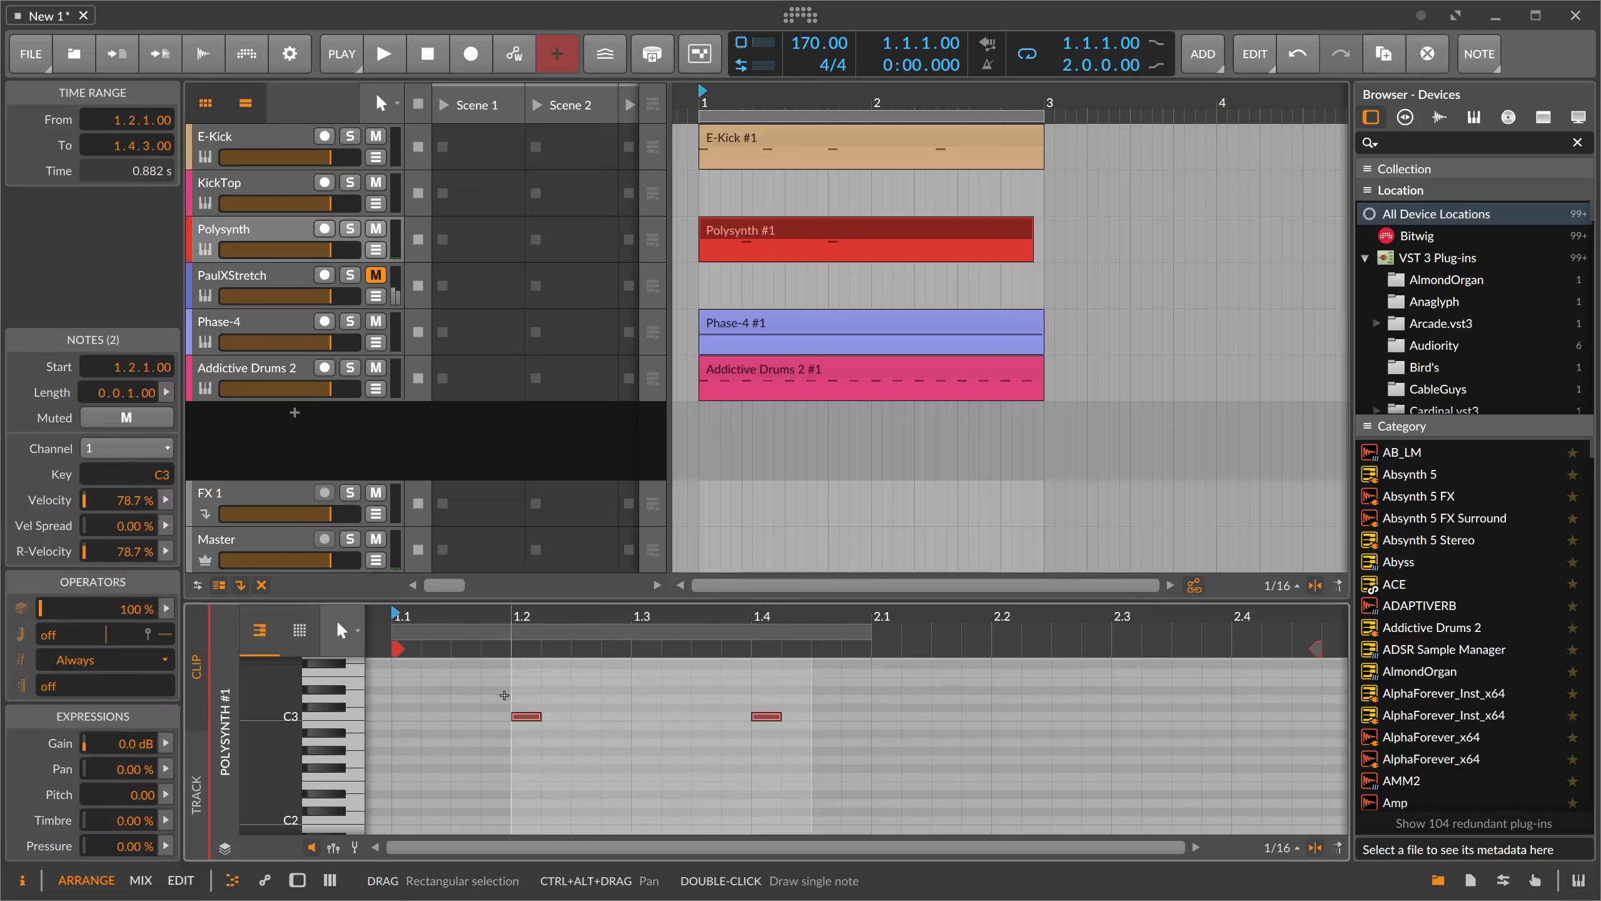
key("Up")
key("Up")
key("Up")
scroll(516, 621, "down", 3)
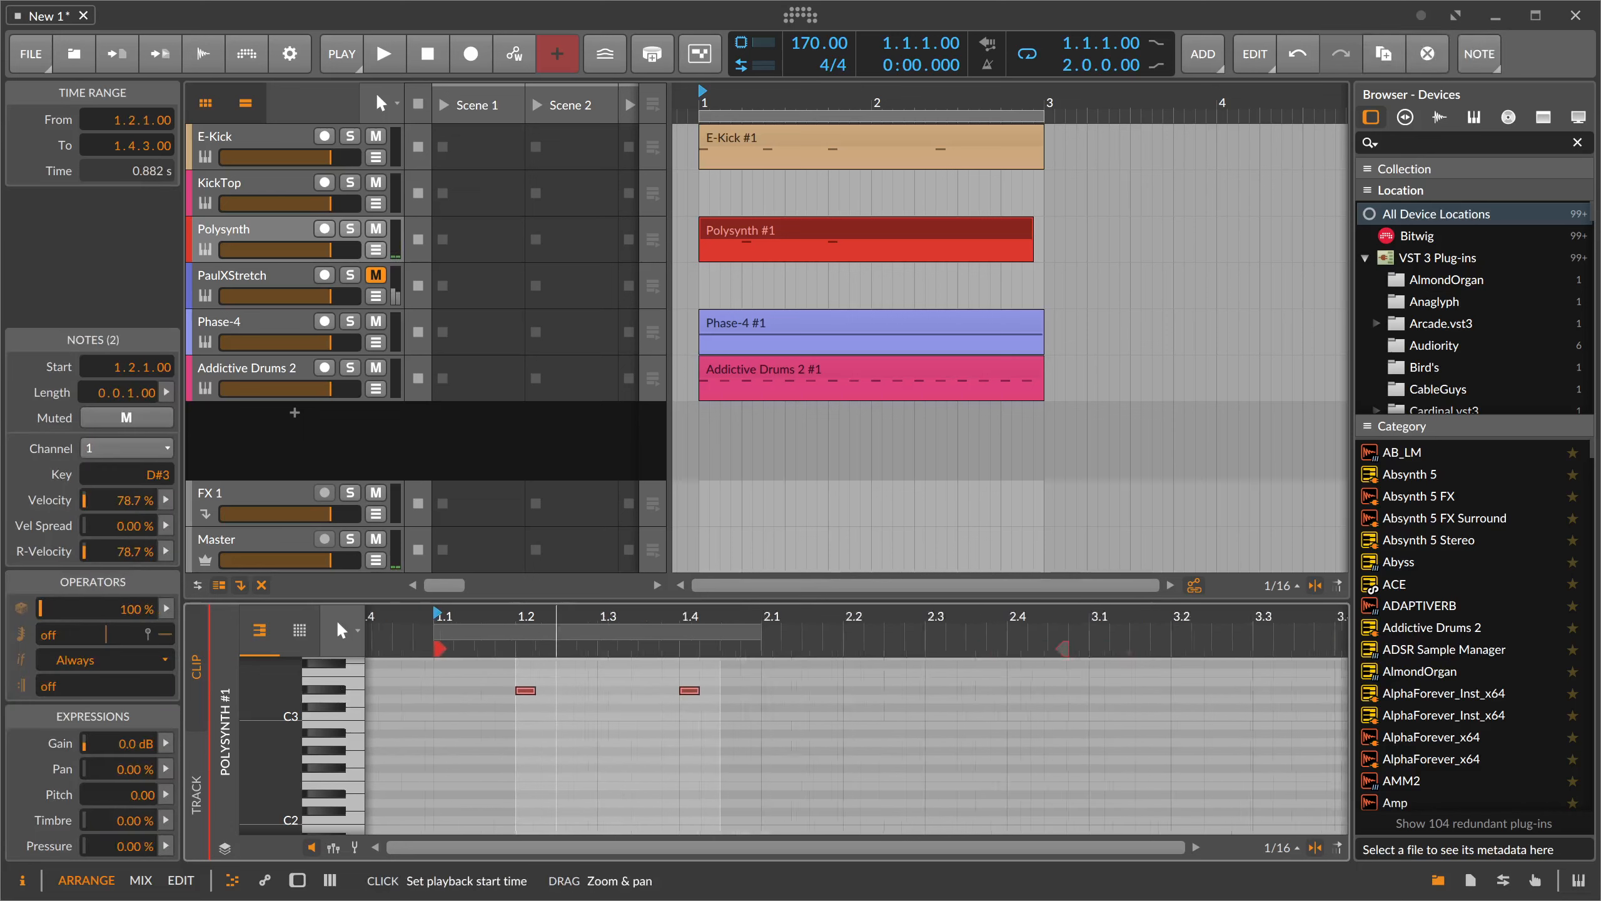
- Loop the Polysynth clip's first bar across a two-bar clip length and play the arrangement
left_click(648, 673)
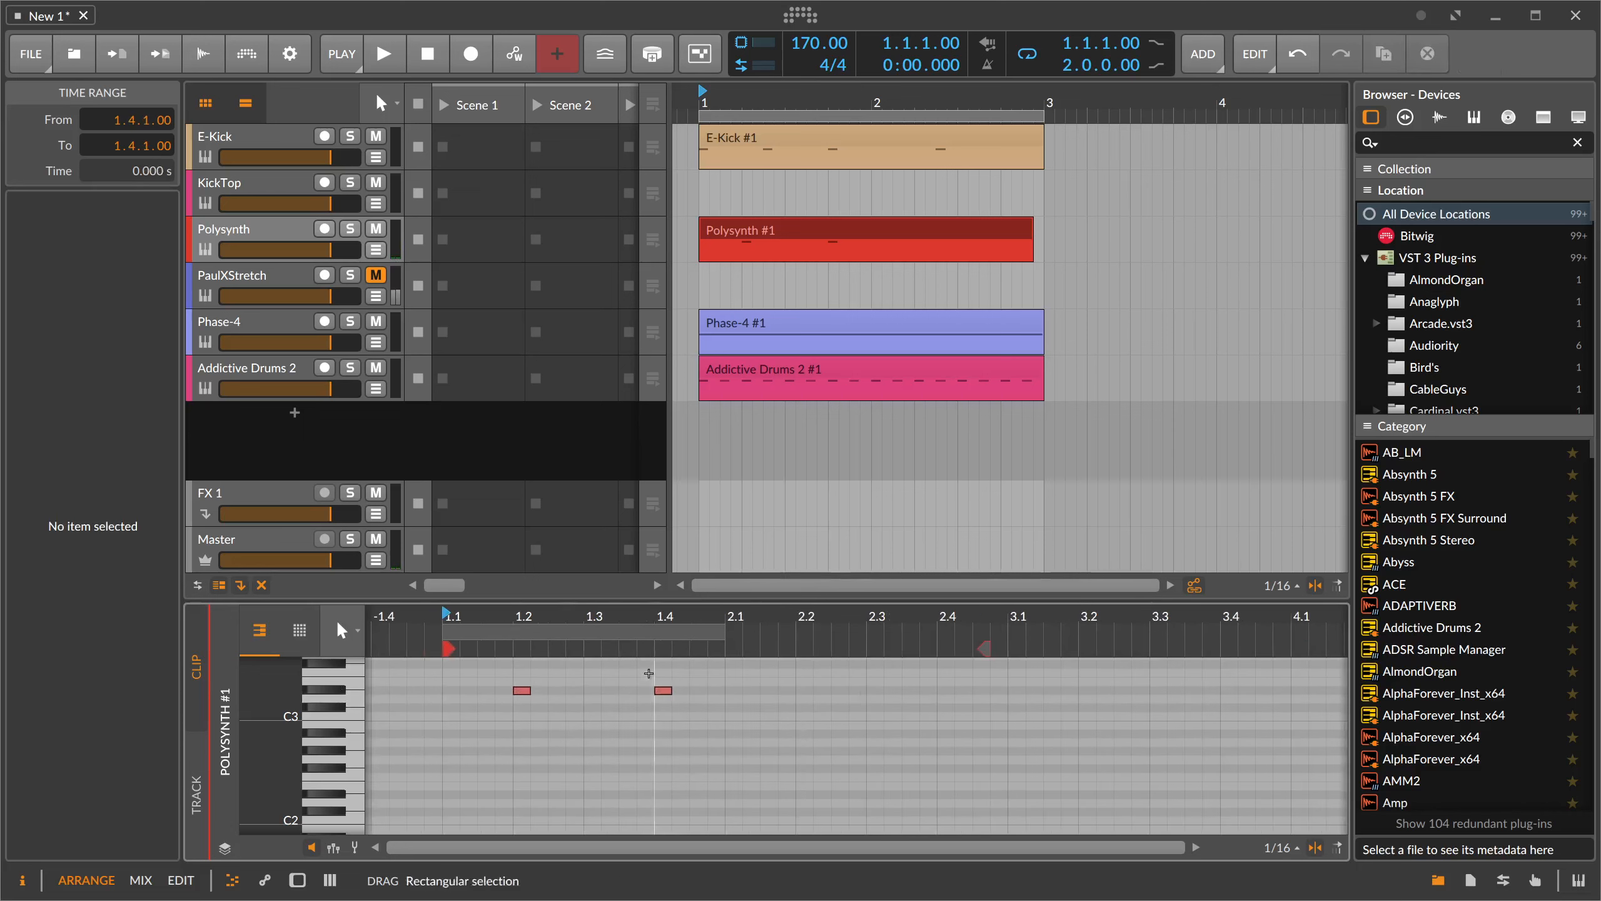
left_click(1028, 230)
mouse_move(1028, 230)
left_mouse_down()
mouse_move(874, 241)
mouse_move(1042, 249)
left_mouse_up()
key("space")
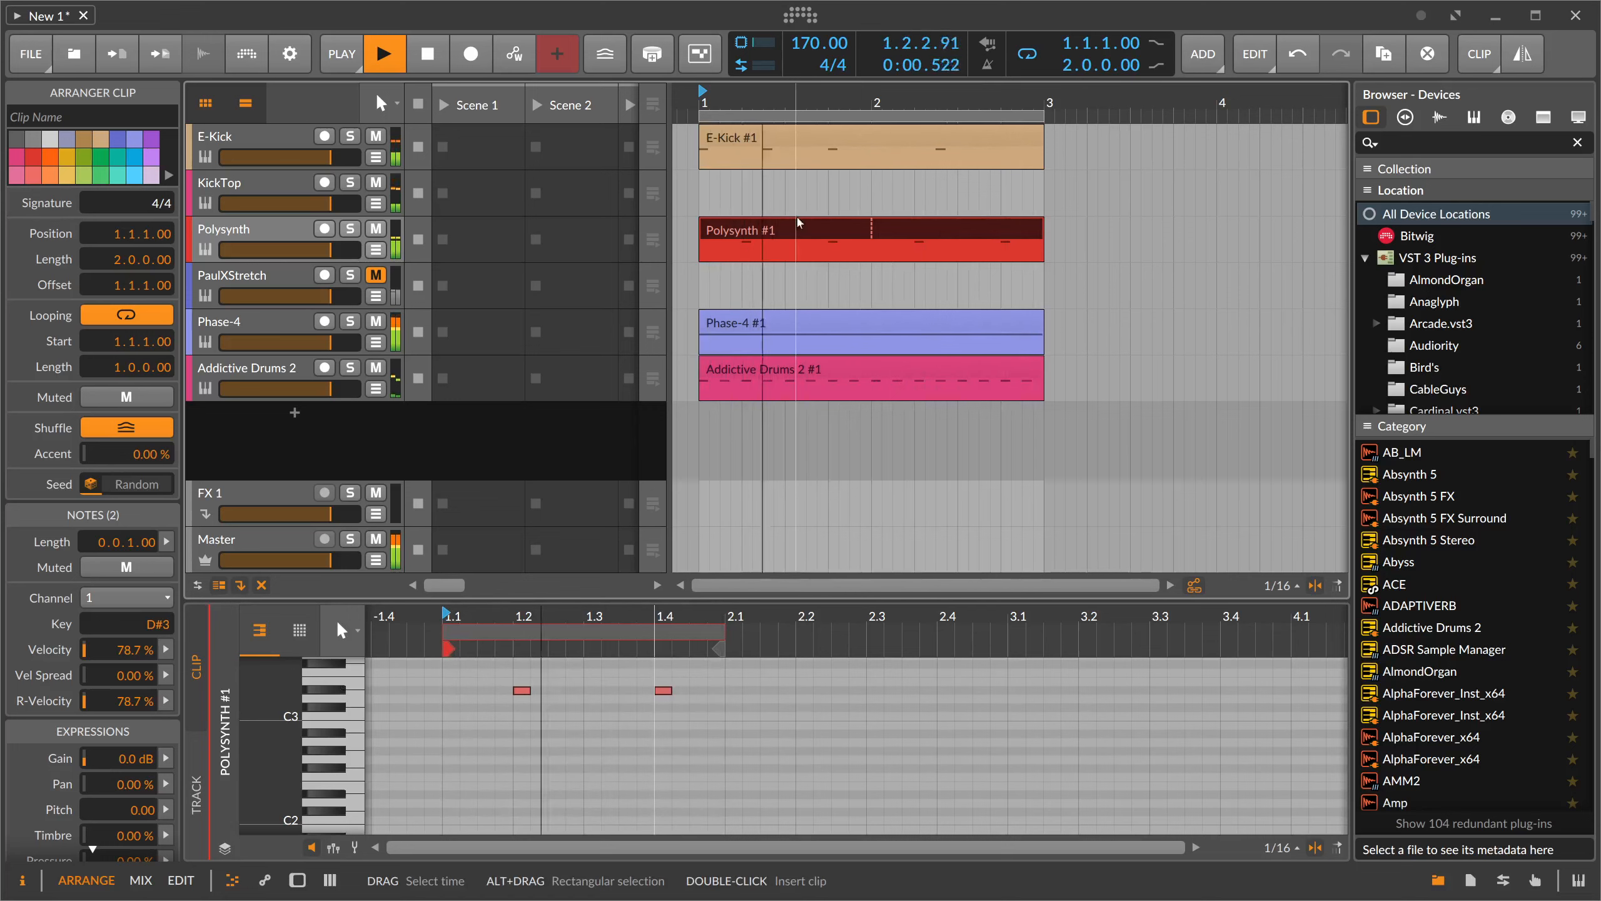
- Delete the note at beat 1.4, move the note at 1.2 to 1.3, and audition the pattern
key("space")
left_click_drag(608, 675, 694, 696)
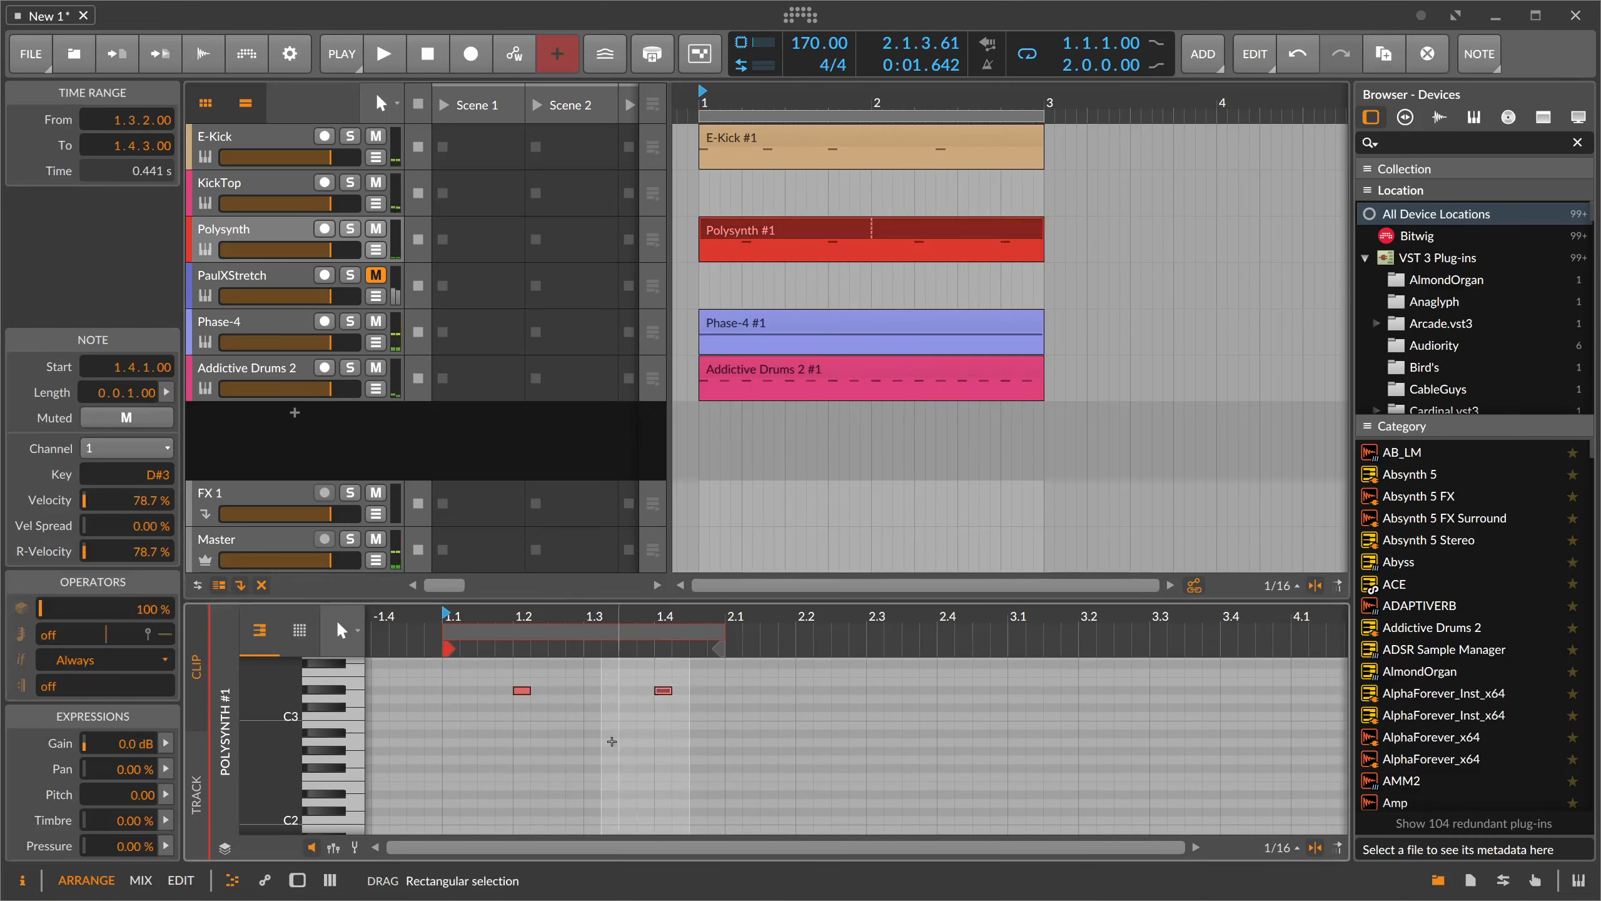
key("Delete")
left_click_drag(572, 702, 517, 686)
key("Right")
key("Right")
key("Right")
key("Right")
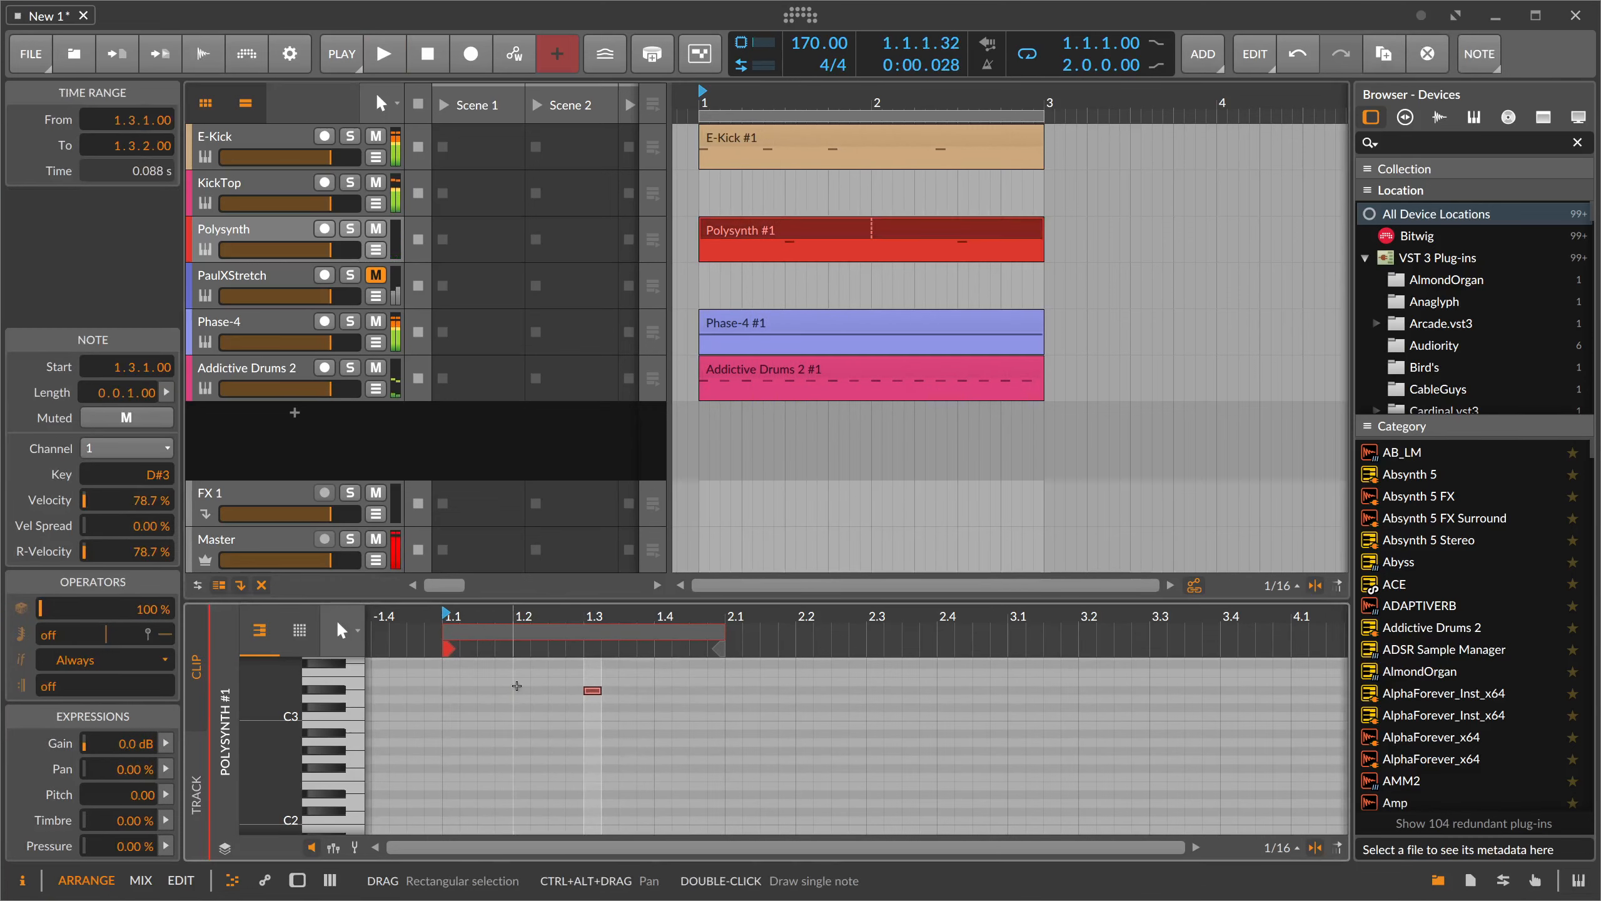
key("space")
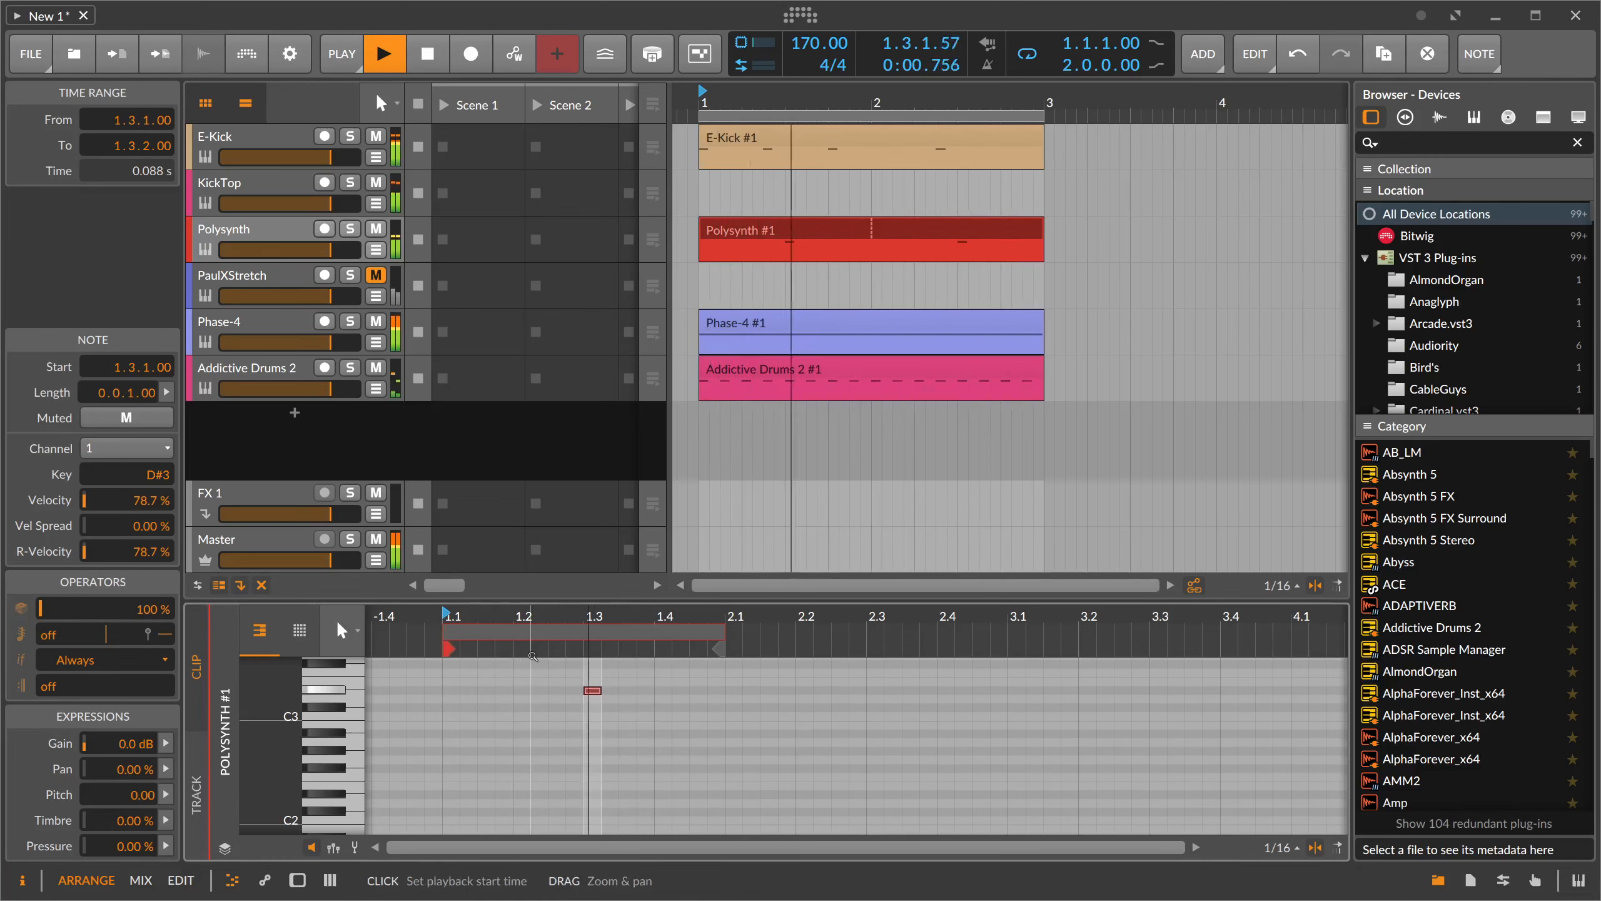
- Move the remaining D#3 note to beat 1.4 and audition the pattern
key("space")
left_click_drag(673, 706, 571, 683)
key("Right")
key("Right")
key("Right")
key("Right")
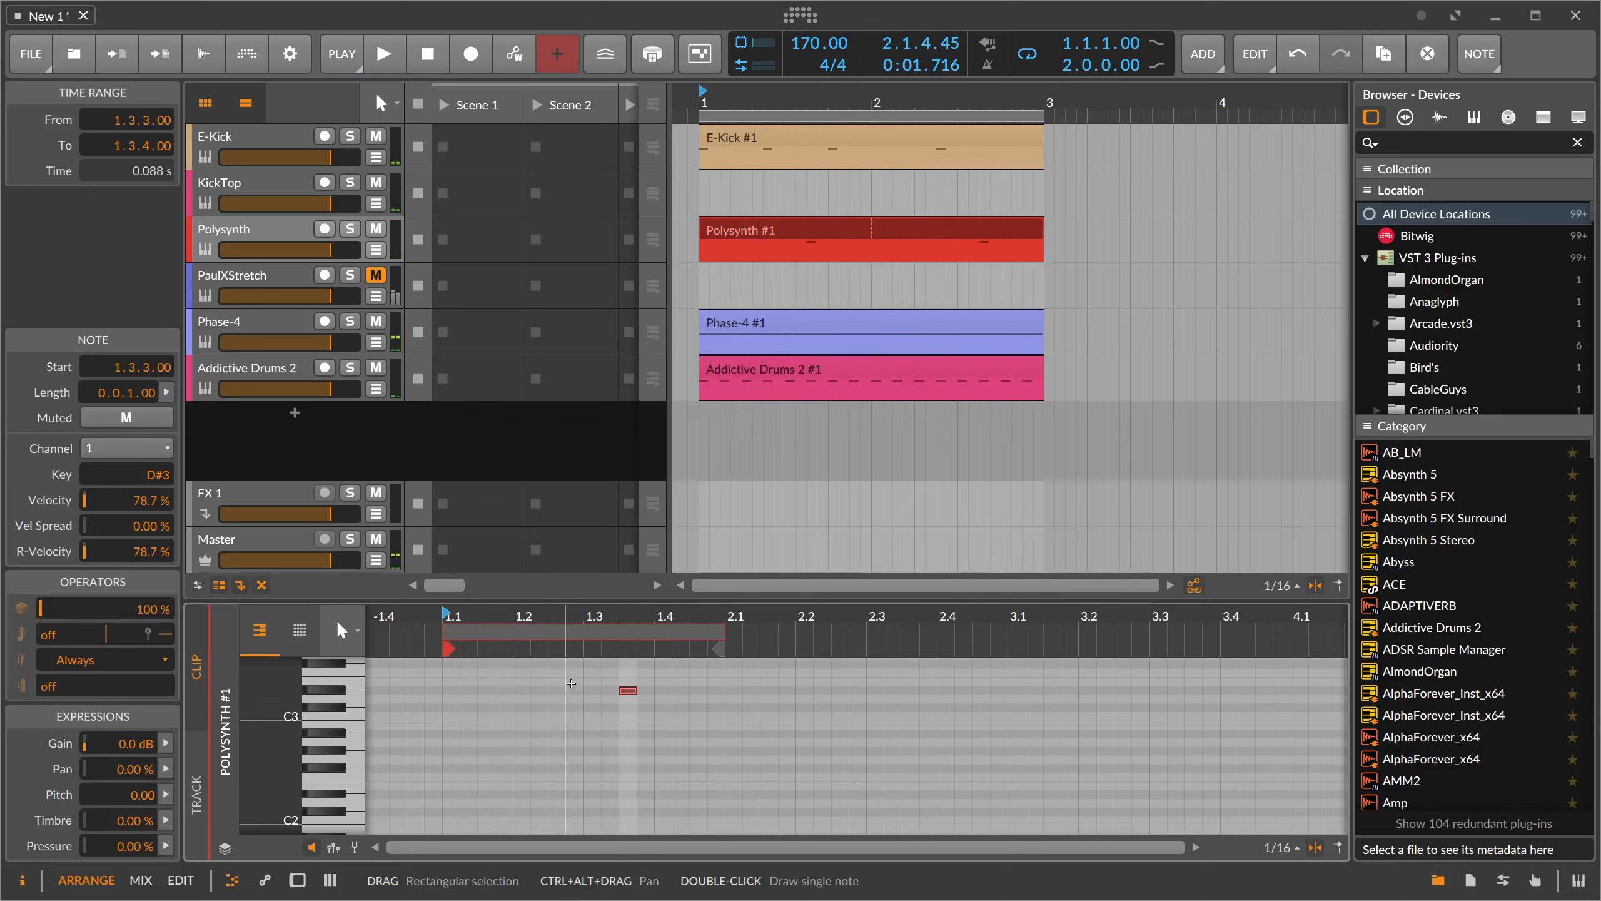
key("space")
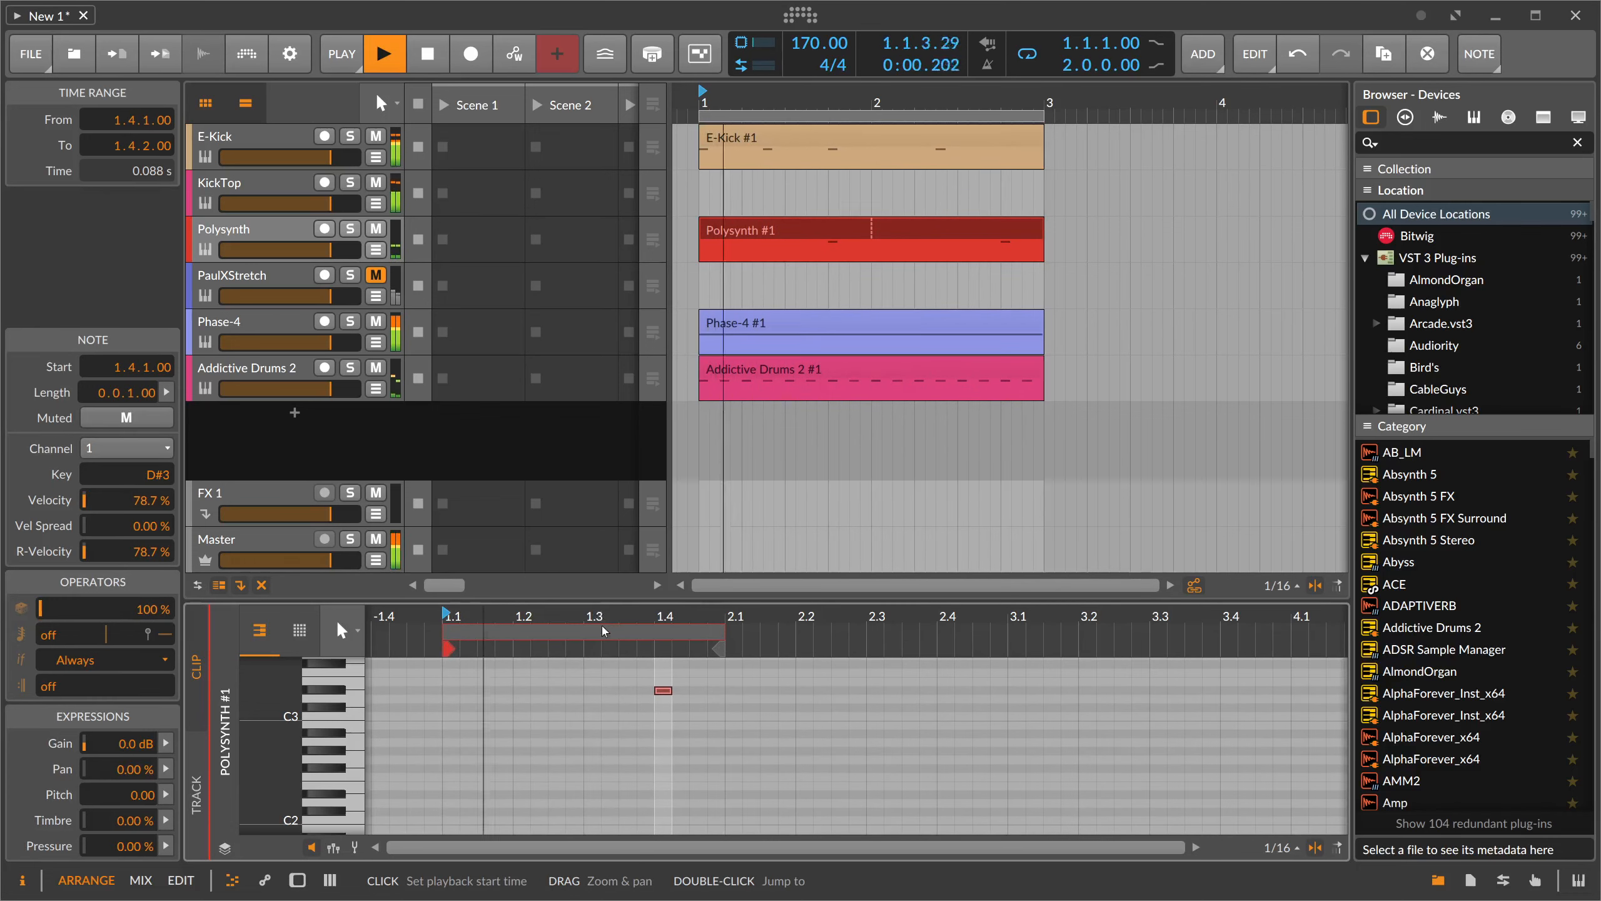
key("space")
- Add A#3 and D3 notes at beat 1.4 to form a chord with D#3, and play it back
key("shift+Tab")
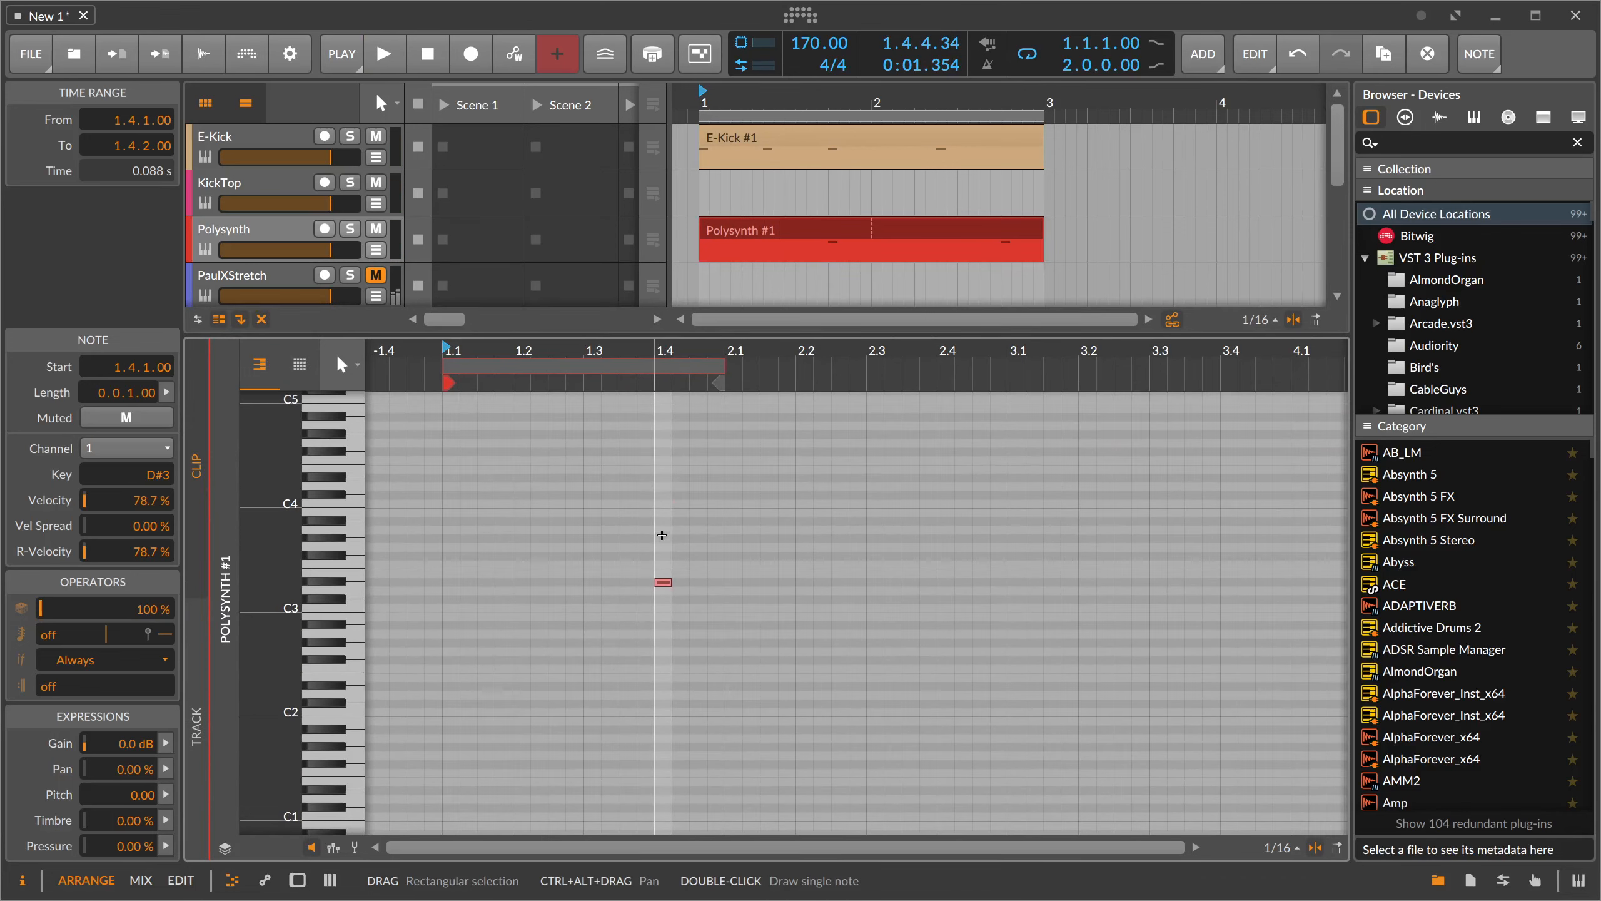
double_click(662, 521)
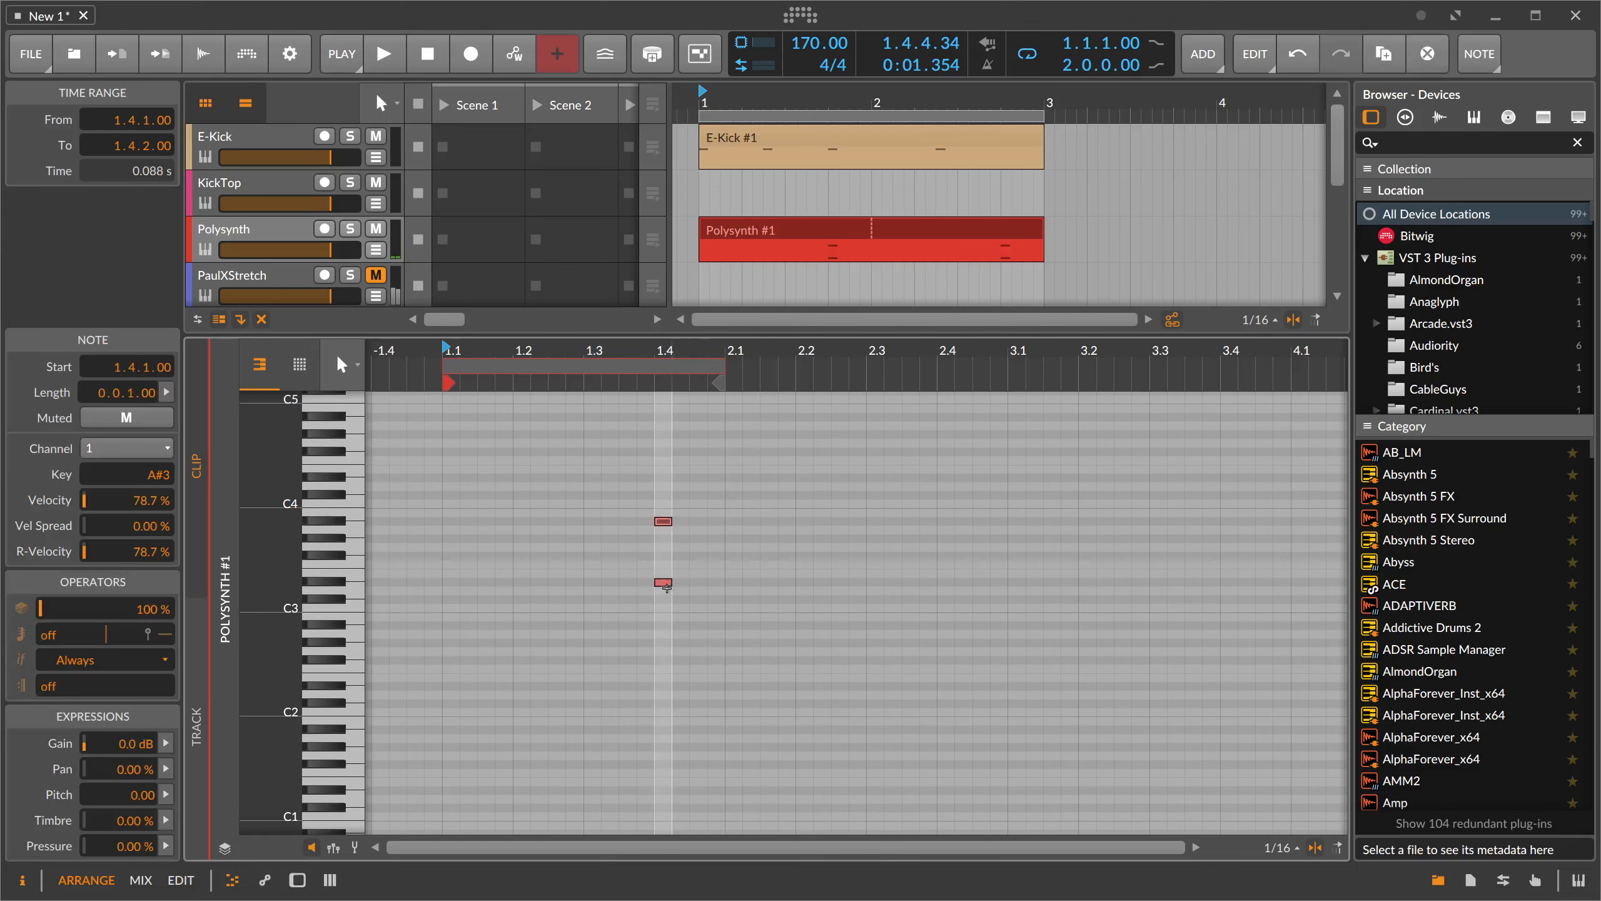
double_click(666, 589)
key("space")
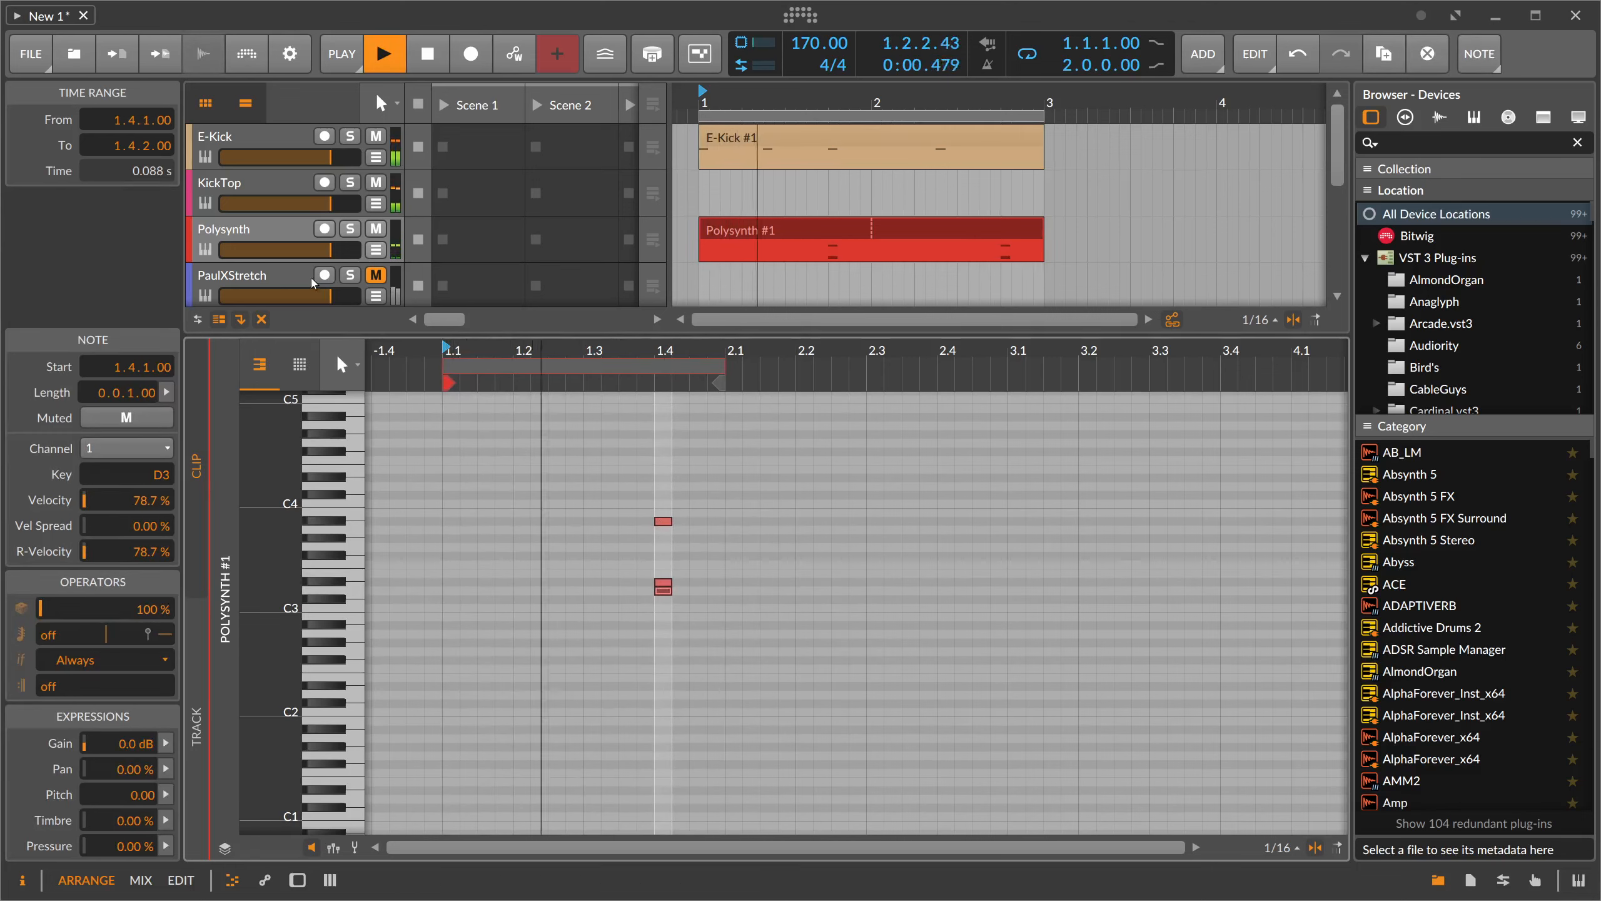
- Solo the Polysynth track and set its filter to 4-pole low-pass at about 104 Hz with more envelope modulation and 80% filter-envelope release
double_click(277, 238)
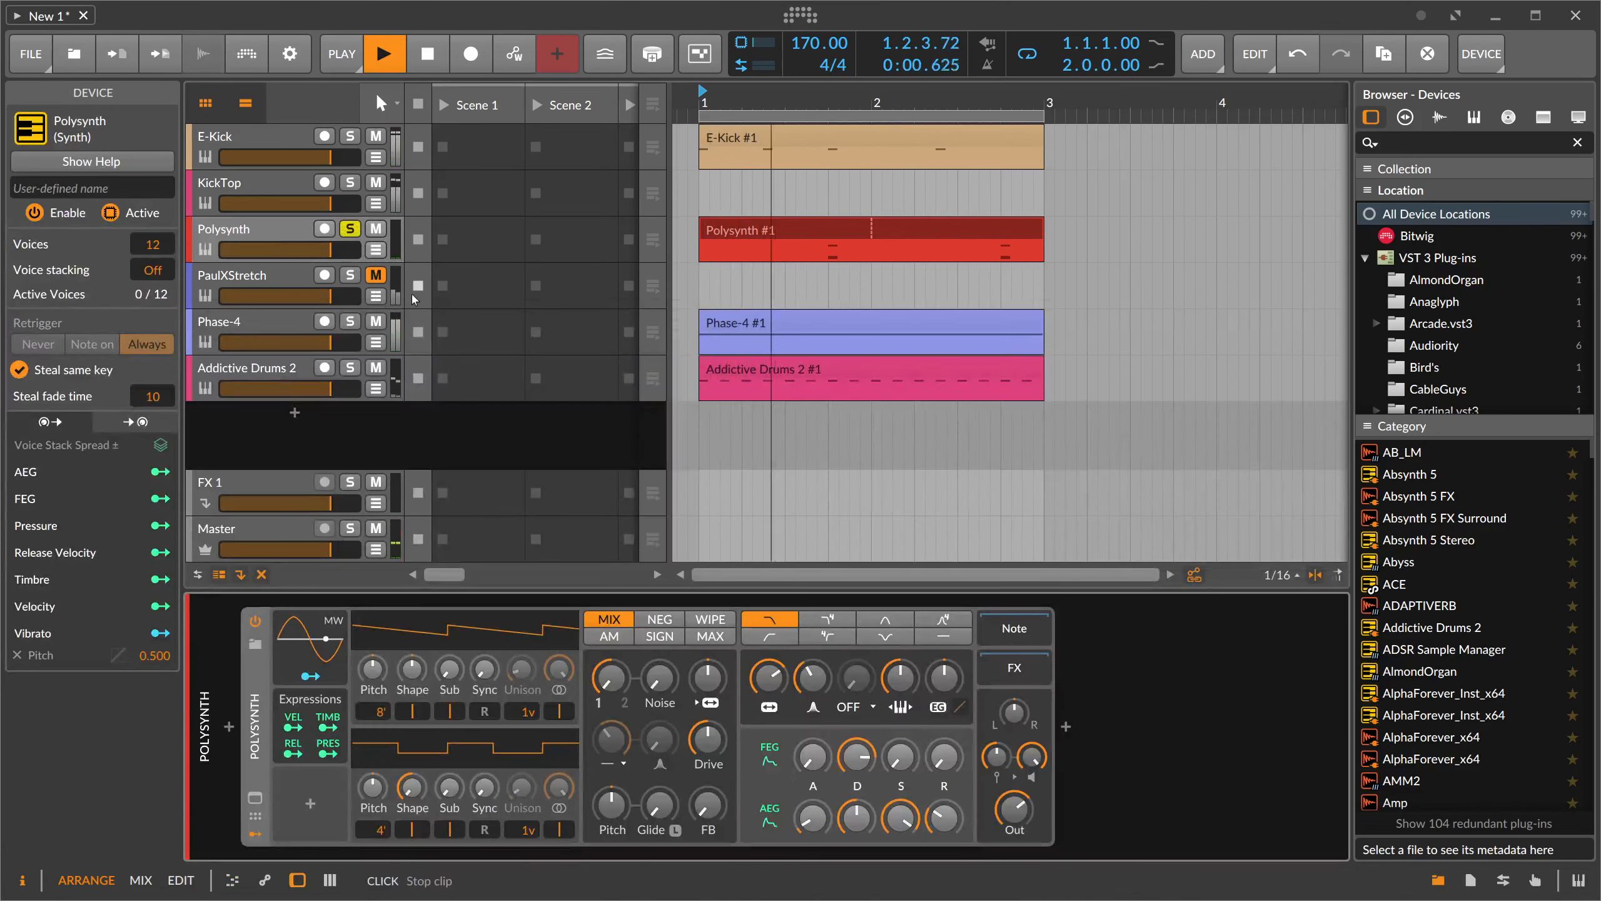
left_click(827, 618)
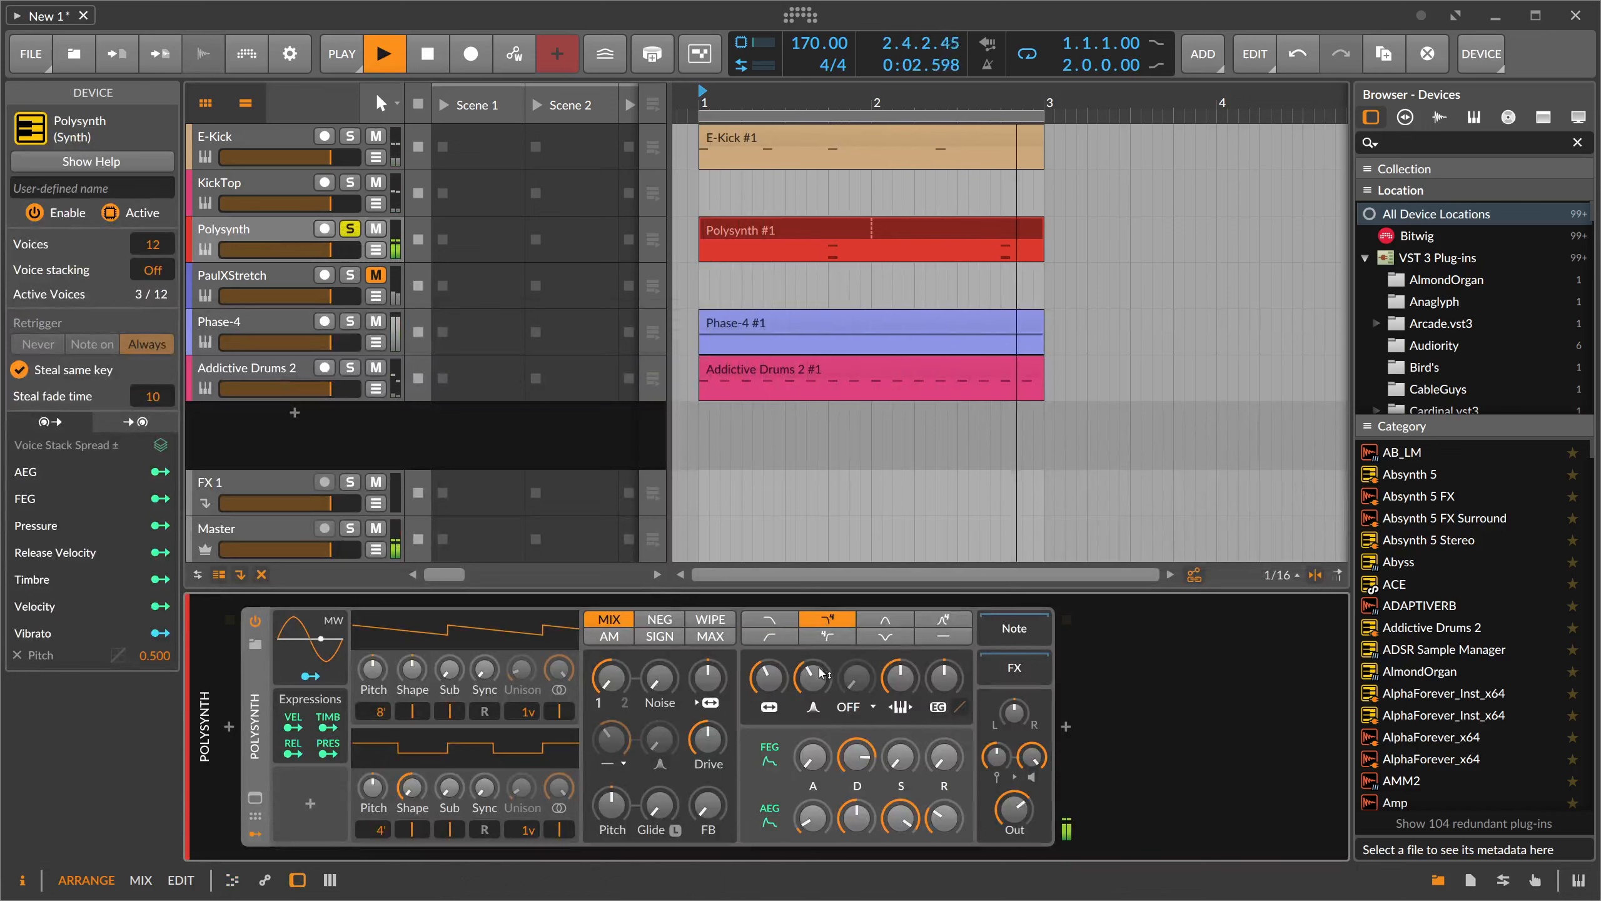
left_click_drag(948, 681, 948, 650)
left_click_drag(771, 679, 771, 680)
left_click_drag(944, 819, 944, 687)
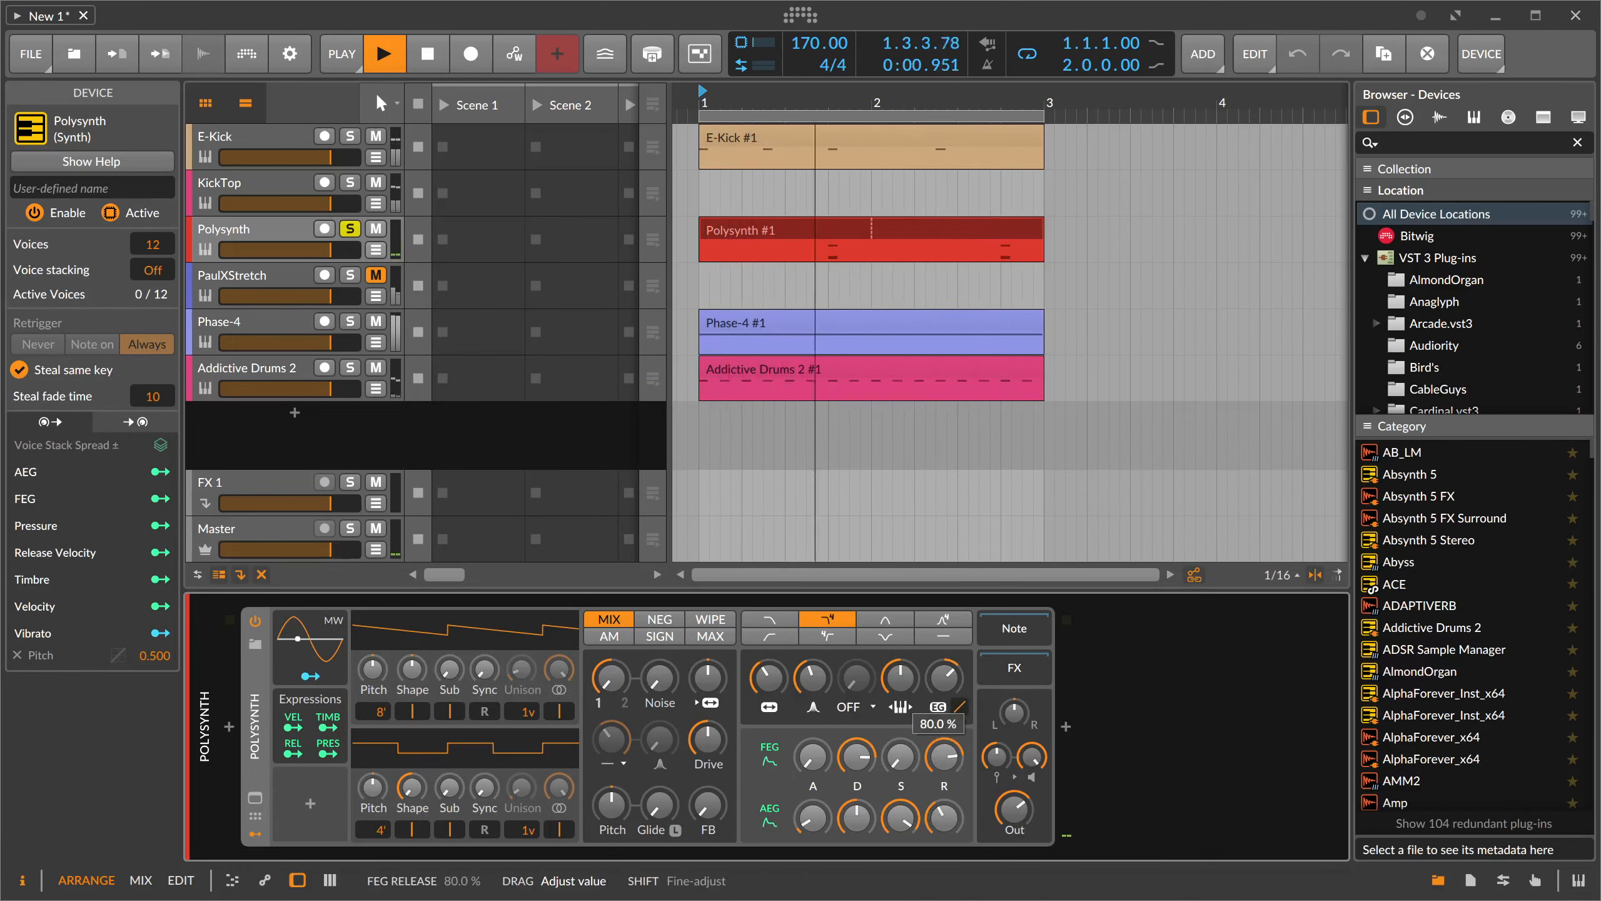
left_click_drag(780, 696, 780, 719)
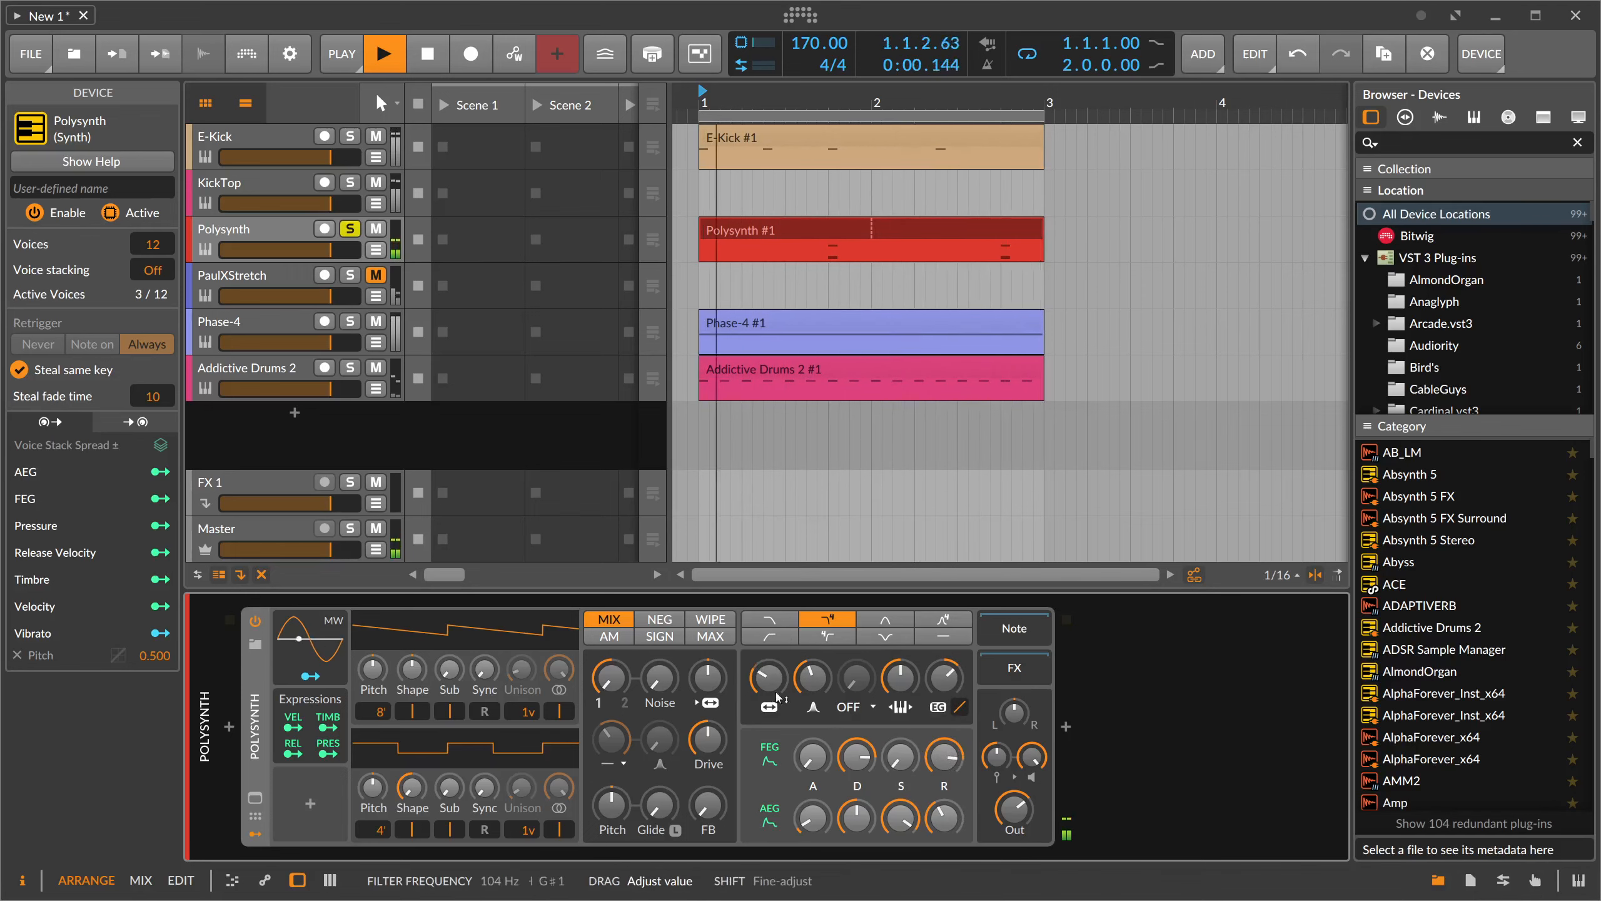
- Insert ValhallaSupermassive after the Polysynth and lower its mix to about 26.8%
left_click(1066, 726)
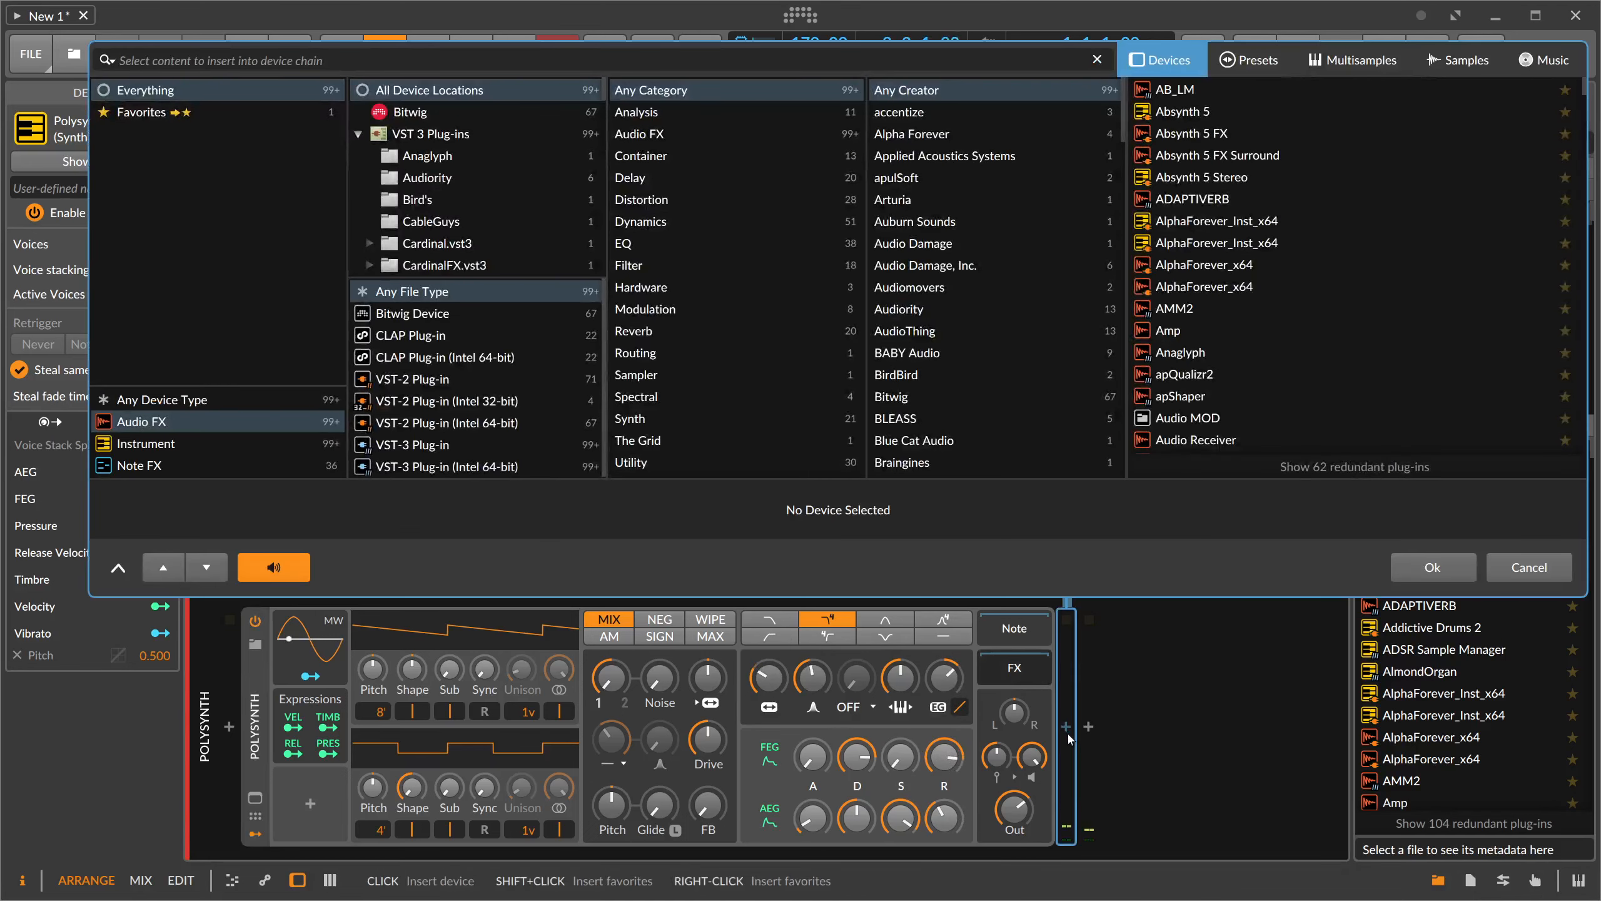
type("su")
key("Down")
key("Down")
key("Down")
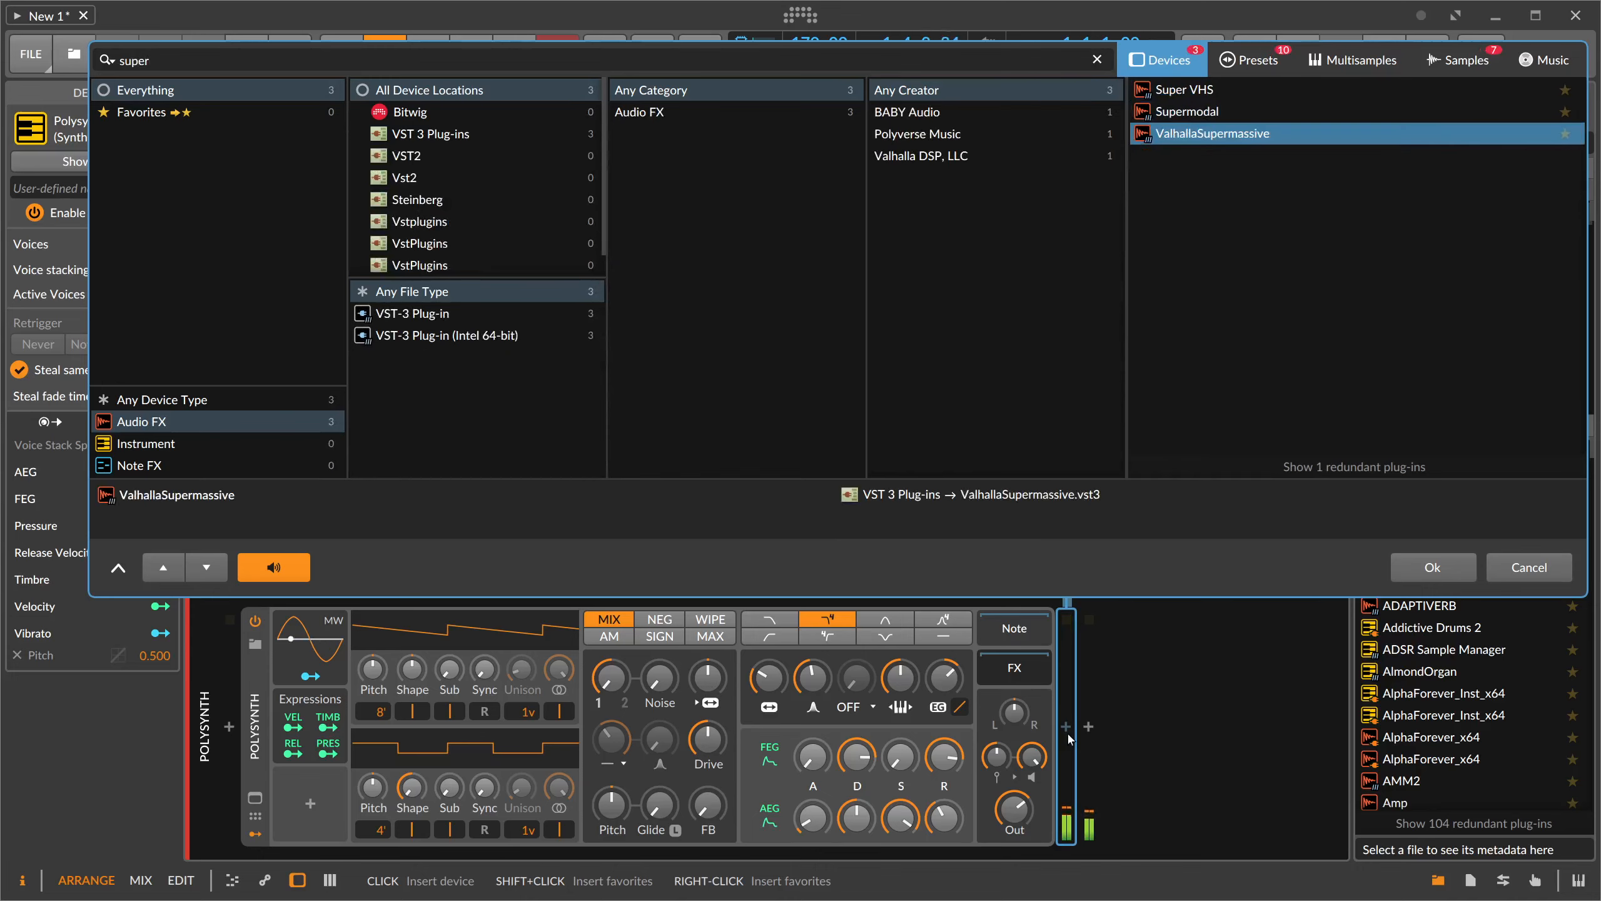
key("Return")
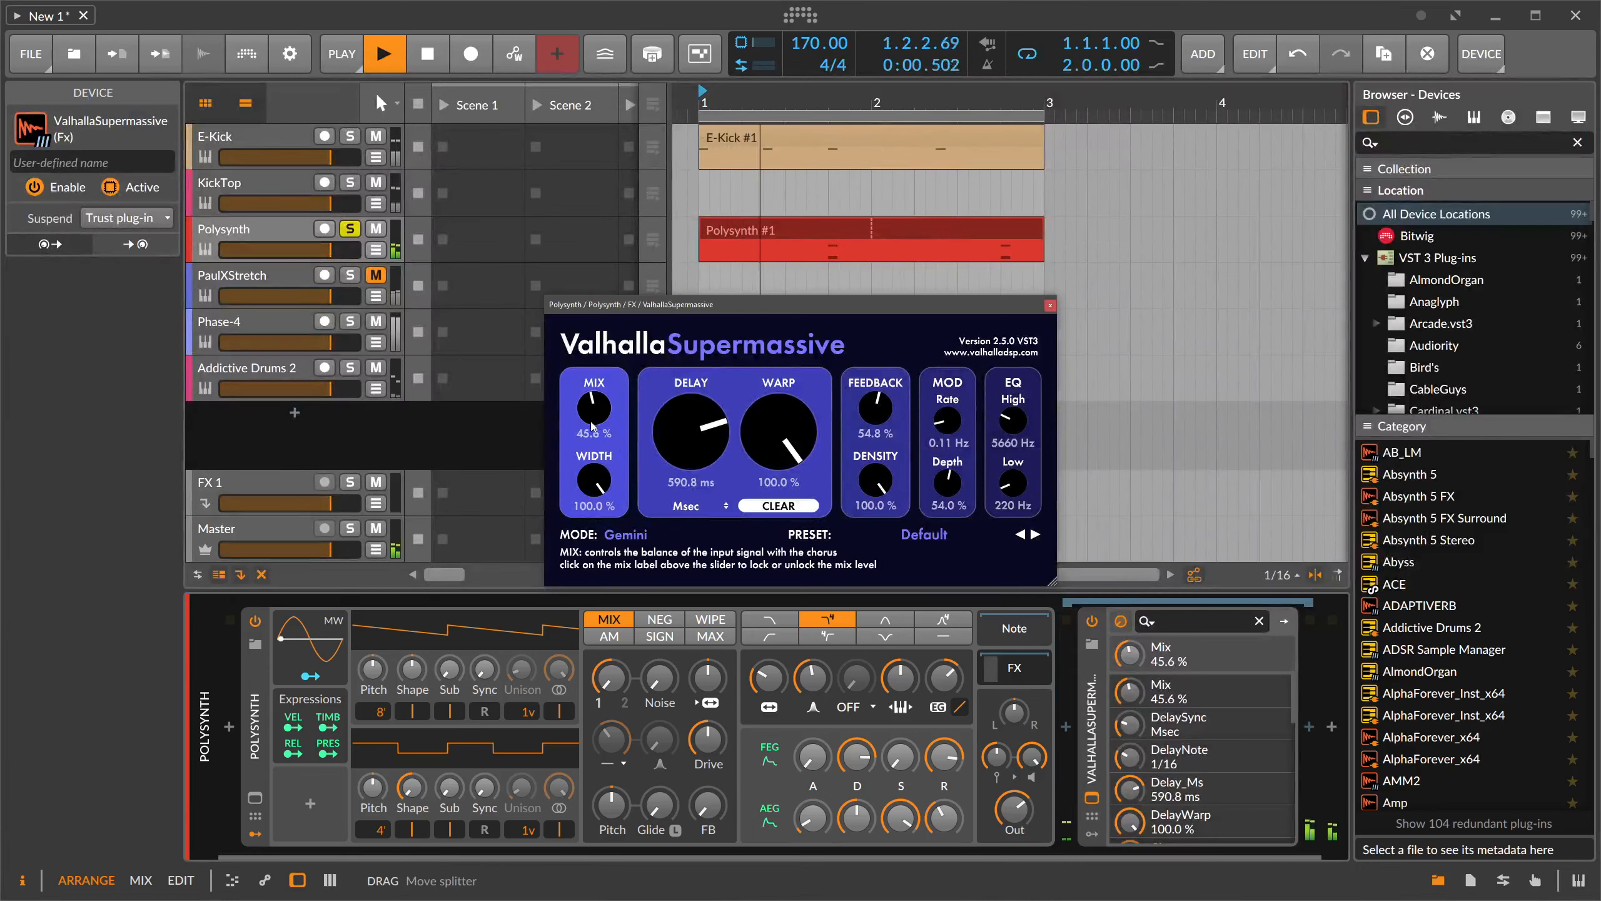
left_click_drag(592, 420, 592, 434)
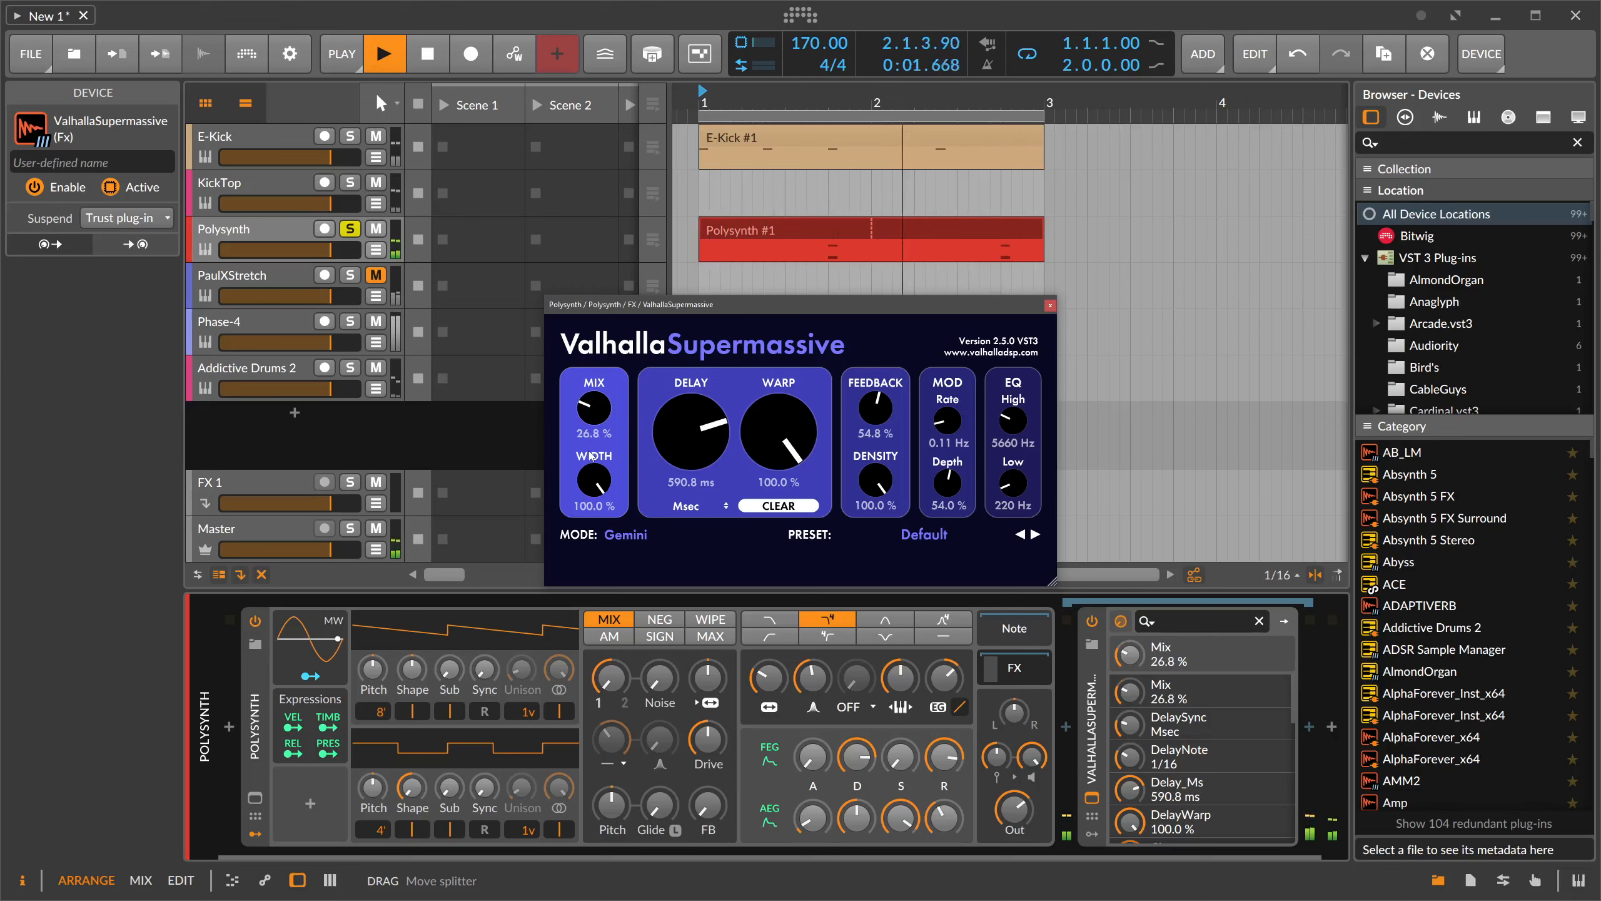
- Give the Polysynth's first oscillator 13 unison voices, set filter frequency to 185 Hz and reverb mix to 26.4%, and unsolo the track
left_click_drag(775, 682, 769, 679)
left_click_drag(522, 670, 523, 671)
left_click_drag(771, 680, 786, 680)
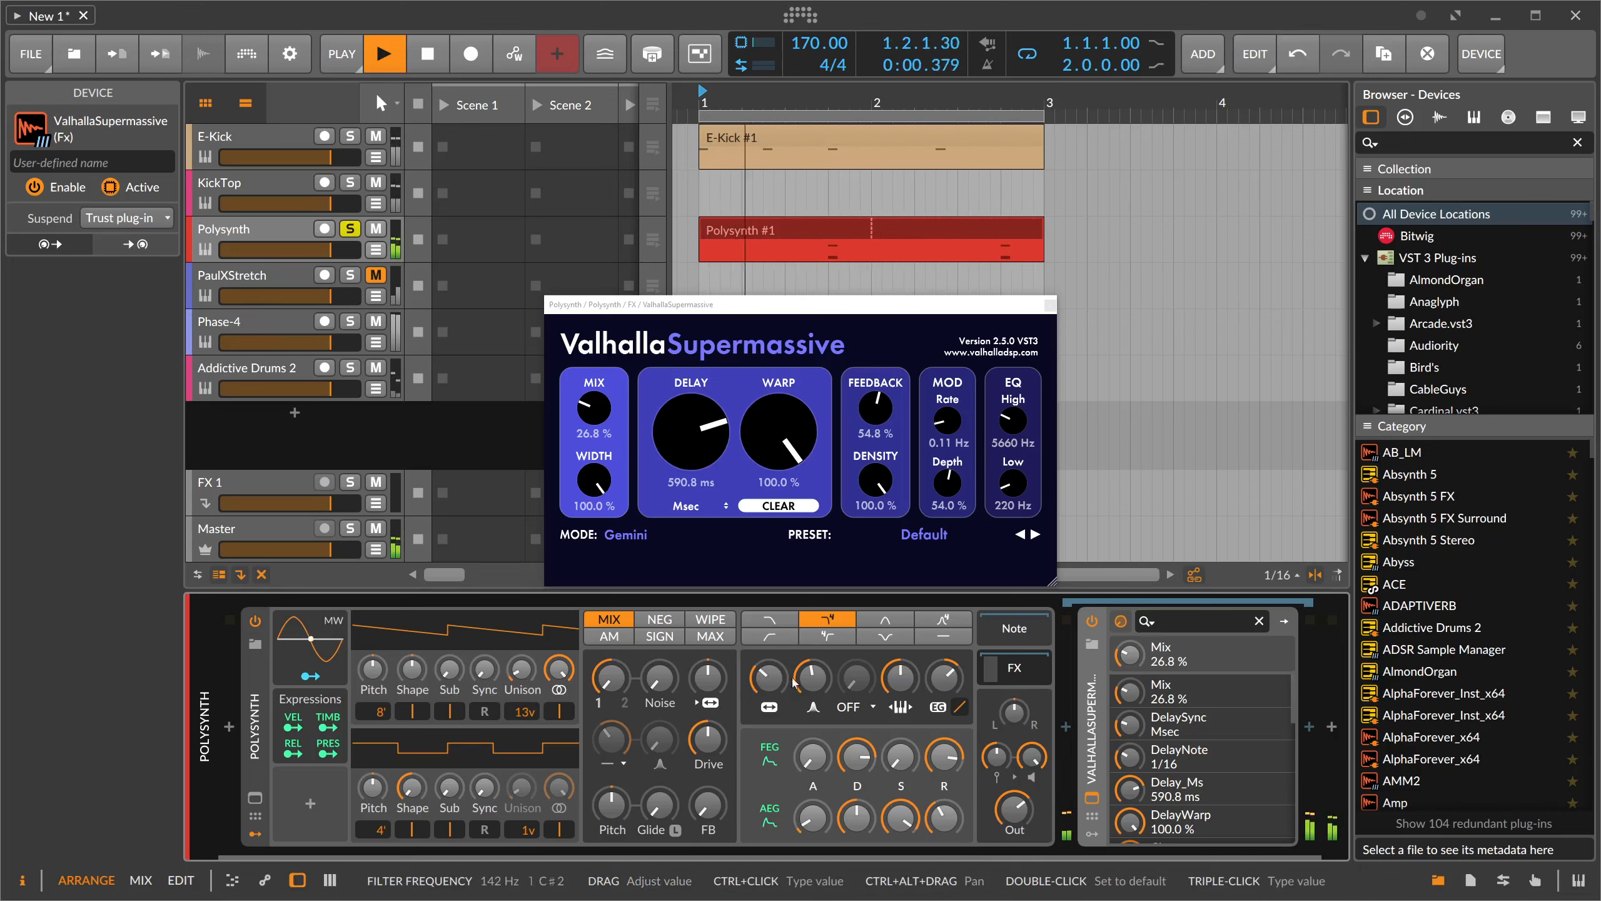
left_click_drag(944, 677, 943, 677)
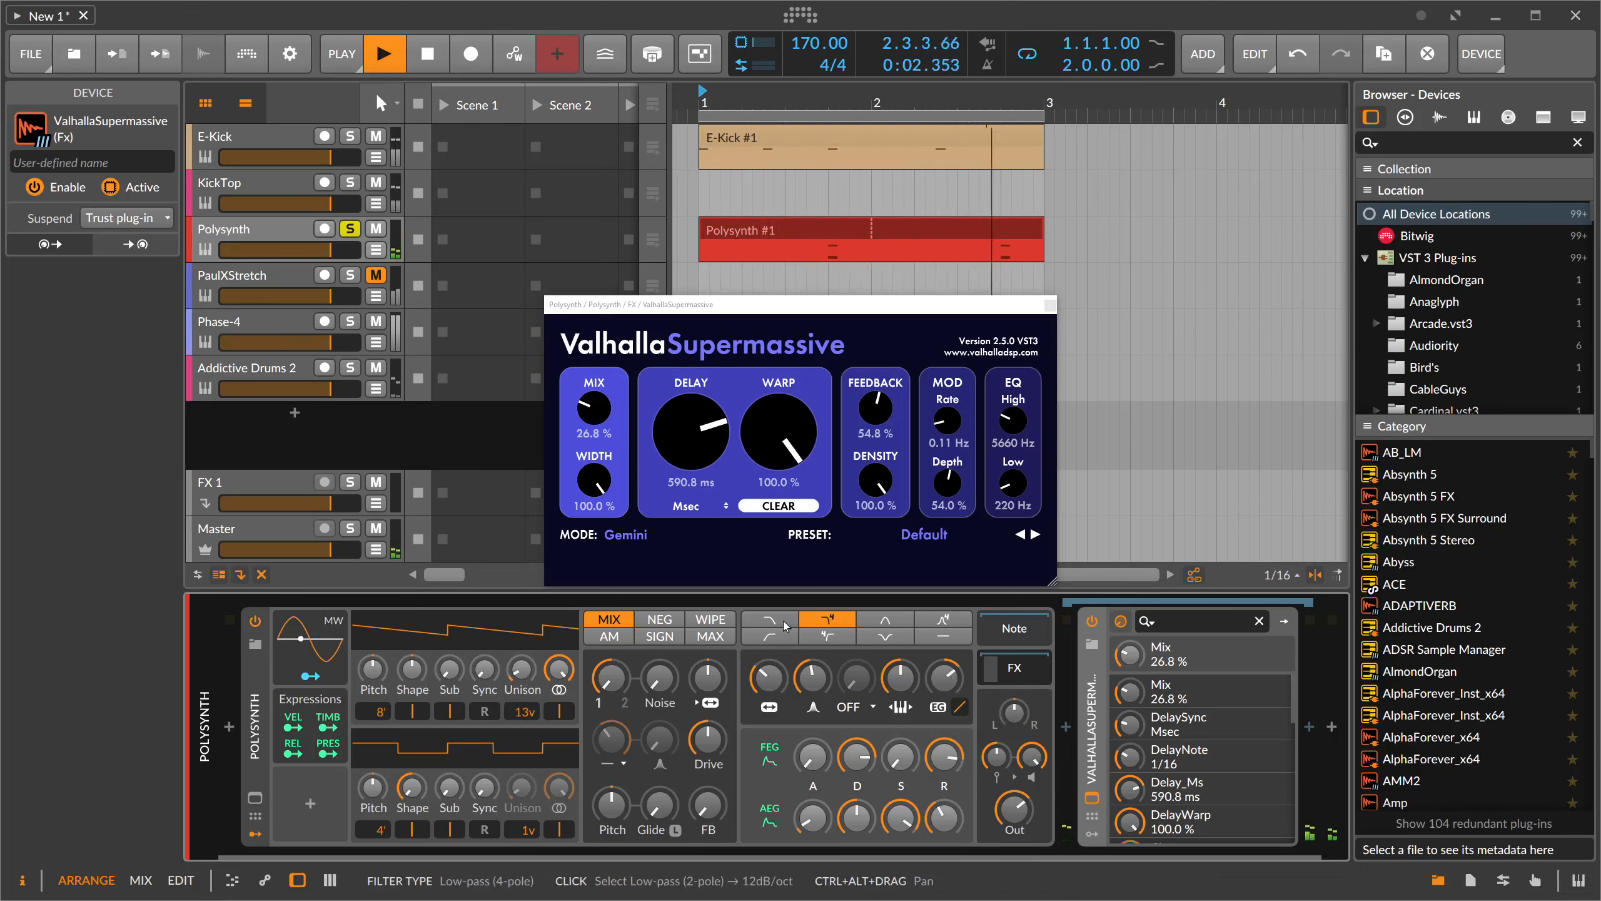
left_click_drag(603, 422, 602, 424)
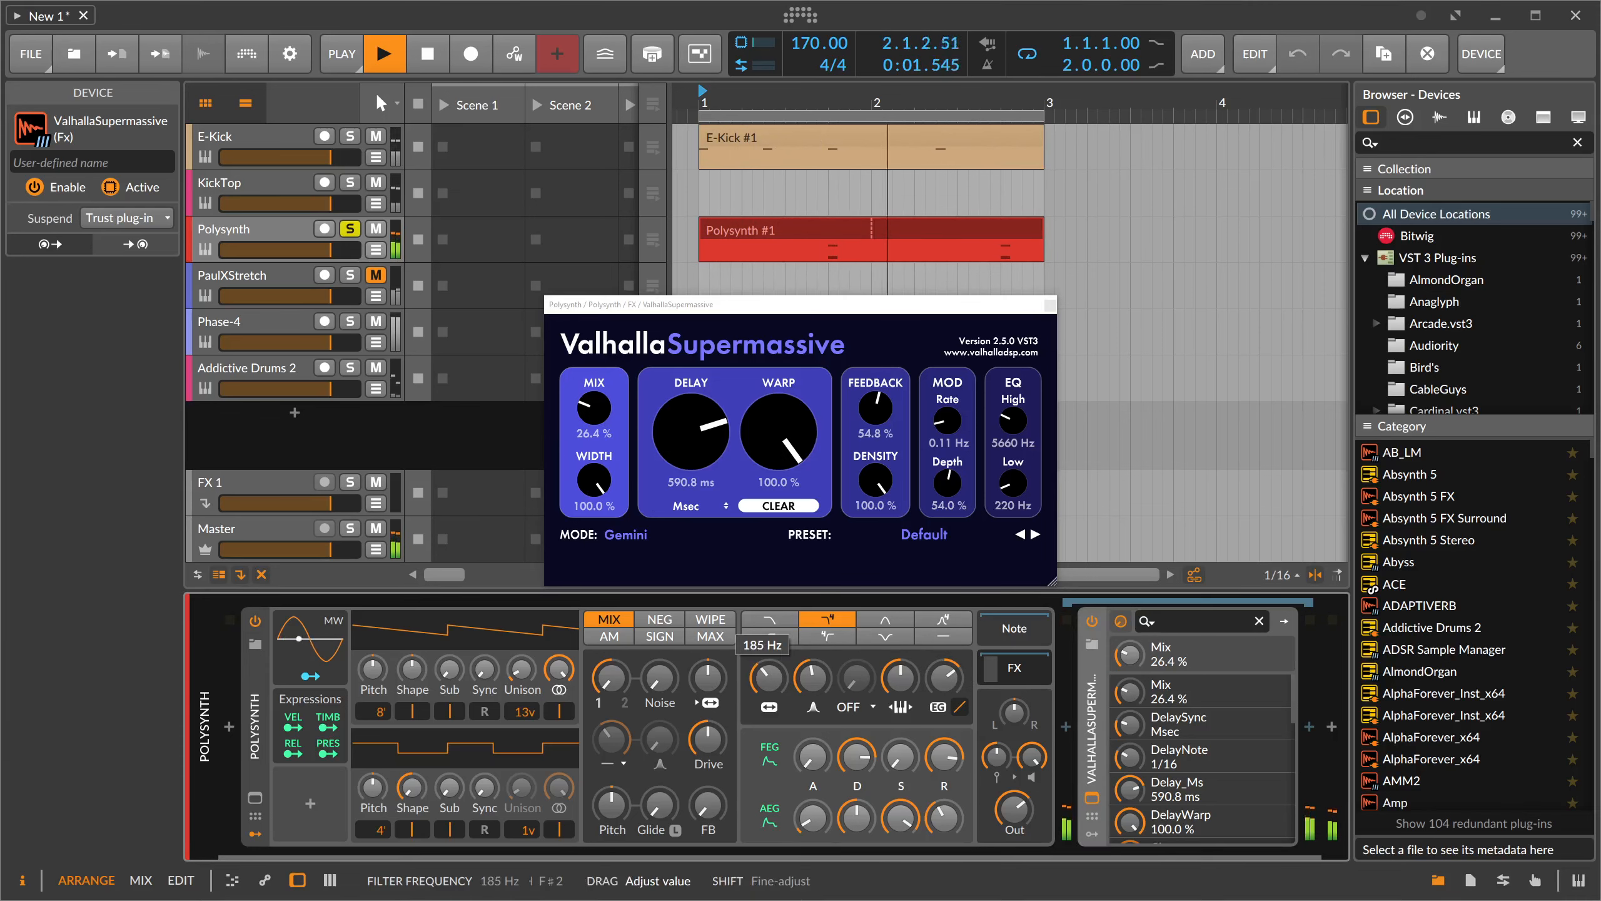
left_click(350, 229)
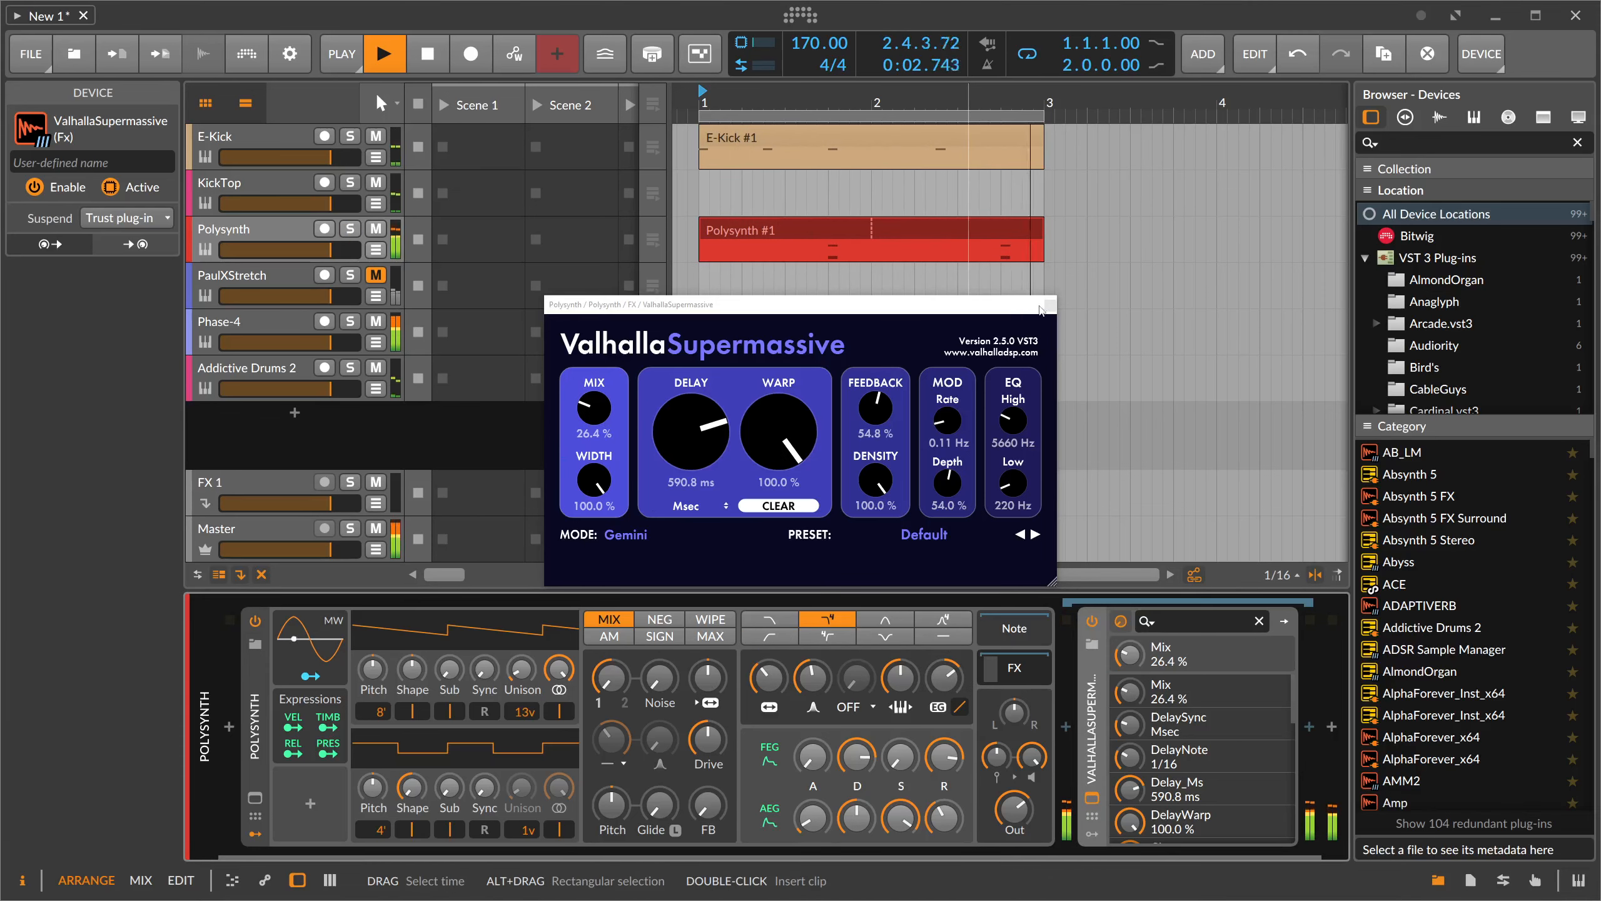
left_click(1049, 306)
- Transpose the three chord notes in the Polysynth clip down one octave and play the arrangement
key("space")
double_click(830, 230)
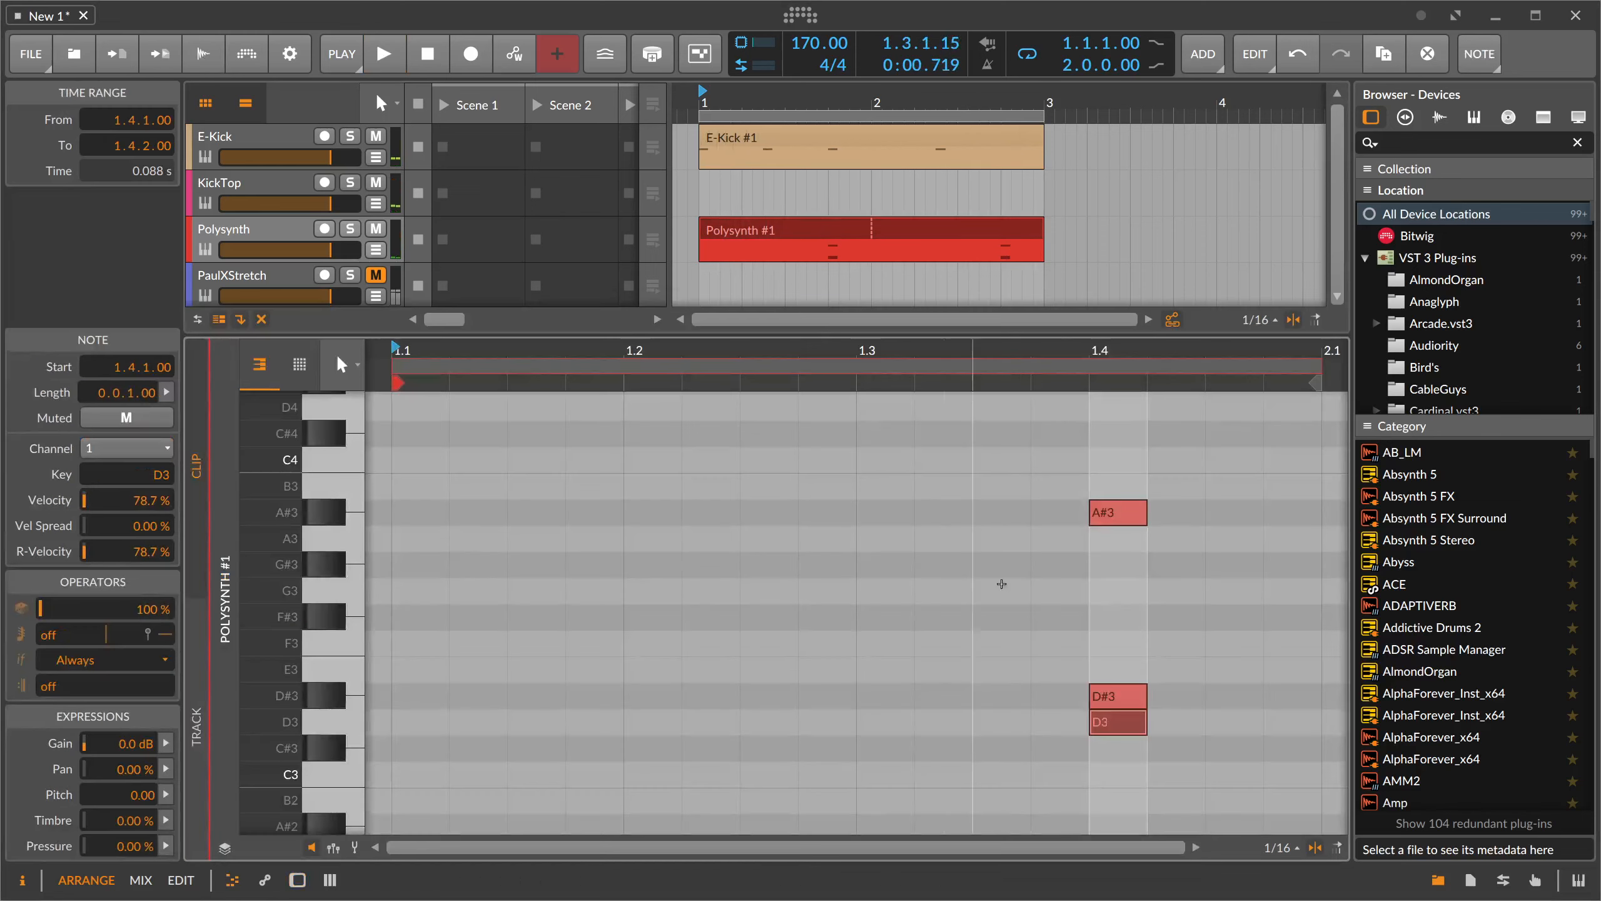
left_click_drag(1068, 464, 1148, 788)
key("shift+Down")
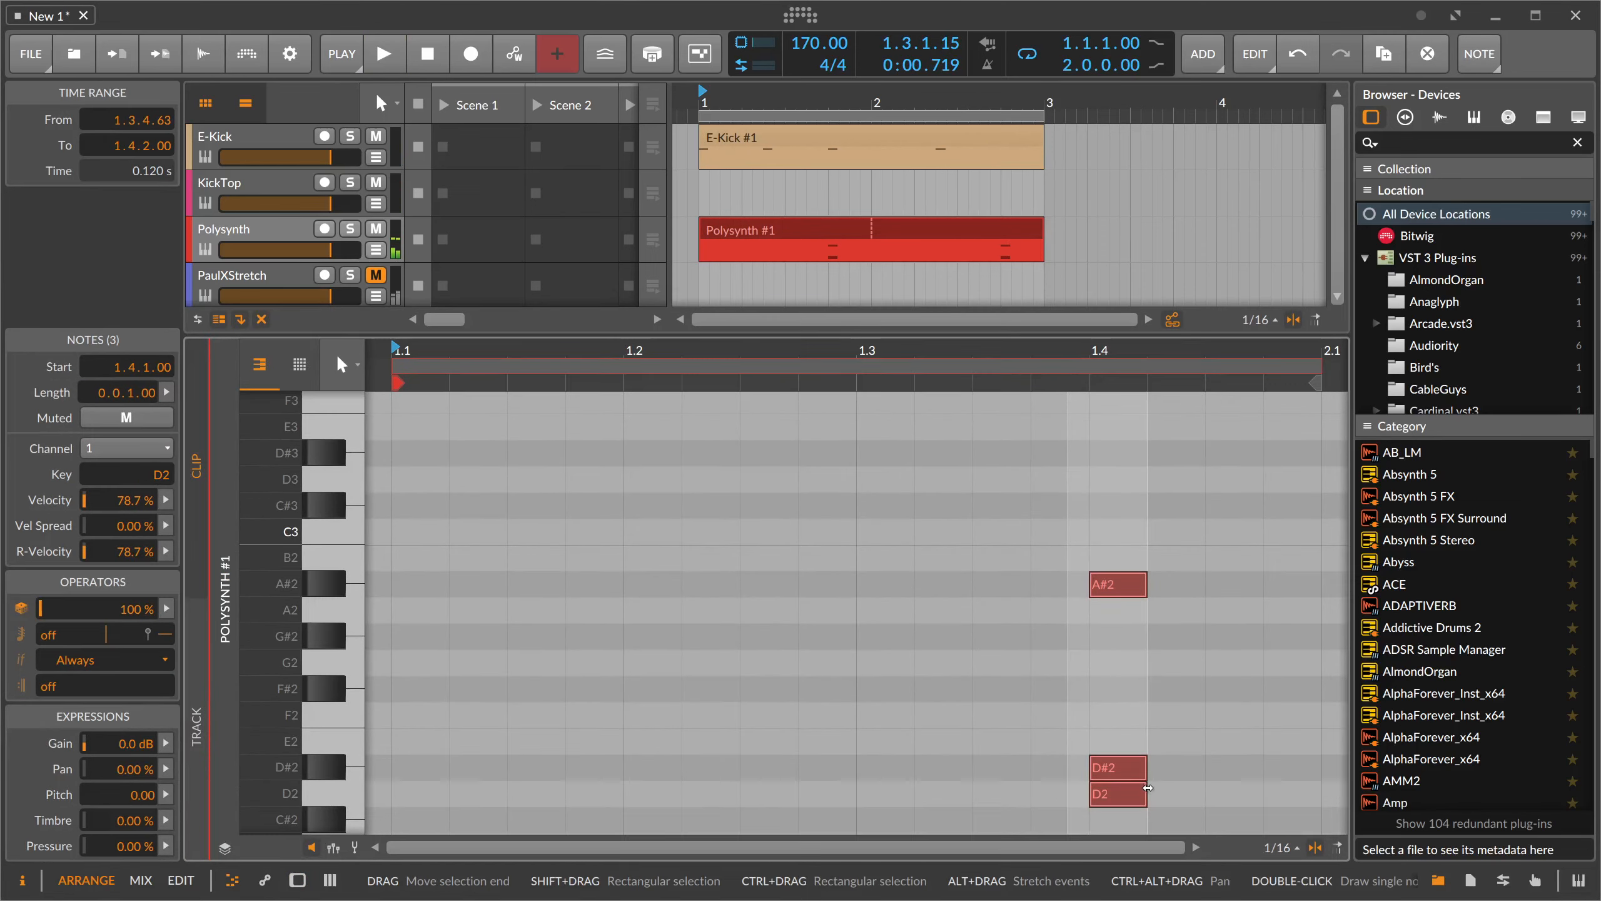
key("space")
- Move the last kick note in the E-Kick clip to 2.1.1.00 and delete the kick note at 1.4
key("d")
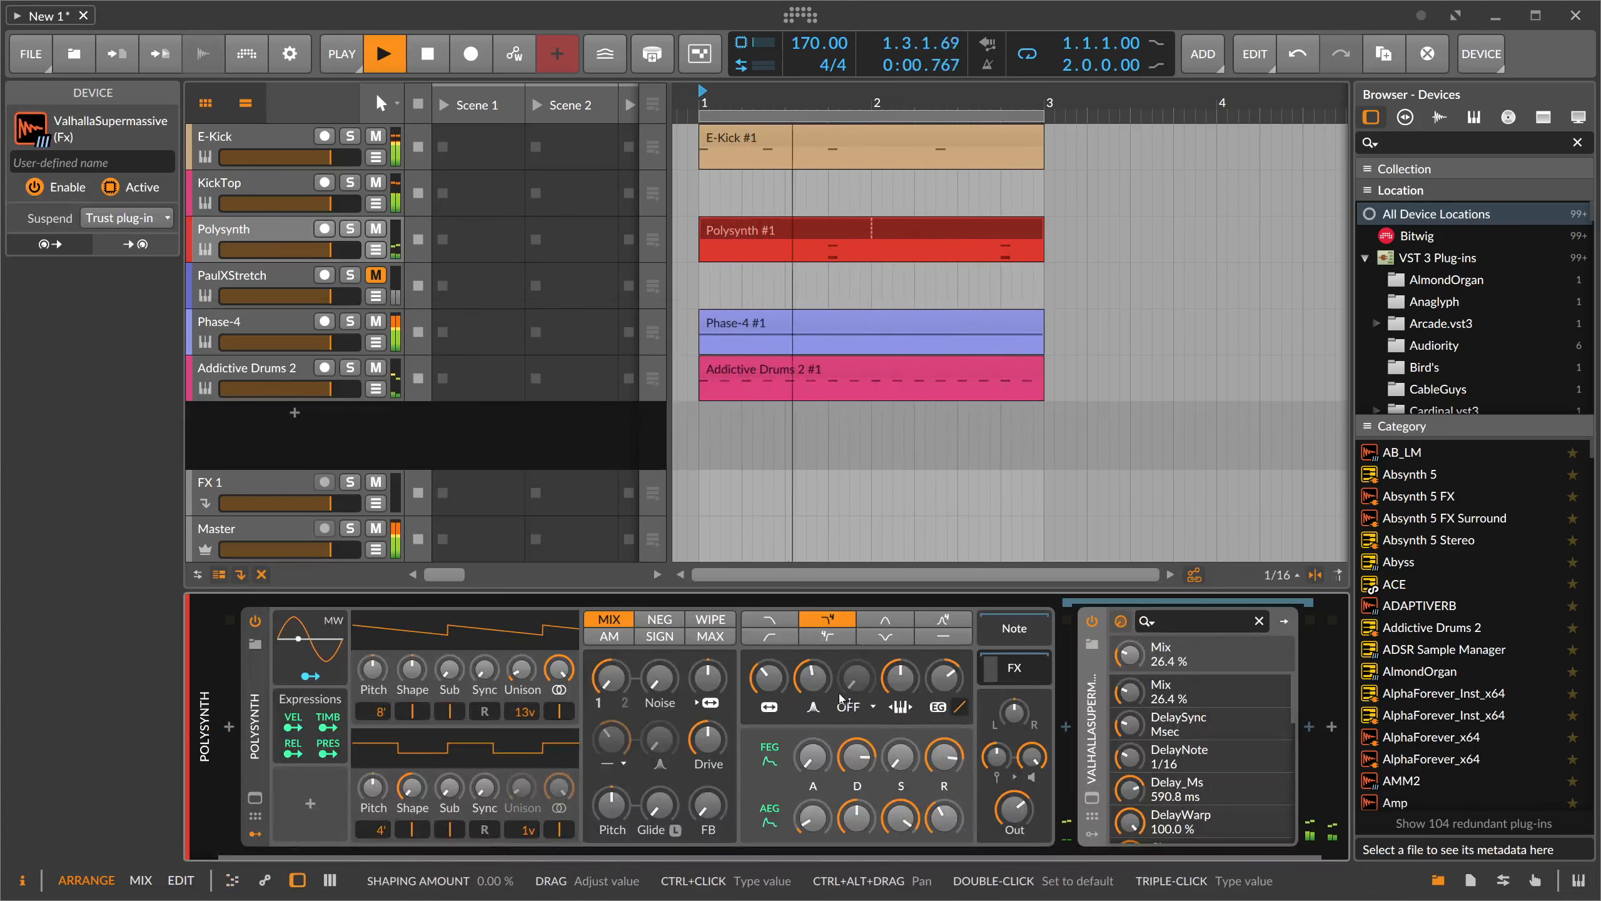
key("e")
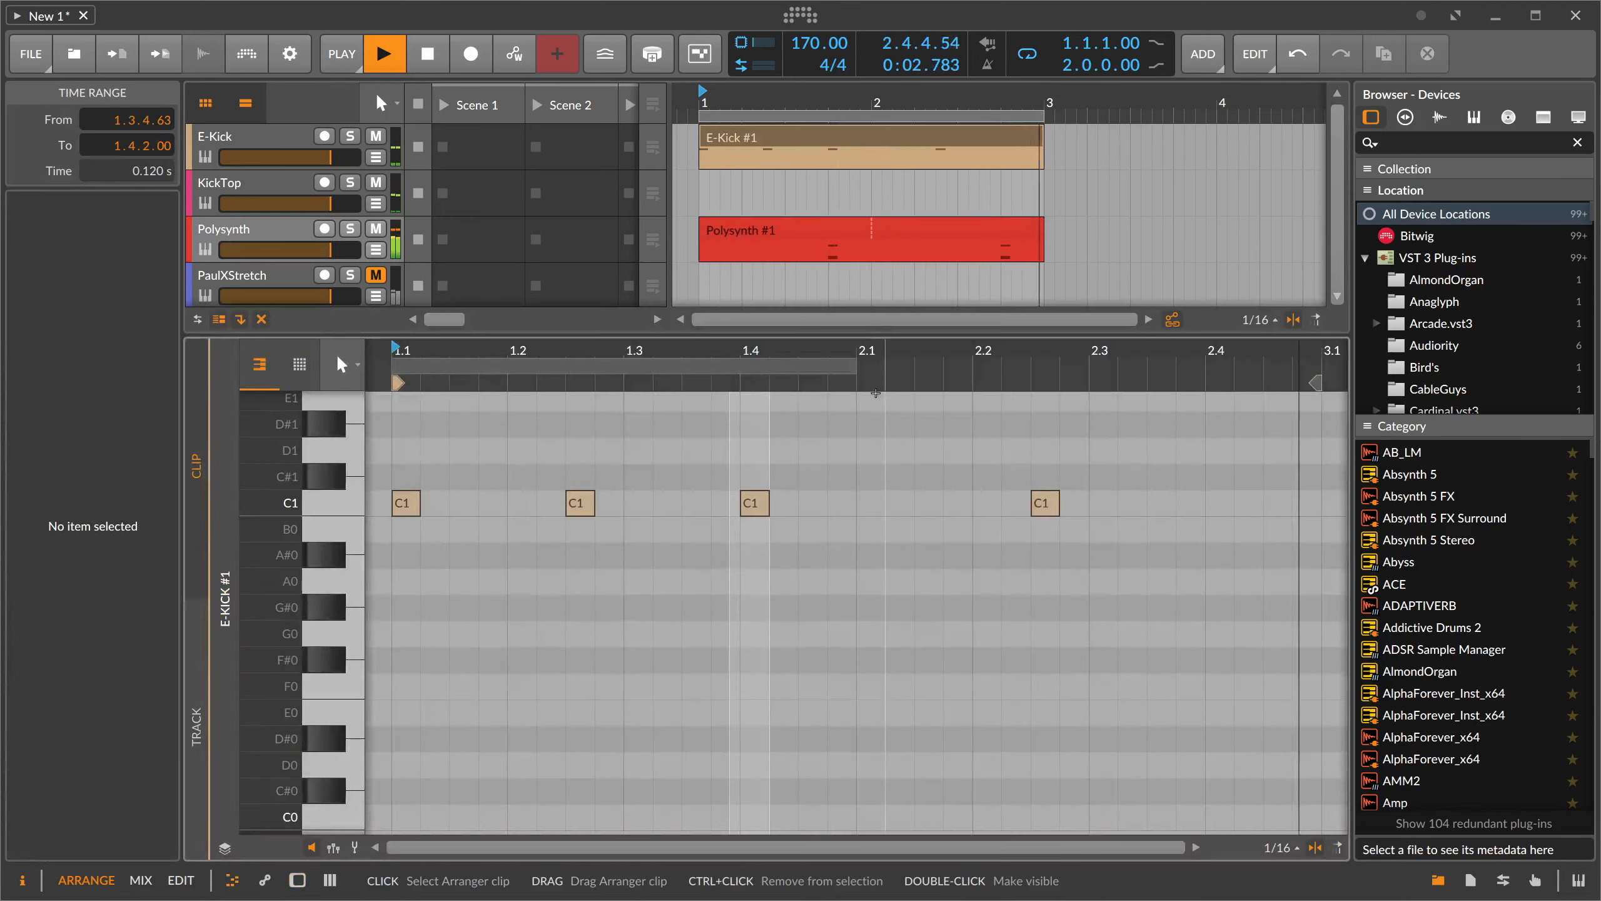
left_click_drag(1021, 453, 1087, 527)
key("Left")
key("Left")
key("Left")
key("Left")
key("Left")
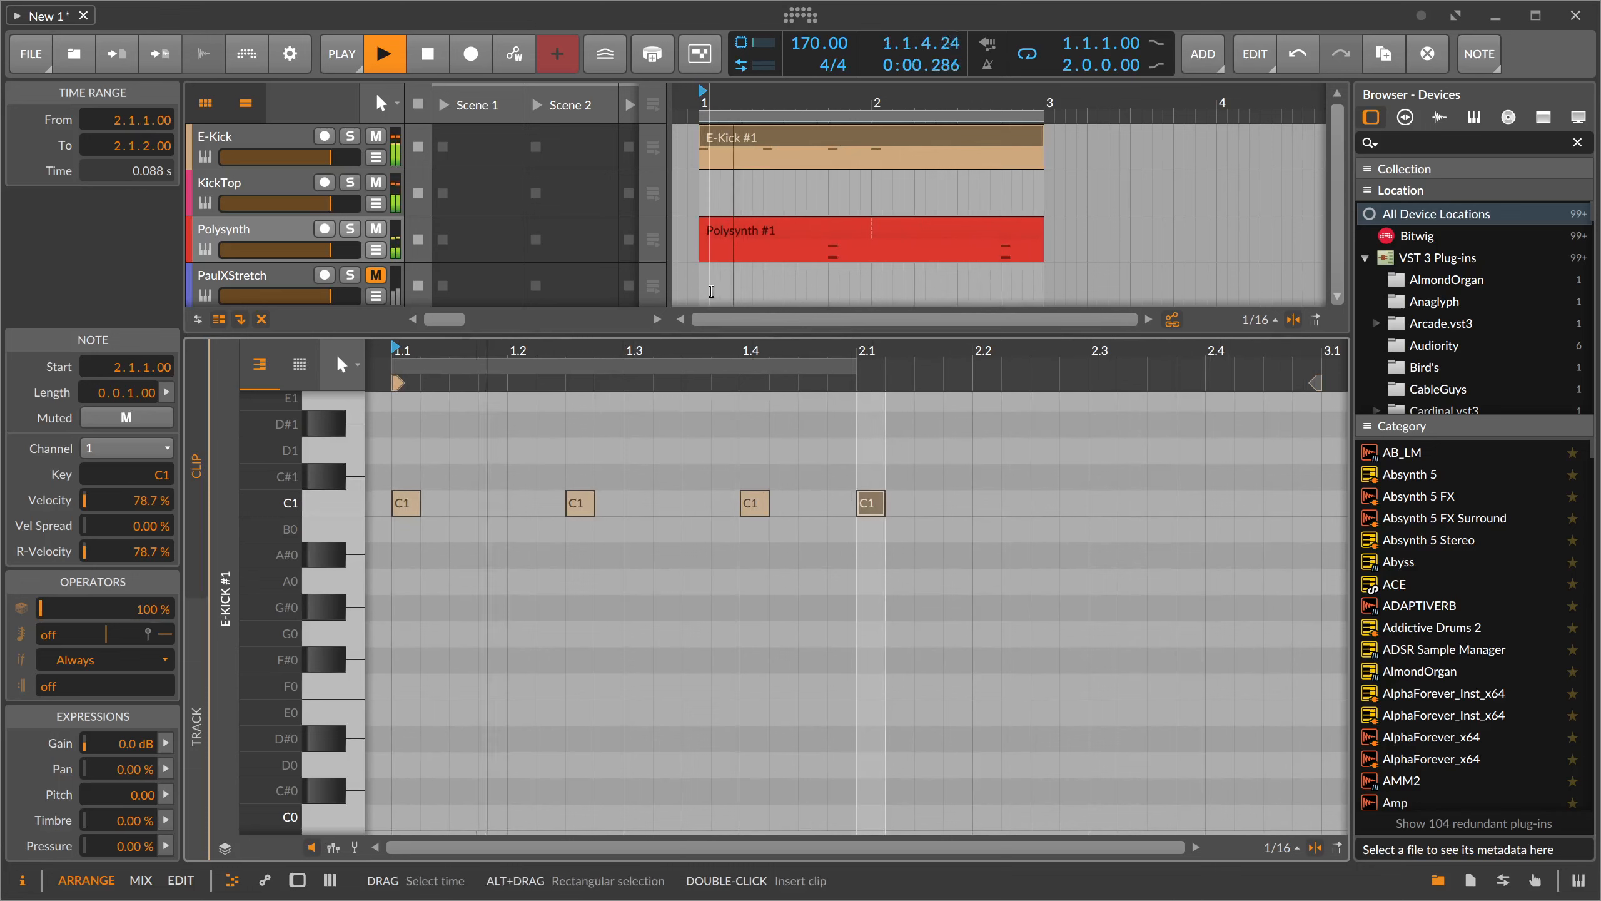
double_click(750, 505)
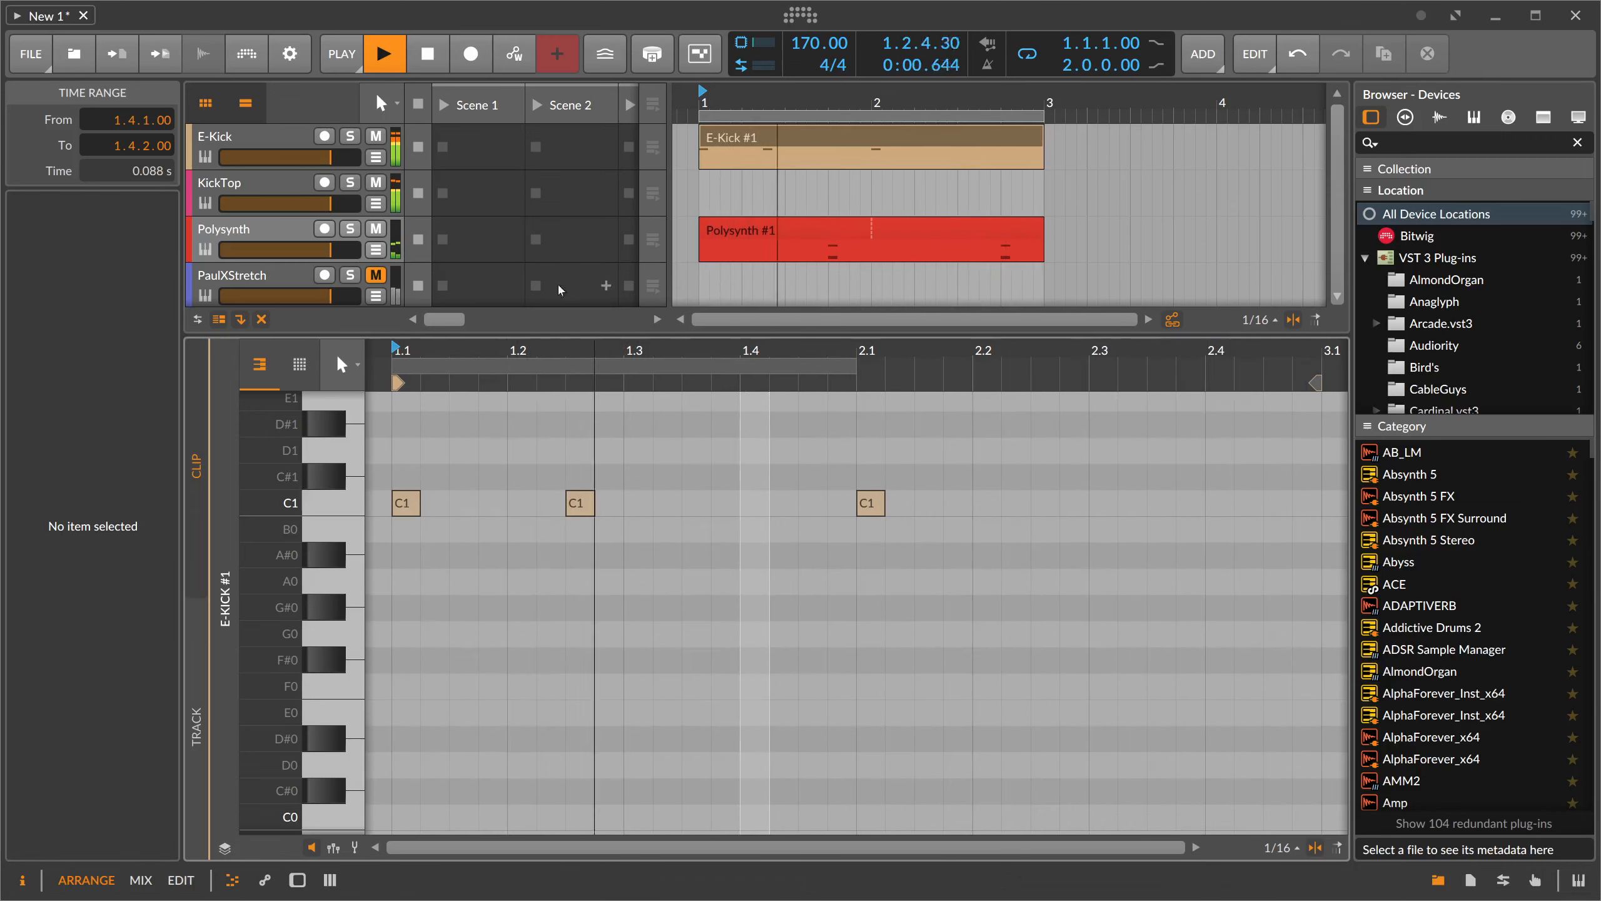
- Solo the Phase-4 track and turn its R oscillator's modulation amount down close to 0%, checking the sound during playback
scroll(343, 218, "down", 4)
key("space")
double_click(285, 165)
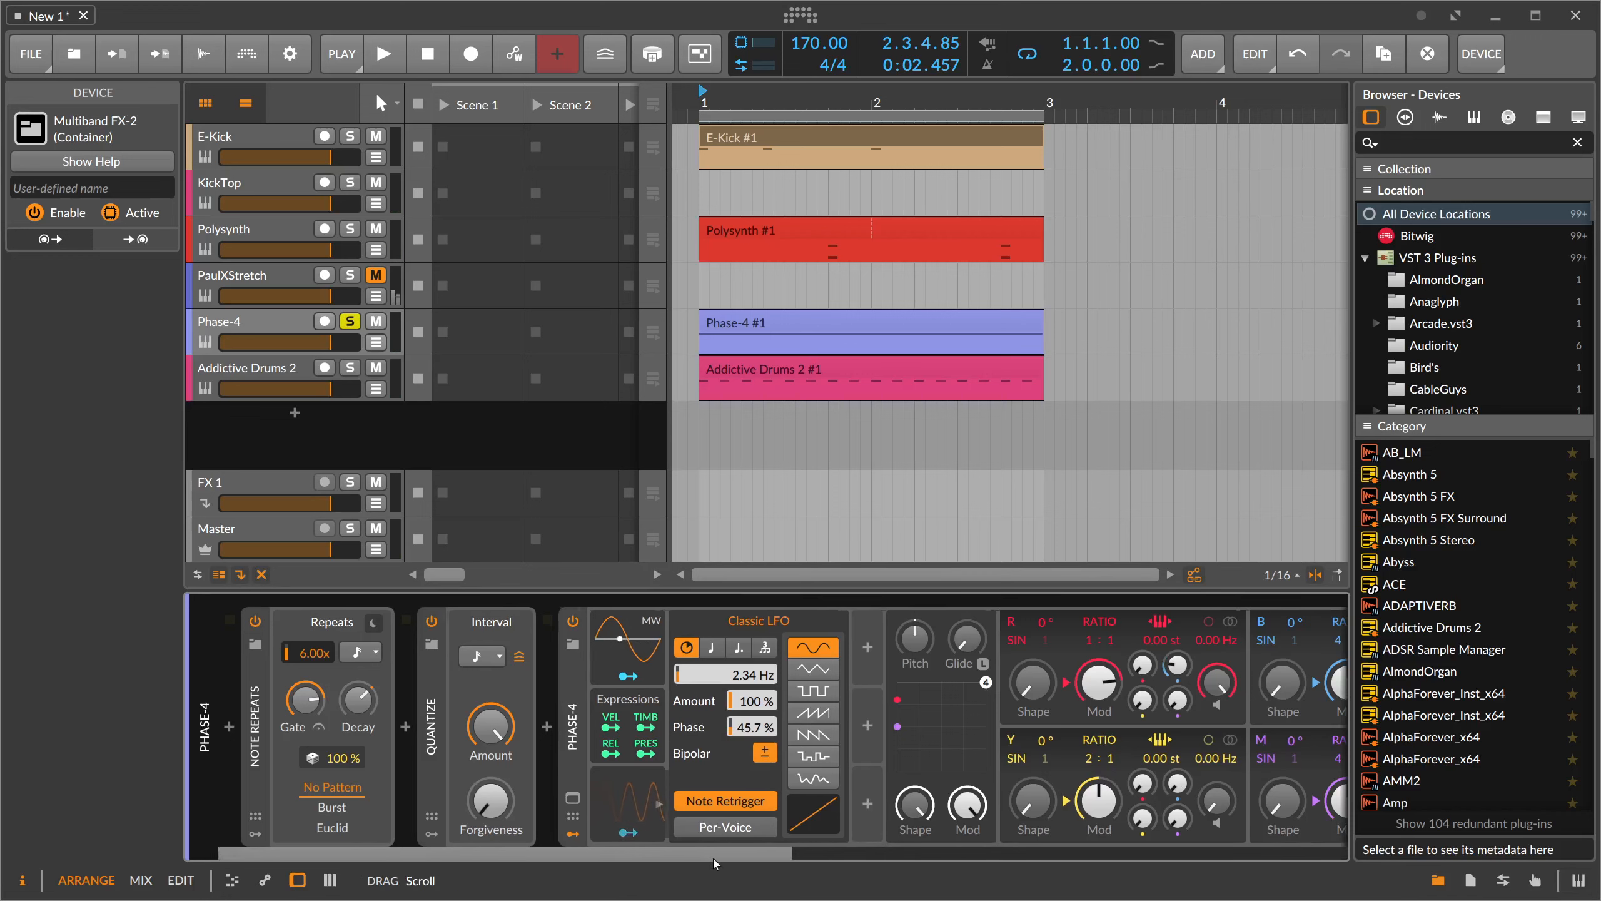
left_click_drag(744, 856, 756, 856)
left_click(610, 653)
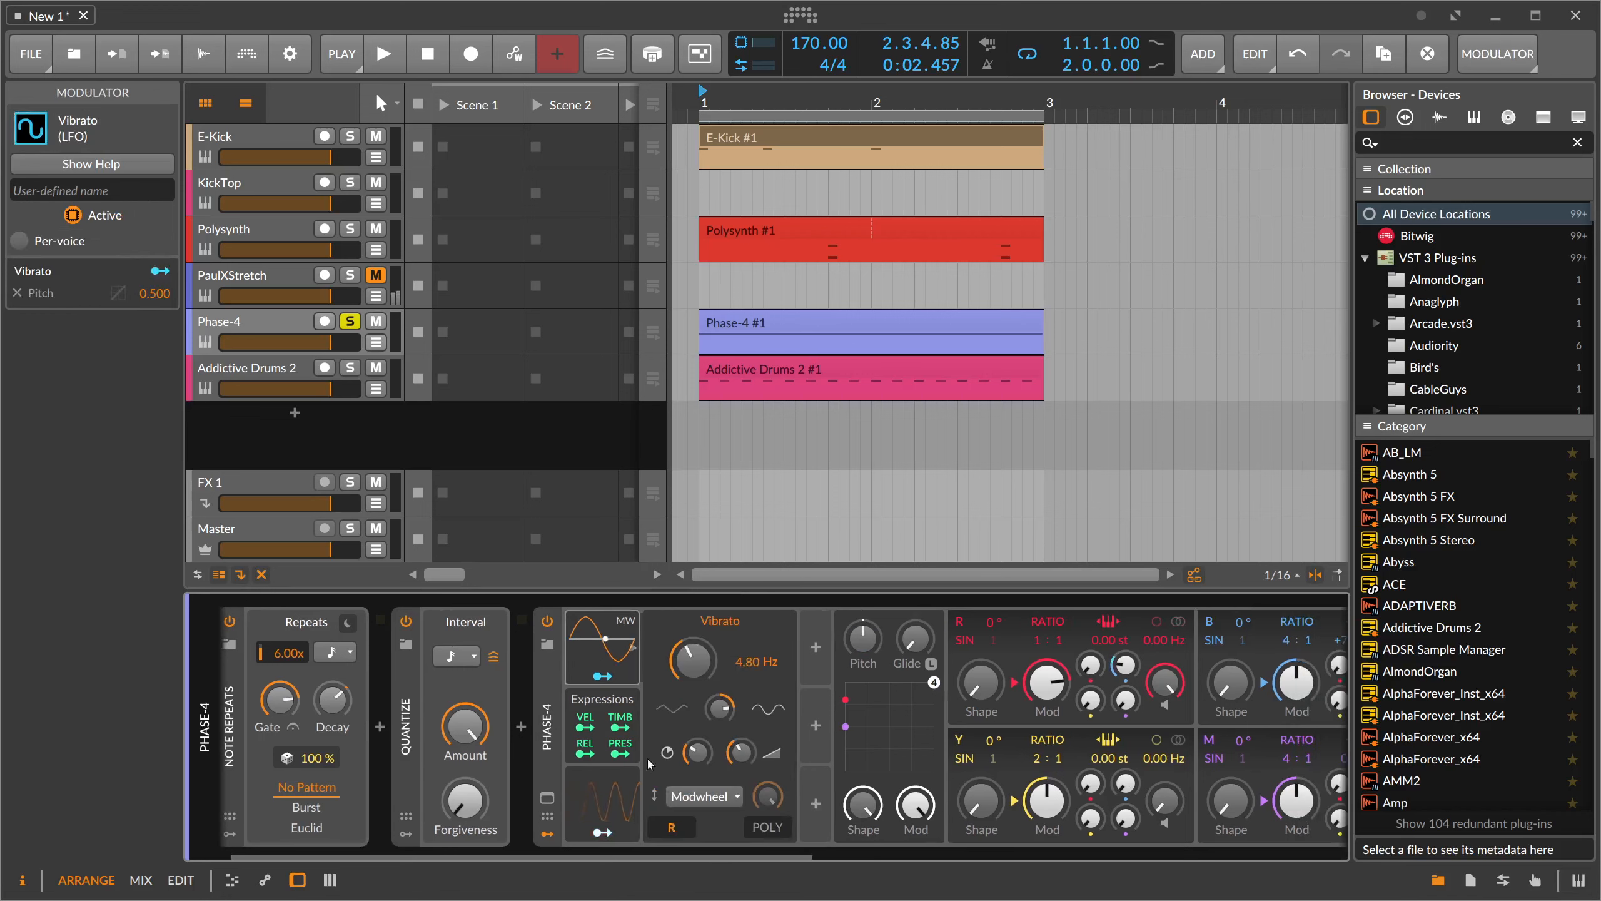
left_click(602, 647)
key("space")
left_click_drag(747, 857, 867, 859)
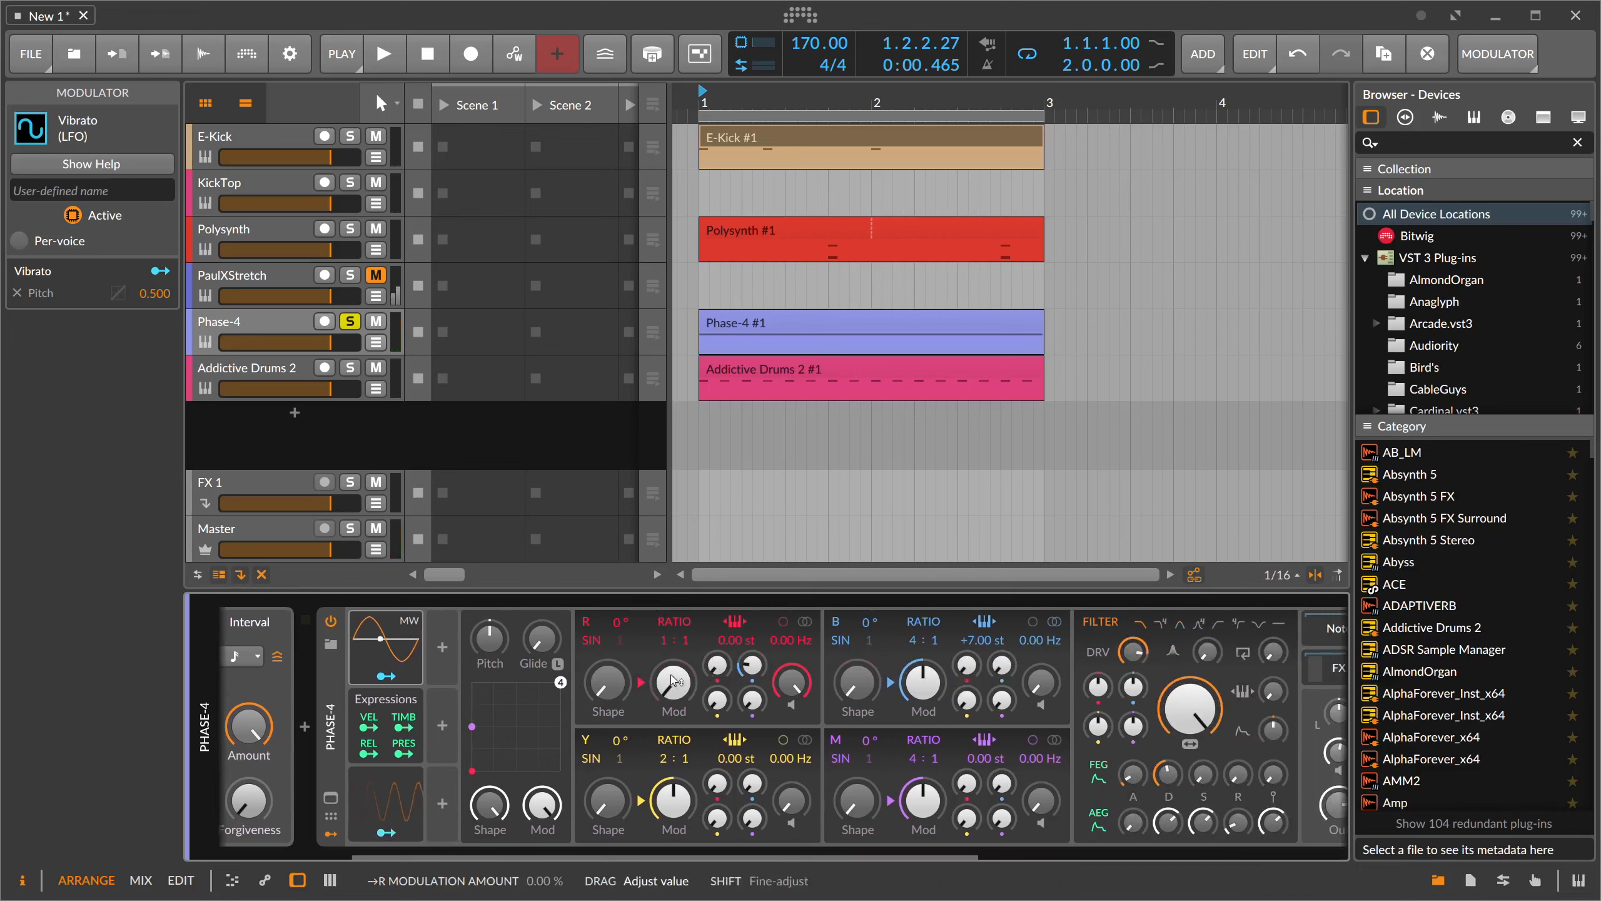
key("space")
mouse_move(673, 681)
left_mouse_down()
mouse_move(673, 650)
mouse_move(673, 700)
left_mouse_up()
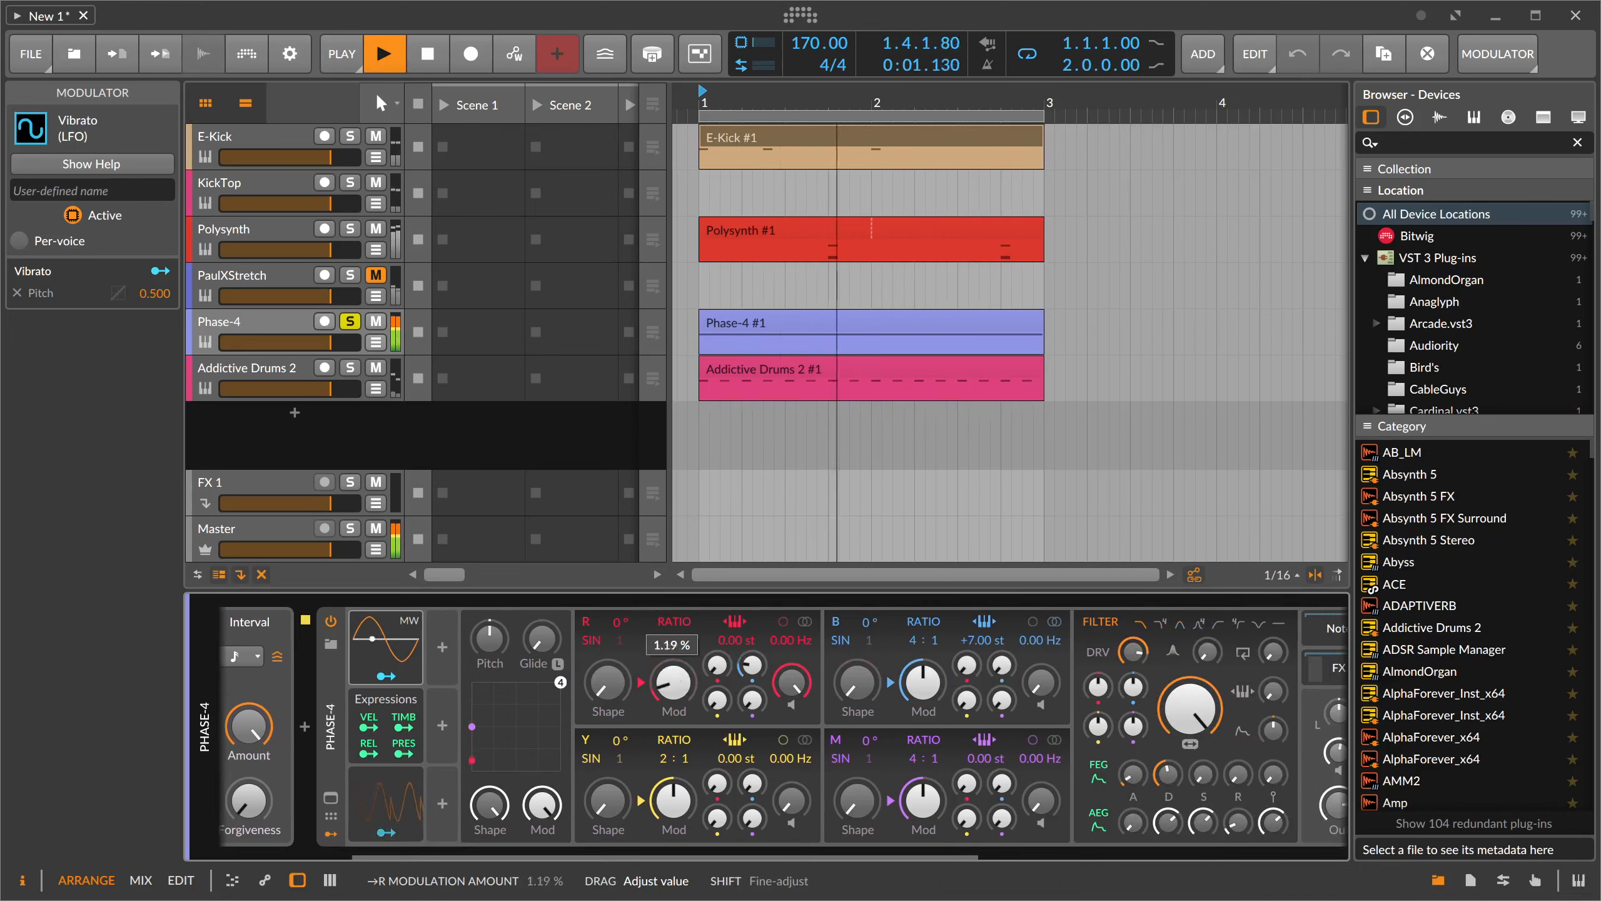
key("space")
- Add a Steps modulator to Phase-4 and show its step editor
left_click(446, 641)
type("ste")
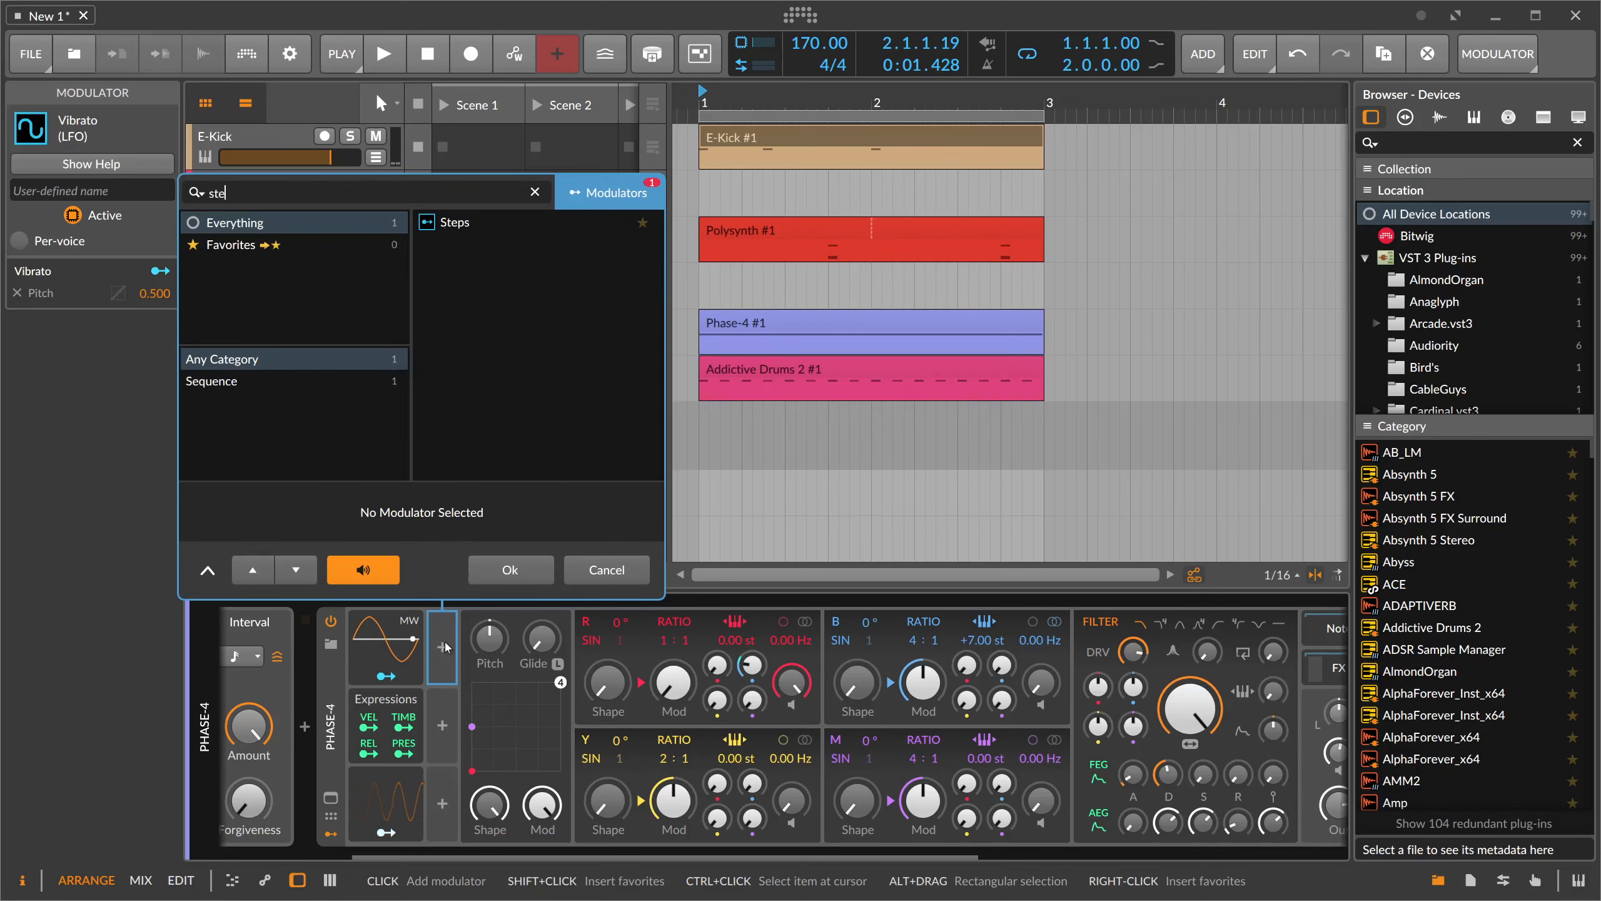
type("p")
key("Down")
key("Return")
left_click(494, 648)
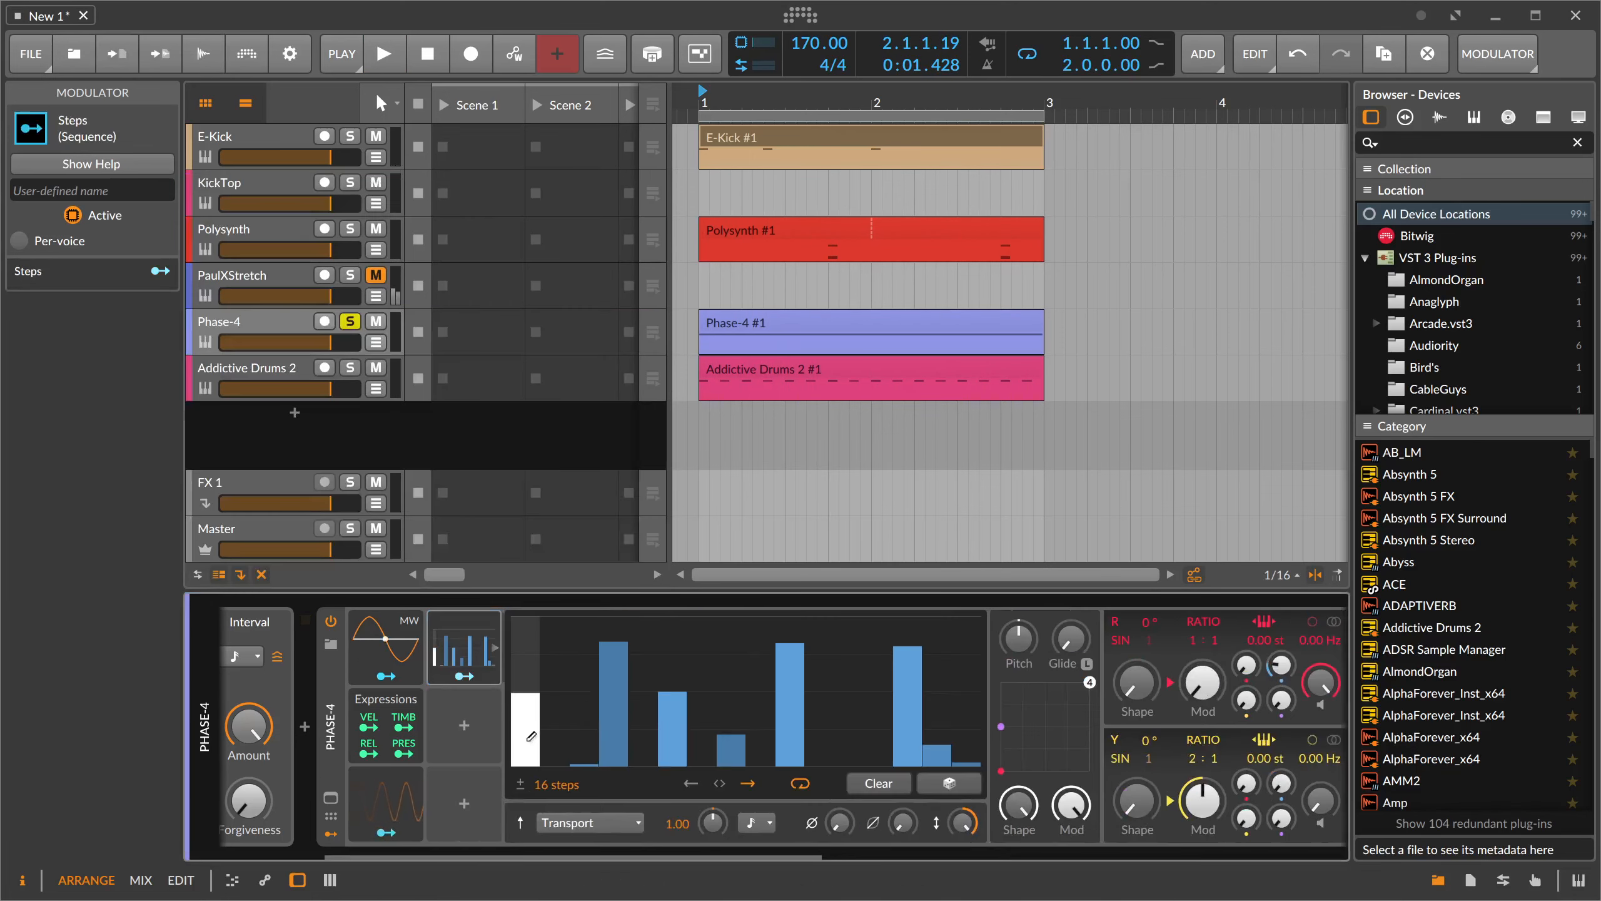
- Draw a rising ramp across the 16 steps of the Steps modulator and set its time base to eighth notes
left_click_drag(532, 736, 959, 658)
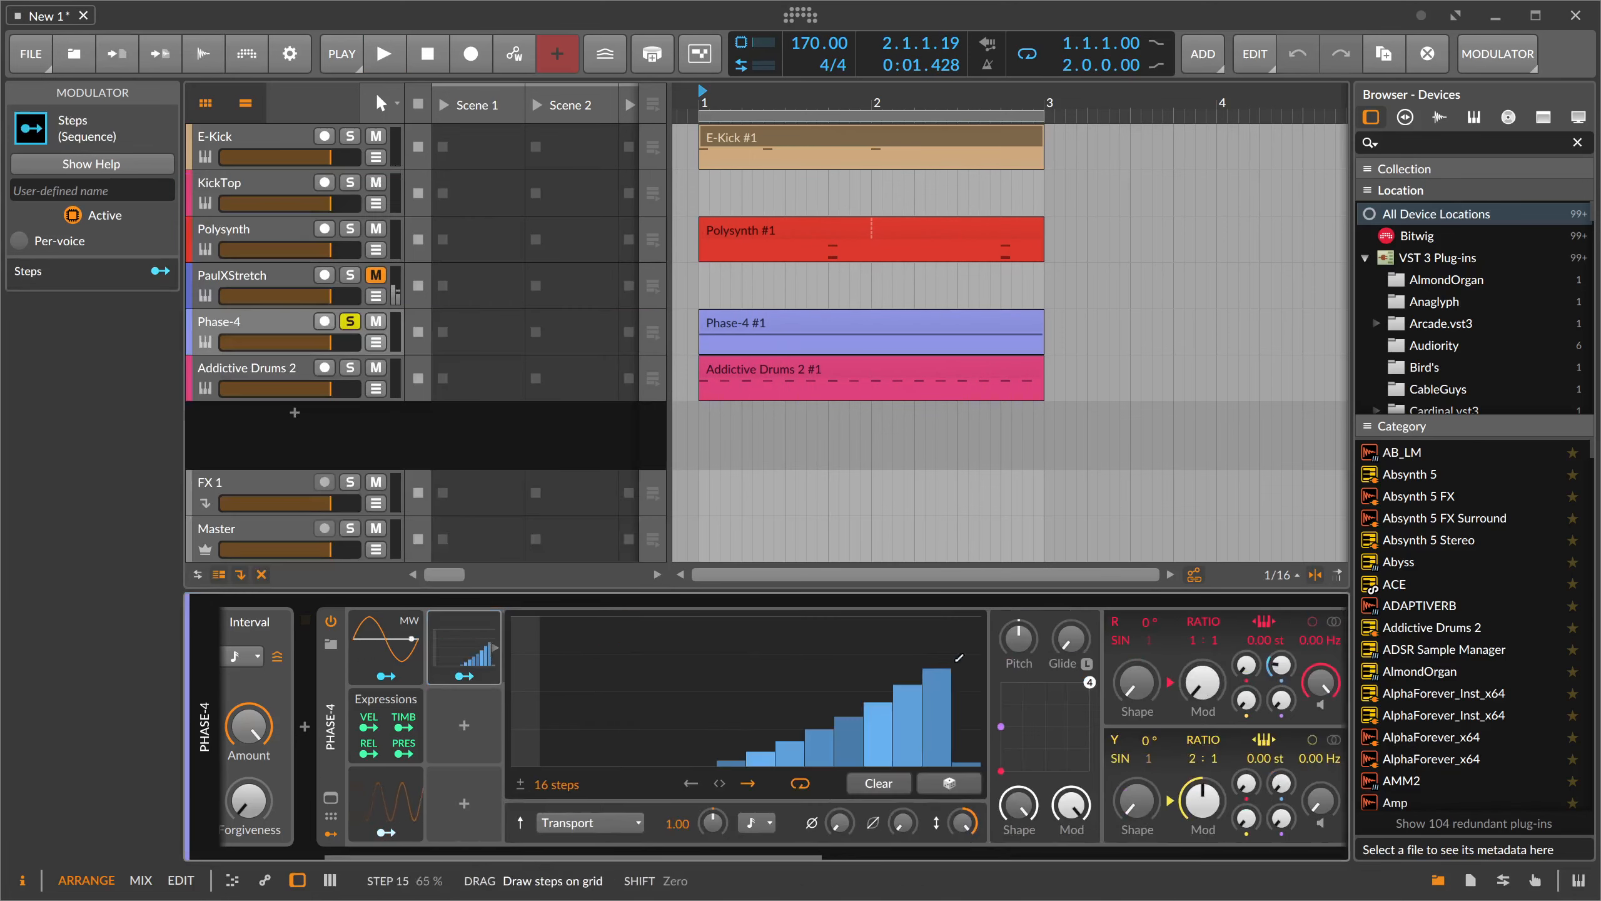
left_click(754, 823)
left_click(842, 484)
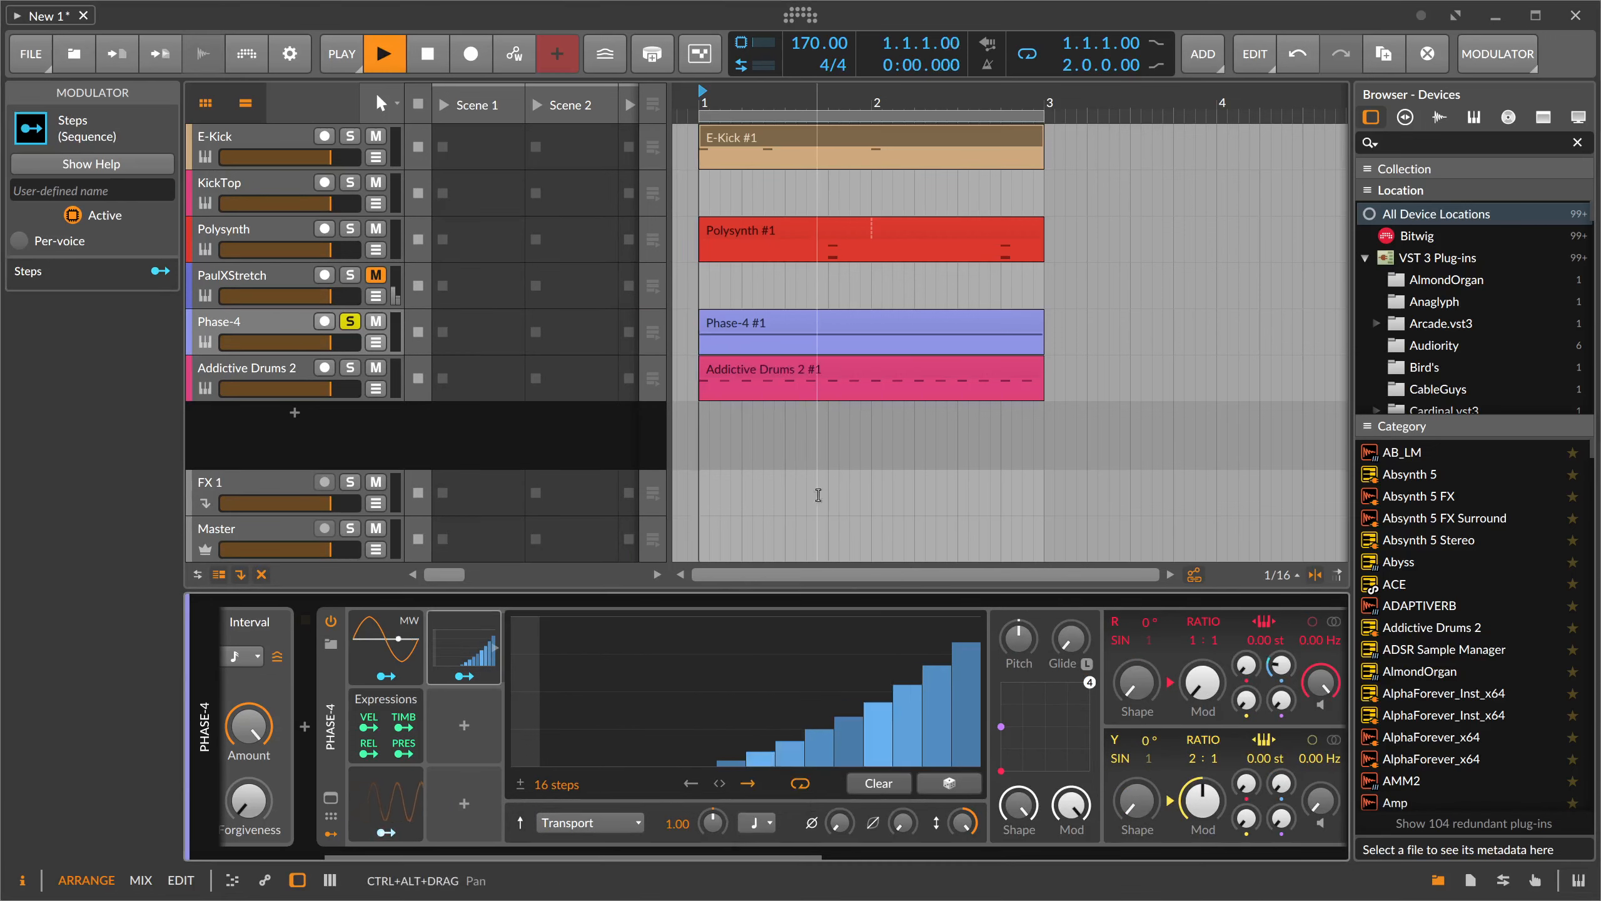
key("space")
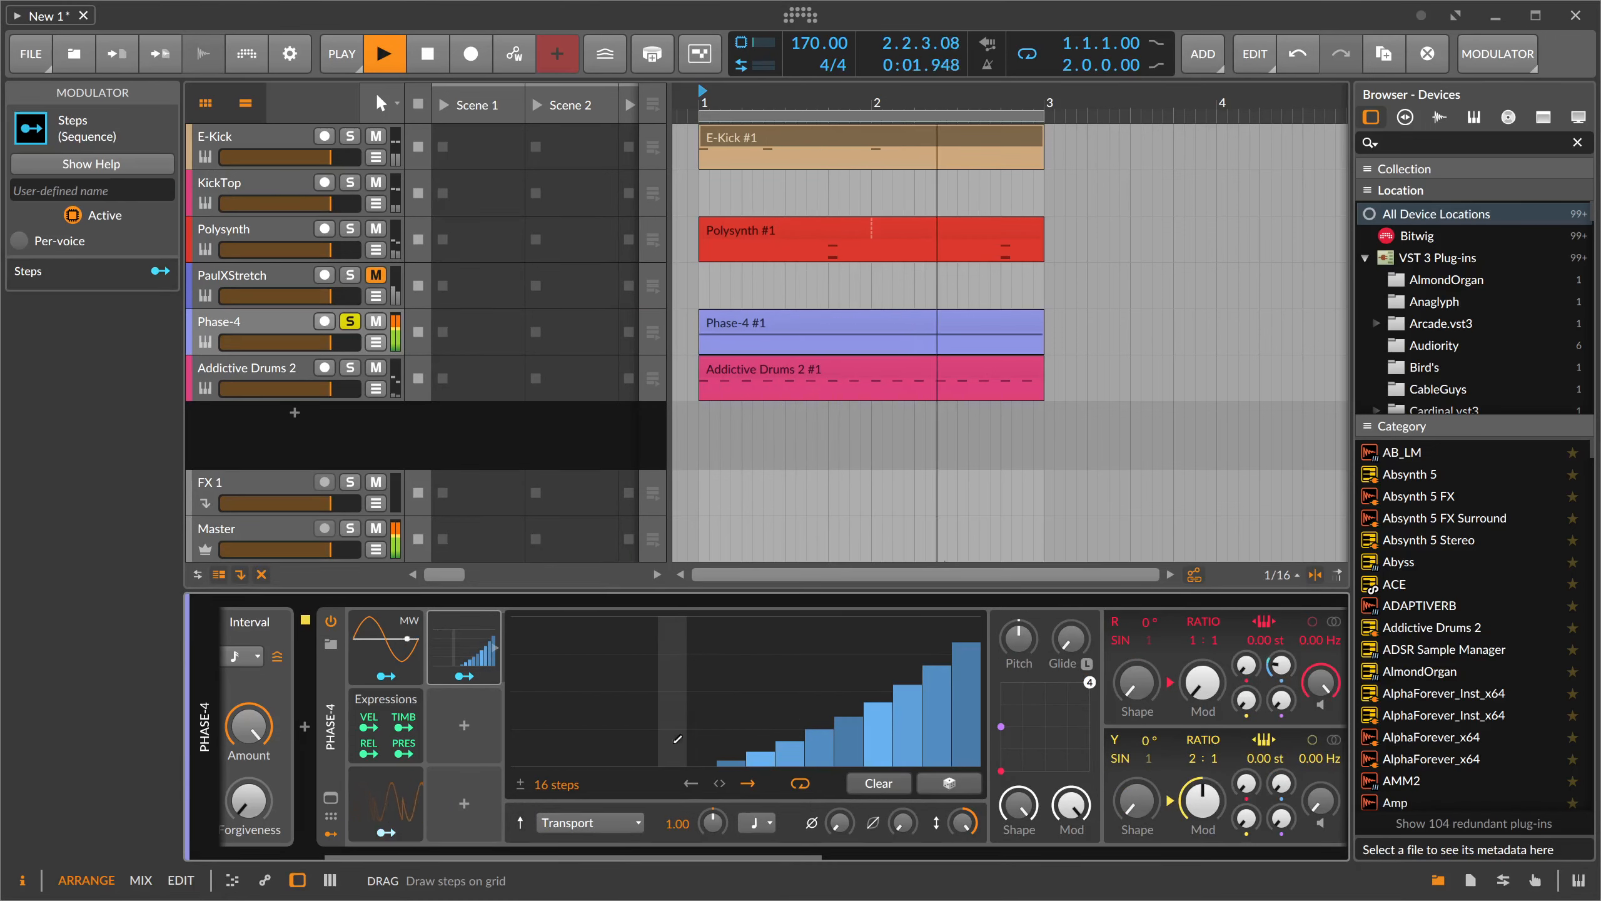
left_click(756, 822)
left_click(835, 505)
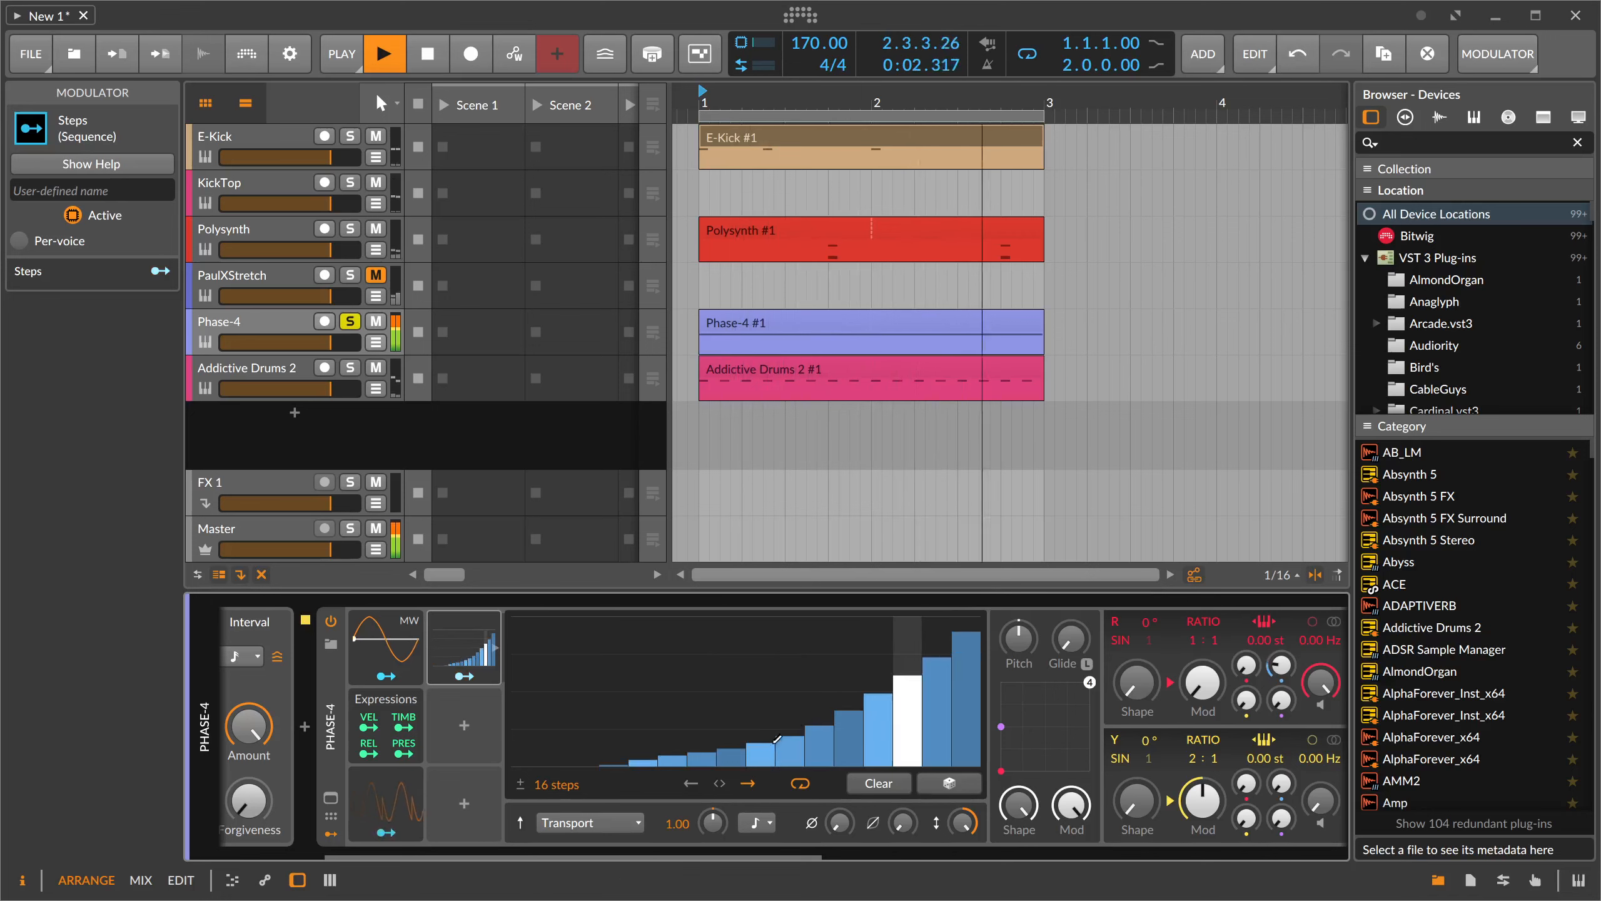
left_click_drag(791, 725, 966, 616)
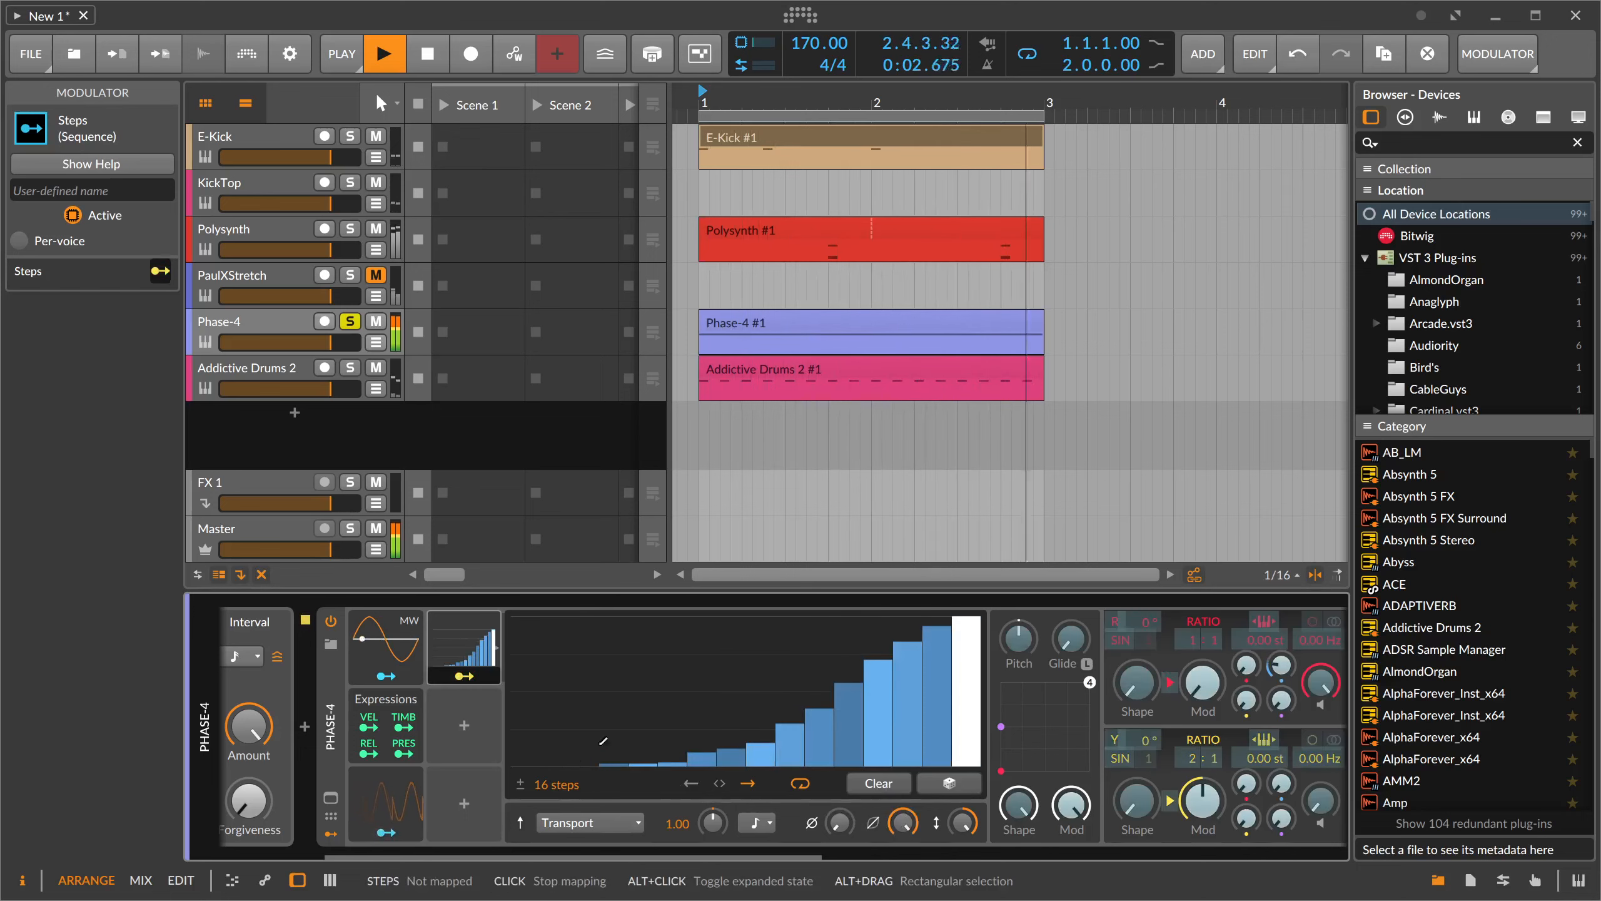
- Map the Steps modulator to the R oscillator's modulation amount with a depth of 1.646
left_click(464, 675)
scroll(756, 726, "right", 2)
left_click_drag(1092, 684, 1092, 632)
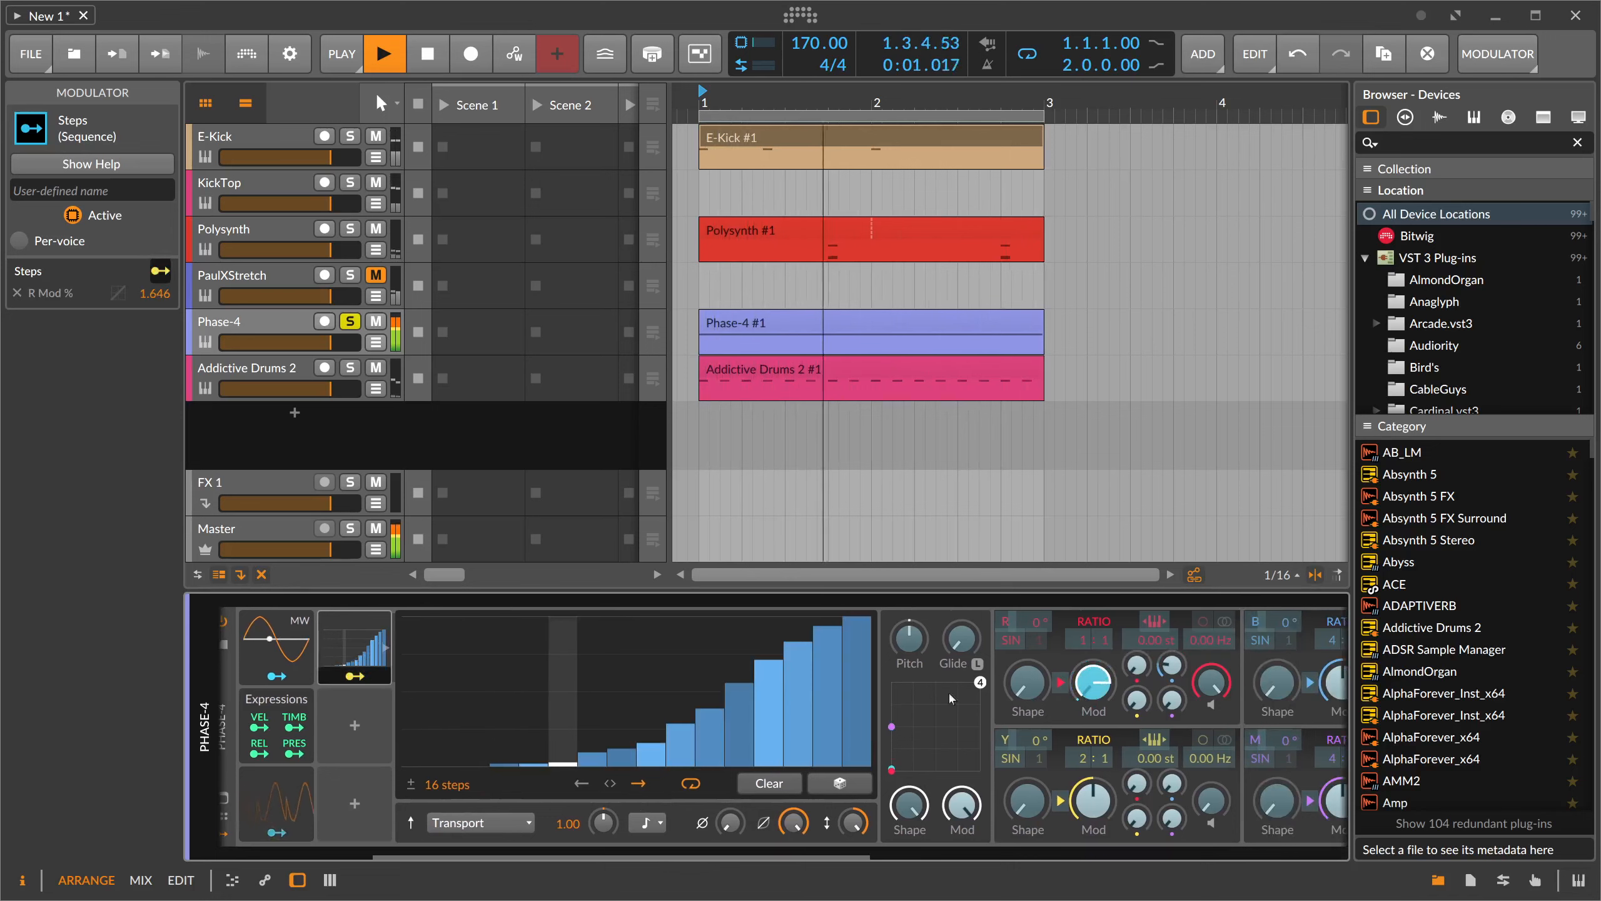
- Redraw the Steps pattern as a rise that levels off at high values, and try the R oscillator's shaping amount
mouse_move(441, 765)
left_mouse_down()
mouse_move(637, 656)
mouse_move(859, 771)
mouse_move(788, 706)
mouse_move(681, 676)
mouse_move(756, 679)
mouse_move(857, 750)
left_mouse_up()
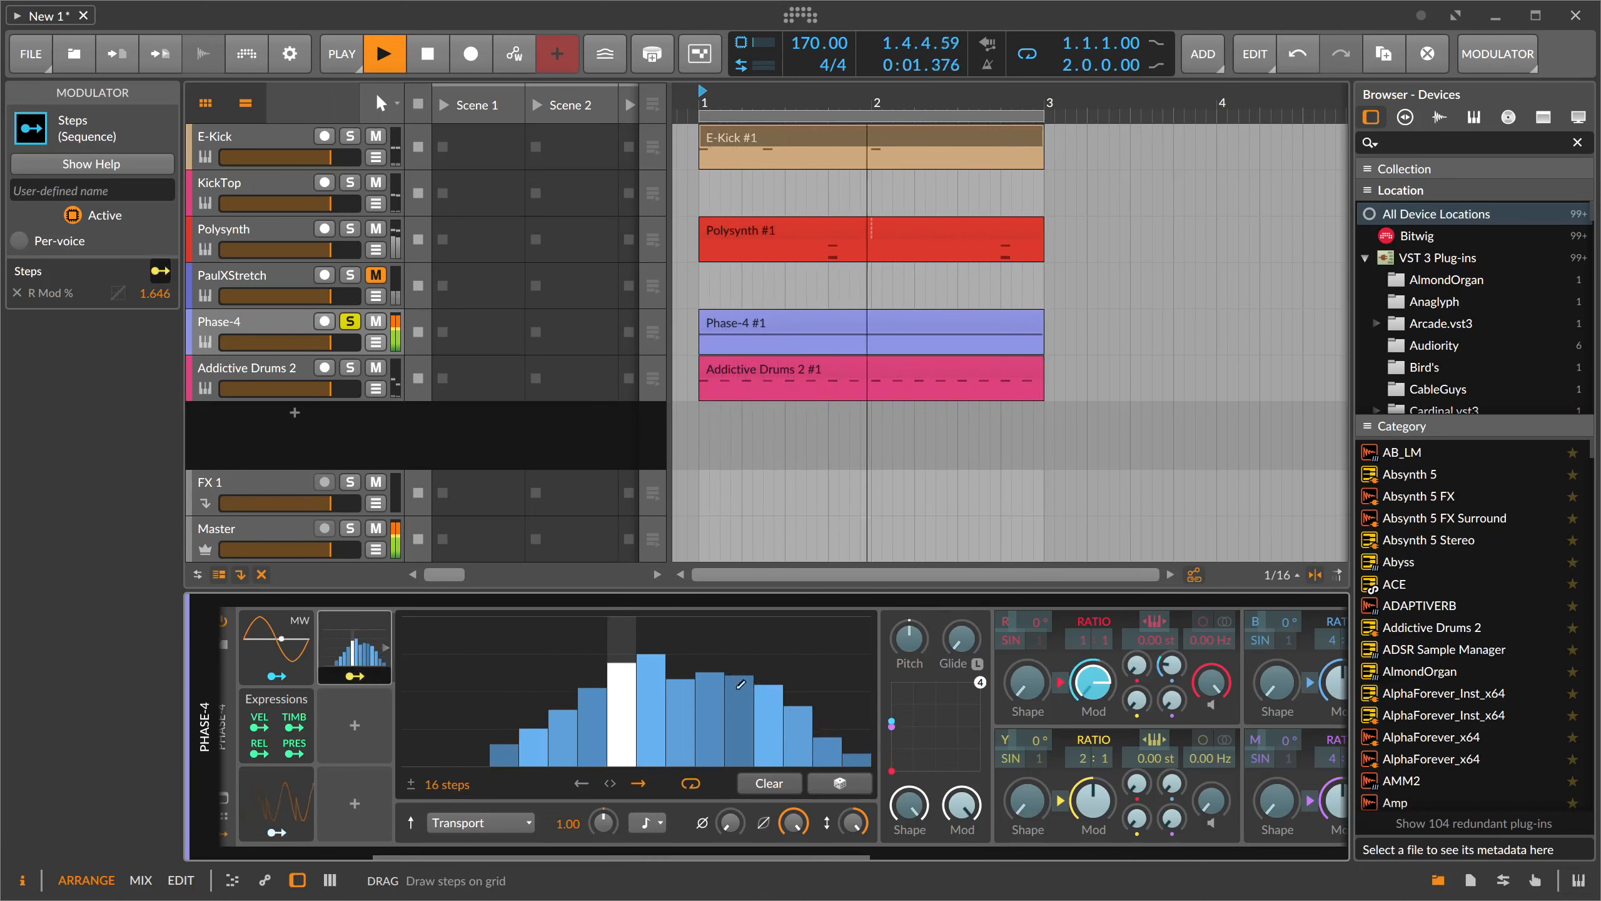
left_click_drag(682, 645, 858, 626)
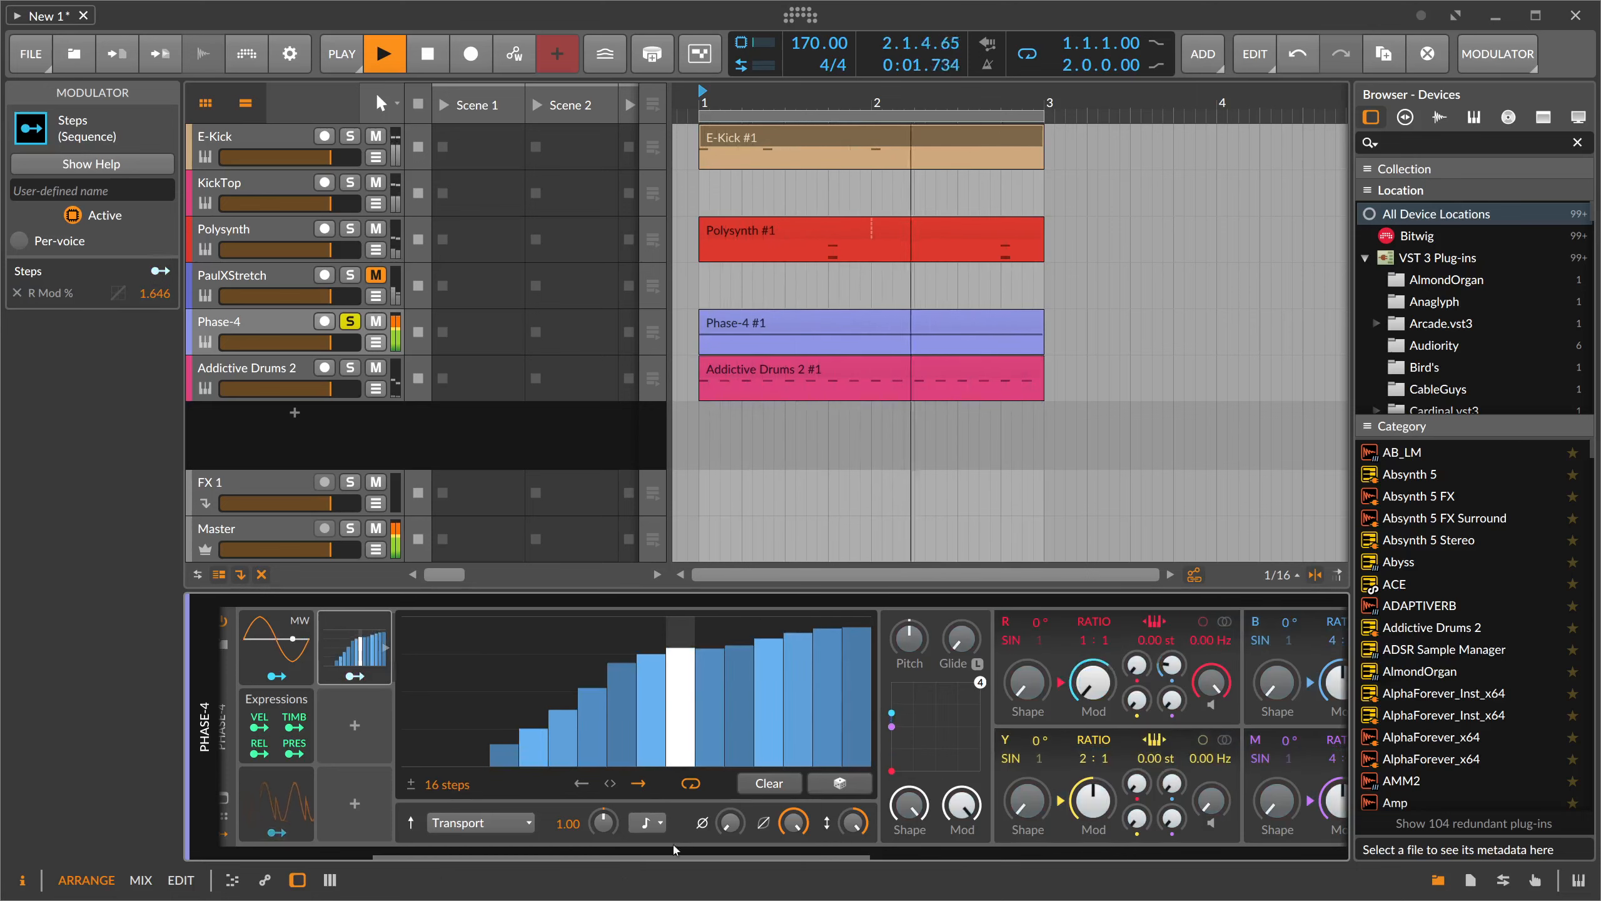
scroll(757, 726, "right", 3)
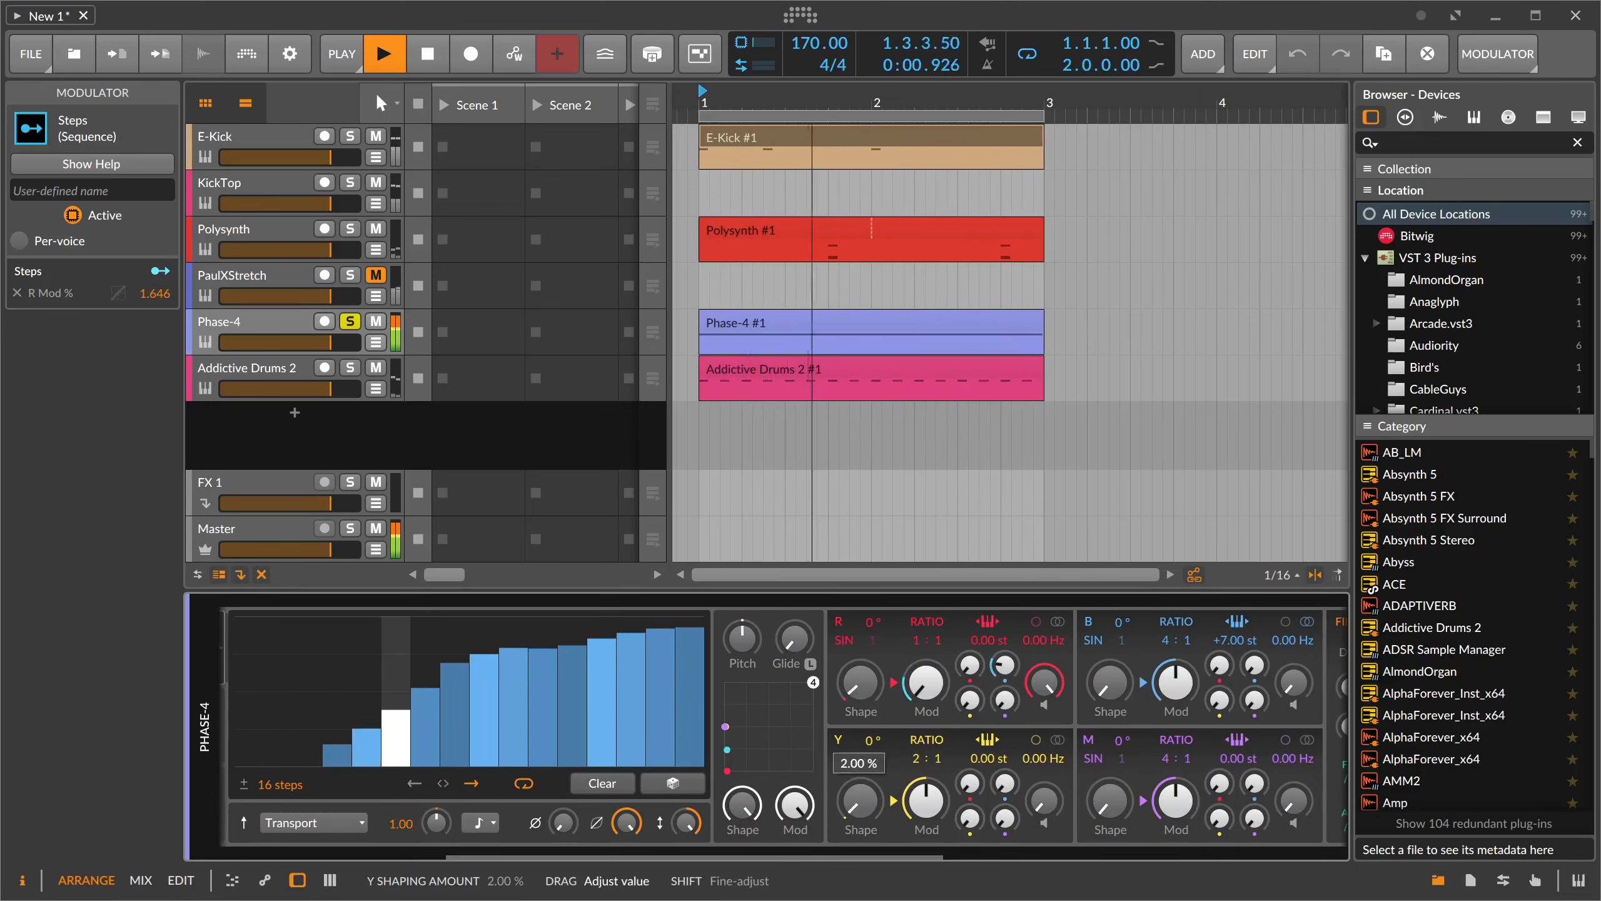
left_click_drag(861, 681, 860, 700)
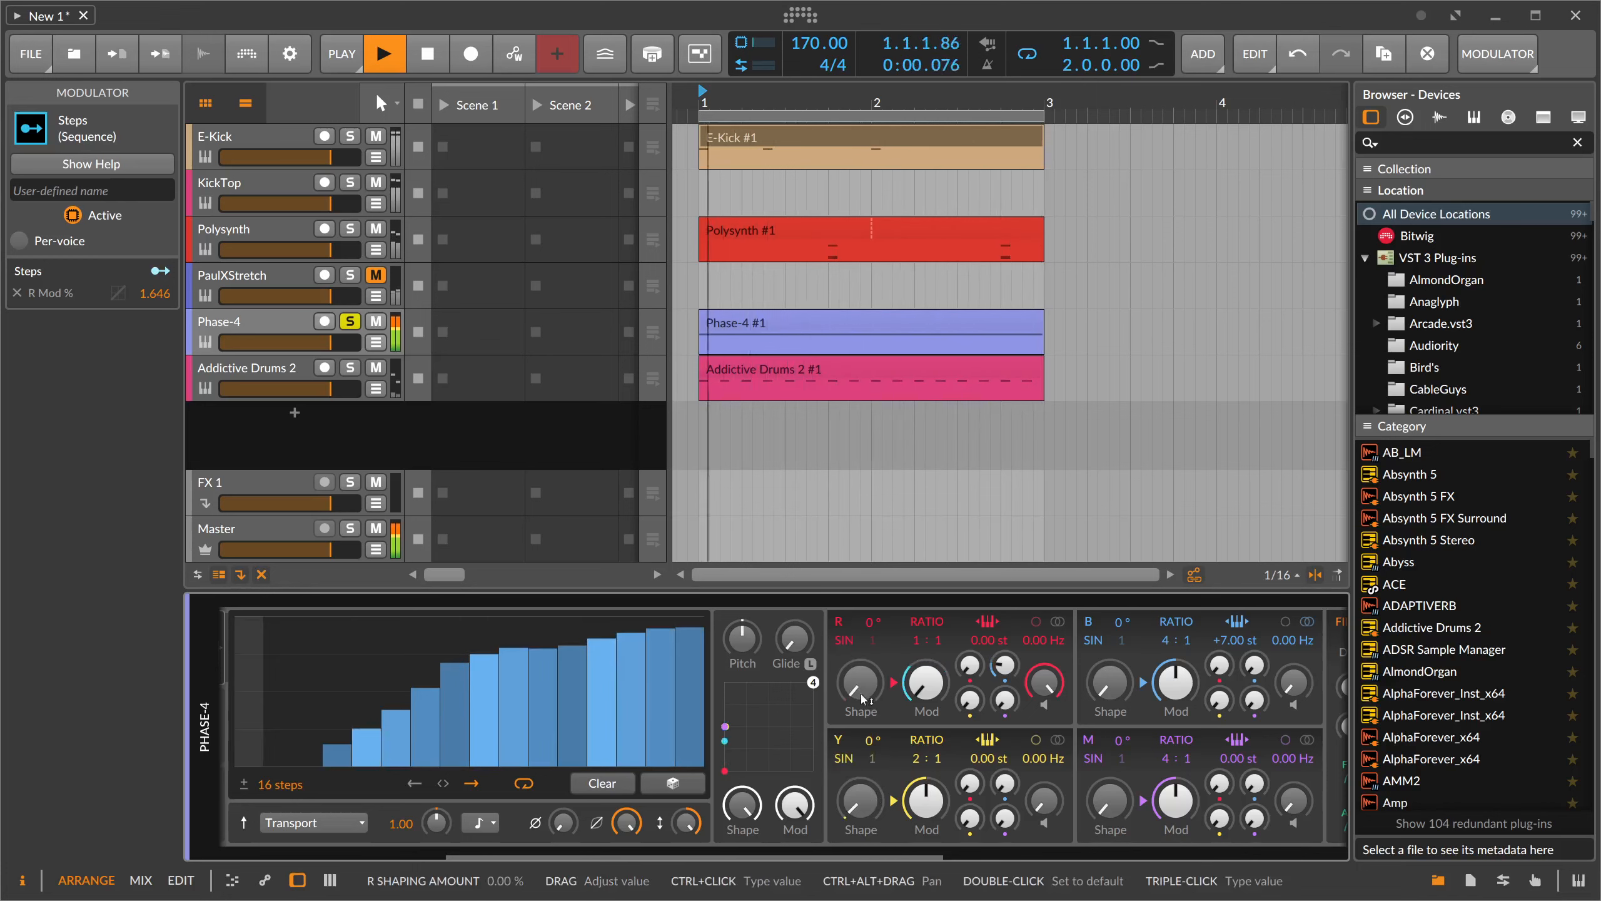
key("space")
- Add an ADSR modulator to Phase-4 and map it to pitch with a depth of 7.00 st
left_click_drag(693, 857, 552, 859)
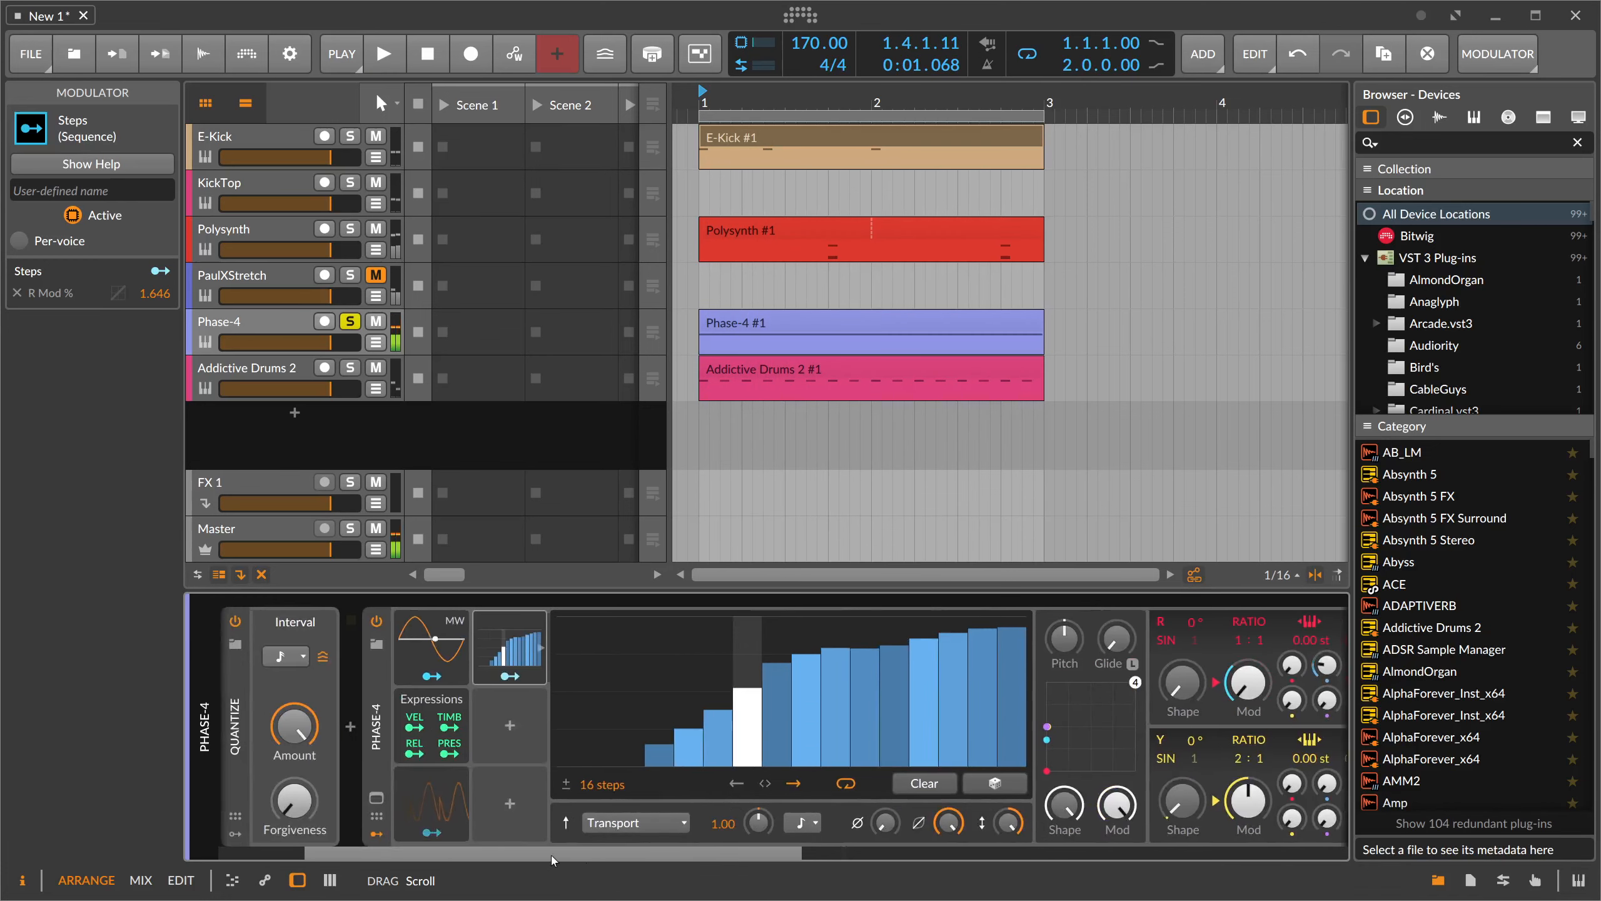
left_click(509, 725)
left_click(500, 301)
left_click(555, 644)
left_click(544, 726)
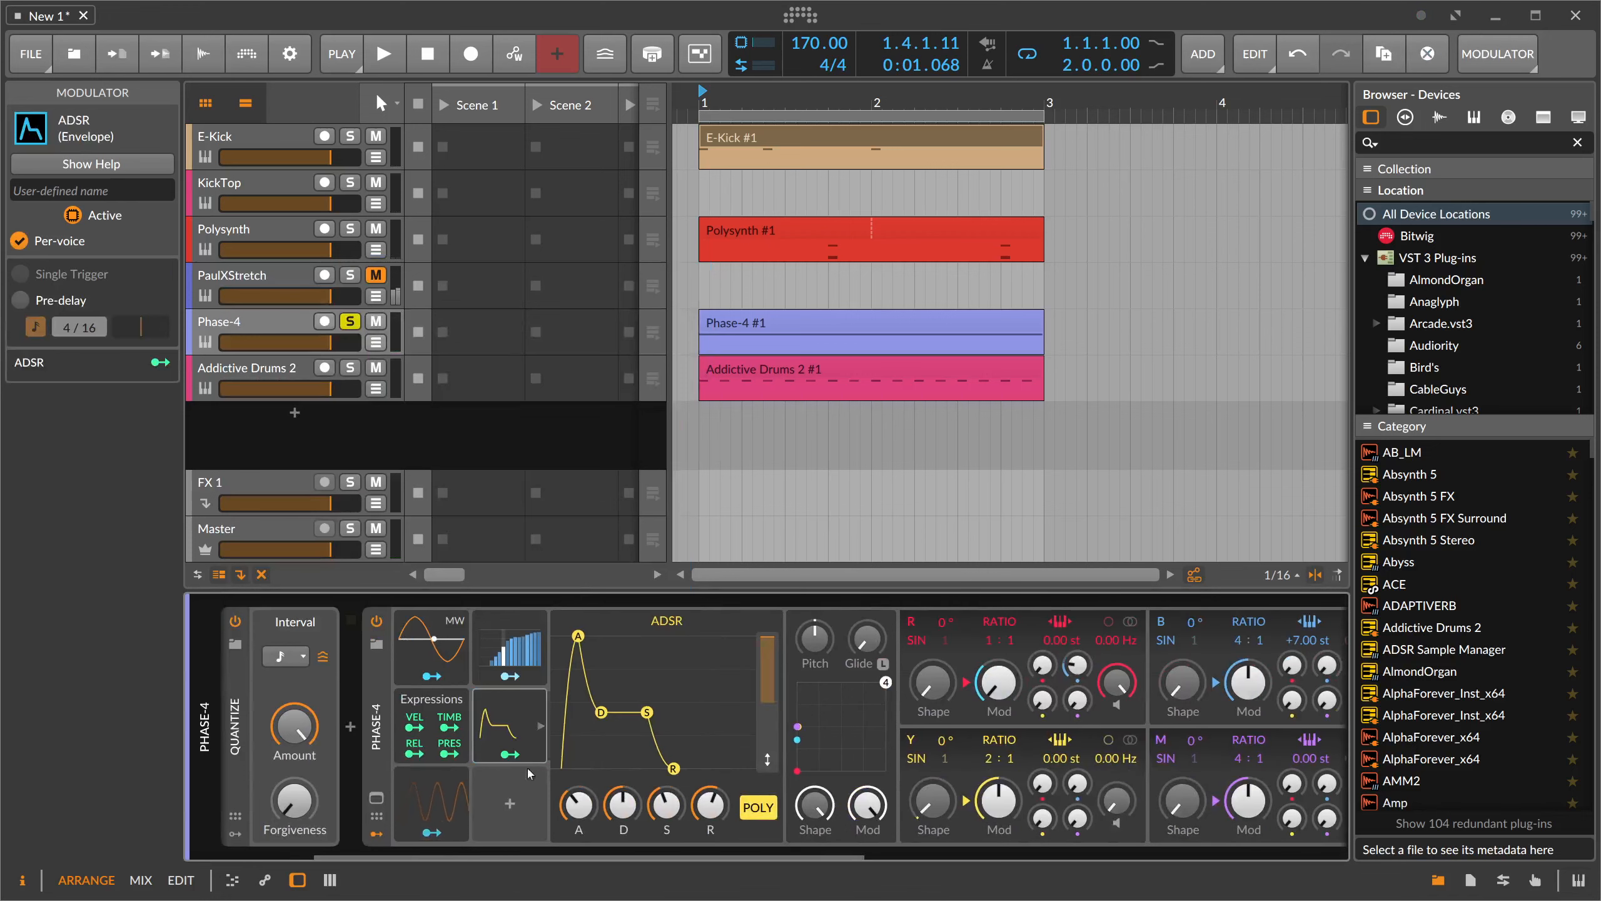
mouse_move(814, 638)
left_mouse_down()
mouse_move(815, 625)
mouse_move(815, 642)
left_mouse_up()
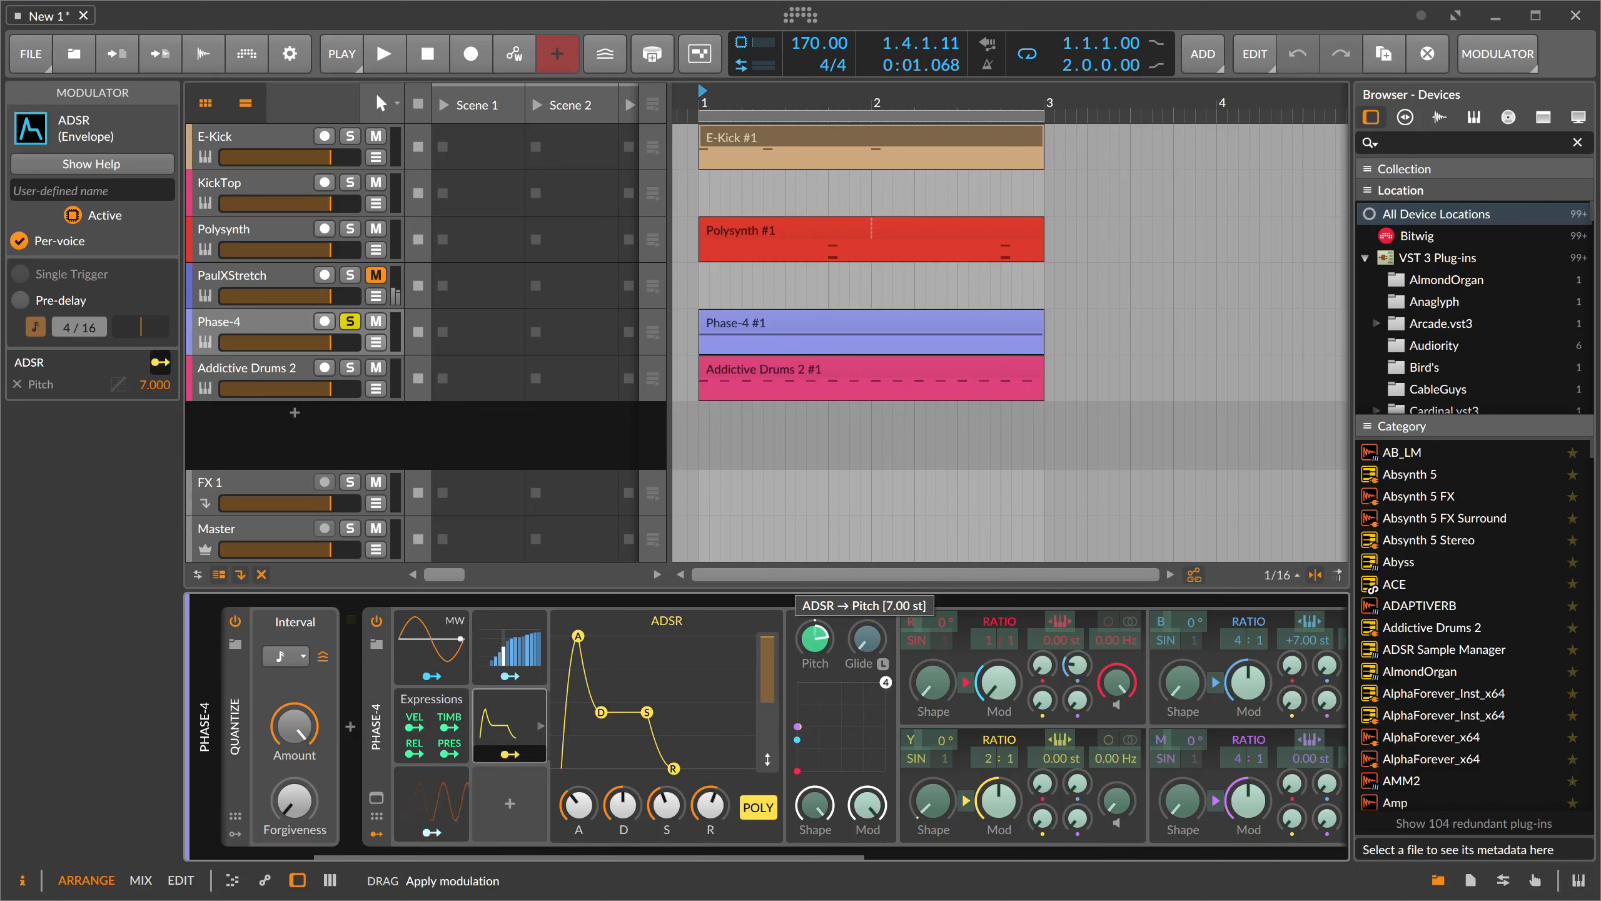
left_click(509, 754)
- Set the ADSR's attack and sustain to minimum and decay to about 32%, and turn off its per-voice mode
left_click_drag(579, 804, 623, 810)
left_click_drag(666, 805, 622, 822)
left_click(749, 812)
key("space")
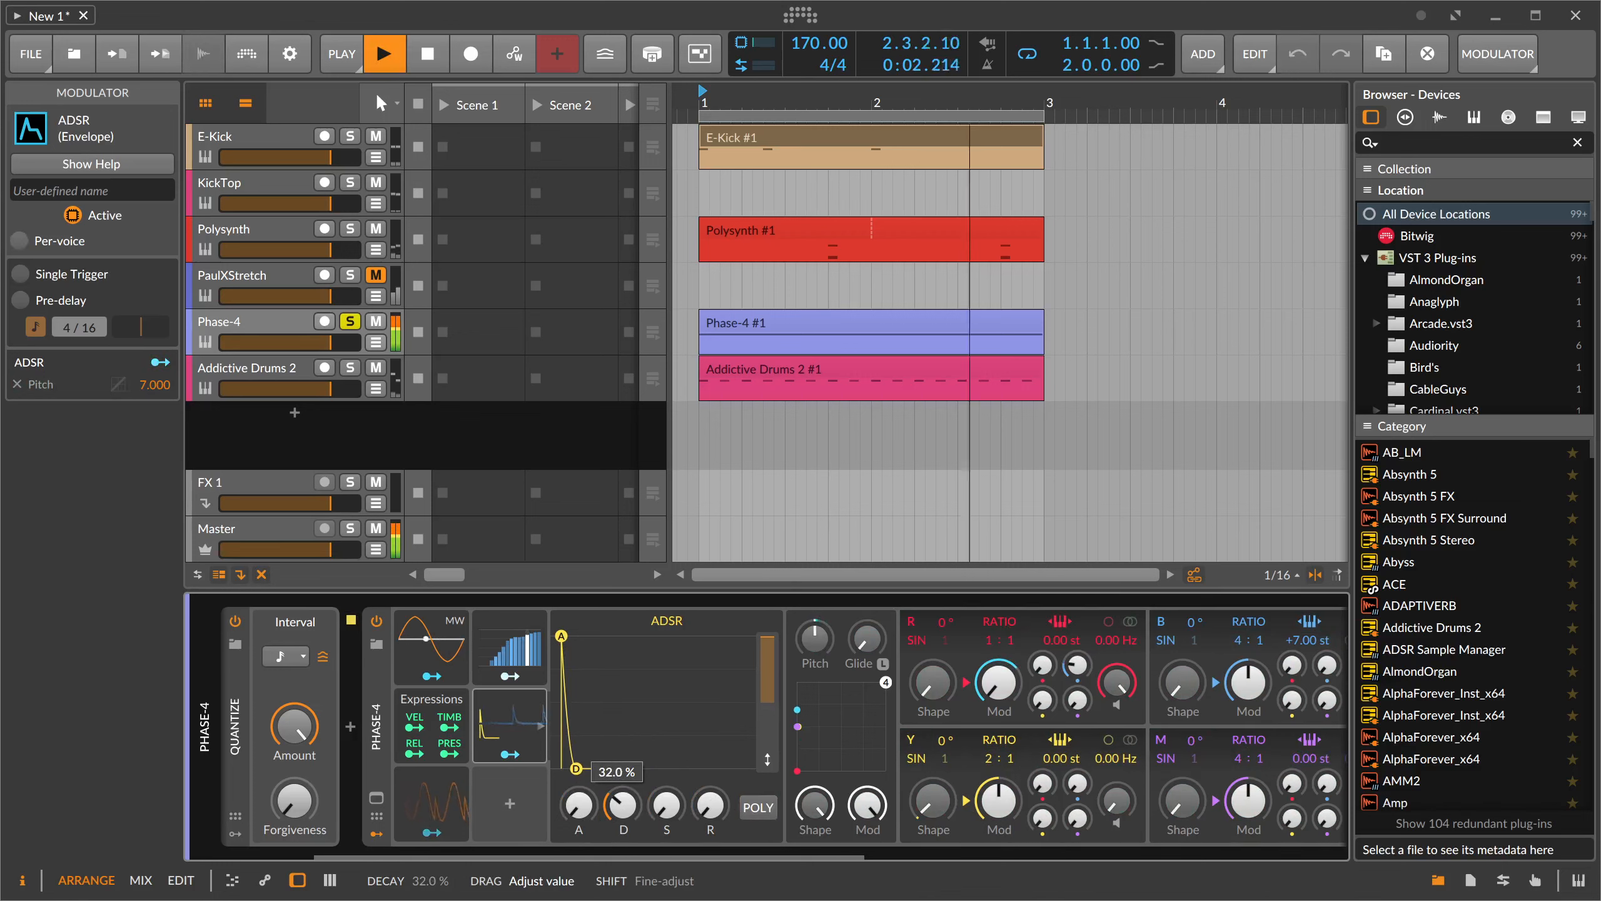
left_click_drag(623, 805, 623, 804)
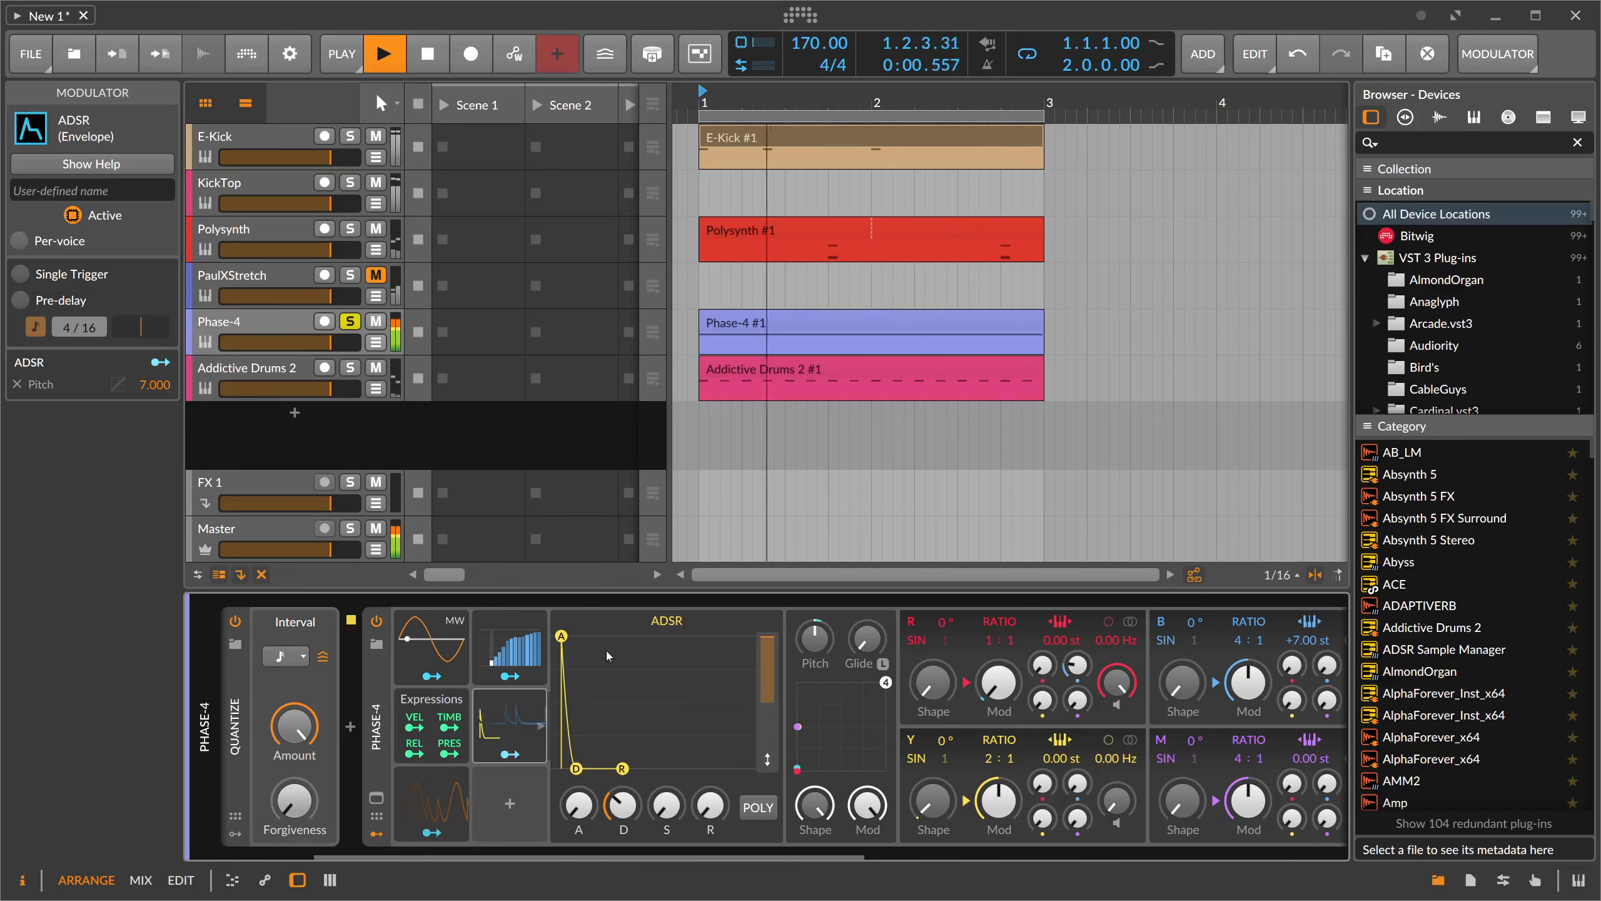
- Solo the E-Kick track too, insert a 2/16 Note Delay between Quantize and Phase-4, and play the loop
left_click(353, 137)
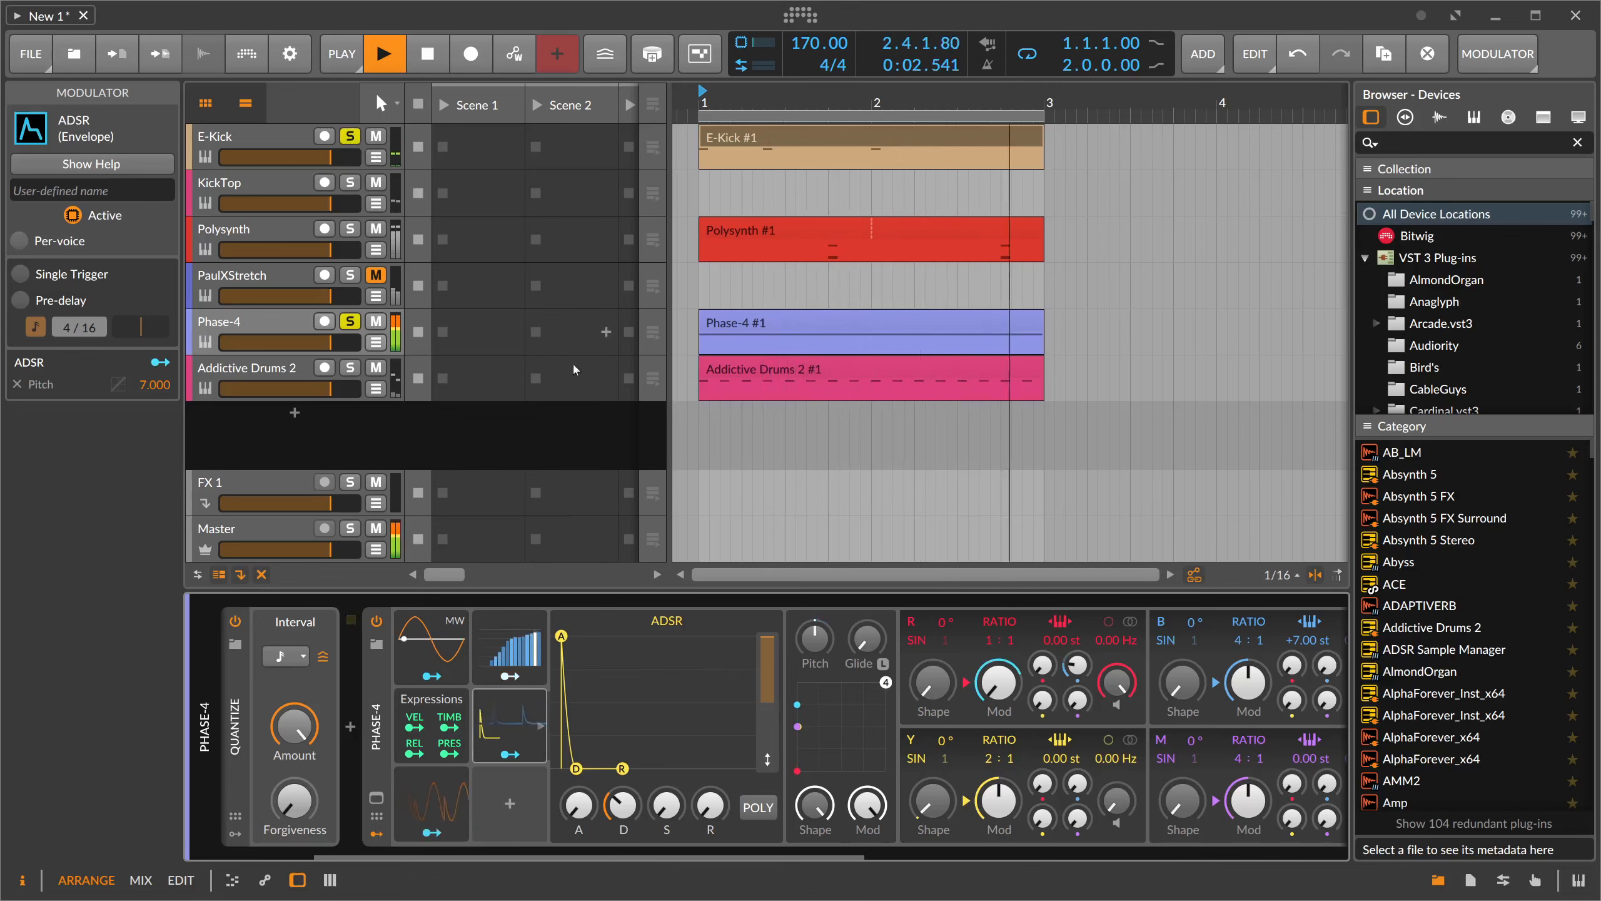
left_click_drag(524, 853, 438, 845)
left_click(518, 727)
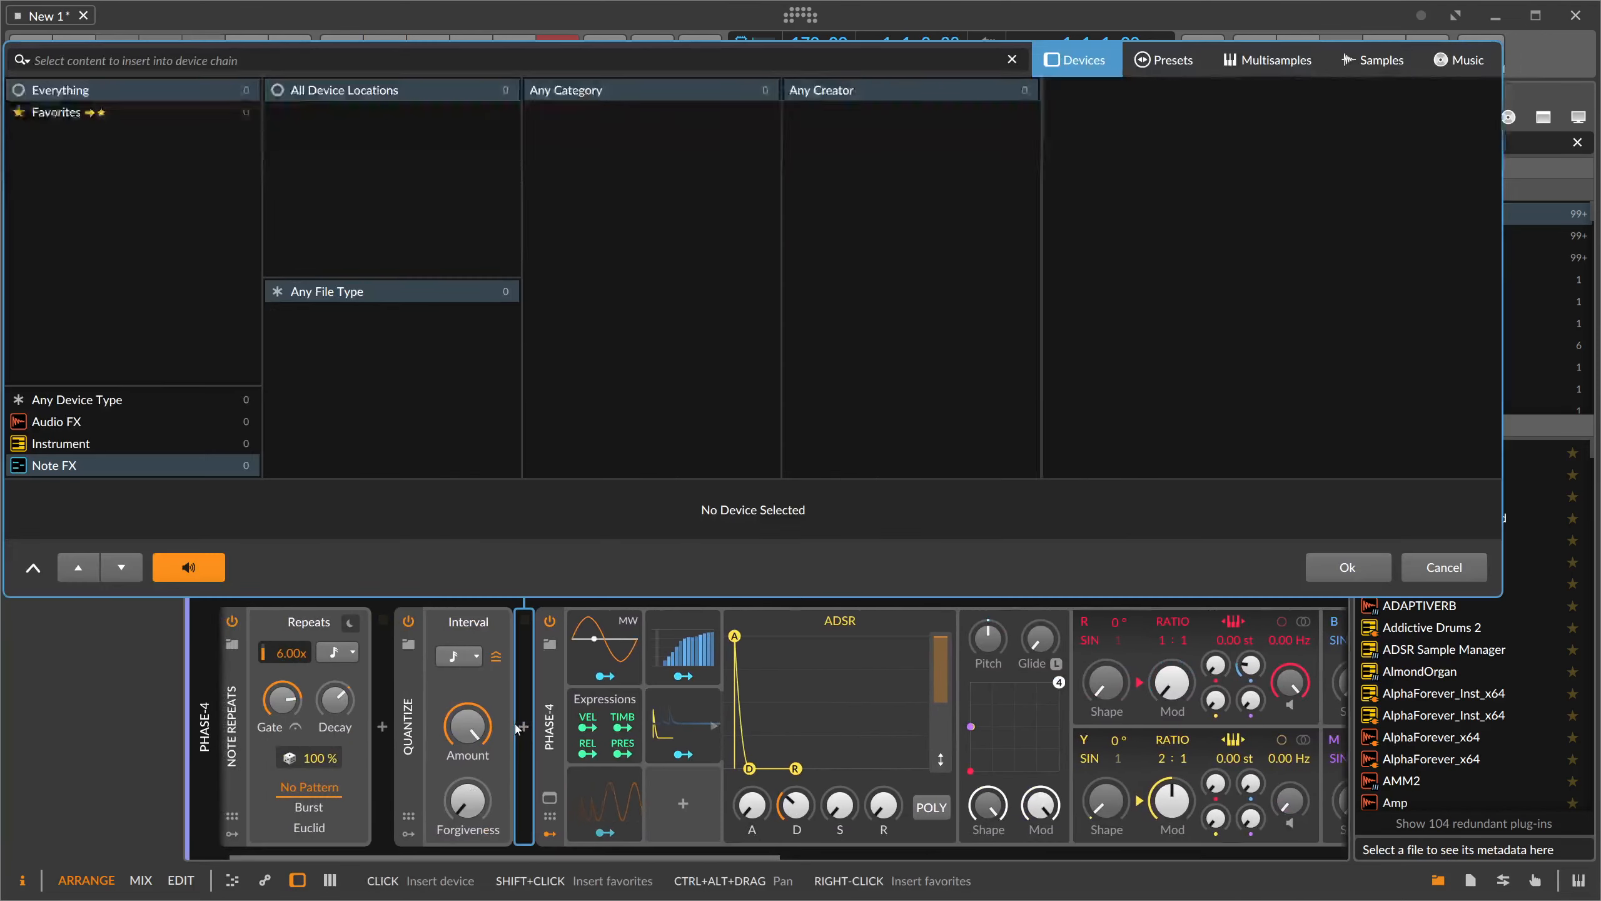
type("delay")
key("Down")
key("Return")
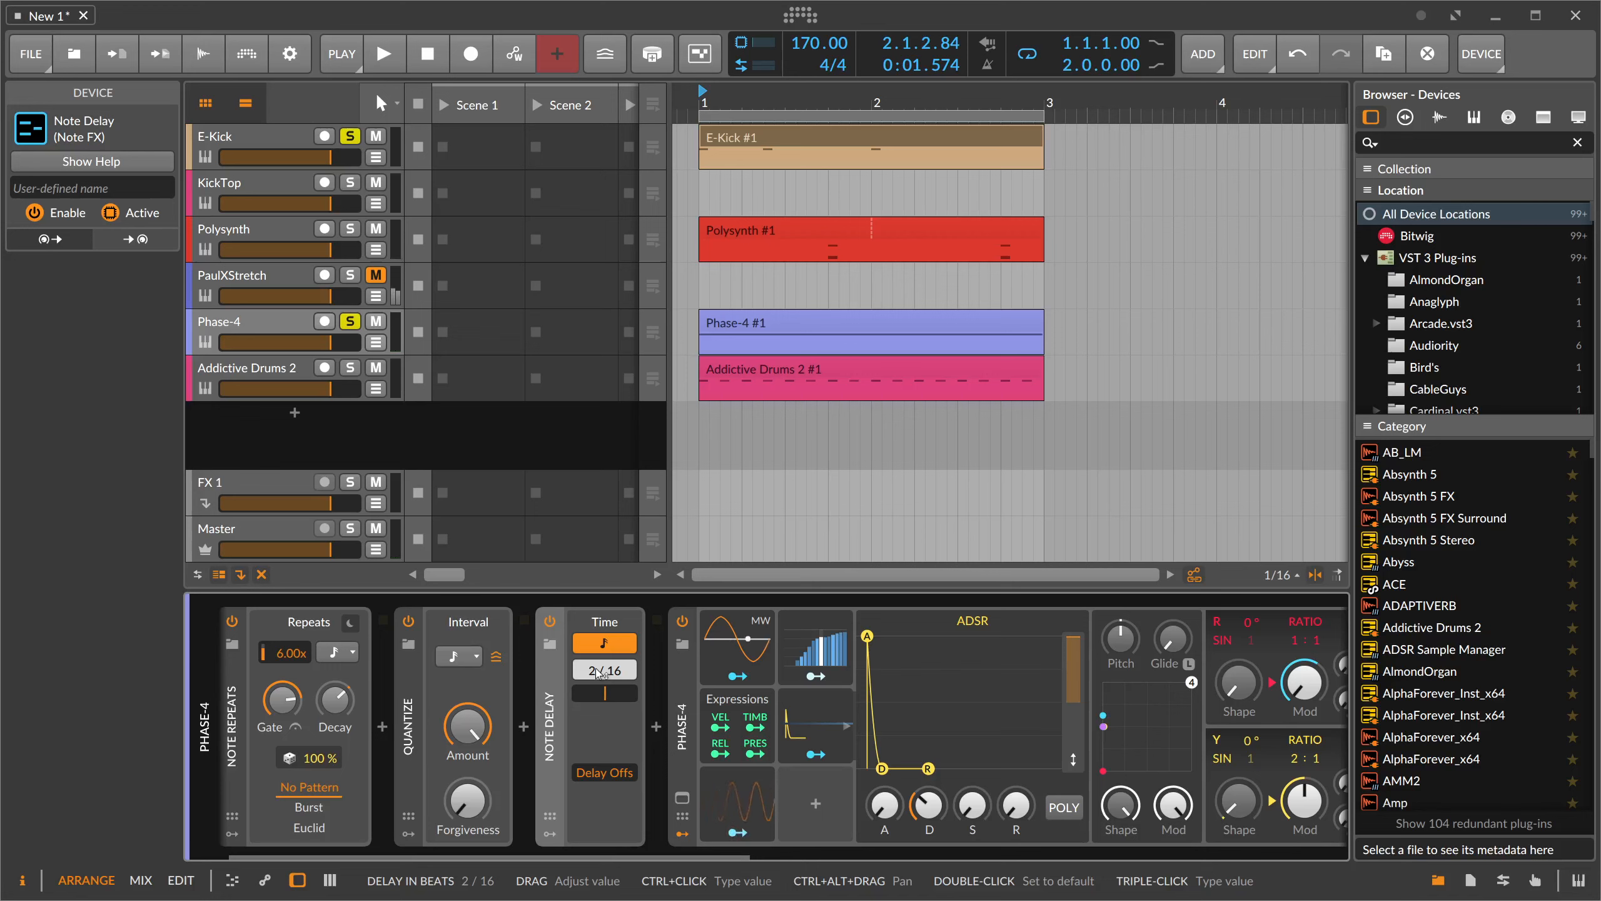
key("space")
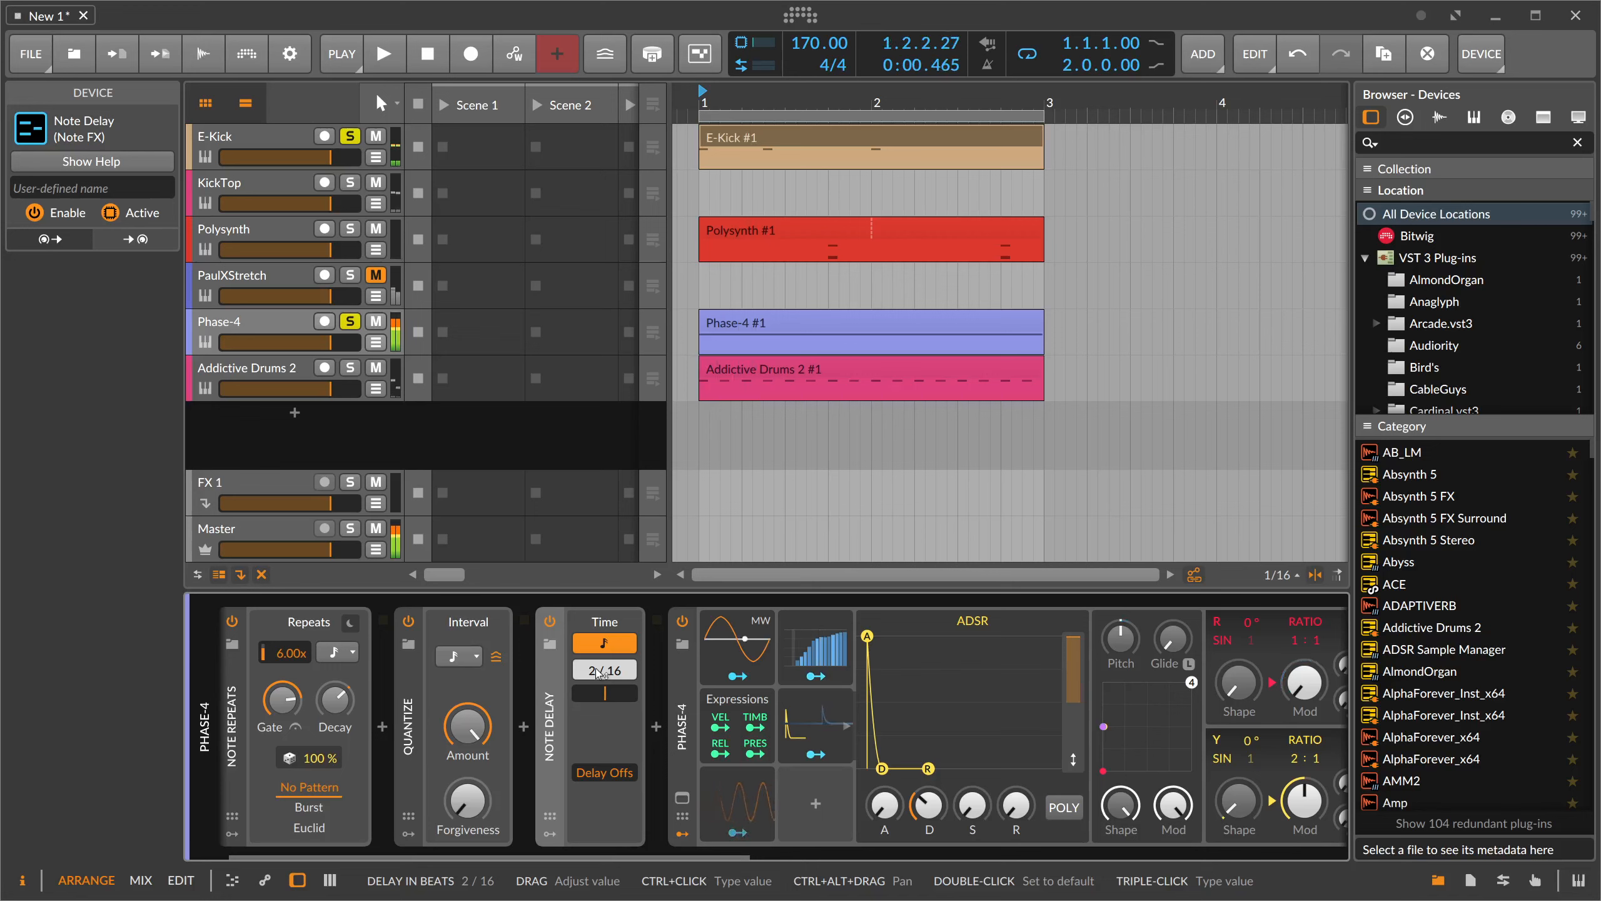
key("space")
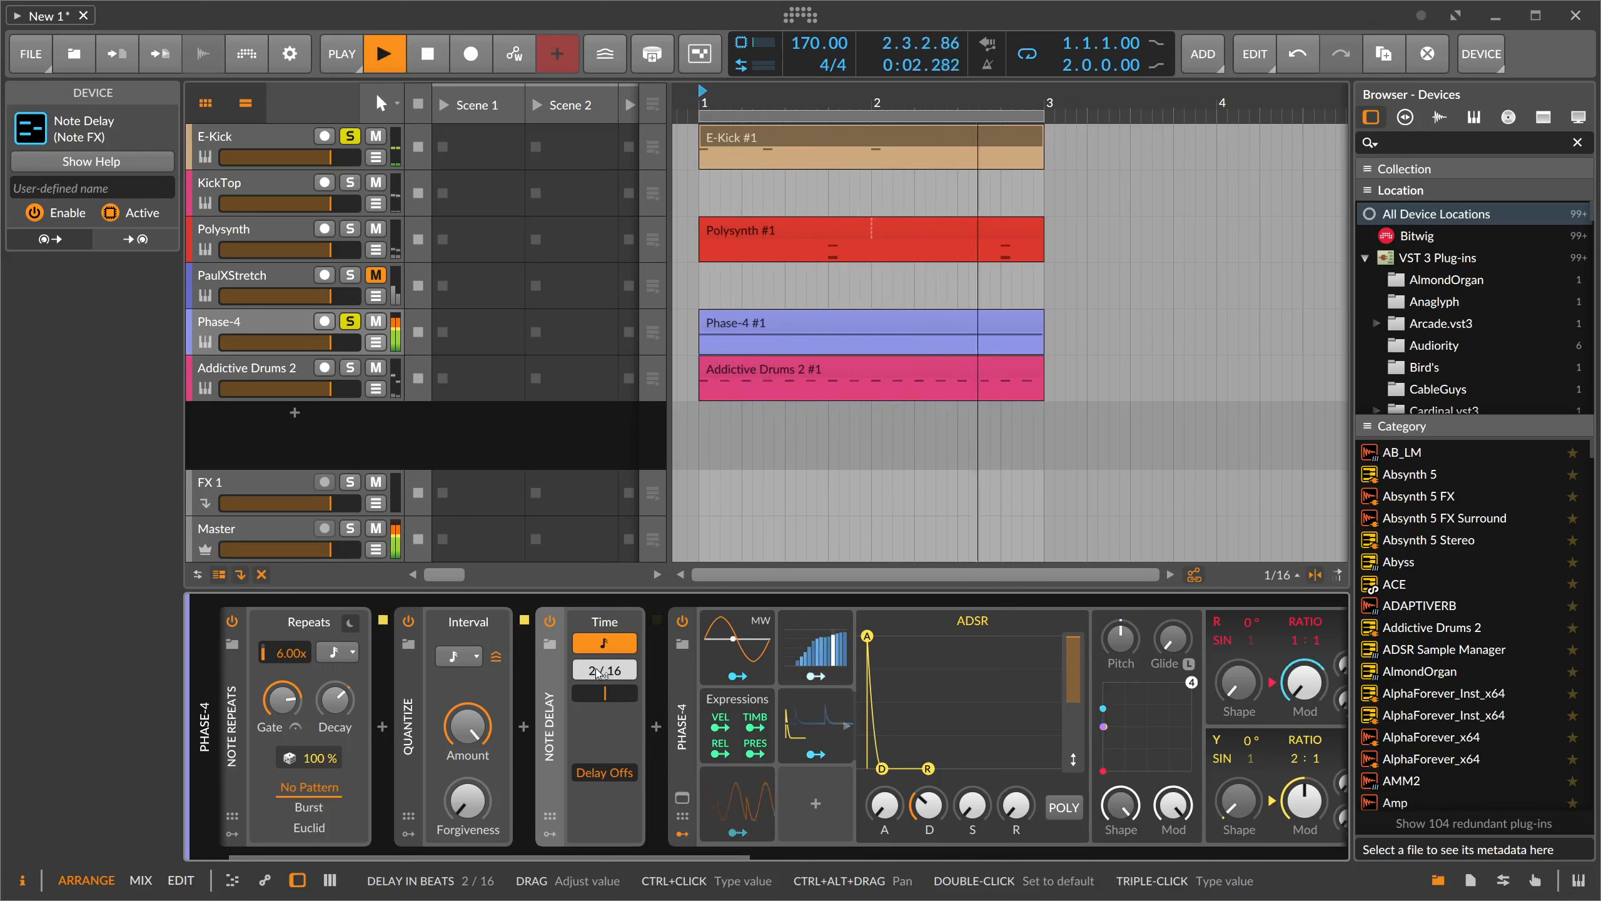
- Try adjusting the R oscillator's shaping amount in Phase-4 during playback, and stop the transport
left_click_drag(581, 853, 894, 853)
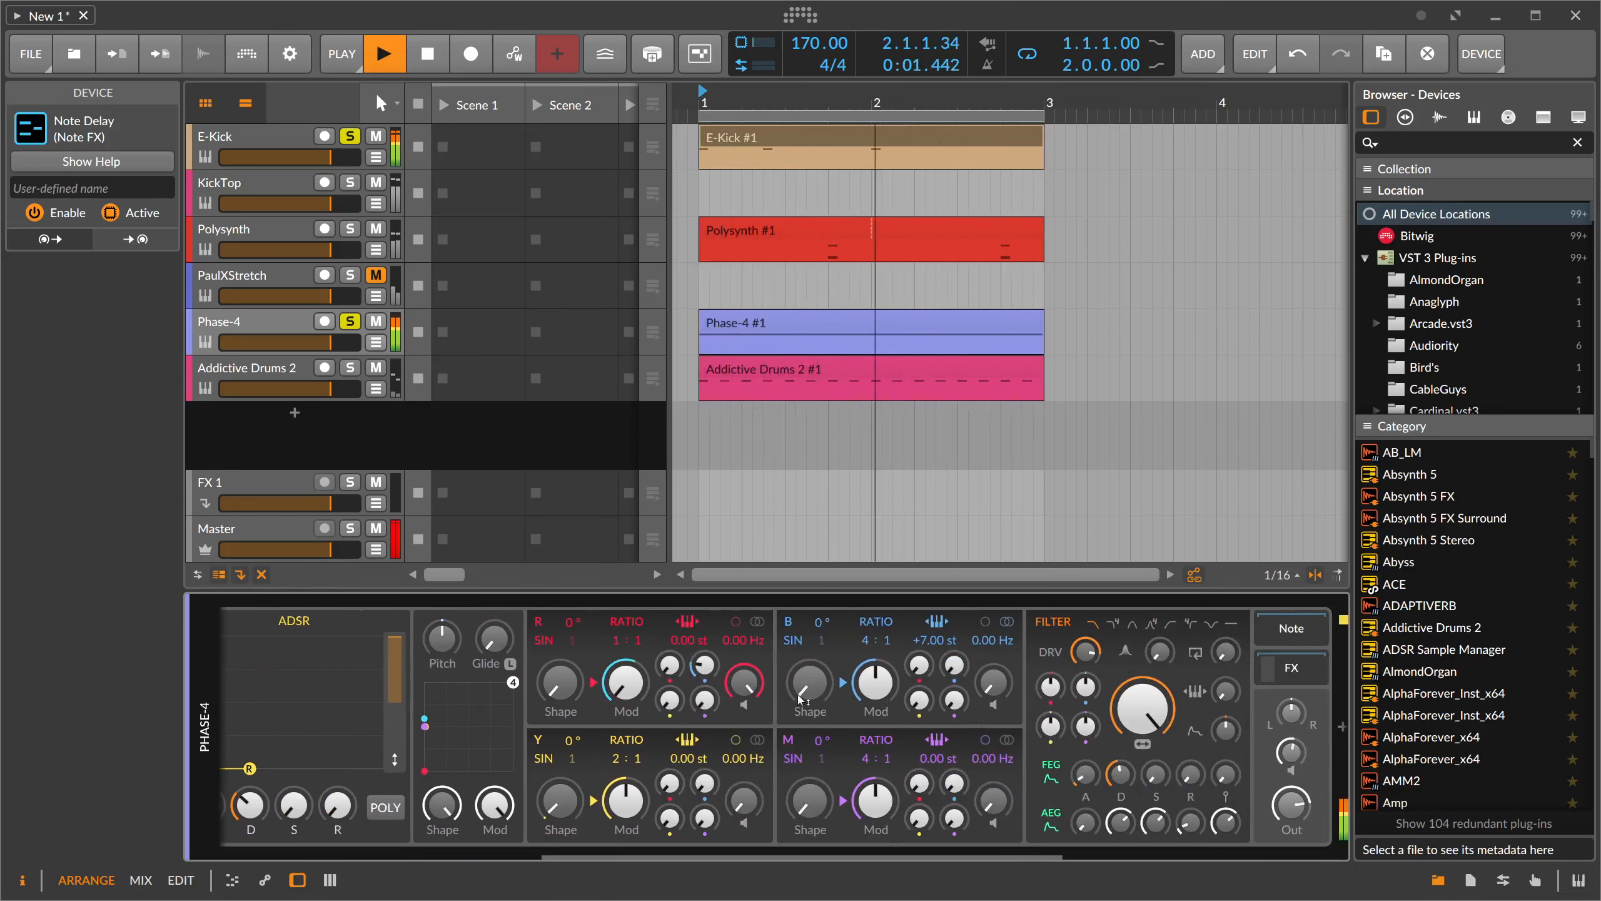
left_click(559, 681)
mouse_move(560, 681)
left_mouse_down()
mouse_move(626, 658)
mouse_move(559, 675)
mouse_move(560, 713)
left_mouse_up()
key("space")
- Loop-extend the Phase-4, Addictive Drums 2, Polysynth and E-Kick clips to a length of eight bars
left_click(799, 326)
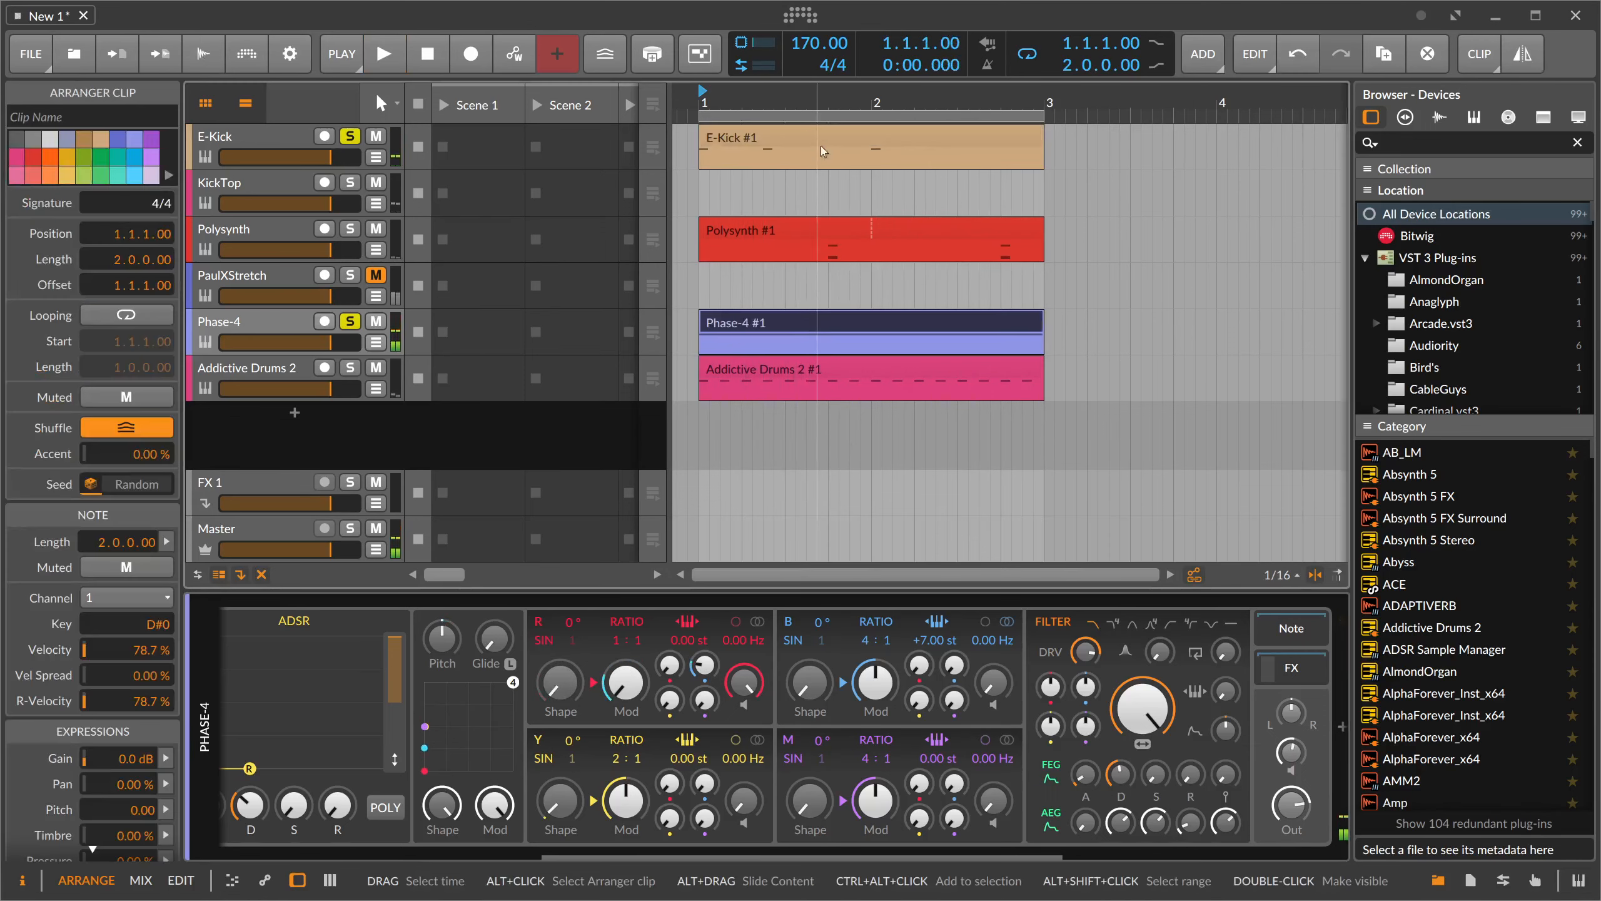
left_click_drag(817, 97, 810, 47)
left_click_drag(808, 343, 1084, 358)
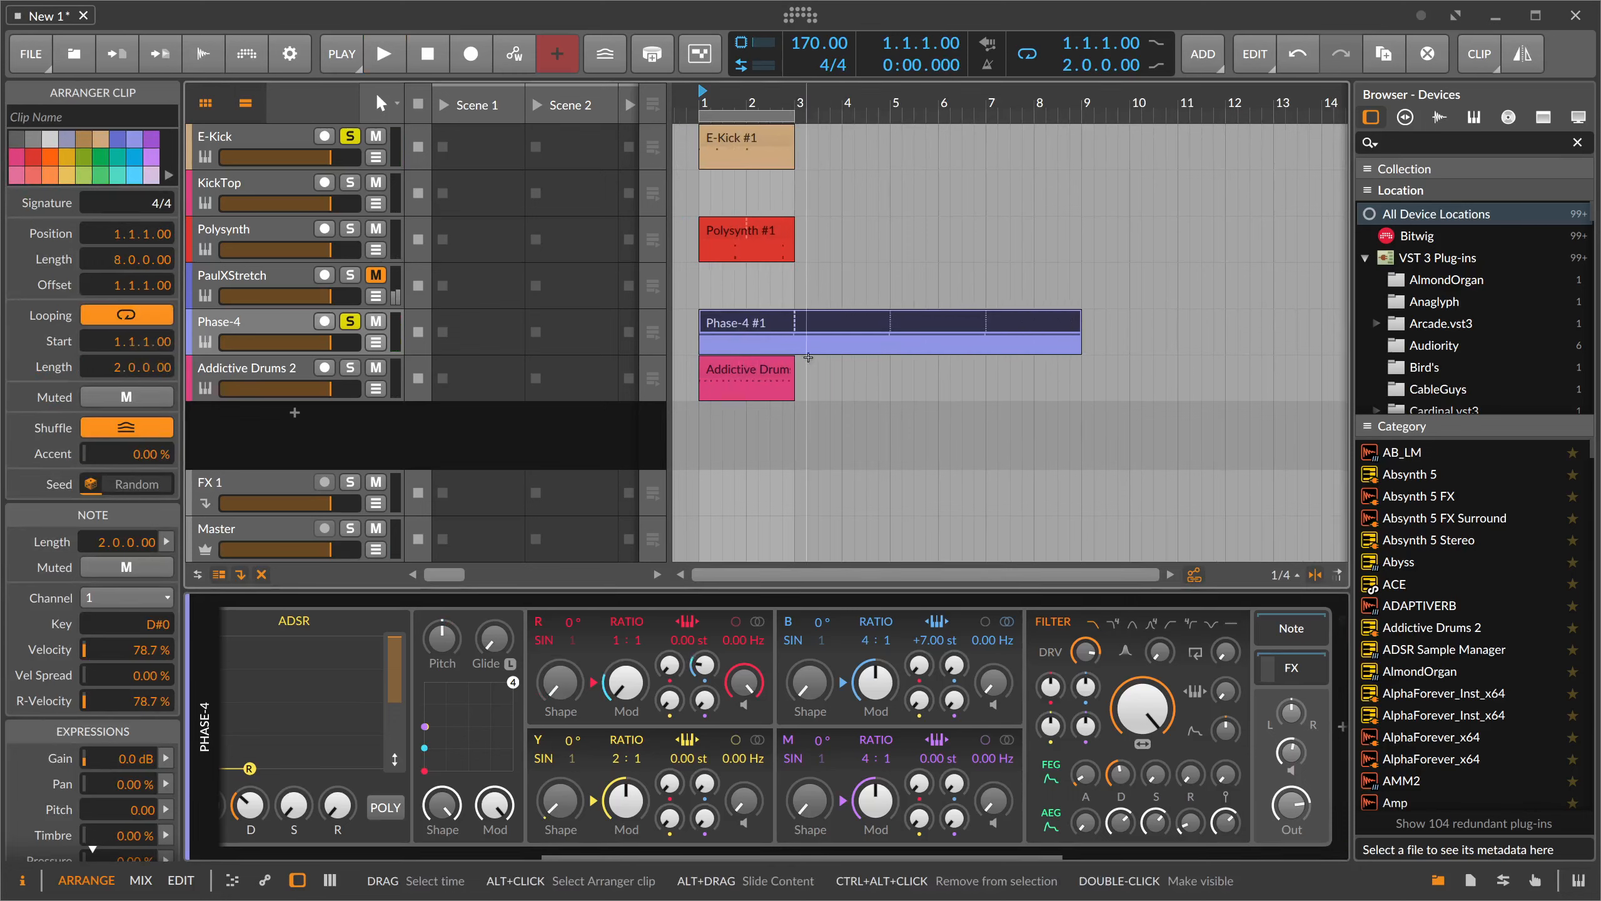
left_click_drag(794, 390, 1075, 391)
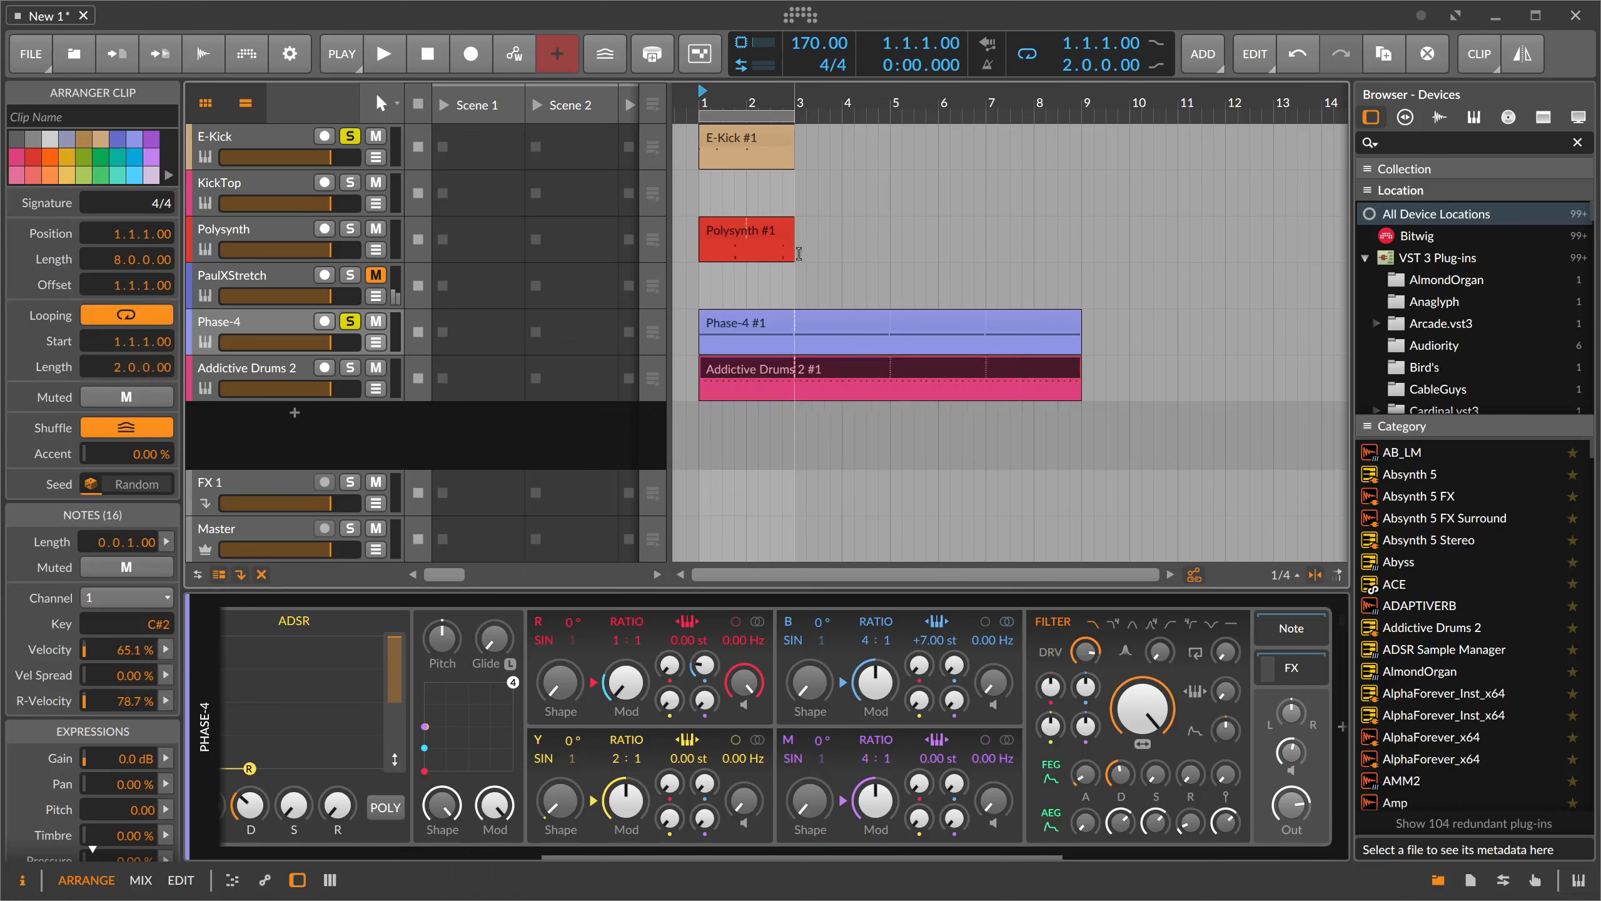
left_click_drag(794, 258, 1070, 270)
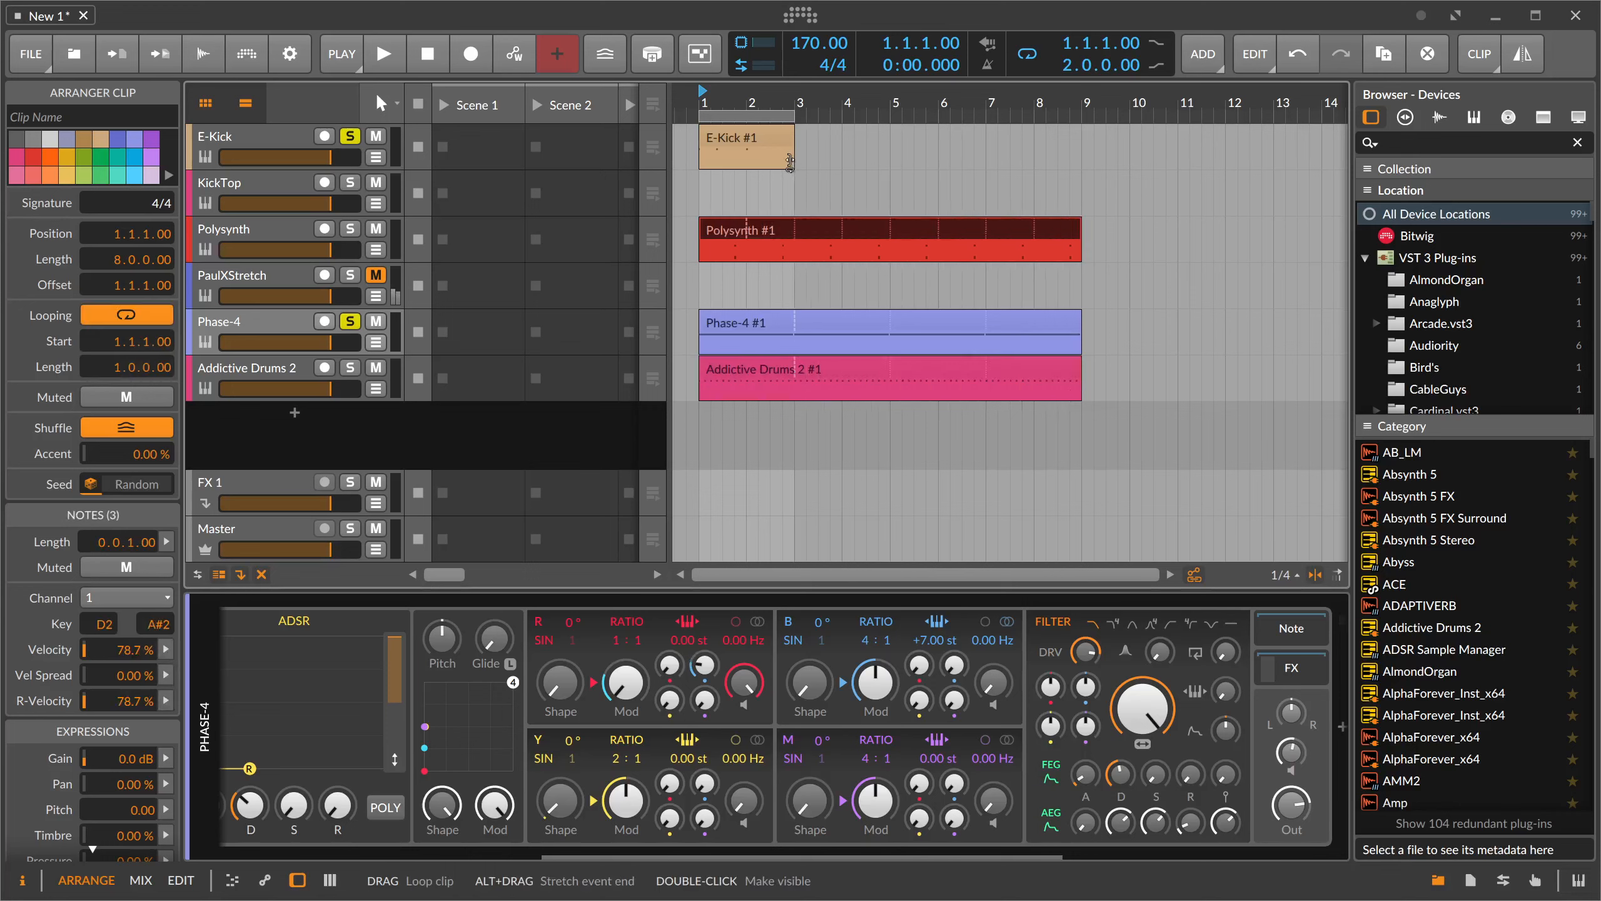
left_click_drag(790, 162, 1080, 162)
- Set the arranger loop region to two bars starting at 7.1.1.00, and play the arrangement briefly
left_click_drag(794, 116, 1077, 131)
left_click_drag(701, 116, 986, 116)
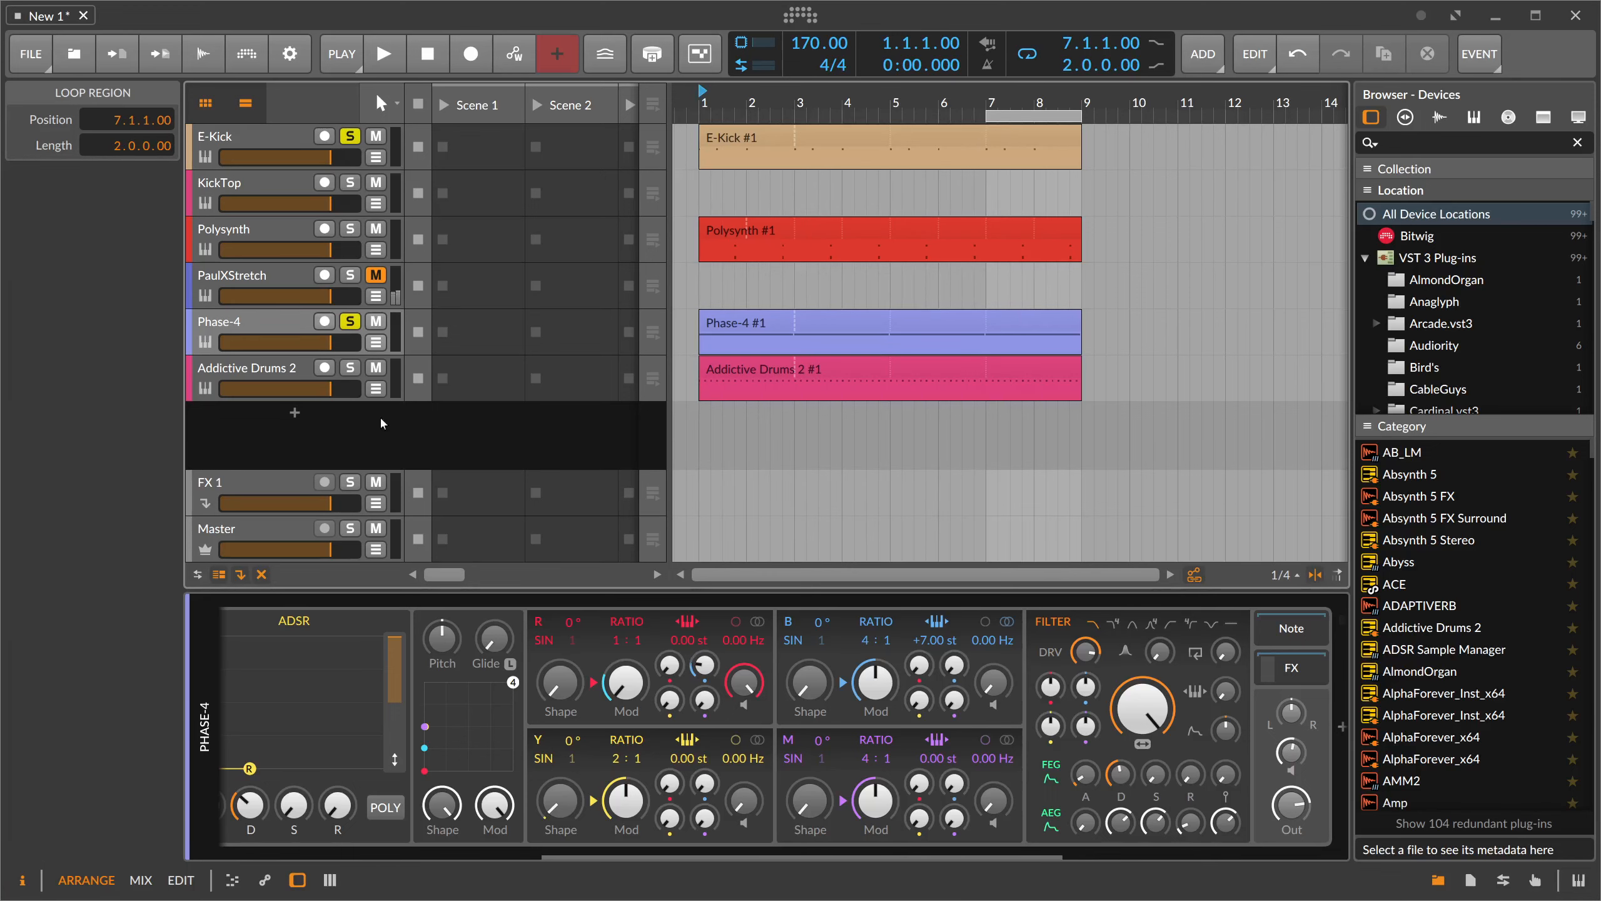
scroll(543, 850, "left", 5)
key("space")
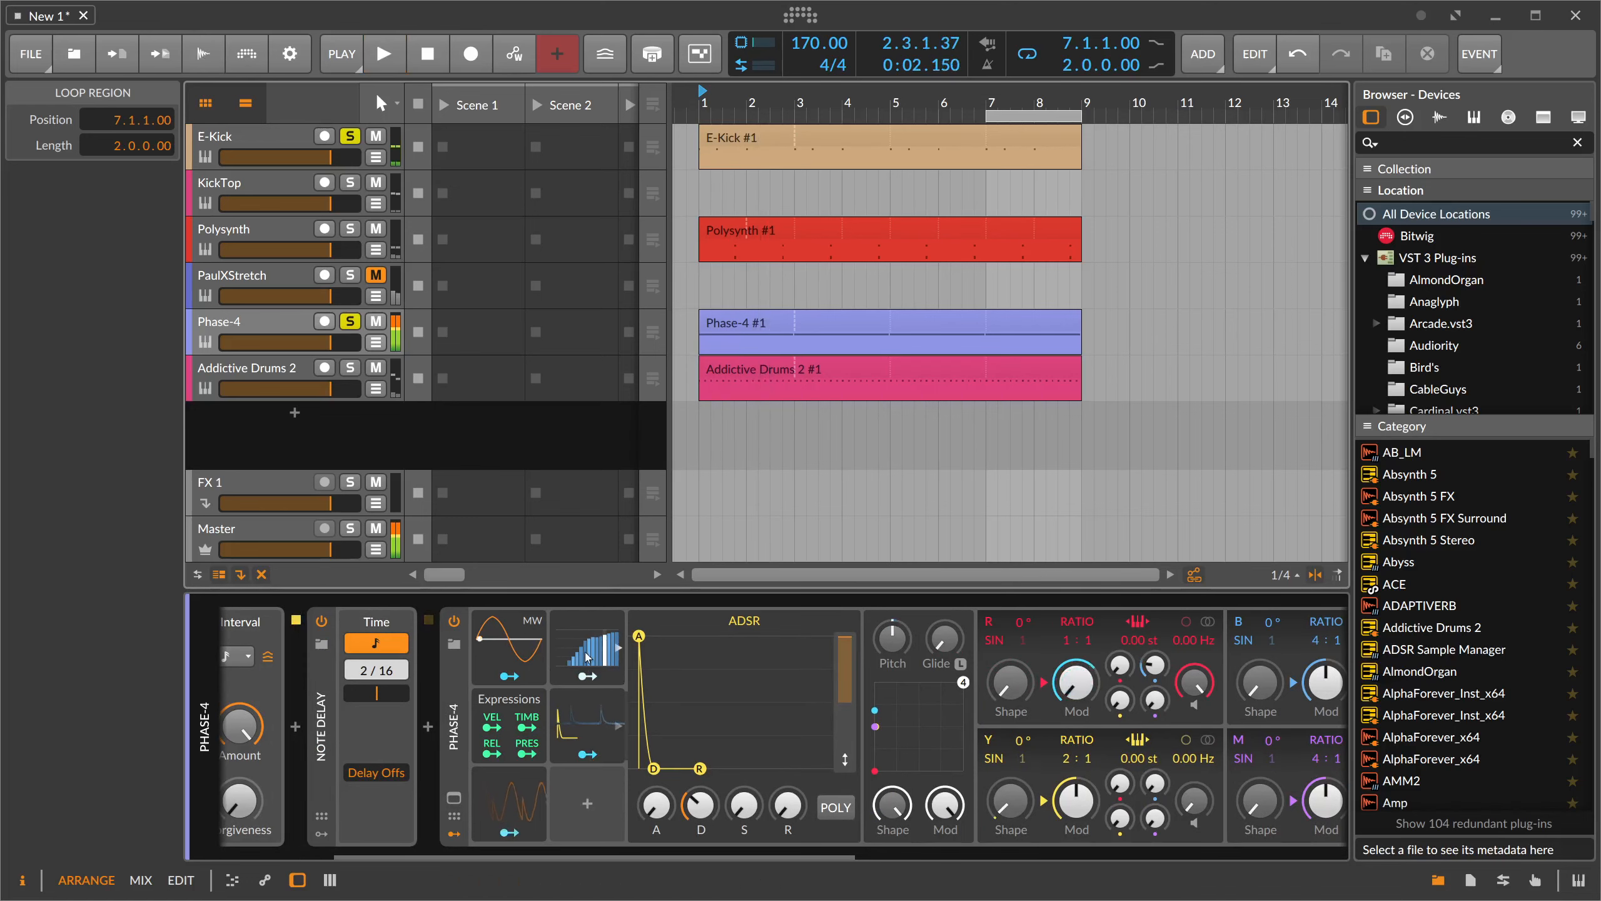
- Duplicate the Steps modulator in Phase-4 into the empty modulator slot and set the copy's timebase to quarter note
left_click(586, 657)
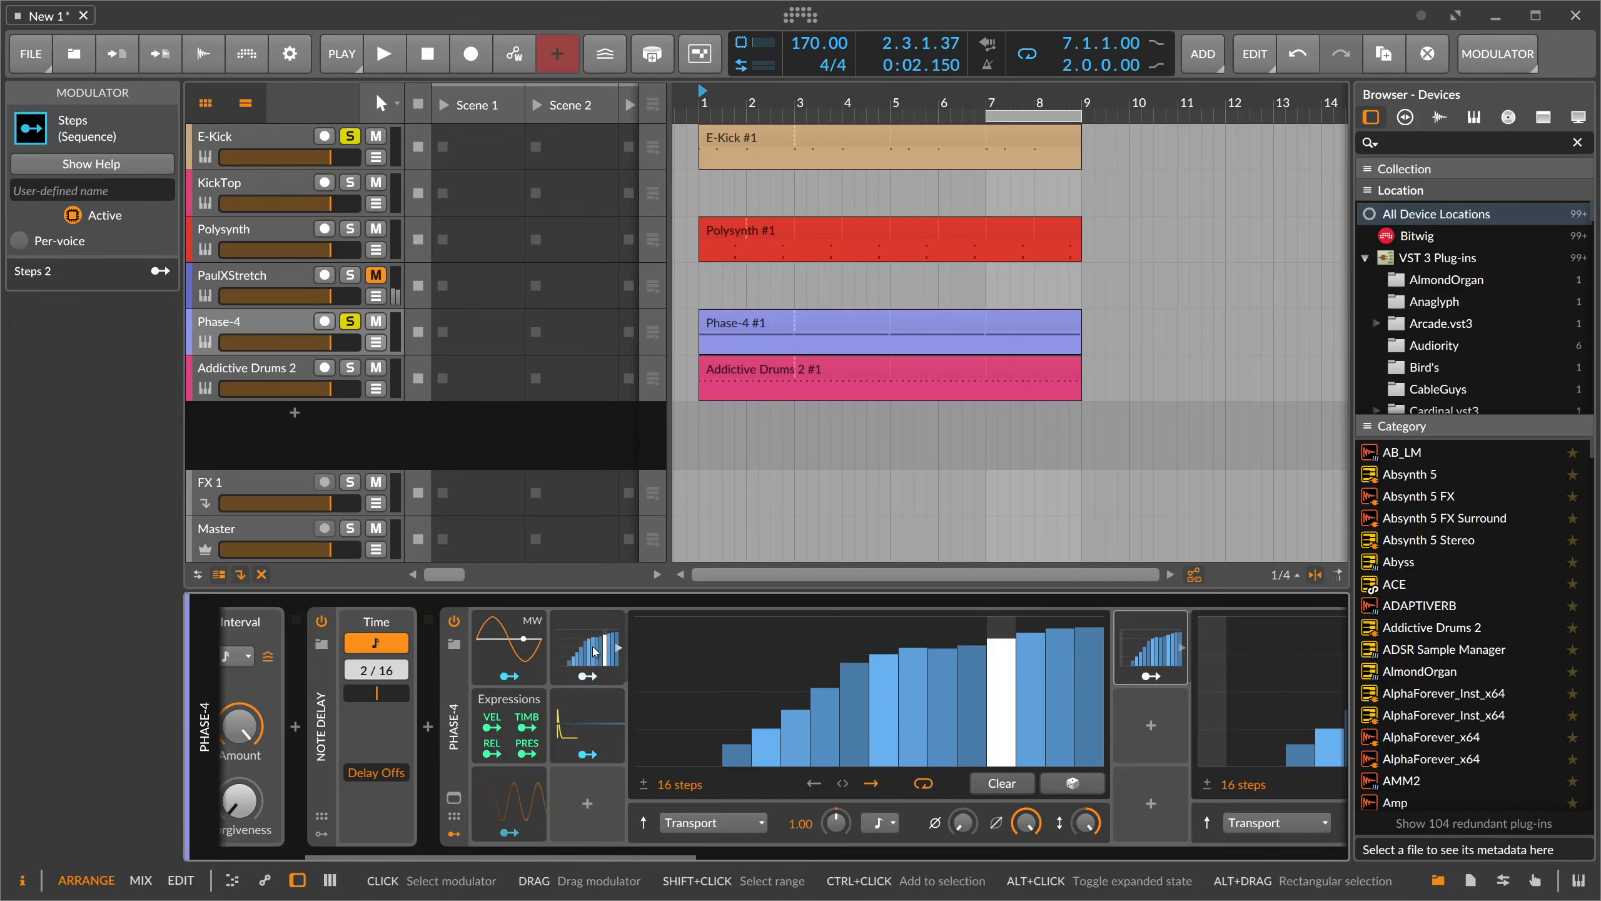
key("ctrl+d")
left_click(586, 805)
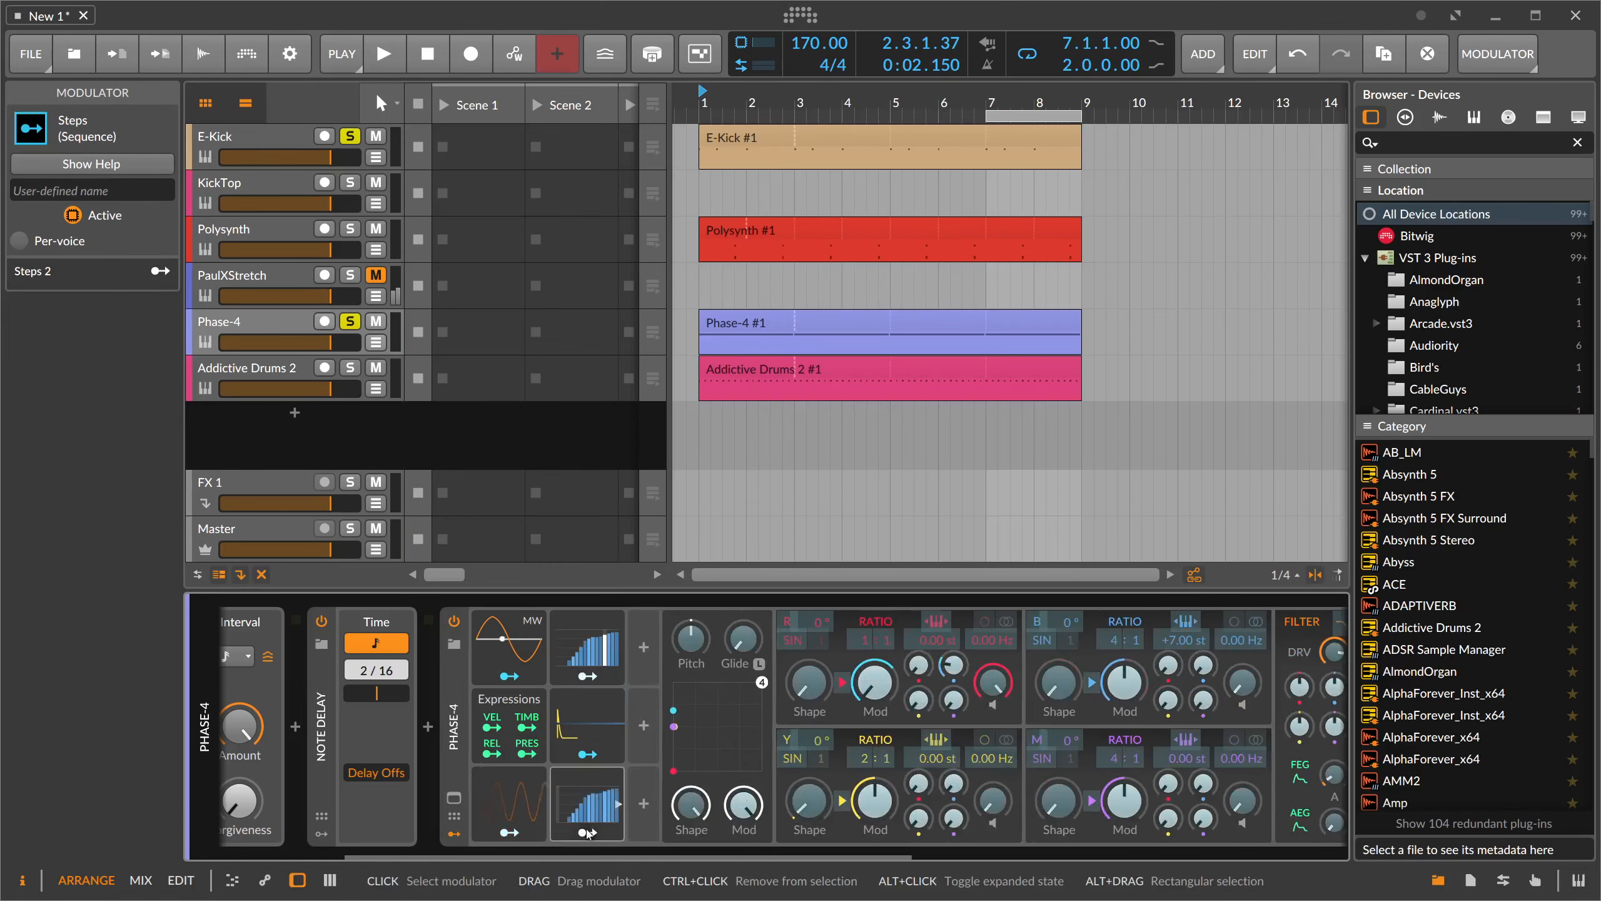
left_click(870, 817)
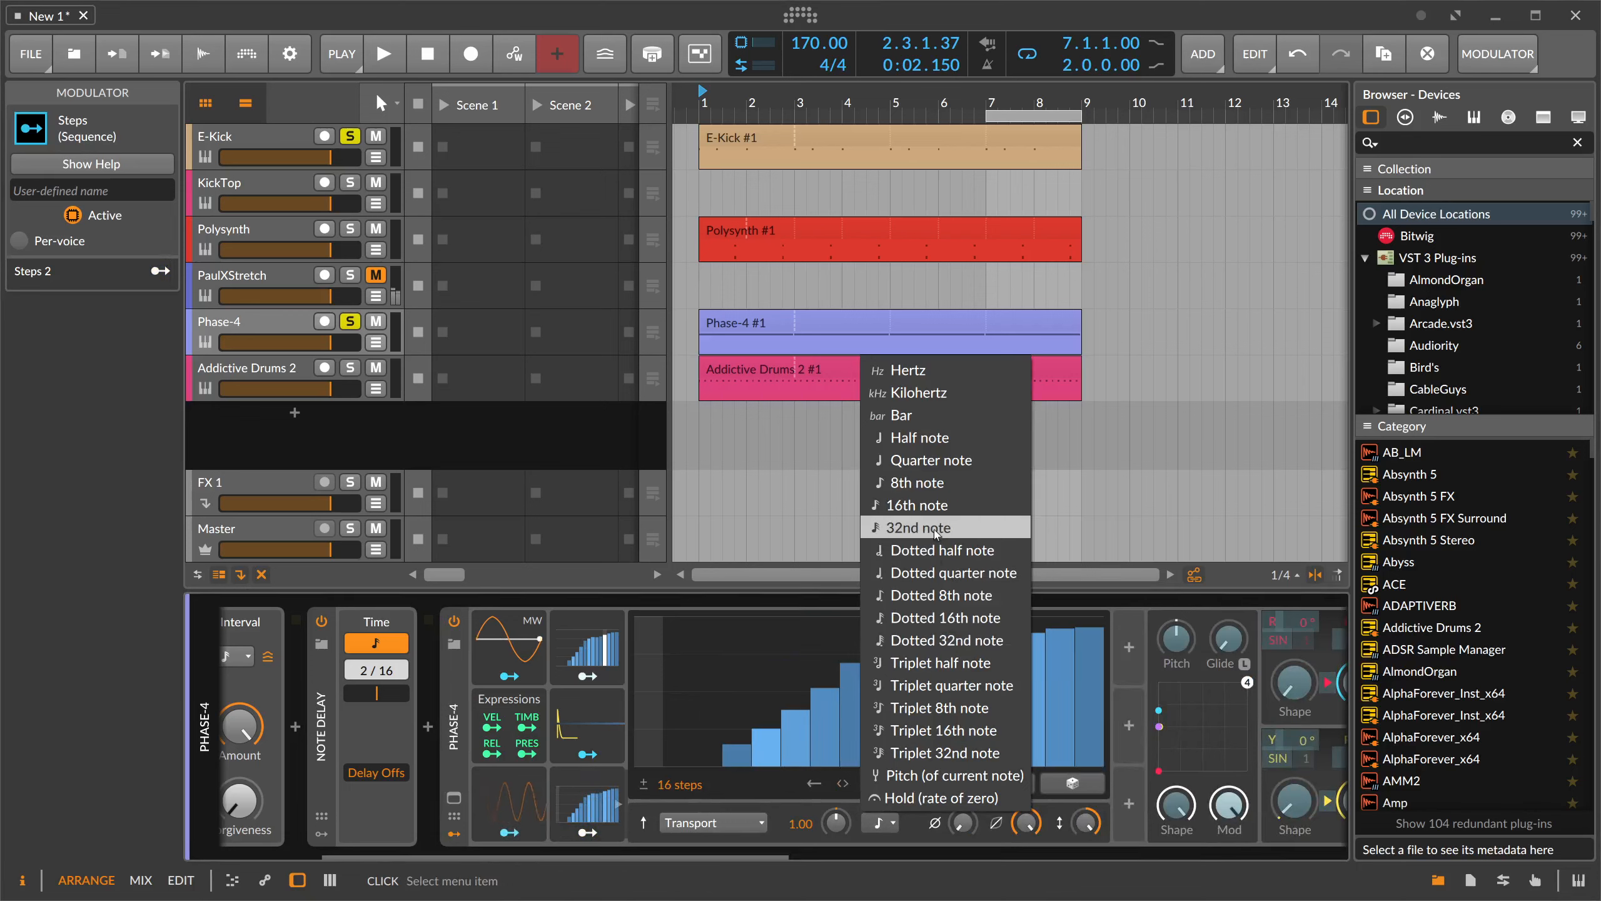
left_click(938, 460)
- Play the arrangement briefly, then redraw the copied Steps sequence as a steep exponential rise reaching 100% at steps 15 and 16
key("space")
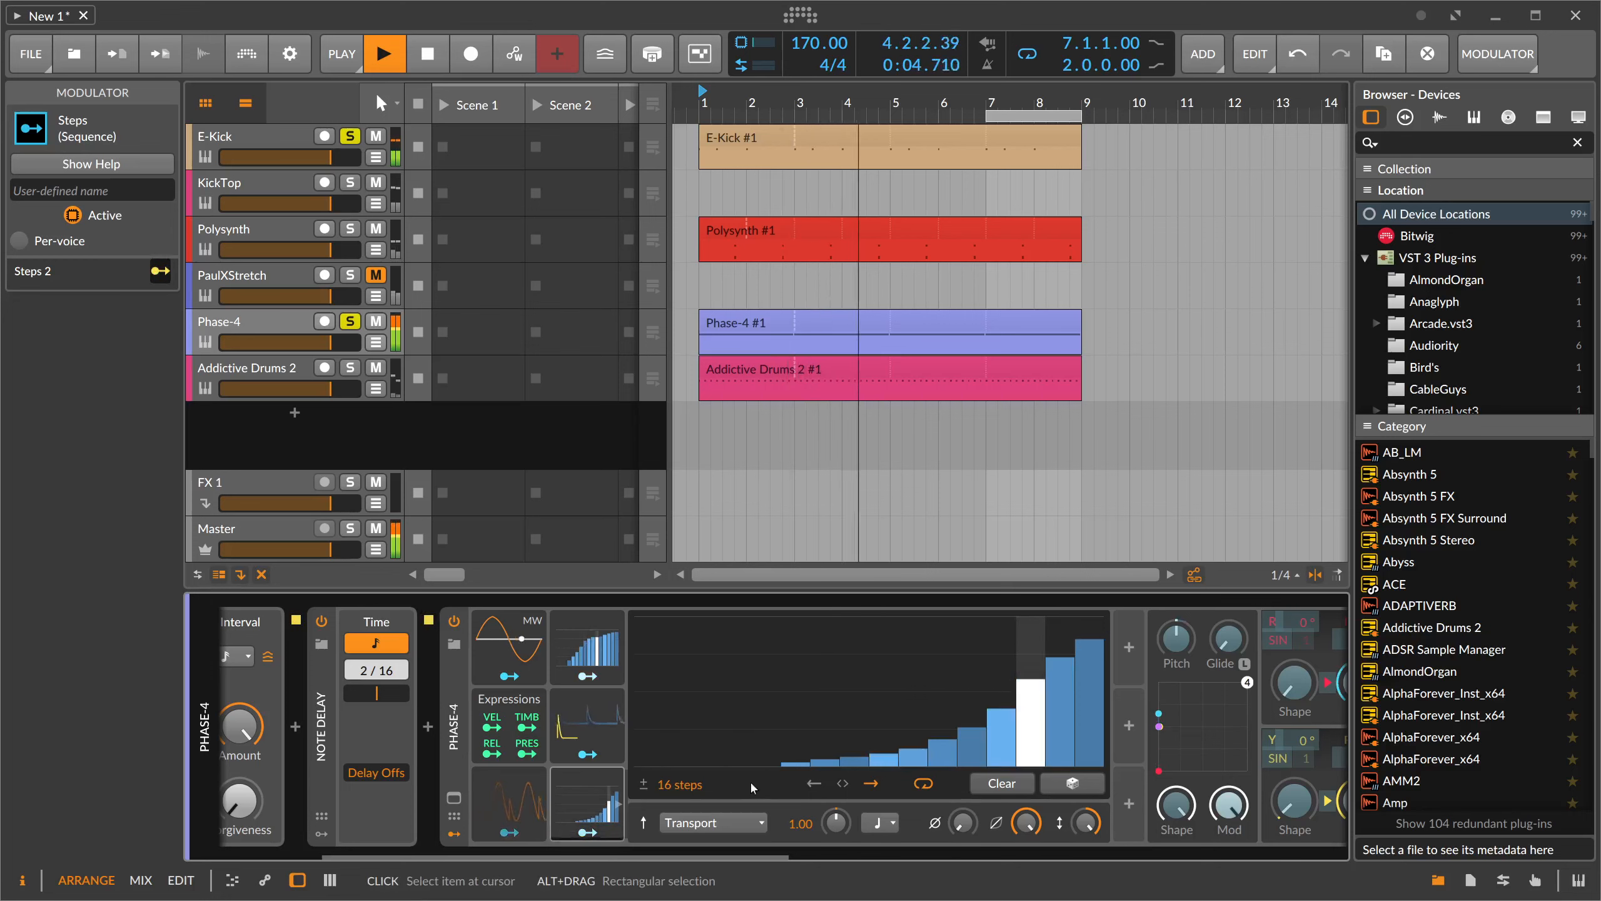
key("space")
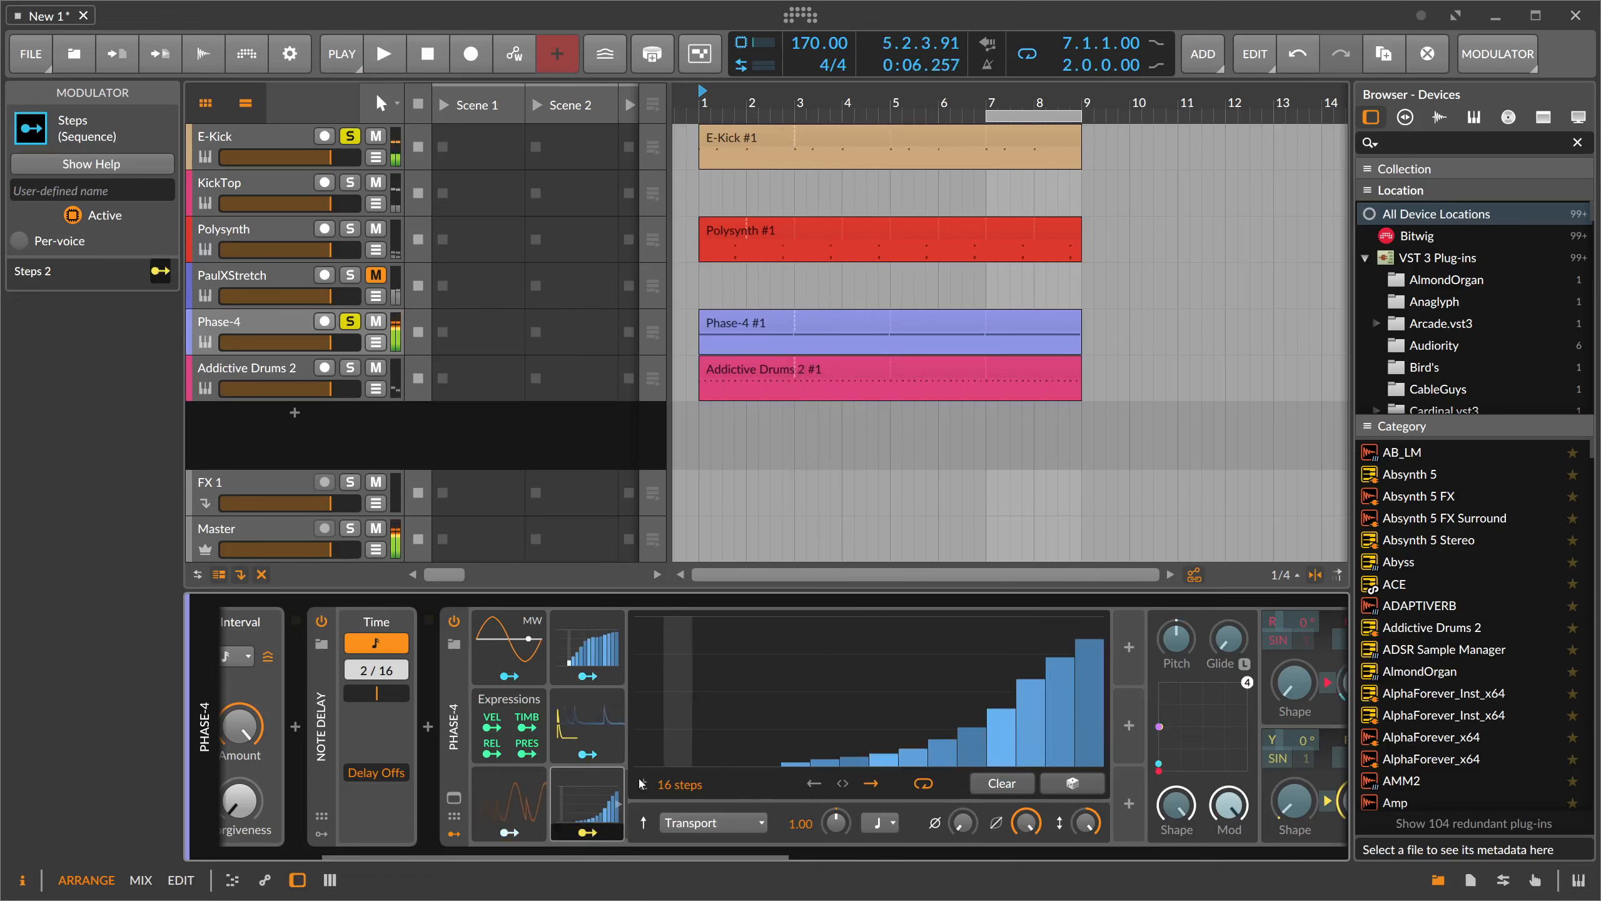
left_click(884, 823)
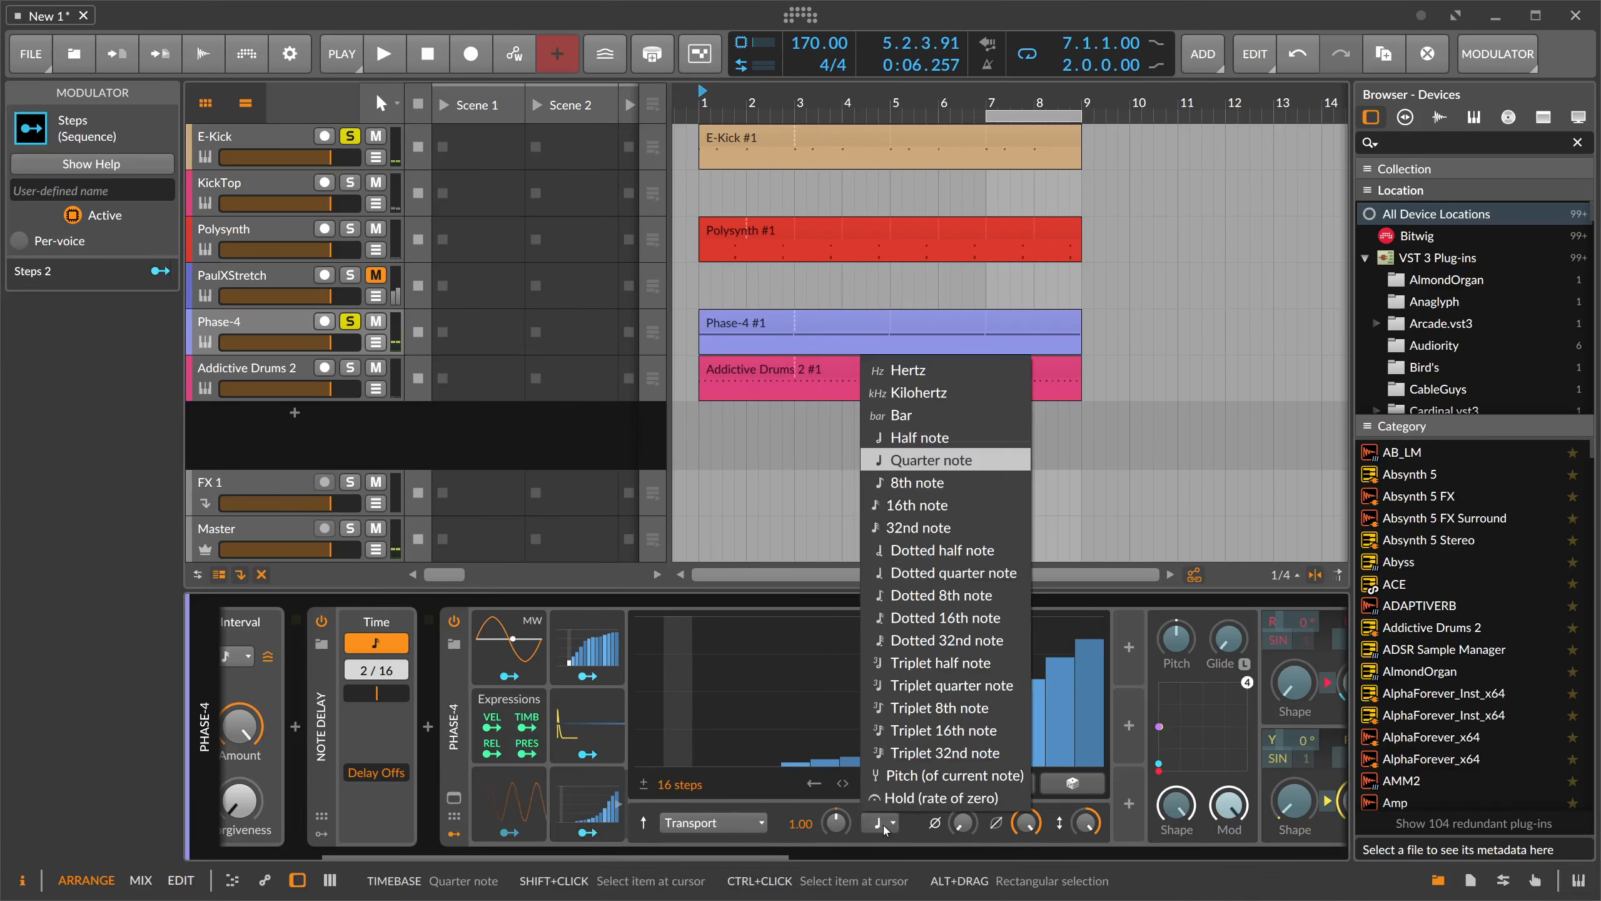
left_click(930, 460)
mouse_move(786, 753)
left_mouse_down()
mouse_move(943, 719)
mouse_move(1078, 610)
left_mouse_up()
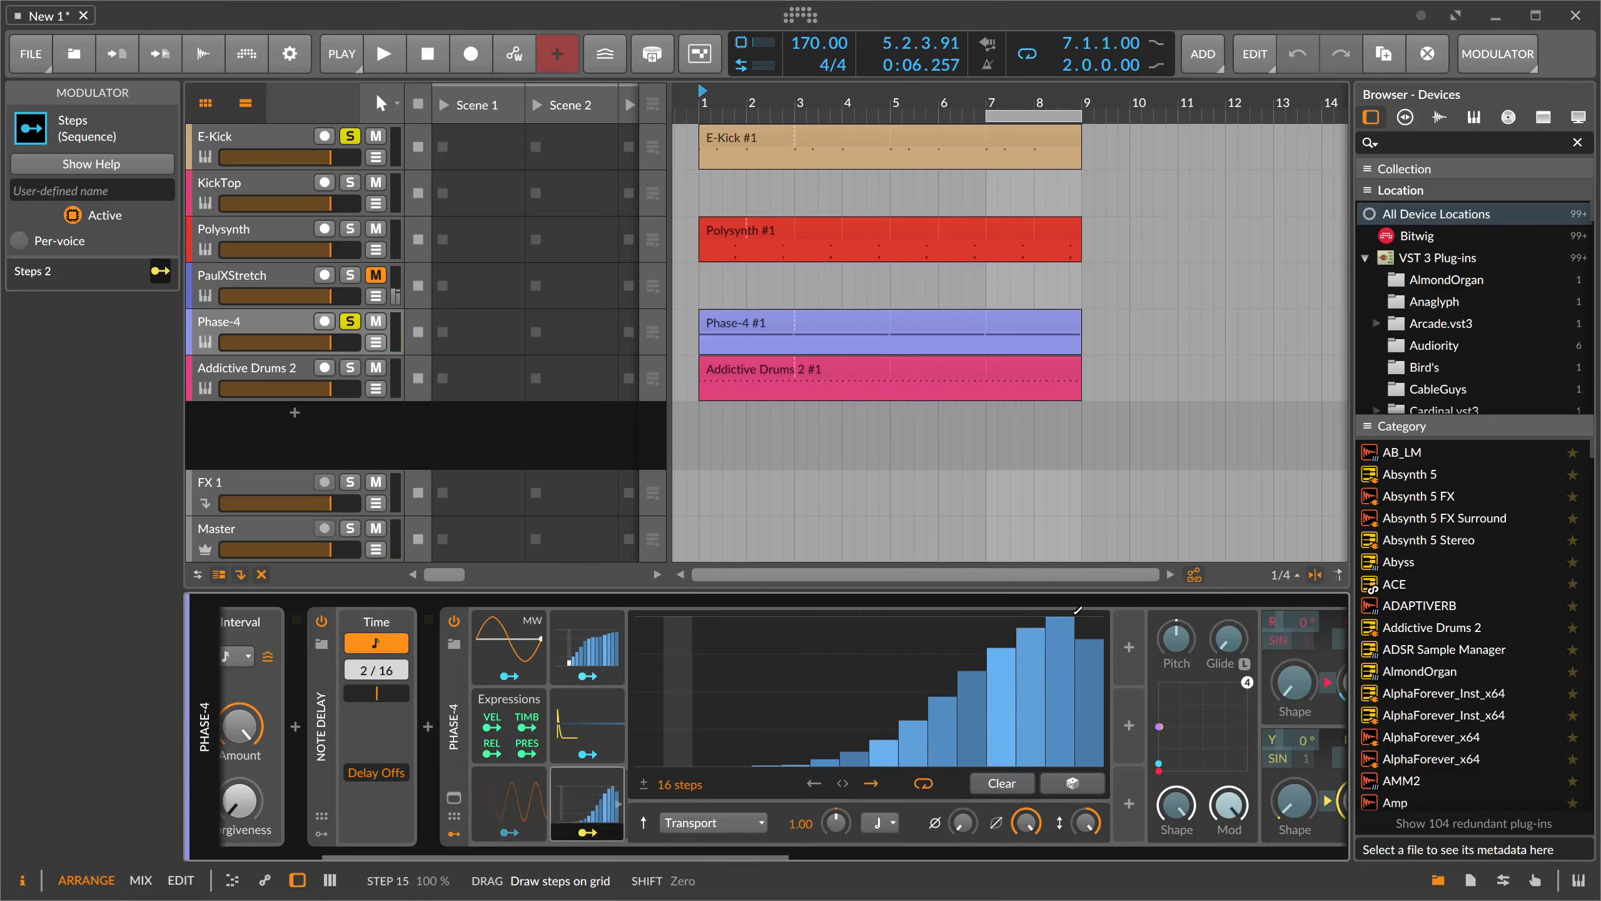
left_click_drag(731, 763, 1028, 687)
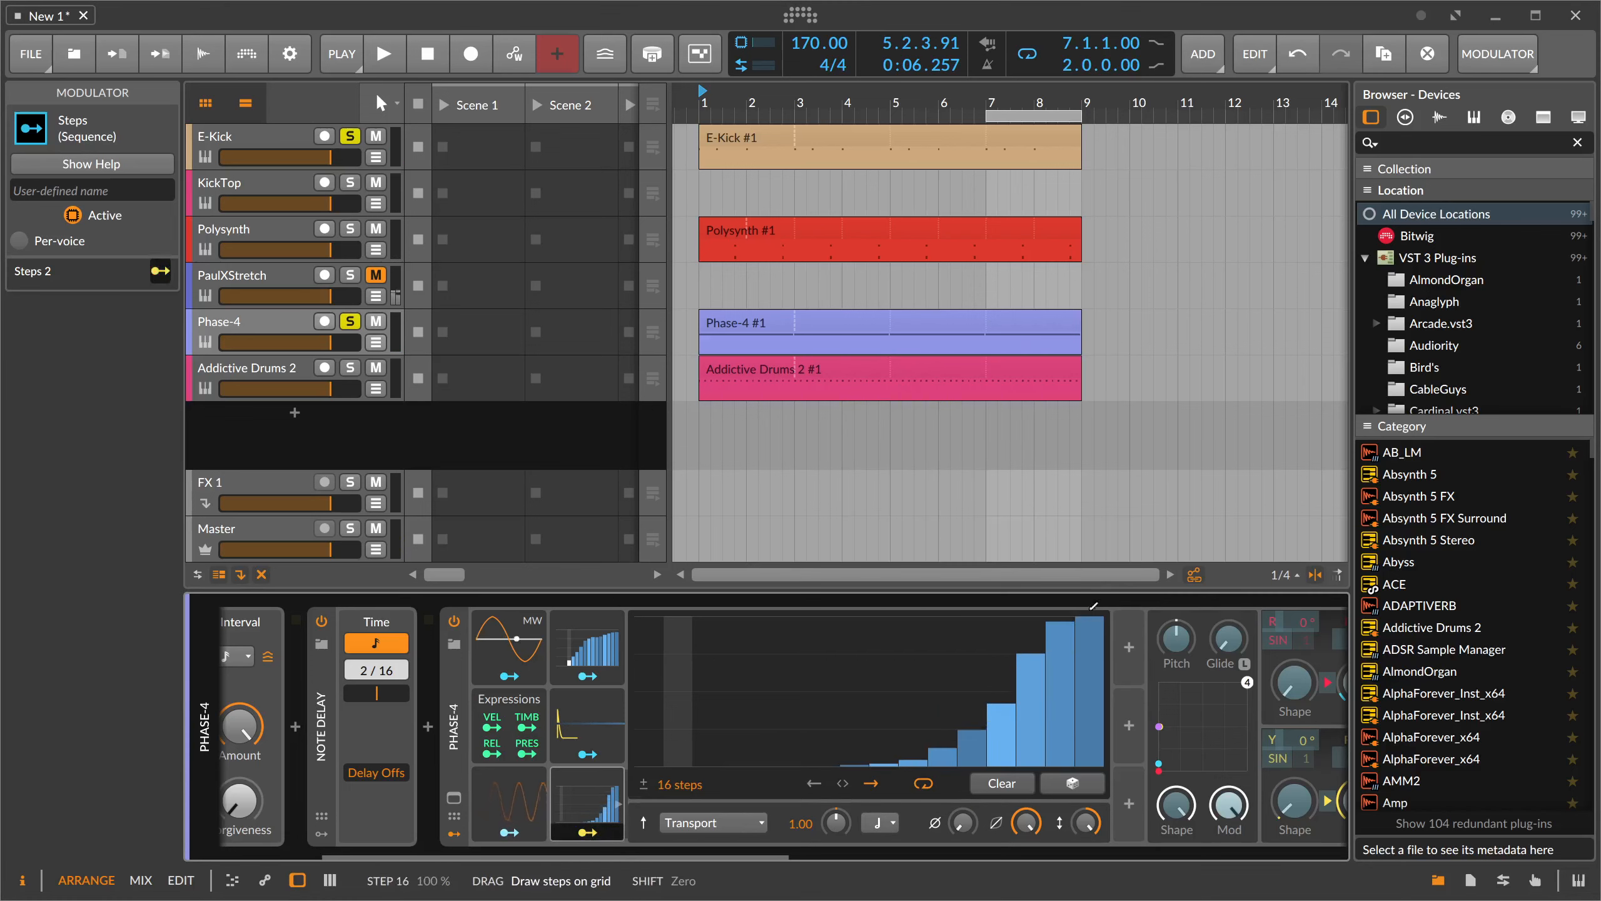
- Map the duplicated Steps modulator to the R oscillator's shaping amount at a depth of 0.203, and start playback
left_click_drag(555, 857, 741, 856)
left_click(844, 681)
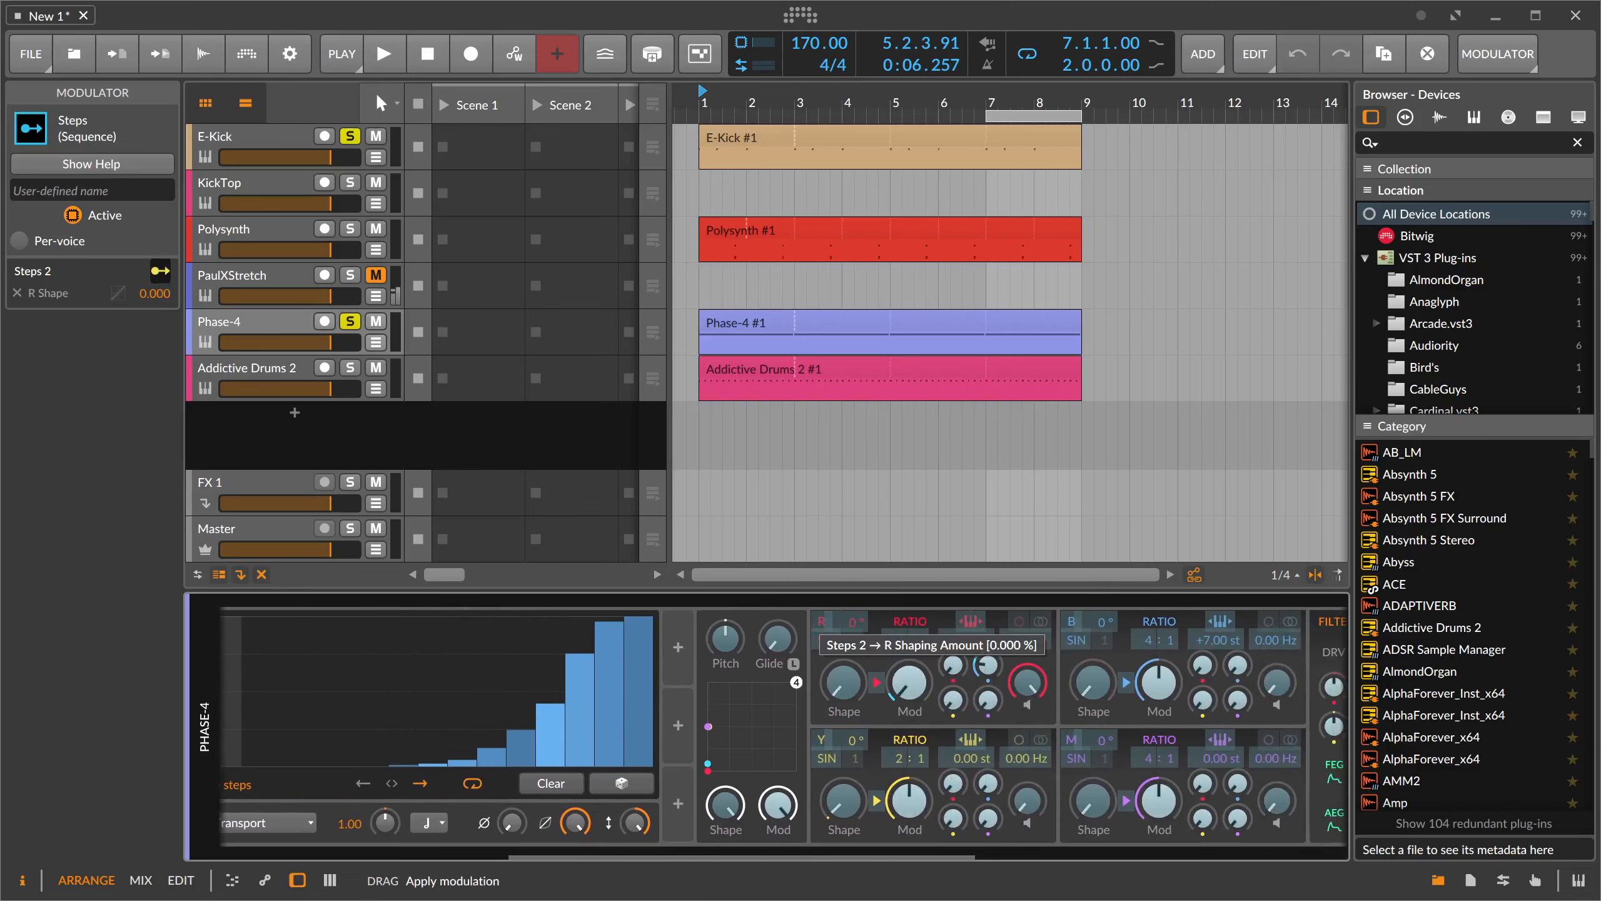
left_click_drag(843, 692, 842, 668)
key("space")
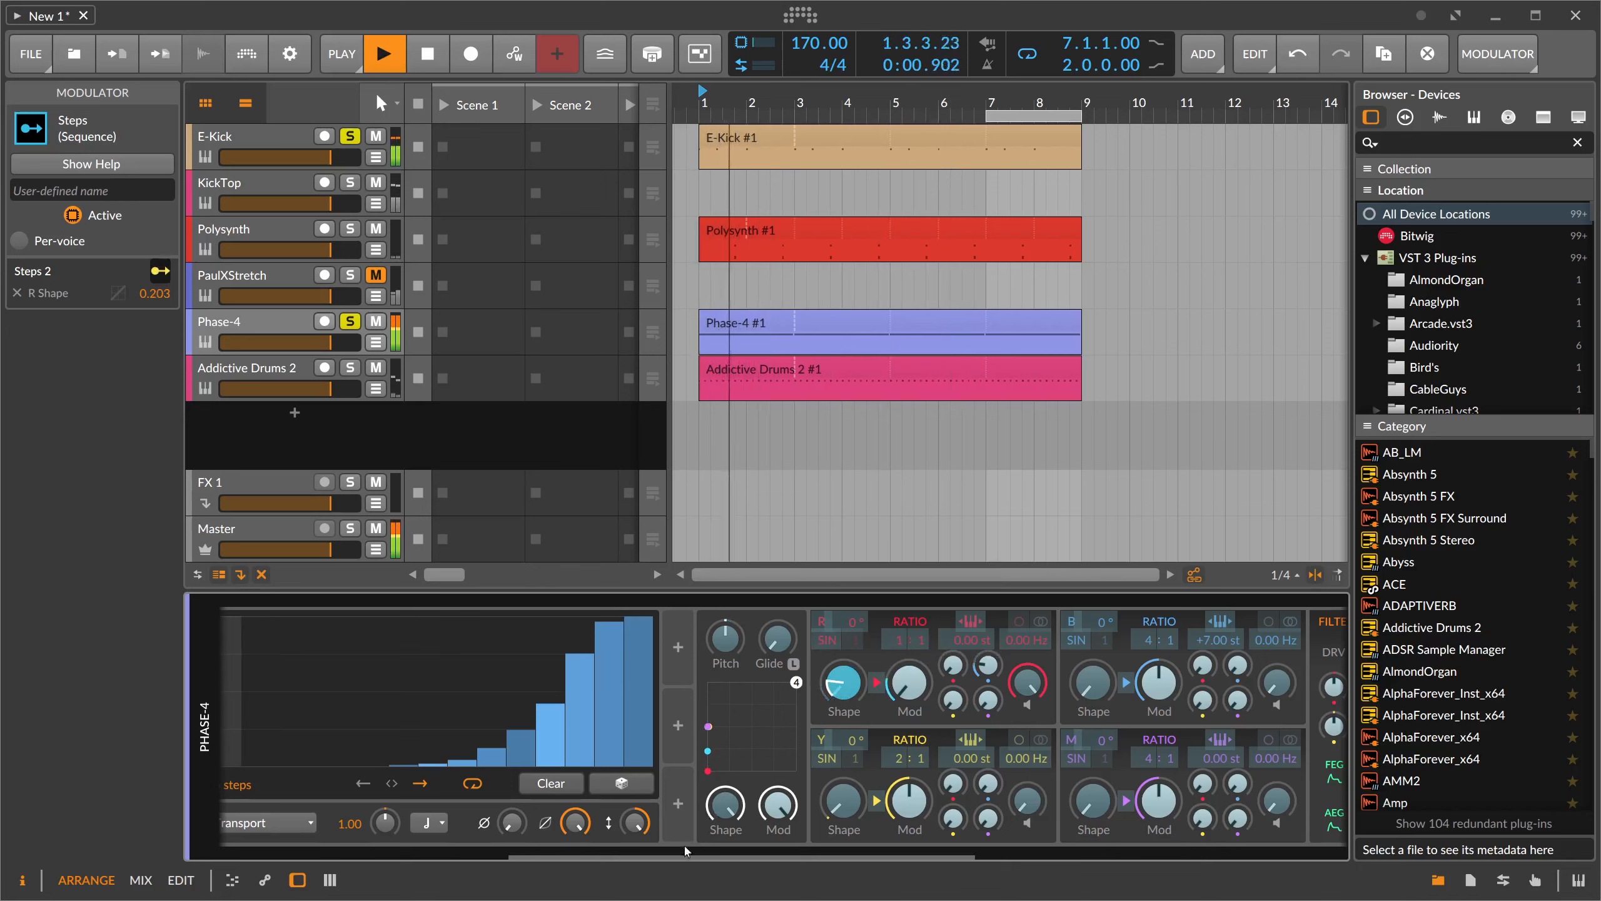
- Reshape the Steps sequence during playback so only steps 12 to 15 stay raised, with step 12 low and step 14 at 89%
left_click_drag(678, 858, 610, 858)
left_click_drag(805, 709, 805, 773)
key("space")
key("space")
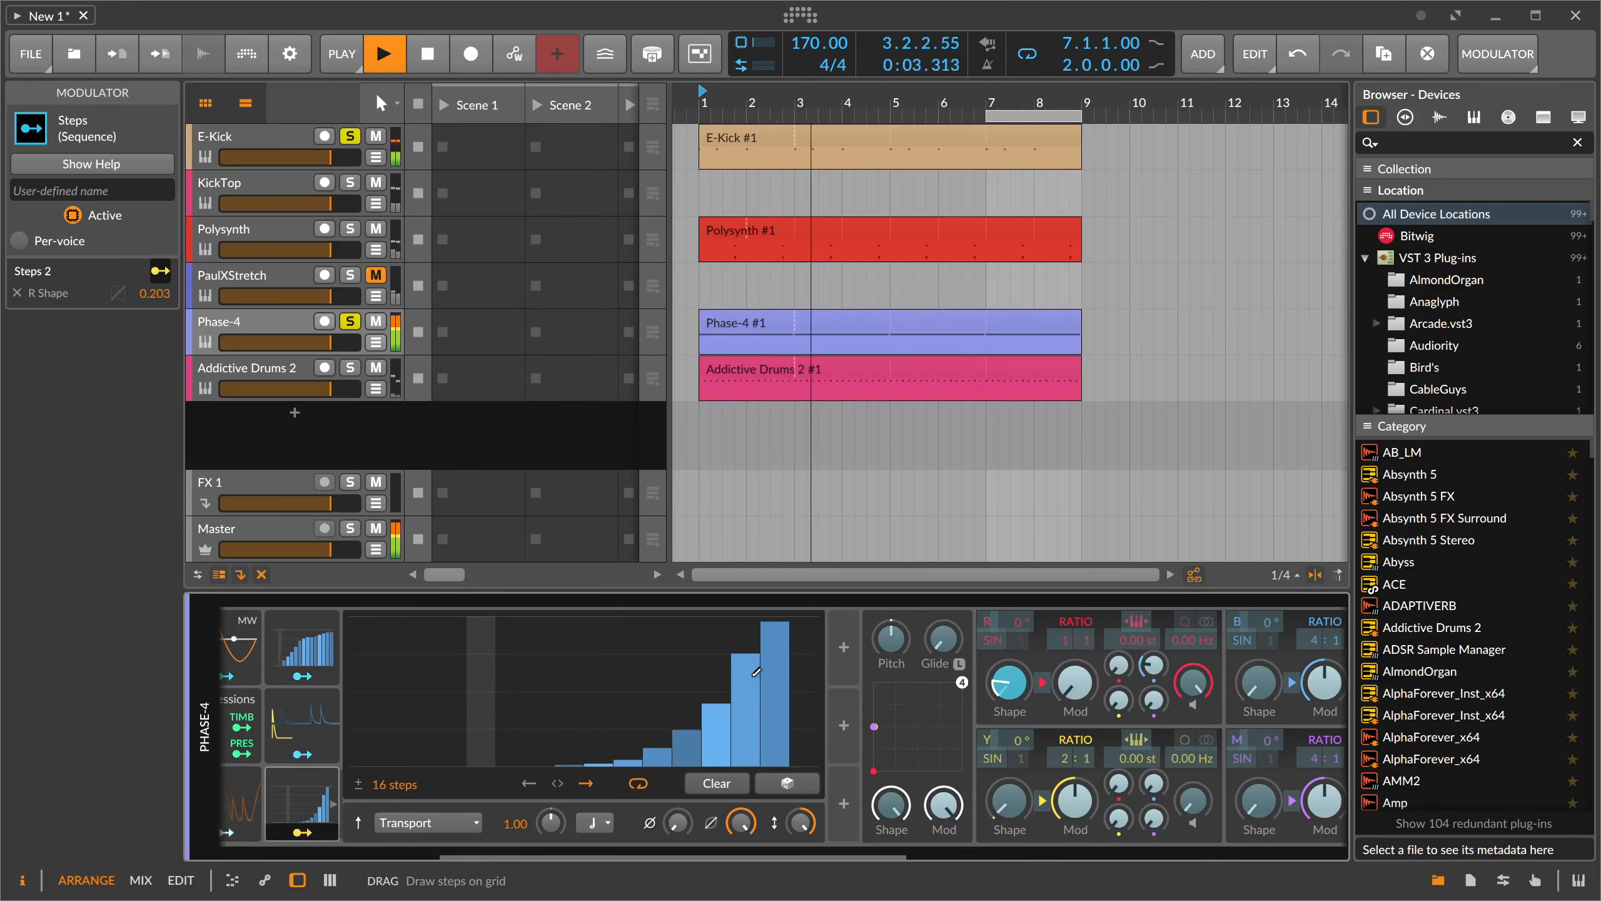
left_click(698, 690)
left_click(744, 632)
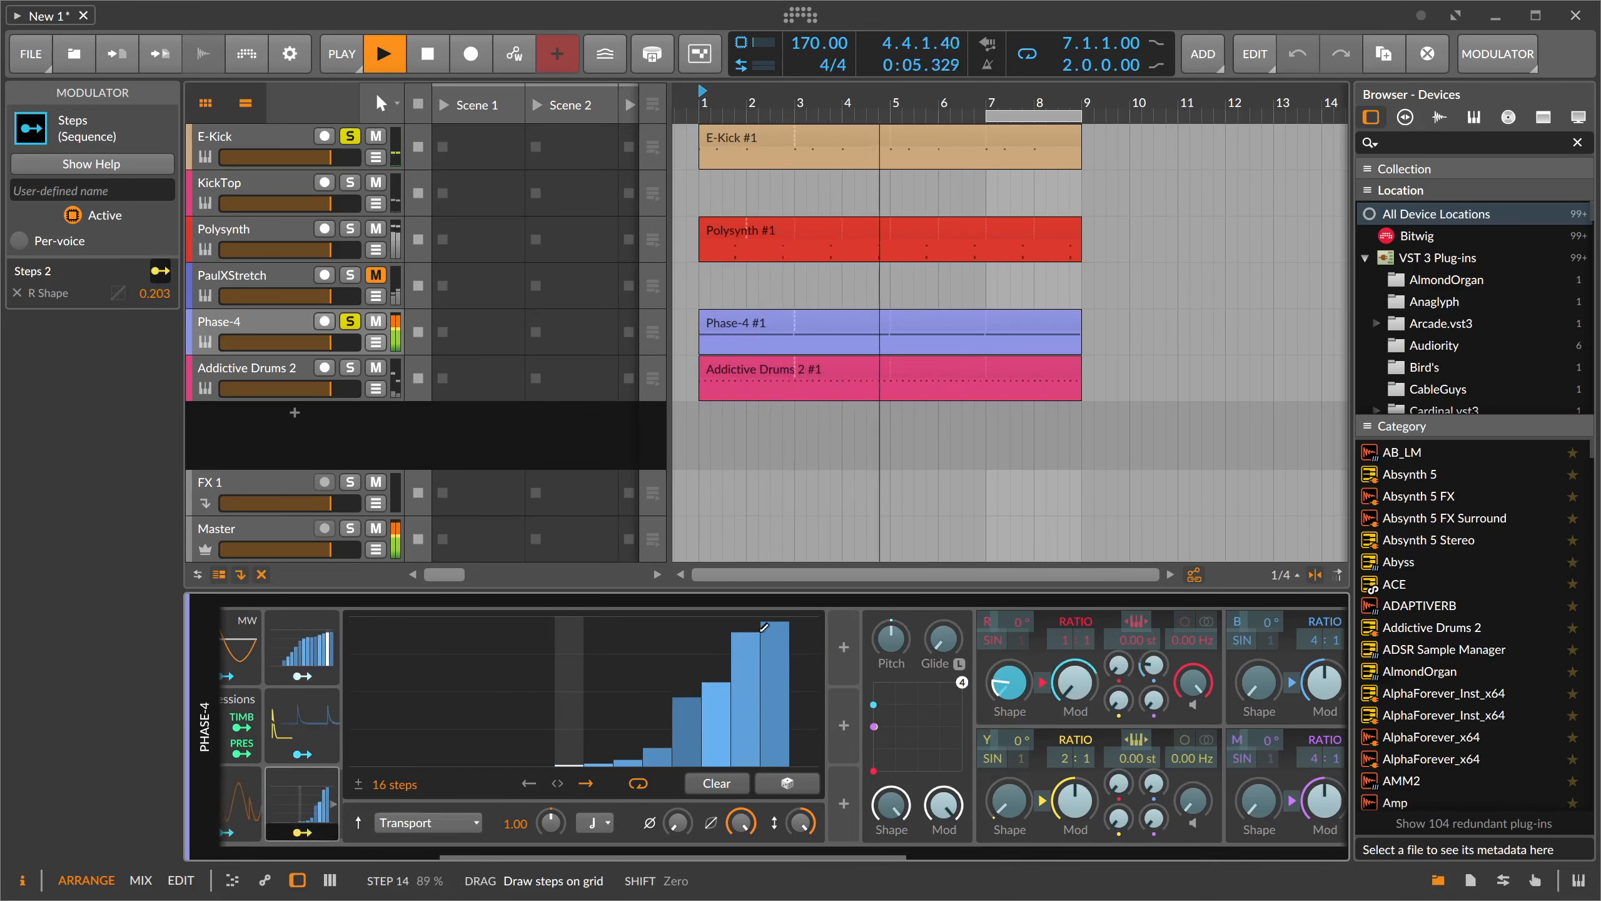
left_click(625, 751)
mouse_move(625, 747)
left_mouse_down()
mouse_move(578, 759)
mouse_move(668, 761)
left_mouse_up()
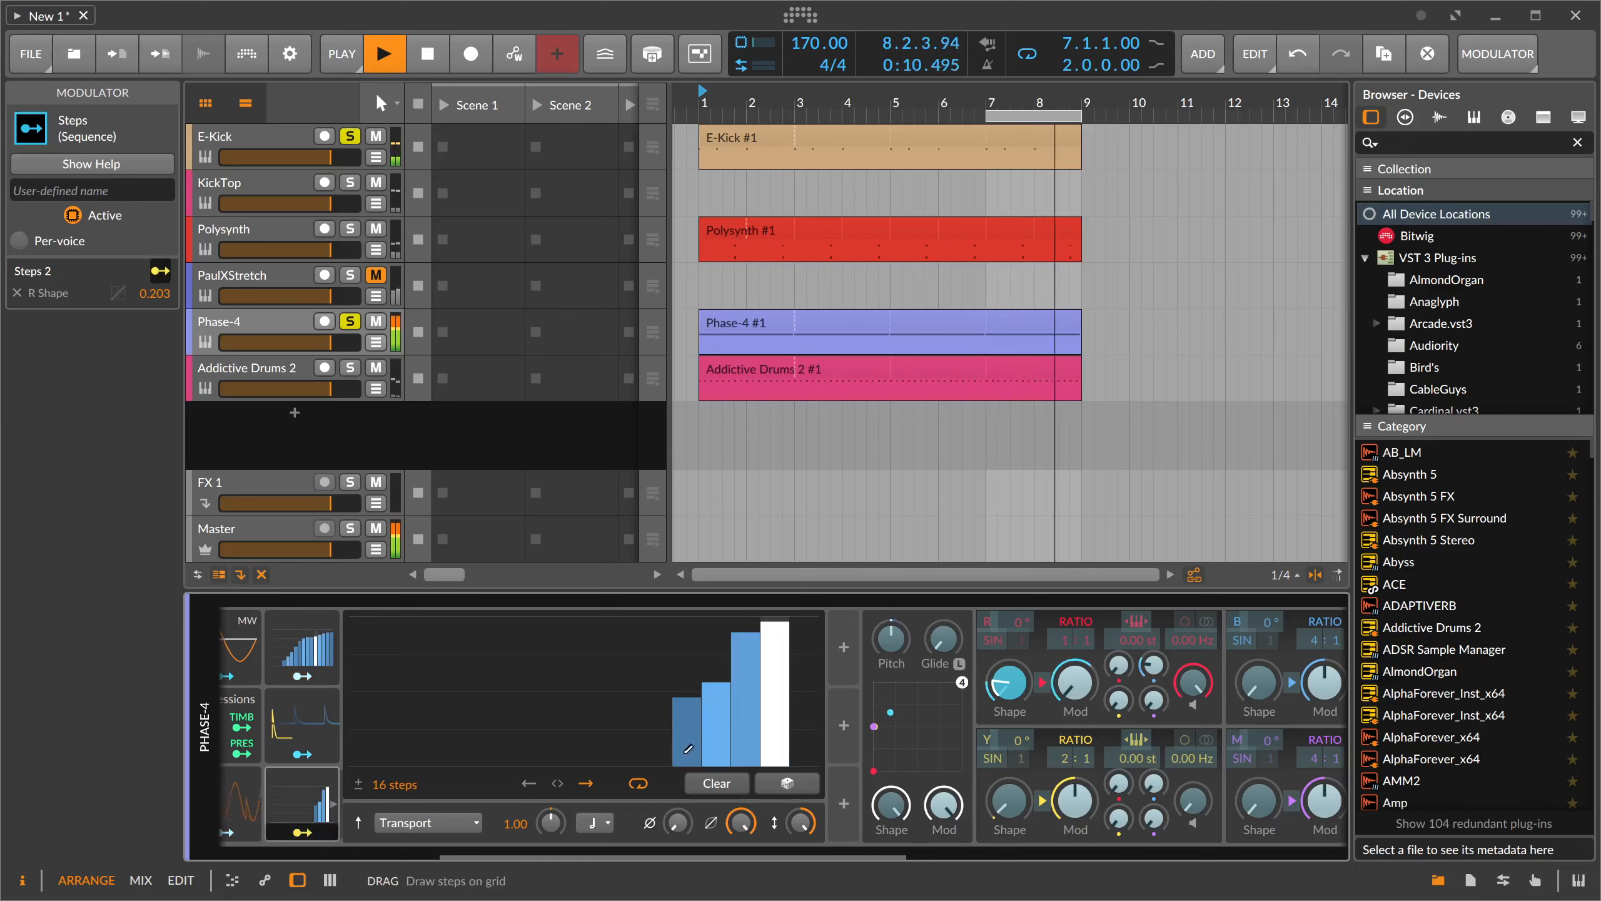
left_click(689, 748)
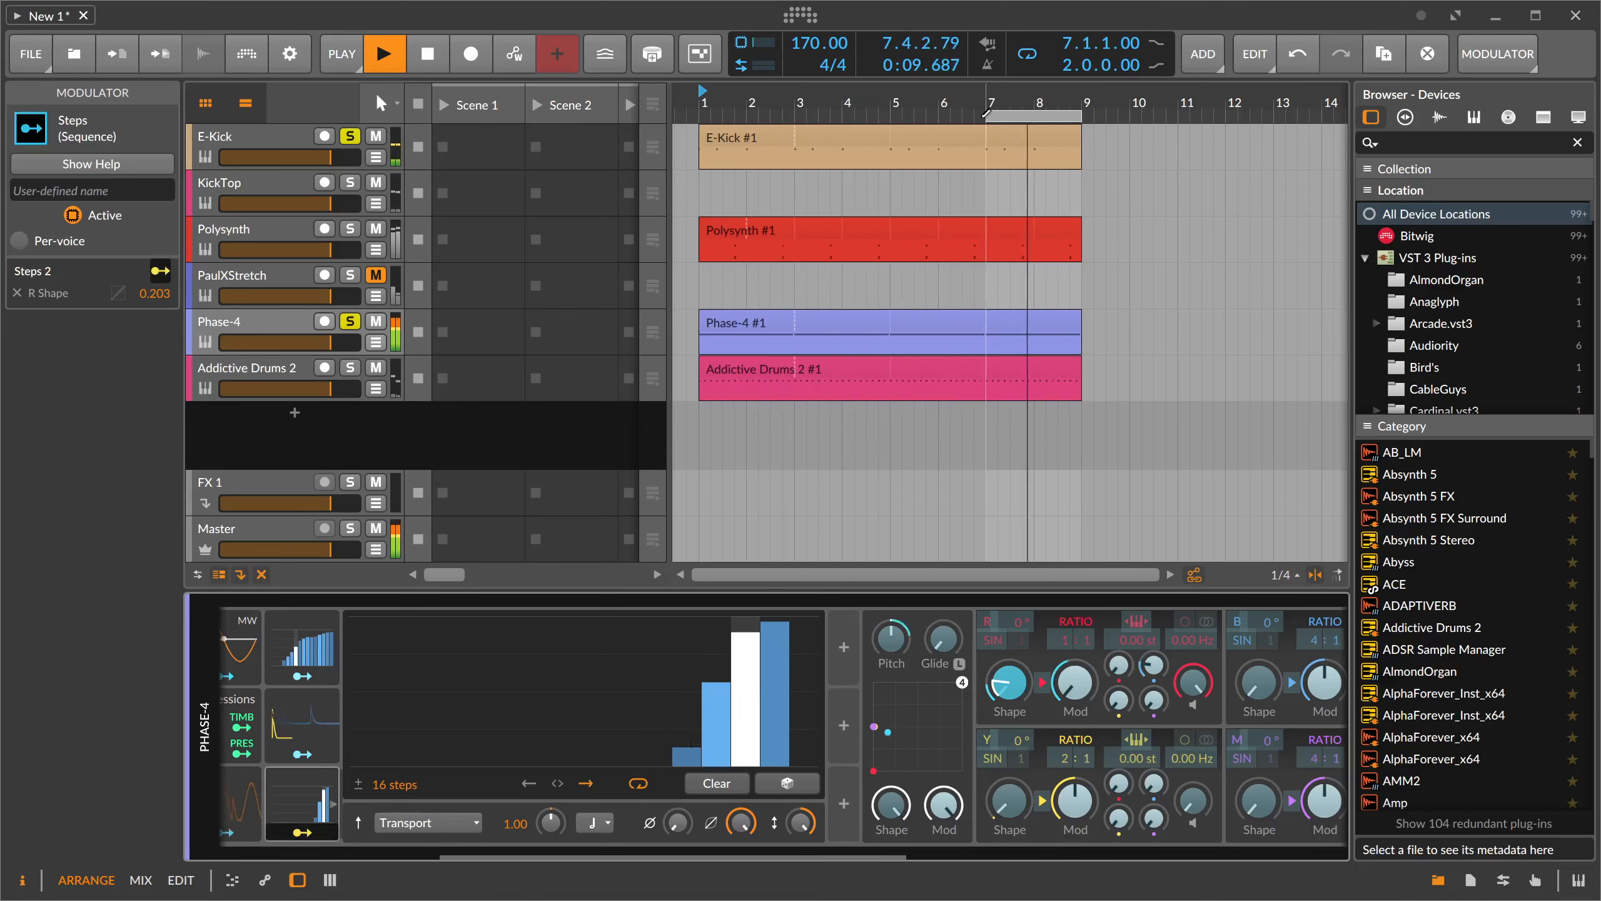
- Extend the loop region to eight bars starting at 1.1.1.00, and stop the transport
left_click_drag(986, 114, 701, 114)
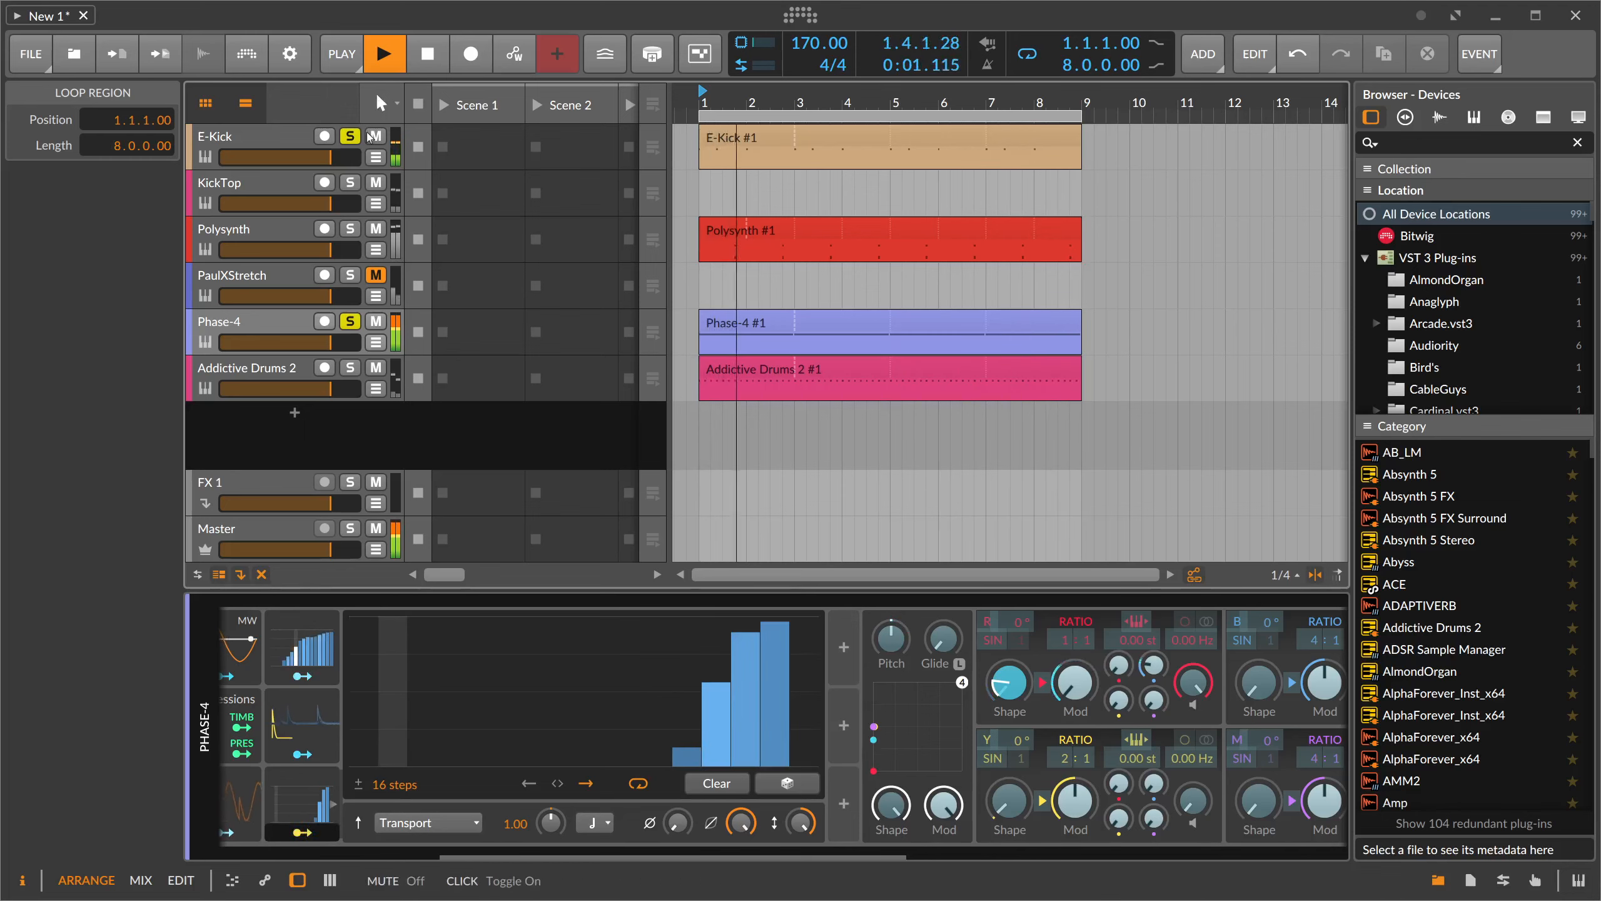
key("space")
- Draw a pitch curve on the Phase-4 clip's D#0 note, dipping one semitone mid-bar 2 and curving to -1.00 at its end, and audition it
double_click(768, 329)
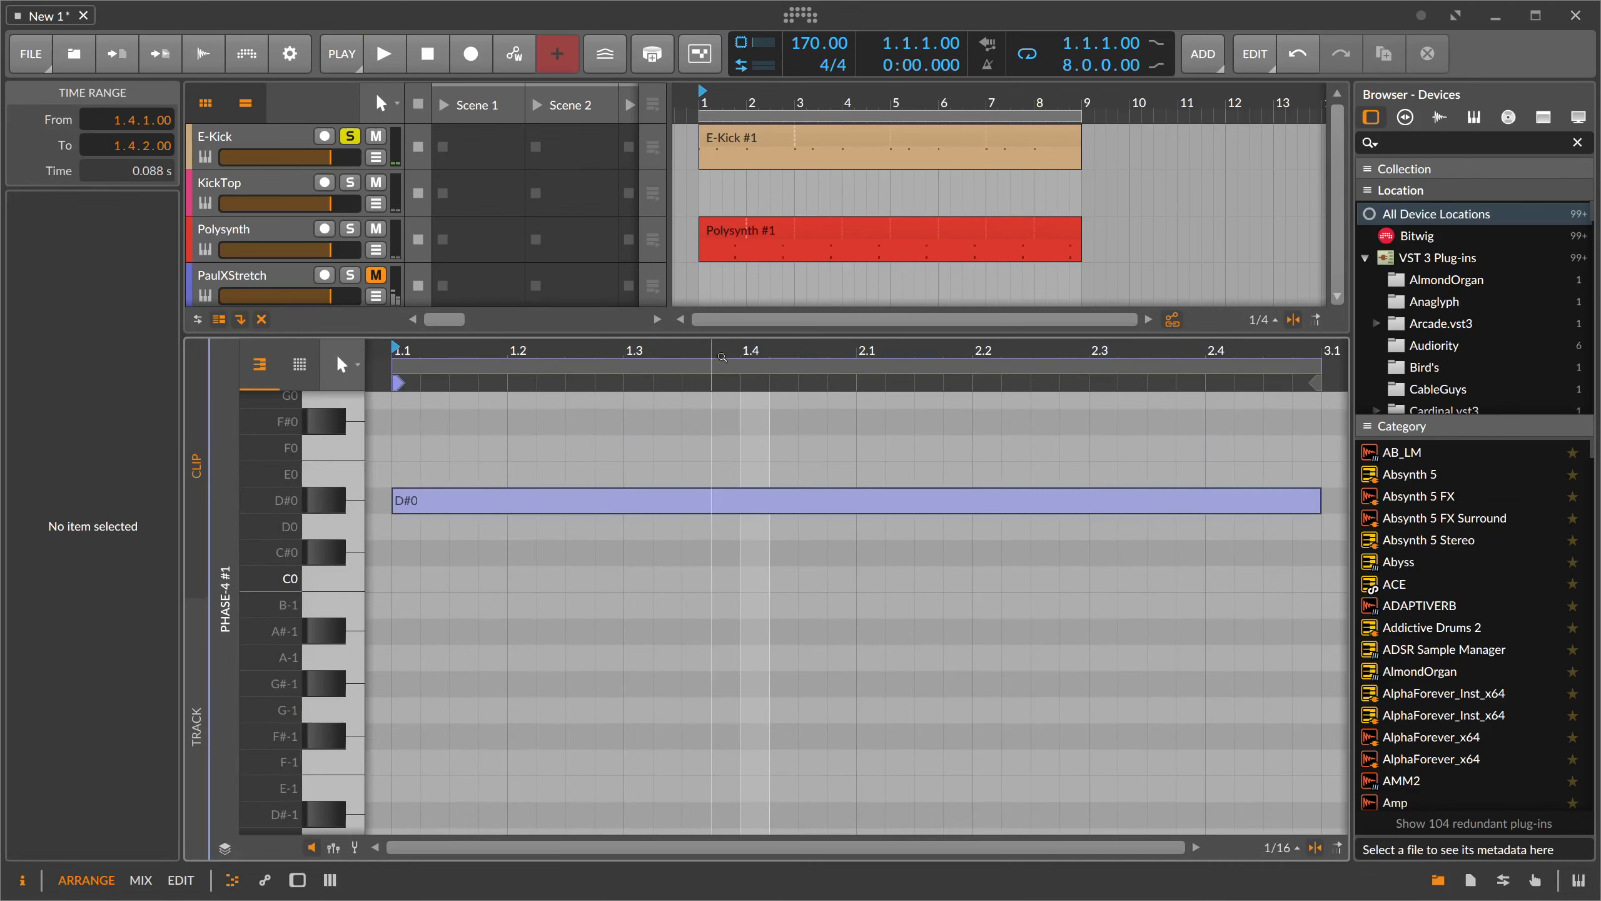
scroll(674, 492, "down", 4)
left_click(785, 441)
mouse_move(973, 500)
left_mouse_down()
mouse_move(865, 502)
mouse_move(979, 507)
left_mouse_up()
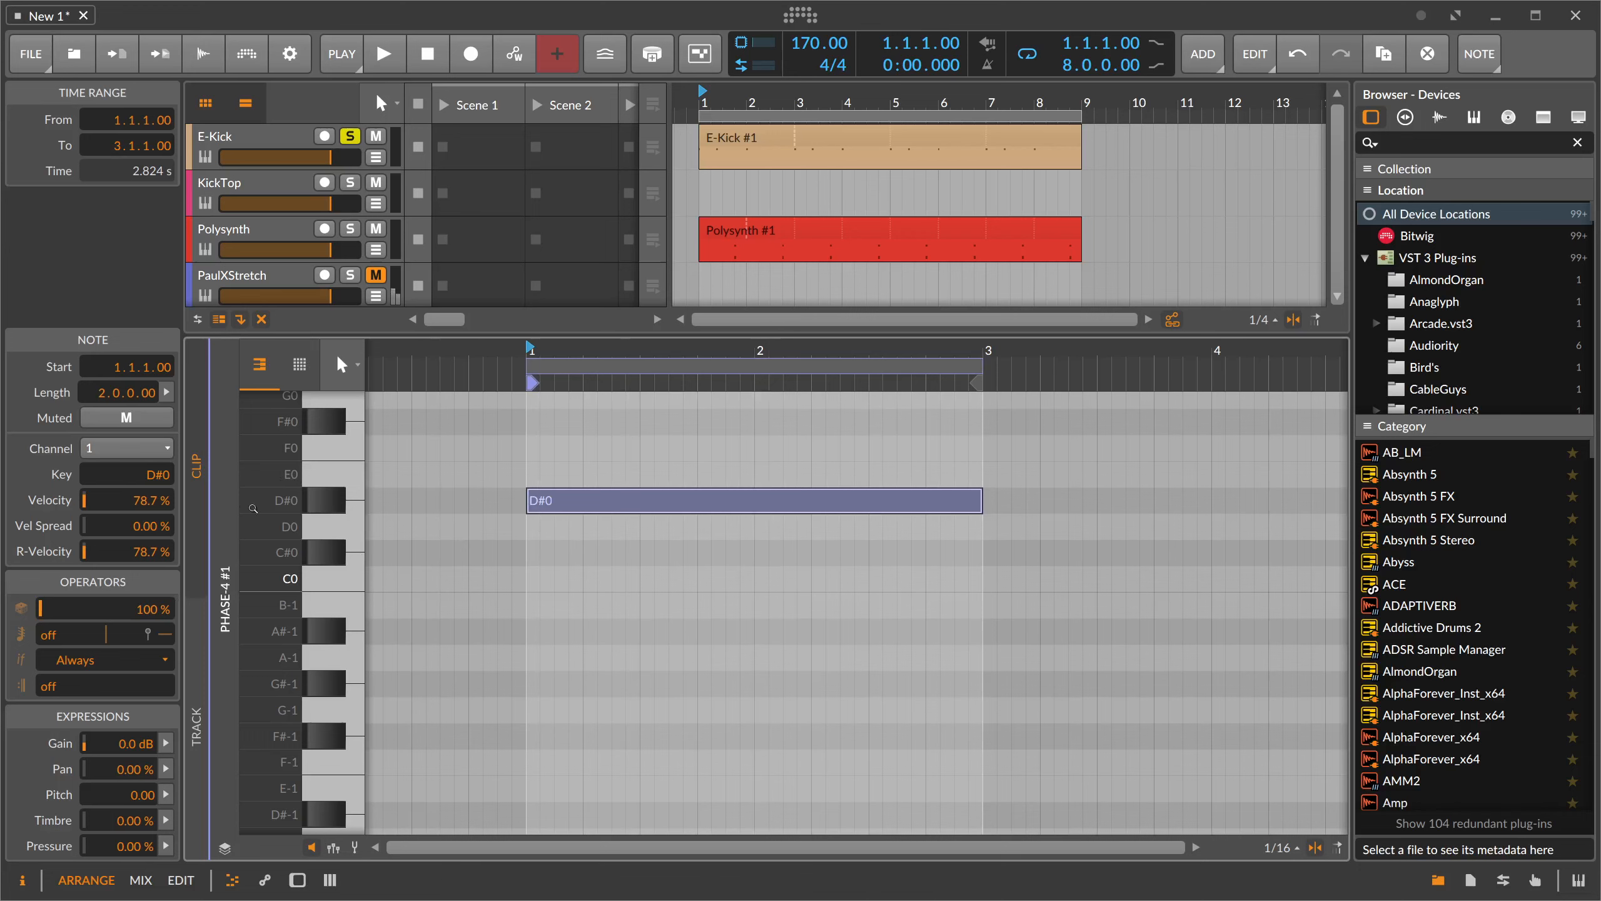
left_click(355, 847)
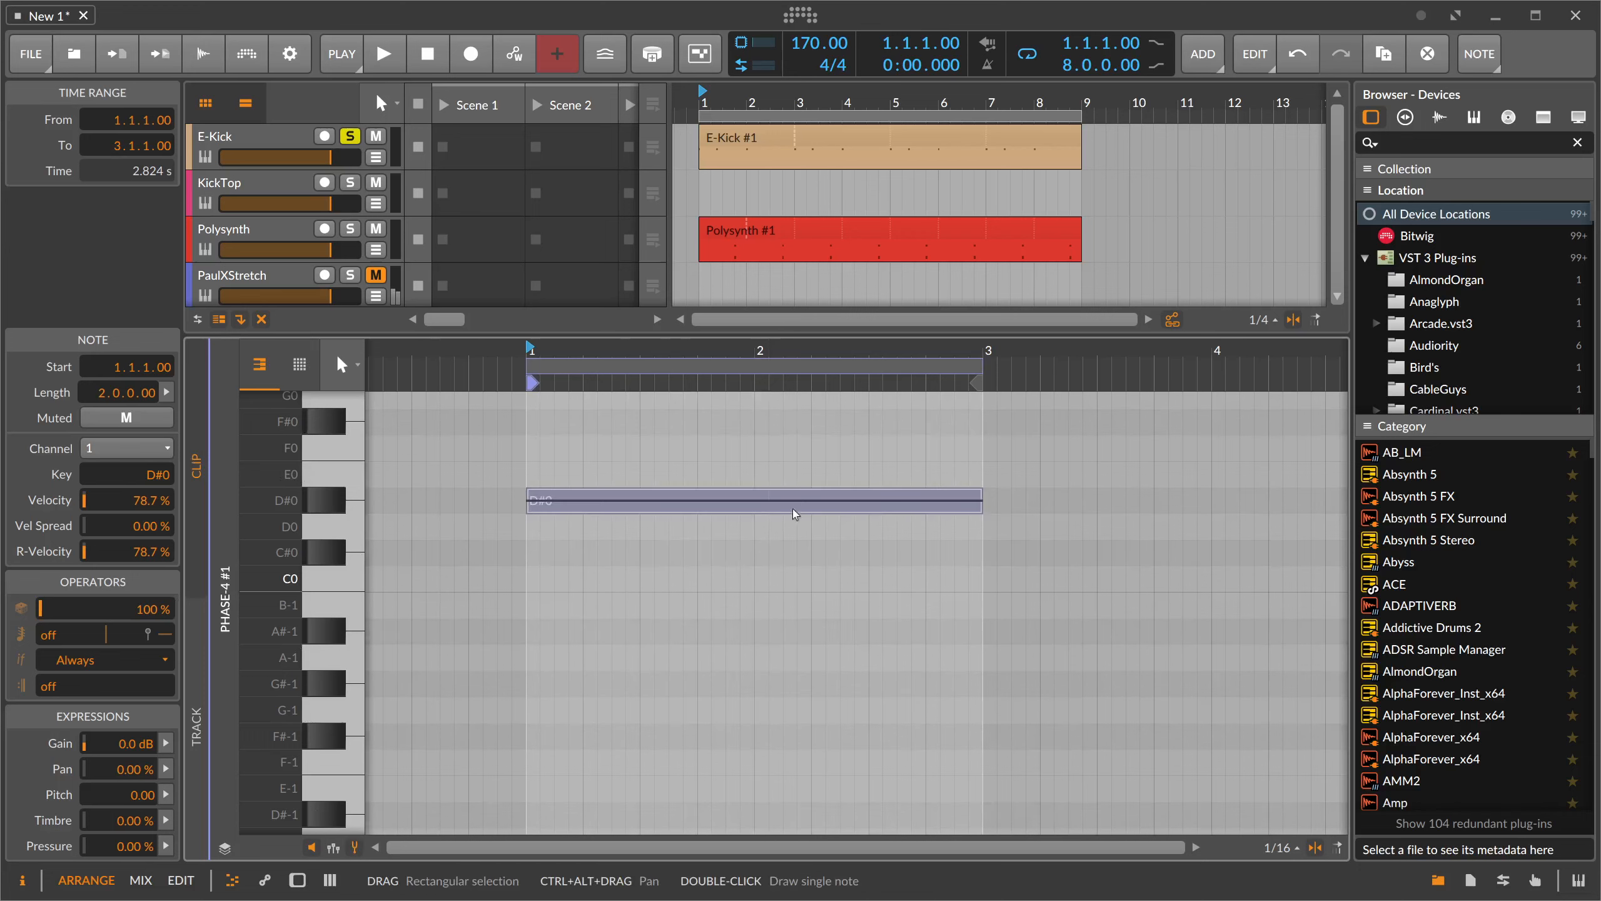
left_click_drag(798, 500, 911, 501)
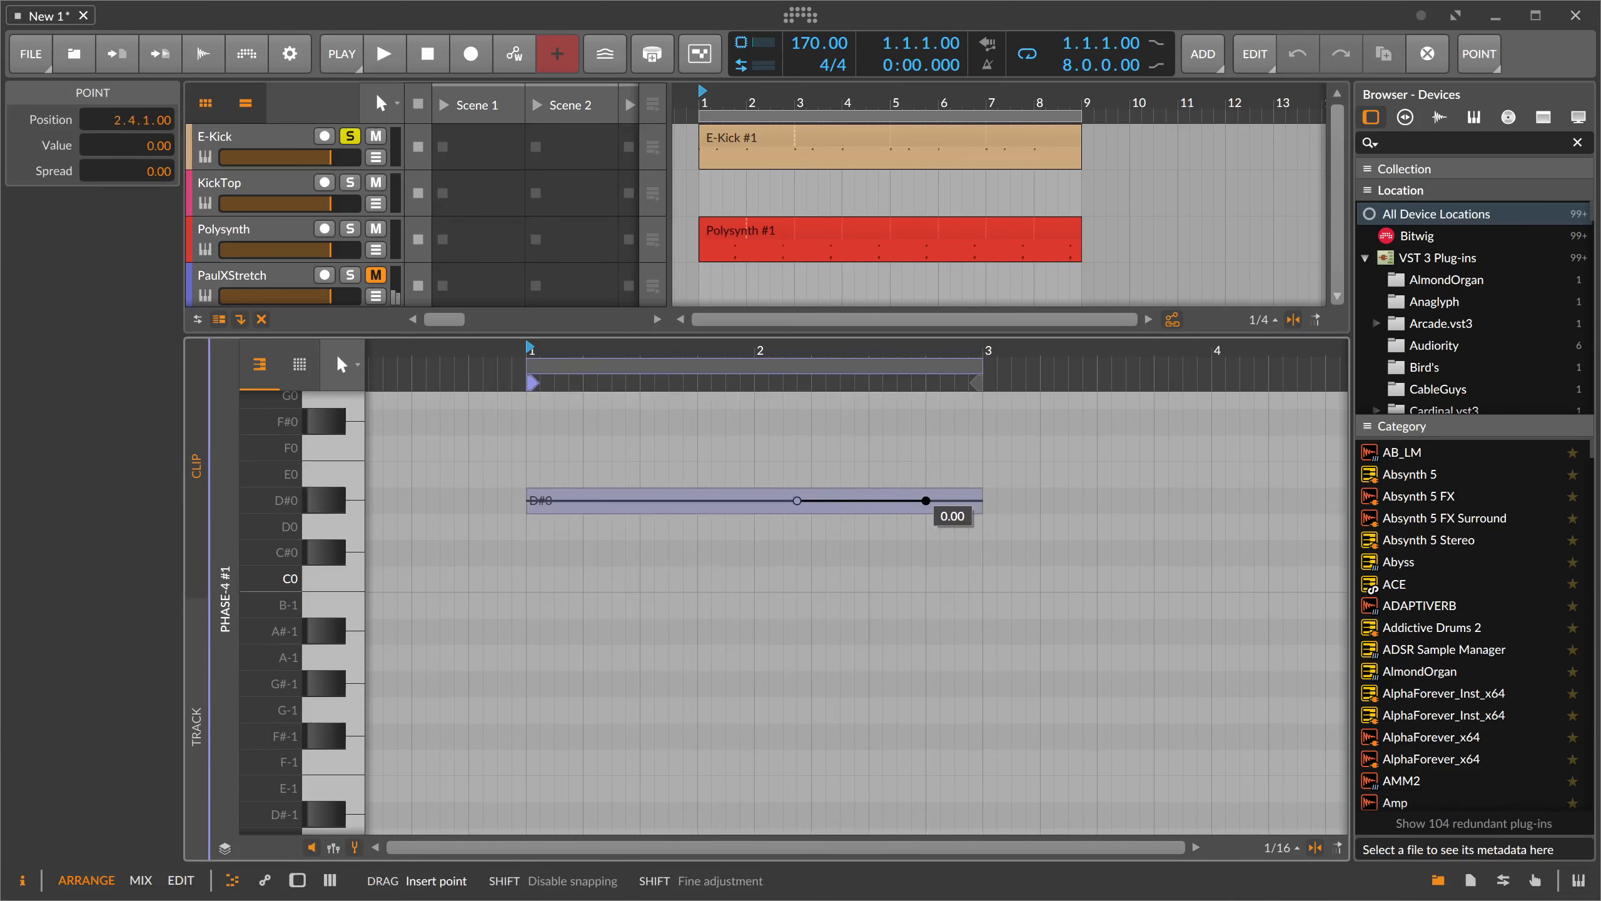
left_click_drag(826, 526, 983, 526)
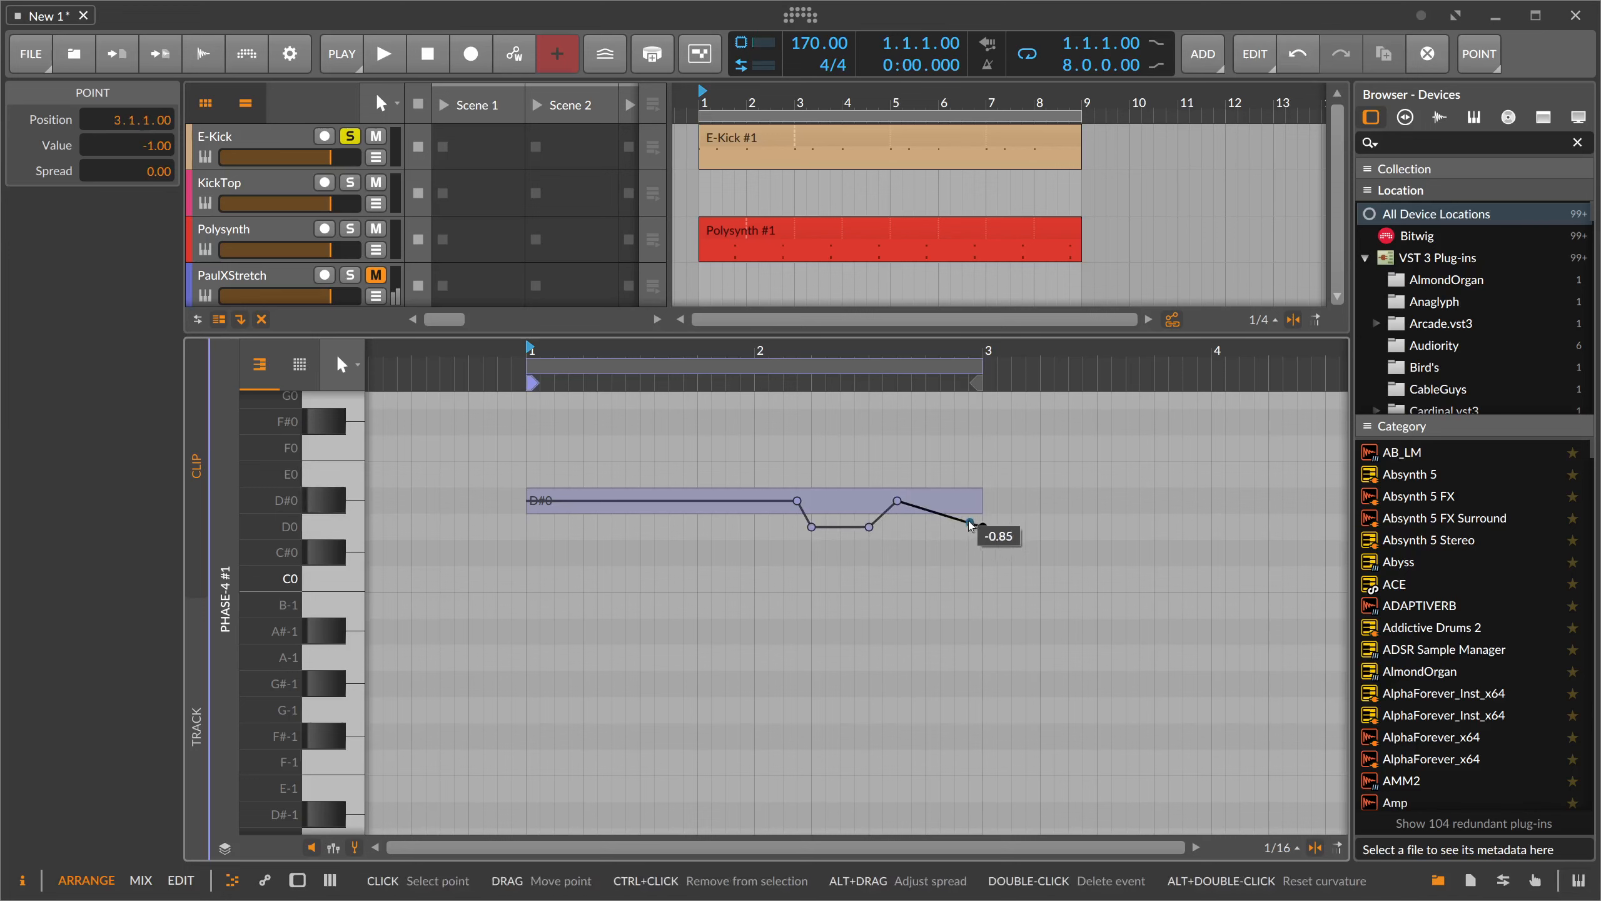
key("space")
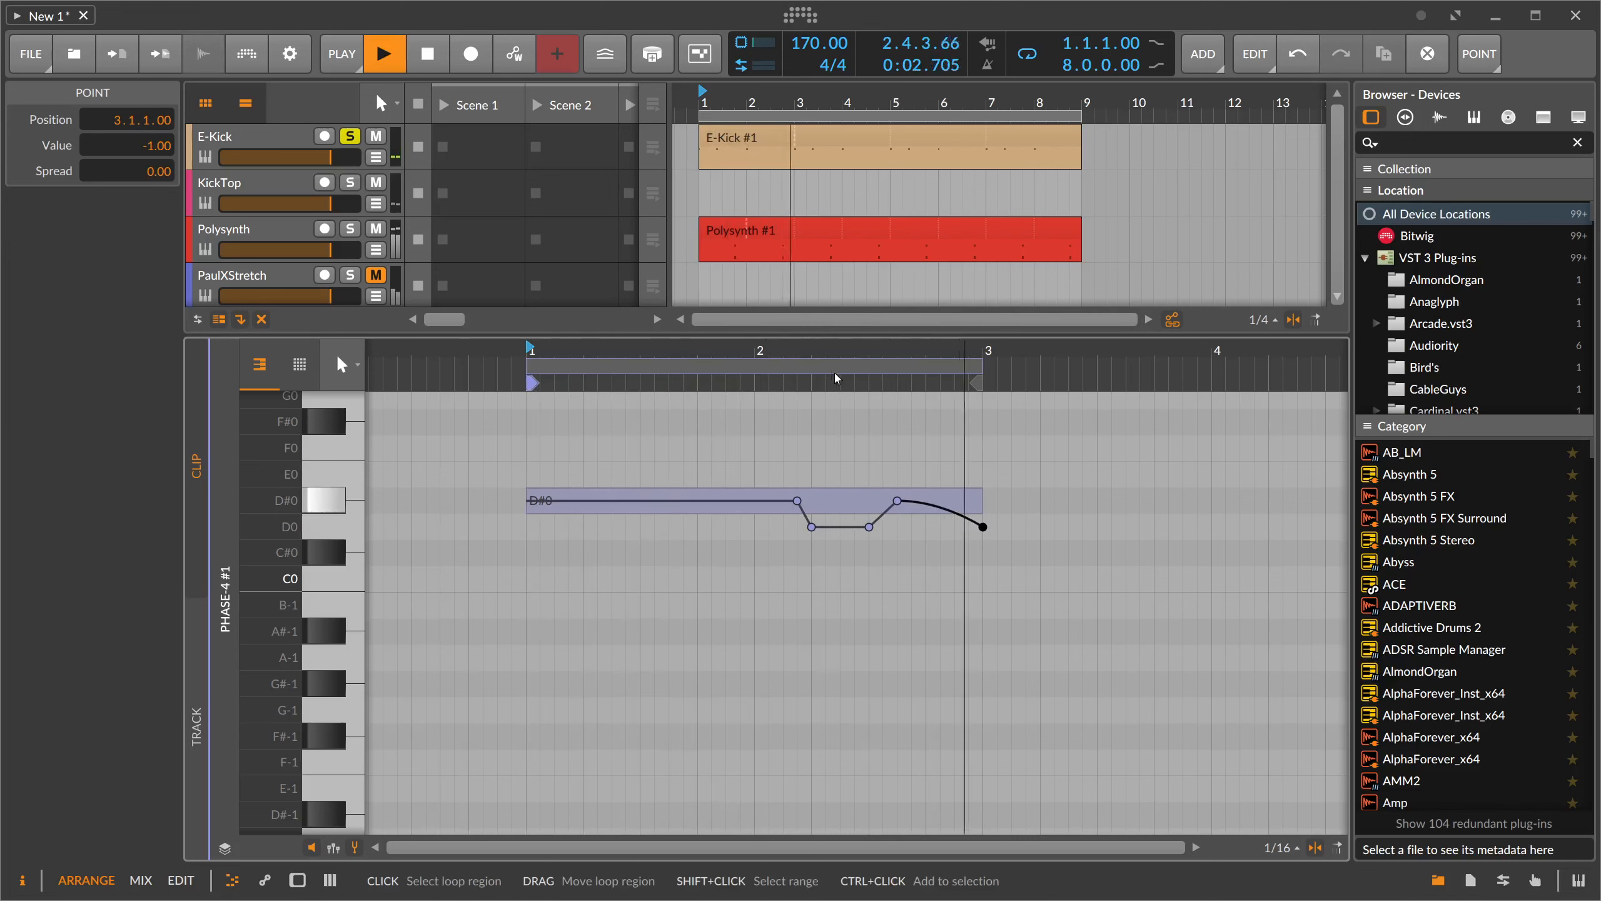
key("space")
- Add pitch points at the D#0 note's start so it begins at 7.00 and falls quickly to 0.00
left_click(556, 501)
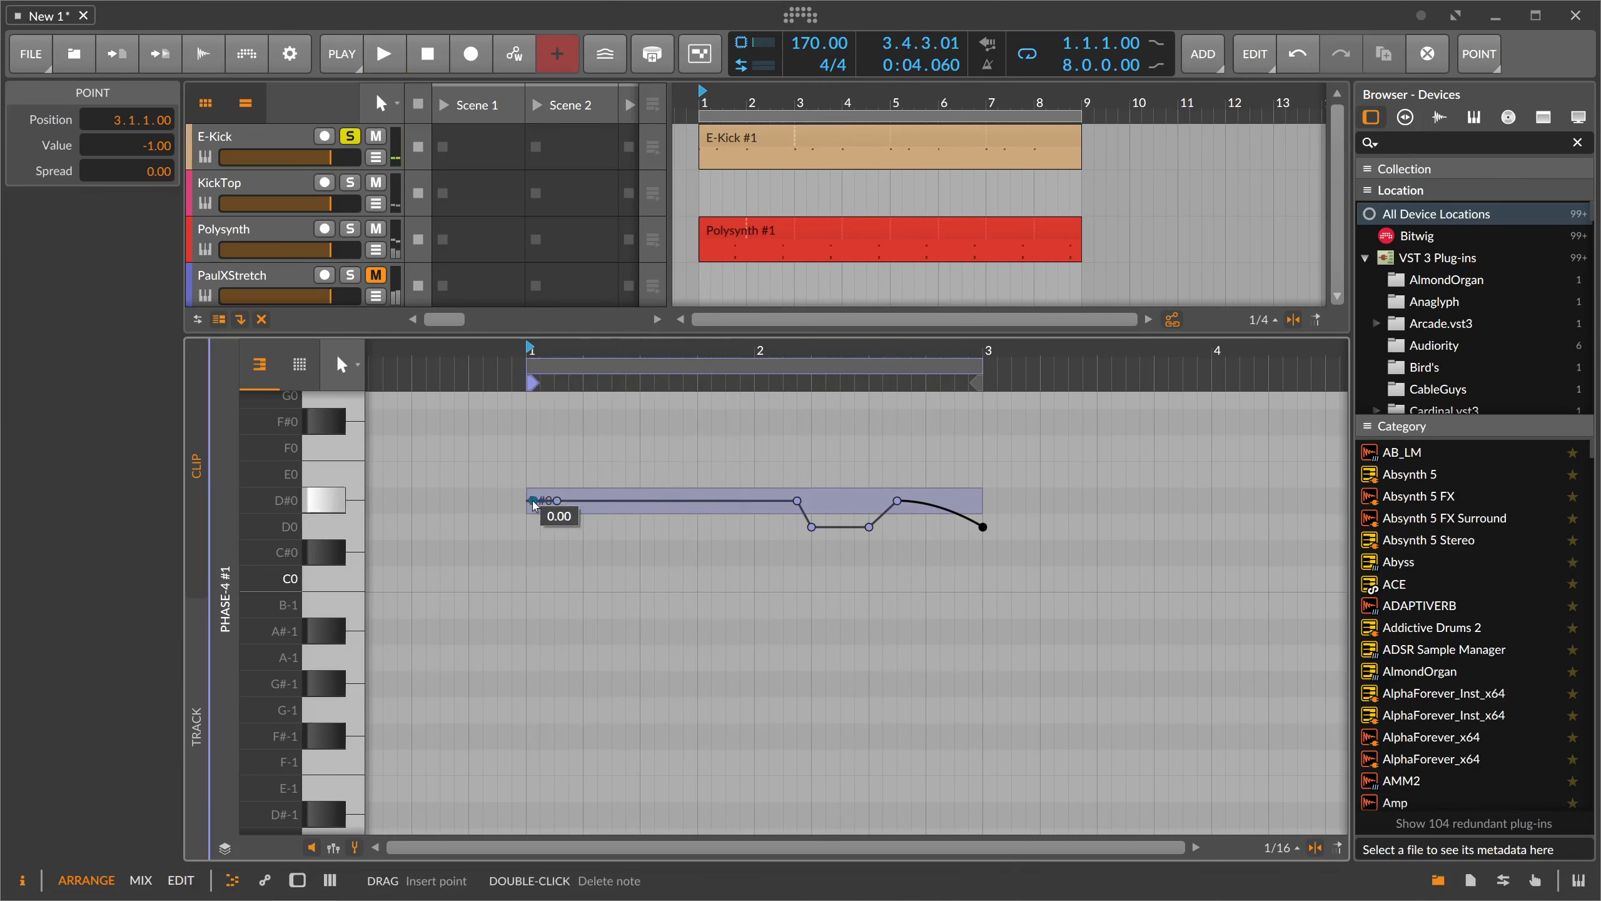
left_click_drag(532, 500, 527, 343)
scroll(533, 504, "up", 5)
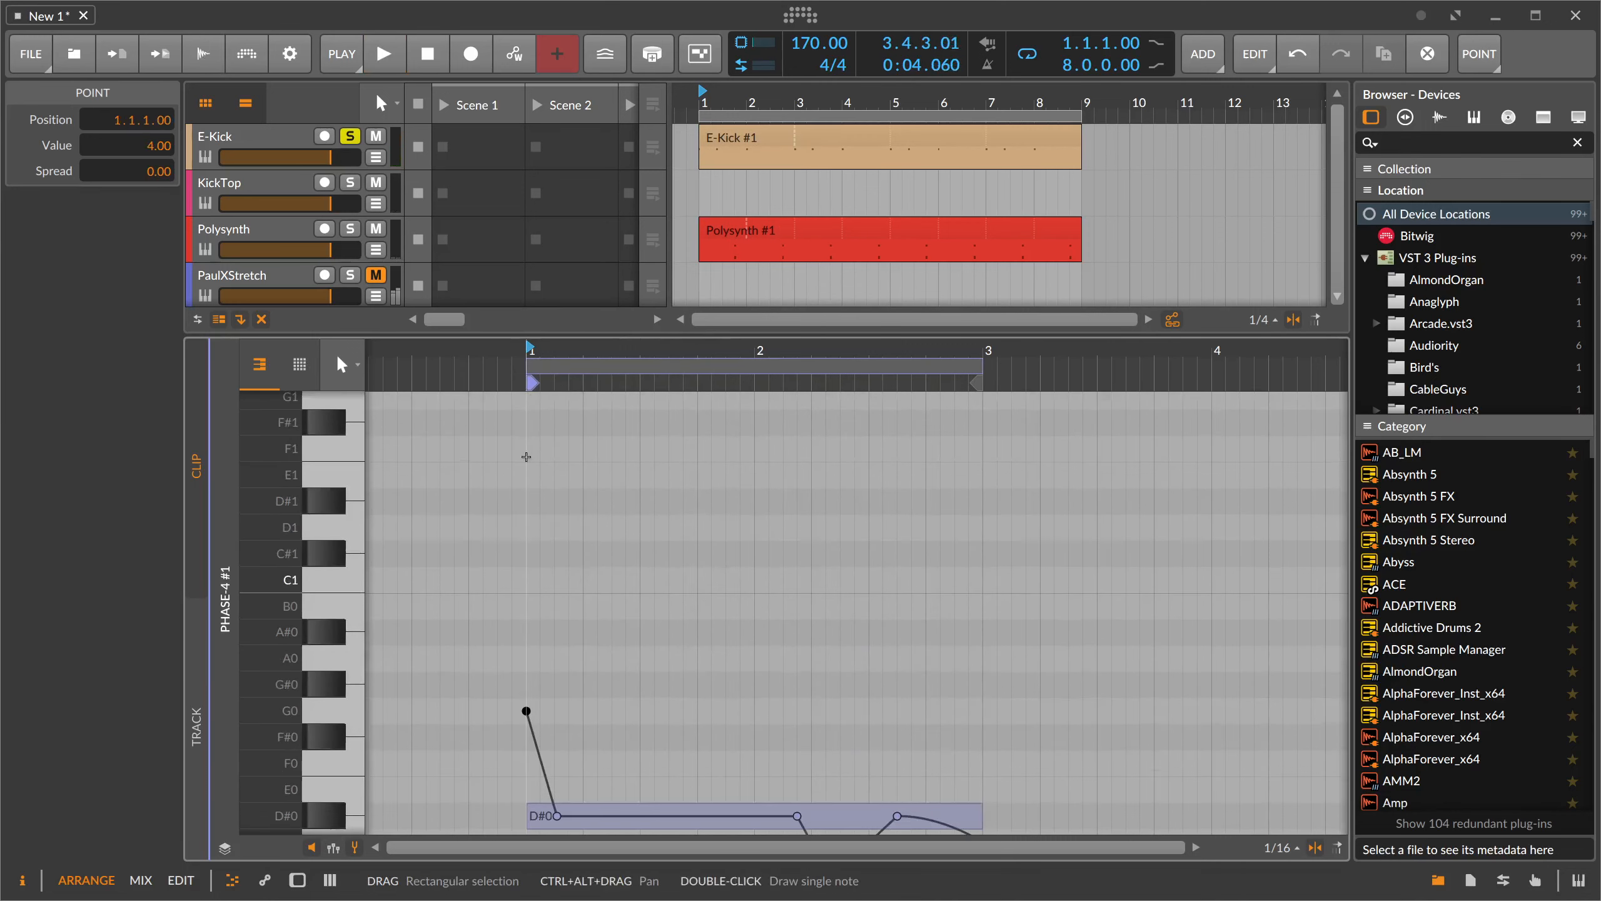
key("Up")
key("Up")
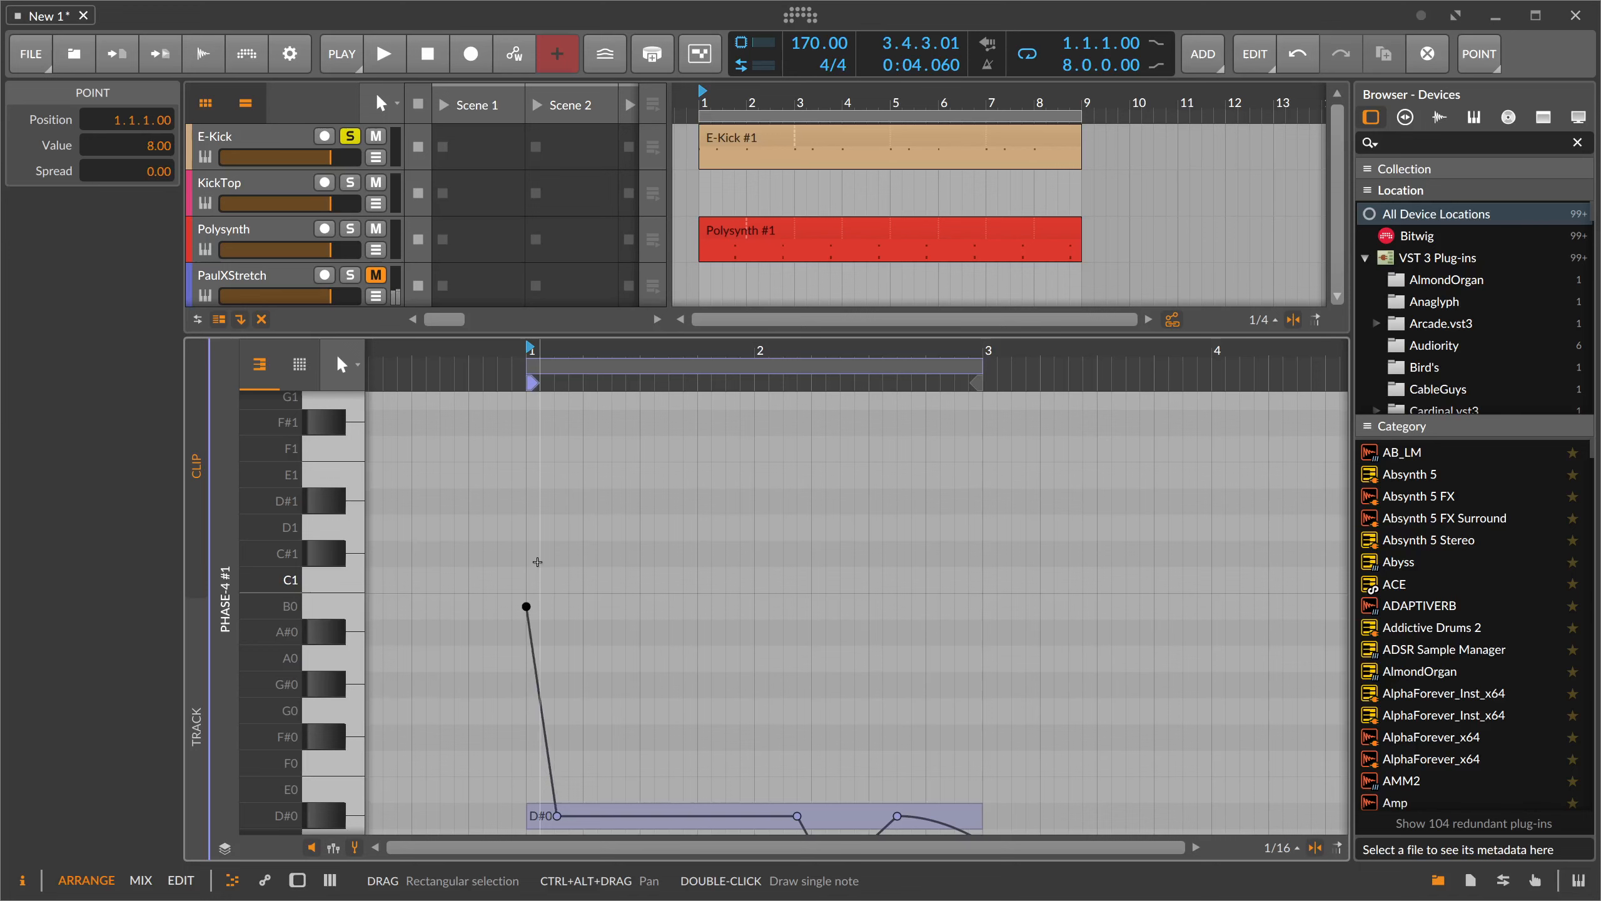
left_click_drag(530, 610, 559, 650)
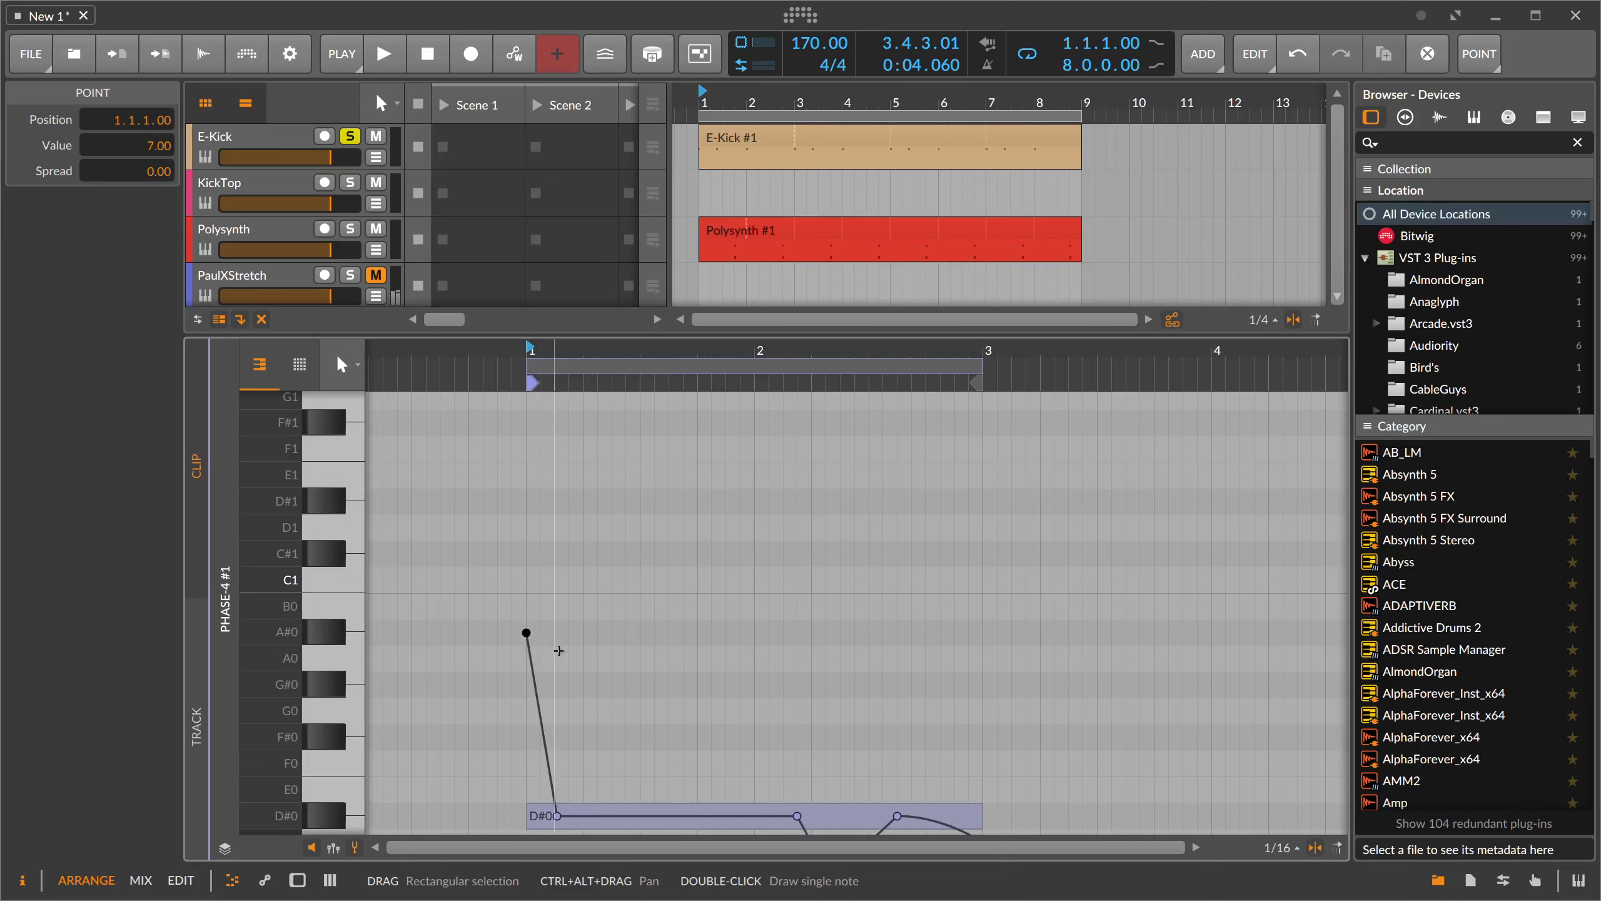
- Play the loop and insert another 0.00 pitch point on the D#0 note at 1.4.4.74
key("space")
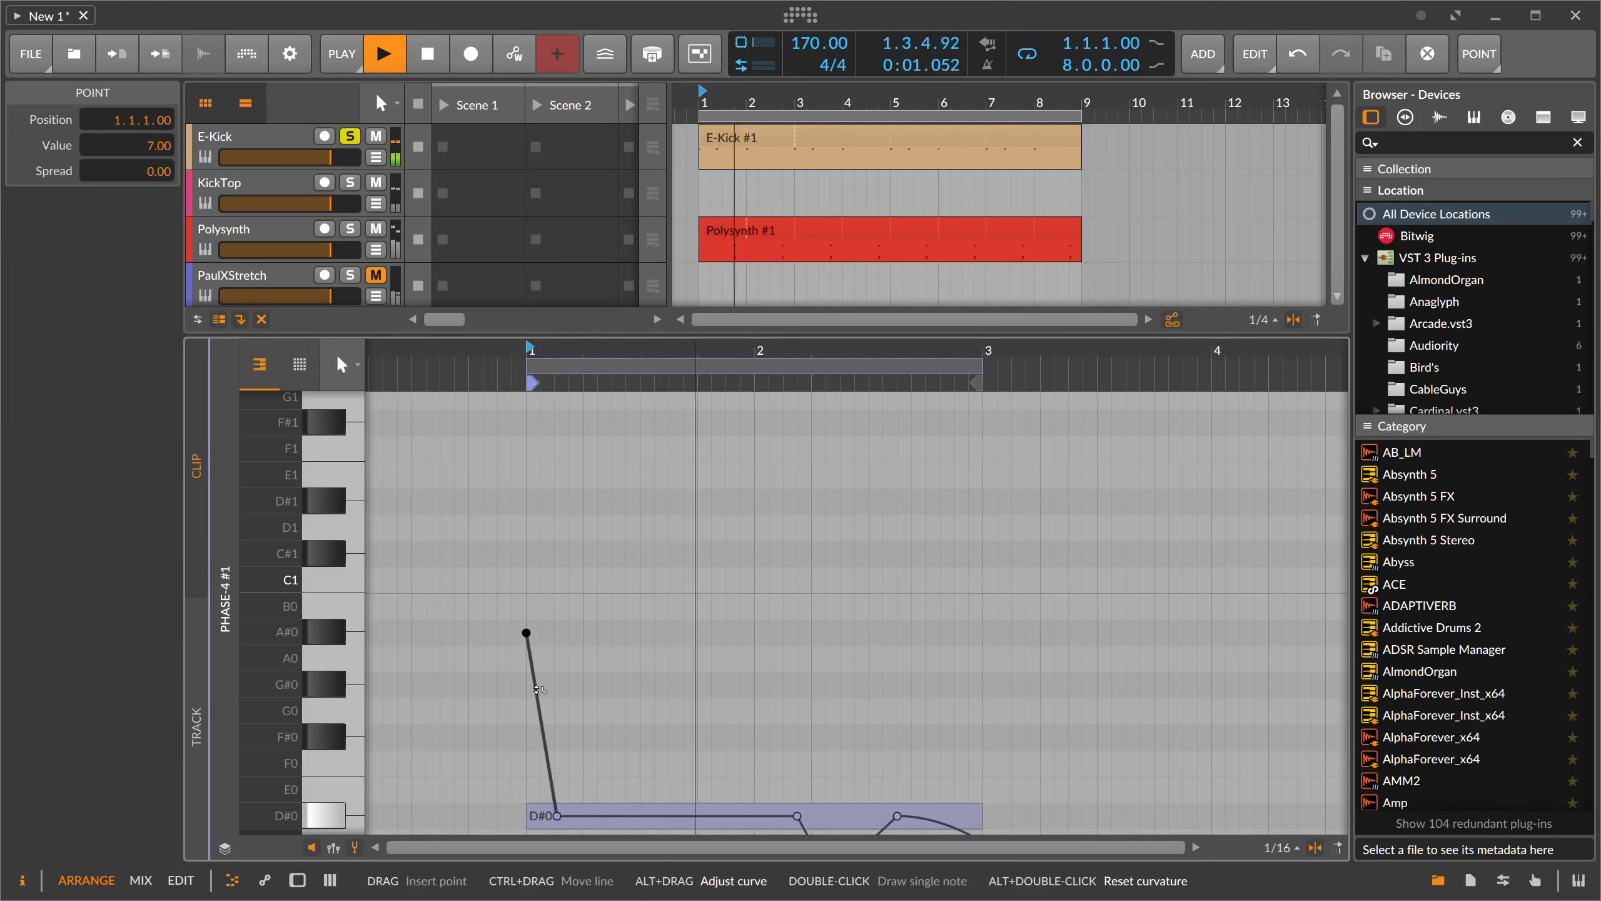
scroll(571, 644, "down", 3)
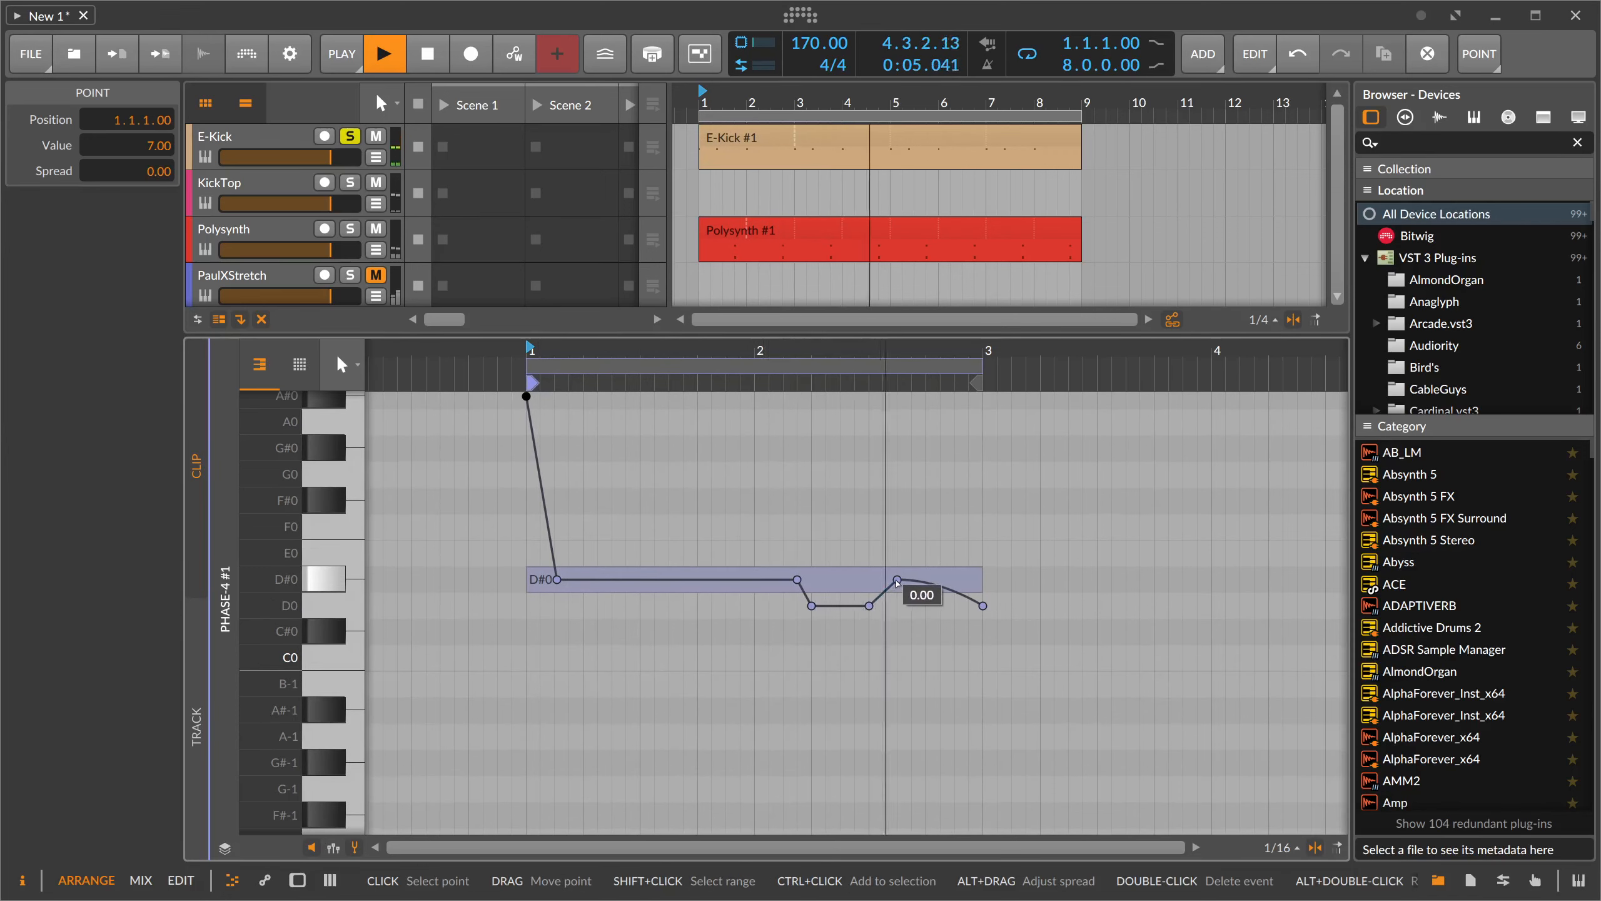
left_click(751, 580)
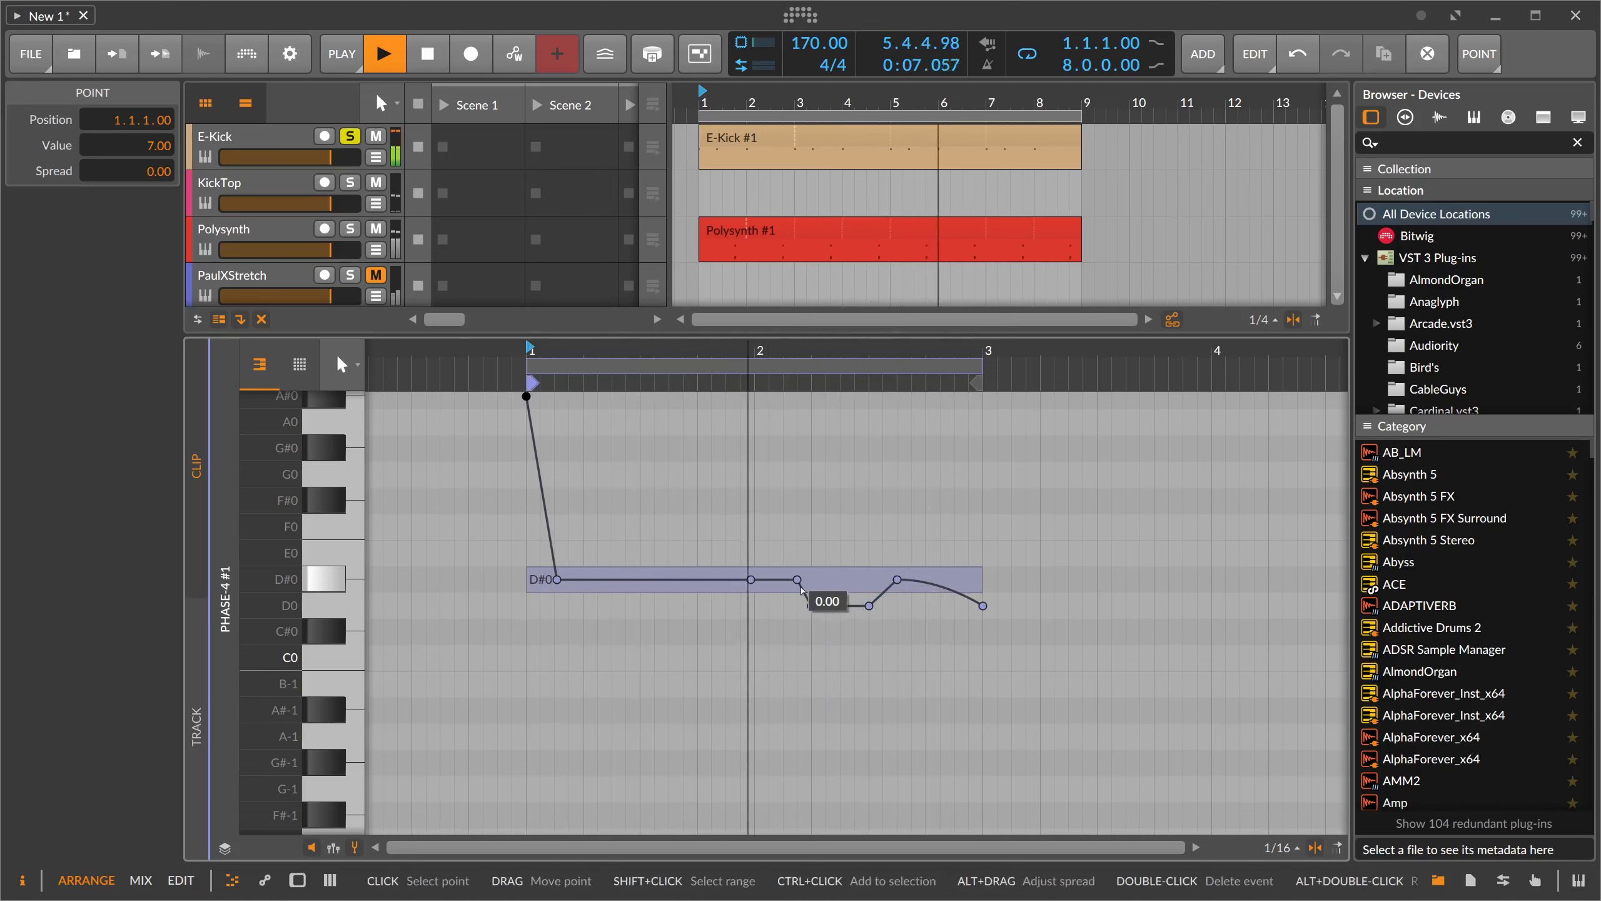
left_click(751, 580)
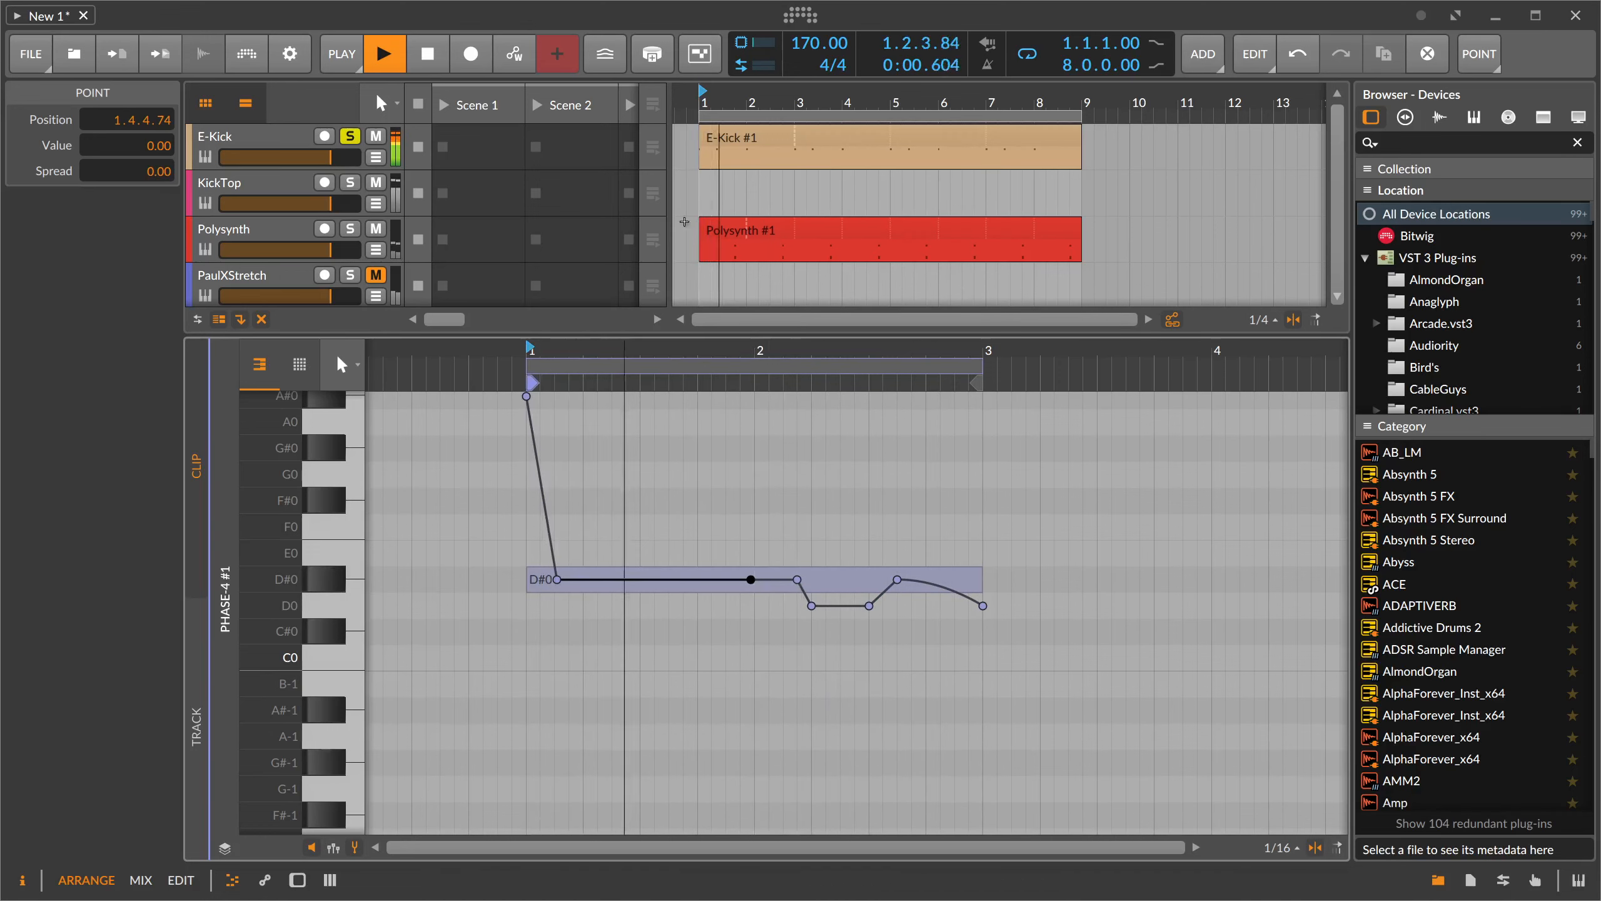
- Restart loop playback, enlarge the arranger area, and show the Phase-4 track's device chain
key("space")
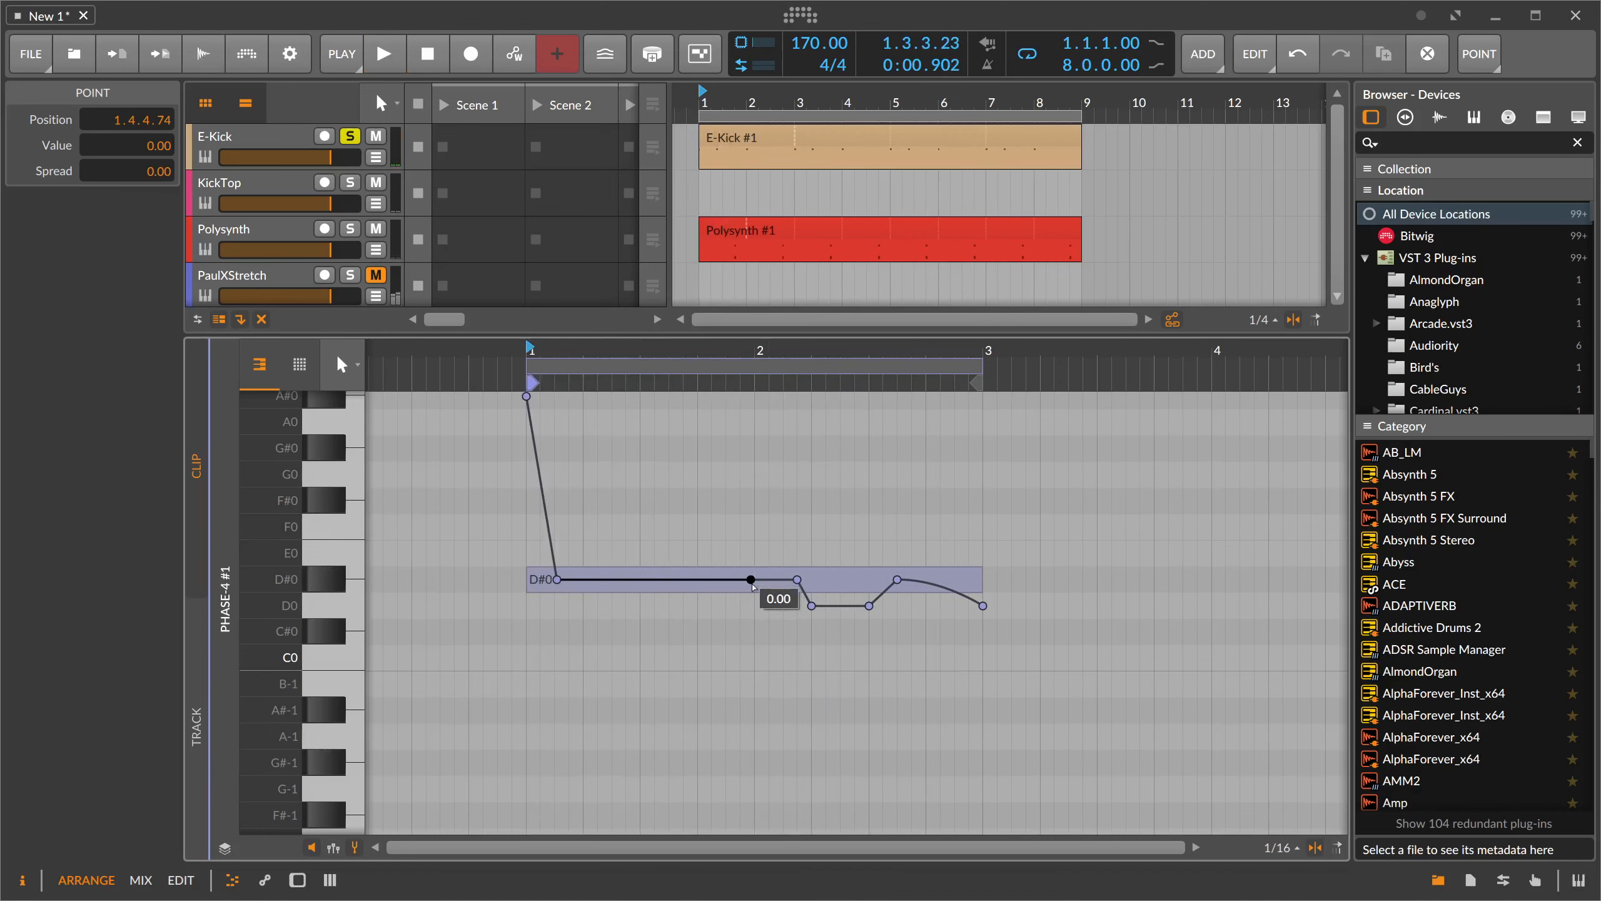
key("space")
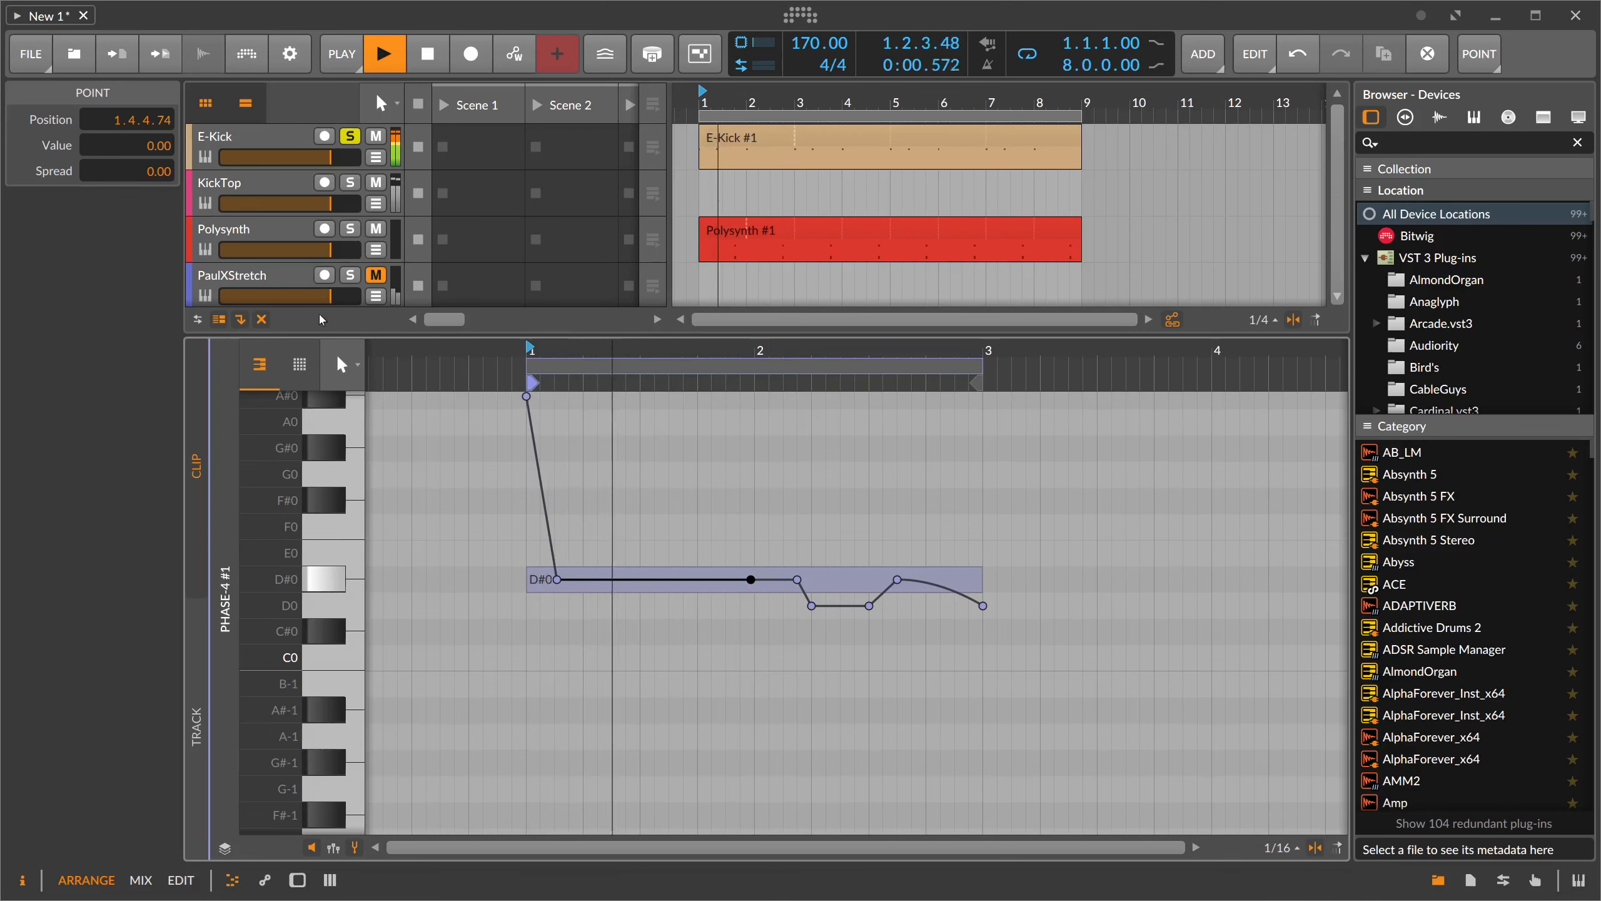
left_click_drag(318, 334, 312, 566)
double_click(269, 322)
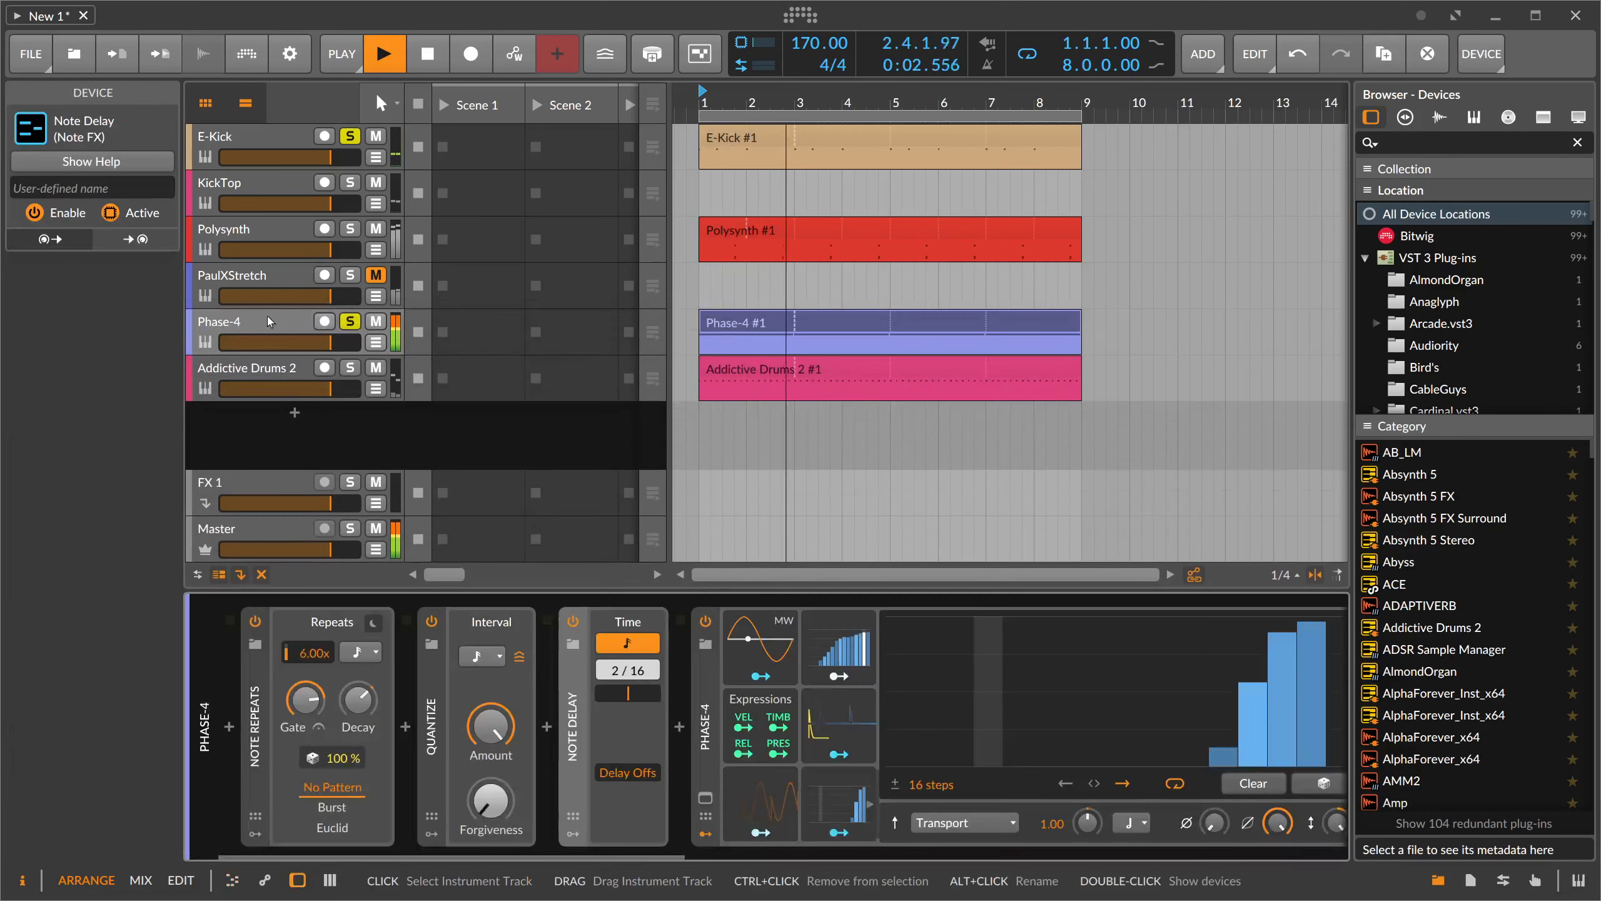
scroll(1074, 840, "right", 10)
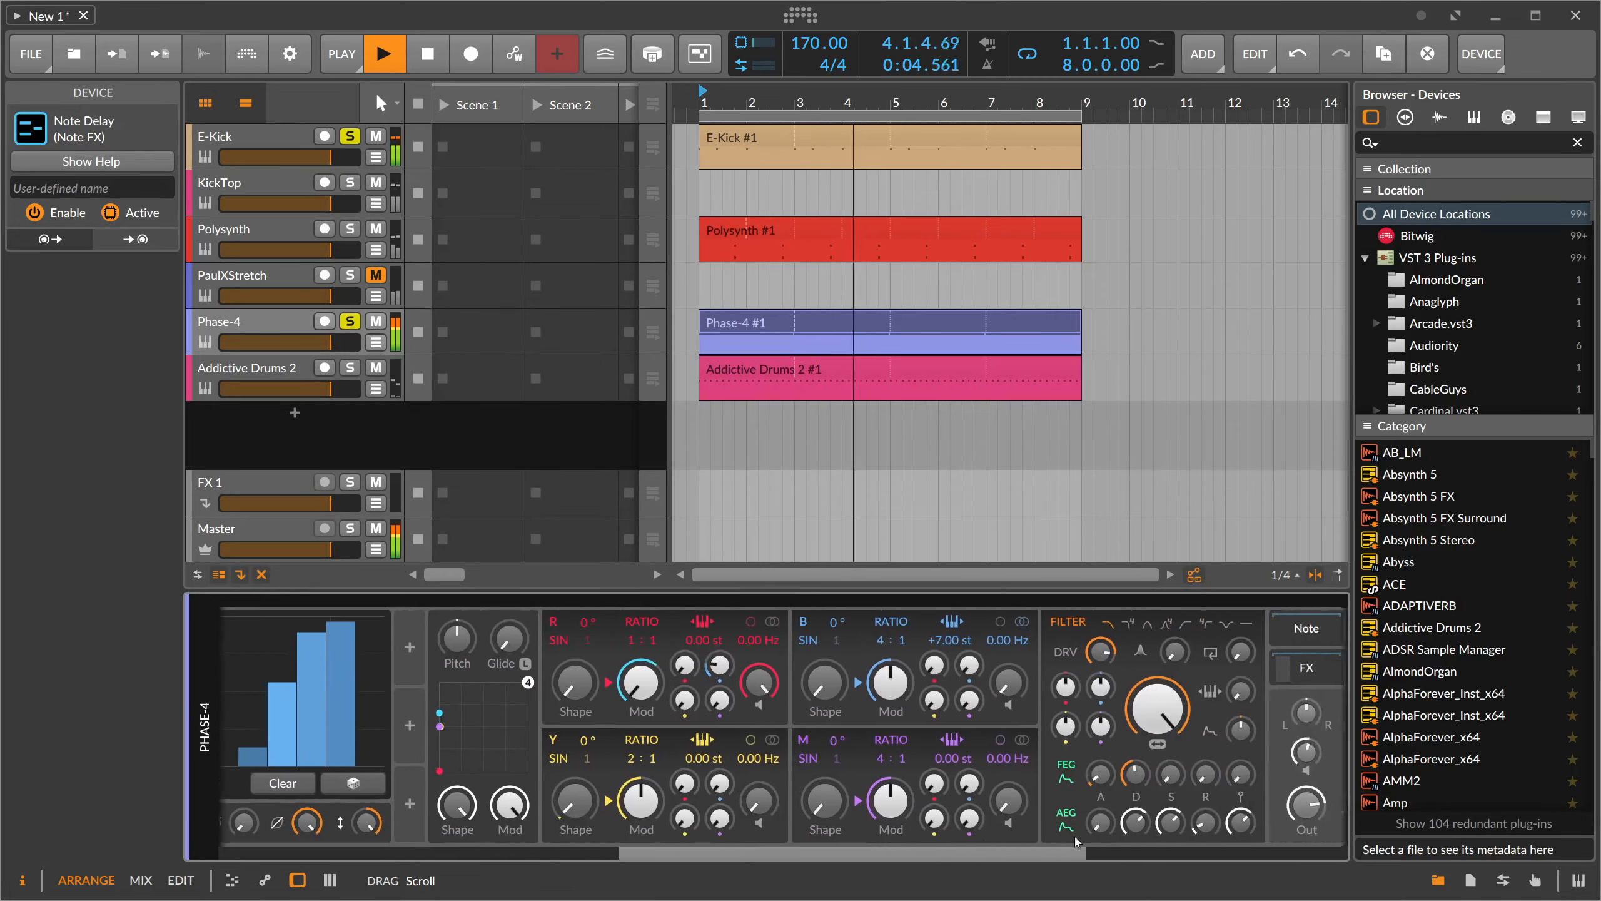
scroll(1075, 841, "right", 5)
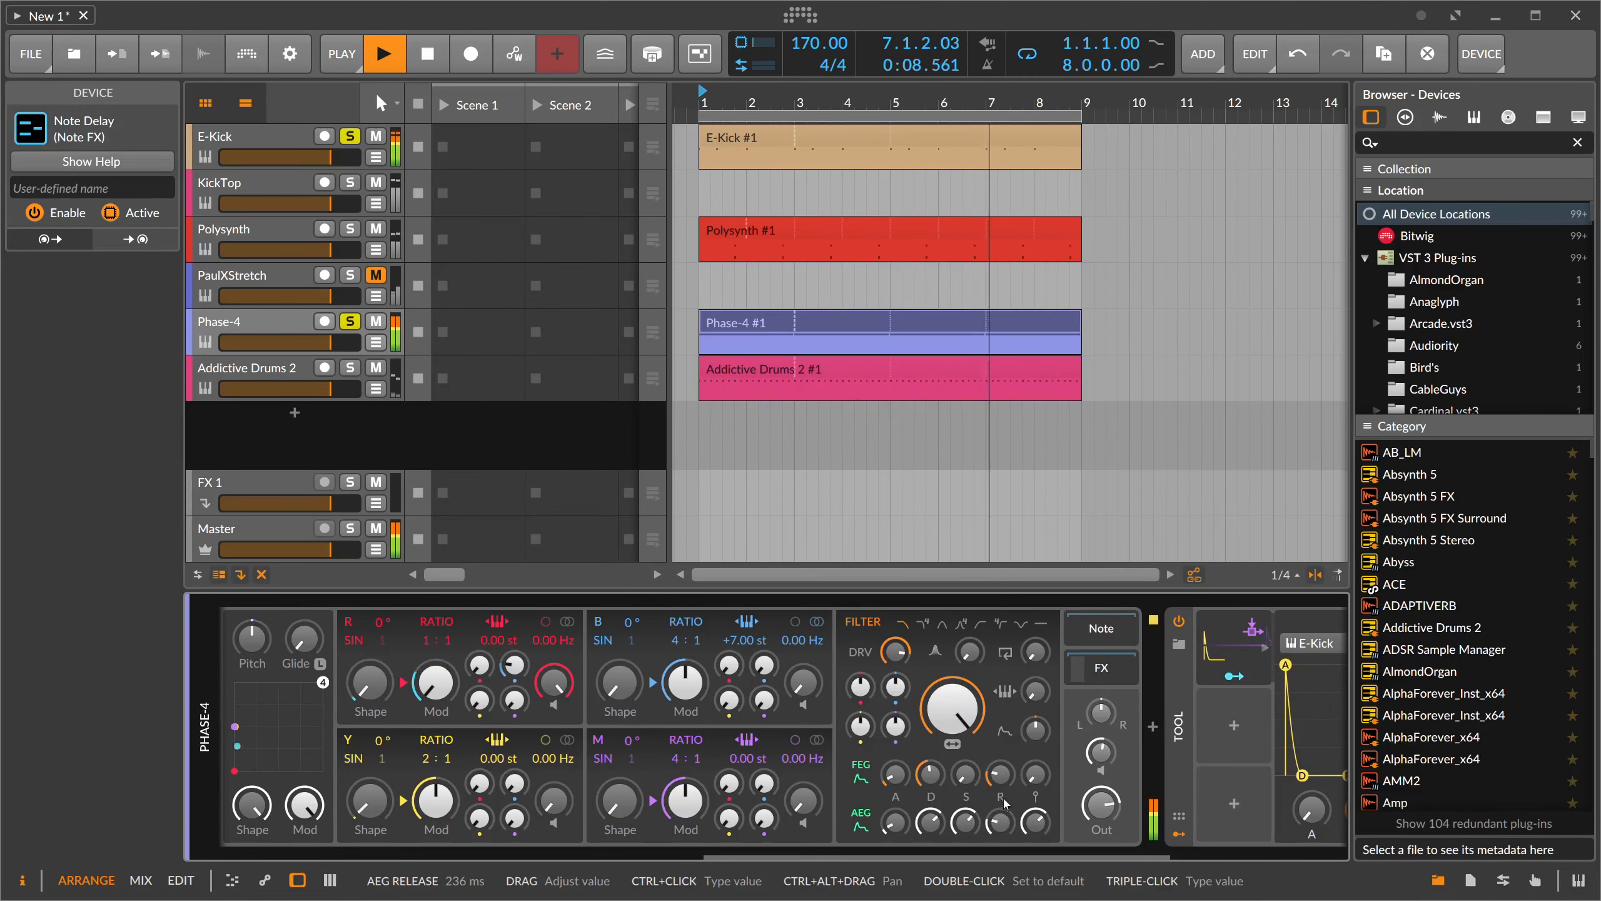
left_click_drag(999, 774, 999, 772)
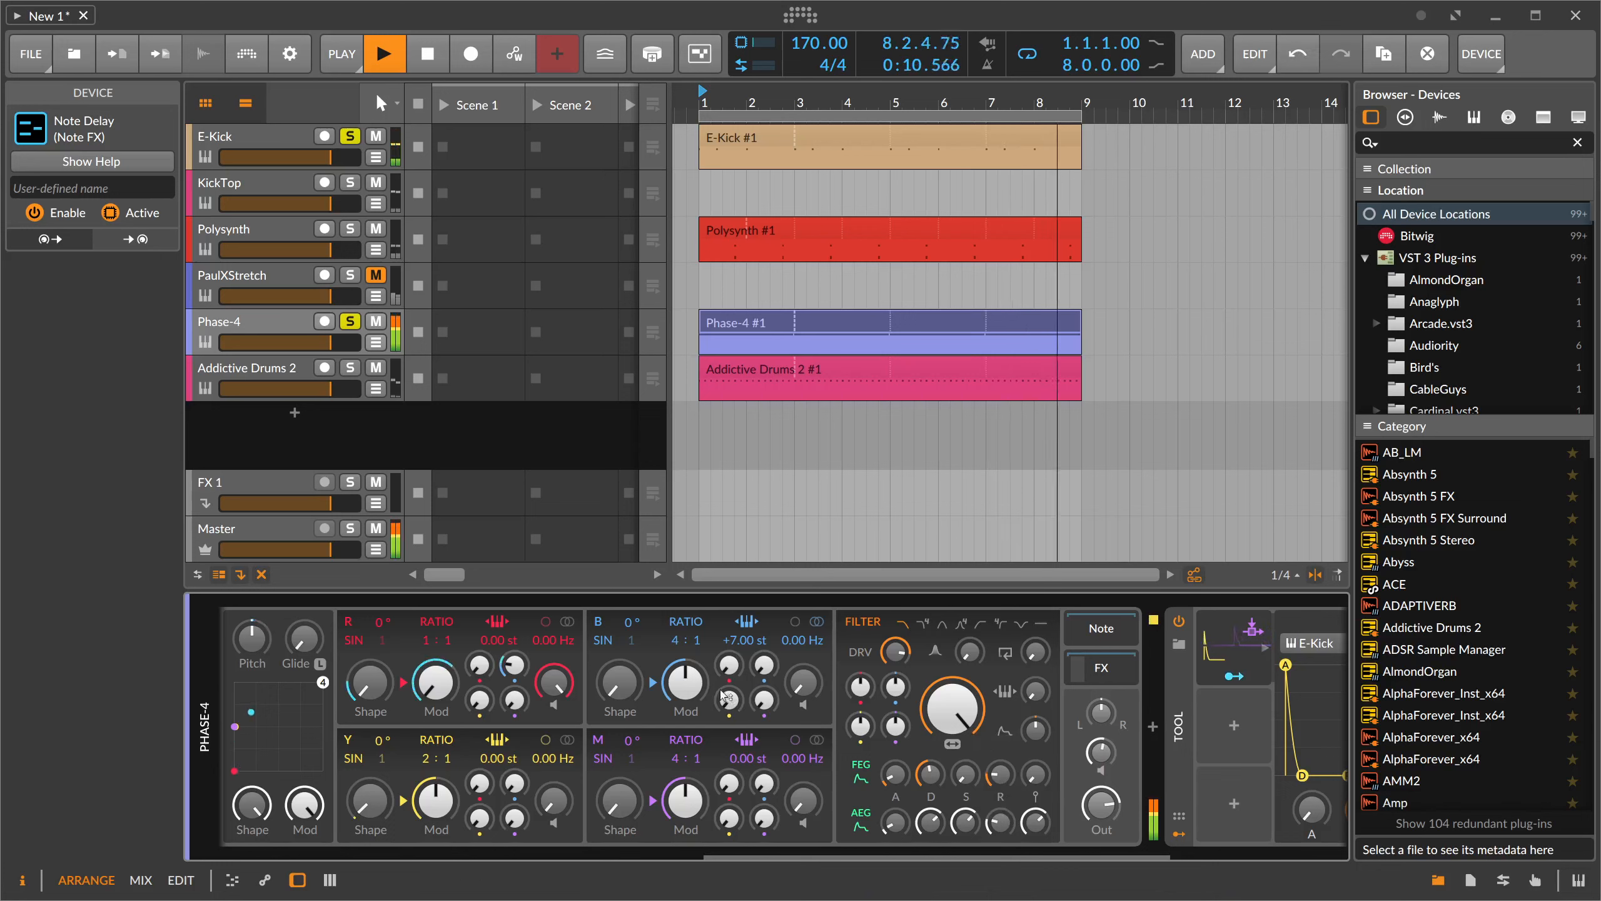
- Try Phase-4 oscillator B's pitch offset at +2.00 st, followed by +1.00 st
double_click(739, 643)
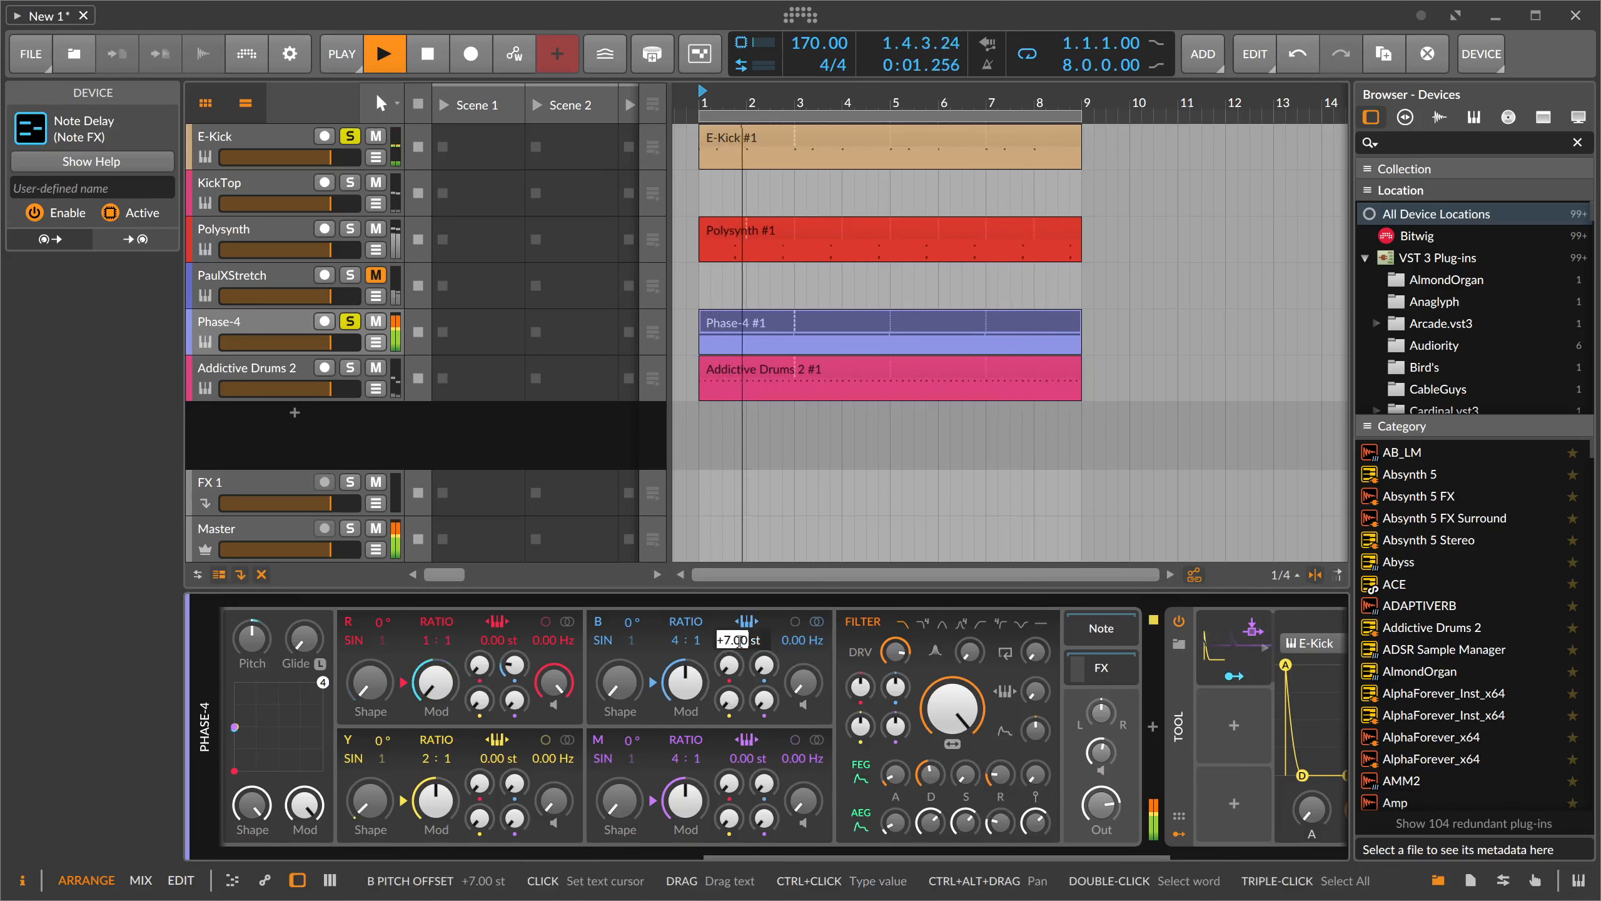
type("2")
key("Return")
double_click(739, 643)
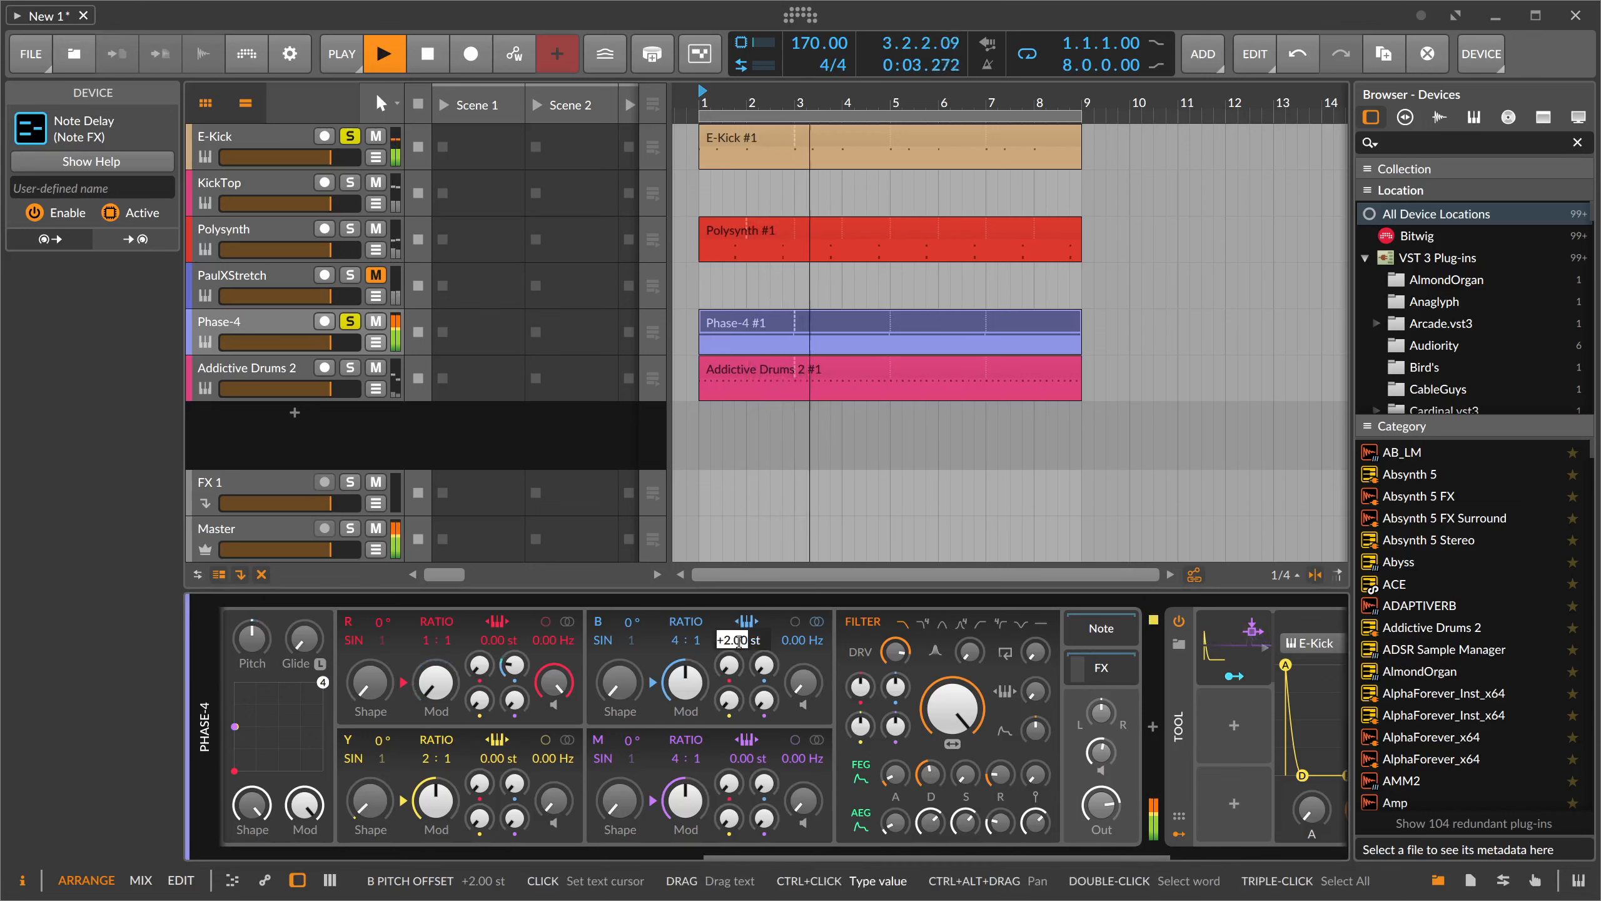
type("1")
key("Return")
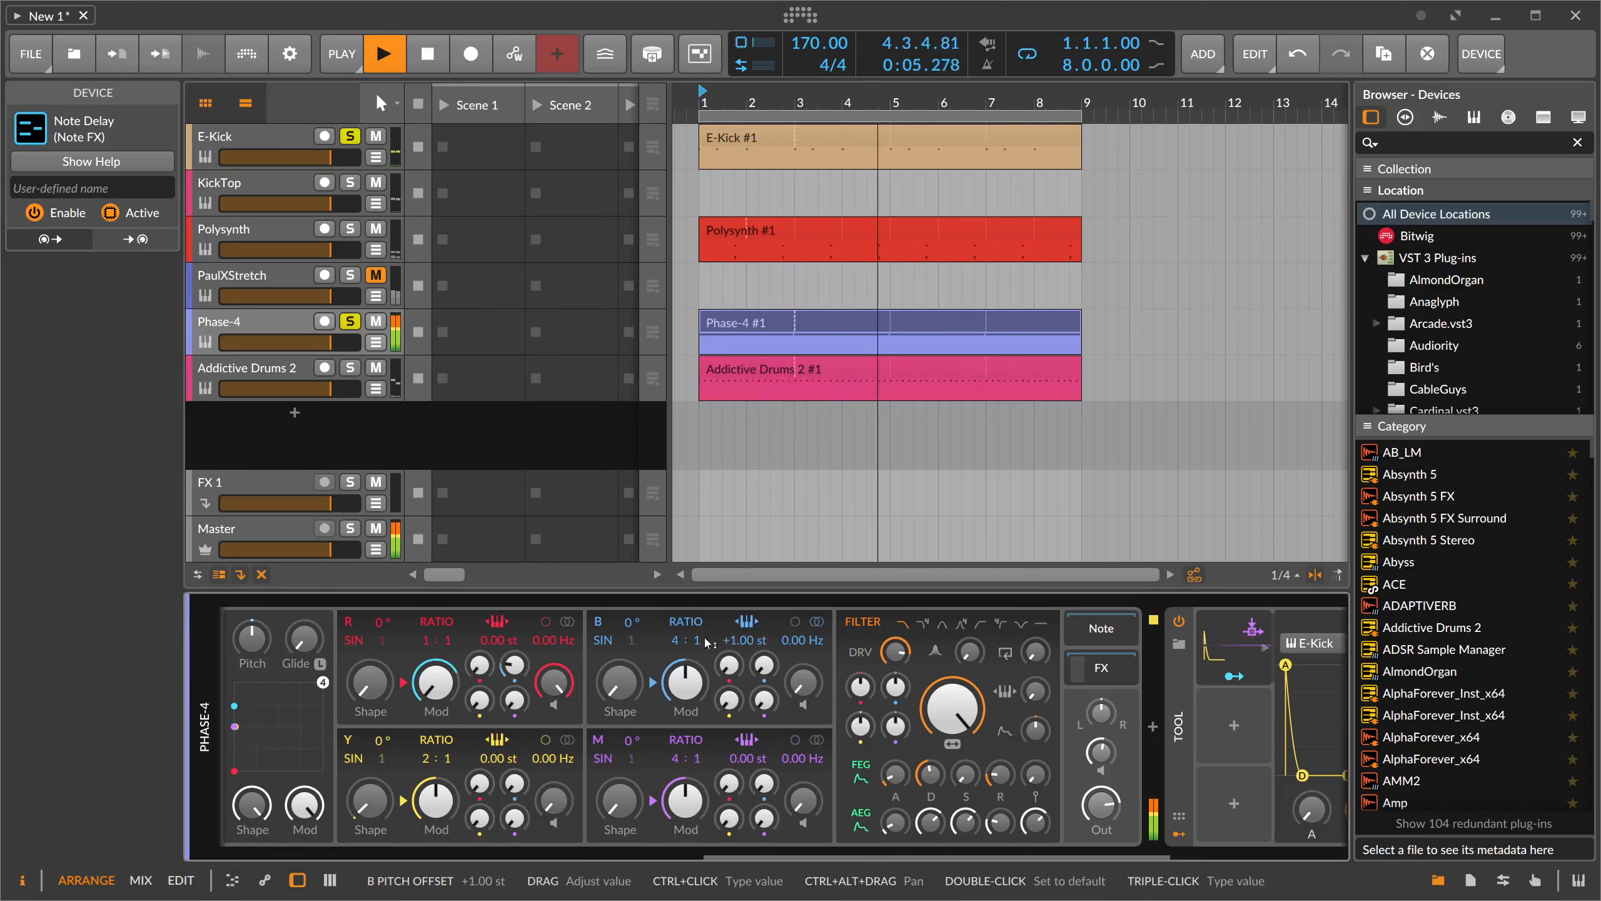
- Set the B-to-R modulation amount to about 2.70 % and oscillator B's pitch offset to +5.00 st
left_click_drag(514, 665, 513, 662)
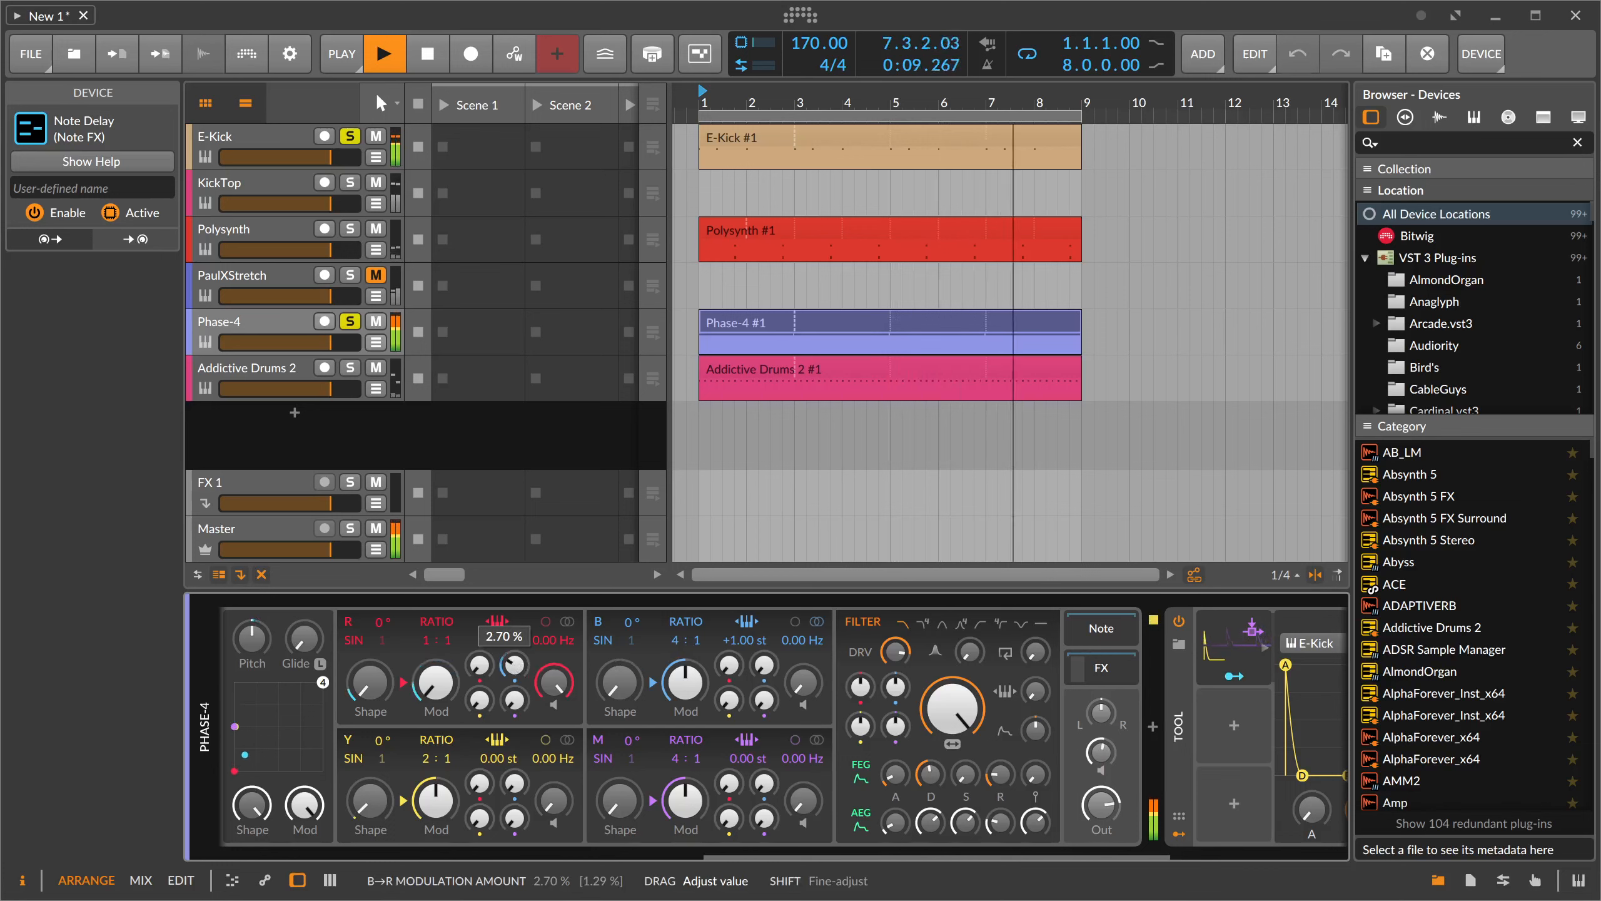
double_click(766, 642)
type("5")
key("Return")
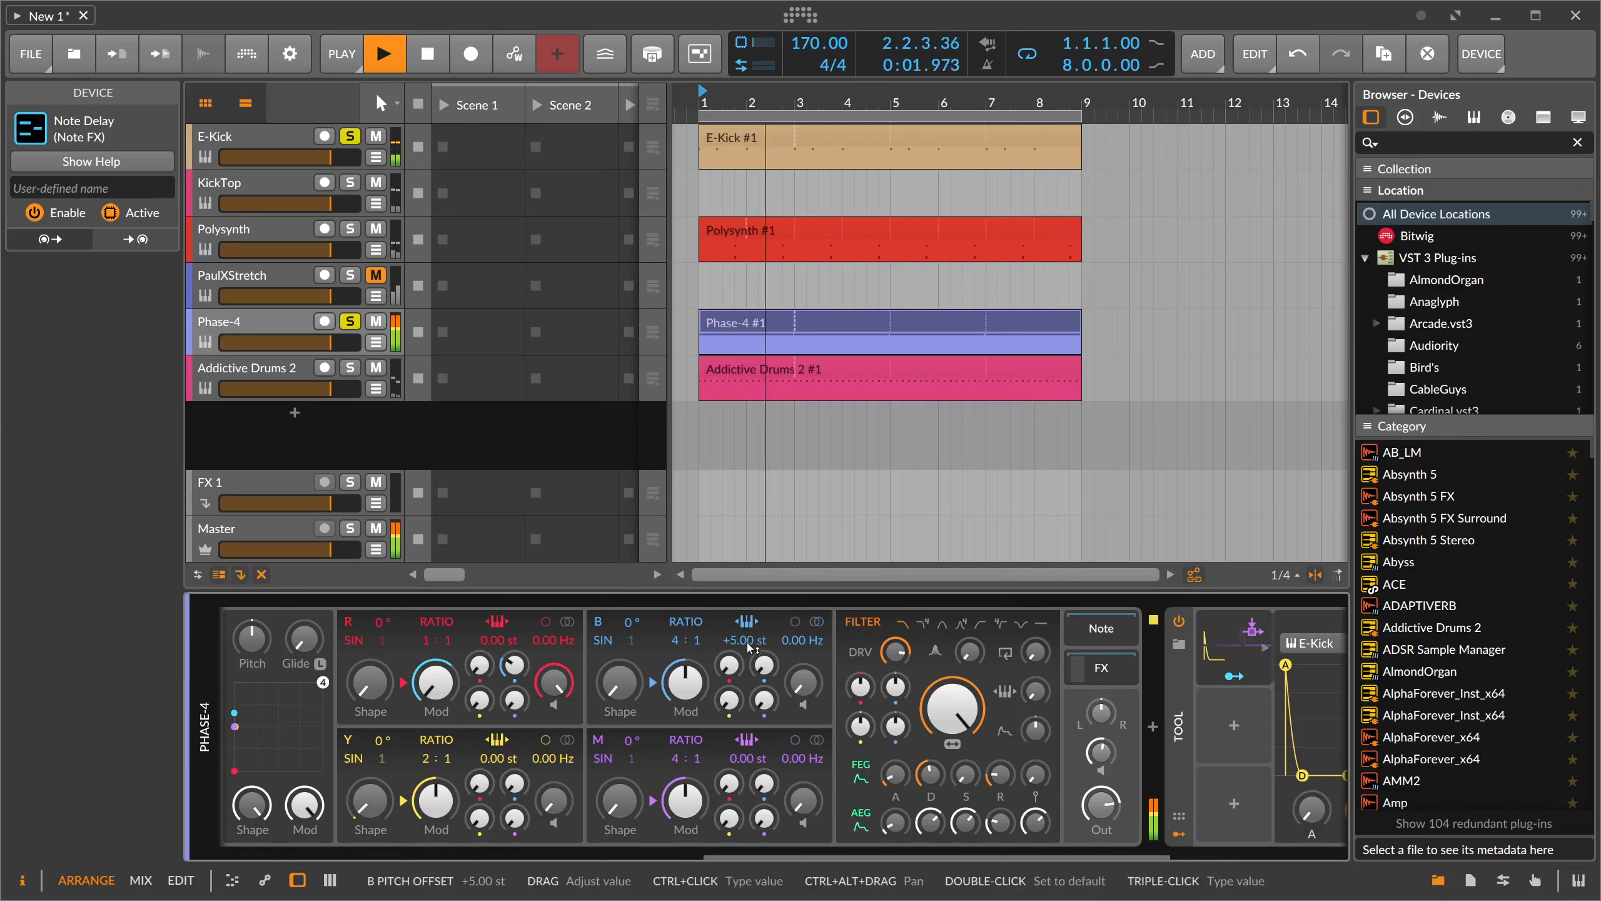
- Try oscillator B's frequency ratio at 2:1, and return its numerator to 4
triple_click(748, 644)
left_click_drag(514, 666, 514, 674)
key("ctrl+z")
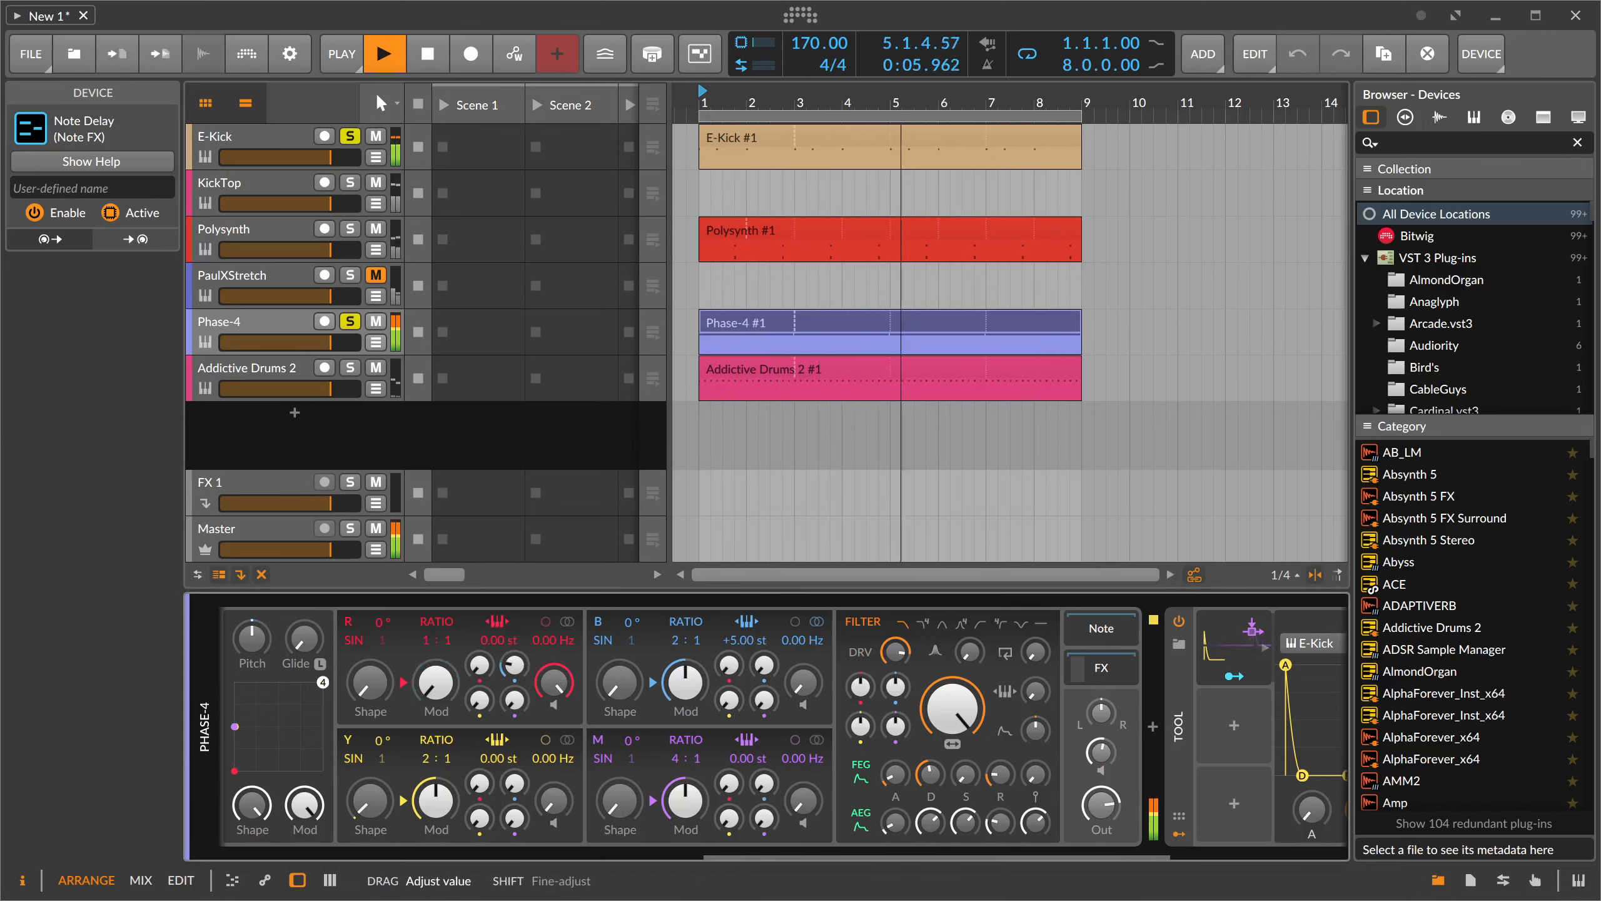
left_click_drag(678, 641, 677, 642)
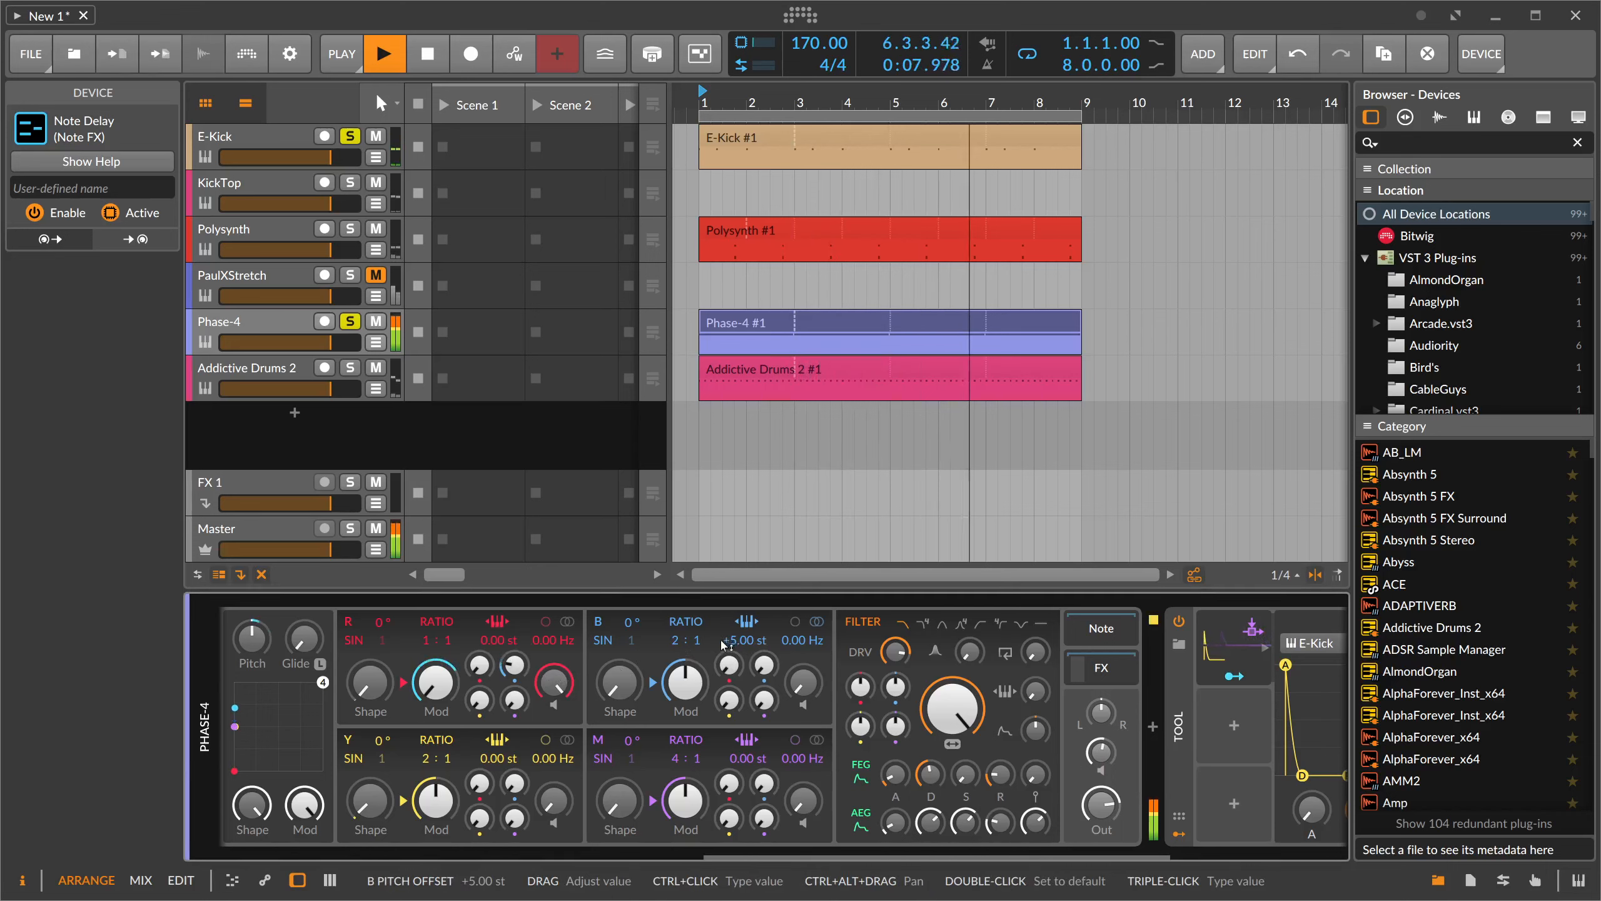
left_click(678, 641, "ctrl")
type("4")
key("Return")
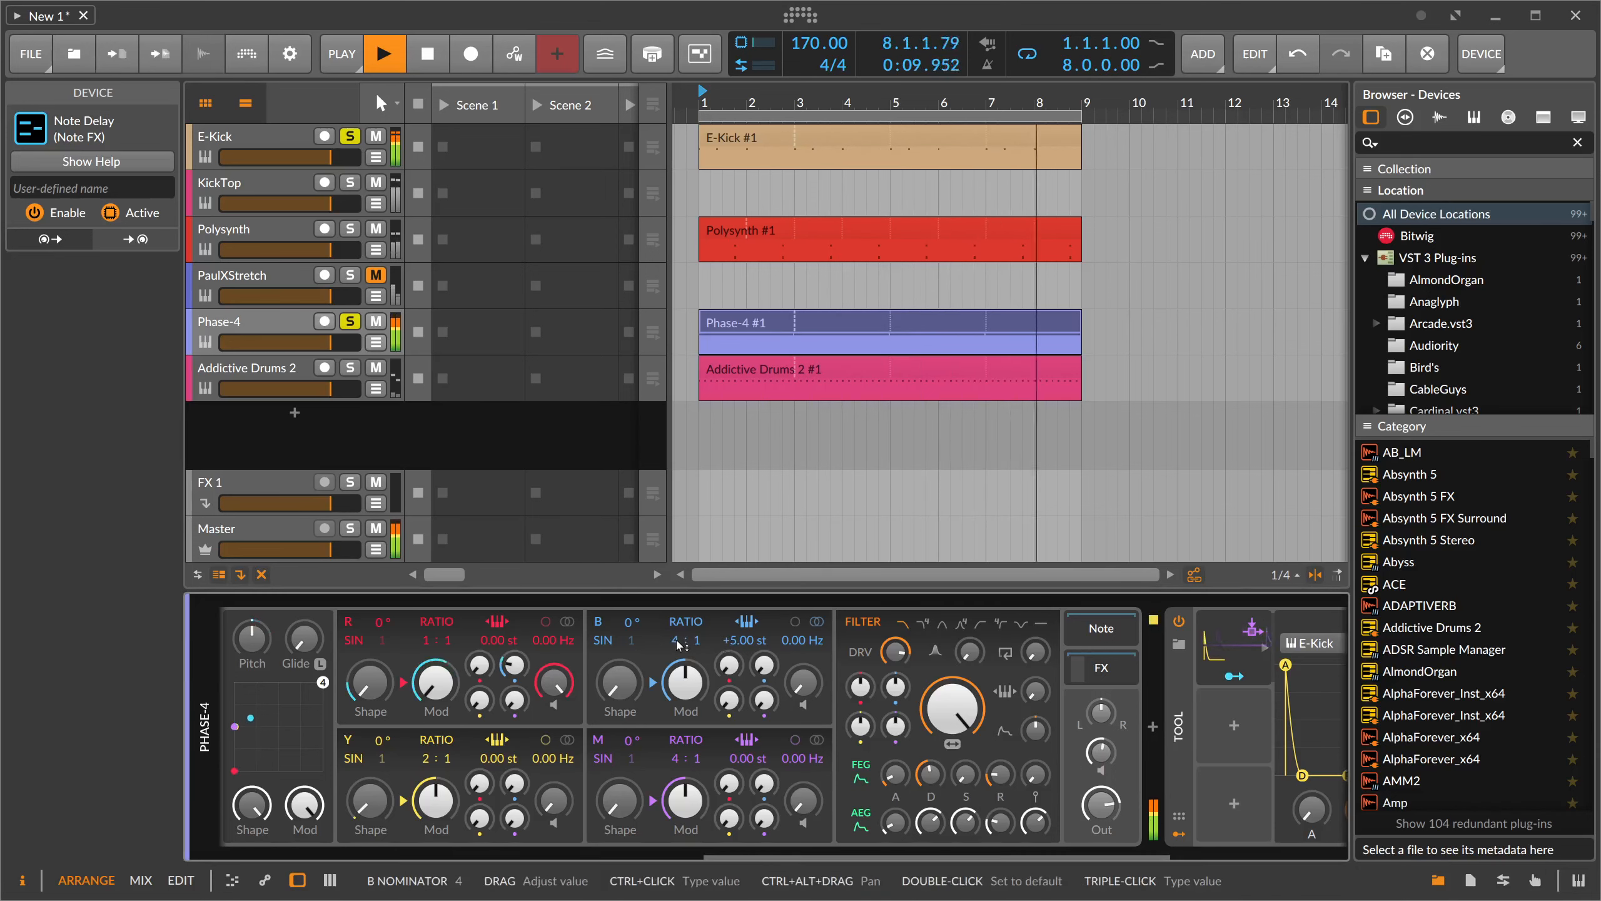
- Stop playback, set oscillator Y's feedback amount to 100 %, and raise its Mod amount to maximum
key("space")
left_click_drag(481, 818, 480, 735)
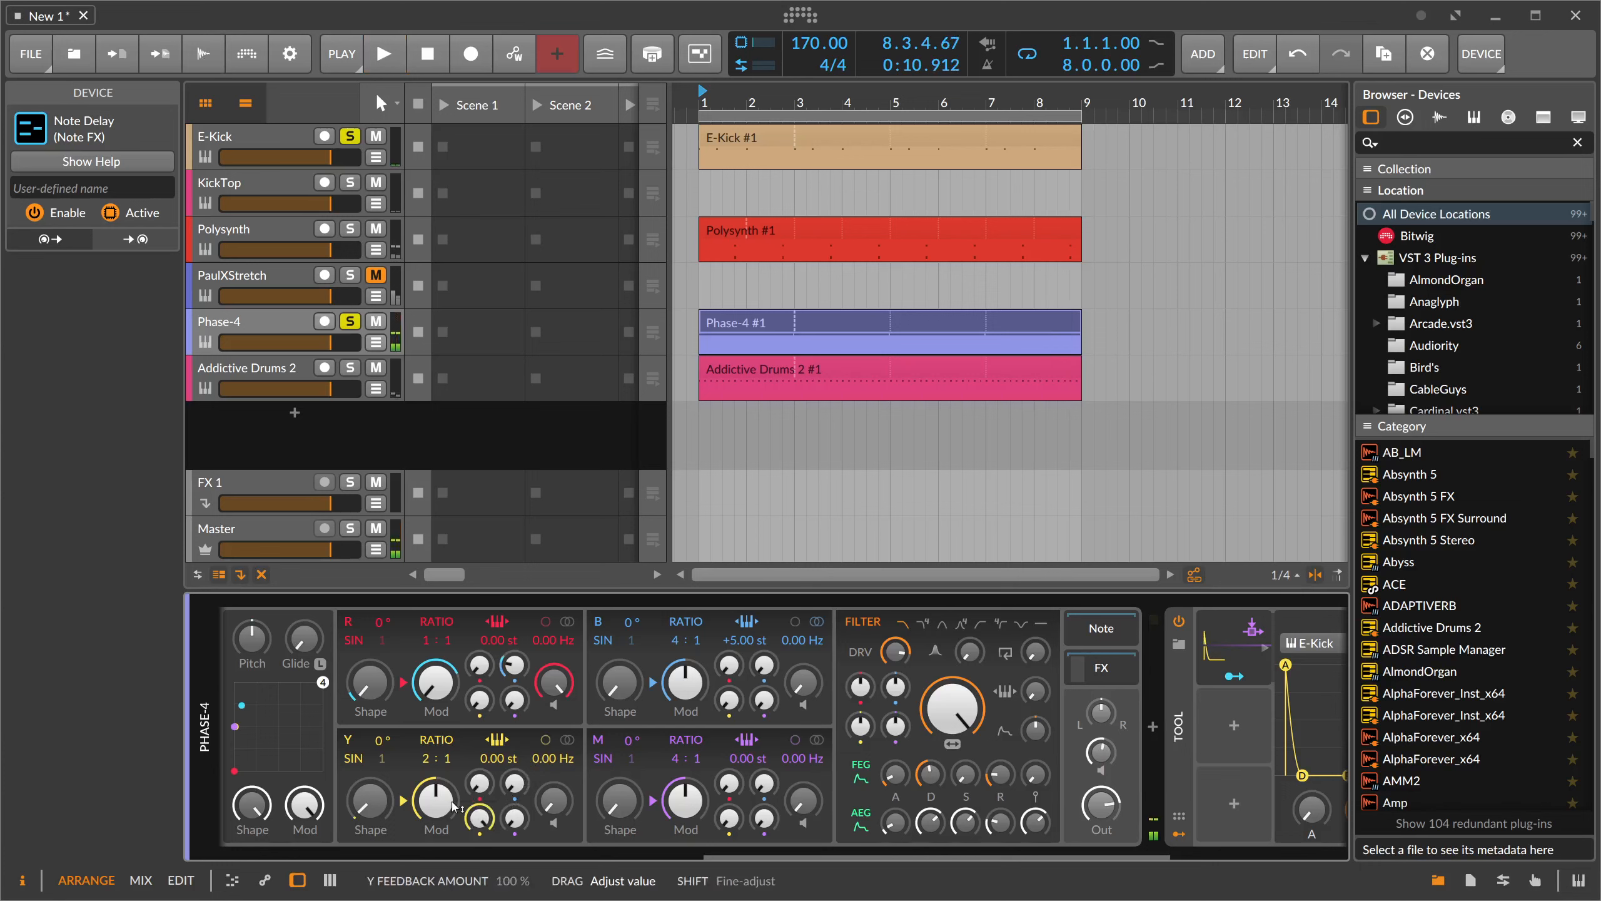
left_click_drag(437, 800, 449, 699)
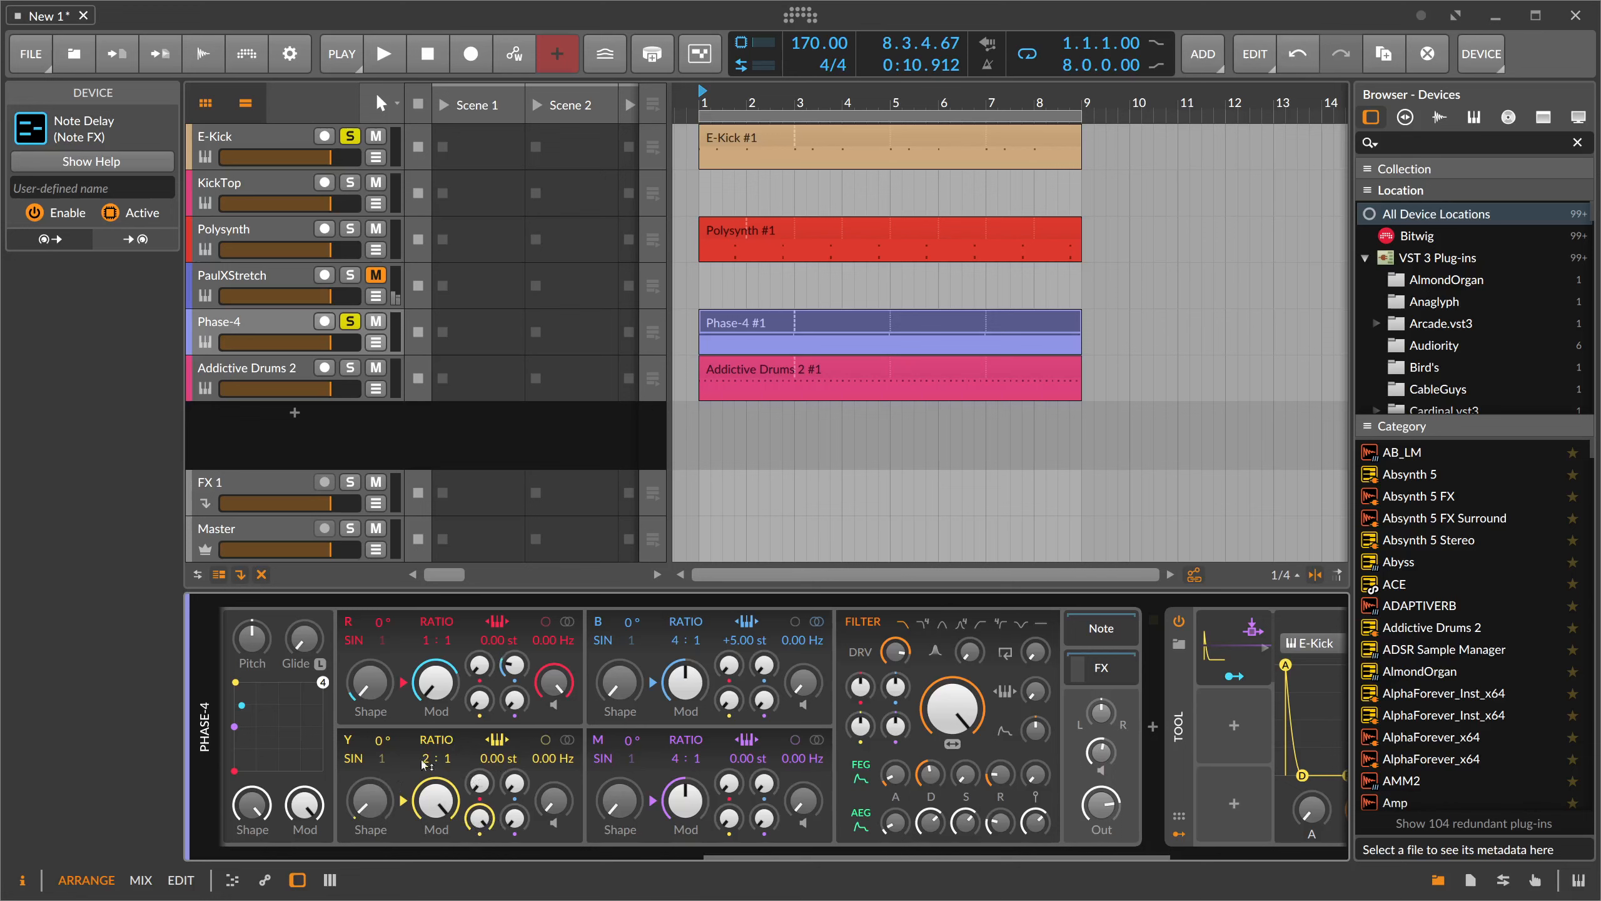
- Audition oscillator Y with its volume raised to about -32.1 dB, turn the volume fully down again, and stop playback
key("space")
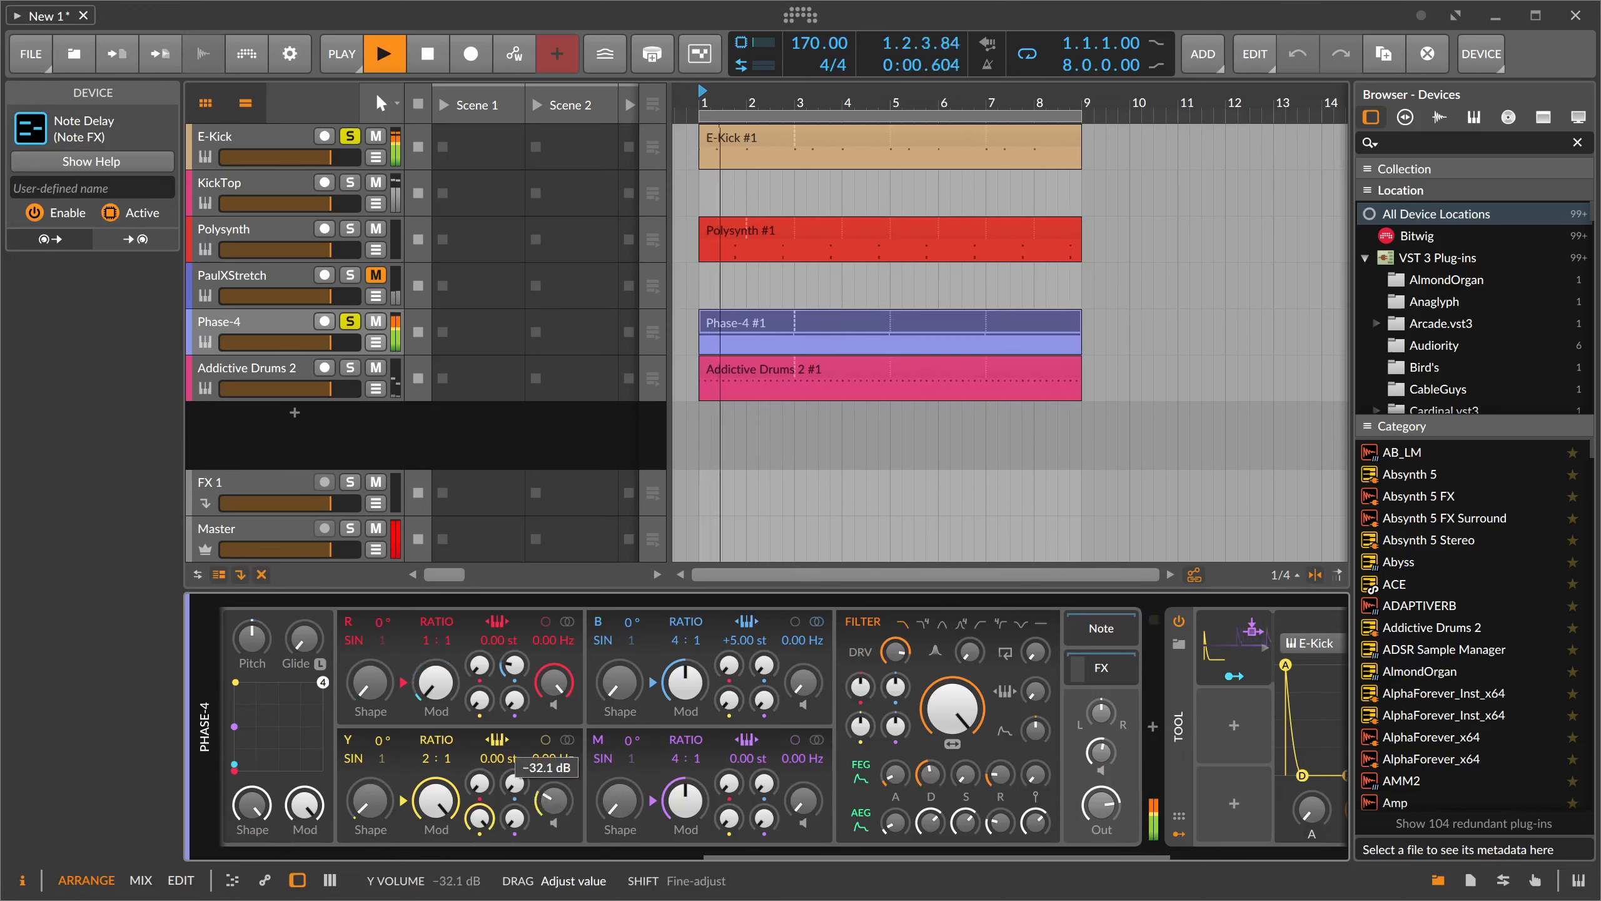
left_click_drag(563, 793, 563, 826)
key("space")
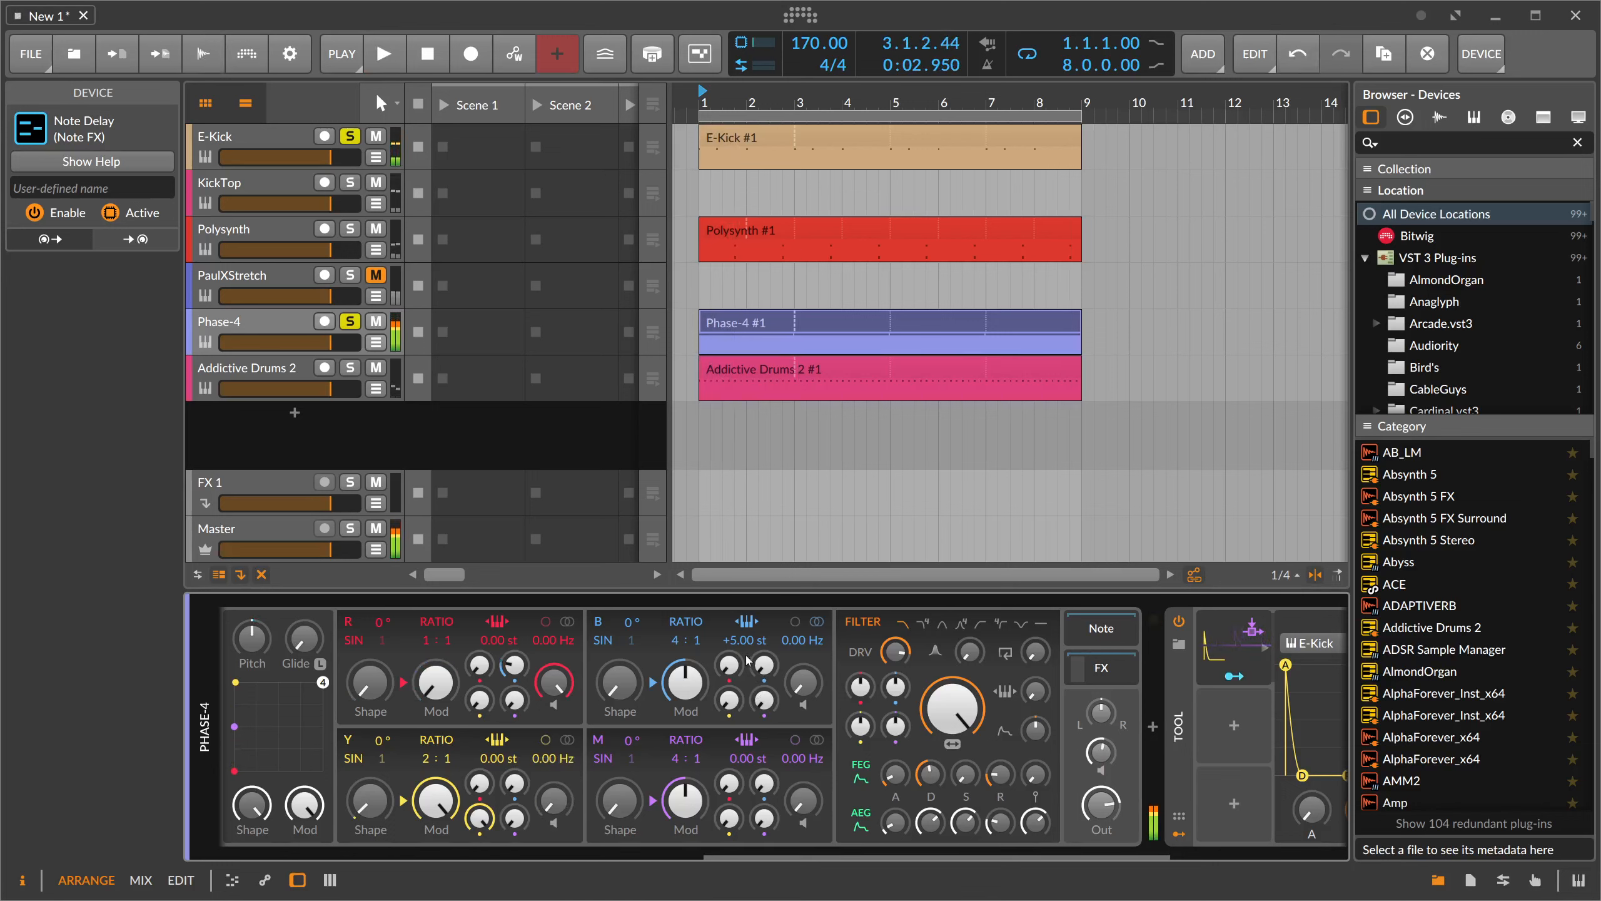
- Set oscillator B's pitch offset to +7.00 st and play the loop
left_click(747, 648, "ctrl")
key("Return")
key("space")
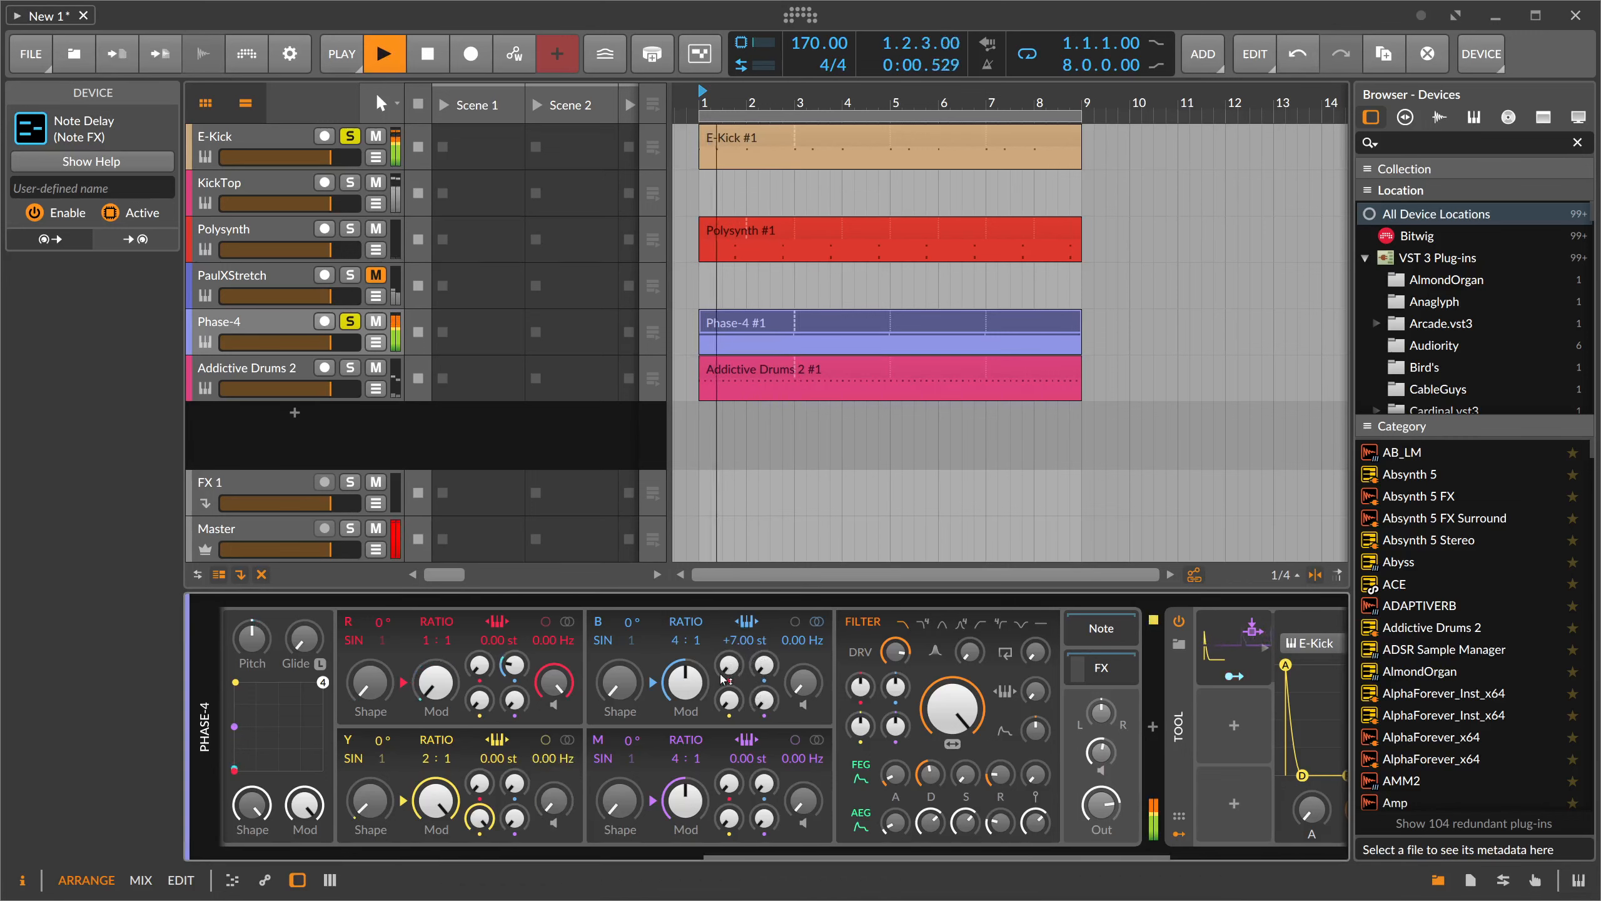
- Add a small amount of modulation from oscillator Y to oscillator B and audition it in the loop
left_click_drag(729, 698, 718, 686)
key("space")
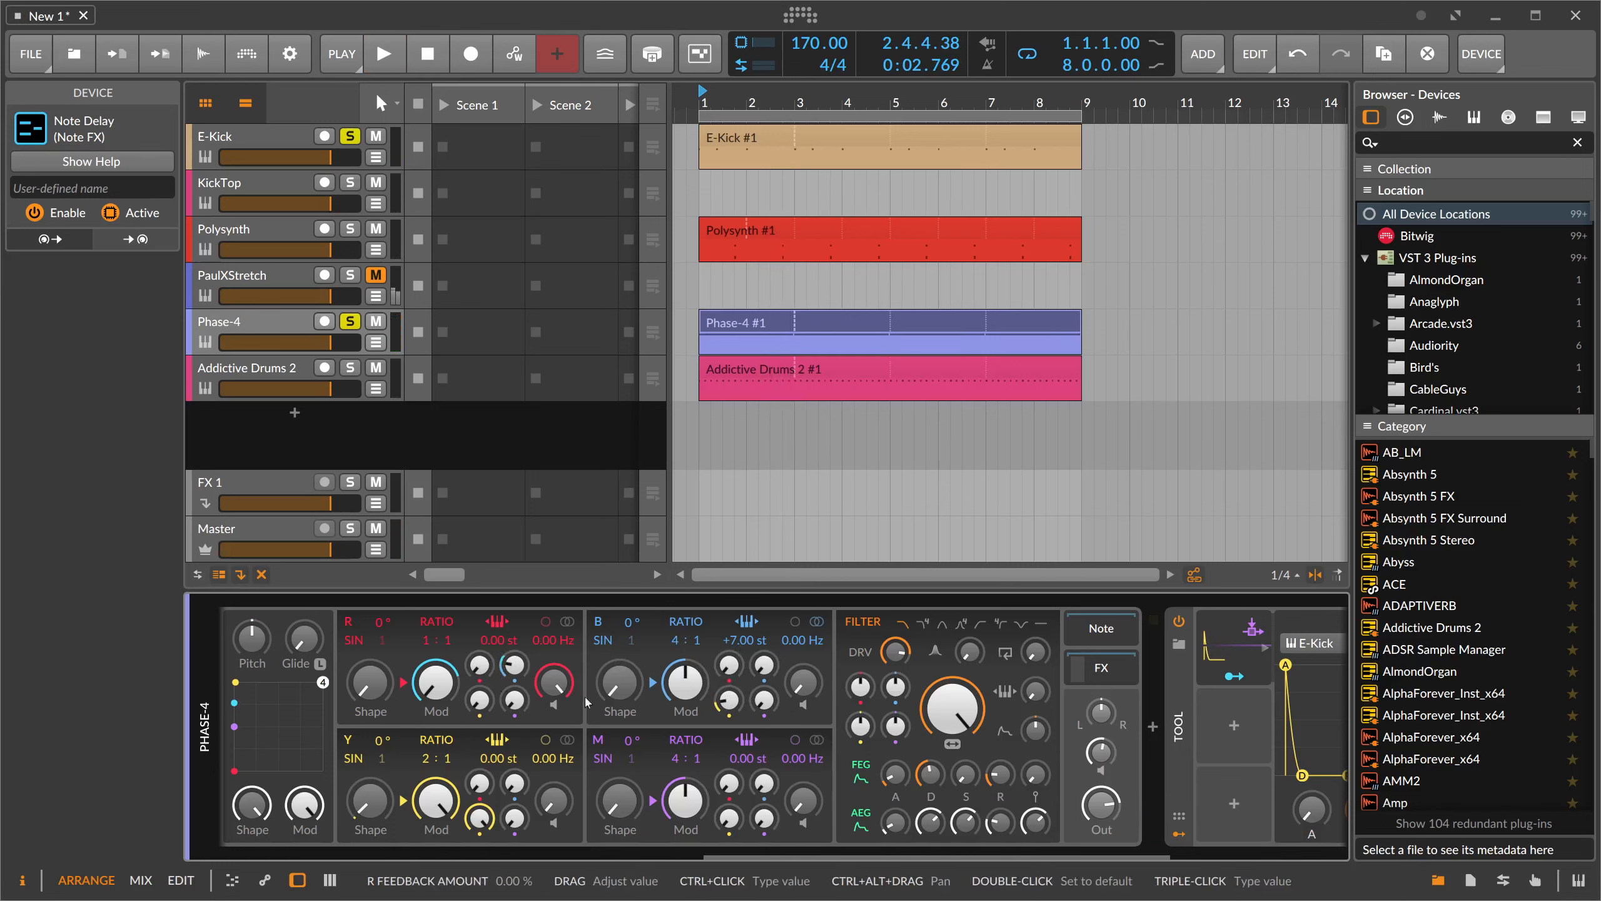
left_click_drag(729, 698, 729, 692)
key("space")
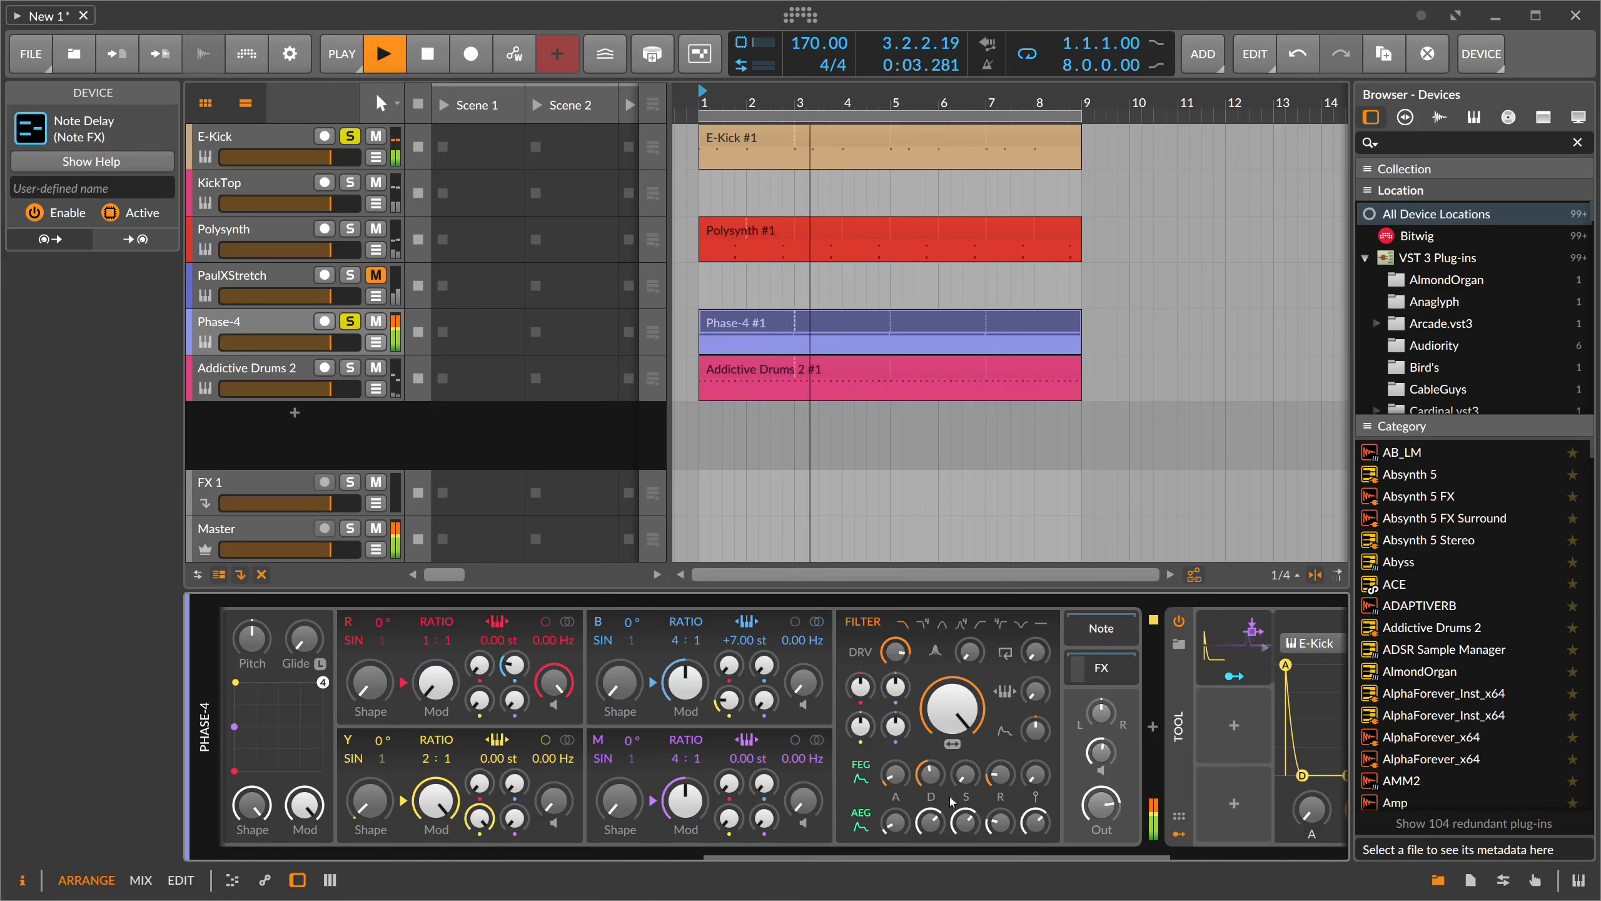
- Adjust the amplitude envelope's sustain, set its release to about 208 ms, and set the filter drive to about +10.5 dB
left_click_drag(965, 823, 965, 782)
left_click_drag(730, 698, 729, 702)
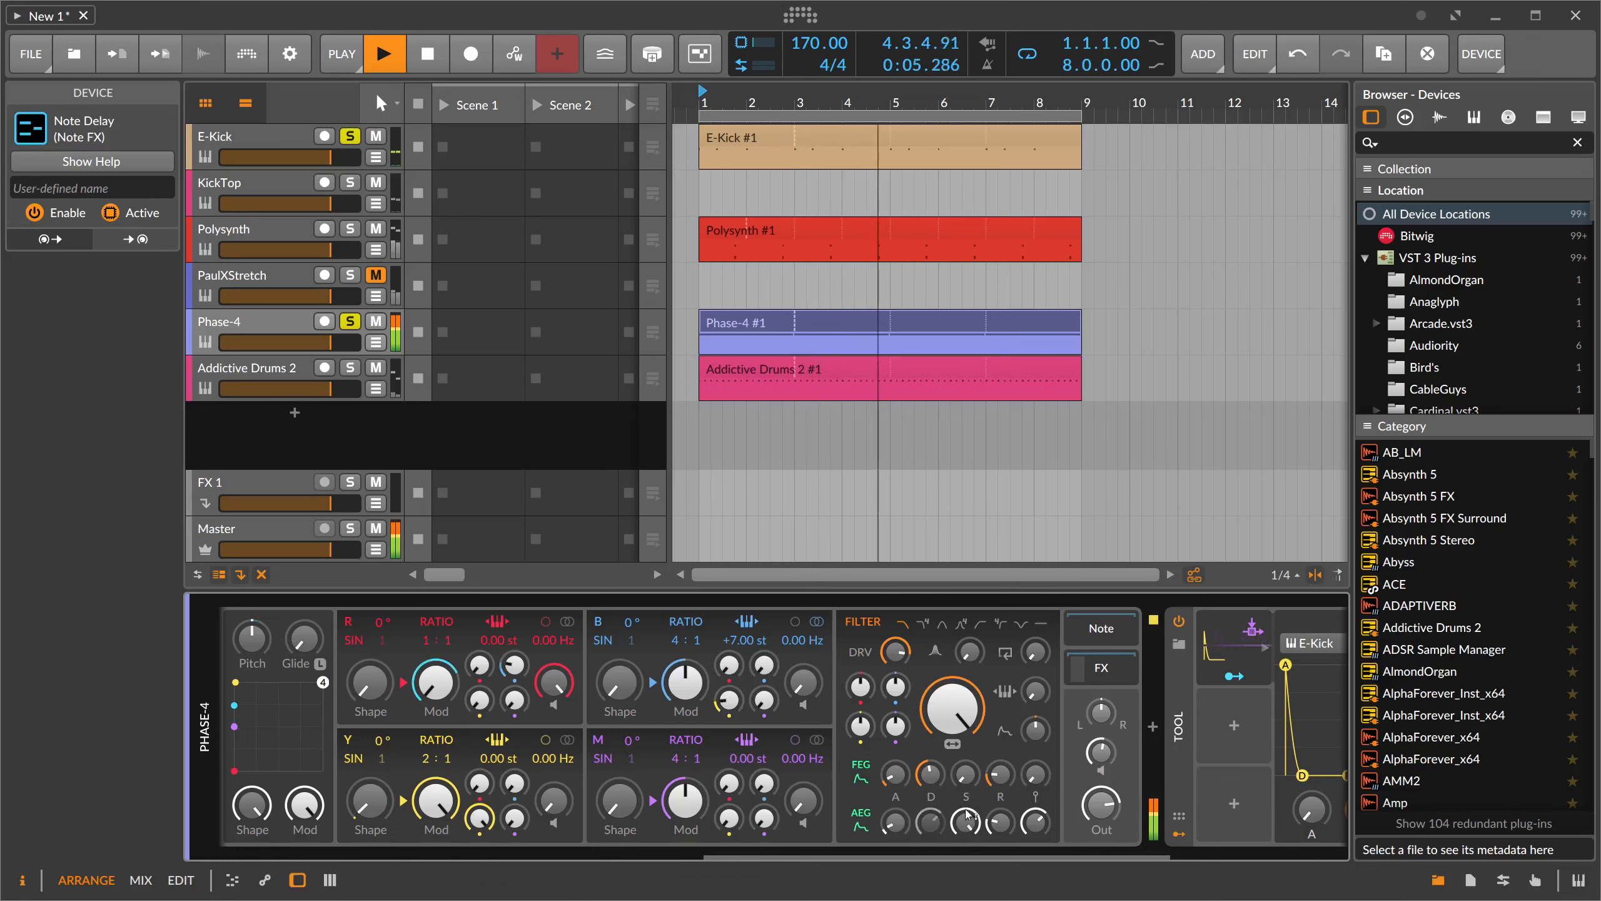
left_click_drag(965, 823, 966, 833)
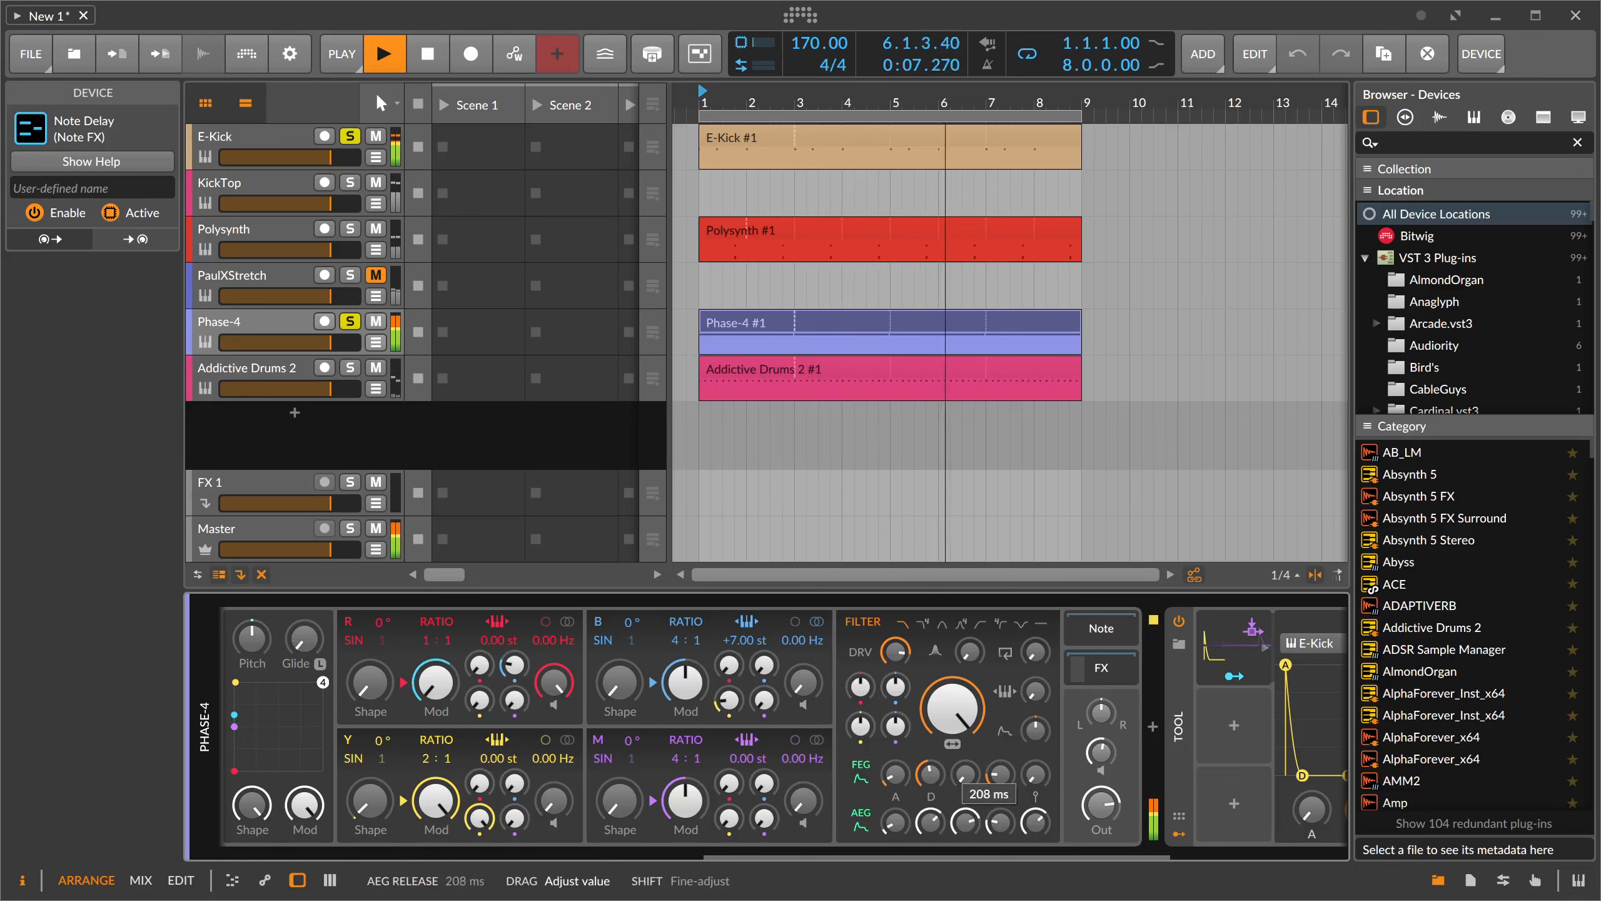
left_click(965, 823)
left_click_drag(888, 666, 888, 659)
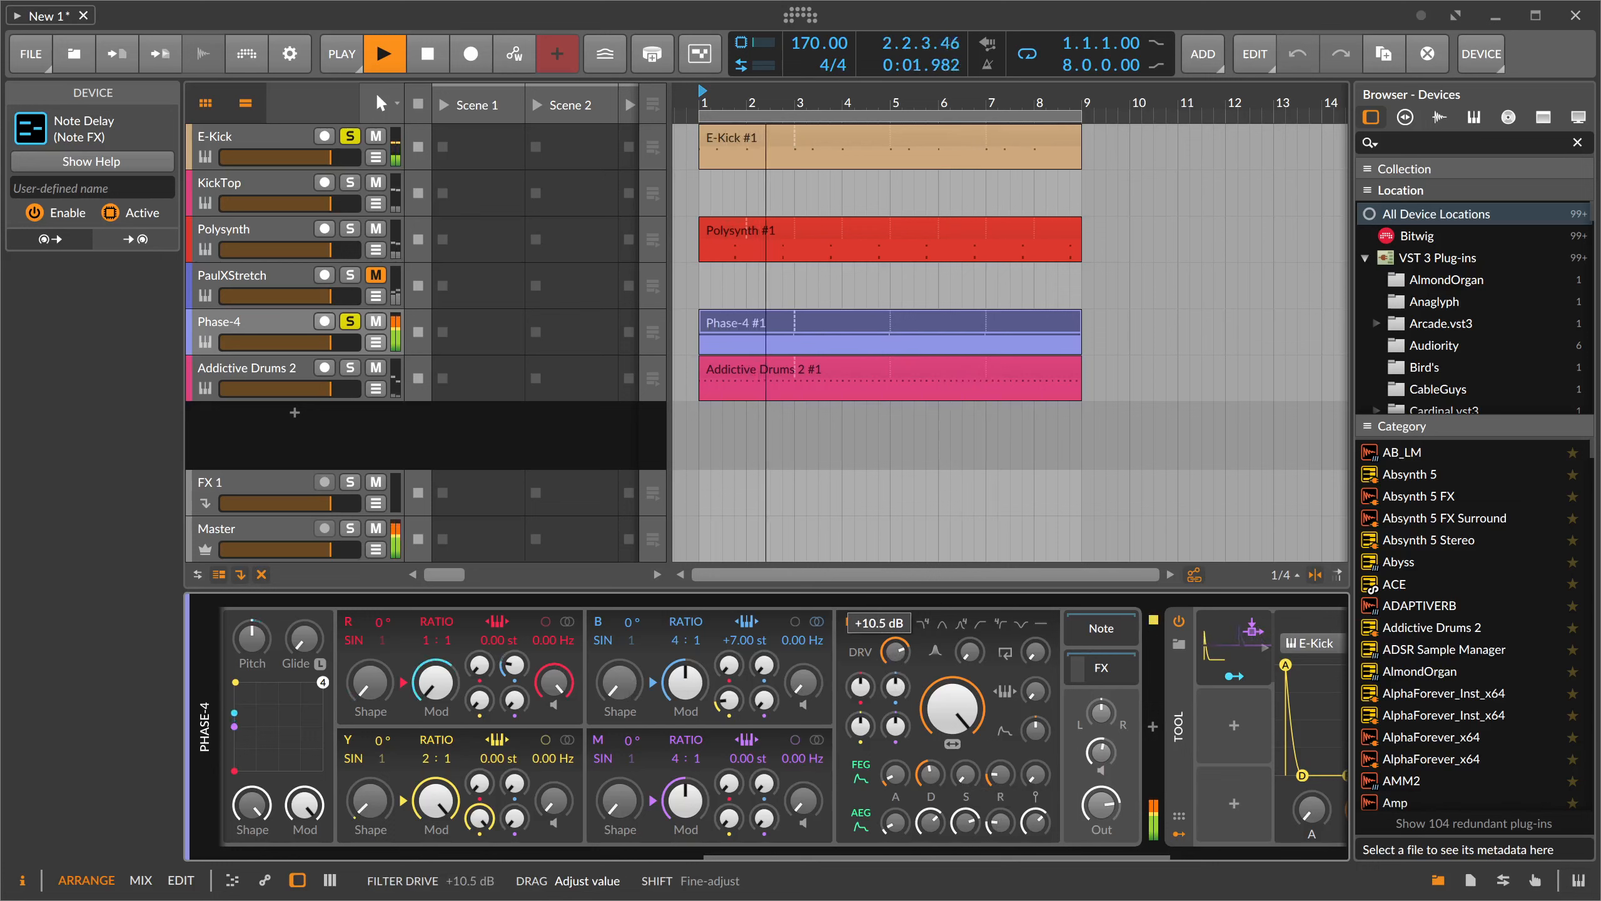
left_click_drag(888, 659, 888, 658)
- In the Phase-4 FX chain's high band, set the Distortion drive to about +22.3 dB and its pre-EQ bell to 2.32 kHz, +5.0 dB
left_click_drag(806, 857, 983, 857)
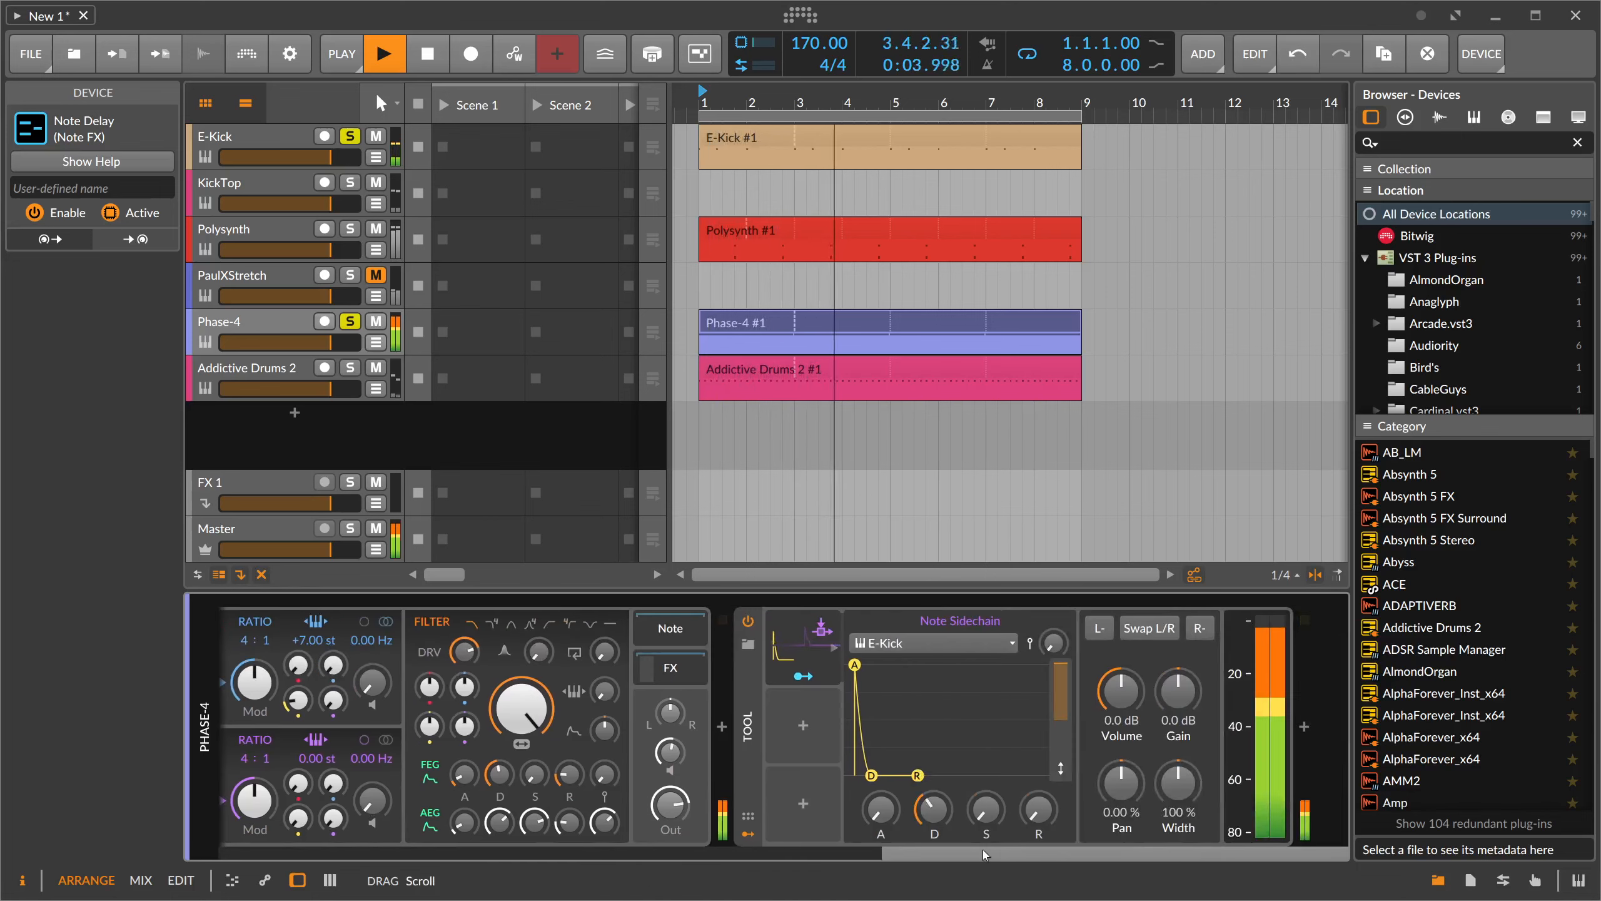
left_click(692, 670)
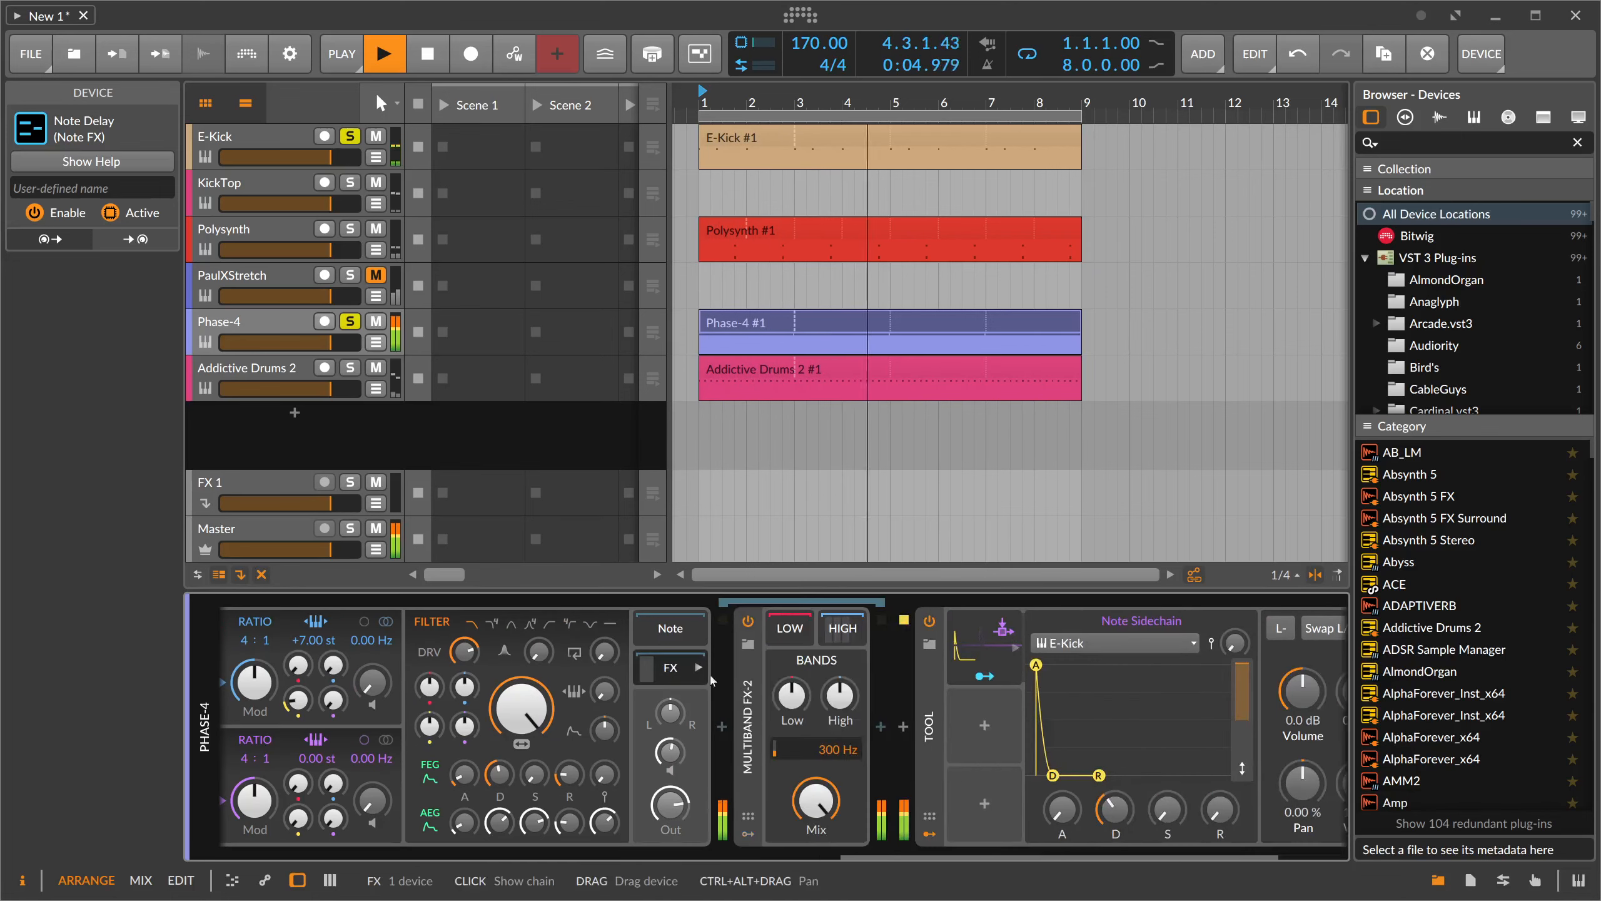
left_click(848, 629)
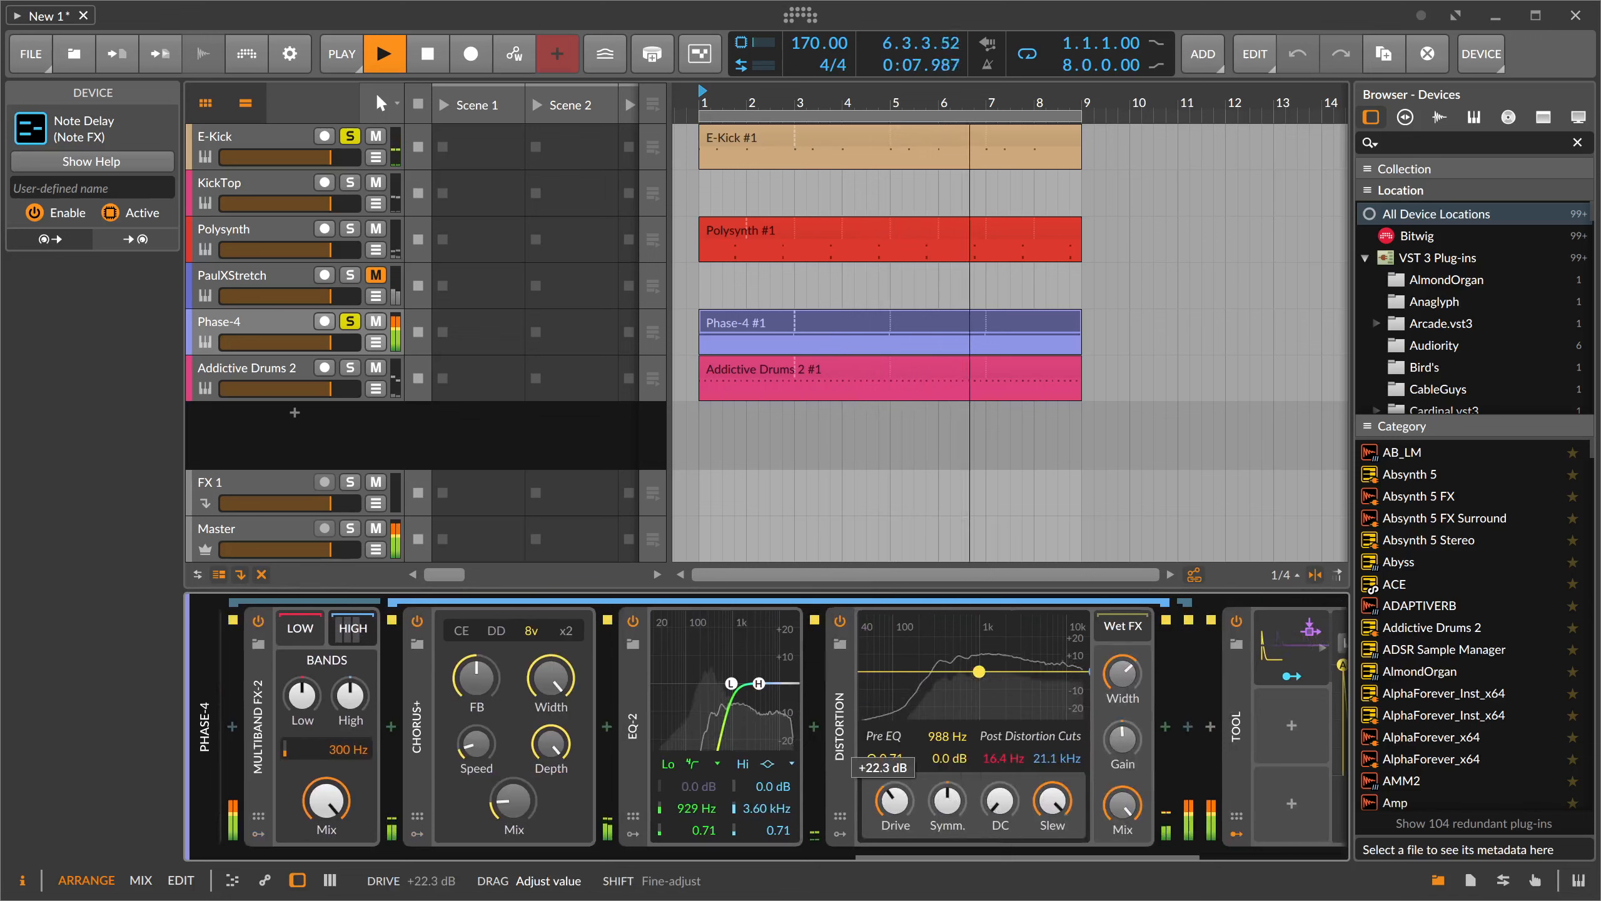
left_click_drag(978, 671, 1012, 663)
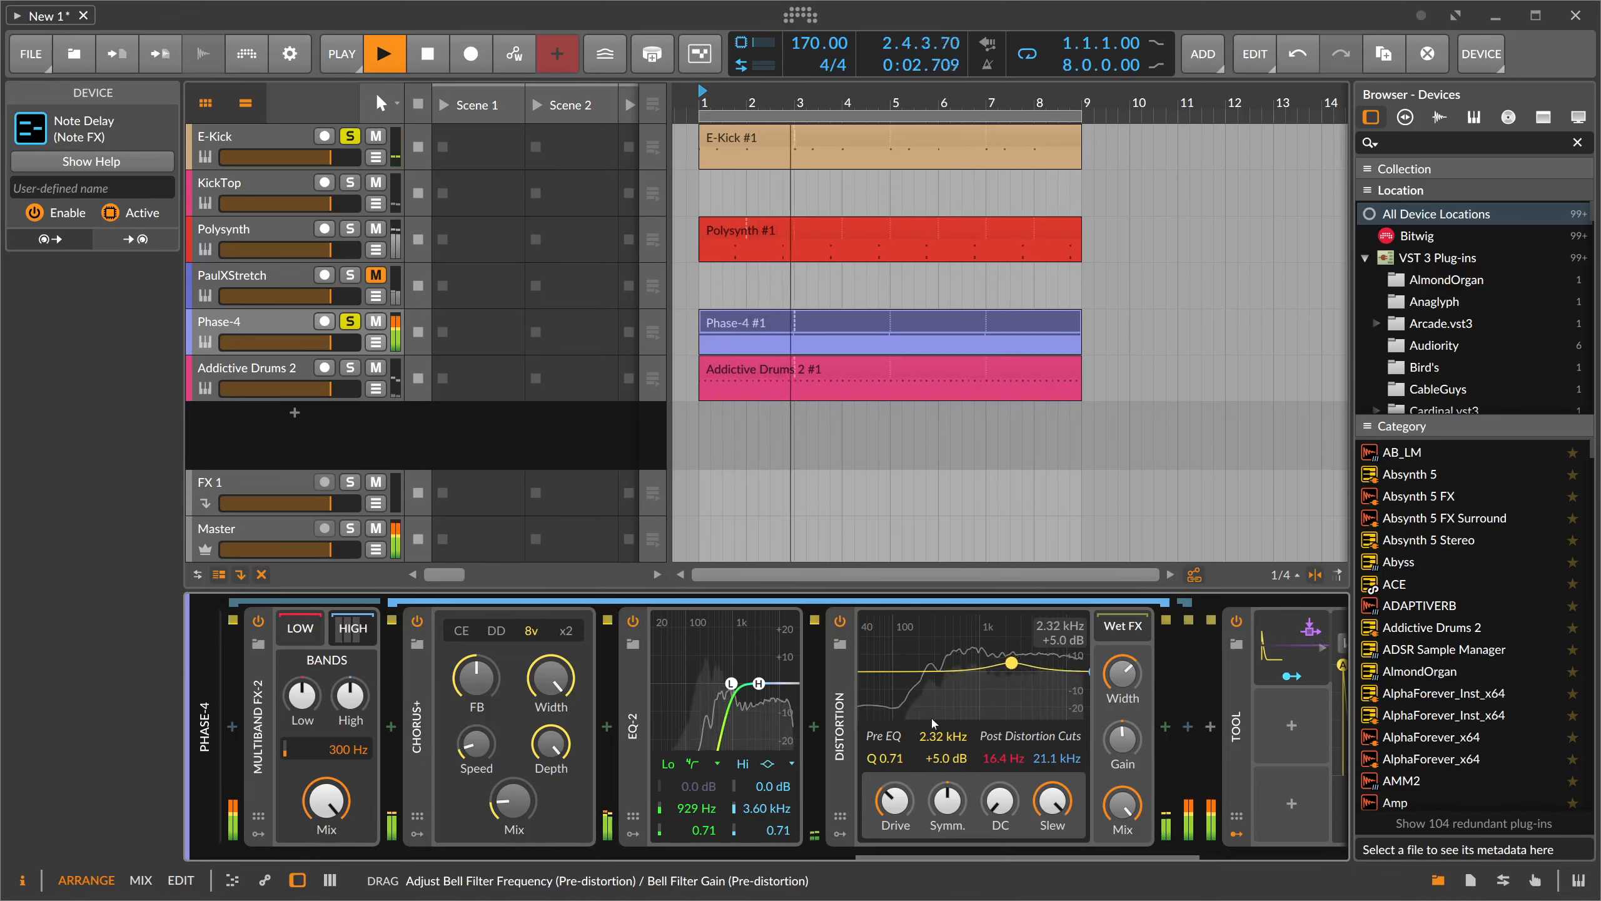
- Return to the Phase-4 modulators, collapse the second Steps modulator's editor, and unsolo the E-Kick and Phase-4 tracks
left_click(793, 852)
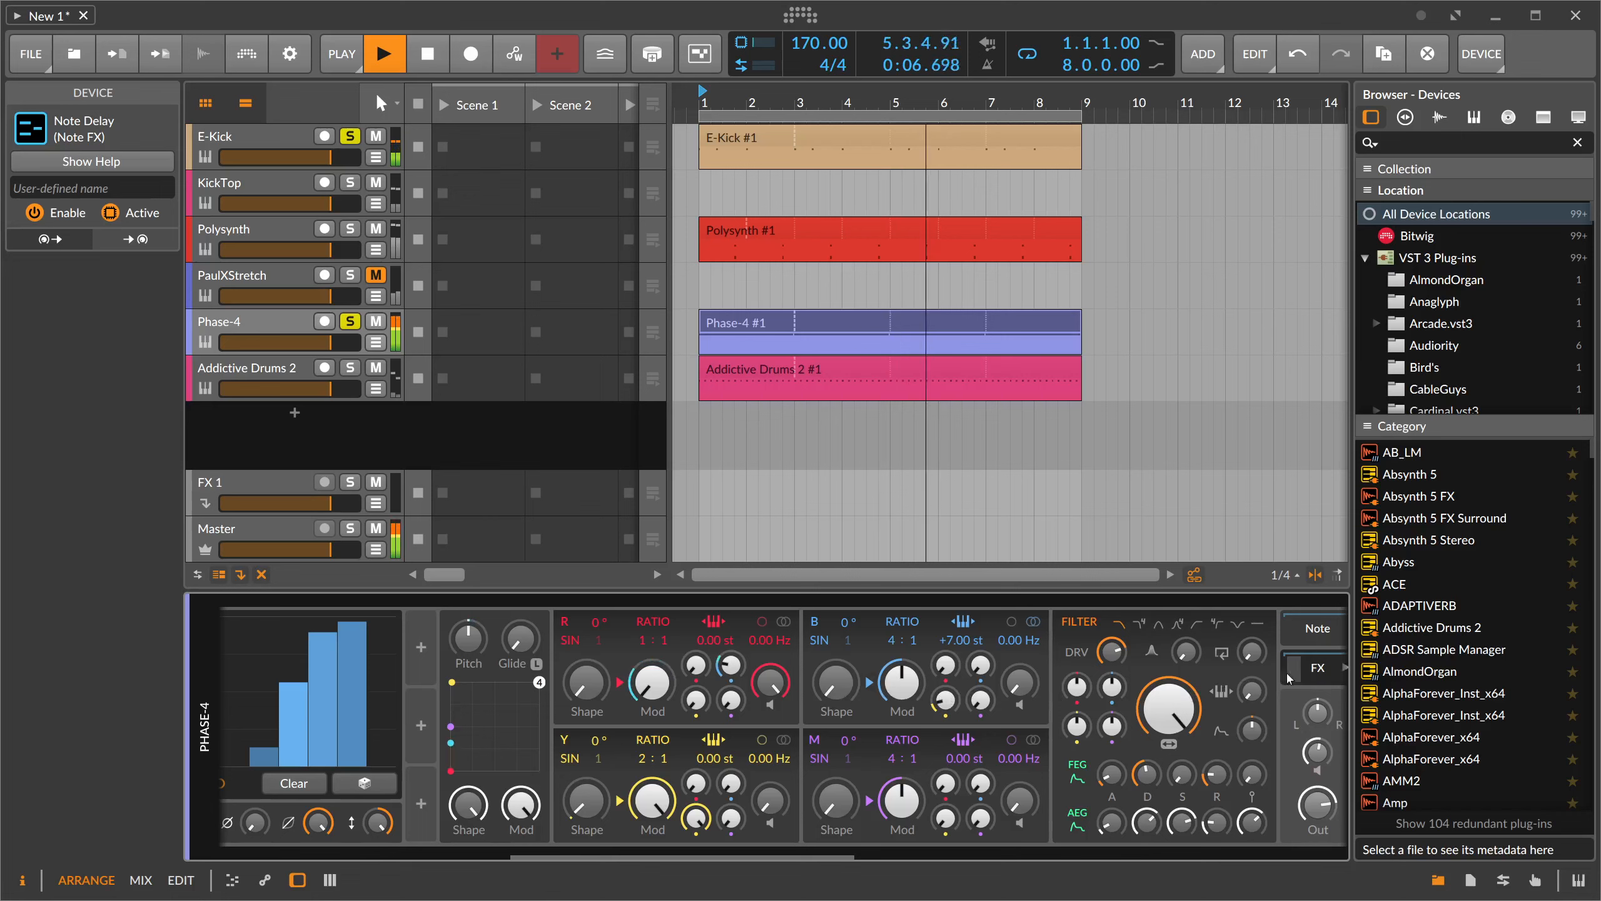
scroll(477, 790, "left", 5)
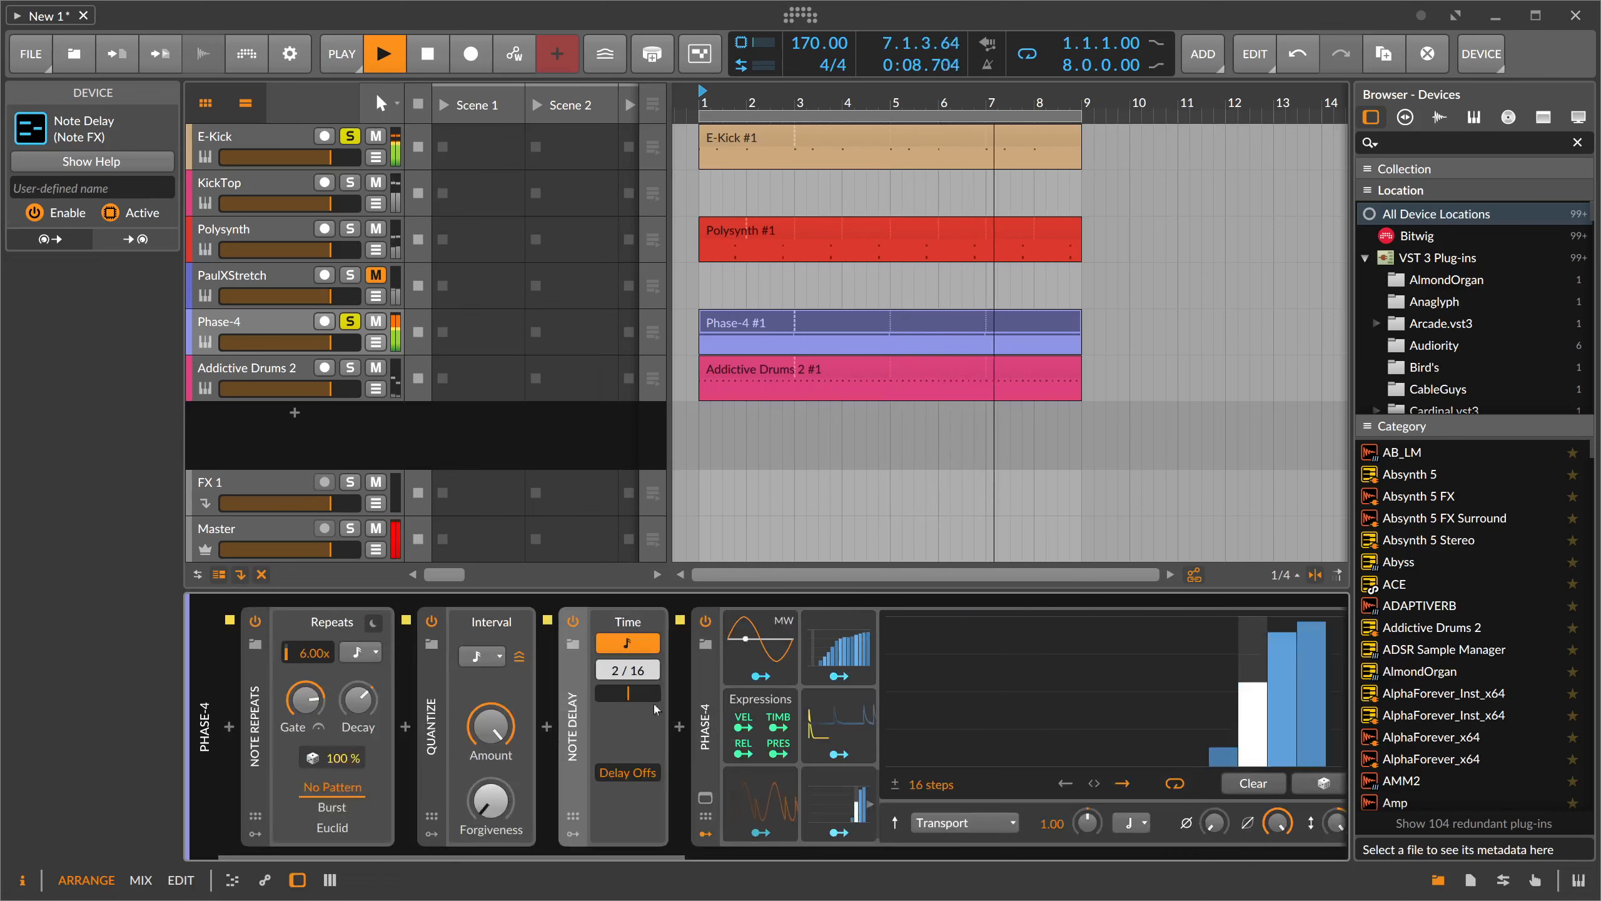
left_click(836, 785)
left_click(836, 784)
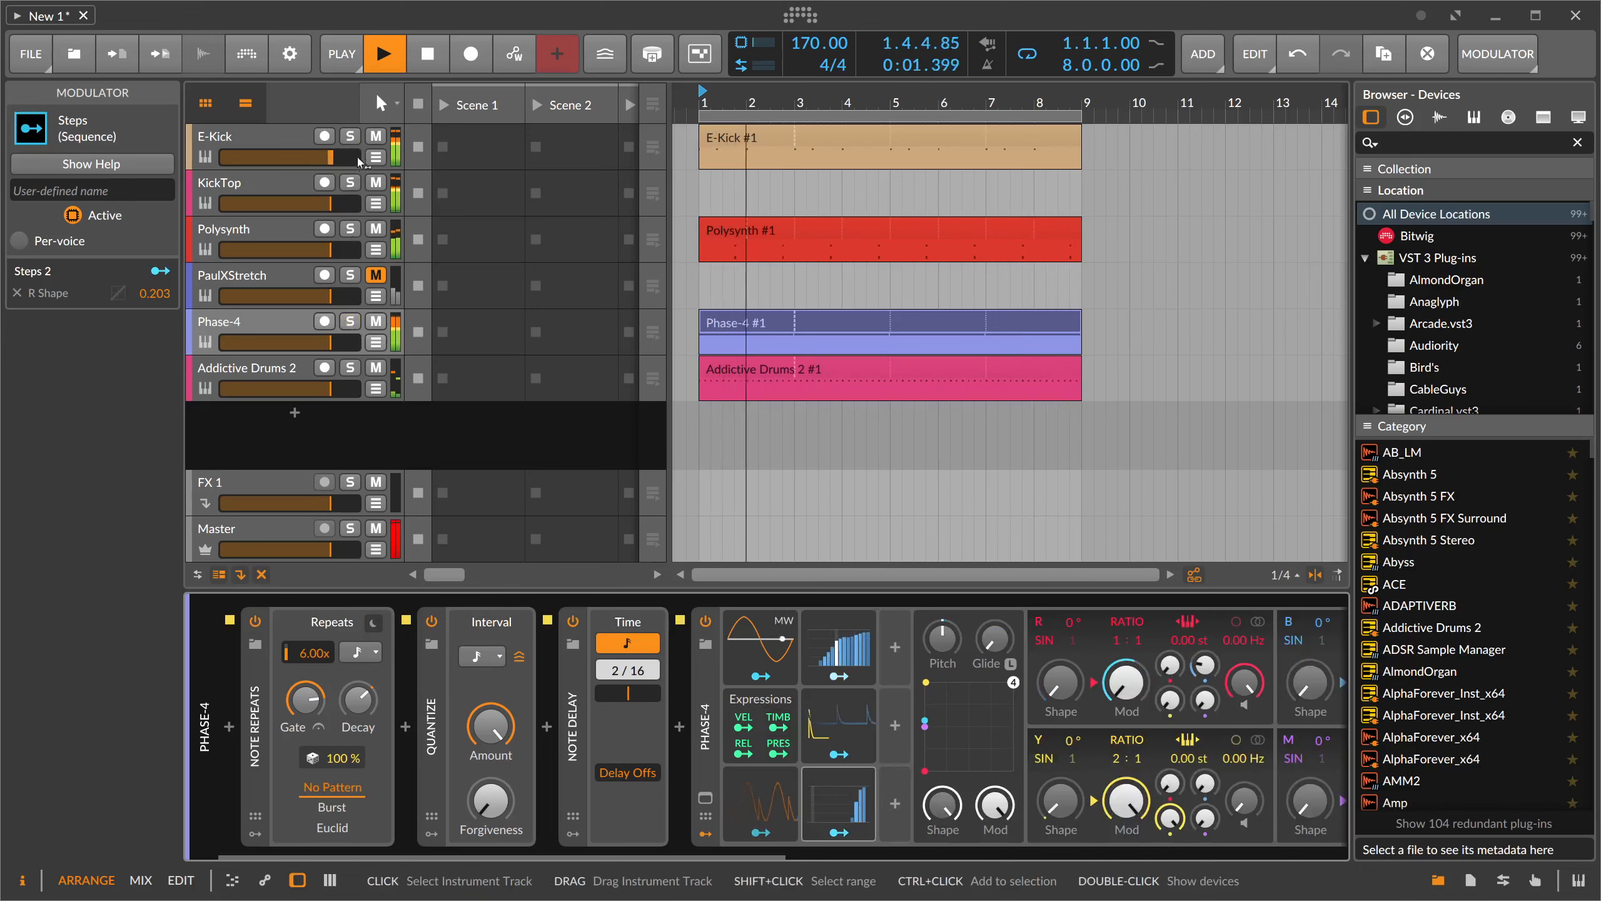
- On the E-Kick track, collapse the kick device's FX chain and set its pitch modulation decay to about 78.7 ms
left_click(275, 146)
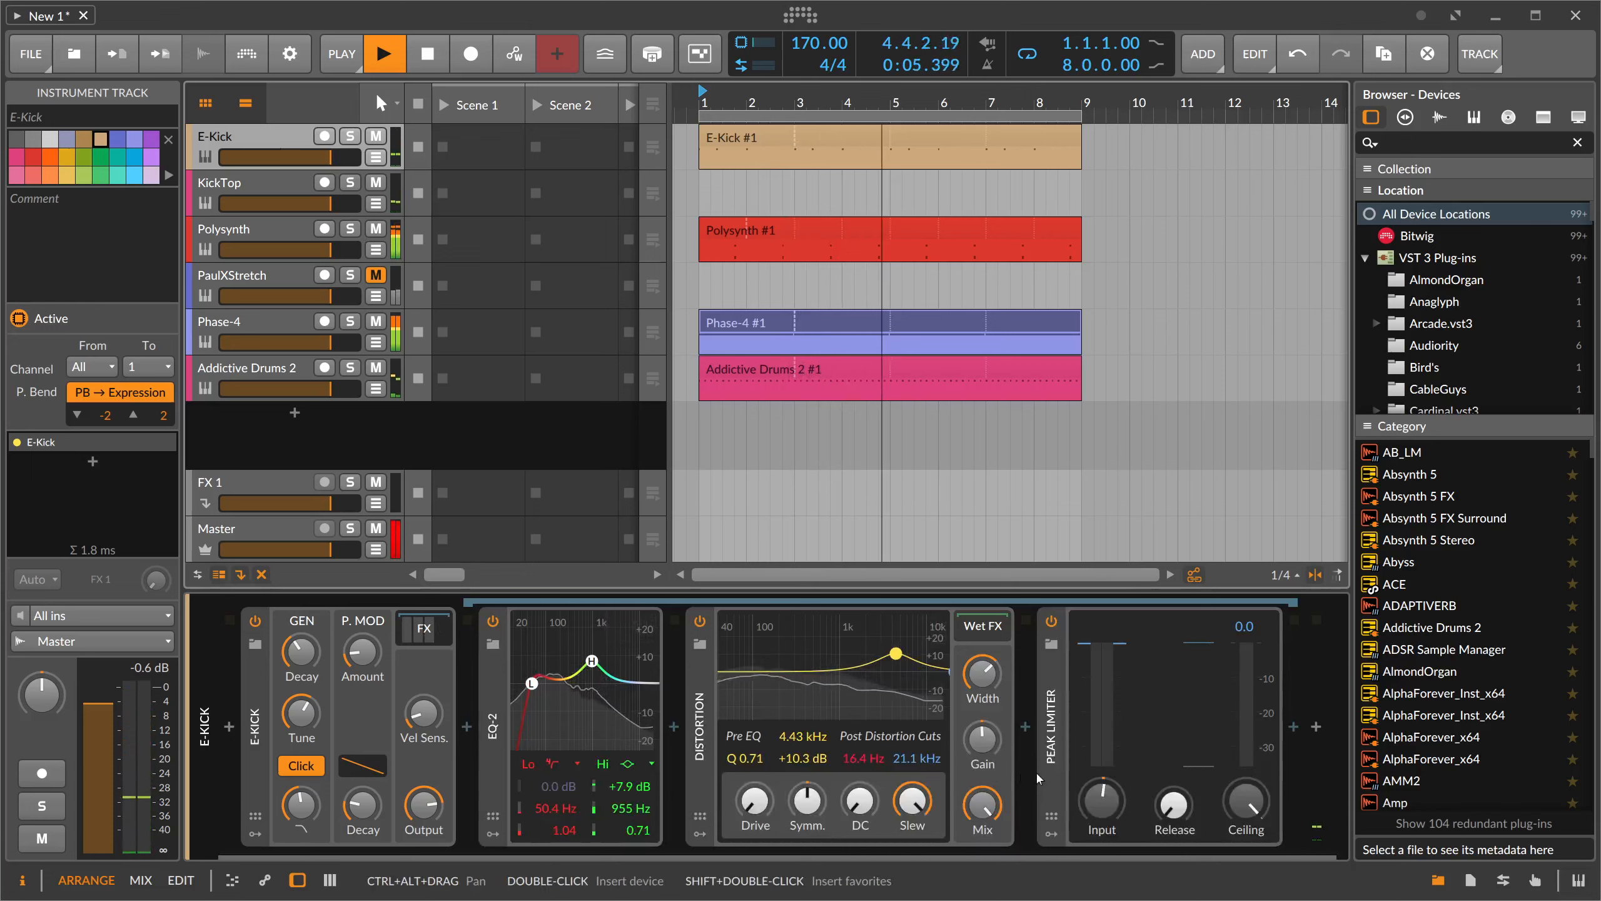
left_click(435, 628)
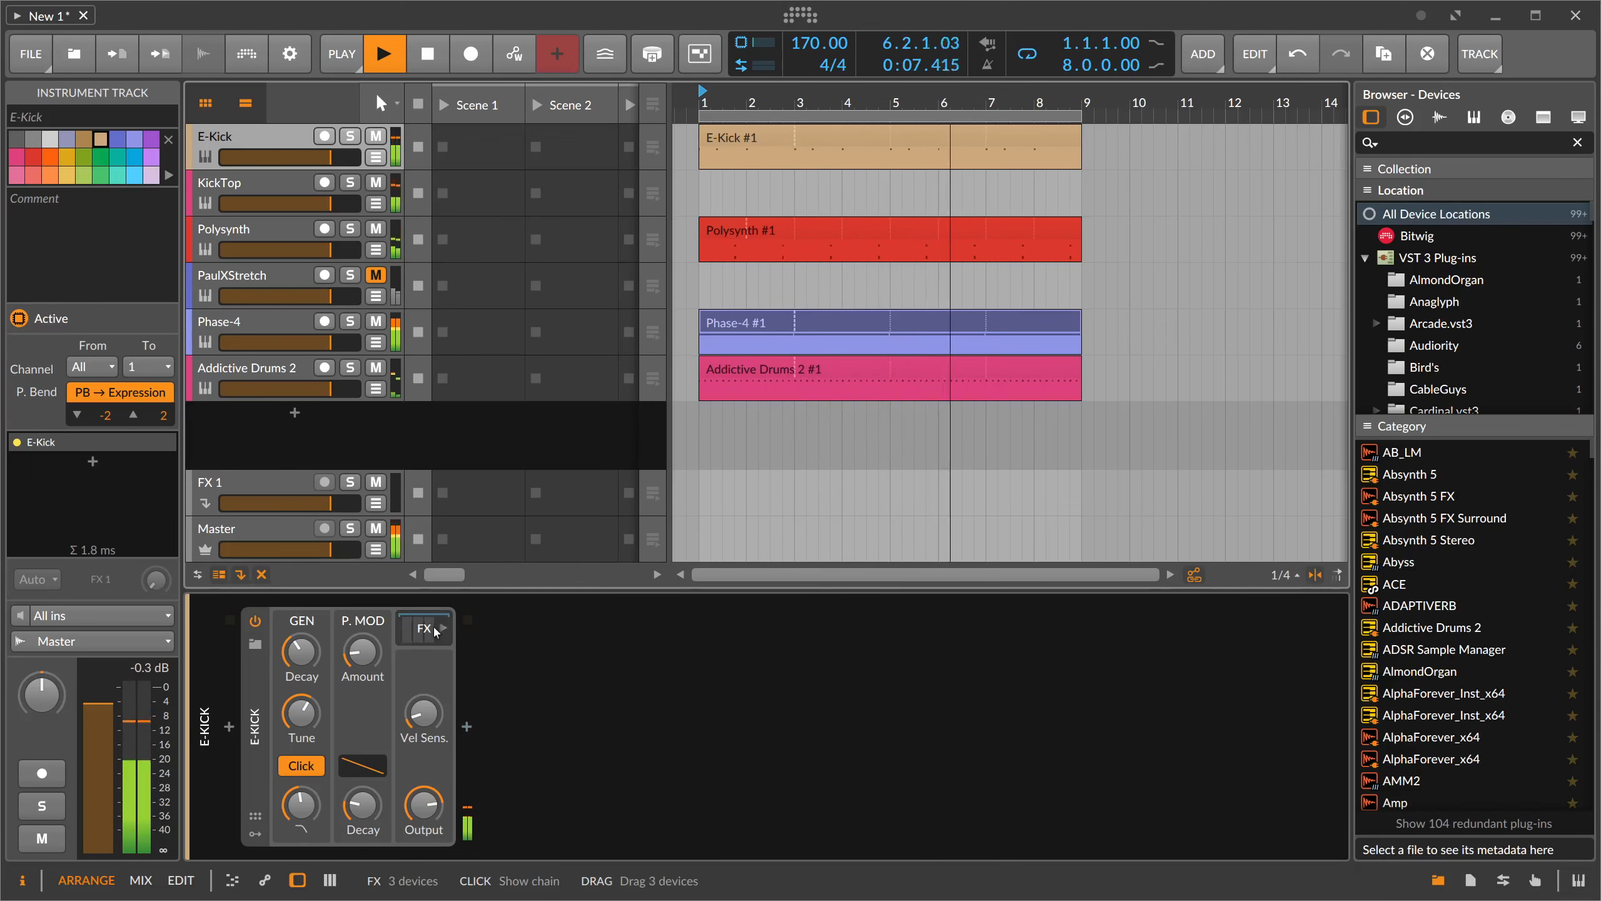
mouse_move(363, 804)
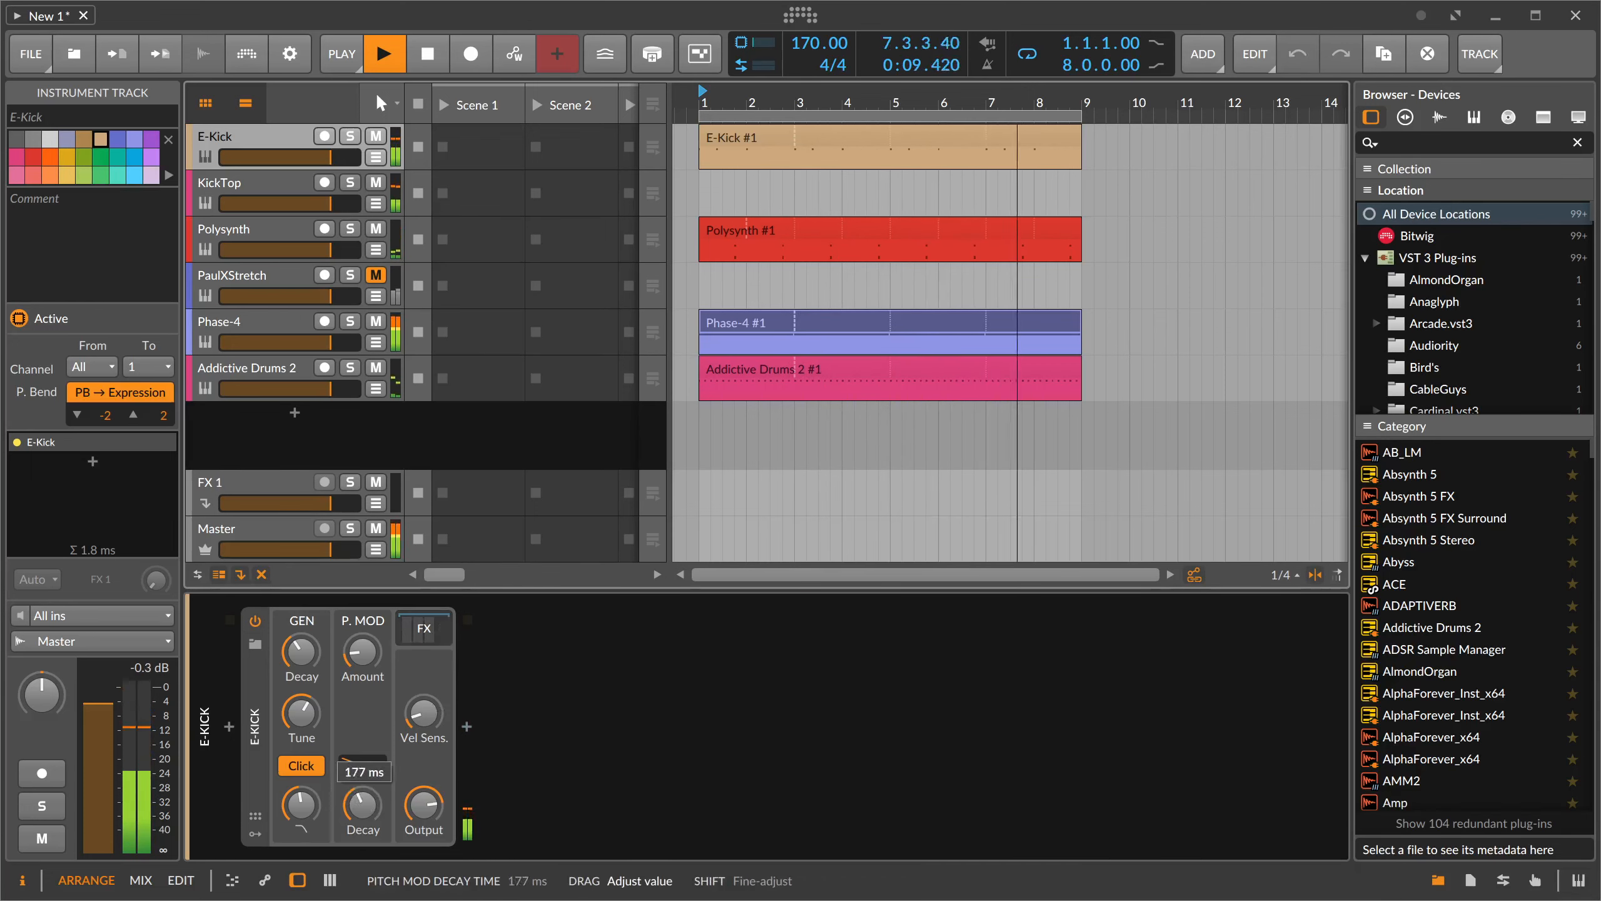
left_click_drag(363, 805, 363, 817)
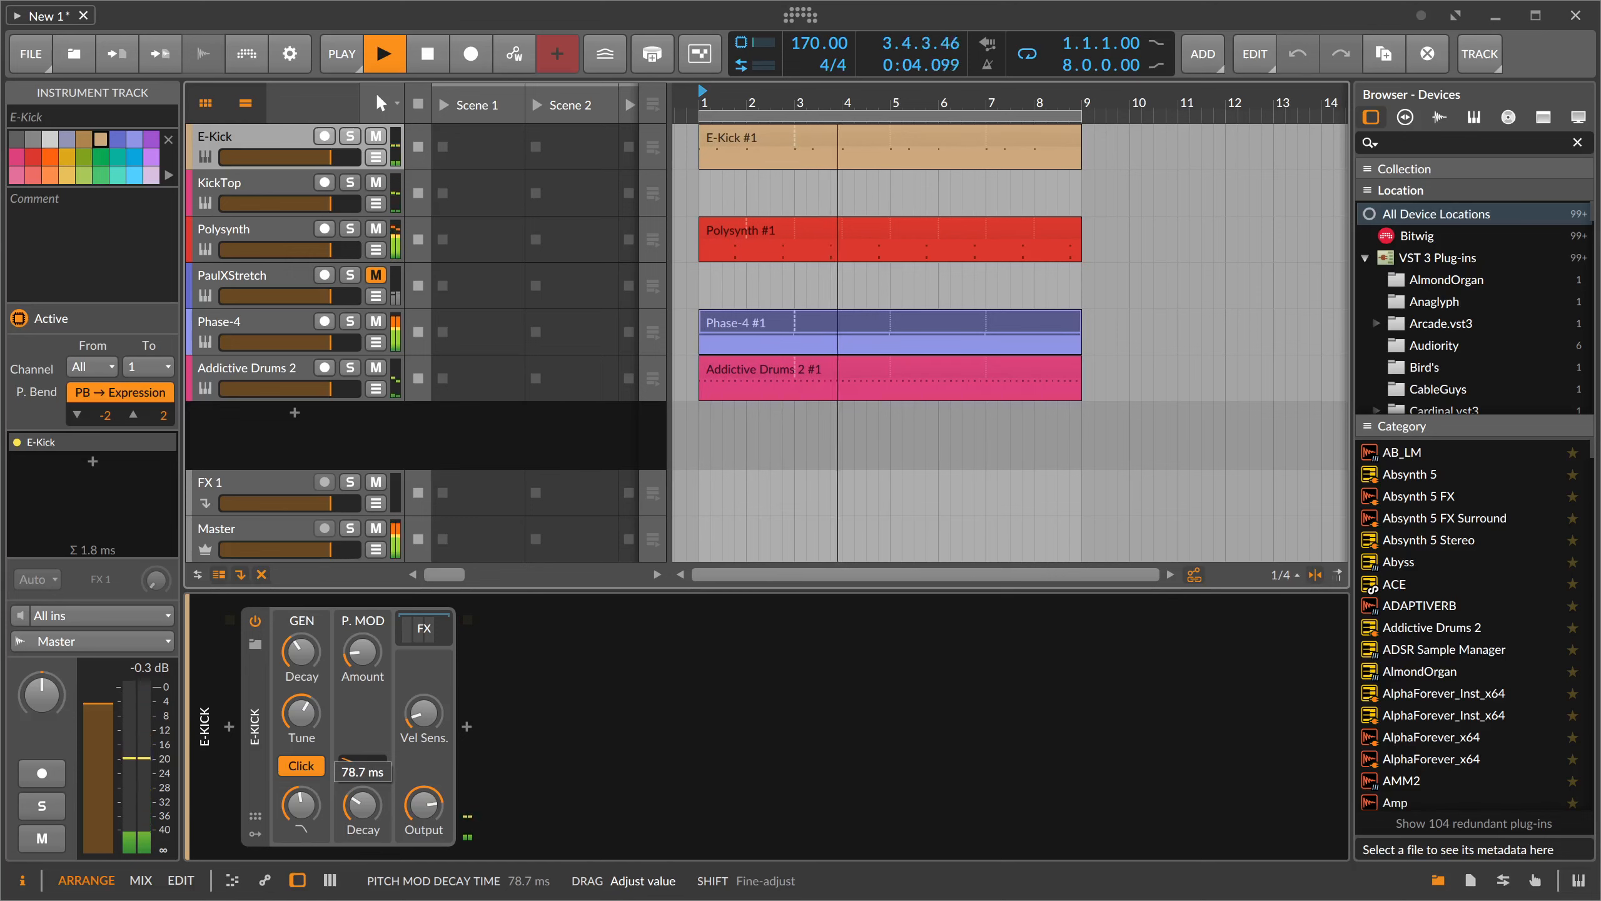
- Solo the Polysynth track and set its filter frequency to about 117 Hz while auditioning it
left_click(281, 231)
key("space")
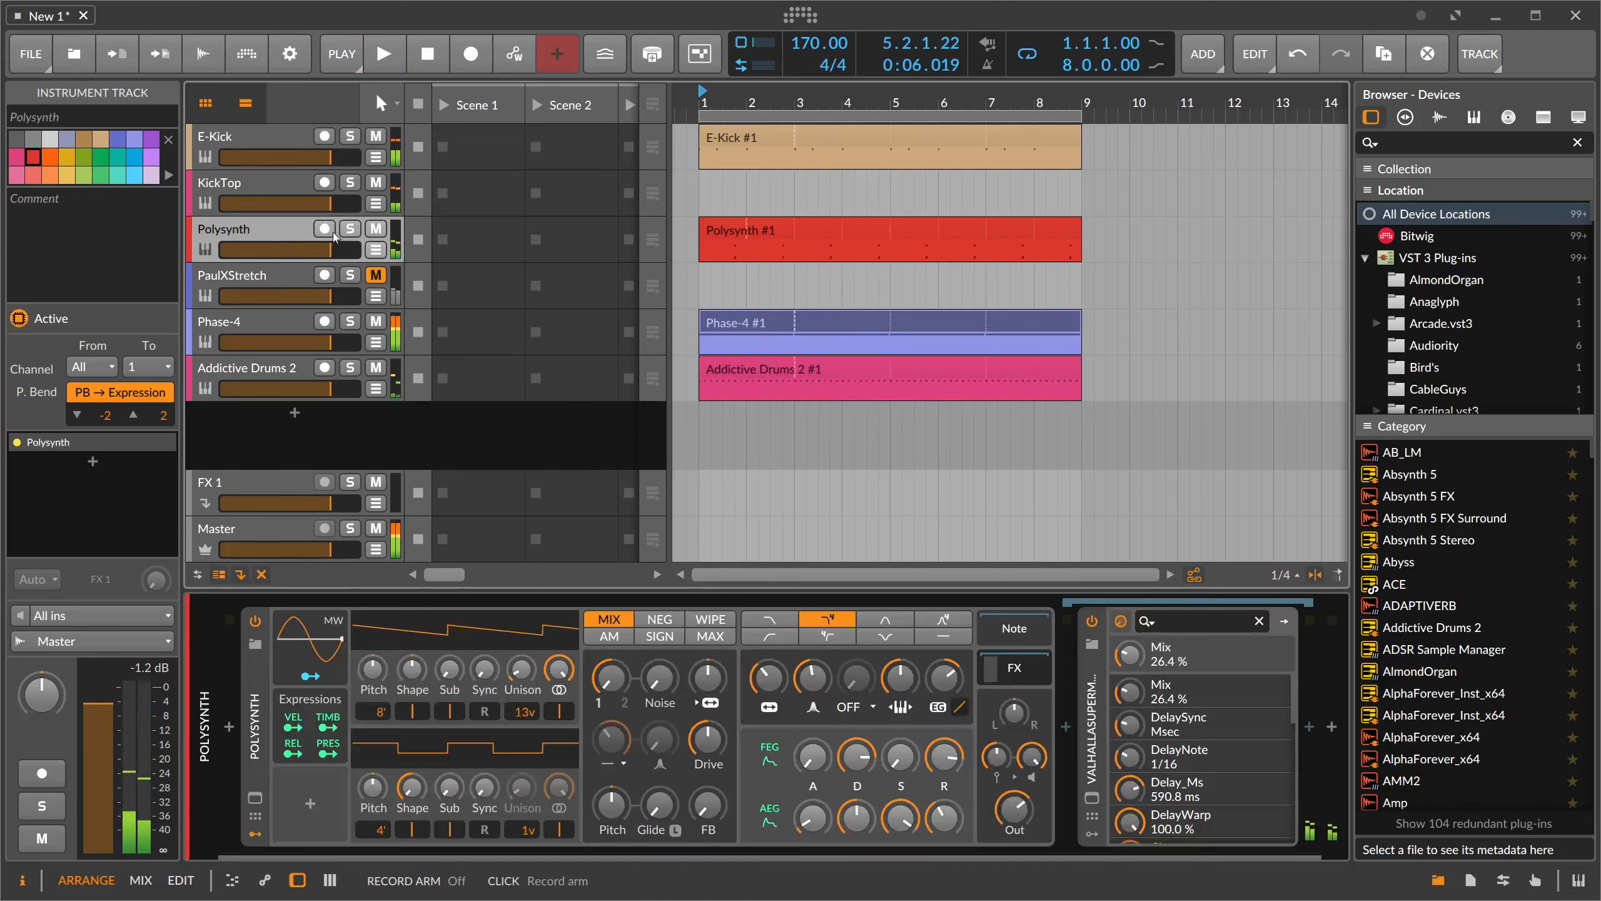
left_click(349, 229)
key("space")
left_click_drag(857, 756, 857, 755)
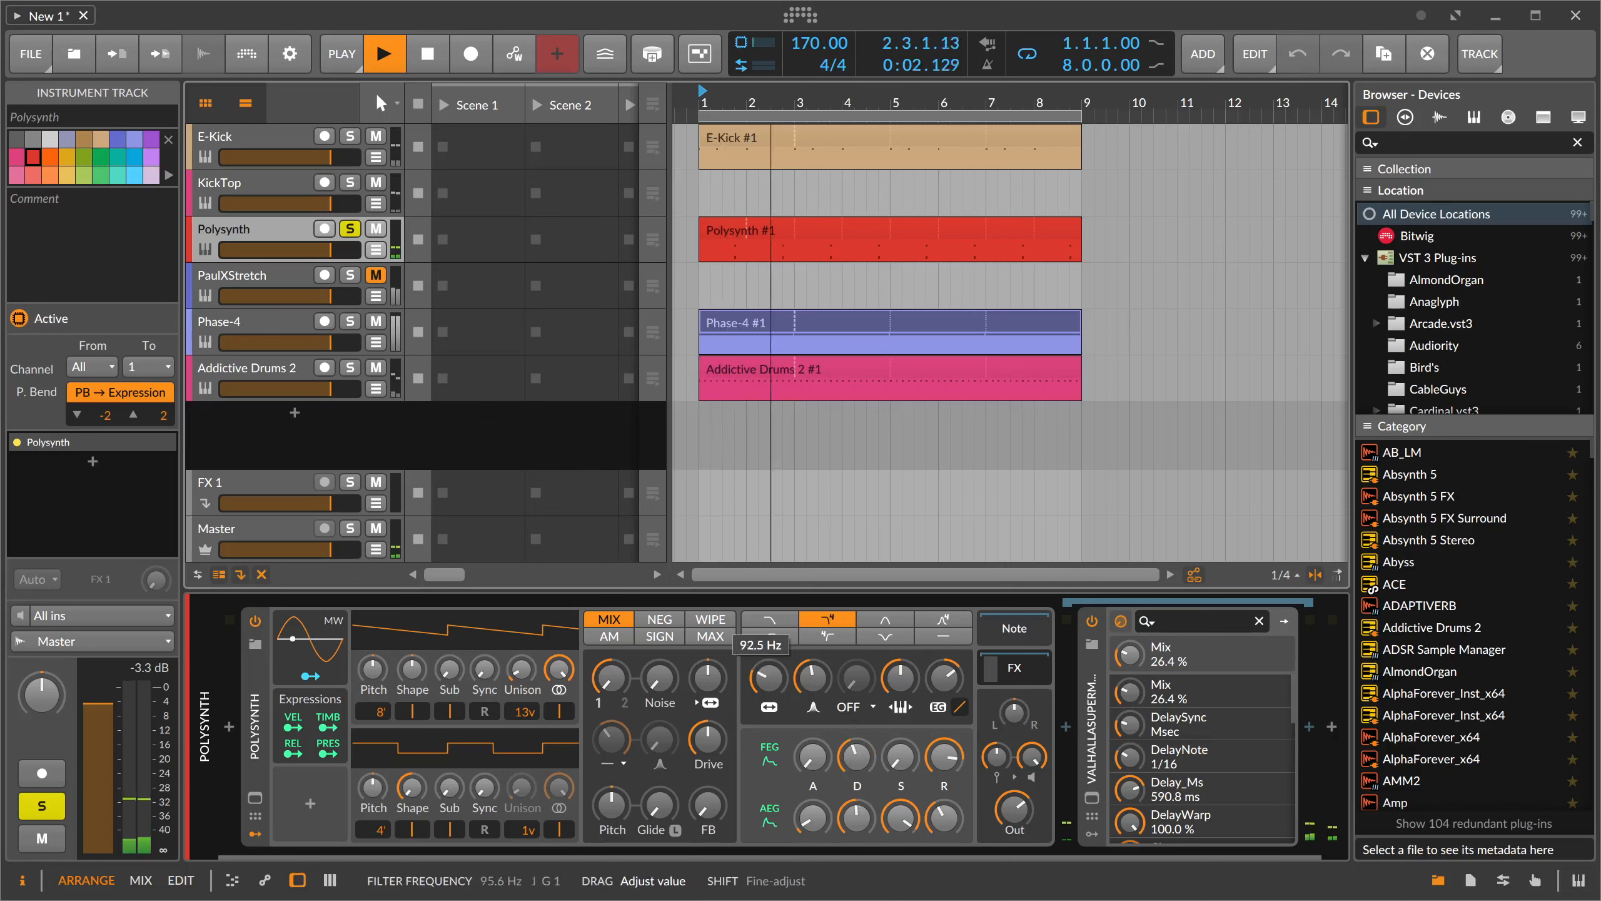
key("space")
key("space")
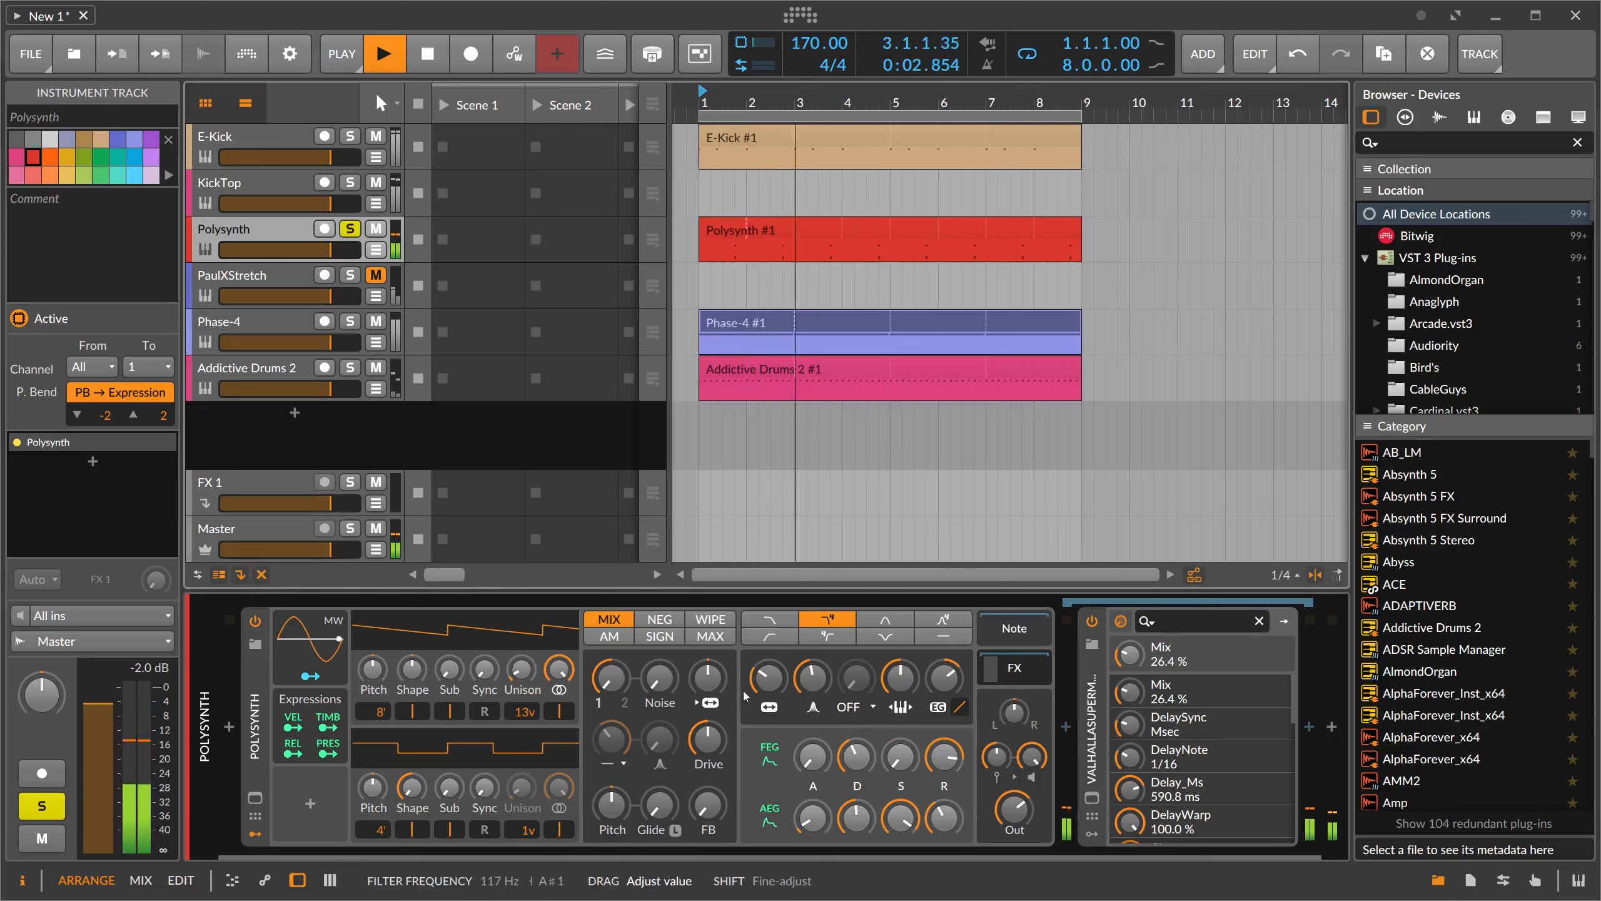
key("space")
- Open the Polysynth clip in an enlarged note editor and turn off micro-pitch expression editing
double_click(751, 248)
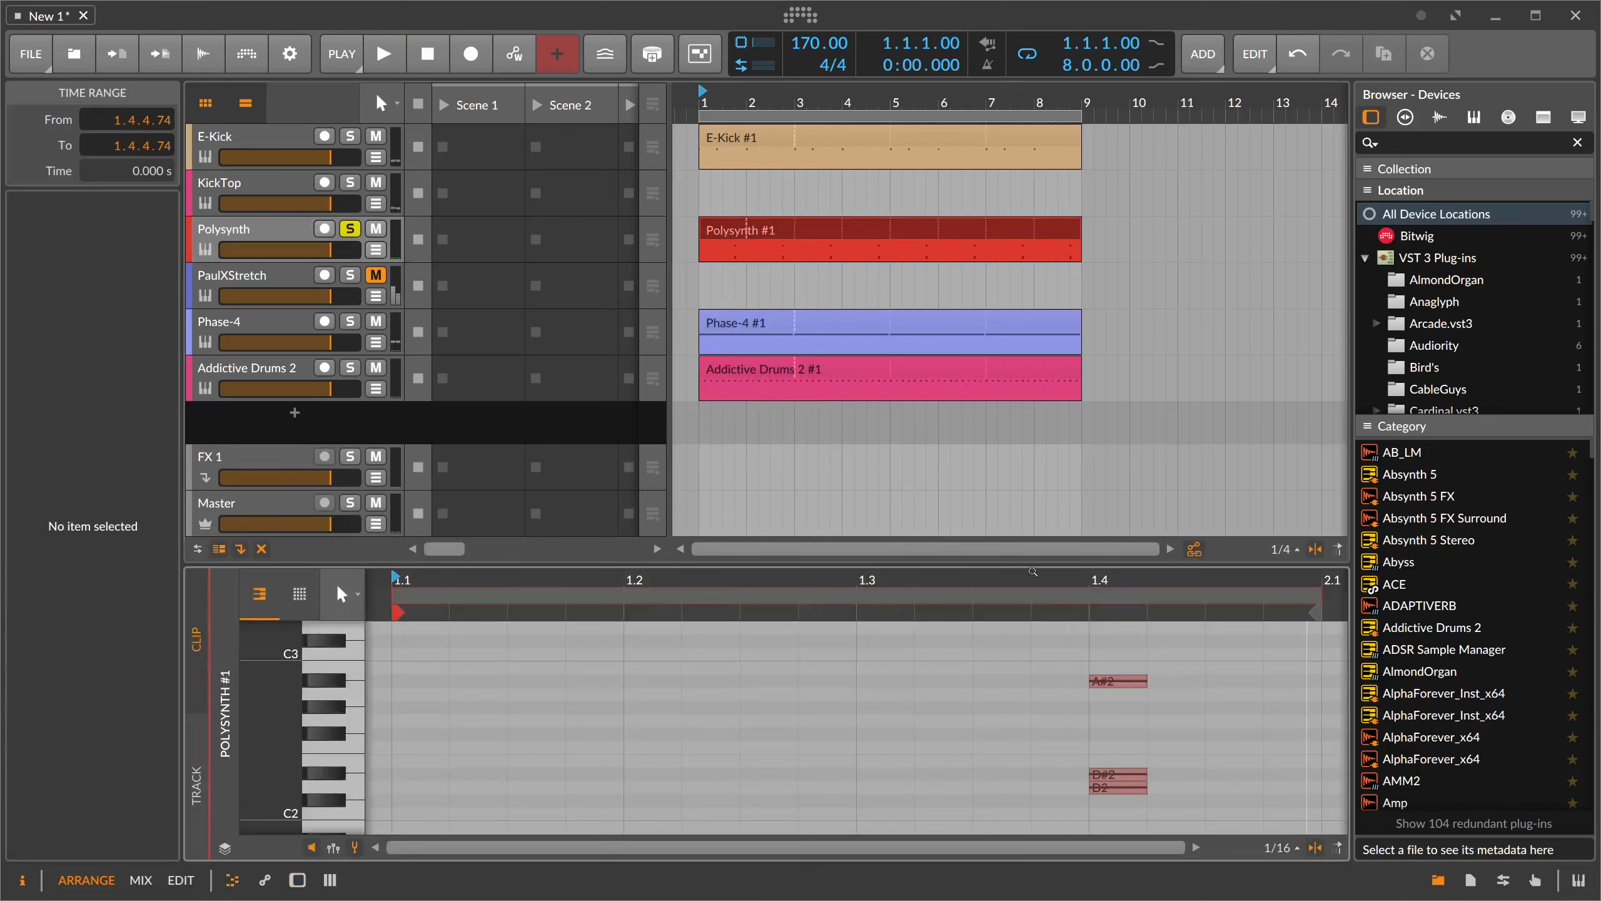
left_click_drag(1019, 564, 1003, 390)
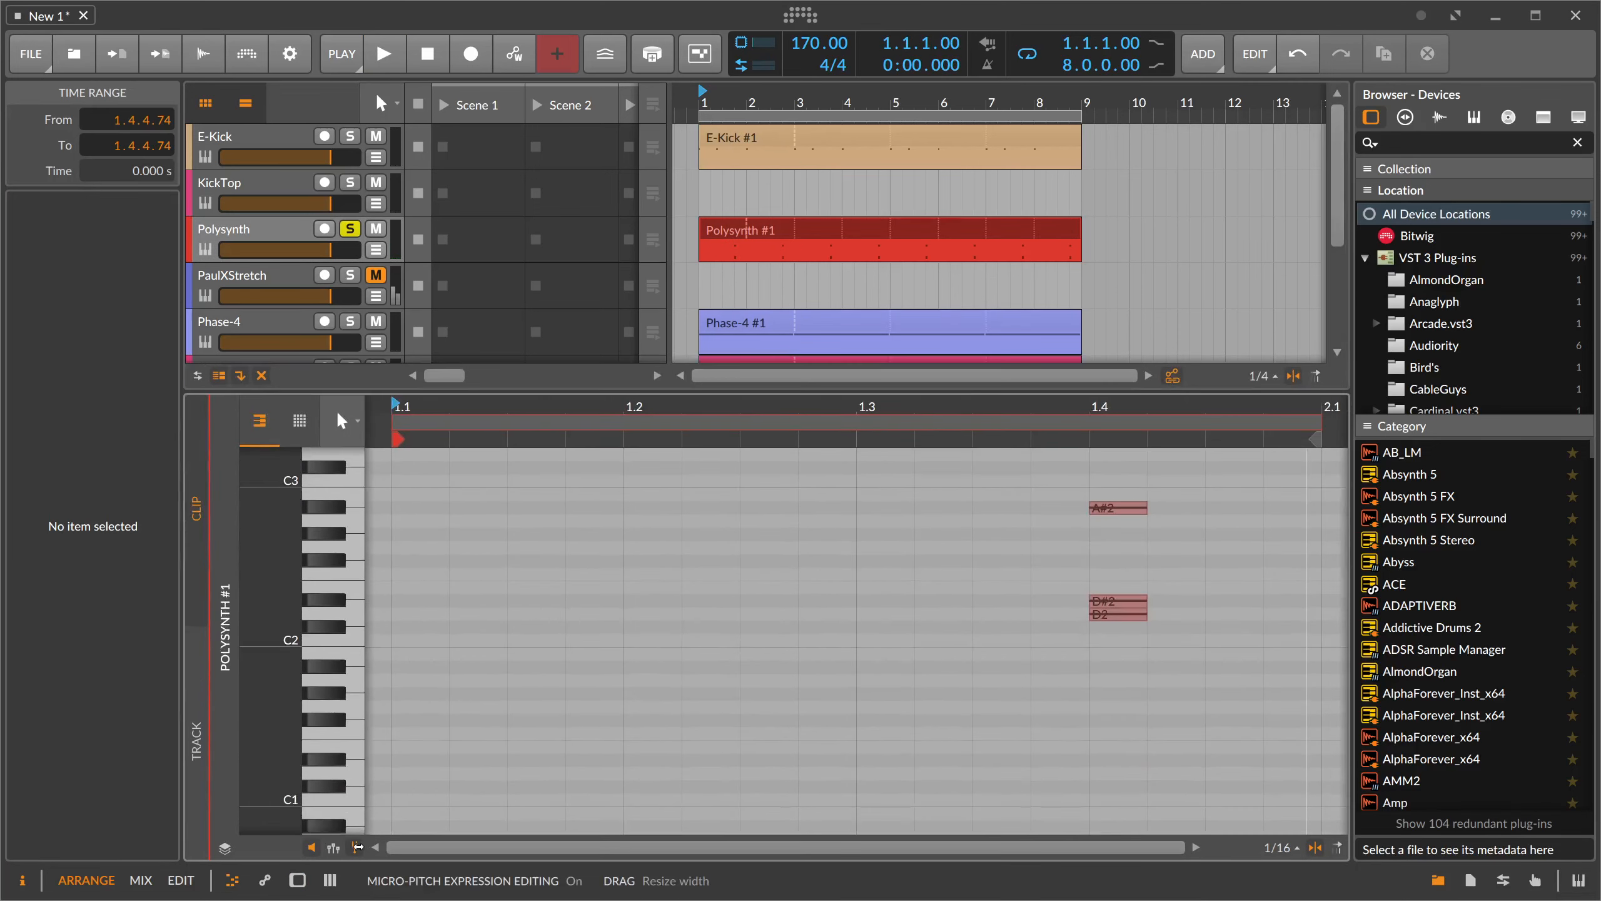
left_click(354, 847)
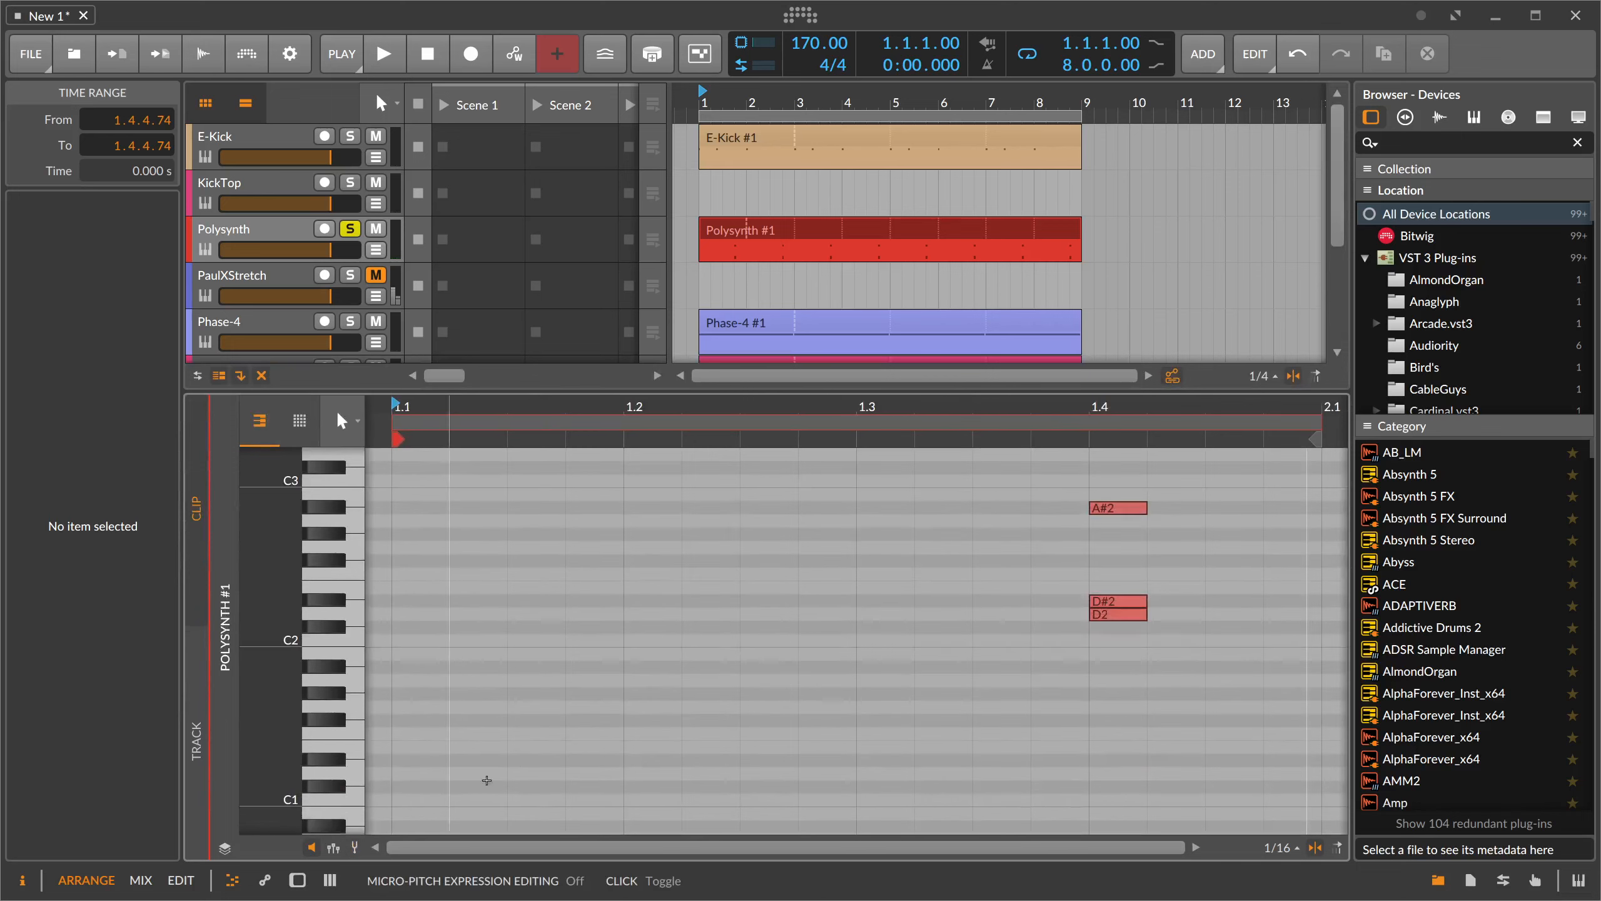
- Add sixteenth notes at D#3, A#3 and G#3 on beat 1.4 of the Polysynth clip and audition the chord
left_click_drag(1092, 409, 980, 409)
scroll(994, 544, "up", 4)
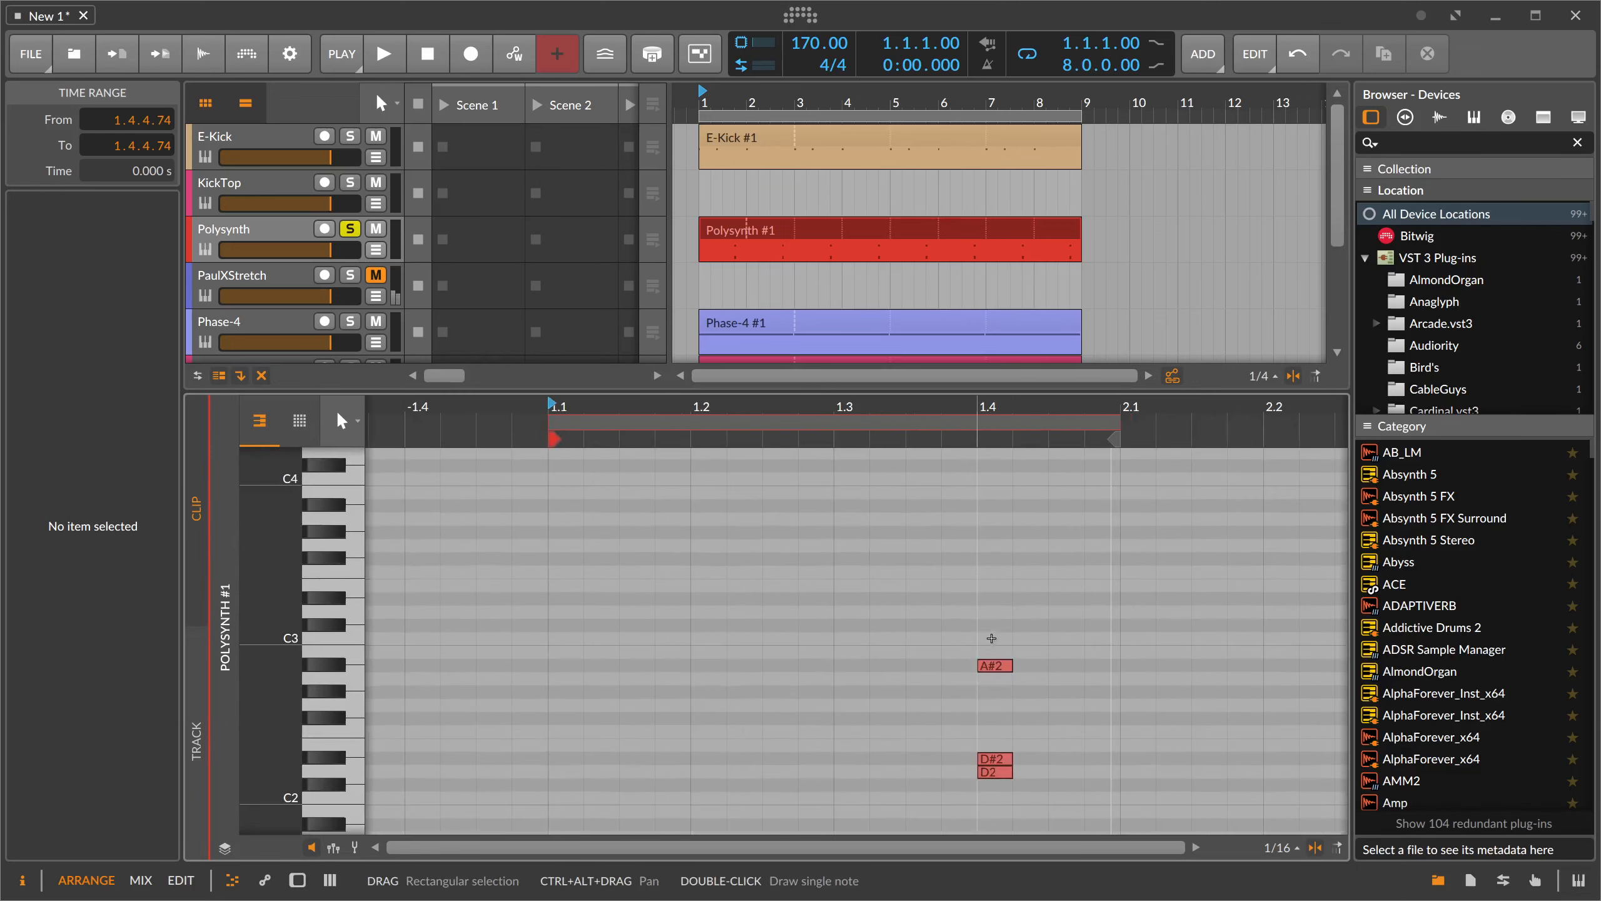
double_click(988, 599)
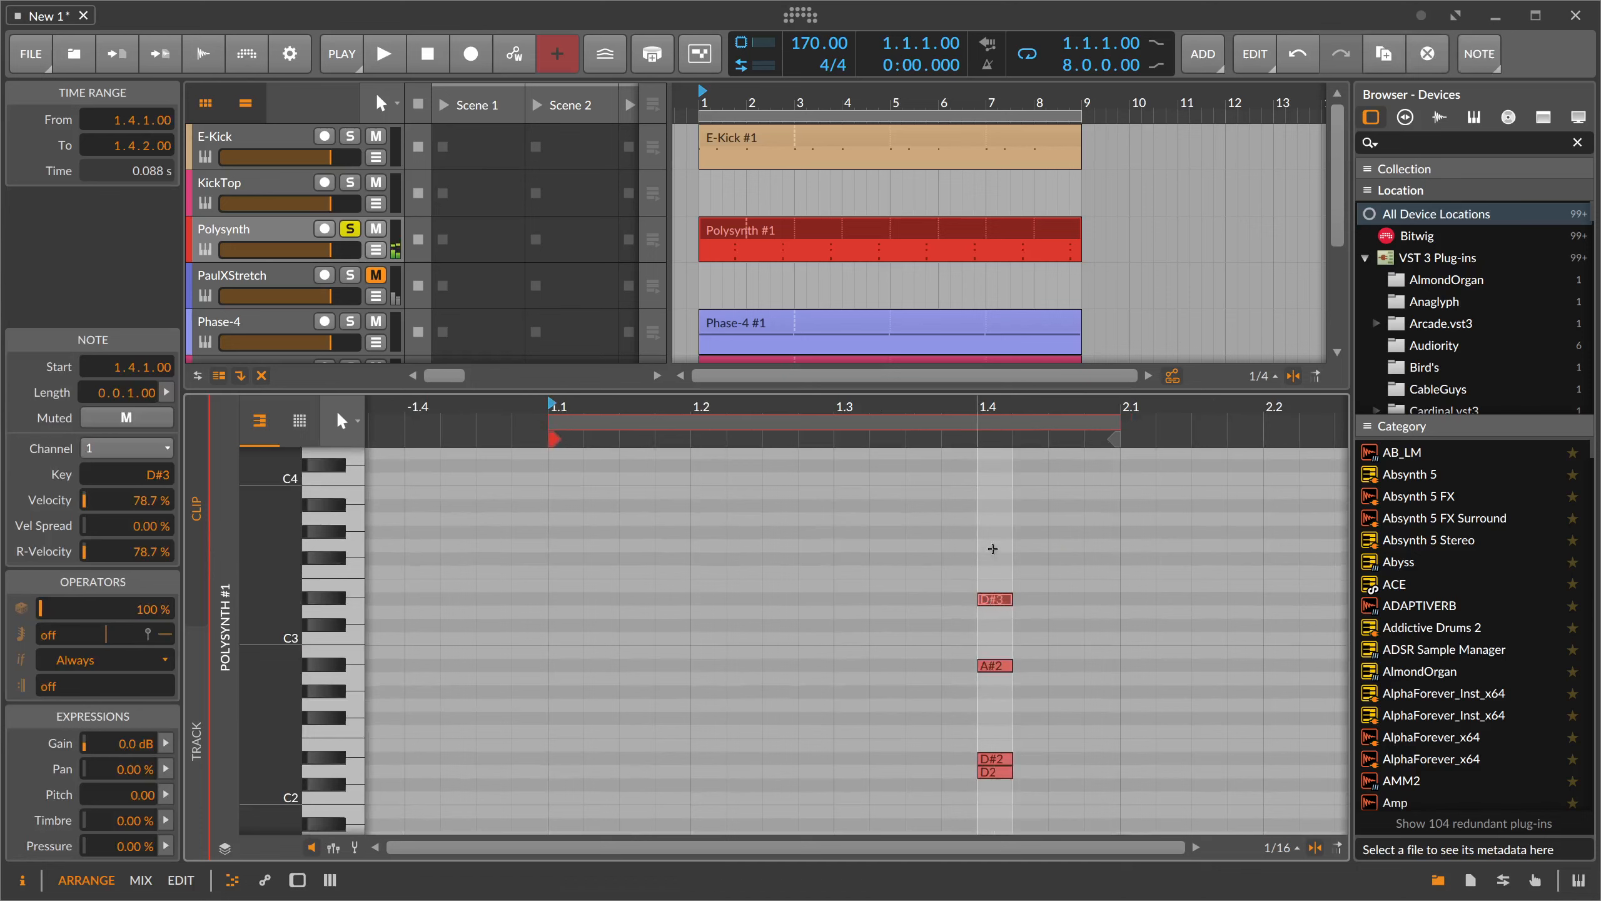
double_click(995, 506)
double_click(992, 532)
key("space")
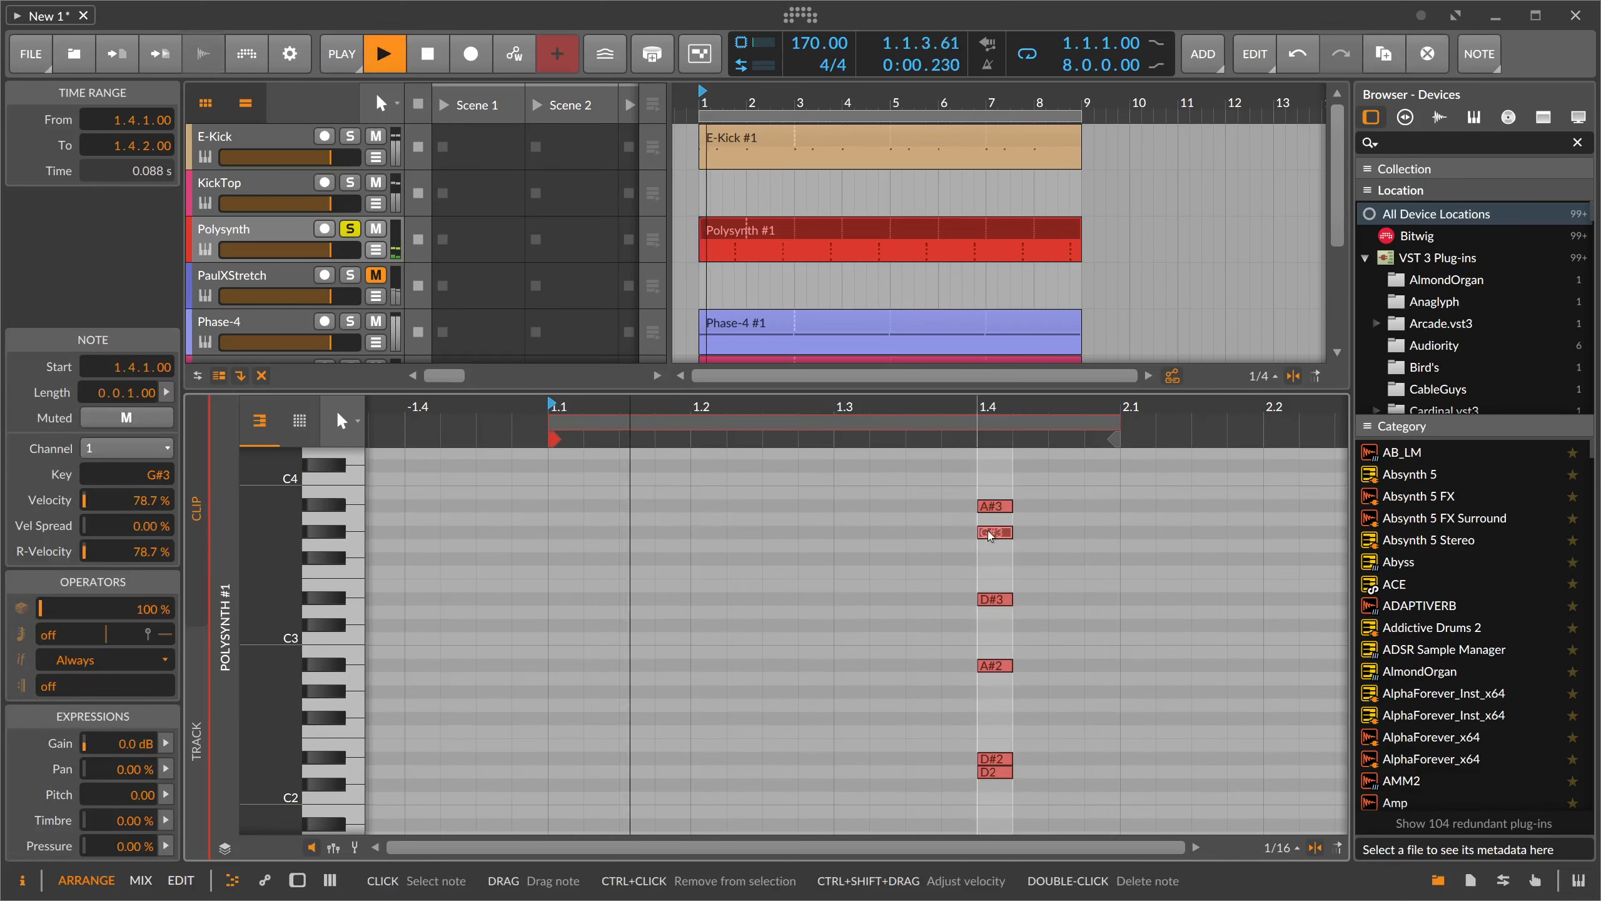
key("space")
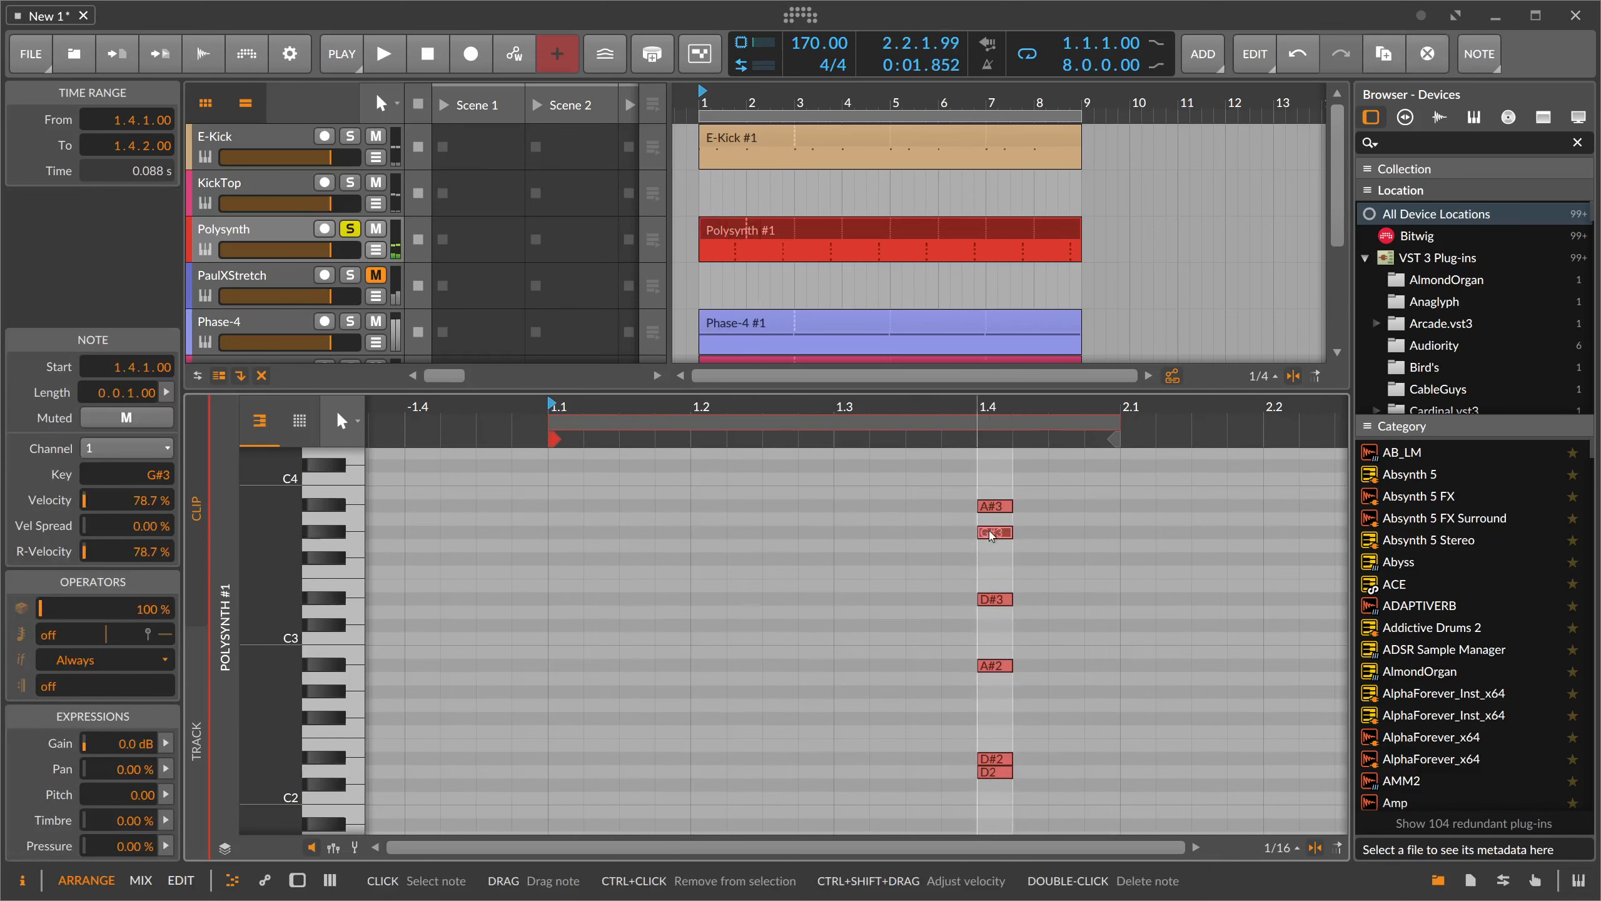
- Set the Polysynth clip's loop length to 2 bars, reopen its notes and audition the loop
double_click(287, 239)
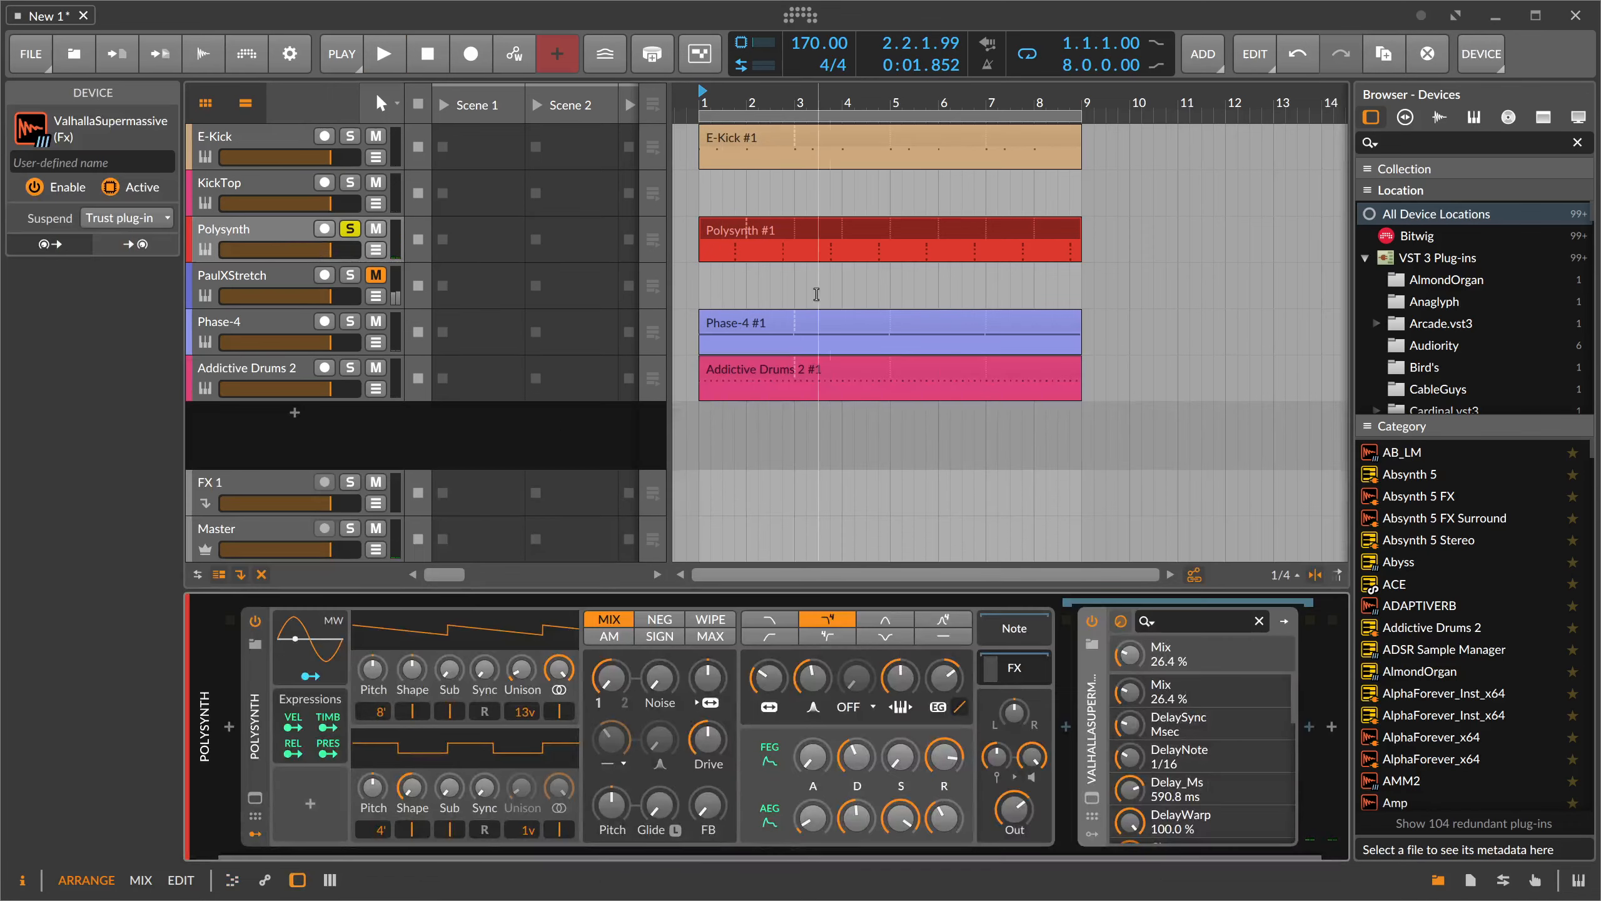
left_click(769, 232)
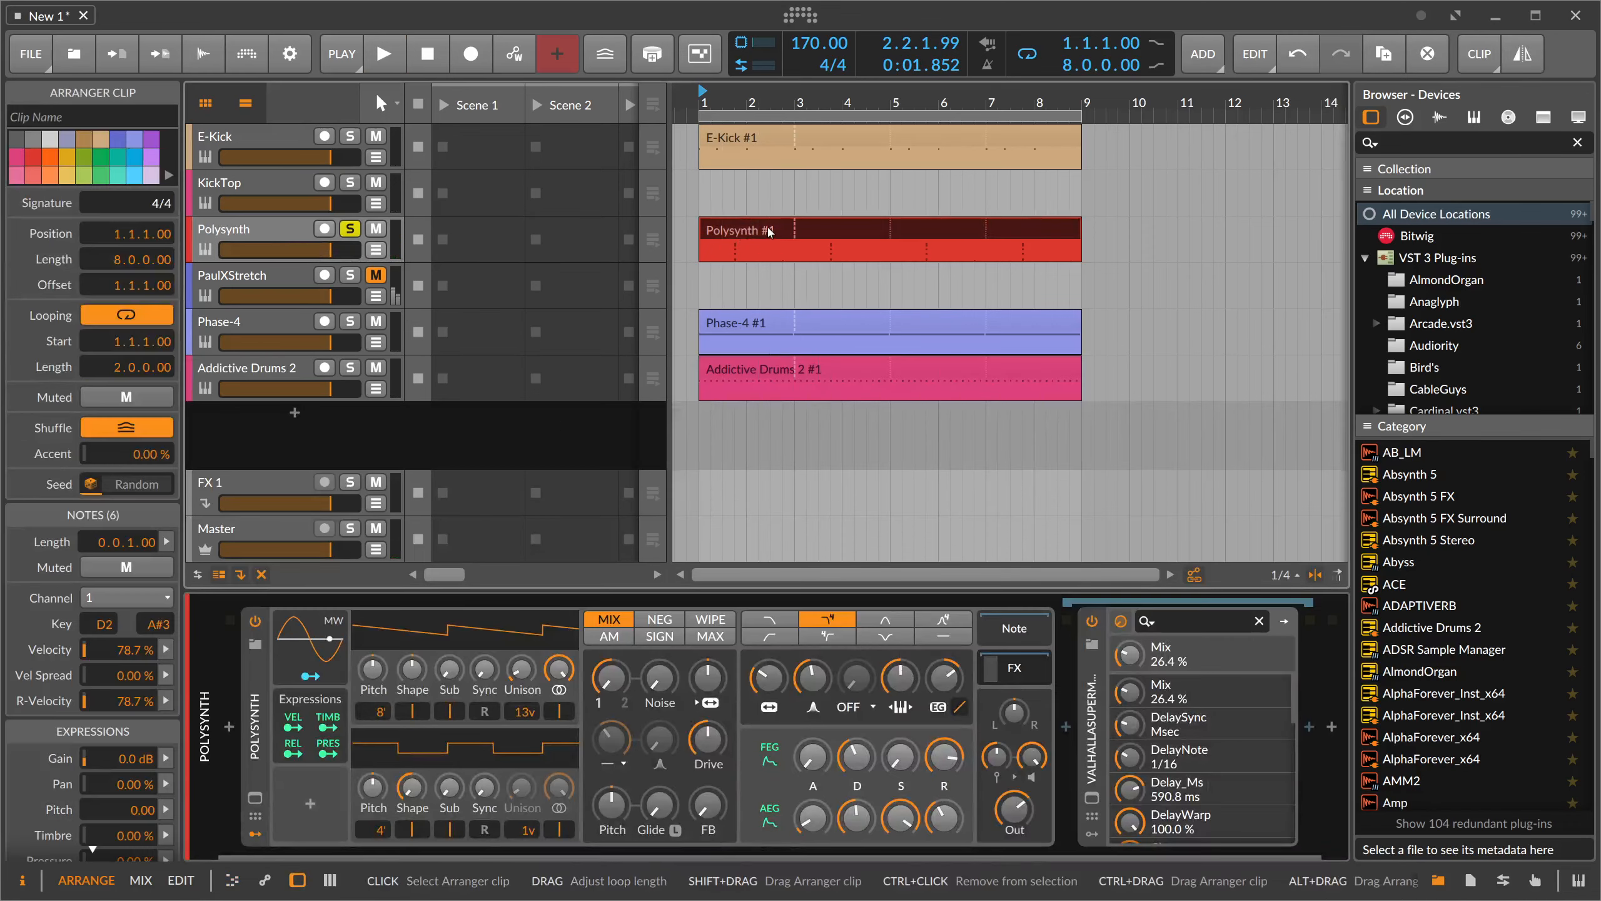
double_click(769, 232)
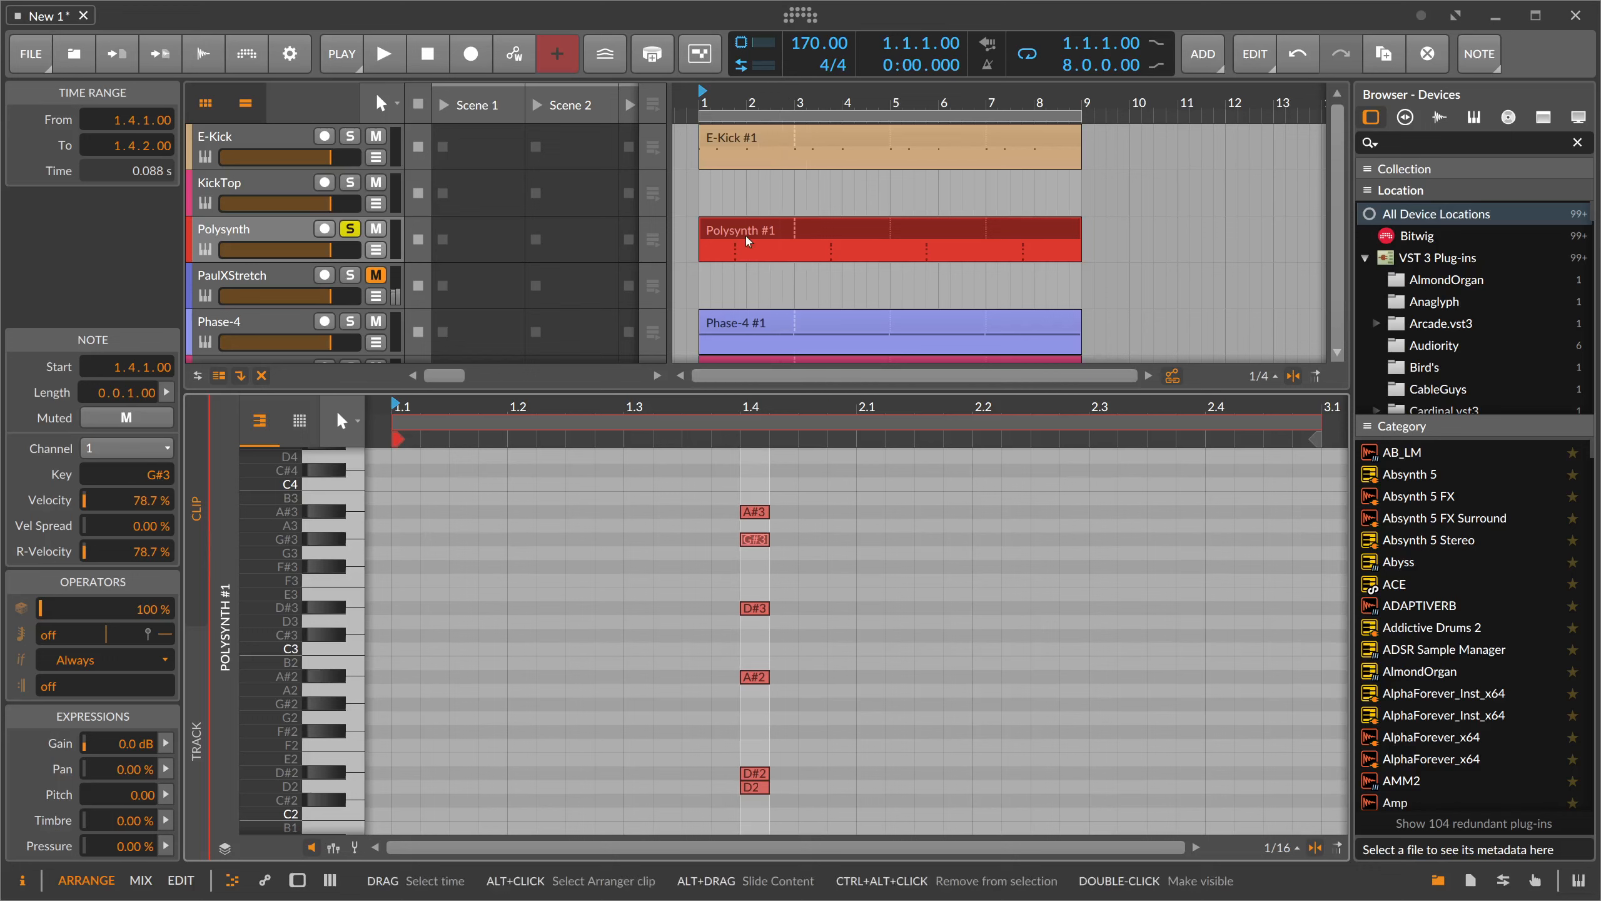
key("space")
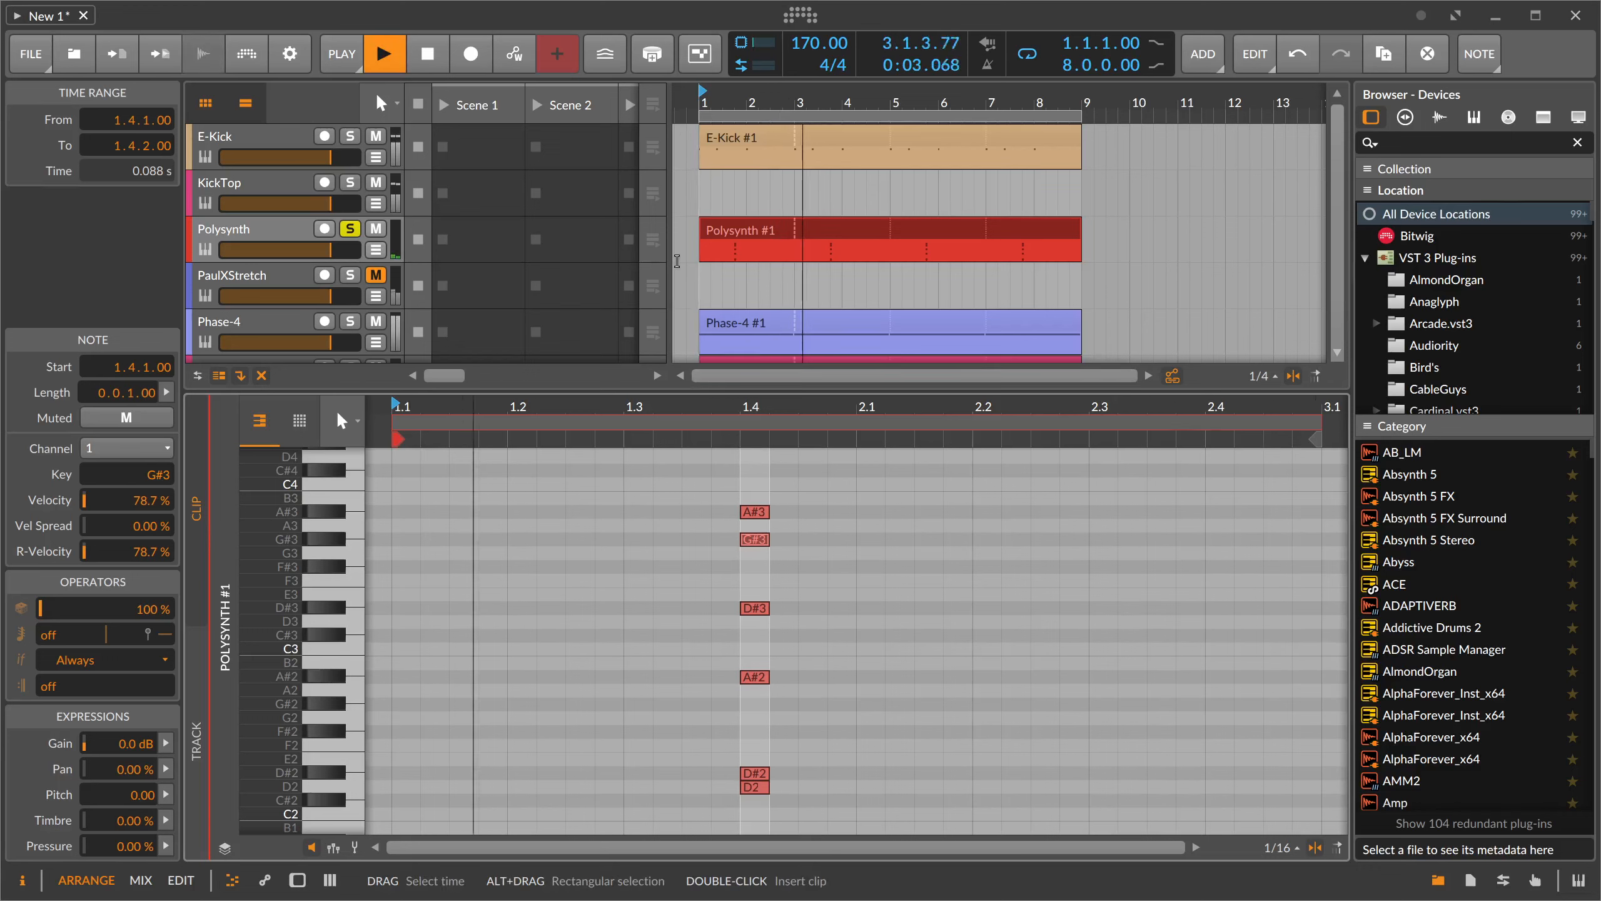
key("space")
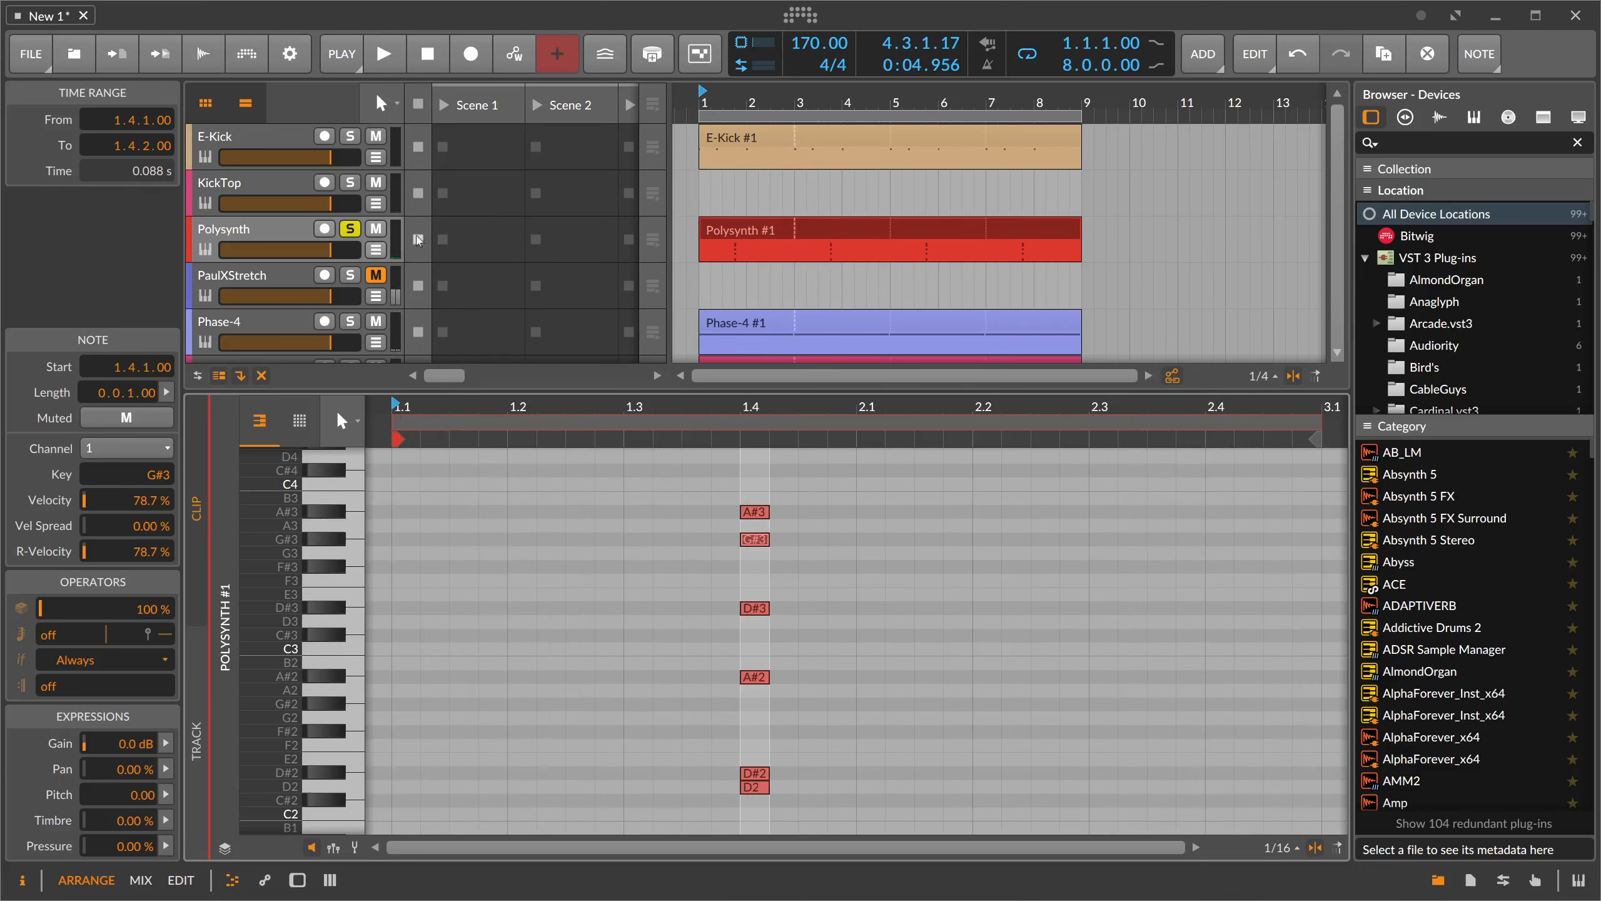
- Unsolo the Polysynth track and set the mix of its ValhallaSupermassive effect to 50.4 % during full playback
left_click(349, 228)
key("space")
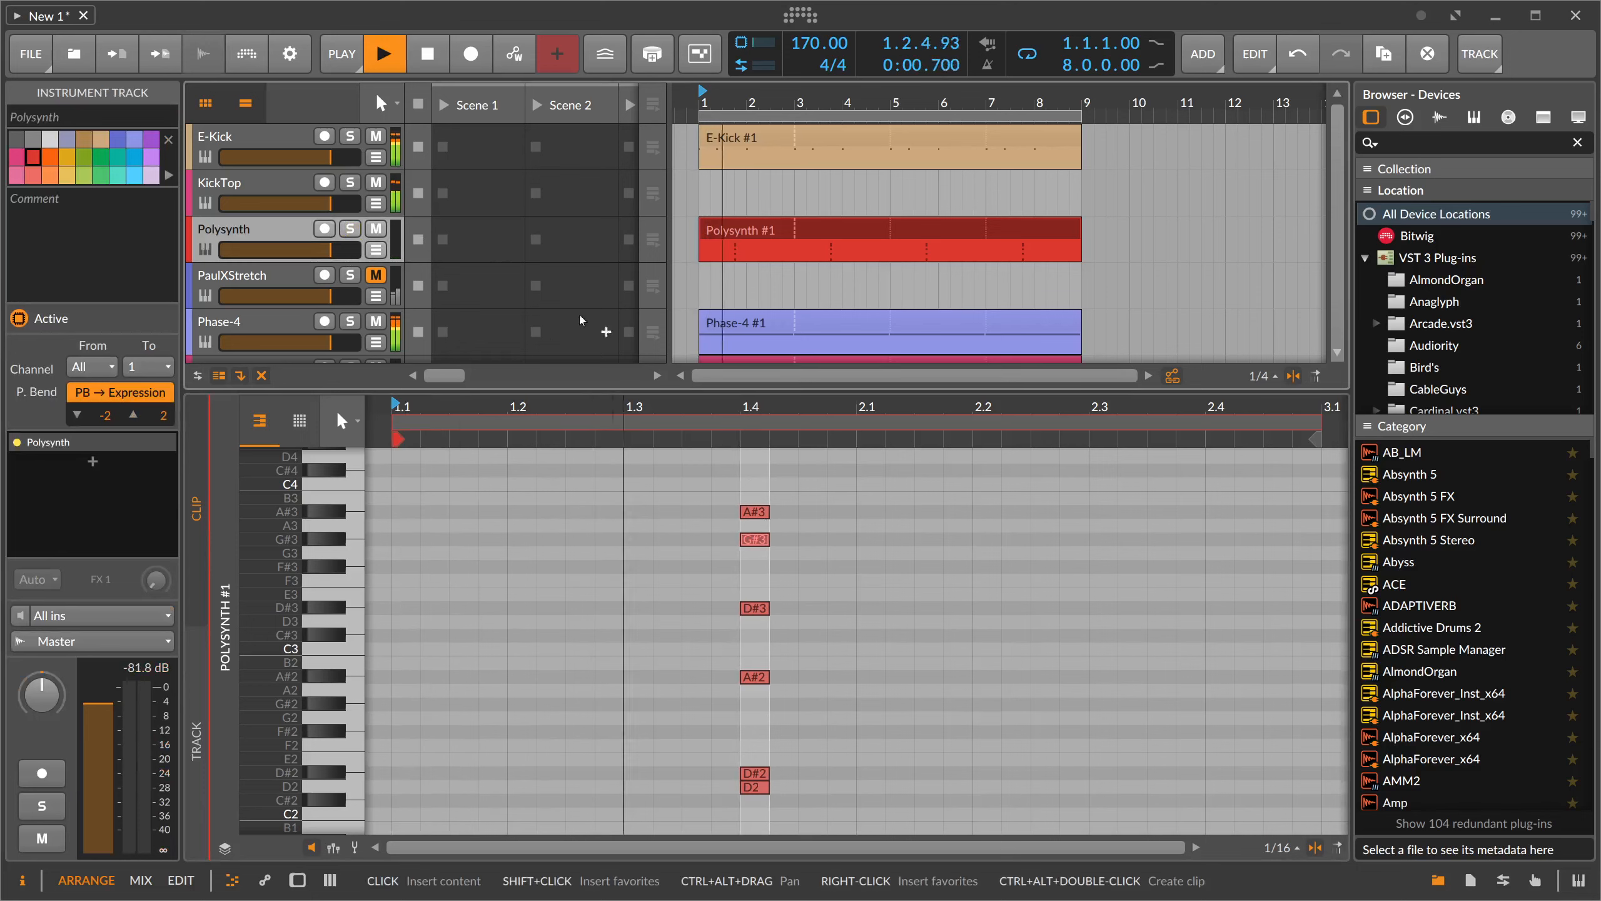
key("d")
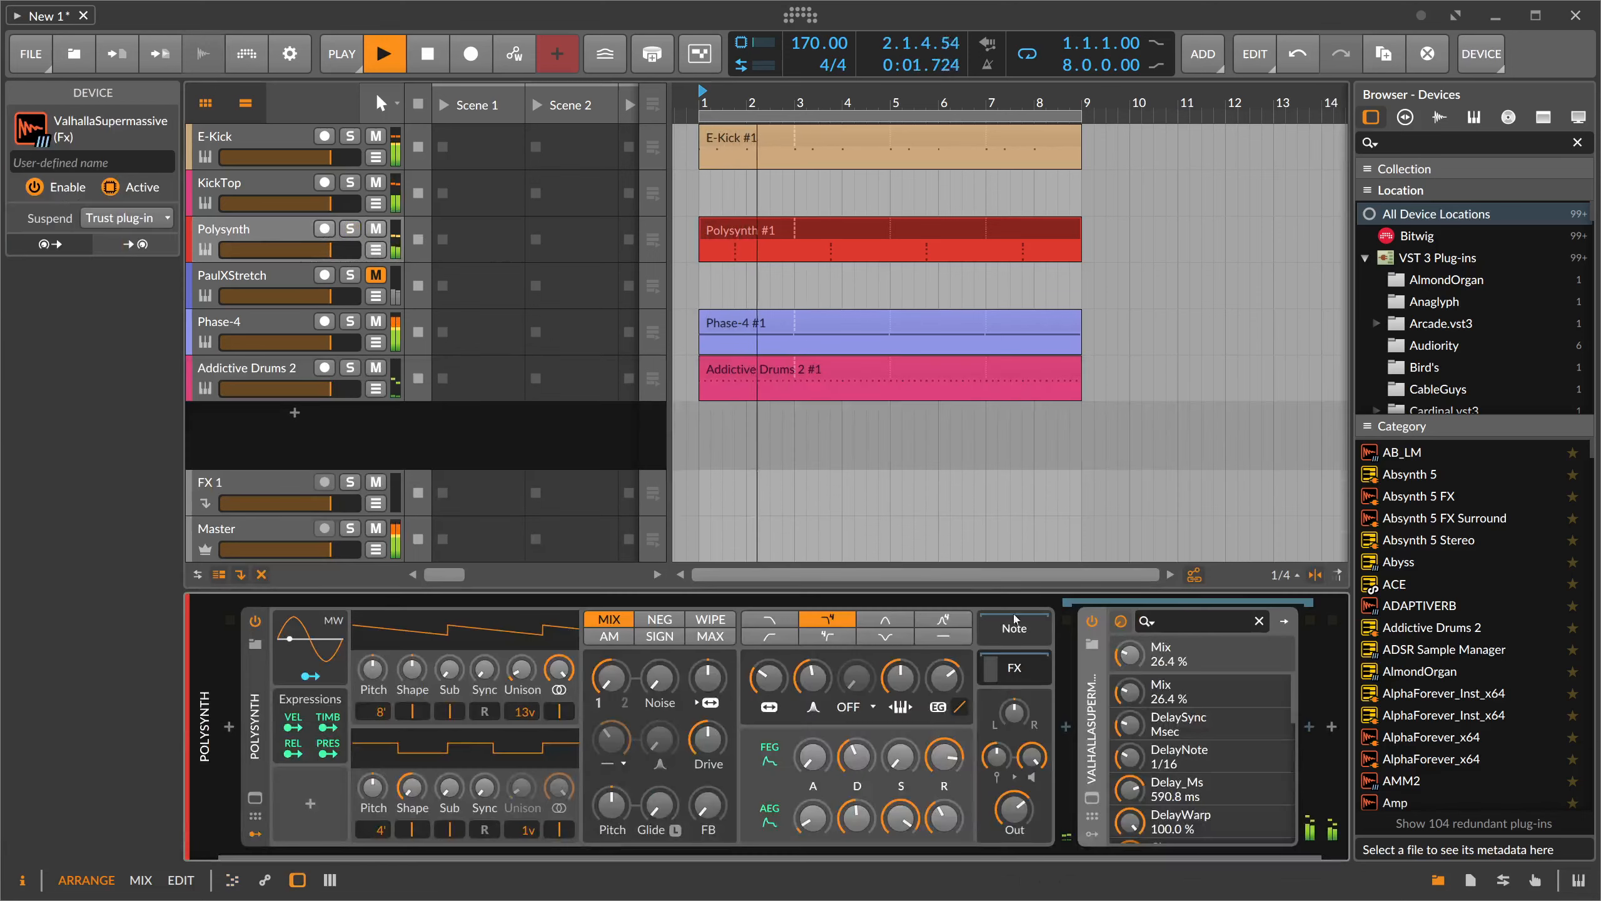
left_click(1092, 798)
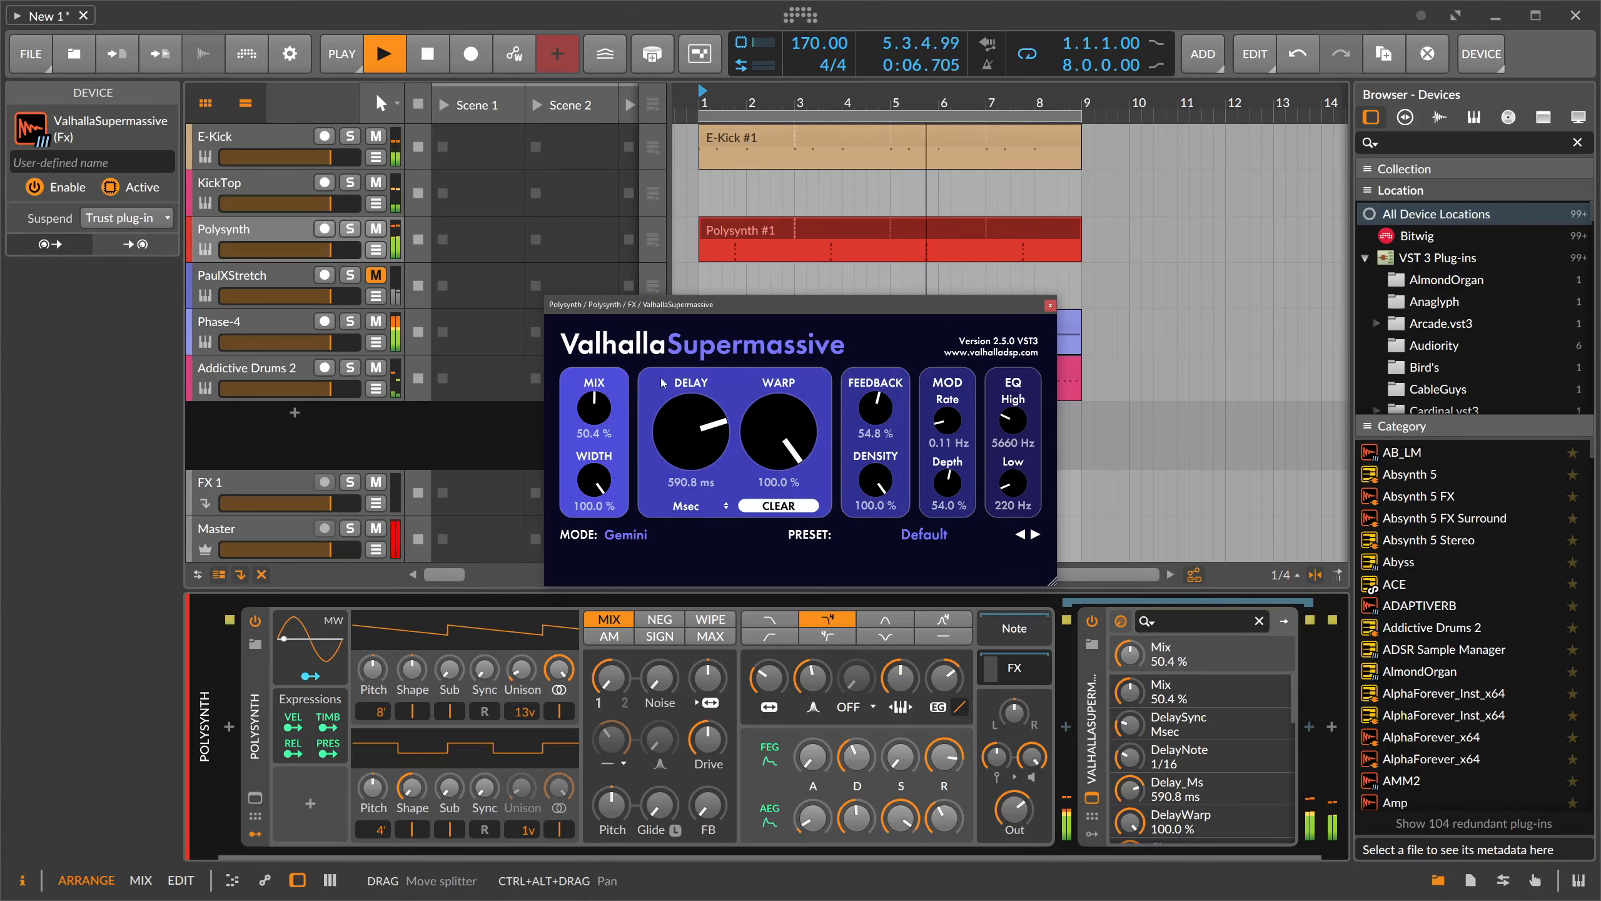
left_click(1049, 306)
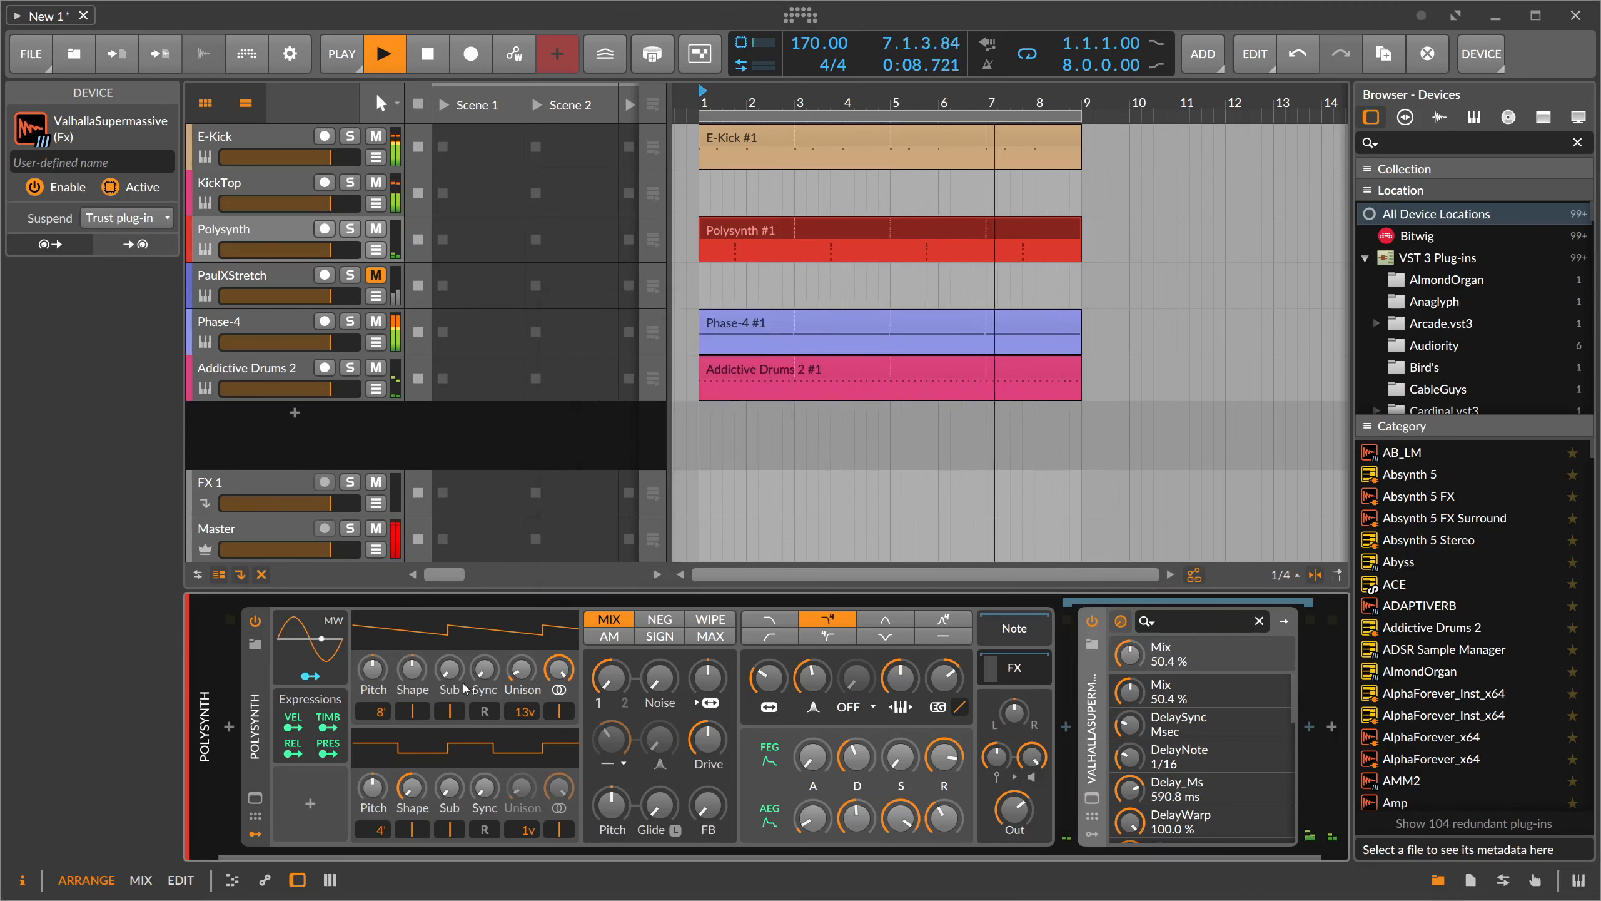
- Set the Polysynth's first oscillator to 16' and its filter frequency to about 154 Hz
left_click_drag(381, 711, 381, 698)
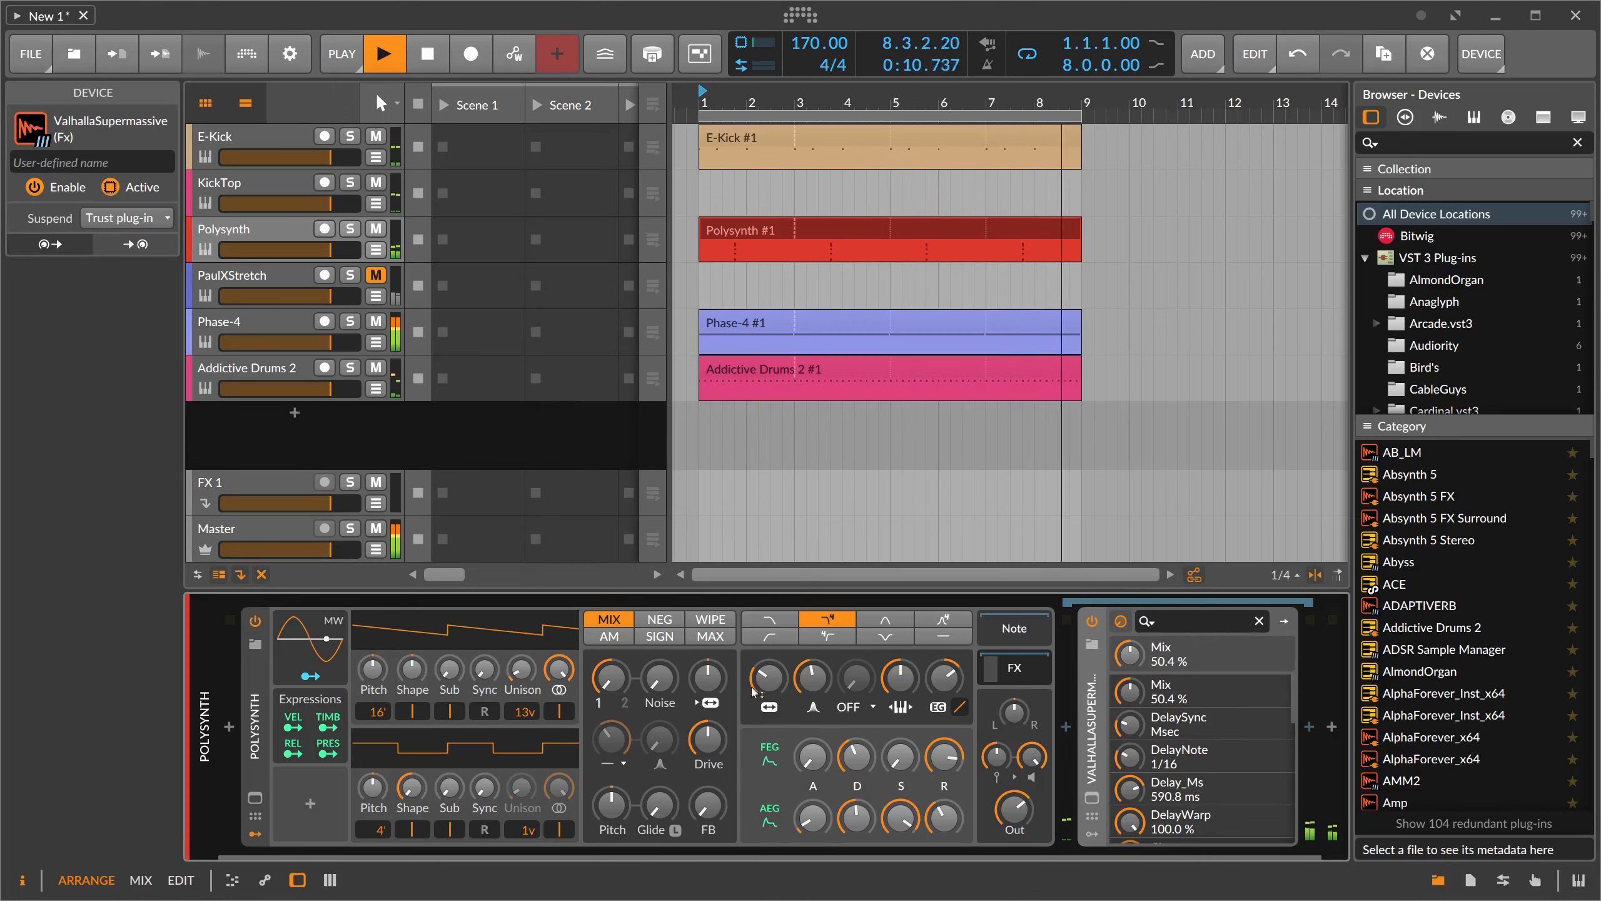
mouse_move(768, 678)
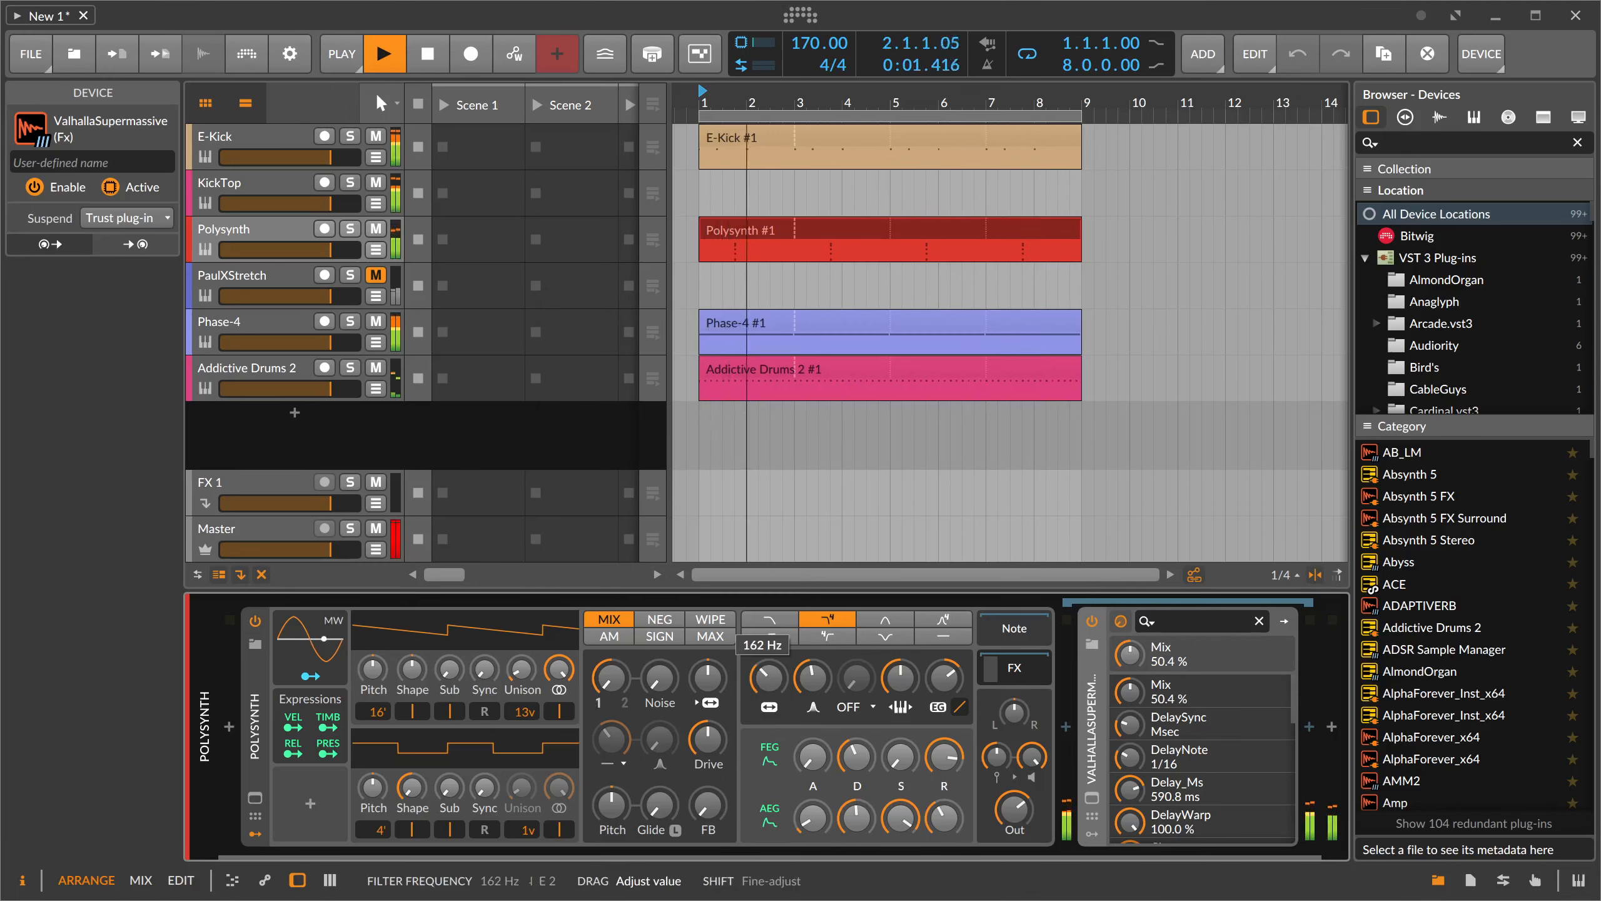
mouse_move(813, 756)
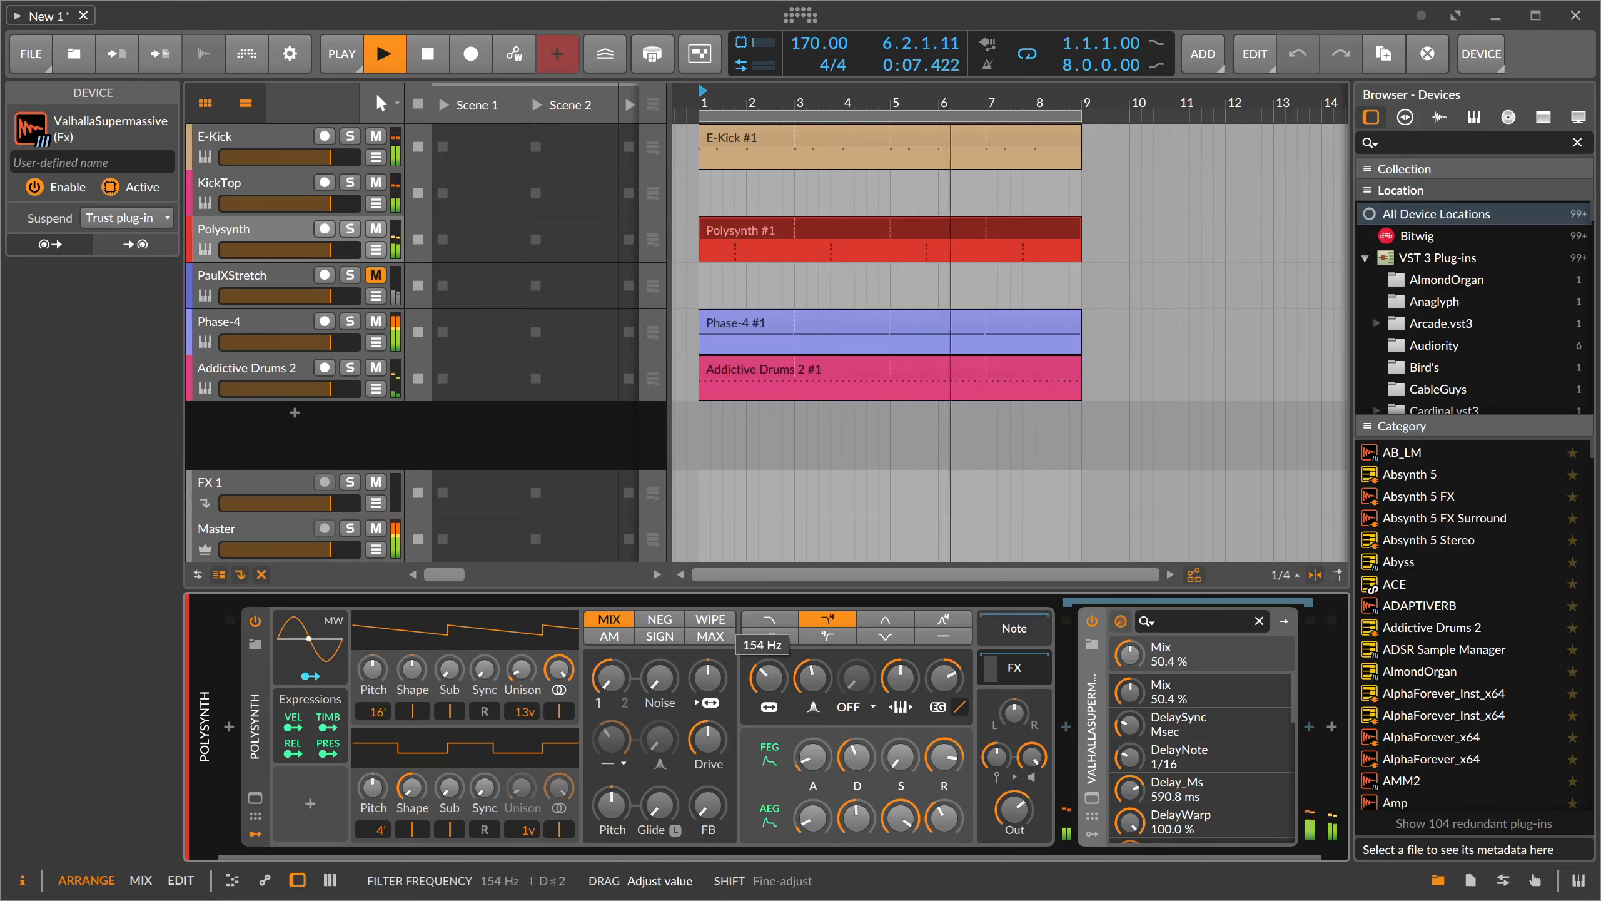
key("space")
- Add a Random modulator to the Polysynth device
left_click(310, 803)
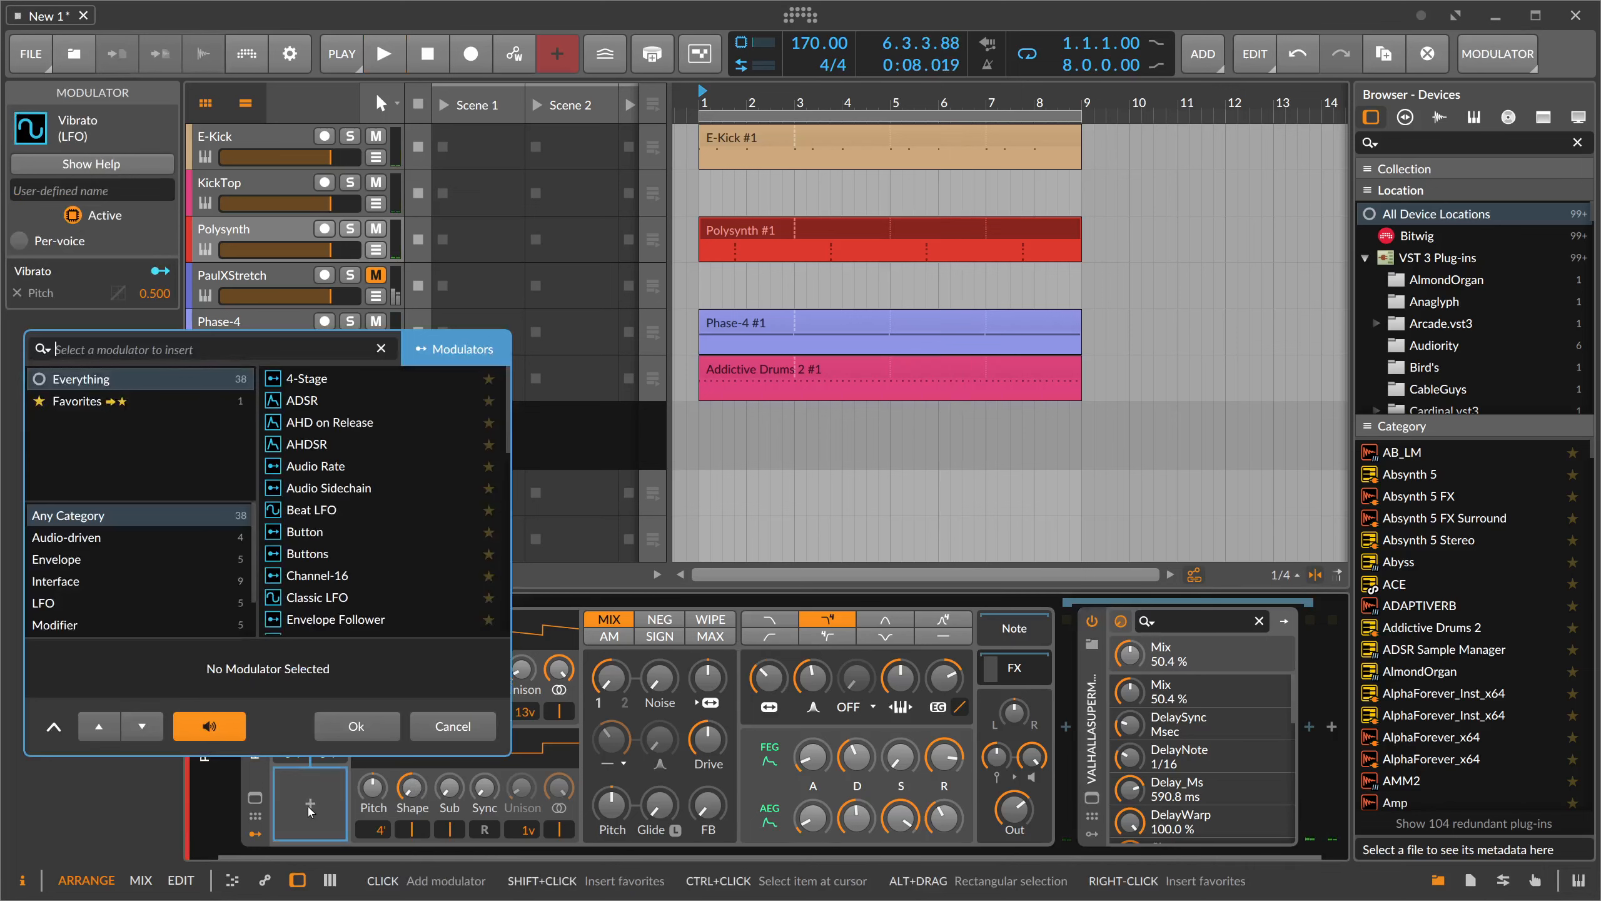
type("rea")
key("BackSpace")
key("BackSpace")
type("and")
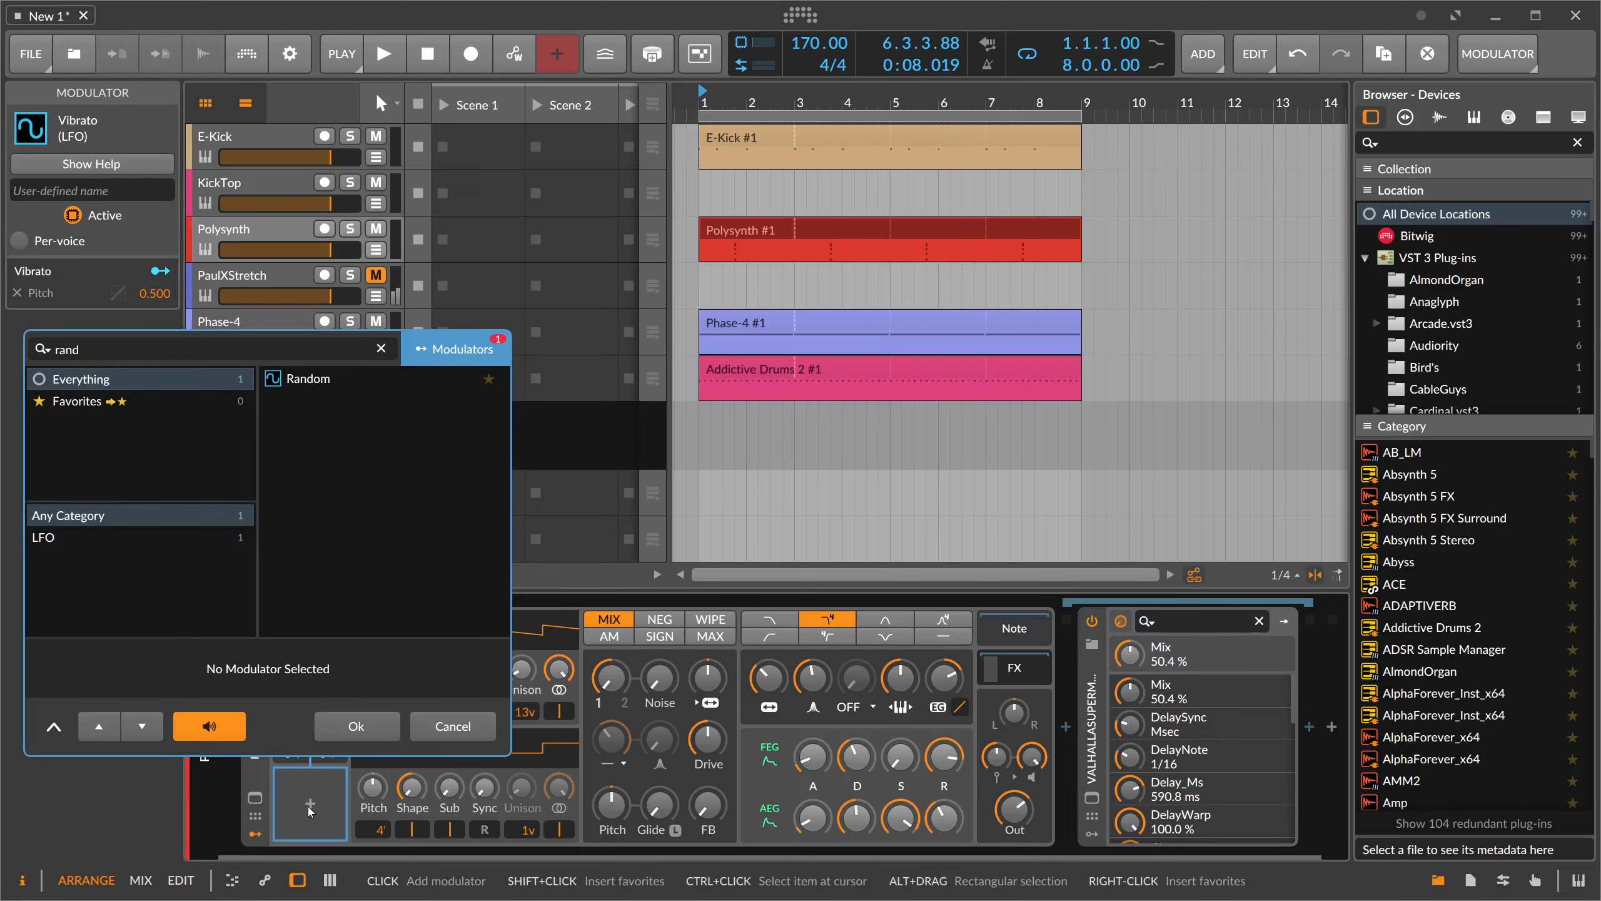
key("Down")
key("Return")
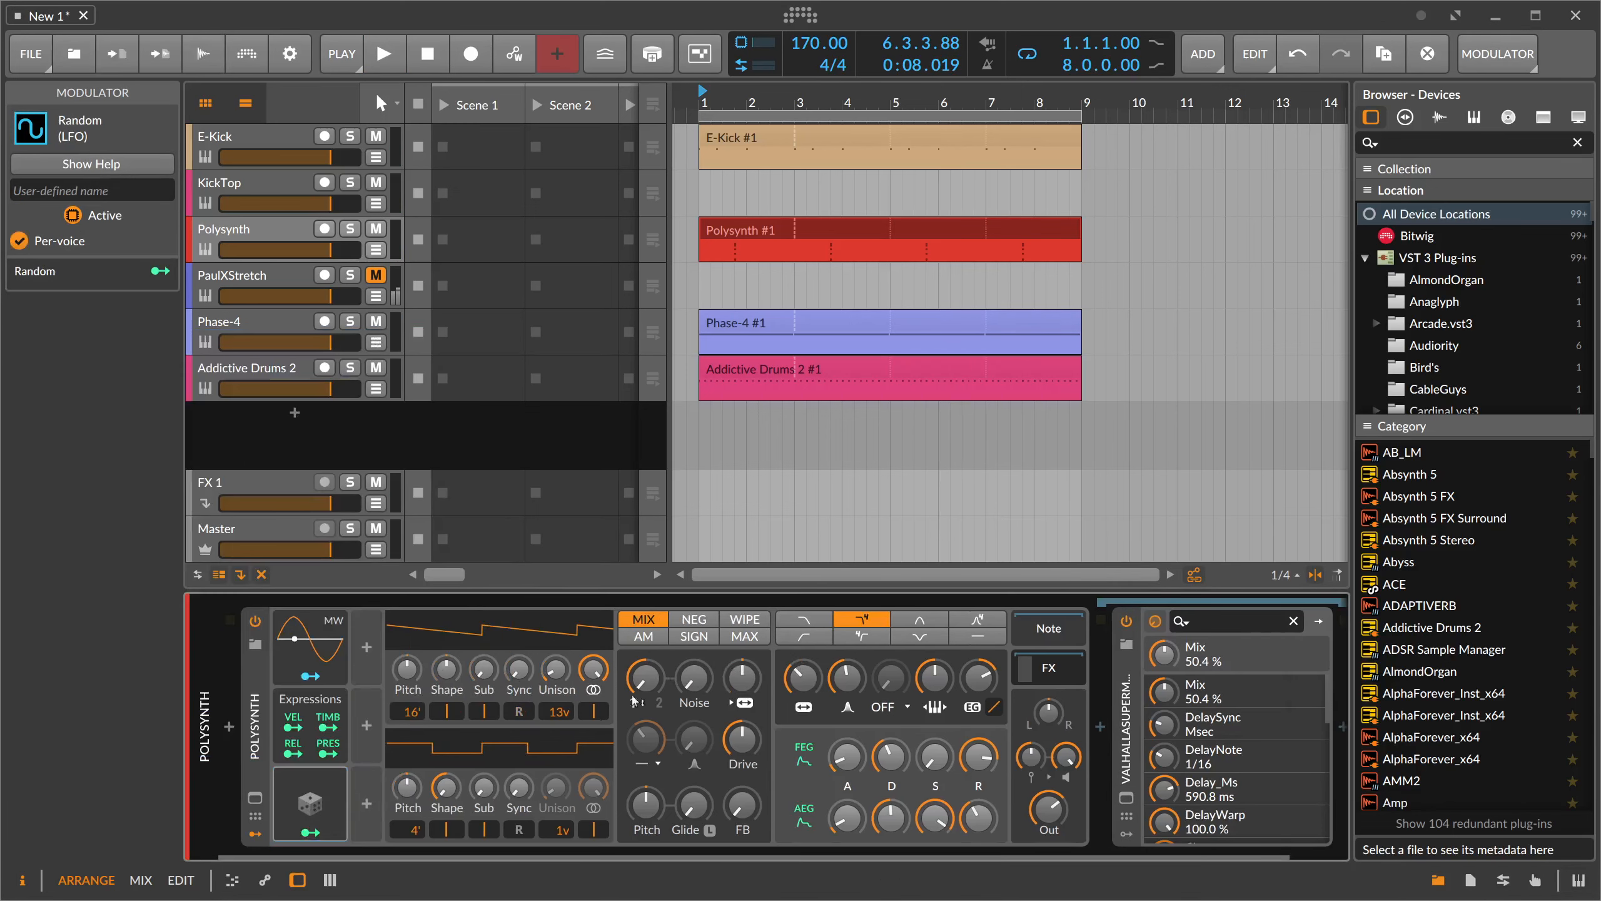
- Map the Random modulator to the Polysynth's filter frequency with an amount of 16.29 and audition the modulation
left_click(315, 833)
left_click_drag(802, 678, 802, 648)
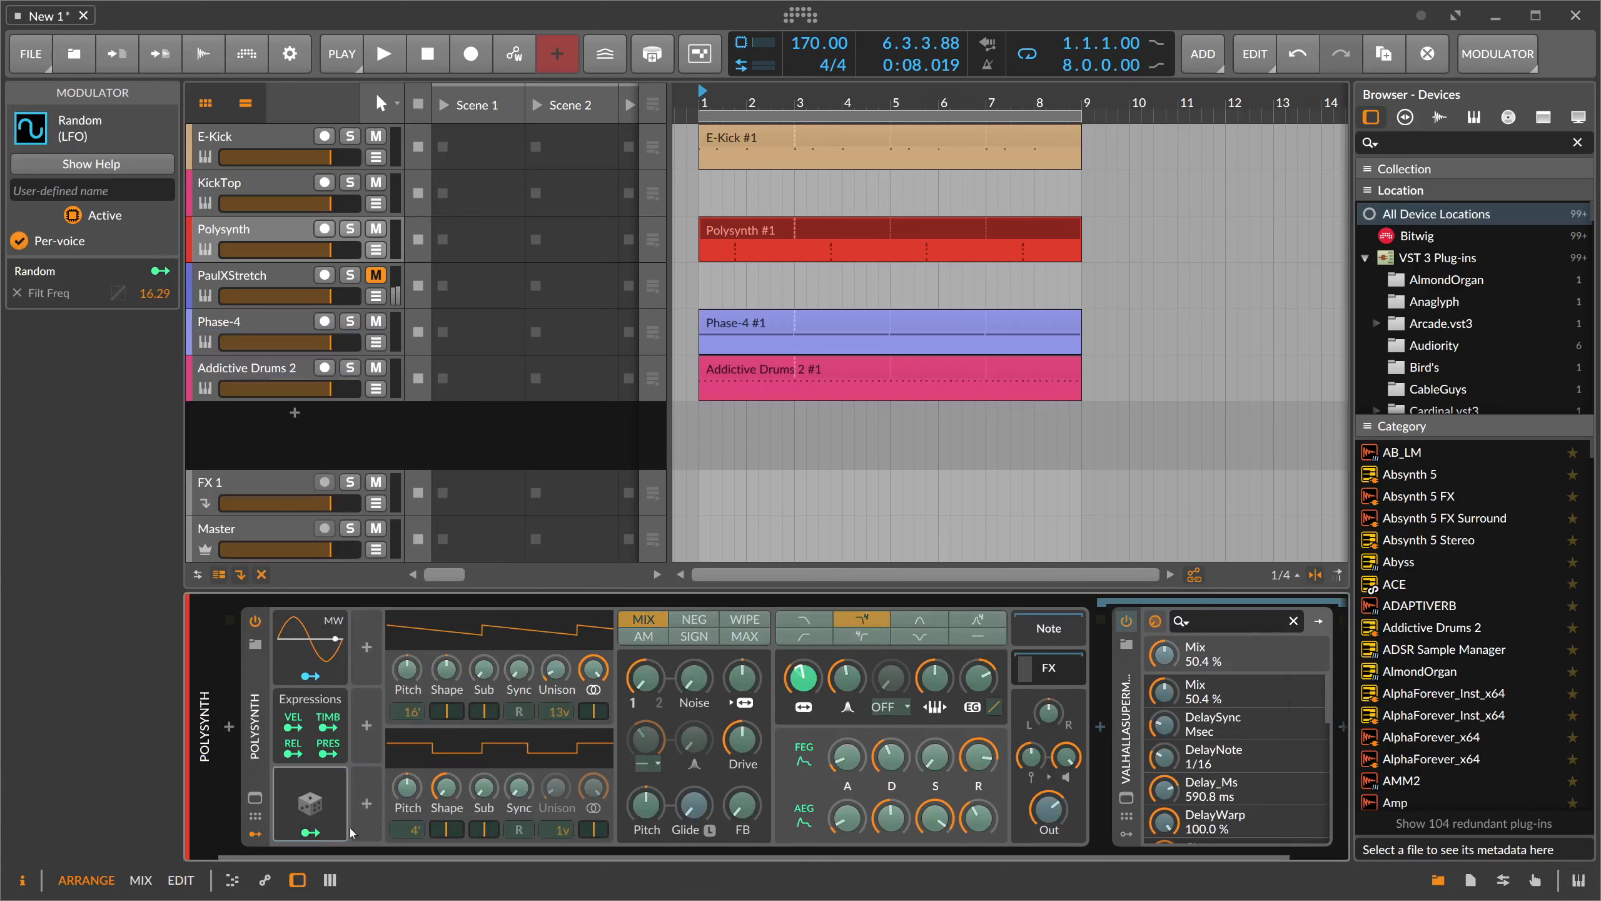
left_click(315, 832)
key("space")
left_click(340, 804)
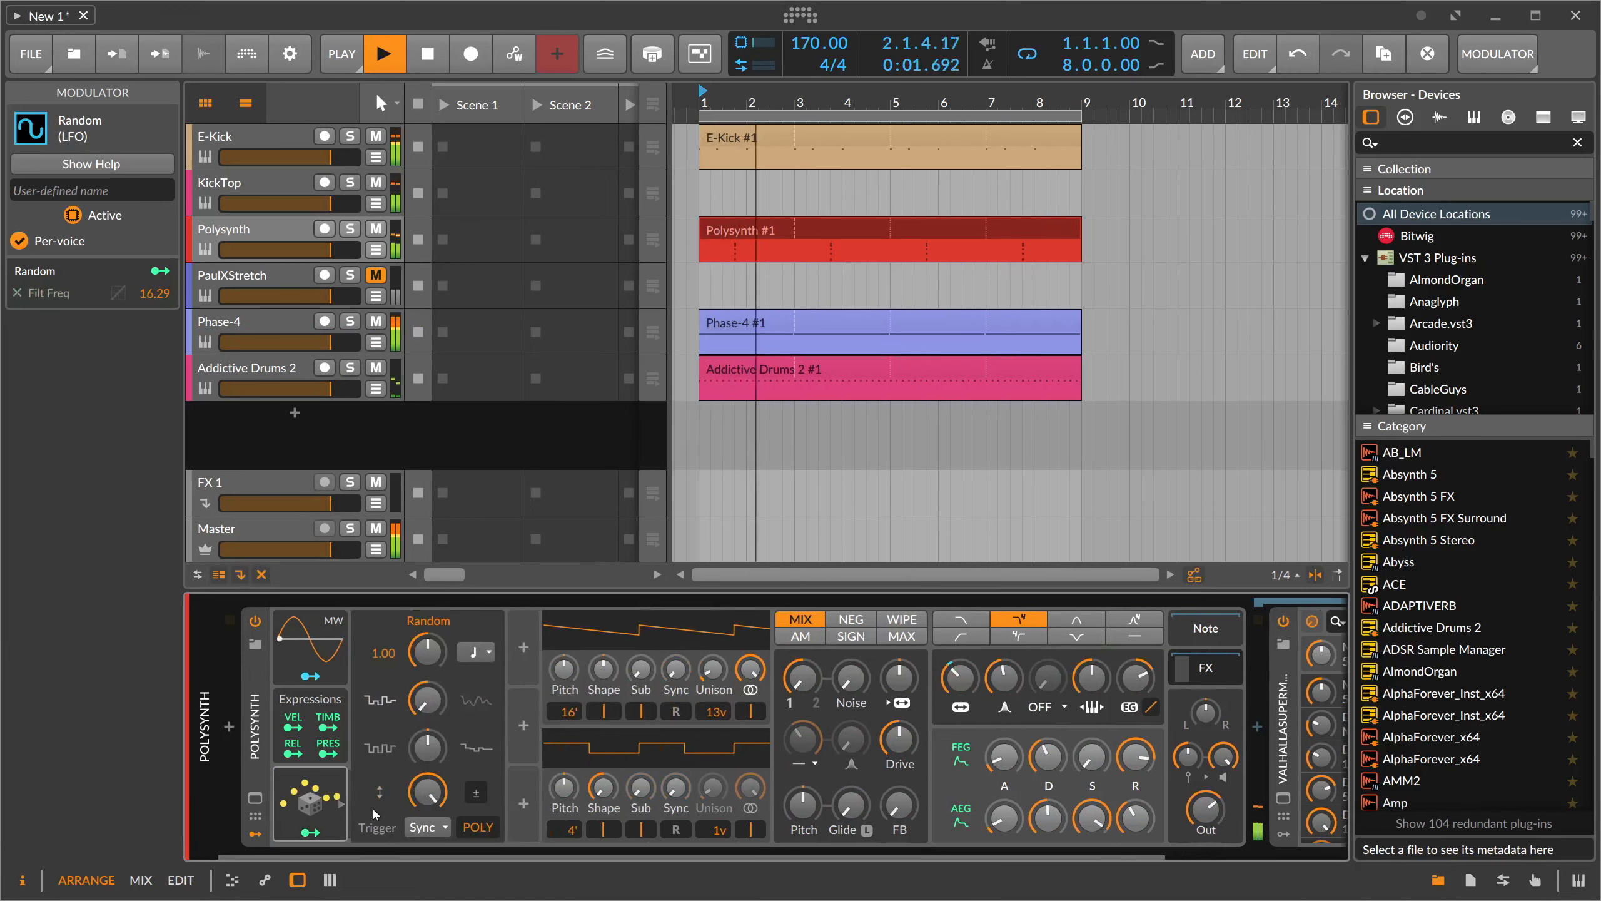
left_click(322, 832)
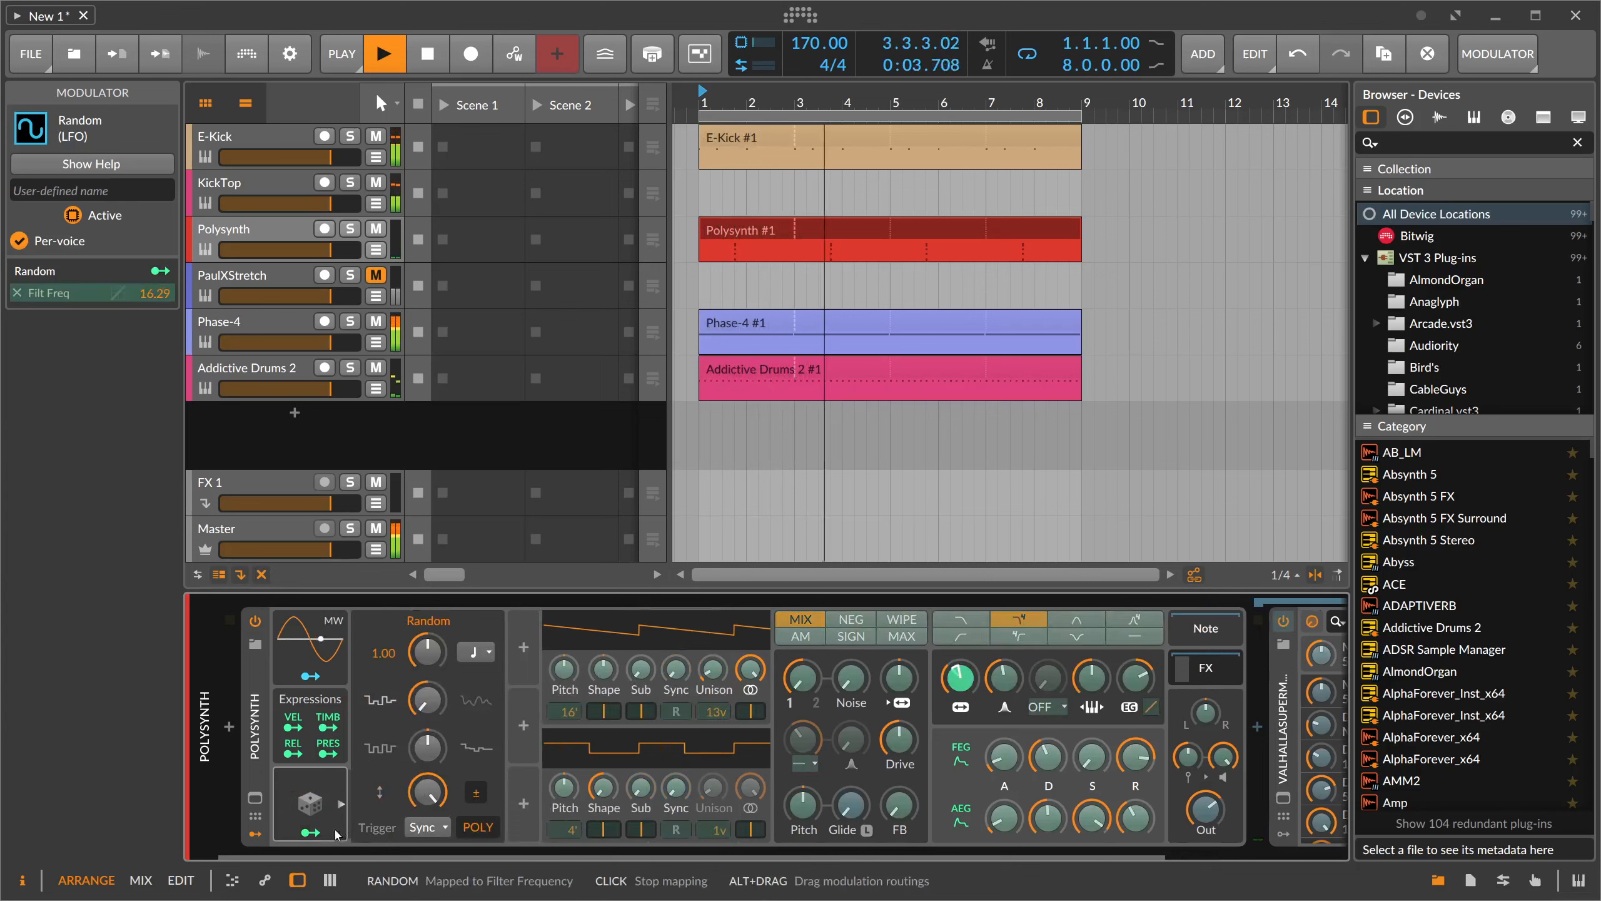
left_click(336, 833)
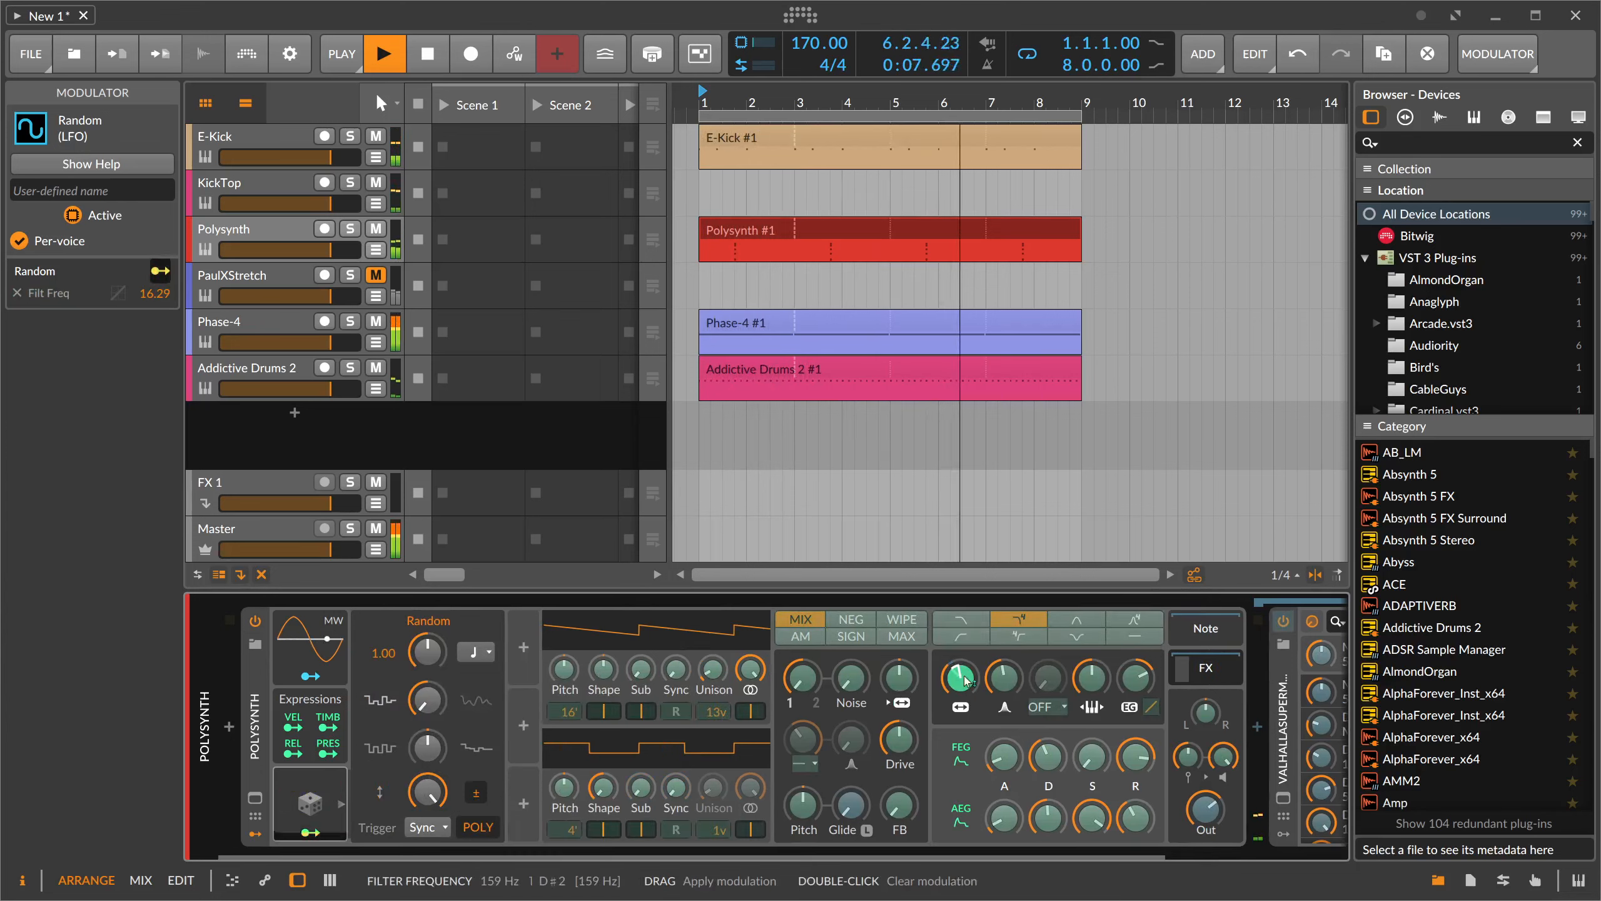
left_click(341, 805)
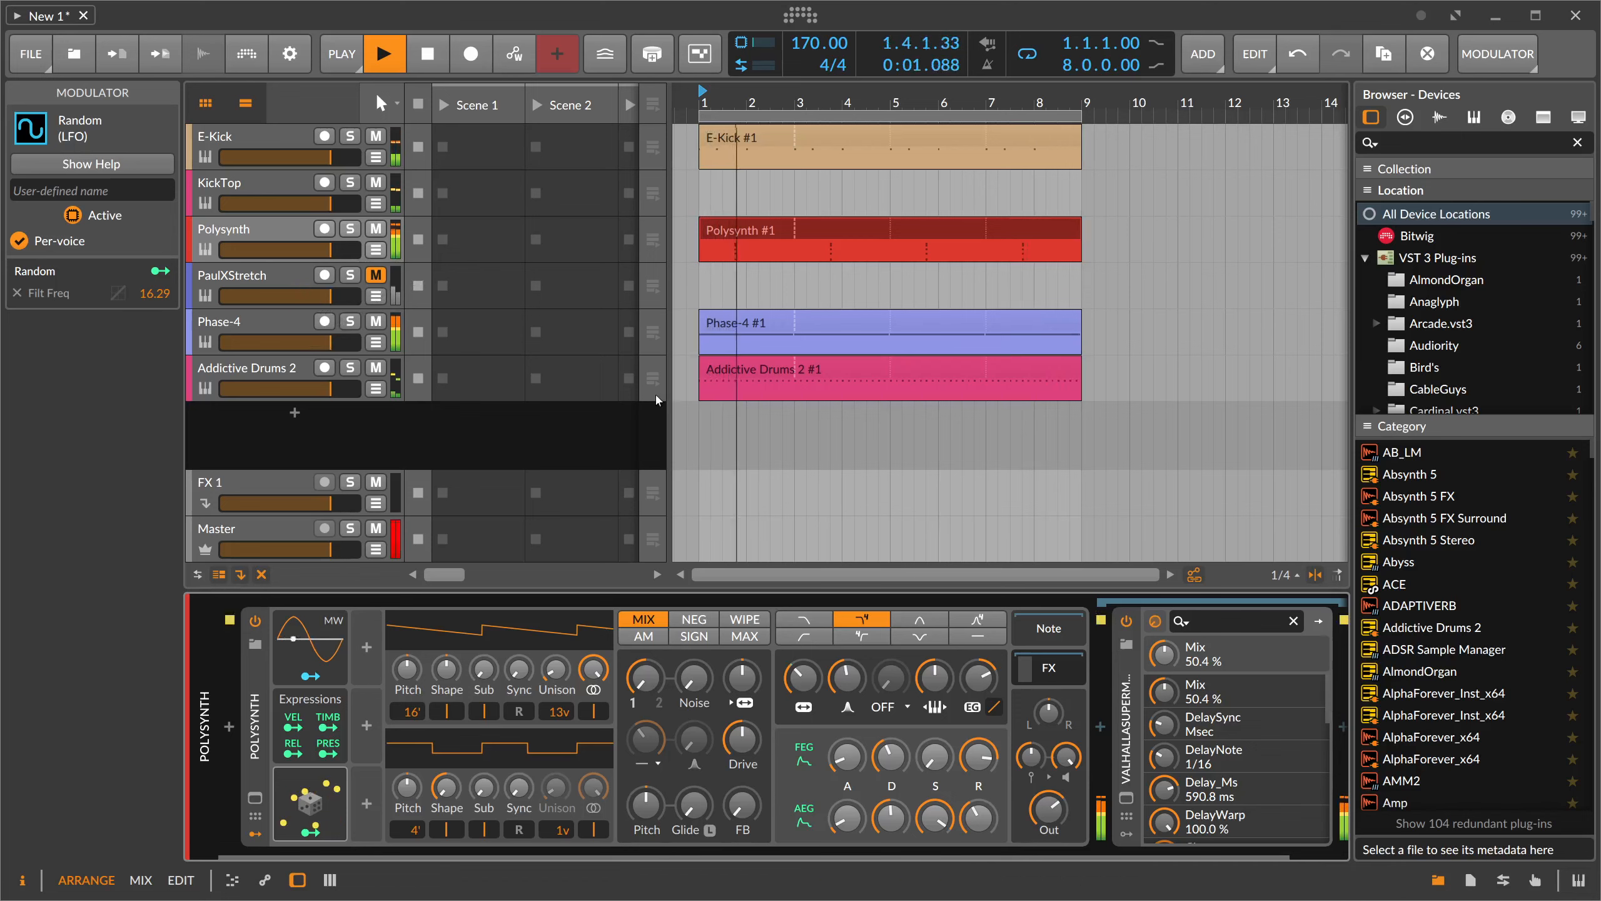
- Open the Phase-4 bass's second Steps modulator for mapping and reduce its R Shape amount to 0.083
left_click(653, 332)
left_click(863, 670)
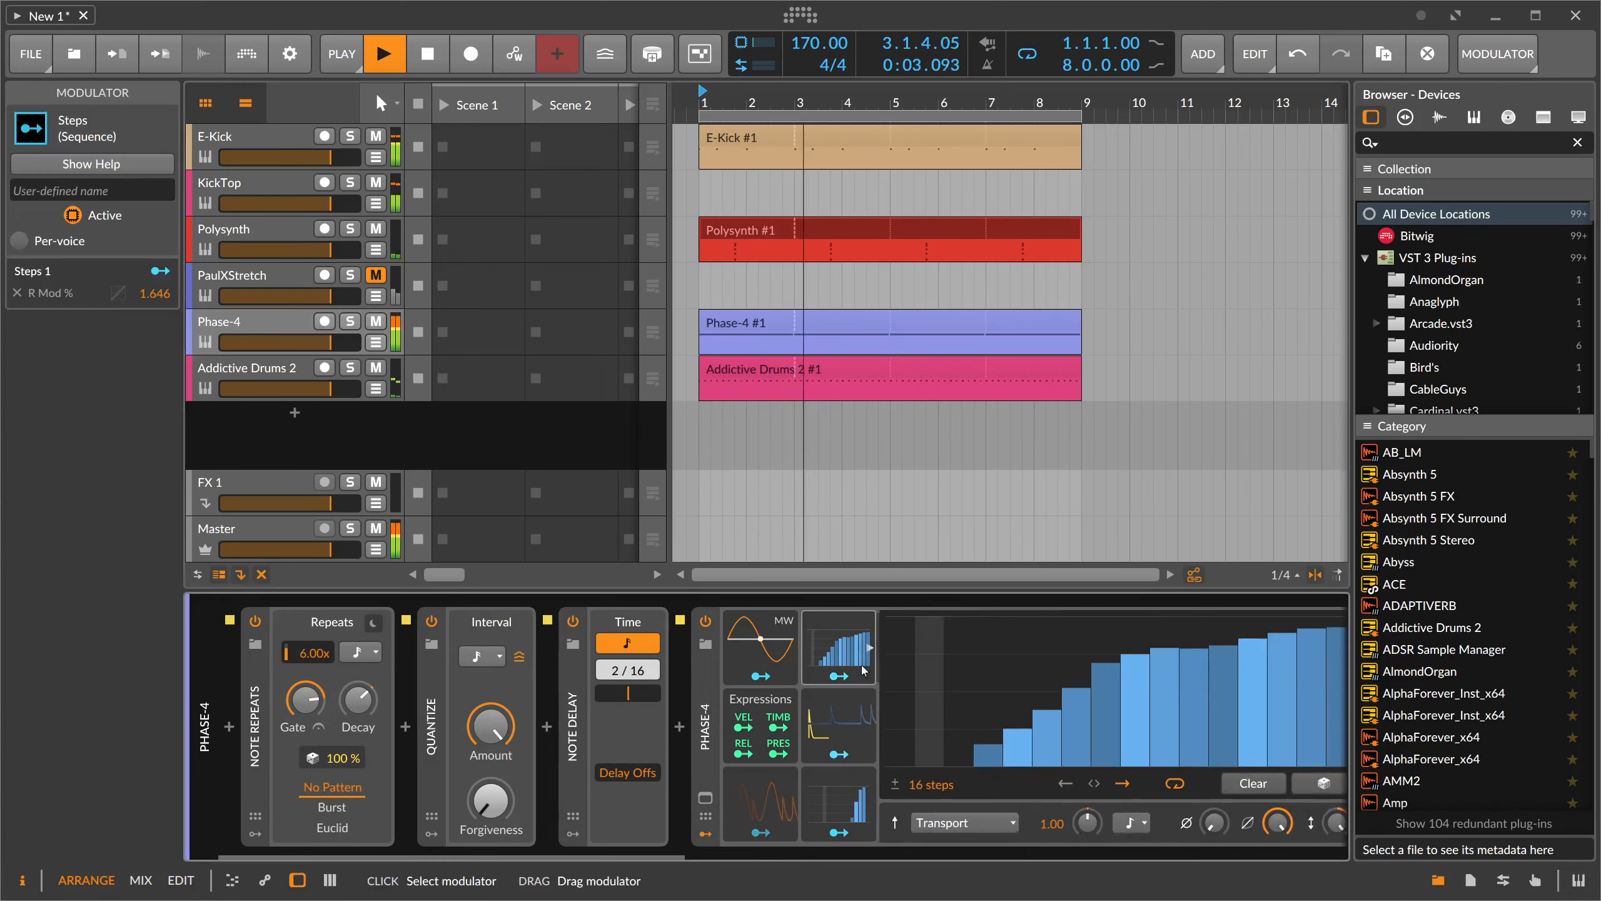
left_click(838, 811)
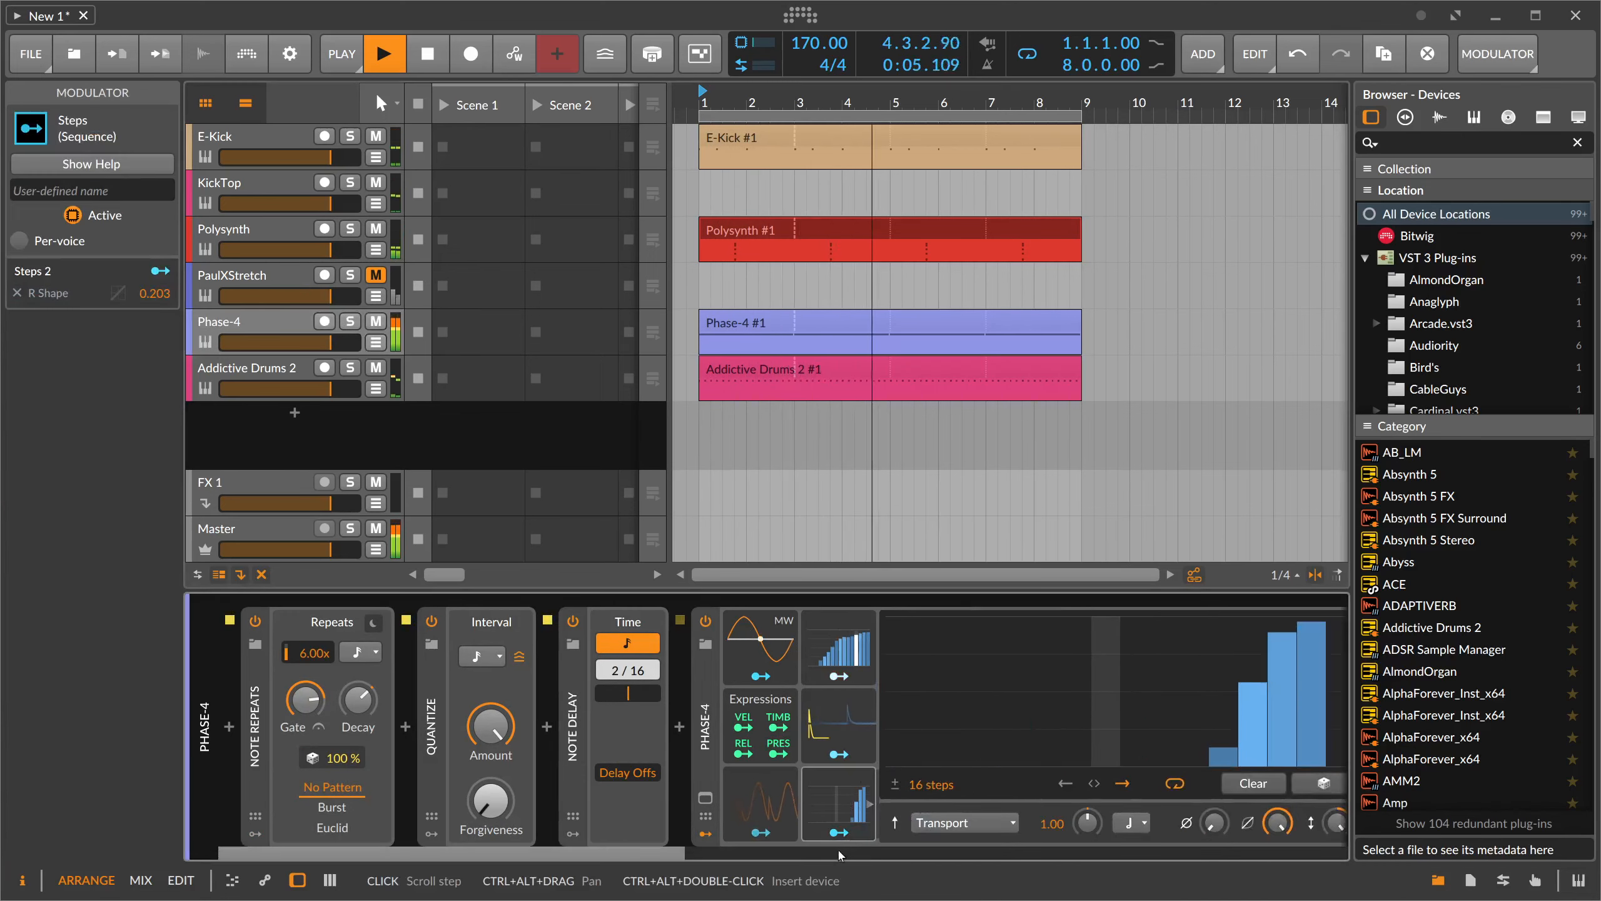
left_click(687, 855)
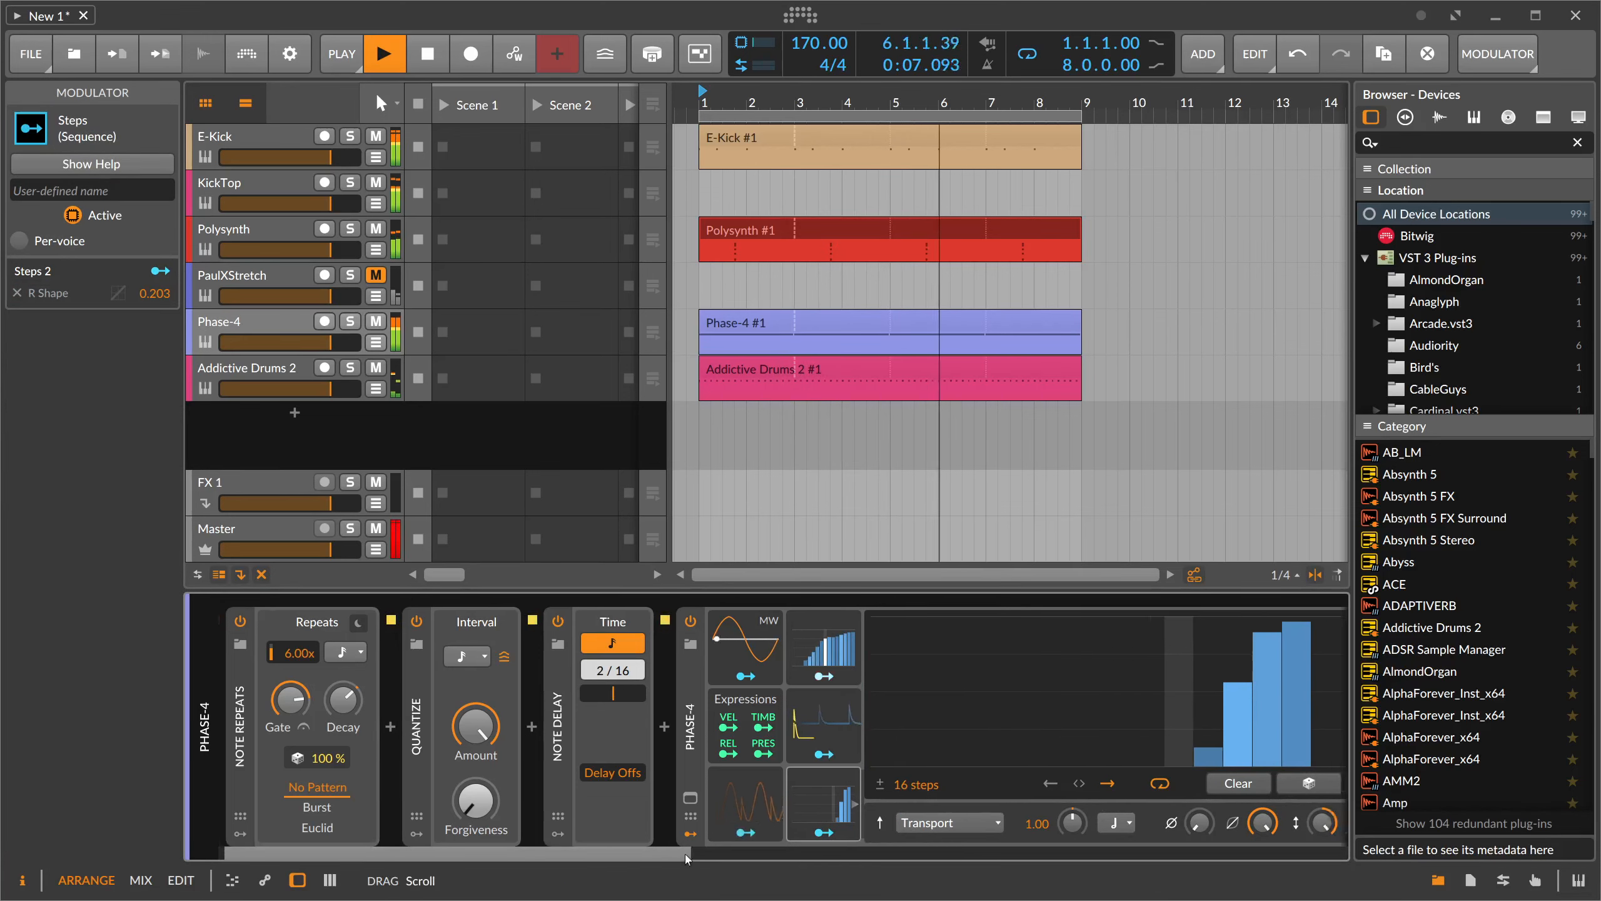
left_click(686, 855)
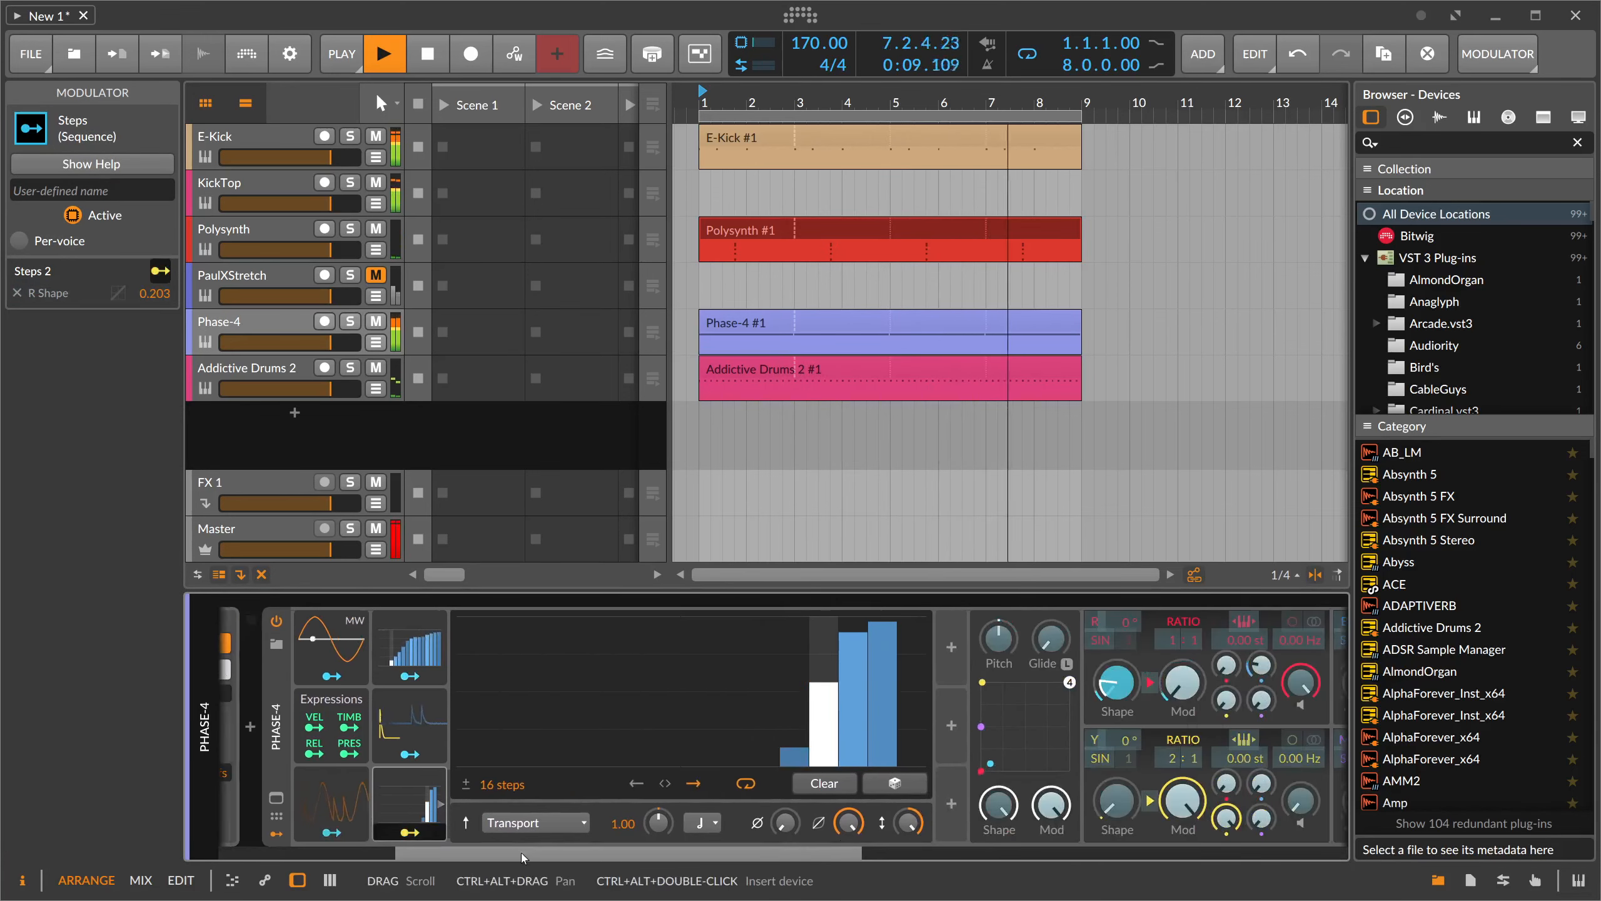
left_click_drag(522, 856, 673, 856)
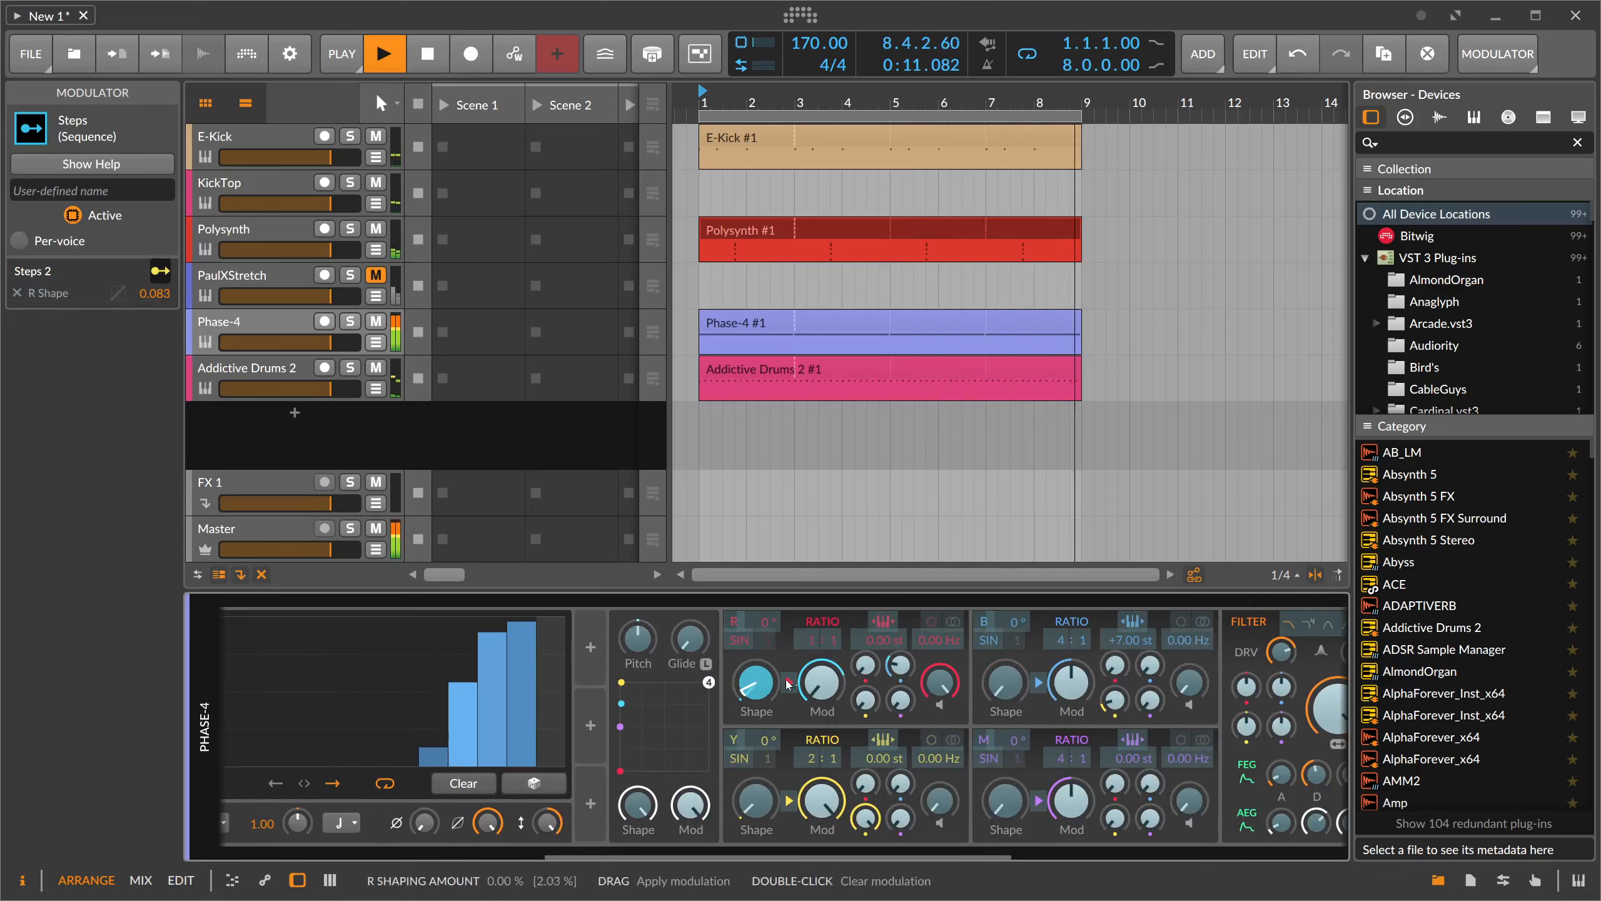
- Try mapping the second Steps modulator to B Shape at 0.174, undo it, and set its R Shape amount to 0.086
left_click_drag(1005, 682, 1006, 662)
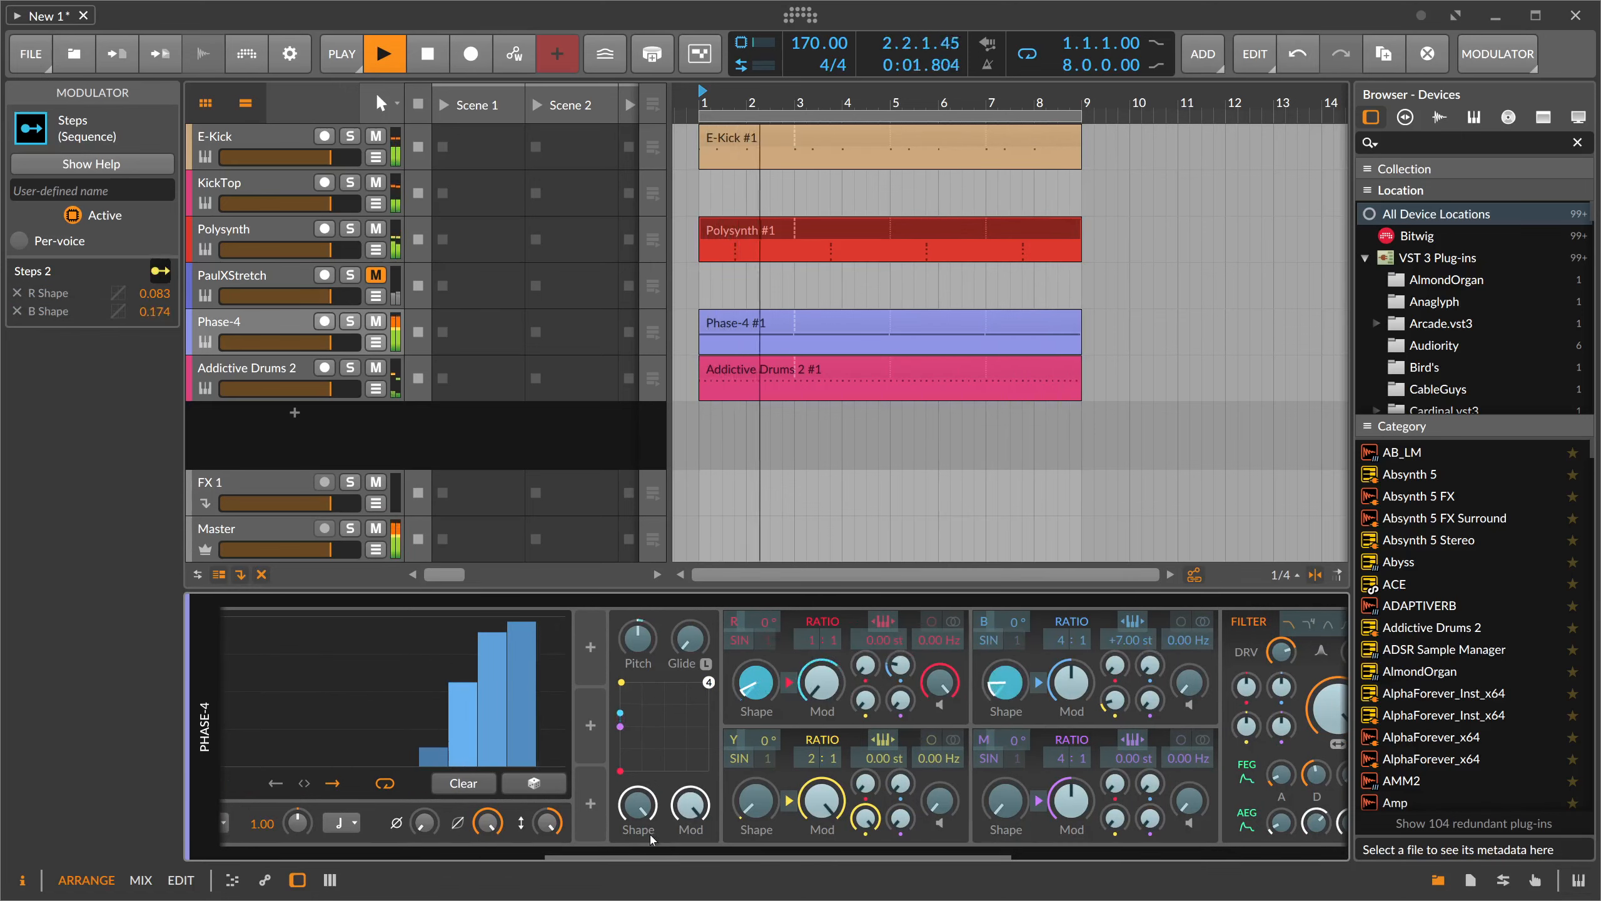
key("ctrl+z")
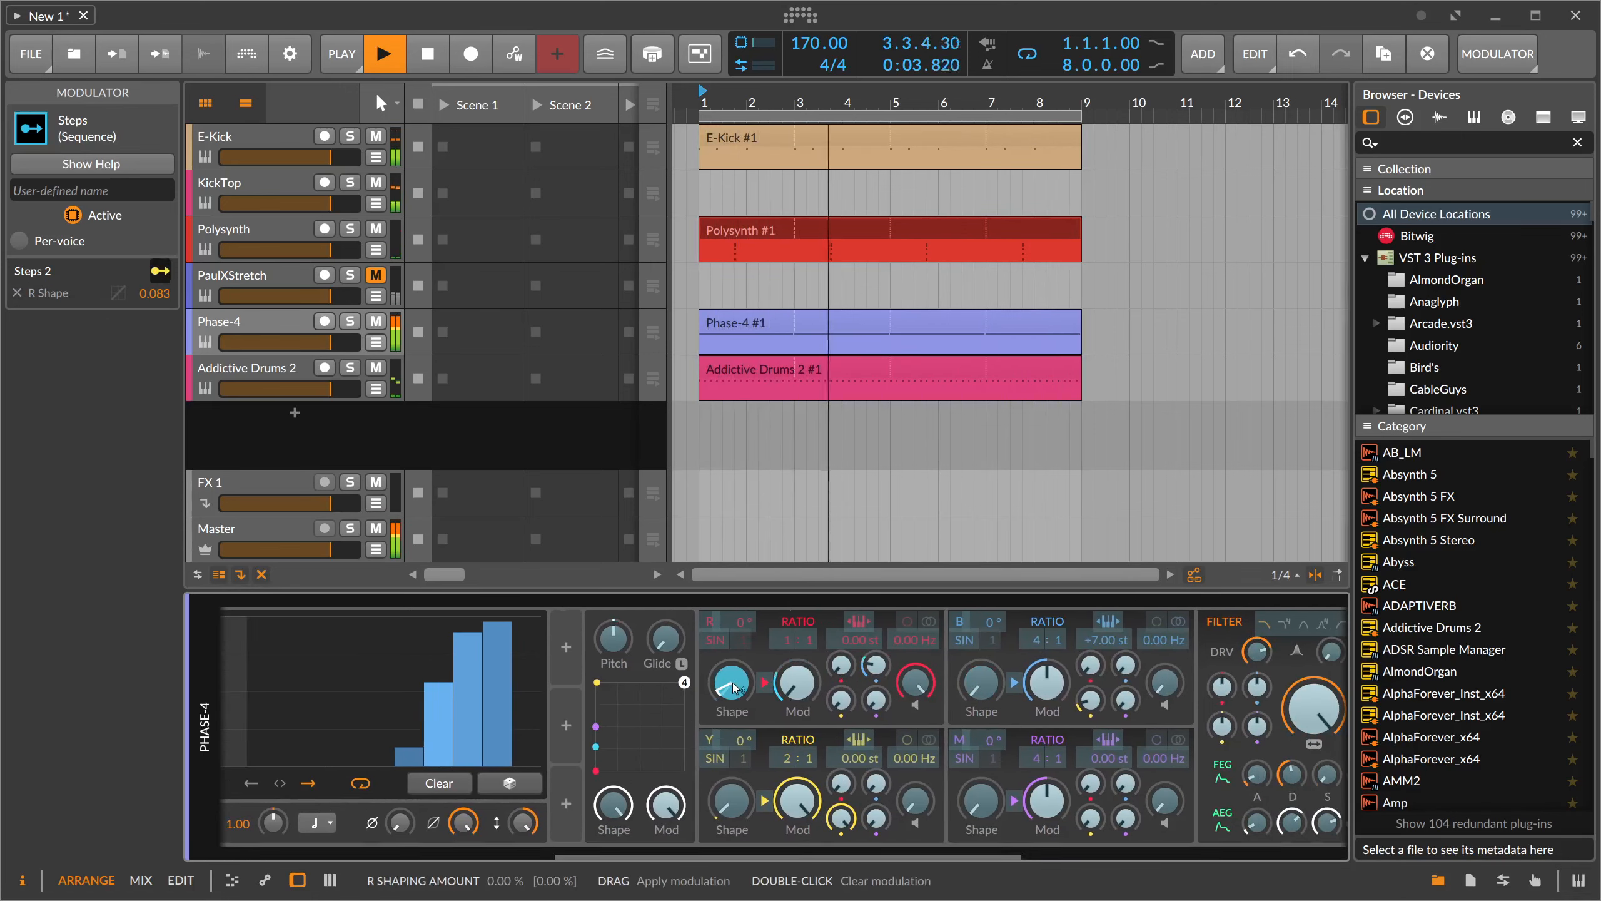
left_click_drag(733, 687, 733, 685)
- Redraw the second Steps modulator's sequence, dropping step 12 to about 1 % and lowering step 13, and end the mapping mode
left_click_drag(686, 859, 648, 859)
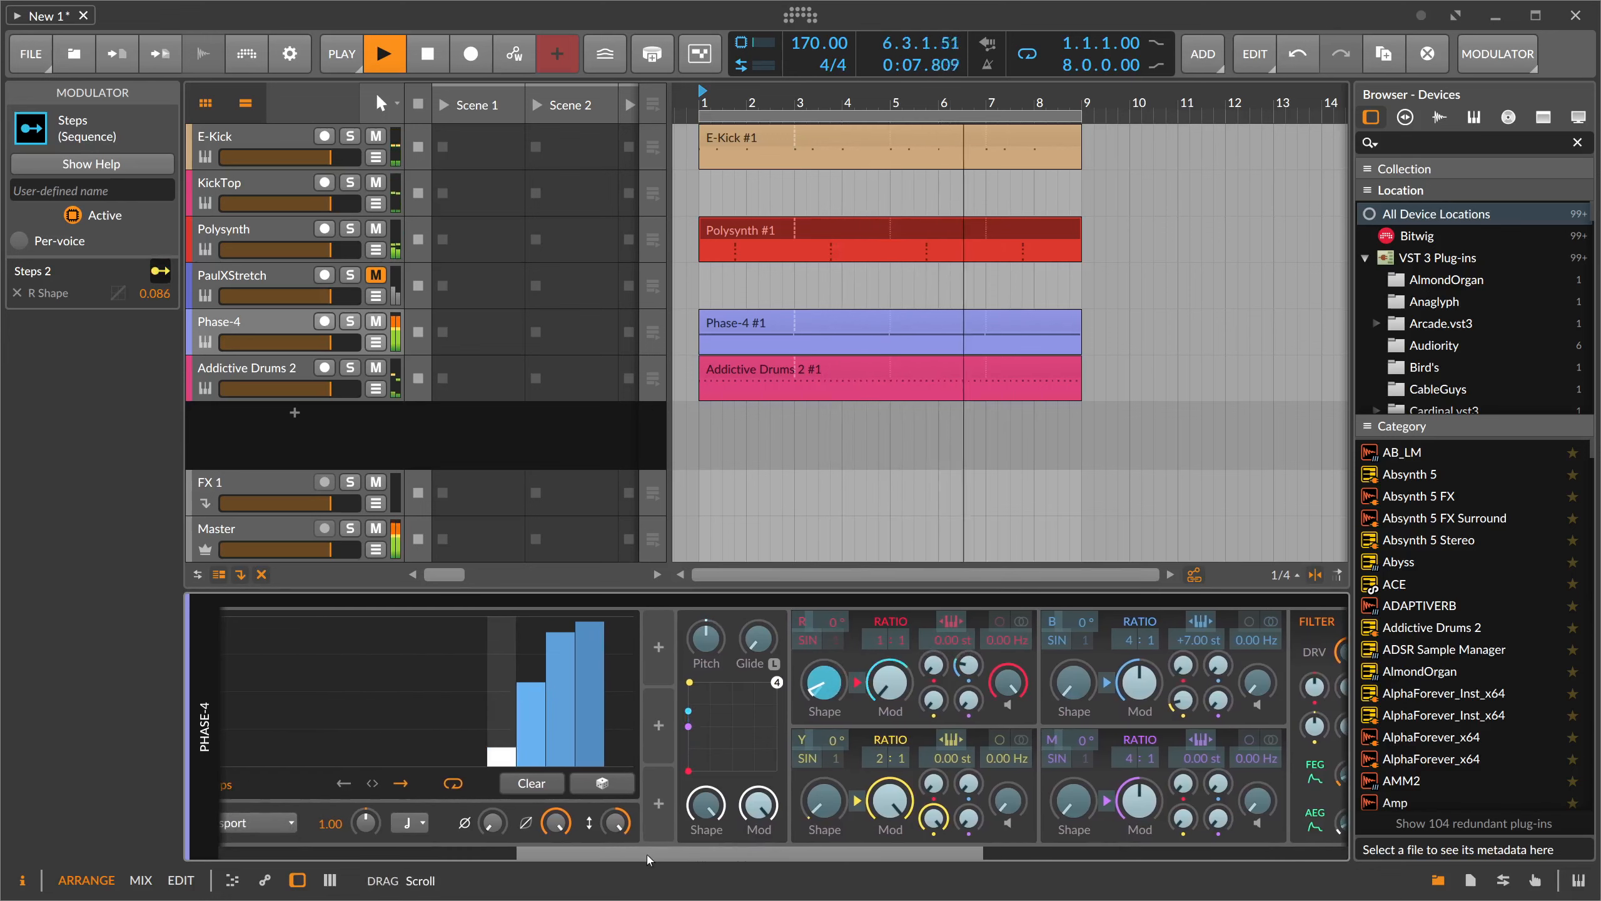
left_click_drag(649, 859, 568, 860)
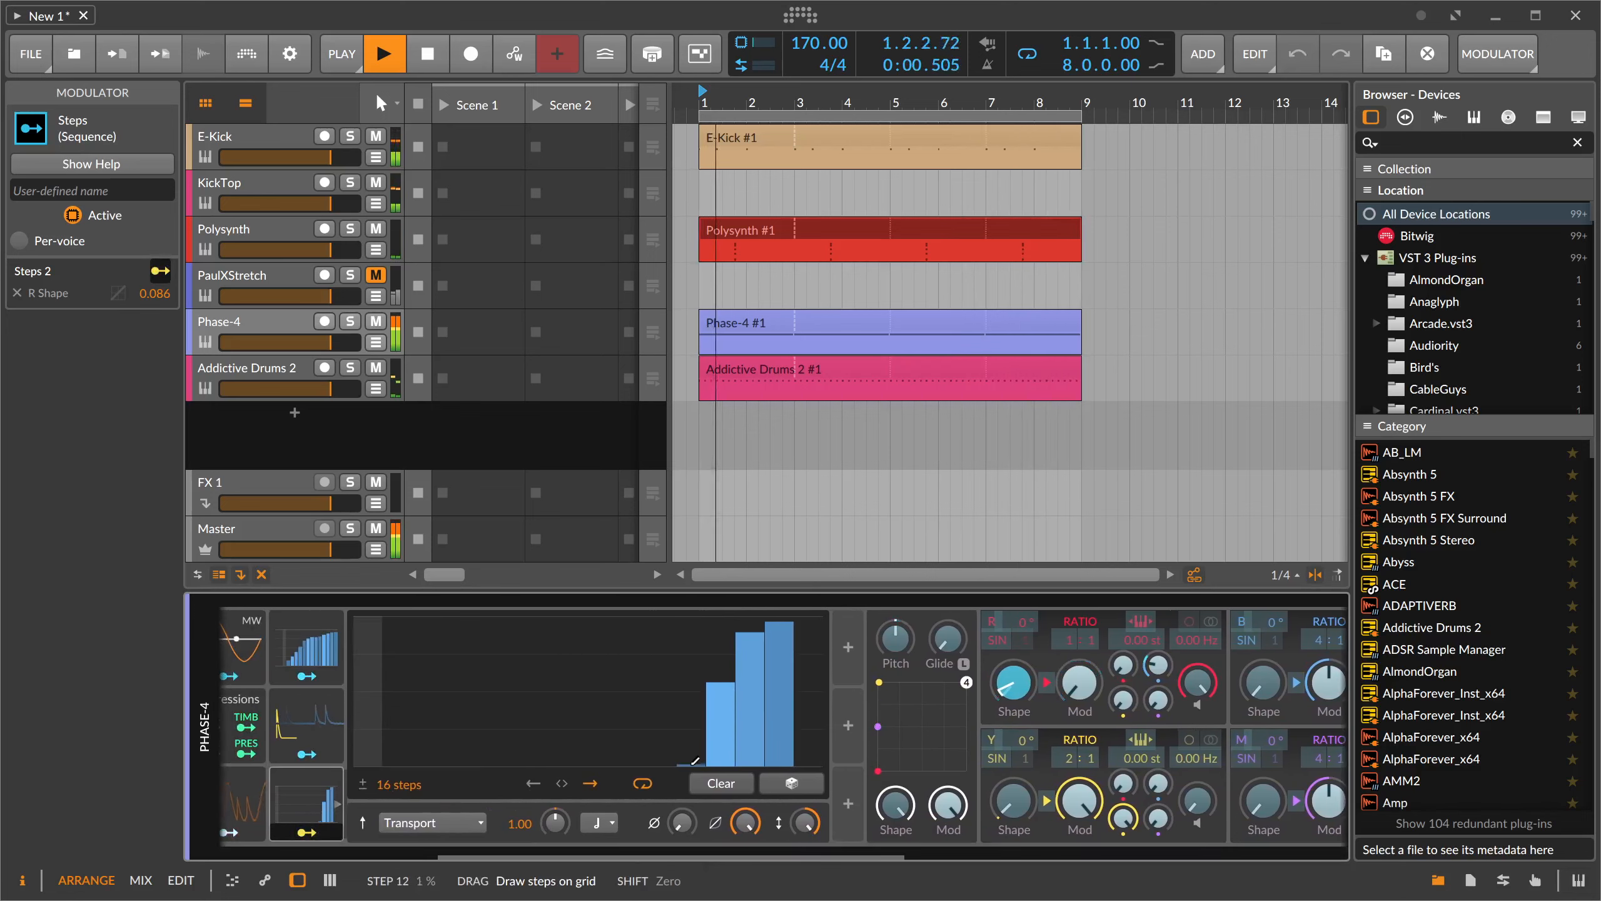
left_click(723, 741)
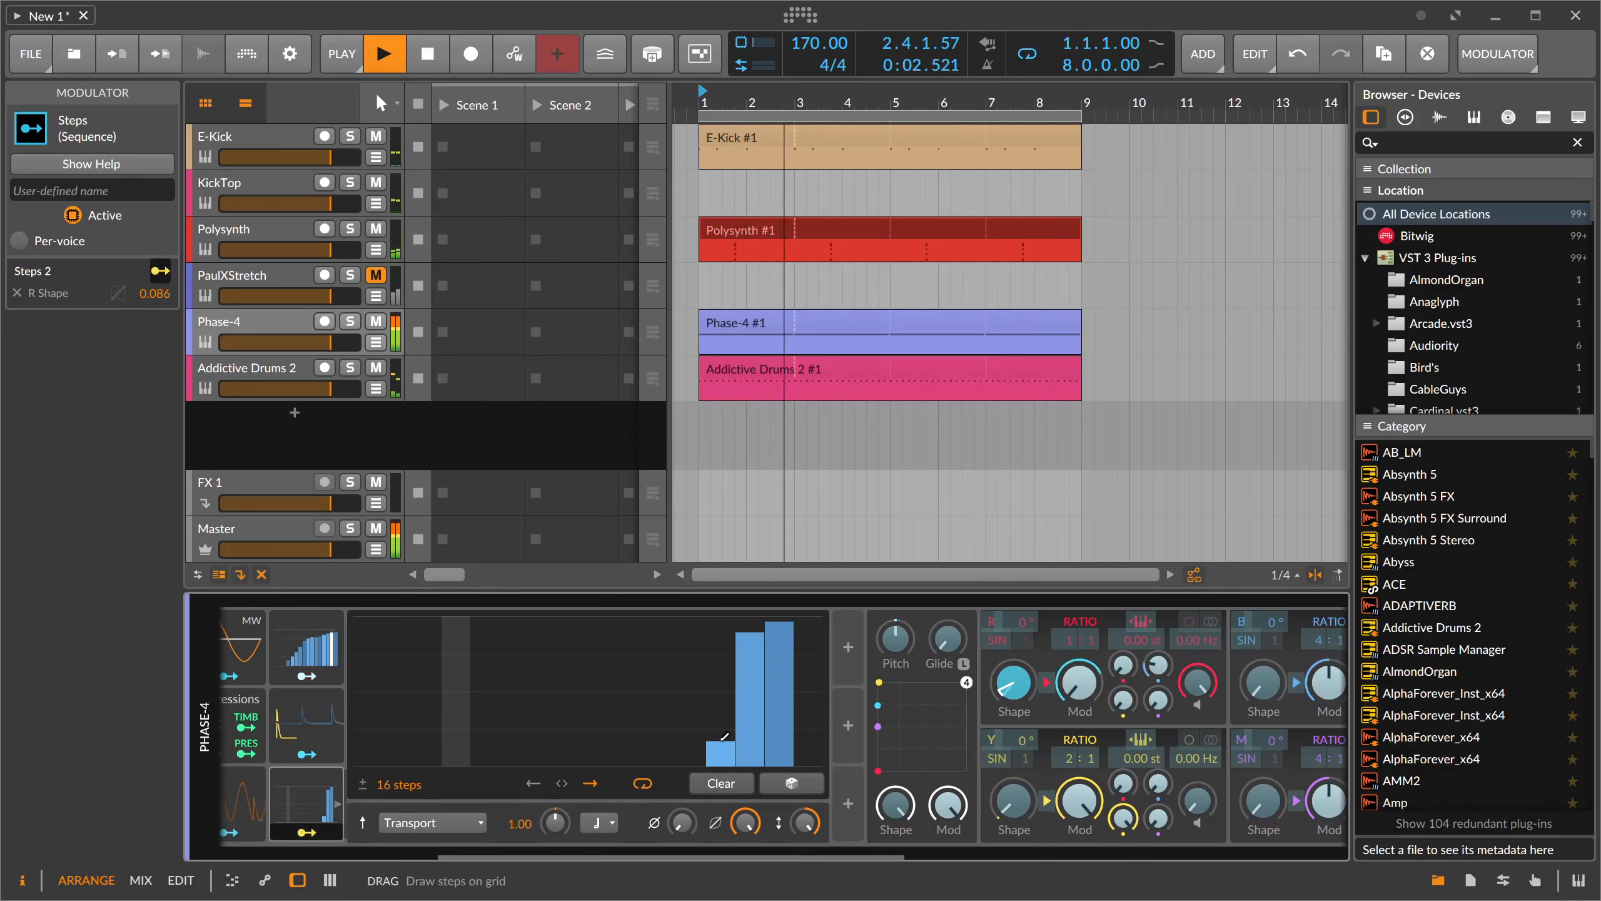
left_click(307, 833)
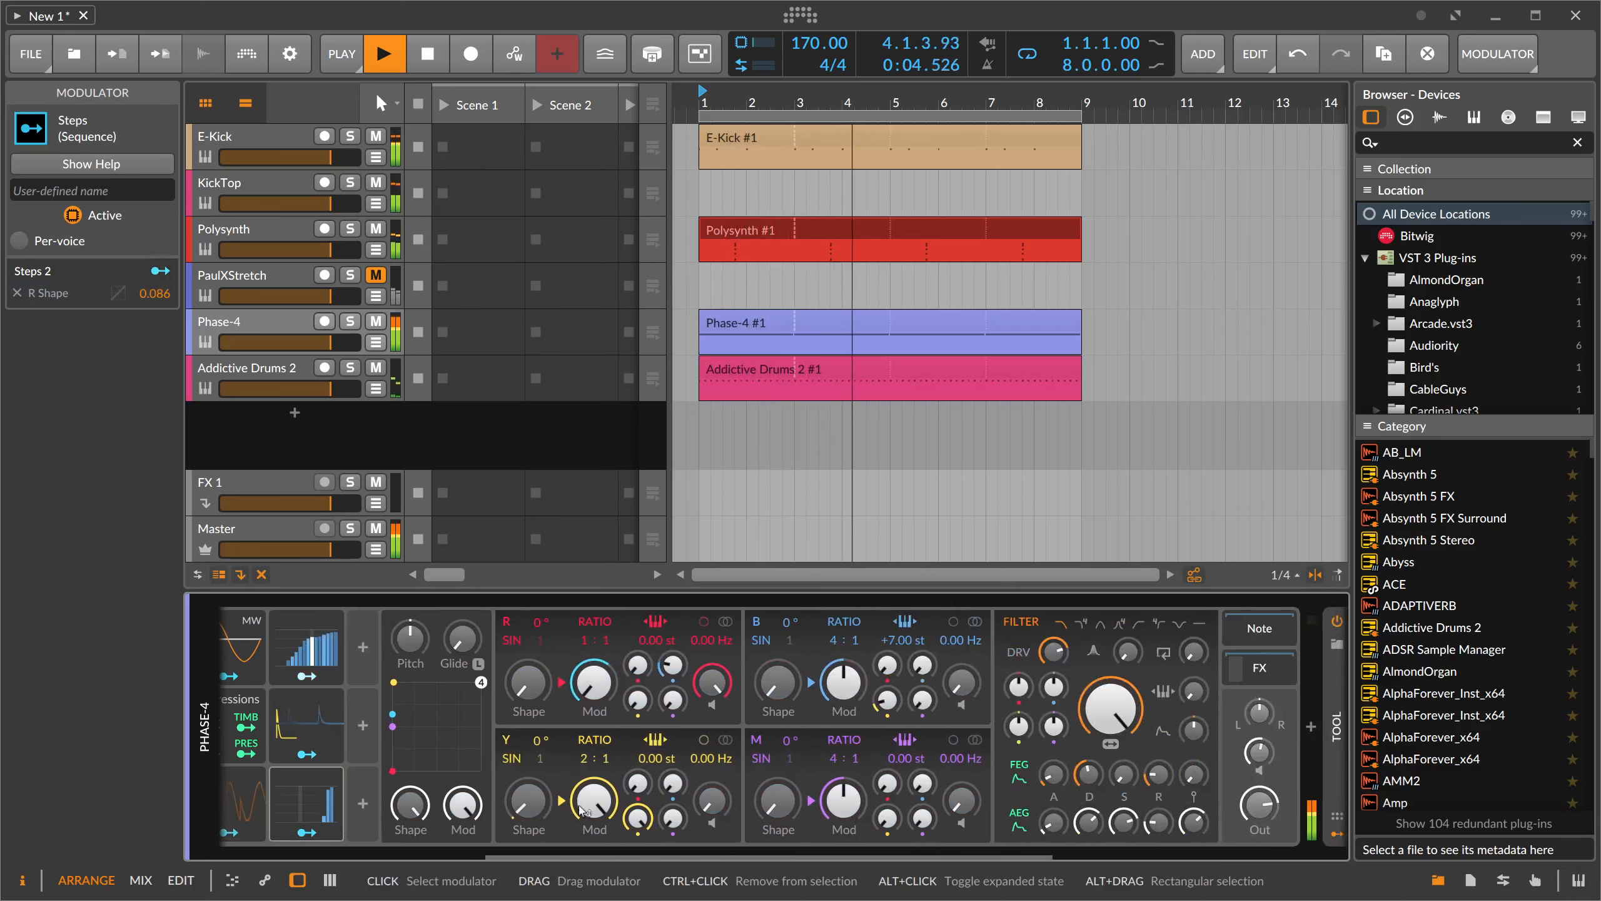
left_click_drag(650, 857, 334, 840)
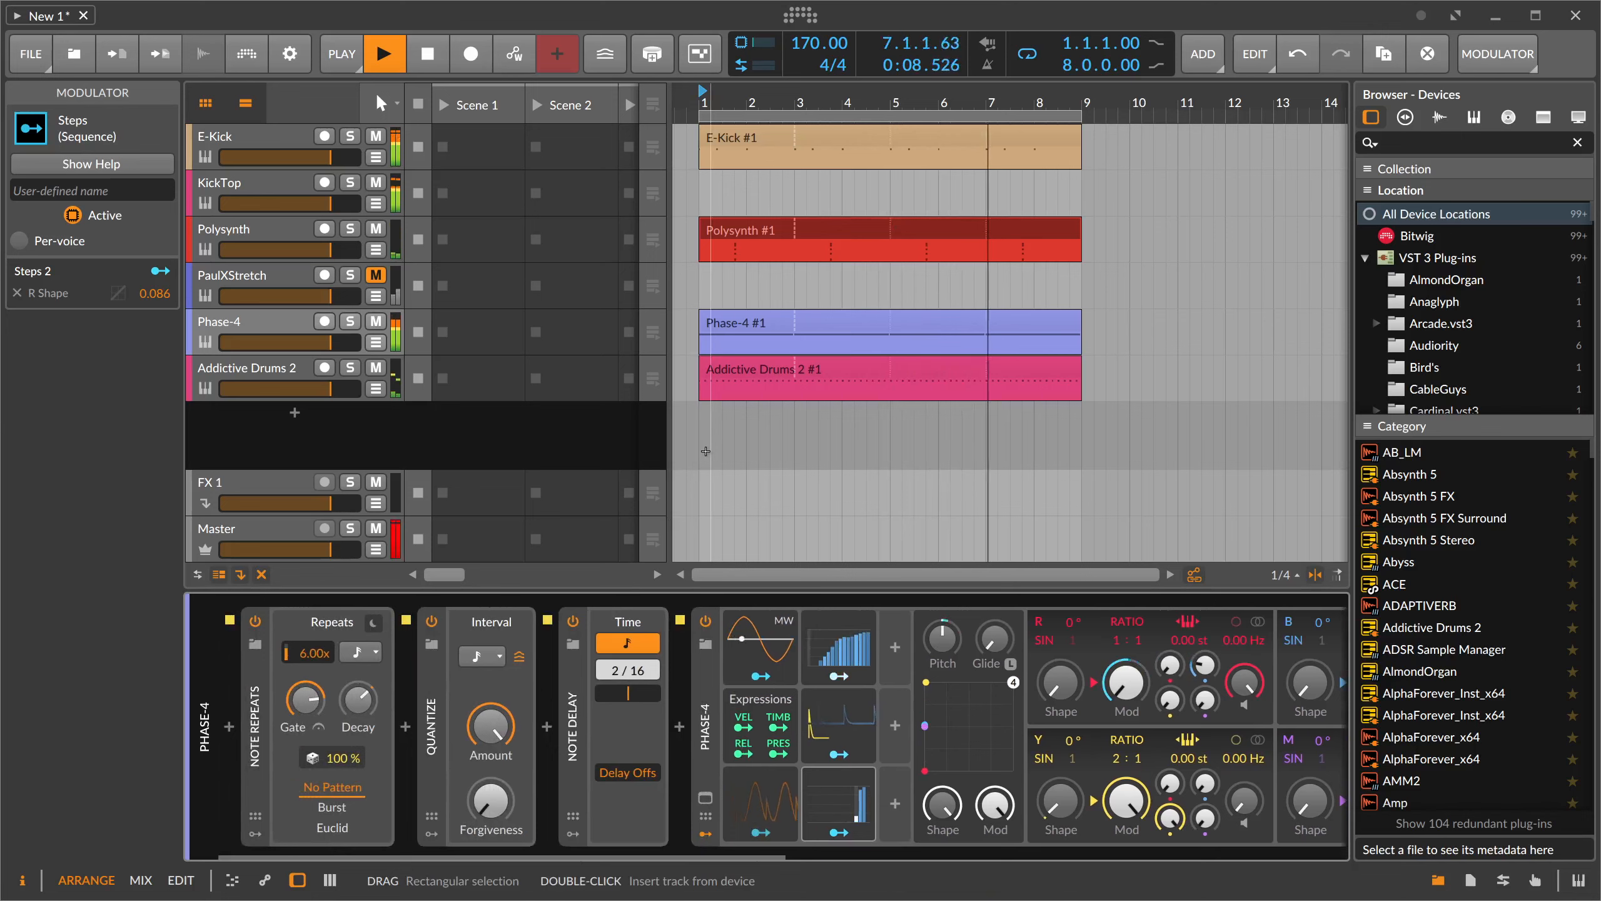
- Unmute the PaulXStretch track, show its device, and stop playback
left_click(376, 276)
left_click(286, 278)
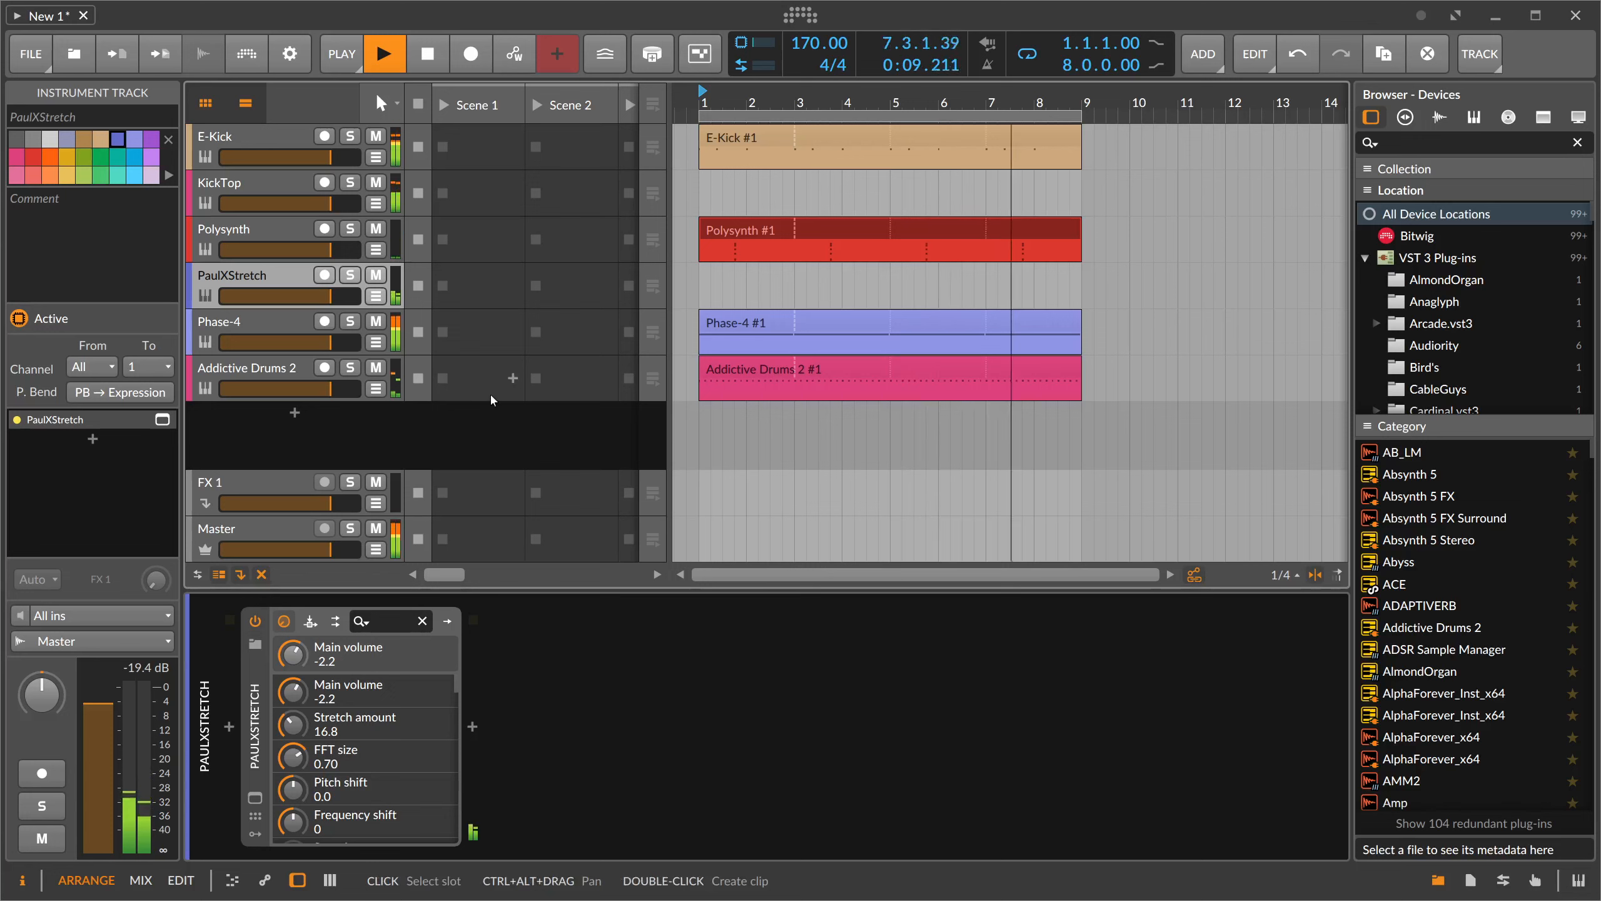
key("space")
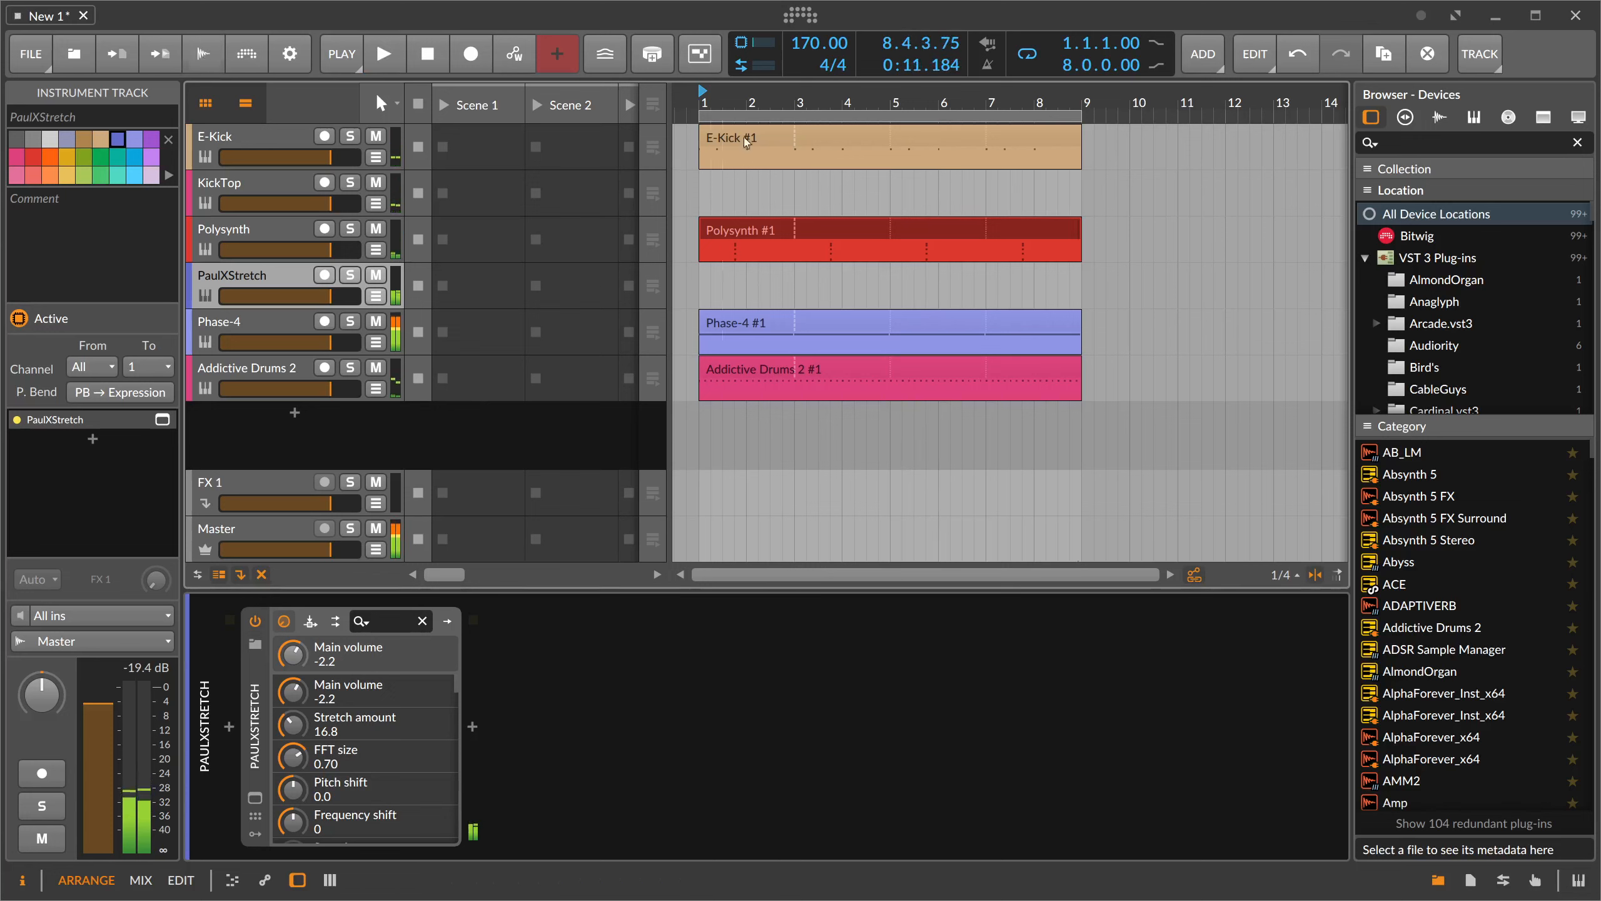
- Duplicate the Polysynth track
left_click(283, 151)
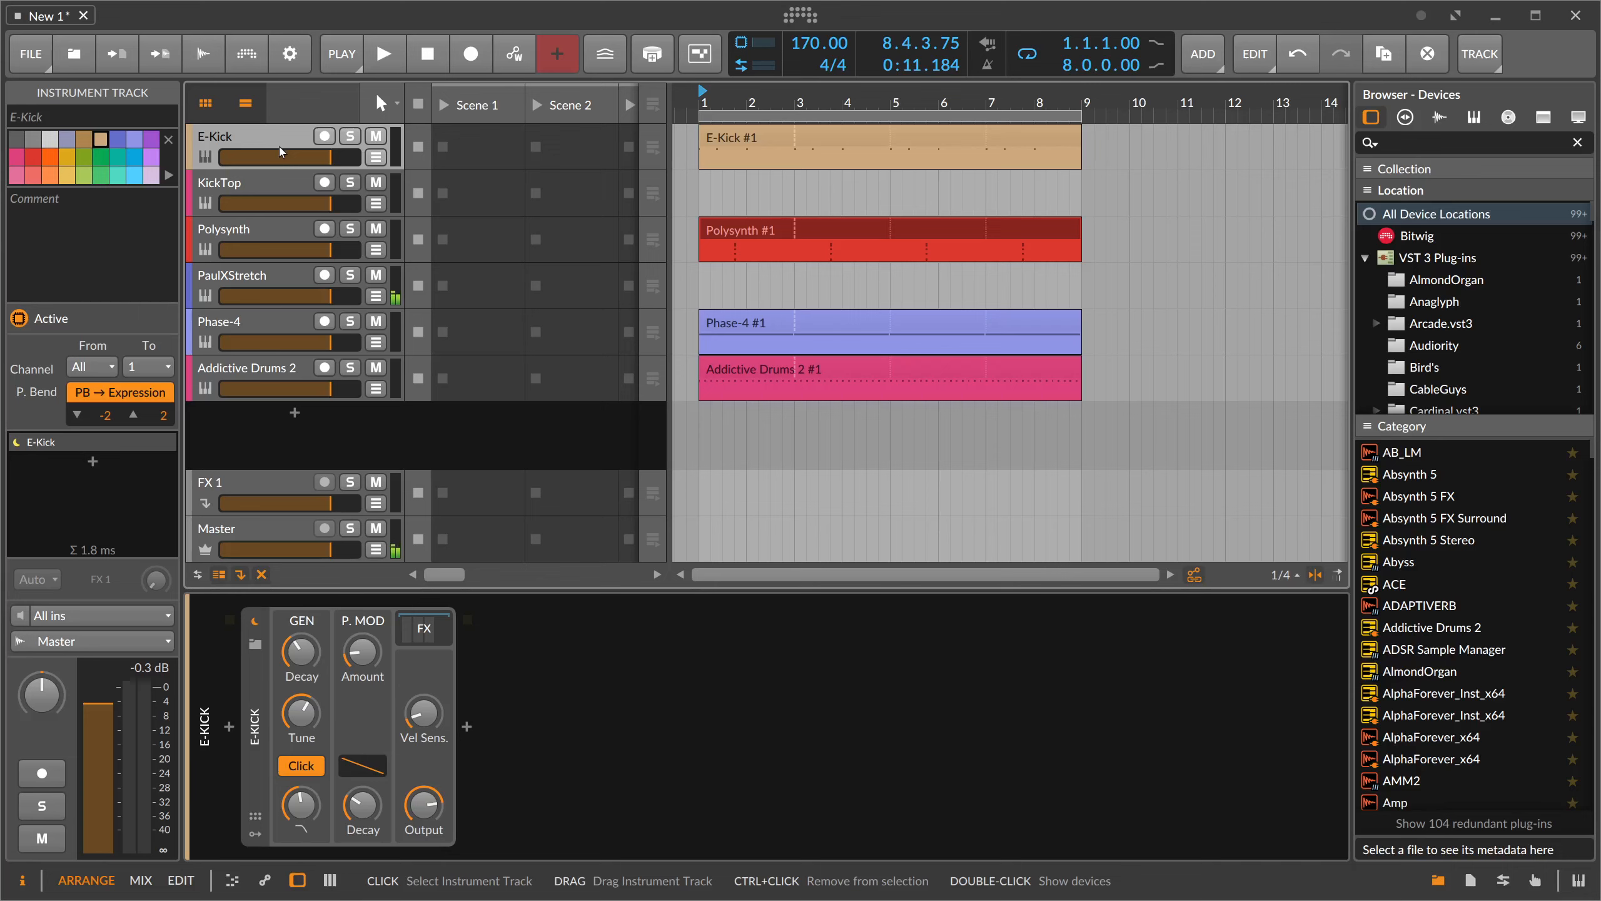
left_click(277, 369)
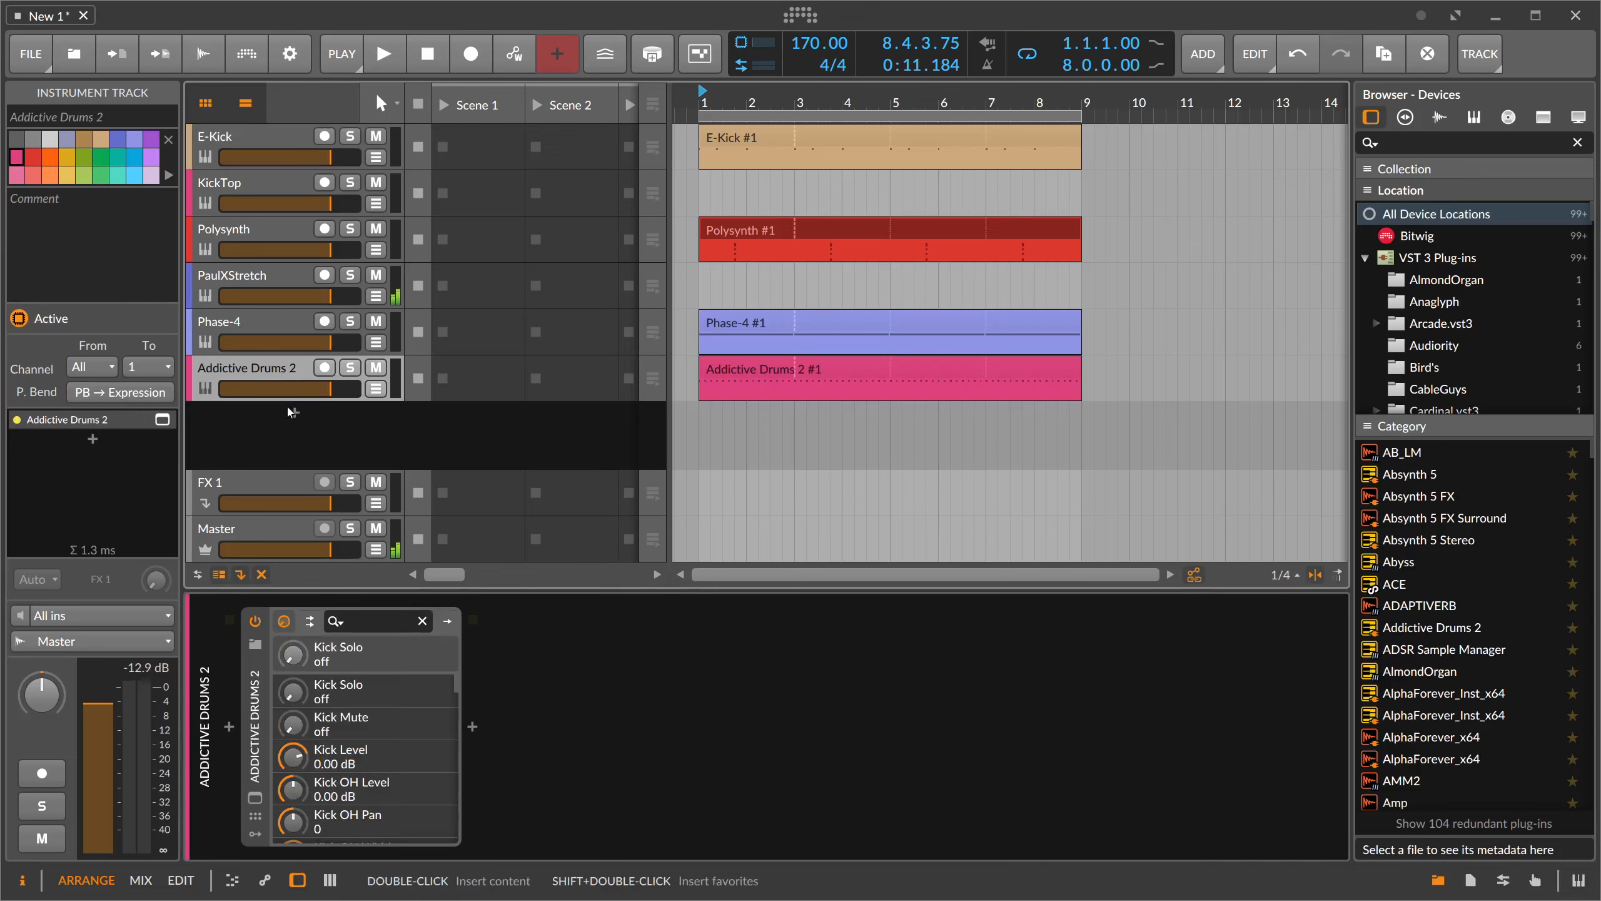
left_click(280, 349)
left_click(363, 242)
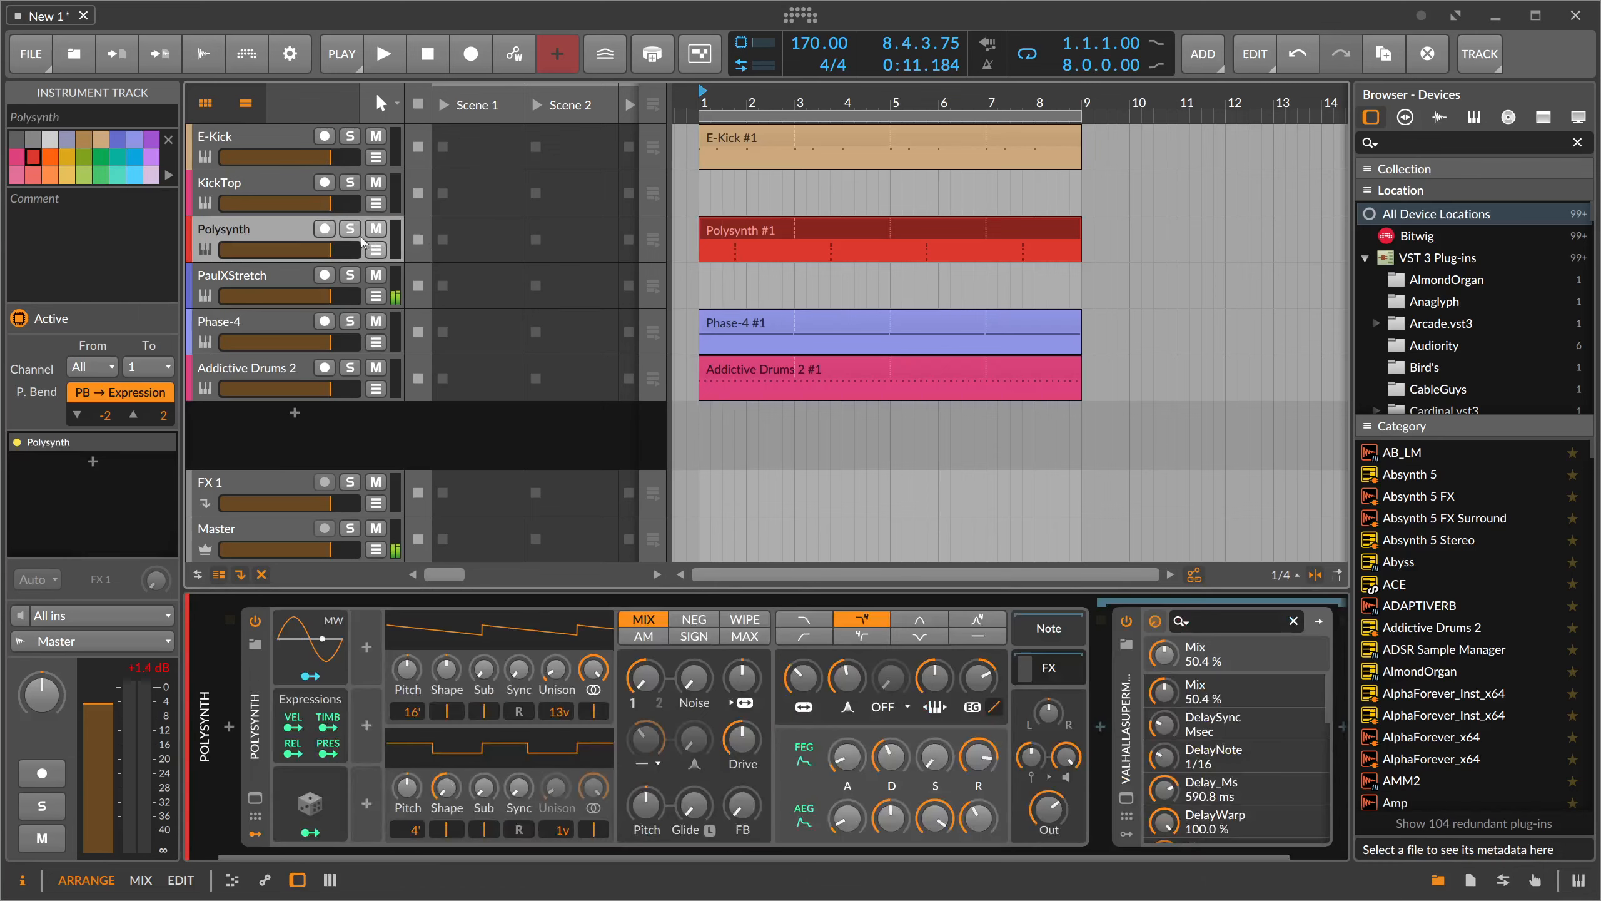
key("ctrl+d")
- Open the duplicated Polysynth clip in the note editor and move its six-note chord to position 2.4.1
left_click(748, 278)
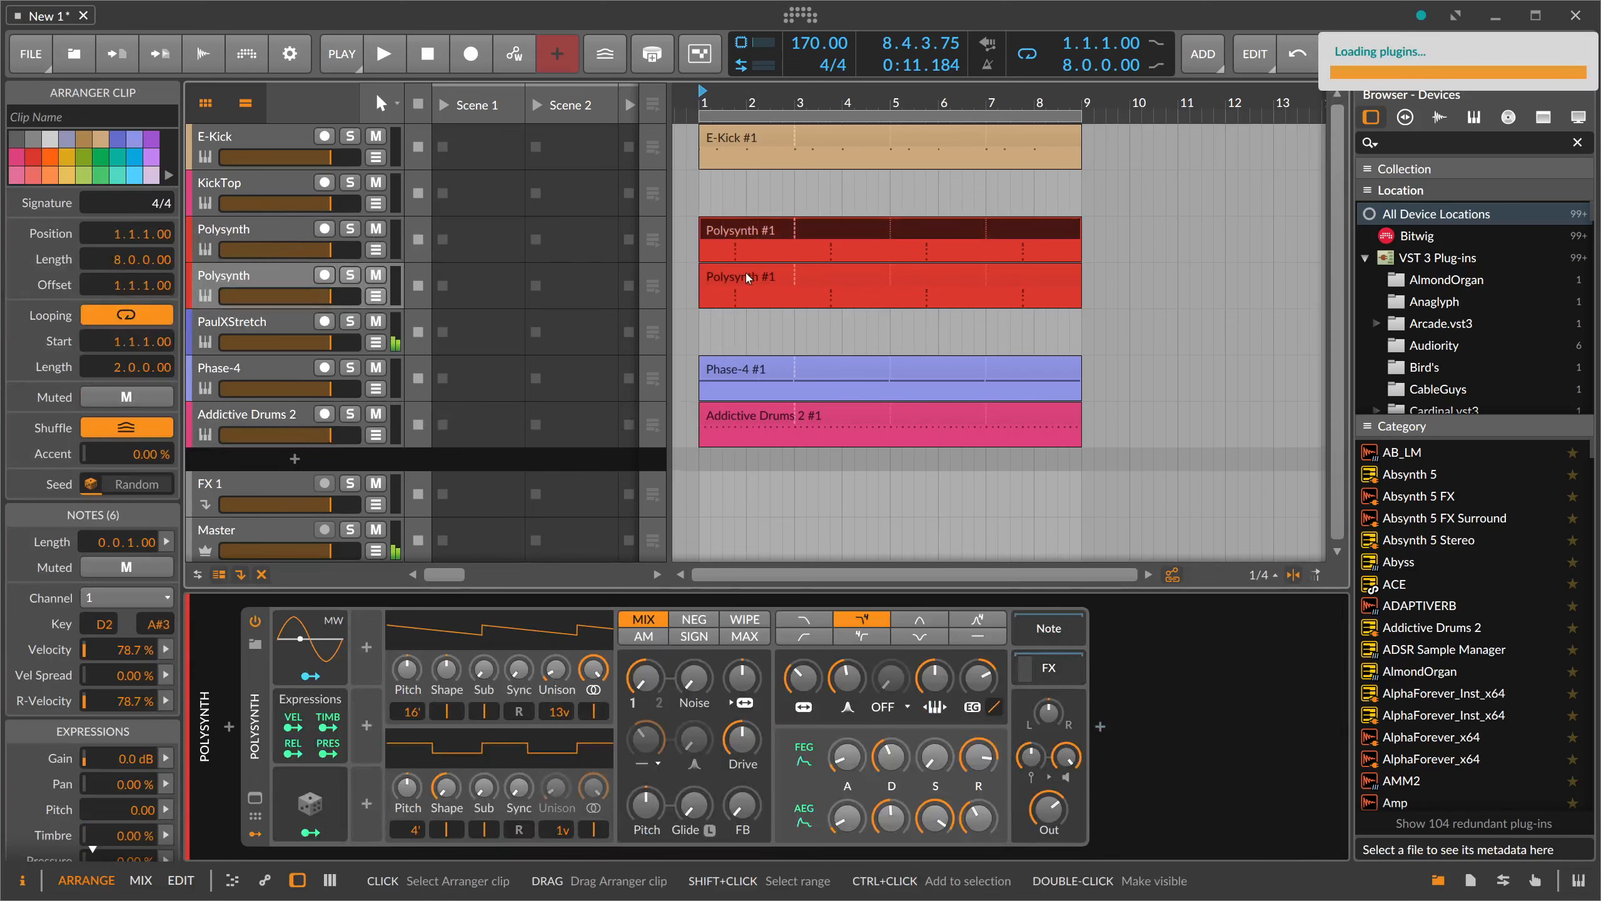
double_click(748, 278)
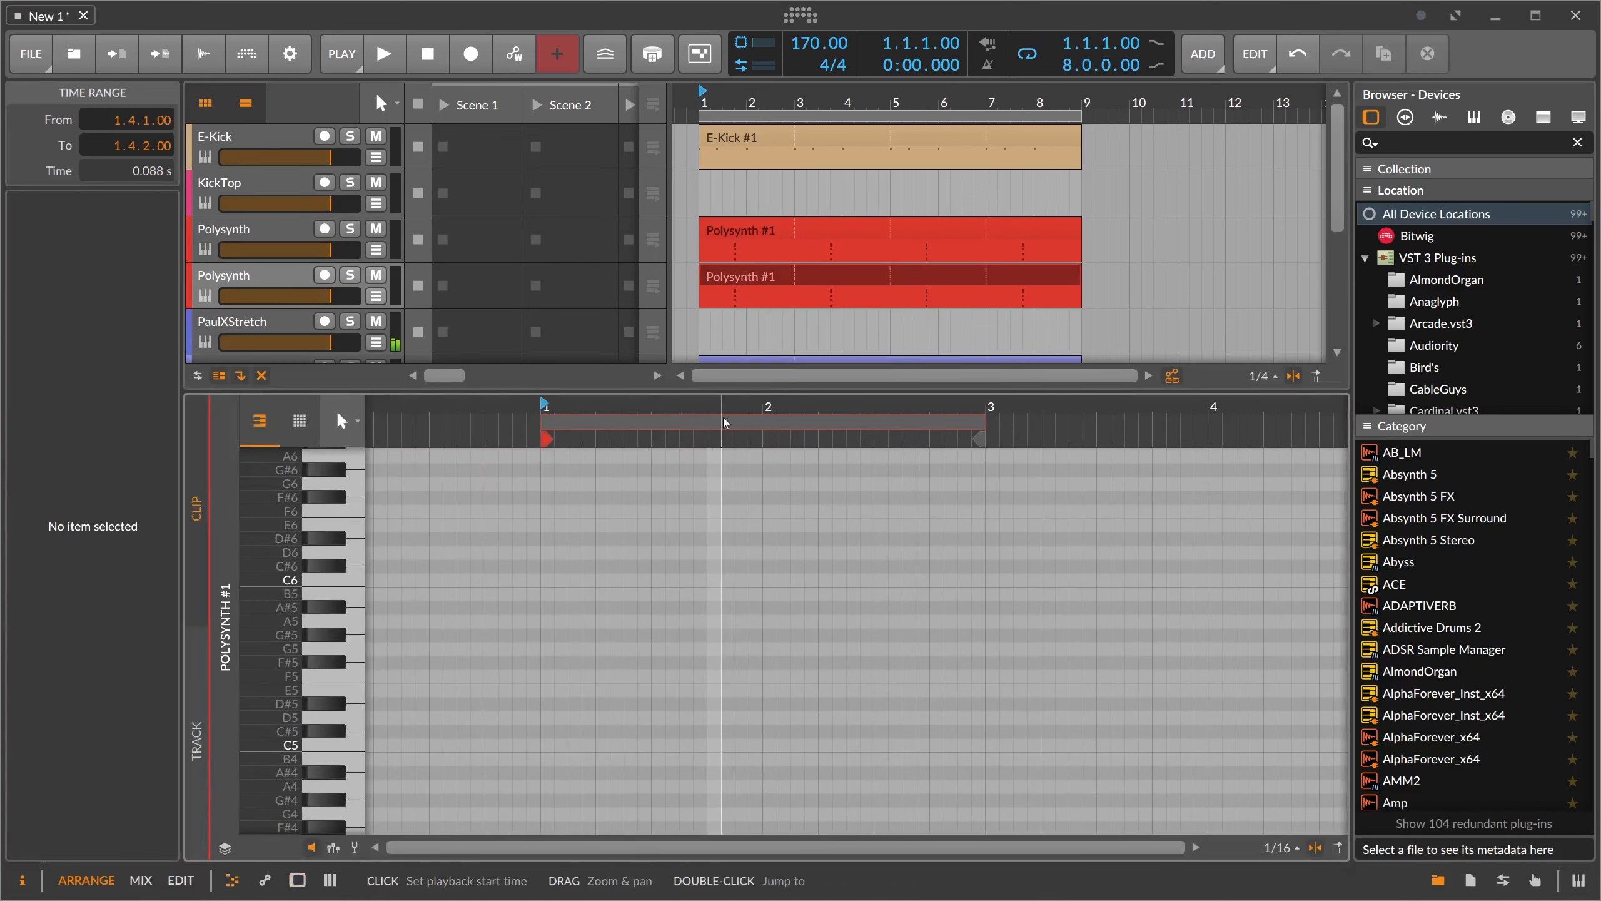
scroll(729, 525, "down", 6)
left_click_drag(721, 423, 1109, 745)
- Solo the duplicated Polysynth track and audition its stab from about beat 2.3, keeping record arm off
left_click(334, 280)
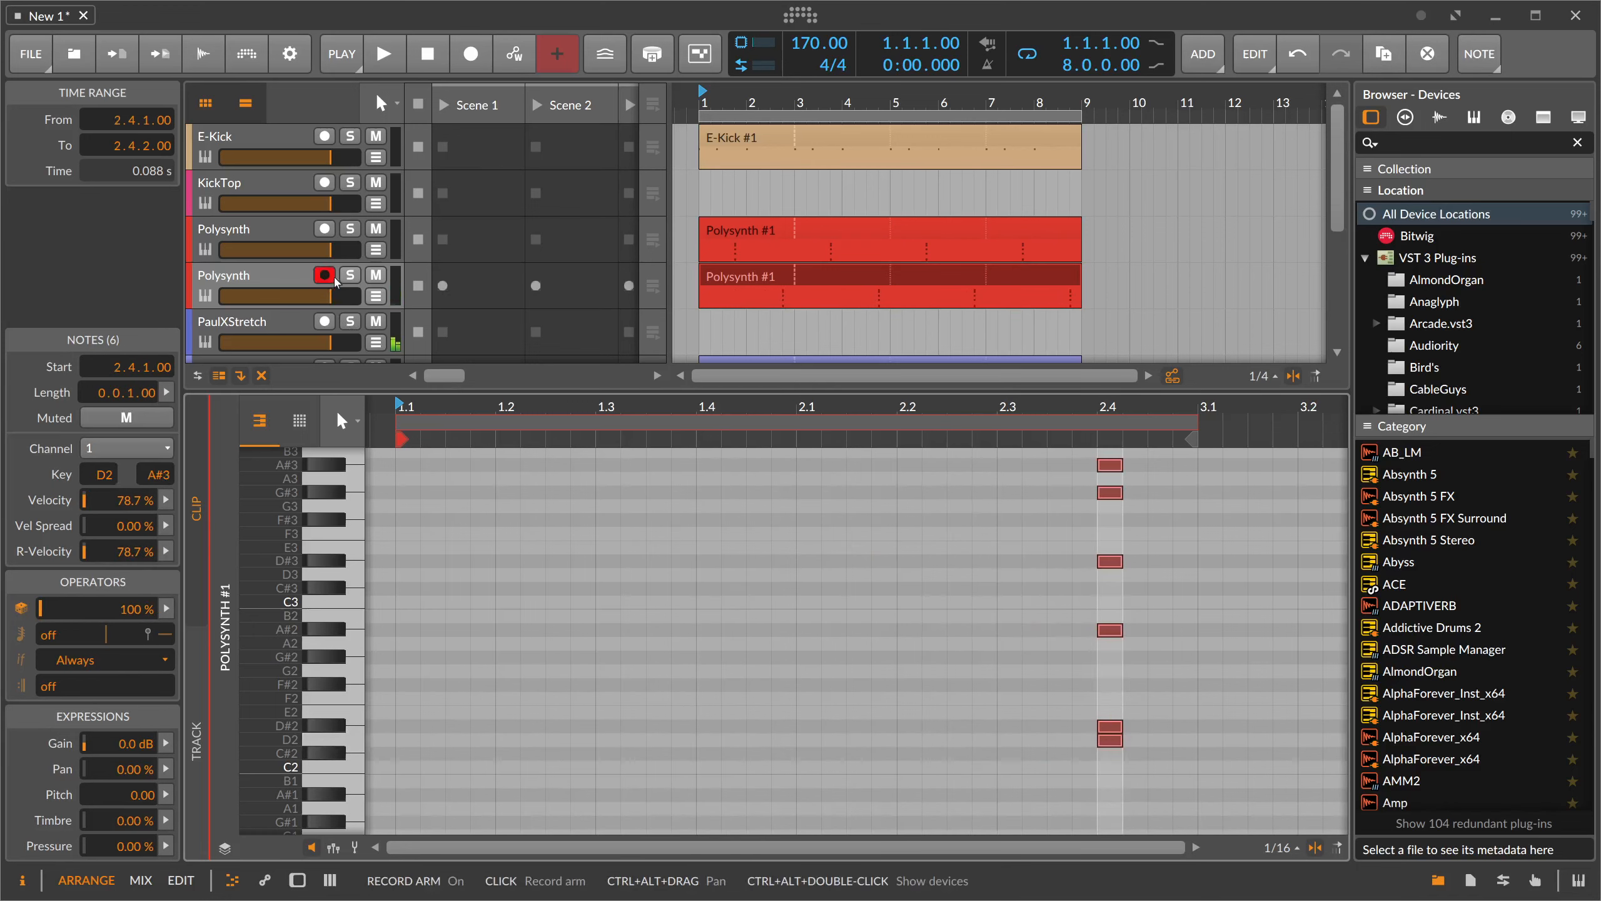
left_click(349, 276)
left_click(325, 276)
left_click(770, 99)
key("space")
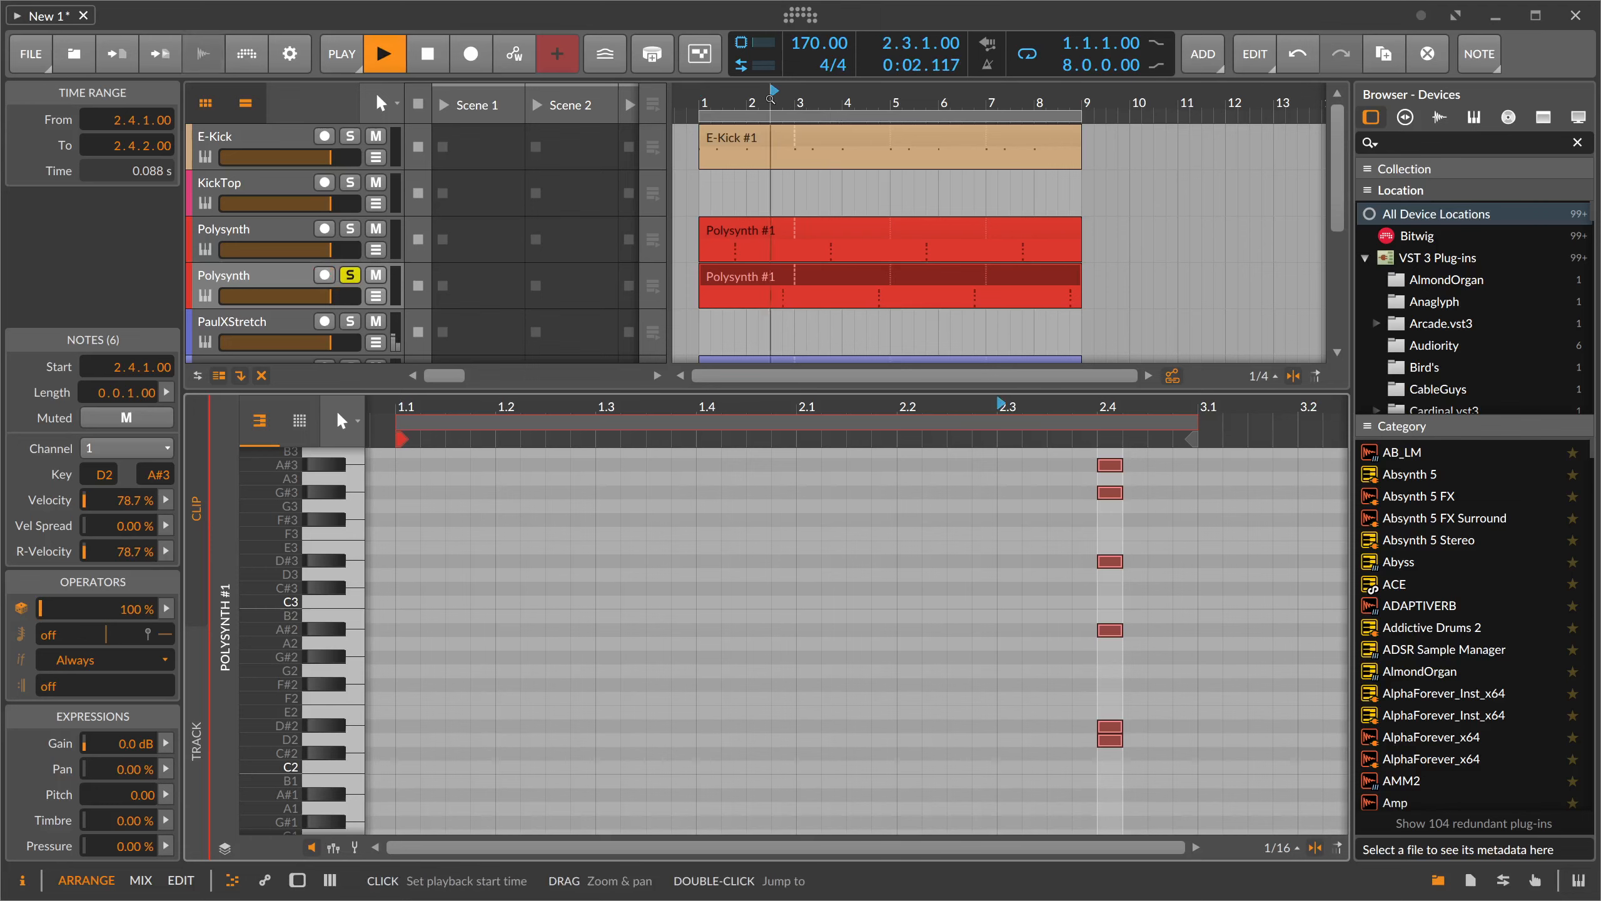
left_click_drag(770, 99, 778, 148)
key("space")
- In the duplicated Polysynth, set the first oscillator to 8', the oscillator mixing mode to AM and the oscillator mix to 50 %
double_click(308, 275)
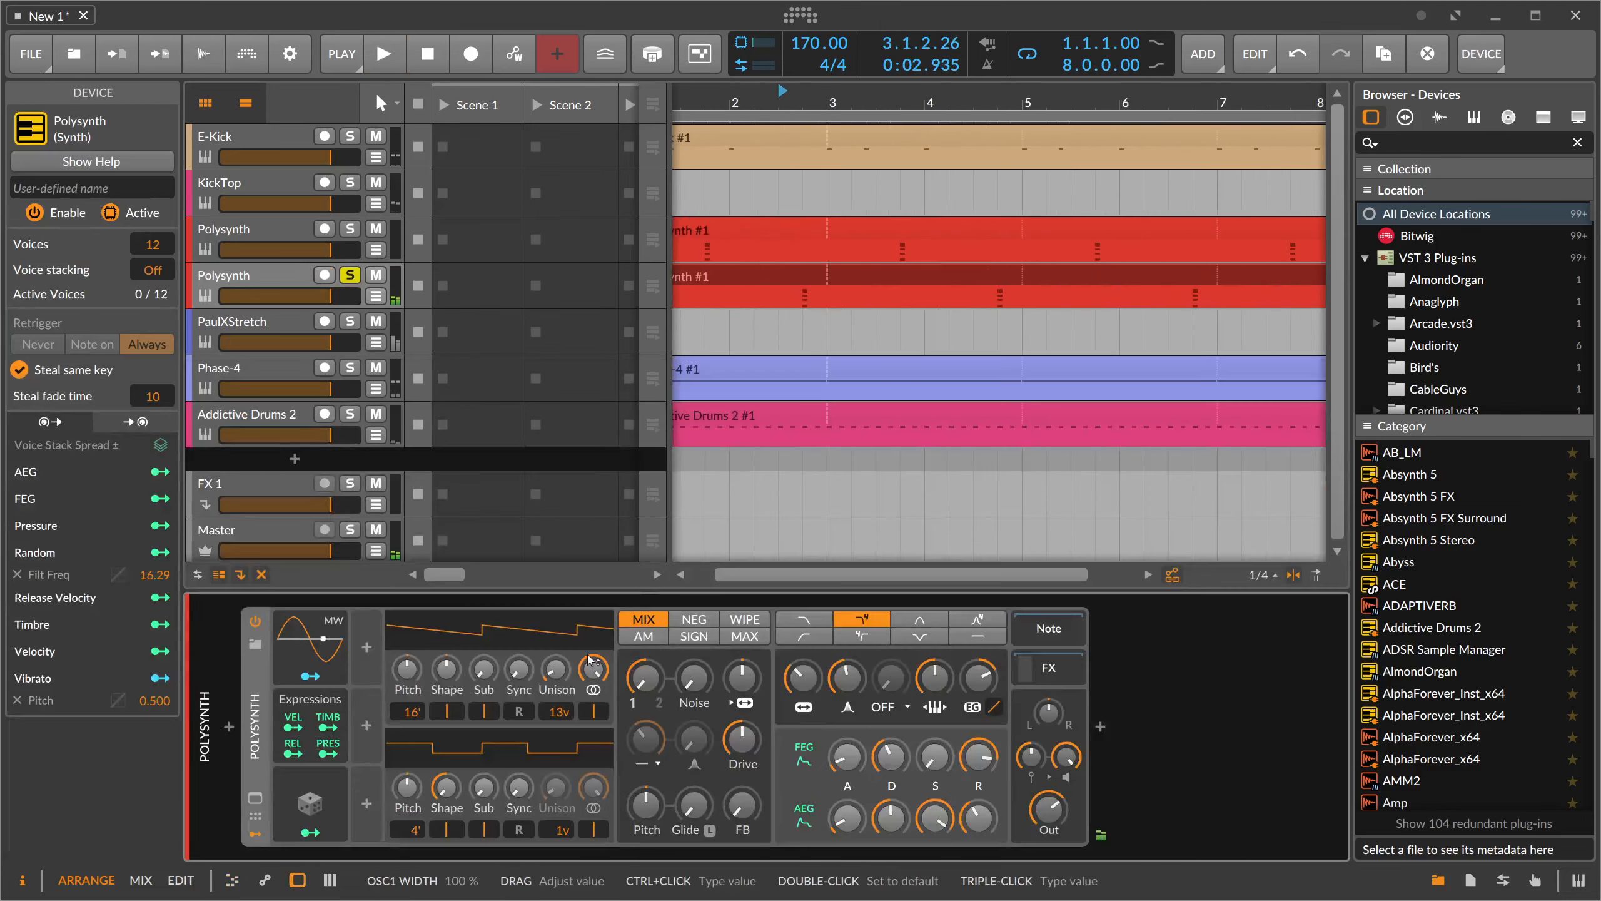
key("space")
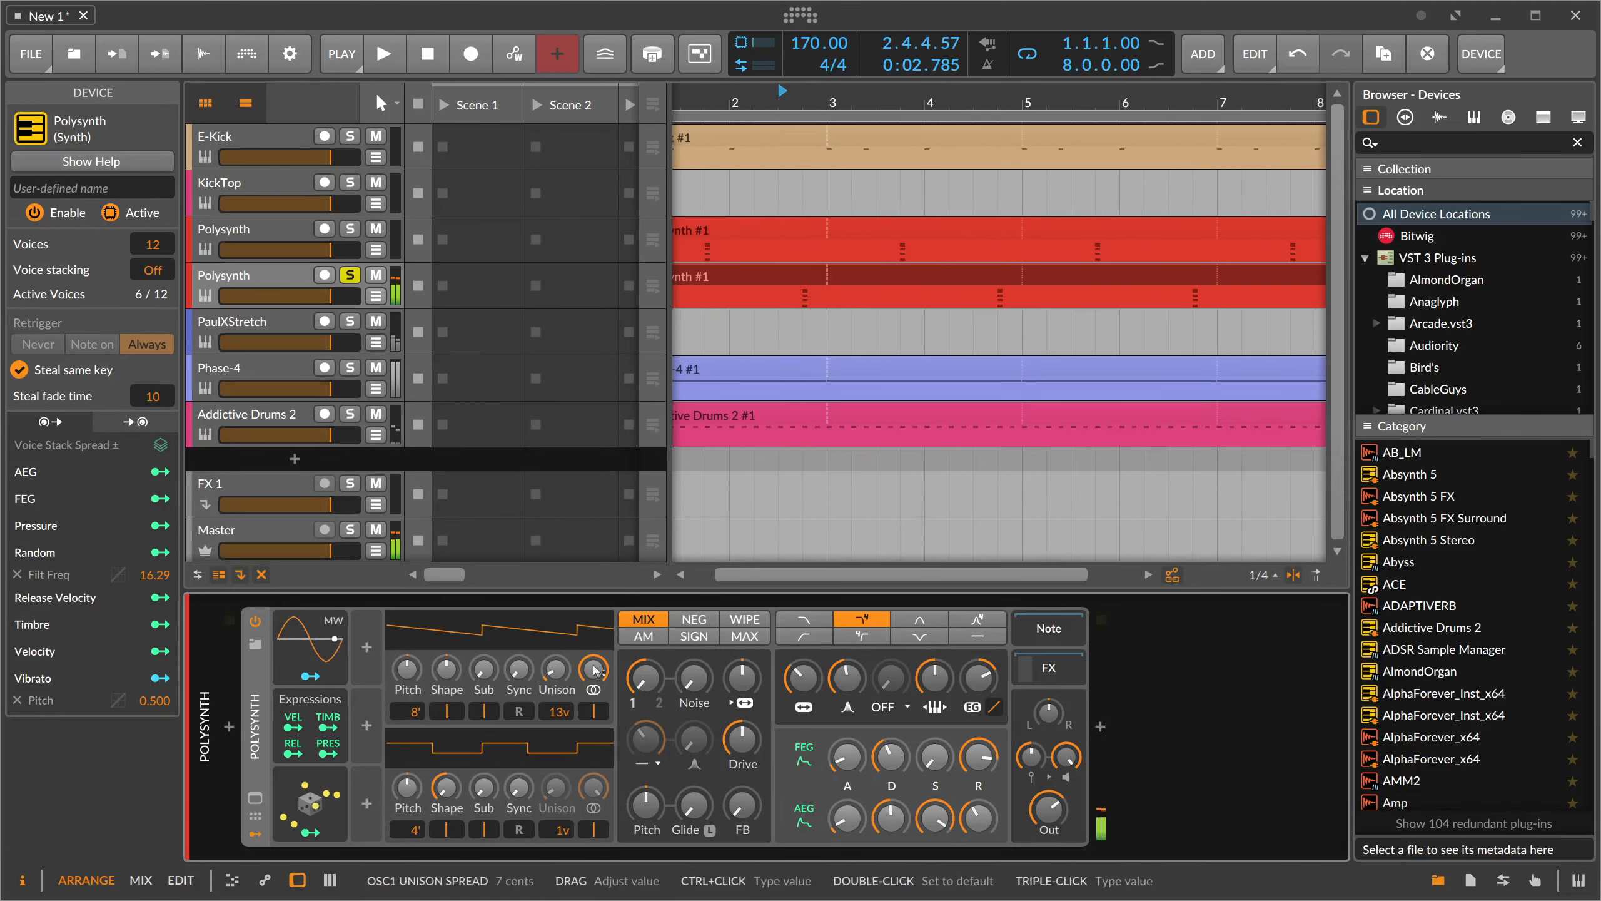
left_click(643, 637)
double_click(645, 677)
key("space")
key("space")
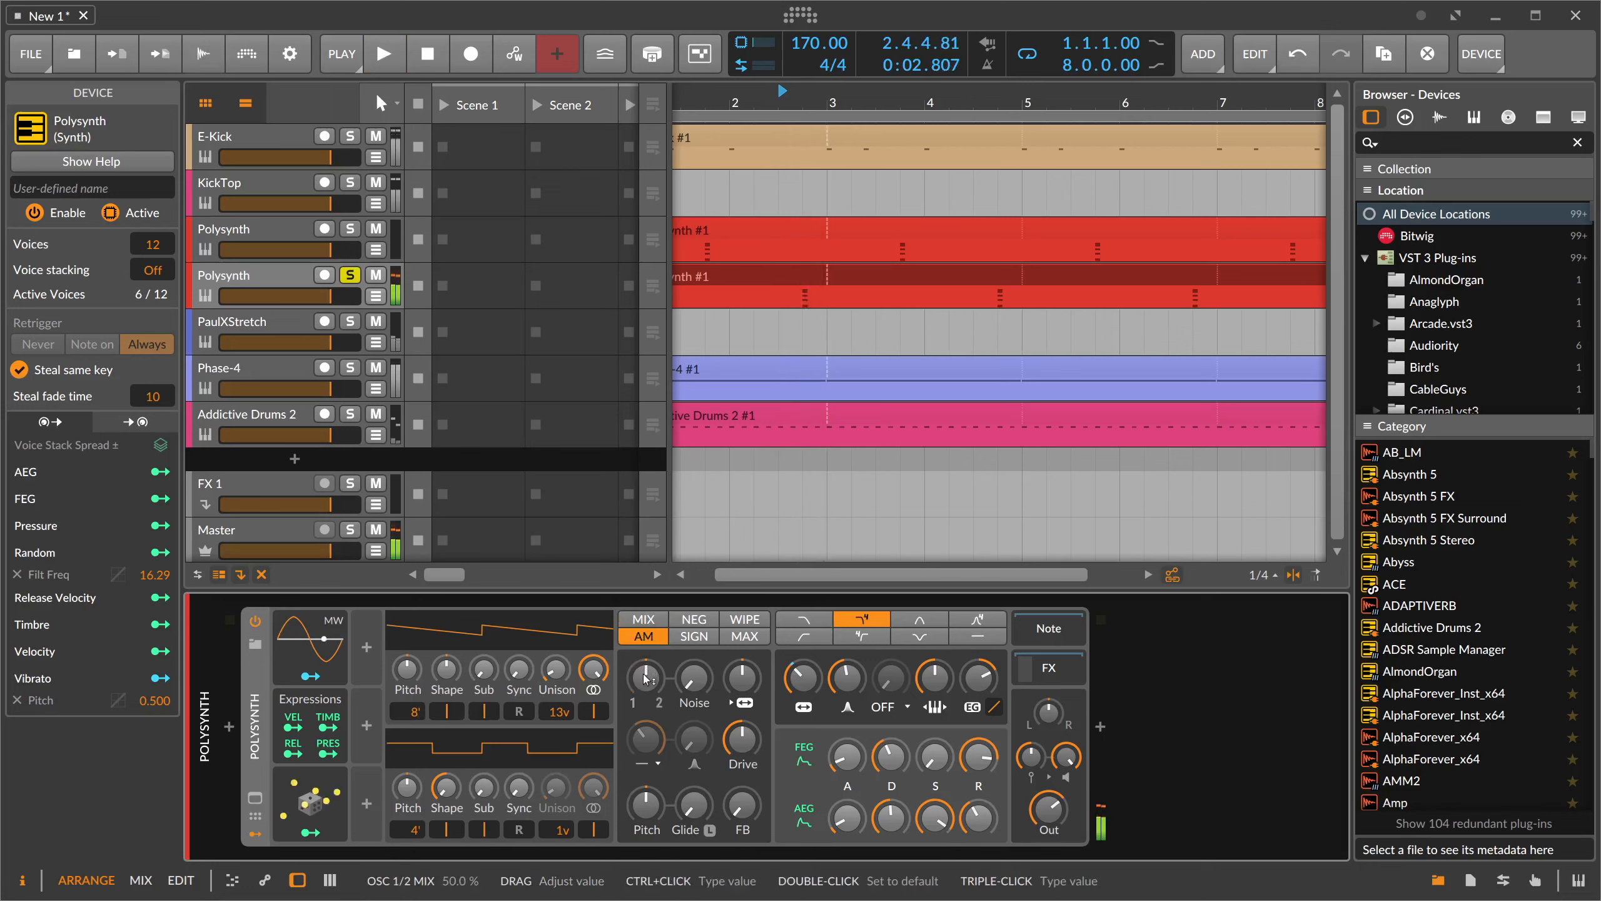
- Set the duplicated Polysynth's filter envelope attack to 31.7 % and audition the stab several times
left_click_drag(847, 760, 851, 751)
key("space")
key("space")
key("space")
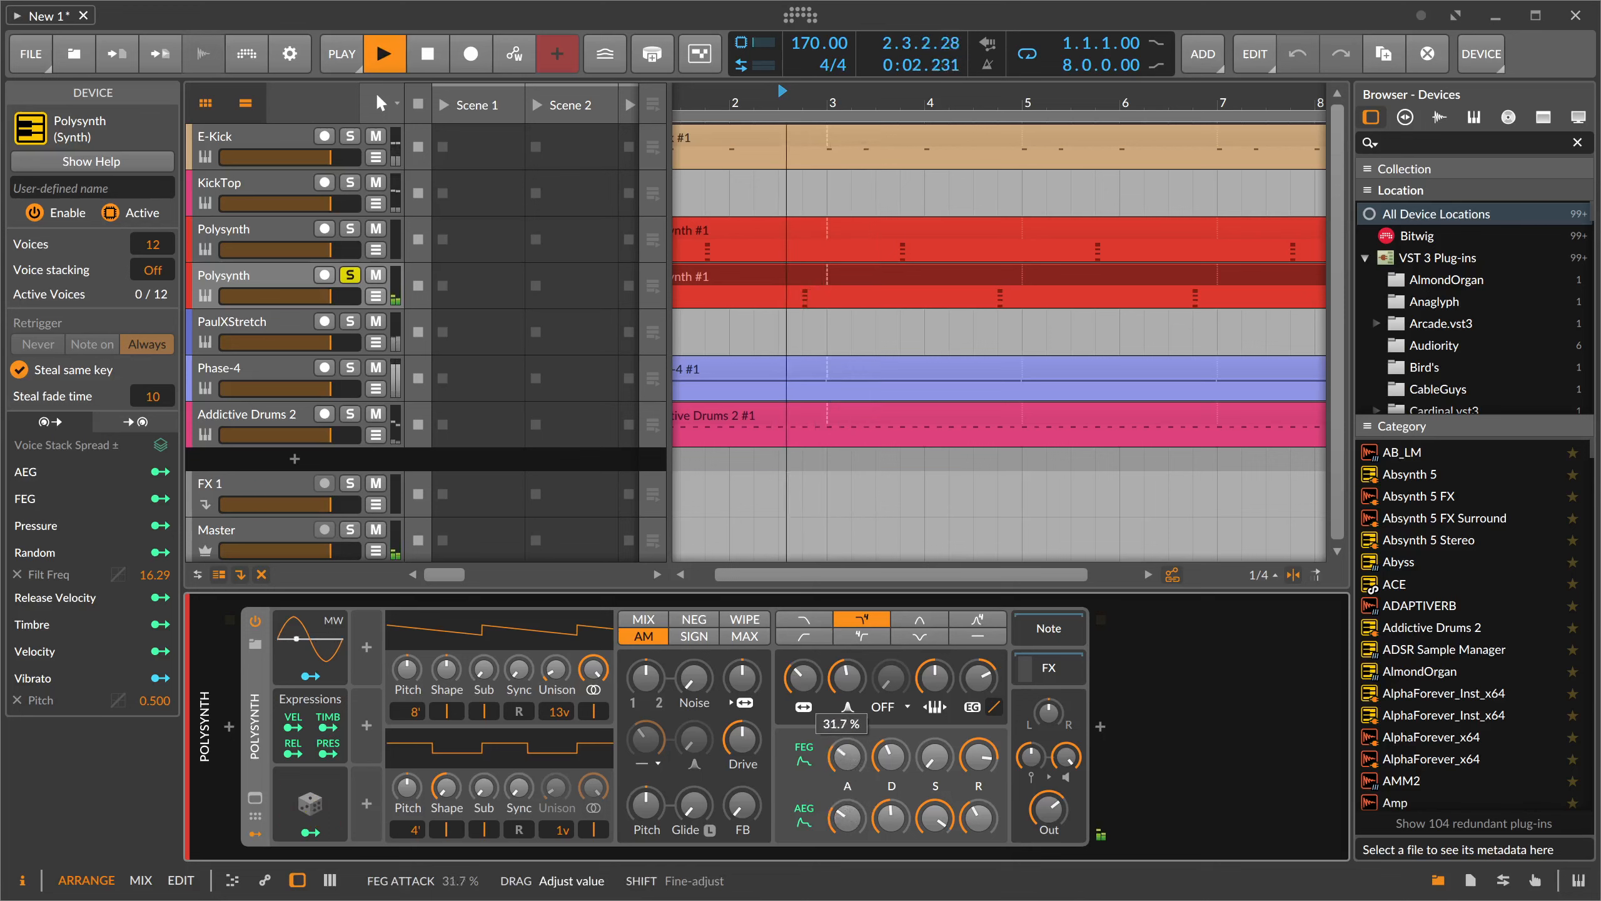
key("space")
key("space")
key("space")
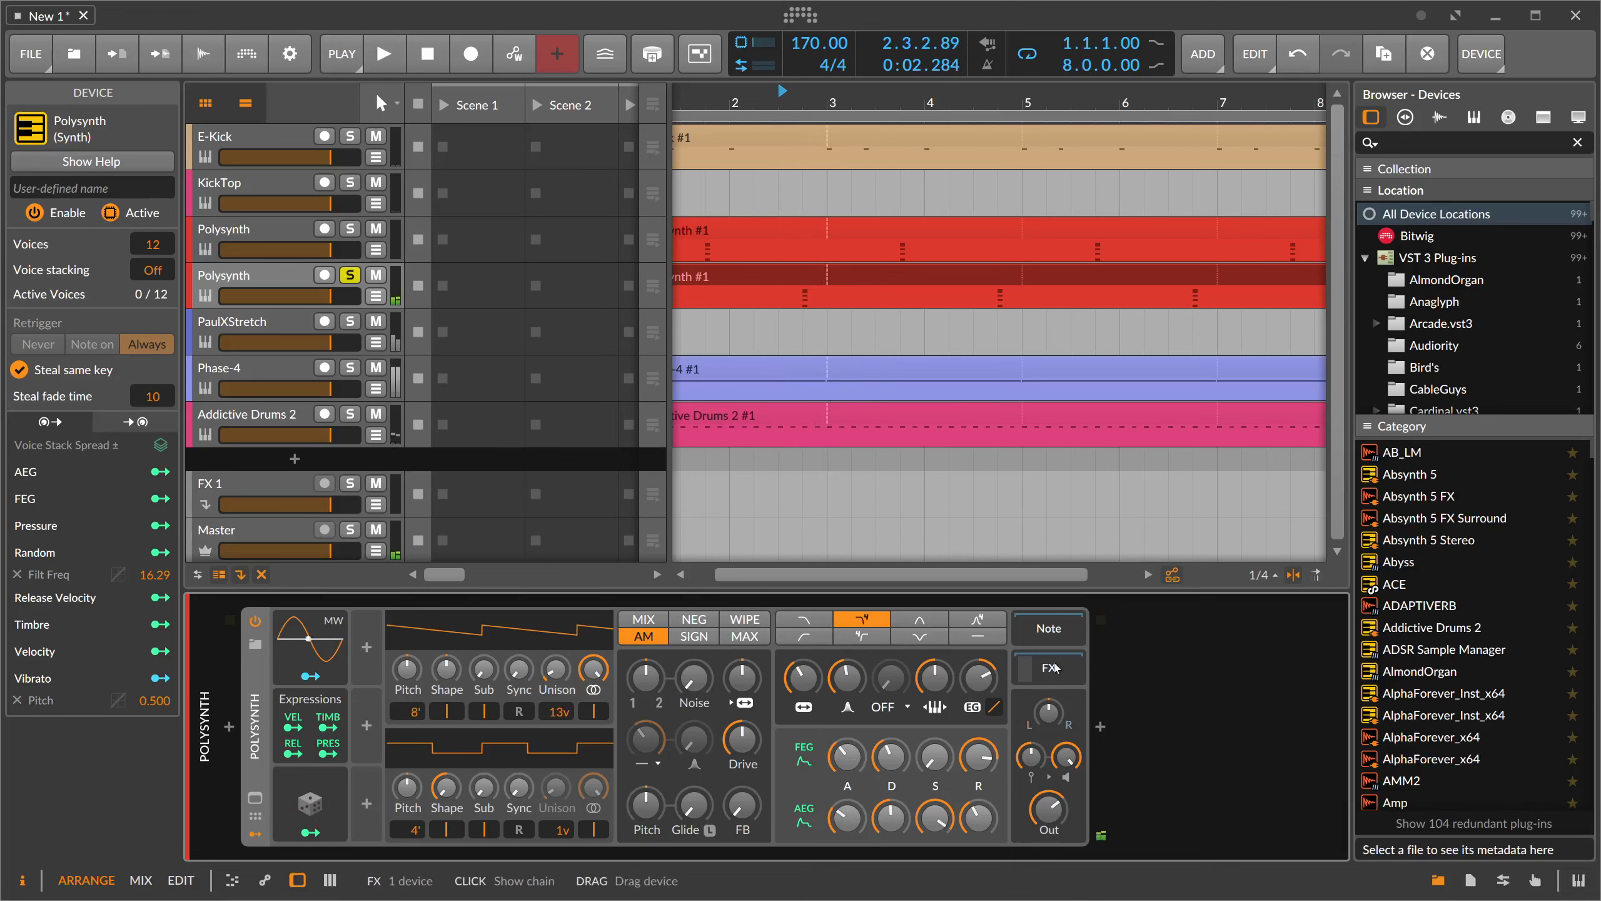
key("space")
key("space")
- Set the duplicated Polysynth's ValhallaSupermassive effect to a 0.0 ms delay and a 48.8 % mix during playback
left_click(1051, 667)
left_click(1127, 784)
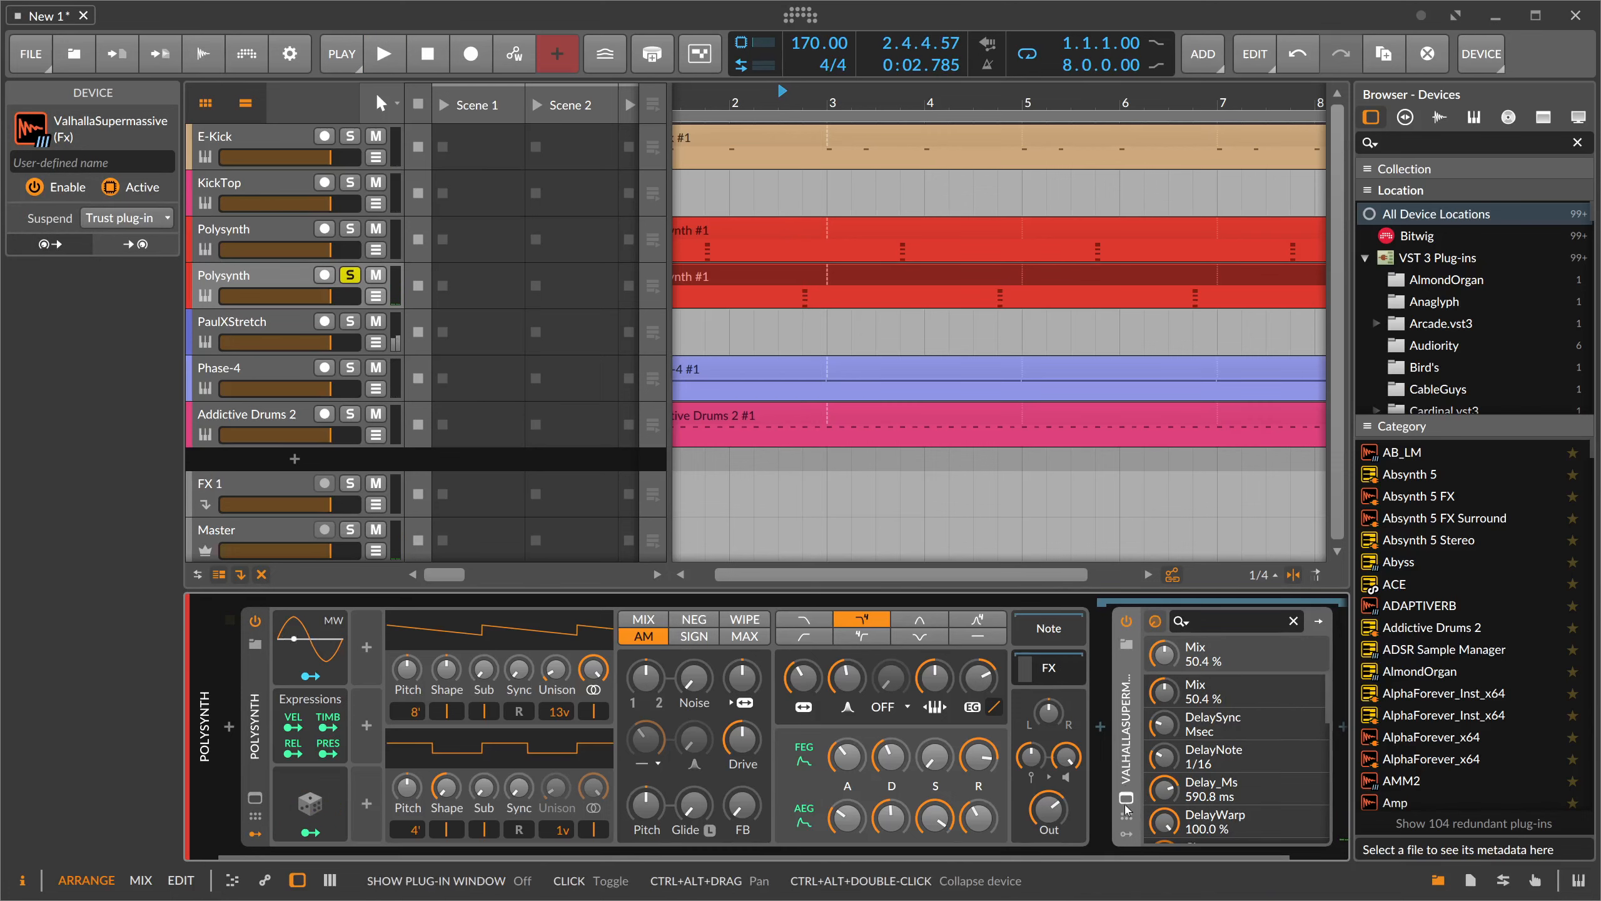
left_click(1127, 797)
key("space")
left_click(599, 420)
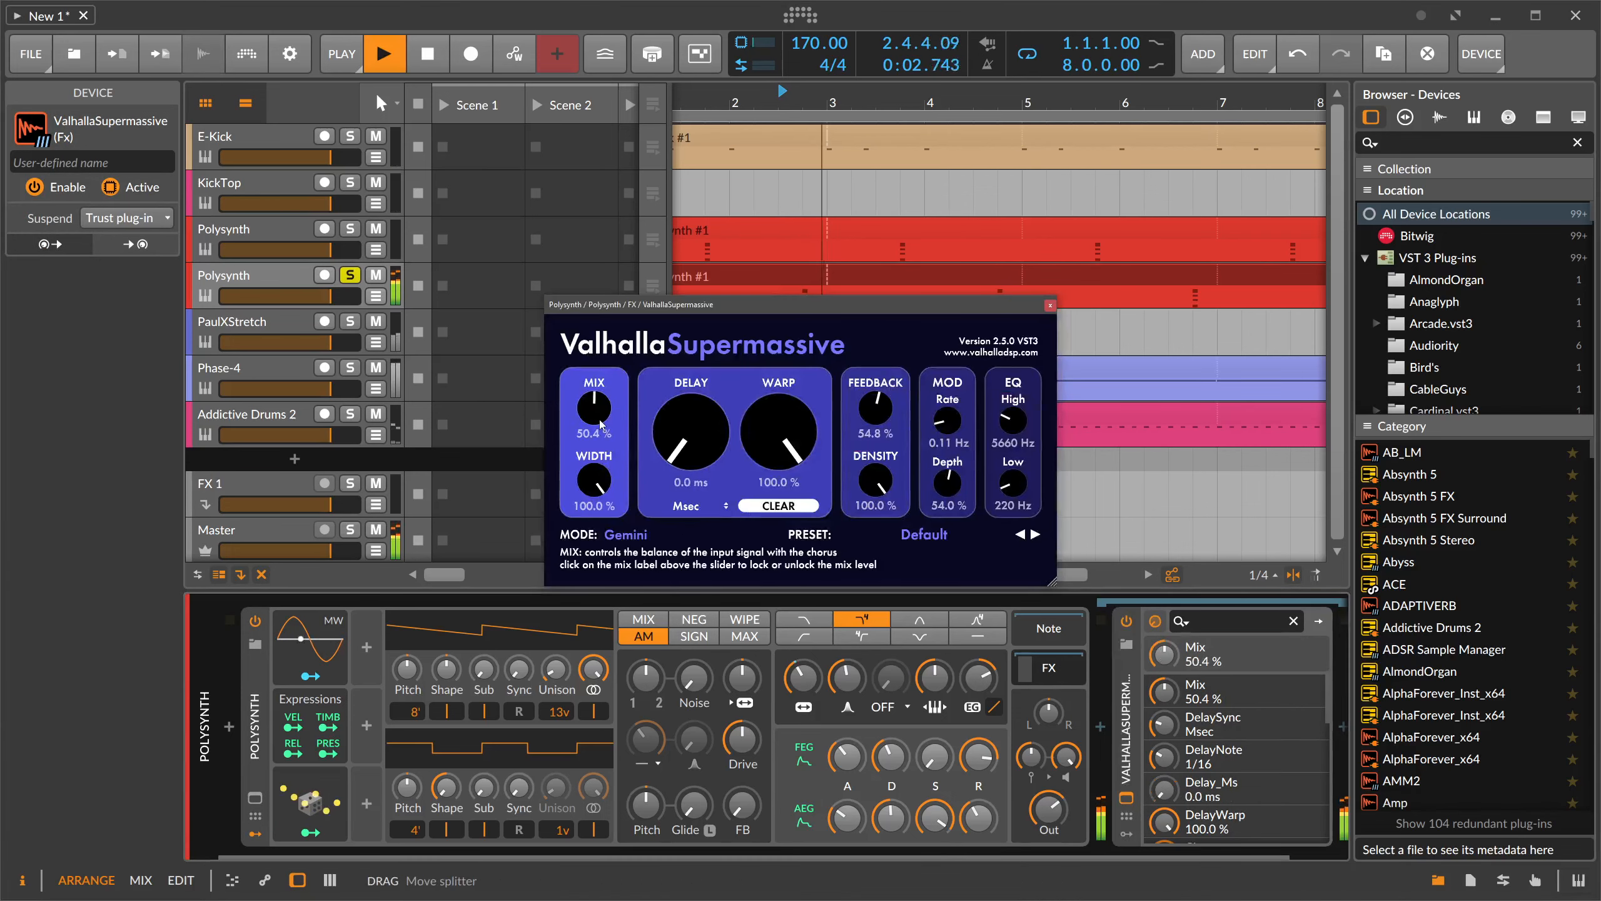
key("space")
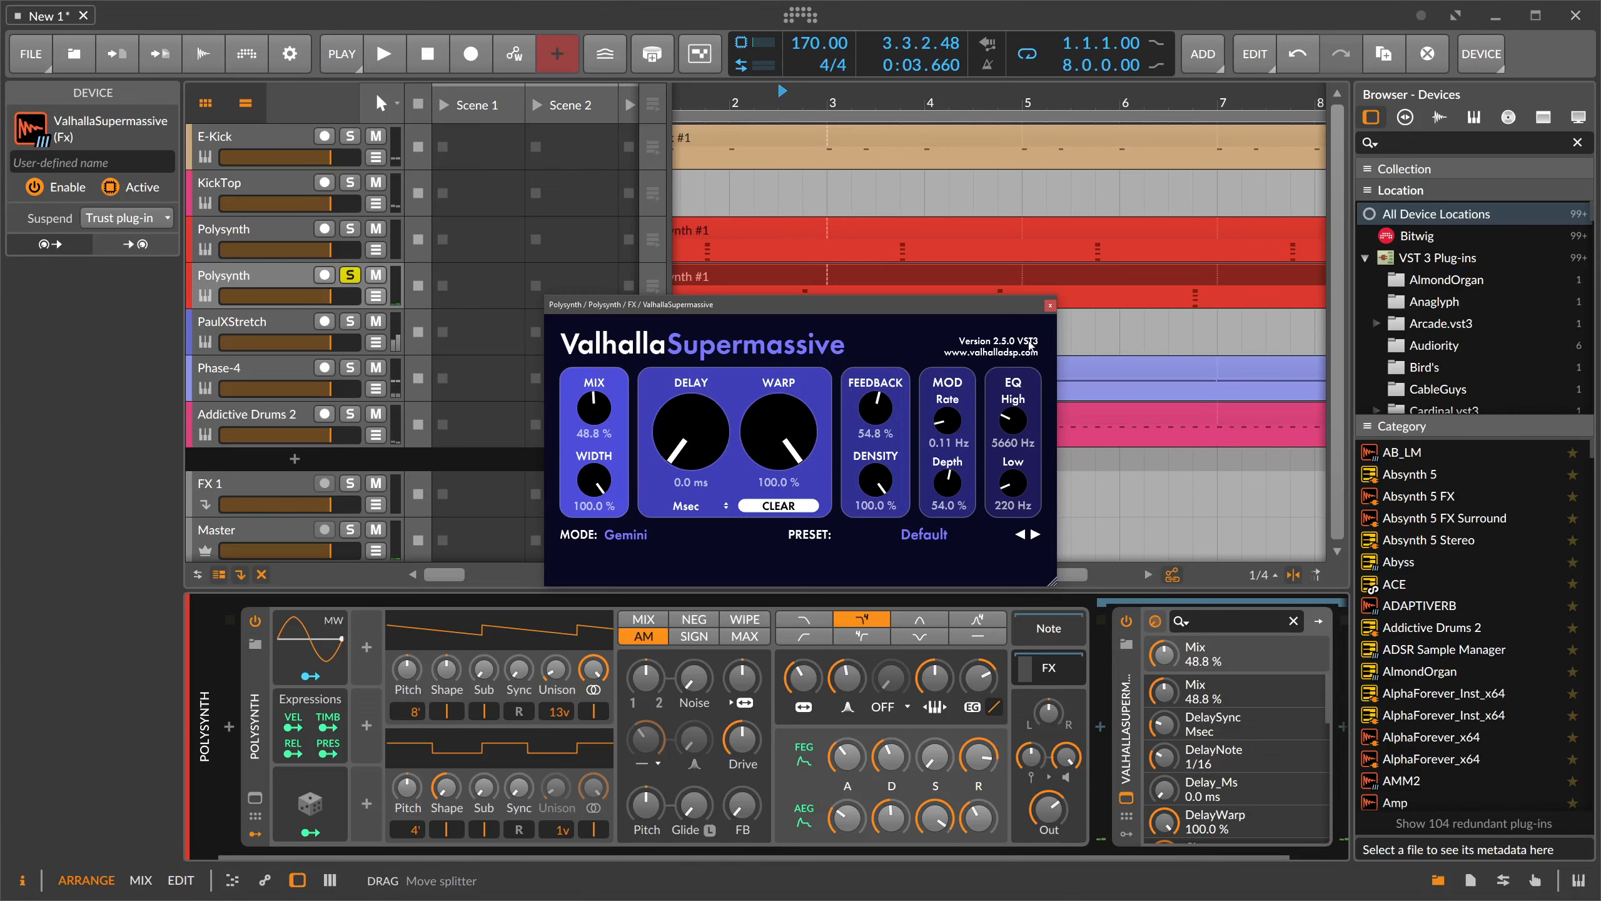
left_click(1050, 305)
- Set the duplicated Polysynth's first oscillator to 16' and audition the stab
key("space")
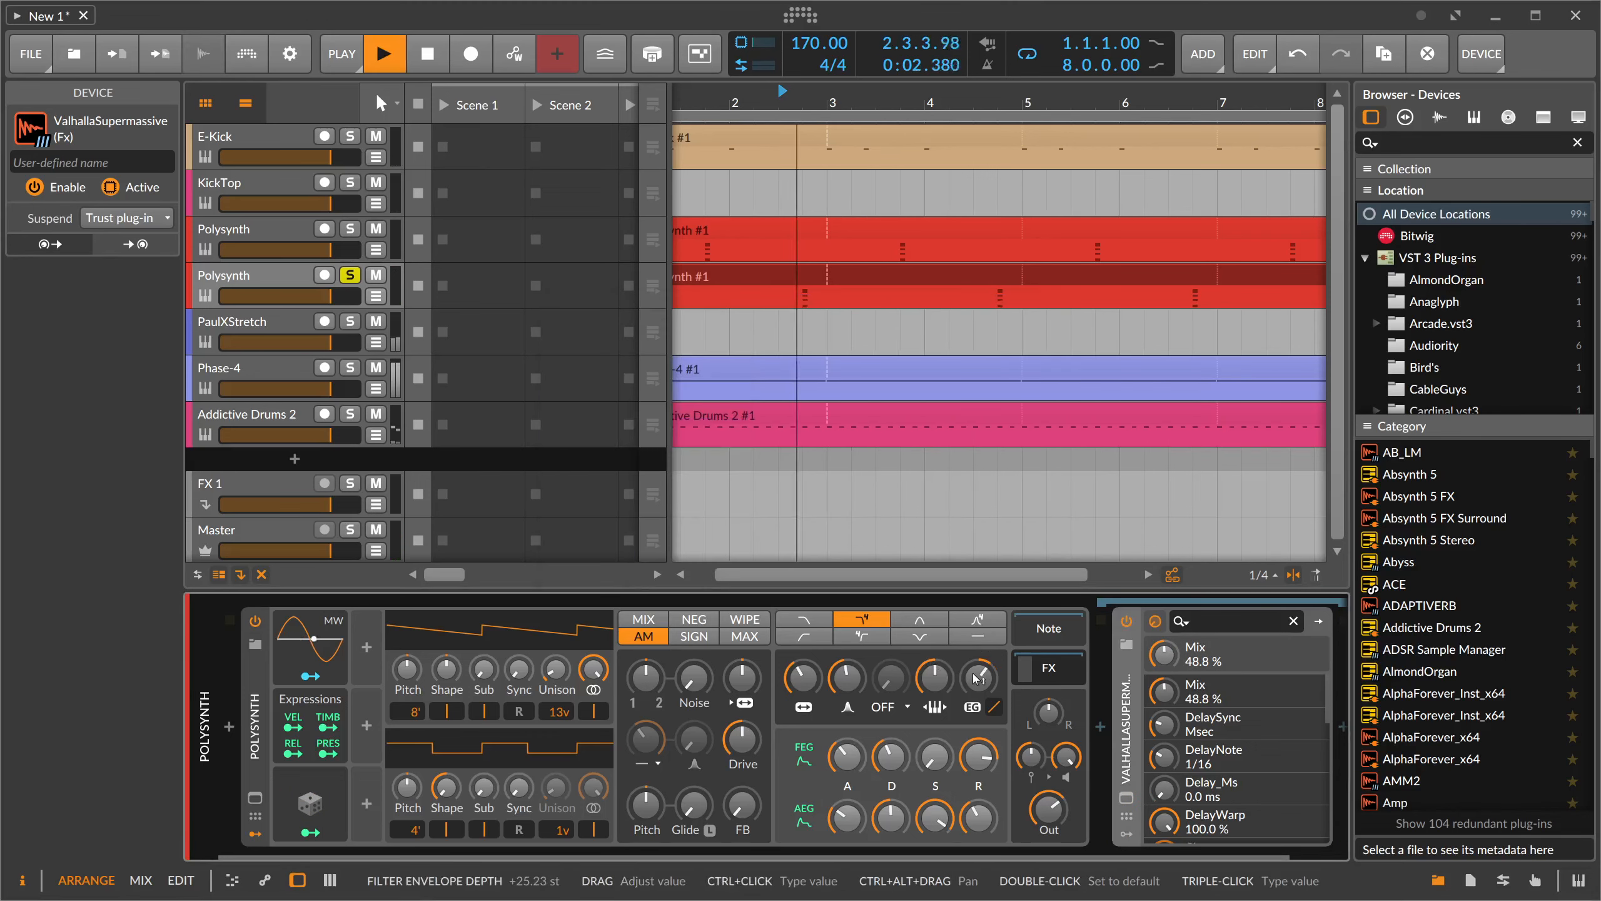
key("space")
left_click_drag(418, 712, 418, 726)
key("space")
key("space")
key("space")
key("space")
- Unsolo the duplicated Polysynth track and play the full arrangement from bar 1
left_click(349, 275)
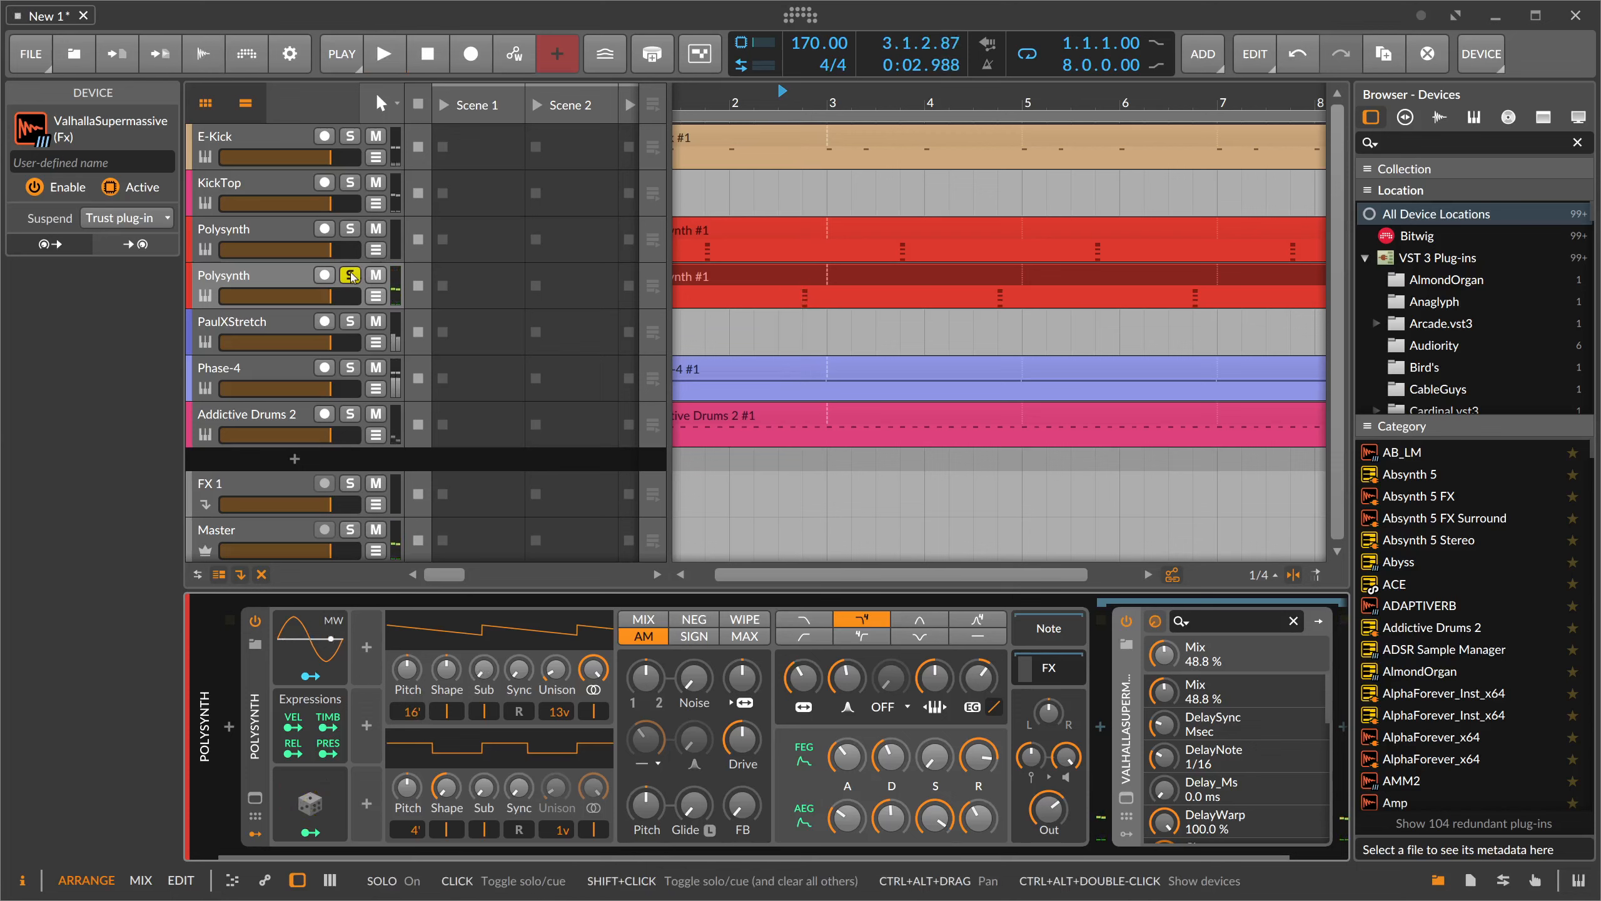
left_click_drag(753, 102, 746, 88)
left_click(704, 102)
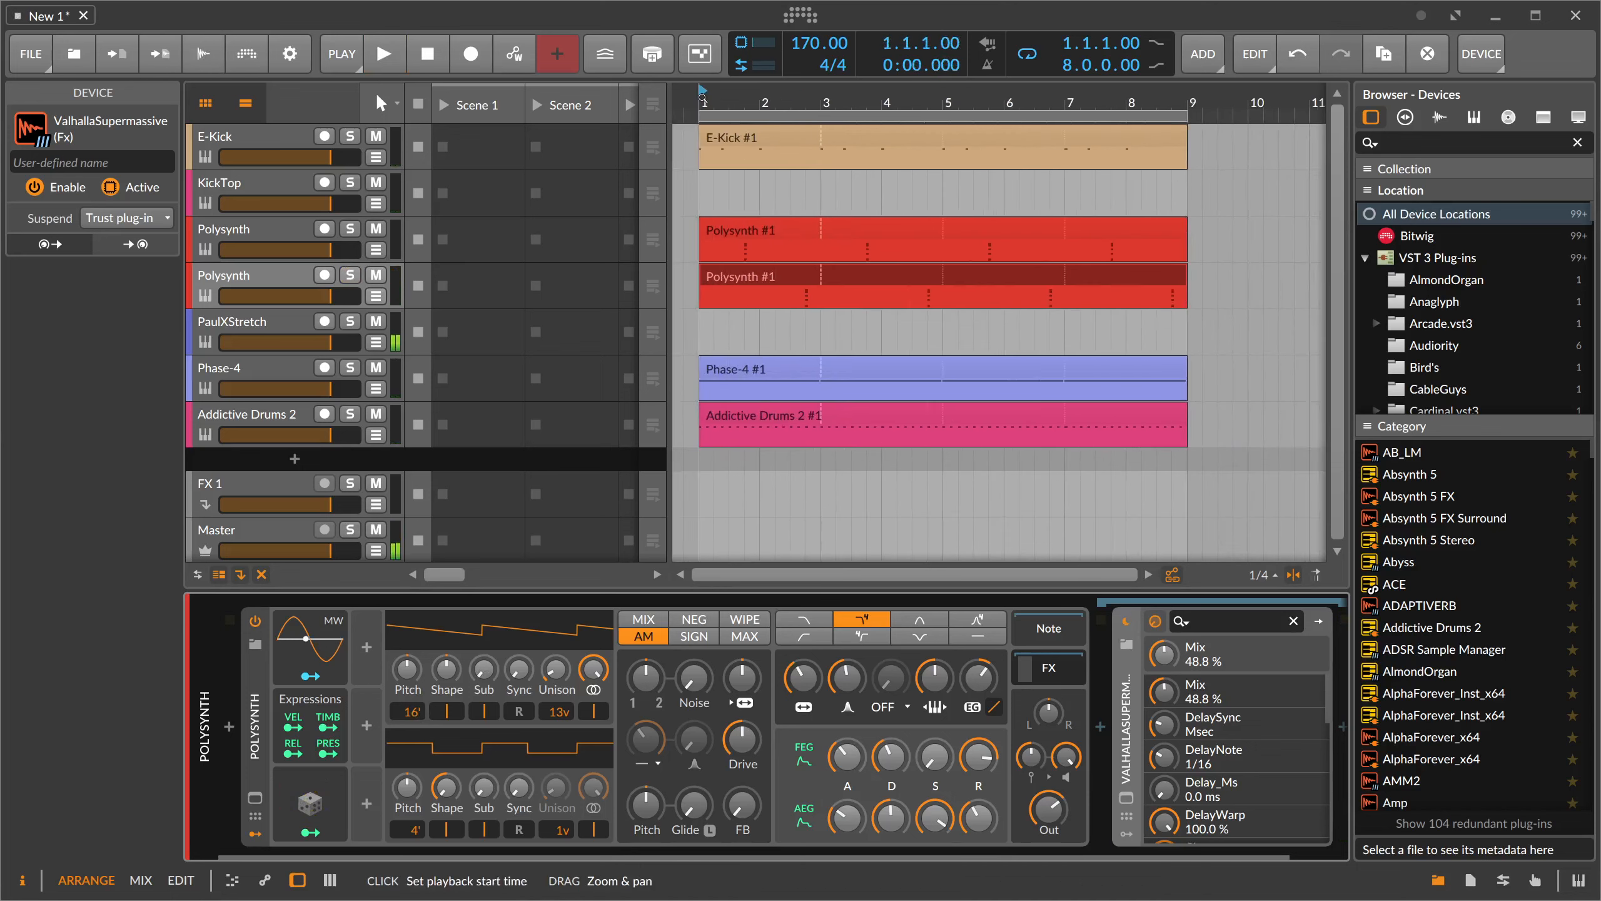
key("space")
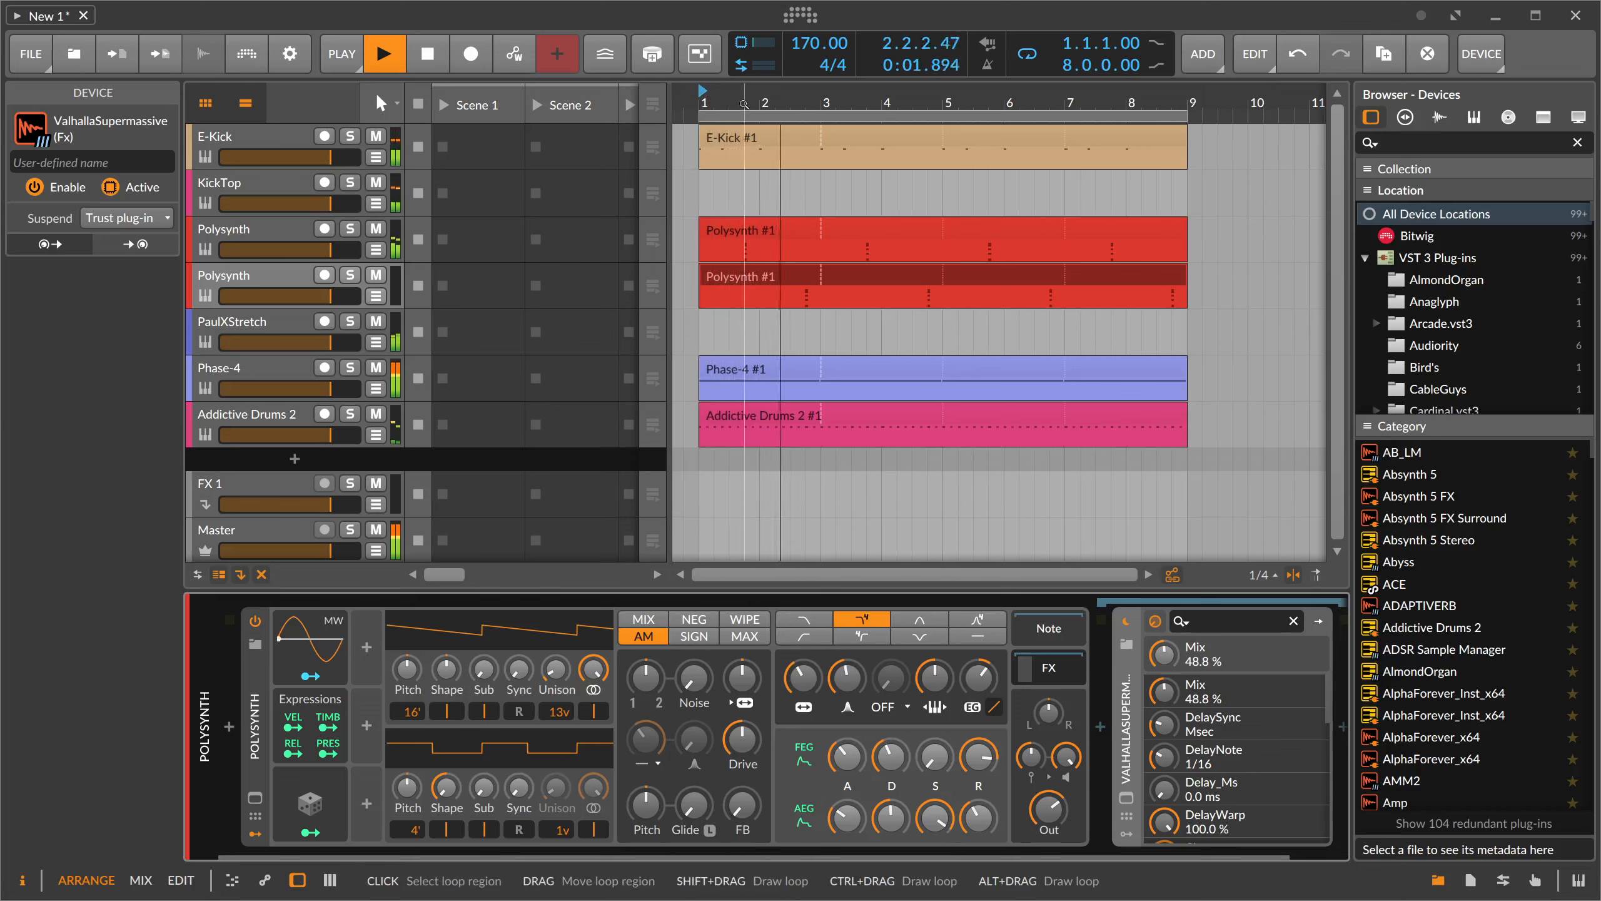
left_click_drag(719, 102, 760, 105)
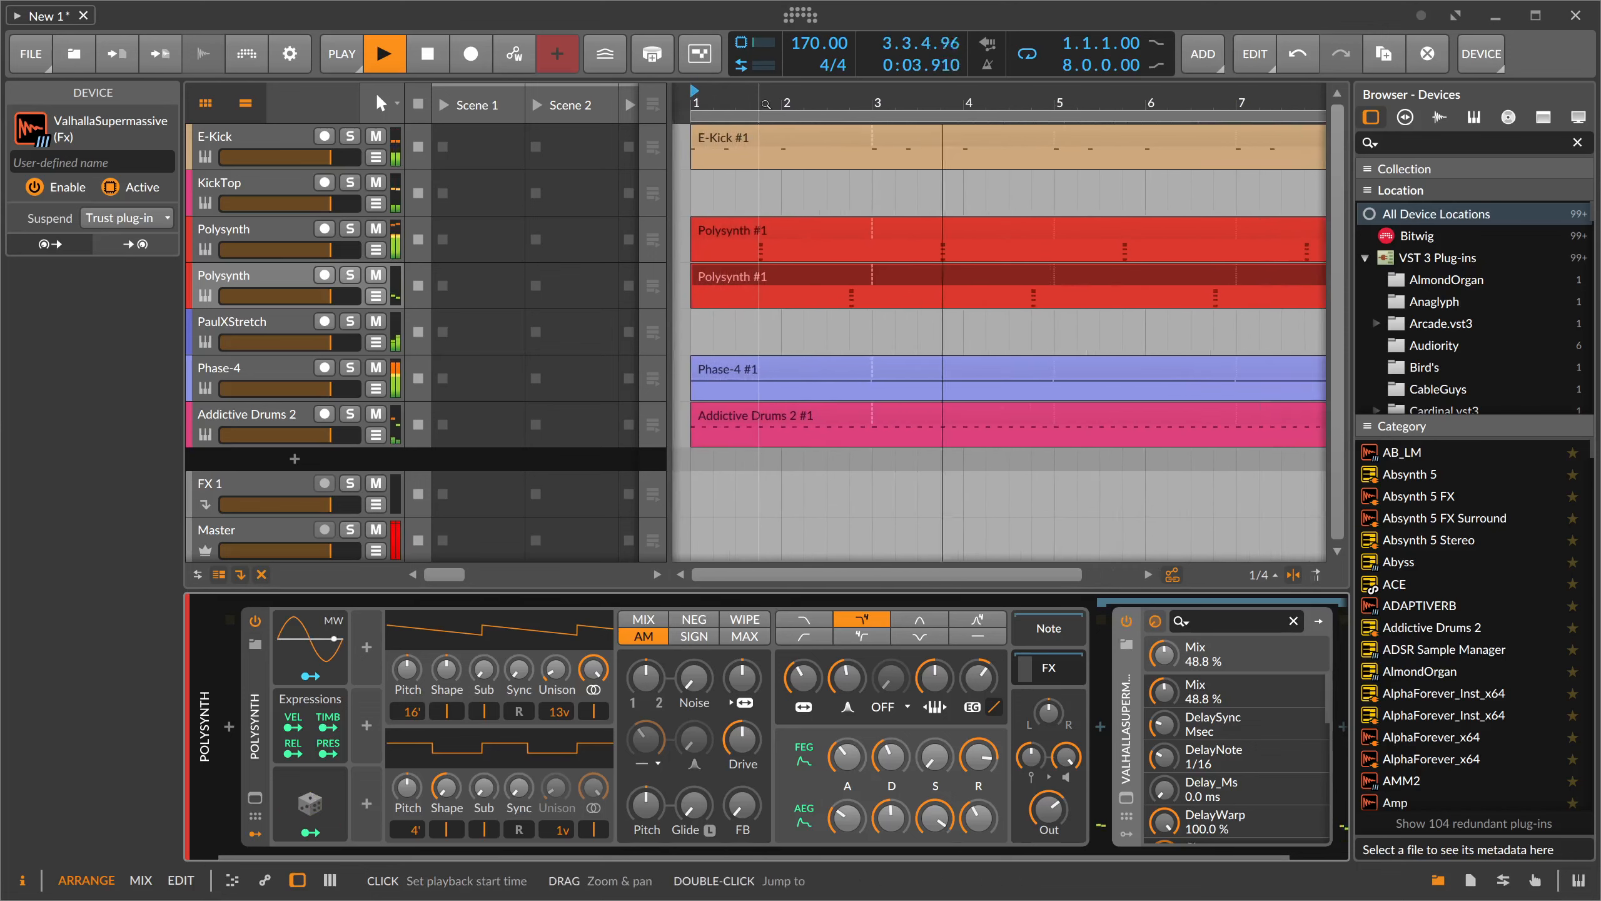
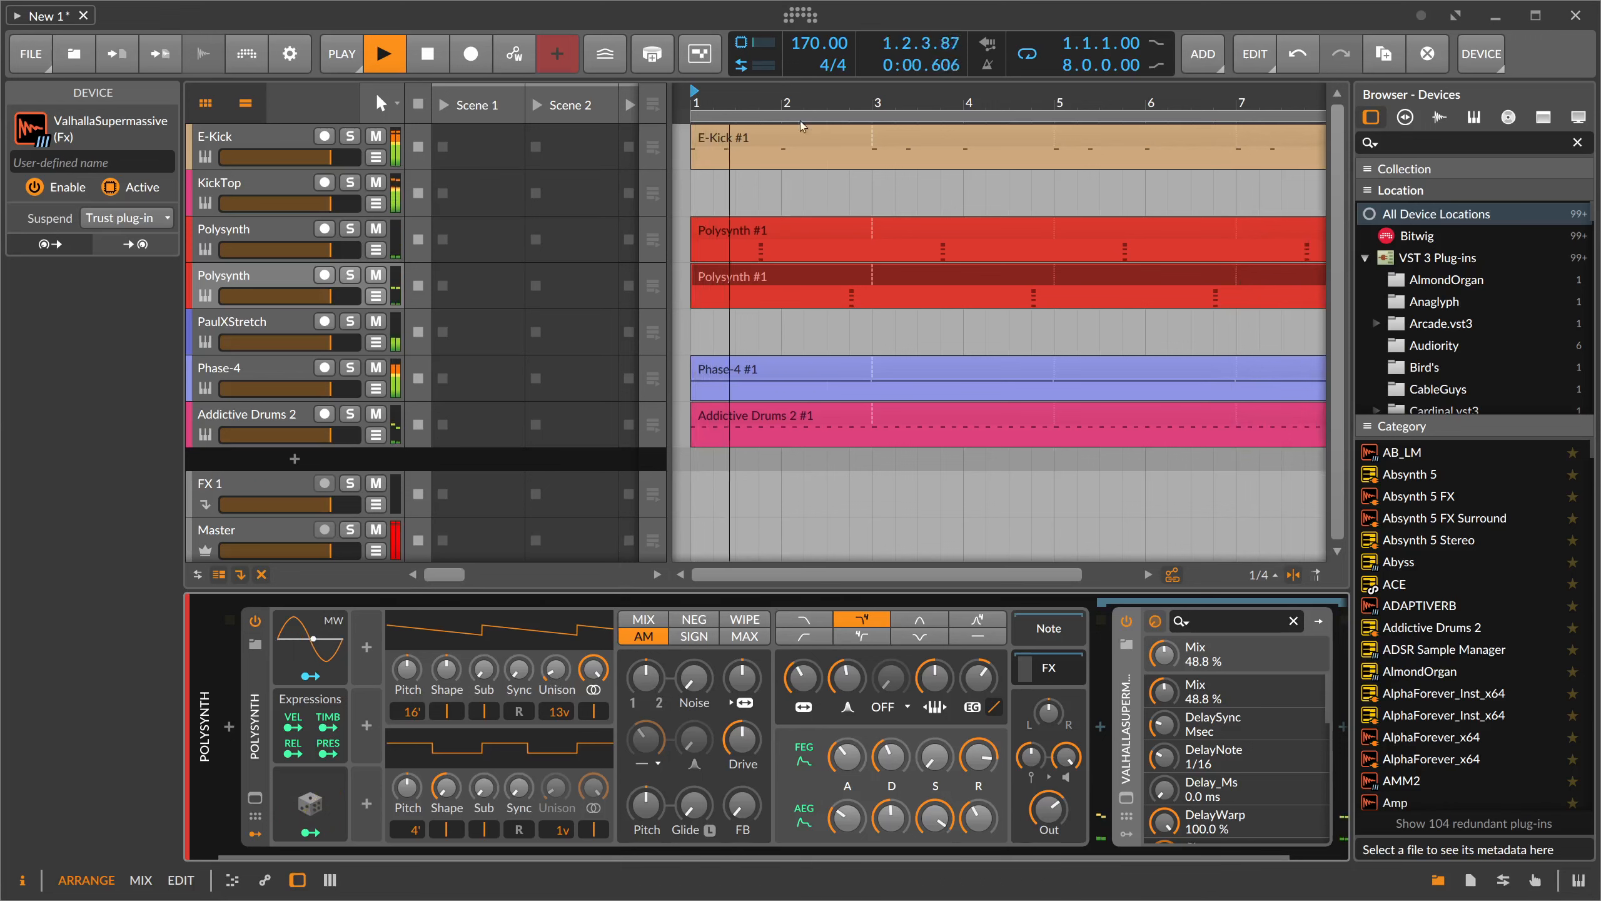
- Set the original Polysynth's first oscillator to 8' and adjust its filter cutoff during playback
left_click_drag(792, 99, 792, 114)
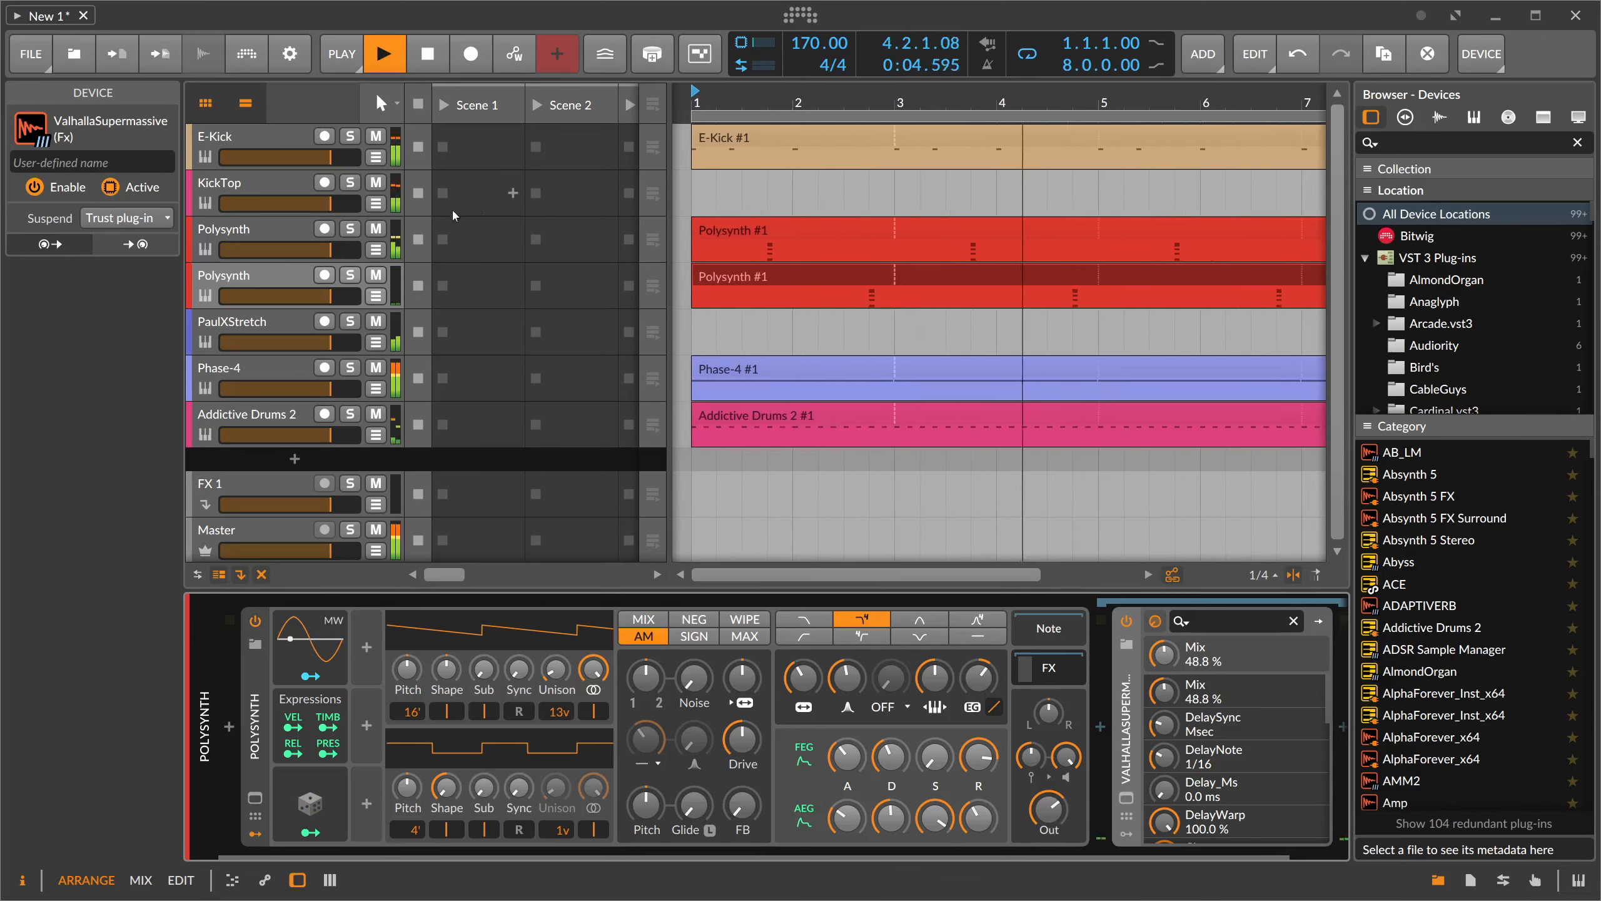
double_click(278, 236)
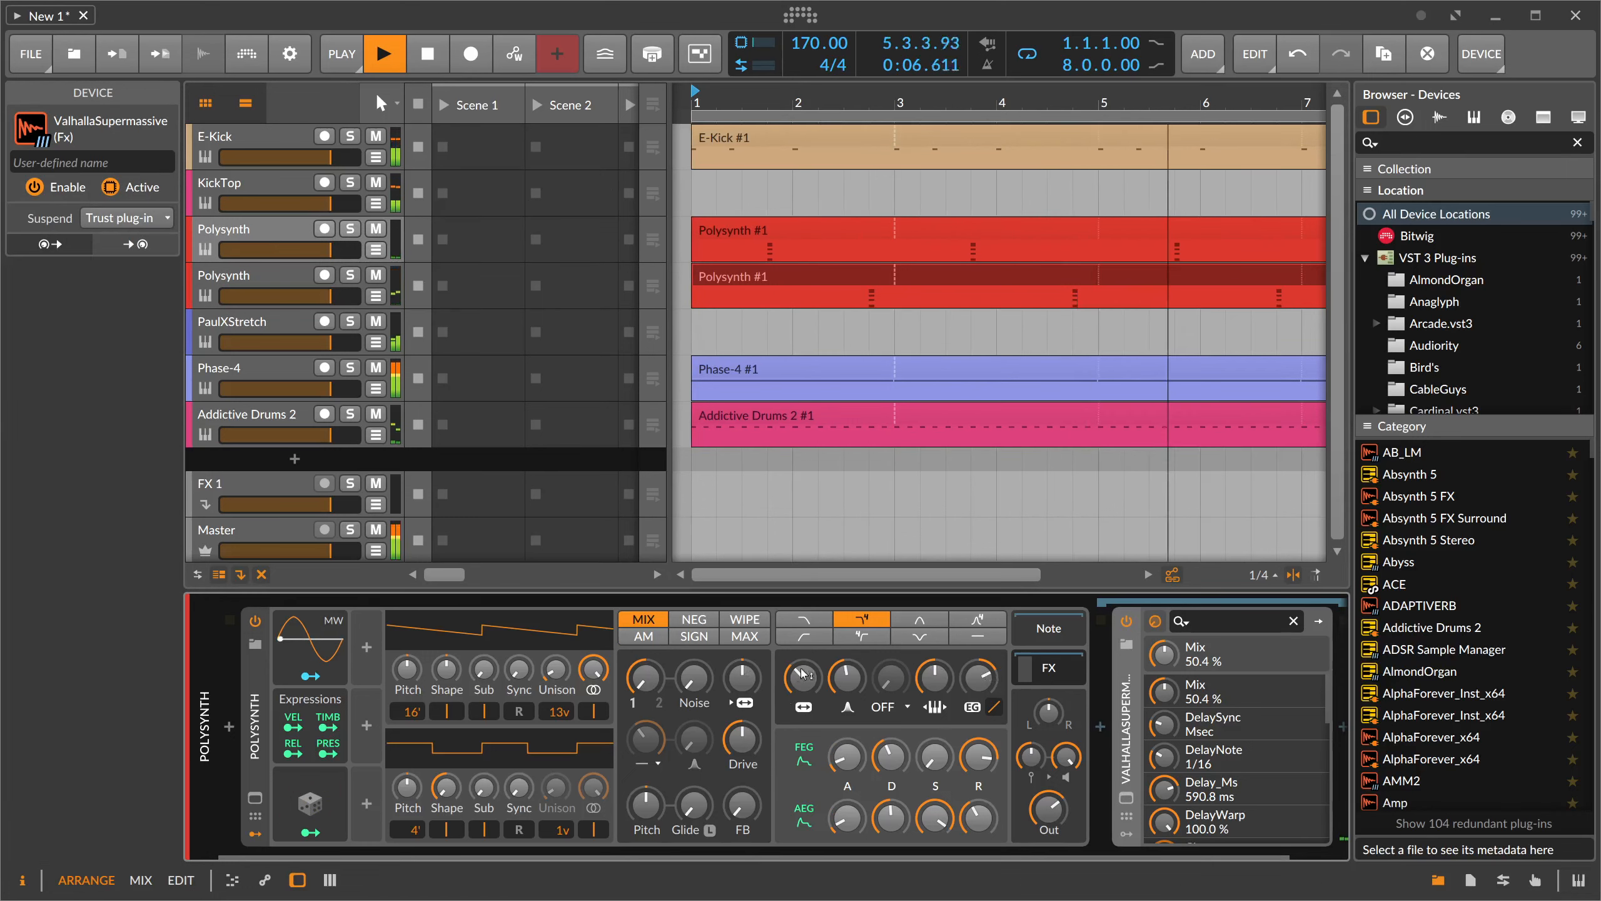
left_click_drag(803, 678, 803, 674)
left_click_drag(408, 712, 408, 695)
left_click_drag(803, 678, 803, 679)
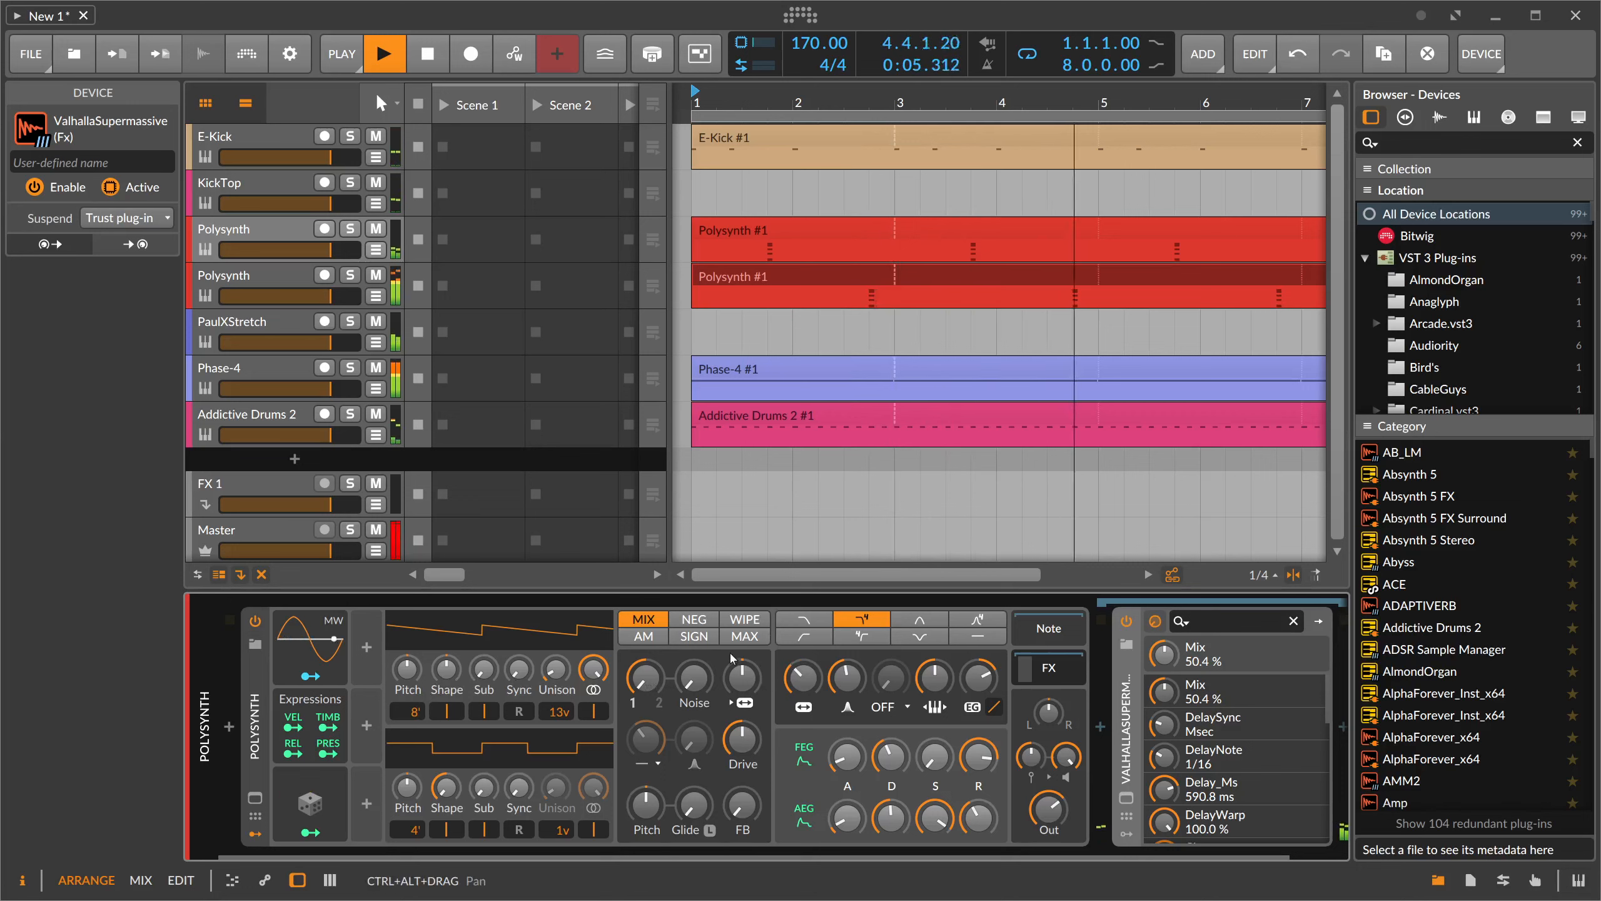
left_click_drag(803, 678, 803, 690)
key("space")
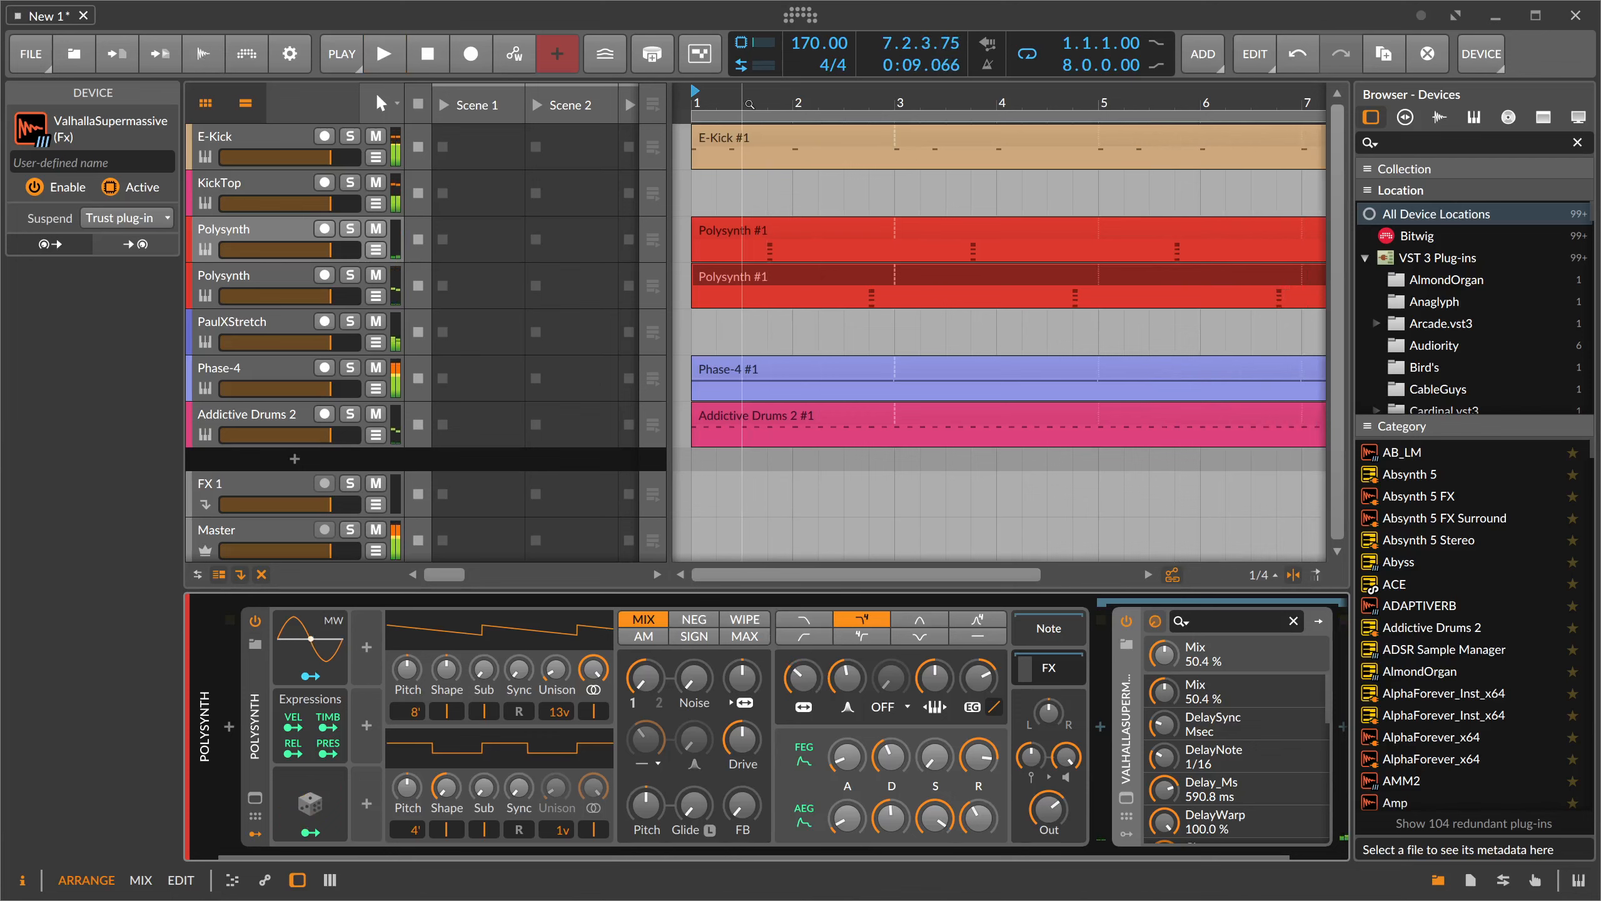
- Add a new instrument track with the Polymer synth below Addictive Drums 2
key("z")
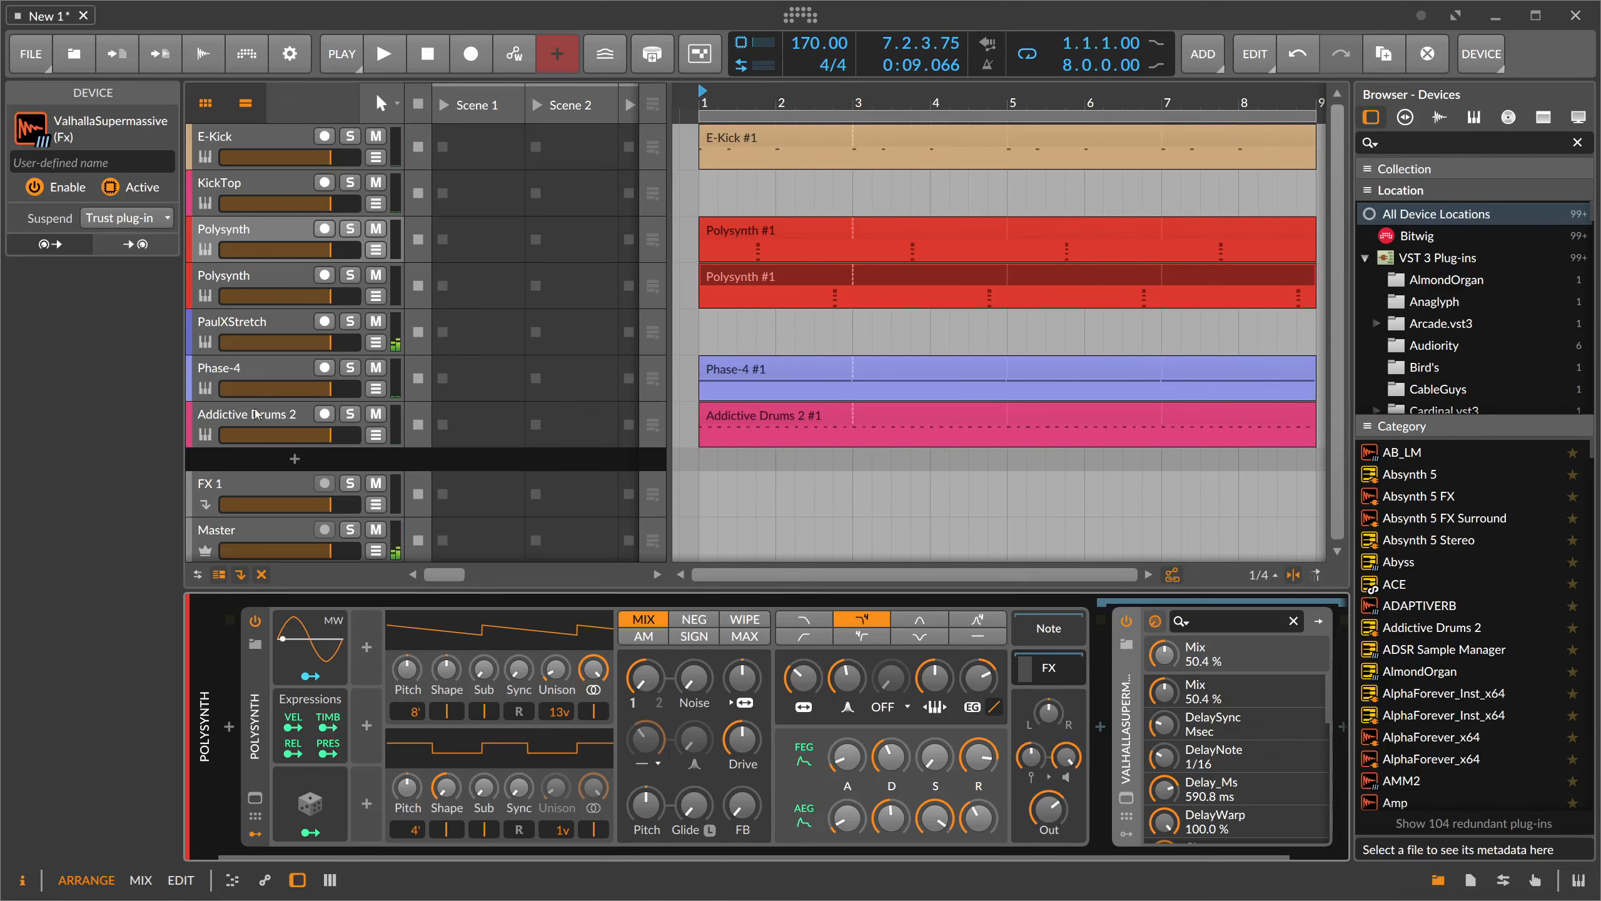
left_click(303, 458)
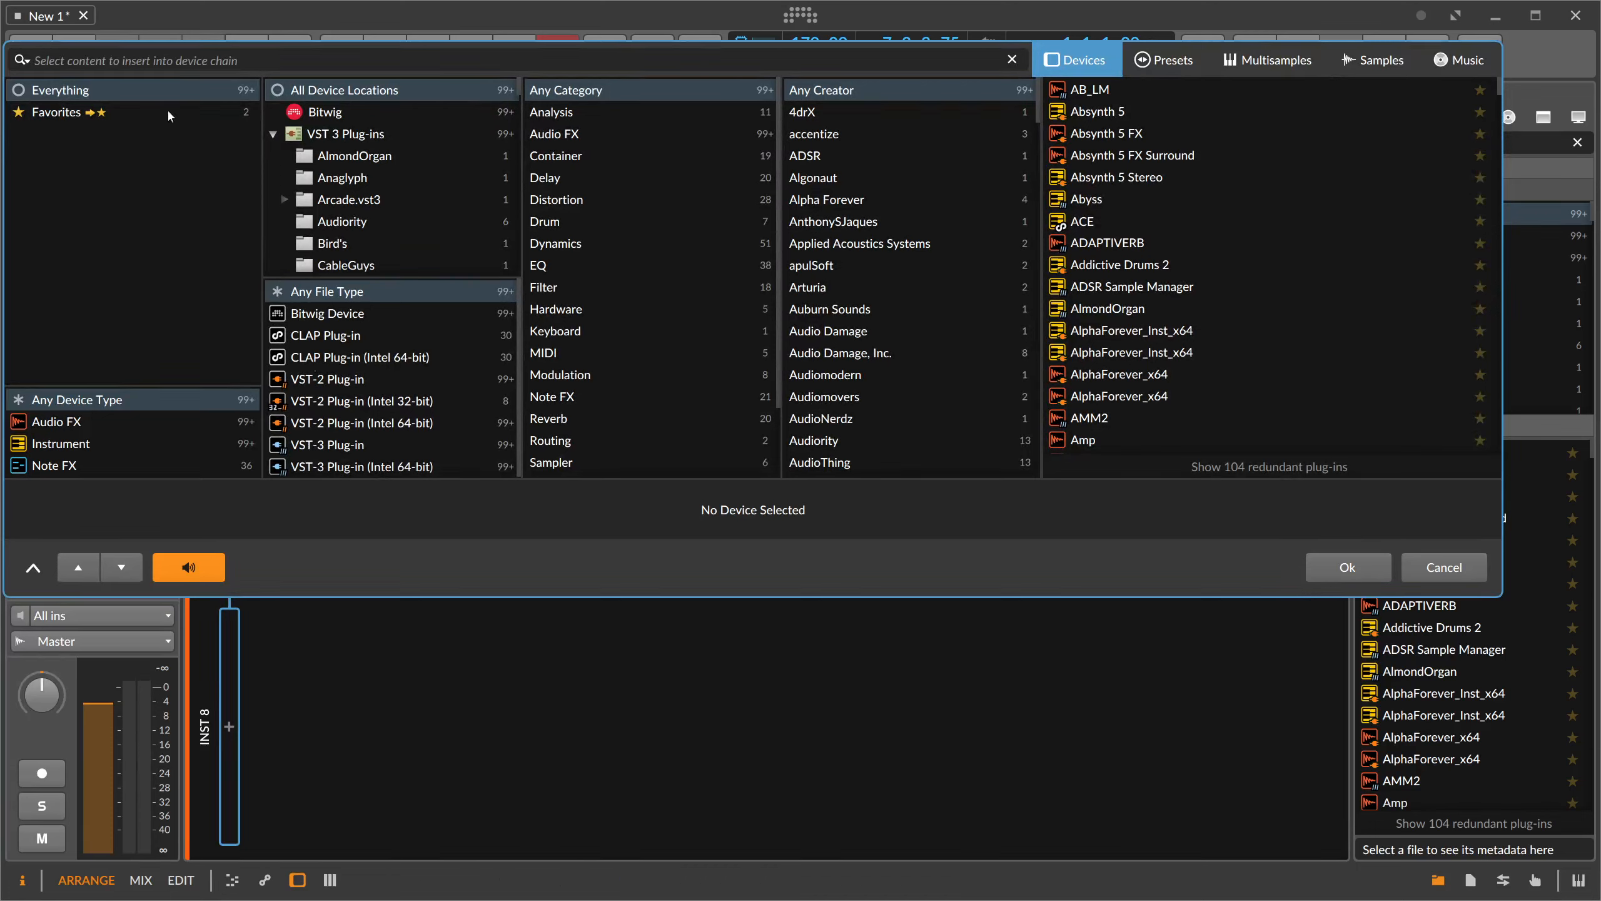
type("poly")
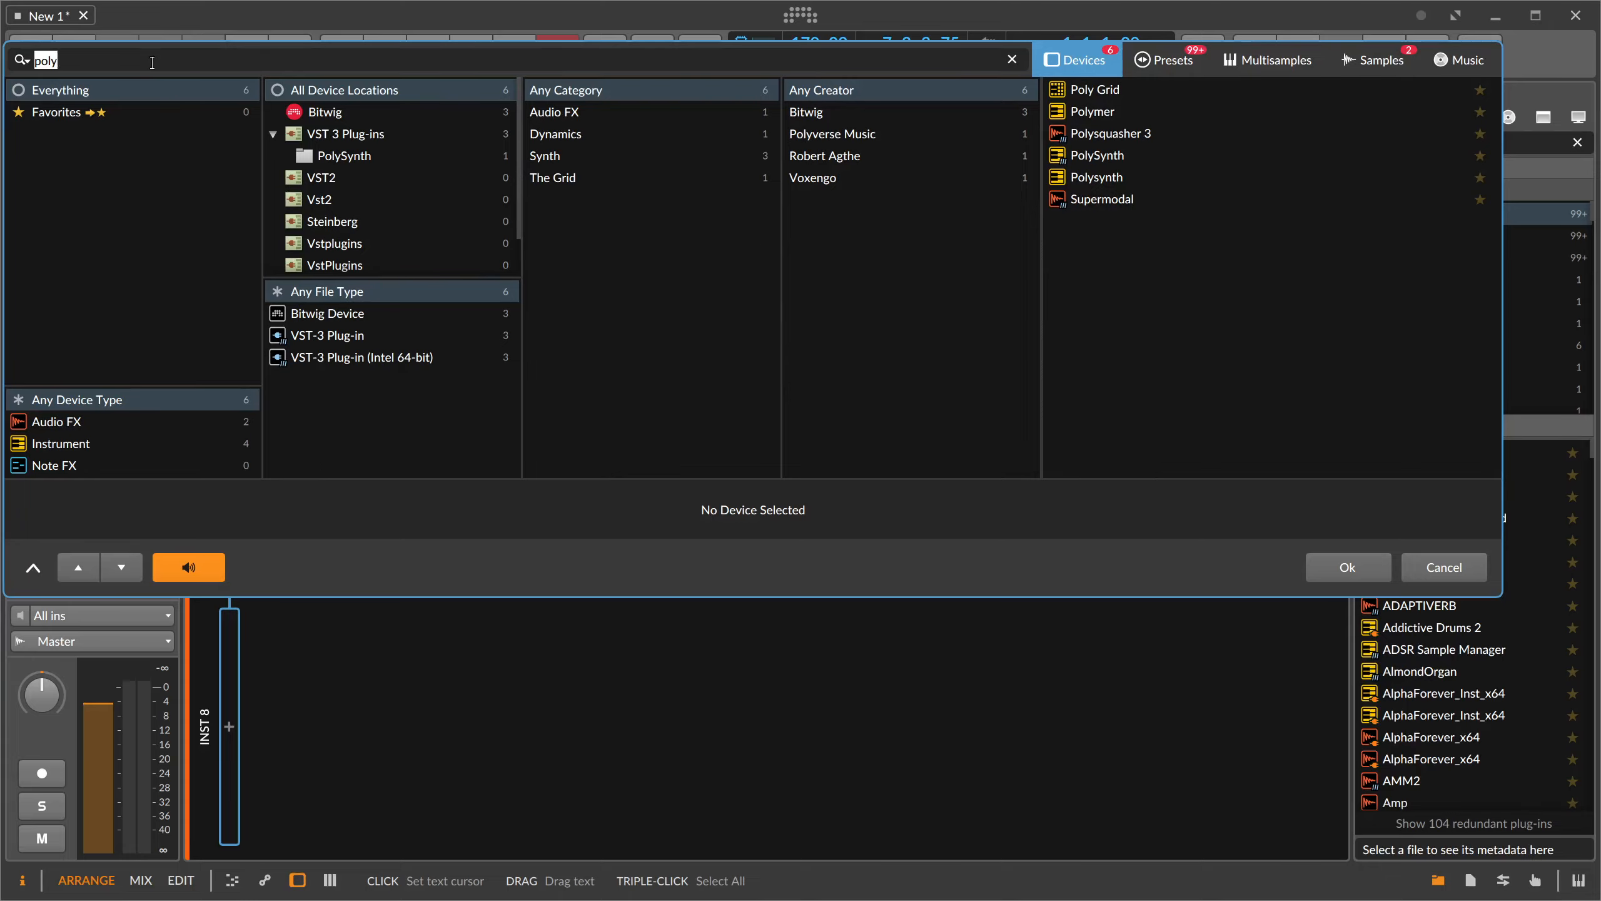
key("Down")
key("Down")
key("BackSpace")
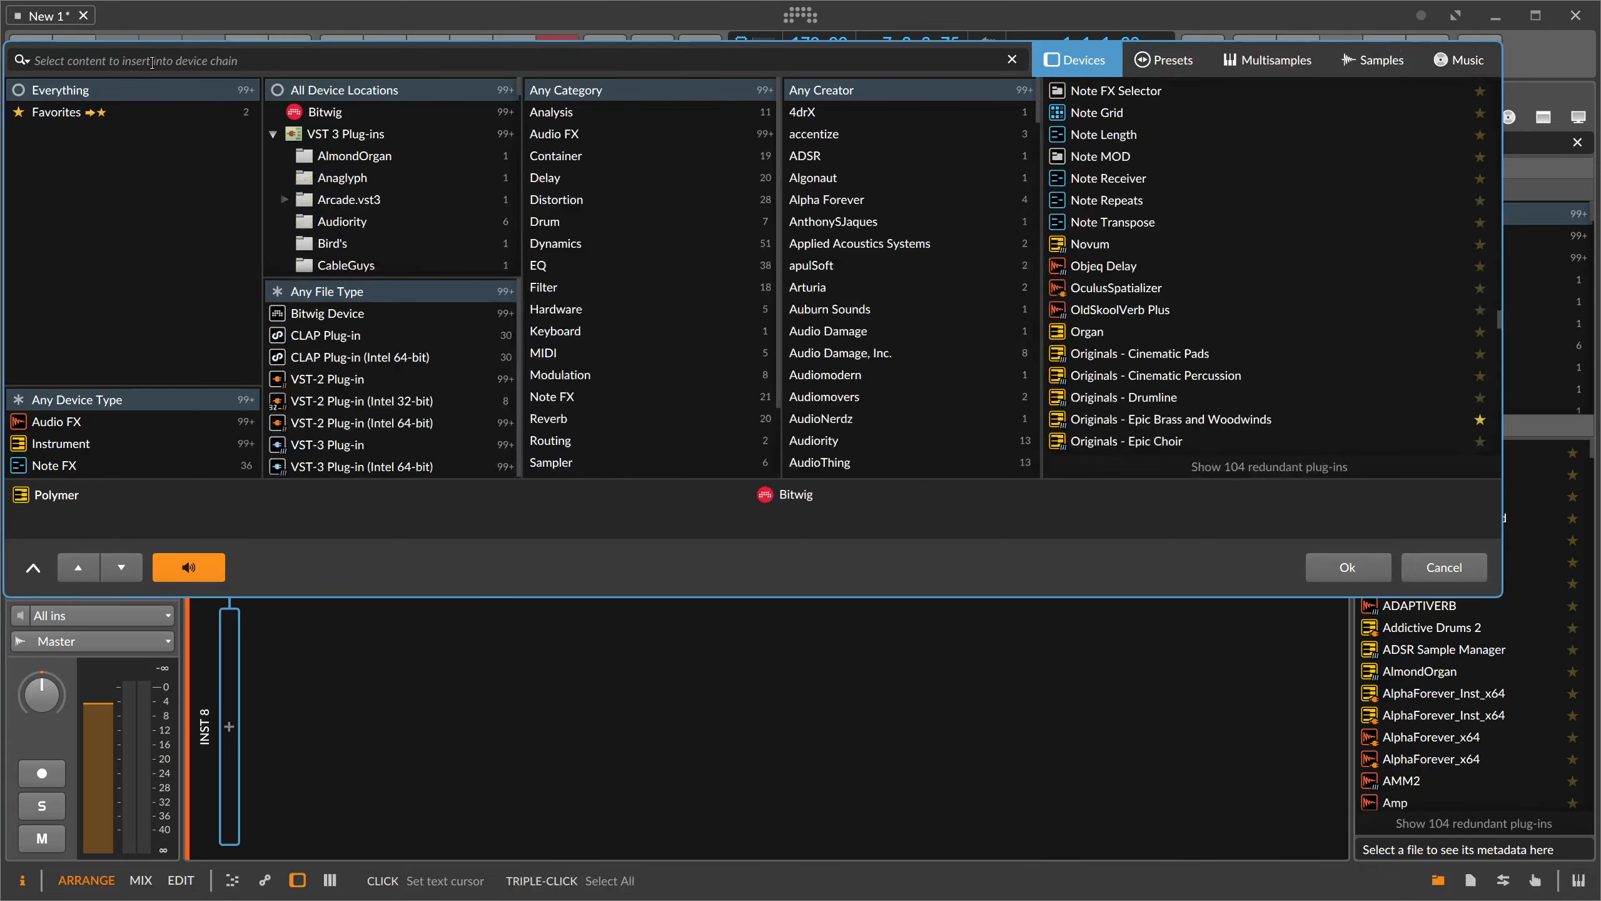
key("Return")
- Insert a clip at bar 1 on the Polymer track and extend it to eight bars
left_click(709, 458)
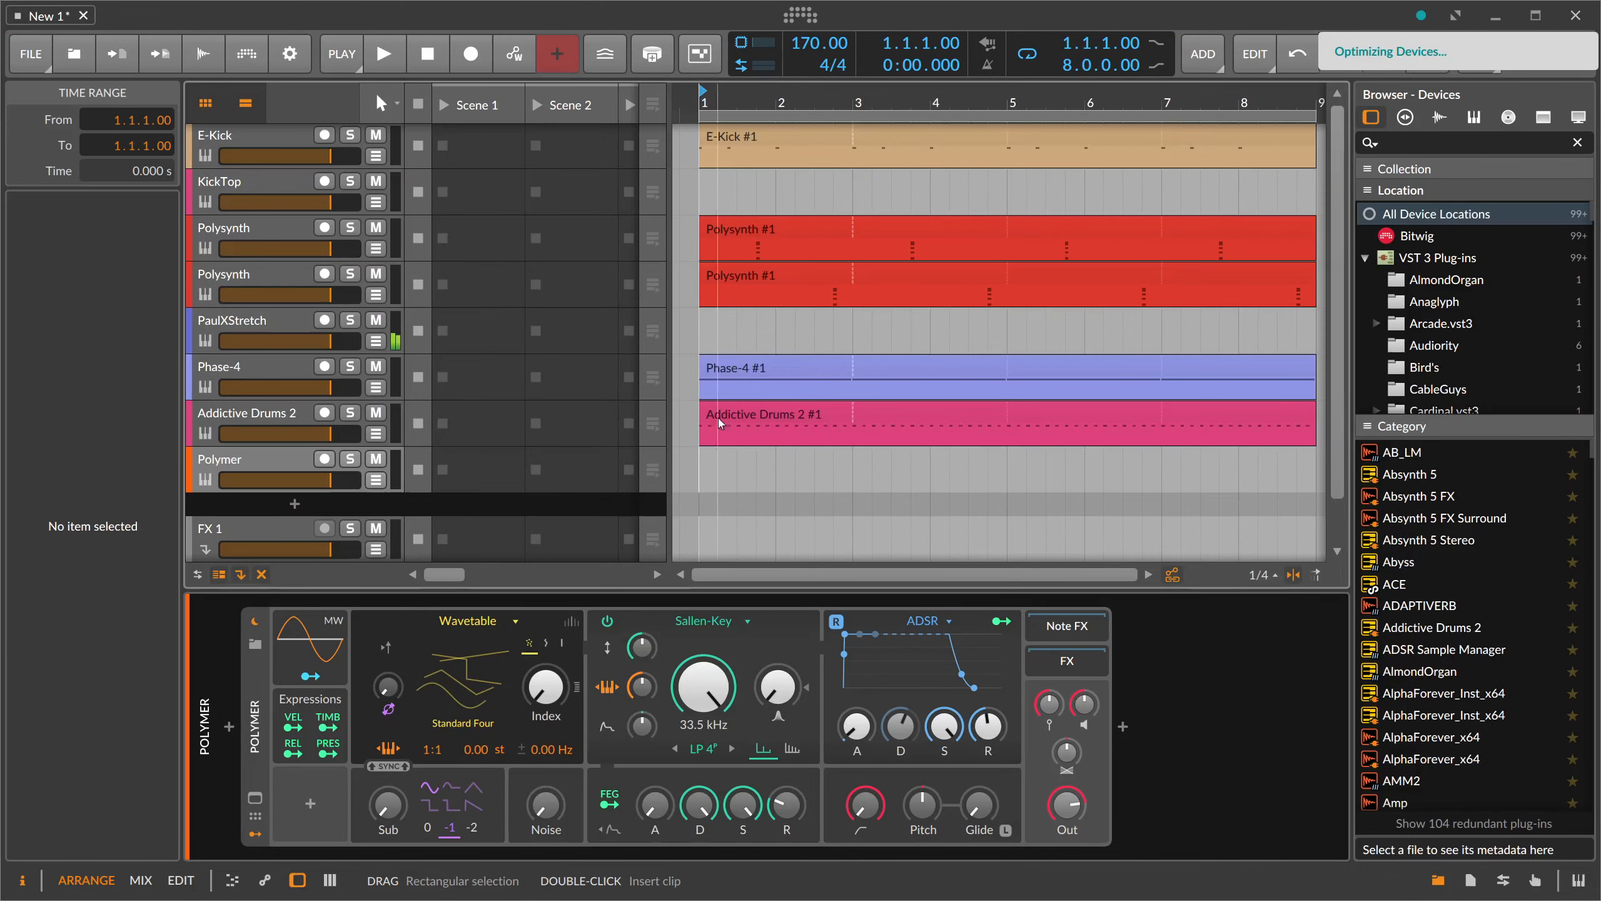
scroll(709, 458, "down", 3)
double_click(708, 458)
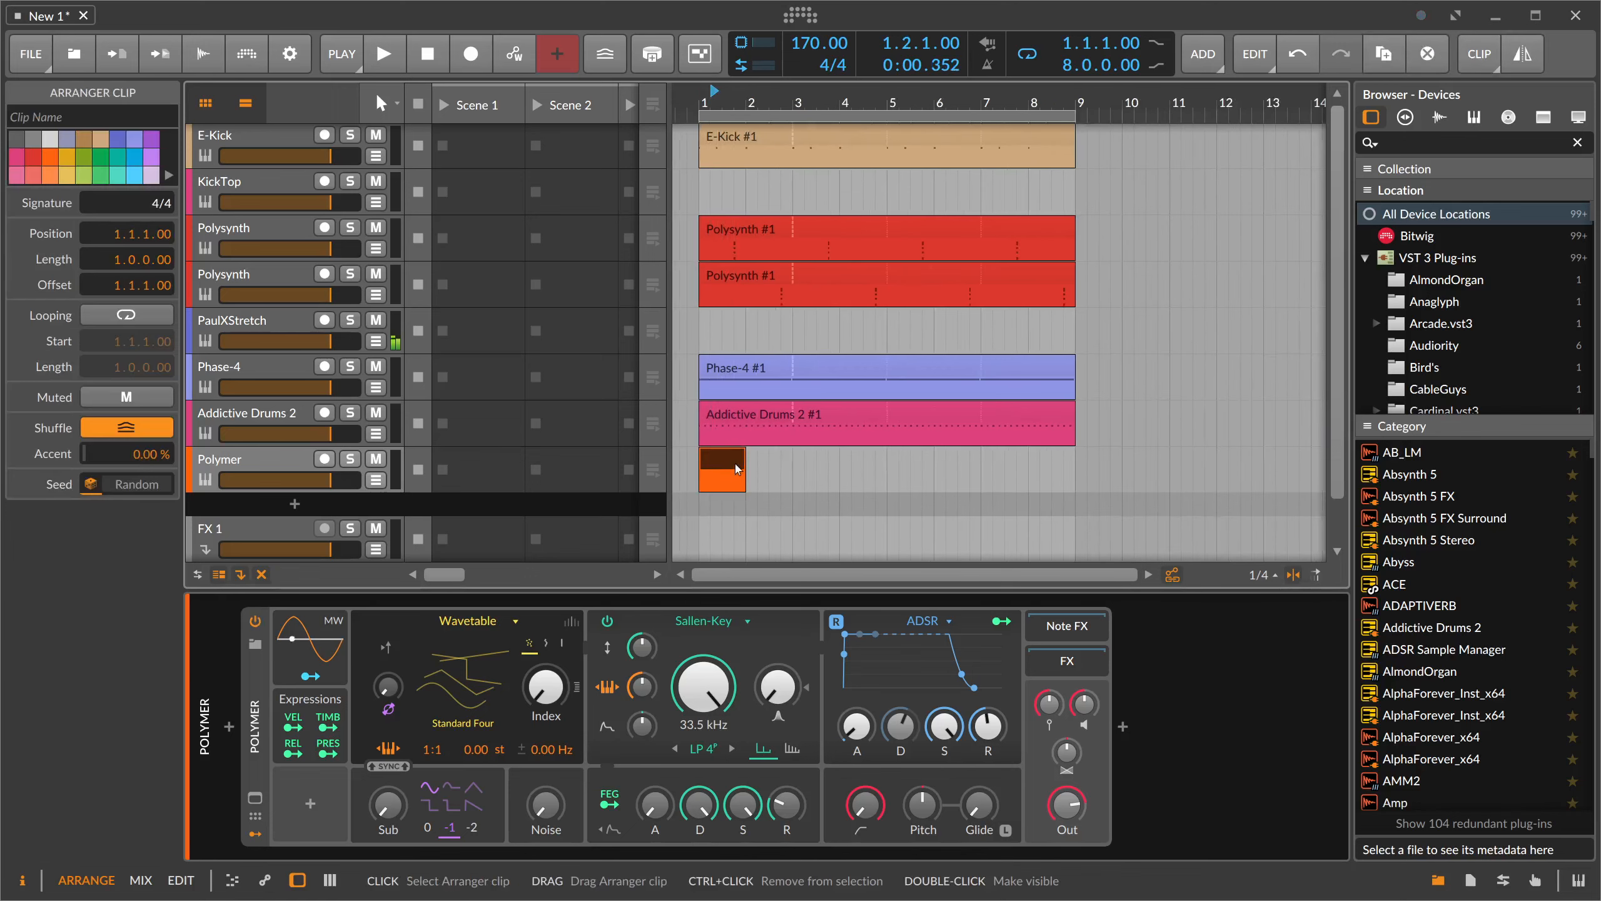
left_click_drag(746, 467, 1075, 467)
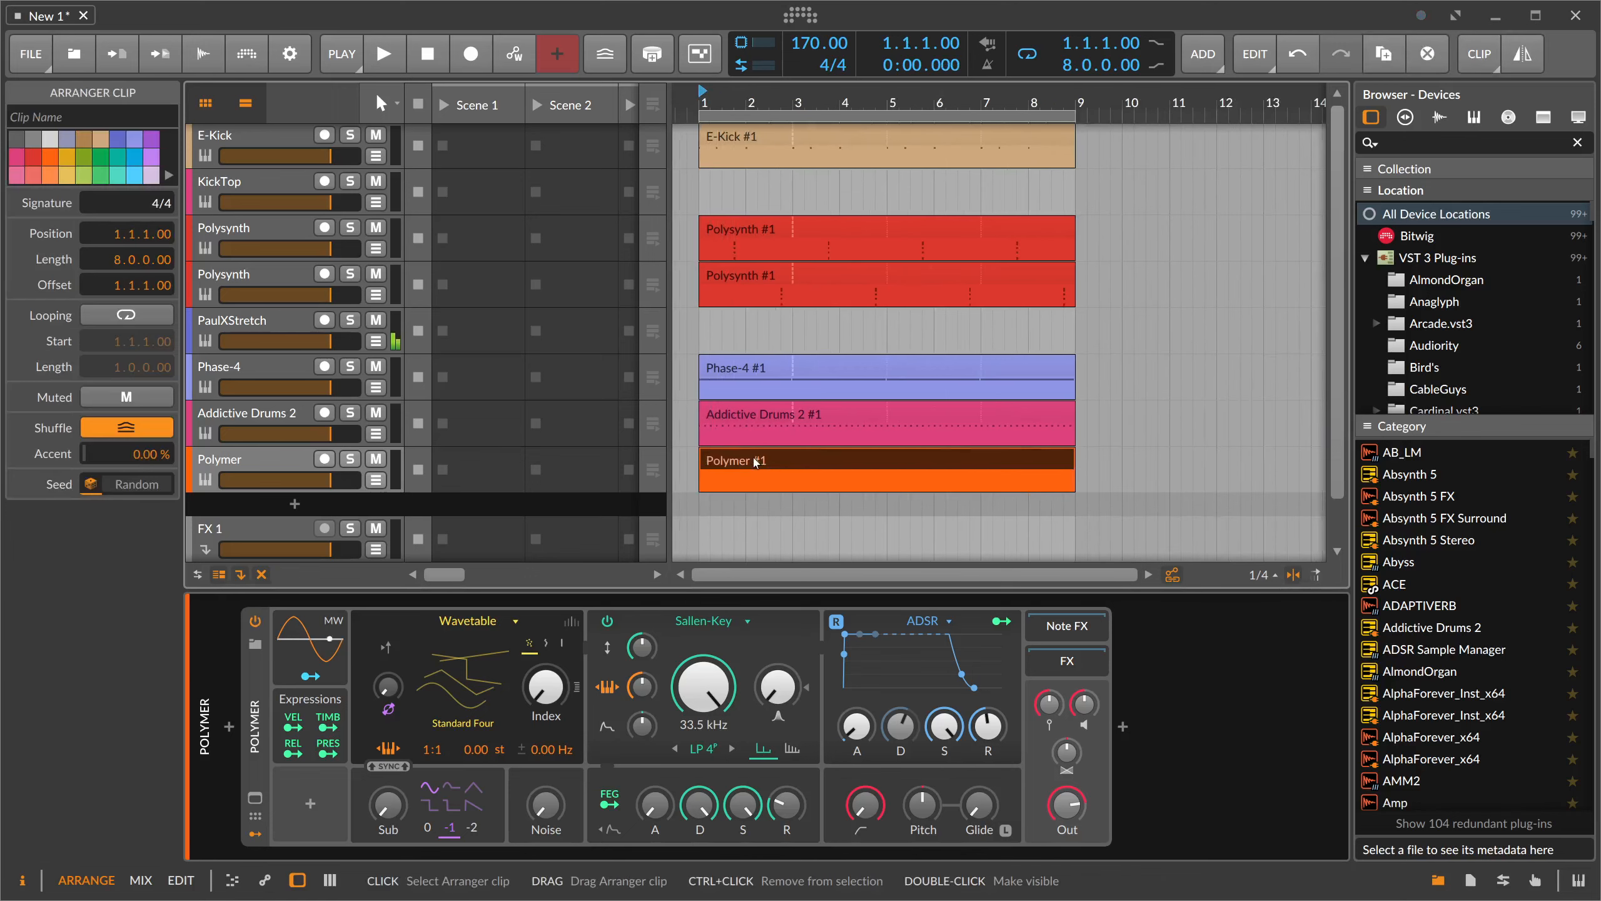
- Solo the Polymer track and set its Sallen-Key filter cutoff to 262 Hz
double_click(878, 470)
scroll(346, 246, "down", 5)
left_click(346, 246)
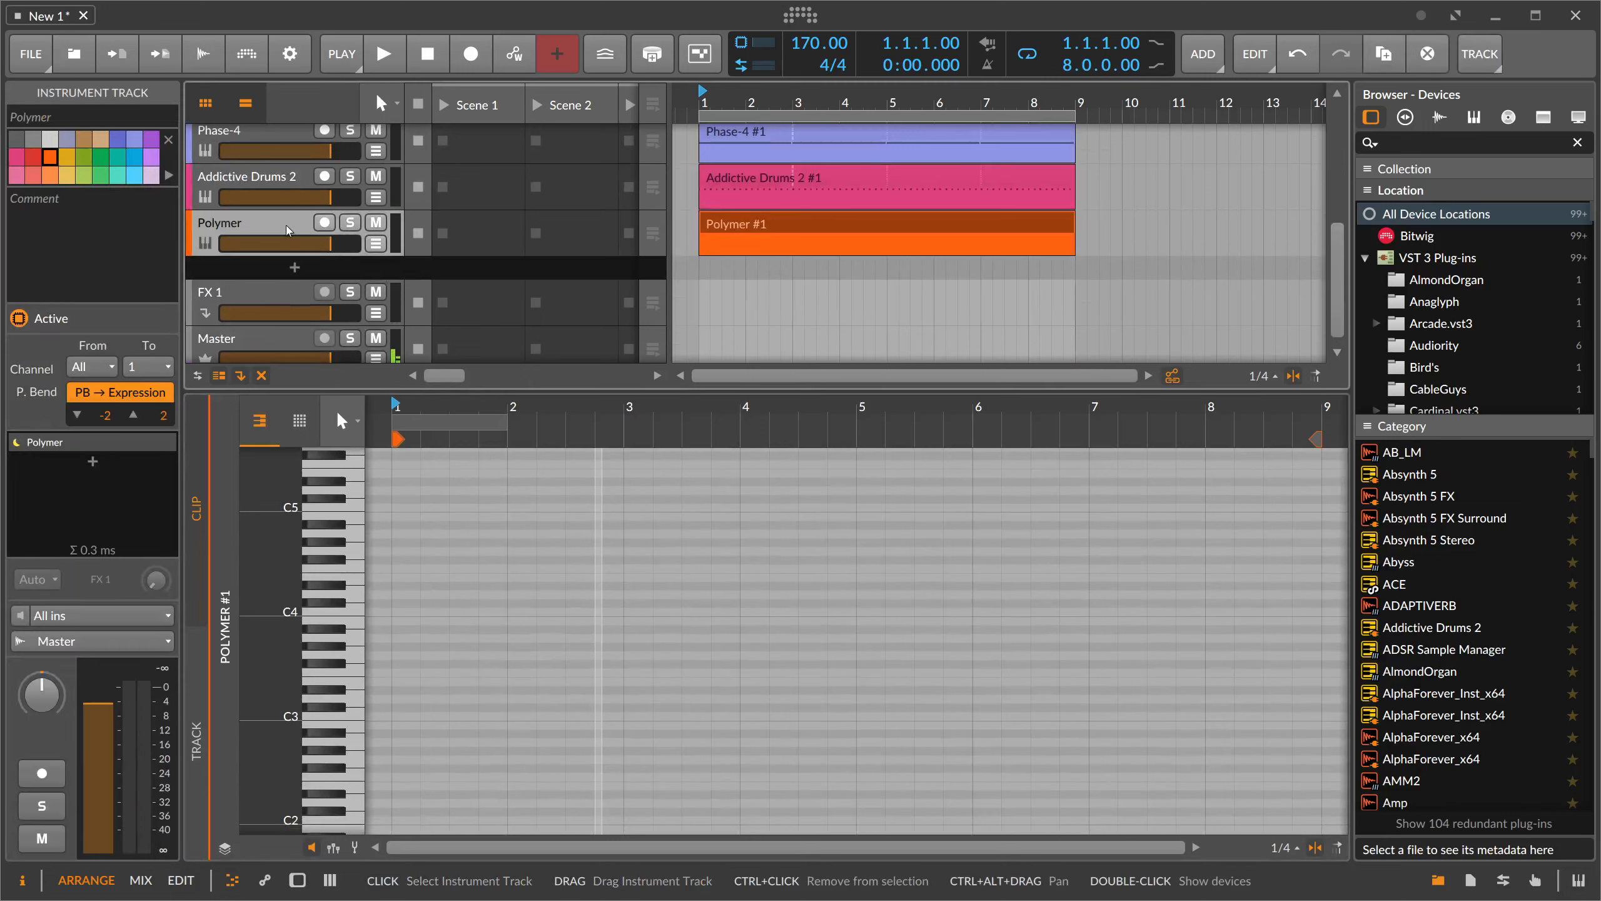
left_click(350, 222)
key("d")
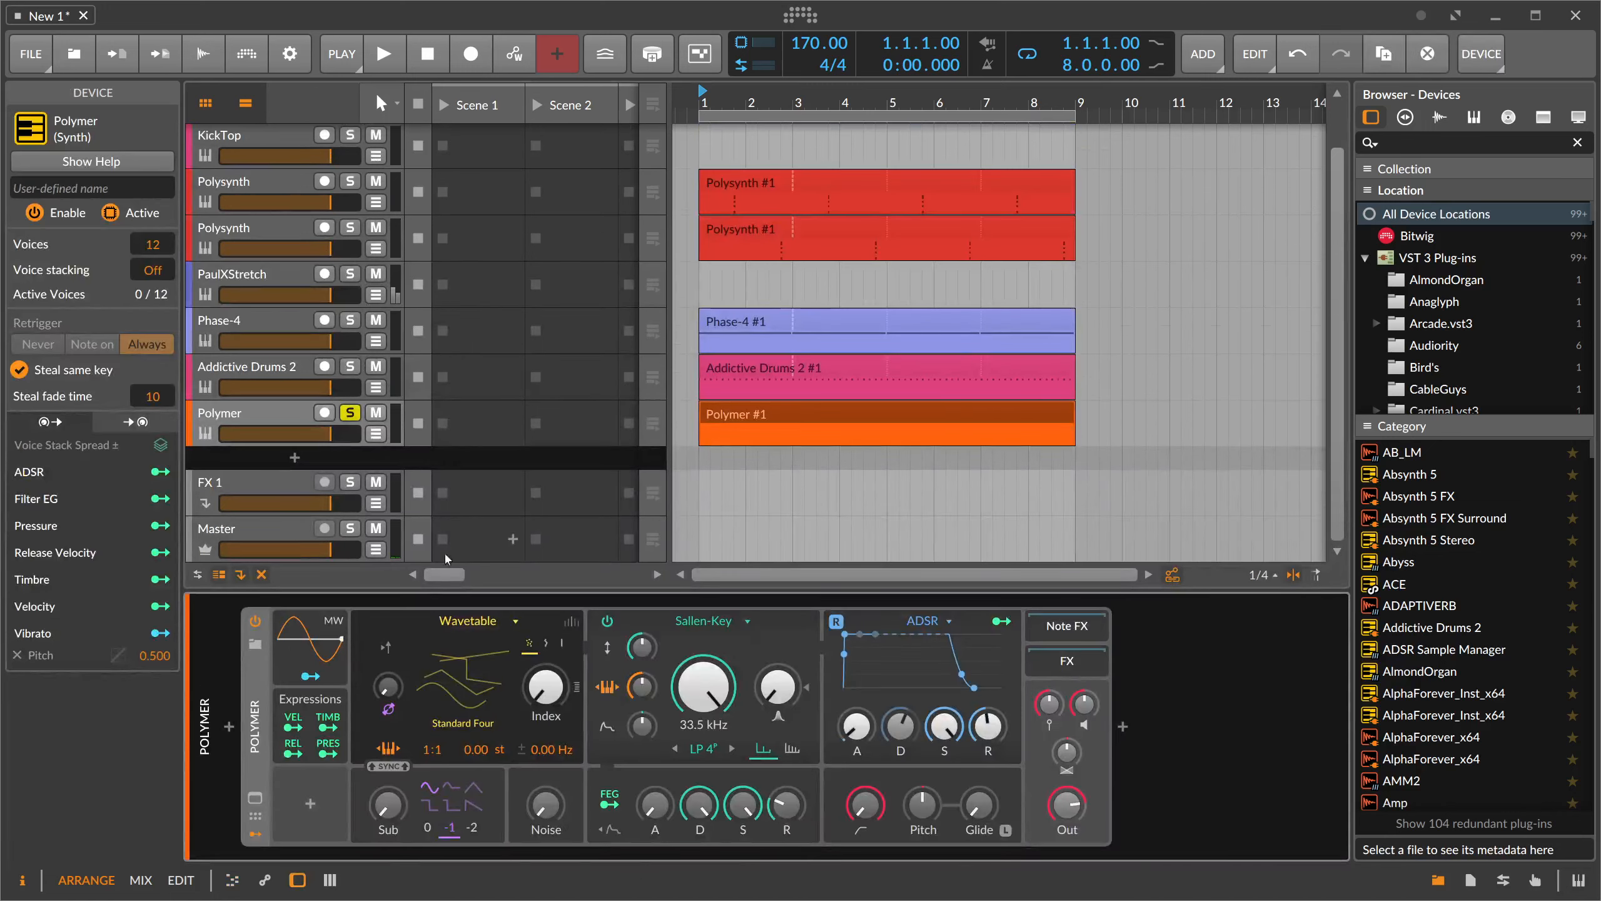
double_click(685, 696)
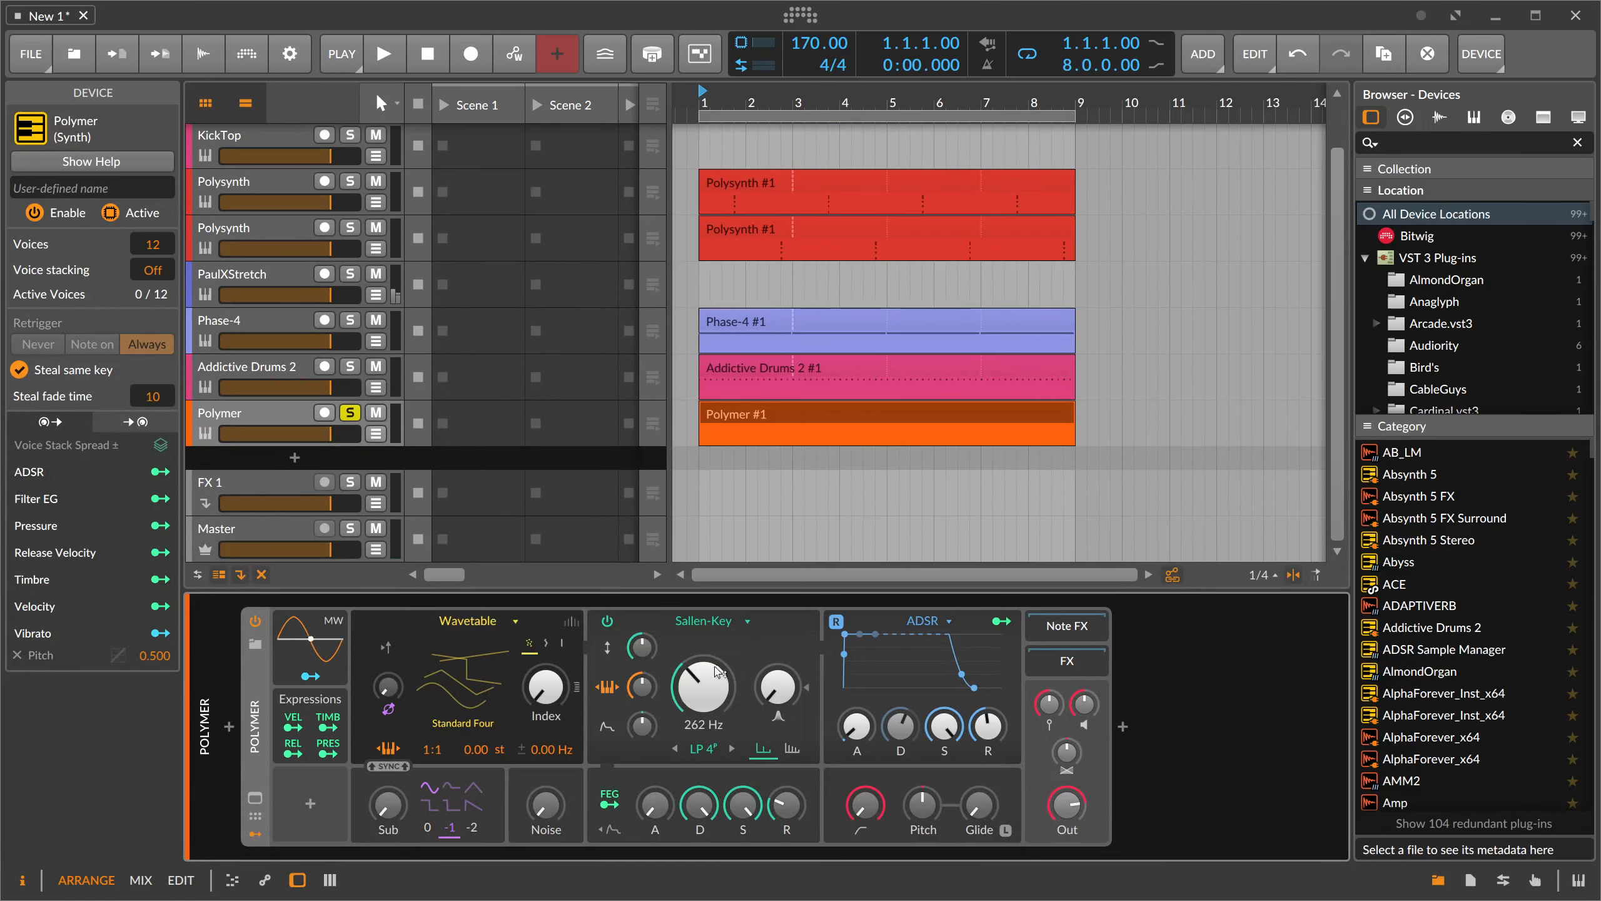
- Audition the Addictive Drums 2 and Phase-4 tracks in solo one after the other, and clear the solo
left_click(712, 372)
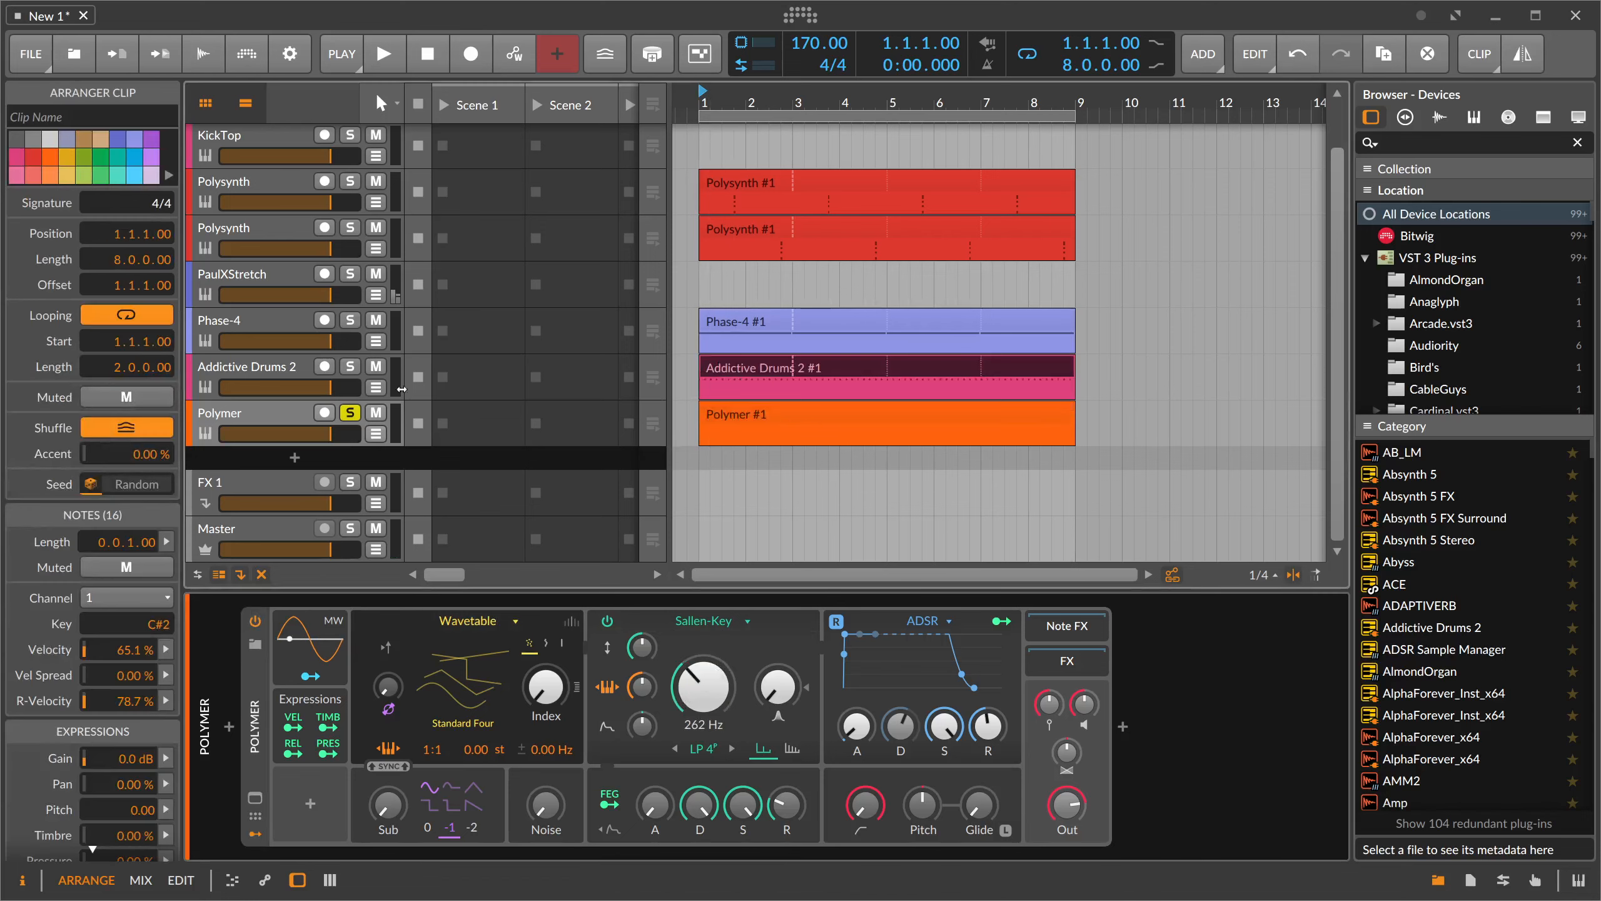
left_click(350, 367)
key("space")
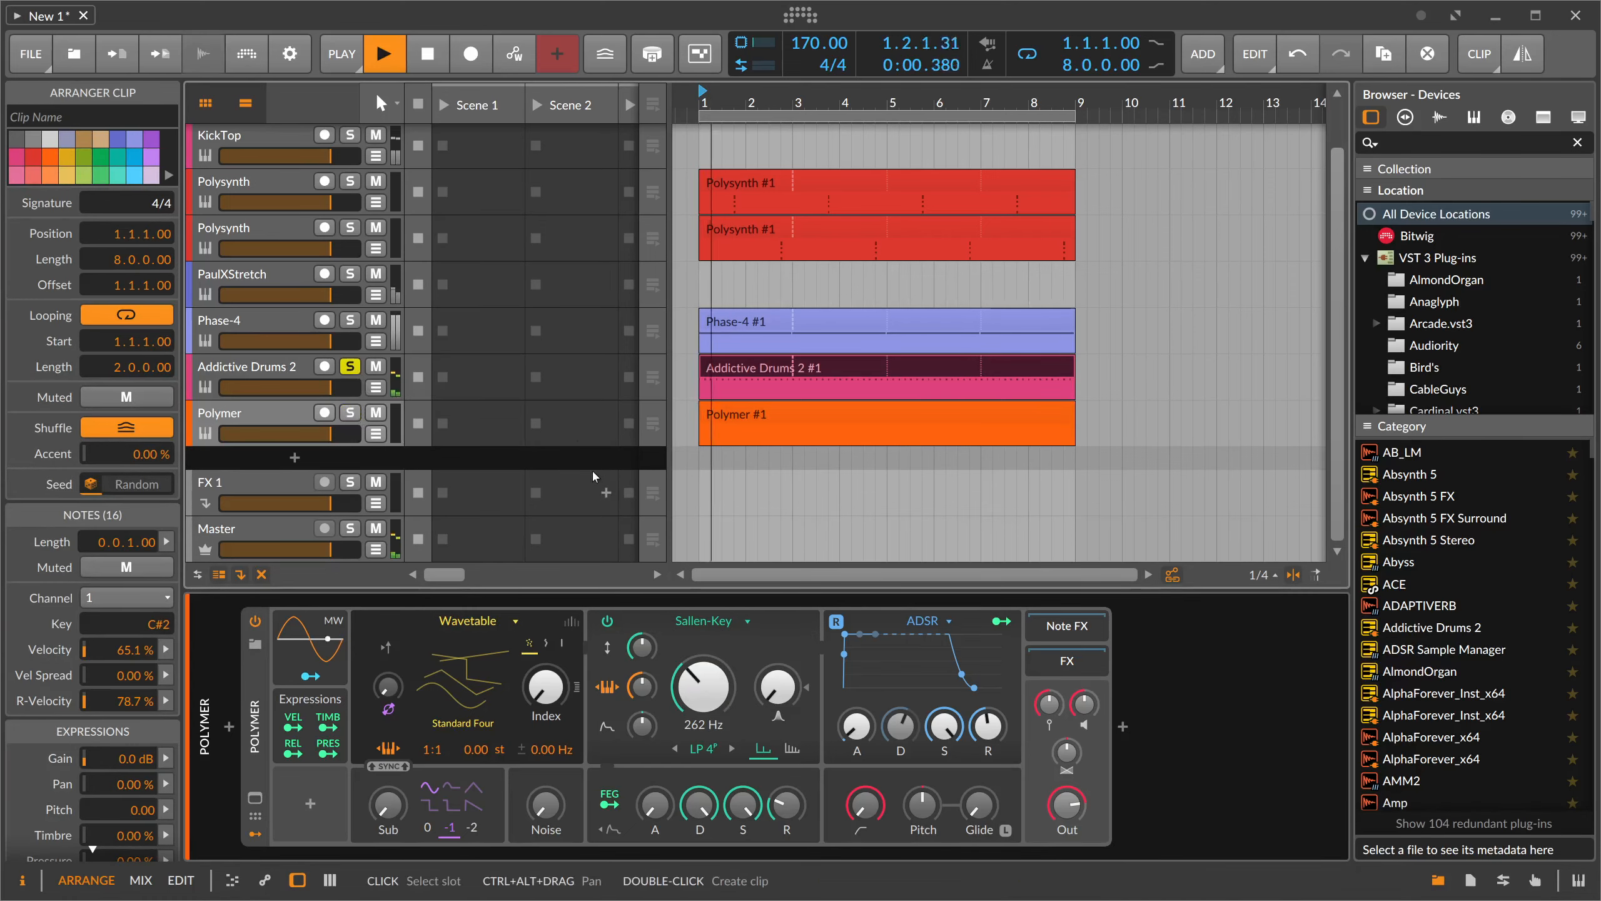
key("space")
left_click(350, 320)
key("space")
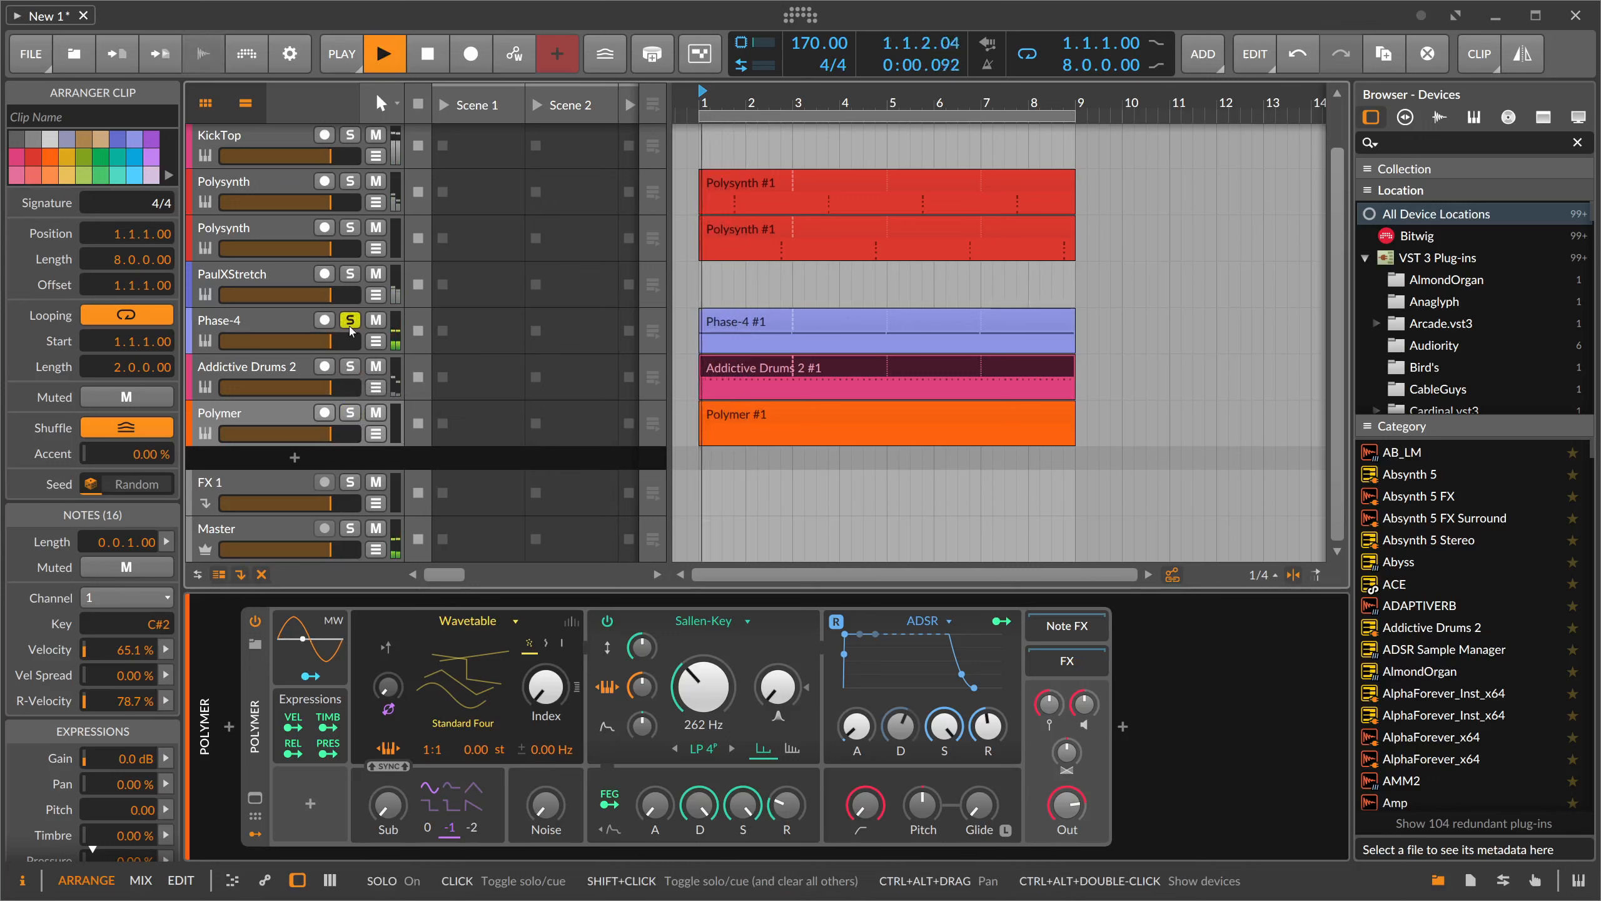
left_click(350, 320)
key("space")
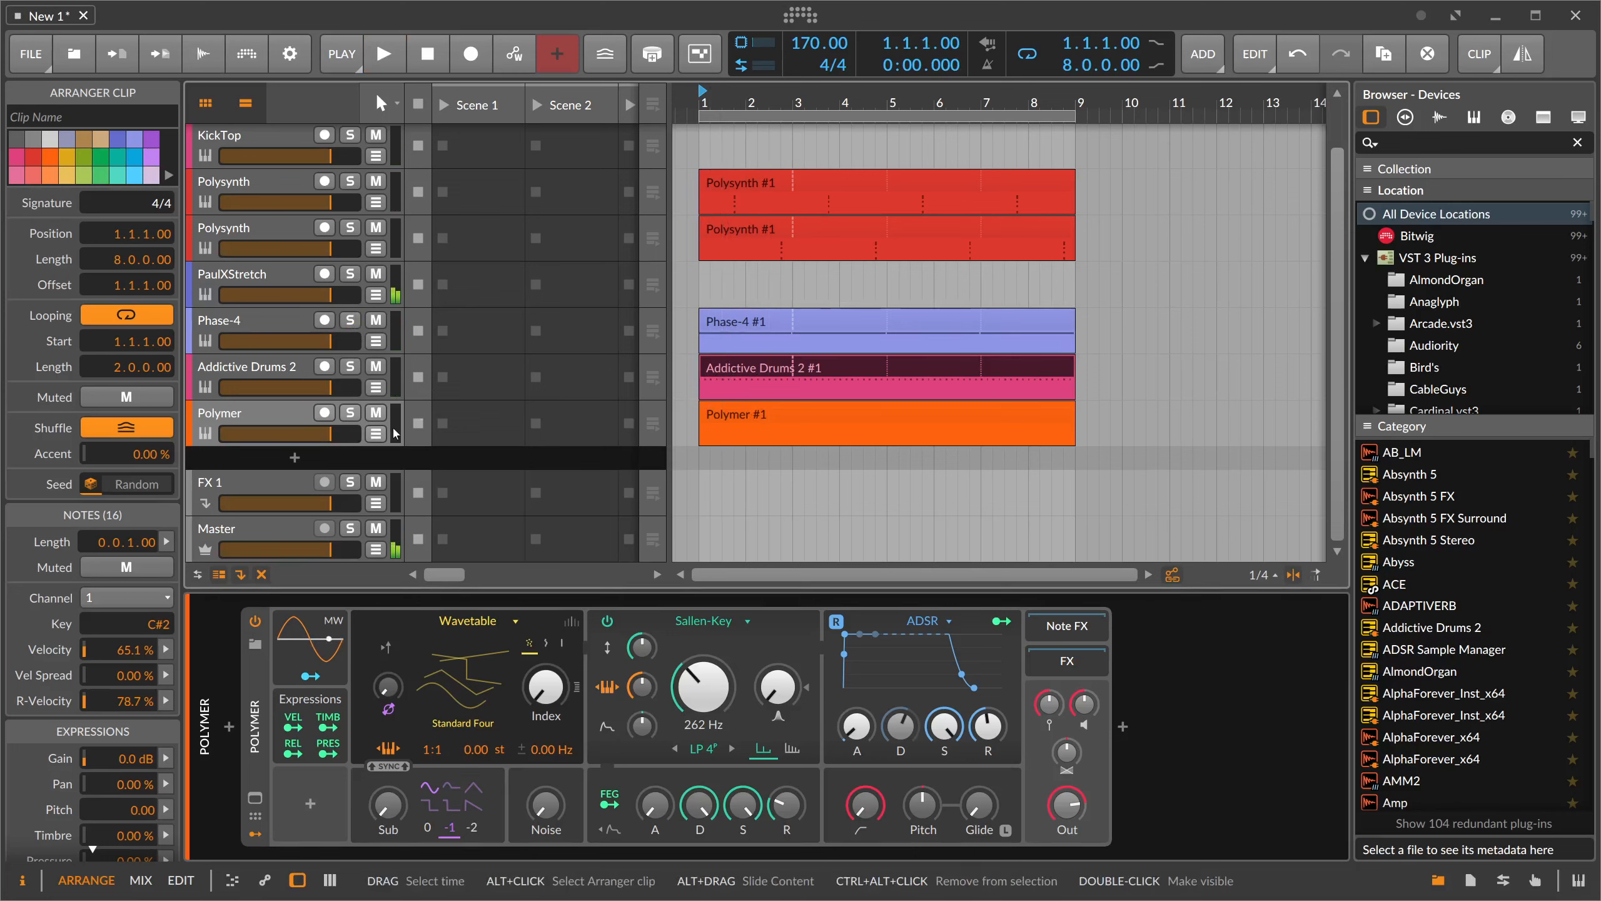
- Solo the Polymer track and insert an Arpeggiator in front of the Polymer synth
left_click(309, 412)
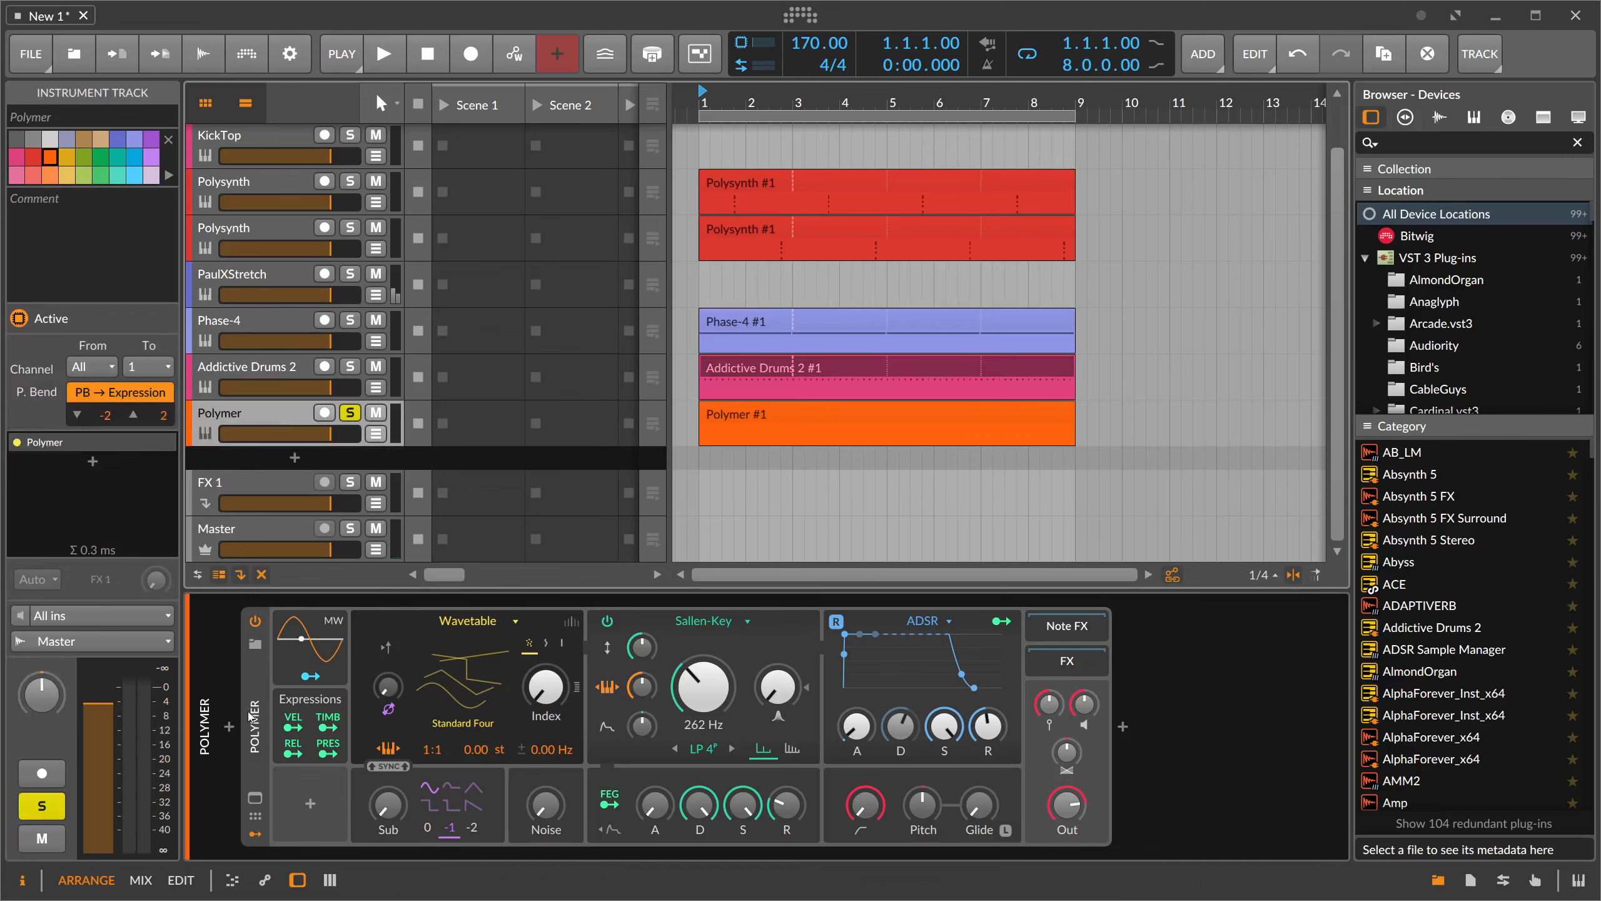
left_click(229, 726)
type("ar")
key("Down")
key("Return")
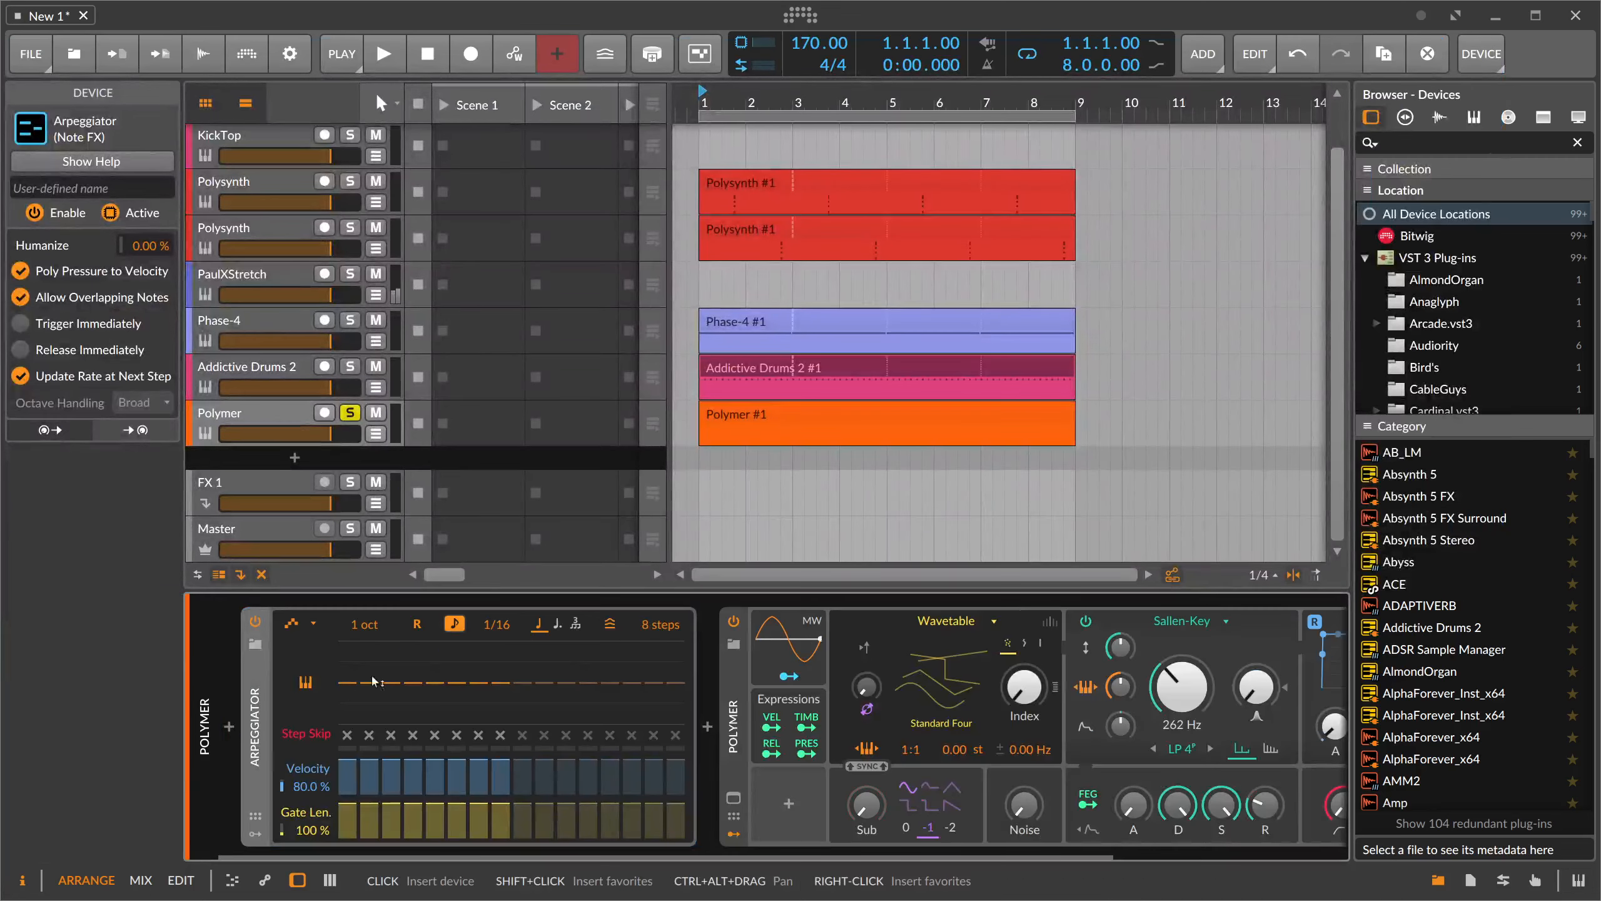
- Set Polymer's filter envelope decay to 115 ms and cutoff to 168 Hz, and shorten its amplitude envelope with no sustain
key("space")
key("space")
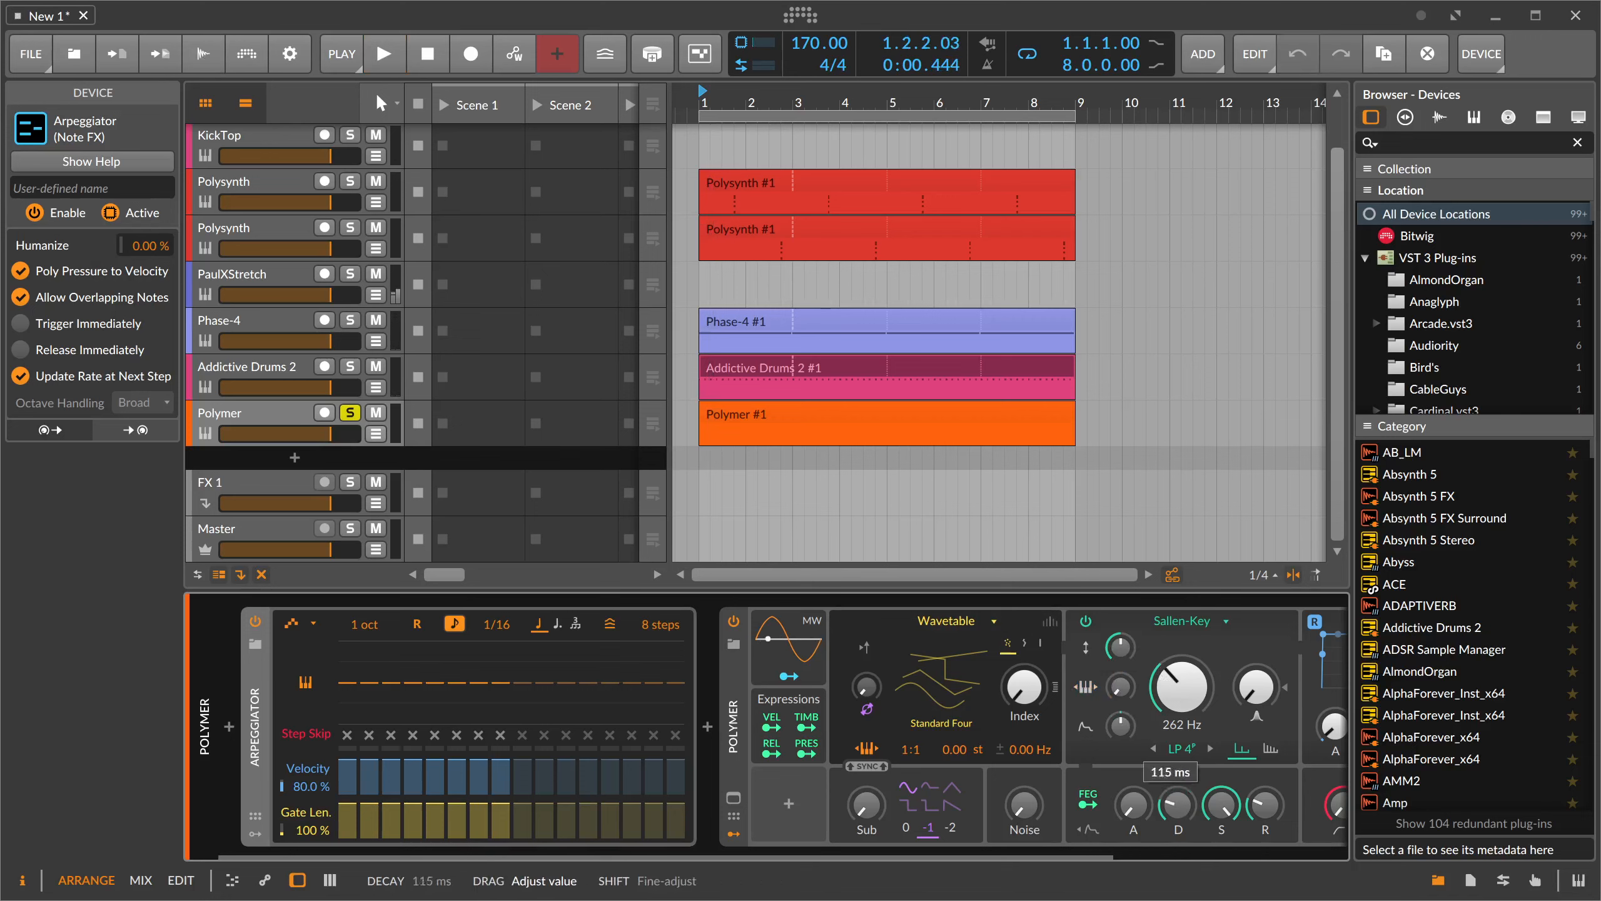
left_click_drag(1181, 673, 1181, 696)
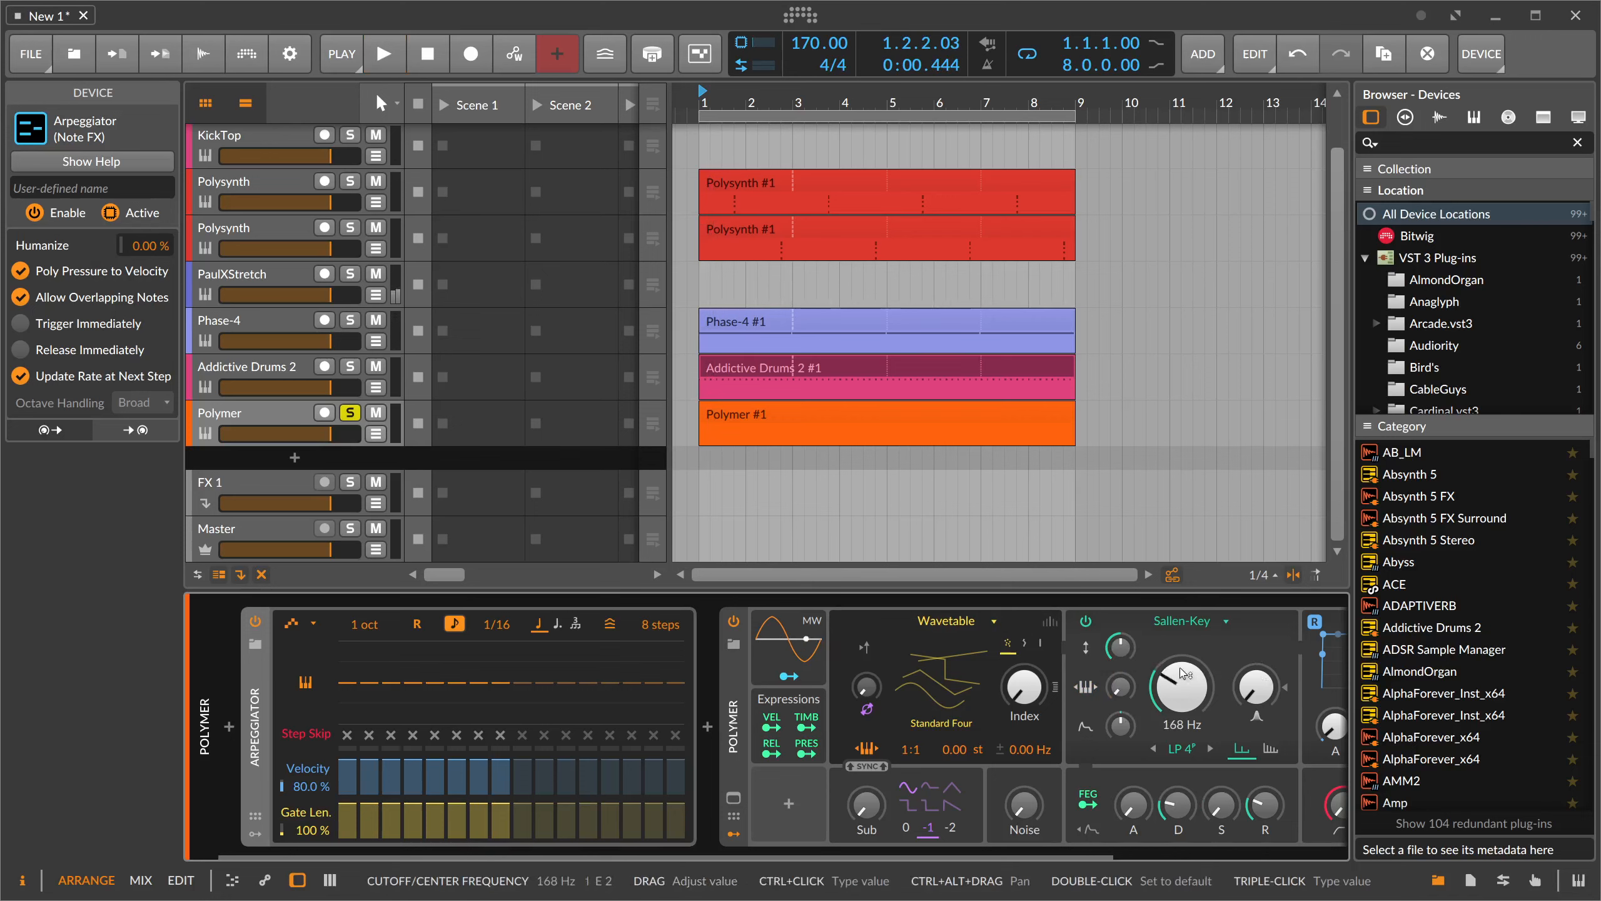
left_click_drag(860, 857, 1025, 853)
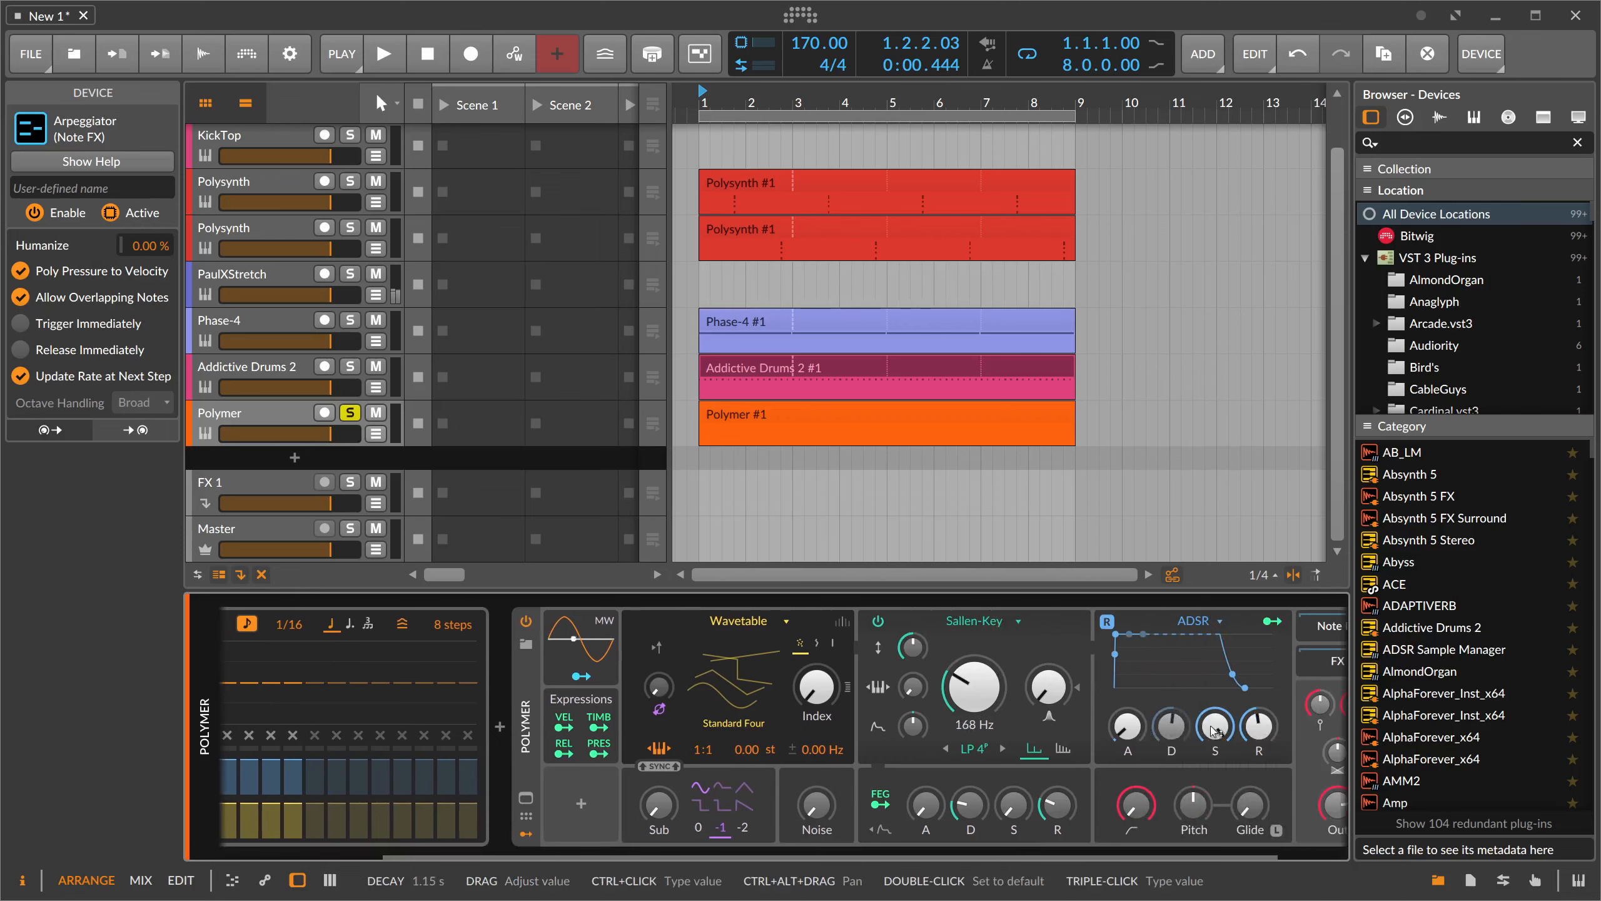
left_click_drag(1215, 725, 1171, 699)
- Draw an eight-bar note from bar 1 in the Polymer clip and transpose it down an octave to D#3
double_click(721, 419)
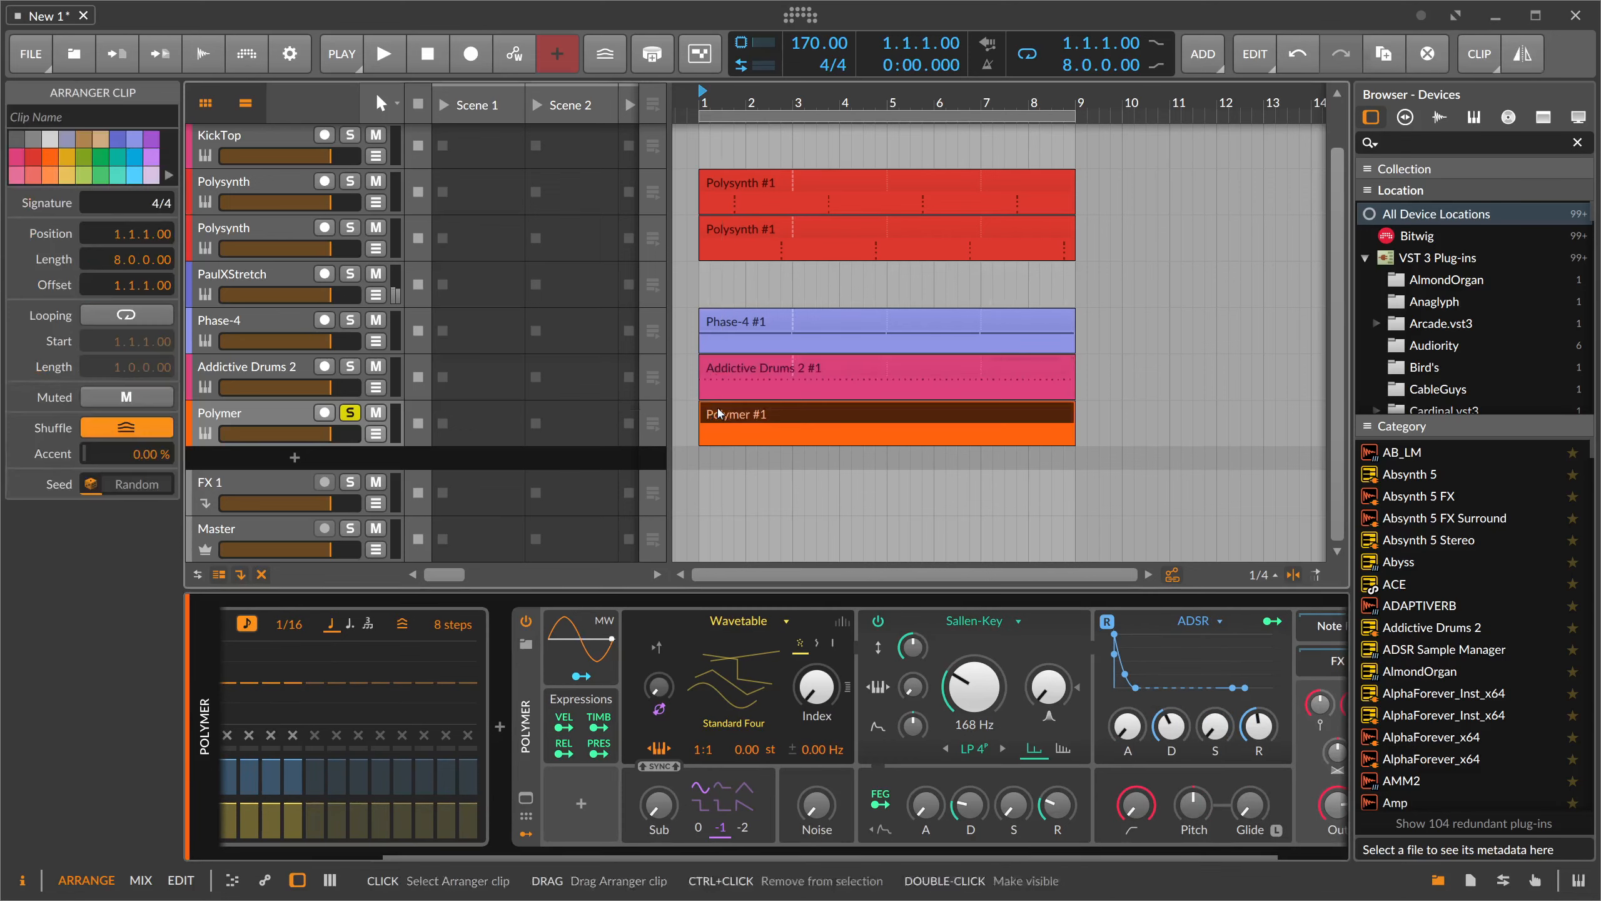
double_click(399, 586)
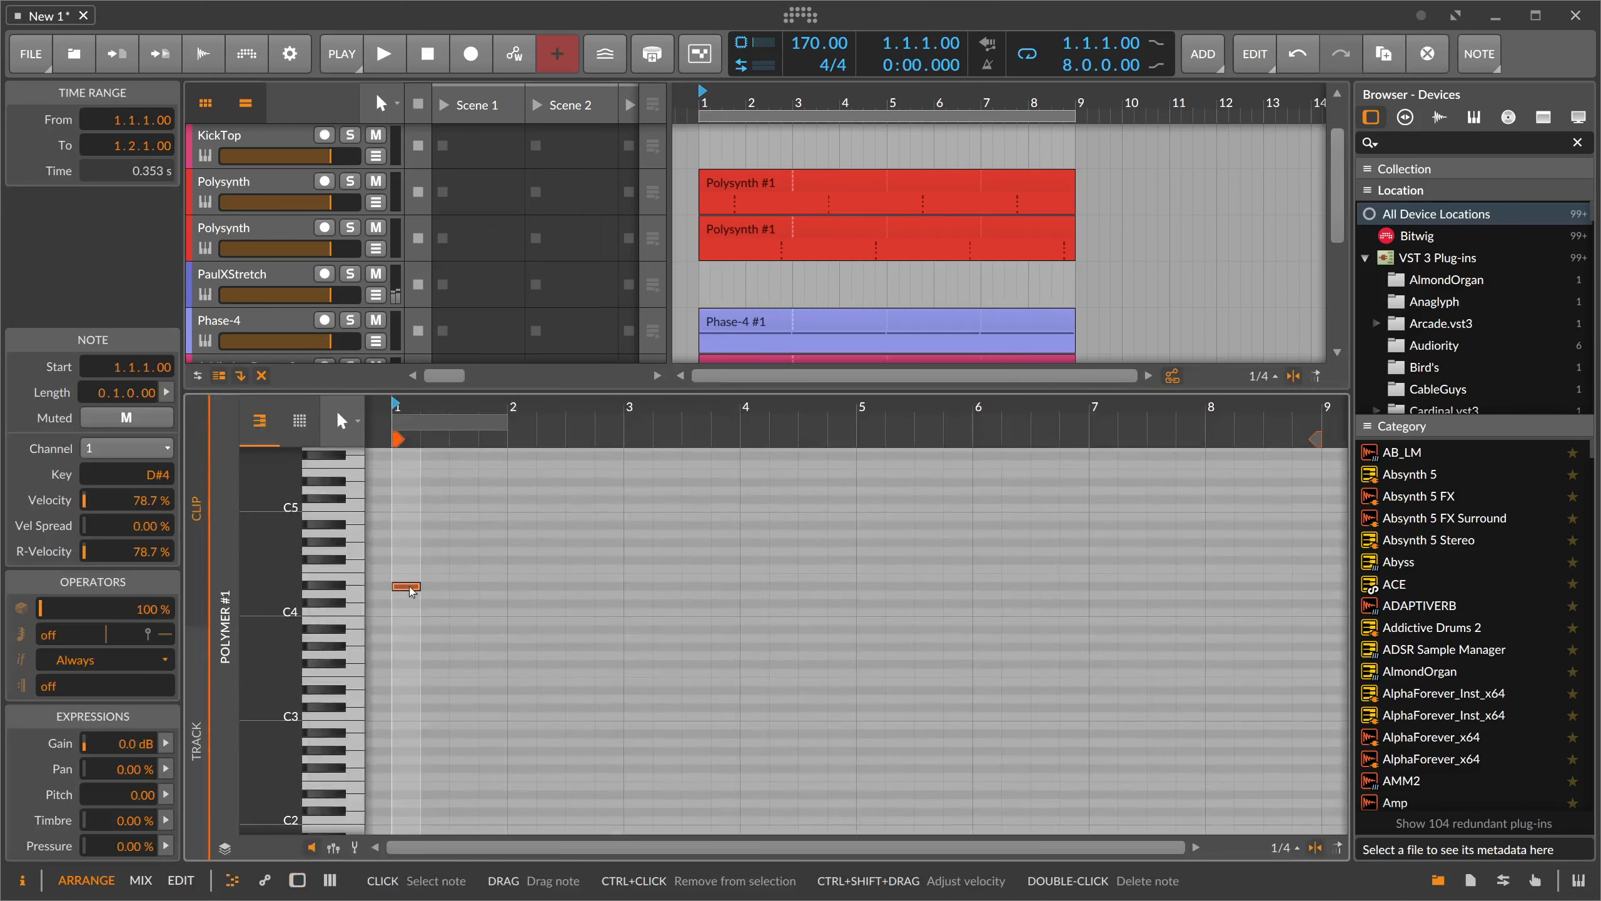
left_click_drag(398, 586, 1305, 604)
left_click(1029, 565)
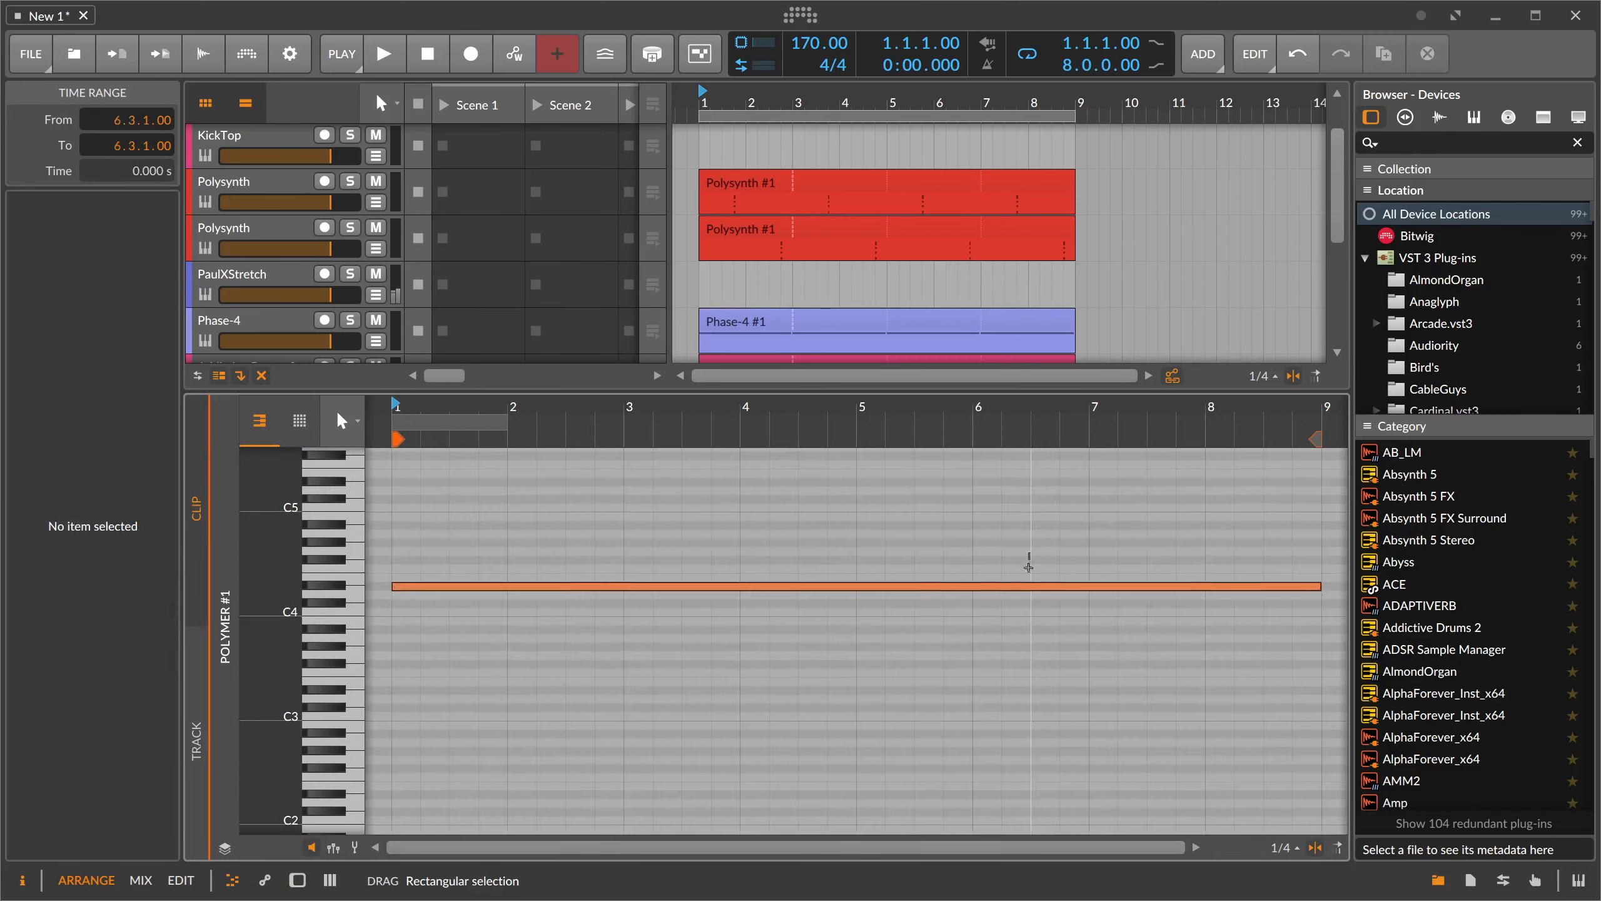
key("ctrl+a")
key("shift+Down")
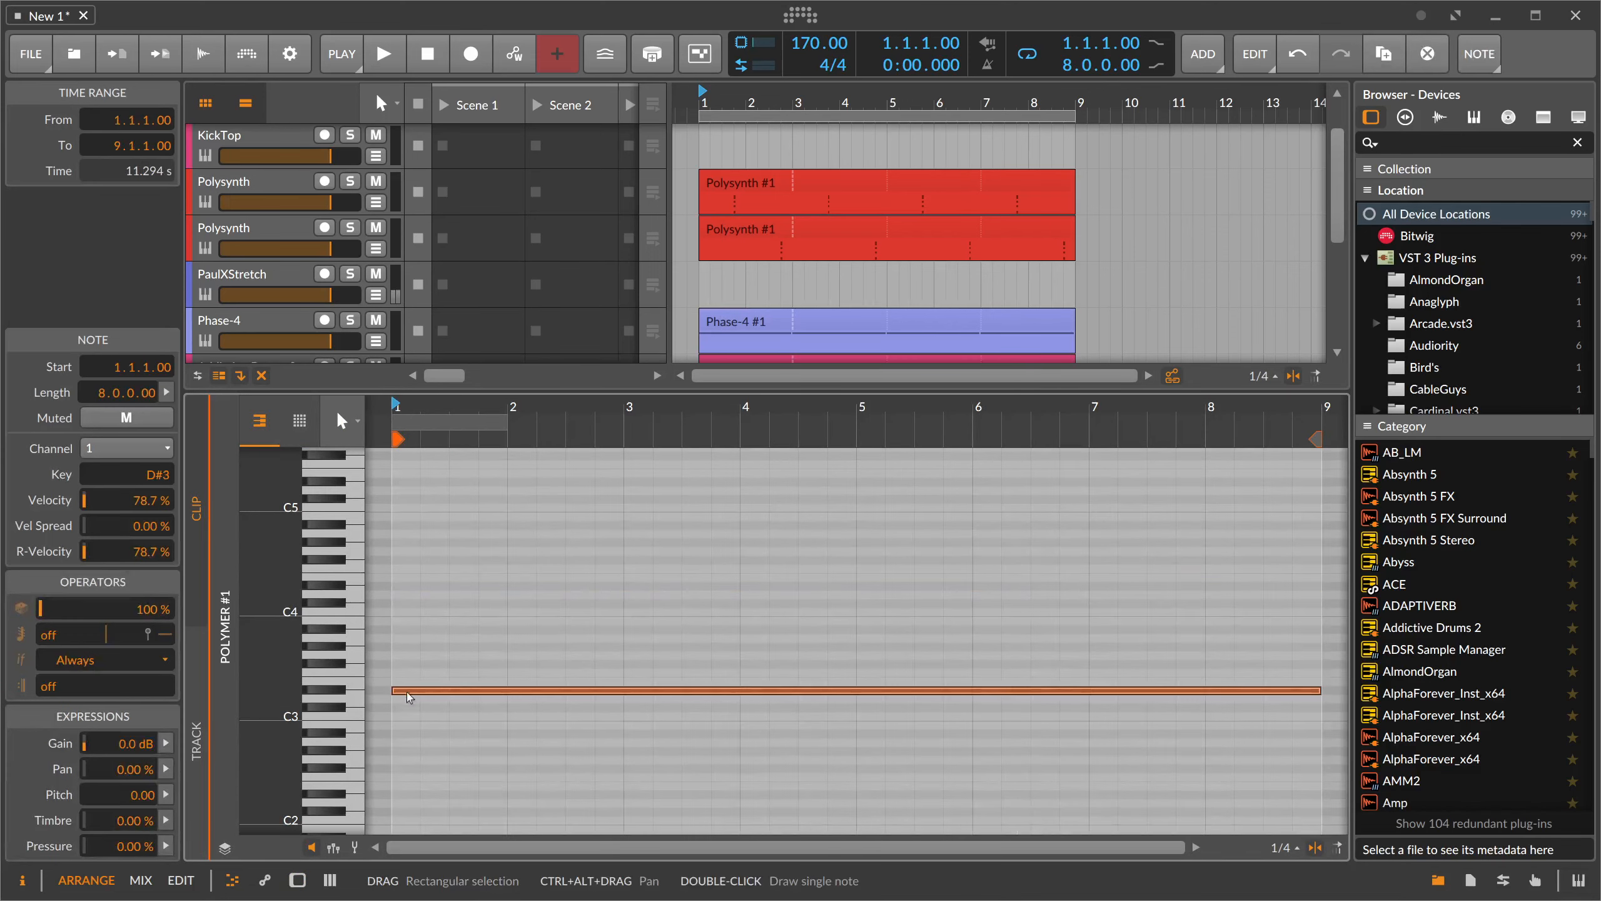
- Add eight-bar notes on D3, A#3 and B3 to the Polymer clip and audition the arpeggiated chord
double_click(404, 627)
key("space")
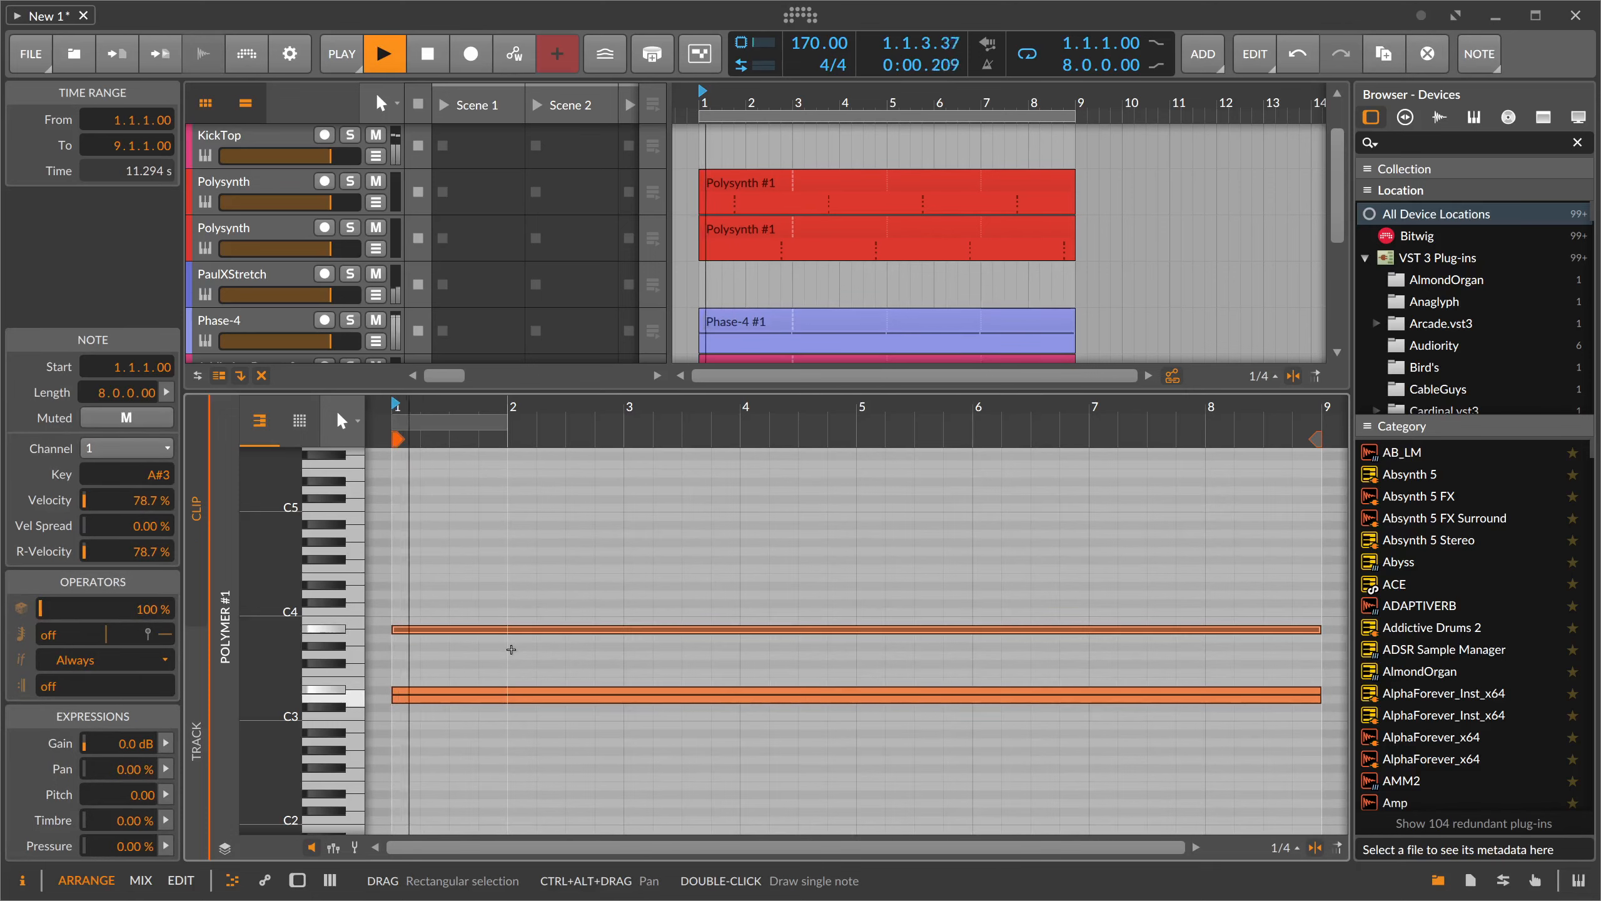
key("space")
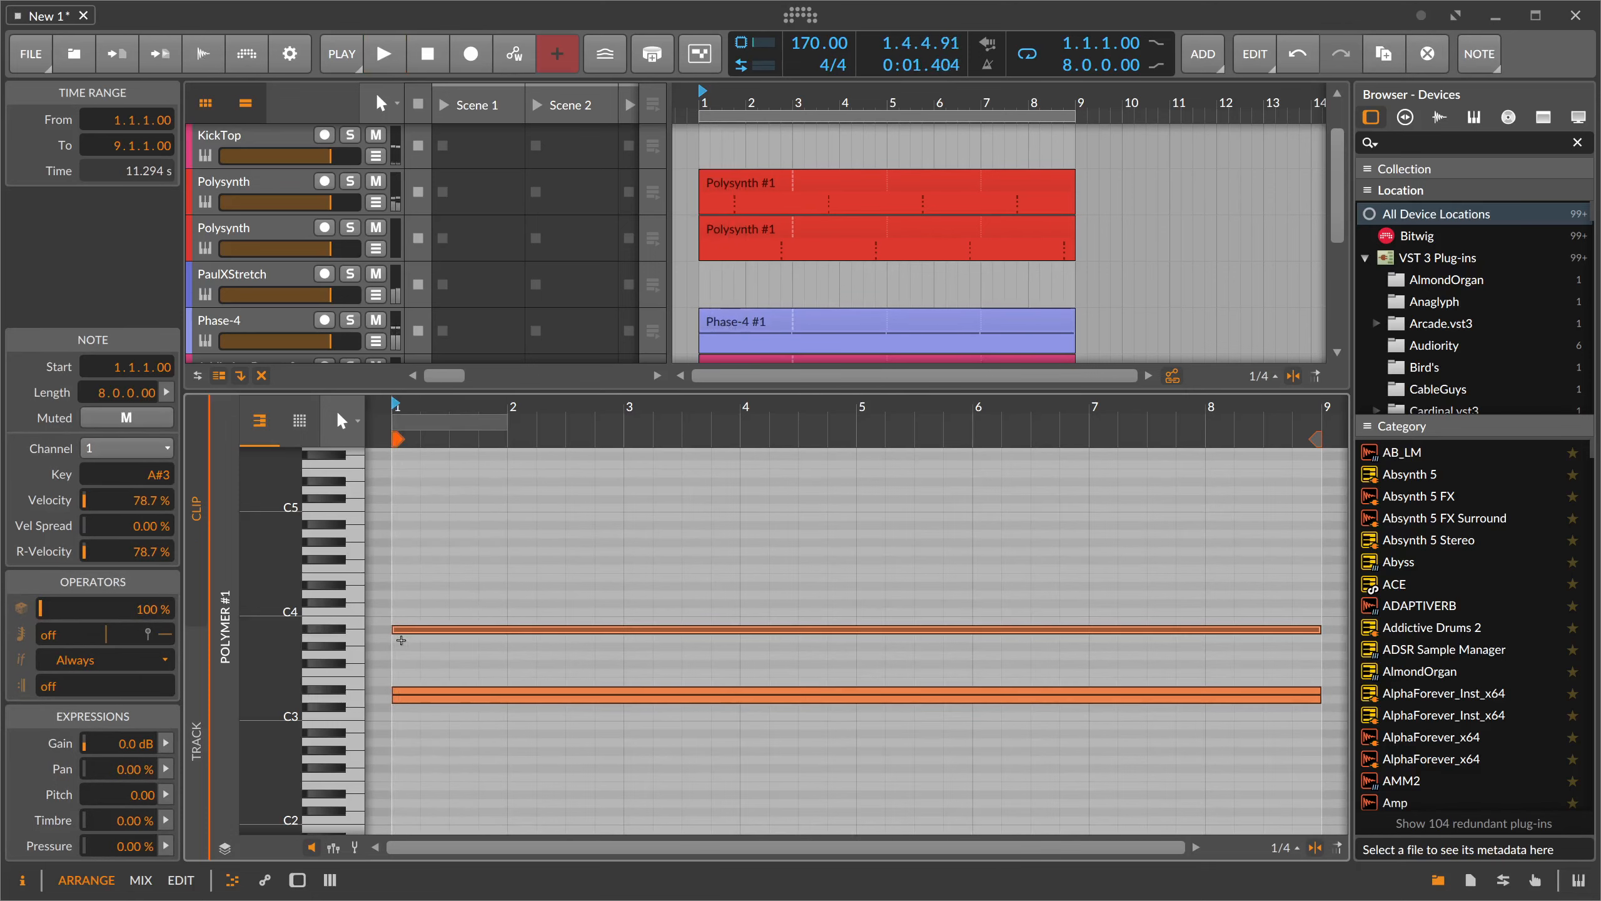
double_click(402, 622)
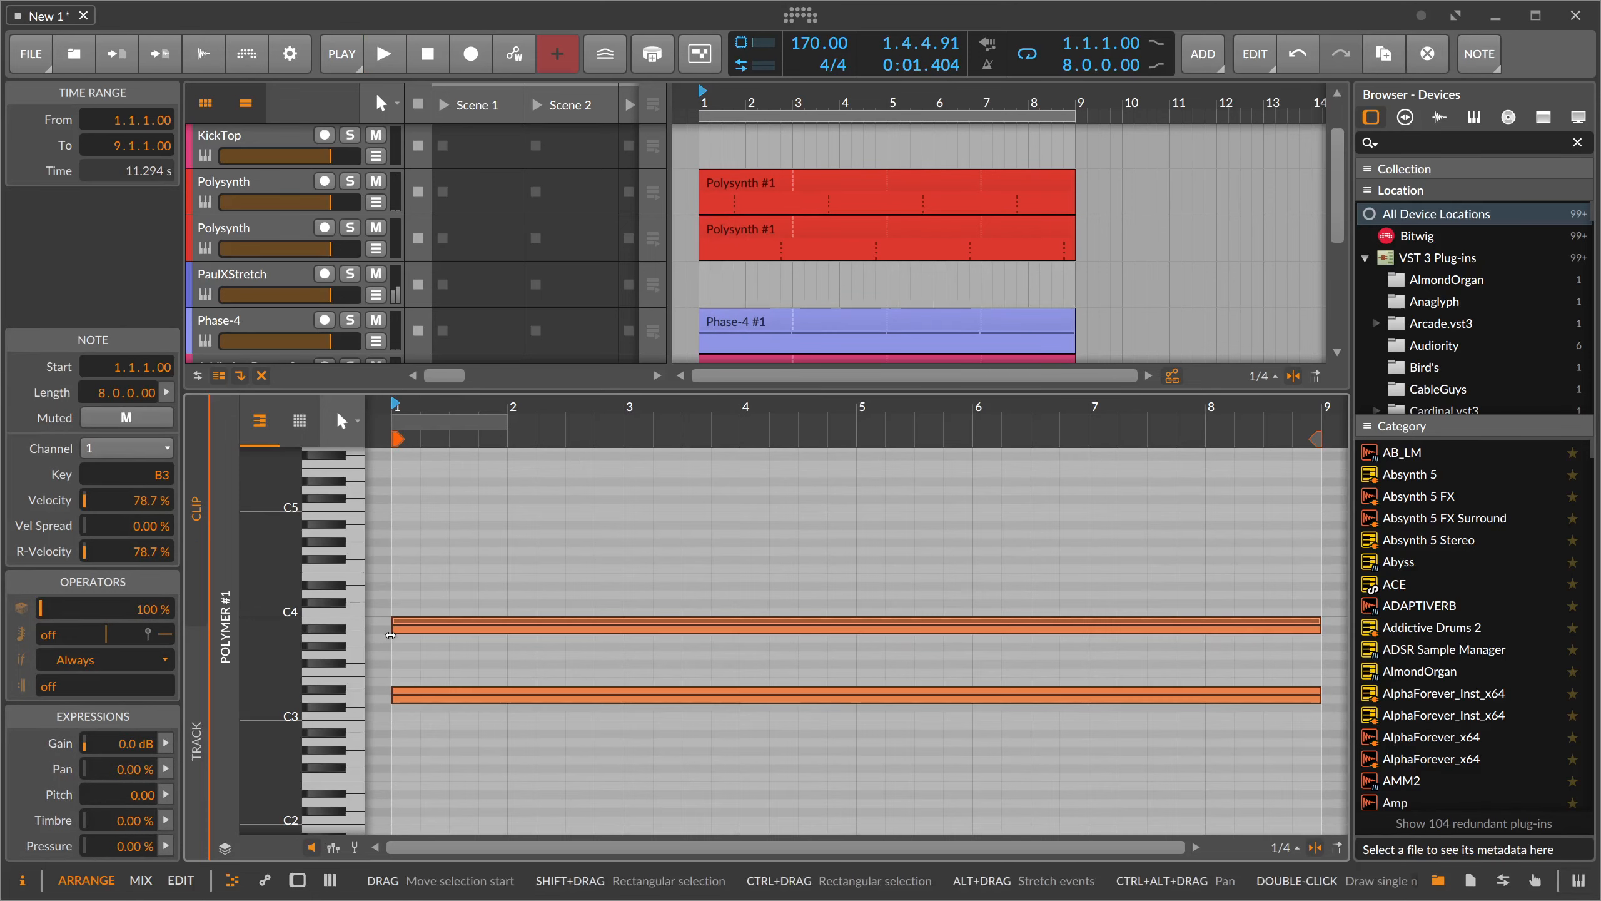
key("space")
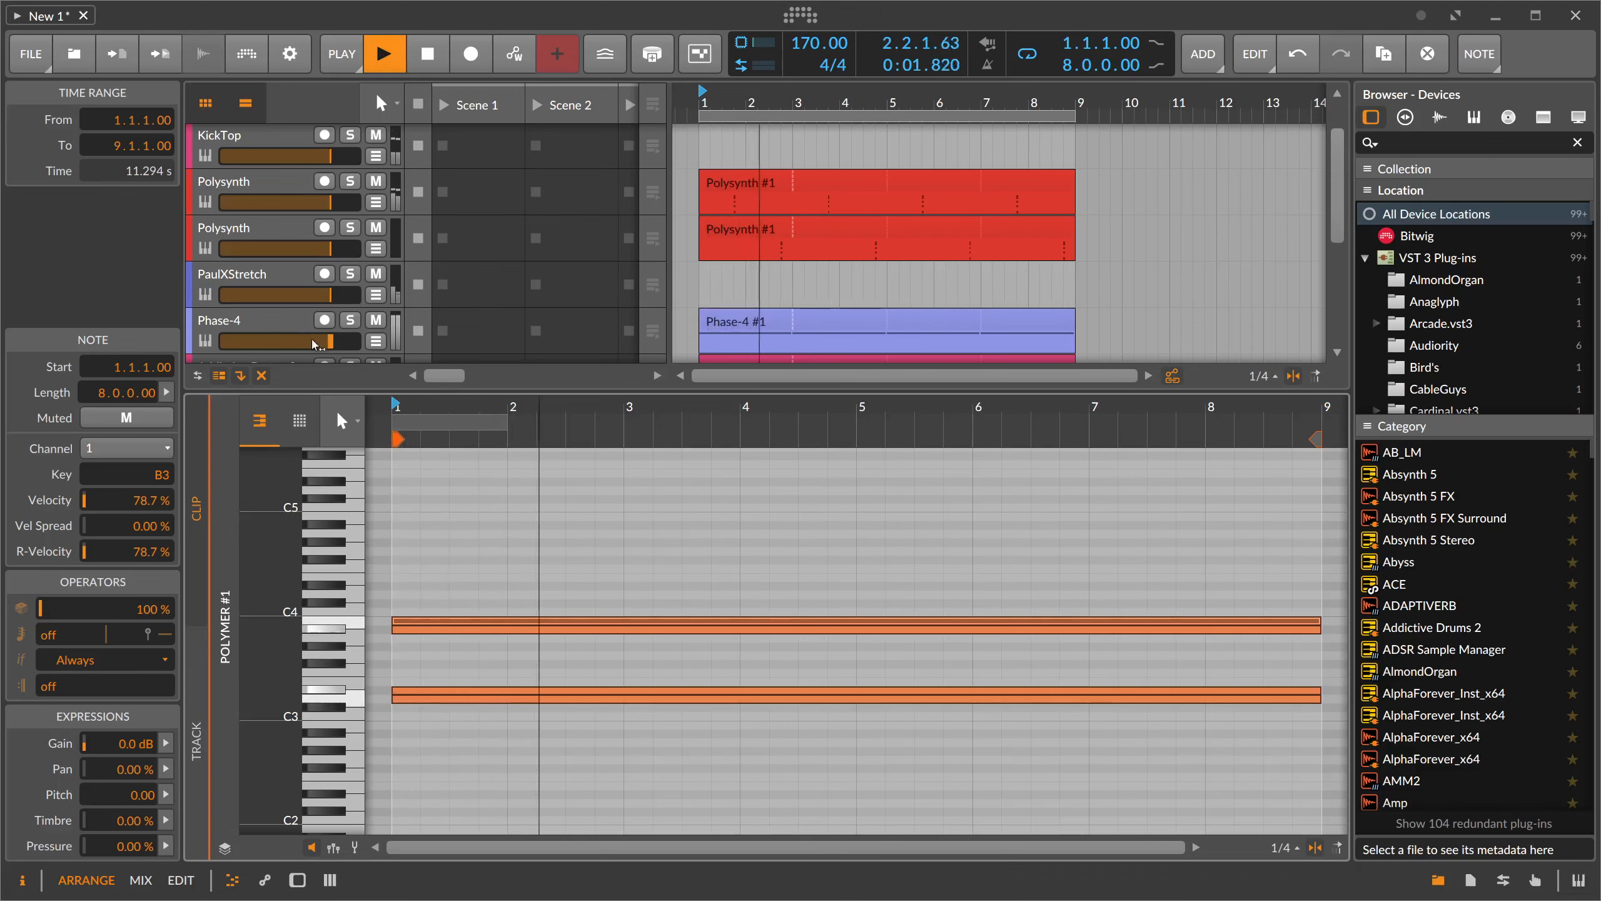
- Adjust Polymer's filter and wavetable index while the soloed track plays
scroll(314, 341, "down", 3)
double_click(287, 258)
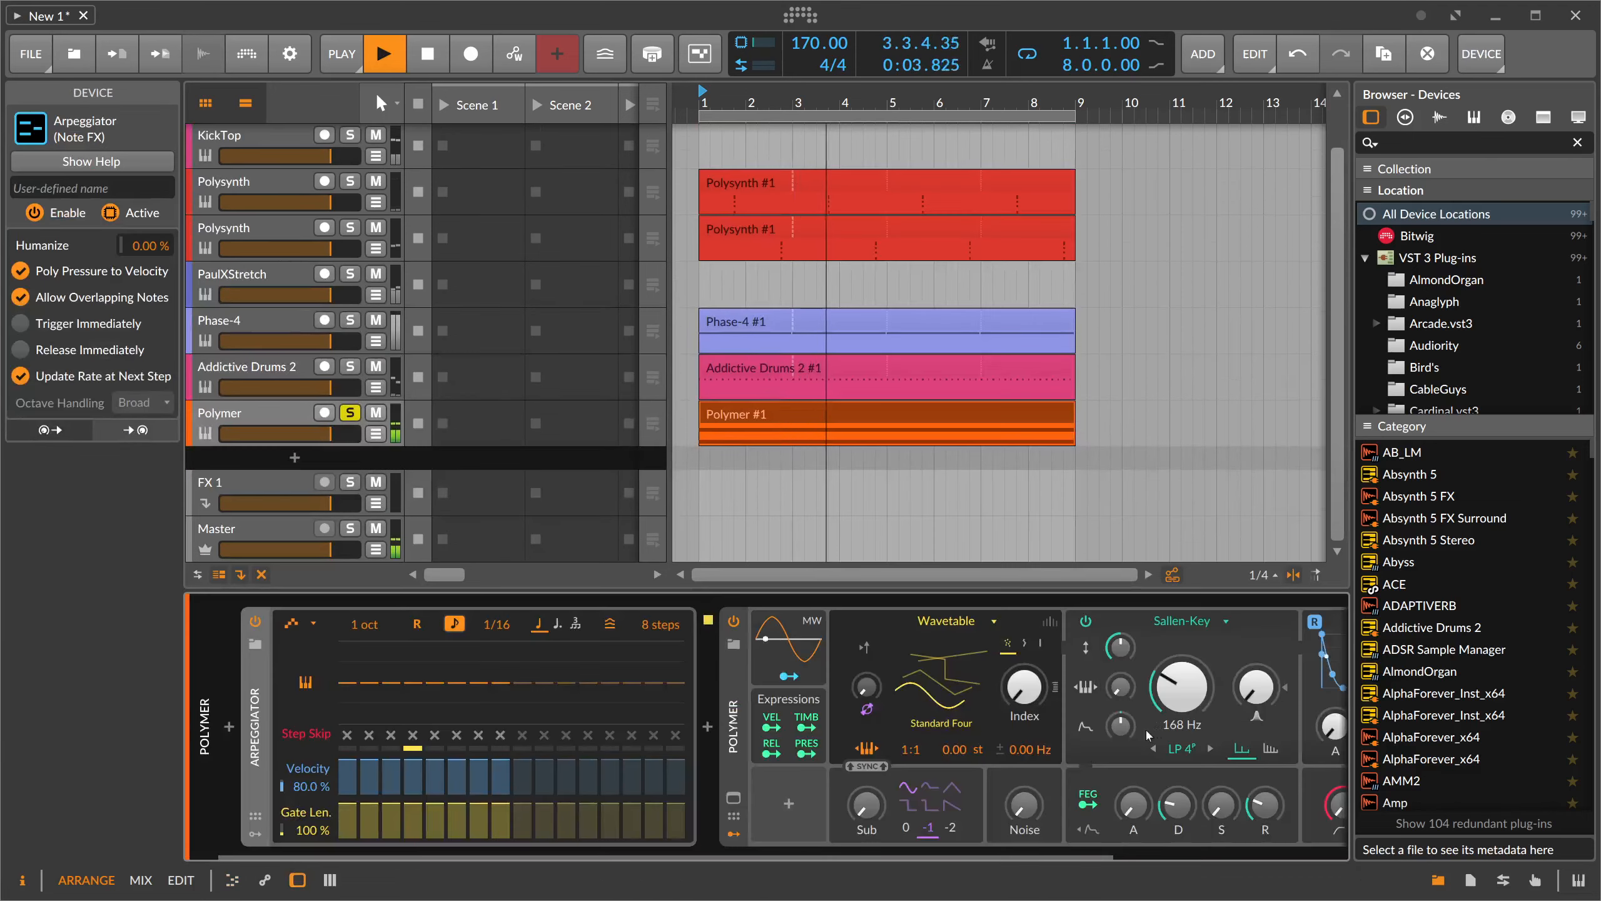
left_click_drag(1120, 686, 1120, 680)
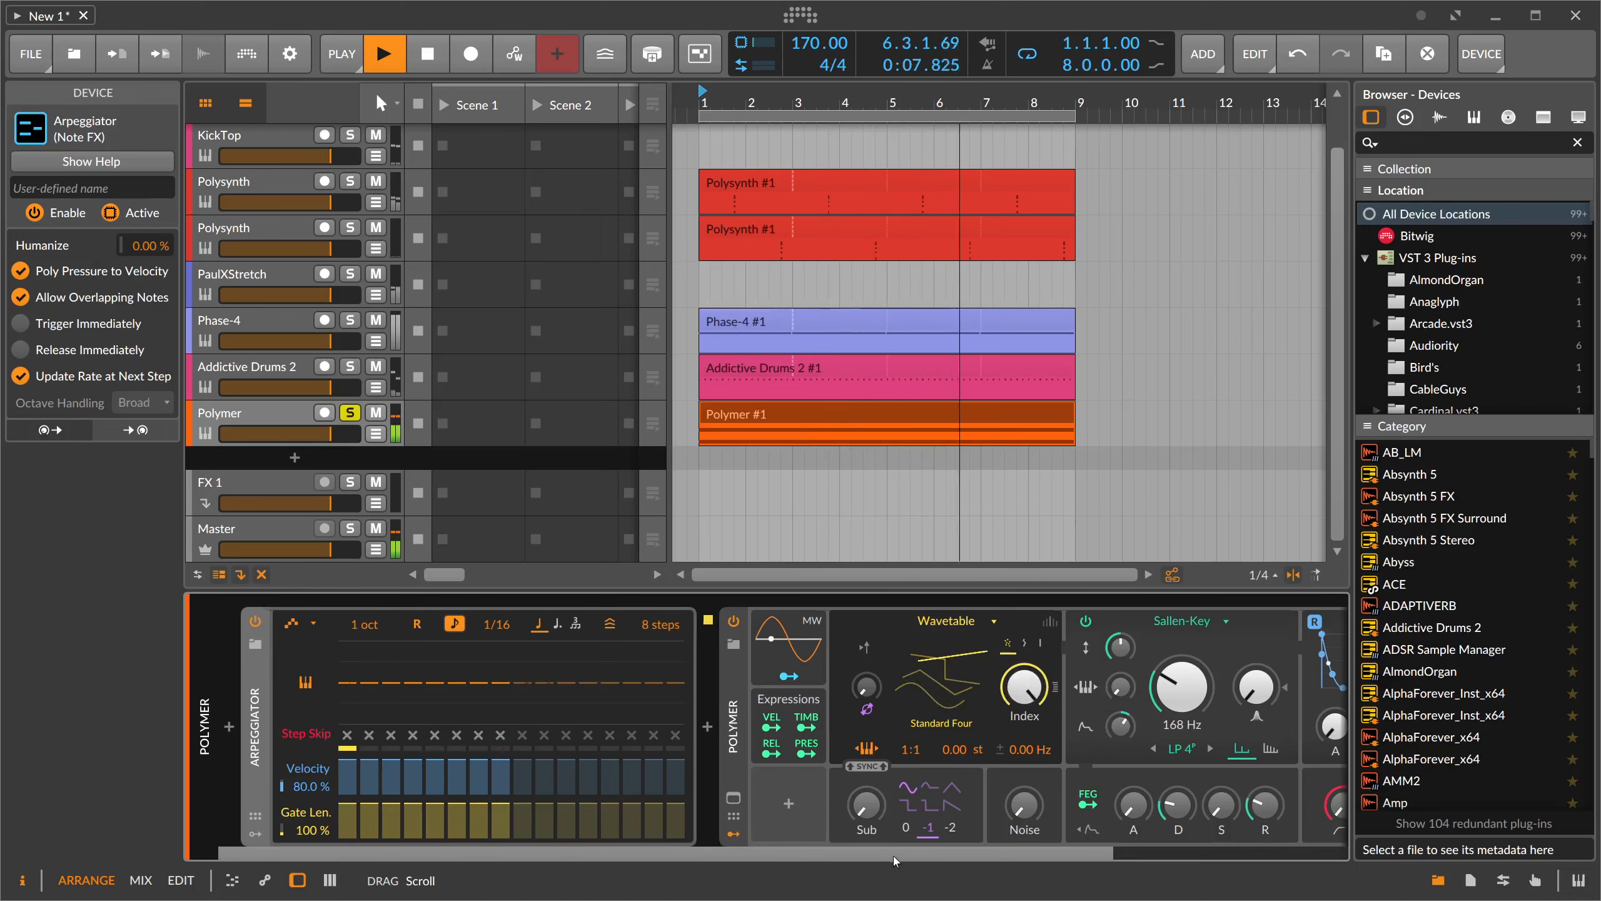
scroll(988, 823, "right", 3)
scroll(507, 637, "left", 3)
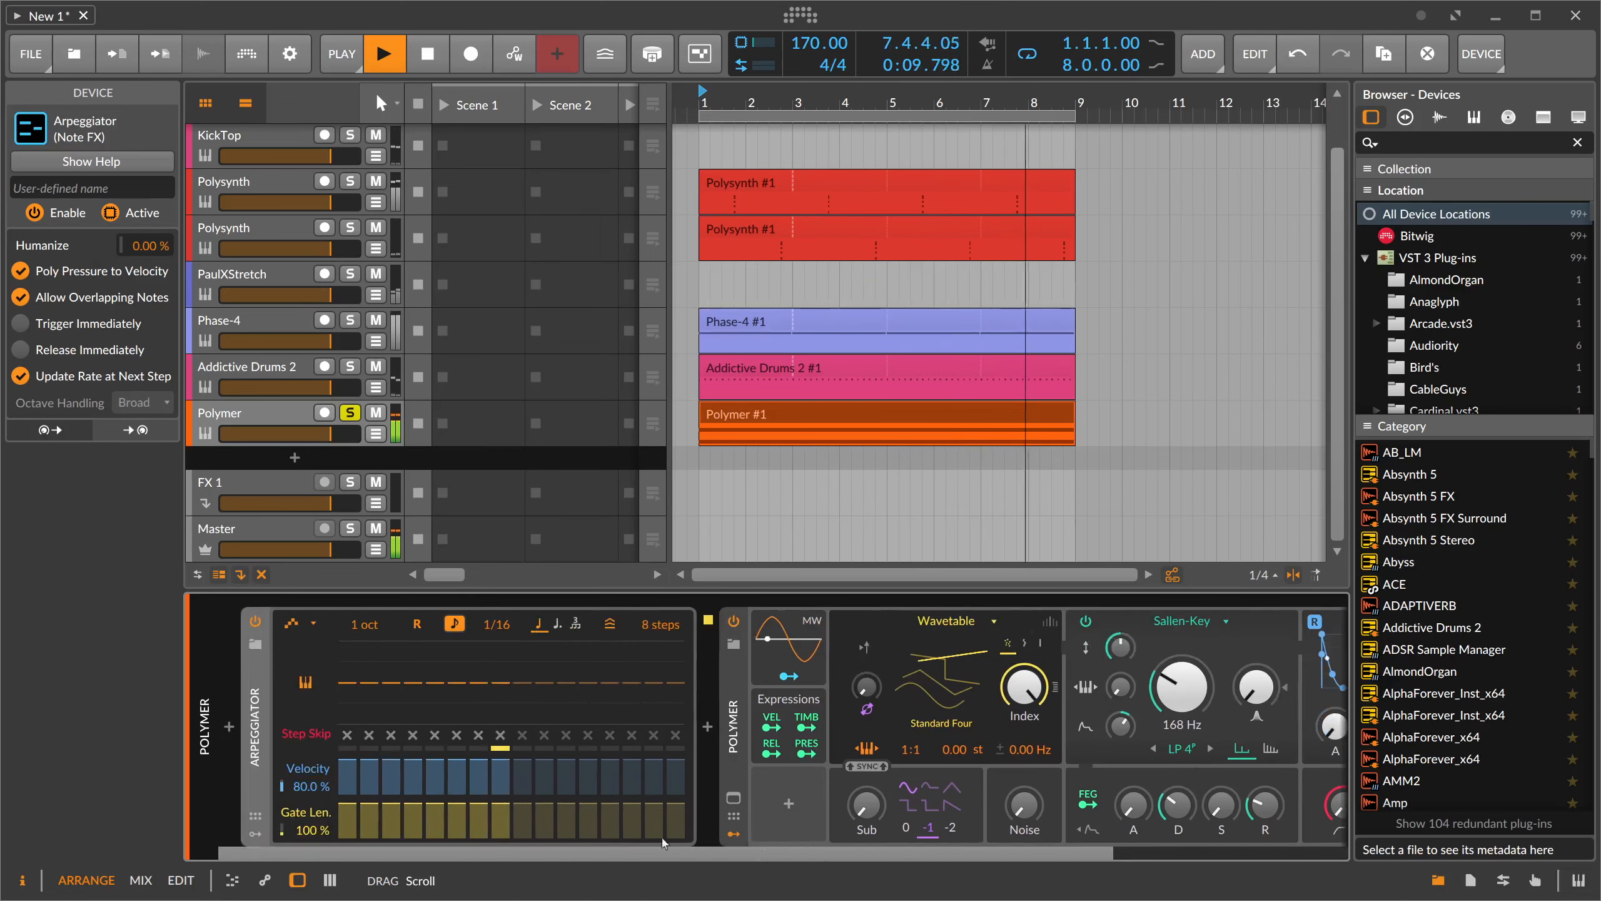
- Set the arpeggiator's rate to 1/8, try the Down+In pattern and settle on Blossom Up
left_click_drag(503, 631, 502, 621)
left_click(304, 623)
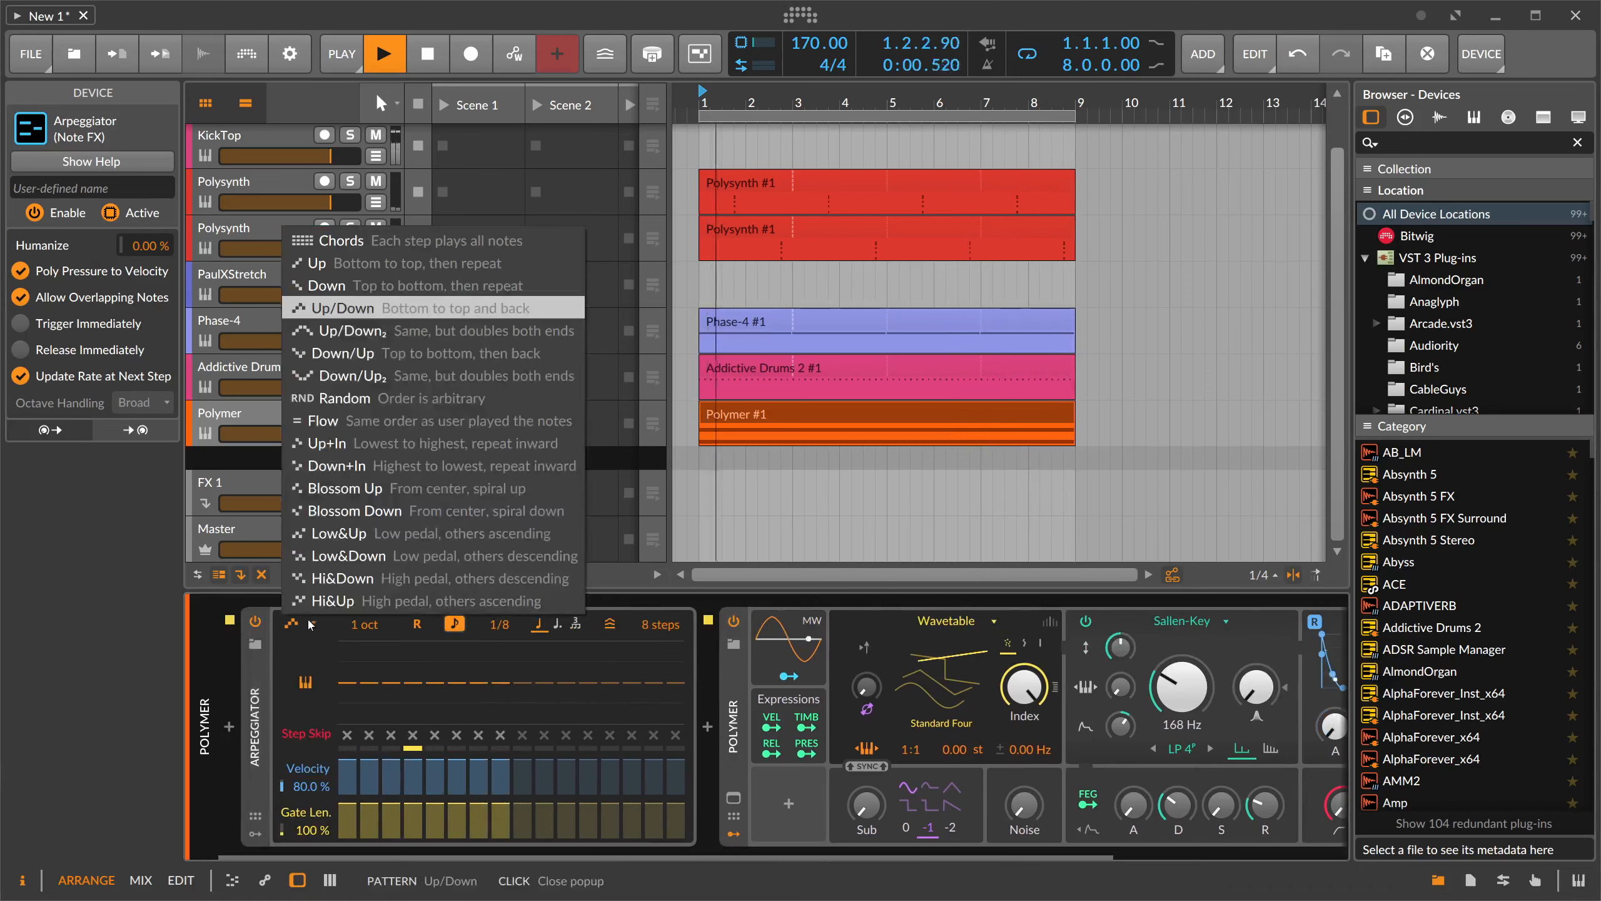
left_click(353, 468)
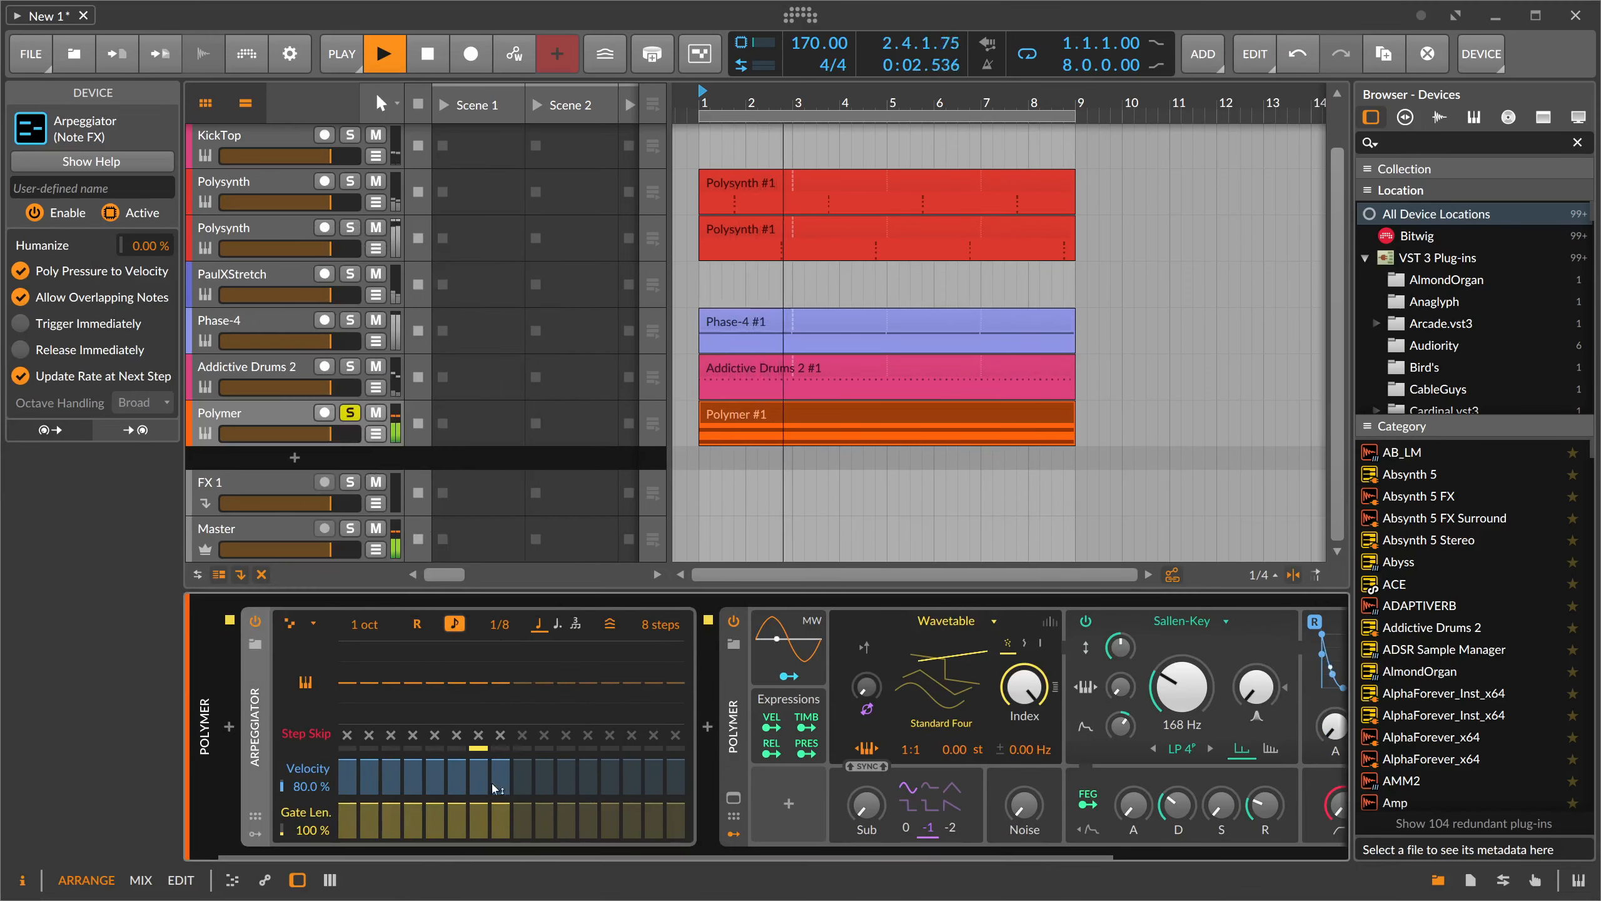
left_click(304, 623)
left_click(353, 489)
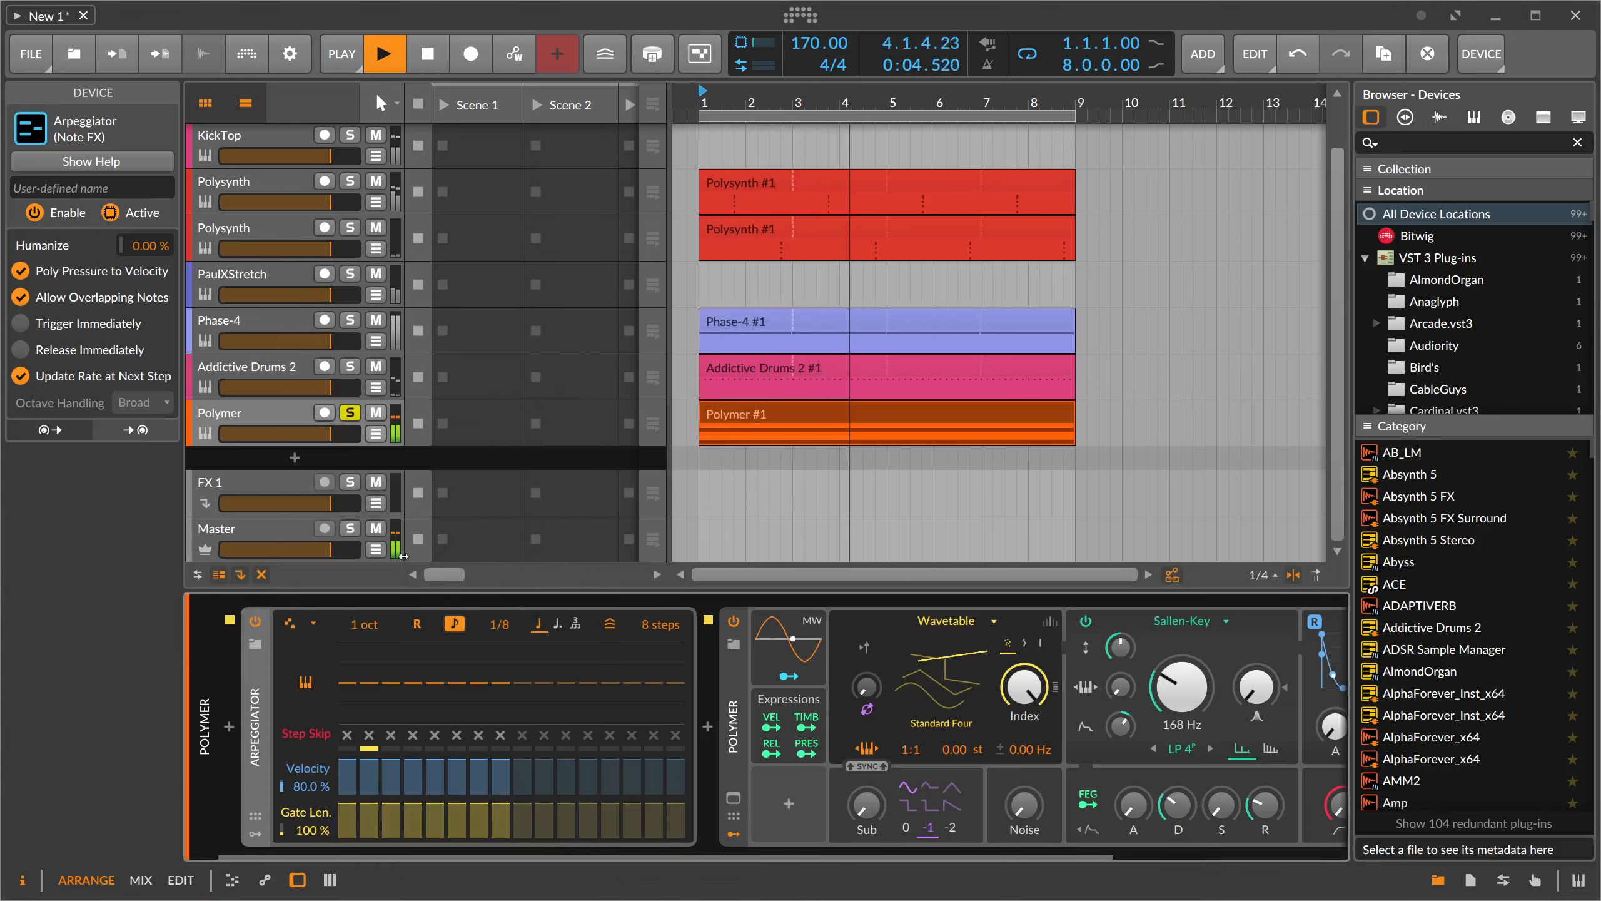
- Transpose the arpeggiator's eighth step up 12 semitones
left_click_drag(450, 857, 466, 857)
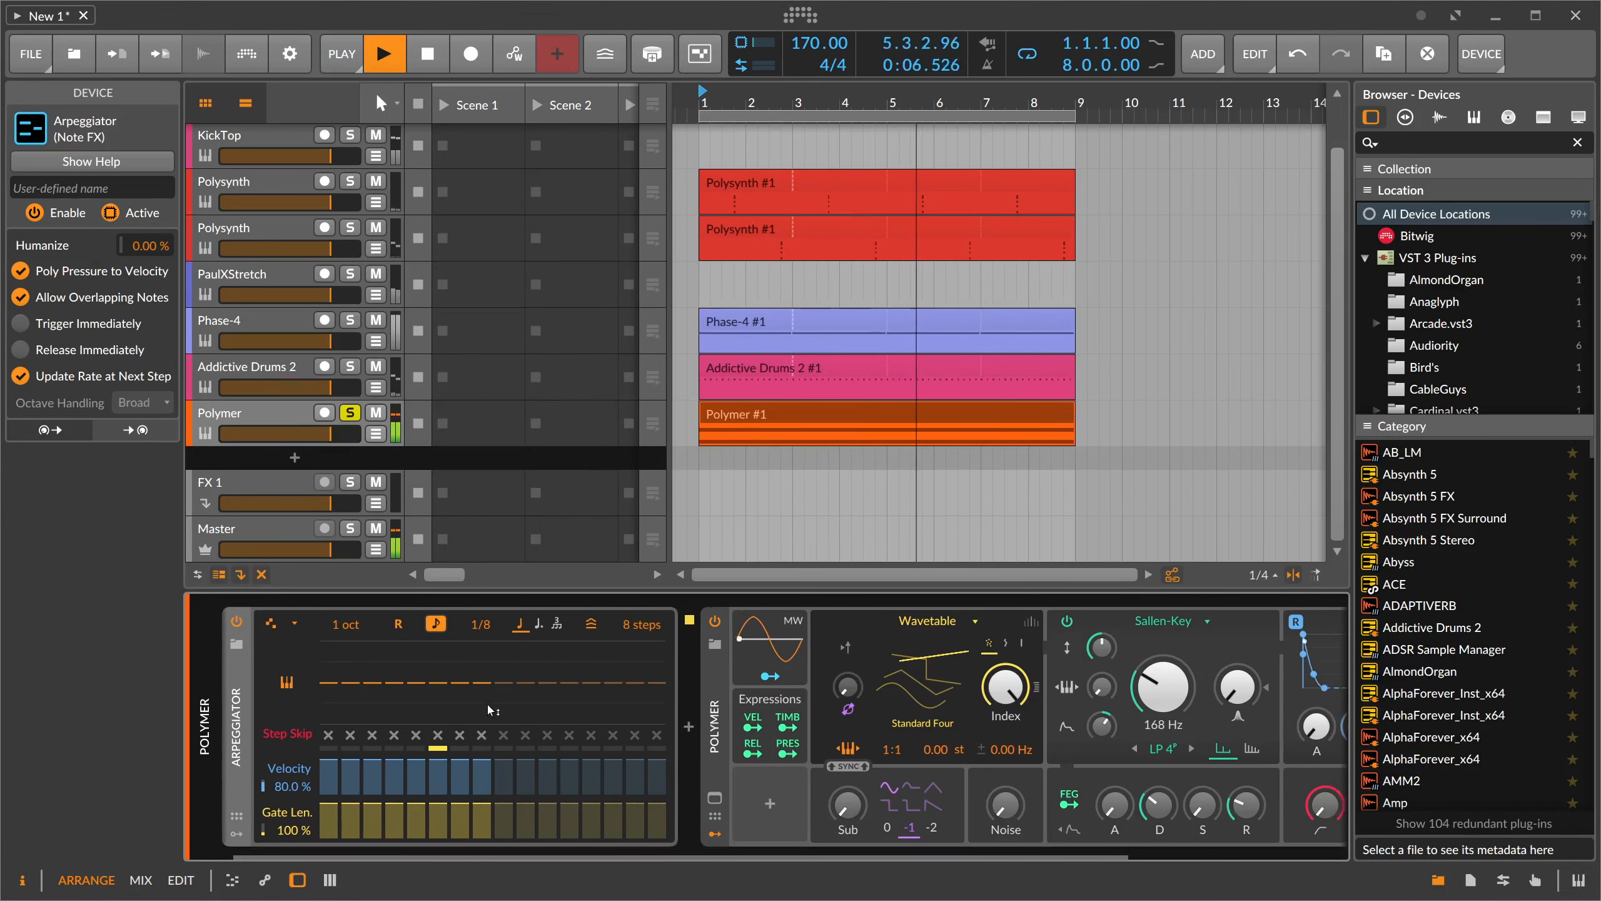
left_click_drag(482, 683, 482, 681)
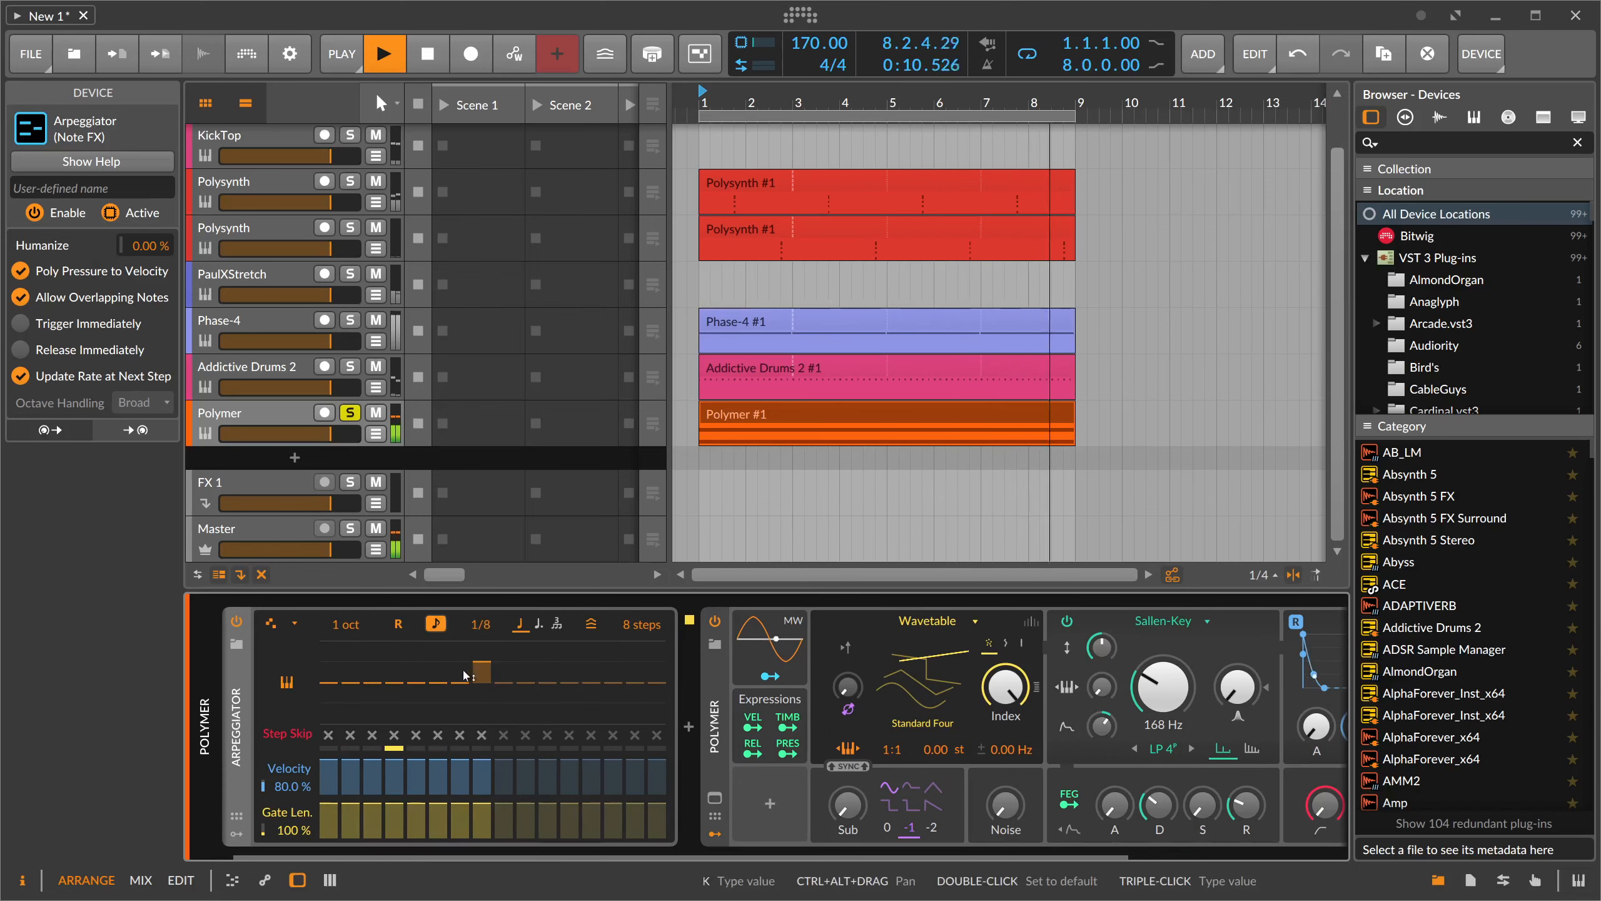
- Set Polymer's oscillator to 16 unison voices and adjust the unison detune
left_click_drag(800, 856, 947, 856)
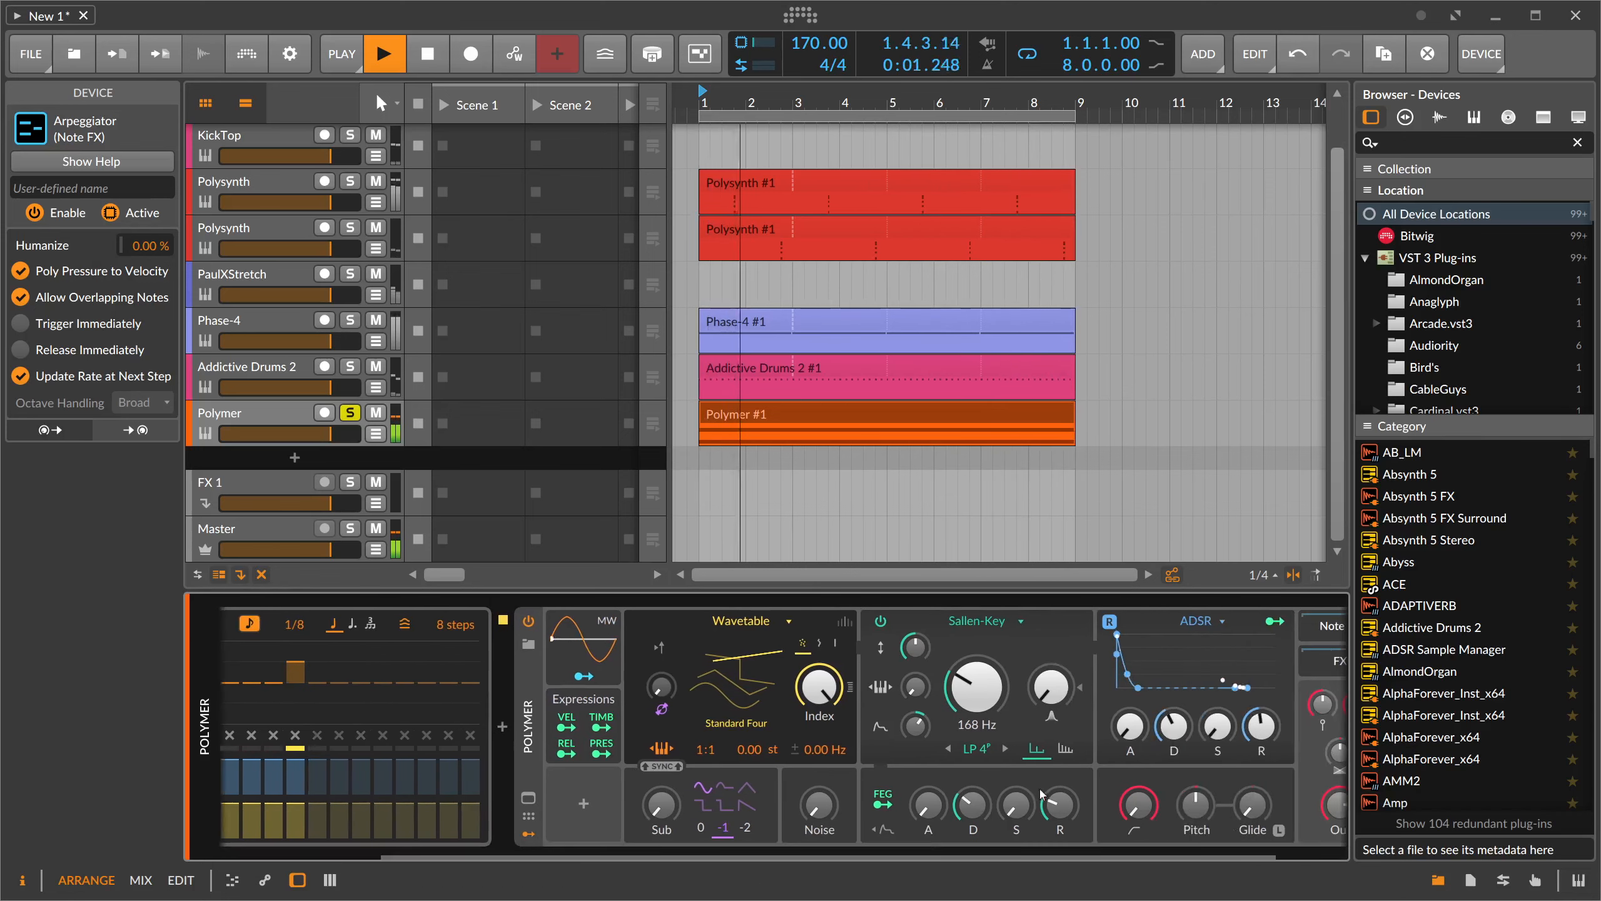
left_click(845, 622)
left_click(835, 648)
left_click_drag(728, 709, 727, 703)
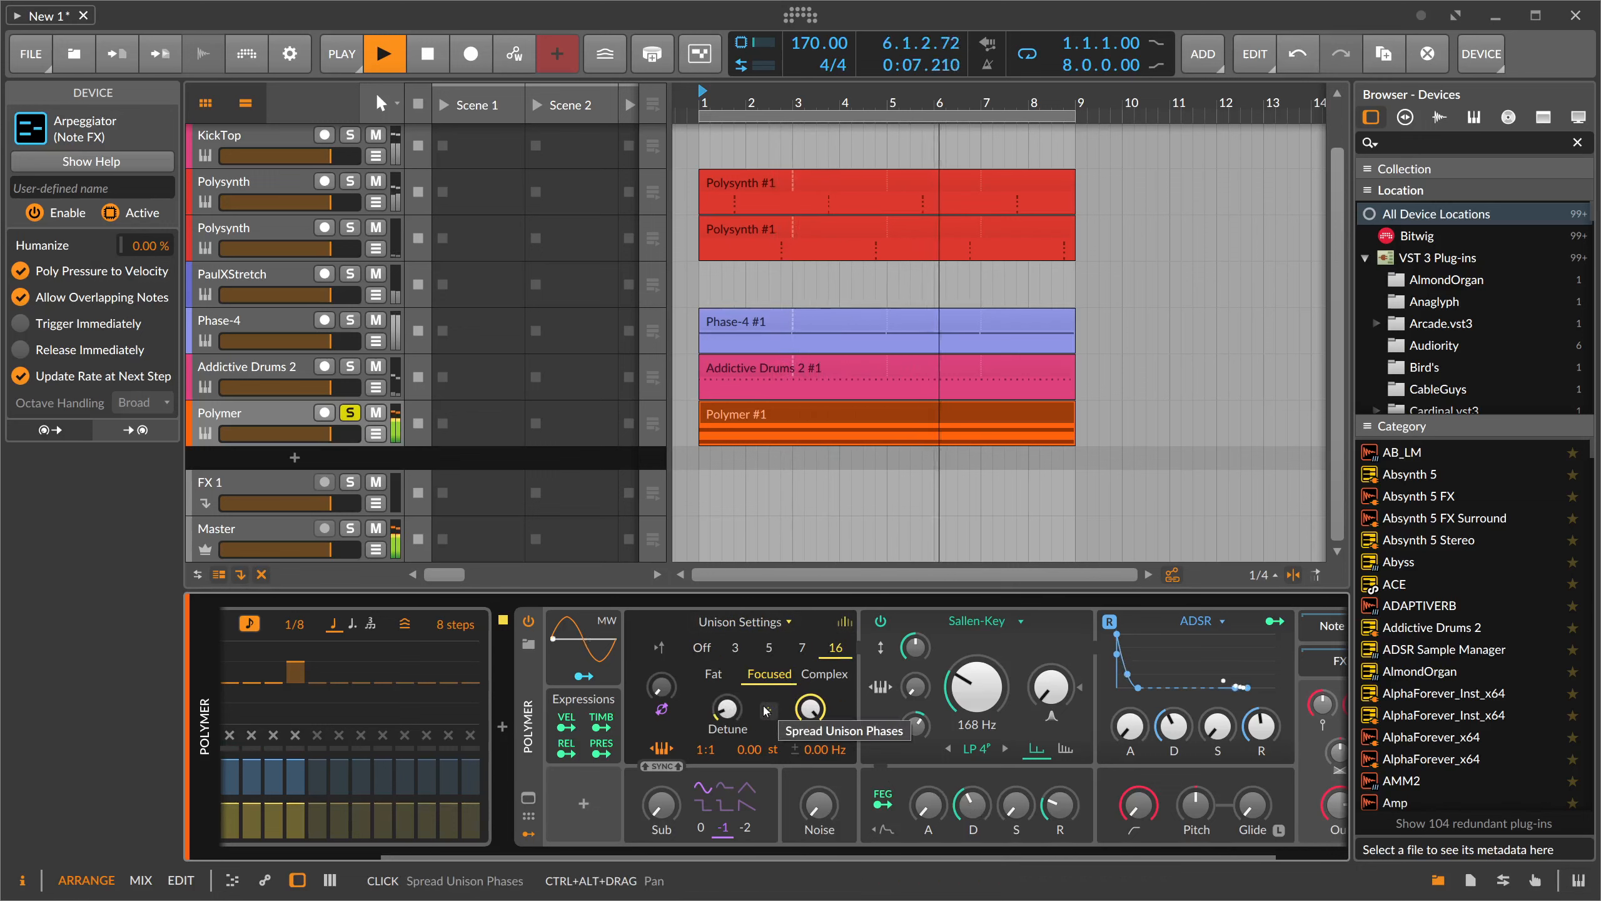
left_click(727, 707)
- Try a small phase modulation amount on Polymer's oscillator and fine-tune the amplitude envelope's decay
left_click_drag(661, 687, 661, 686)
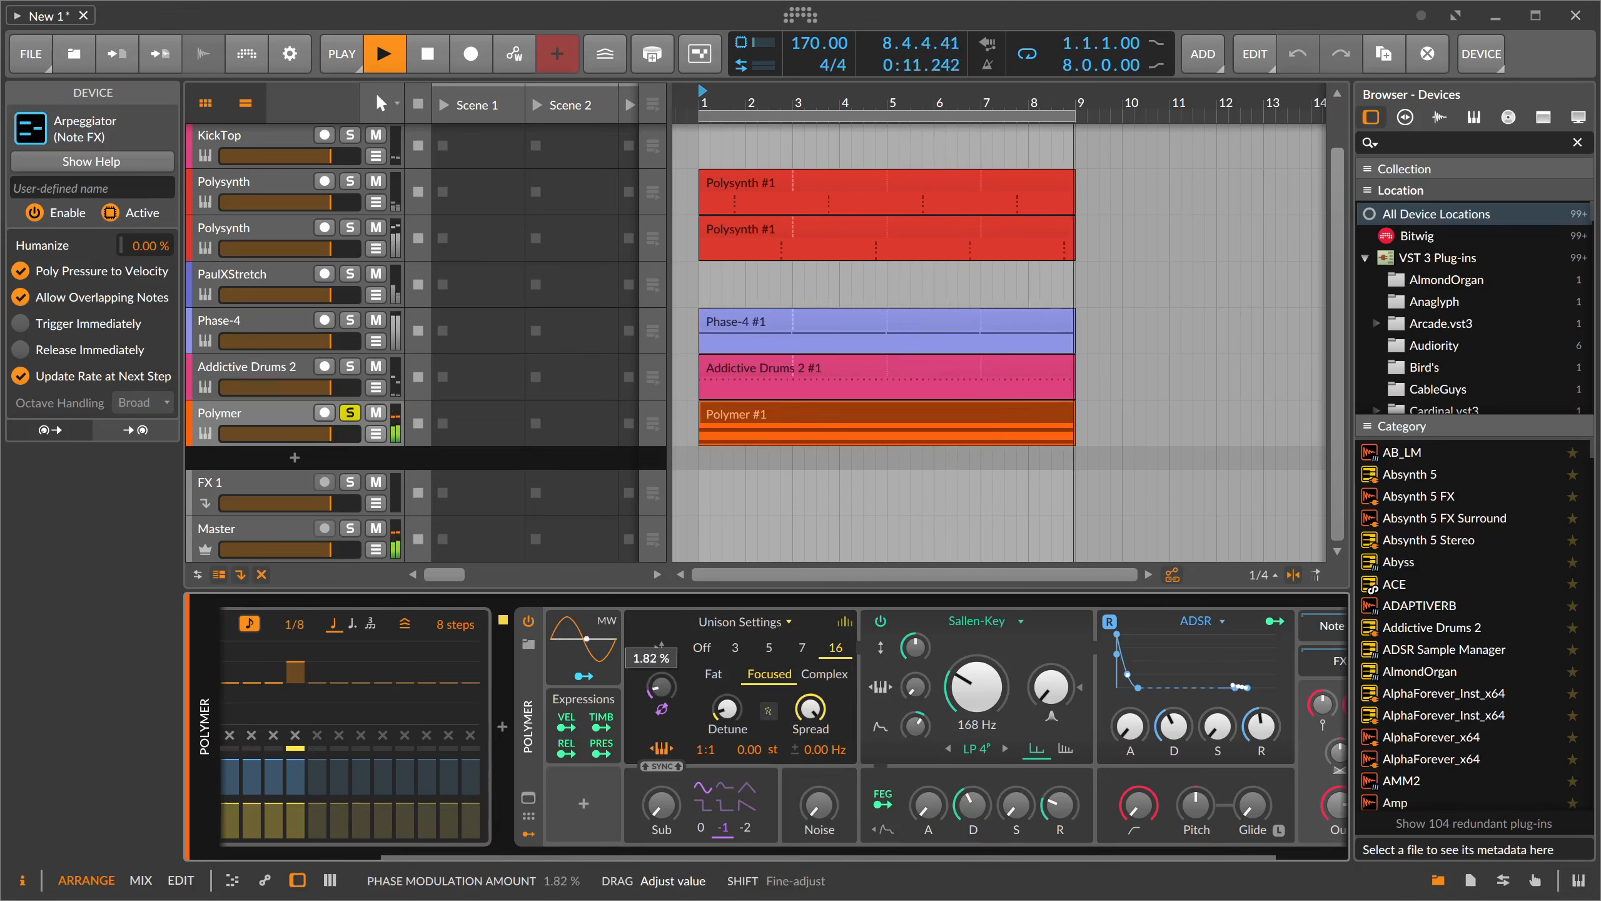
left_click_drag(662, 687, 662, 689)
left_click_drag(678, 856, 715, 857)
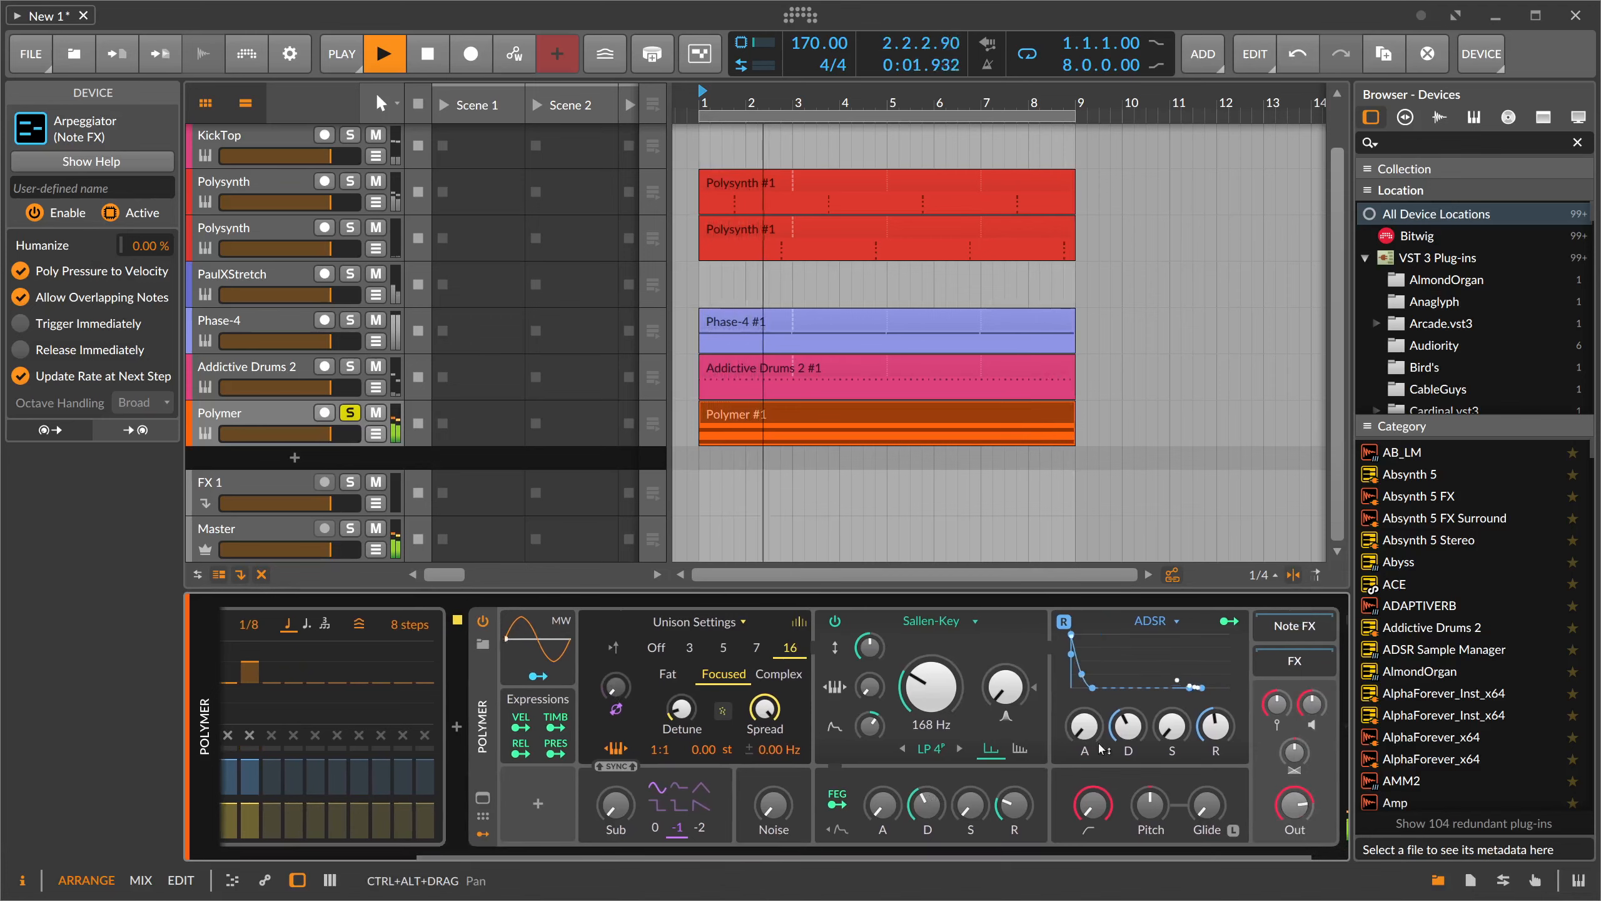
left_click_drag(1127, 726, 1128, 723)
- Search for "super" and insert ValhallaSupermassive into Polymer's FX chain
left_click_drag(858, 857, 892, 857)
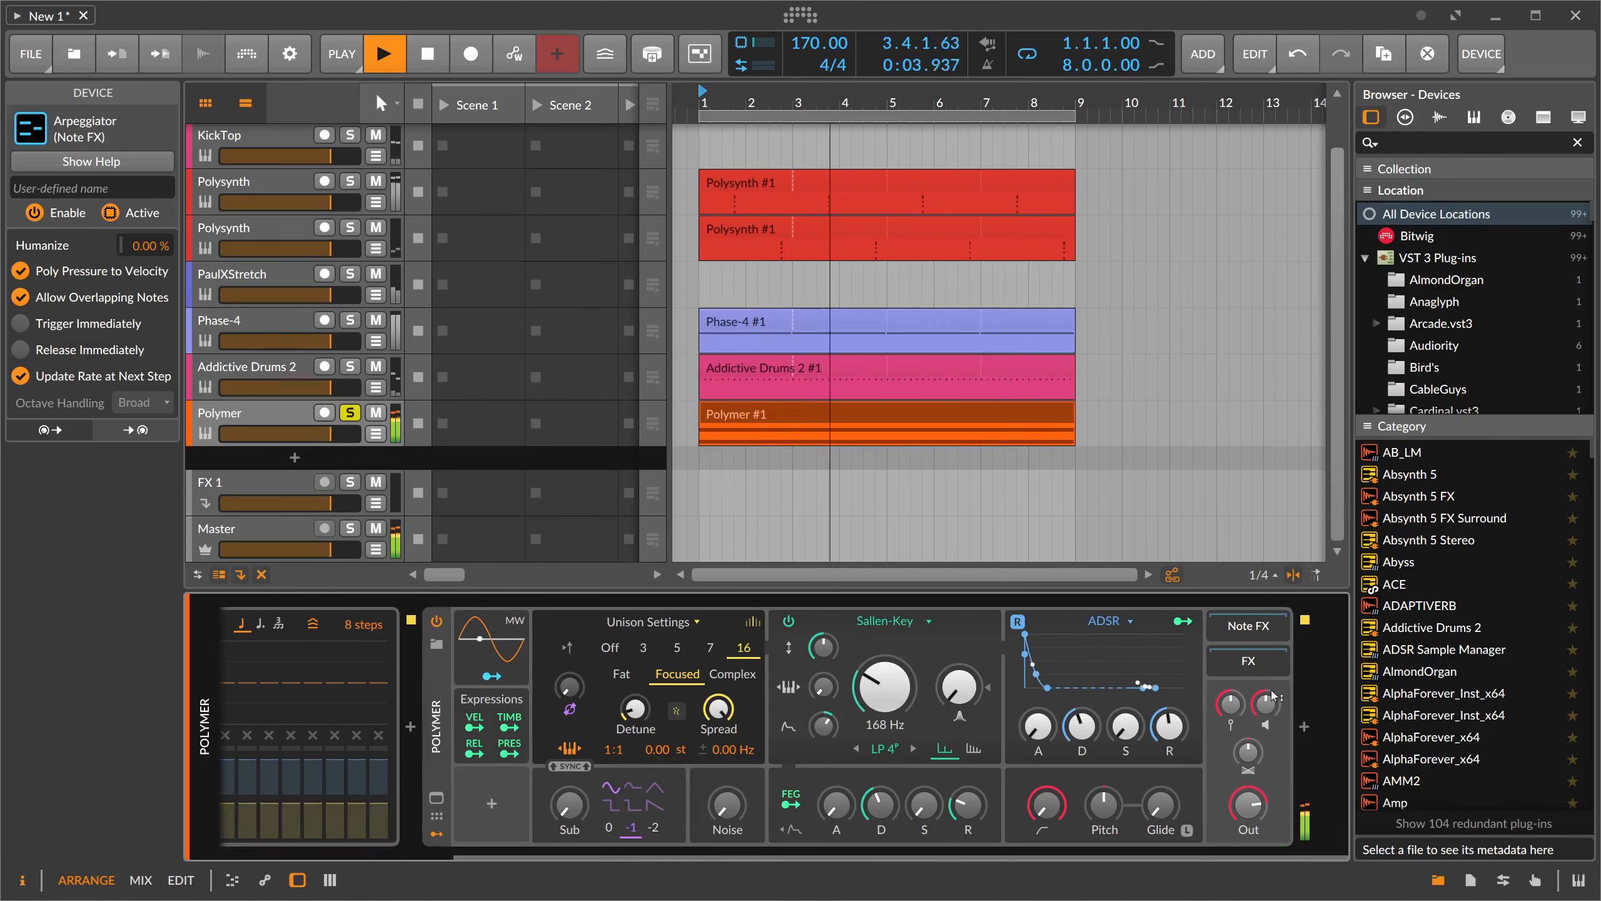
left_click(1304, 727)
type("super")
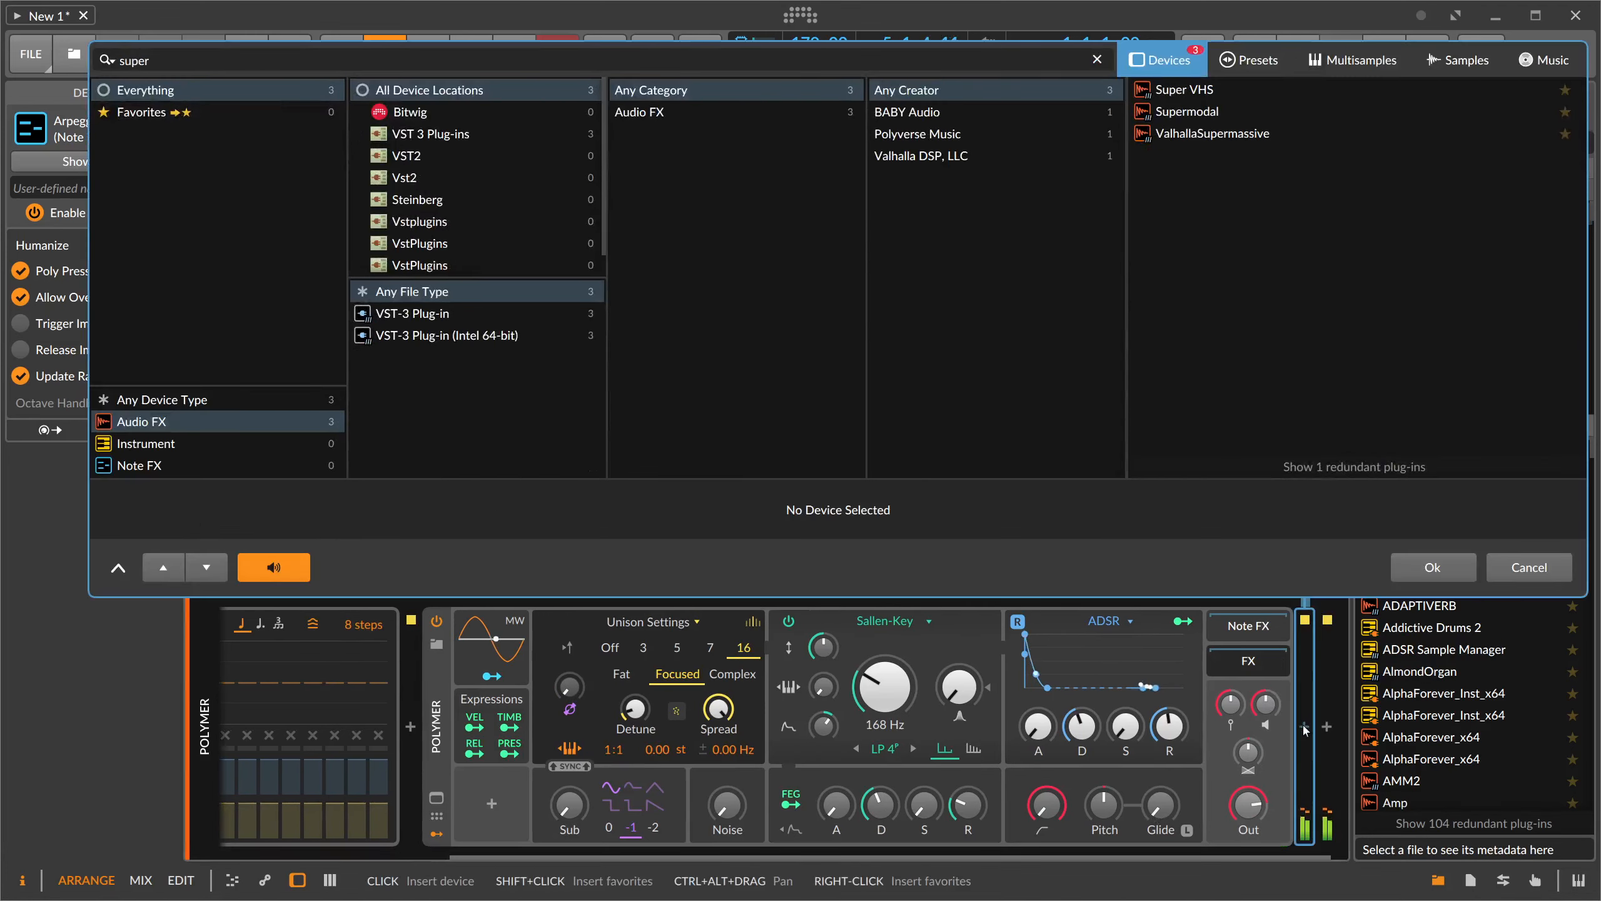
key("Down")
key("Down")
key("Return")
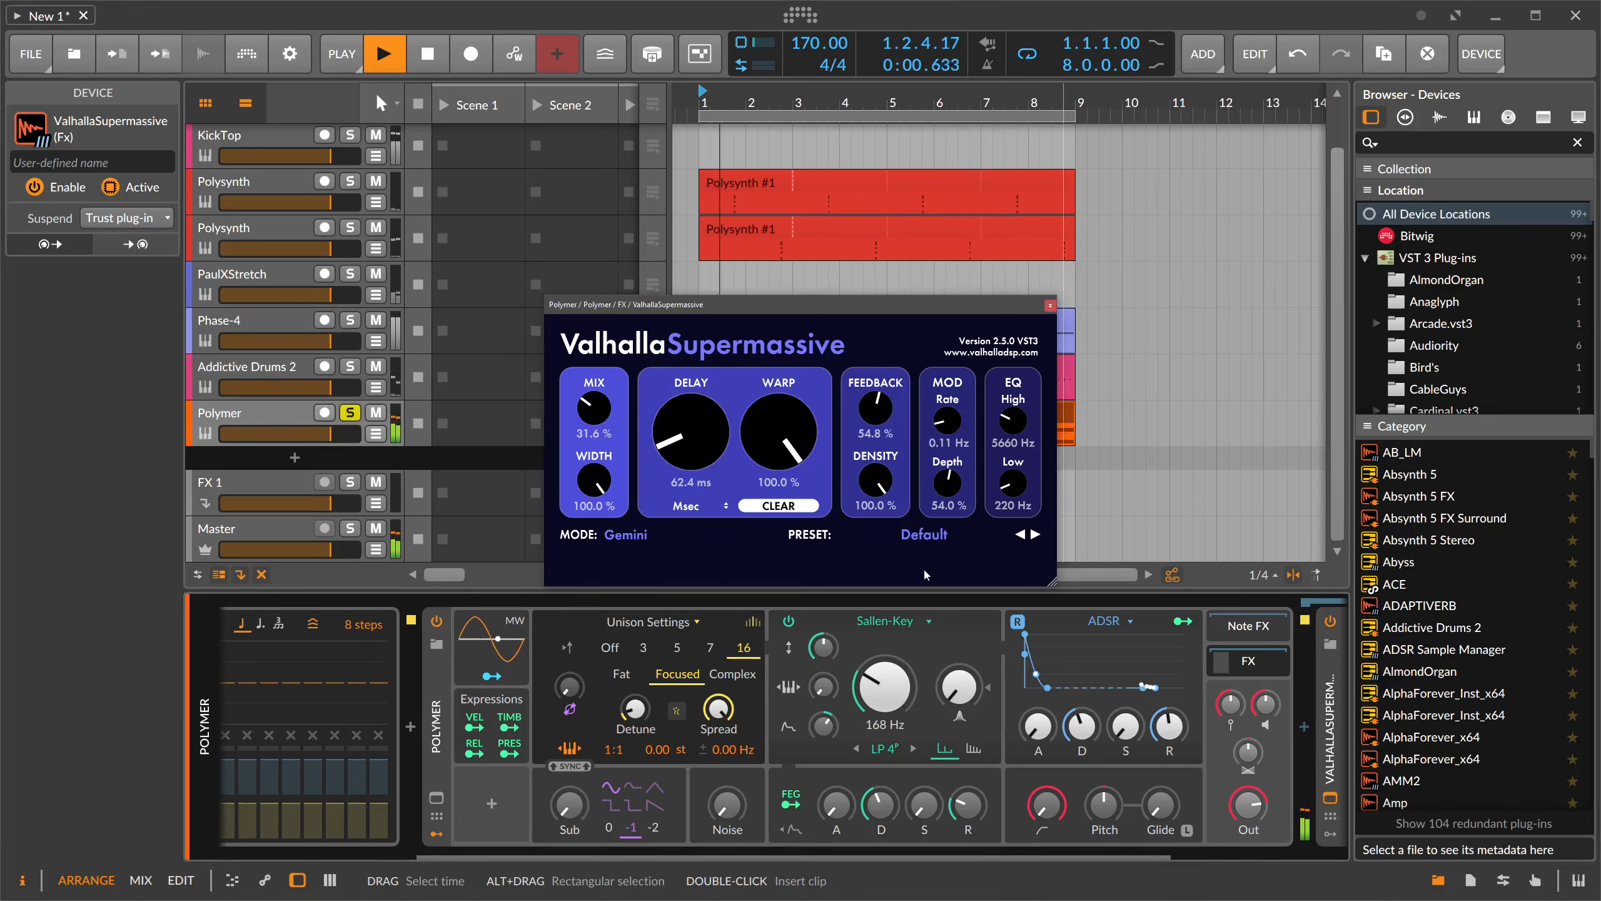
- Set ValhallaSupermassive to Cassiopeia mode with a 17.2% mix
left_click(924, 534)
left_click(626, 535)
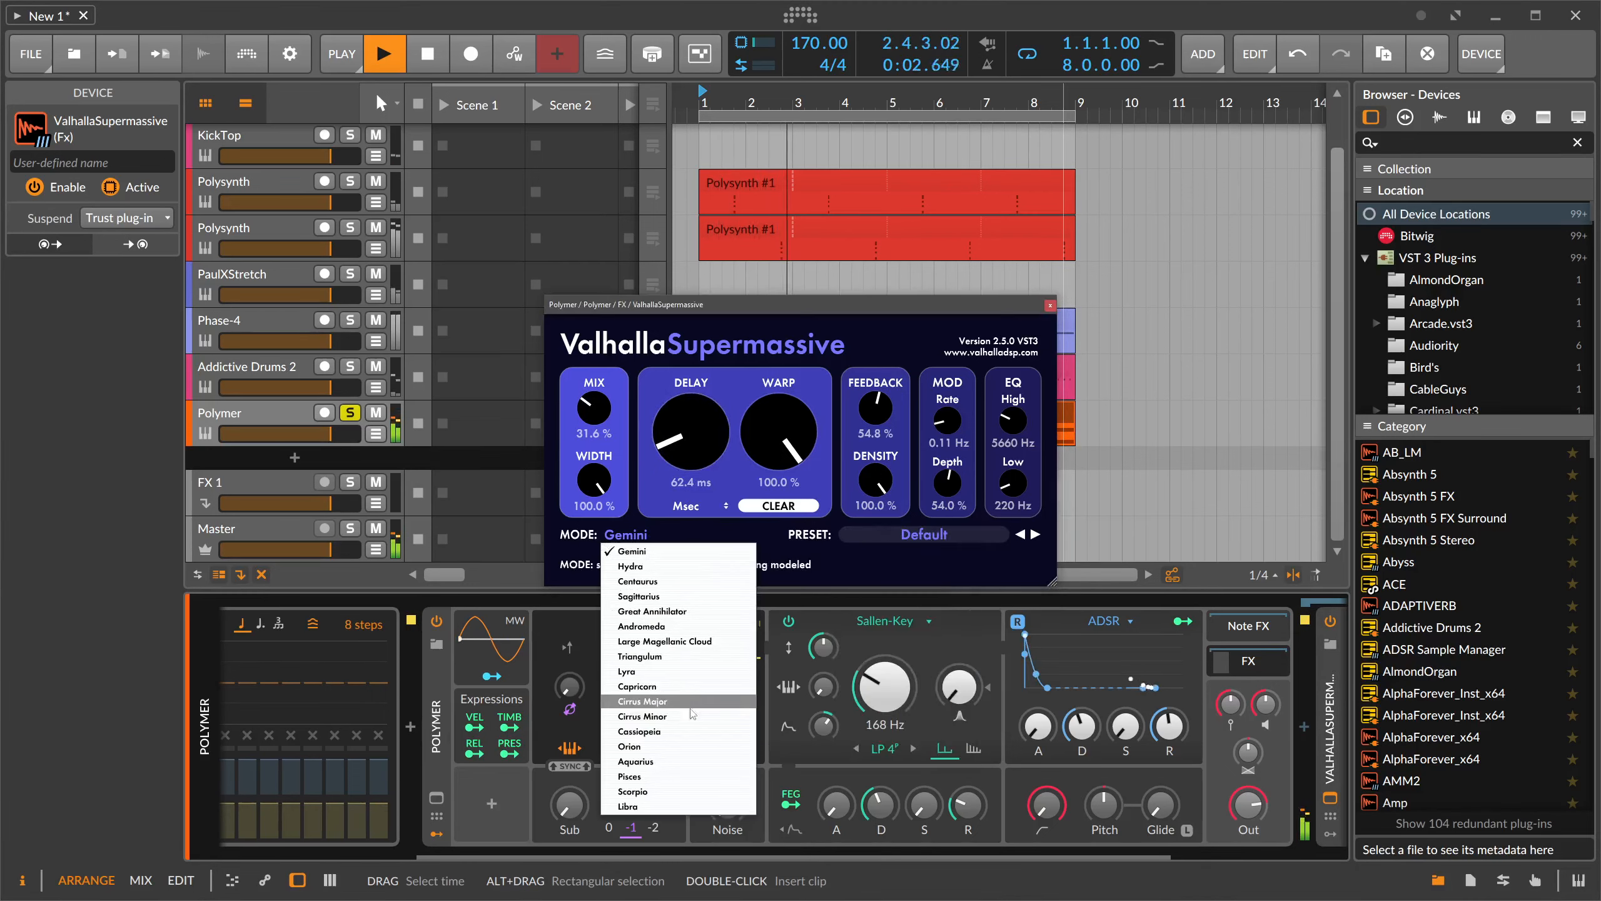
left_click(694, 732)
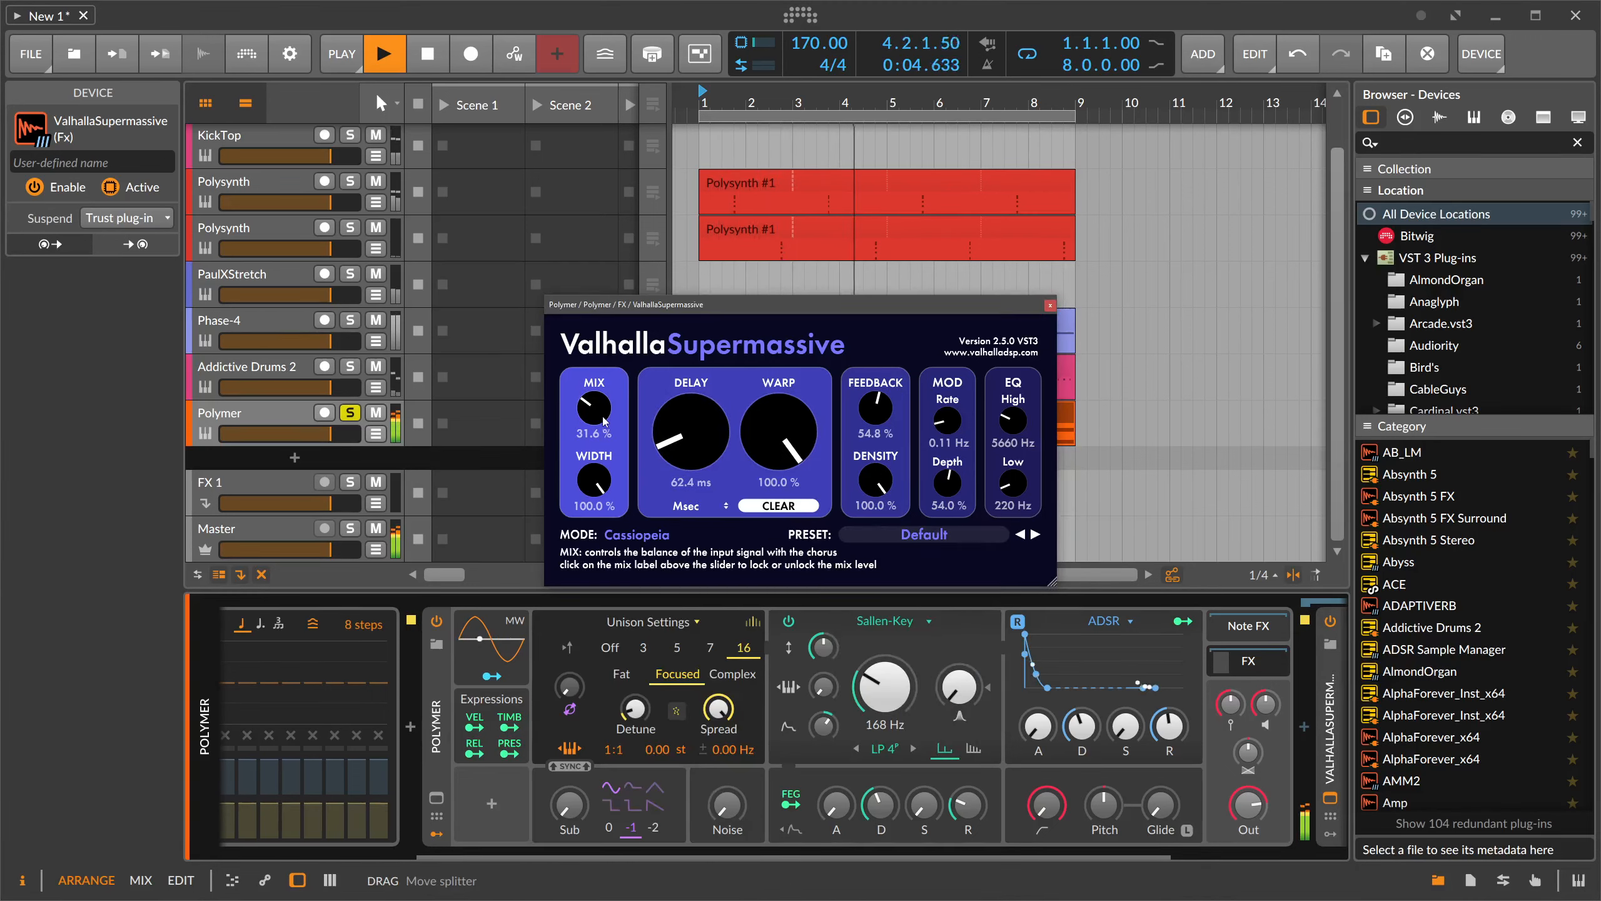
left_click_drag(598, 409, 599, 439)
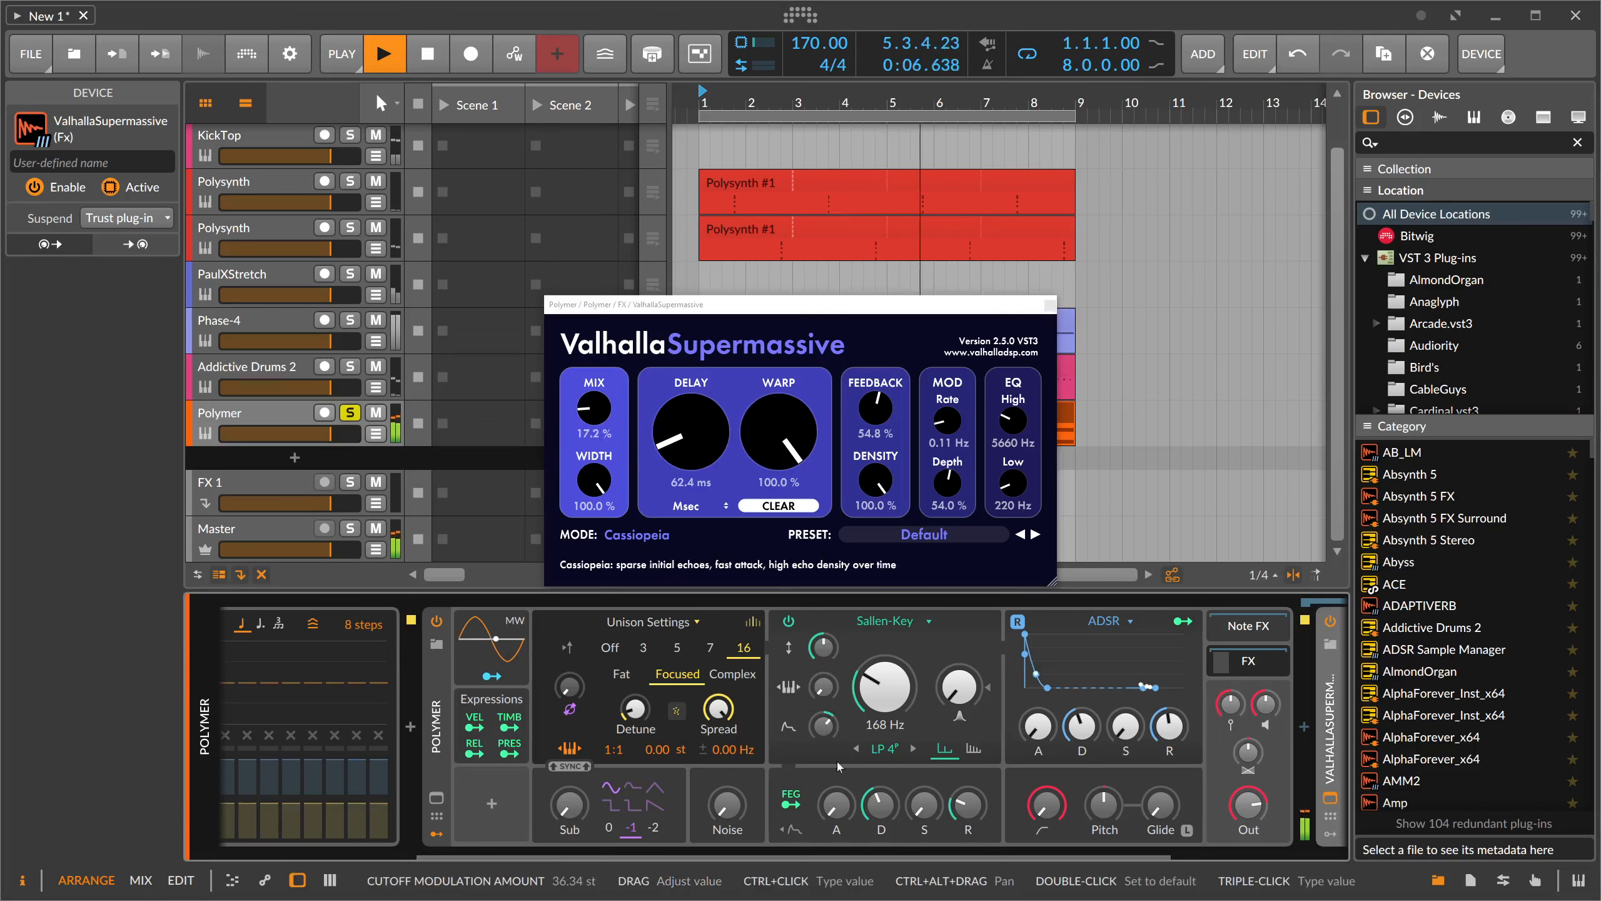
- Audition Polymer in the full mix with the reverb window closed, and solo the track again
left_click(350, 417)
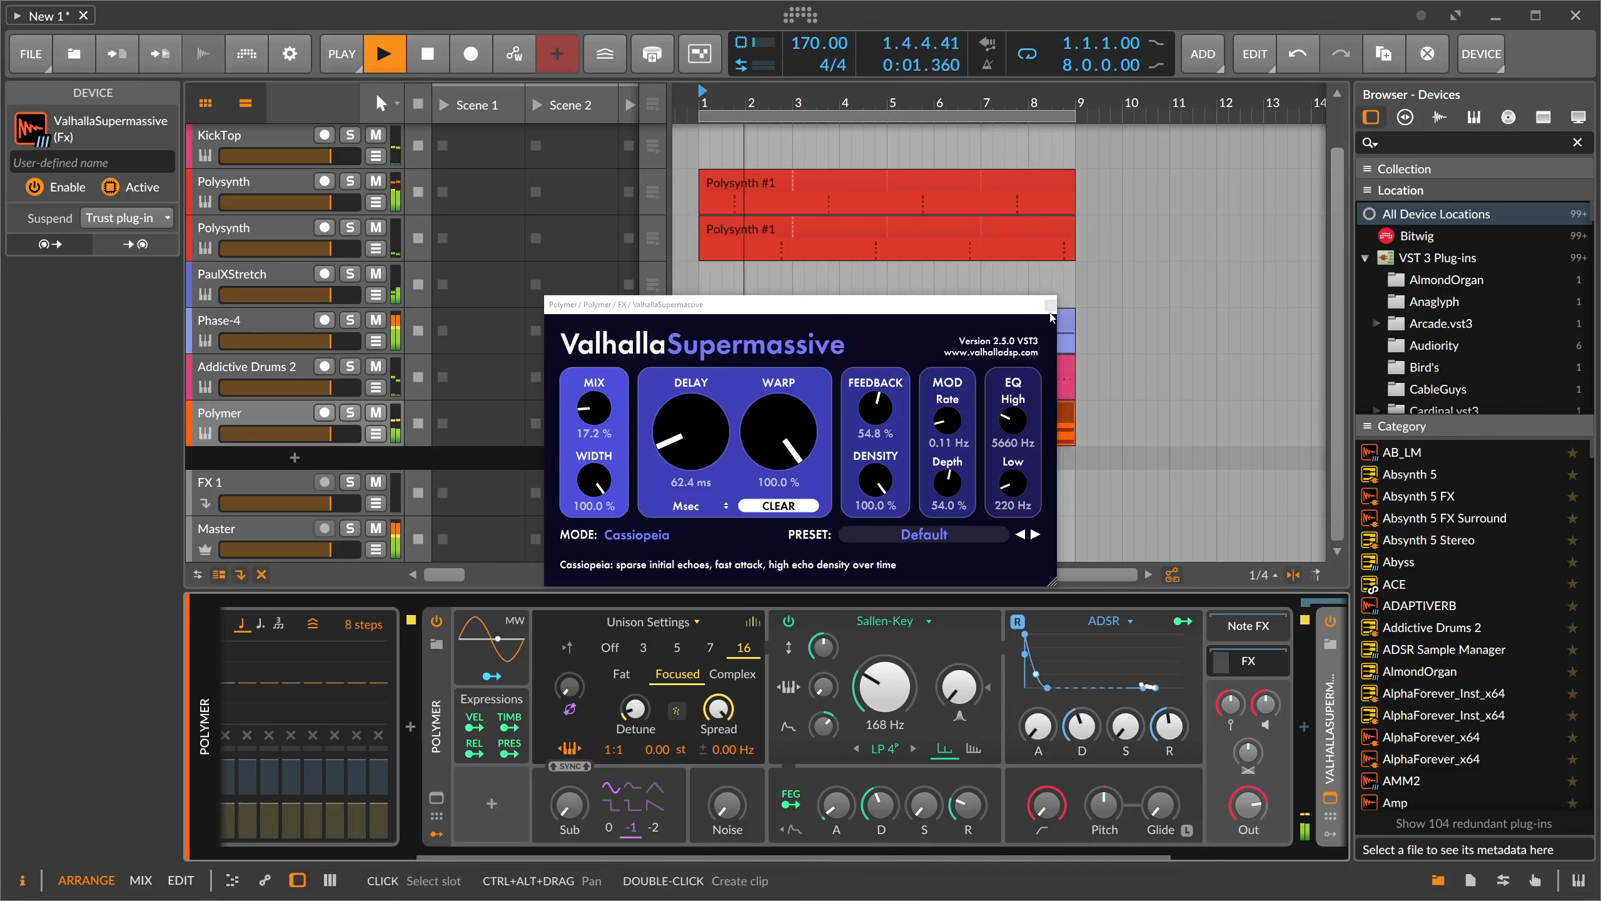
left_click(1050, 306)
left_click(405, 853)
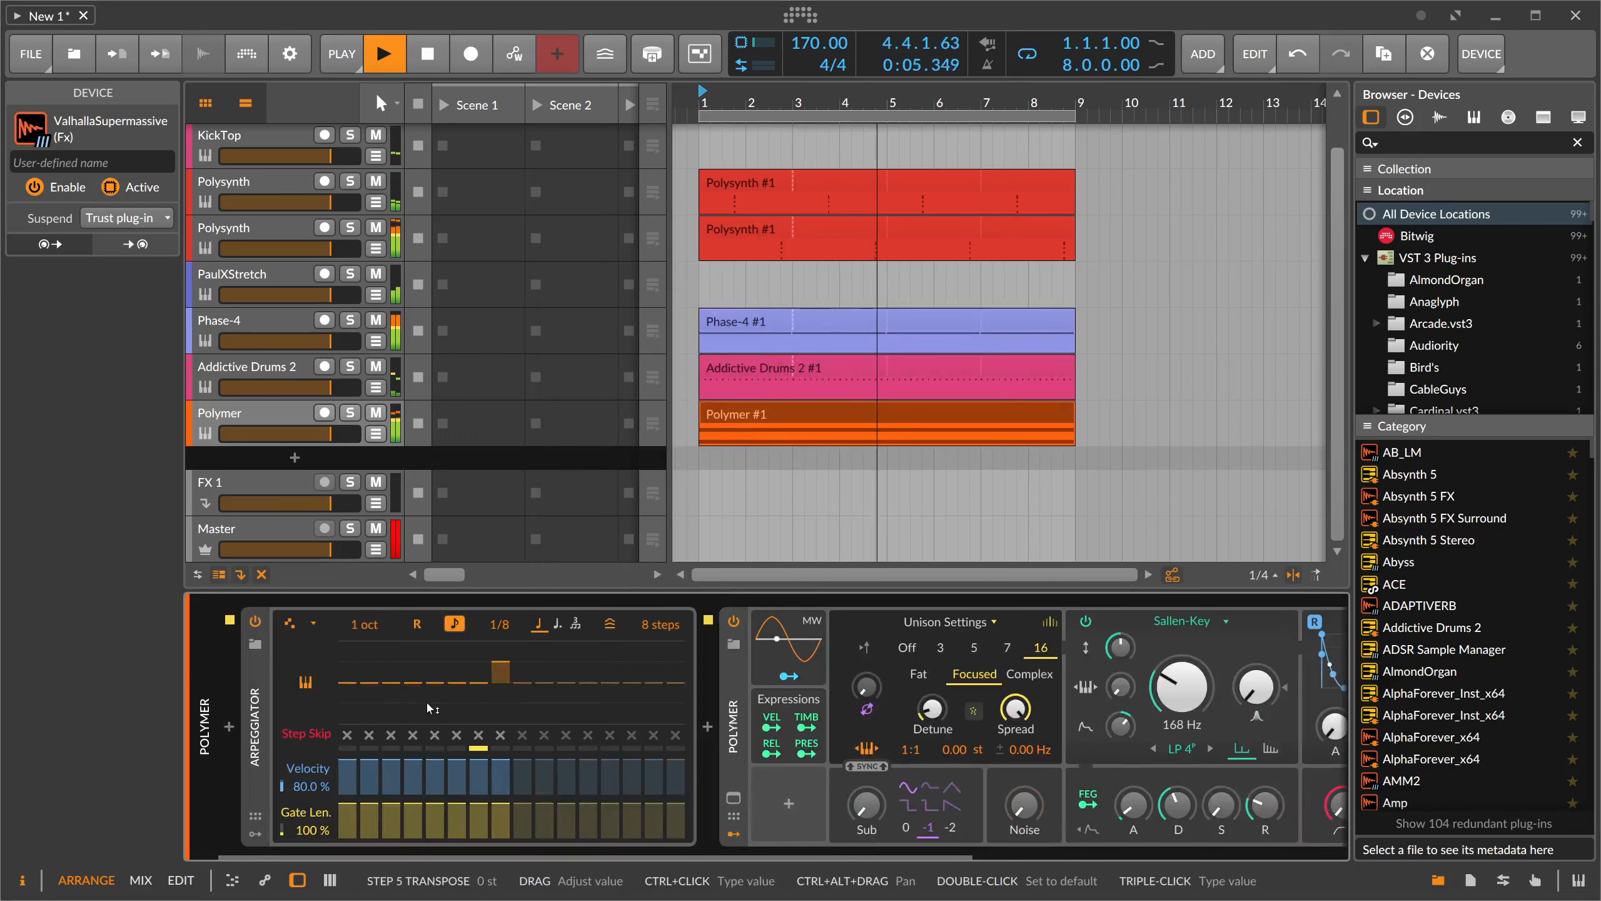
left_click(350, 412)
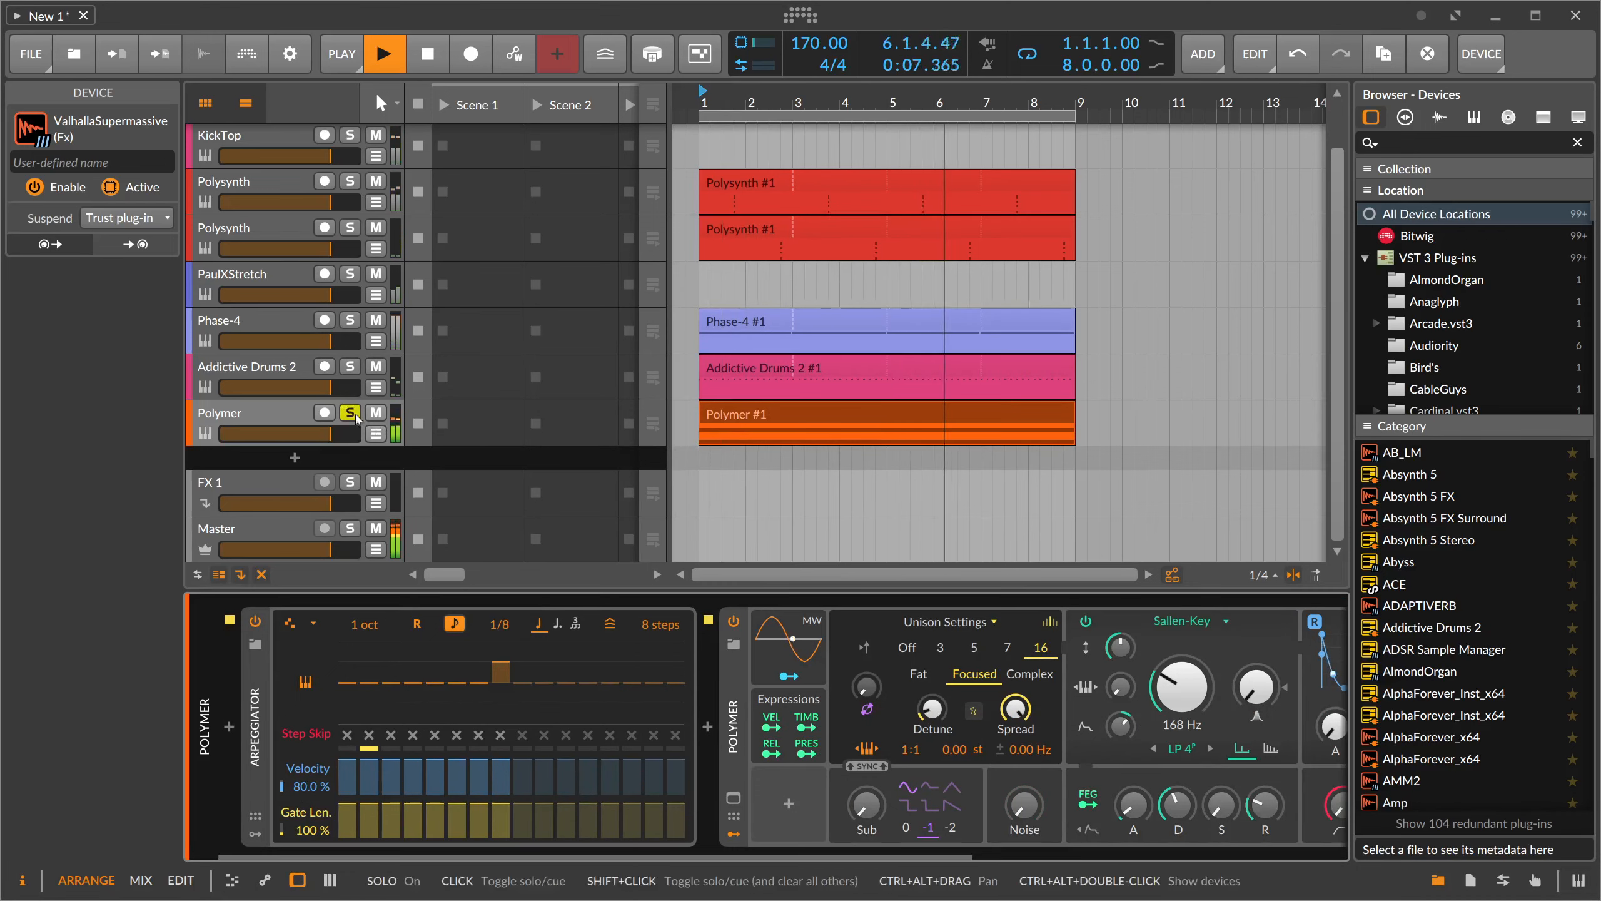
- Delete the A#3 and B3 notes from the Polymer clip and add an eight-bar D#2 note
double_click(776, 423)
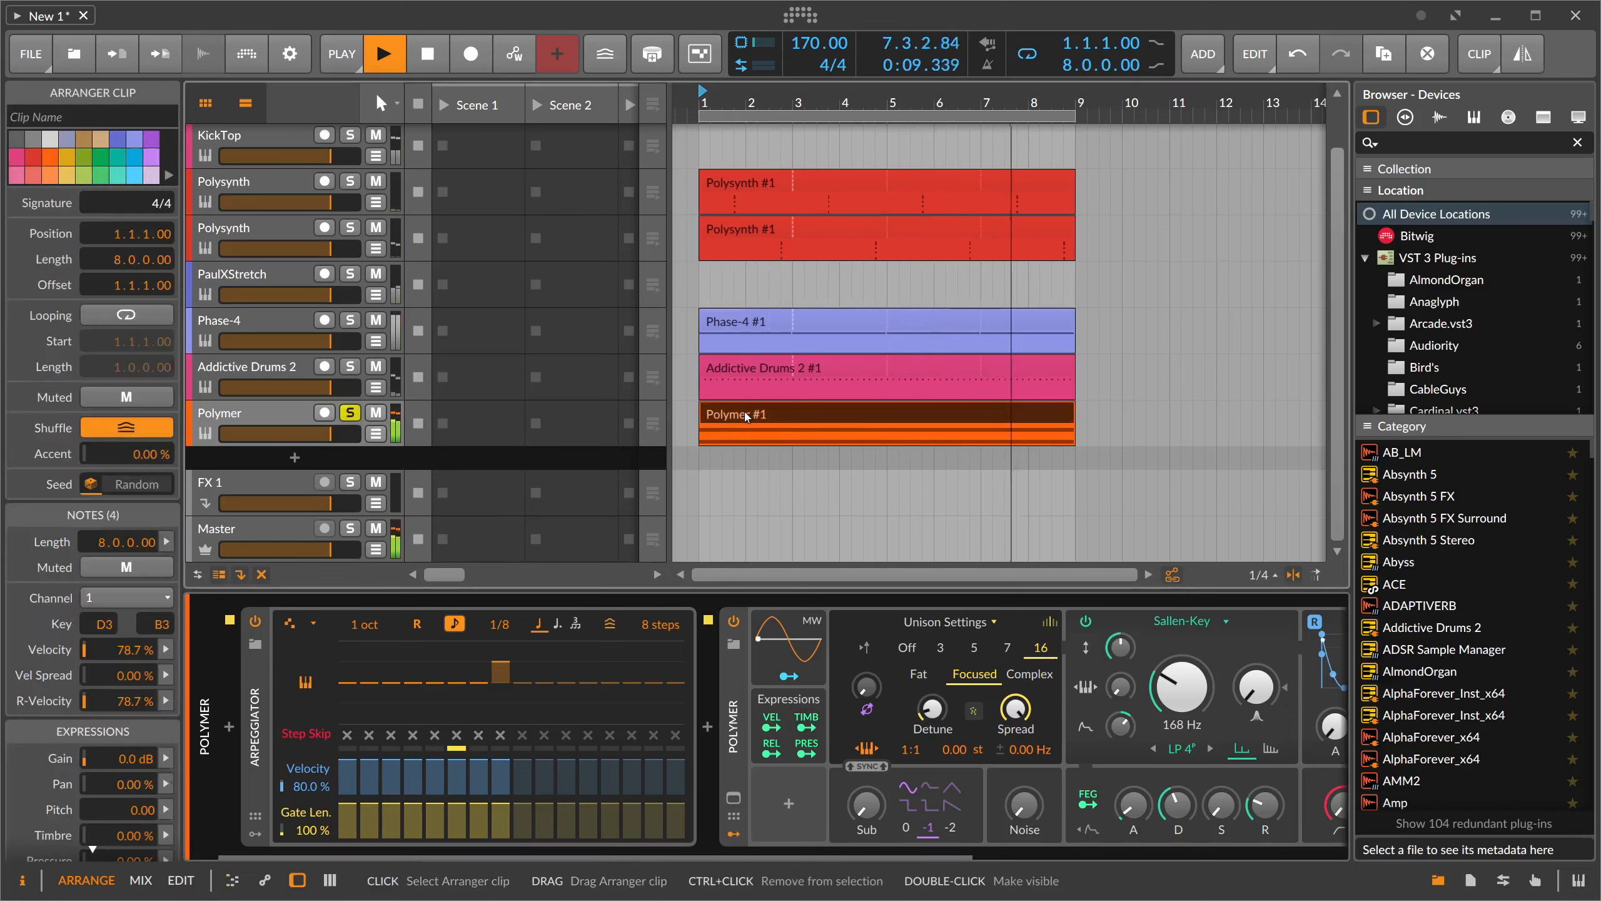
left_click(548, 598)
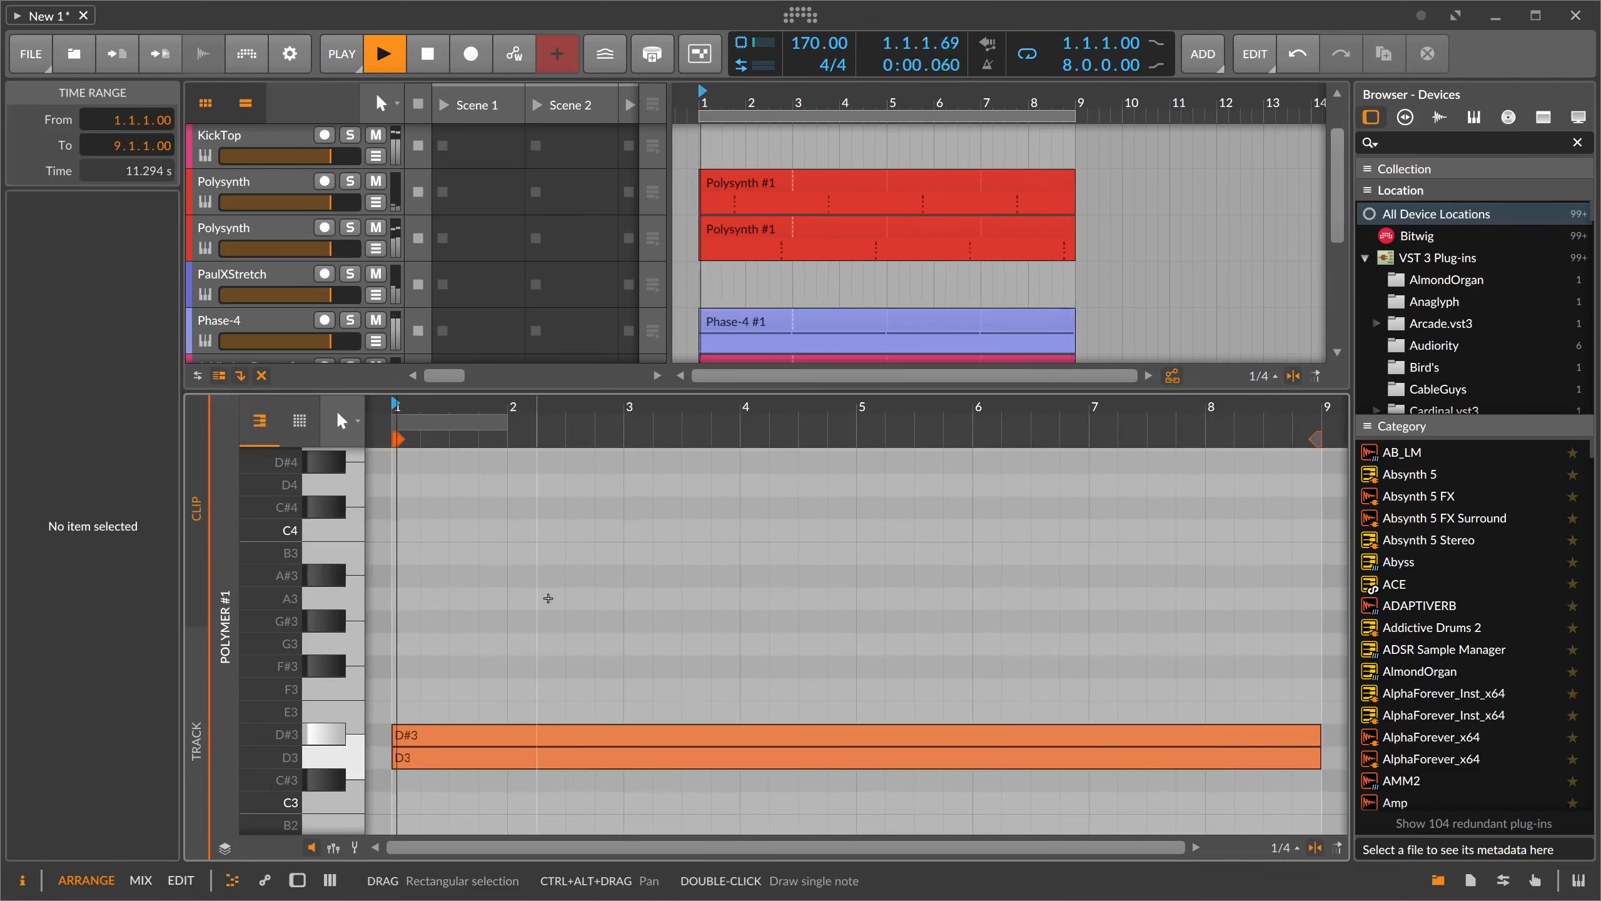
scroll(550, 615, "down", 3)
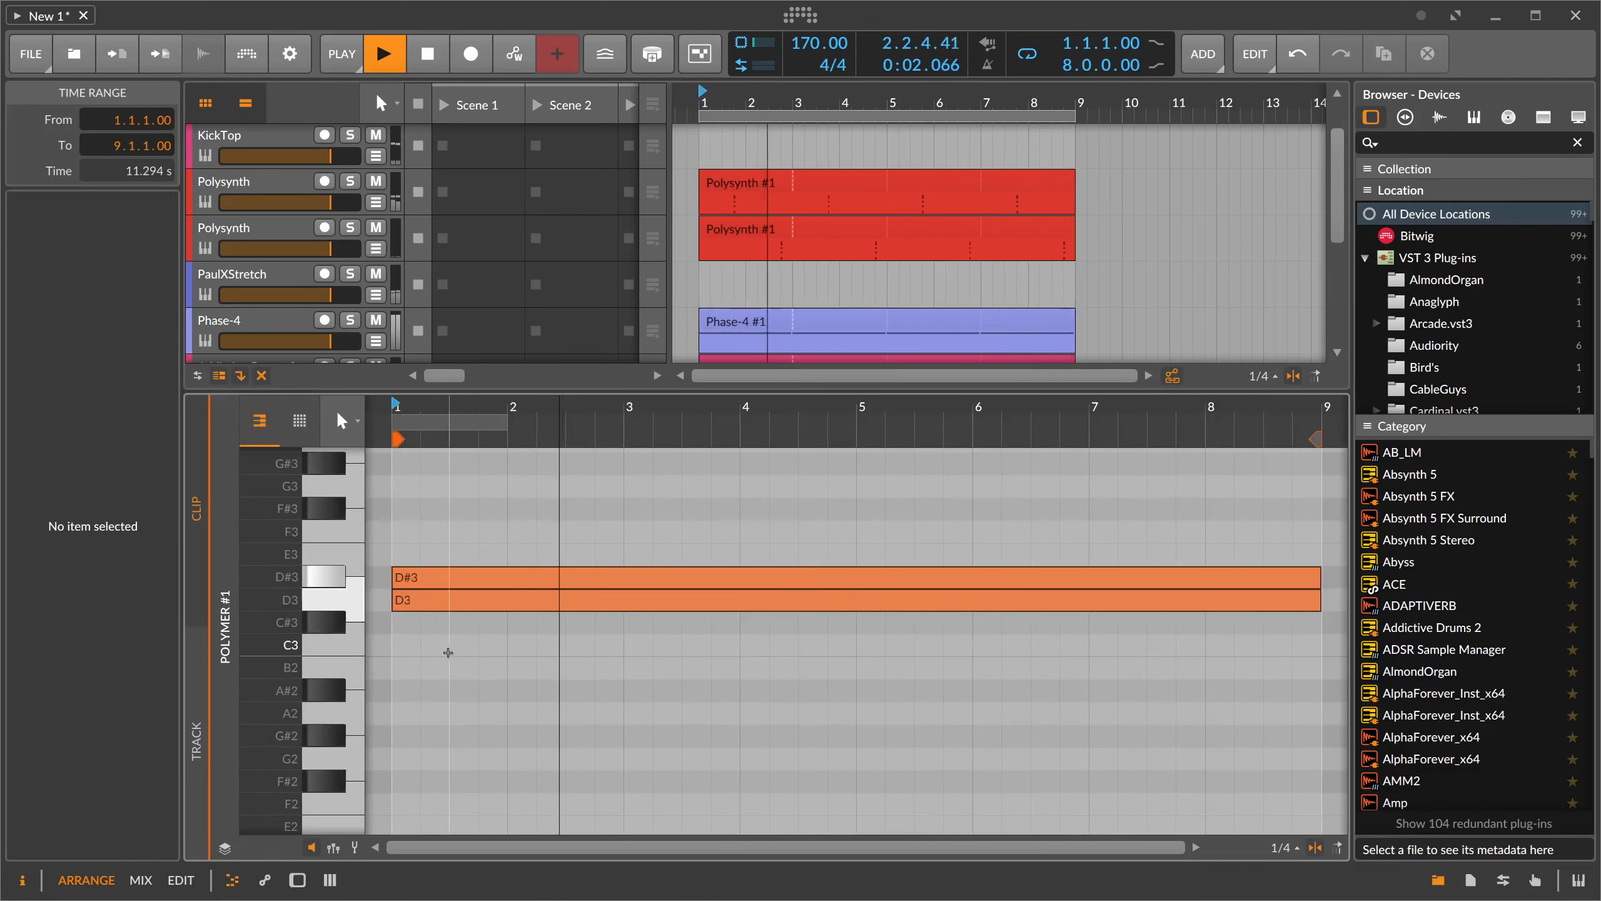
scroll(418, 697, "down", 3)
left_click(415, 689)
double_click(415, 691)
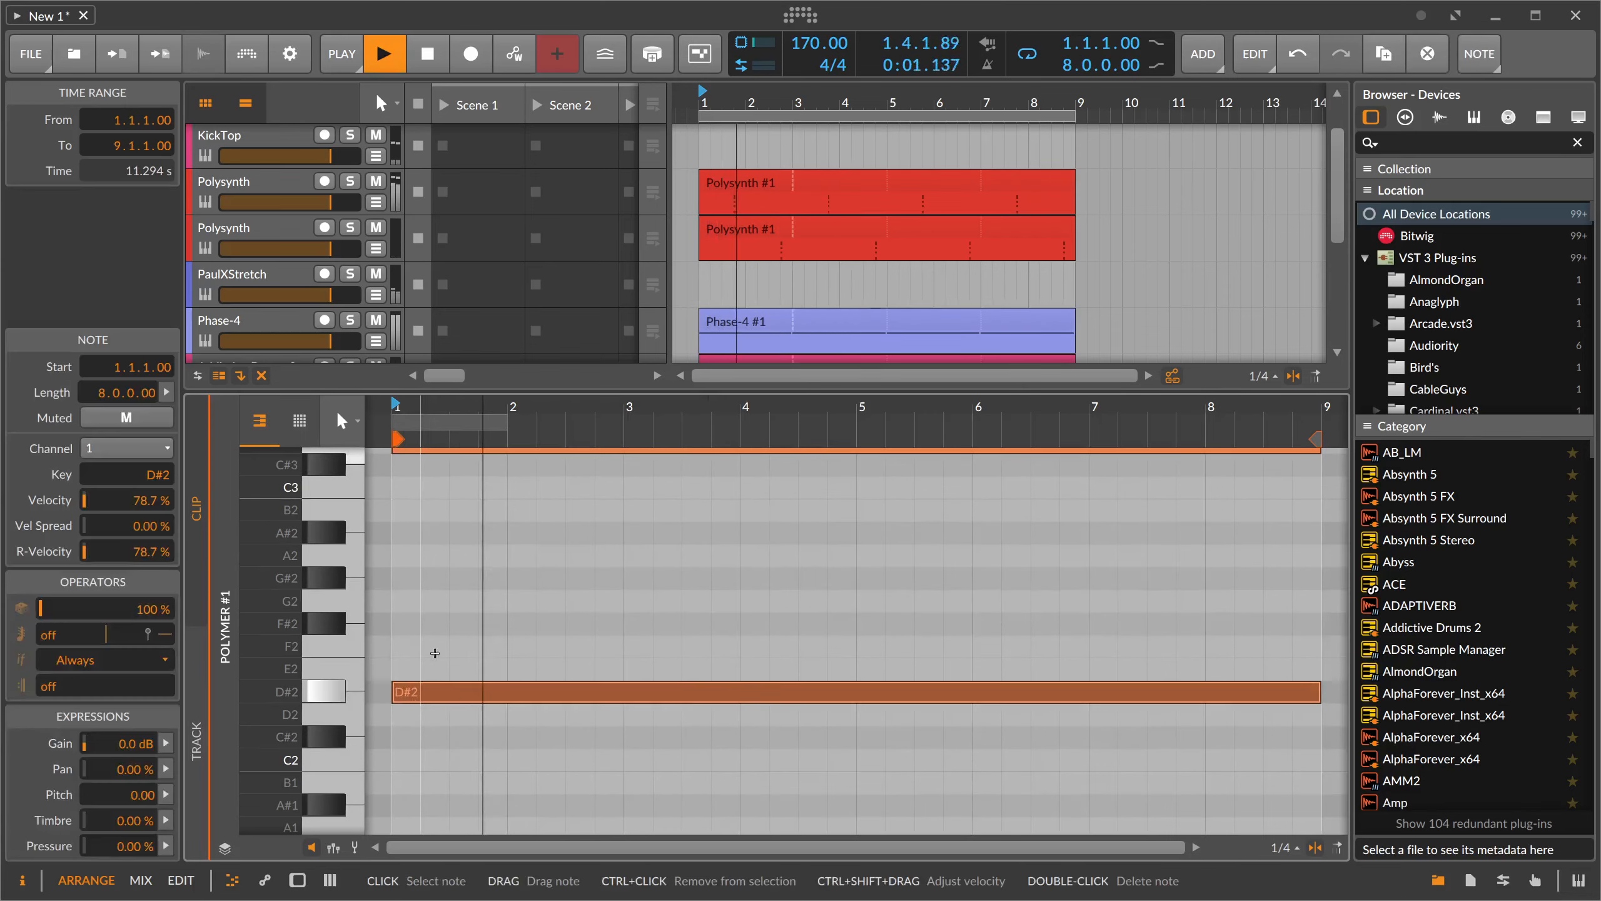
- Unsolo the Polymer track and lower its filter's cutoff modulation amount to about 22.6 st
left_click_drag(343, 390, 343, 446)
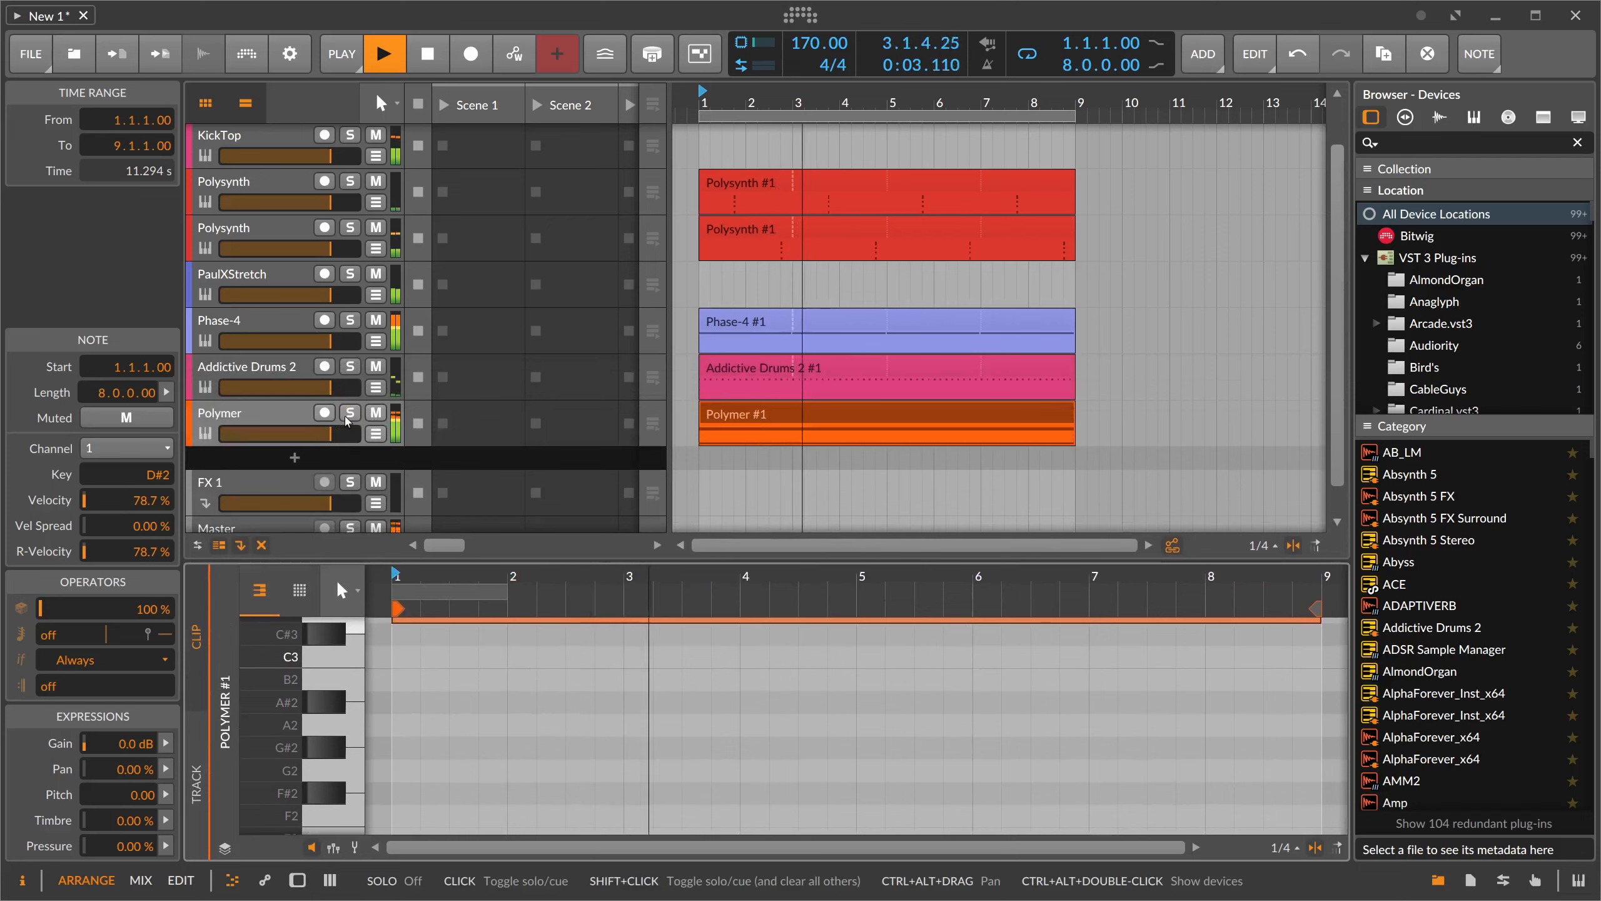
left_click(286, 417)
double_click(285, 417)
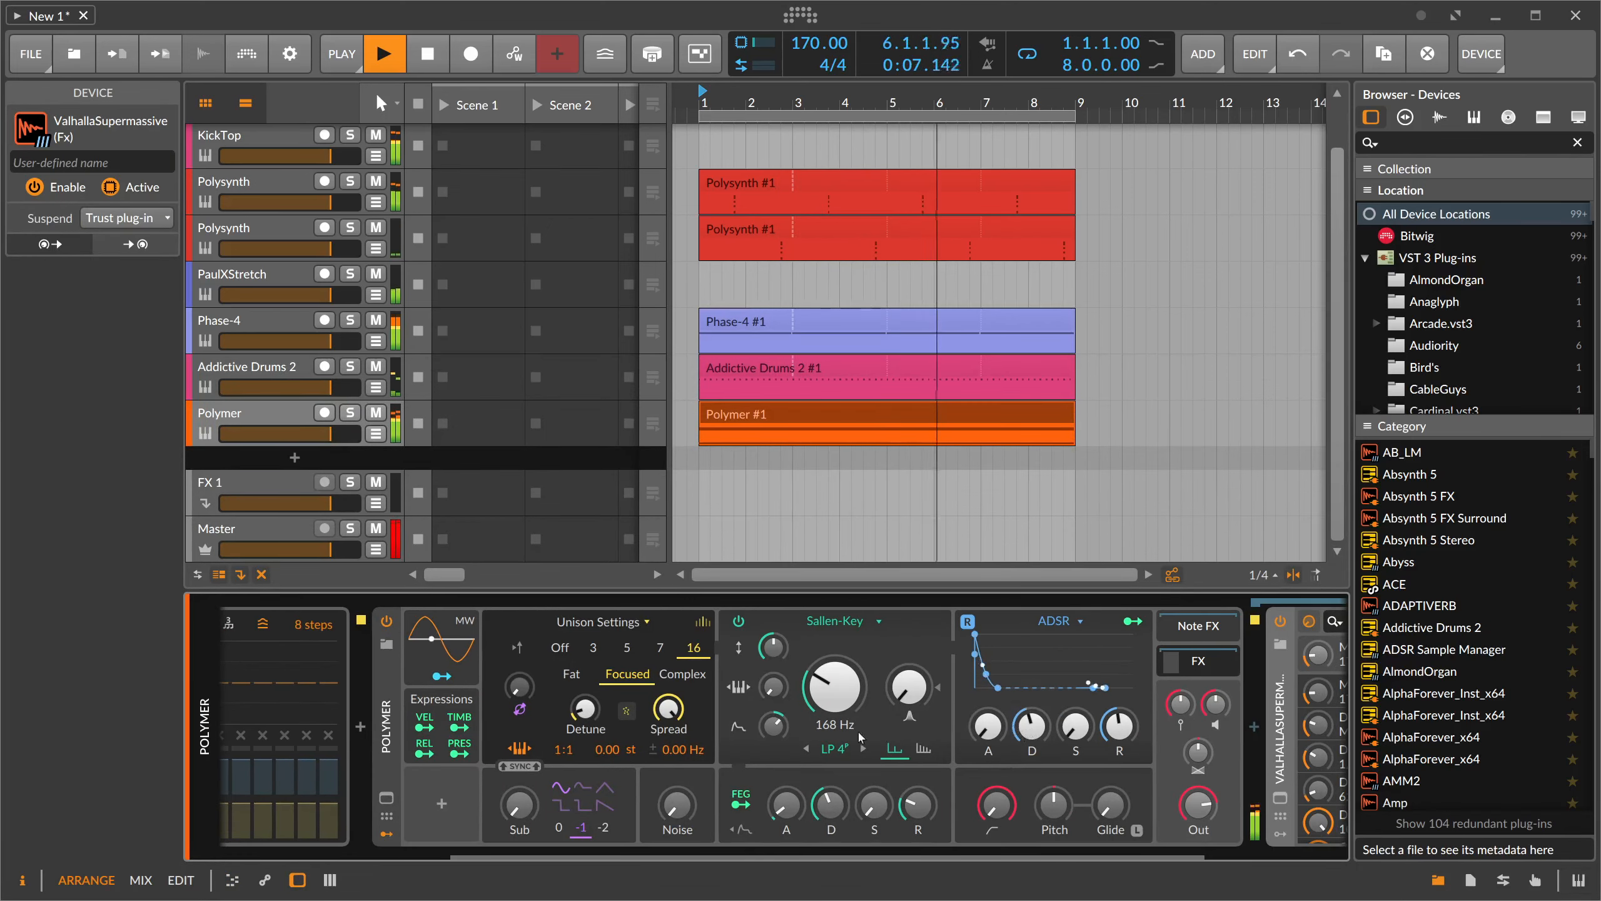
left_click_drag(773, 686, 774, 681)
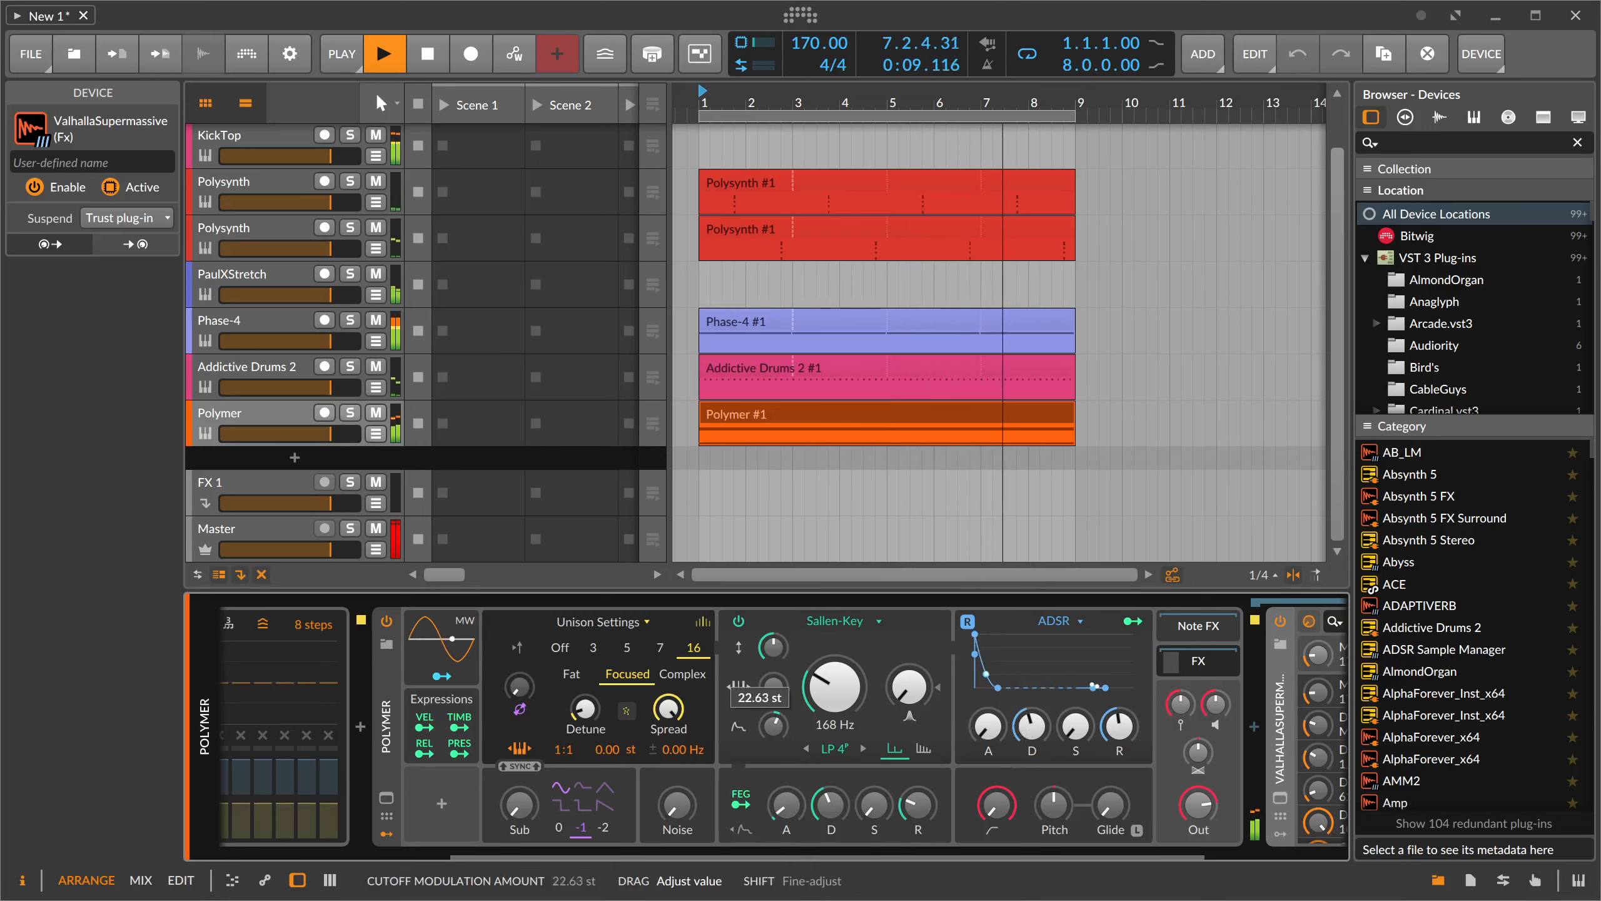
- Delete the D3 and D#3 notes from the Polymer clip, keeping only D#2, and restart playback
key("space")
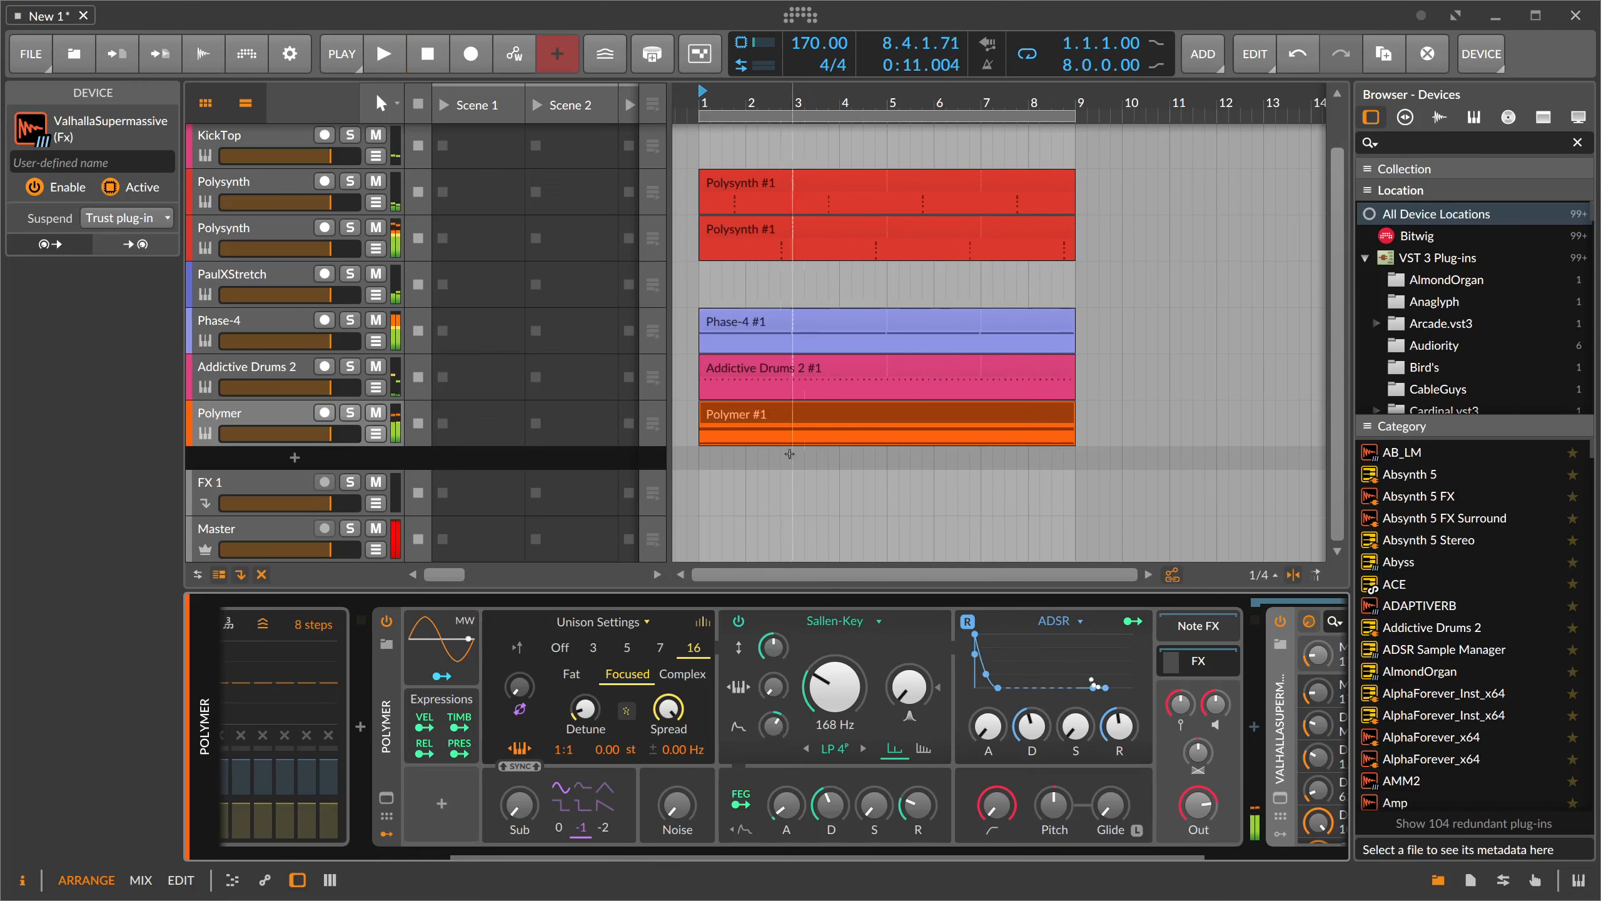
double_click(747, 421)
left_click(460, 697)
double_click(461, 678)
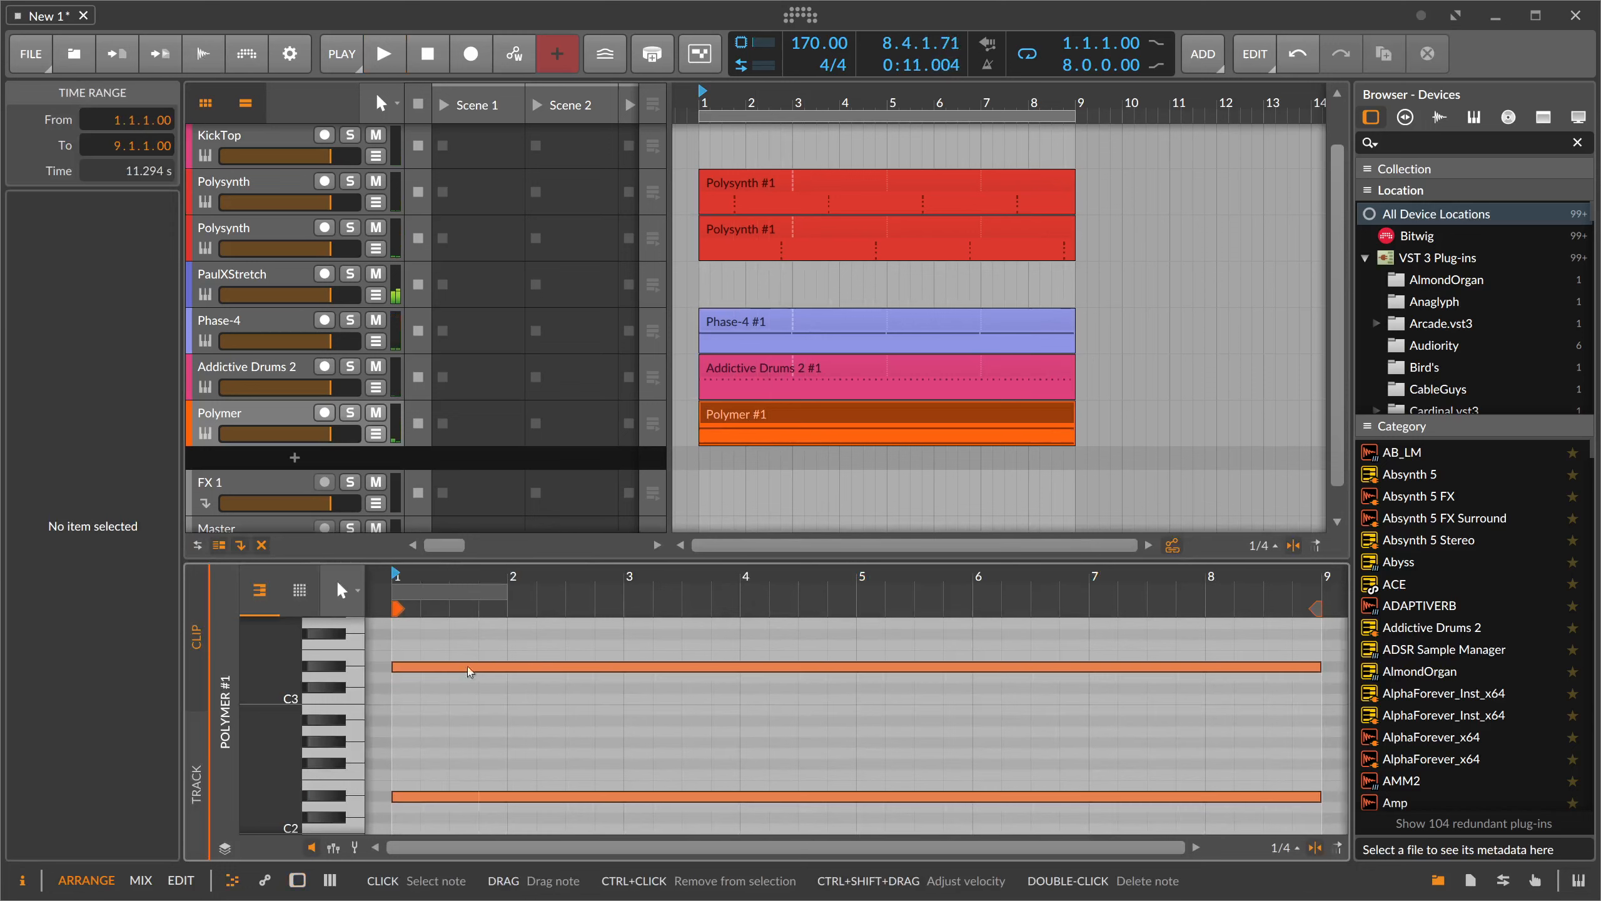
double_click(464, 668)
key("space")
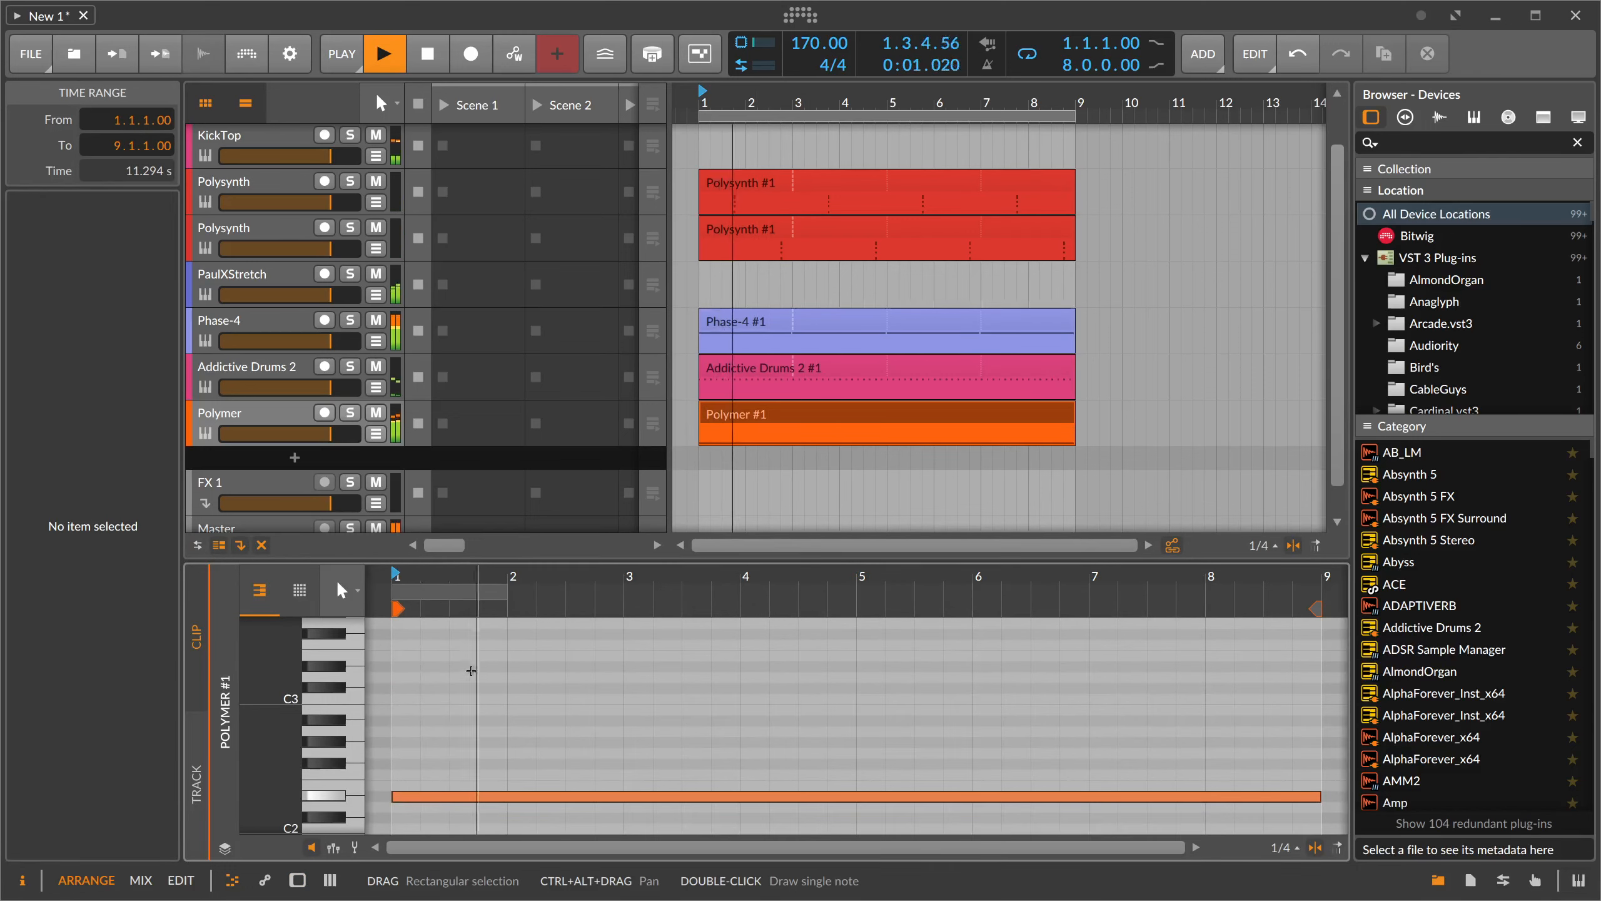
- Transpose the remaining note in the Polymer clip down an octave to D#1 and restart playback
key("d")
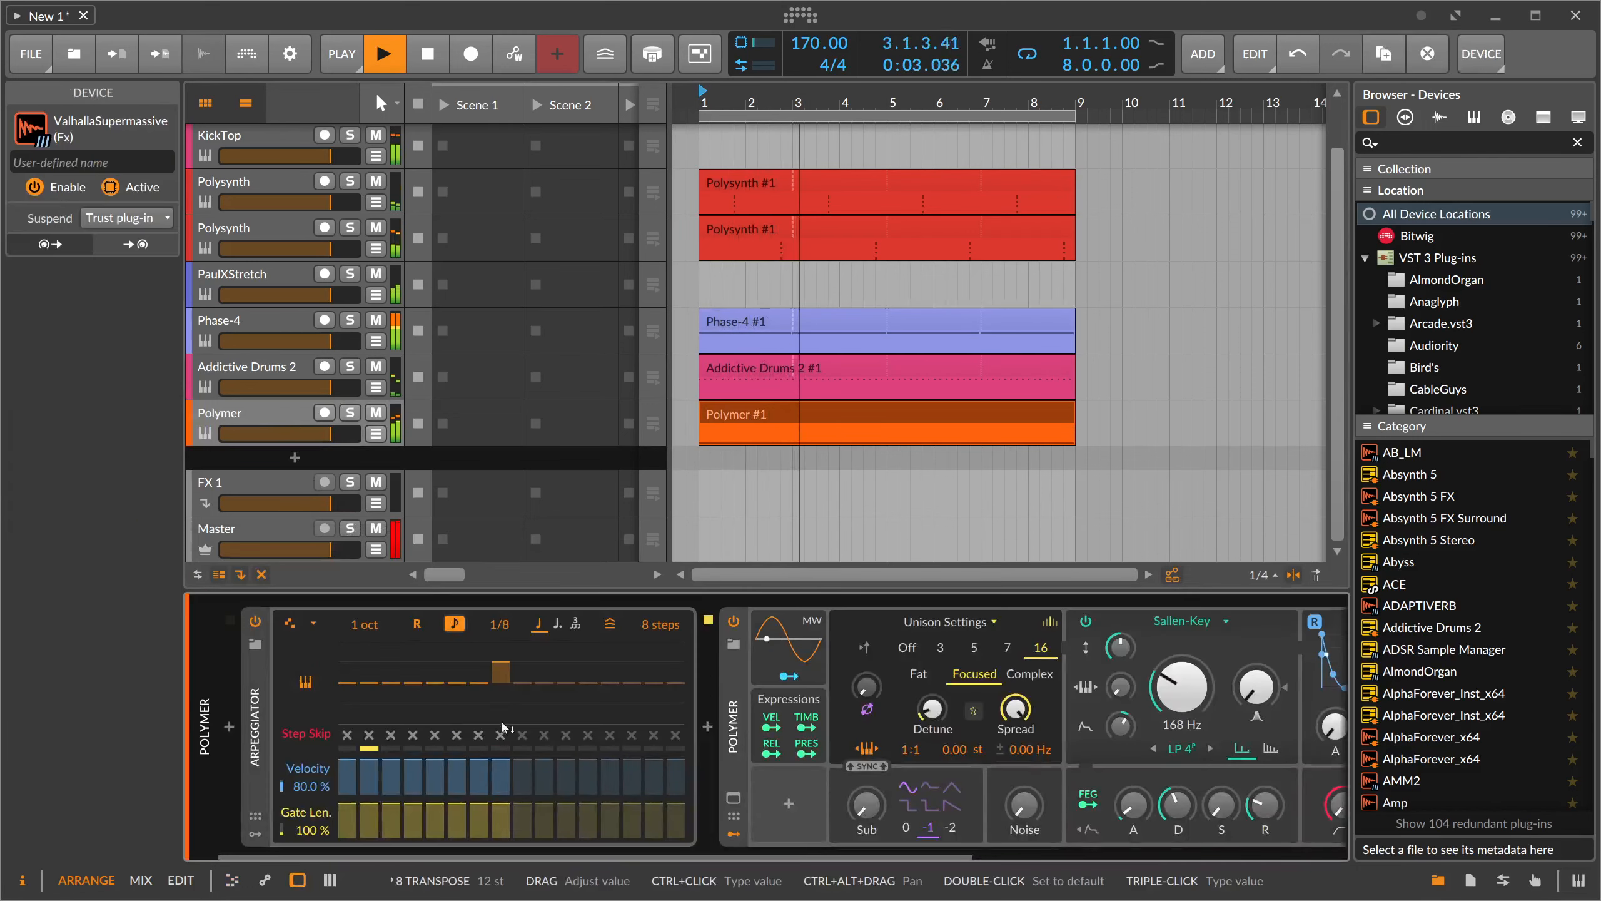
double_click(732, 422)
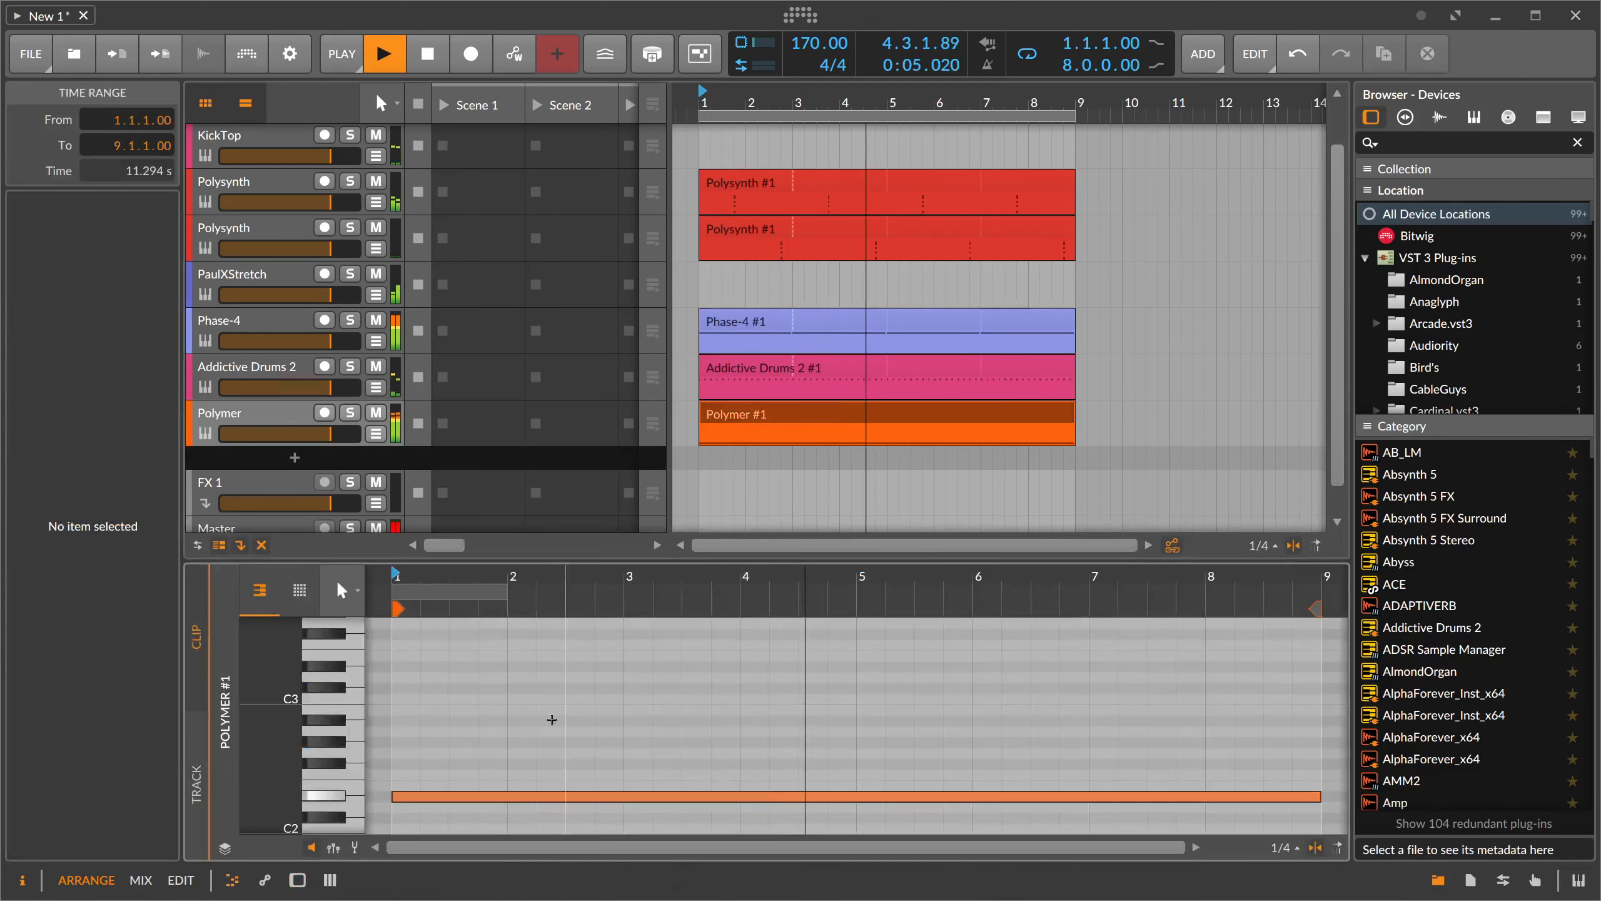
key("ctrl+a")
key("shift+Down")
key("space")
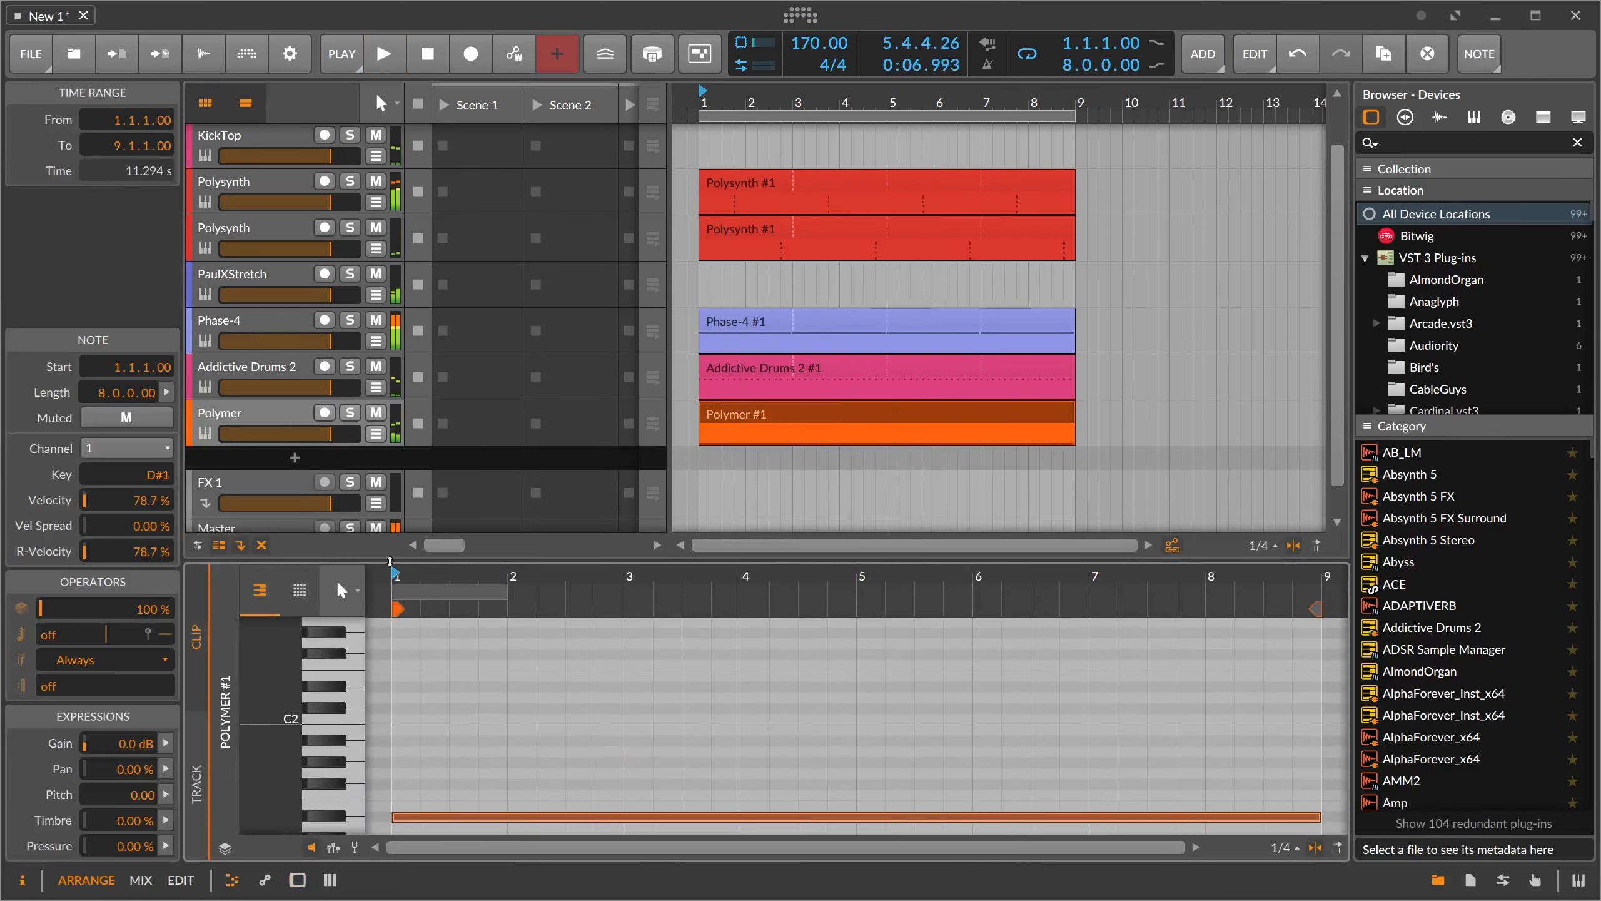
key("space")
- Adjust Polymer's cutoff modulation amount and set its unison detune to 12 cents
left_click(297, 415)
key("d")
mouse_move(1120, 726)
left_mouse_down()
mouse_move(1121, 709)
mouse_move(1104, 735)
left_mouse_up()
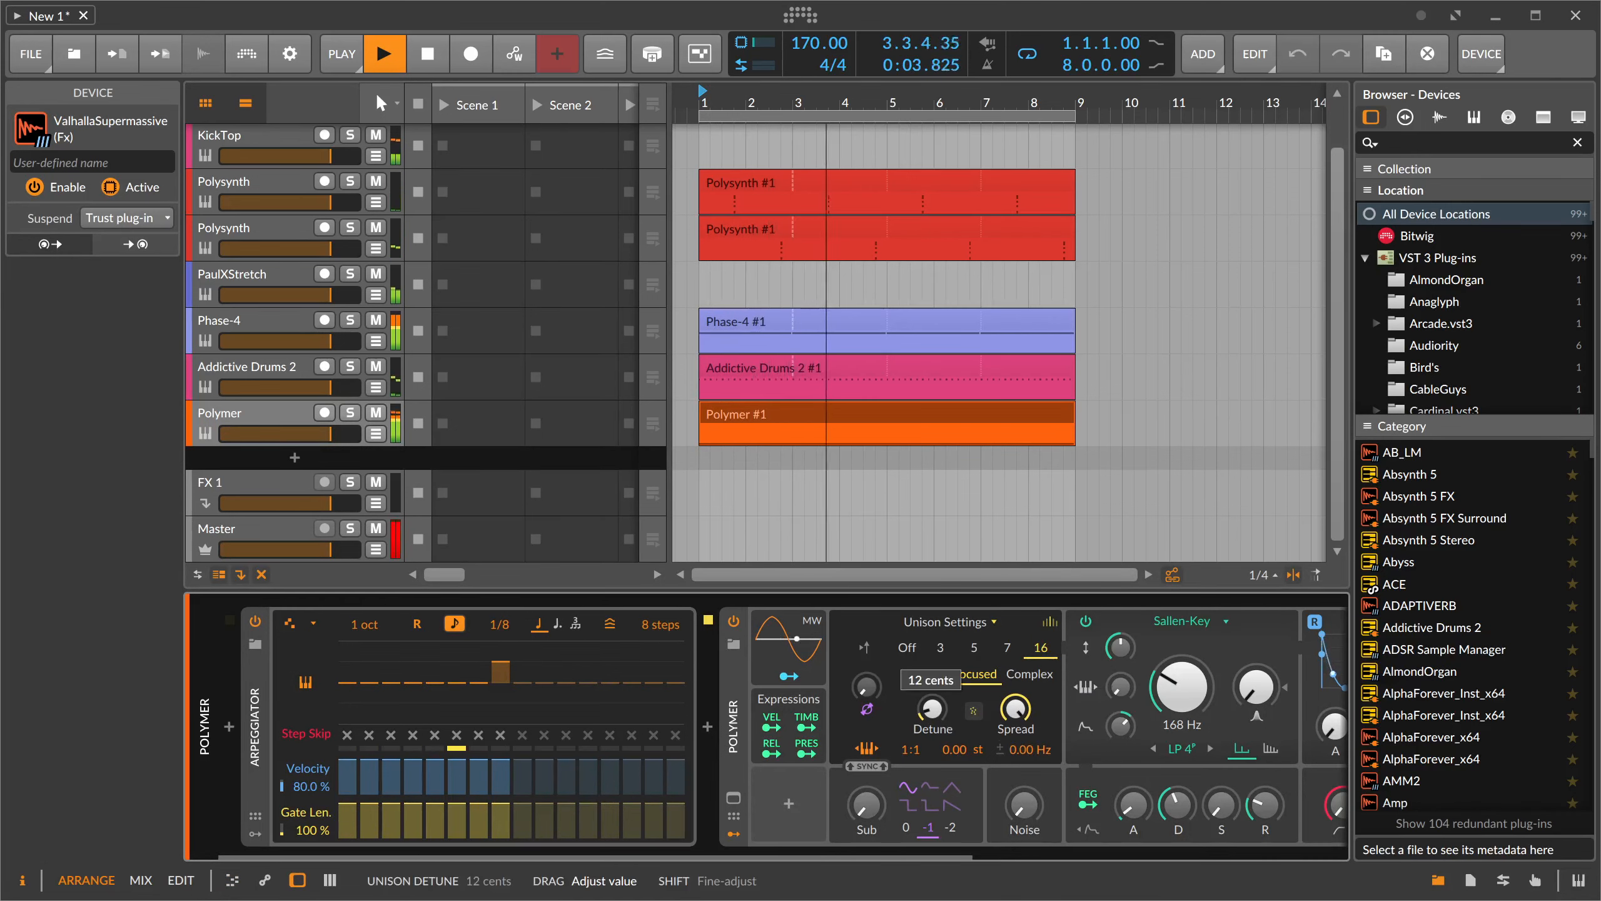
- Transpose the arpeggiator's seventh step up 7 semitones and its fifth step up 15 semitones
left_click_drag(728, 854, 895, 852)
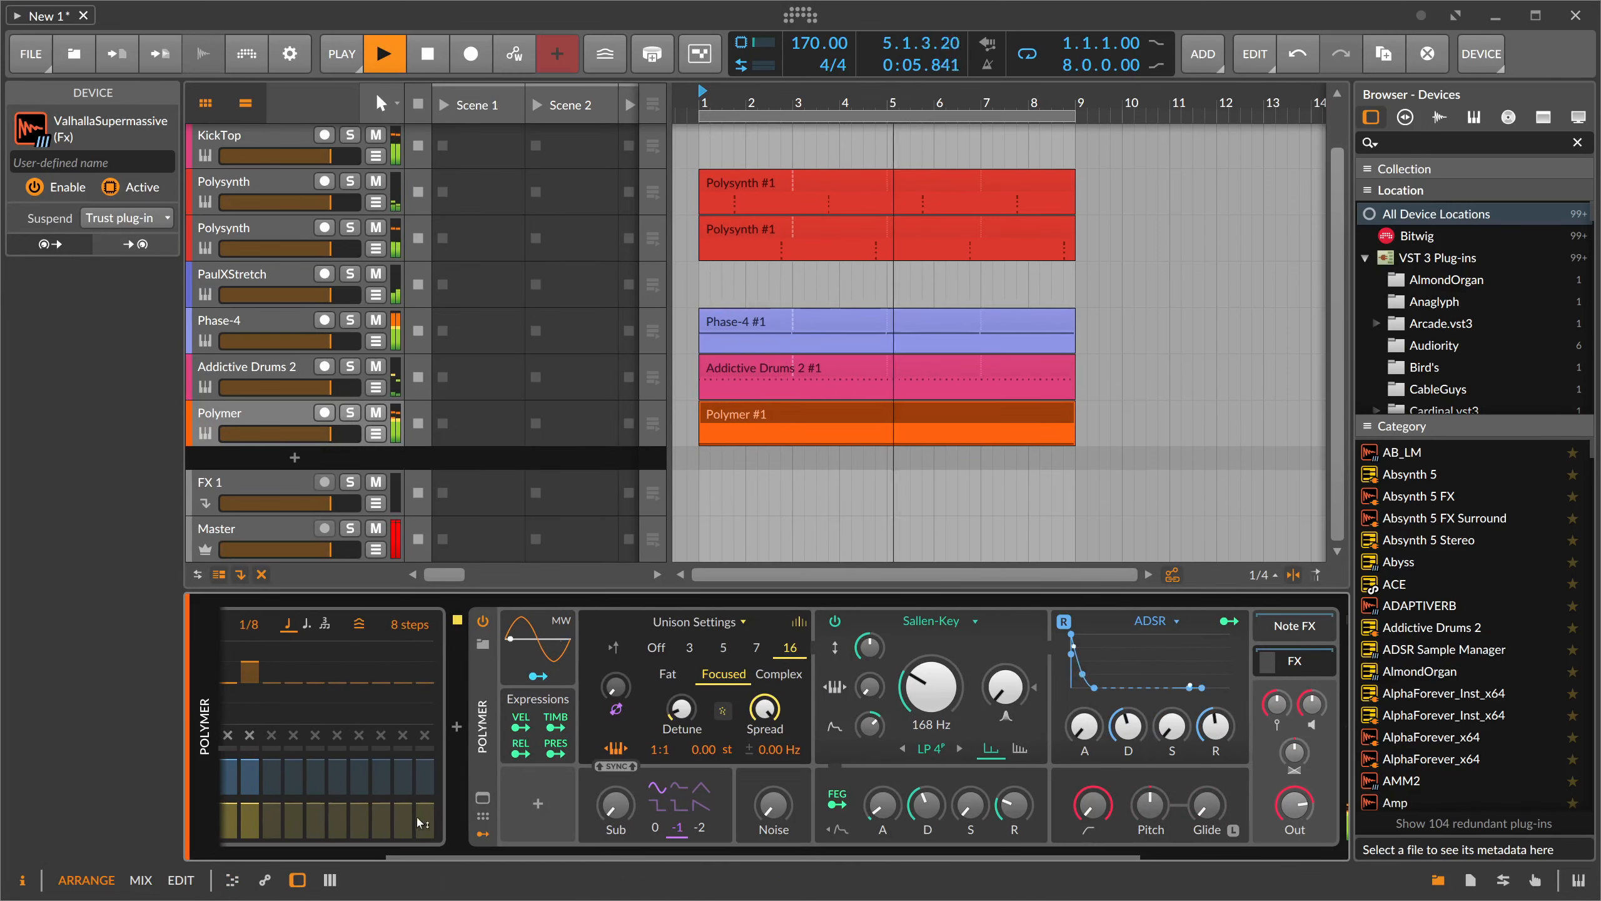
left_click_drag(455, 853, 287, 851)
left_click_drag(478, 684, 478, 672)
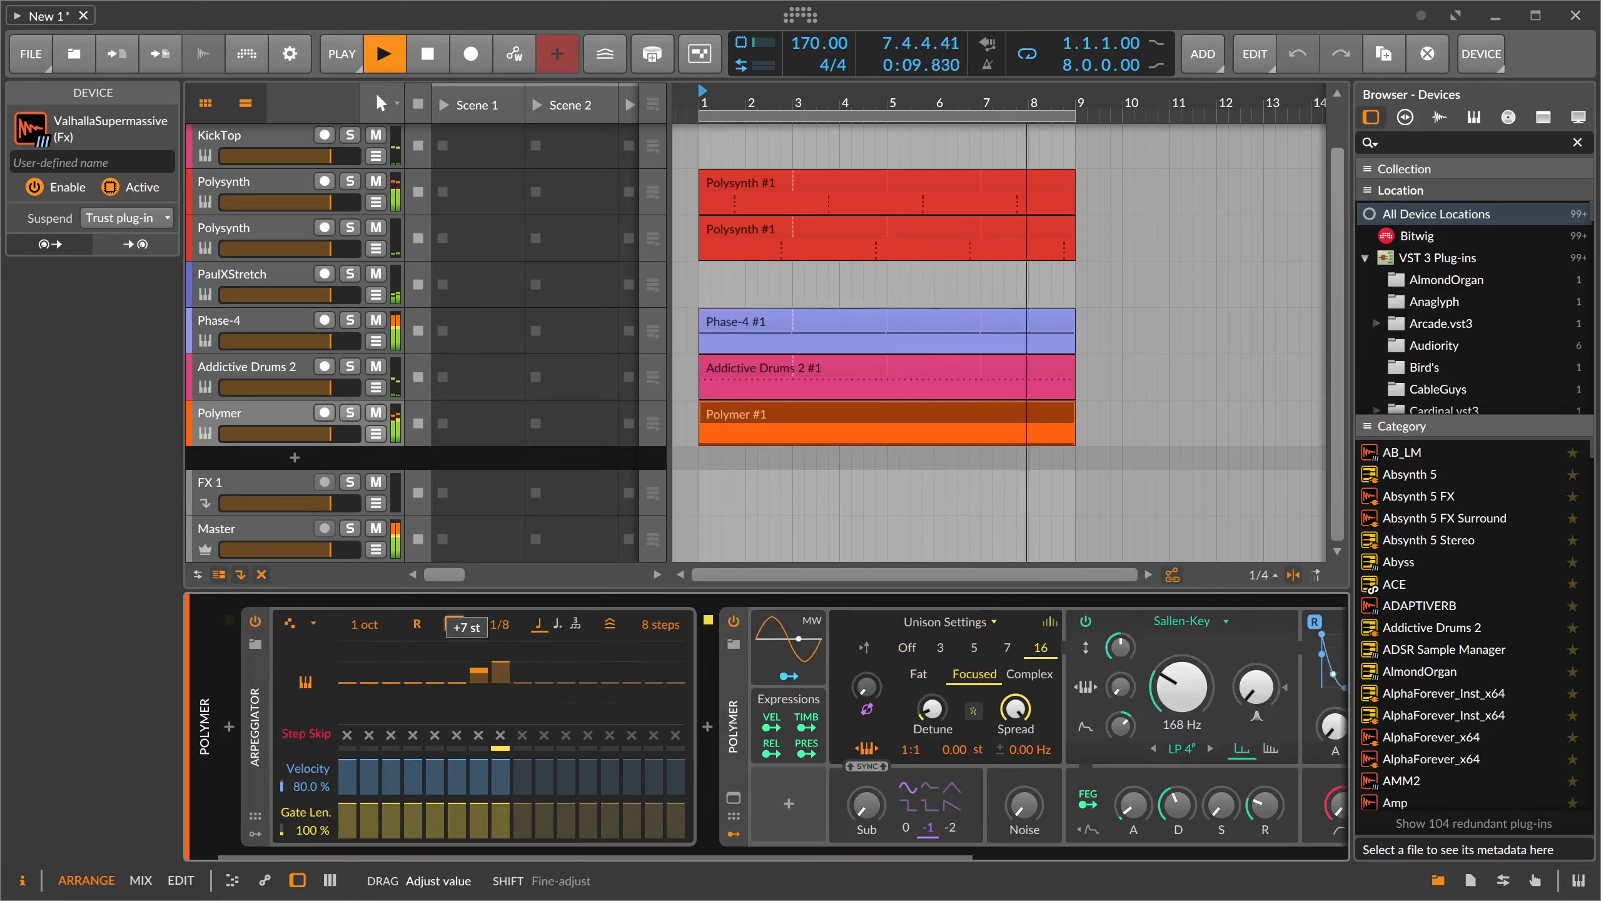
left_click_drag(435, 683, 435, 653)
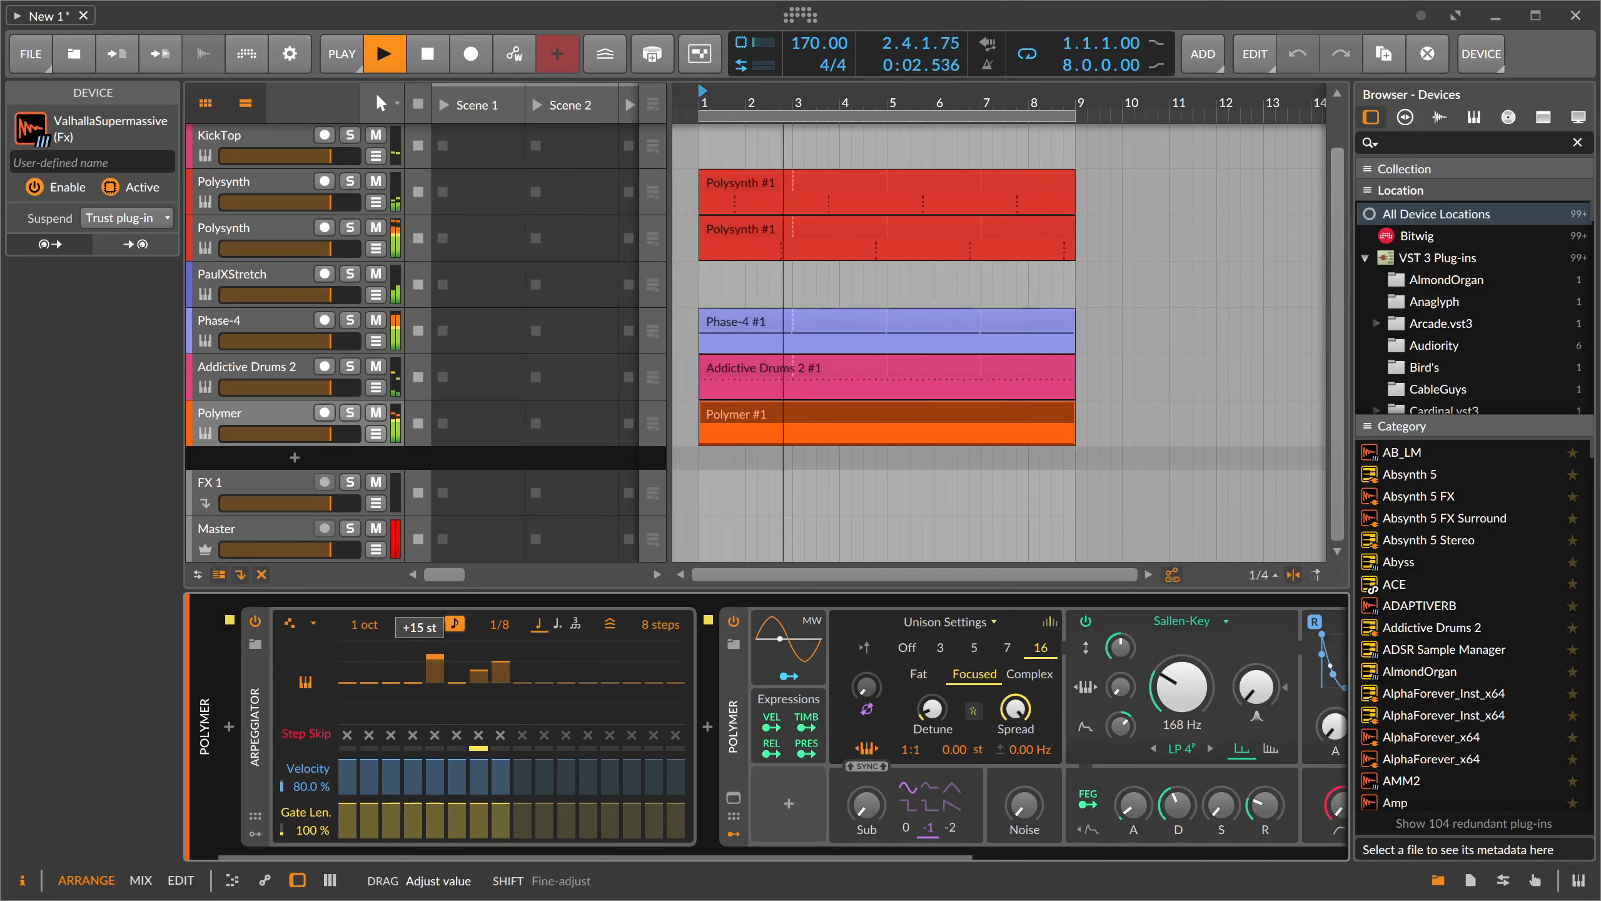
- Adjust Polymer's filter envelope and set its amplitude envelope decay to 773 ms
left_click_drag(678, 849, 888, 851)
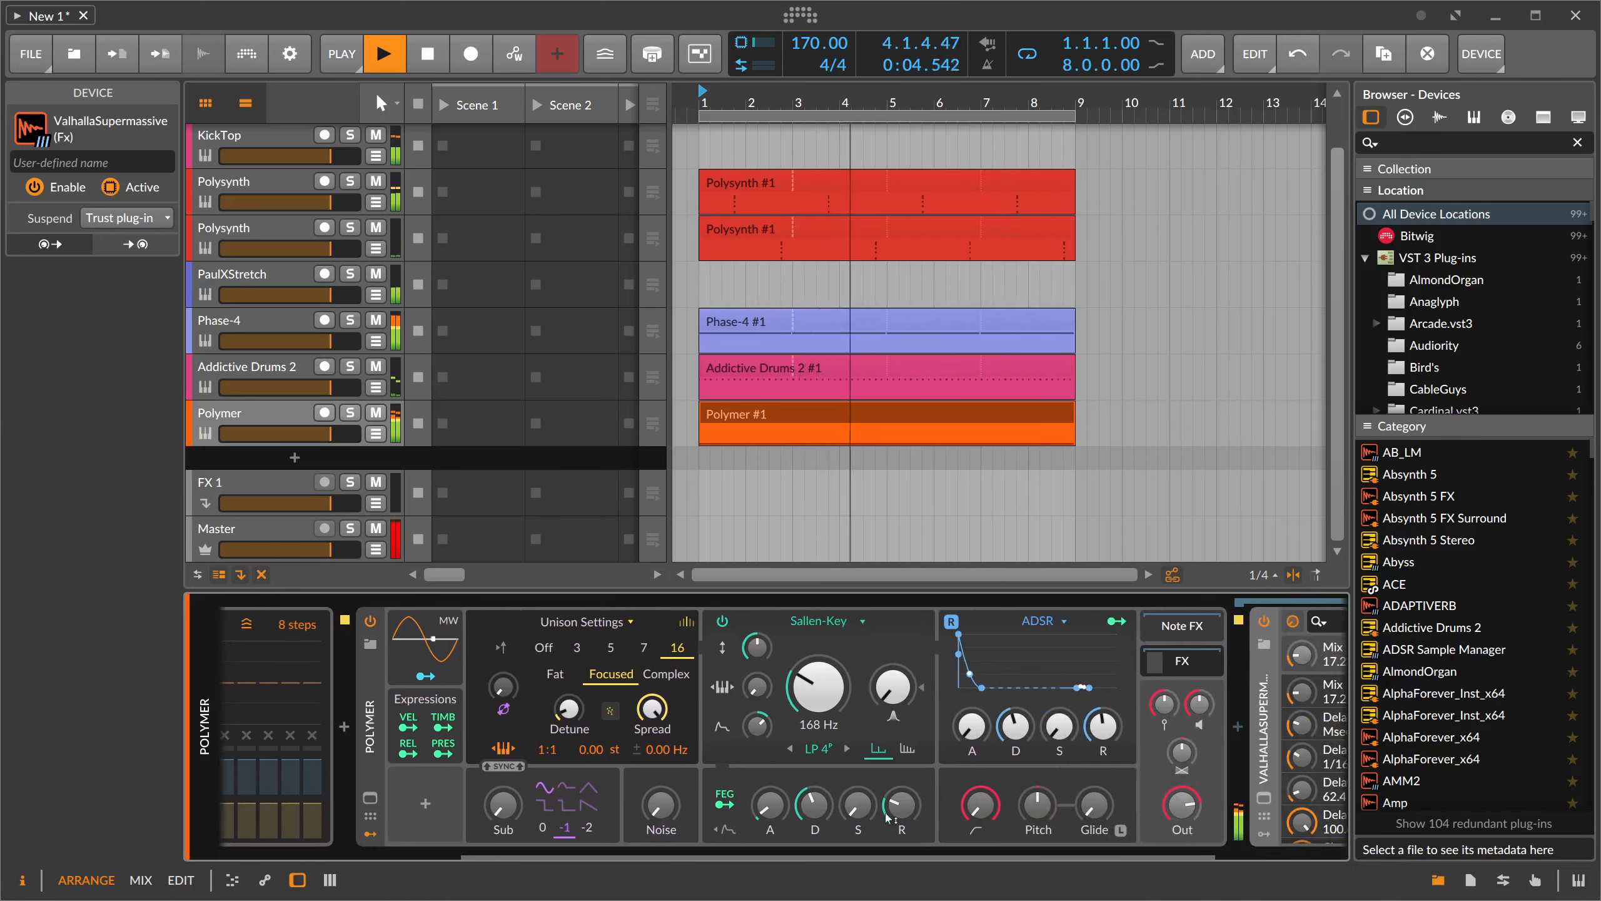
left_click(858, 806)
left_click_drag(814, 805, 814, 799)
left_click_drag(1015, 727, 1015, 721)
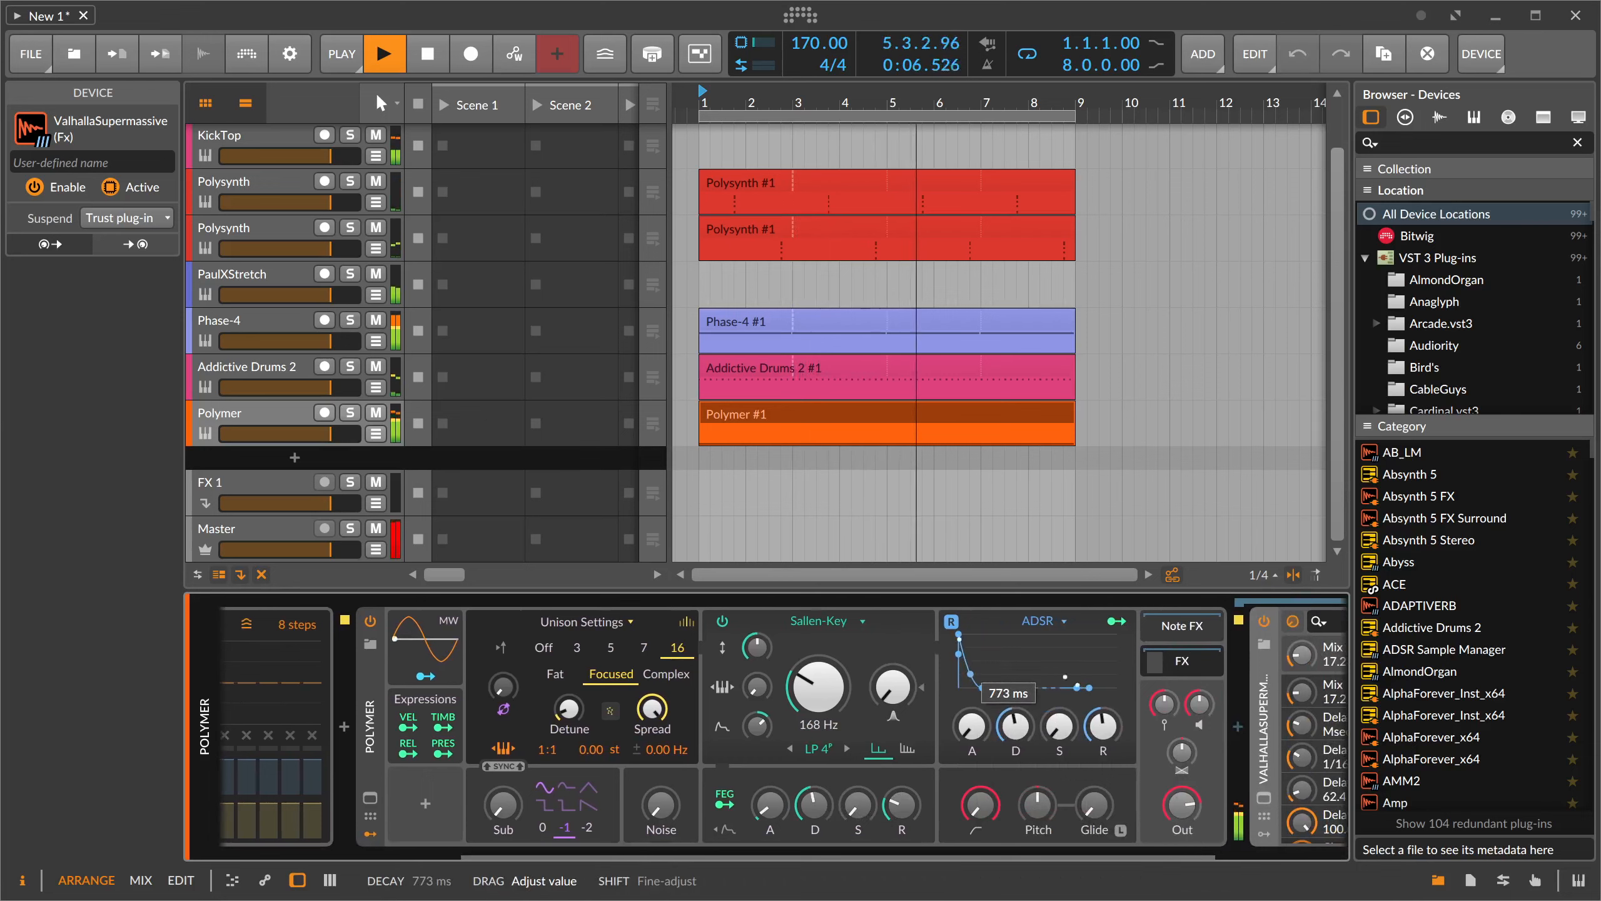
- Set the Polymer ValhallaSupermassive mix to 21.6 % and Polymer's filter cutoff to 198 Hz with a 40.46 st modulation amount
left_click(1264, 798)
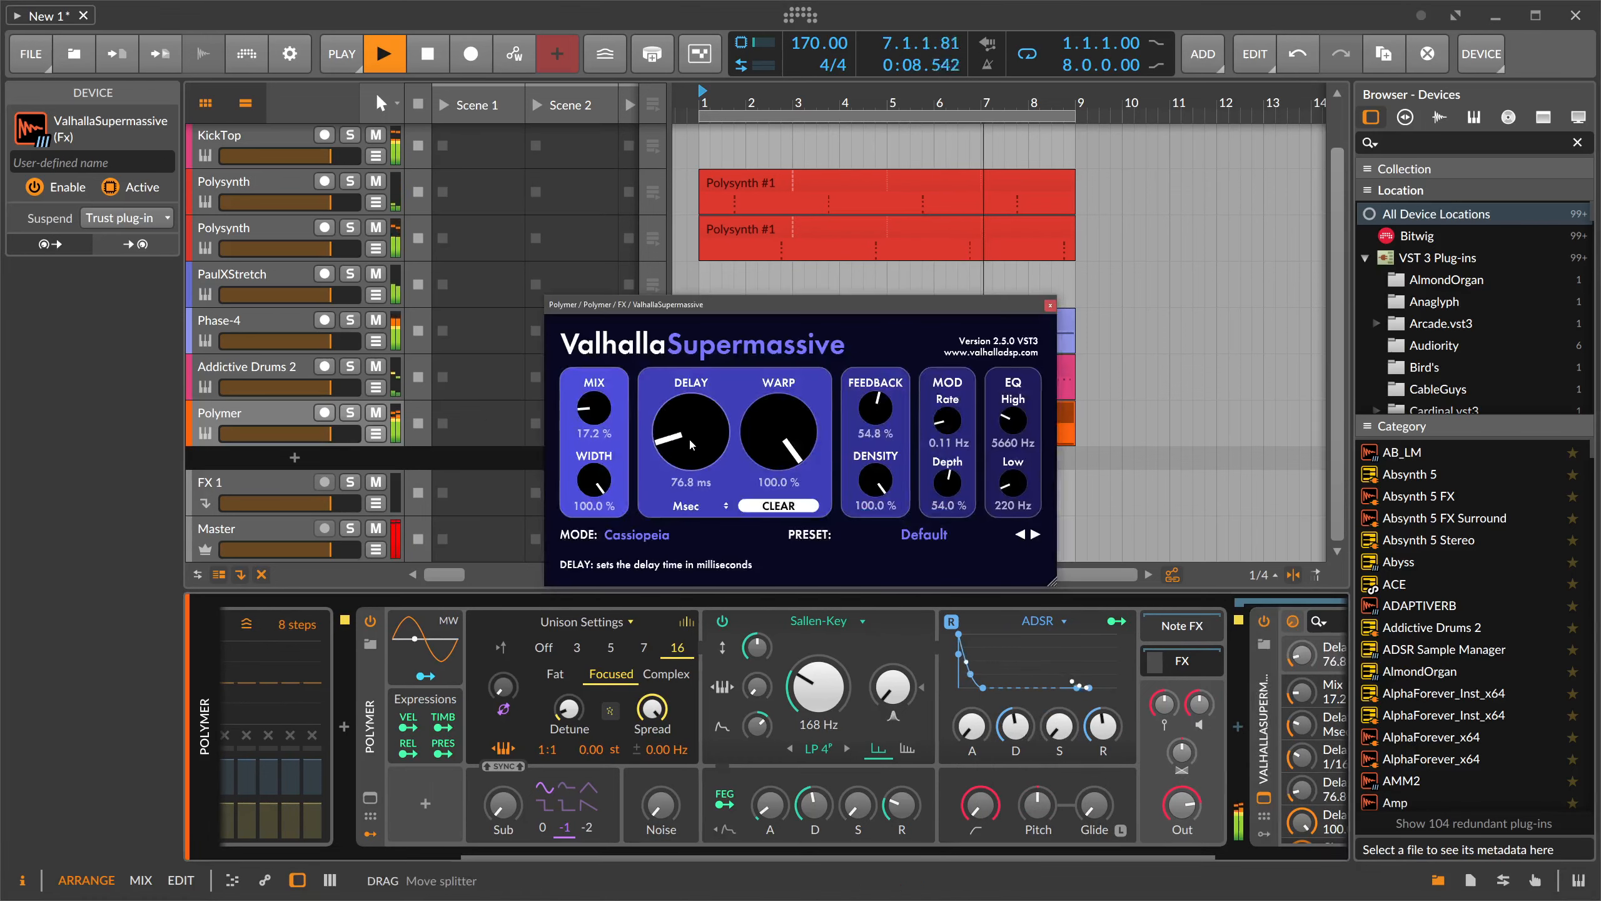
left_click_drag(596, 418, 598, 408)
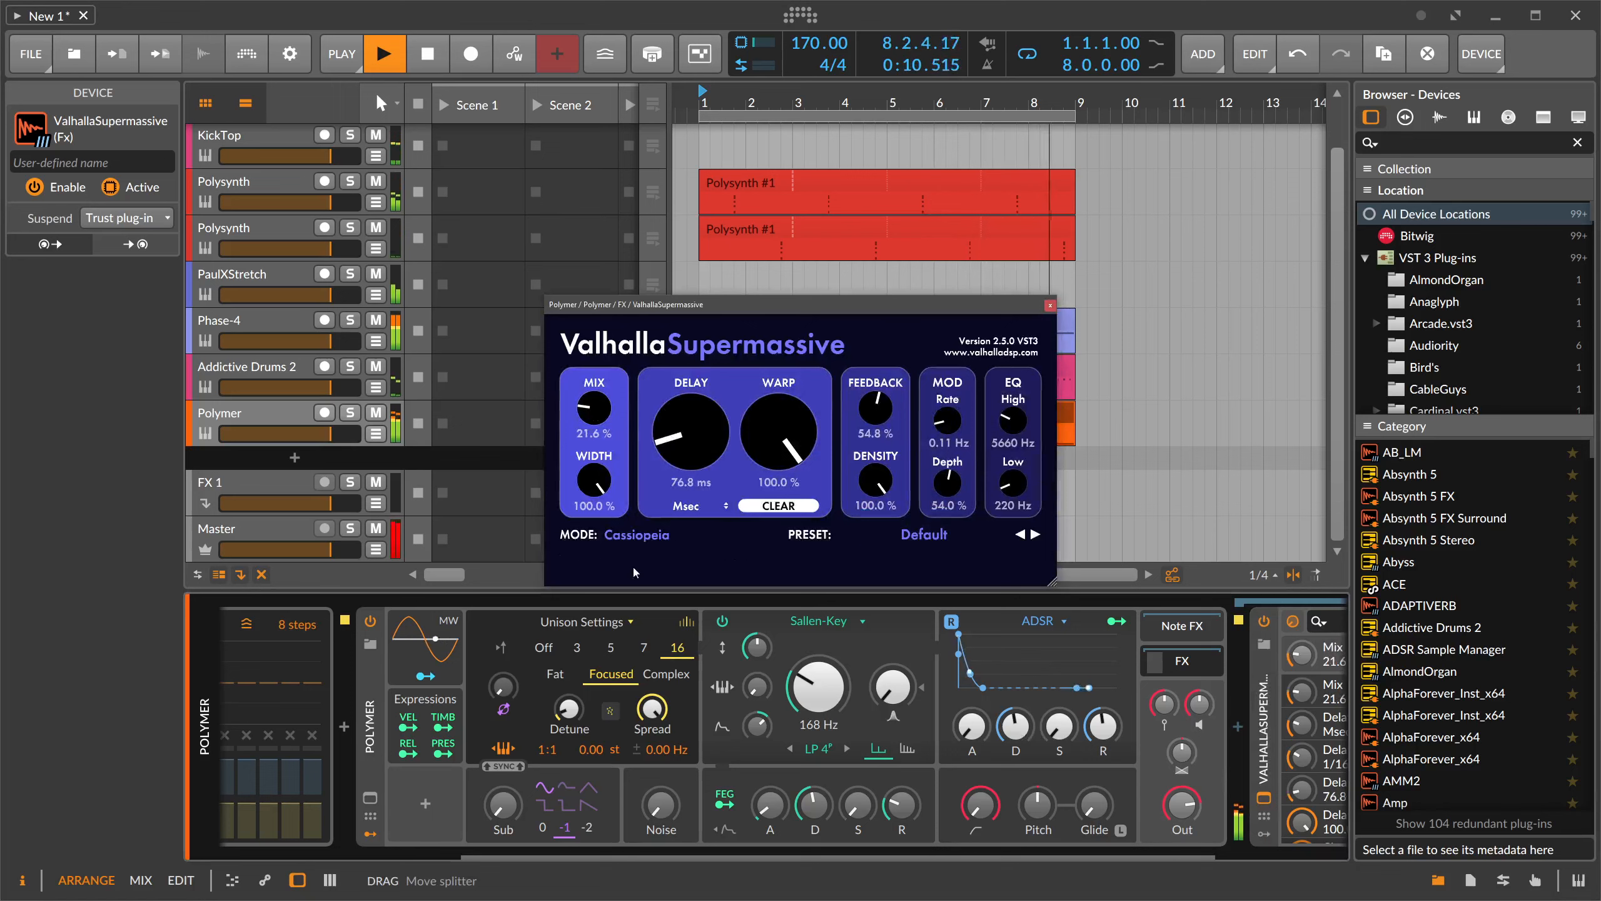
left_click(684, 623)
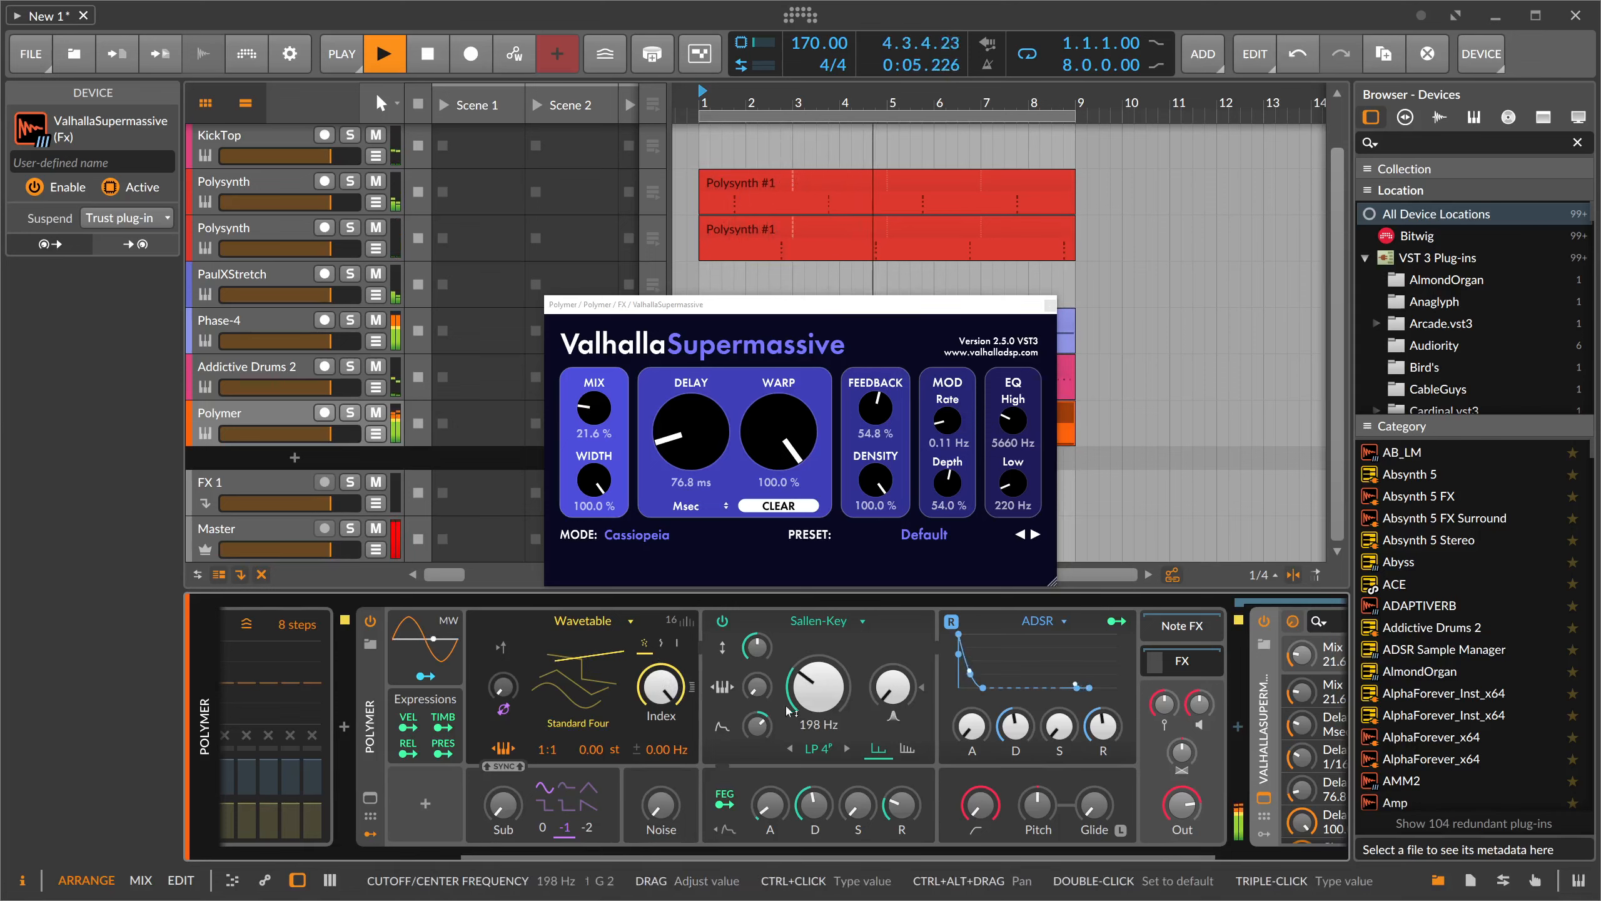
left_click_drag(756, 685, 756, 675)
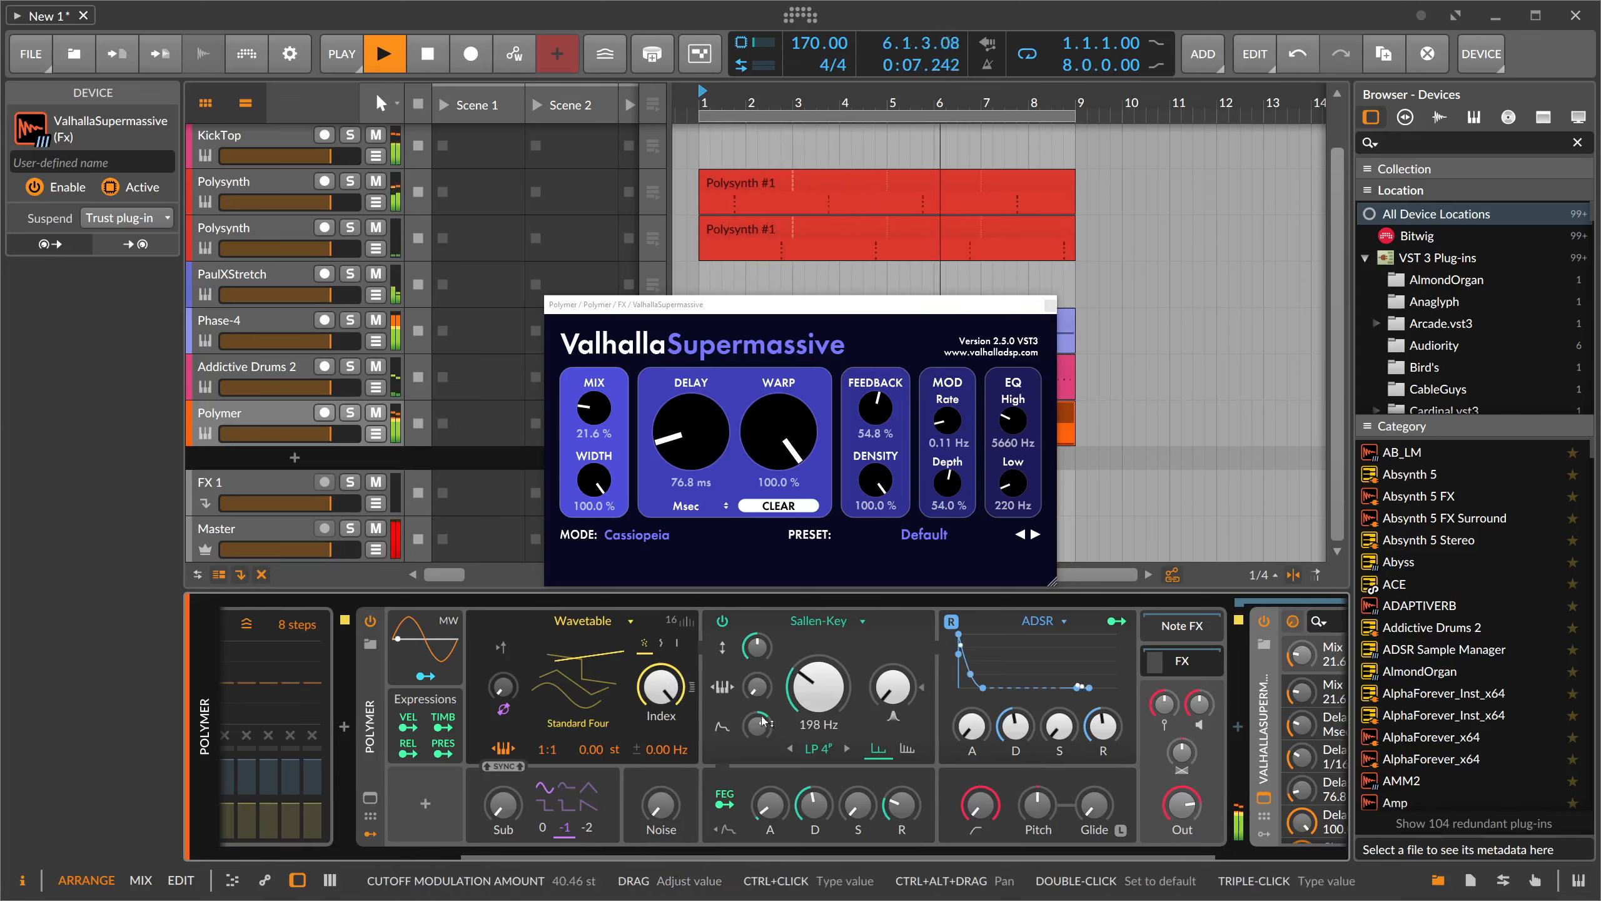
left_click(1049, 305)
- Stop playback and duplicate the second Polysynth track
left_click(297, 232)
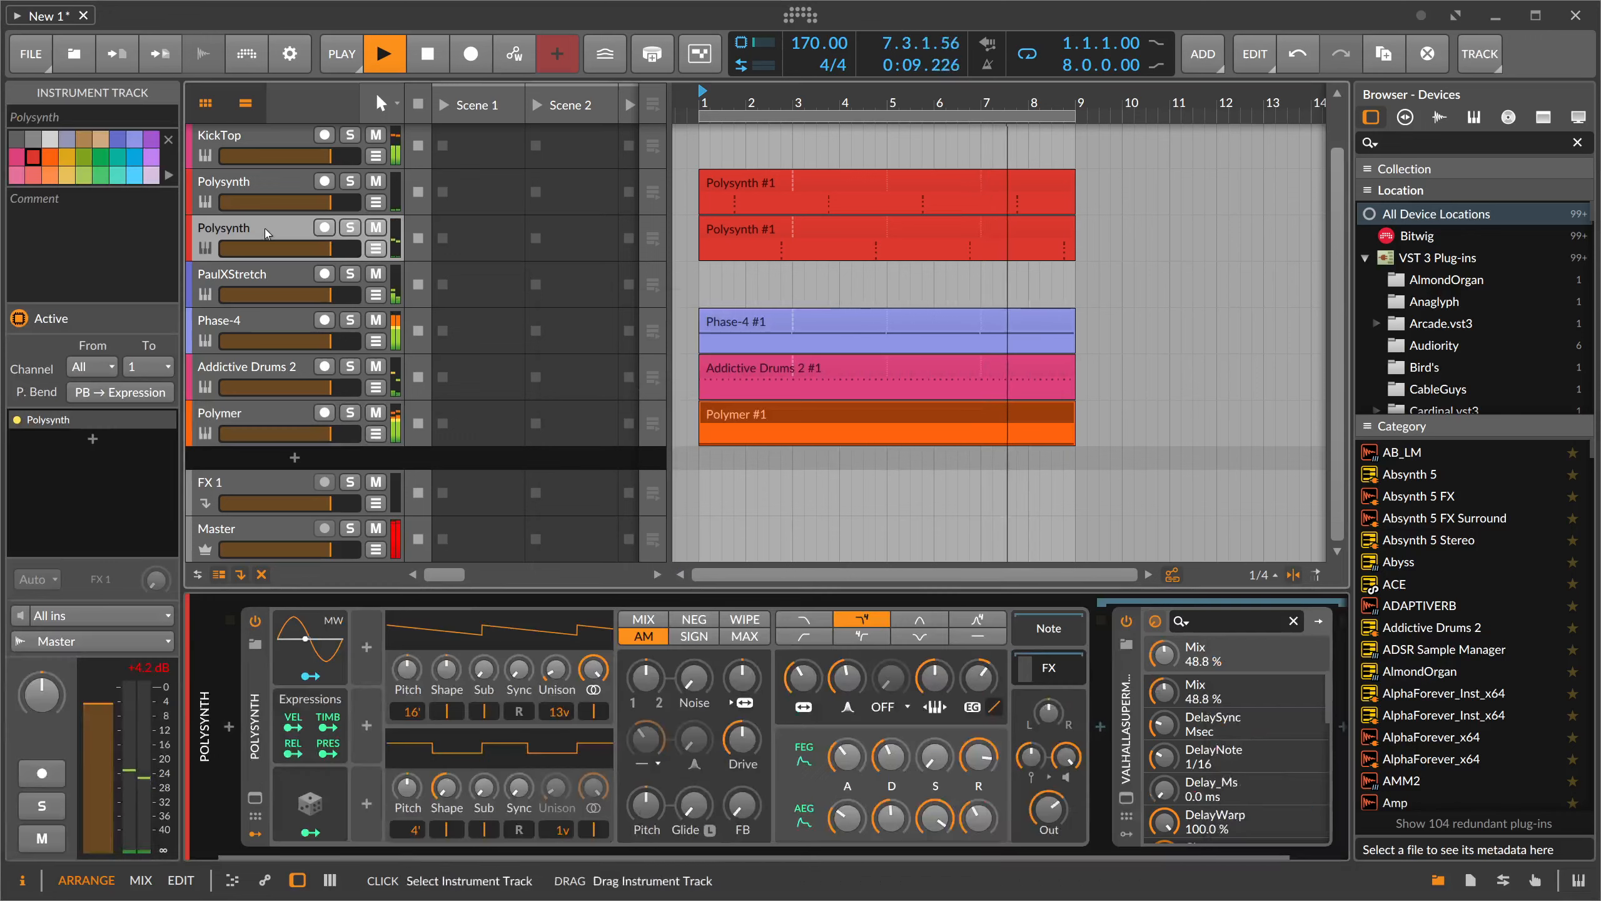
scroll(265, 228, "up", 1)
left_click(282, 233)
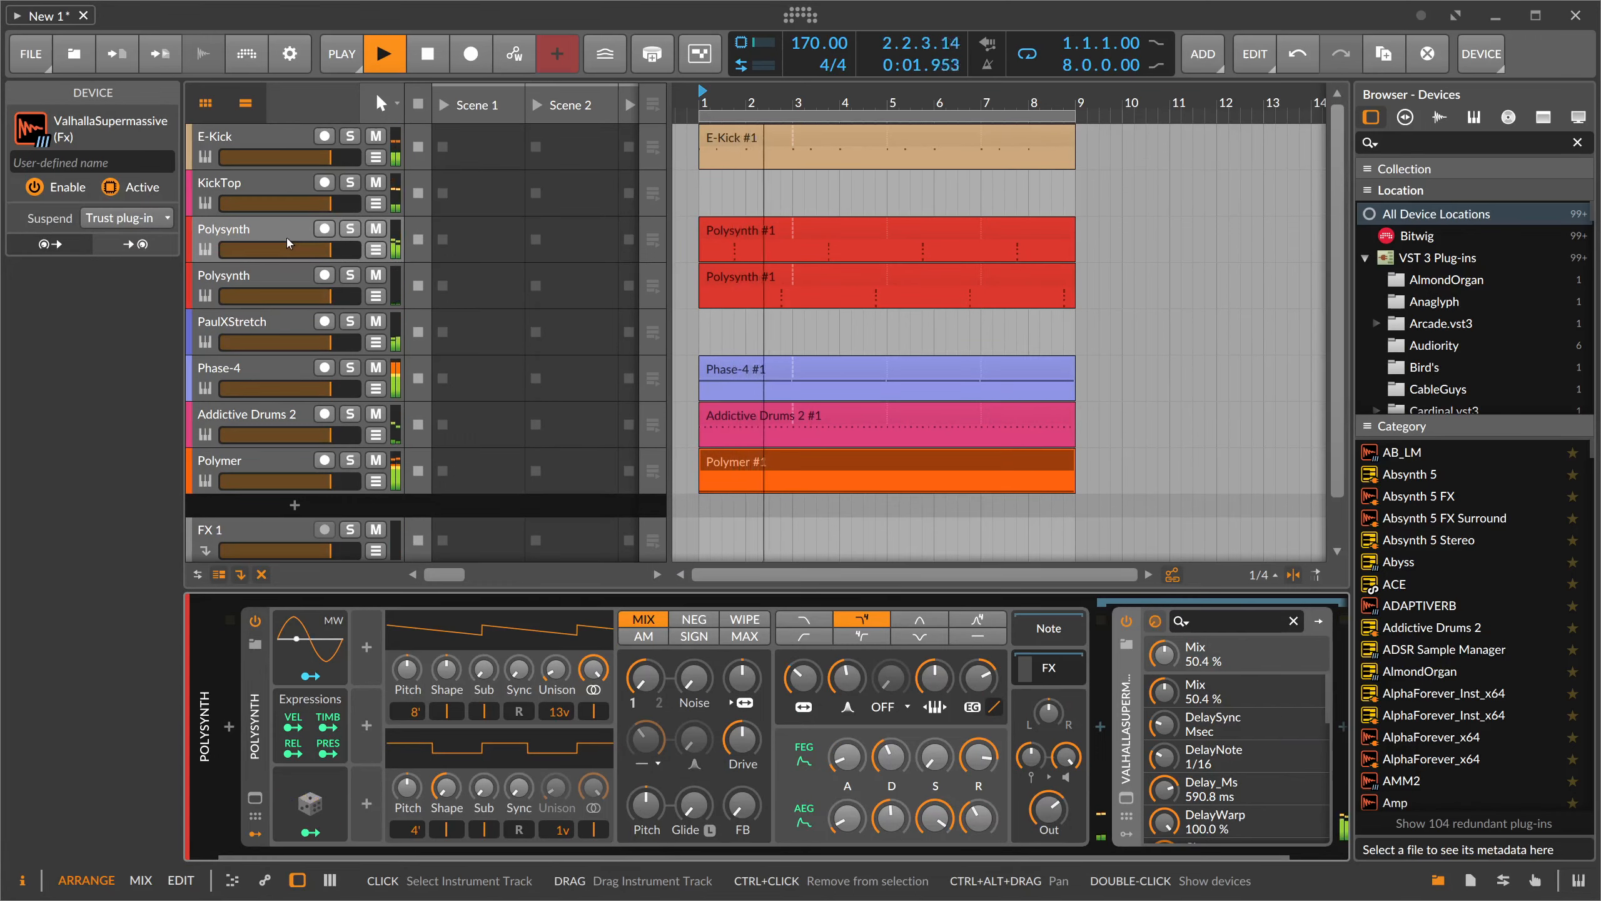
key("space")
left_click(265, 274)
key("ctrl+d")
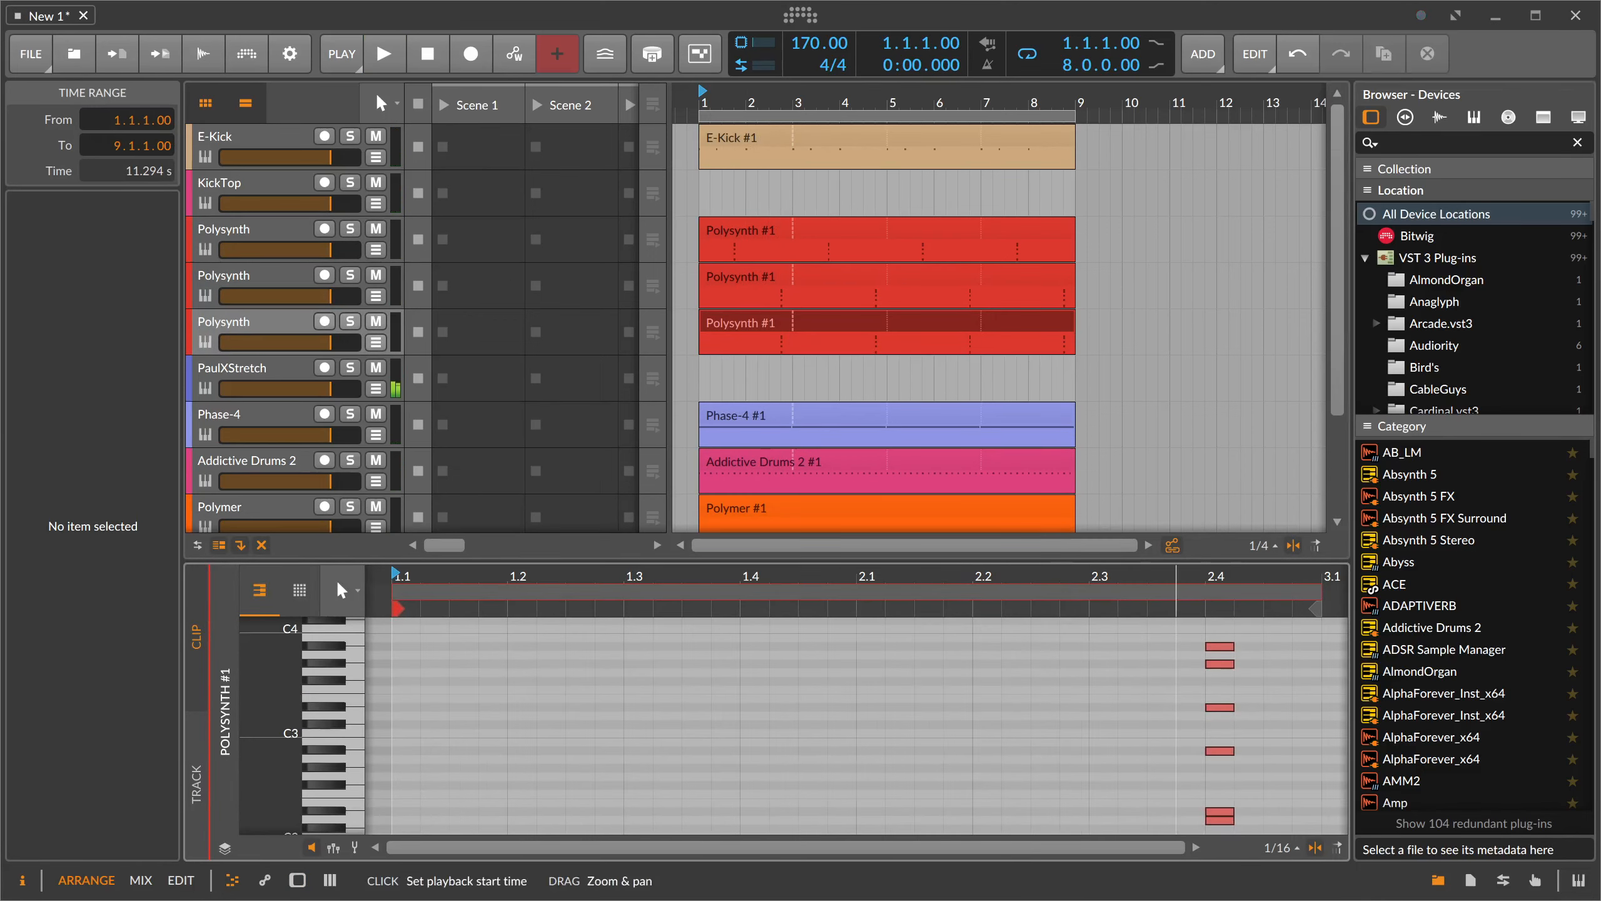
- Move all the chord notes in the duplicated Polysynth clip earlier so they start at 2.2.3
left_click_drag(1179, 576, 1107, 336)
scroll(1086, 686, "down", 3)
scroll(1128, 454, "up", 2)
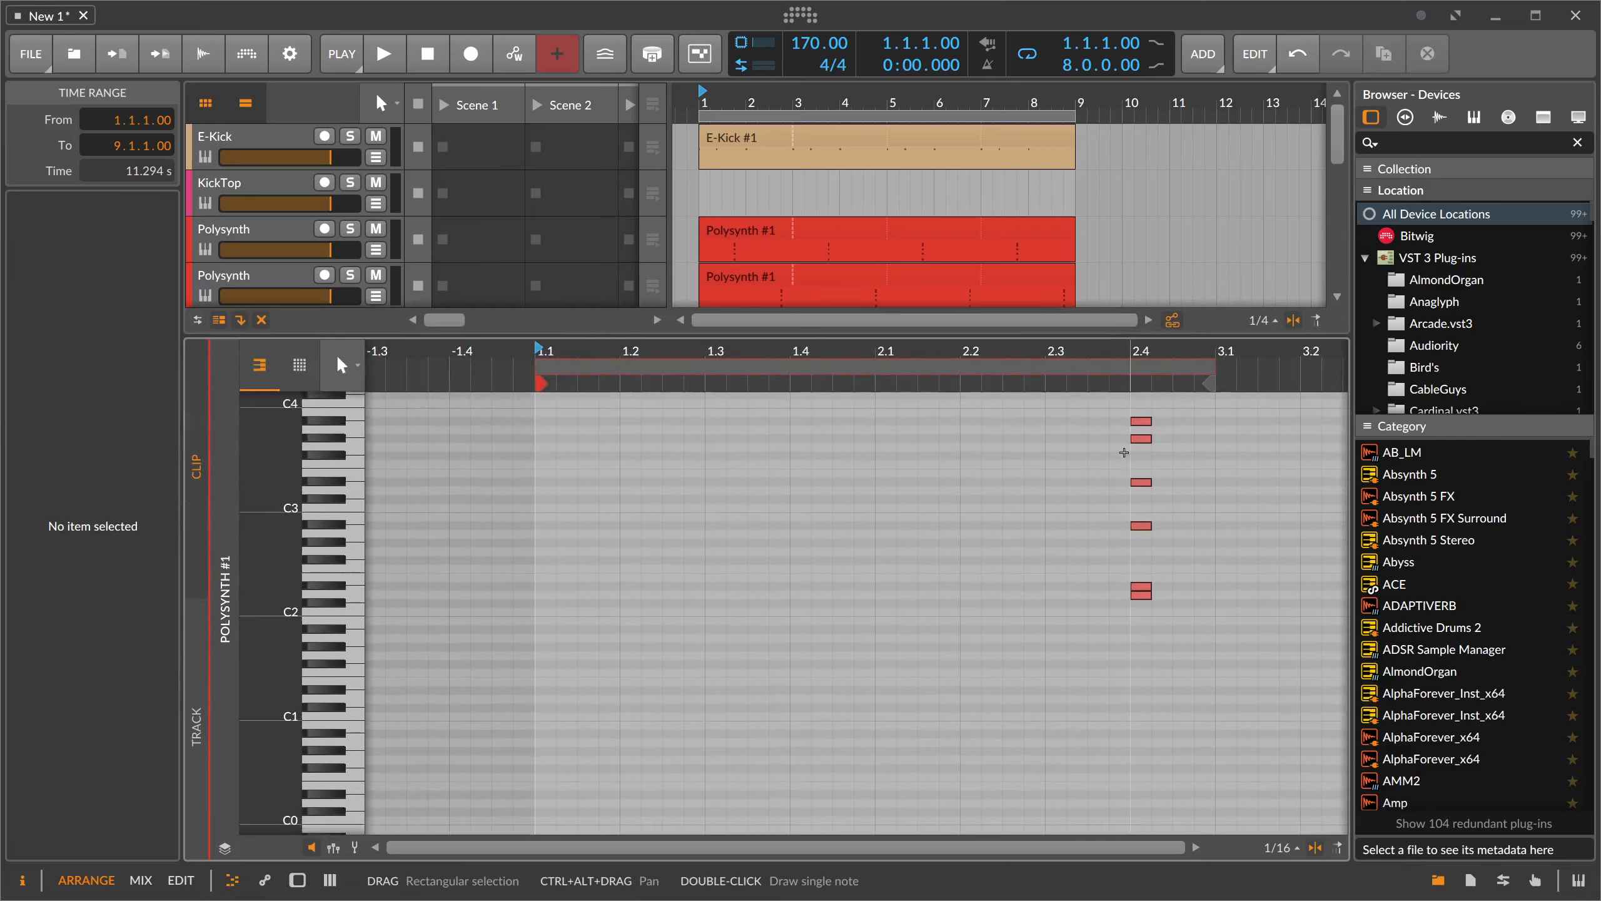
left_click_drag(1128, 466, 1171, 749)
key("Left")
key("Left")
key("Left")
key("Left")
key("Left")
key("Left")
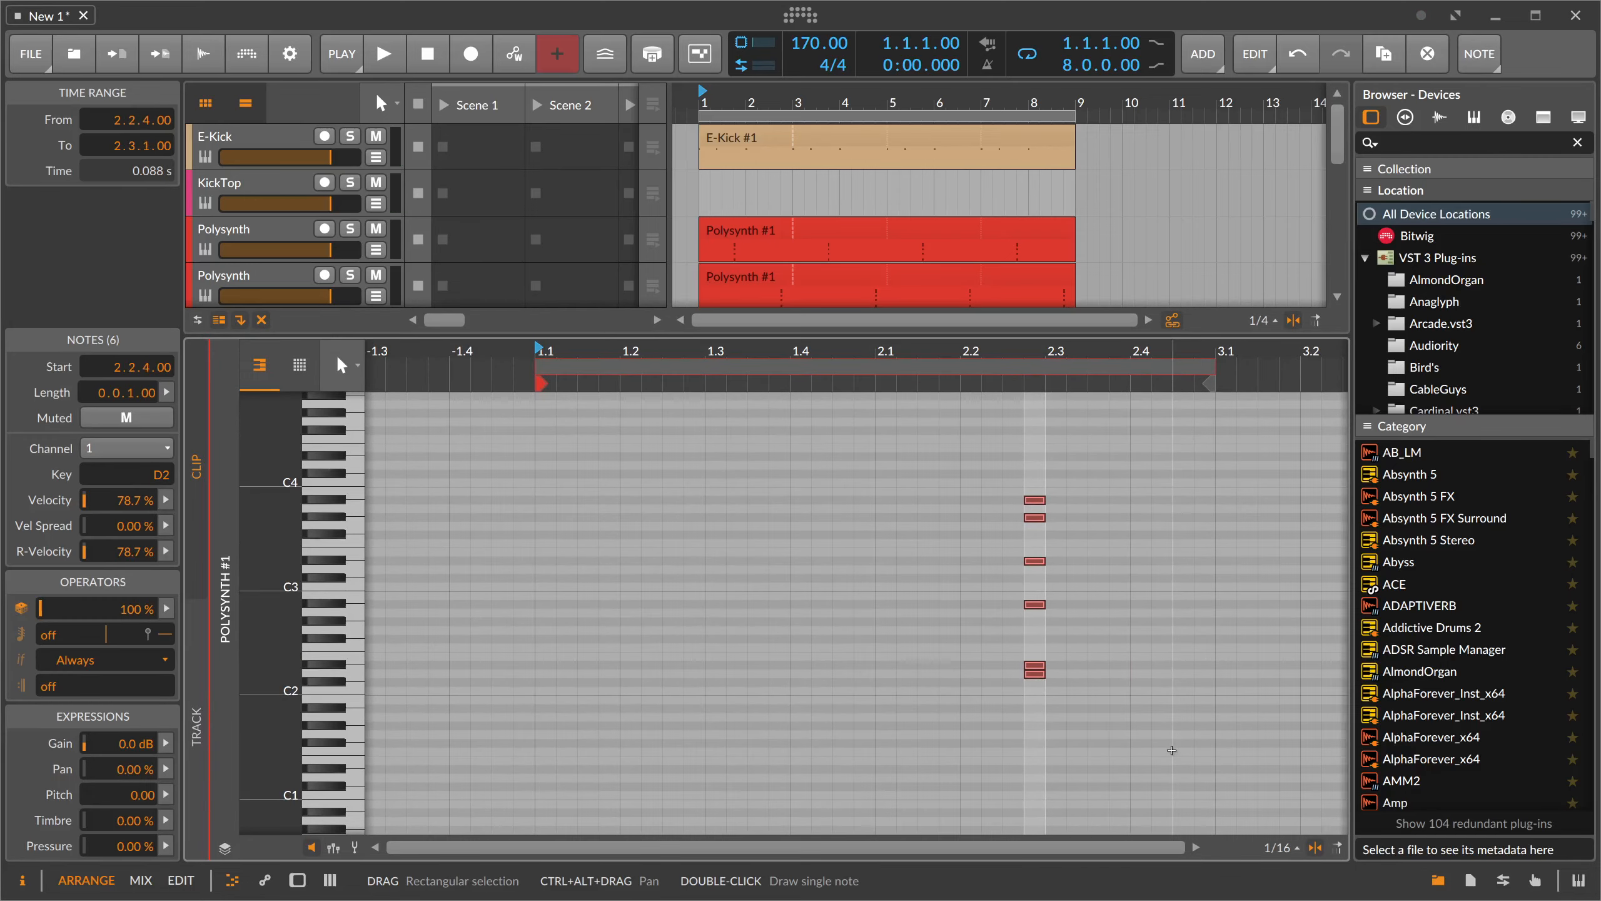
scroll(454, 267, "down", 3)
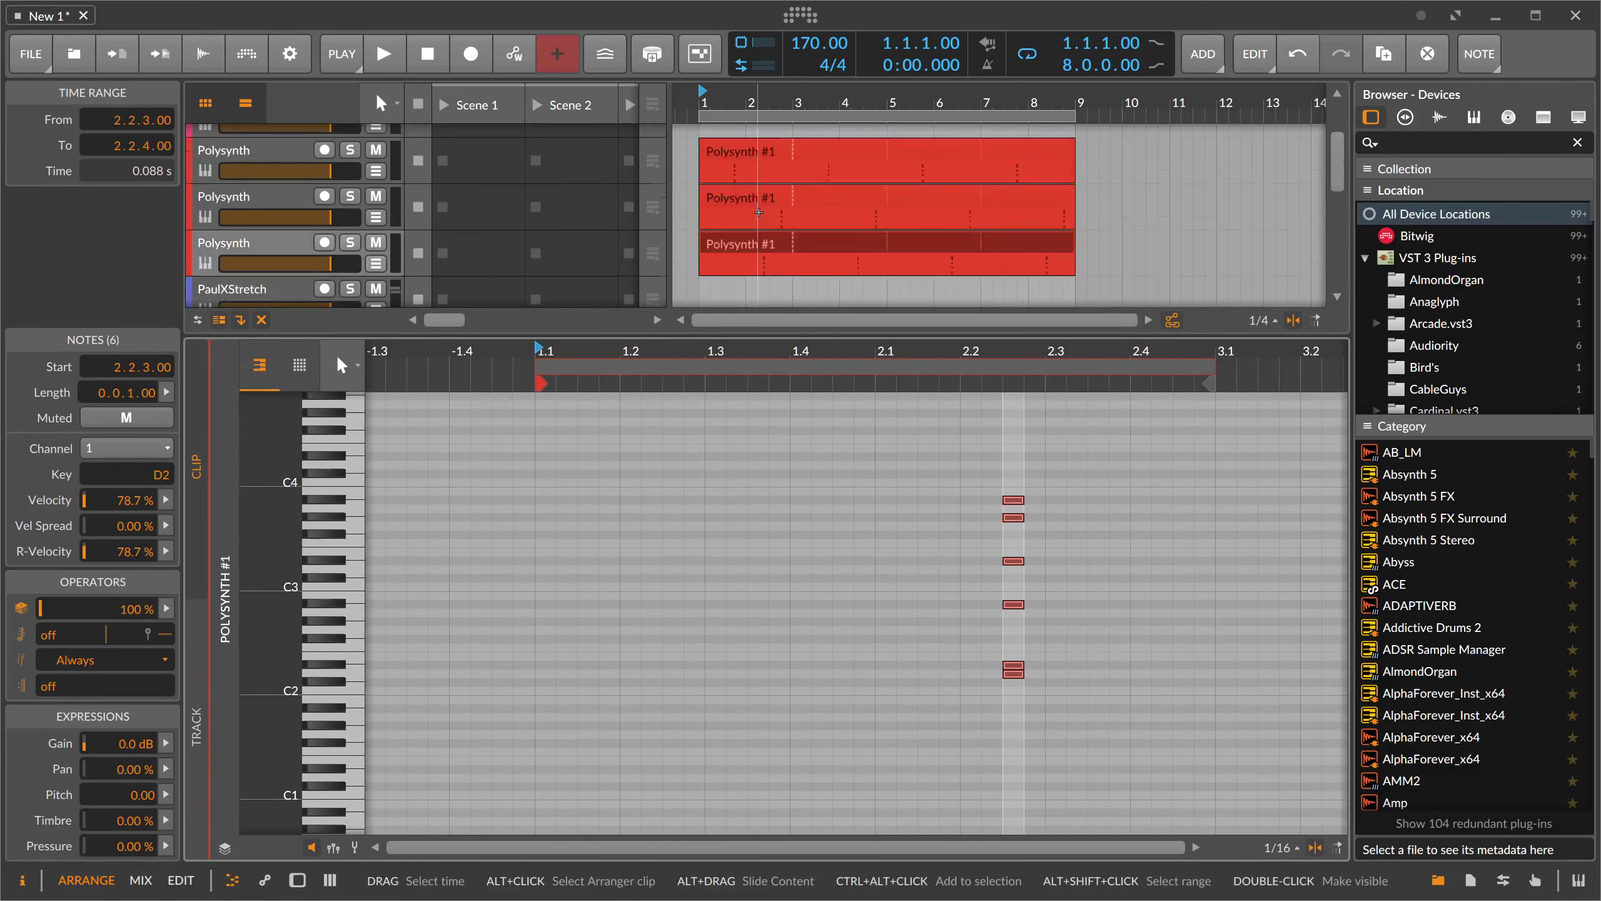
- Solo the duplicated Polysynth track for playback and remove its ValhallaSupermassive effect
left_click(349, 242)
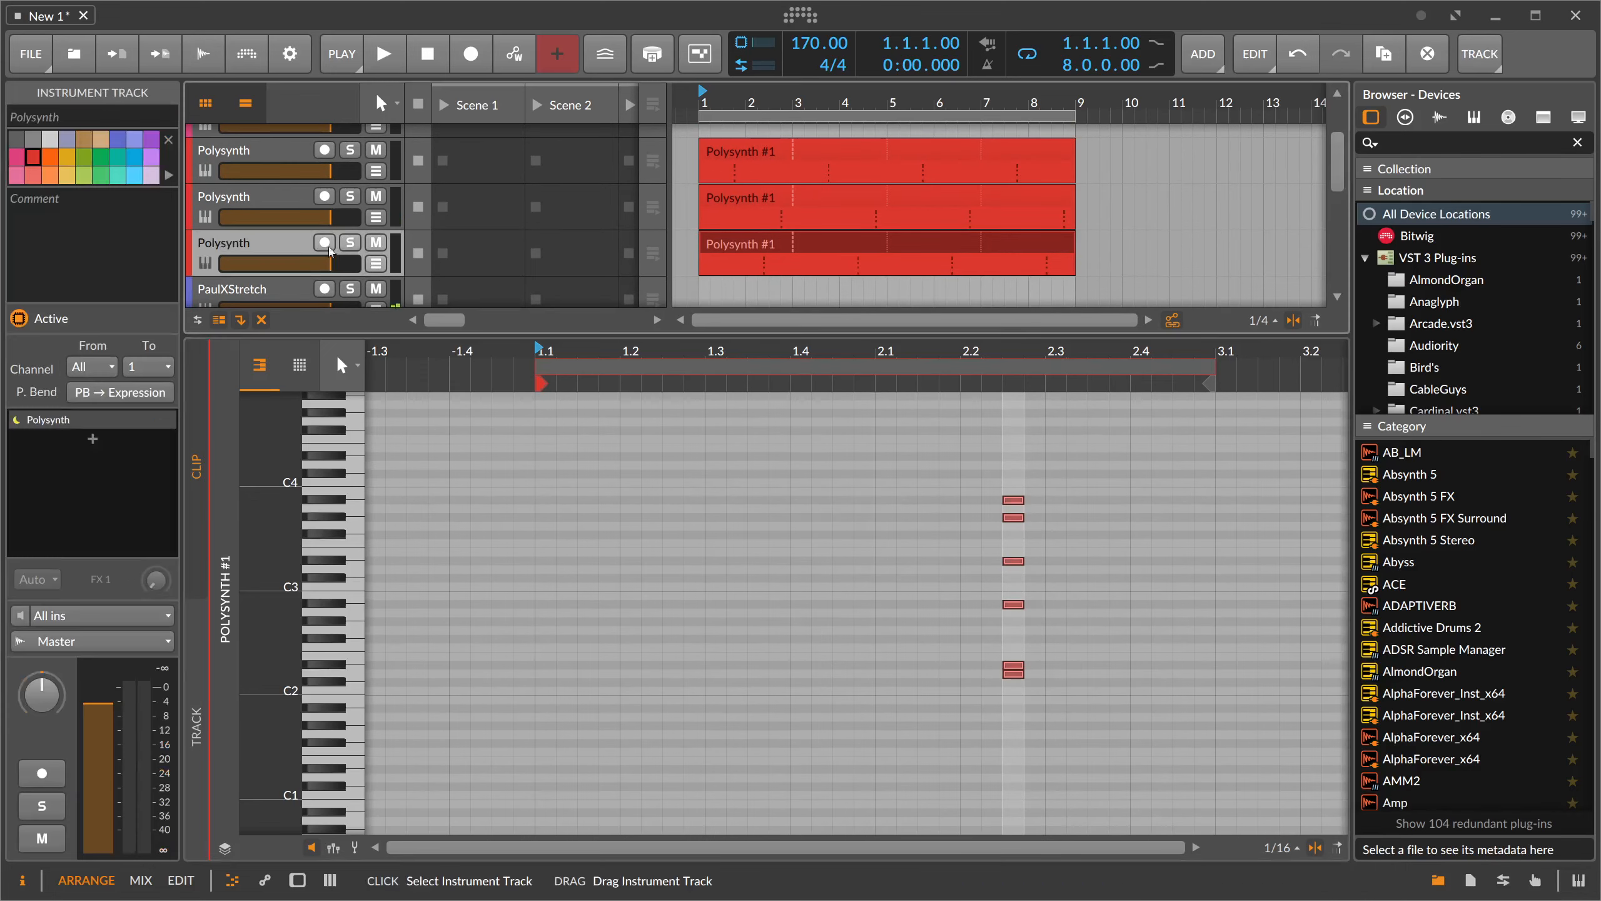
key("space")
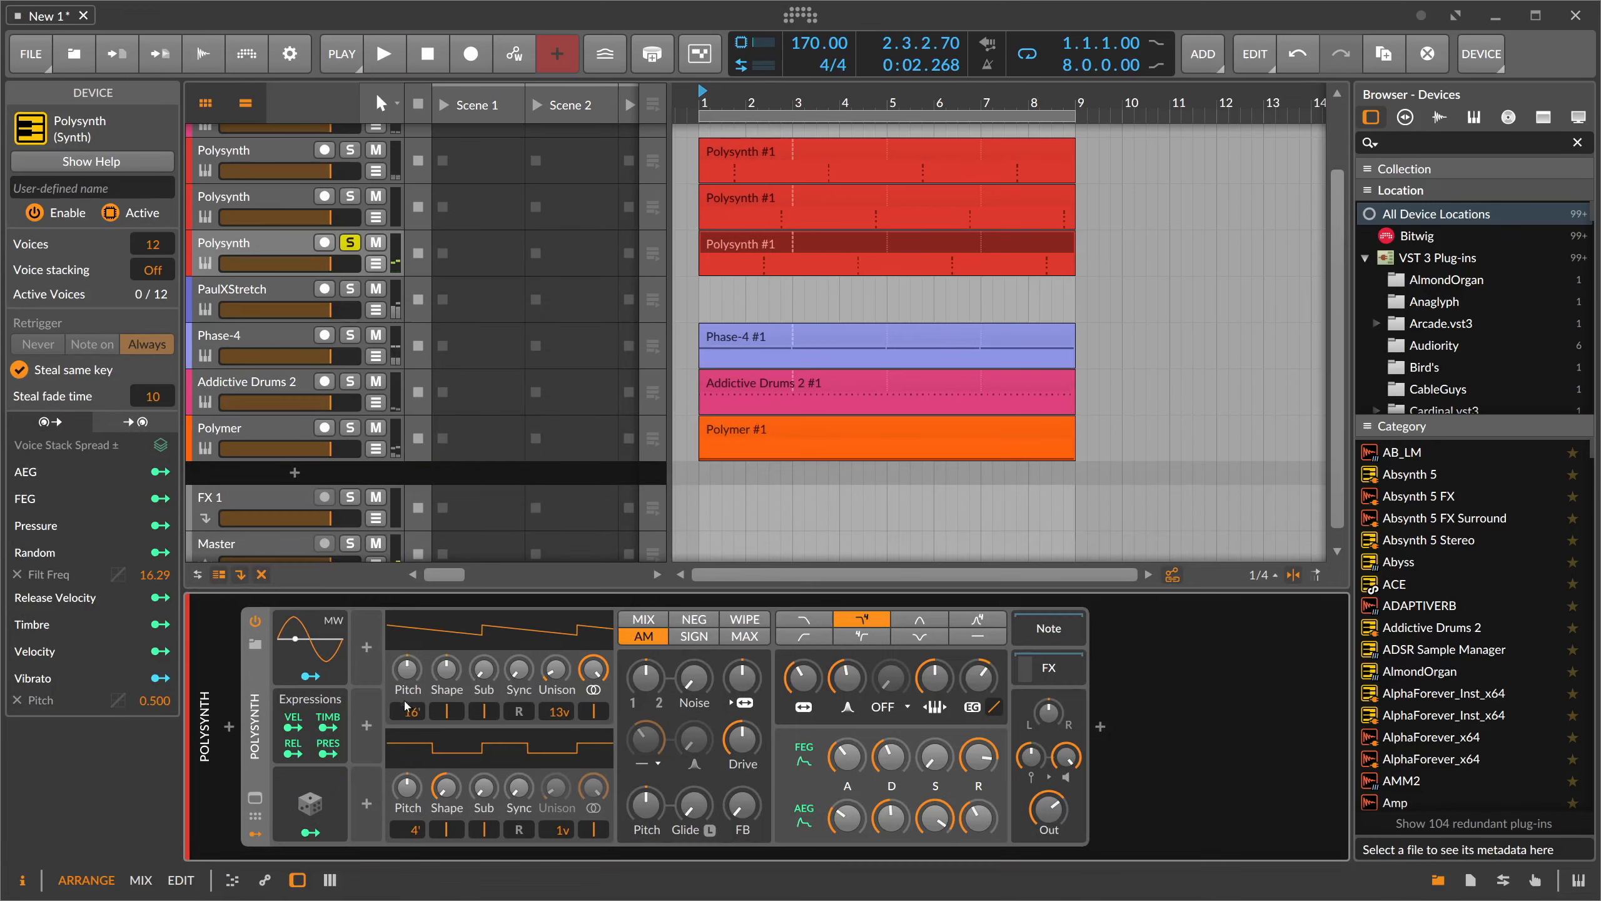
- Set the soloed Polysynth's first oscillator to 8', adjust its envelope attack and set the filter frequency to 149 Hz
left_click_drag(409, 710, 408, 695)
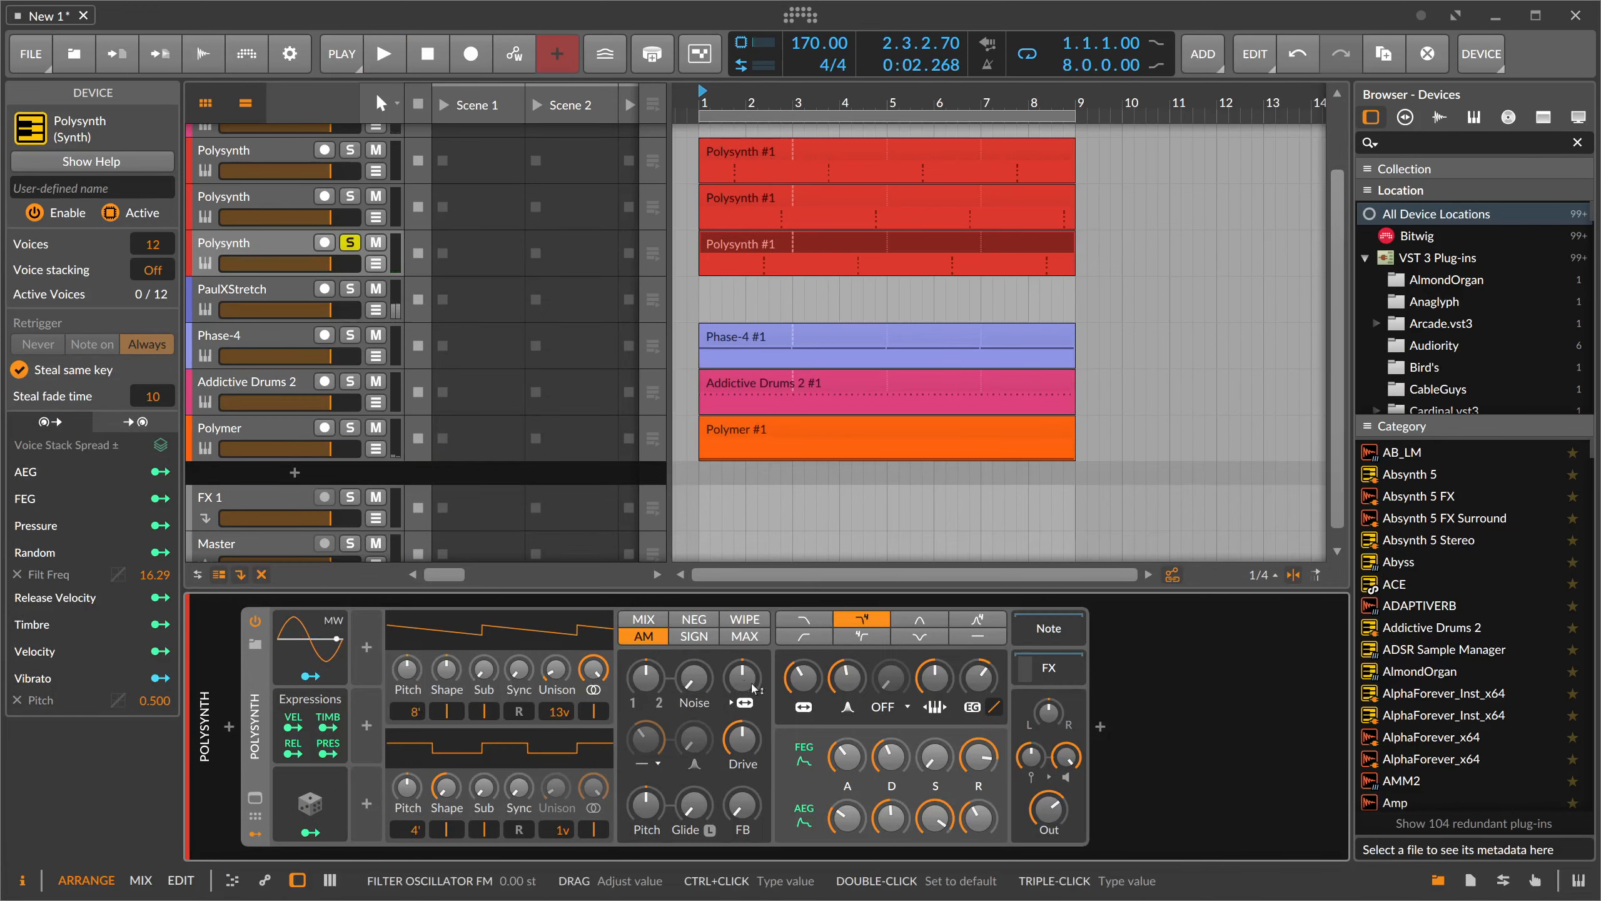
left_click_drag(847, 757, 847, 766)
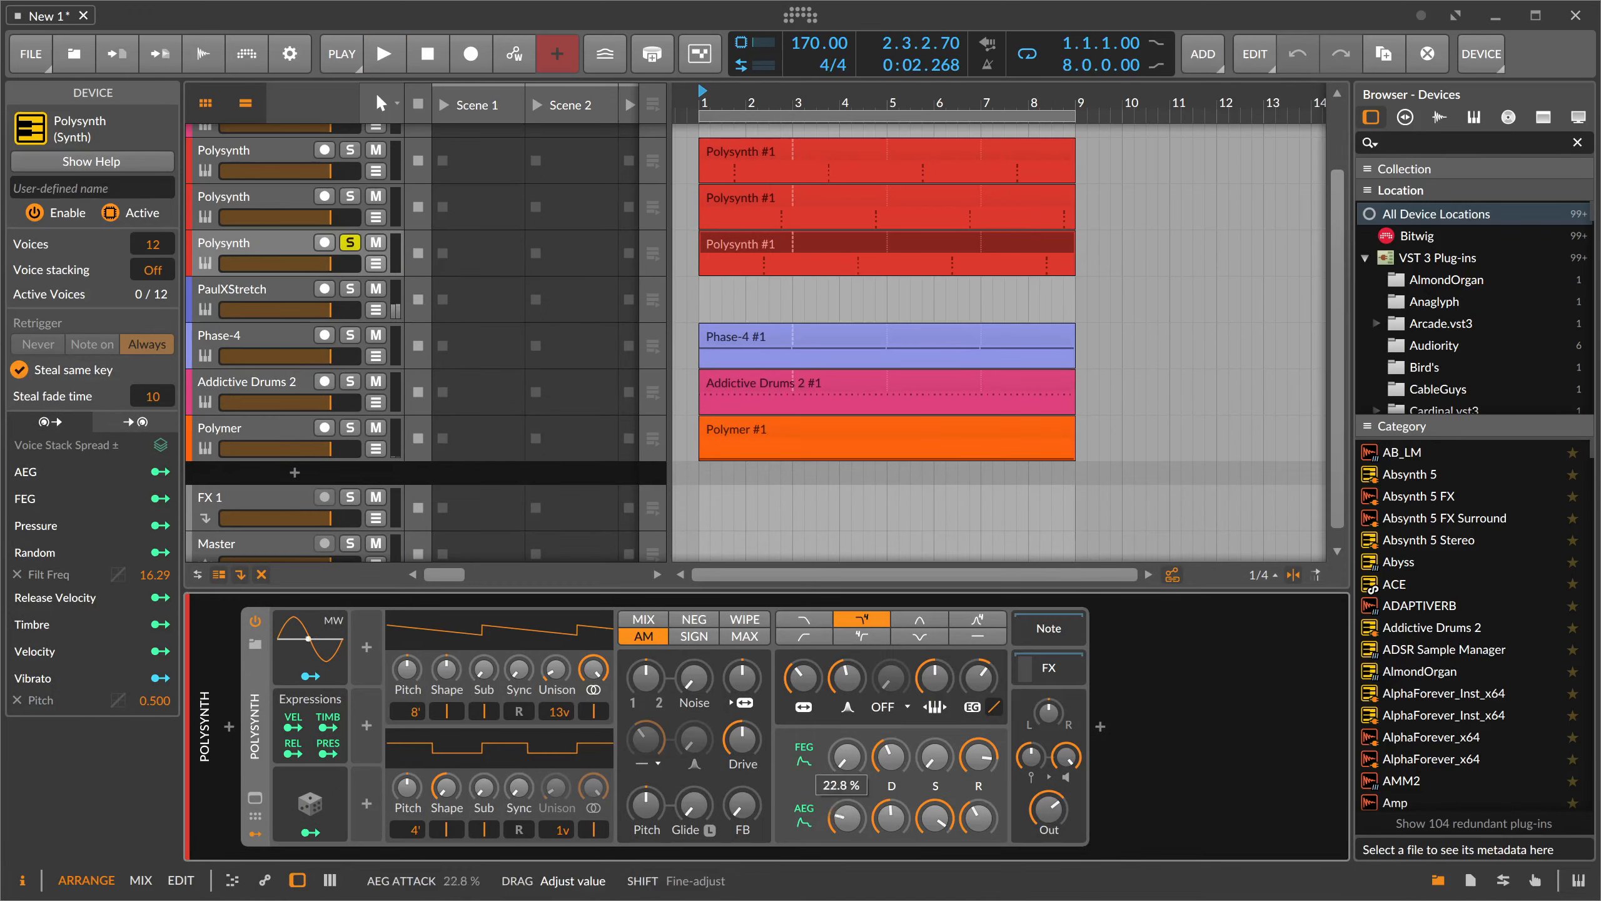
key("space")
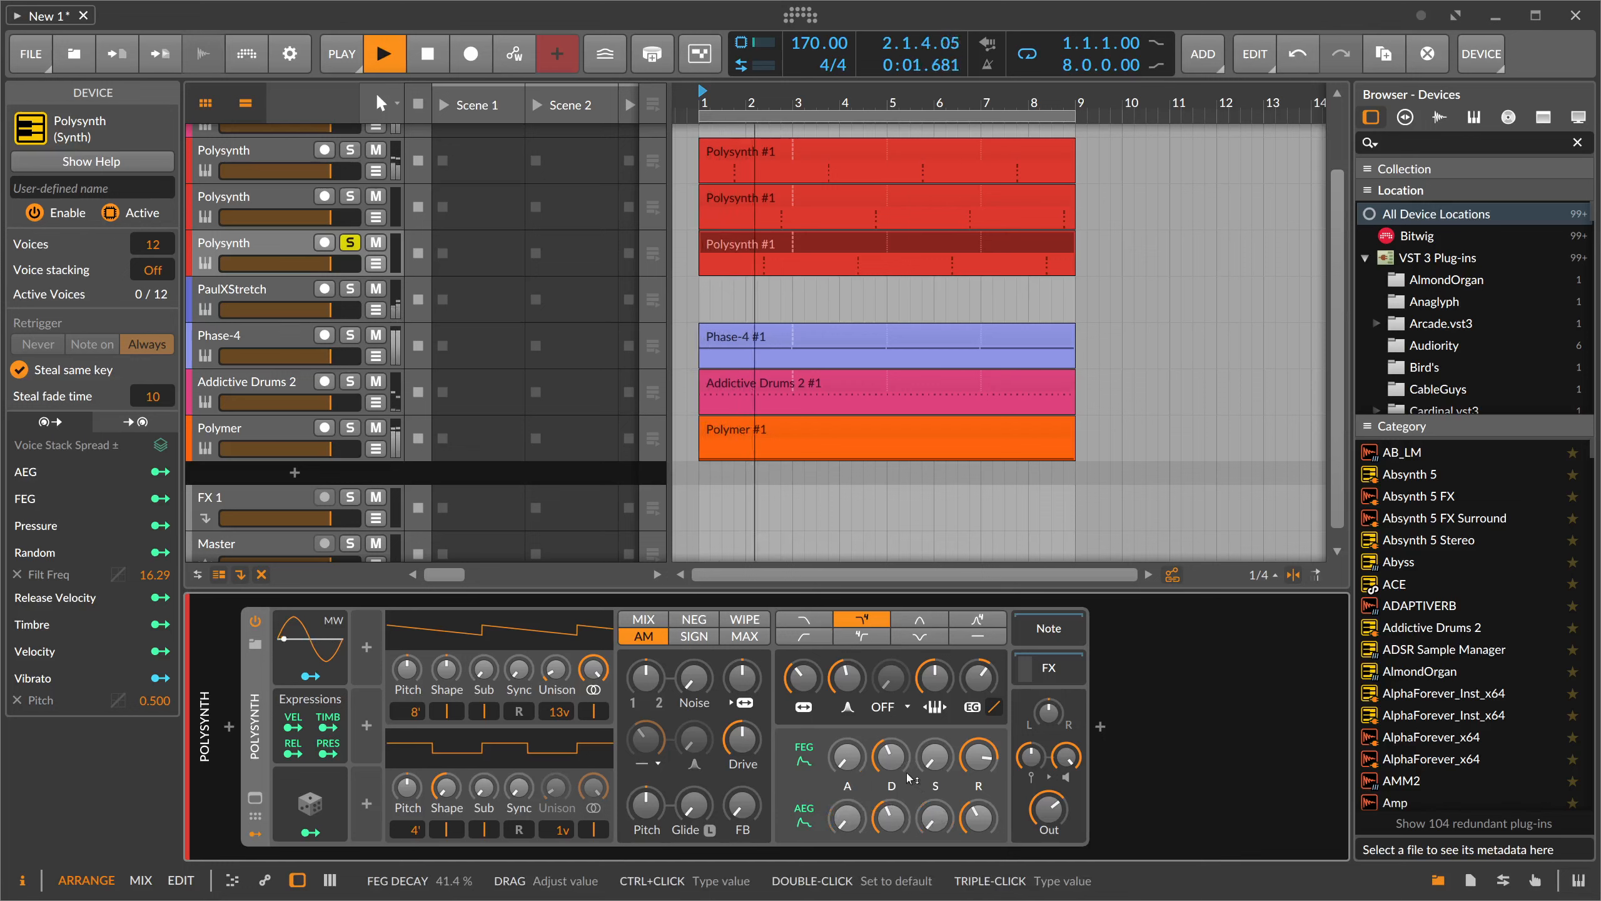
key("space")
key("space")
left_click_drag(803, 677, 802, 674)
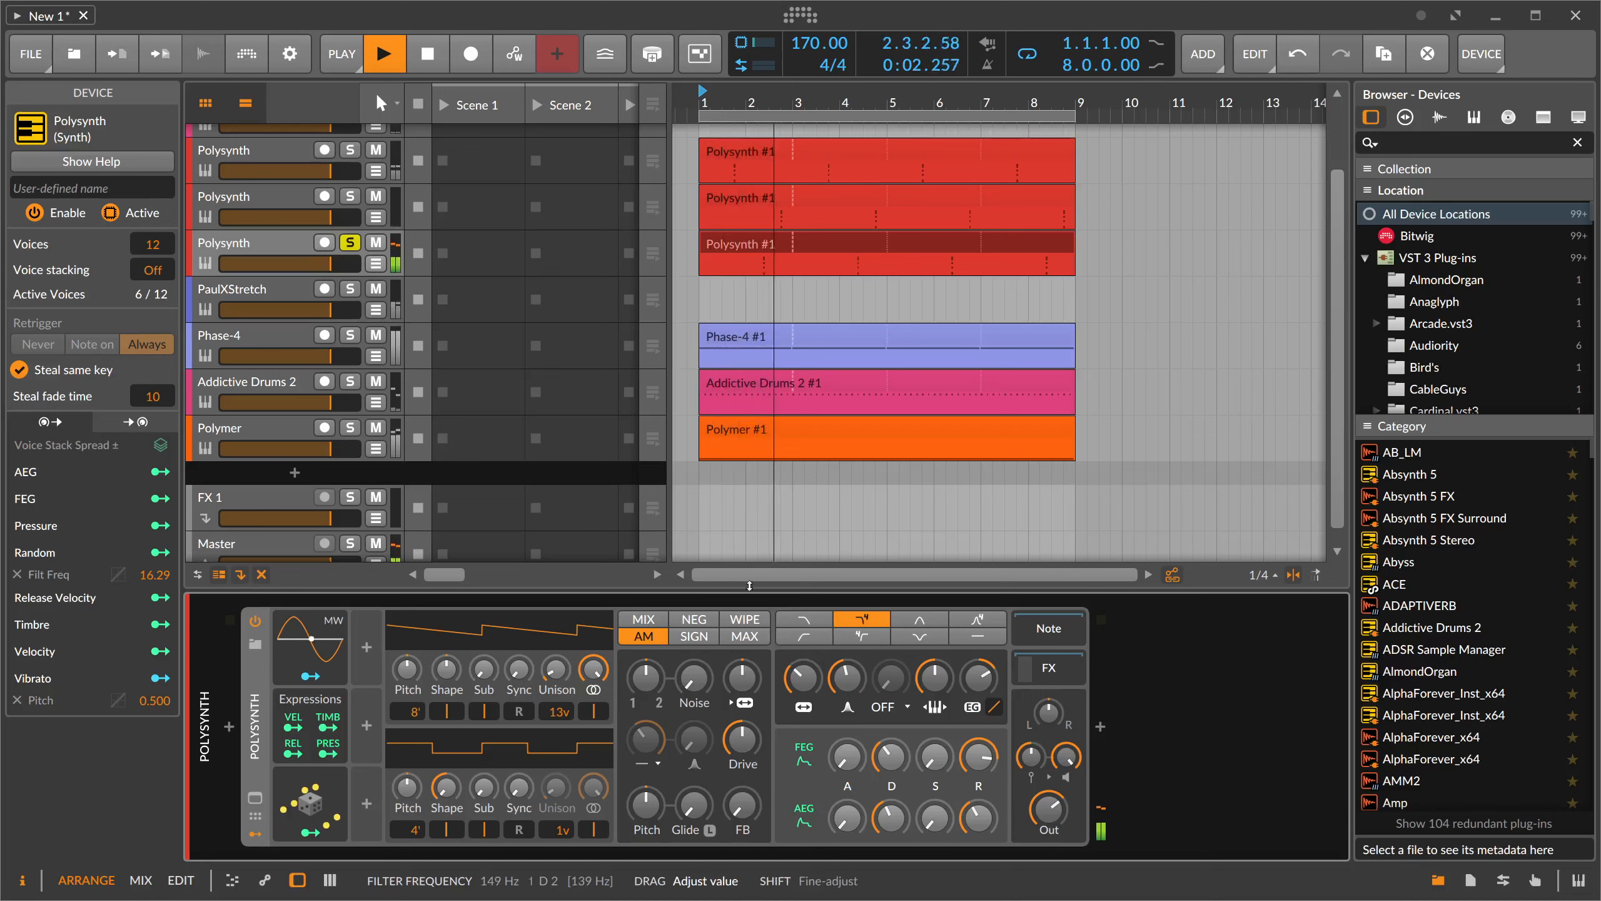
- Unsolo the third Polysynth track and restart playback of the full mix
key("space")
left_click(350, 242)
key("space")
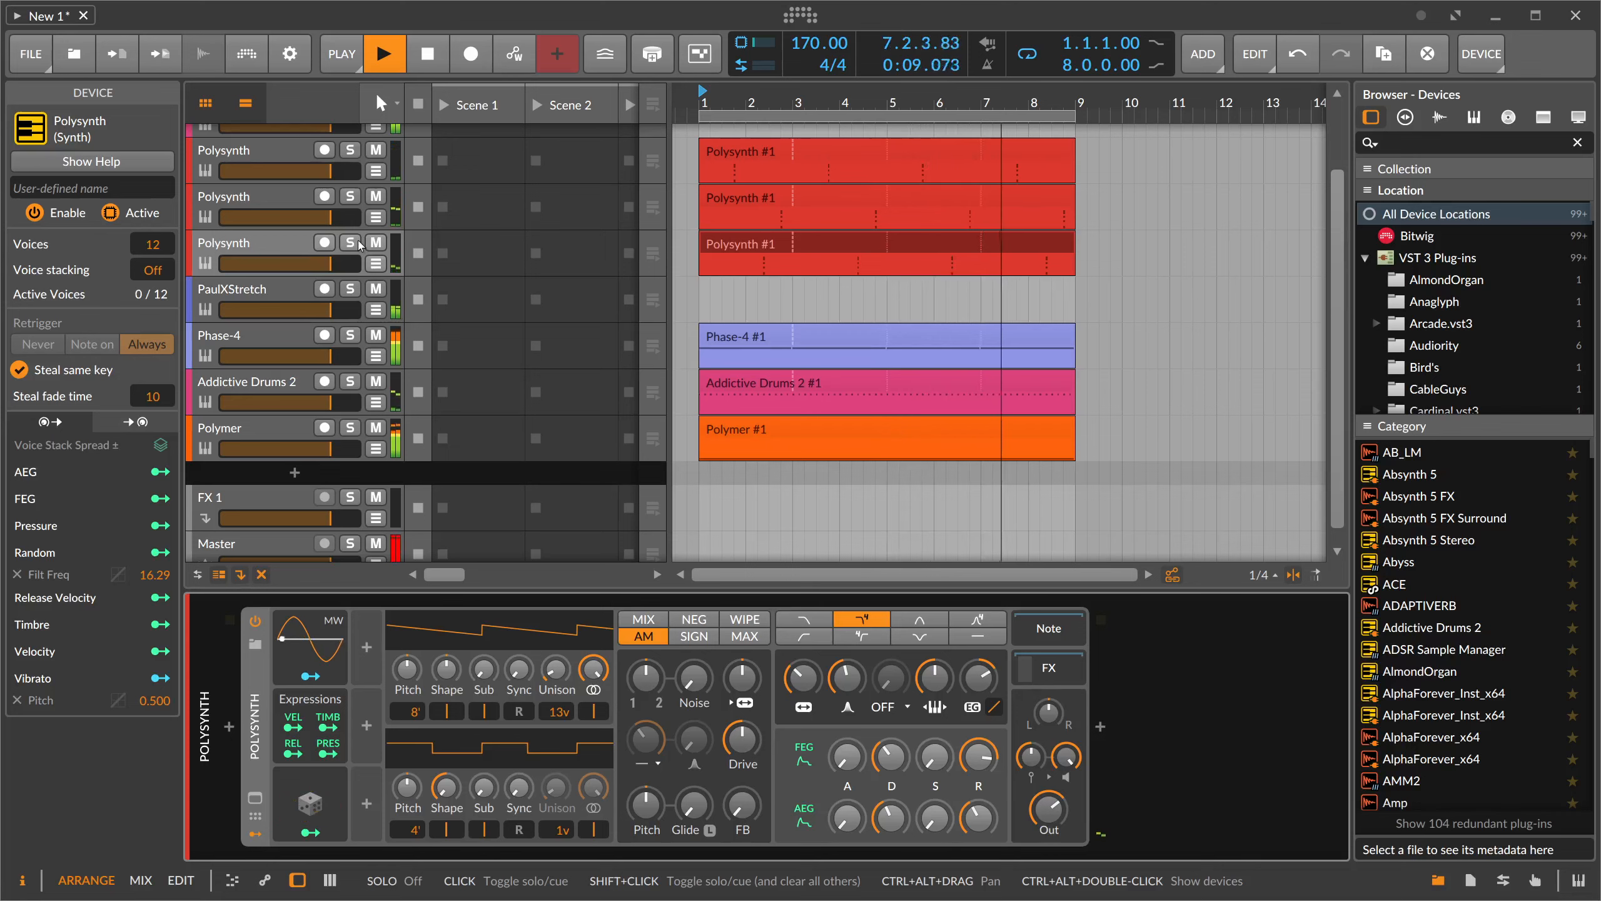
- Rename the PaulXStretch track as Drone
scroll(515, 221, "up", 3)
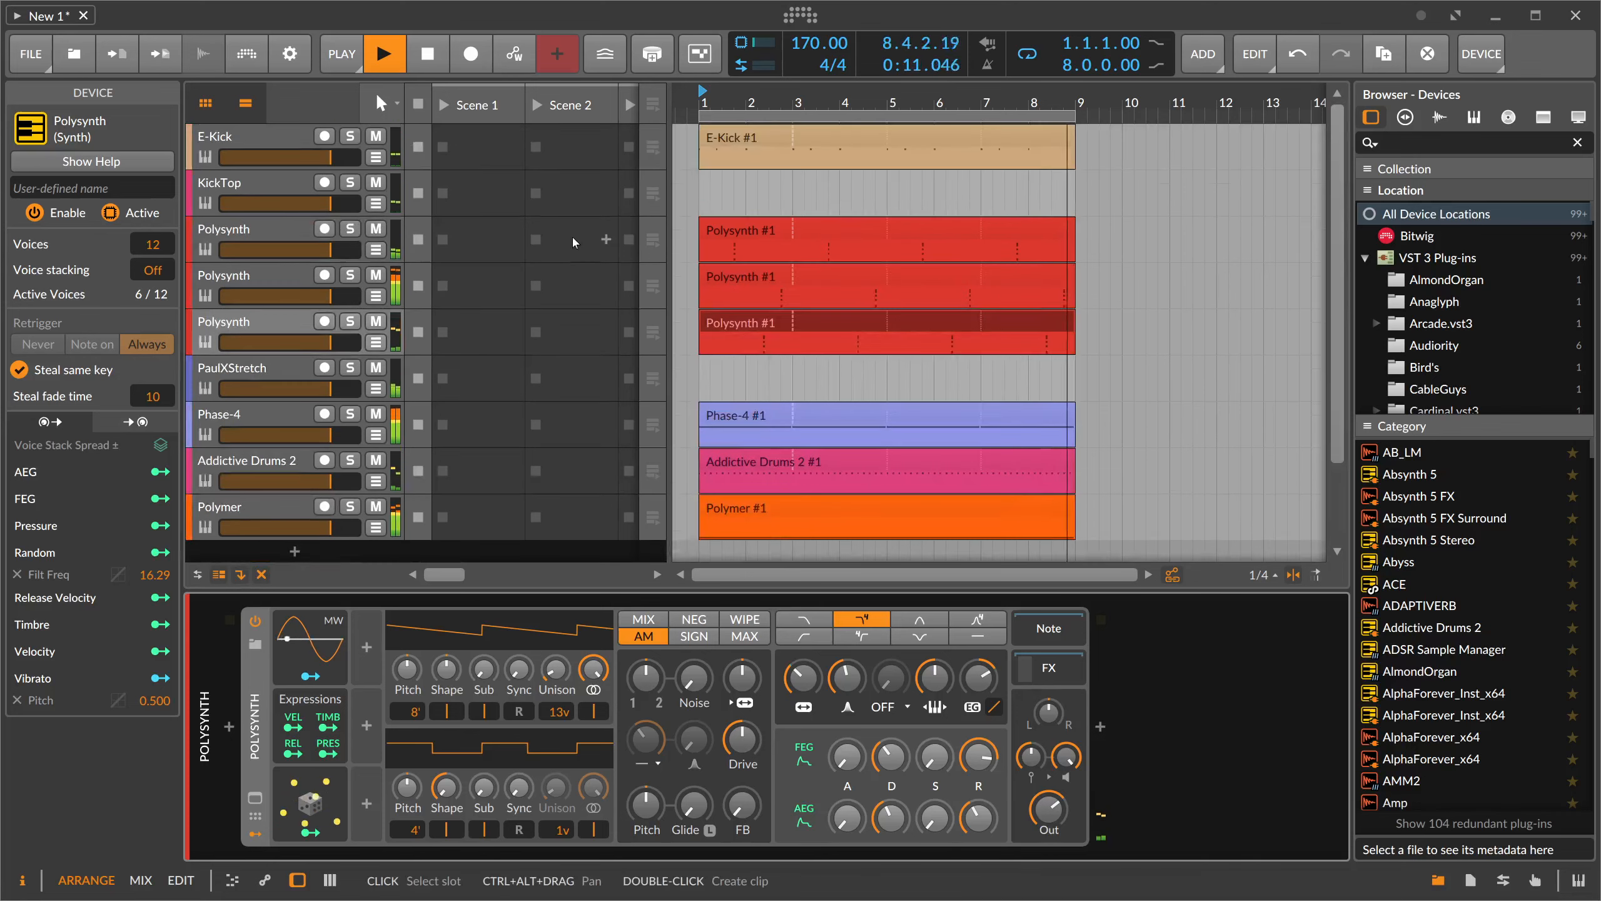
left_click(264, 368)
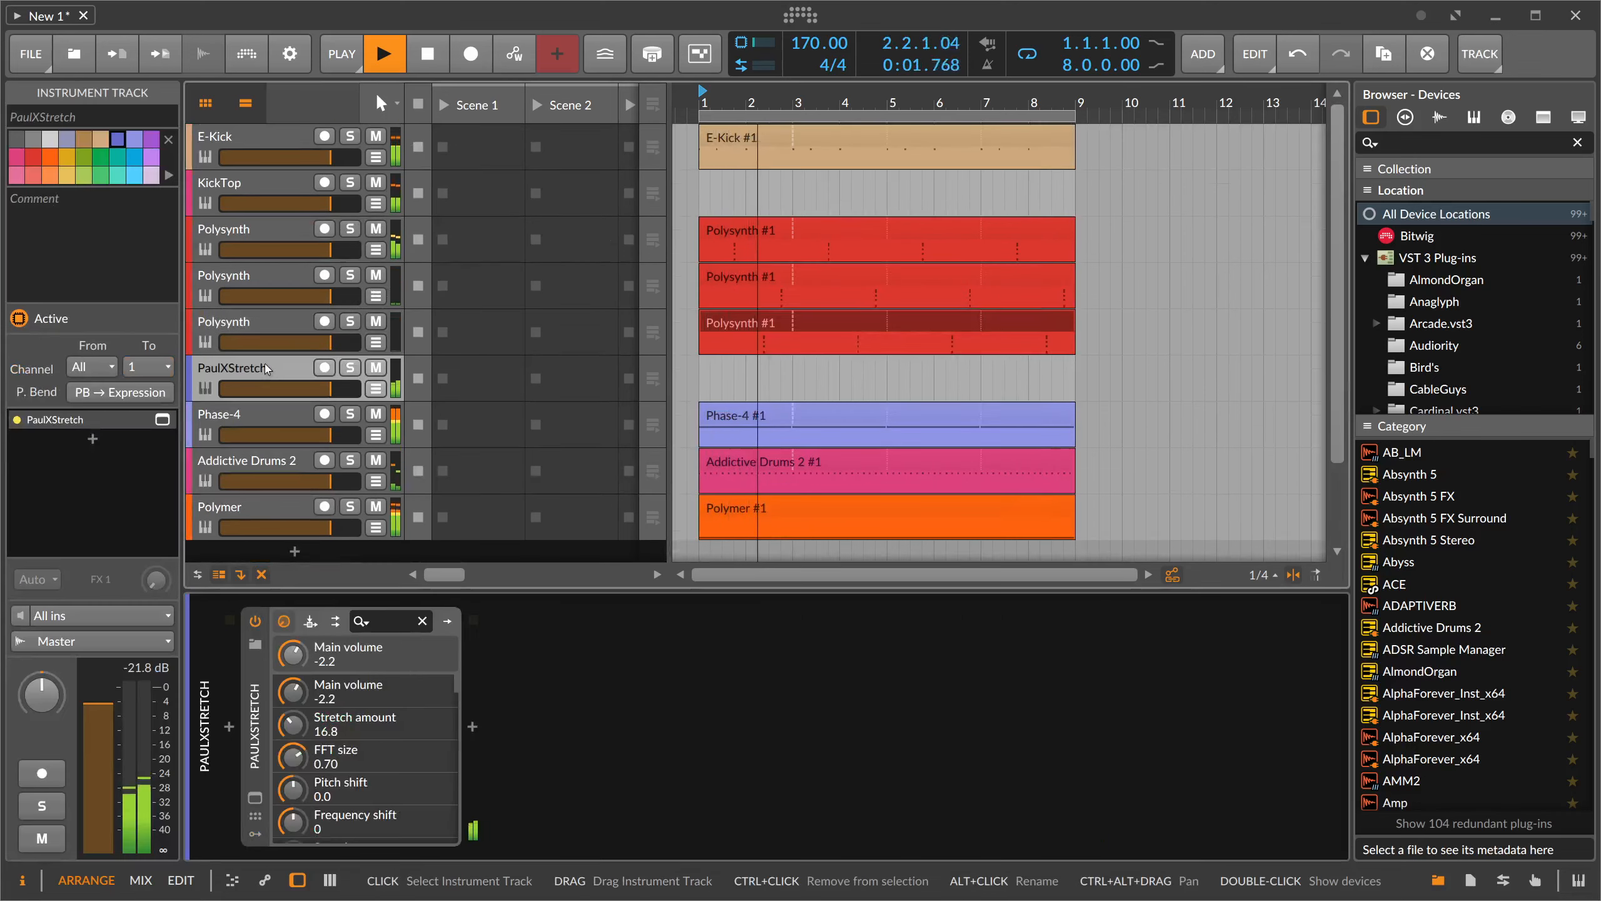
double_click(263, 367)
type("Drone")
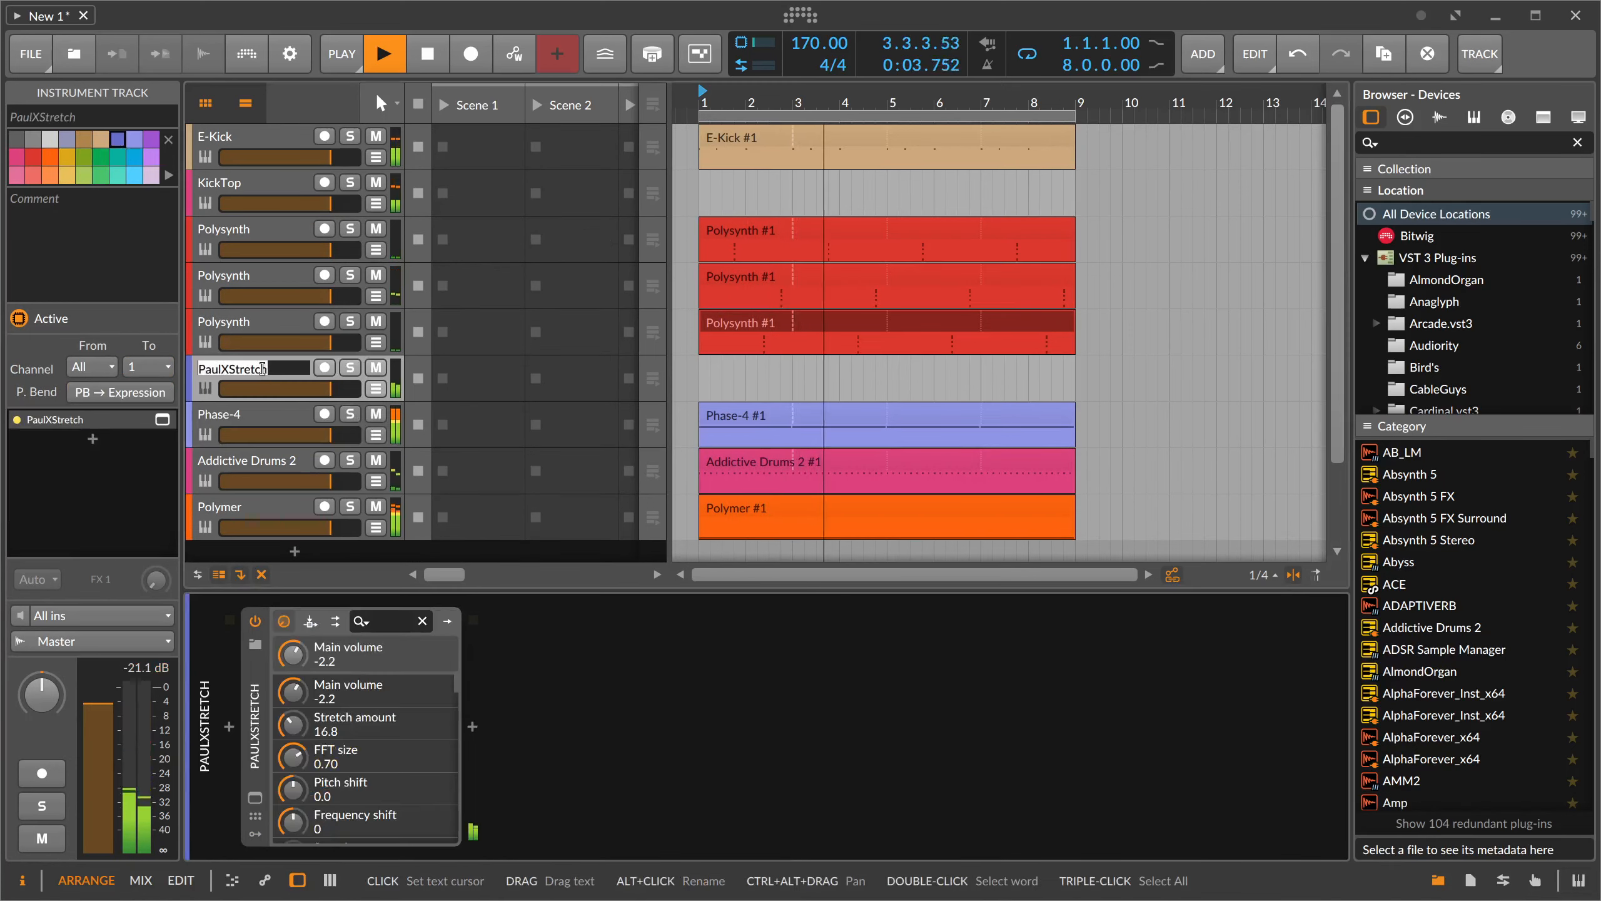
key("Return")
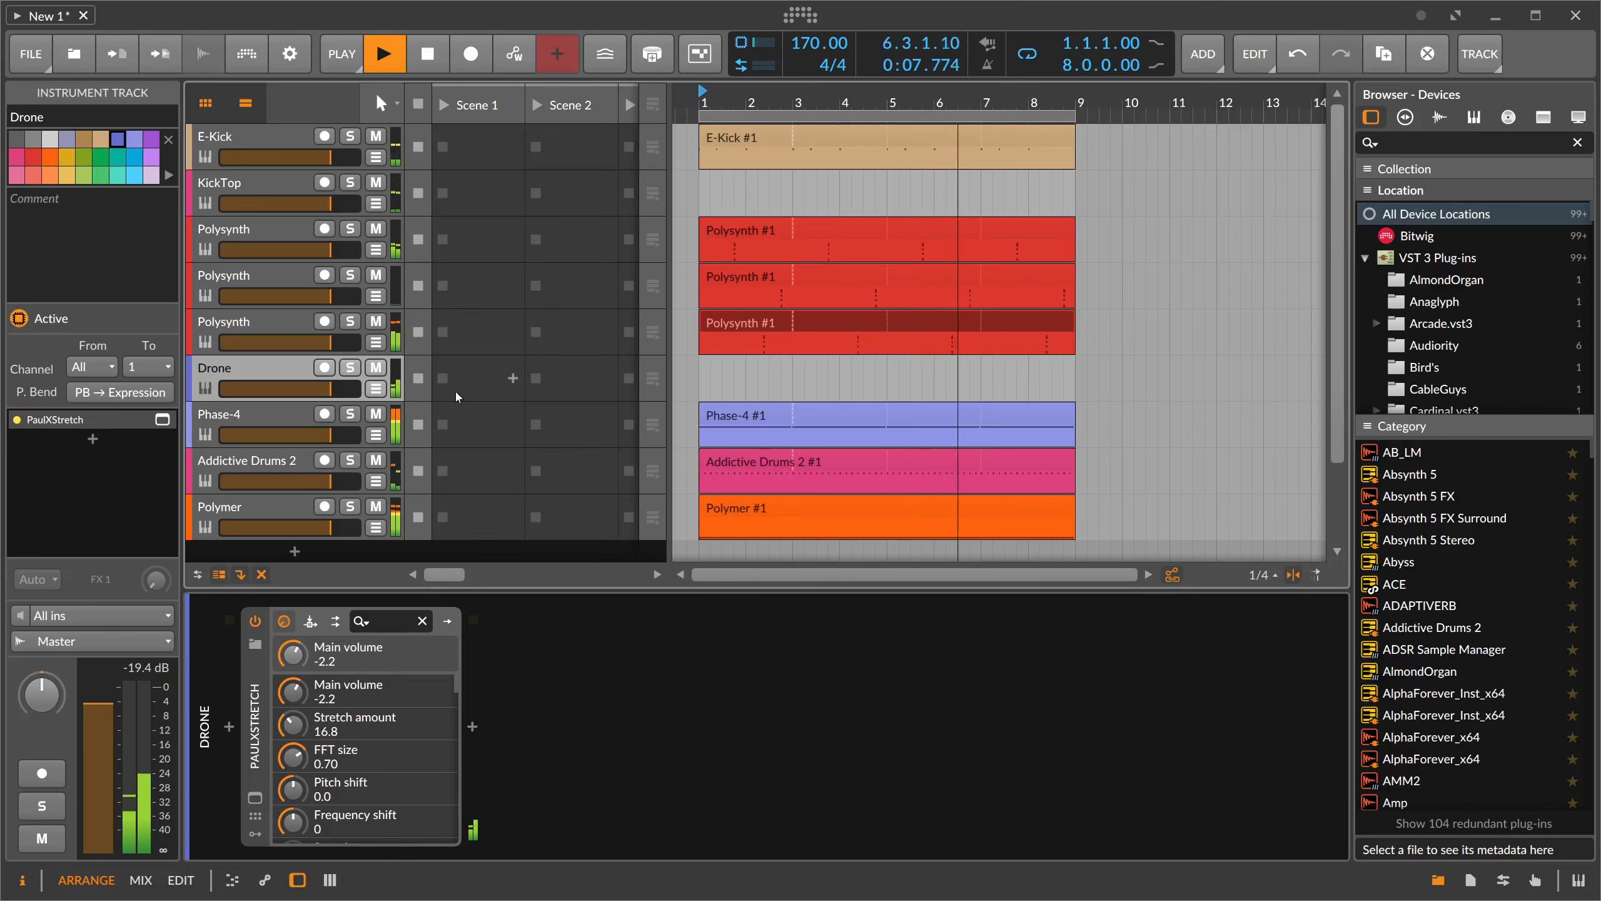
- Solo the Drone track and set PaulXStretch's pitch shift to -12
left_click(348, 368)
left_click(255, 798)
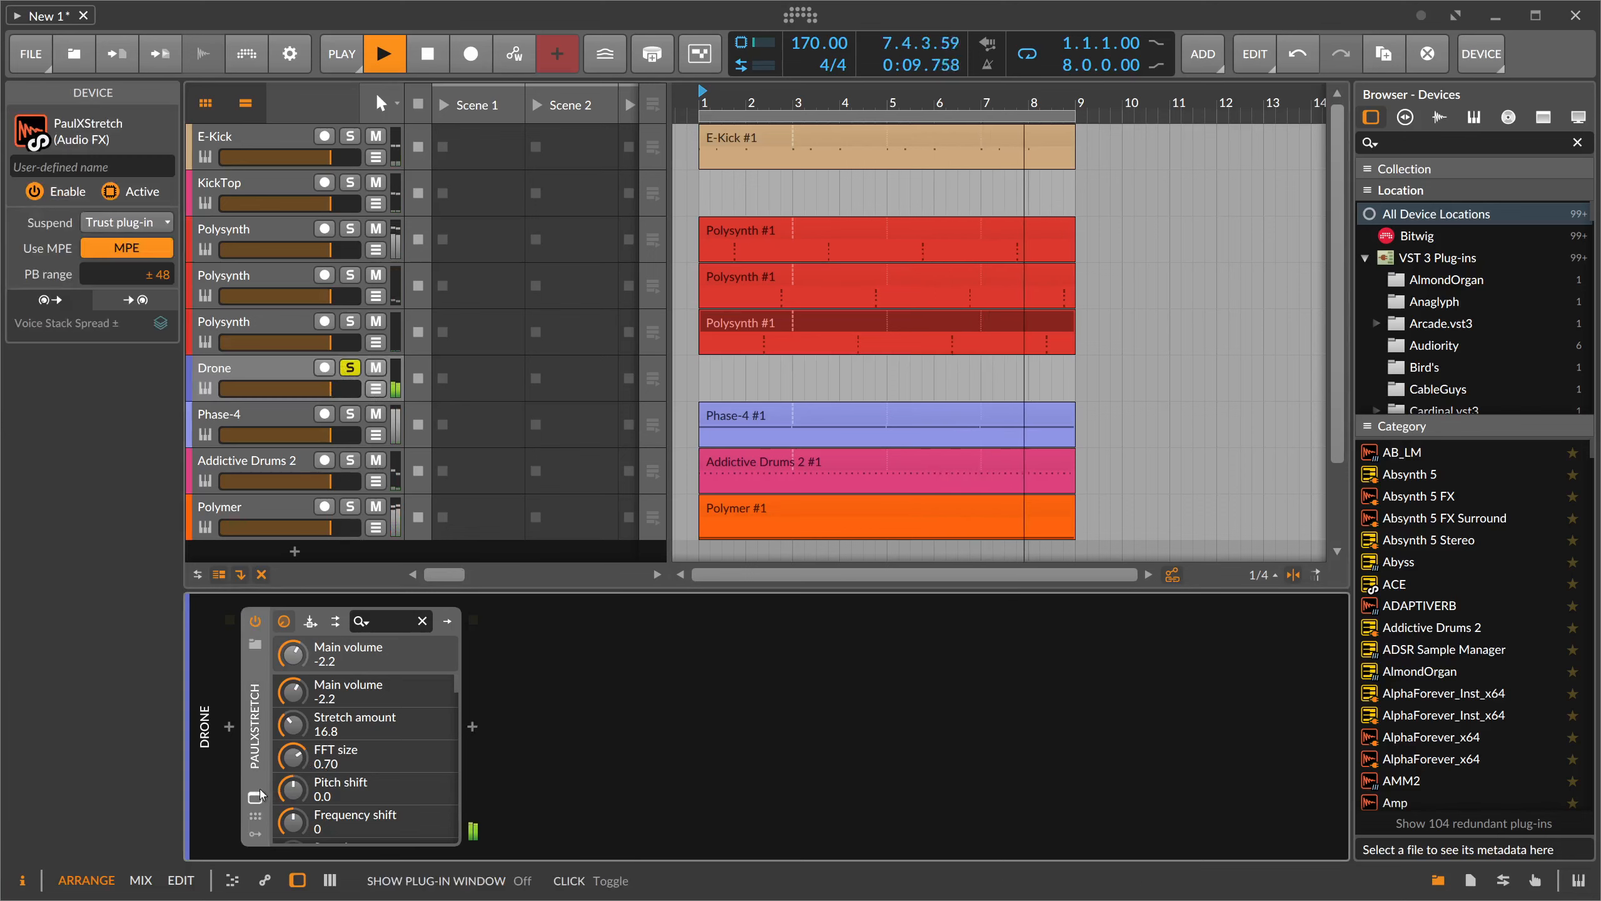
left_click(1093, 331)
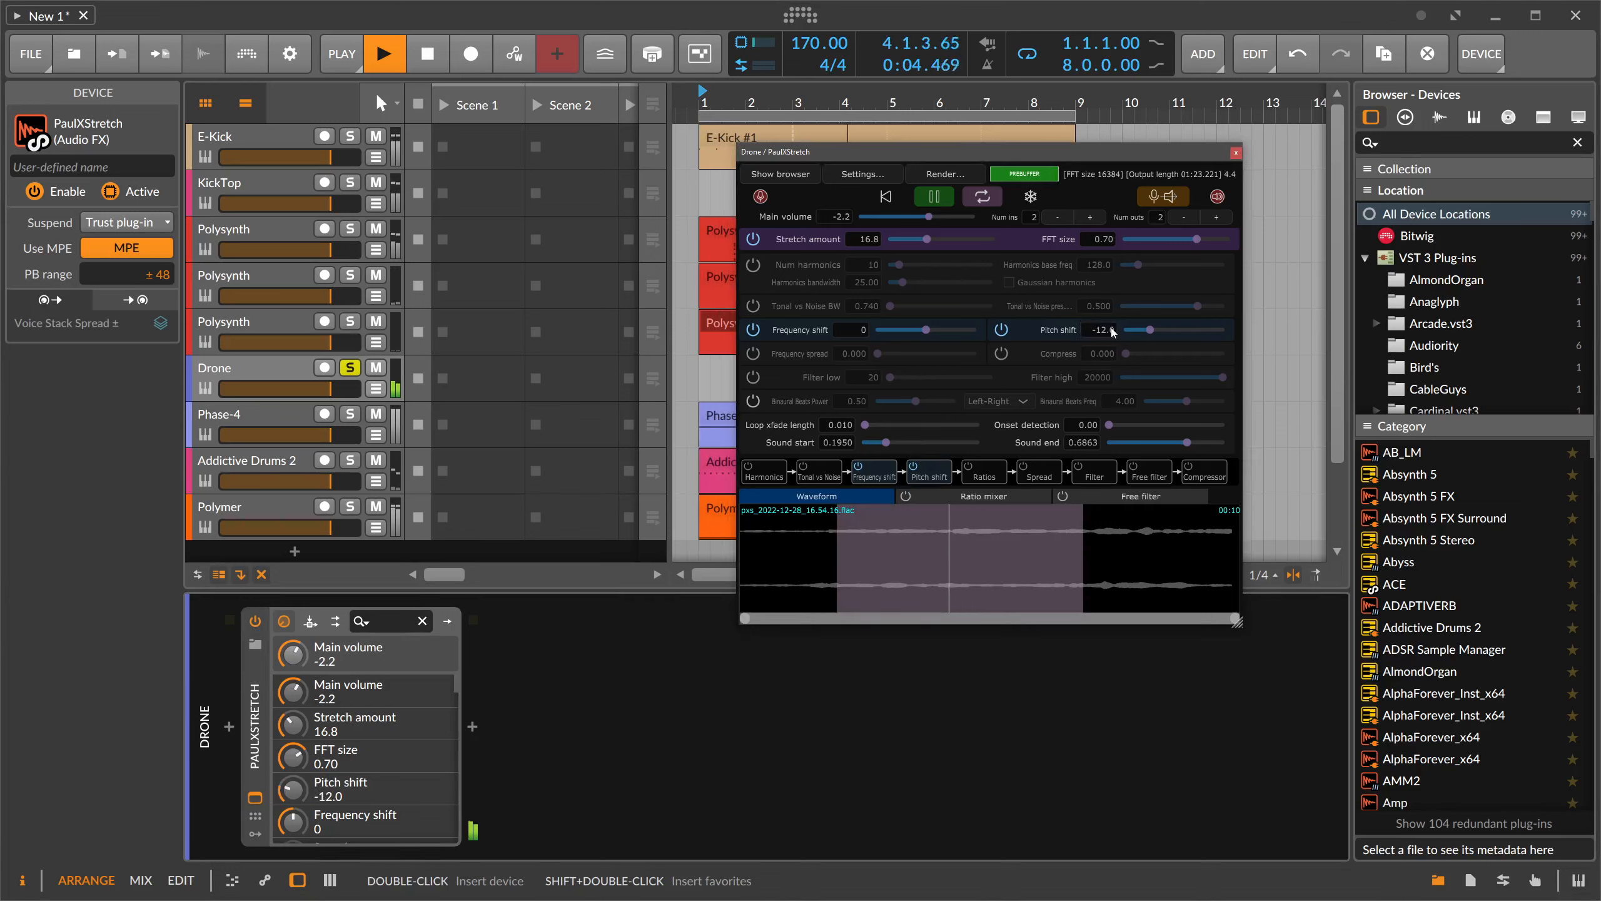
left_click(1233, 154)
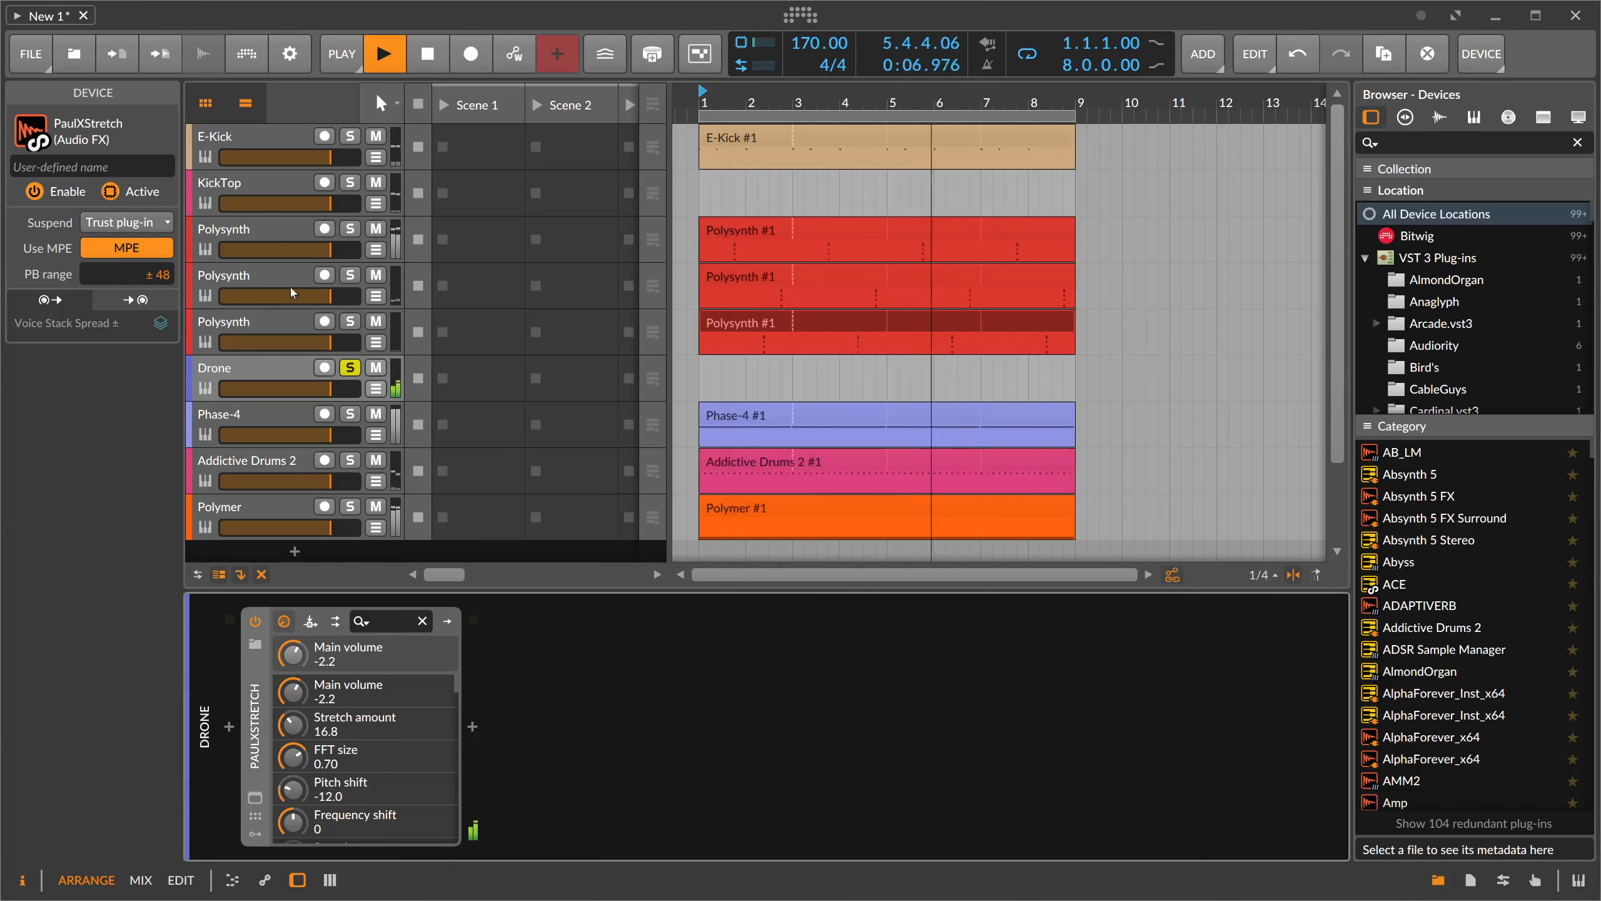
- Solo the E-Kick and KickTop tracks with the drone and adjust the KickTop distortion's drive
left_click(350, 137)
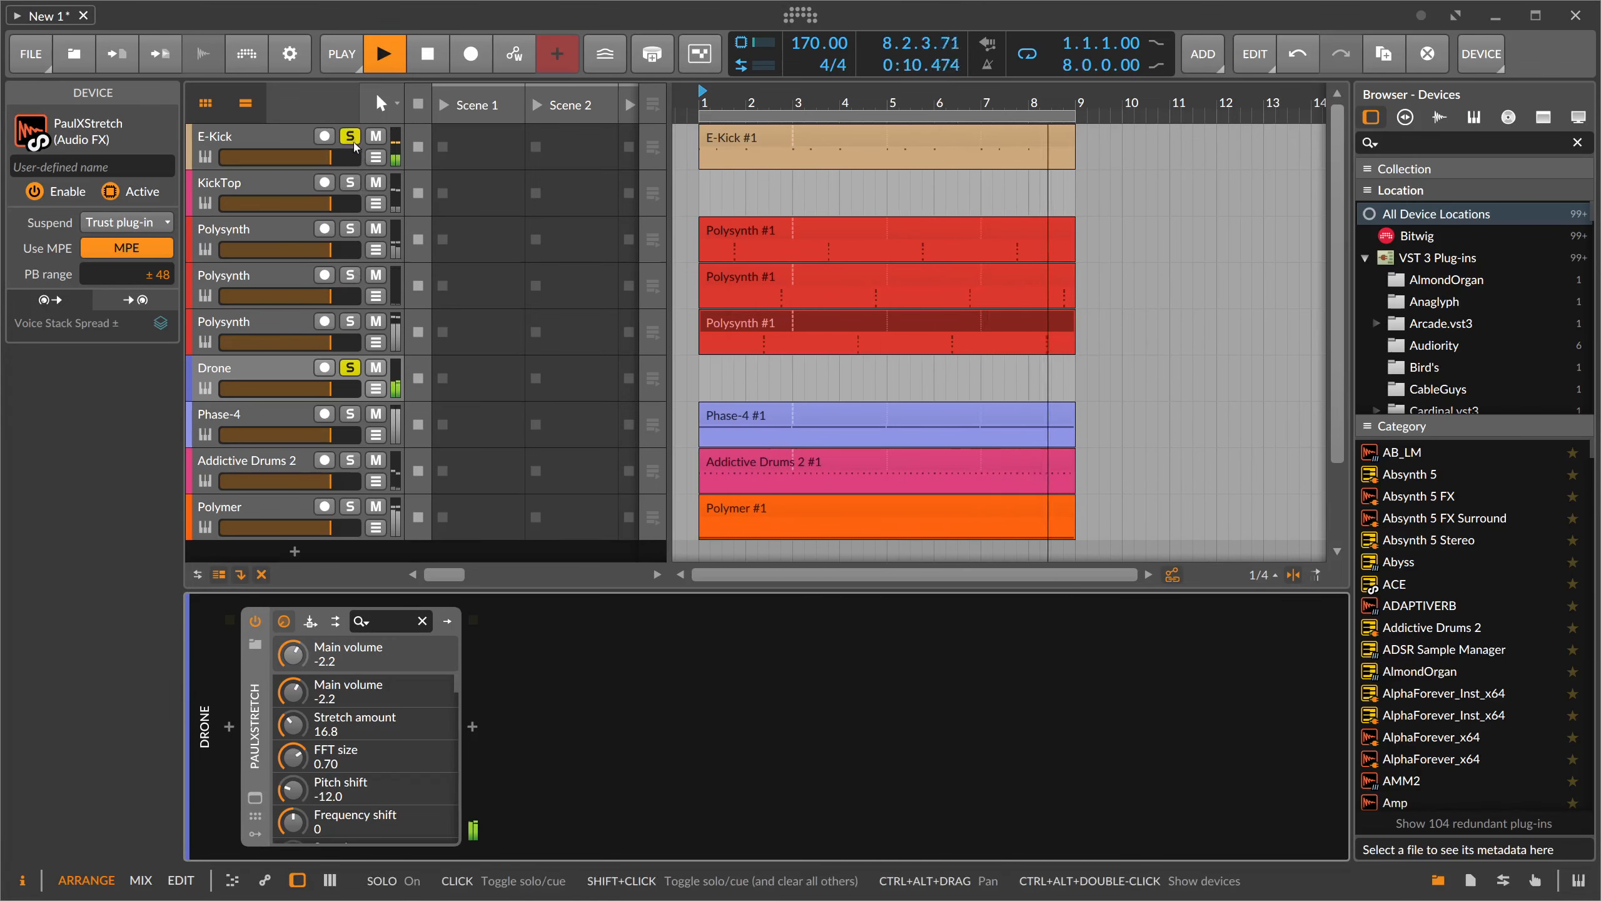
left_click(350, 182)
left_click(286, 182)
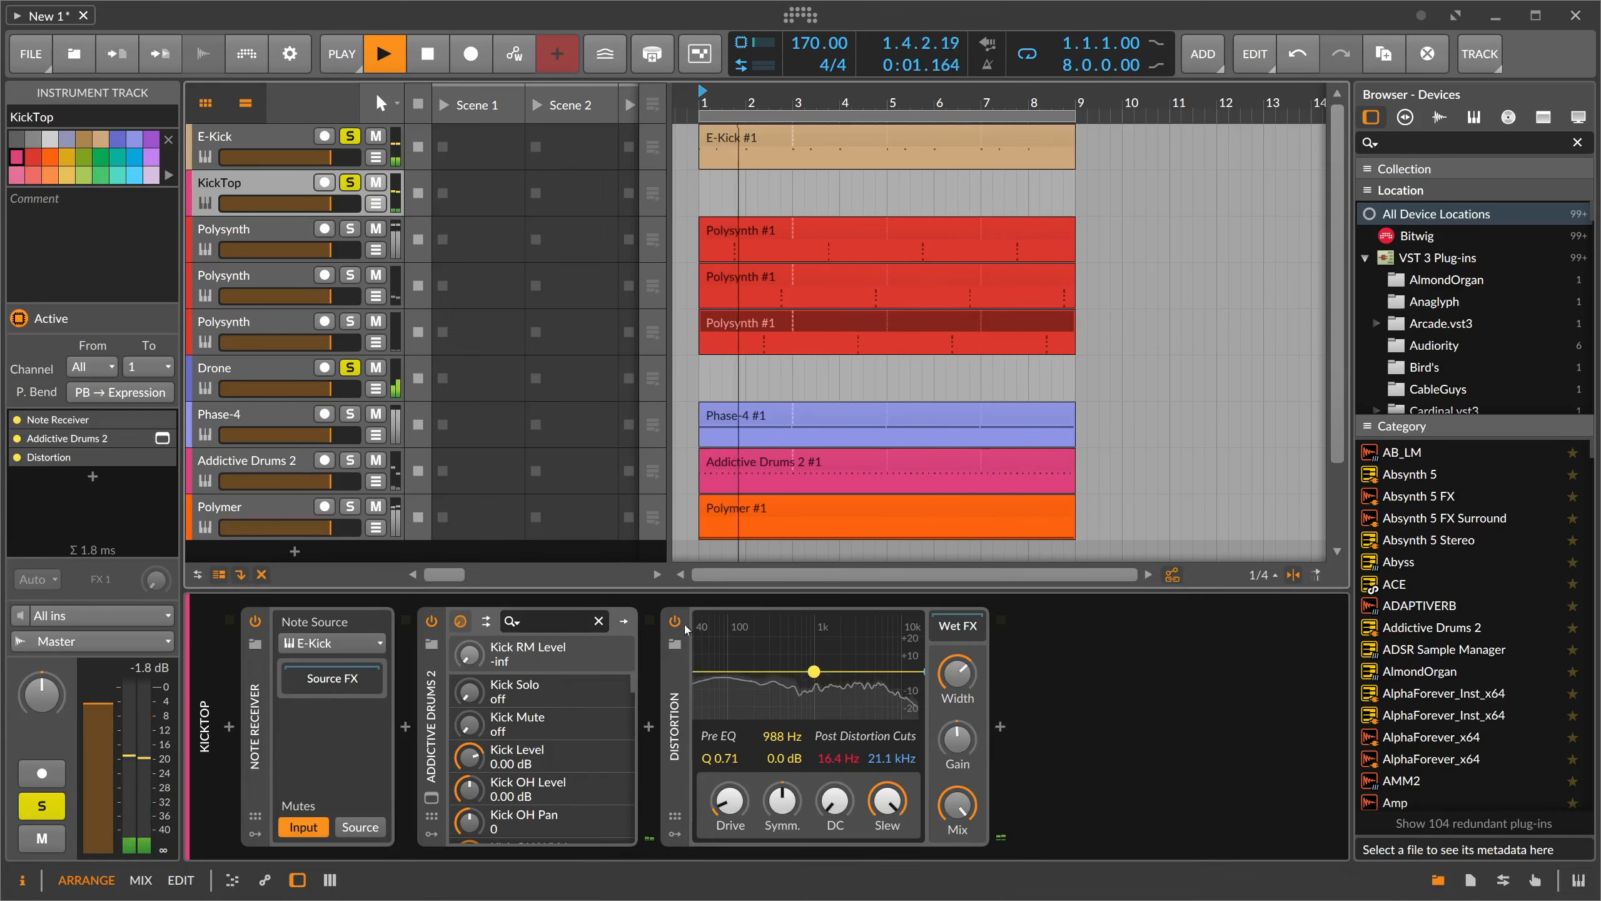
left_click_drag(730, 802, 730, 785)
- Unsolo the KickTop, E-Kick and Drone tracks
left_click(350, 182)
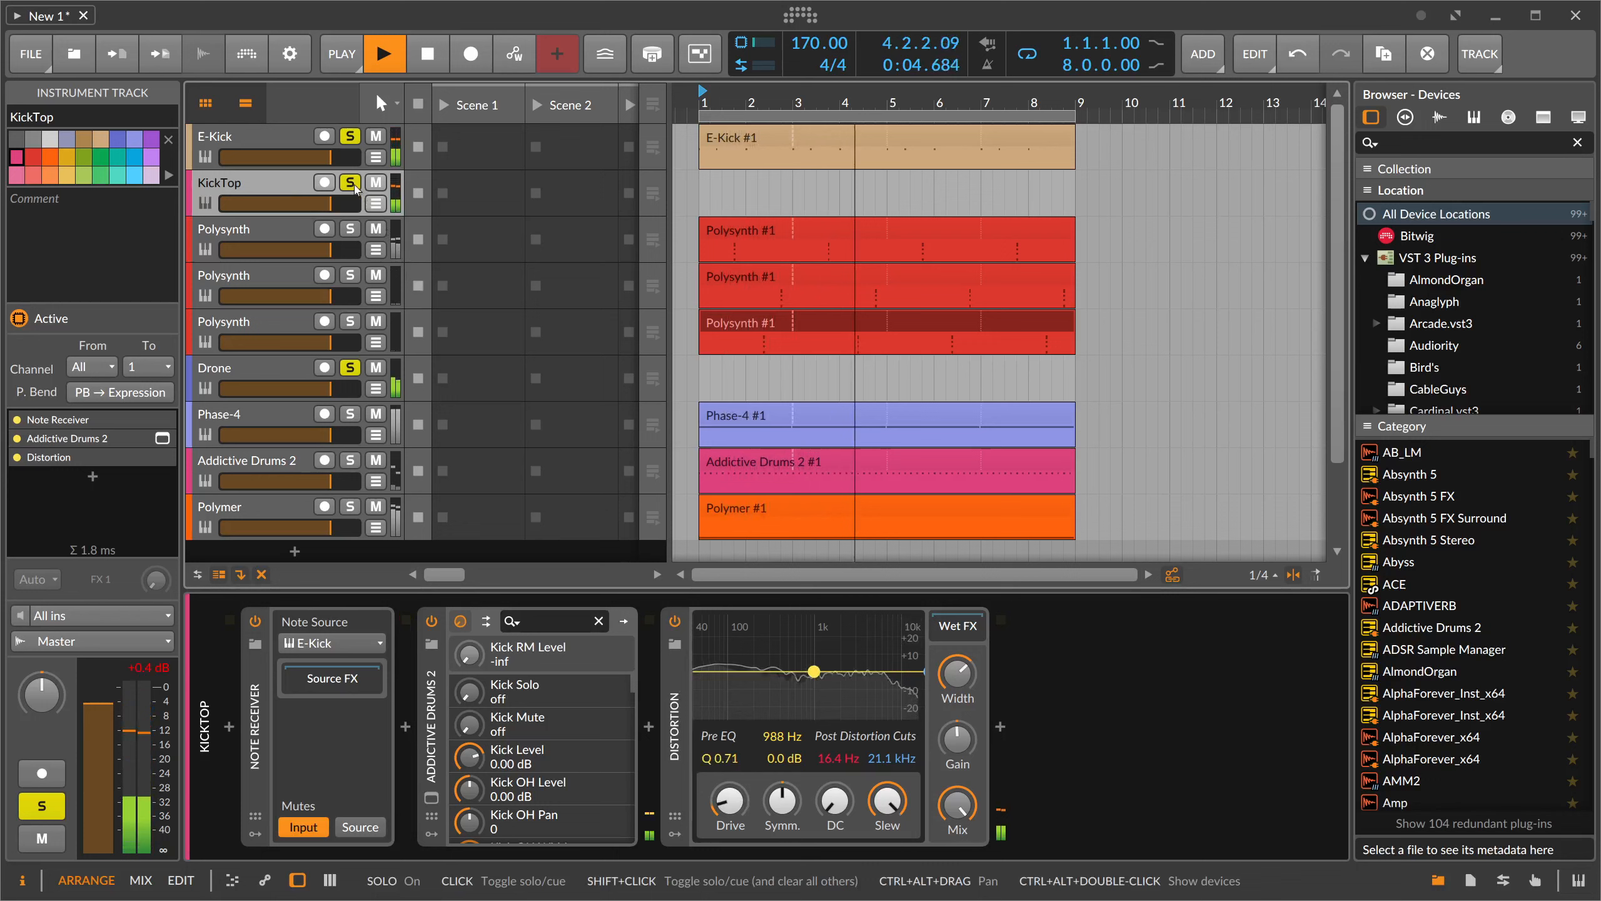
left_click(350, 137)
left_click(350, 368)
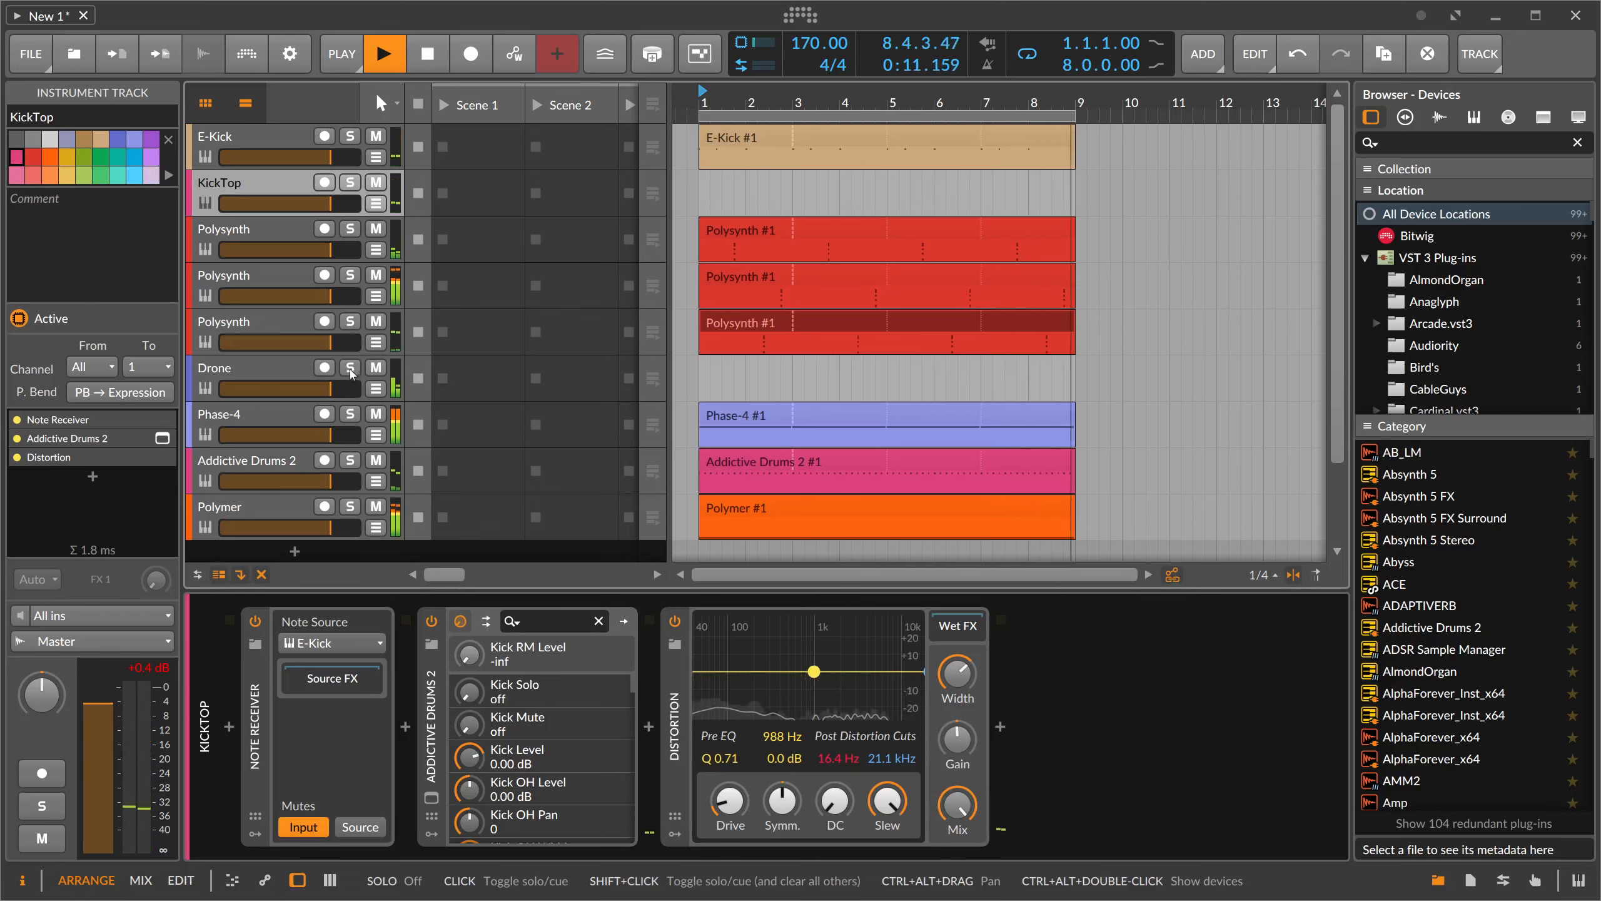
- Rename the Polymer track as Arp
double_click(279, 506)
type("A")
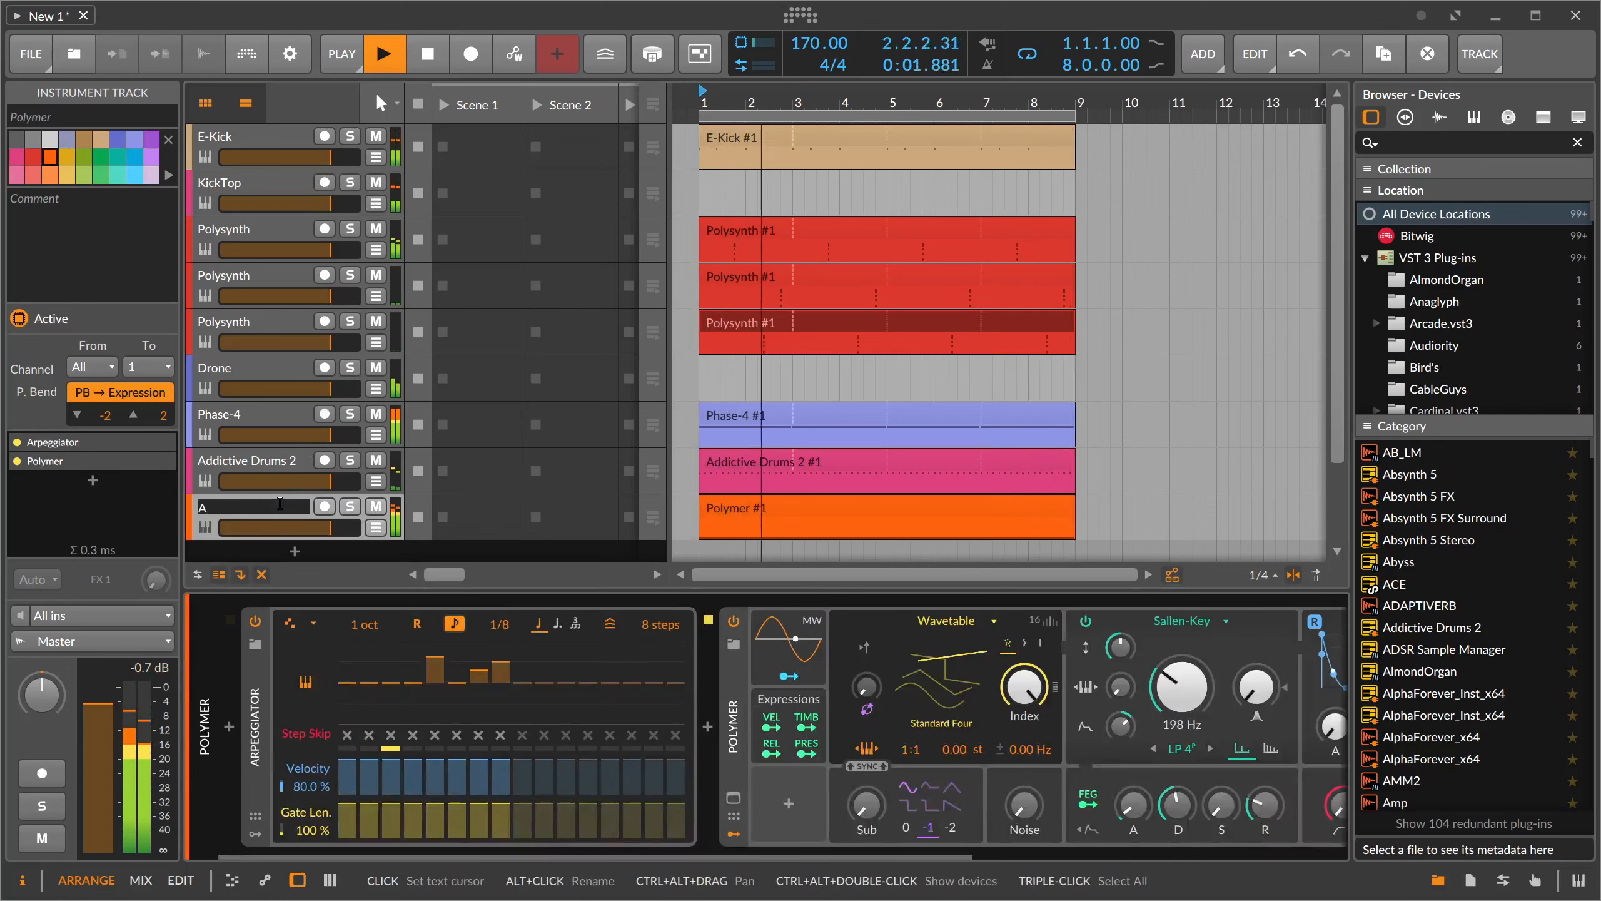
type("rp")
key("Return")
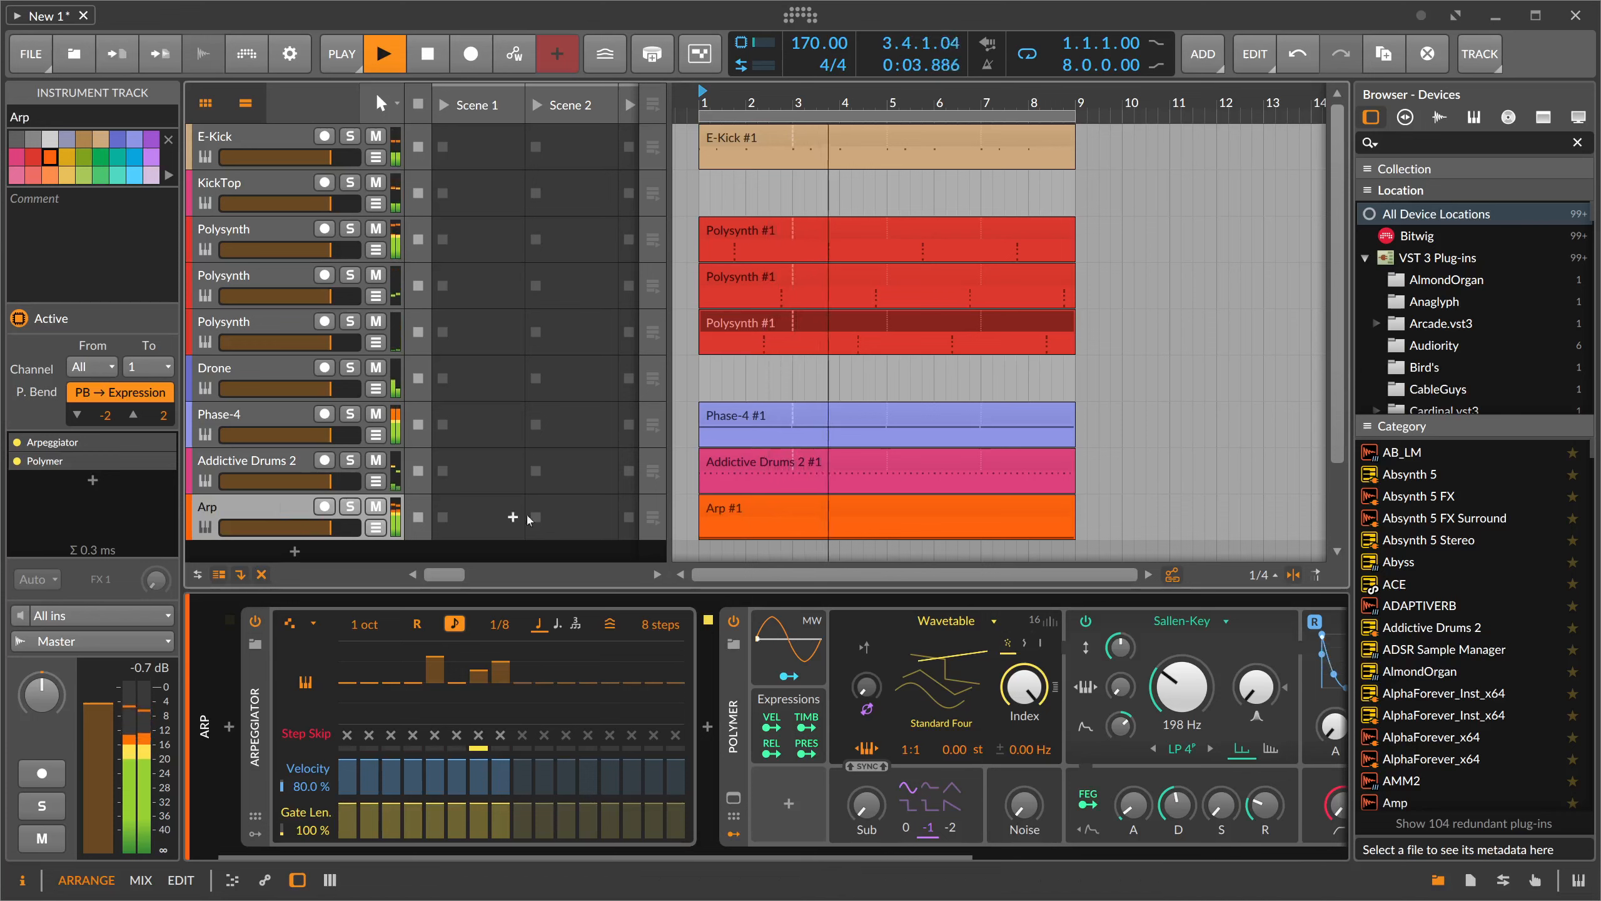
- Extend the arpeggiator to 16 steps and transpose steps 13 to 16 upward, with step 13 at 15 semitones
left_click_drag(640, 615, 641, 593)
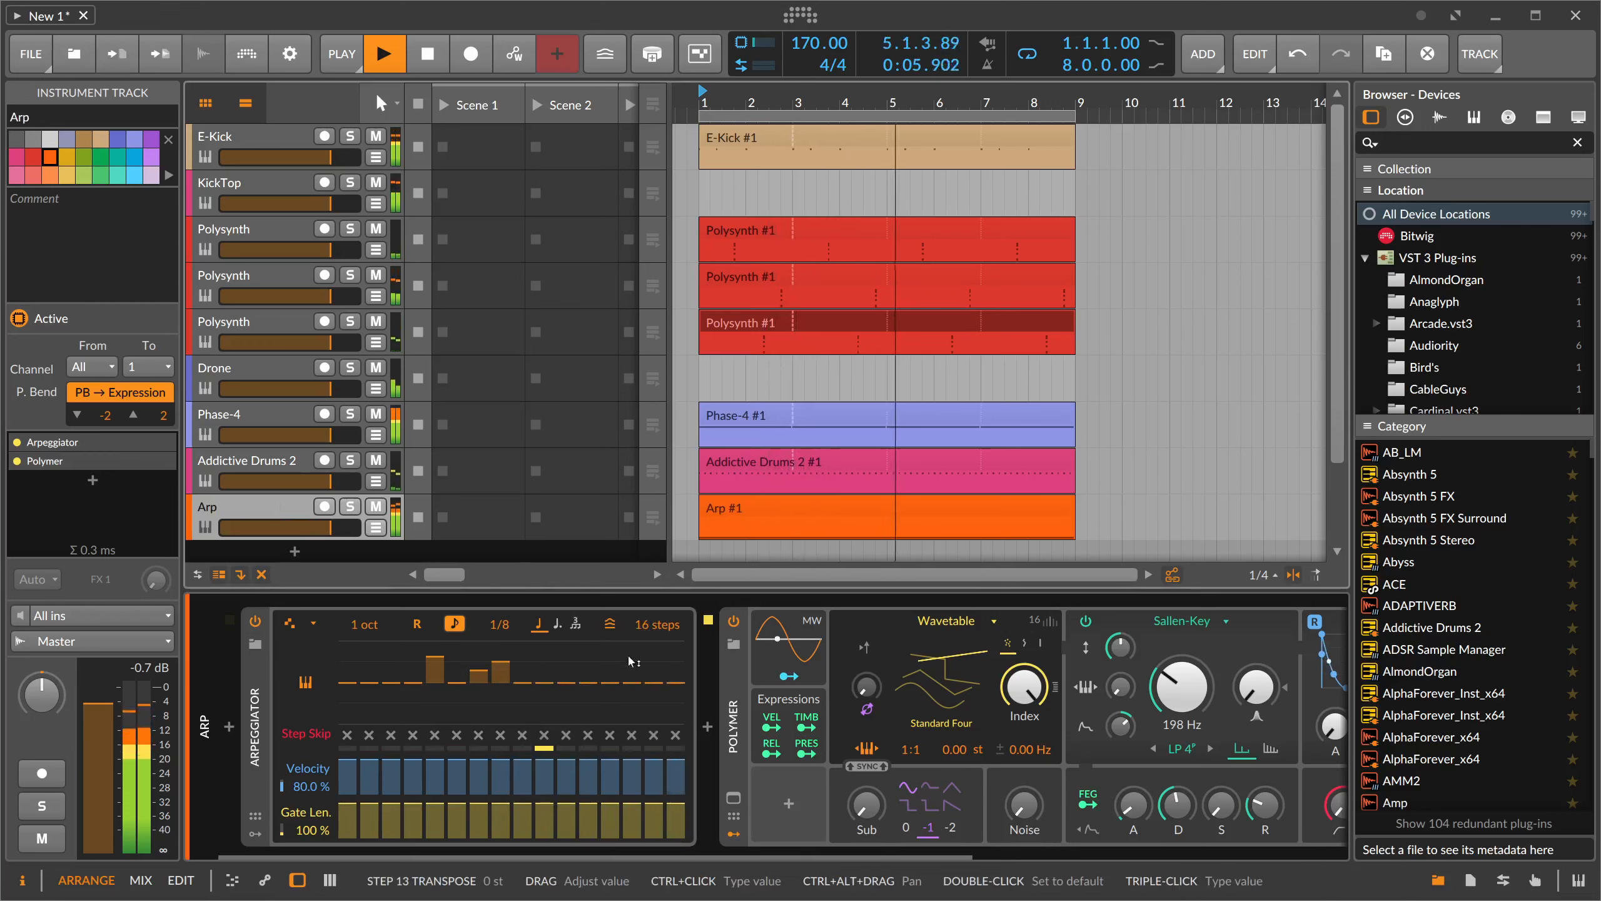
left_click_drag(675, 682, 631, 641)
left_click_drag(435, 669, 435, 667)
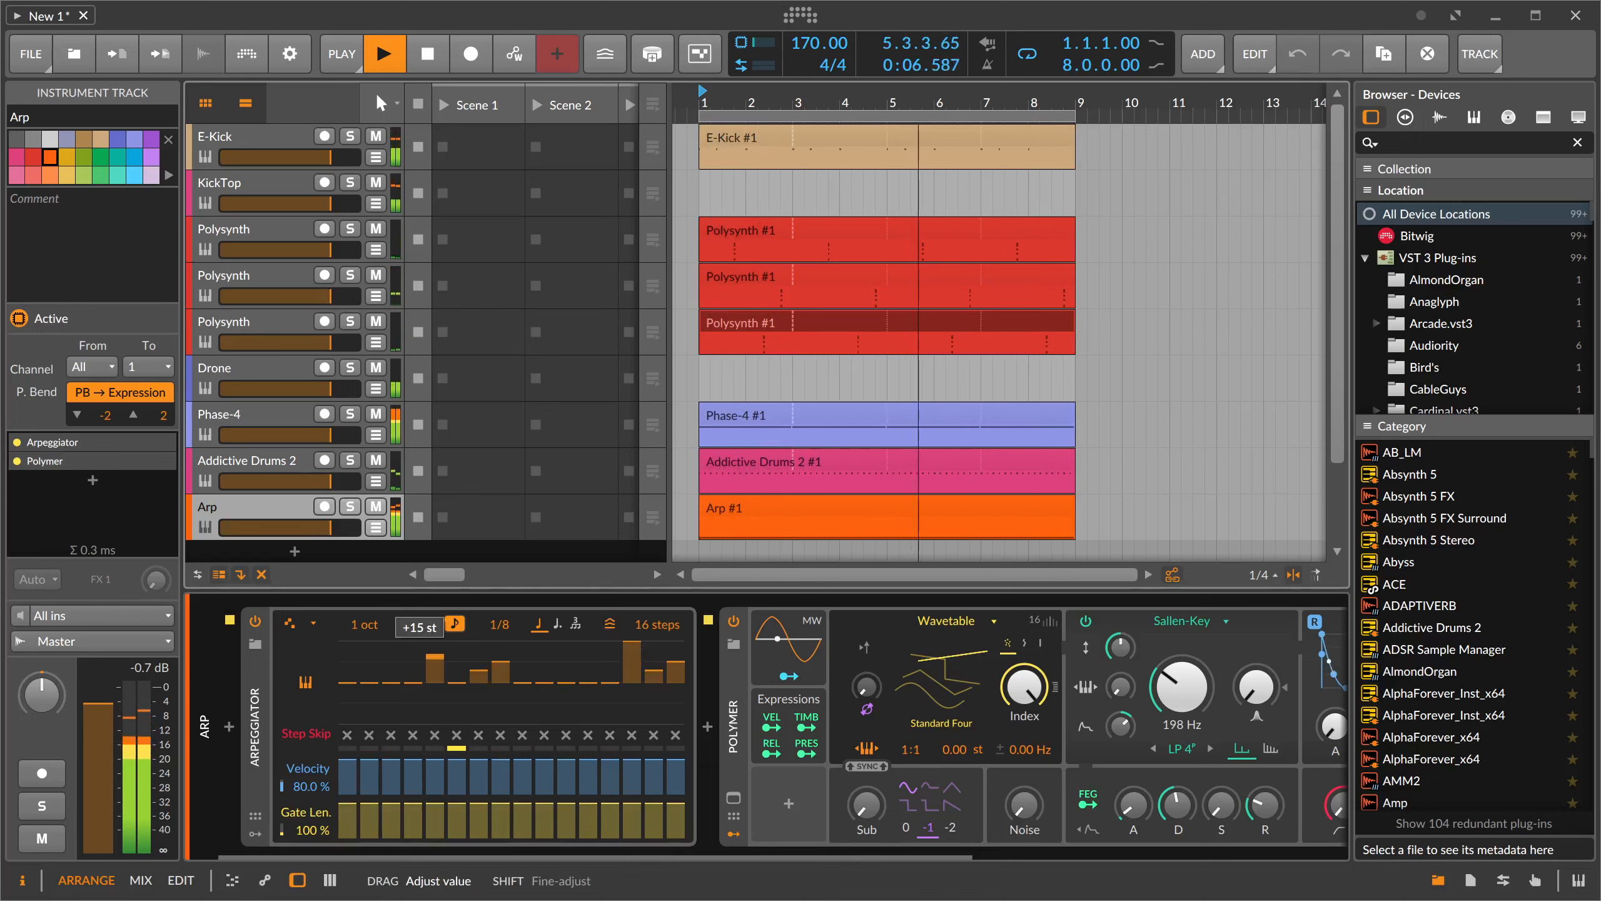
left_click_drag(610, 681, 606, 664)
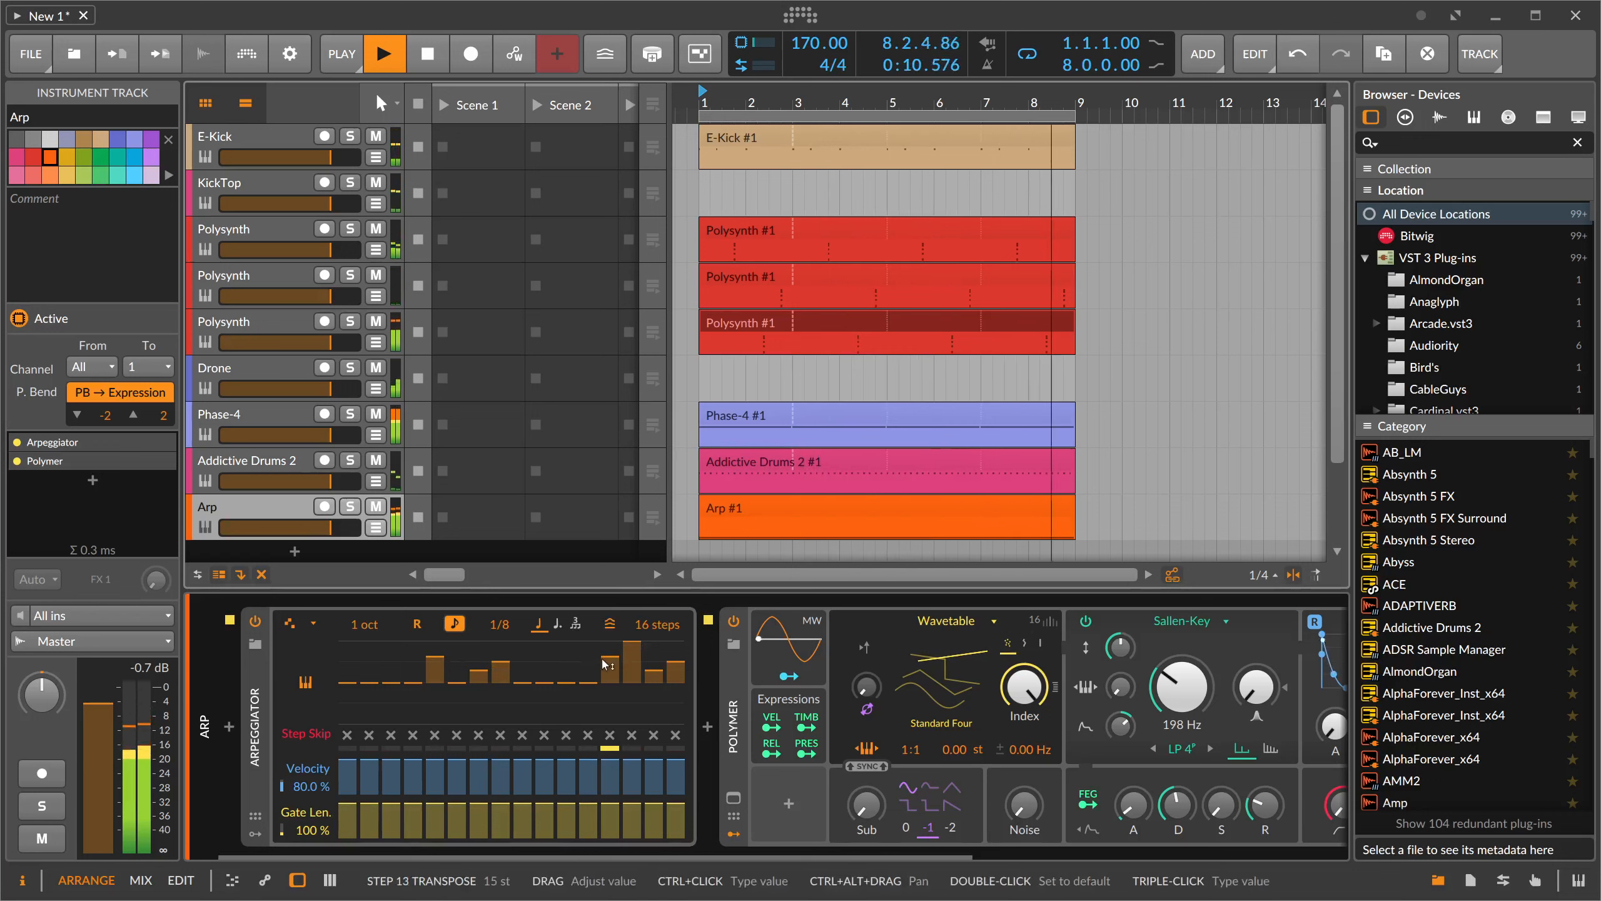
- Reset the transposition of arpeggiator step 14 and set Polymer's cutoff modulation amount to about 25.37 st
left_click_drag(629, 652, 634, 664)
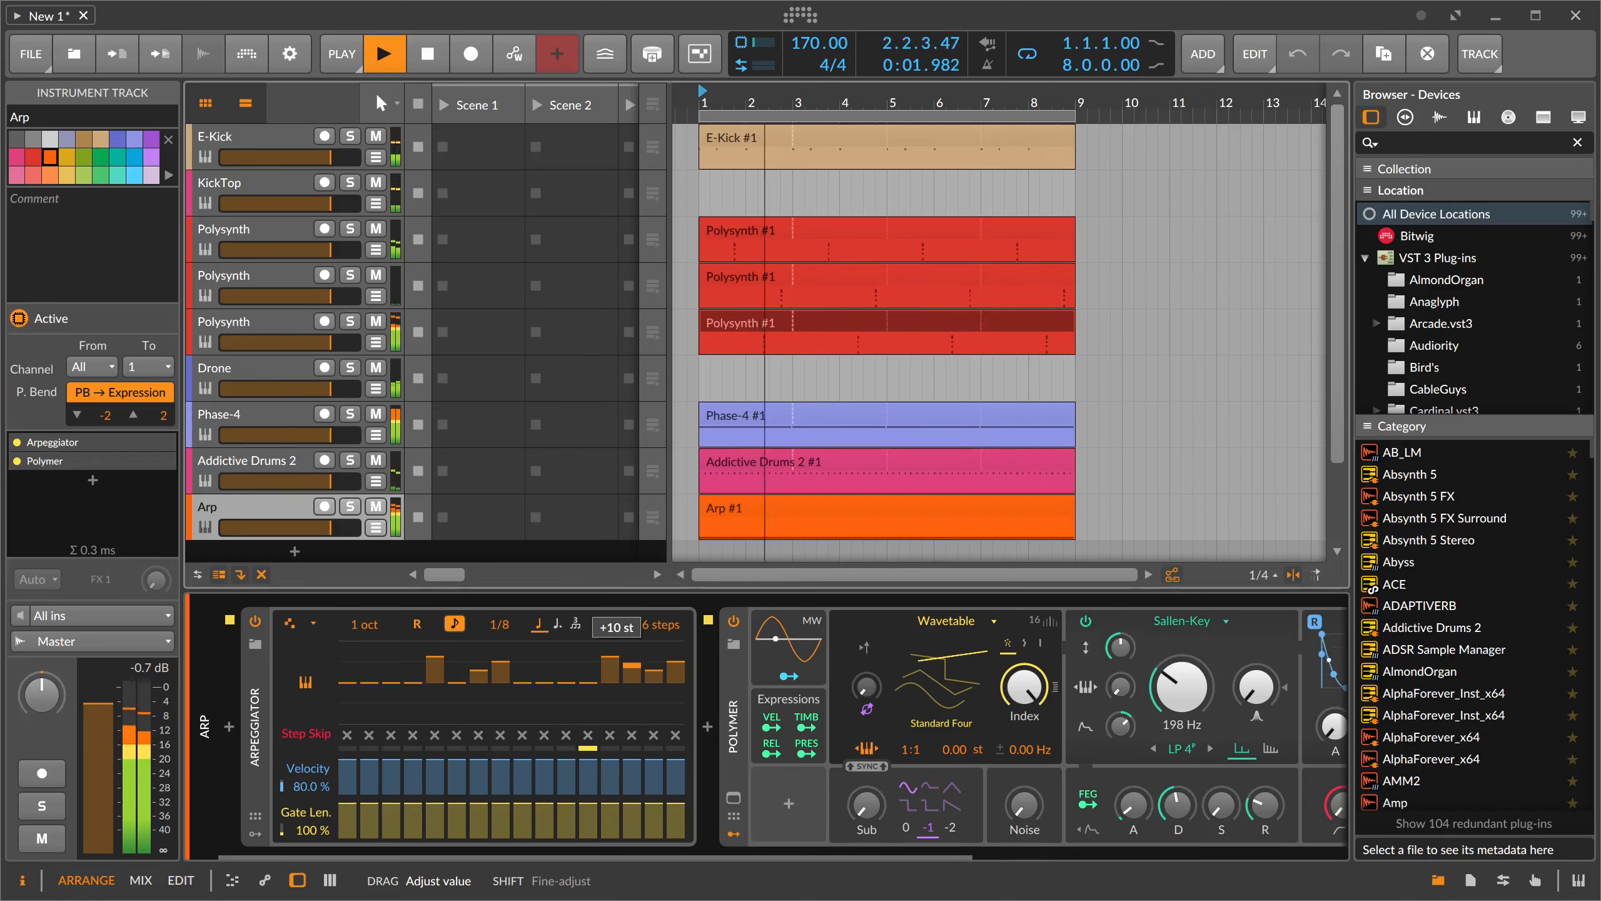
left_click_drag(633, 664, 633, 666)
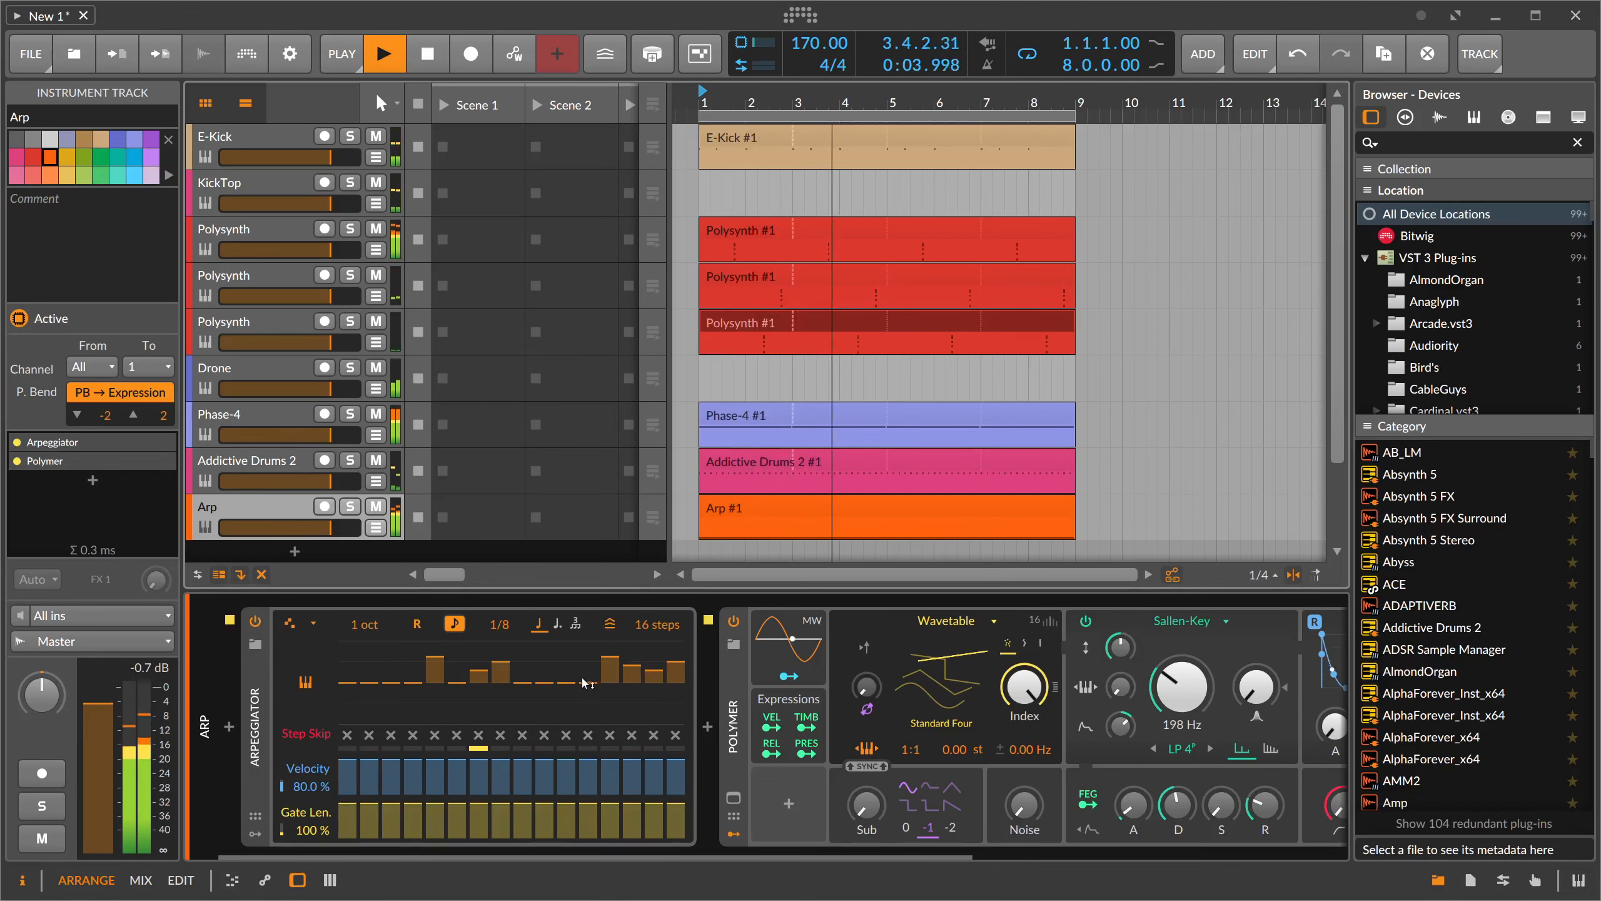
double_click(628, 667)
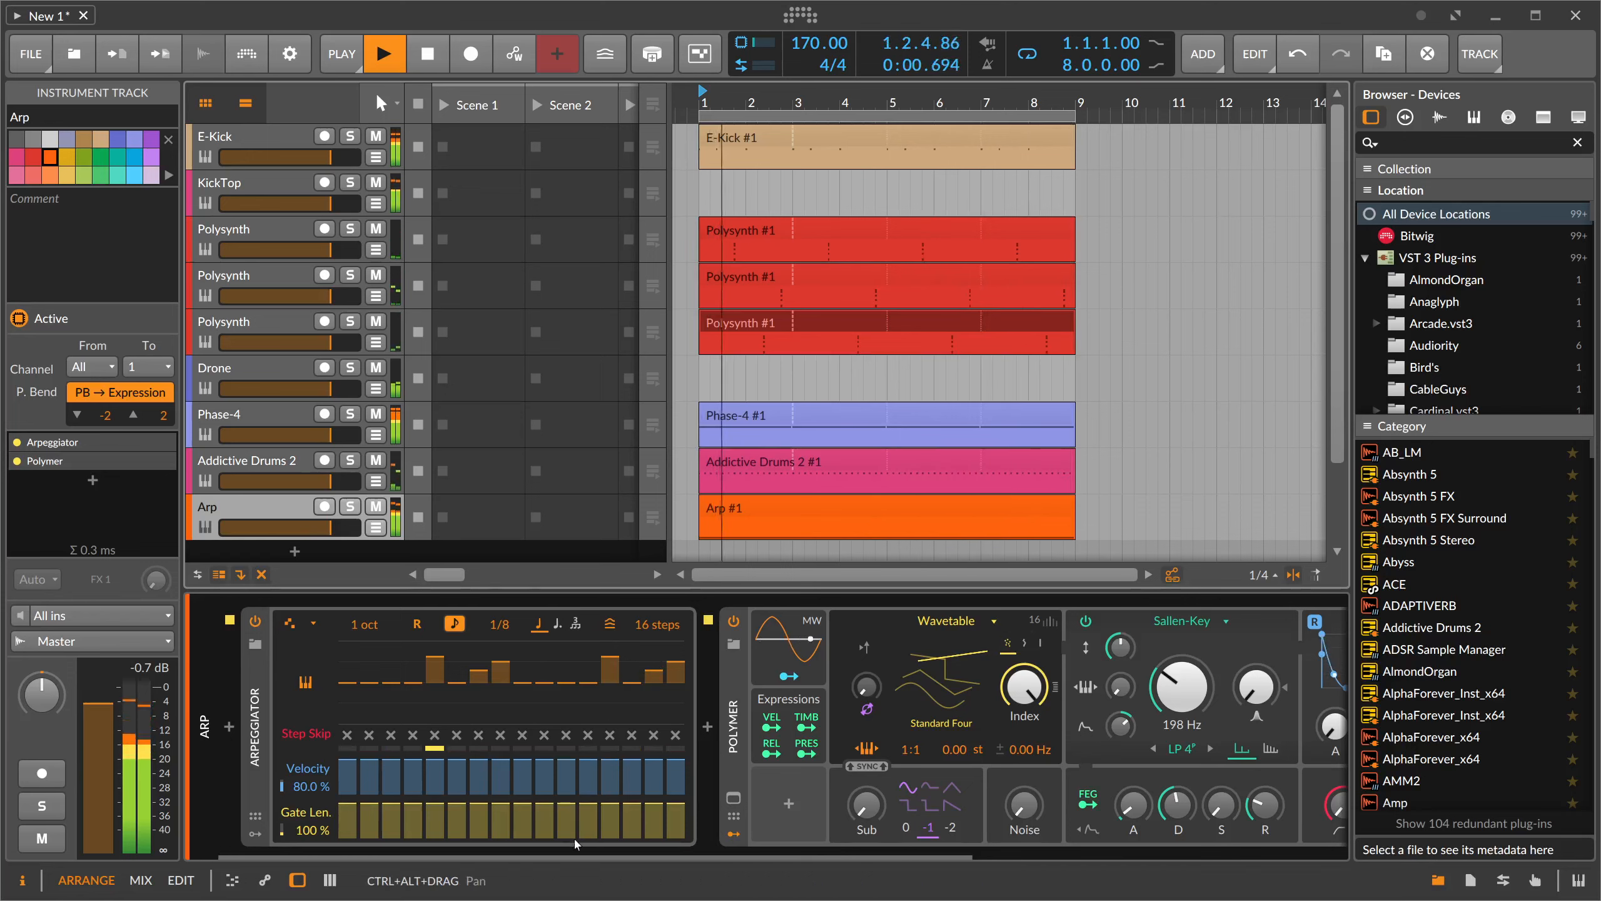
scroll(866, 770, "right", 5)
left_click_drag(838, 725, 838, 744)
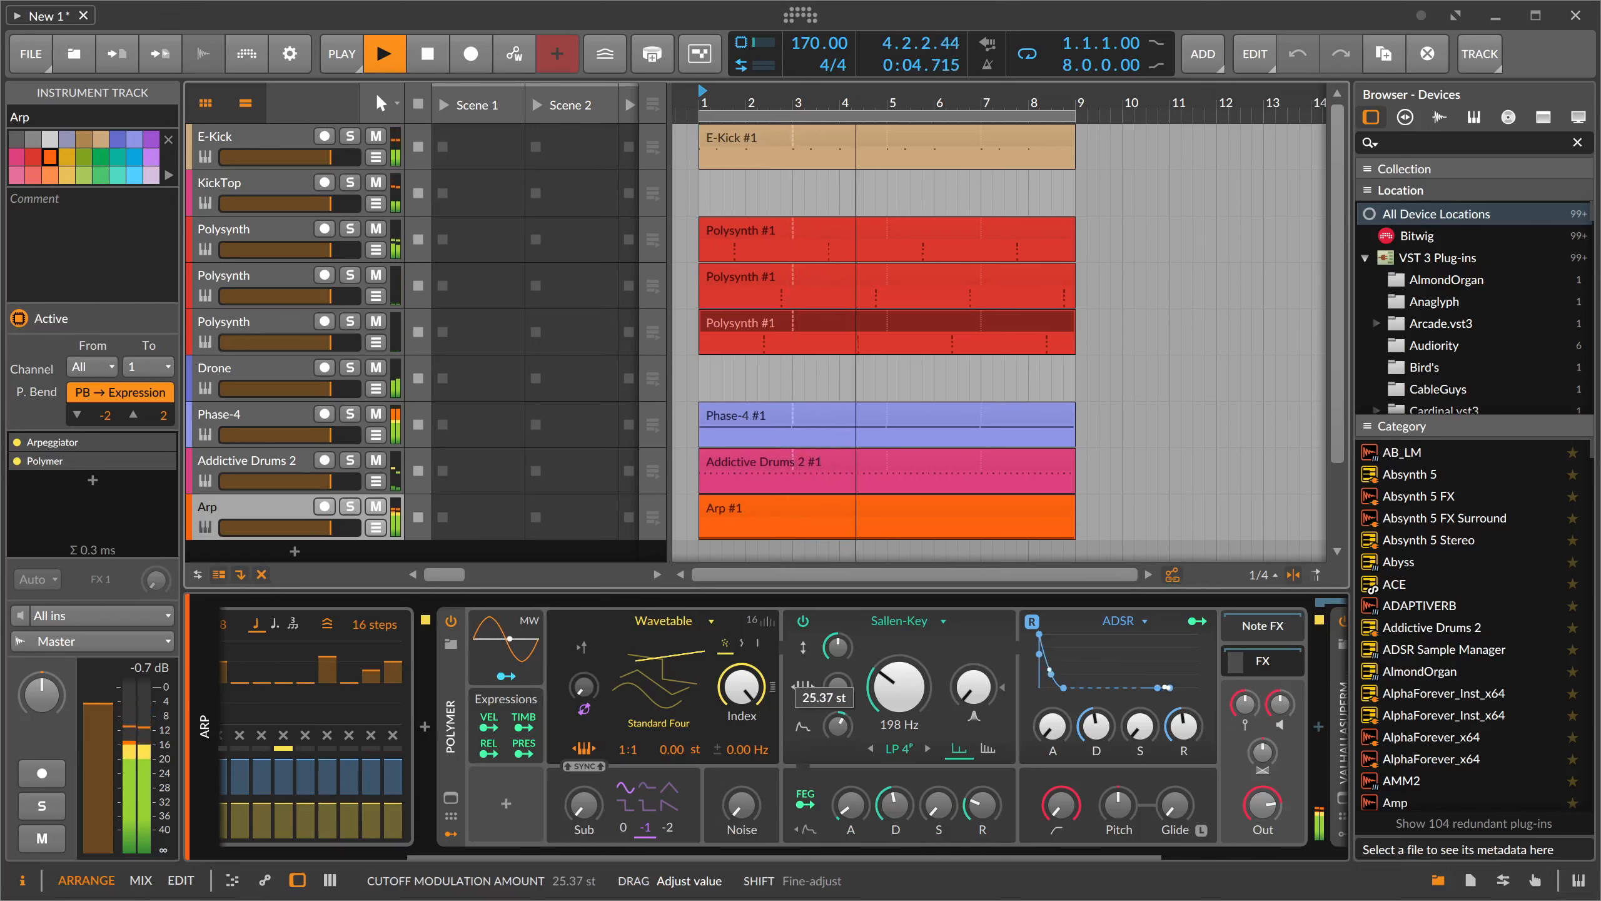
- Mute the third and first Polysynth tracks during playback, select the Phase-4 track and stop playback
left_click(302, 325)
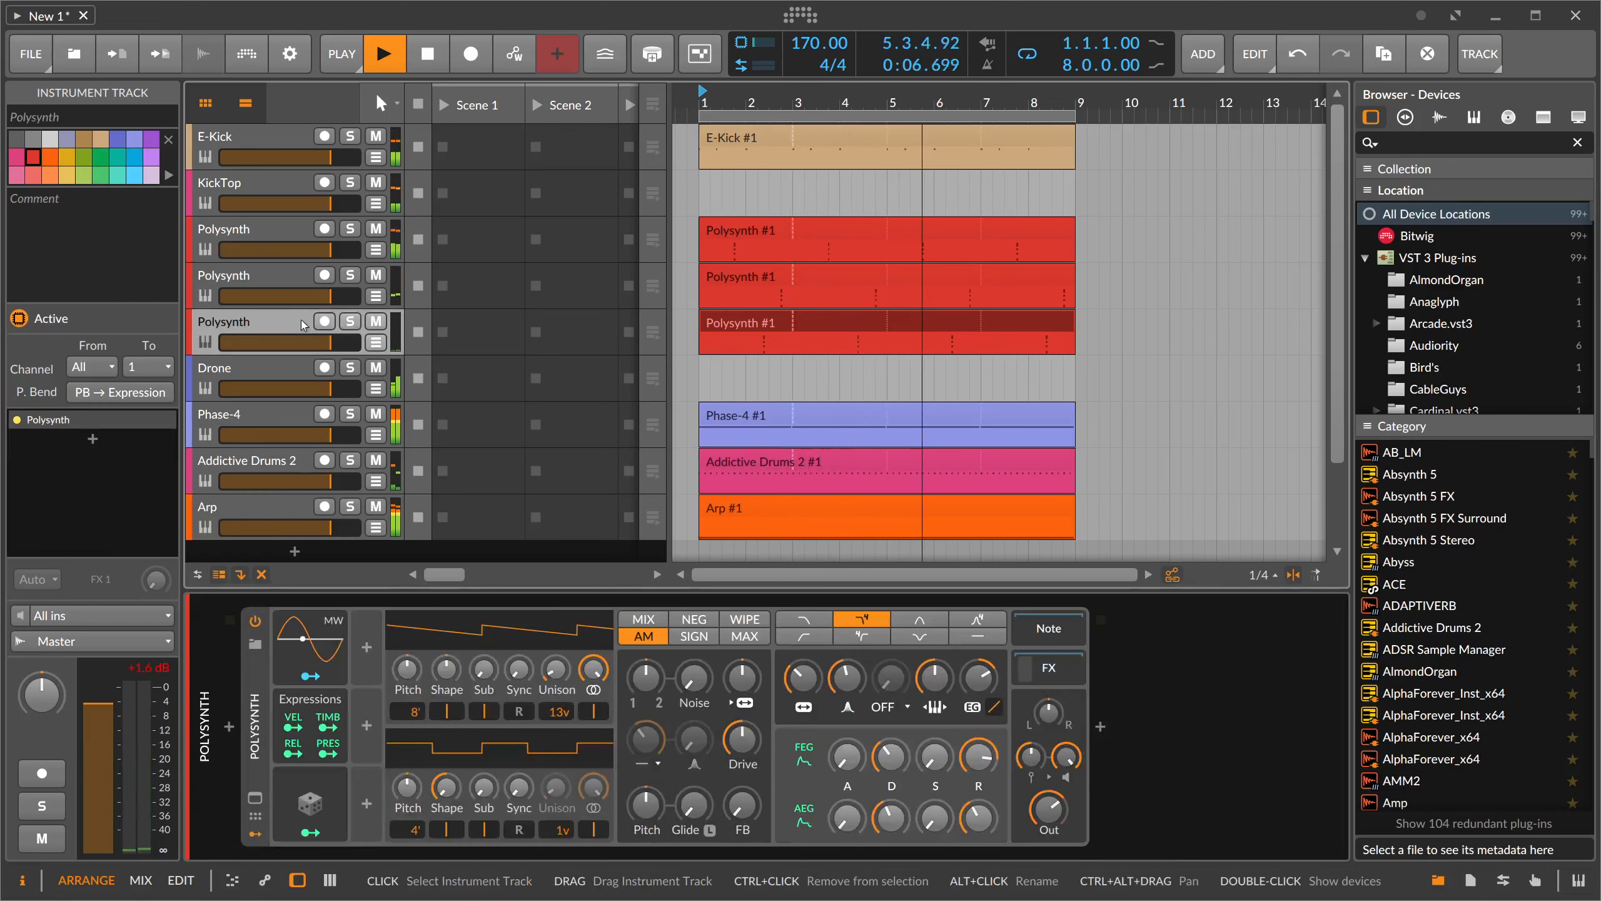
left_click(375, 322)
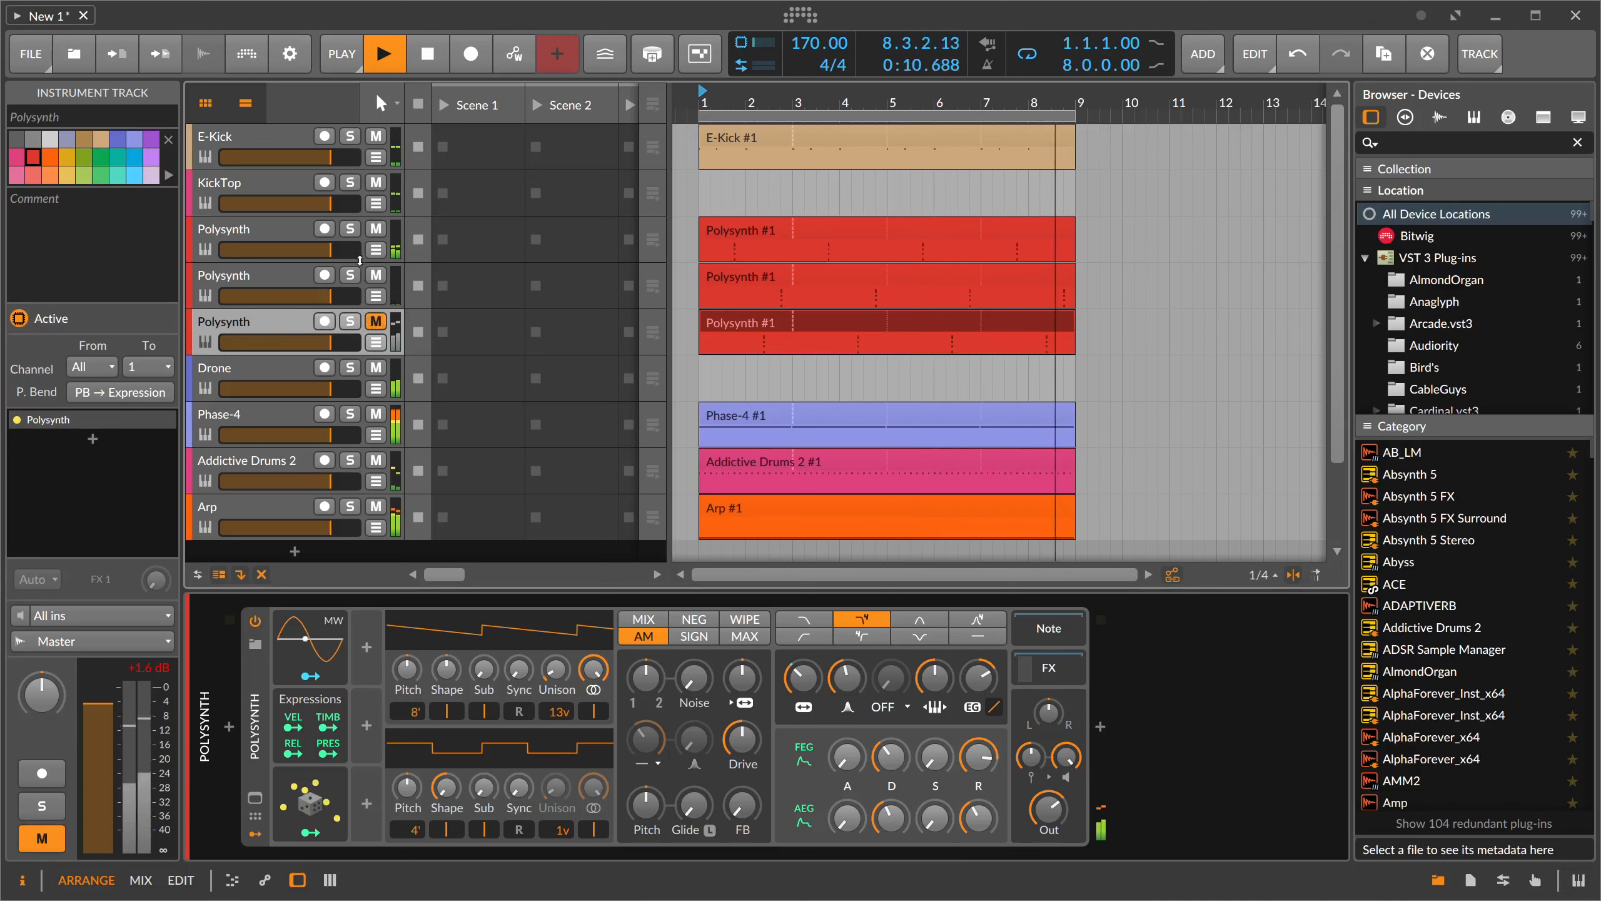
left_click(375, 229)
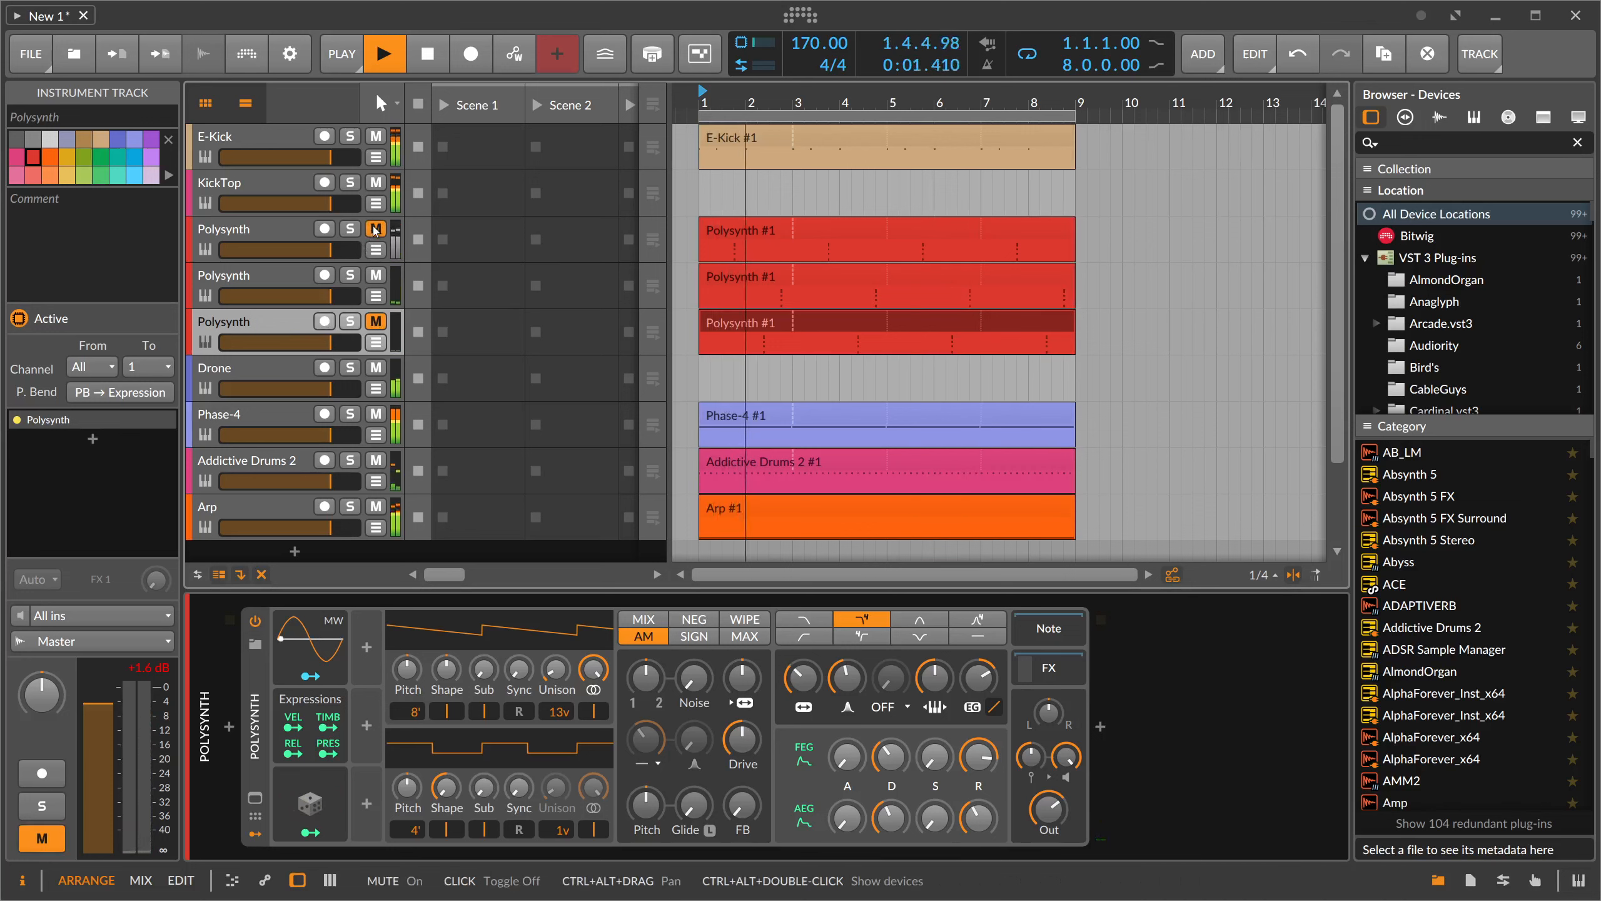
left_click(288, 410)
scroll(683, 794, "down", 6)
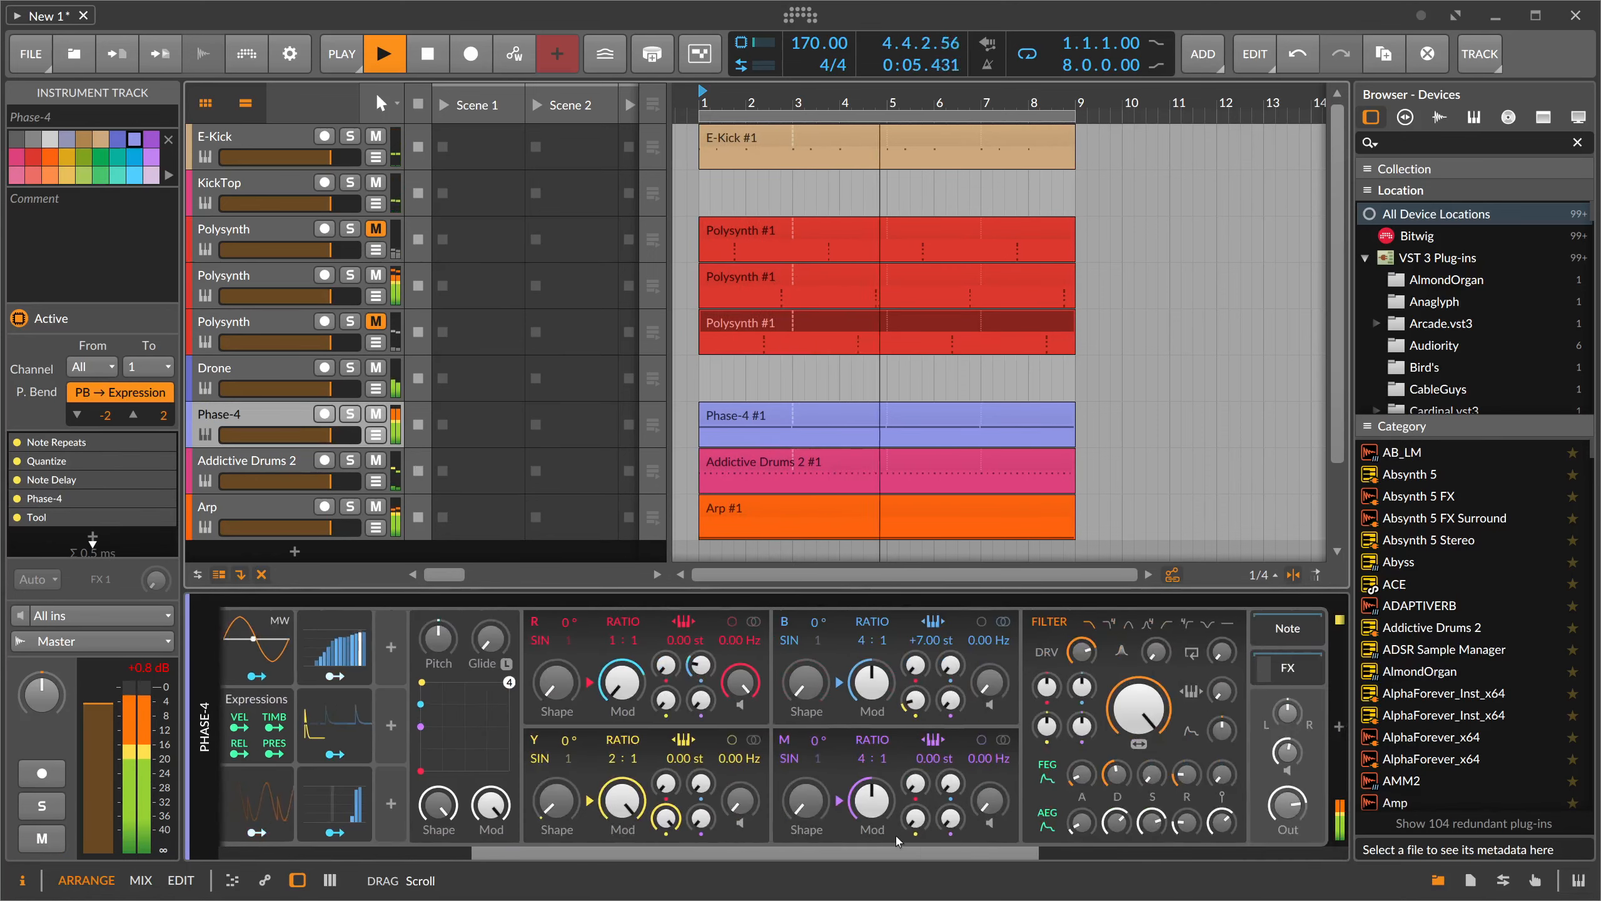
key("space")
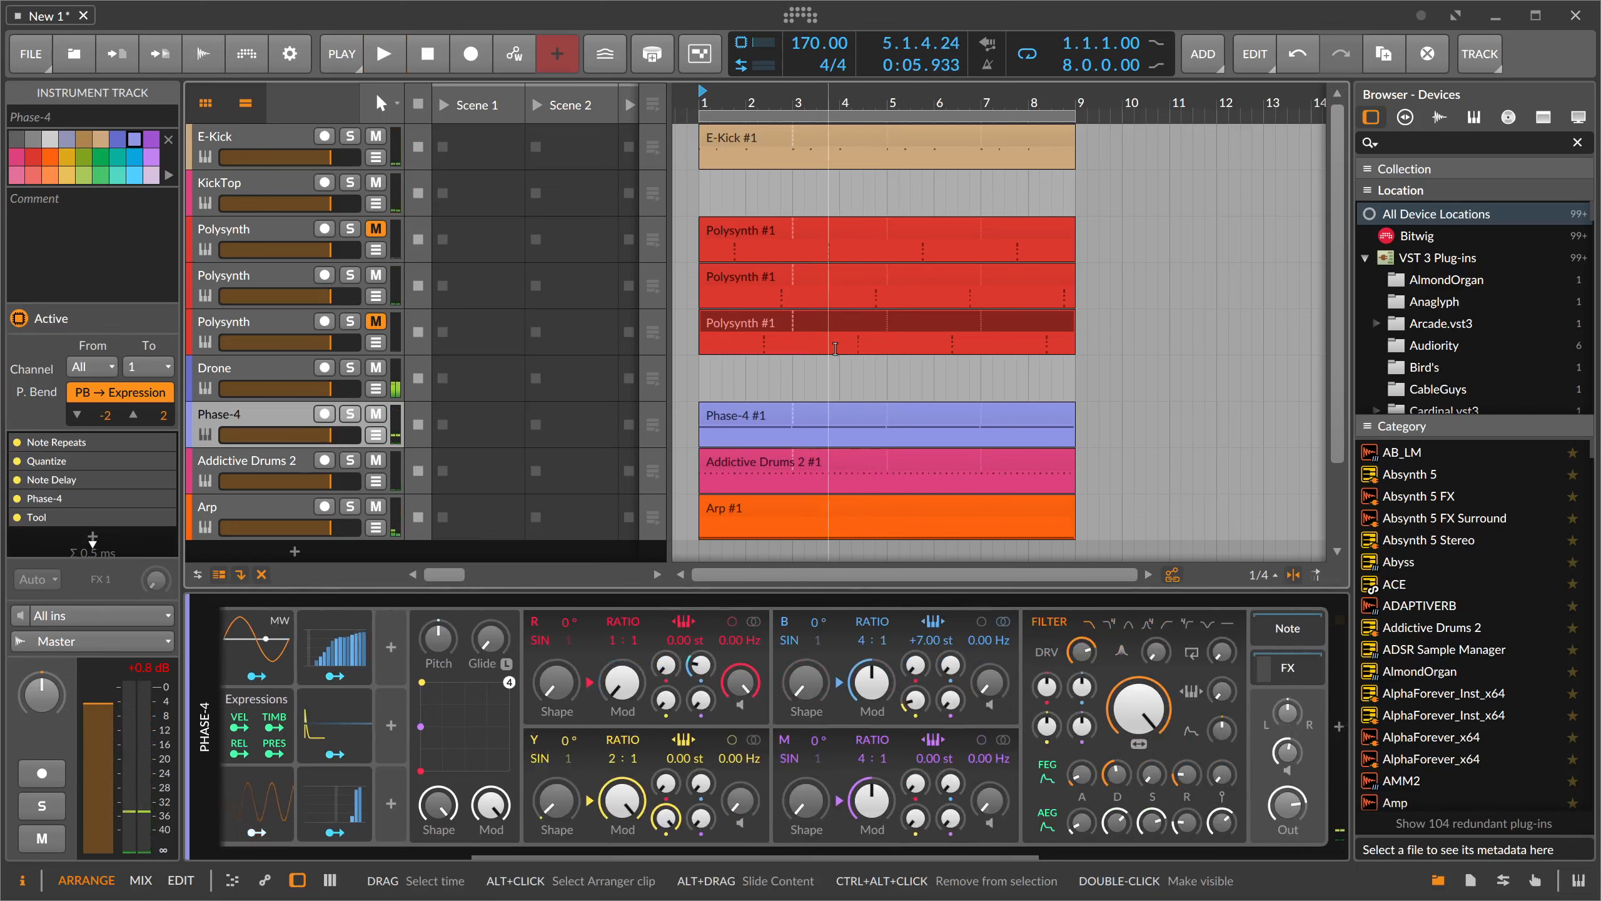
- Stagger the Polysynth clips by moving the second to bar 9 and the third to bar 17
scroll(794, 328, "down", 1)
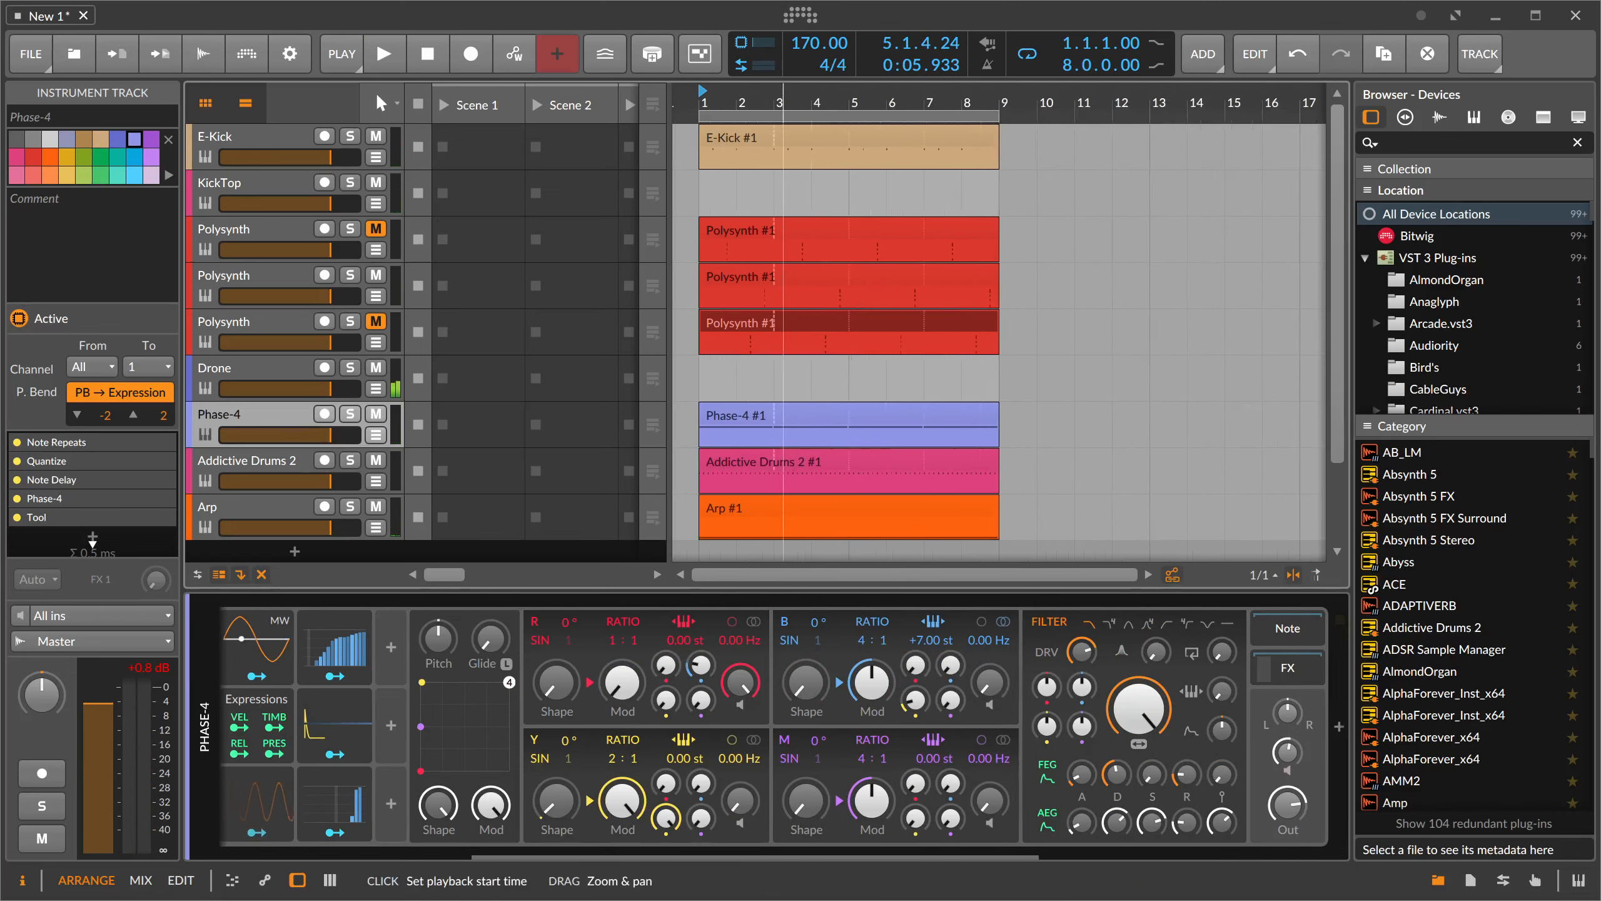
scroll(766, 221, "down", 1)
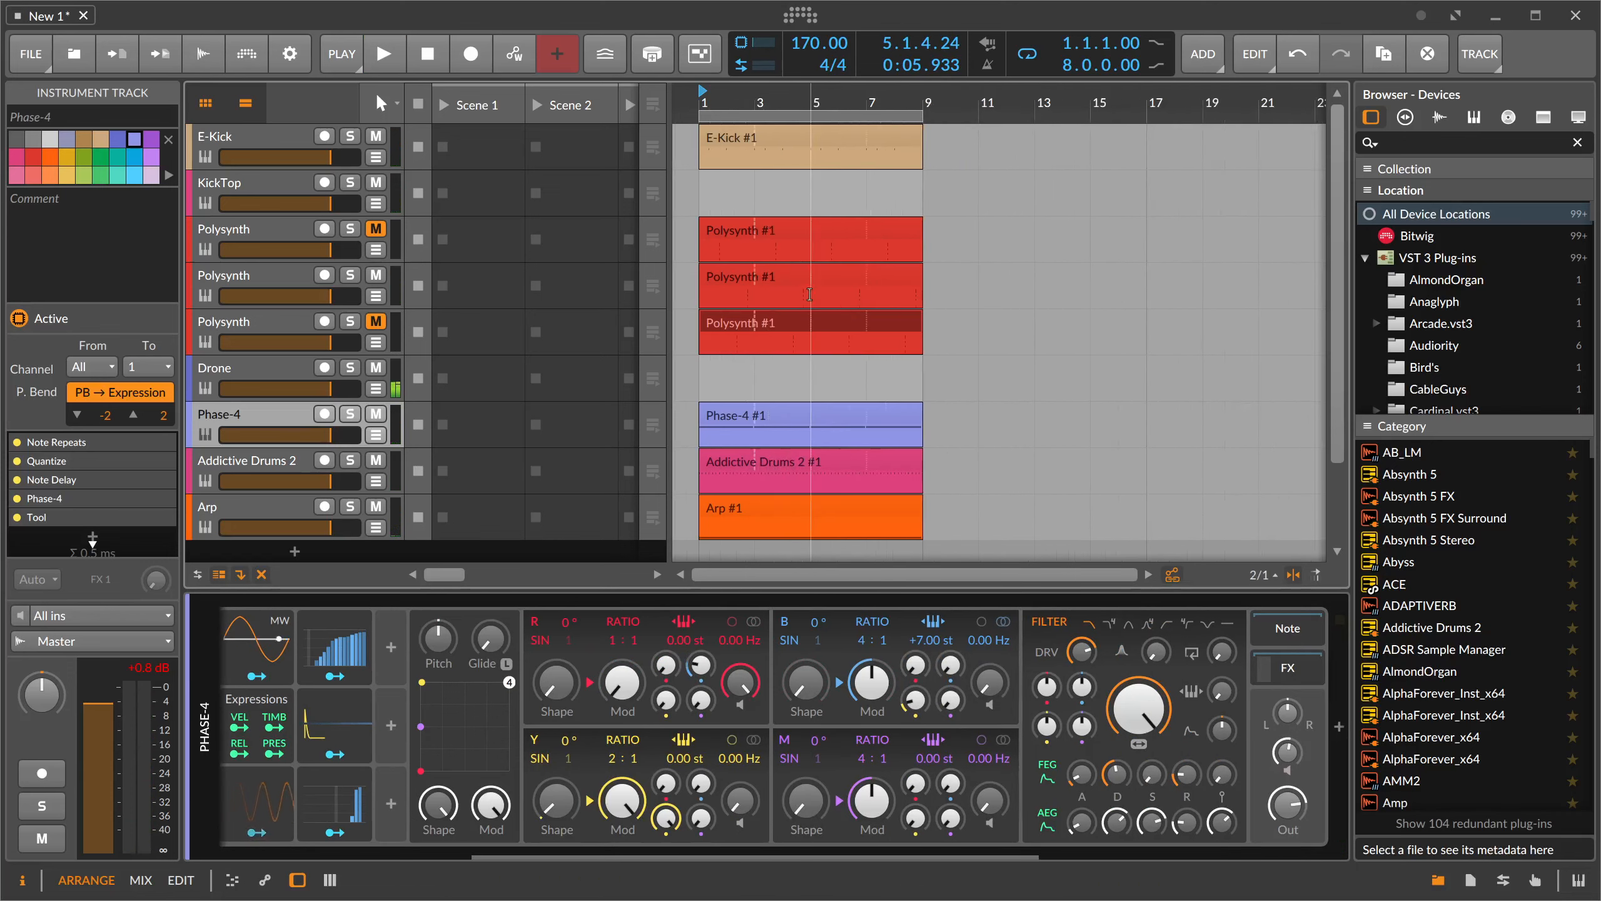
left_click(762, 320)
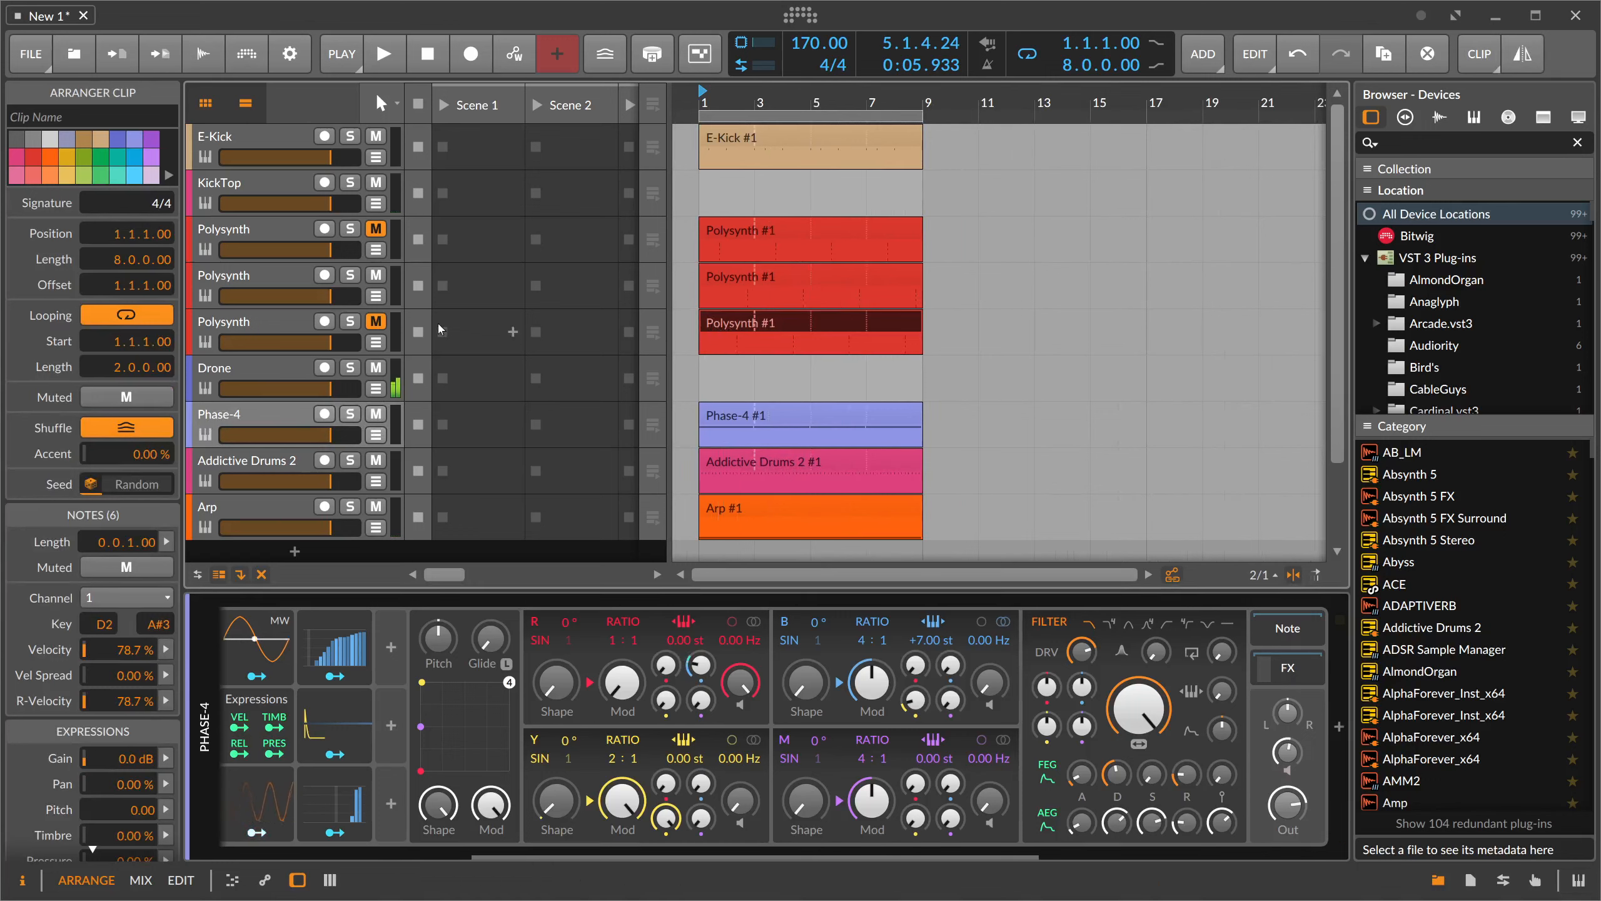
left_click_drag(756, 323, 980, 323)
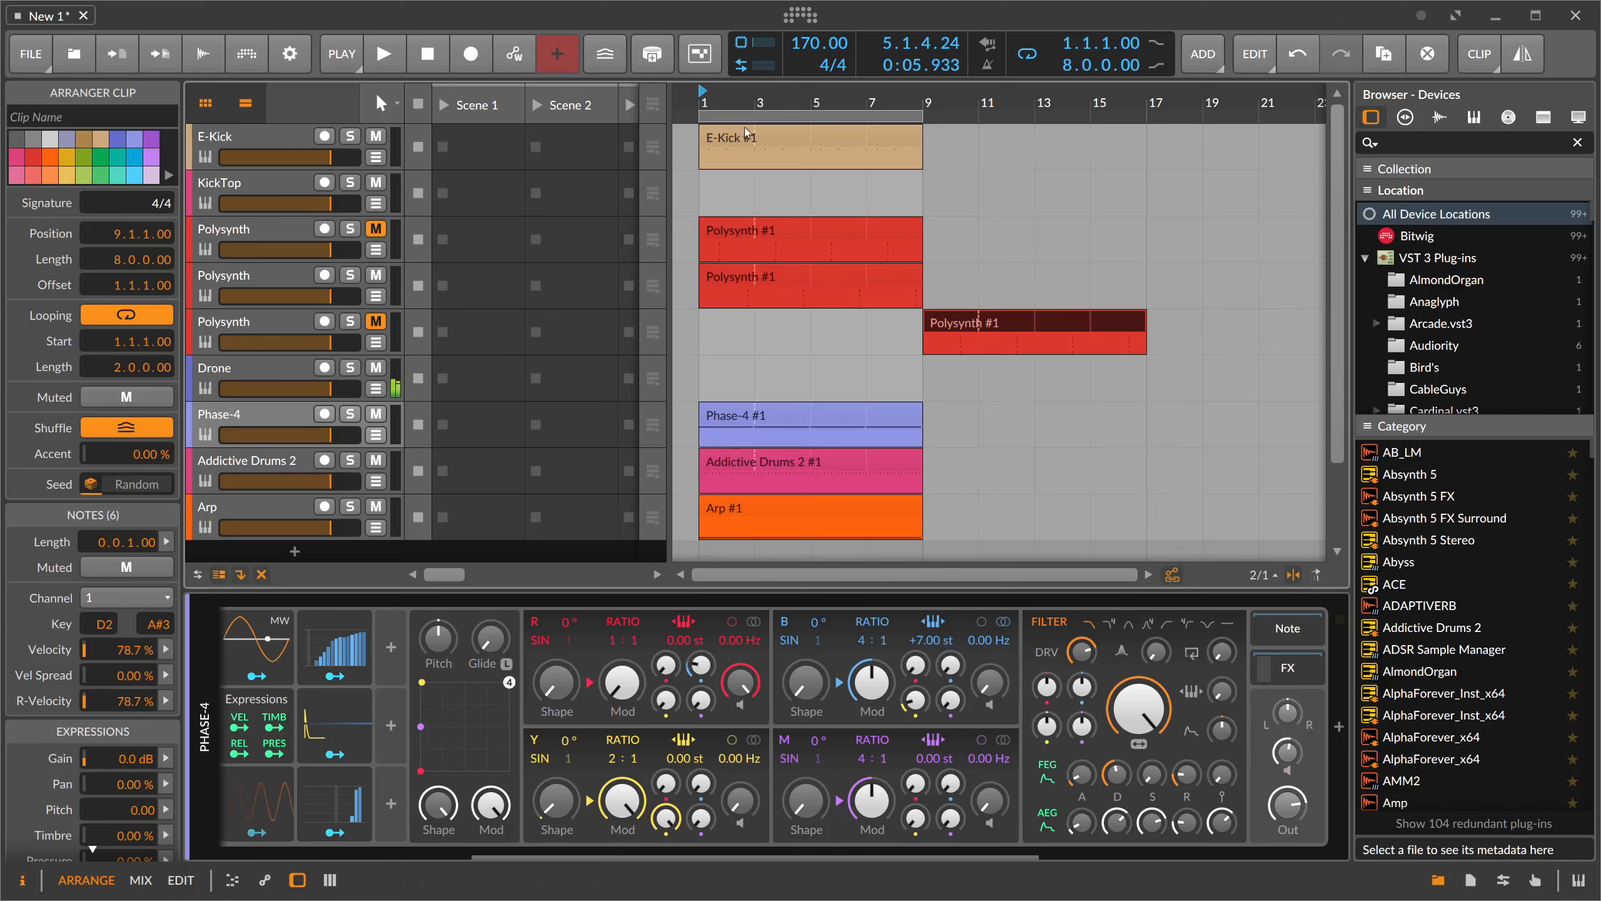
left_click_drag(884, 107, 882, 102)
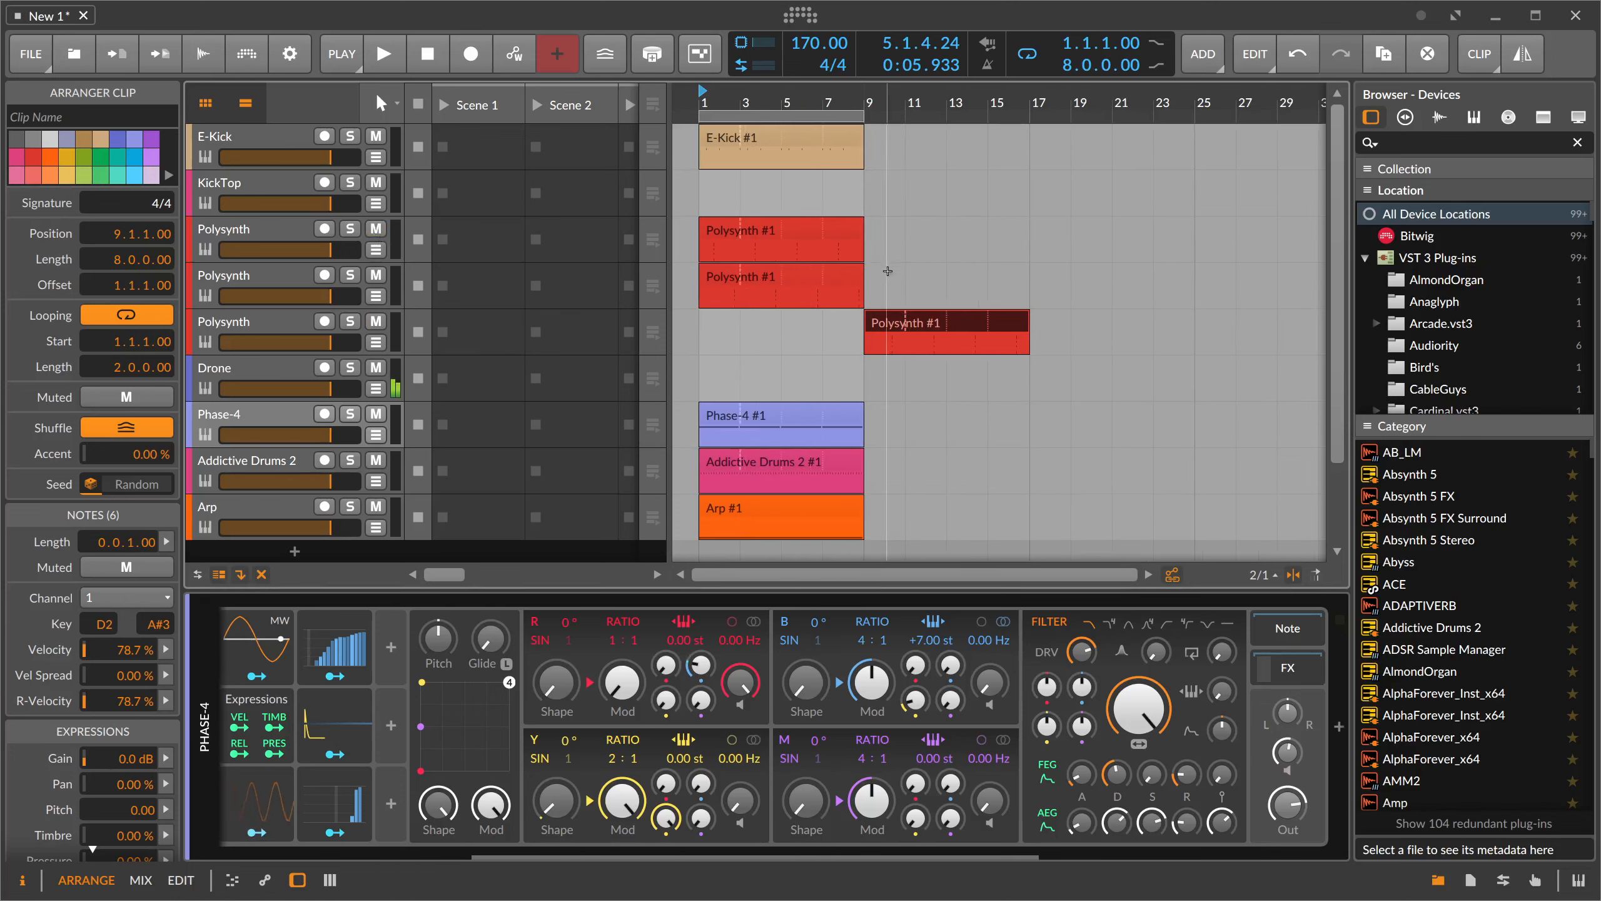
mouse_move(896, 277)
left_mouse_down()
mouse_move(696, 272)
mouse_move(915, 276)
left_mouse_up()
left_click_drag(1080, 327, 887, 322)
left_click_drag(890, 321, 1056, 321)
left_click(970, 278)
- Try looping the first two Polysynth clips out to bar 25, and shorten them back to eight bars each
left_click(794, 232)
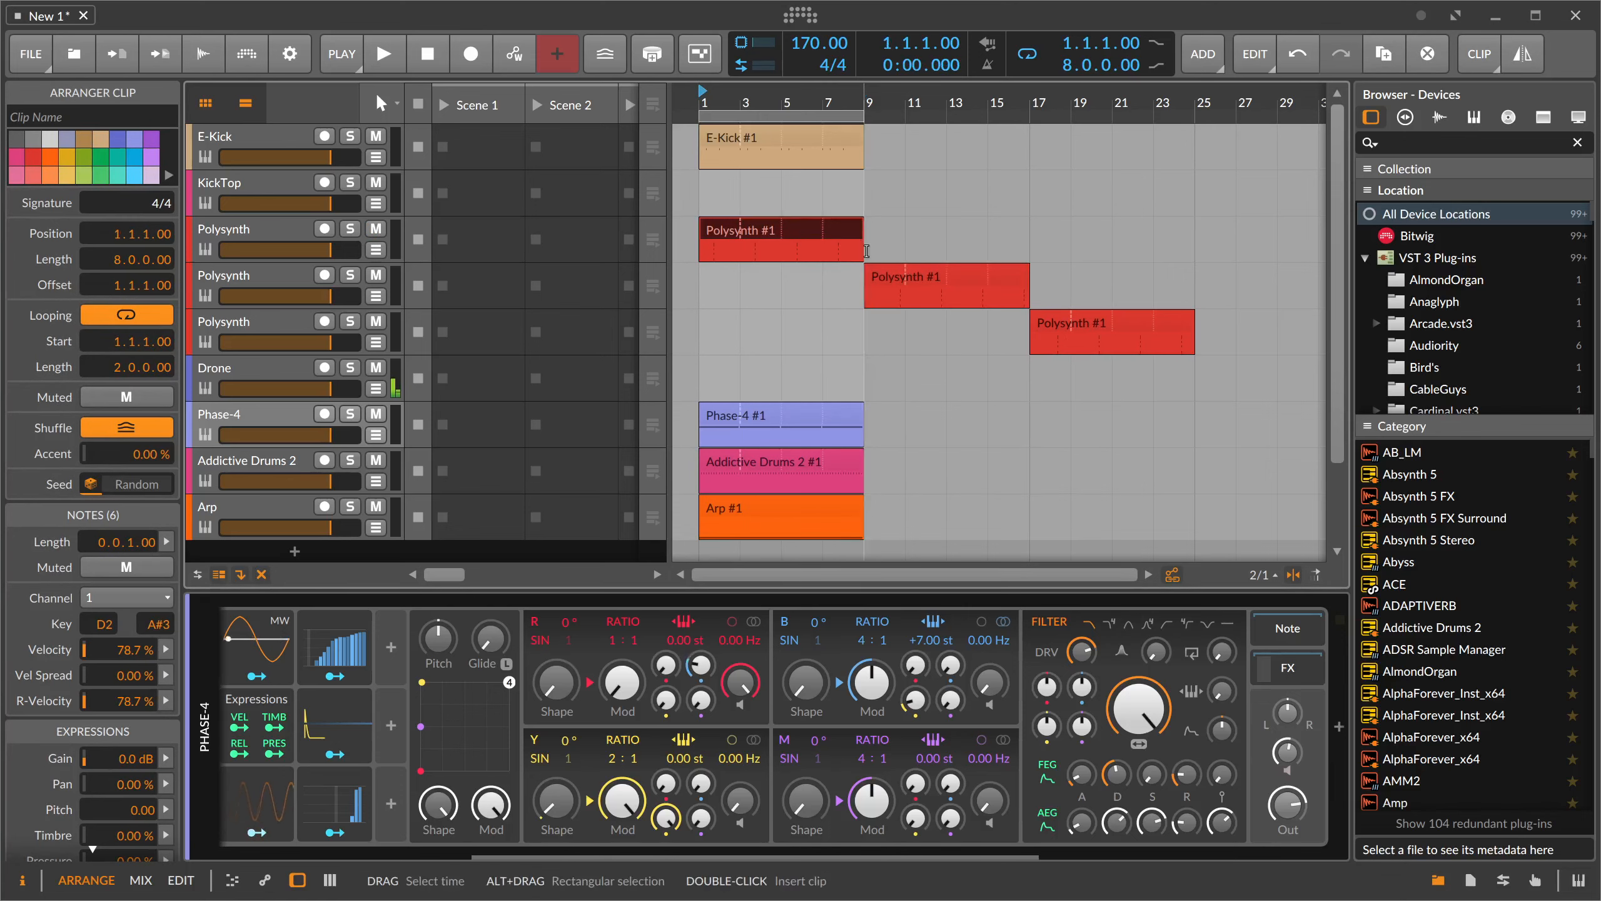
left_click_drag(895, 255, 1208, 313)
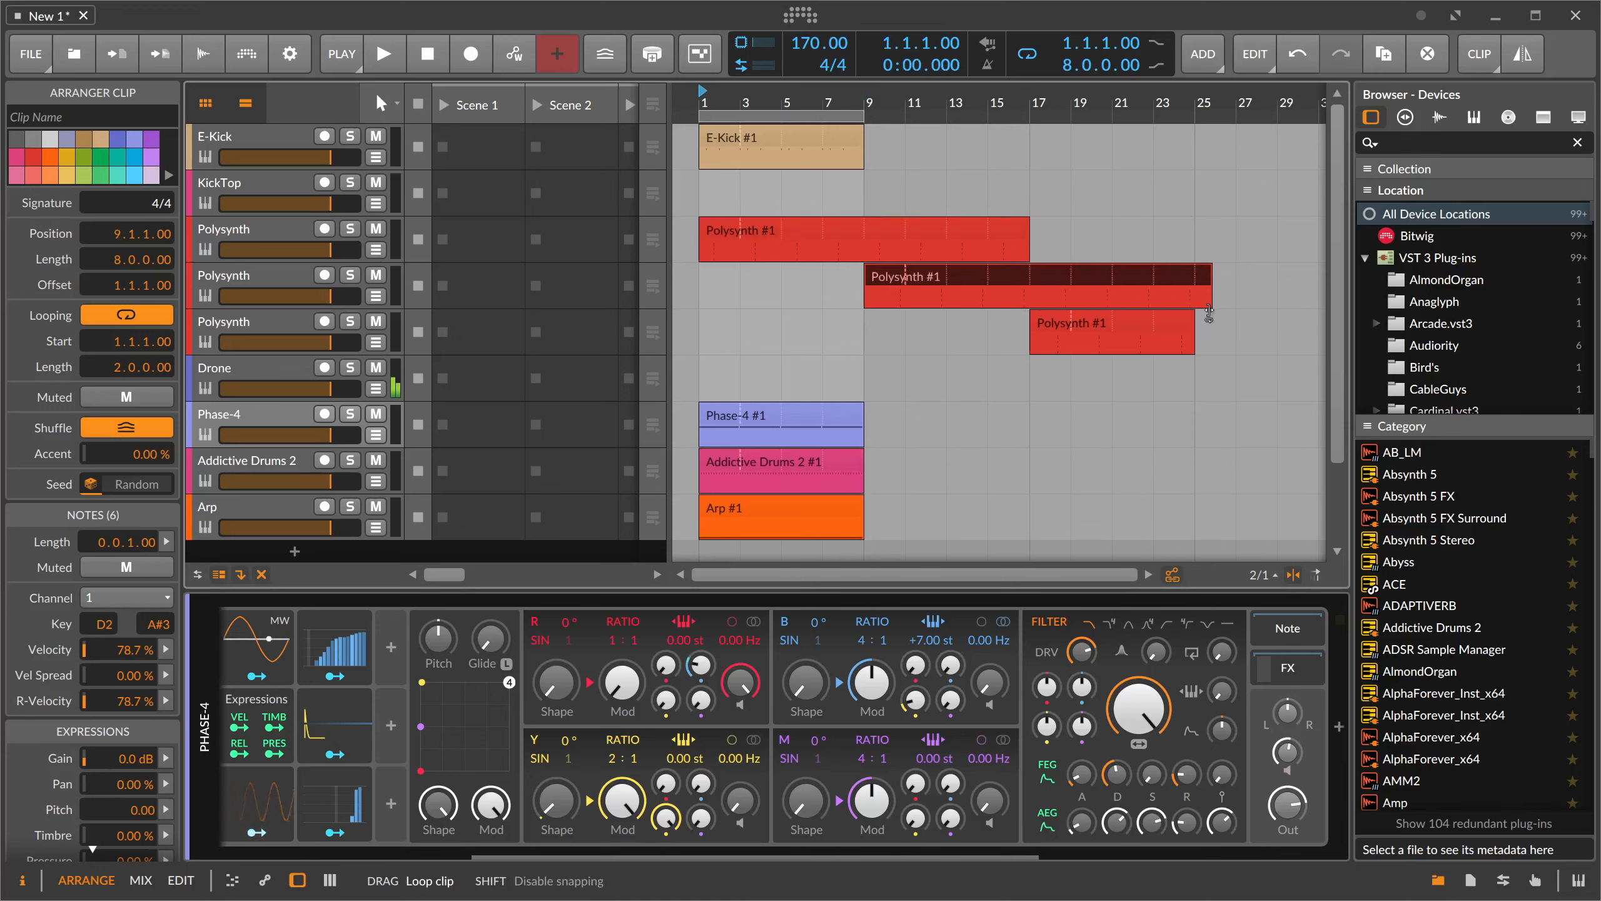
left_click_drag(1031, 255, 1194, 255)
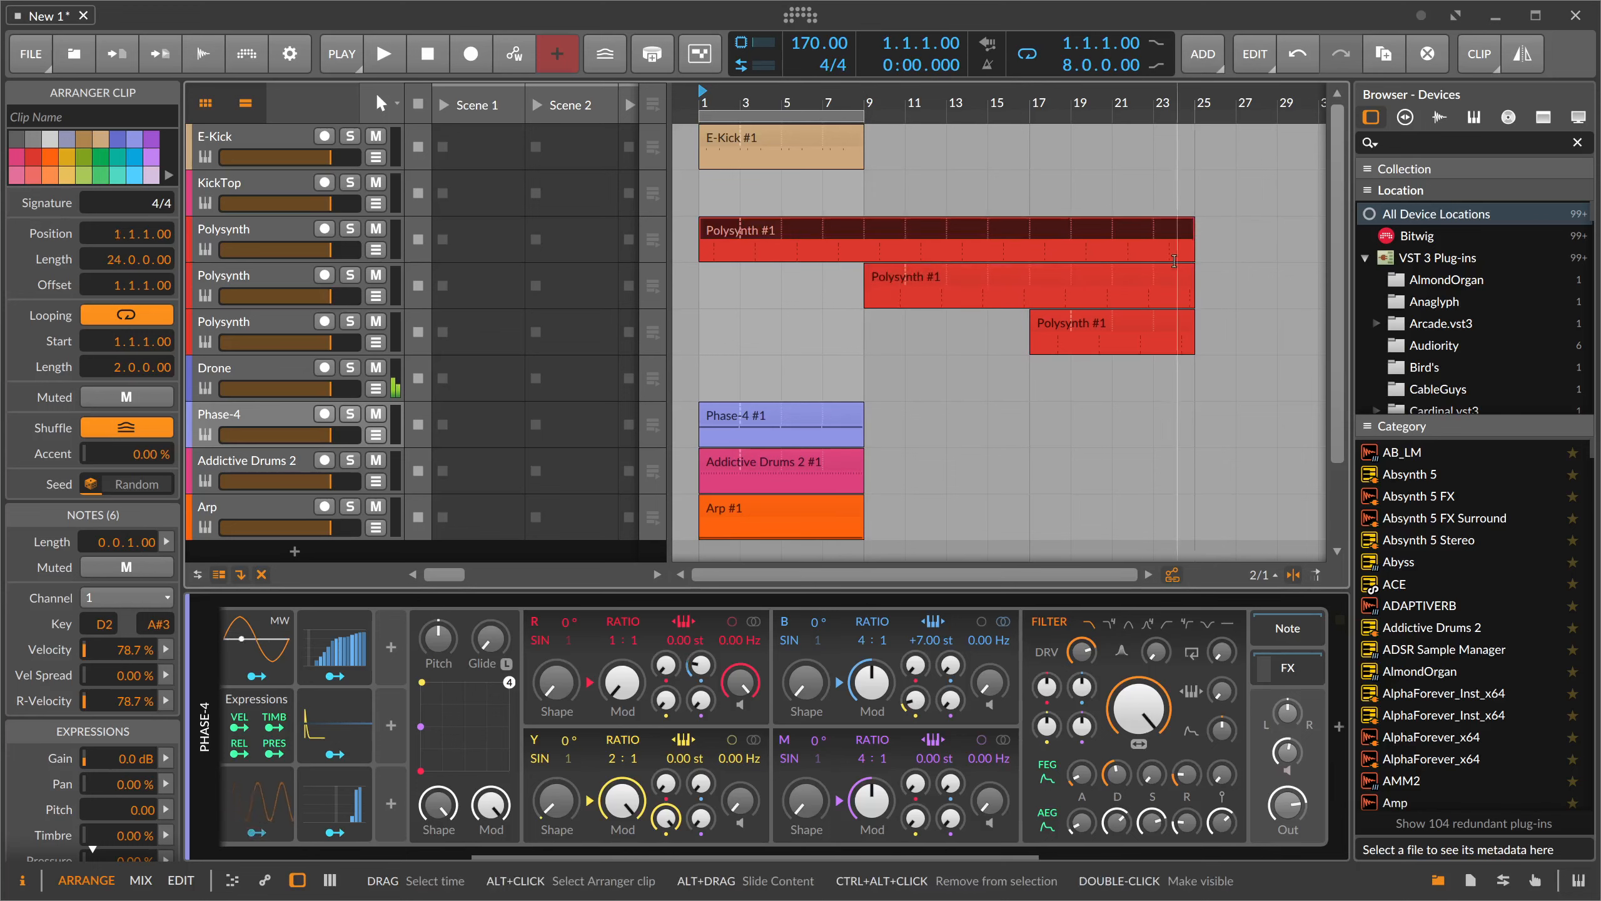
left_click_drag(867, 101, 888, 157)
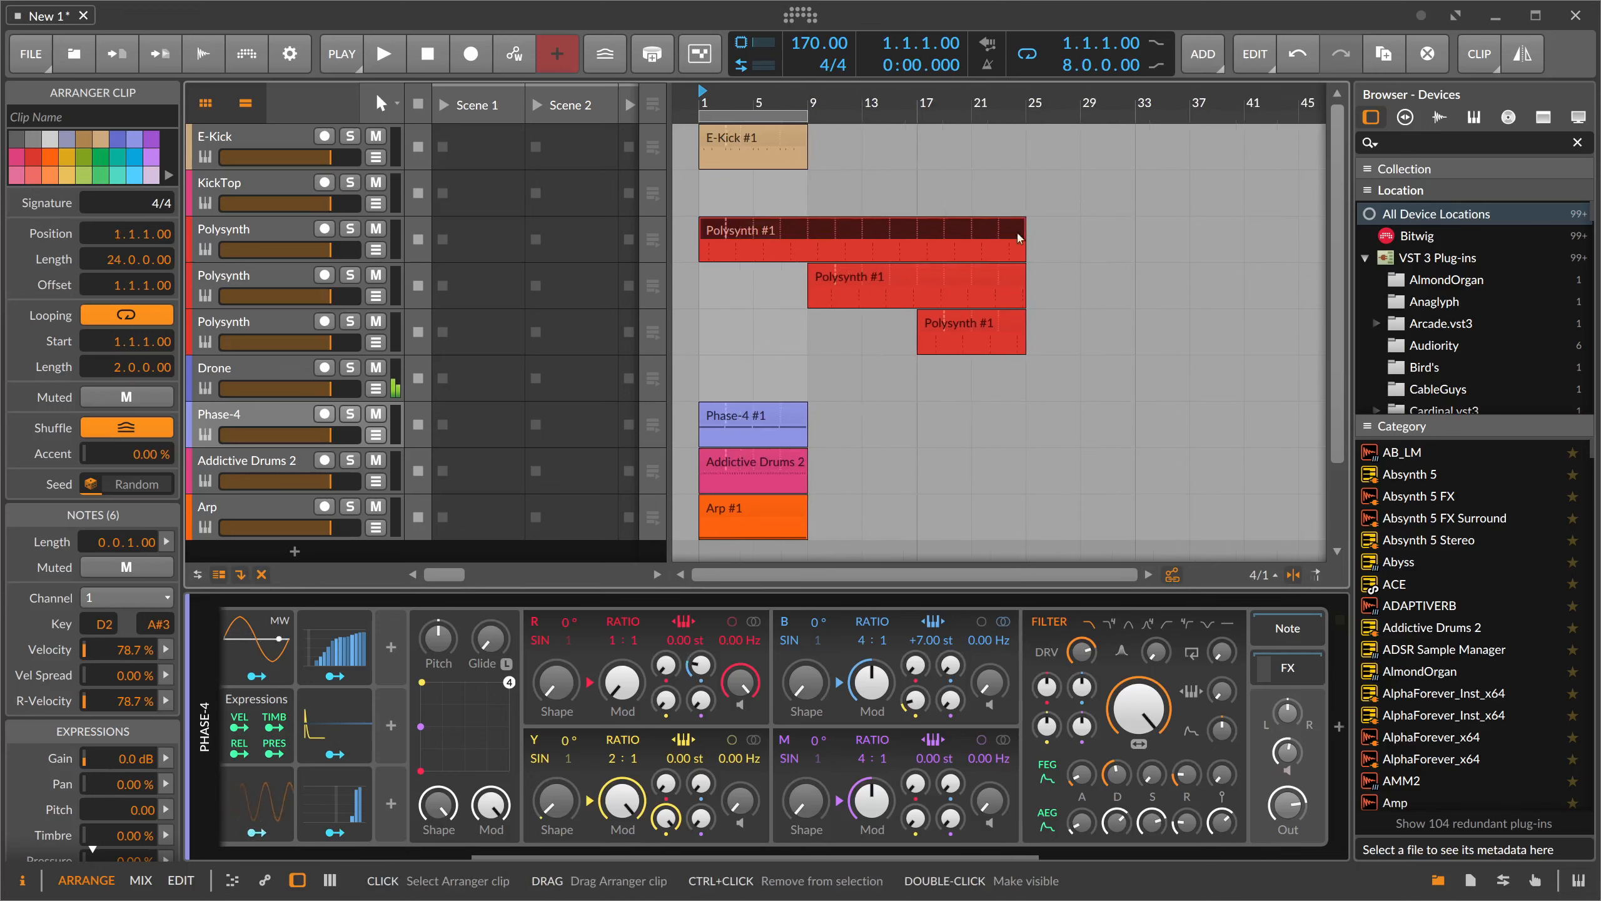
left_click_drag(1020, 237, 852, 235)
left_click(1019, 281)
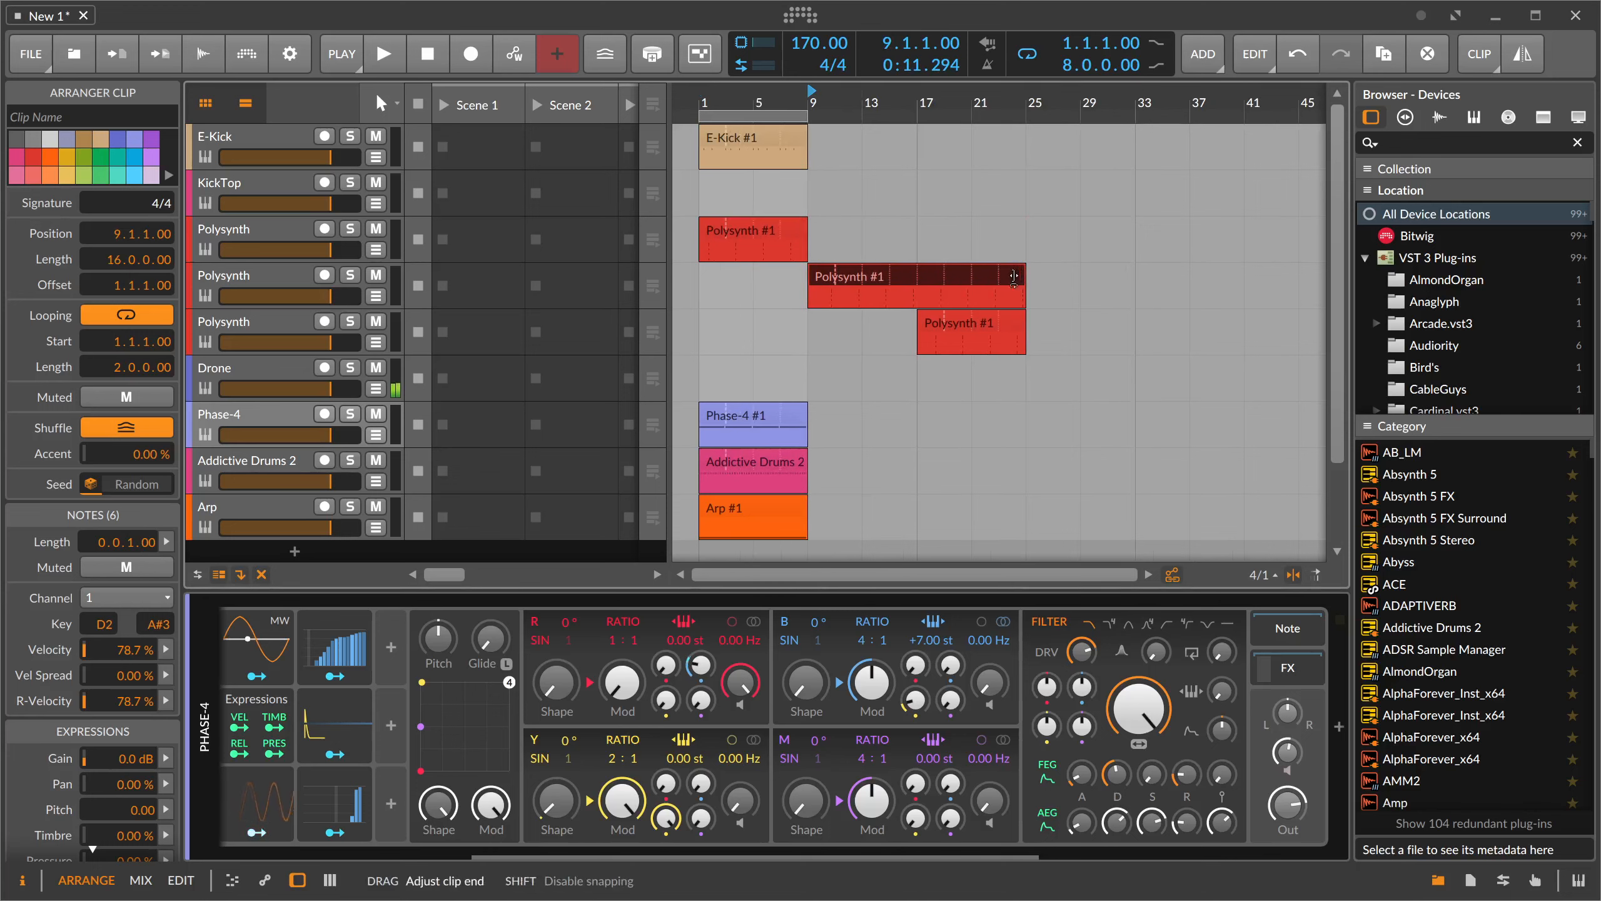
left_click_drag(1013, 278, 920, 288)
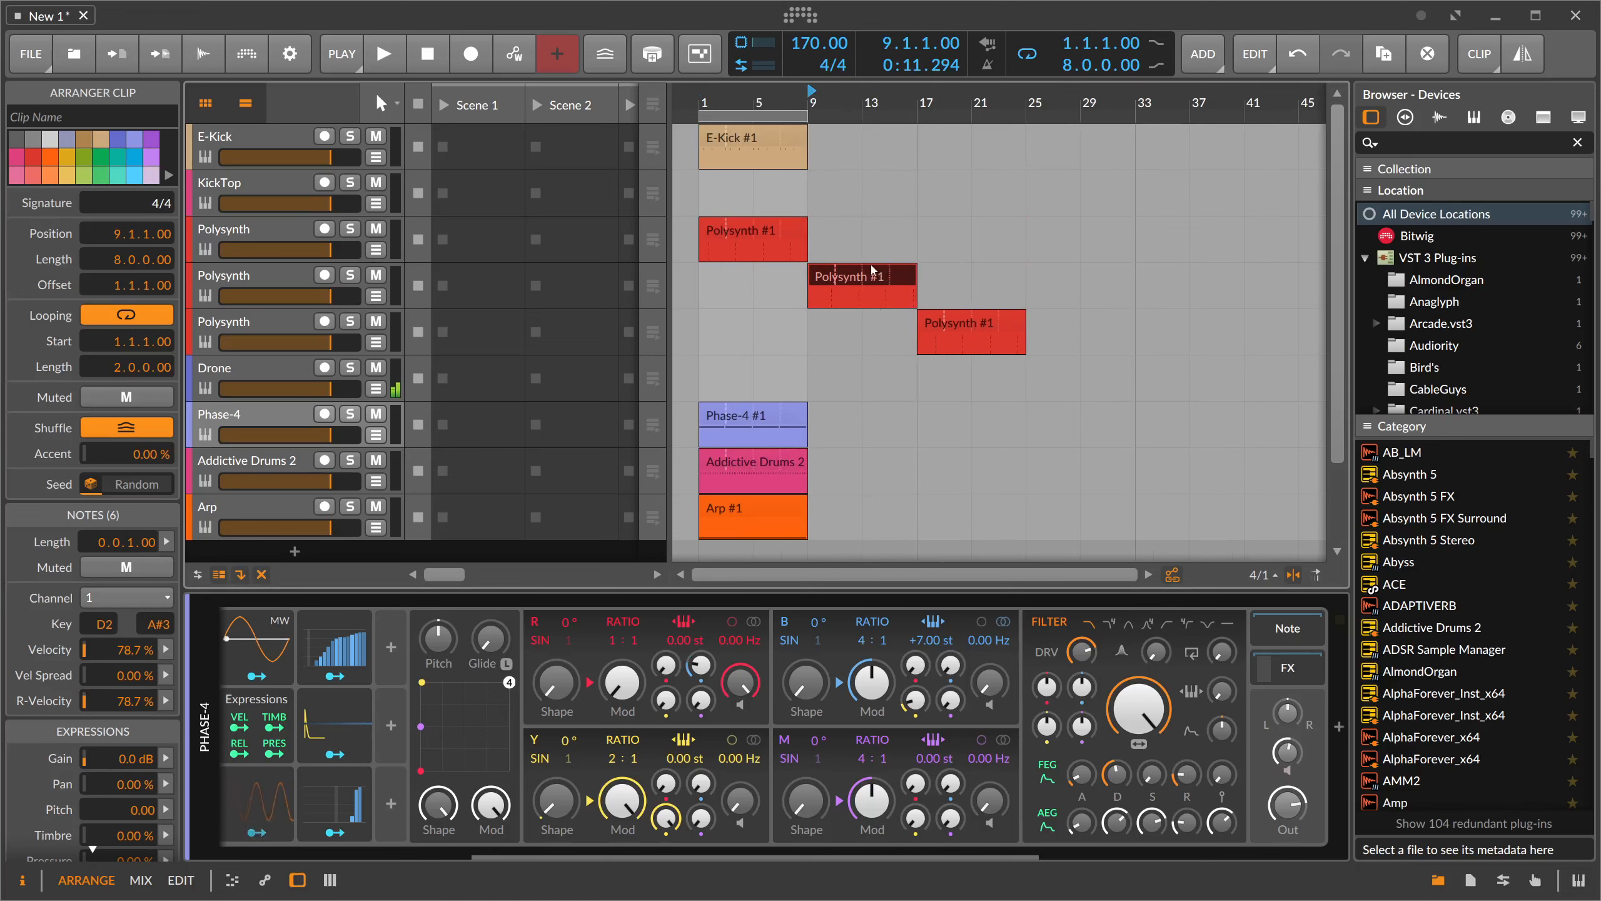
- Move the second Polysynth clip to bar 33 and the third Polysynth clip to bar 65
left_click(1040, 359)
left_click(958, 328)
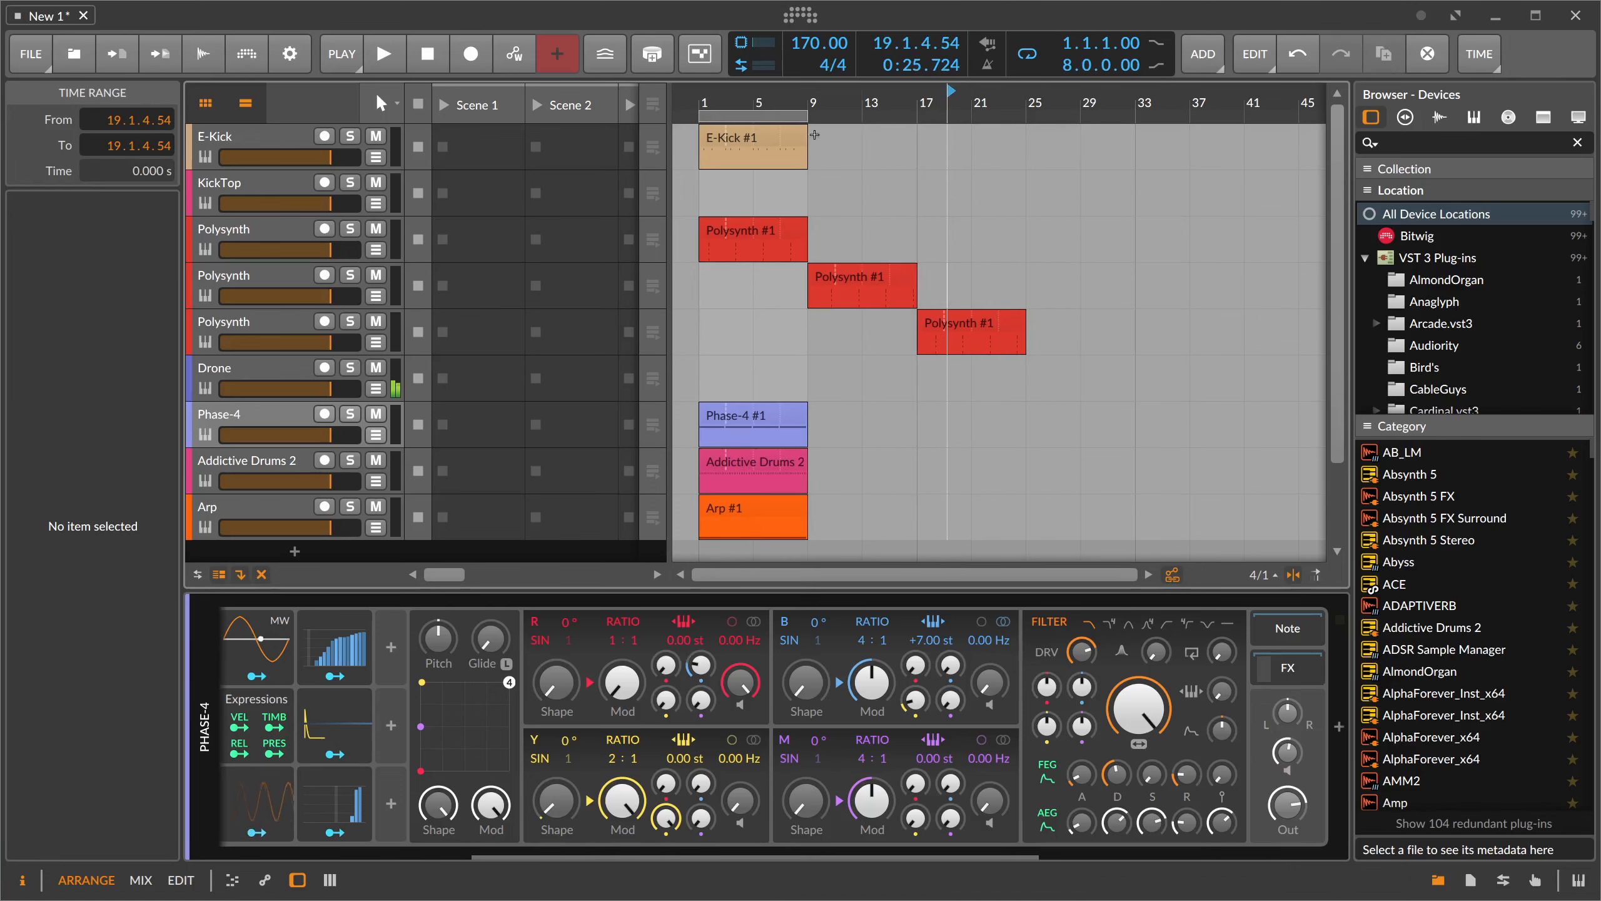
scroll(704, 104, "down", 3)
scroll(704, 104, "down", 2)
left_click(817, 238)
left_click_drag(836, 309, 958, 332)
left_click_drag(776, 271, 1196, 322)
left_click(932, 325)
- Loop the E-Kick clip and all three Polysynth clips out to bar 97
left_click(747, 145)
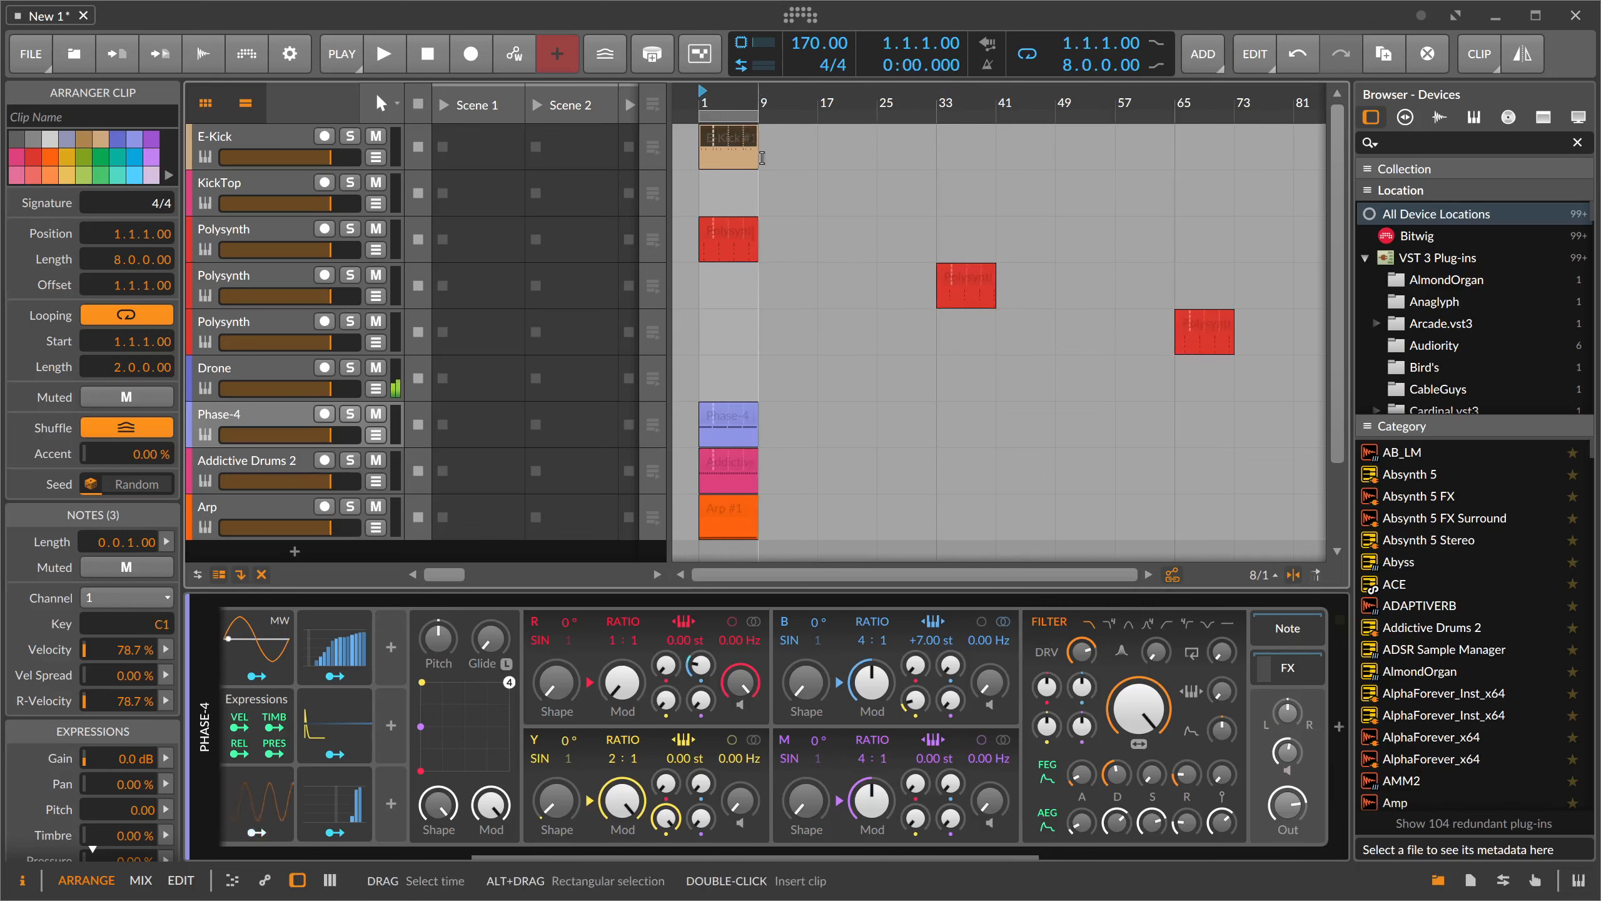
left_click_drag(763, 158, 1245, 210)
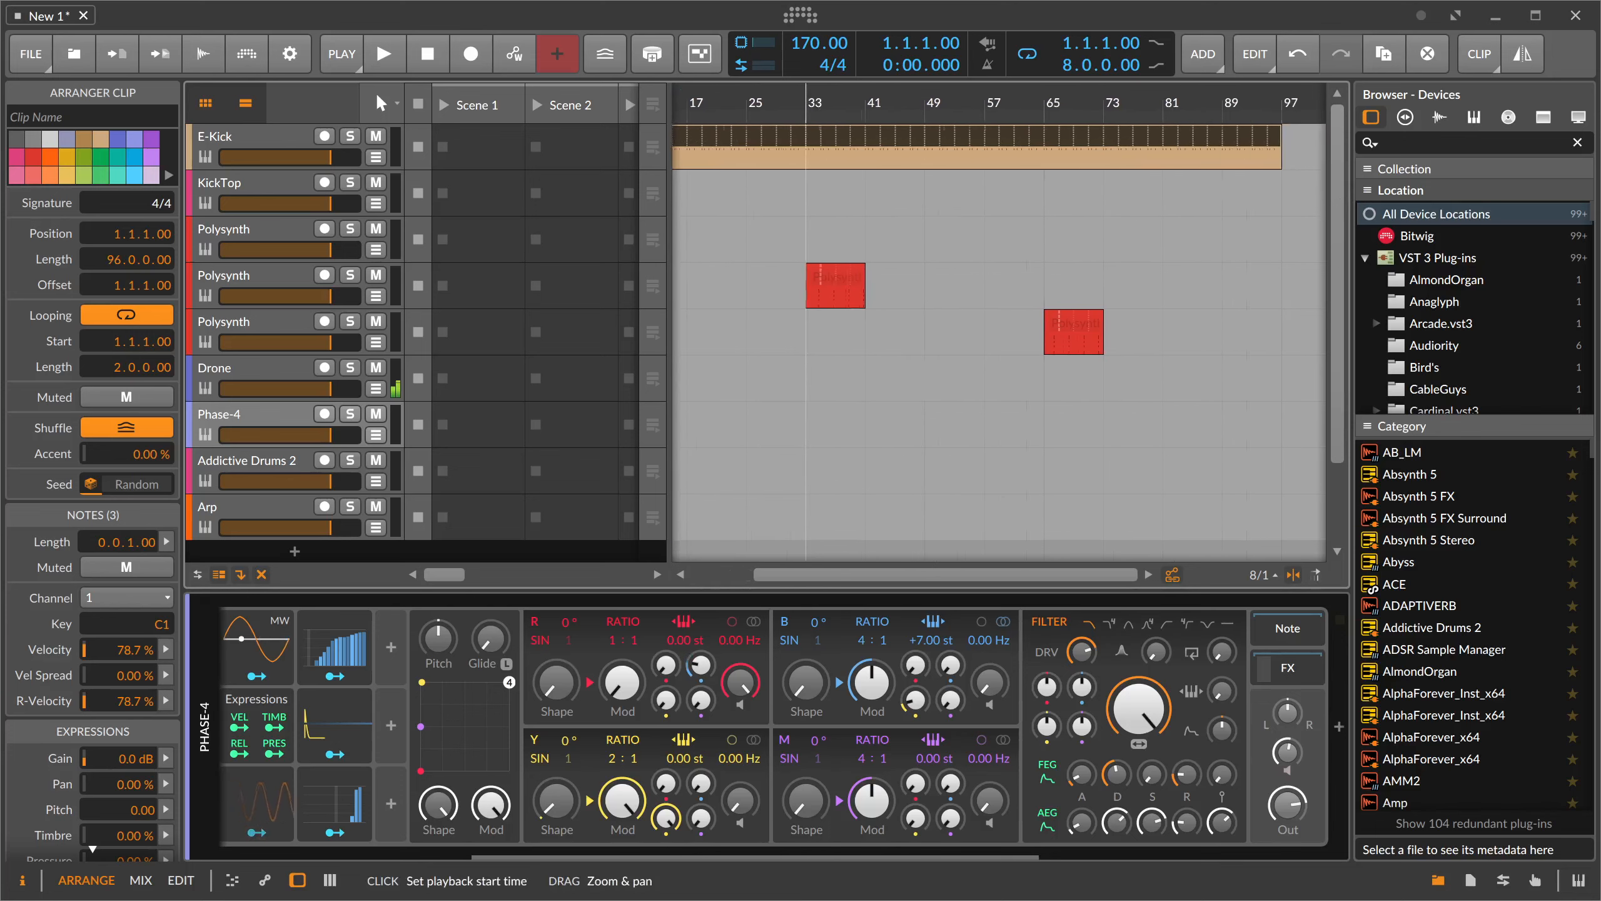
left_click_drag(806, 104, 825, 67)
left_click_drag(716, 100, 722, 110)
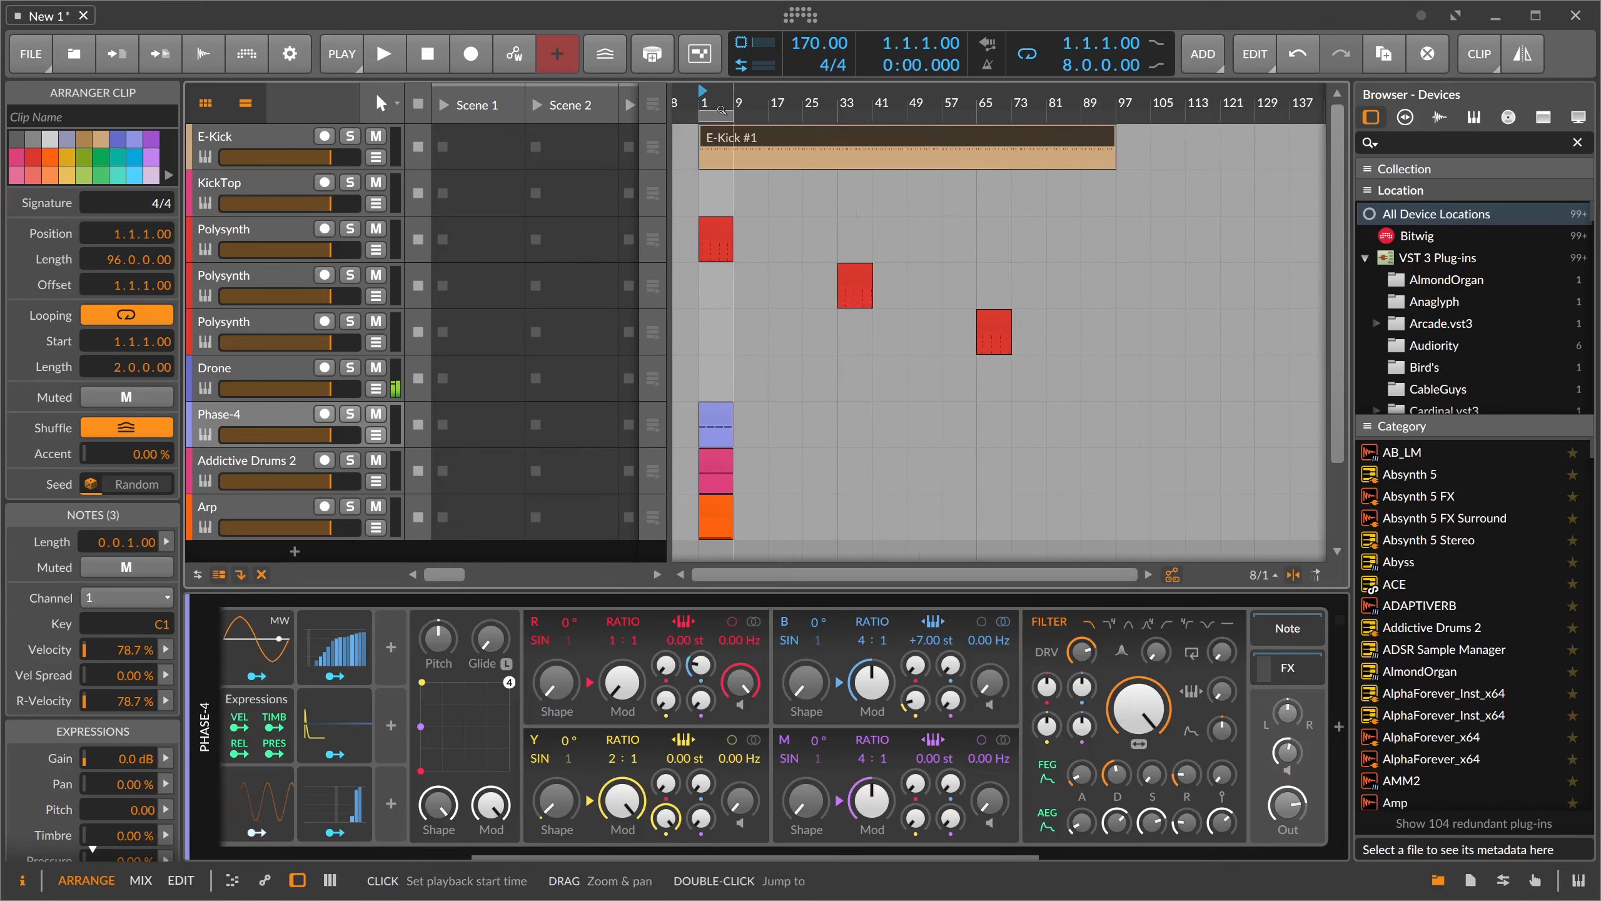
left_click_drag(731, 244, 1119, 272)
left_click(861, 280)
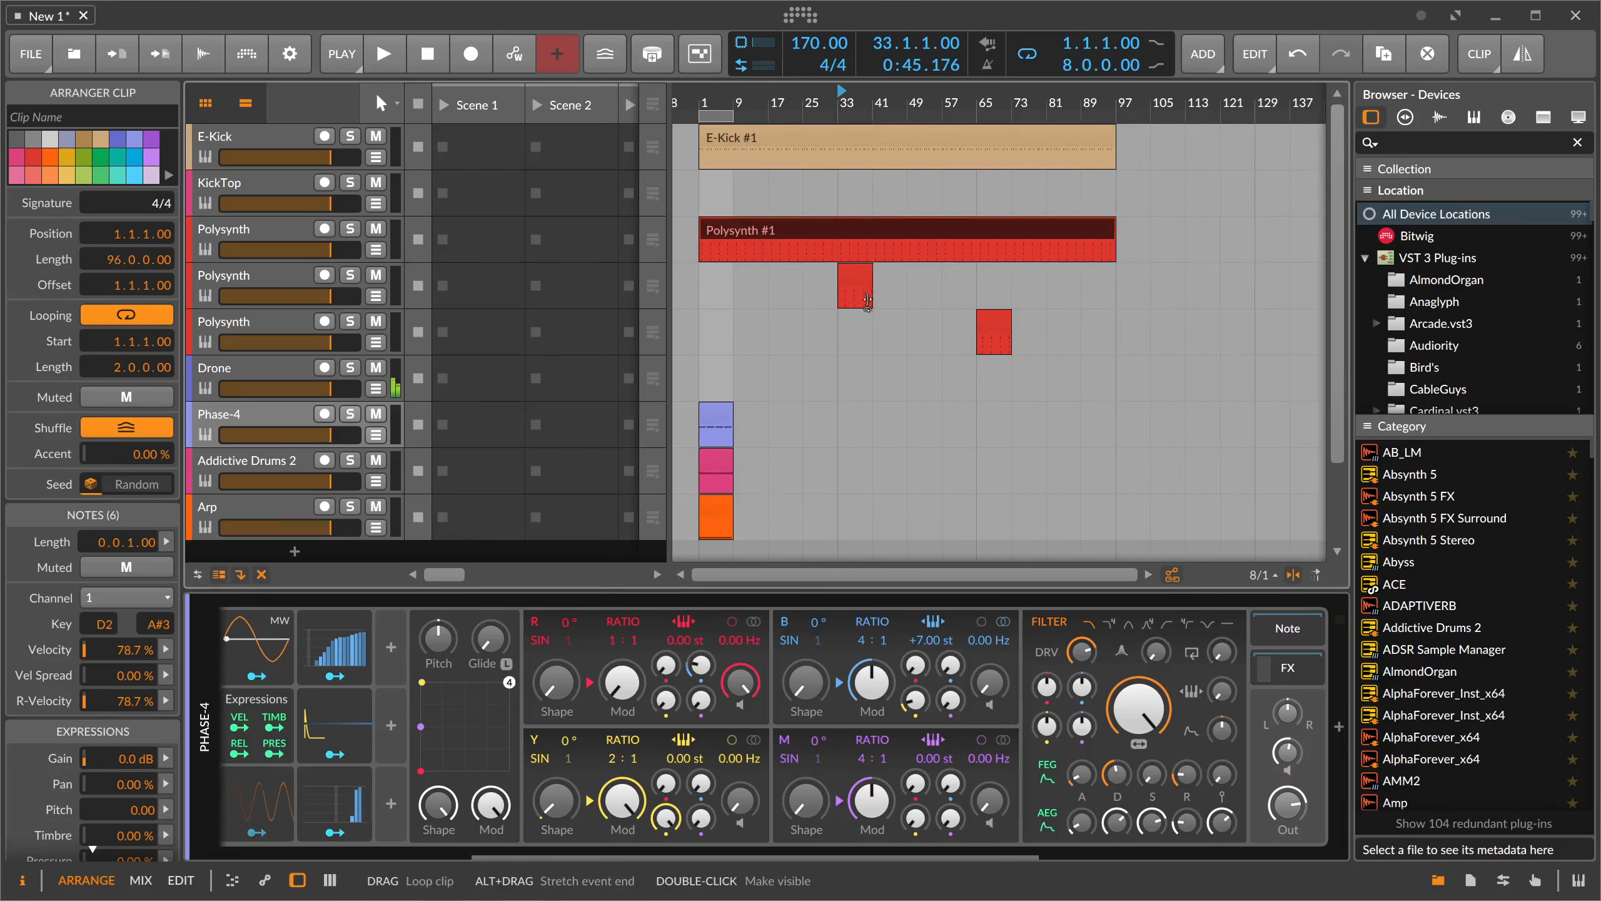
left_click_drag(870, 299, 1107, 309)
left_click_drag(1008, 347, 1109, 349)
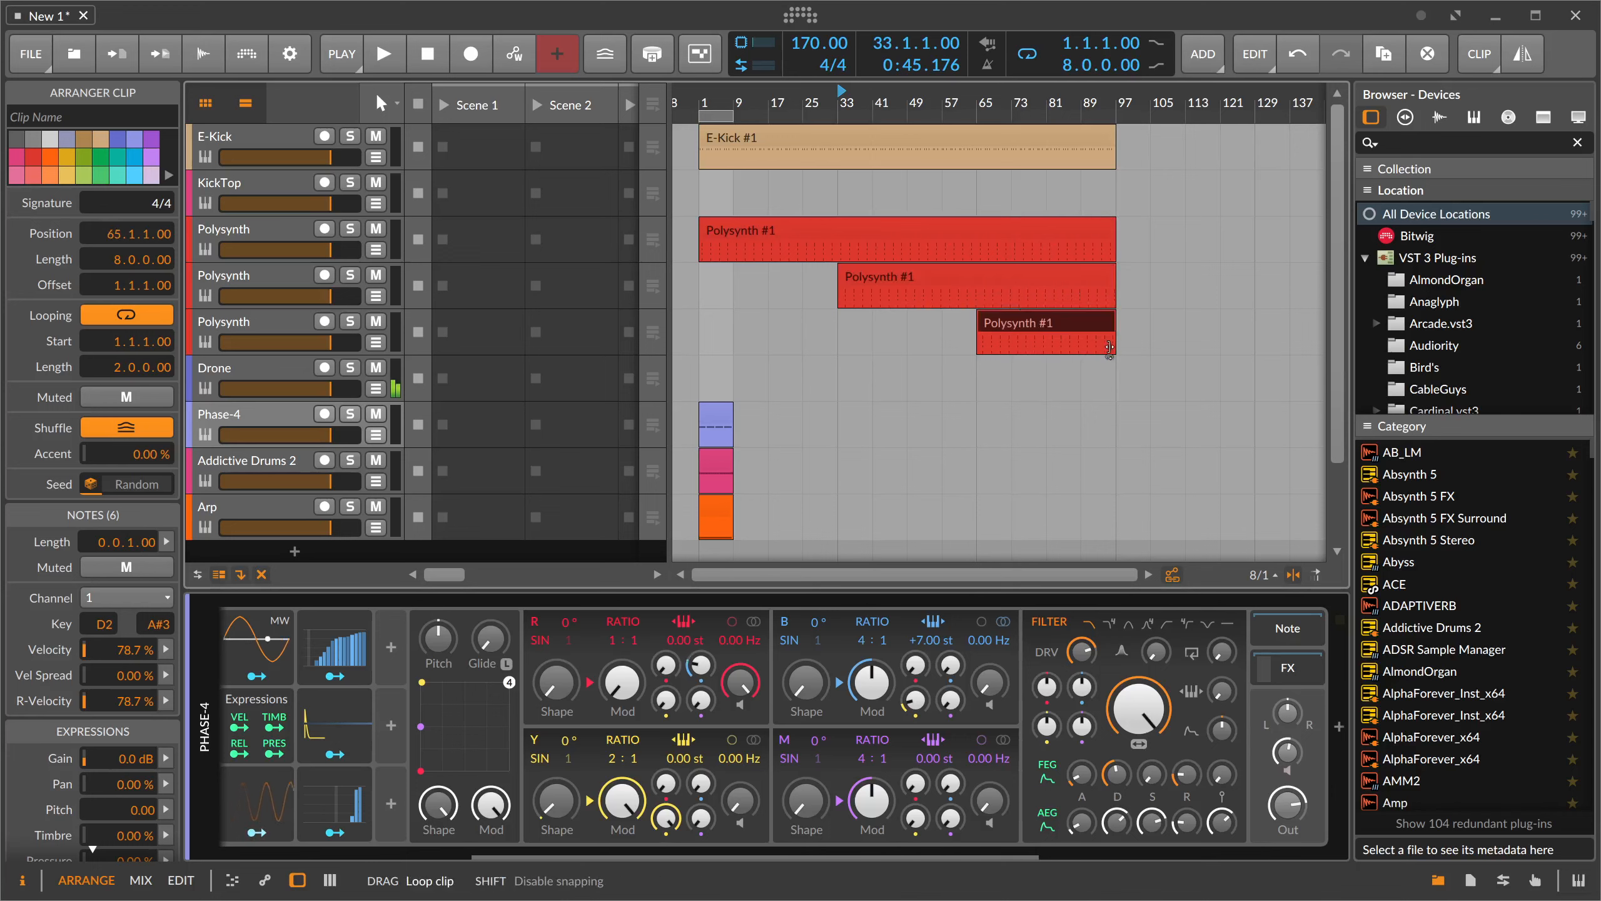
- Loop the Phase-4 clip out to bar 97 and make the Arp clip run from bar 33 to bar 97
left_click(718, 417)
scroll(722, 407, "down", 2)
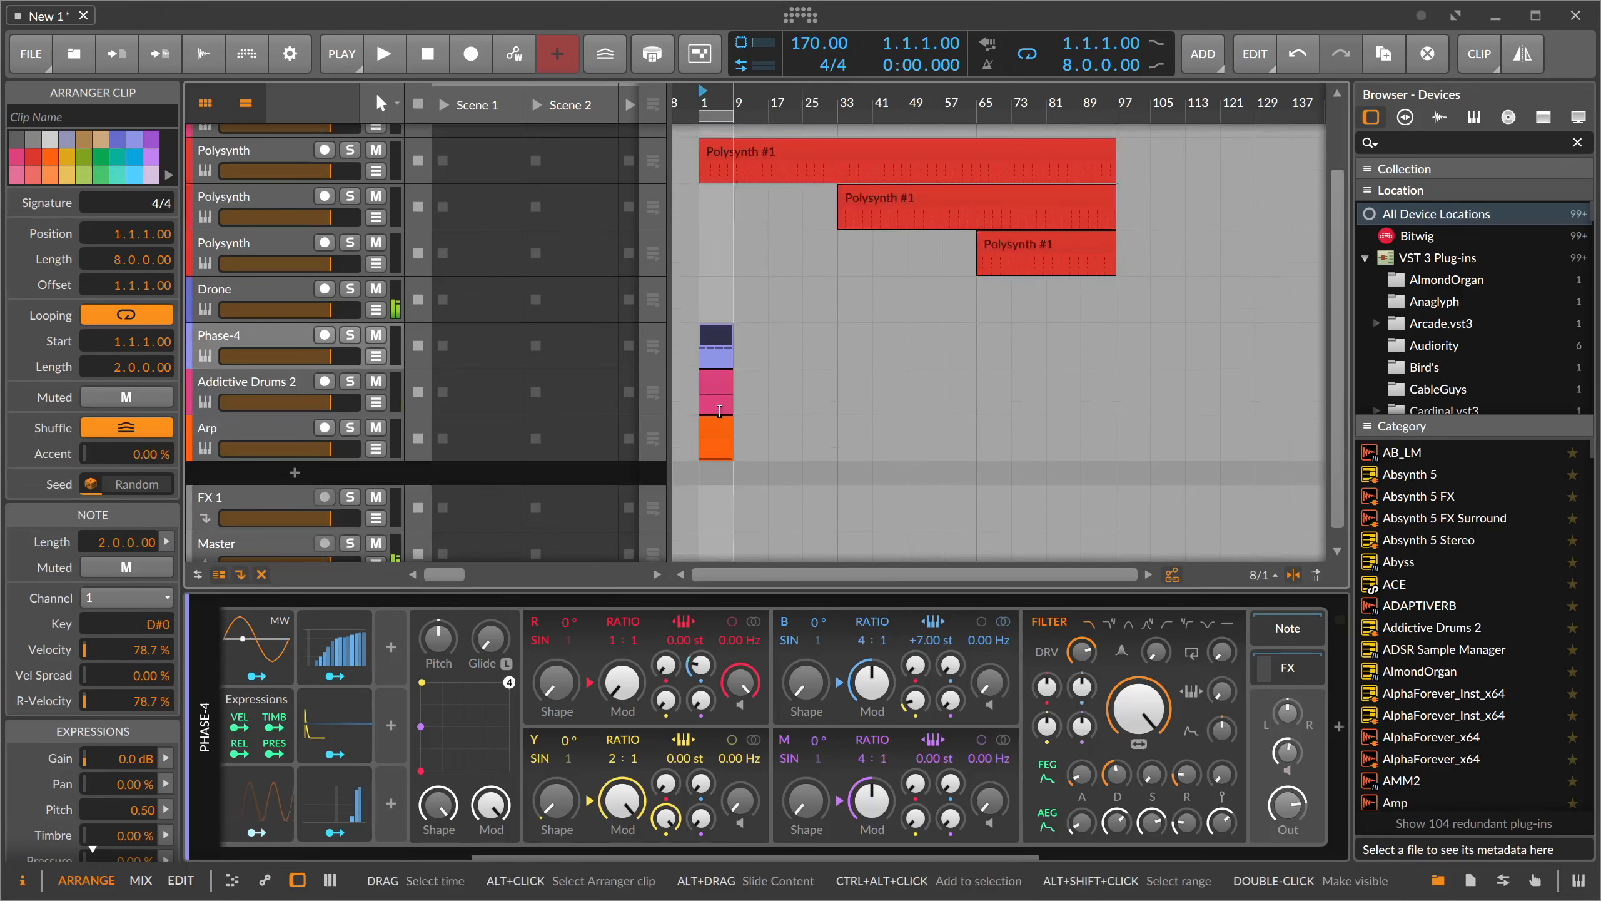
left_click_drag(733, 364, 1138, 368)
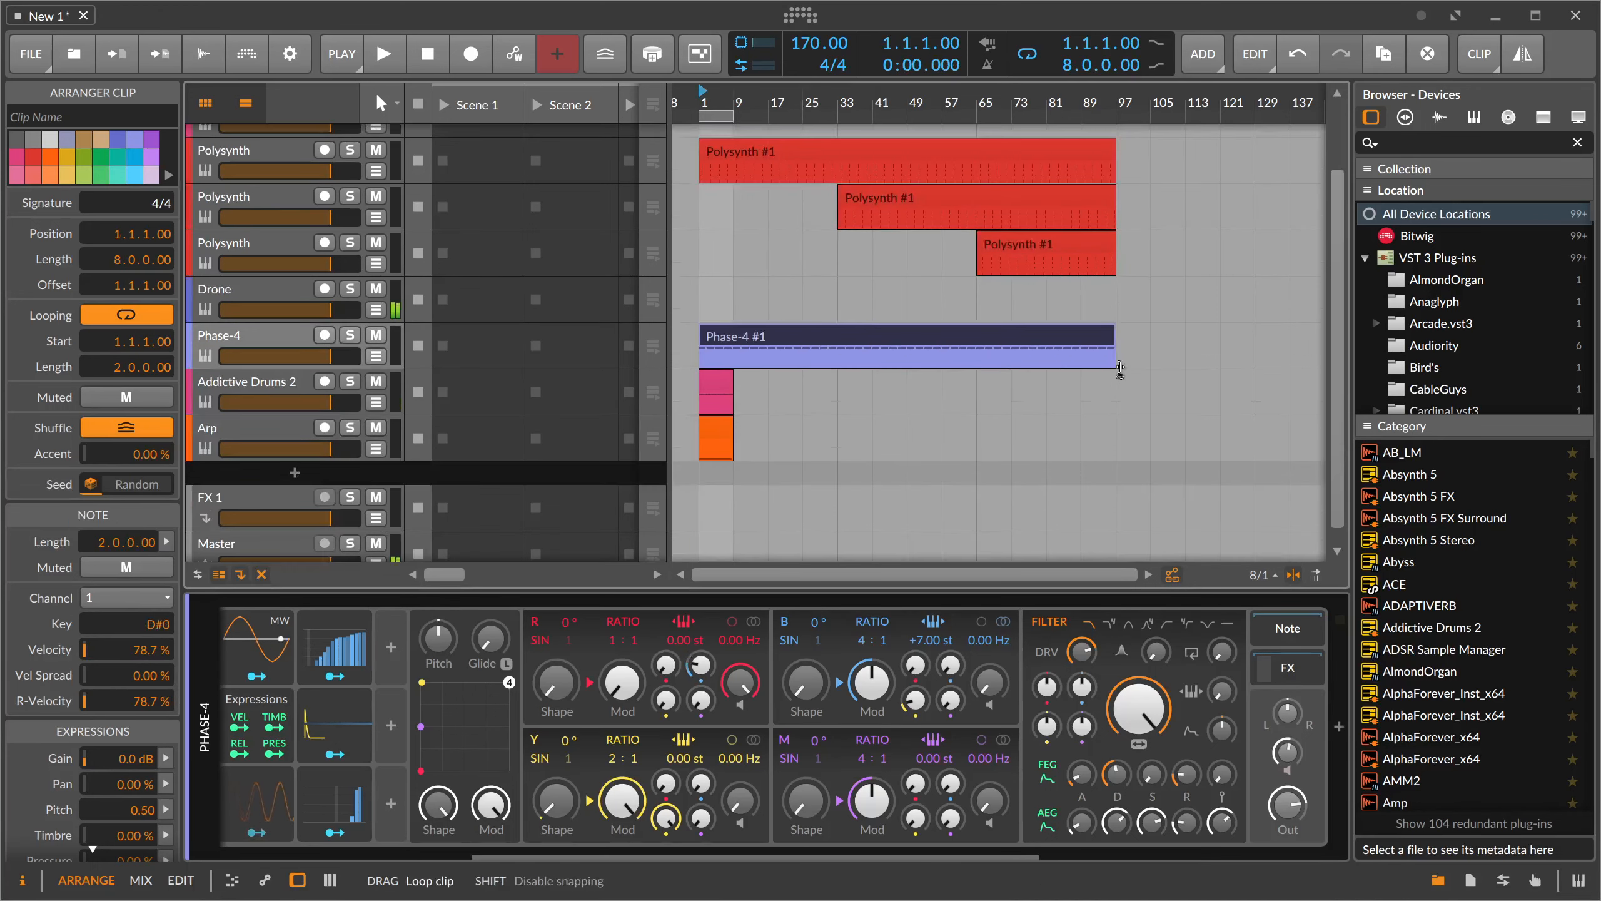
left_click(717, 440)
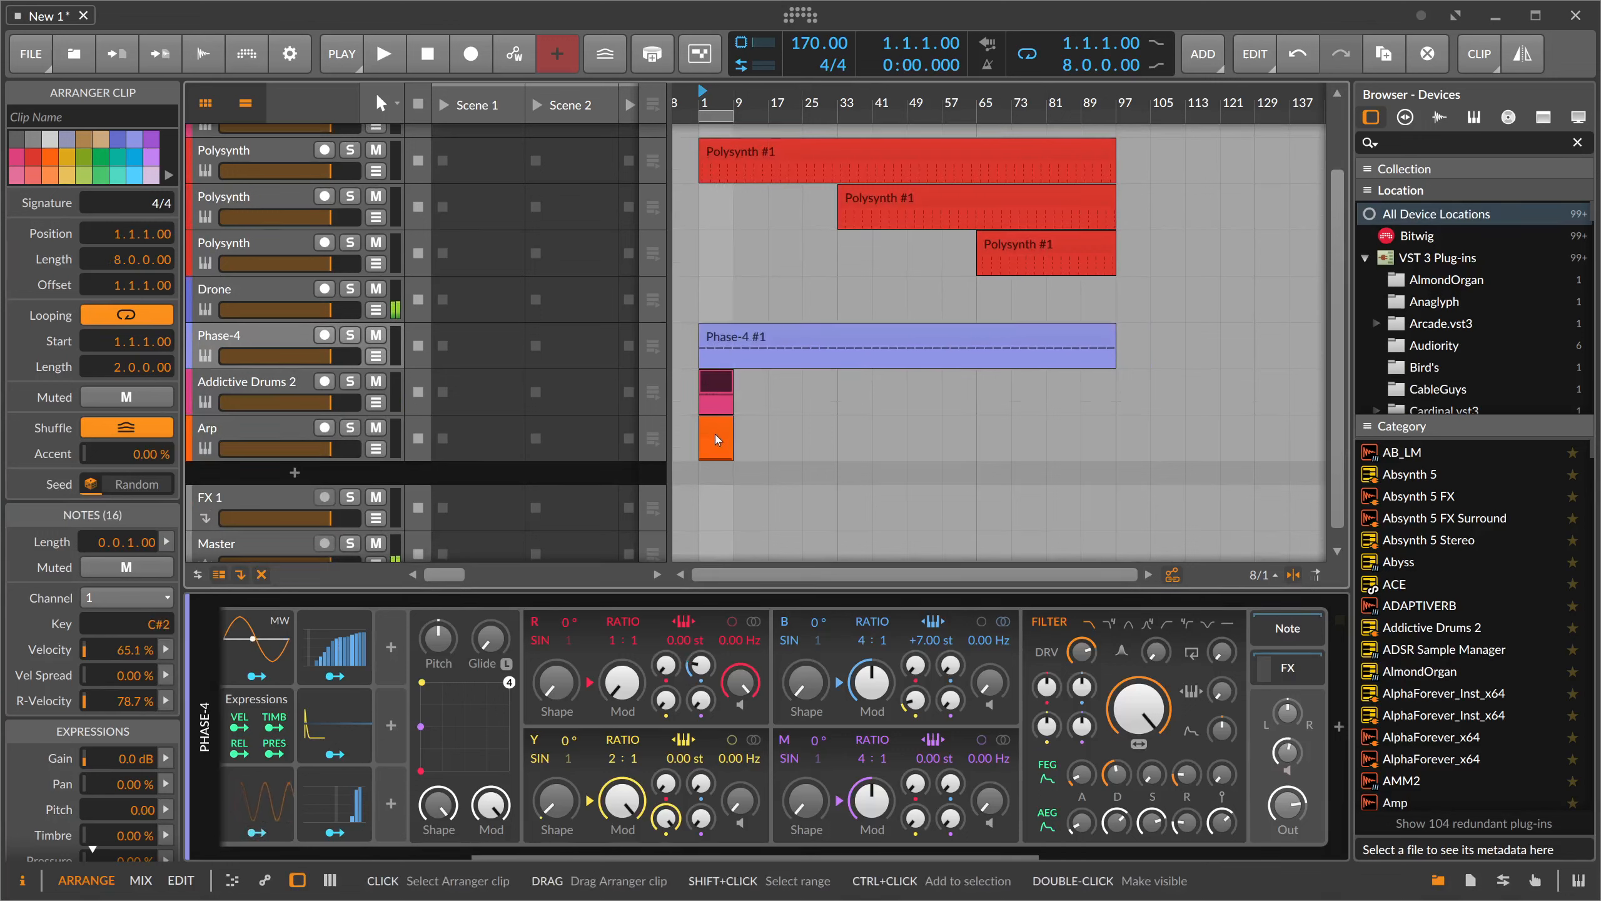
left_click_drag(845, 445, 1116, 457)
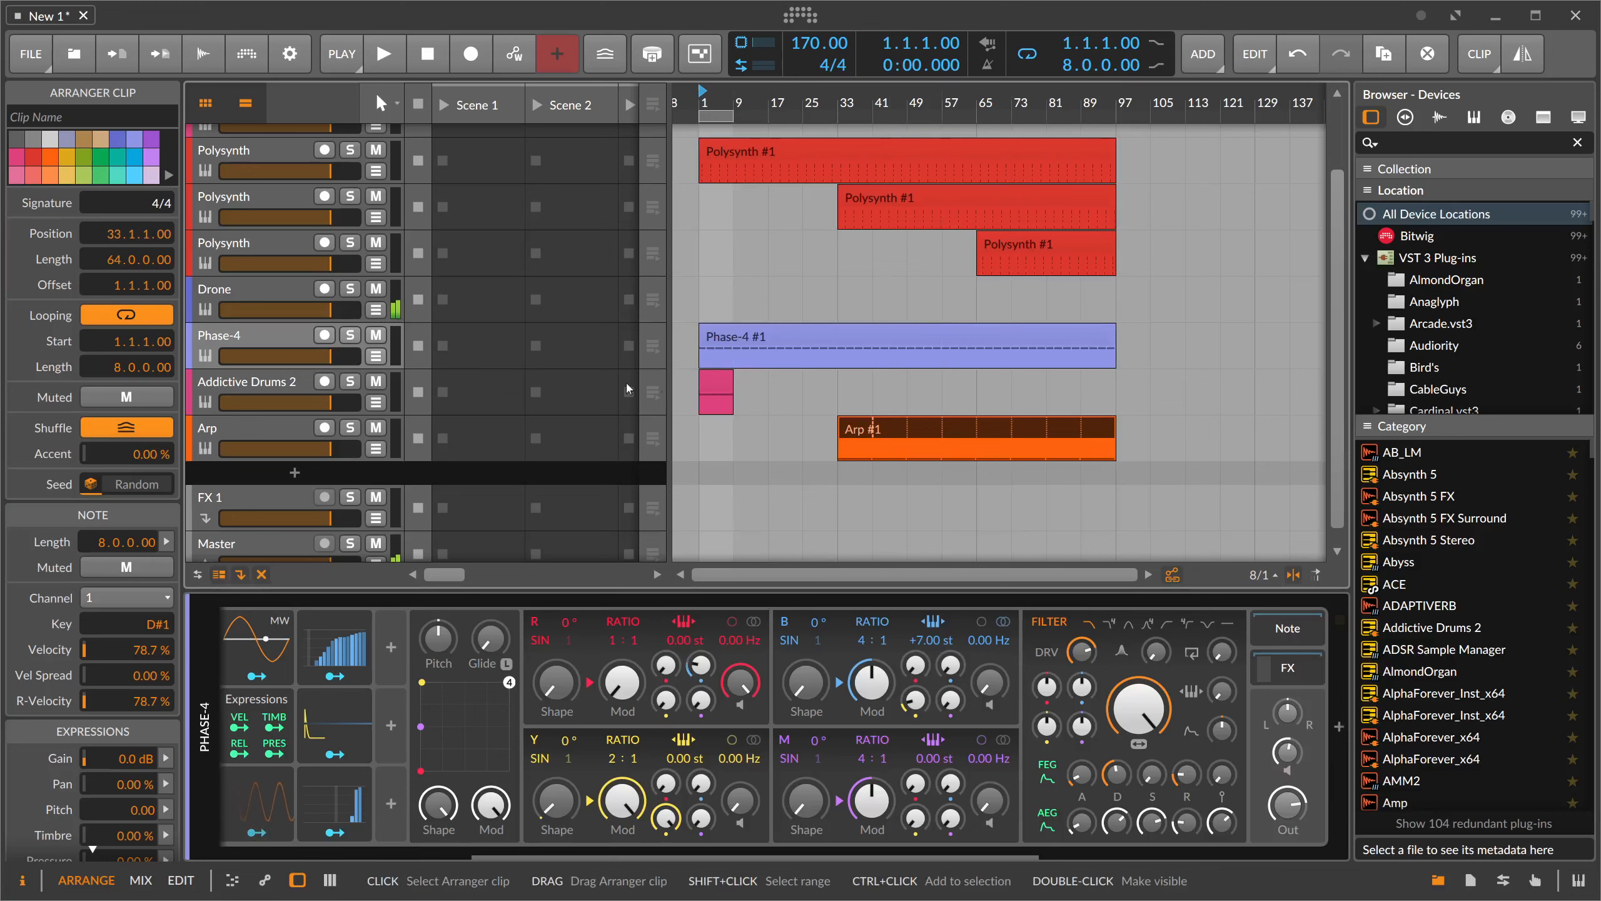
- Solo the Addictive Drums 2 track, rename it as HiHats and unsolo it
left_click(354, 384)
left_click(288, 381)
left_click(287, 380, "alt")
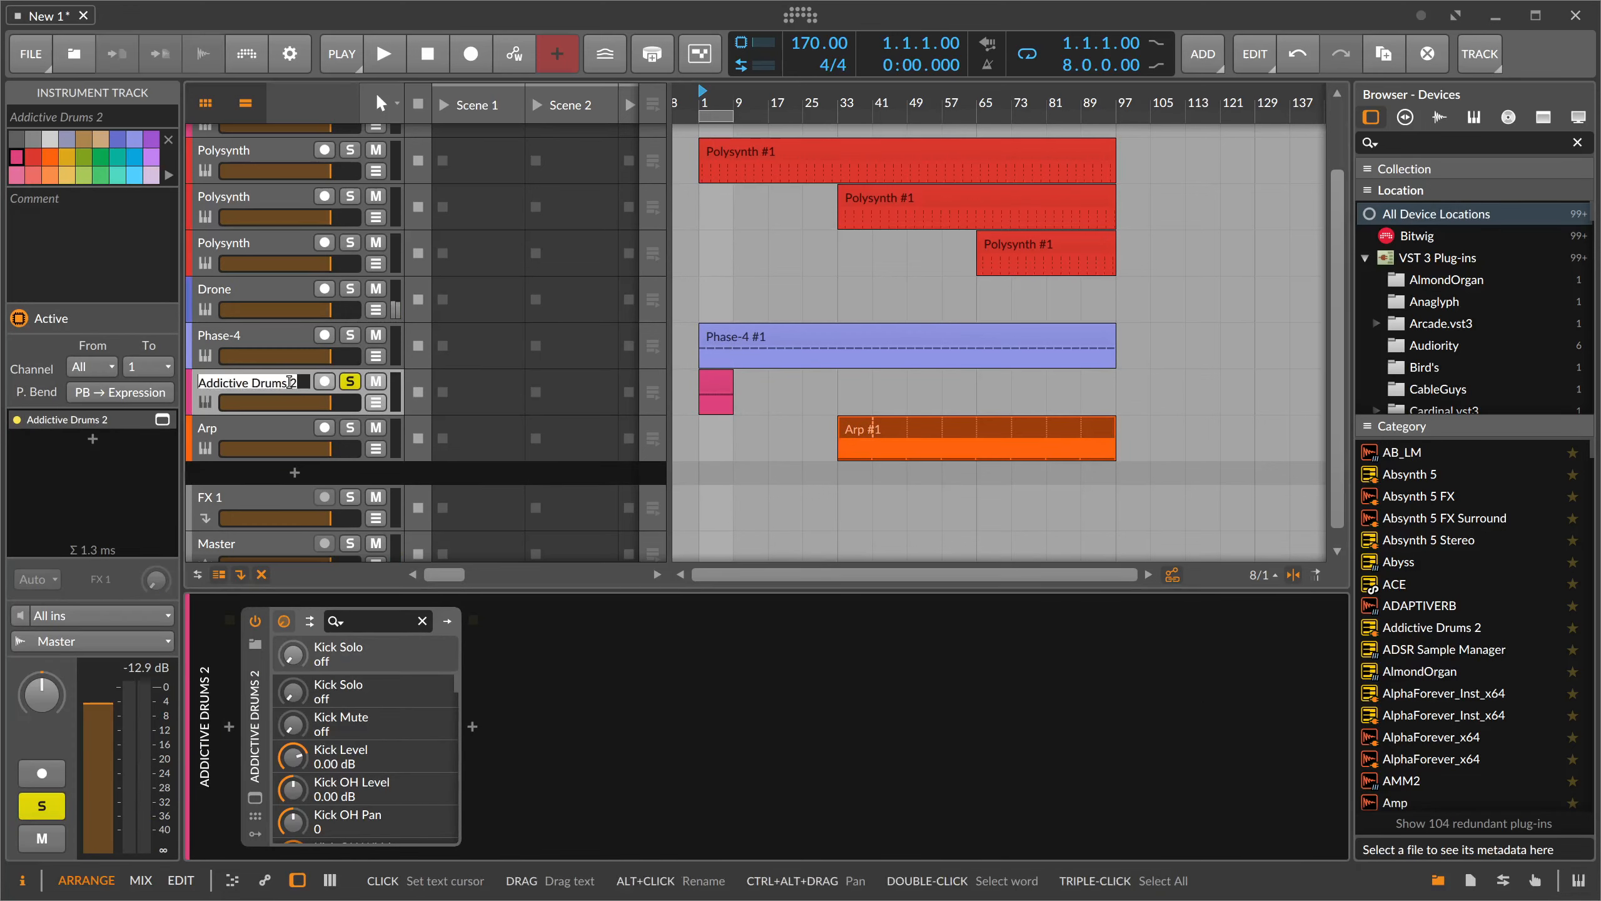
type("HiHats")
key("Return")
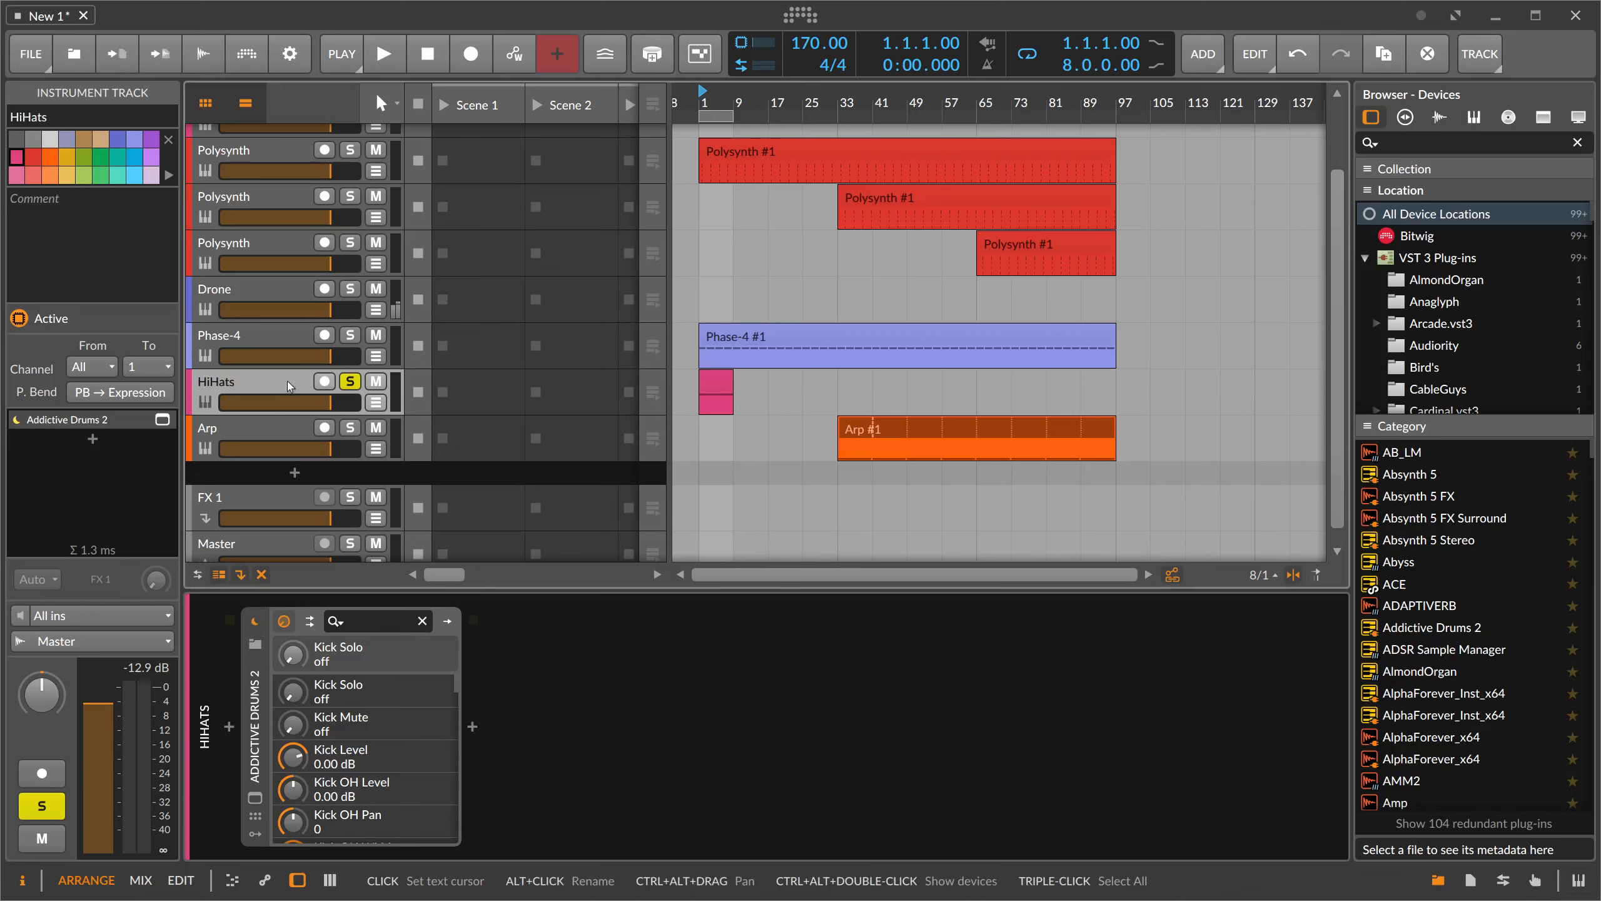
left_click(351, 381)
- Move the HiHats track directly below KickTop and group it with the E-Kick and KickTop tracks
scroll(388, 376, "up", 2)
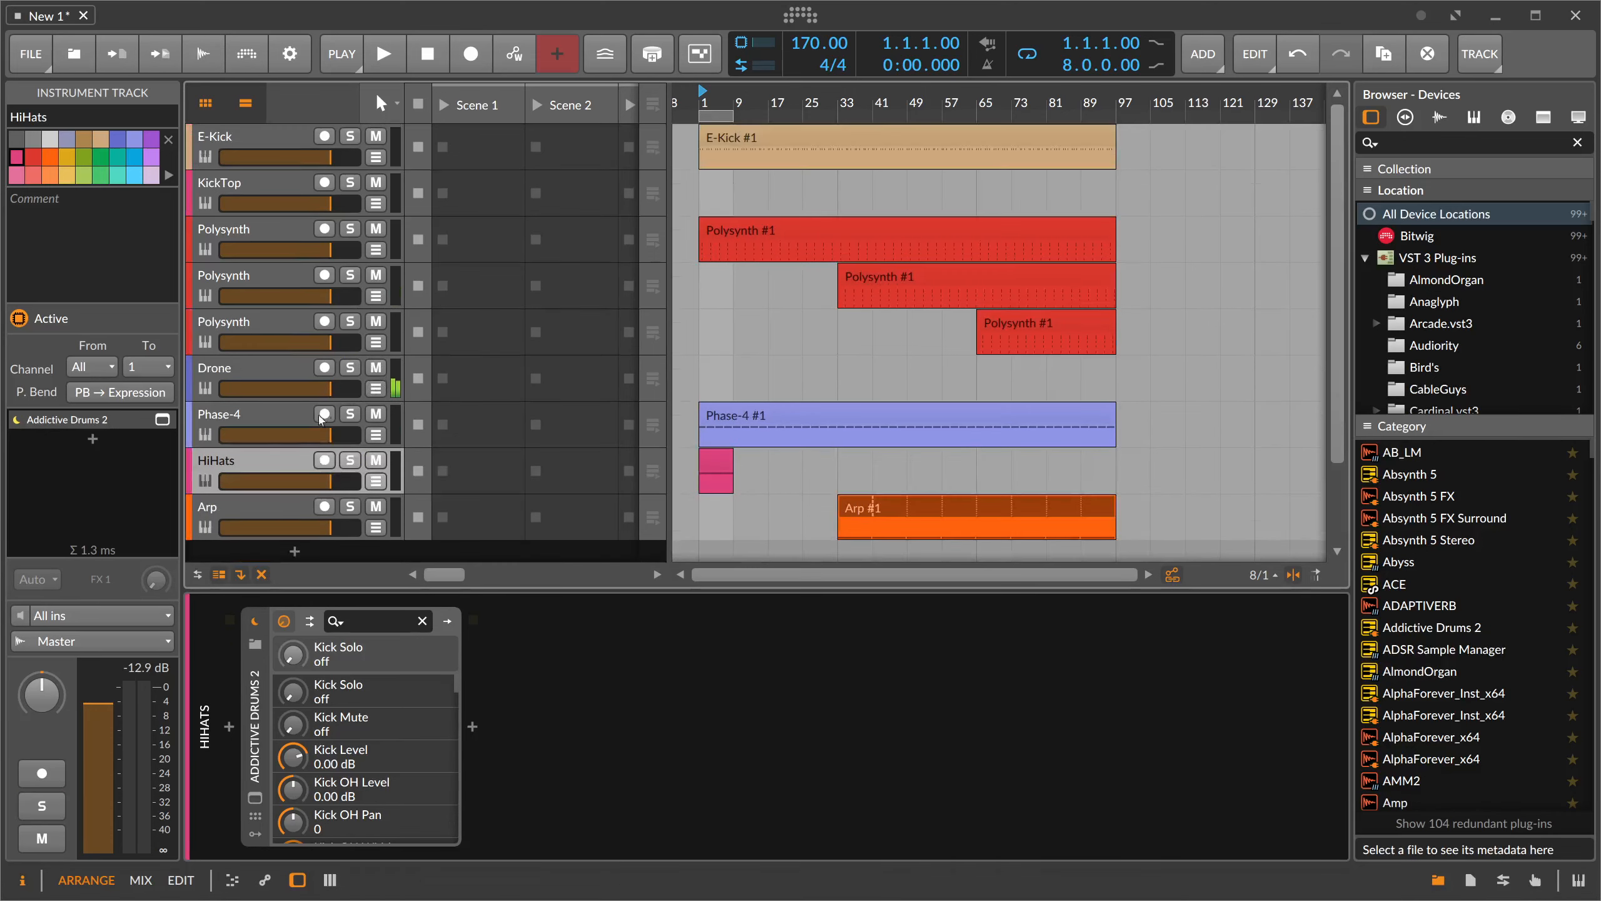
left_click_drag(290, 466, 289, 211)
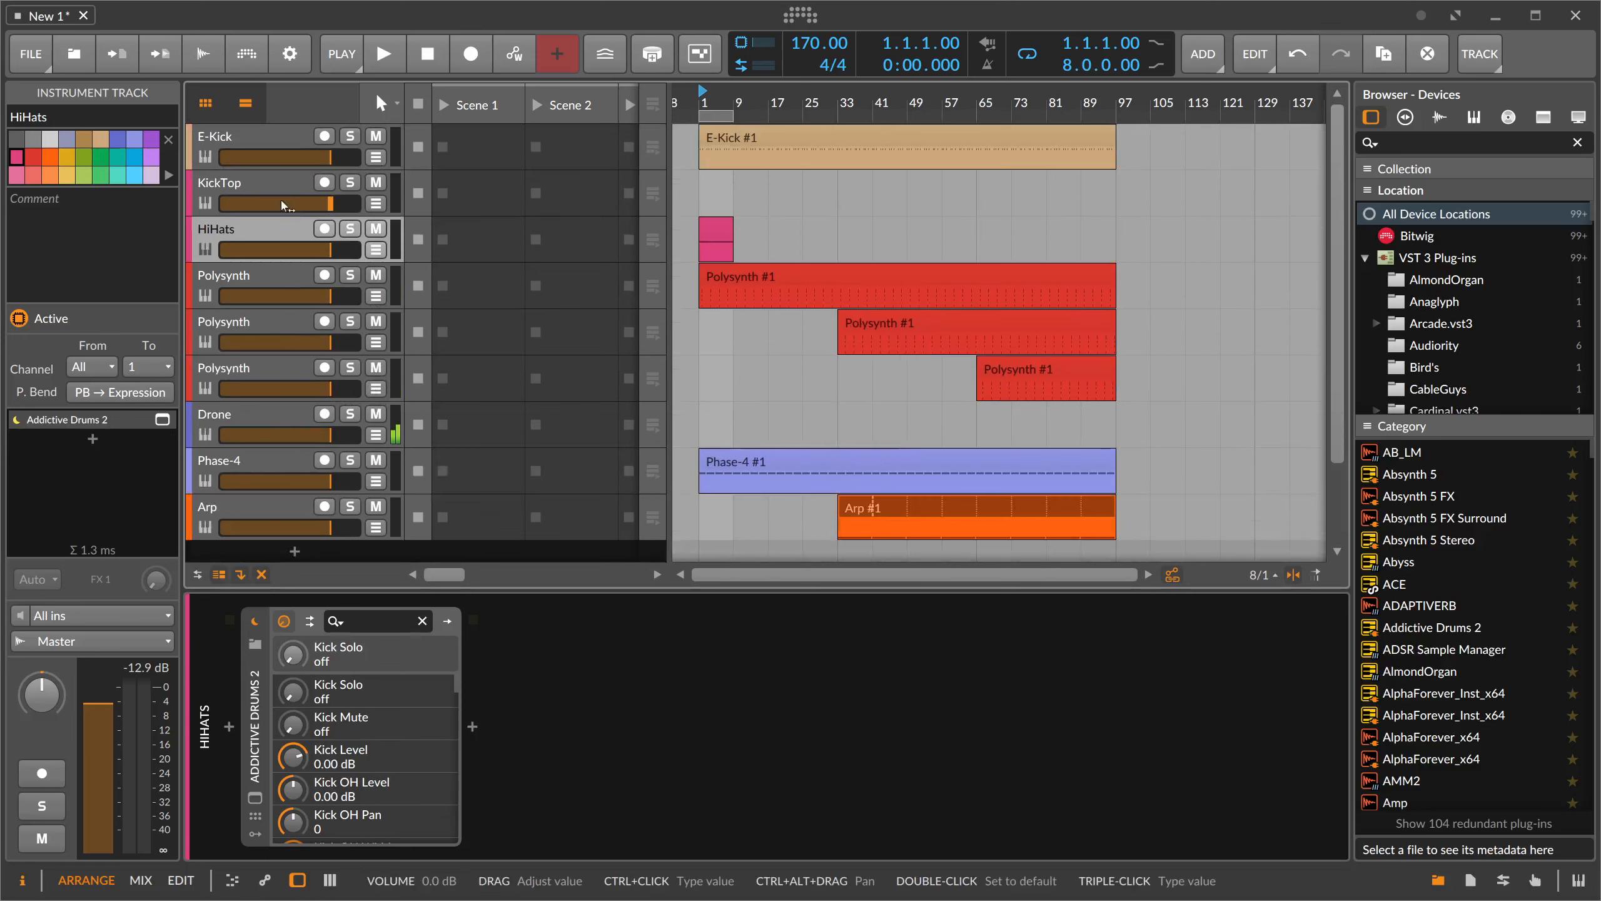
left_click(246, 144, "shift")
key("ctrl+g")
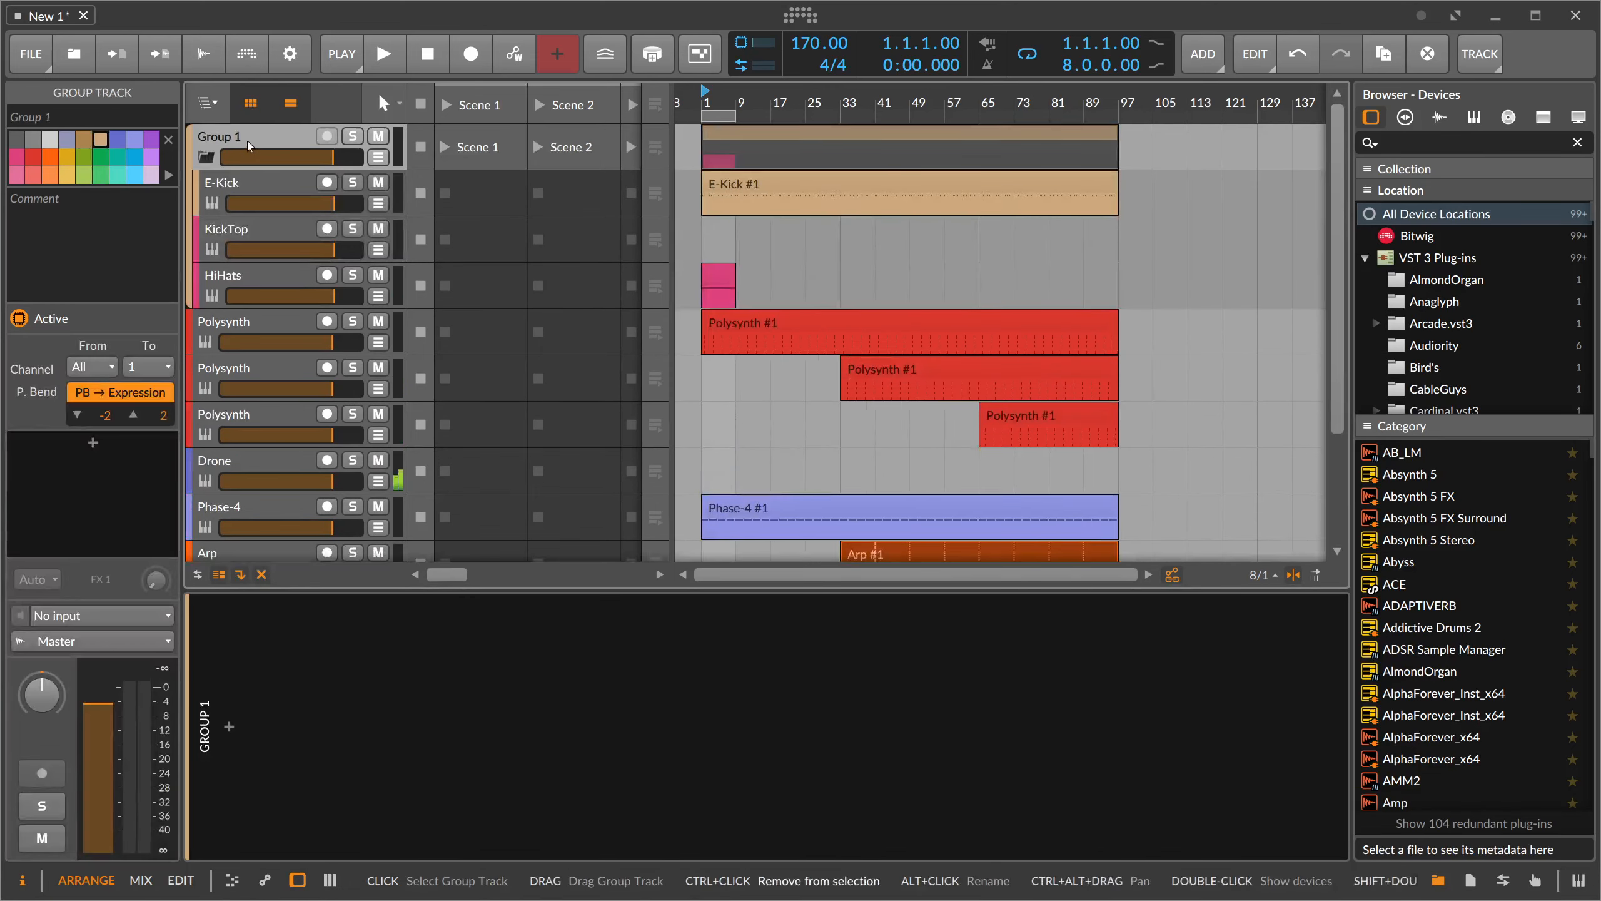
- Rename the group track as Drums and fold the group to hide its member tracks
key("ctrl+r")
type("Drums")
key("Return")
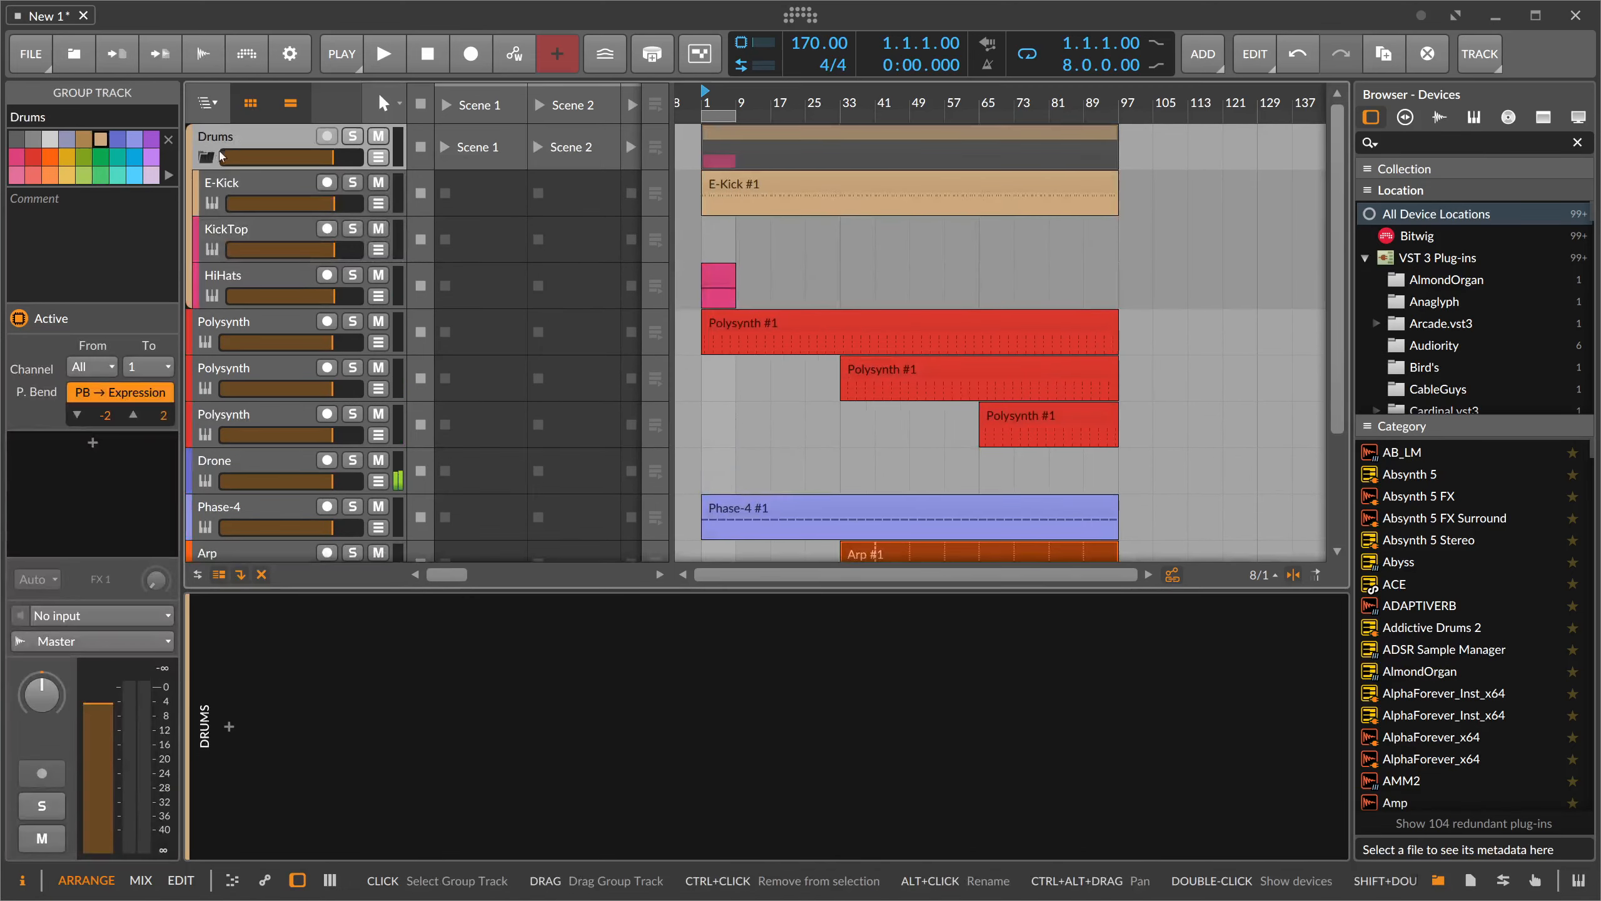
left_click(208, 156)
scroll(735, 104, "down", 1)
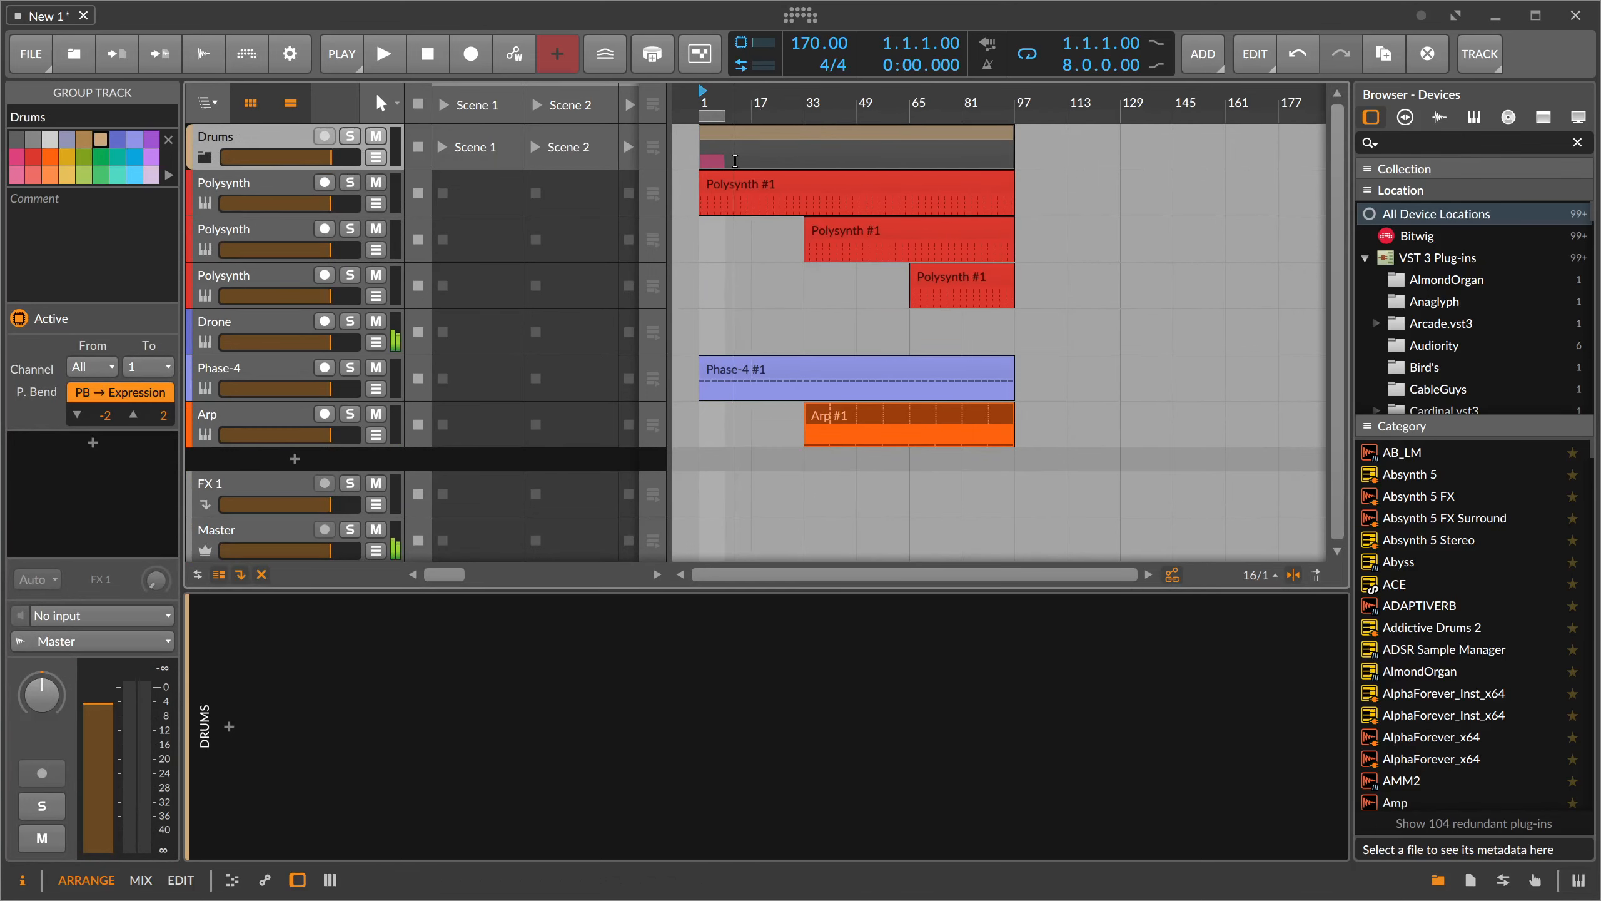
- Start playback and extend the arranger loop region to a length of 96 bars
key("space")
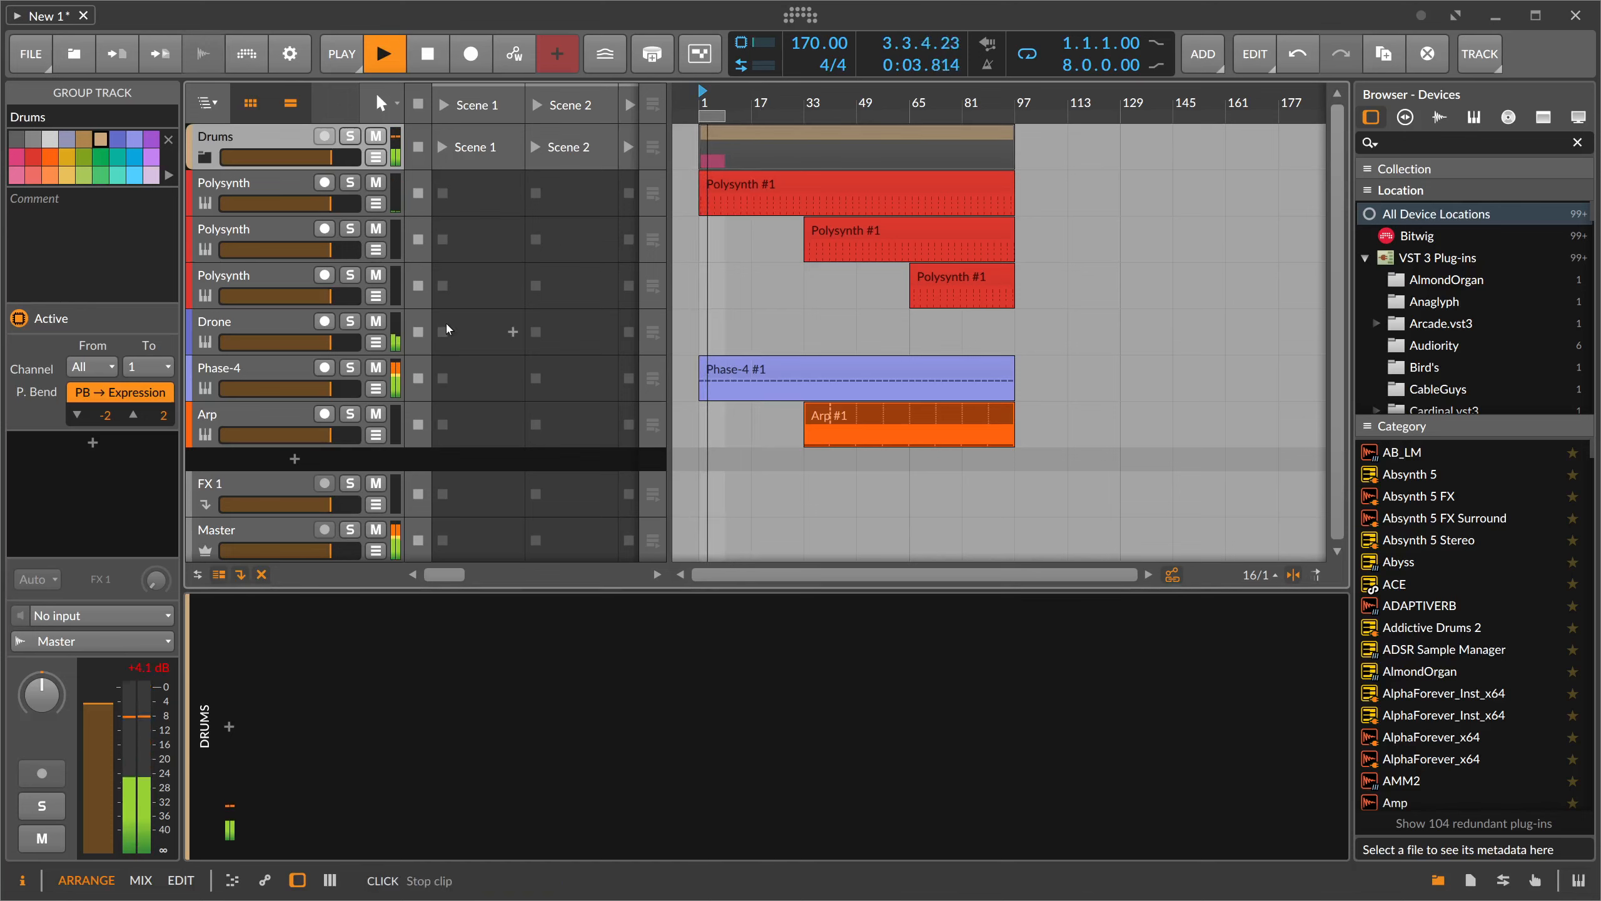
left_click_drag(718, 122, 1015, 120)
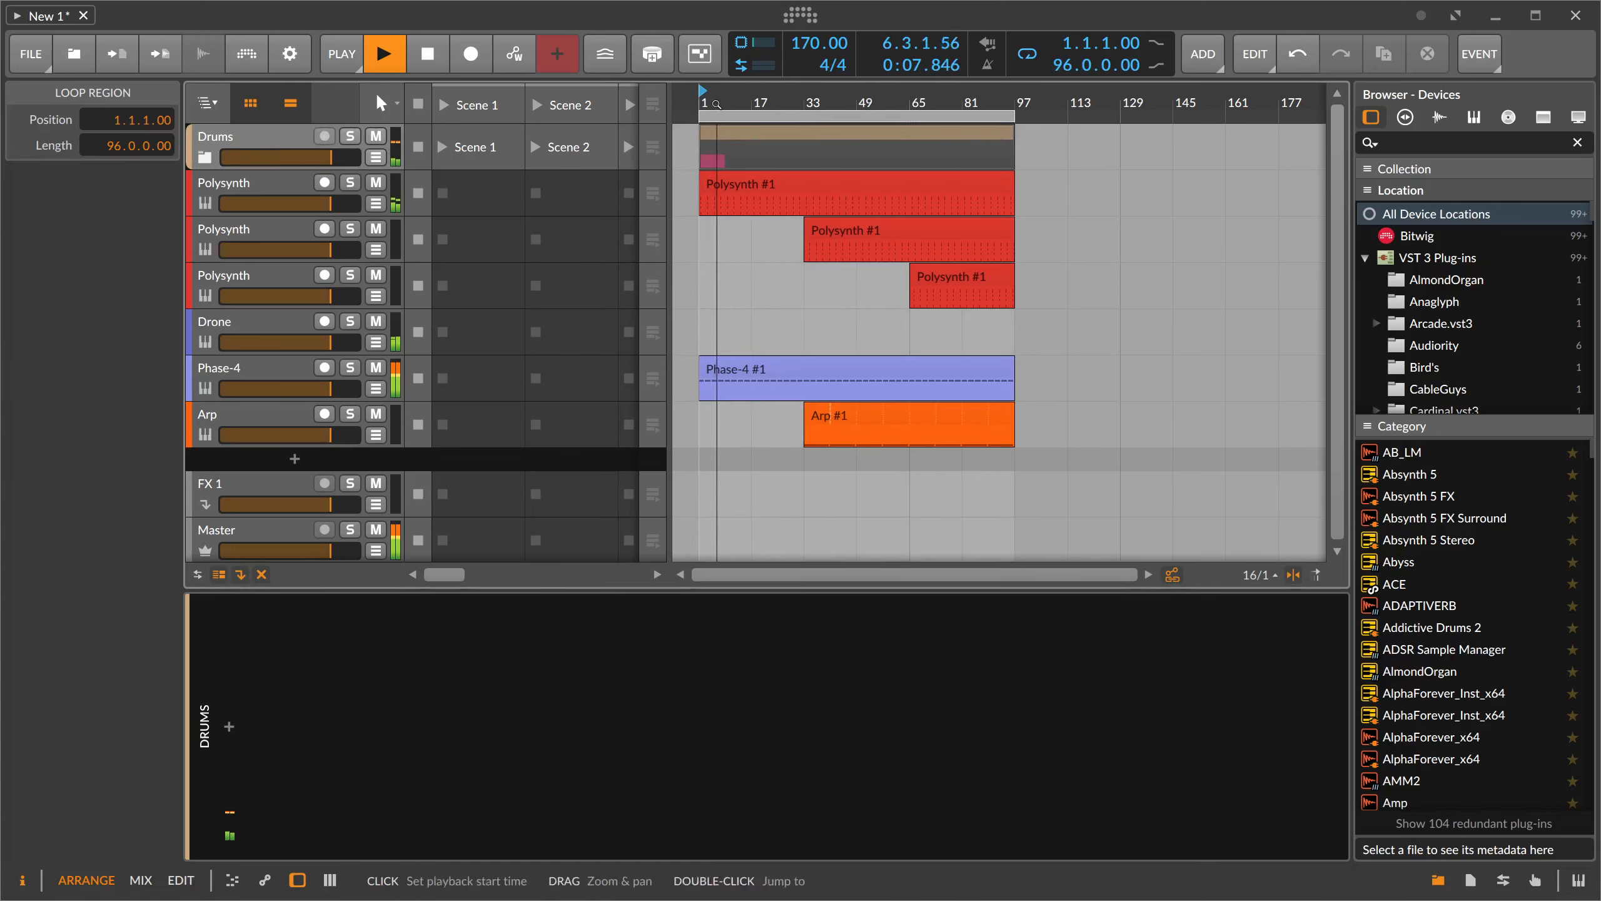
left_click_drag(762, 120, 762, 155)
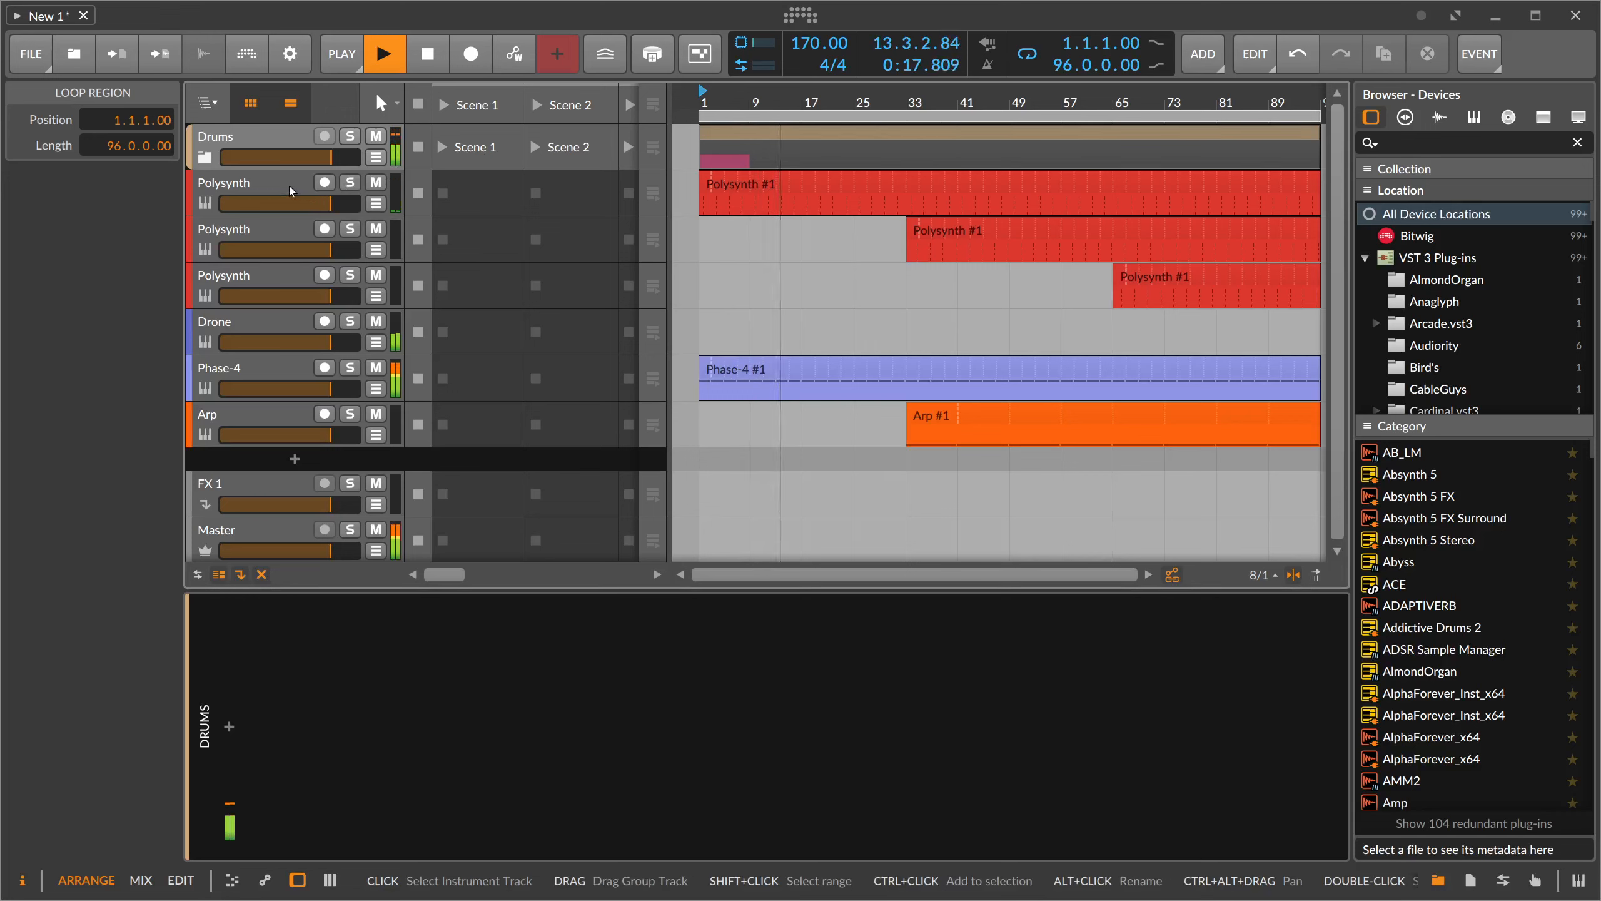
- Unfold the Drums group and extend the looped HiHats clip to 96 bars, matching the end of the other clips
left_click(204, 157)
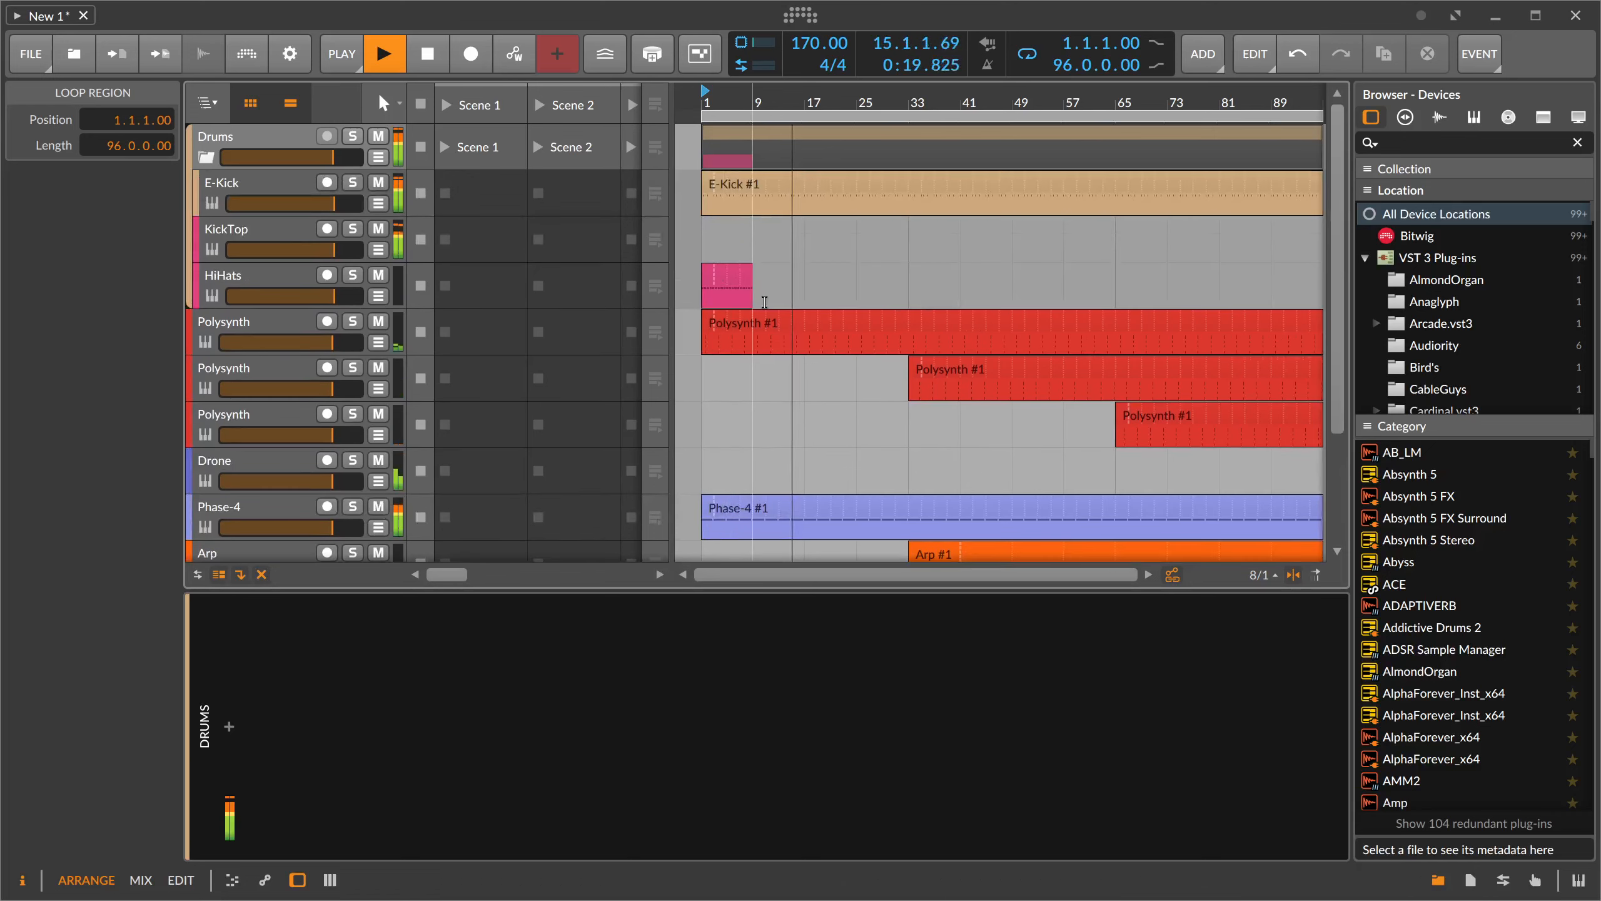
left_click_drag(750, 298, 912, 309)
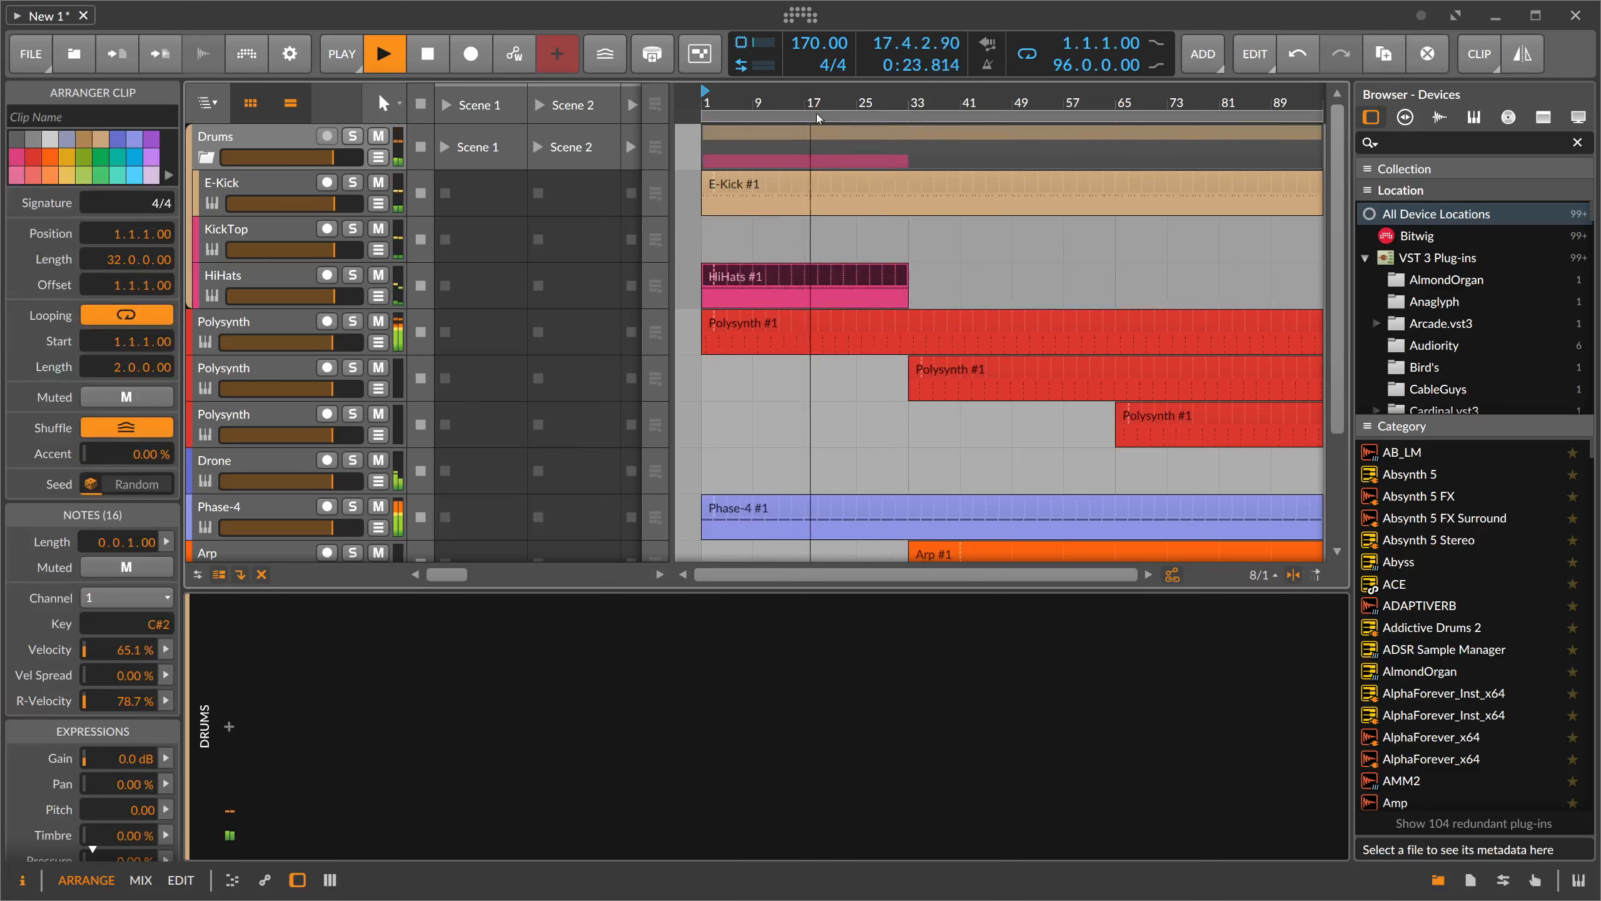
left_click_drag(809, 104, 810, 111)
scroll(796, 194, "down", 3)
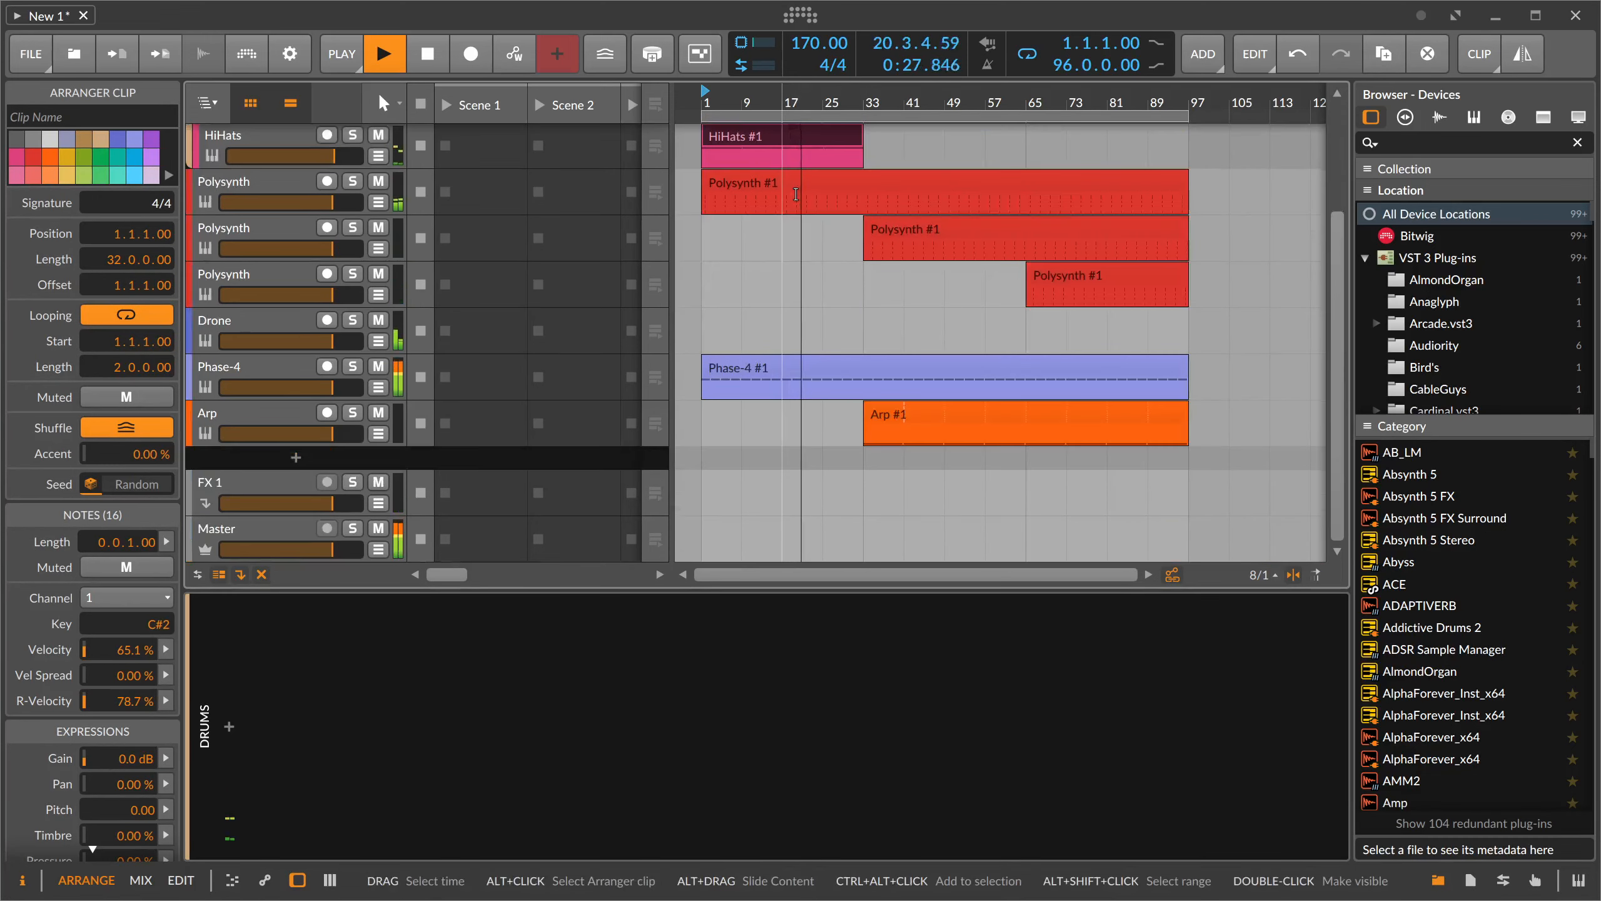
scroll(813, 209, "up", 2)
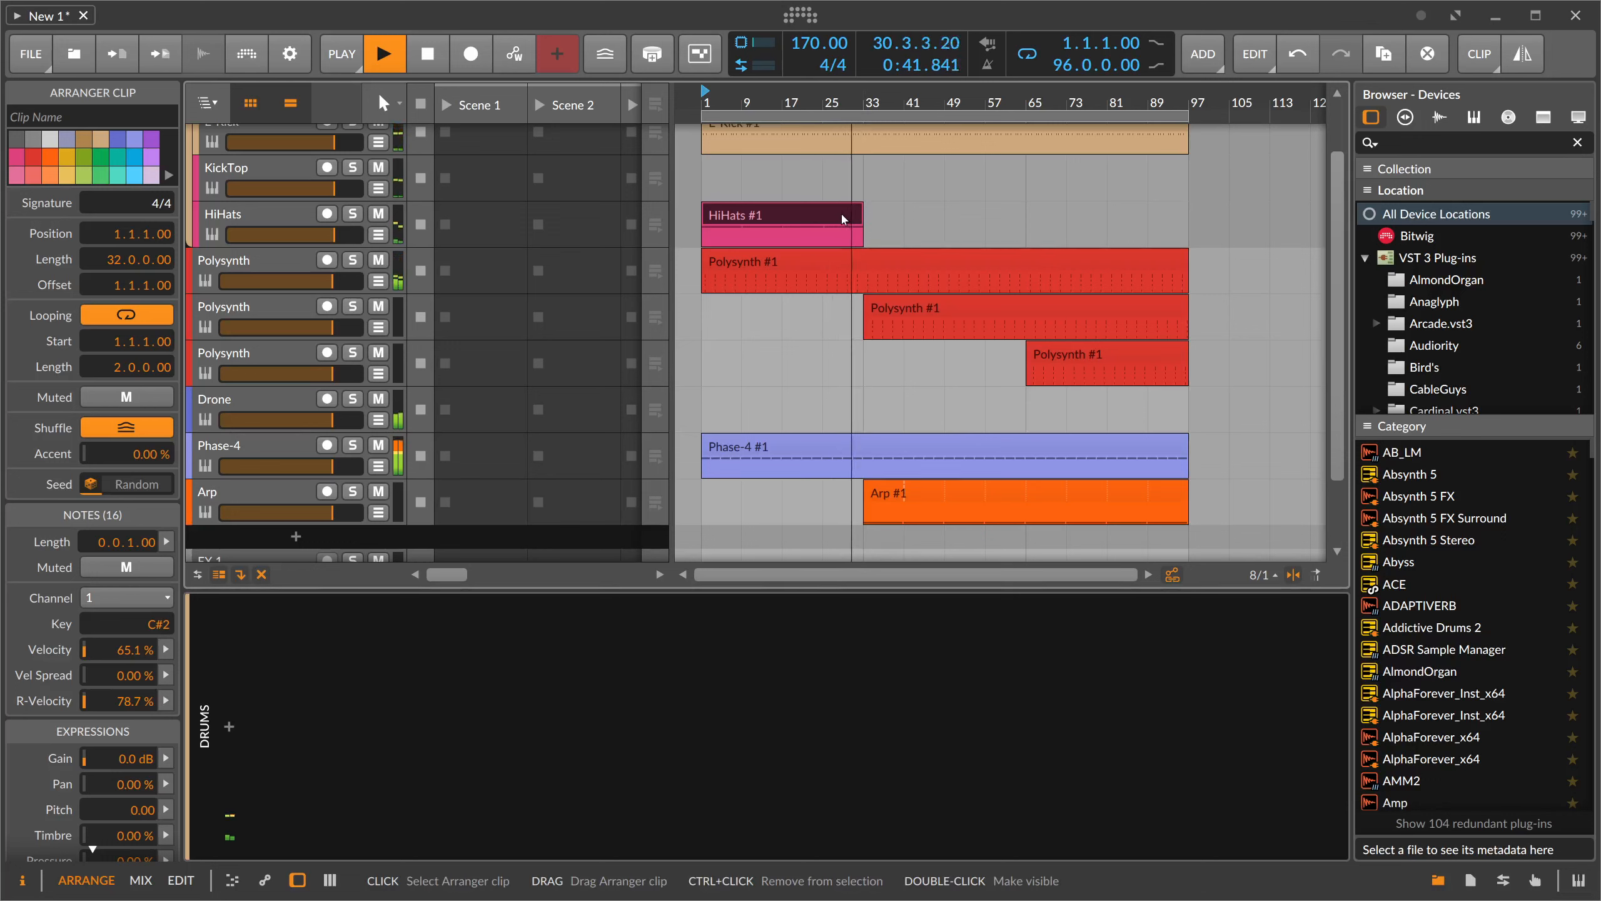
left_click_drag(861, 211, 1188, 212)
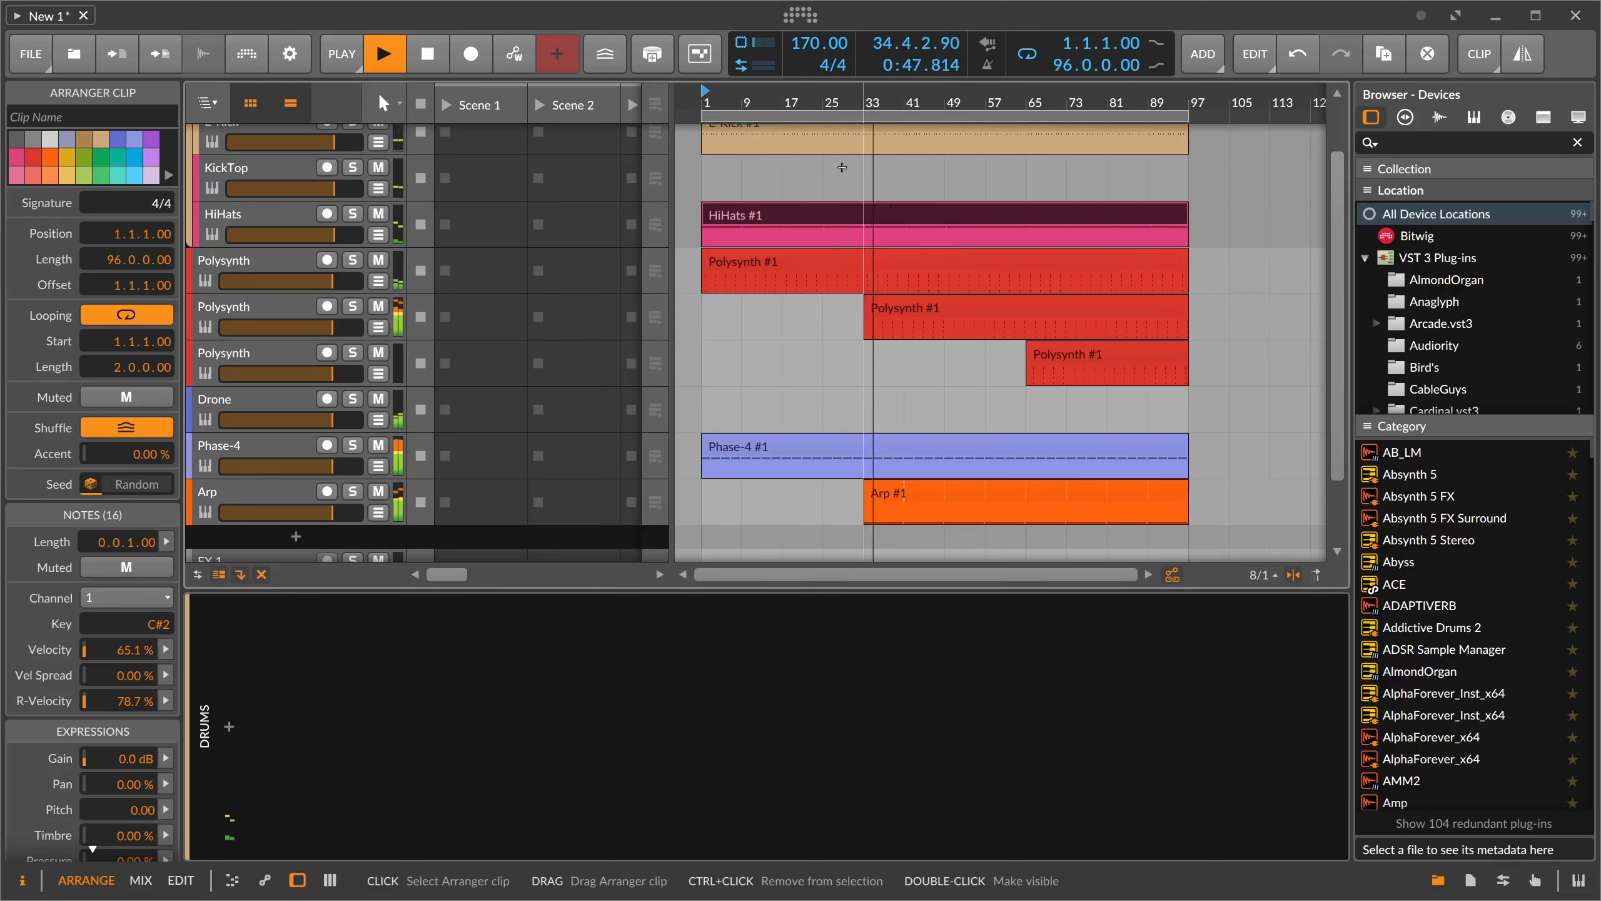
left_click_drag(741, 103, 752, 129)
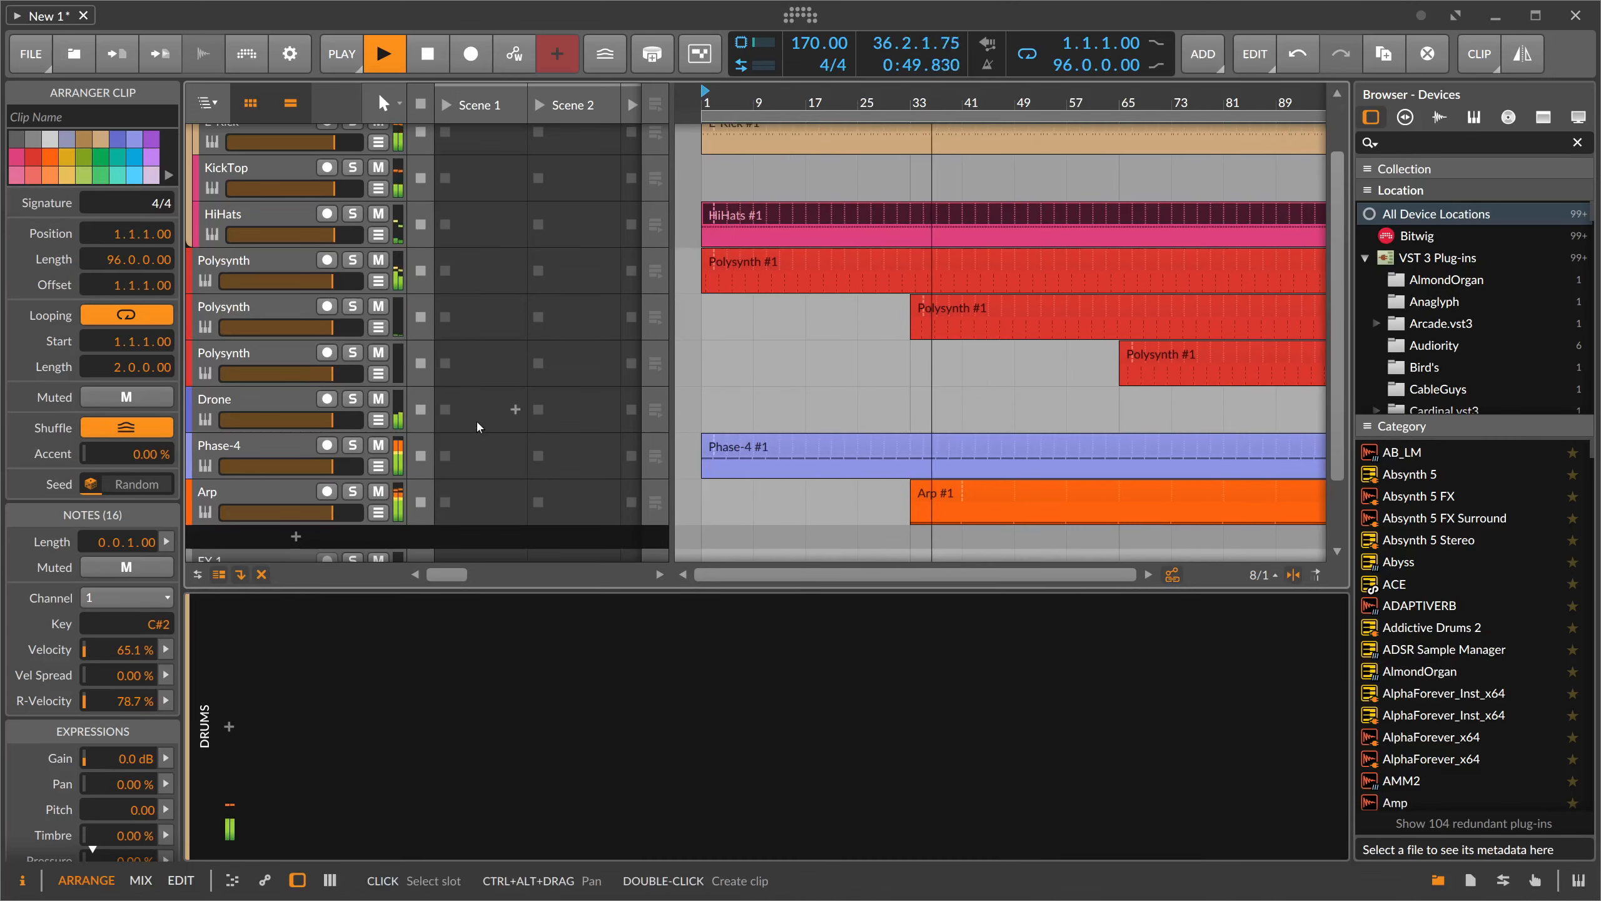
- Adjust the first Polysynth track's filter frequency and switch its Random modulator from per-voice to monophonic
left_click(300, 284)
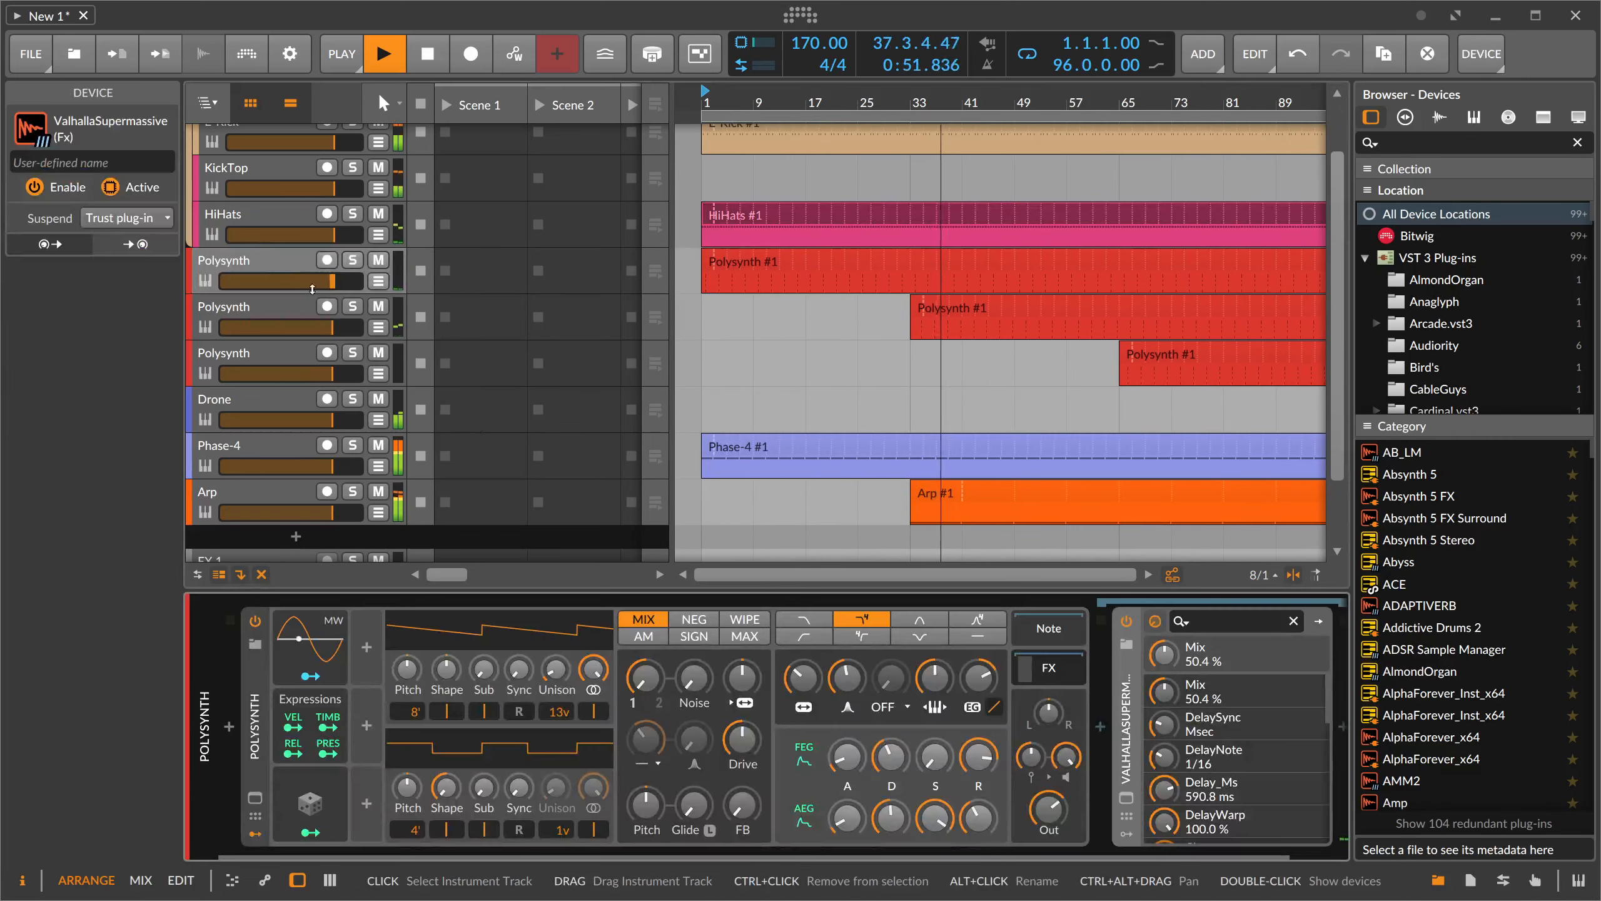
left_click_drag(803, 678, 804, 691)
left_click(314, 833)
left_click(334, 804)
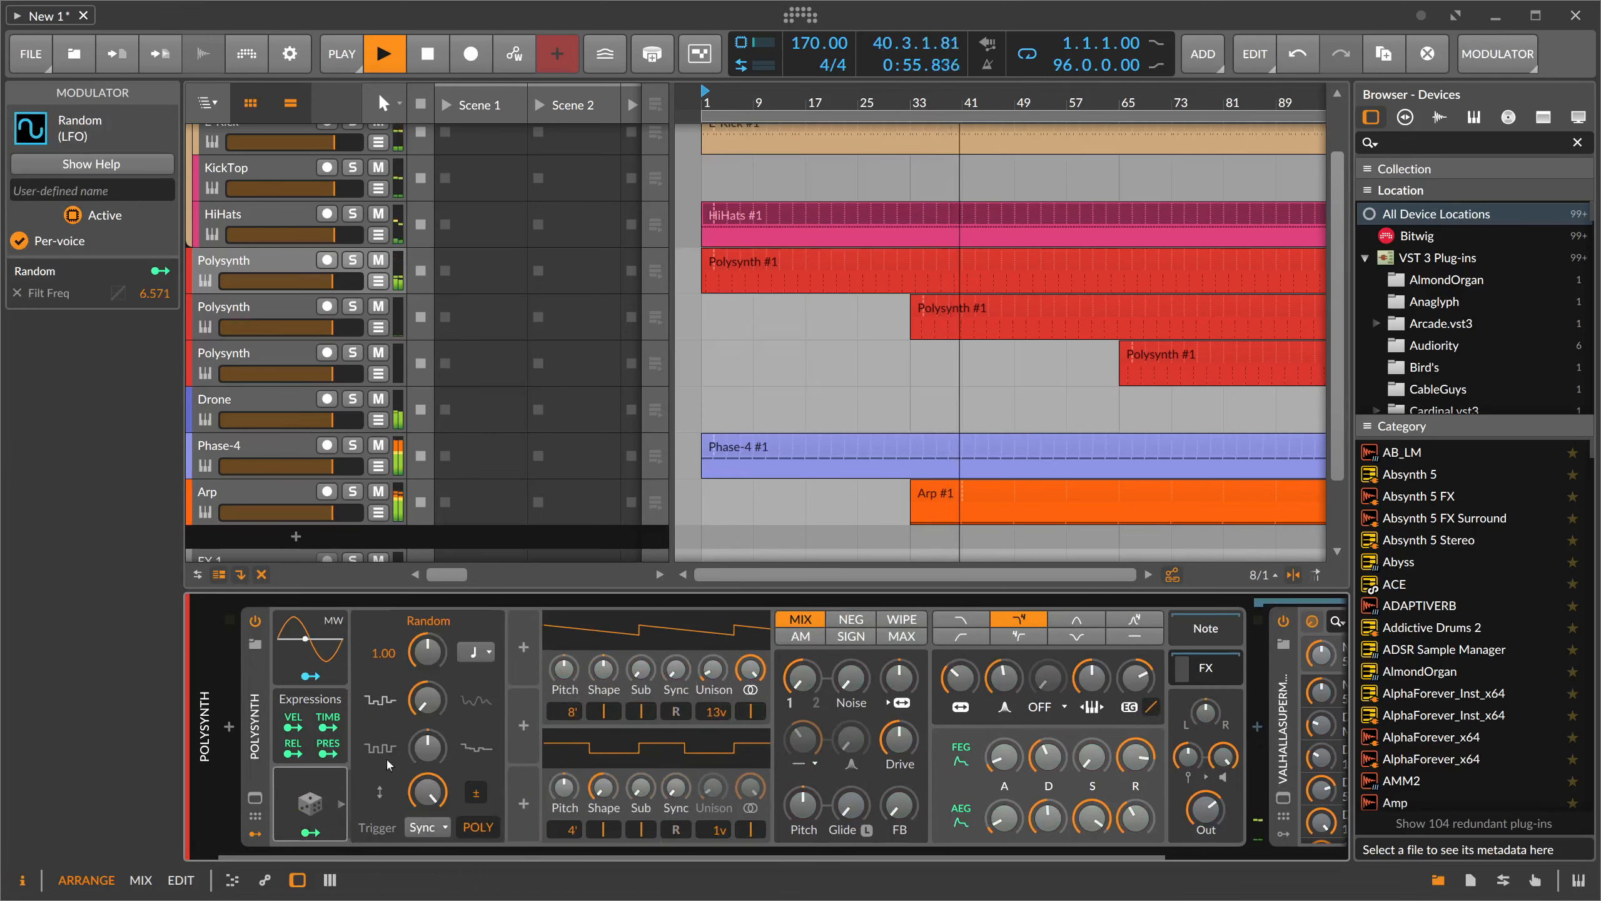
left_click(439, 827)
key("Escape")
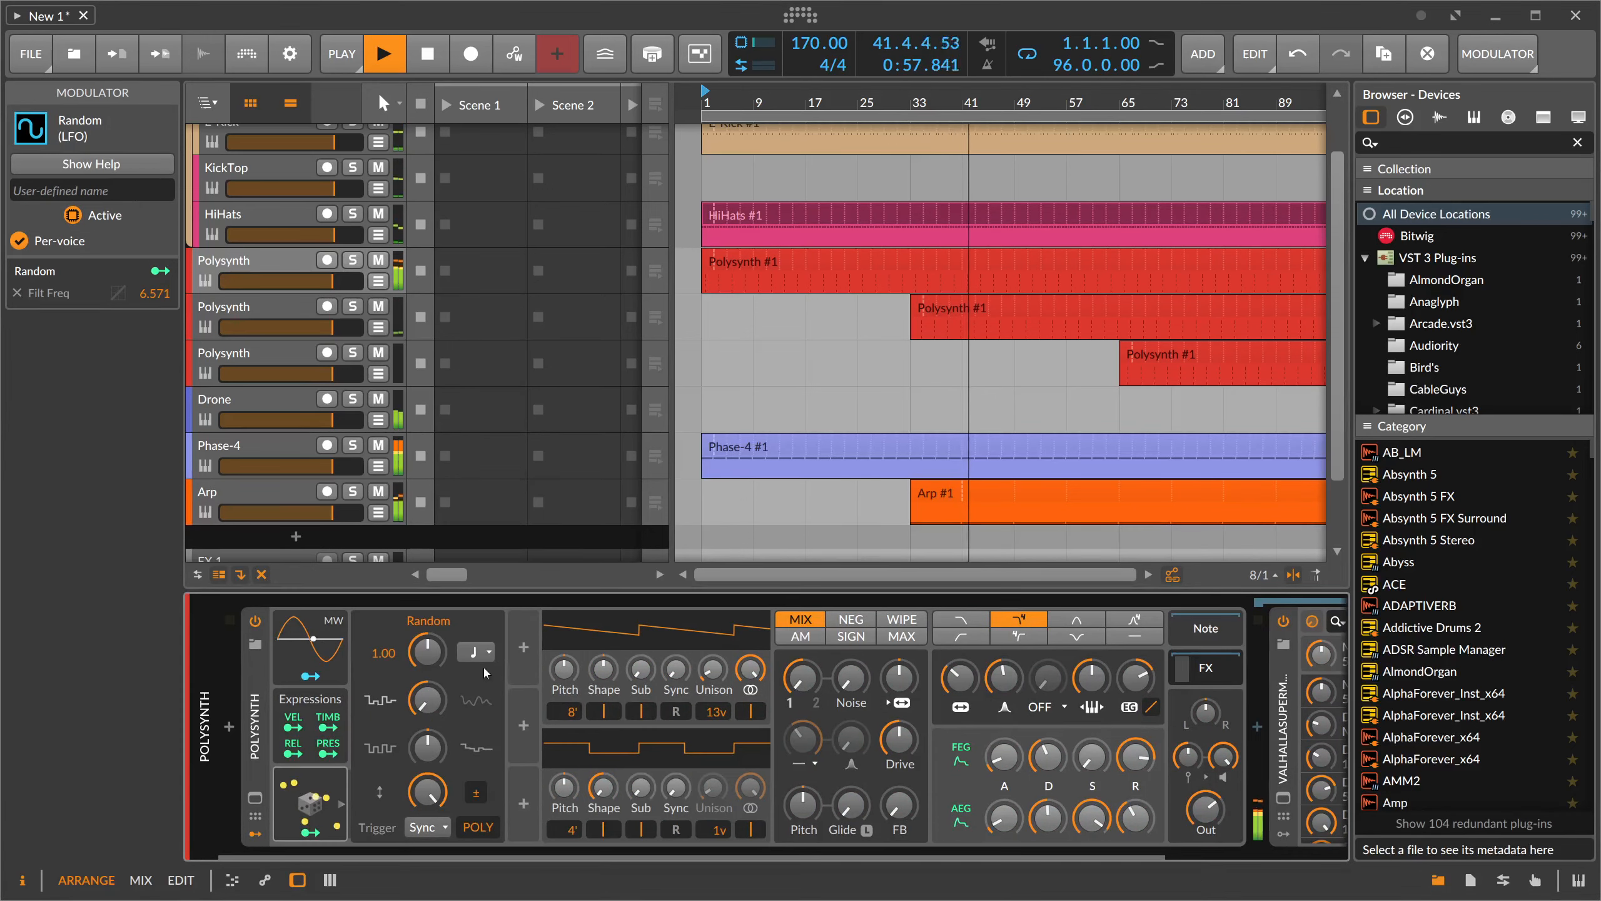
left_click(476, 826)
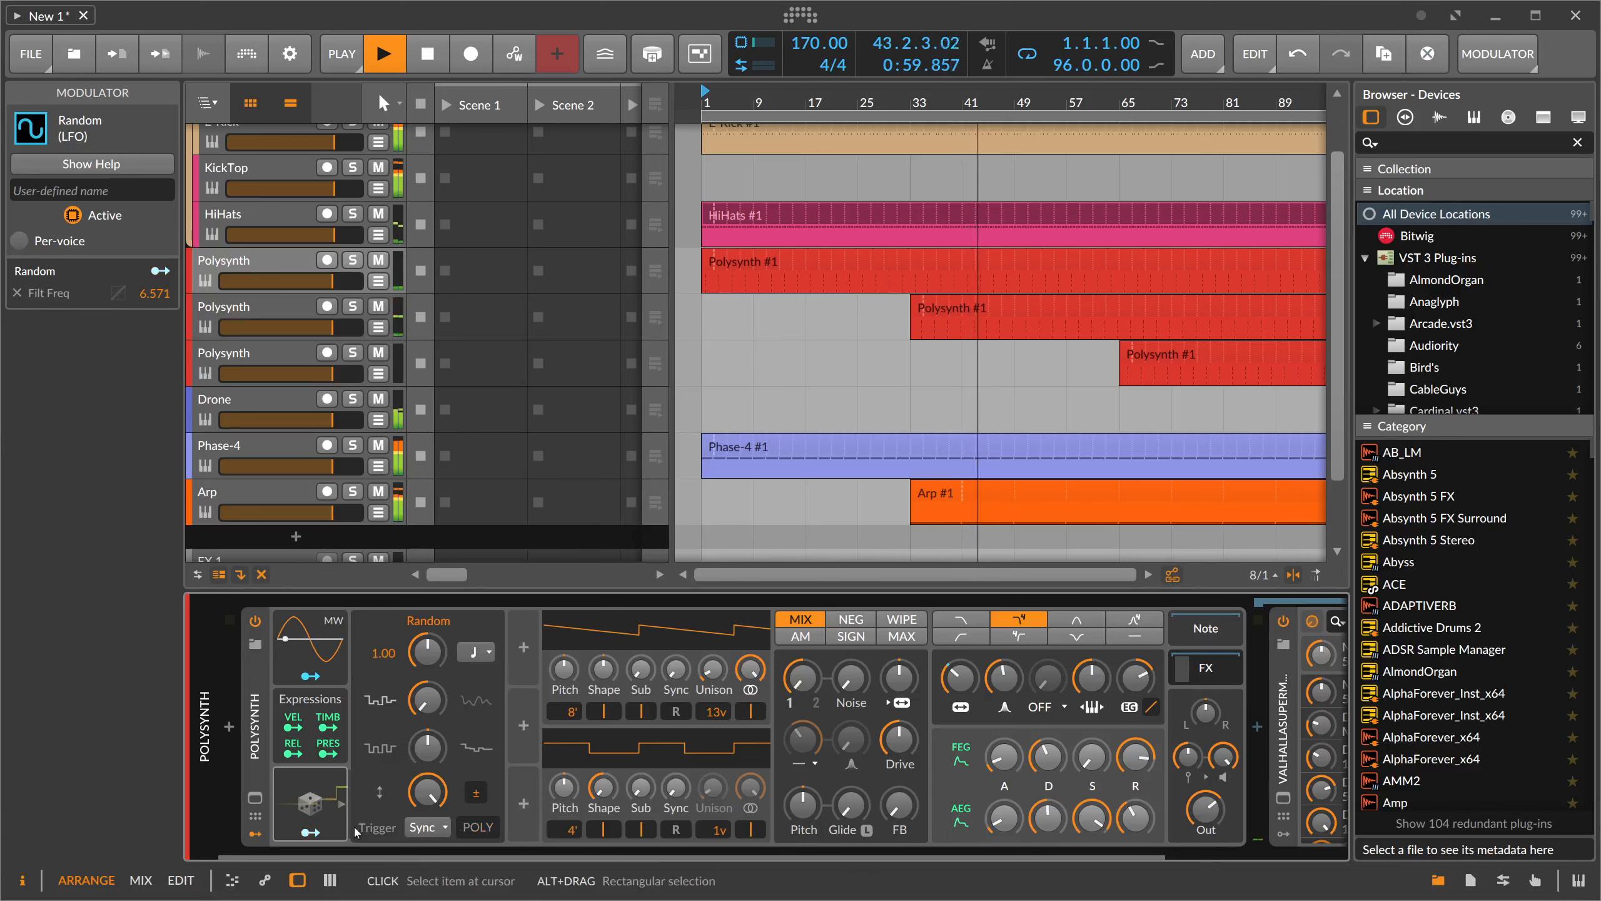
scroll(346, 831, "down", 3)
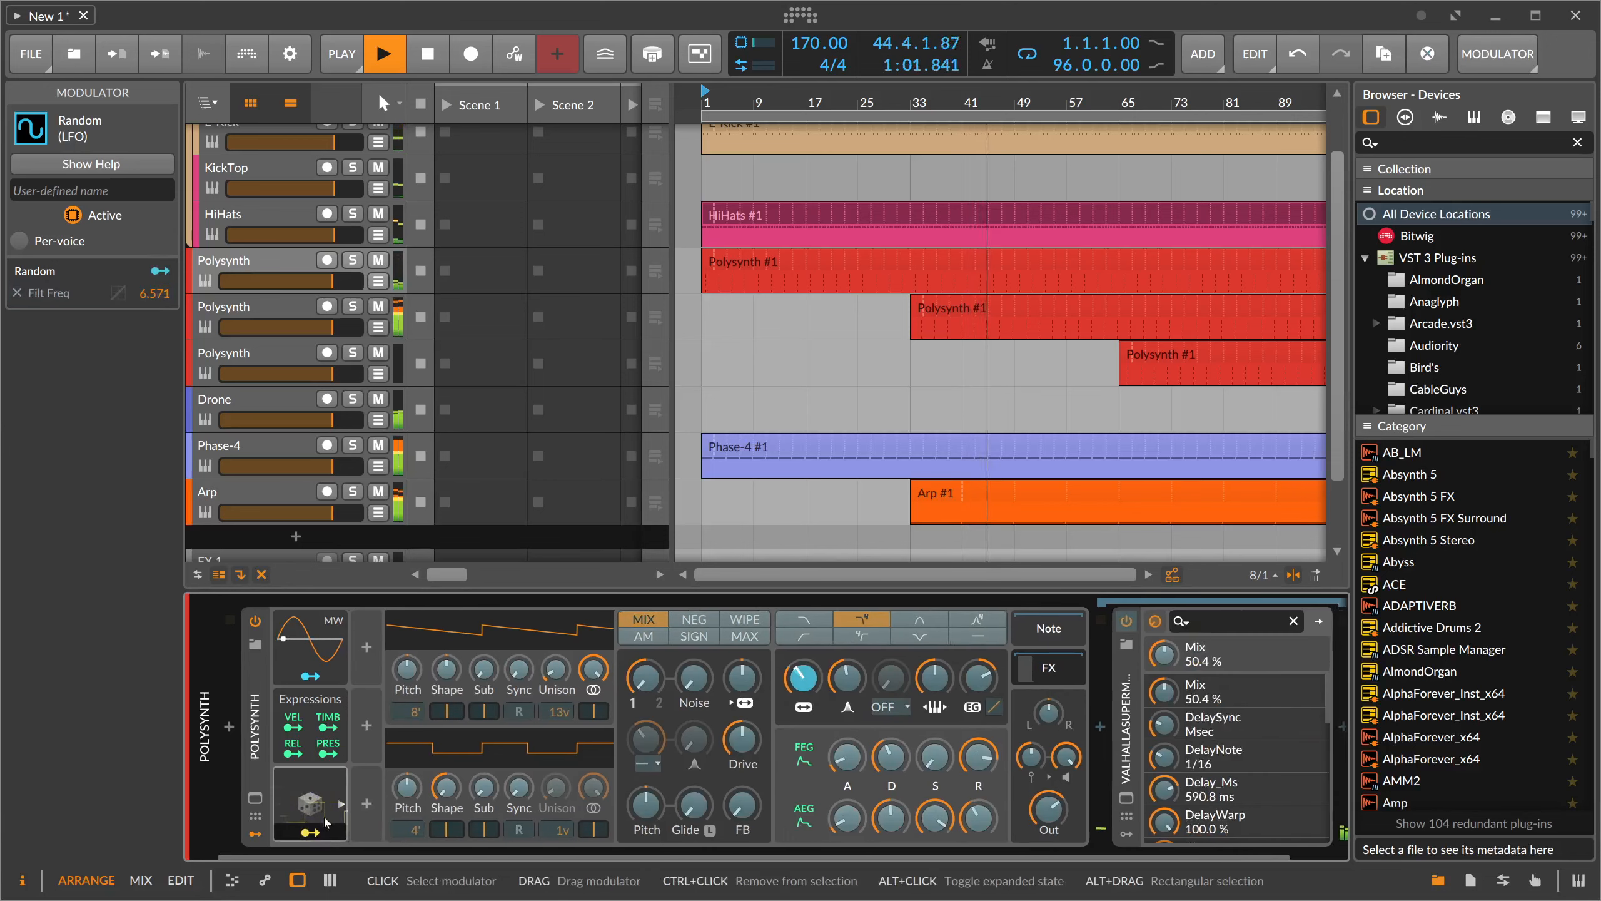
- Restart playback, fine-tune the first Polysynth's filter frequency and set its first oscillator's octave to 16'
key("space")
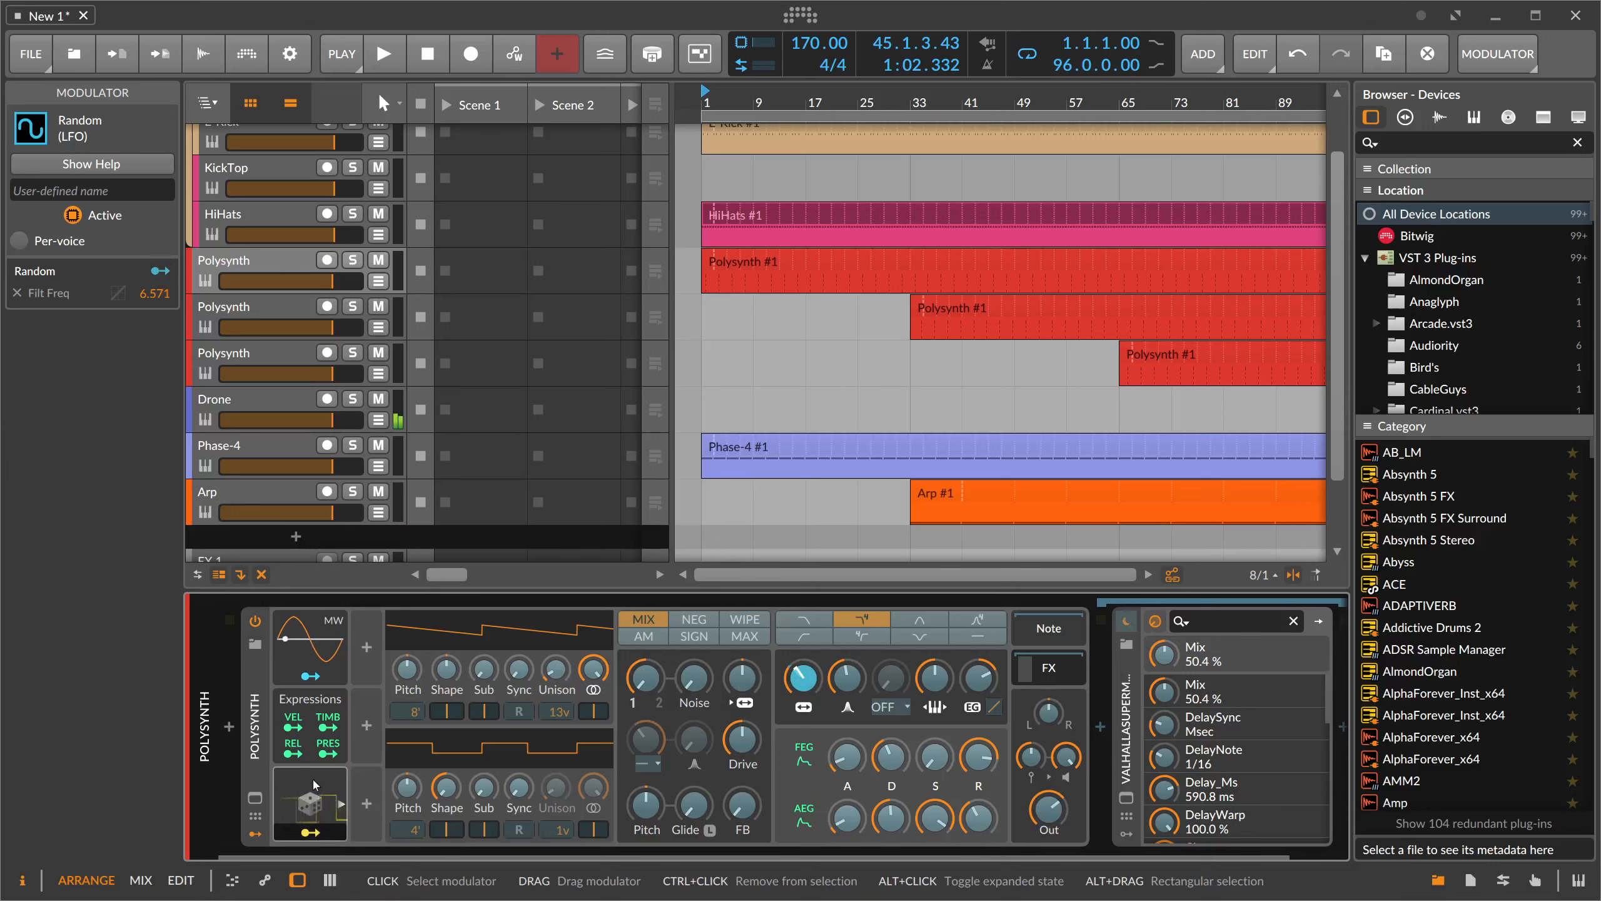
left_click(311, 833)
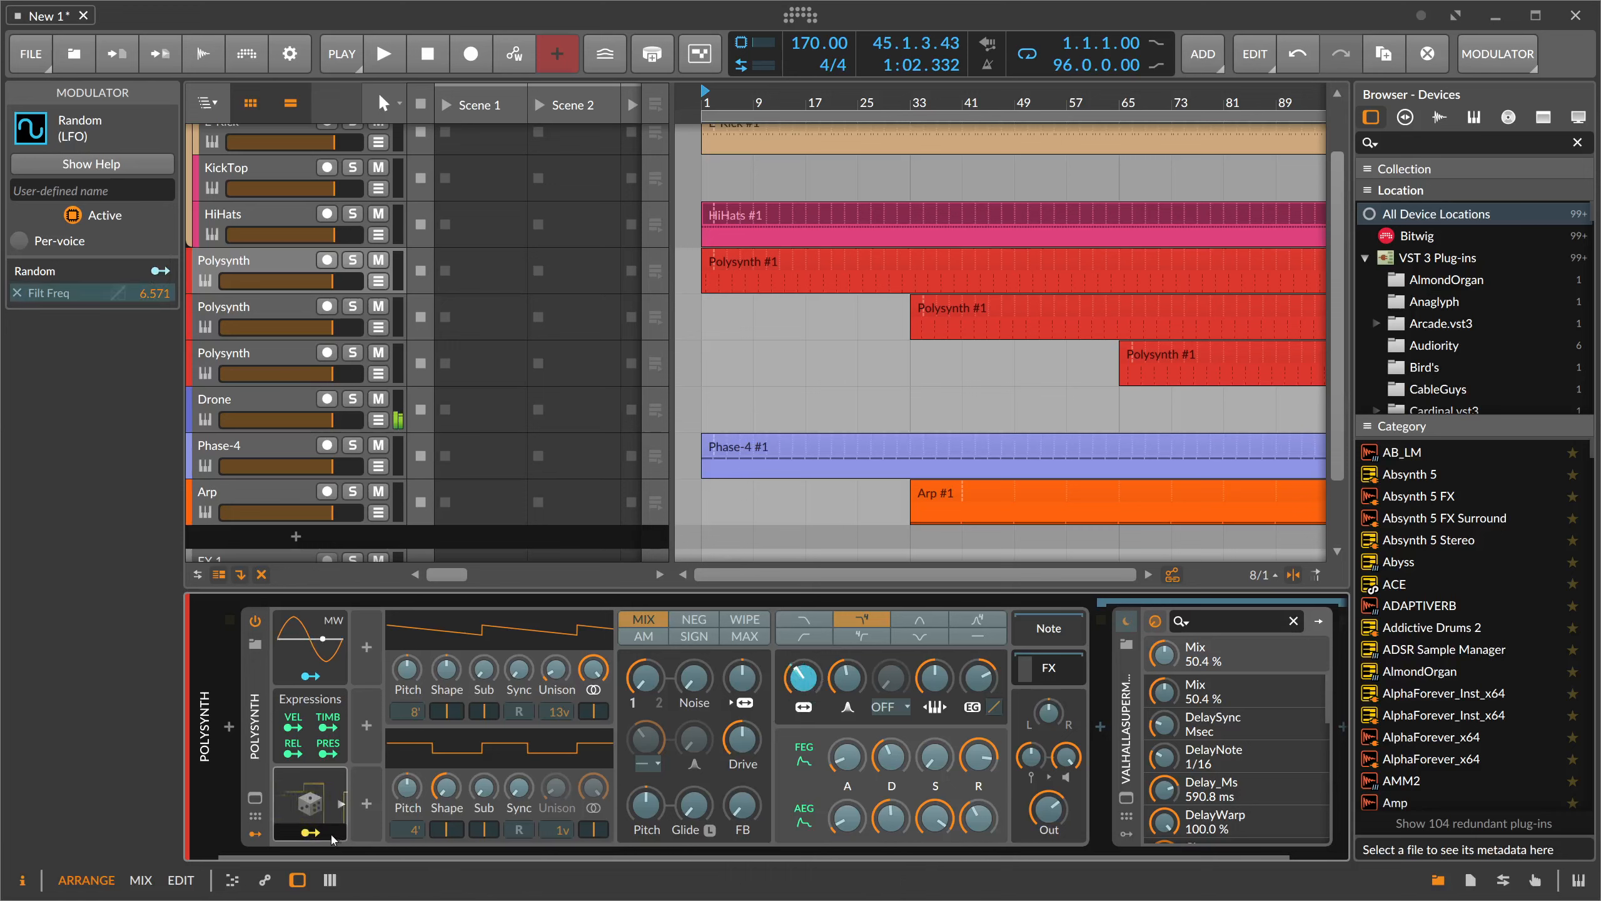
key("space")
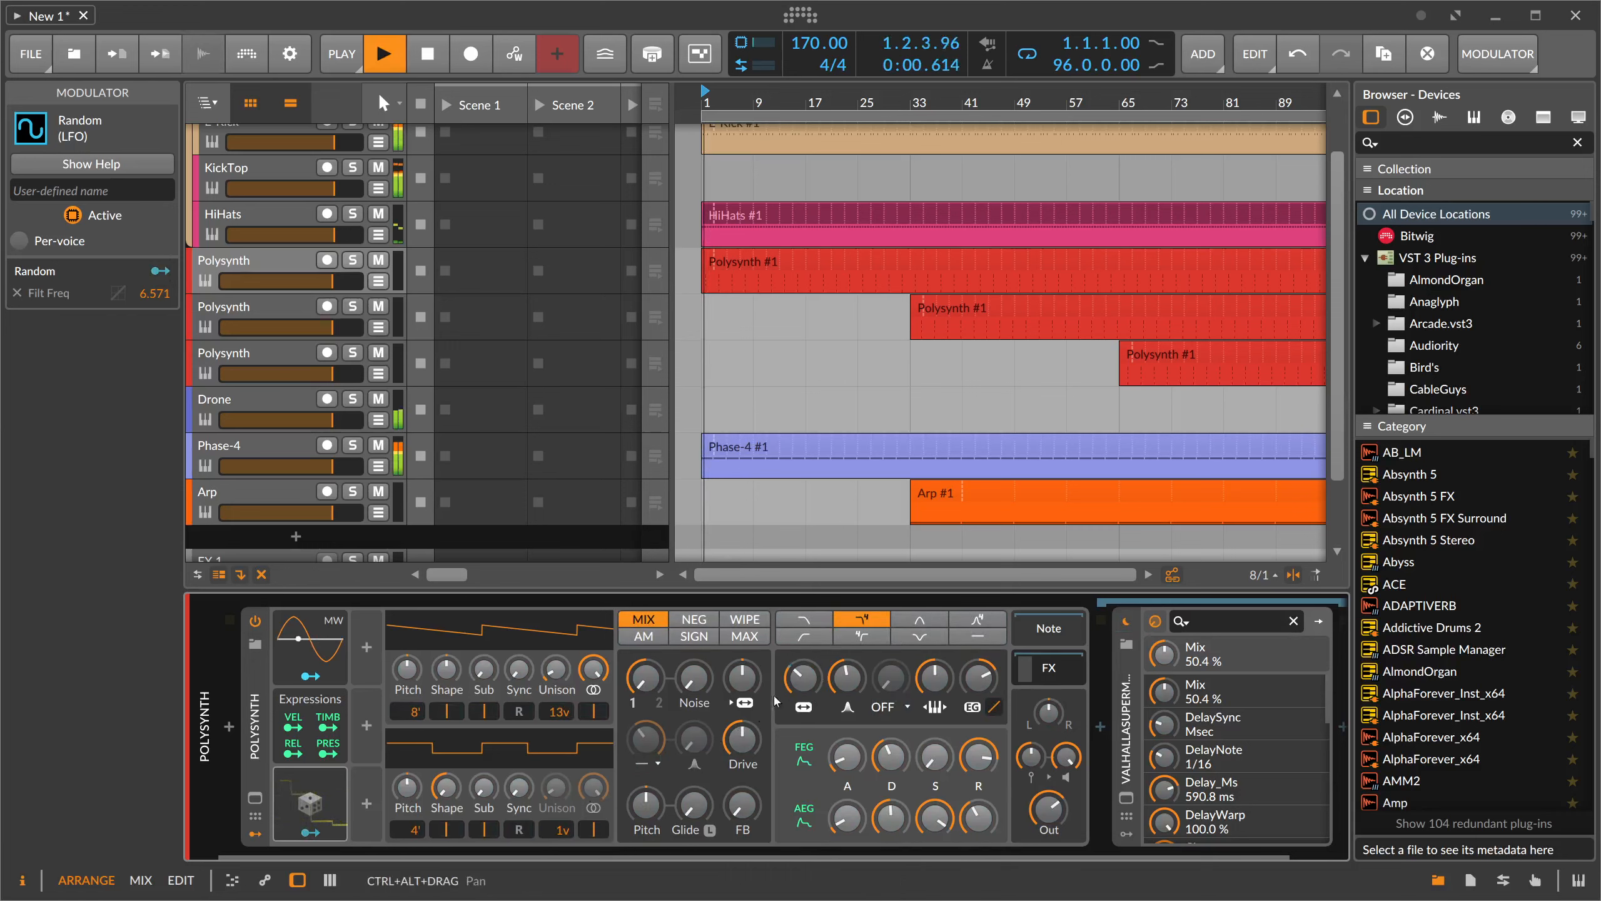
mouse_move(802, 676)
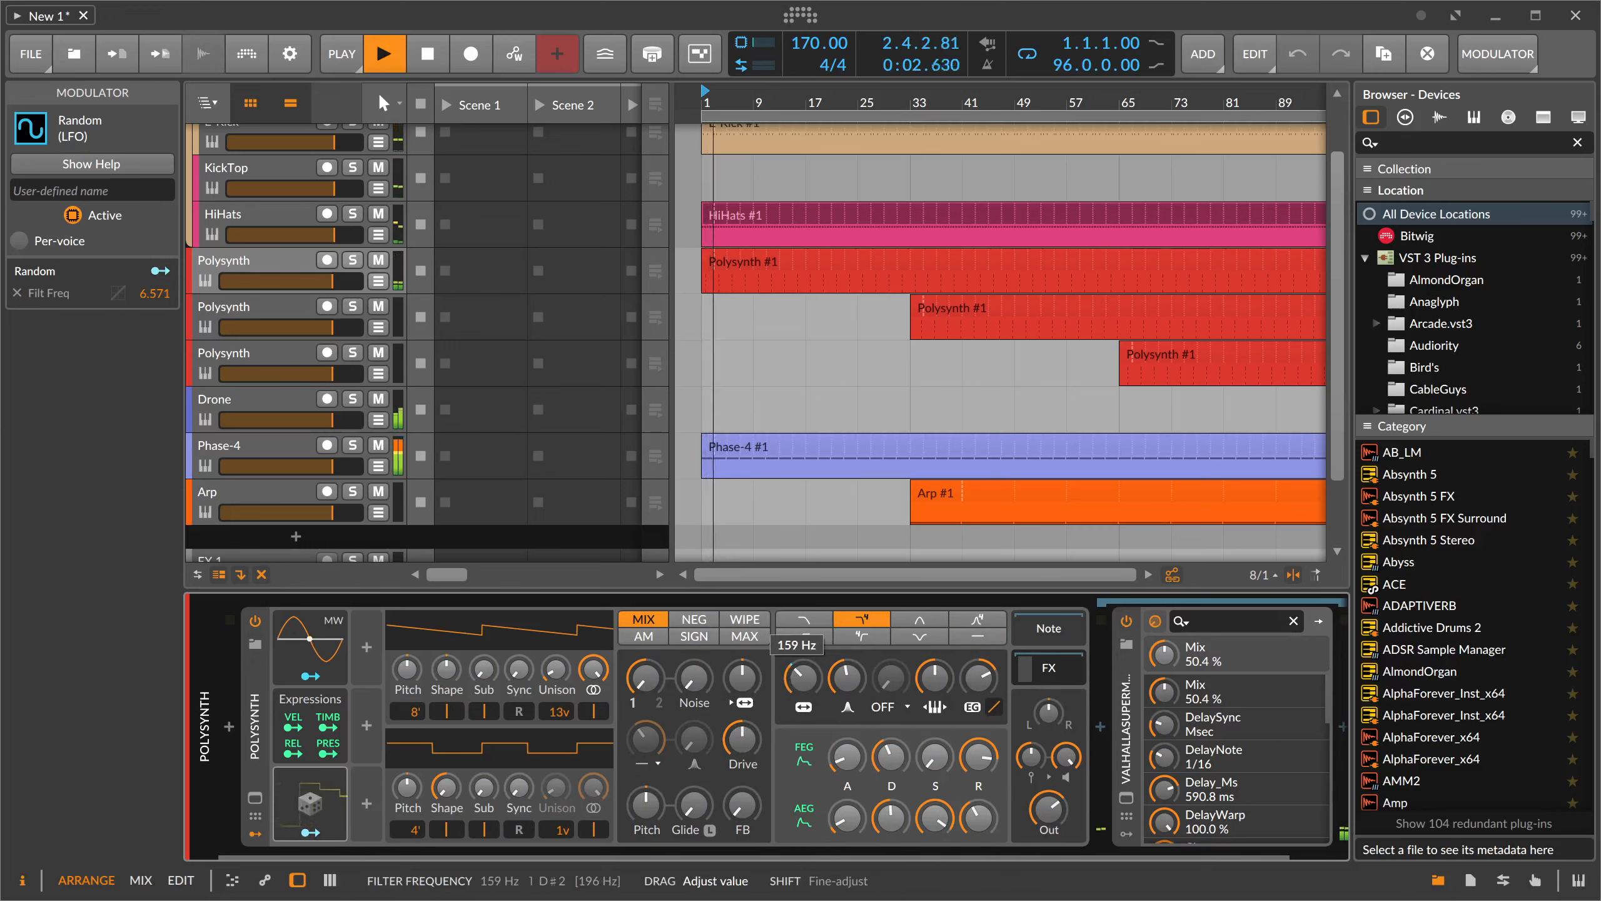
left_click_drag(803, 677, 802, 684)
left_click_drag(411, 711, 411, 722)
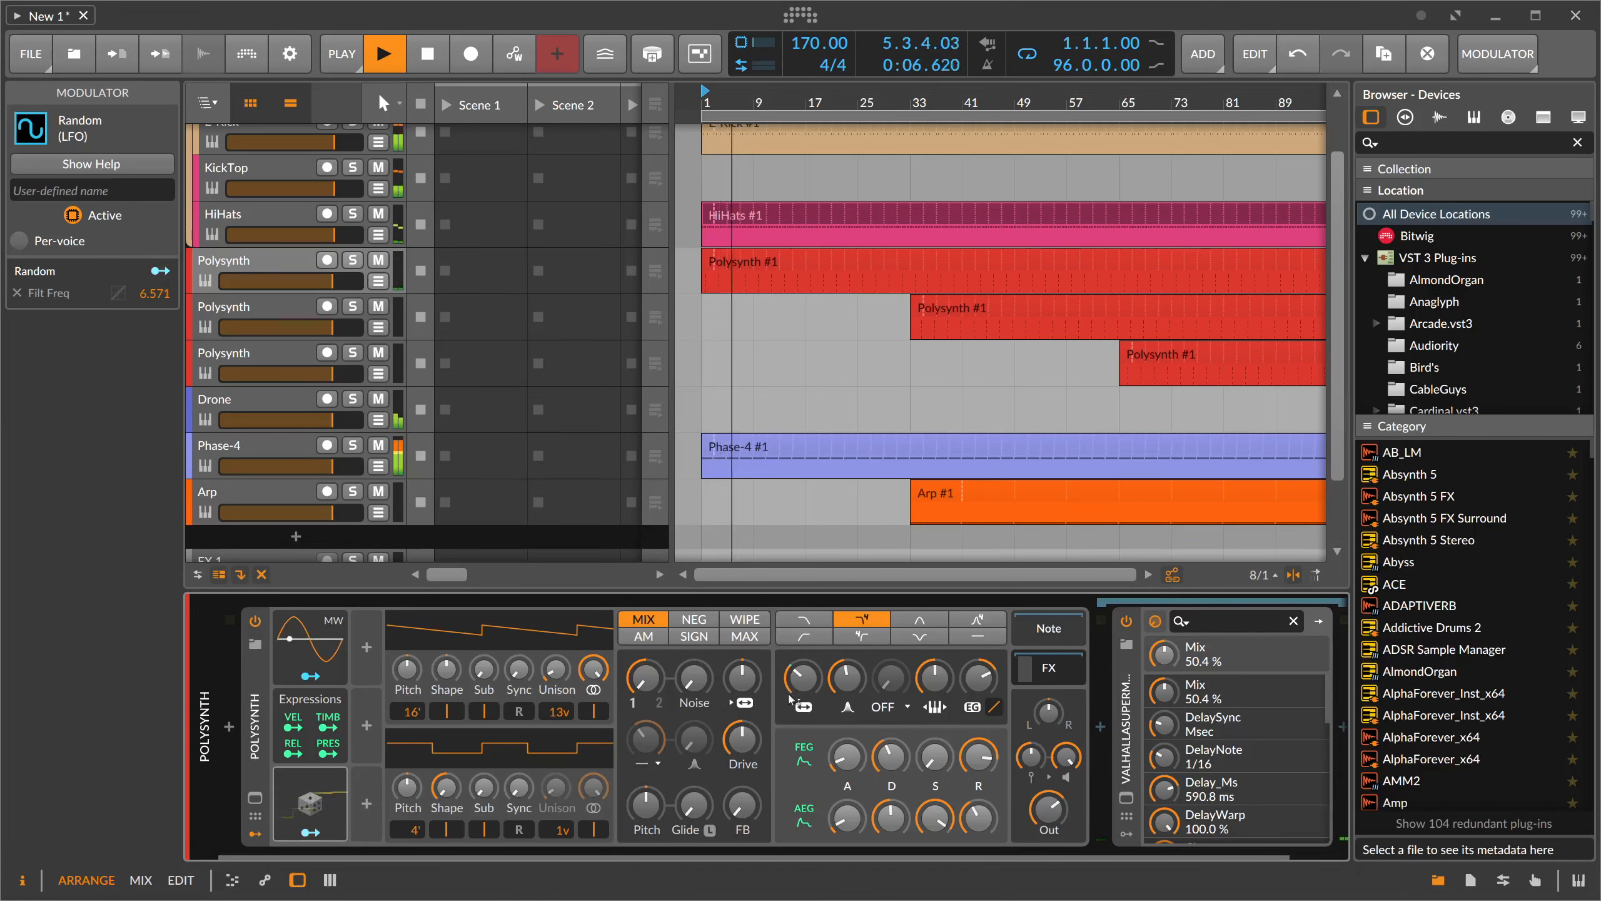
- Insert an EQ-2 before ValhallaSupermassive in the first Polysynth's FX chain, change its low band's shape and raise that band's frequency
left_click(1100, 726)
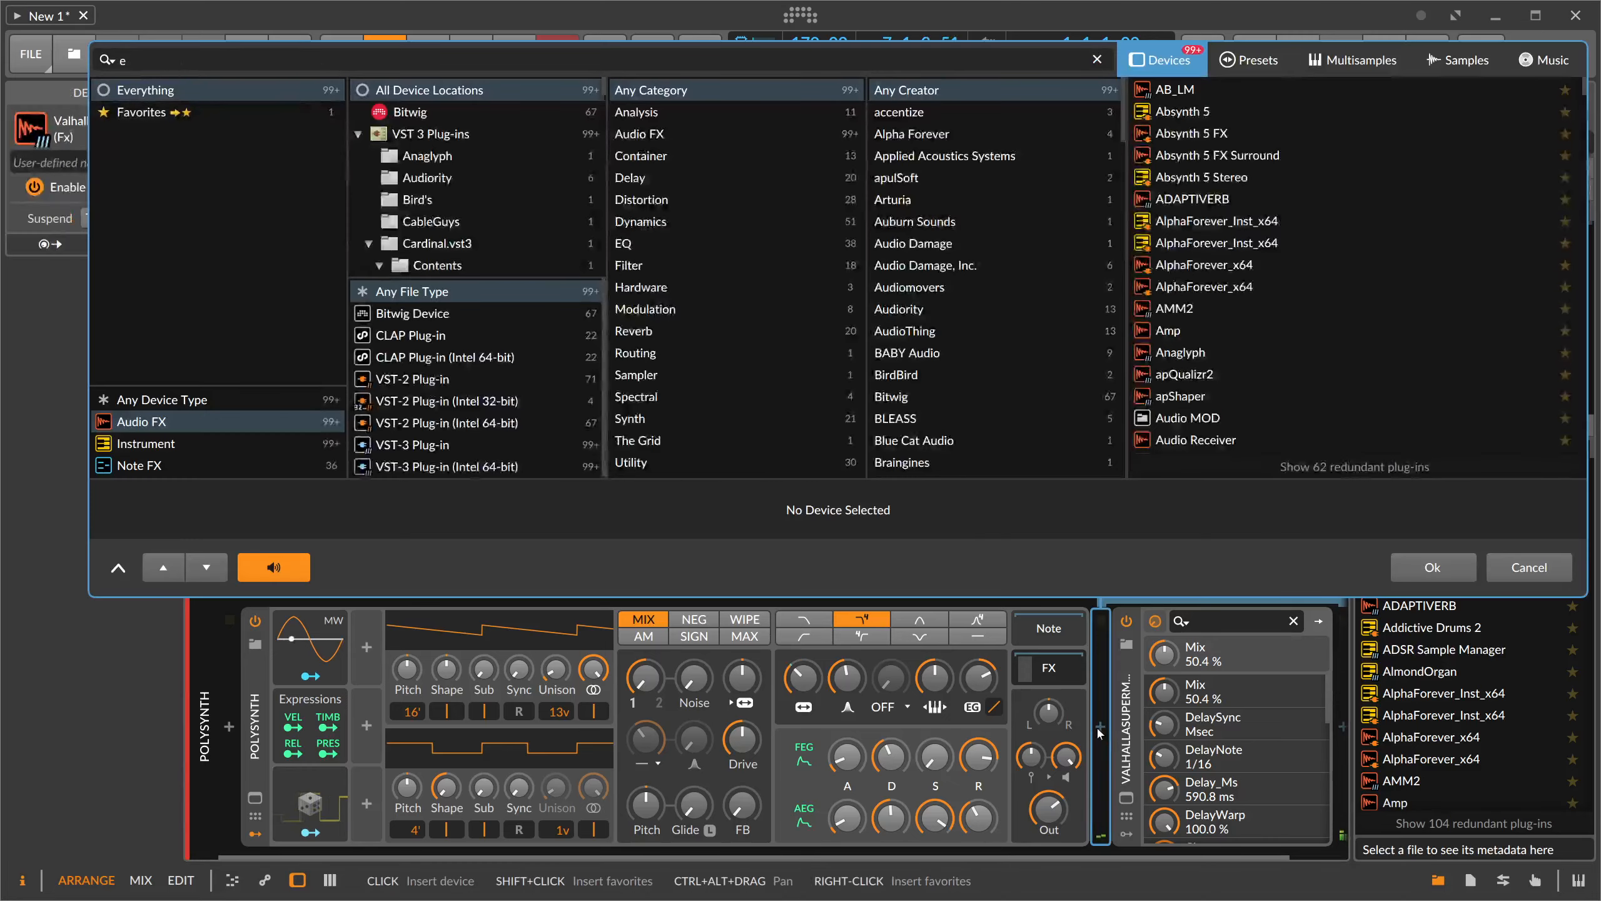
type("eq")
key("Return")
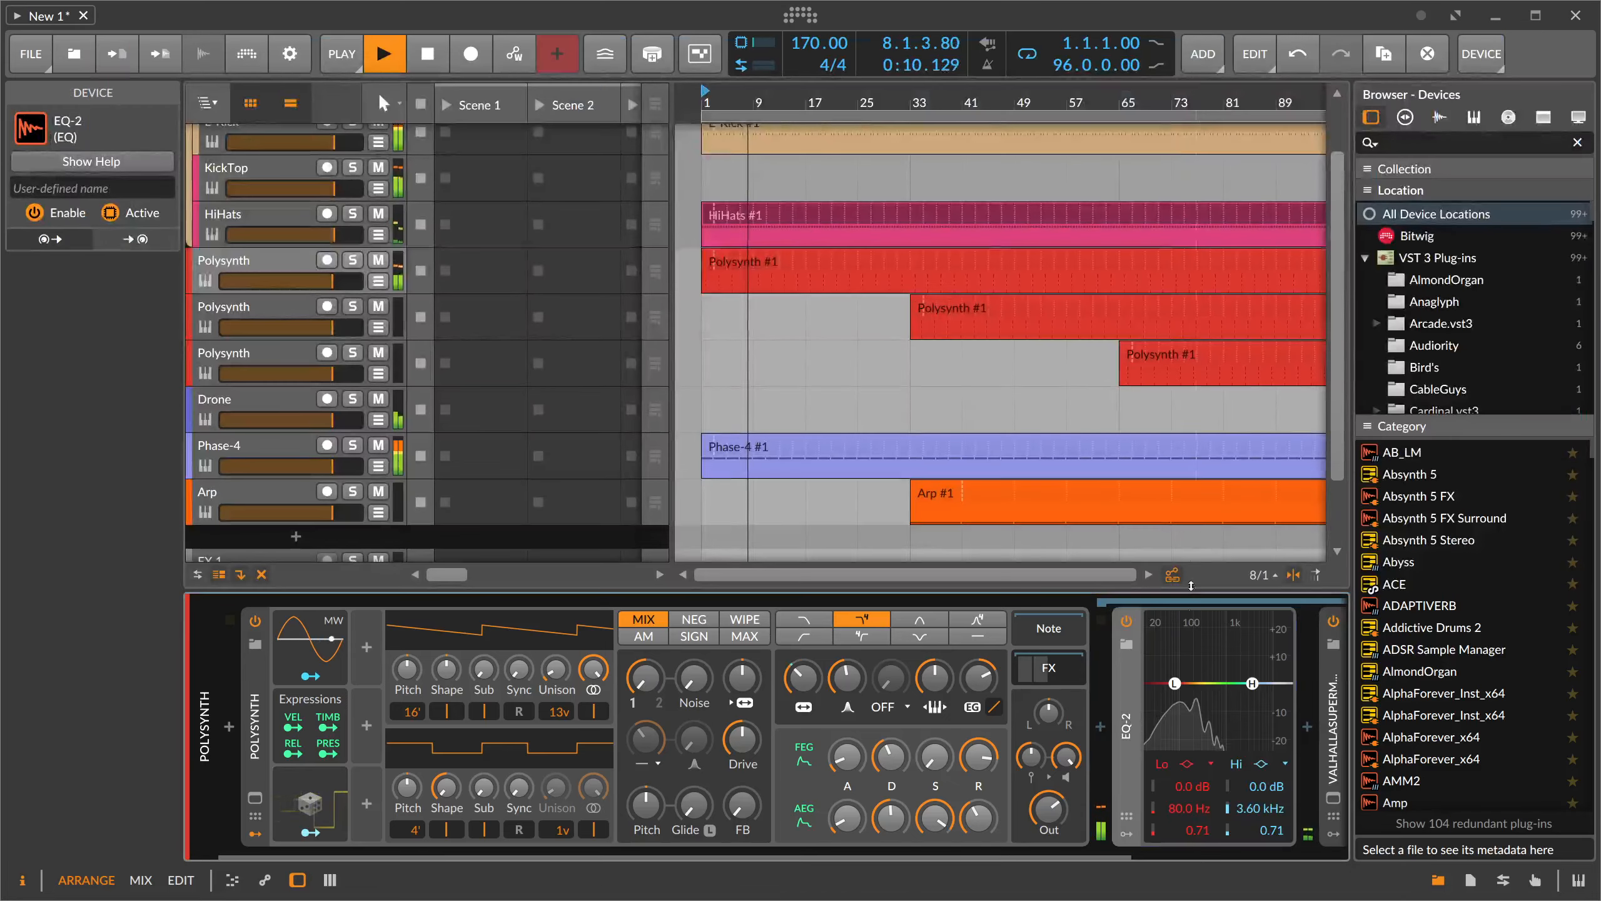
left_click(1198, 763)
left_click(1216, 782)
left_click_drag(1174, 683, 1186, 683)
left_click(1049, 668)
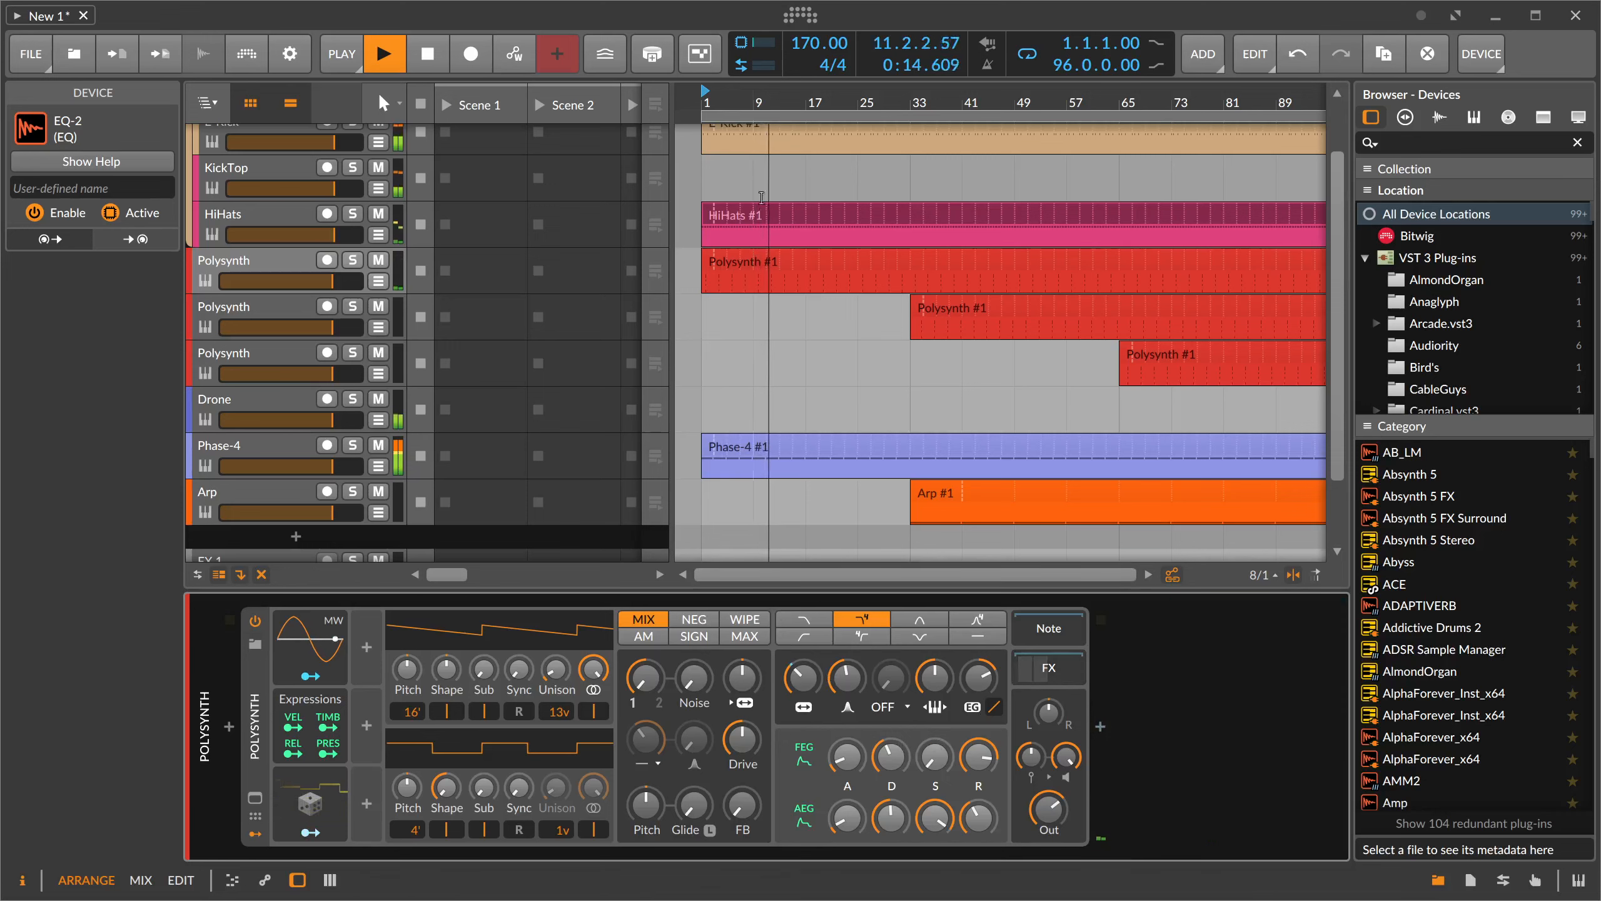
- Move the playback start to bar 33, where the second Polysynth and the Arp clips begin
left_click_drag(738, 108, 736, 102)
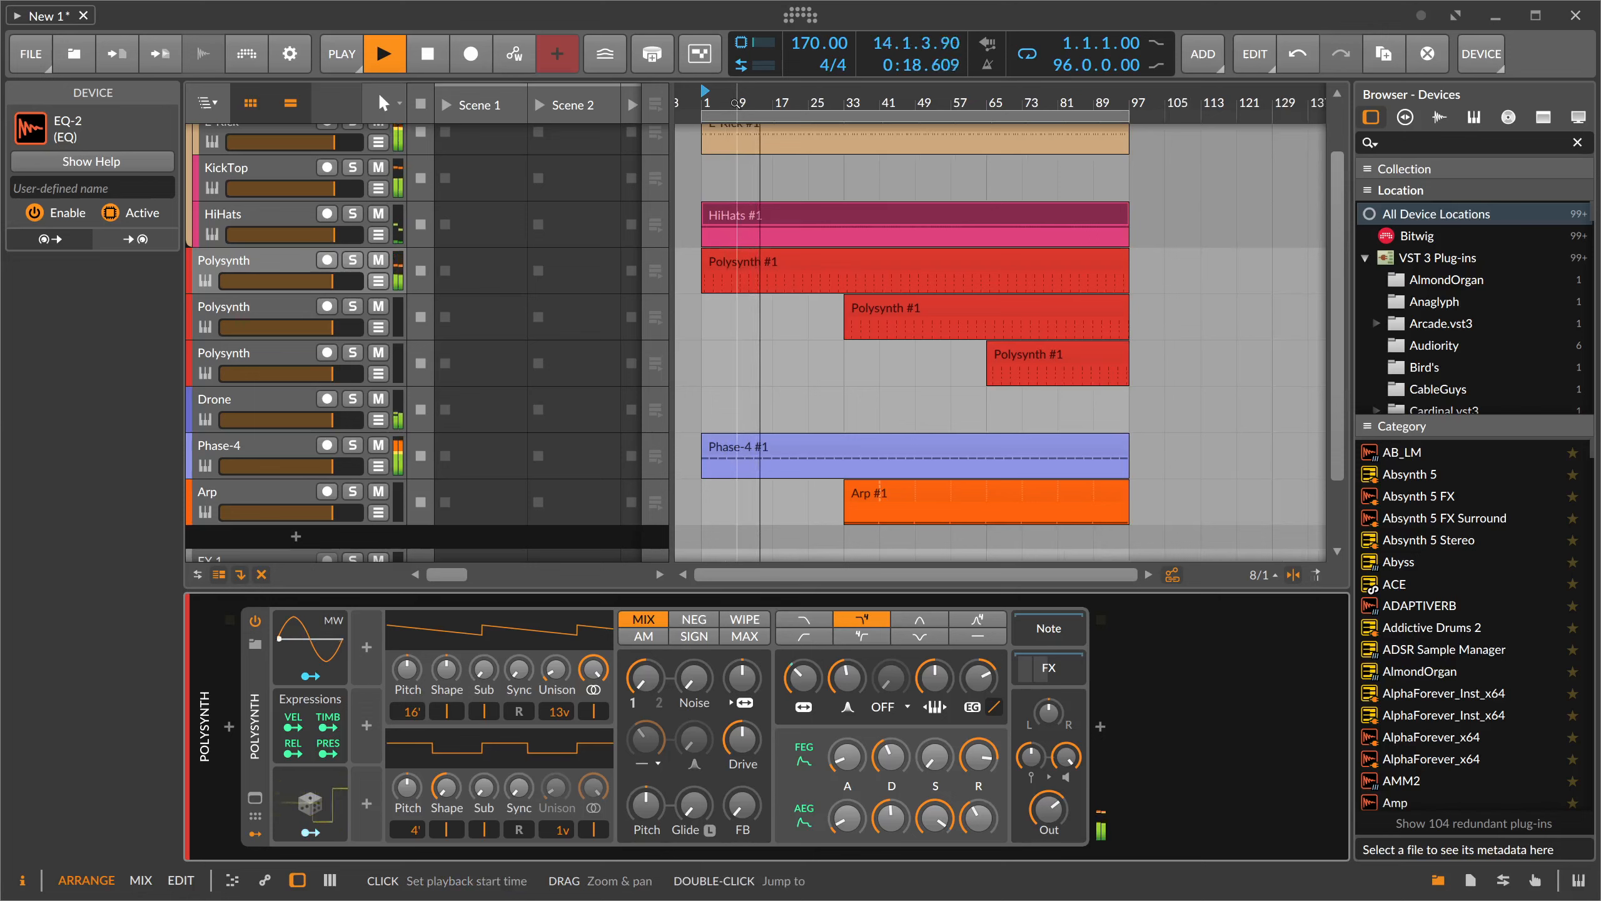
mouse_move(820, 104)
left_mouse_down()
mouse_move(839, 115)
mouse_move(819, 110)
left_mouse_up()
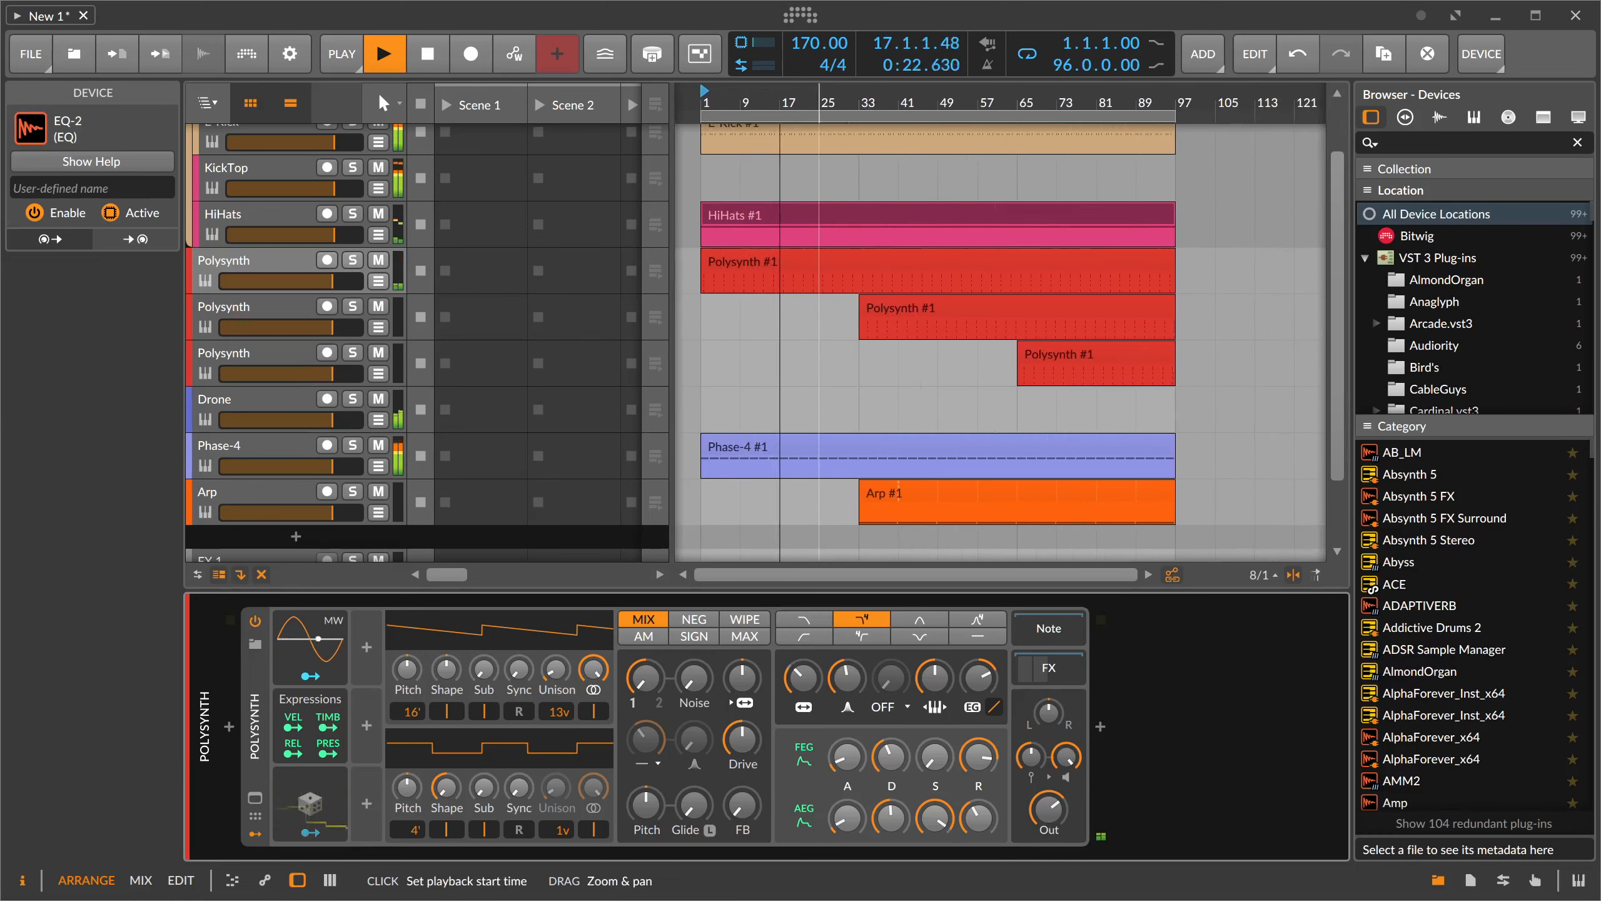
left_click(861, 102)
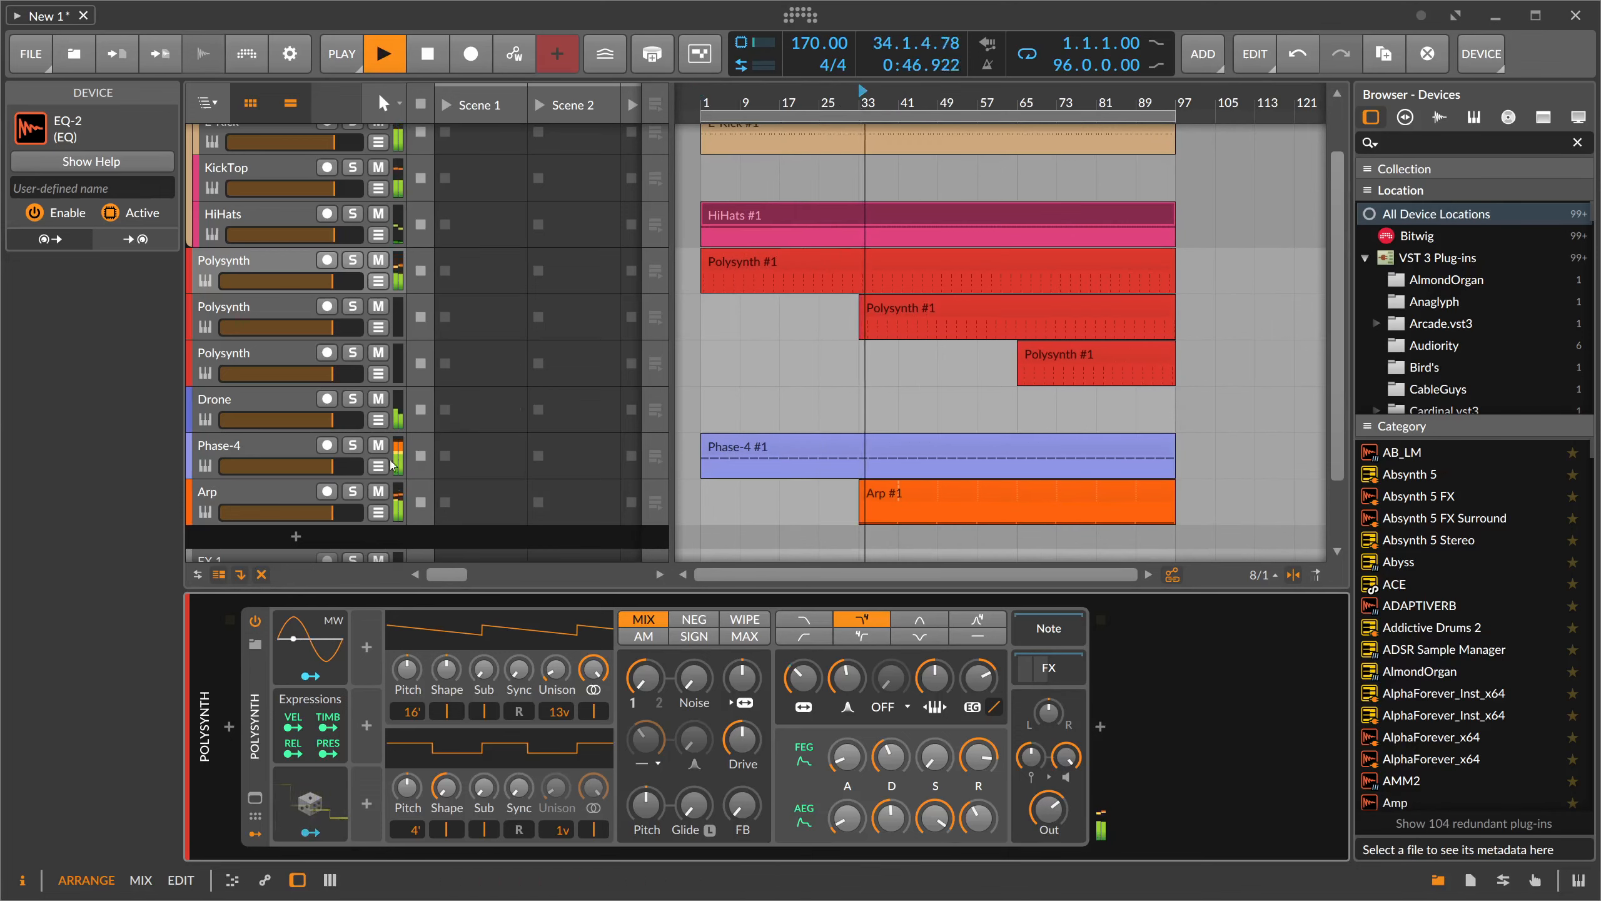
- Solo the Arp track and set the attack of Polymer's ADSR envelope to about 0.51 ms
left_click(352, 492)
scroll(933, 813, "right", 8)
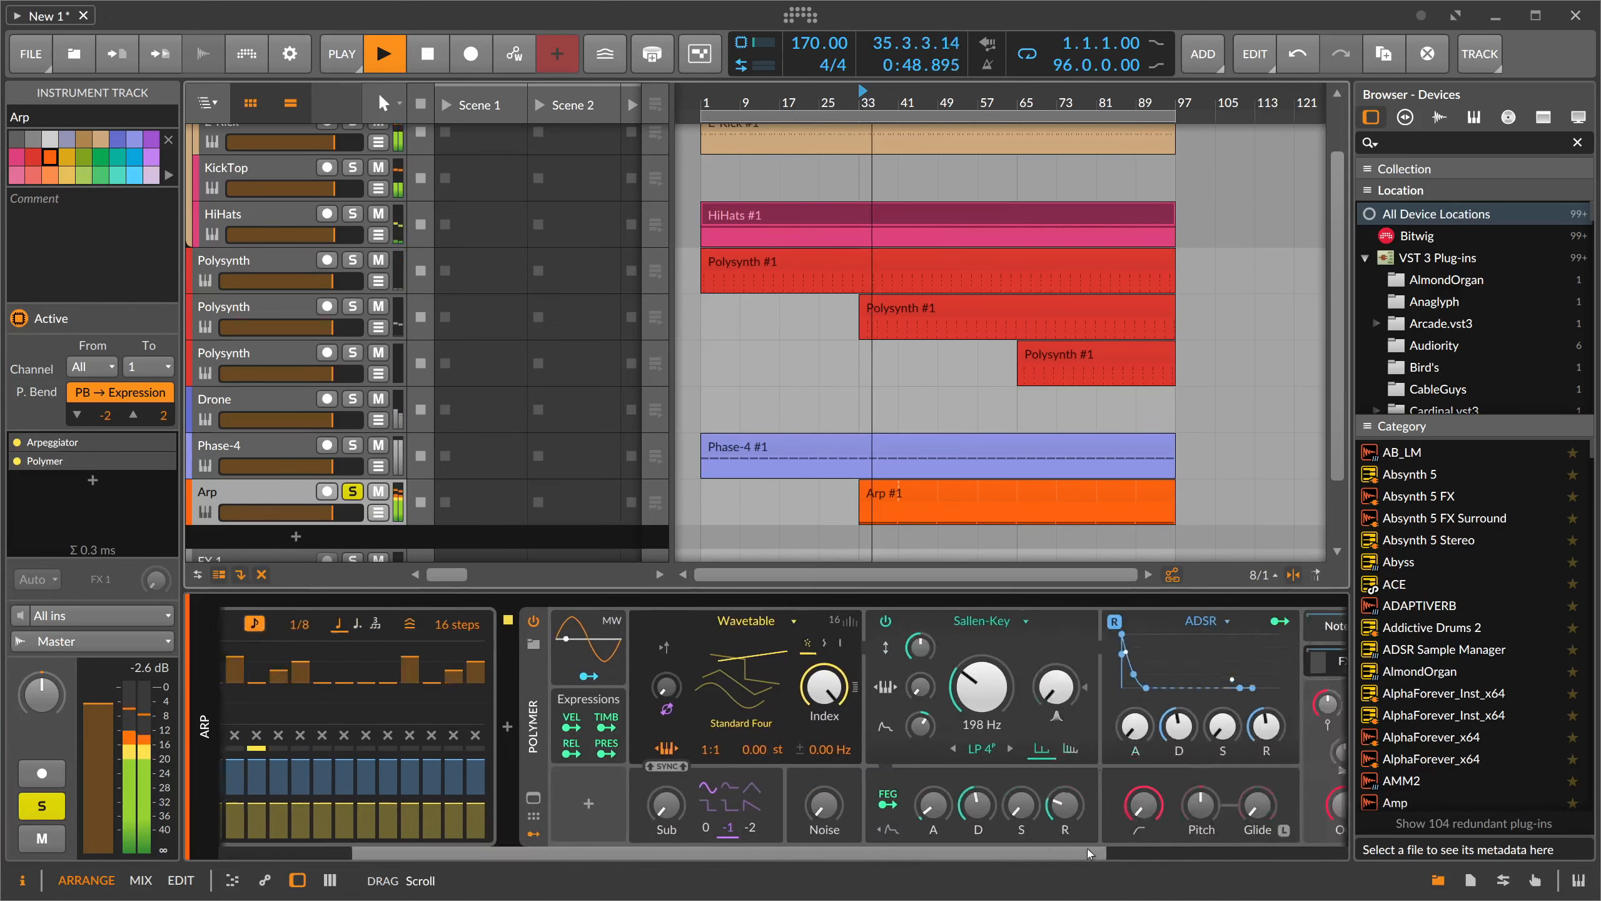
left_click_drag(773, 725, 773, 714)
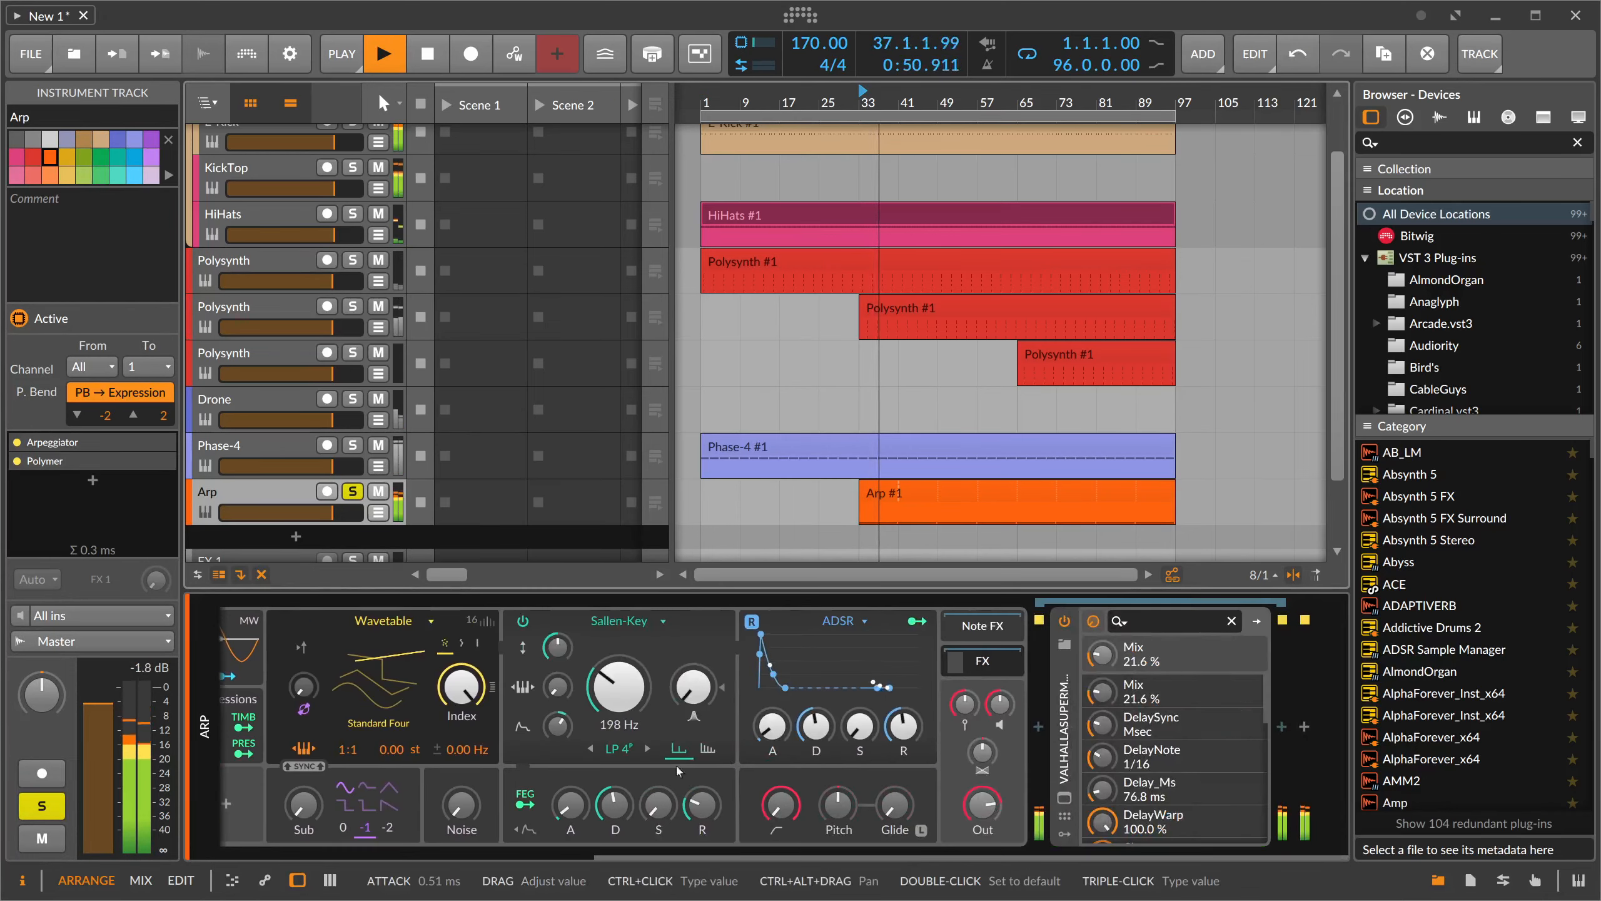
- Insert an EQ-2 before ValhallaSupermassive in the Arp's FX chain, with its low band as a low cut at about 148 Hz
left_click(1039, 726)
type("eq")
double_click(1170, 111)
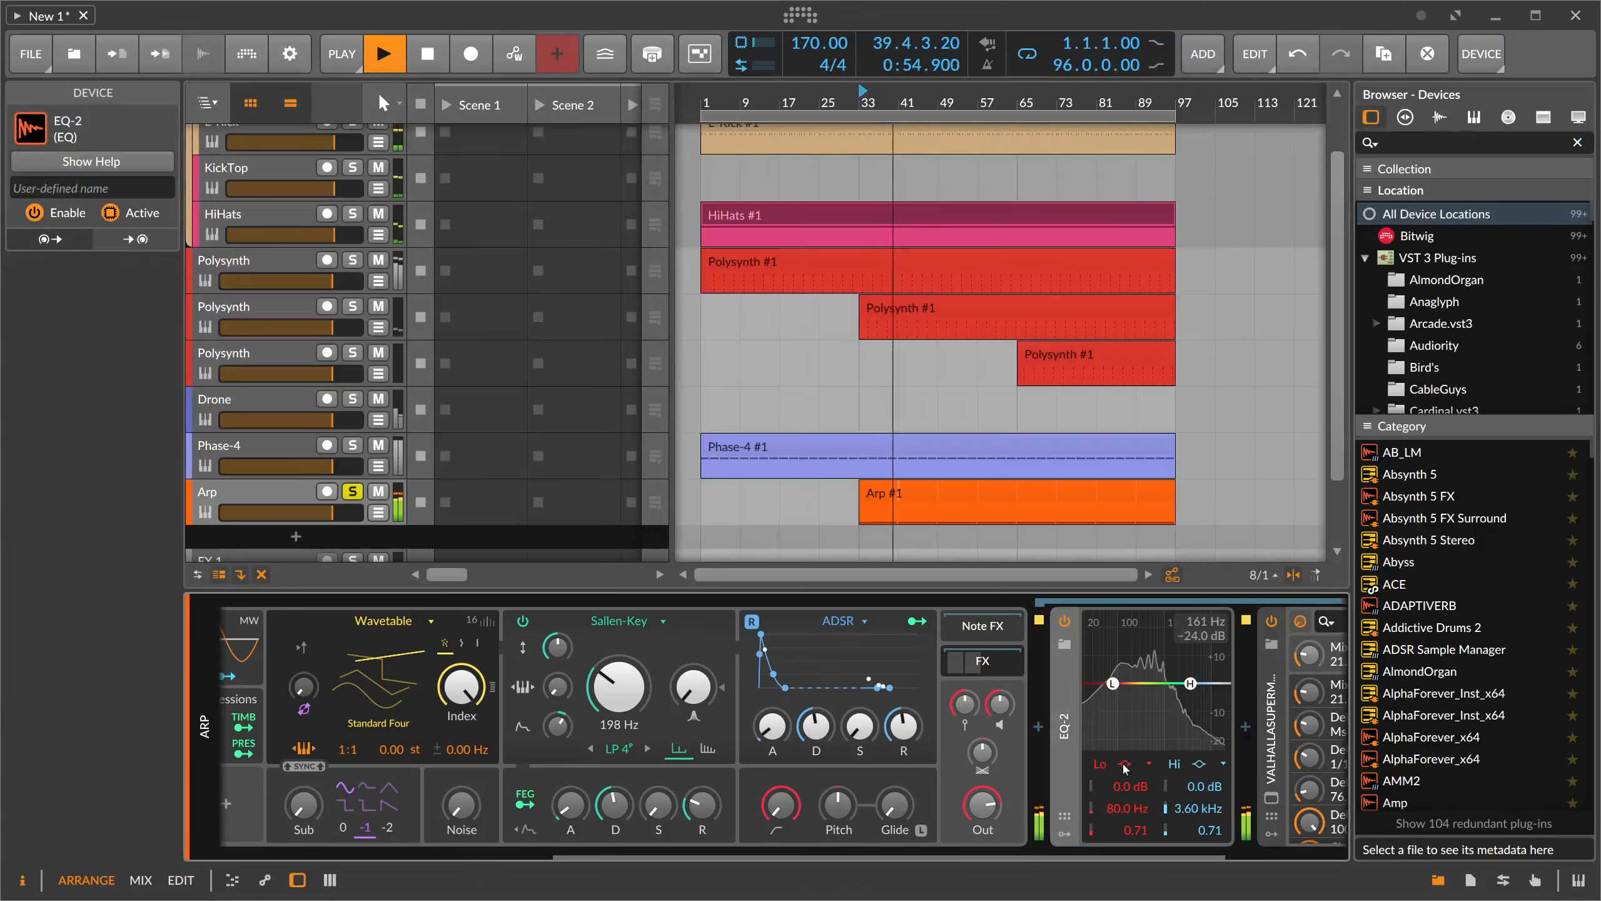
left_click_drag(1118, 683, 1126, 683)
- Set the Arp's ValhallaSupermassive to 36.0 % mix, 74.4 ms delay and 3050 Hz high EQ, and unsolo the track
left_click(1271, 797)
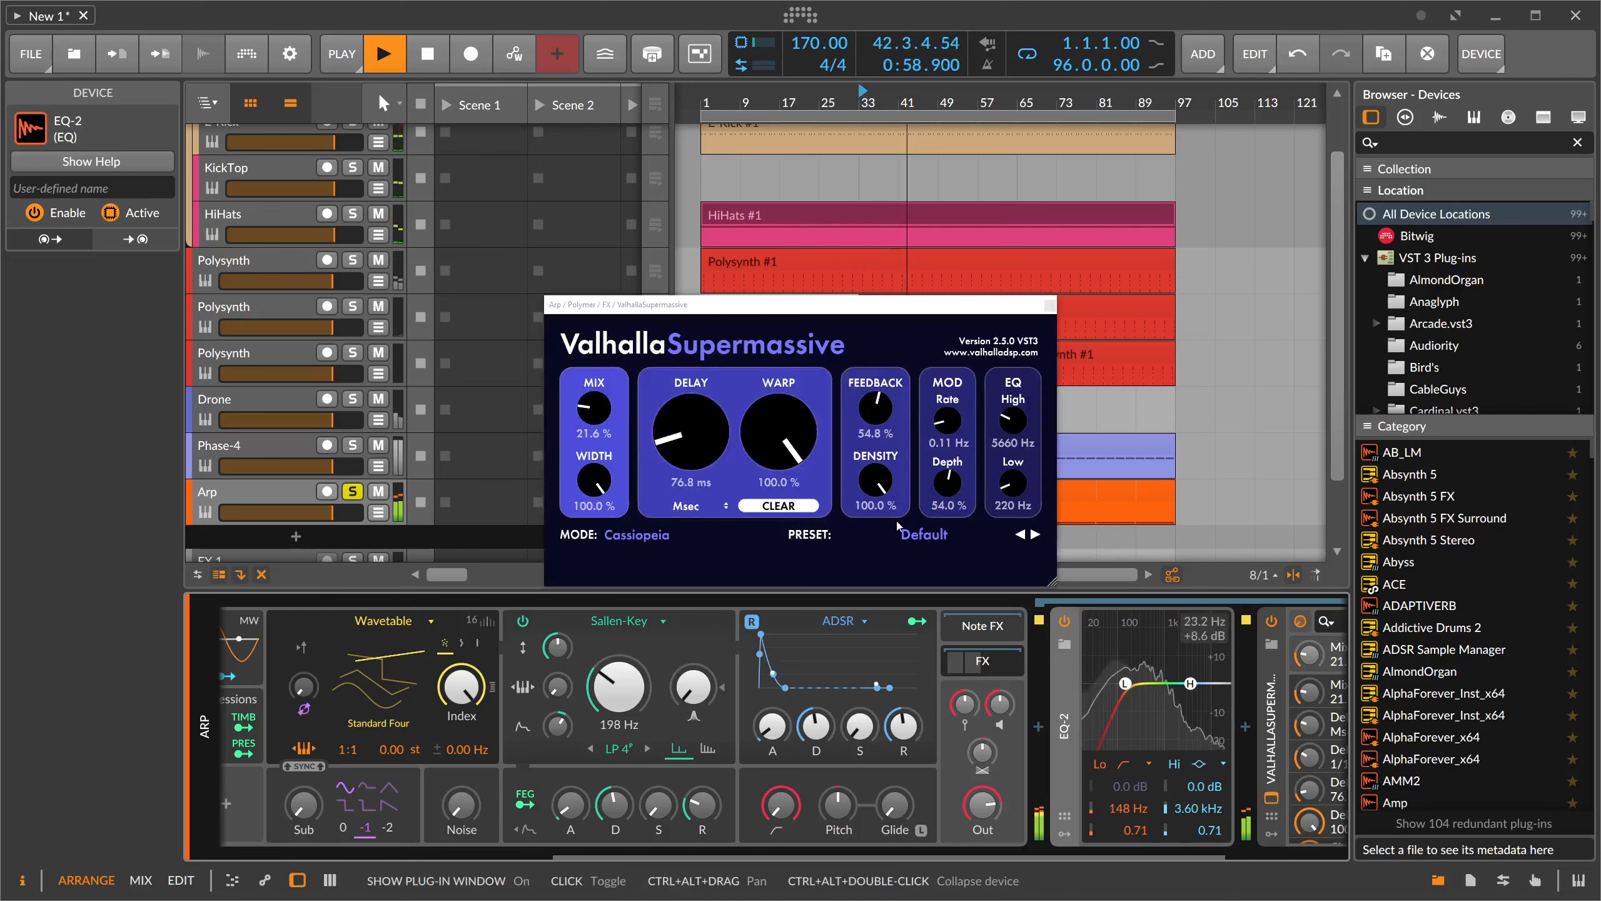
left_click_drag(595, 409, 669, 424)
left_click_drag(973, 430, 913, 448)
left_click_drag(617, 417, 663, 411)
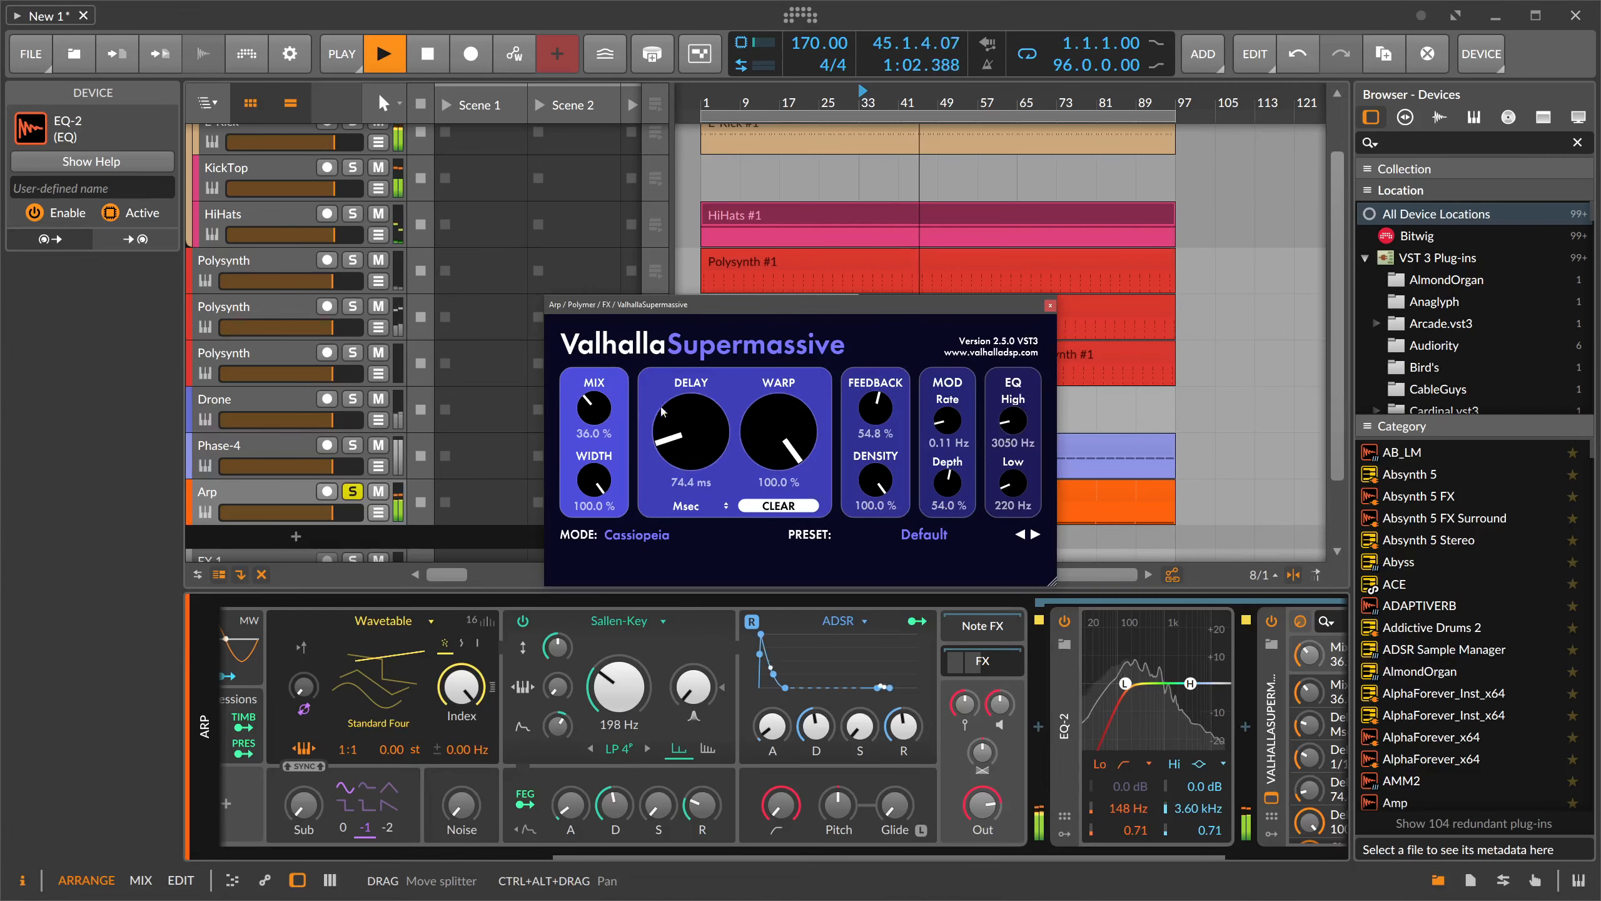
left_click(1049, 306)
left_click(363, 493)
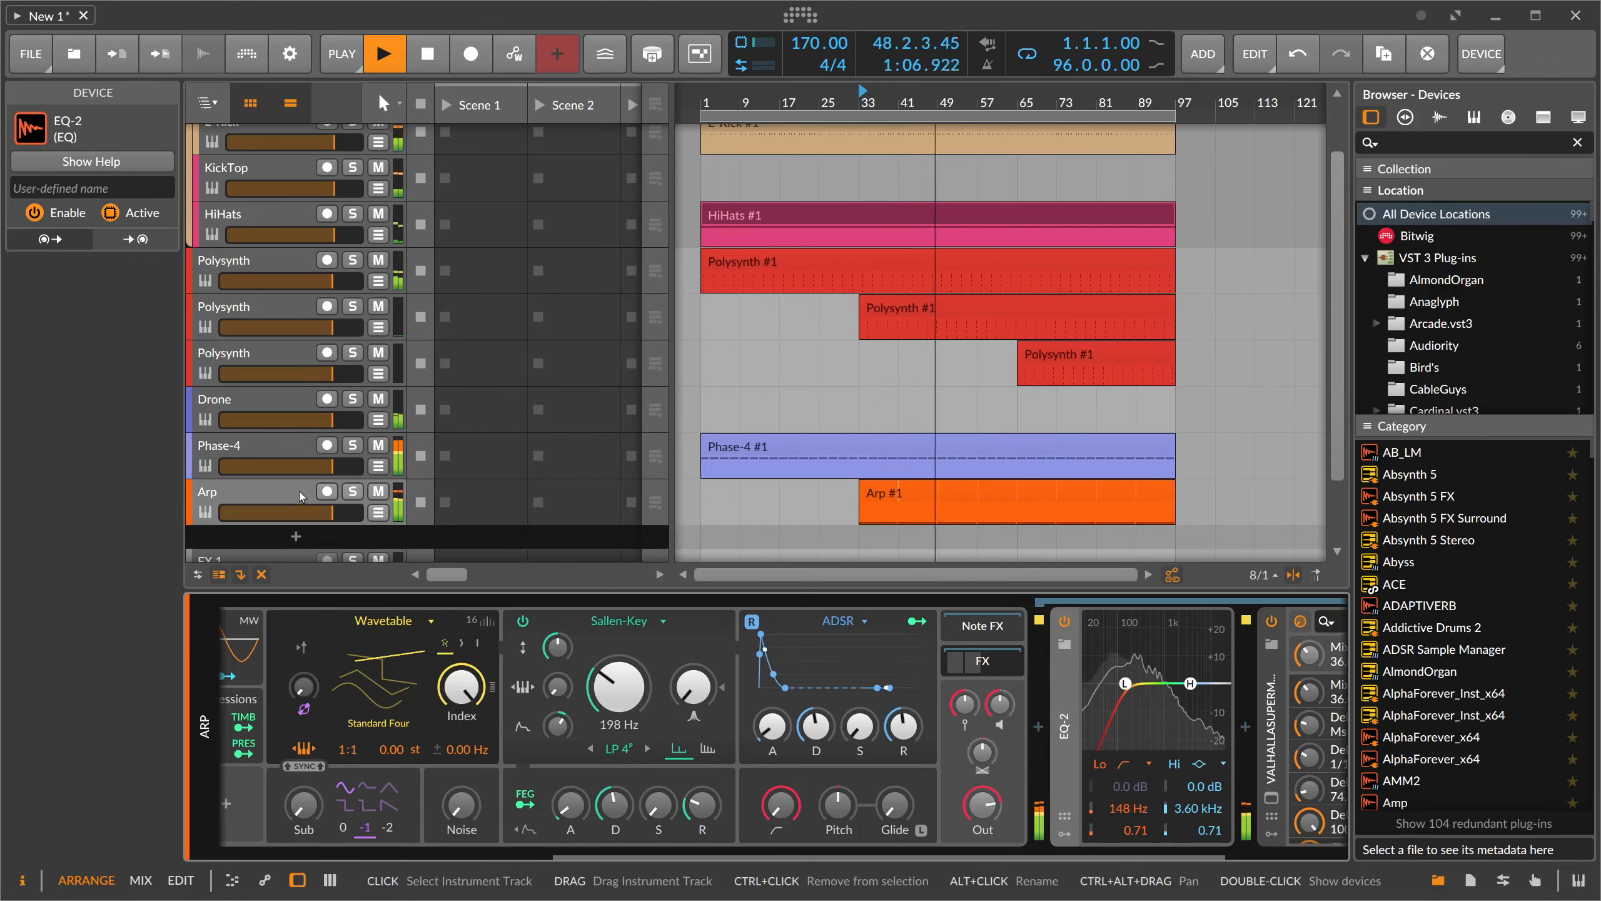
- Rename the Phase-4 track as Bass
double_click(266, 446)
type("Bass")
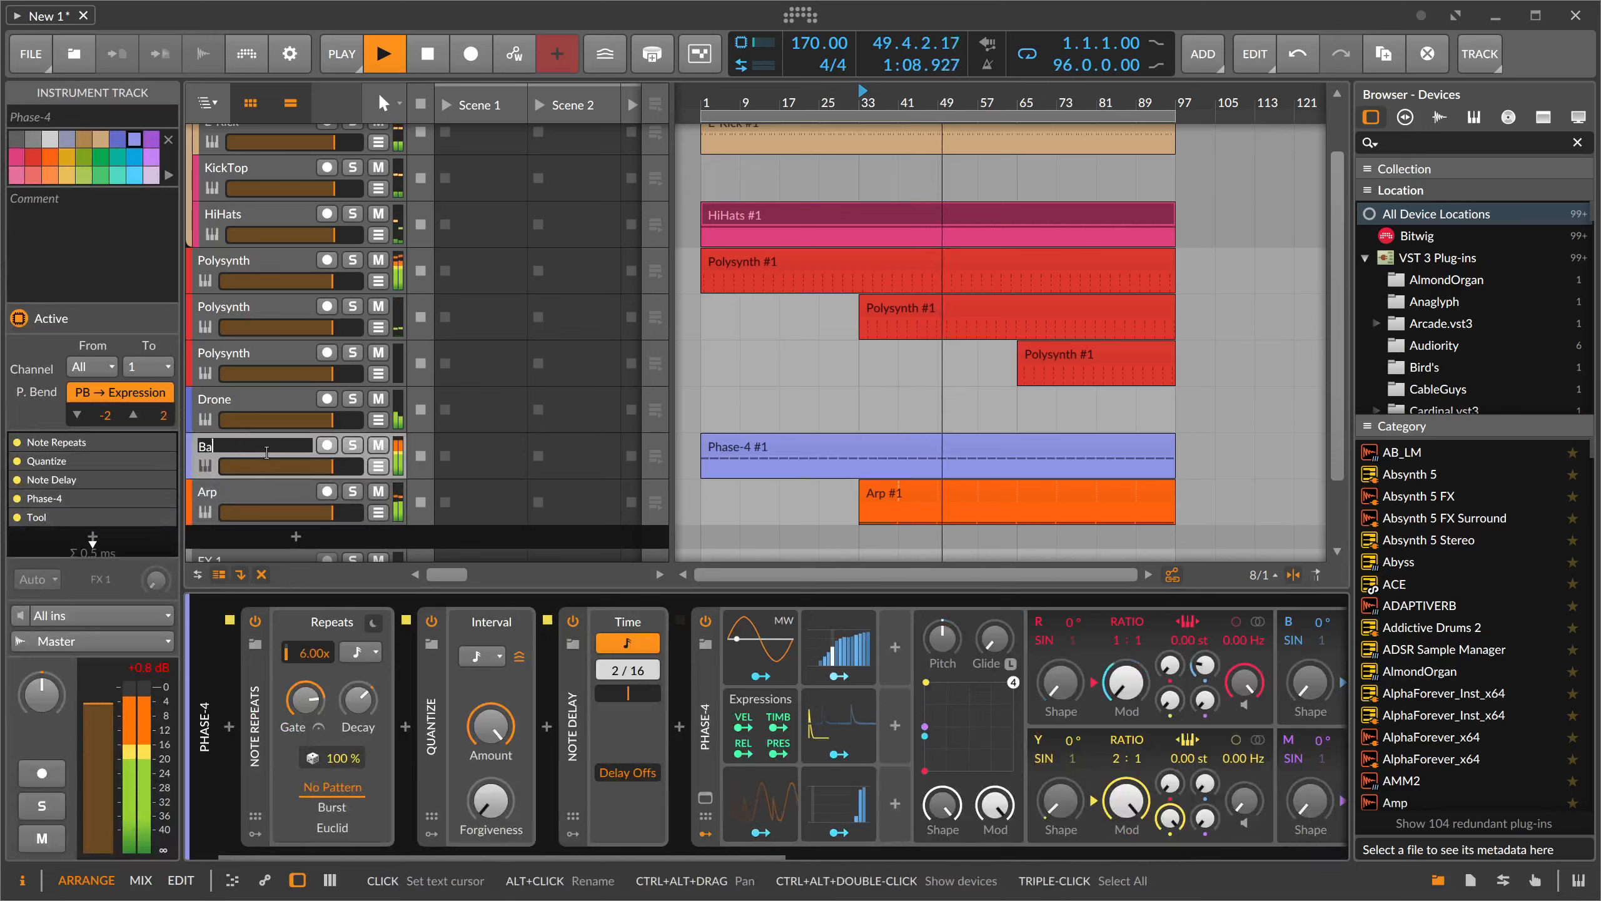
key("Return")
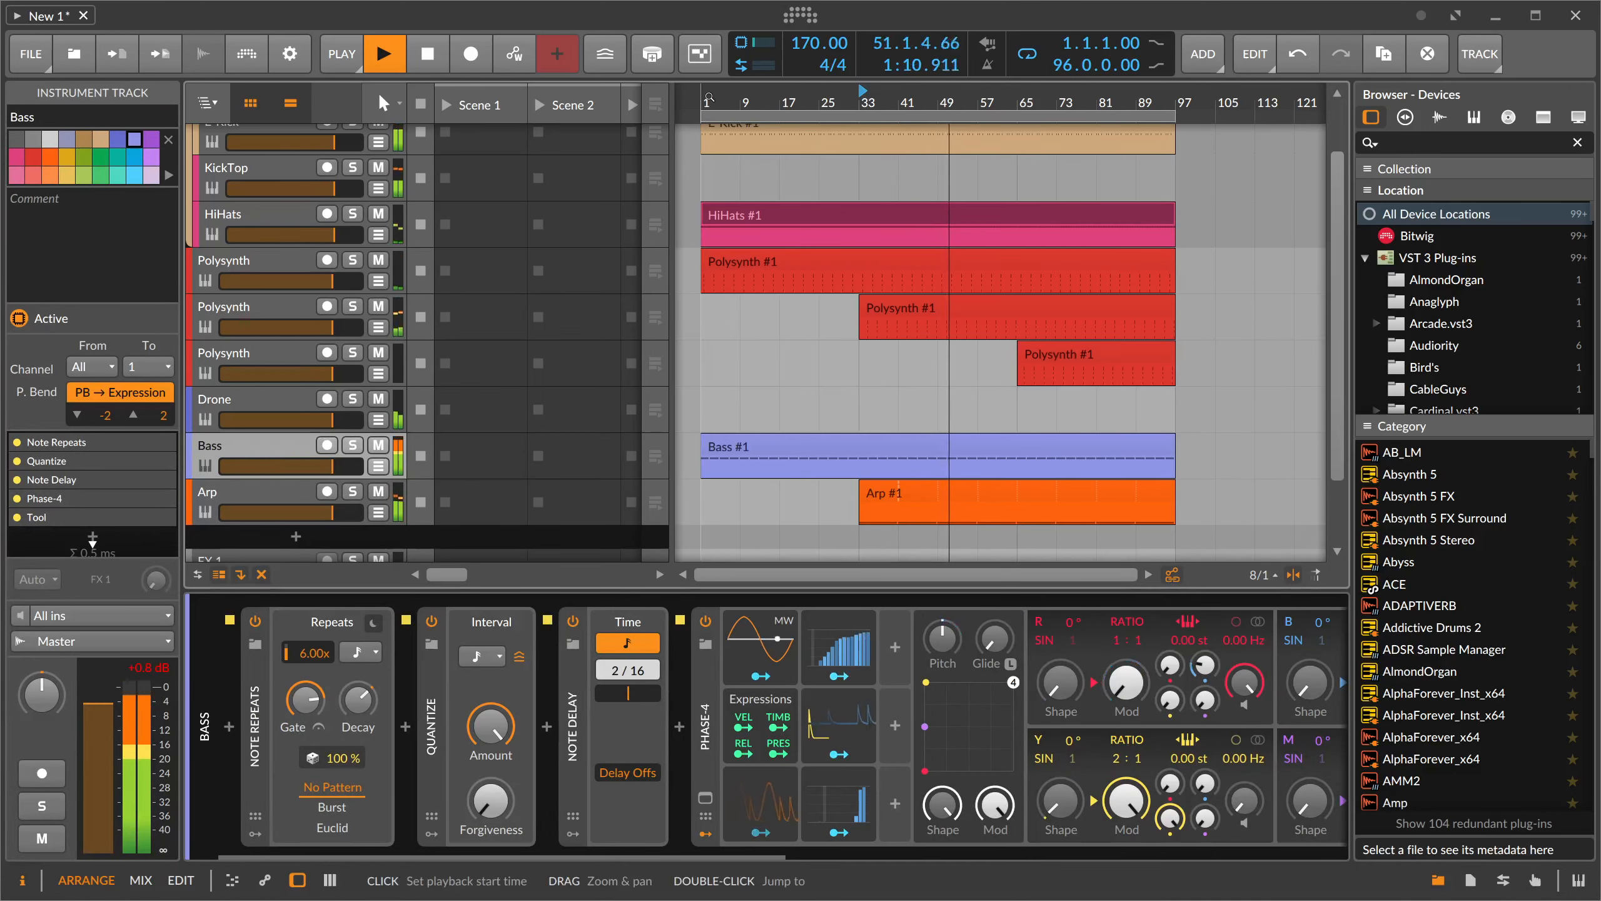
- Shorten the clip on the Bass track so it spans only the first 32 bars
left_click_drag(702, 102, 701, 122)
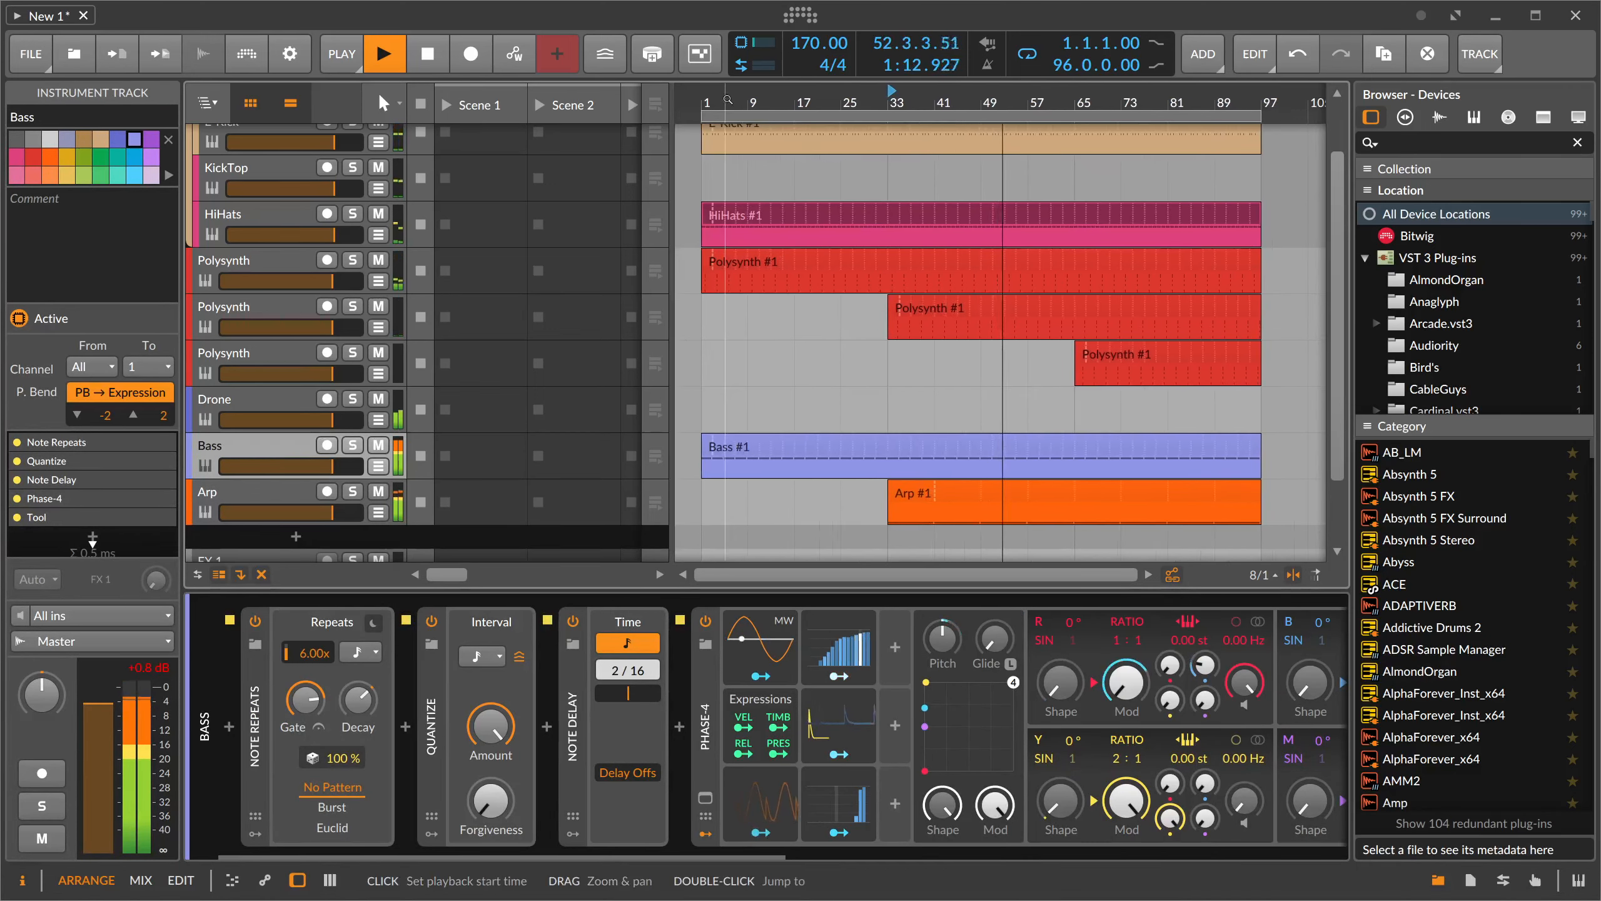
scroll(752, 165, "up", 2)
scroll(752, 164, "down", 3)
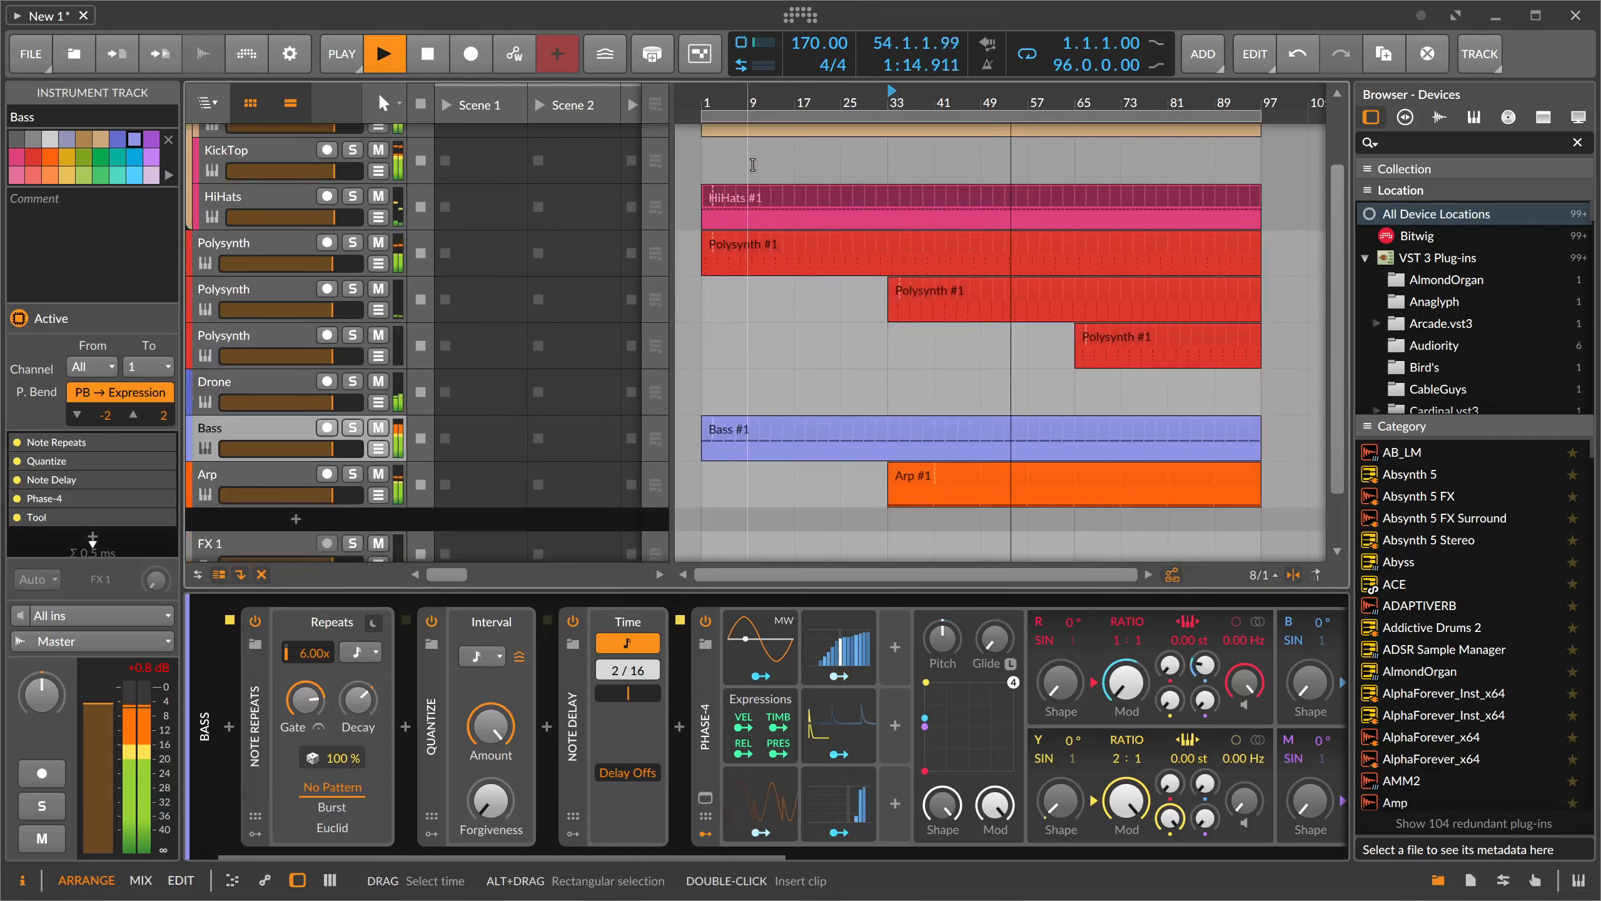
left_click(1187, 428)
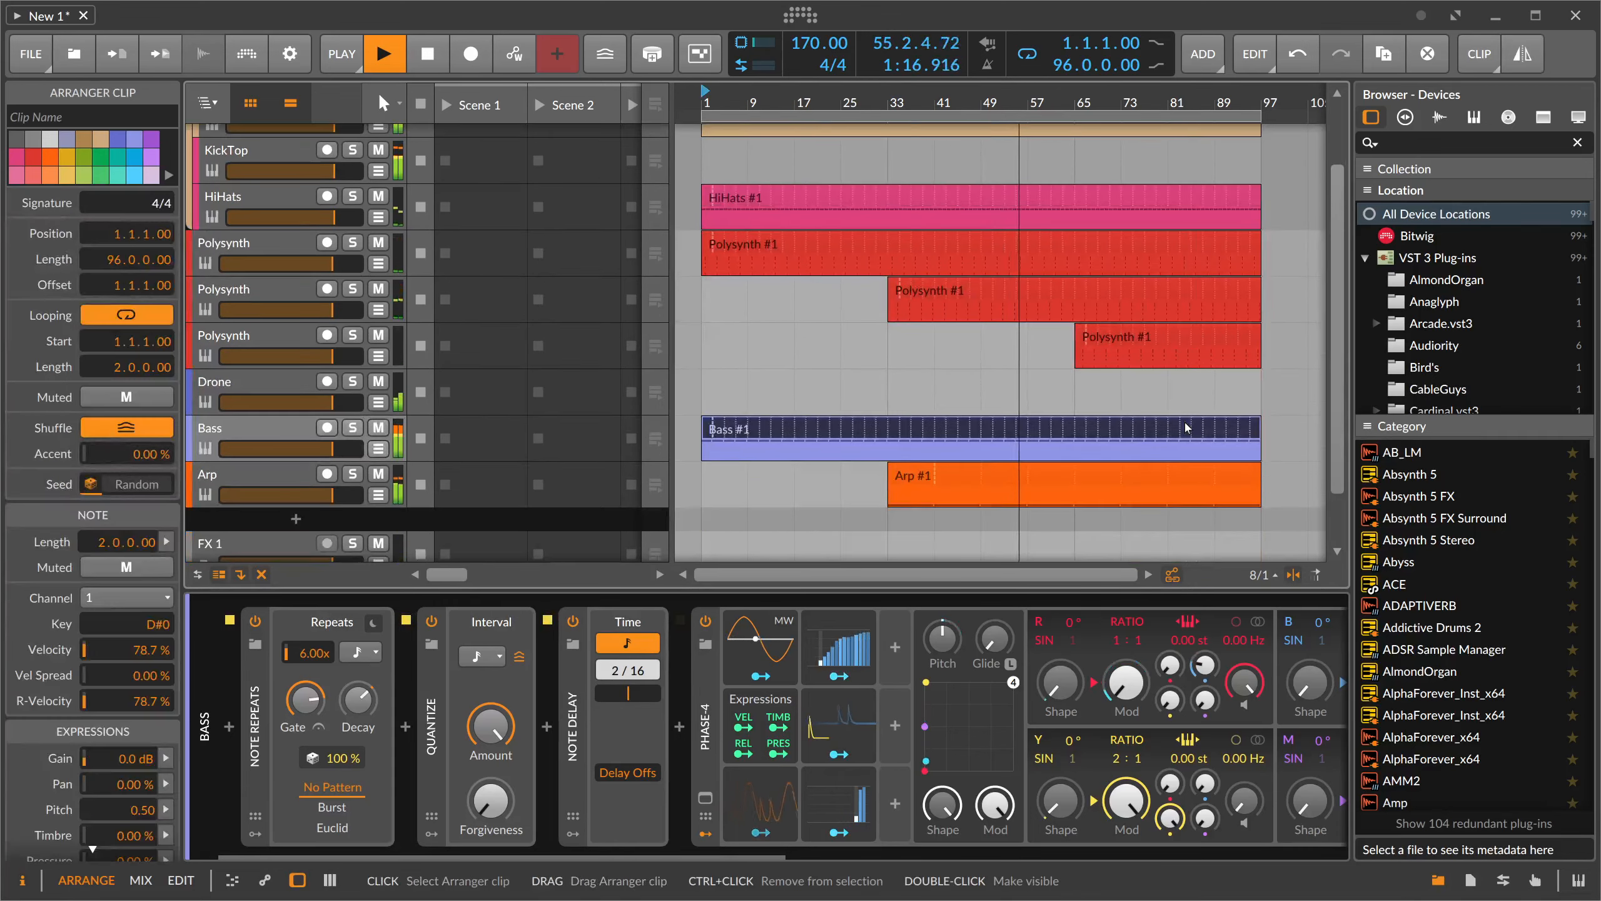
left_click(1243, 430)
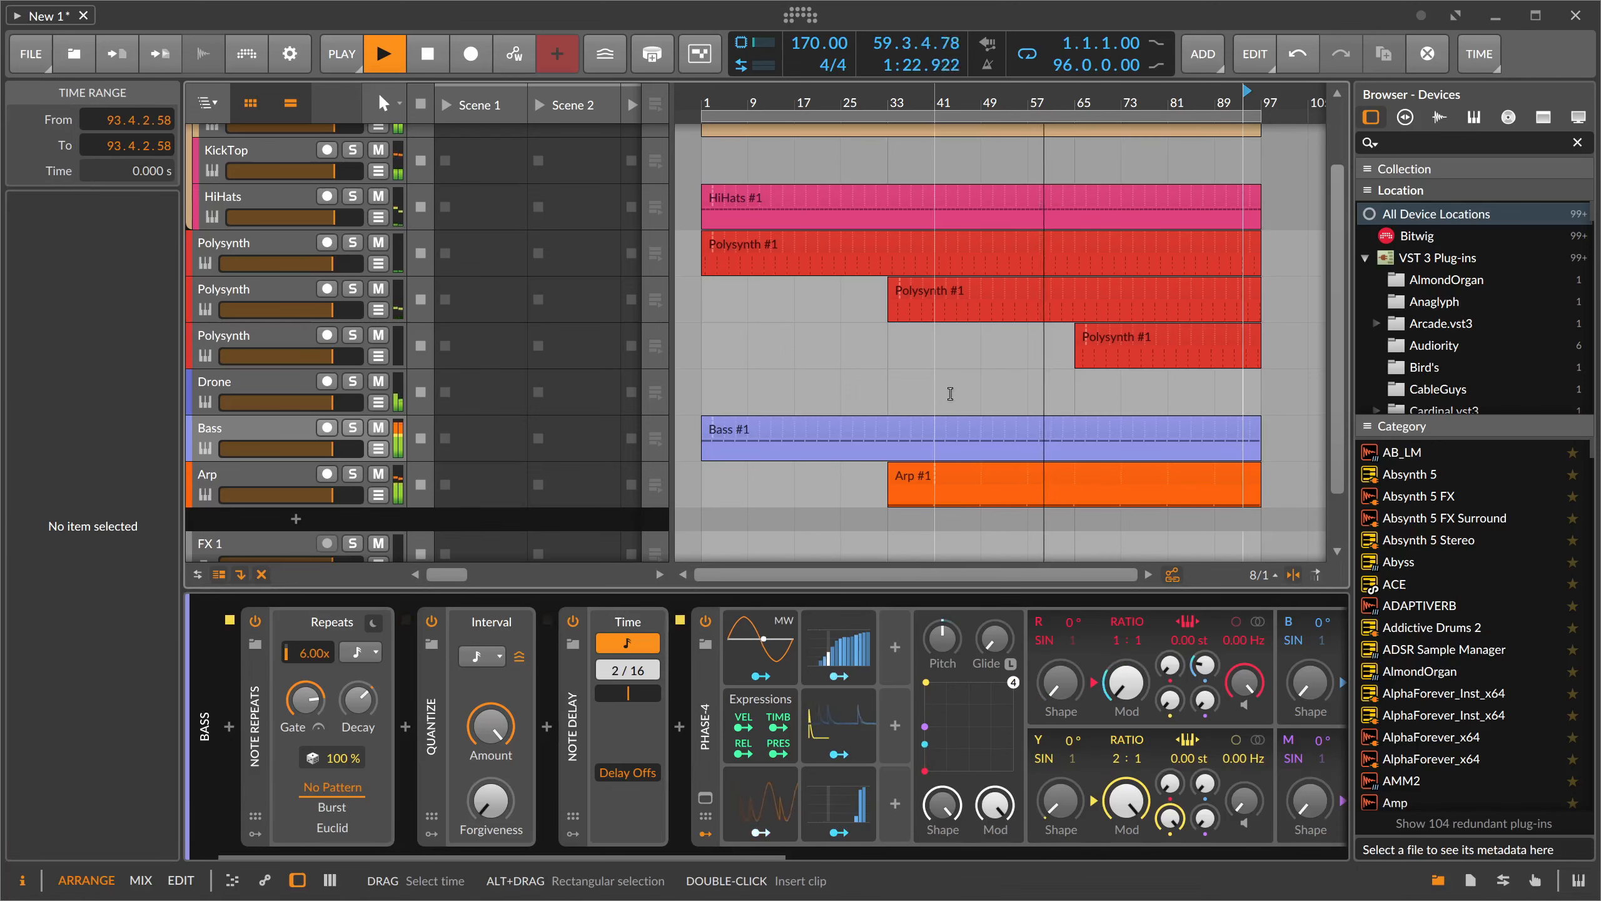
key("space")
left_click_drag(1259, 430, 881, 435)
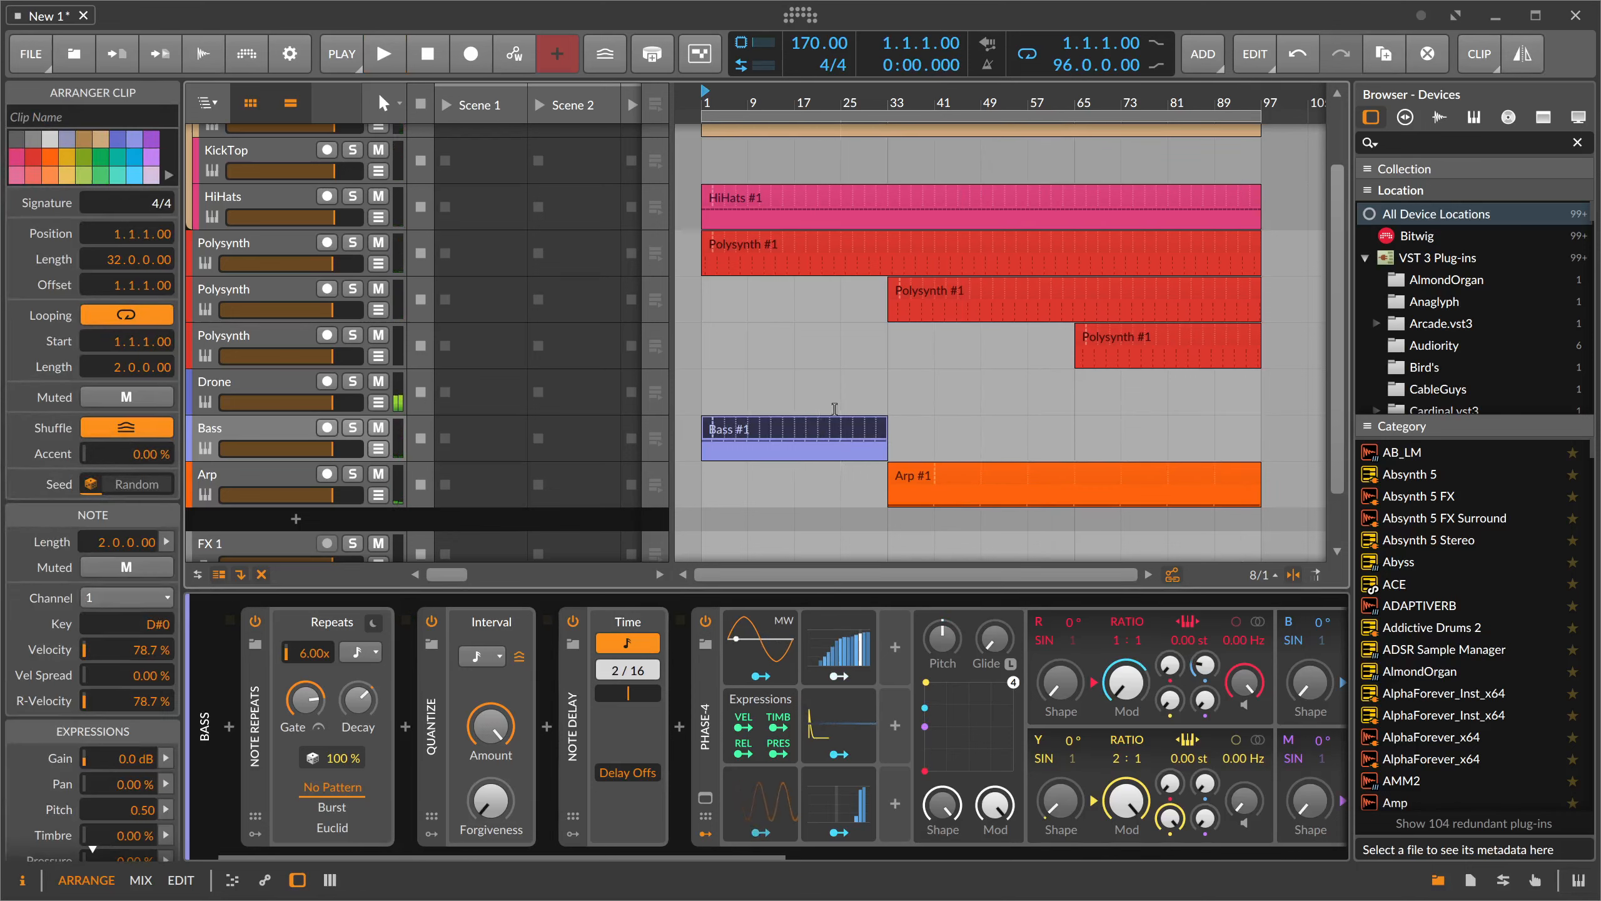
- Solo the Bass track and duplicate it together with its clip
left_click(308, 432)
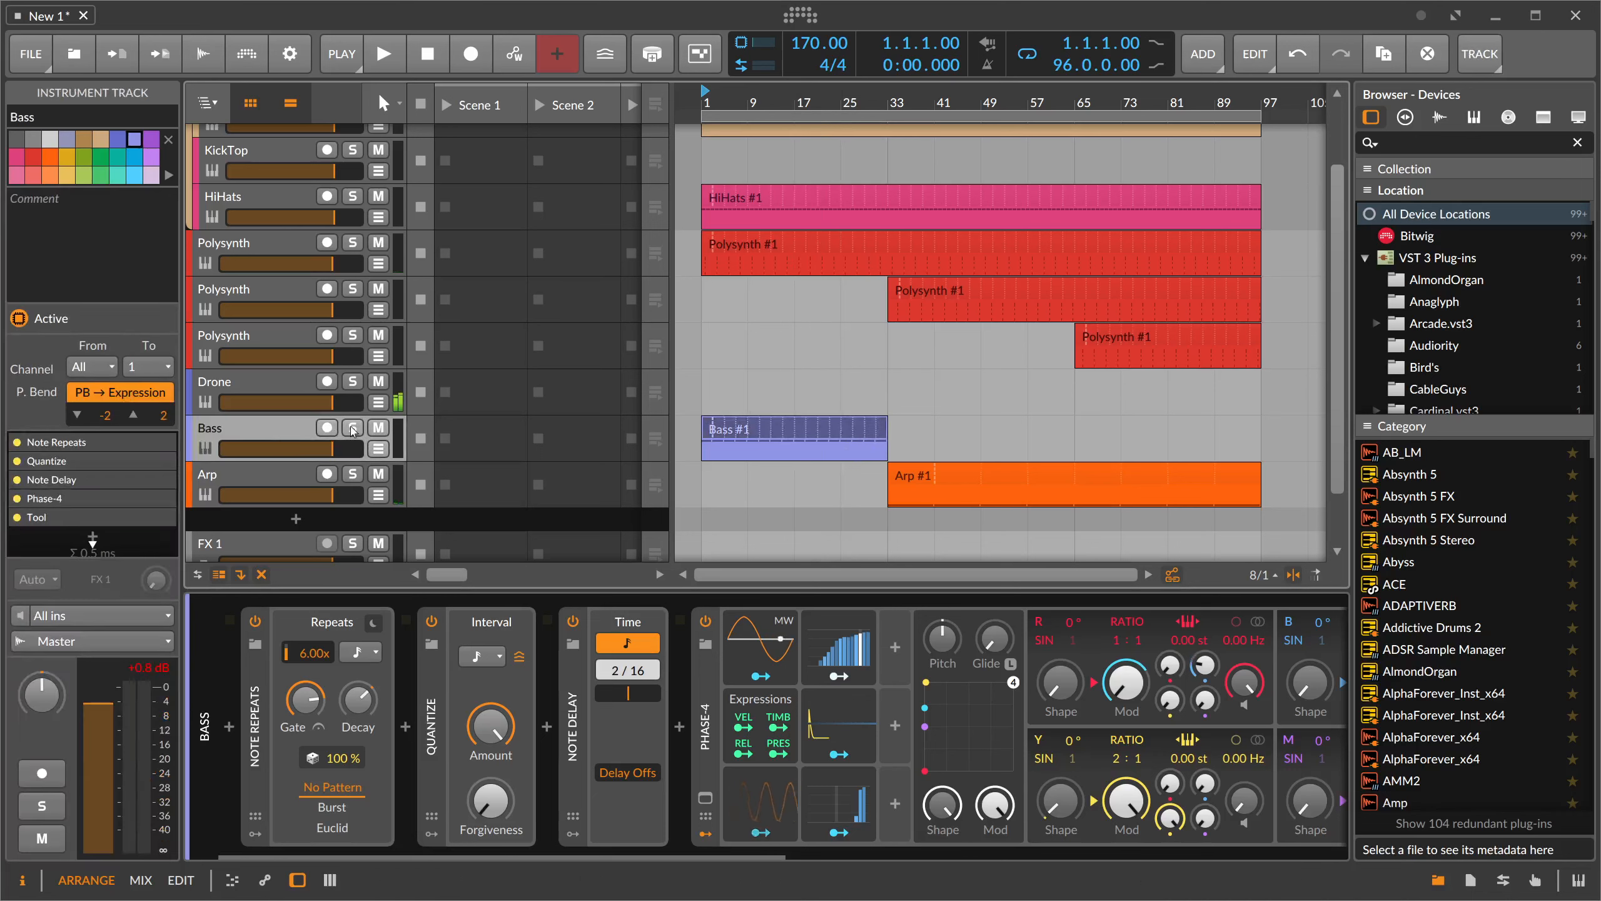
key("s")
key("ctrl+d")
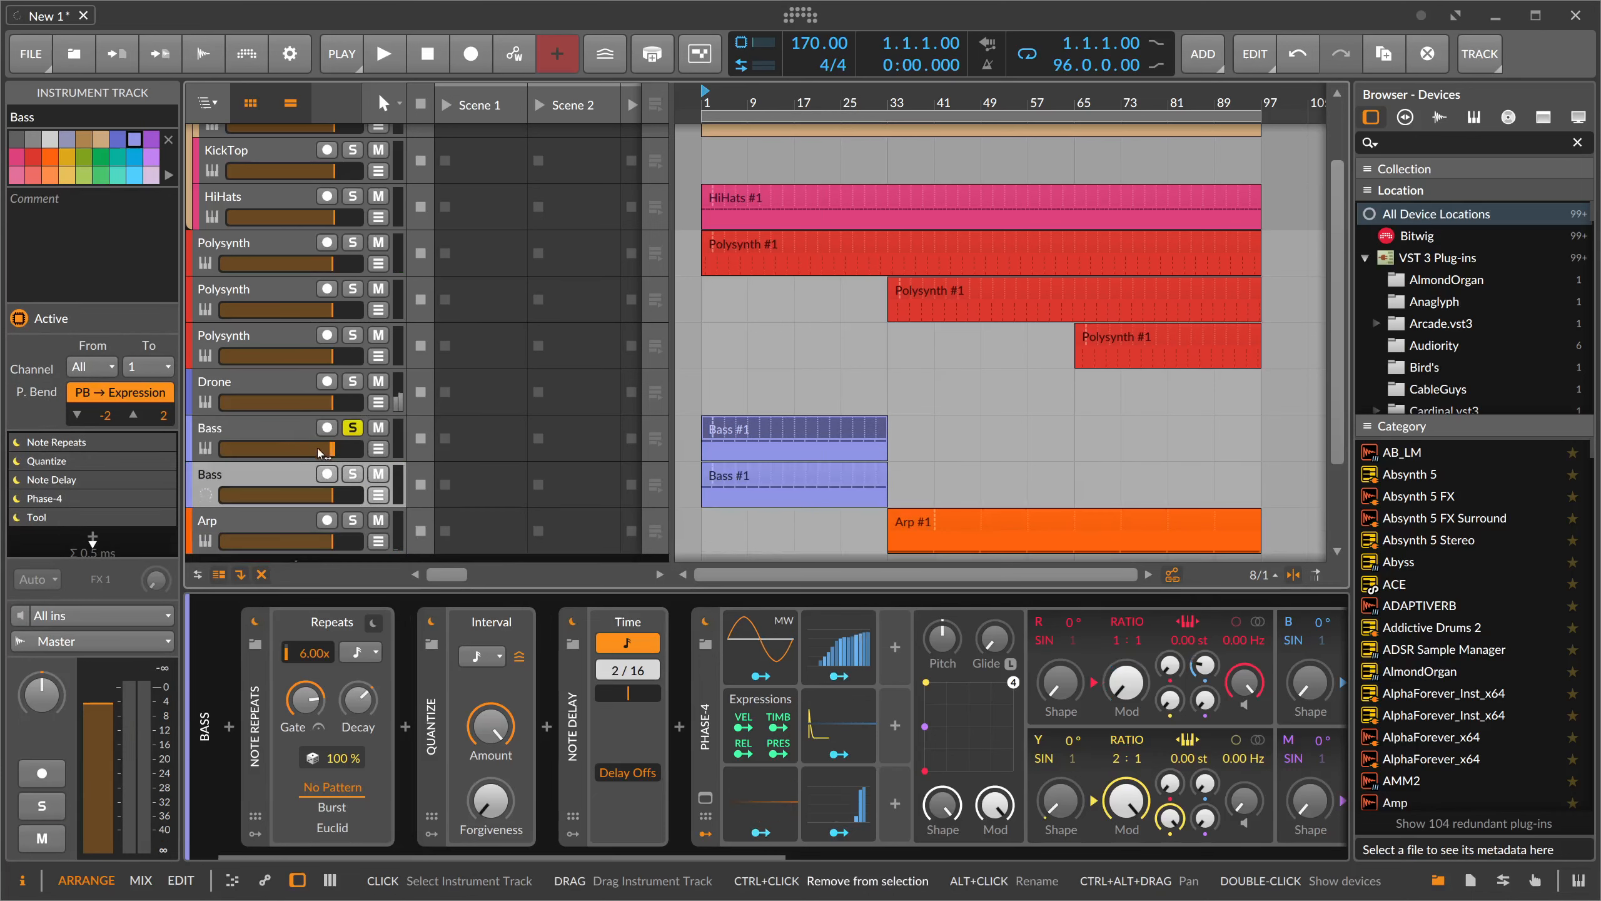
- Add a Peak Limiter after Multiband FX-2 in the FX chain of Phase-4 on the original Bass track
left_click(289, 433)
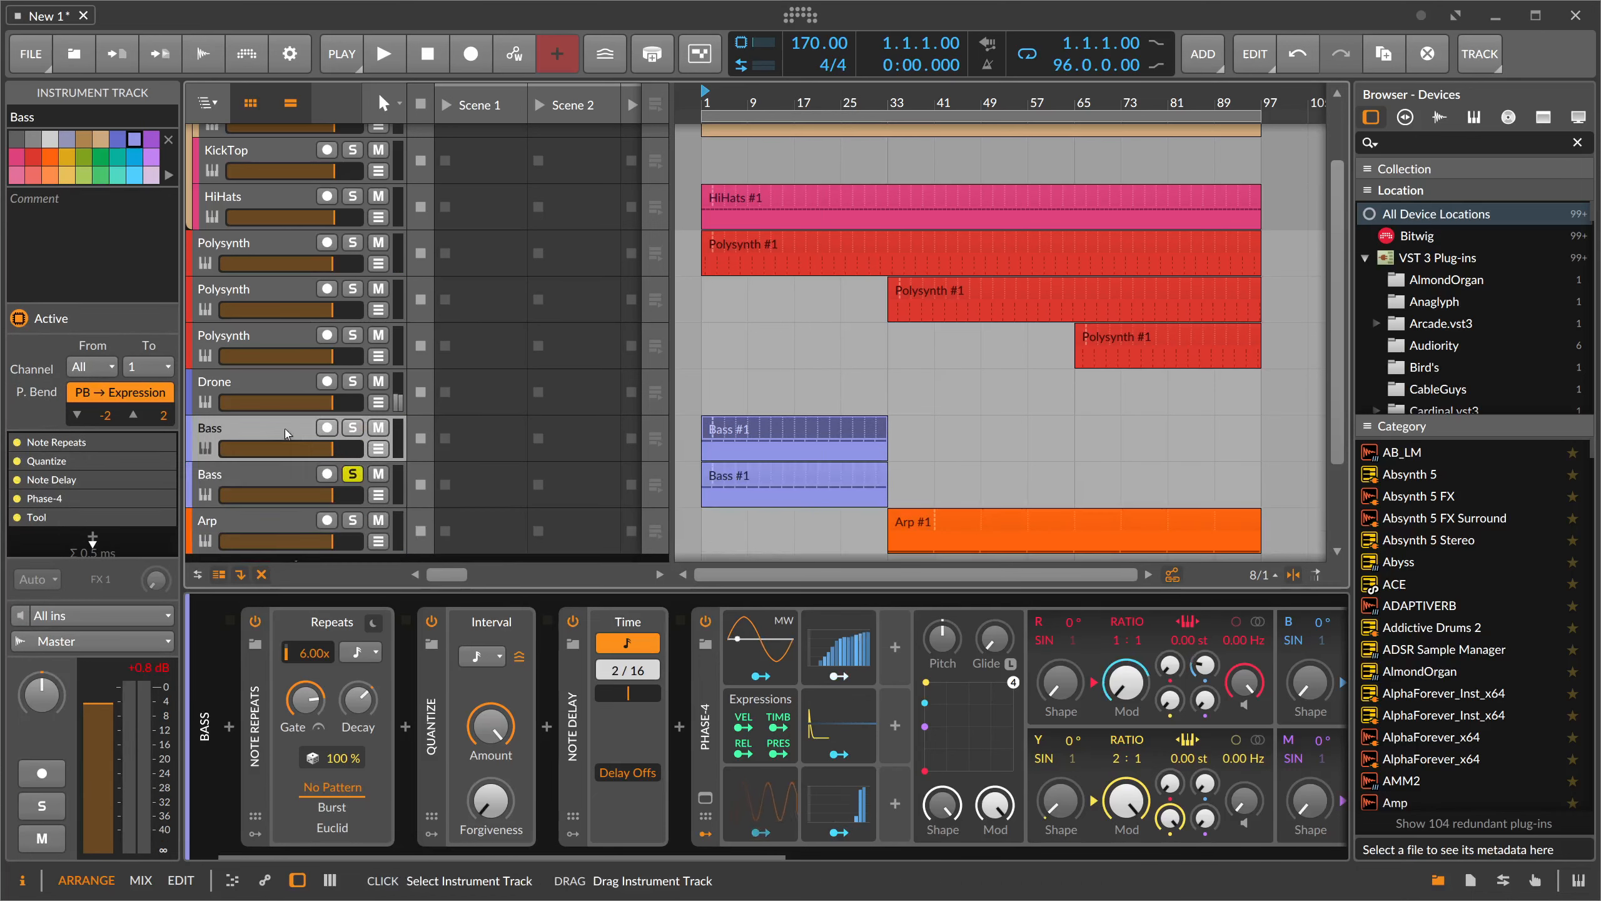
left_click_drag(685, 857, 1154, 858)
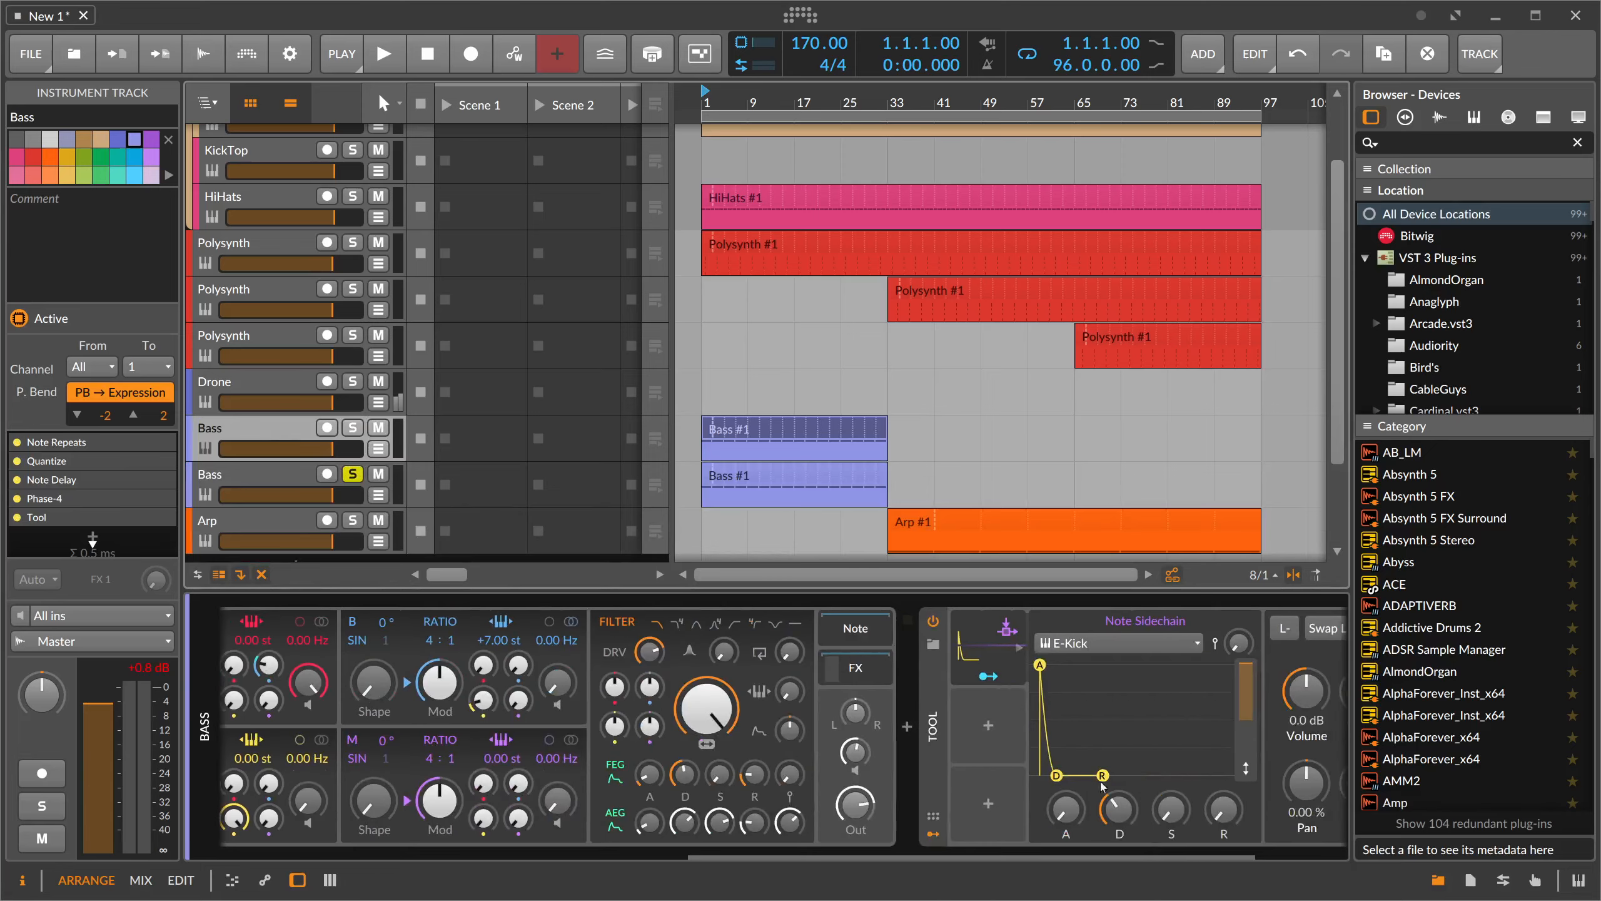
left_click(865, 678)
left_click(695, 638)
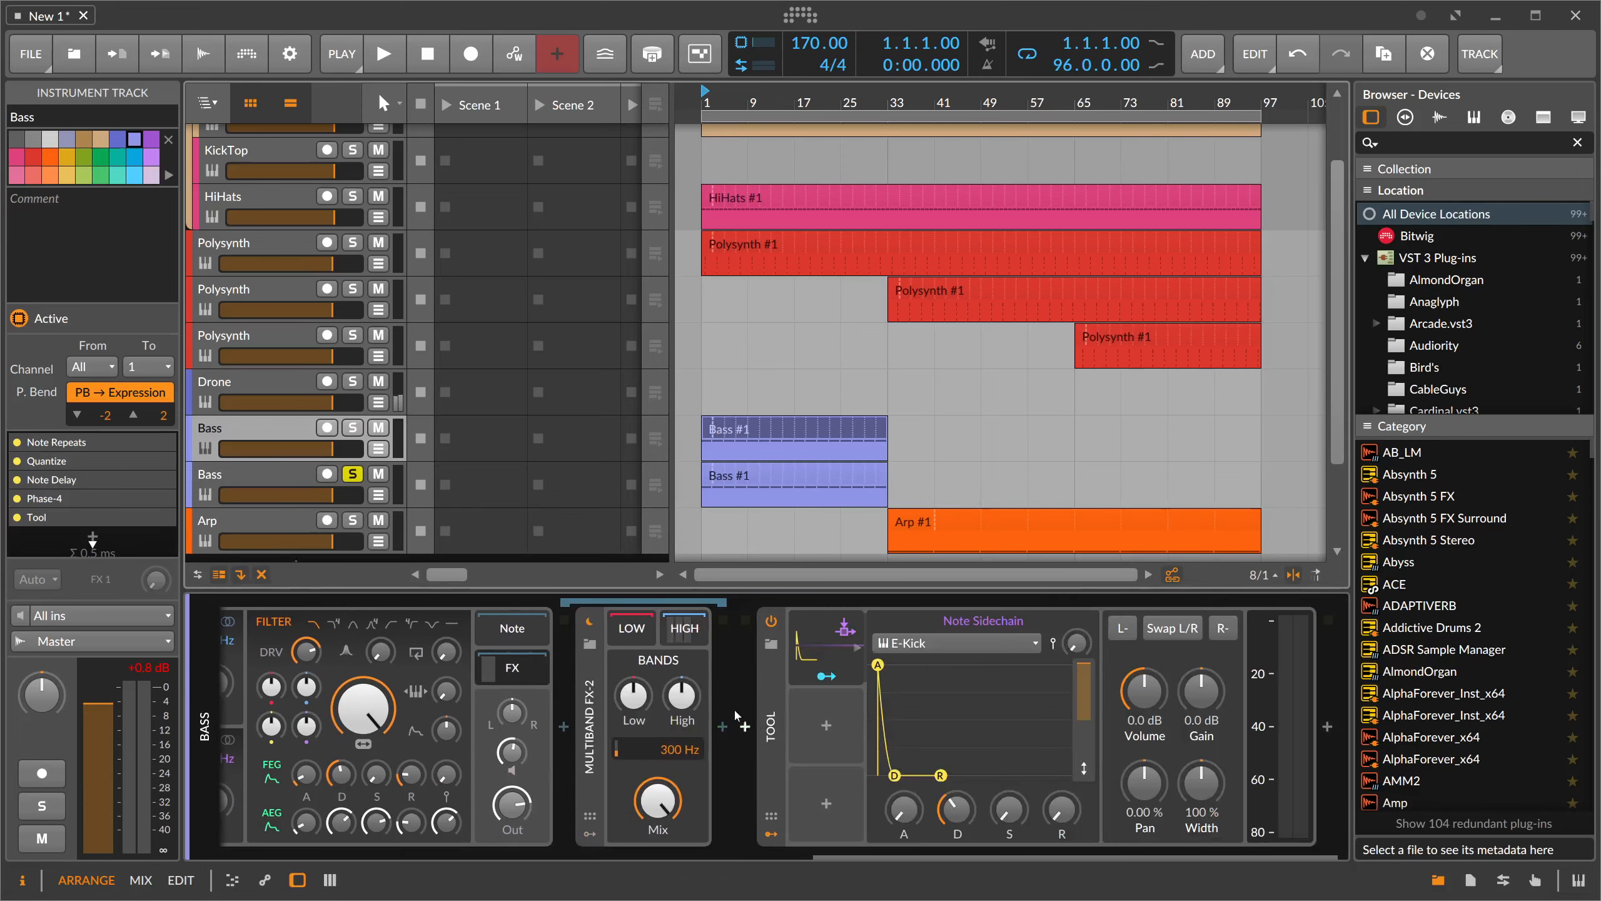
left_click(720, 723)
type("peak")
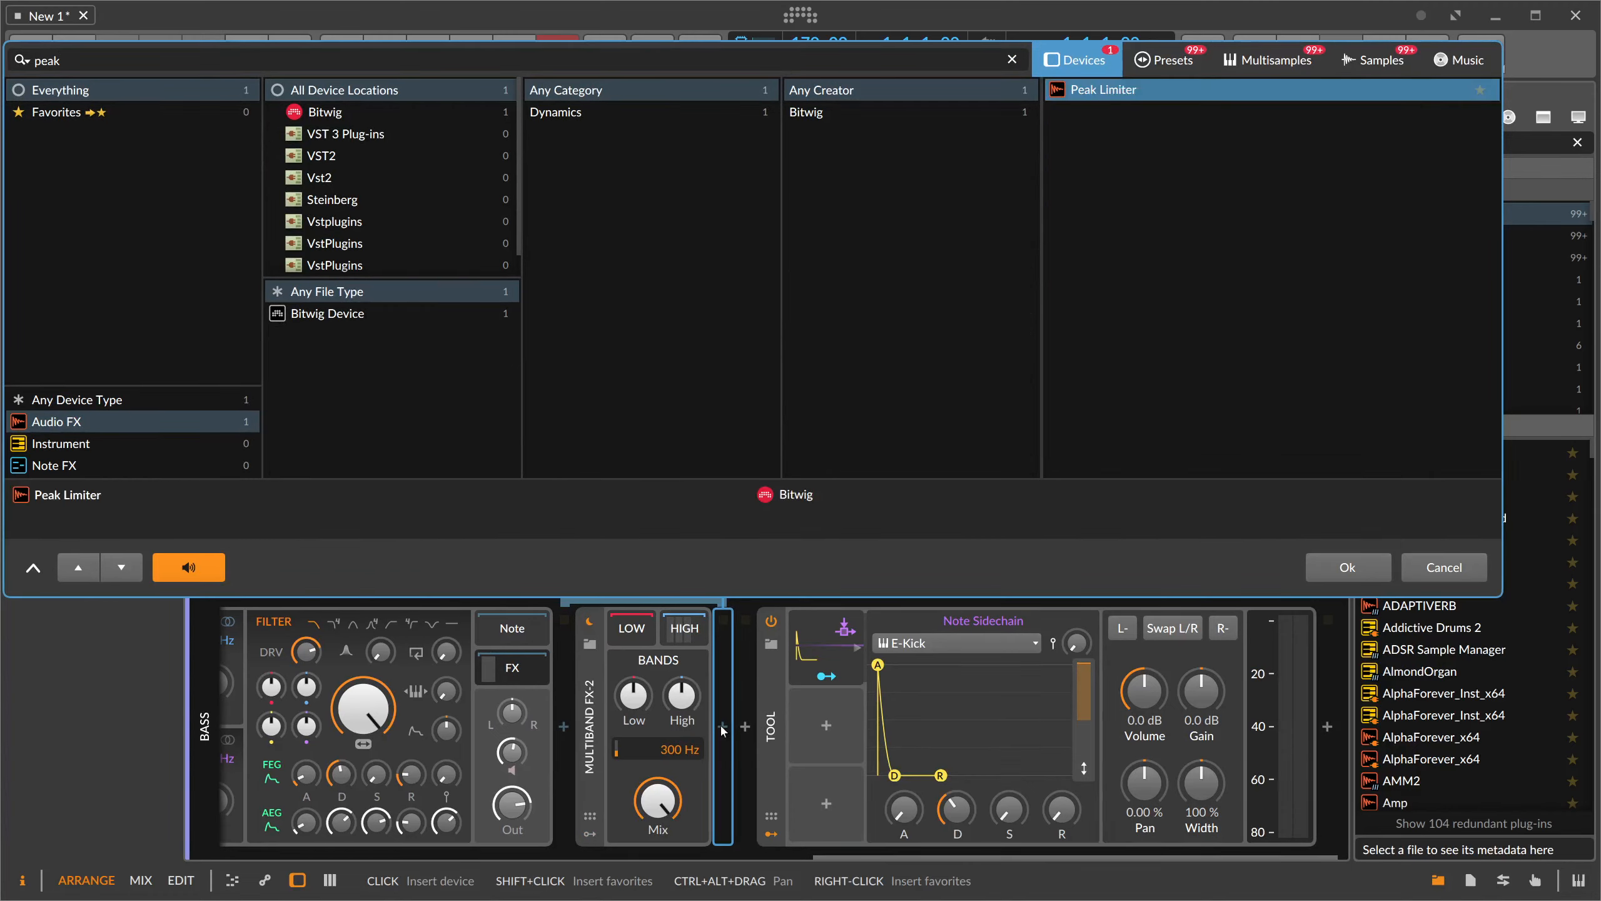
key("Return")
- Set the Peak Limiter's input gain to +2.0 dB during playback and tweak the decay of Phase-4's amplitude envelope
key("space")
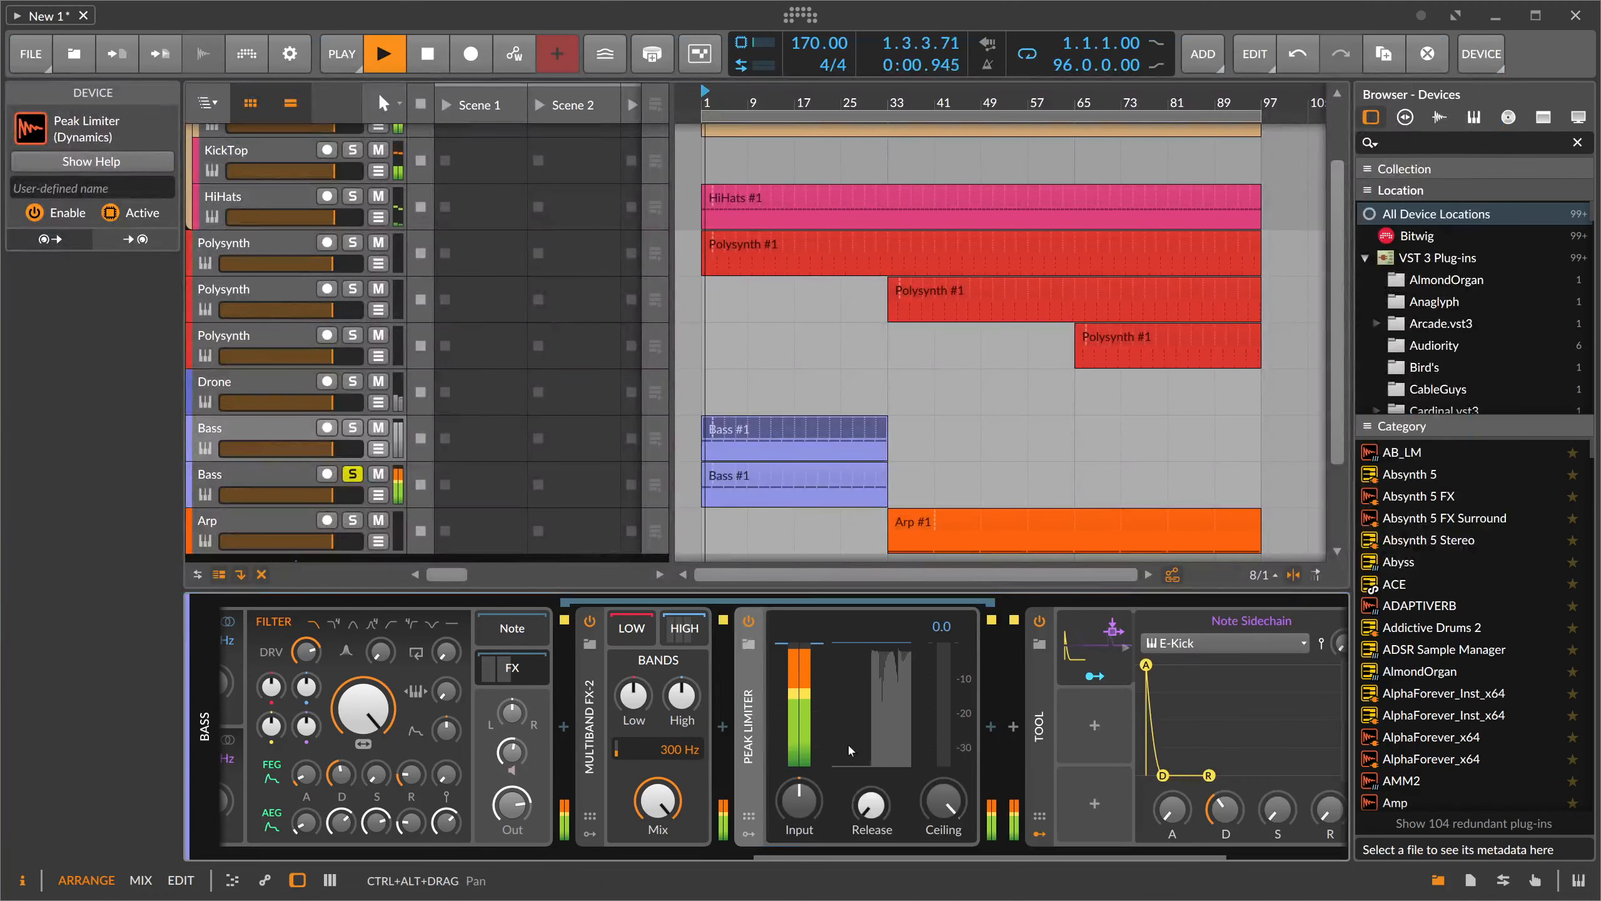
left_click_drag(799, 800, 799, 792)
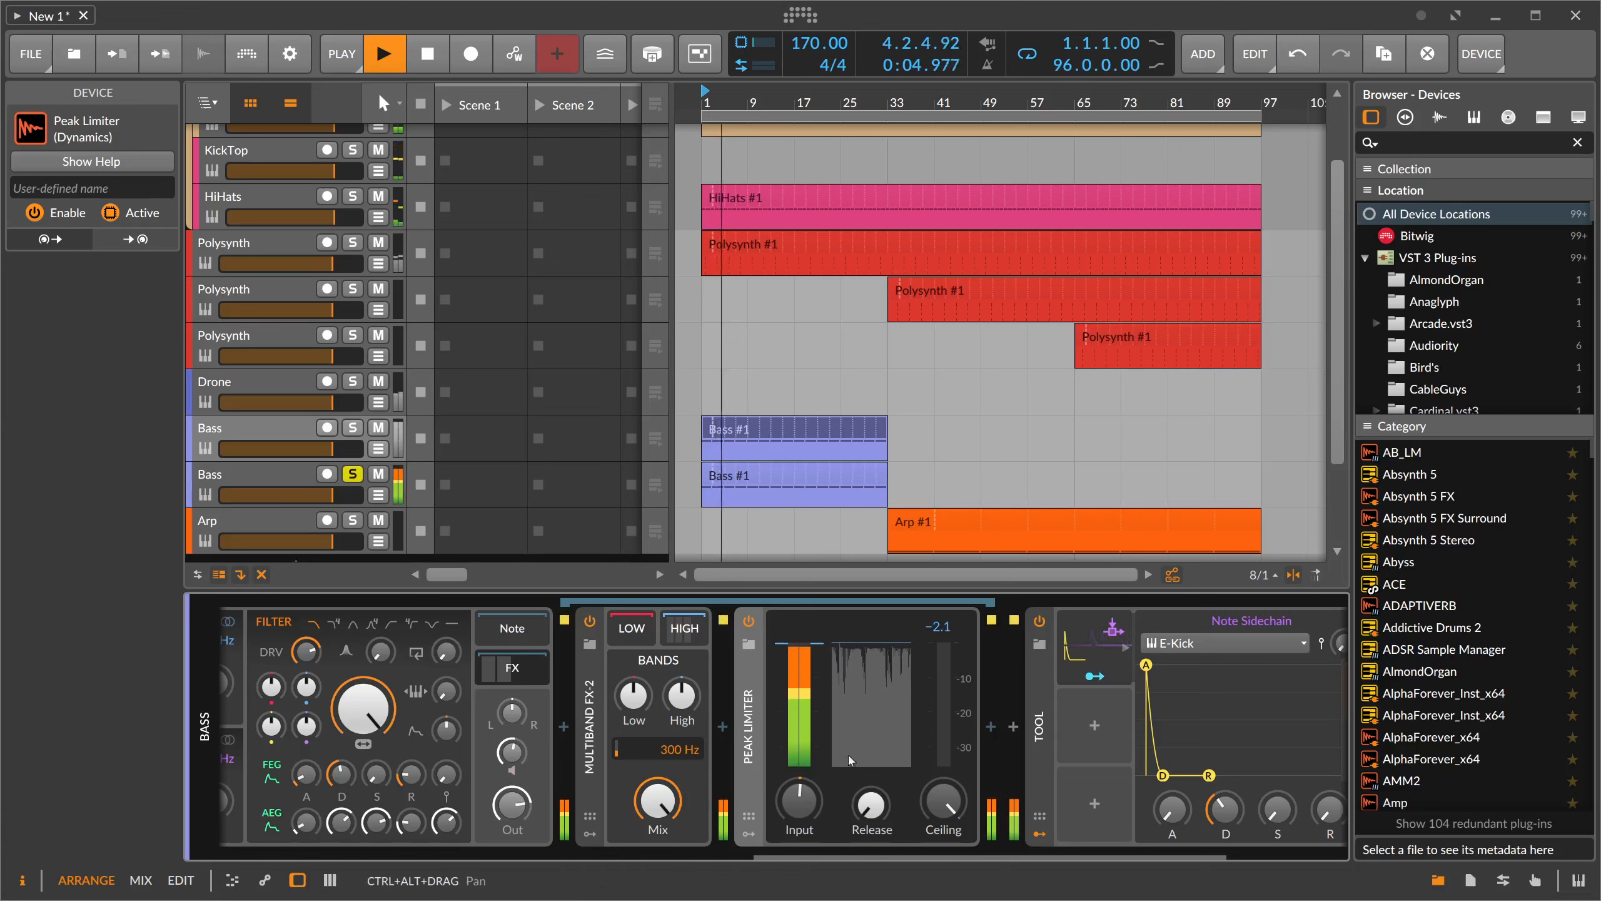
key("space")
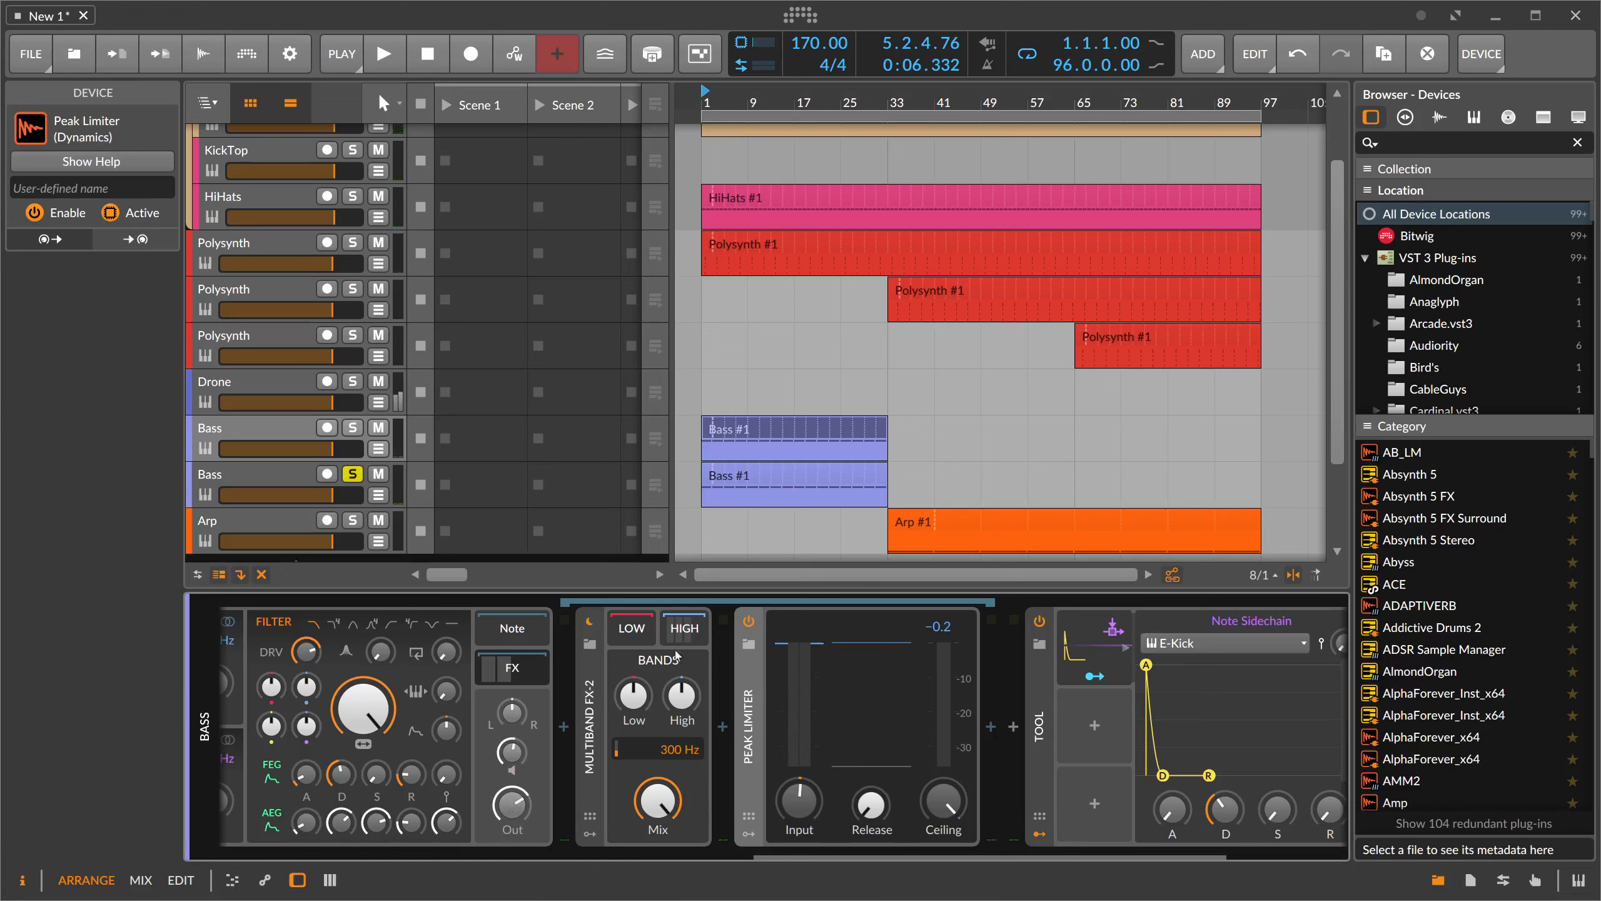
key("space")
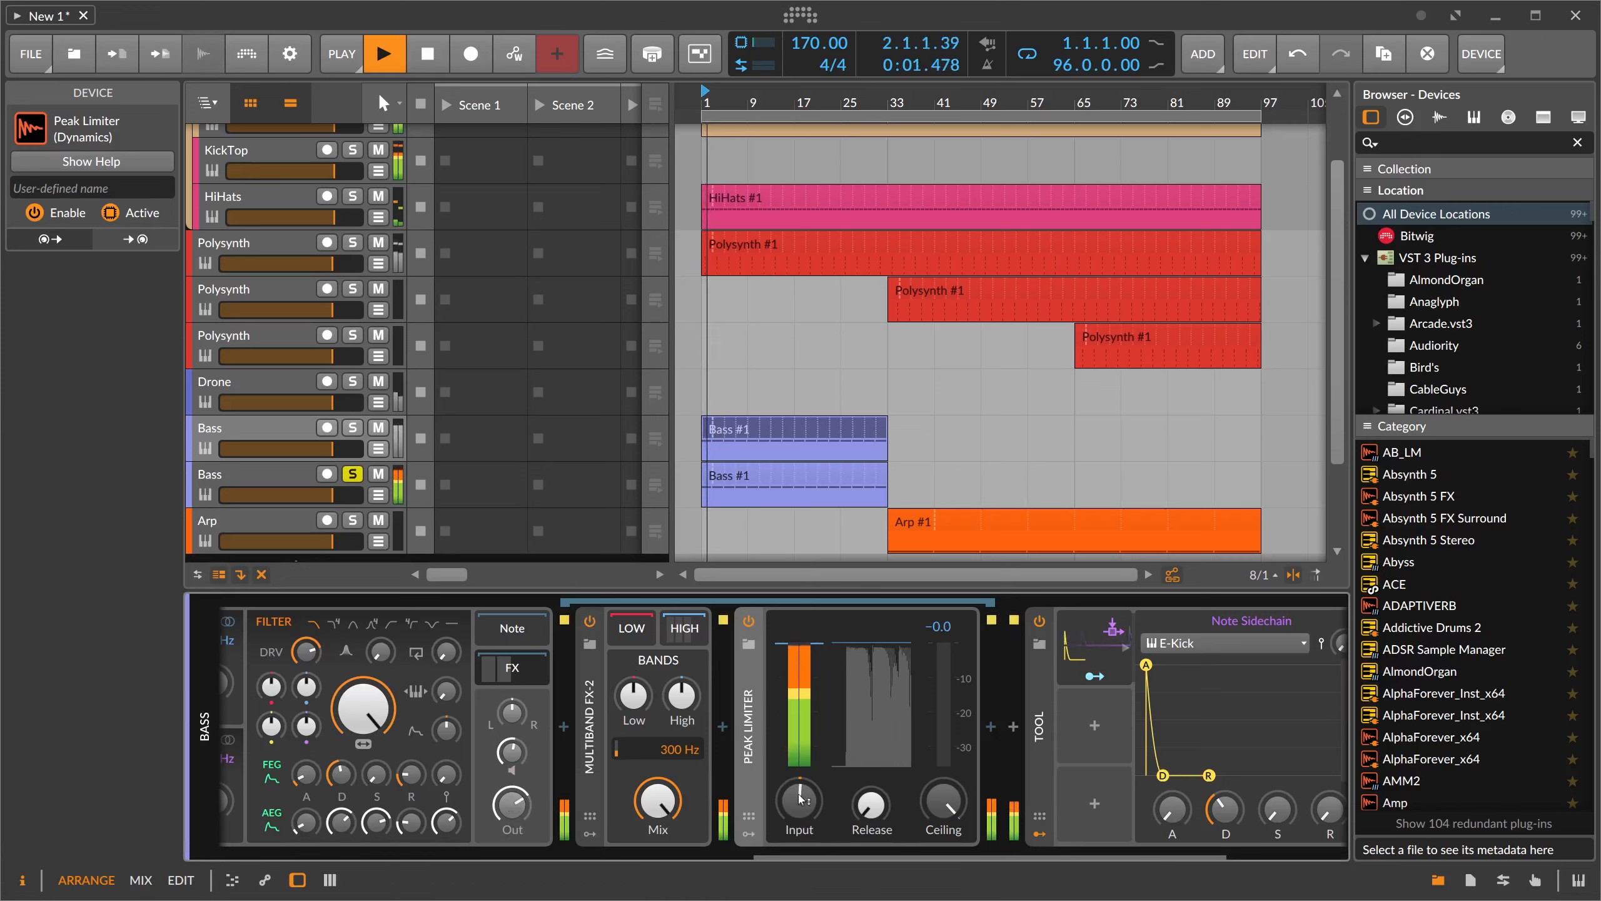
left_click_drag(800, 799, 799, 794)
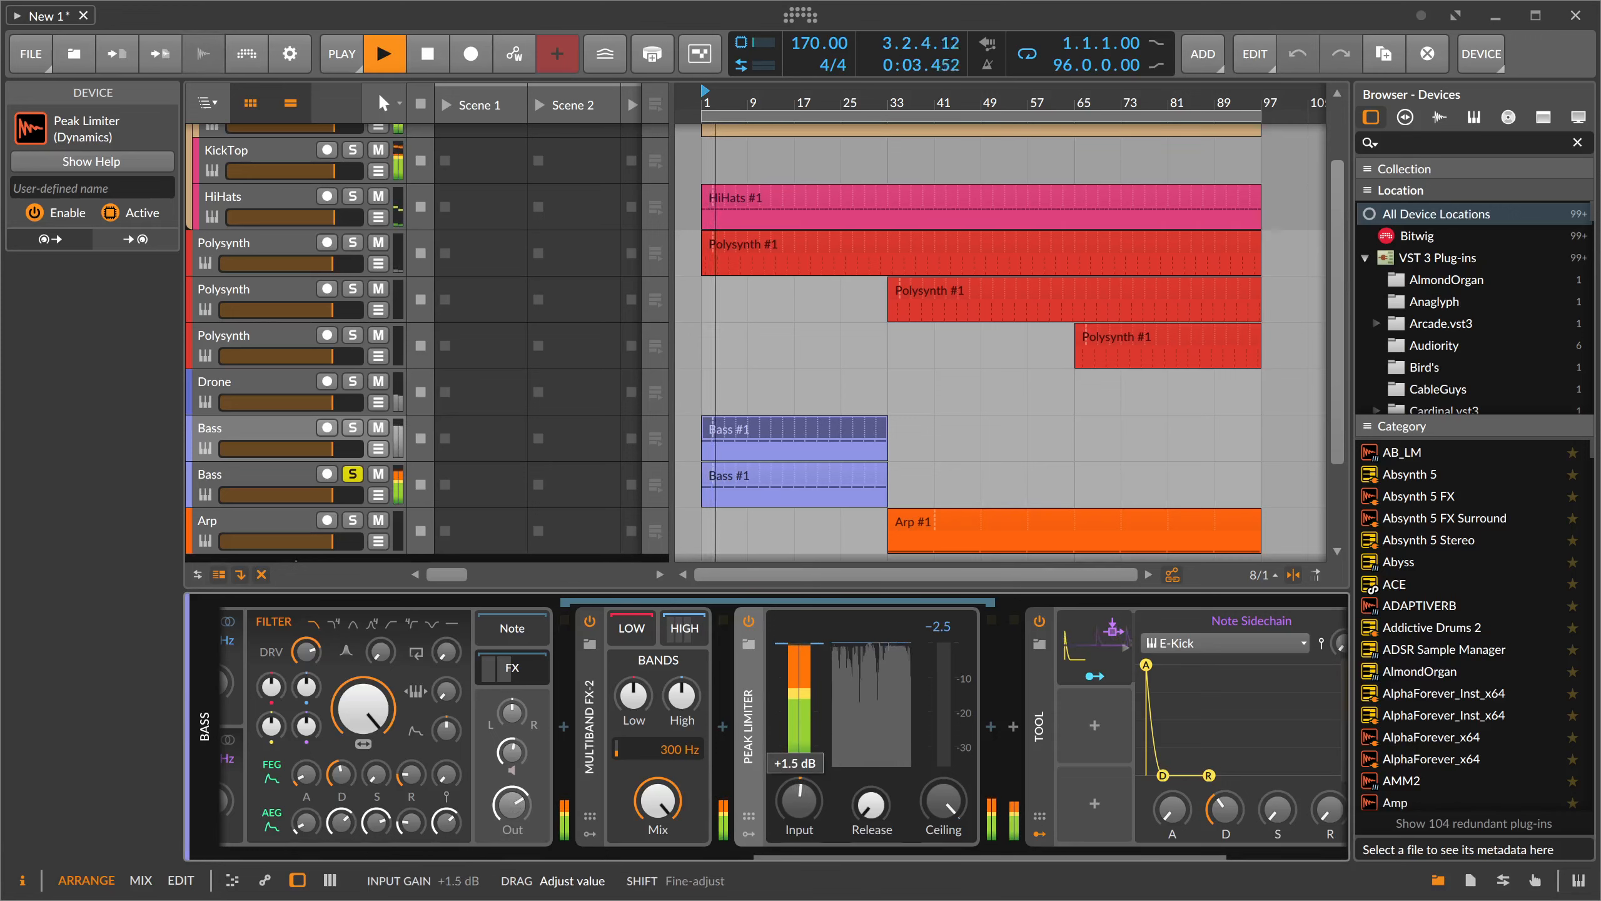
mouse_move(340, 820)
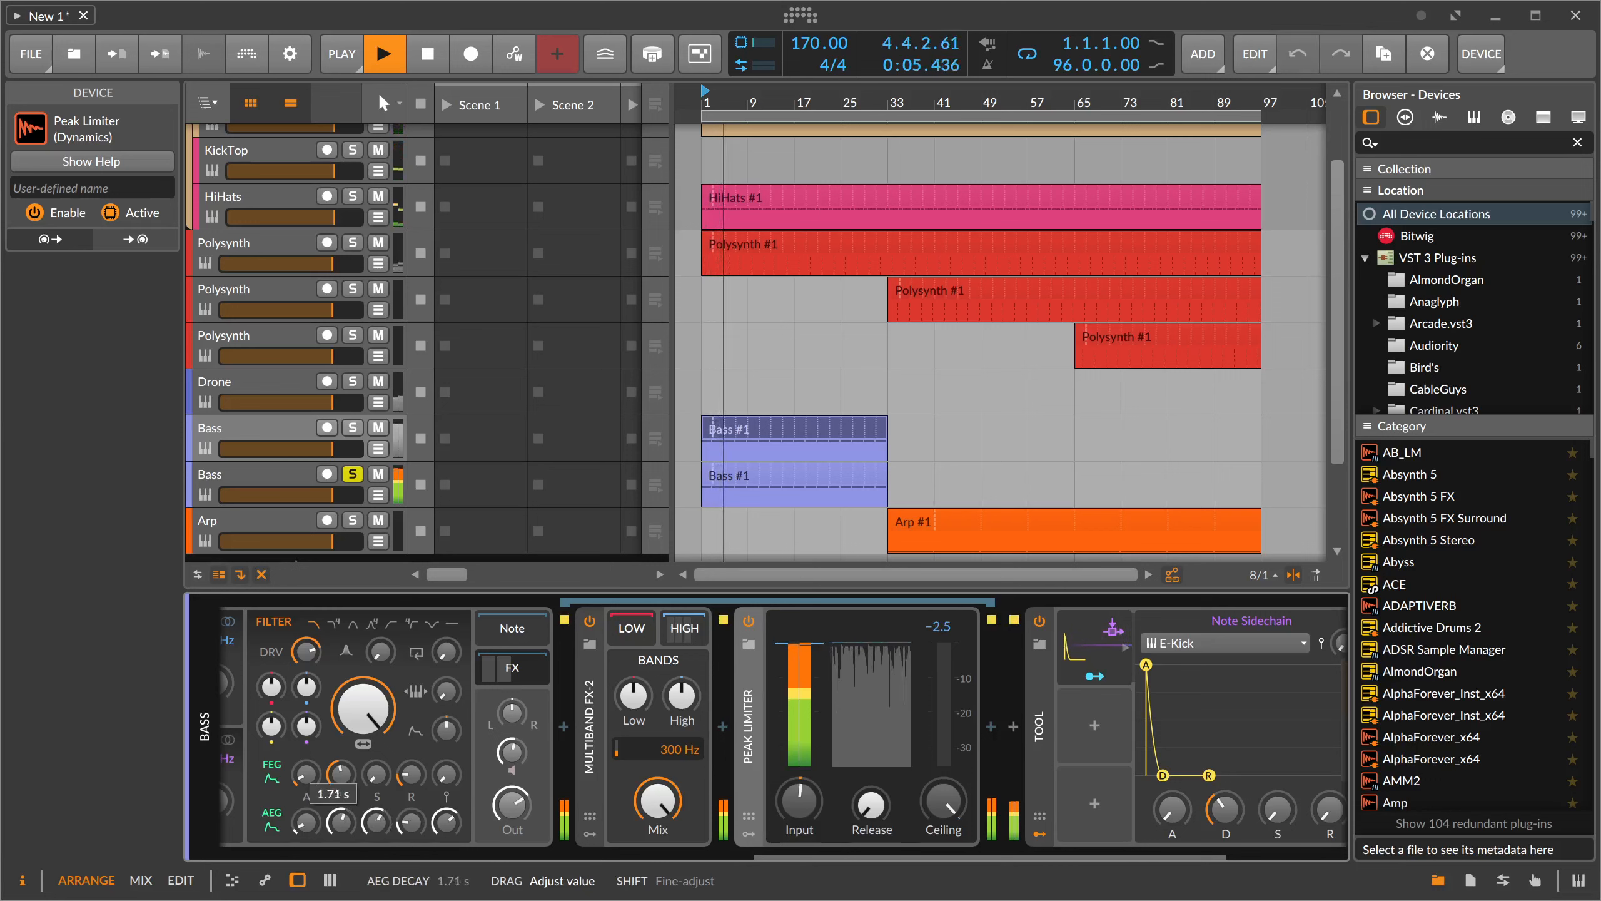
left_click_drag(340, 820, 377, 829)
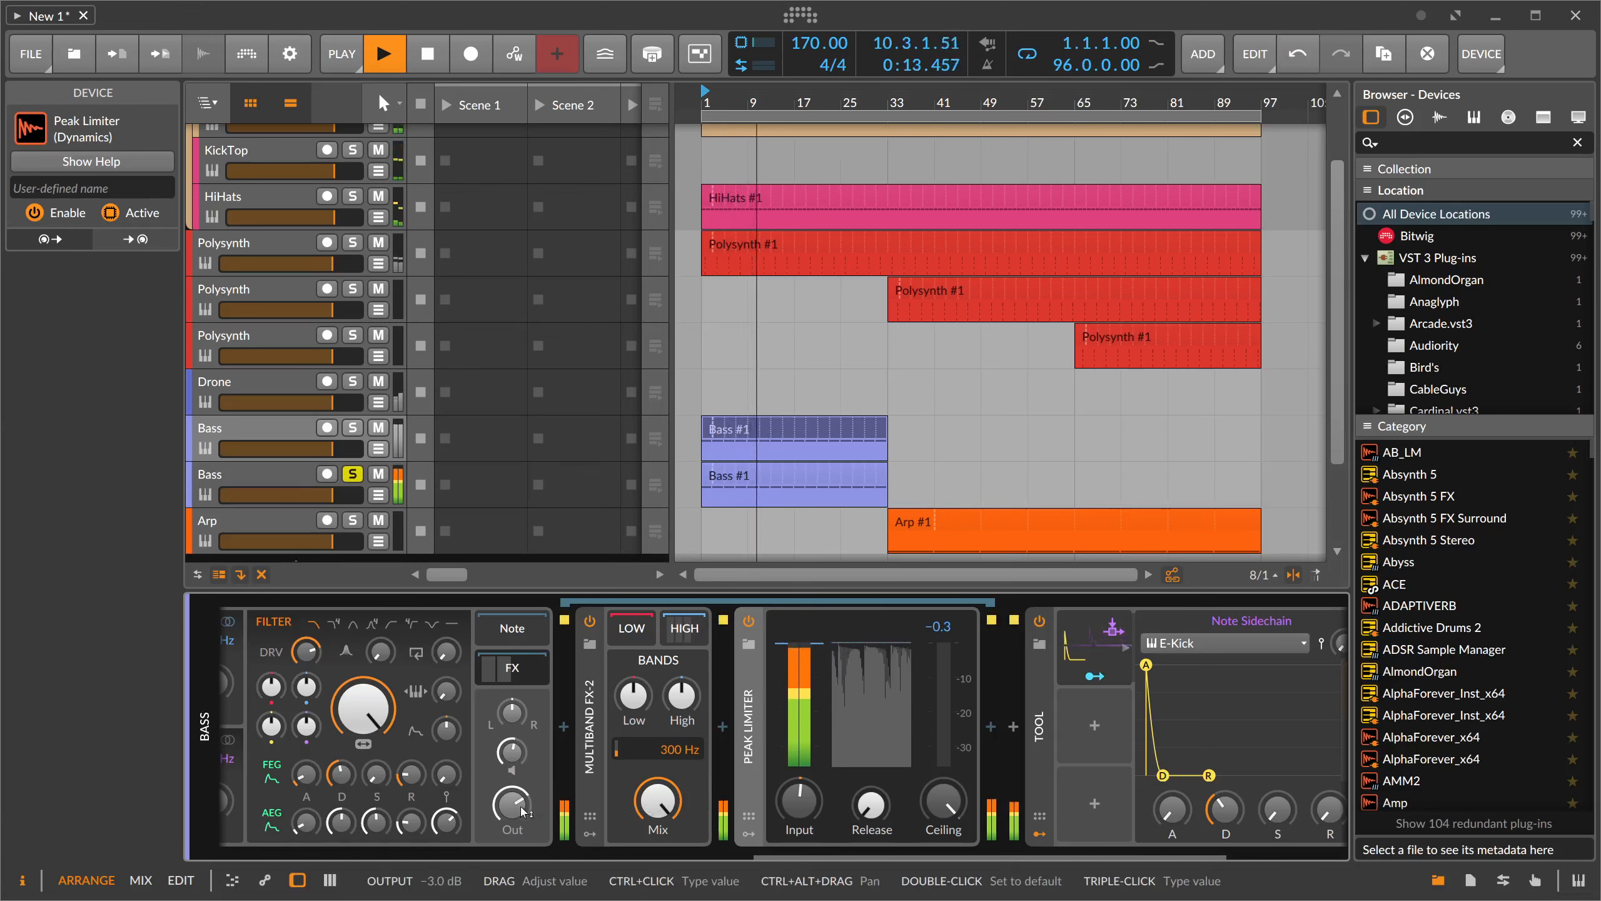
left_click_drag(799, 800, 799, 795)
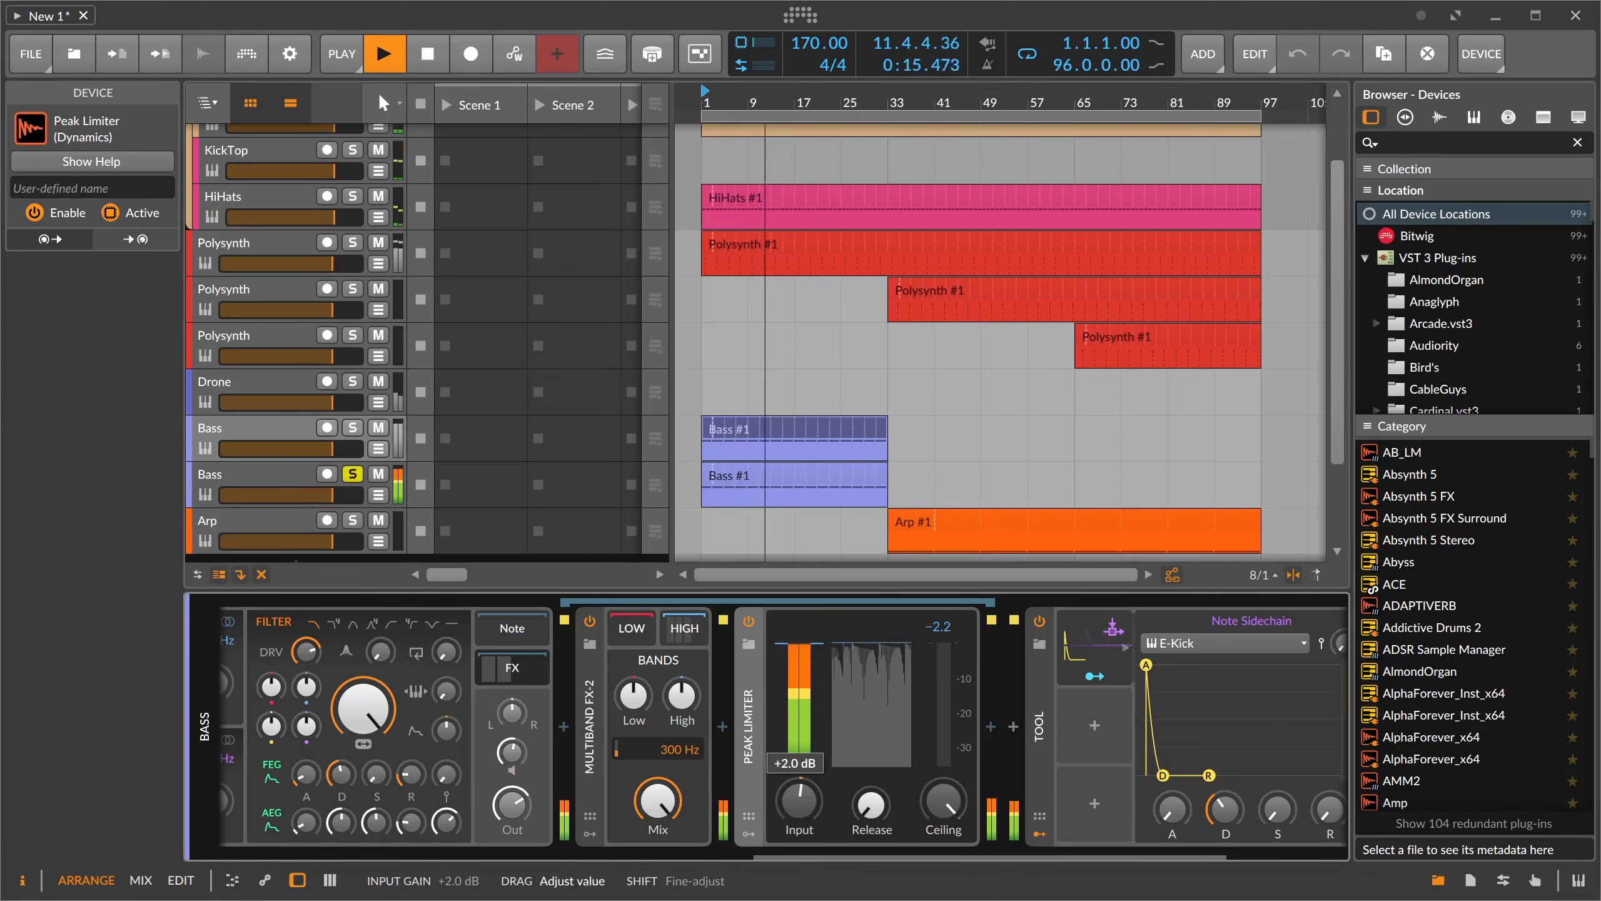
key("space")
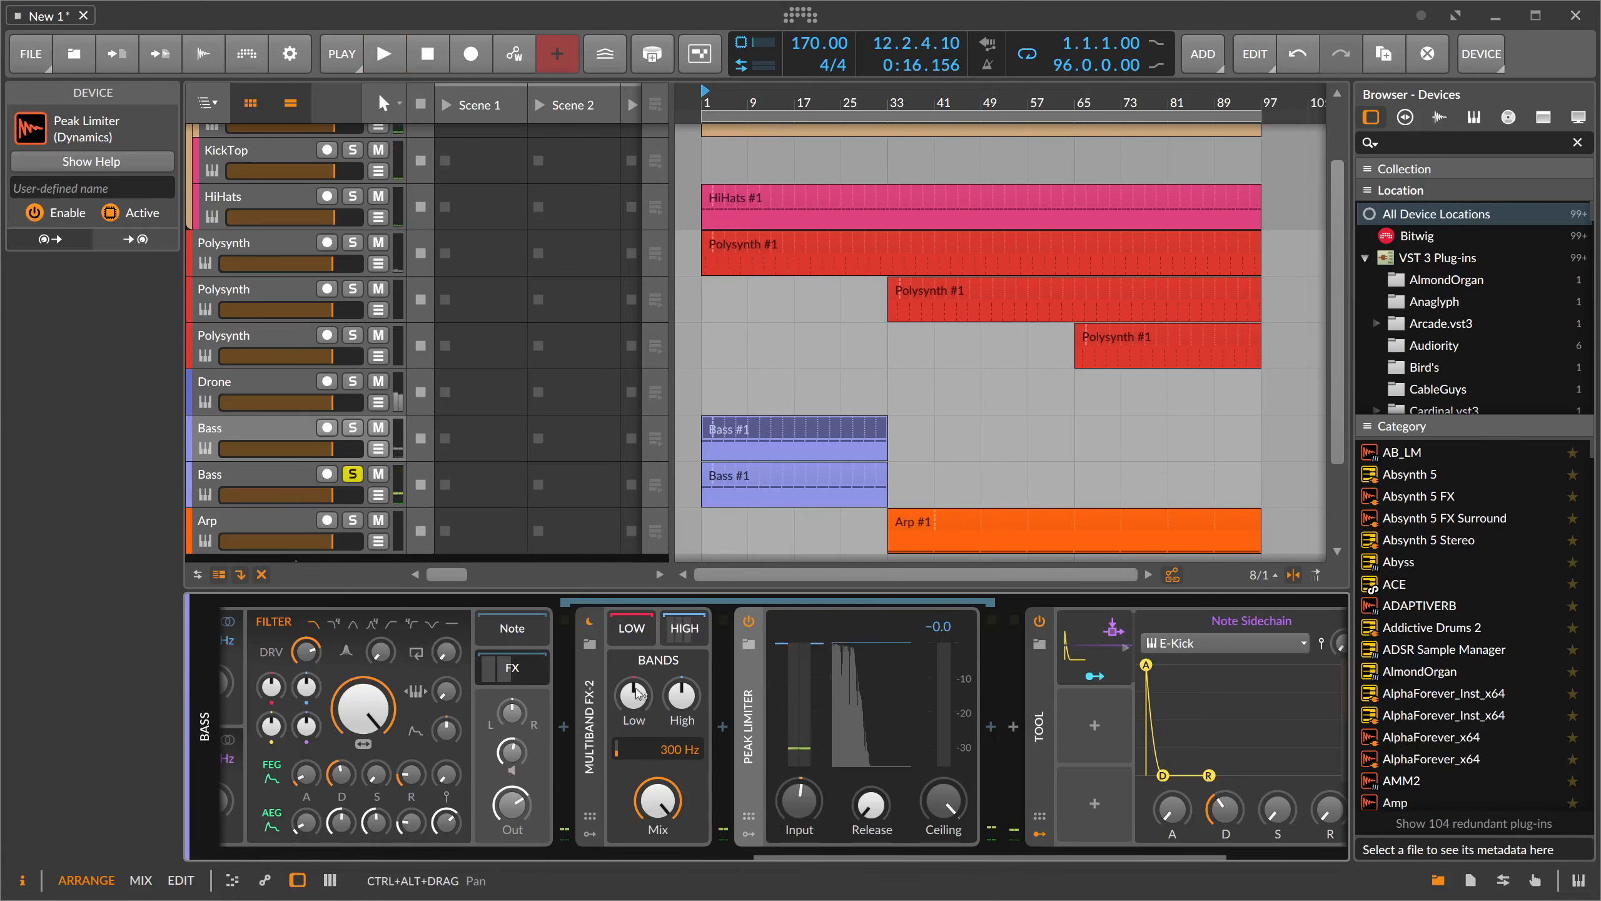
- Close Phase-4's FX chain and delete the duplicated Bass track
key("Delete")
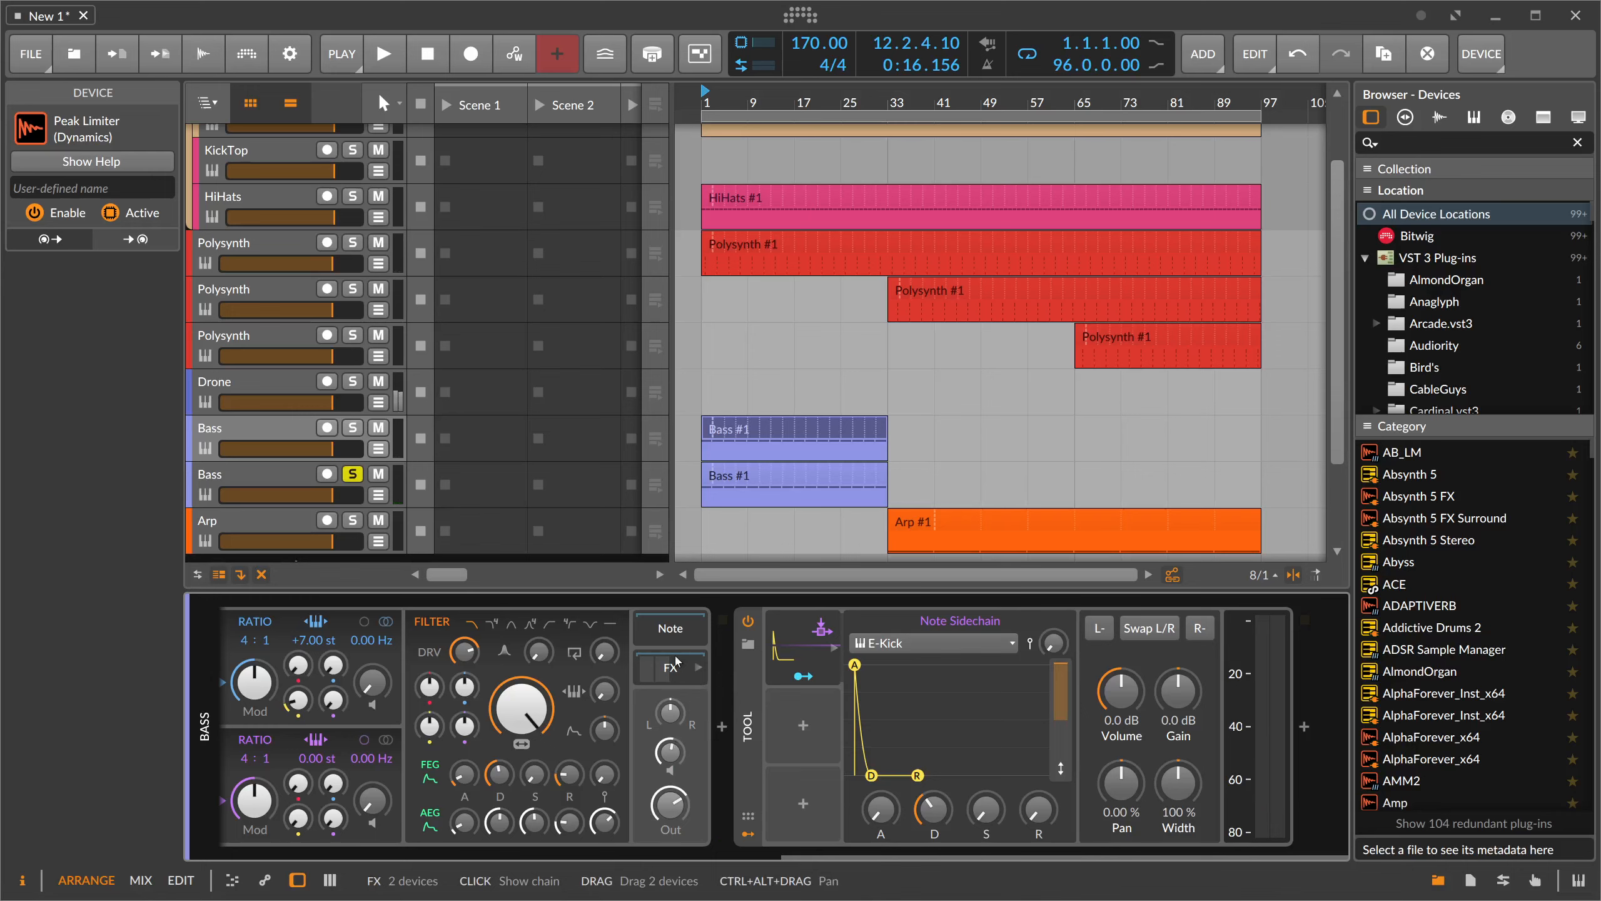
left_click(299, 478)
key("Delete")
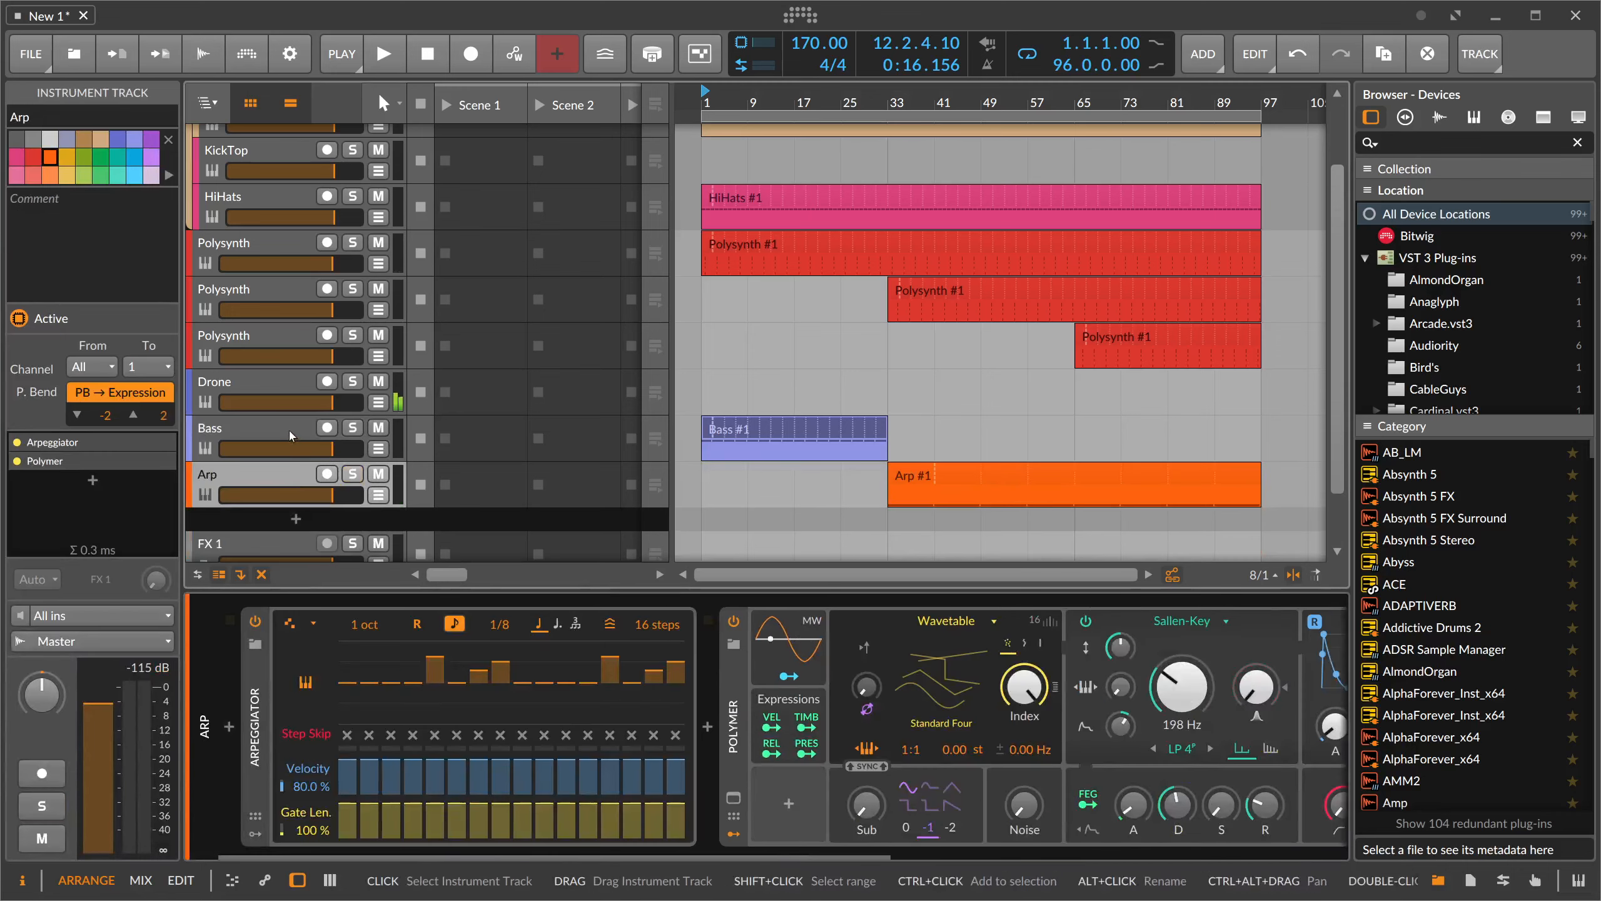
- Duplicate the Bass track, solo the copy and move its clip to start at bar 33
left_click(305, 434)
key("ctrl+d")
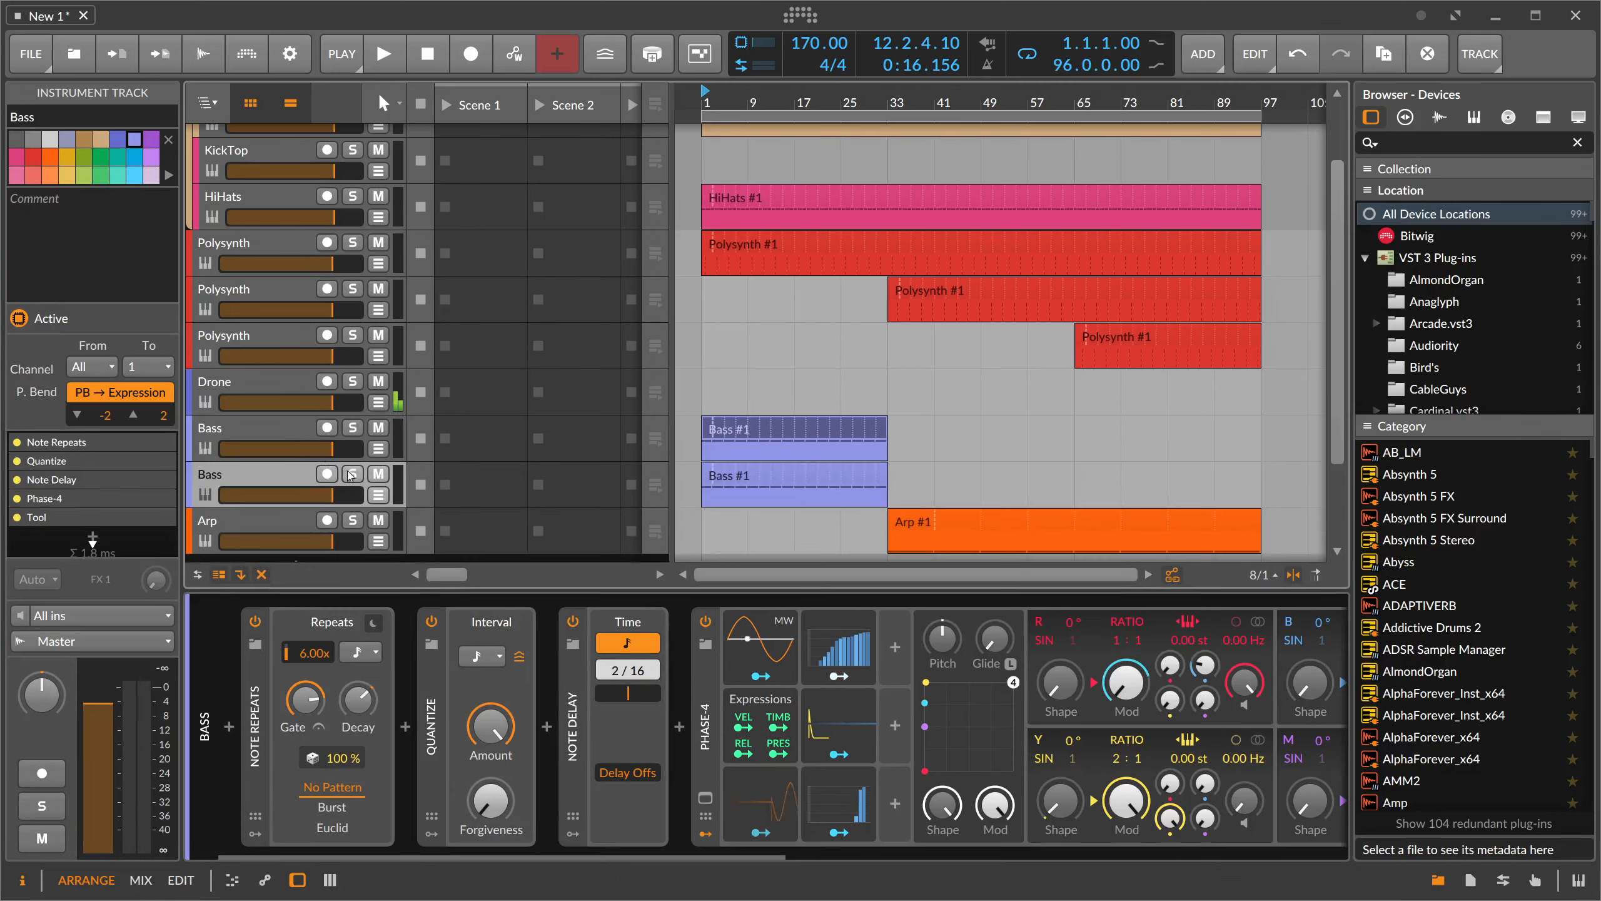
left_click(353, 474)
left_click_drag(797, 483, 982, 483)
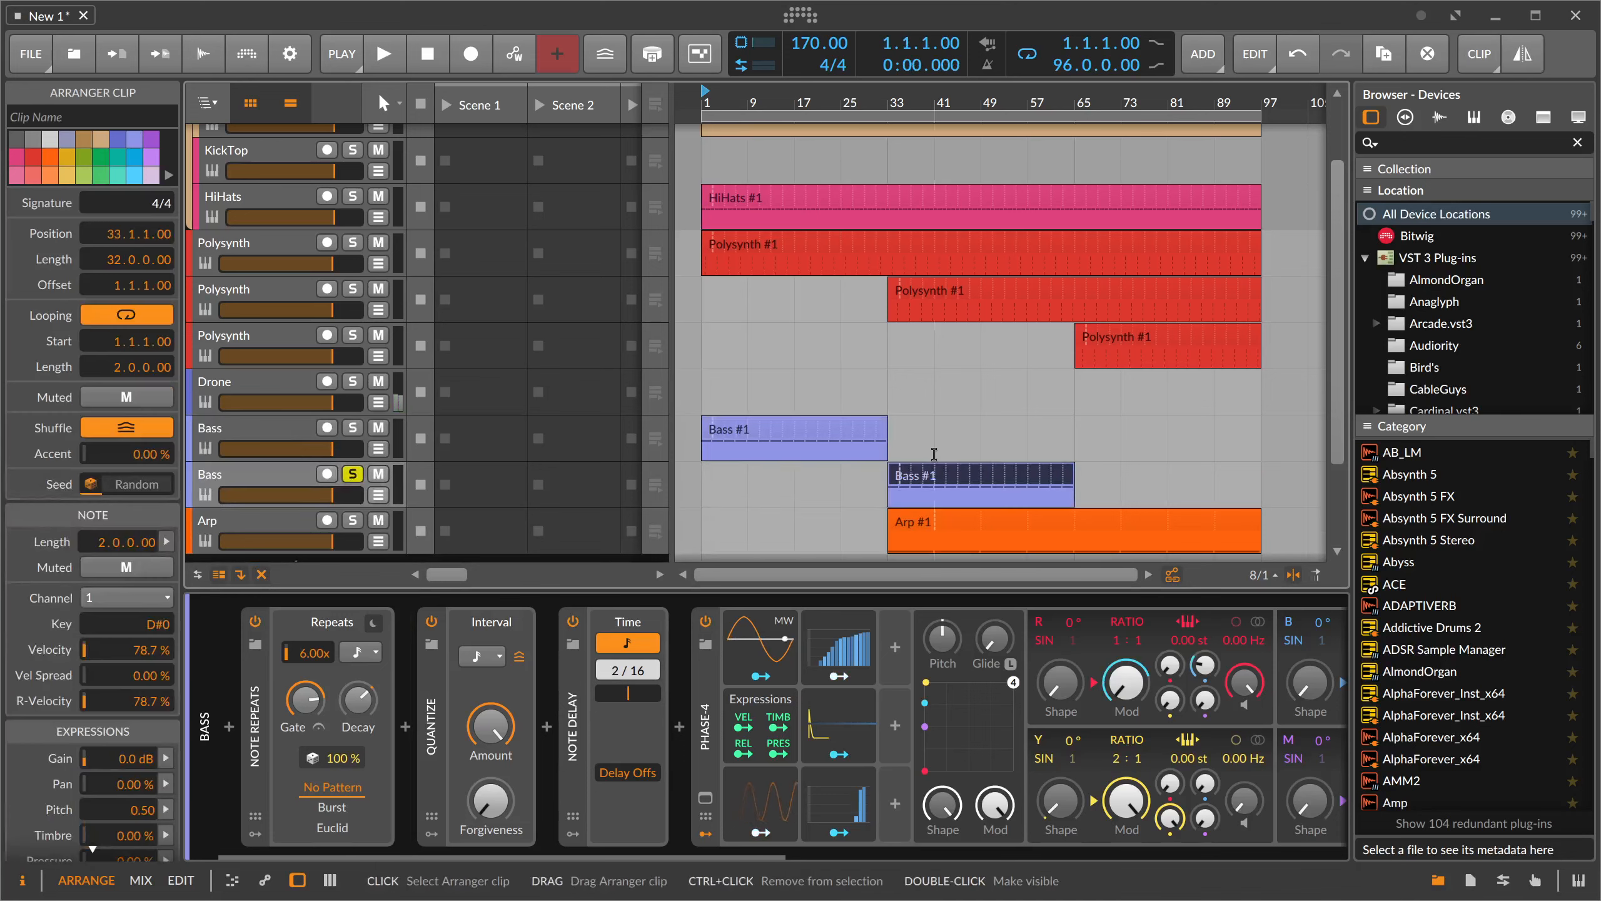
- Try the SAW algorithm on Phase-4's R oscillator in the duplicated Bass track while playing from bar 33
key("space")
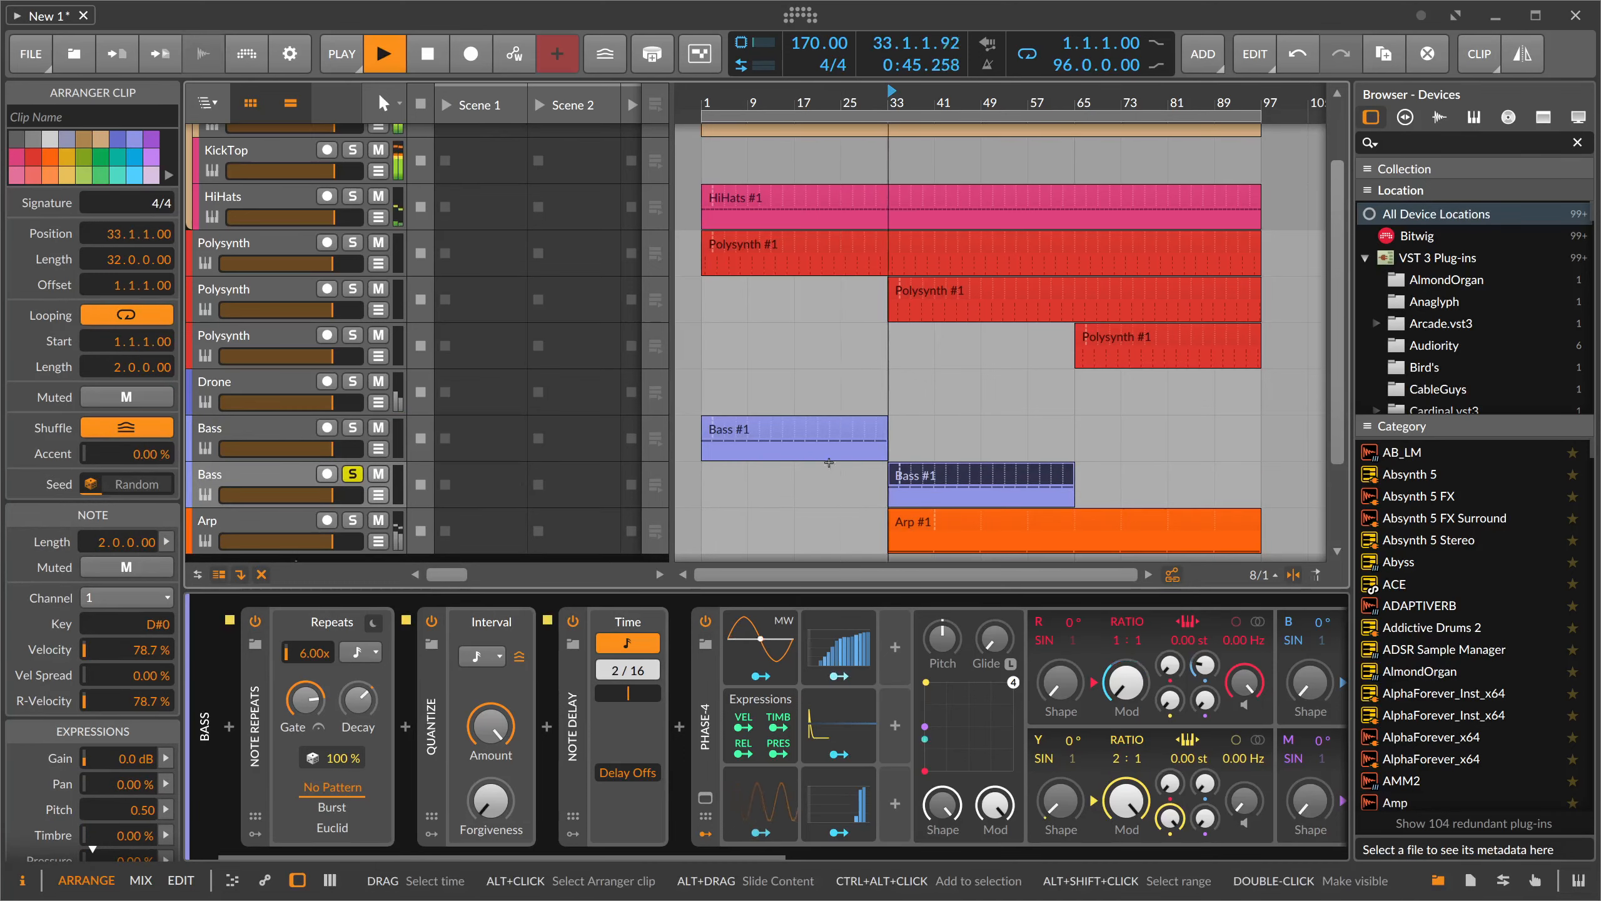
left_click(771, 824)
scroll(773, 829, "right", 4)
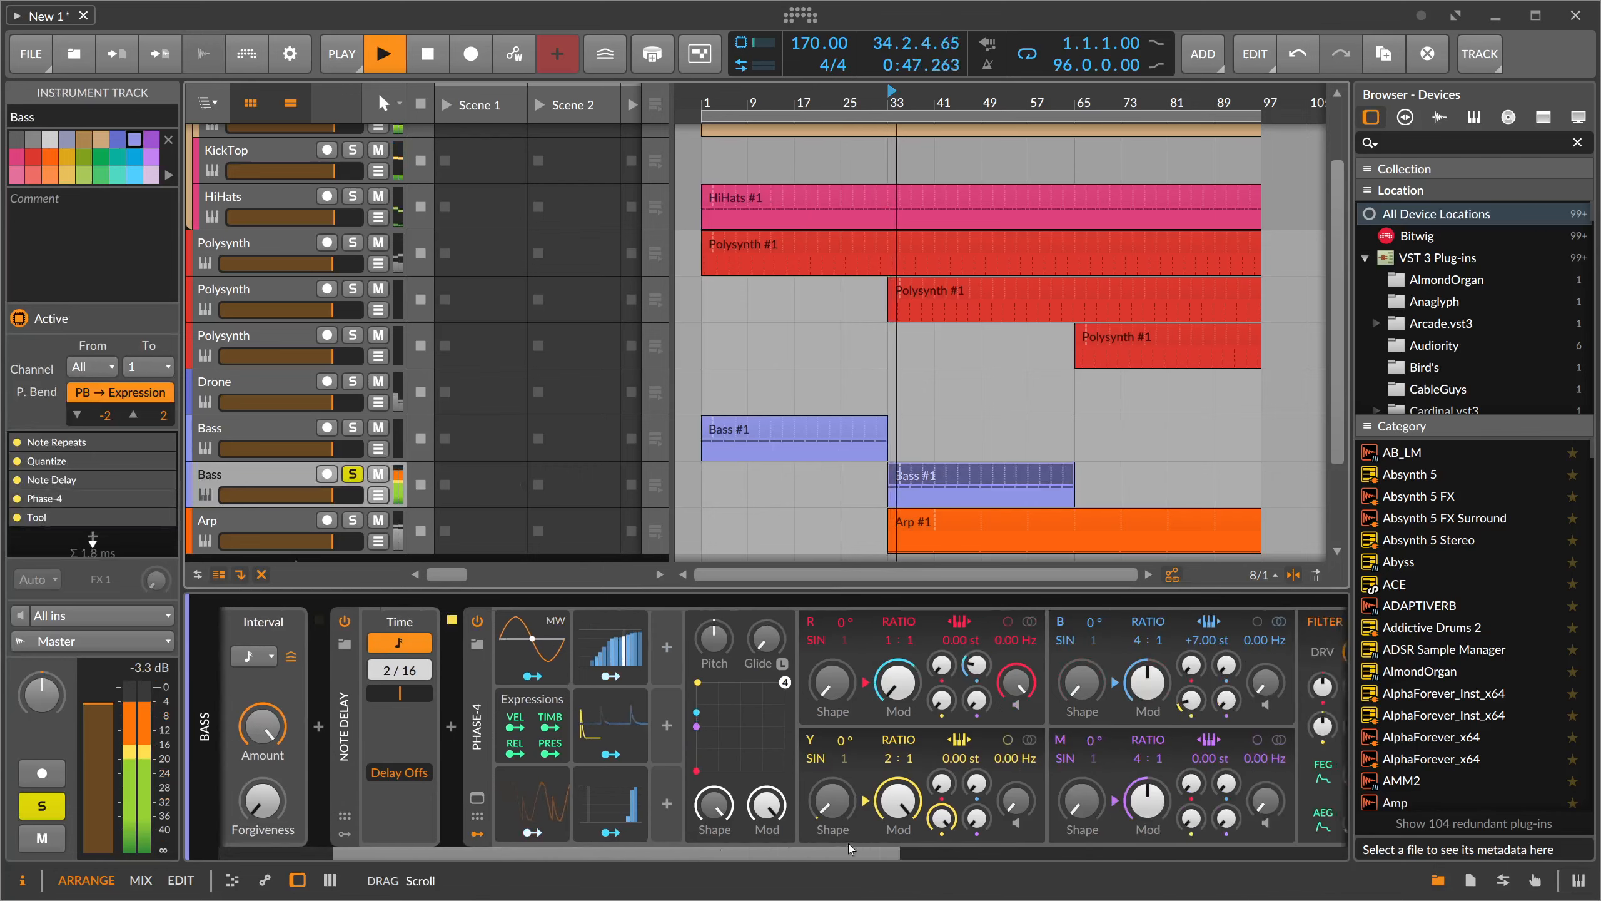
left_click_drag(806, 641, 821, 684)
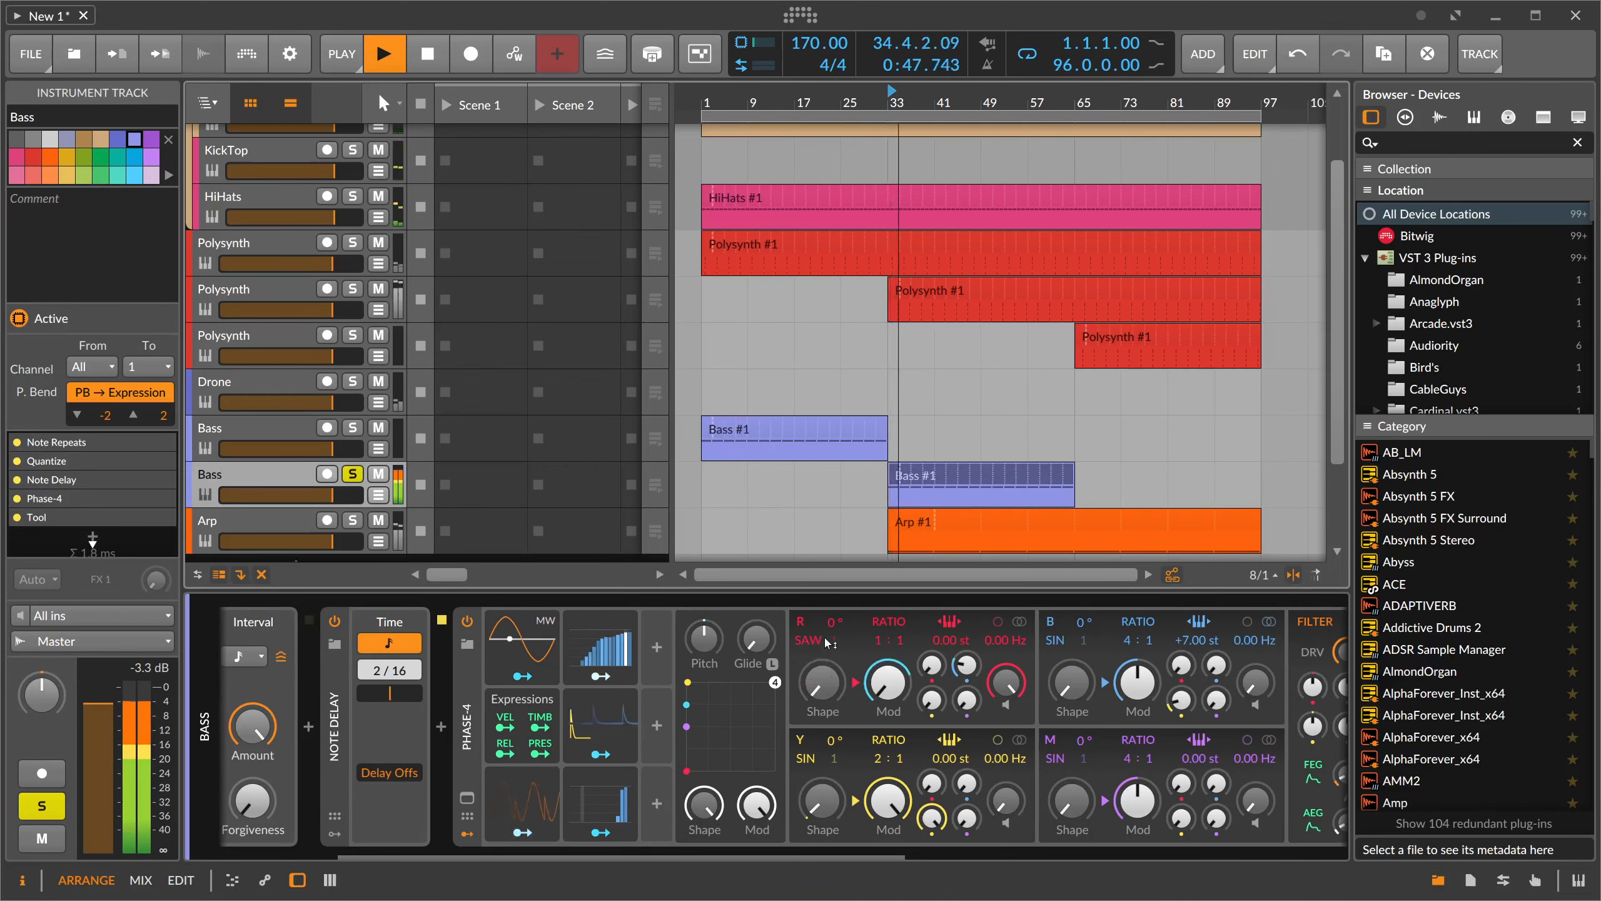
key("ctrl+a")
key("Escape")
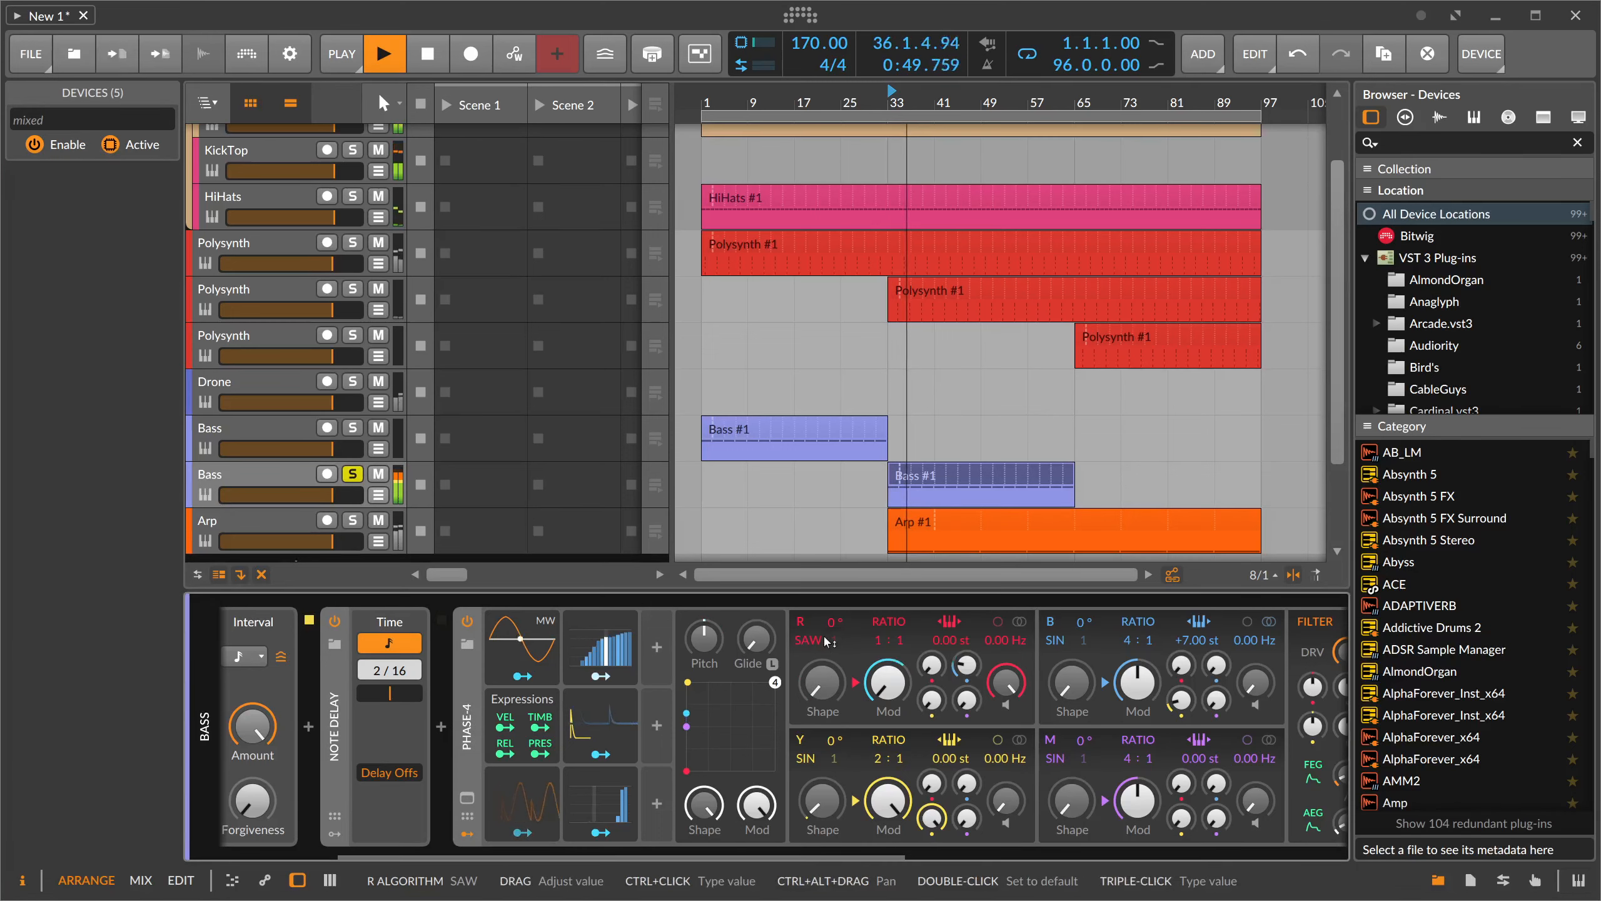
key("space")
left_click_drag(825, 637, 825, 637)
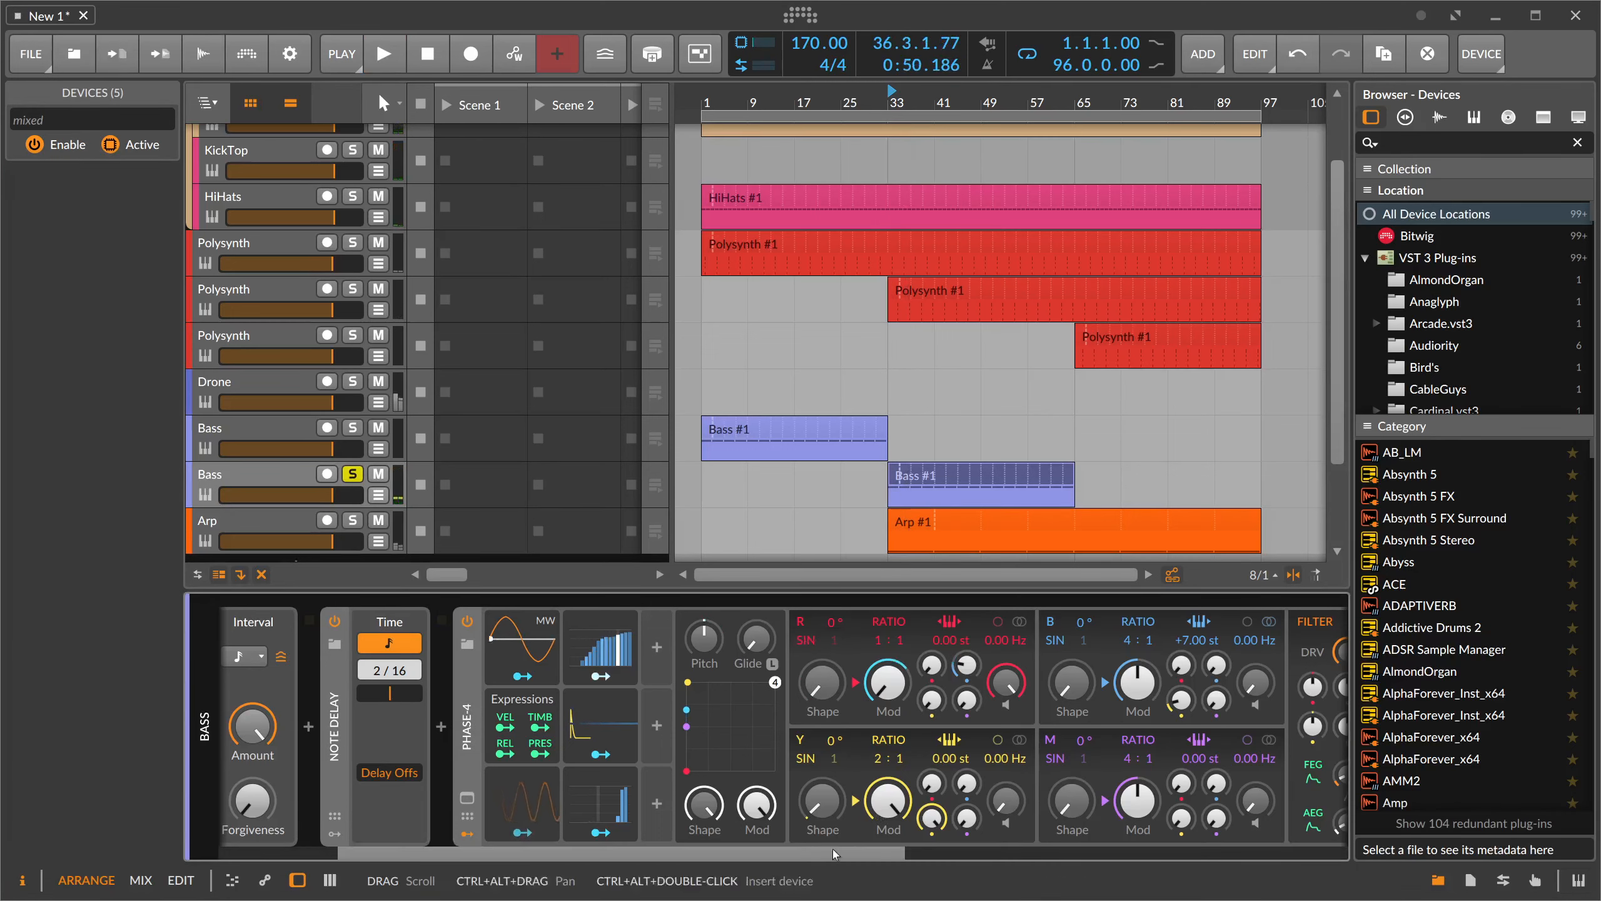
- Set the ratio of Phase-4's B oscillator to 2:1 and raise its Shape slightly in the duplicated Bass track
left_click_drag(833, 853, 982, 853)
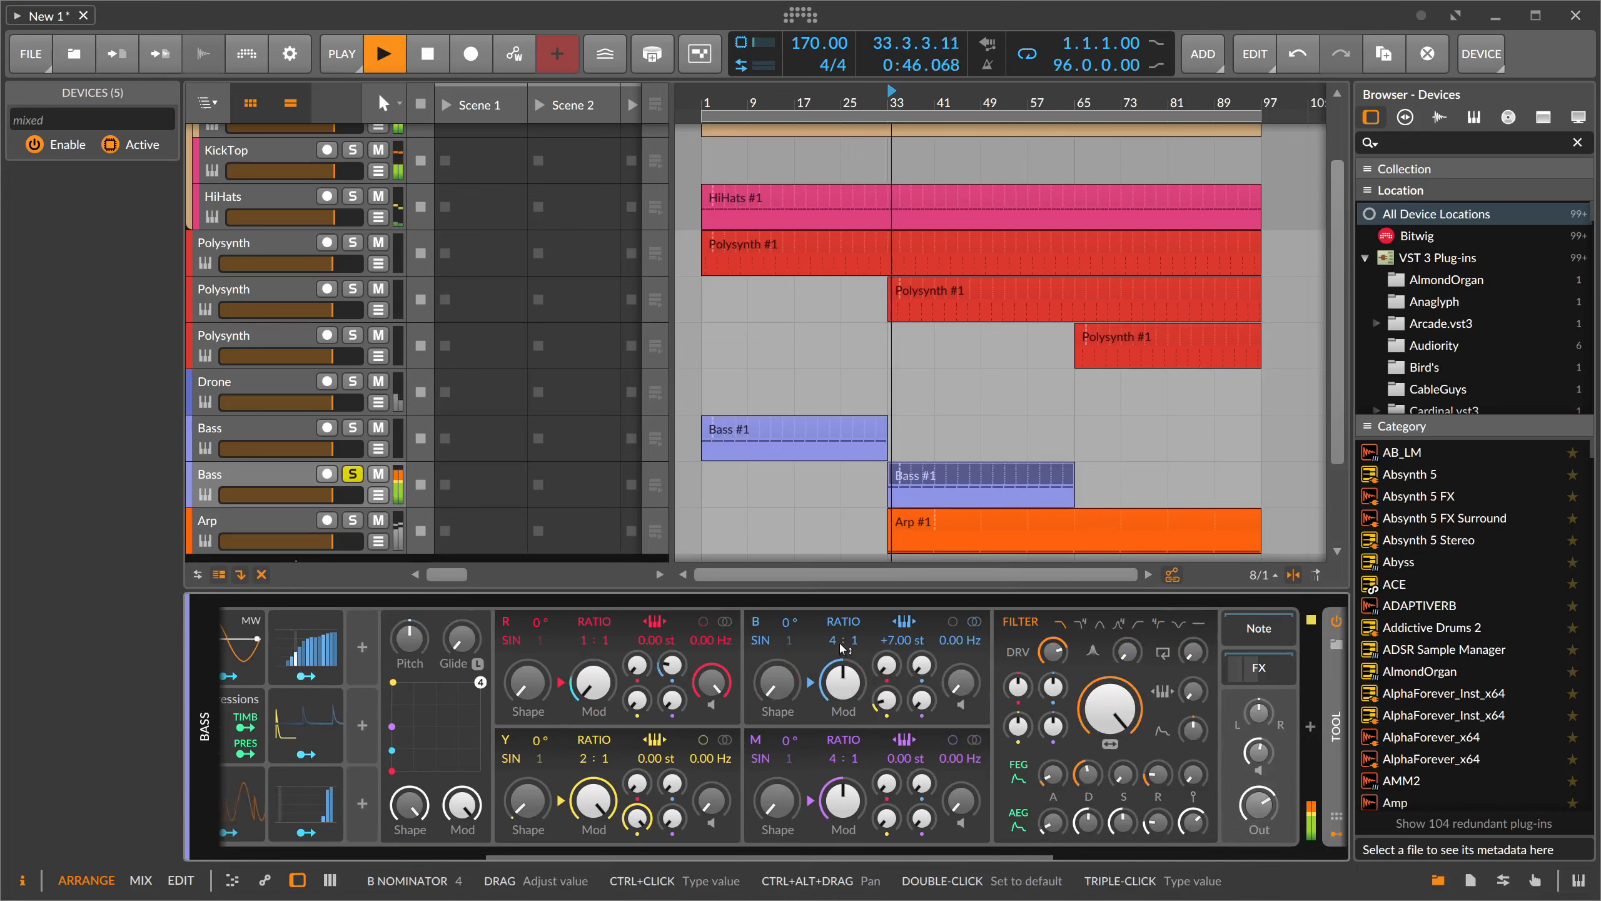
key("space")
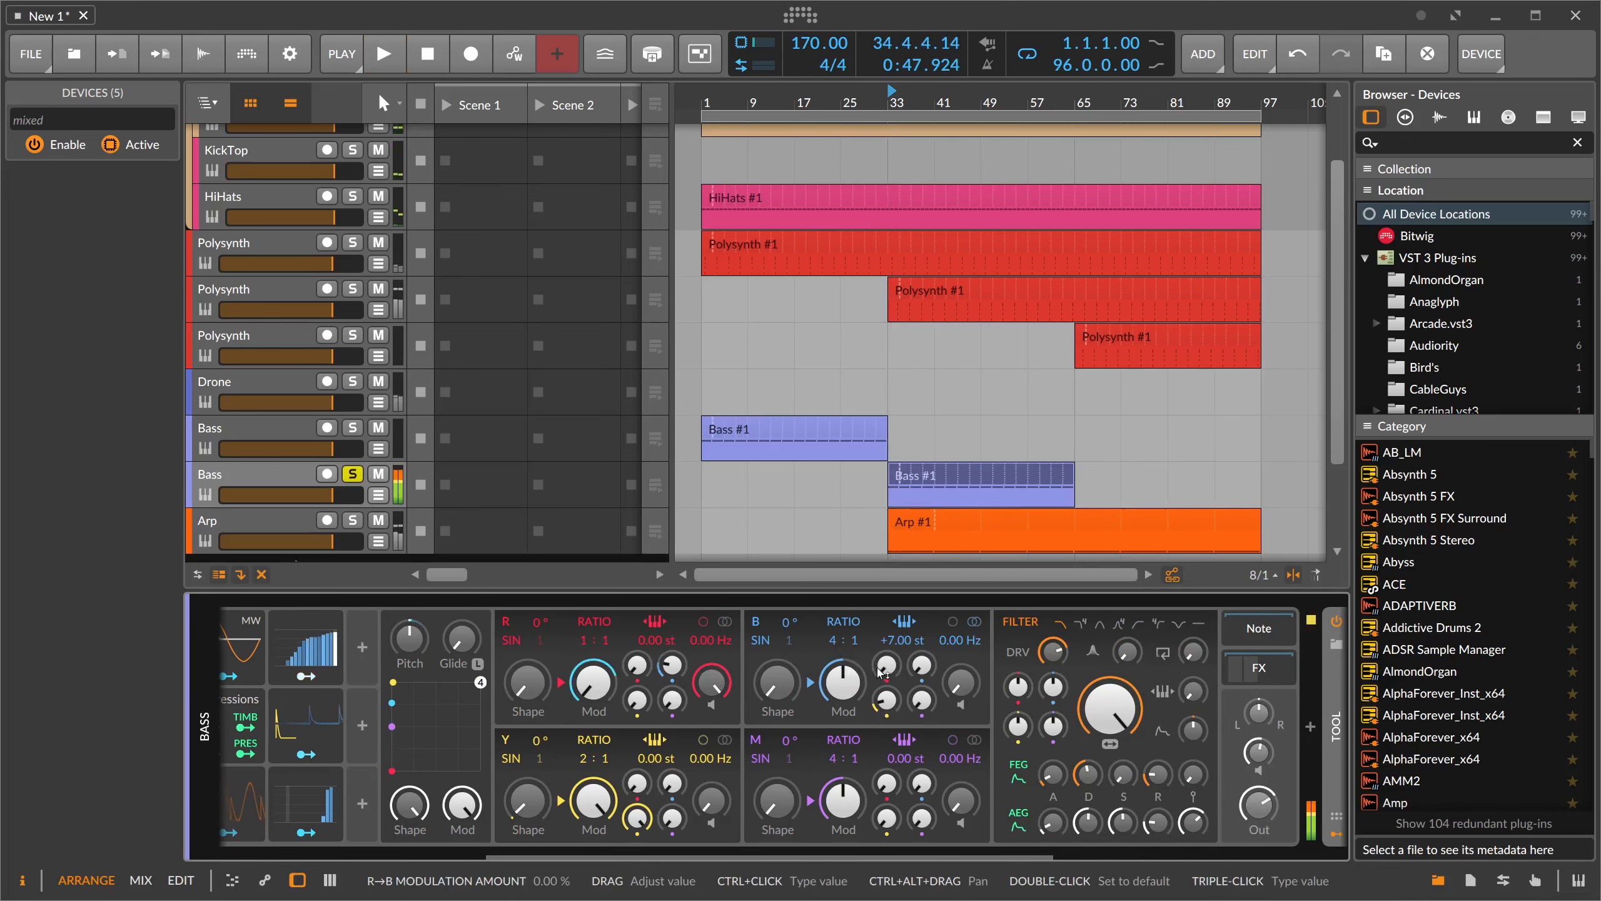
scroll(835, 641, "down", 2)
key("space")
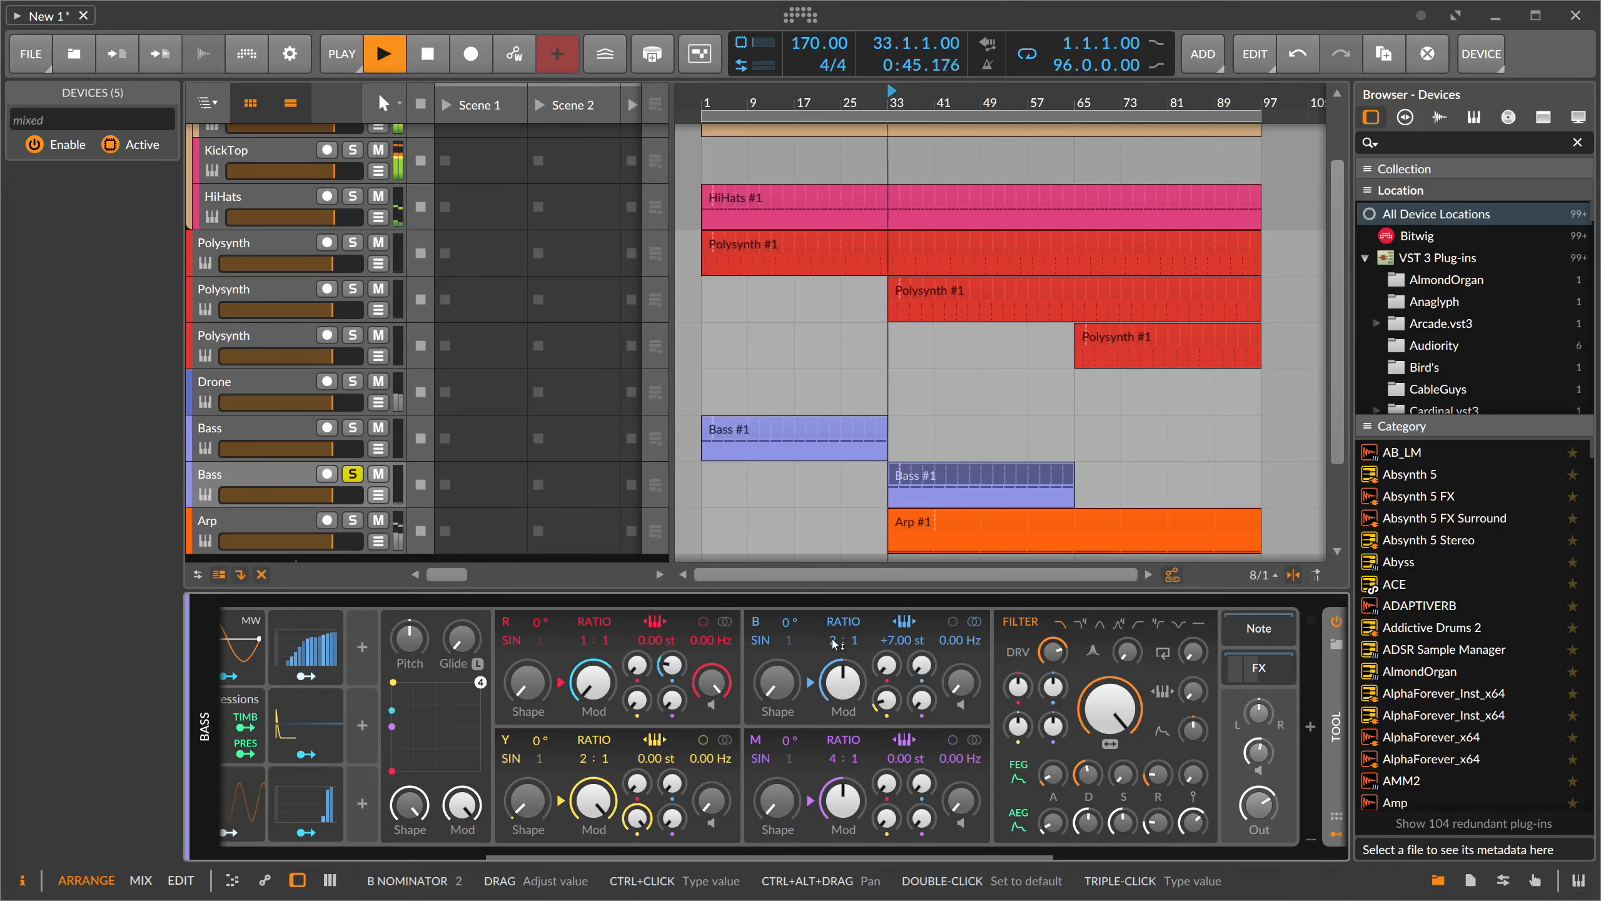
left_click_drag(777, 681, 777, 670)
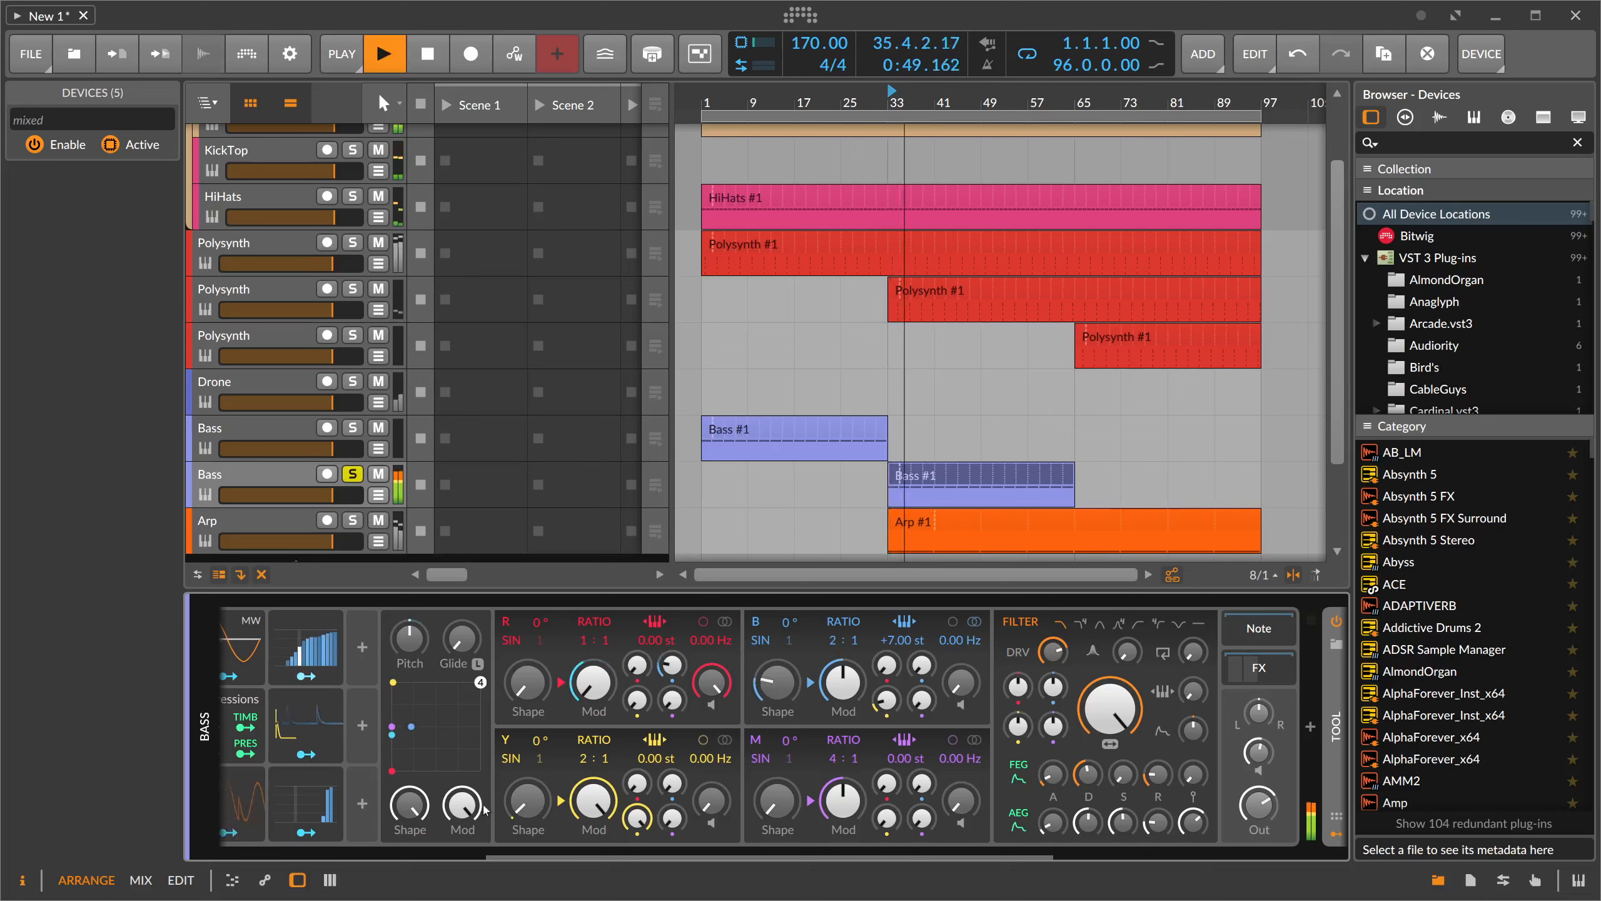
- Draw a two-peaked pattern in Phase-4's 16-step Steps modulator on the duplicated Bass track
scroll(484, 810, "left", 3)
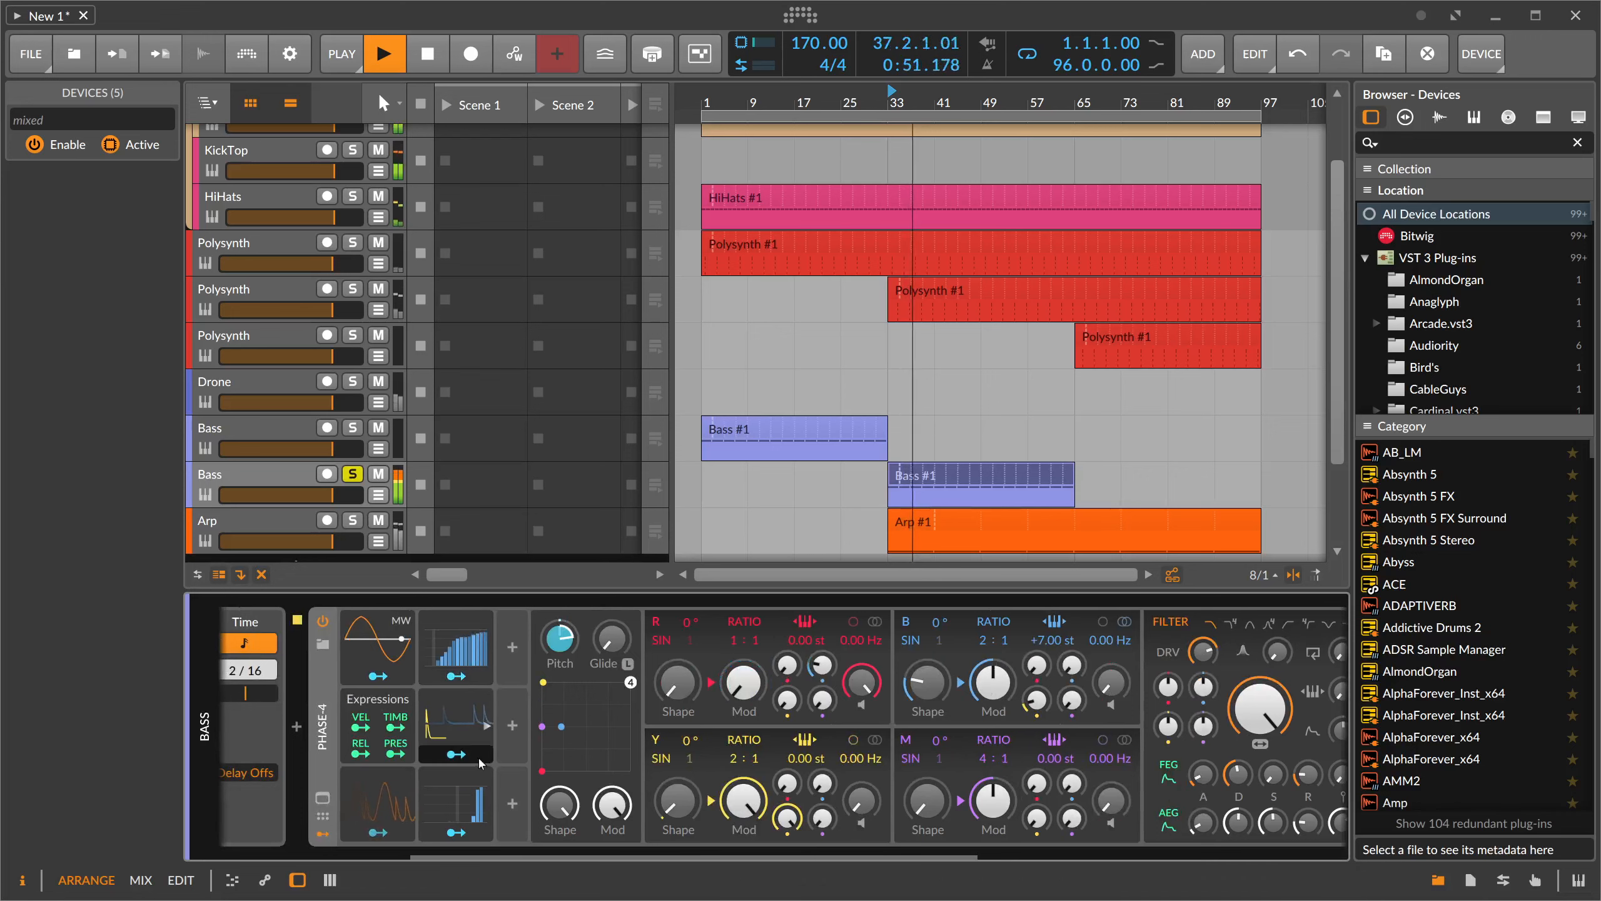
left_click(456, 649)
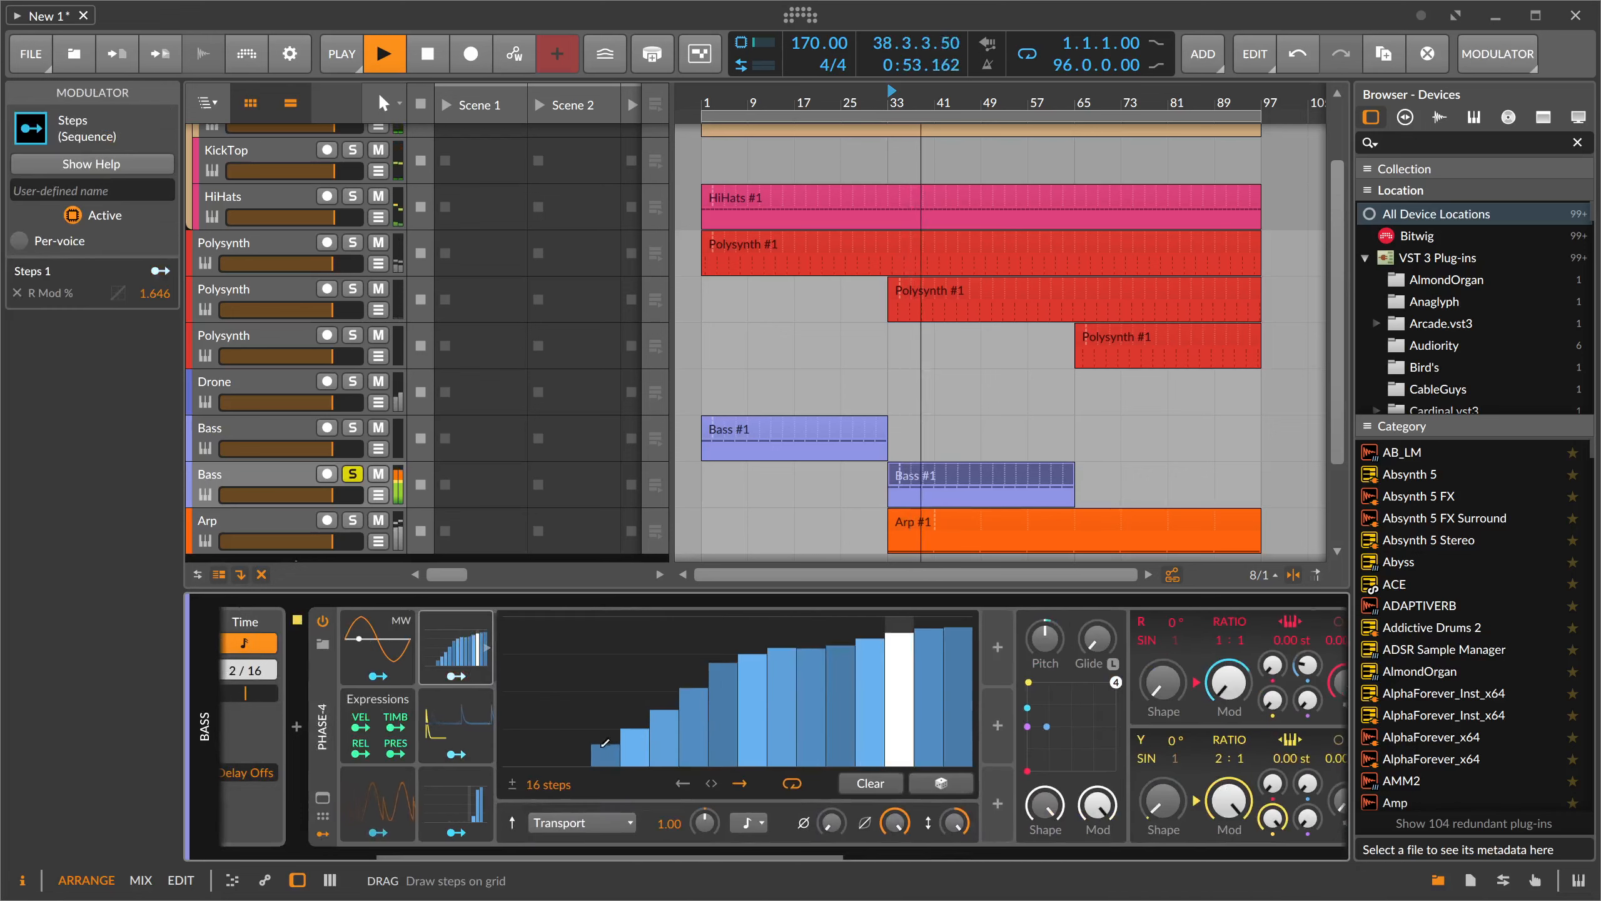
mouse_move(605, 742)
left_mouse_down()
mouse_move(536, 754)
mouse_move(947, 750)
mouse_move(810, 624)
mouse_move(958, 756)
left_mouse_up()
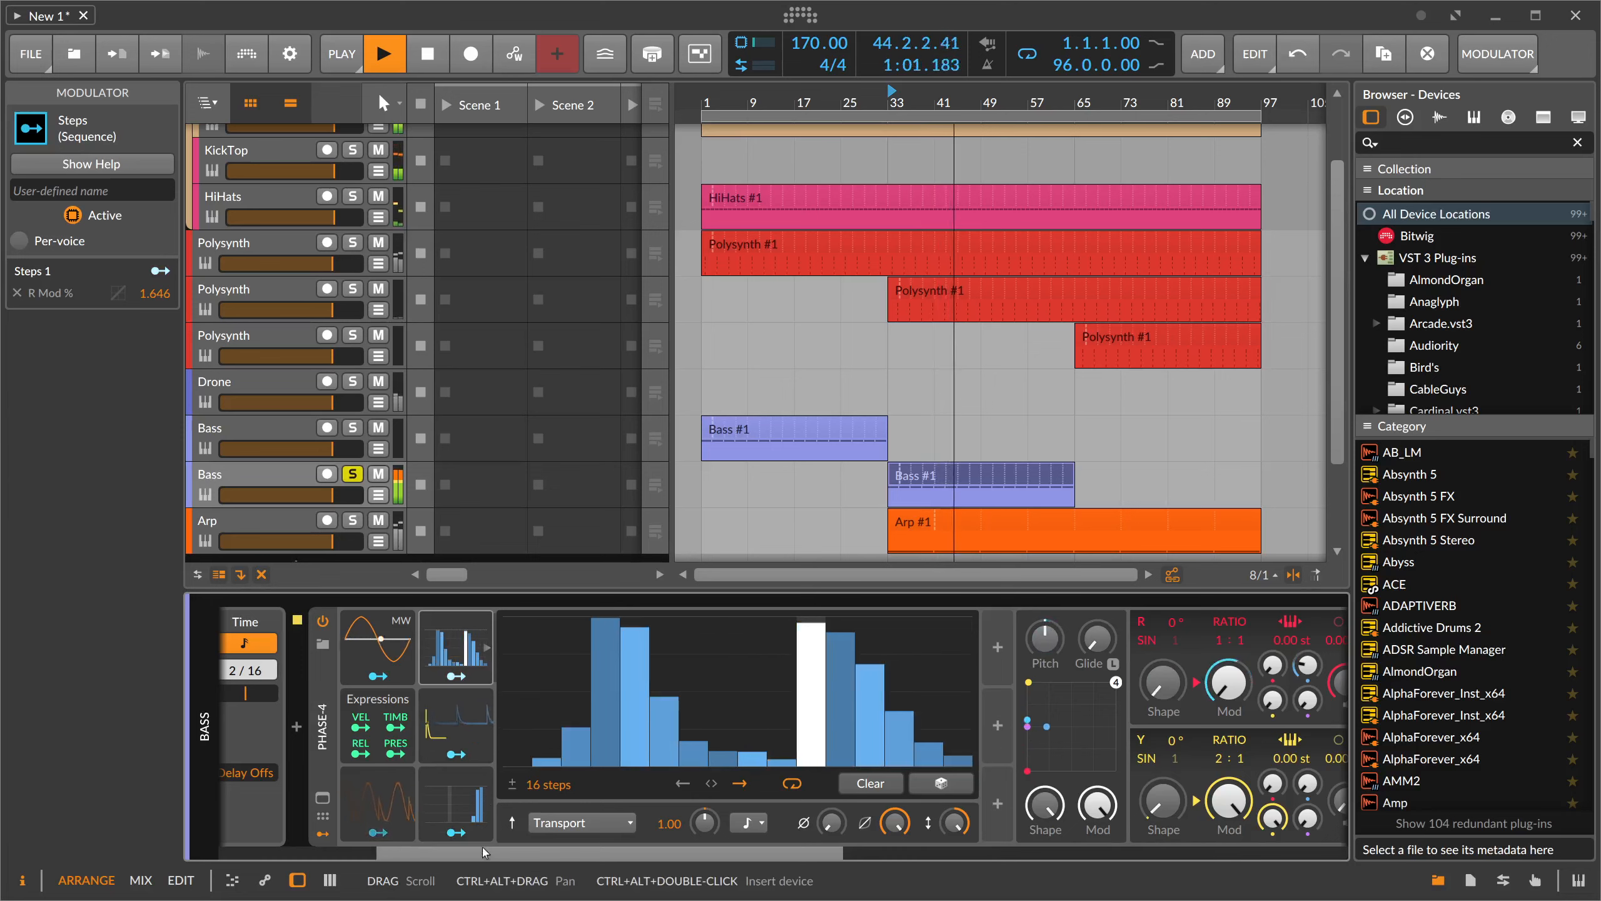
- Lower the rate of Phase-4's Classic LFO to 7.92 Hz
left_click_drag(483, 847, 428, 849)
left_click(518, 644)
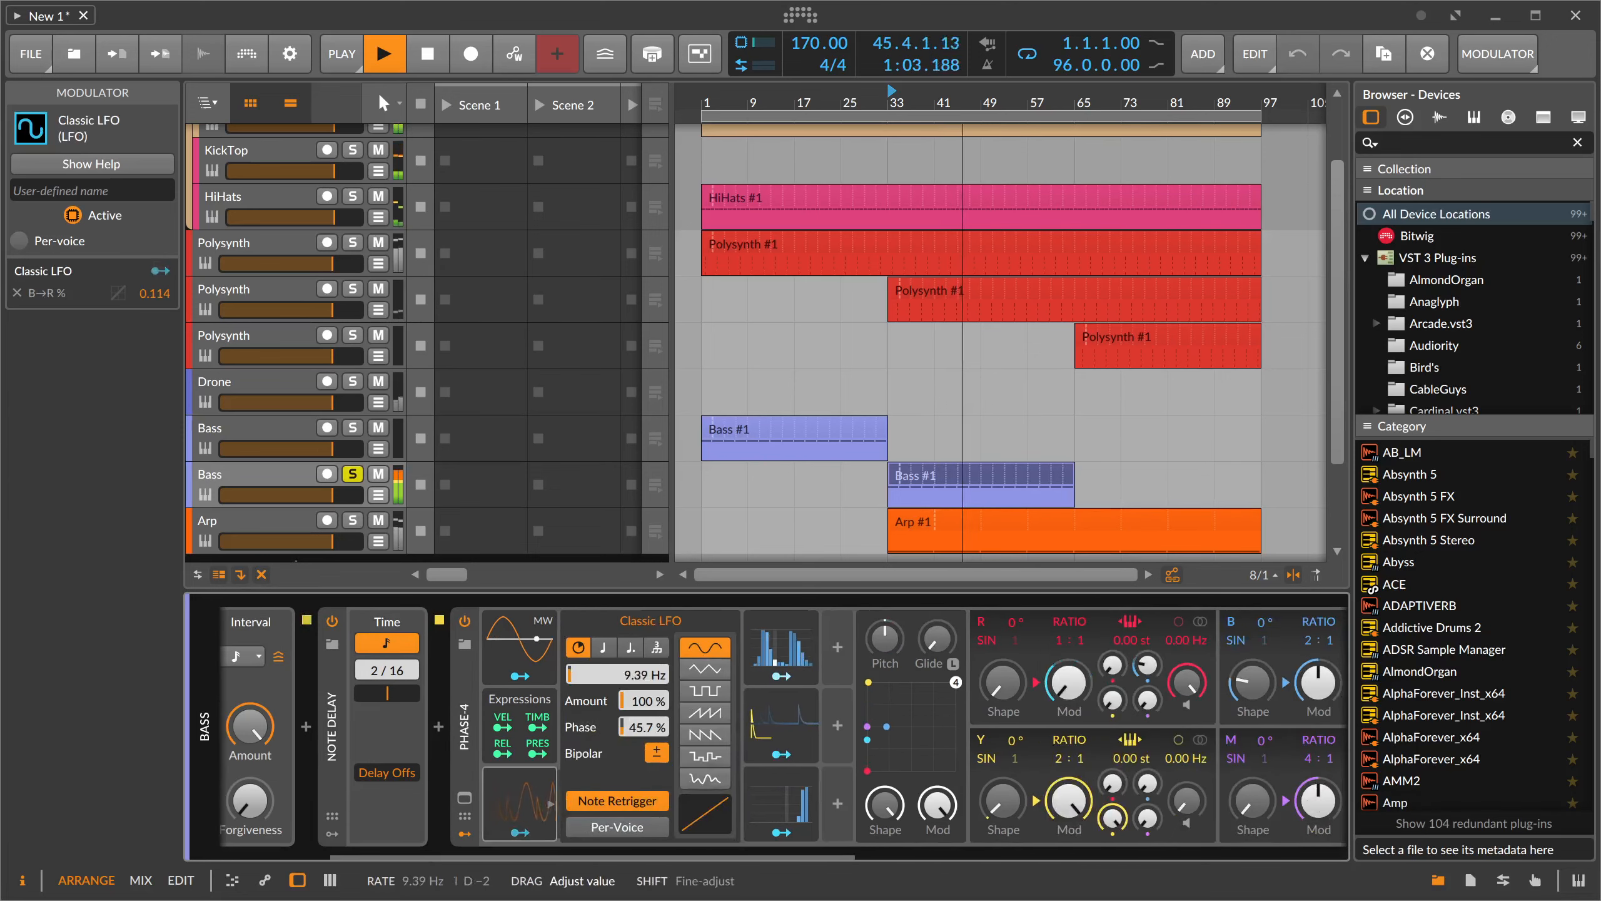
mouse_move(618, 674)
left_mouse_down()
mouse_move(618, 691)
mouse_move(618, 643)
left_mouse_up()
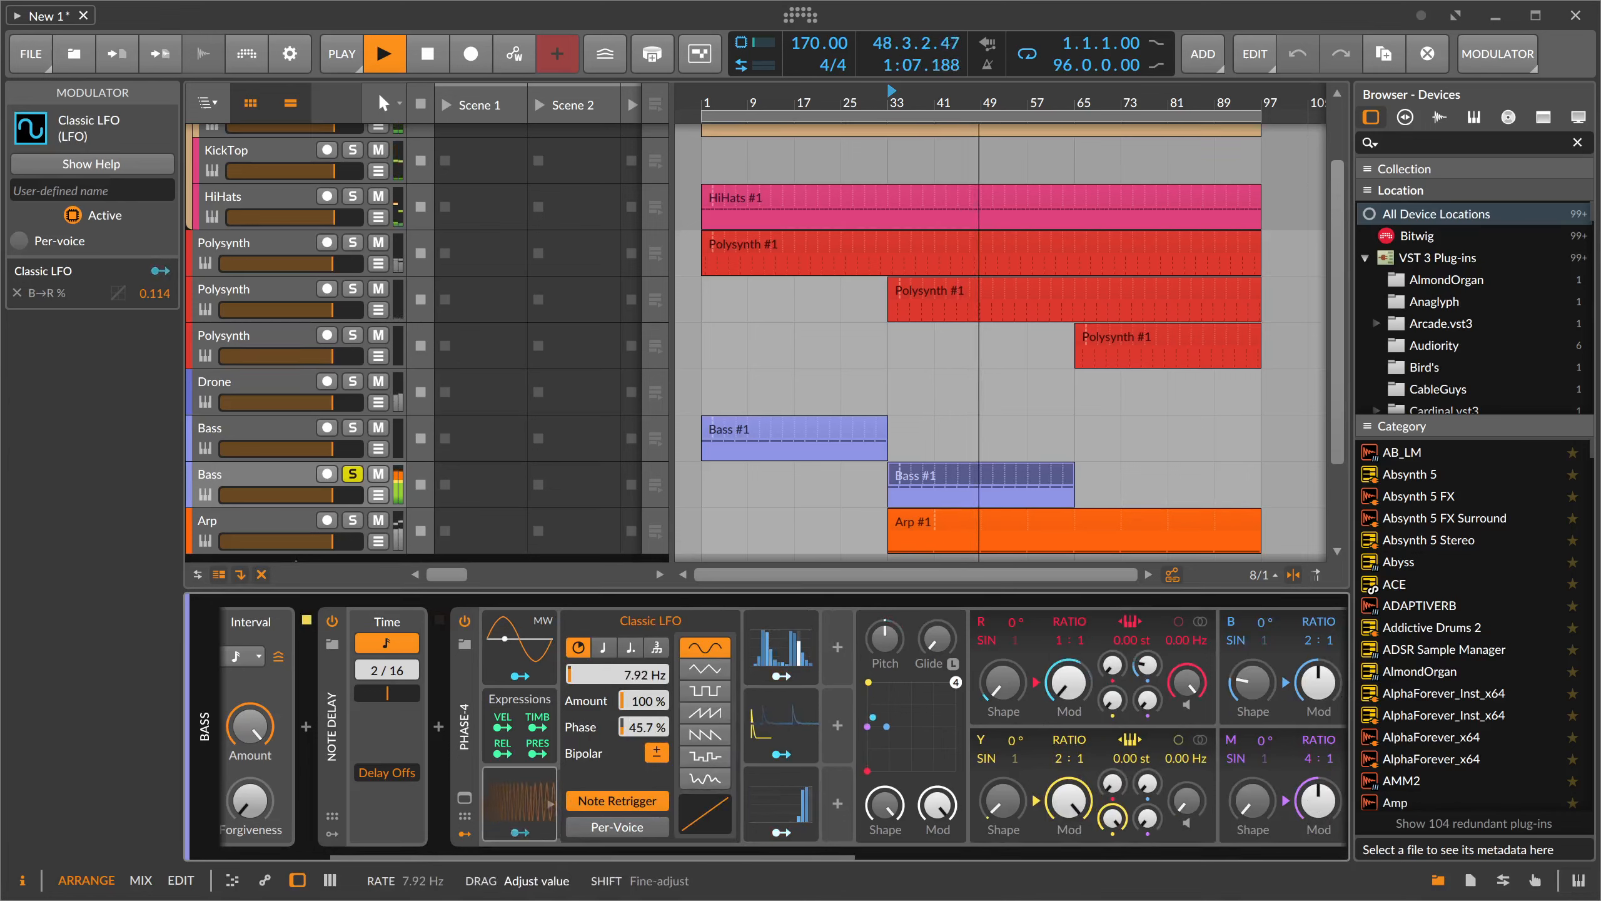
- Stop playback and try Note Repeats rates of 5.00 and 3.00 on the duplicated Bass track, playing from bar 33
left_click_drag(453, 856, 340, 854)
key("space")
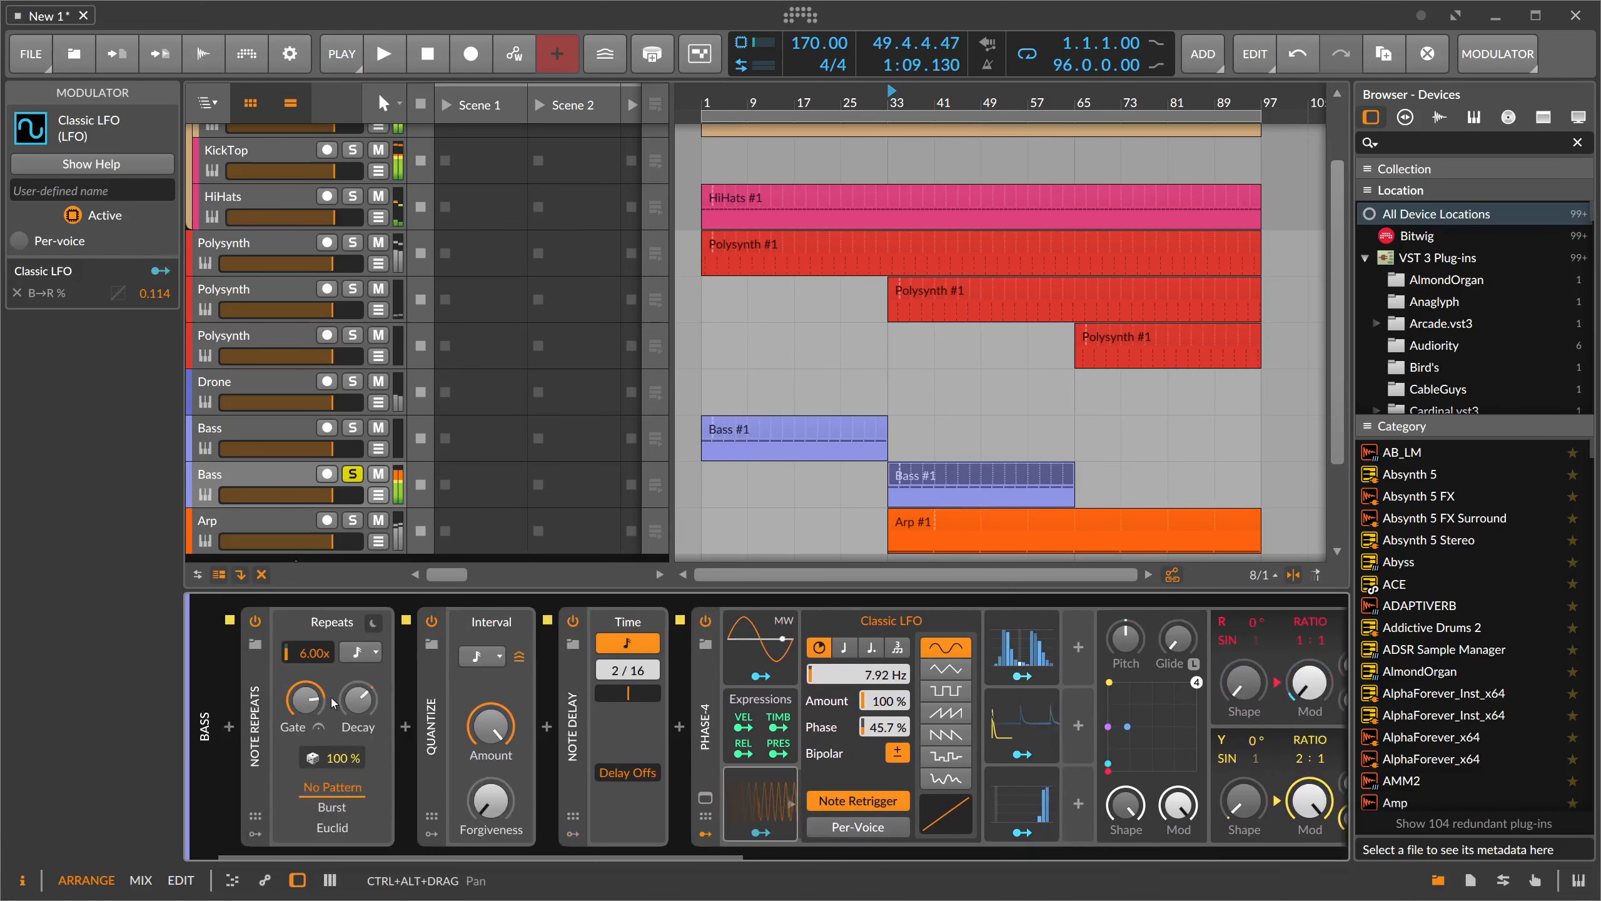
double_click(309, 653)
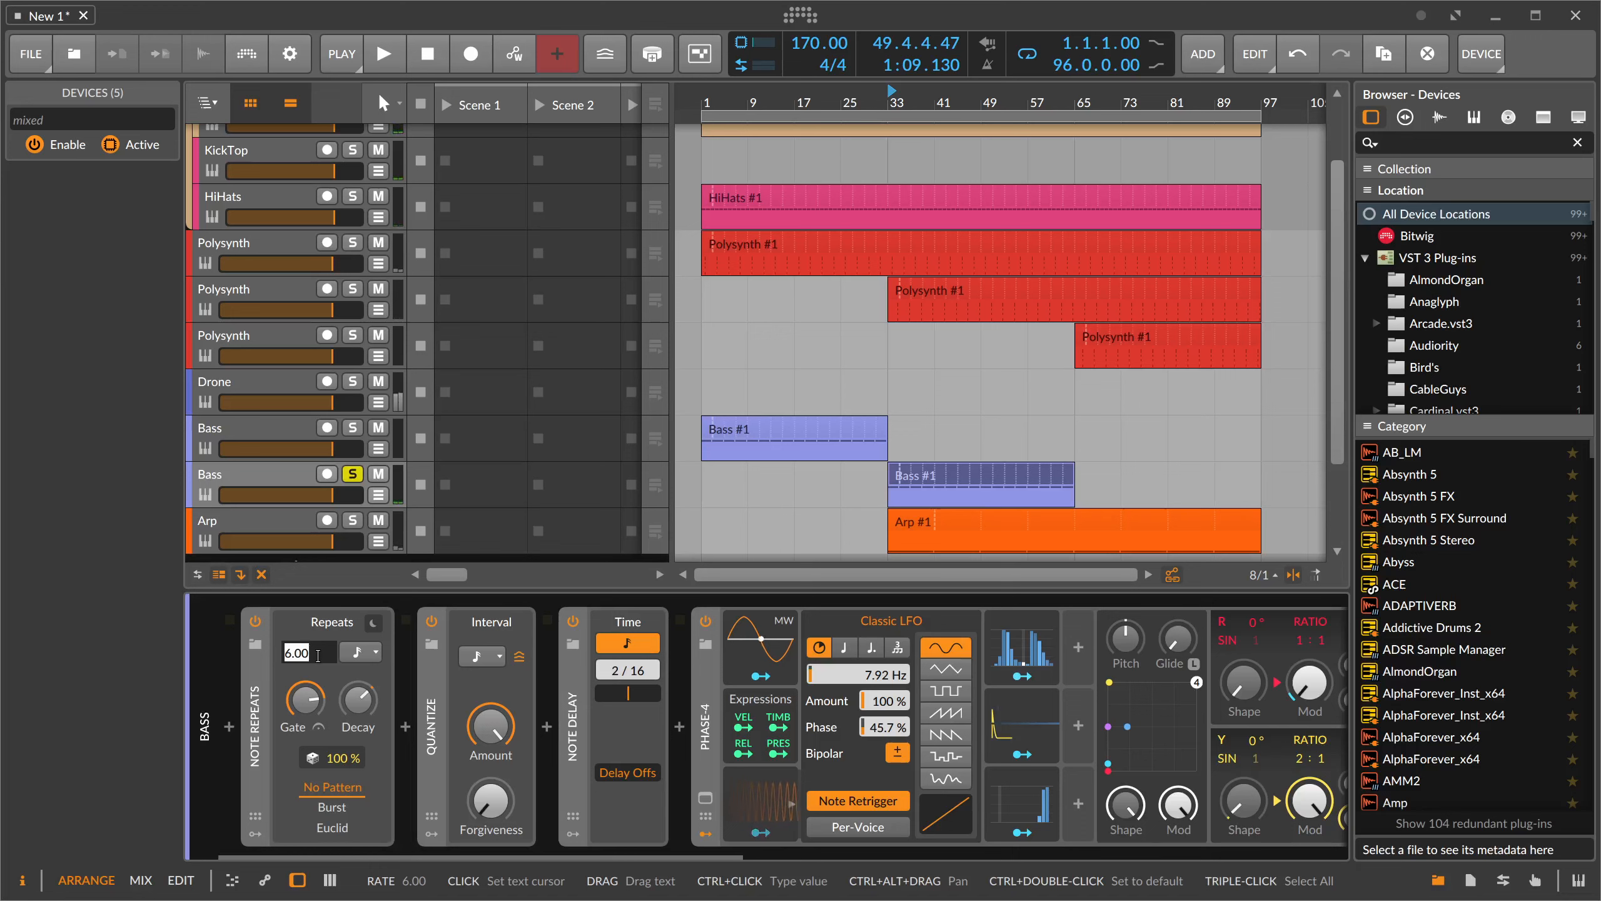
type("4")
type("5")
key("Return")
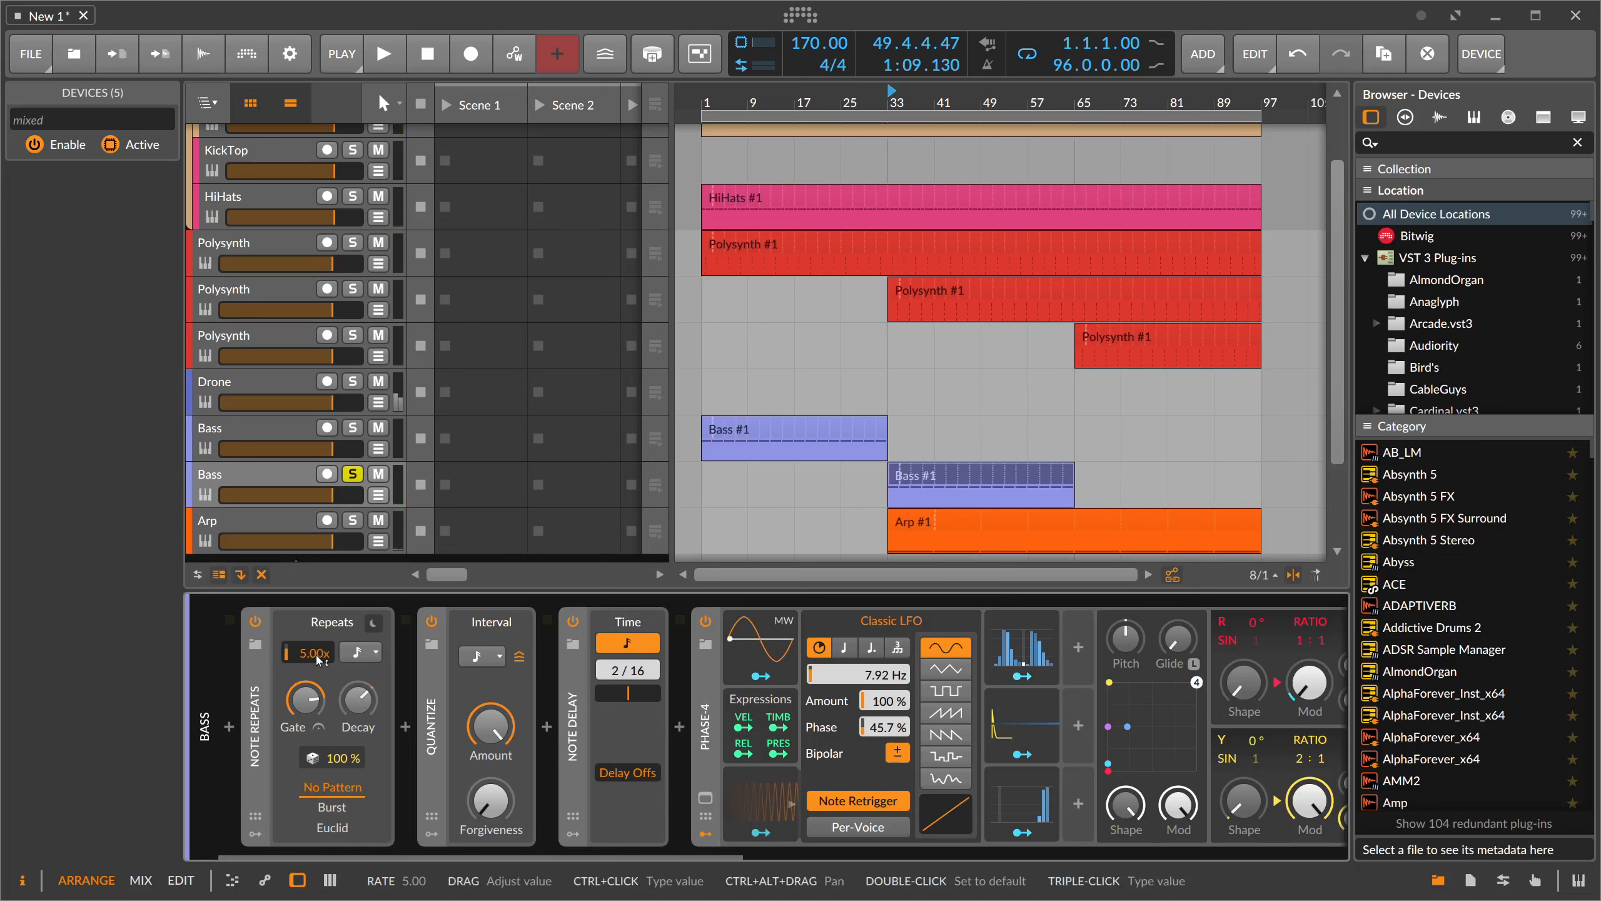
triple_click(318, 656)
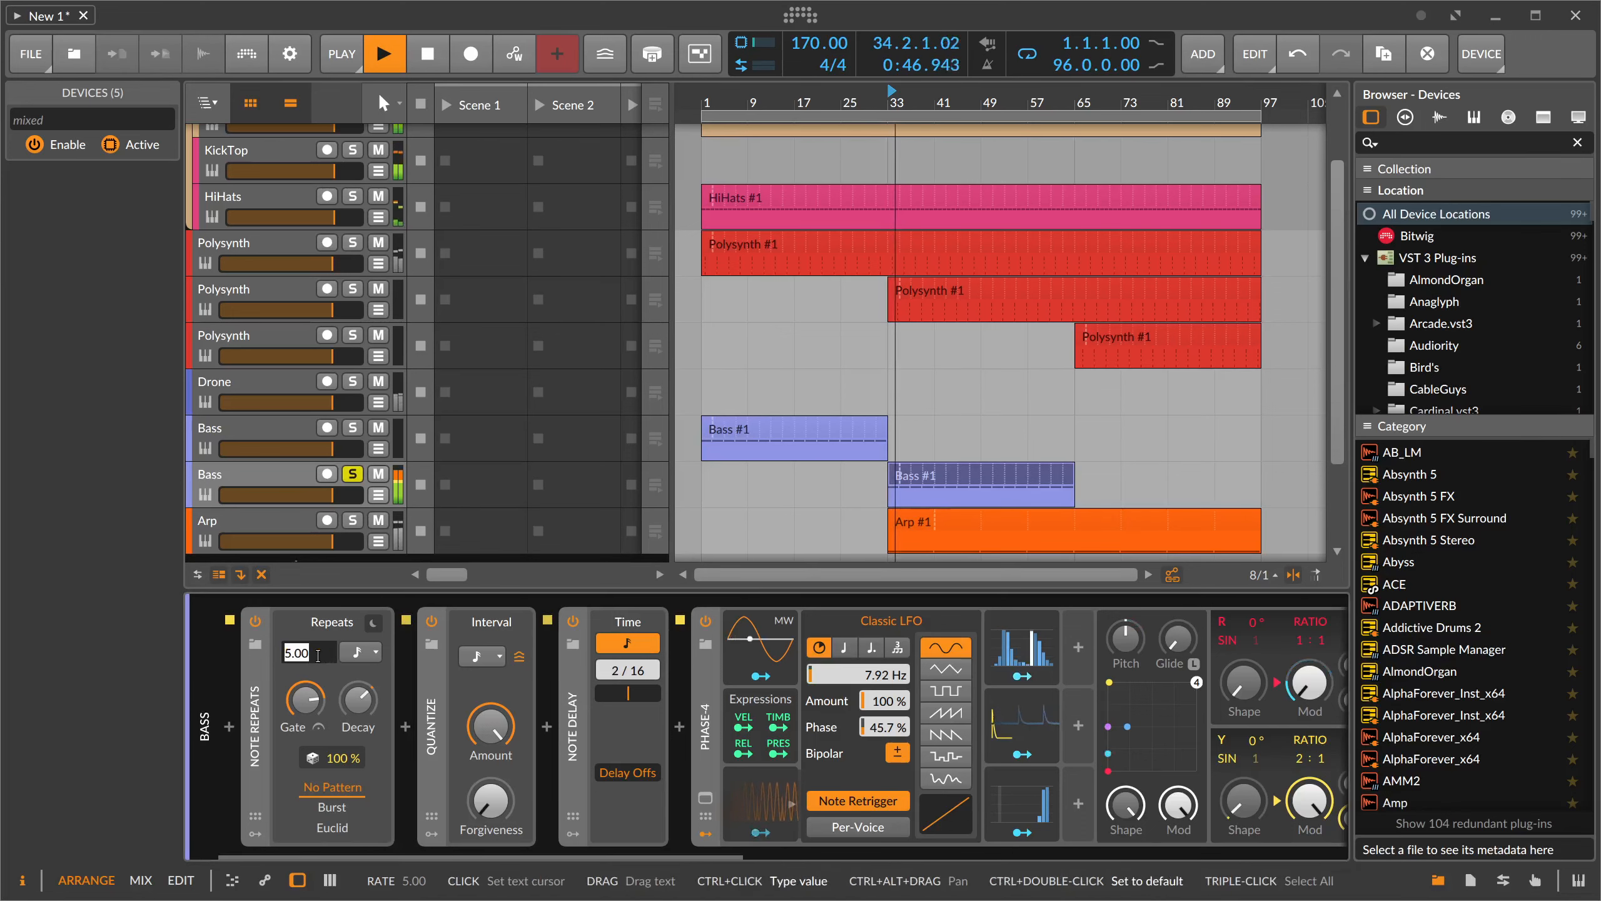
type("3")
key("Return")
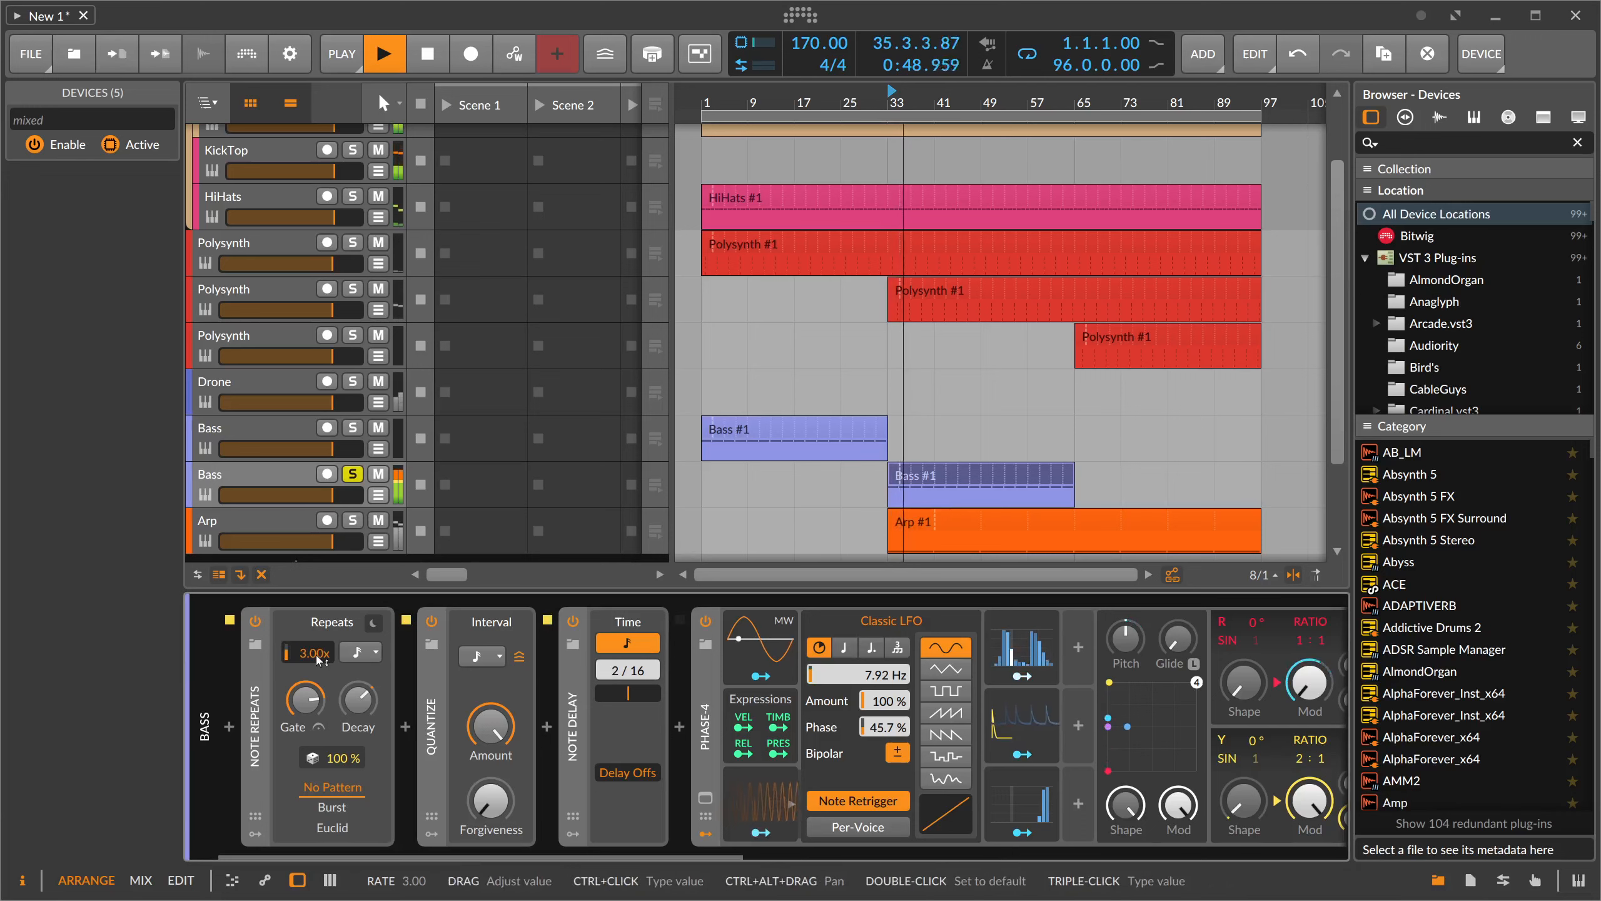
- Redraw Phase-4's Steps modulator pattern as a ramp that stays low early, rises through the later steps and drops for the last two
left_click_drag(604, 856, 706, 835)
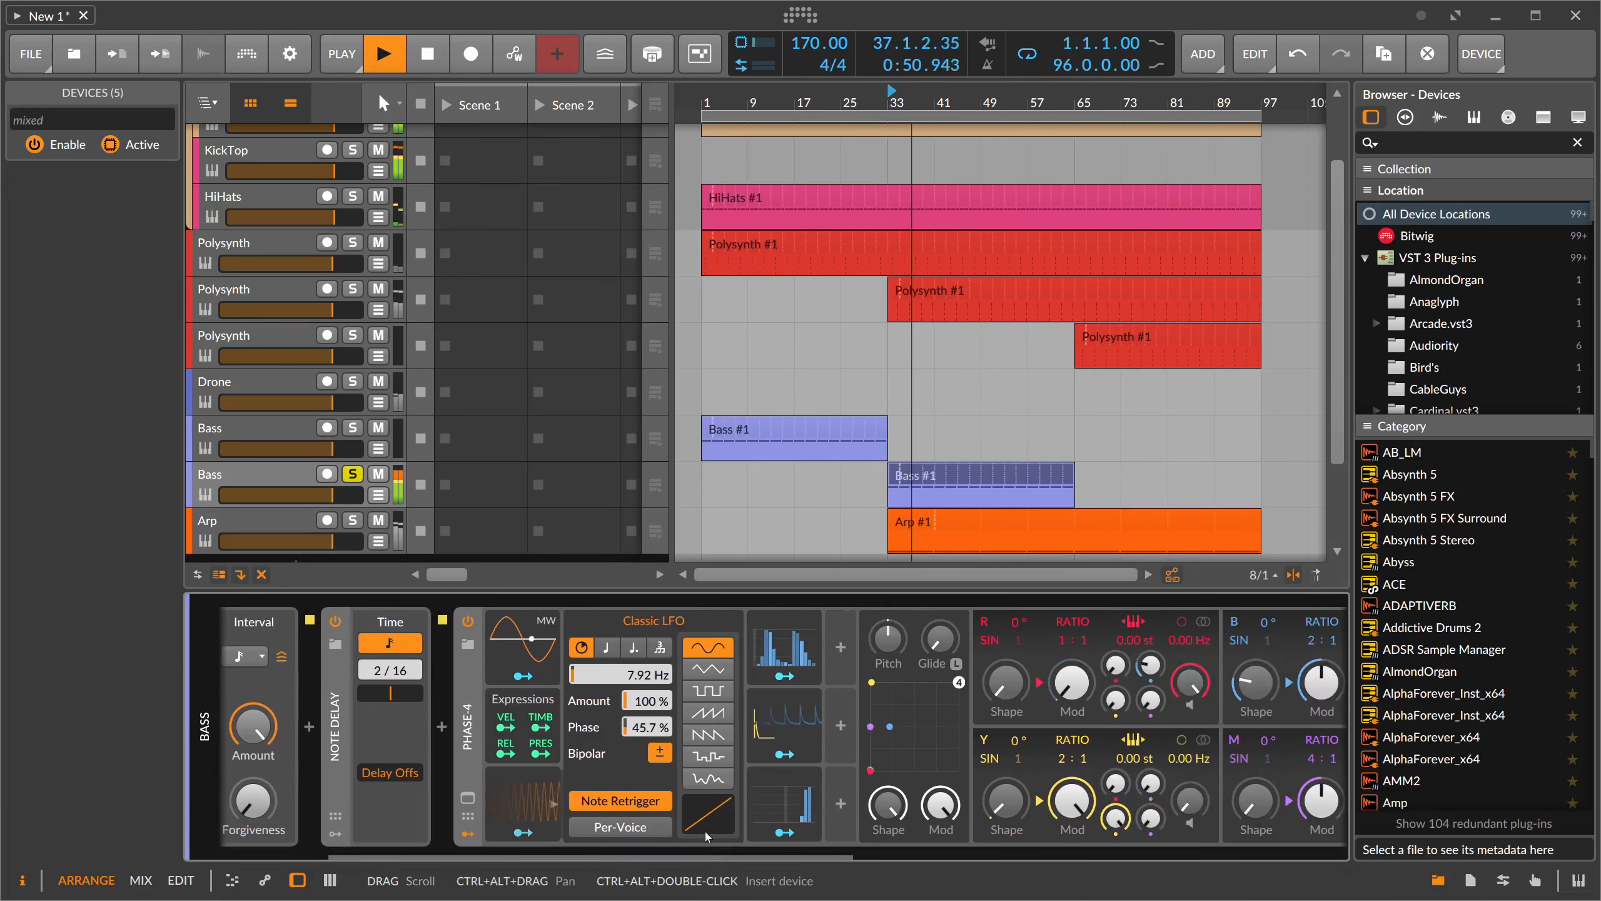
left_click(787, 650)
mouse_move(662, 629)
left_mouse_down()
mouse_move(908, 716)
mouse_move(1094, 756)
mouse_move(668, 760)
mouse_move(811, 760)
mouse_move(1115, 663)
left_mouse_up()
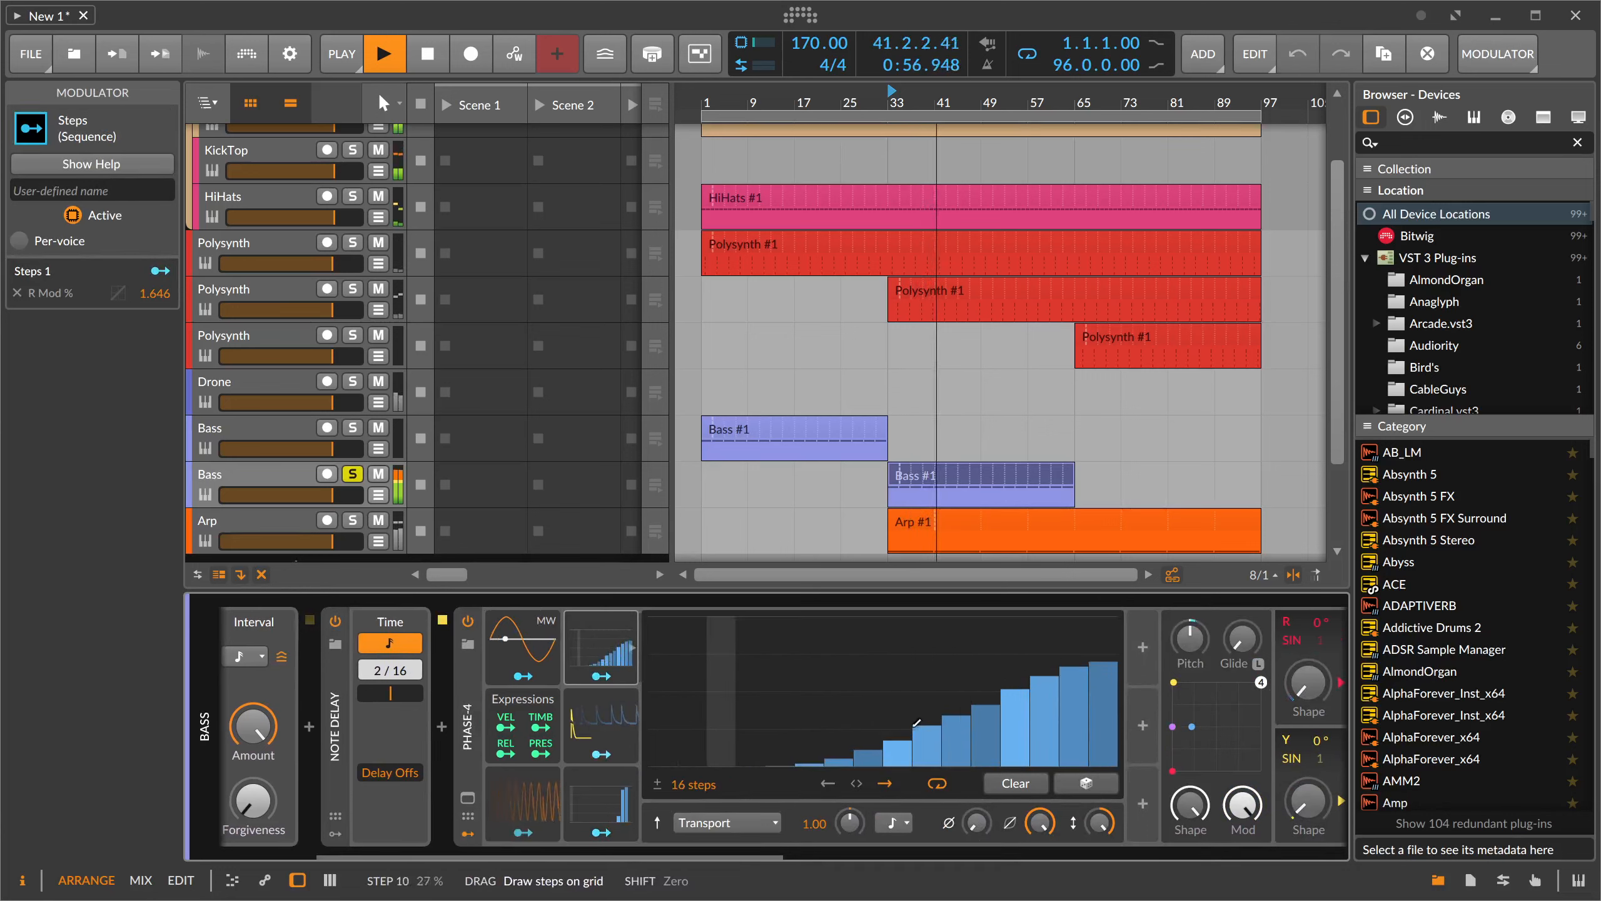
mouse_move(780, 761)
left_mouse_down()
mouse_move(1034, 719)
mouse_move(1116, 767)
left_mouse_up()
left_click_drag(668, 858, 495, 851)
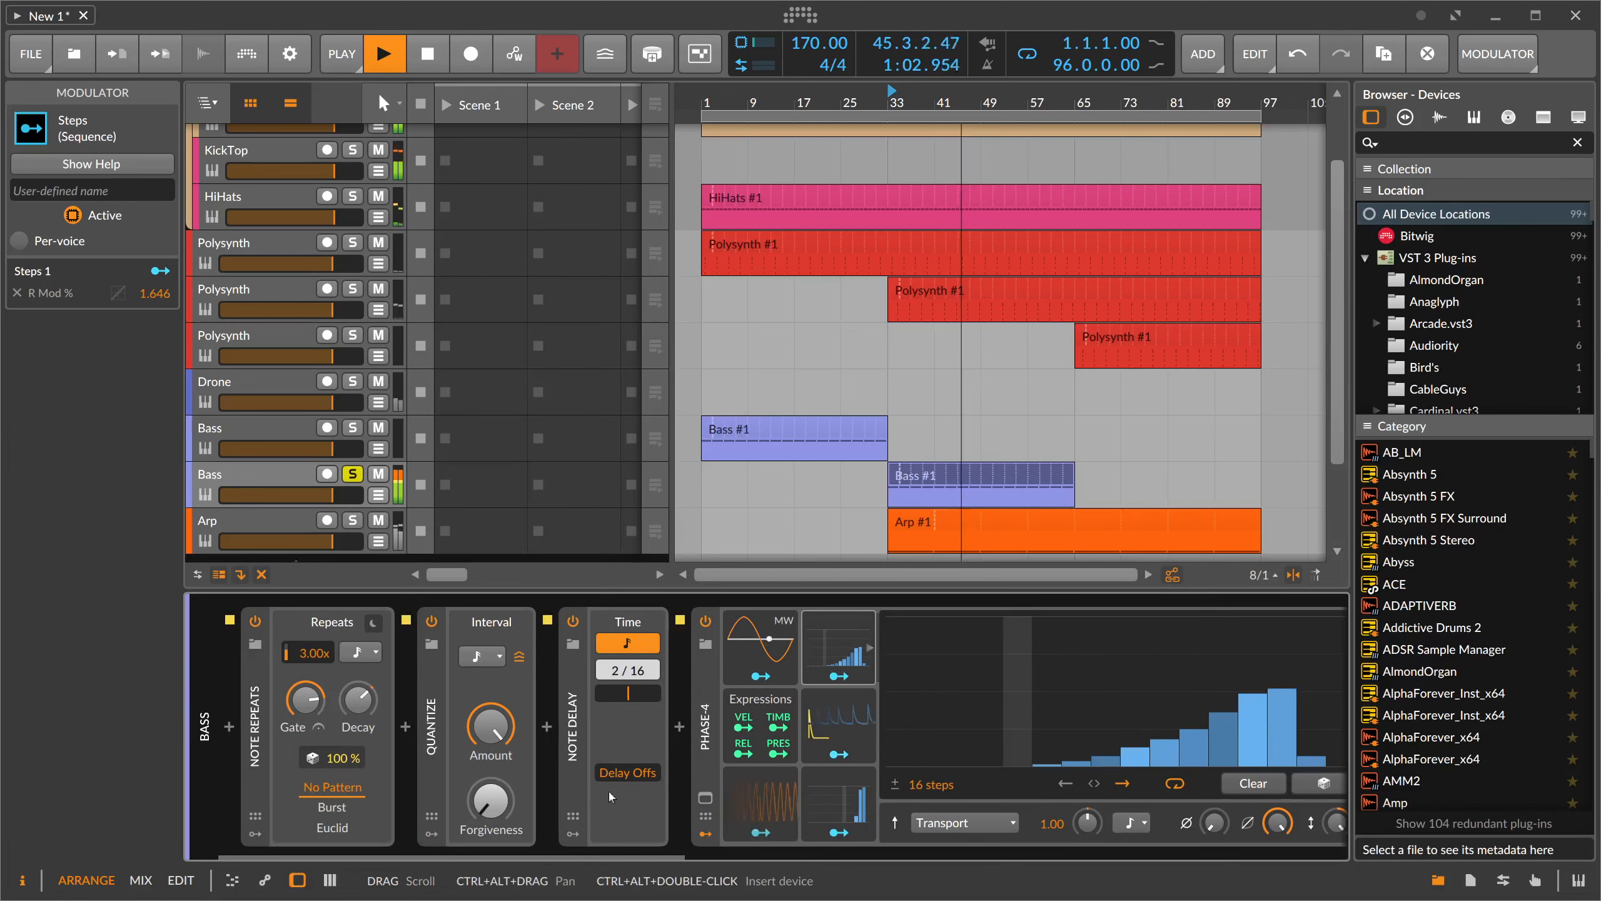
- In the Bass clip at bar 33, compress the D#0 note's pitch curve into the first half bar, dipping to -1.00 before 1.3
key("space")
double_click(898, 478)
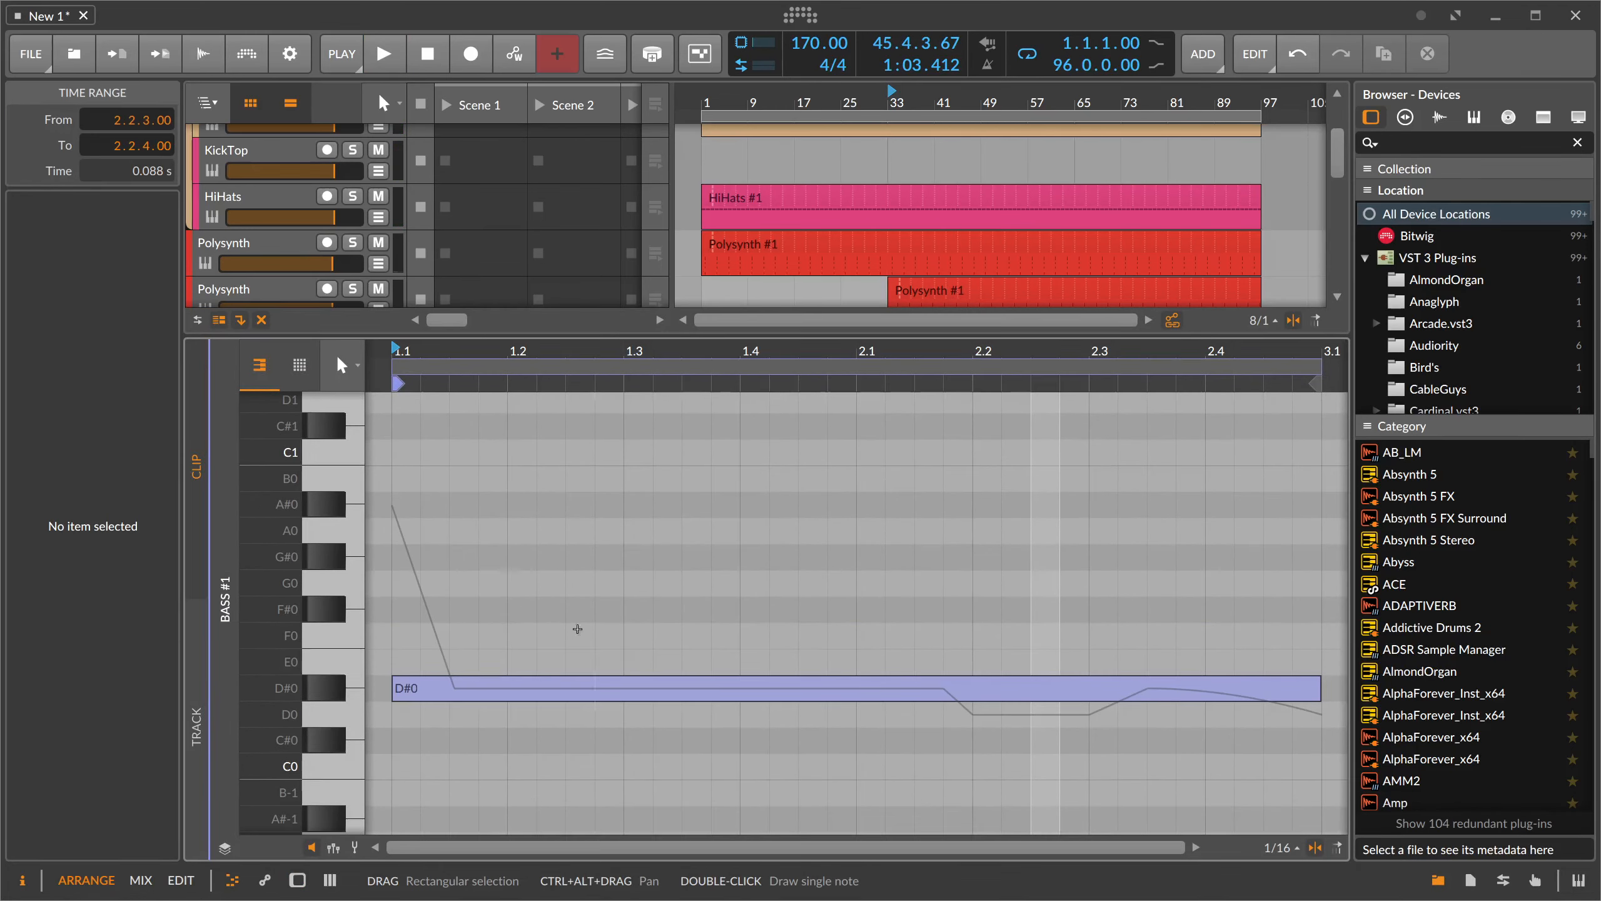
left_click(897, 689)
mouse_move(944, 691)
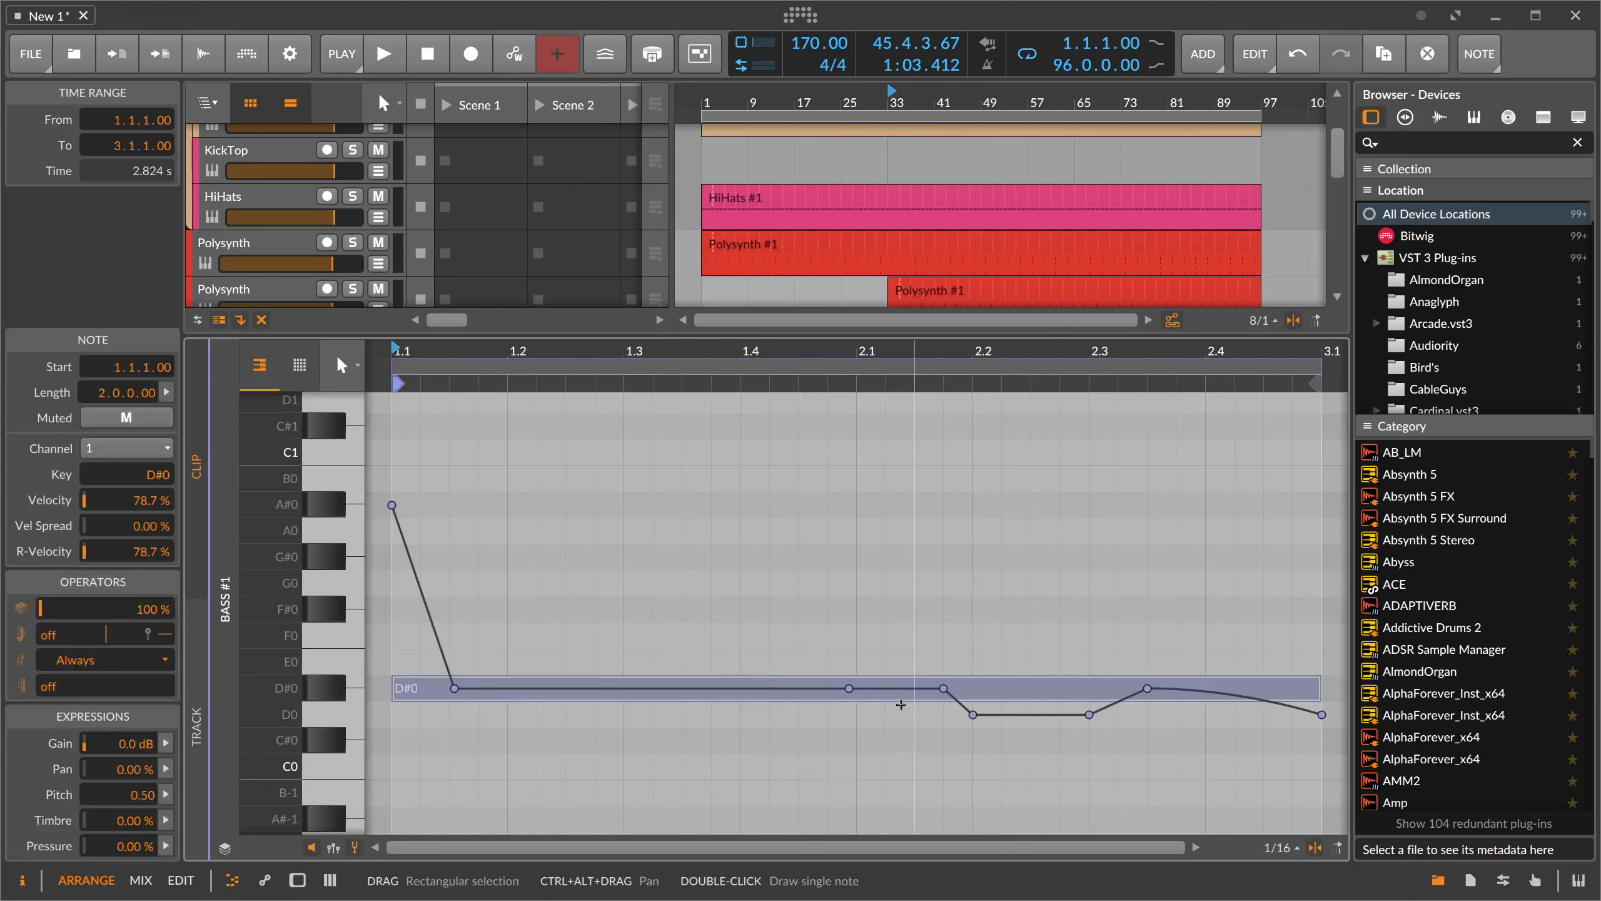
left_click_drag(943, 689, 682, 688)
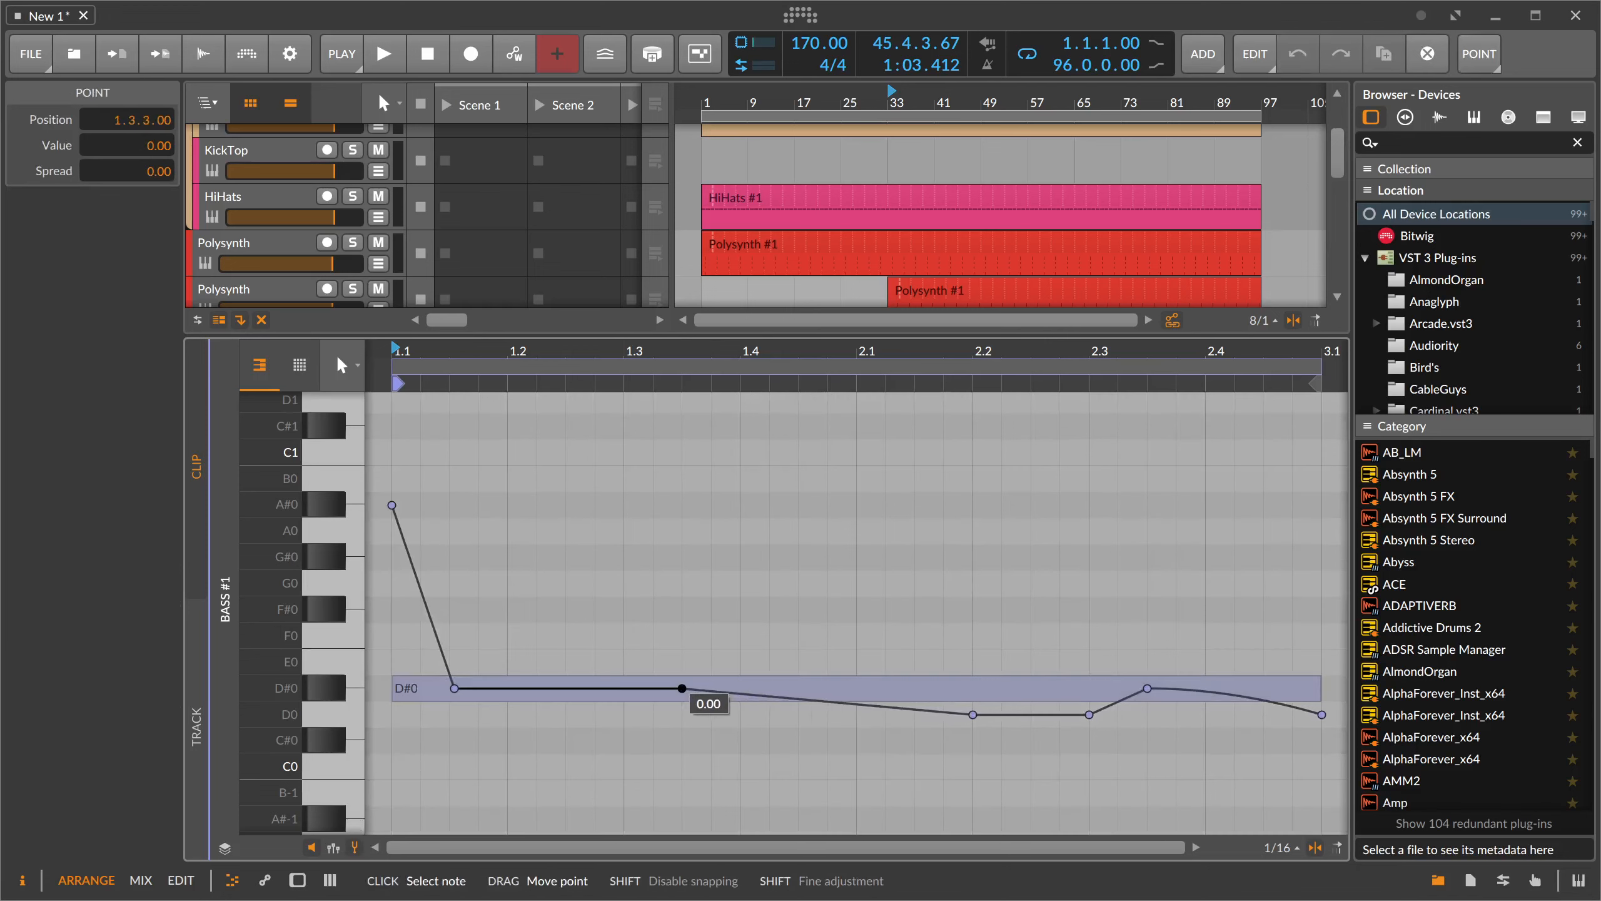
left_click_drag(972, 715, 653, 715)
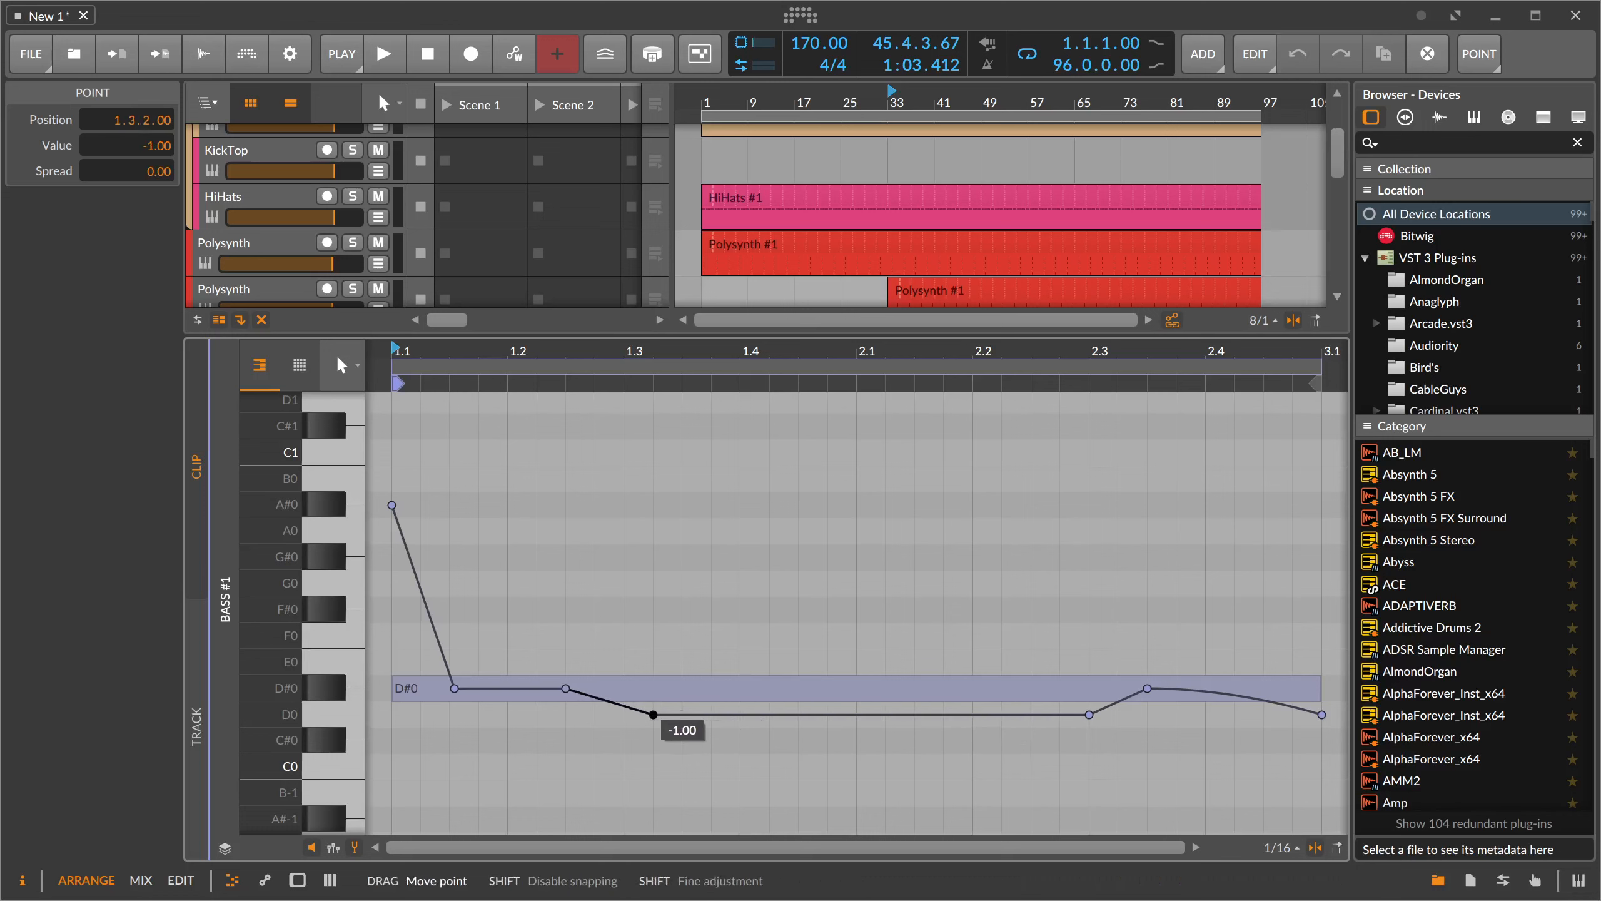
left_click_drag(1089, 715, 537, 688)
left_click(625, 715)
left_click_drag(1147, 688, 624, 715)
left_click_drag(751, 687, 625, 688)
left_click_drag(1321, 715, 1321, 688)
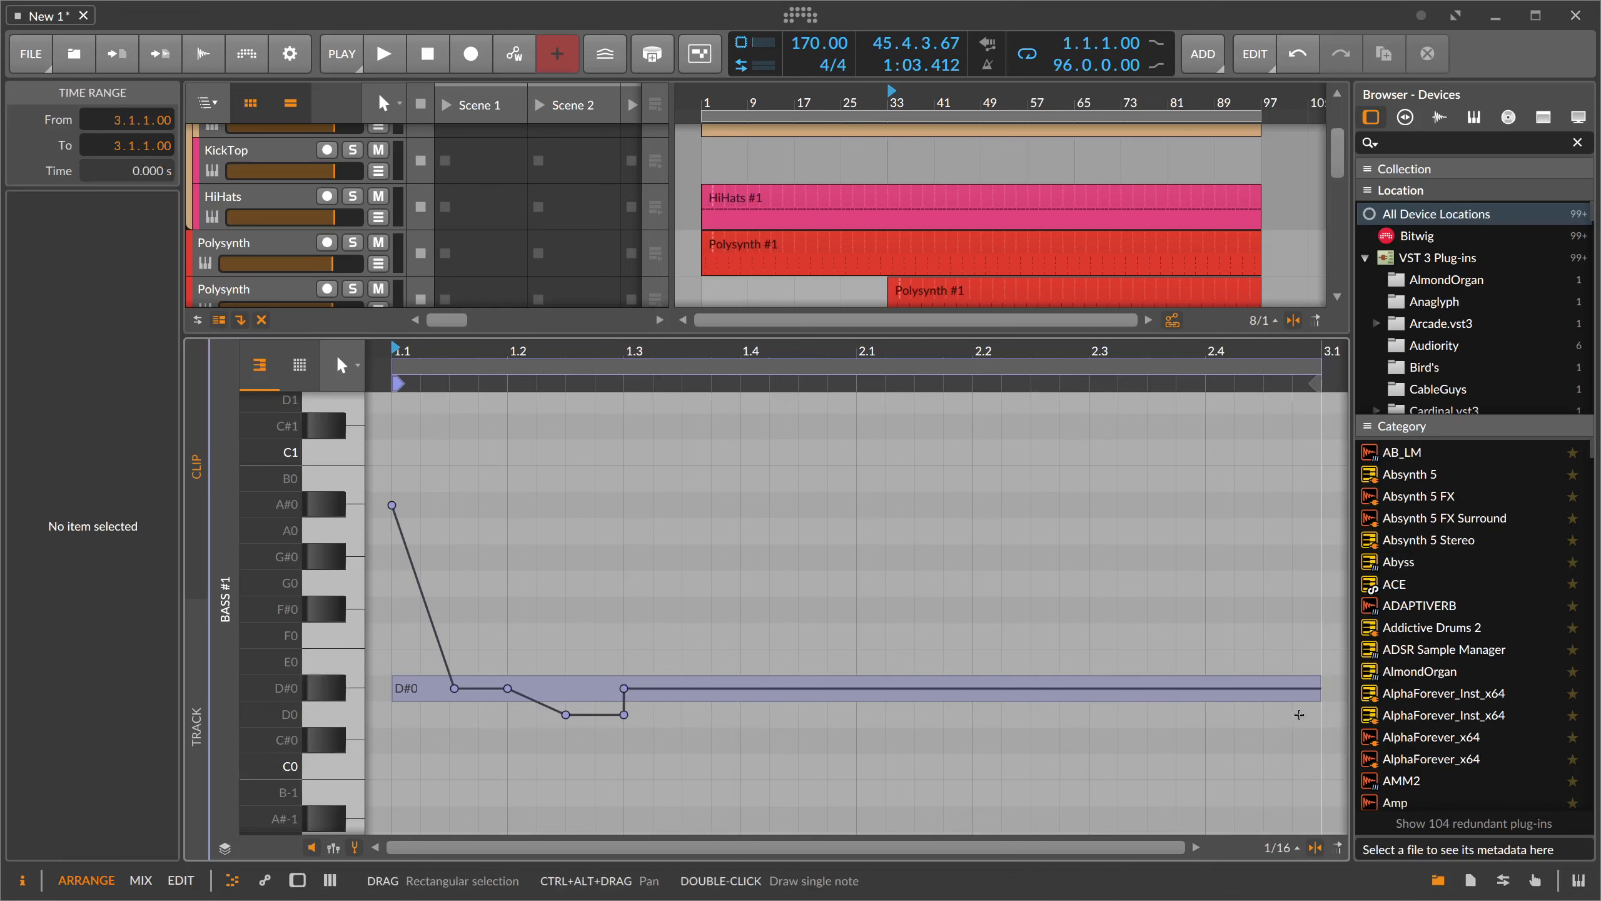
left_click(1324, 630)
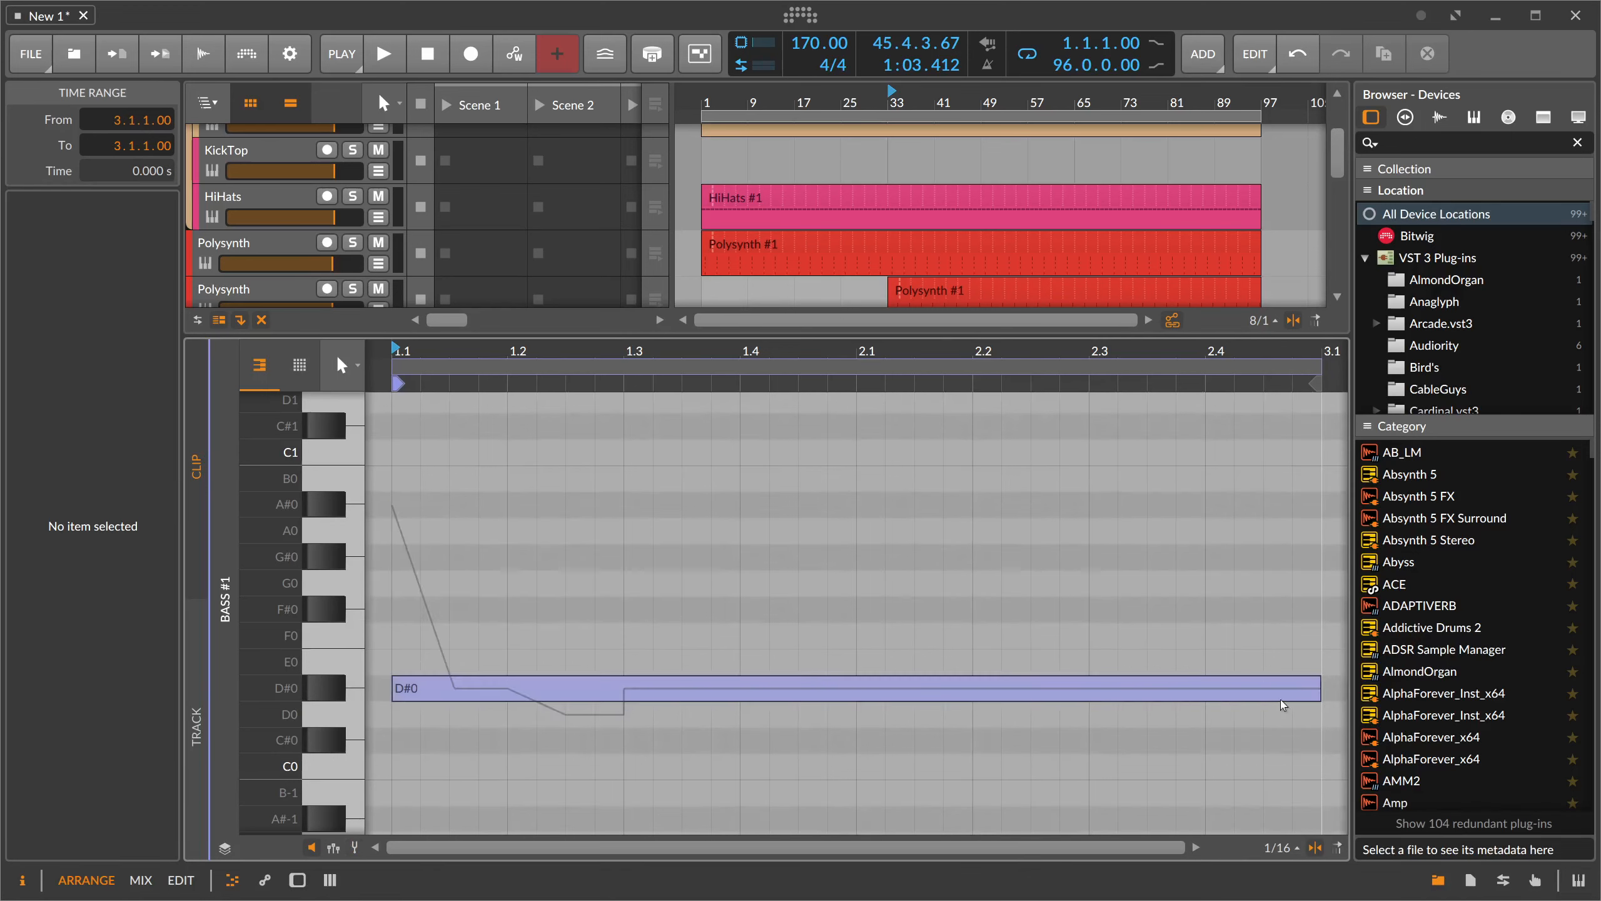
- Shorten the D#0 note to 0.2.0.00 and bend its opening pitch drop into a steep curve, checking it in playback
left_click(354, 846)
left_click_drag(937, 691, 624, 691)
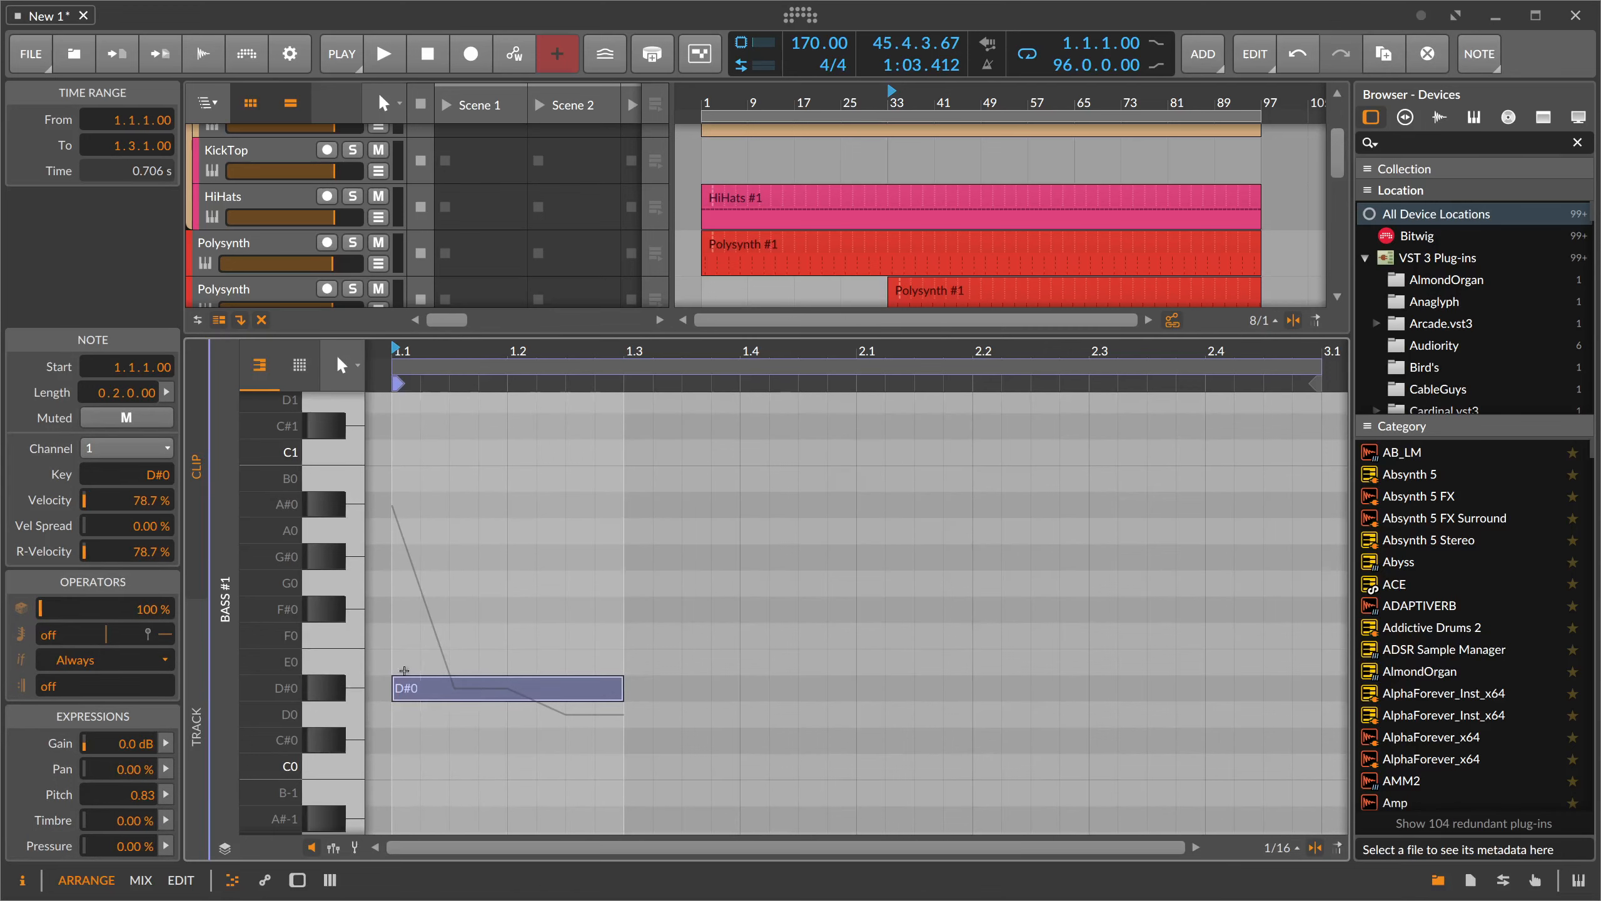
left_click(356, 846)
left_click_drag(428, 609, 453, 651)
key("space")
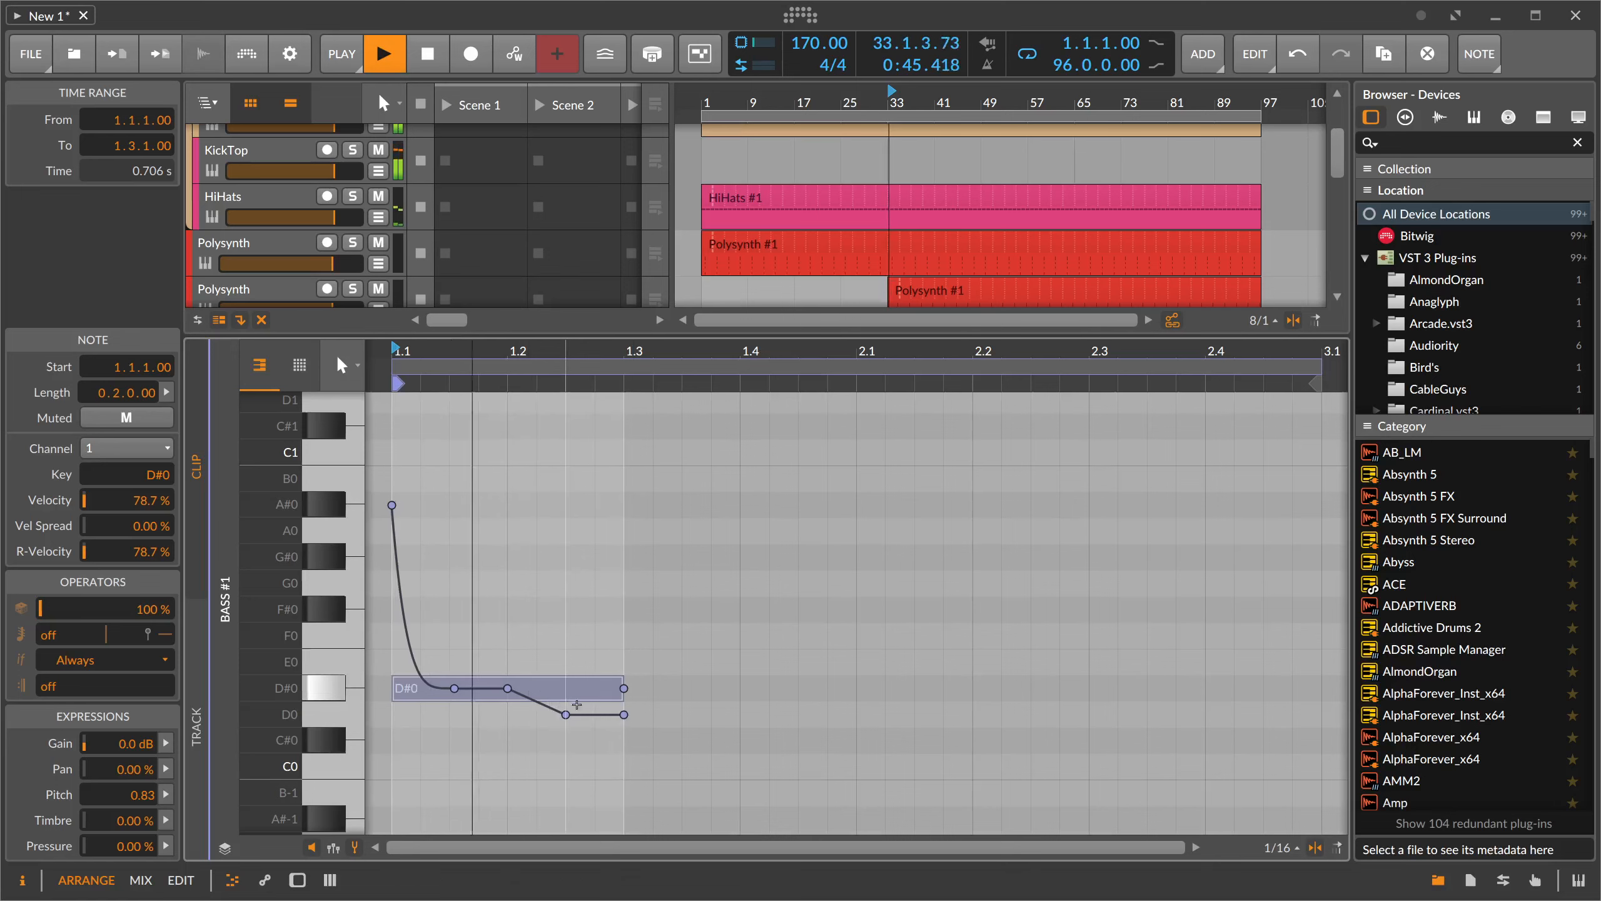
key("space")
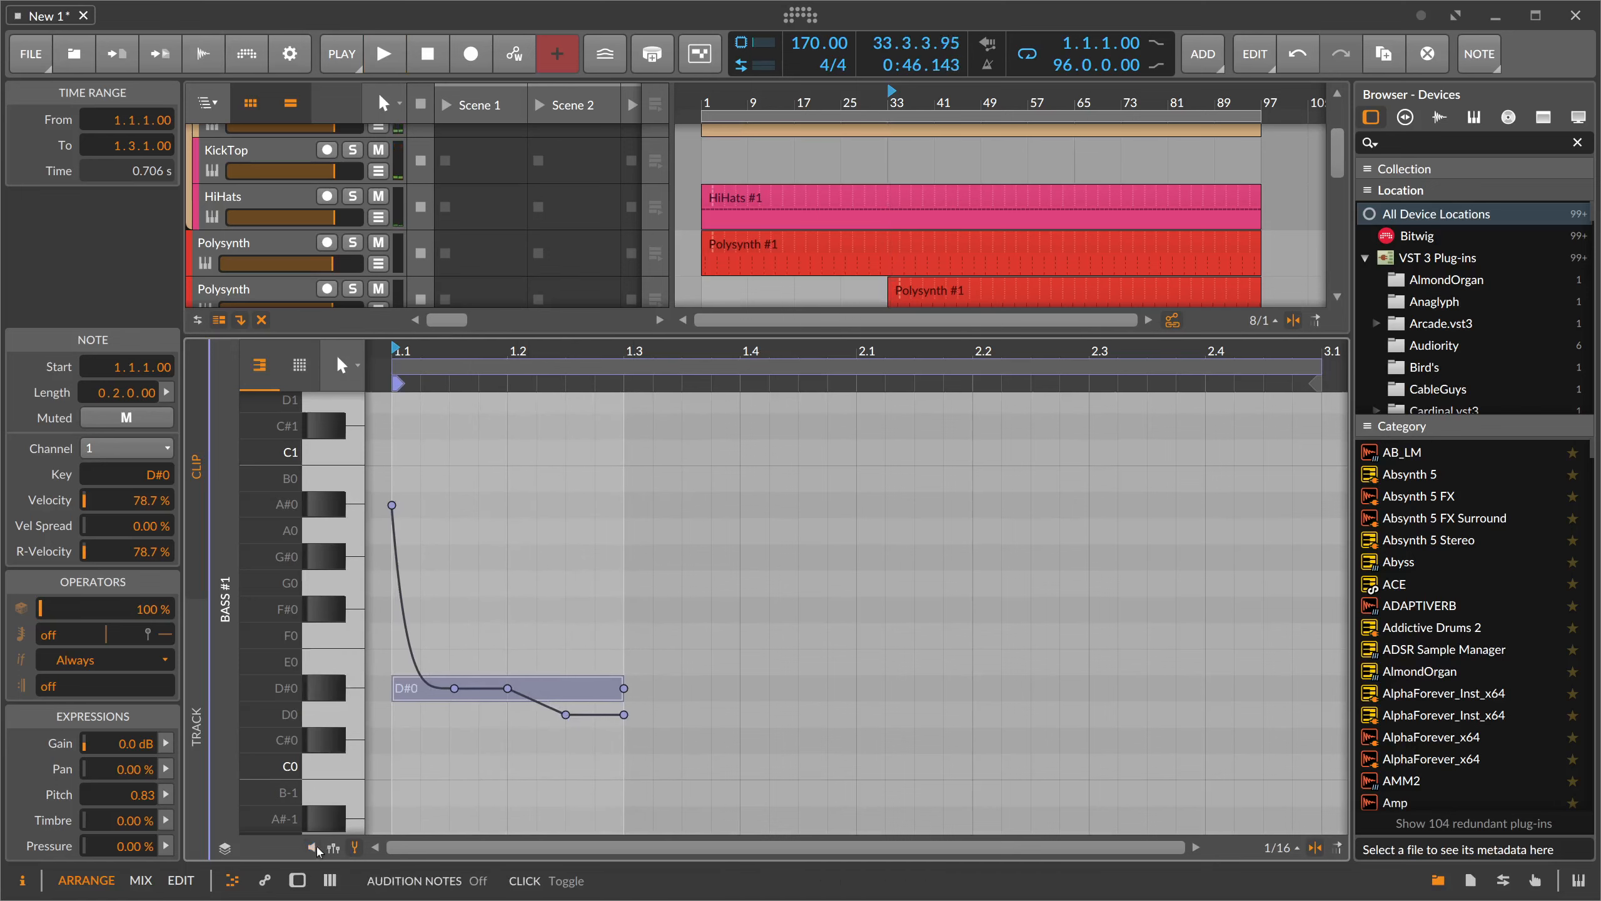
- Duplicate the D#0 note three times to fill the two bars and transpose the last copy to D1 during playback
key("ctrl+d")
key("ctrl+d")
key("ctrl+d")
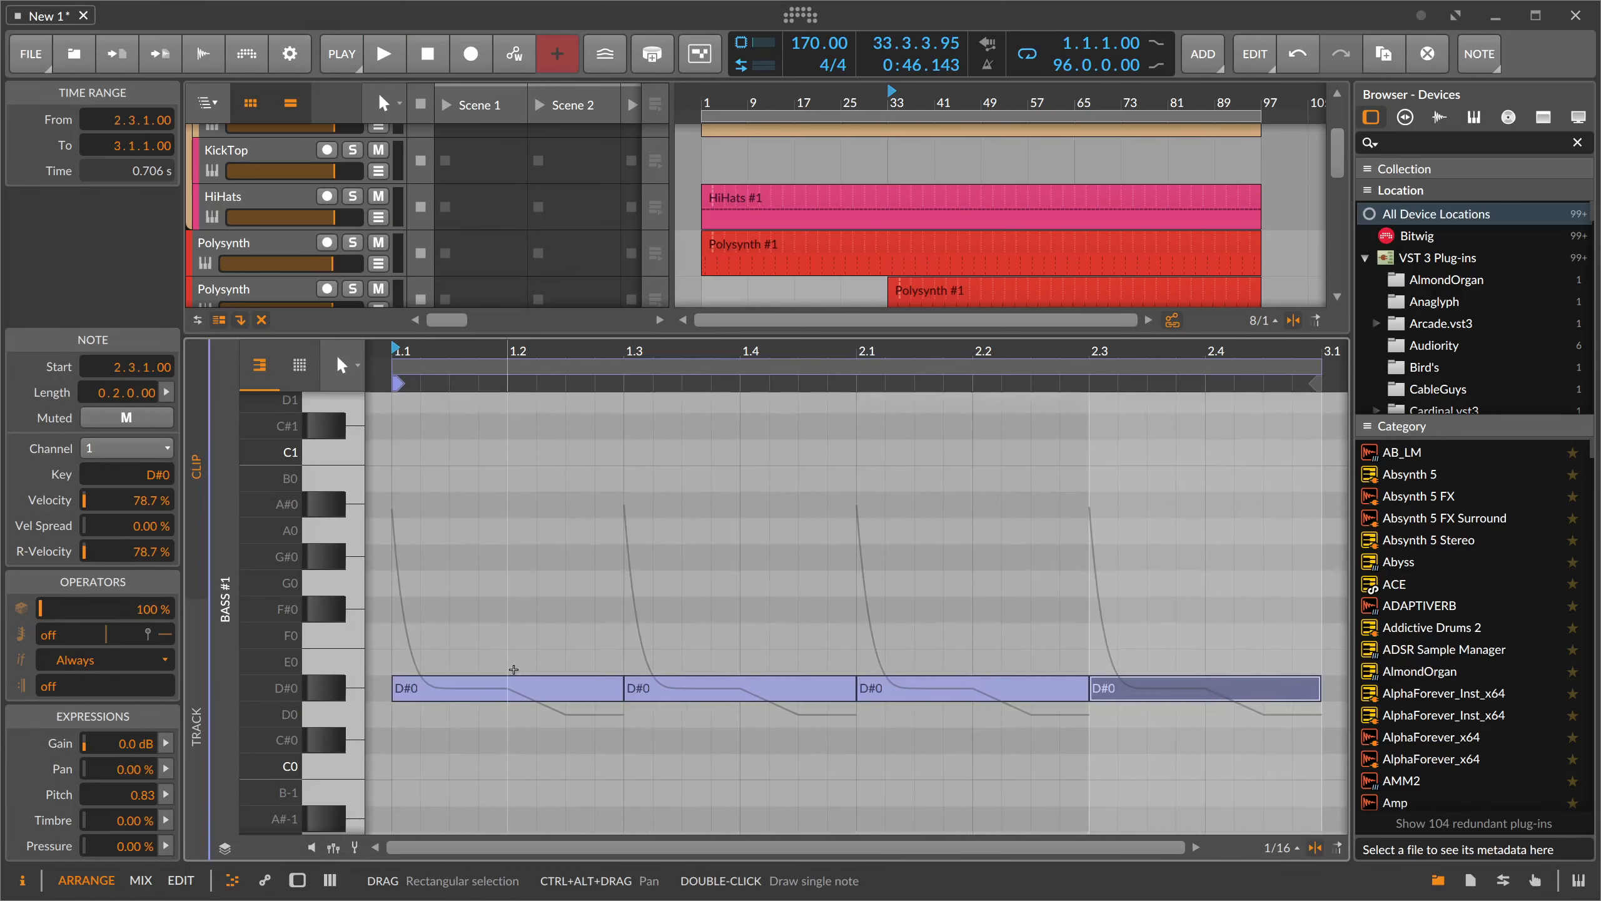
key("space")
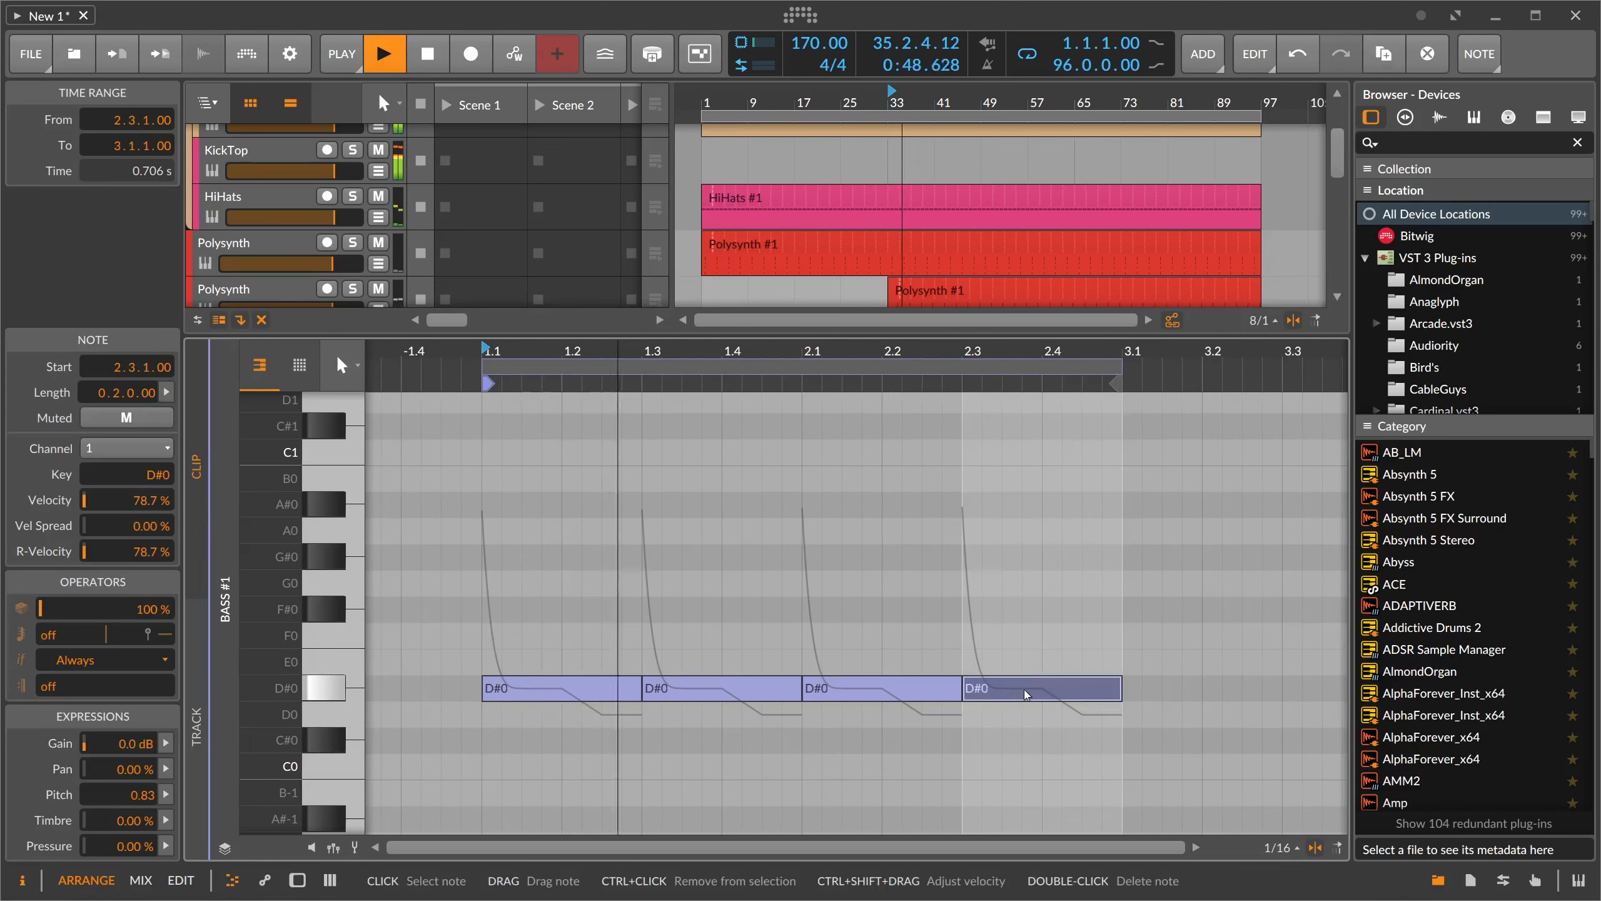
key("shift+Up")
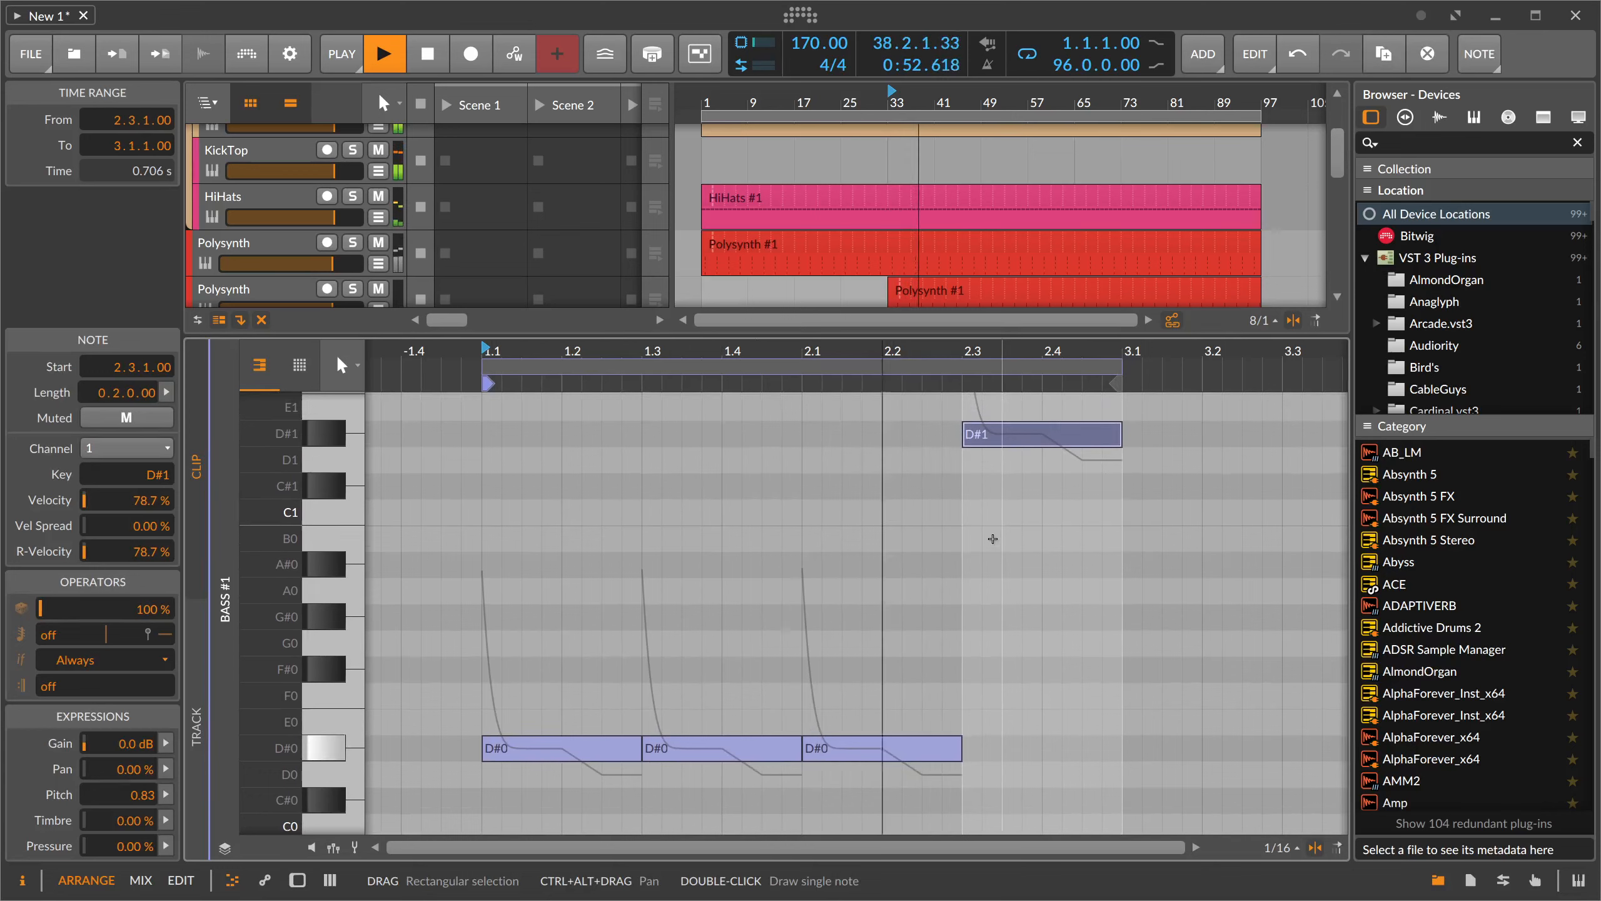
key("Down")
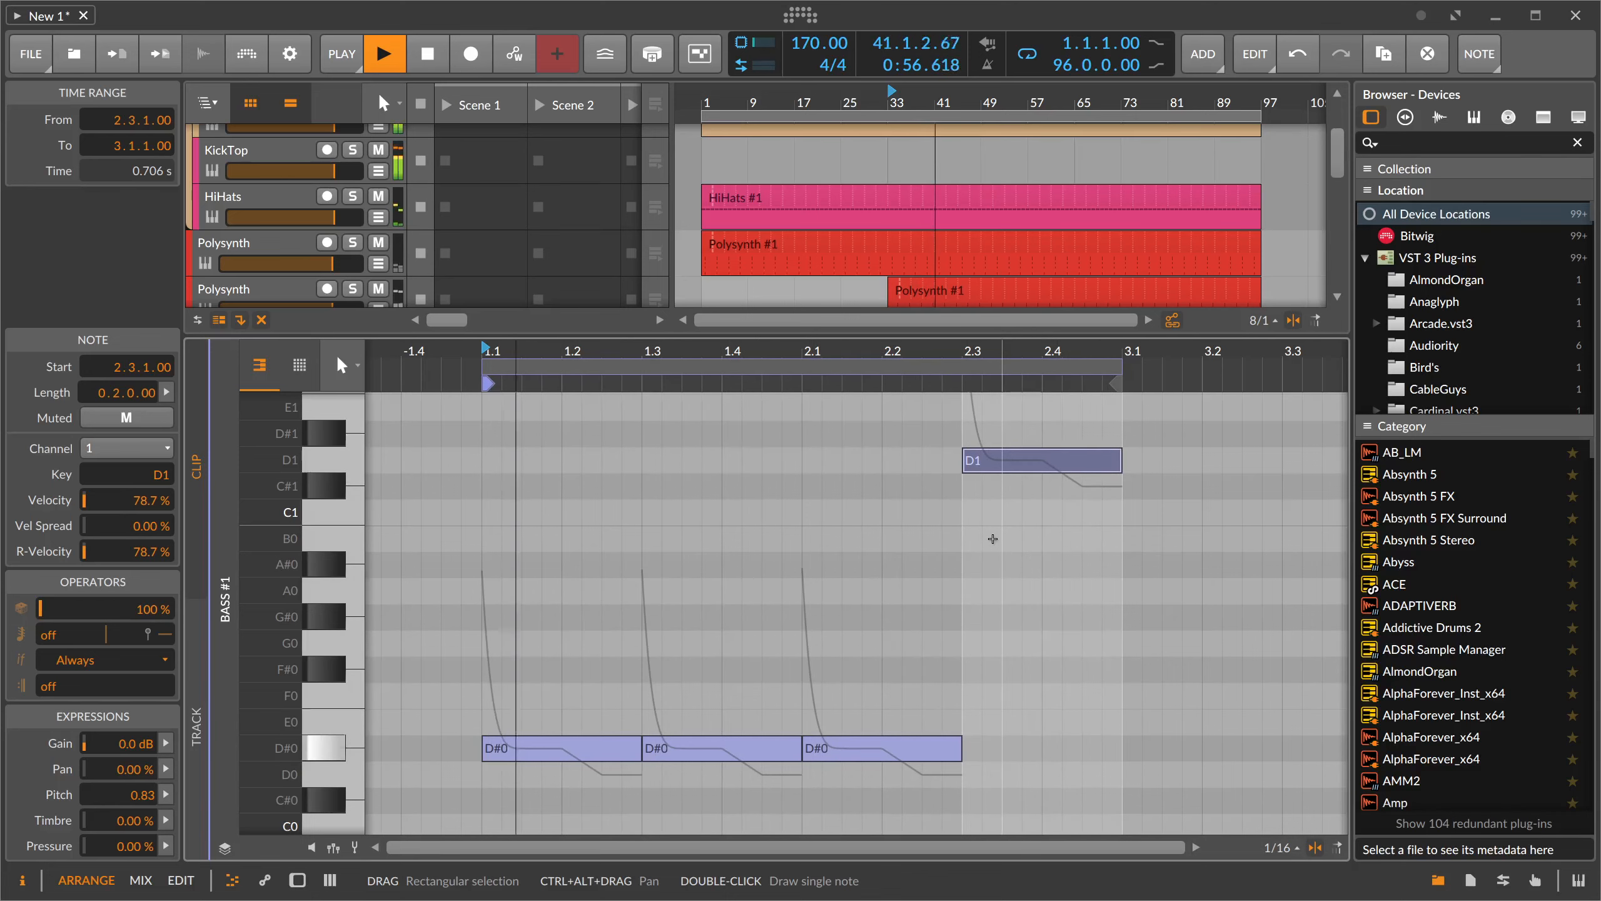
- Unsolo and select the duplicated Bass track, enlarging the arranger area to show the lower tracks
left_click_drag(702, 333, 702, 520)
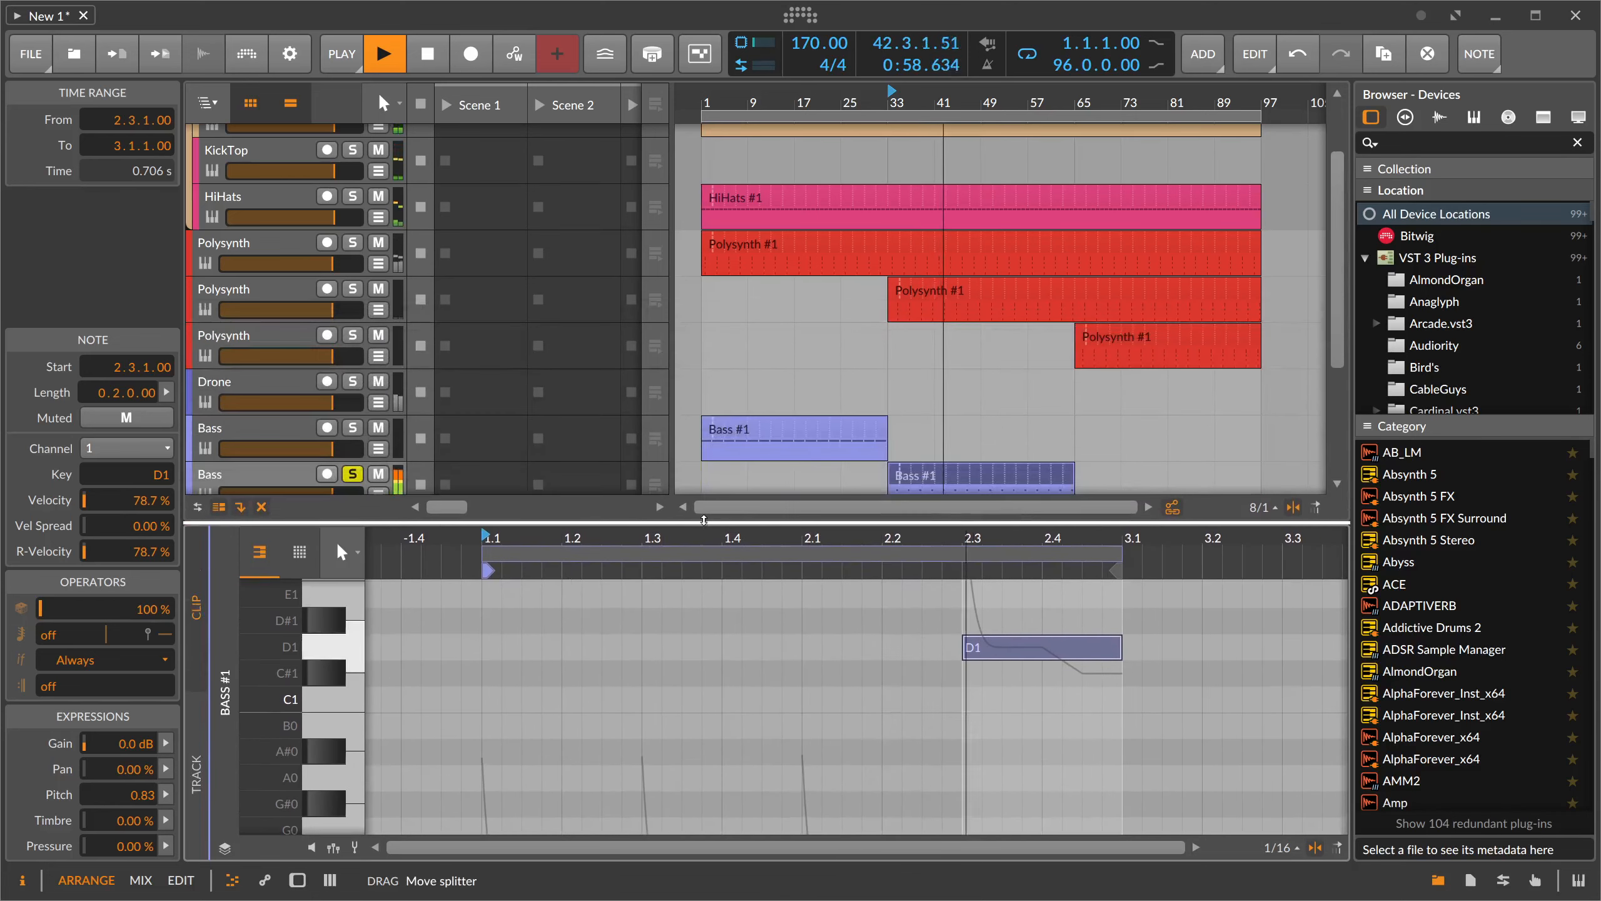
scroll(309, 400, "down", 2)
left_click(296, 401)
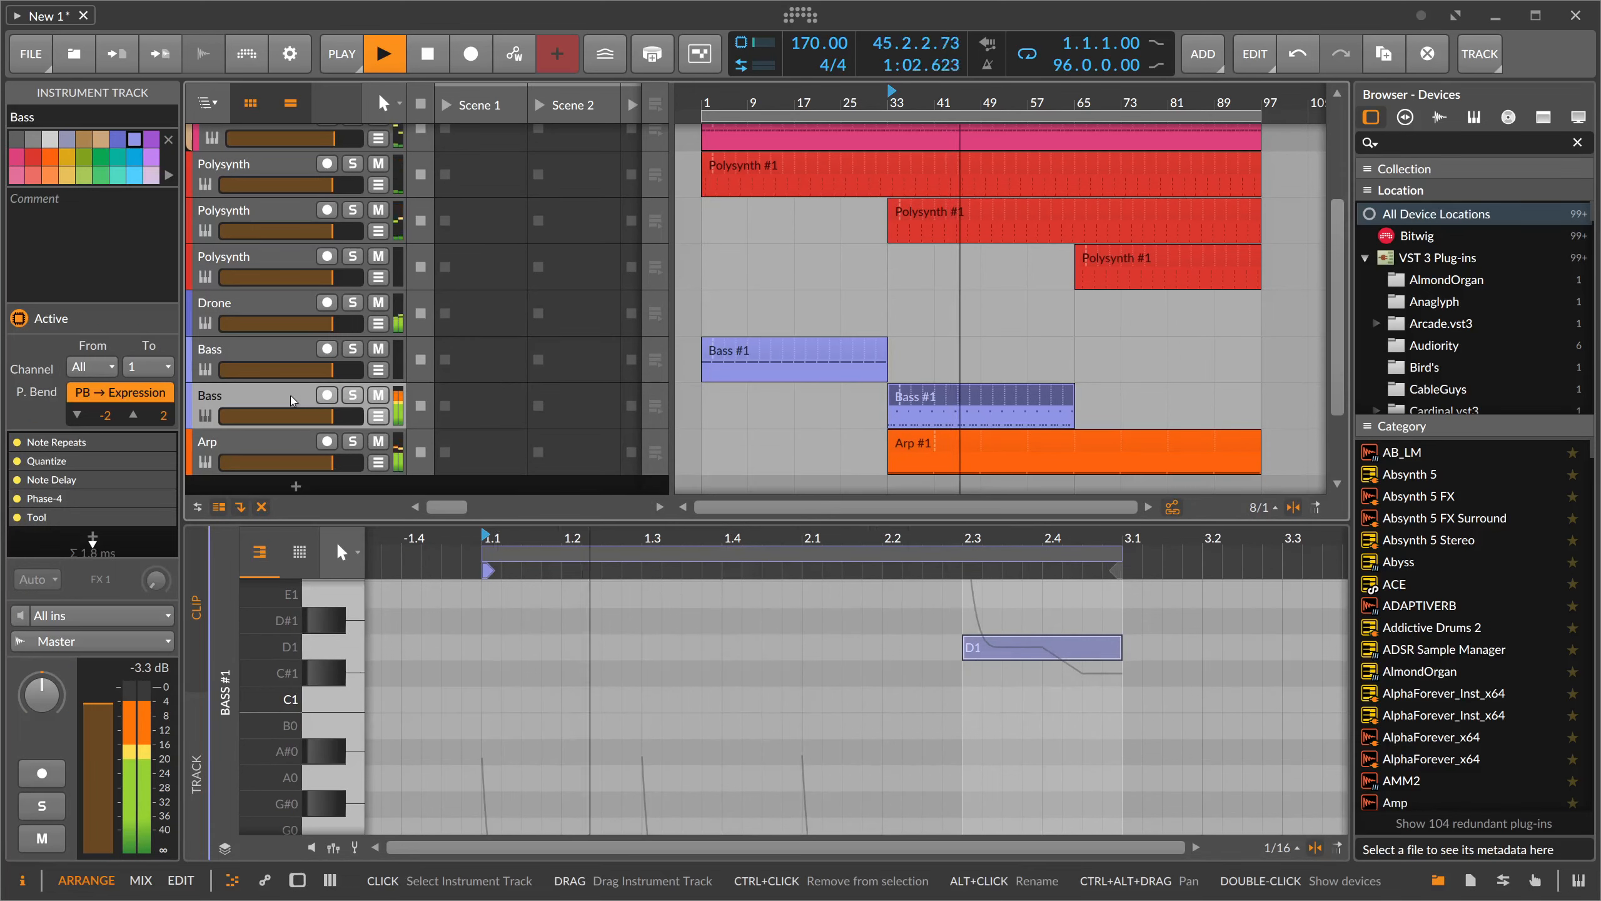
left_click_drag(830, 521, 829, 314)
scroll(329, 246, "down", 2)
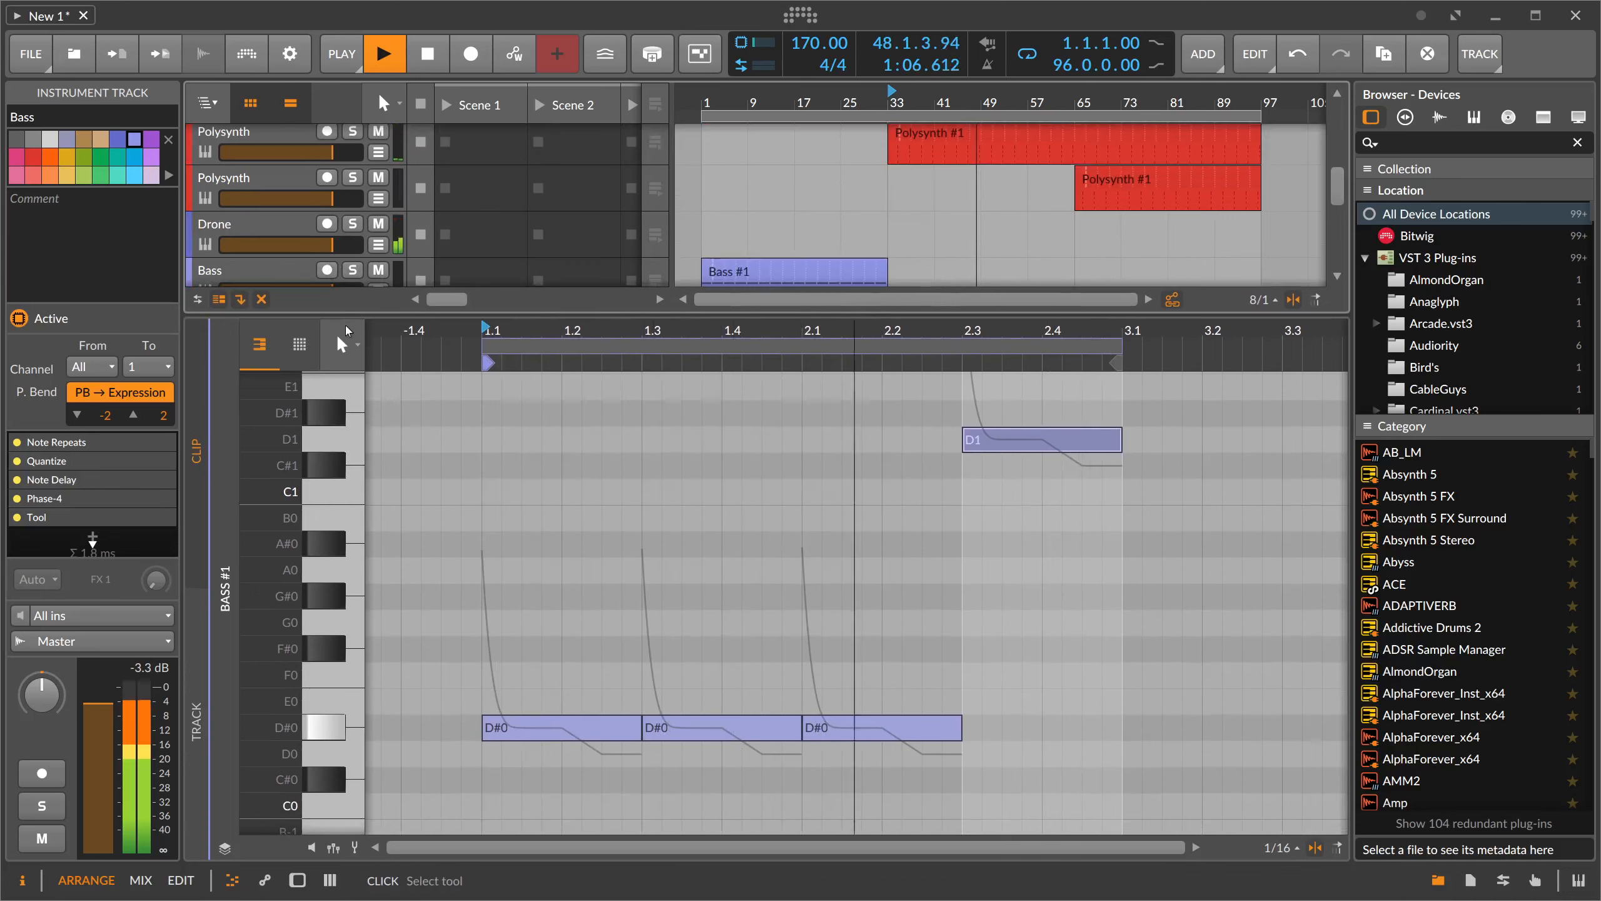
left_click_drag(378, 314, 385, 532)
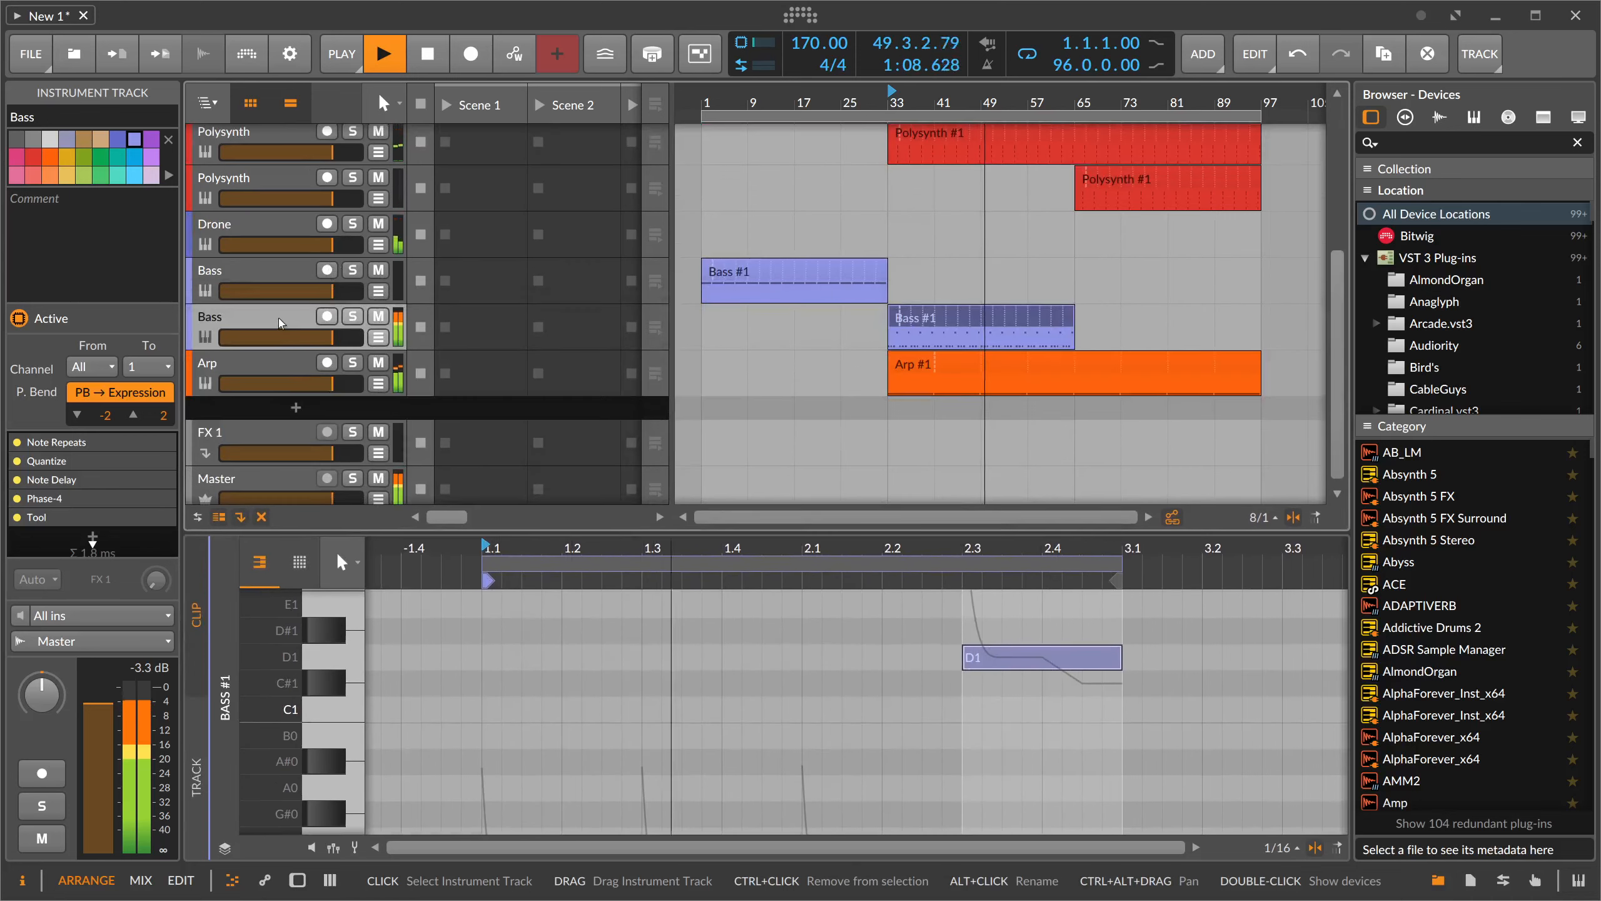
- Set the Note Repeats rate to 5.00 and the Note Delay time to 4/16 on the duplicated Bass track
key("d")
left_click_drag(307, 652, 307, 628)
left_click(307, 653, "ctrl")
type("5.00x")
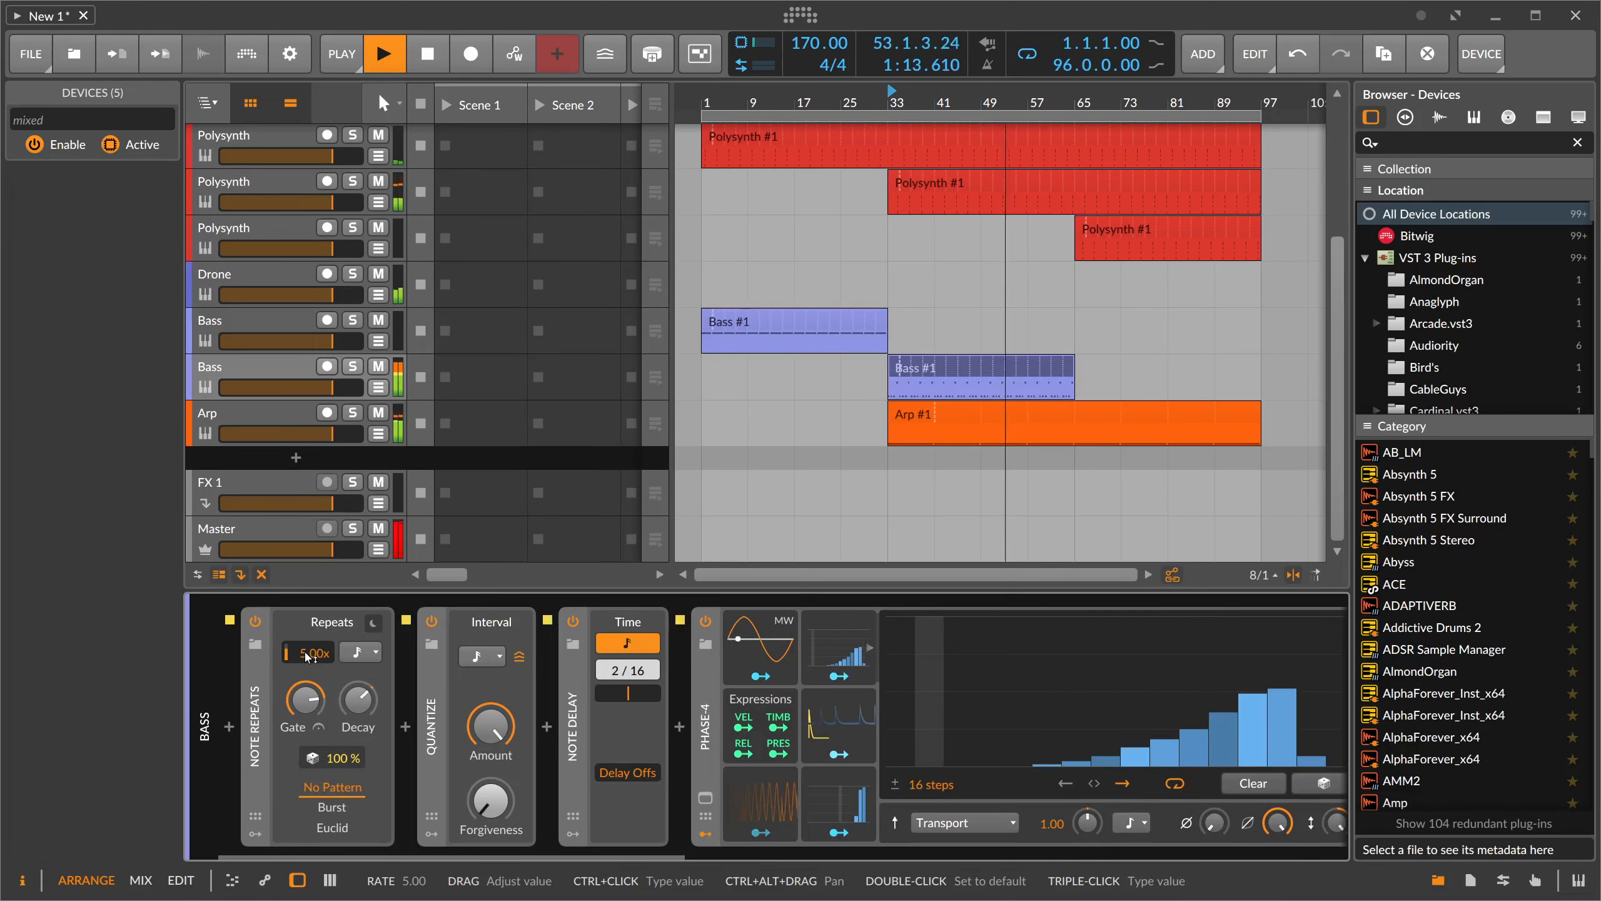
key("Return")
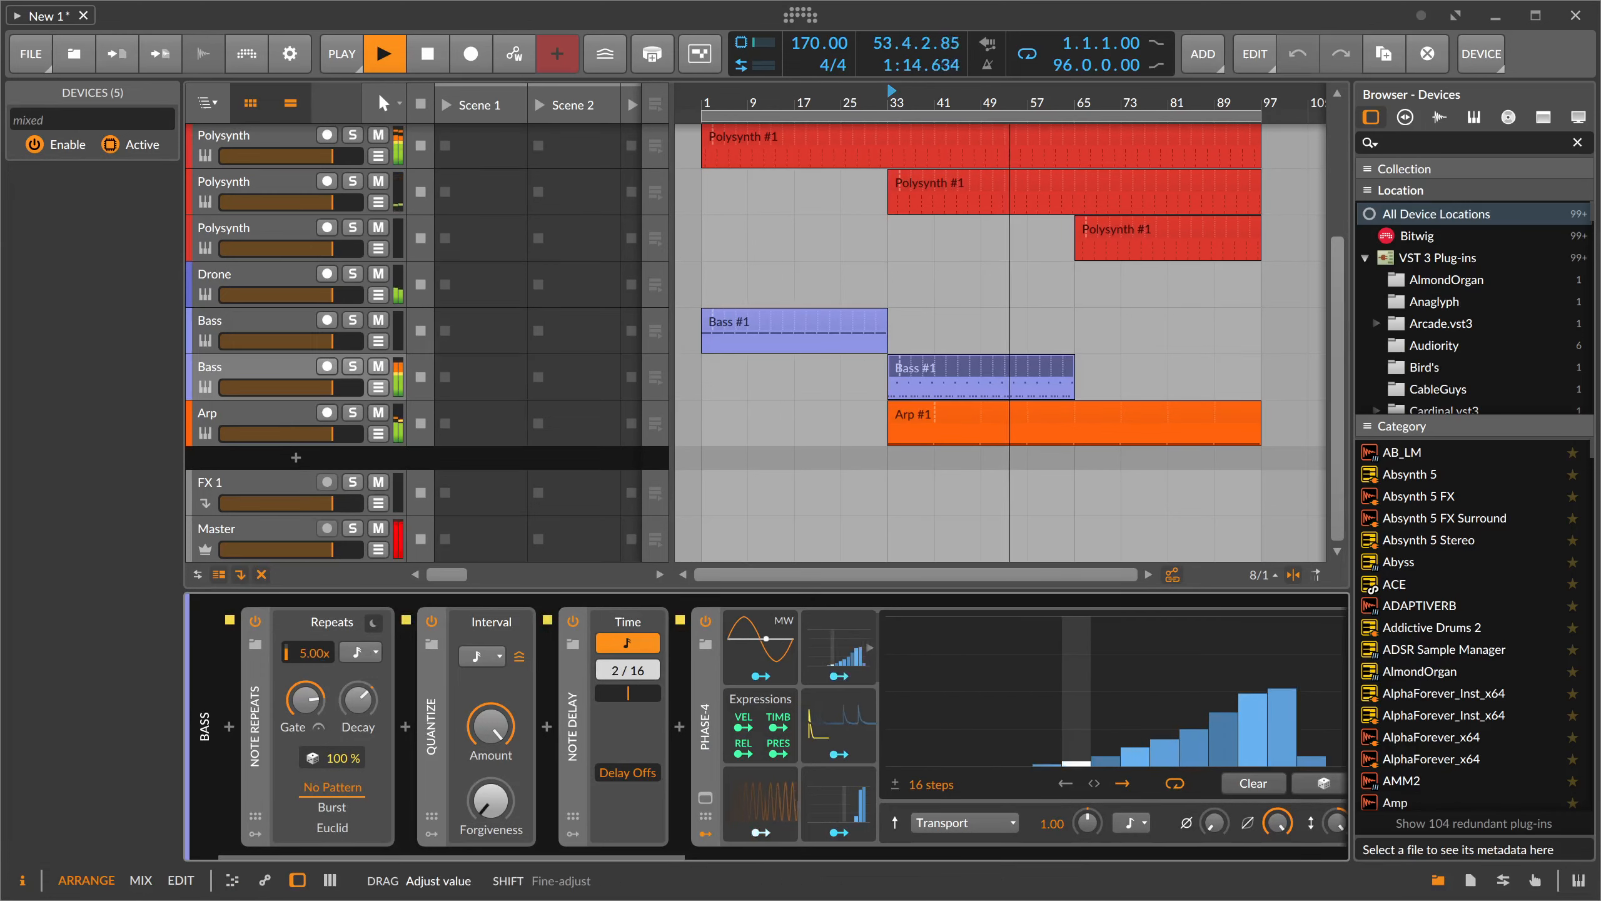
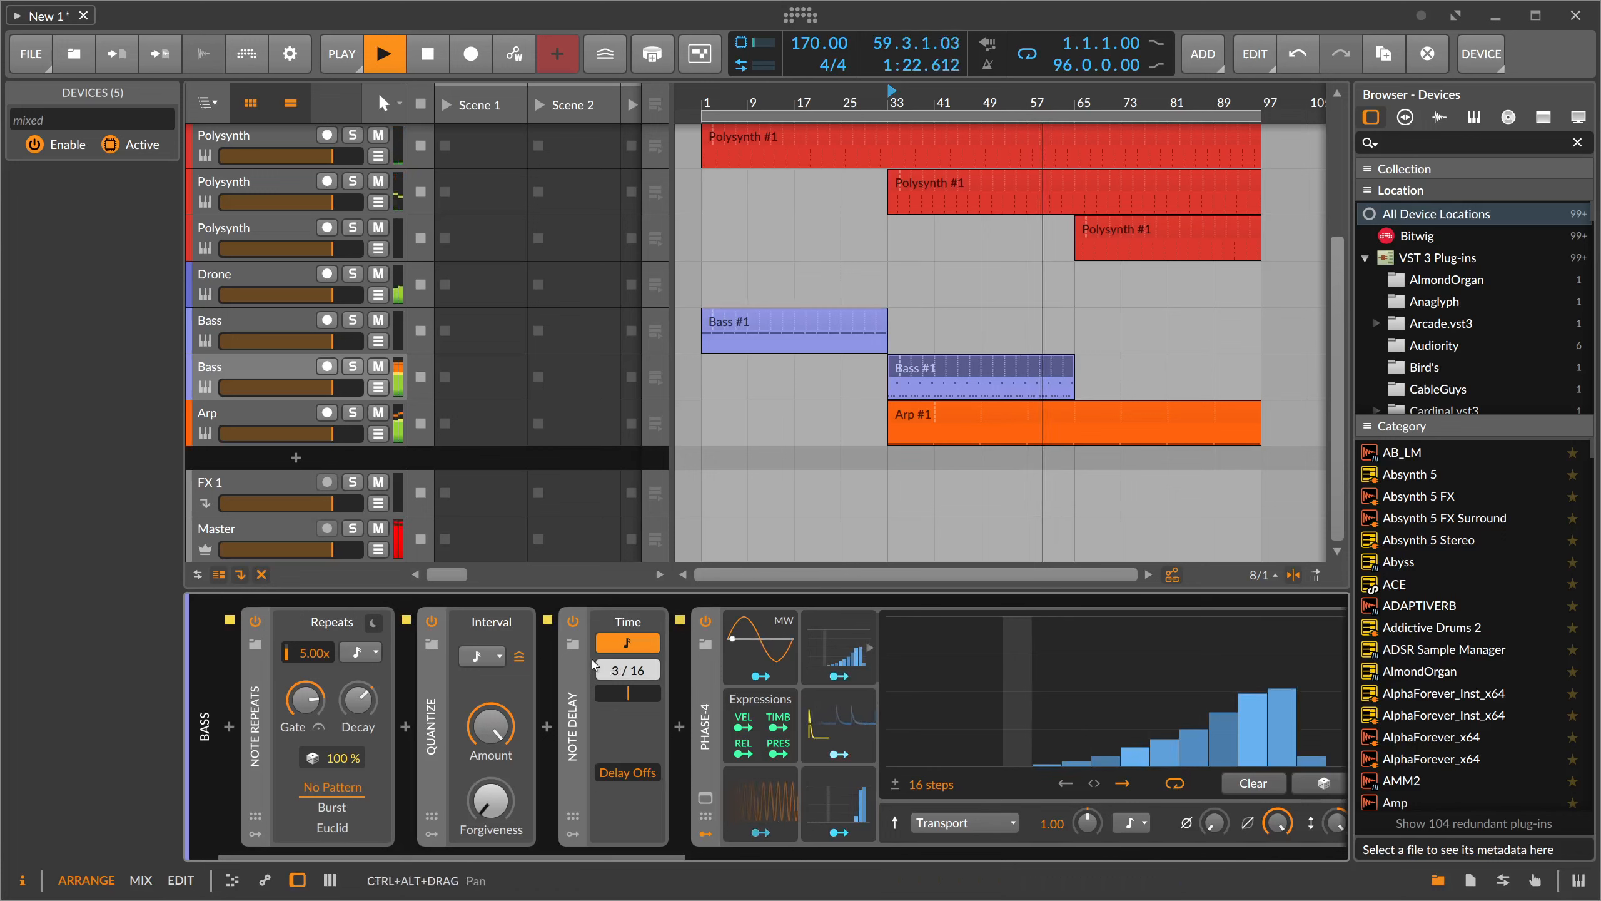
left_click_drag(618, 670, 618, 658)
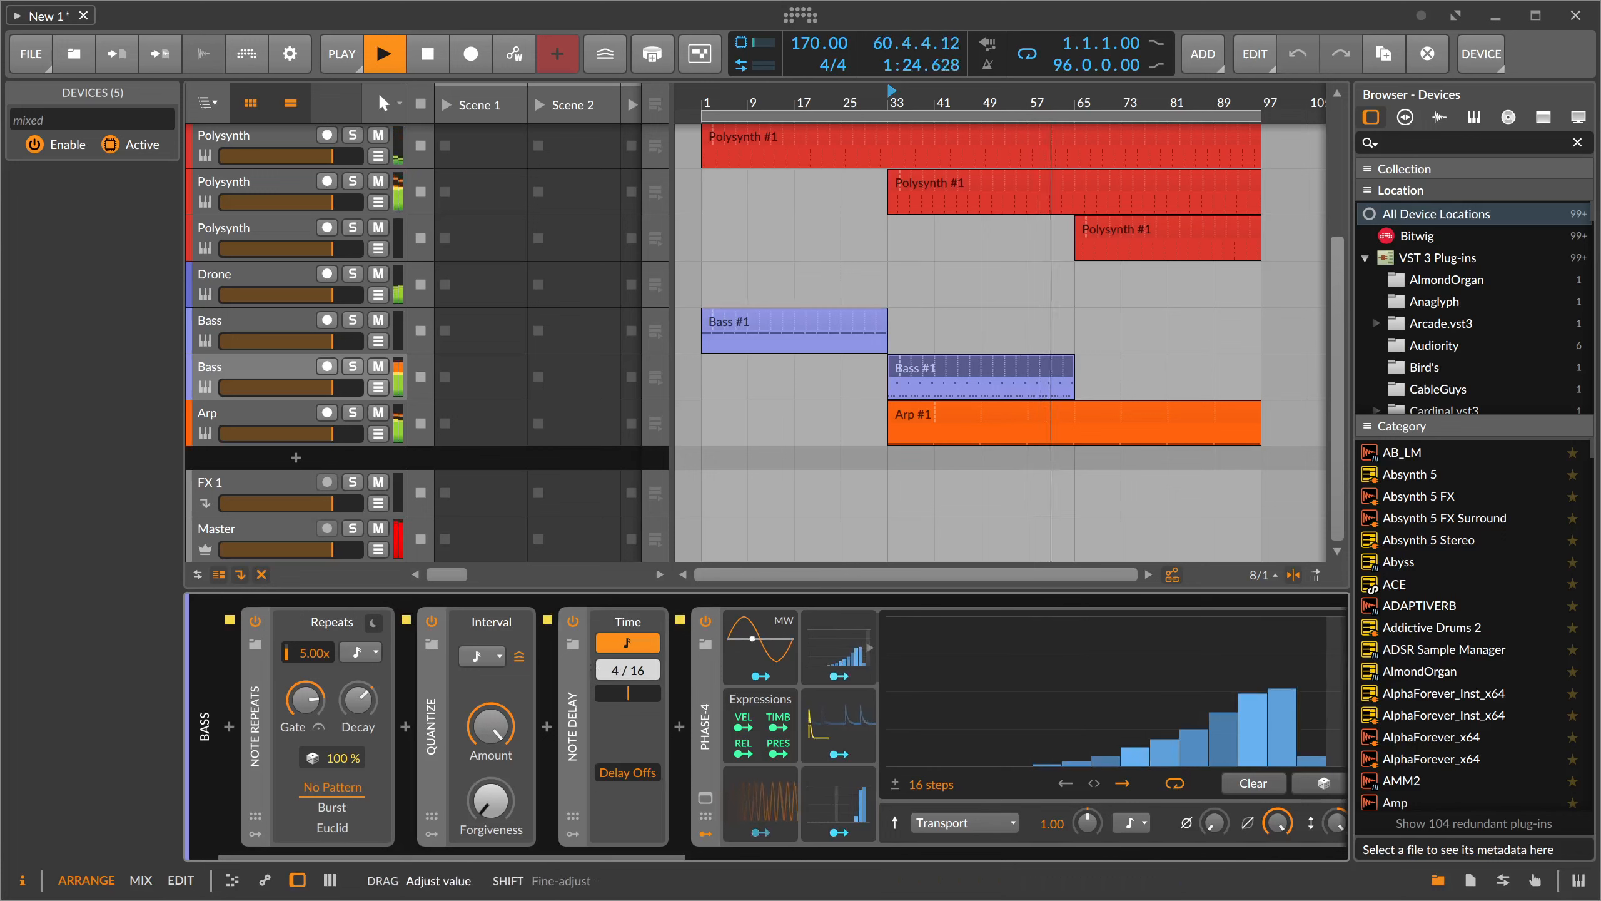
left_click(579, 679)
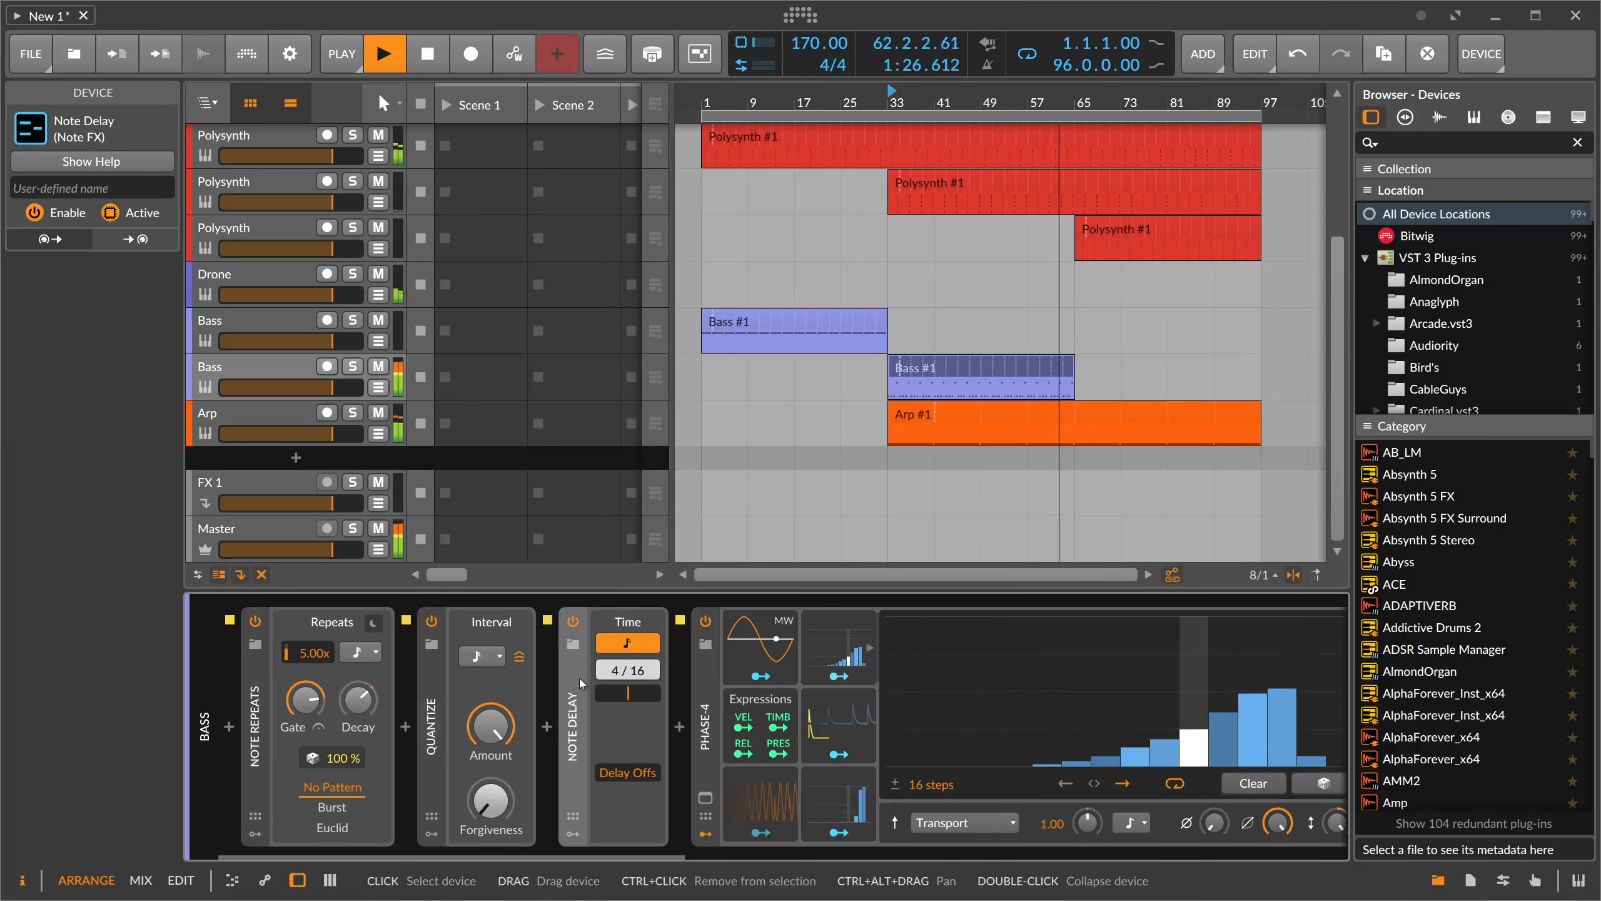
- Disable the Note Delay device on the duplicated Bass track and restart playback from bar 33
left_click(572, 620)
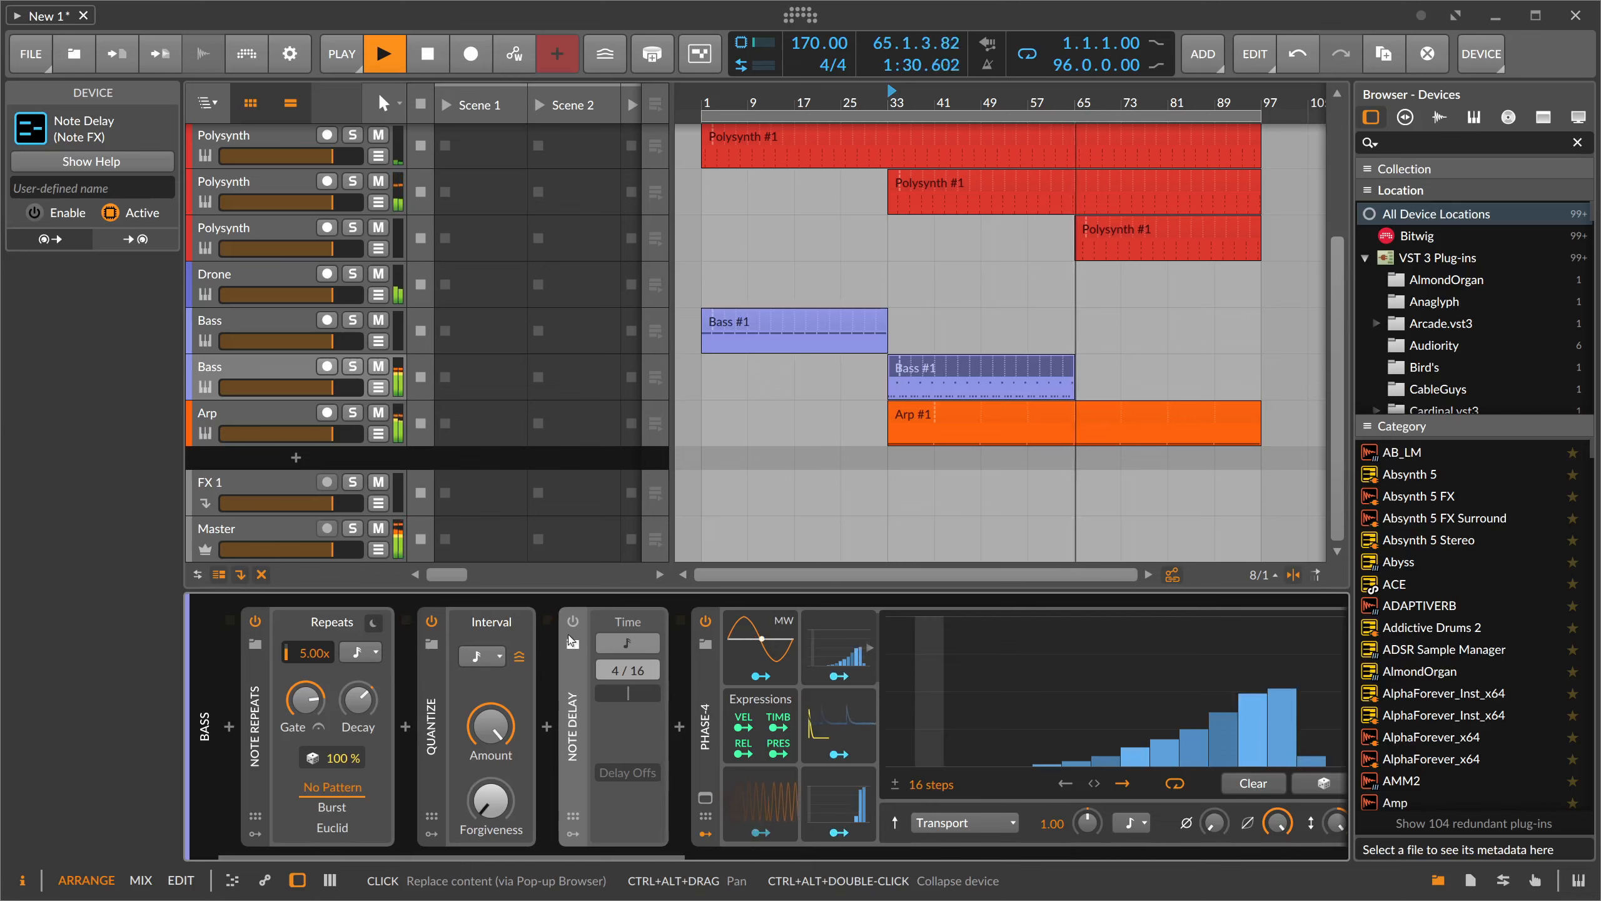
key("space")
key("space")
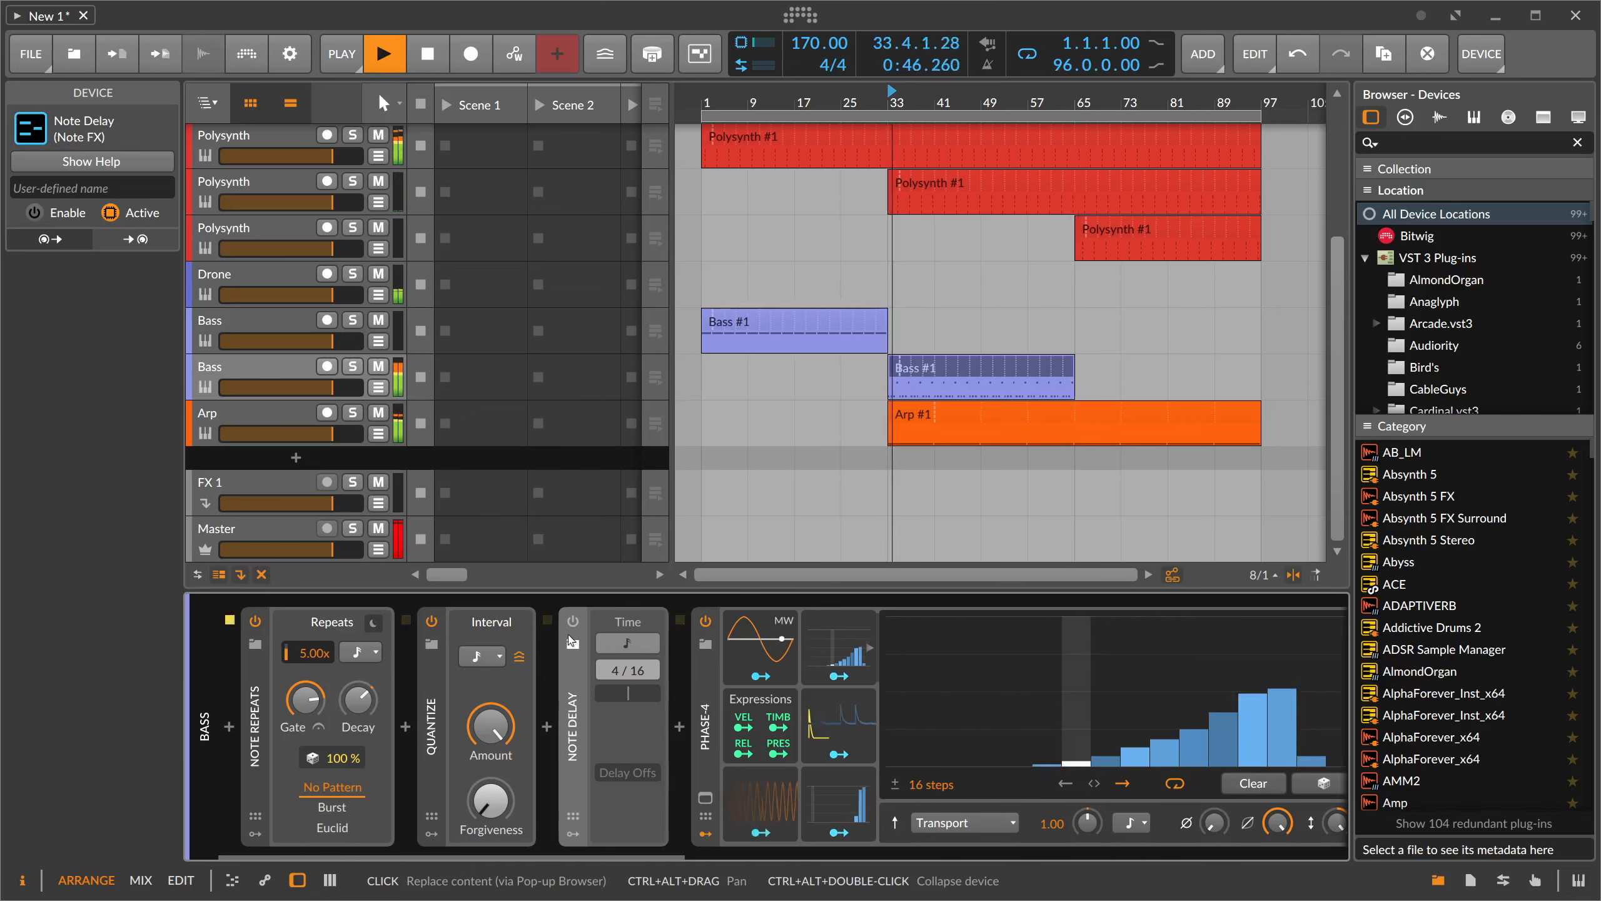
- Expand Phase-4's Classic LFO, raise its rate to 28.8 Hz and select the falling saw waveform
scroll(781, 697, "right", 5)
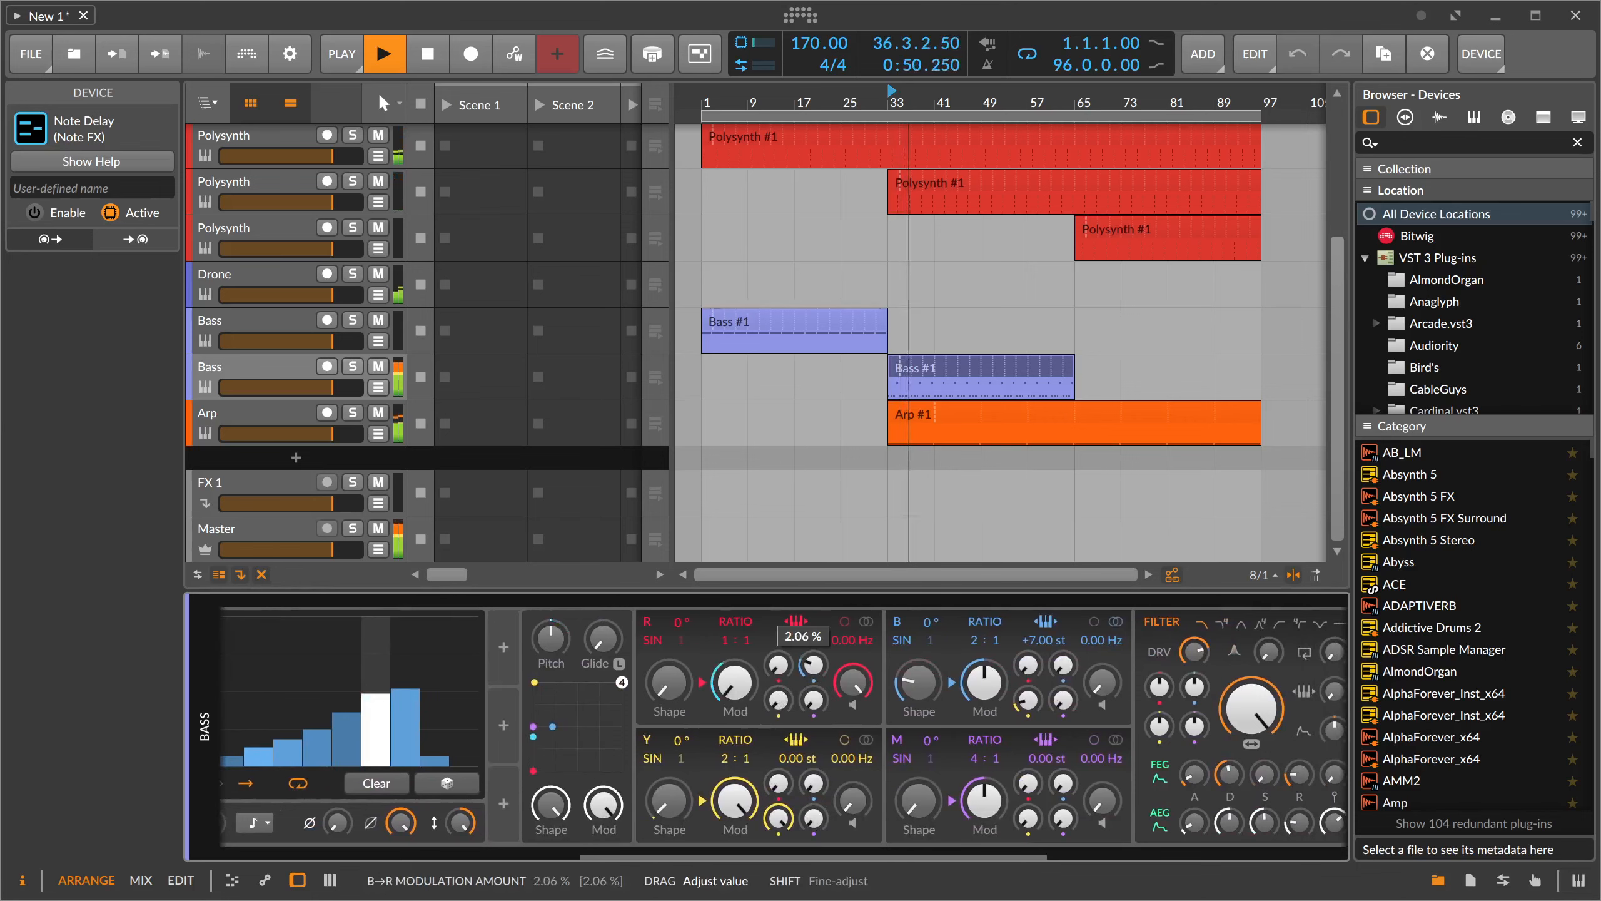
left_click_drag(769, 857, 553, 857)
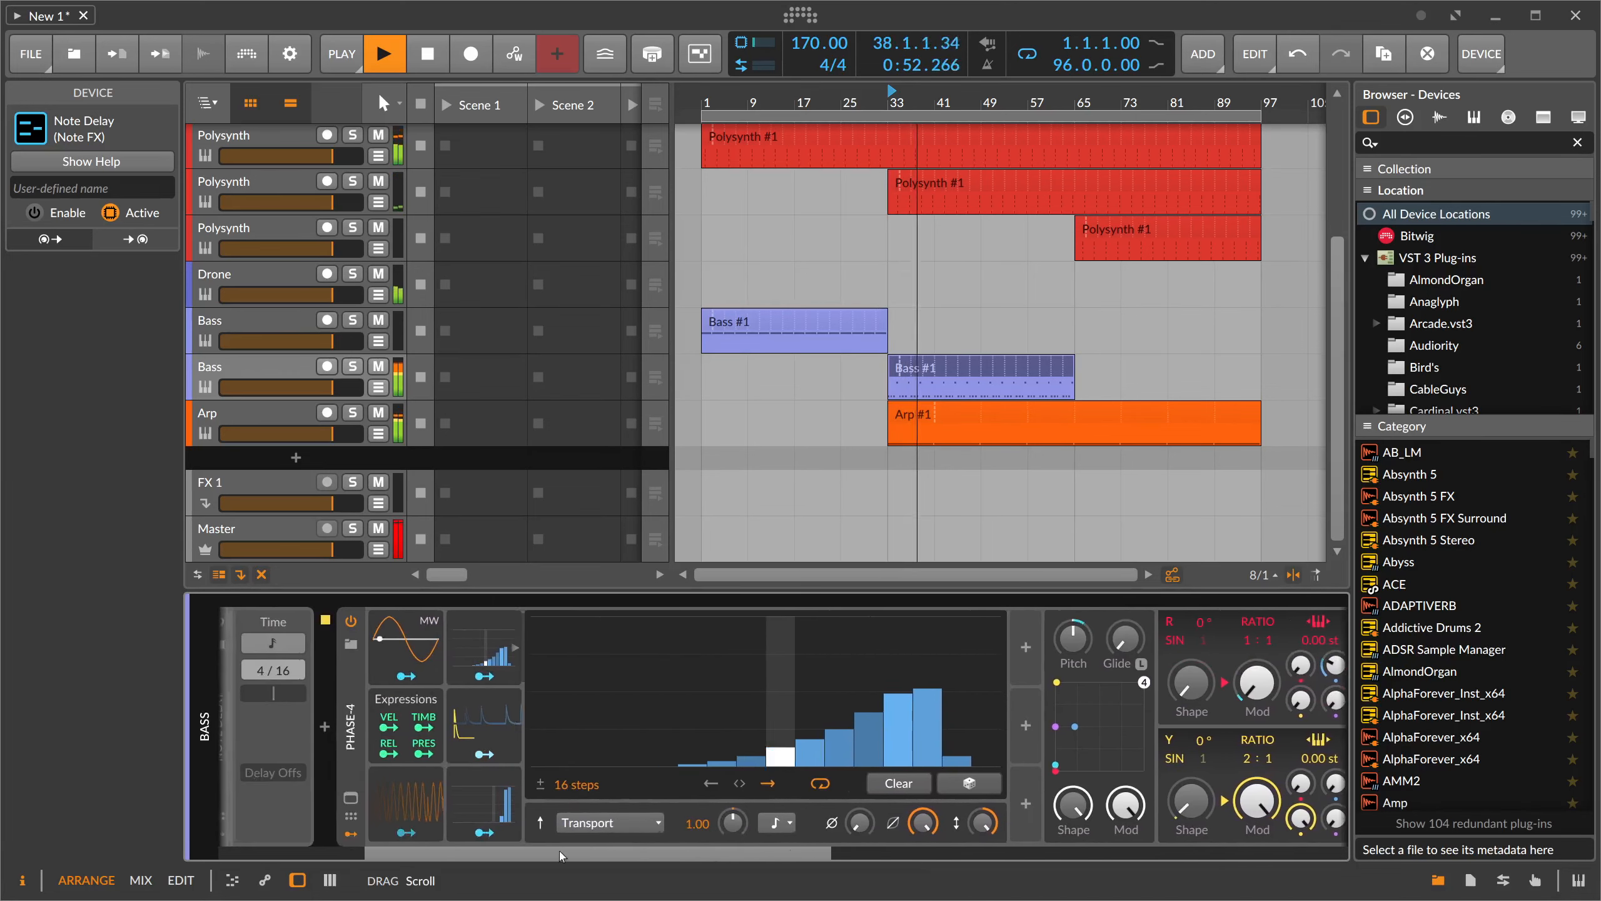
double_click(413, 801)
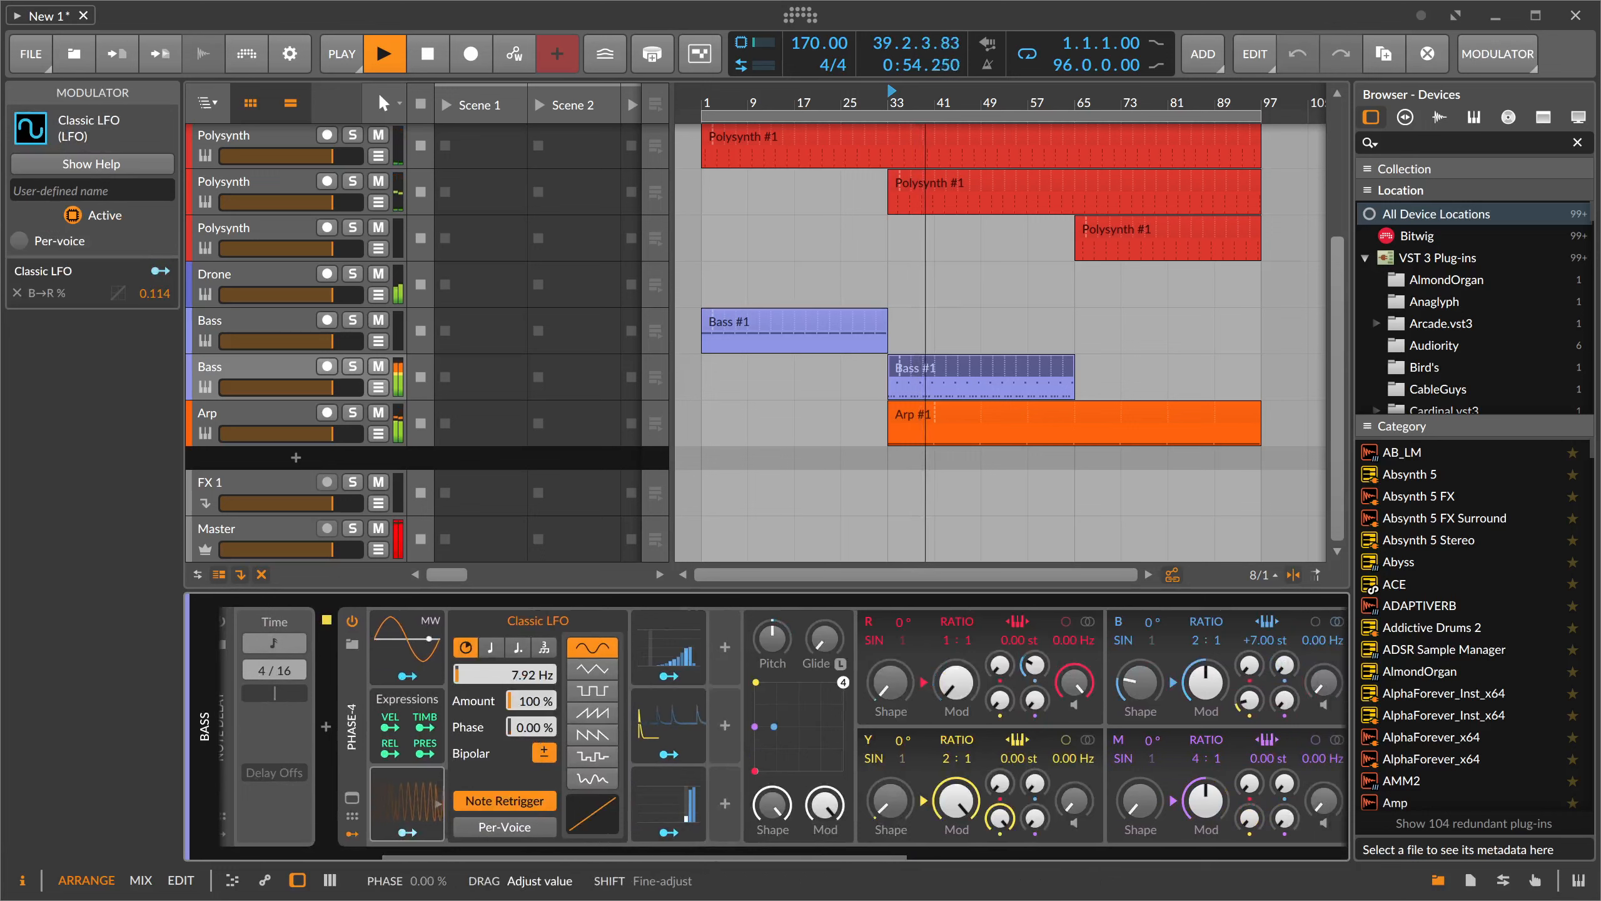
double_click(533, 727)
left_click_drag(526, 674, 527, 694)
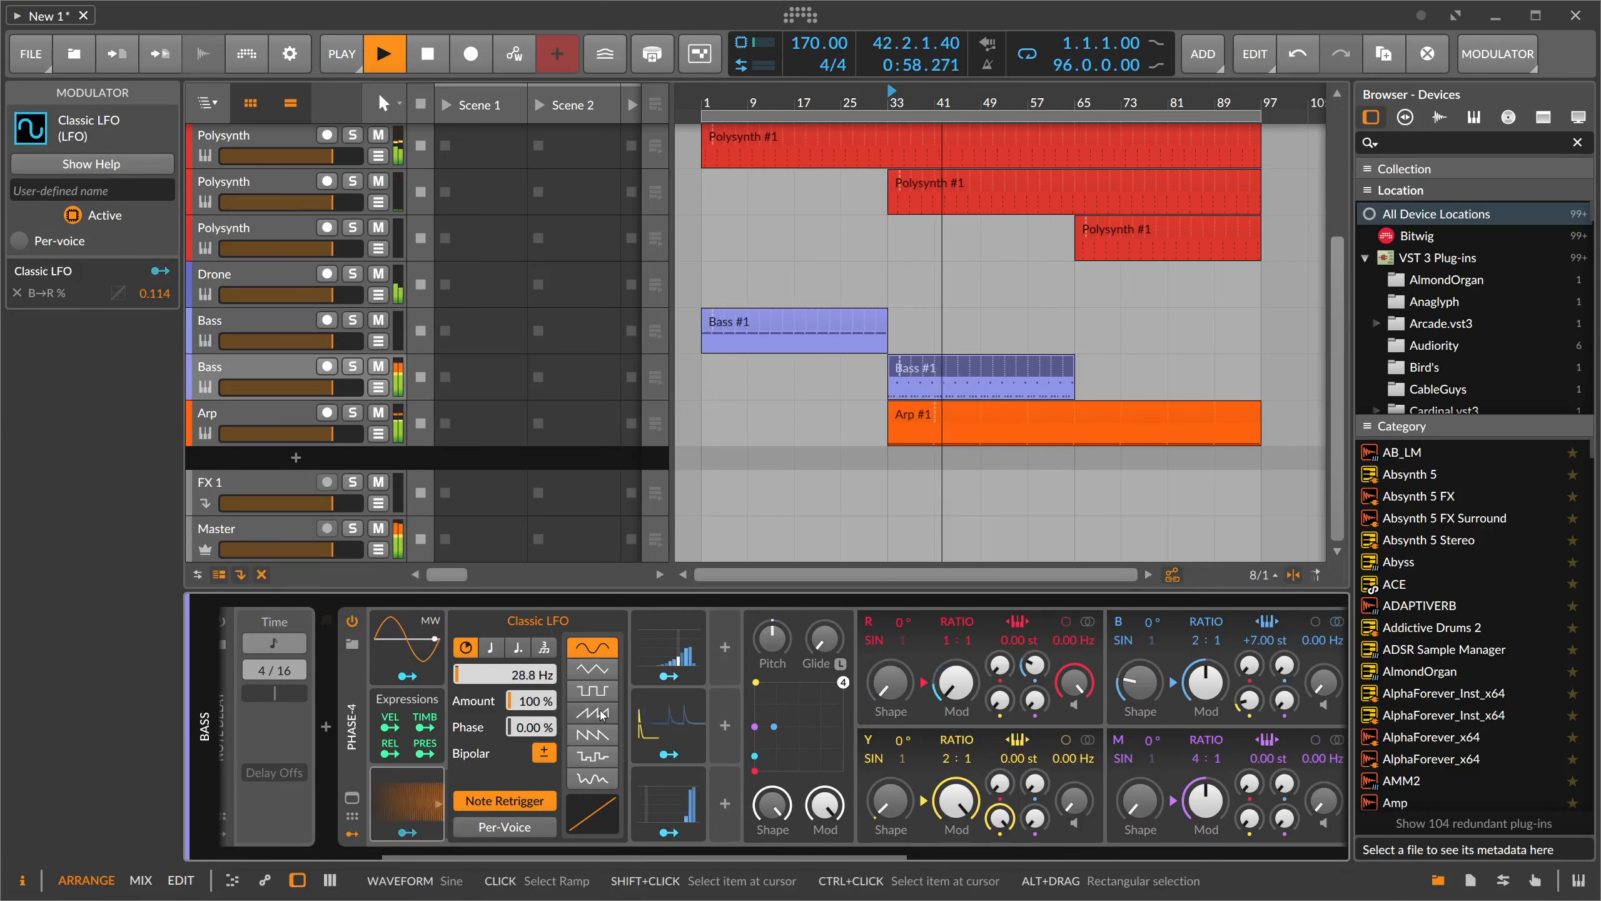
left_click(593, 735)
- Solo the duplicated Bass track and switch its Classic LFO from a free rate to beat timing at 1/16
double_click(526, 674)
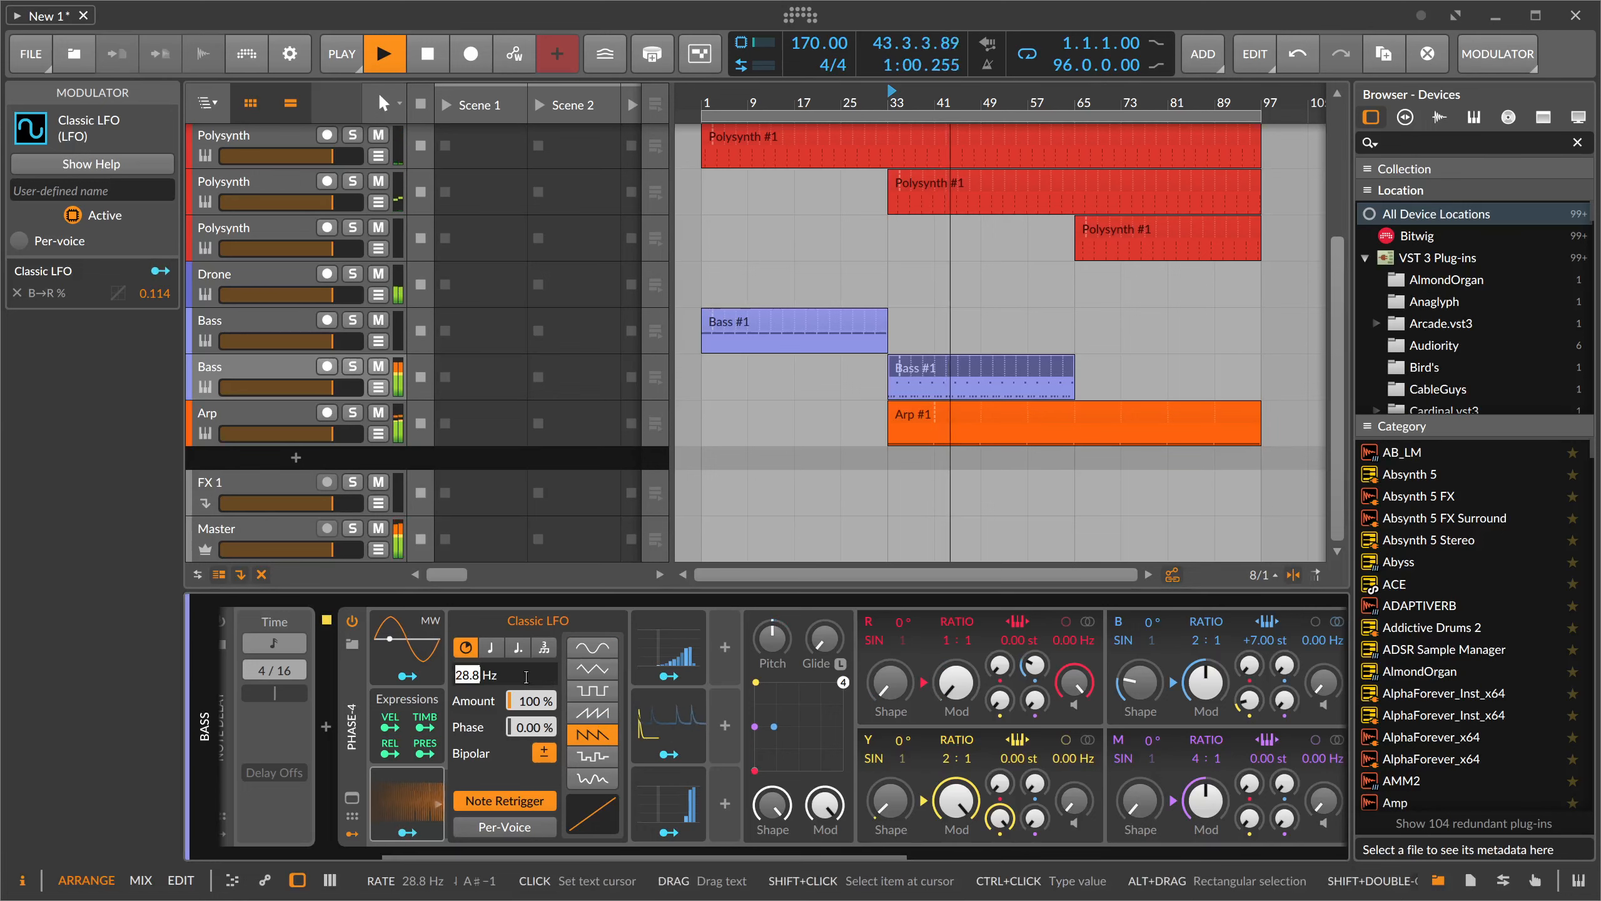
type("9.39")
key("Return")
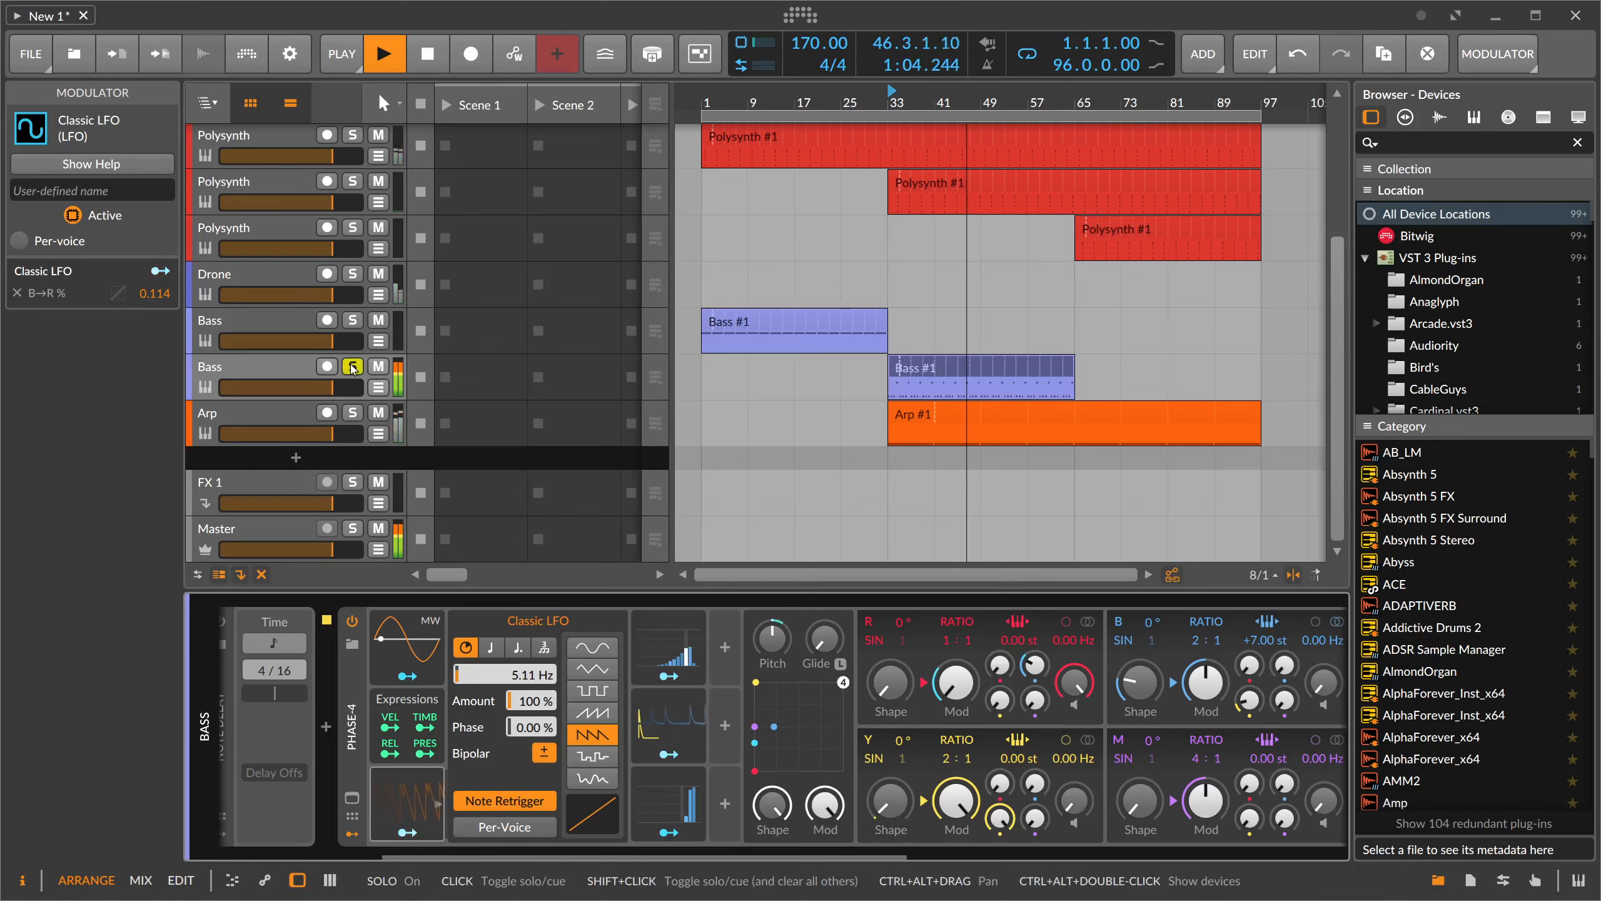
left_click(490, 648)
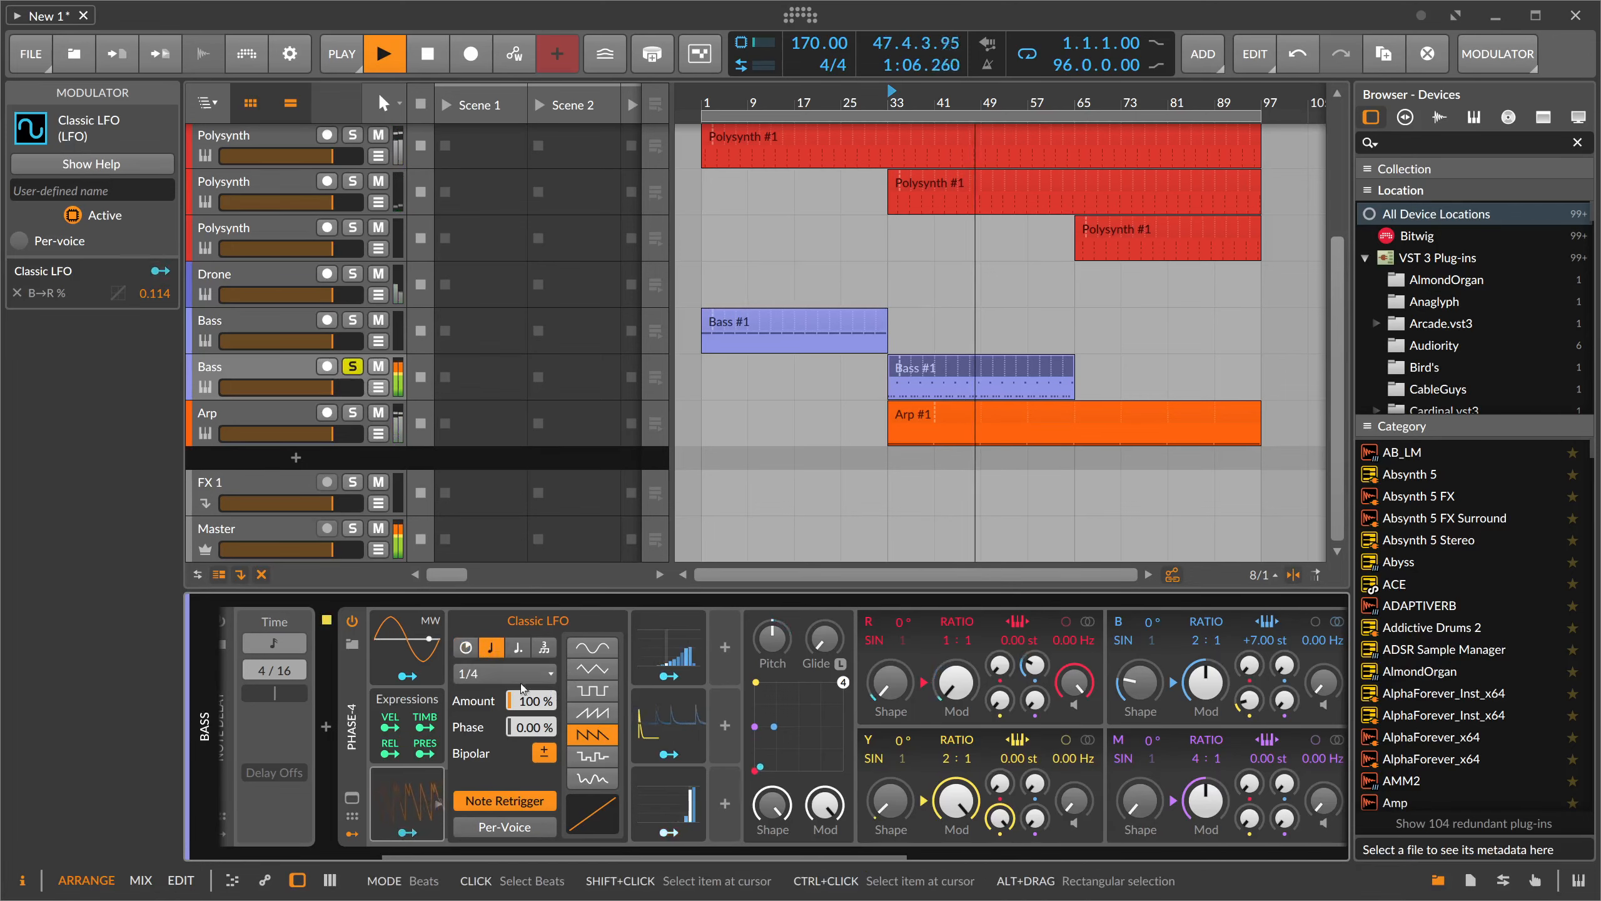
left_click(508, 671)
left_click(504, 604)
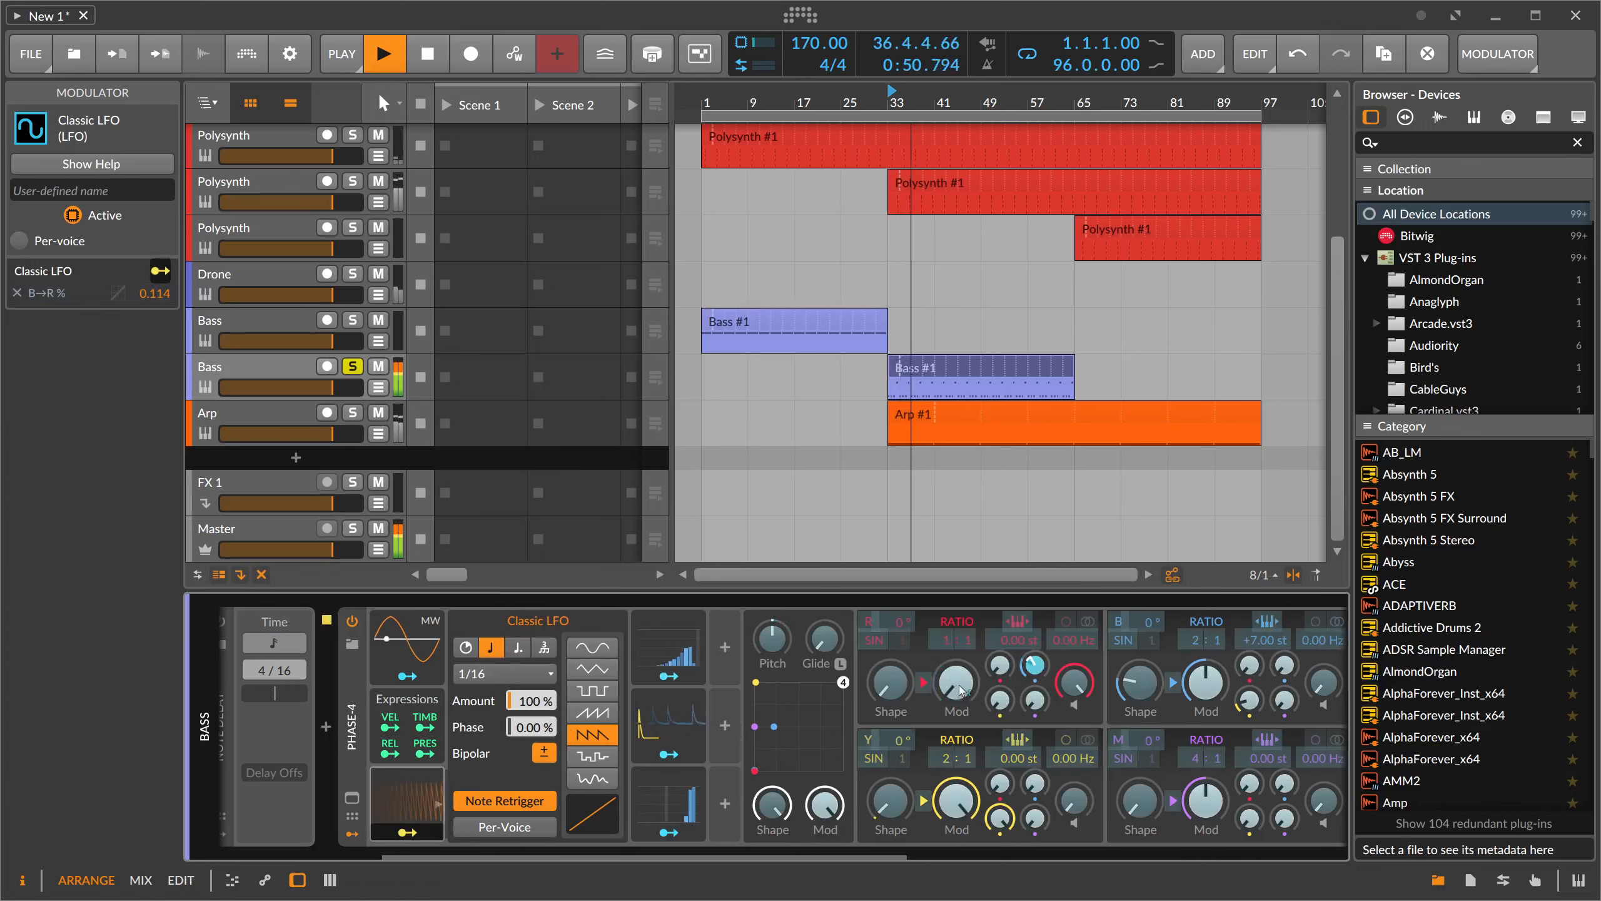
- Raise the Classic LFO's modulation of the B→R amount to 0.180, switch it to dotted beats and unsolo the track
mouse_move(1035, 664)
left_click_drag(1035, 665, 1035, 657)
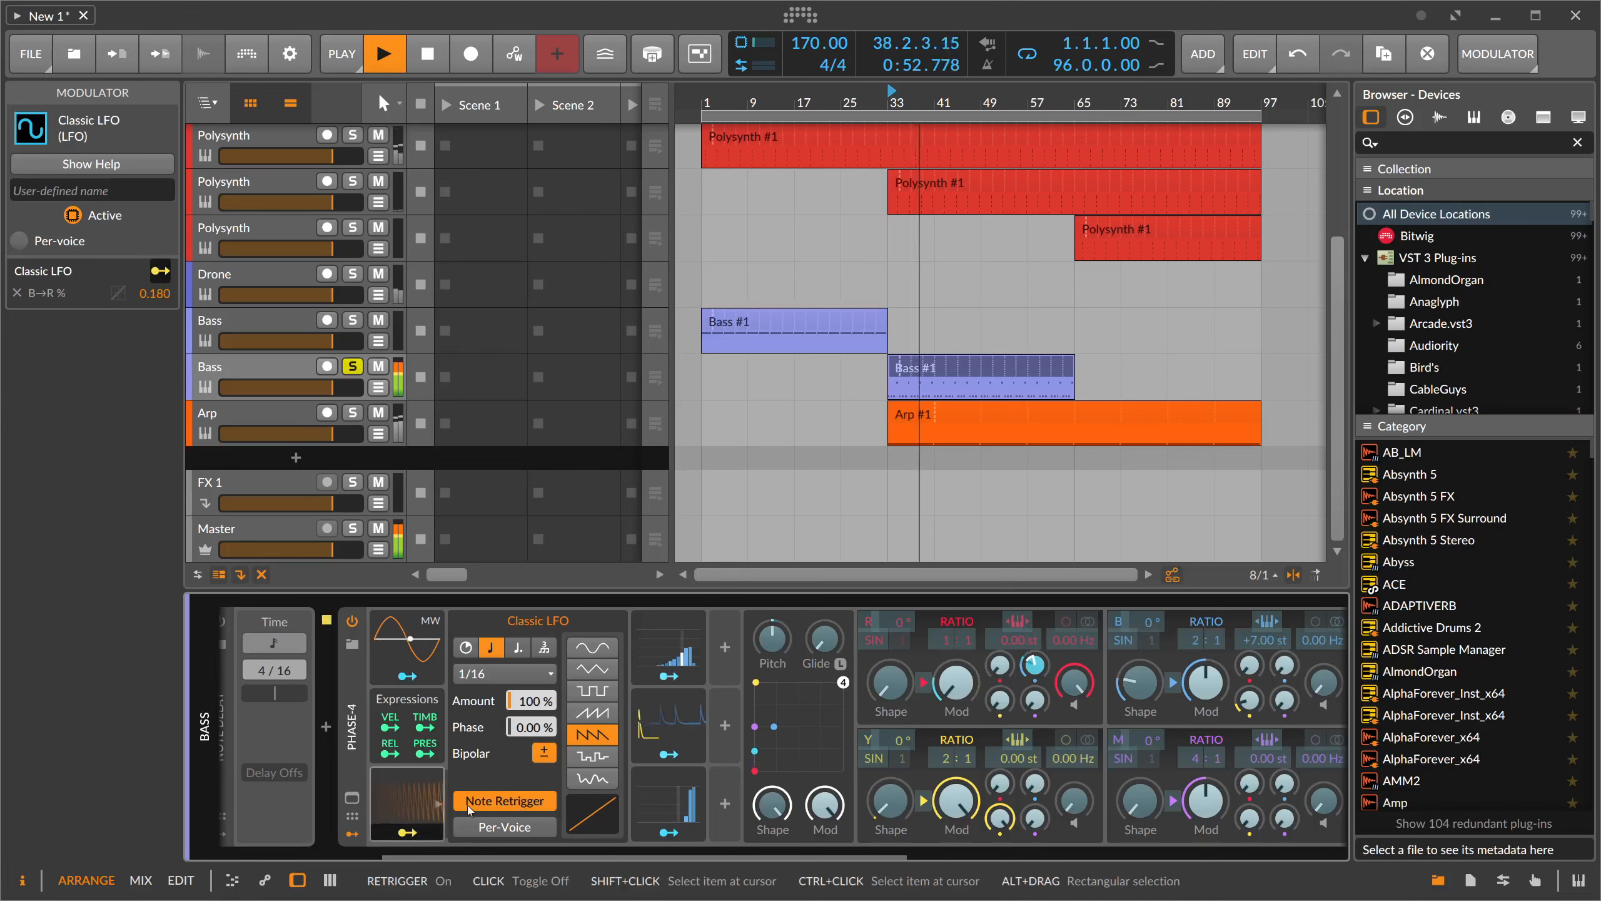
left_click(409, 832)
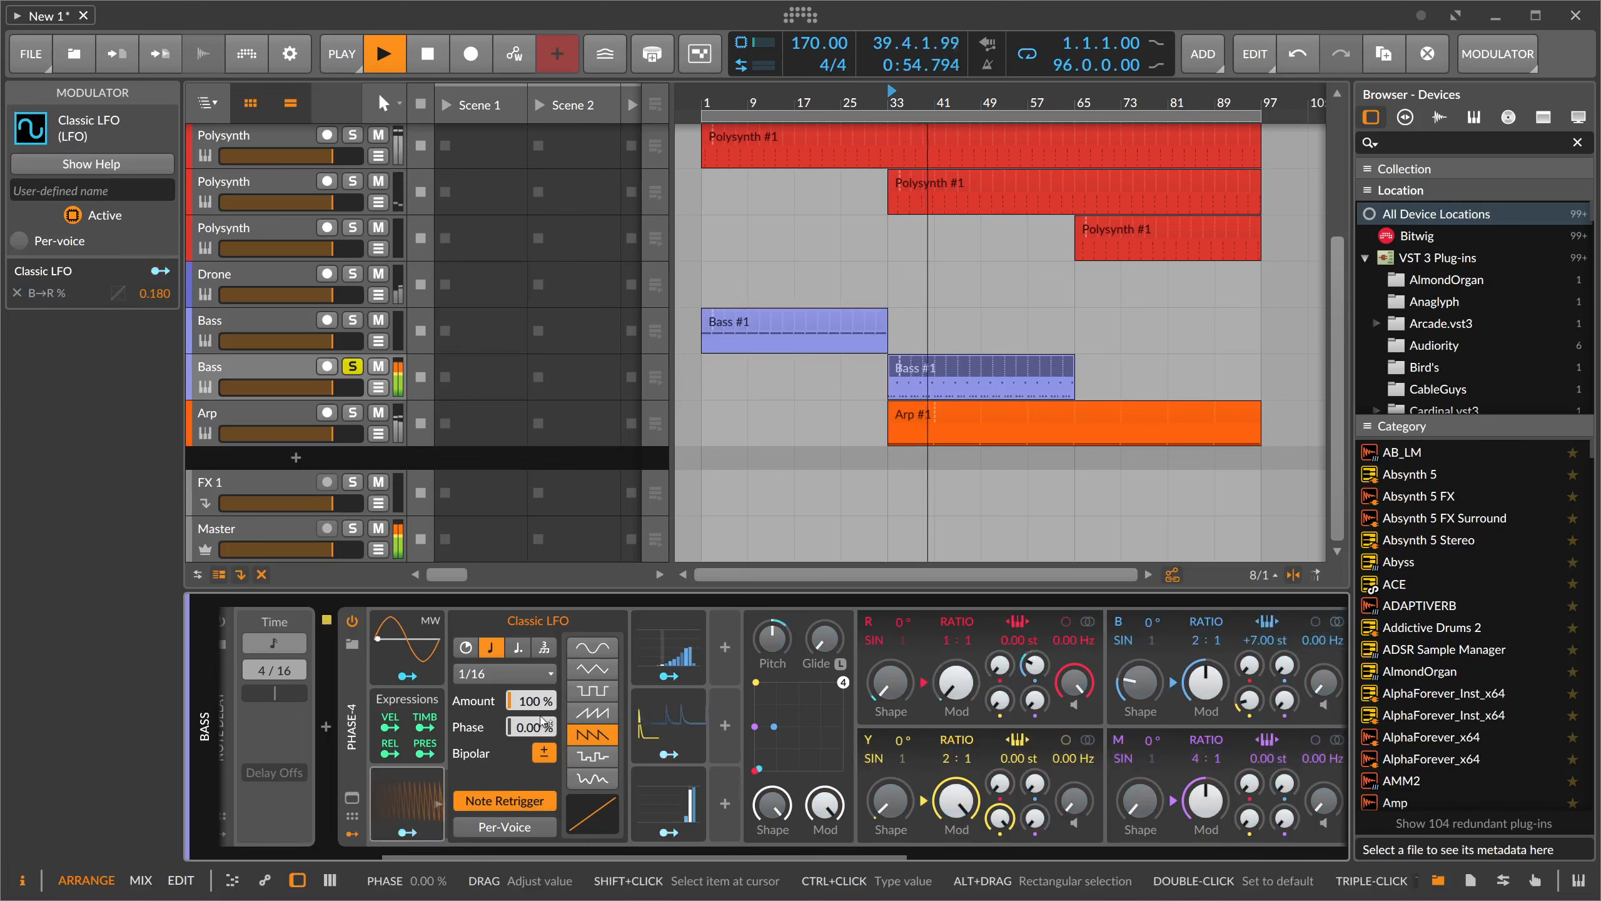
left_click(516, 650)
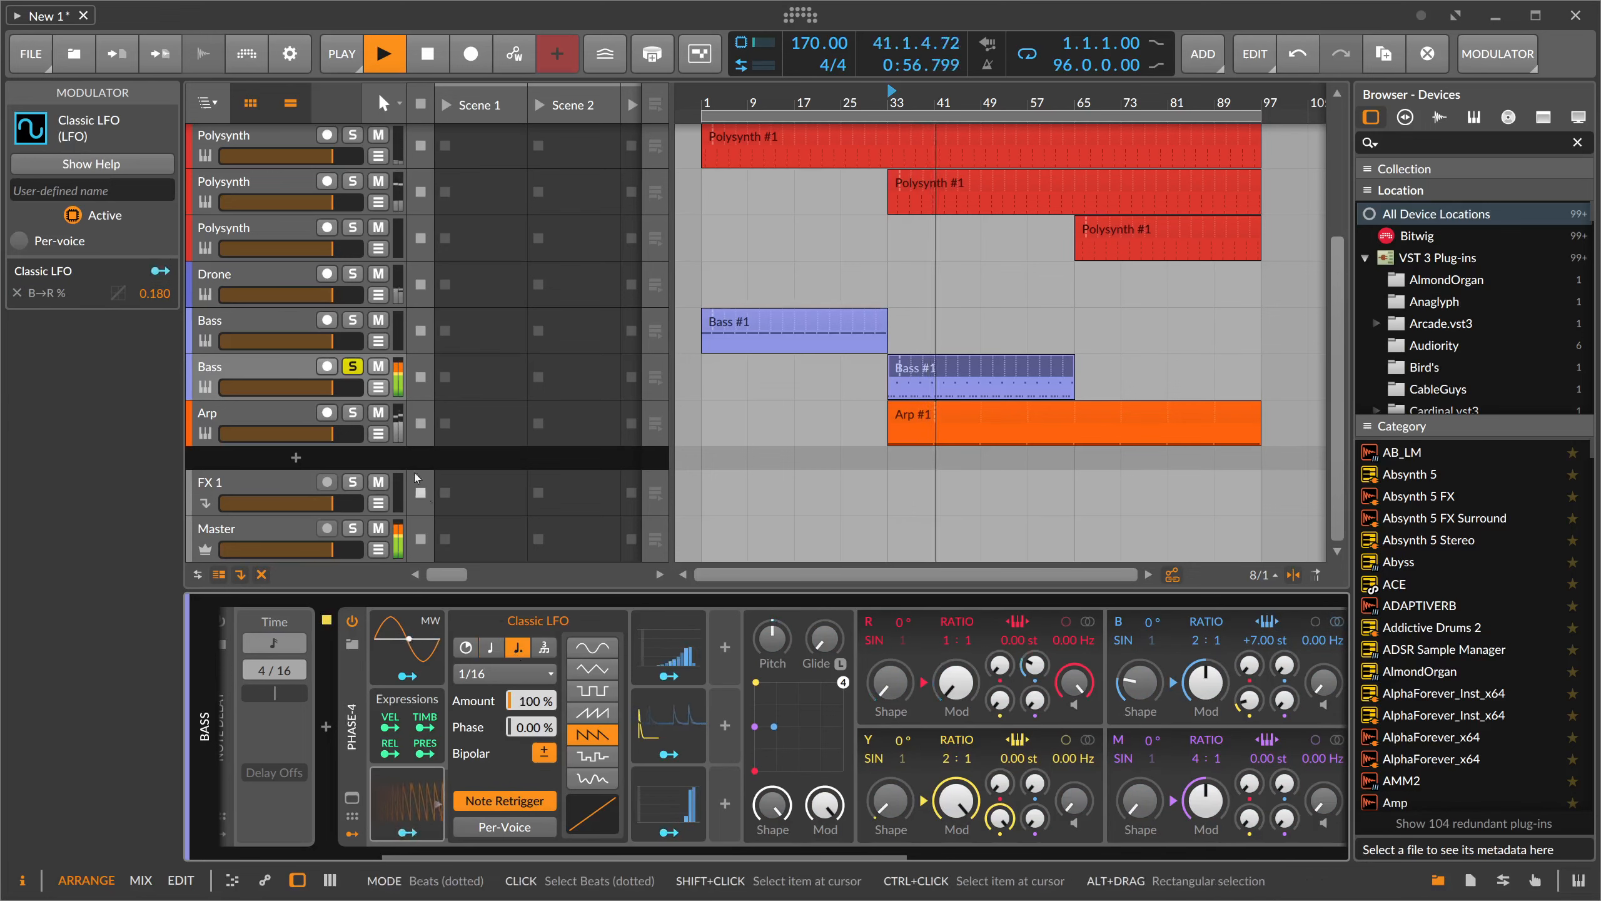
left_click(354, 368)
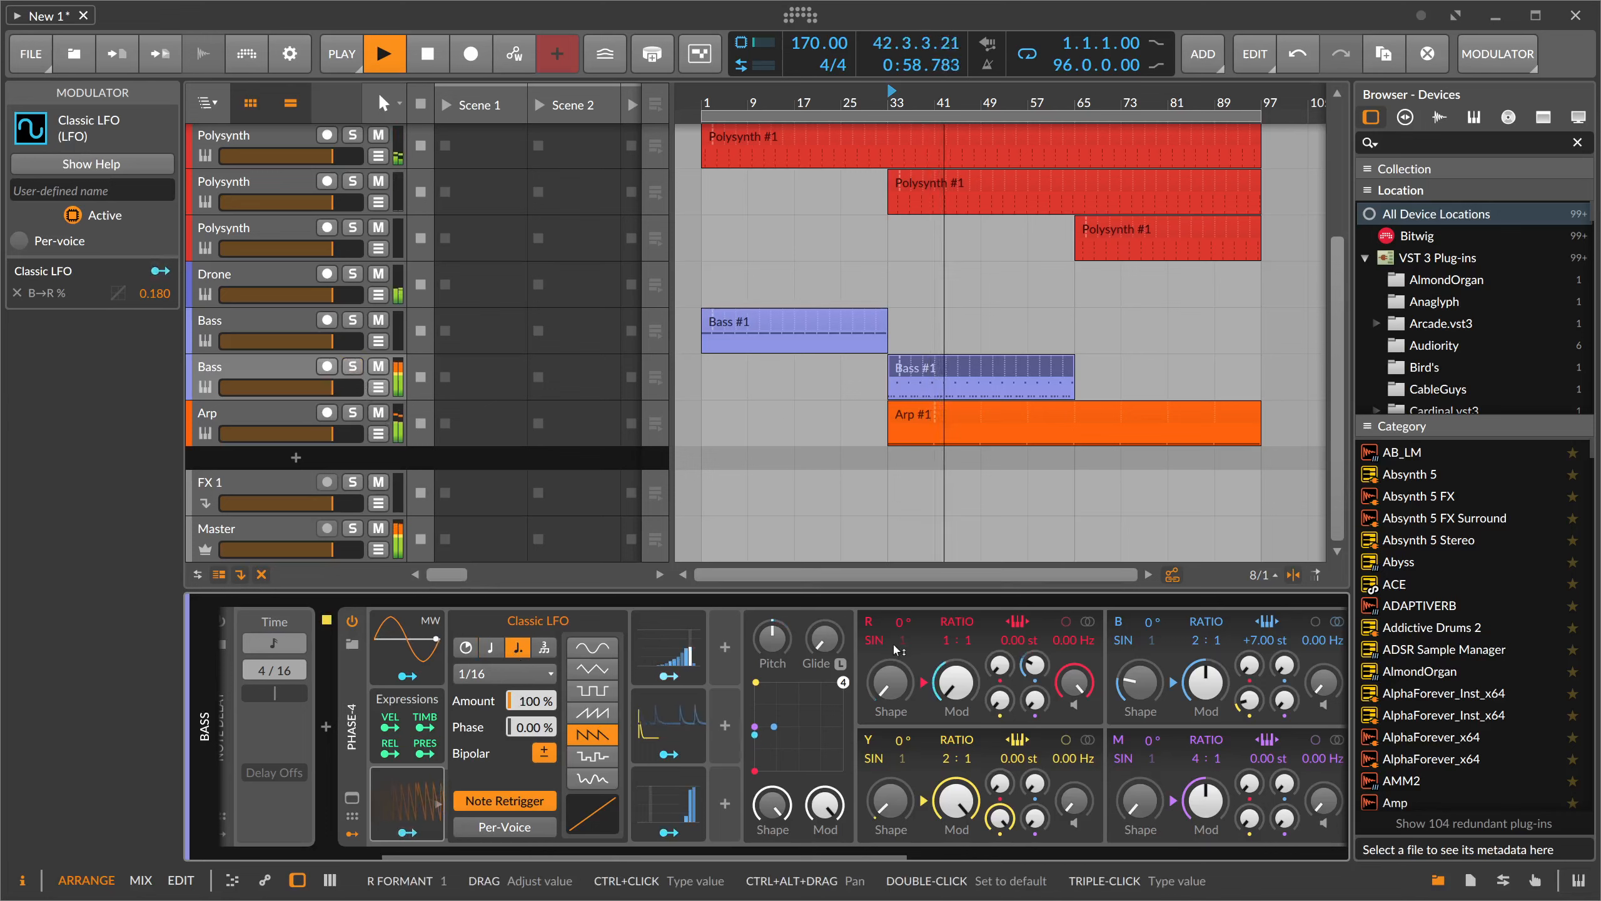
- Set Phase-4 oscillator B's ratio to 1:1 and its pitch offset to 0.00 st during playback
left_click_drag(1020, 669, 1020, 666)
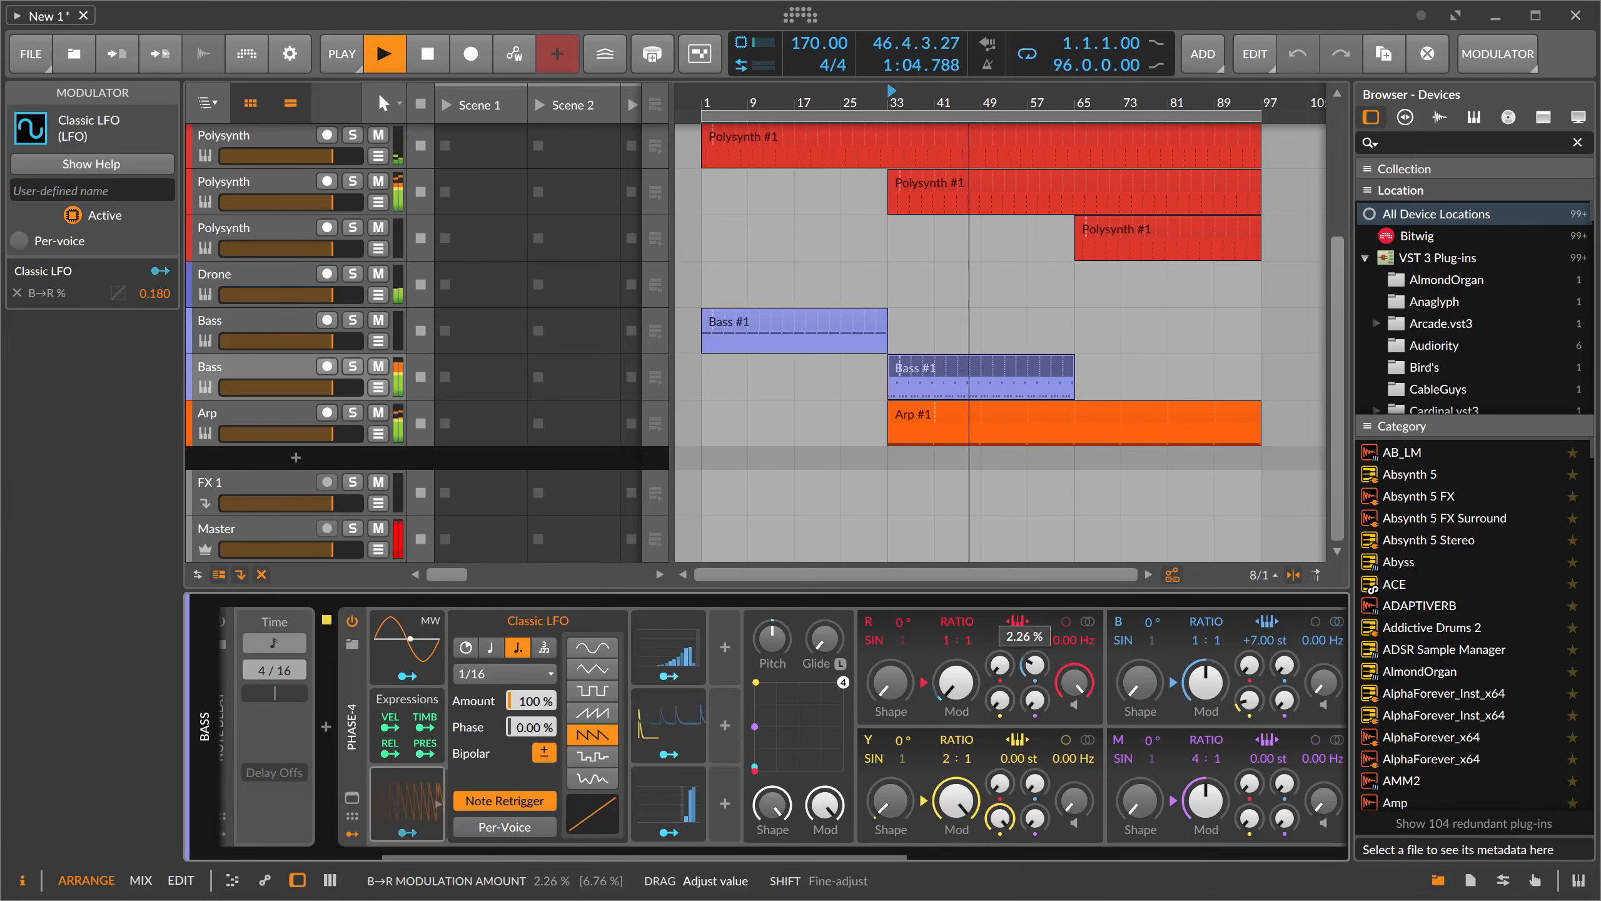
left_click_drag(1206, 647, 1206, 642)
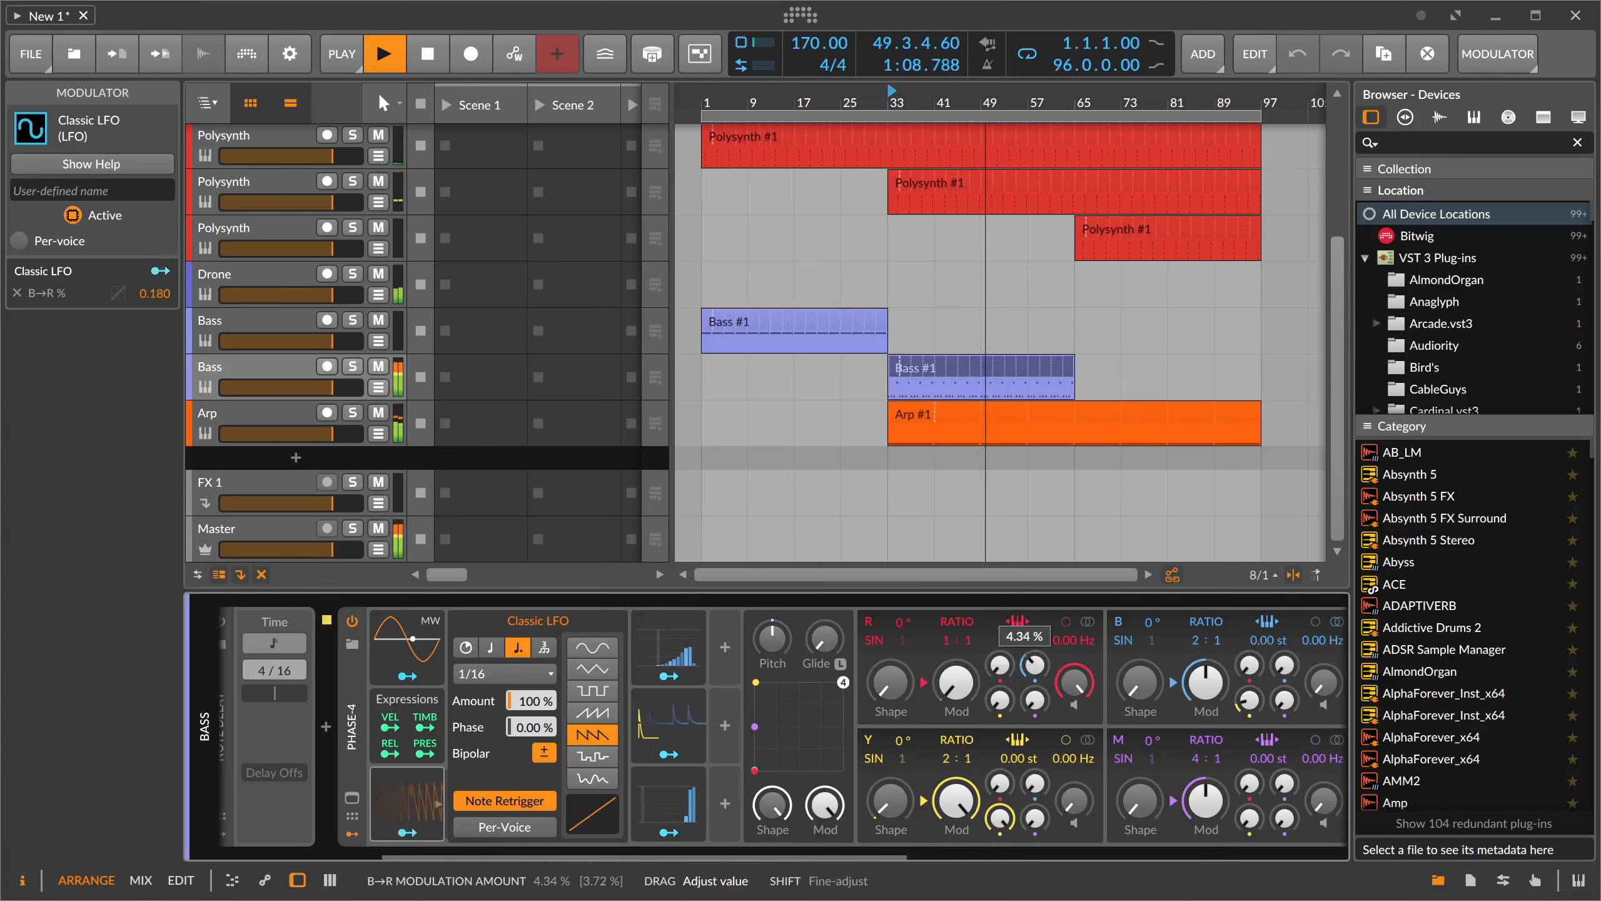
- Turn off the Classic LFO's Bipolar mode and raise its B→R modulation depth to 0.309
left_click(543, 752)
left_click(407, 832)
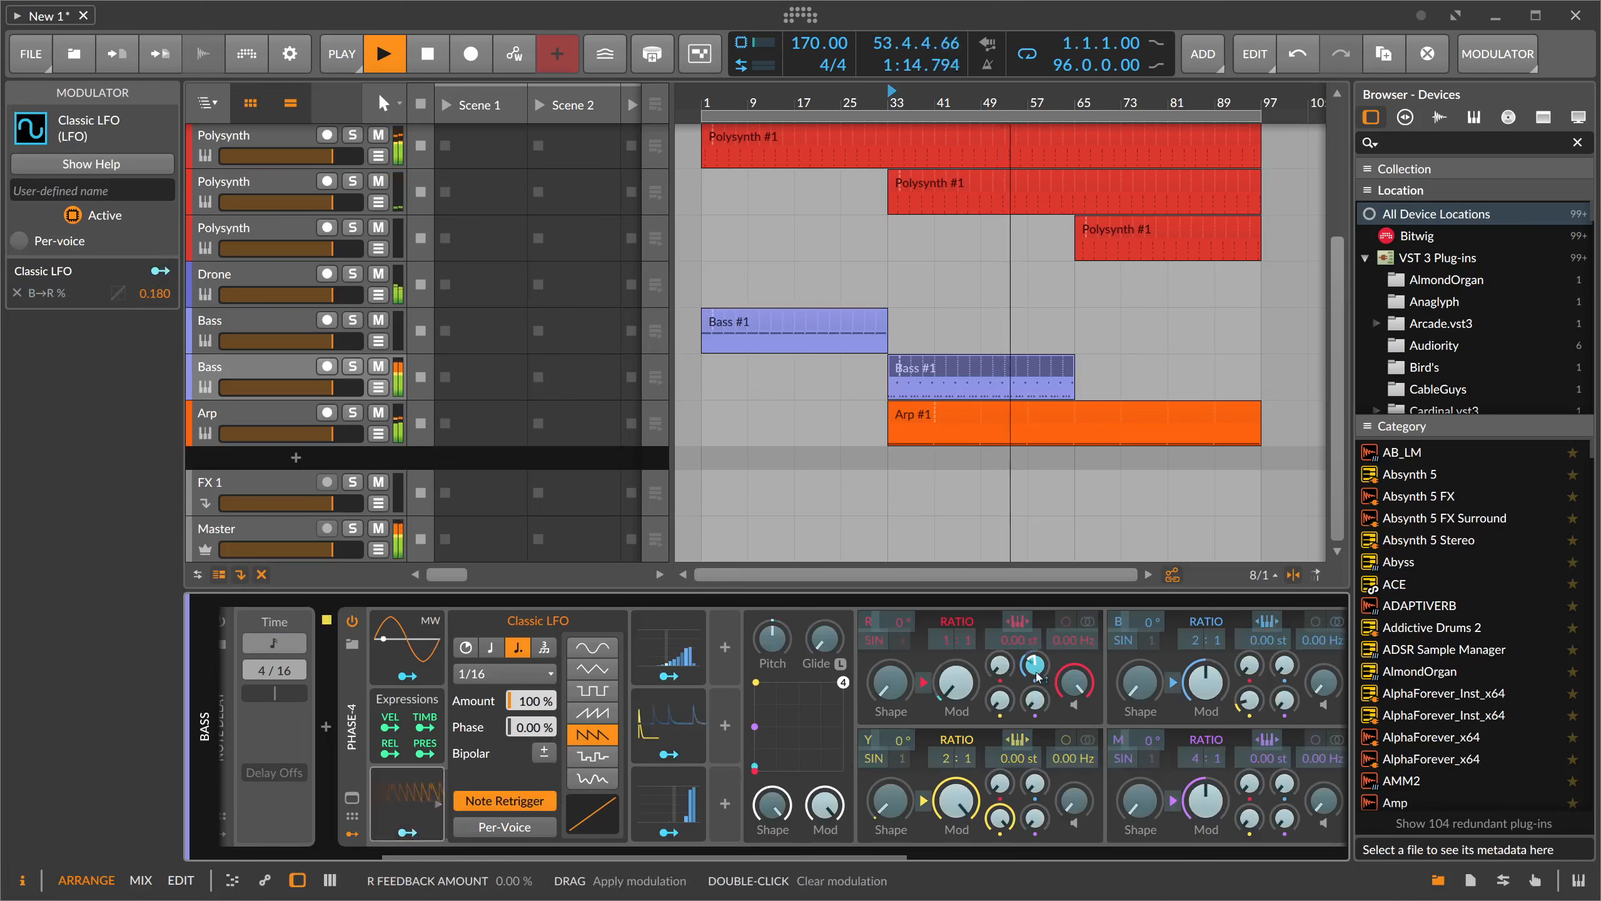
left_click_drag(1033, 664, 1033, 650)
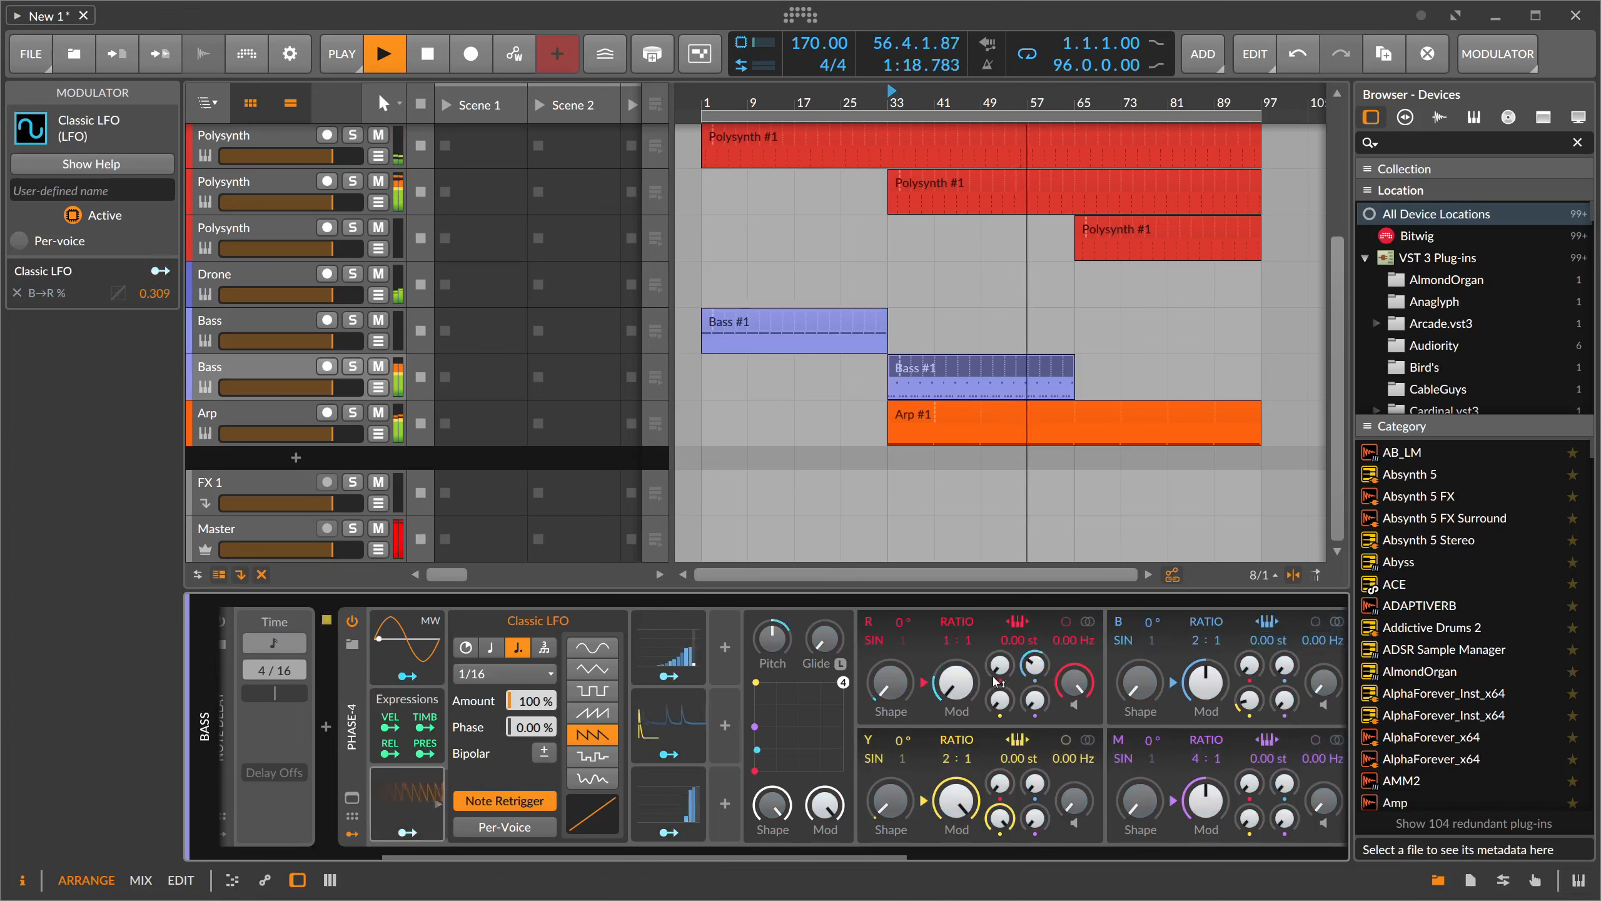
left_click_drag(998, 666, 998, 662)
- Set the Classic LFO's waveform to Sine and its timebase to 1/8
left_click(592, 646)
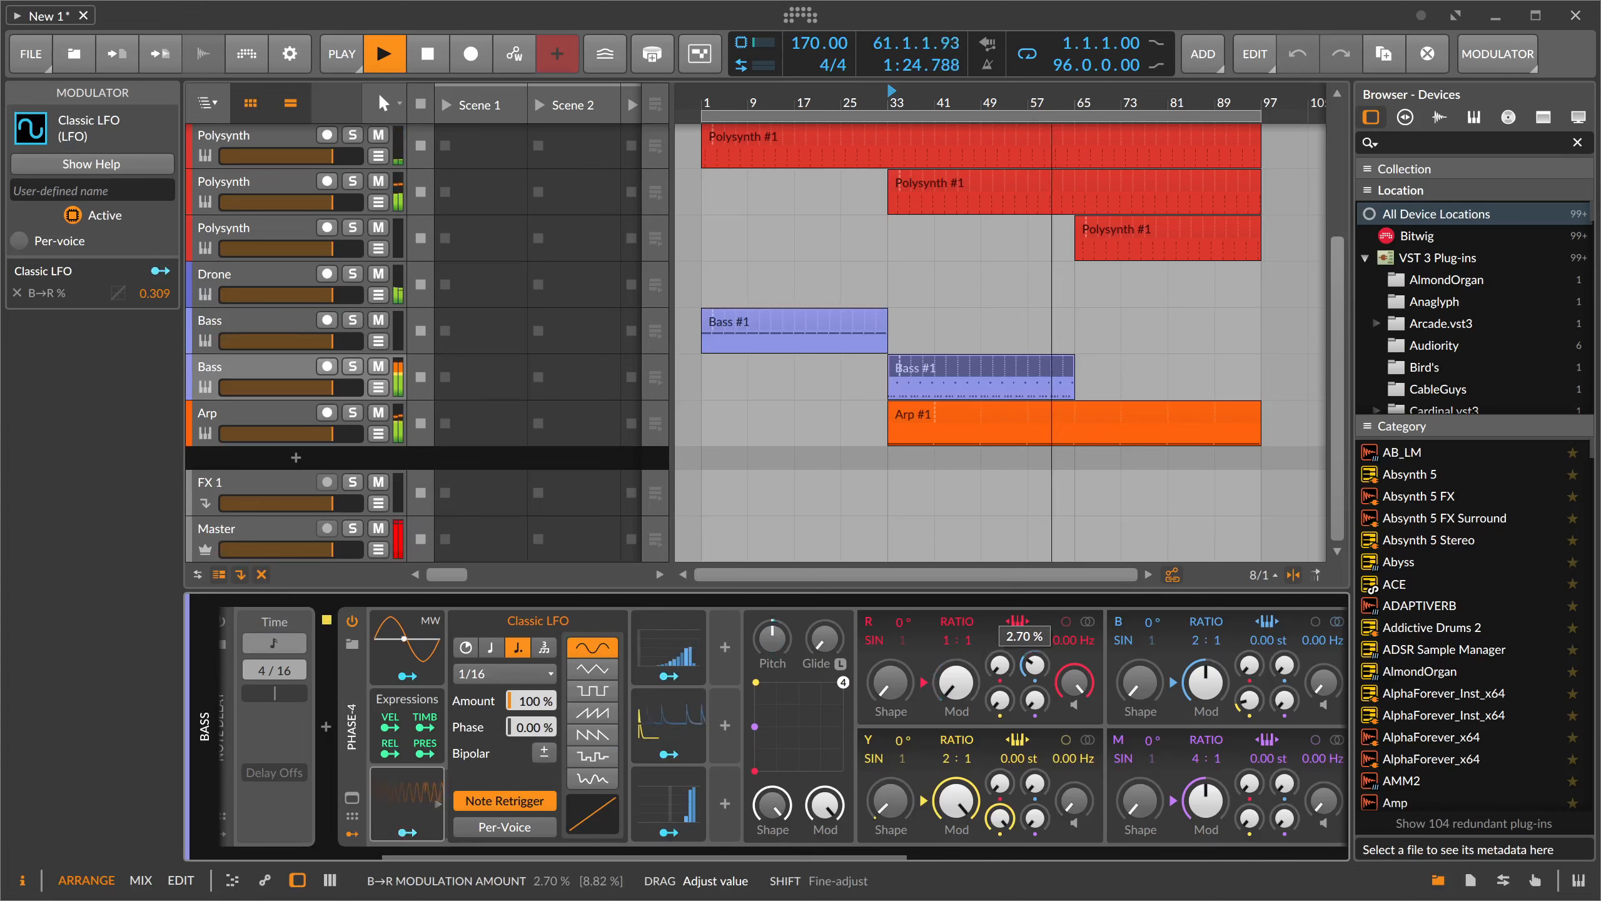
left_click(504, 672)
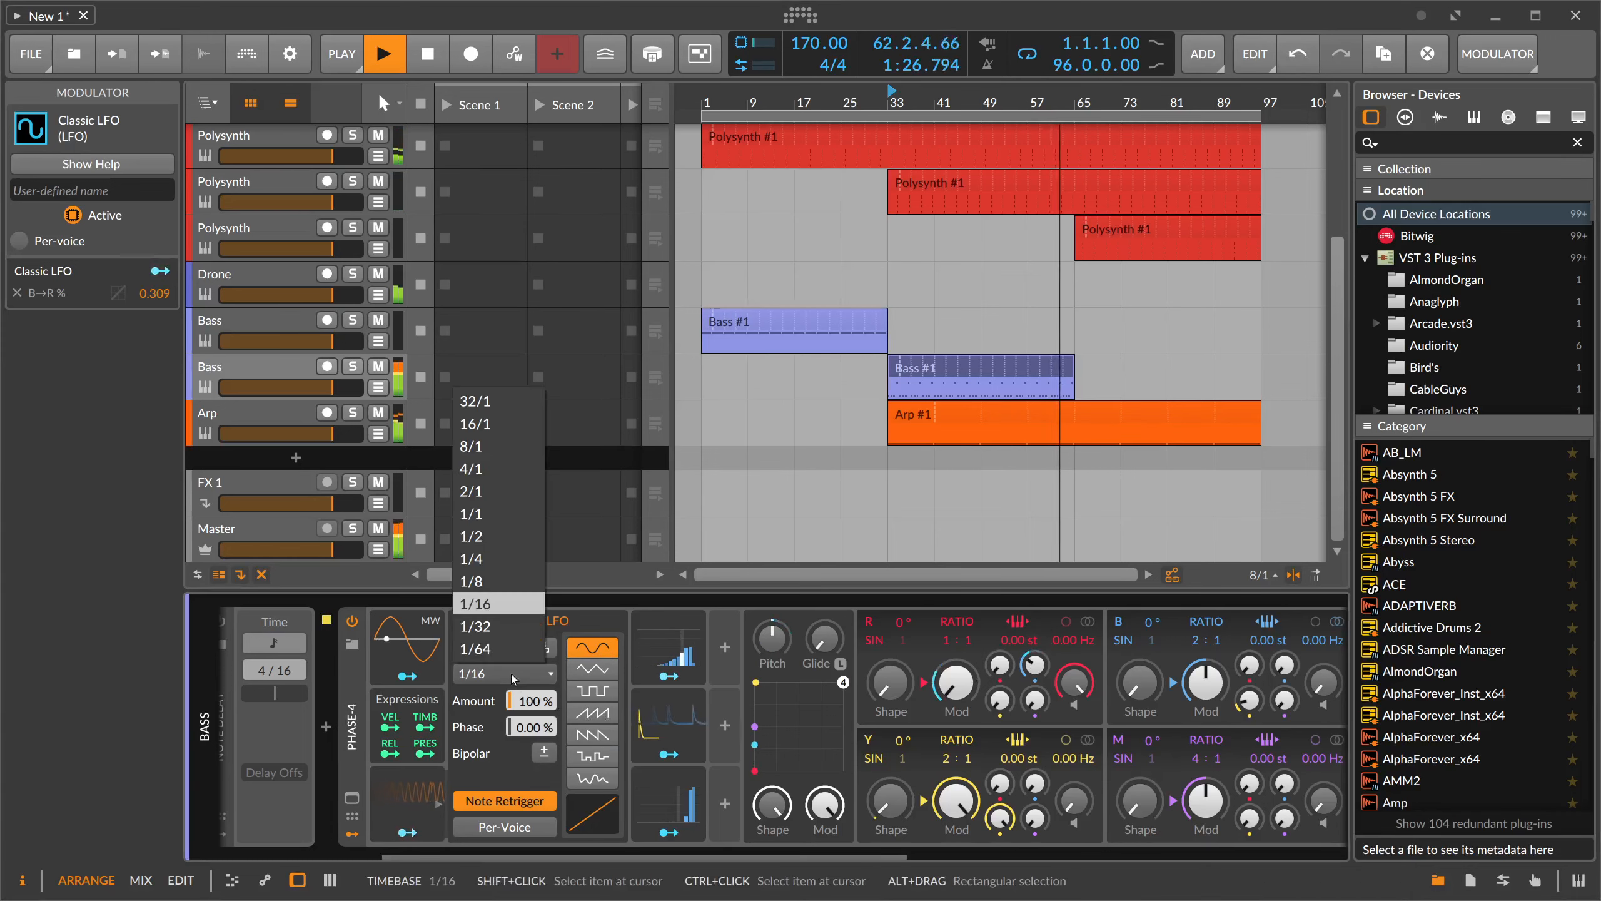
left_click(519, 575)
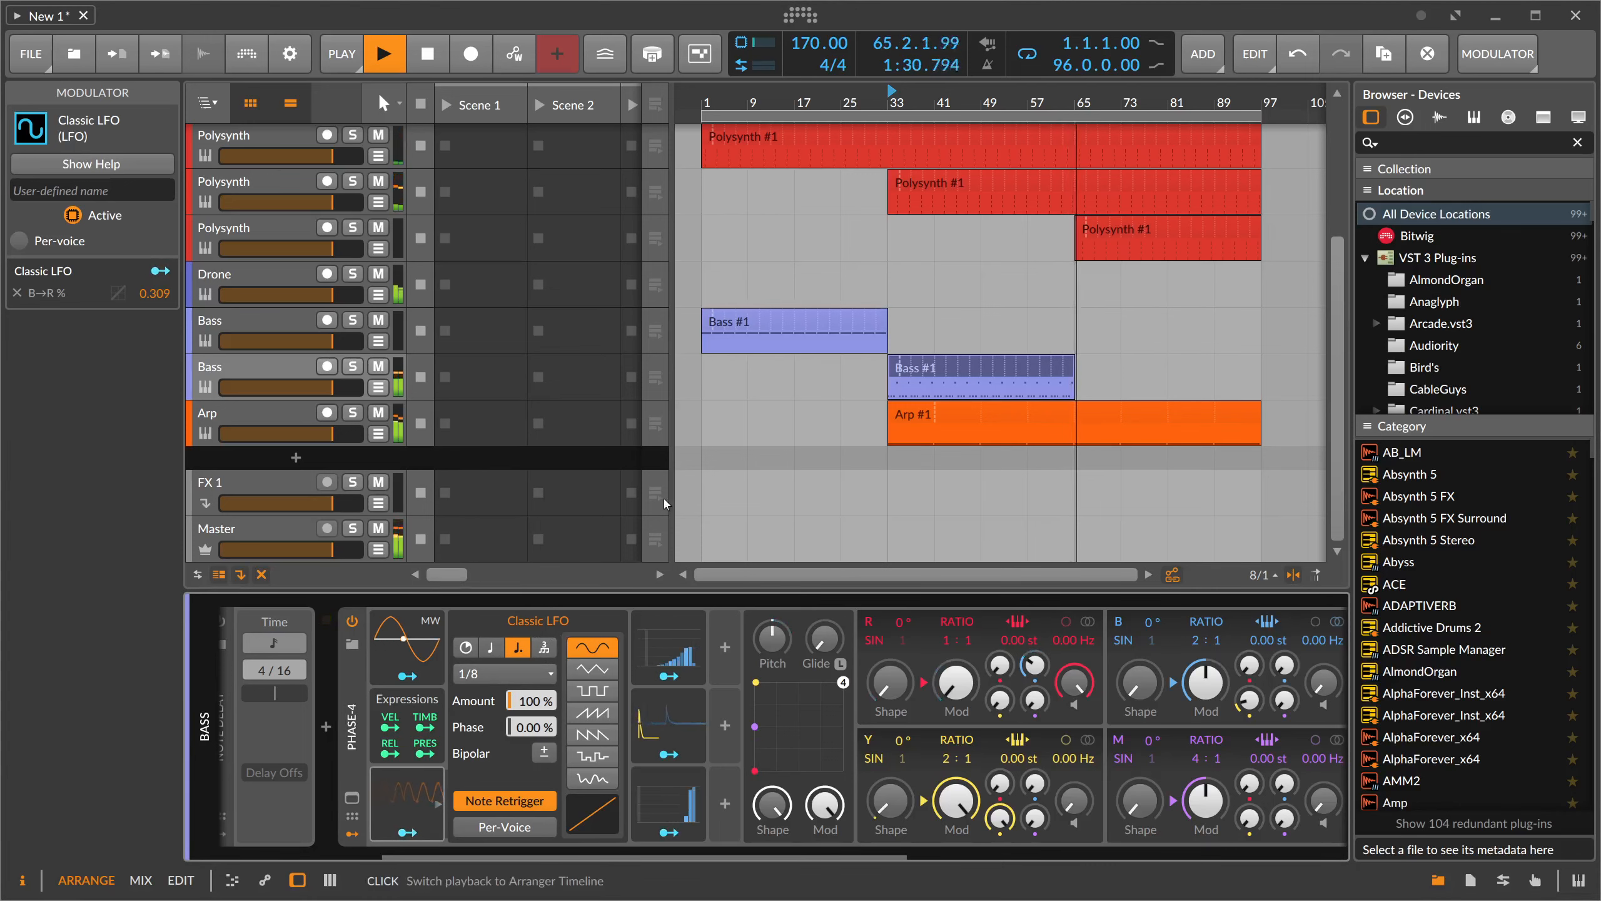
- Copy the first Bass track's clip to bar 65 and start playback from there
key("space")
left_click(774, 323)
left_click_drag(1064, 326, 1112, 325)
left_click(1079, 103)
key("space")
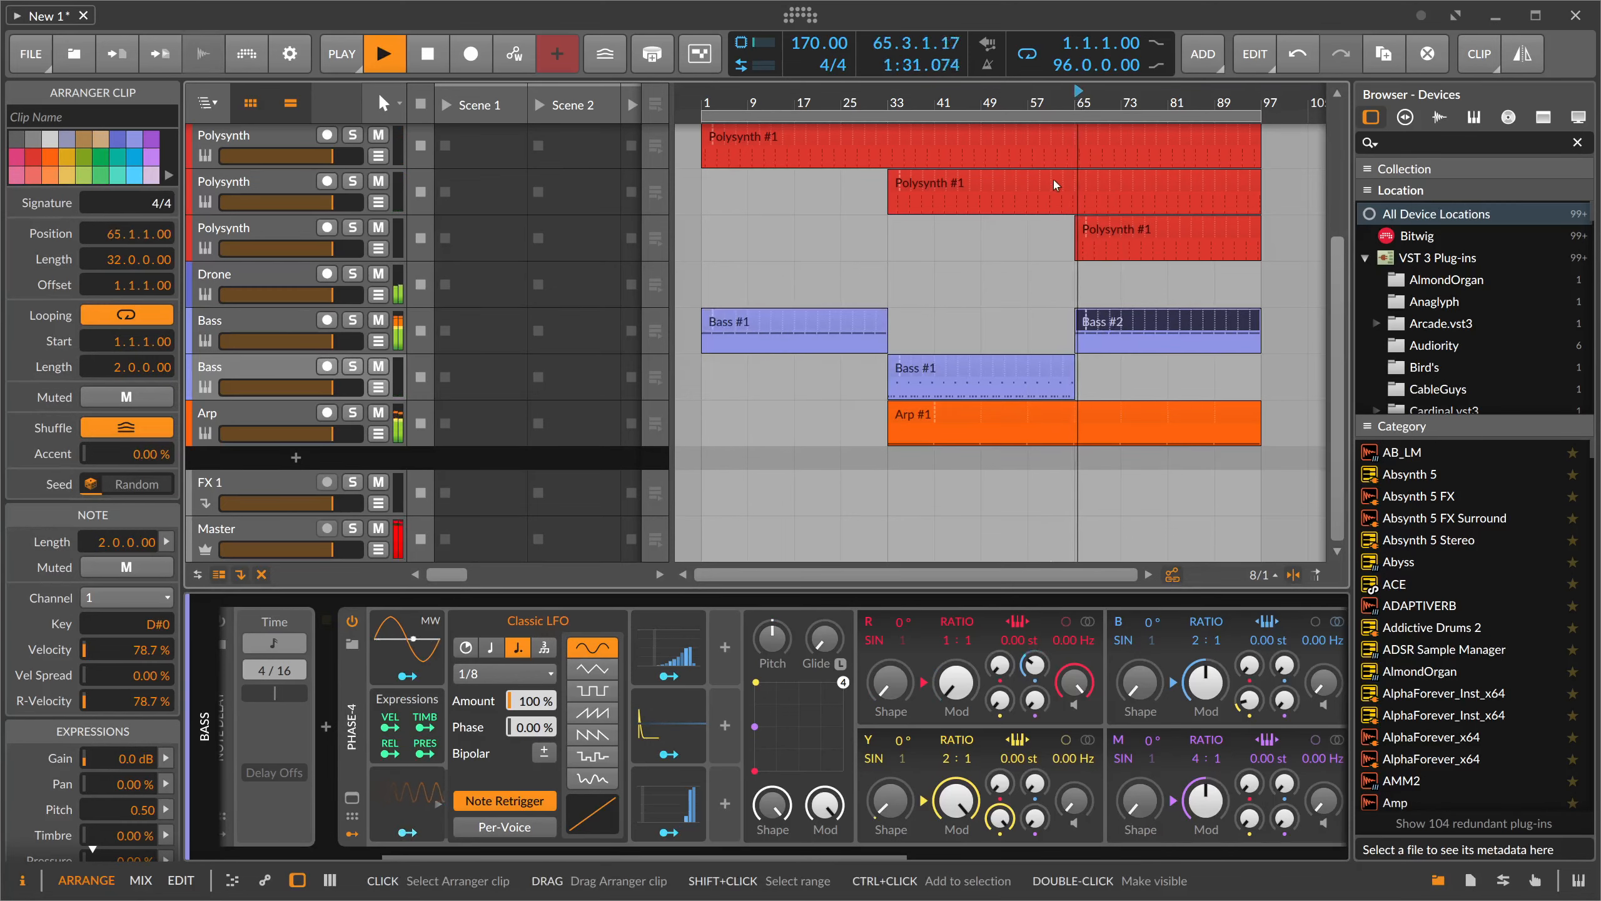
- Add a Peak Limiter after PaulXStretch on the Drone track and raise its Input level
scroll(1056, 185, "up", 4)
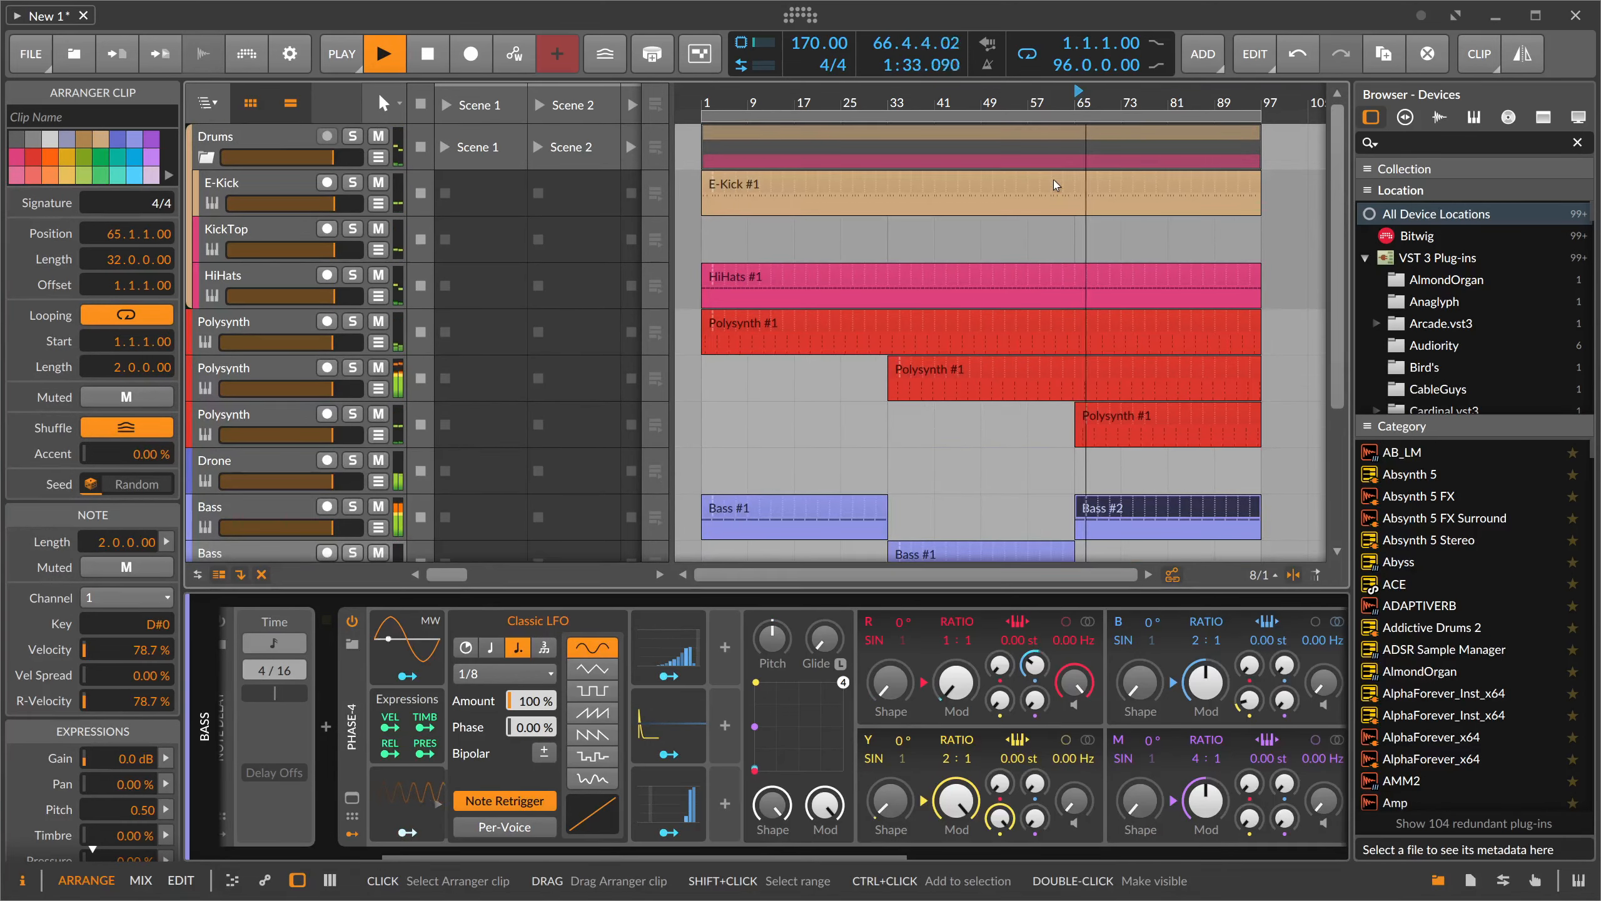
scroll(1056, 184, "down", 4)
left_click(264, 312)
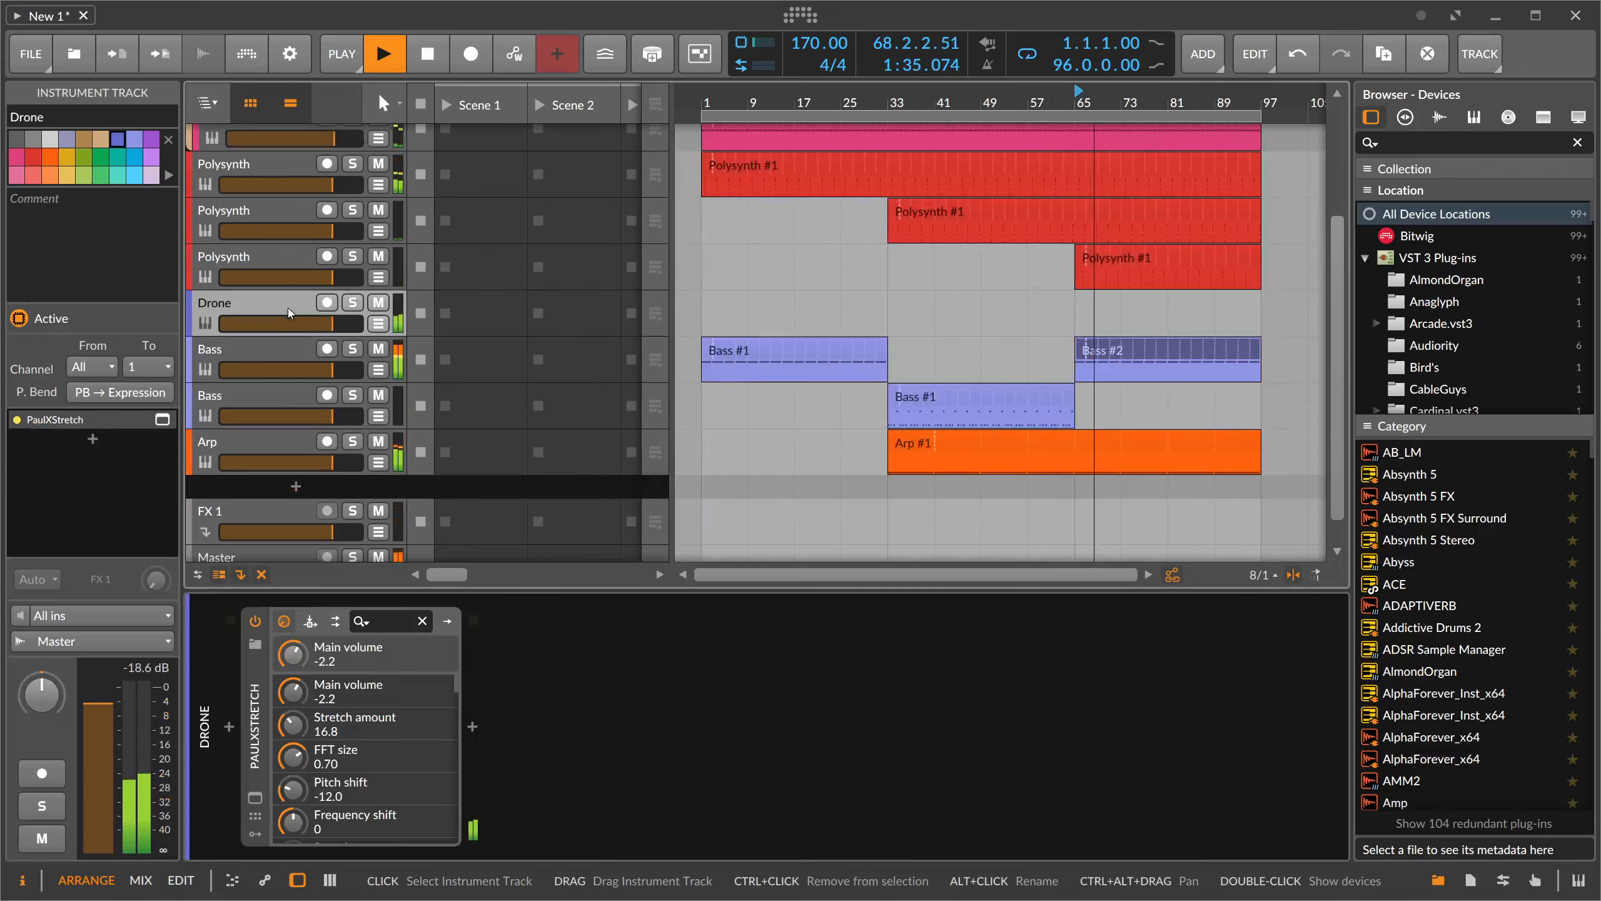
left_click(473, 725)
type("peak")
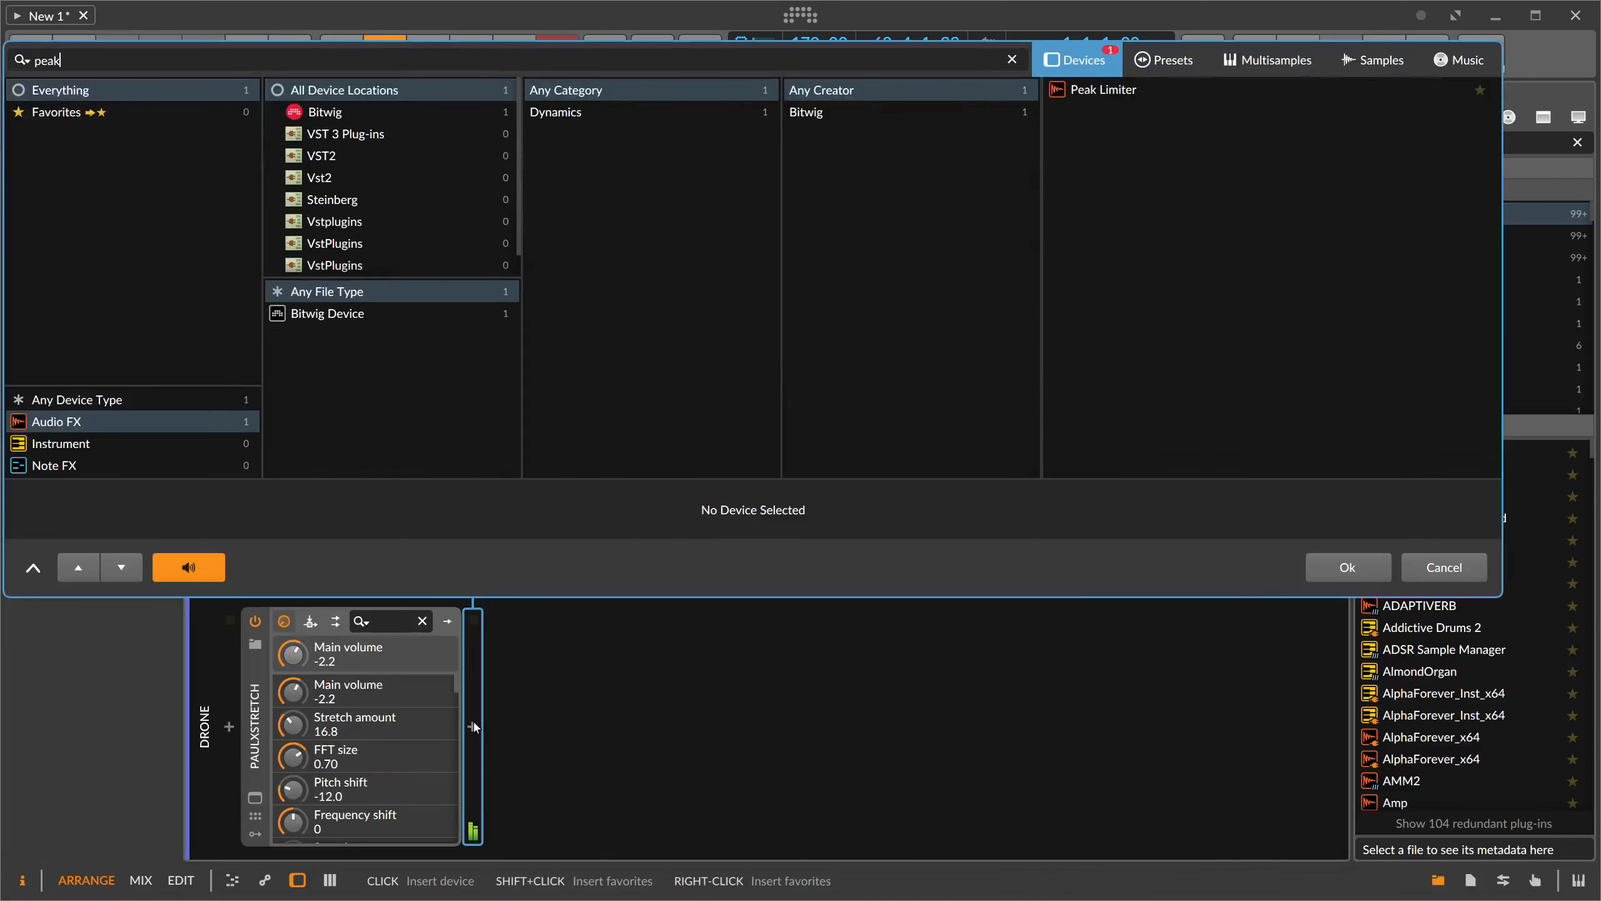
key("Return")
left_click_drag(549, 800, 549, 780)
- Collapse the Drums group and select the first Polysynth track
scroll(210, 161, "up", 3)
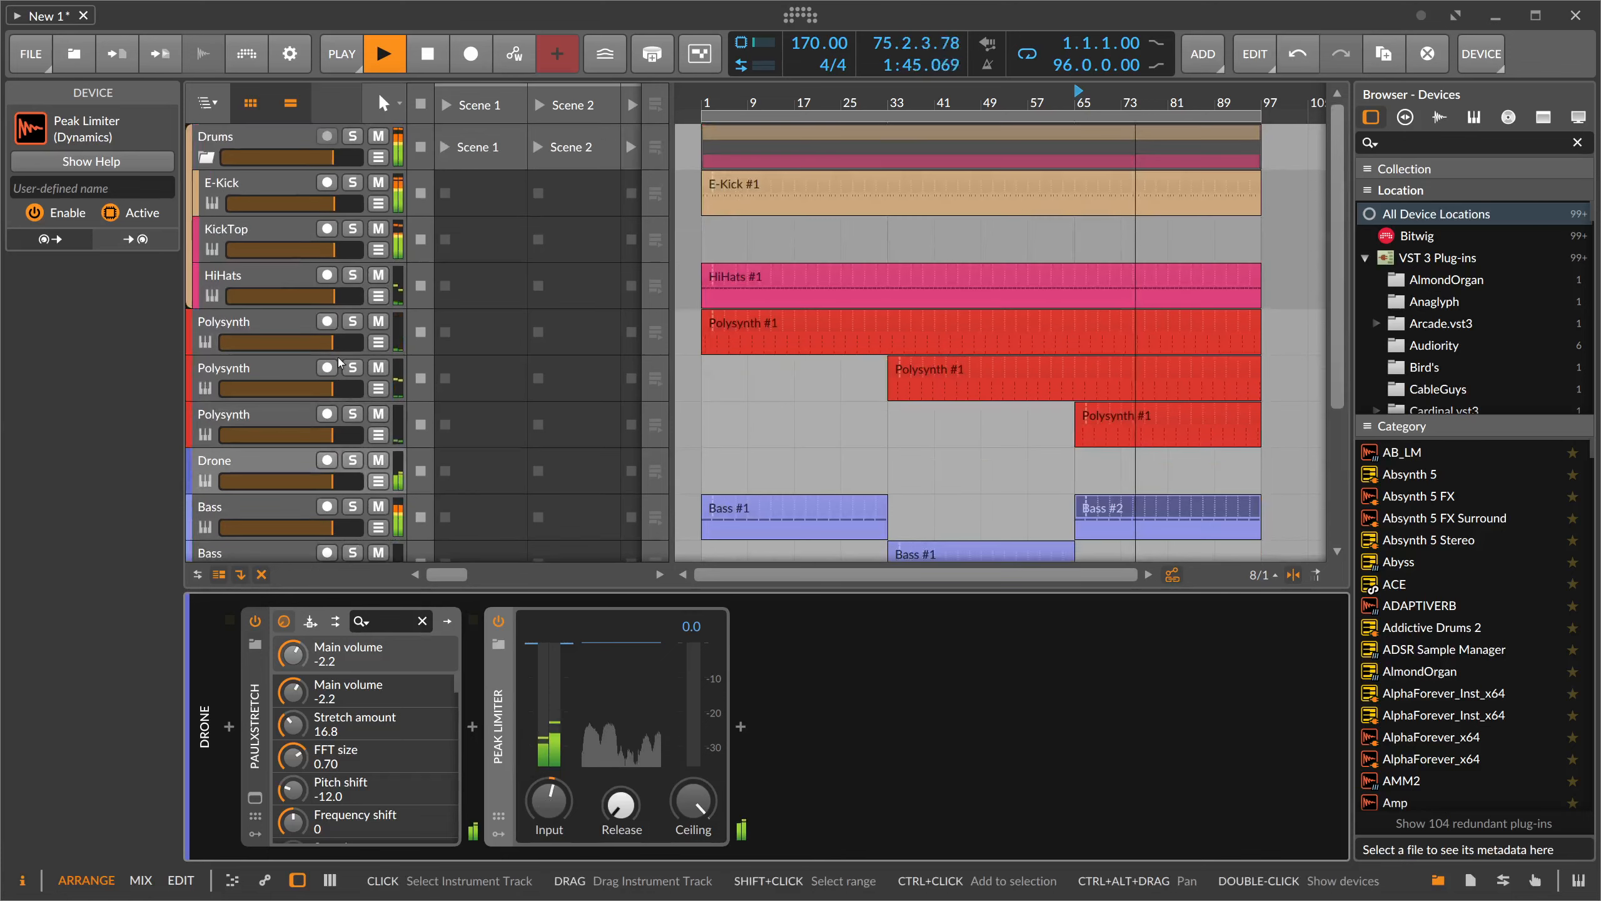
left_click(208, 157)
left_click(249, 194)
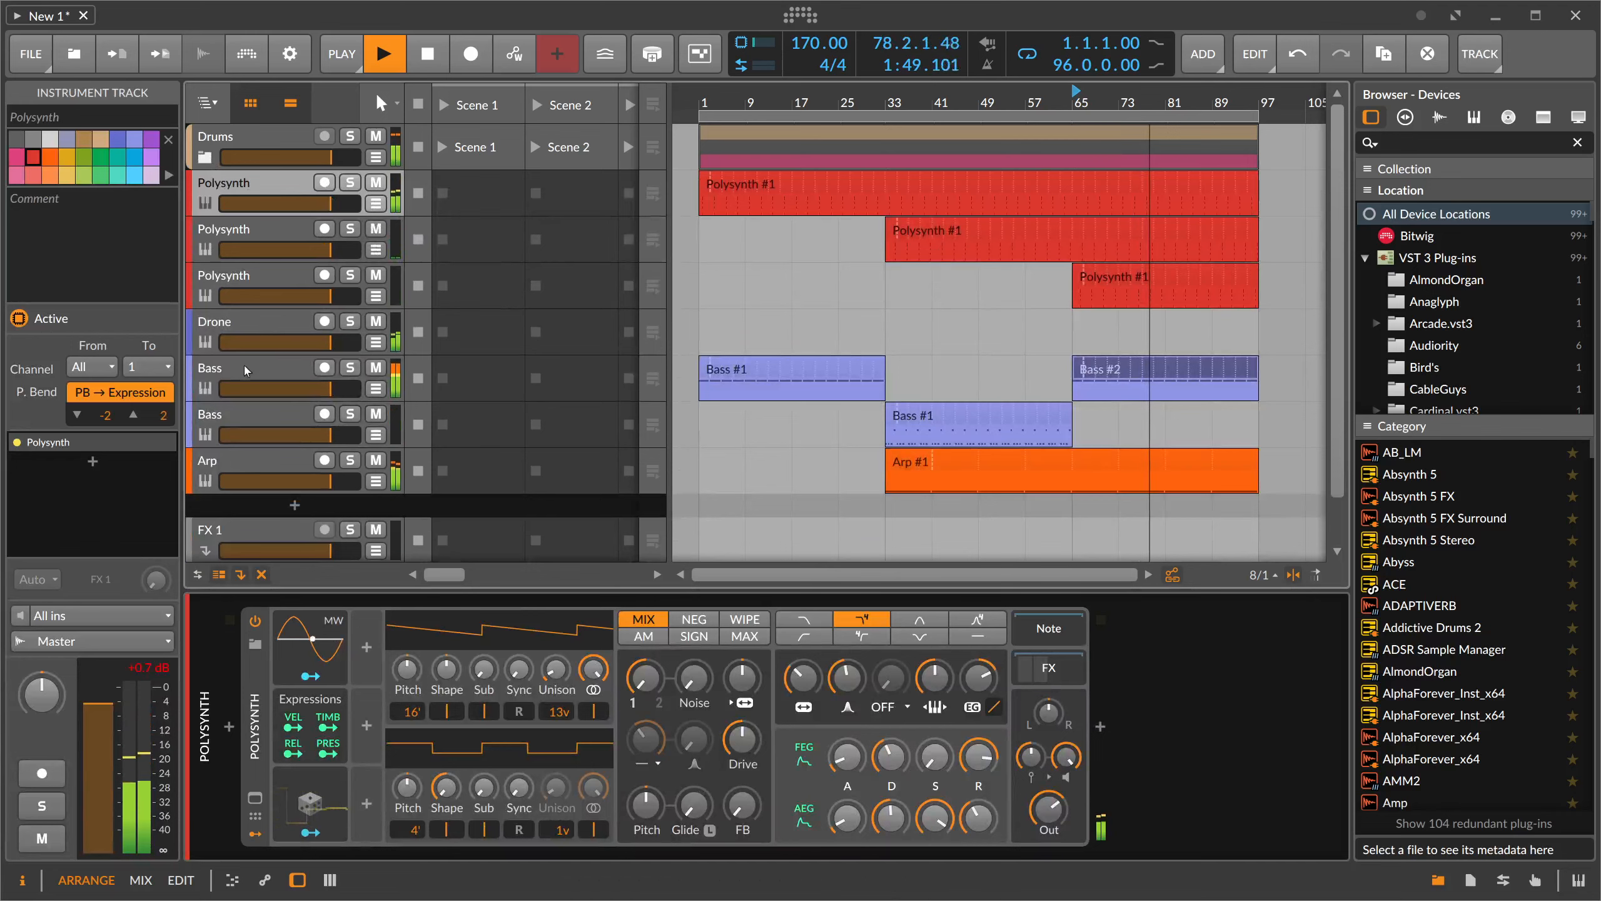
- Group the two Bass tracks and name the group Bass
left_click(239, 391)
left_click(237, 435, "shift")
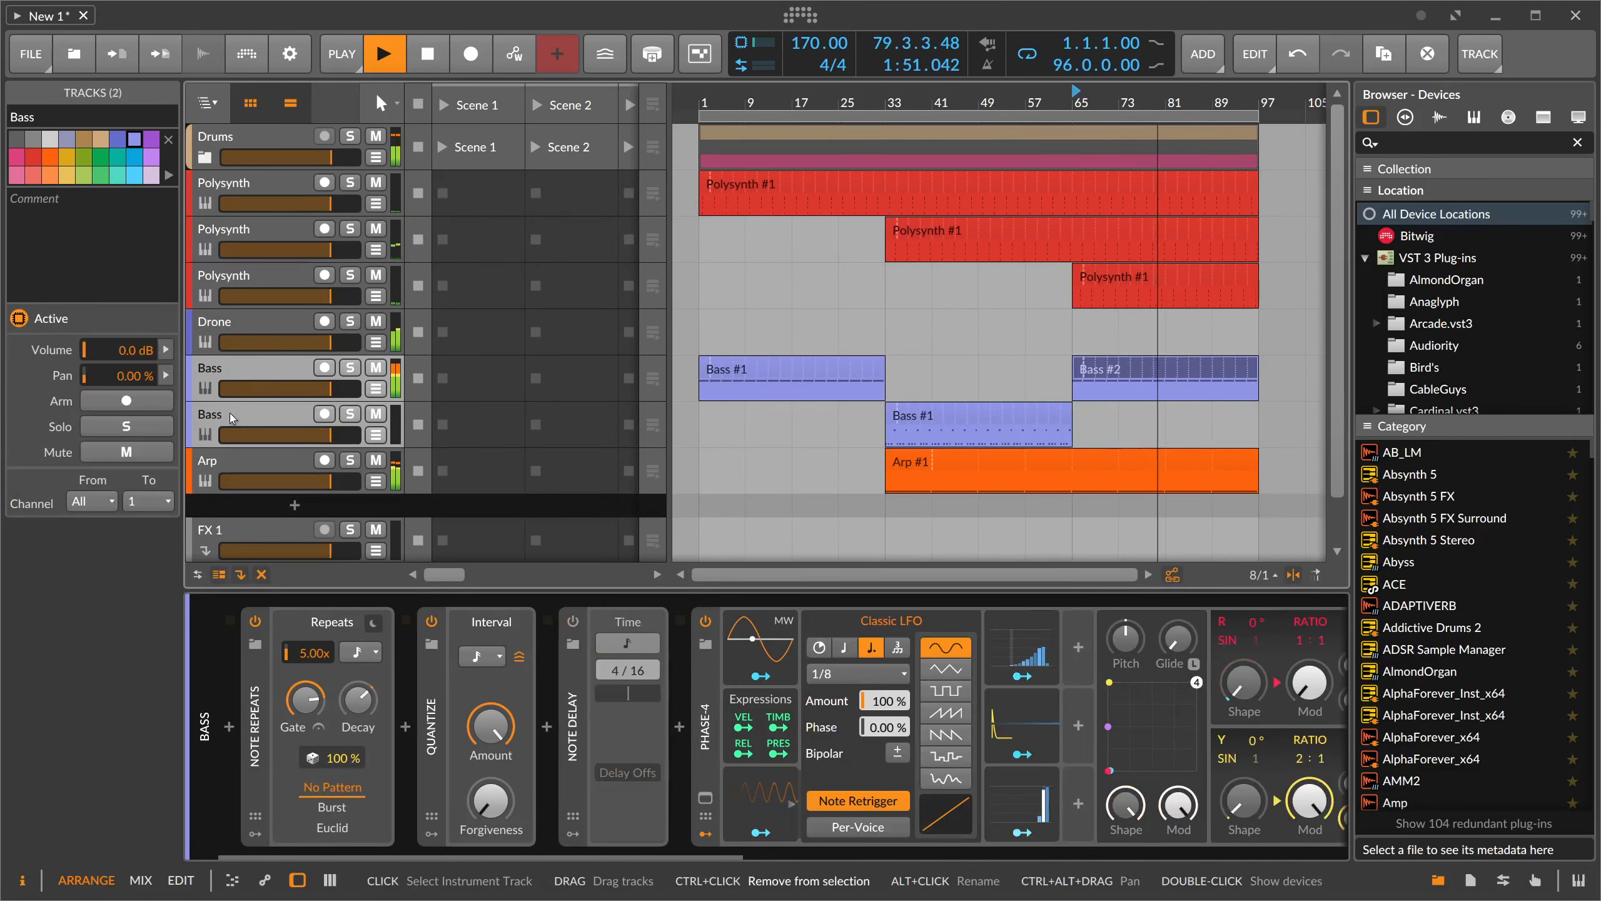
key("ctrl+g")
double_click(228, 370)
type("Bass")
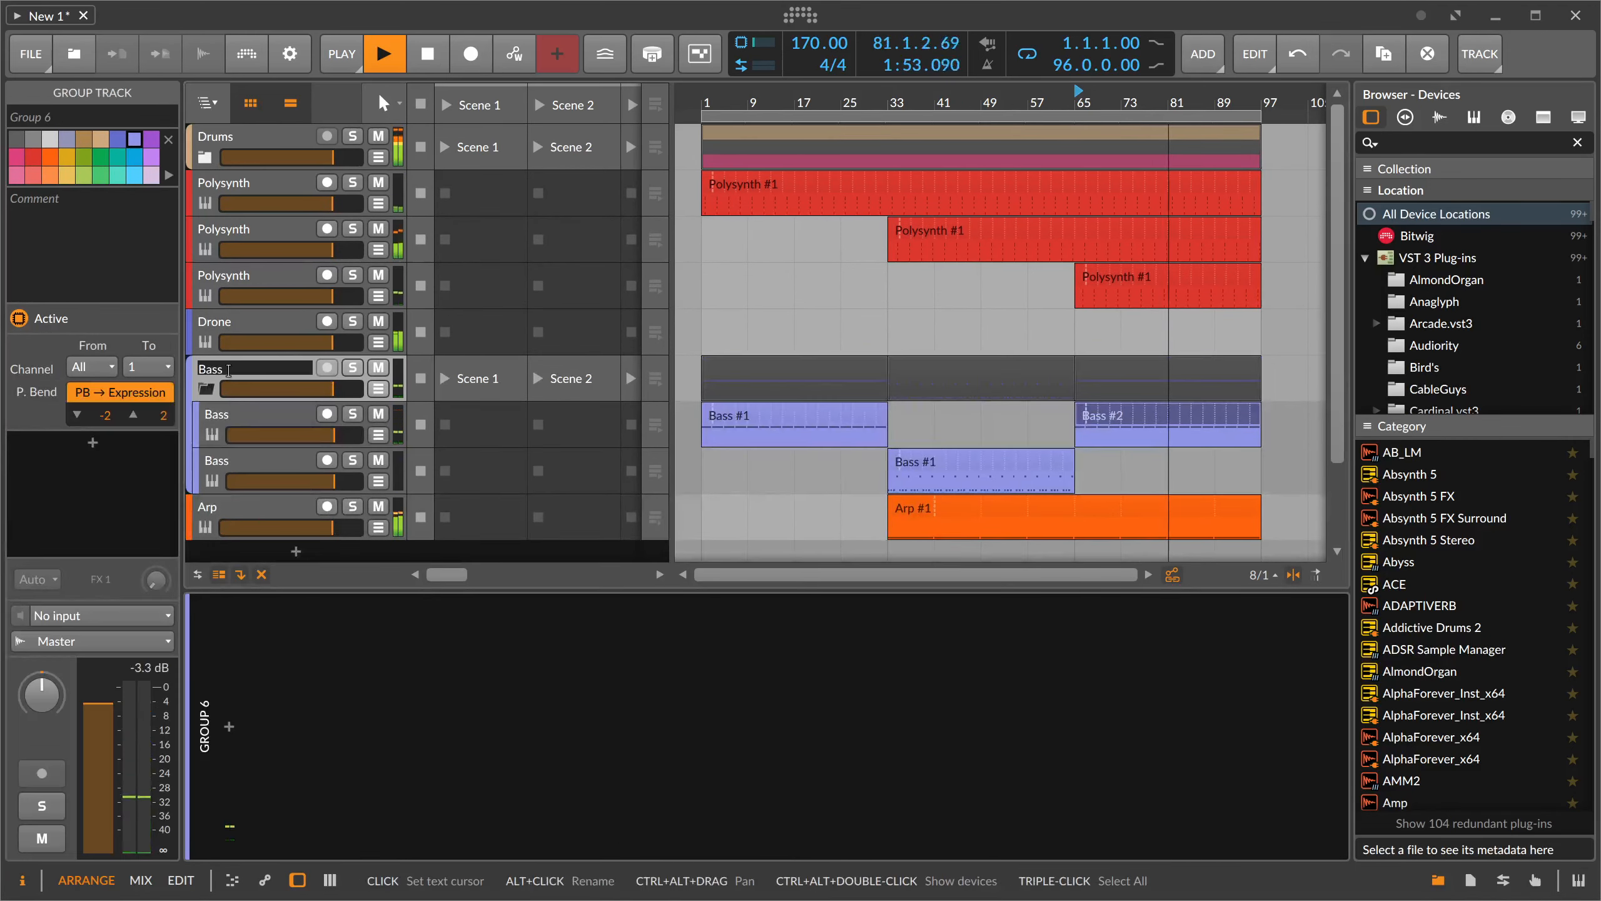
key("Return")
- Stop playback, move the Bass group directly below Drums and collapse it
key("space")
left_click_drag(252, 369, 204, 207)
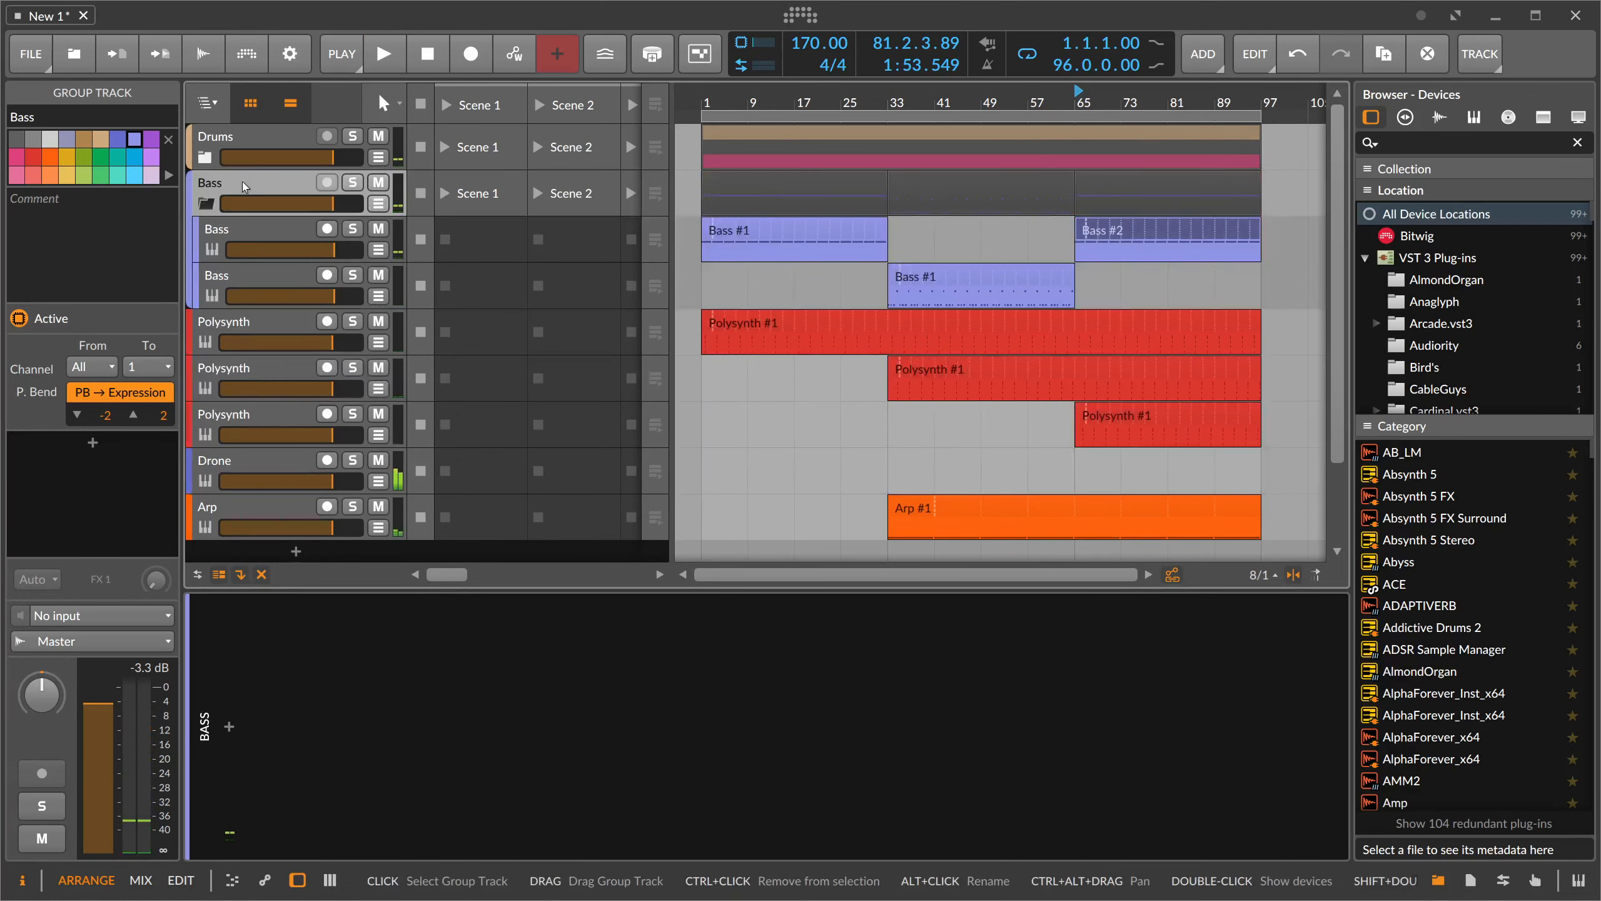
left_click(204, 207)
- Group the Drums and Bass groups together, name the new group DB and collapse it
left_click(238, 145, "shift")
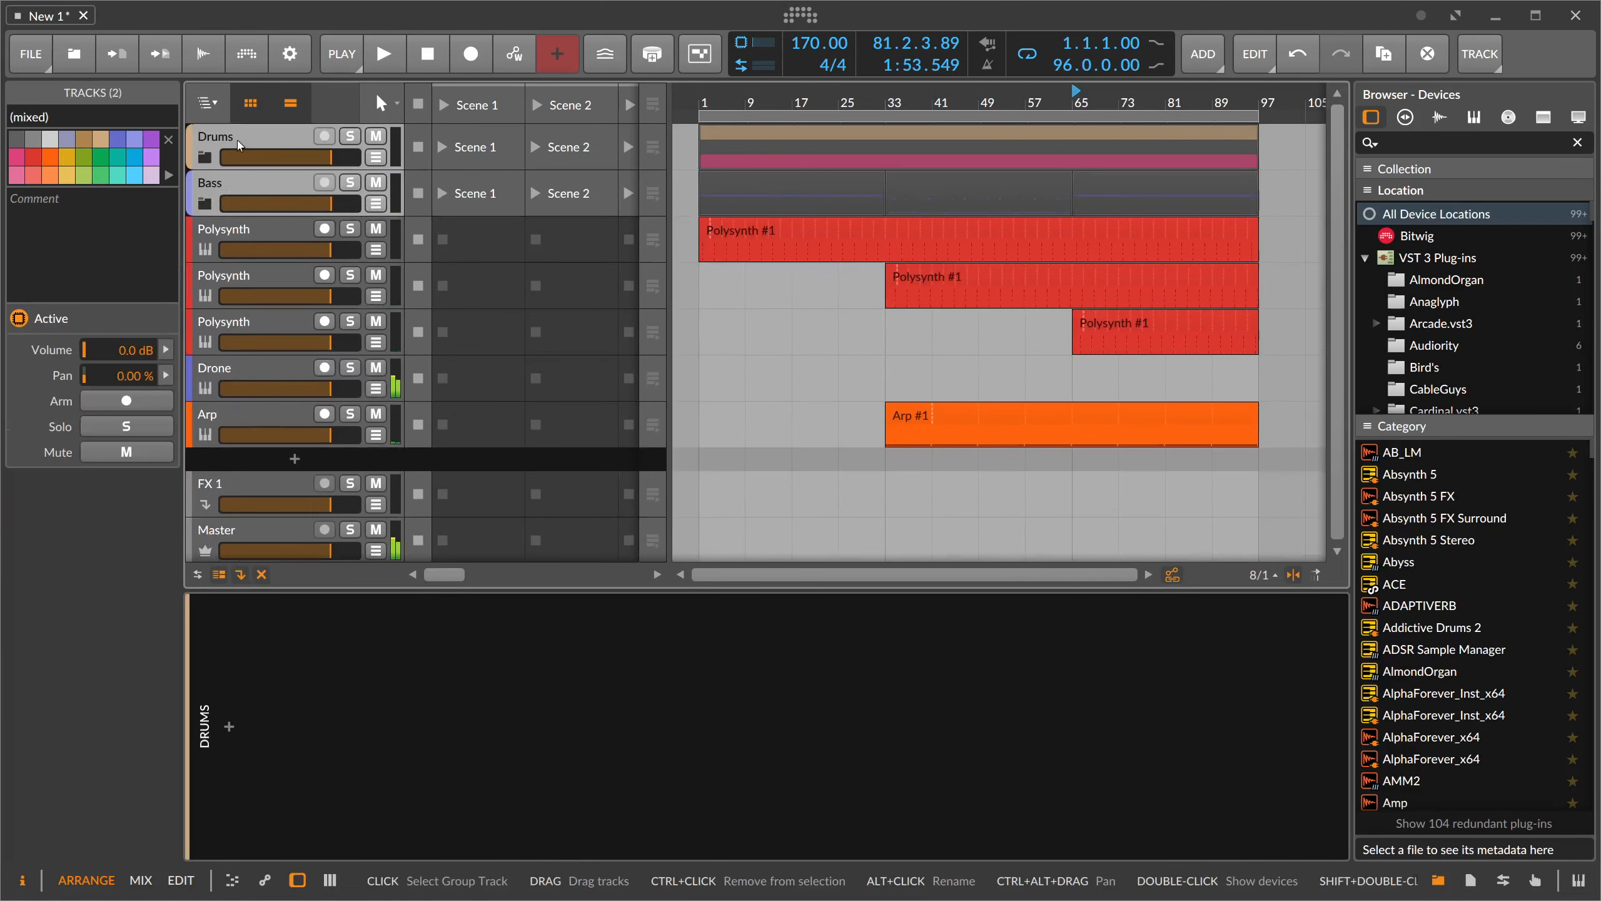
key("ctrl+g")
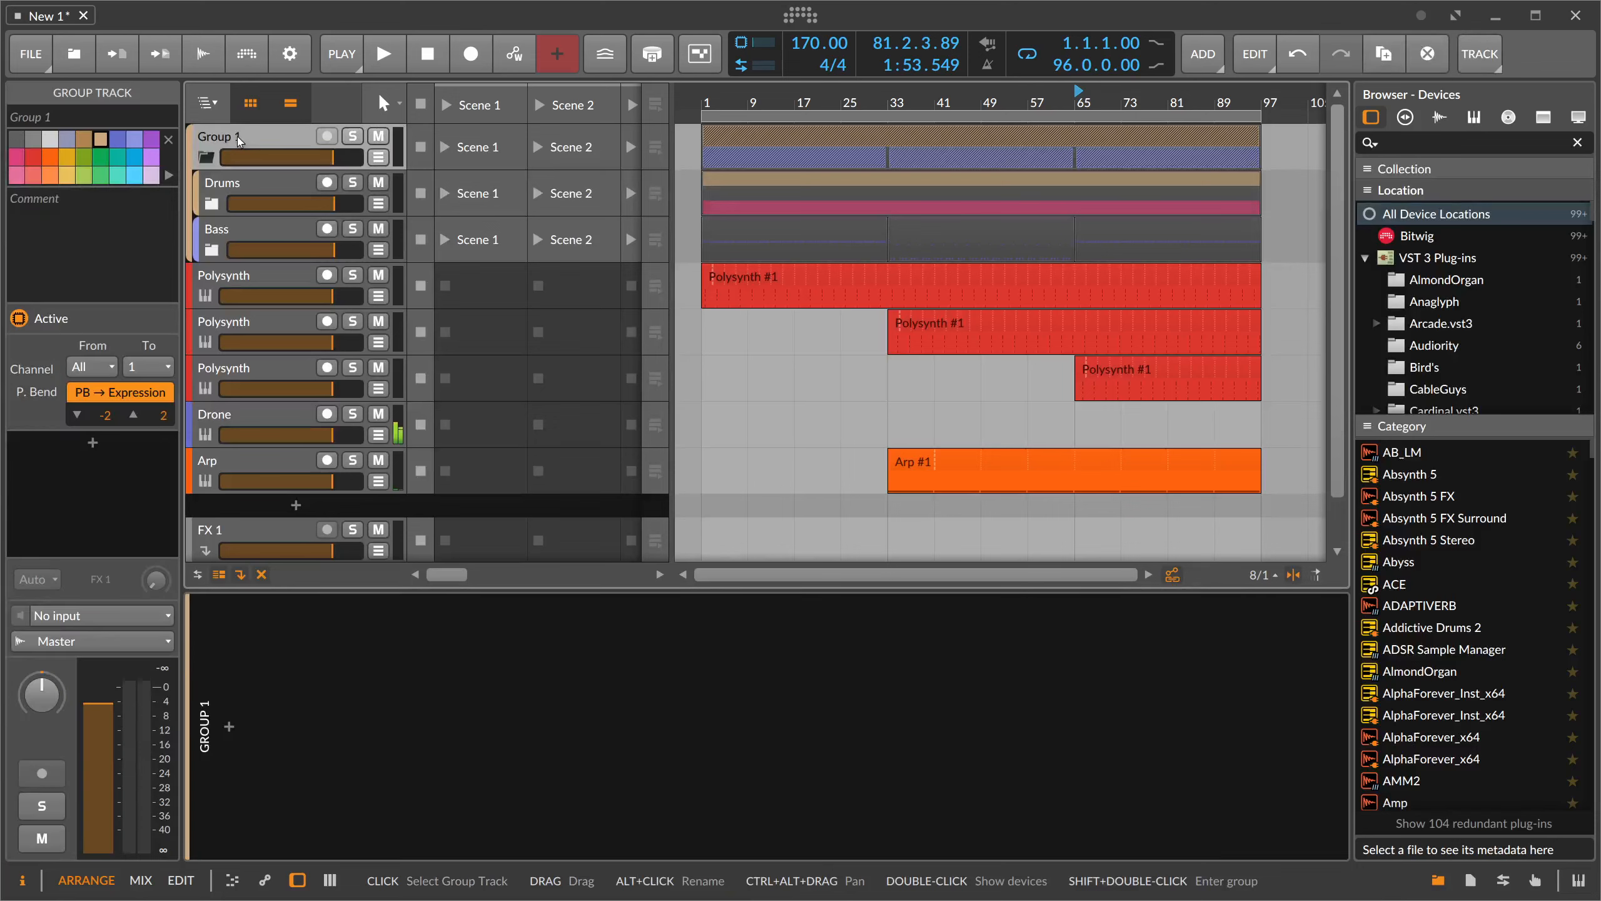
type("DBV")
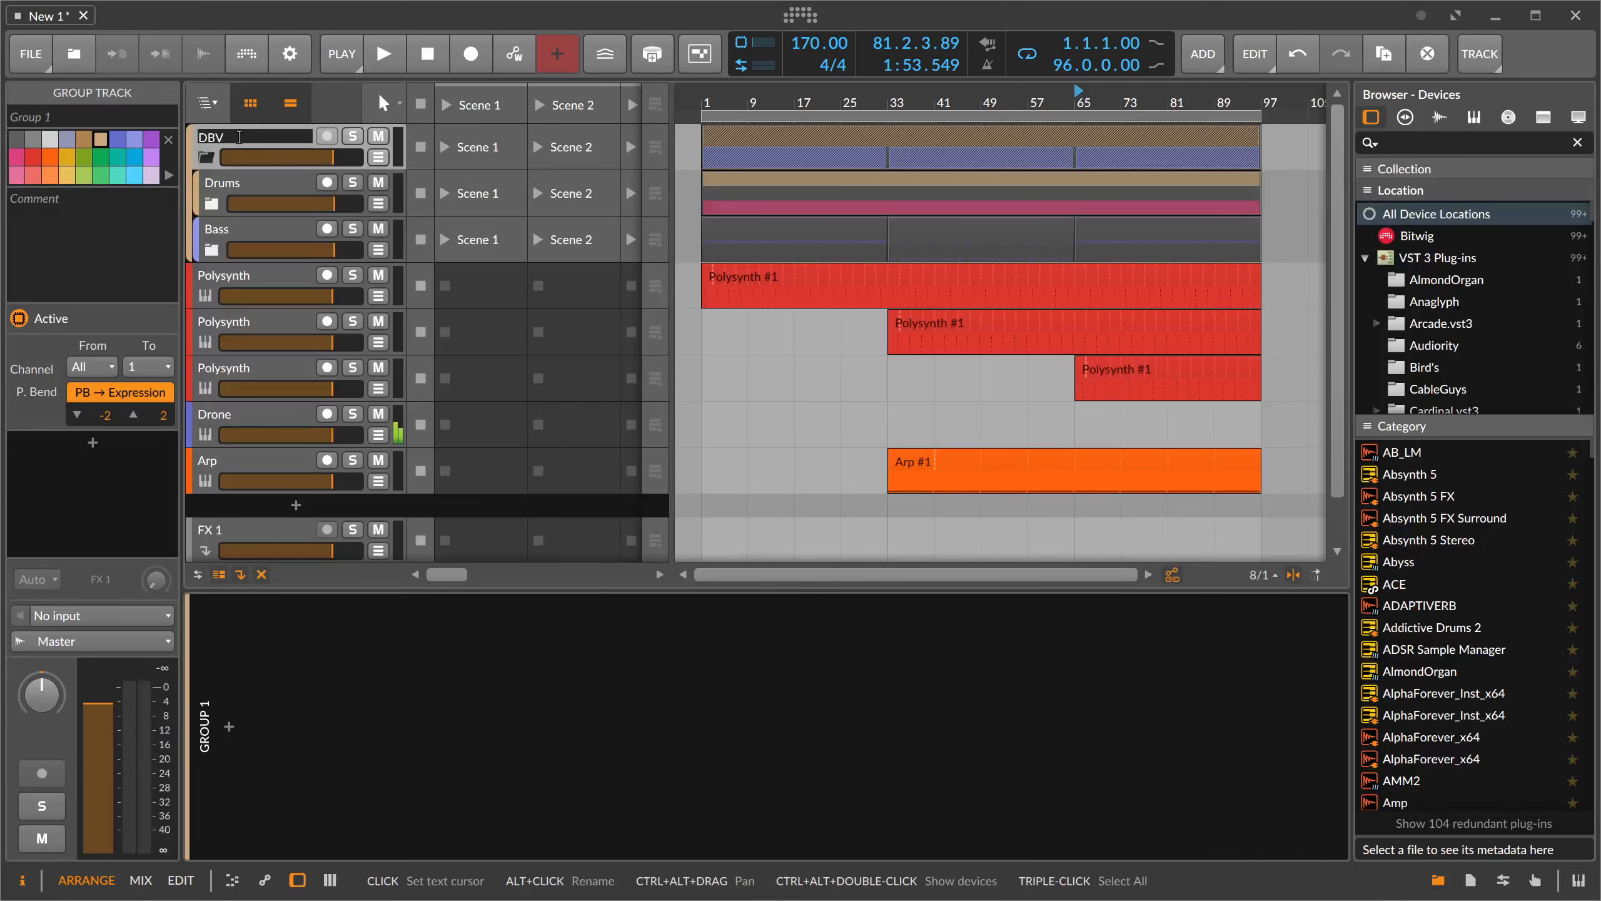
key("Return")
left_click(206, 157)
- Group the three Polysynth tracks, name the group Stabs and collapse it
left_click(265, 189)
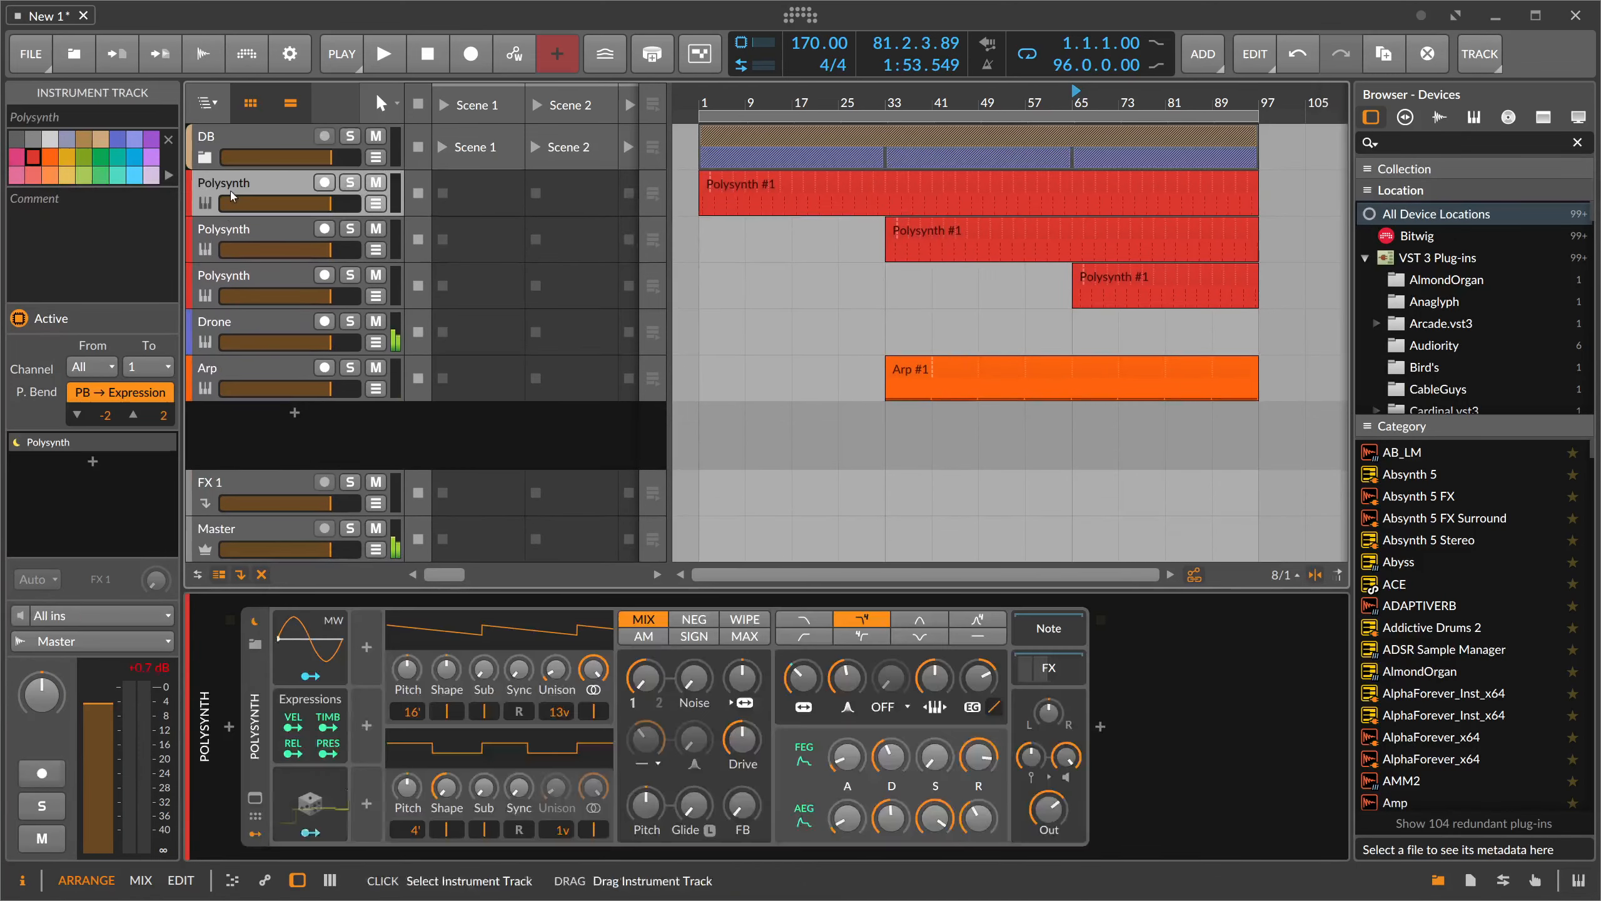
left_click(237, 275, "shift")
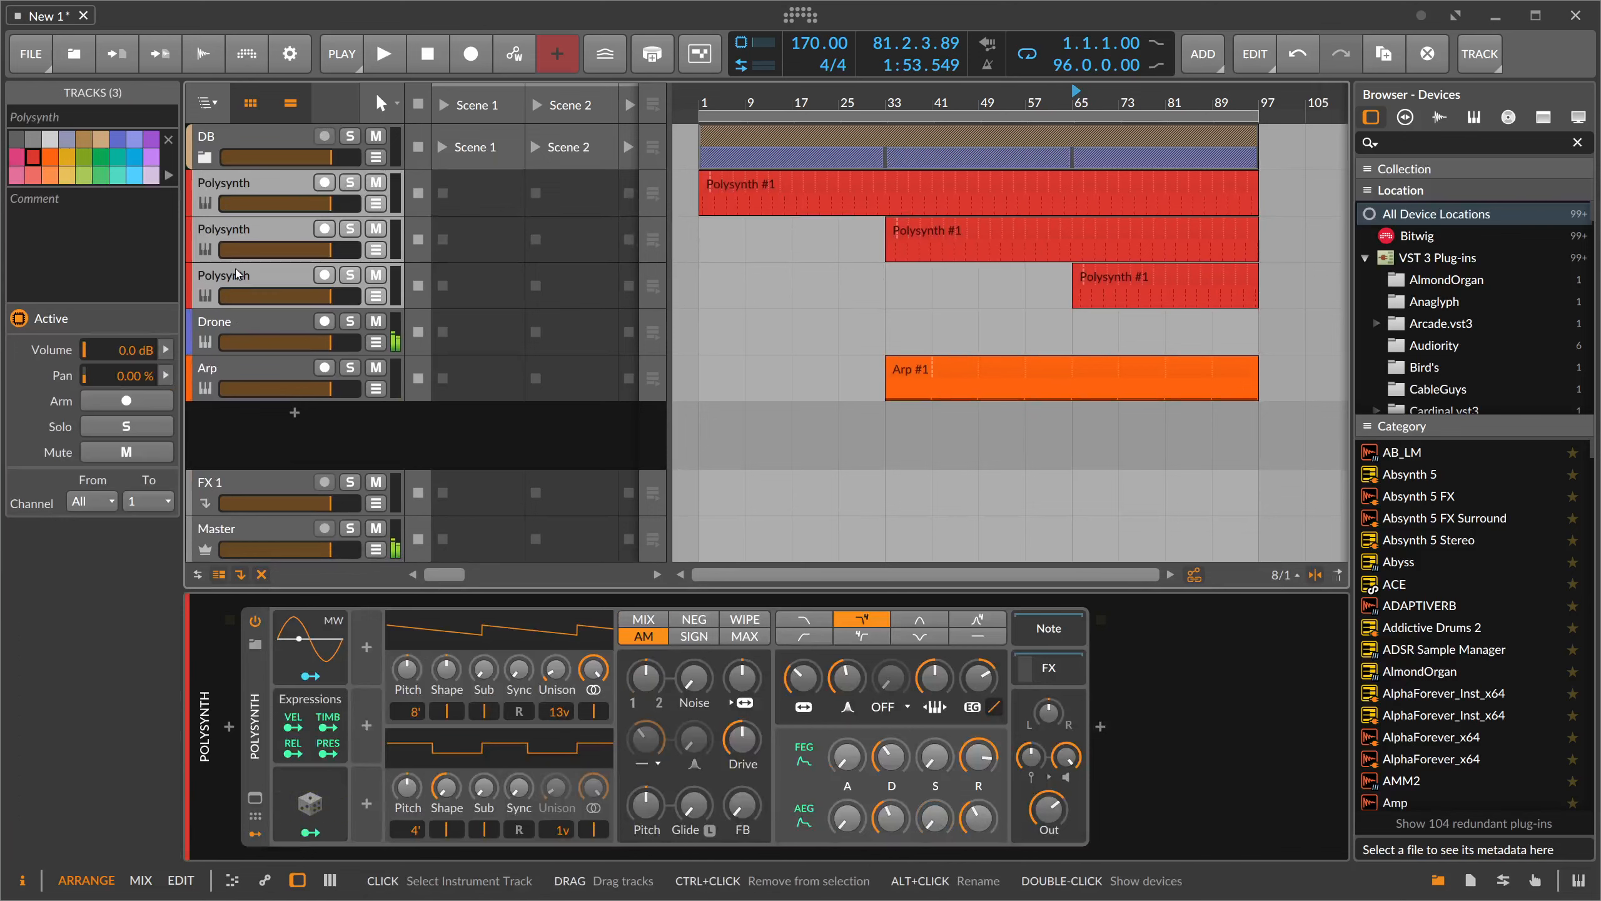
key("ctrl+g")
double_click(242, 183)
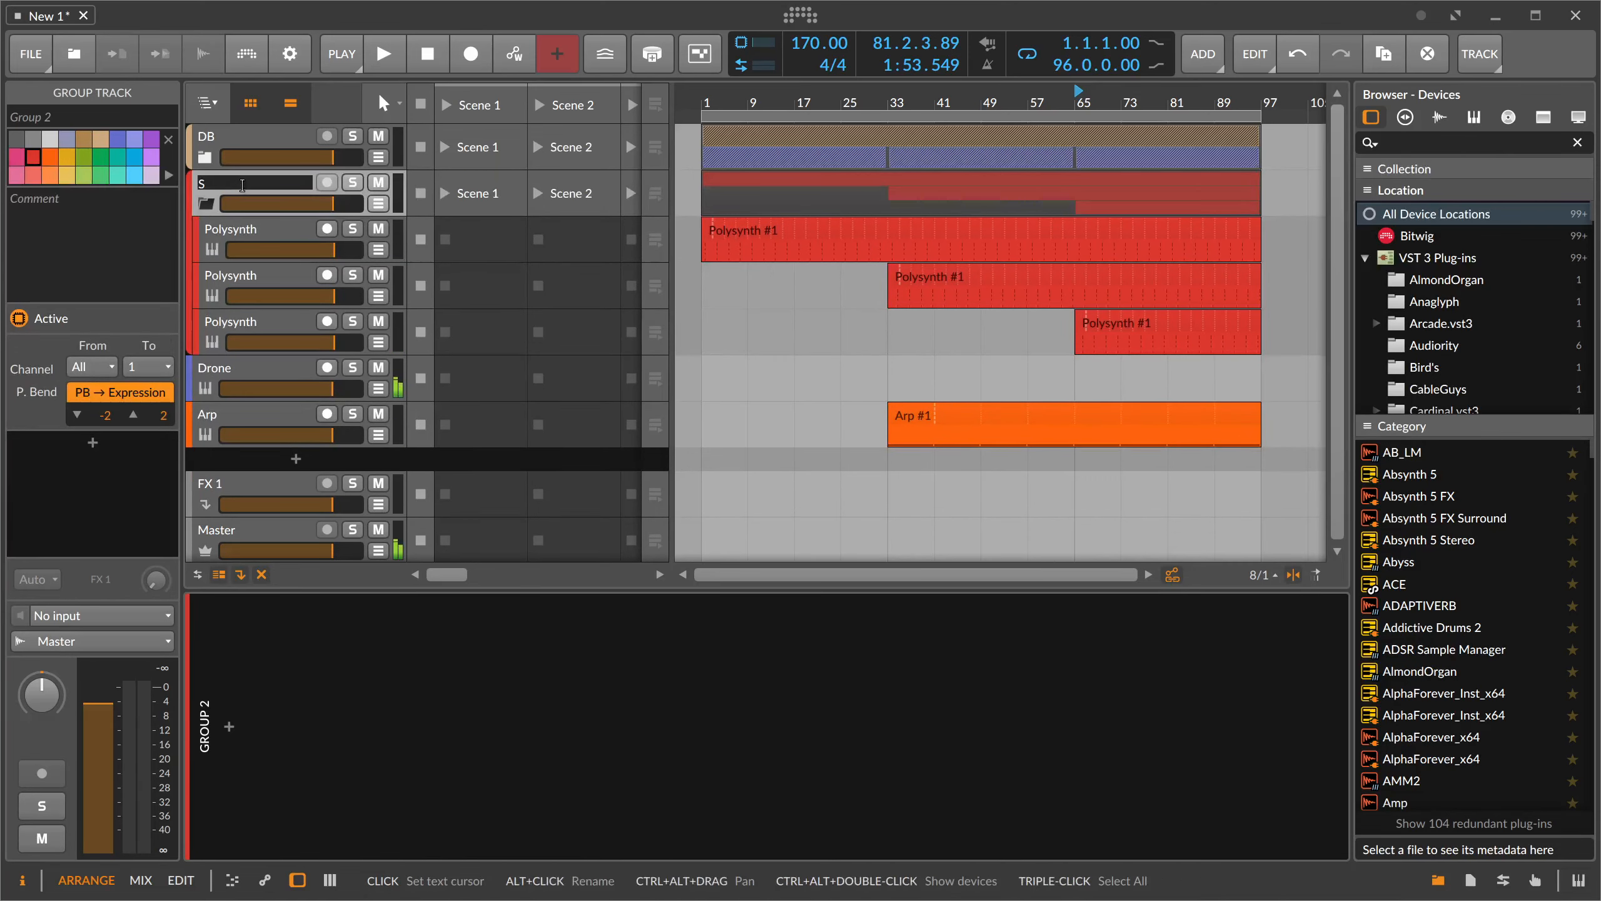
type("Stabs")
key("Return")
left_click(206, 203)
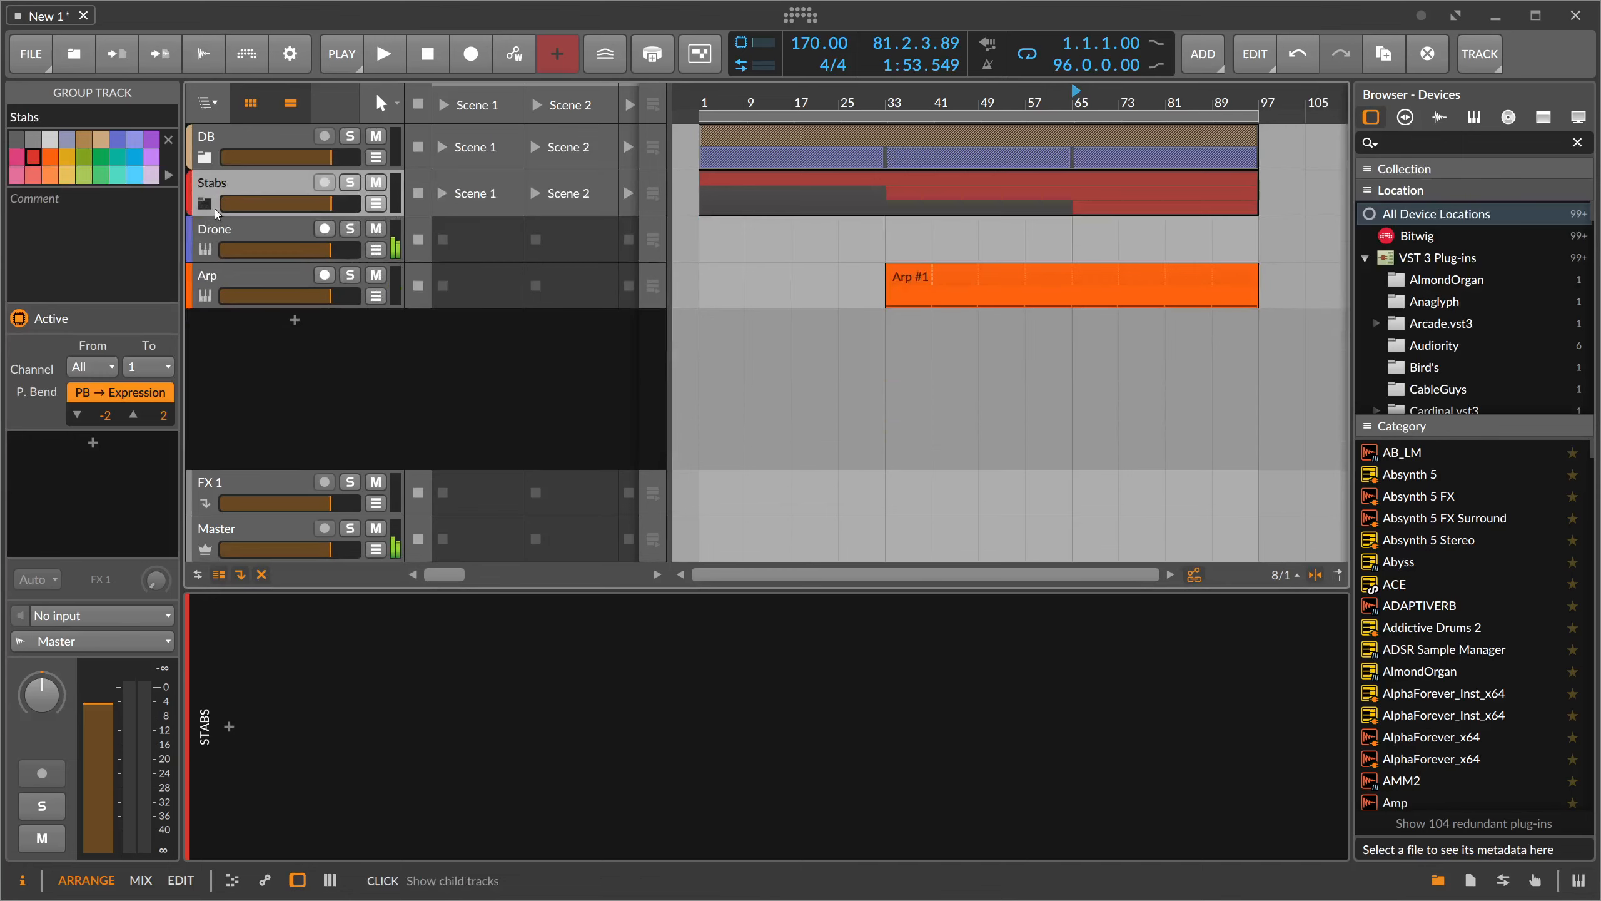
- Play the arrangement from bar 33 and inspect the device chain on the Arp track
left_click(260, 278)
left_click(261, 277)
left_click(260, 233)
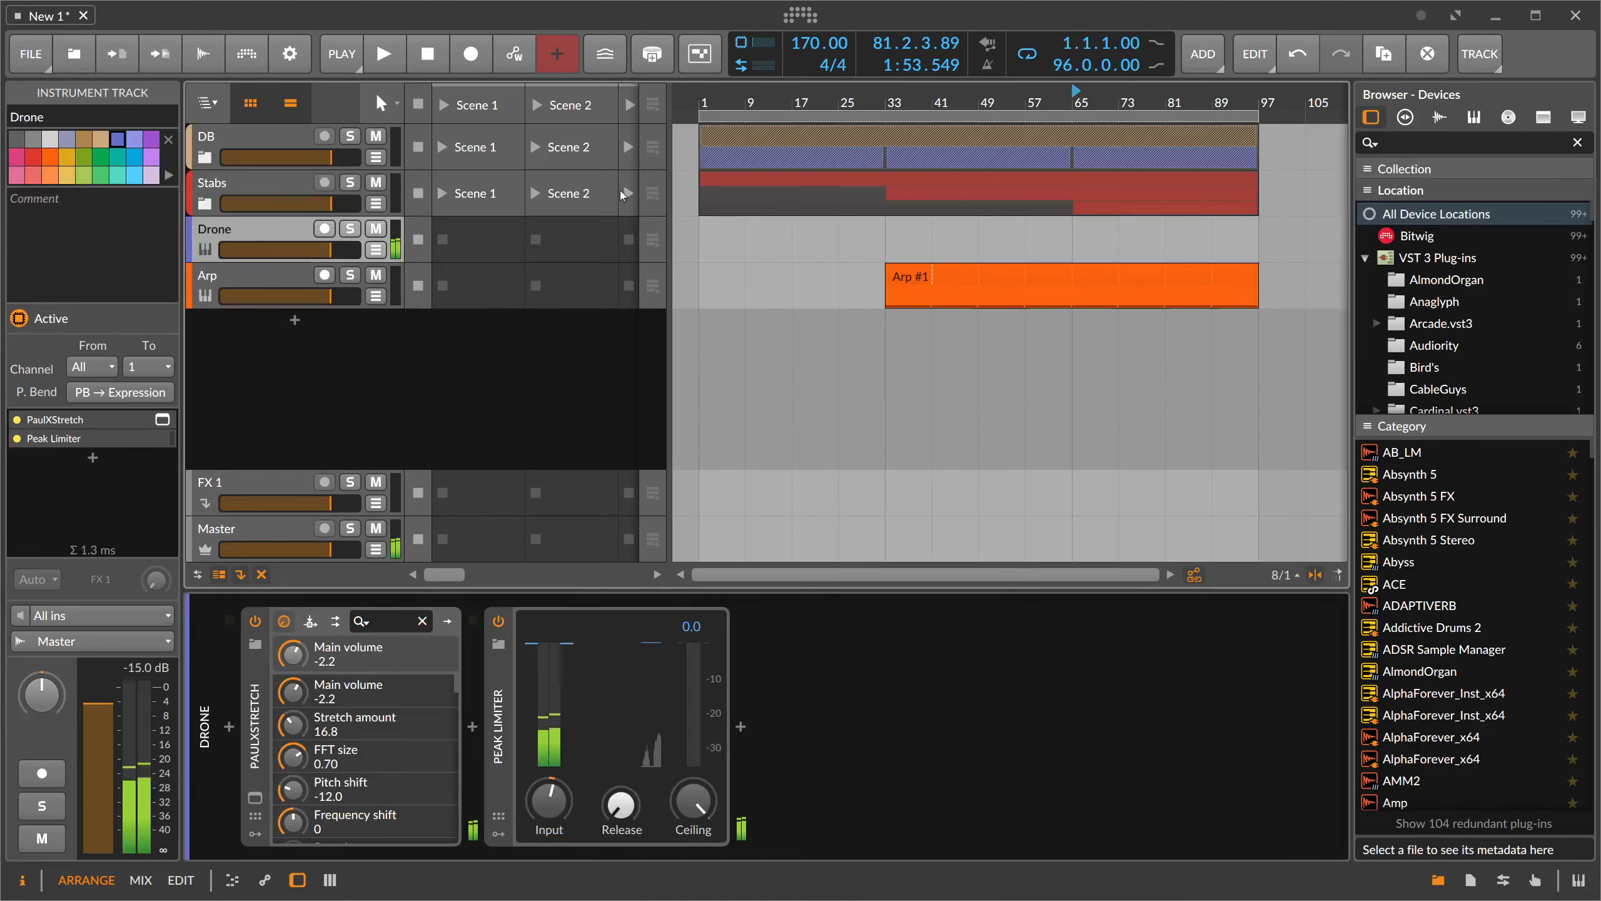
left_click(885, 107)
key("space")
key("minus")
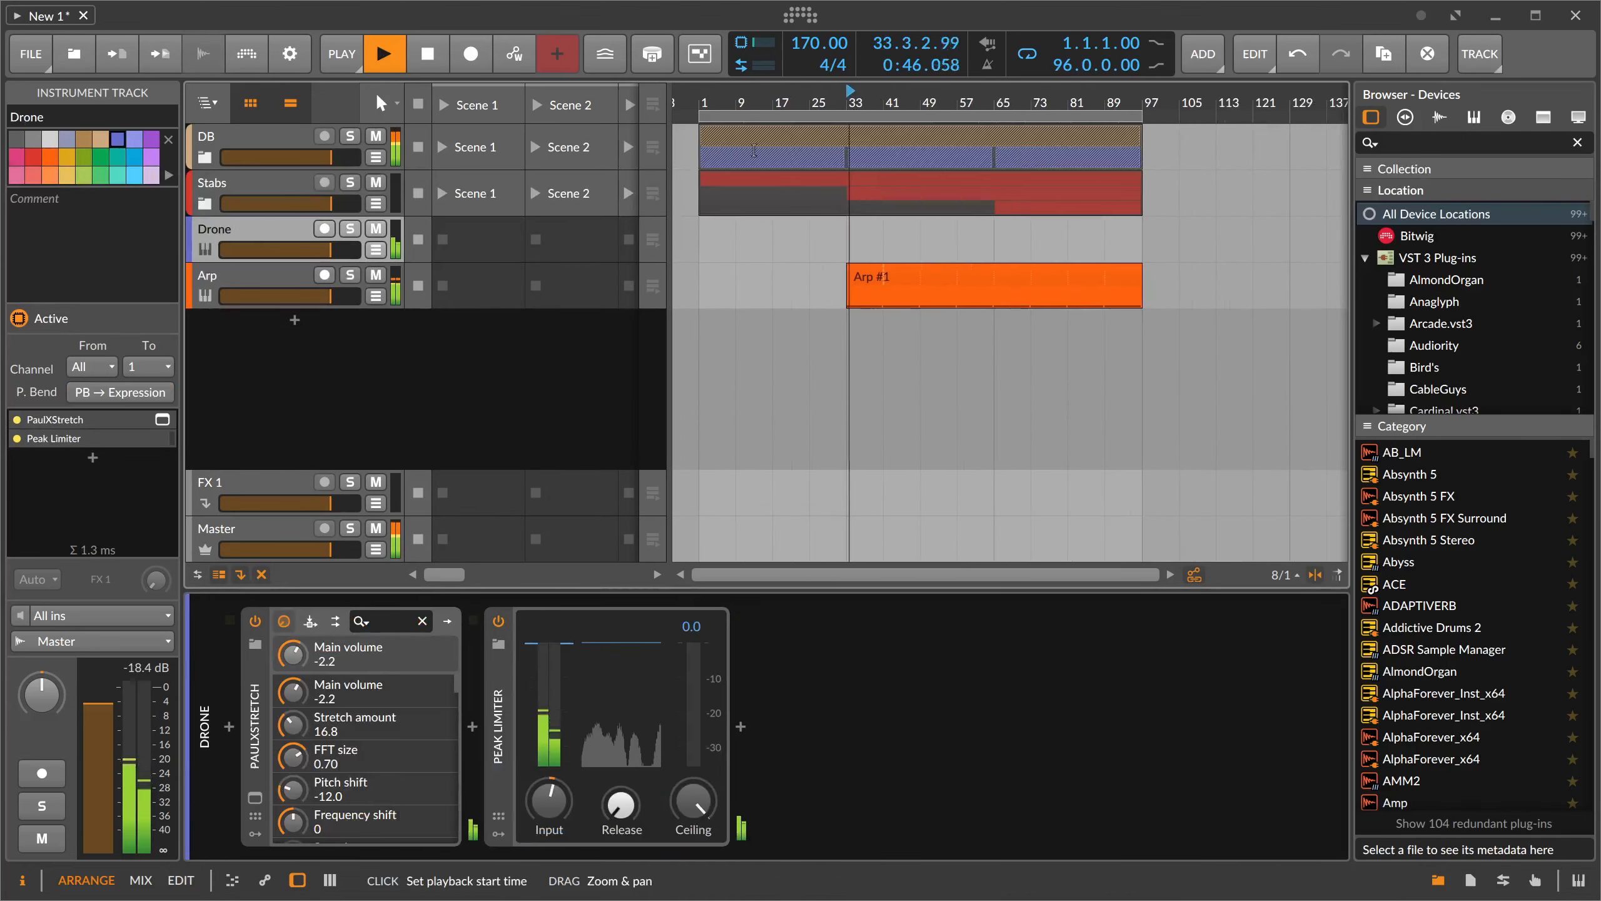
left_click(313, 271)
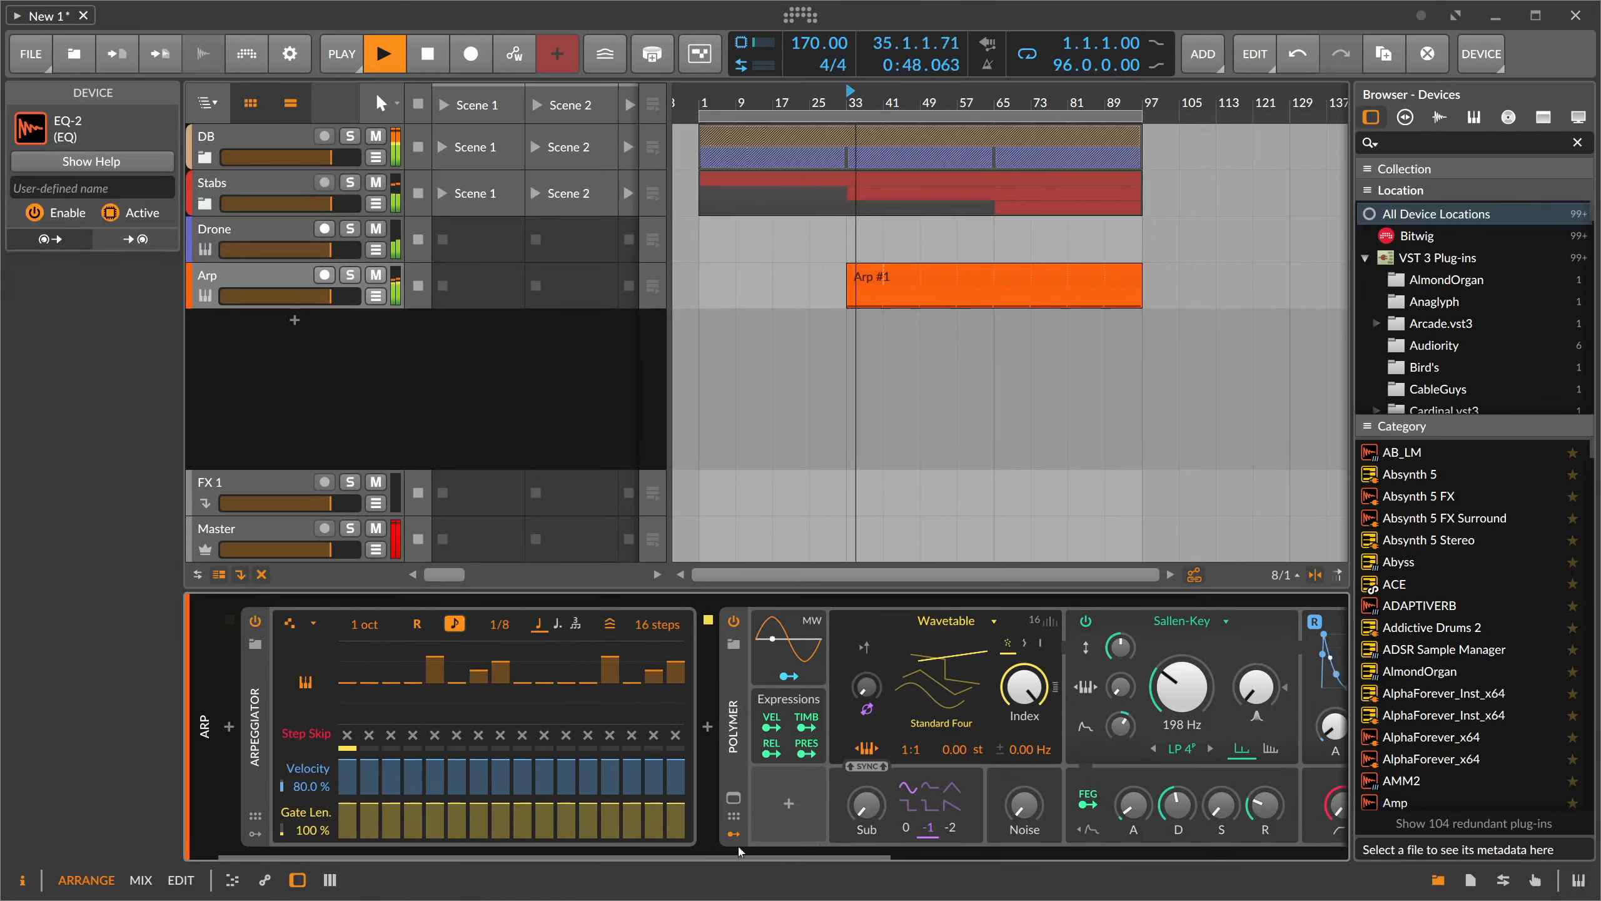
left_click_drag(890, 858, 1128, 858)
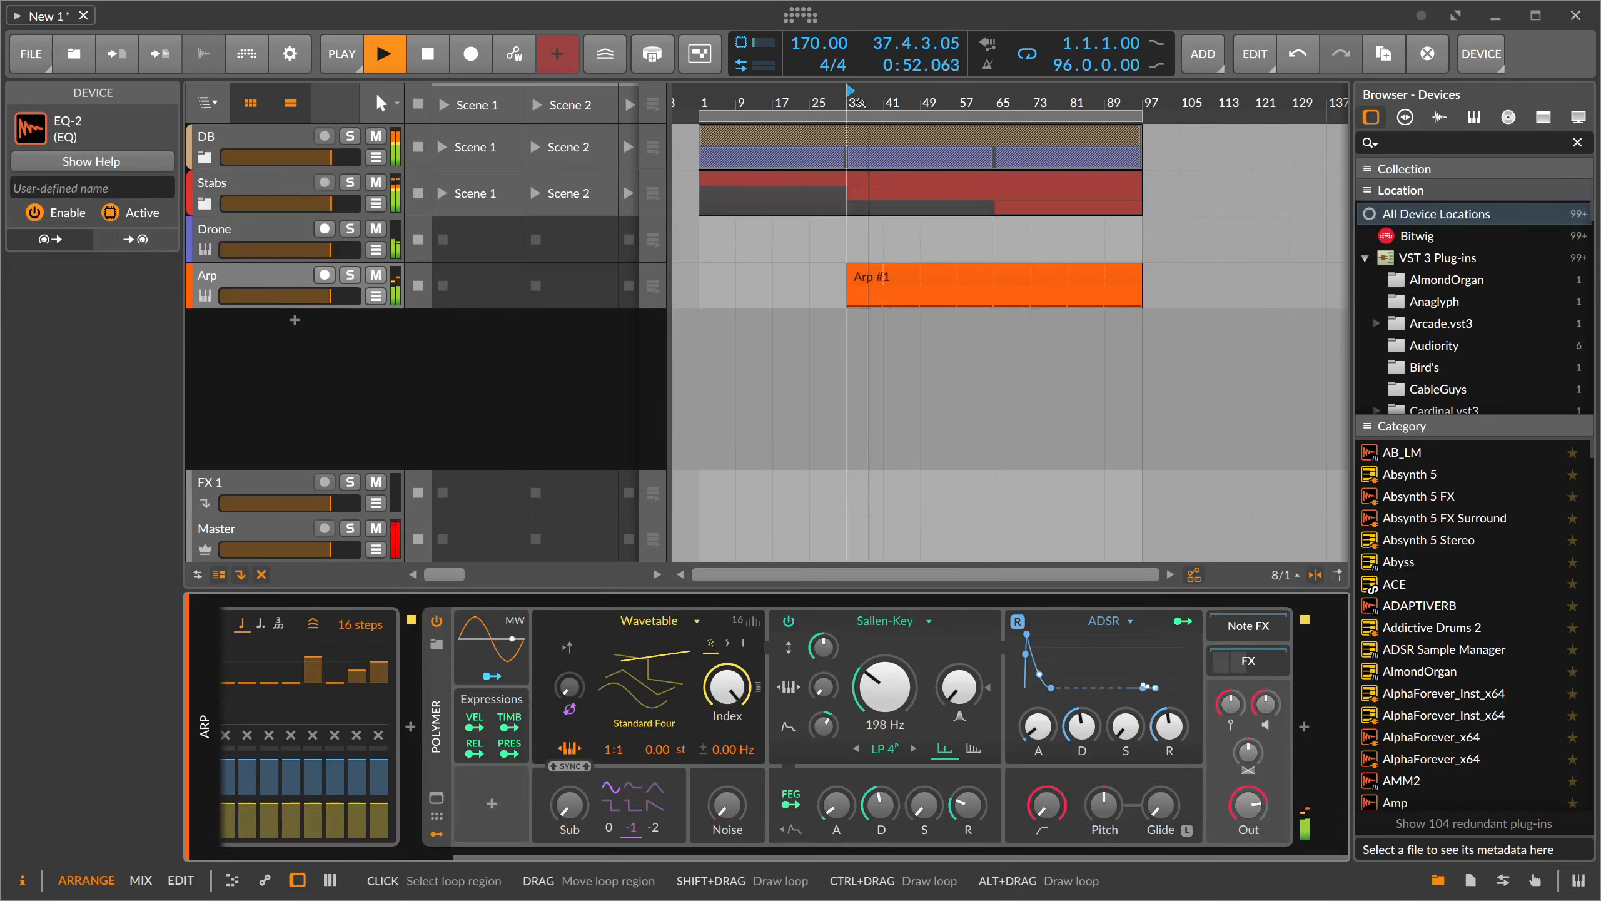
- Set the arranger loop to start at bar 33 with a length of 32 bars and expand the Stabs group
scroll(774, 120, "down", 1)
left_click_drag(700, 117, 826, 117)
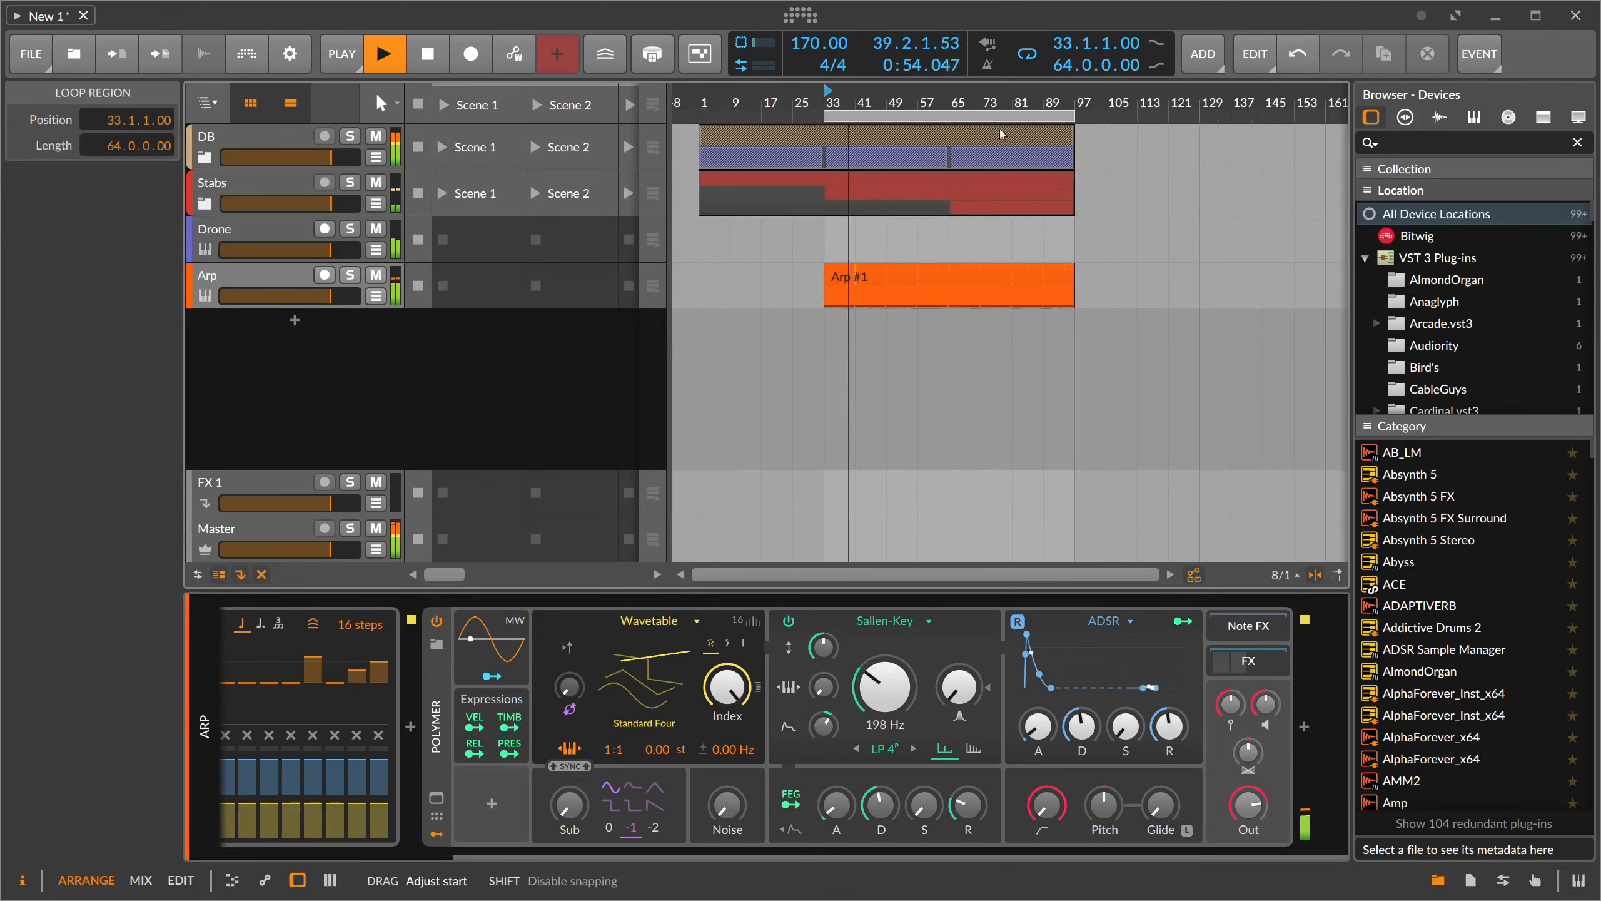
left_click_drag(1072, 117, 896, 105)
left_click(206, 204)
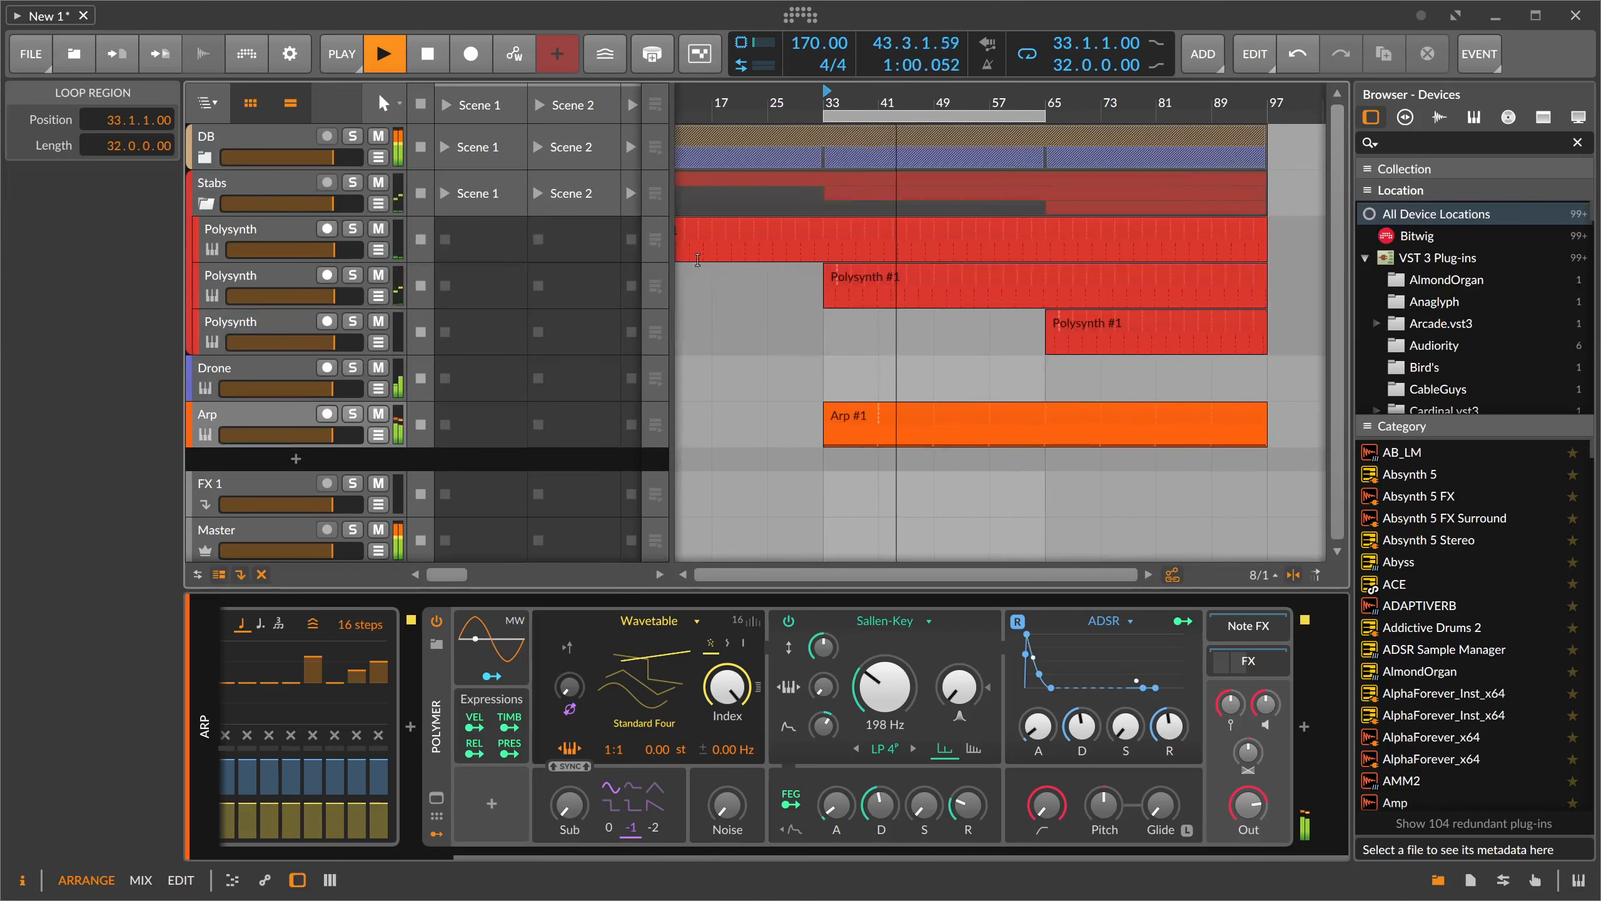
left_click_drag(926, 107, 898, 133)
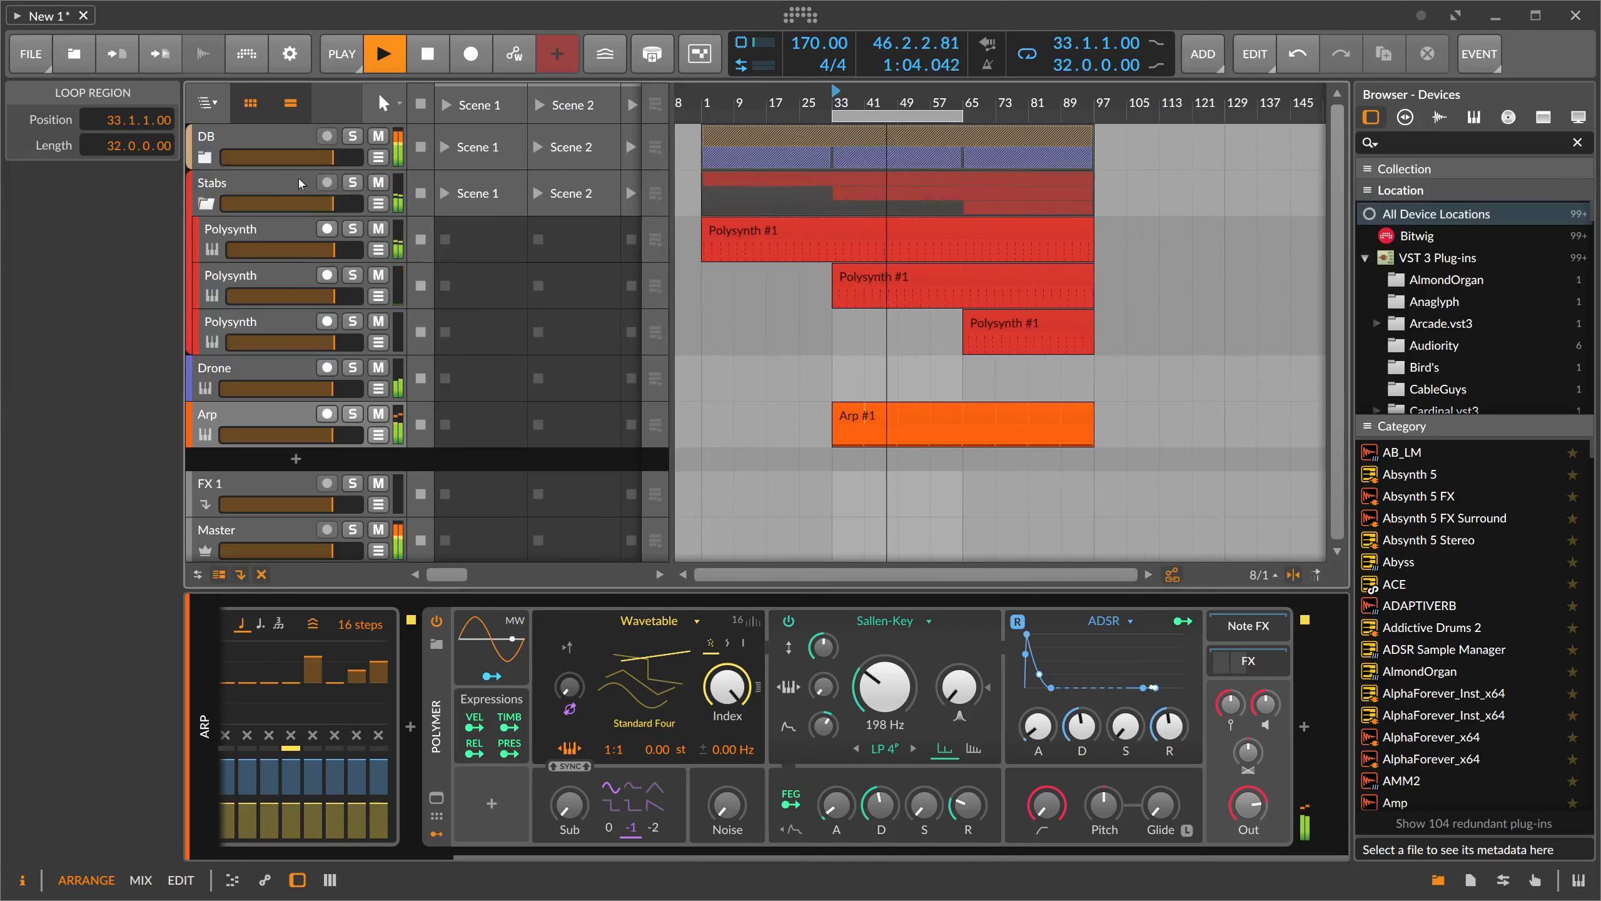
- On the KickTop track in the DB group, open Addictive Drums 2 and boost the Distortion pre-EQ by 9.4 dB at 103 Hz
left_click(205, 159)
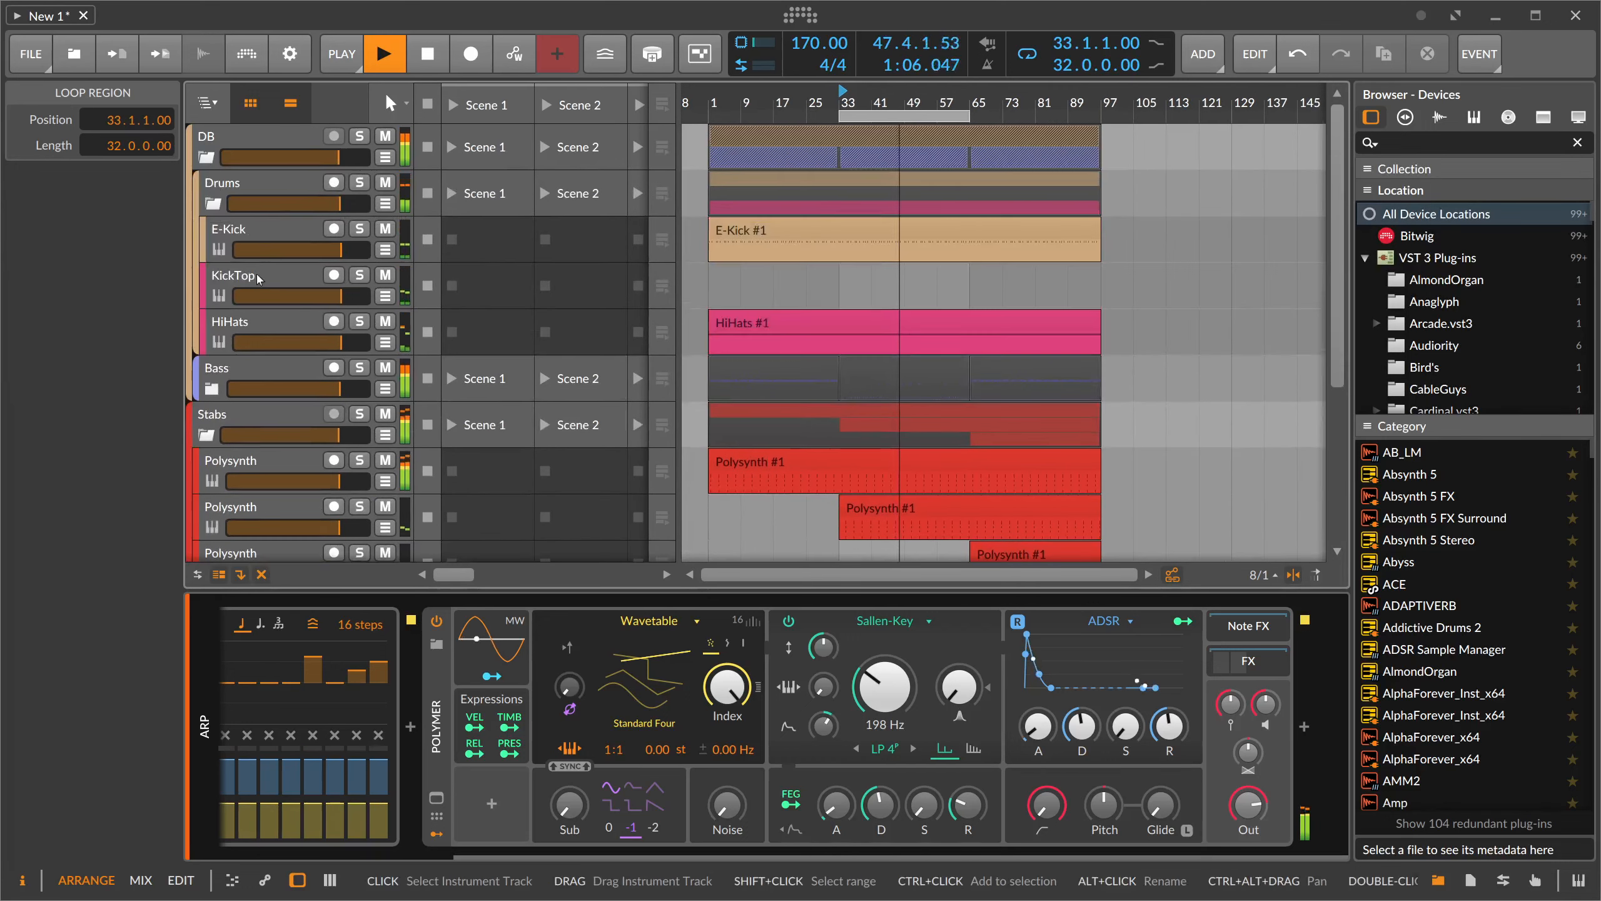
left_click(254, 297)
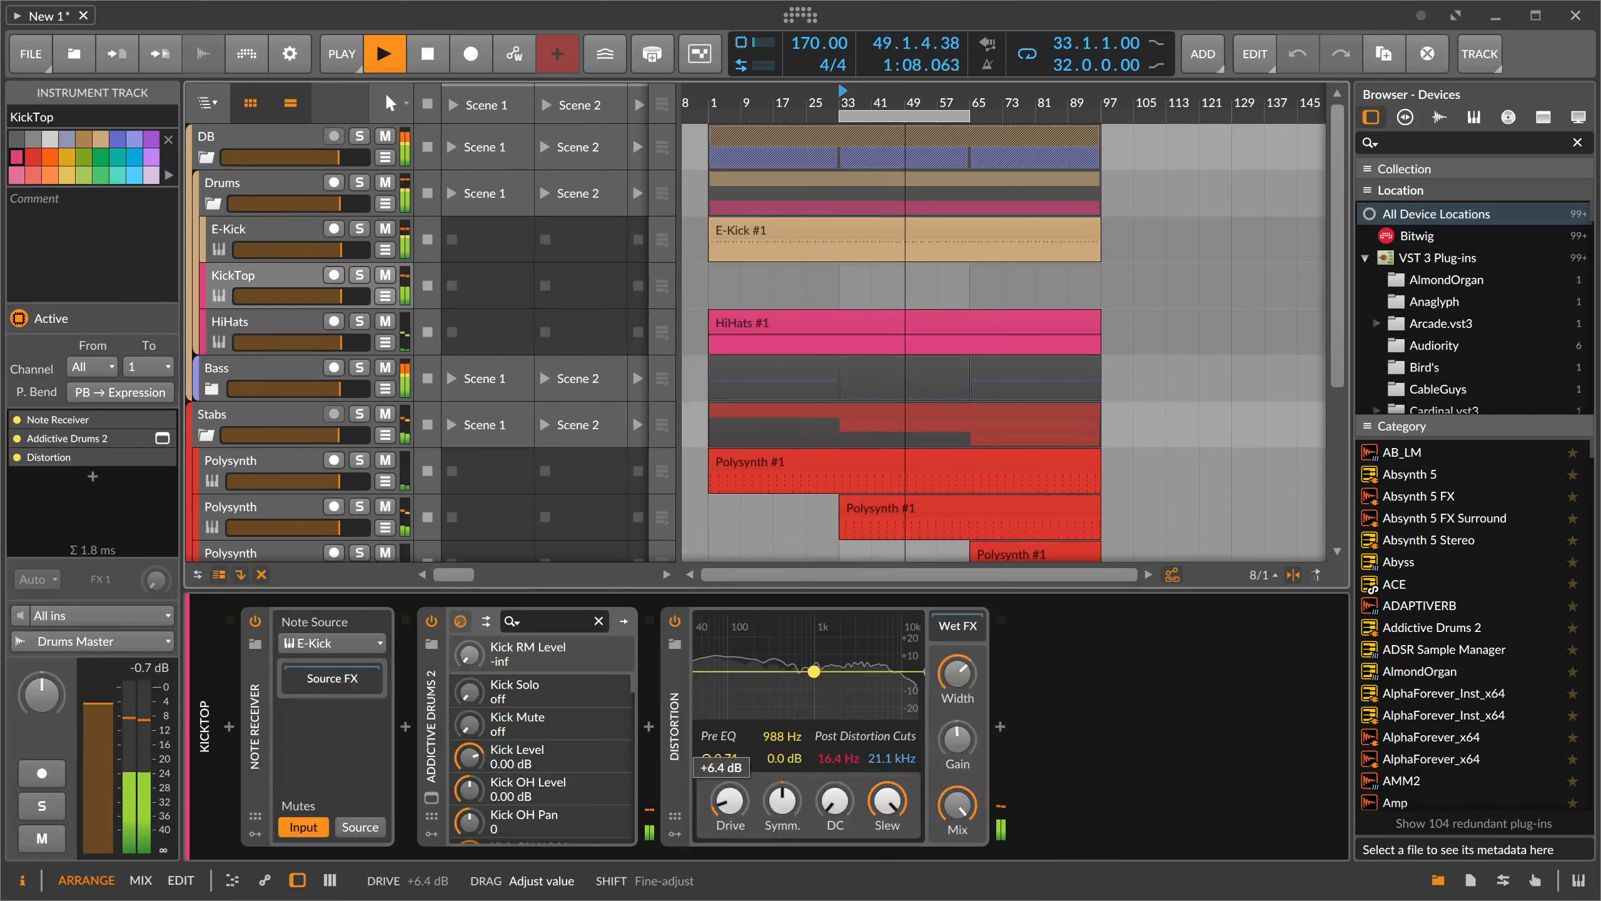
left_click(431, 798)
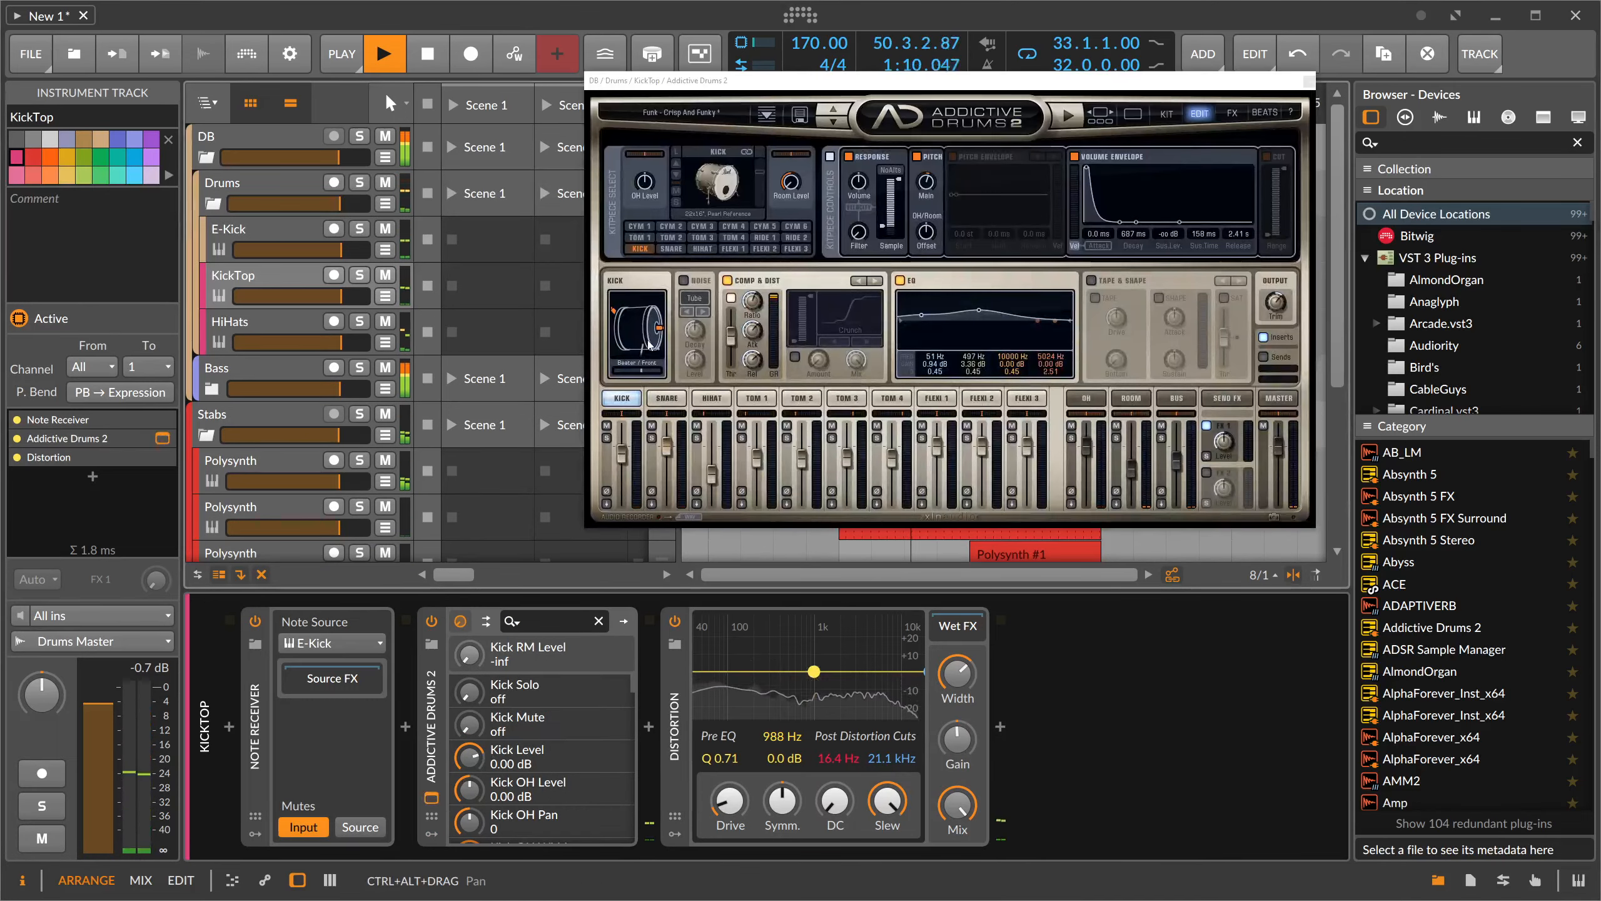
left_click(675, 179)
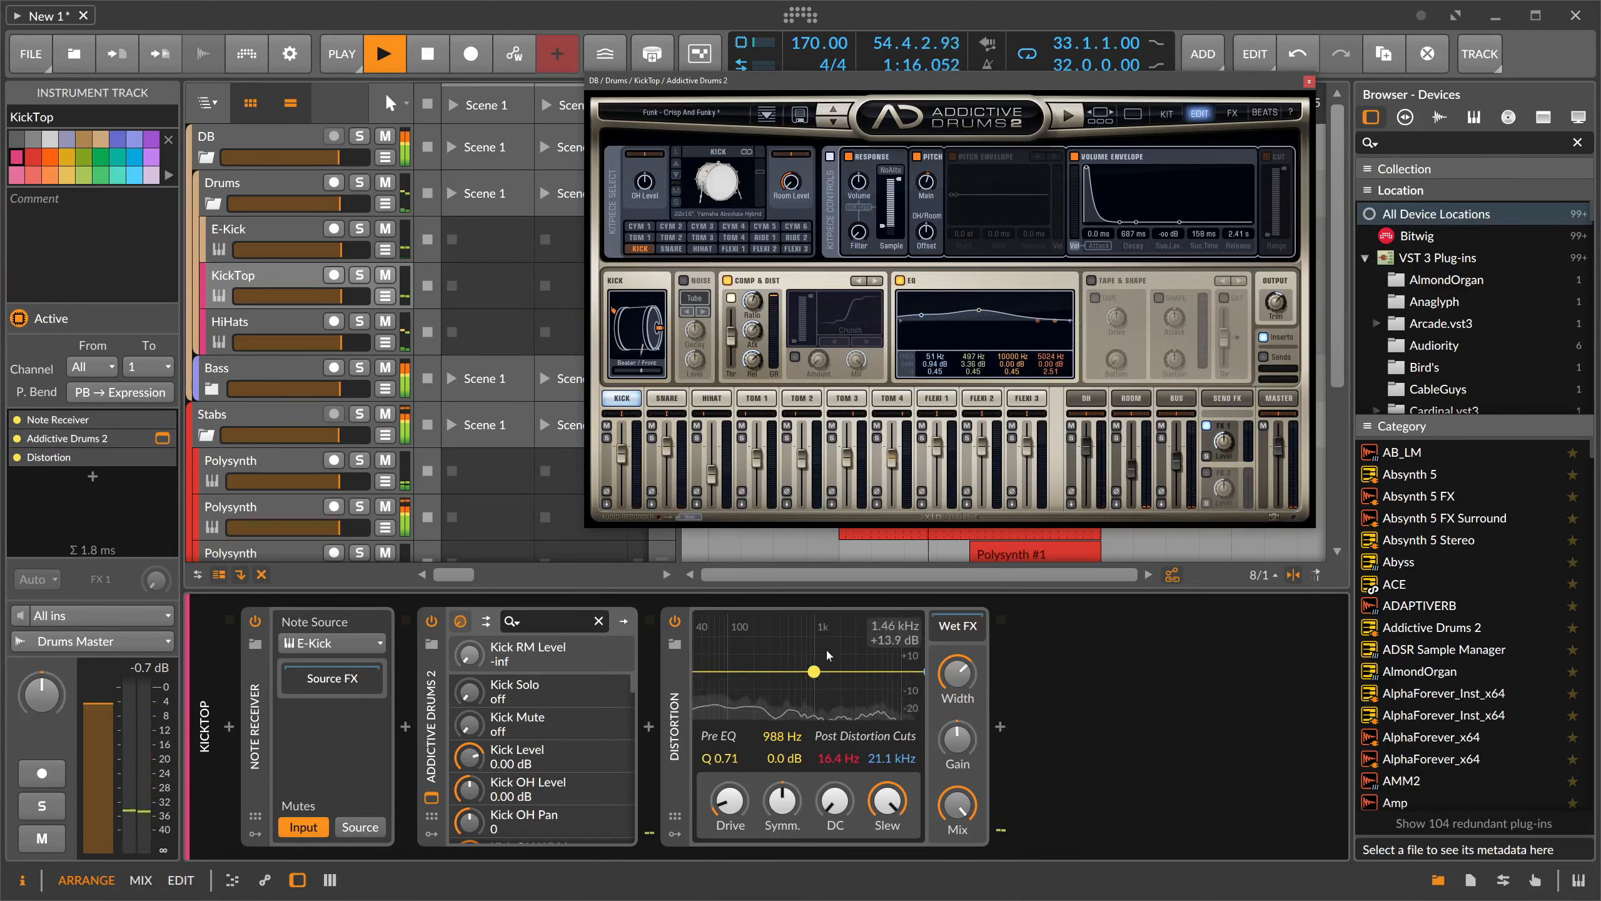
left_click_drag(814, 671, 728, 656)
- Add an EQ-2 after the Distortion on KickTop, with a high-pass at 127 Hz and a low-pass at 3.02 kHz
left_click(999, 727)
type("eq")
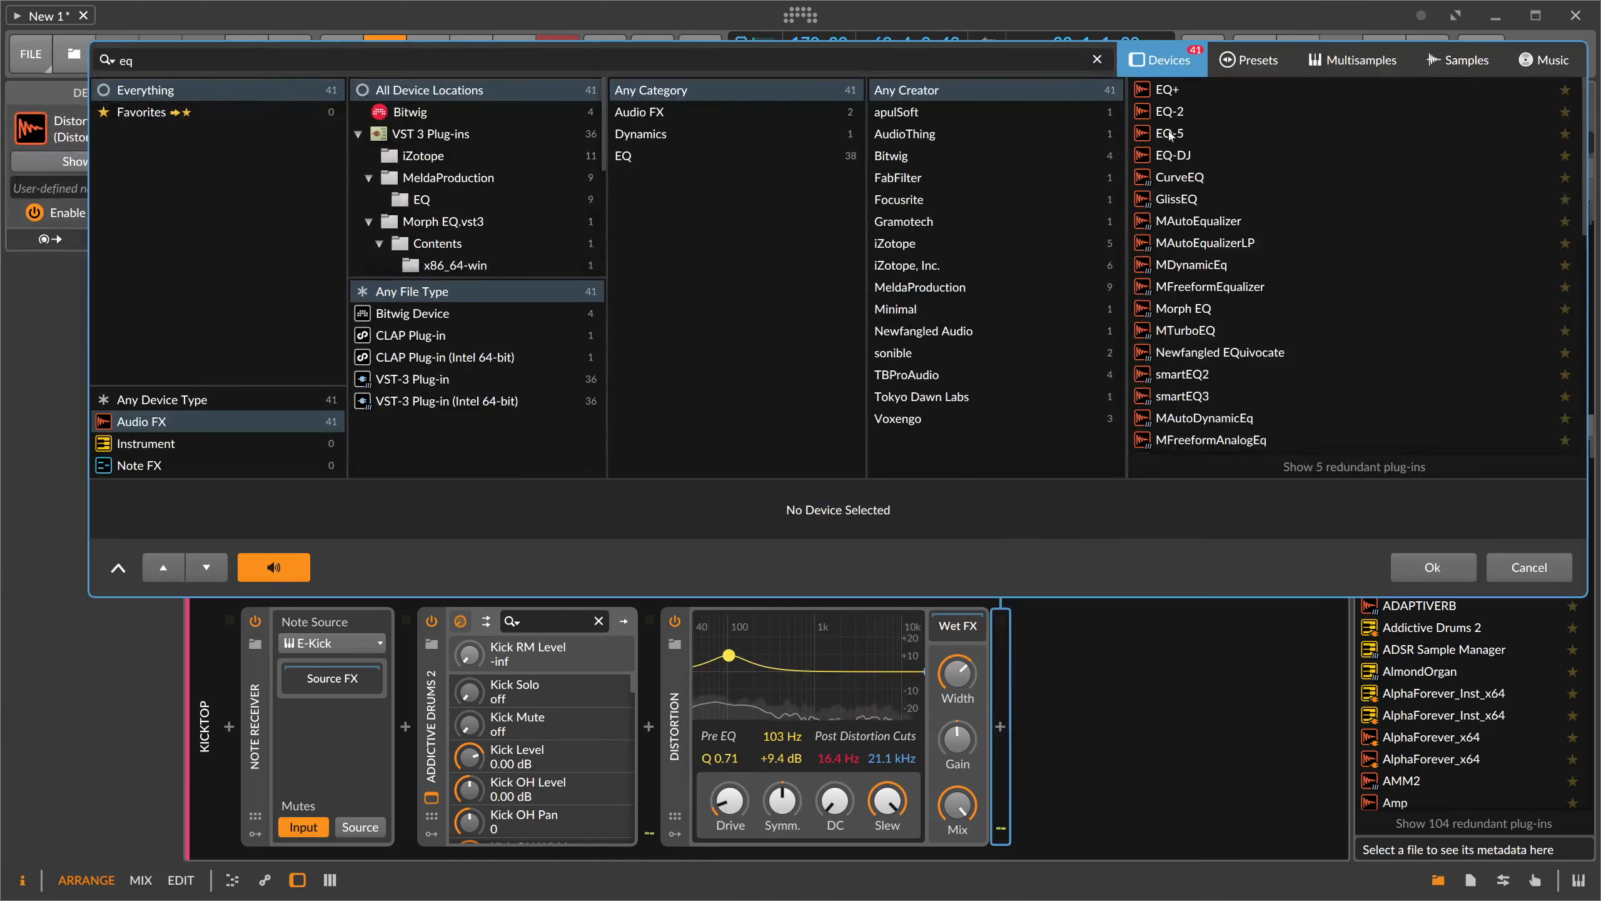
double_click(1171, 113)
left_click(1087, 764)
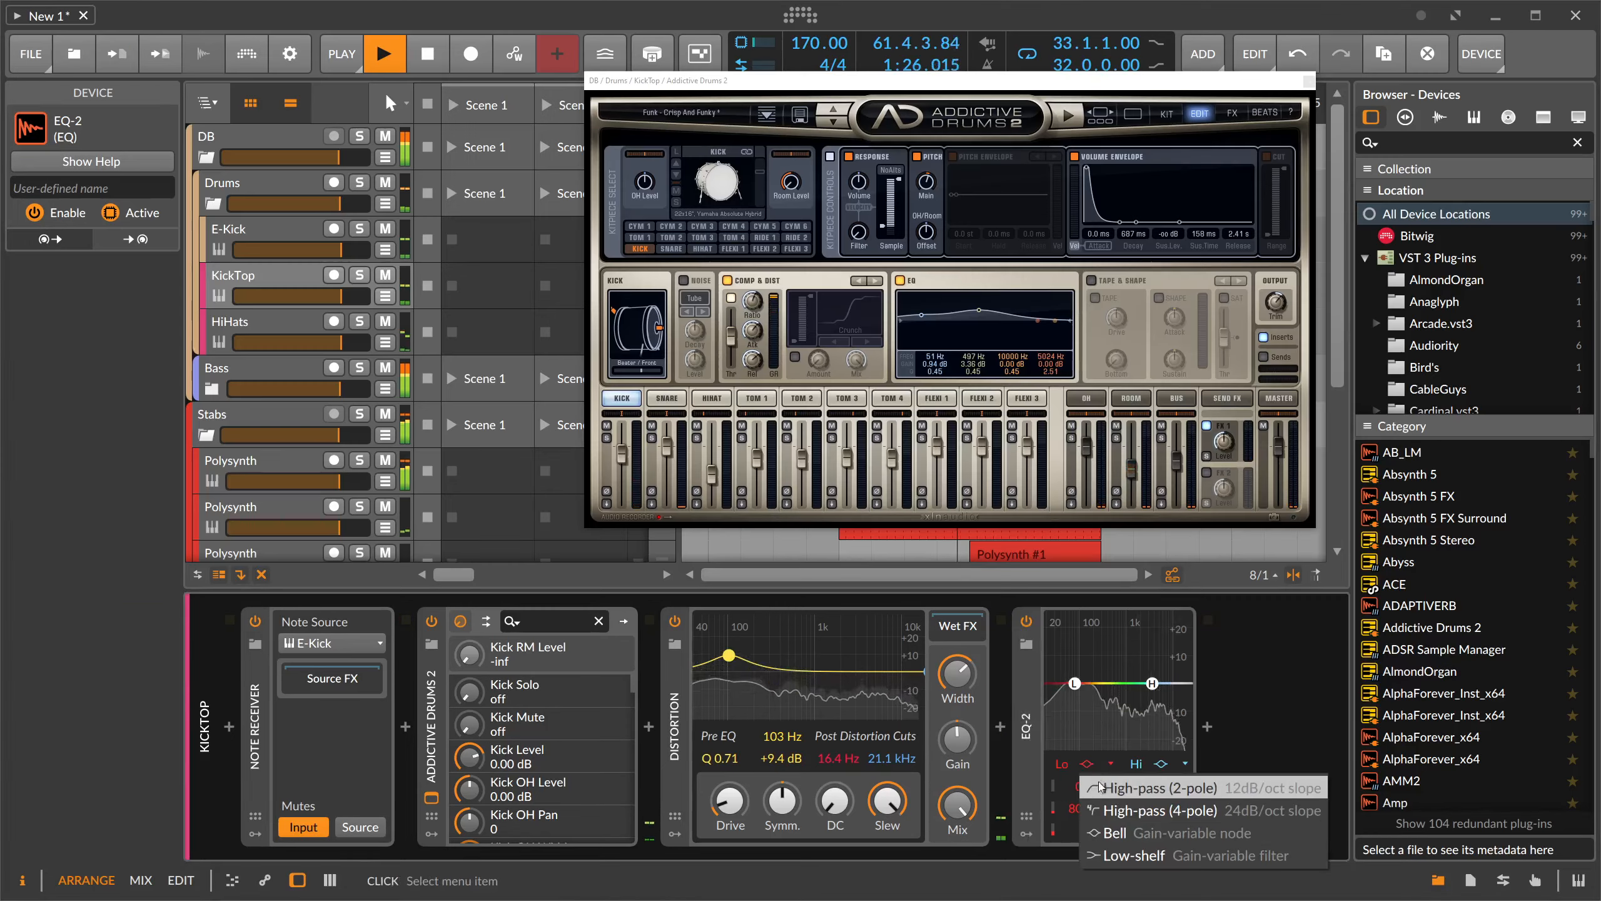
left_click(1083, 812)
mouse_move(1083, 818)
left_mouse_down()
mouse_move(1083, 793)
mouse_move(1155, 817)
mouse_move(1088, 816)
left_mouse_up()
left_click(1185, 763)
left_click(1155, 812)
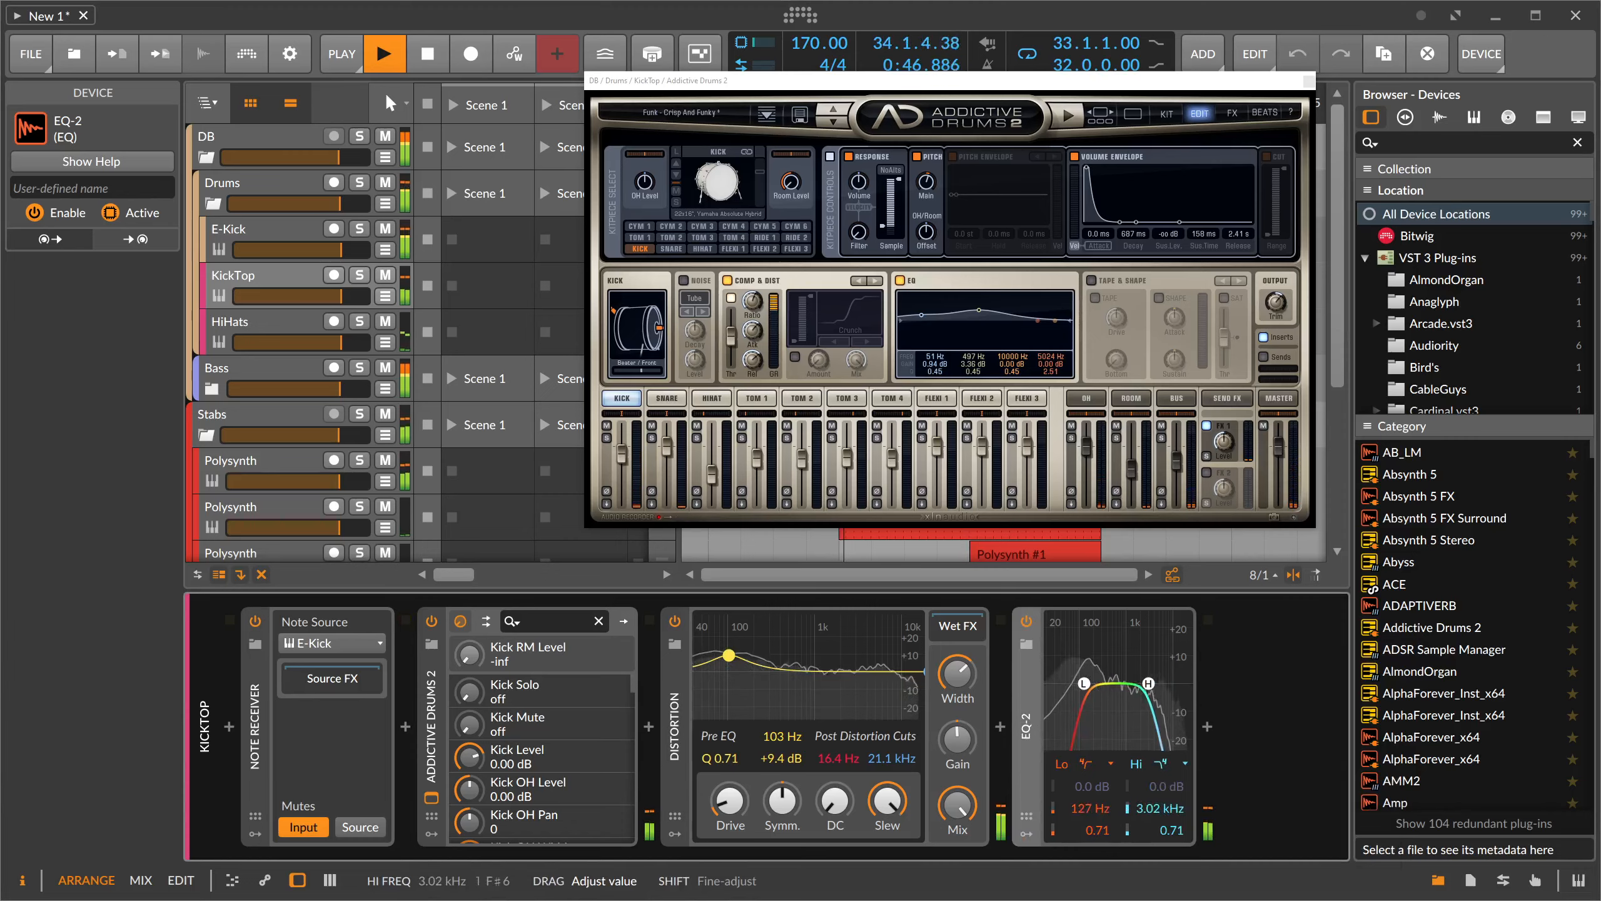
- Add a Delay-1 after the EQ-2, set its delay time to 2 steps and raise the feedback
left_click(1206, 732)
type("delay")
key("Down")
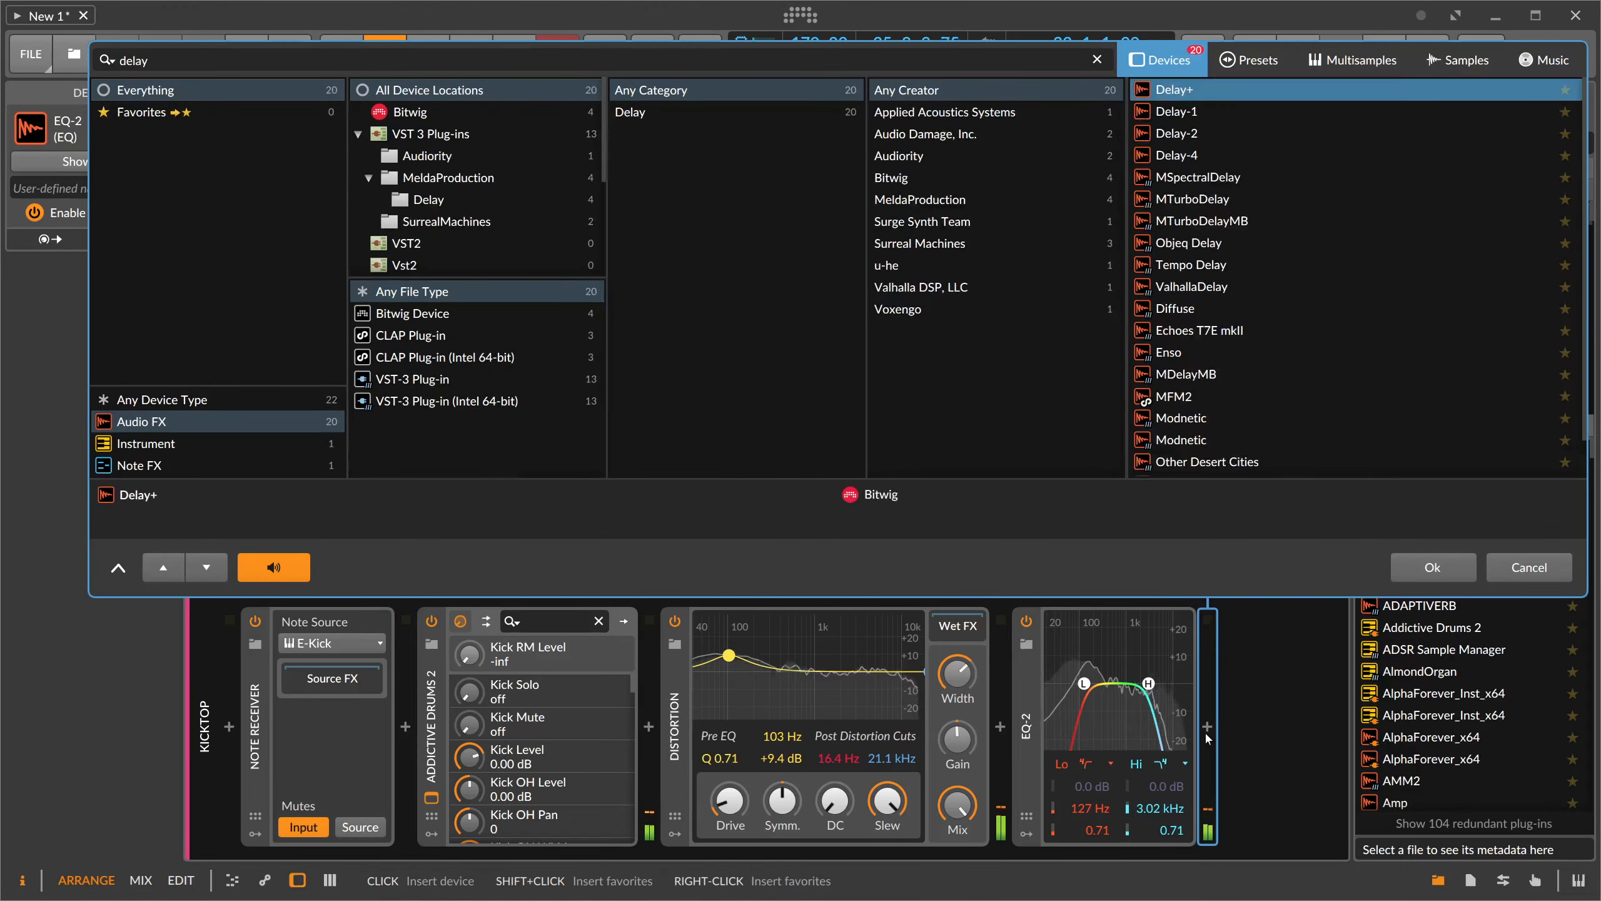
key("Down")
key("Return")
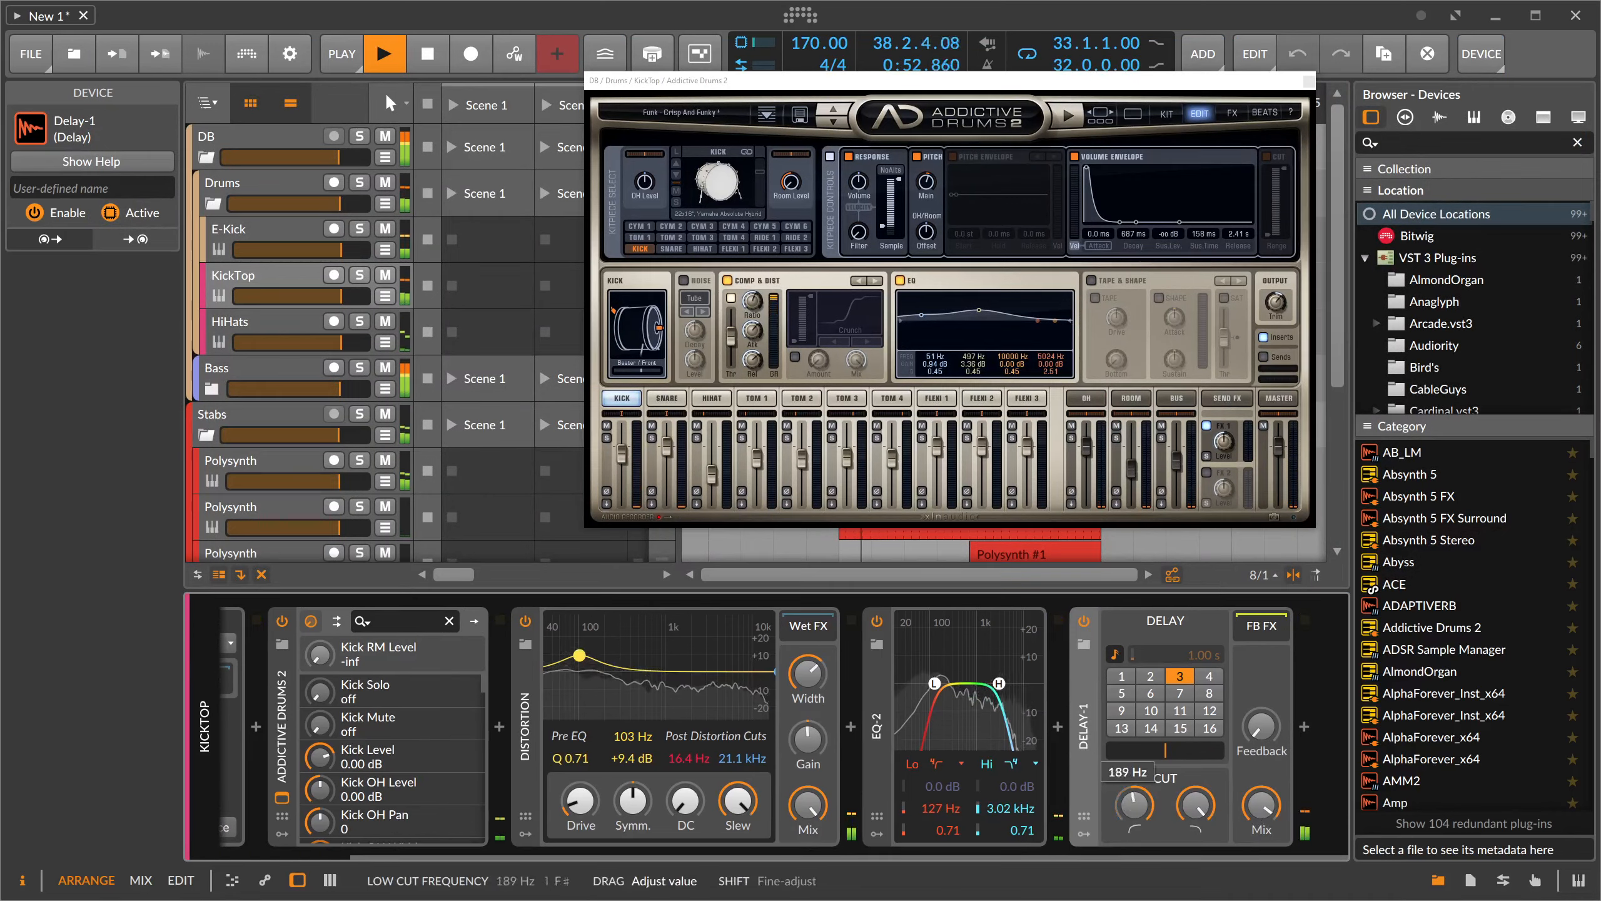
left_click(1150, 675)
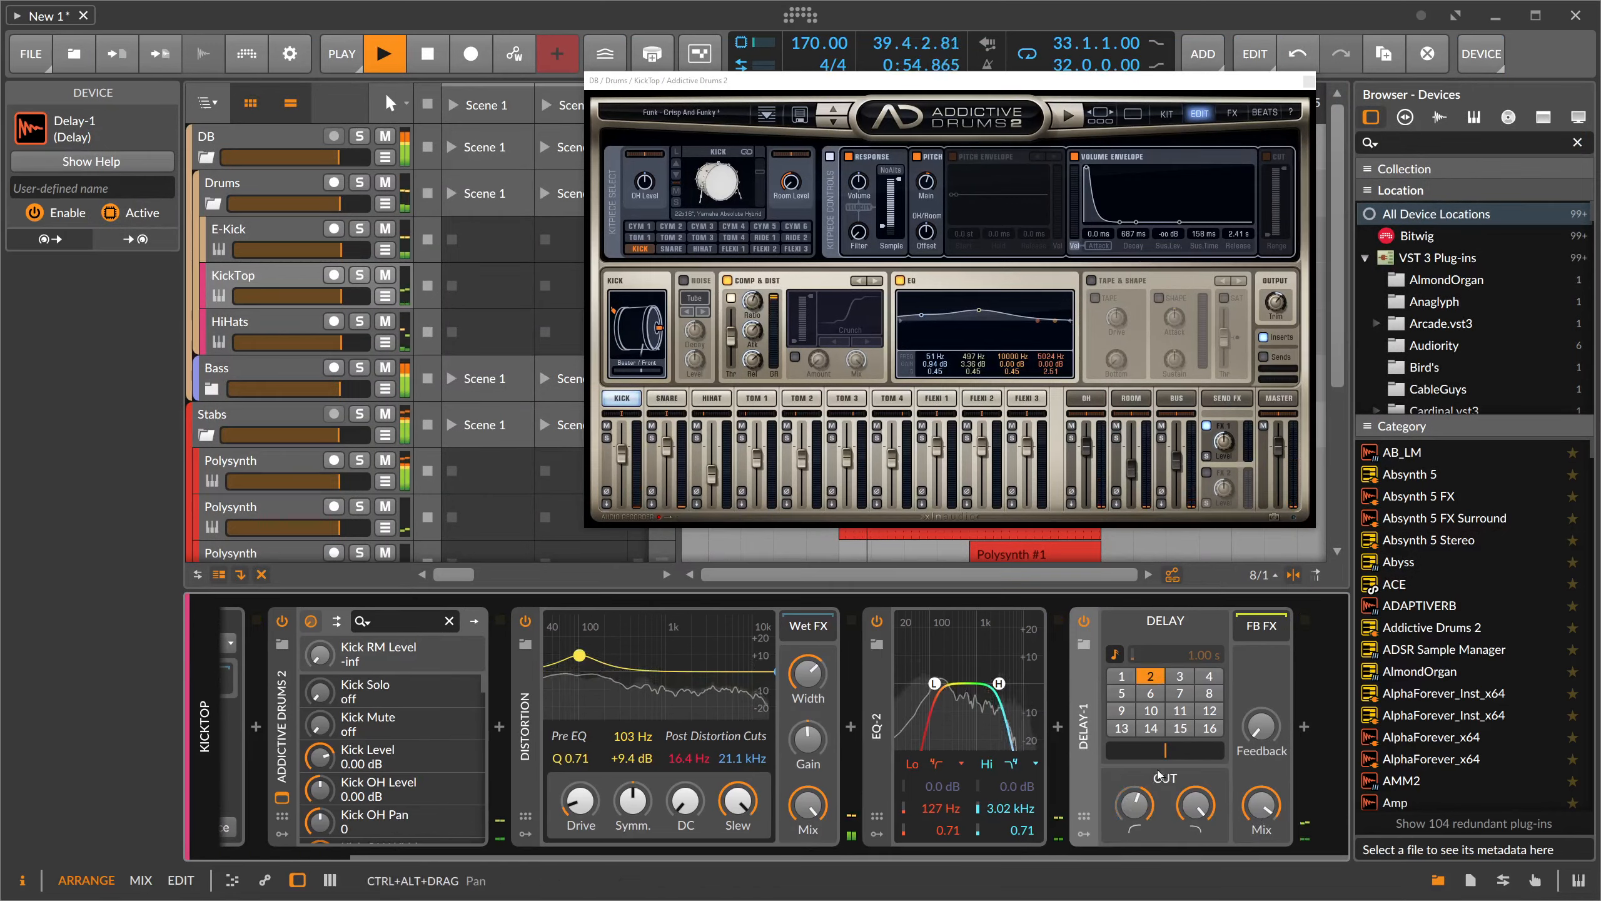
left_click_drag(1261, 726, 1261, 681)
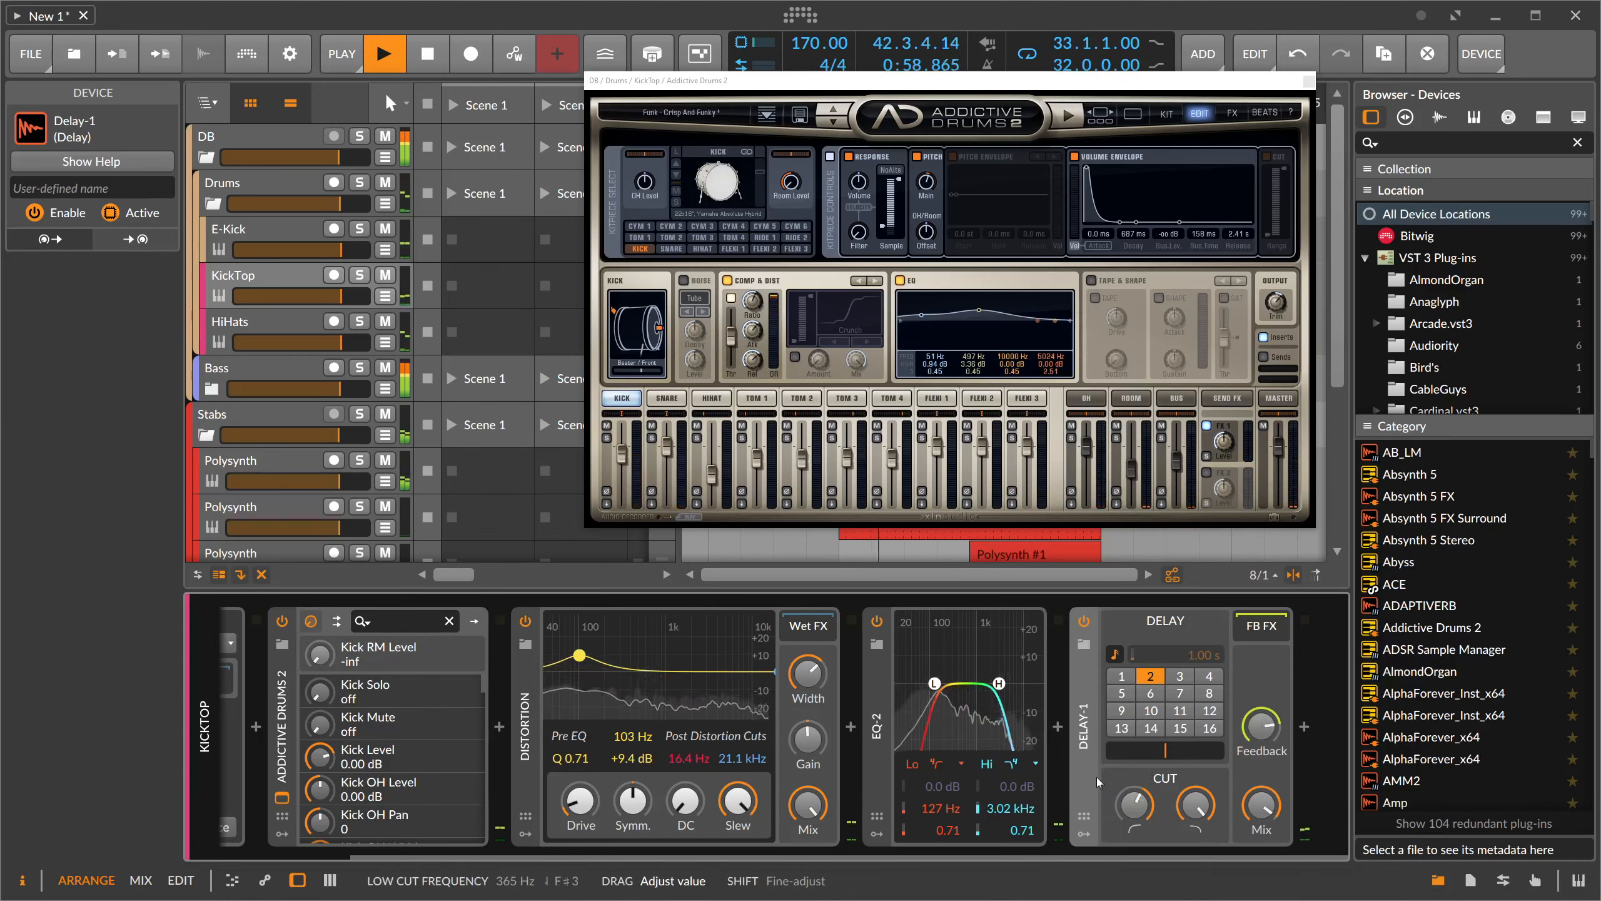
- Move the EQ-2 cutoffs up to 208 Hz and 5.18 kHz and increase the Distortion drive slightly
left_click_drag(1010, 808, 1010, 802)
left_click_drag(969, 687, 982, 687)
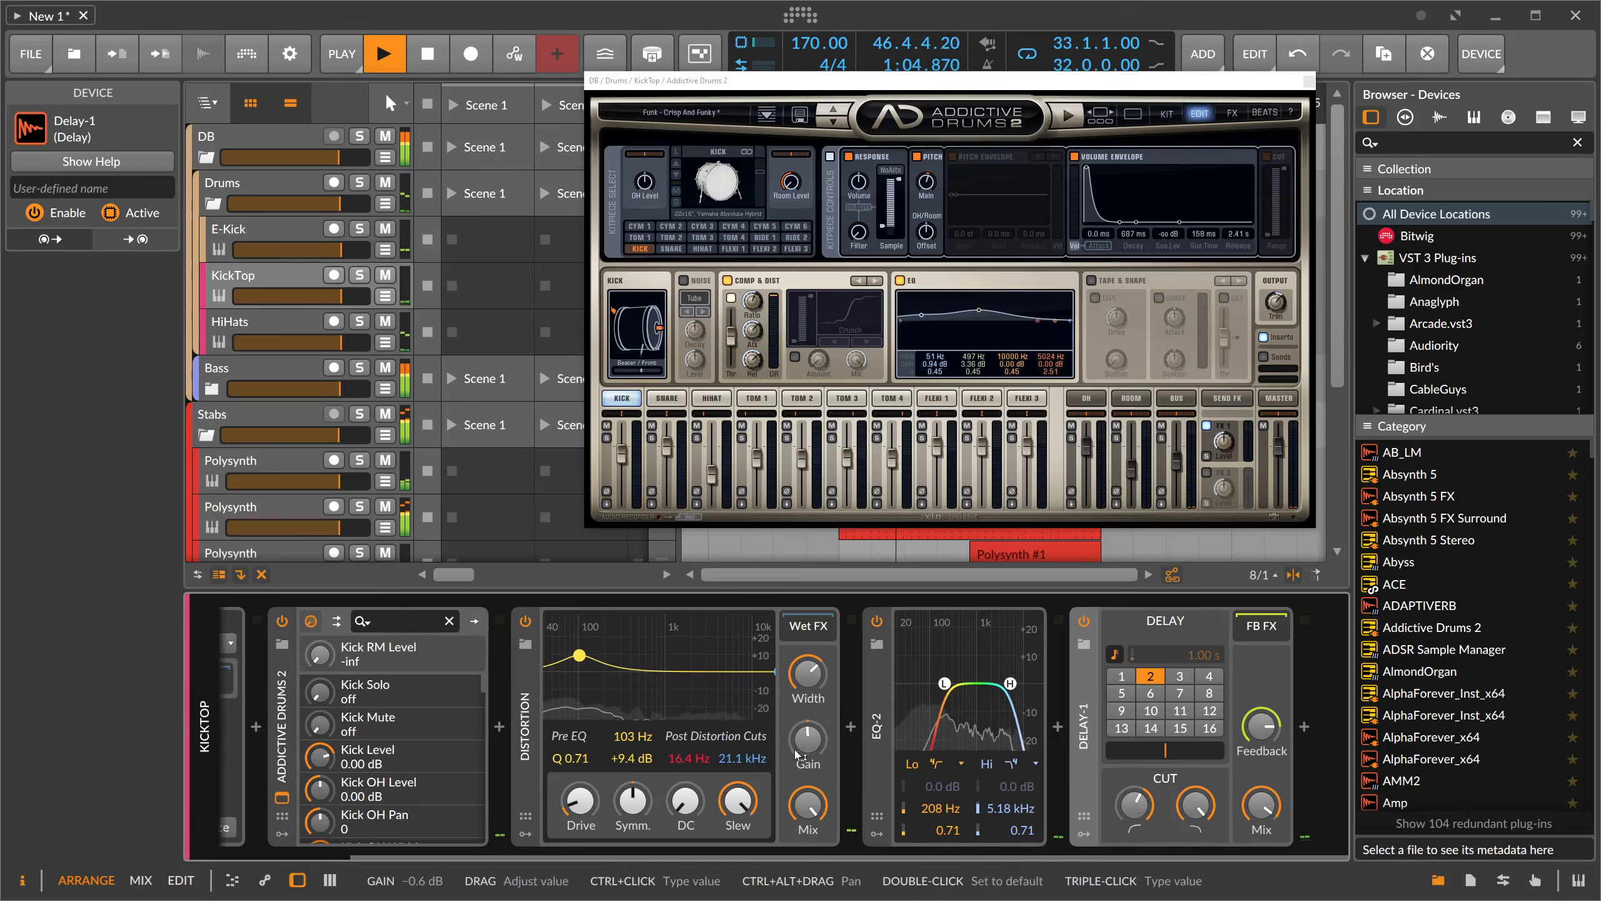
left_click_drag(579, 800, 580, 791)
- In Addictive Drums 2, boost the kick's EQ by 6.15 dB at 2029 Hz and set the kick level to -1.96 dB
left_click_drag(637, 371, 612, 372)
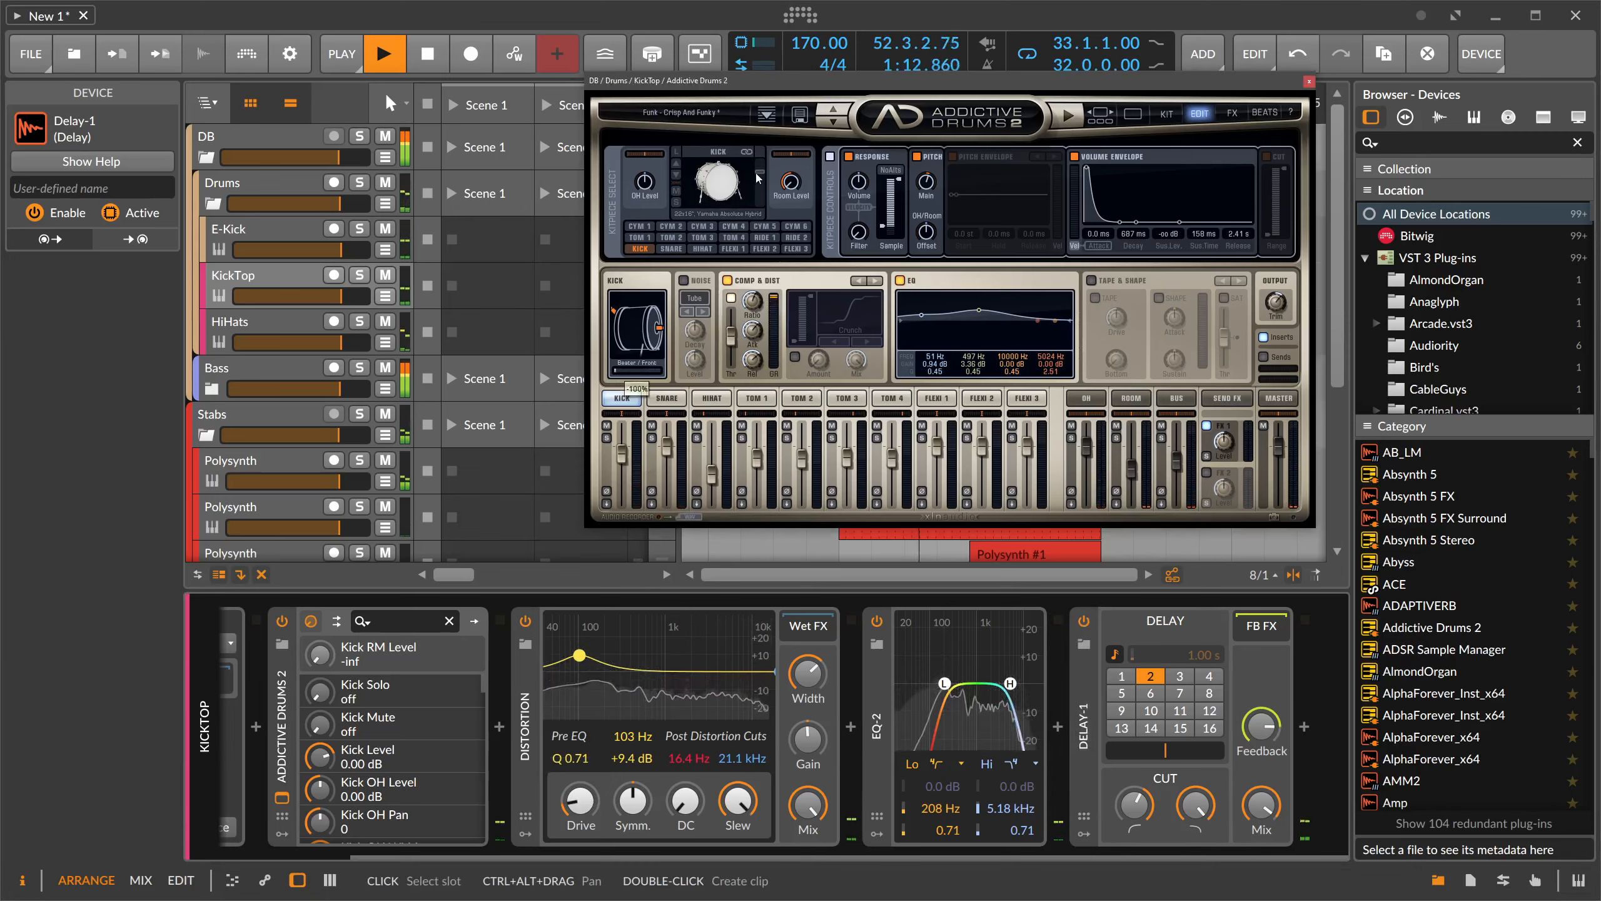
left_click_drag(758, 180, 758, 175)
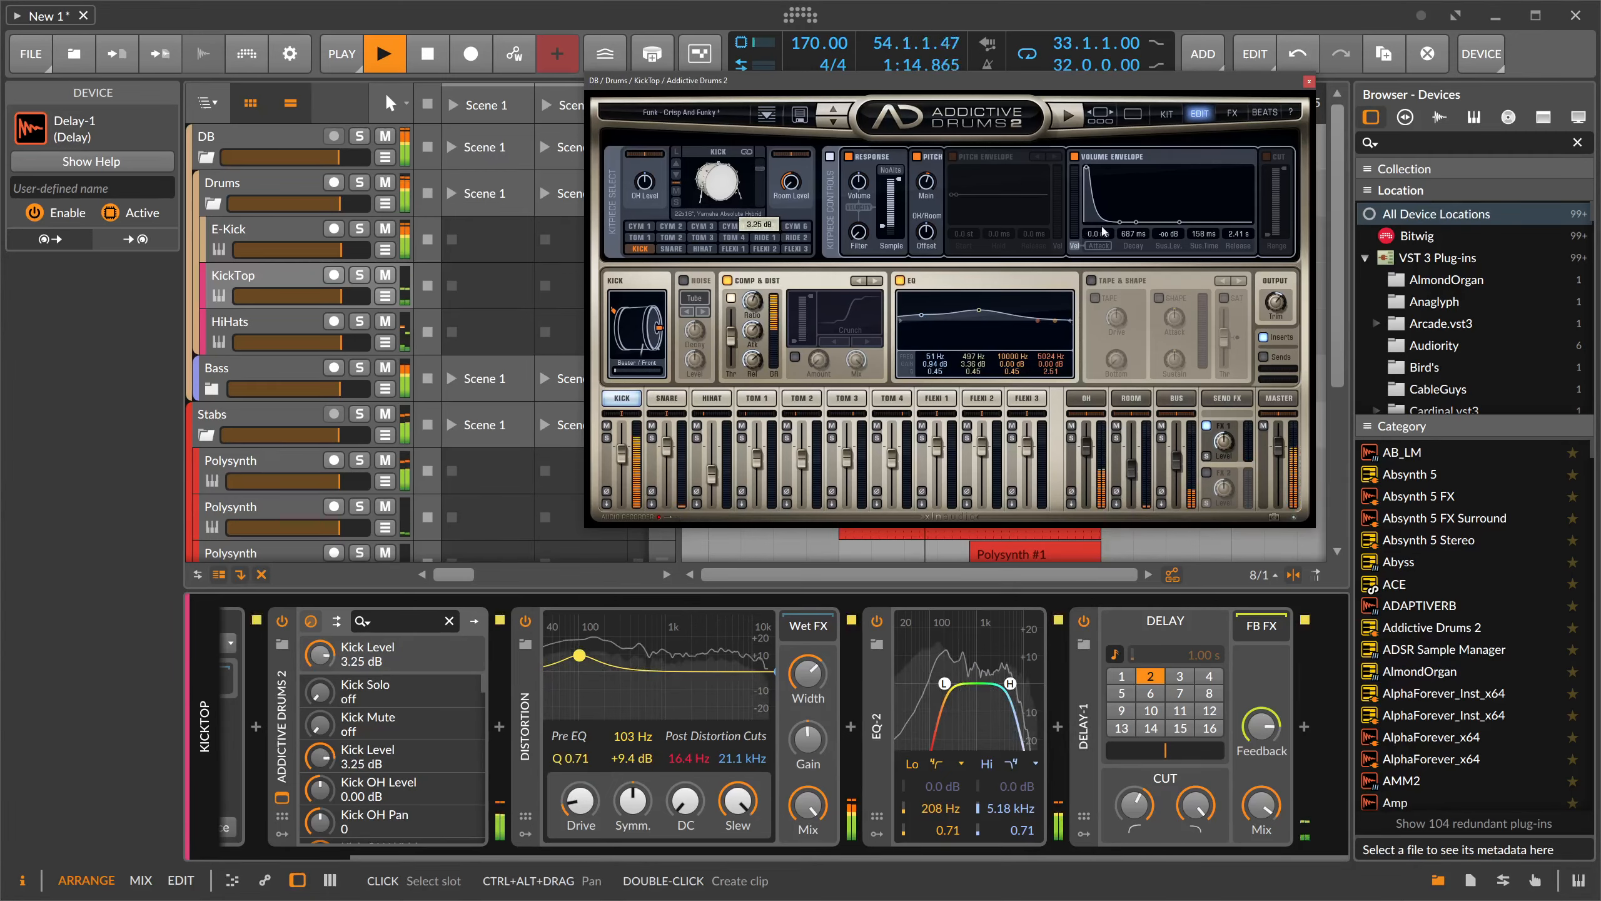
left_click_drag(979, 310, 920, 320)
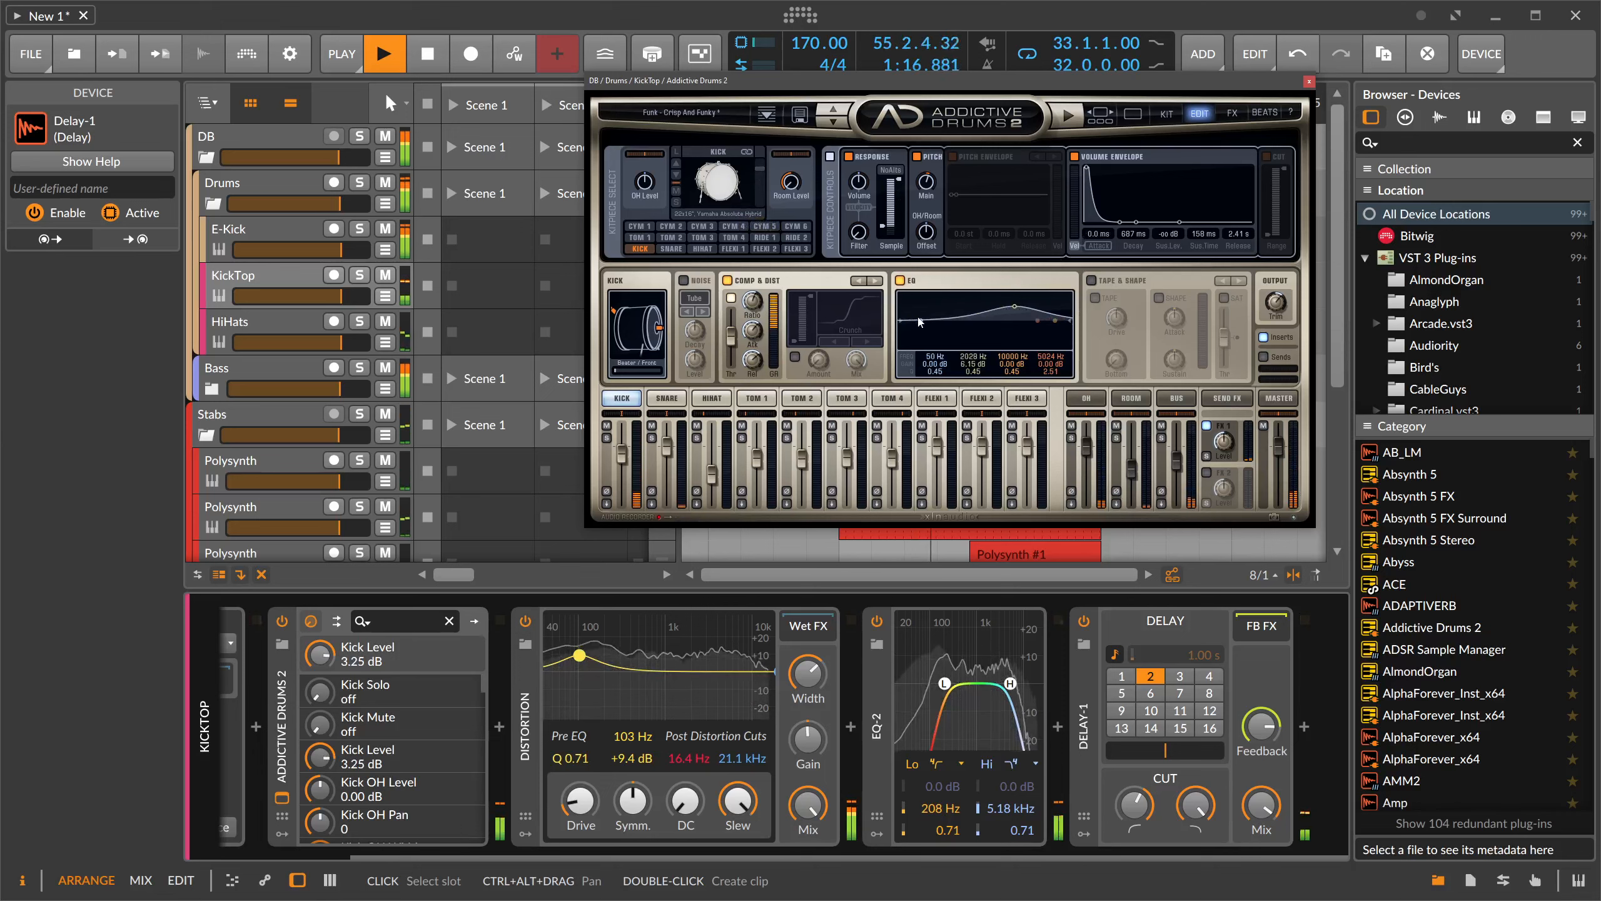
left_click_drag(621, 454, 622, 456)
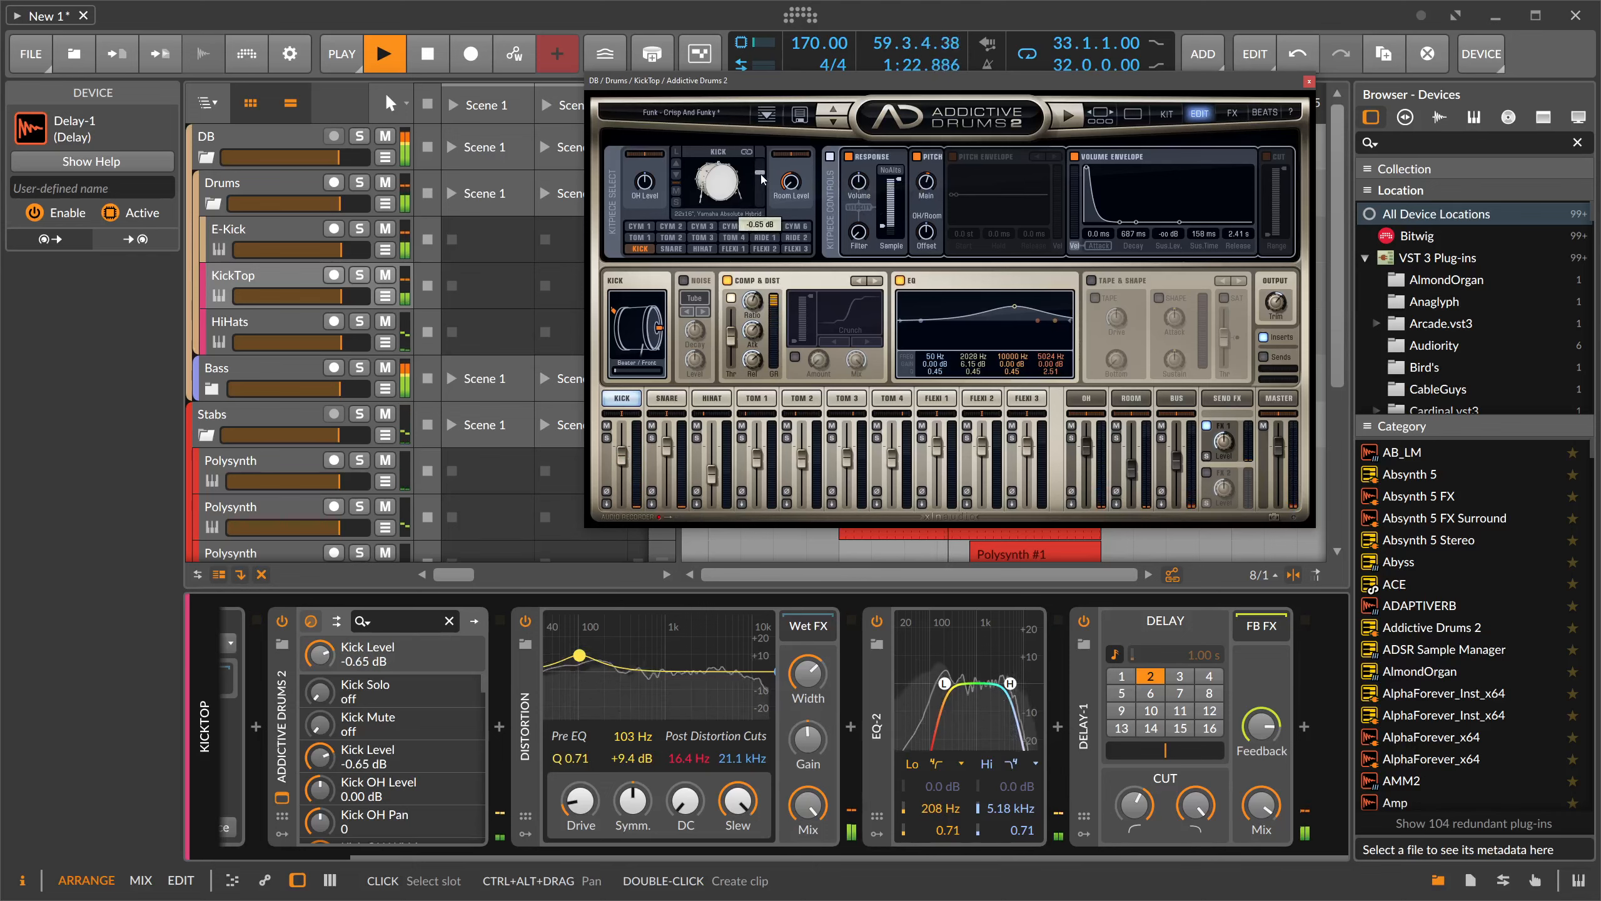
left_click(1309, 82)
- Stop playback and collapse the DB and Stabs groups
key("space")
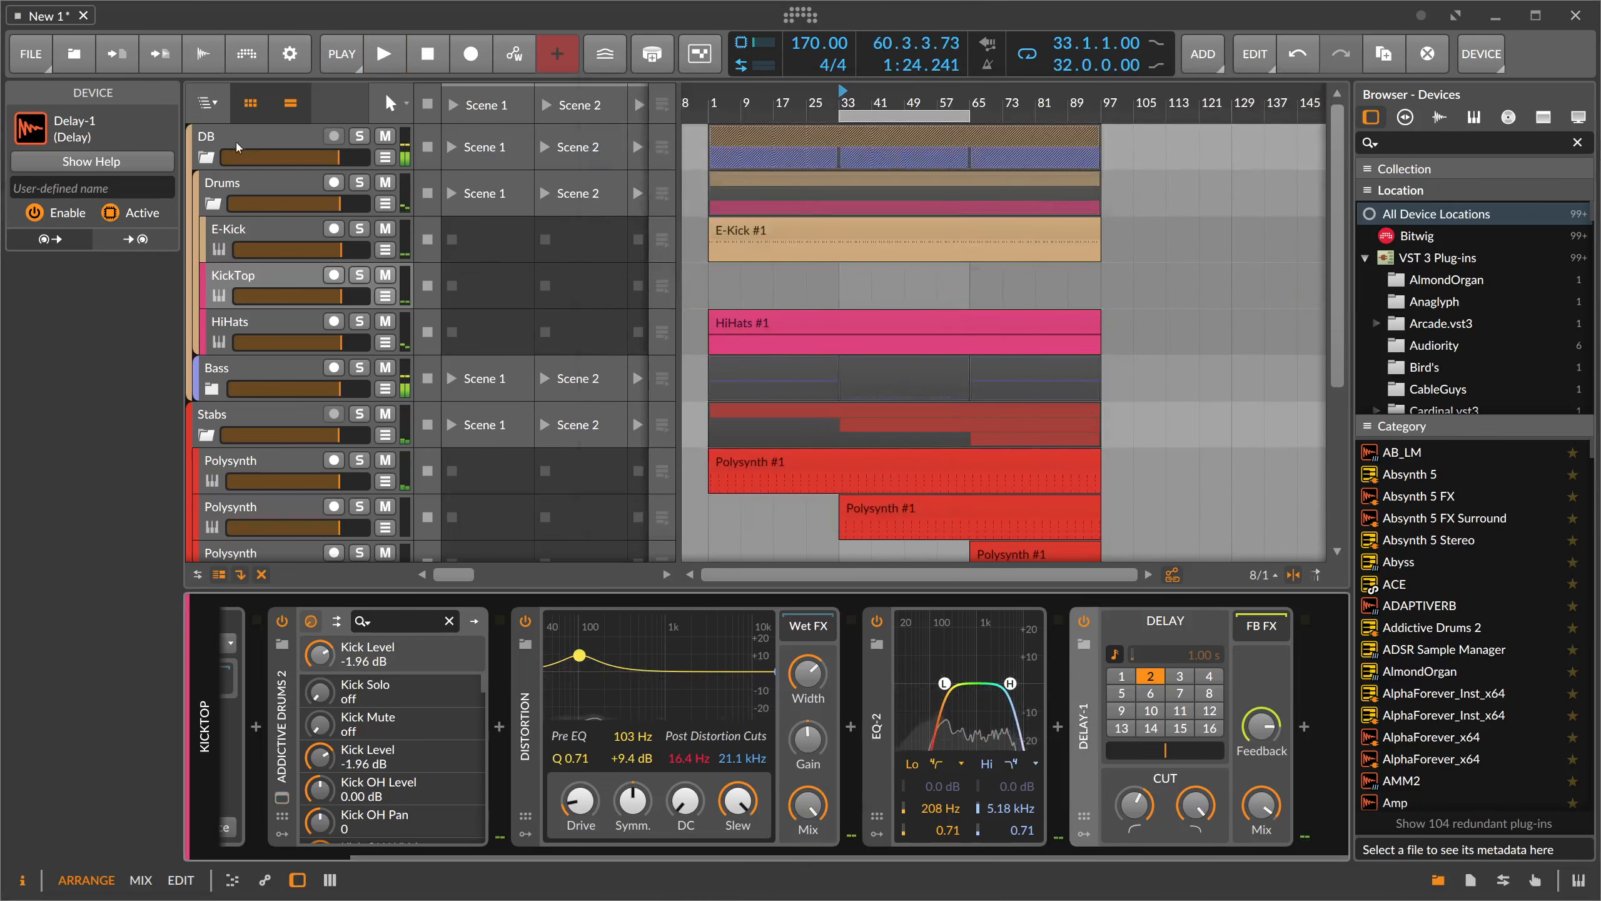
left_click(213, 154)
left_click(207, 203)
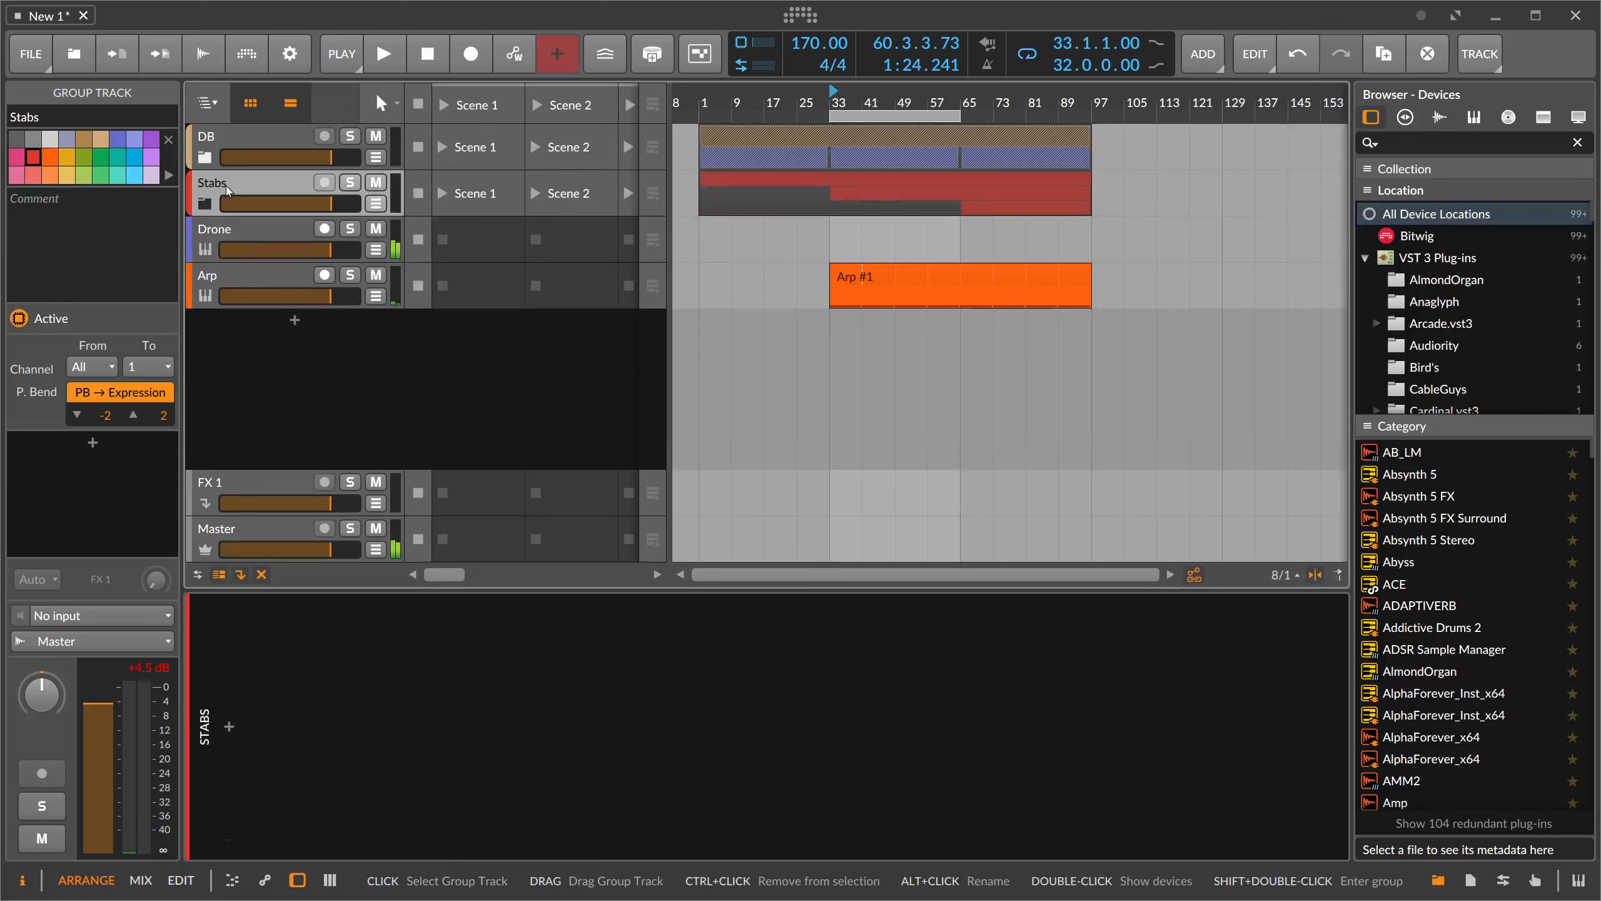
key("ctrl+s")
key("Escape")
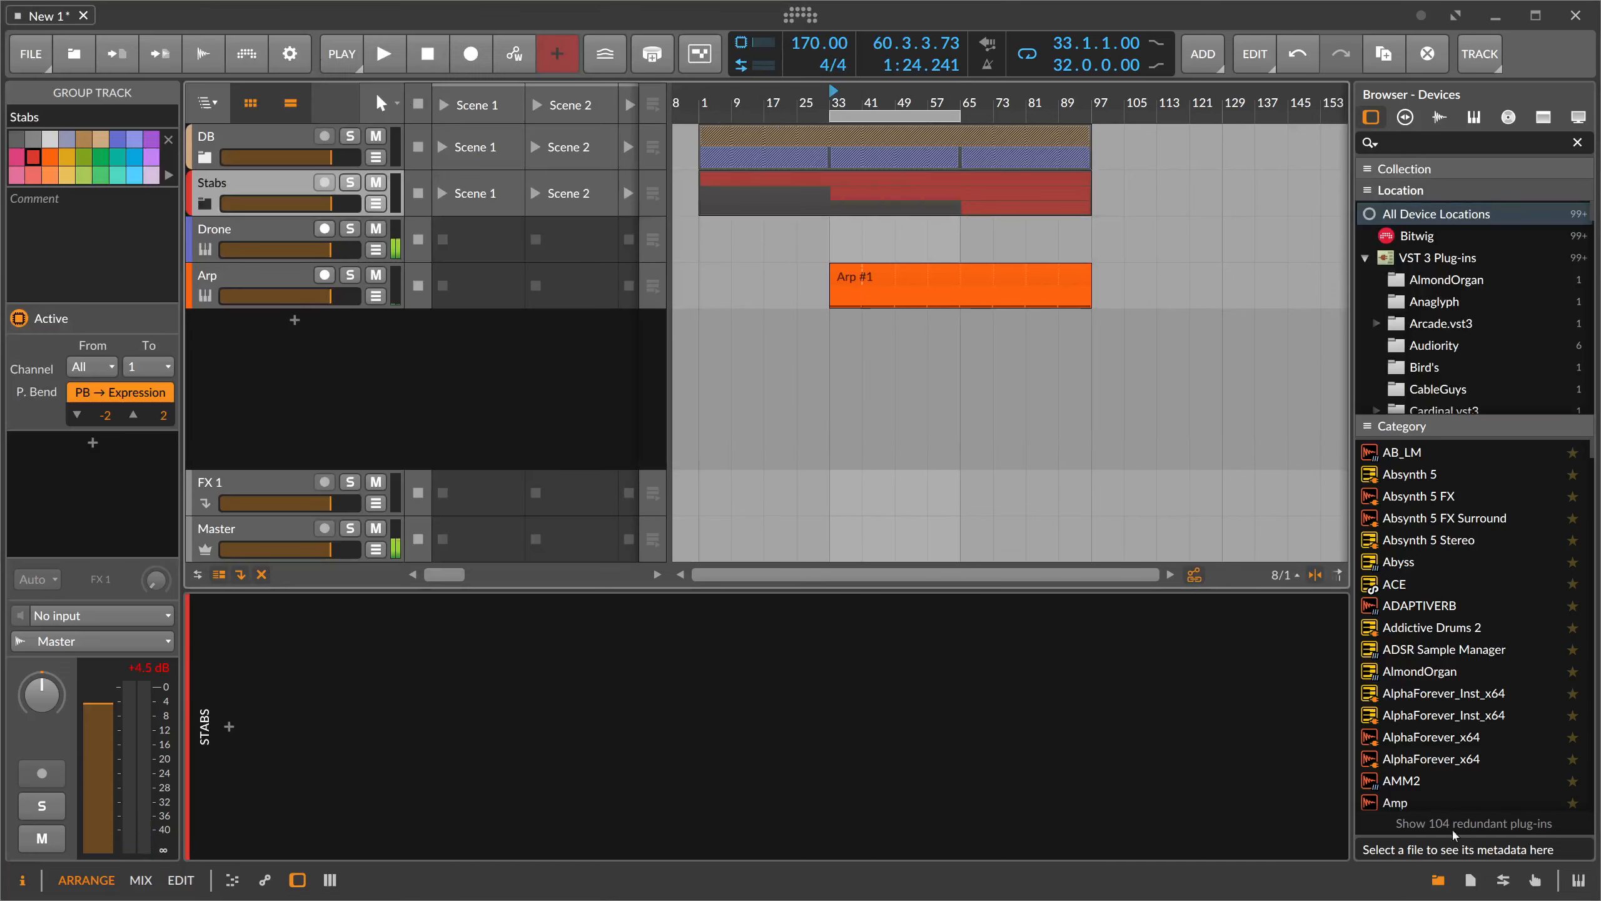
- Check the project info and the Studio I/O settings and hide the side panel
left_click(1470, 880)
left_click_drag(1355, 715, 1181, 719)
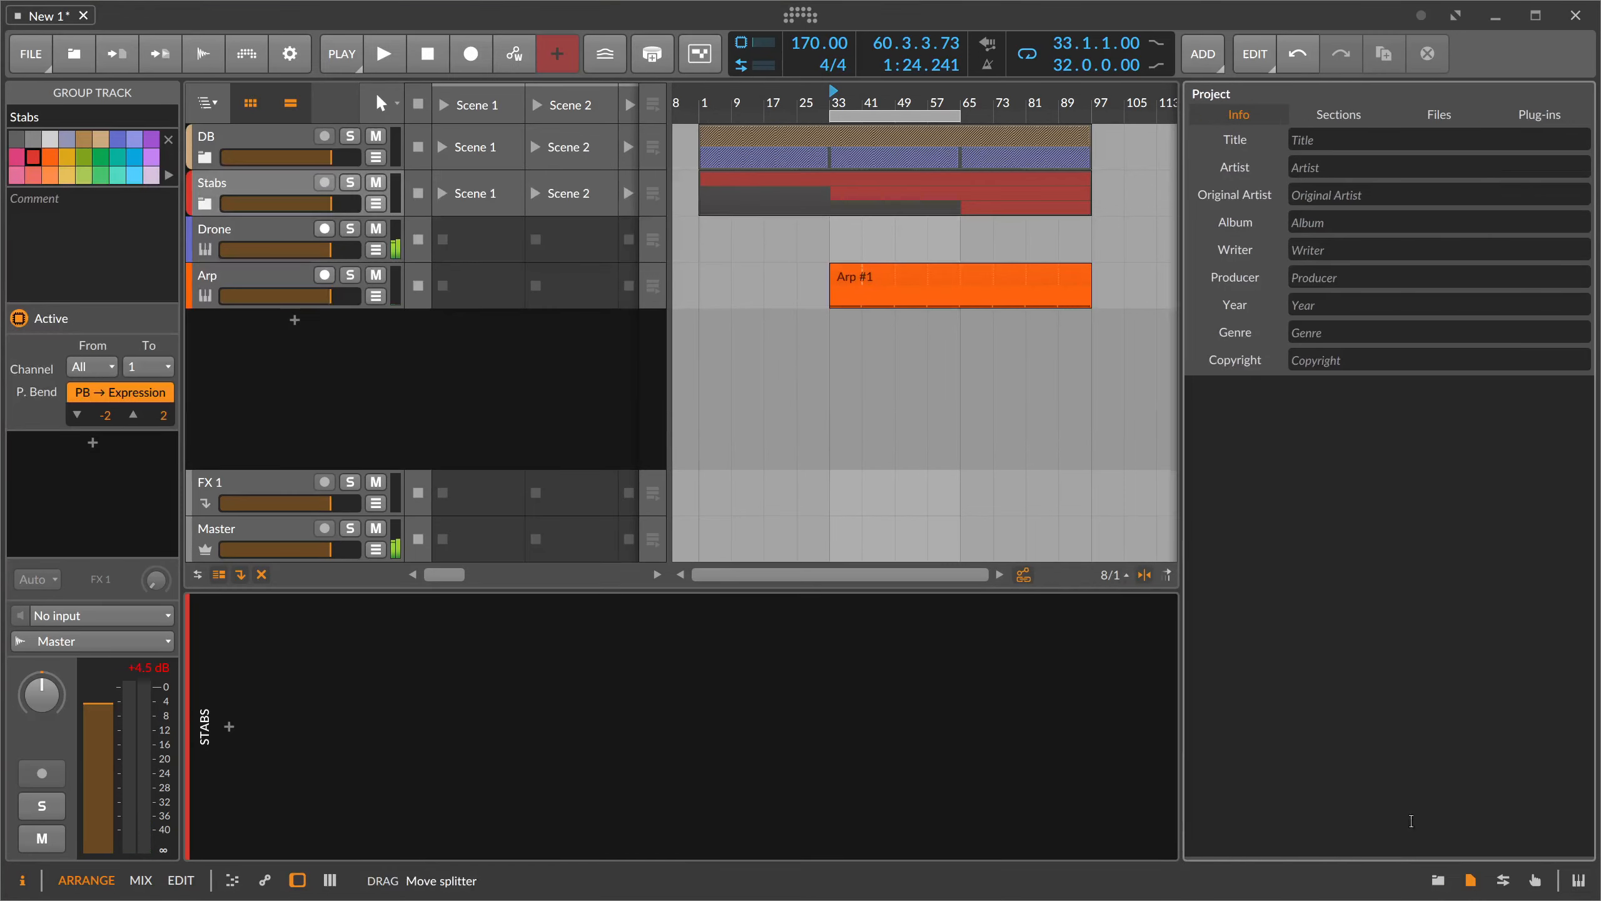
left_click(1499, 883)
left_click(1213, 375)
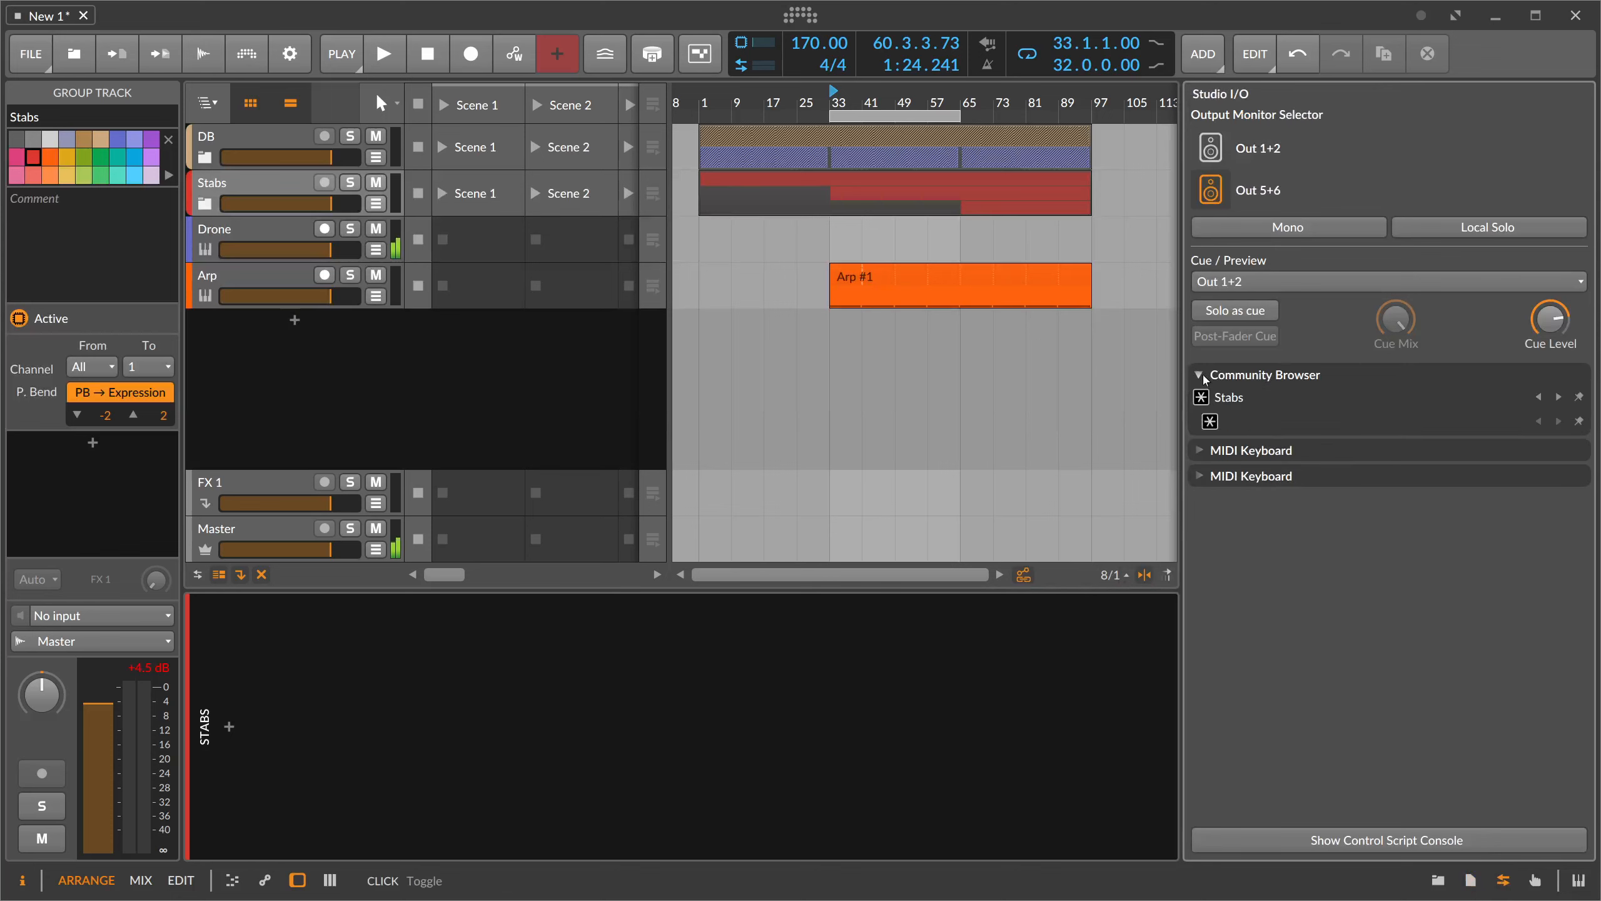
left_click(1214, 375)
left_click_drag(1182, 442, 1293, 441)
left_click(1504, 880)
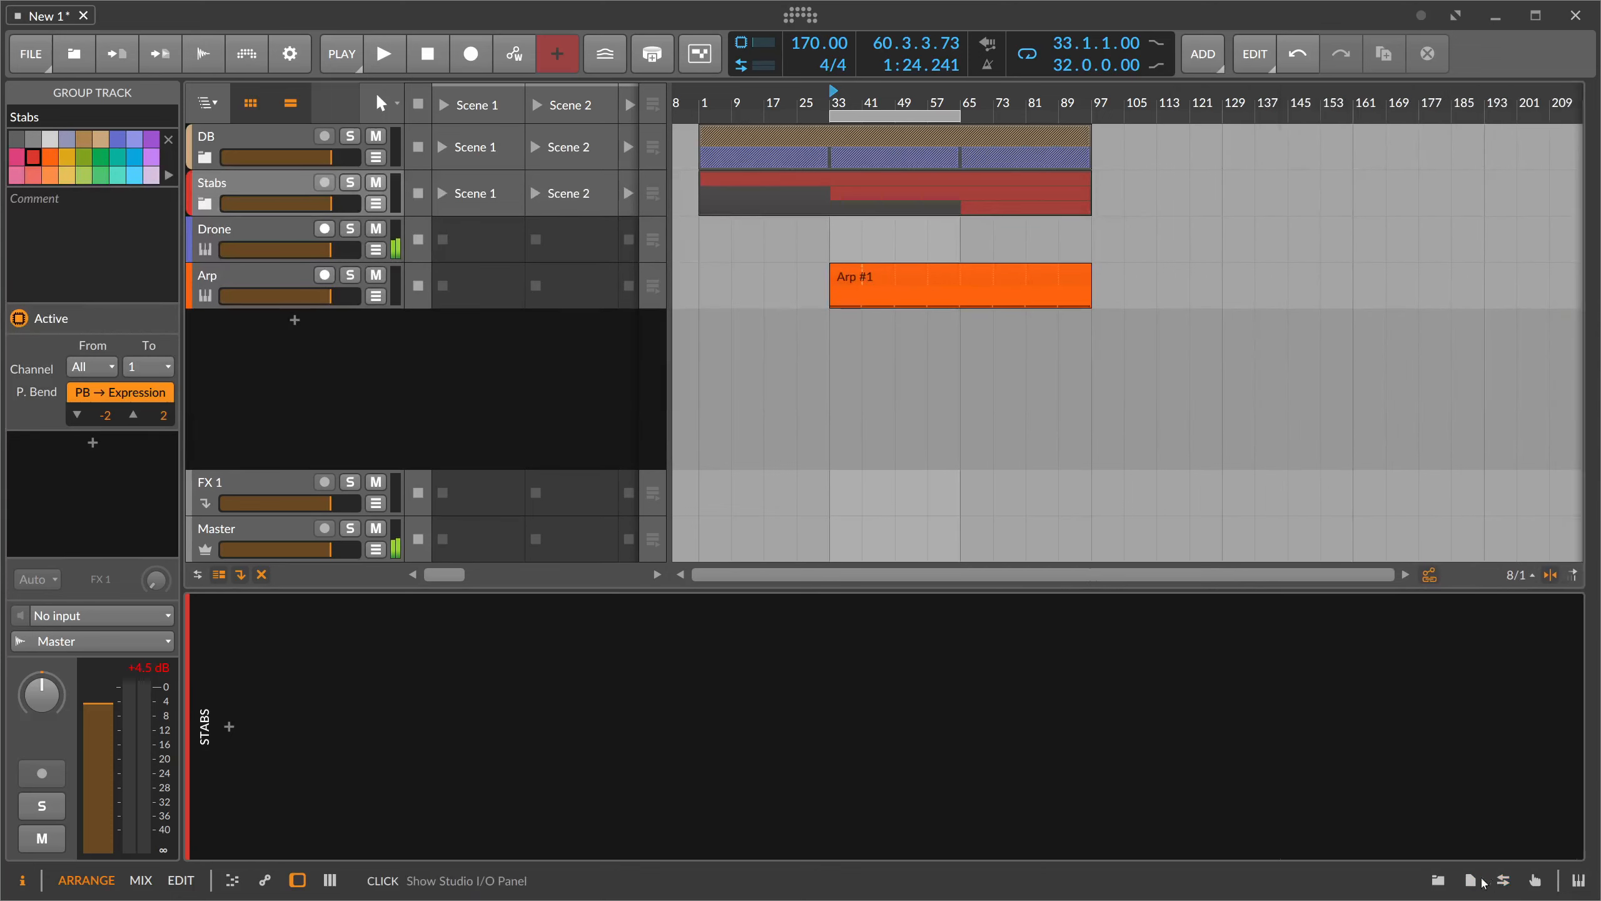
- Collect and save the project under the name 2022-12-28-superbass
left_click(30, 54)
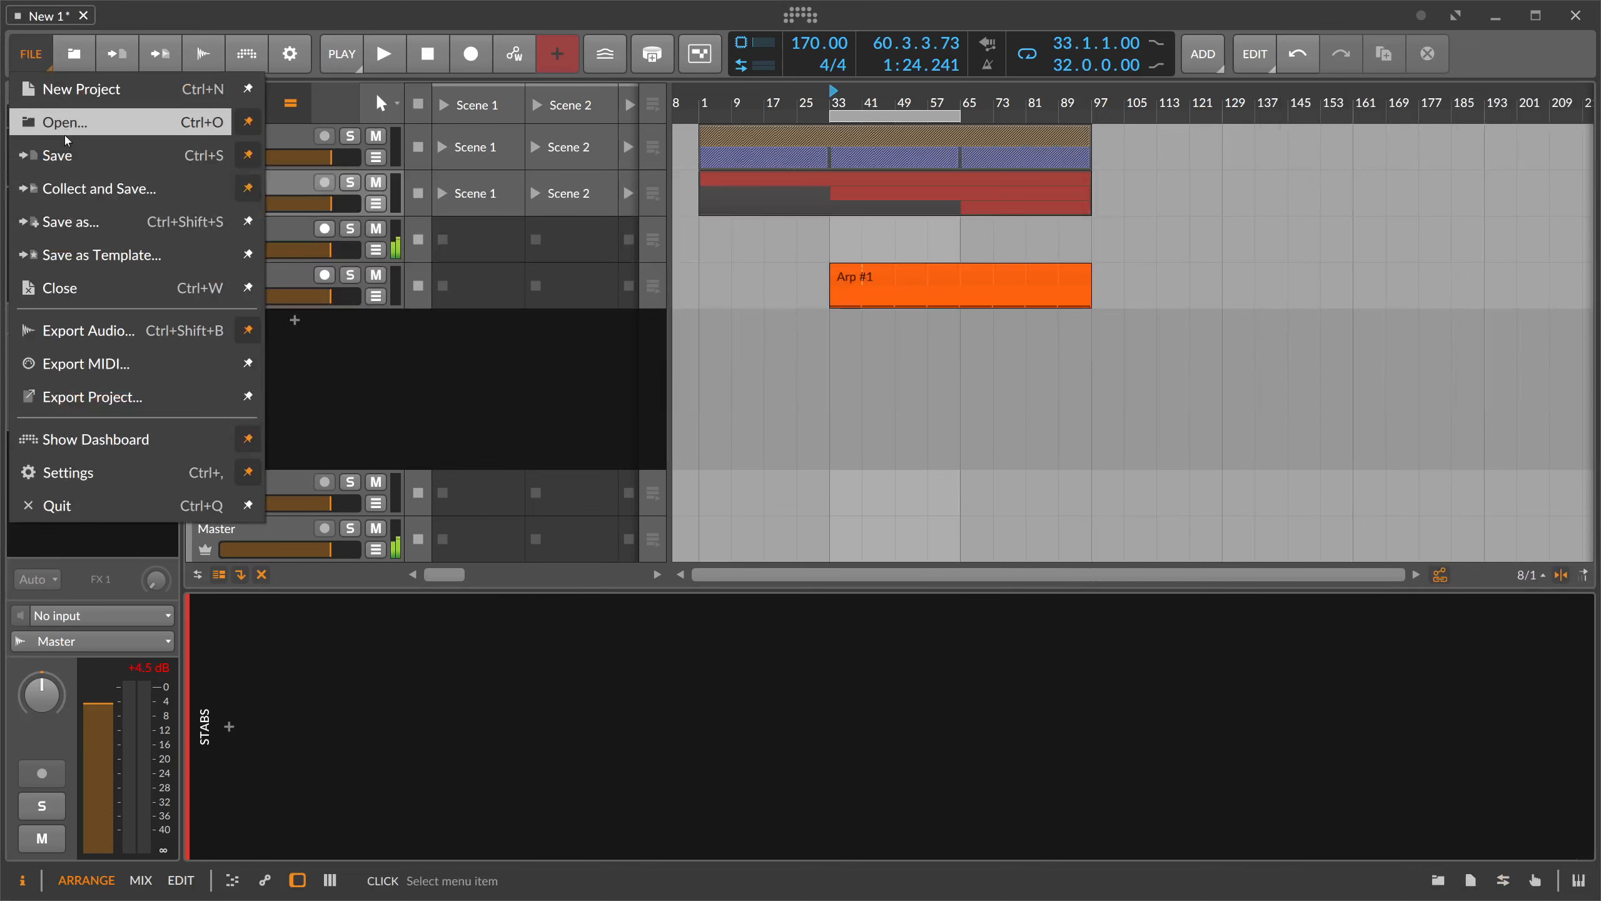
left_click(68, 188)
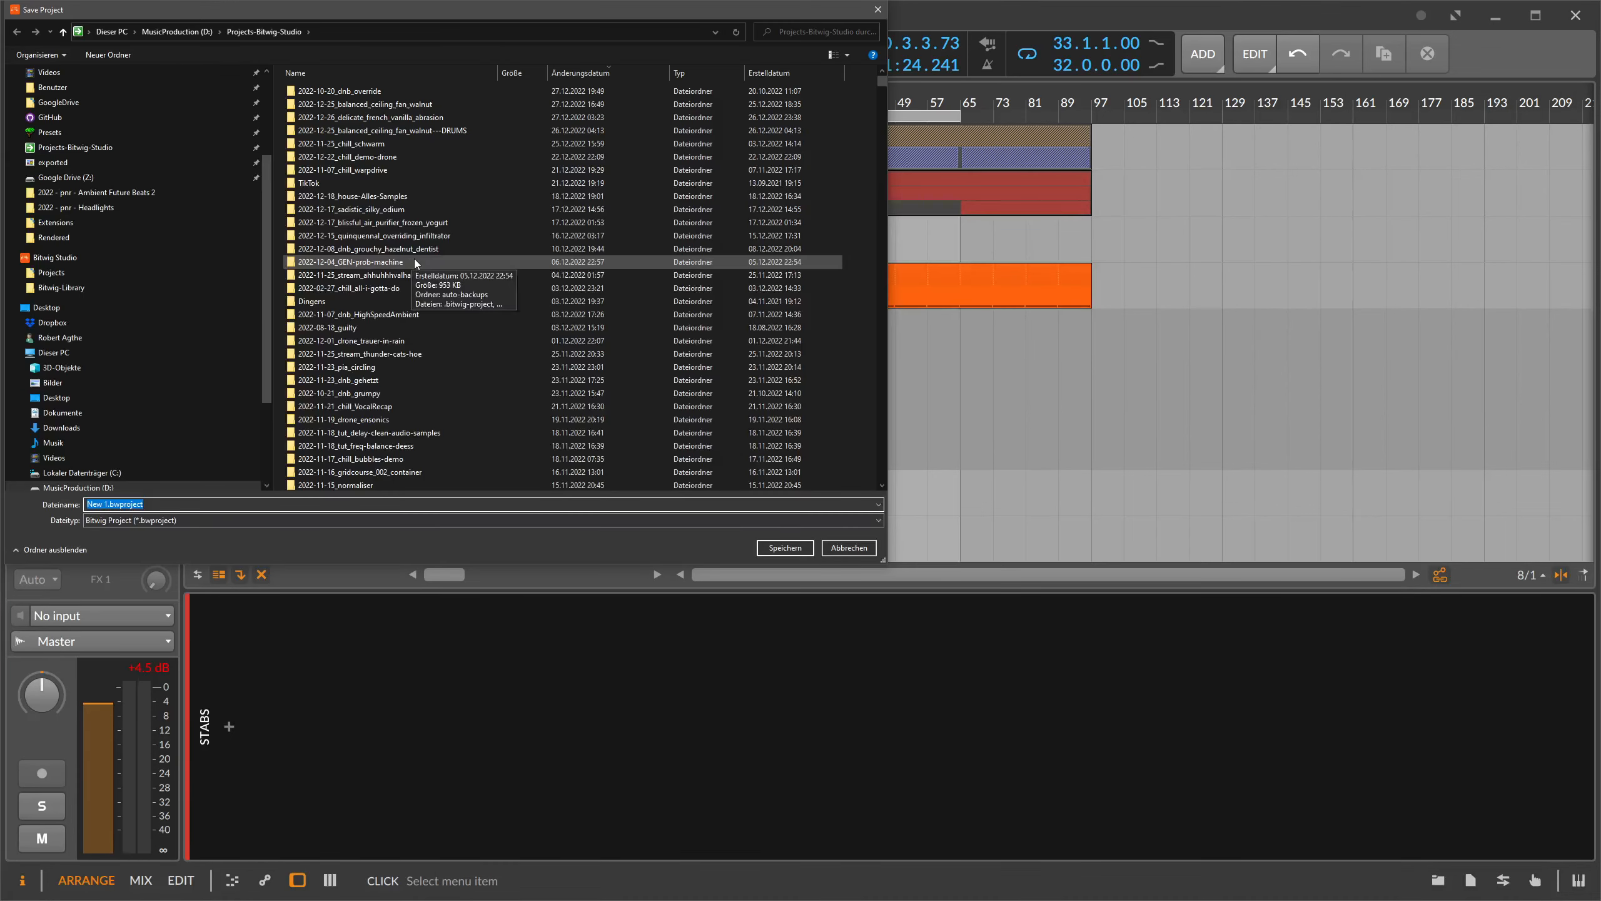
type("2022-")
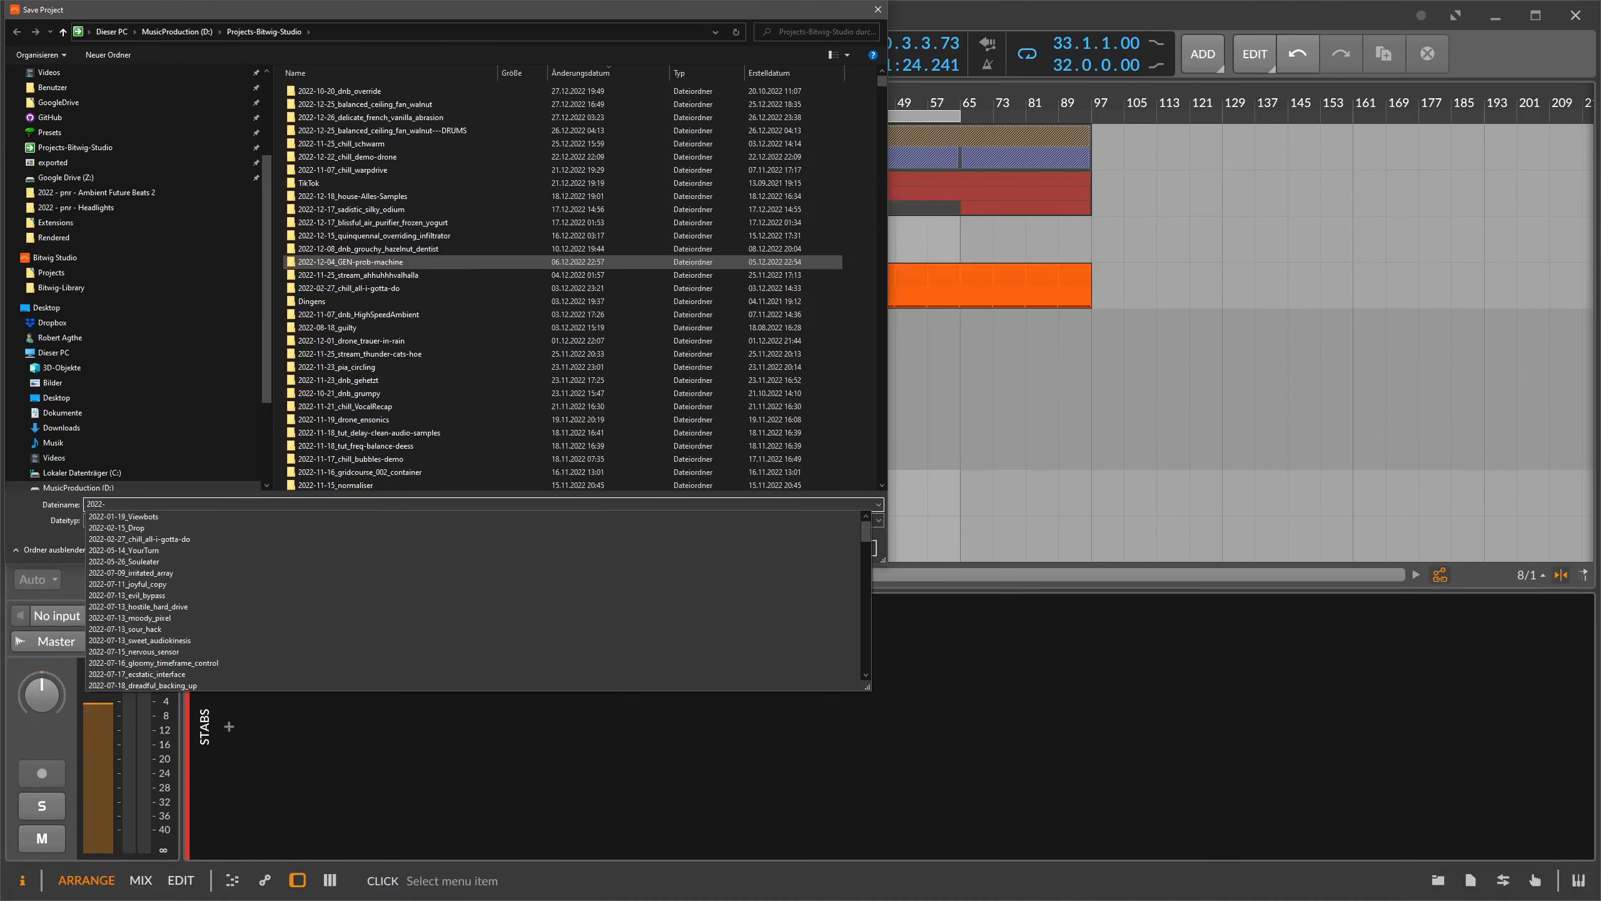
type("12-")
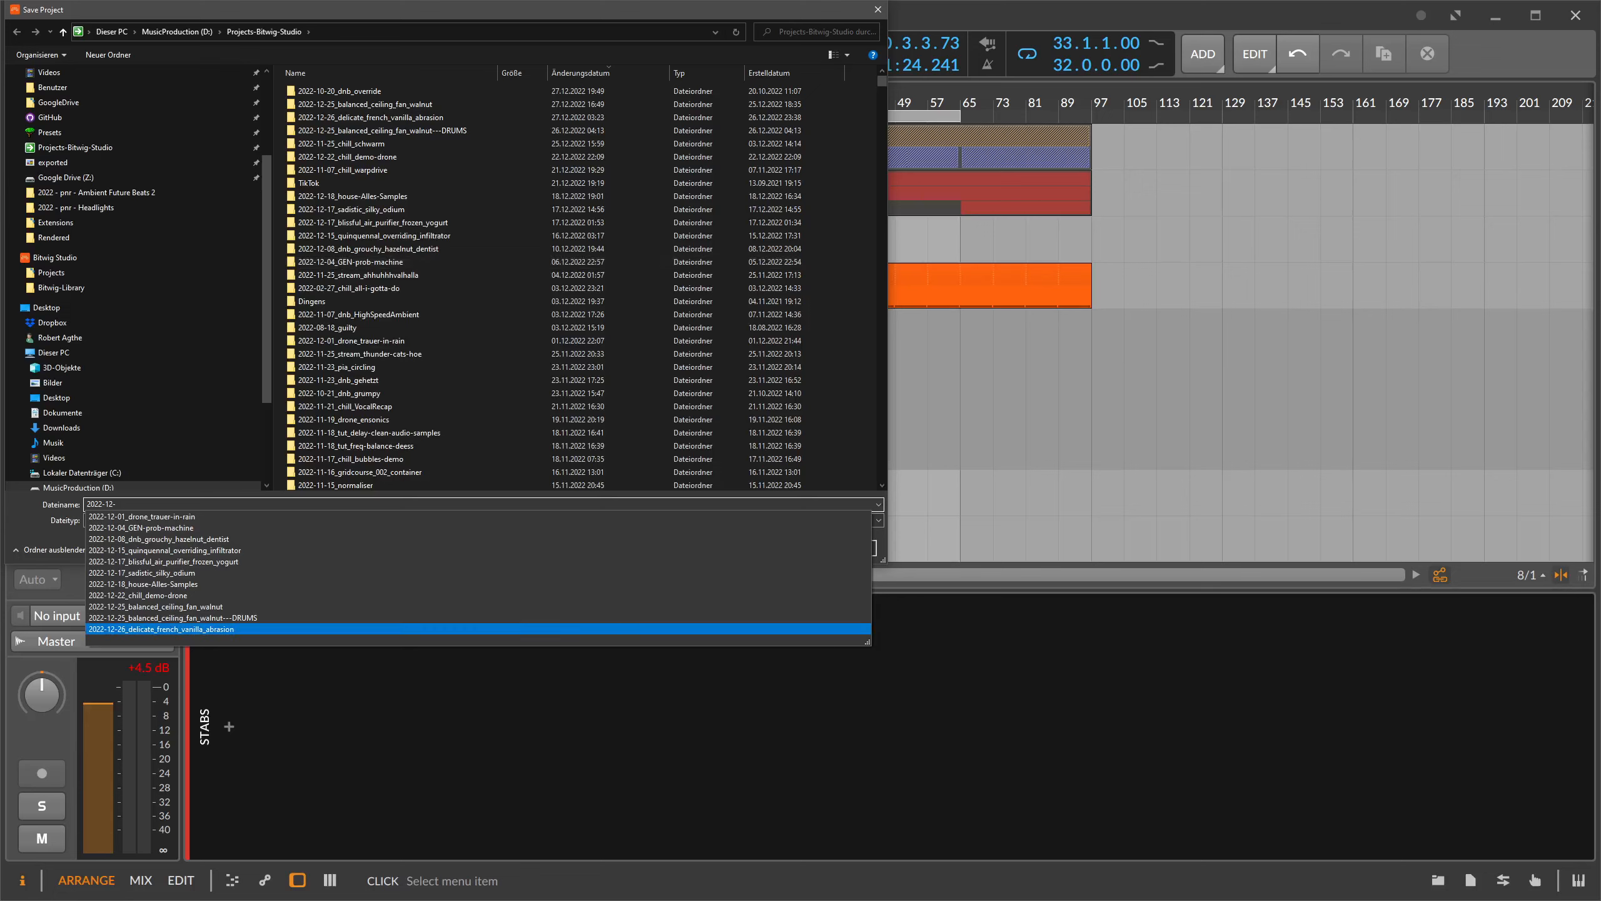
type("2")
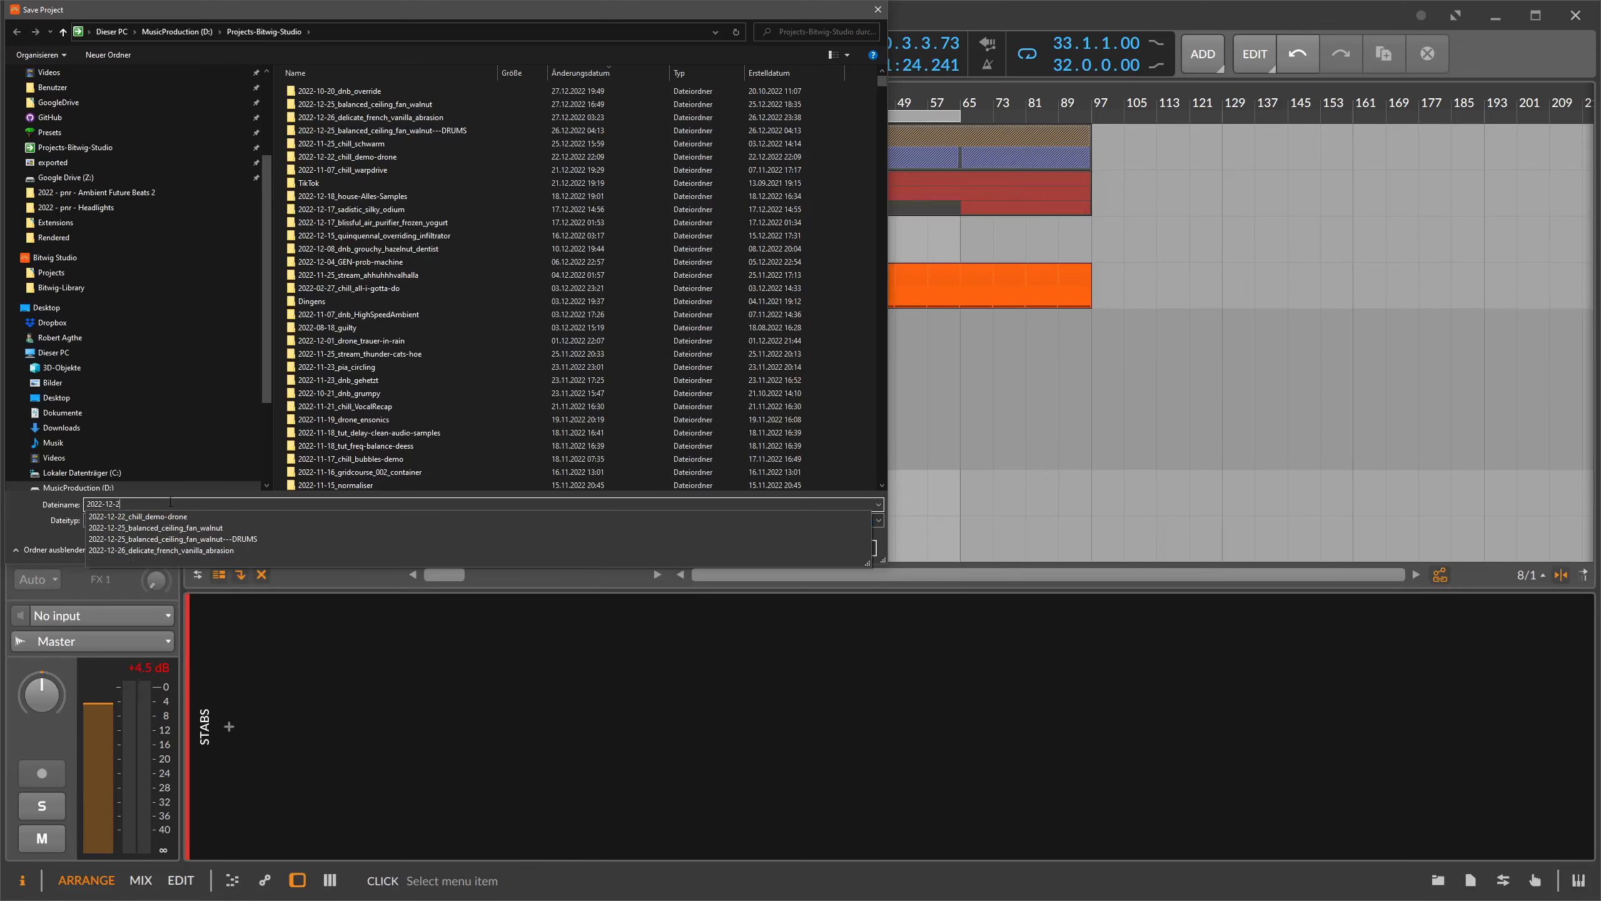
type("8")
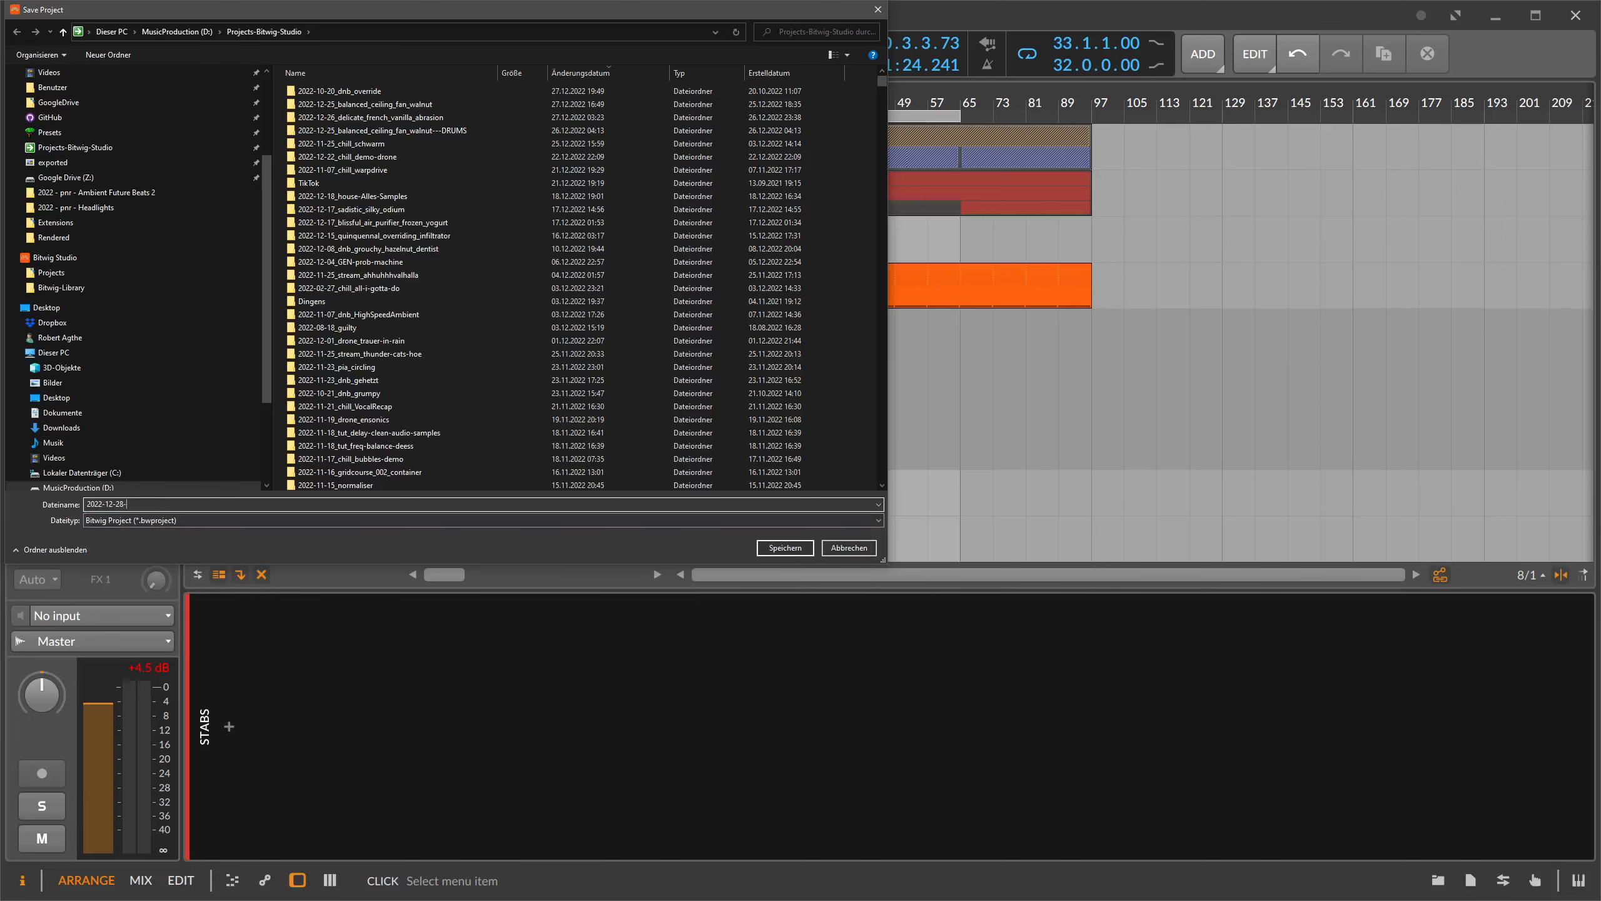
type("-superbass")
key("Return")
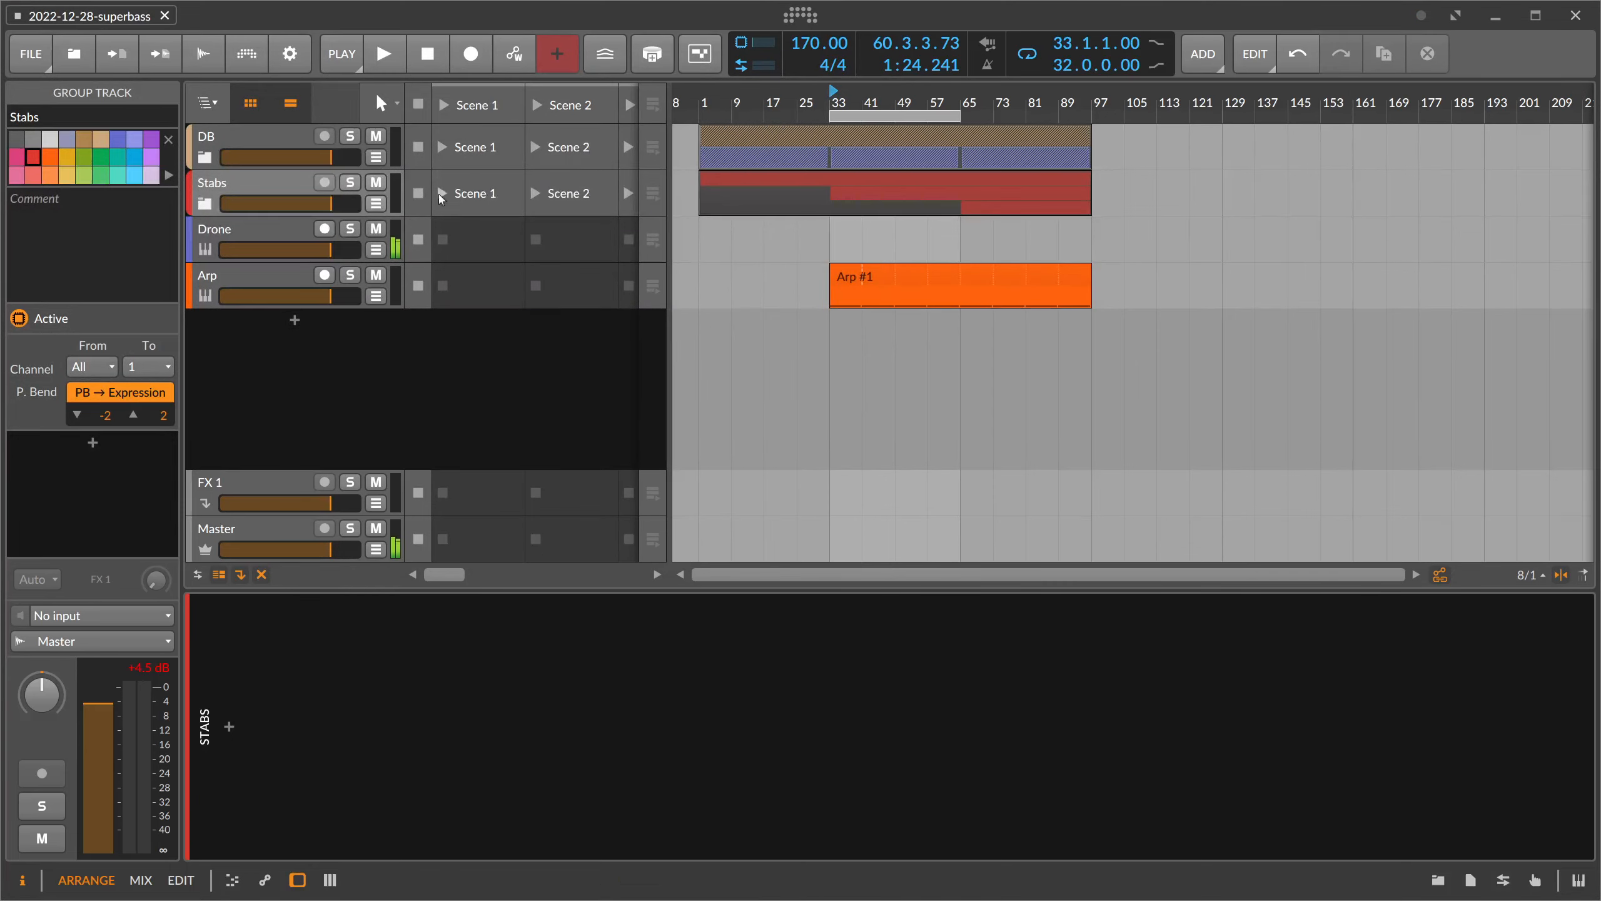
- Add a new instrument track with Bitwig's Polysynth below the Arp track and arm it for recording
left_click(830, 103)
left_click(284, 303)
double_click(285, 323)
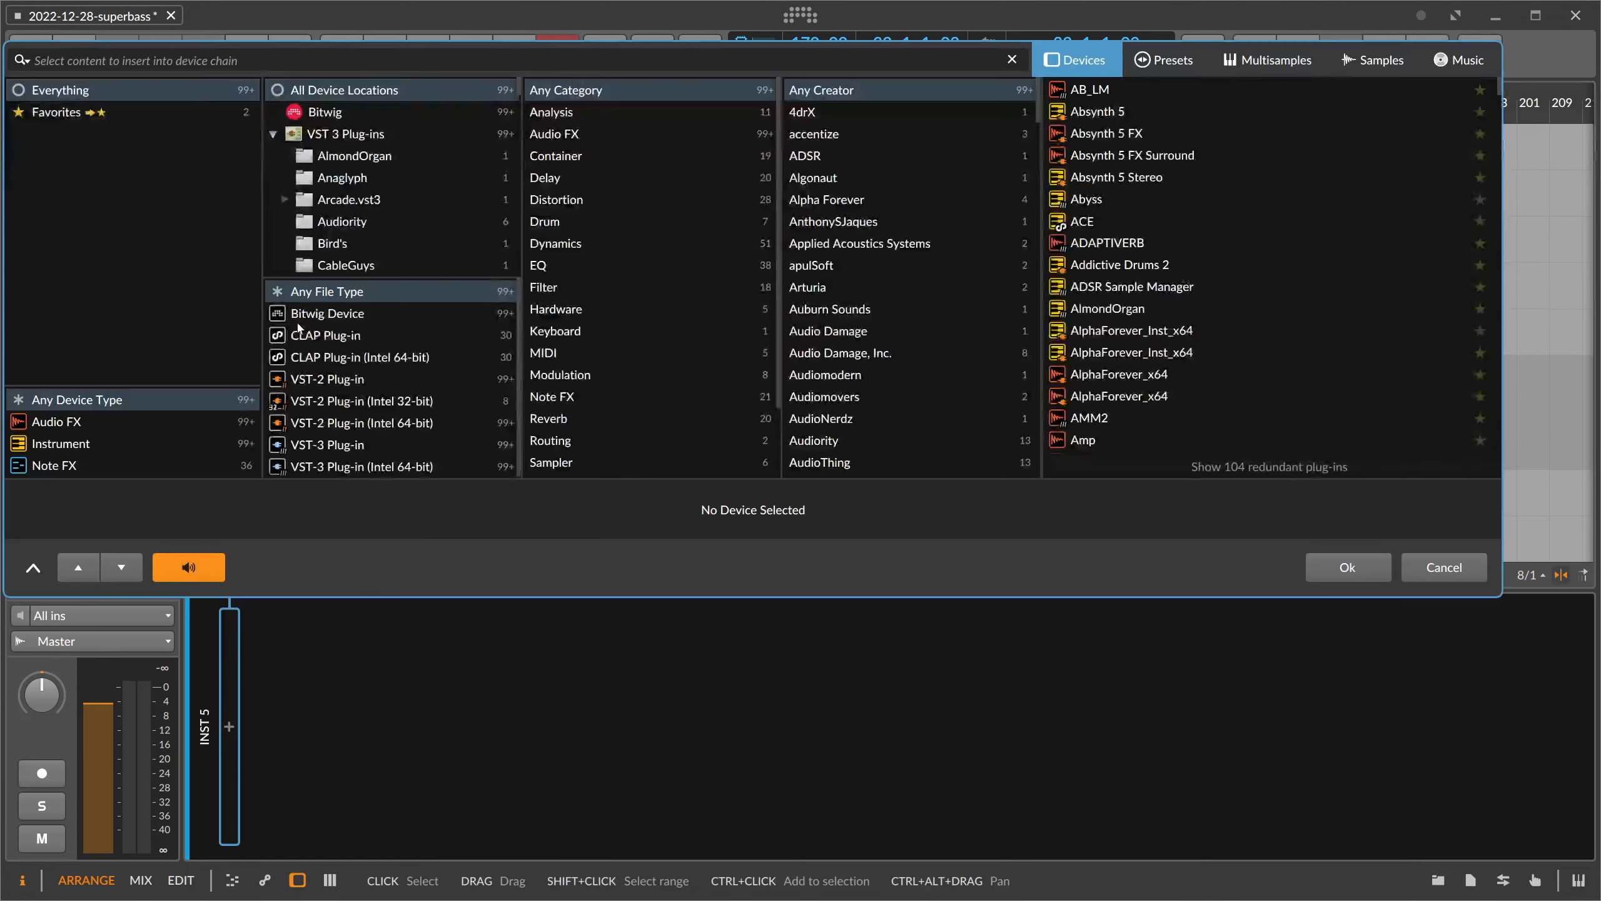
type("poly")
key("Down")
key("Down")
key("Down")
key("Down")
key("Down")
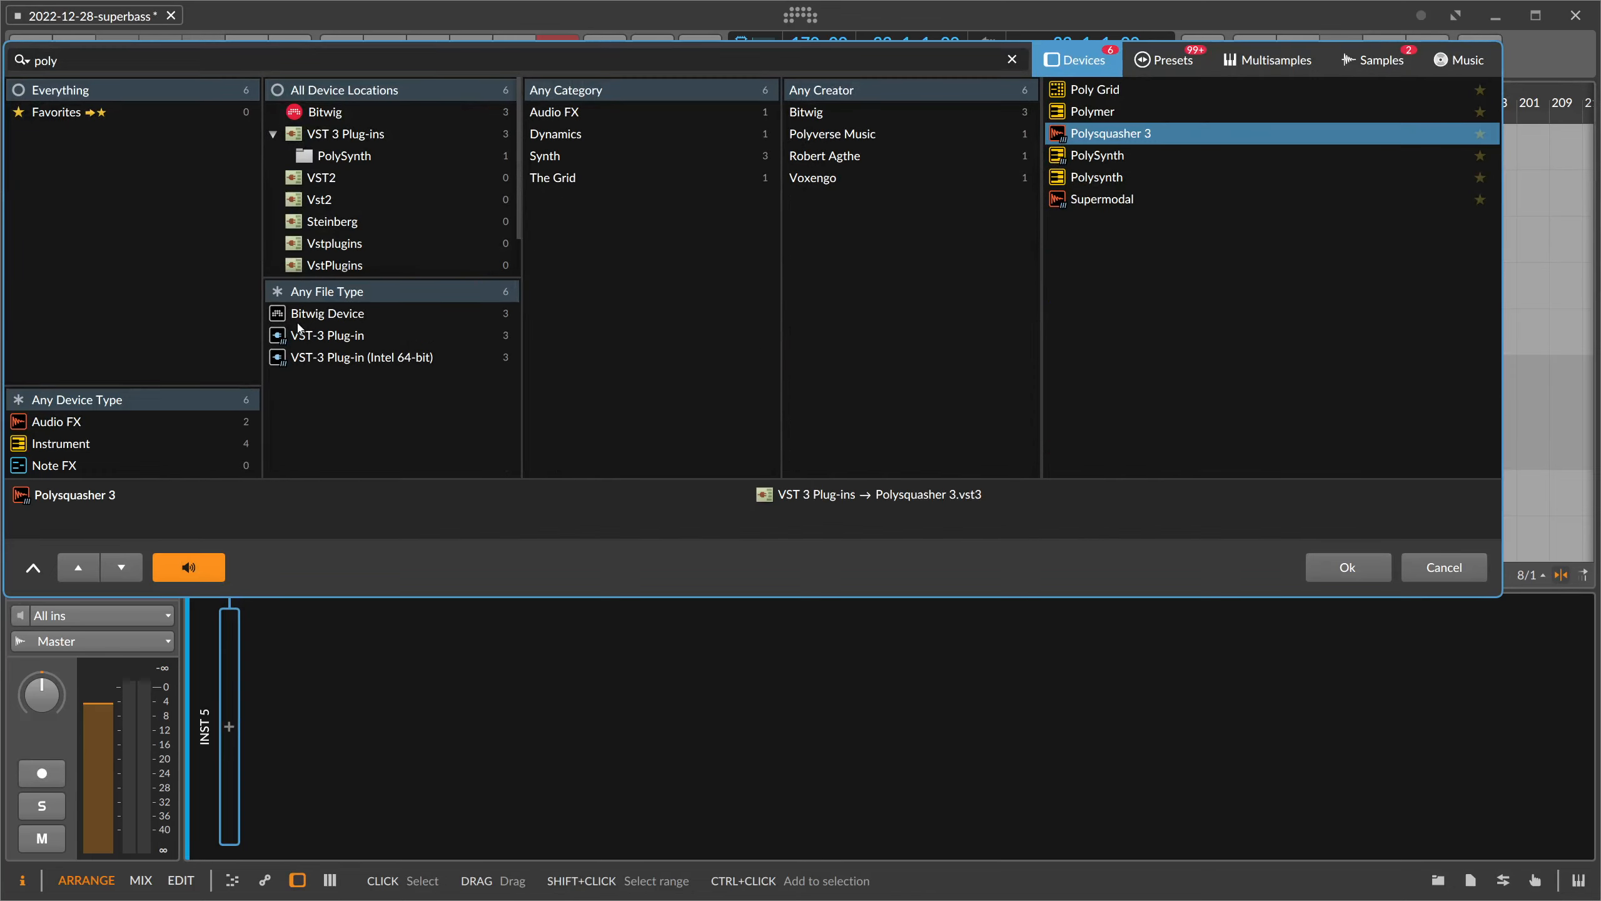
key("Return")
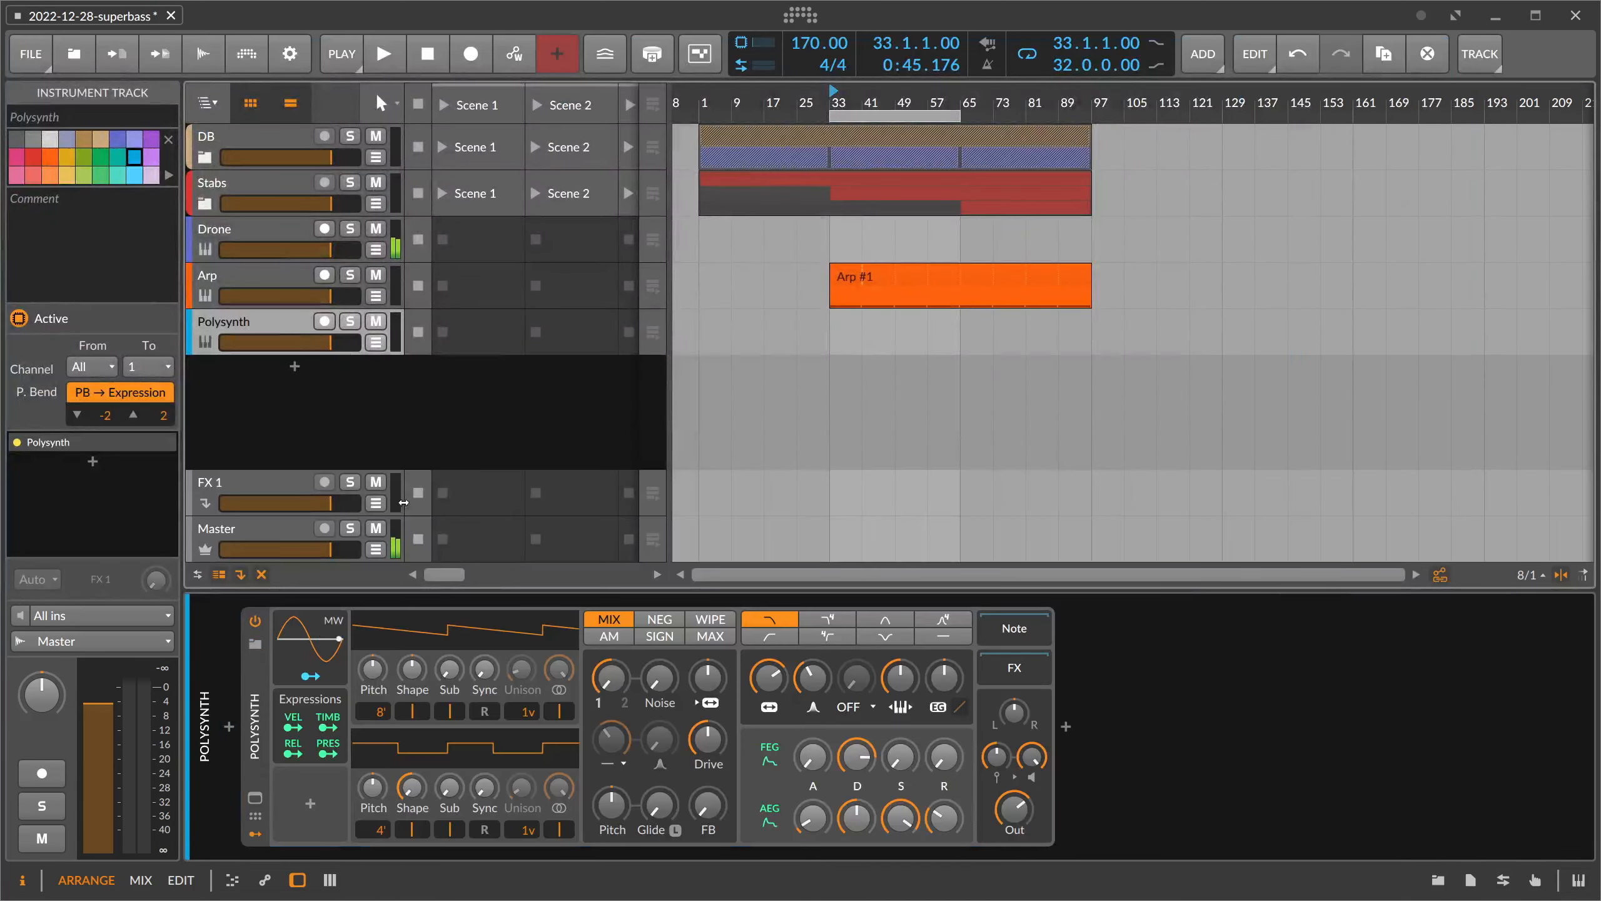
left_click(324, 321)
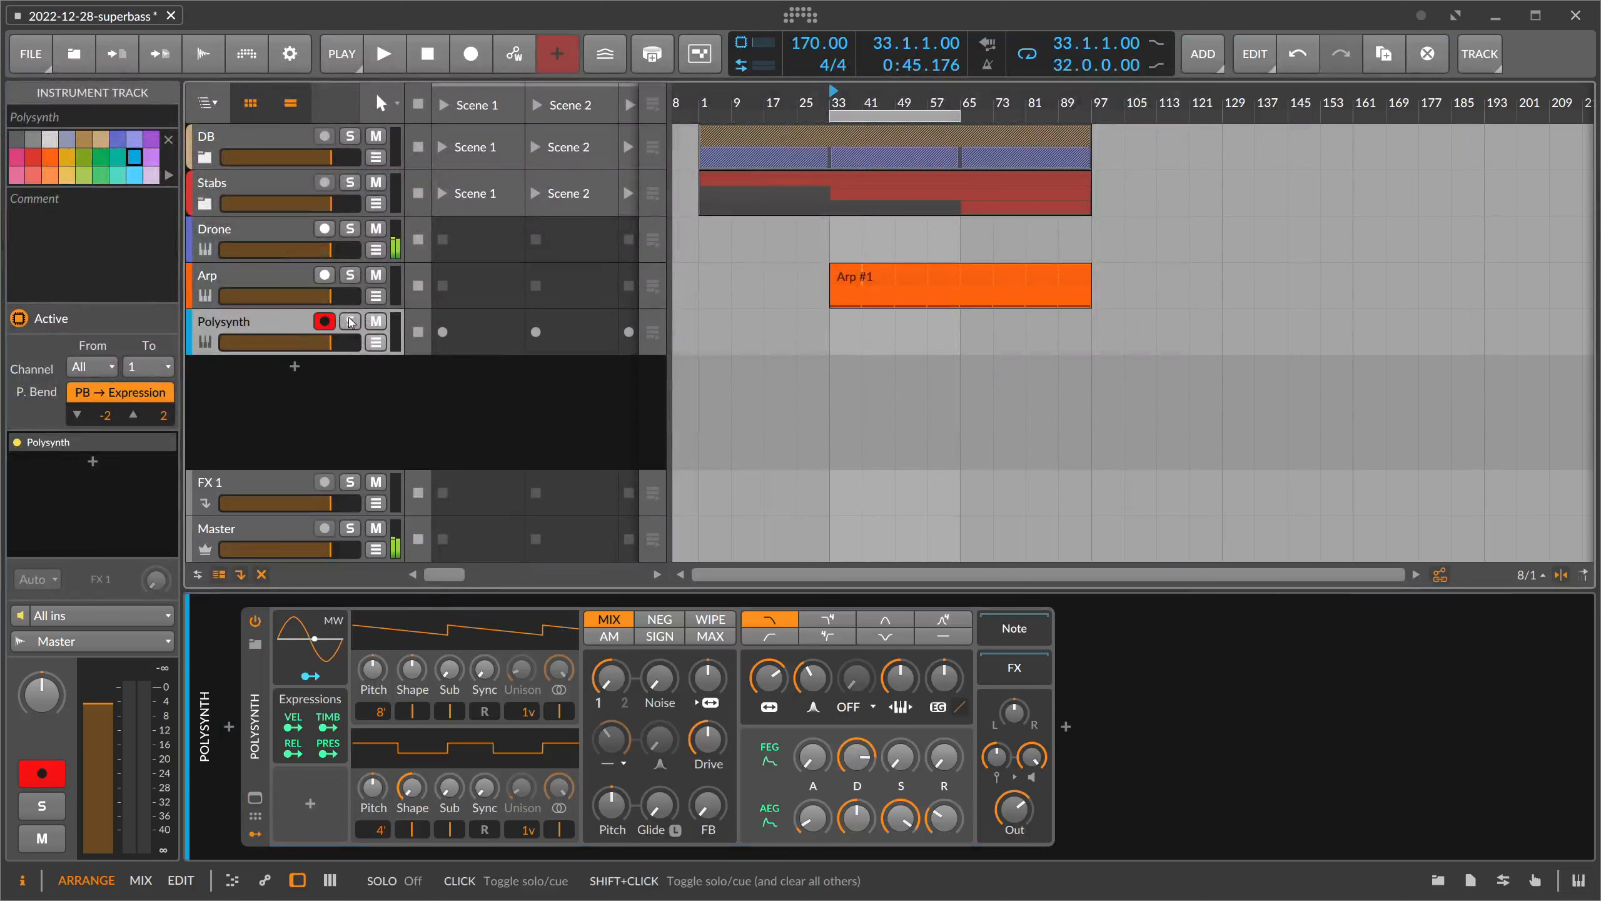
- Set the Polysynth's first oscillator to 16 unison voices and switch the filter to the second low-pass type
left_click_drag(527, 711, 528, 691)
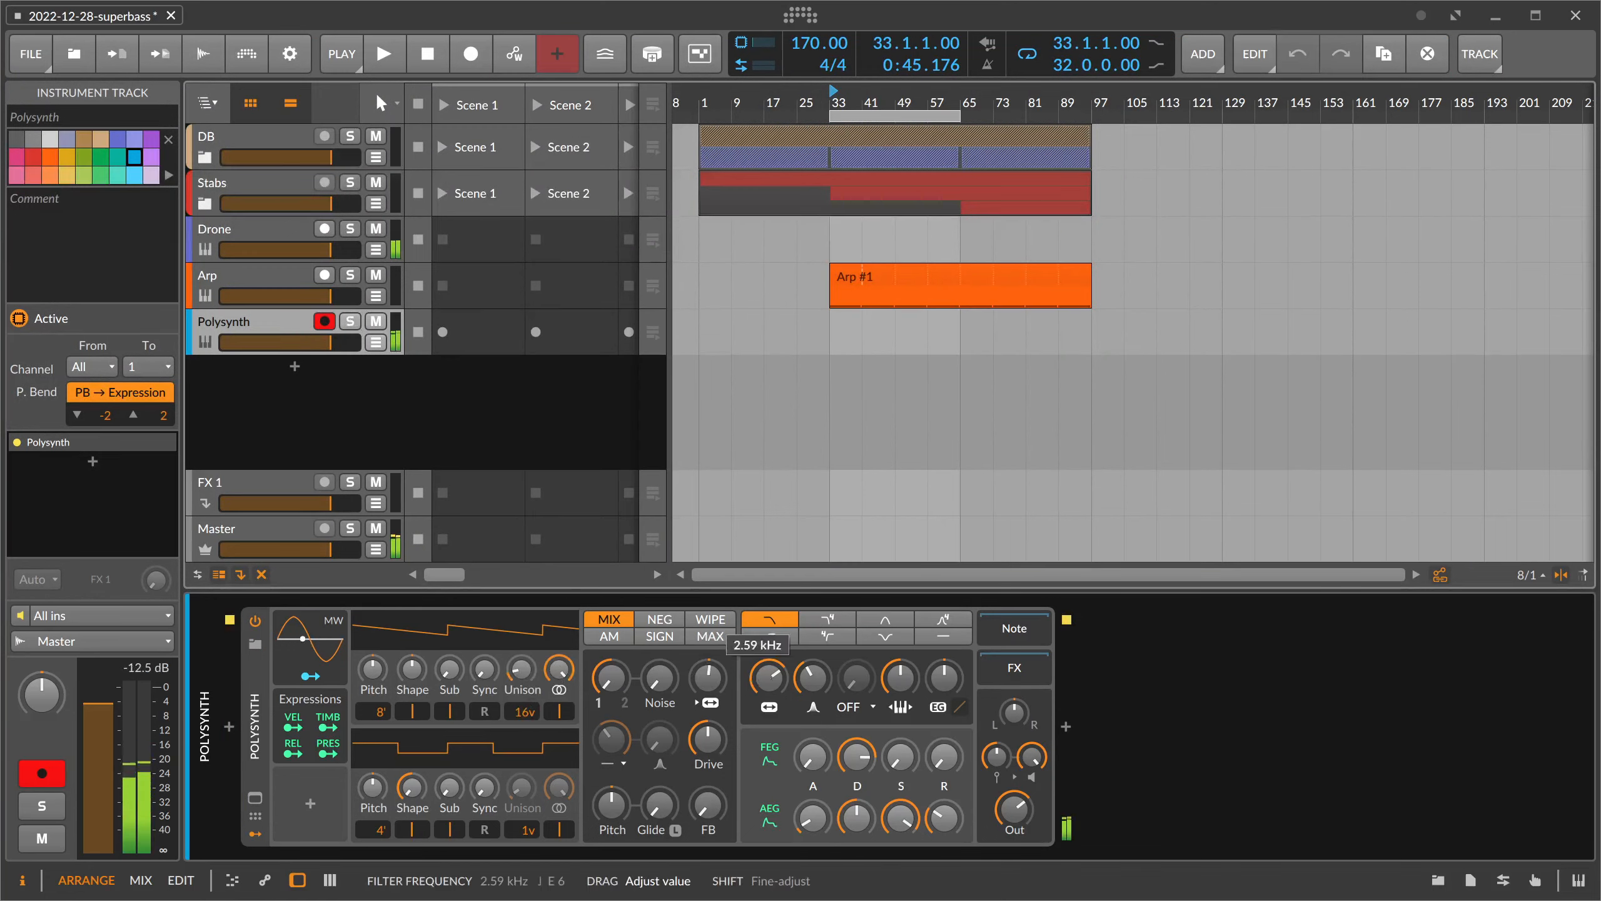
left_click(827, 619)
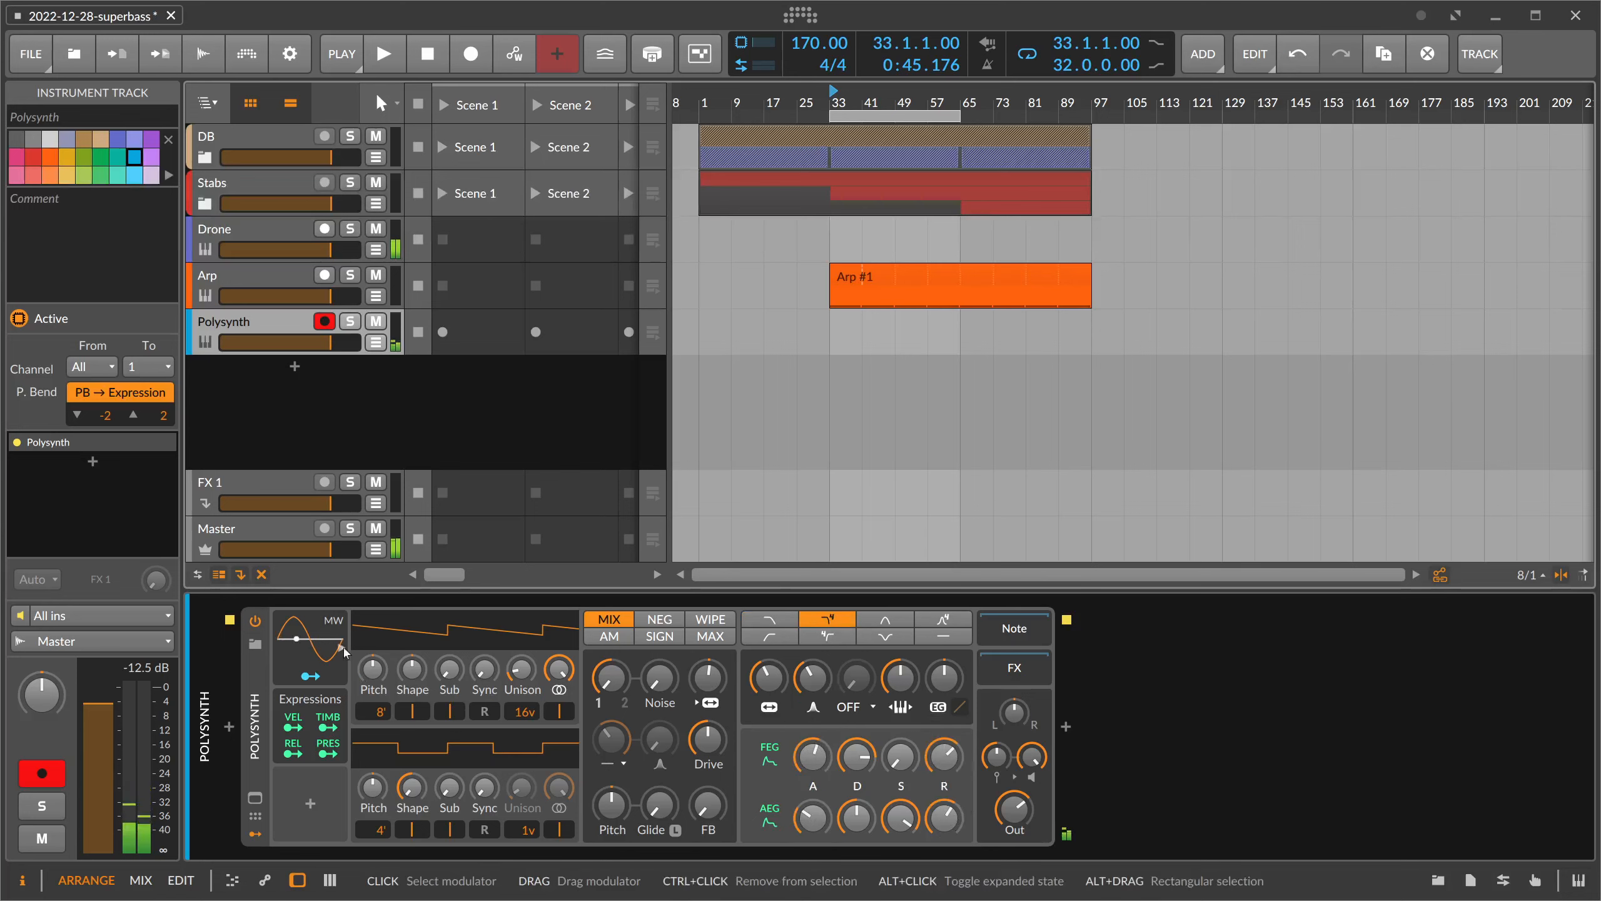
- Switch the Polysynth's Vibrato modulator to Manual control and raise its manual level
left_click(309, 647)
left_click(411, 796)
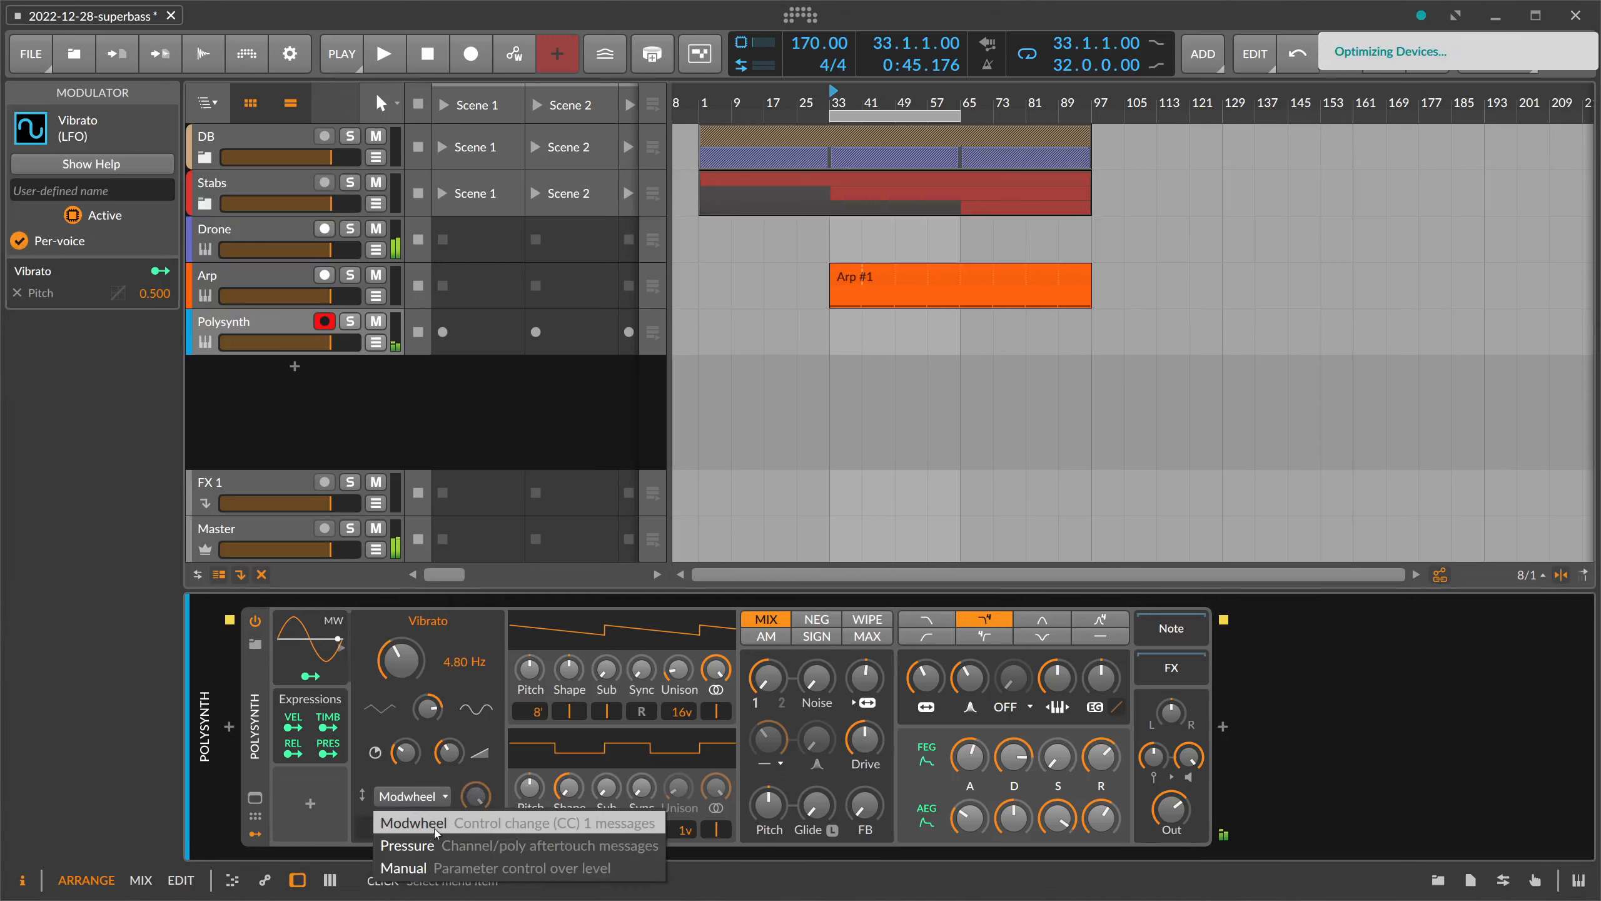
left_click(455, 862)
left_click(449, 750)
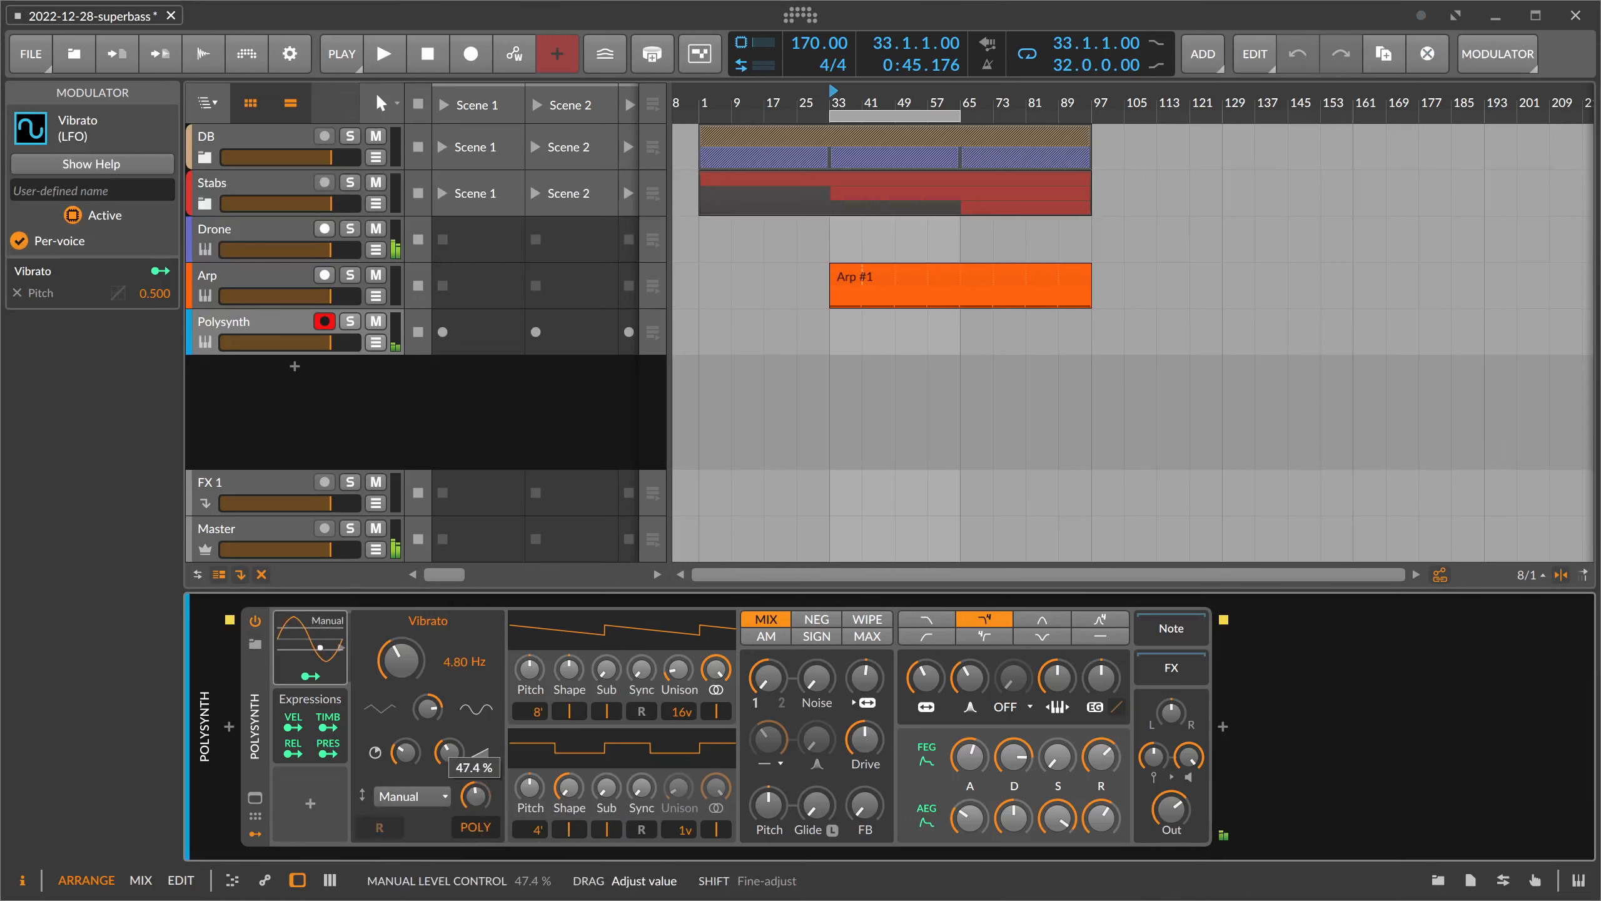
left_click_drag(448, 750, 448, 751)
- Raise the Polysynth's filter envelope depth and slow the Vibrato rate to 2.57 Hz
mouse_move(1089, 677)
left_mouse_down()
mouse_move(1089, 662)
mouse_move(1102, 674)
left_mouse_up()
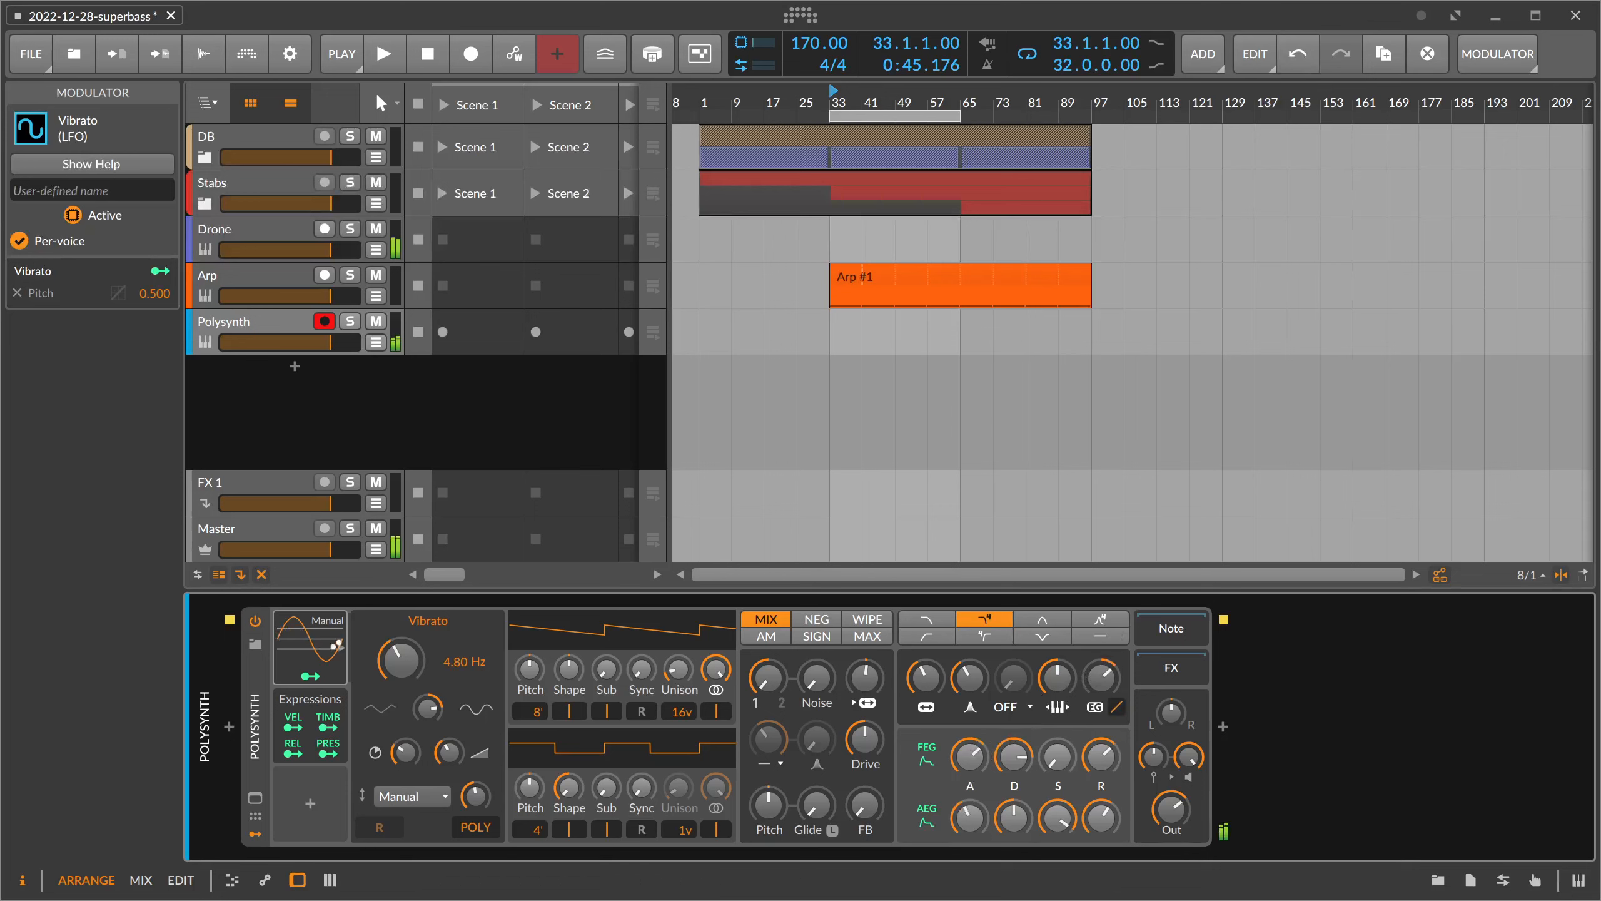
left_click_drag(457, 752, 459, 753)
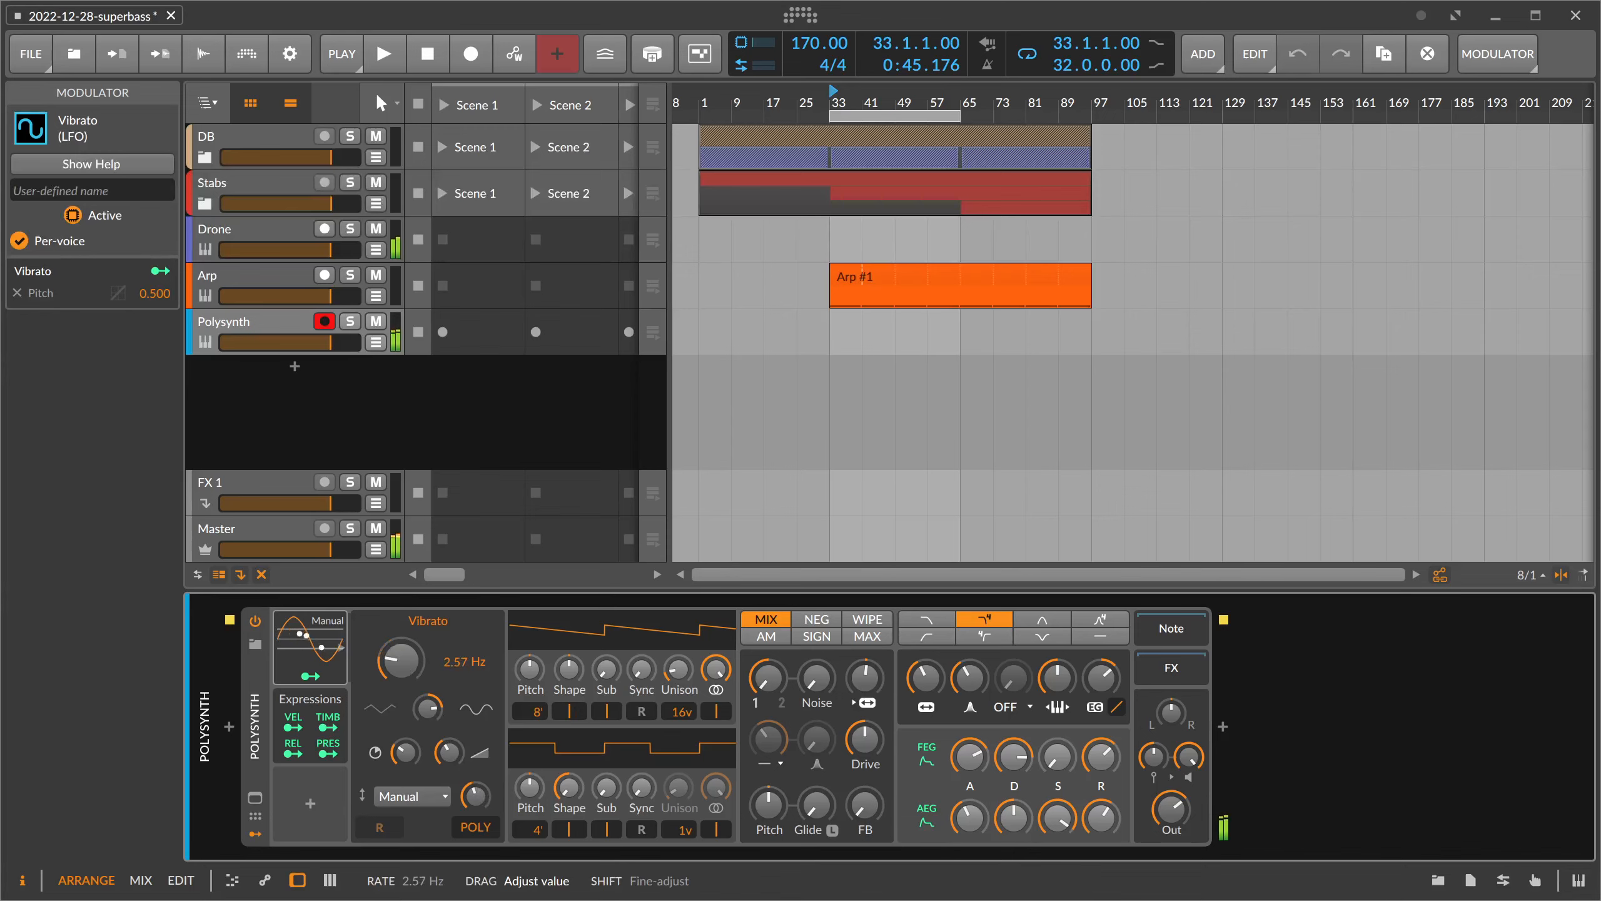
left_click_drag(969, 751, 969, 750)
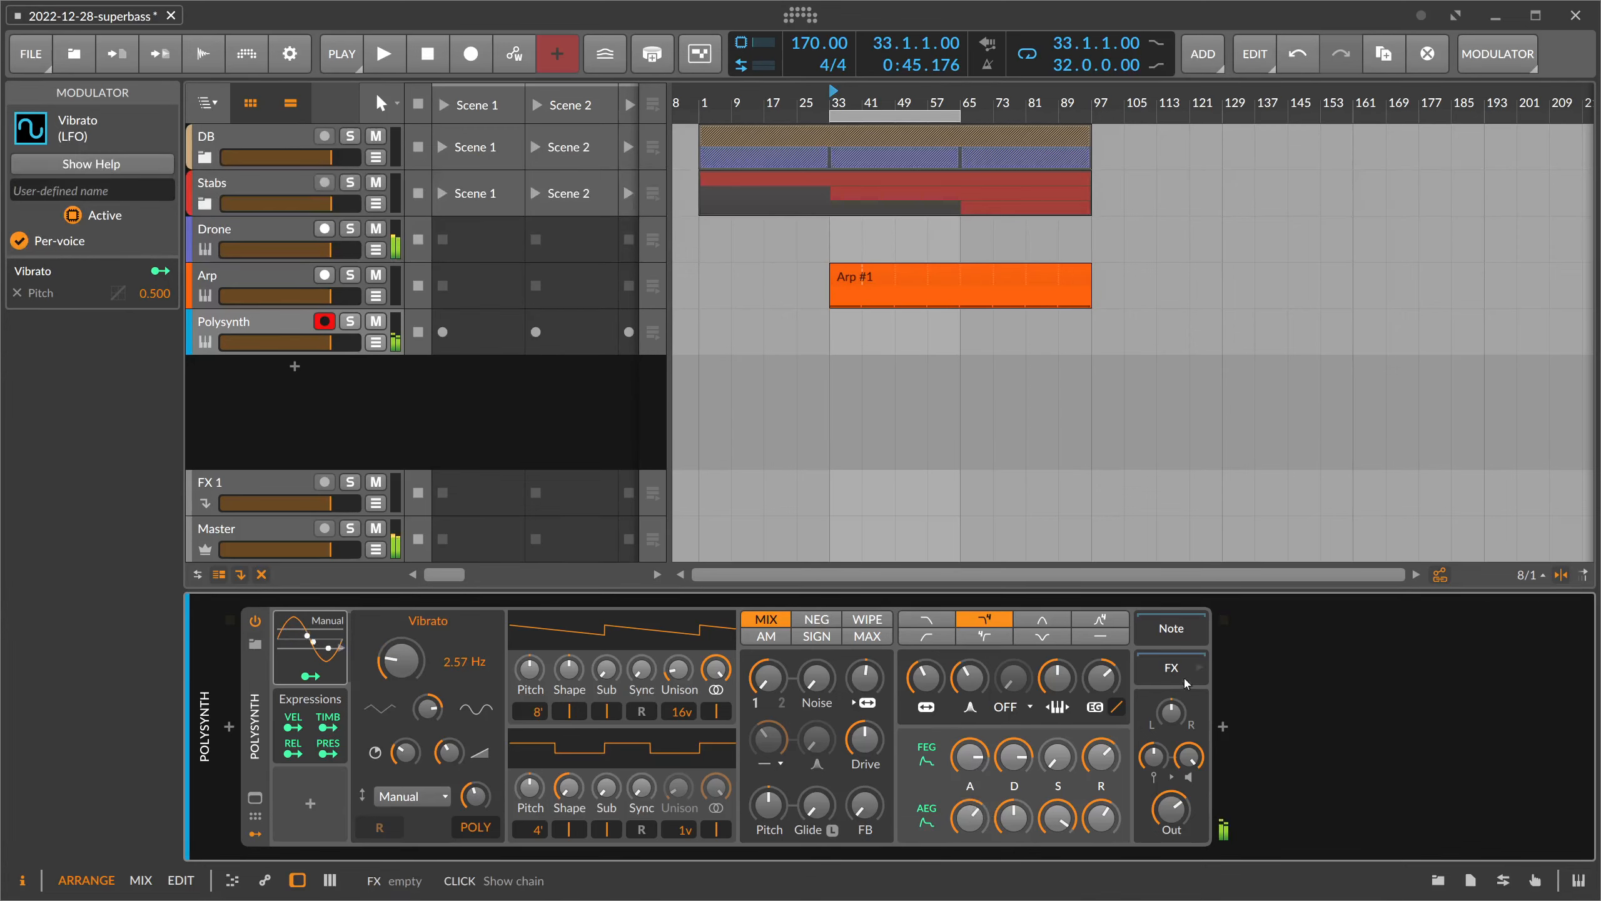
- Insert the ValhallaSupermassive effect into the Polysynth's FX chain
left_click(1223, 727)
type("super")
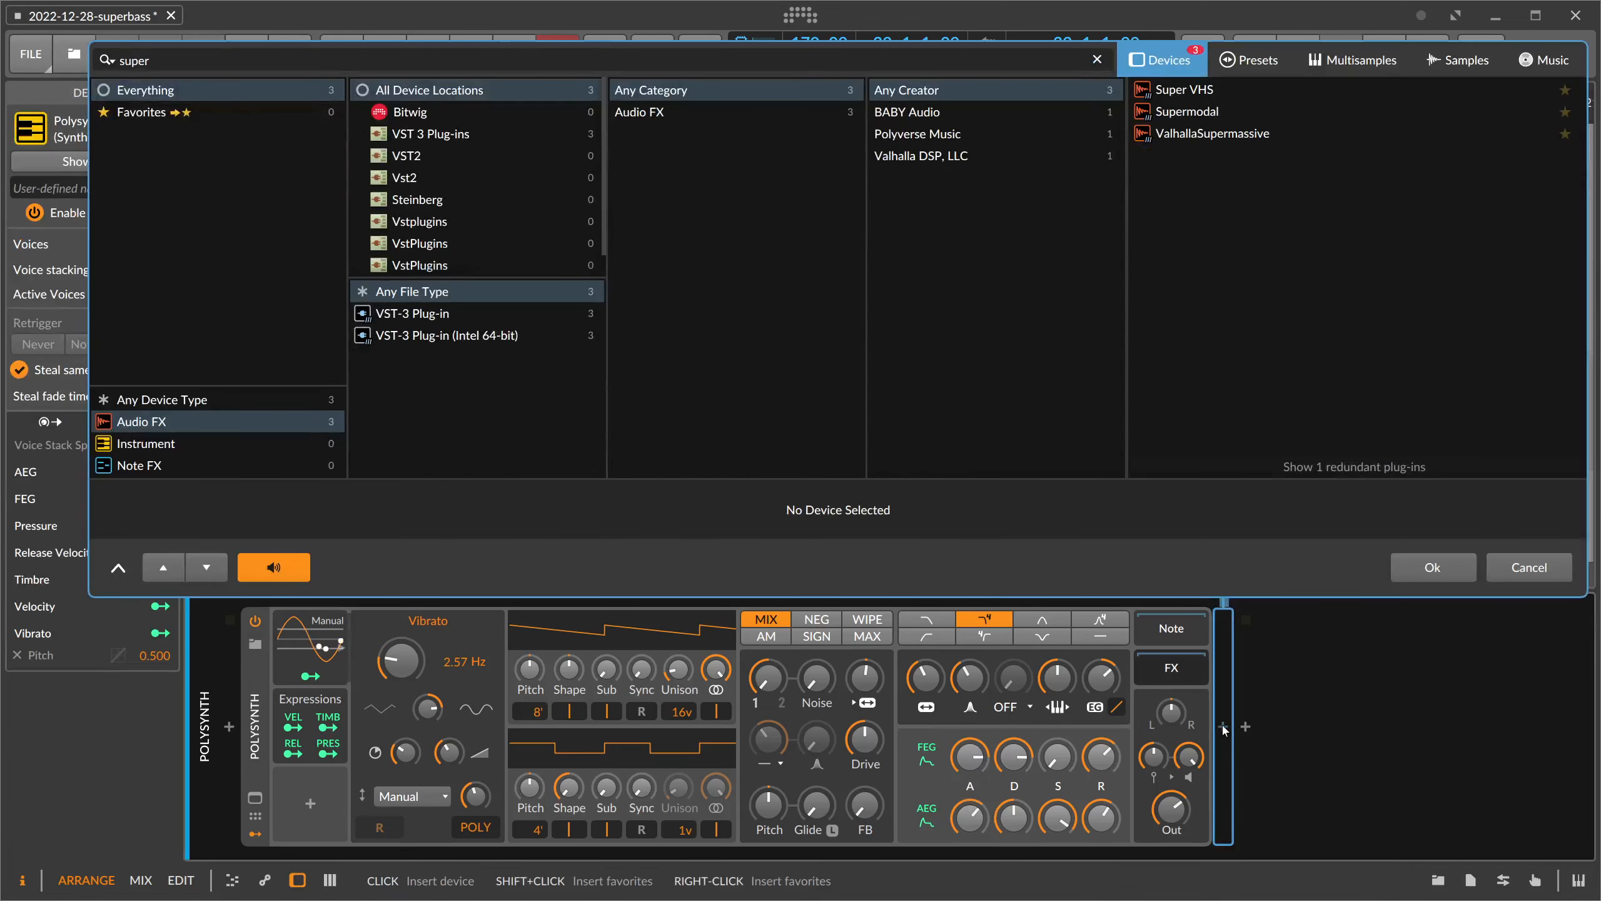
key("Down")
key("Down")
key("Down")
key("Return")
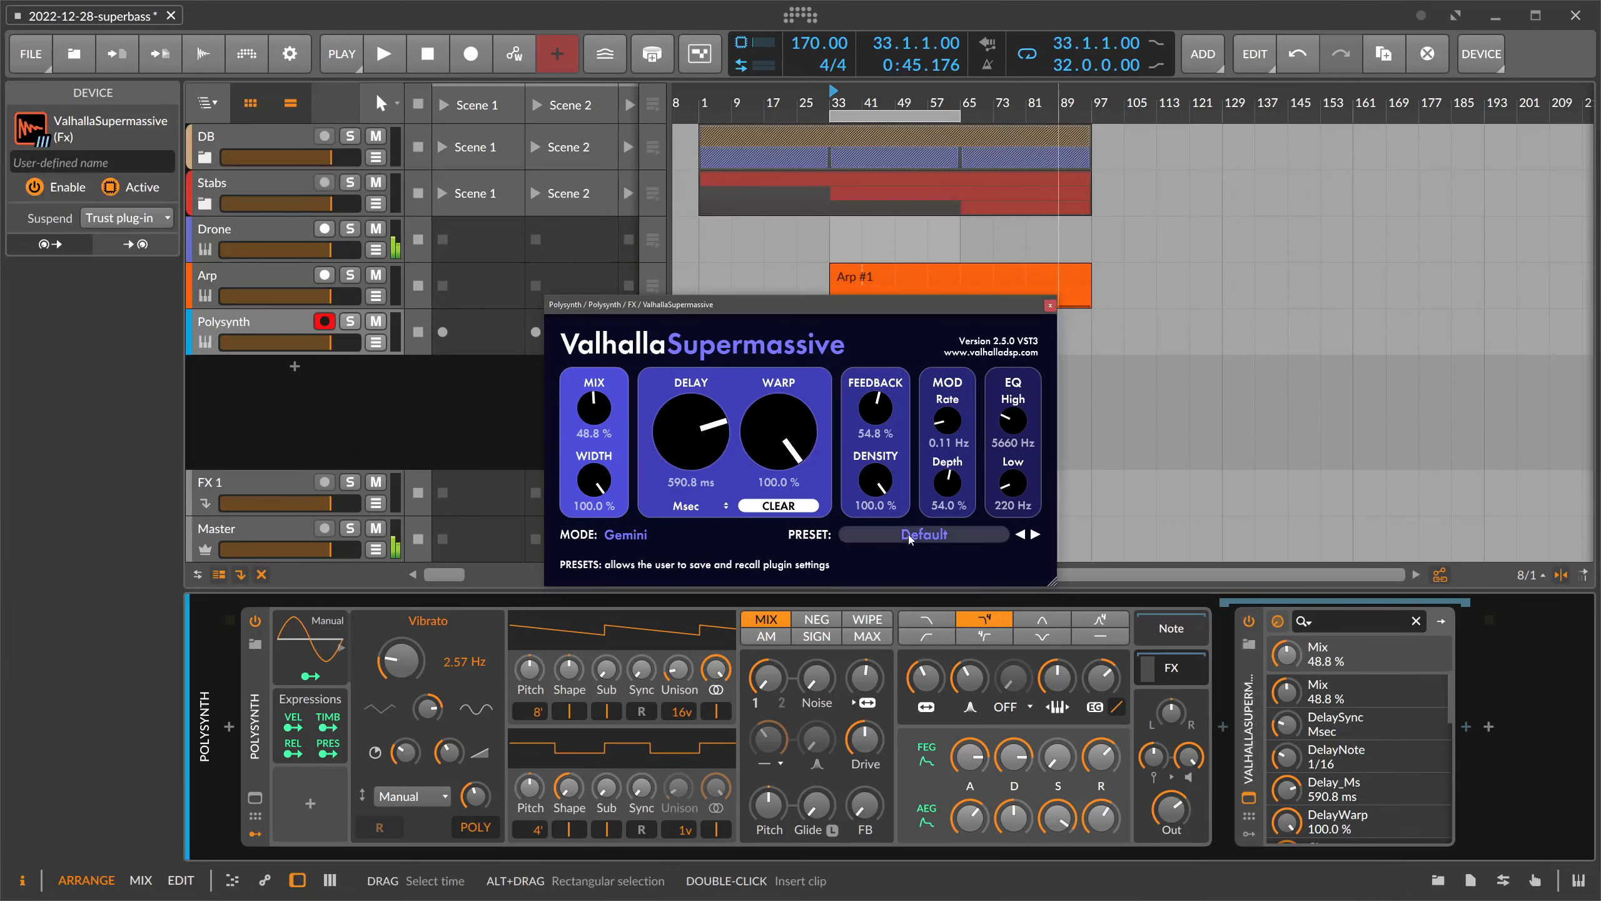
- Load the massive reverb preset We Are Stardust and set feedback to 76.0% and mix to 80.4%
left_click(908, 537)
mouse_move(917, 701)
mouse_move(1008, 700)
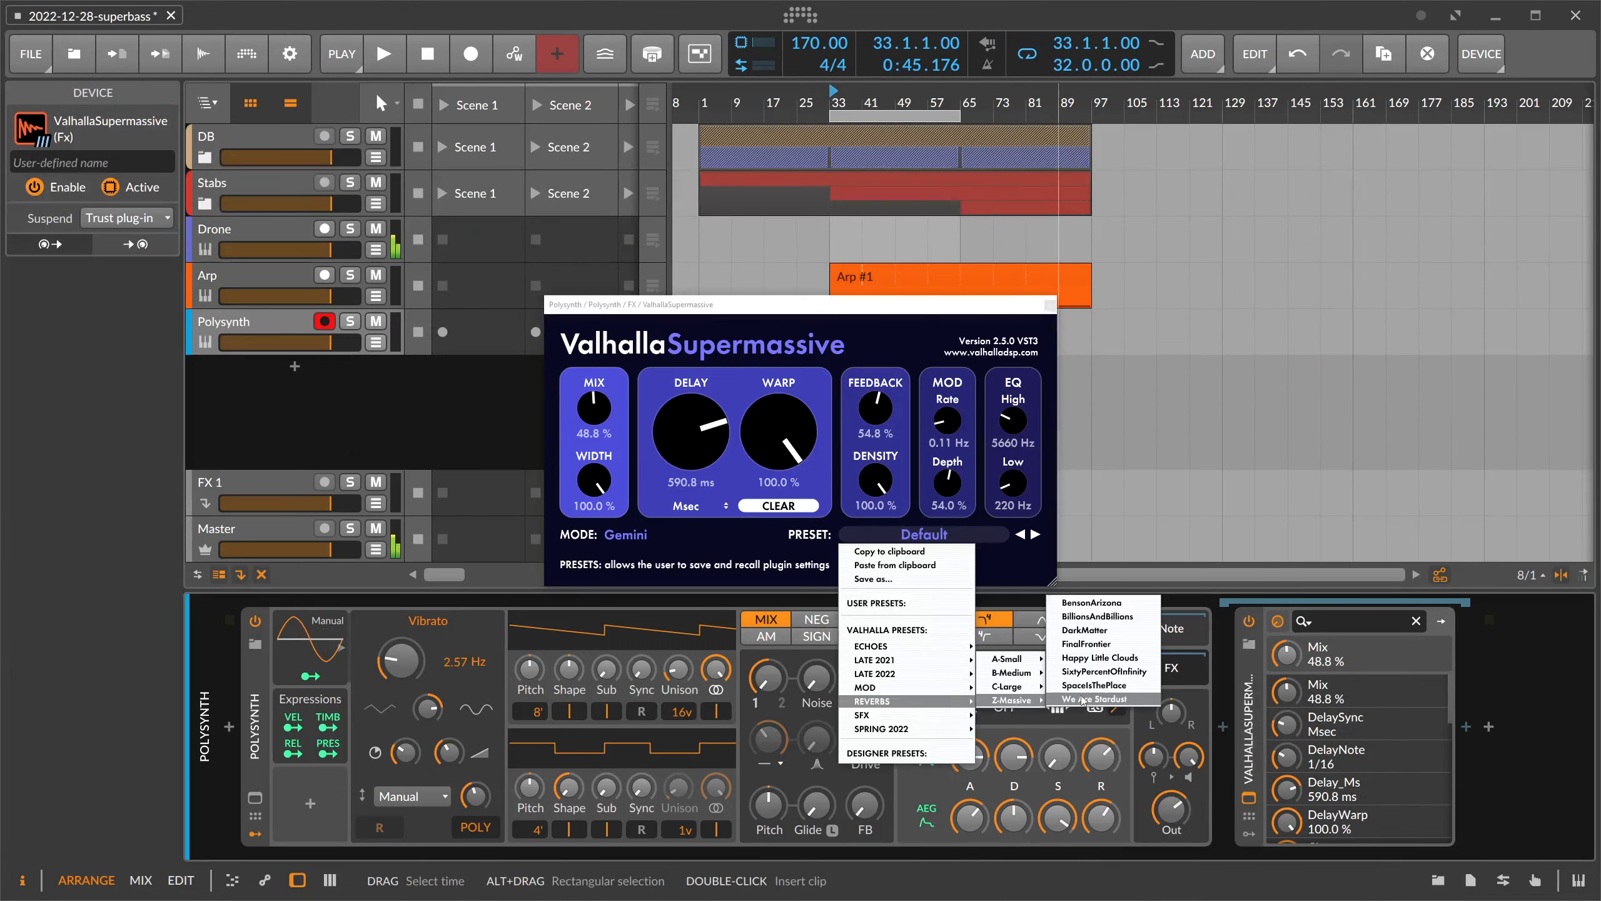
left_click(1097, 753)
left_click_drag(875, 408, 877, 420)
left_click_drag(594, 410, 604, 447)
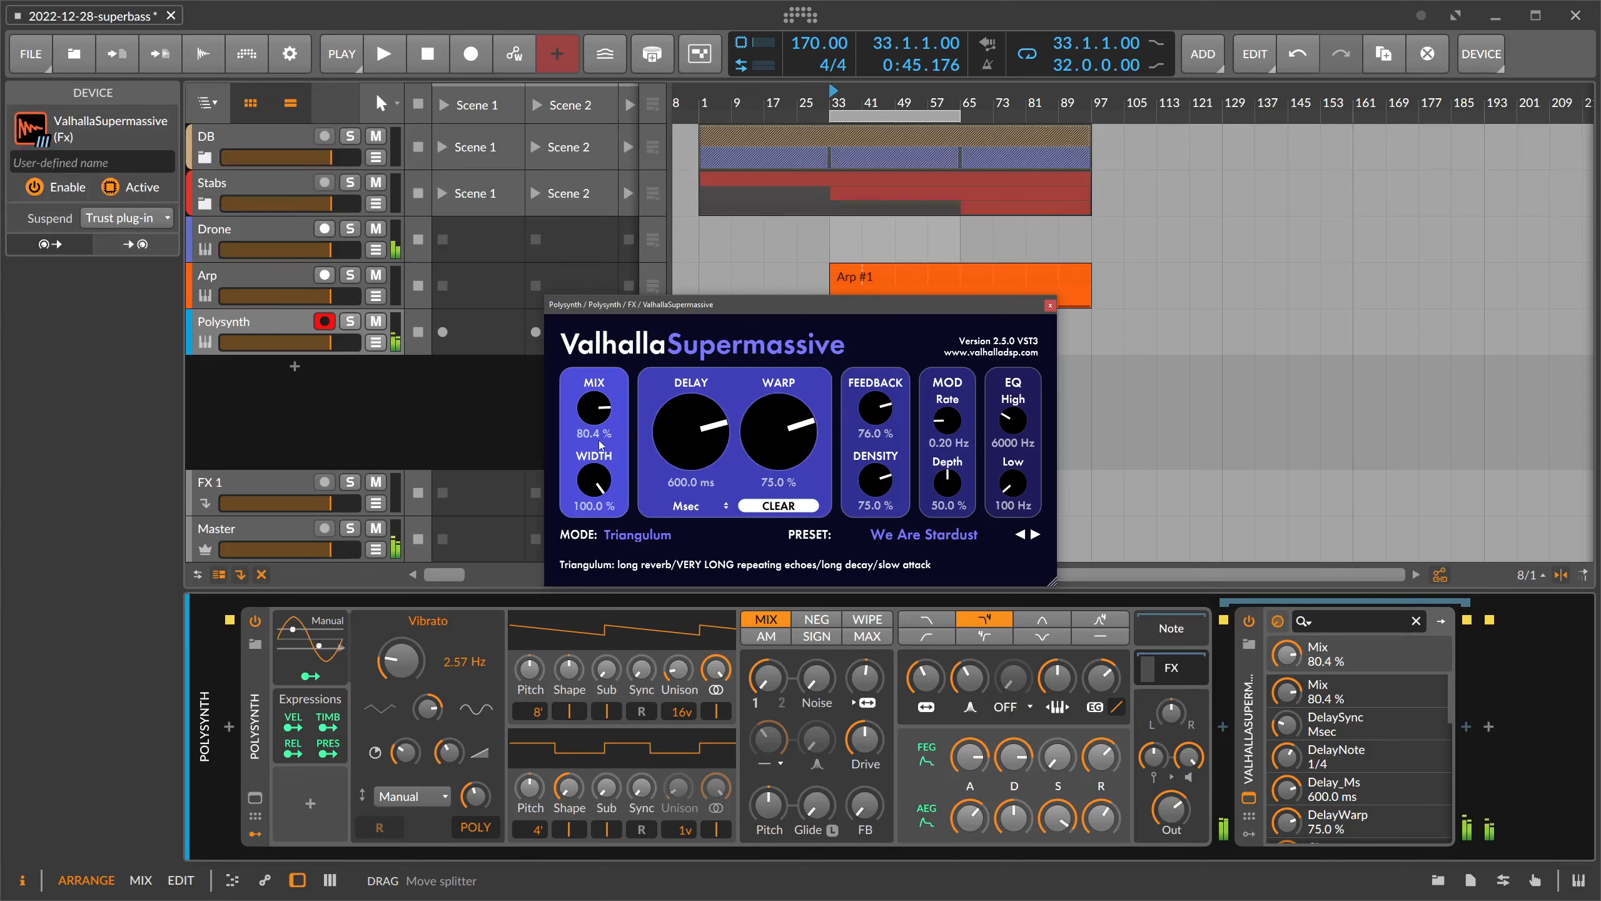
- Play the arrangement with the reverb window closed, unfold the DB group and review the KickTop track's devices
left_click(397, 58)
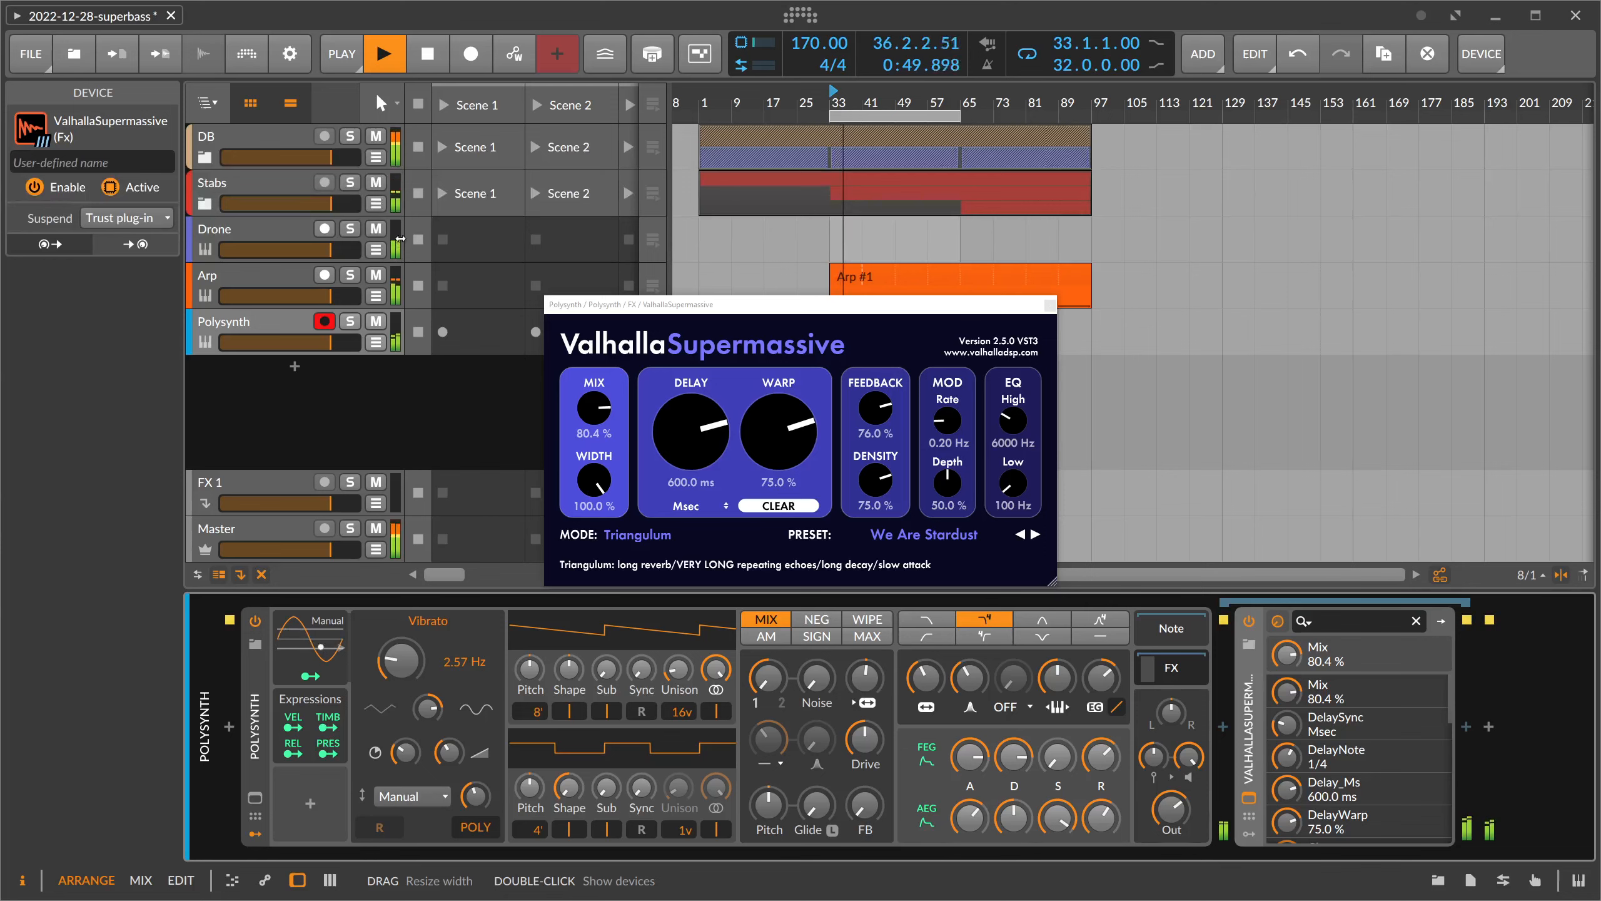
left_click(1049, 306)
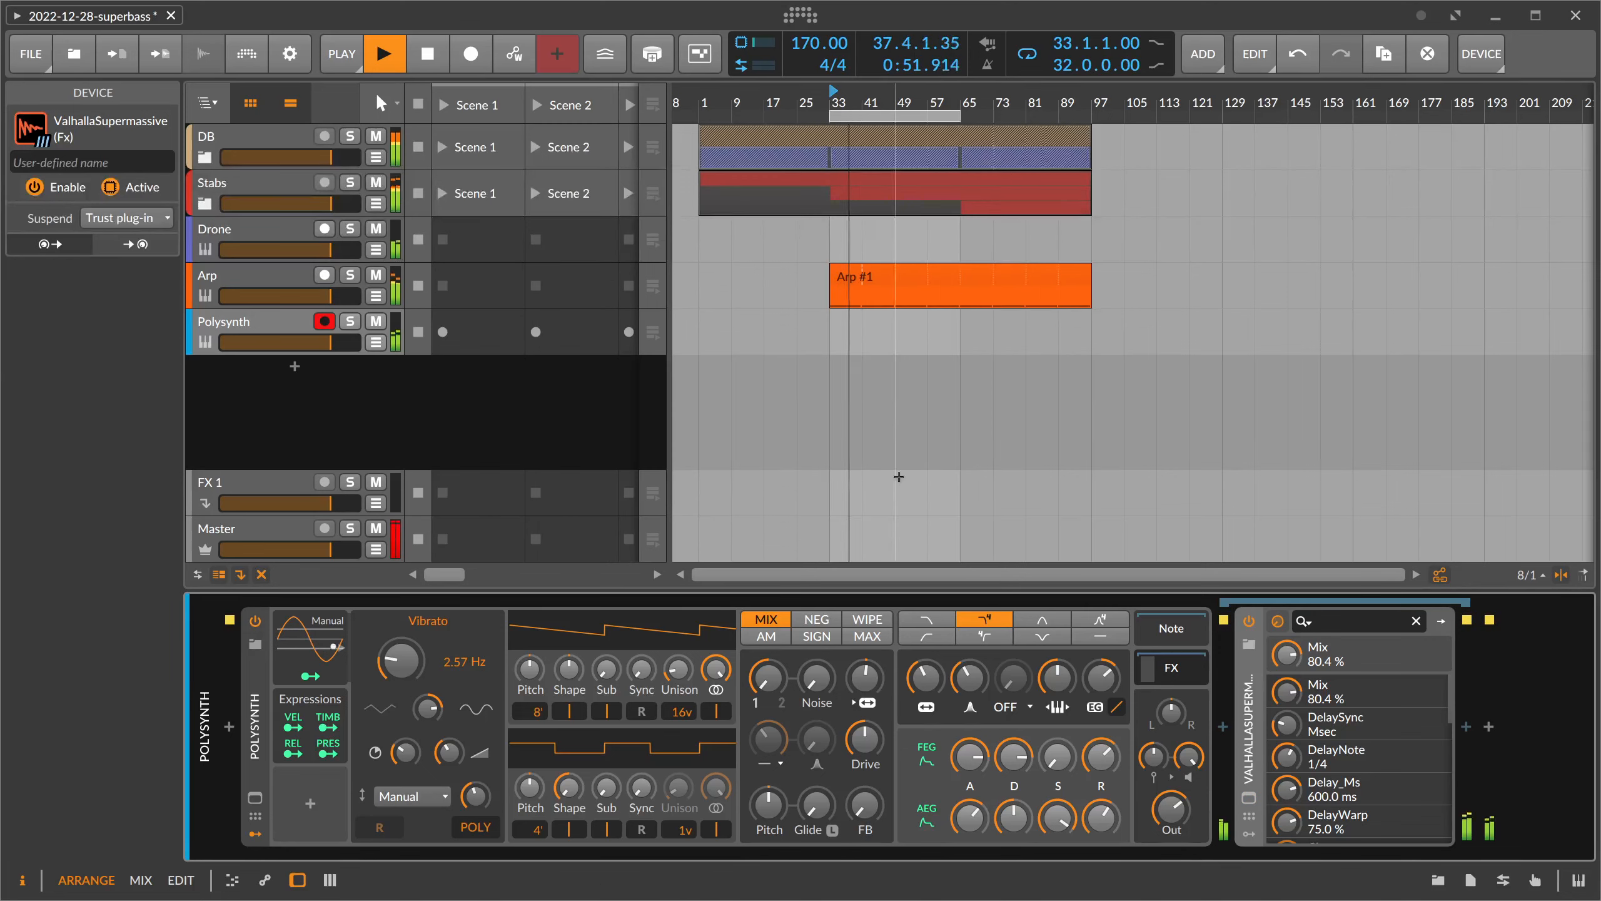
left_click(205, 157)
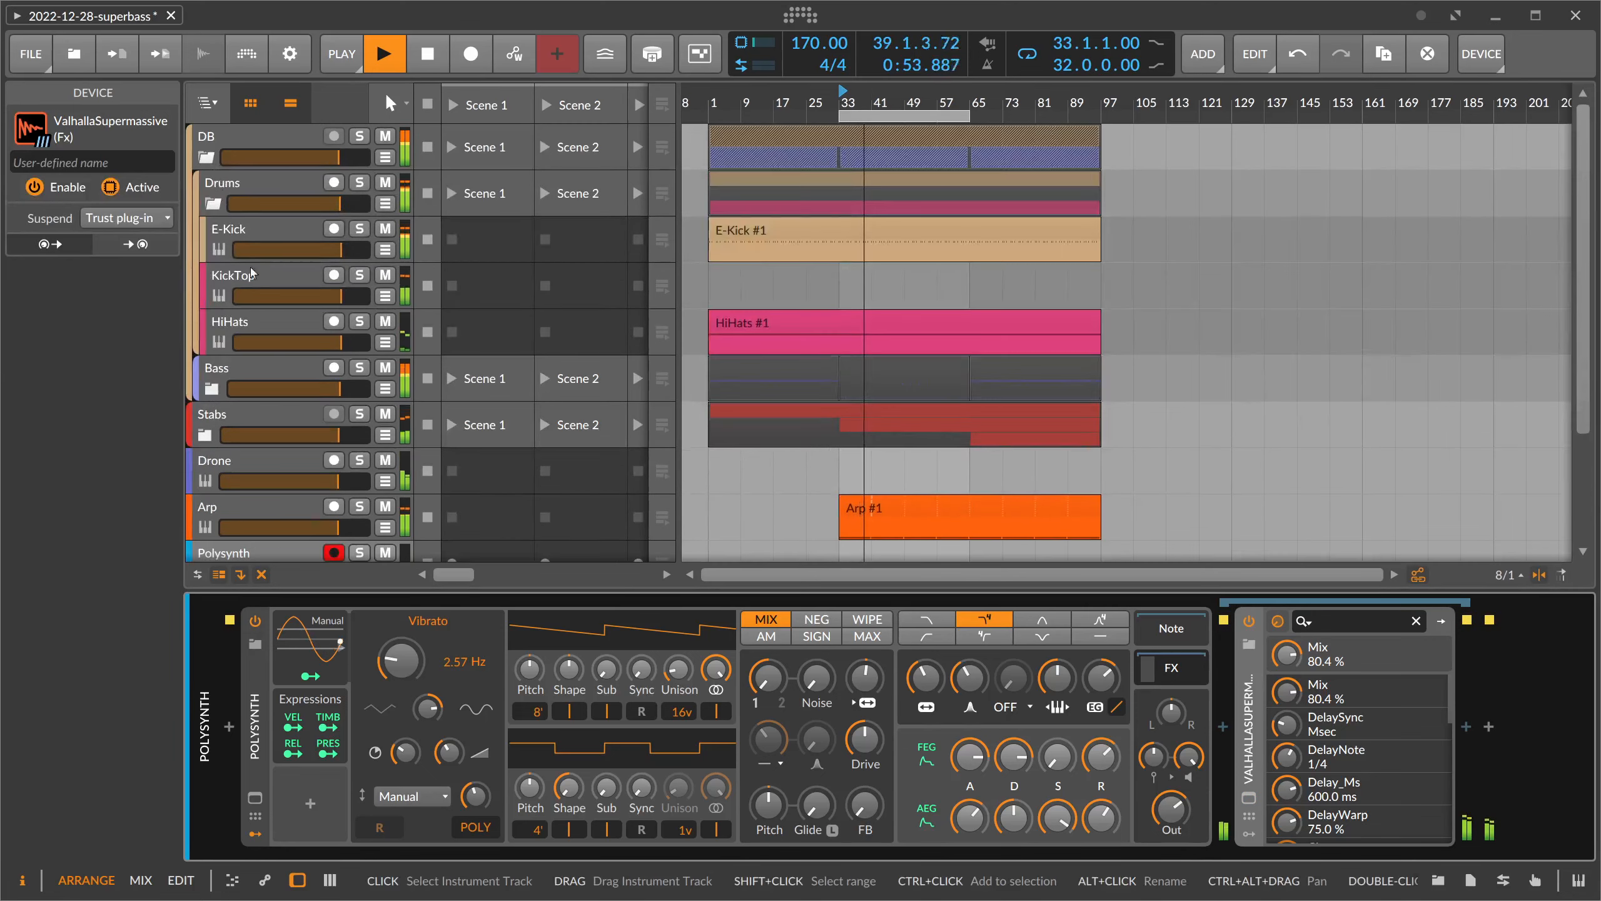
left_click(281, 293)
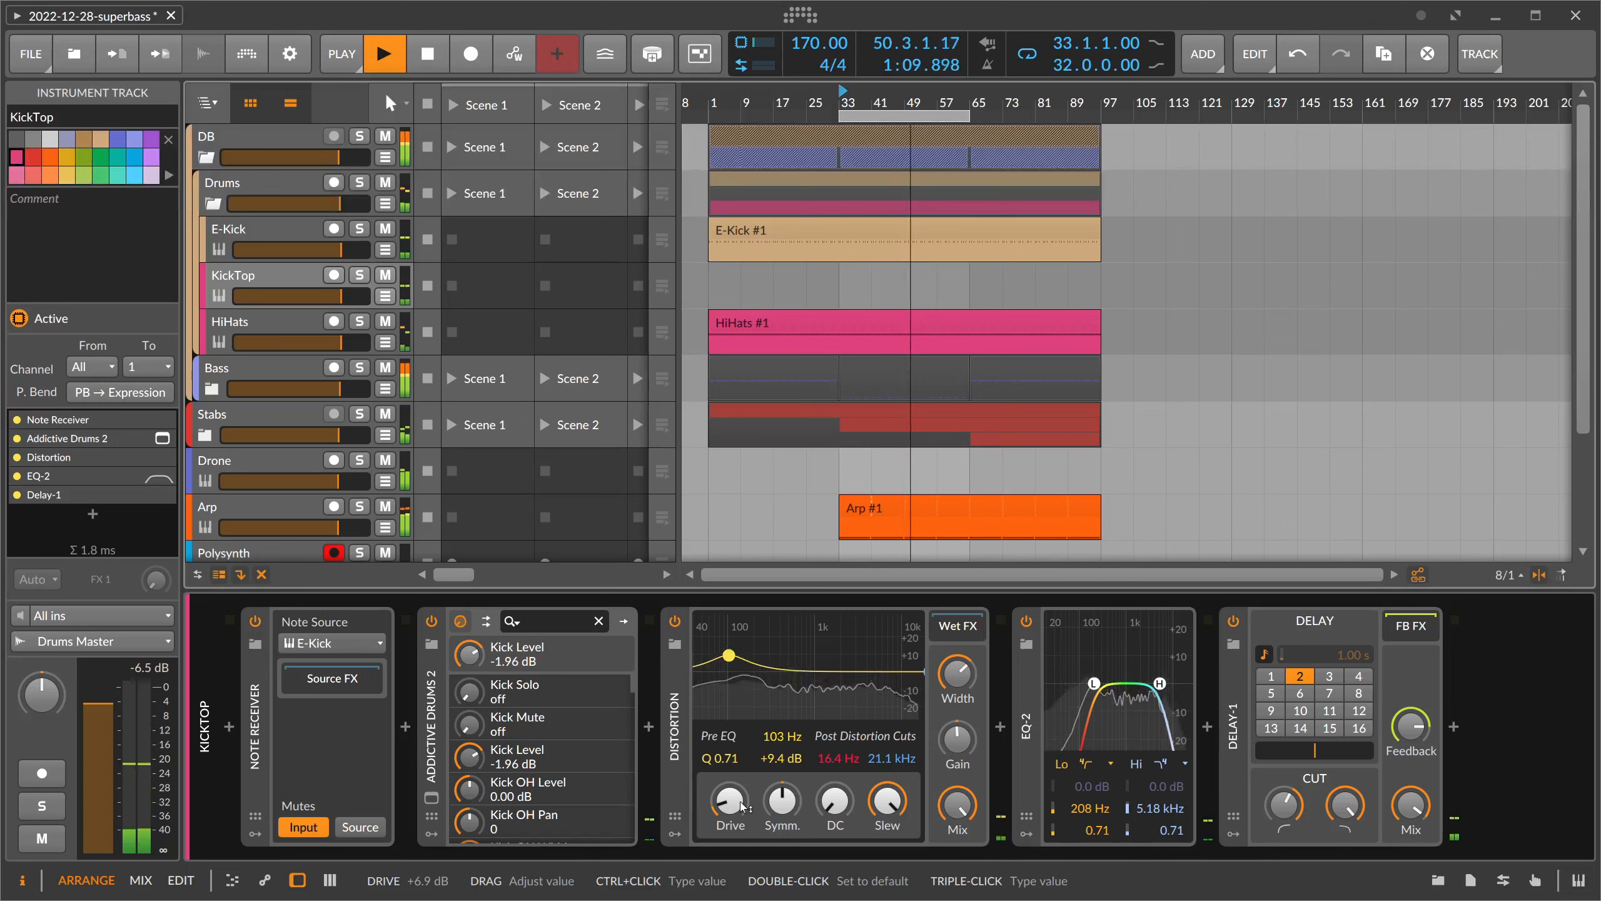
key("space")
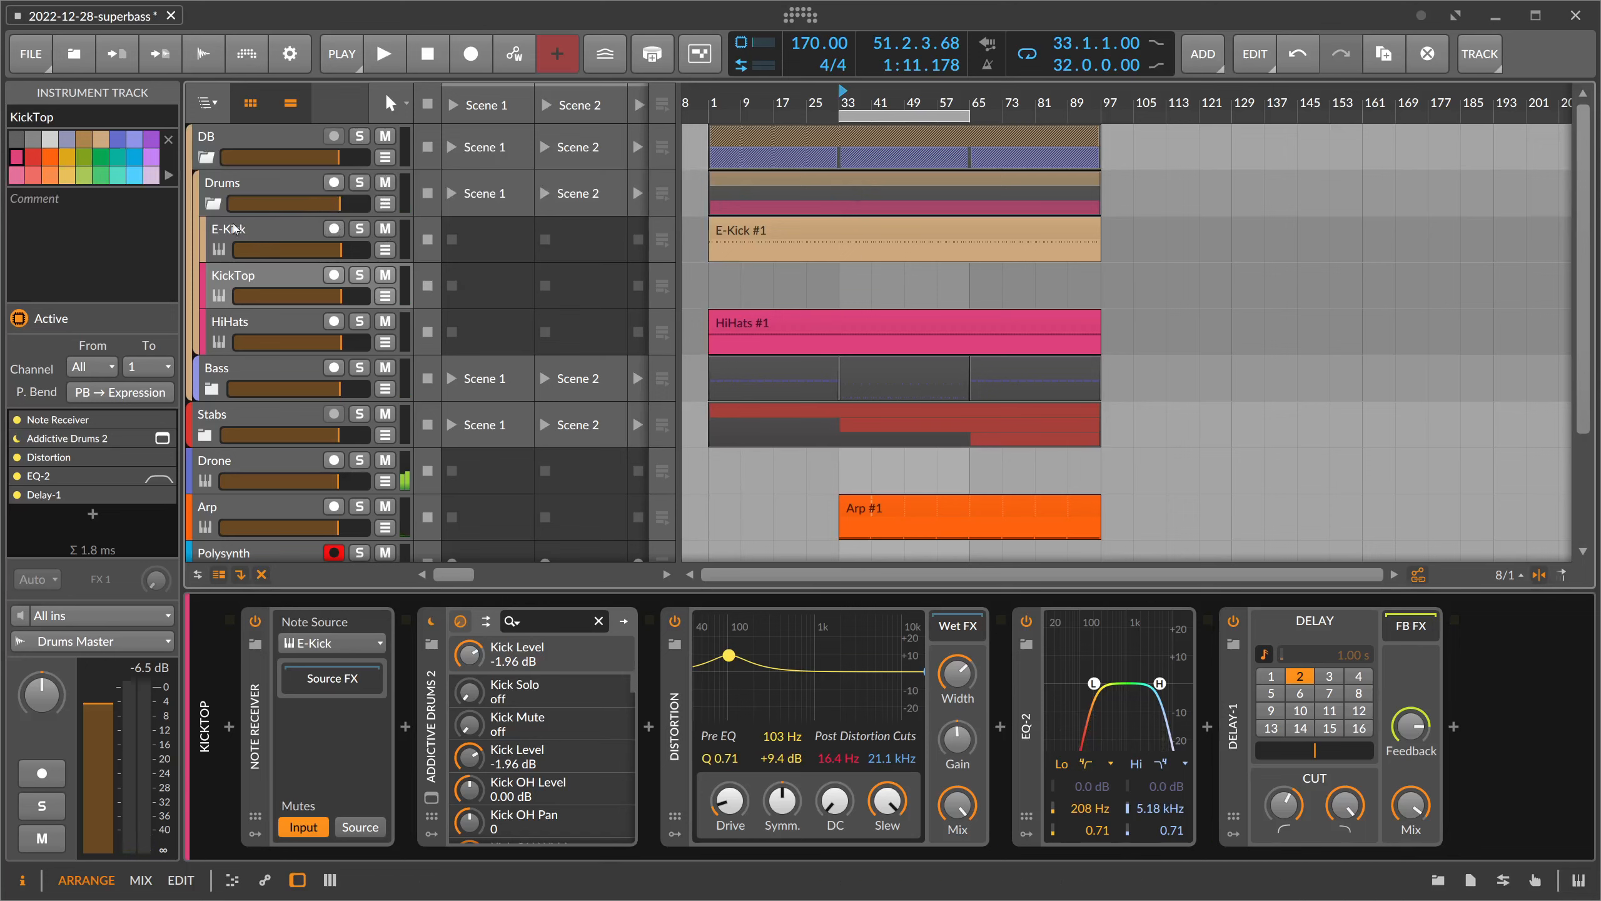
- Collapse the Drums group and select the Polysynth track
left_click(213, 205)
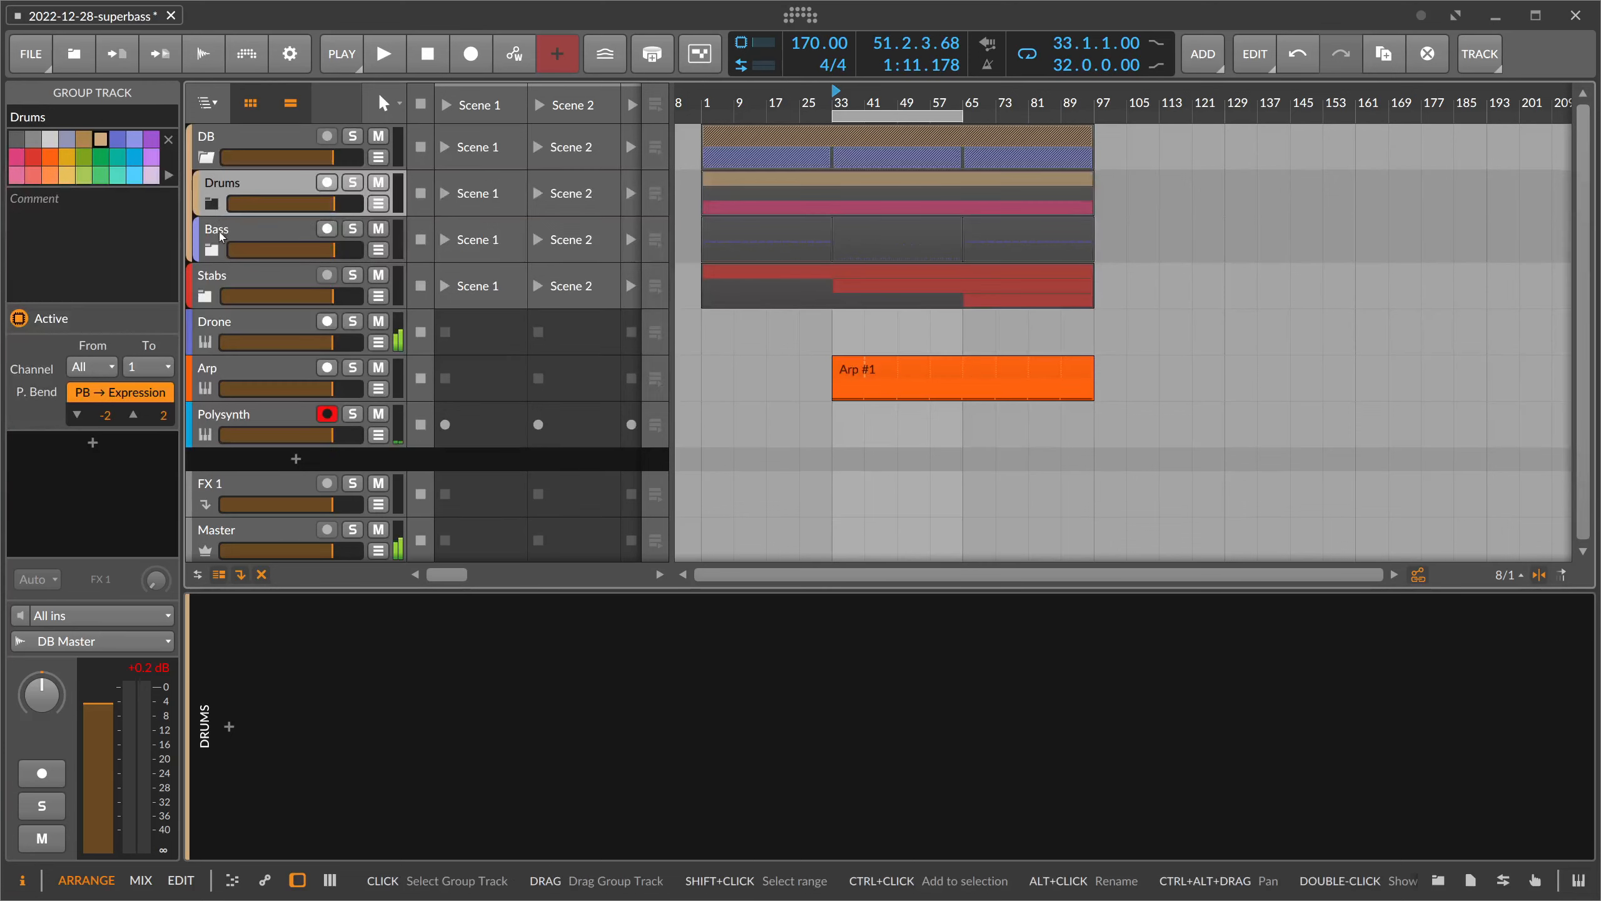
left_click(219, 278)
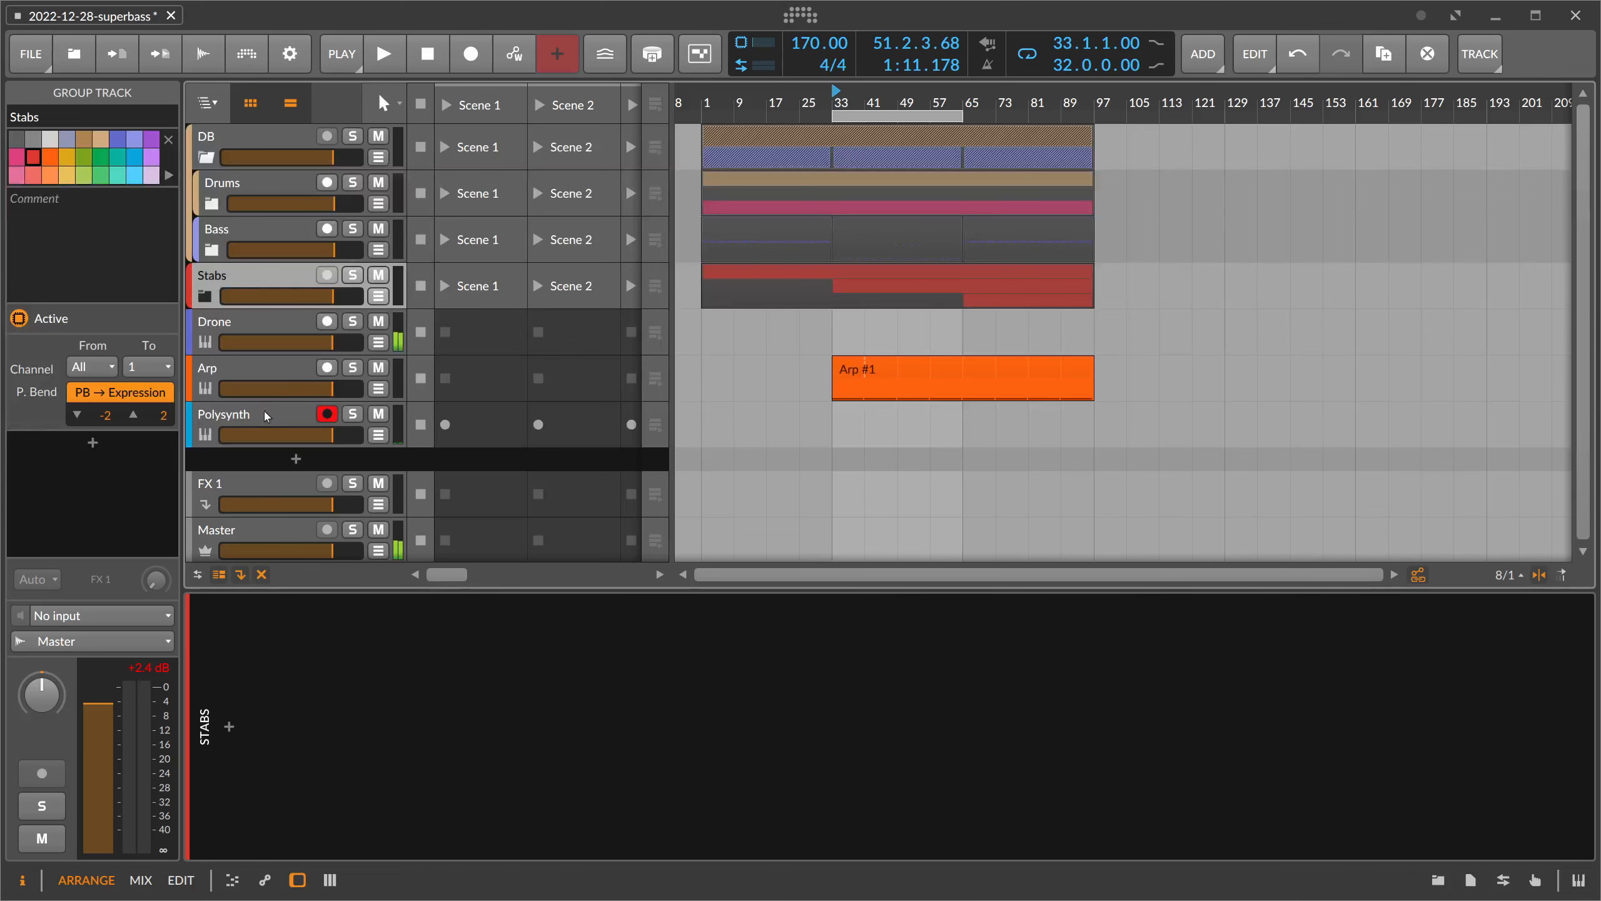
left_click(284, 409)
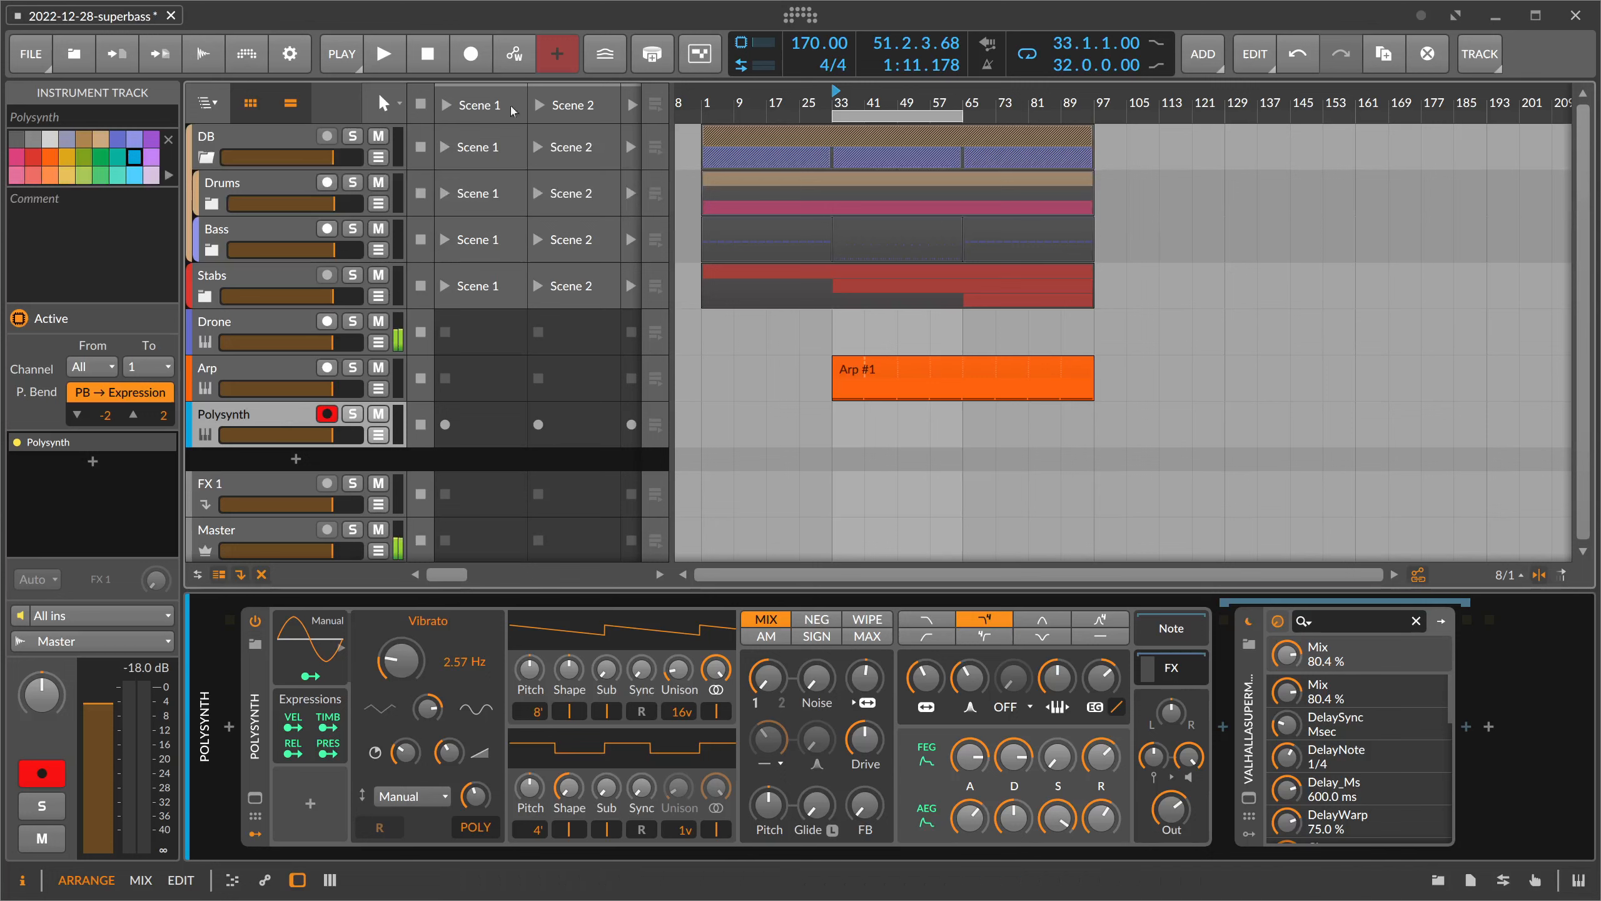
- Stop playback and start recording the Polysynth part from bar 1 of the arrangement
key("space")
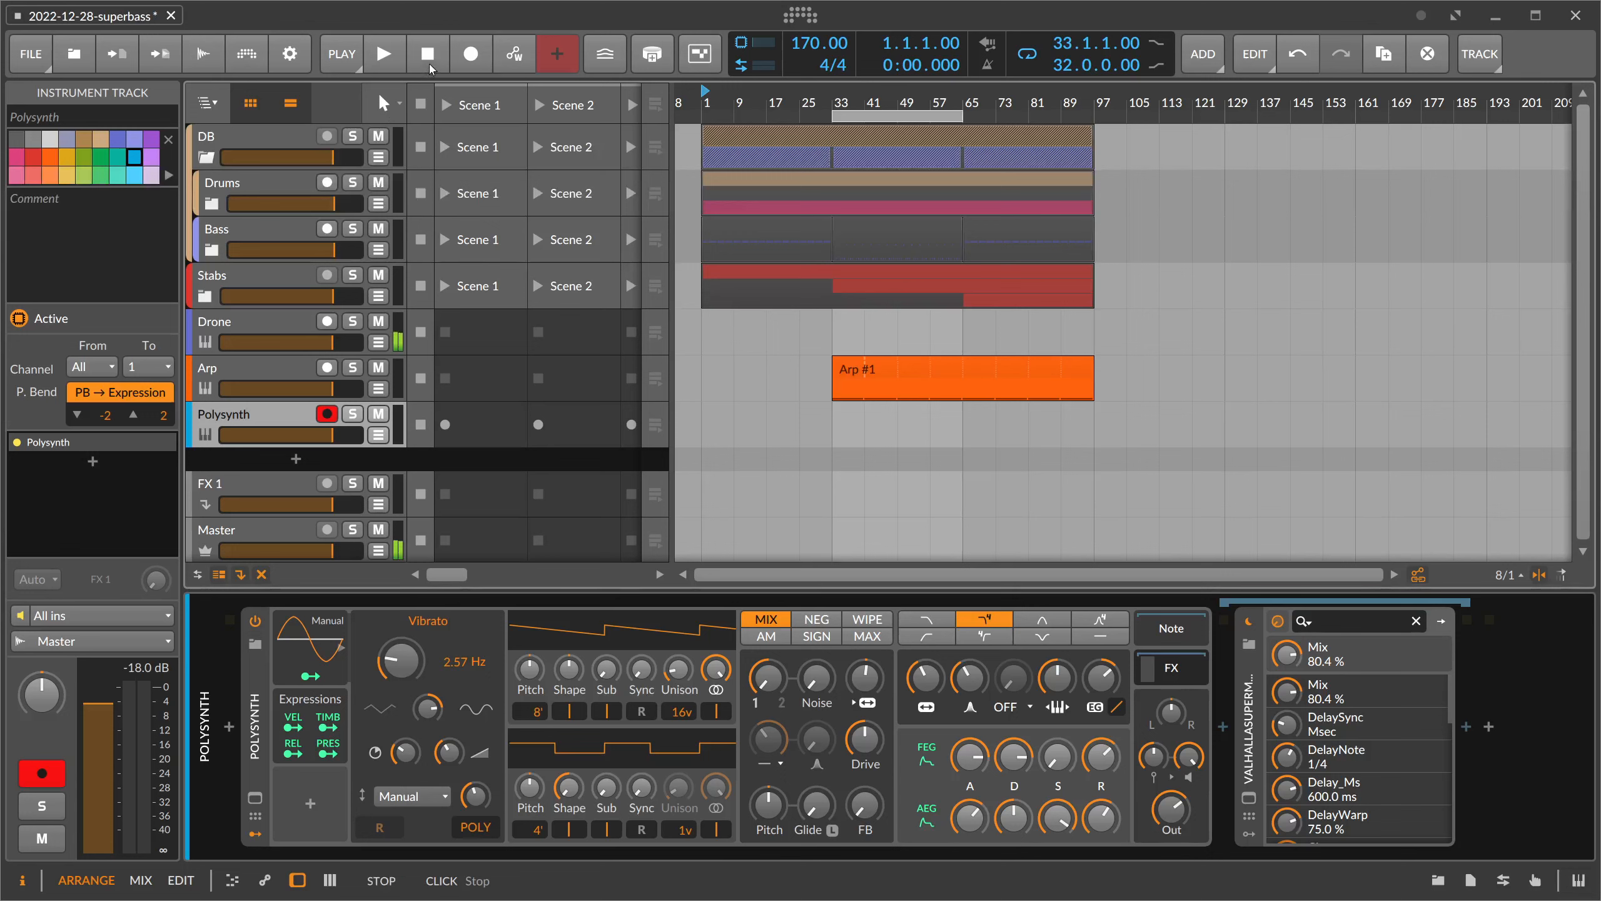
left_click(467, 58)
left_click(384, 56)
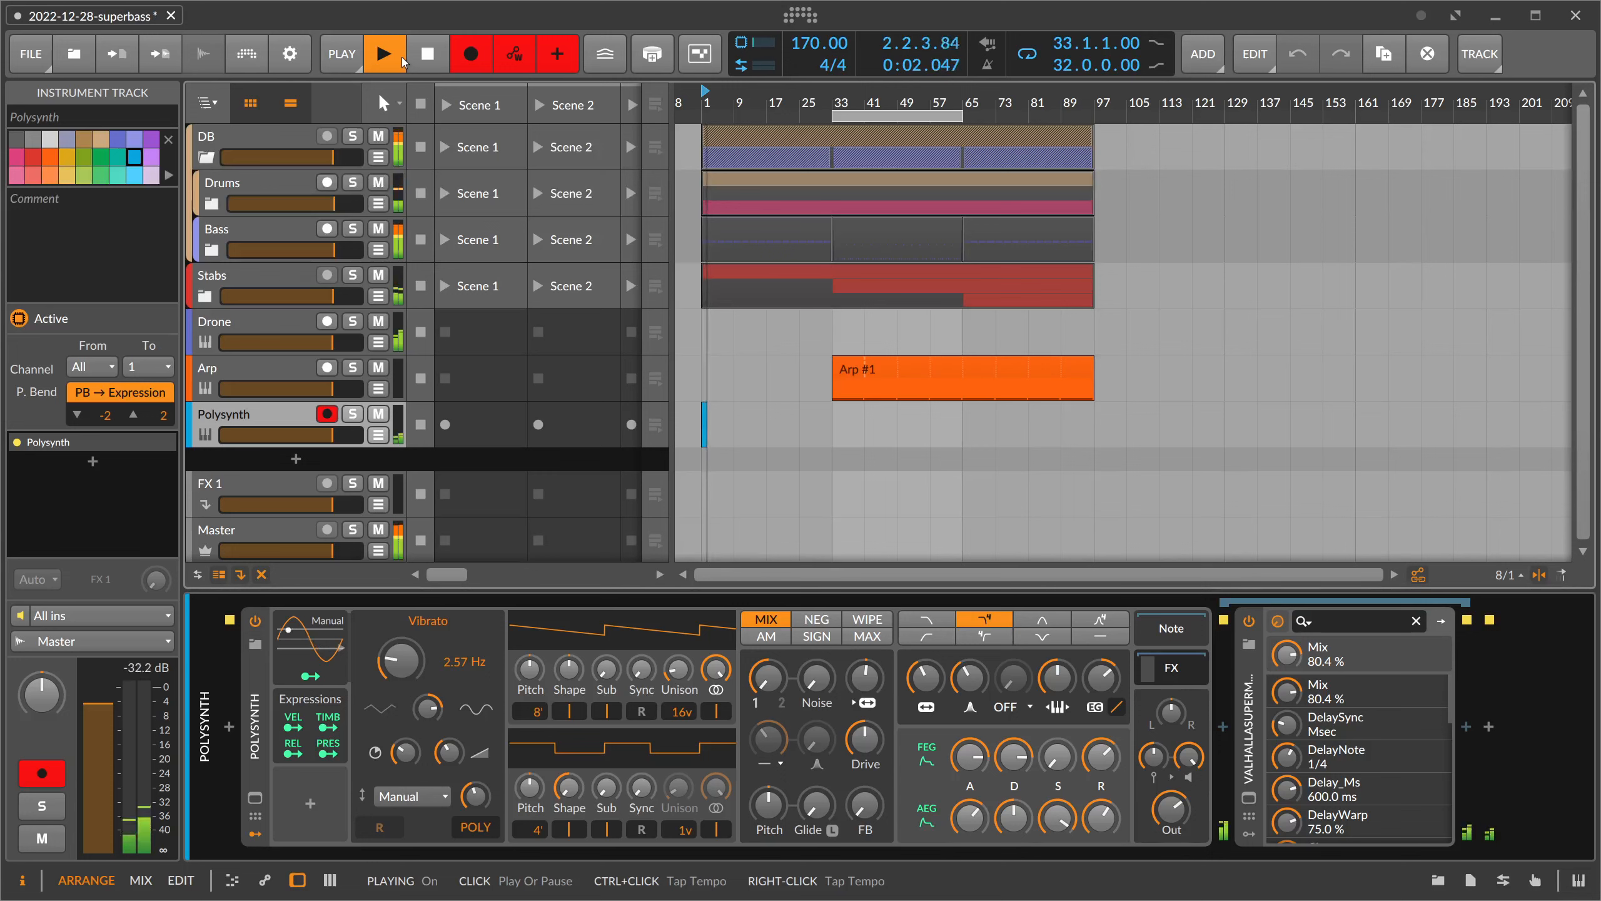
- Sweep the Polysynth's filter frequency and set its filter envelope depth to +40.59 st during the take, ending with recording switched off
mouse_move(932, 681)
left_mouse_down()
mouse_move(931, 635)
mouse_move(932, 680)
left_mouse_up()
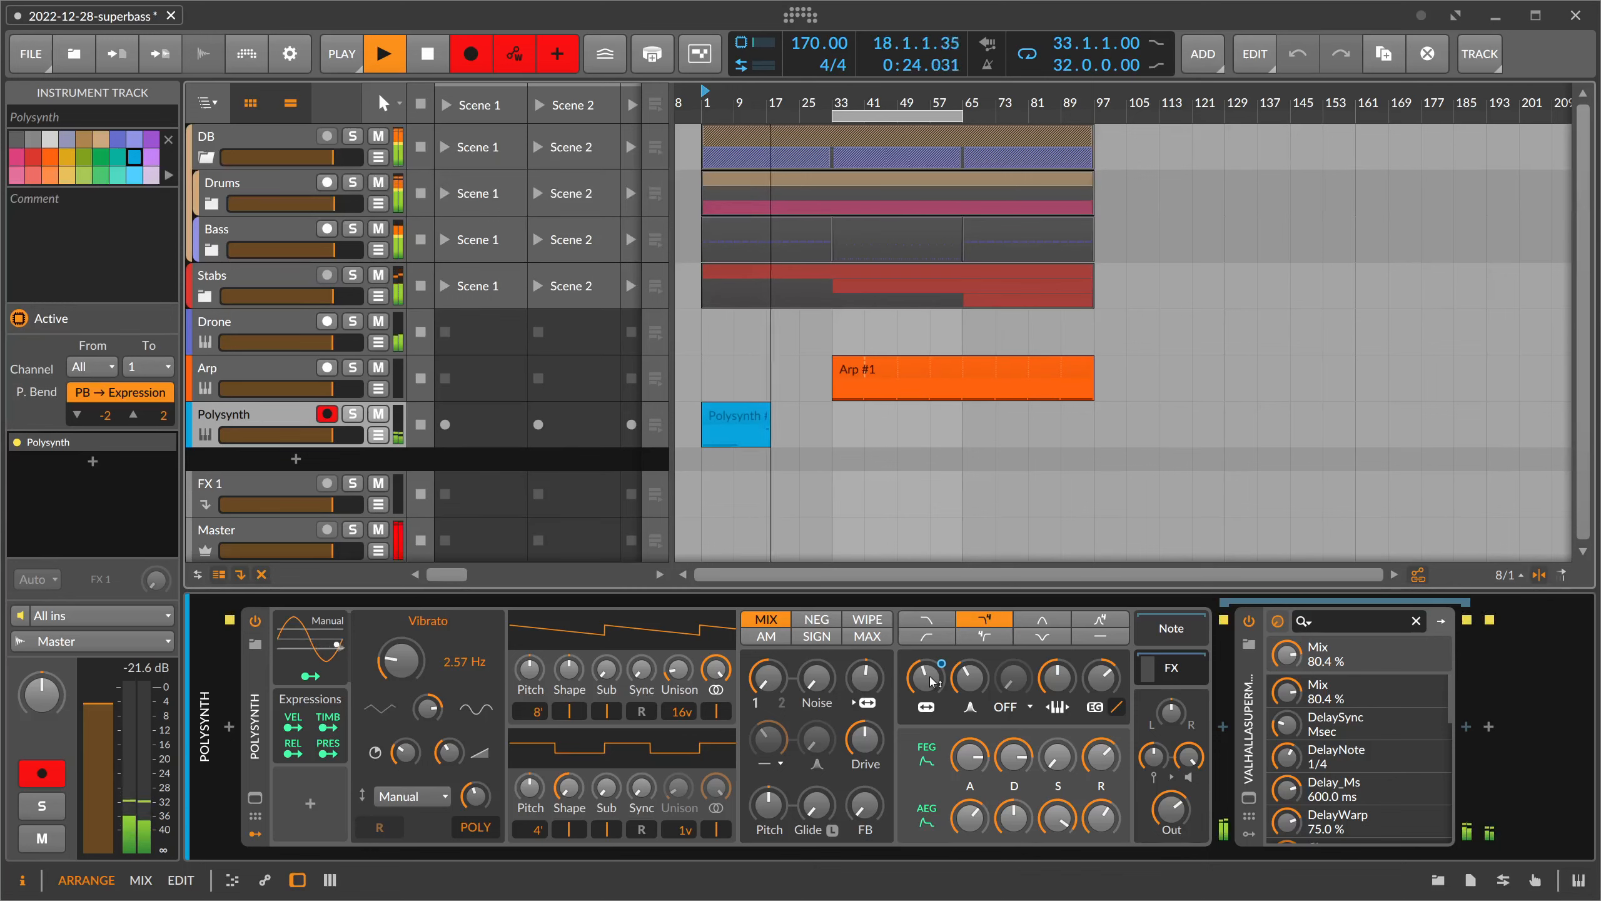
left_click_drag(932, 681, 932, 693)
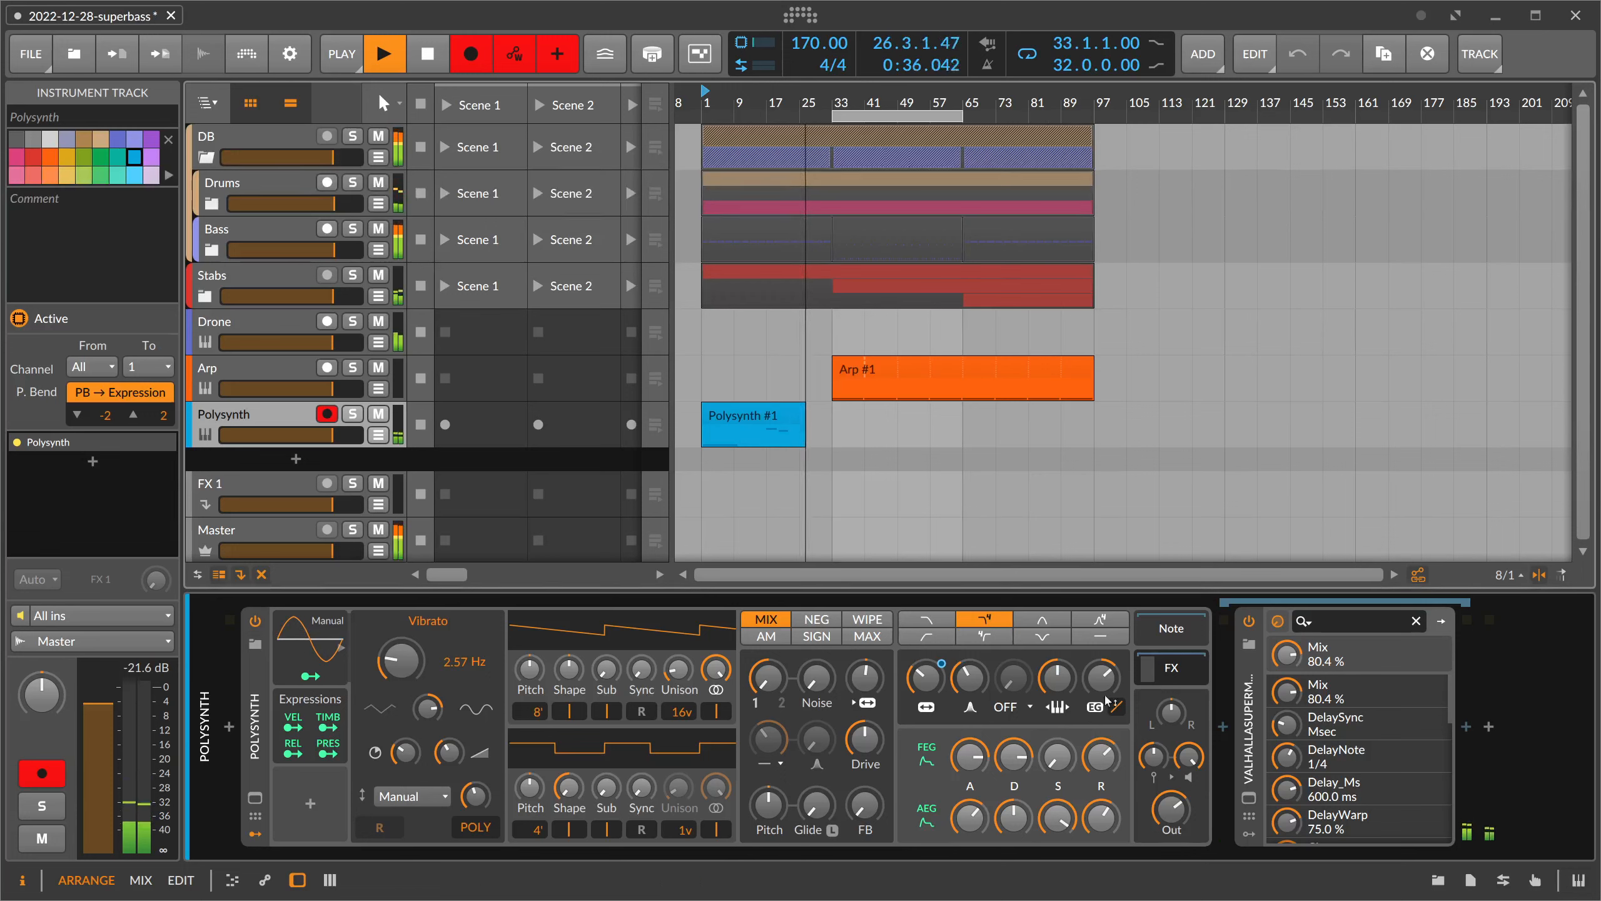
left_click_drag(1101, 678, 1099, 672)
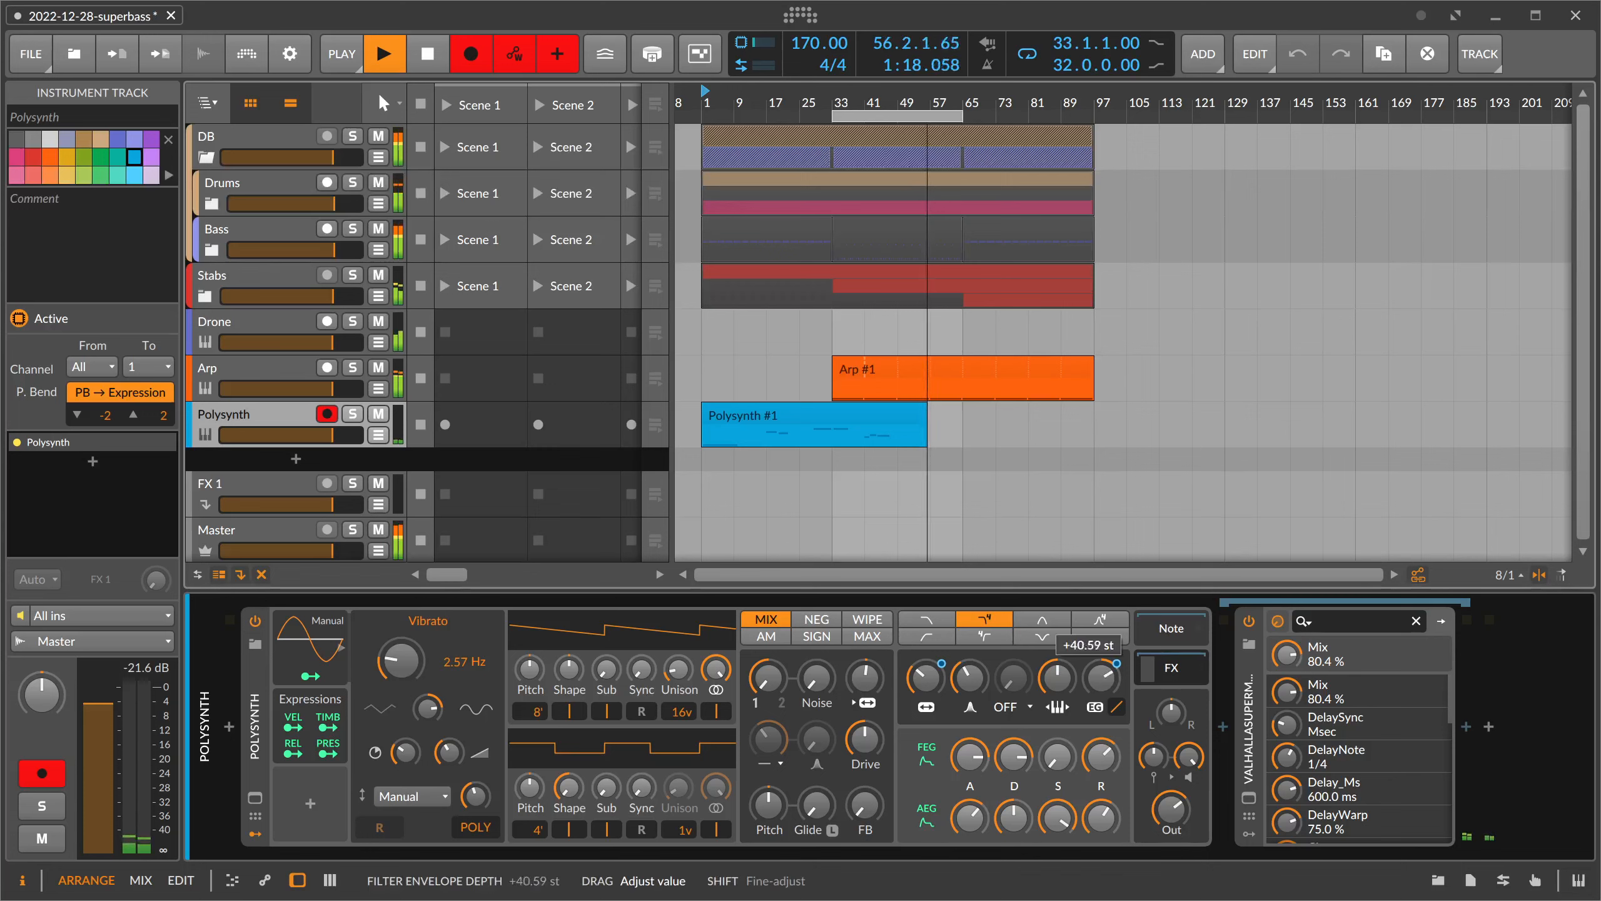
left_click_drag(953, 686, 953, 682)
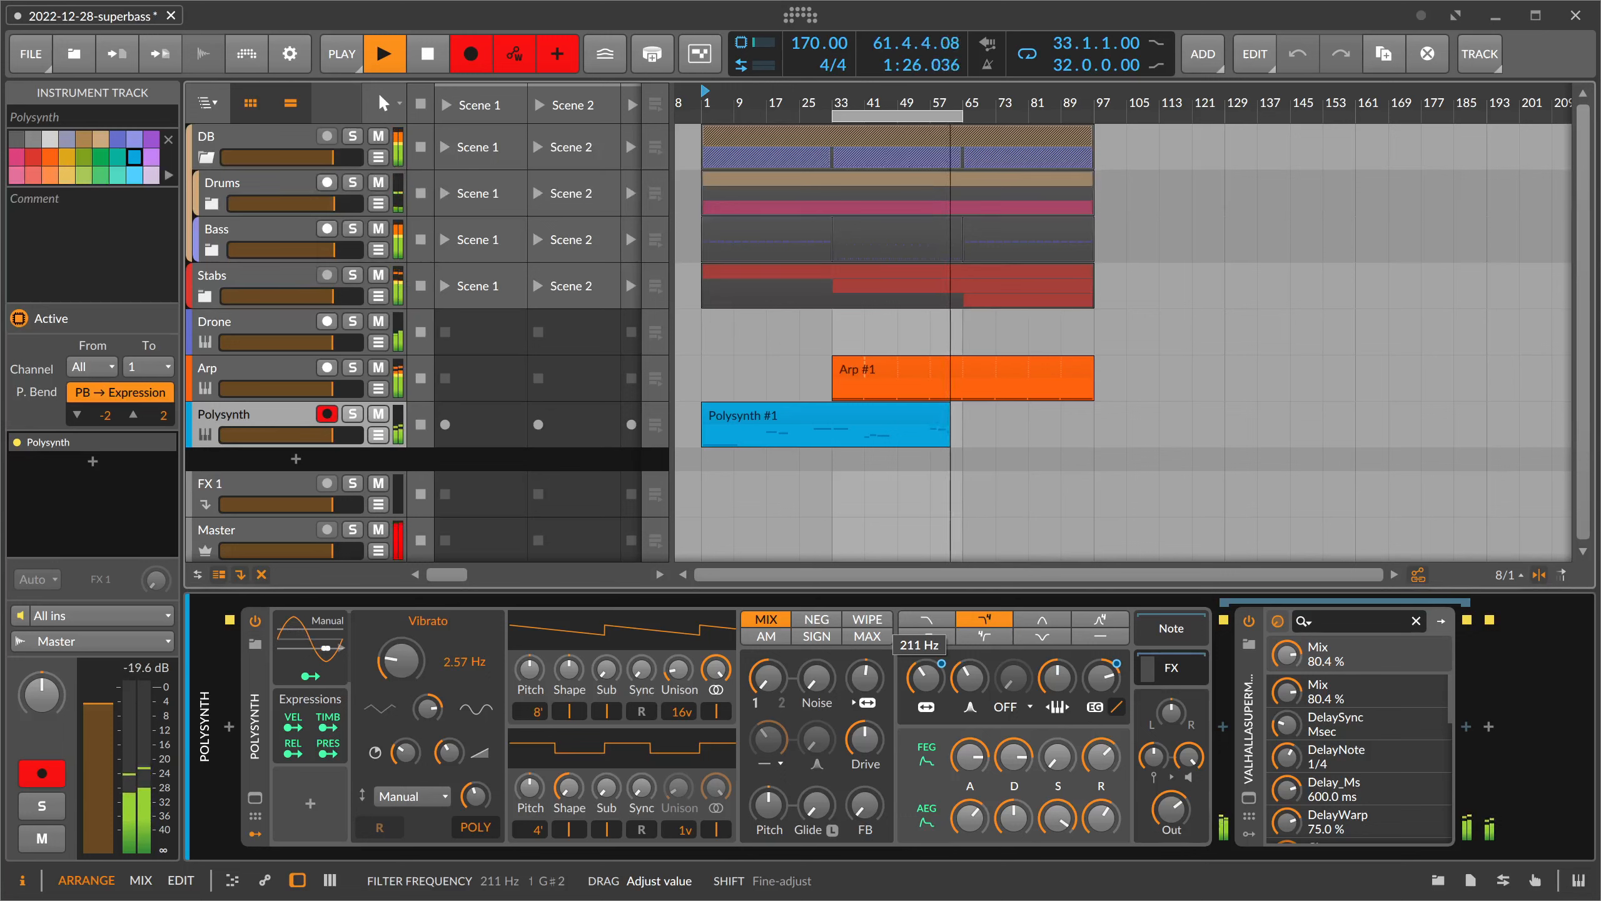
left_click_drag(925, 678, 926, 702)
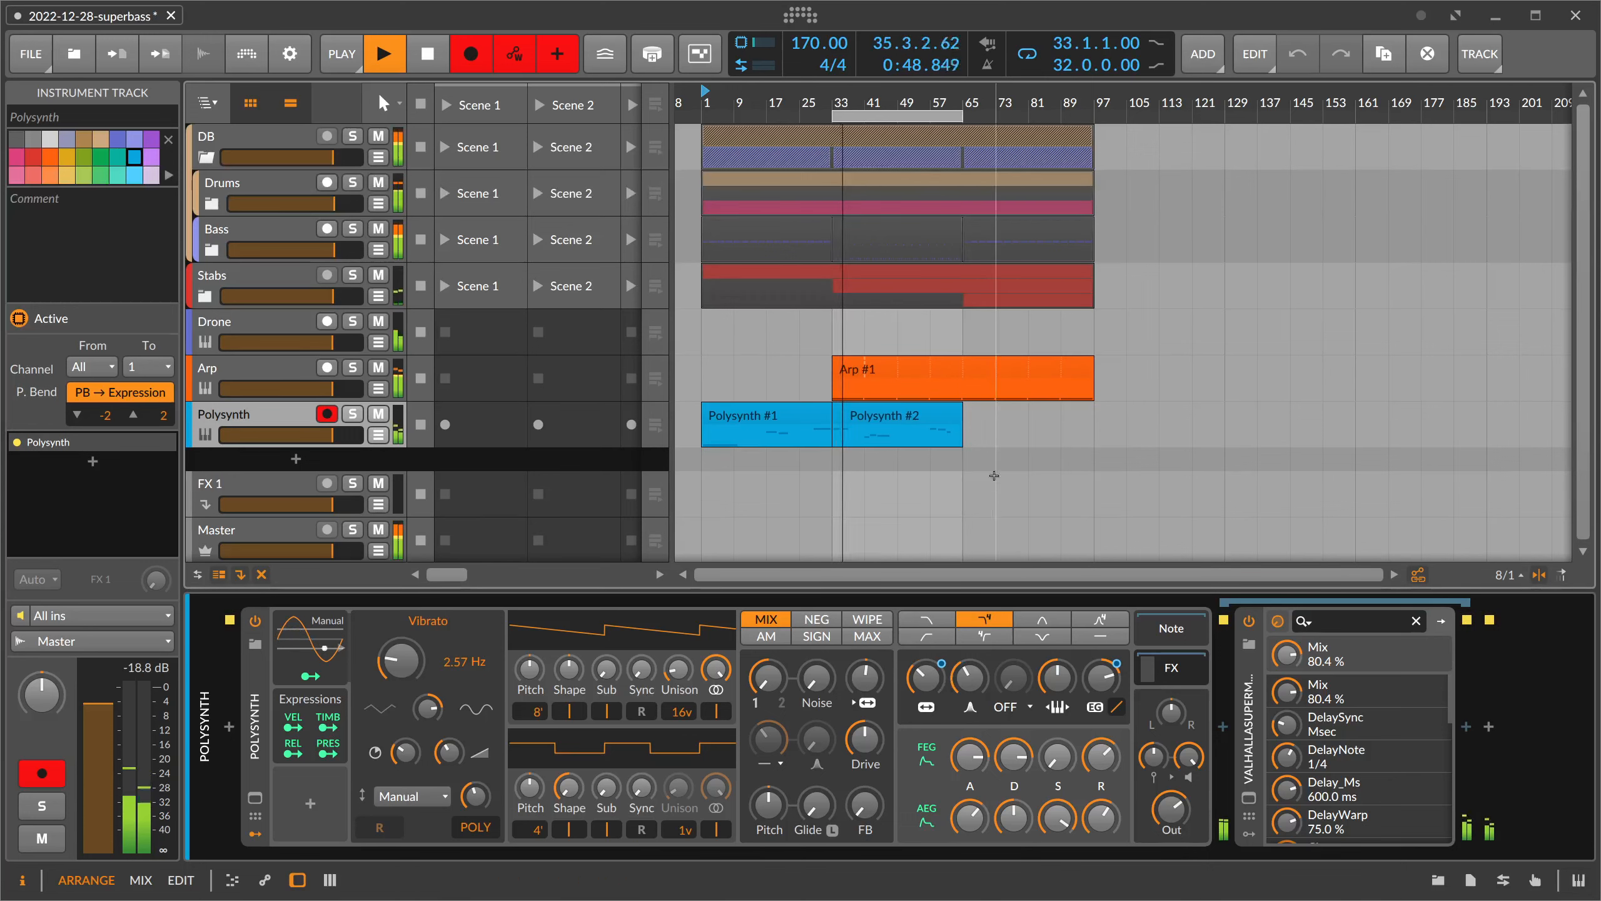
left_click(471, 56)
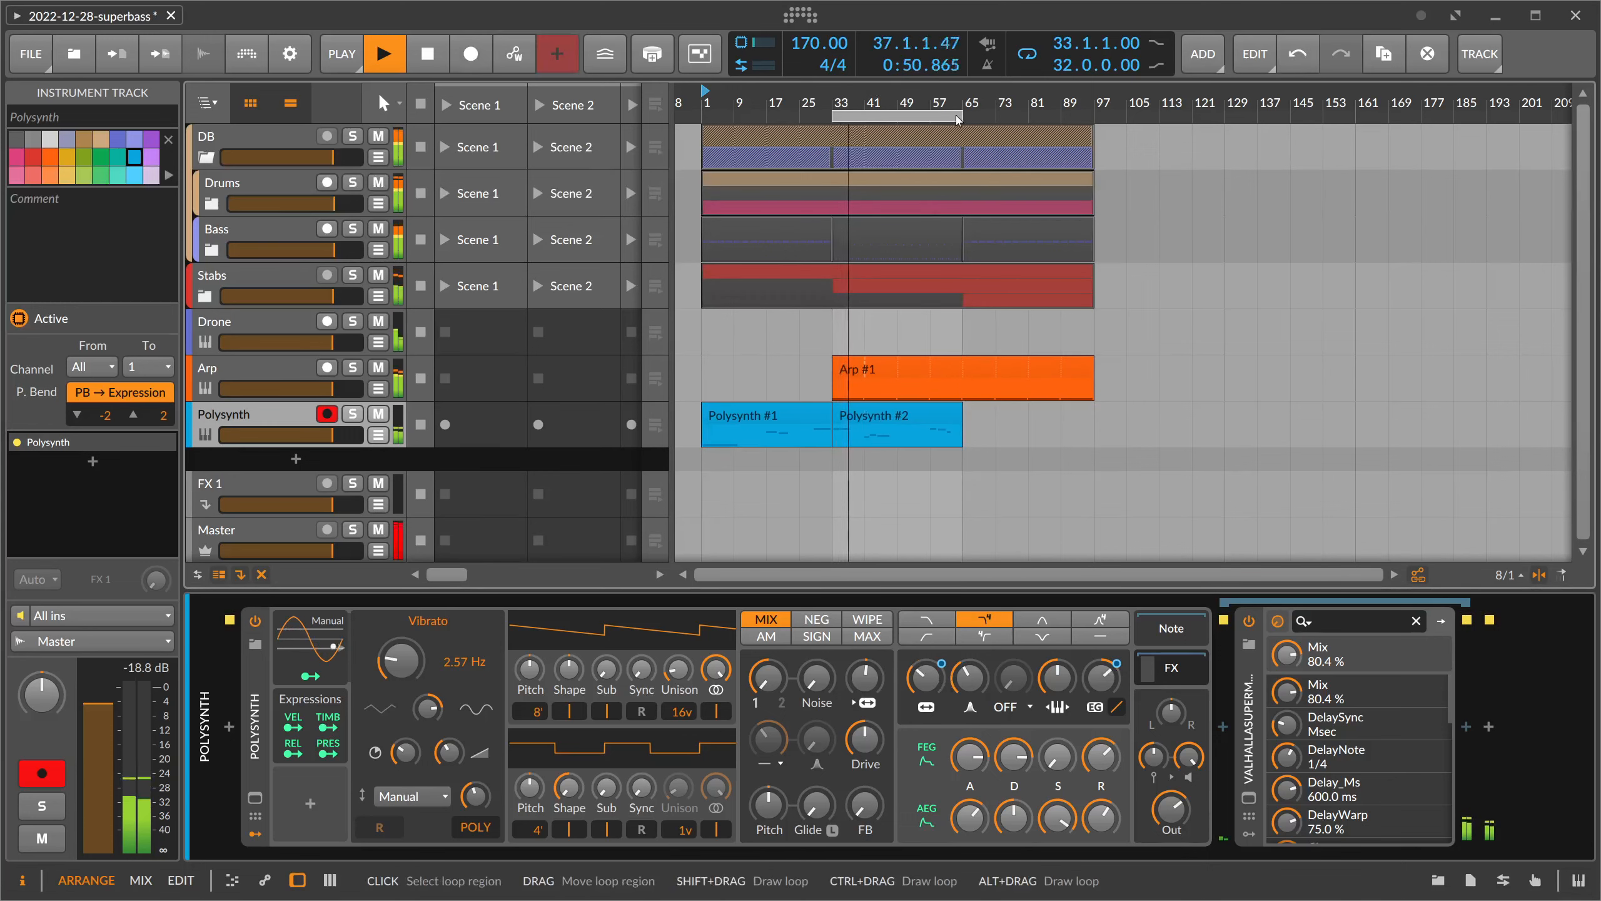
- Extend the arranger loop region to 96 bars starting at bar 1, with playback stopped
left_click_drag(963, 115, 1093, 116)
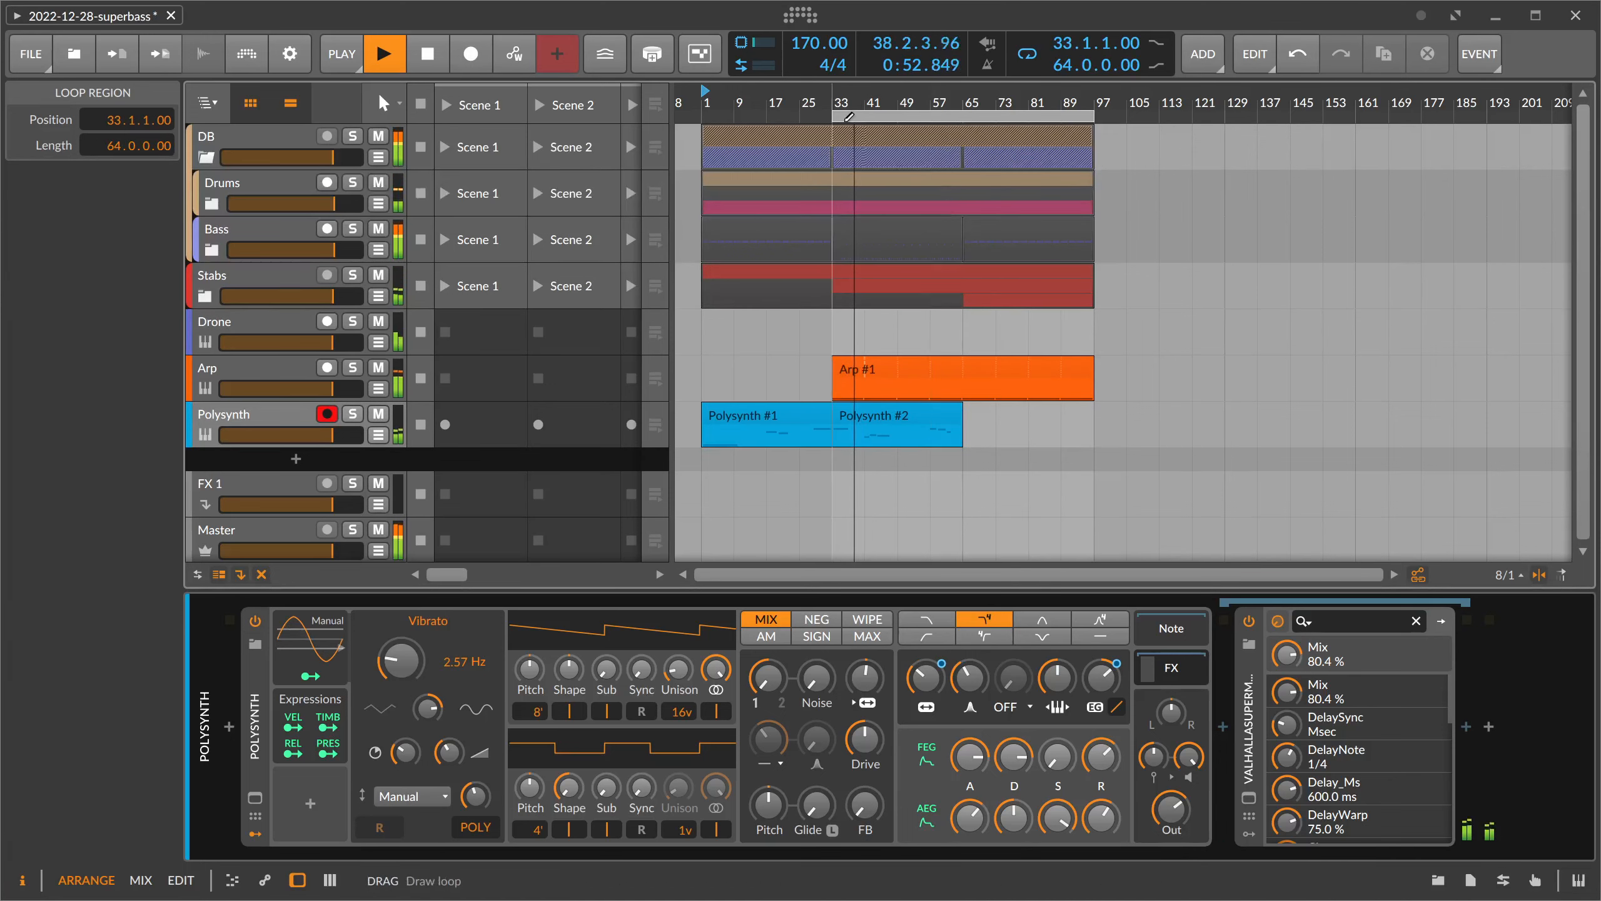
key("space")
left_click_drag(832, 116, 703, 116)
left_click(734, 110)
- Consolidate the two recorded Polysynth clips into a single clip
left_click(882, 420)
left_click_drag(1001, 418, 723, 404)
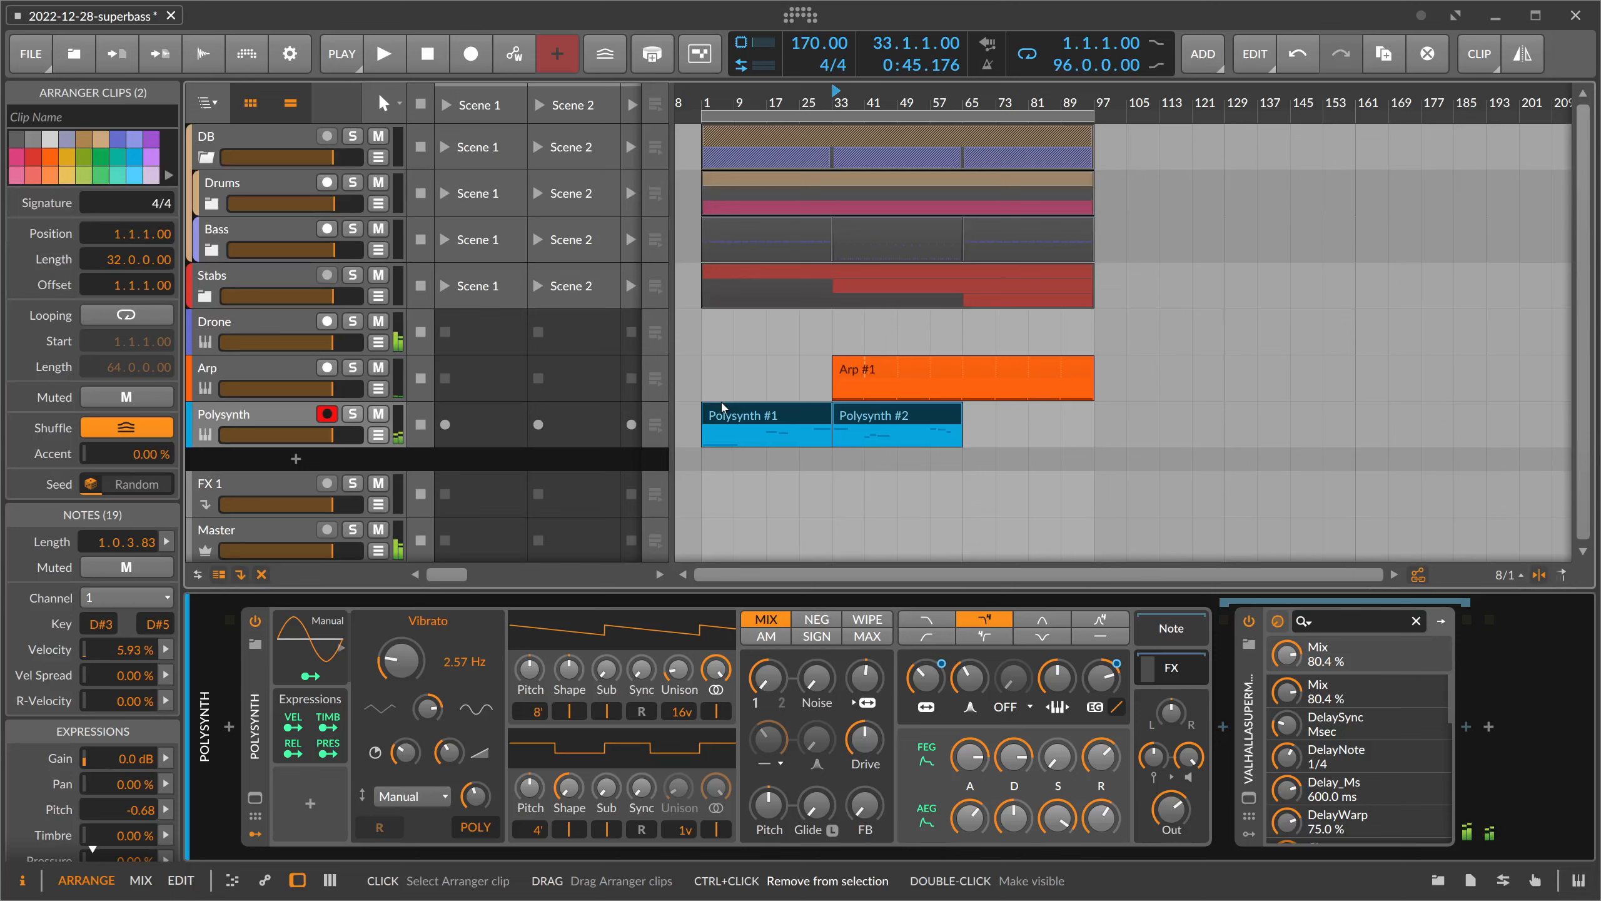
key("ctrl+j")
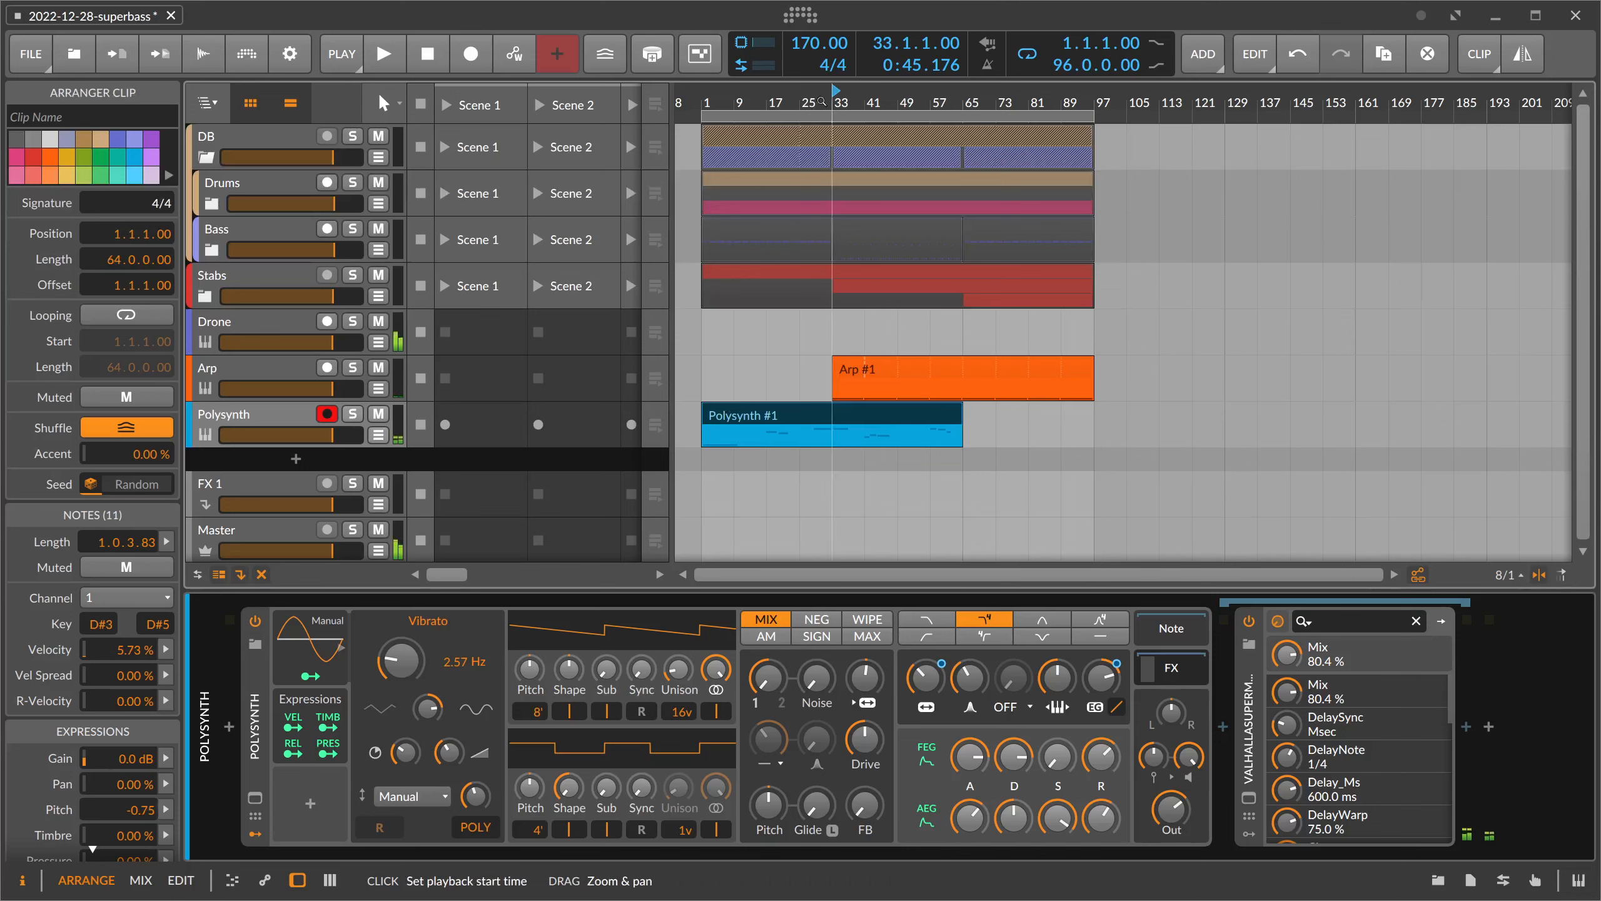
- Set the playback start to bar 65 with a 32-bar loop region from there, and disarm the Polysynth track
left_click(964, 102)
left_click_drag(702, 116, 963, 116)
left_click(492, 429)
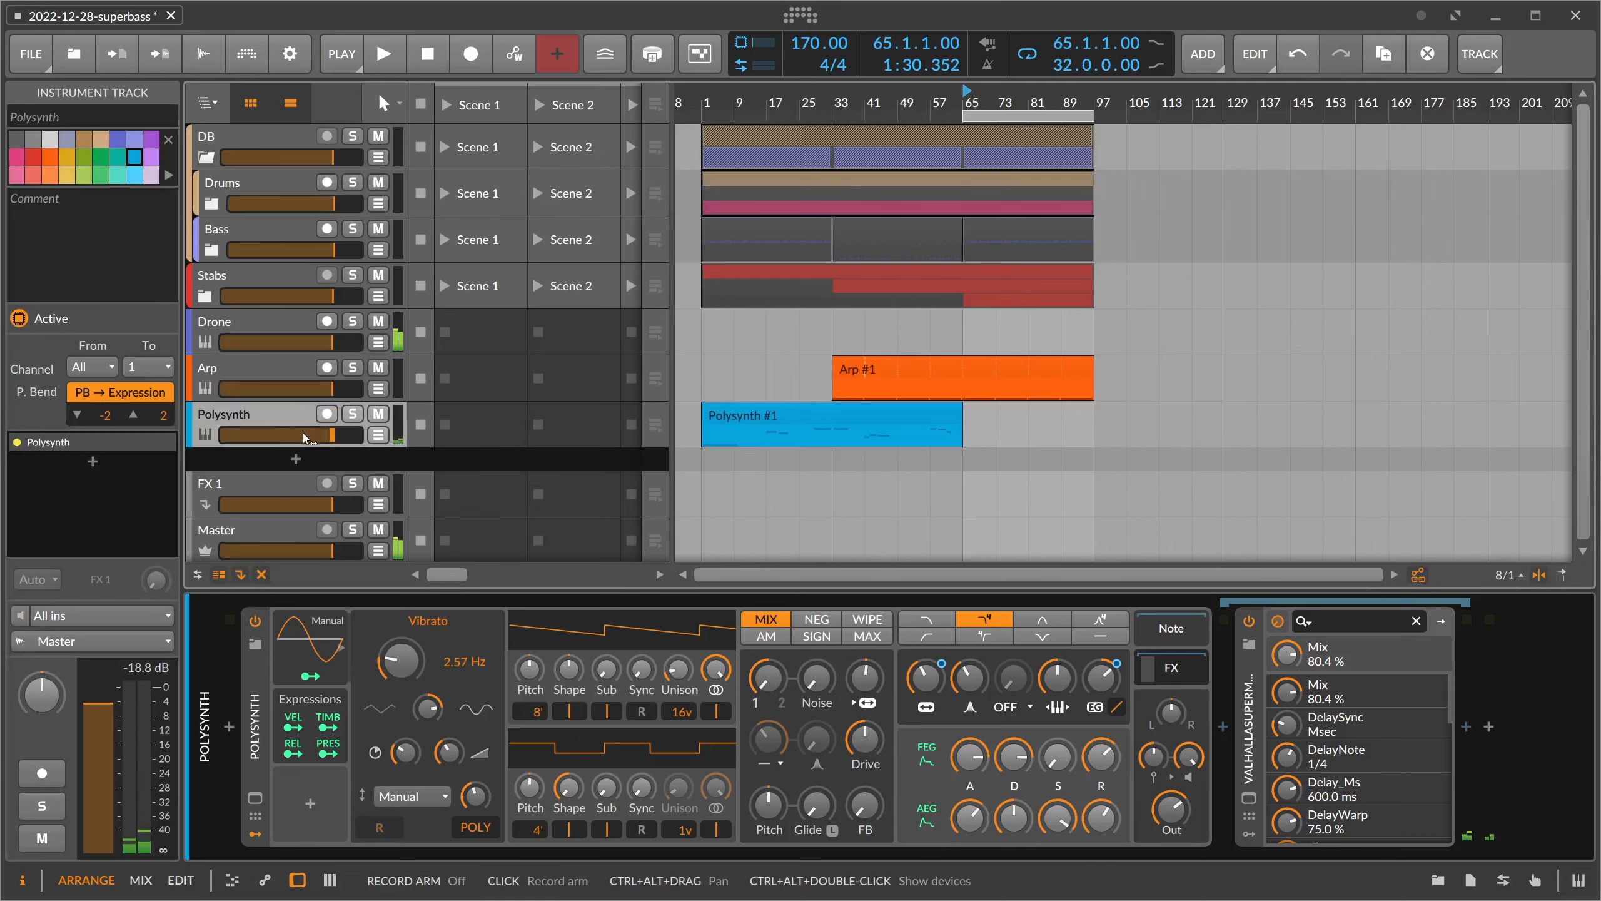
- Add a new instrument track with the XO plug-in below the Polysynth track and solo it
left_click(296, 458)
type("xo")
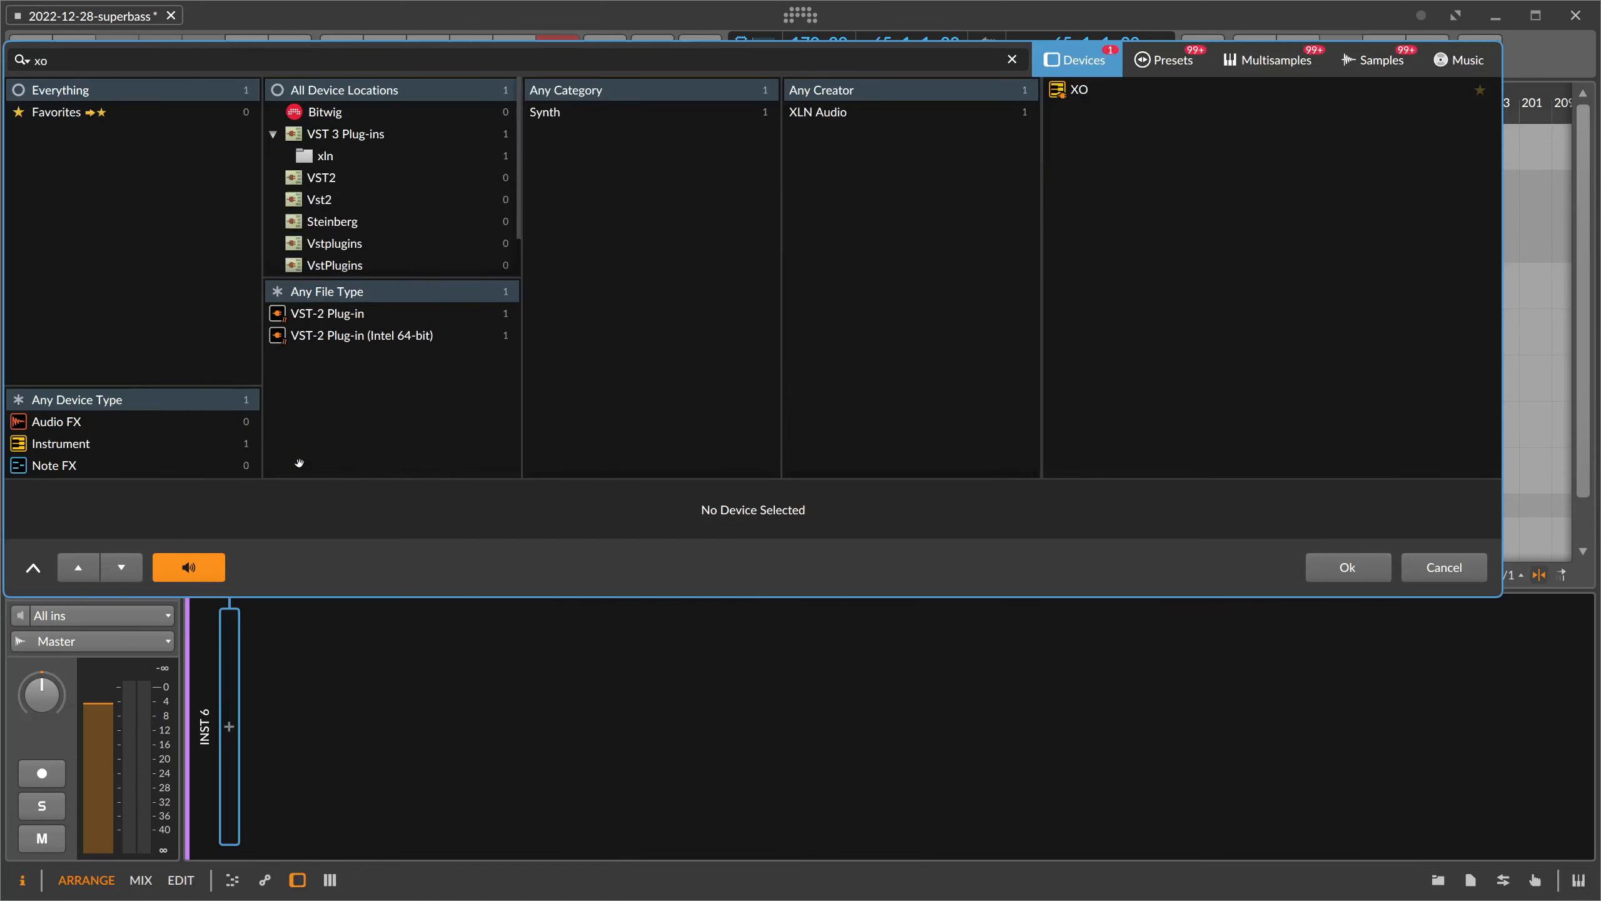
key("Return")
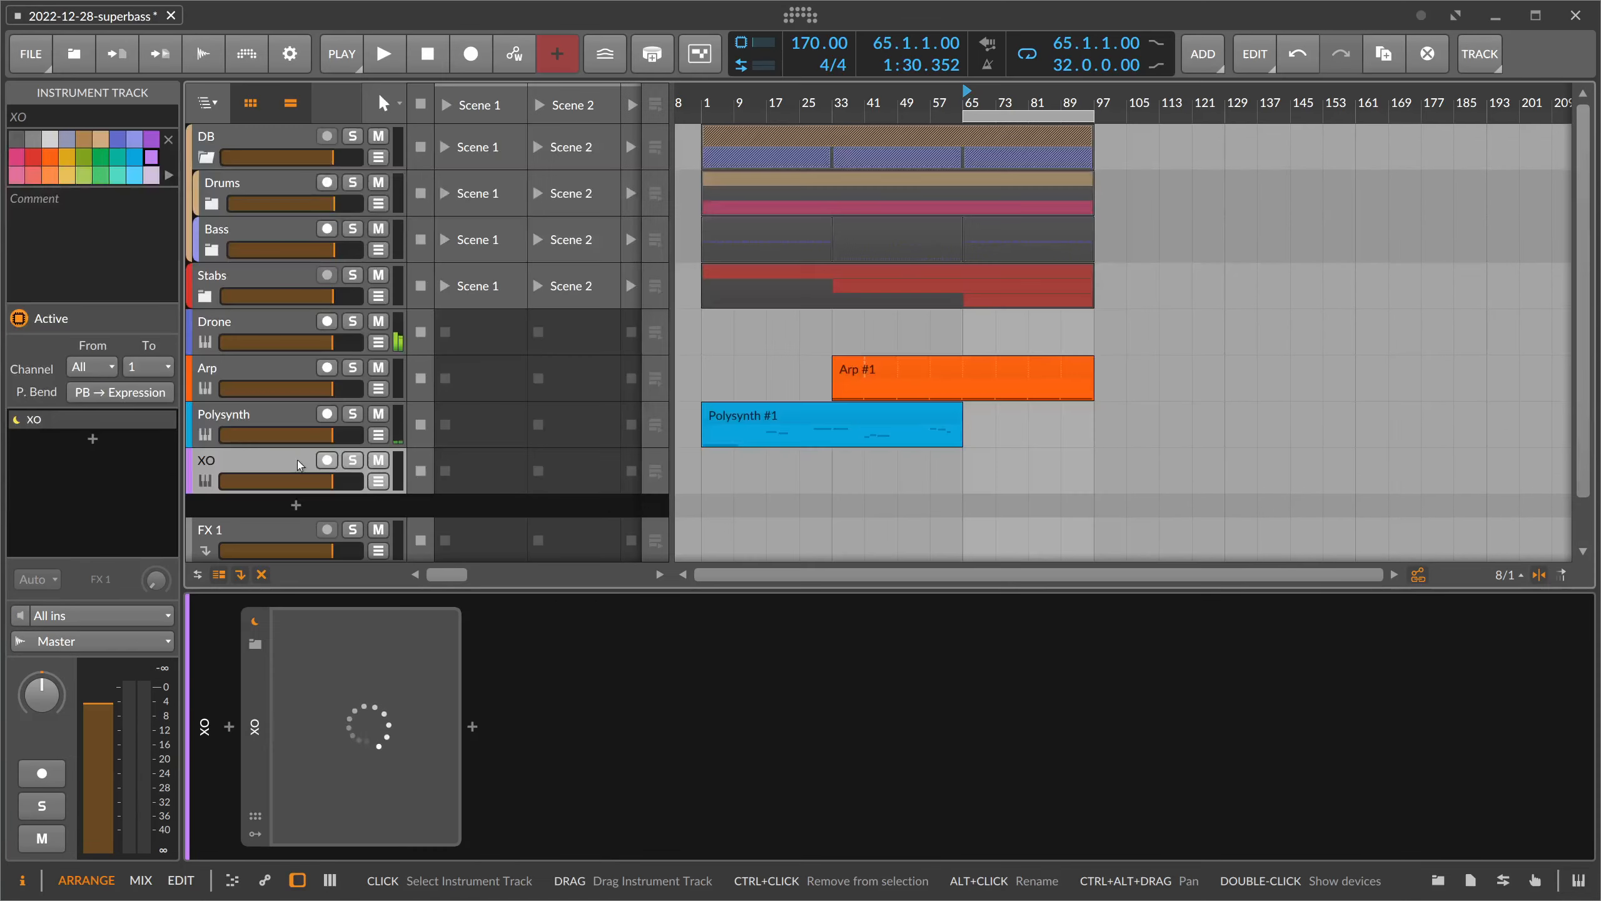
left_click(345, 464)
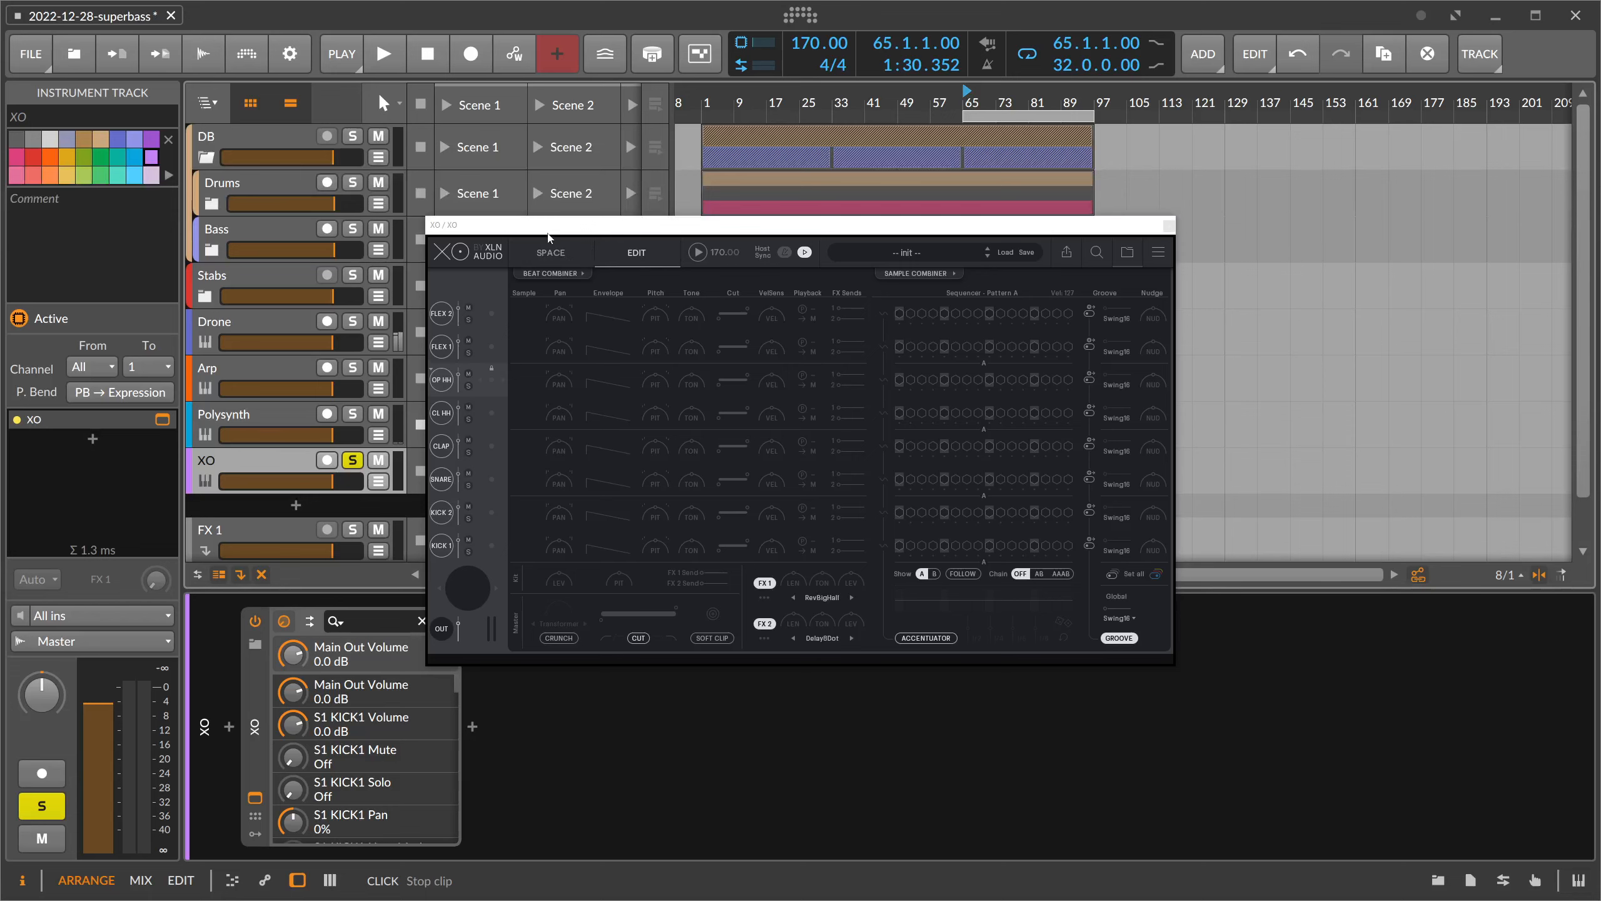
- Audition percussion samples in XO's Space view and assign one to the Kick 1 slot
left_click(568, 256)
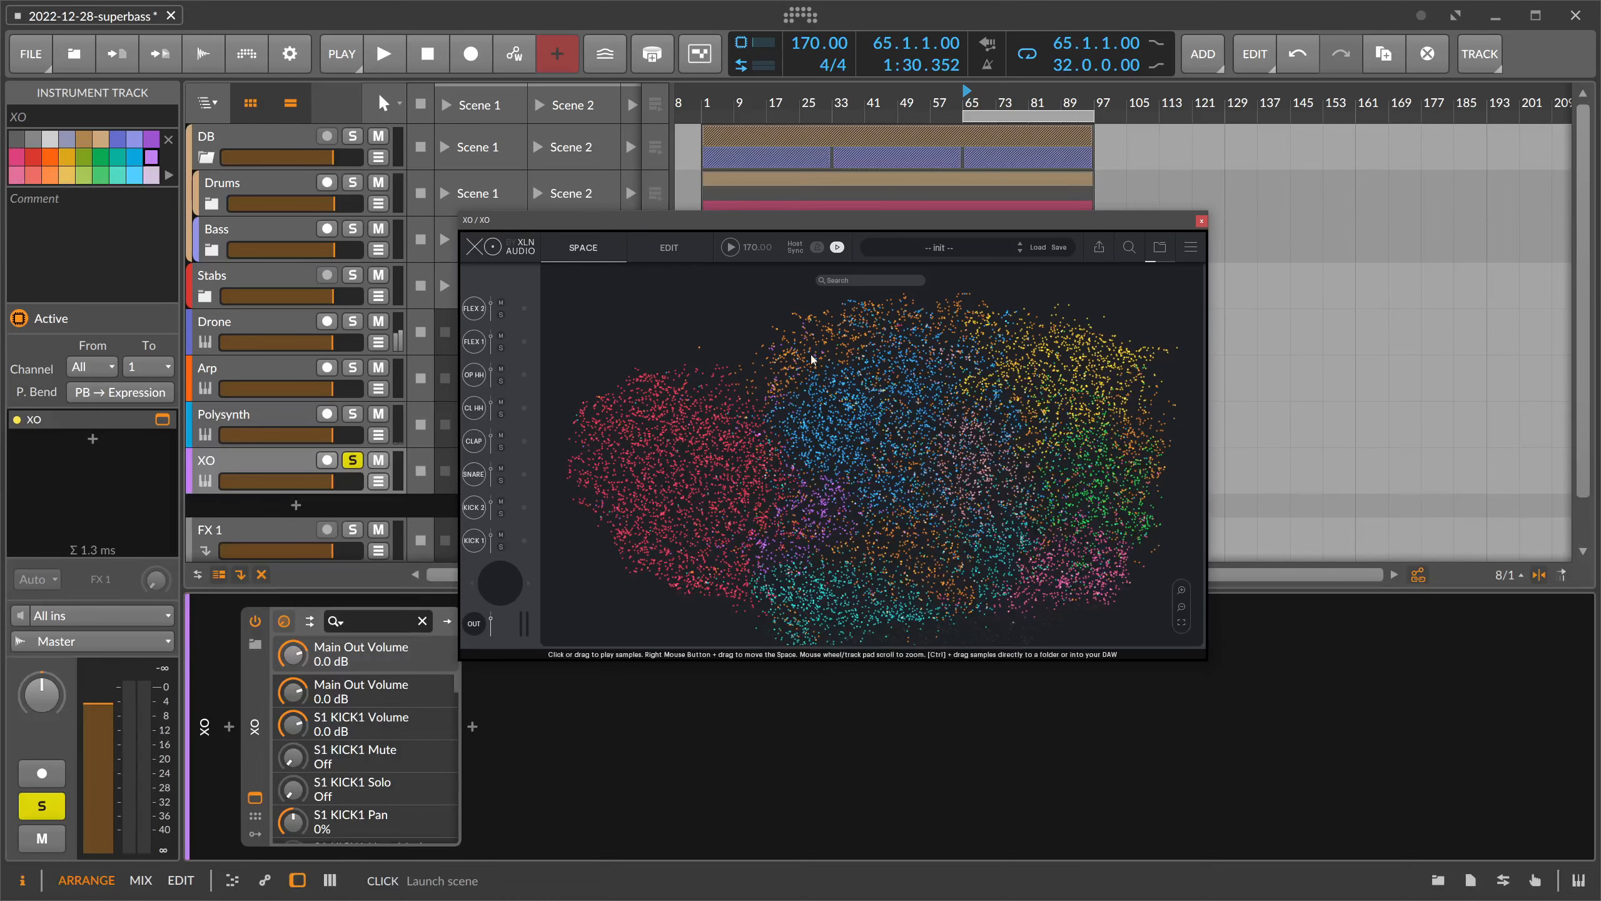
left_click(811, 360)
left_click(817, 344)
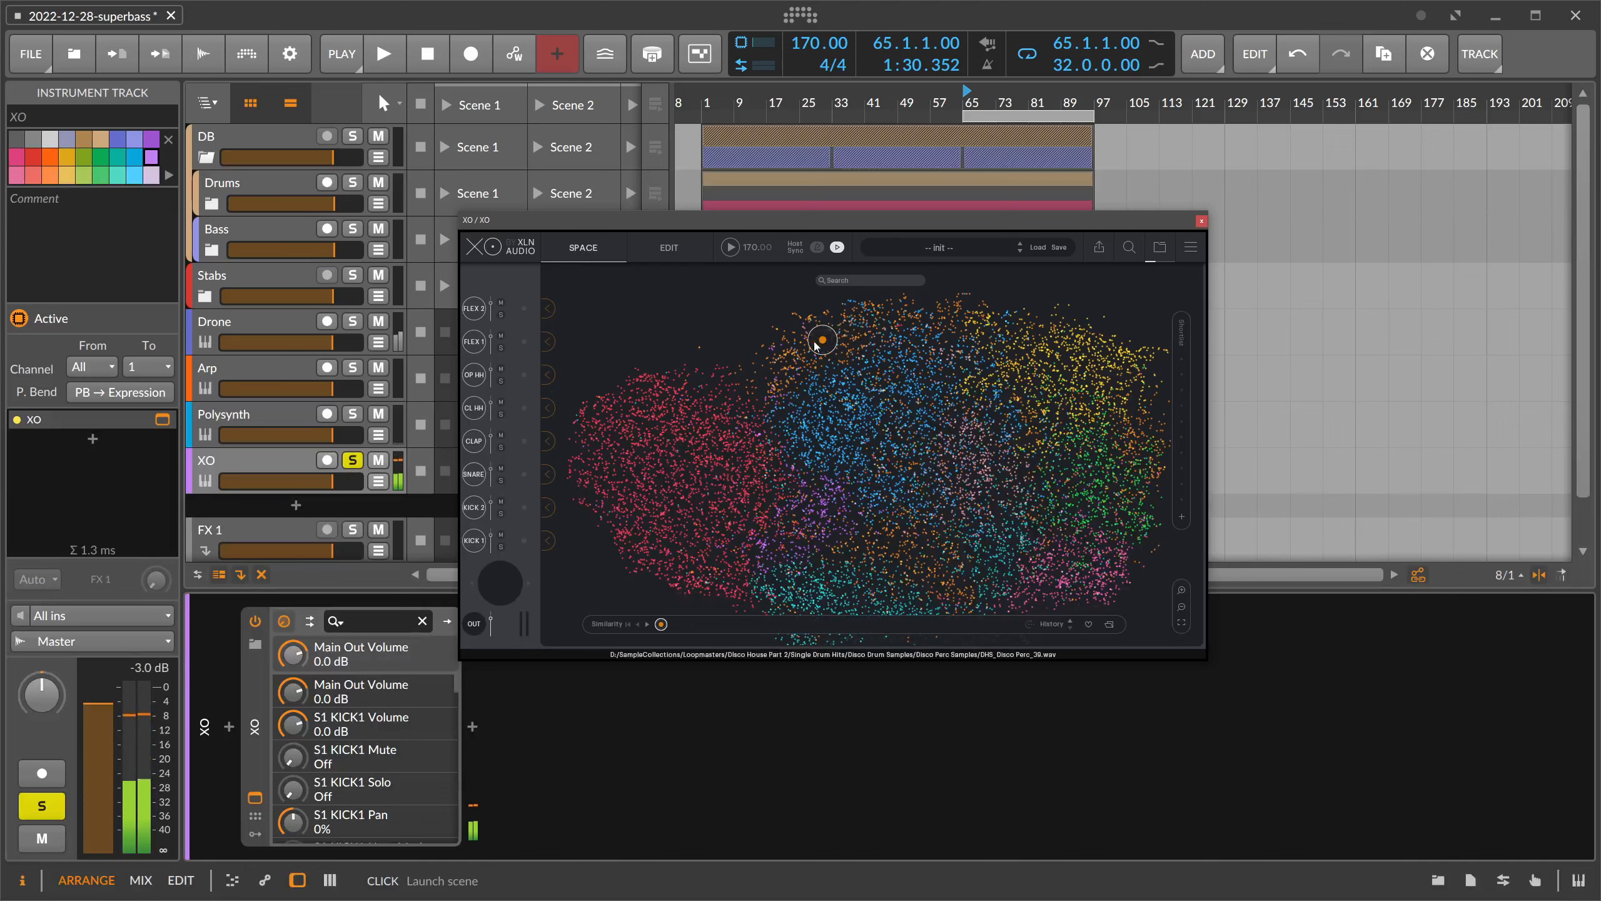
left_click(808, 337)
left_click(806, 334)
left_click(550, 540)
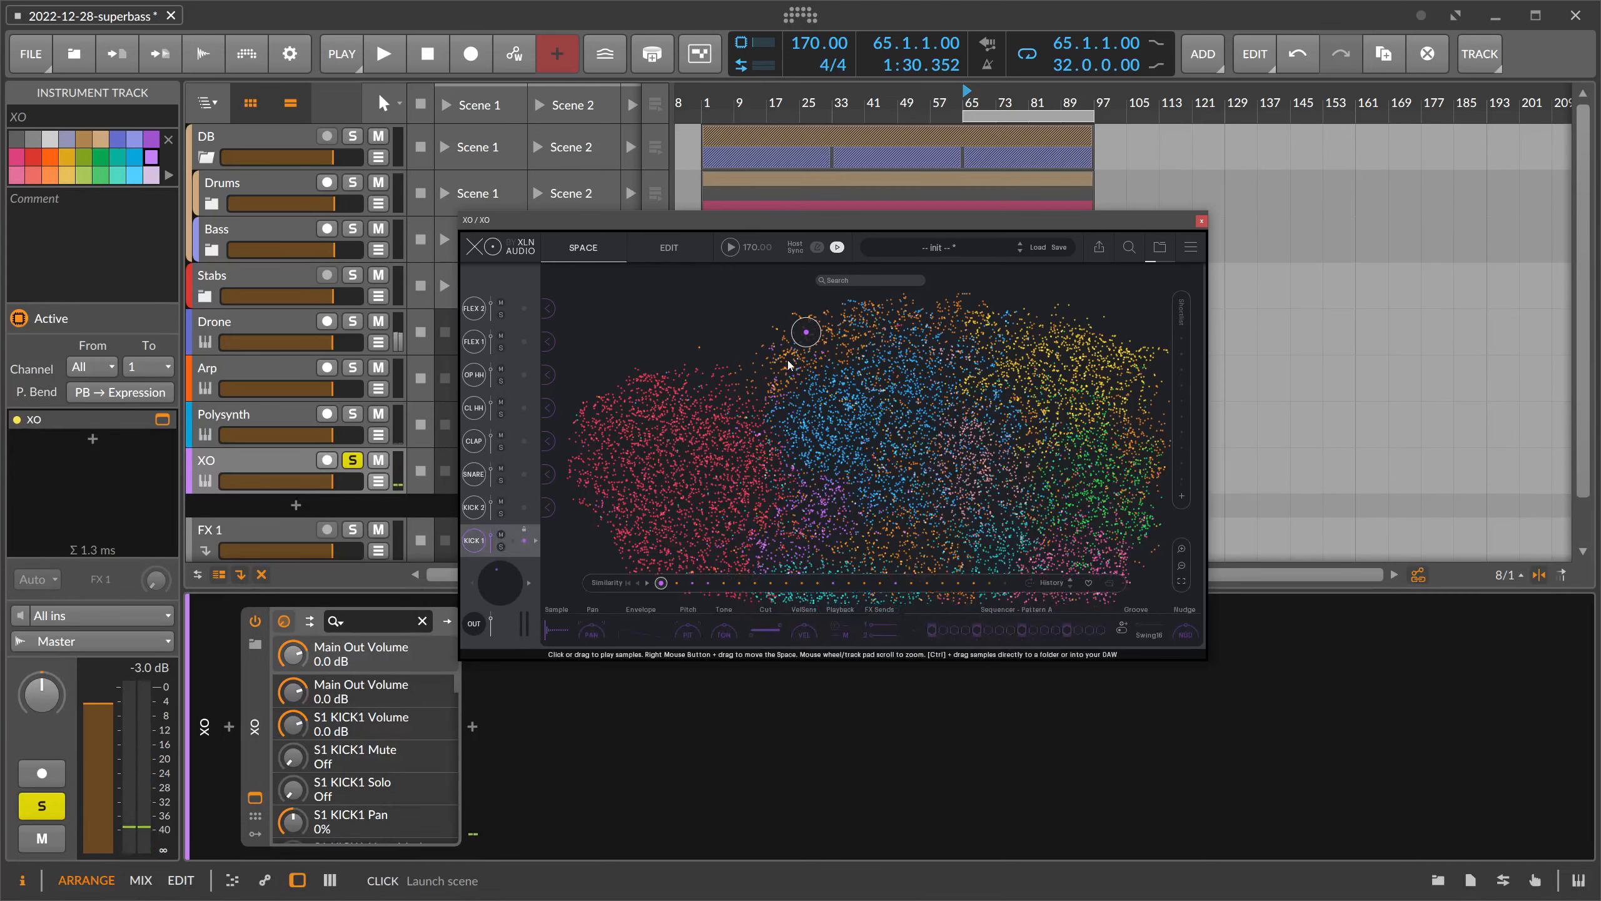
- Assign further percussion samples from the space to XO's Kick 2, Snare, Clap and closed hi-hat slots
mouse_move(789, 364)
left_mouse_down()
mouse_move(798, 351)
mouse_move(771, 361)
mouse_move(774, 343)
left_mouse_up()
left_click(548, 507)
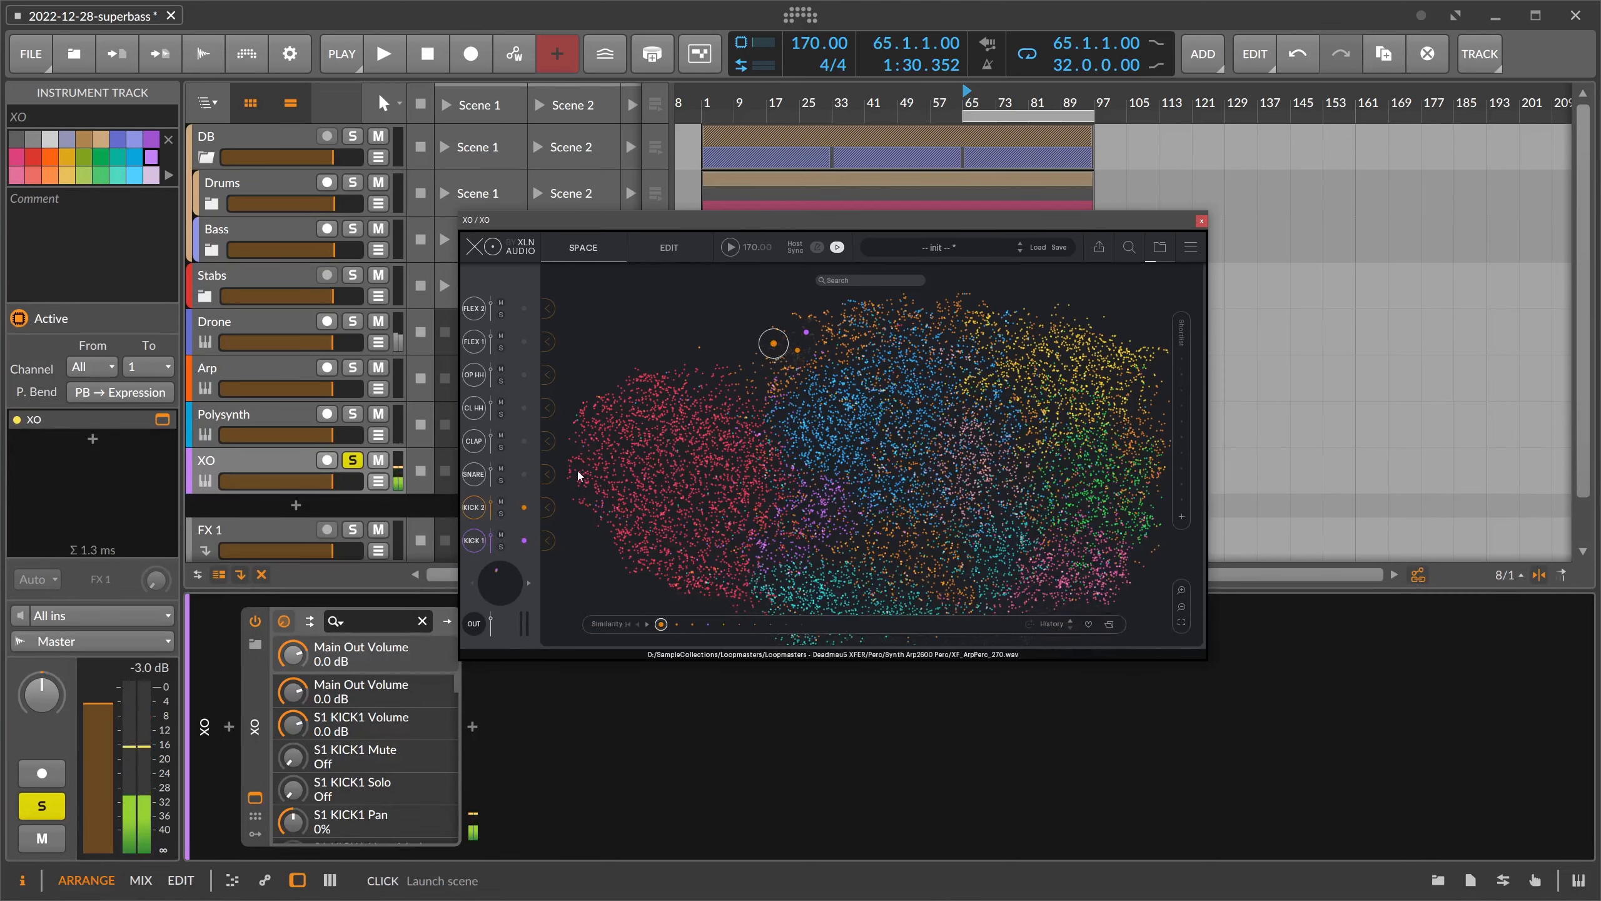
left_click(548, 474)
left_click(828, 351)
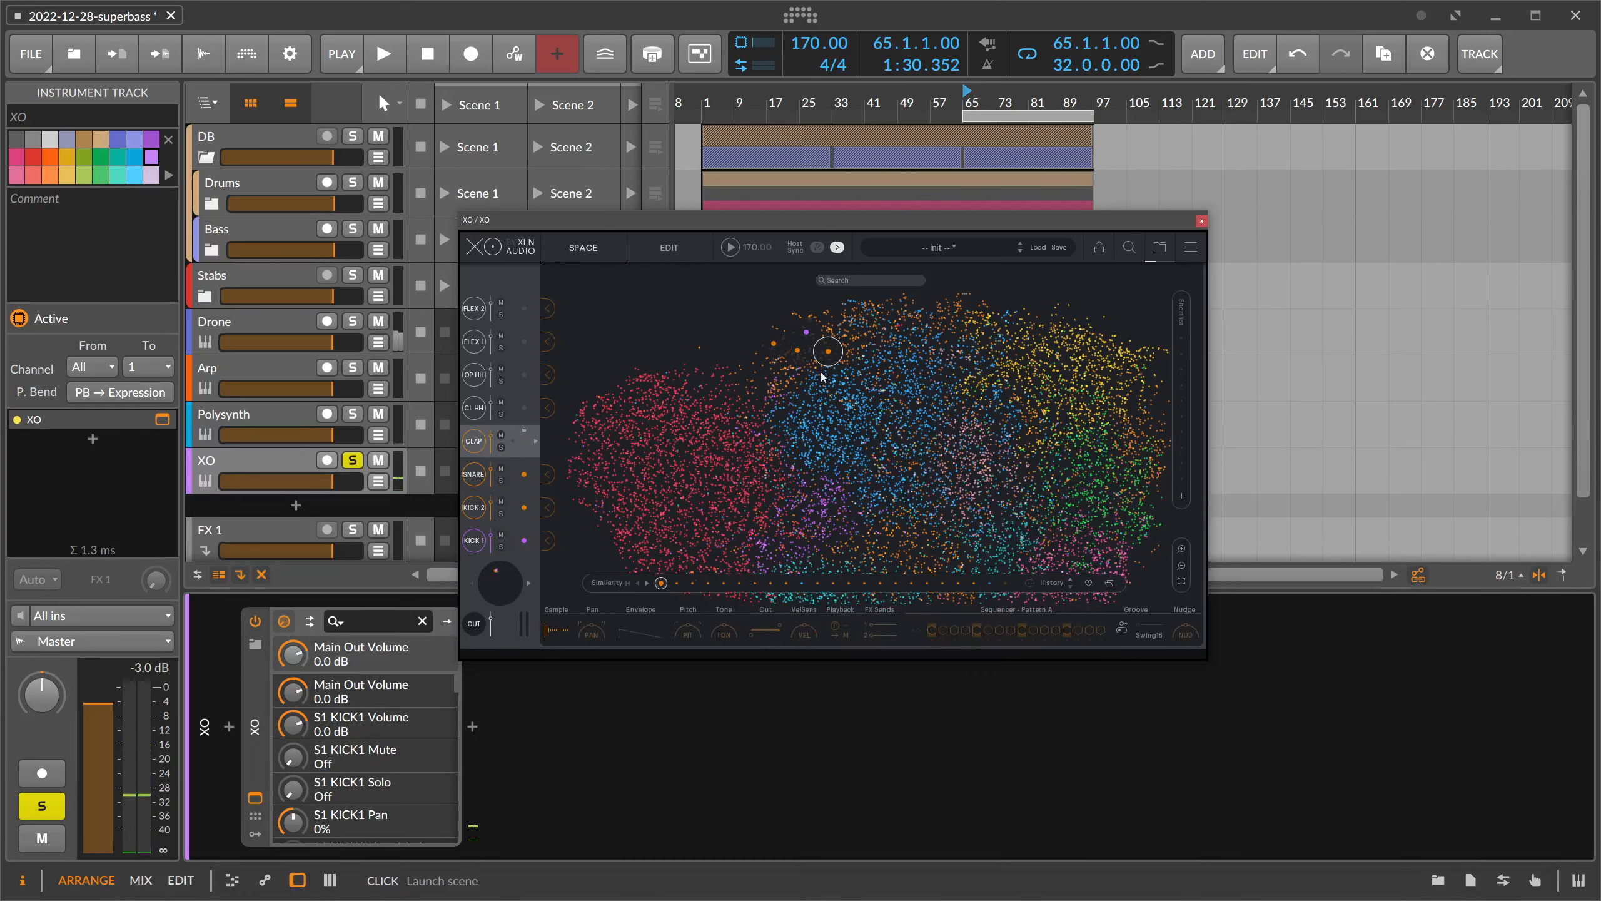
left_click(839, 324)
left_click(549, 407)
- Assign samples to XO's open hi-hat and Flex 1 slots, check the Edit view and close the plug-in window
left_click(842, 329)
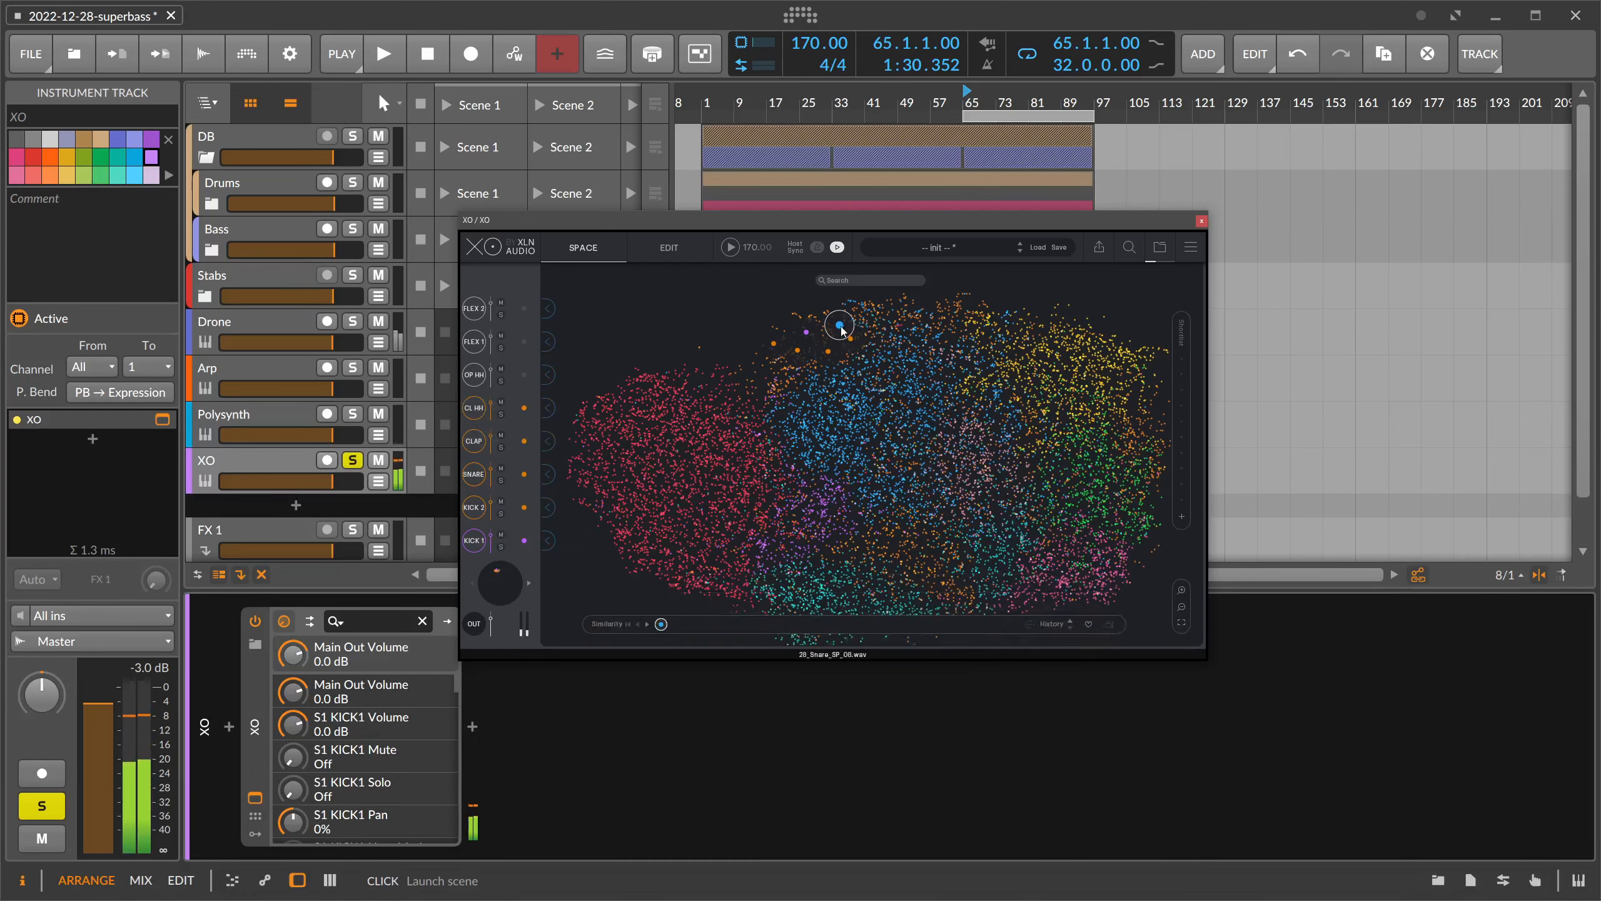
left_click(549, 375)
left_click(819, 321)
left_click(548, 341)
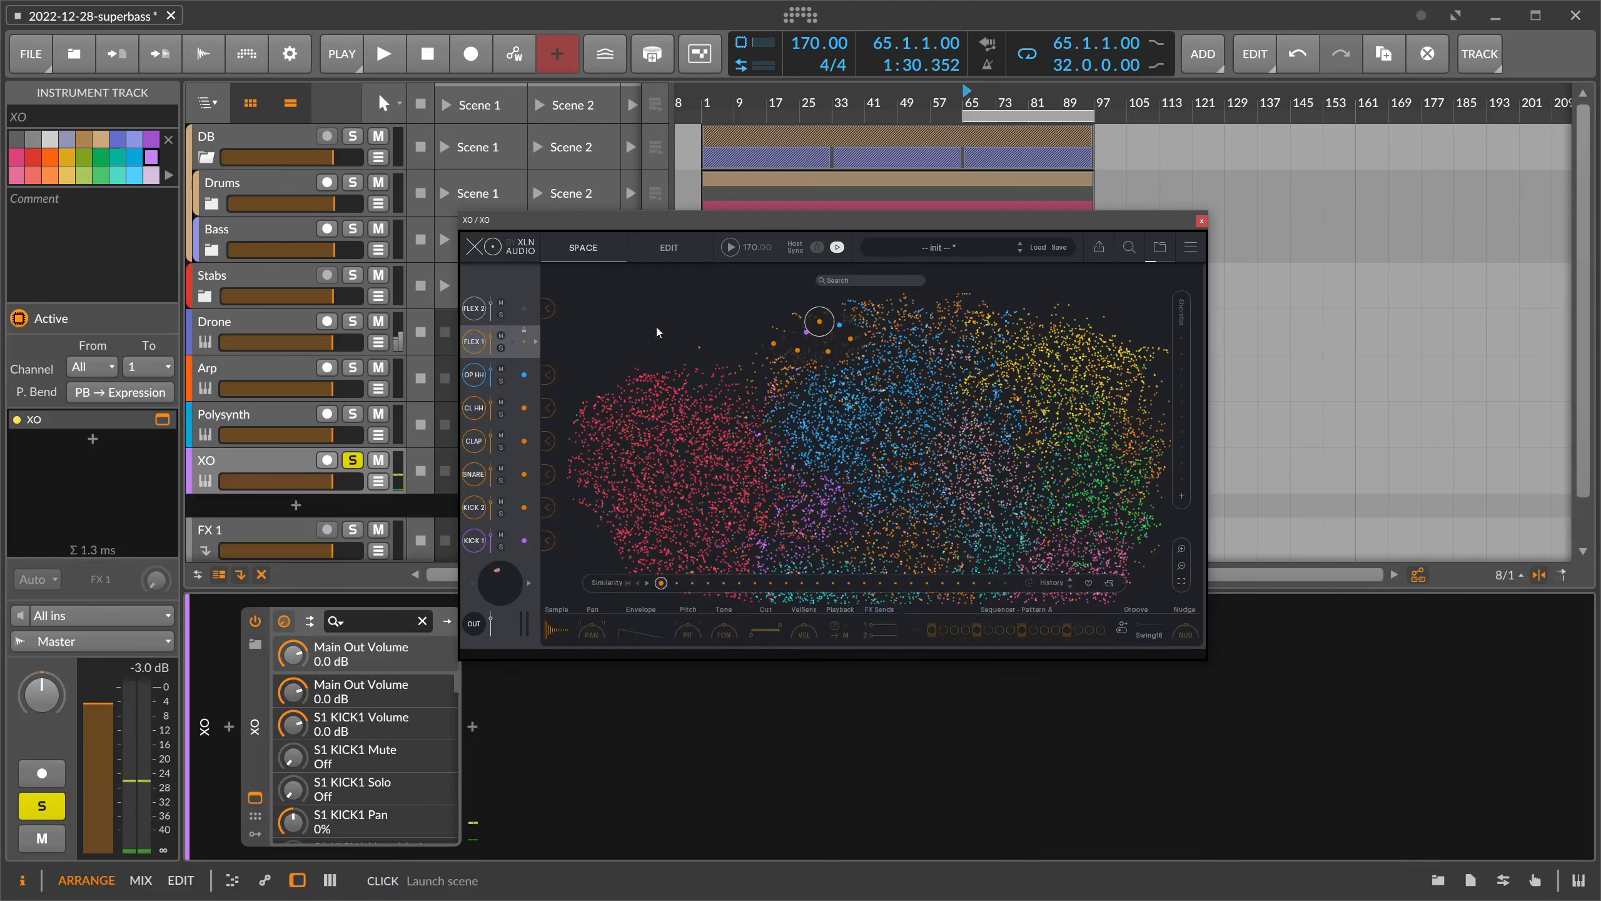
left_click(663, 247)
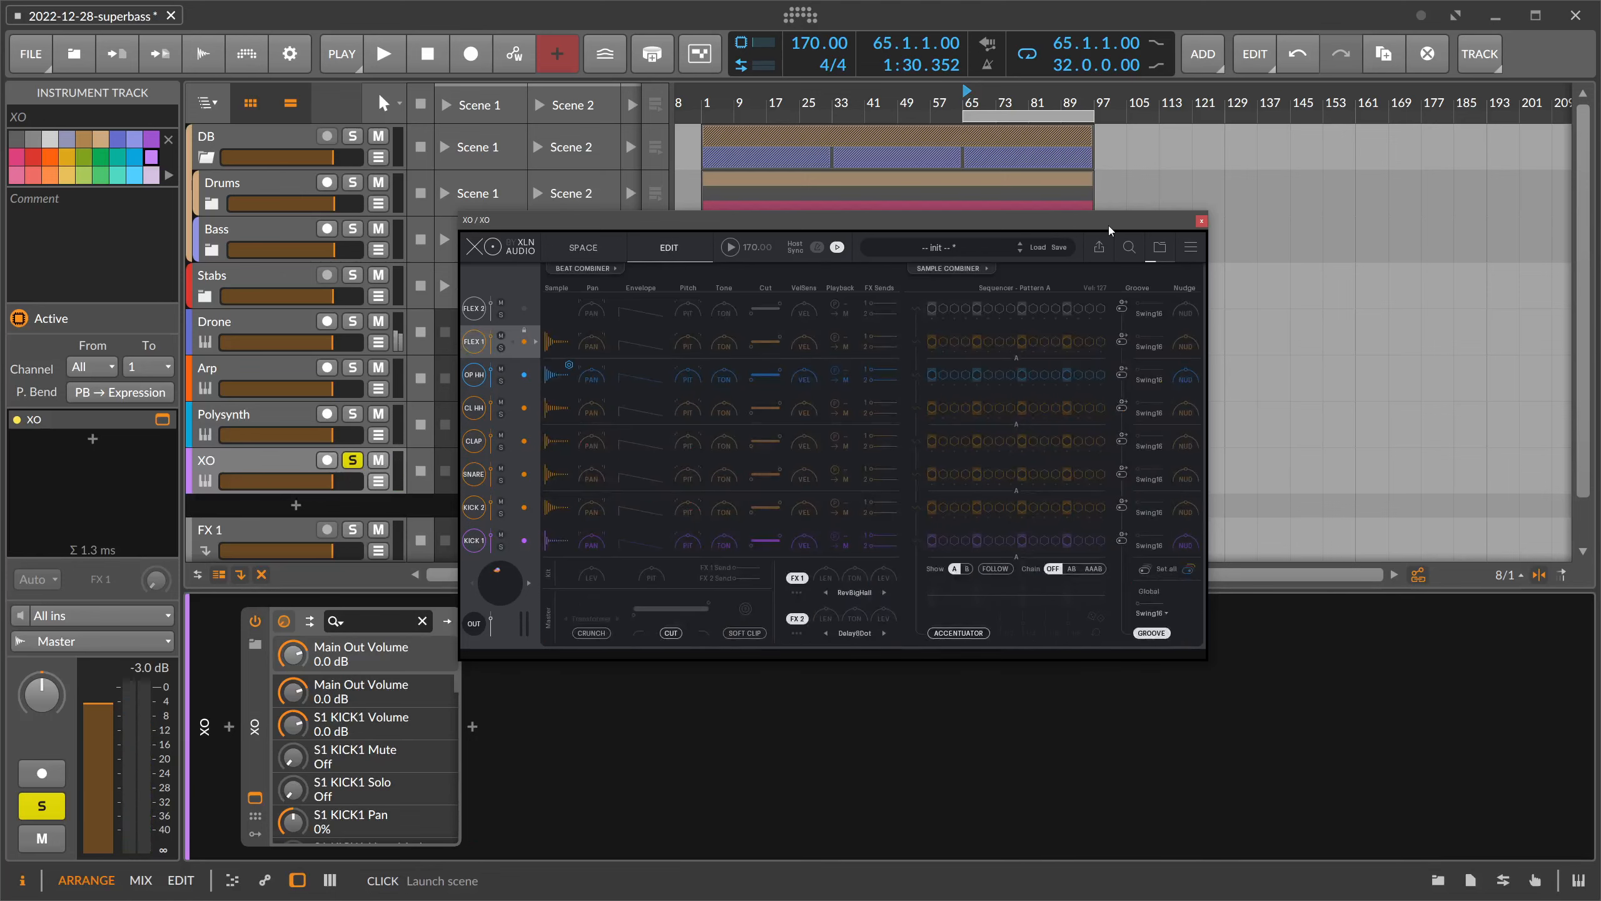
left_click(1201, 221)
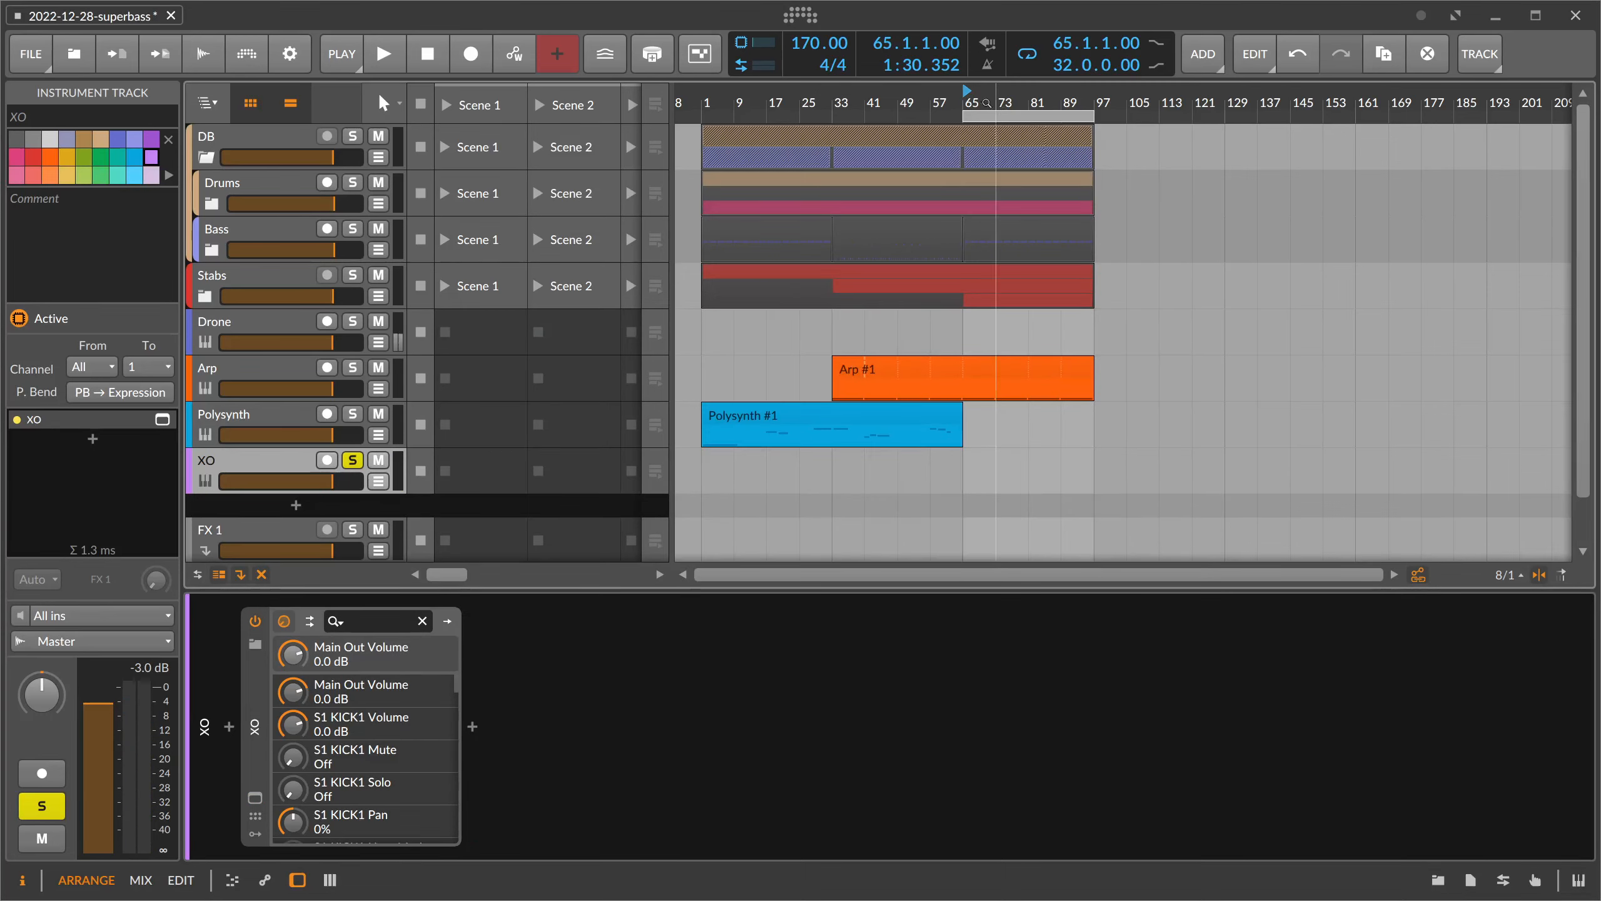
- Create a one-bar clip at bar 65 on the XO track and set the loop region to its length
scroll(1002, 456, "up", 5)
left_click(1002, 456)
double_click(1002, 455)
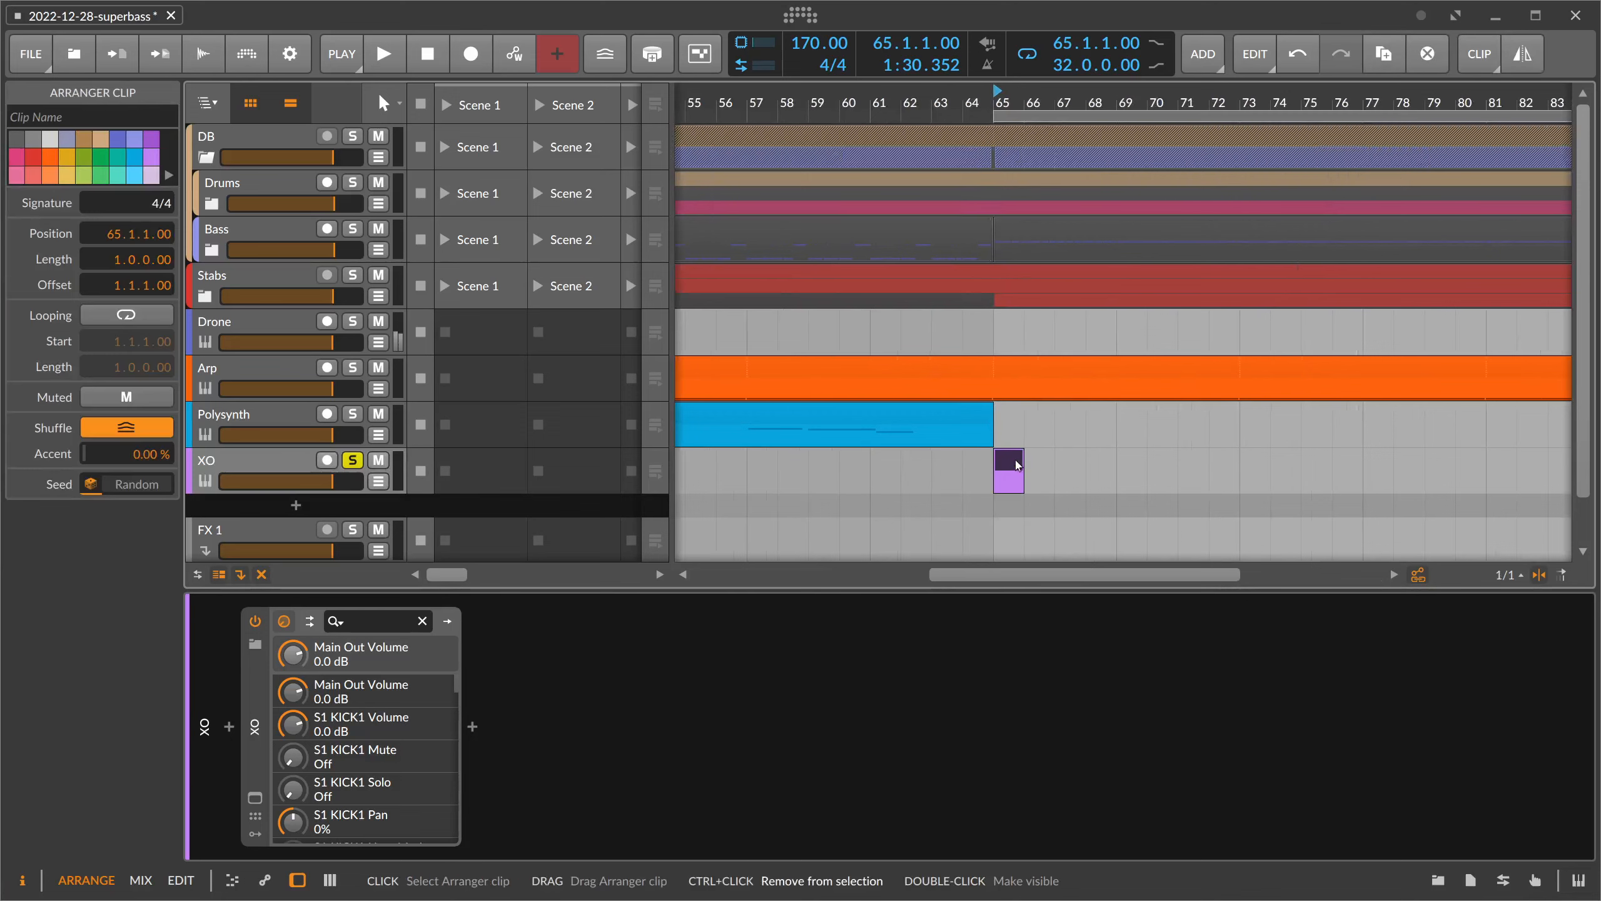
key("ctrl+l")
key("space")
key("space")
- Open the XO clip in the note editor and place a 1/16 note on C1 at 1.1.3
double_click(1004, 464)
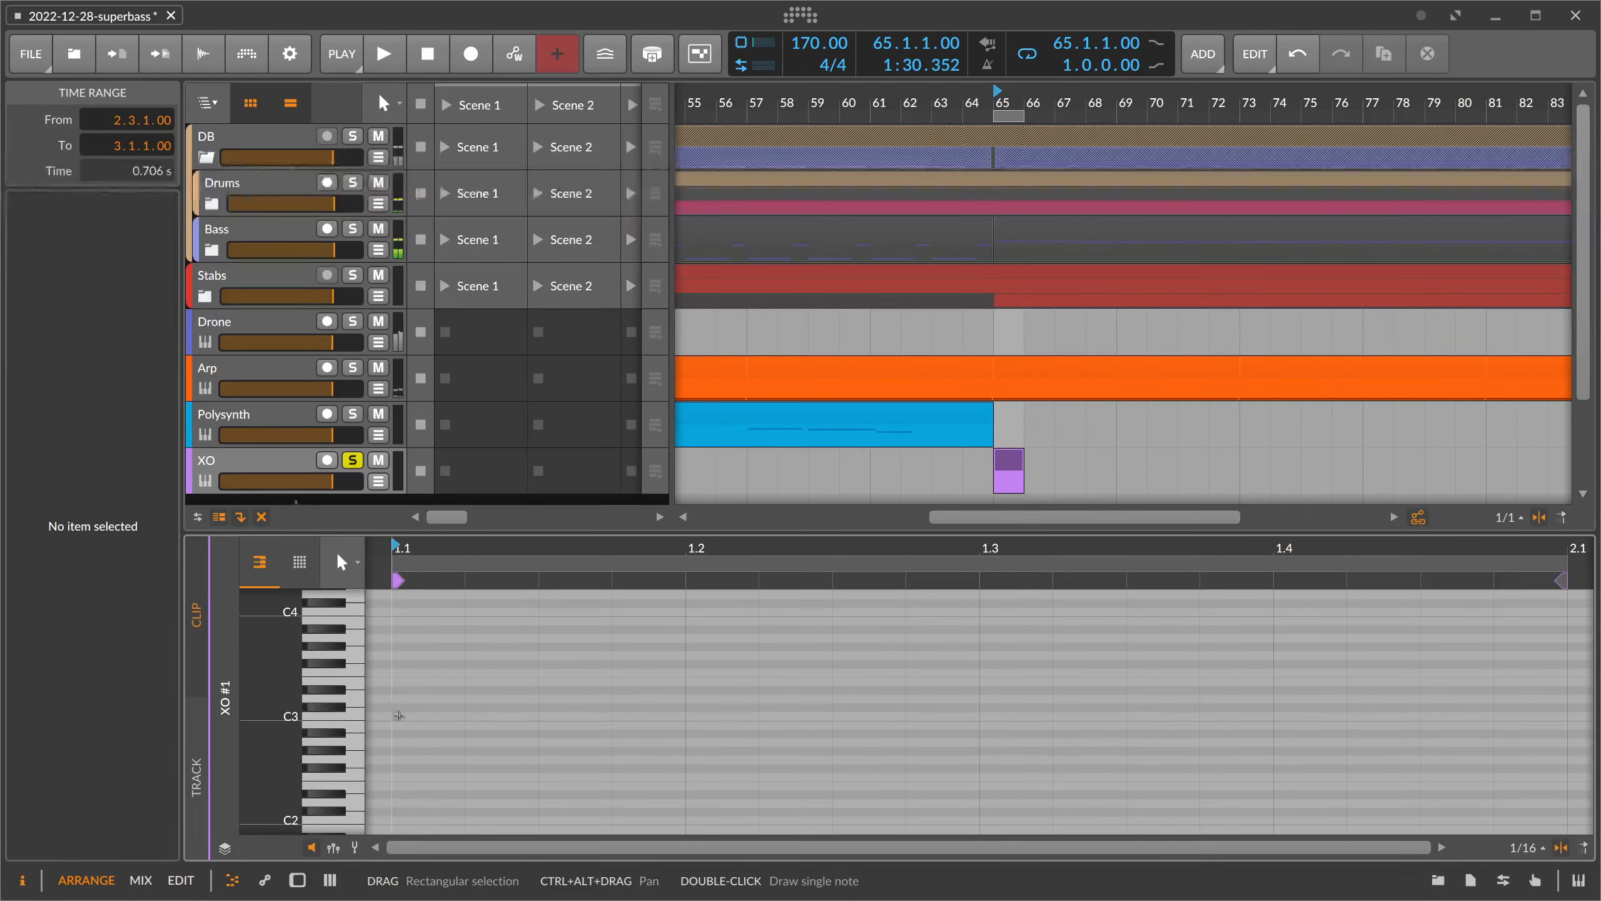
double_click(399, 715)
key("shift+Down")
key("shift+Down")
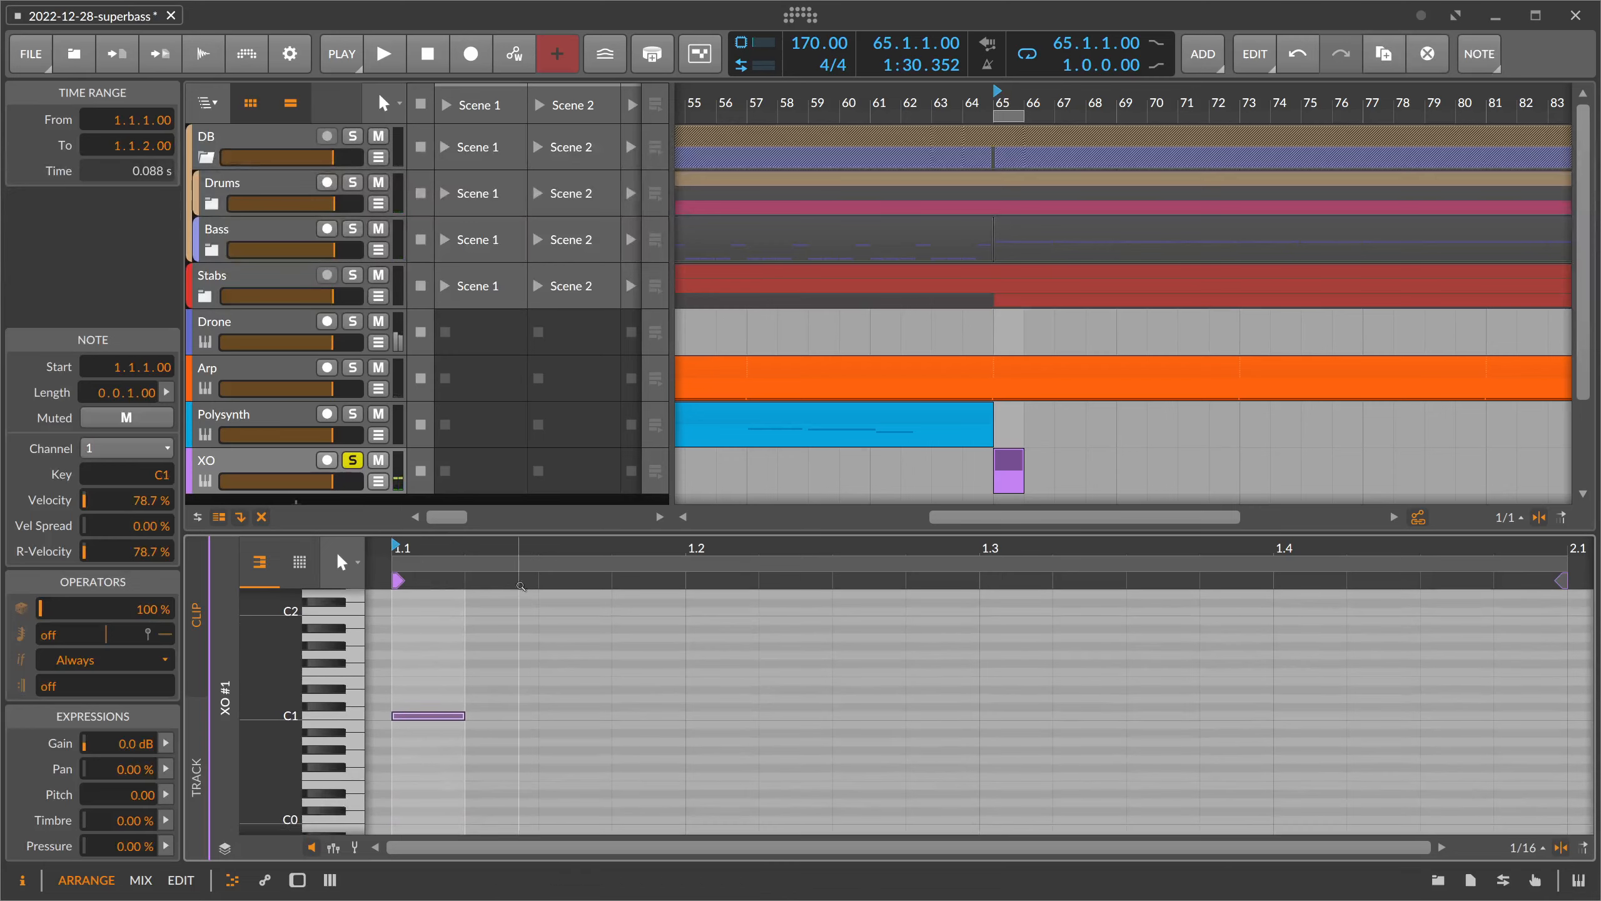
left_click_drag(521, 547, 514, 479)
left_click(561, 704)
left_click(480, 716)
key("Right")
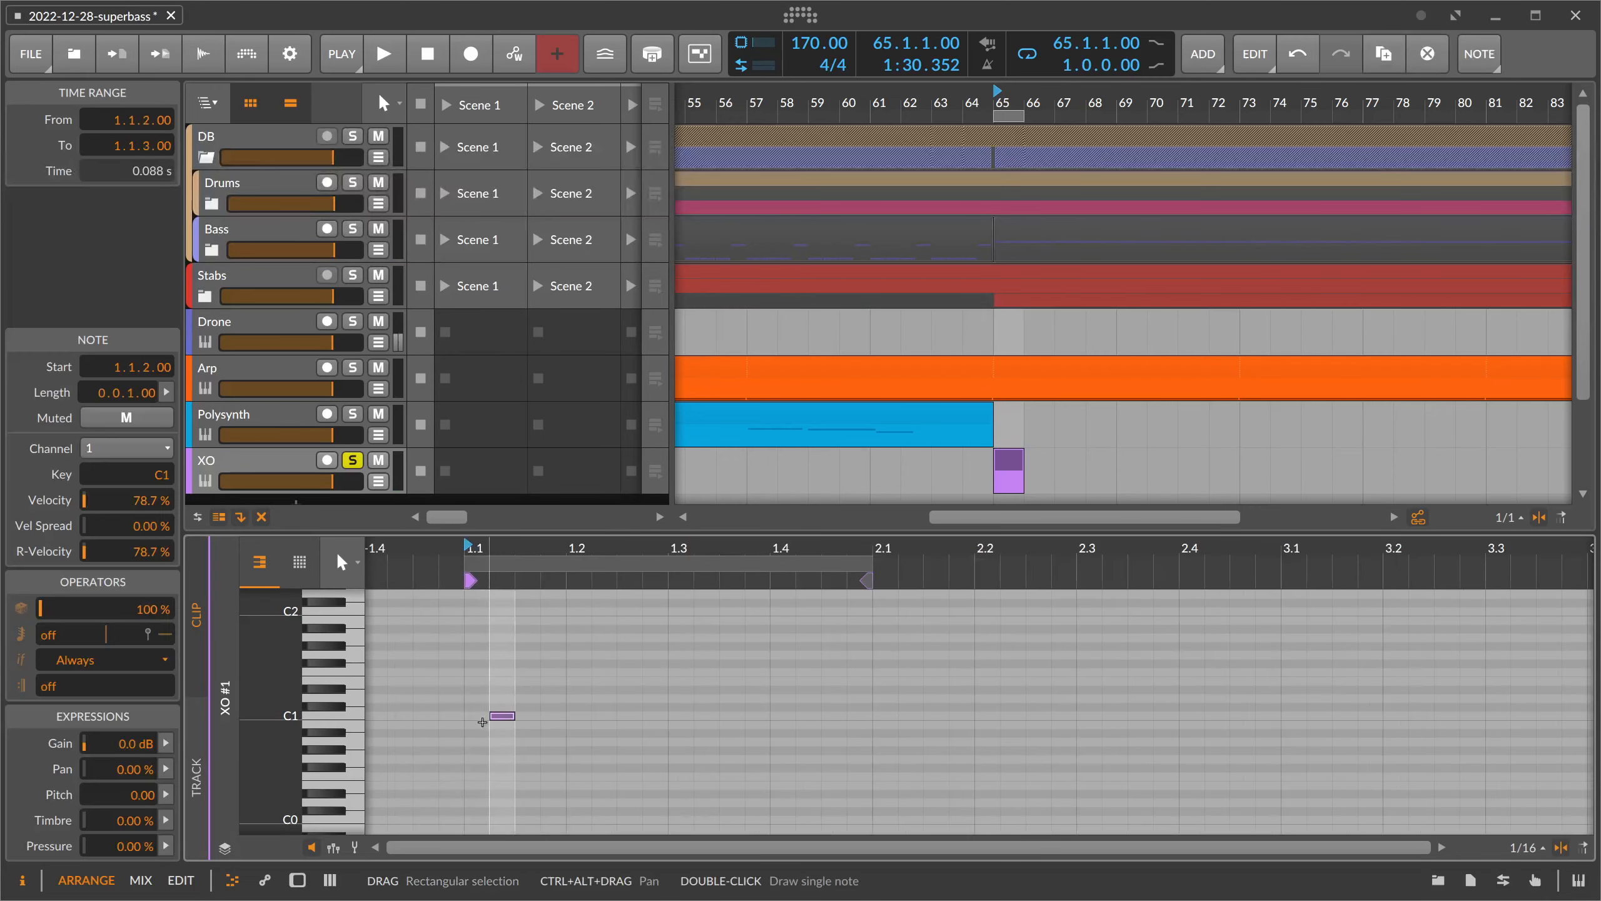
key("Right")
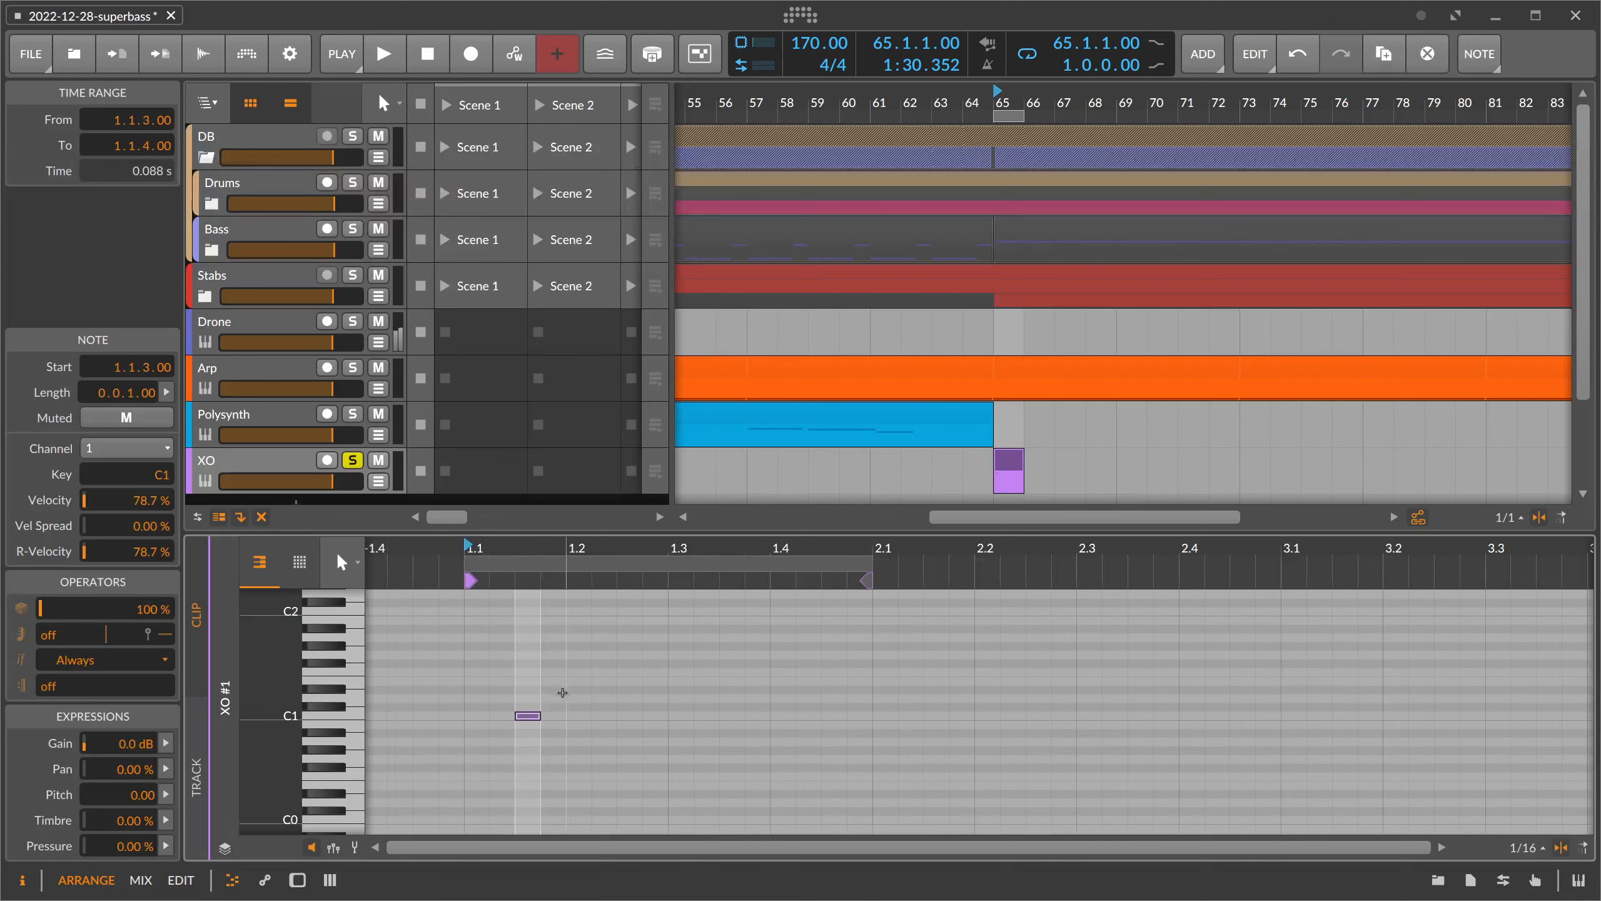
- Add 1/16 notes on E1 at 1.2.3 and on D#1 at 1.2.4 in the XO clip
double_click(627, 681)
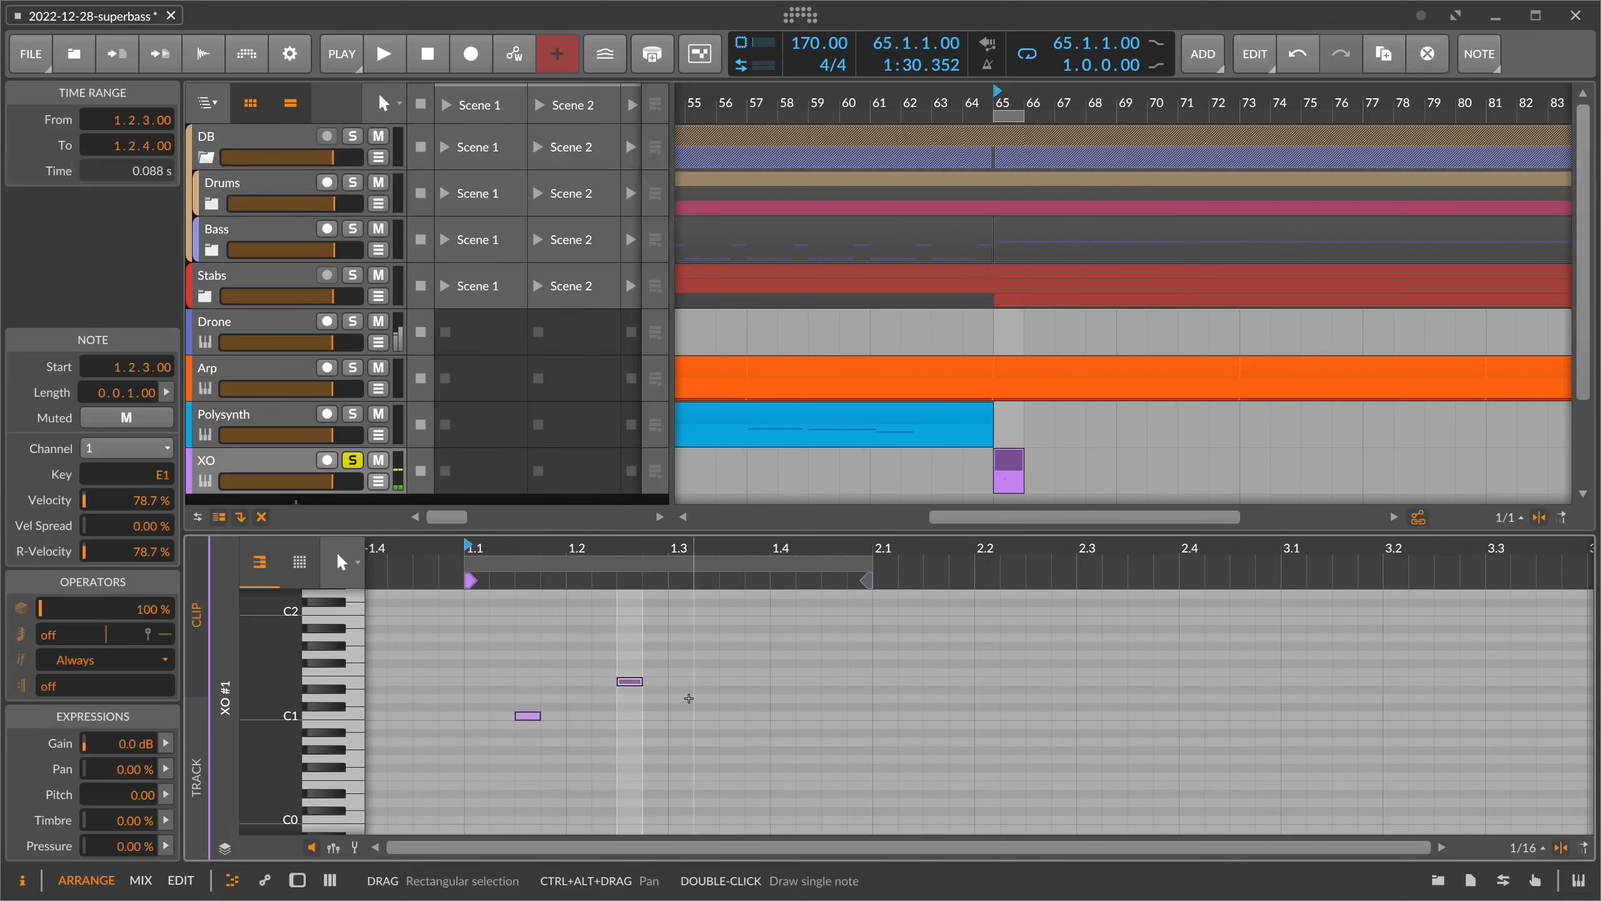
double_click(701, 689)
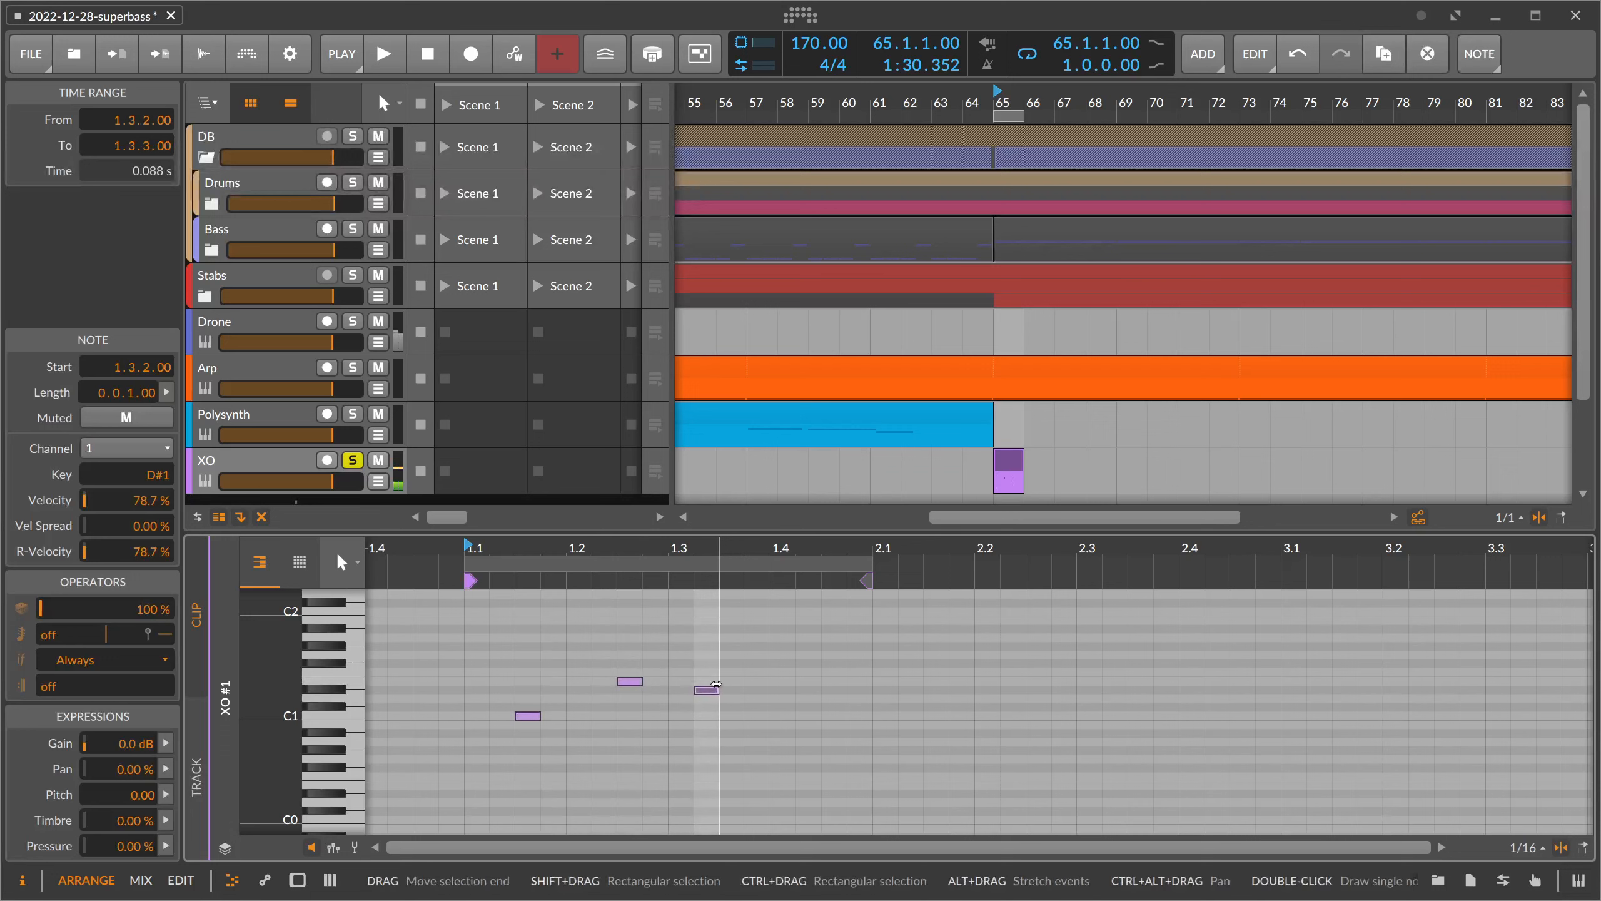
key("Left")
key("Left")
- Add 1/16 notes on F#1 at 1.3.4 and on F1 at 1.4.3 in the XO clip
double_click(753, 664)
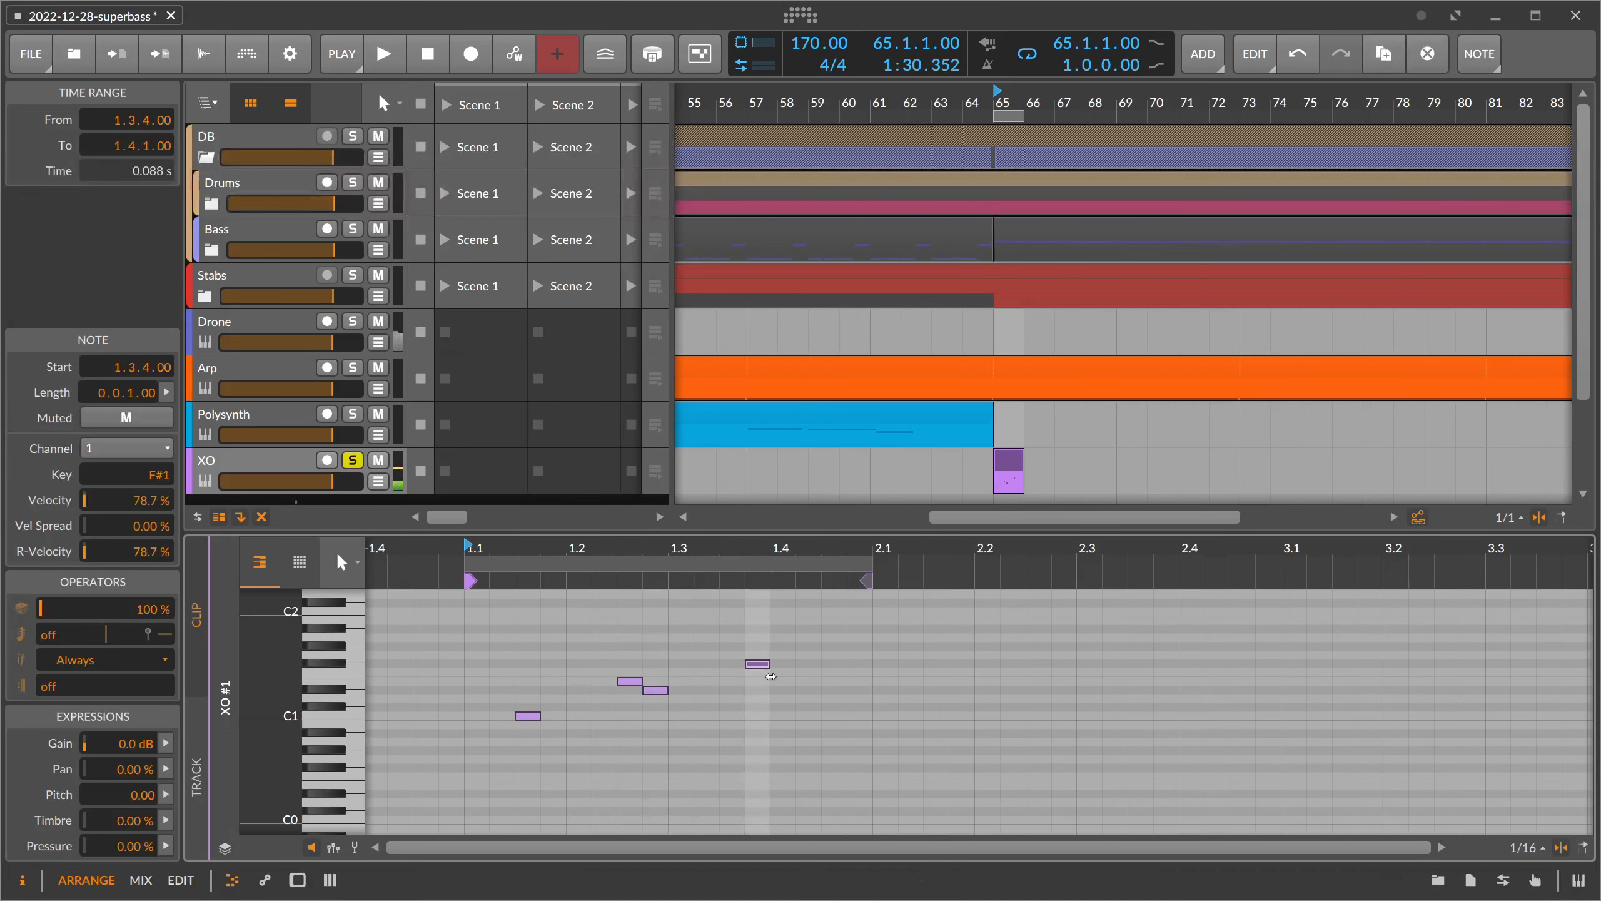
double_click(756, 672)
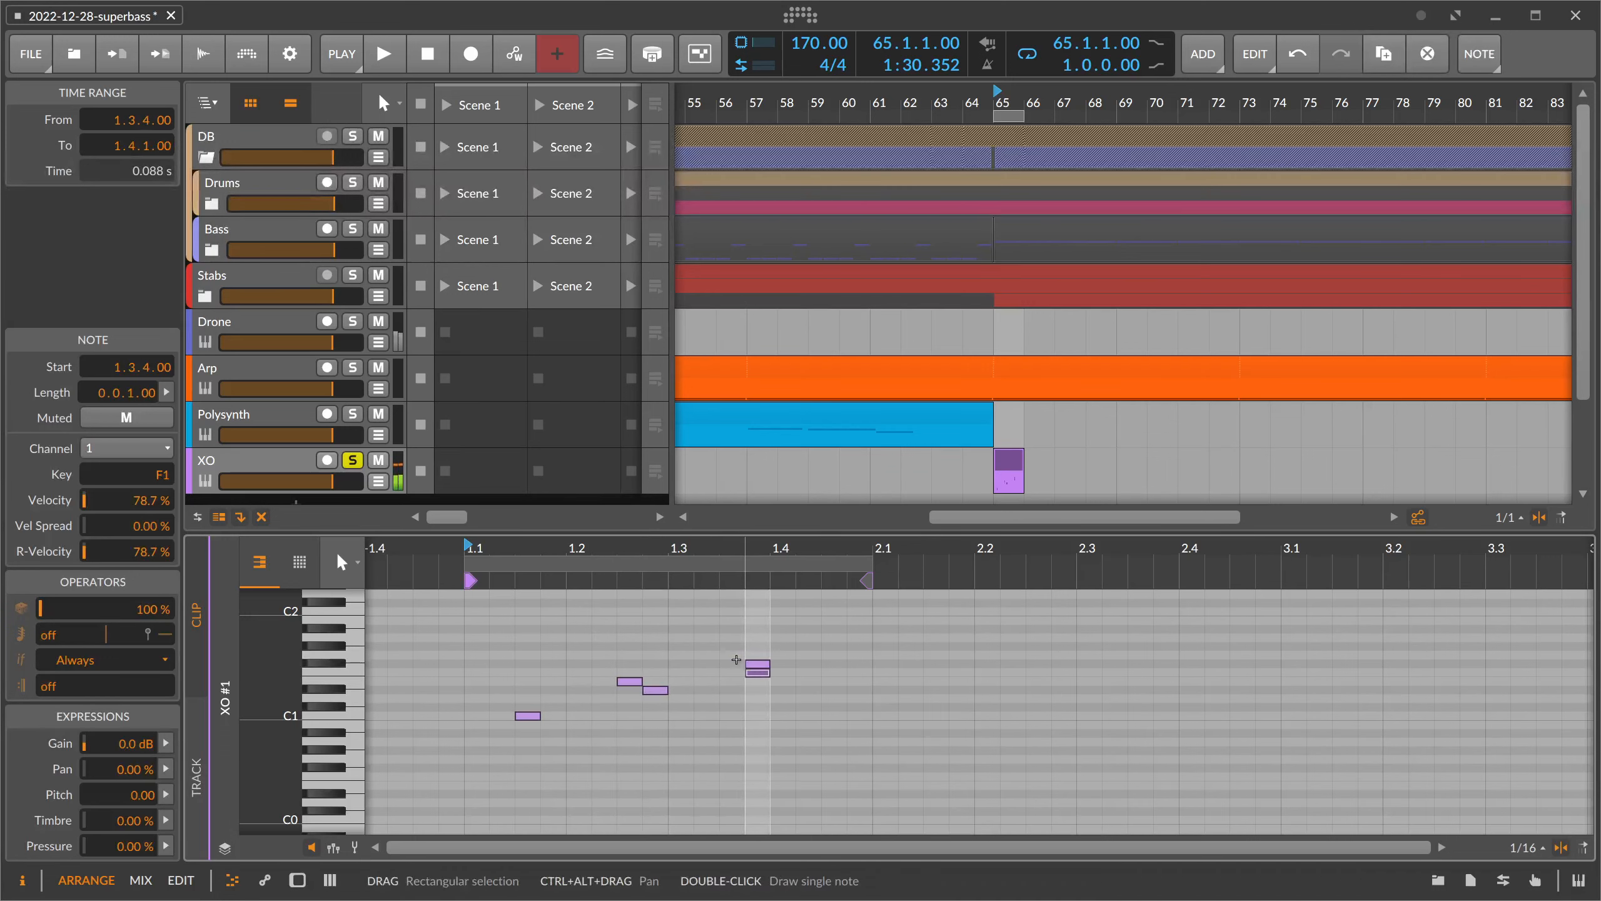
key("Right")
key("Right")
key("Right")
key("Left")
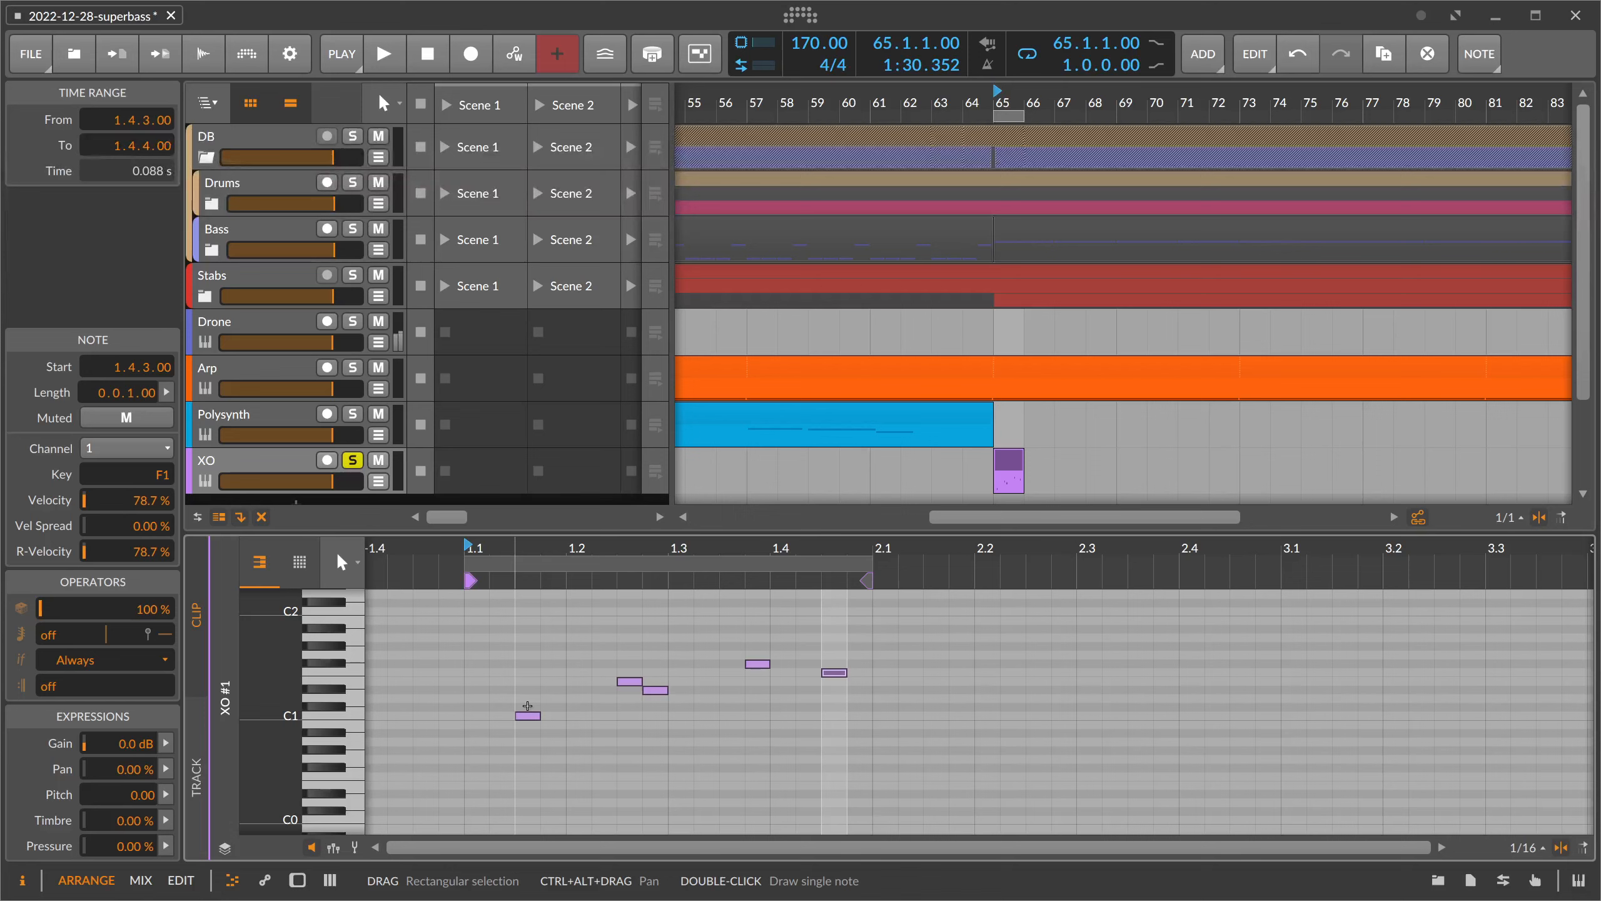
left_click(479, 717)
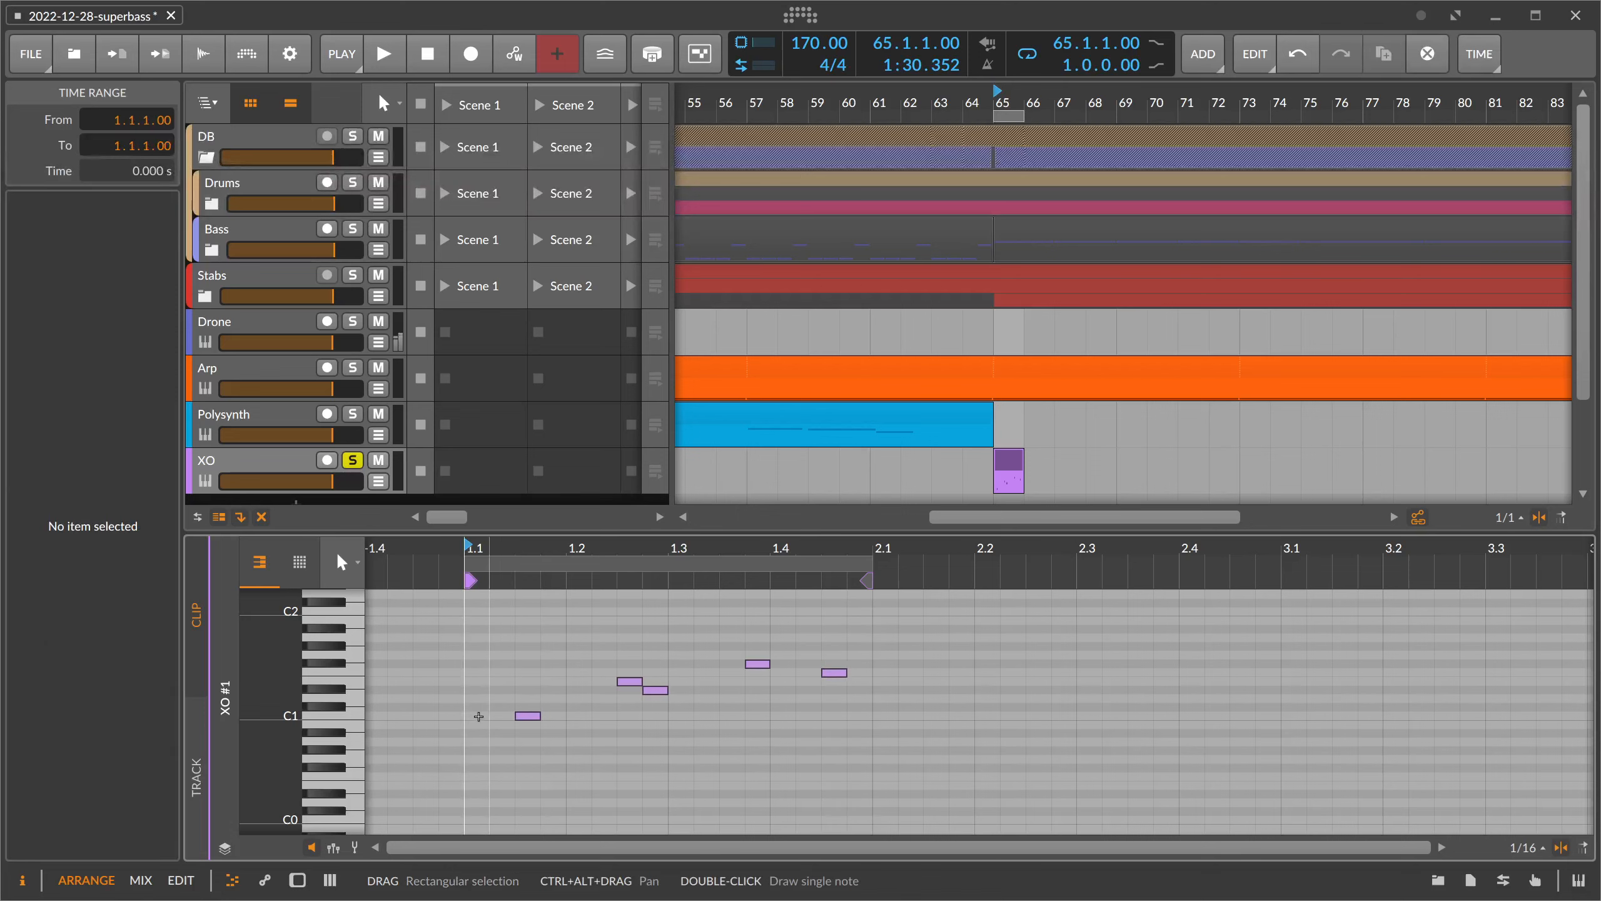
left_click(479, 716)
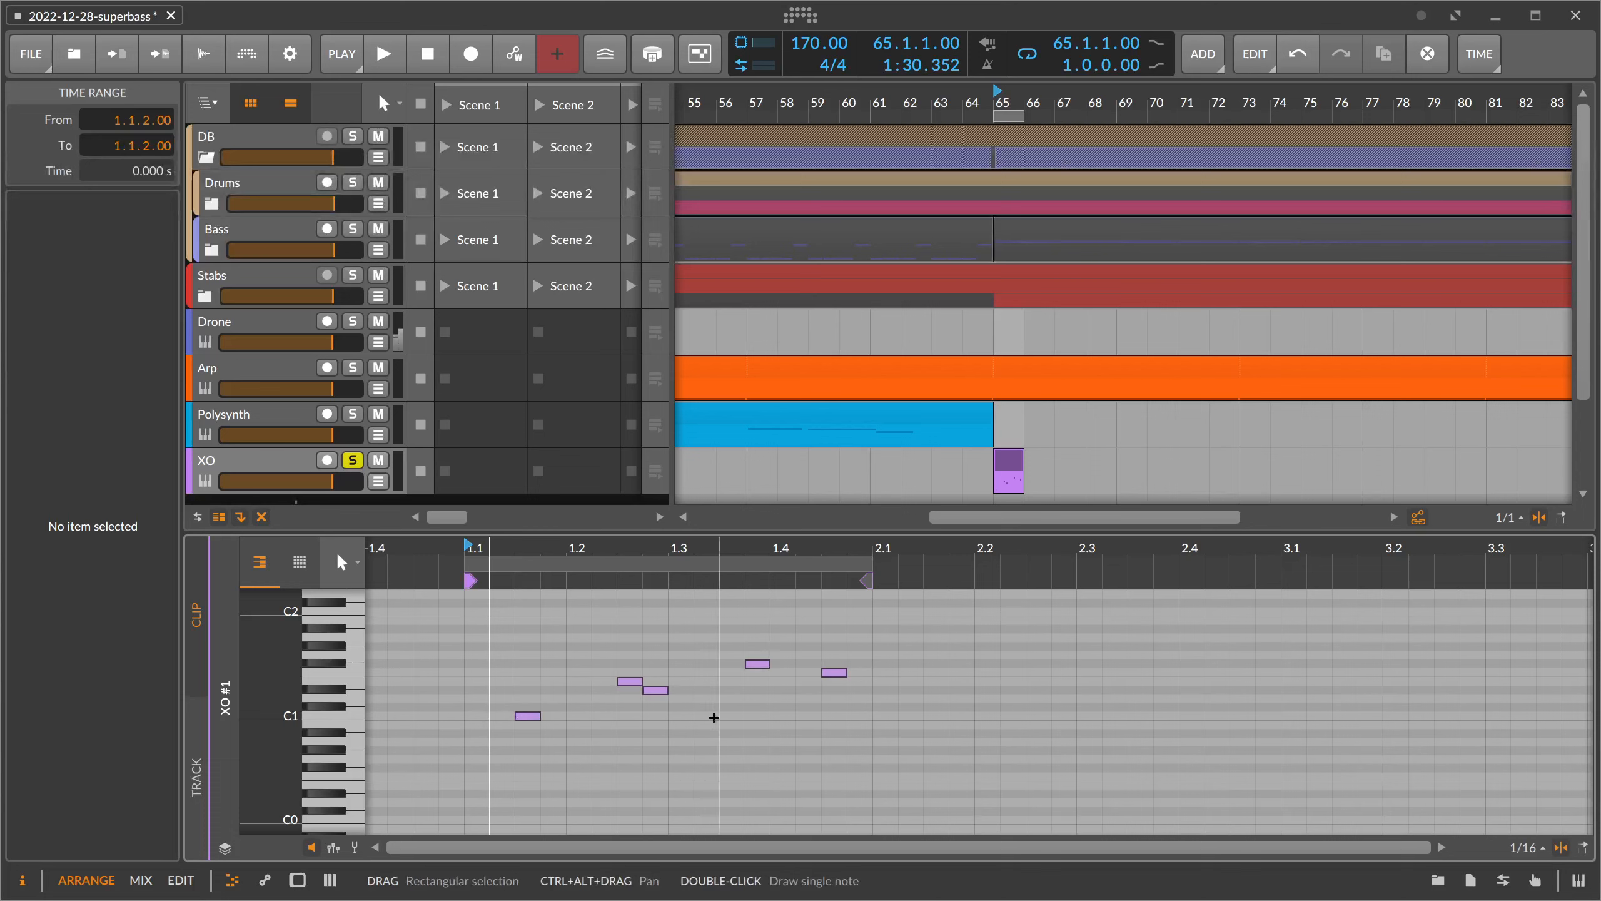
left_click(617, 718)
left_click(528, 716)
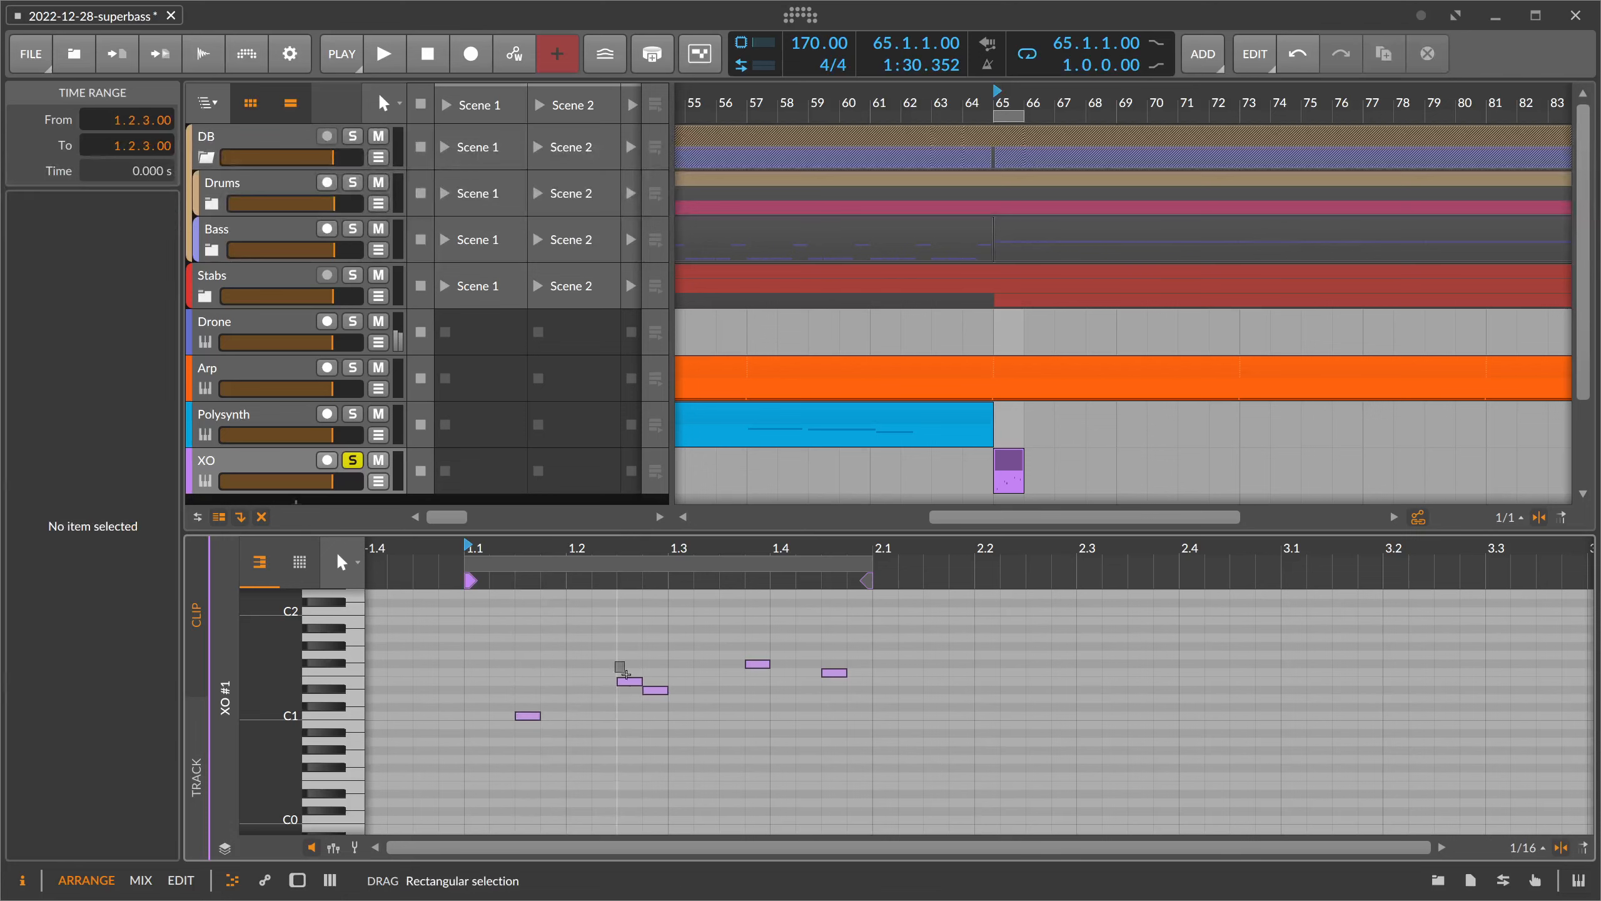
left_click_drag(618, 664, 642, 692)
left_click_drag(642, 552, 706, 568)
left_click_drag(729, 627, 736, 723)
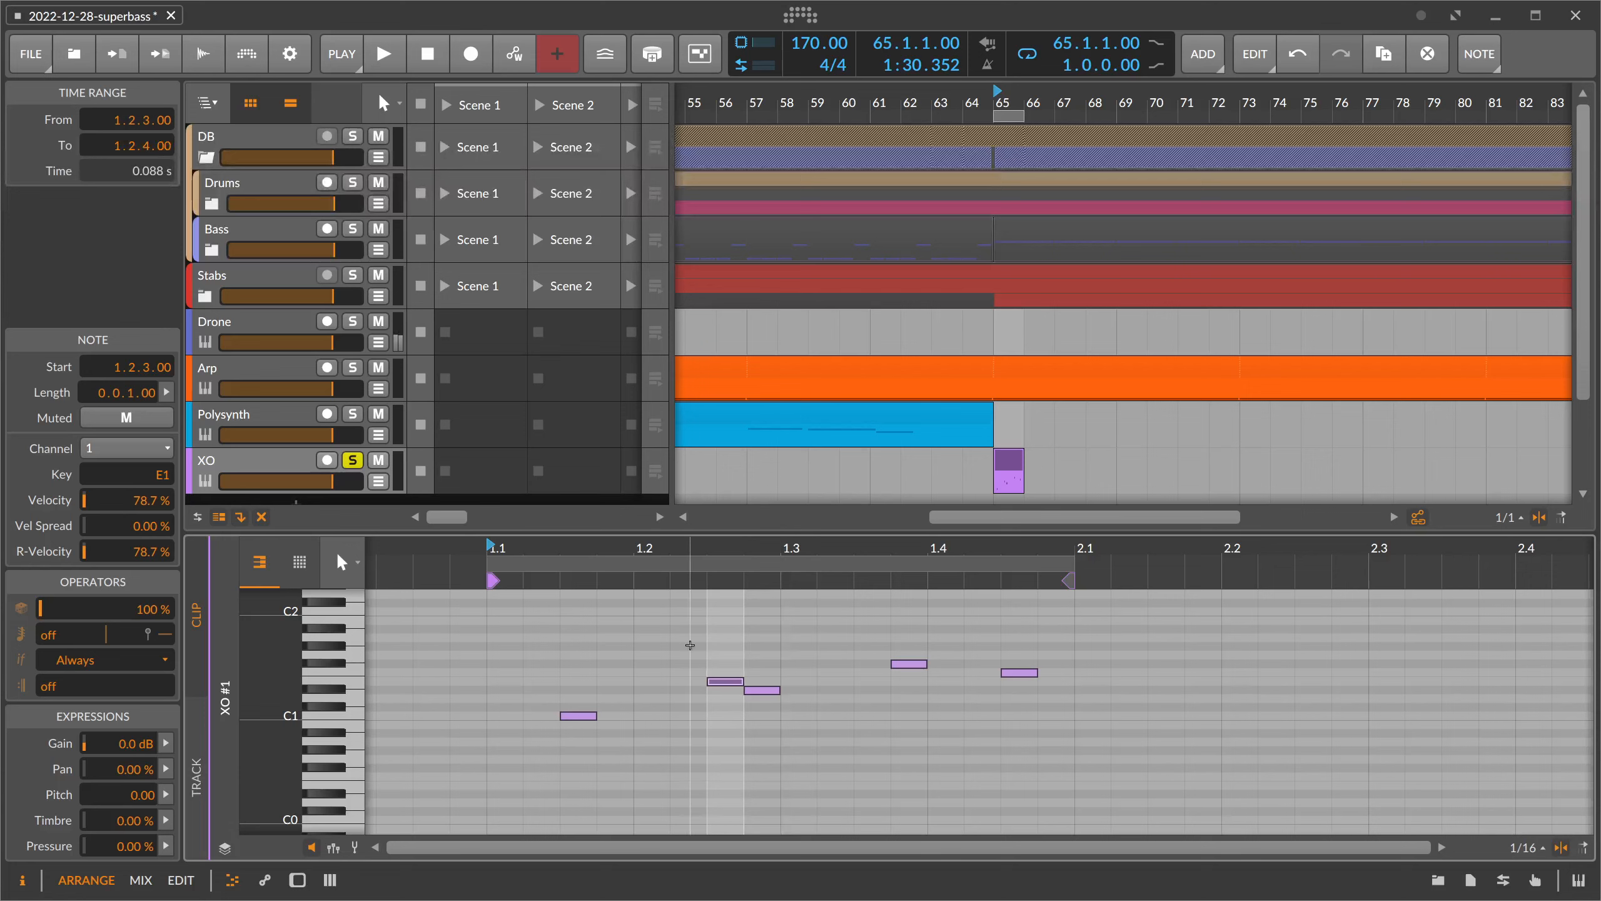
left_click_drag(890, 628, 1087, 757)
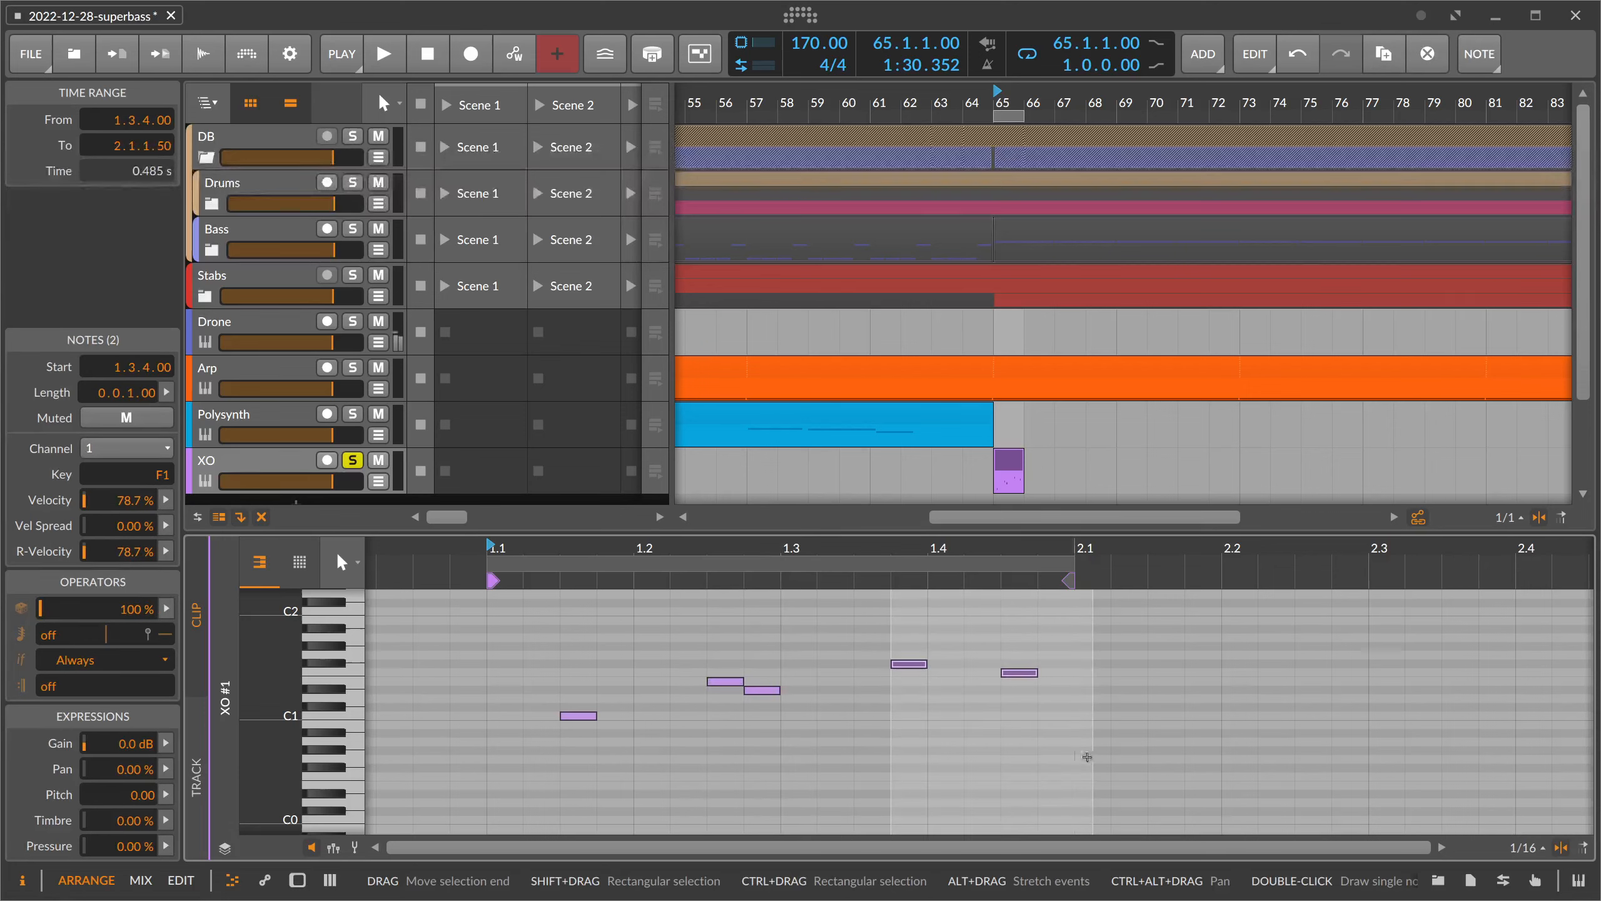
left_click_drag(813, 565, 812, 575)
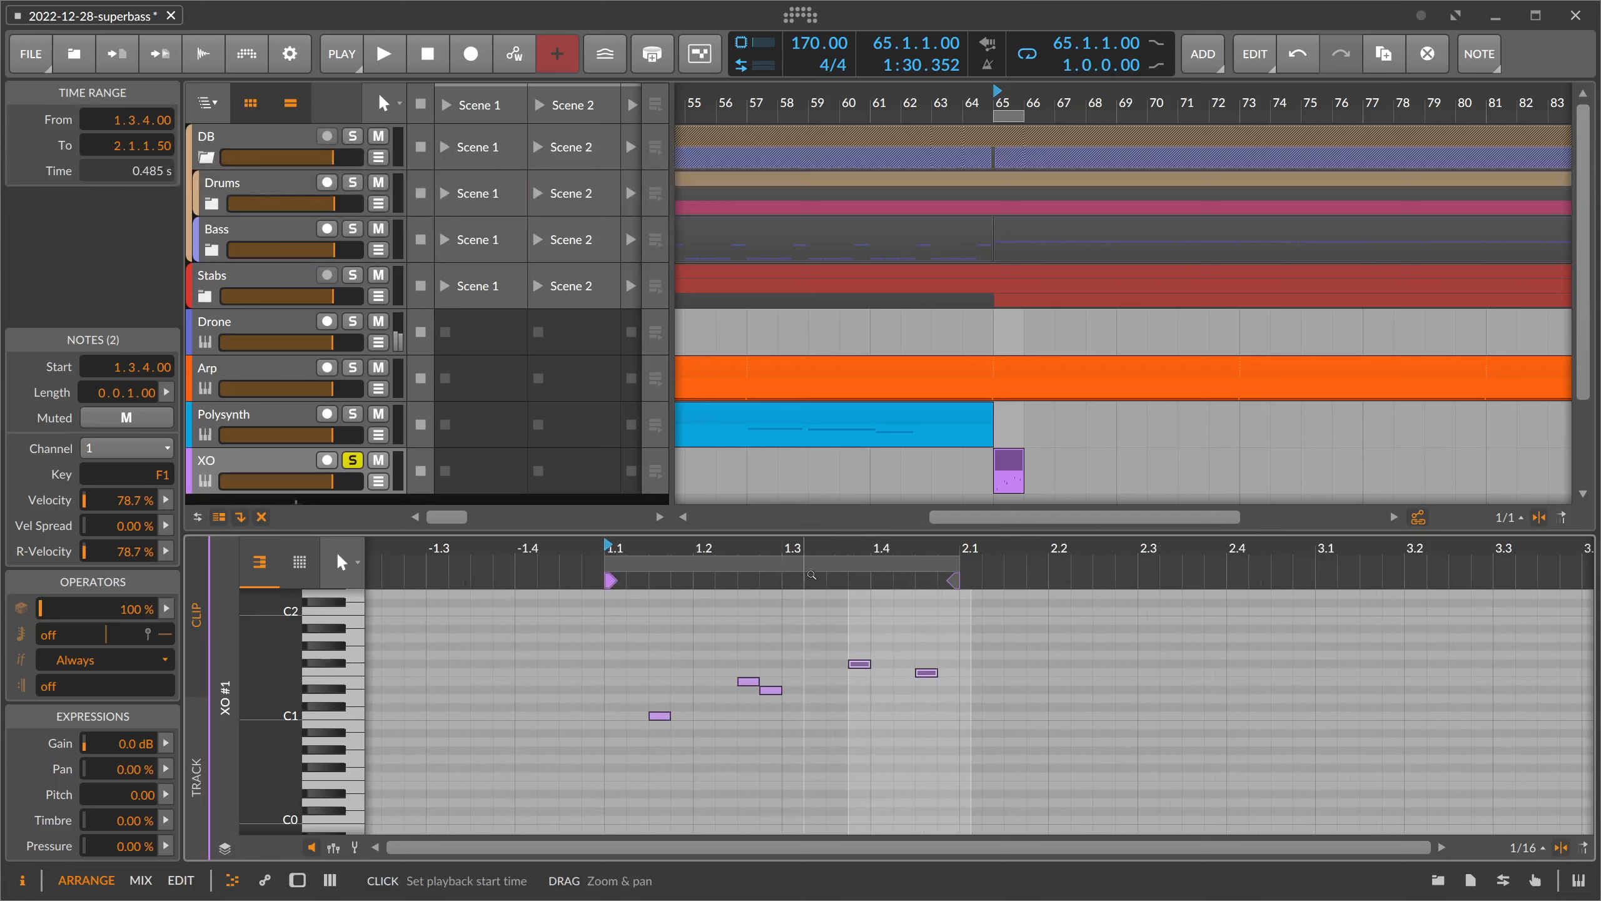
- Audition the looped XO pattern and solo the Drums group to hear both together
key("space")
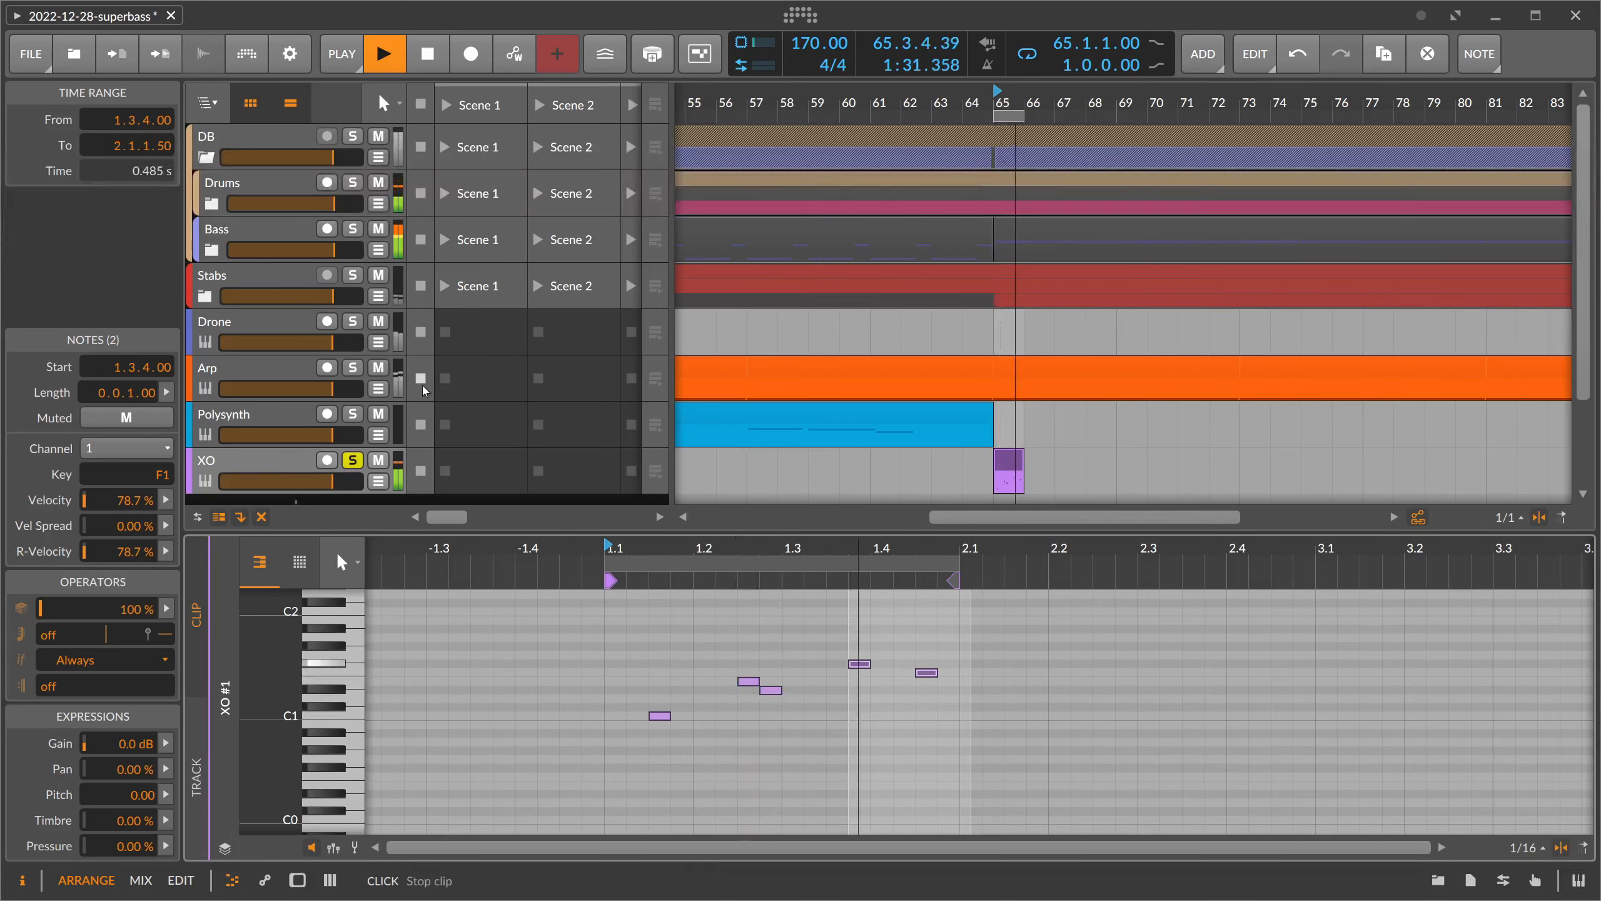
key("space")
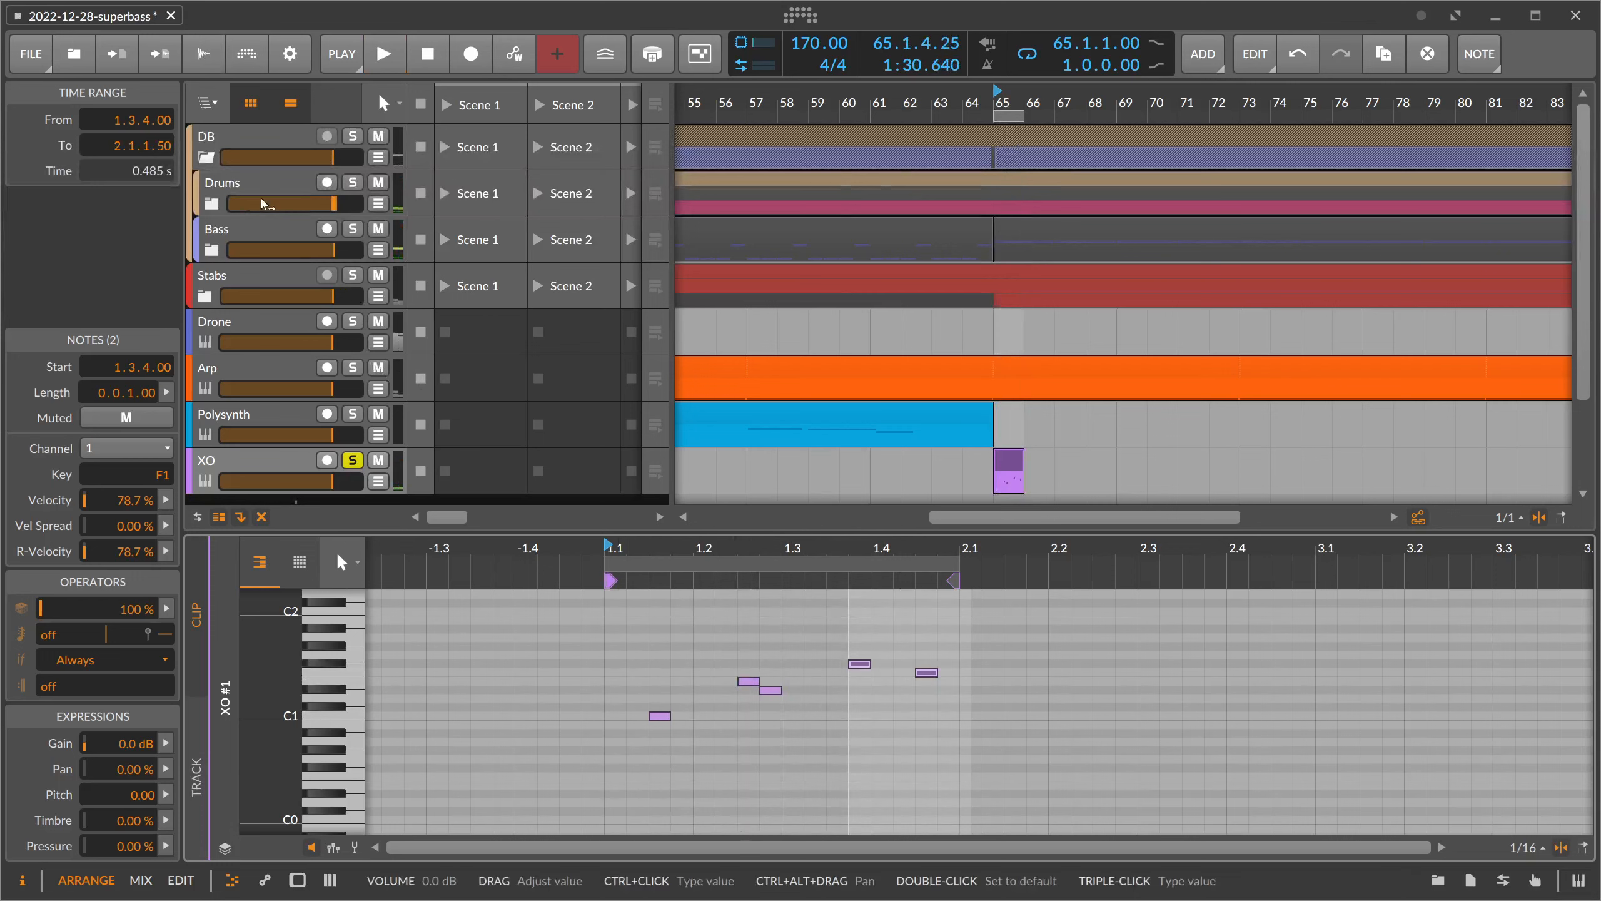
left_click(352, 182)
key("space")
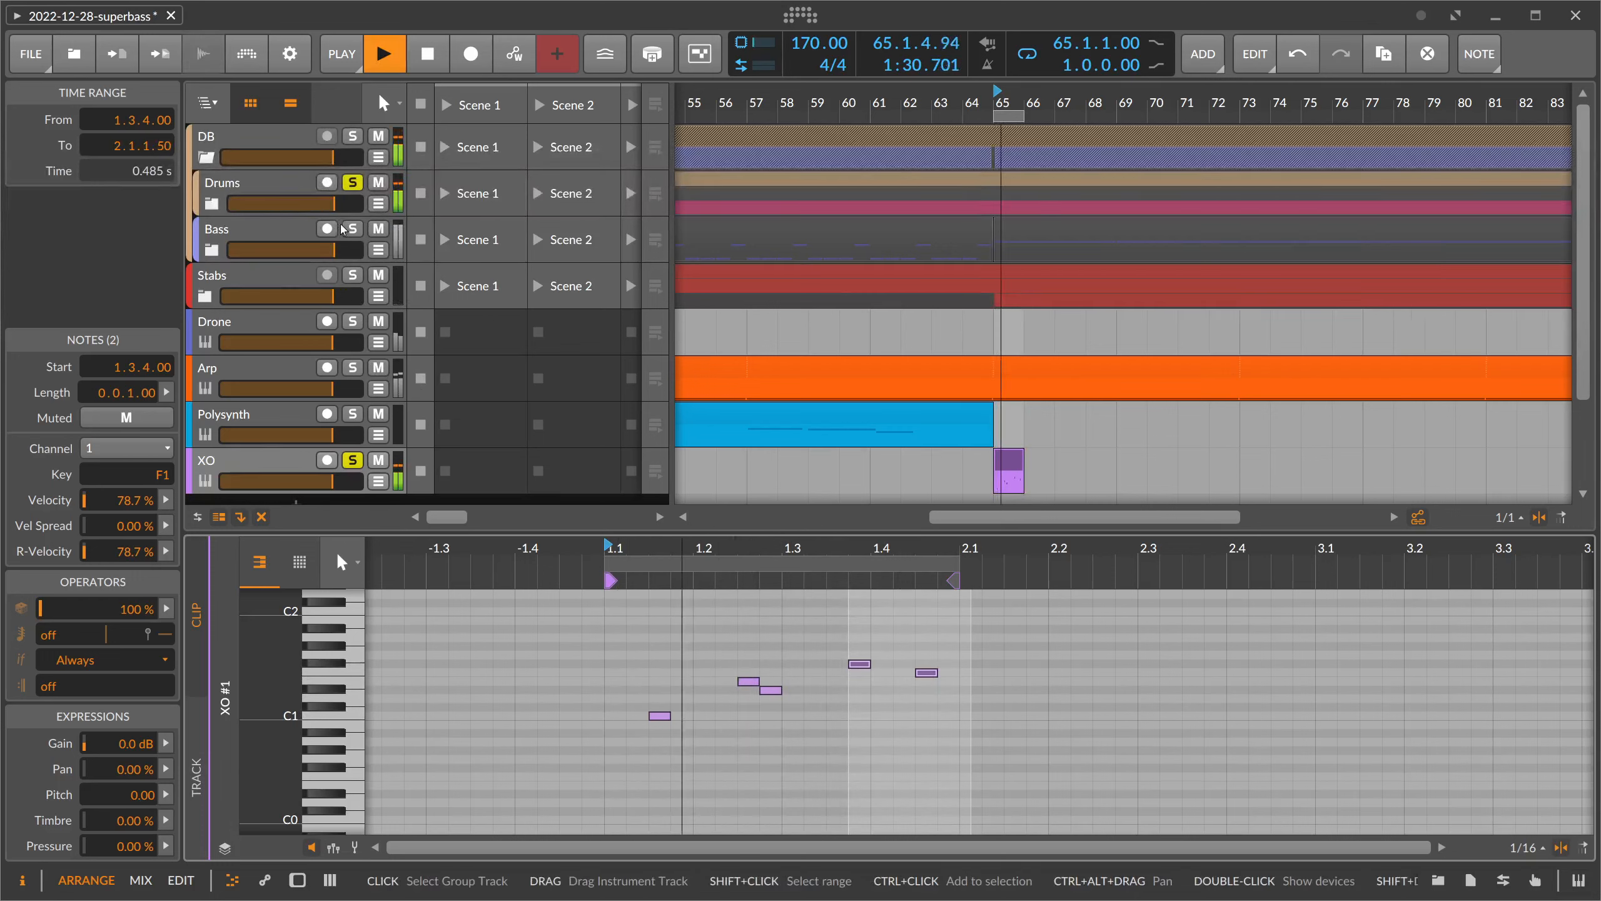
key("space")
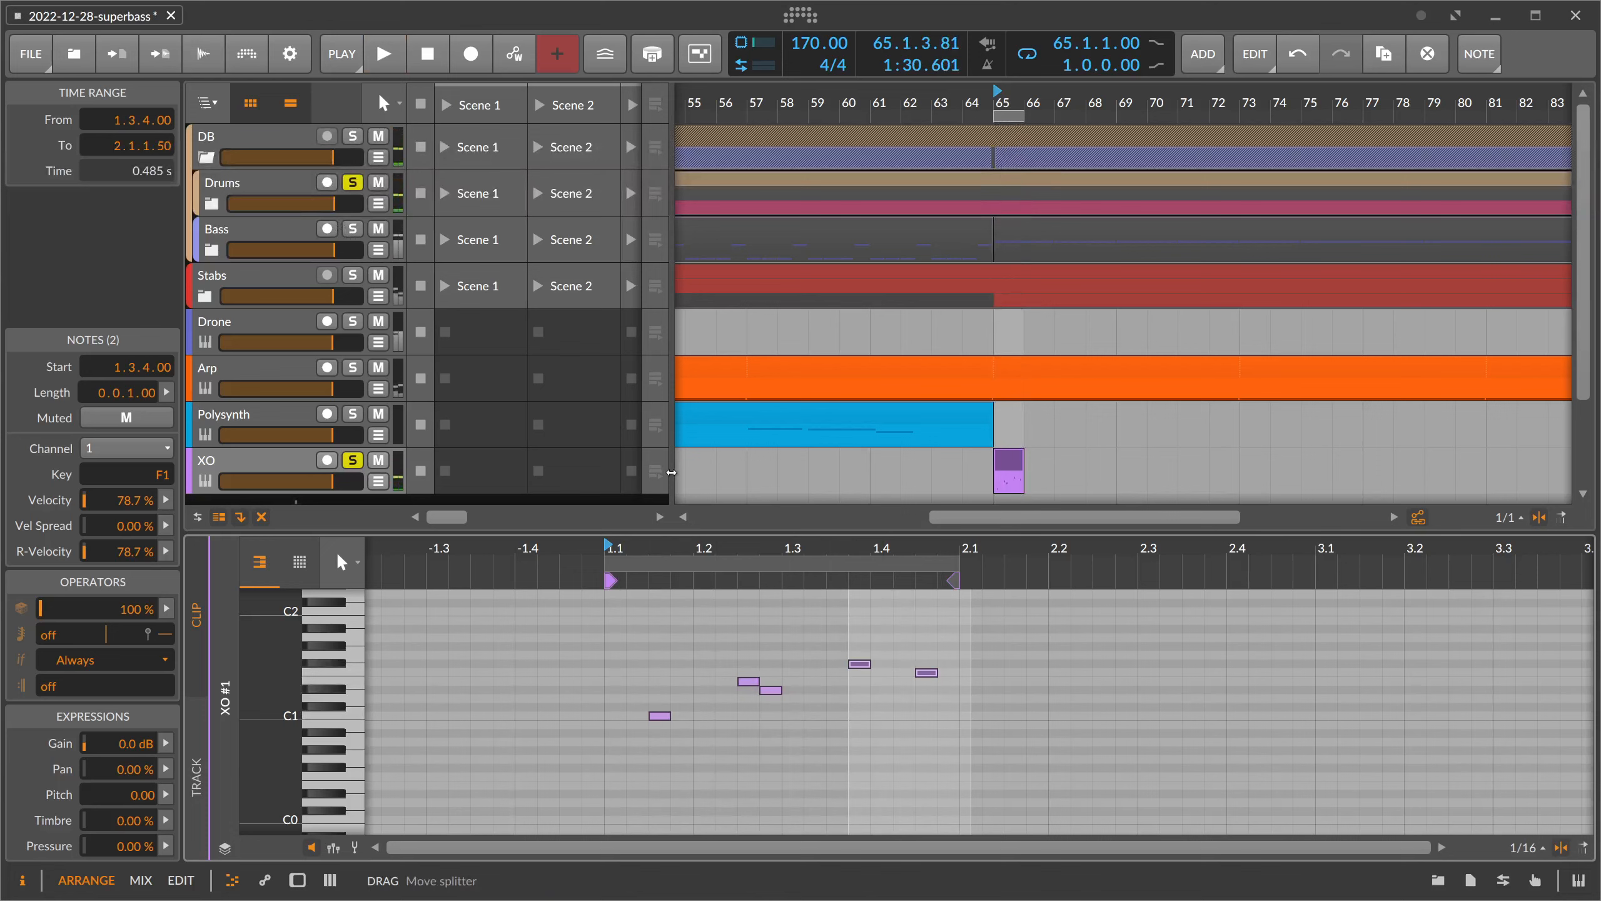
left_click(901, 550)
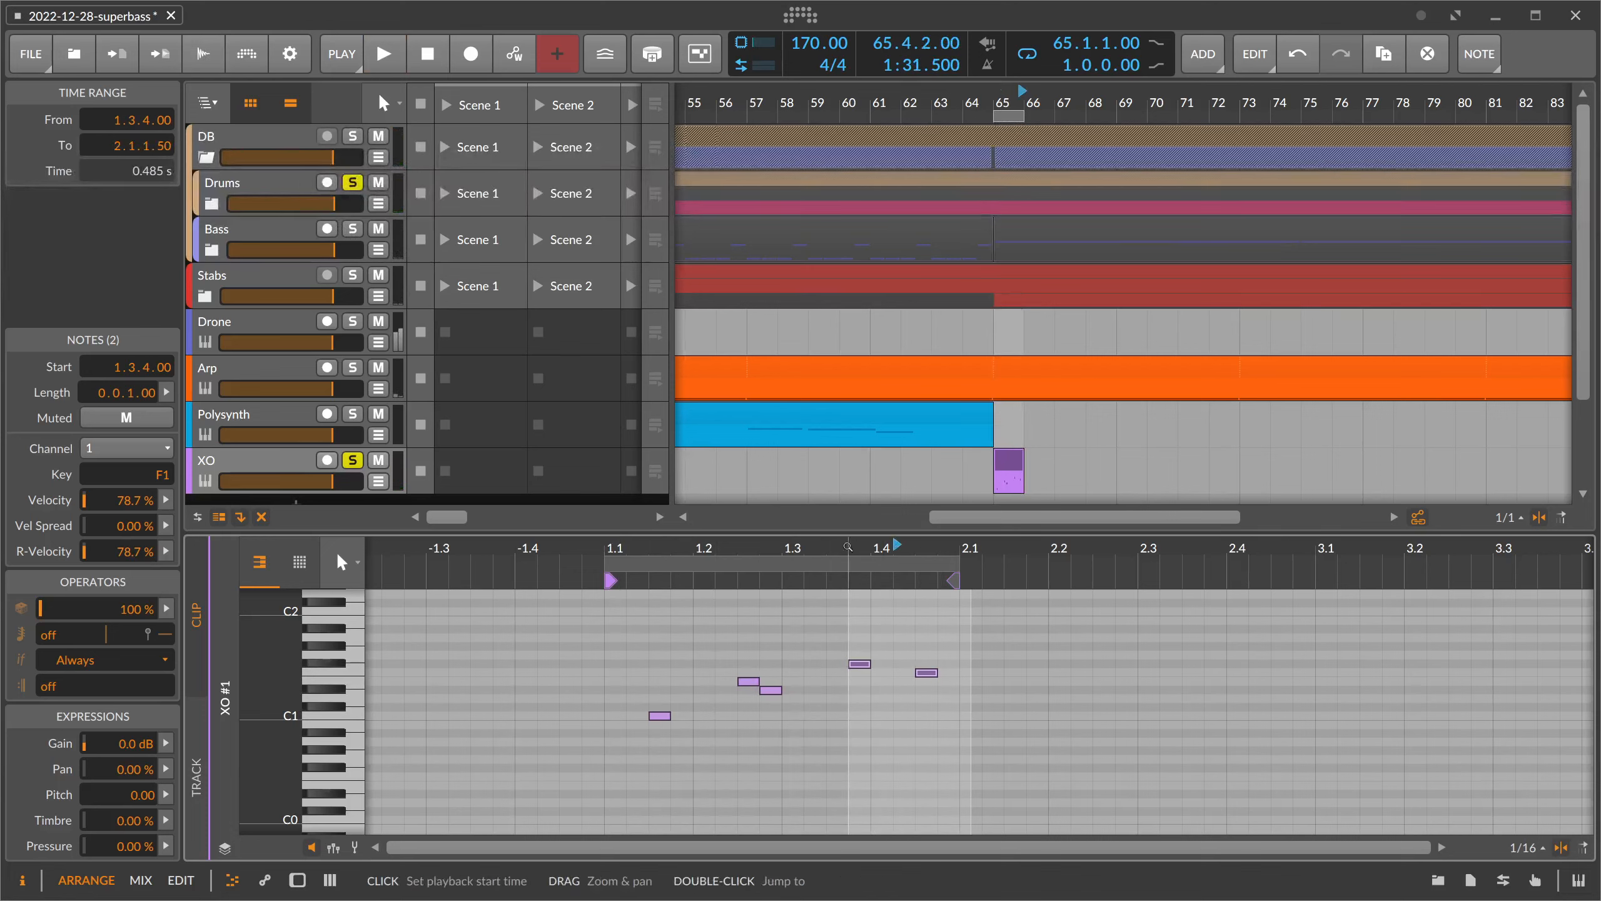
left_click(602, 546)
left_click_drag(697, 546, 690, 542)
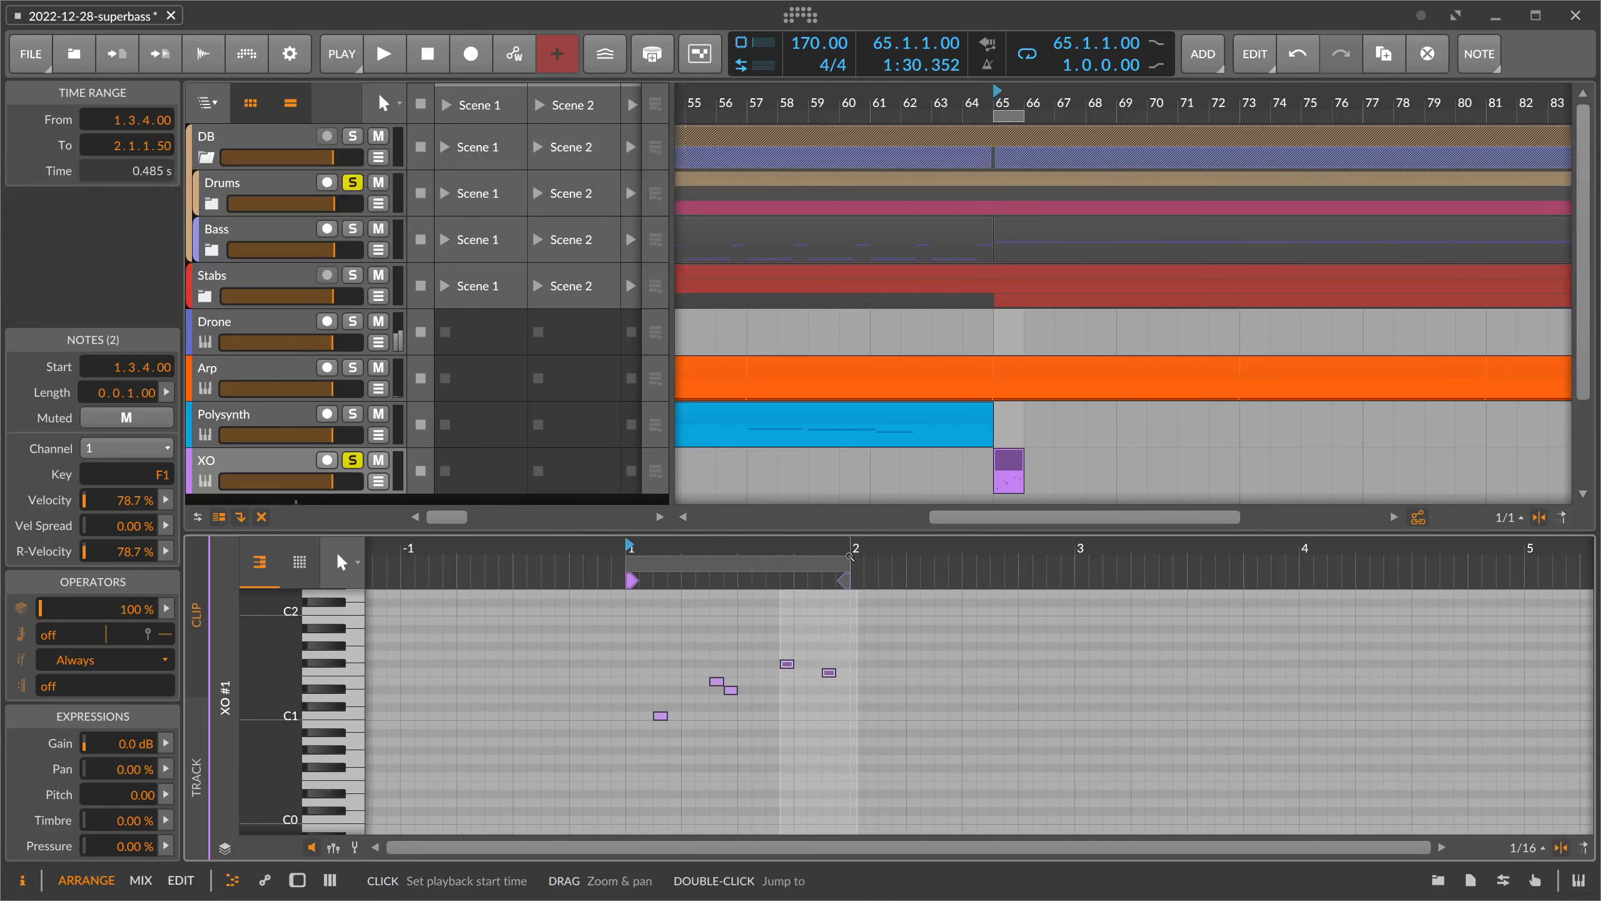
right_click(1008, 473)
left_click(836, 548)
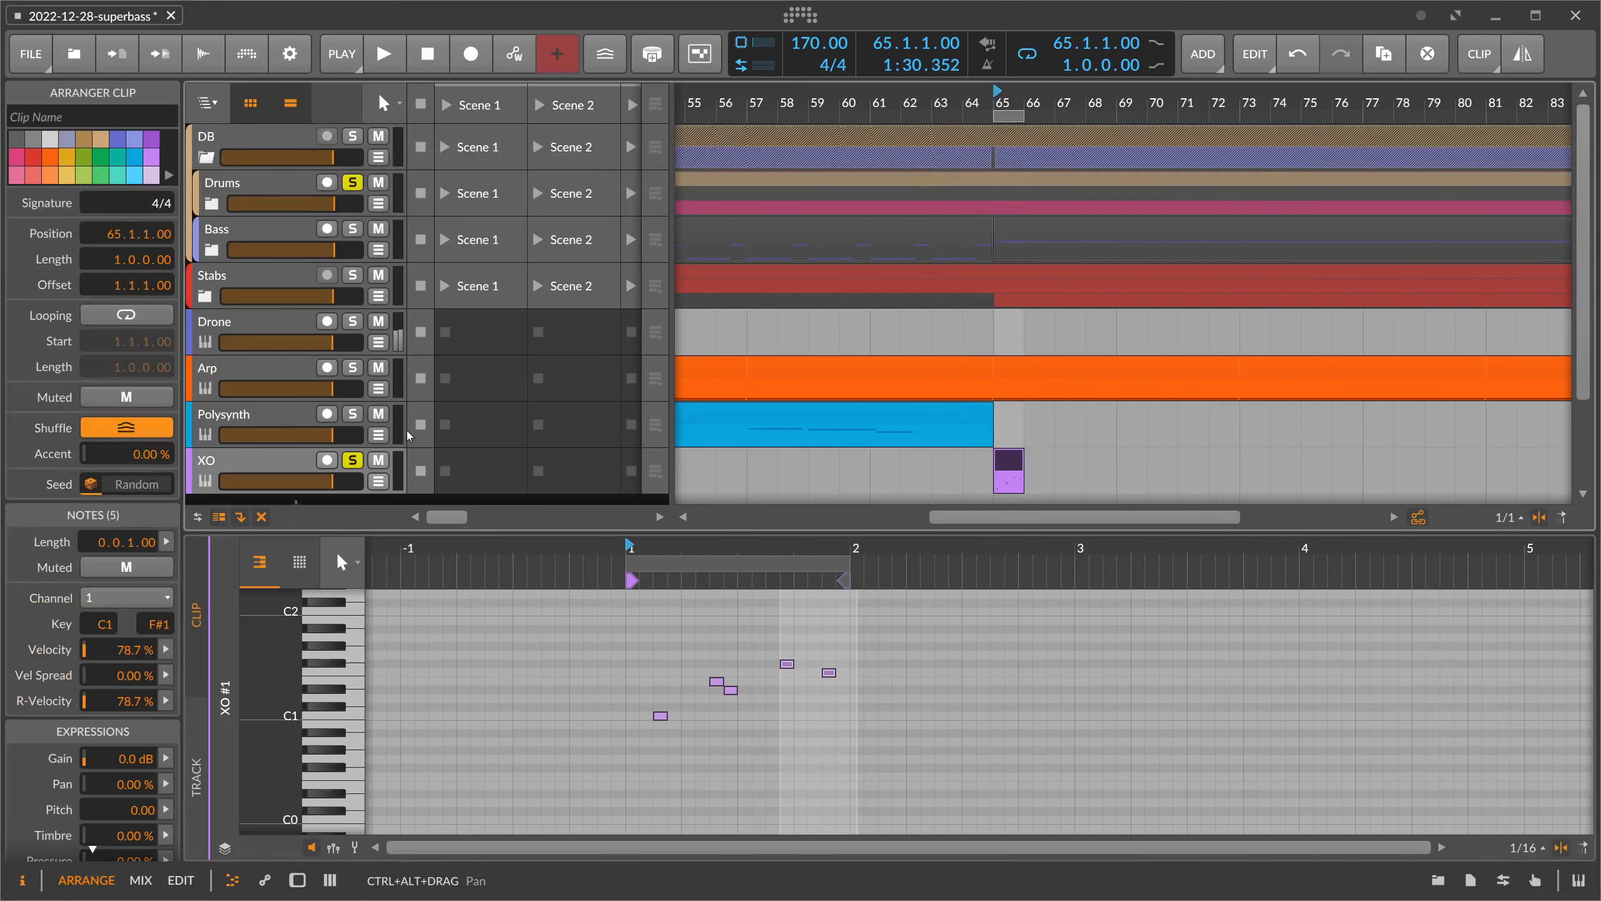
- Show the XO track's device chain and insert a Resonator Bank after the XO instrument
left_click(384, 53)
double_click(299, 467)
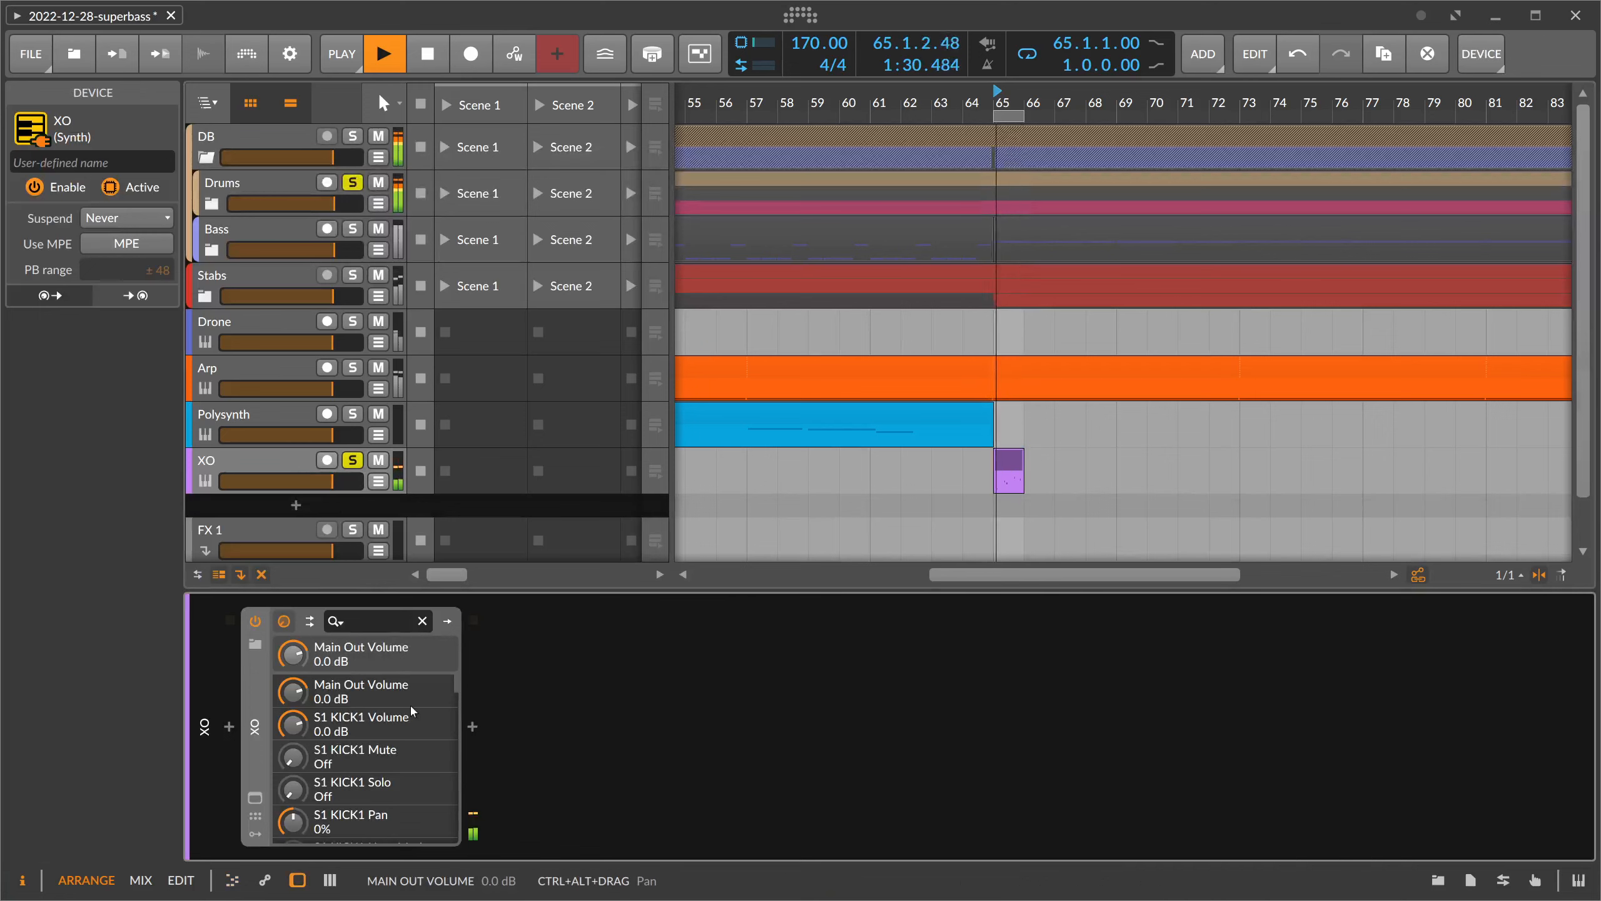
key("space")
left_click(255, 798)
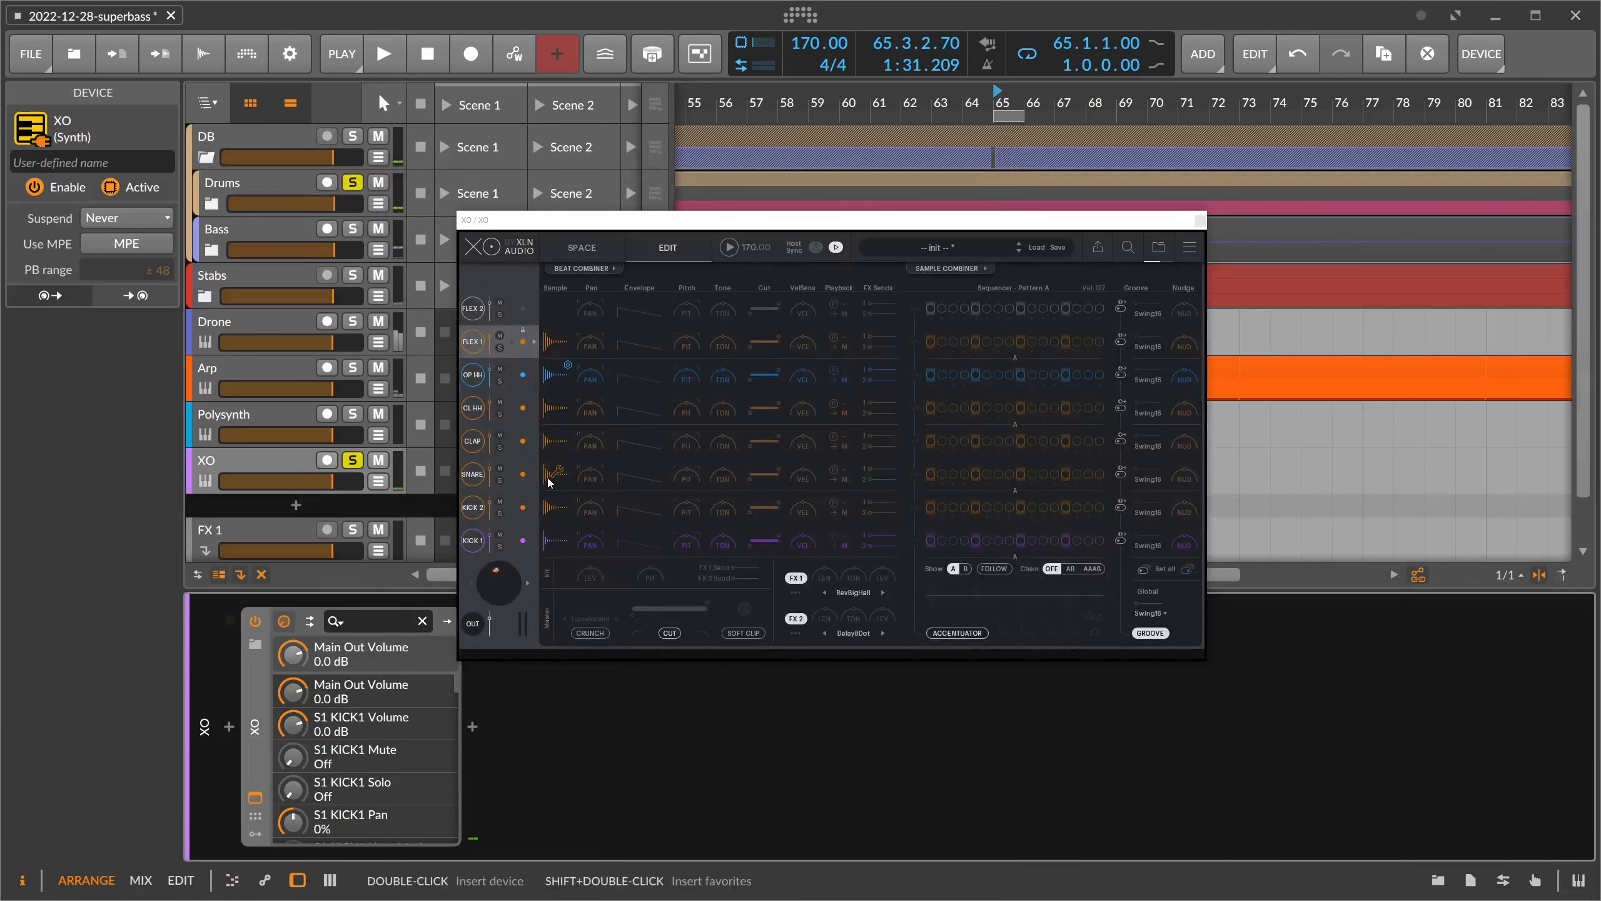
left_click(255, 798)
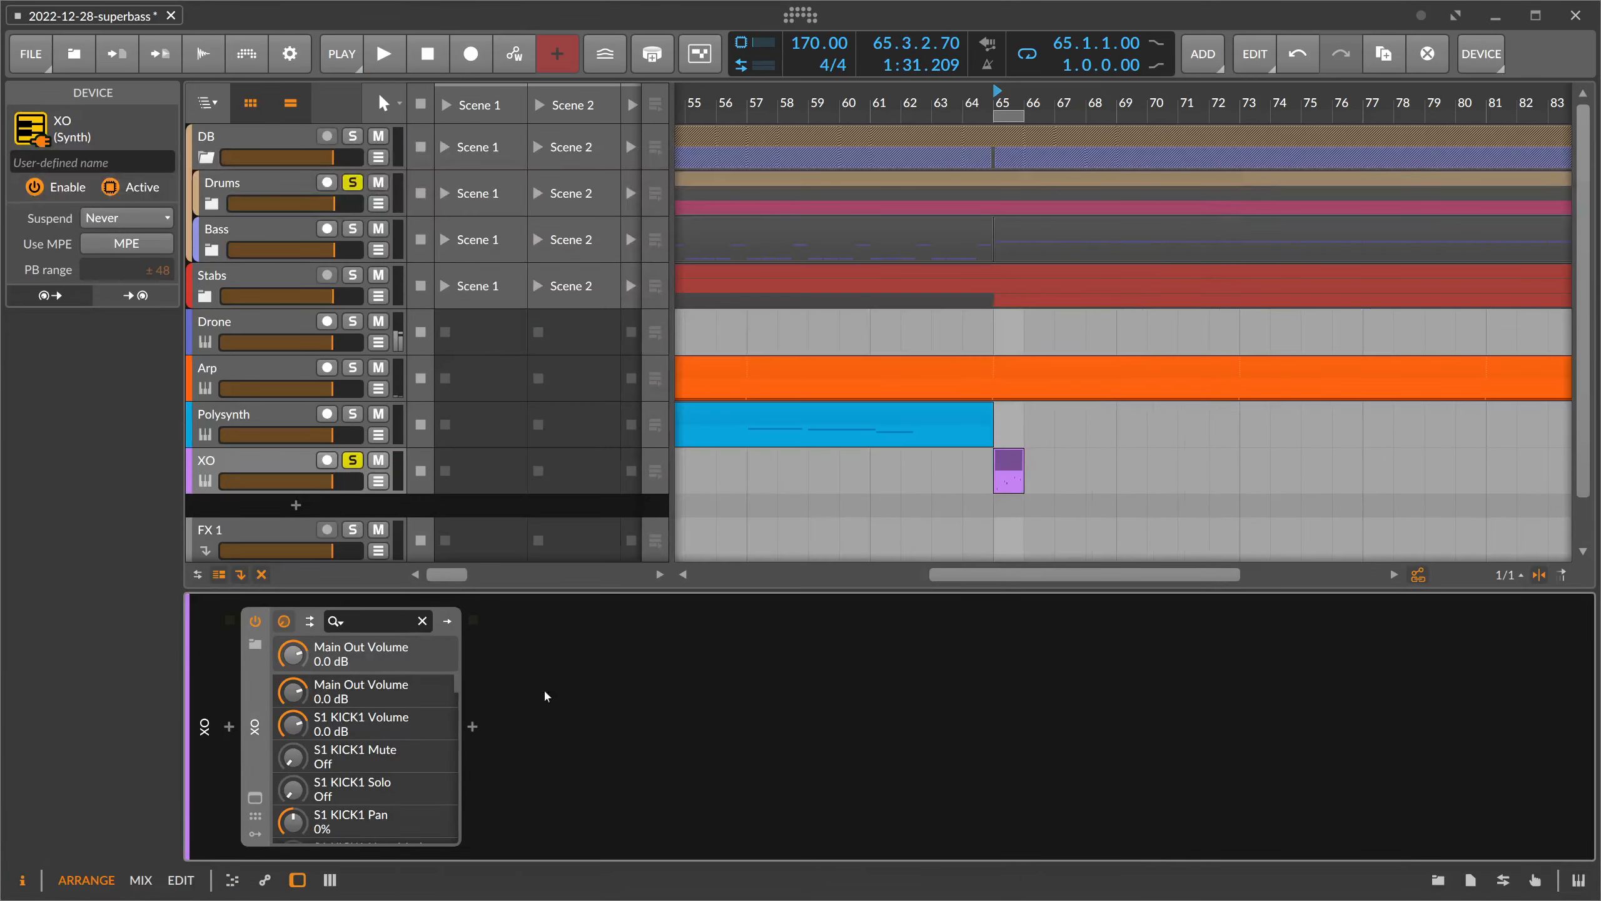
left_click(472, 727)
type("reso")
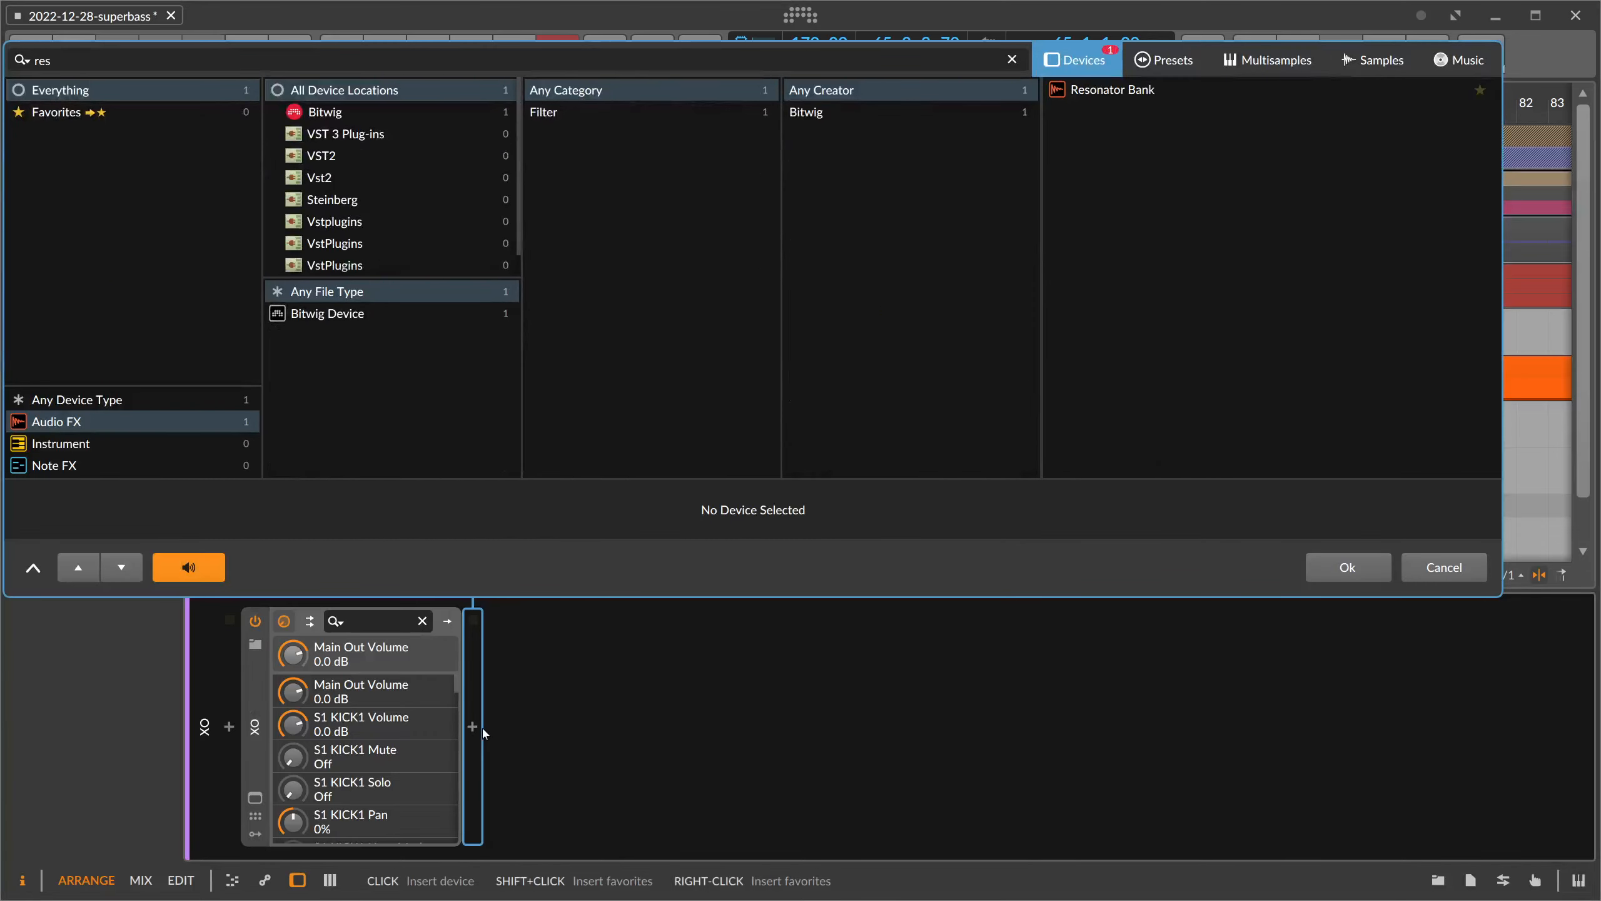
key("Return")
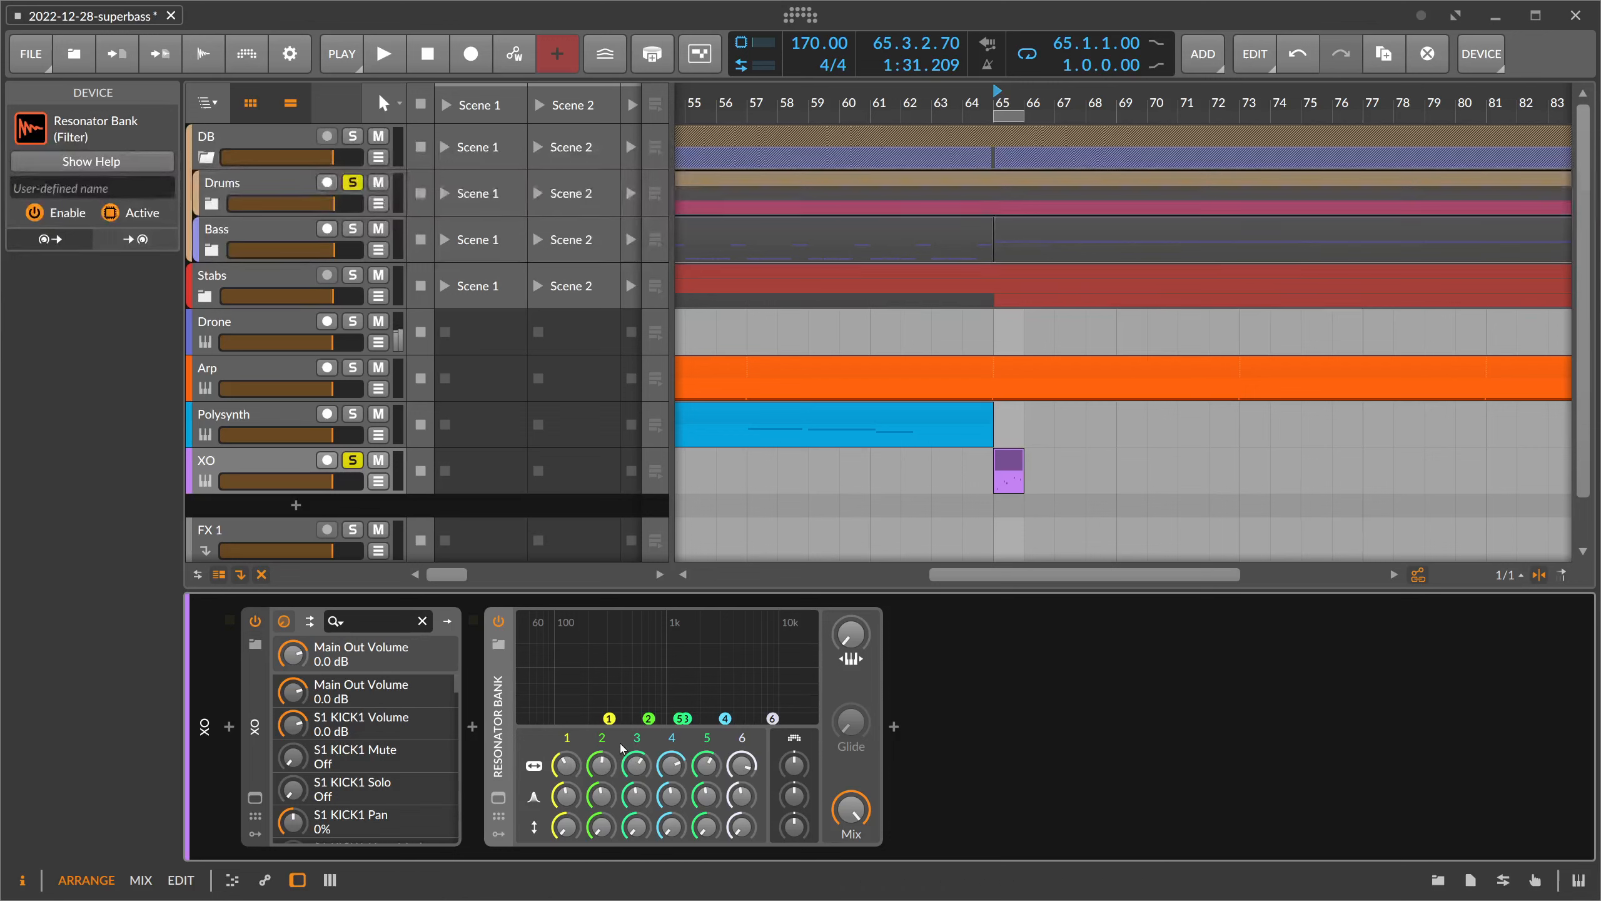
- Raise the gains of Resonator Bank bands 1 to 3 during playback, with band 2 at about -0.1 dB
key("space")
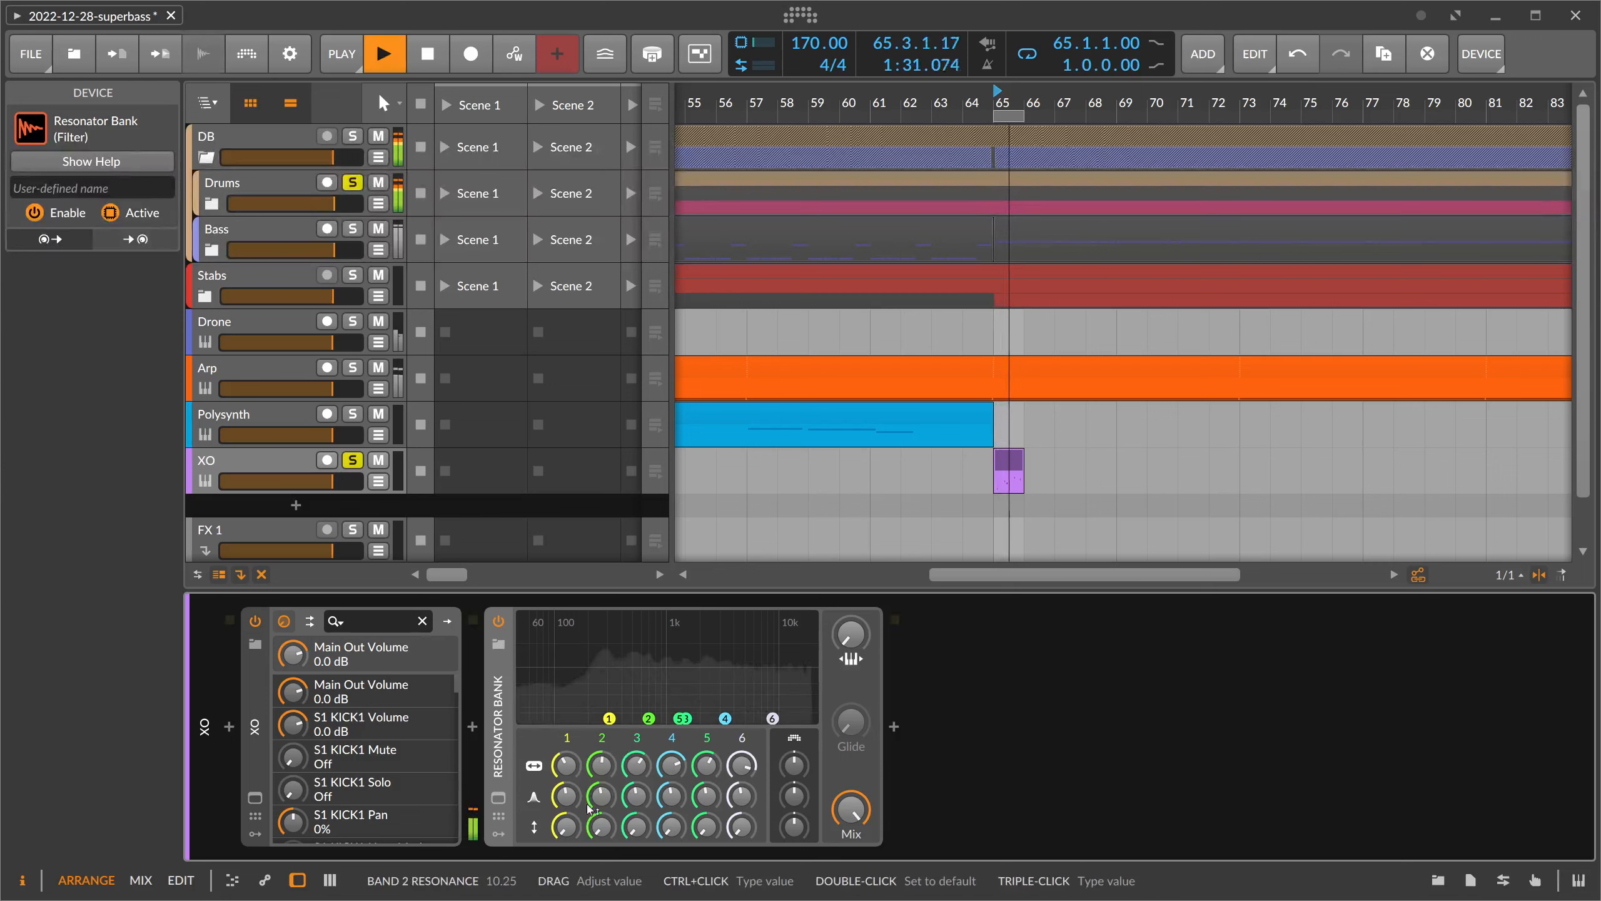
mouse_move(592, 823)
left_mouse_down()
mouse_move(593, 848)
mouse_move(613, 836)
left_mouse_up()
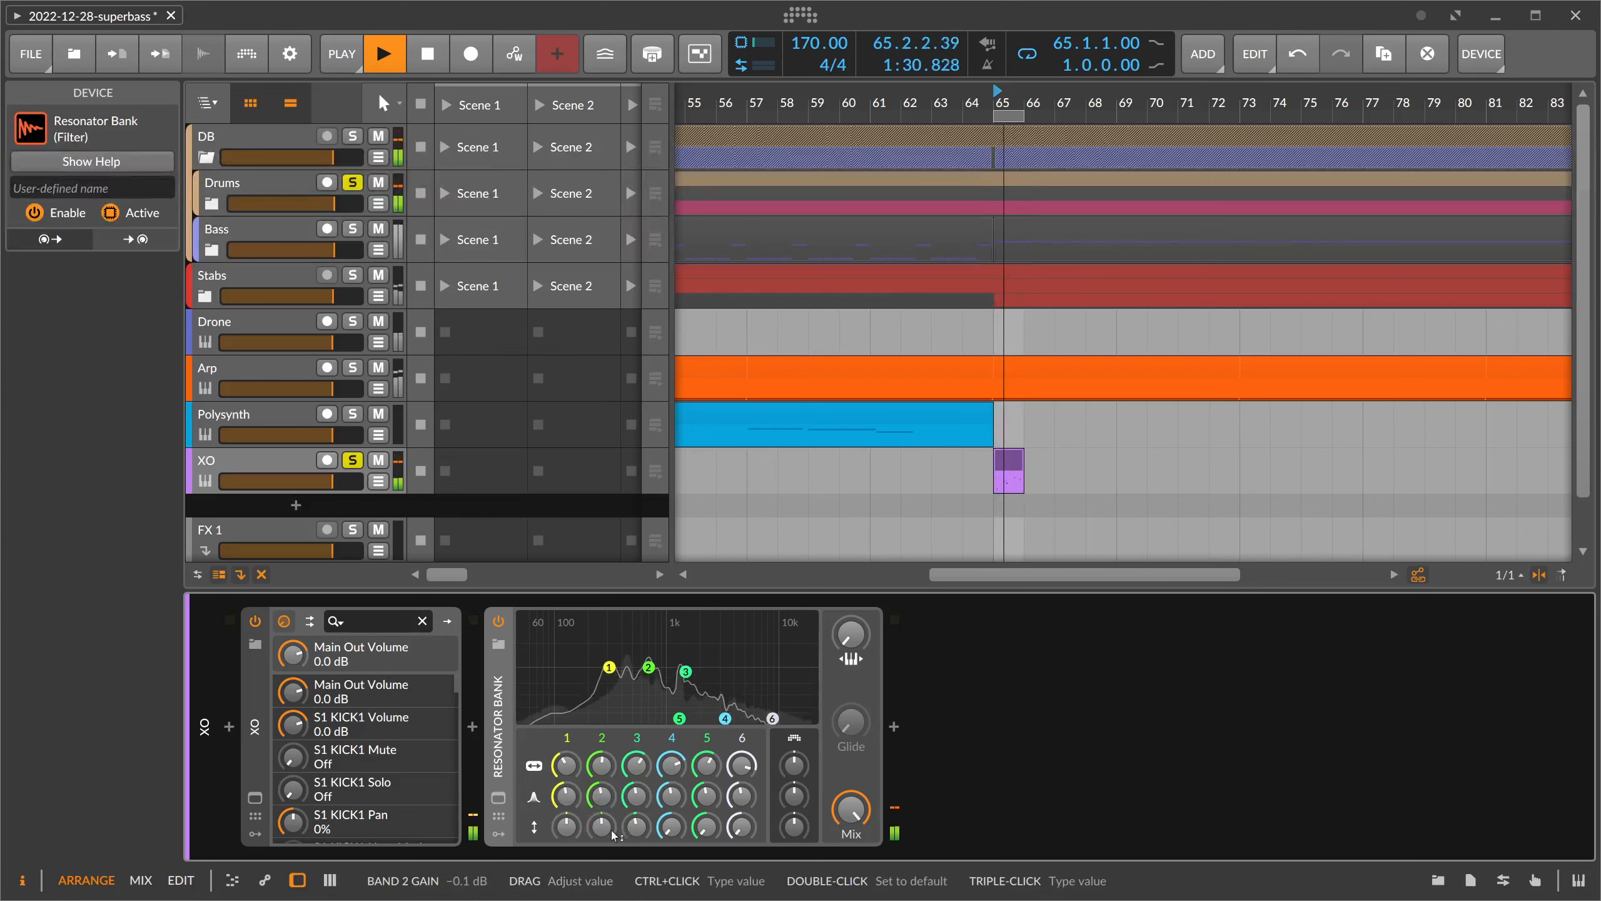
key("space")
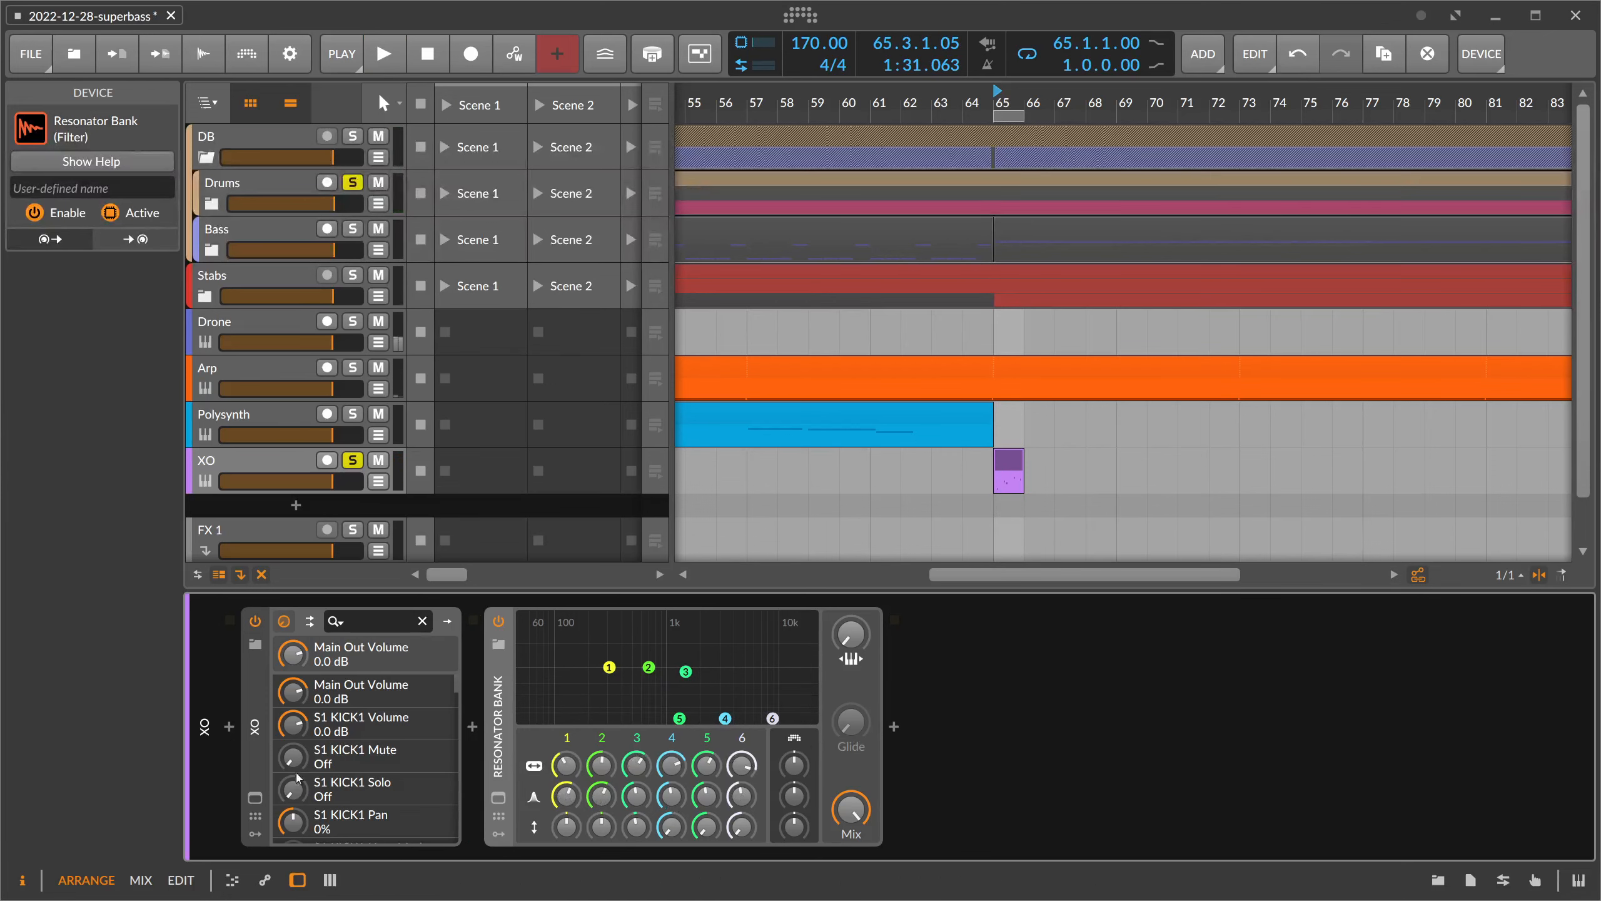
- Lower XO's main output volume to -7.0 dB and raise the gains of Resonator Bank bands 4 to 6, adjusting band 6's resonance
left_click(255, 798)
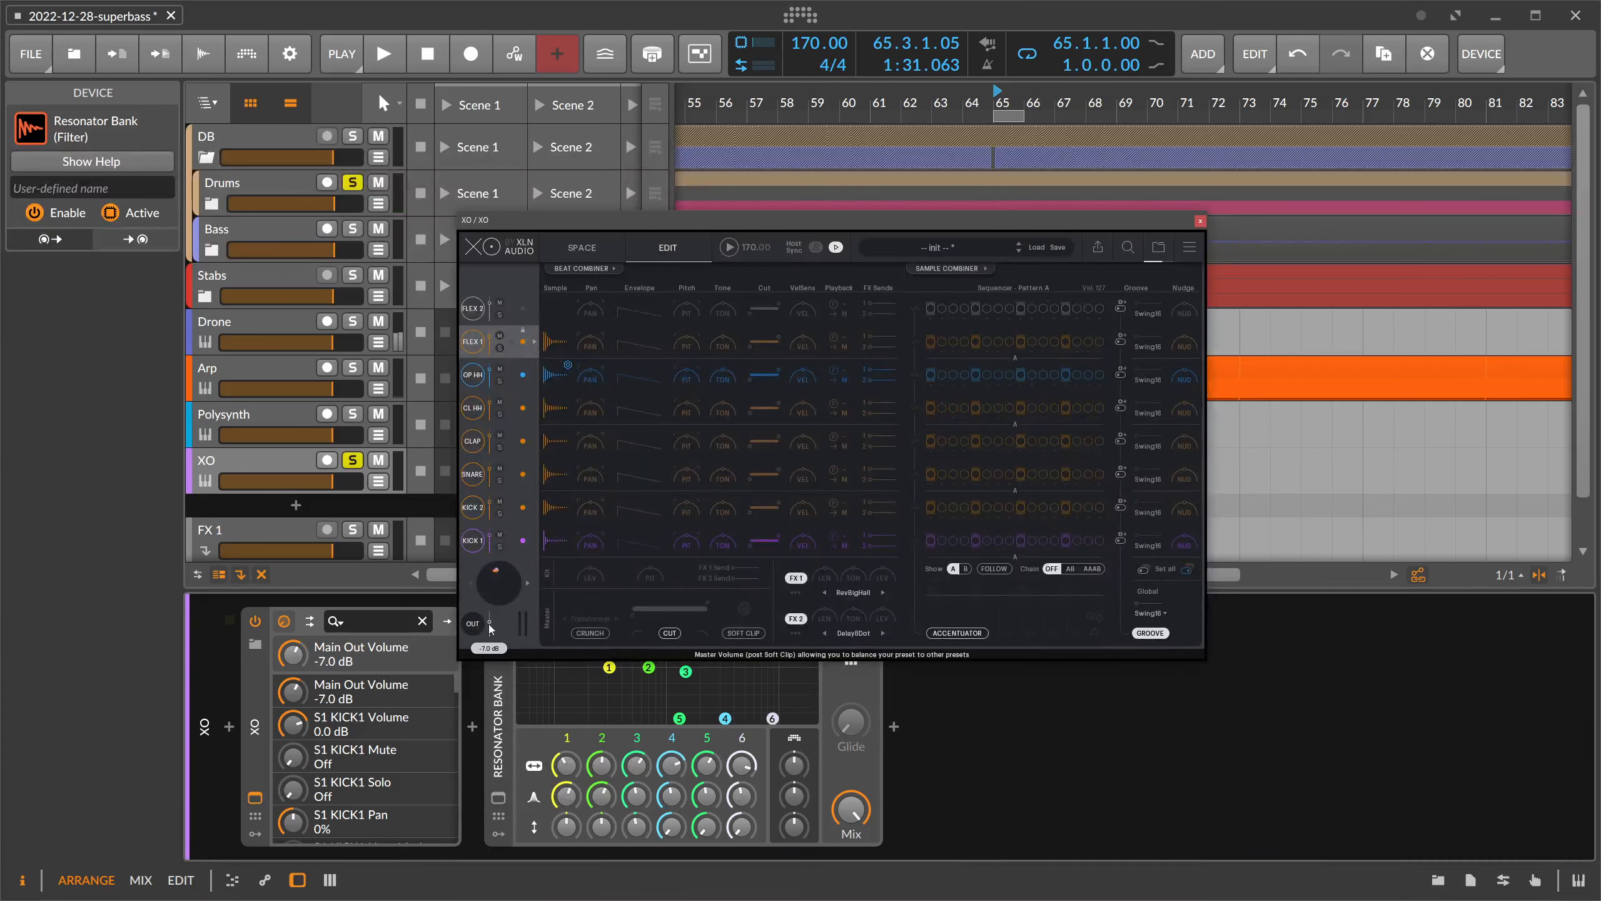
key("space")
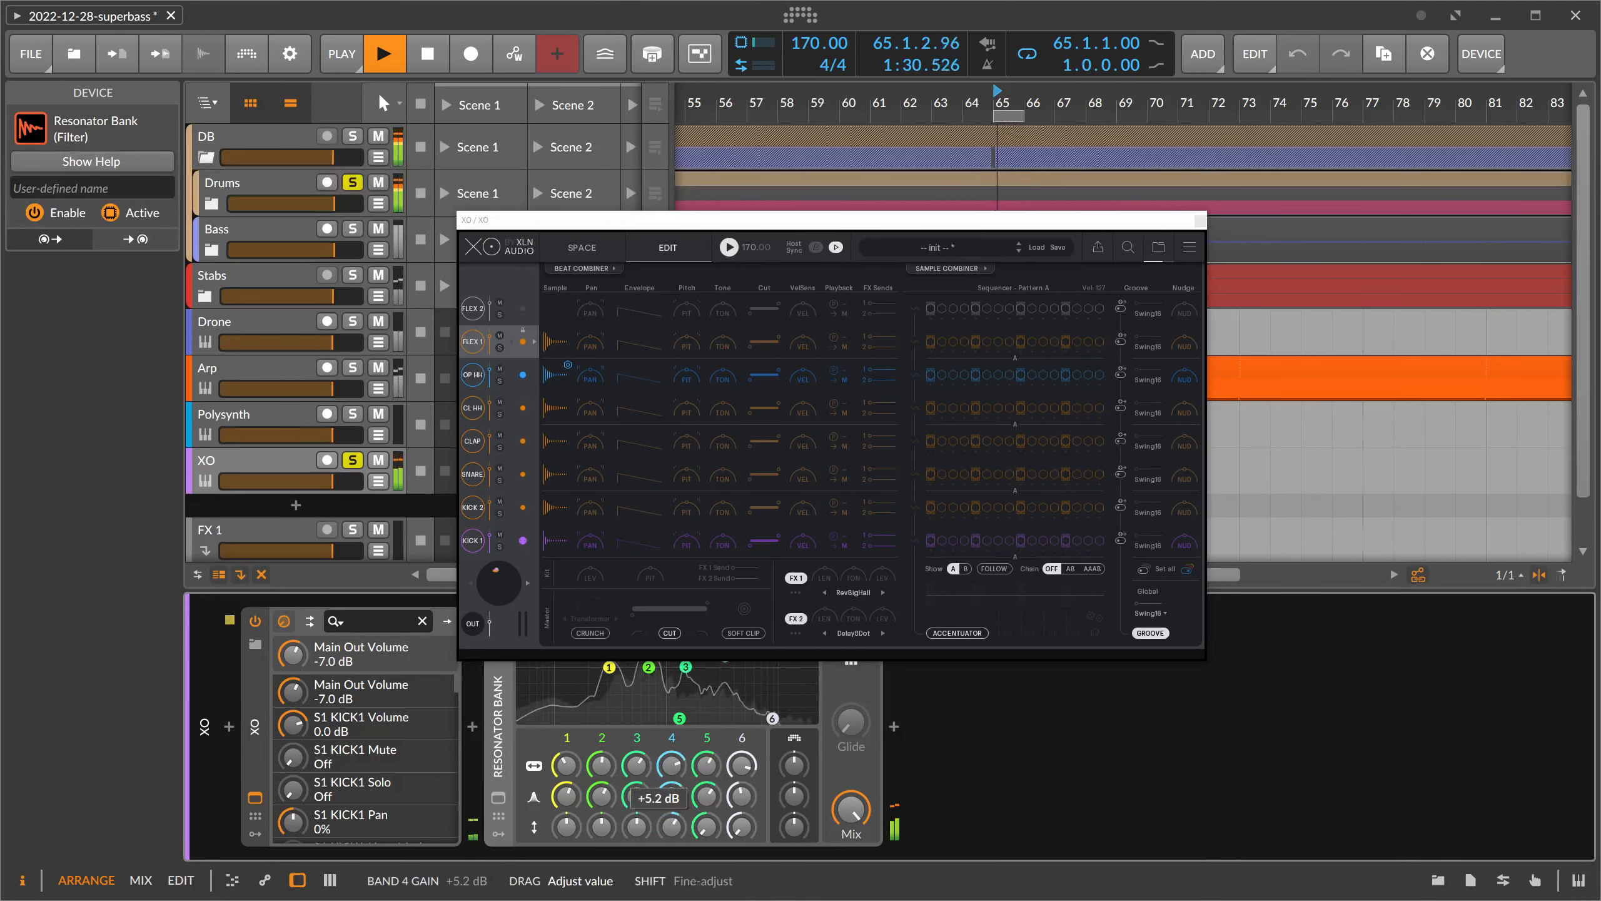
left_click_drag(706, 797, 738, 763)
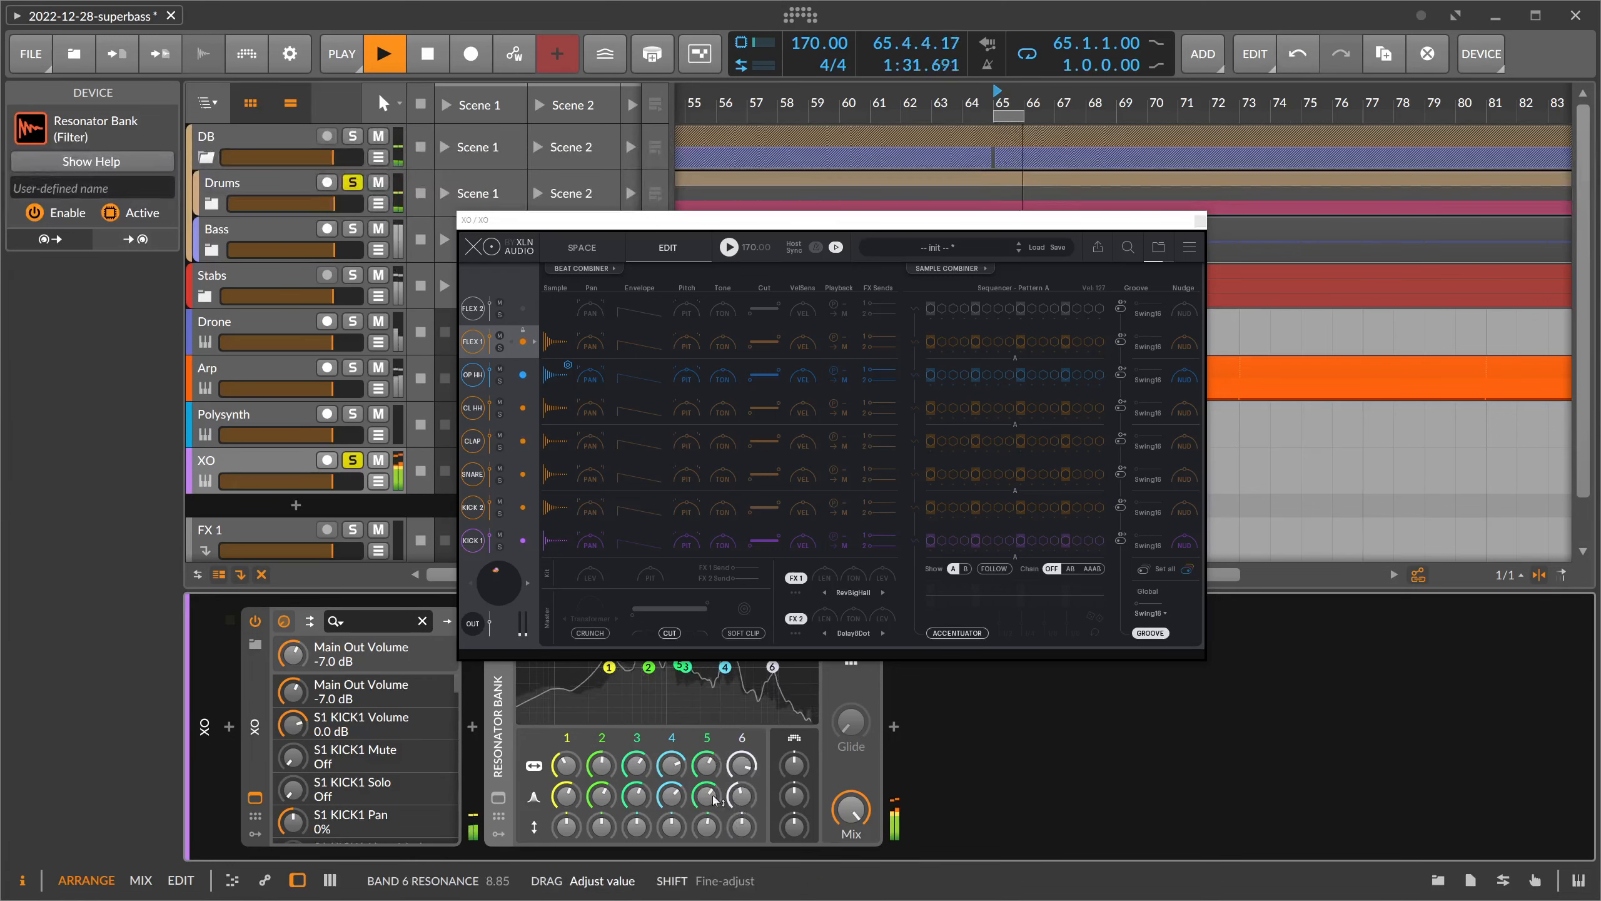
key("space")
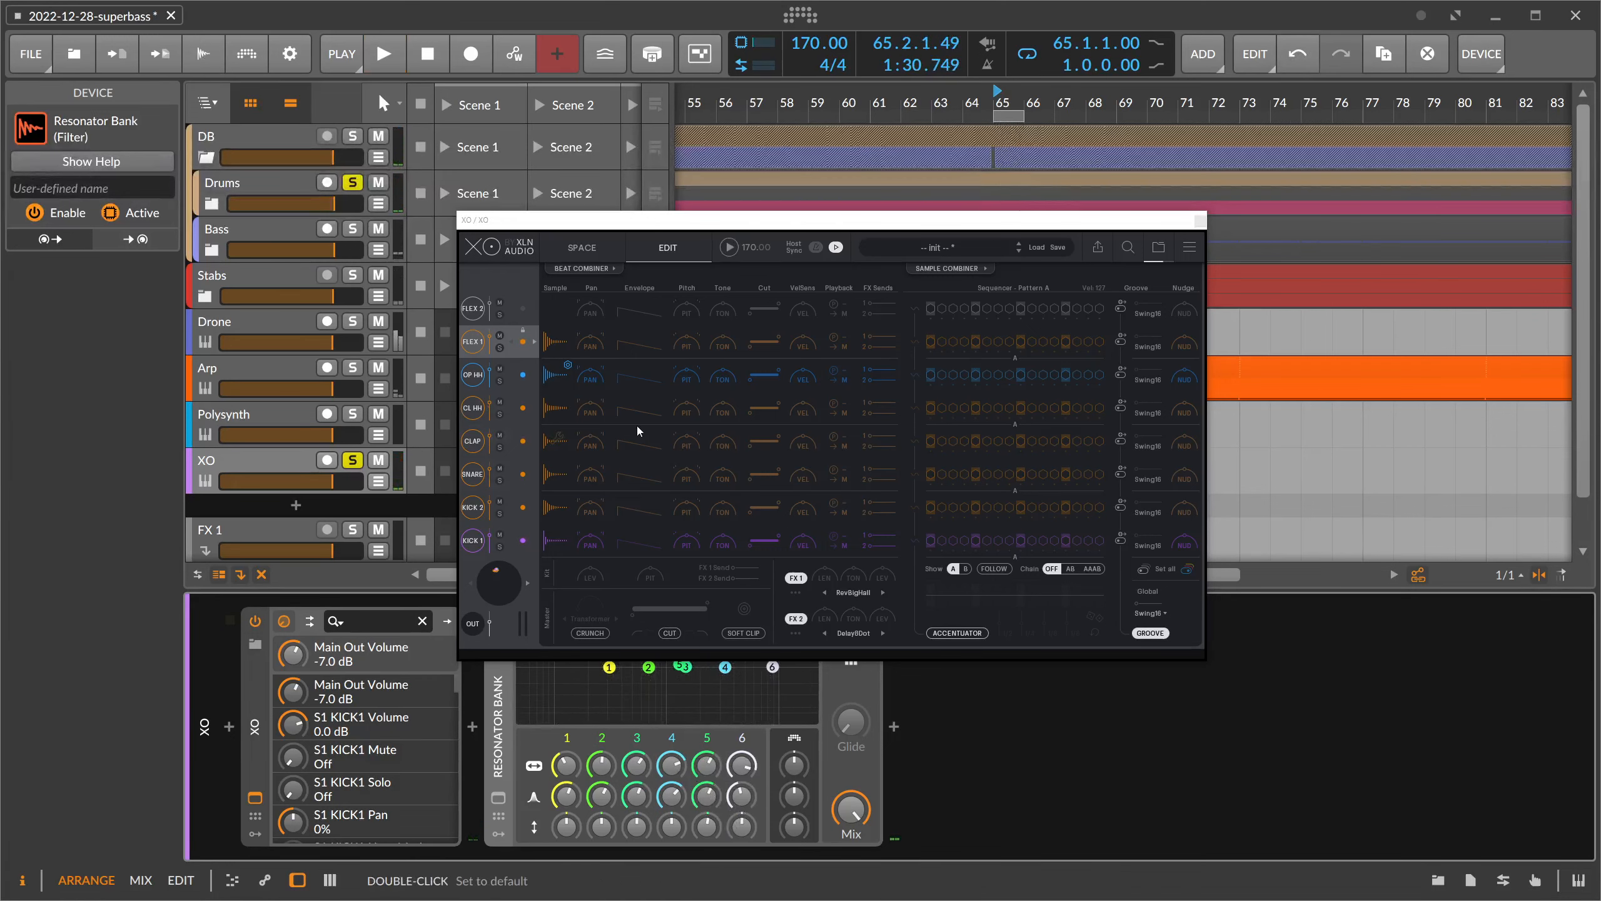
- Shorten the envelope decay of the XO sample slots from KICK 1 to FLEX 1, with FLEX 1 at 29%, and audition the loop
left_click_drag(656, 419, 655, 440)
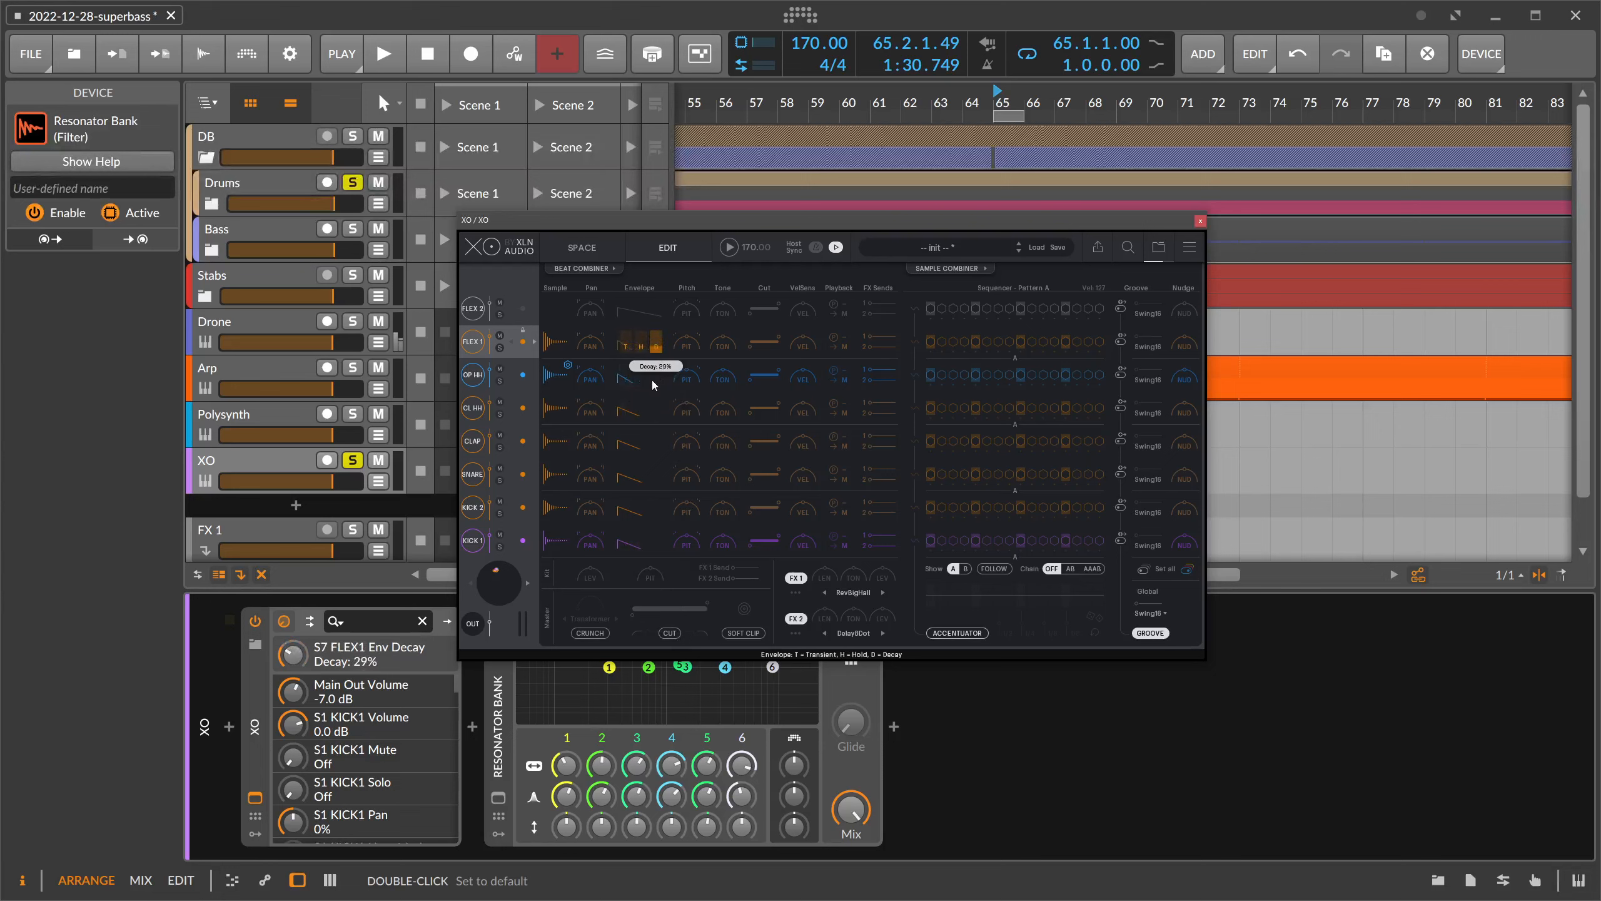
key("space")
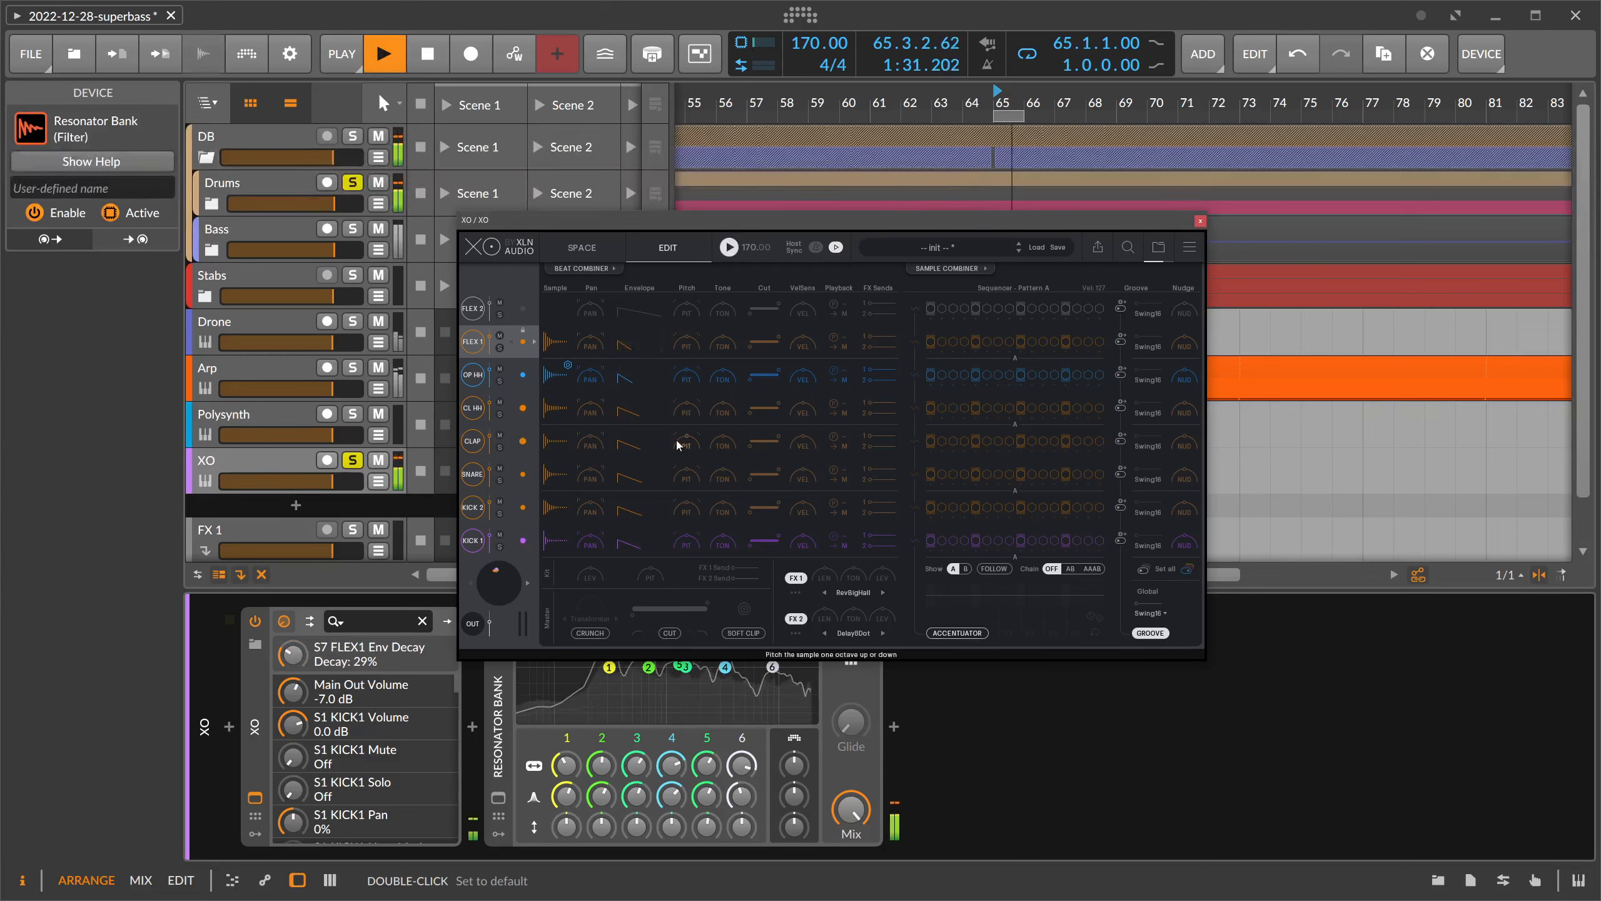
key("space")
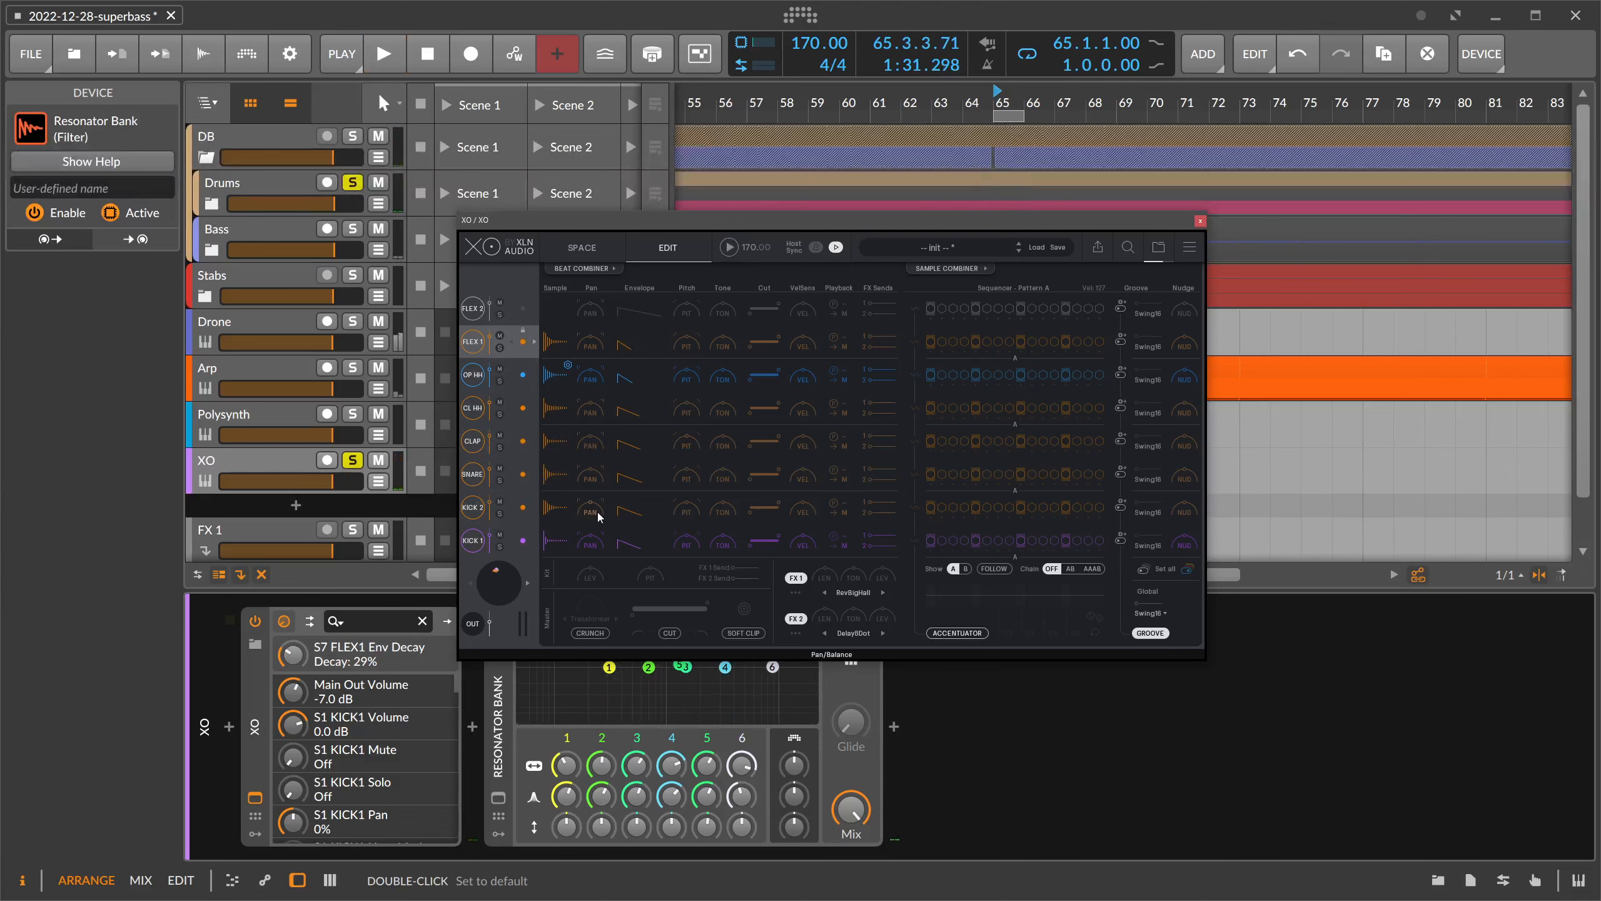
- Set the Resonator Bank's band 1 resonance to about 27.79, audition the loop and close the XO plug-in window
left_click(564, 796)
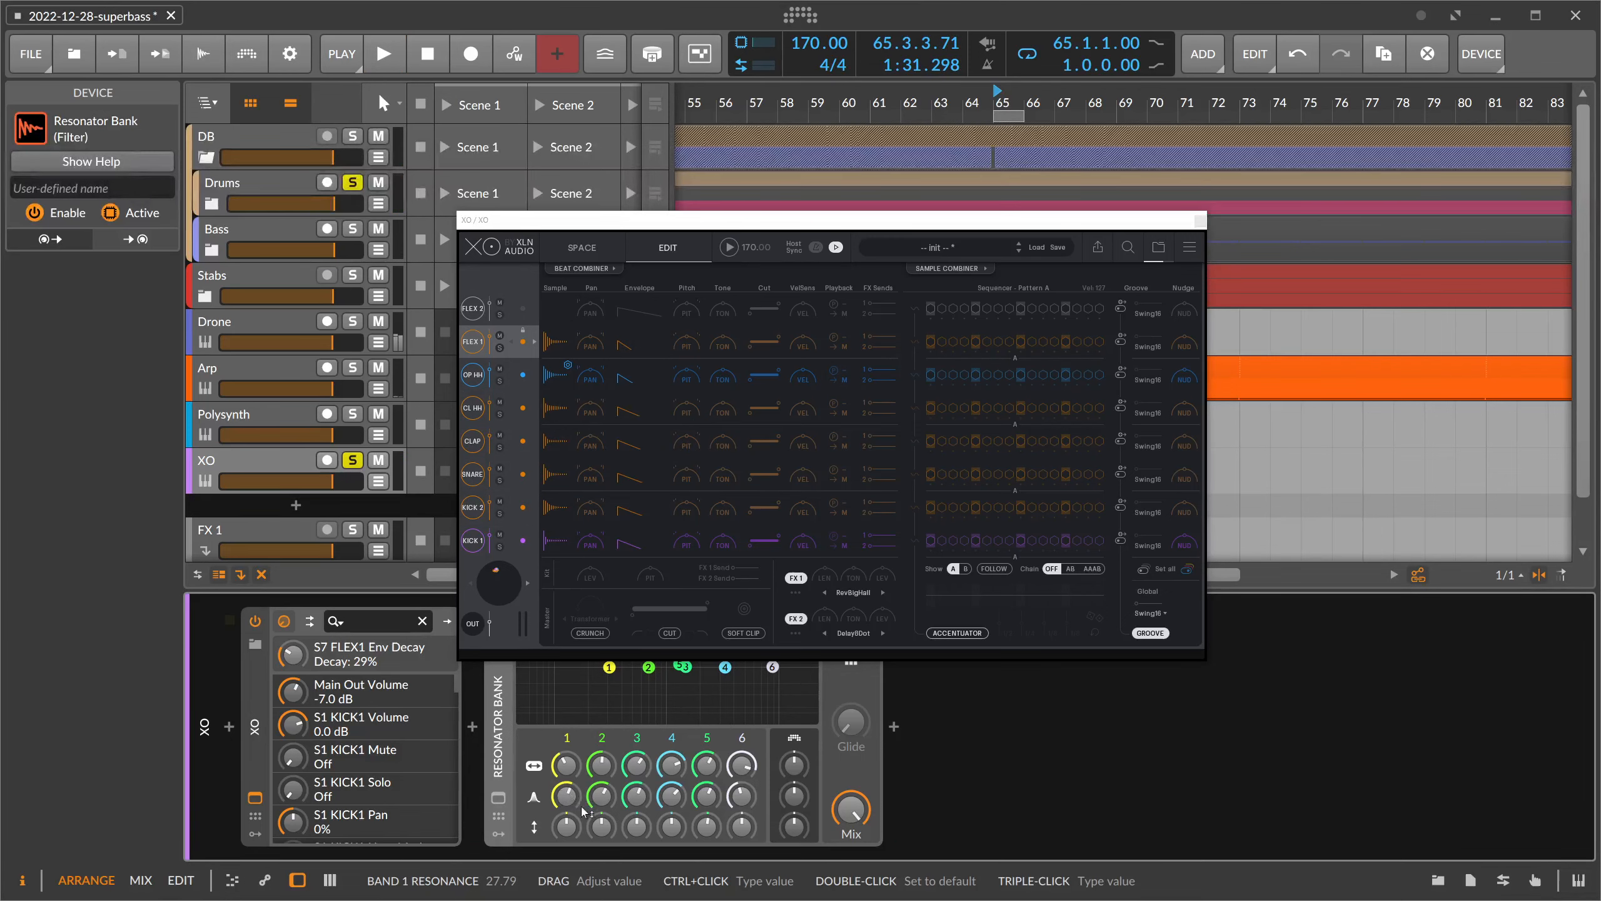
key("space")
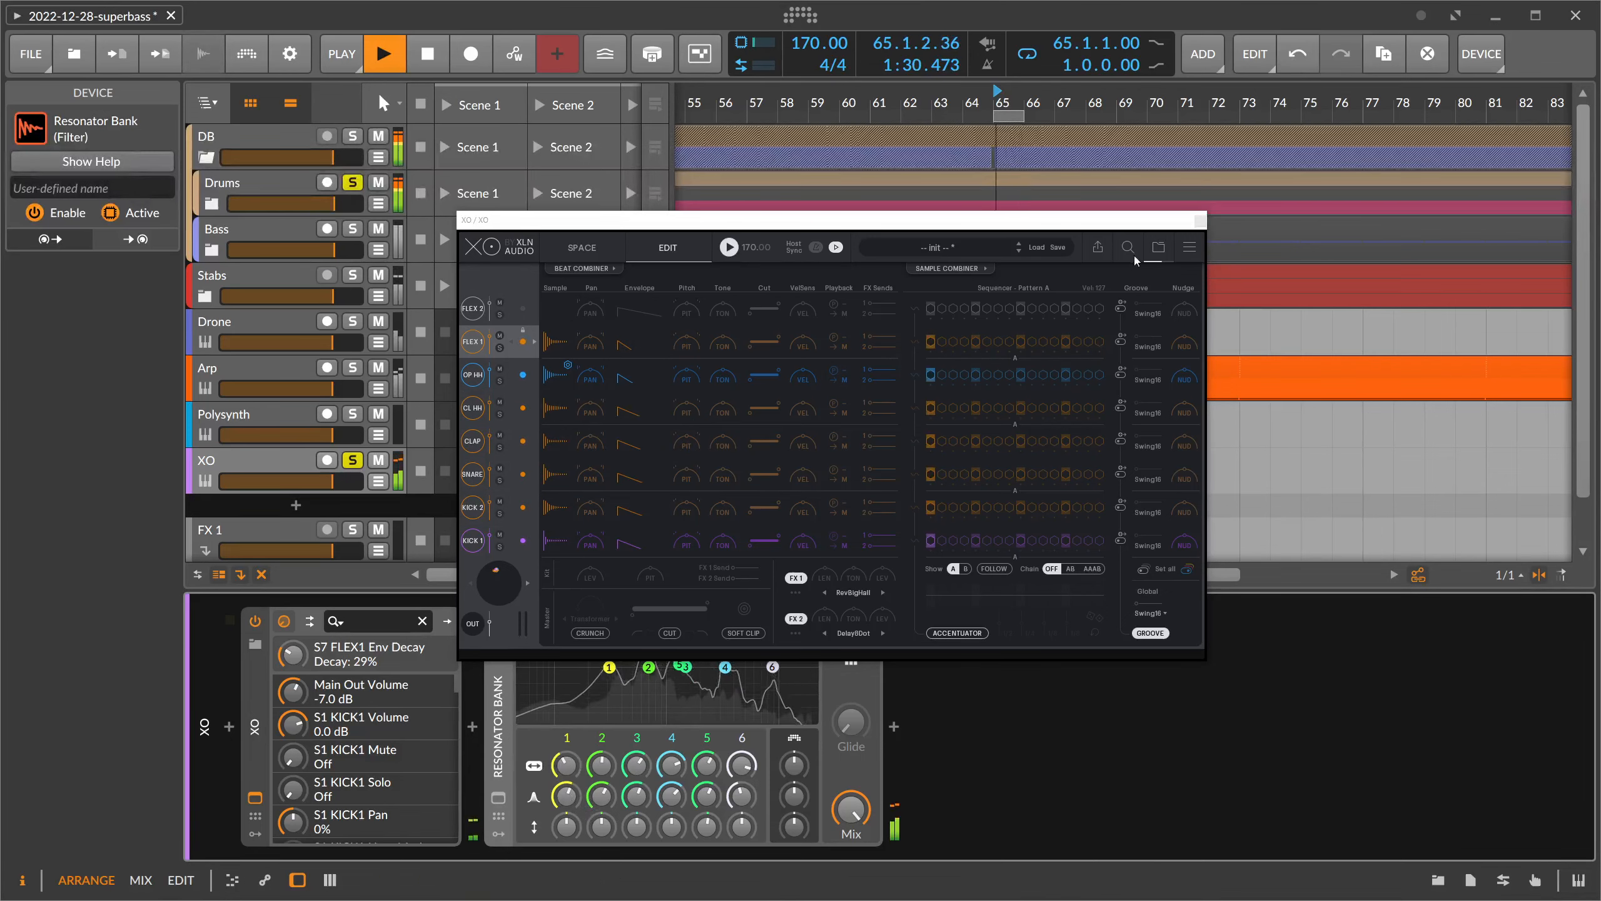
key("space")
left_click(1200, 220)
- Add a Steps modulator to the Resonator Bank and map it to band 2's resonance with an amount of 70.71
left_click(532, 646)
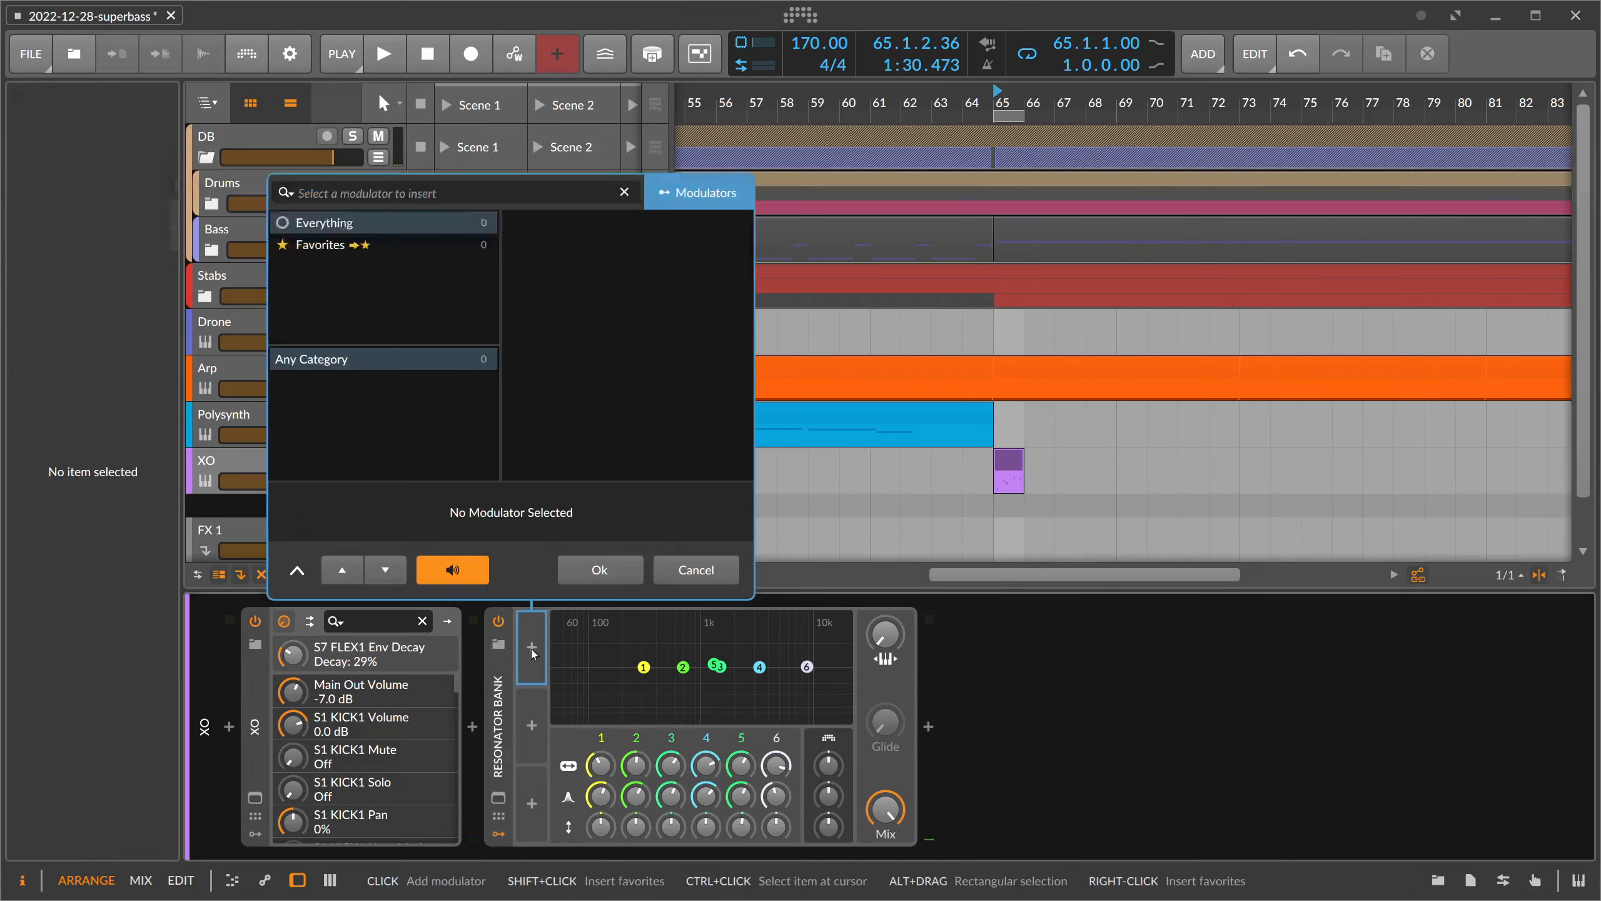
type("step")
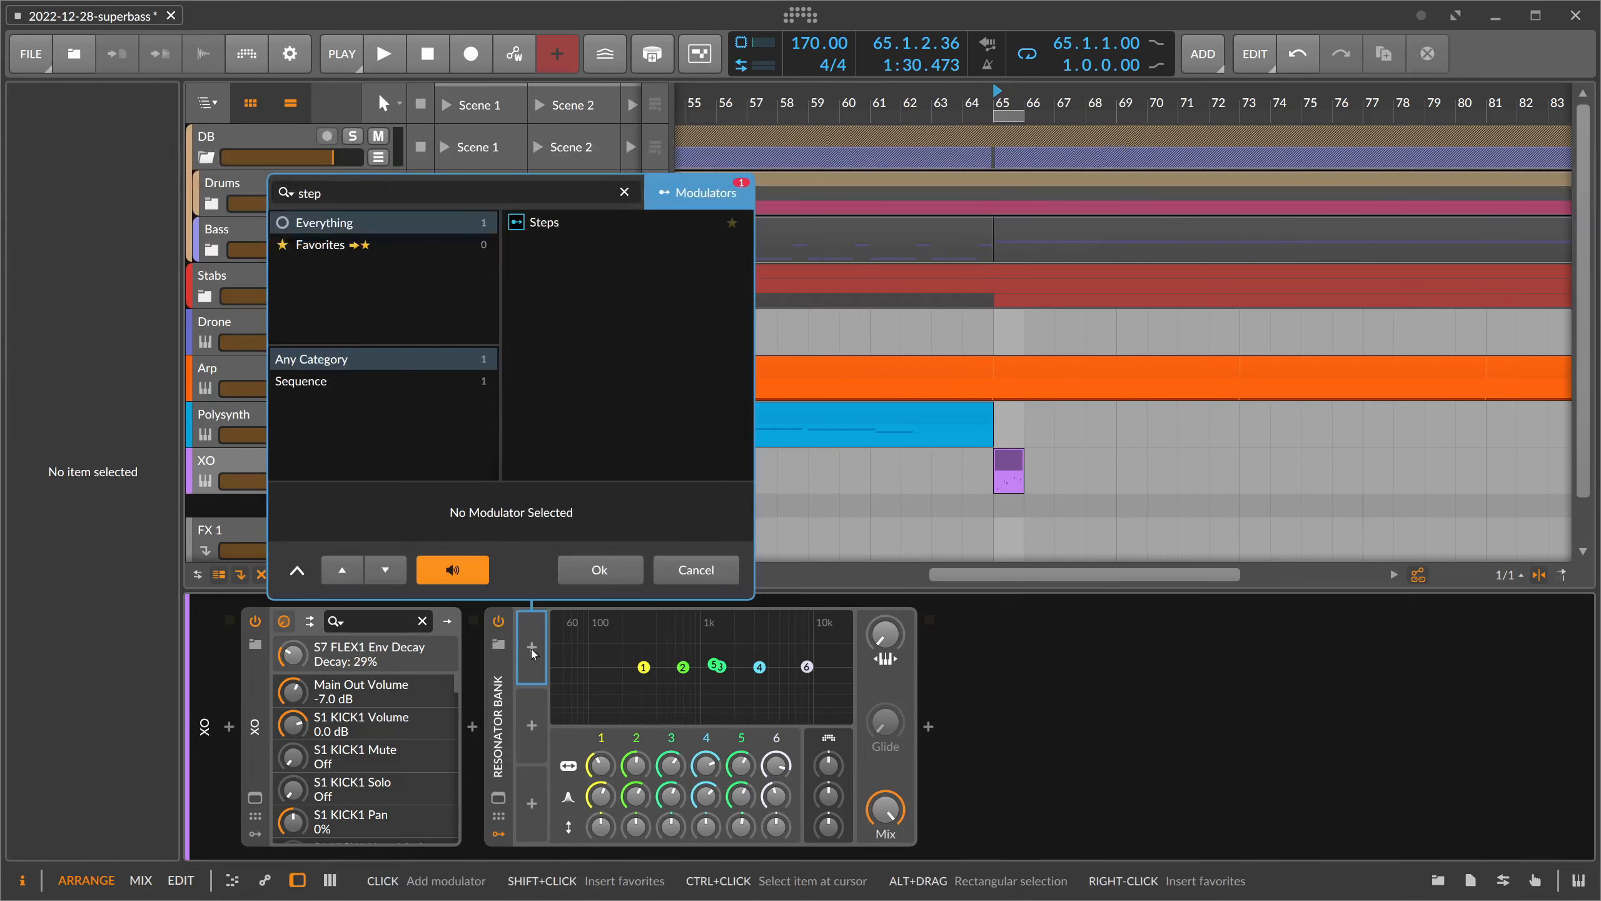
key("Return")
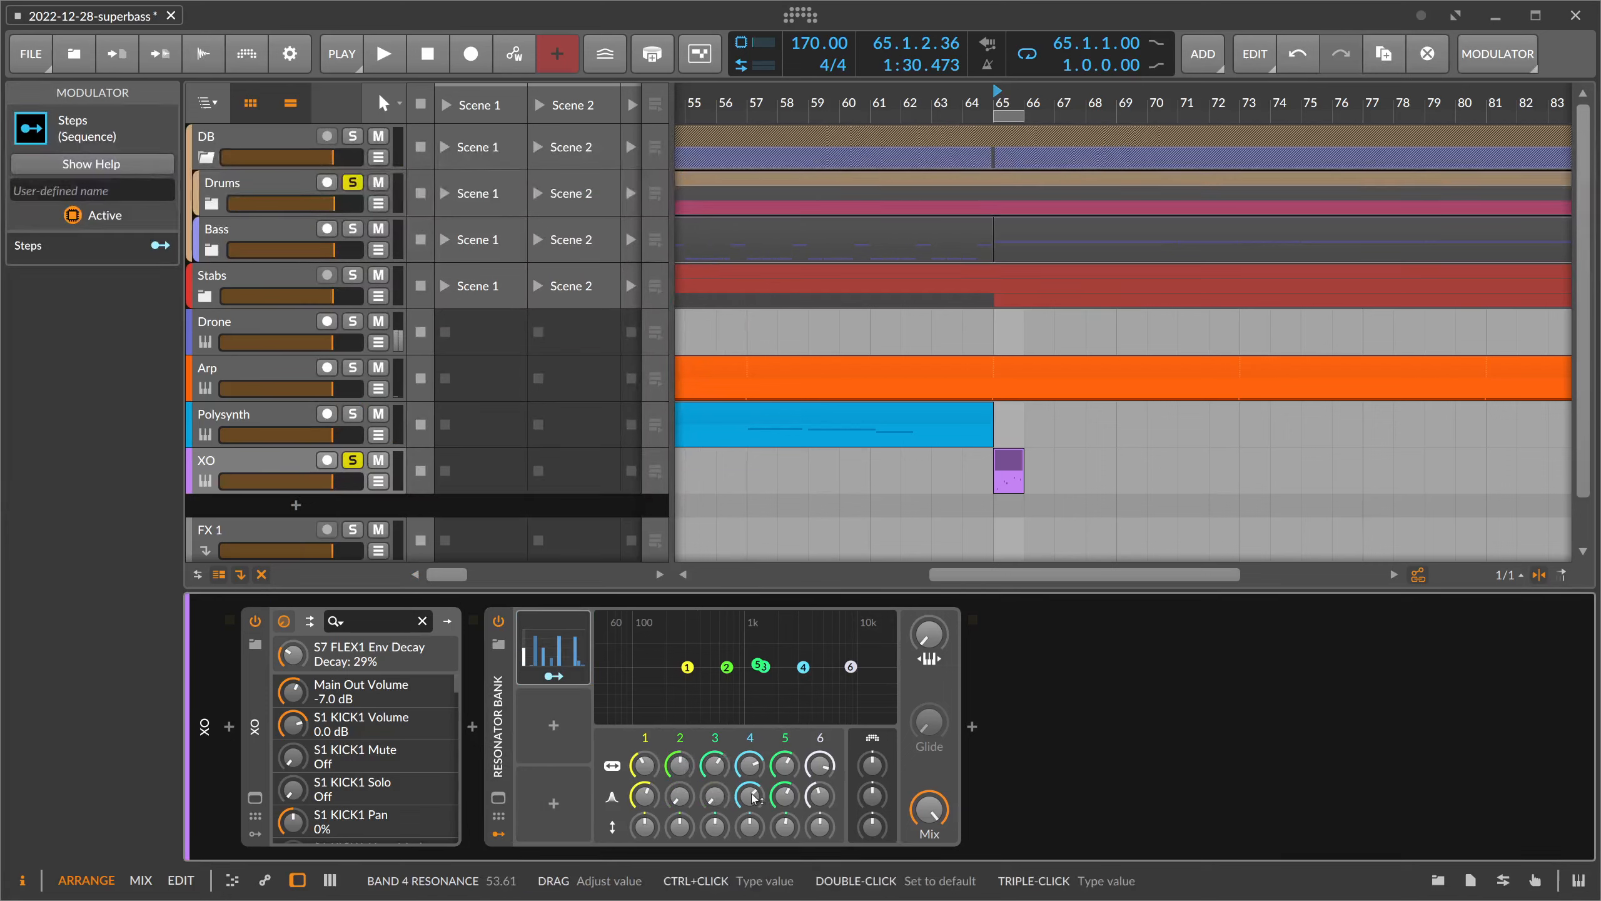
left_click(553, 675)
left_click_drag(679, 796, 679, 766)
key("space")
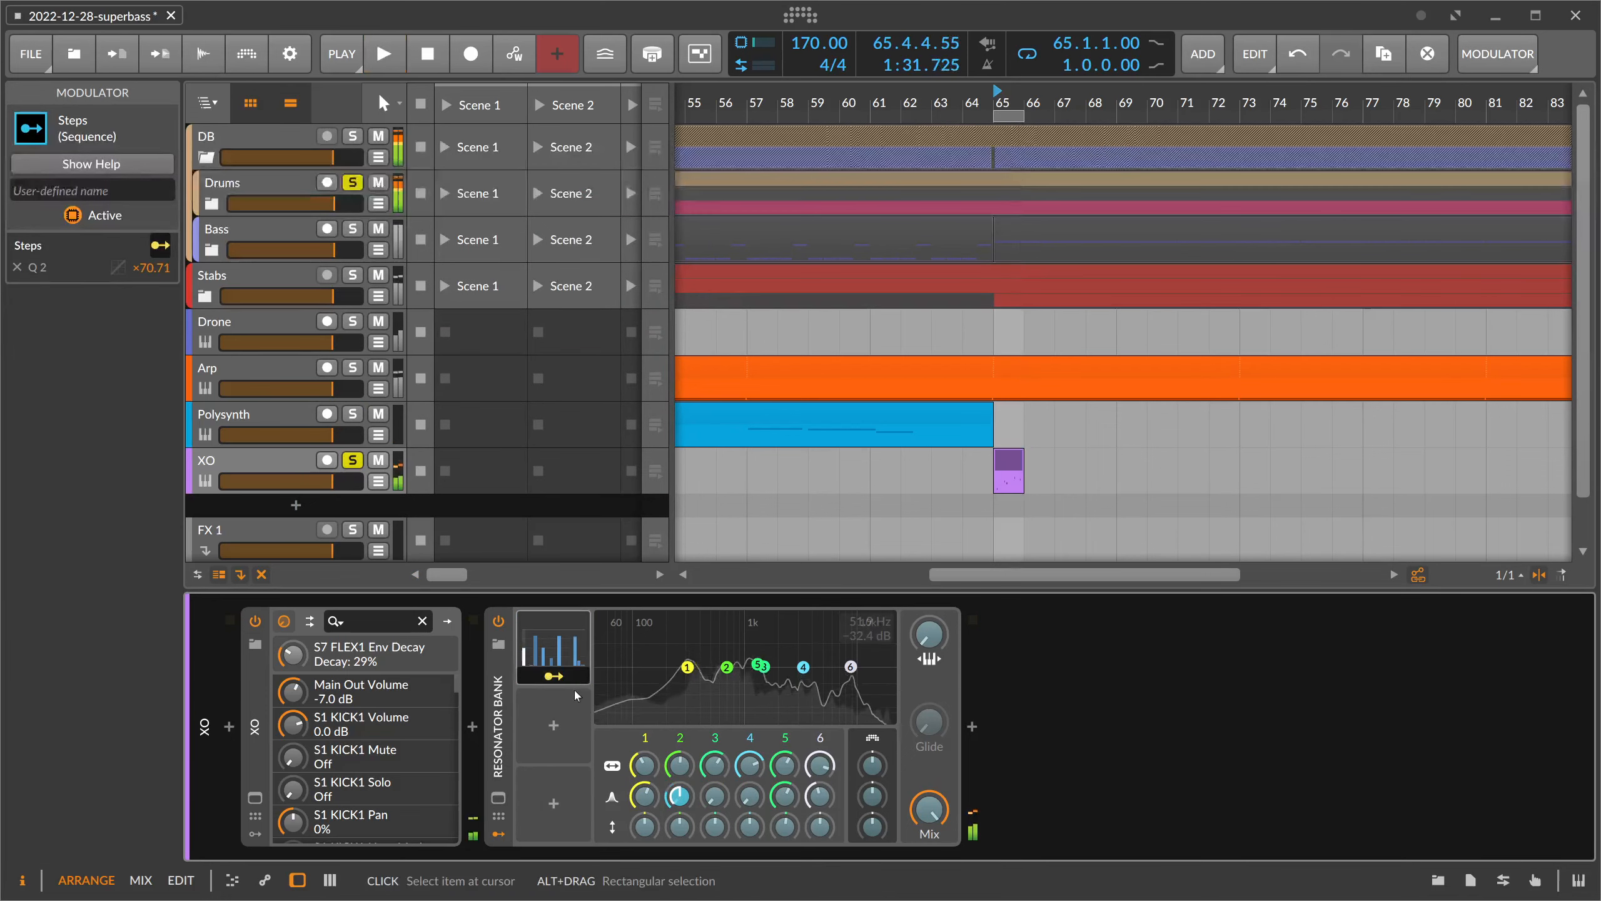
- Duplicate the Steps modulator and map the copy to band 3's resonance with an amount of 85.91
key("ctrl+d")
left_click_drag(554, 754, 617, 768)
key("space")
- Expand the second Steps modulator, randomize its 17-step sequence and play the loop
left_click(584, 726)
key("space")
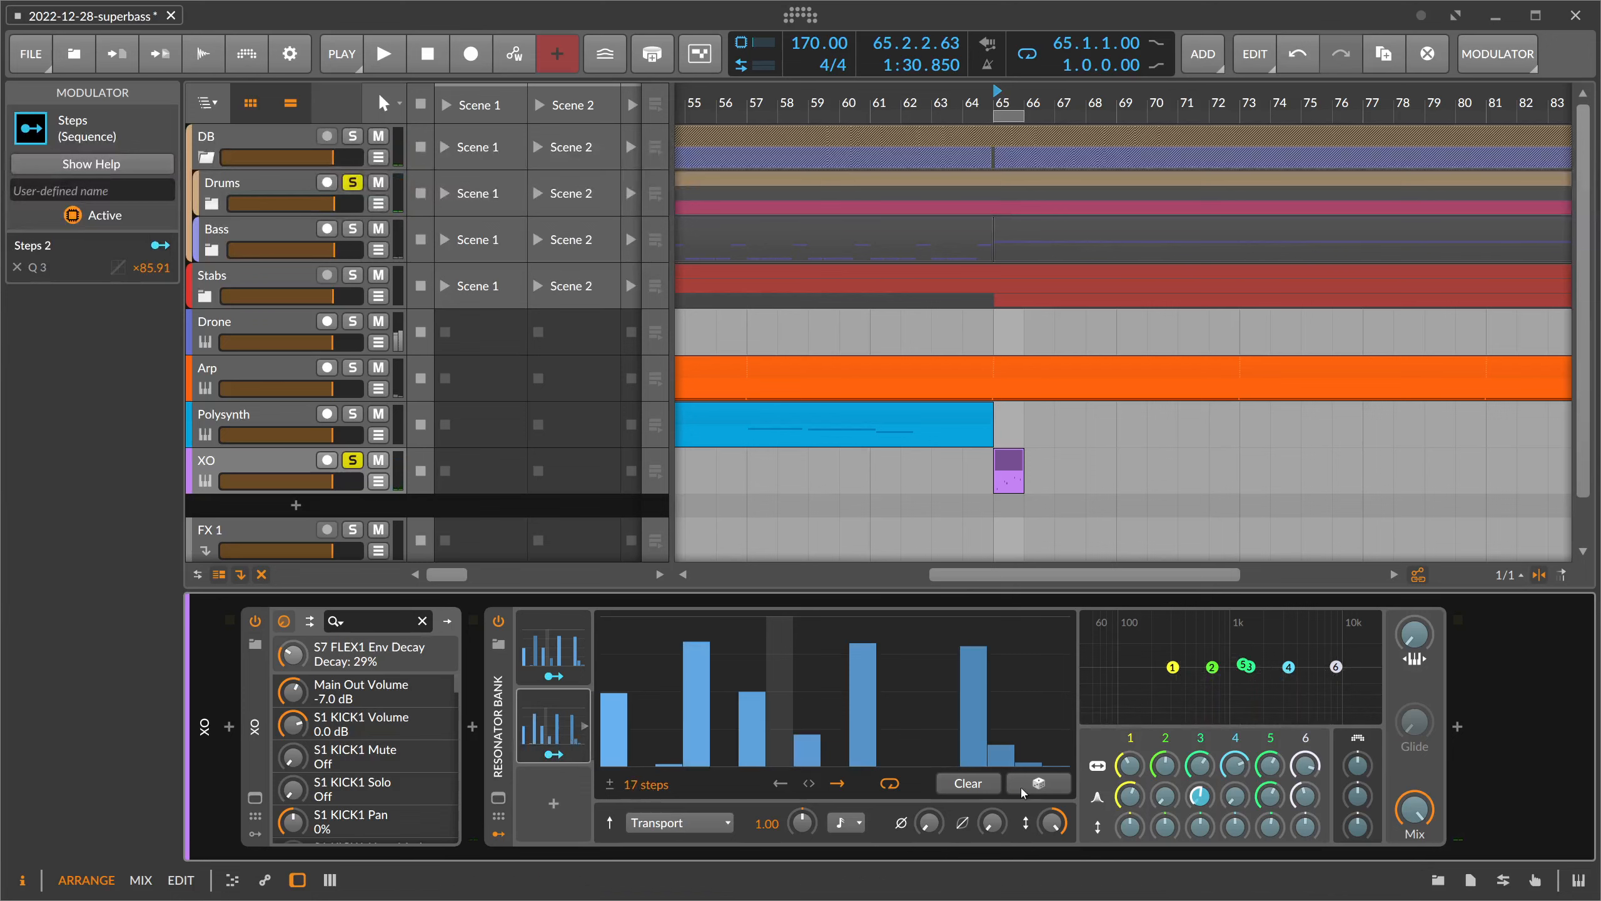
left_click(1038, 782)
key("space")
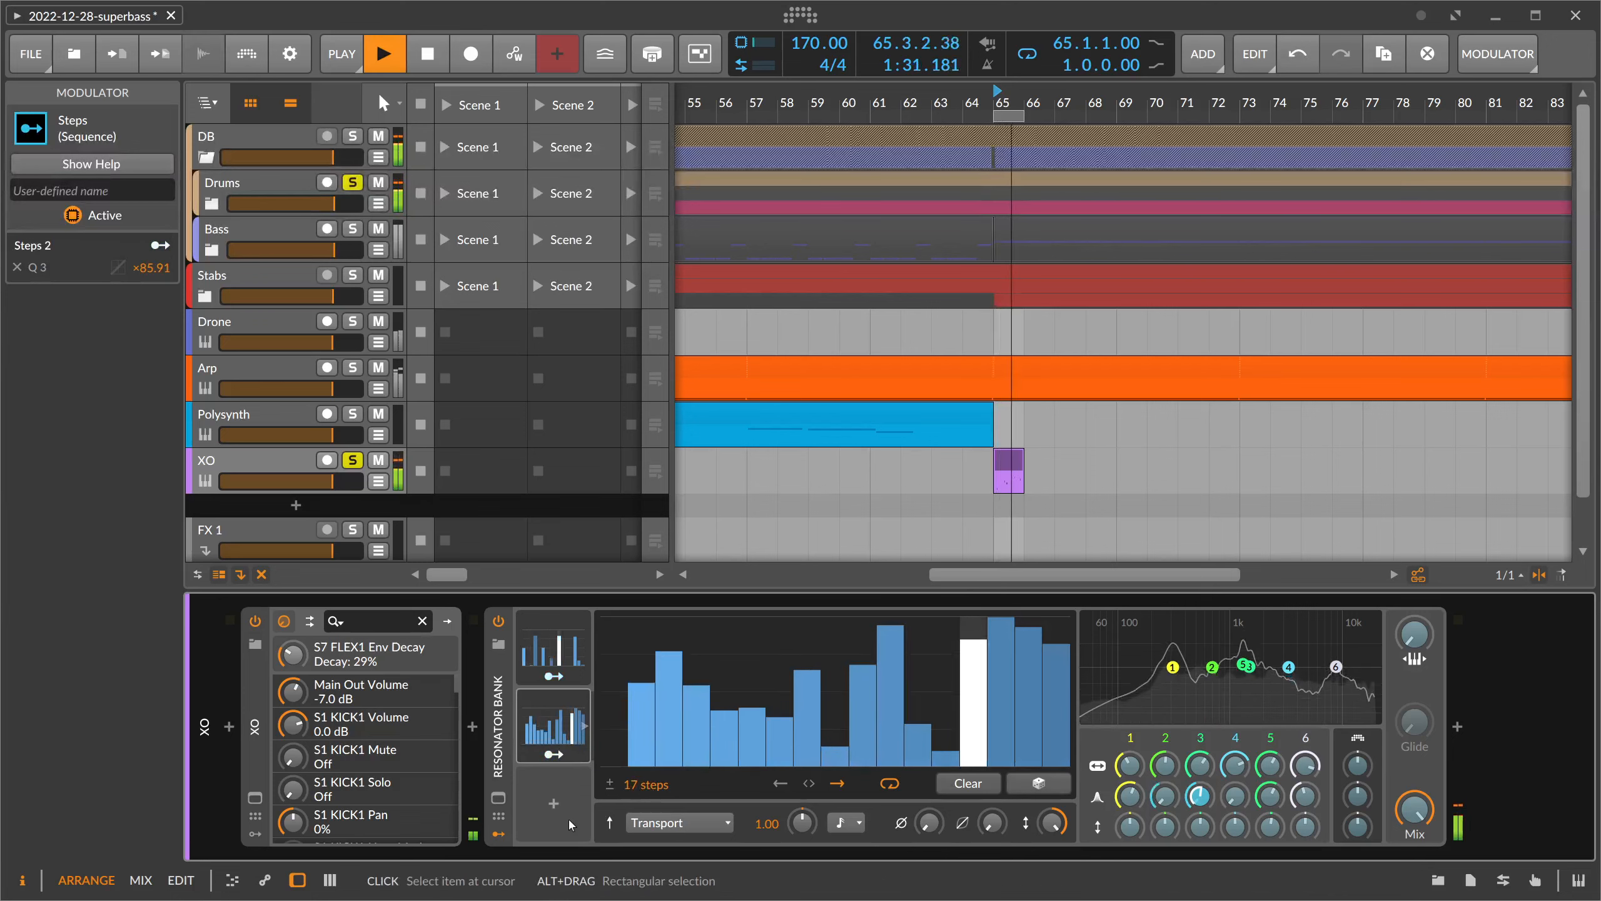
- Duplicate the second Steps modulator of the Resonator Bank and map the copy to band 4's resonance with an amount of 83.84
key("space")
key("ctrl+d")
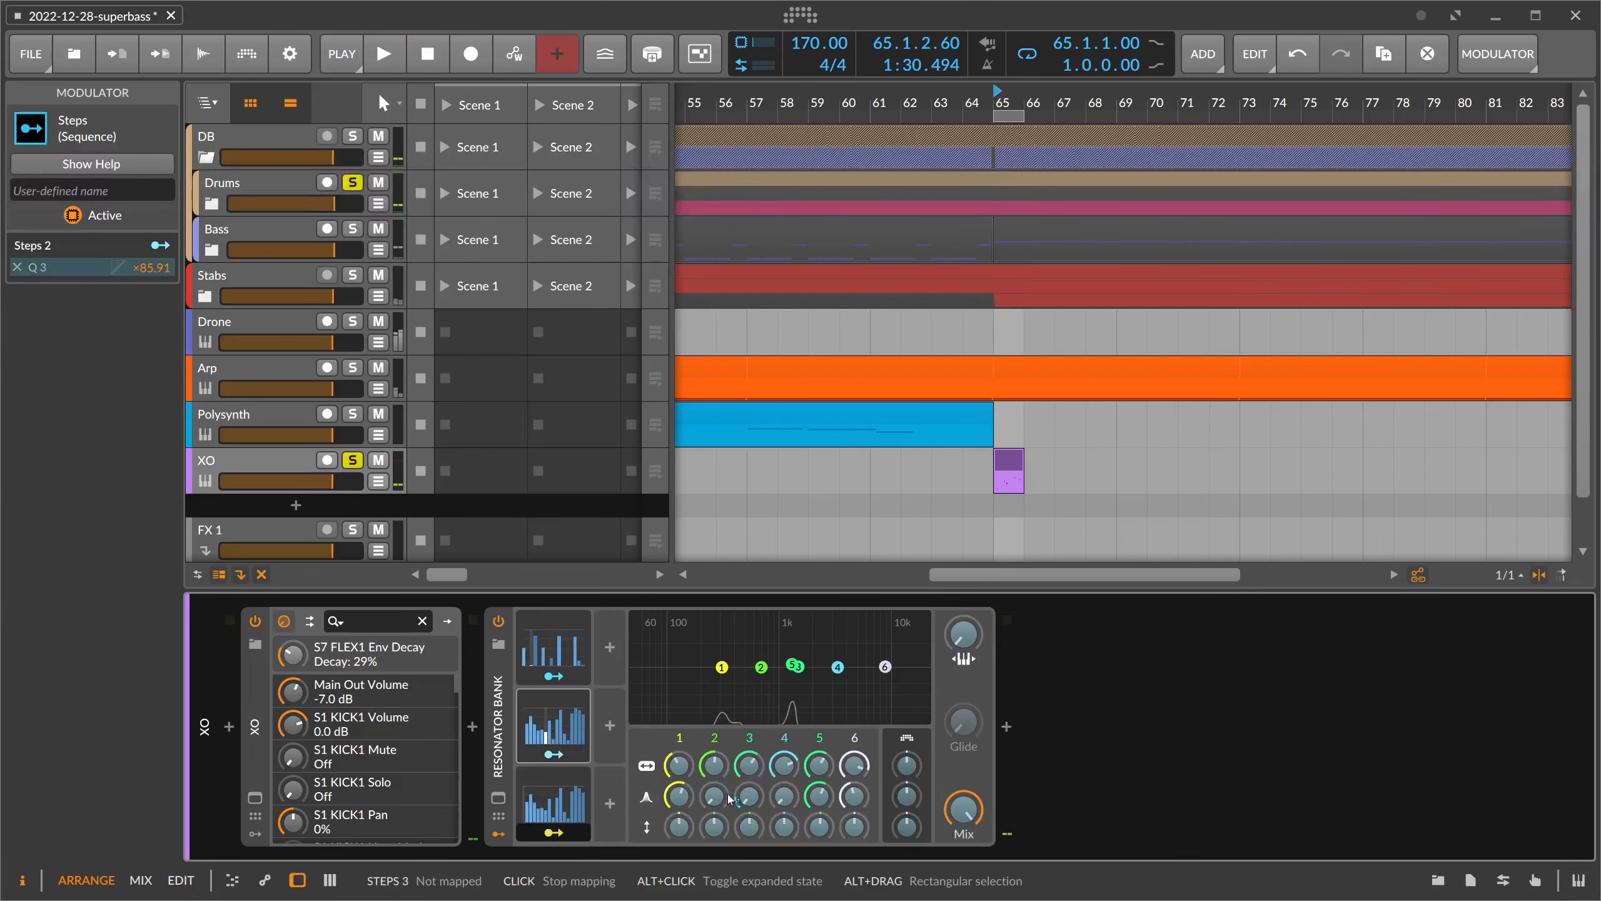
left_click(554, 833)
left_click_drag(784, 796, 784, 792)
- Set the third Steps modulator to 18 steps, randomize its sequence and play the loop
left_click(553, 804)
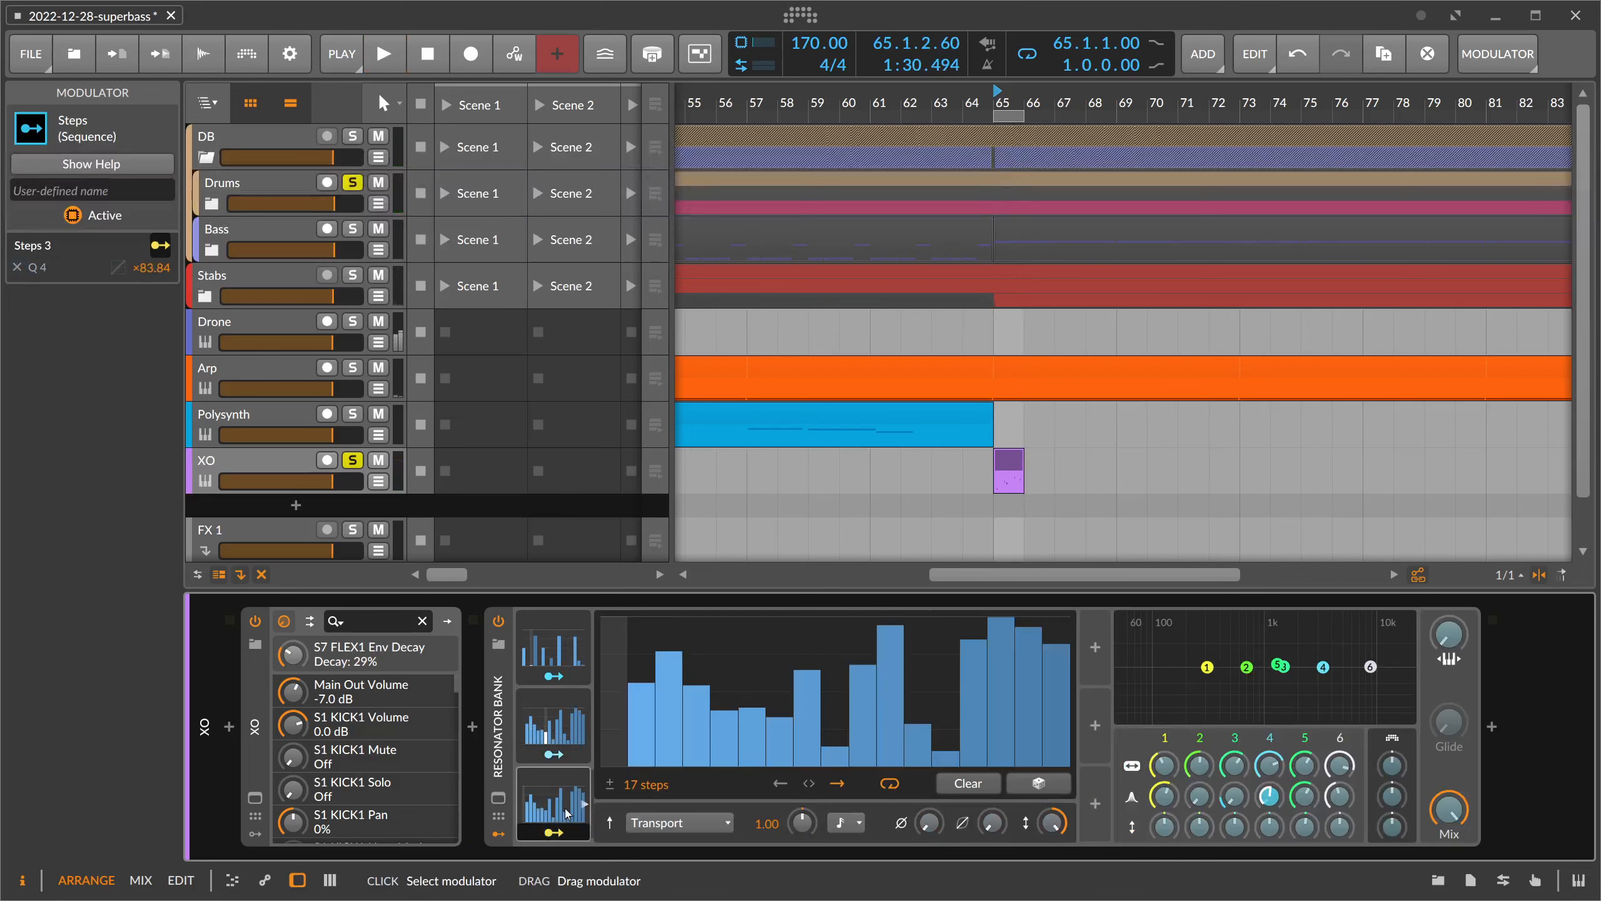
left_click_drag(646, 785, 646, 781)
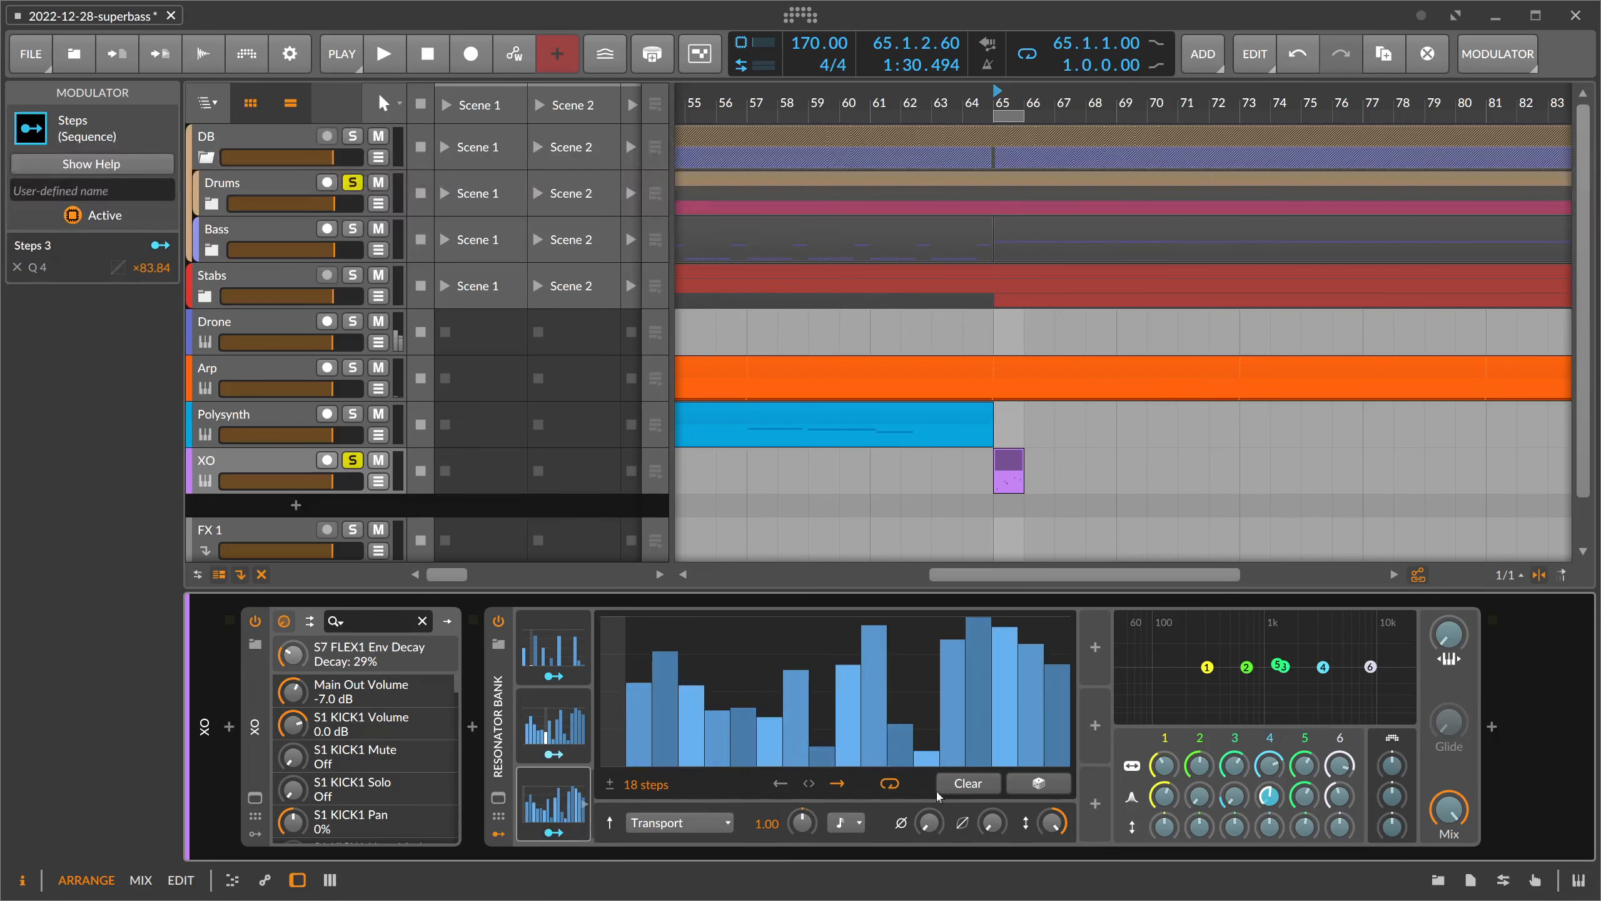
left_click(1038, 782)
key("space")
- Collapse the third Steps modulator's editor and unsolo the XO and Drums tracks to hear the full mix
left_click(555, 796)
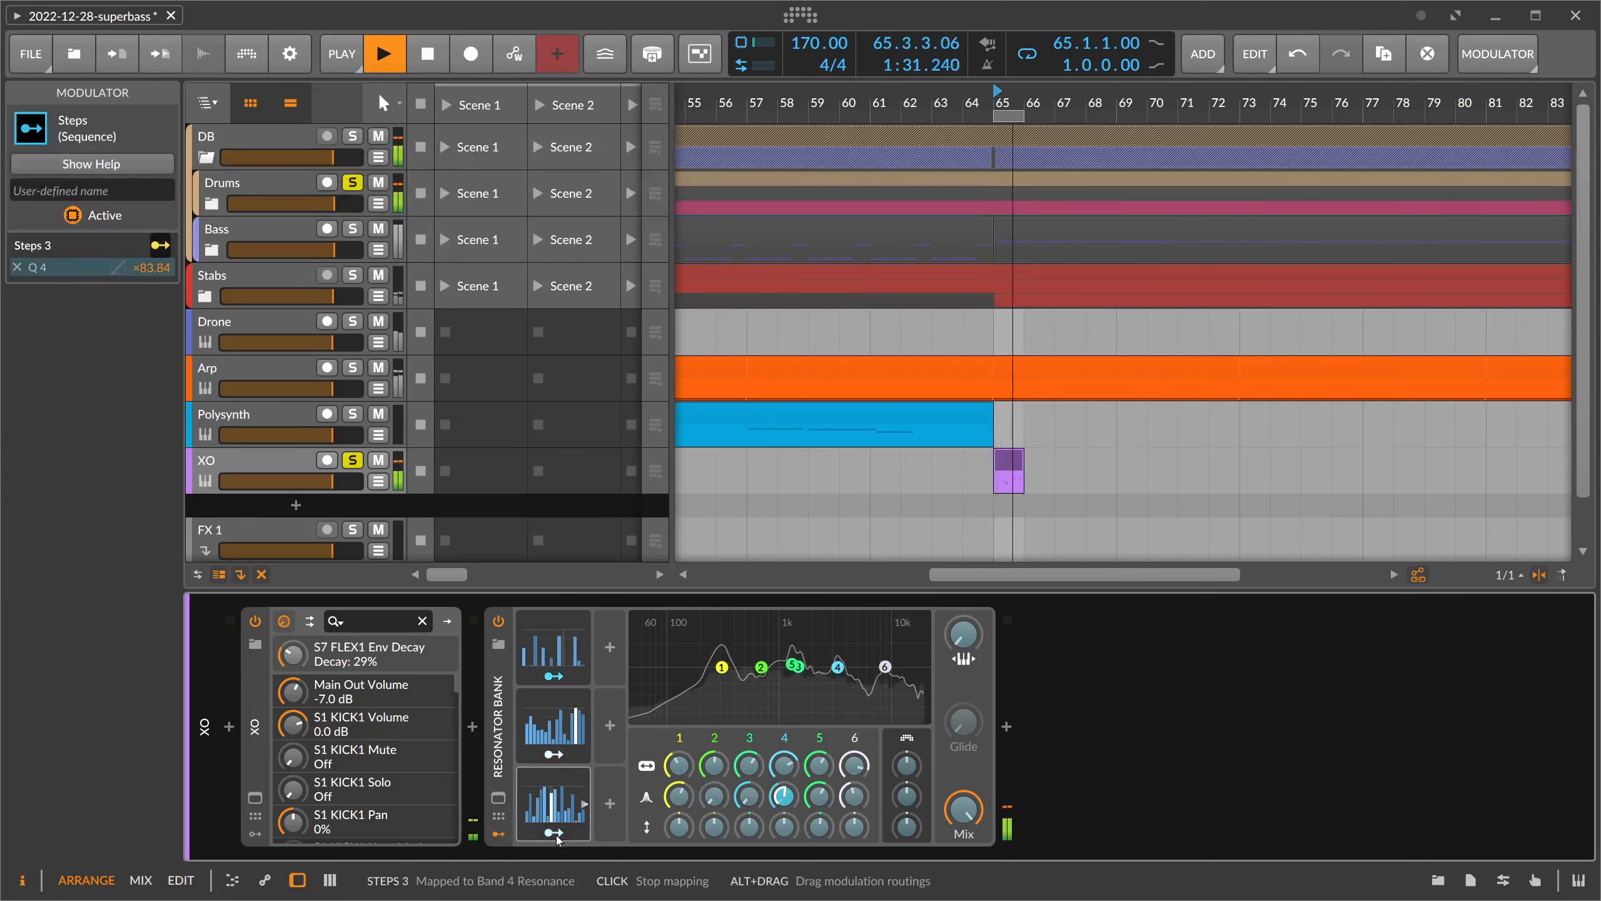
left_click(352, 460)
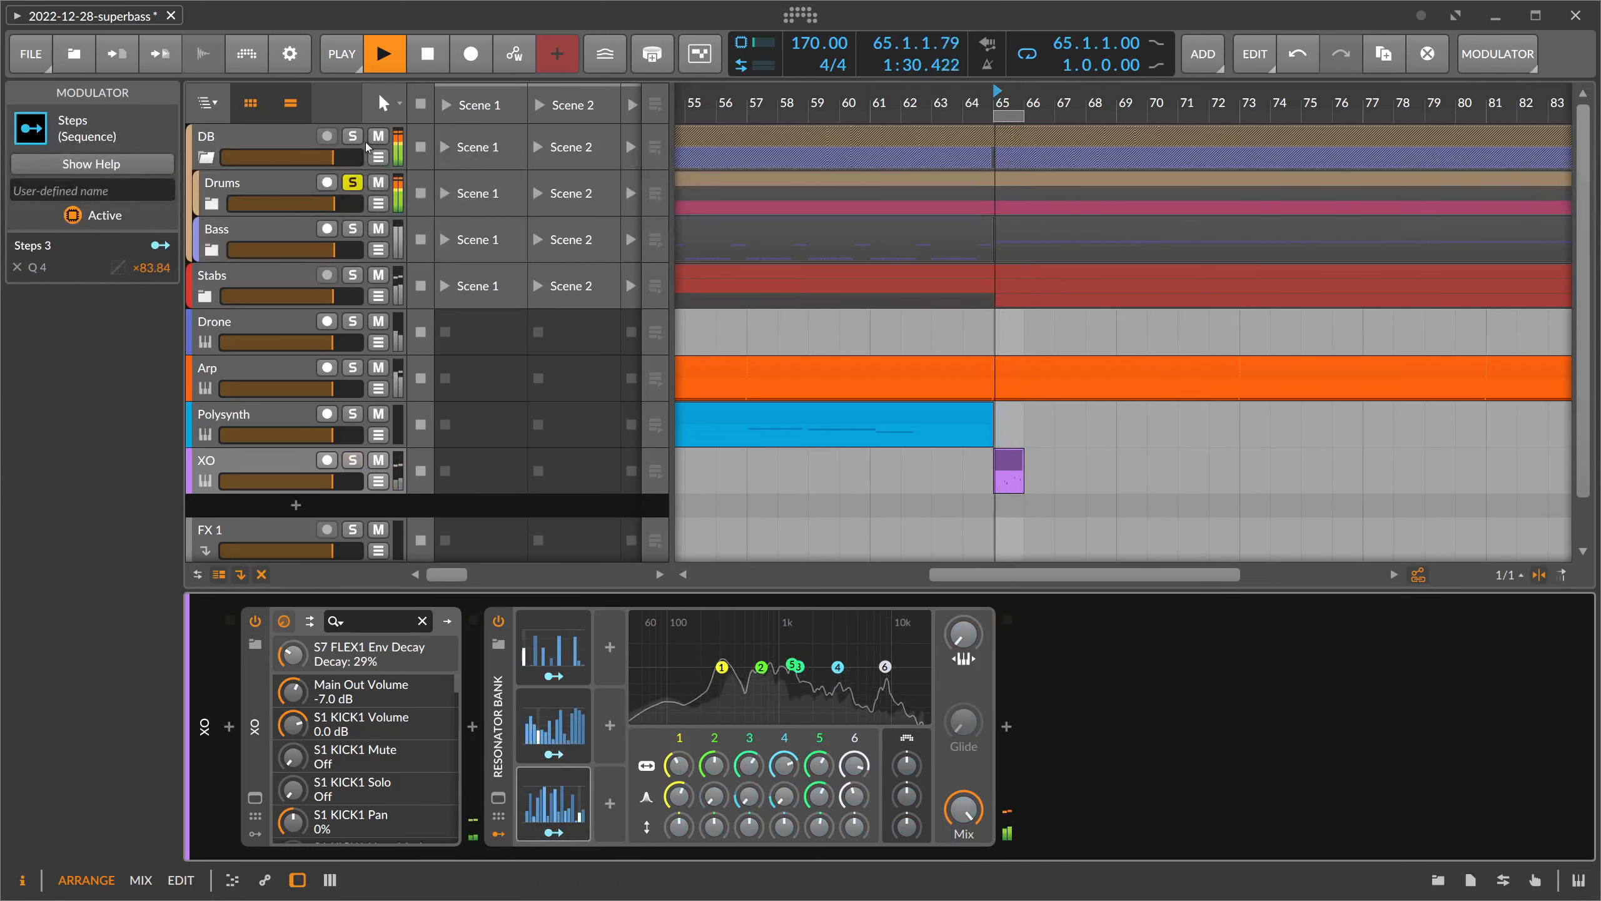
left_click(352, 182)
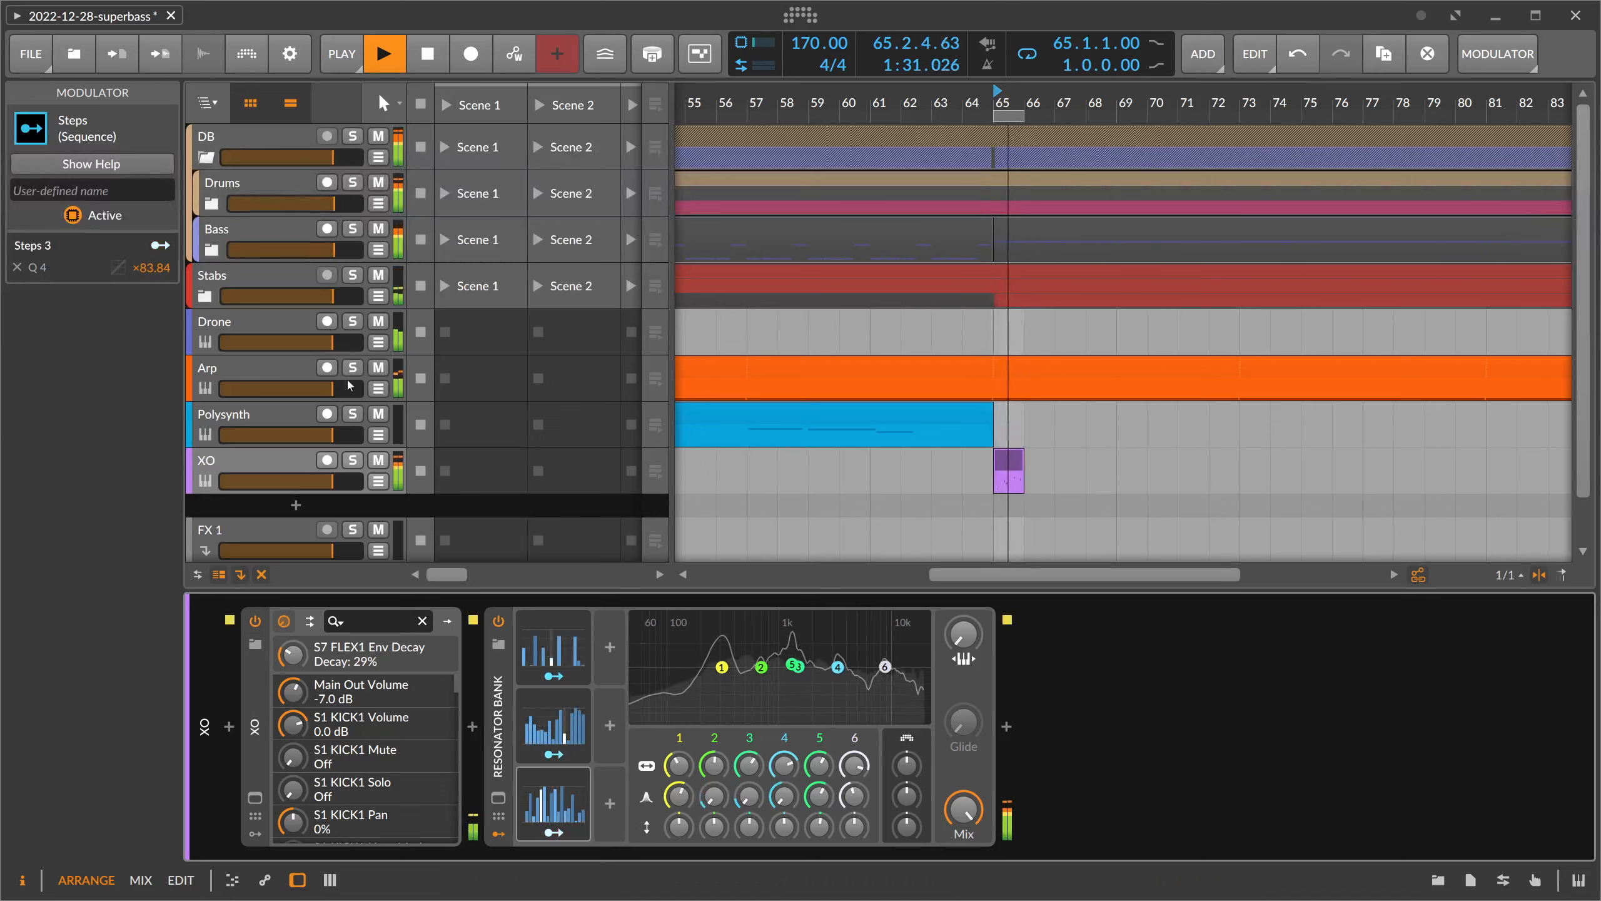
- Open the XO clip's notes, delete all of them except the C1 note and play the loop
double_click(1003, 450)
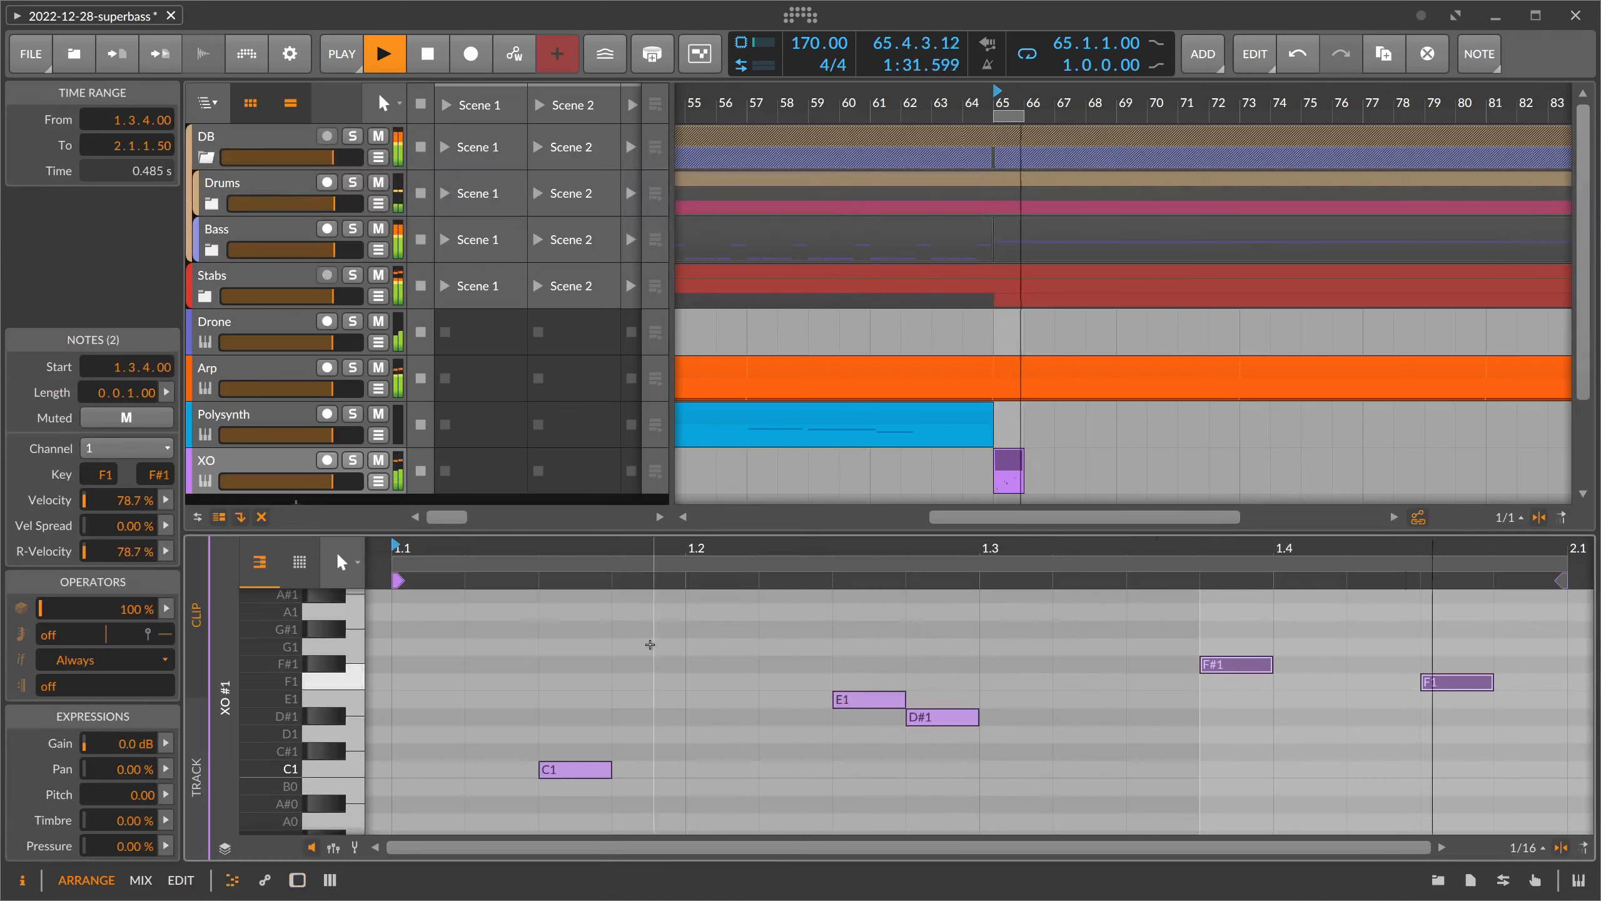
left_click_drag(612, 547, 605, 560)
key("space")
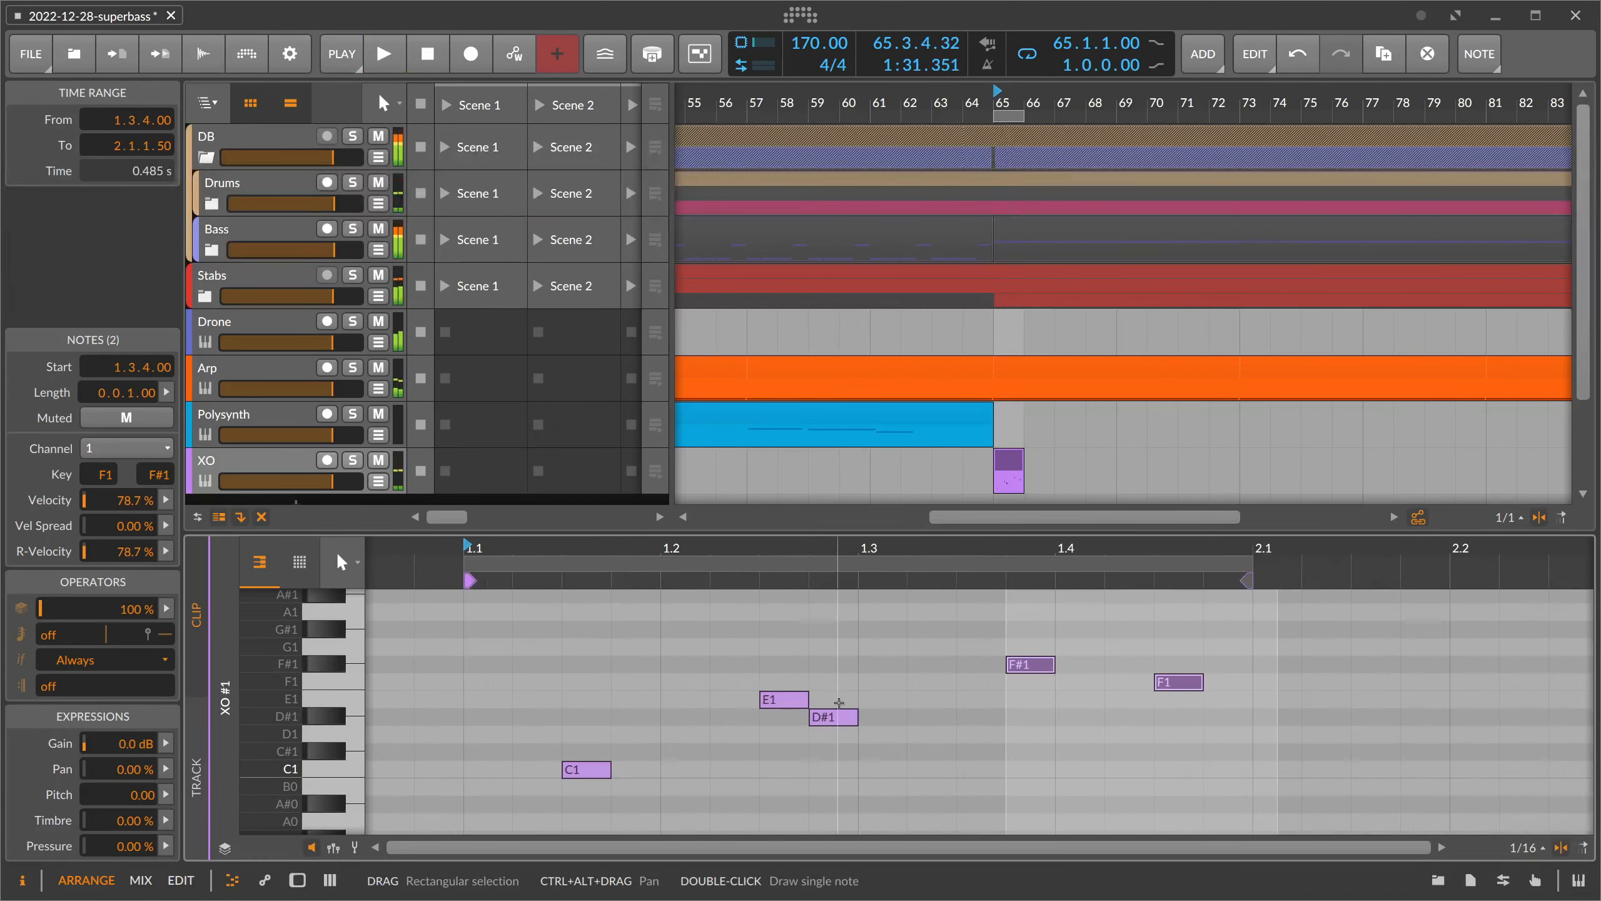
left_click_drag(776, 637, 1232, 779)
key("Delete")
key("space")
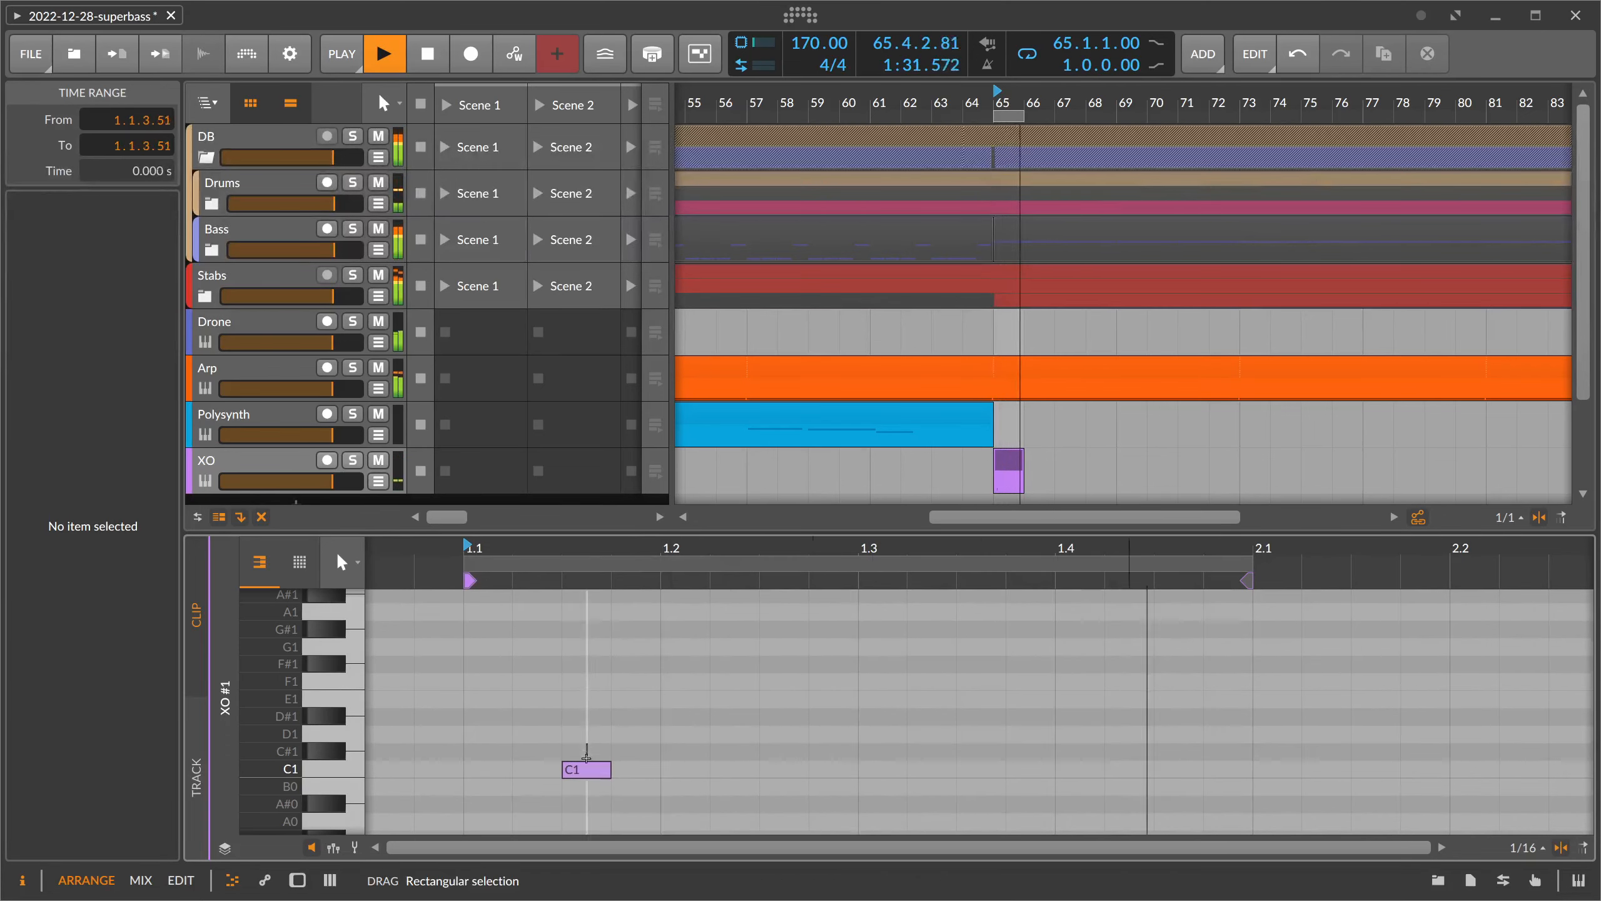
- Transpose the remaining C1 note up to C#1 and add a sixteenth-length F1 note at 1.2.3 in the XO clip
left_click(586, 769)
key("Up")
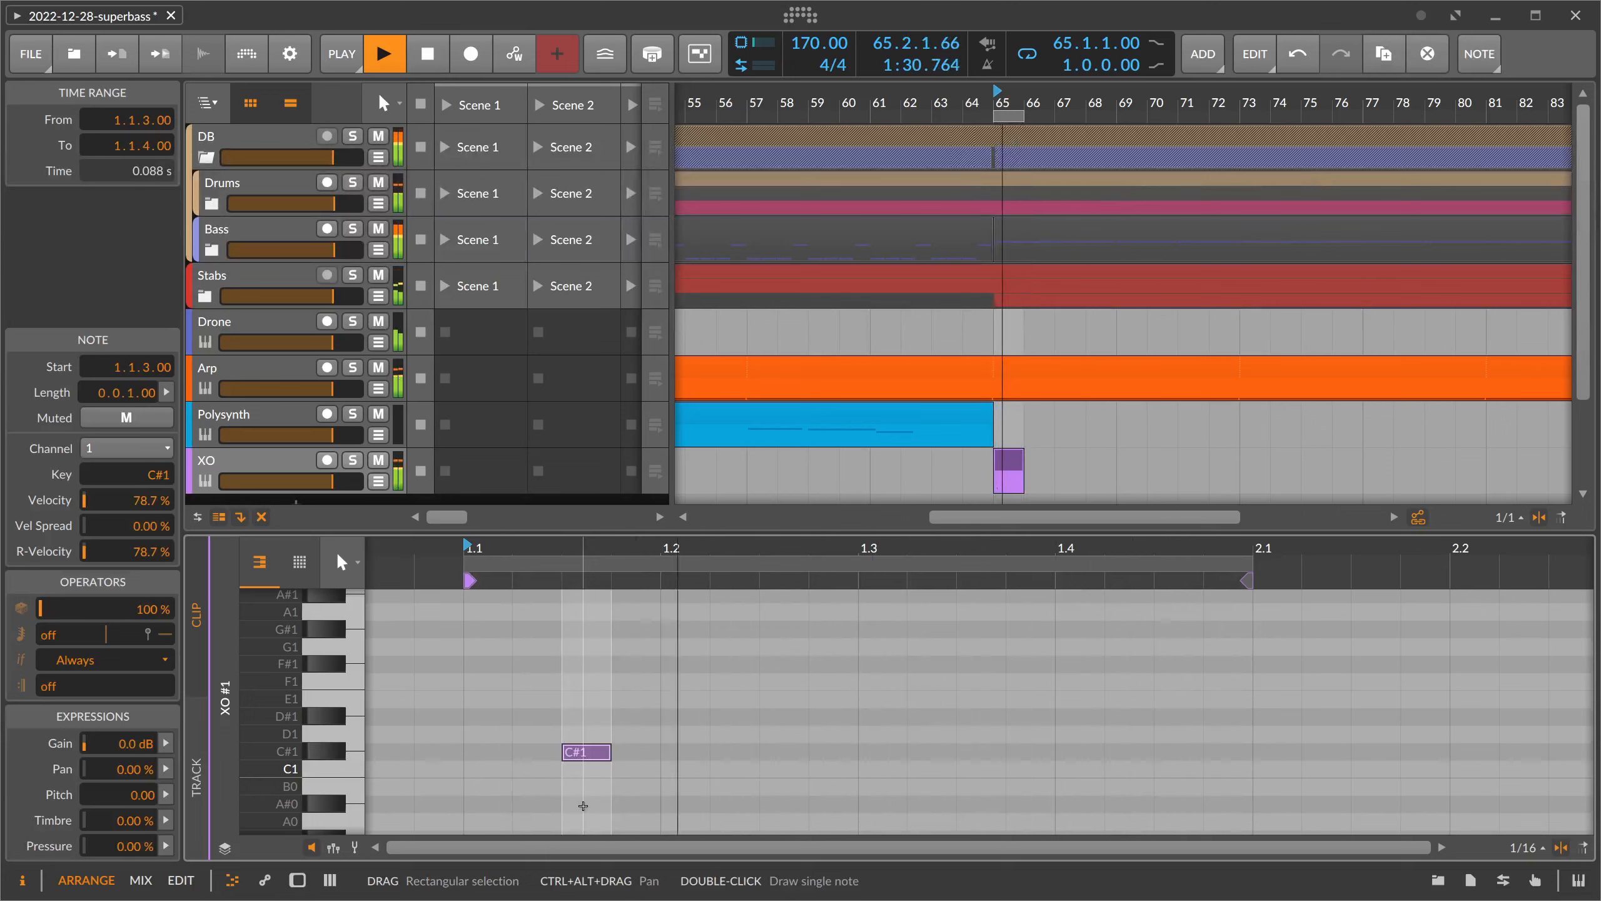
double_click(735, 700)
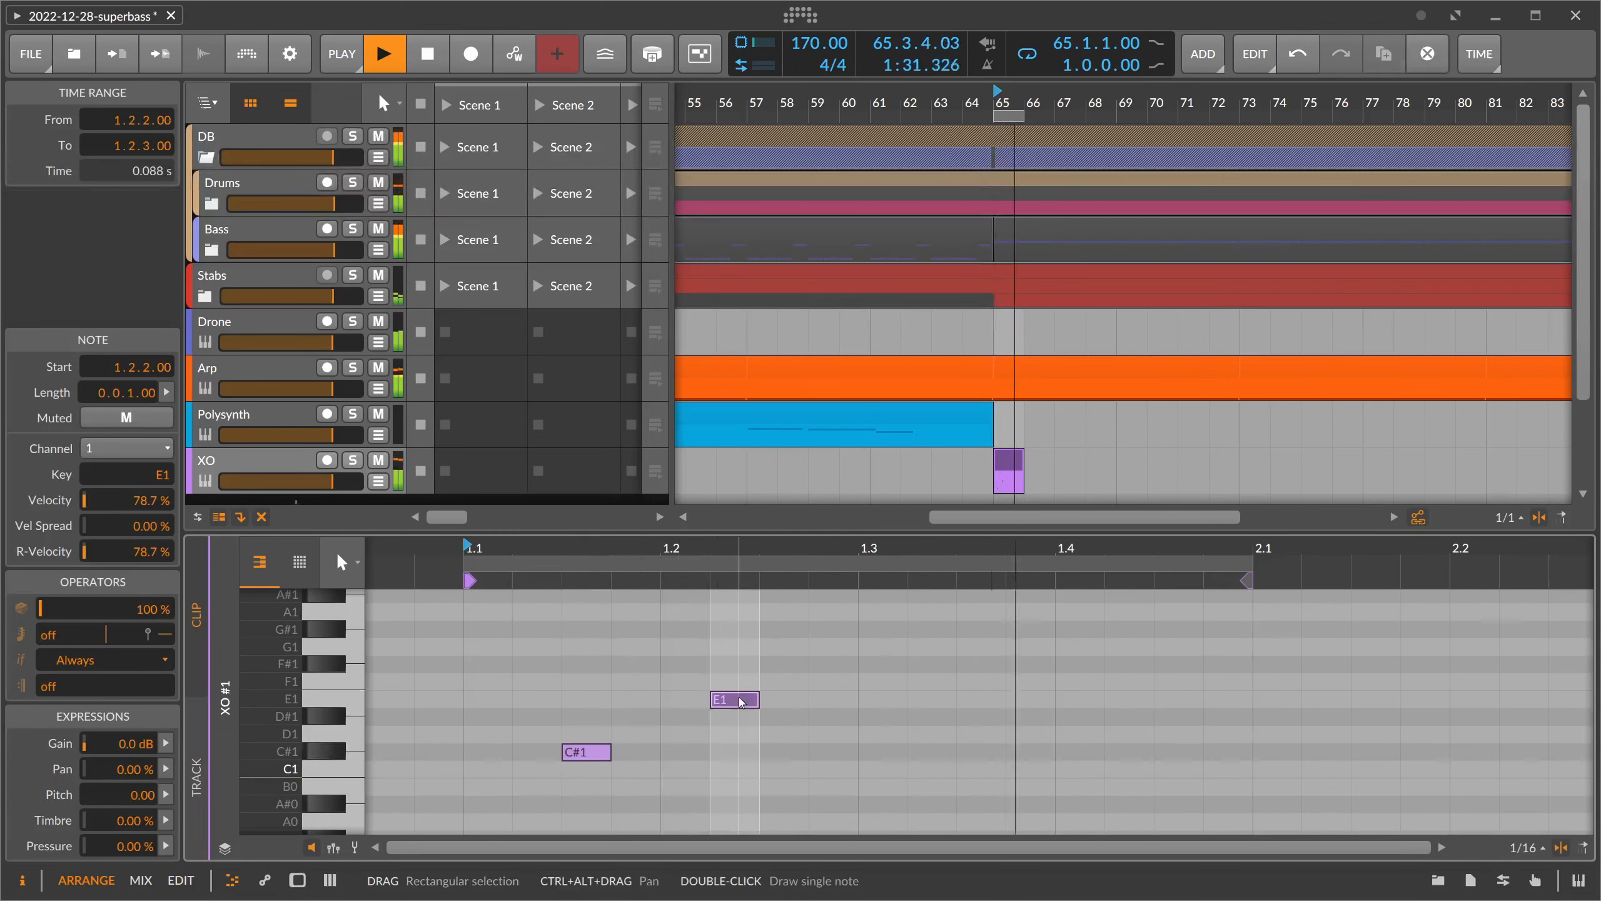
key("Right")
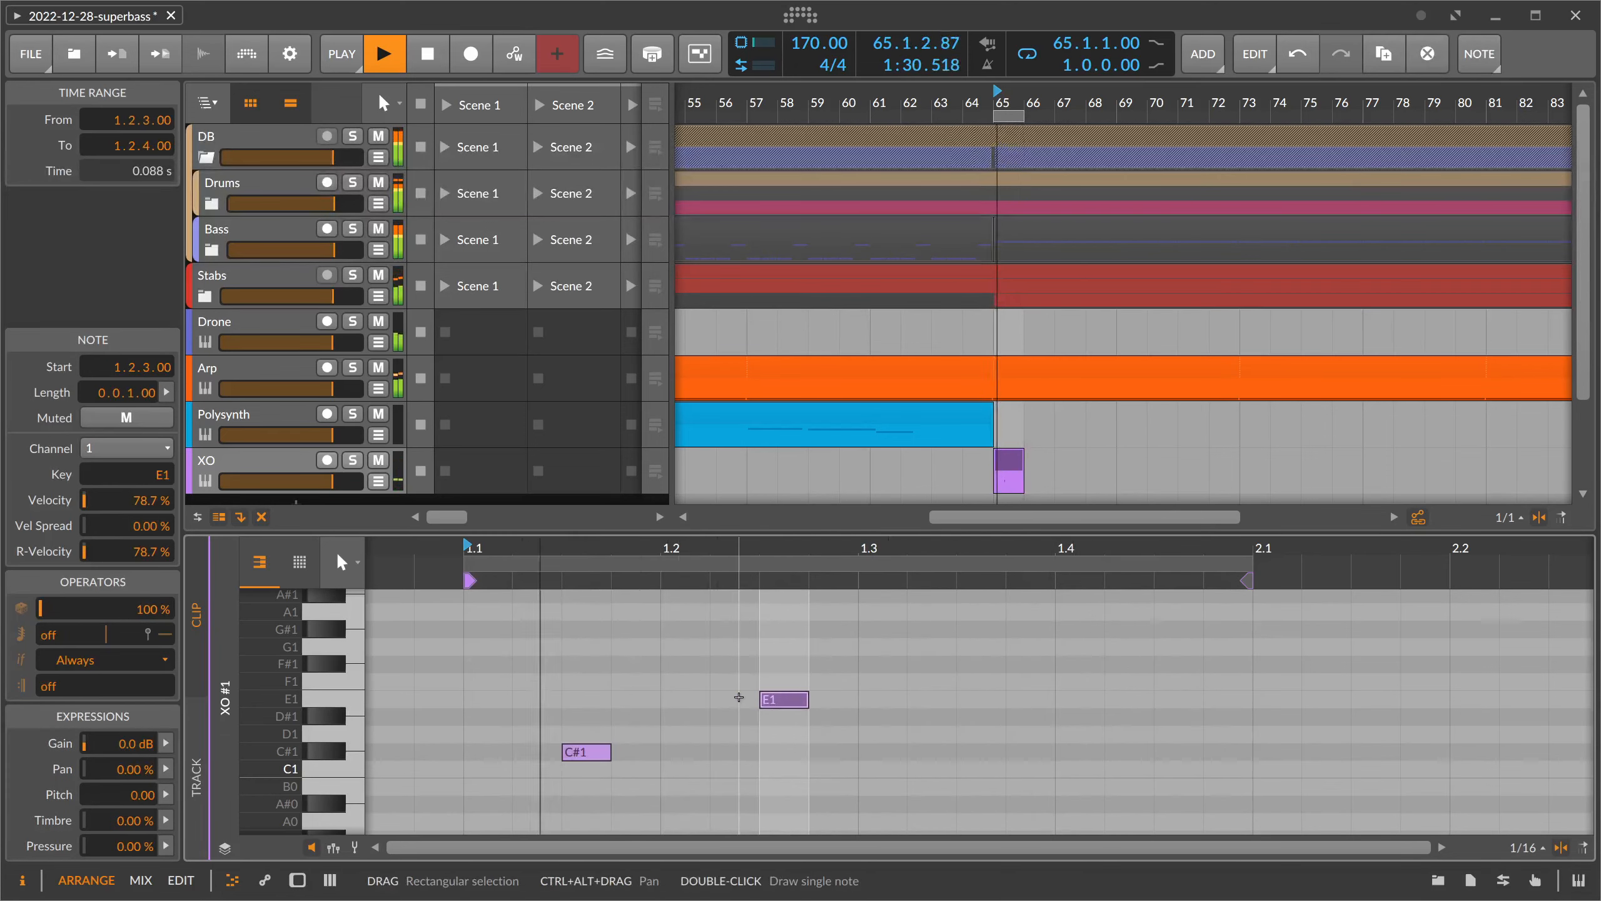
key("Up")
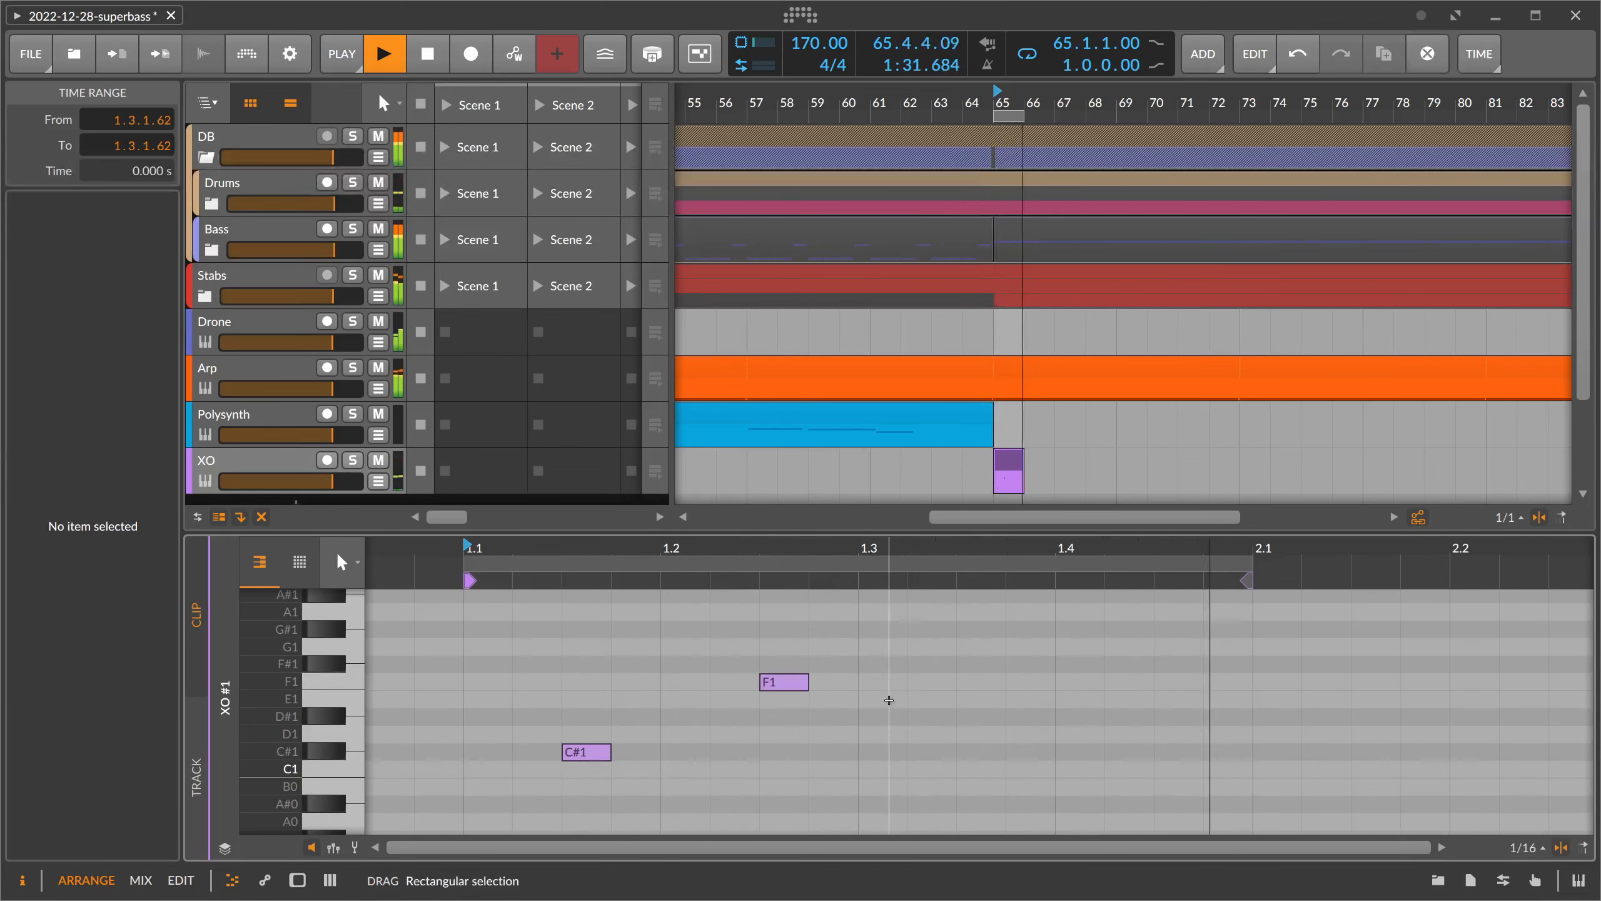
- Add a sixteenth-length E1 note at 1.3.1 in the XO clip, auditioning other positions, and stop playback
double_click(887, 699)
key("Right")
key("Right")
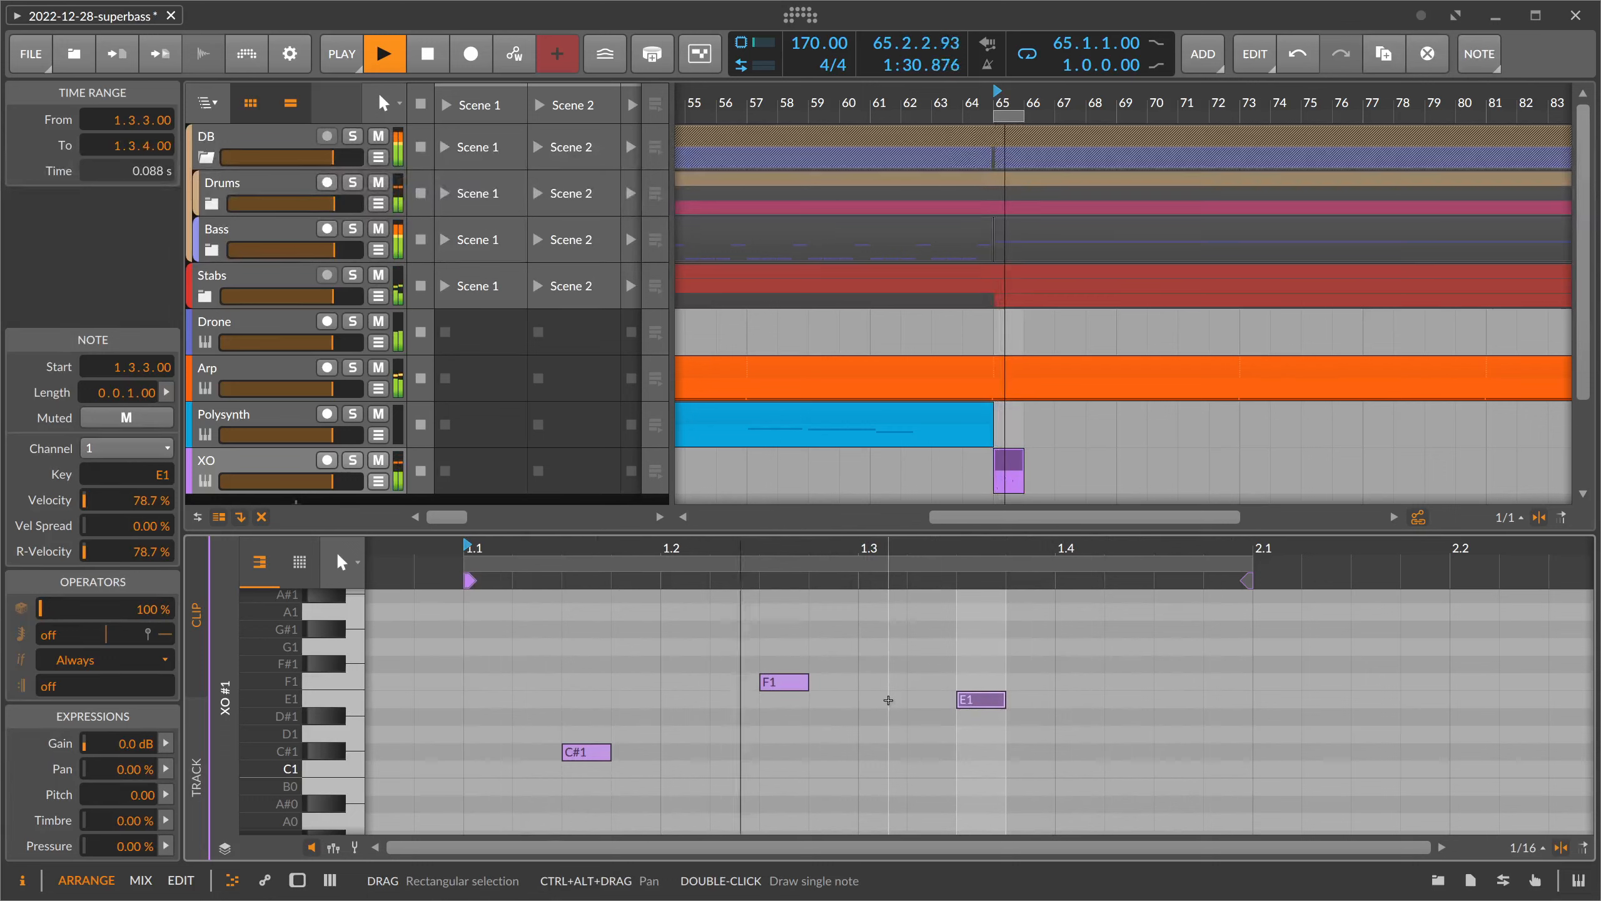
key("Left")
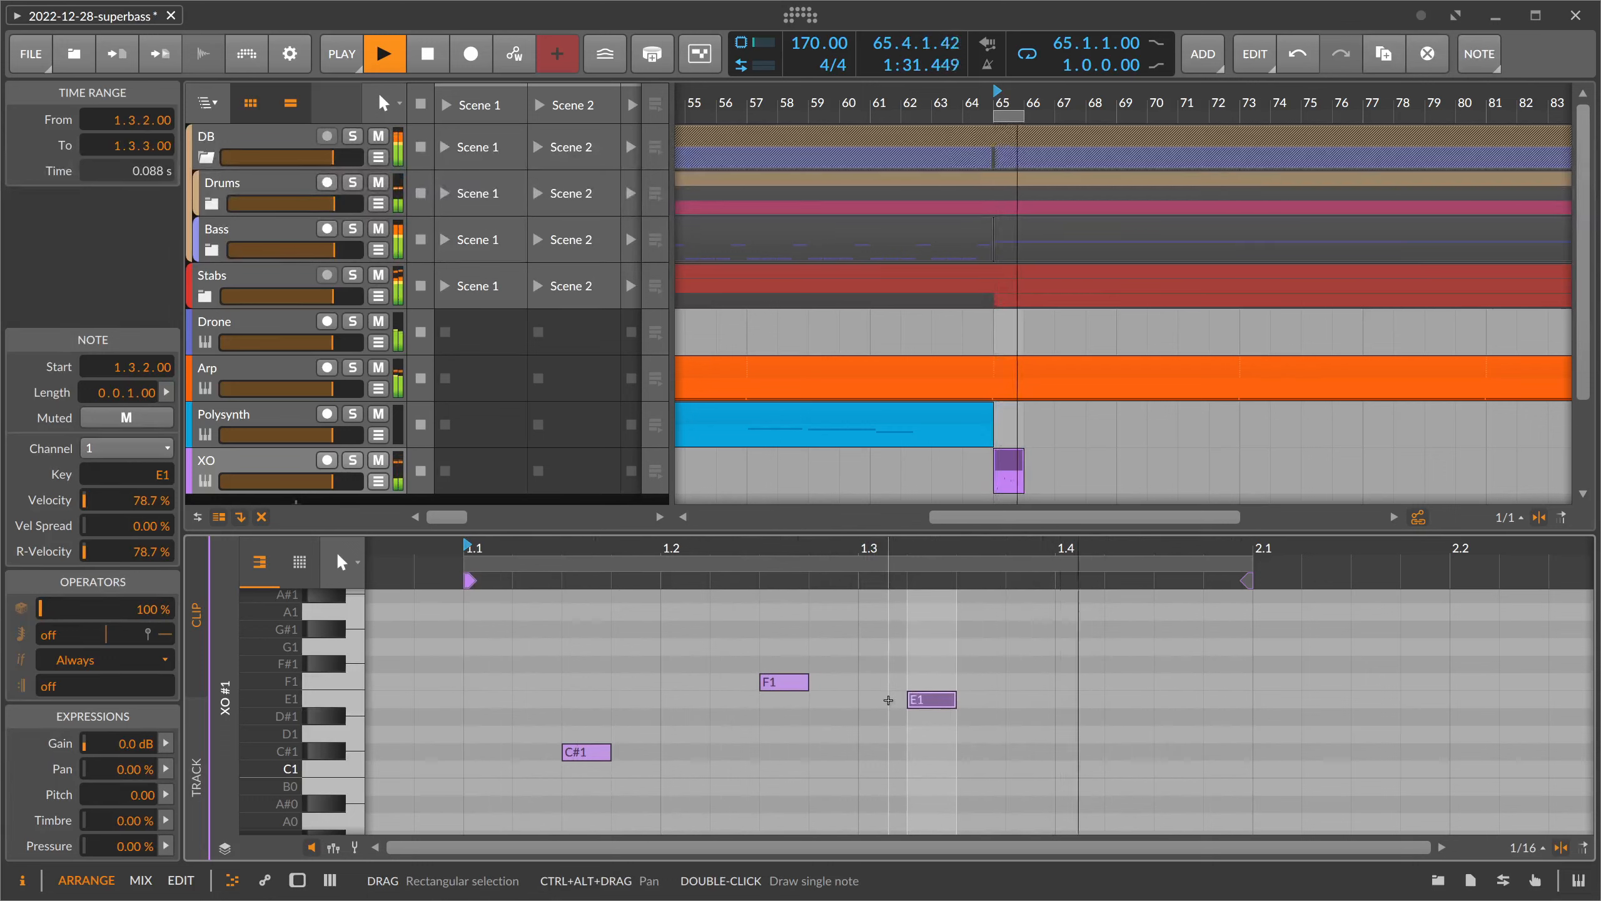
key("Left")
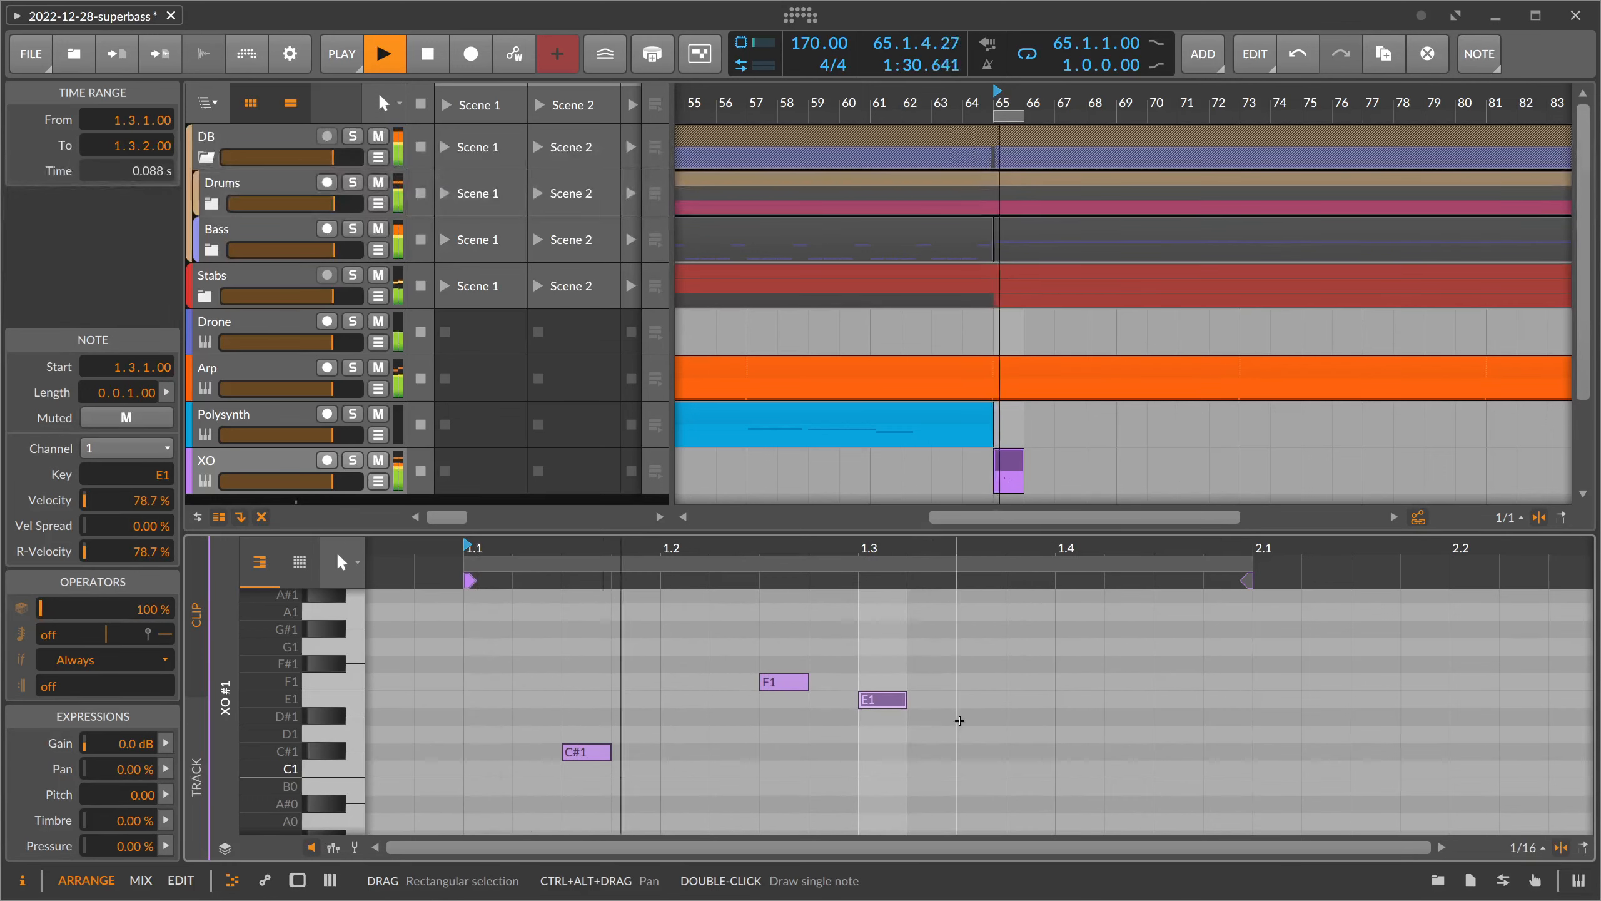
left_click(515, 545)
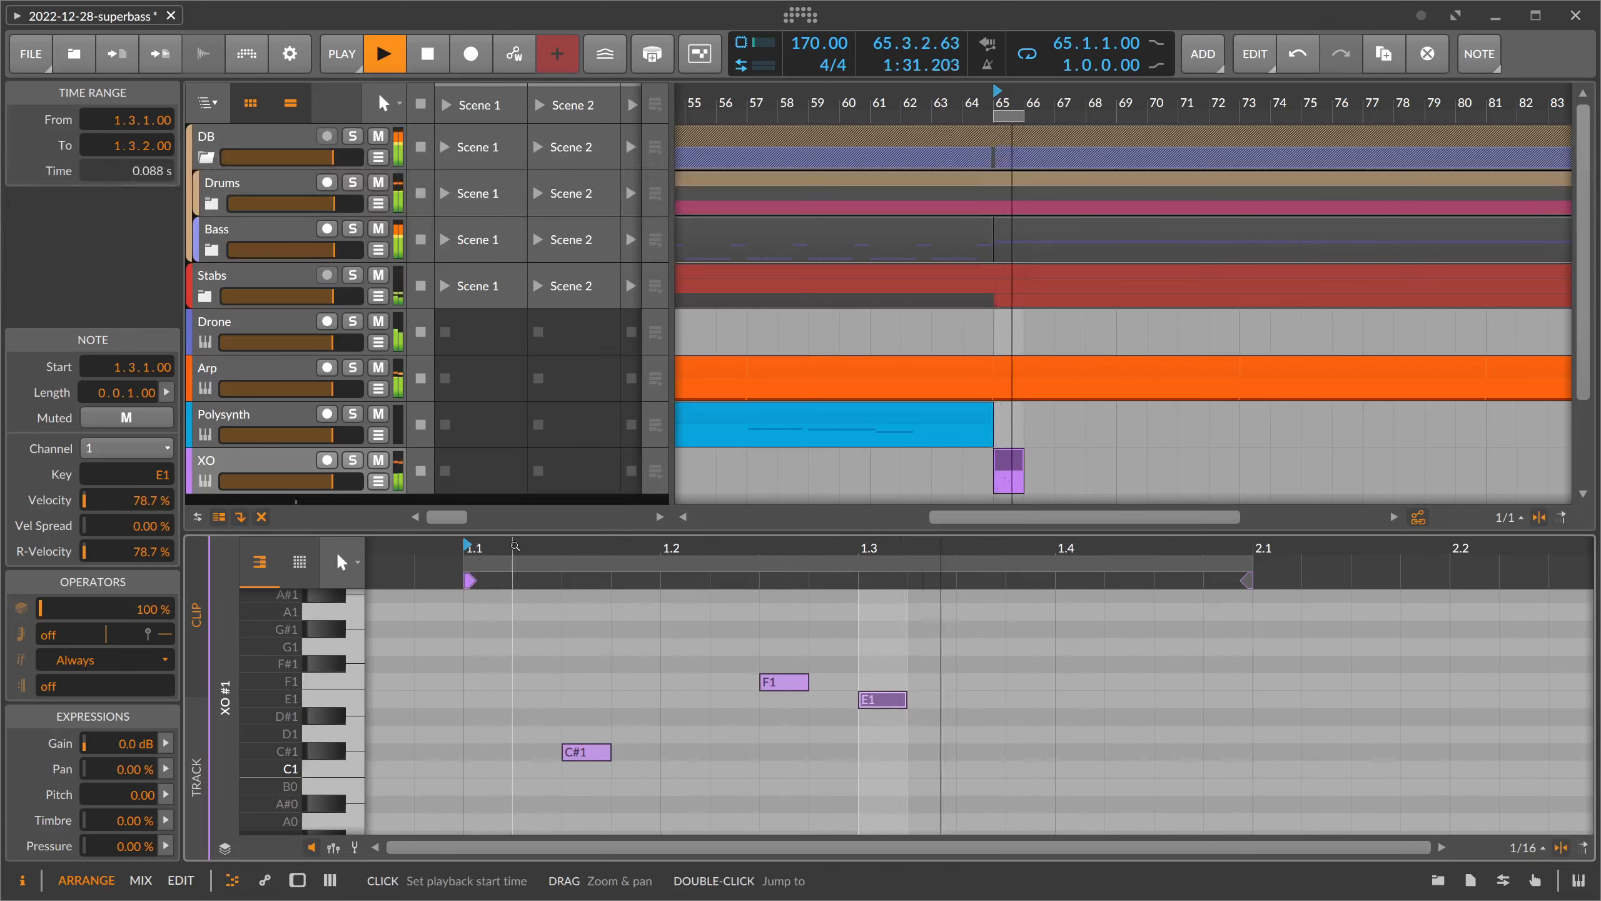
key("space")
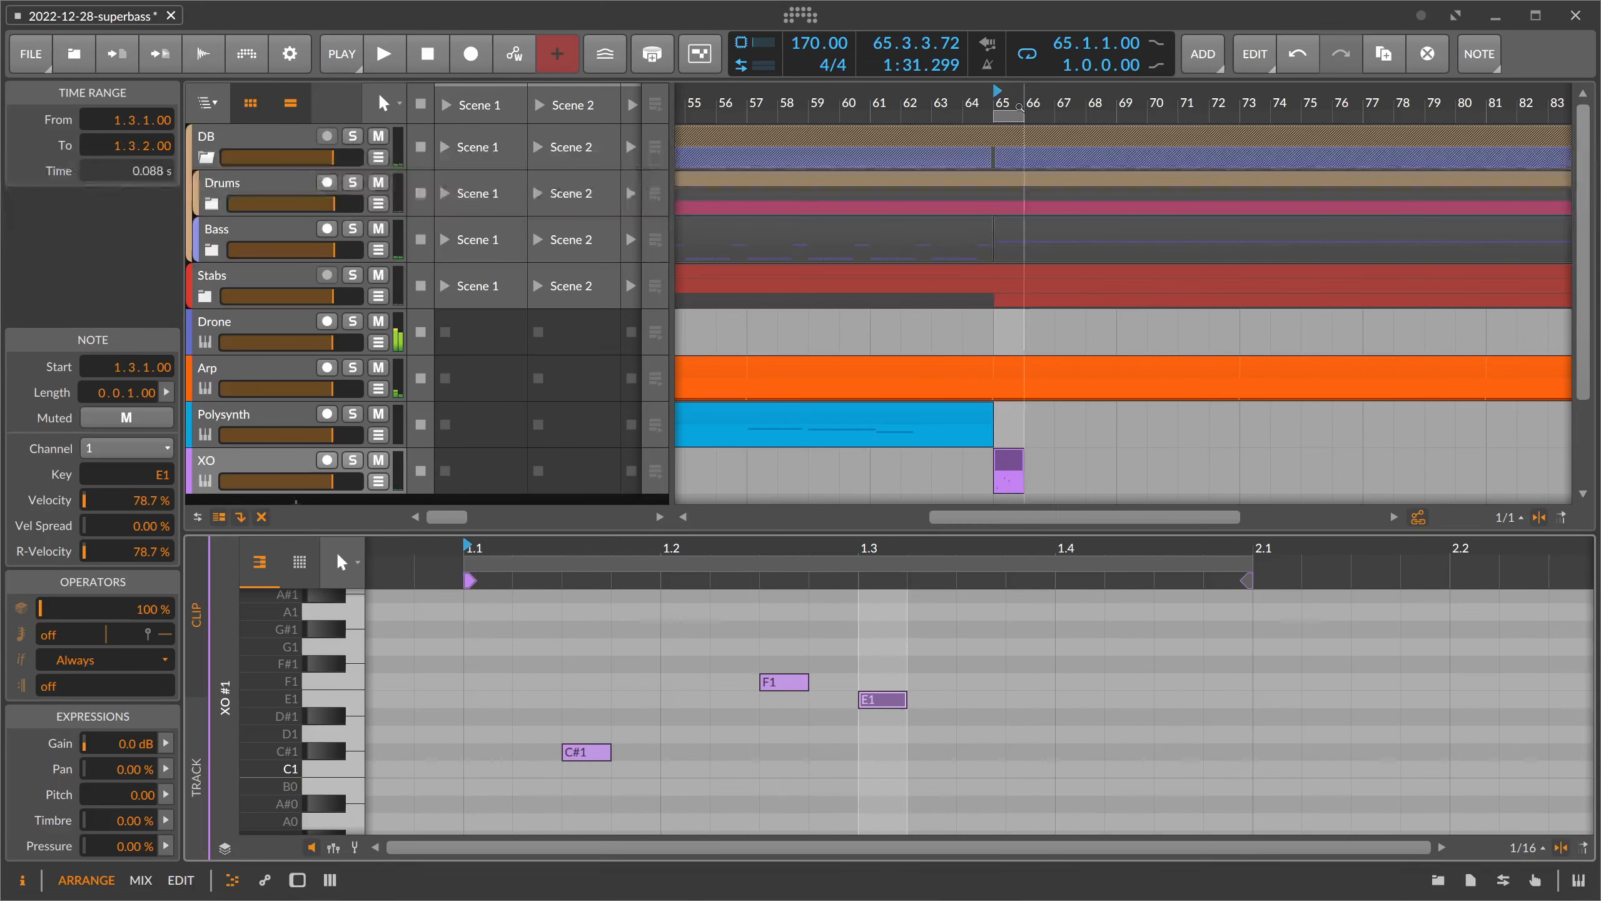
- Loop the XO clip out to bar 69 and lengthen the arranger loop to four bars, bars 65 to 69, during playback
scroll(1013, 186, "up", 3)
left_click_drag(1027, 472, 1218, 472)
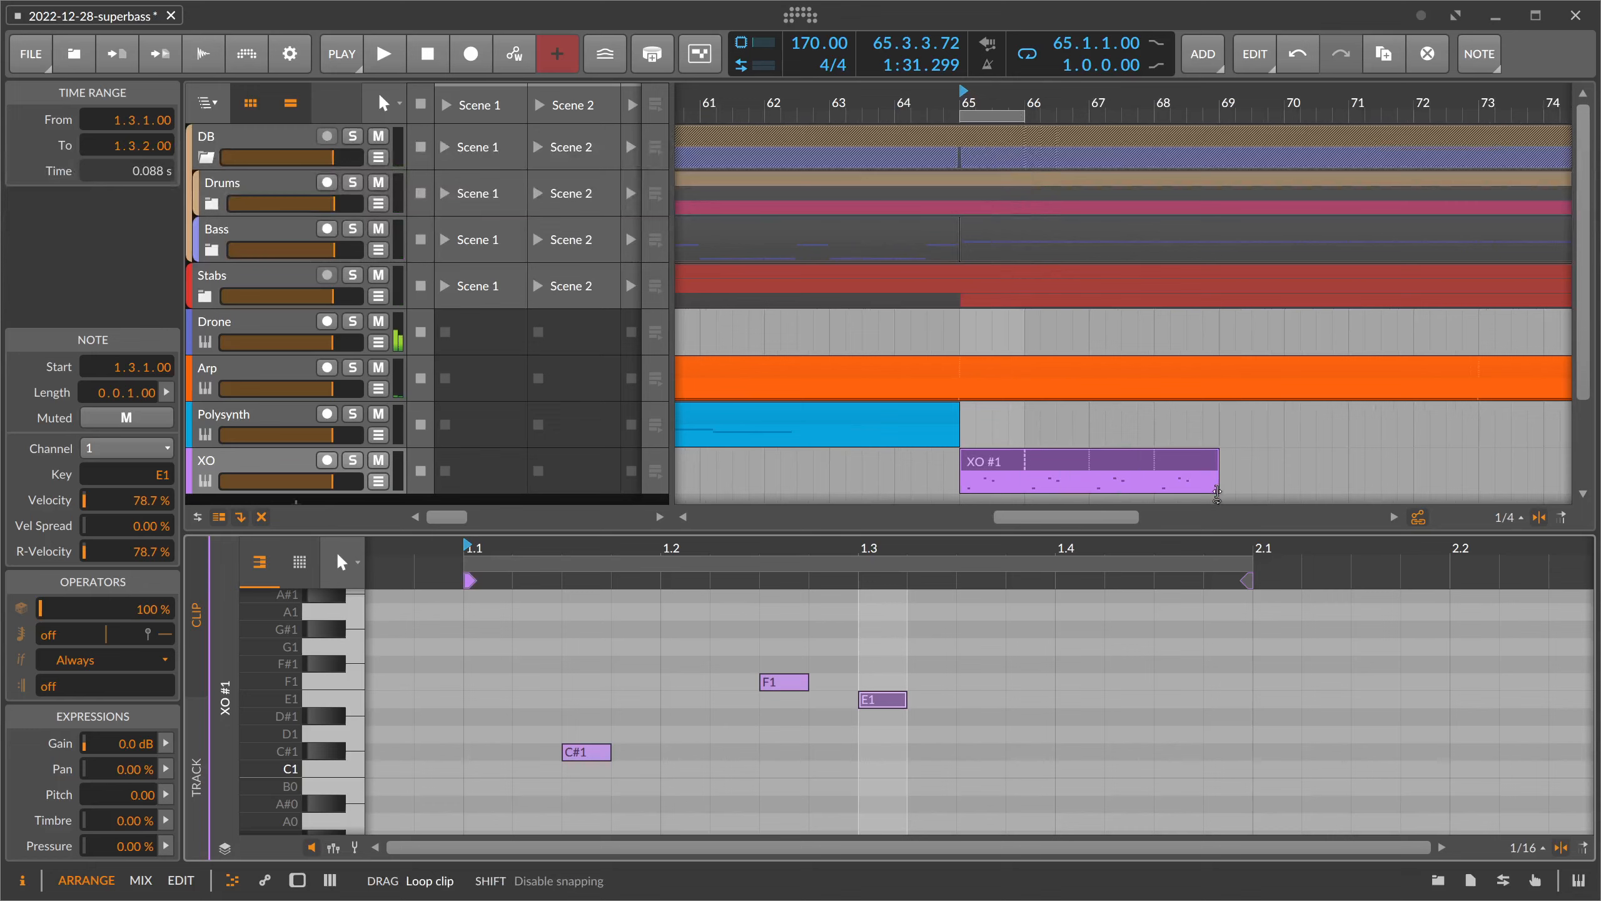
key("space")
left_click_drag(1024, 117, 1221, 139)
- Show the XO track's device chain and listen to the four-bar loop in the full mix
key("d")
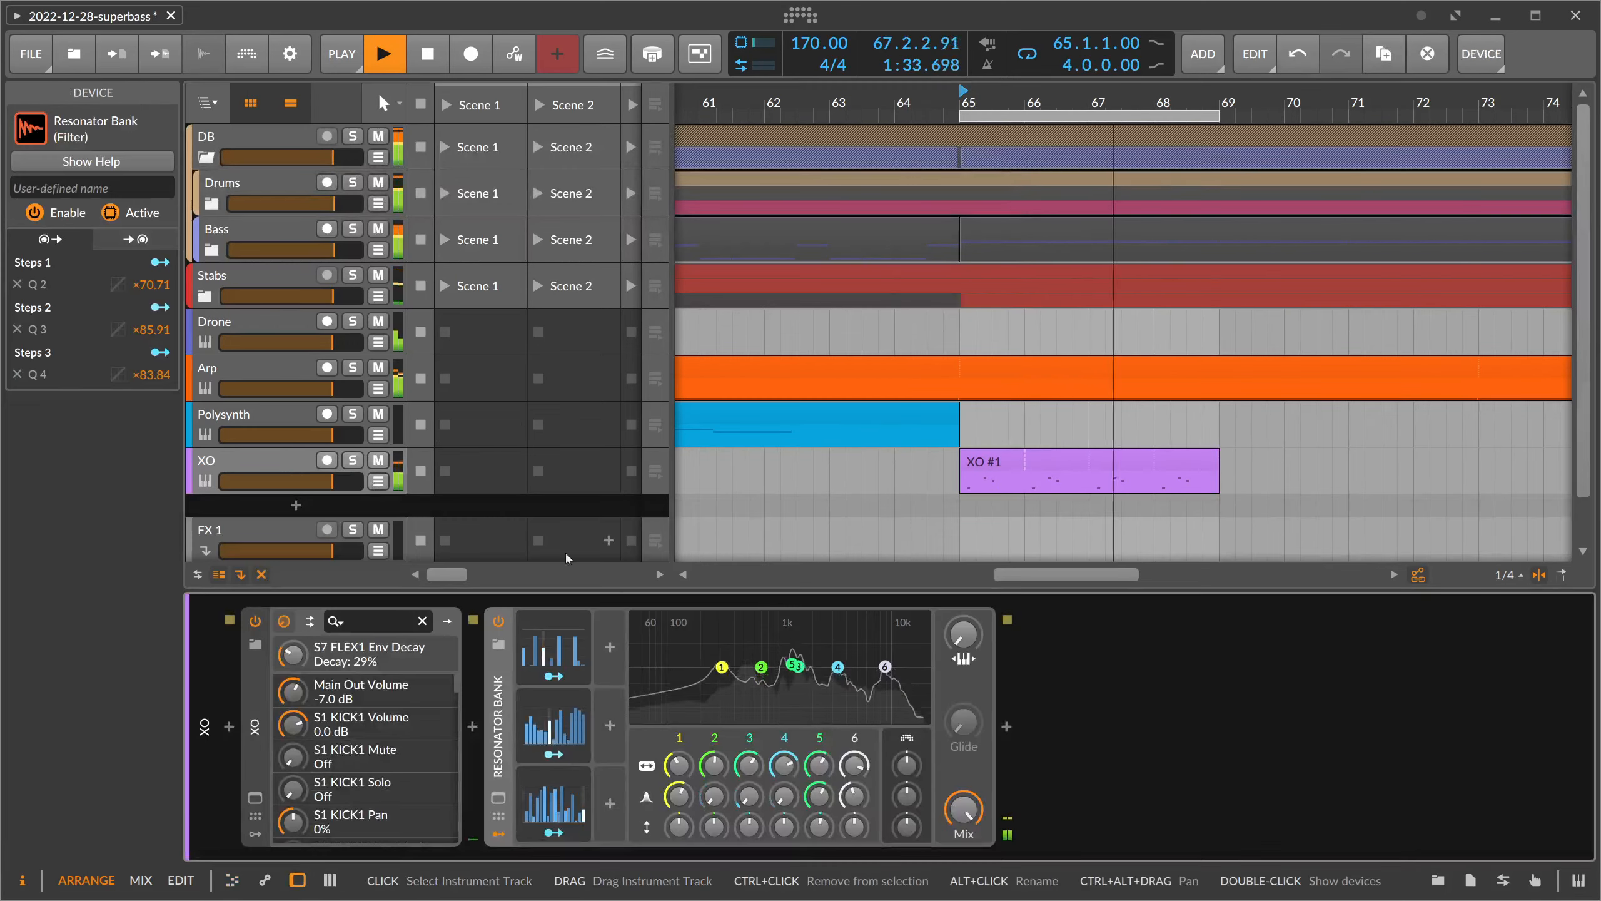
left_click(1007, 727)
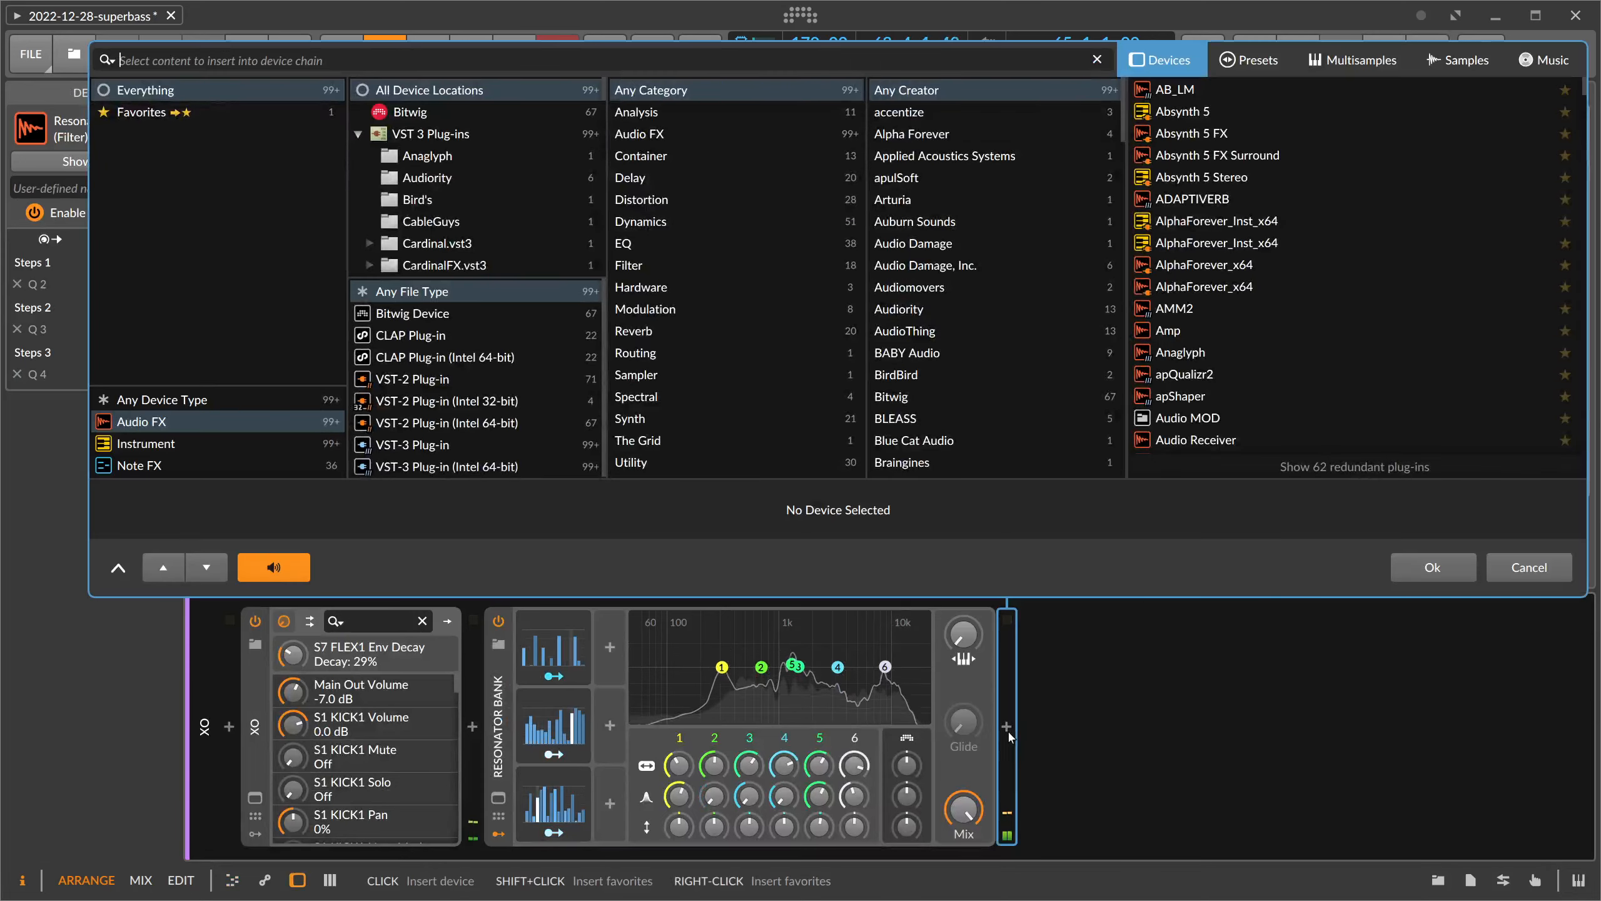
key("Escape")
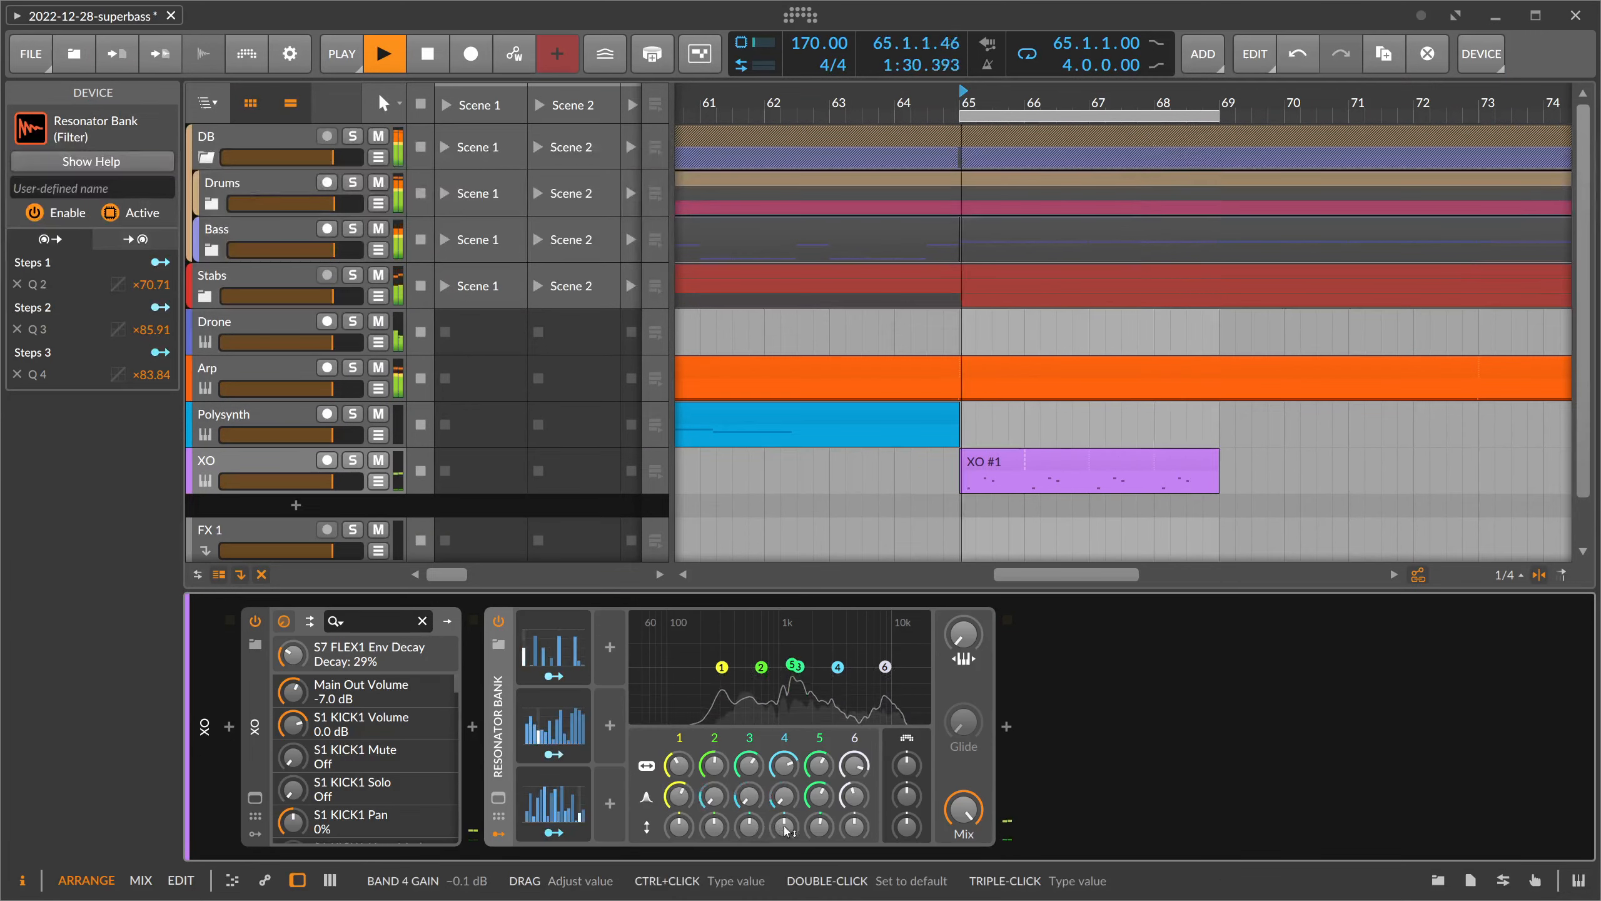
key("space")
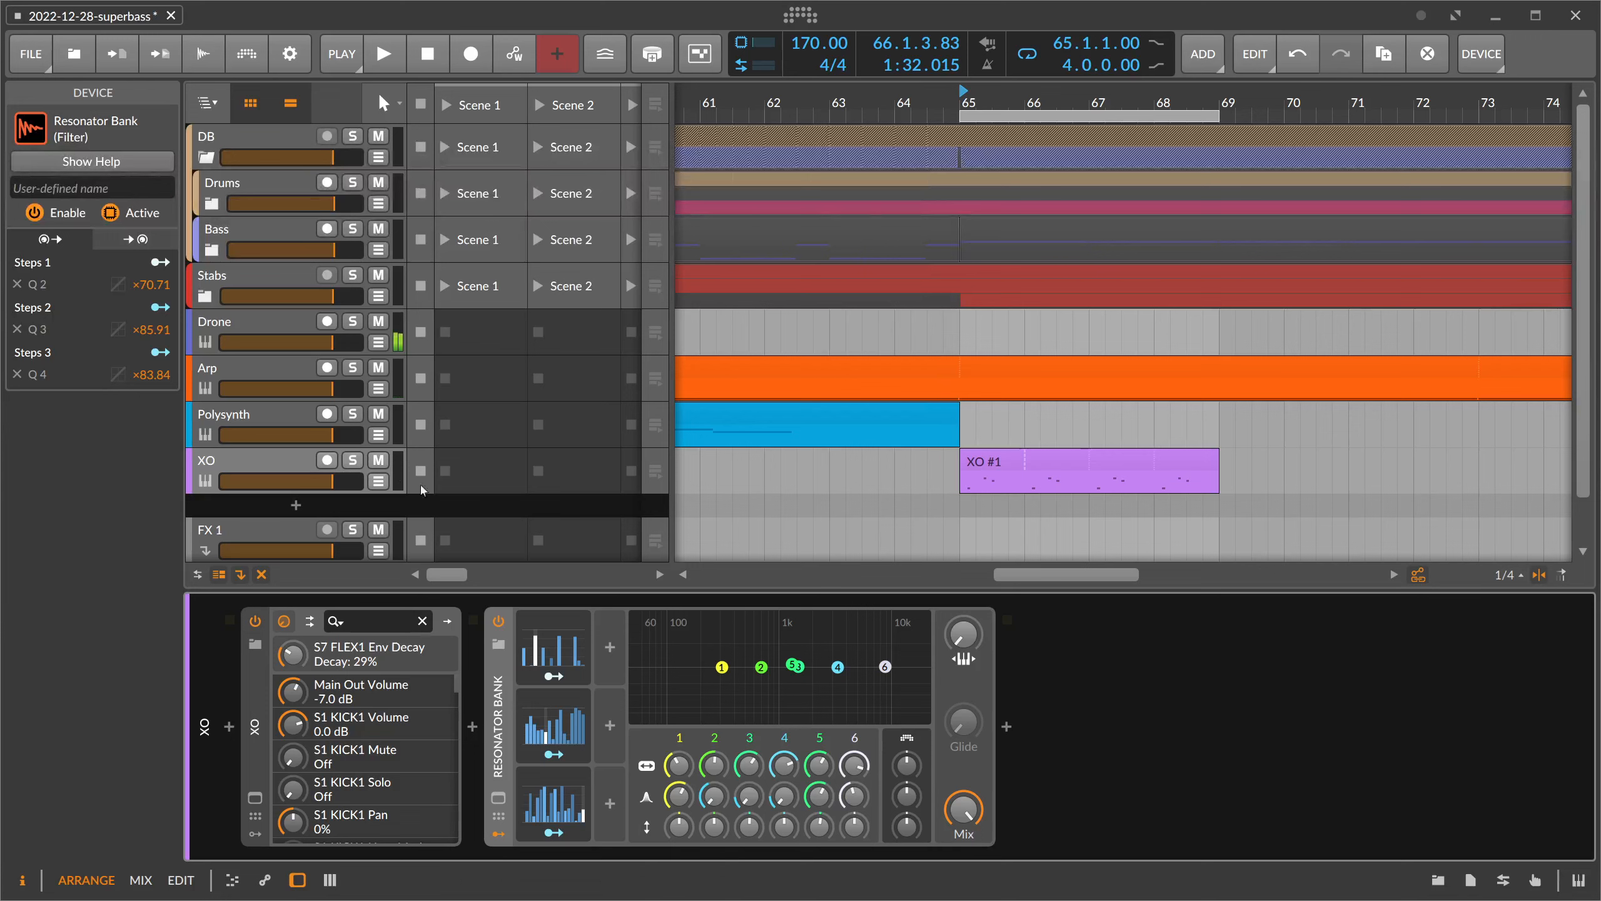
- Solo the XO track and audition the loop, first alone and then together with the soloed Bass group
left_click(352, 459)
key("space")
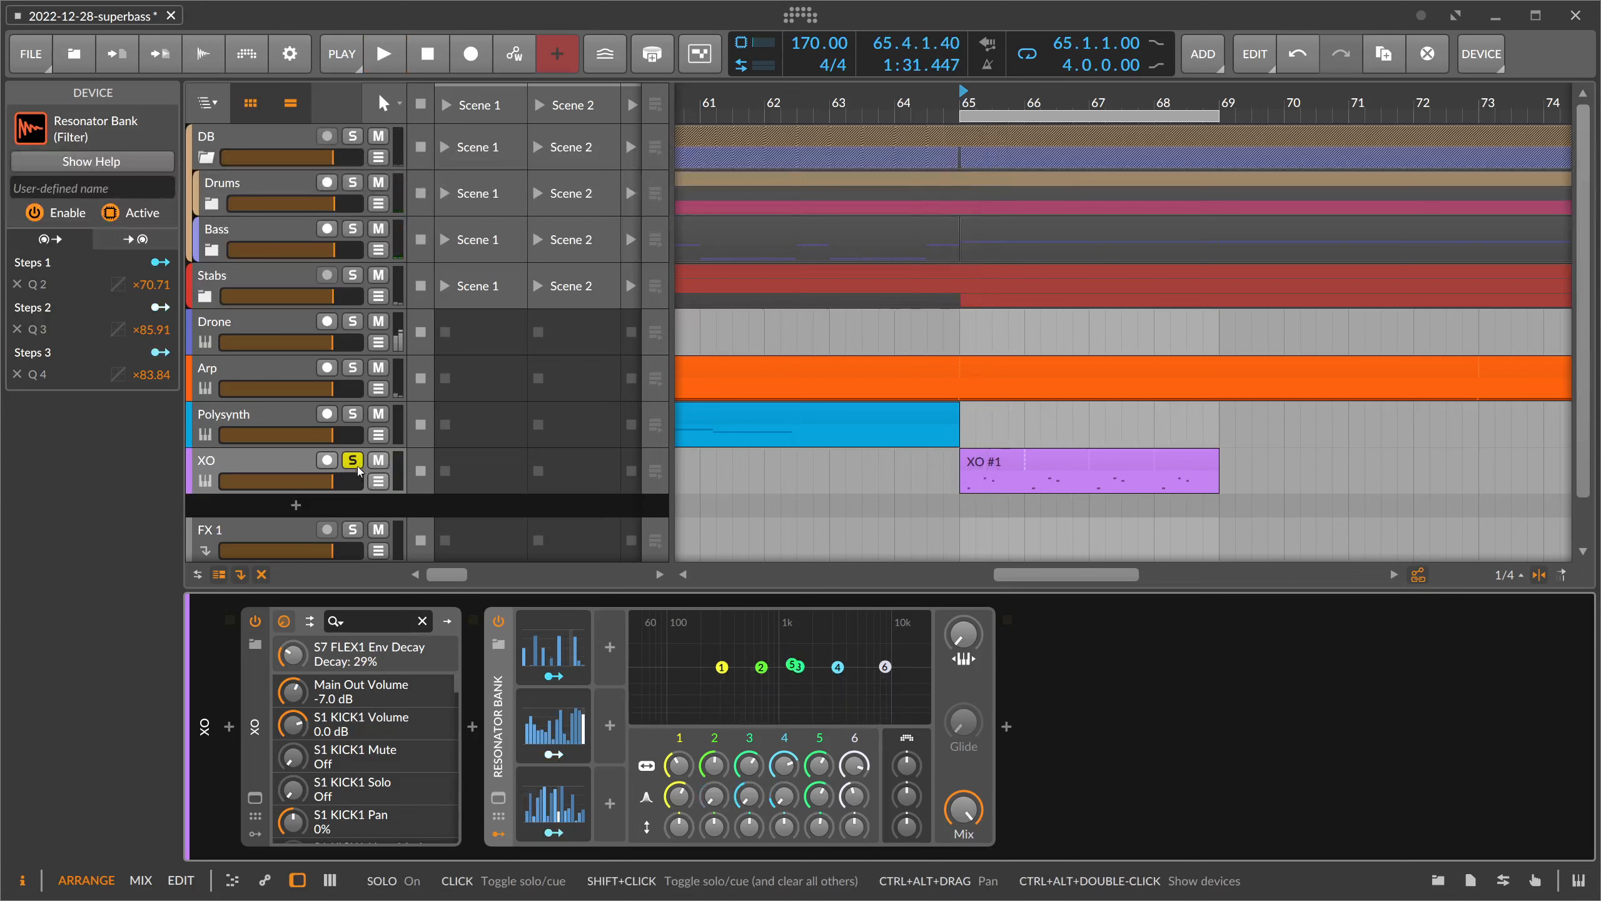
key("space")
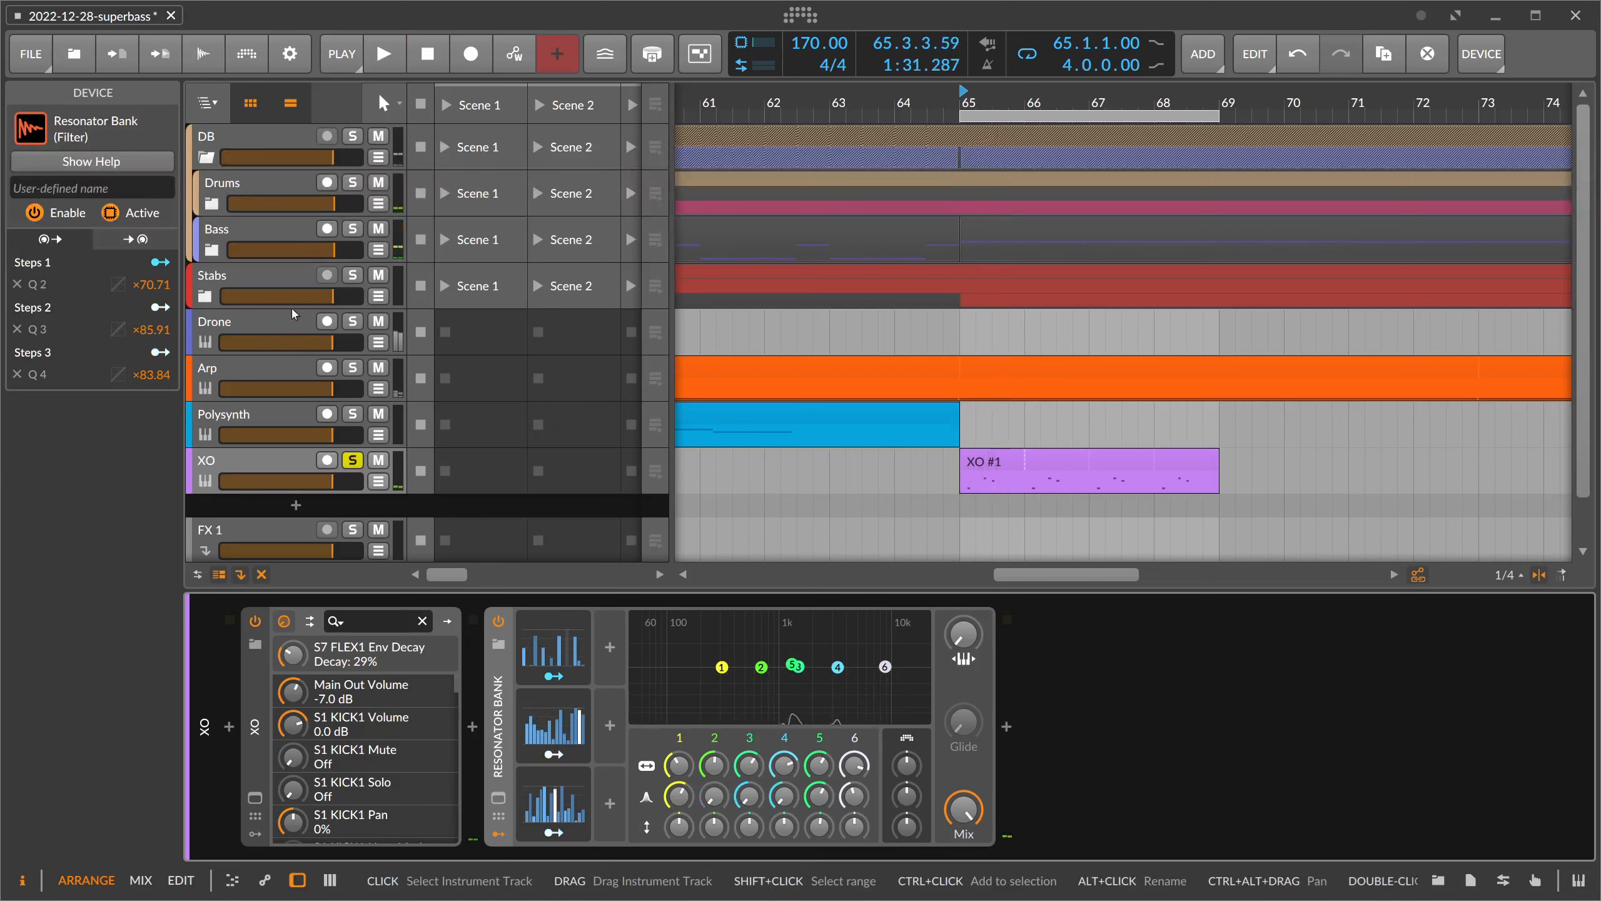
left_click(352, 228)
key("space")
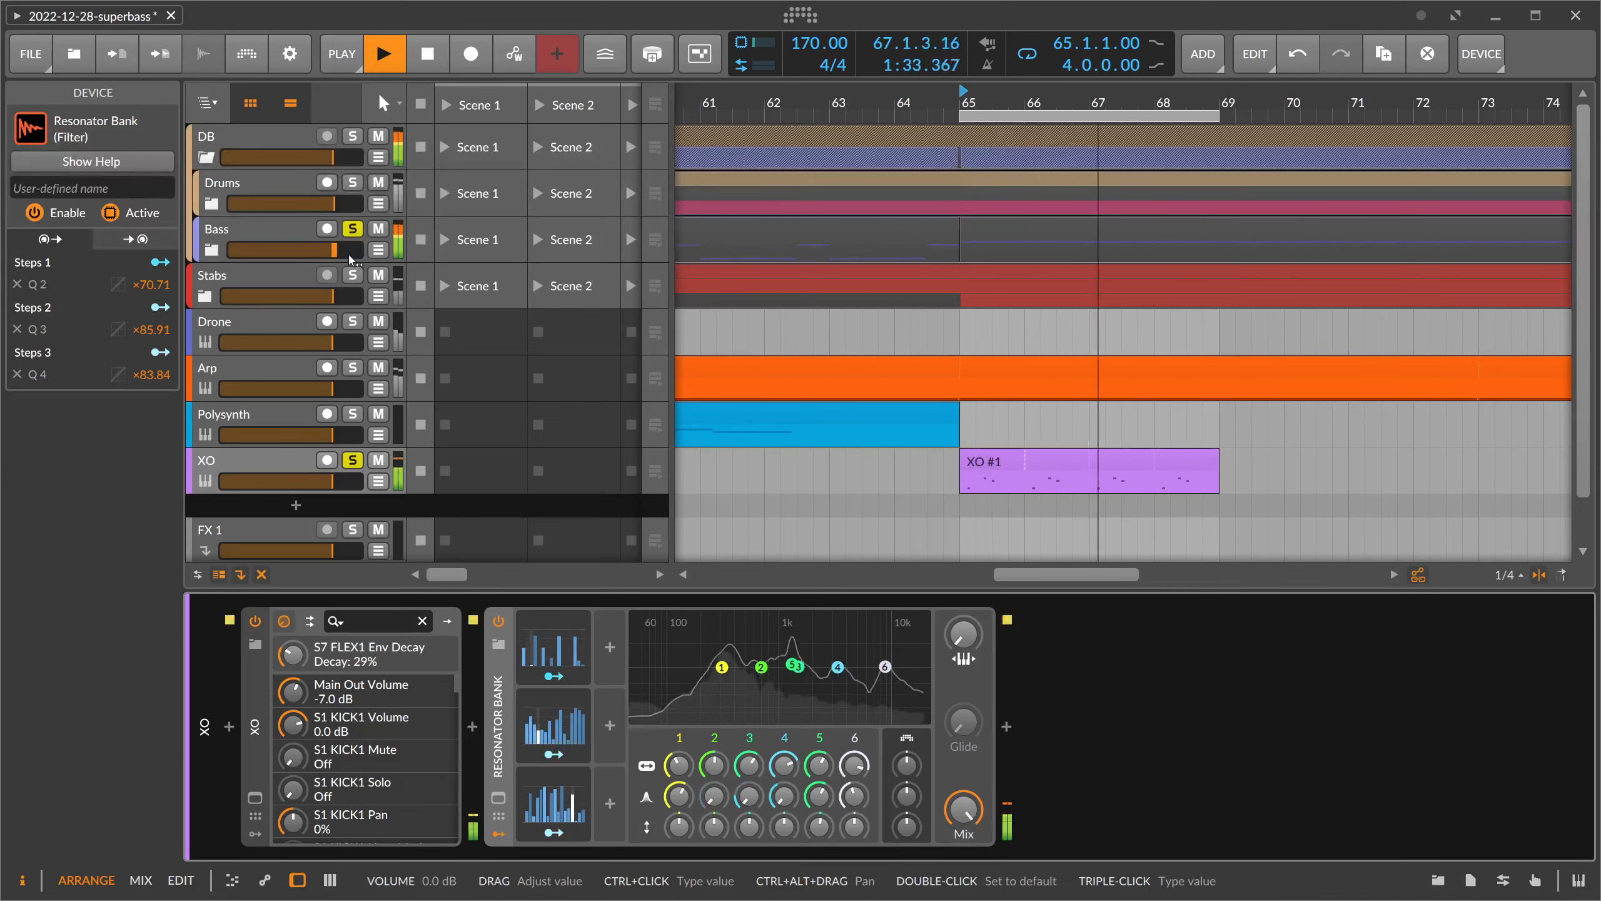
key("space")
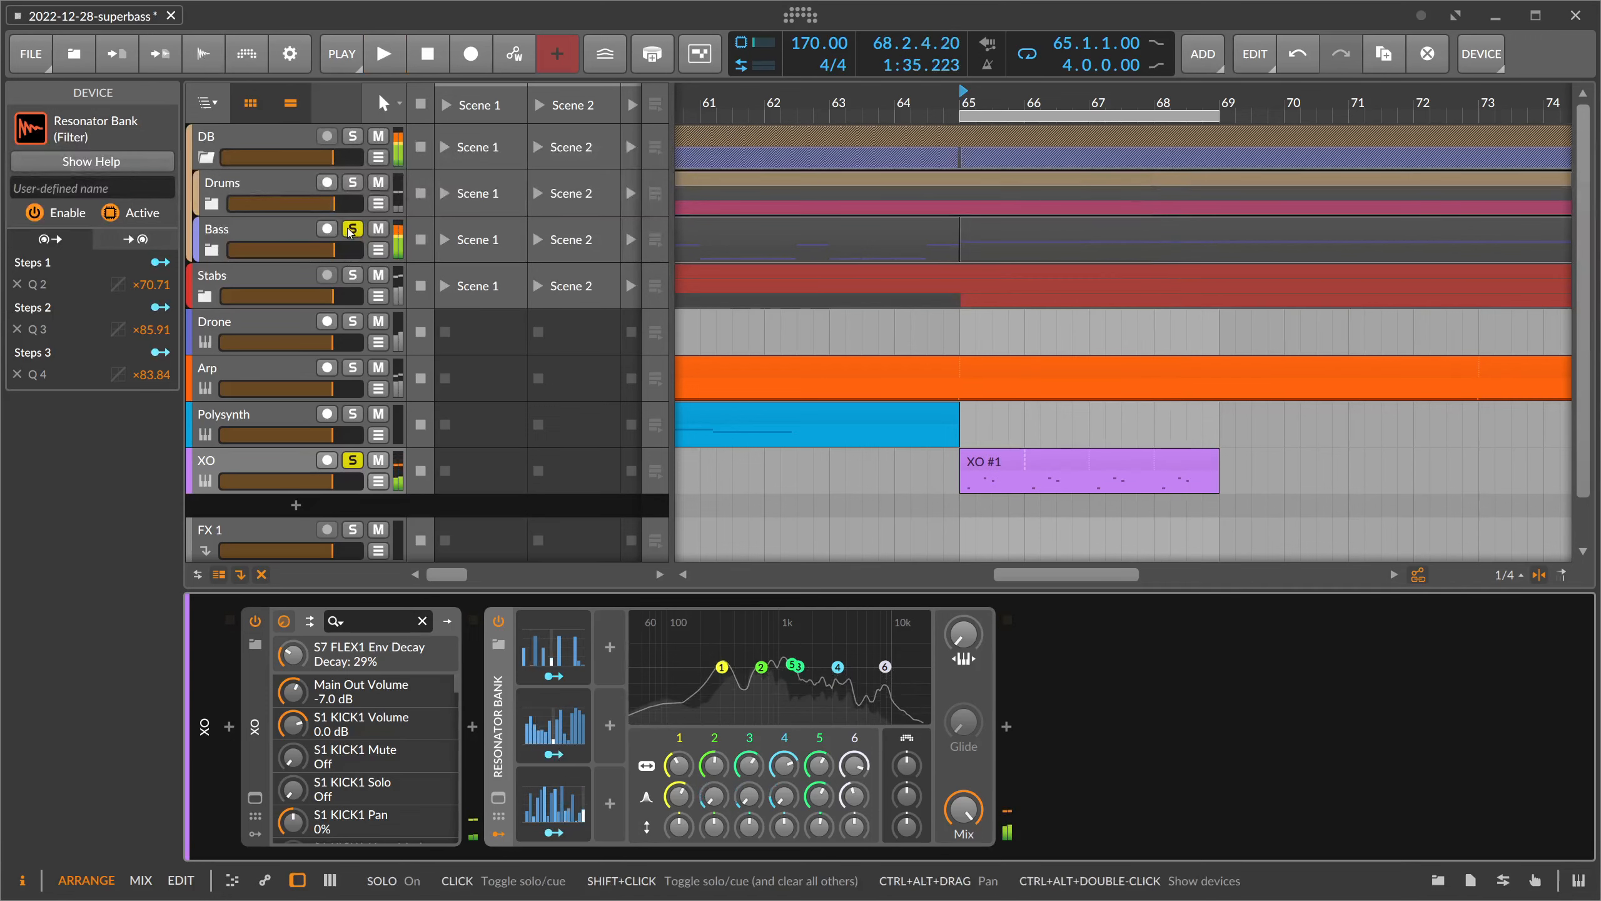
- Unsolo the Bass group, solo the Stabs group and audition the loop with XO and Stabs
left_click(352, 228)
left_click(352, 275)
key("space")
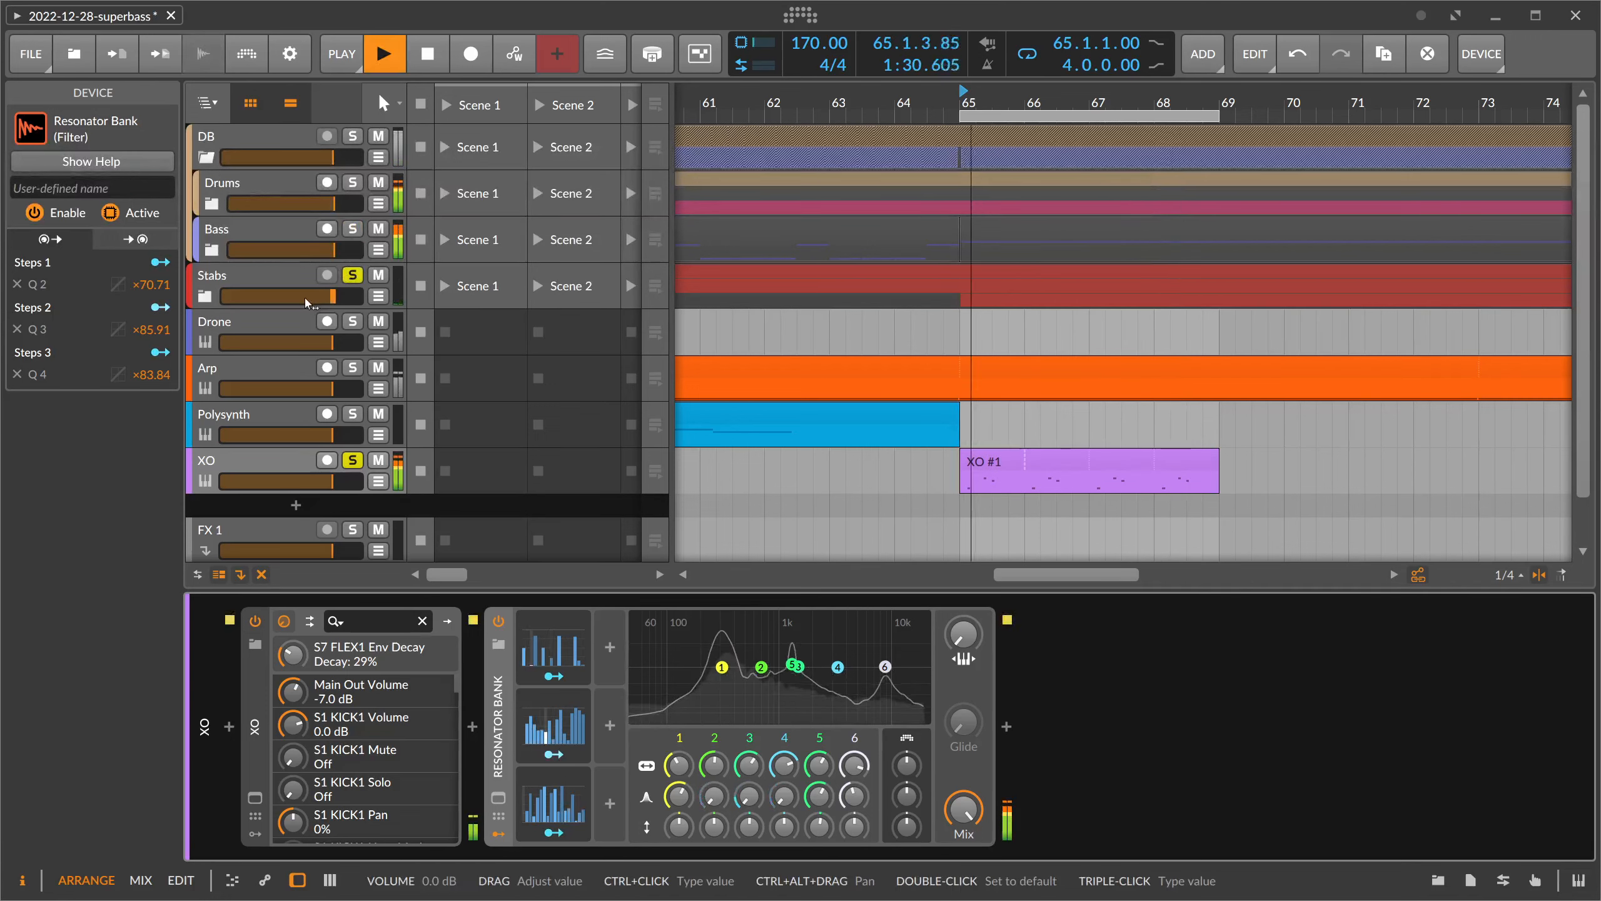
key("space")
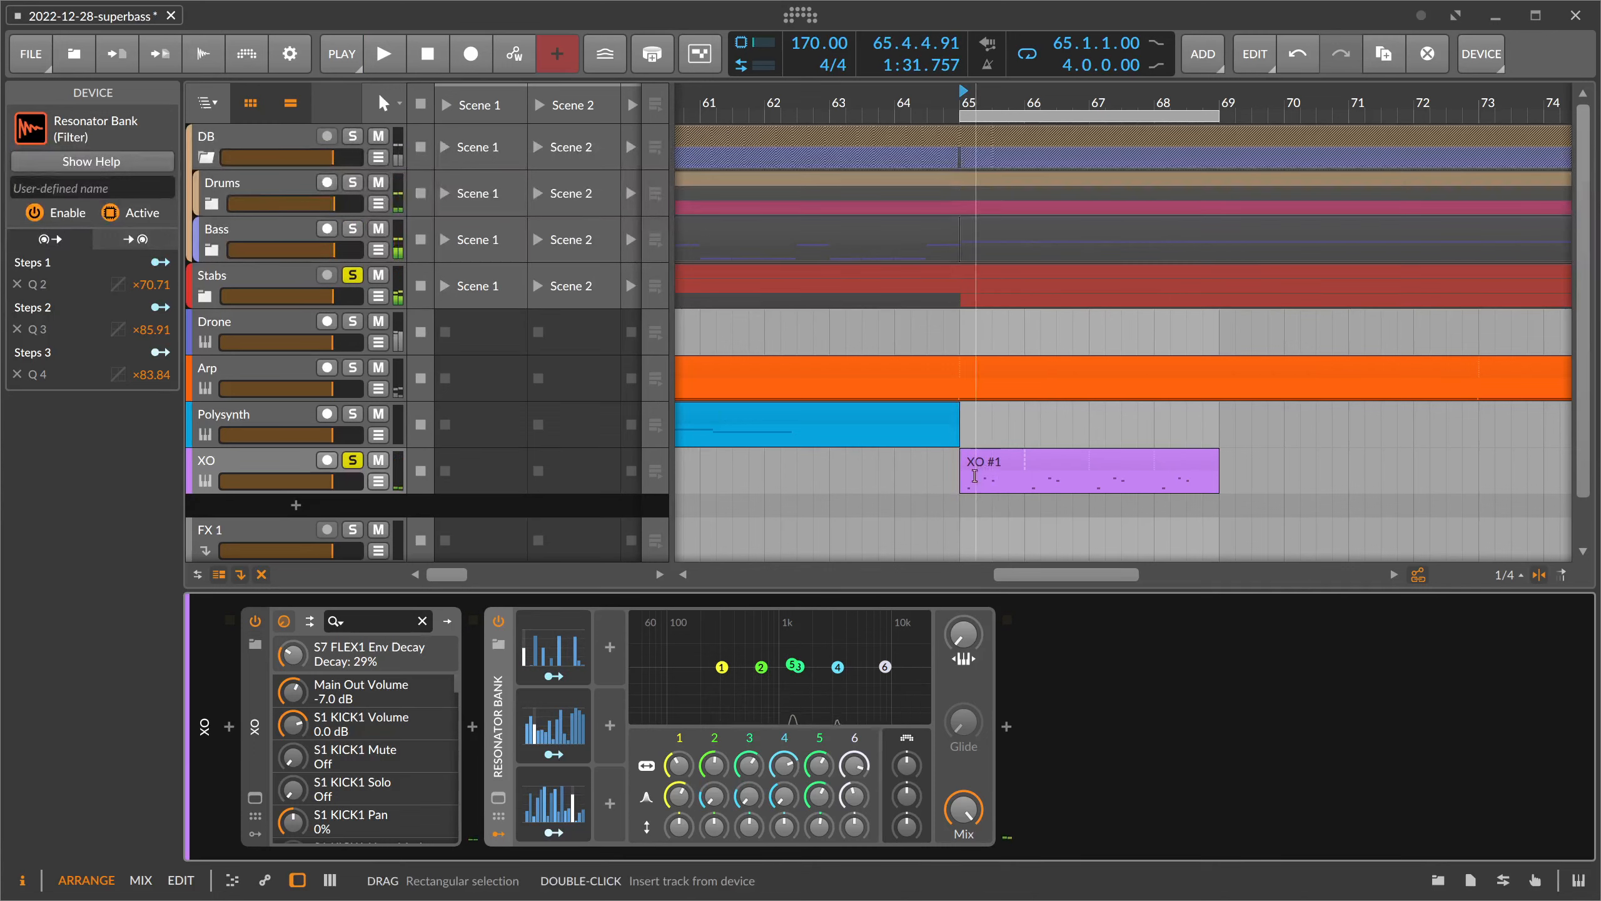
key("space")
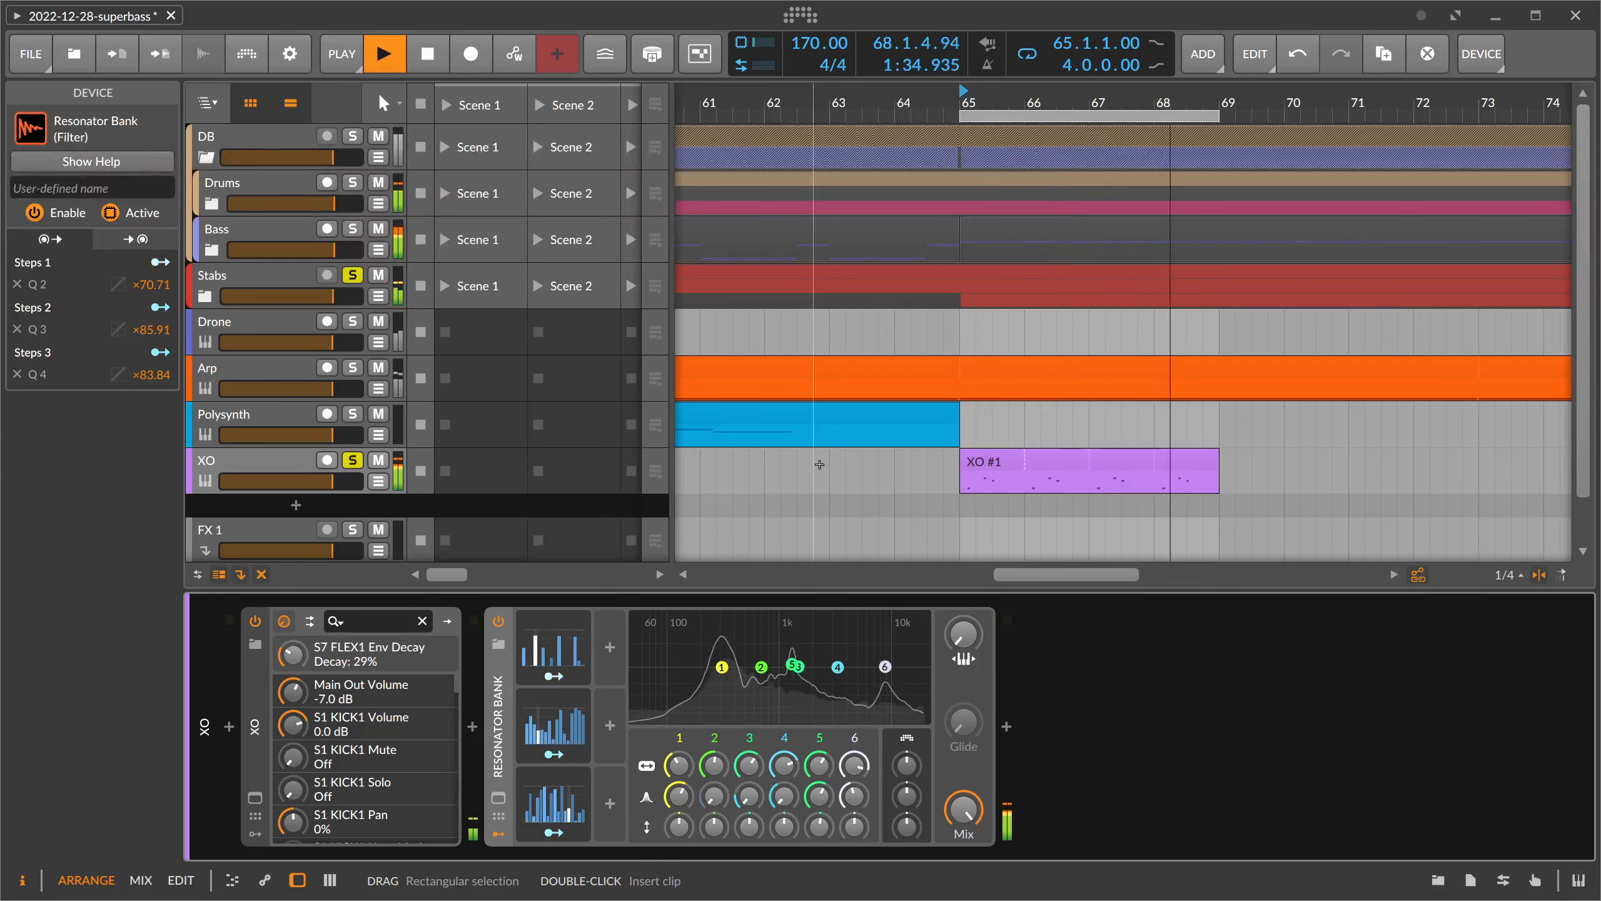
key("space")
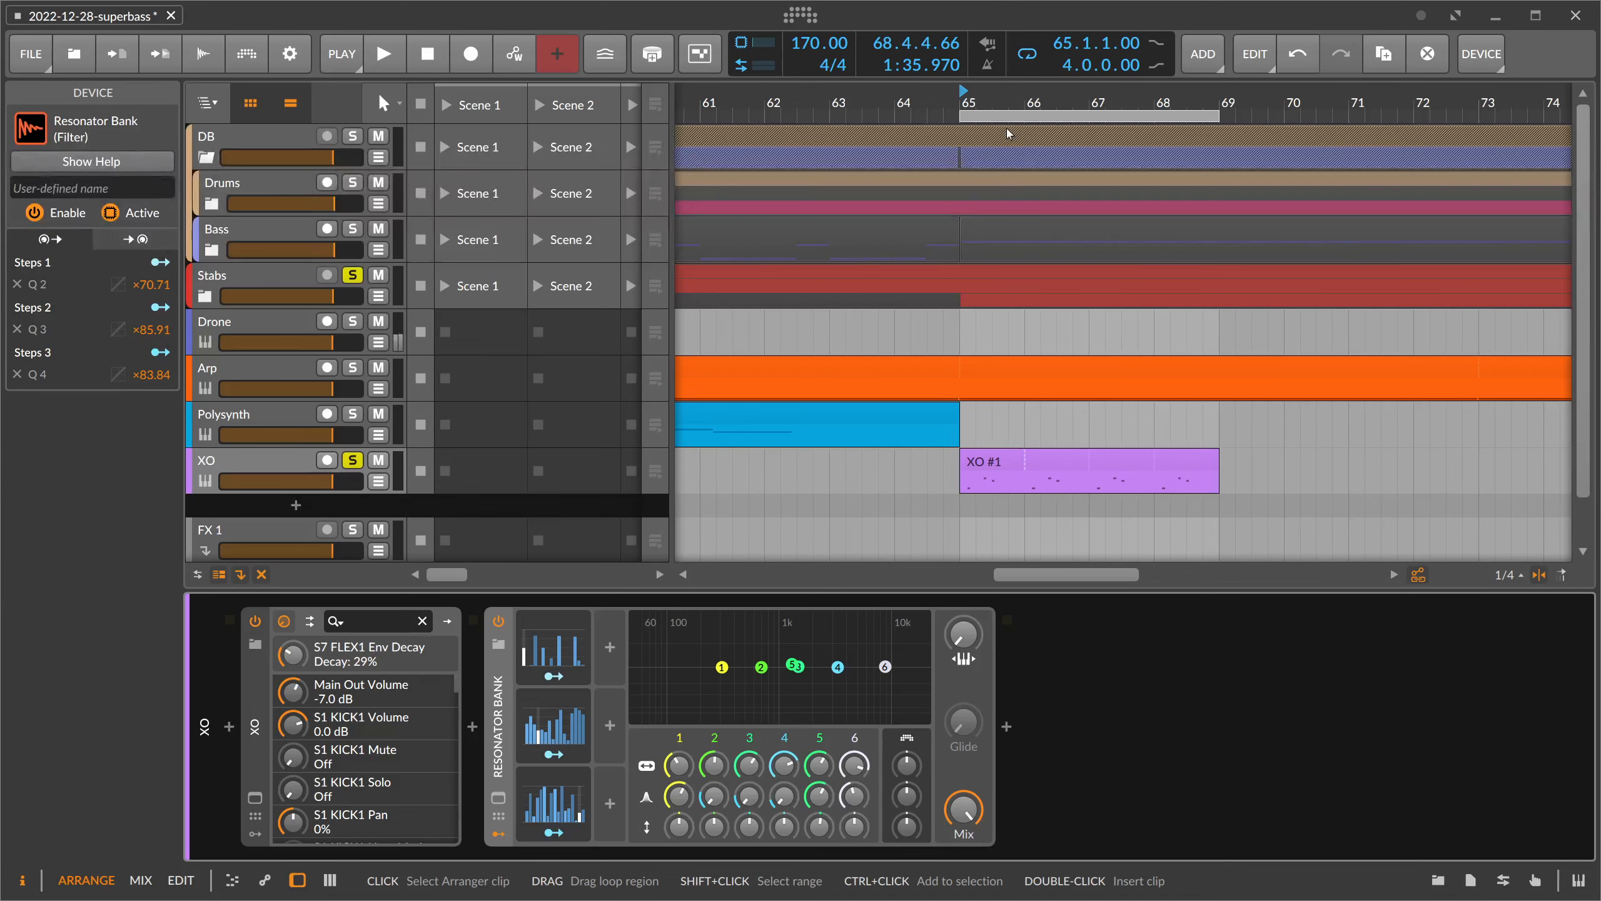
- Replay the loop, add the Bass group to the soloed XO and Stabs tracks, and select the Bass group after stopping
left_click_drag(979, 105, 956, 104)
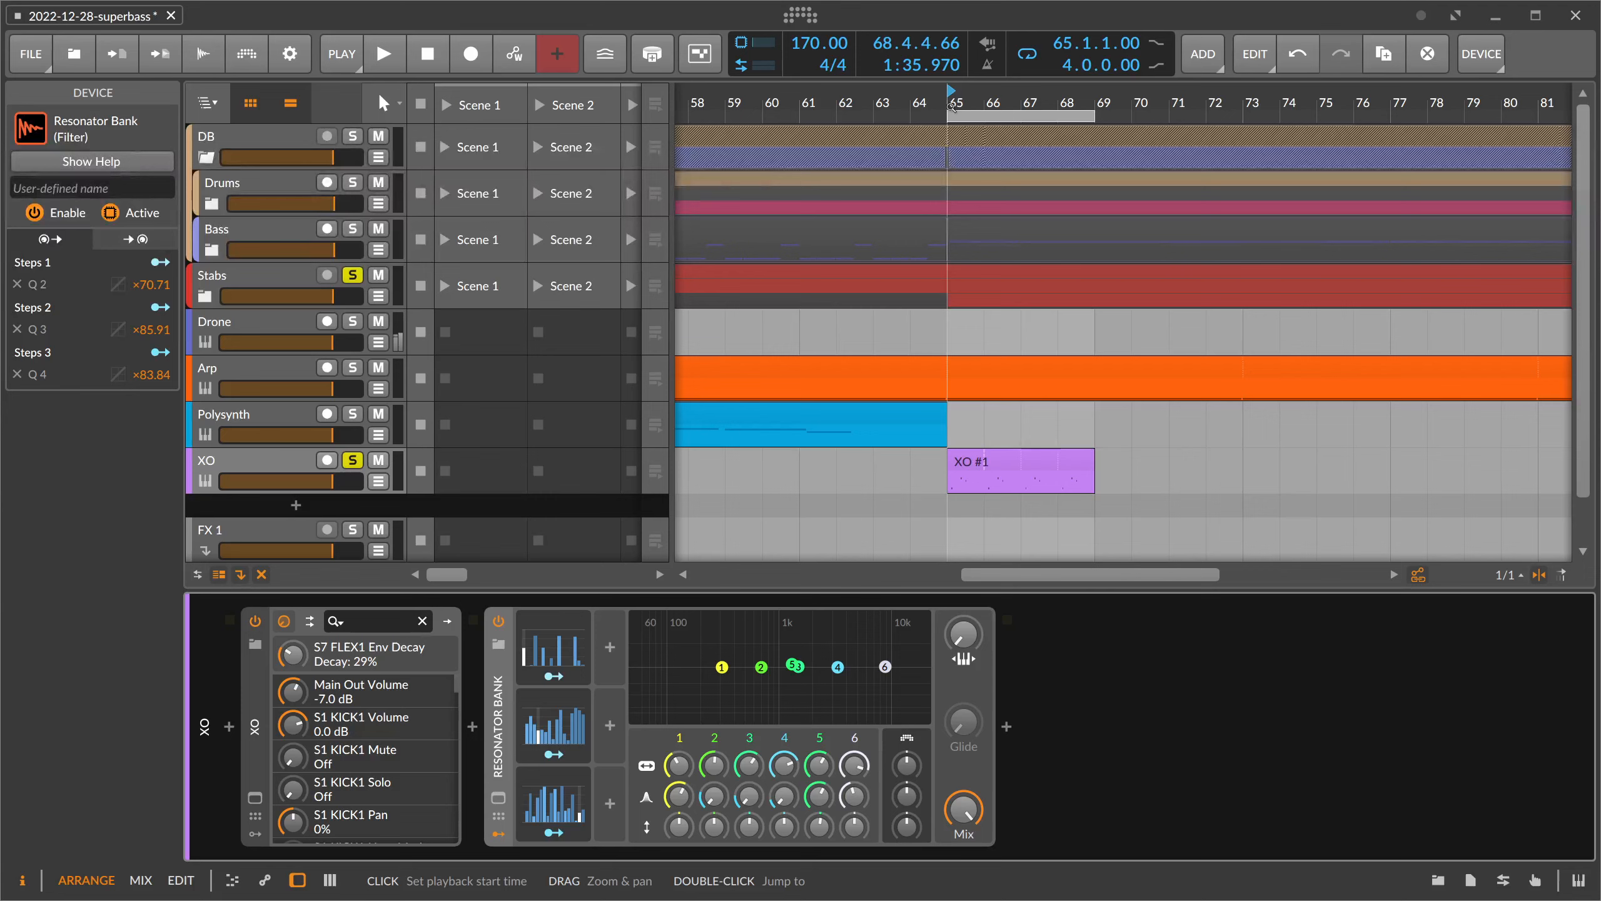
key("space")
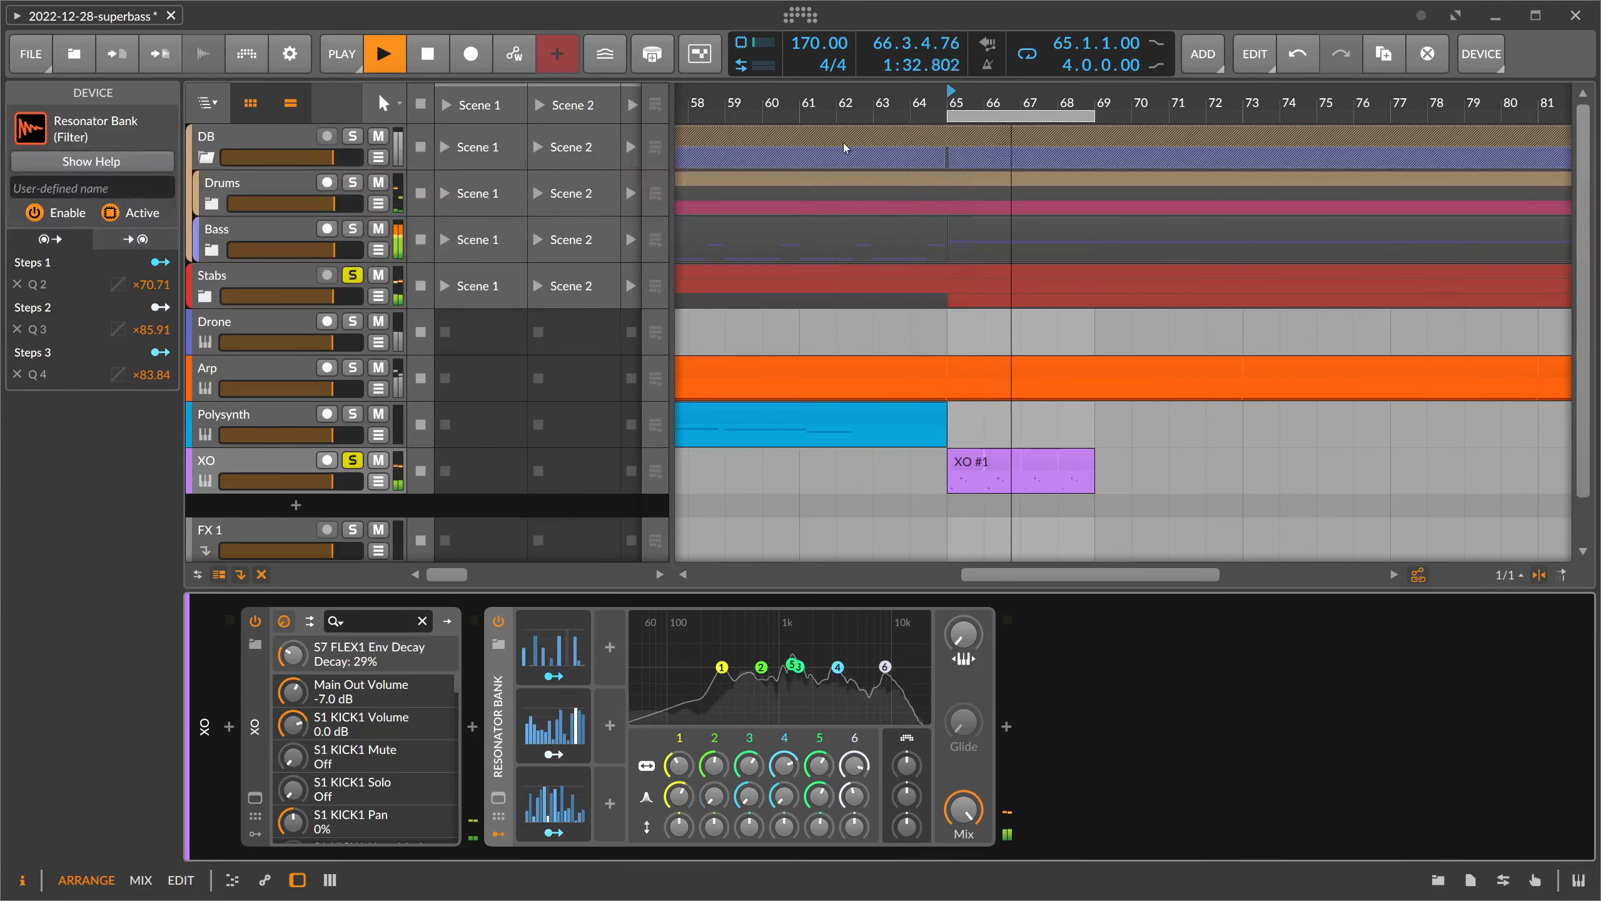
left_click(353, 229)
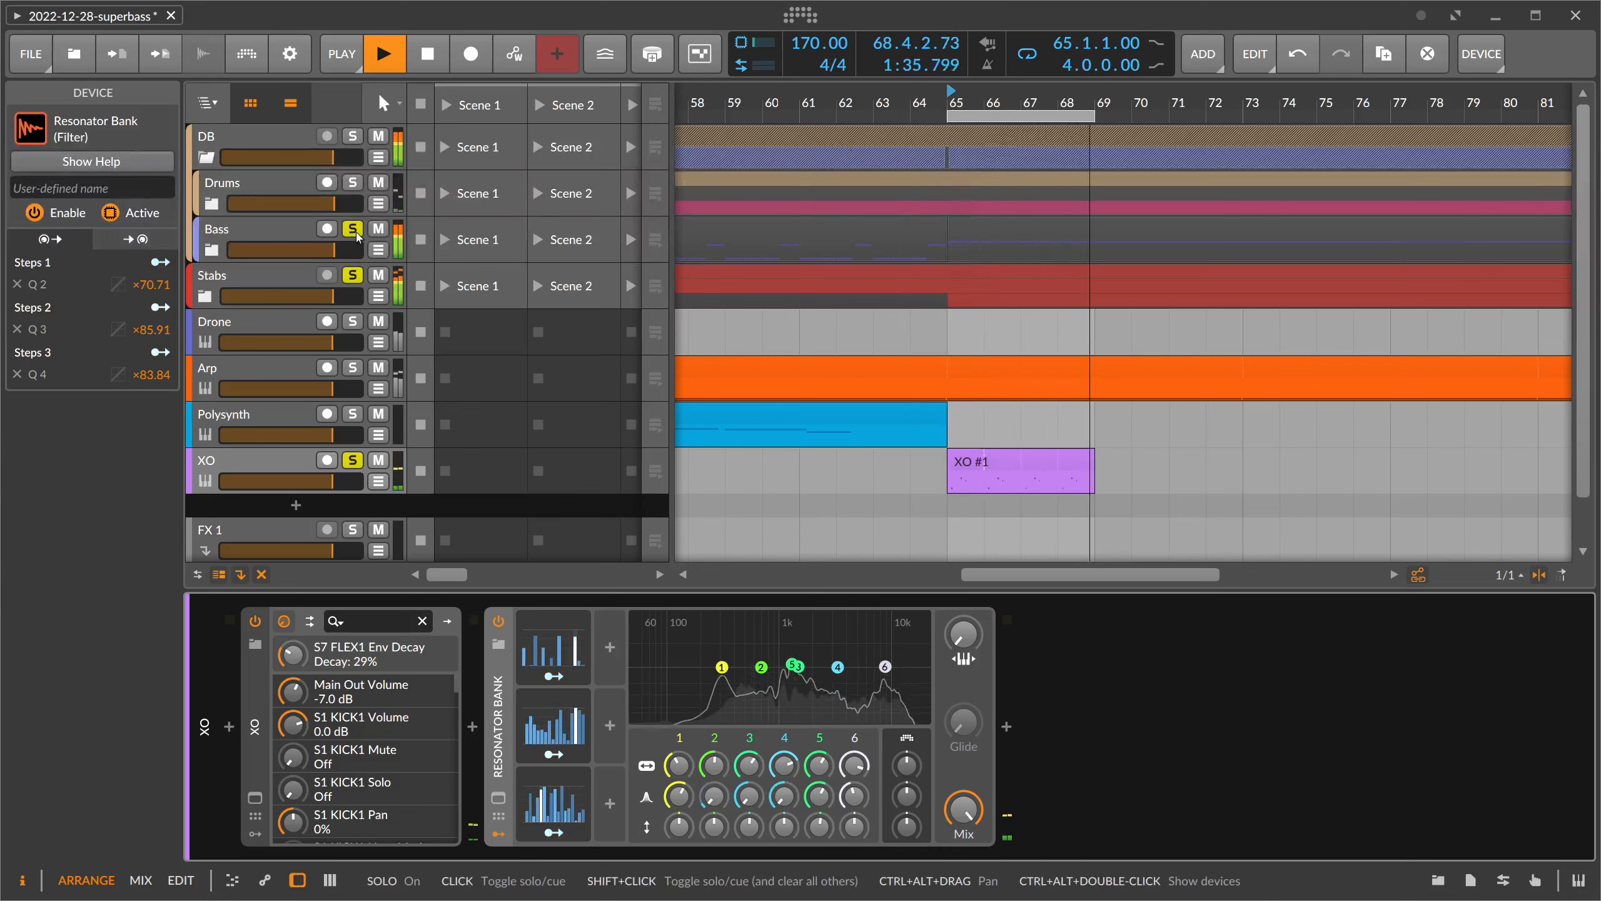
key("space")
left_click(310, 237)
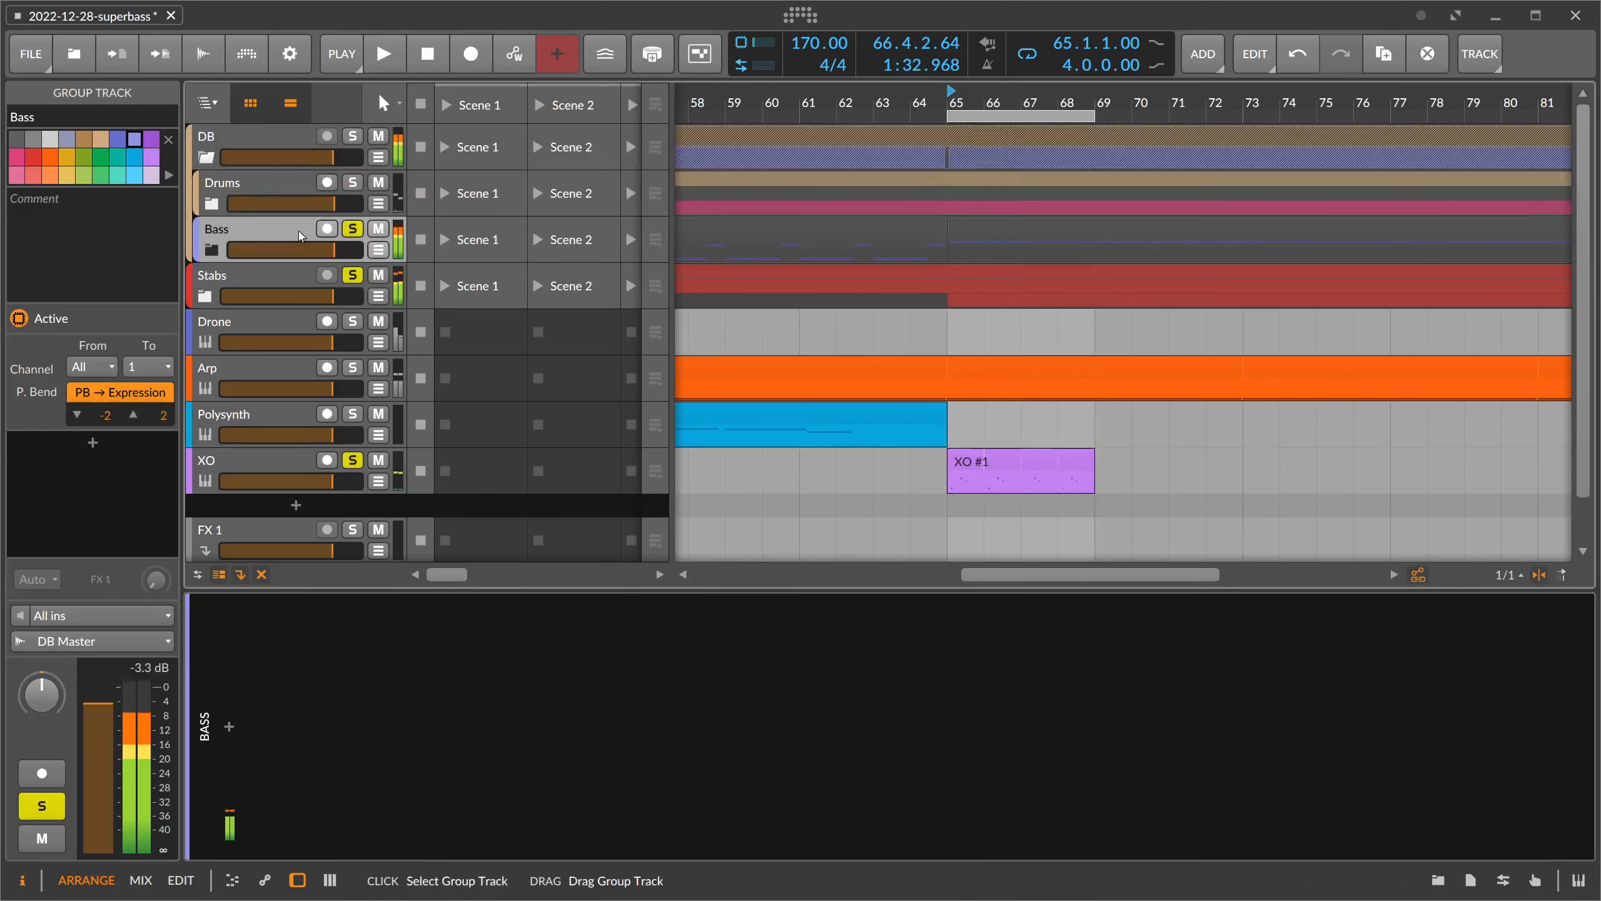
- Unfold the Bass group, show the upper Bass track's devices and audition the loop while lowering Phase-4's global modulation amount
left_click(215, 250)
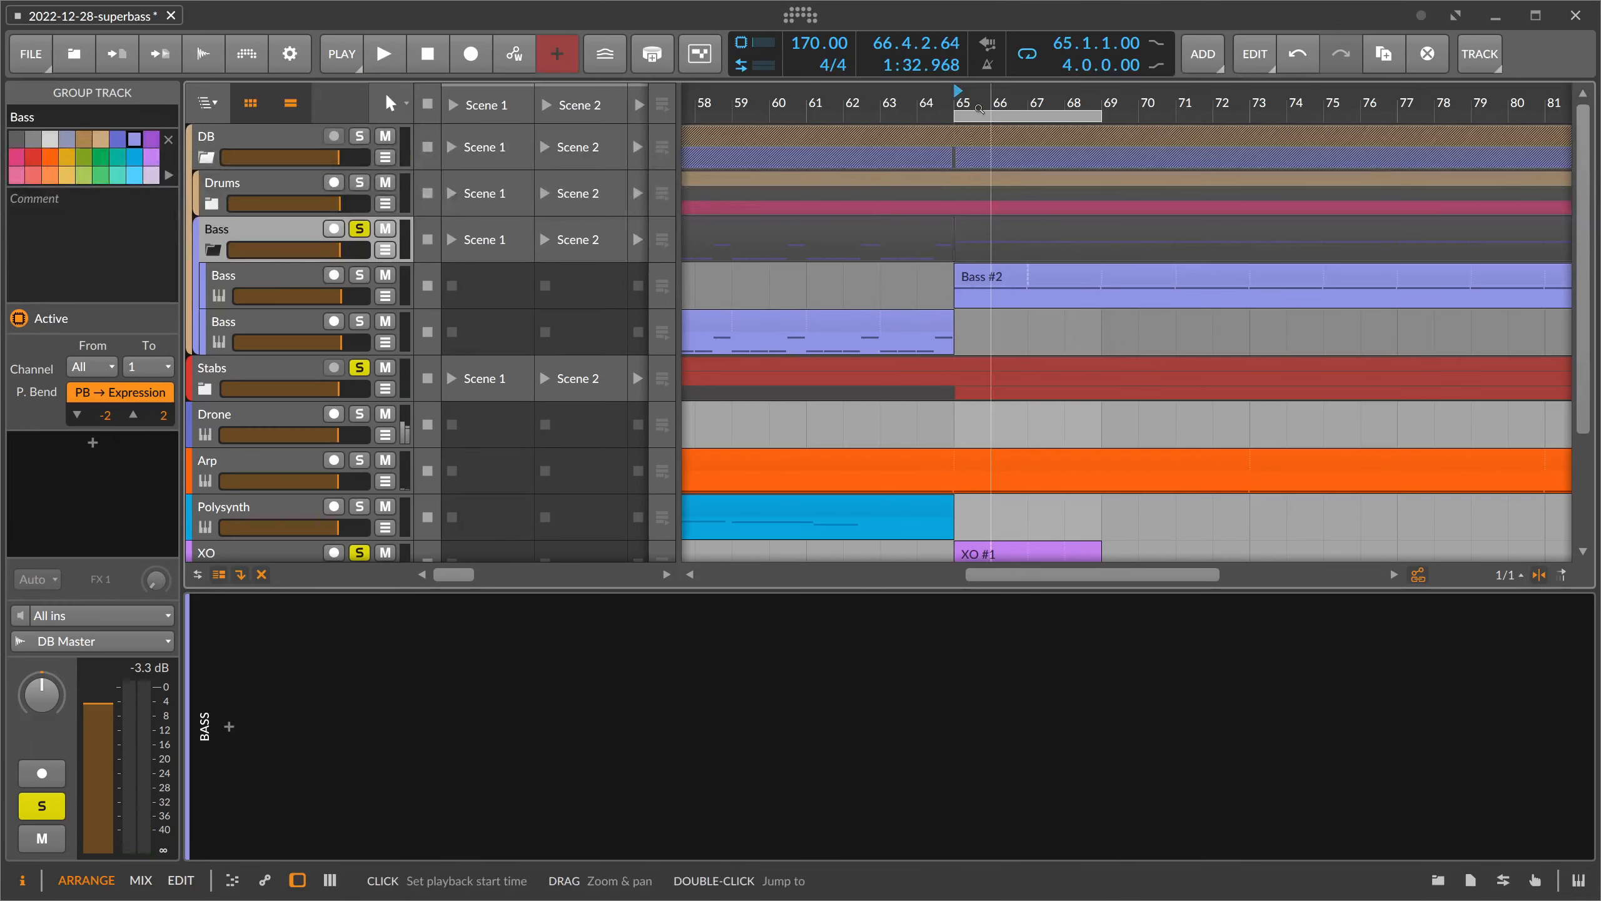
scroll(962, 233, "down", 2)
scroll(962, 227, "down", 3)
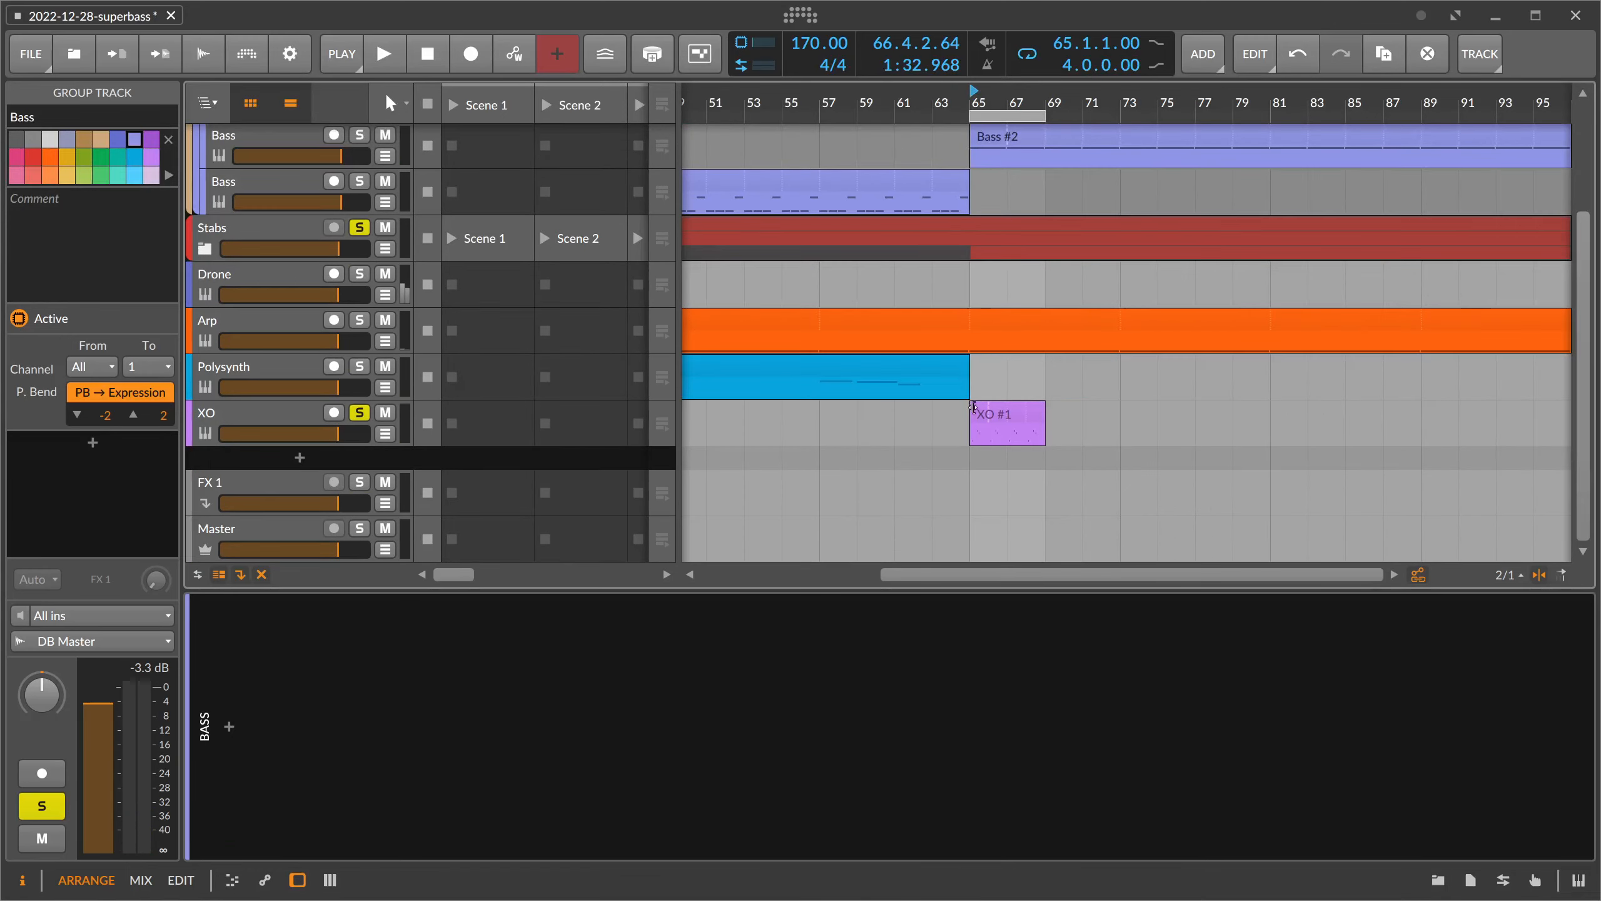
scroll(999, 408, "up", 3)
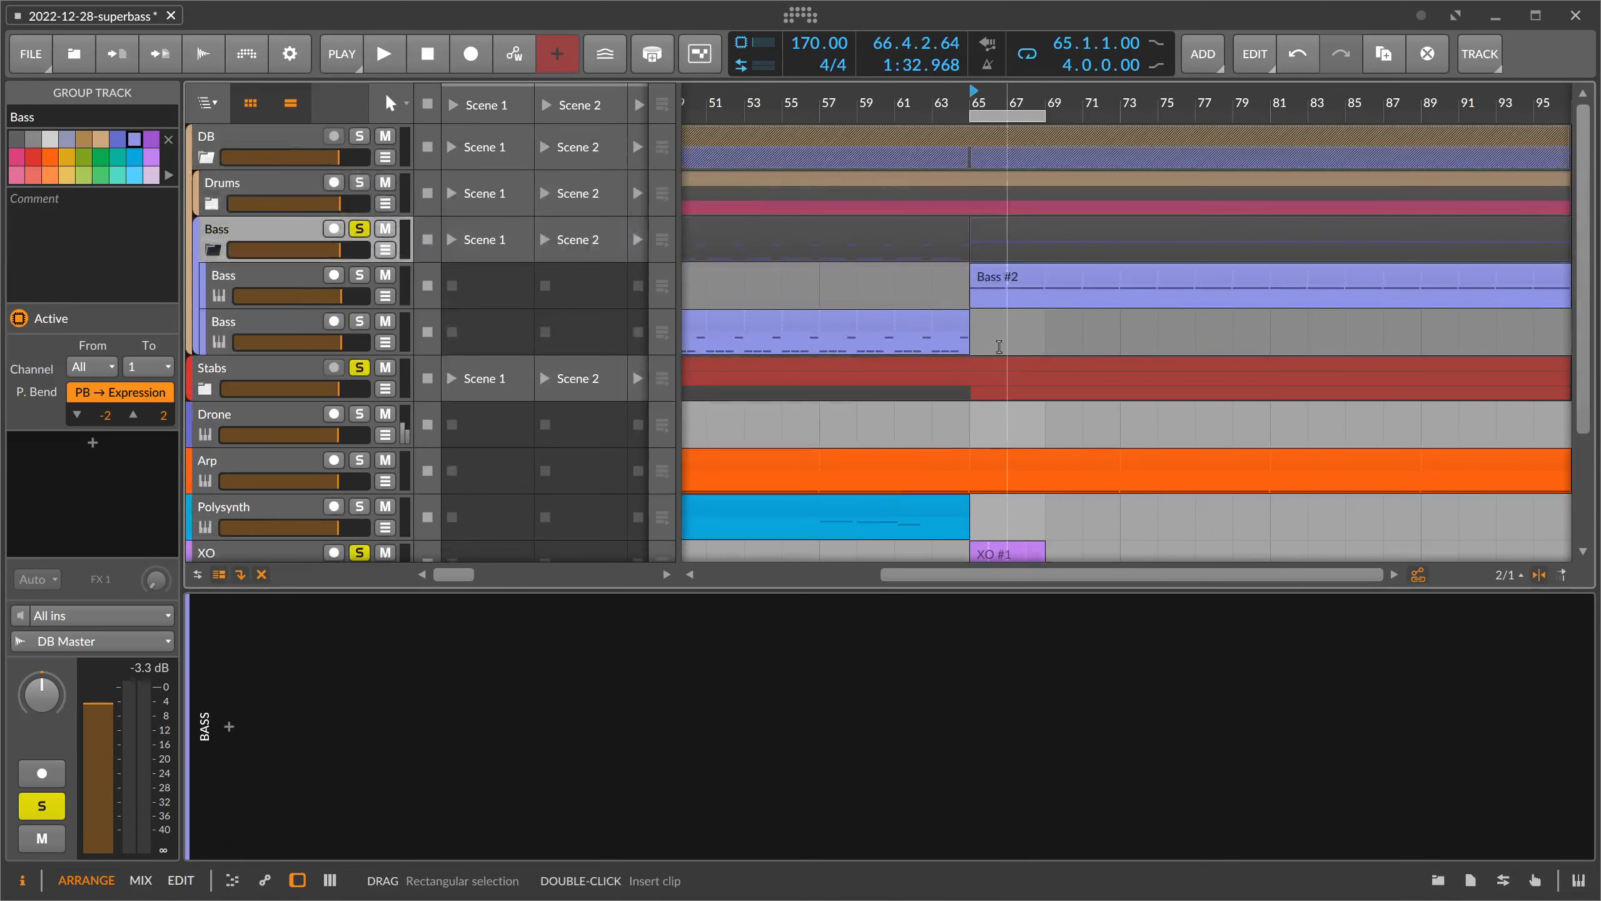
left_click(993, 277)
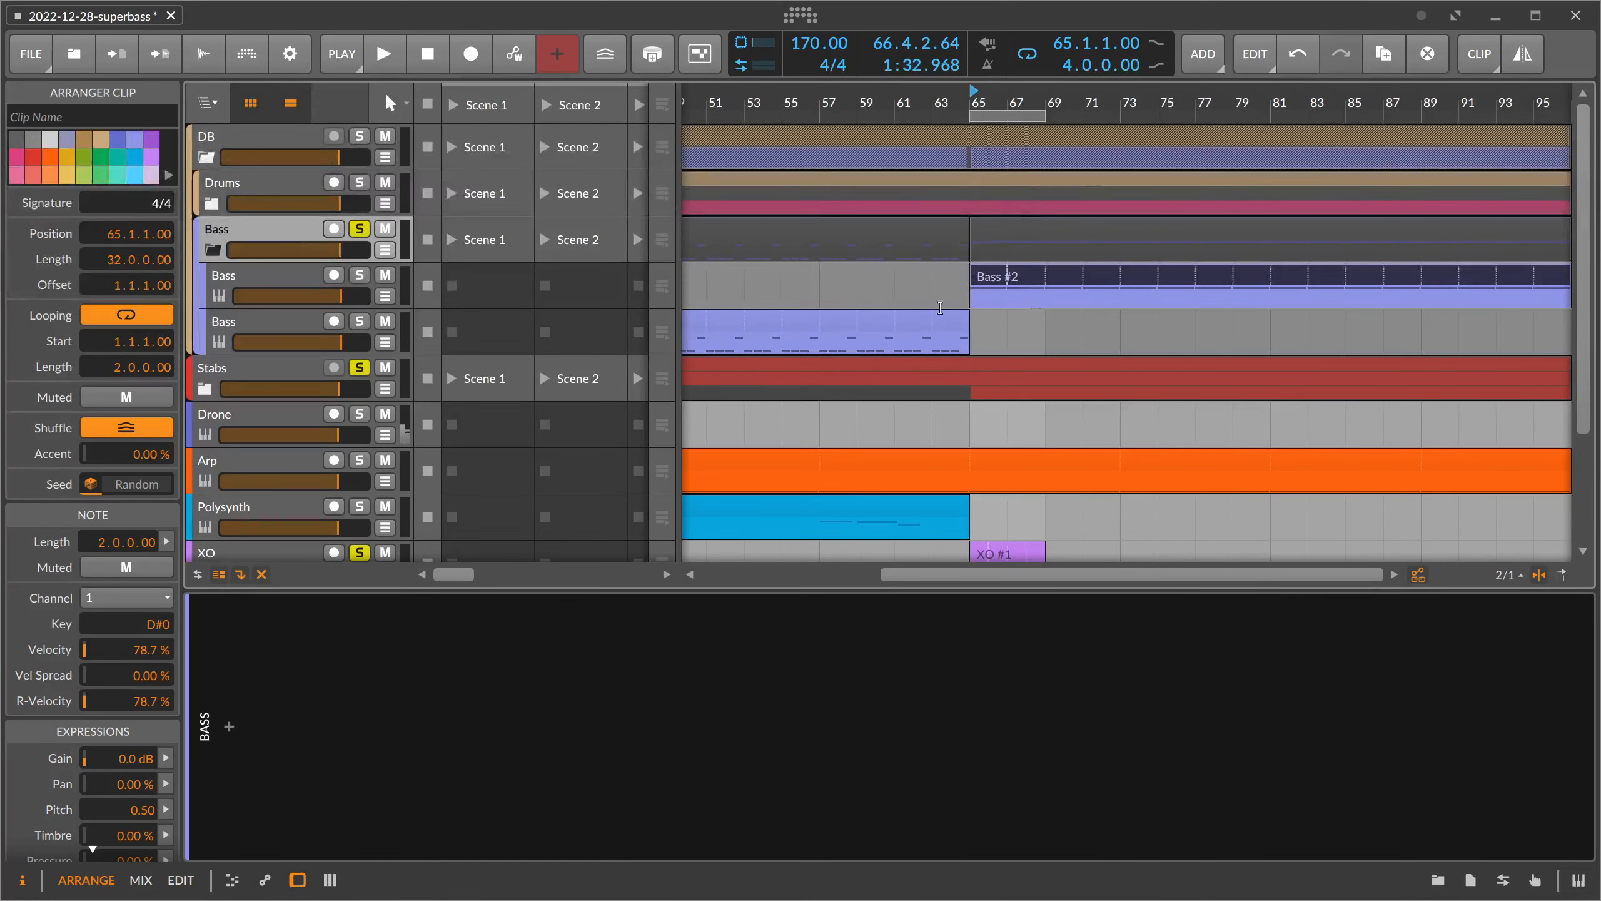
left_click(319, 279)
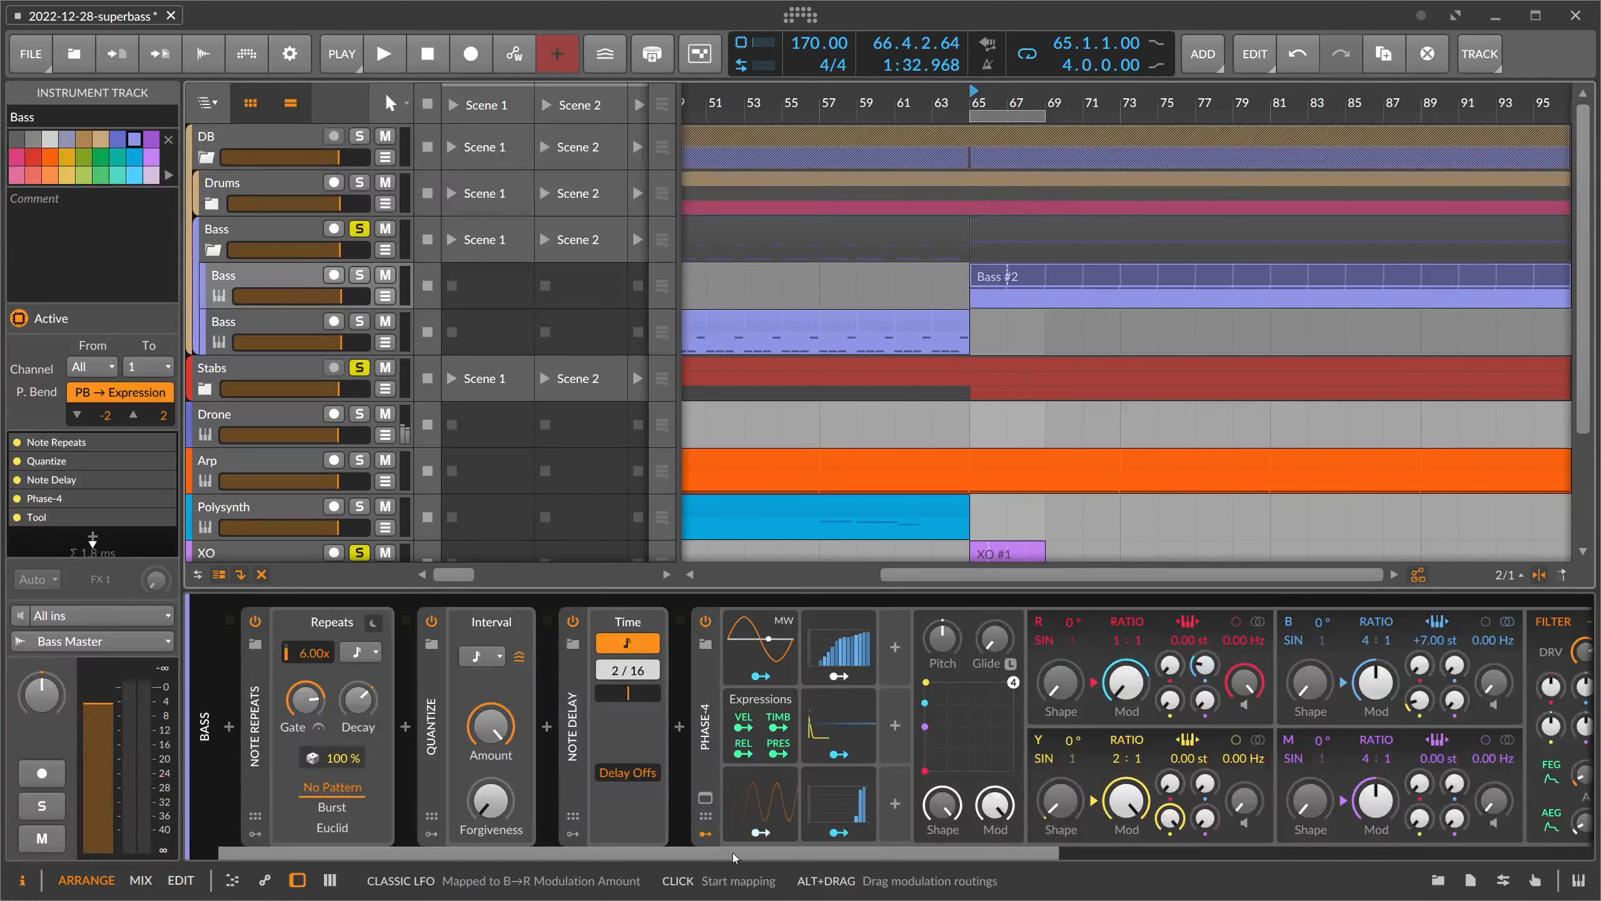
key("space")
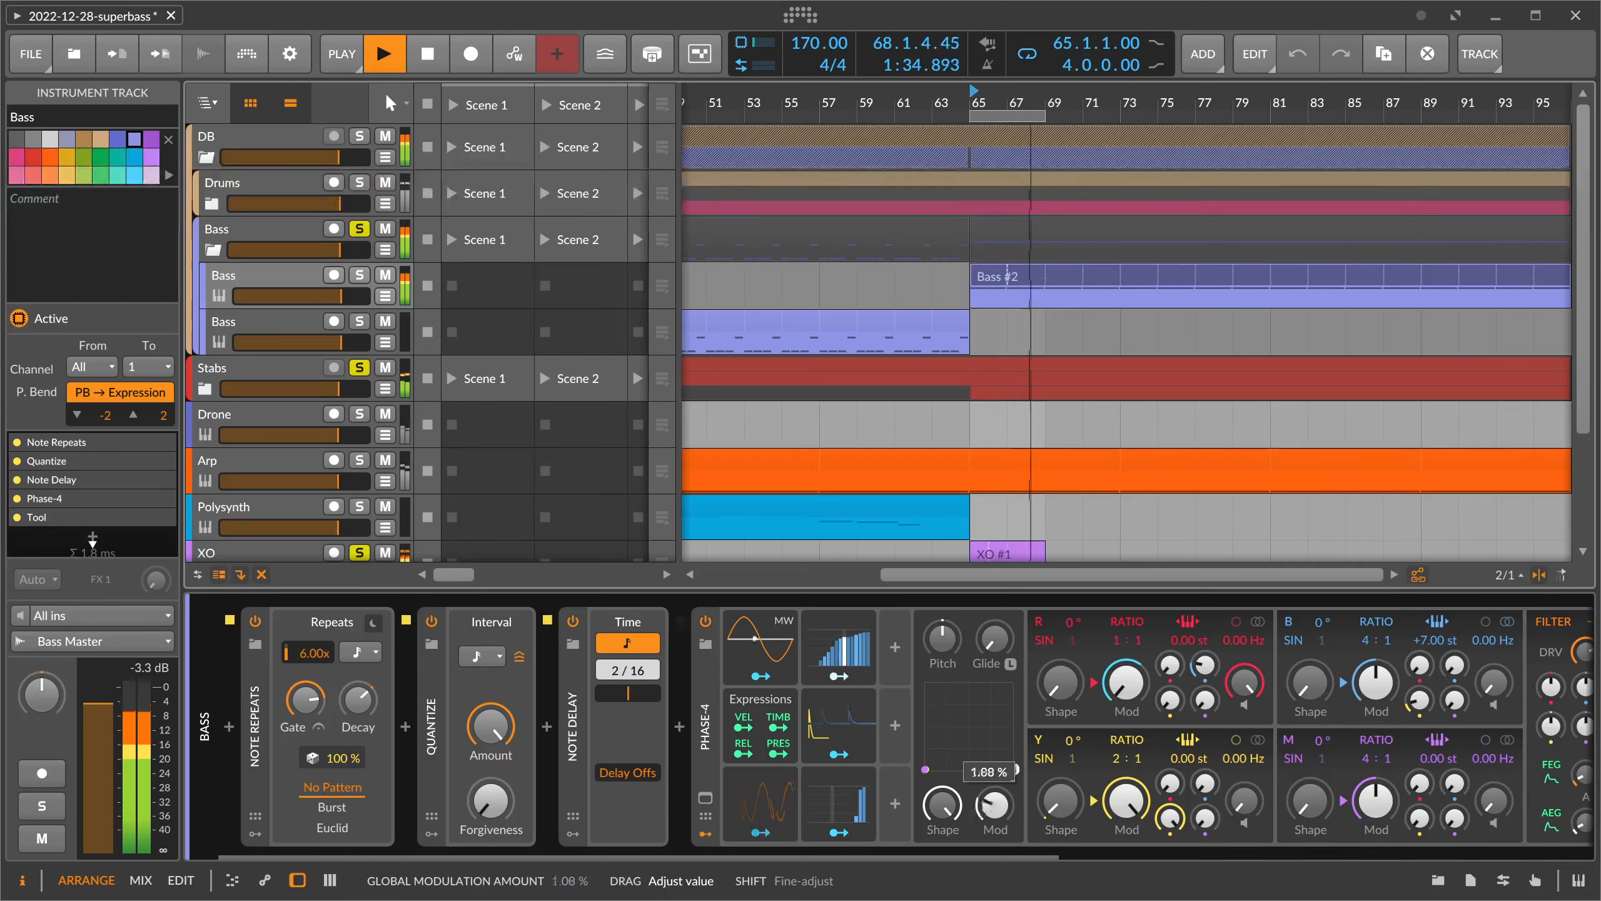
key("space")
- Show the upper Bass track's Phase-4 Mod % automation, add a point at bar 65 set to 0 % and audition it
left_click(385, 295)
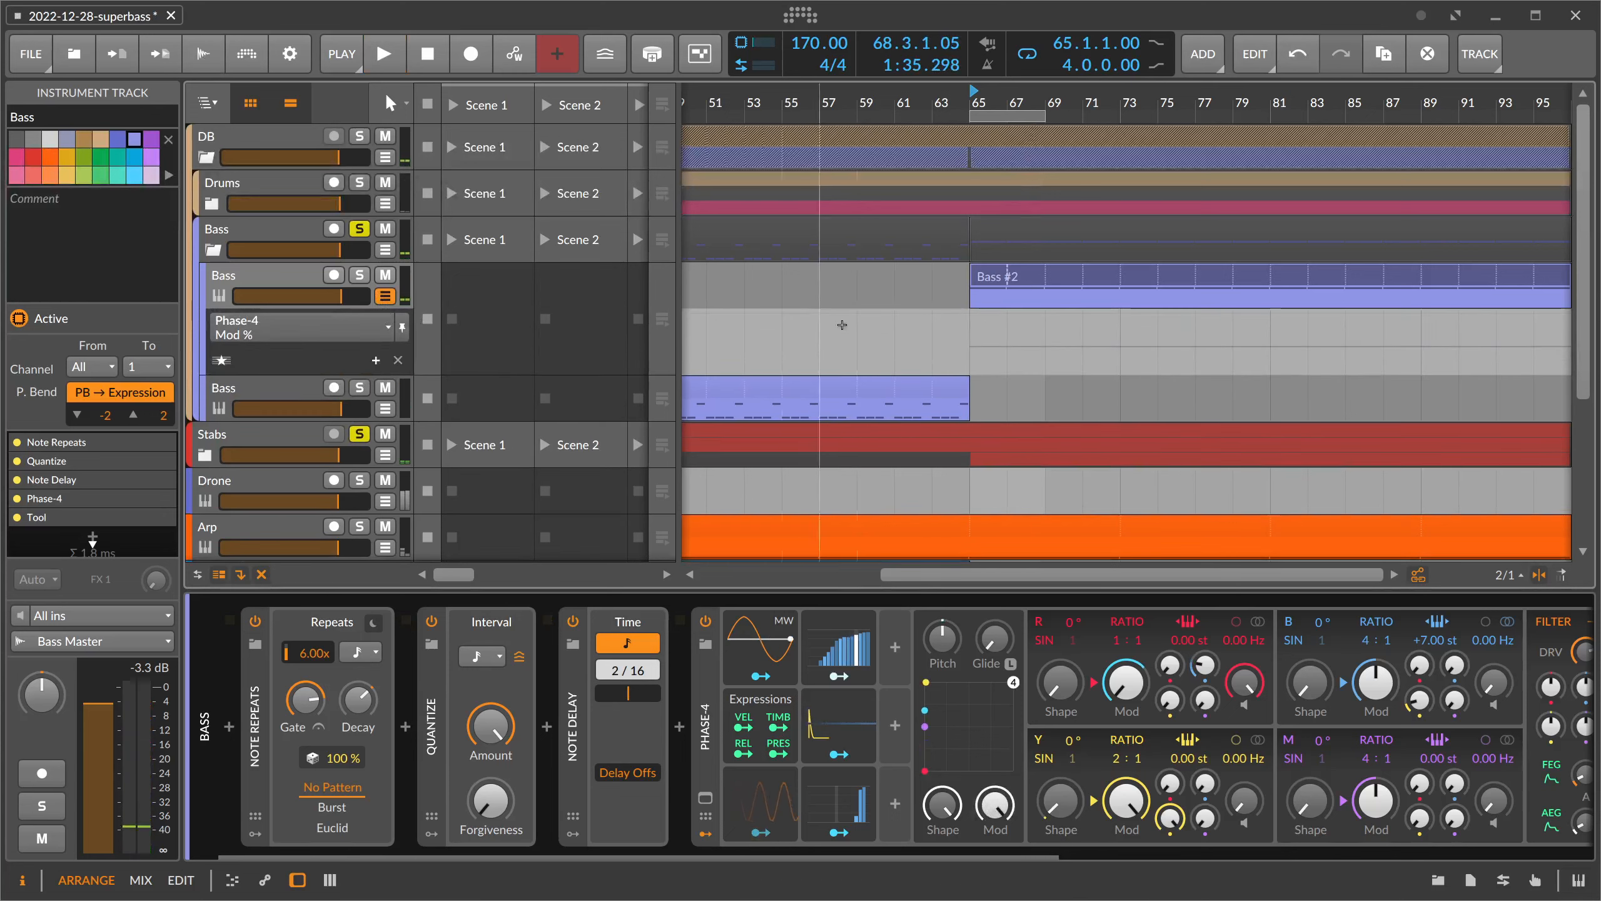
left_click(977, 320)
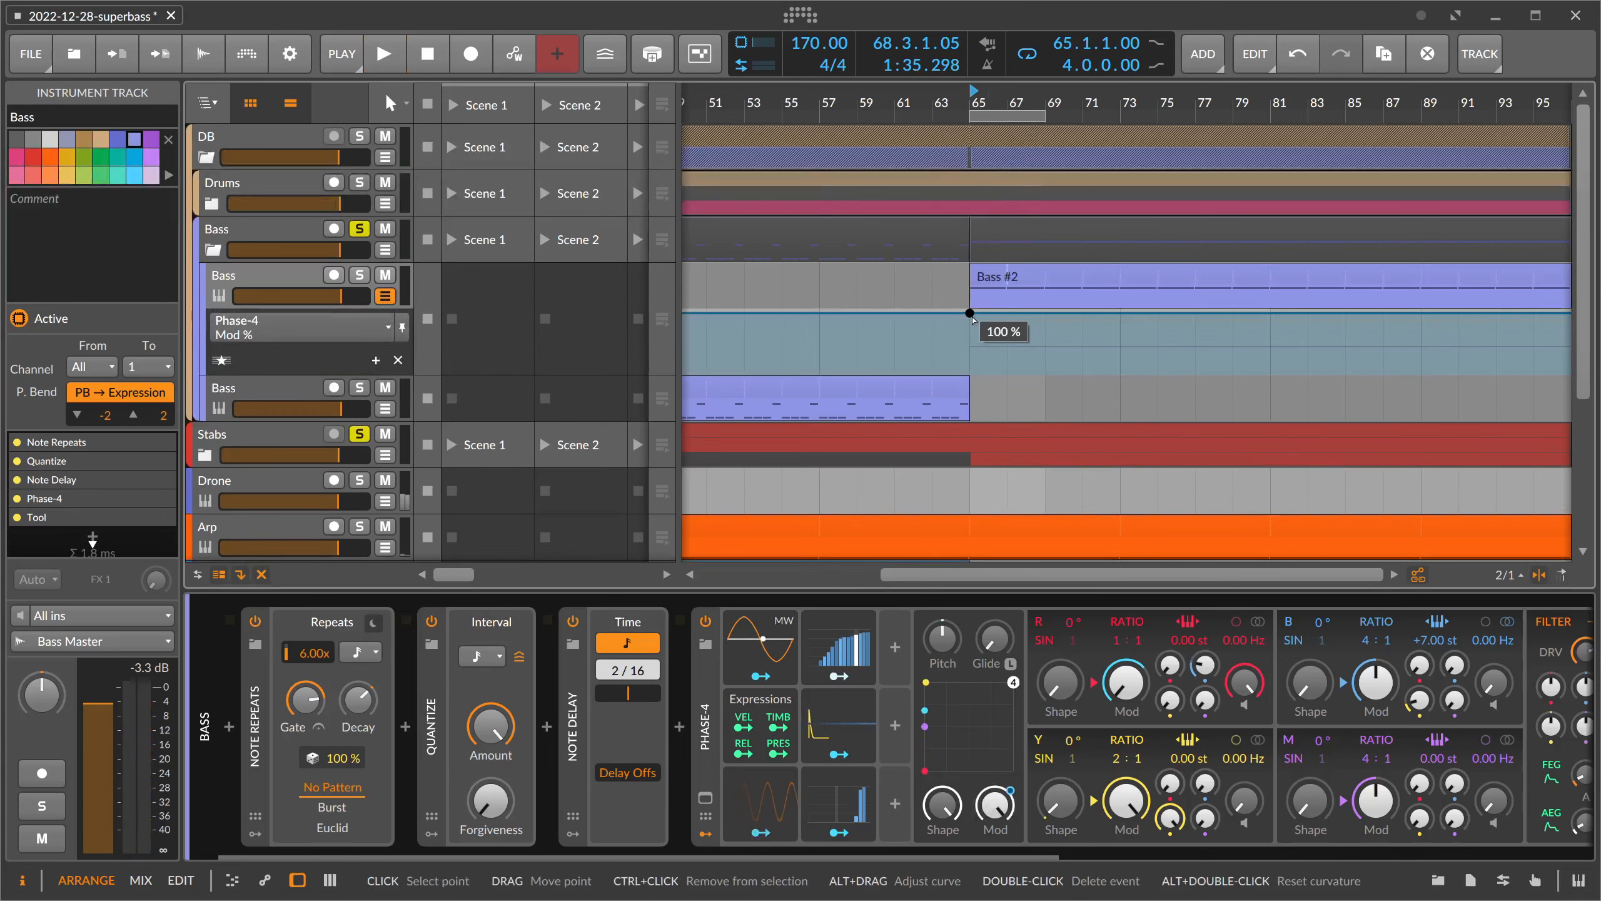
left_click_drag(976, 322, 972, 379)
key("space")
key("space")
- Add a Mod % automation drop at the end of the first Bass clip, from 100 % to 0 %, and audition from bar 22
scroll(1050, 98, "down", 5)
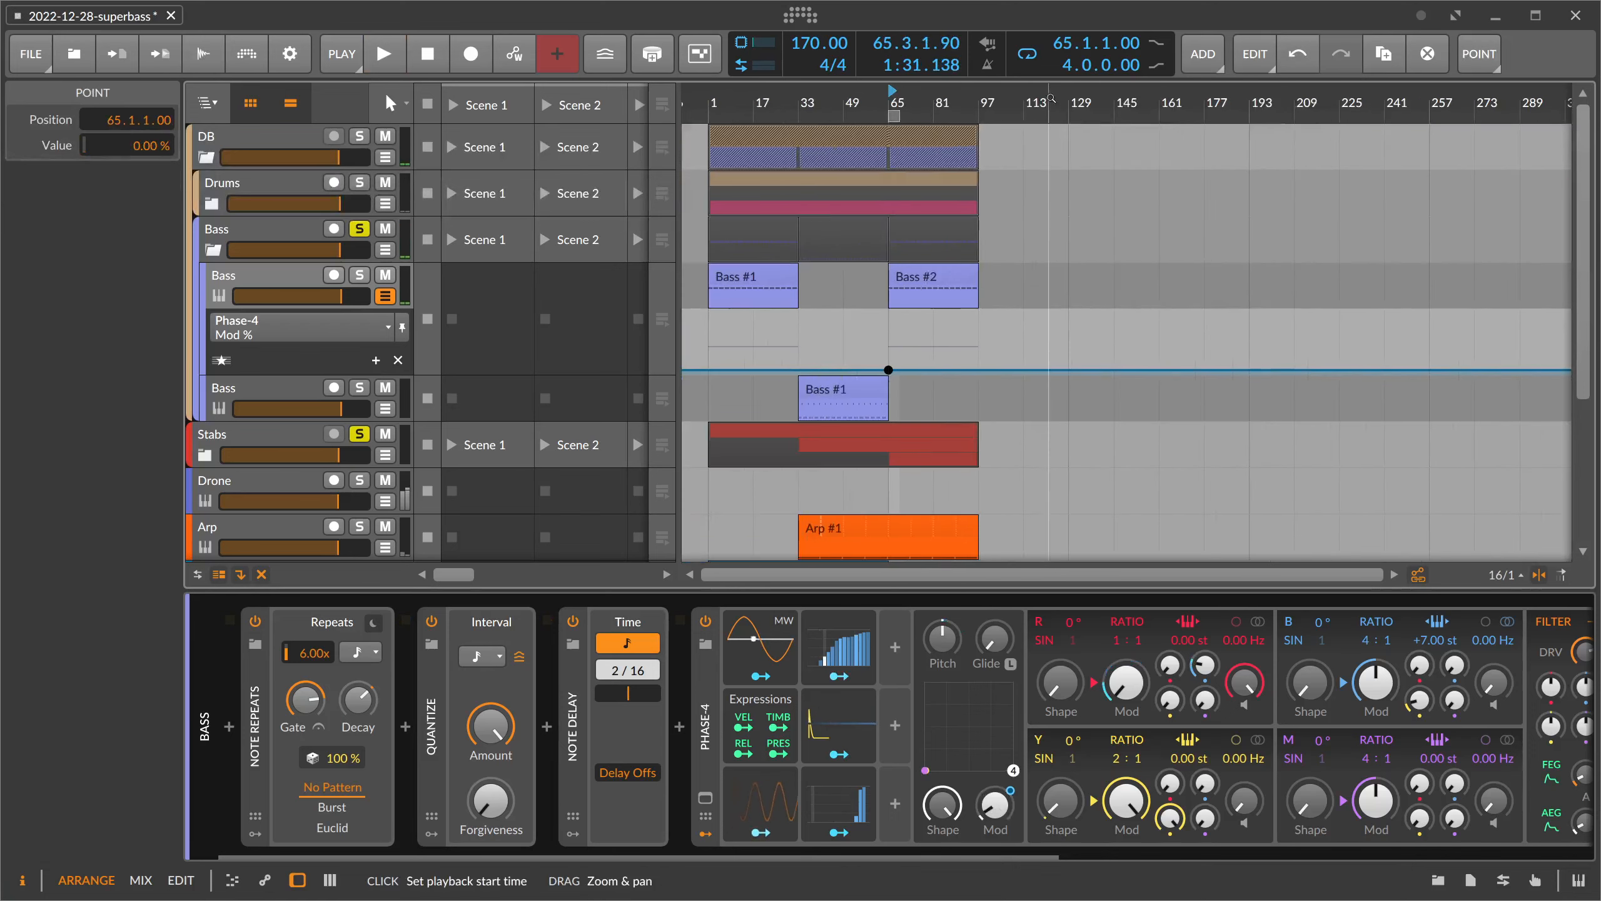
left_click(798, 370)
scroll(753, 441, "down", 3)
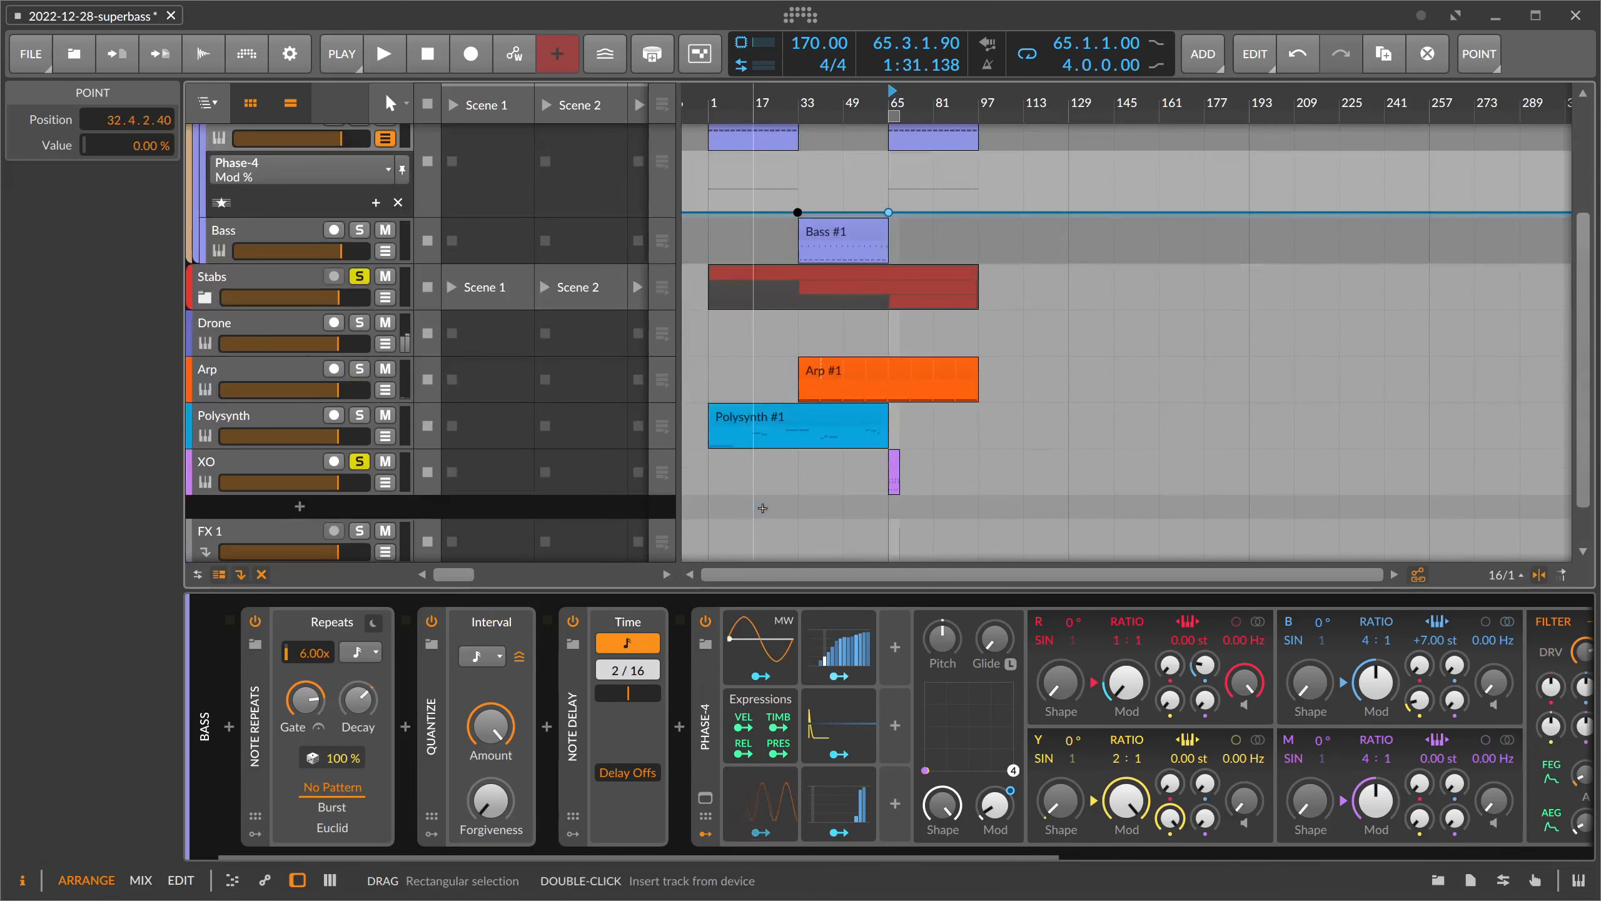
mouse_move(804, 294)
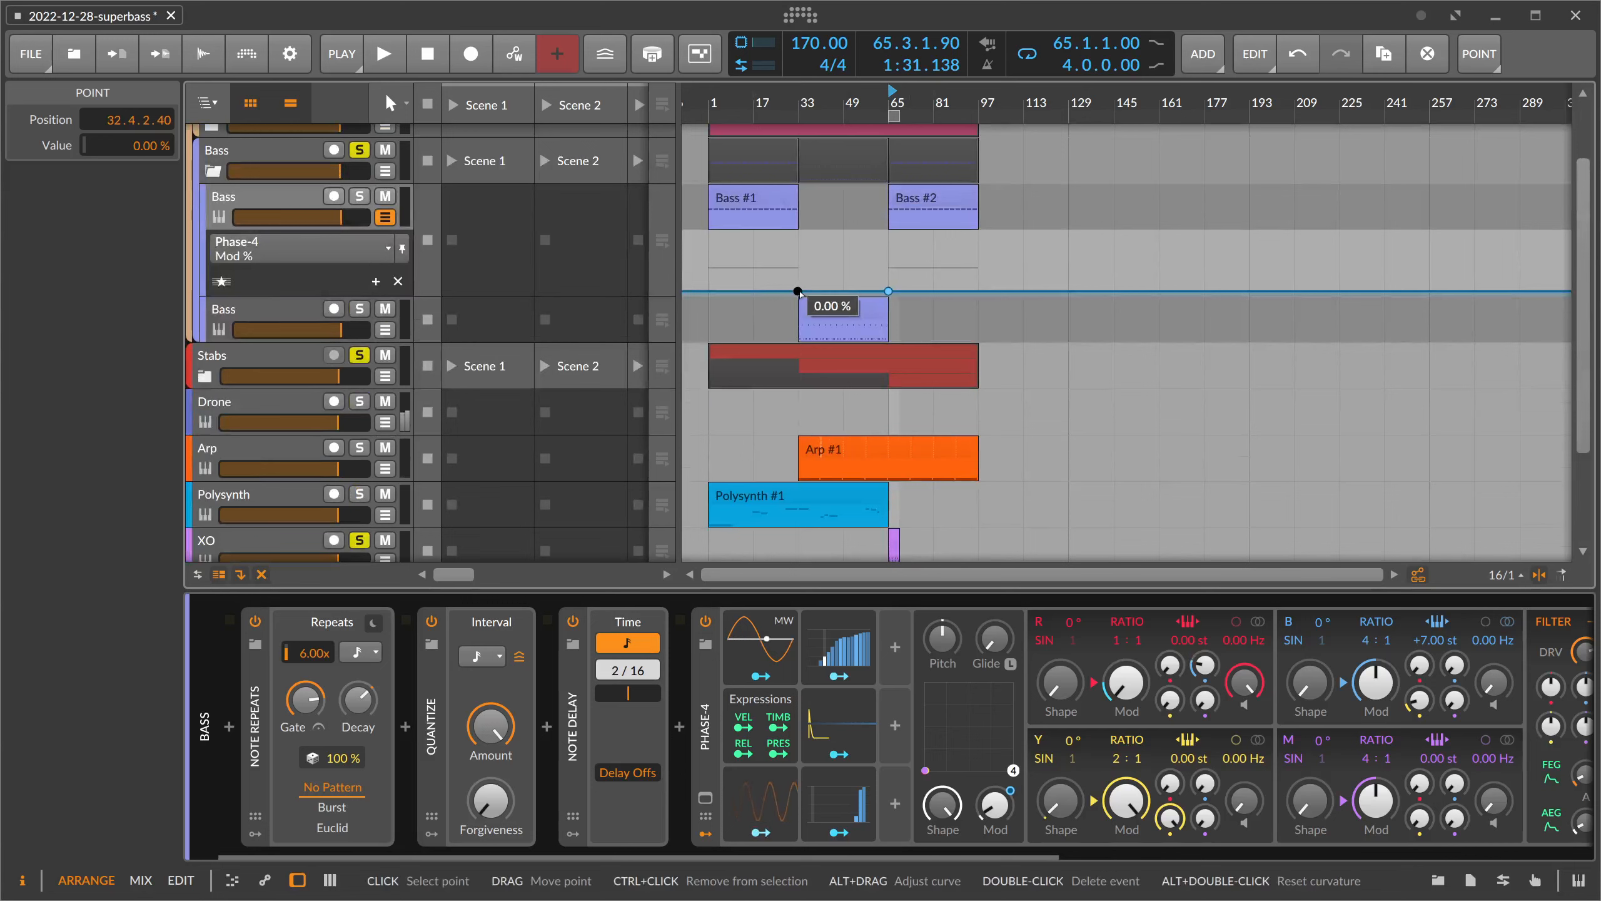
left_click_drag(797, 291, 798, 240)
key("ctrl+z")
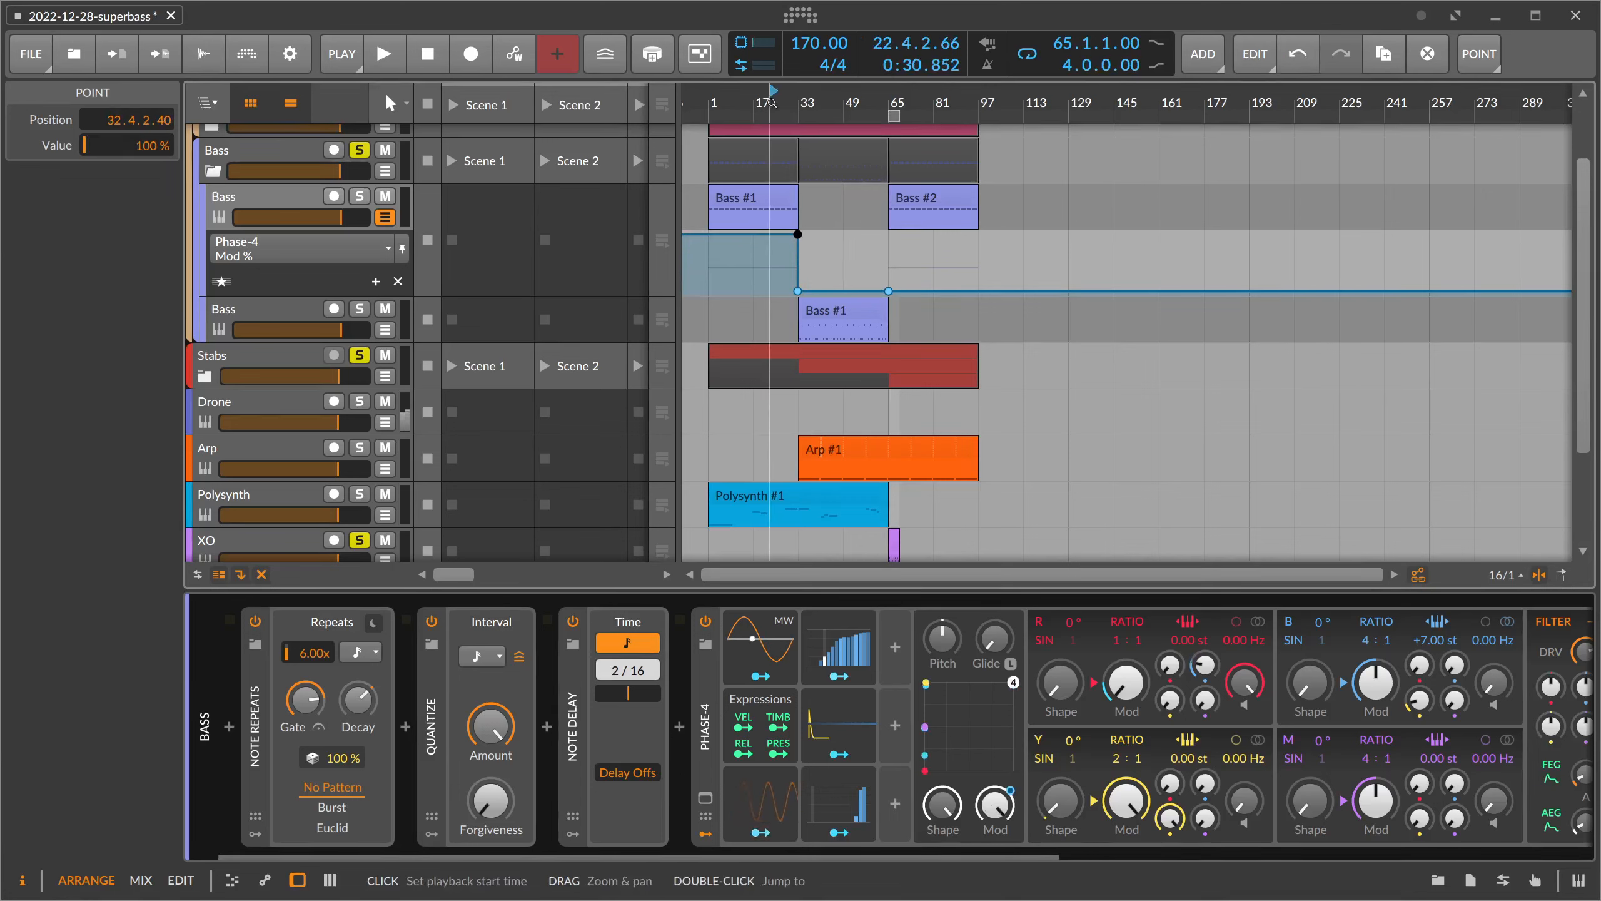
key("space")
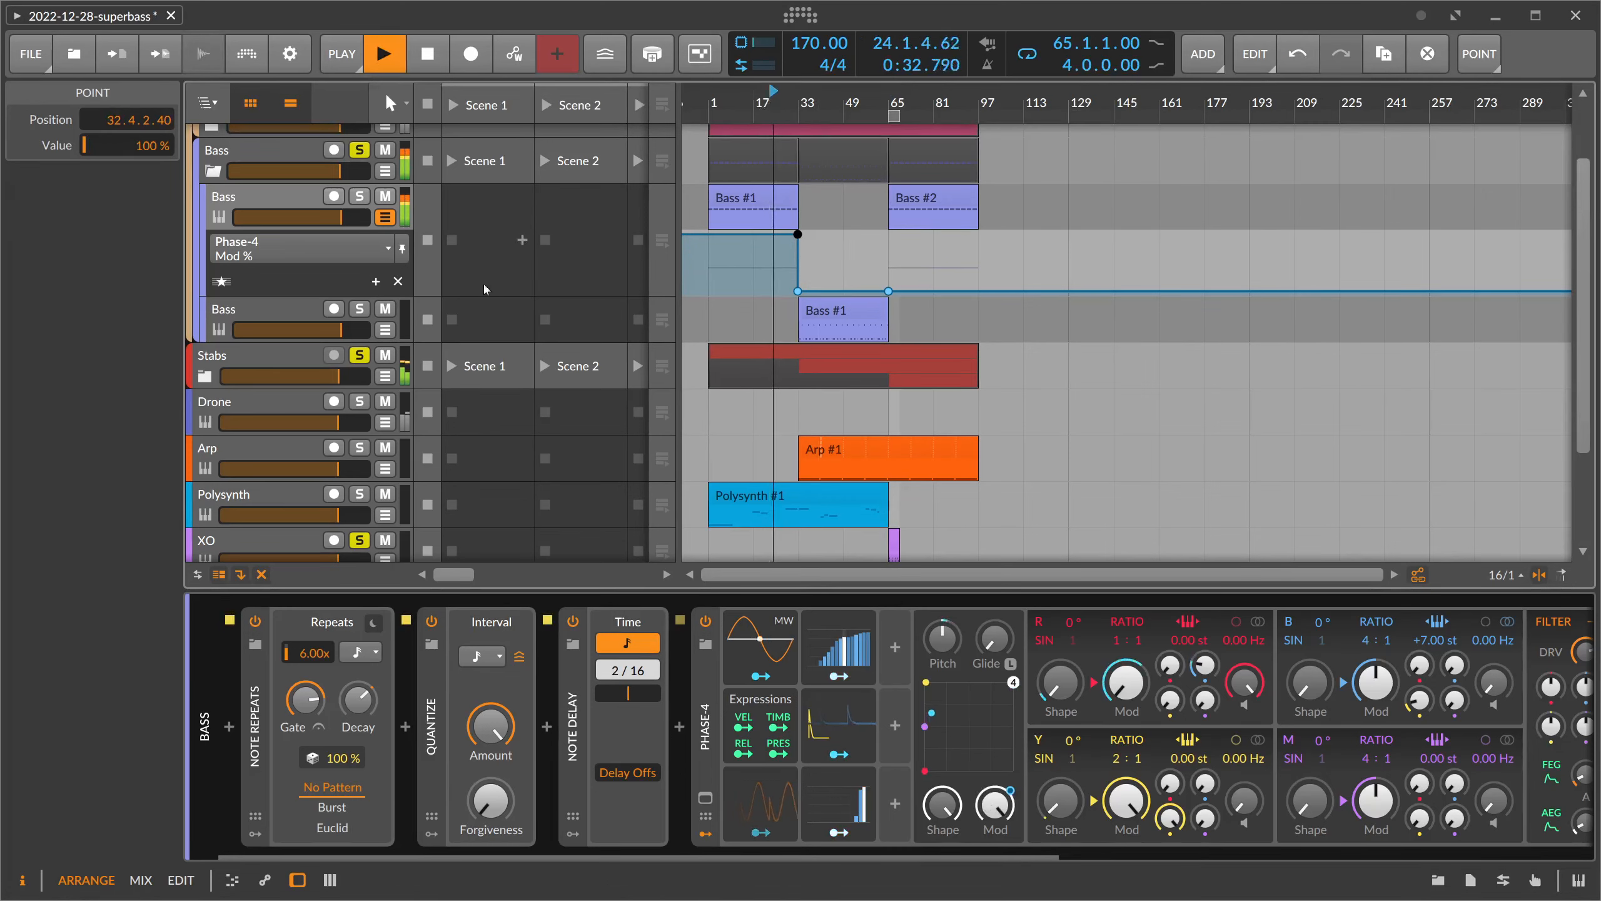
key("space")
- Unsolo the Bass and Stabs groups and extend the loop region from bar 65 to a length of 32 bars
left_click(359, 356)
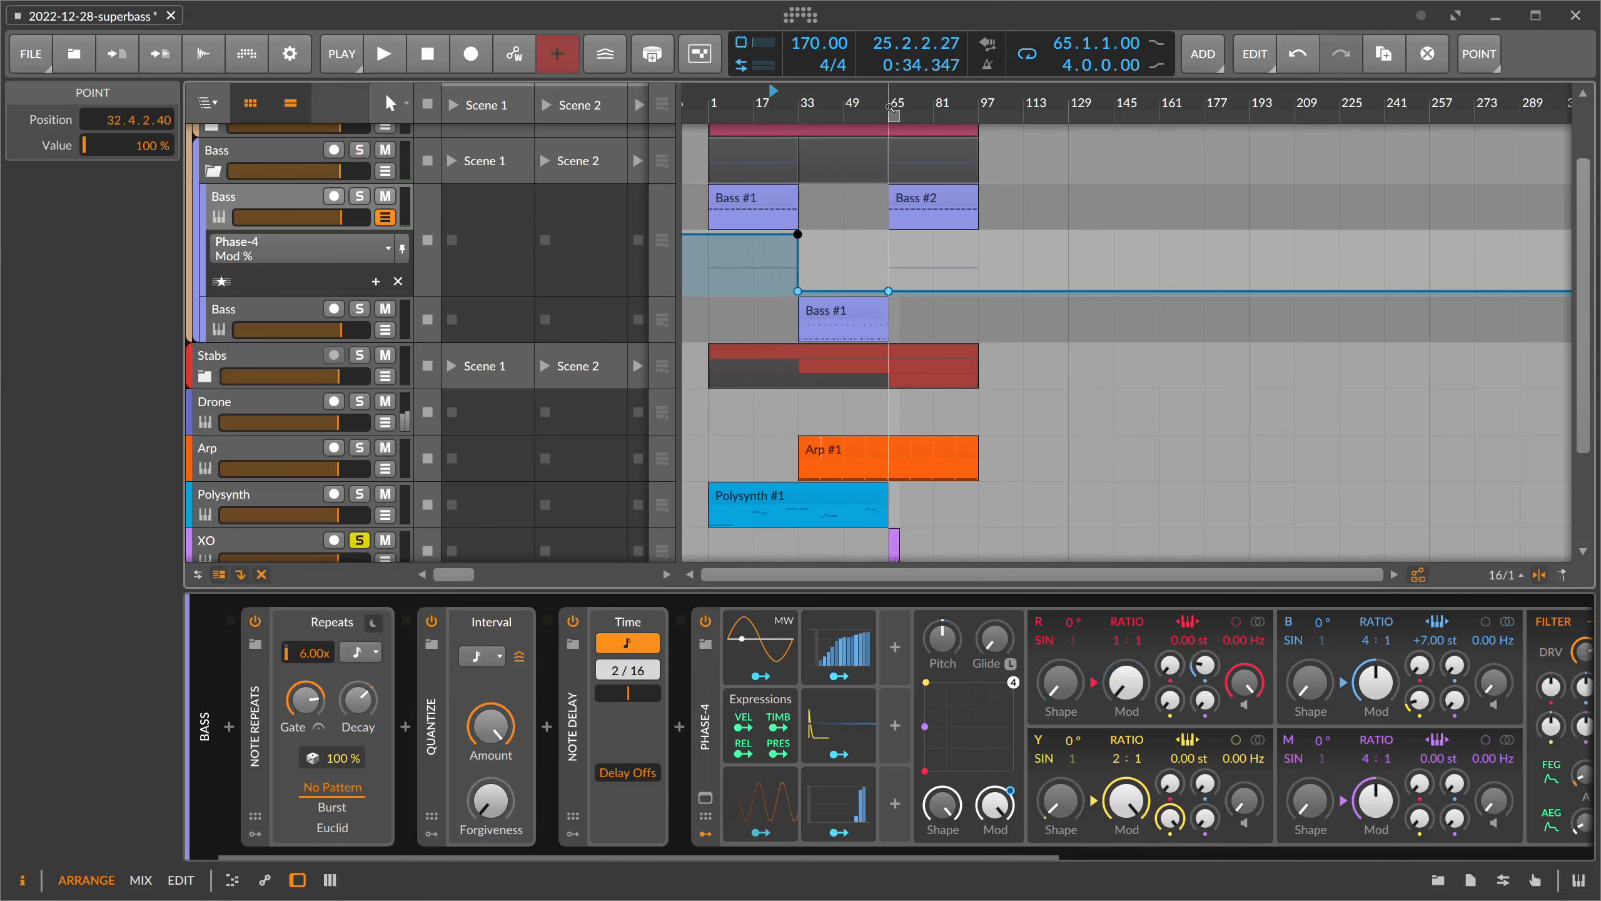
left_click_drag(890, 106, 929, 183)
left_click_drag(922, 116, 1089, 131)
scroll(887, 236, "down", 2)
scroll(895, 227, "up", 4)
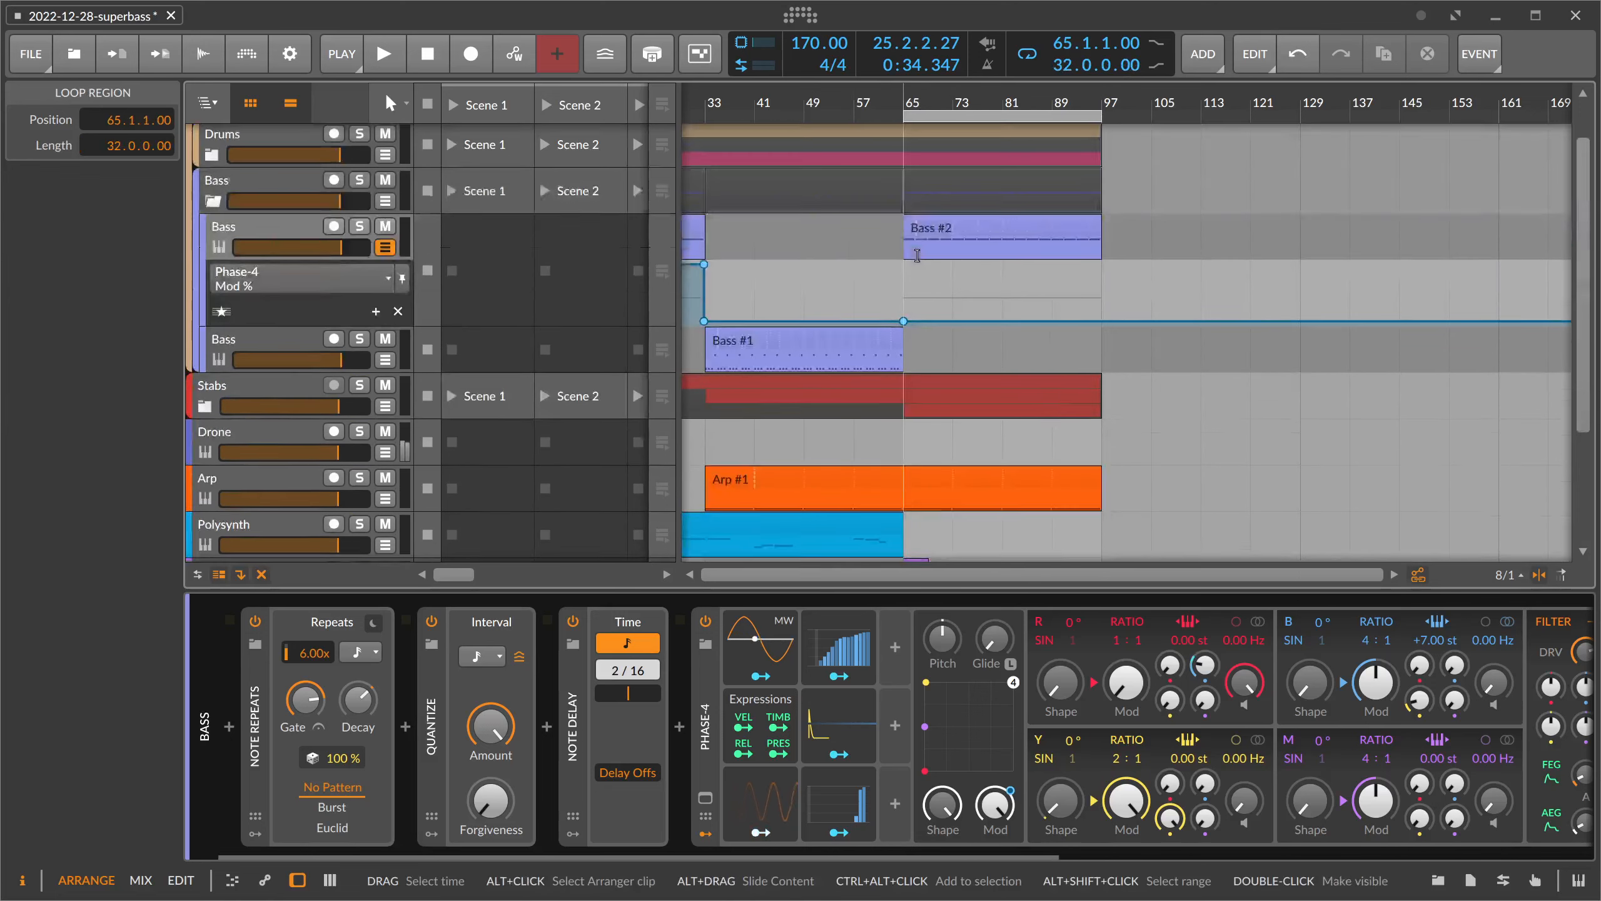
- Extend the XO pattern to eight bars, ending at bar 73, and open the clip's notes for editing
scroll(898, 222, "down", 3)
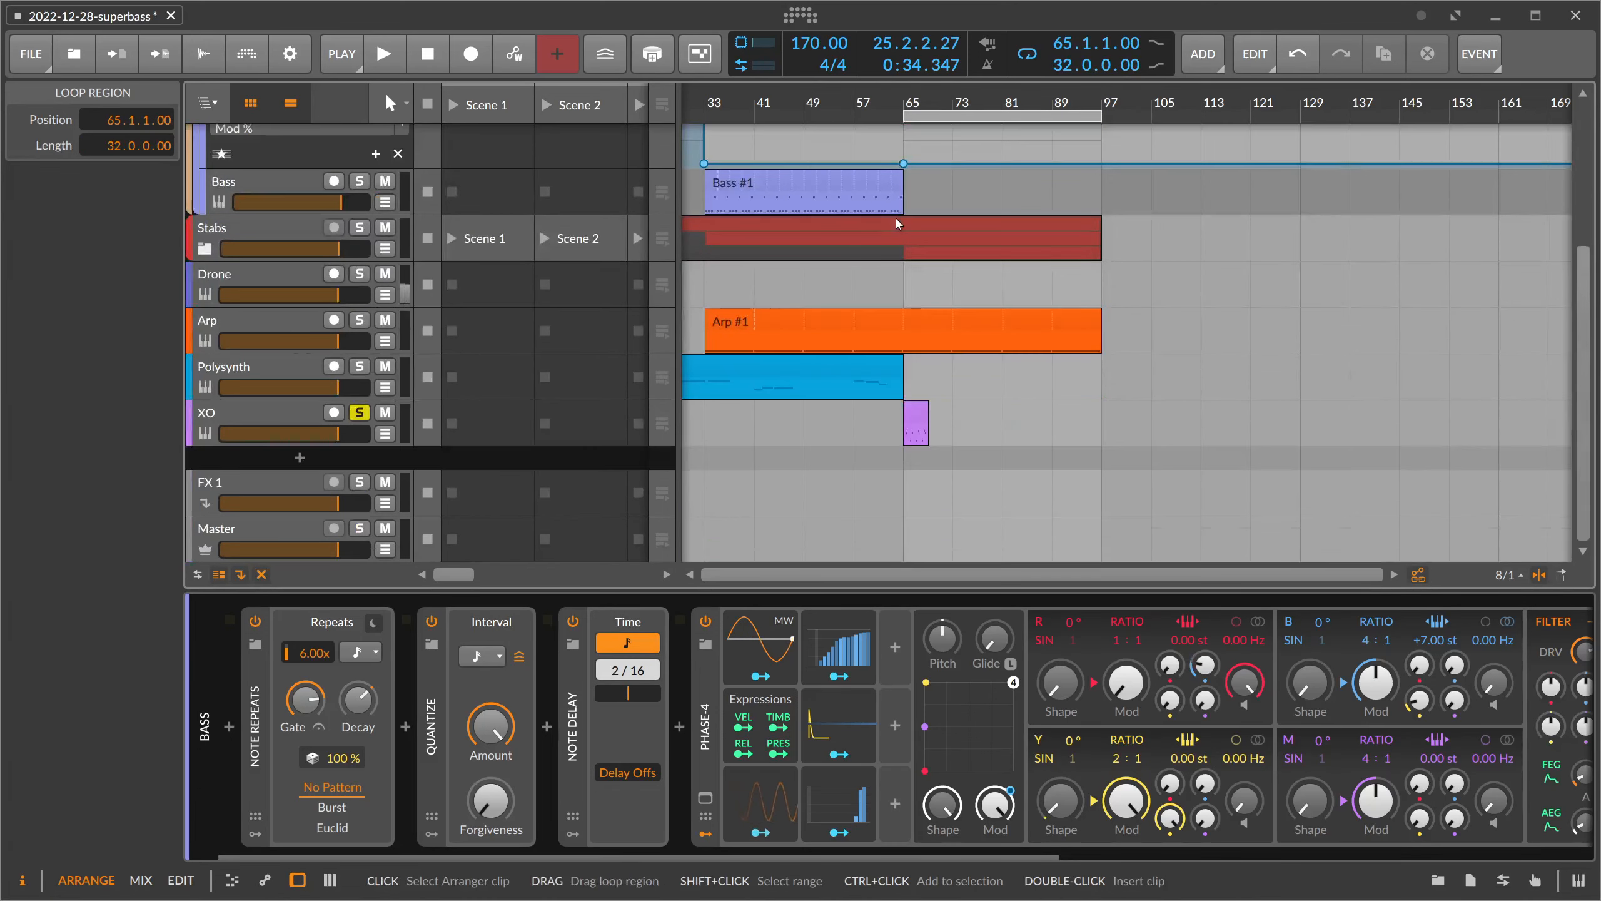
left_click_drag(922, 422, 1065, 443)
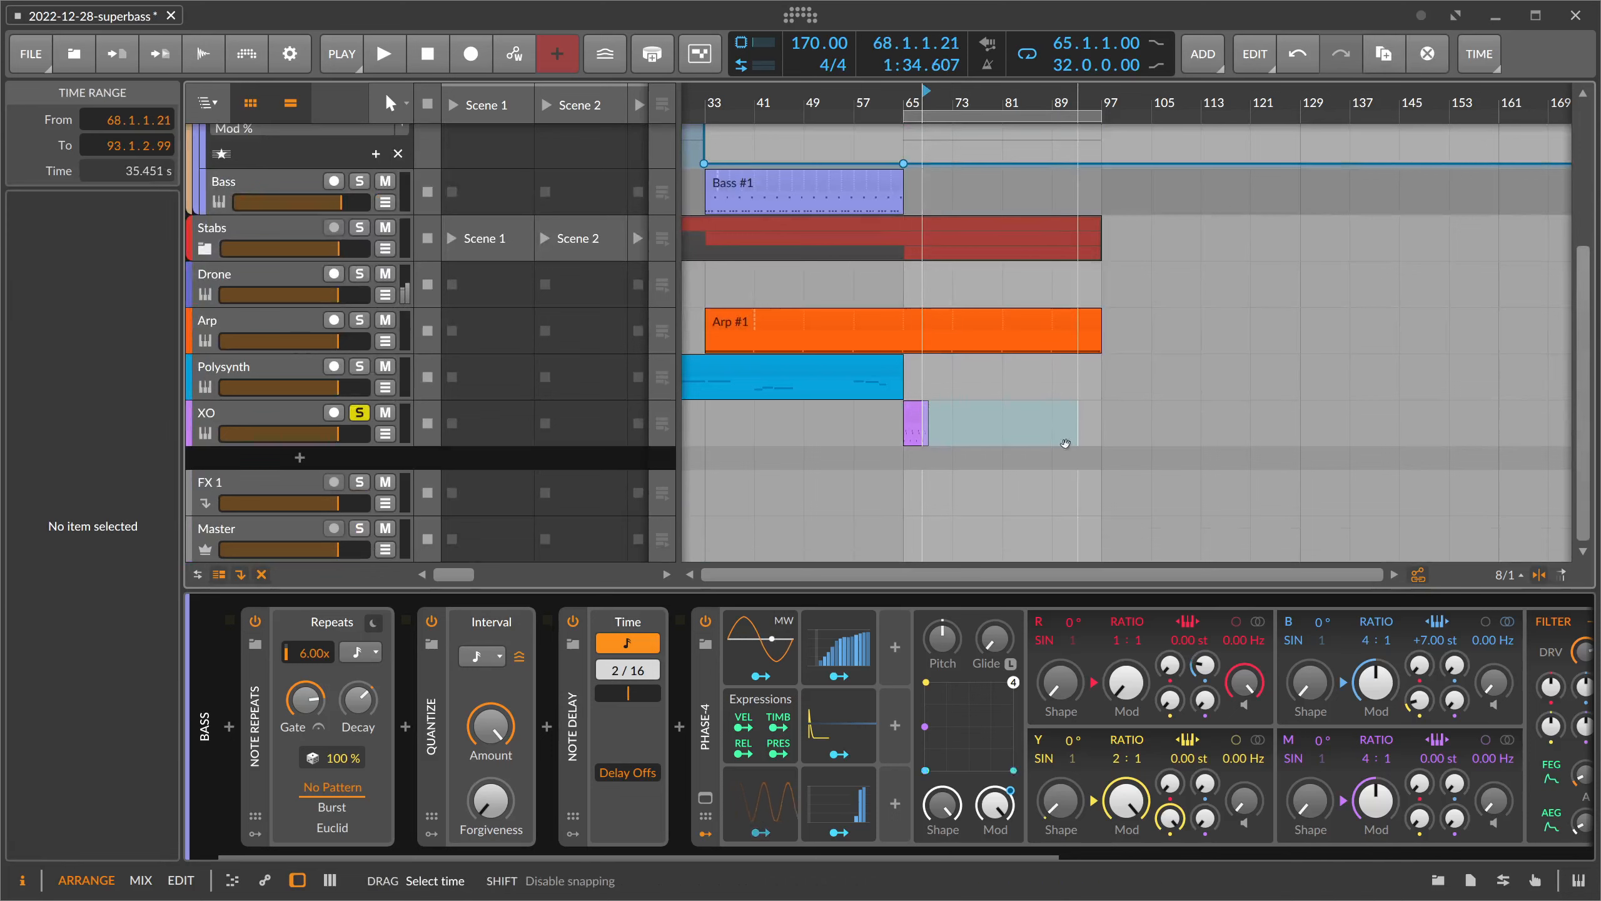
double_click(924, 439)
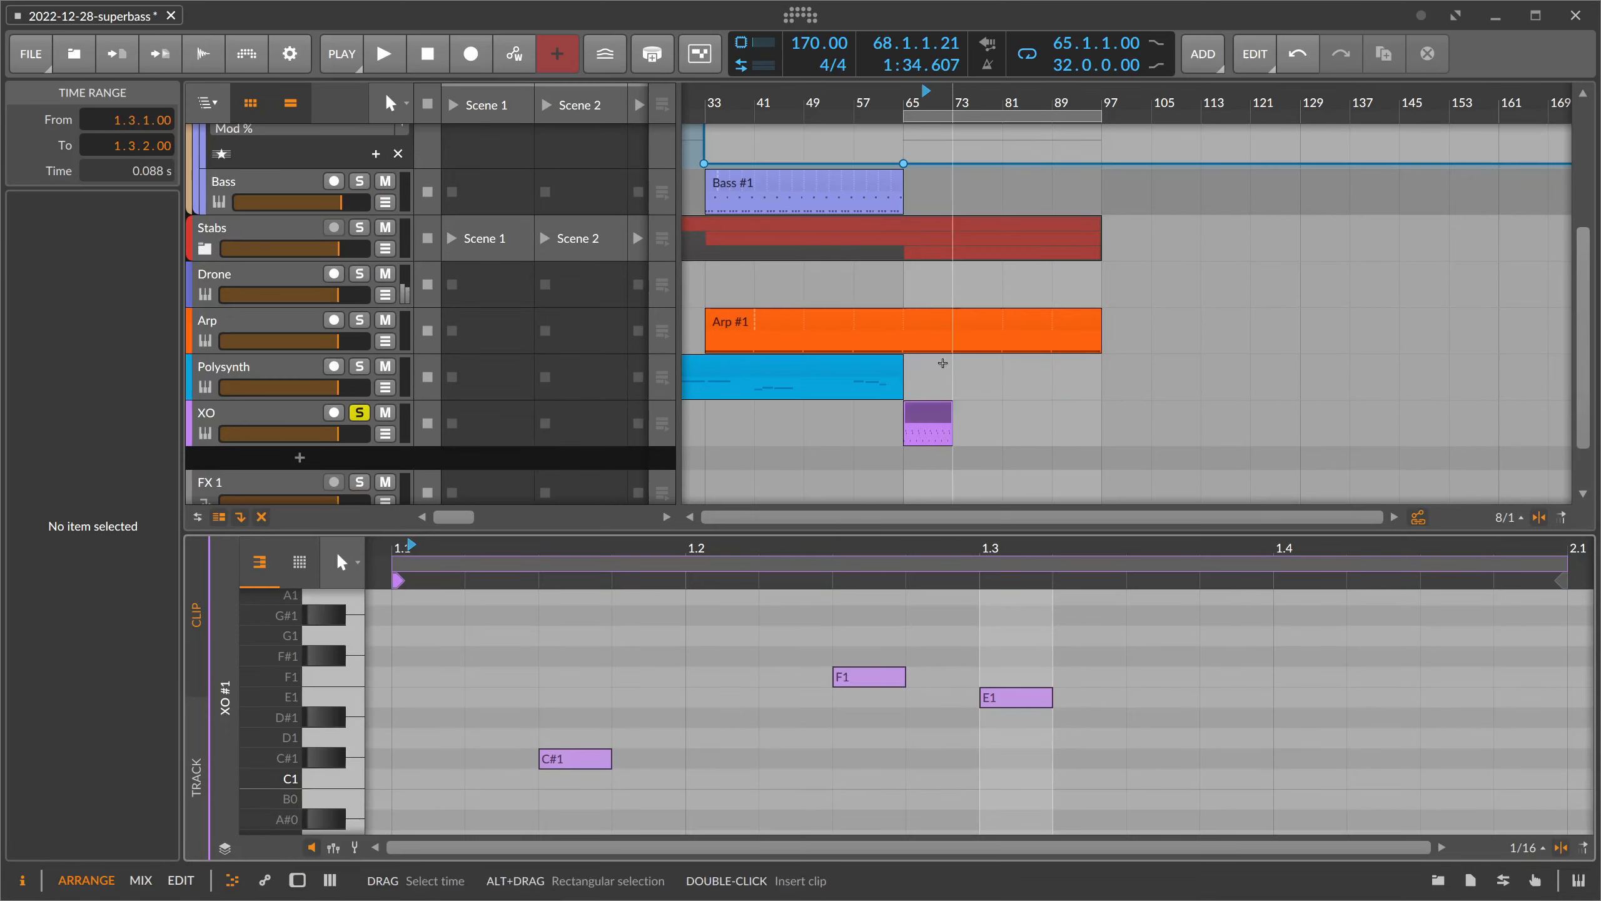
- Play from bar 65, unsolo XO to hear the full mix and fold the Bass group
left_click(894, 101)
key("space")
left_click_drag(889, 100, 871, 152)
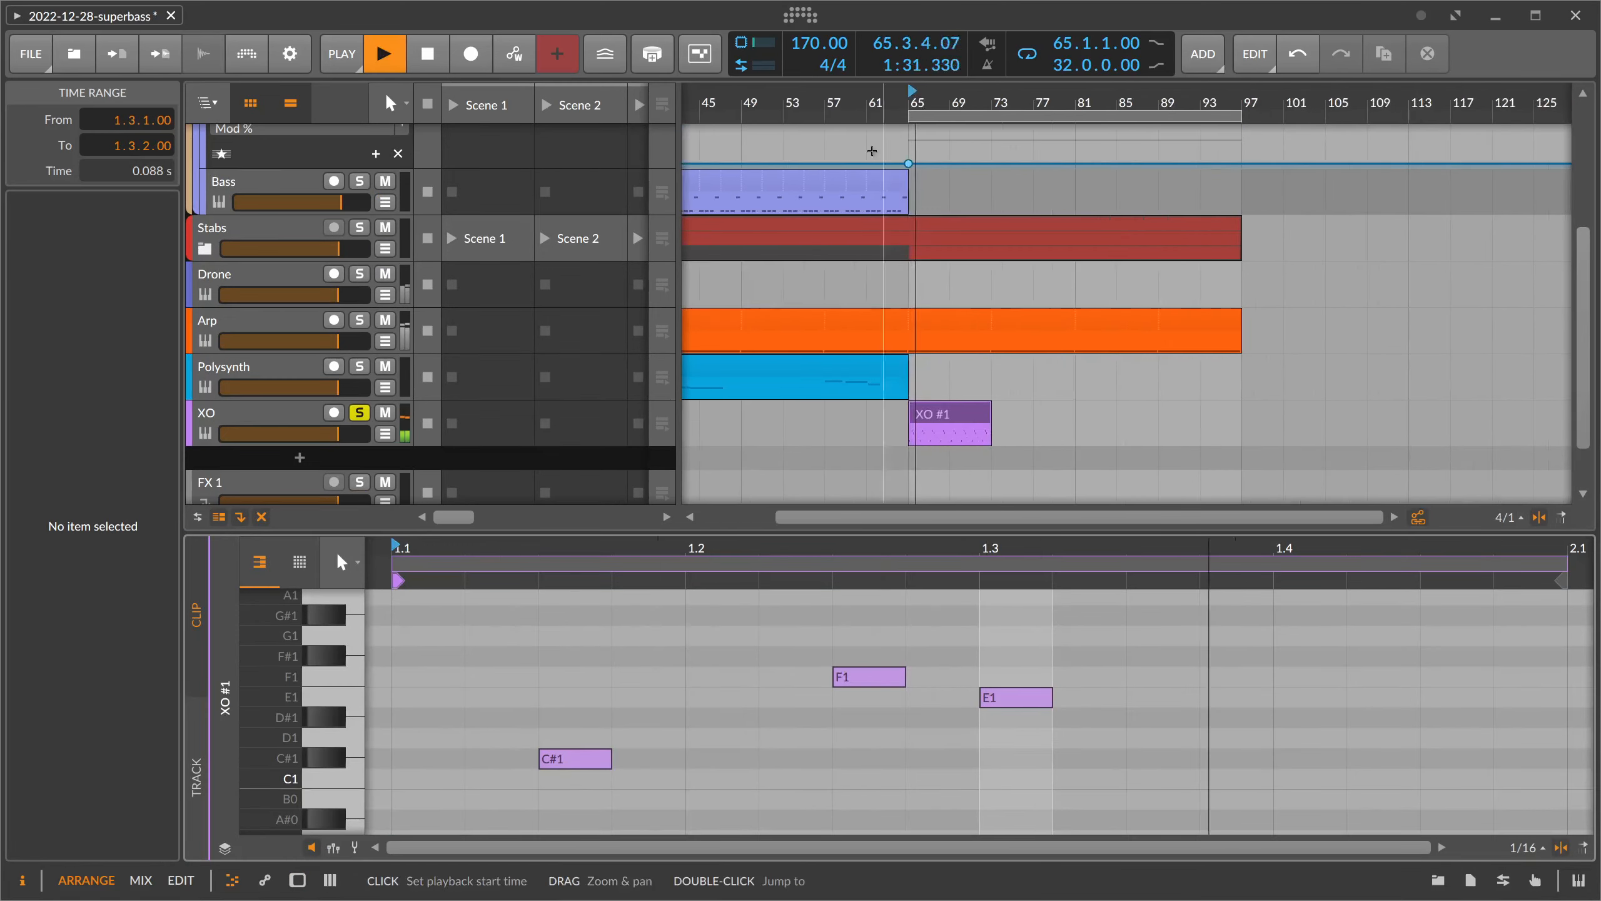
scroll(371, 349, "up", 3)
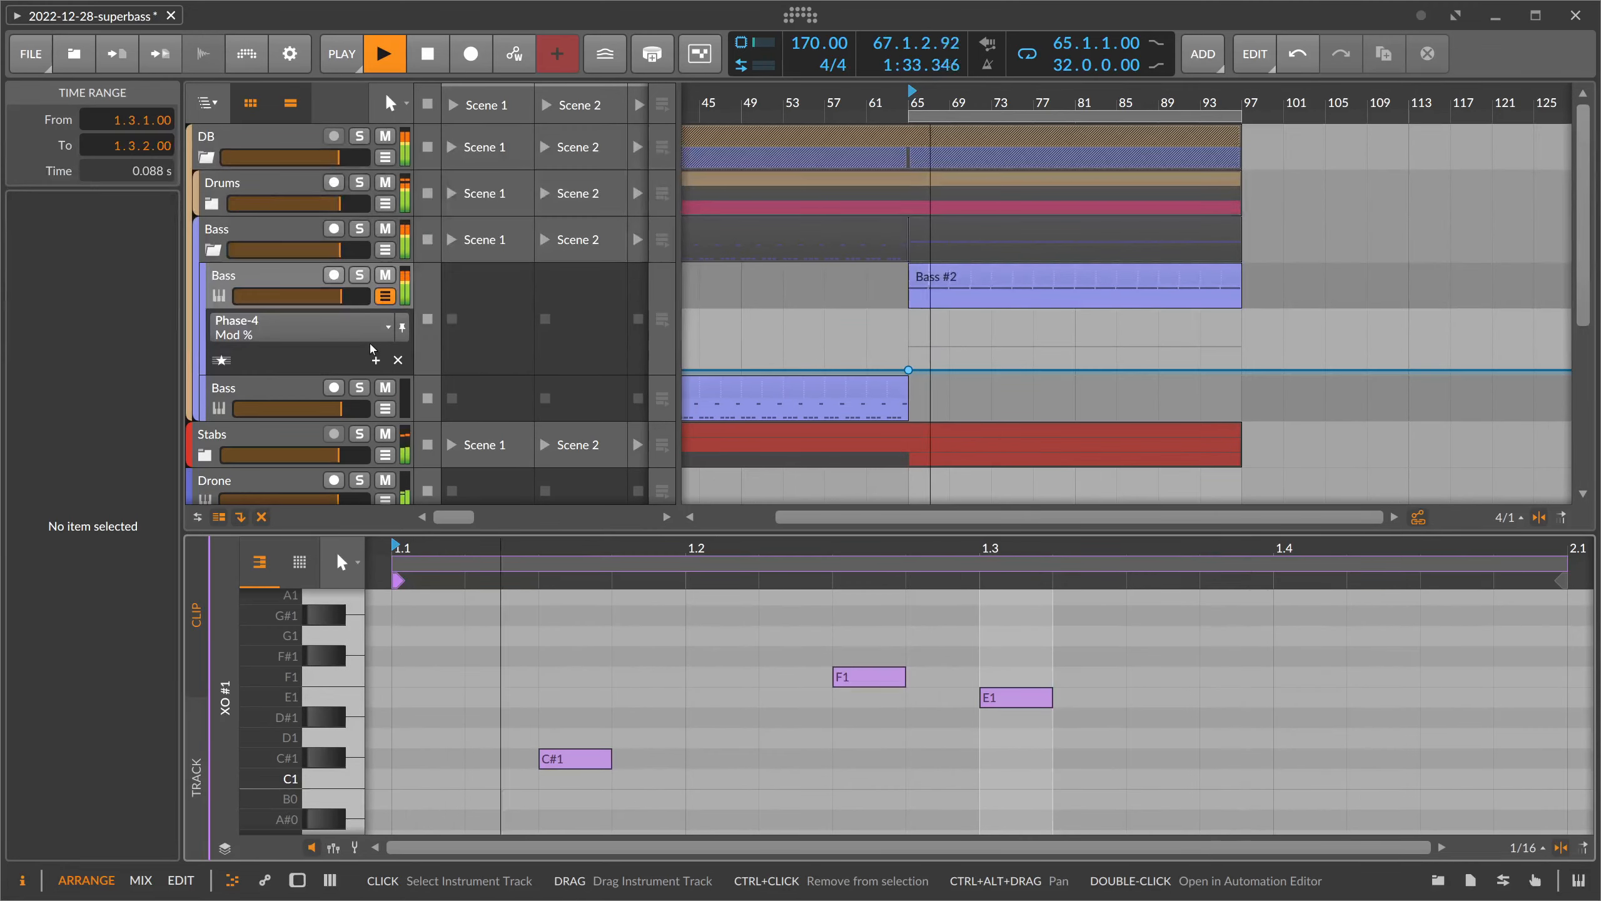
left_click(214, 250)
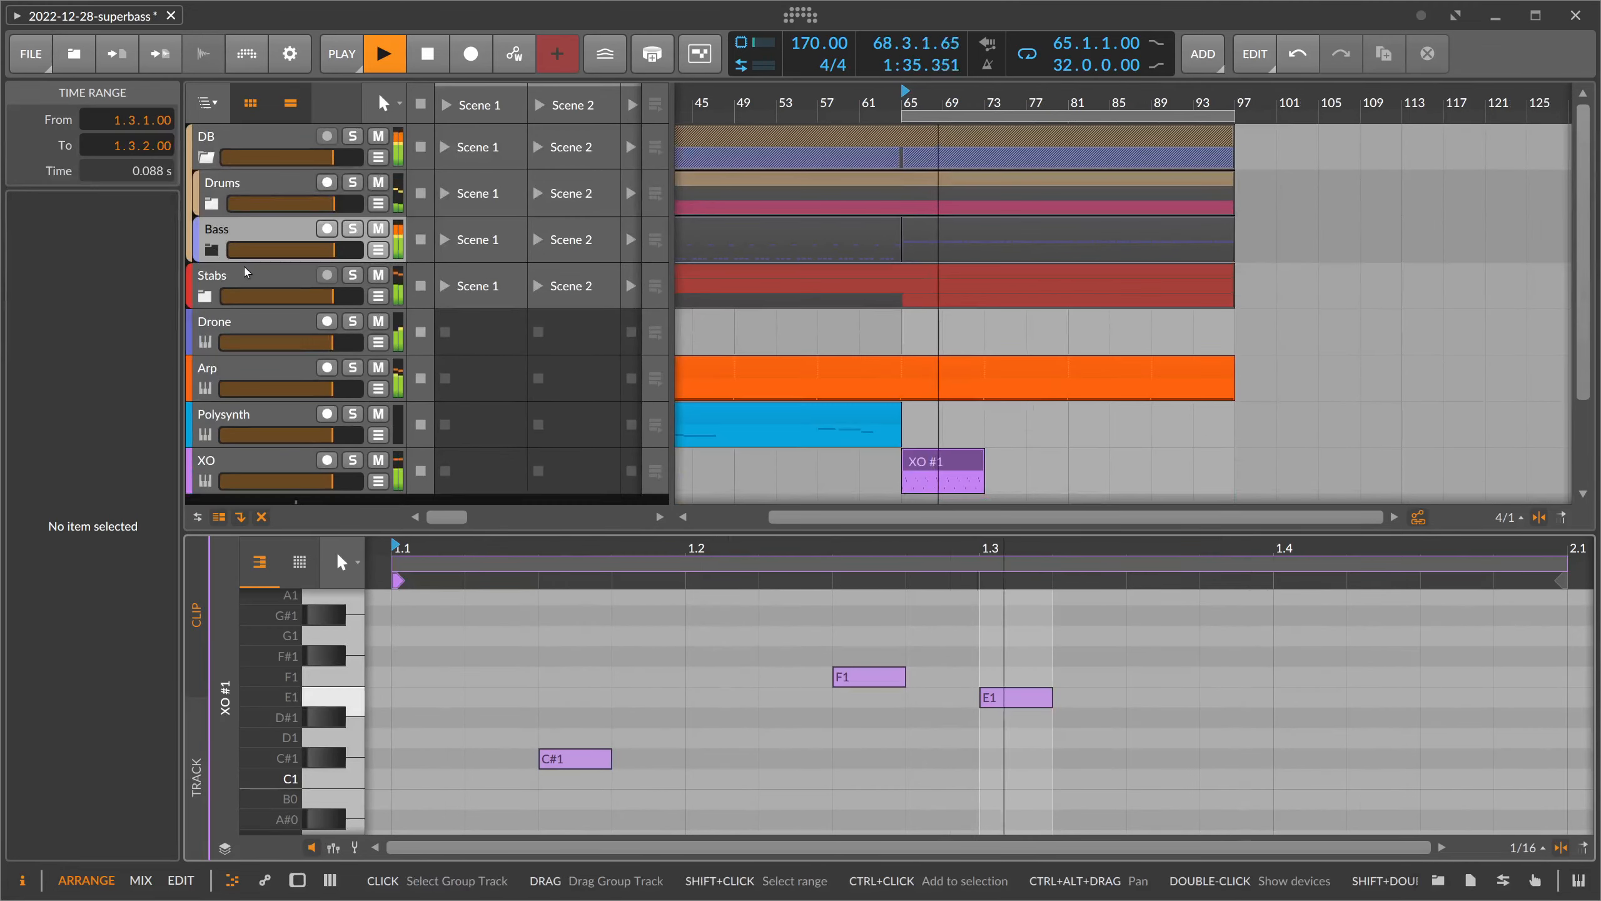
scroll(277, 297, "down", 3)
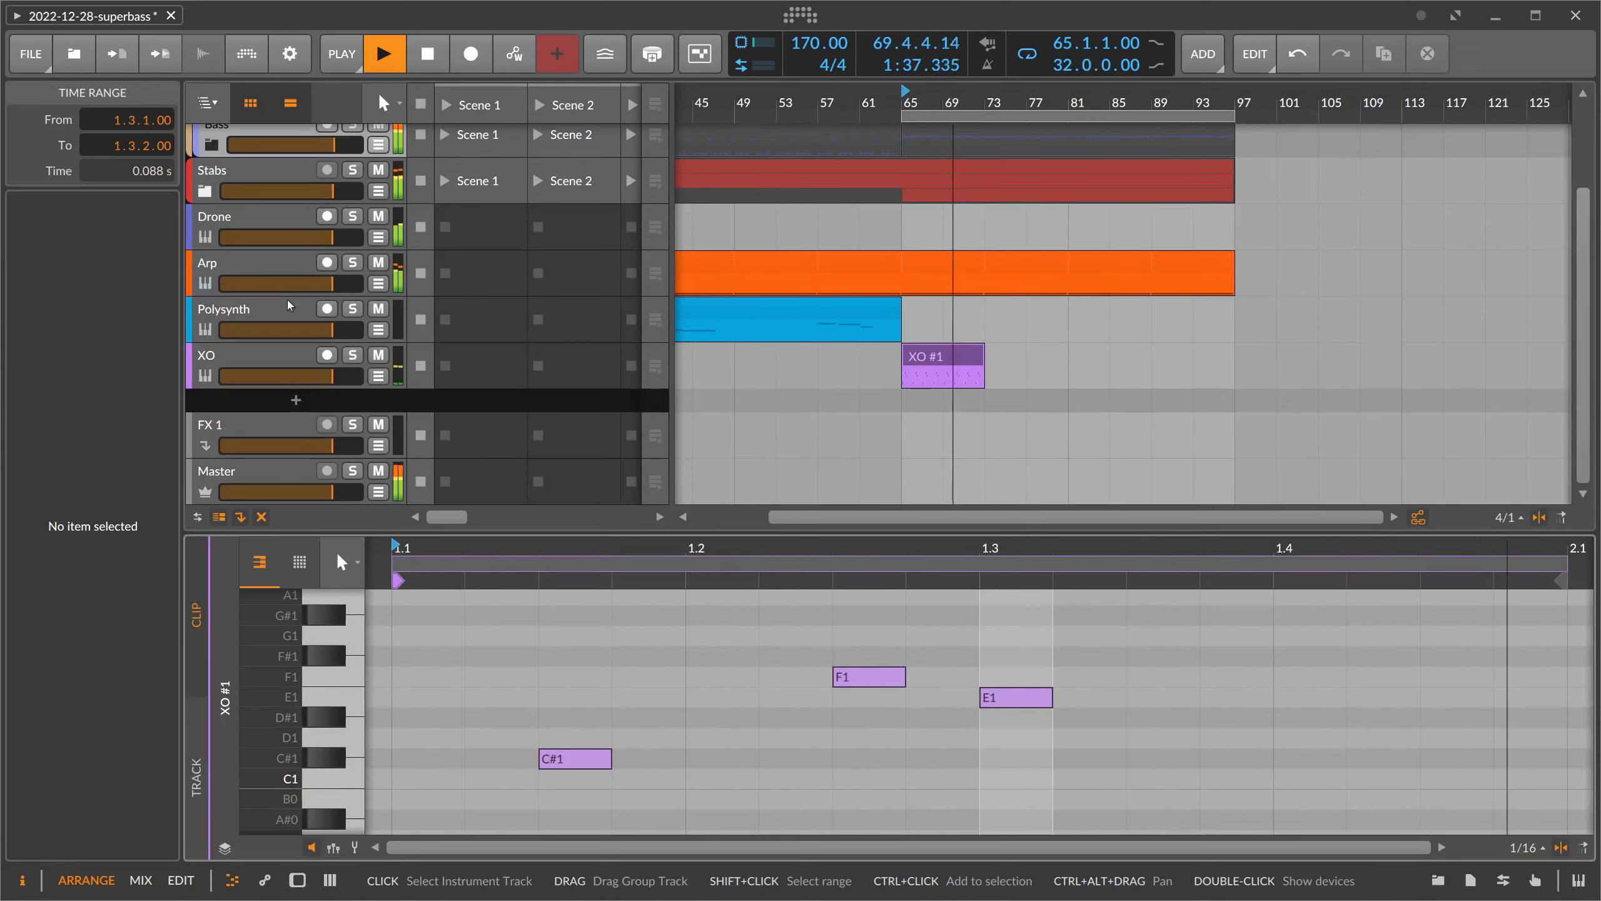
left_click_drag(987, 102, 1010, 148)
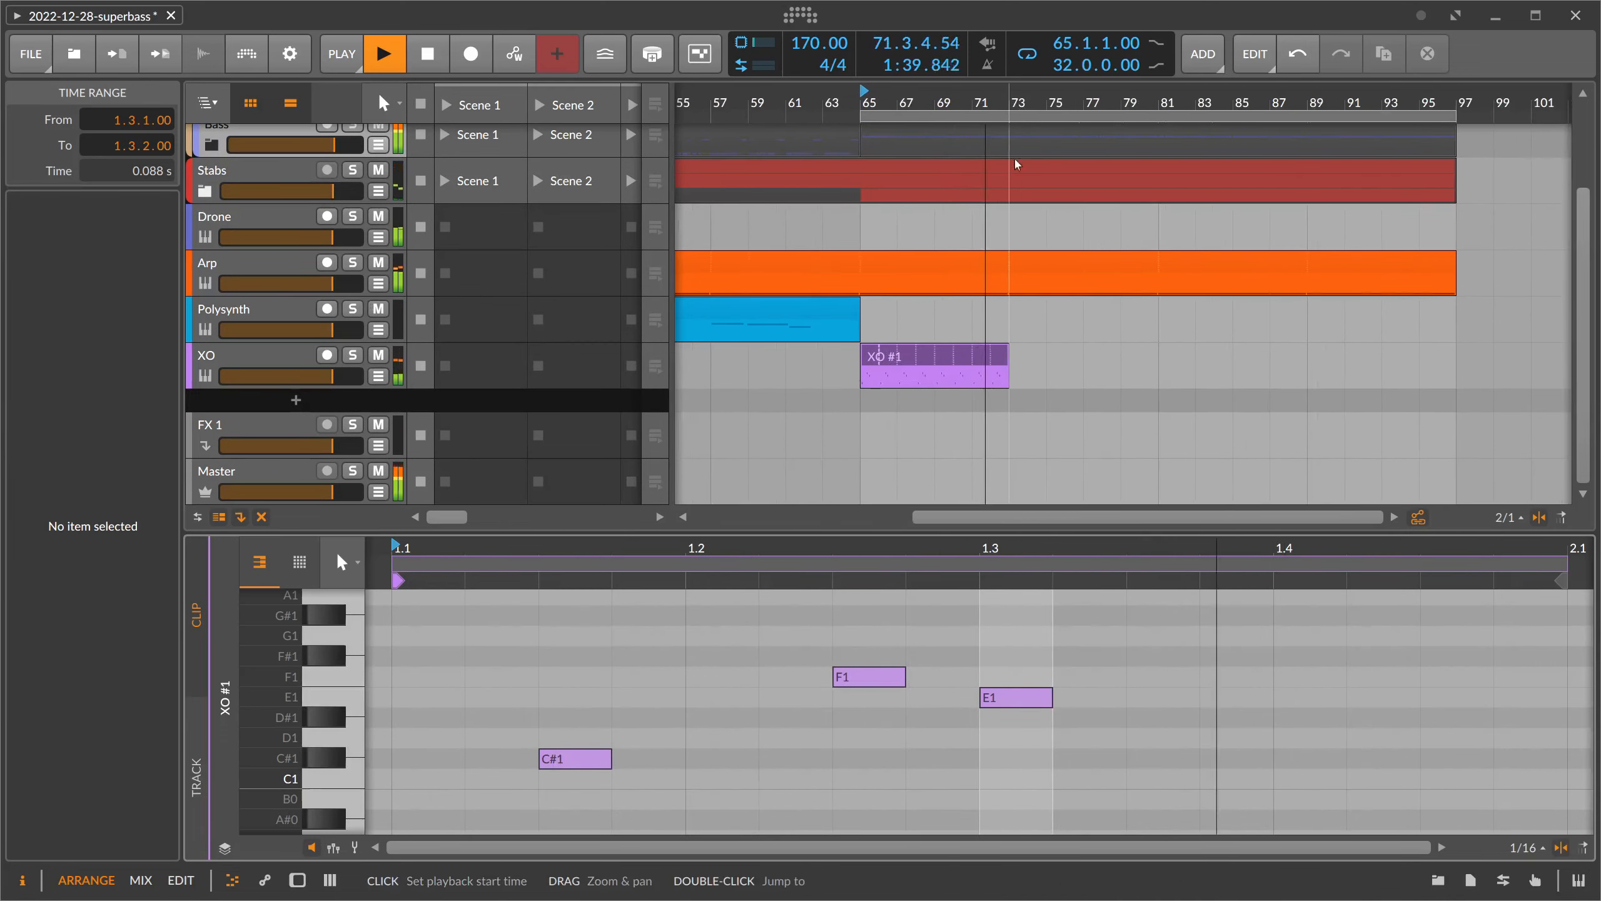
- Add a Peak Limiter after the Resonator Bank on the XO track, adjust its input gain and audition the result
left_click(322, 369)
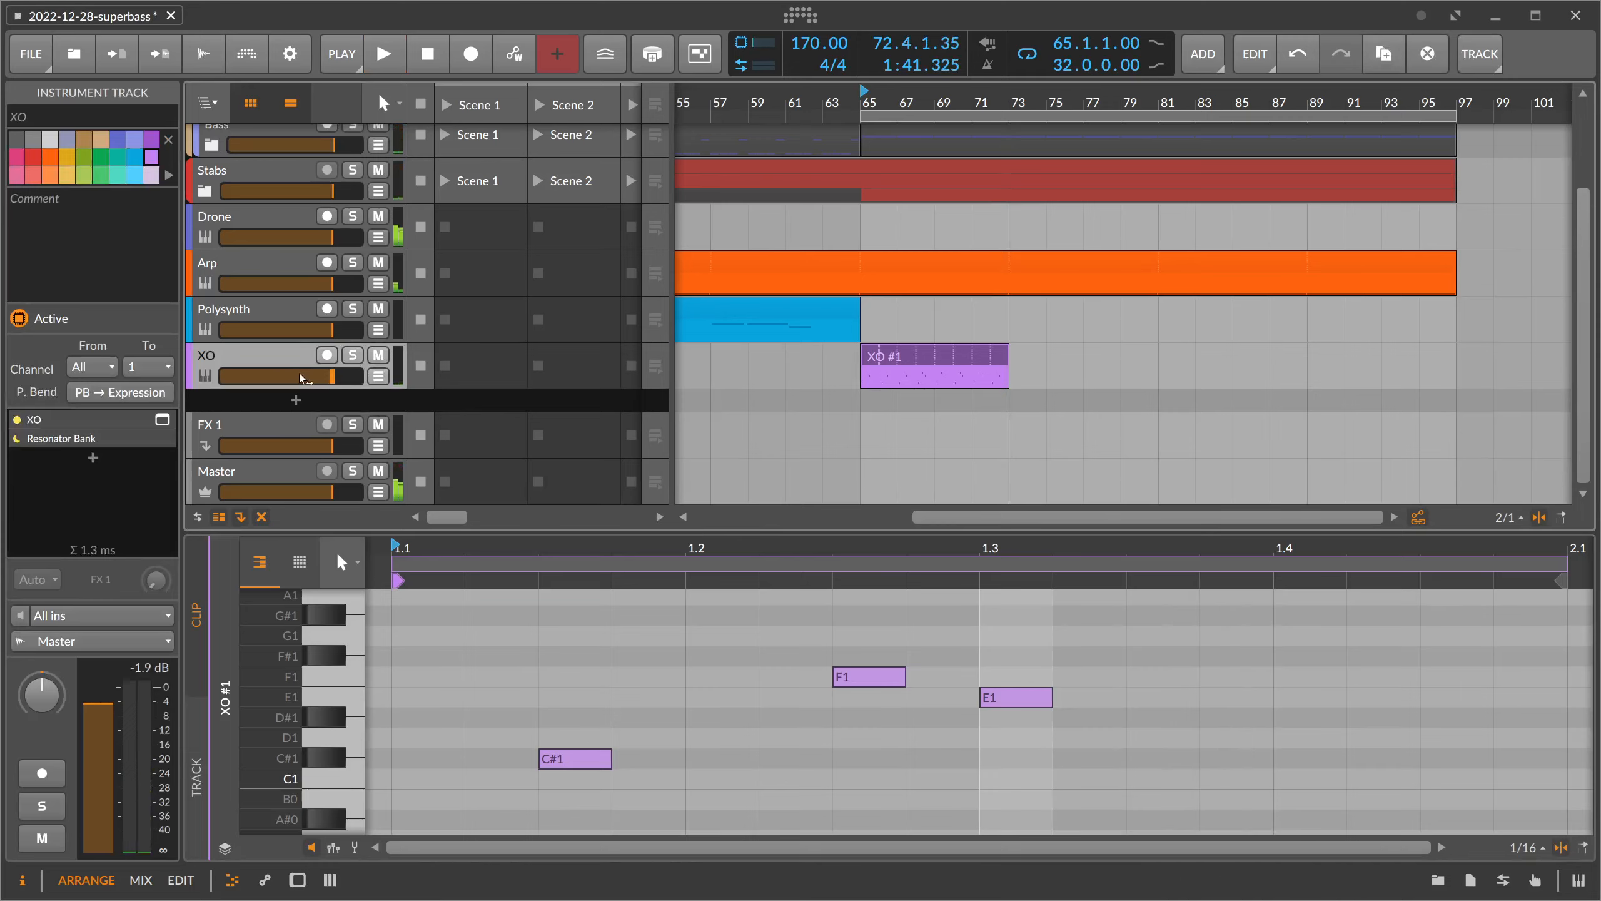
key("d")
left_click(1007, 727)
type("pe")
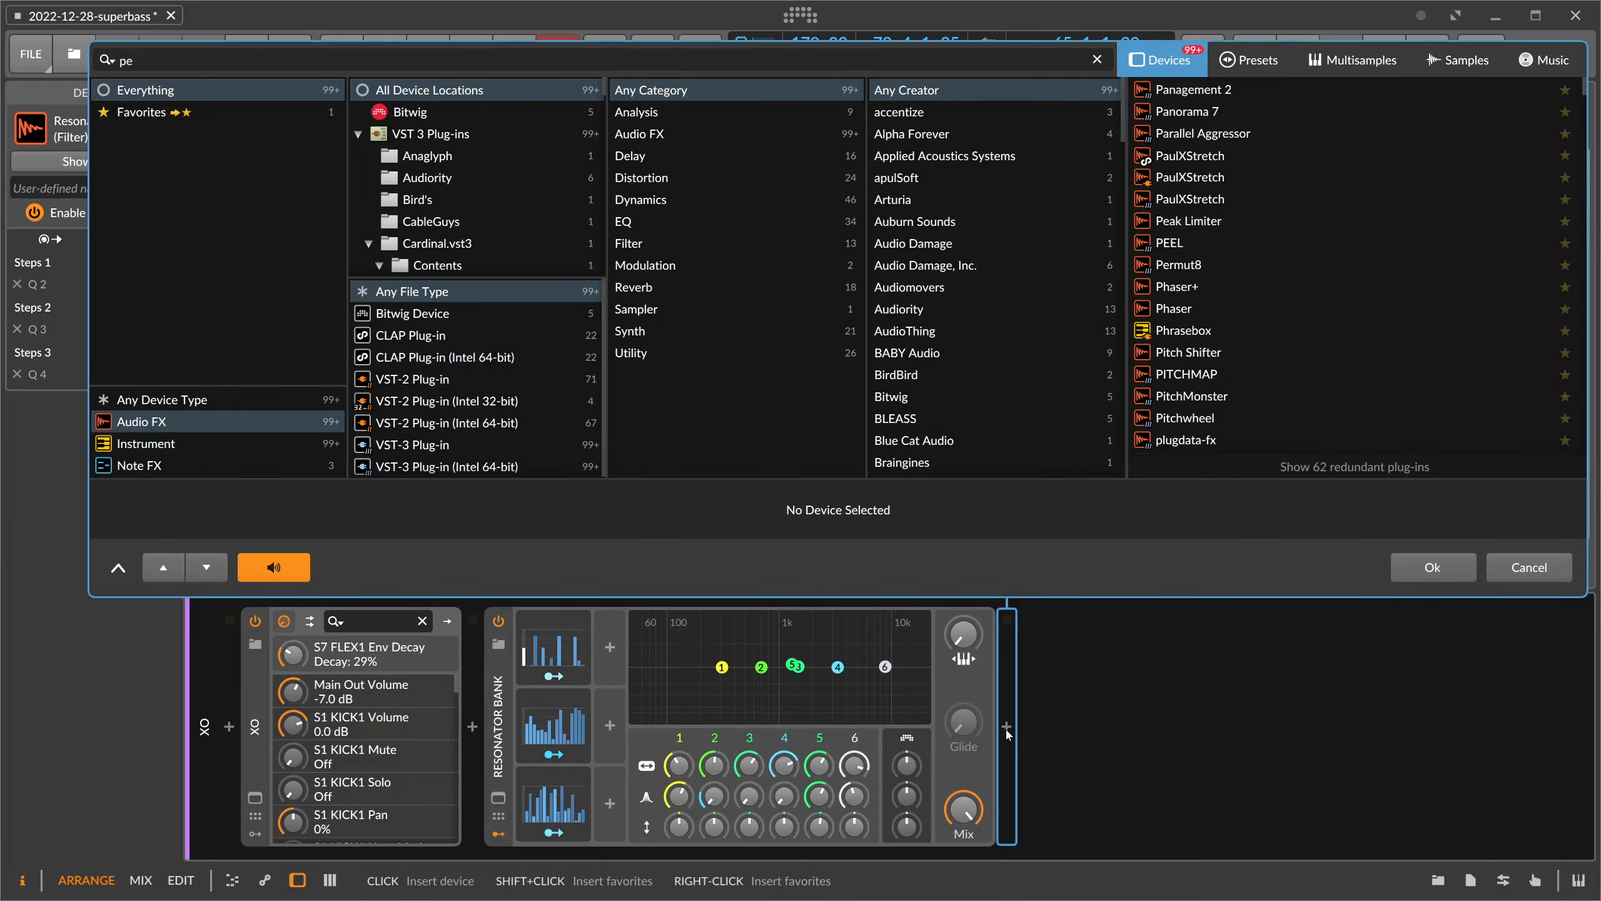
type("ak")
key("Return")
key("space")
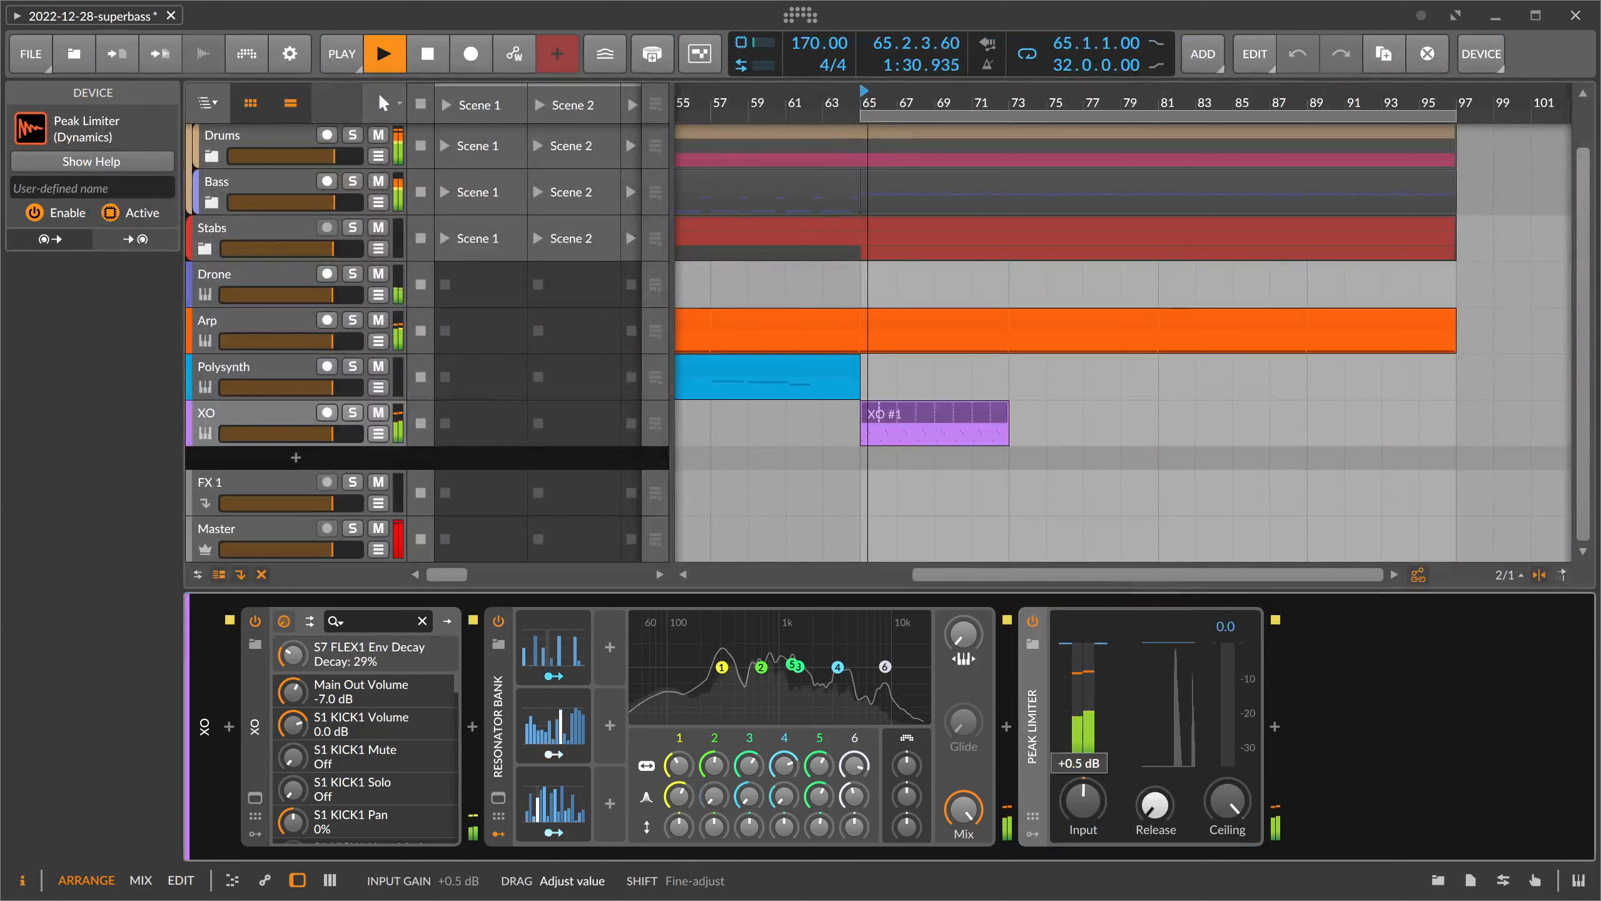
key("space")
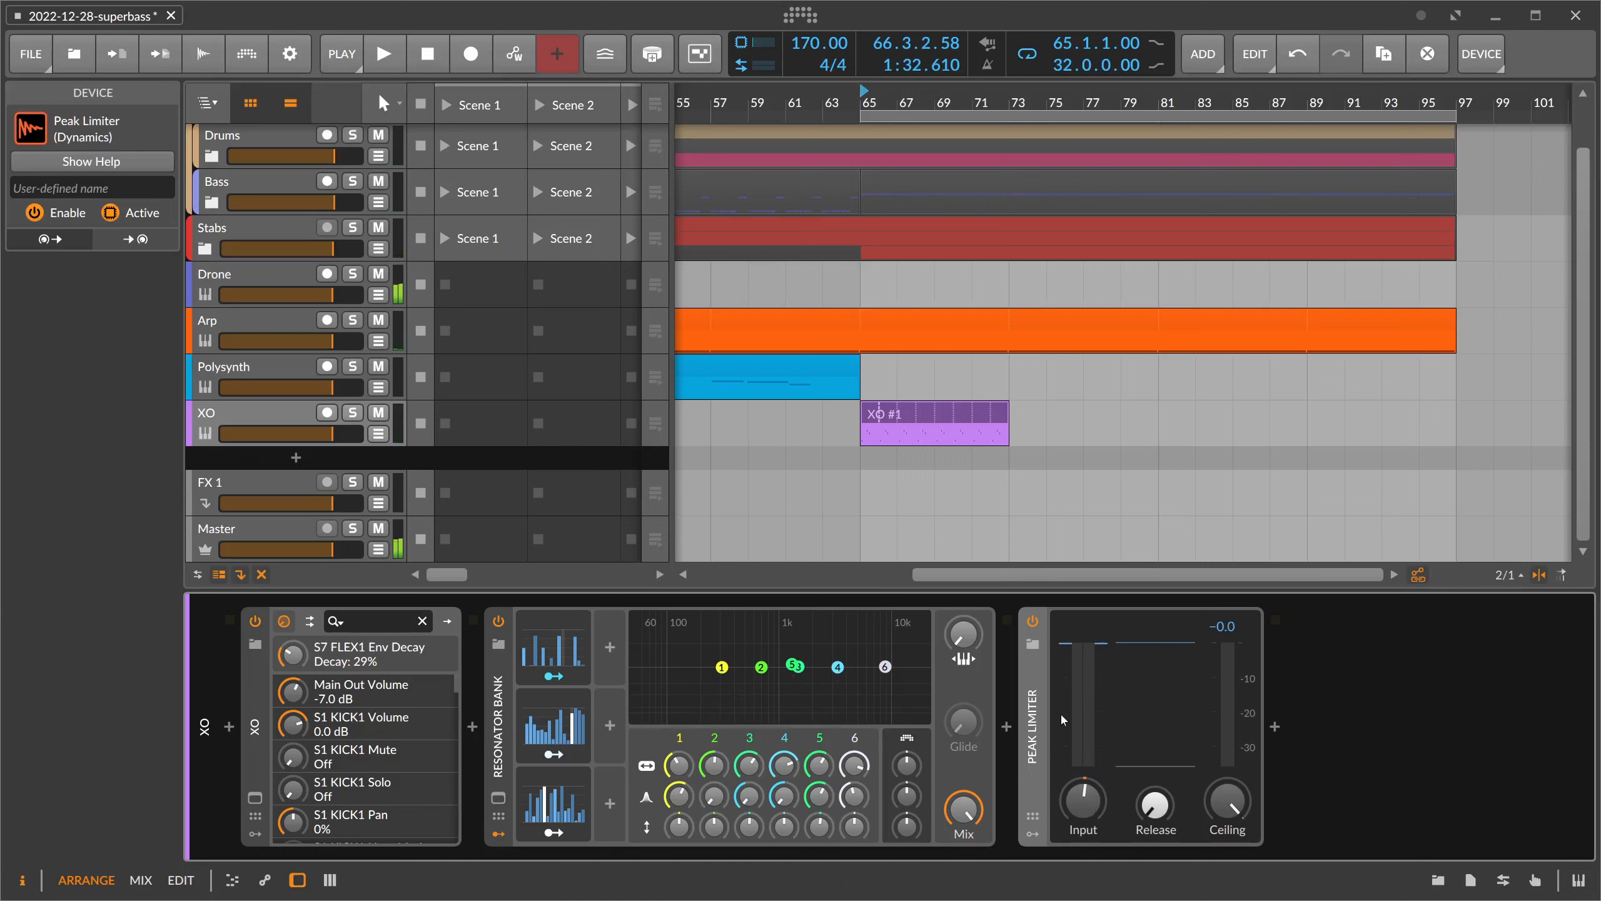
key("space")
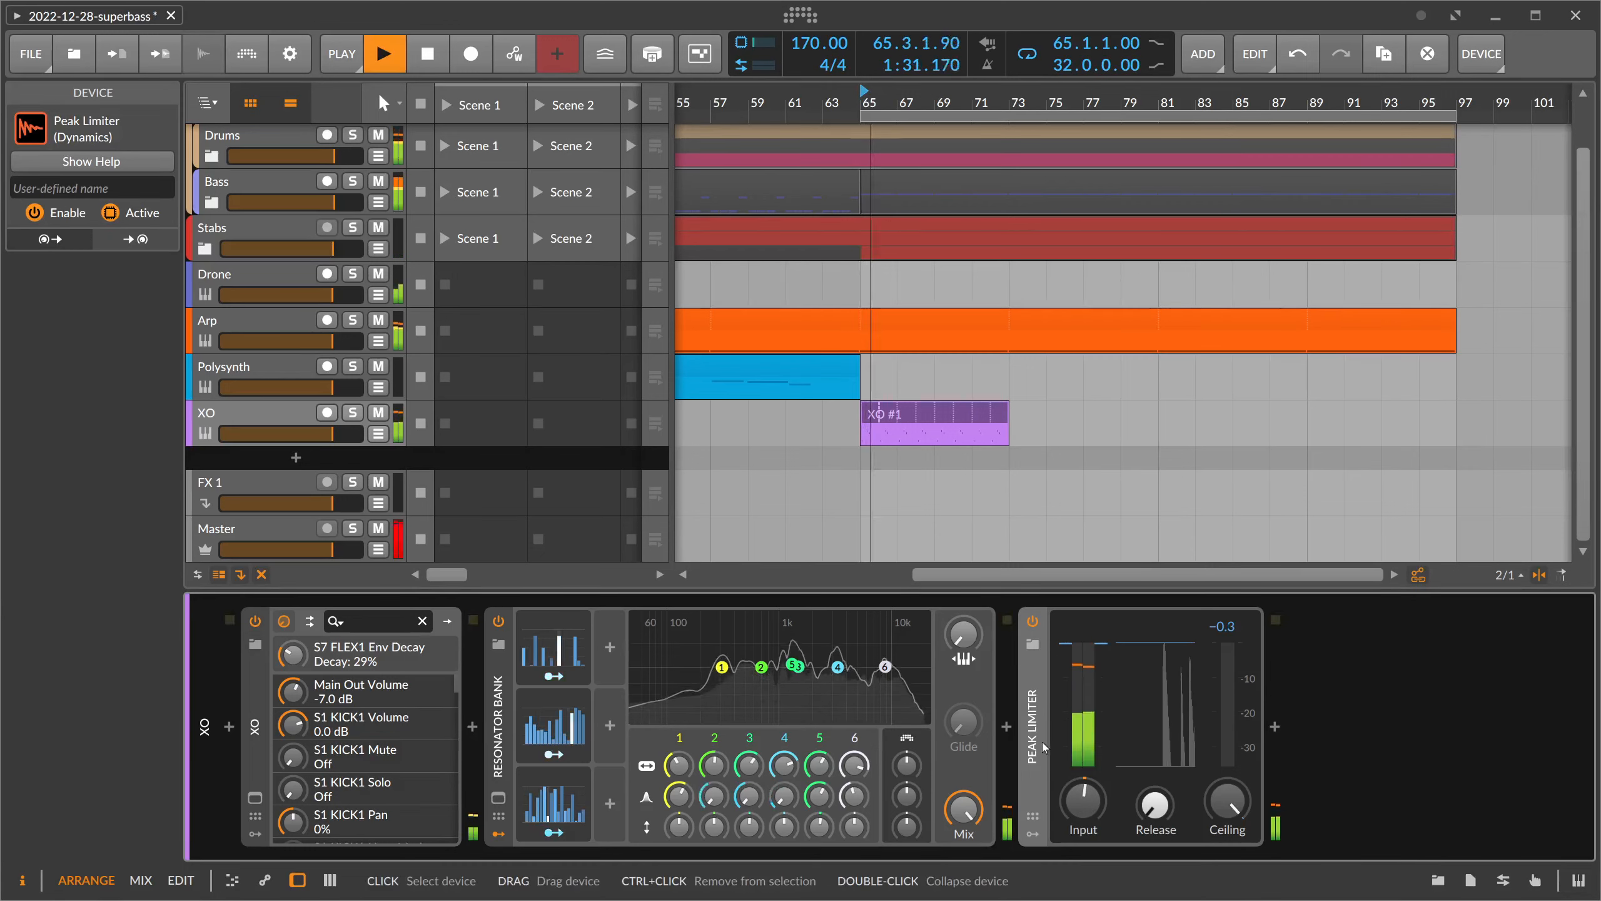
key("space")
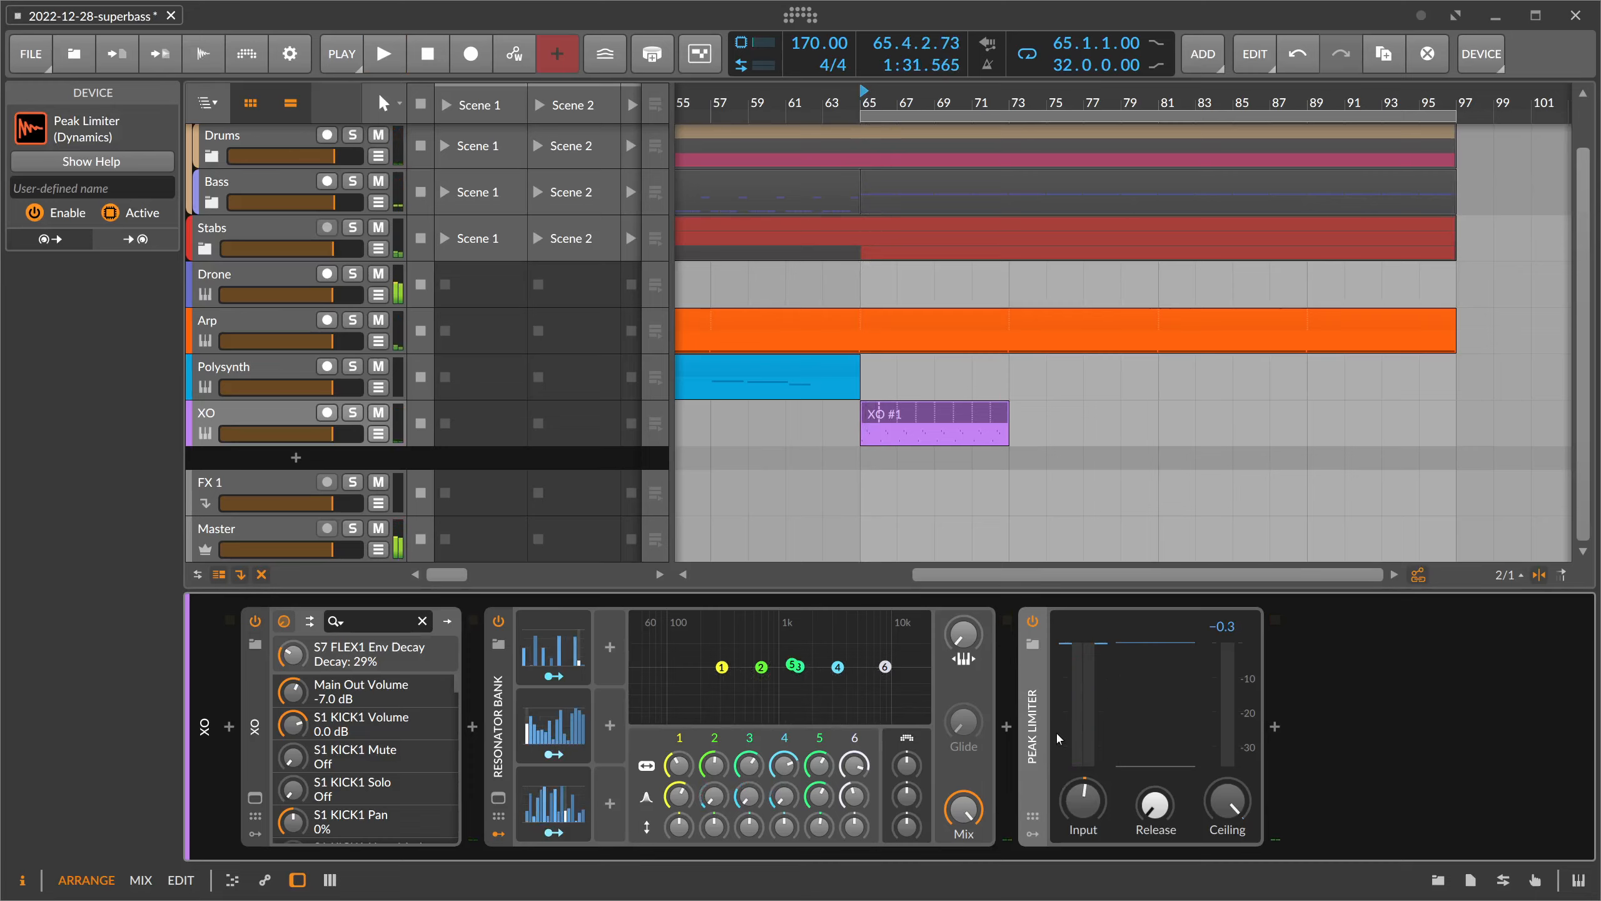
- Insert an EQ-2 between the XO track's Resonator Bank and Peak Limiter and play the section briefly
left_click(1007, 727)
type("eq")
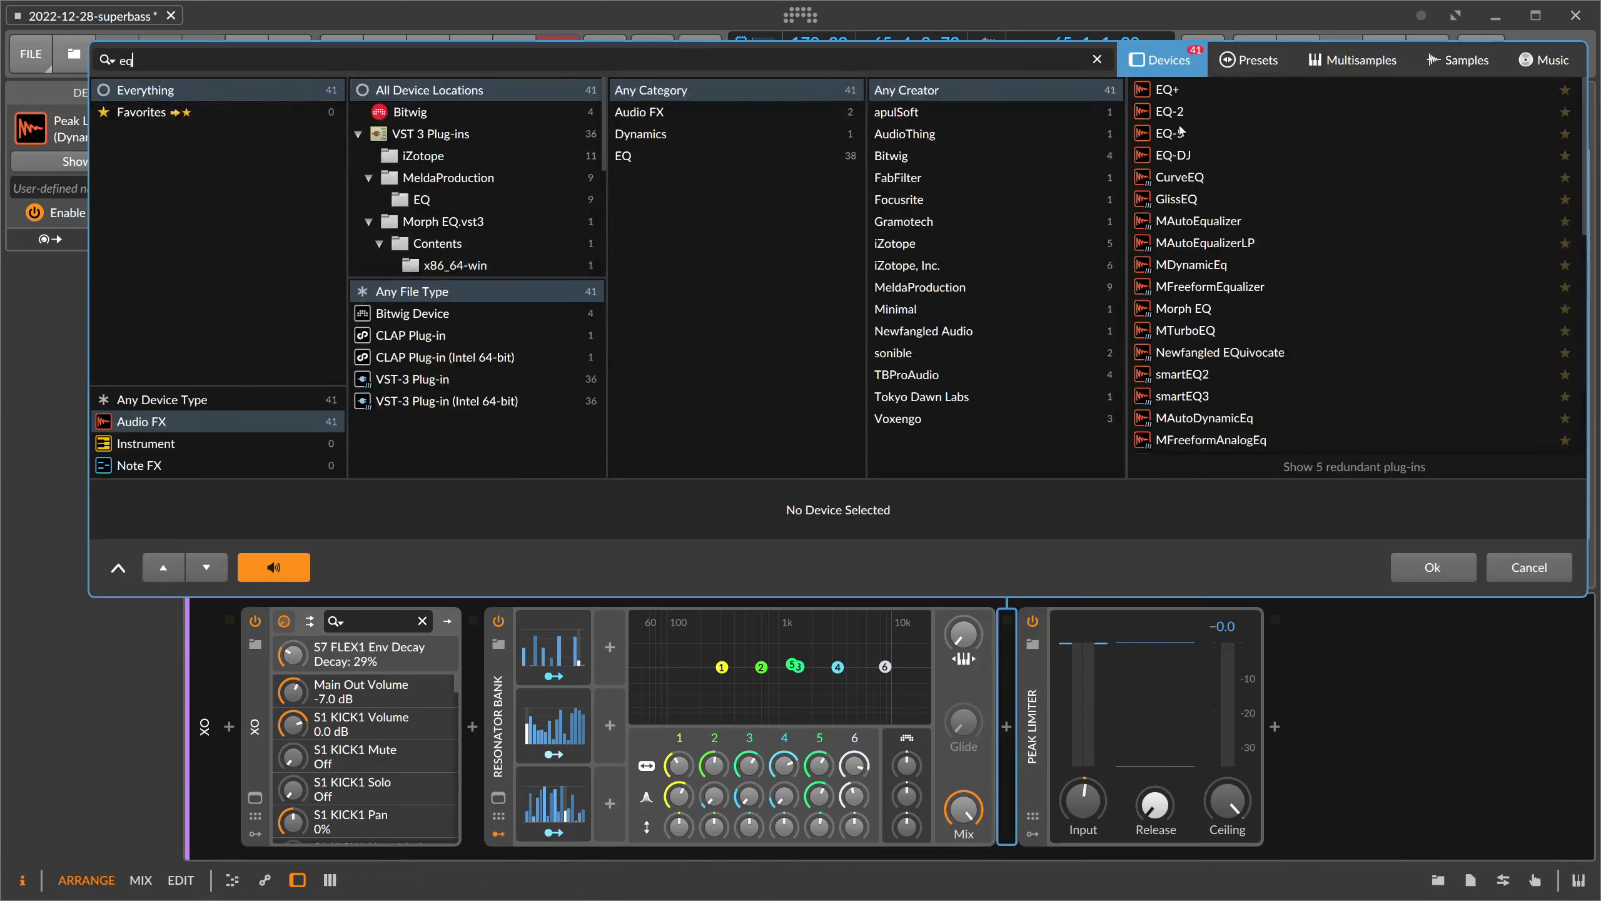
key("Return")
key("space")
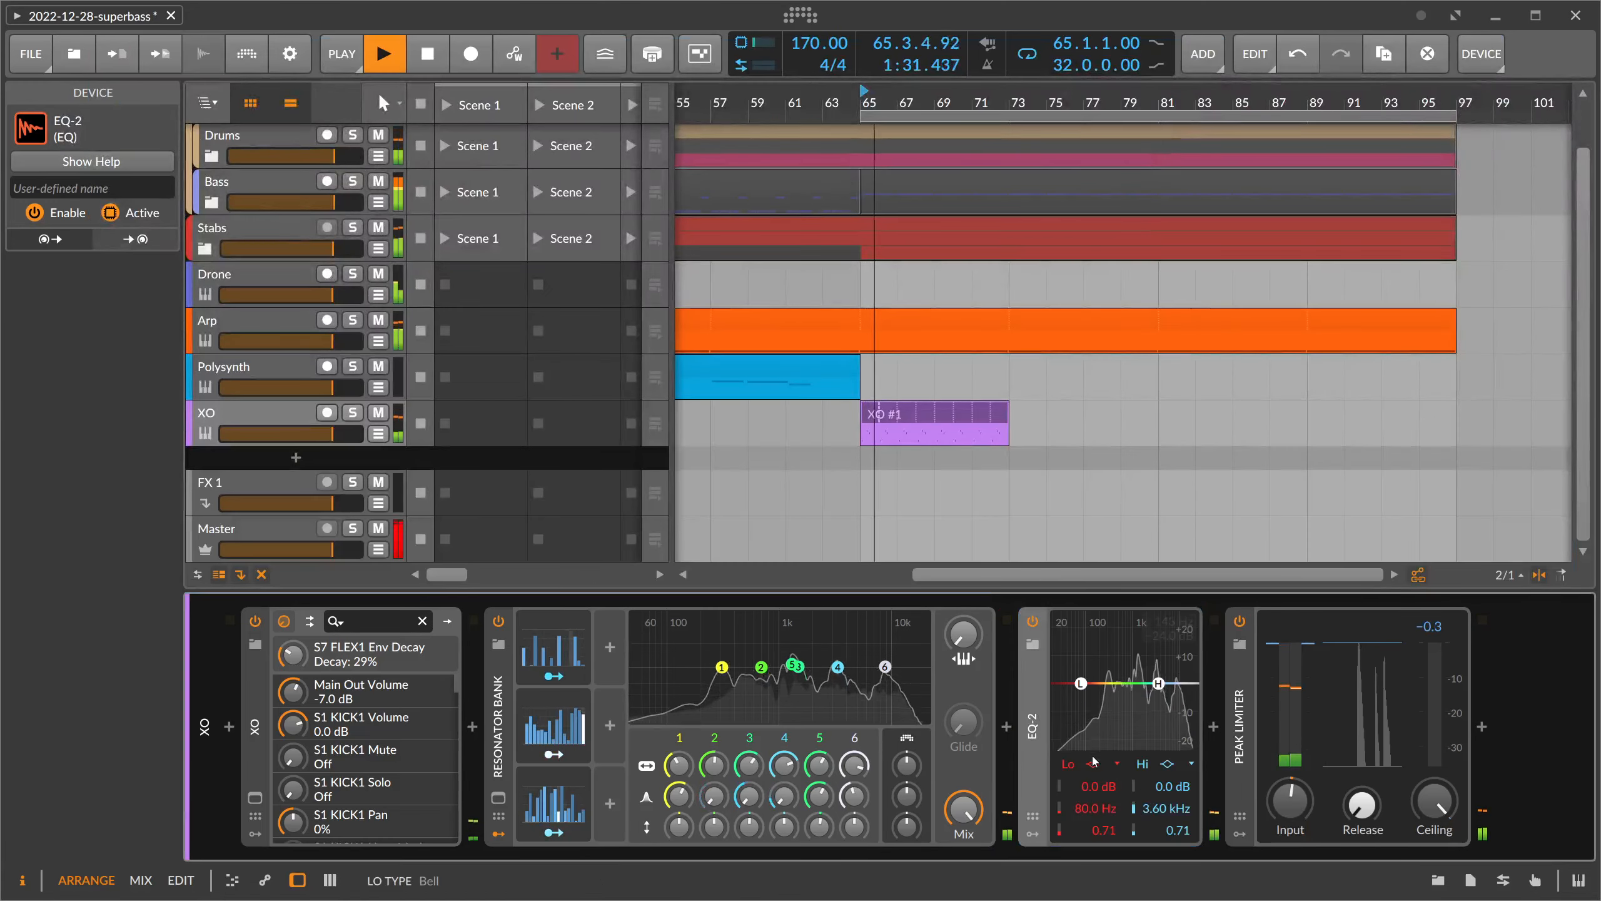
key("space")
- Set EQ-2's low band to a low-cut at 182 Hz and audition the XO track in the mix
left_click(1092, 763)
left_click(1093, 809)
left_click_drag(1093, 809, 1093, 786)
key("space")
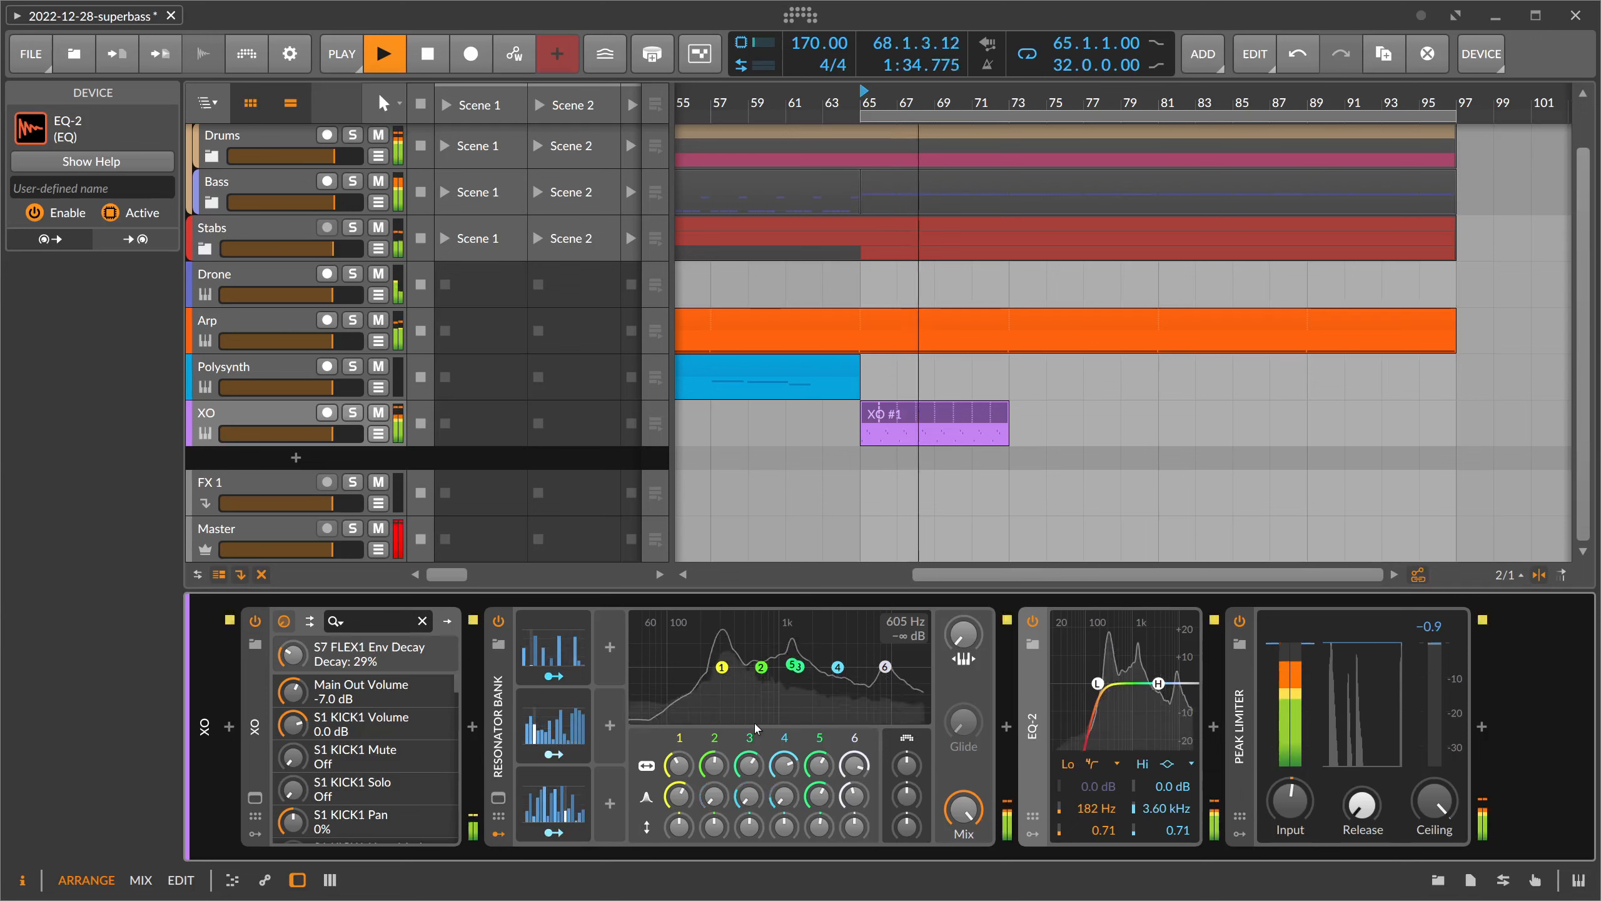
key("space")
- Duplicate the XO track with its devices and clip
left_click(243, 410)
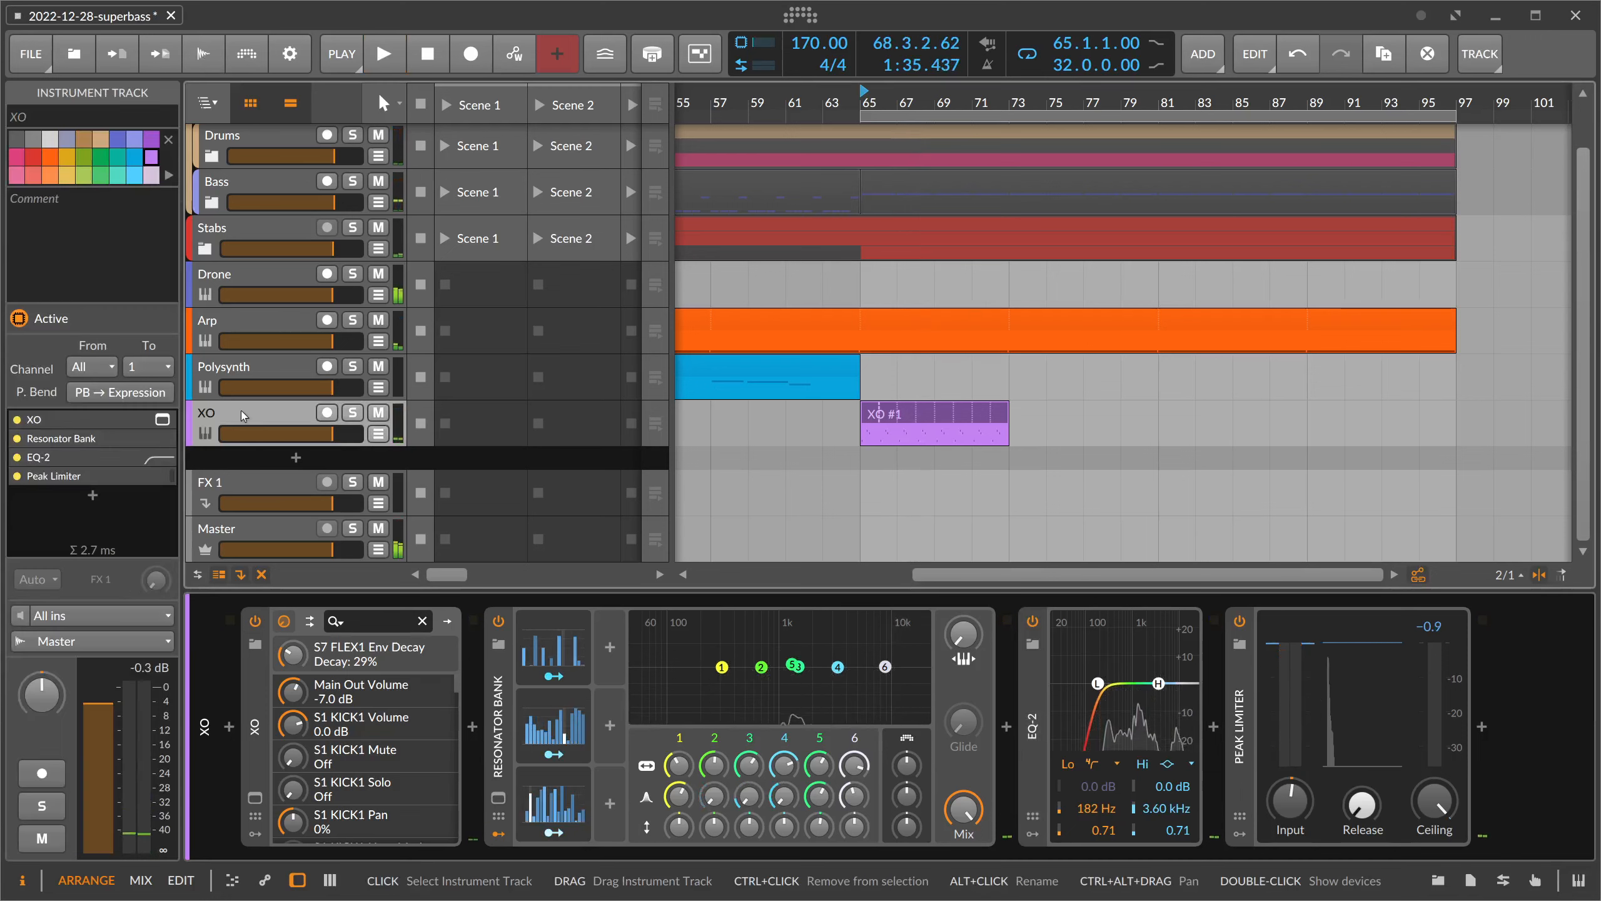
key("ctrl+d")
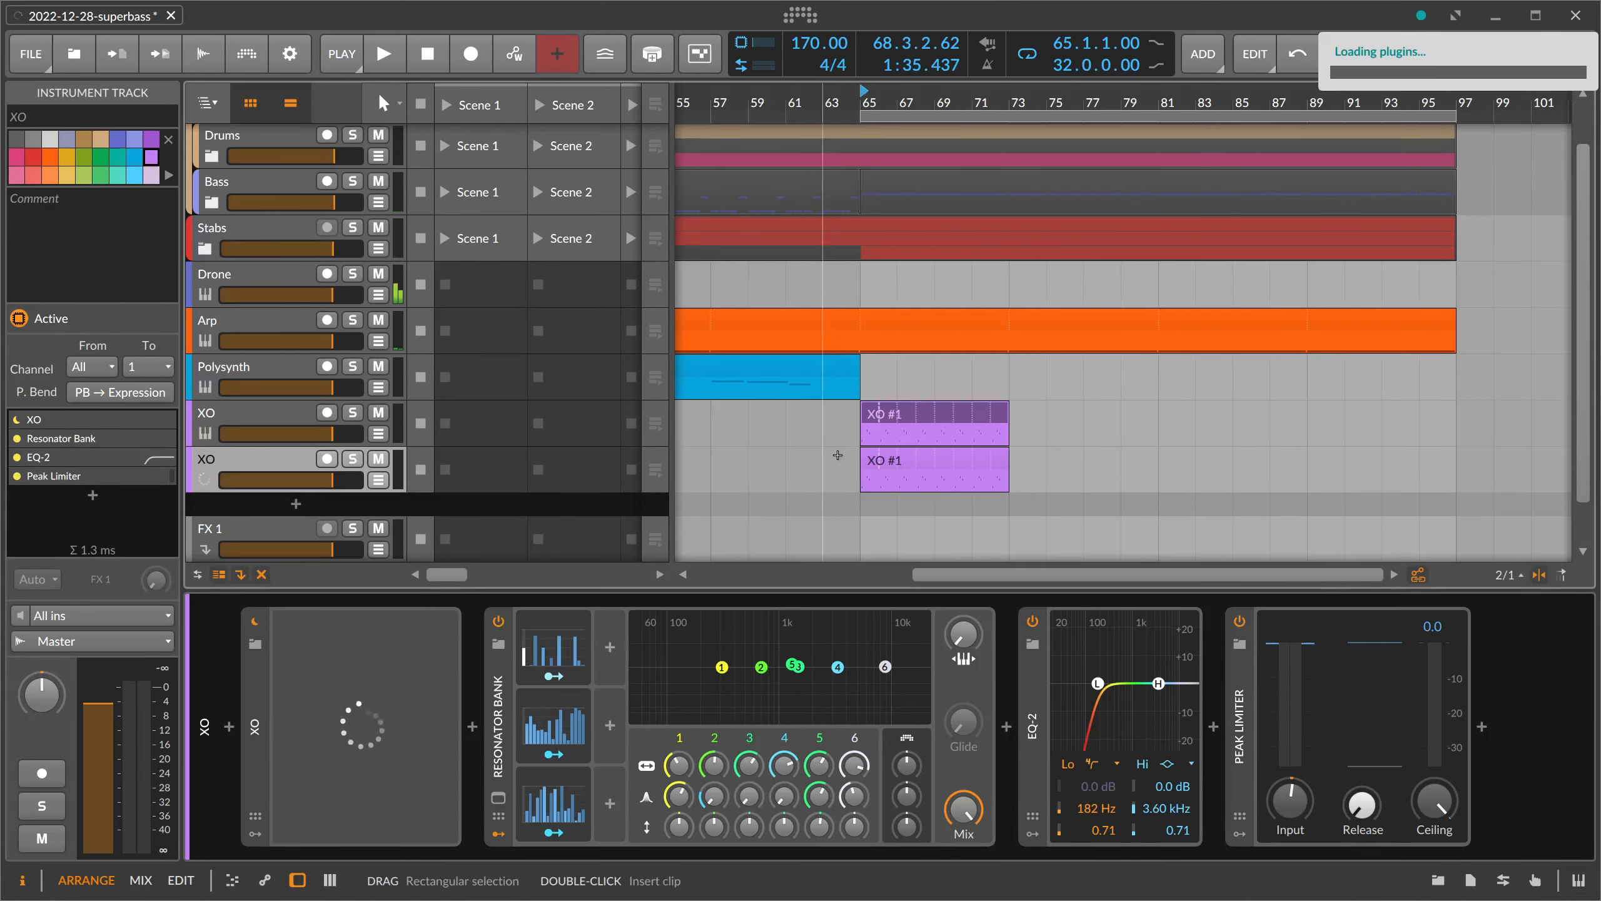
- Move the clip on the duplicated XO track so that it starts at bar 73
left_click_drag(886, 465, 1061, 467)
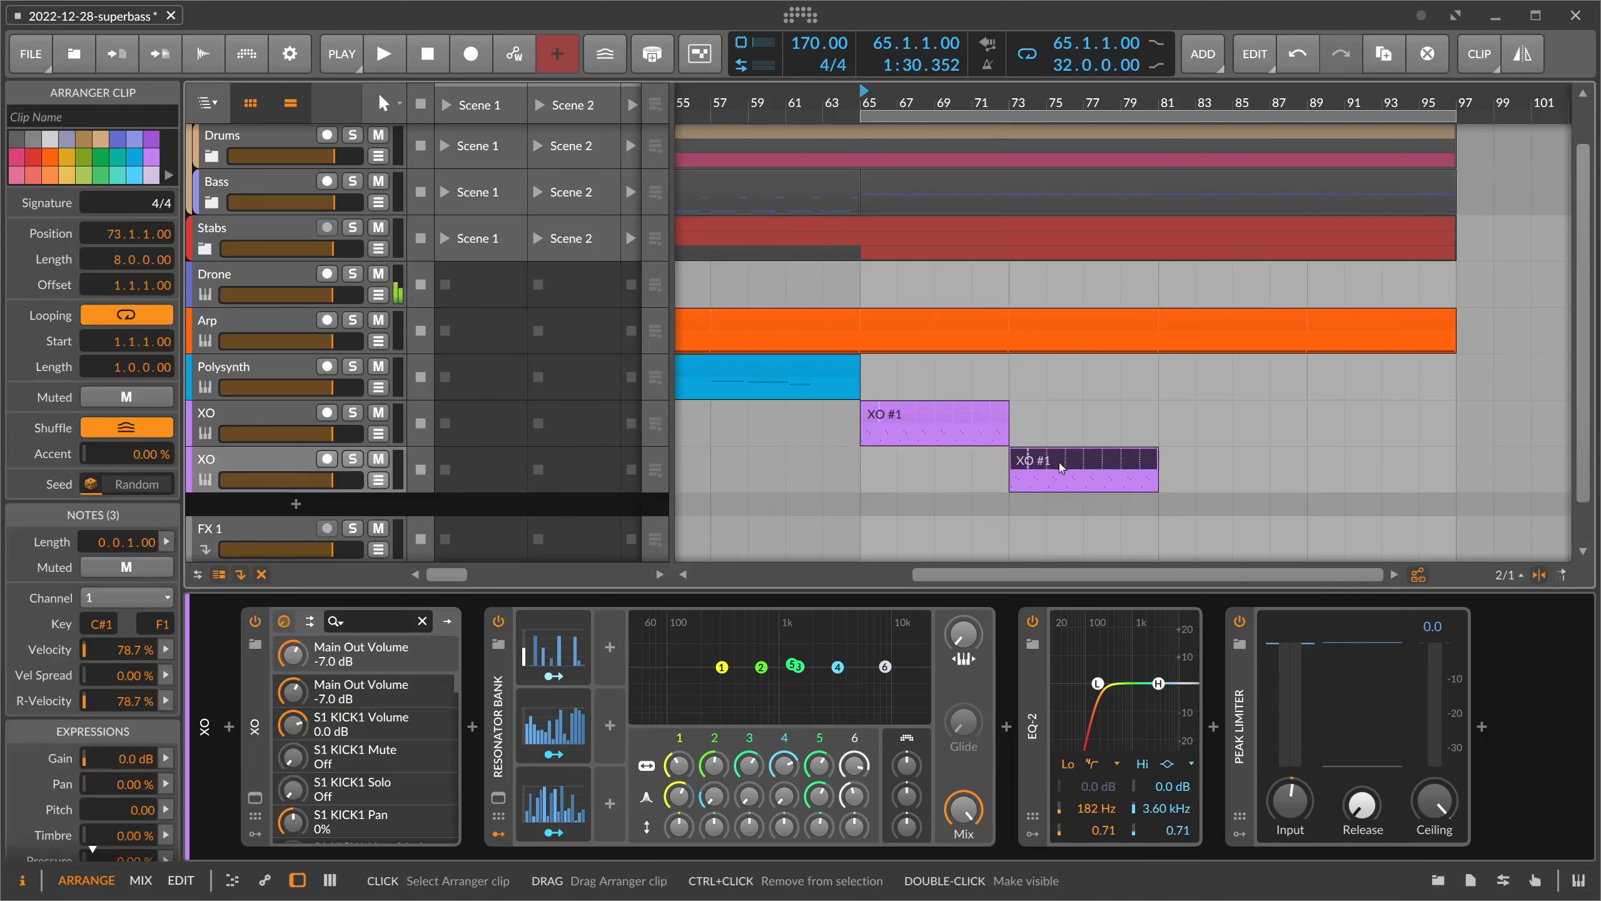
left_click(1046, 464)
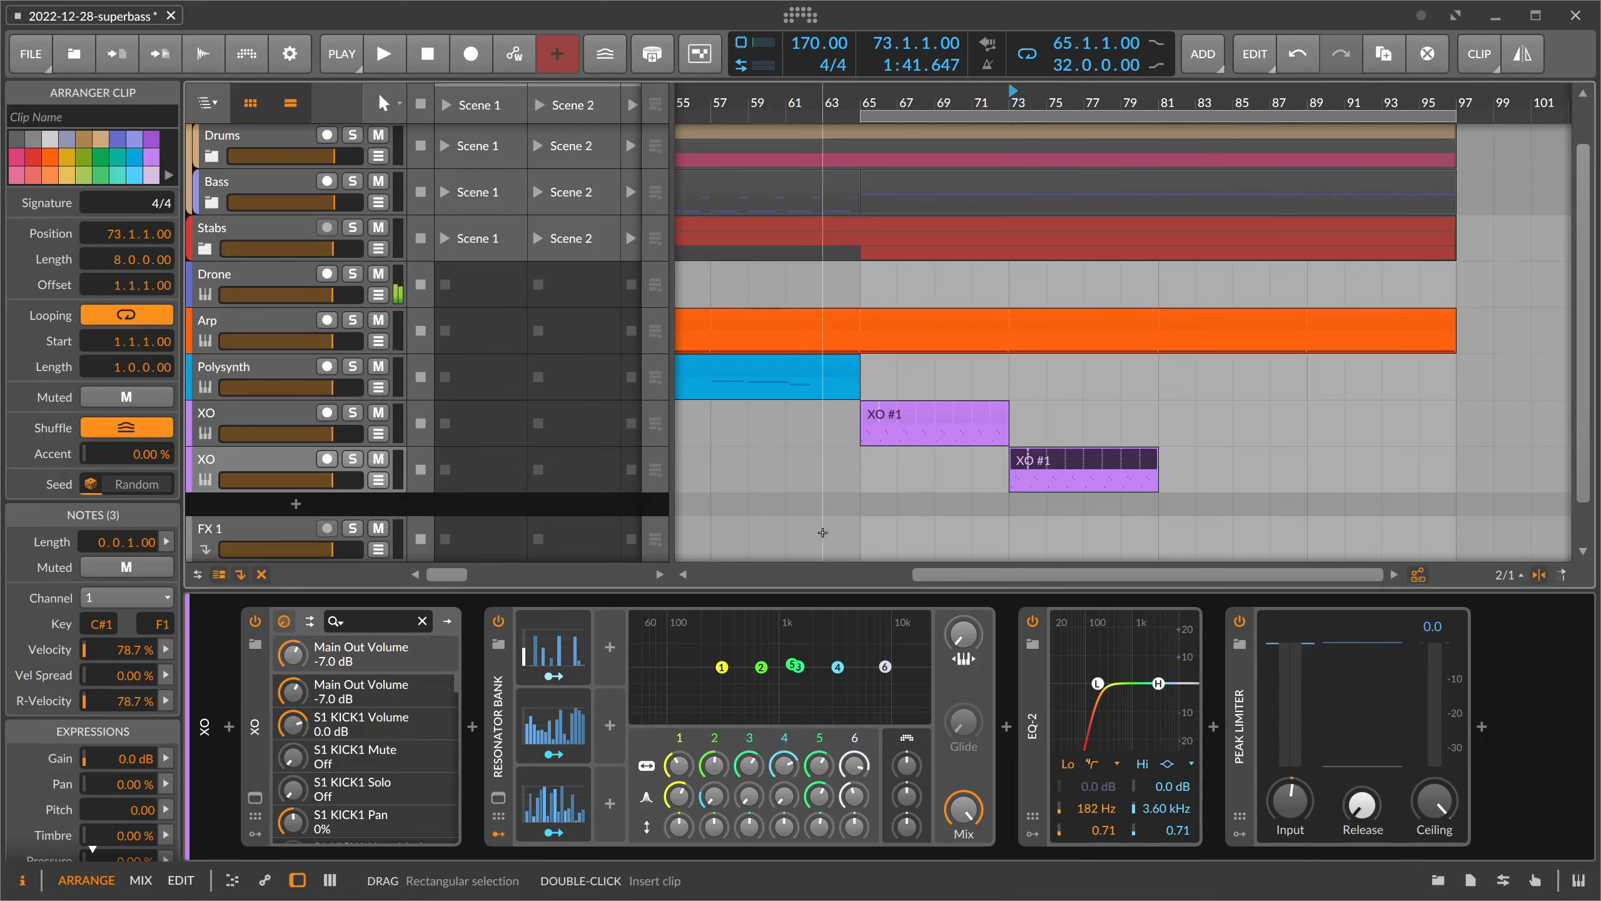
- Swap the duplicated XO's drum samples for similar ones with the Sample Combiner, audition them, apply the variation and close the plug-in window
left_click(255, 798)
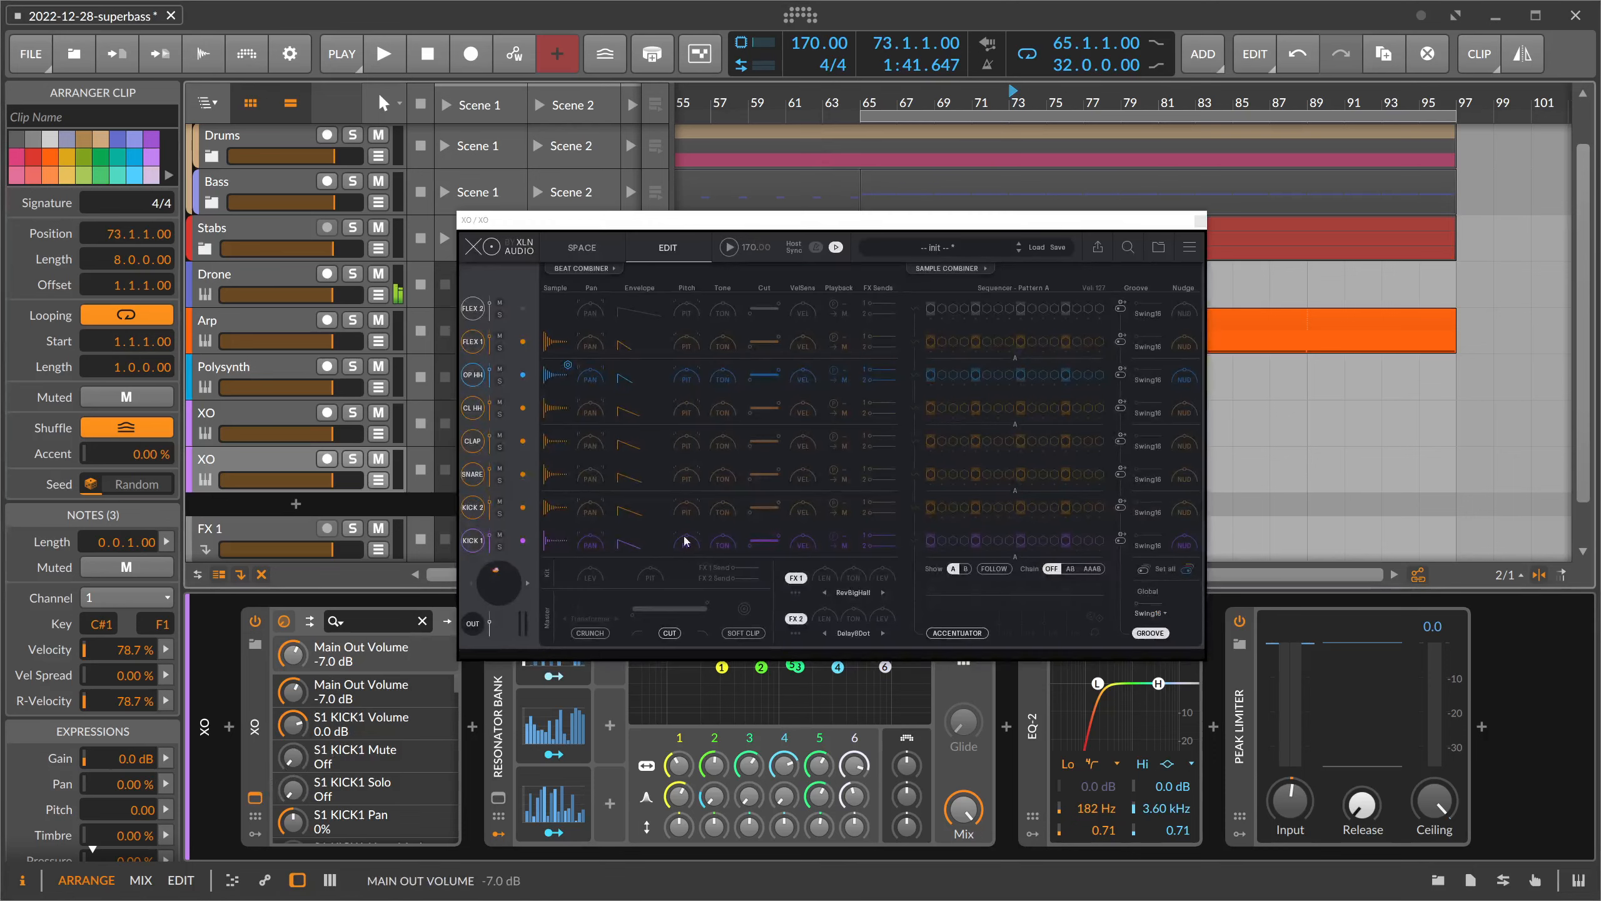
left_click(960, 273)
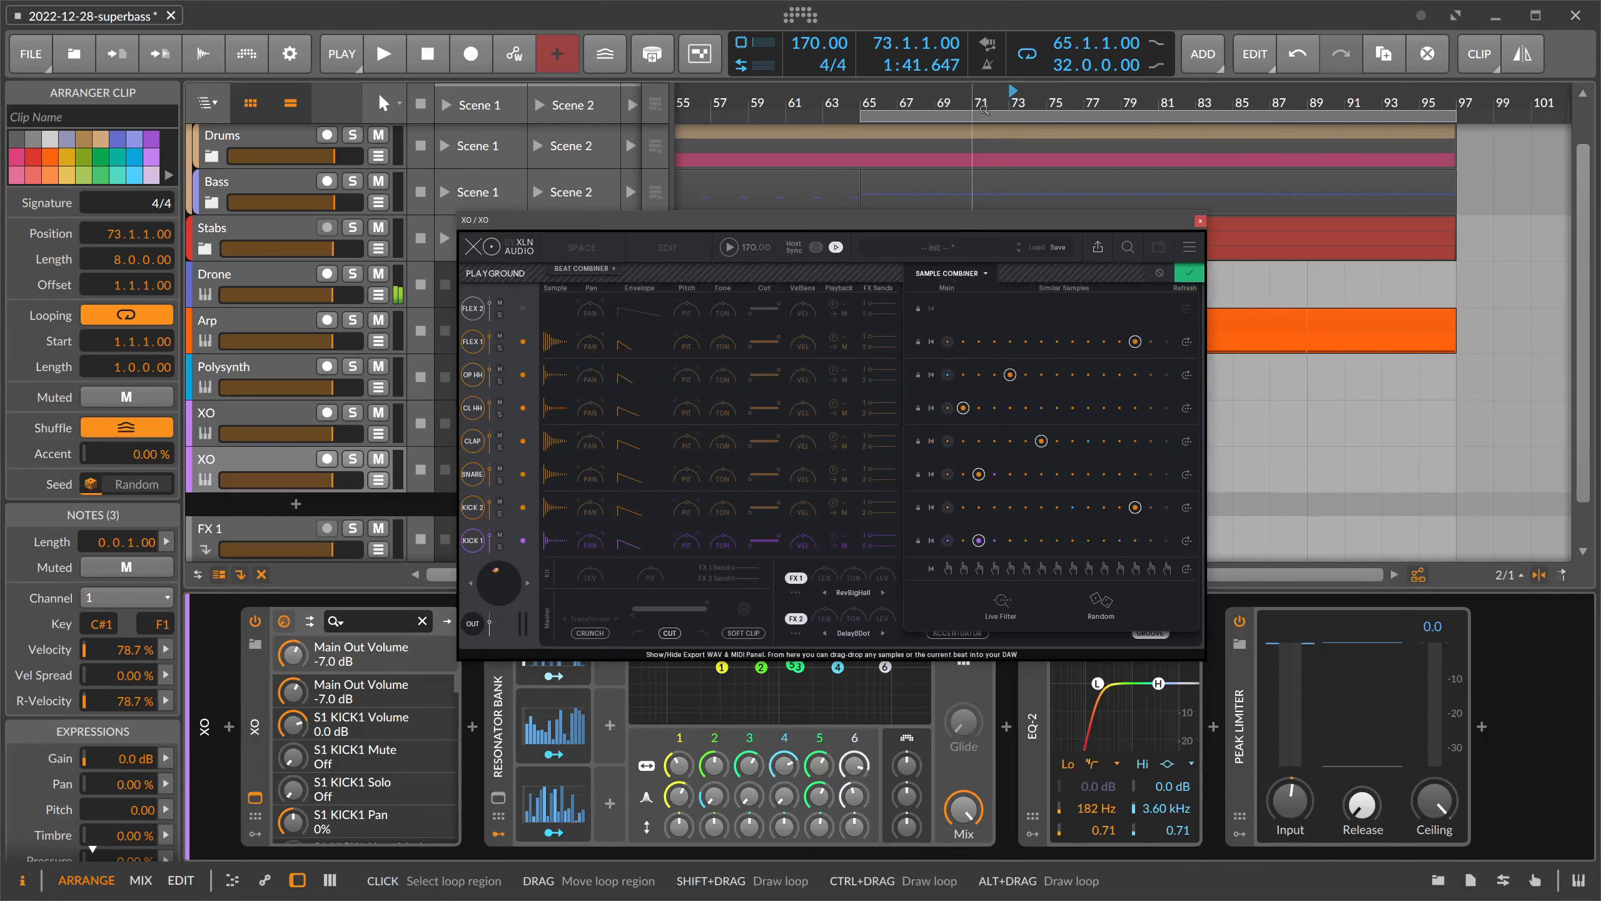
key("space")
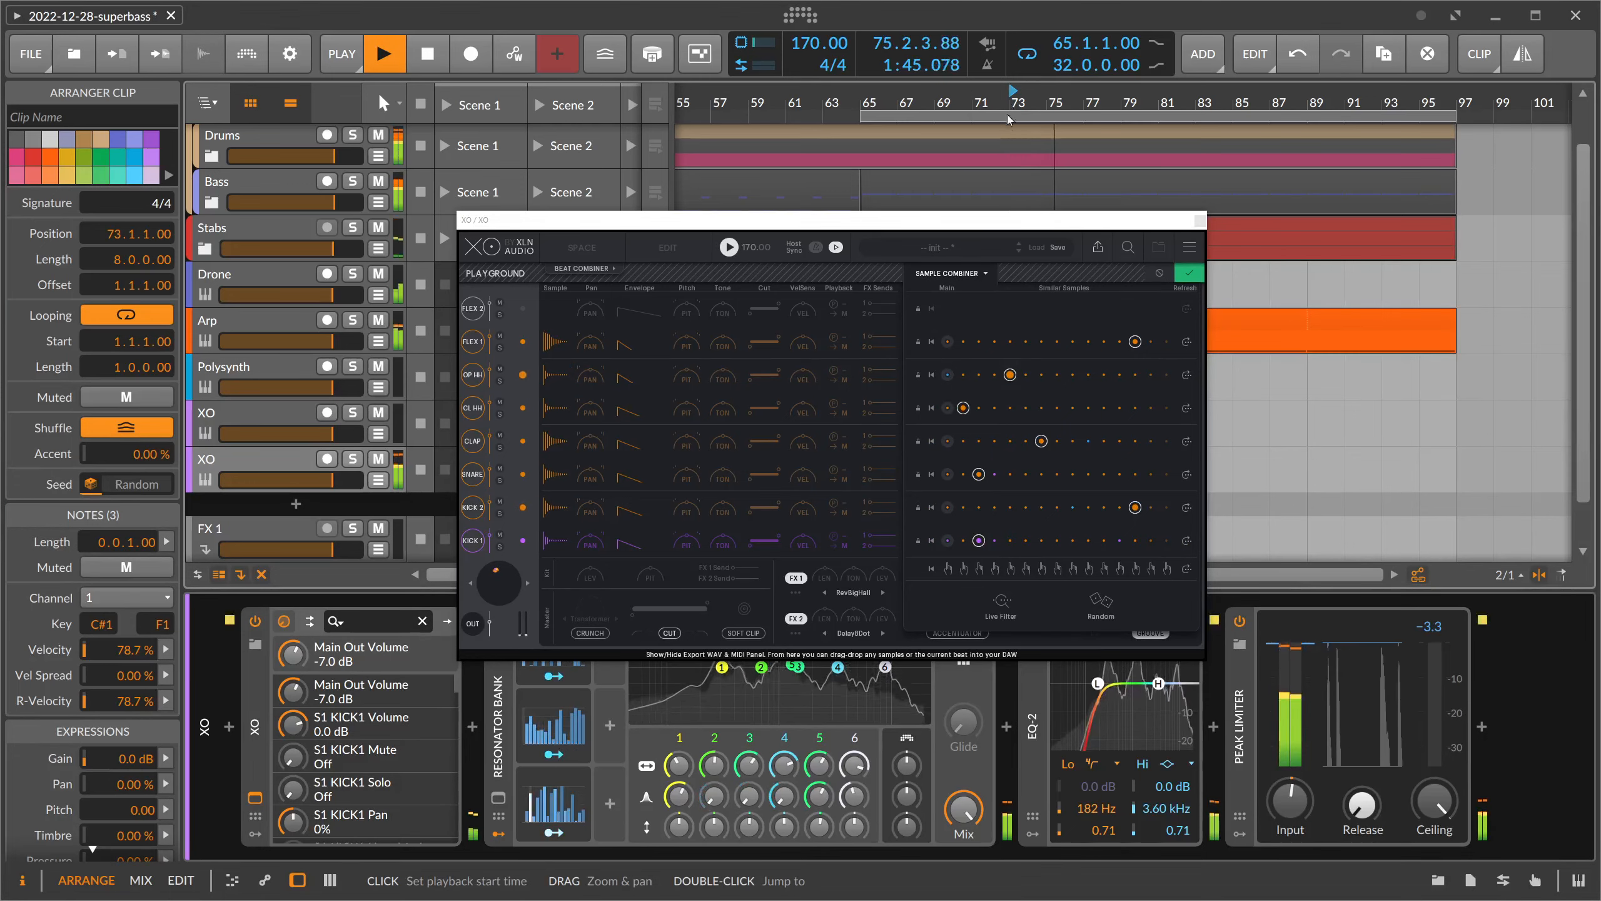
left_click(1189, 273)
left_click(1200, 220)
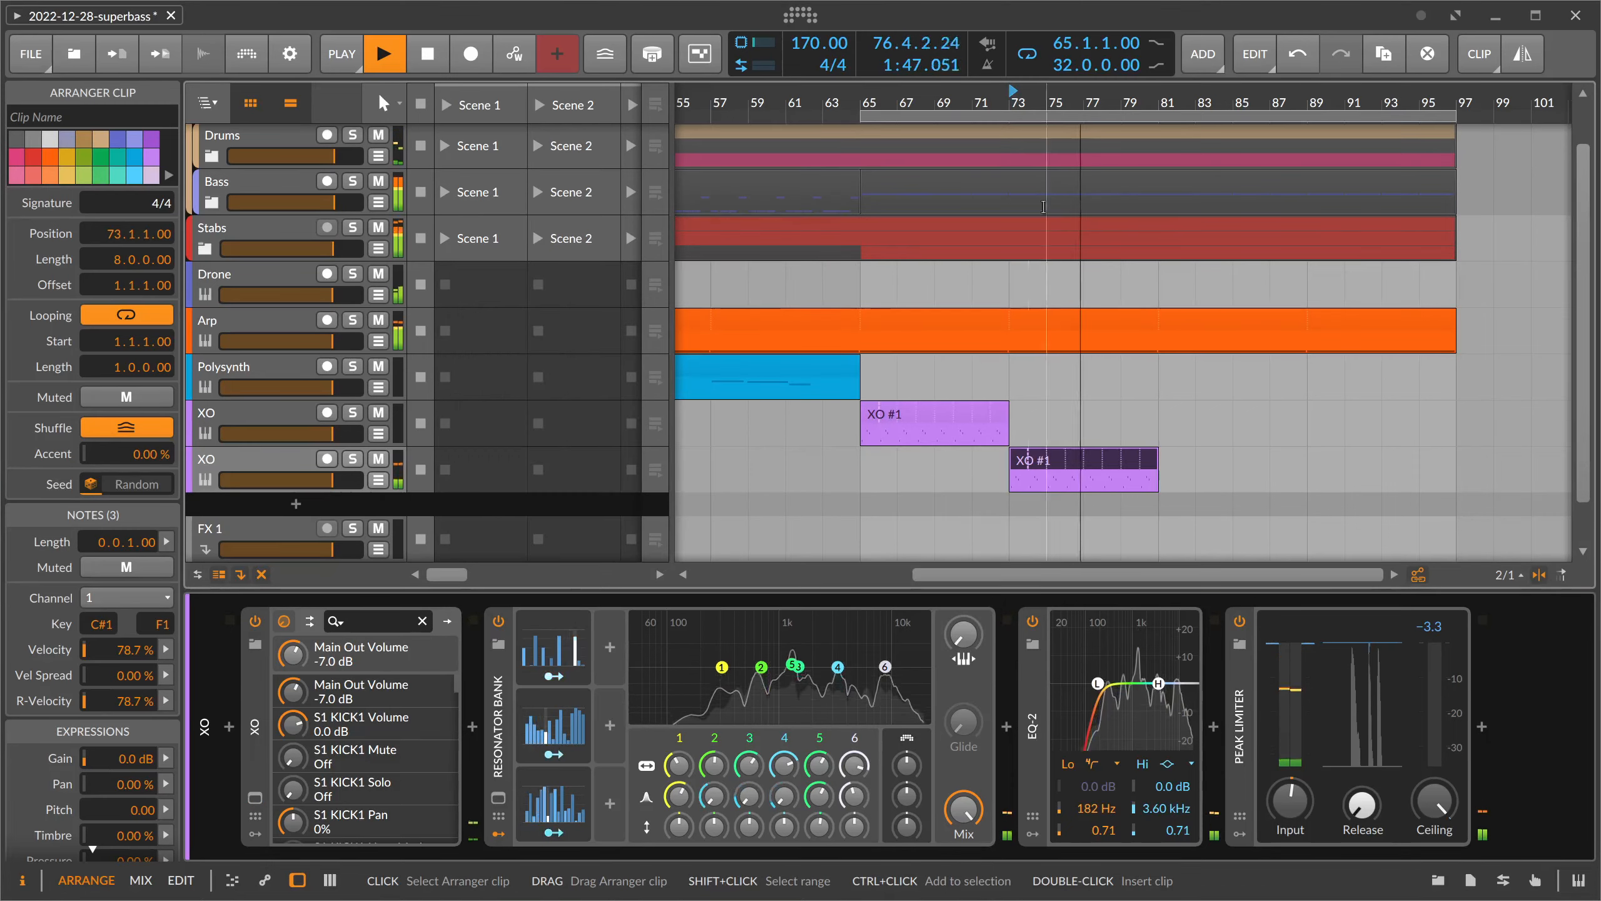
- Play the arrangement from bar 65 and from bar 73 to compare the two XO clips
key("space")
left_click(873, 104)
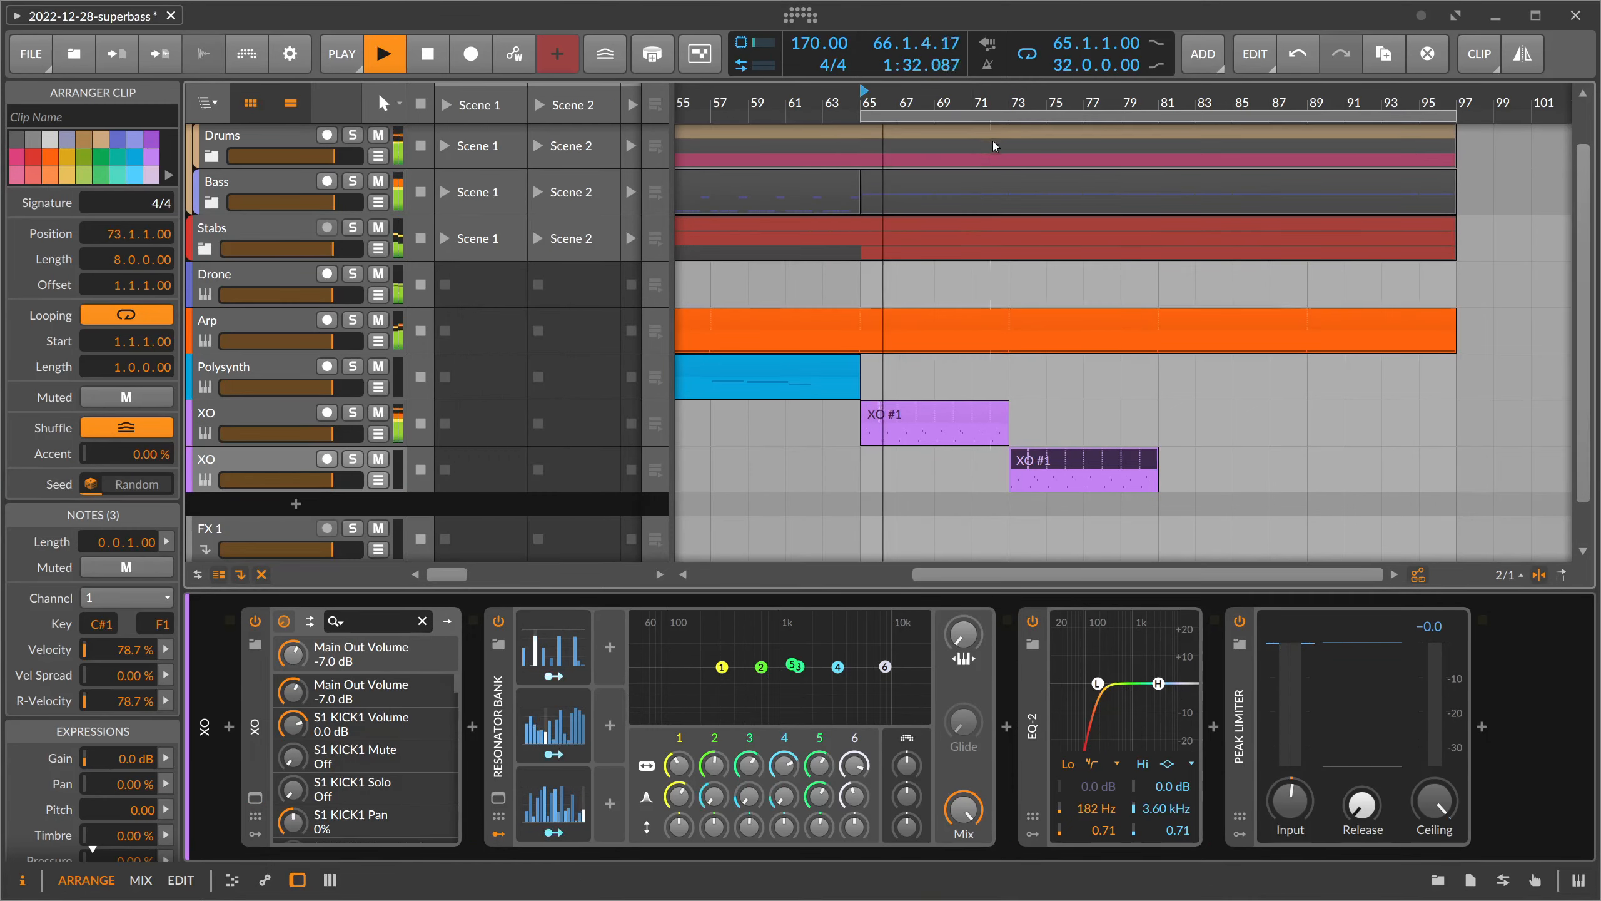
double_click(1010, 108)
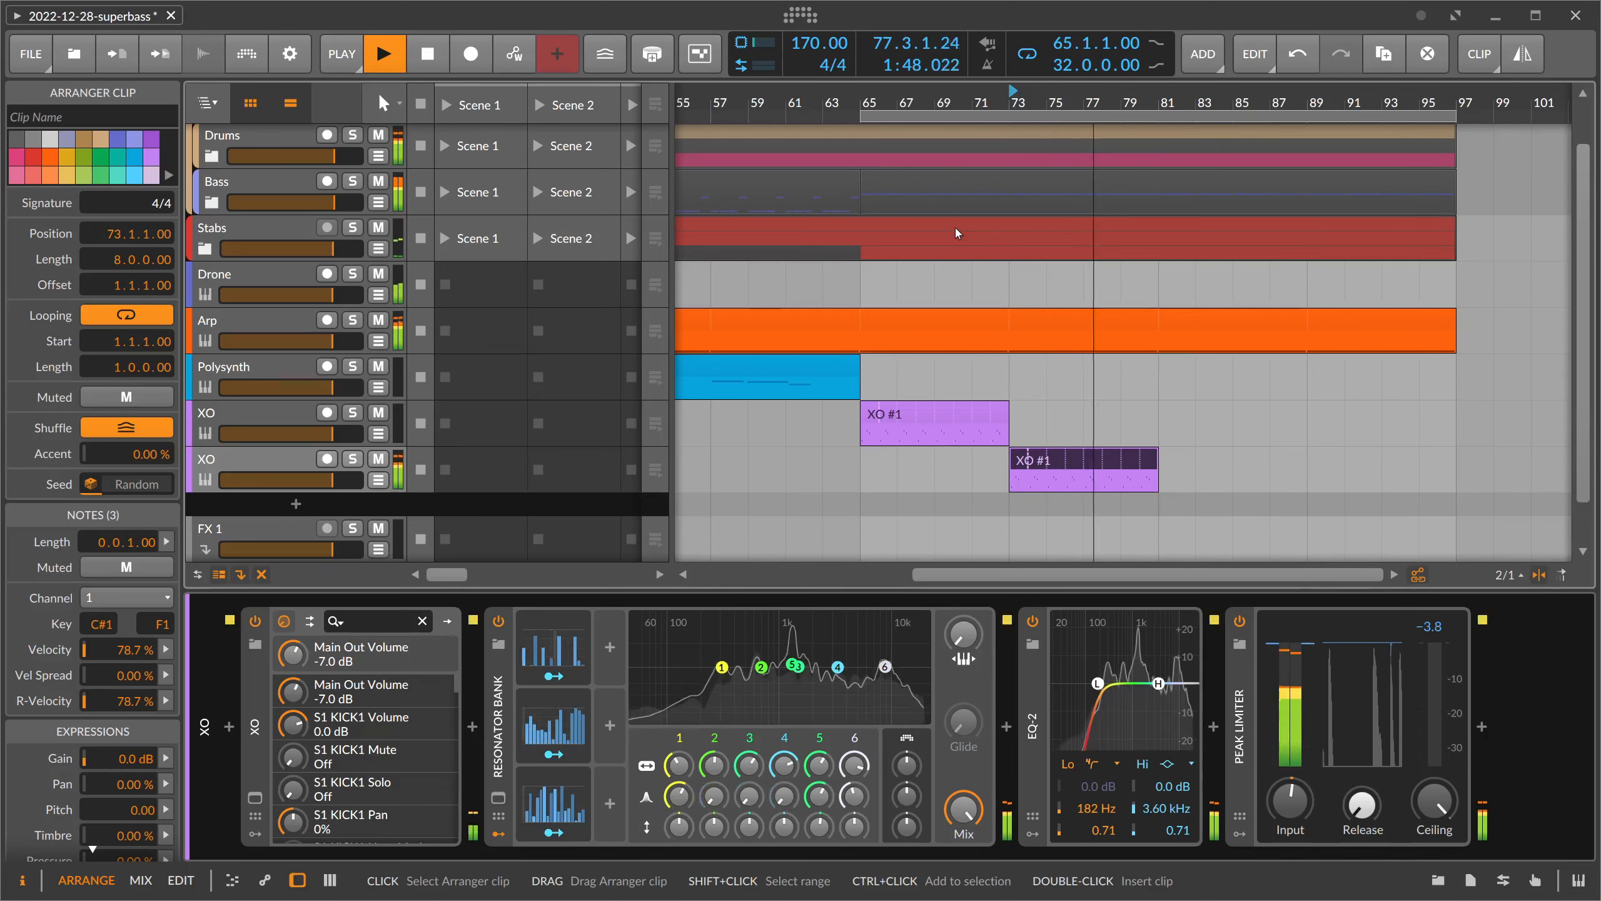
key("space")
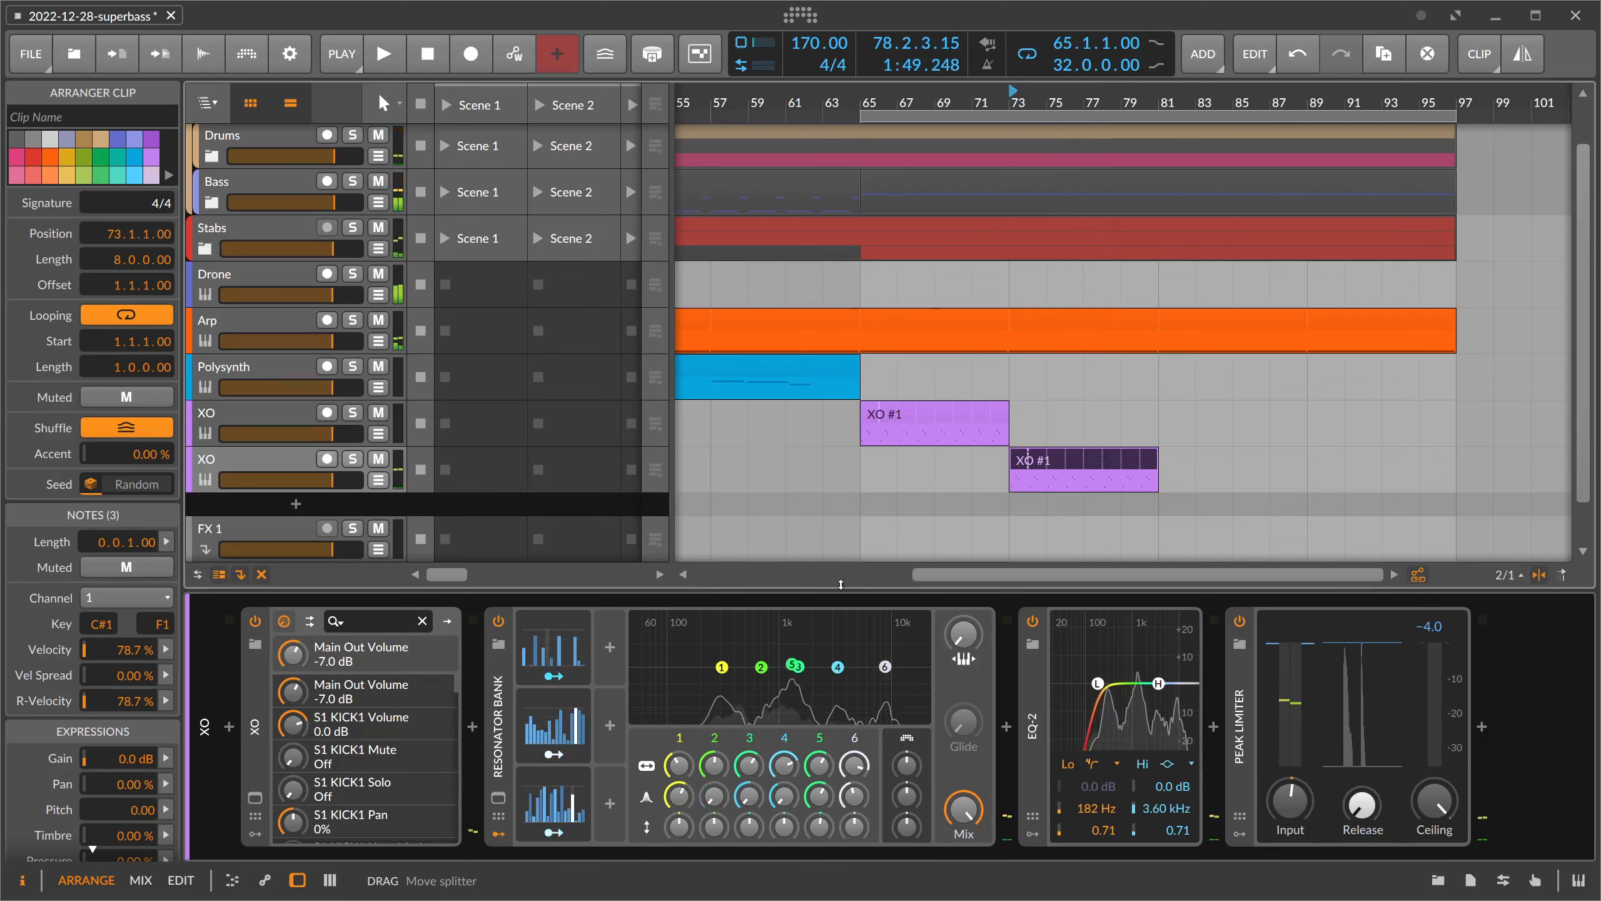
- Set the global frequency offset of the Resonator Bank on the duplicated XO track to -12 st
left_click(914, 763, "ctrl")
type("-st")
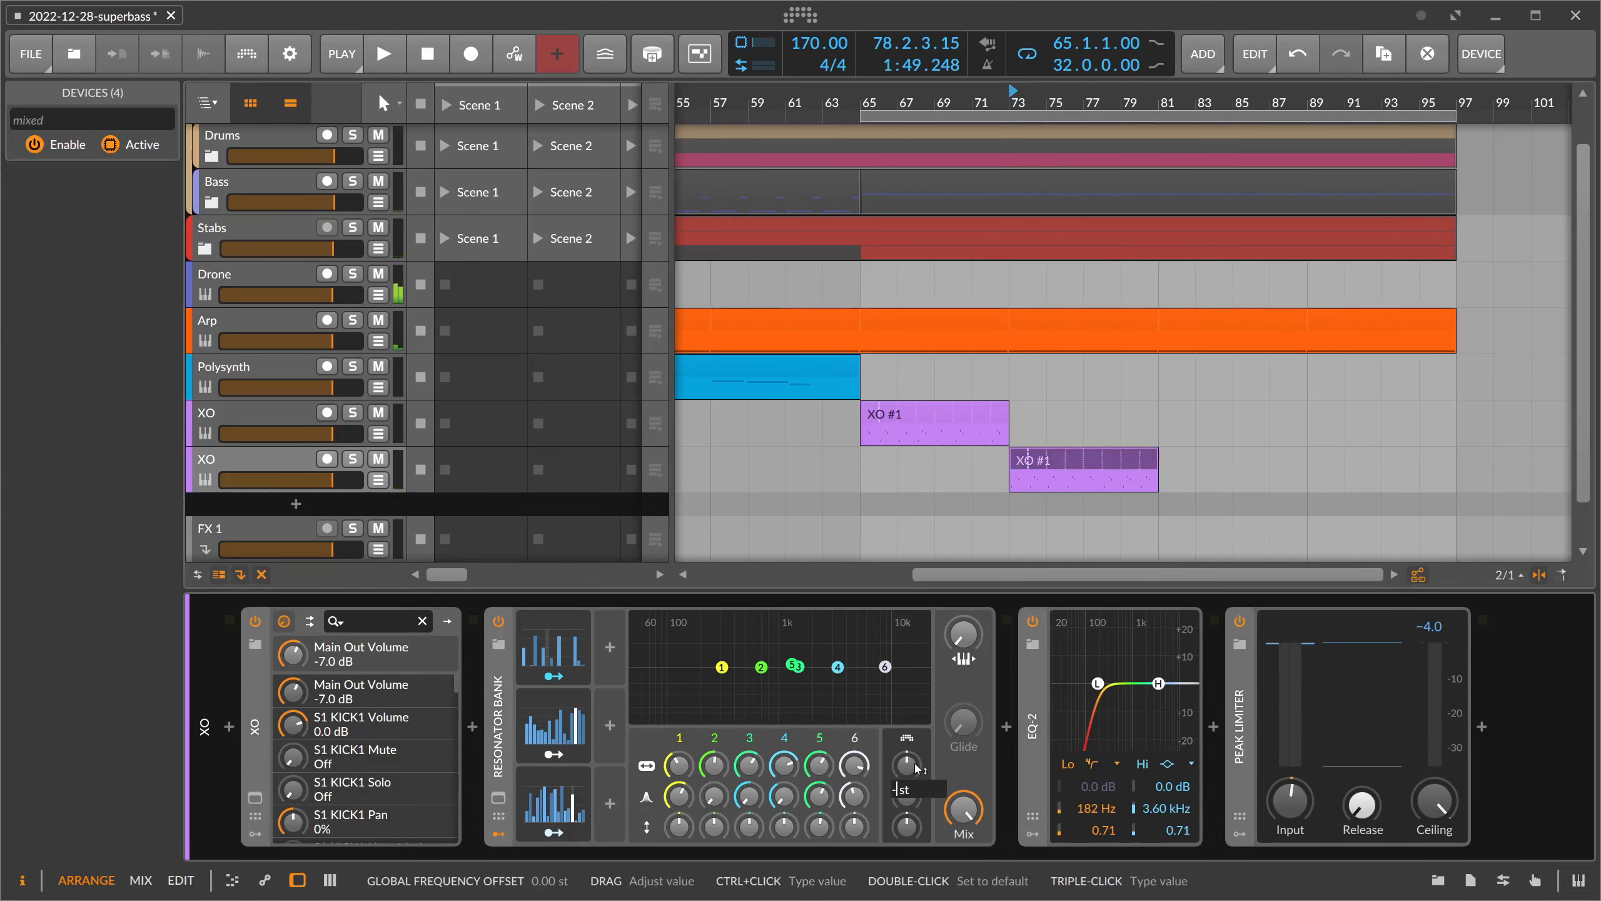
type("12")
key("Return")
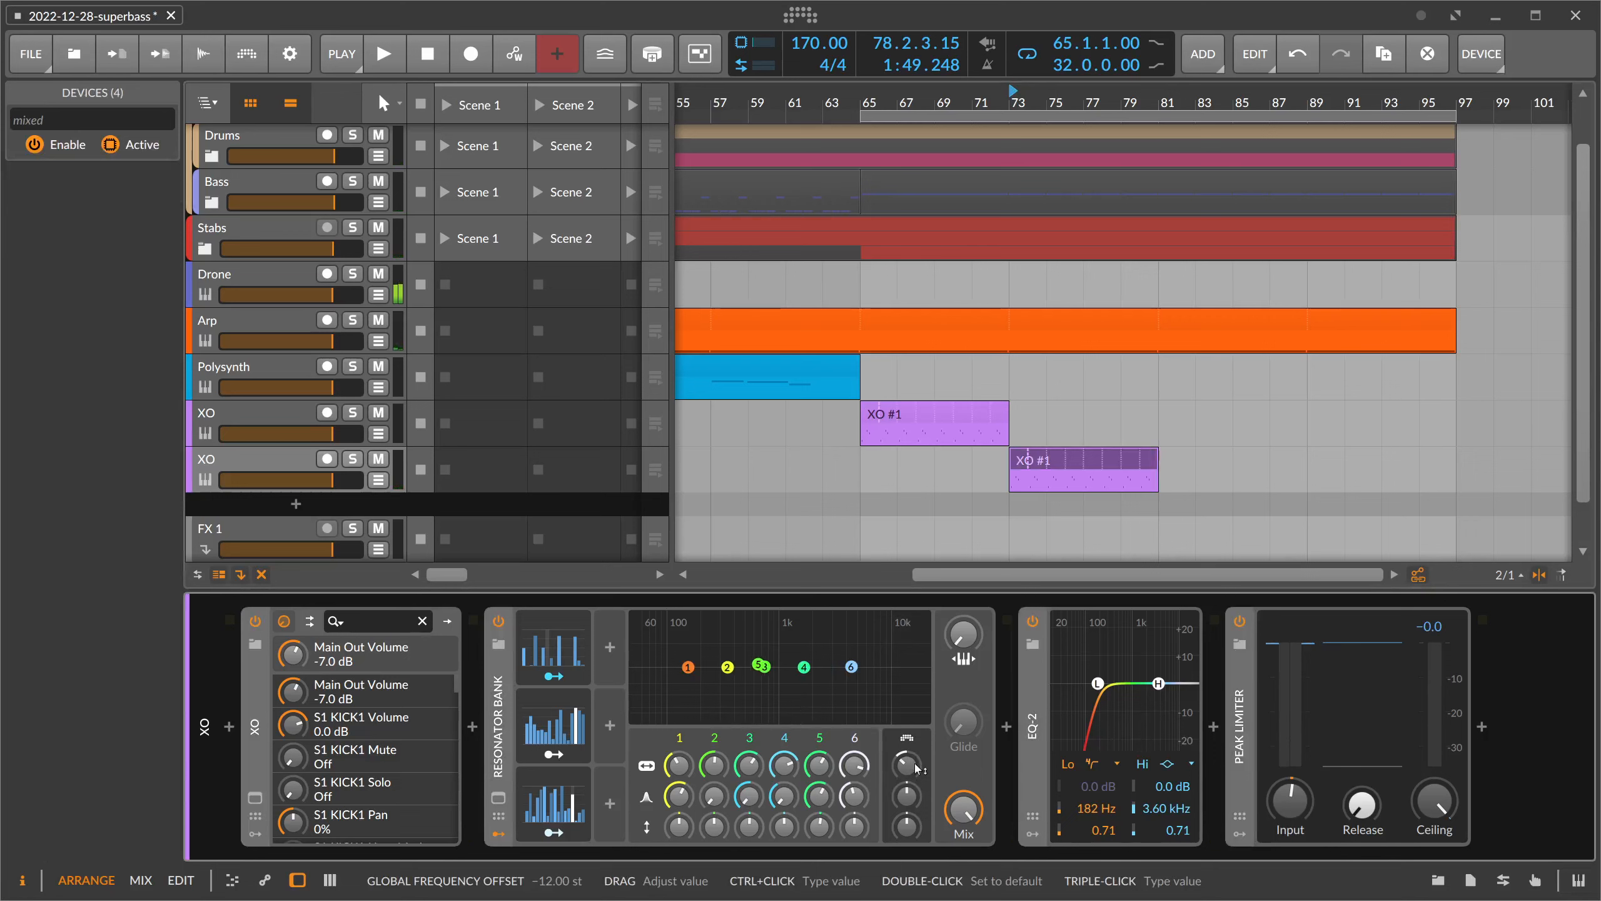
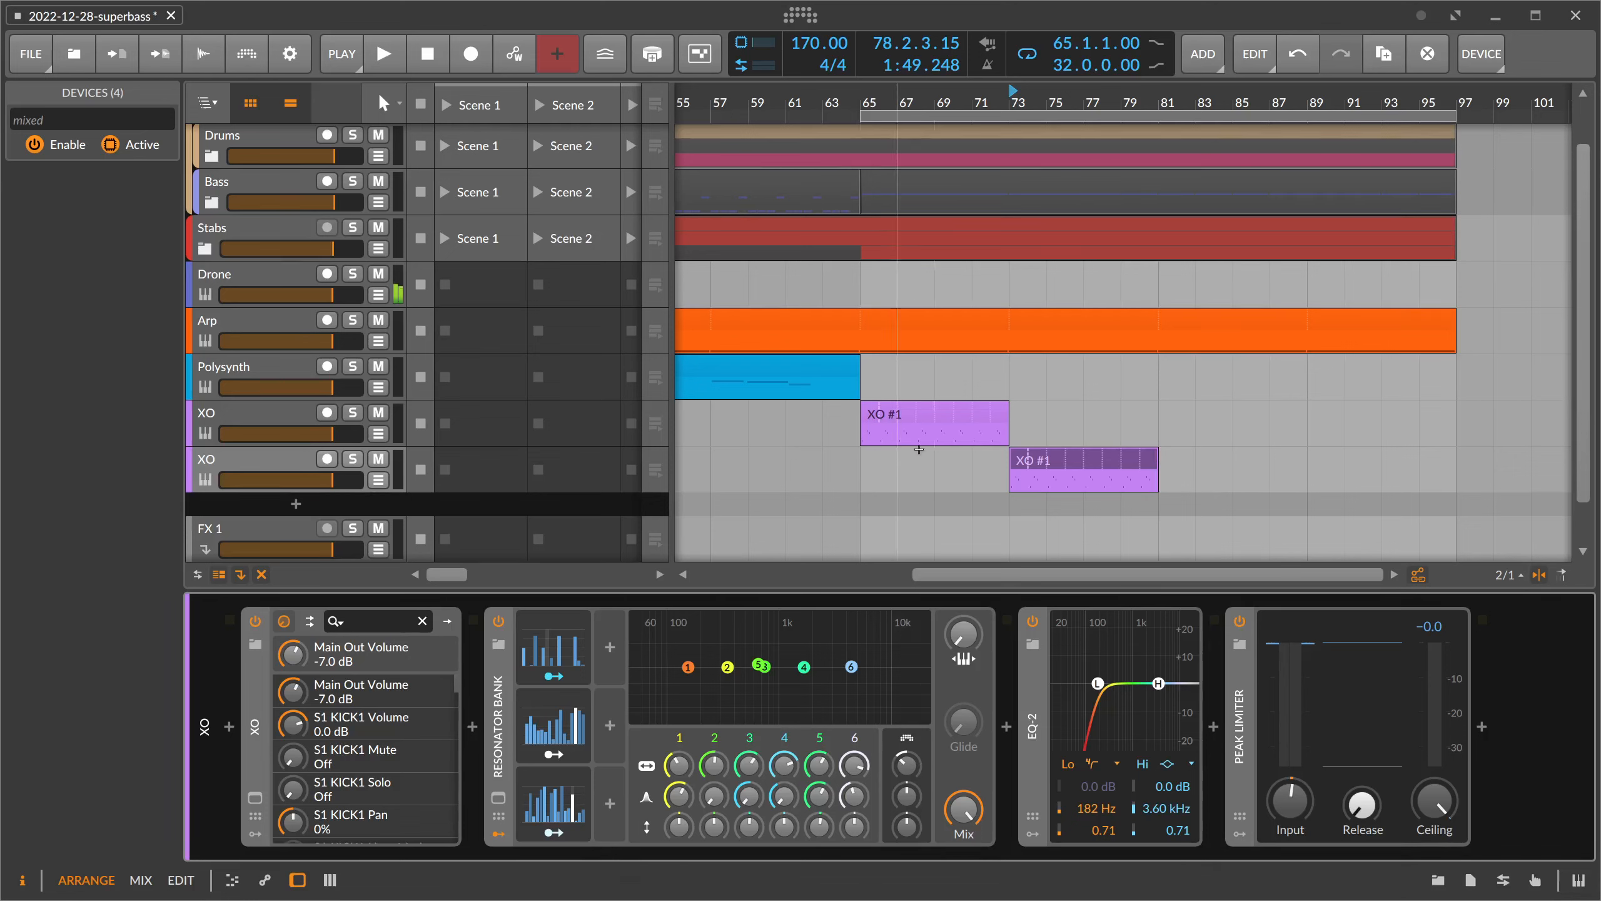
- Audition the XO clip at bar 73 and check the Resonator Bank's global frequency offset
left_click(883, 420)
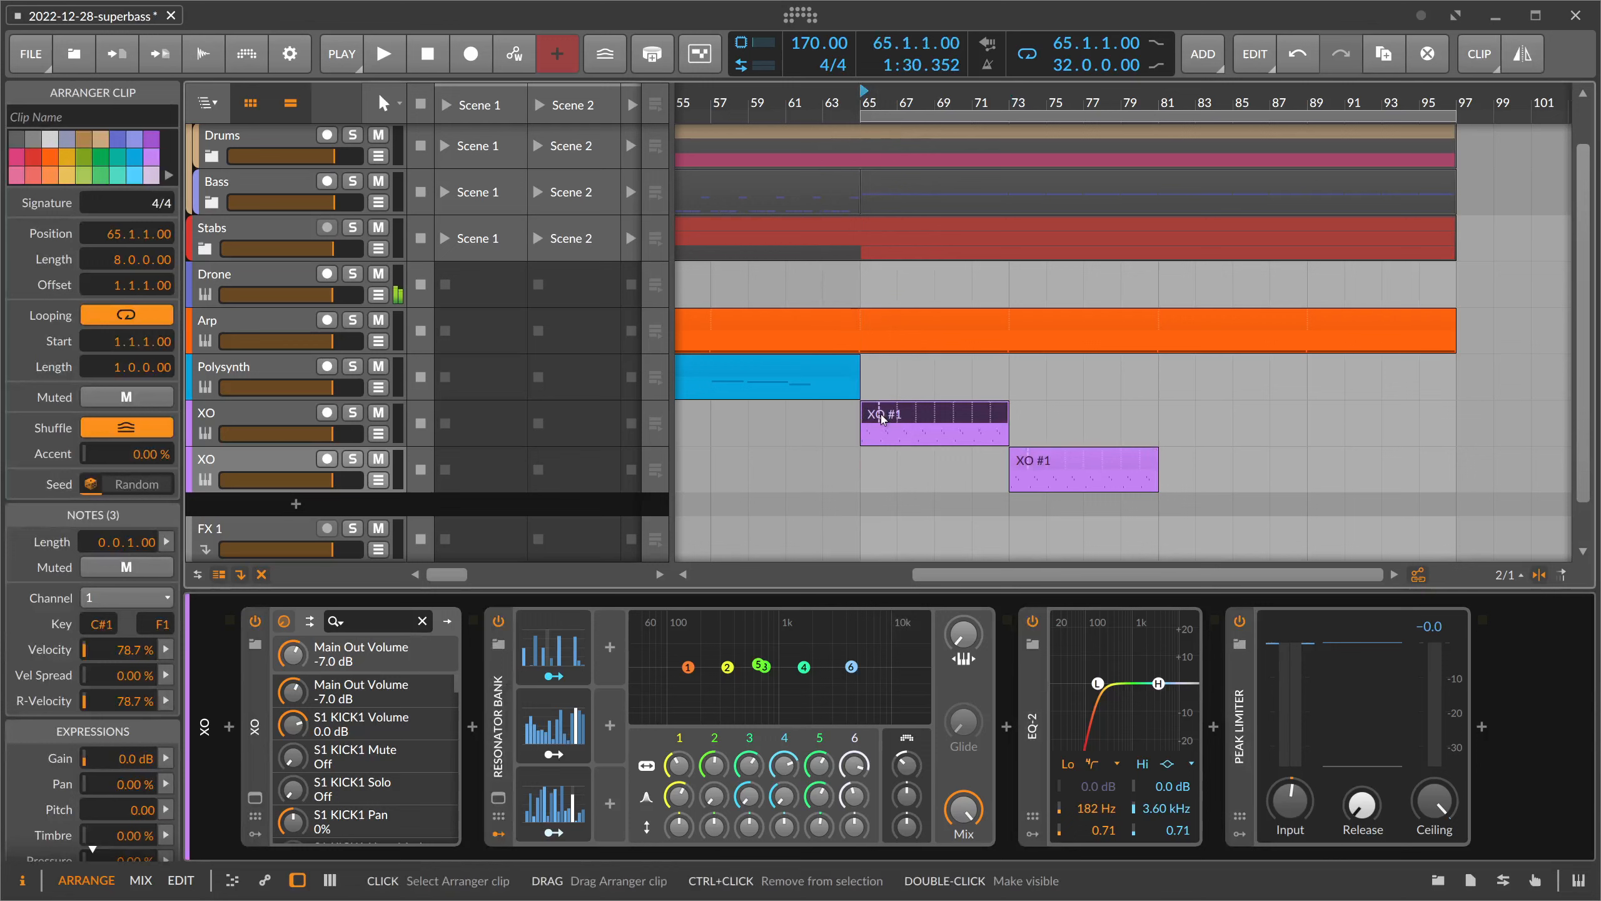
left_click(1040, 462)
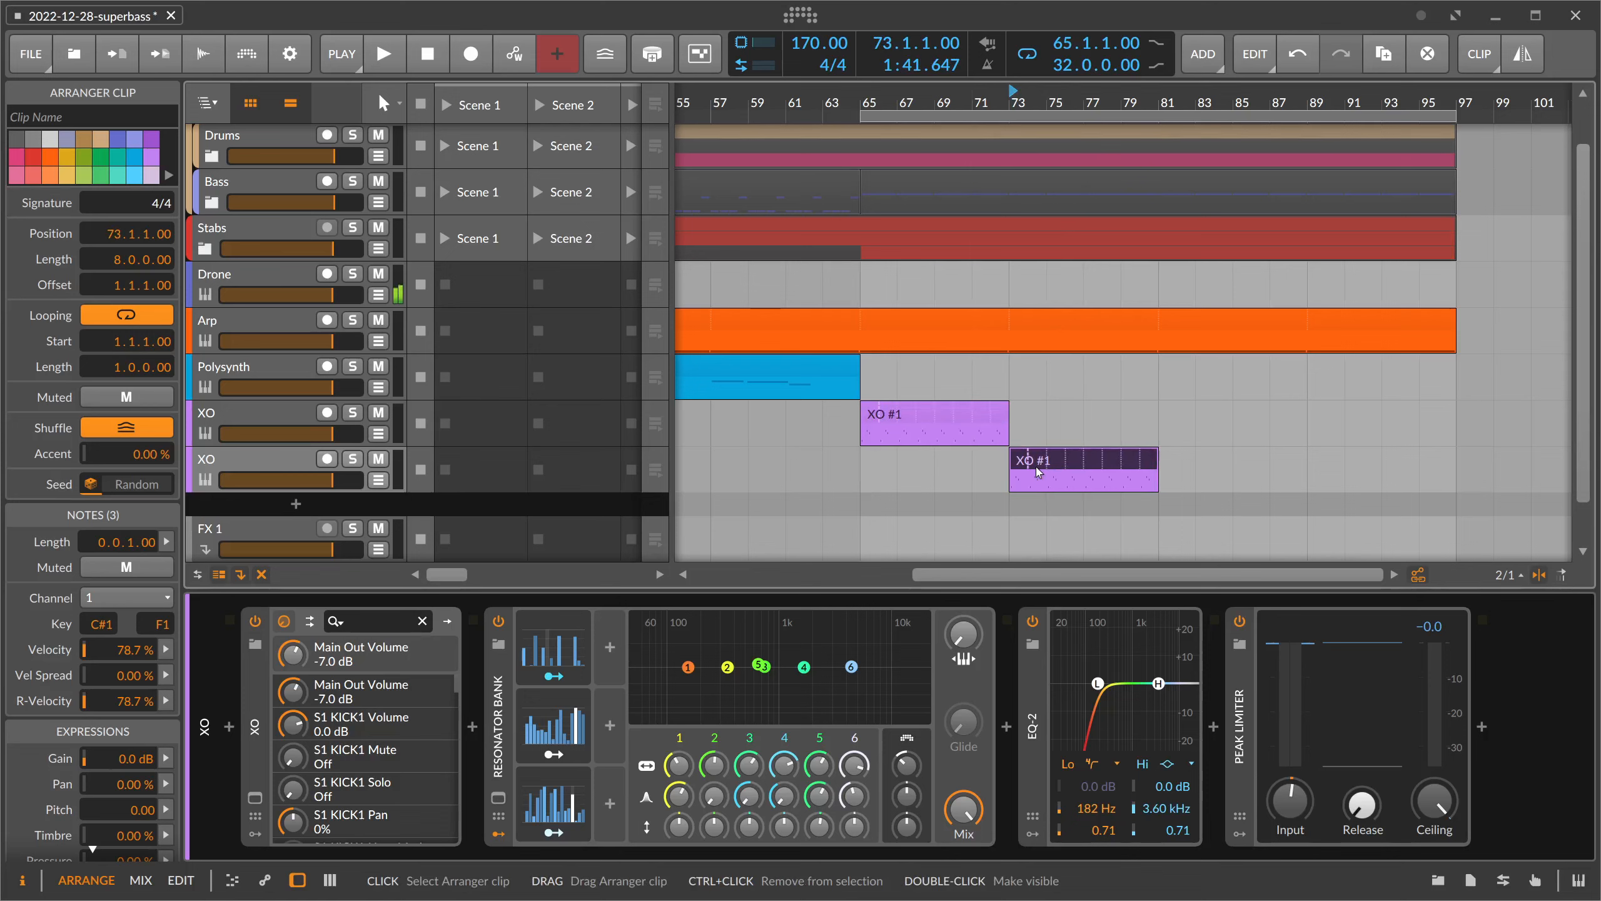
key("space")
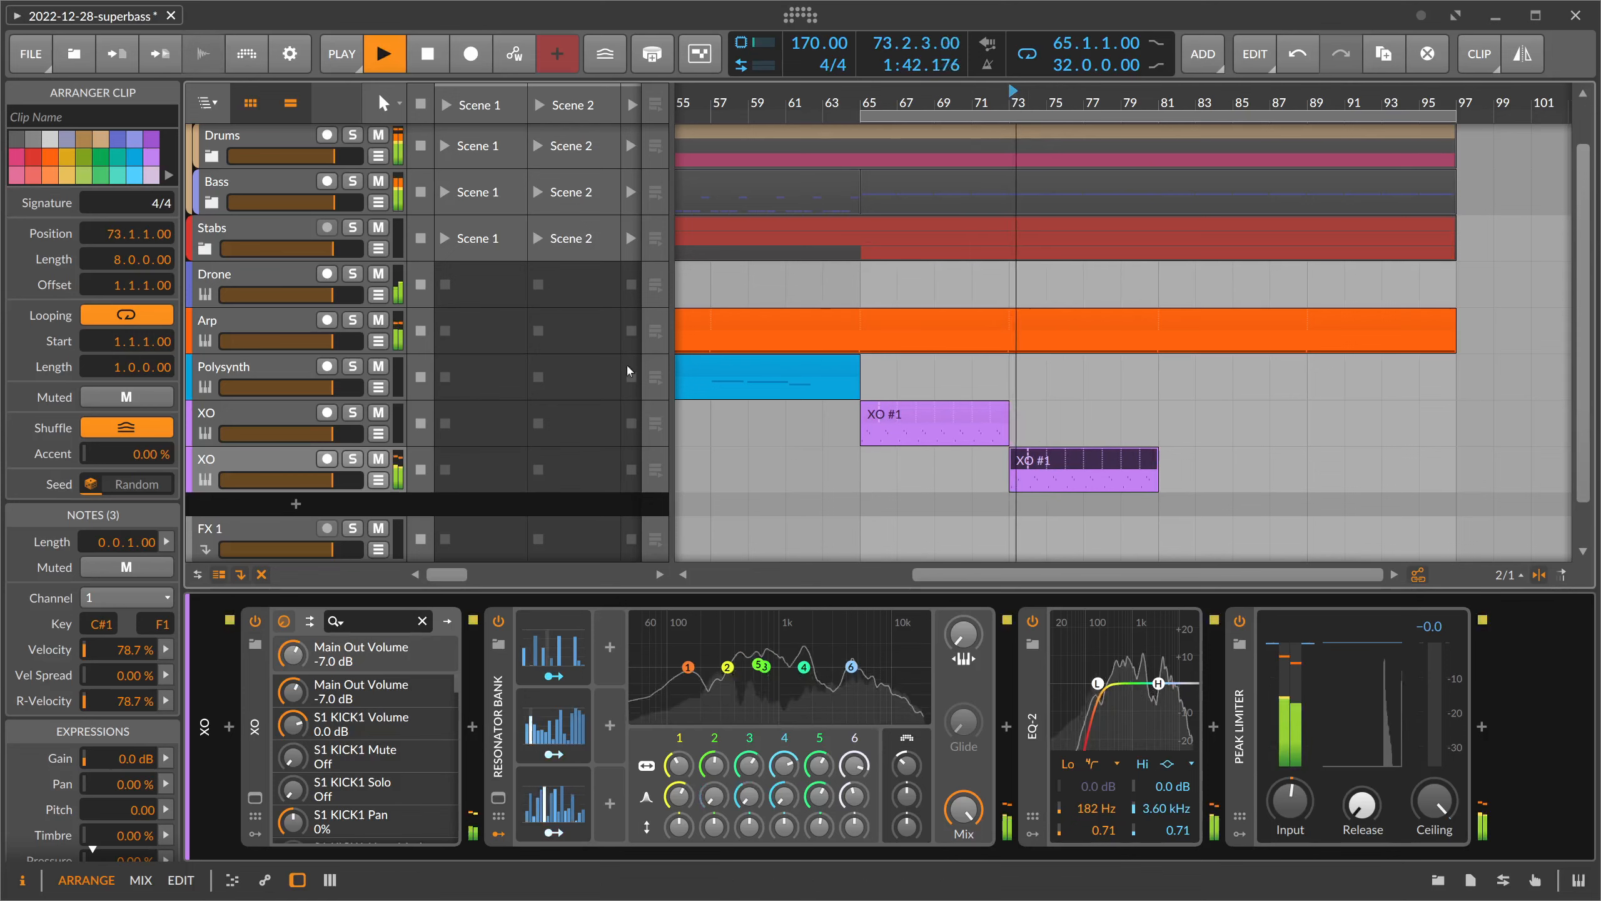
left_click(283, 458)
key("ctrl+a")
key("space")
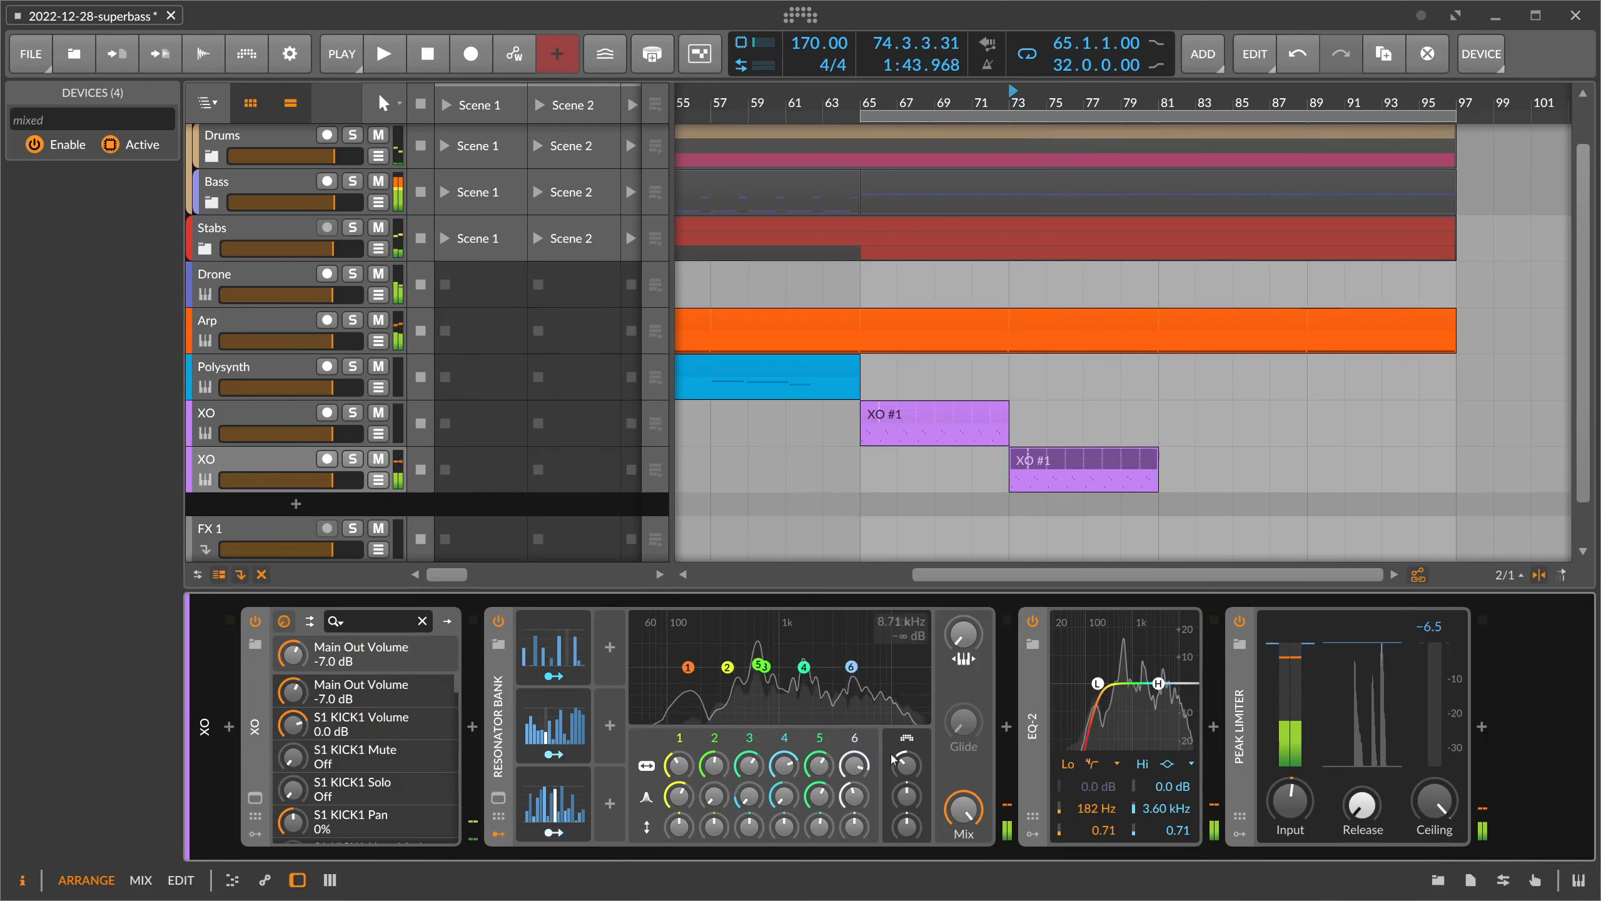
left_click(909, 768, "ctrl")
key("Escape")
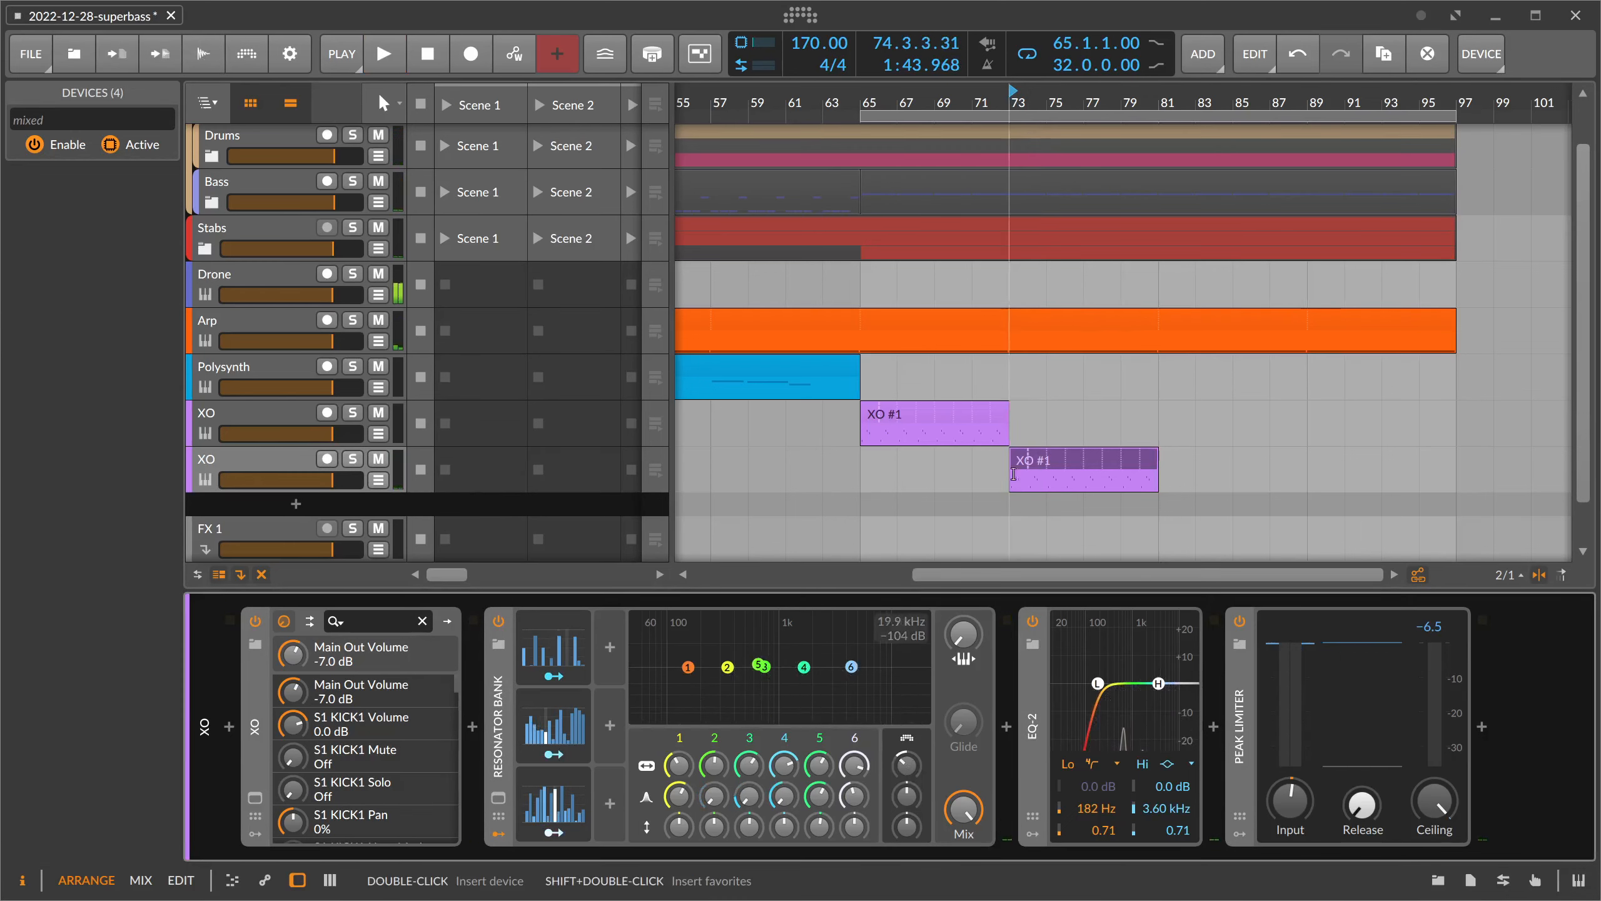
- Compare the original XO clip from bar 65 with the lowered-resonance XO clip from bar 73 during playback
left_click(864, 99)
key("space")
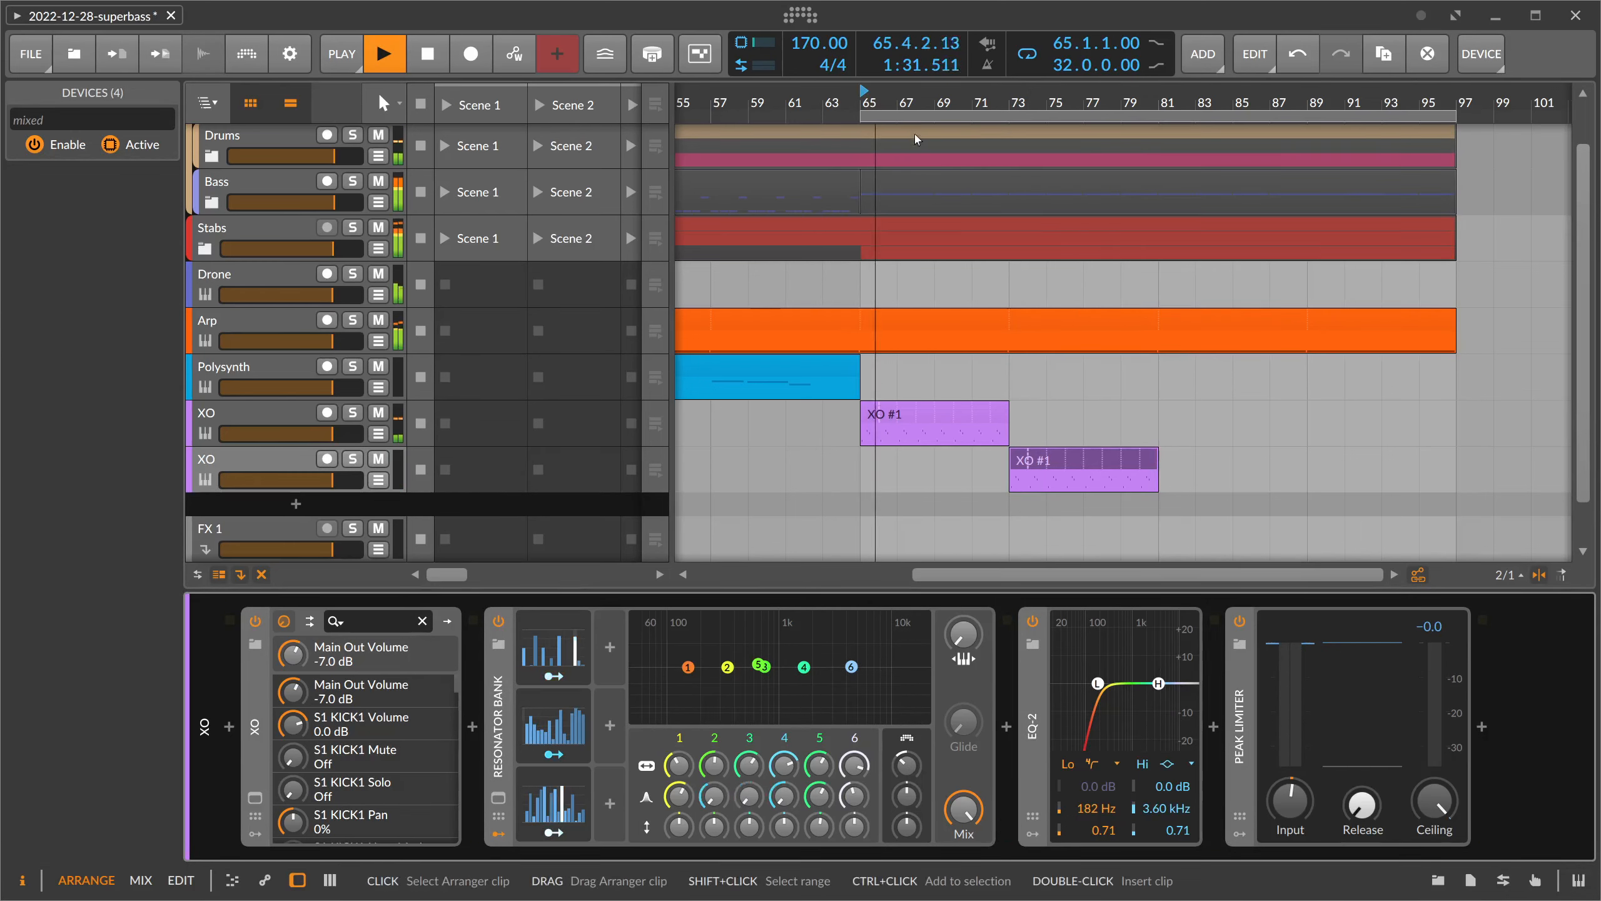
left_click_drag(974, 101, 975, 118)
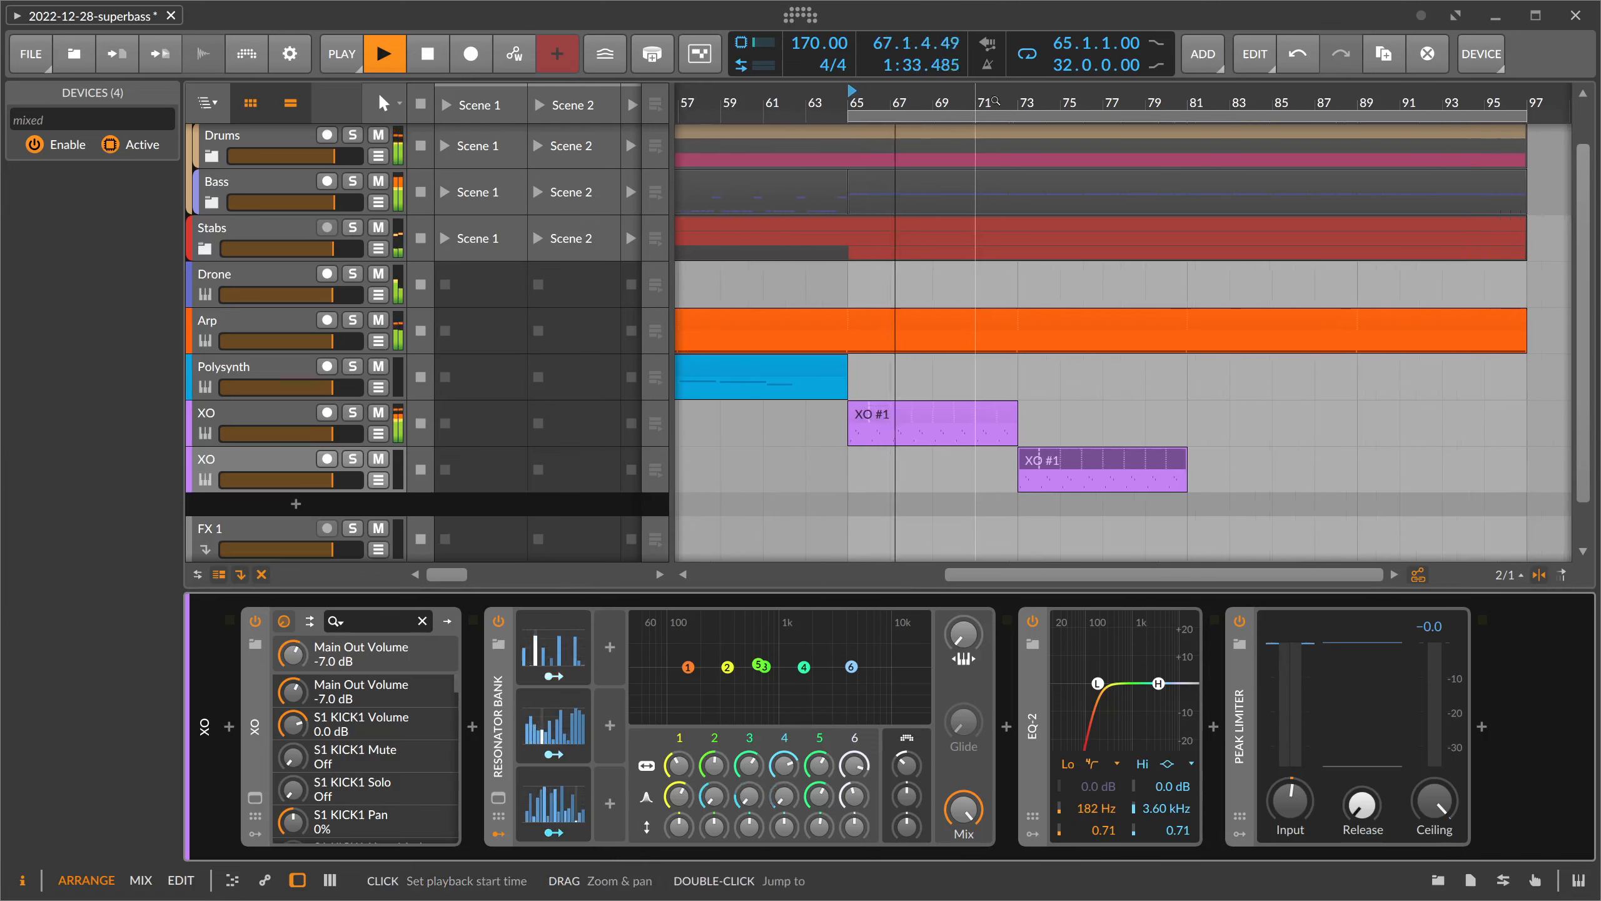
left_click(1021, 101)
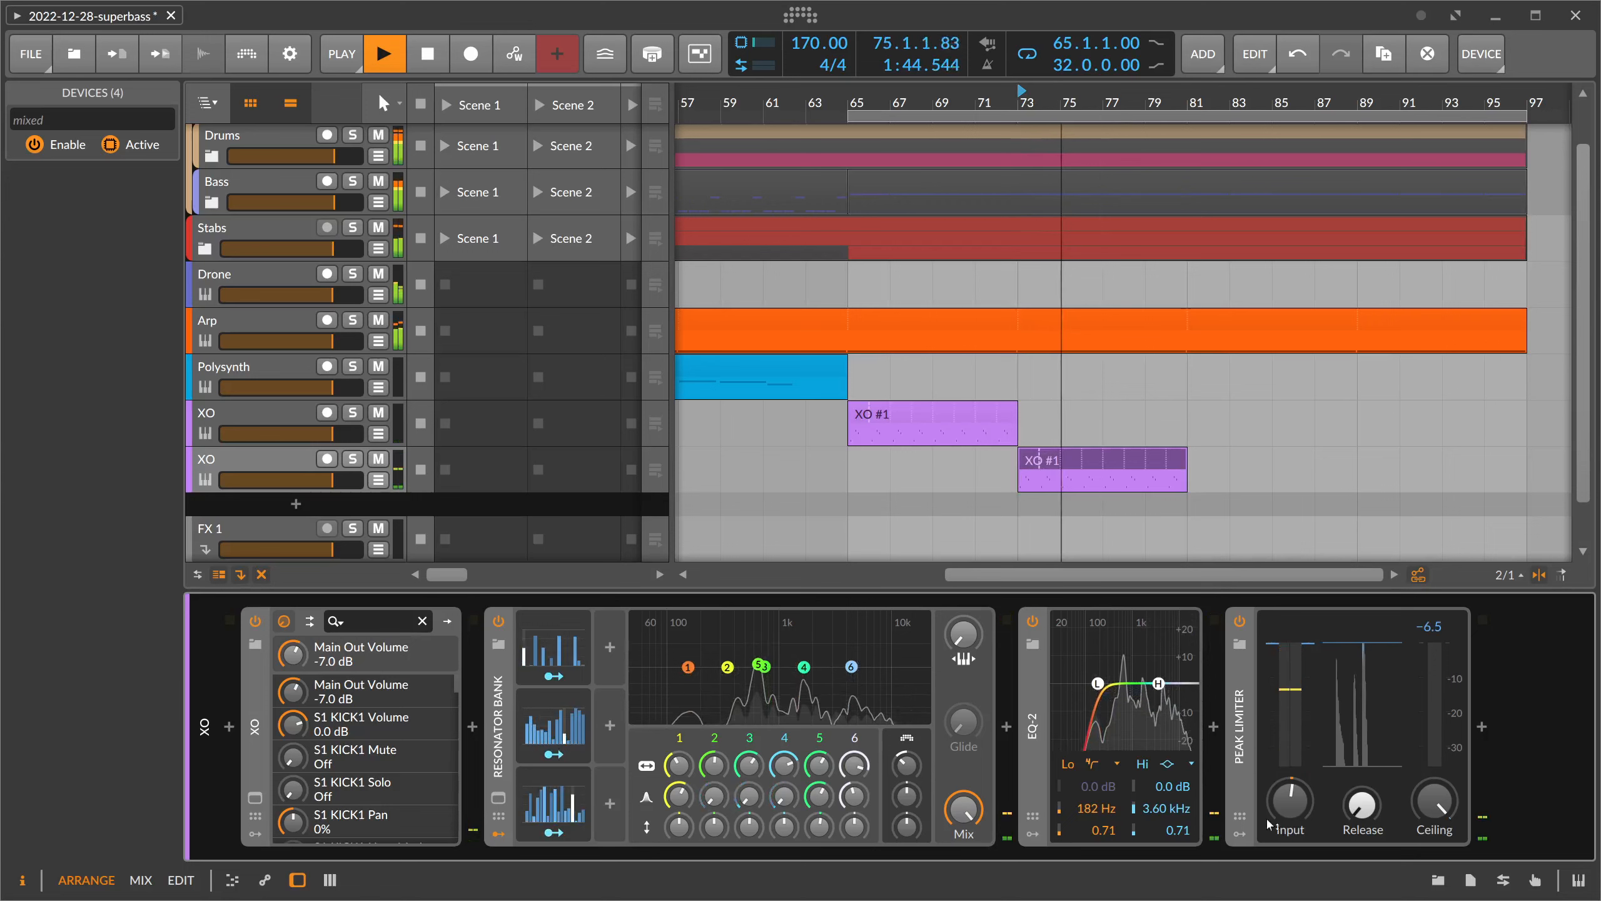
mouse_move(1290, 800)
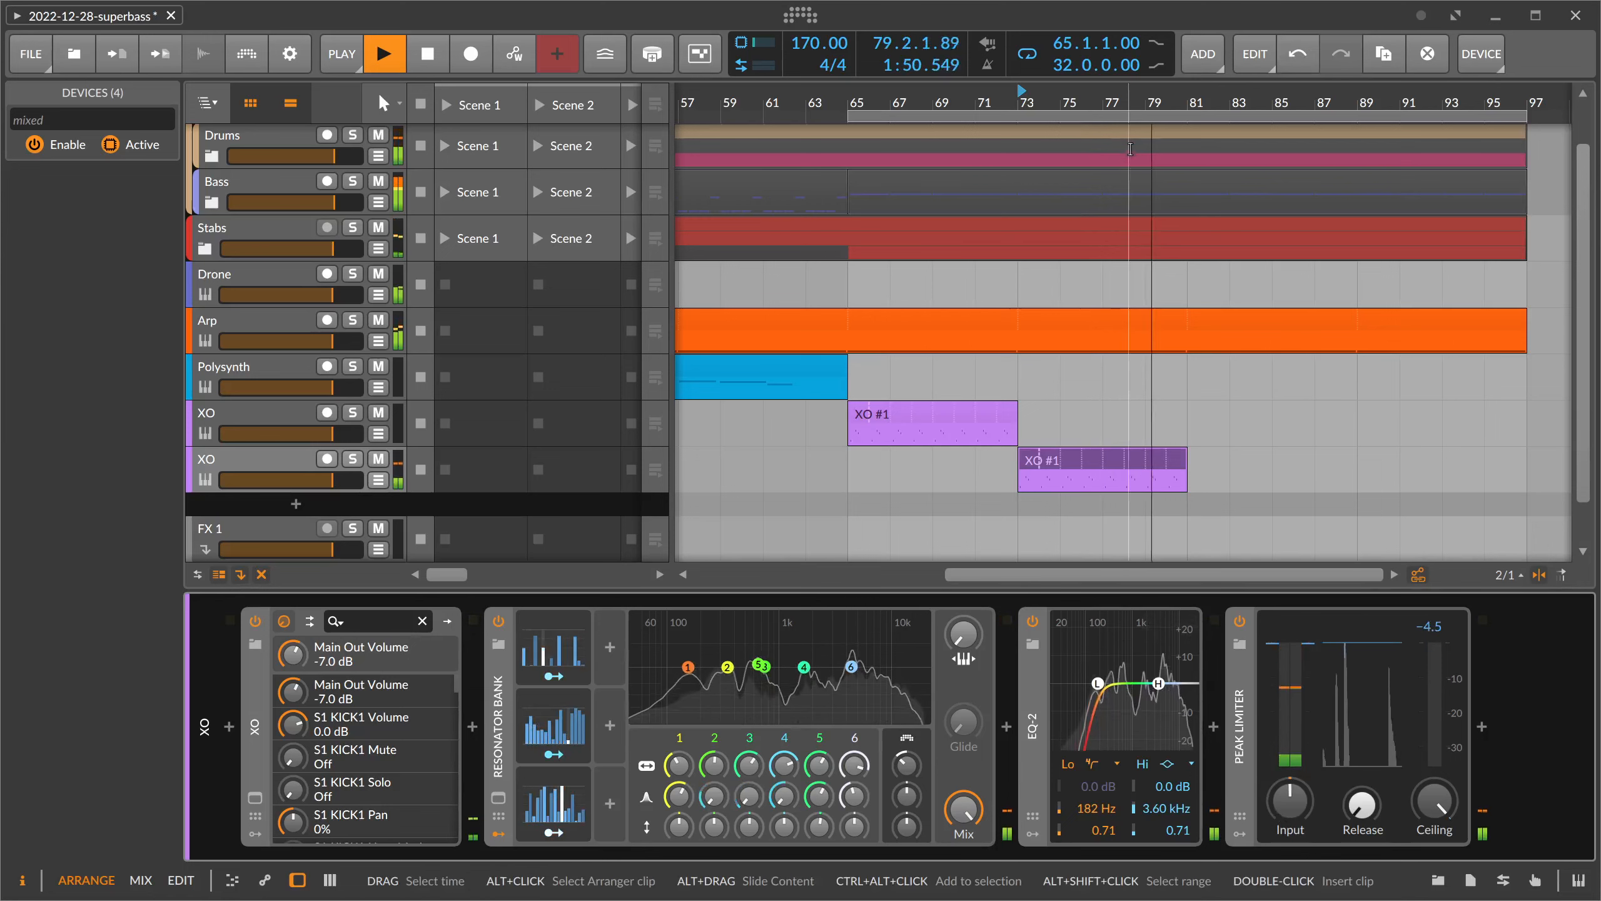
left_click_drag(1126, 99, 961, 94)
key("space")
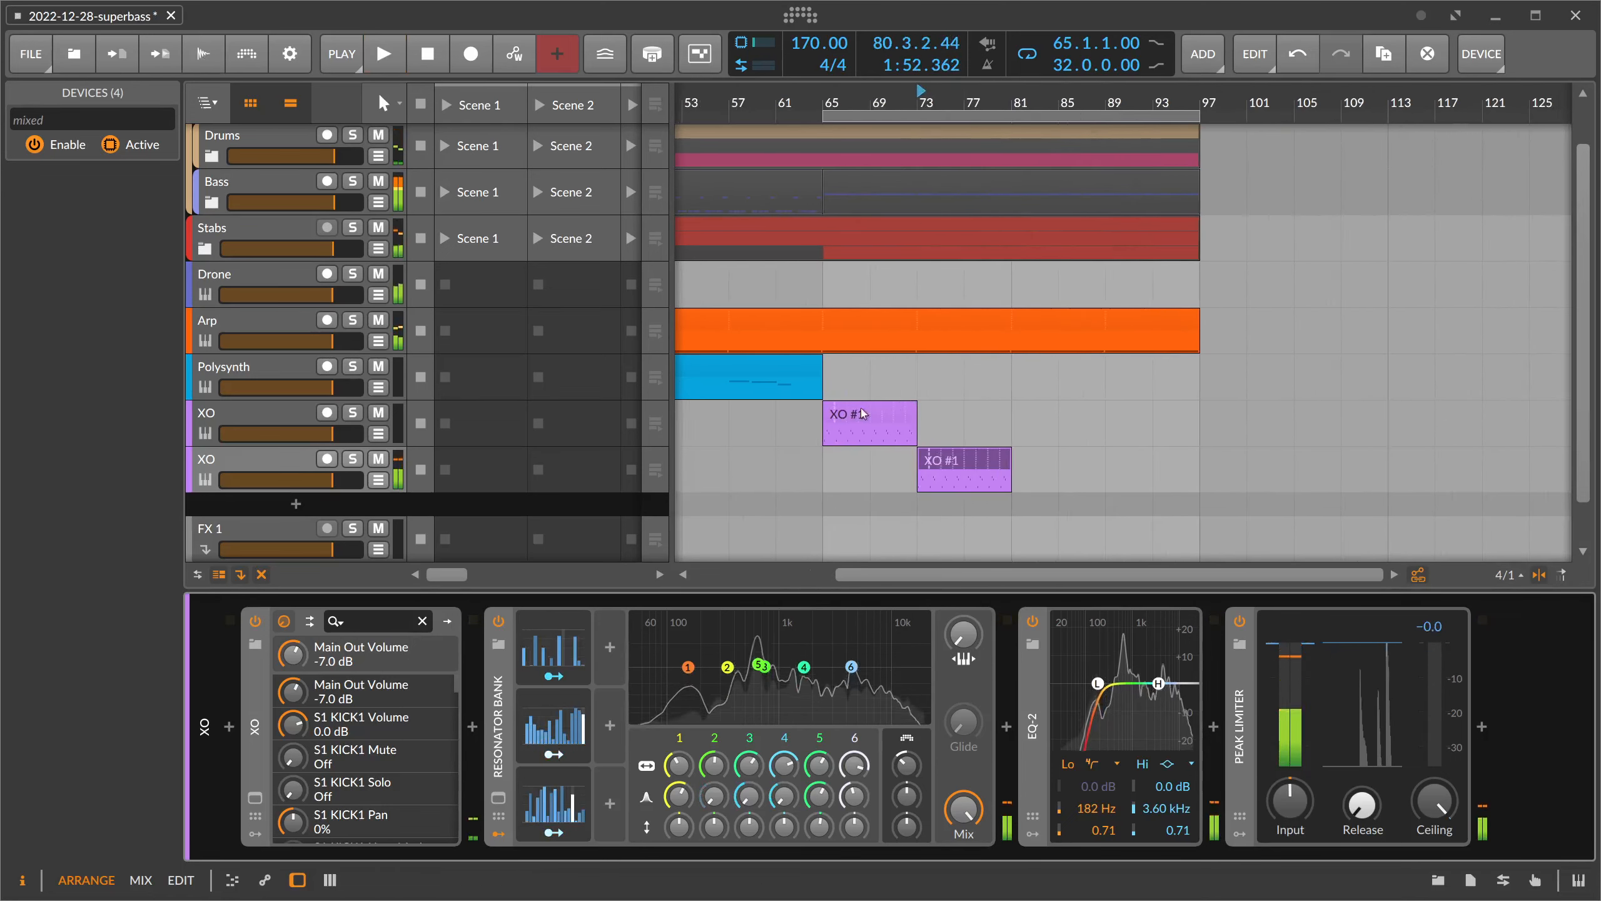
- Duplicate the XO track again and move the new copy's clip to bar 81
left_click(418, 468)
key("ctrl+d")
scroll(494, 387, "down", 2)
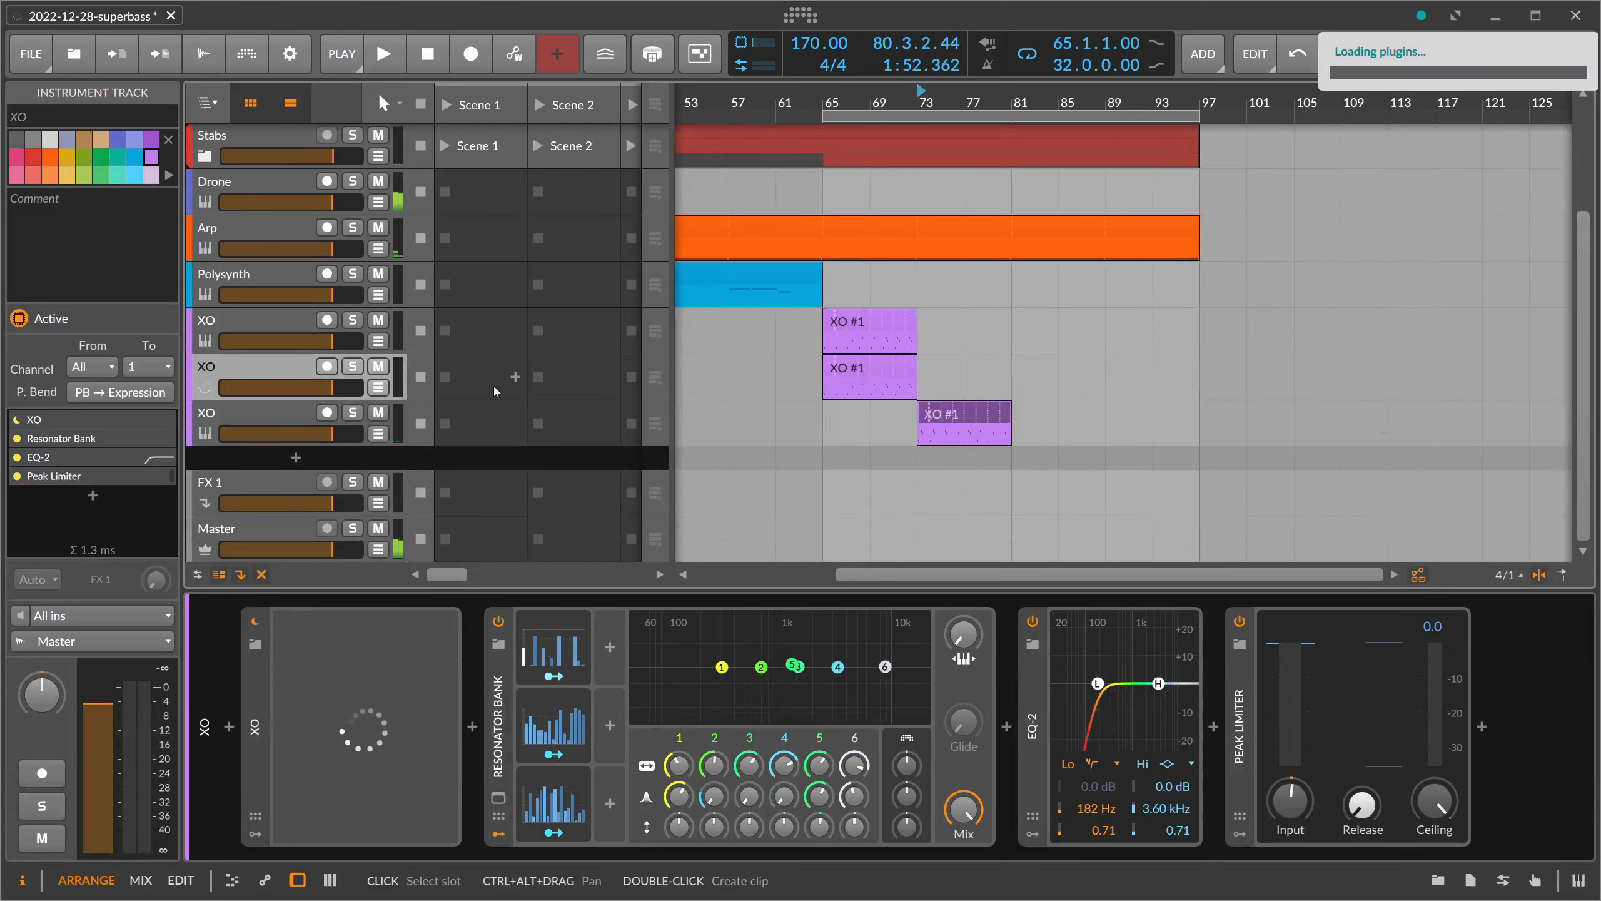
left_click_drag(870, 372, 1059, 372)
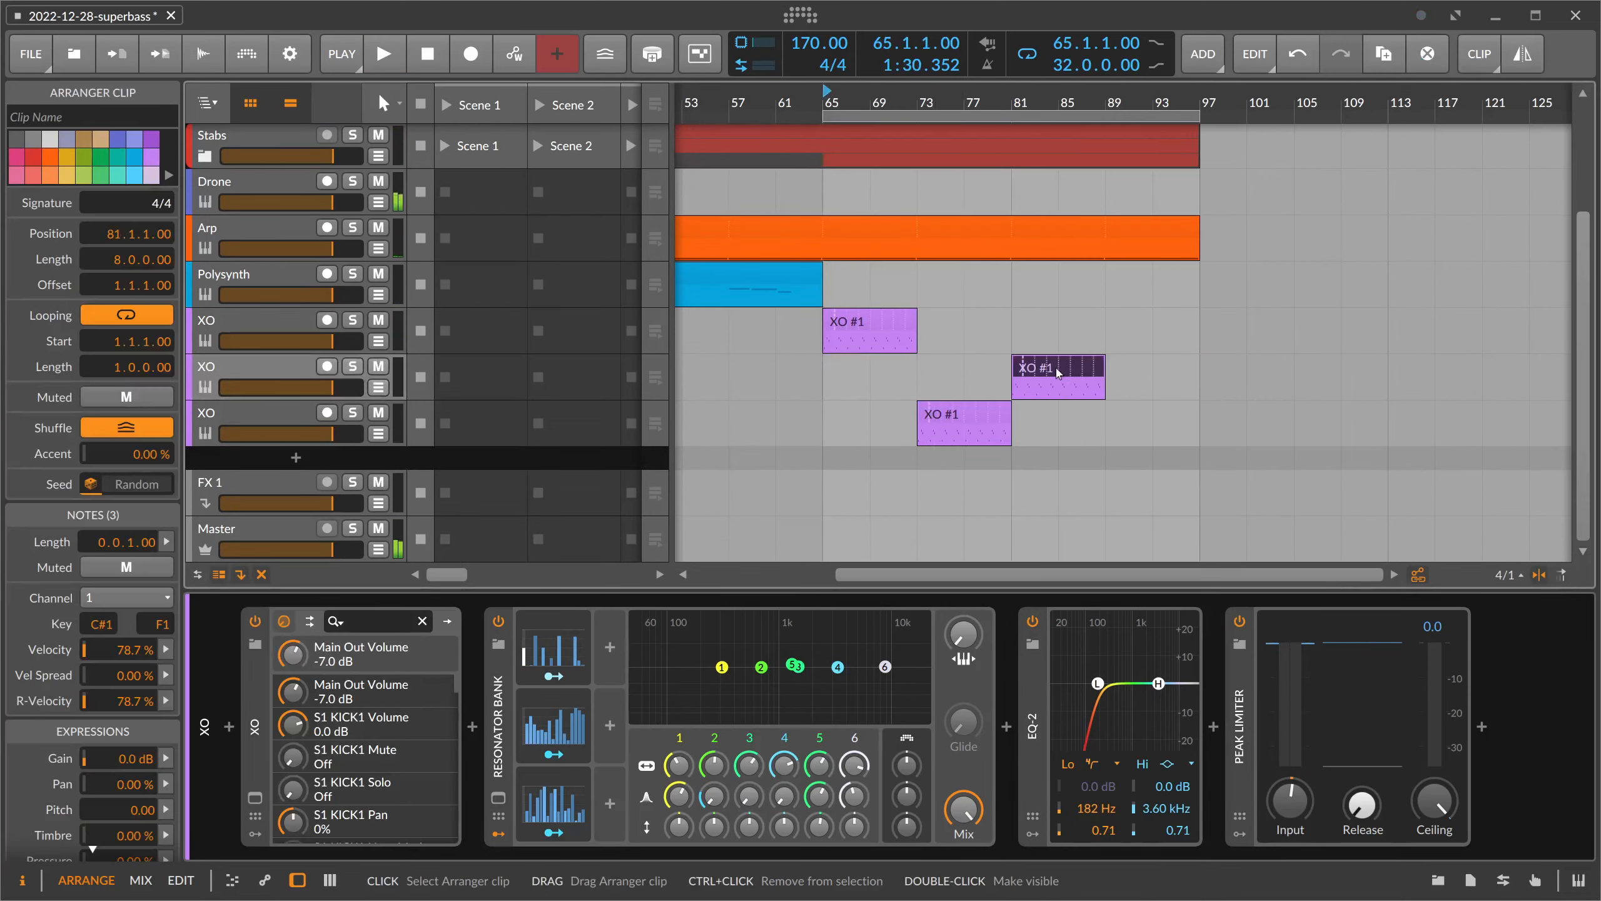
- Audition the newest XO clip by playing the arrangement from bar 81
left_click(1013, 92)
key("space")
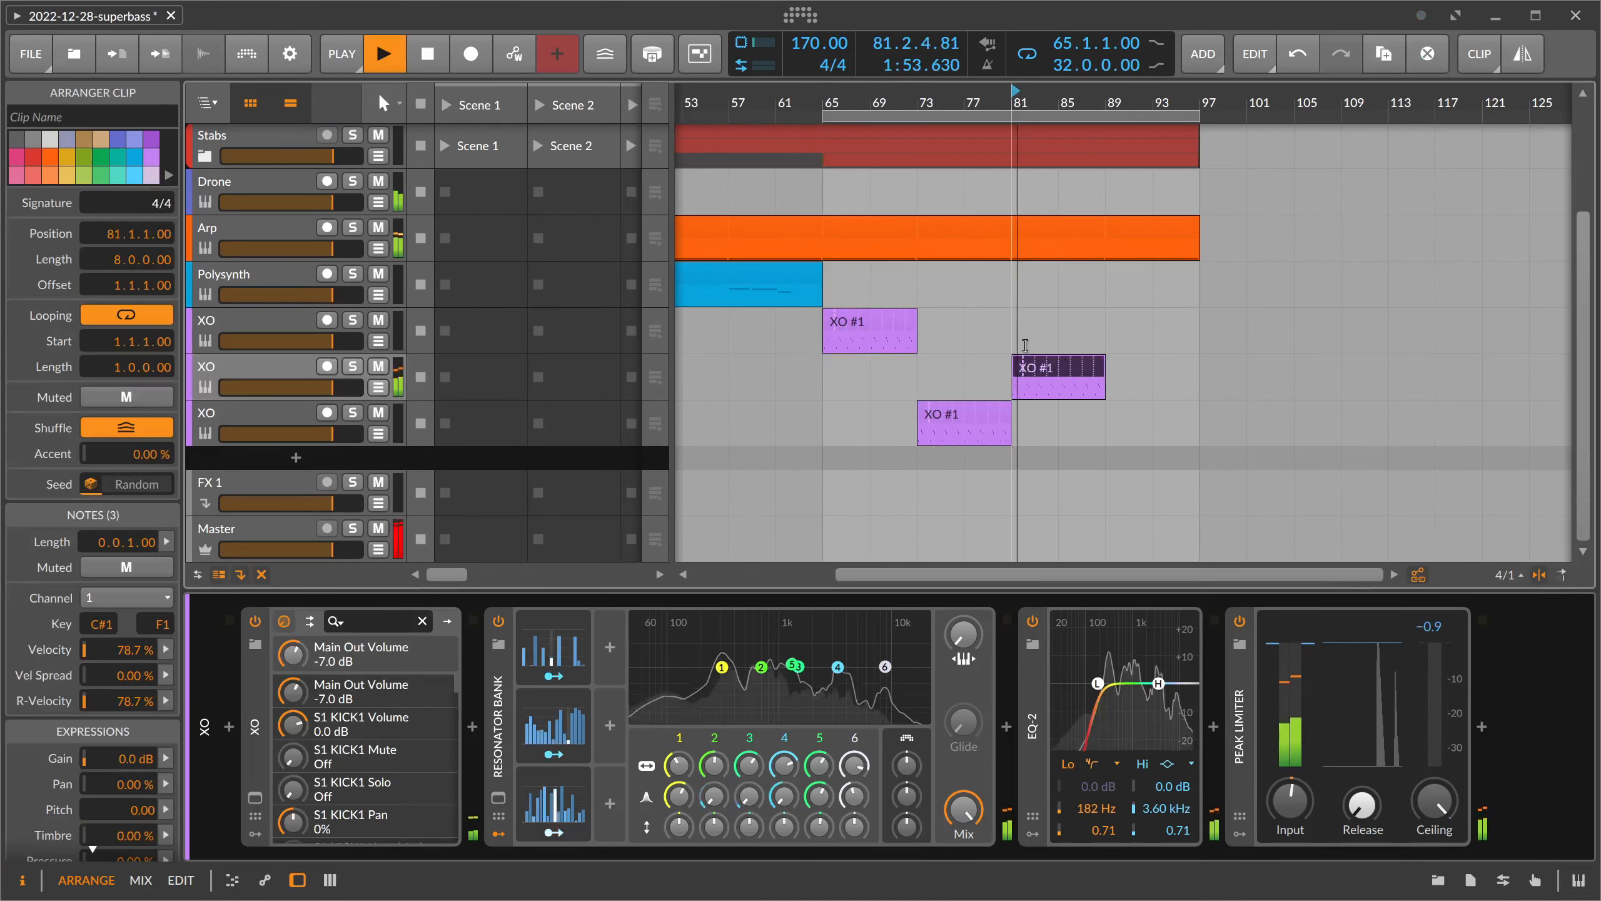
key("space")
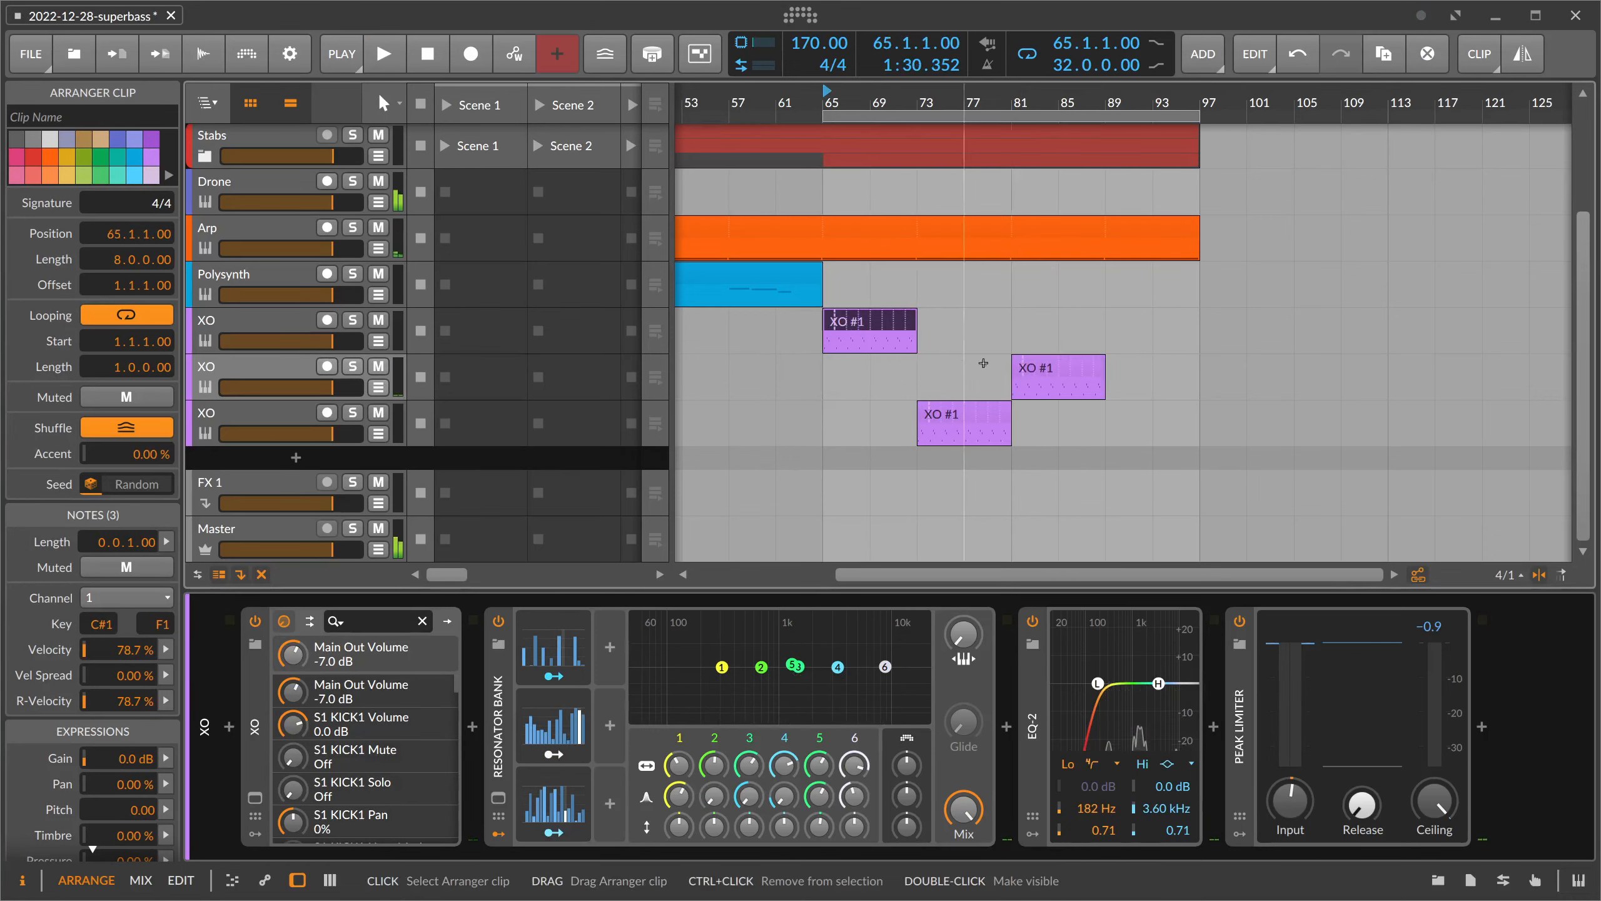
- Insert ValhallaSupermassive between the Resonator Bank and EQ-2 on the new XO track
double_click(271, 374)
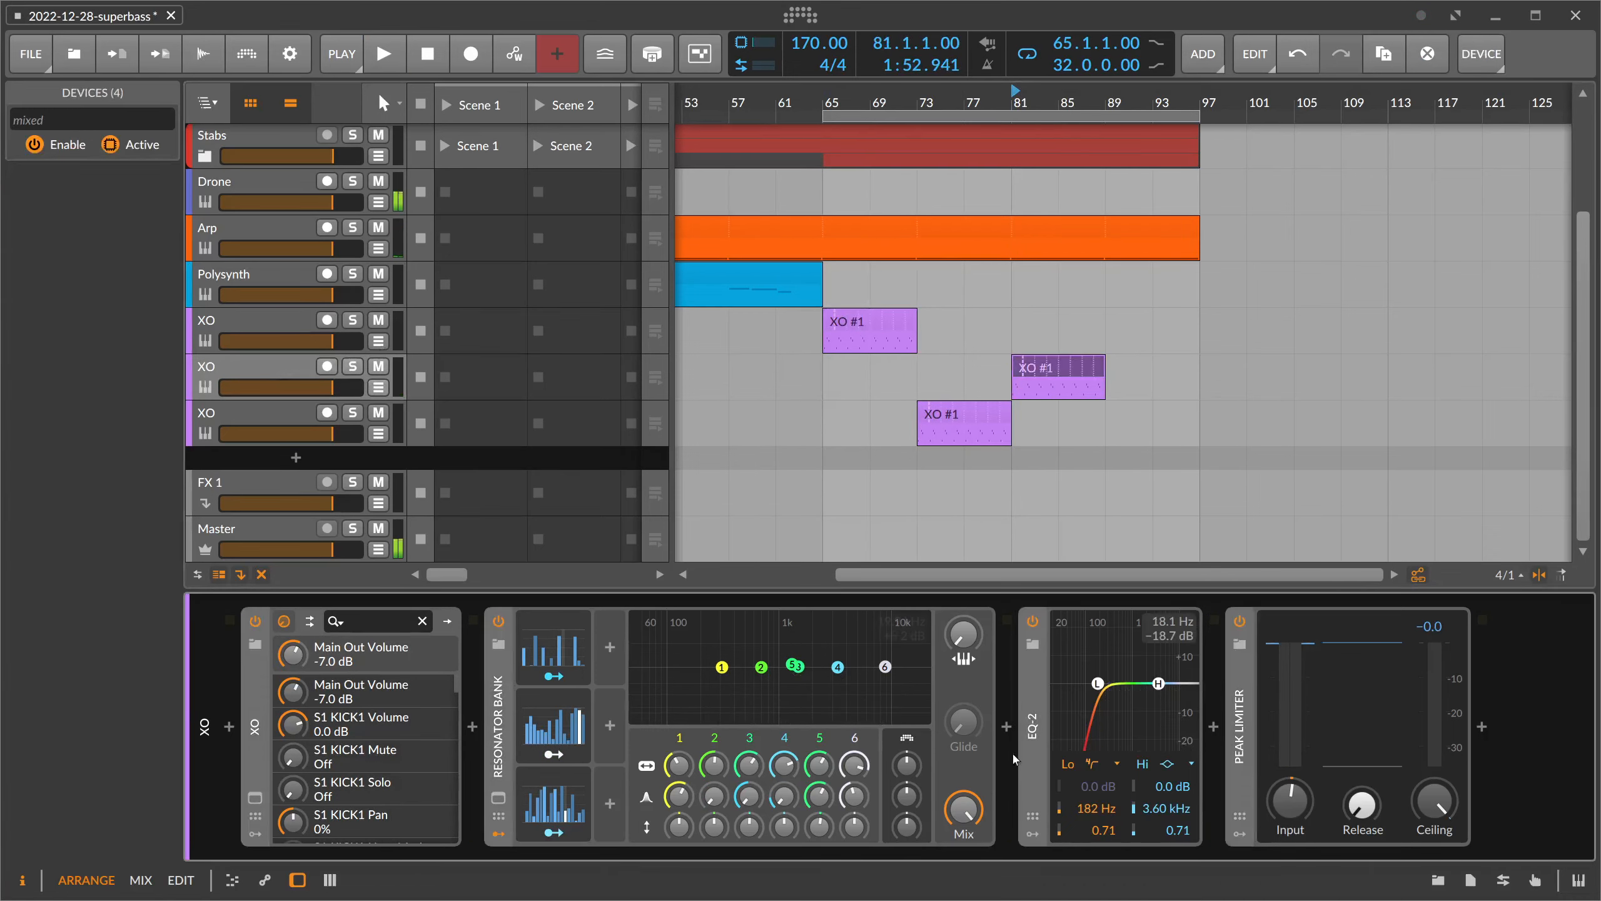
left_click(1011, 732)
type("super")
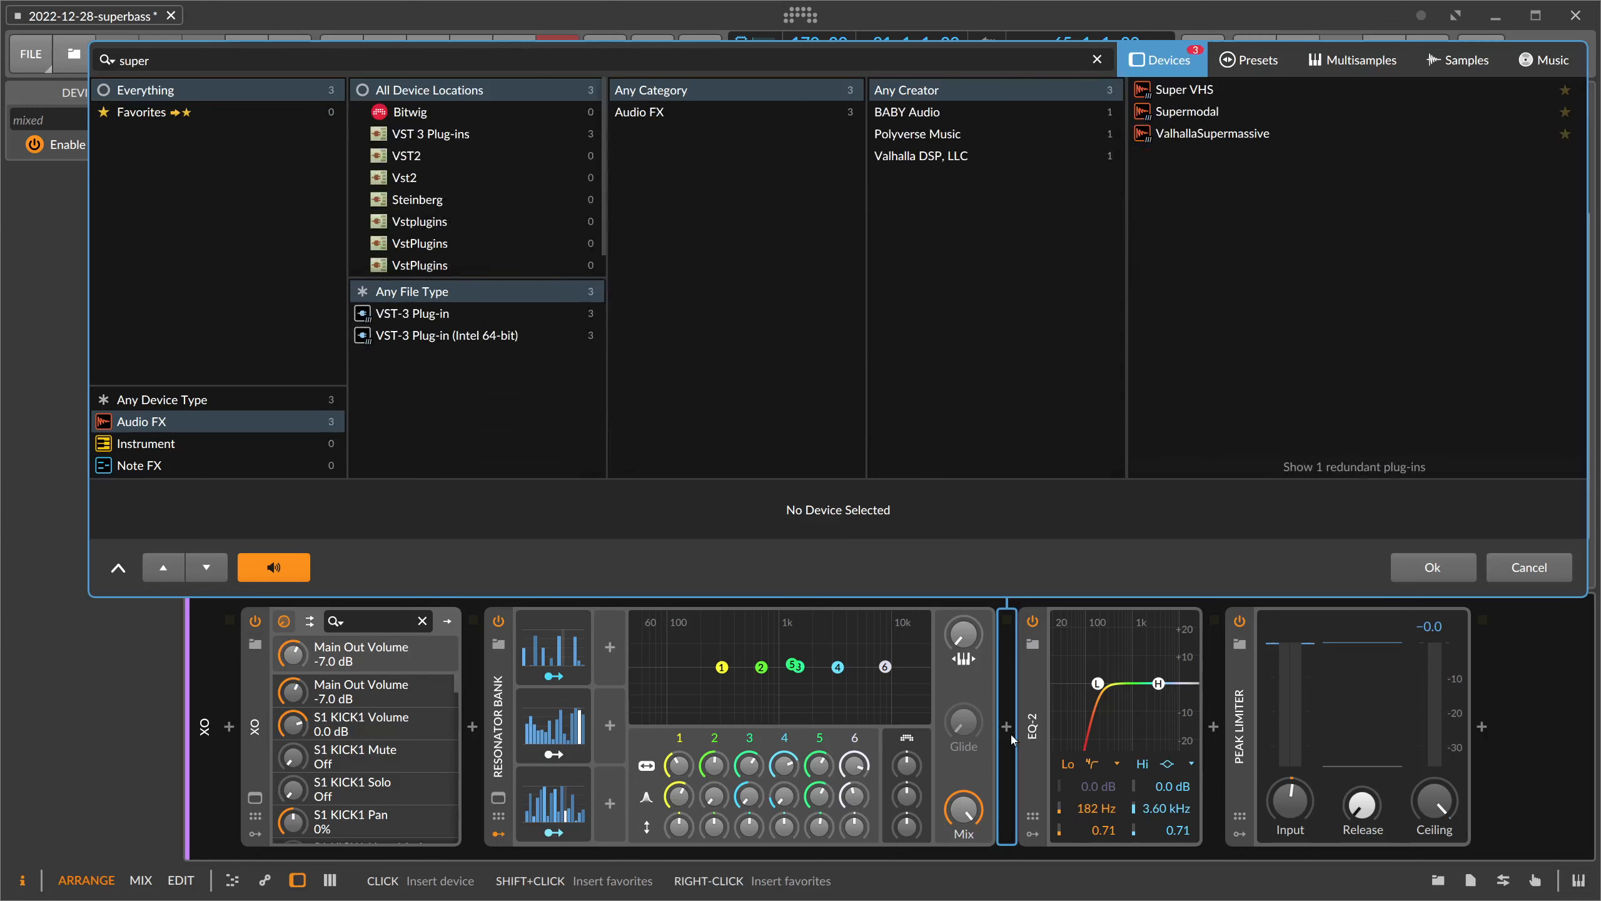
key("Down")
key("Down")
key("Down")
key("Return")
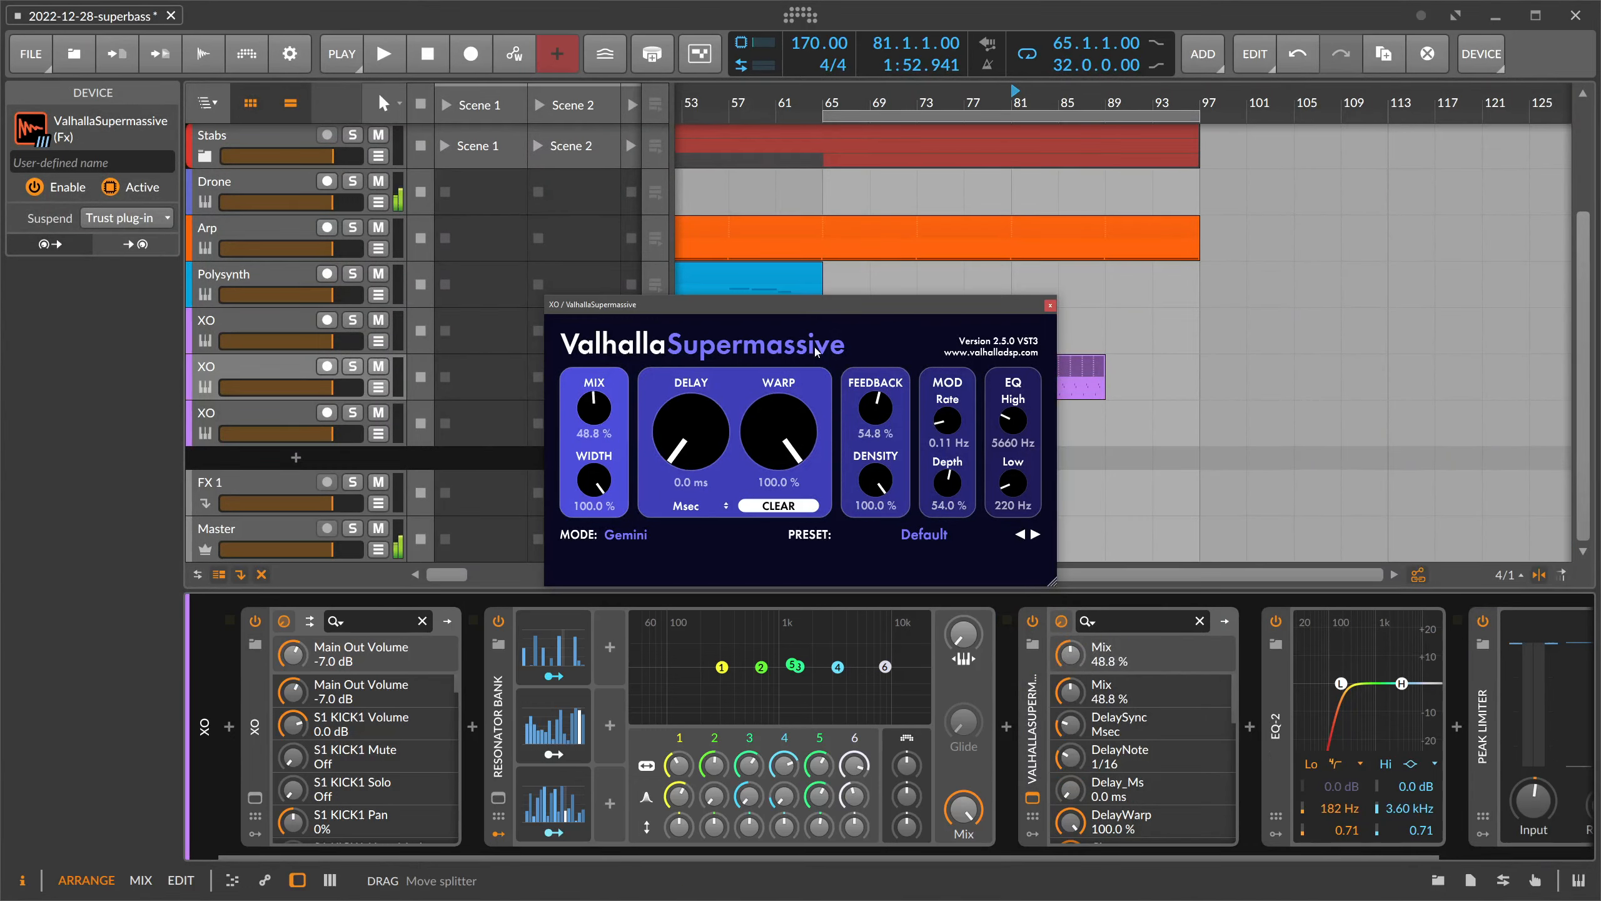
- Set ValhallaSupermassive to 84.0 % feedback, 19.2 ms delay and 26.0 % mix during playback, and close its window
left_click_drag(876, 408, 876, 379)
left_click_drag(706, 435, 710, 411)
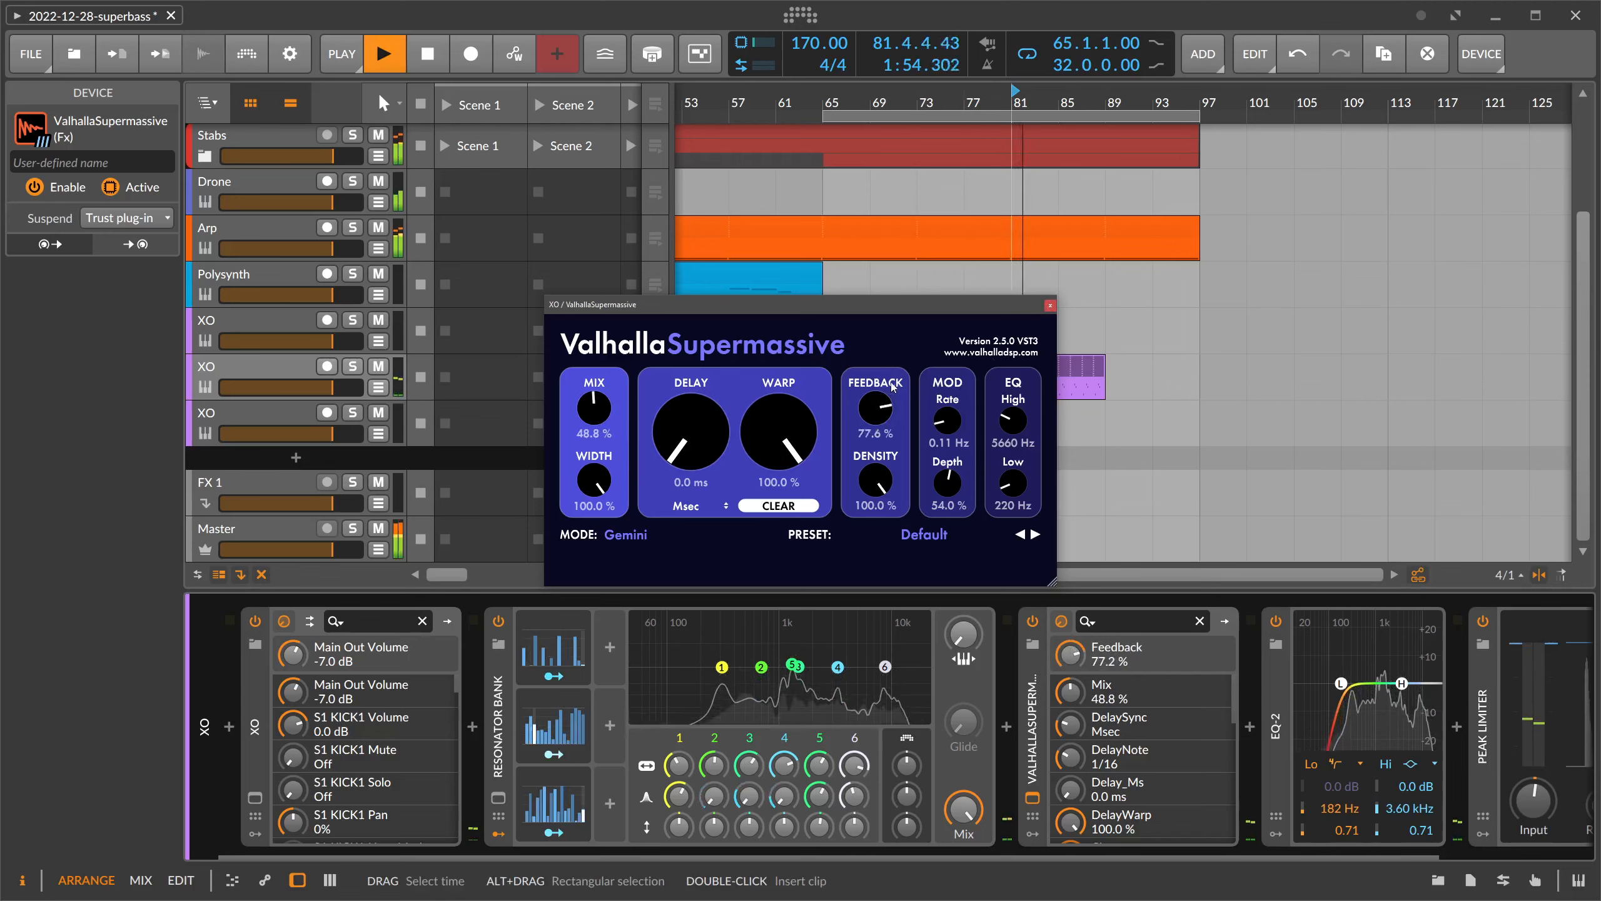
left_click(604, 409)
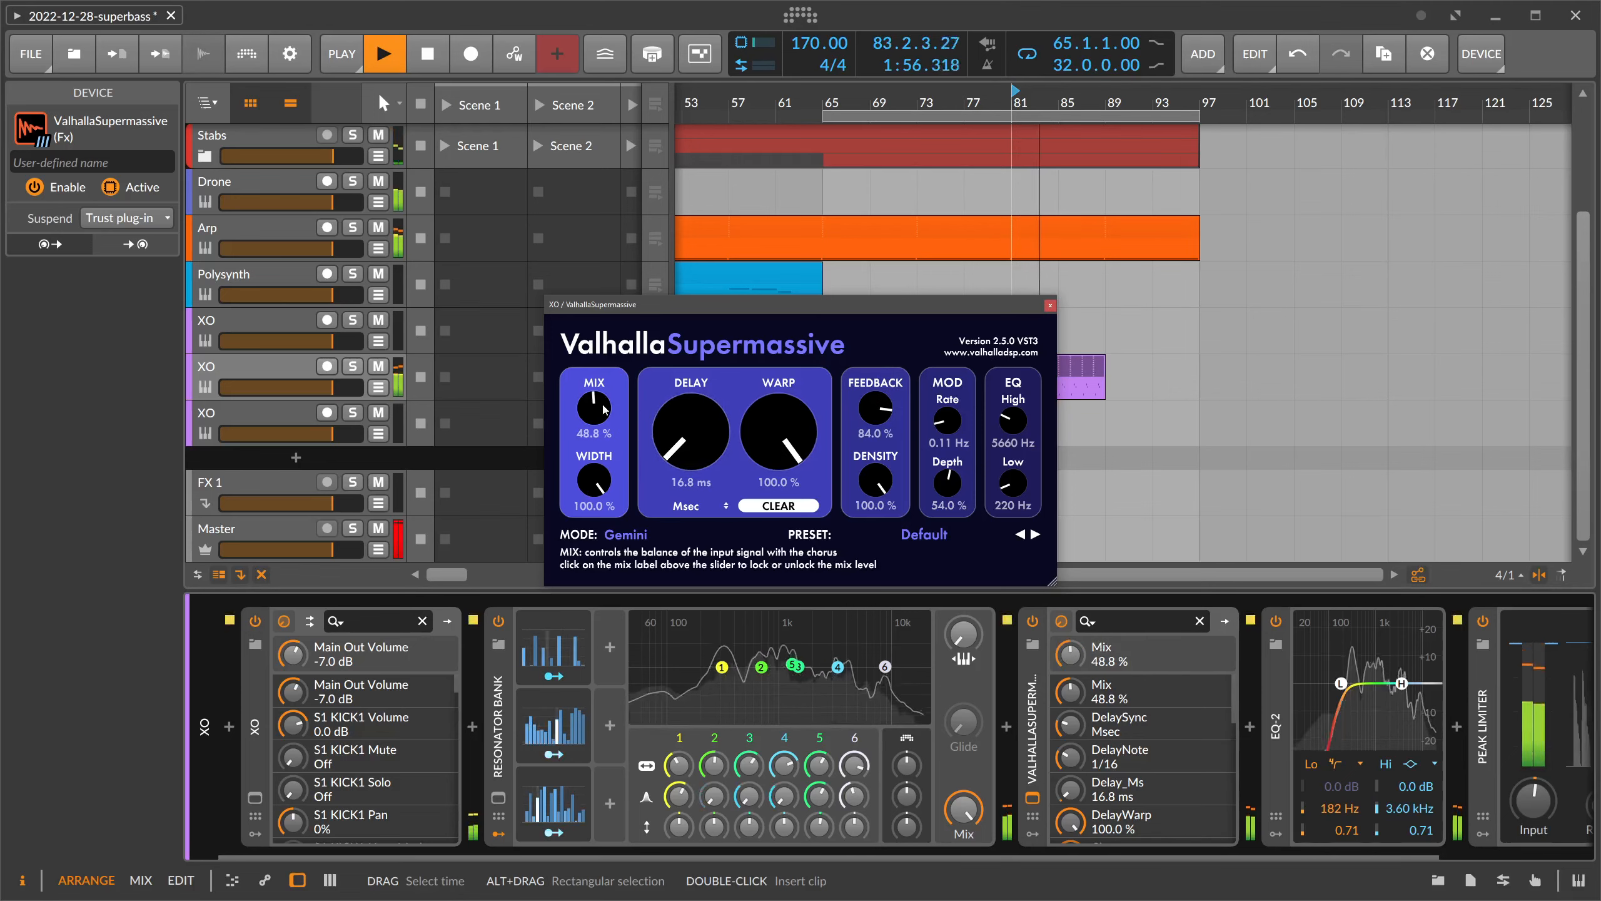
left_click_drag(694, 431, 602, 449)
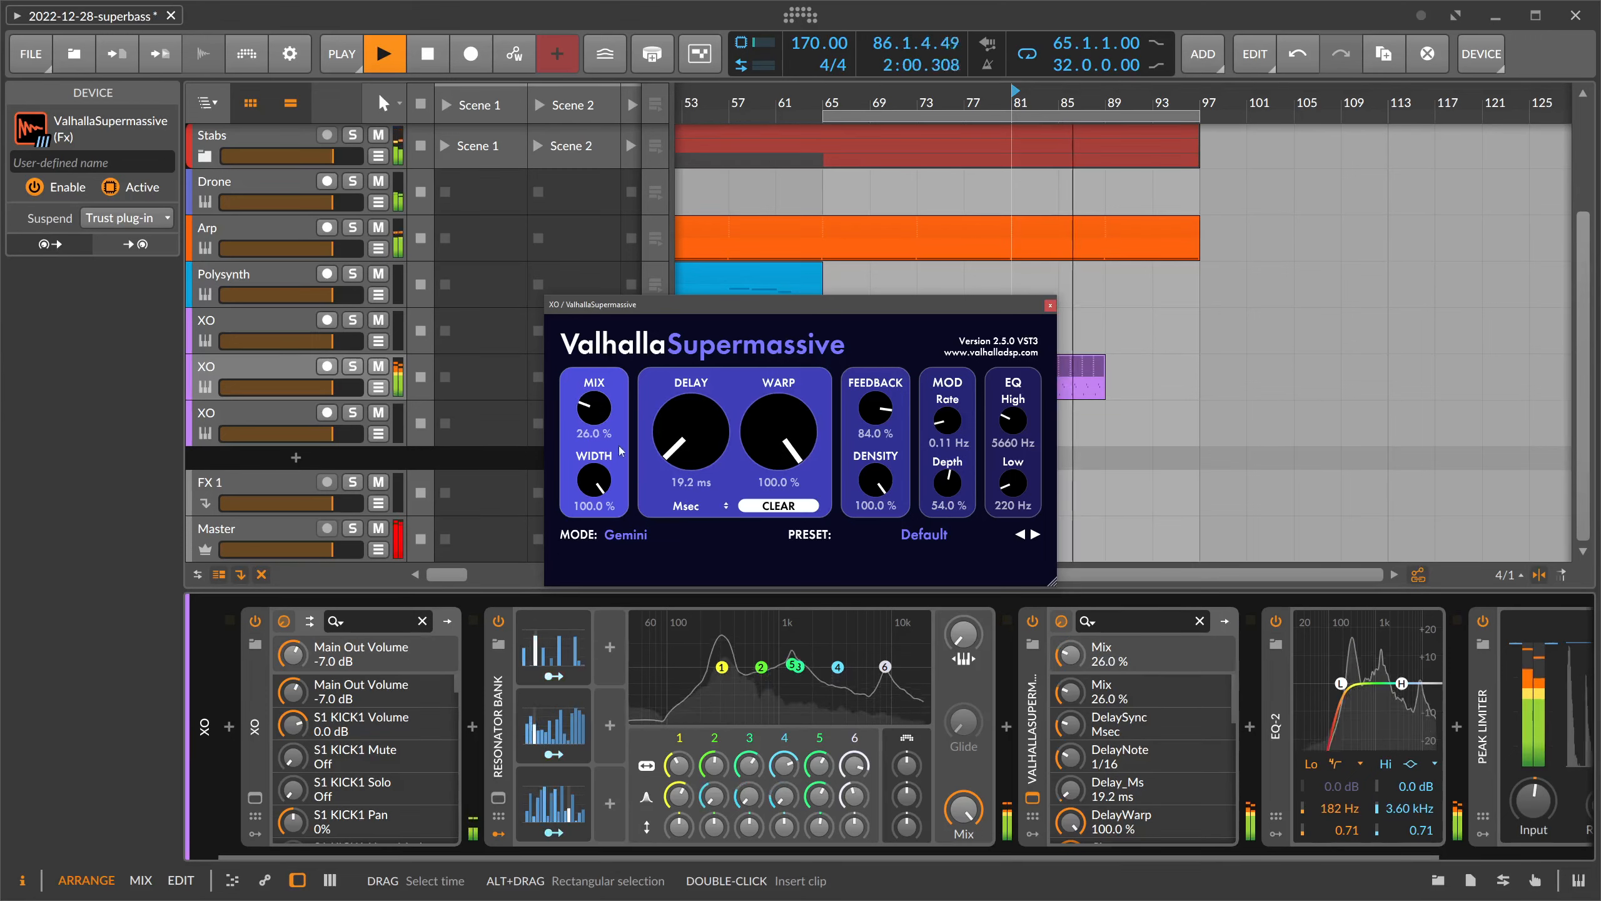
left_click(1049, 305)
- Try a Resonator Bank global frequency offset of +12 st while playing from bar 81, and reset it to its default
left_click_drag(908, 770, 912, 765)
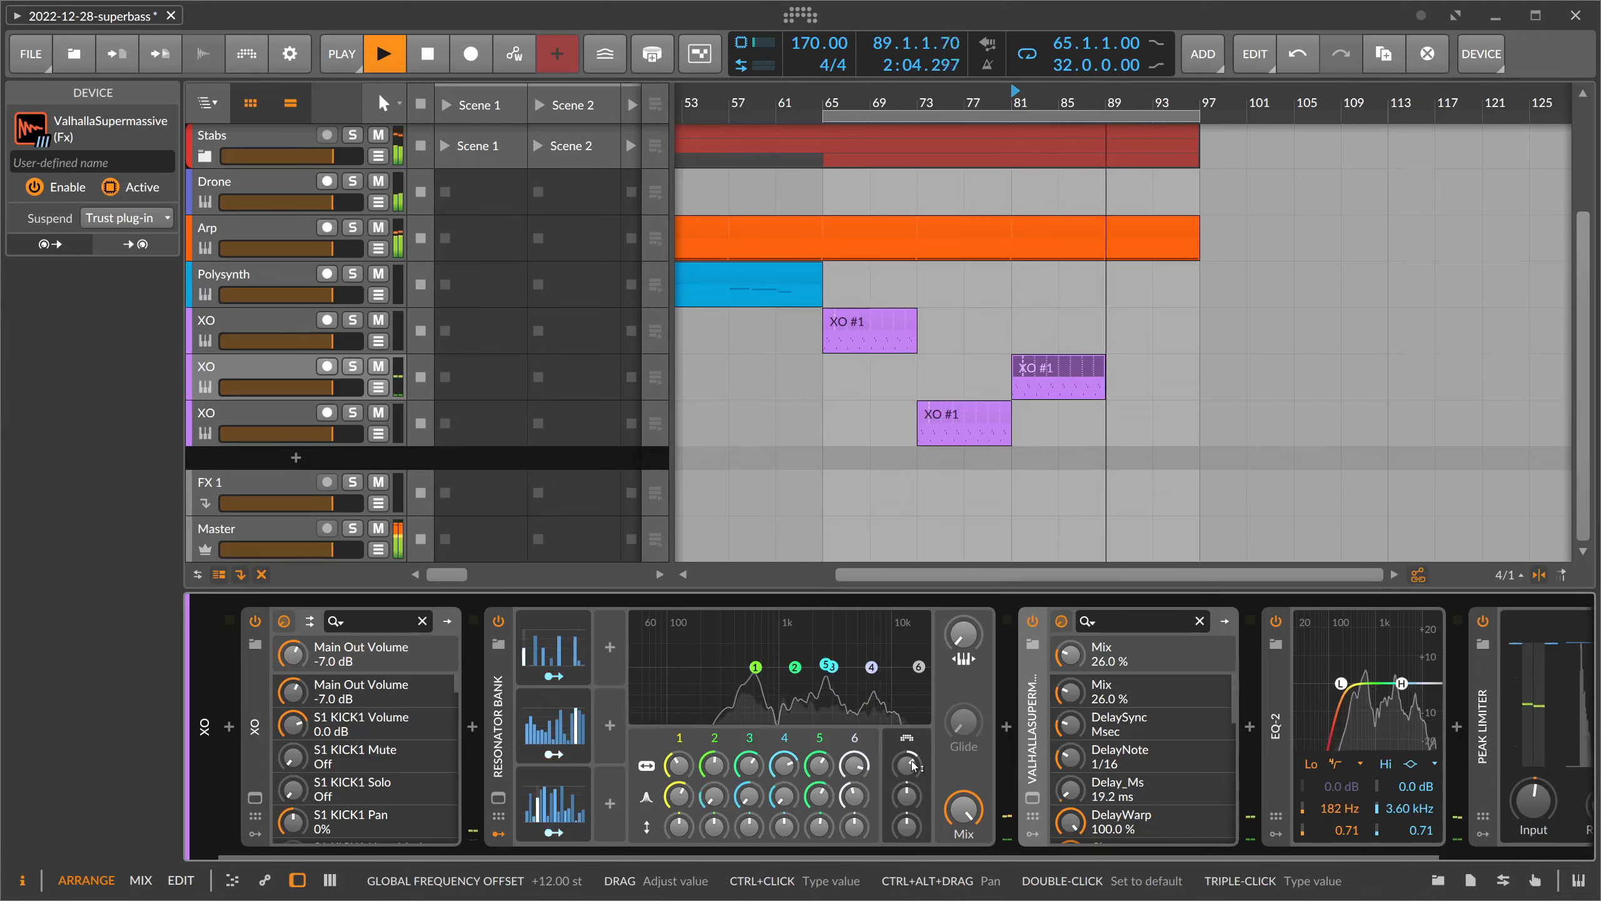
key("space")
key("space")
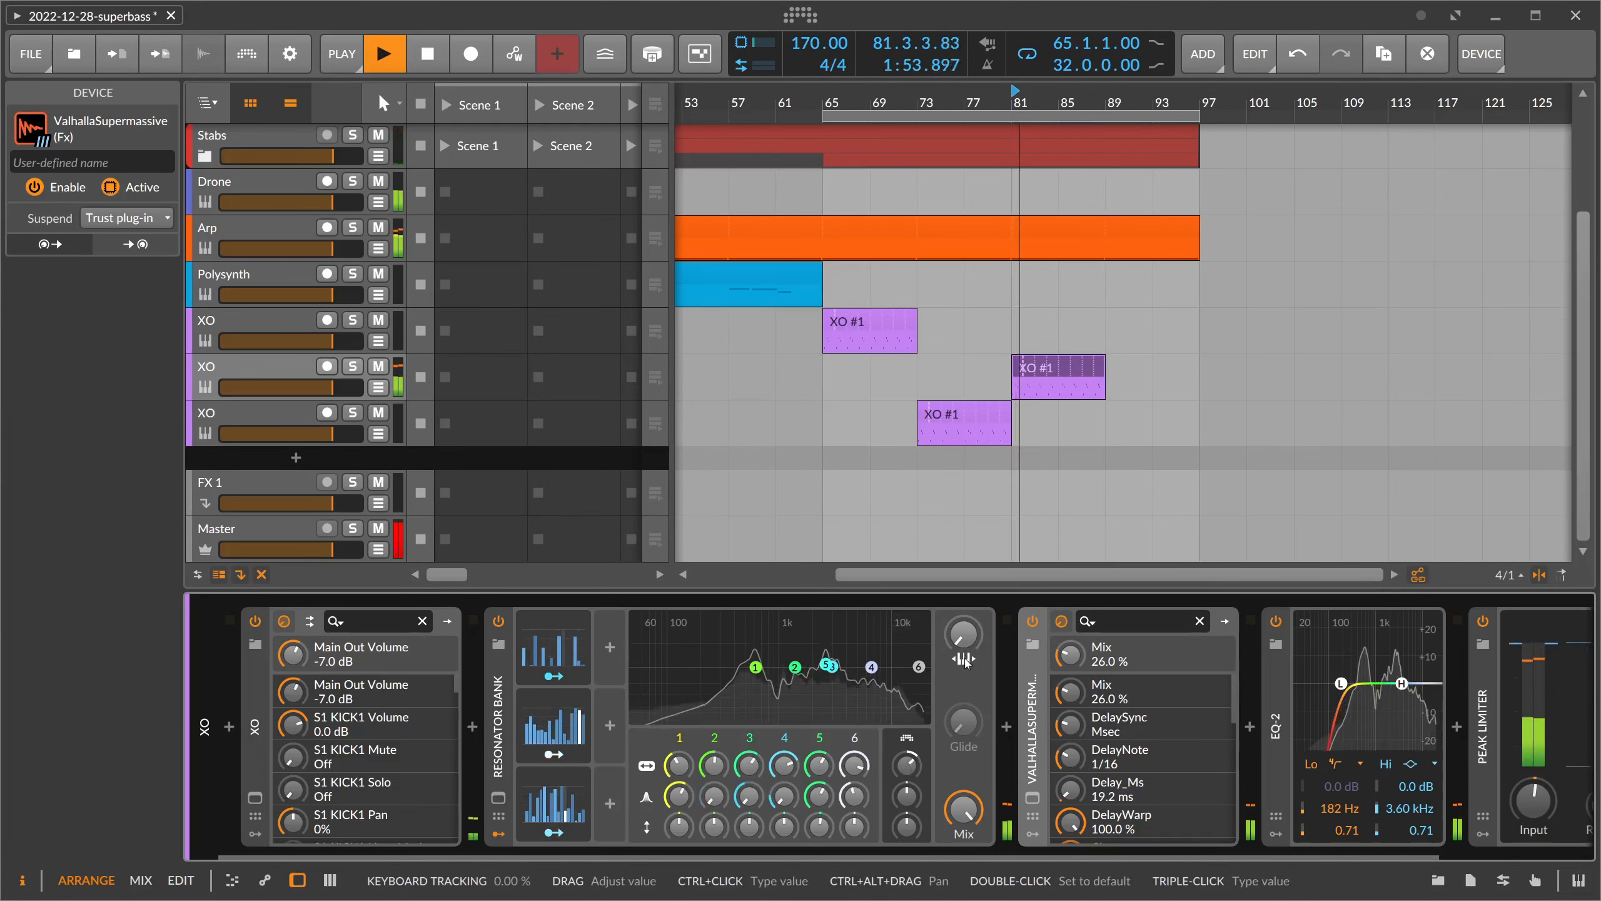
double_click(912, 764)
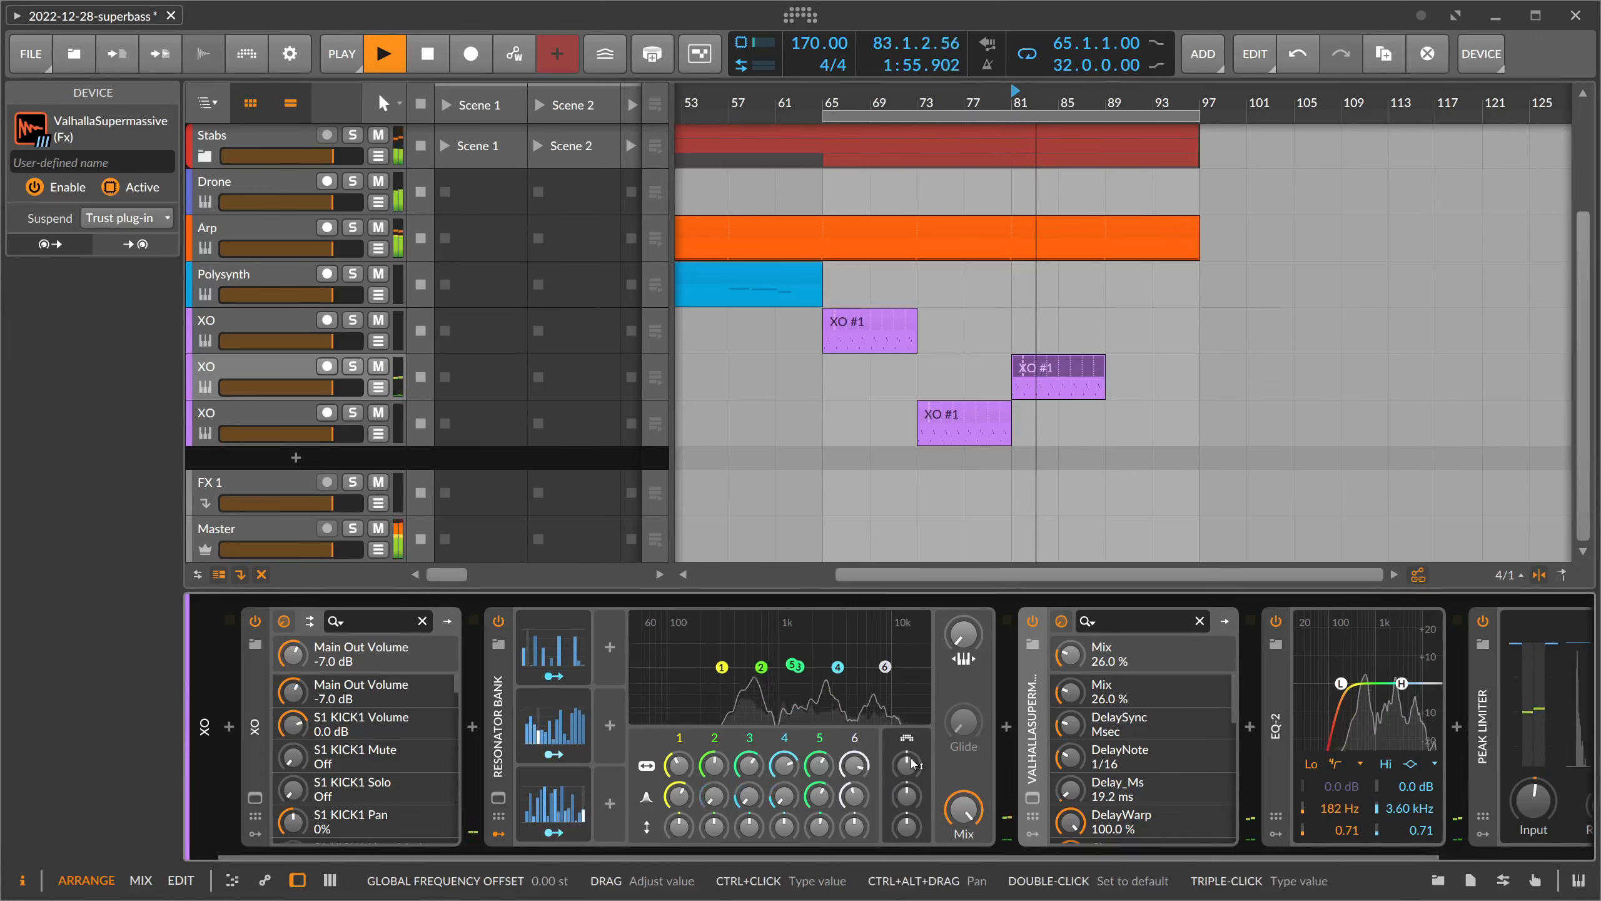
- Fine-tune the Peak Limiter's input gain on the XO track that plays at bar 81 while listening
scroll(1261, 775, "right", 3)
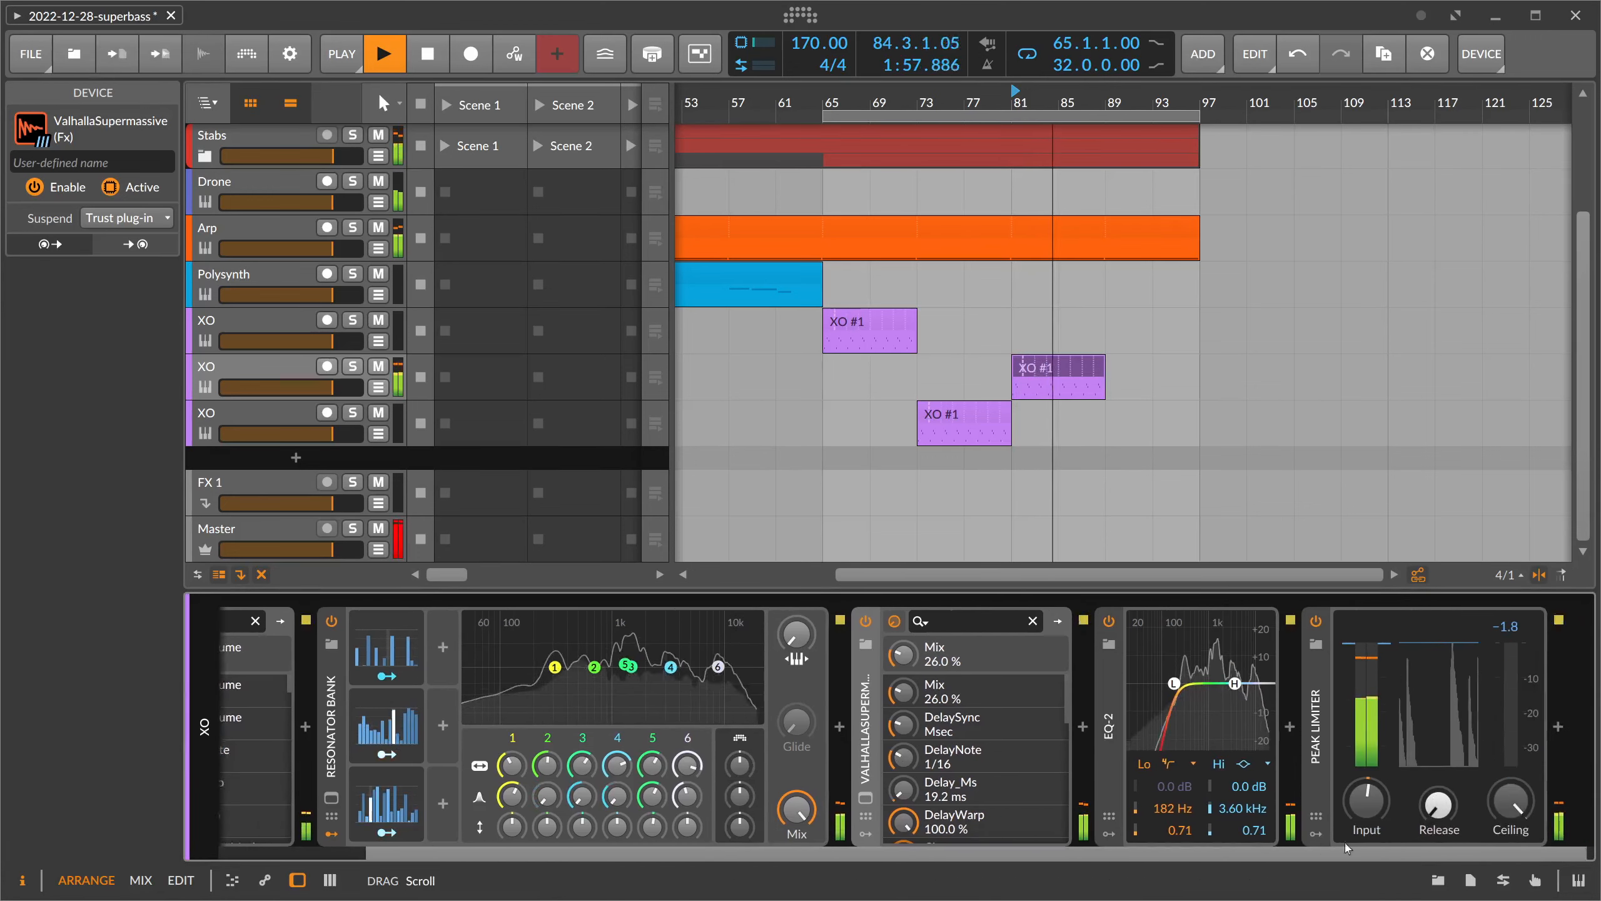
mouse_move(1358, 800)
left_click_drag(1359, 800, 1358, 805)
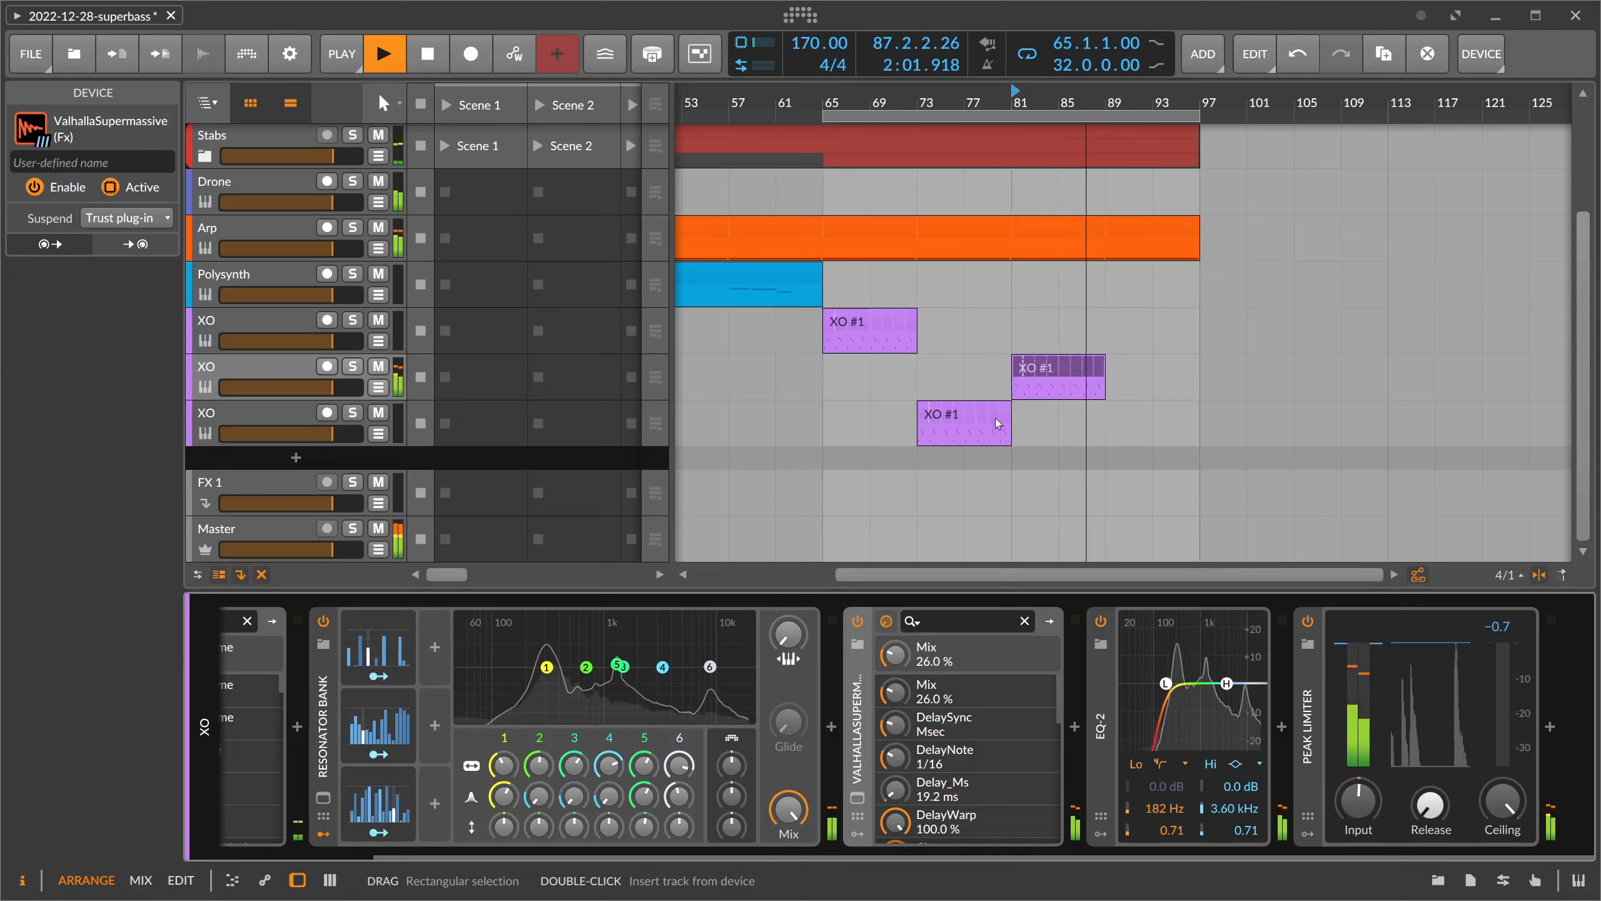
- Duplicate the lowest XO track and move the copy's clip to bar 89, after the bar 81 clip
left_click(284, 410)
key("space")
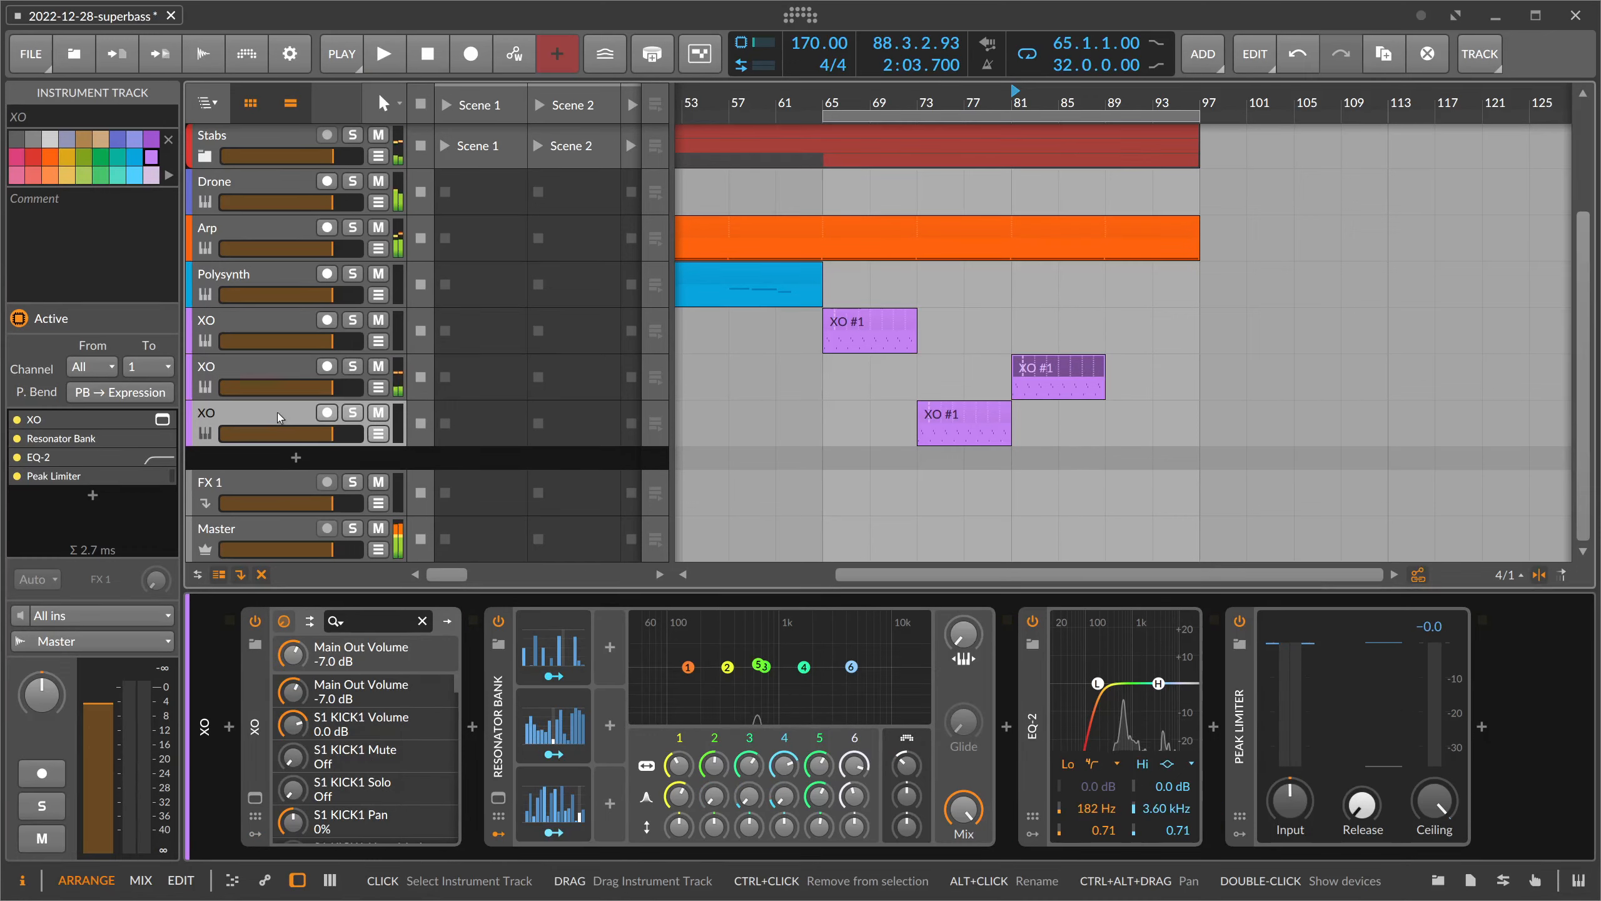
key("ctrl+d")
left_click_drag(963, 462, 1127, 467)
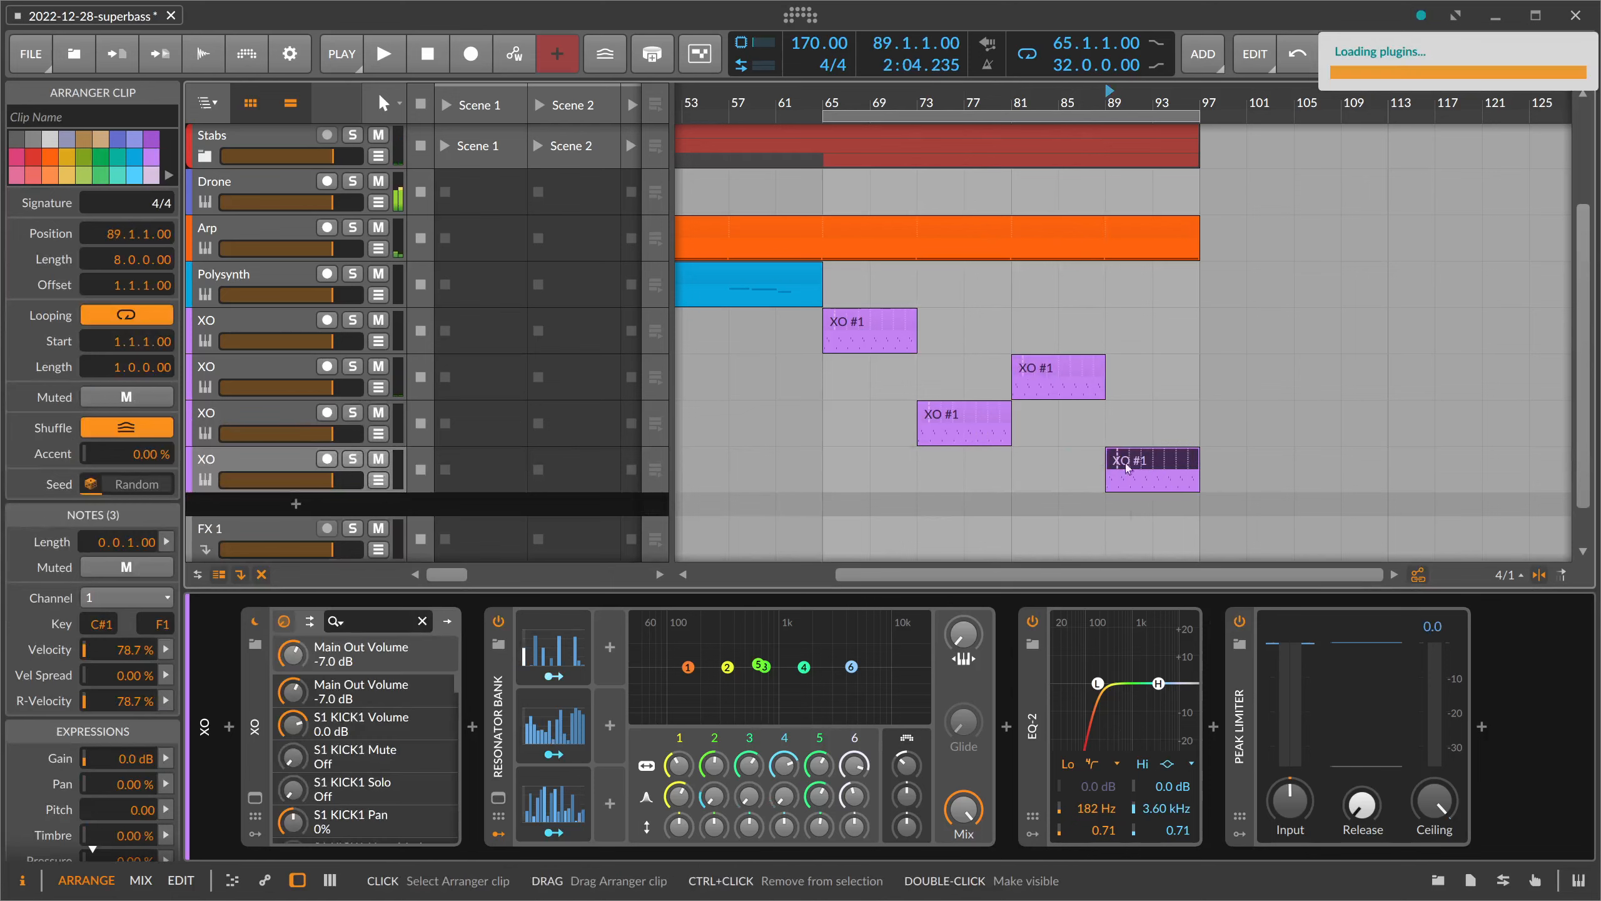
- Solo the new XO track and listen to its clip from bar 89
left_click(352, 458)
key("space")
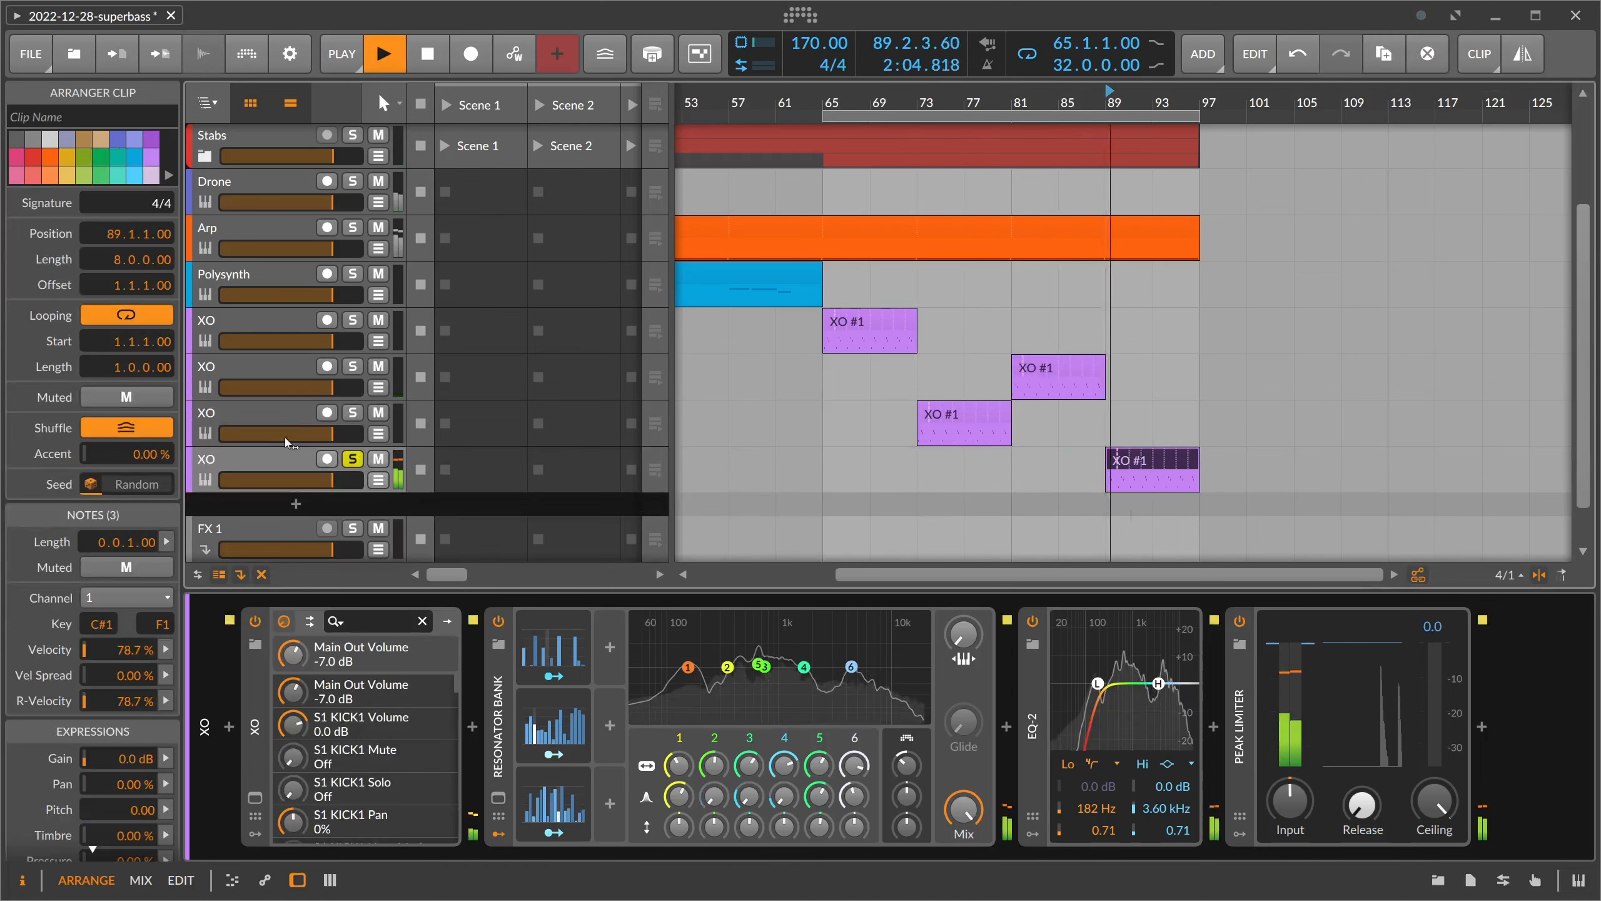
left_click(274, 458)
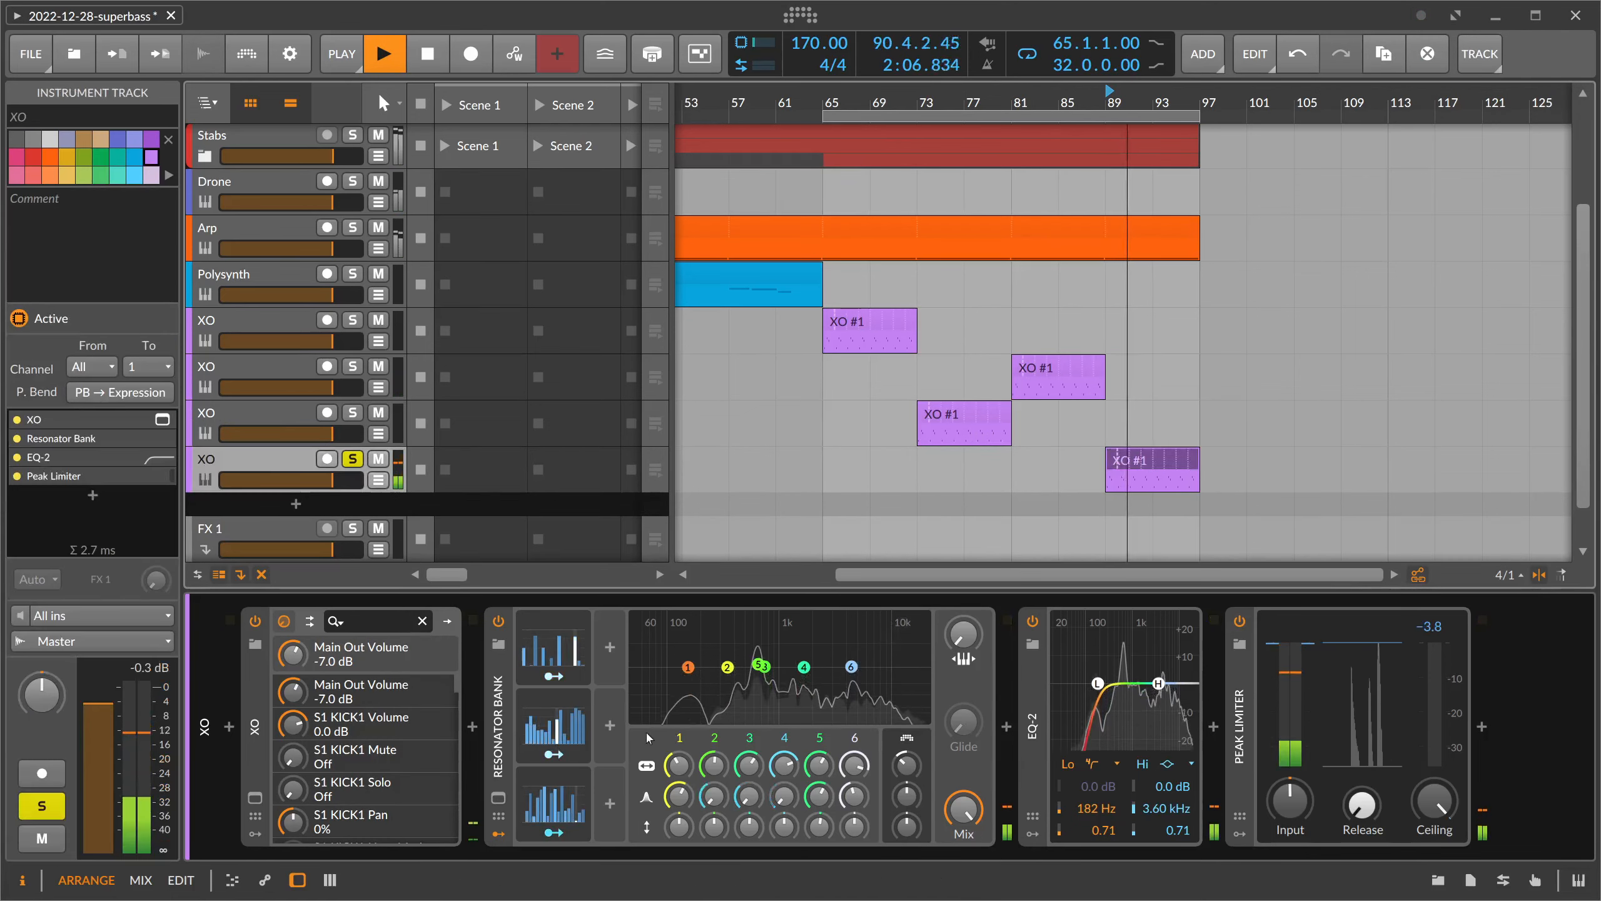
- Insert a Delay-1 device between the Resonator Bank and EQ-2 on the new XO track
left_click(1006, 726)
type("delay")
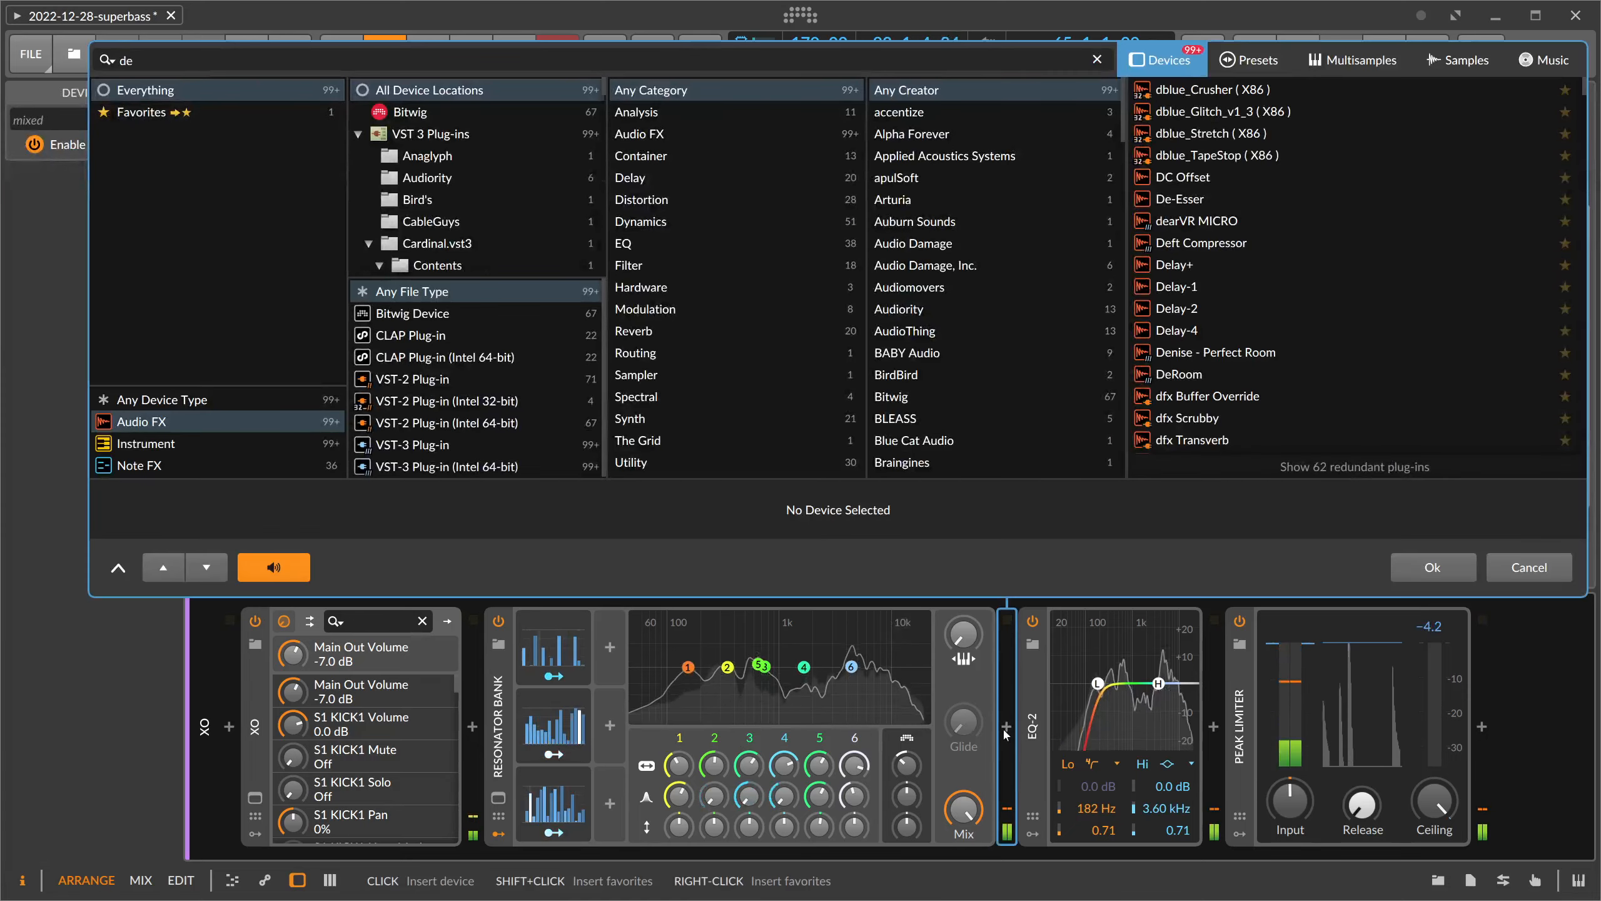
key("Down")
key("Down")
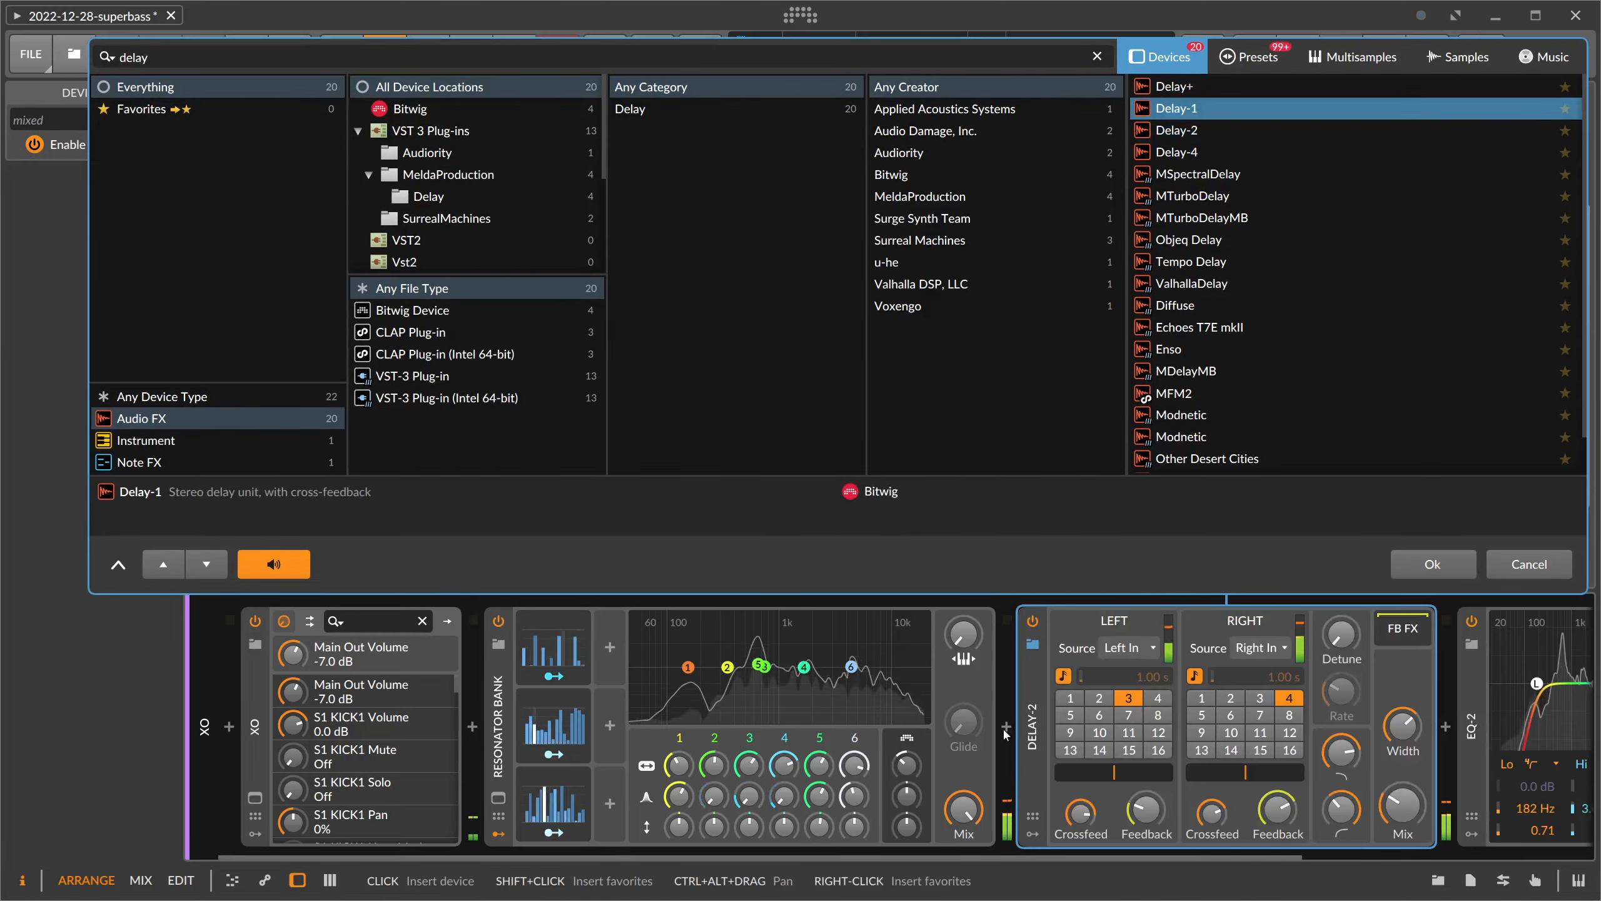
key("Return")
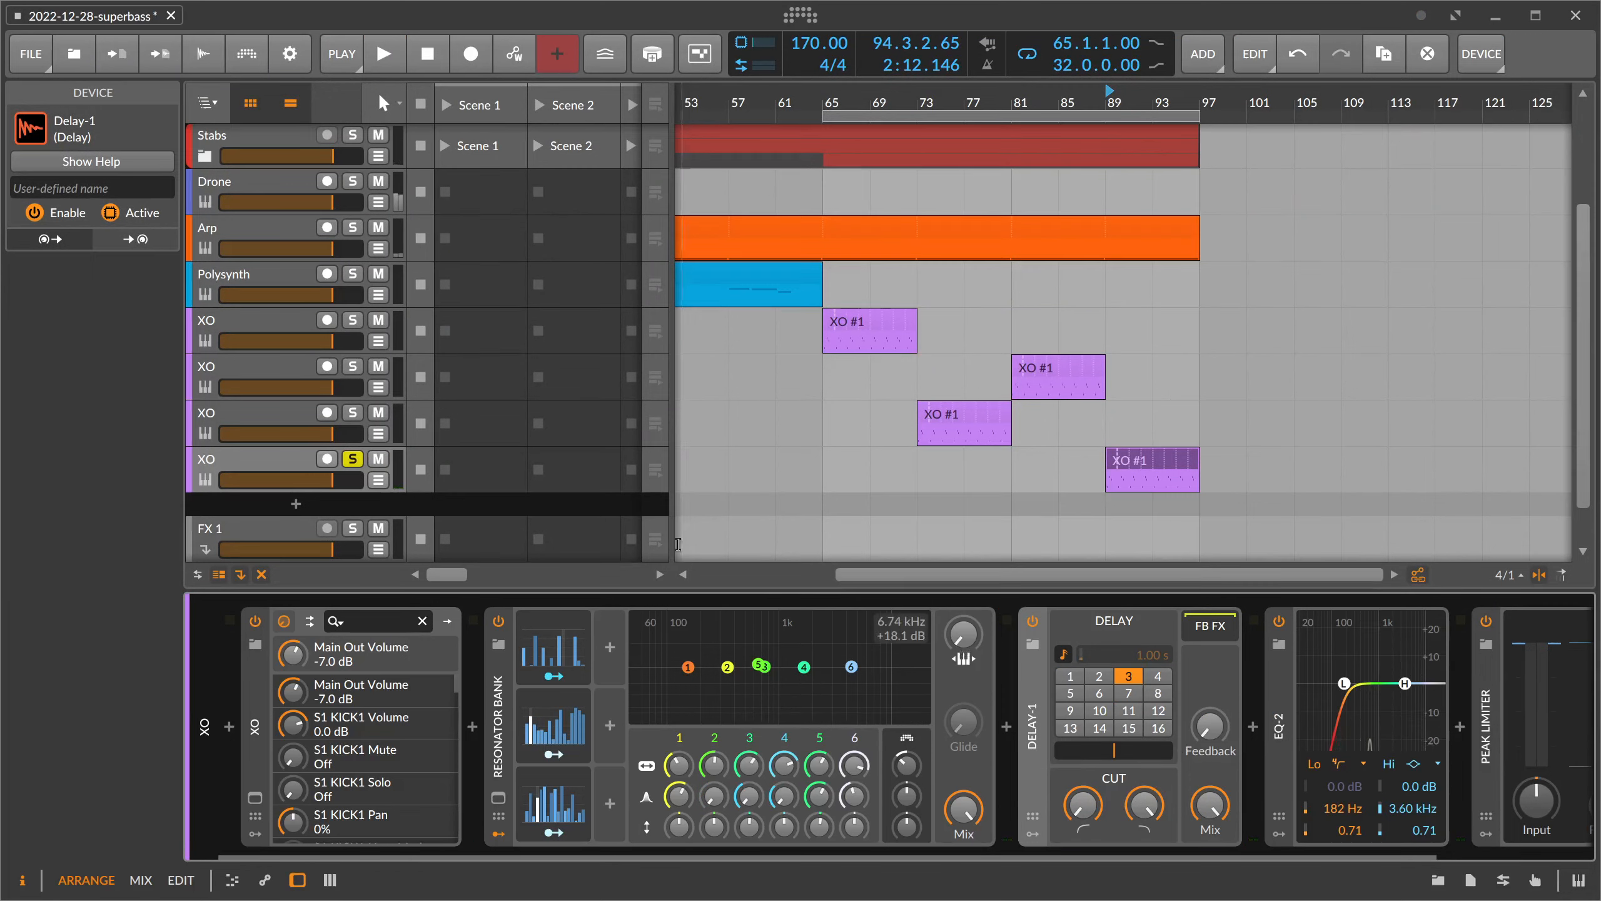
- Unsolo the new XO track and audition its delay in the full mix from bar 89
left_click(351, 459)
key("space")
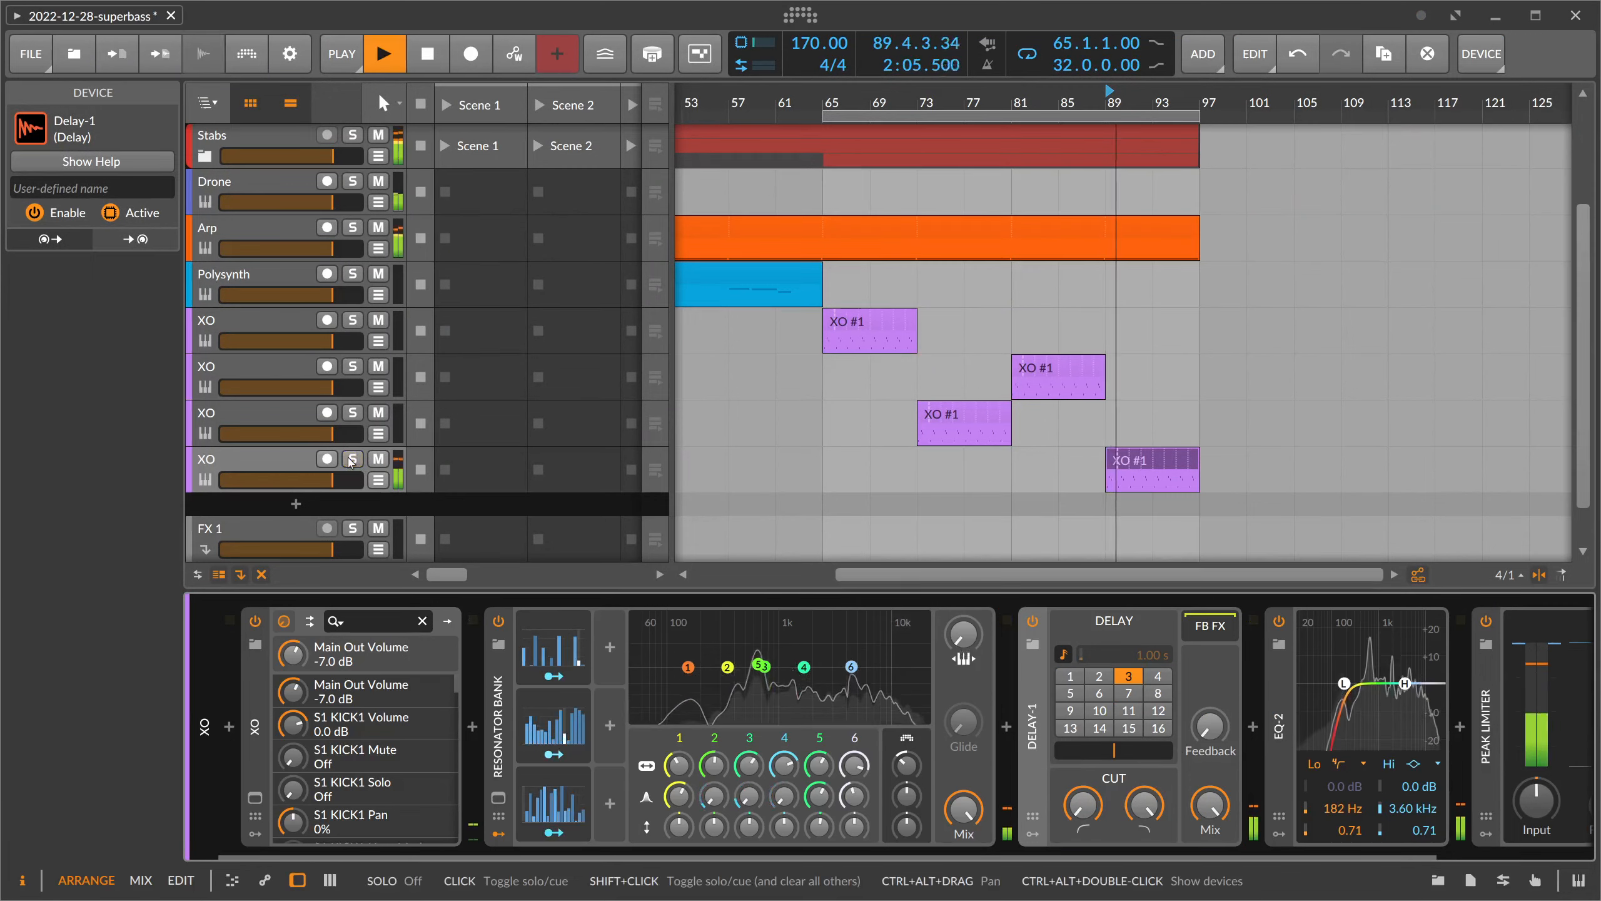
key("space")
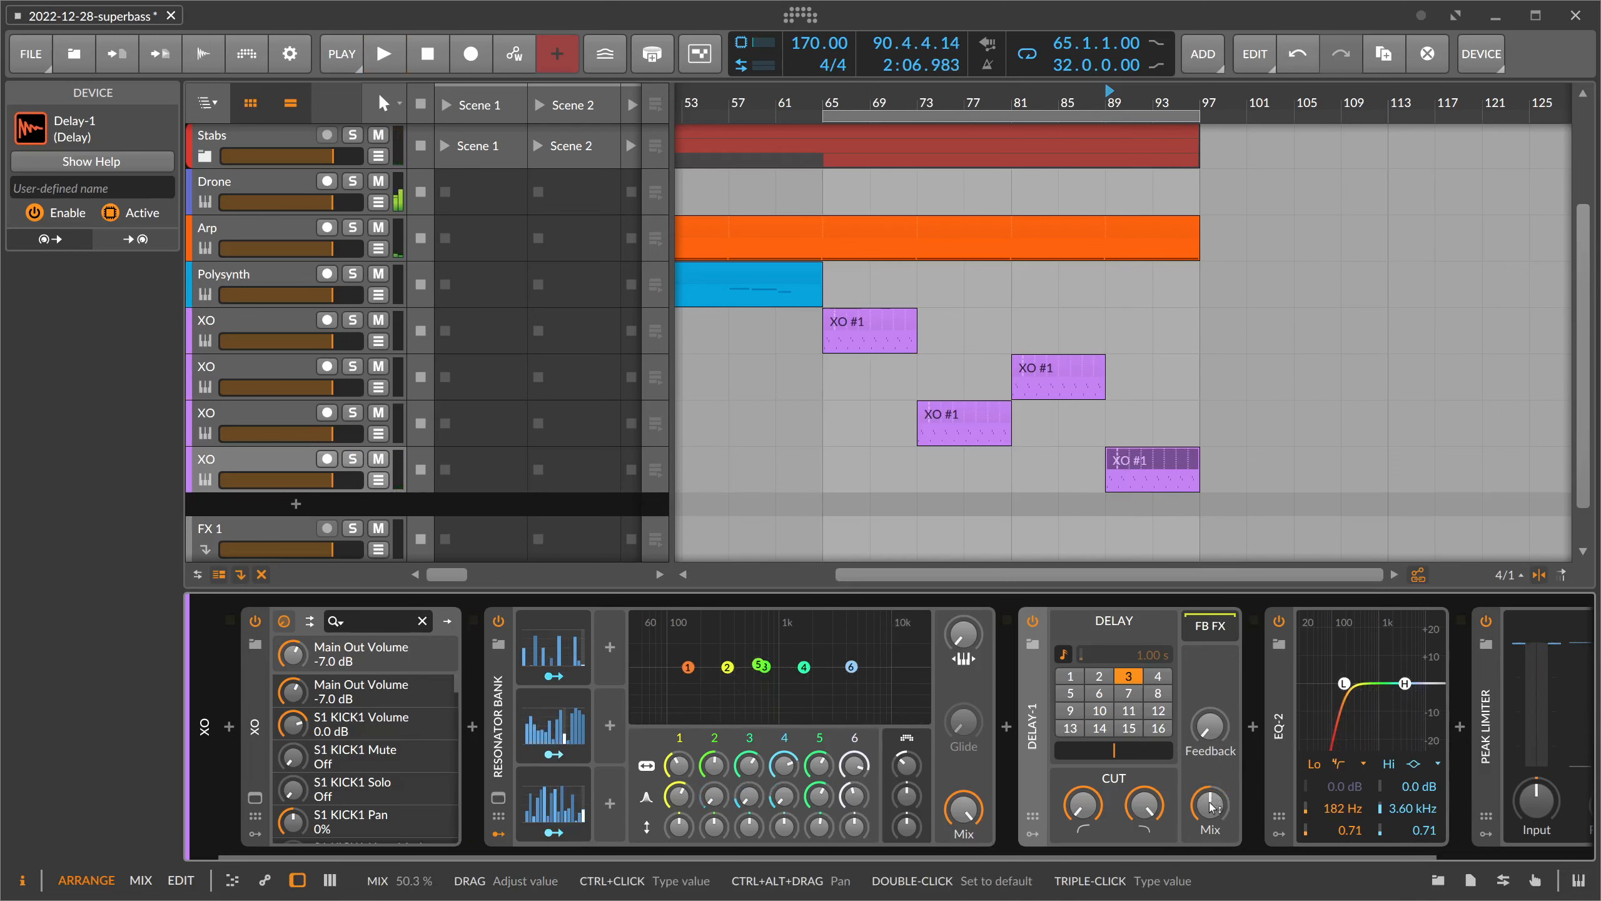
key("space")
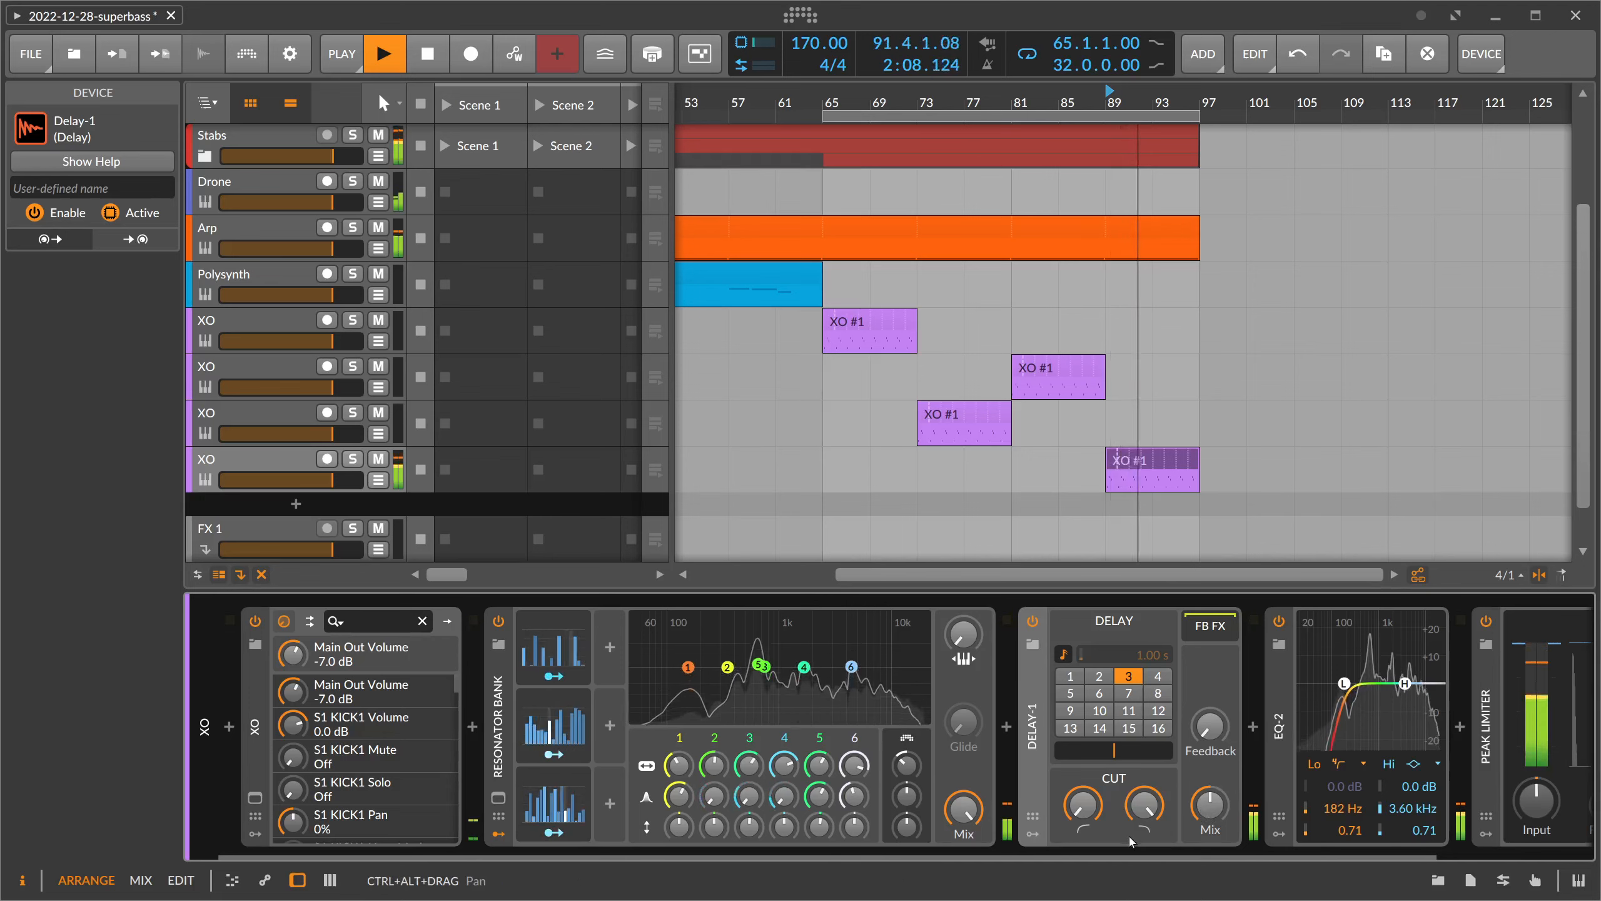
key("space")
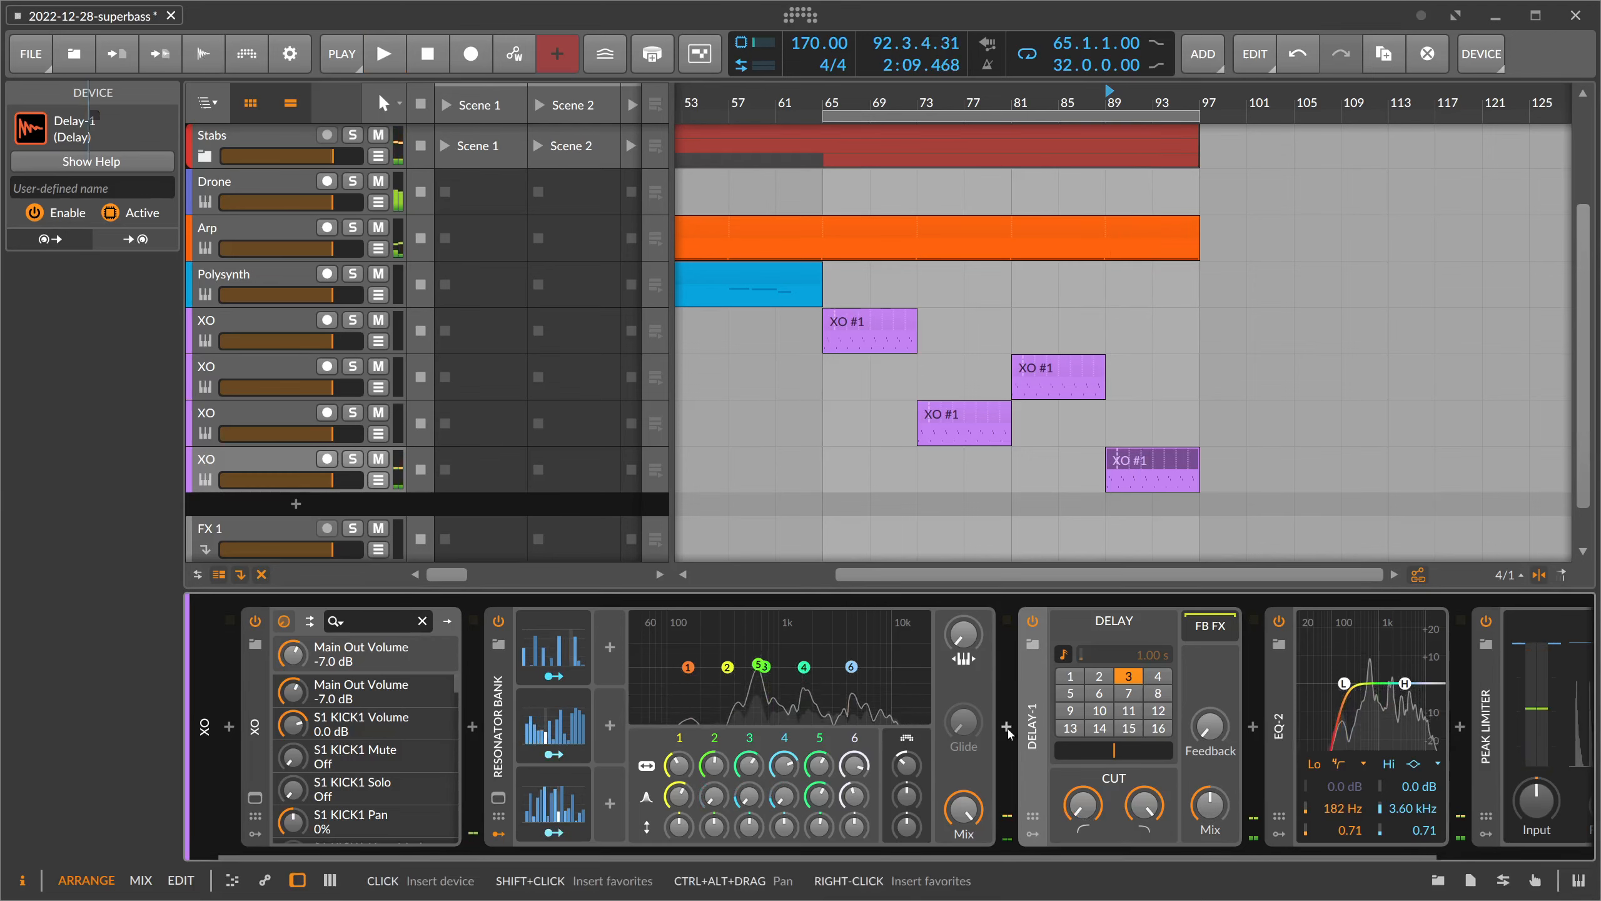
- Insert Multiband FX-3 after the Resonator Bank and move Delay-1 into its Mid band chain
left_click(1007, 727)
type("fx-")
key("Down")
key("Return")
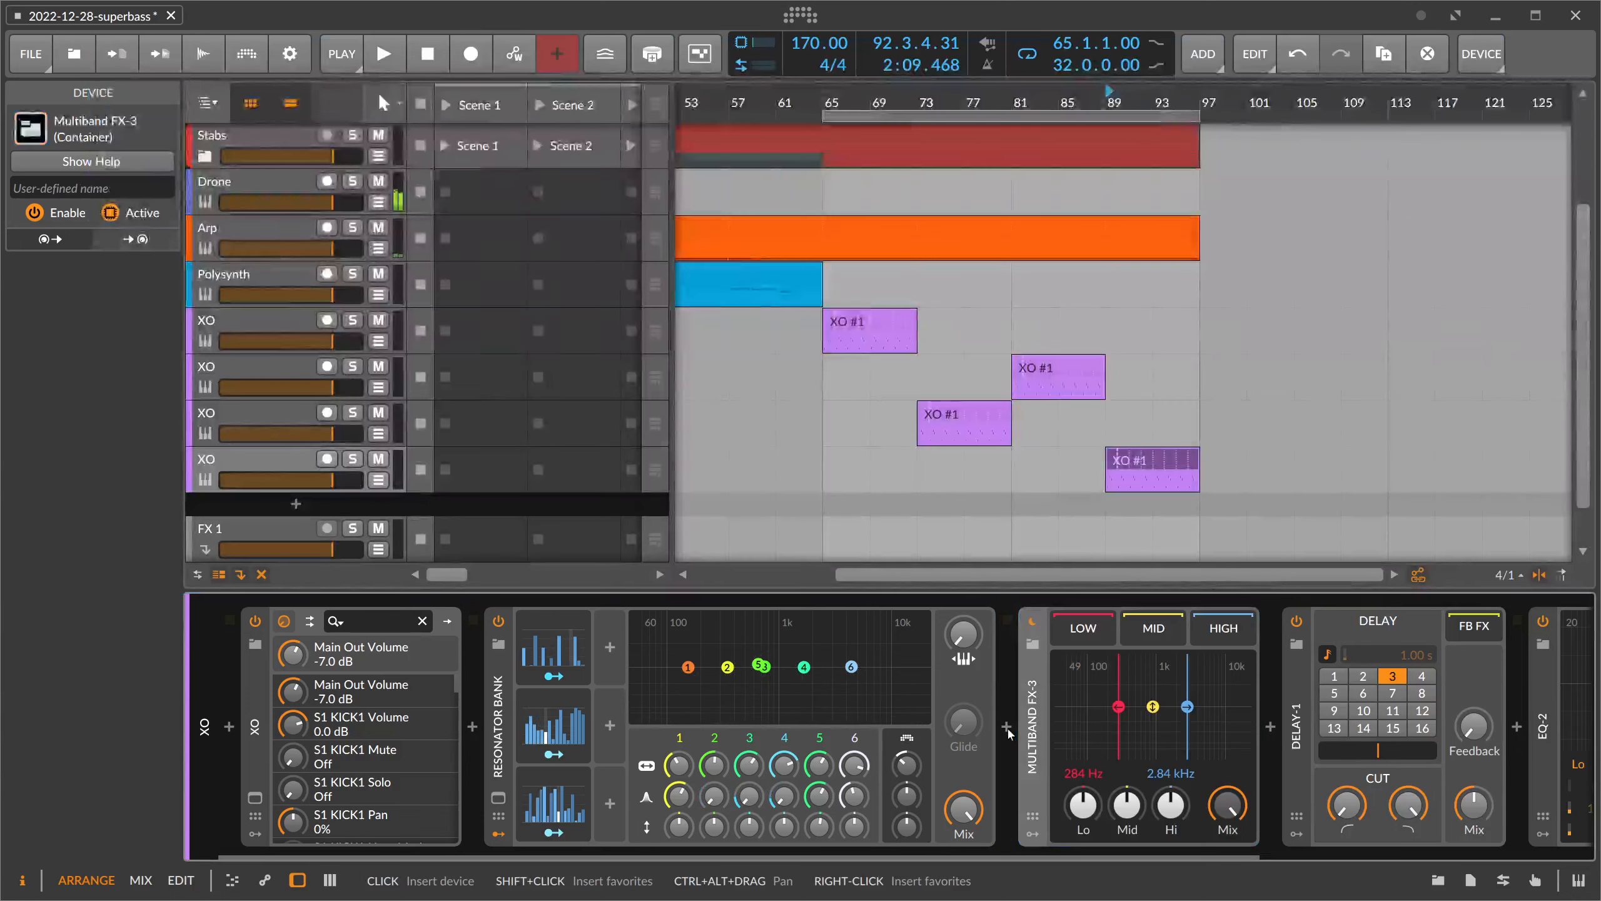
left_click_drag(1296, 693, 1174, 639)
left_click(1361, 820)
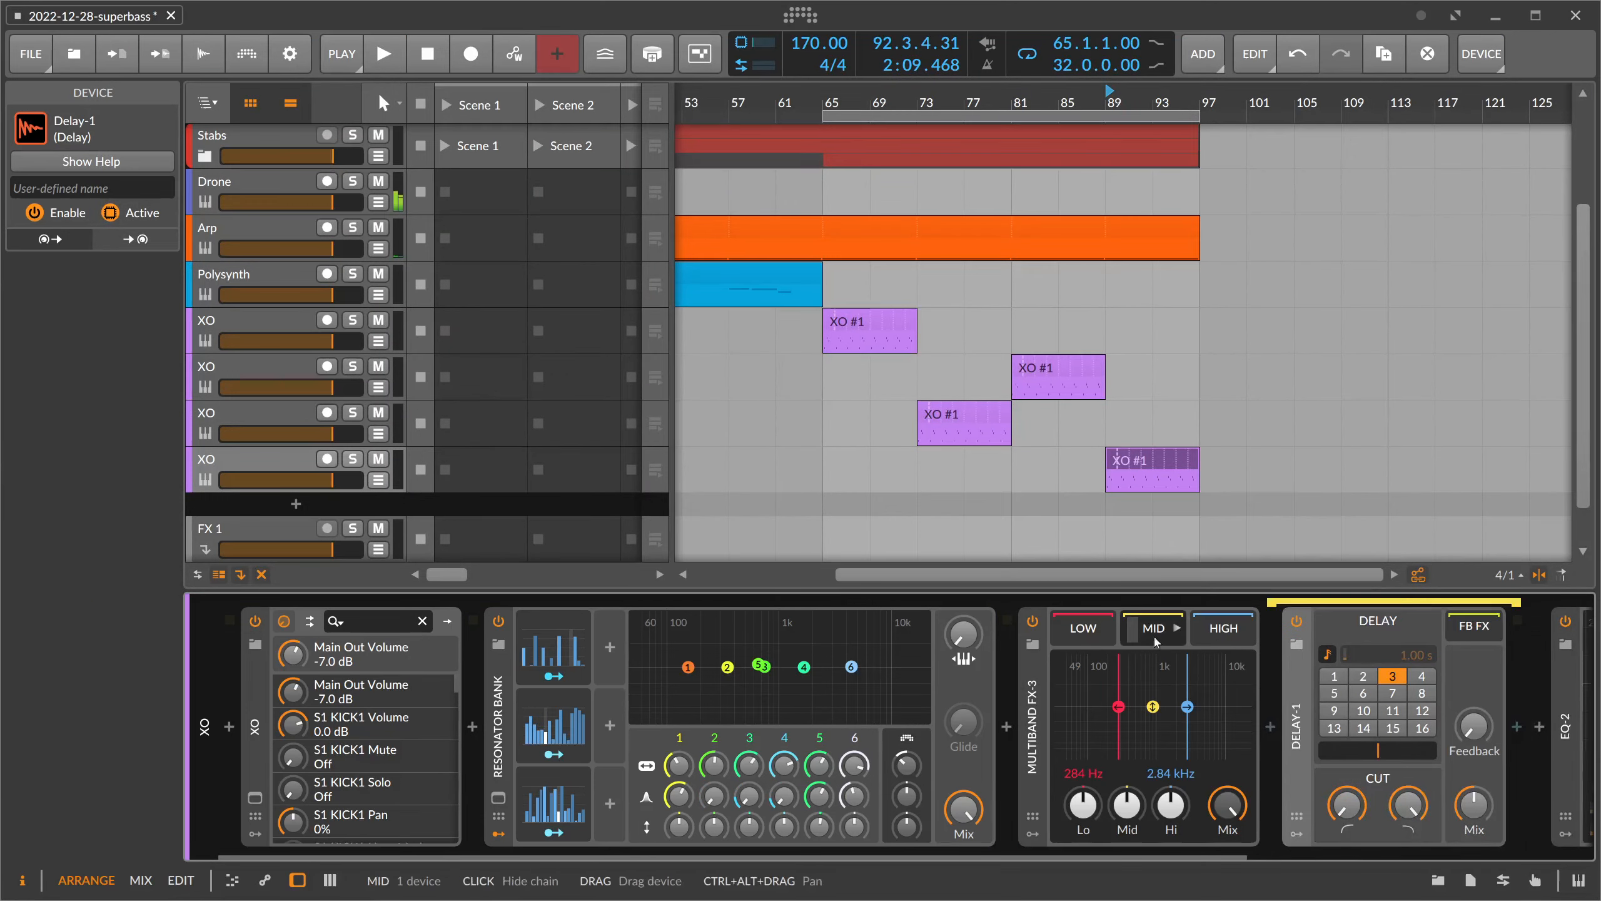
- Set Delay-1's synced time to 2 steps while playing the bar 89 clip
key("space")
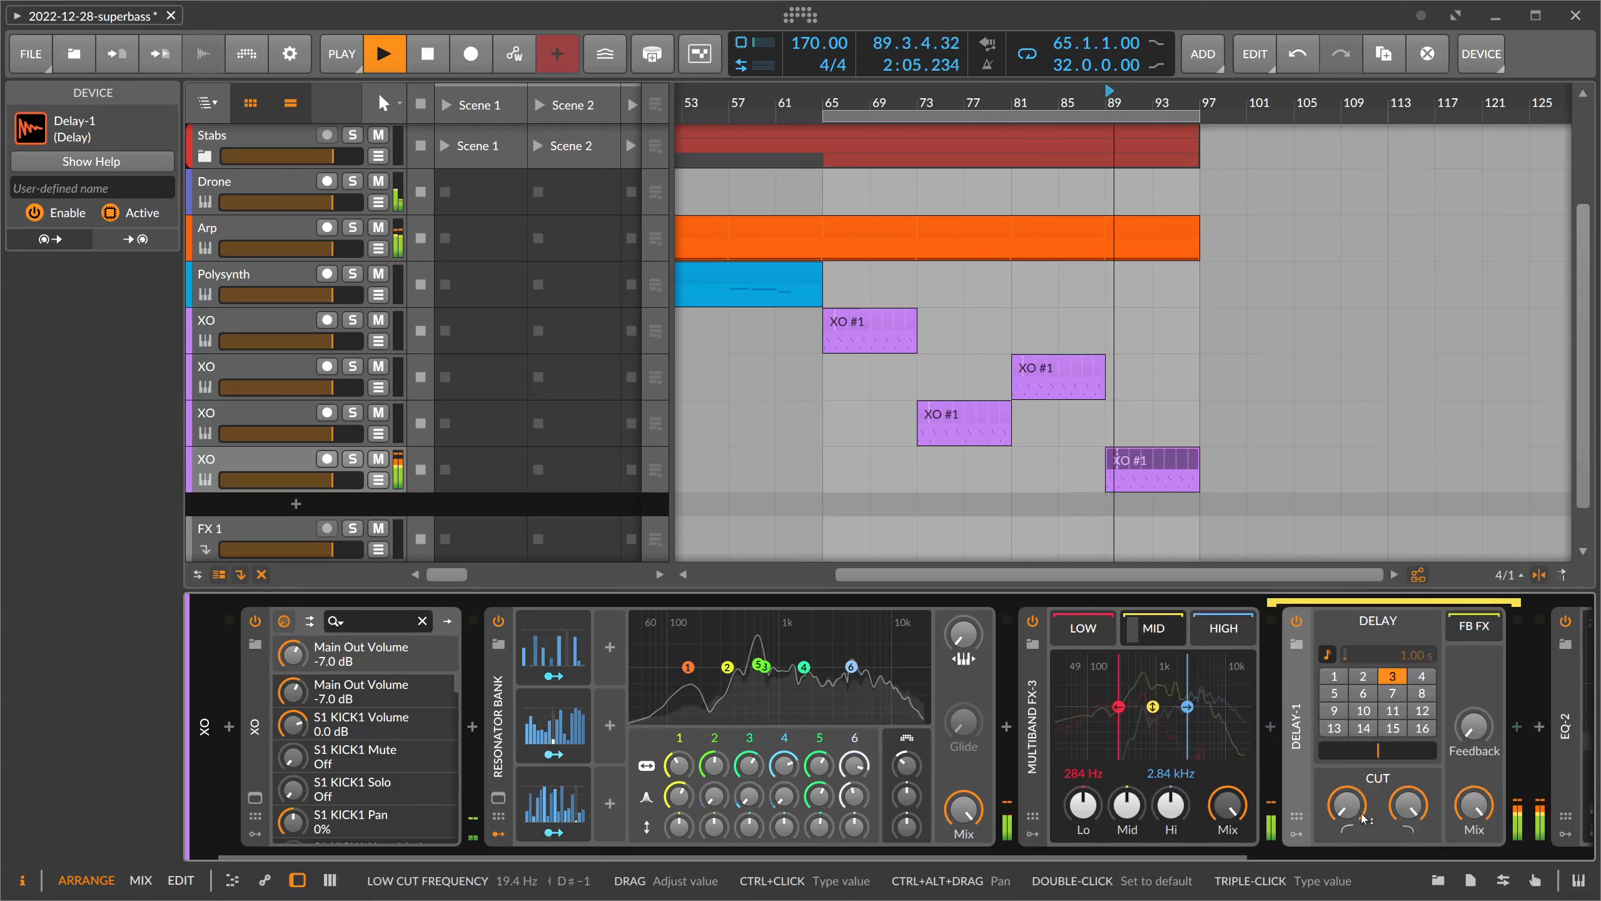
left_click(1363, 676)
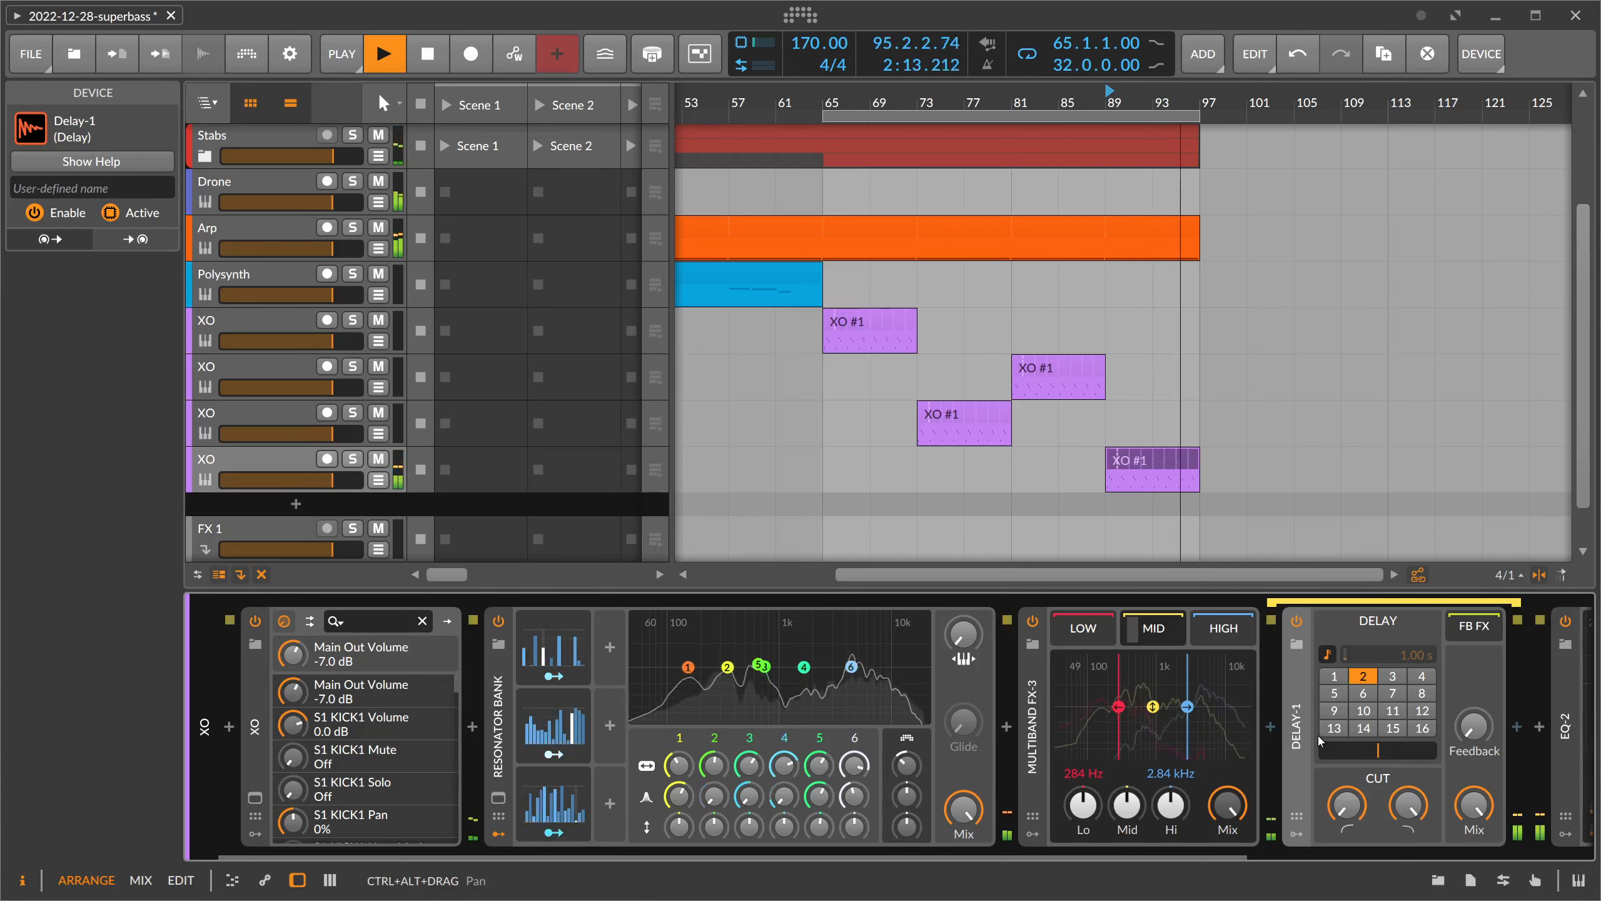
key("space")
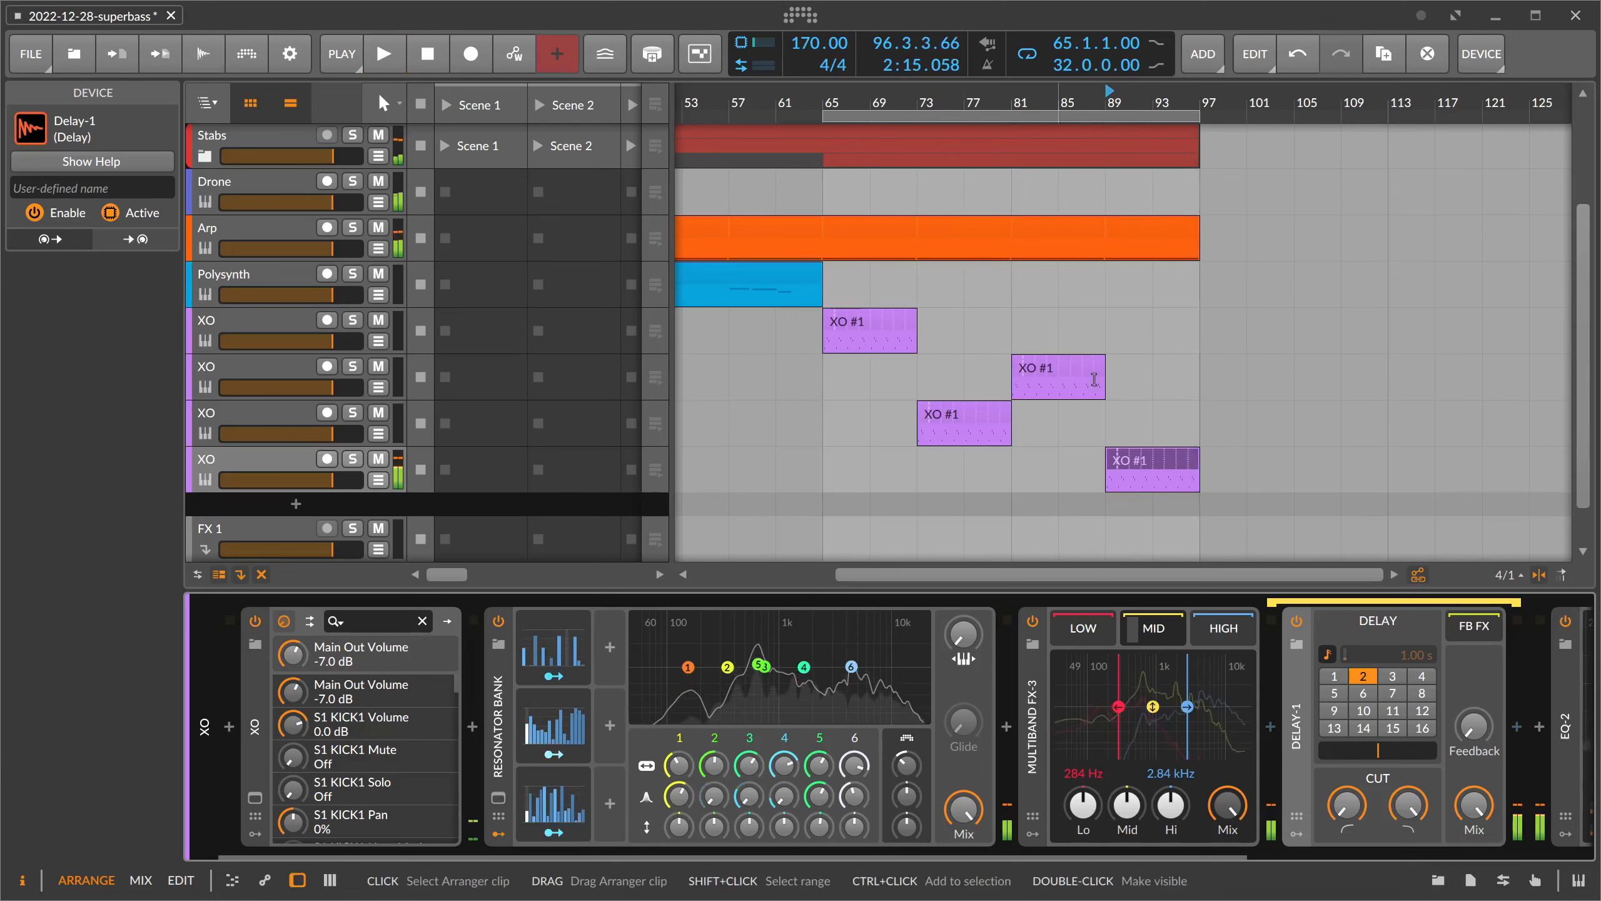
- Audition the XO layers by playing from bar 73 and from bar 89
left_click(1111, 466)
left_click(981, 414)
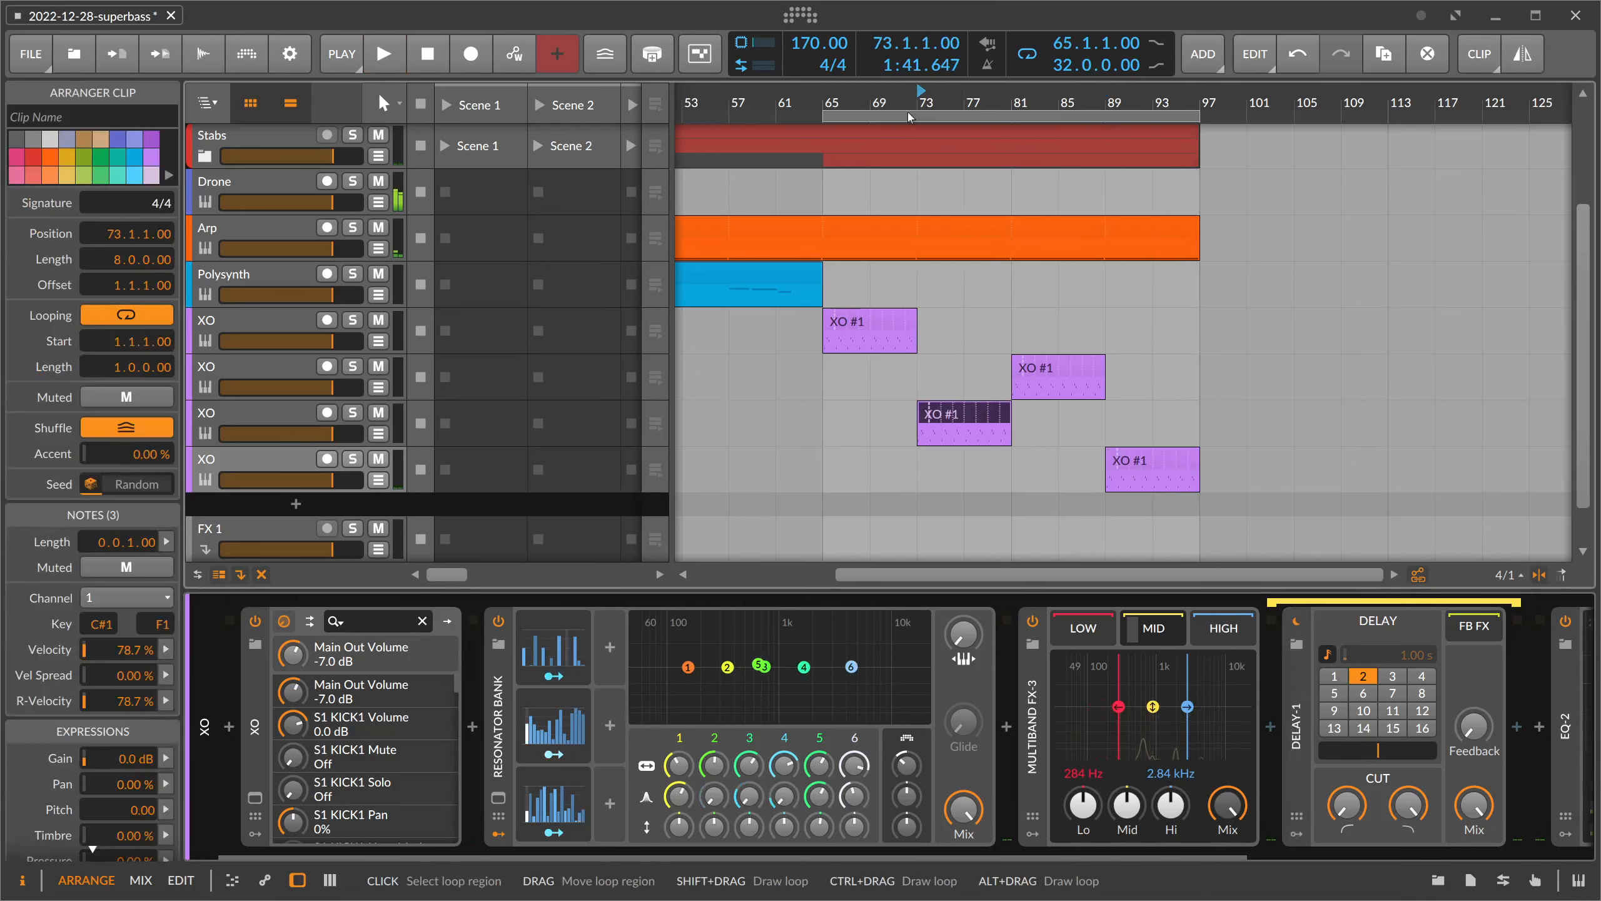
key("space")
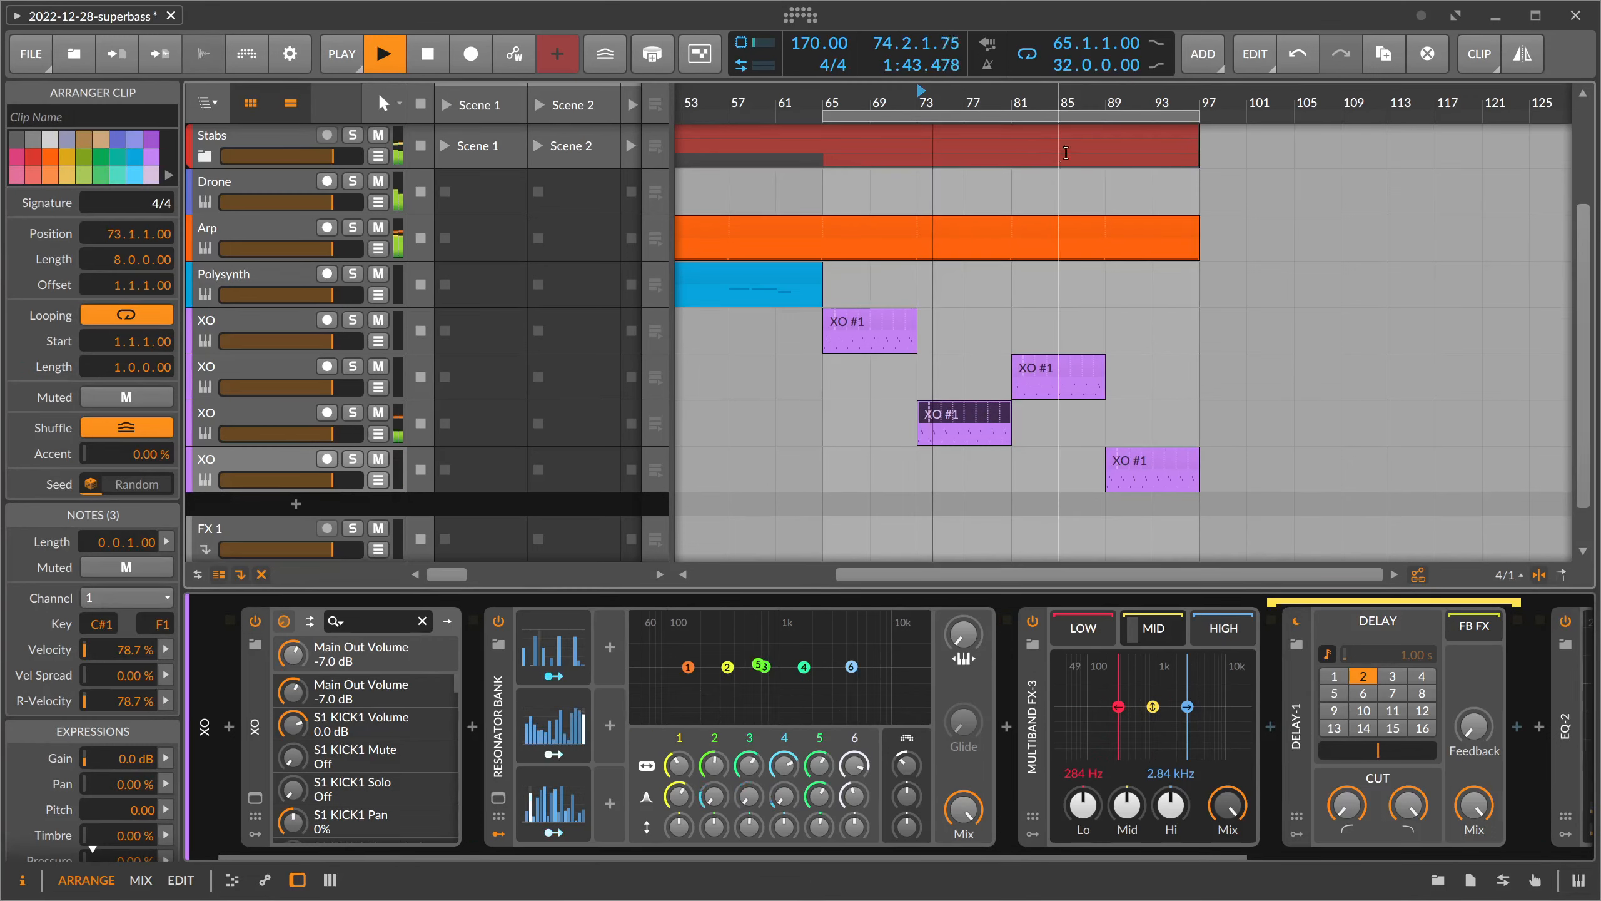
key("space")
key("space")
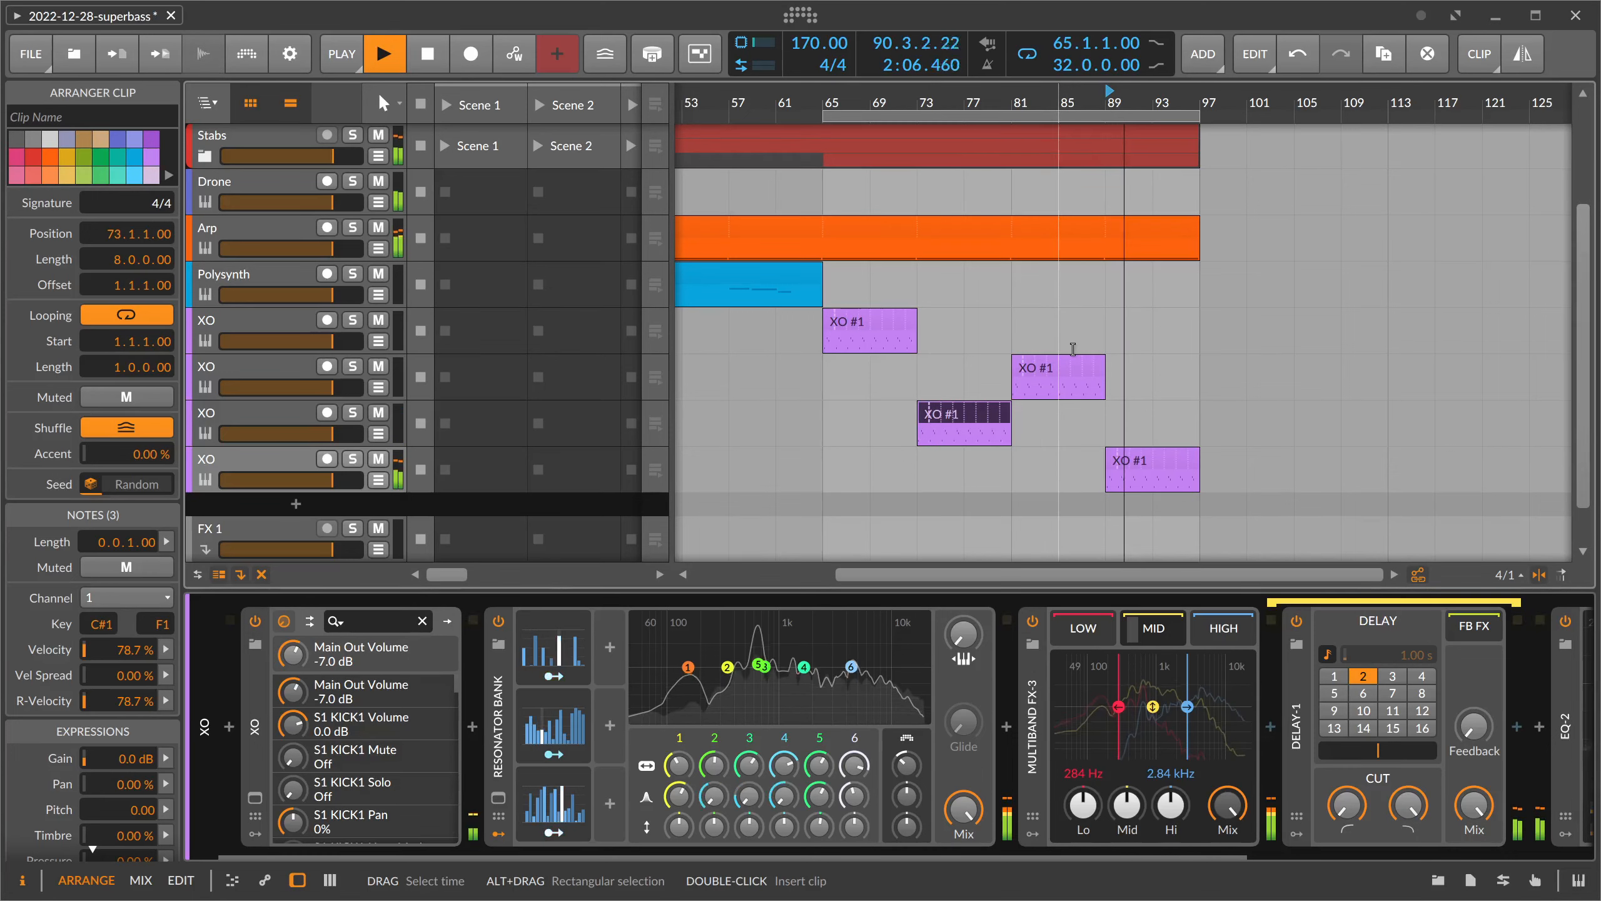
key("space")
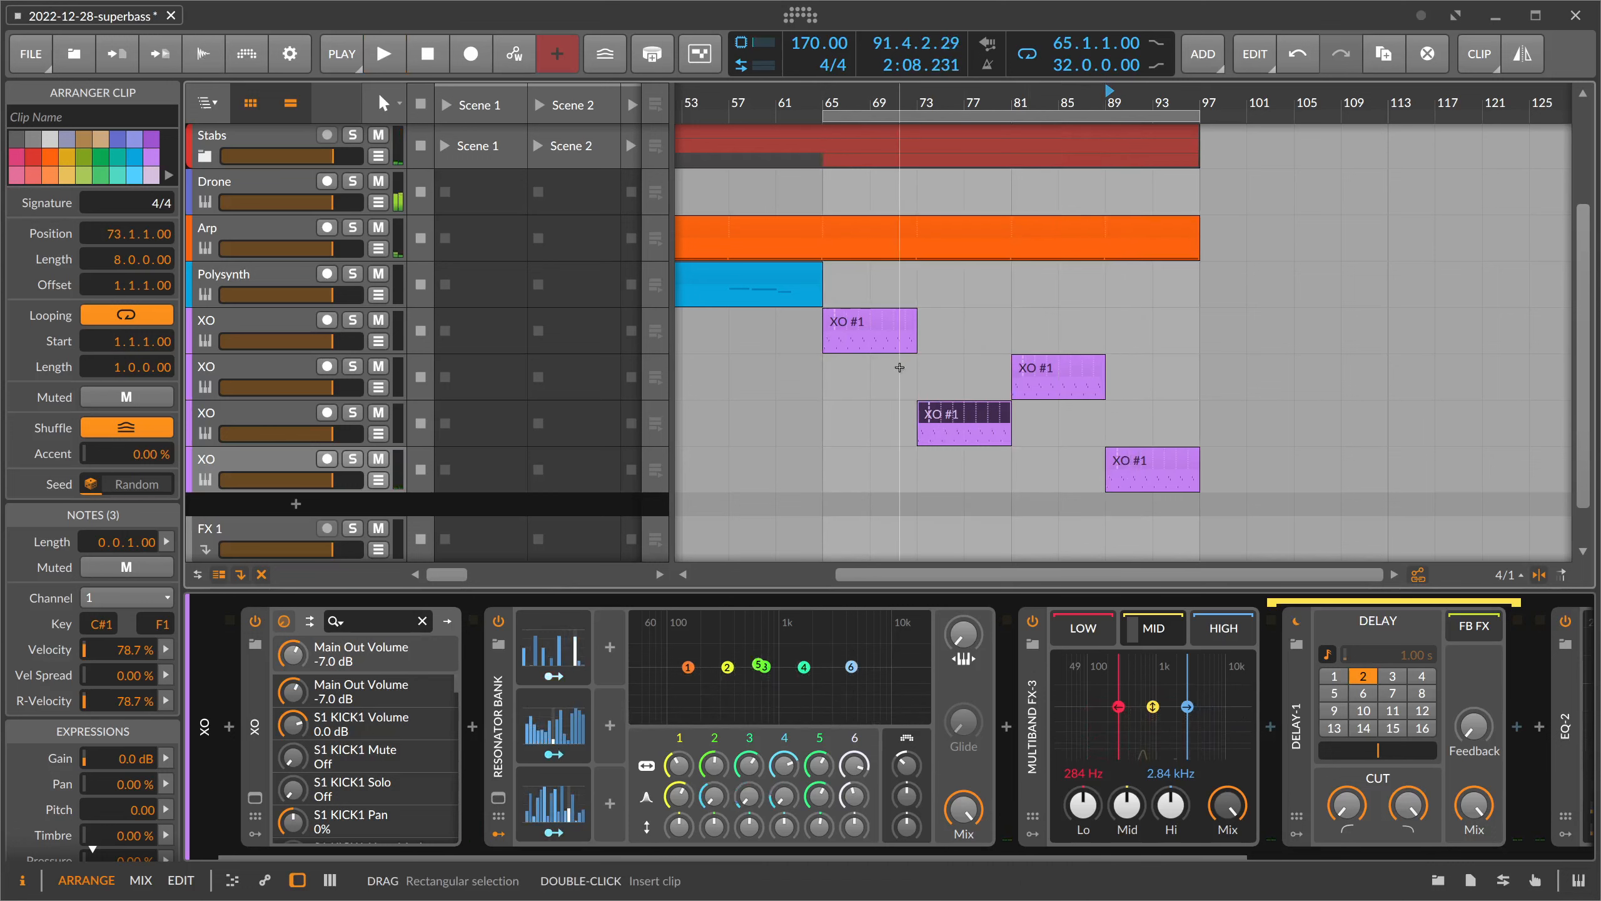
- Extend the loop region back to bar 33 for a length of 64 bars, and set the play start there
scroll(899, 367, "up", 2)
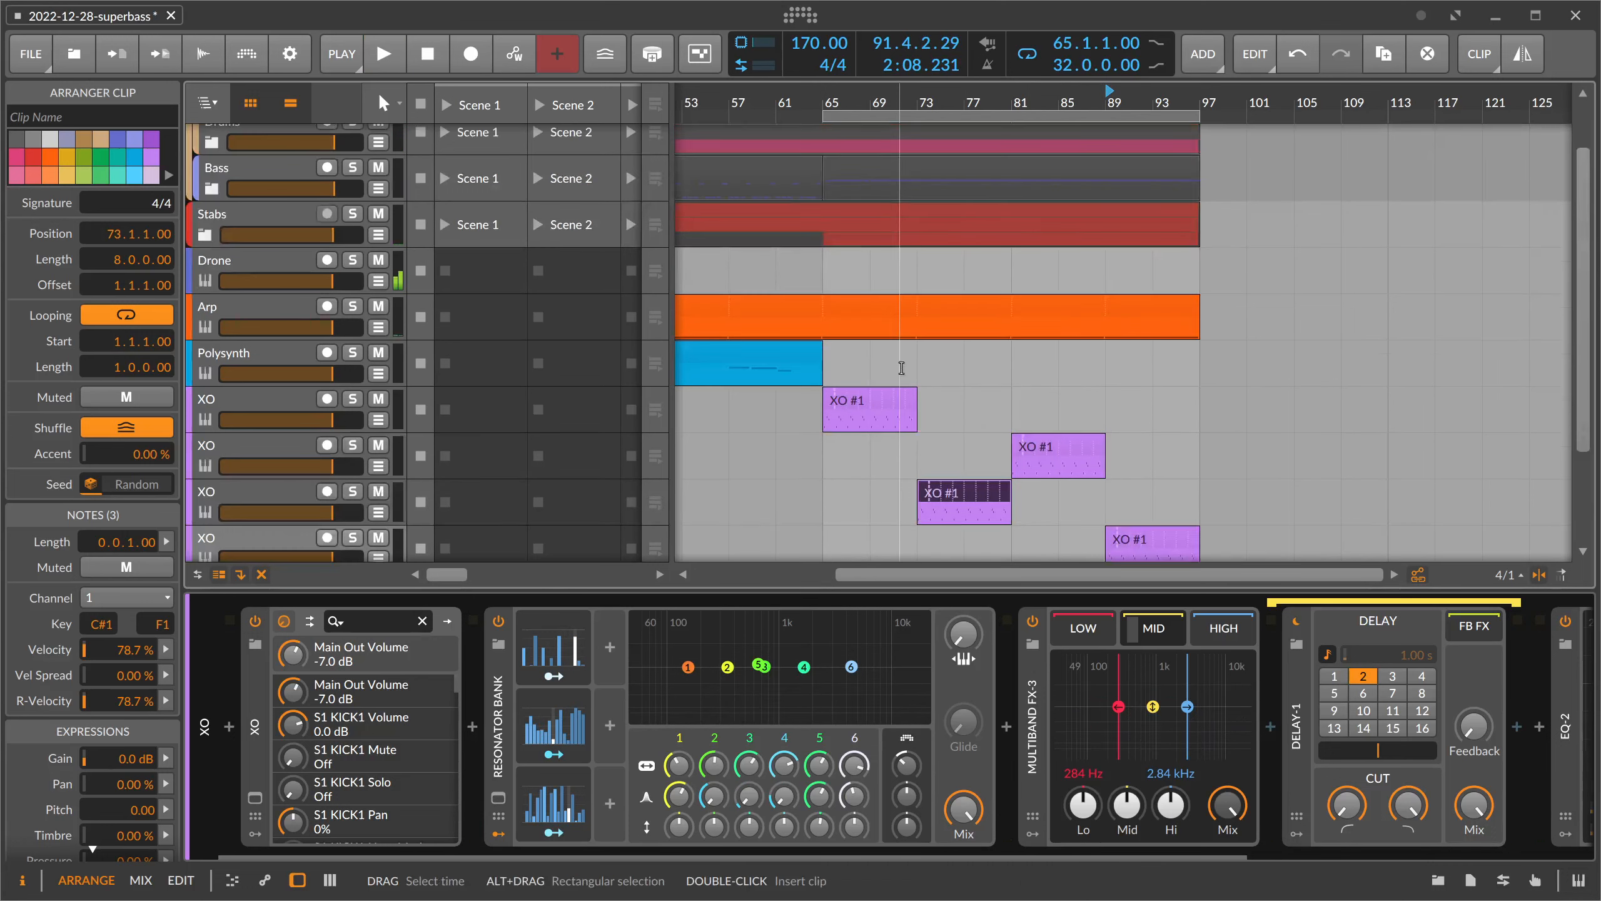
scroll(901, 368, "down", 2)
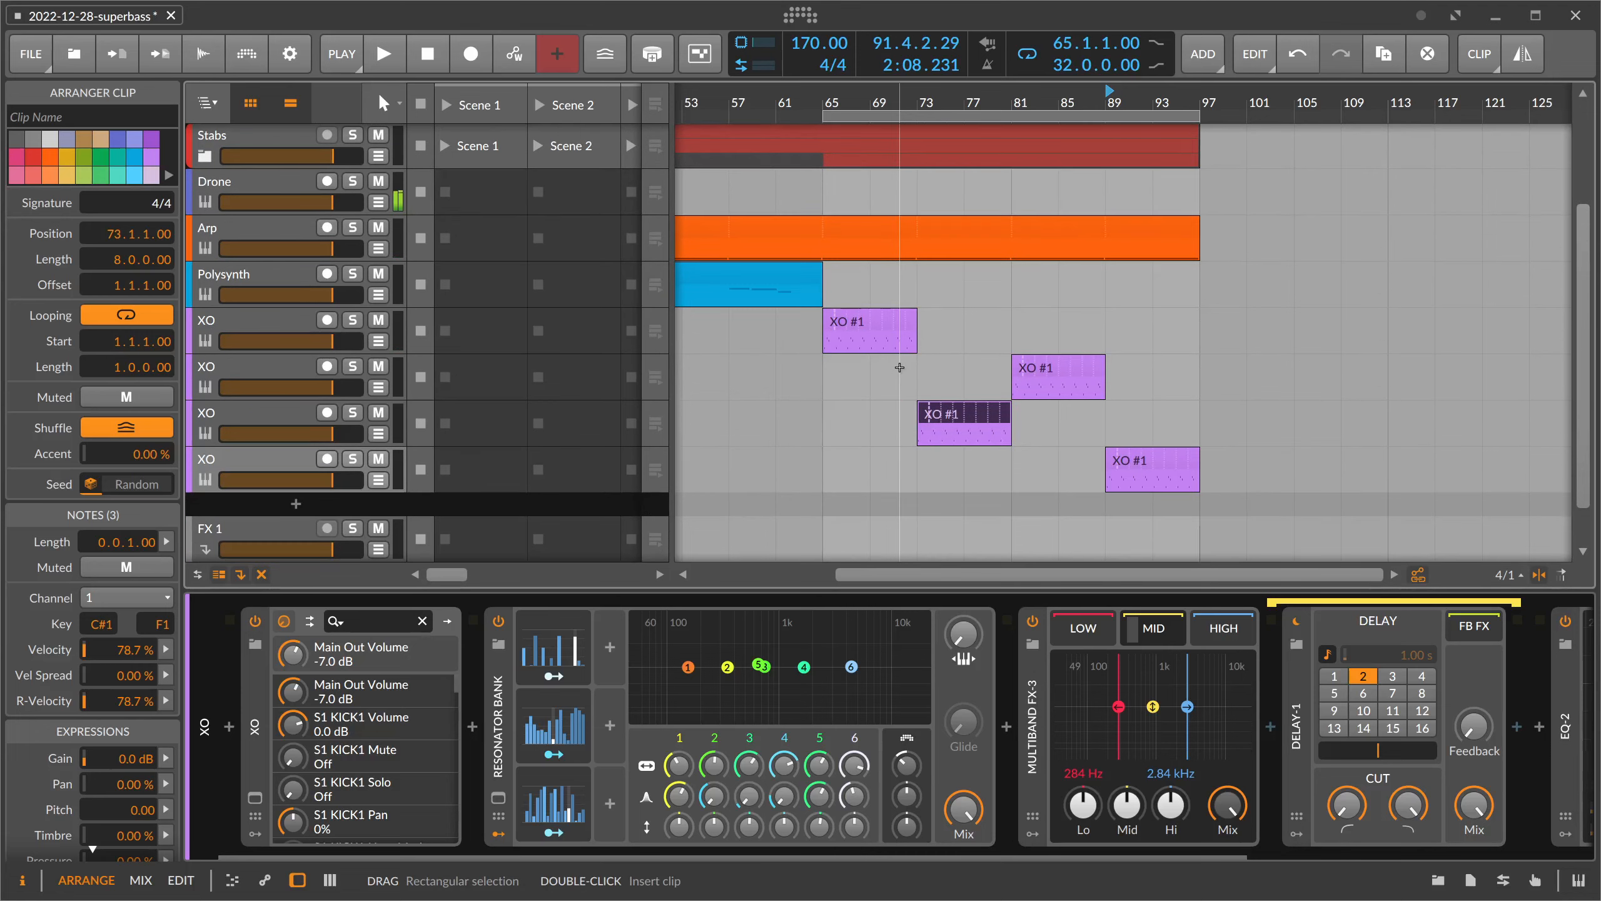
scroll(899, 367, "up", 3)
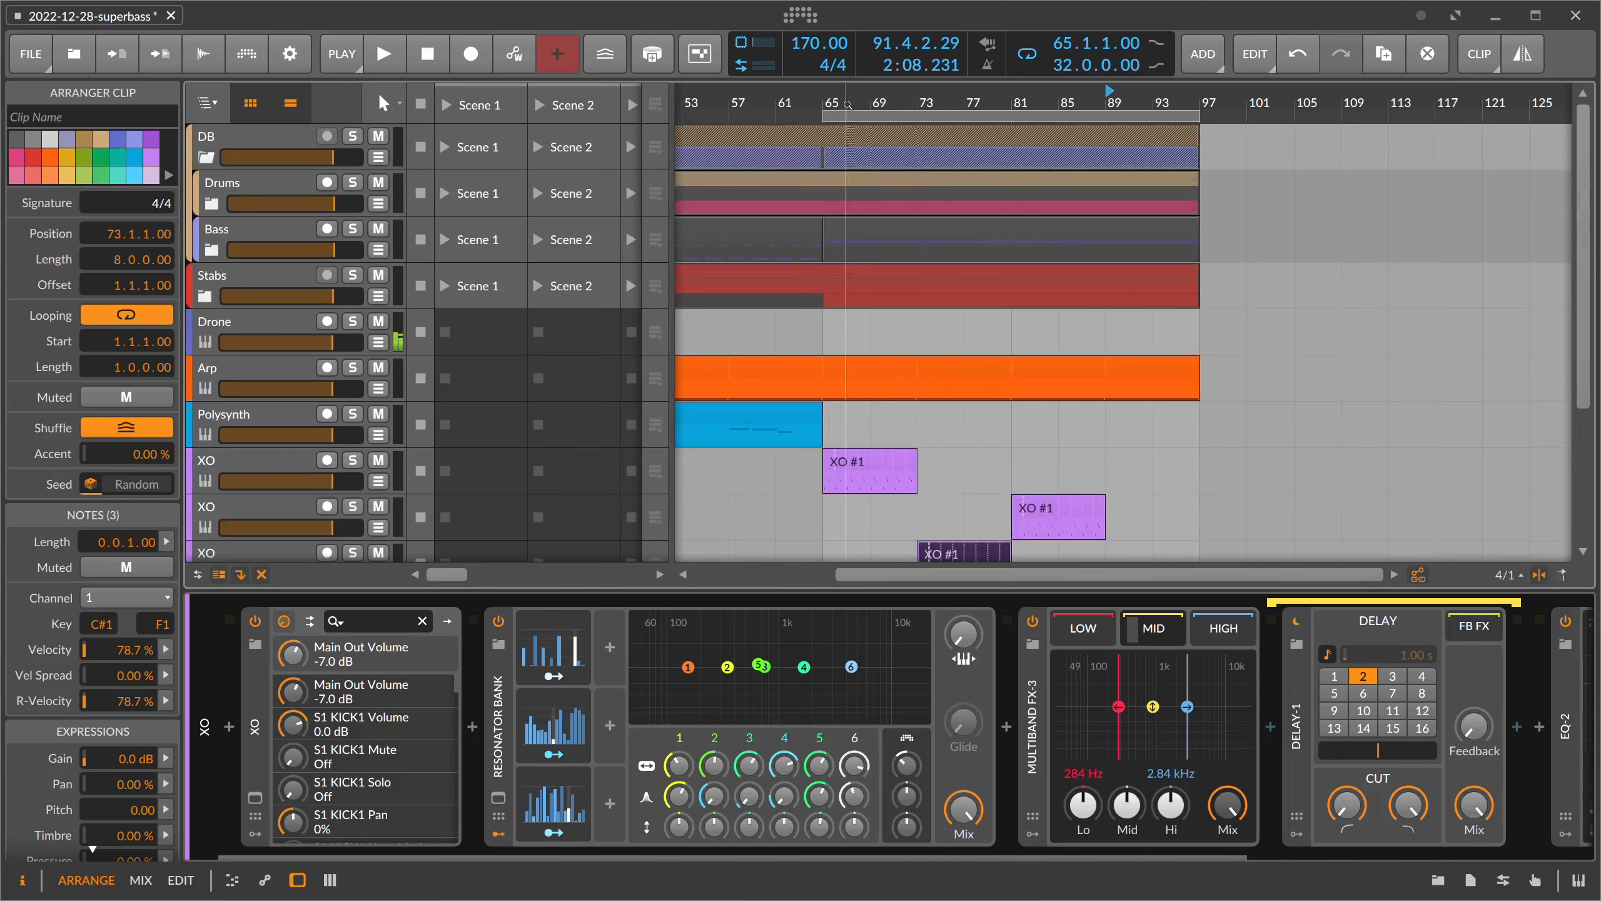
mouse_move(990, 104)
left_mouse_down()
mouse_move(989, 89)
mouse_move(946, 93)
mouse_move(976, 92)
left_mouse_up()
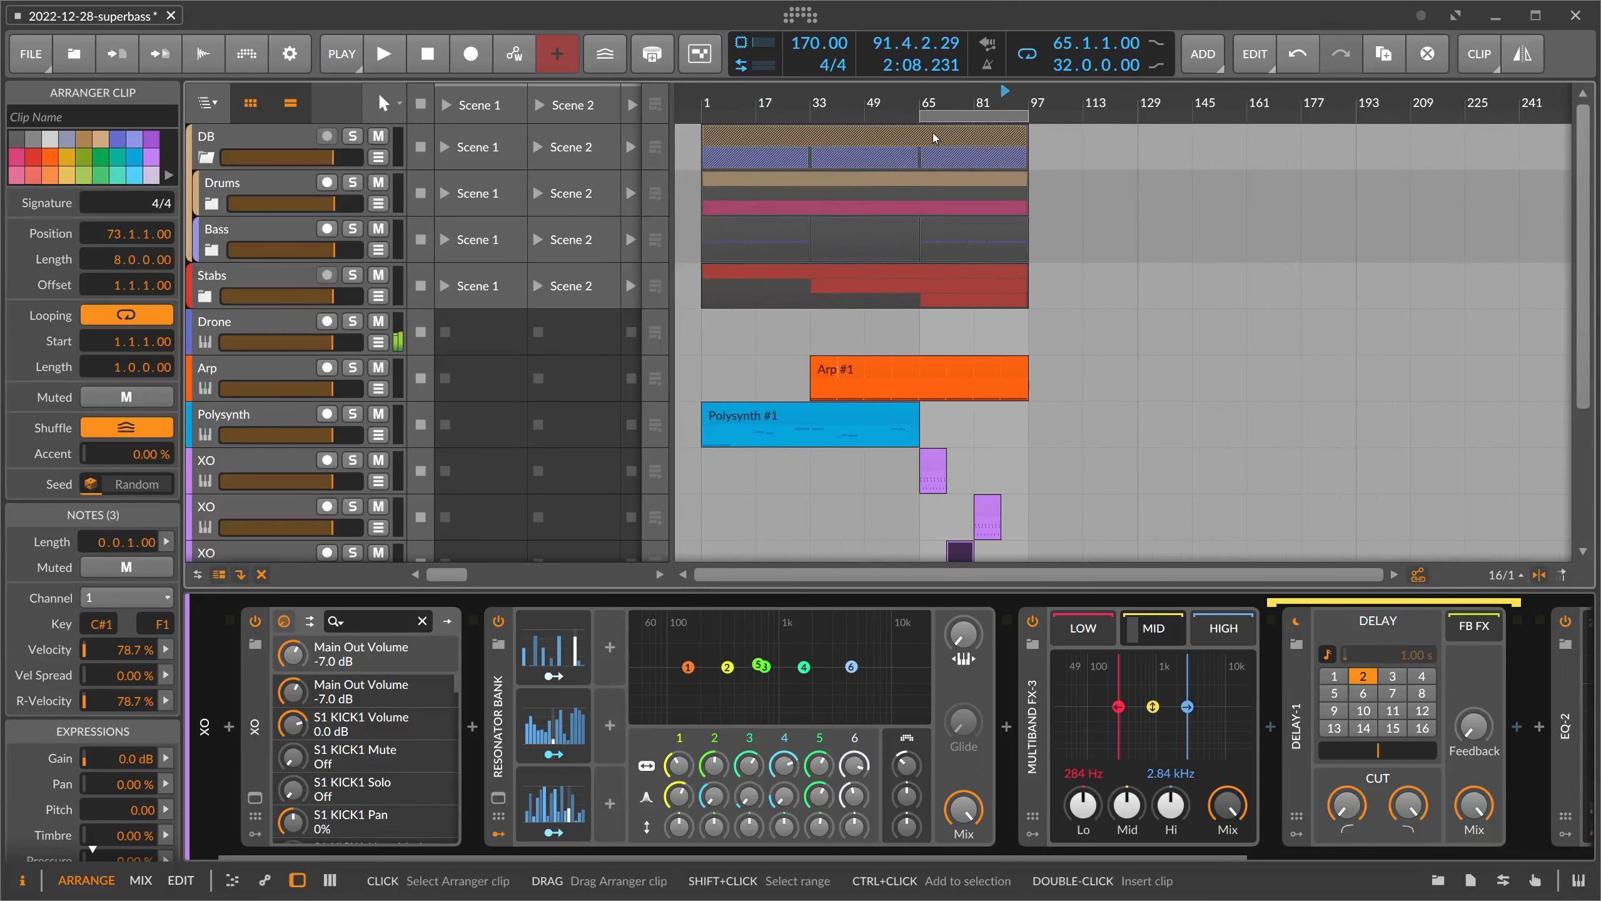
left_click(917, 115)
left_click_drag(917, 116, 811, 116)
left_click(837, 95)
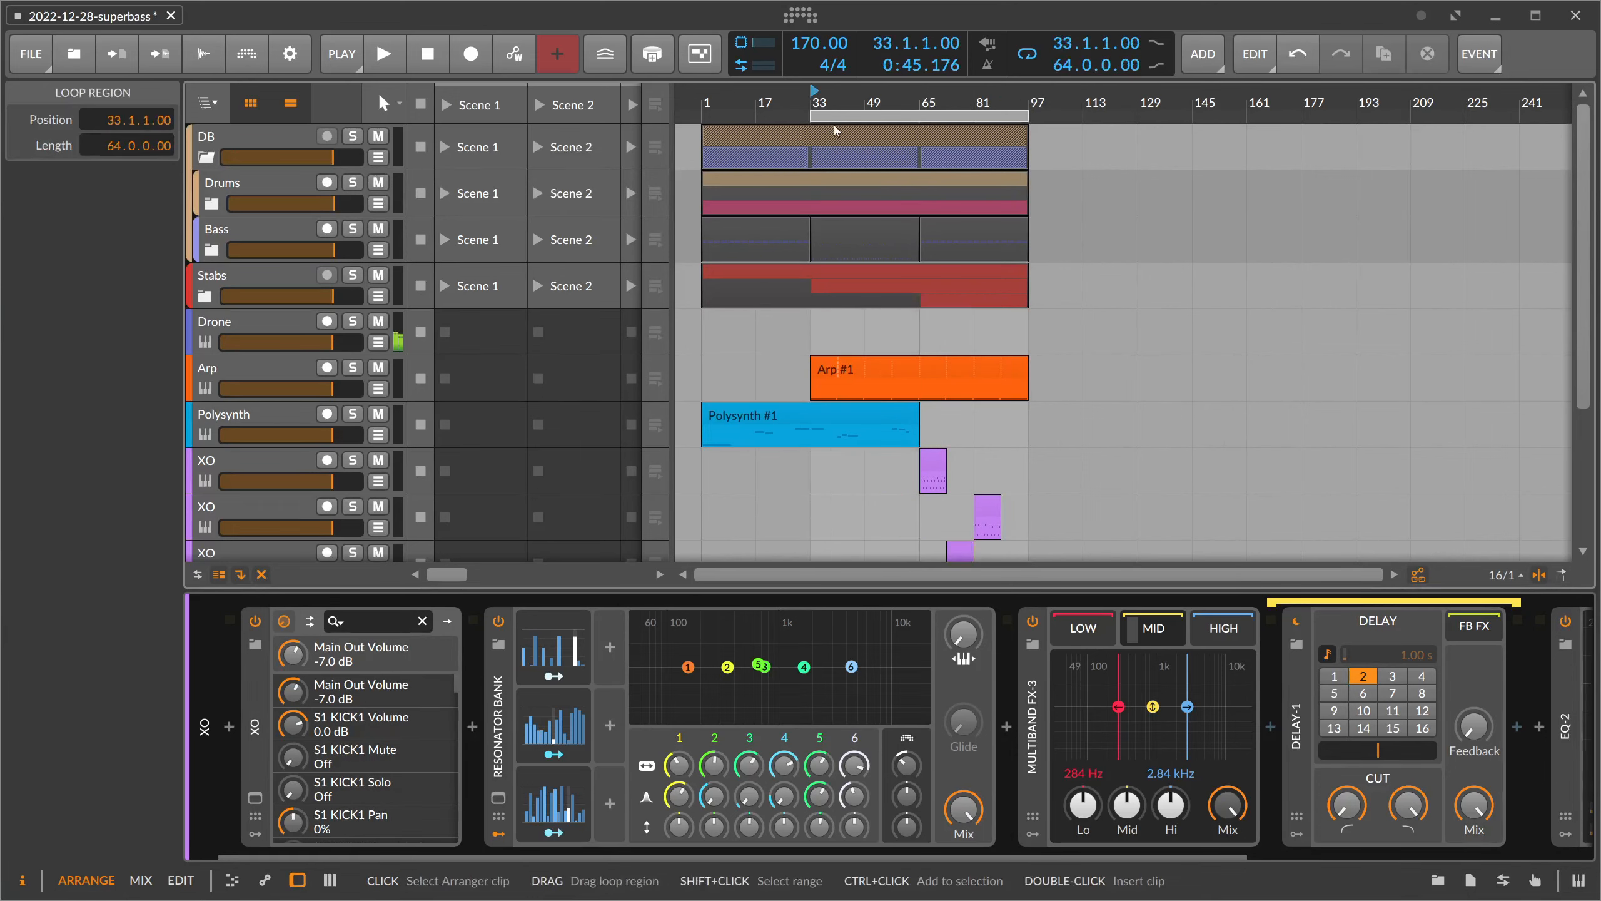
- Listen to the arrangement from bar 33, then select and solo the Arp track
key("space")
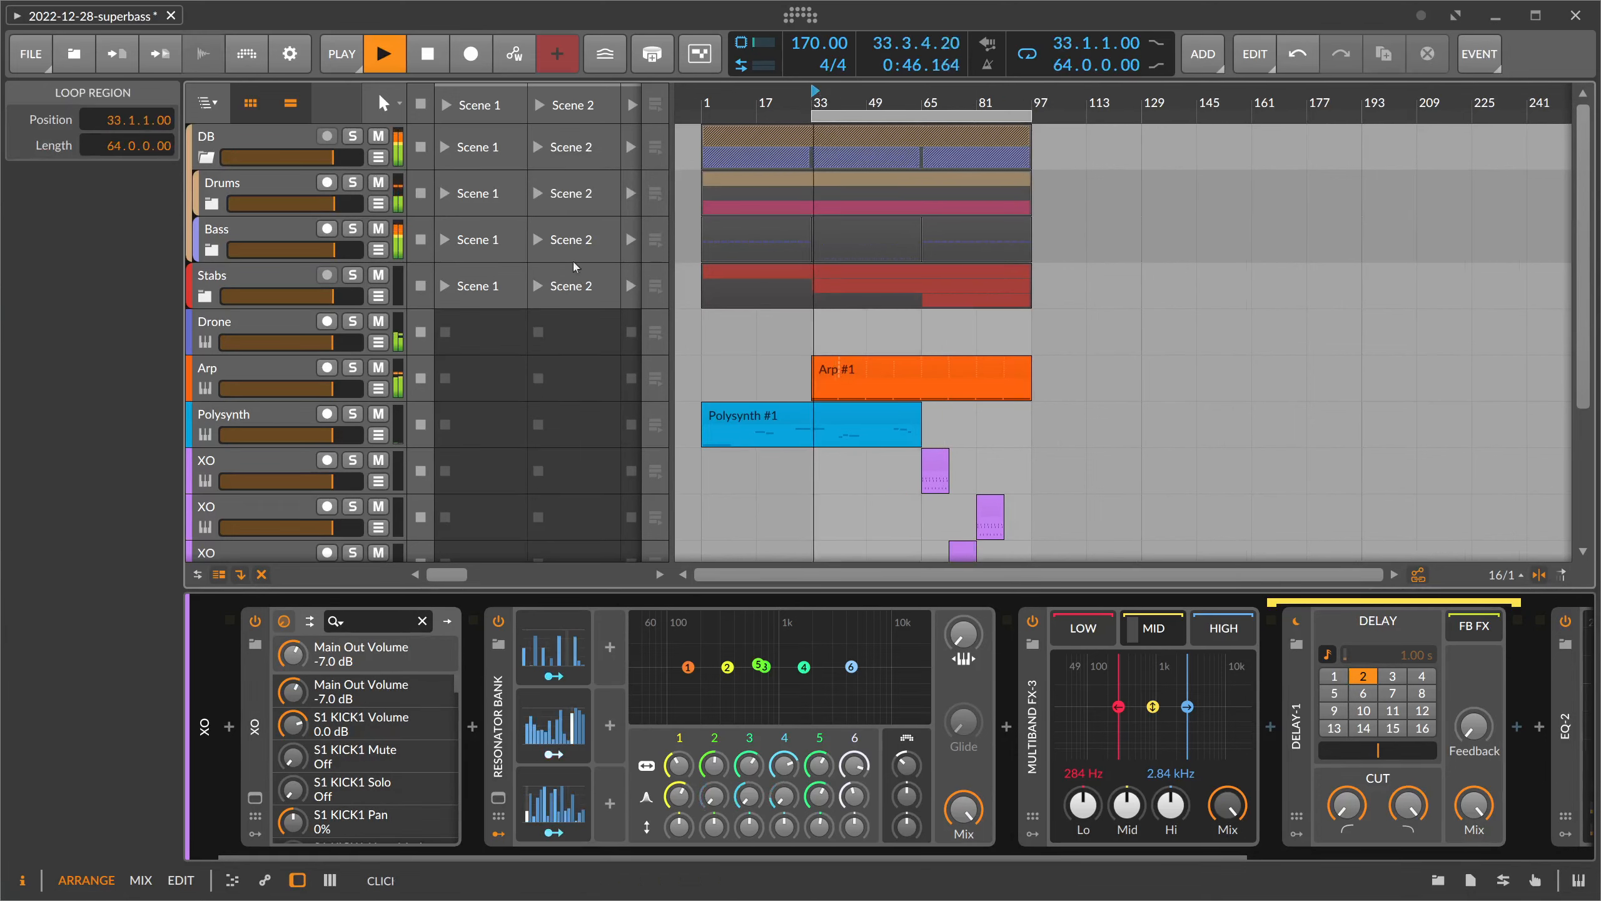
left_click(284, 368)
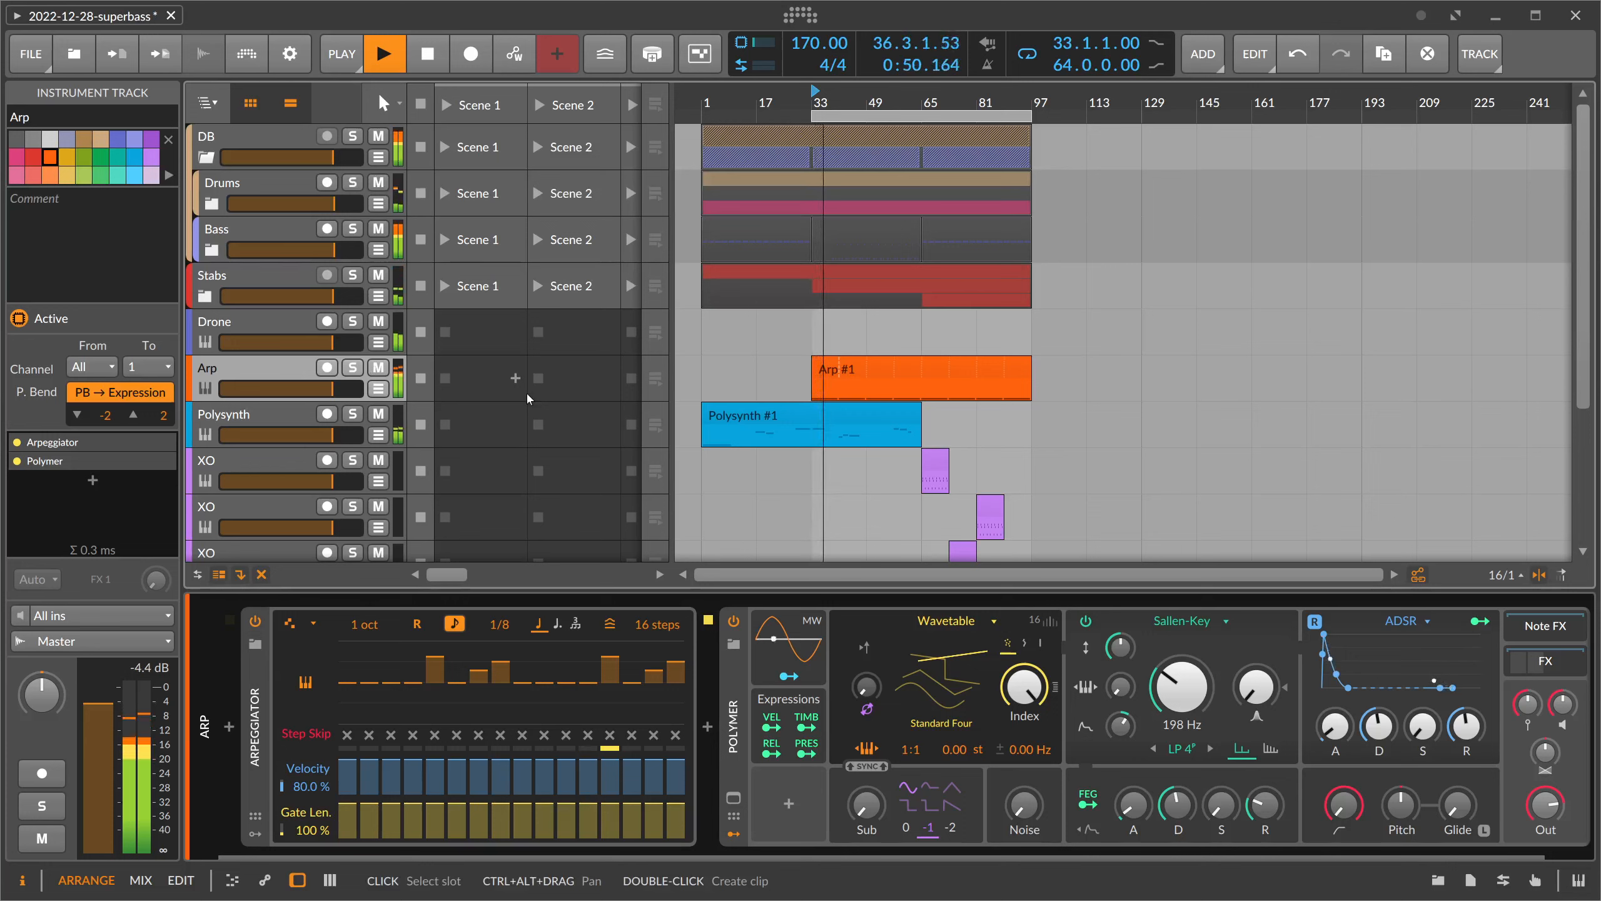
key("space")
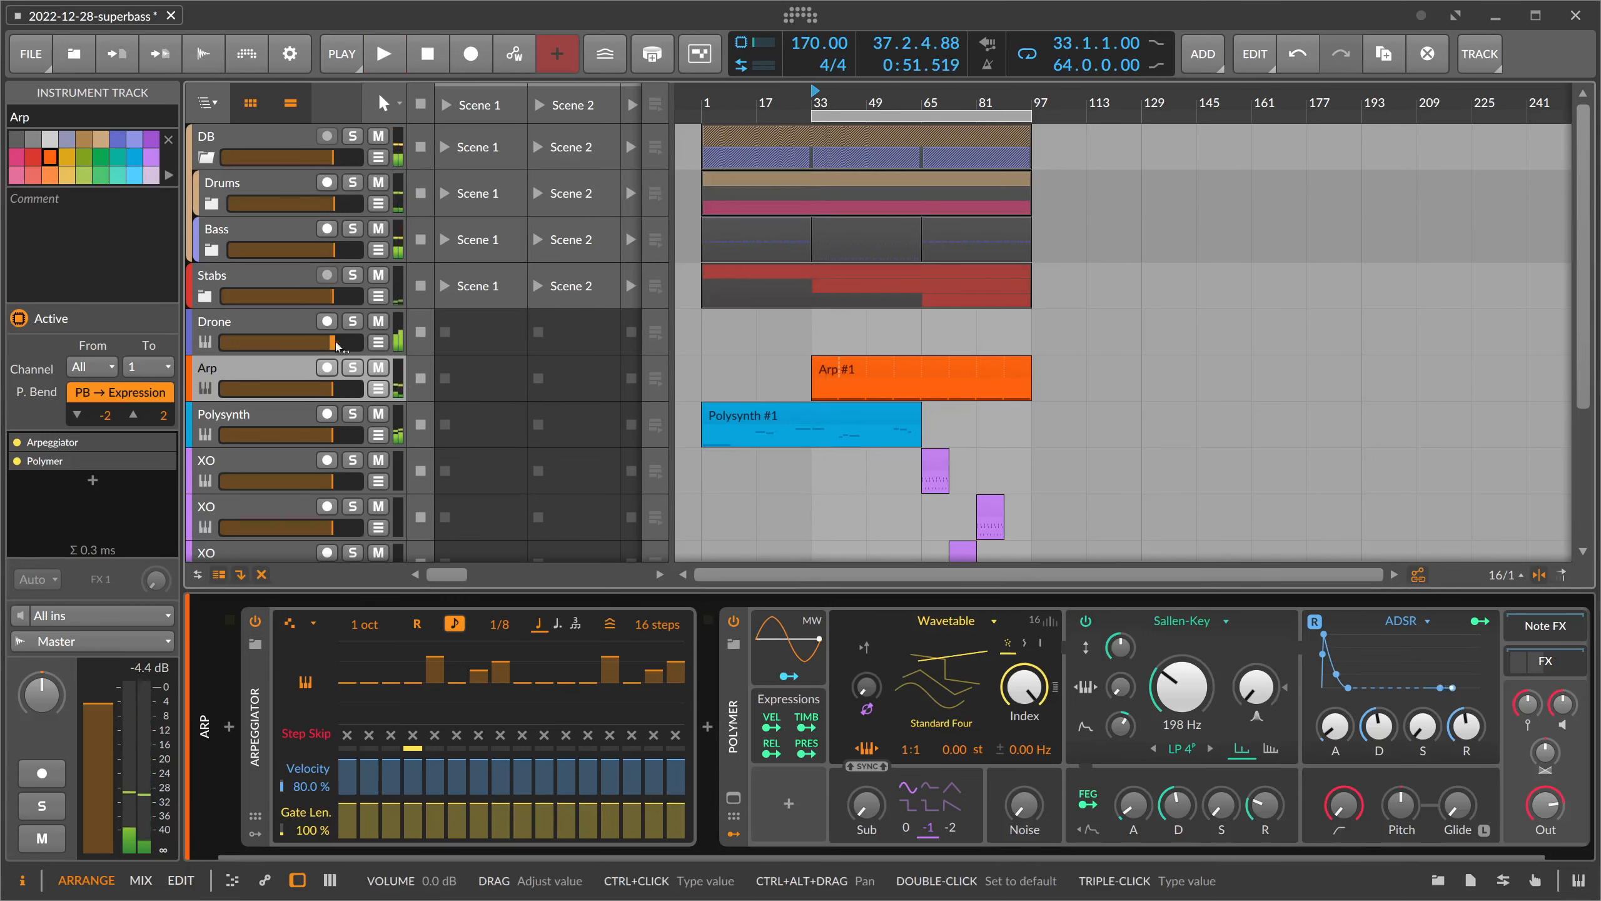
key("s")
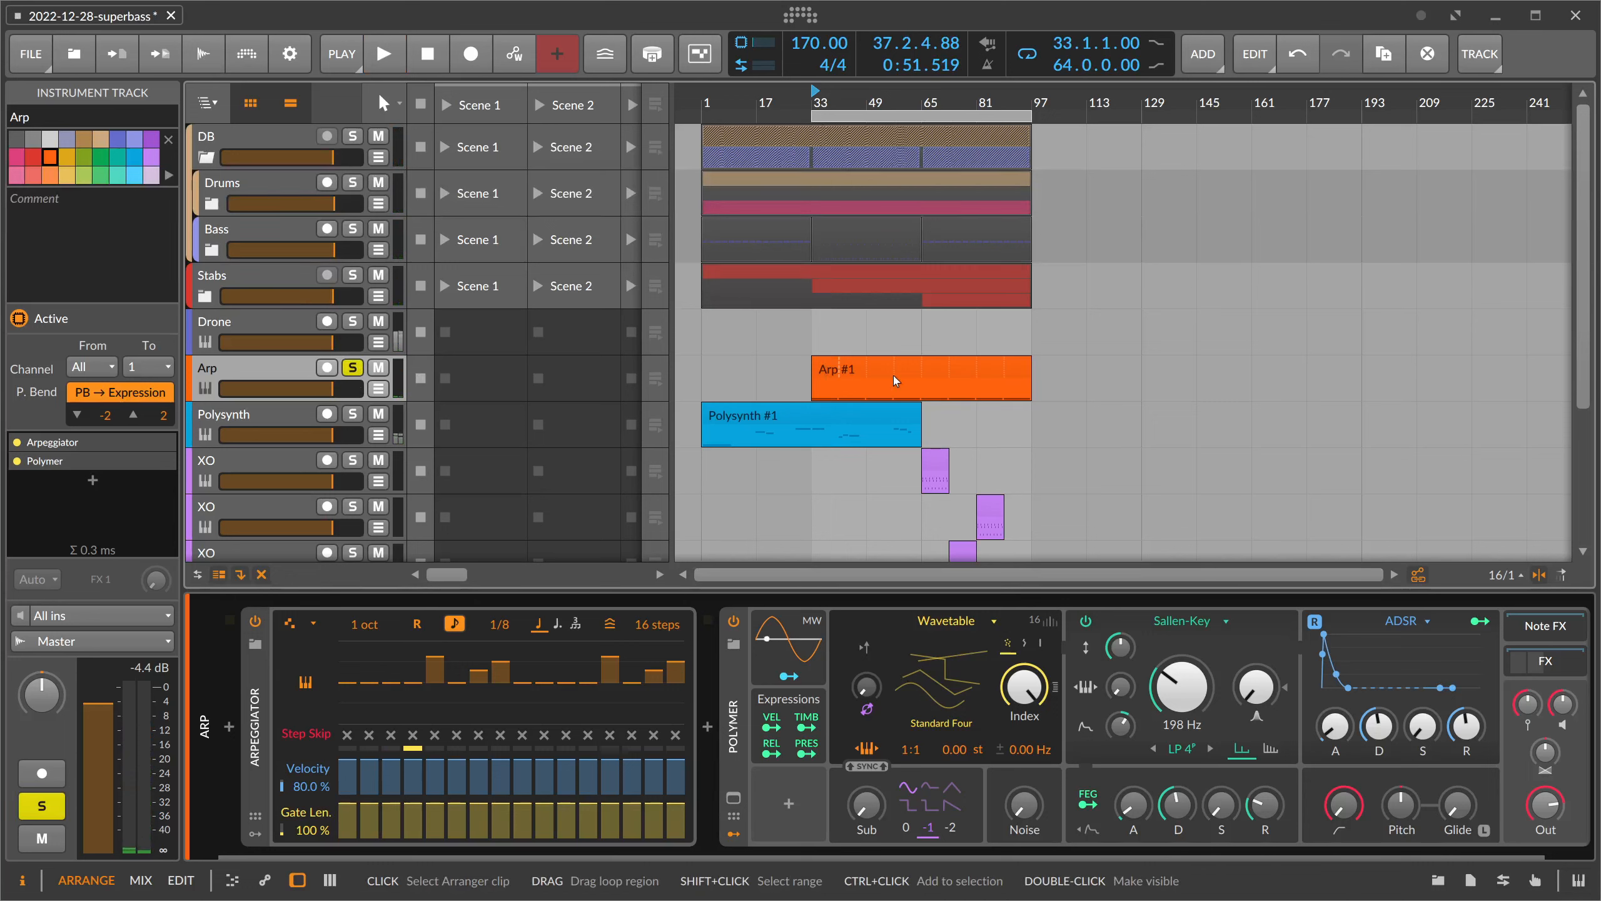
left_click_drag(874, 104, 910, 239)
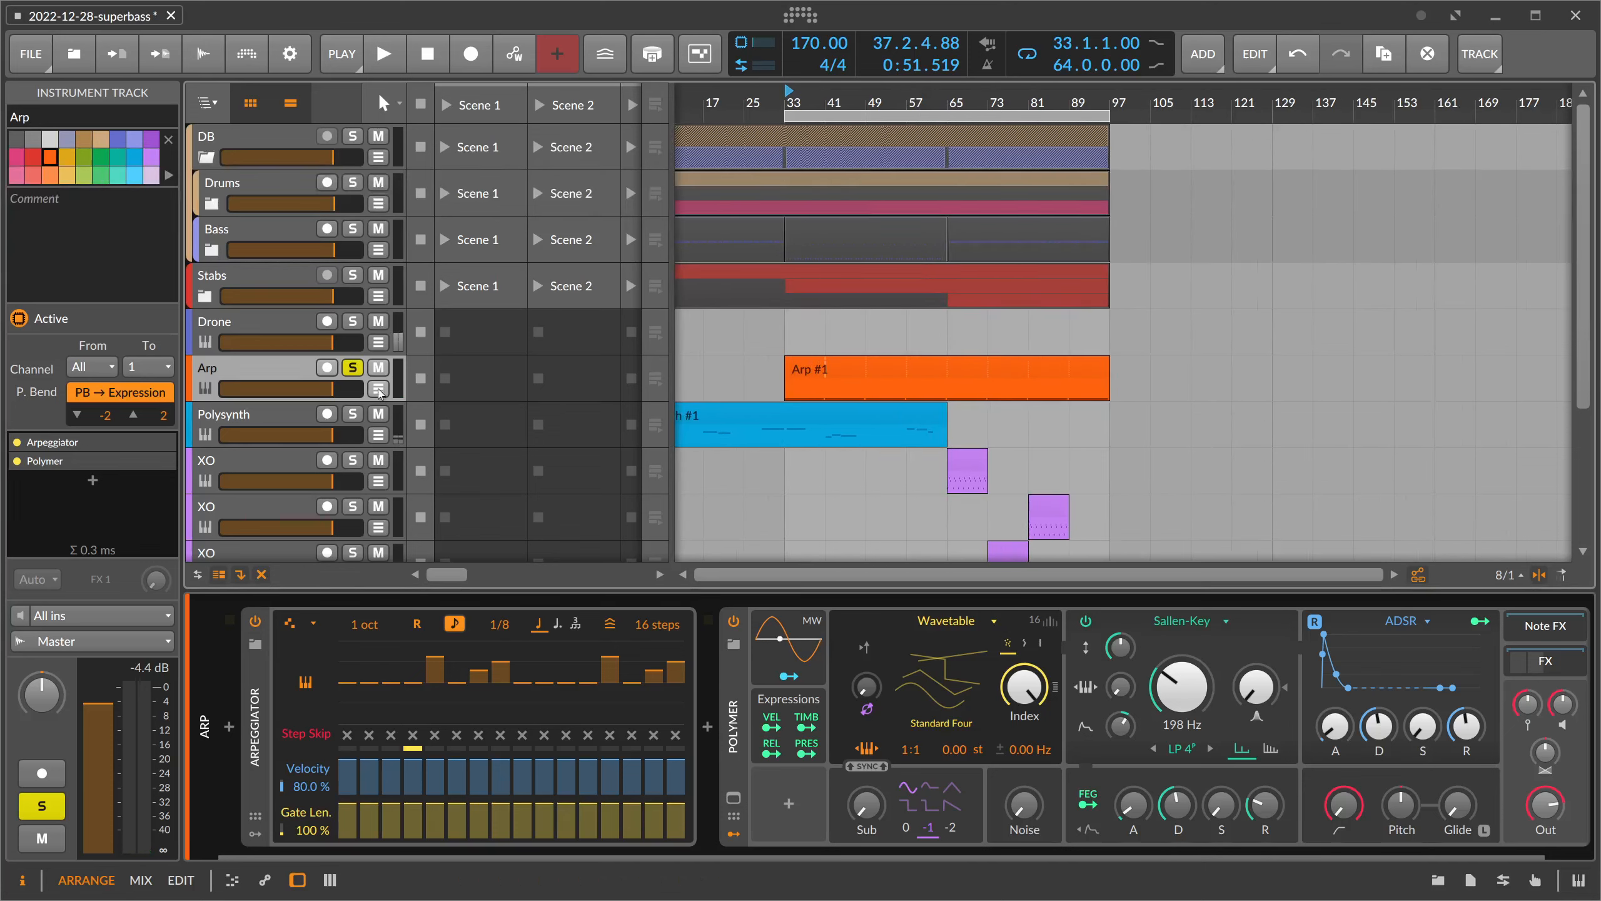
- Play the soloed Arp from bar 33 and reduce Polymer's filter cutoff modulation amount to 10.29 st
key("space")
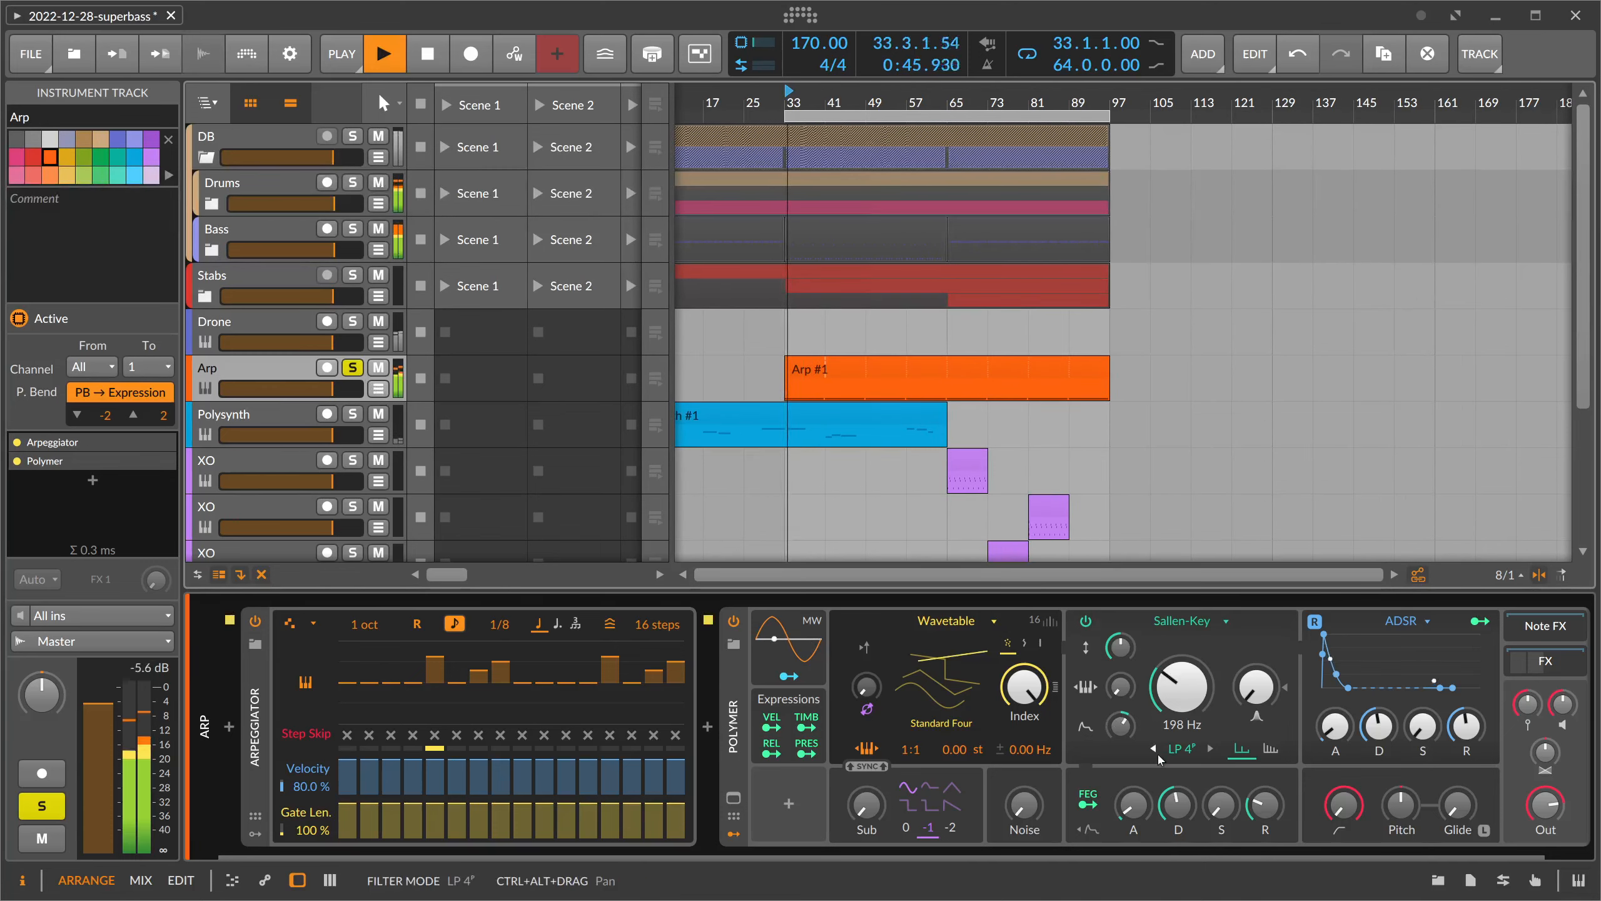
mouse_move(1120, 685)
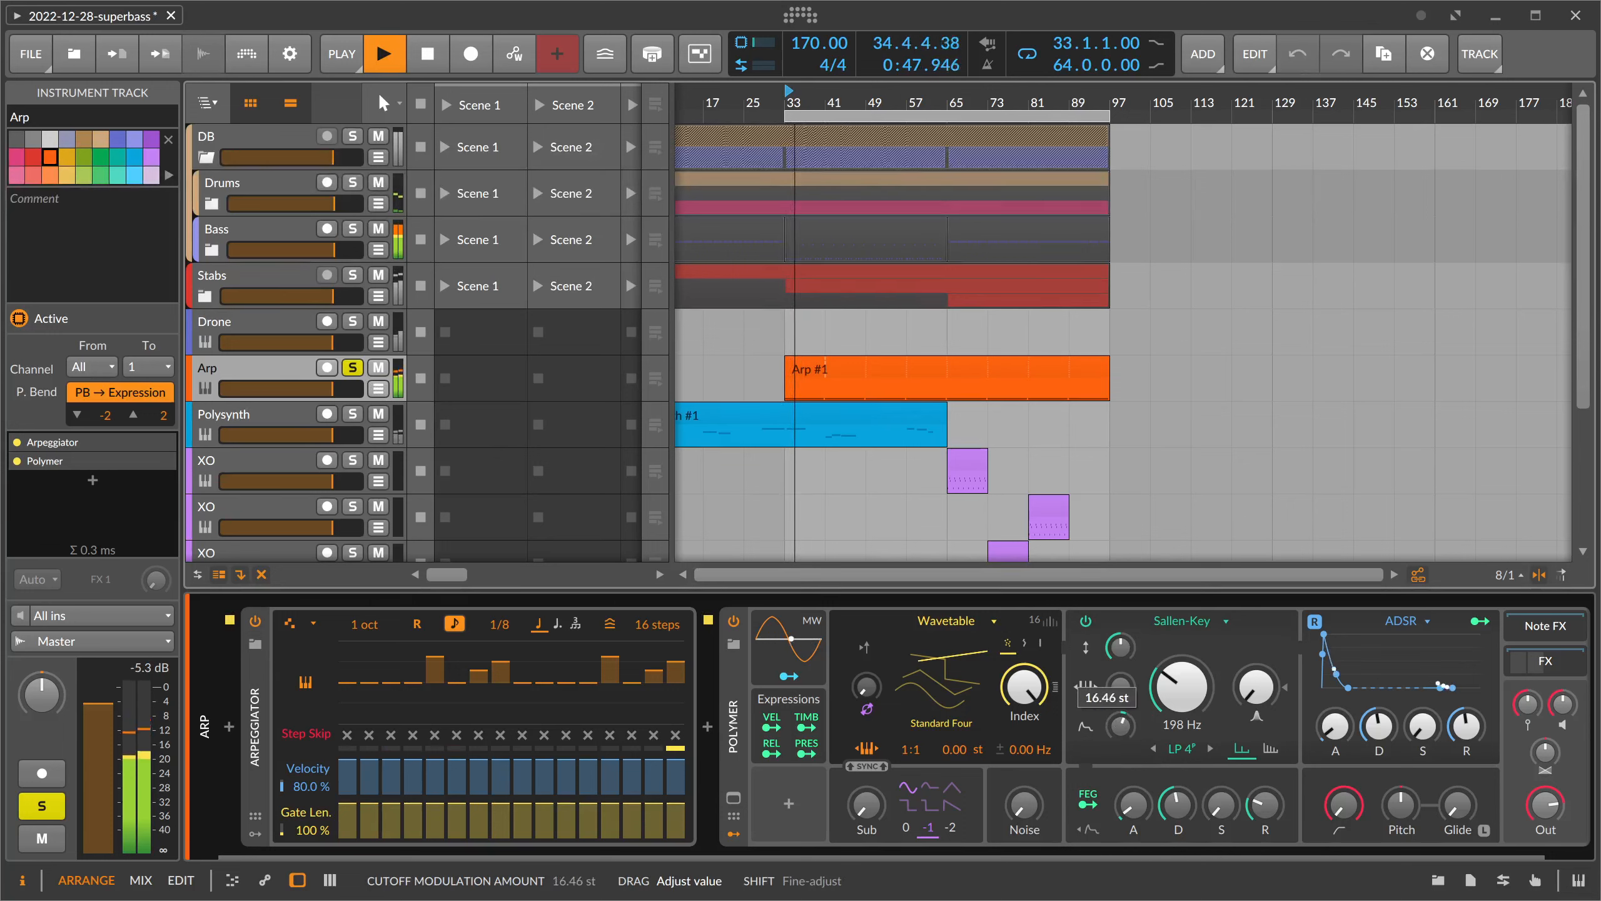
left_click_drag(1120, 686, 1120, 681)
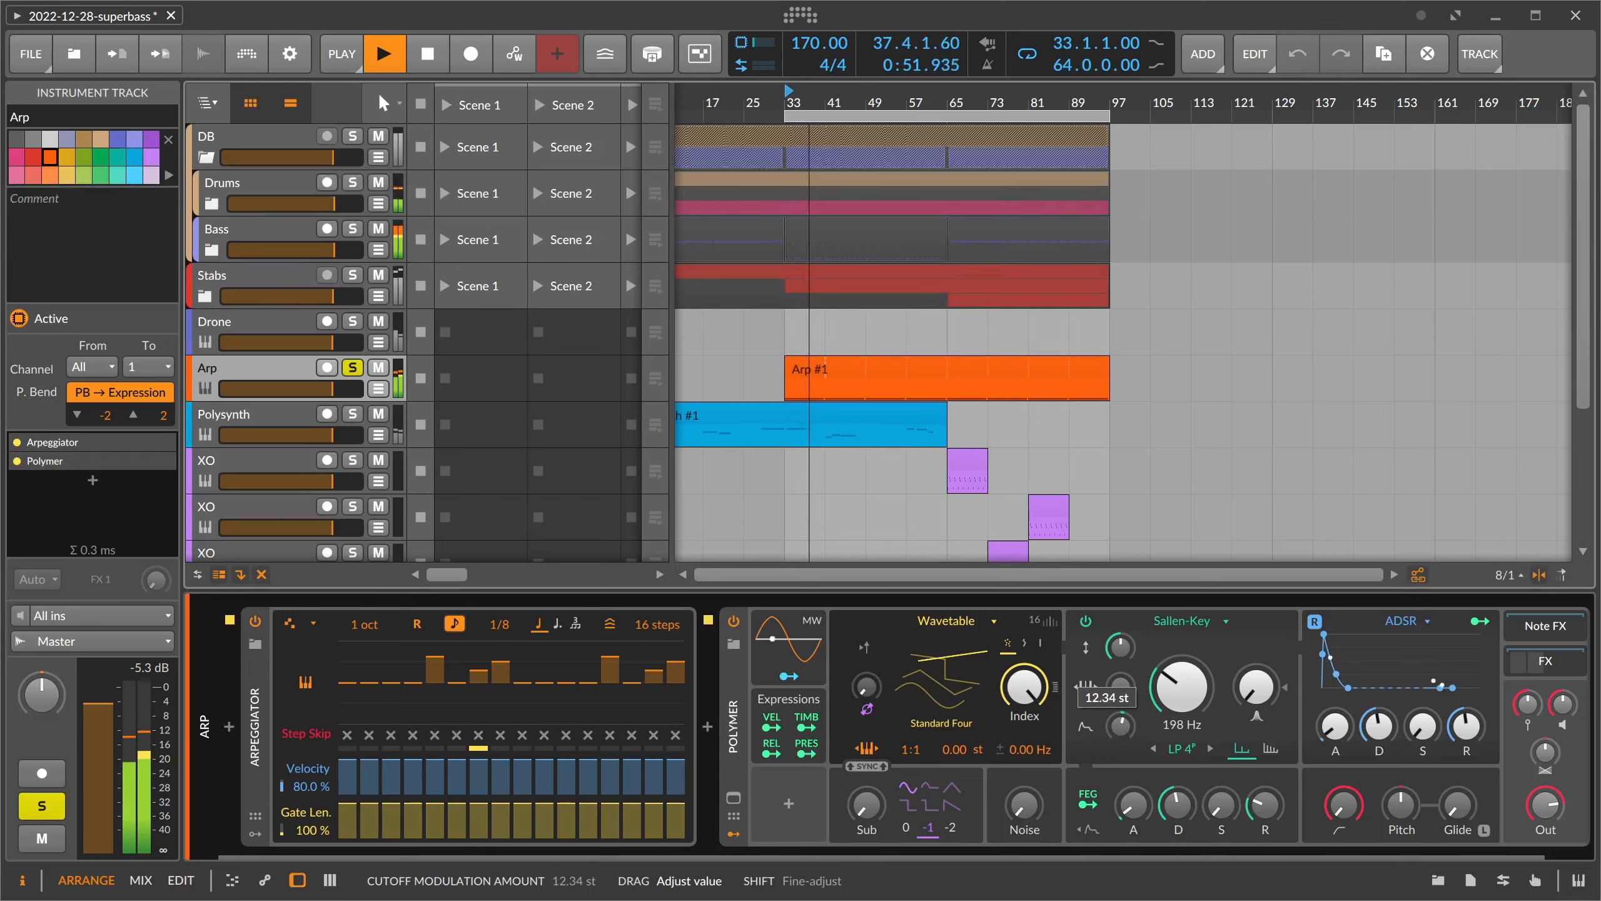
left_click_drag(1120, 686, 1123, 733)
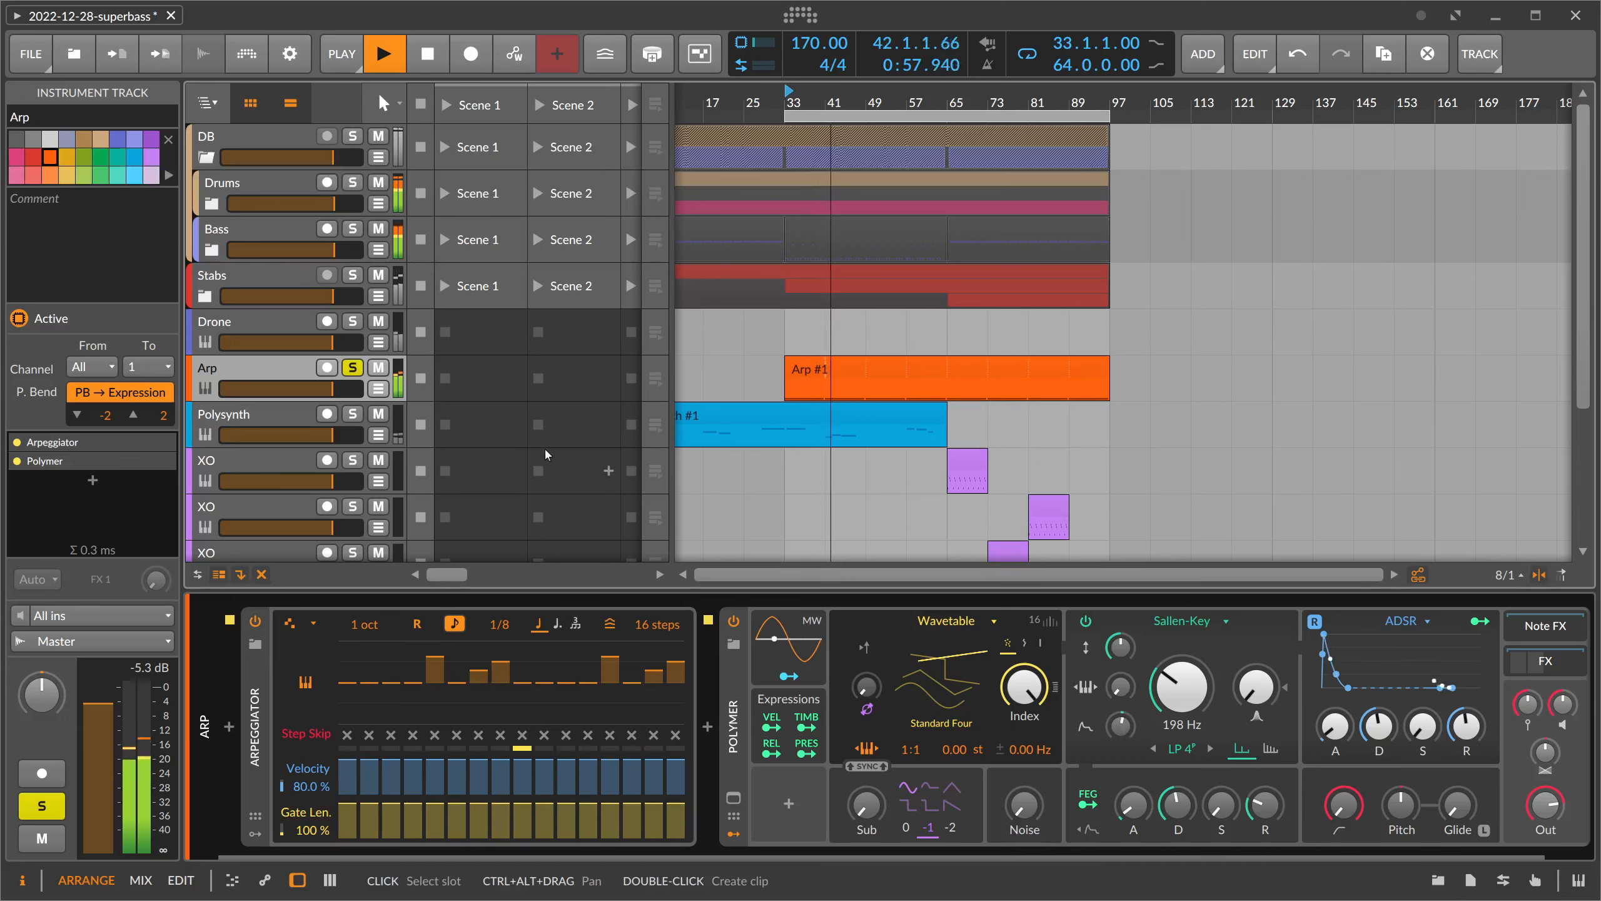
- Automate the Arp's filter Freq Mod from a point at bar 33 along a curved rise to 53.19 st just before bar 49
left_click(378, 388)
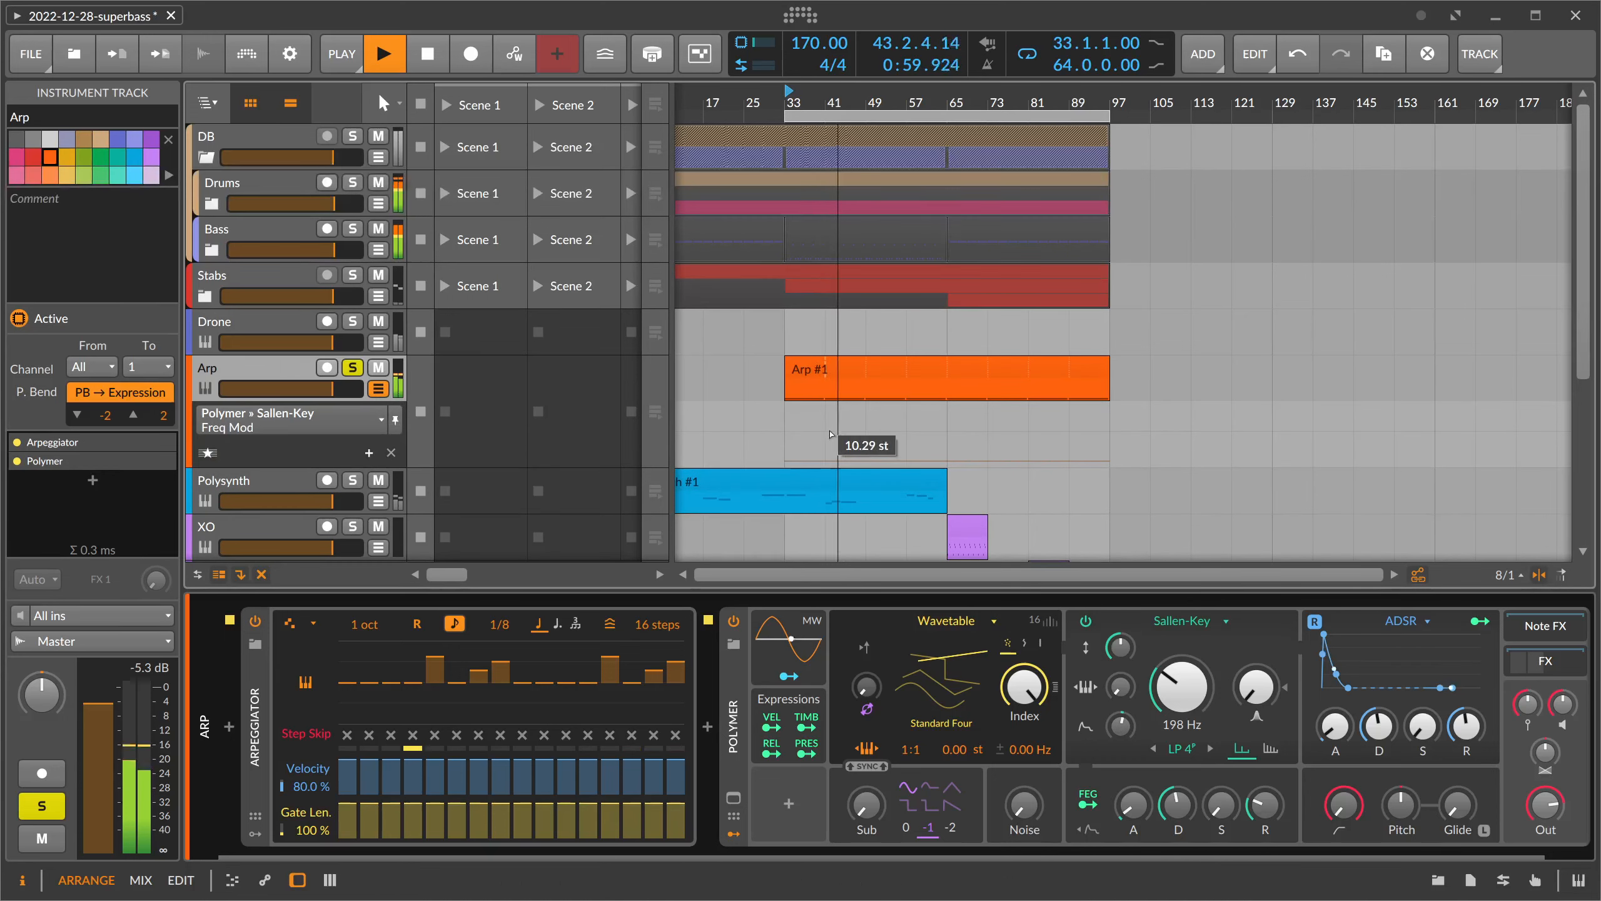
left_click(785, 431)
left_click(835, 431)
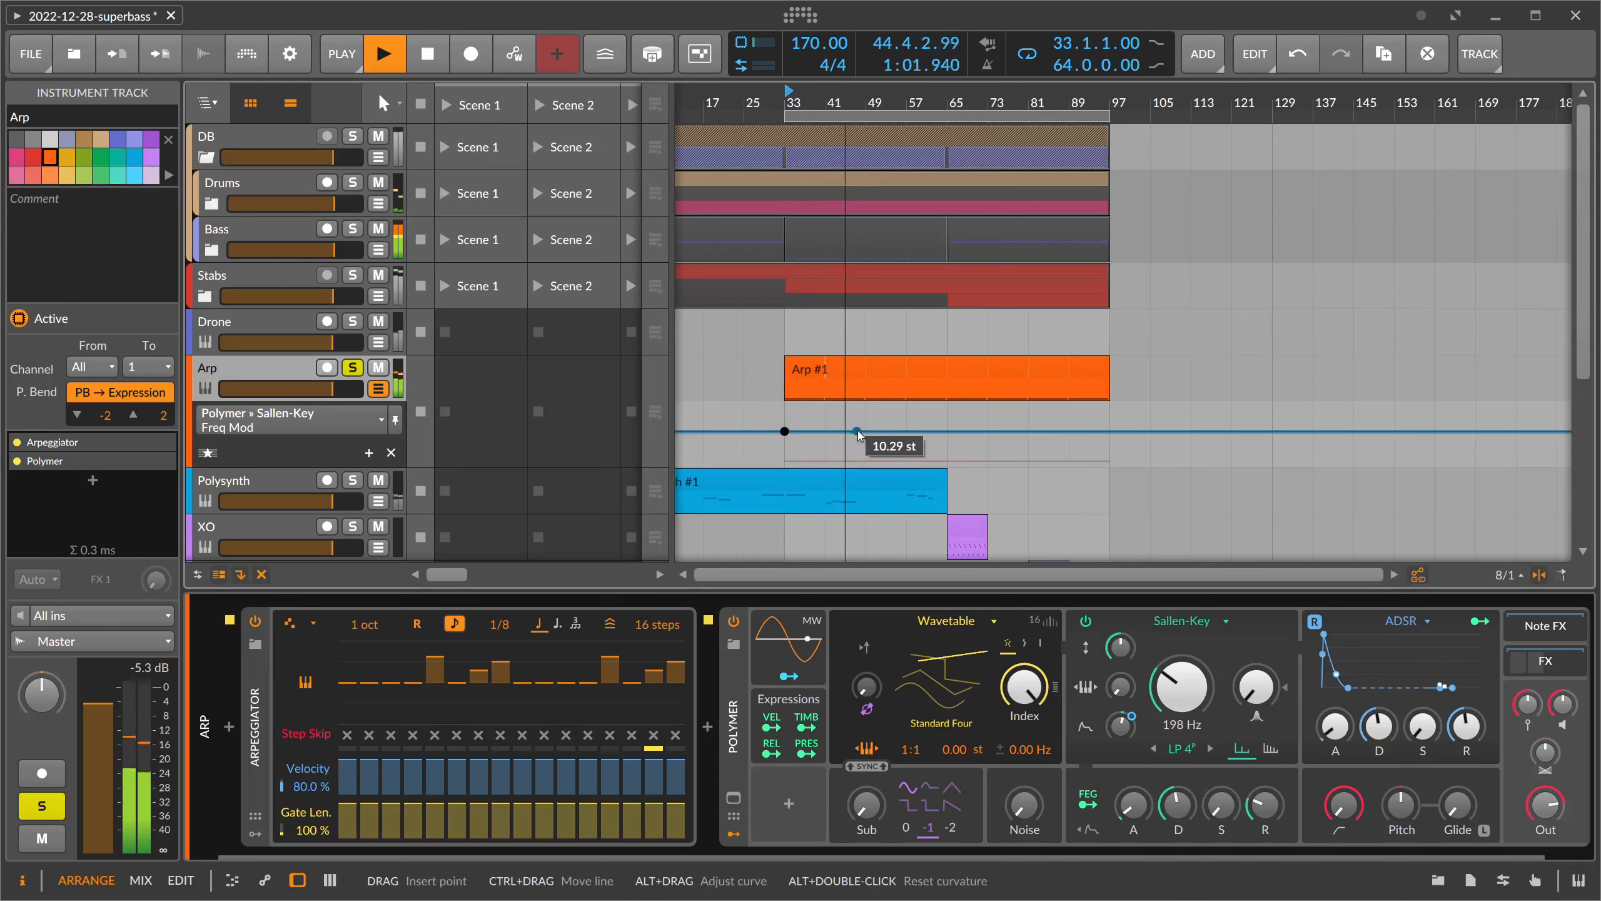
left_click_drag(865, 431, 830, 431)
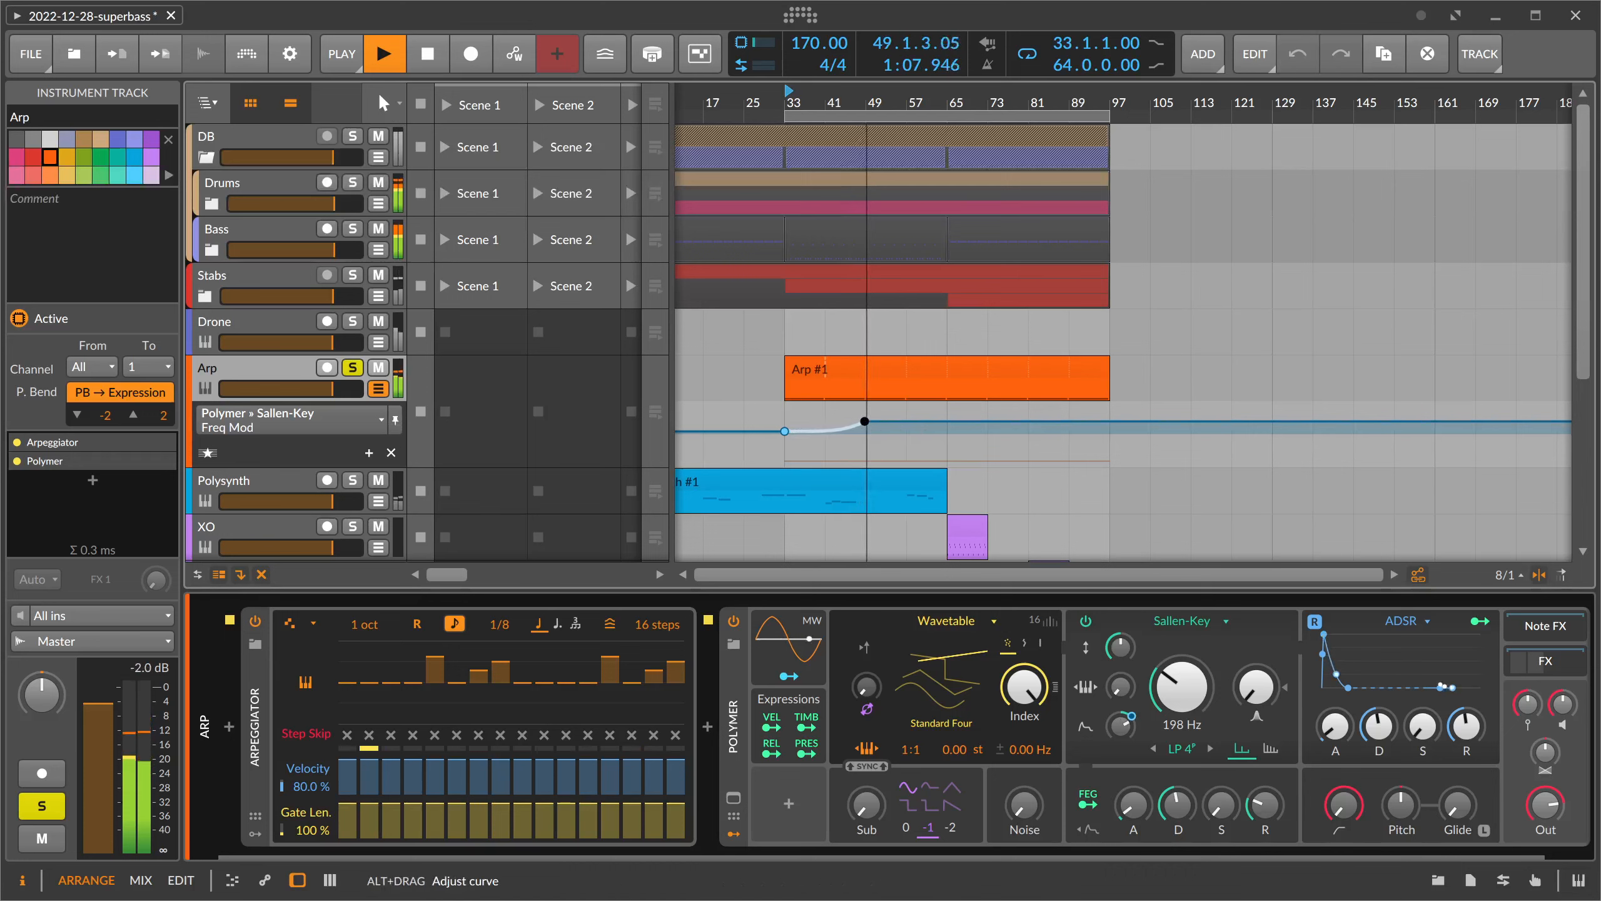
- Stop playback and hold the Arp's Freq Mod automation at 10.29 st until bar 45 with an additional point there
key("space")
left_click_drag(852, 101, 851, 158)
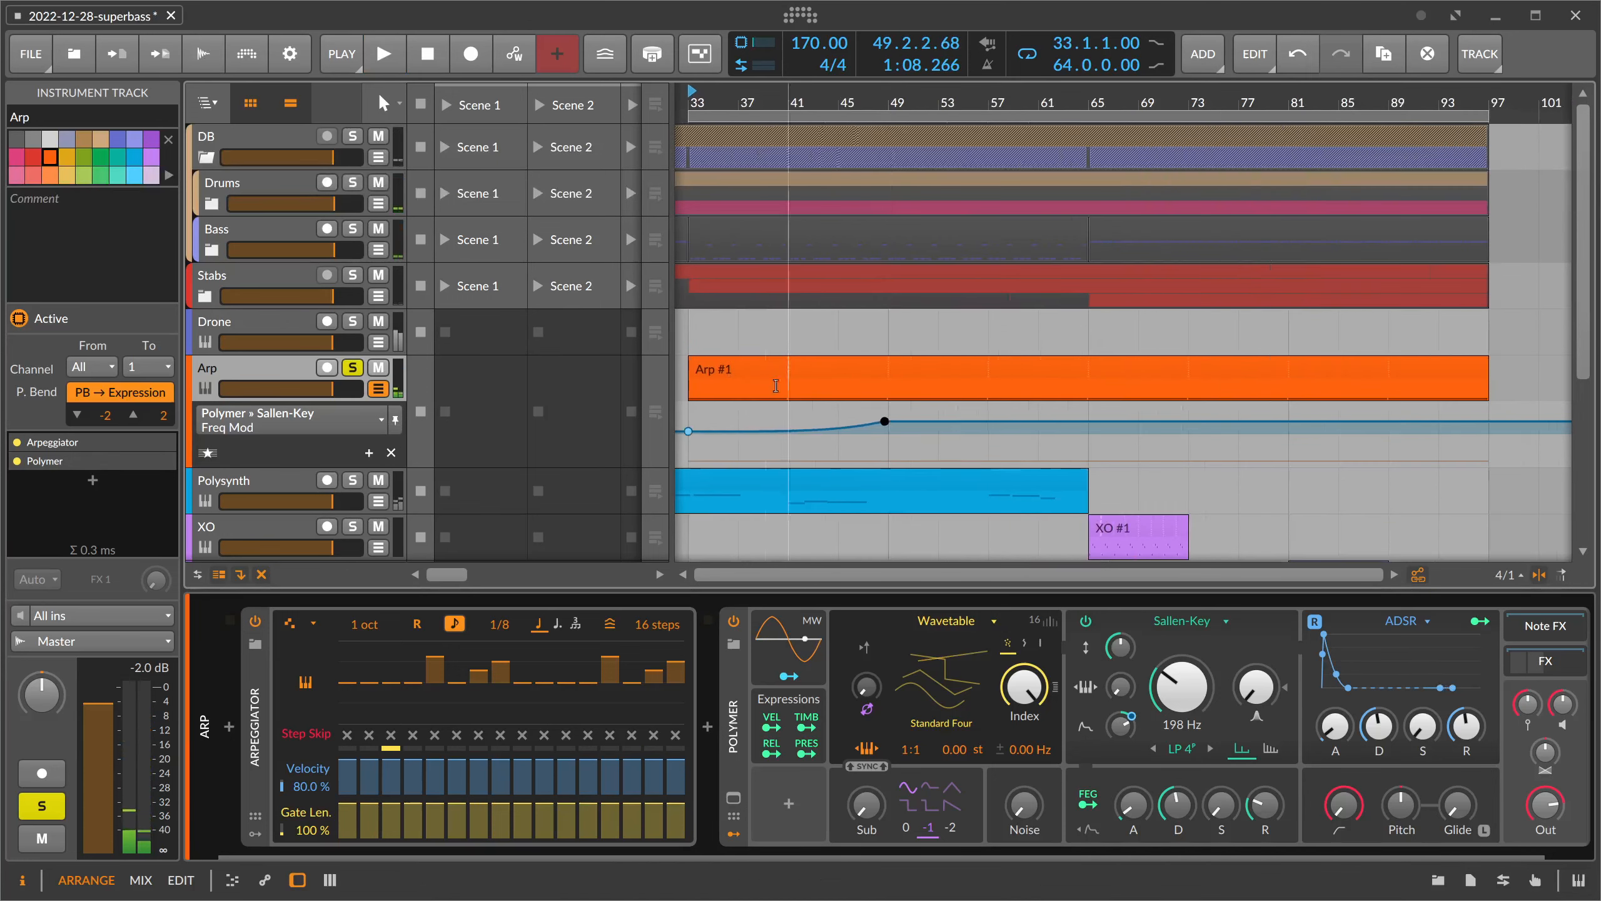
left_click(708, 432)
left_click_drag(710, 432, 838, 434)
- Play from bar 45 and shift the 53.19 st Freq Mod point to 48.4.4.14, keeping its value
left_click(855, 121)
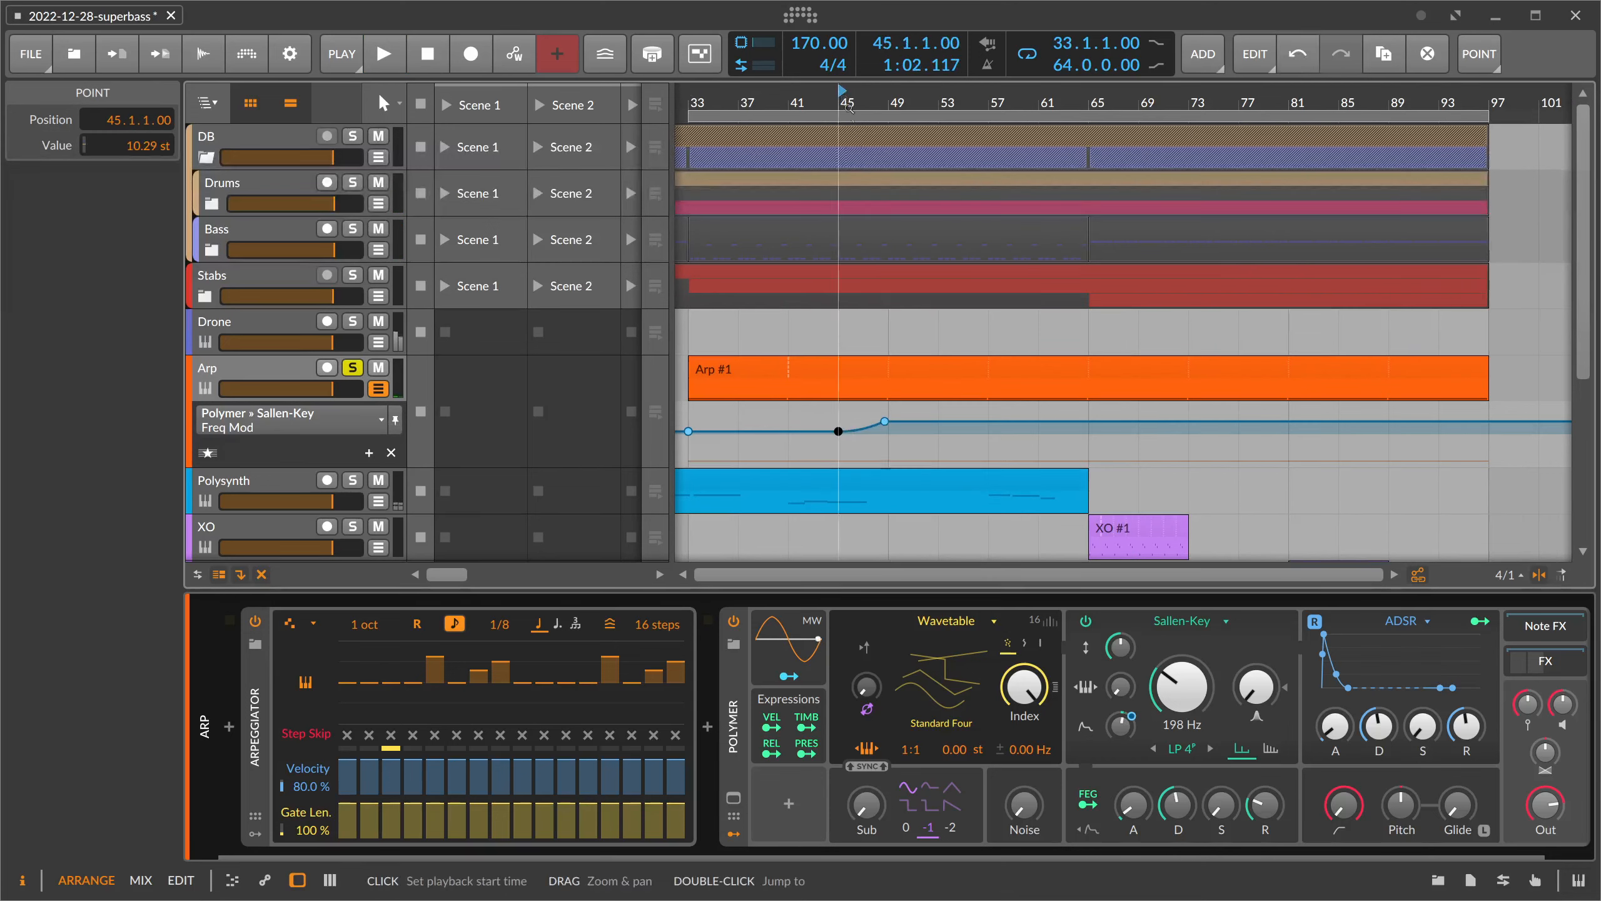
key("space")
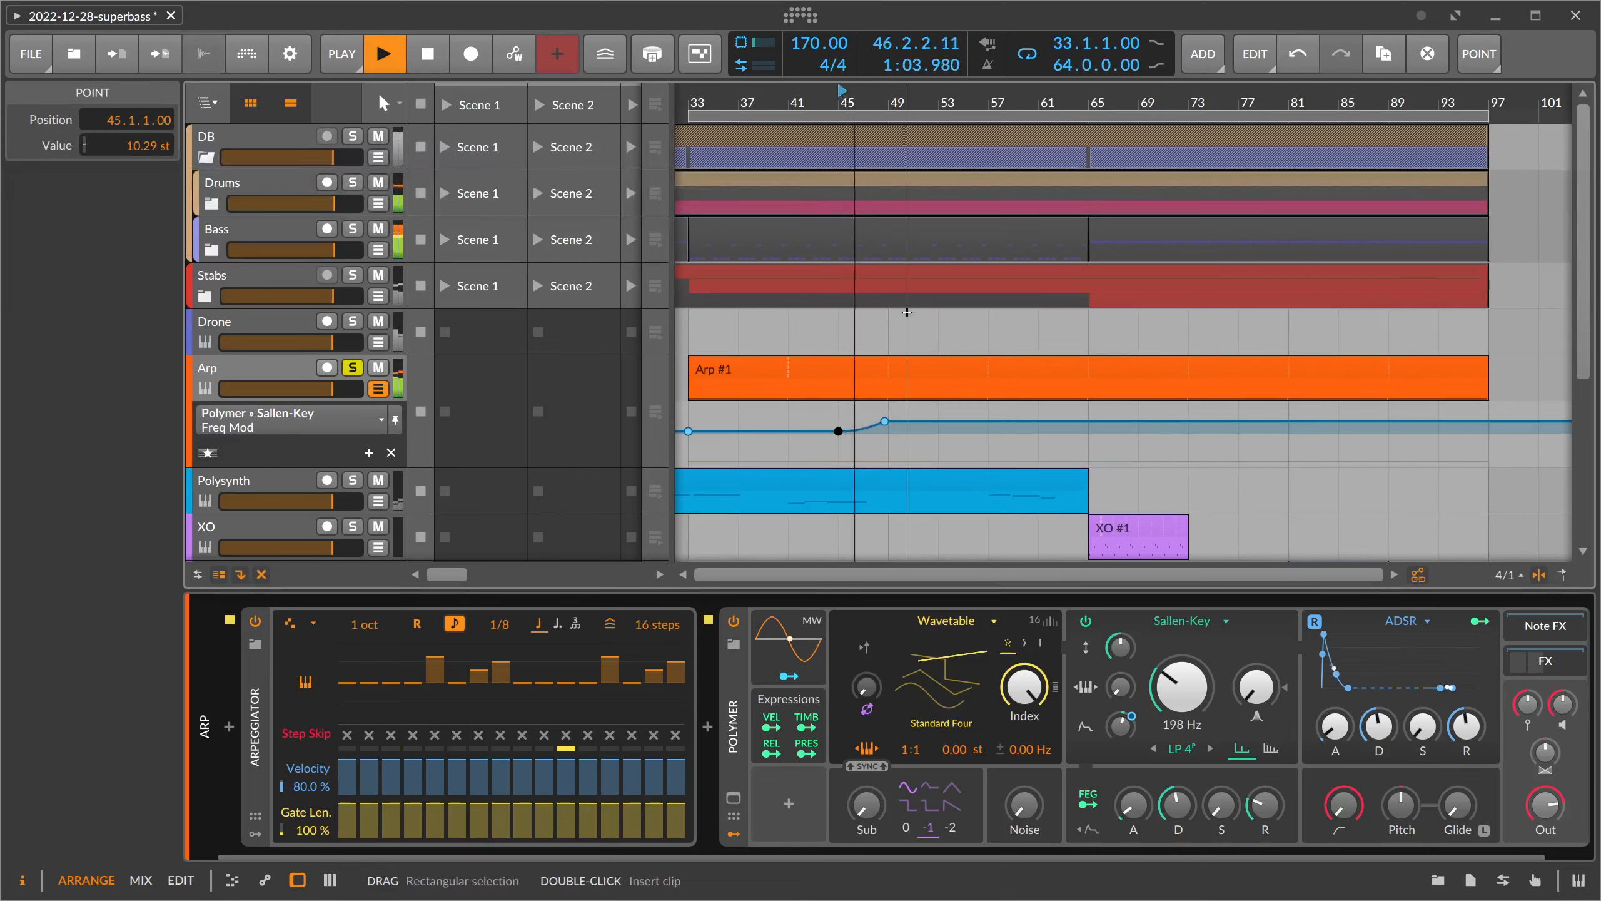
left_click(886, 422)
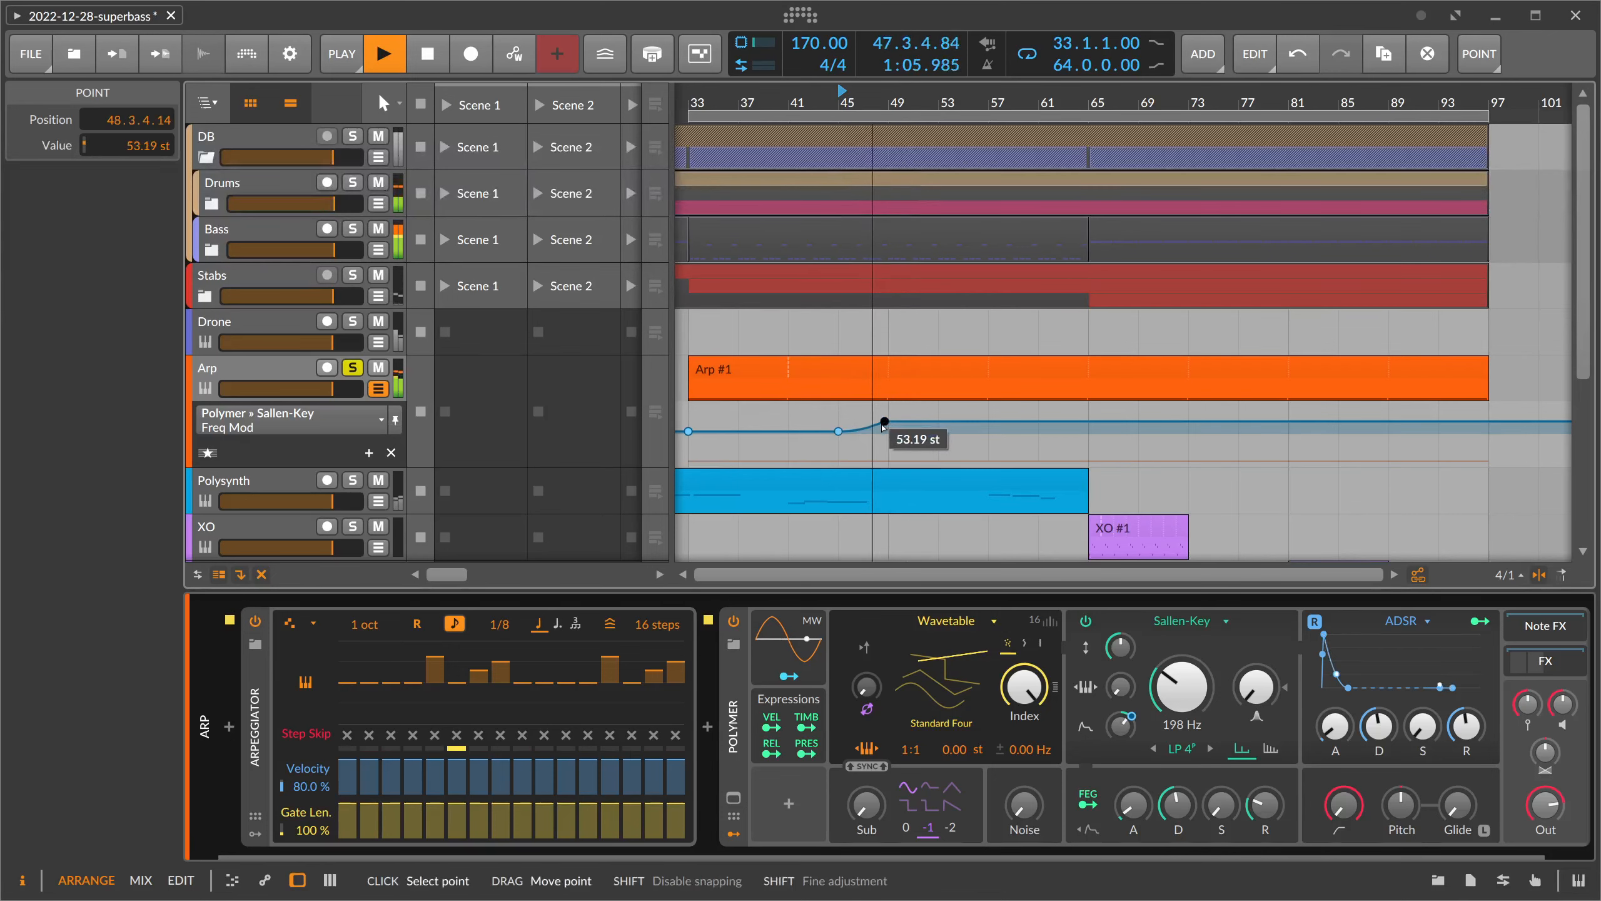
key("space")
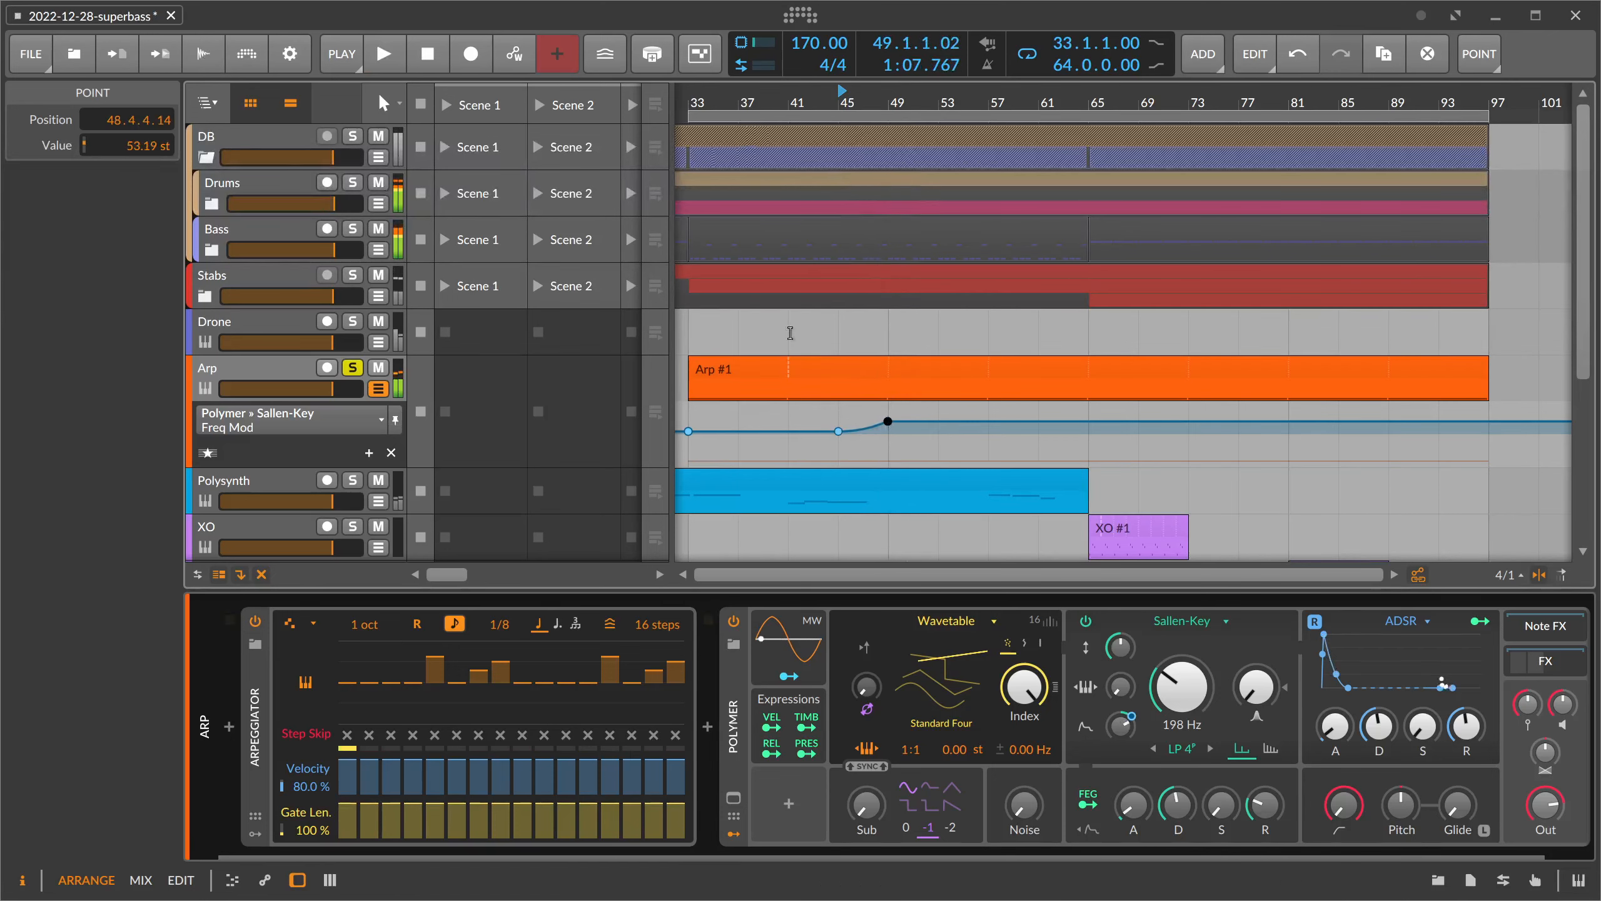
left_click(904, 416)
- Shorten the Arp clip at bar 33 to 16 bars and duplicate it three times with its automation, filling up to bar 97
left_click(868, 373)
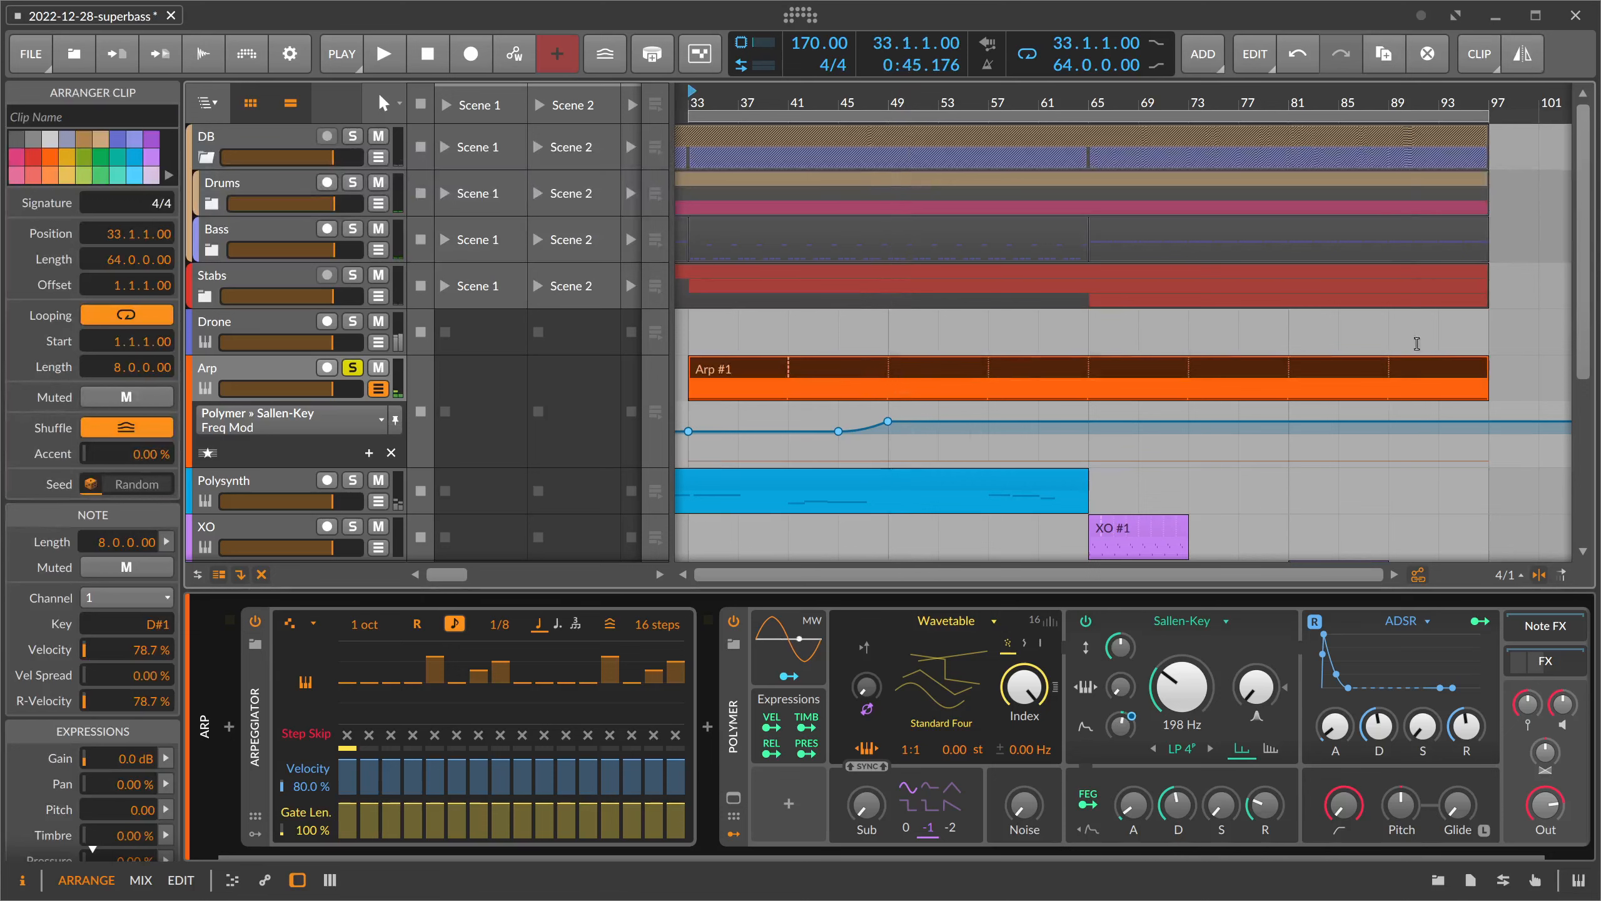
left_click_drag(1487, 391, 898, 391)
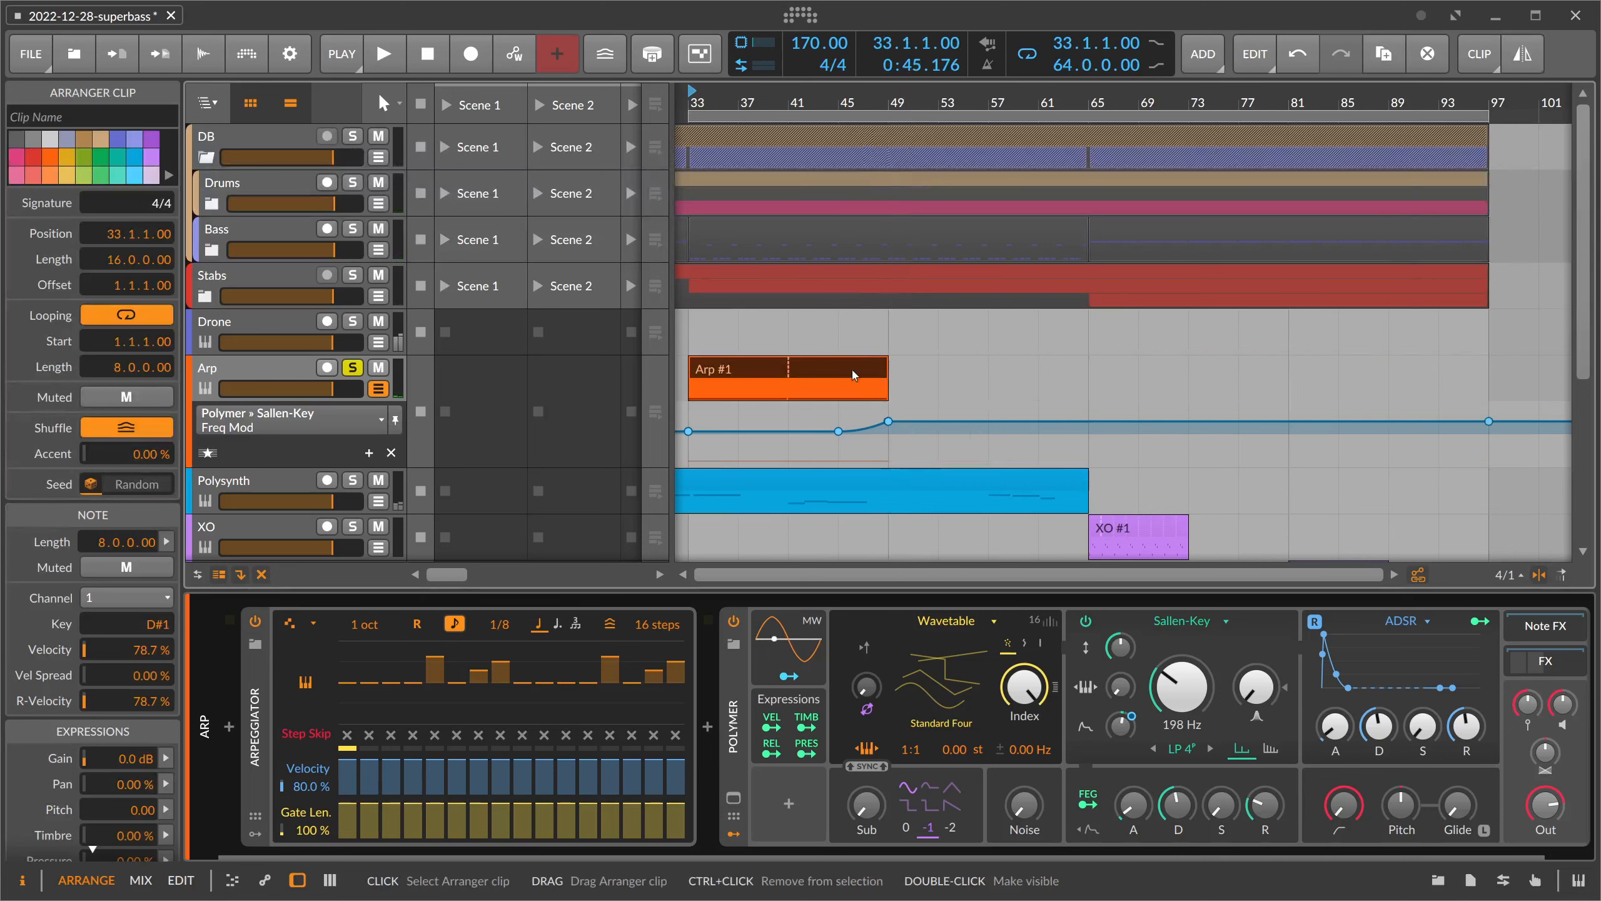
key("ctrl+d")
key("ctrl+d")
key("ctrl+d")
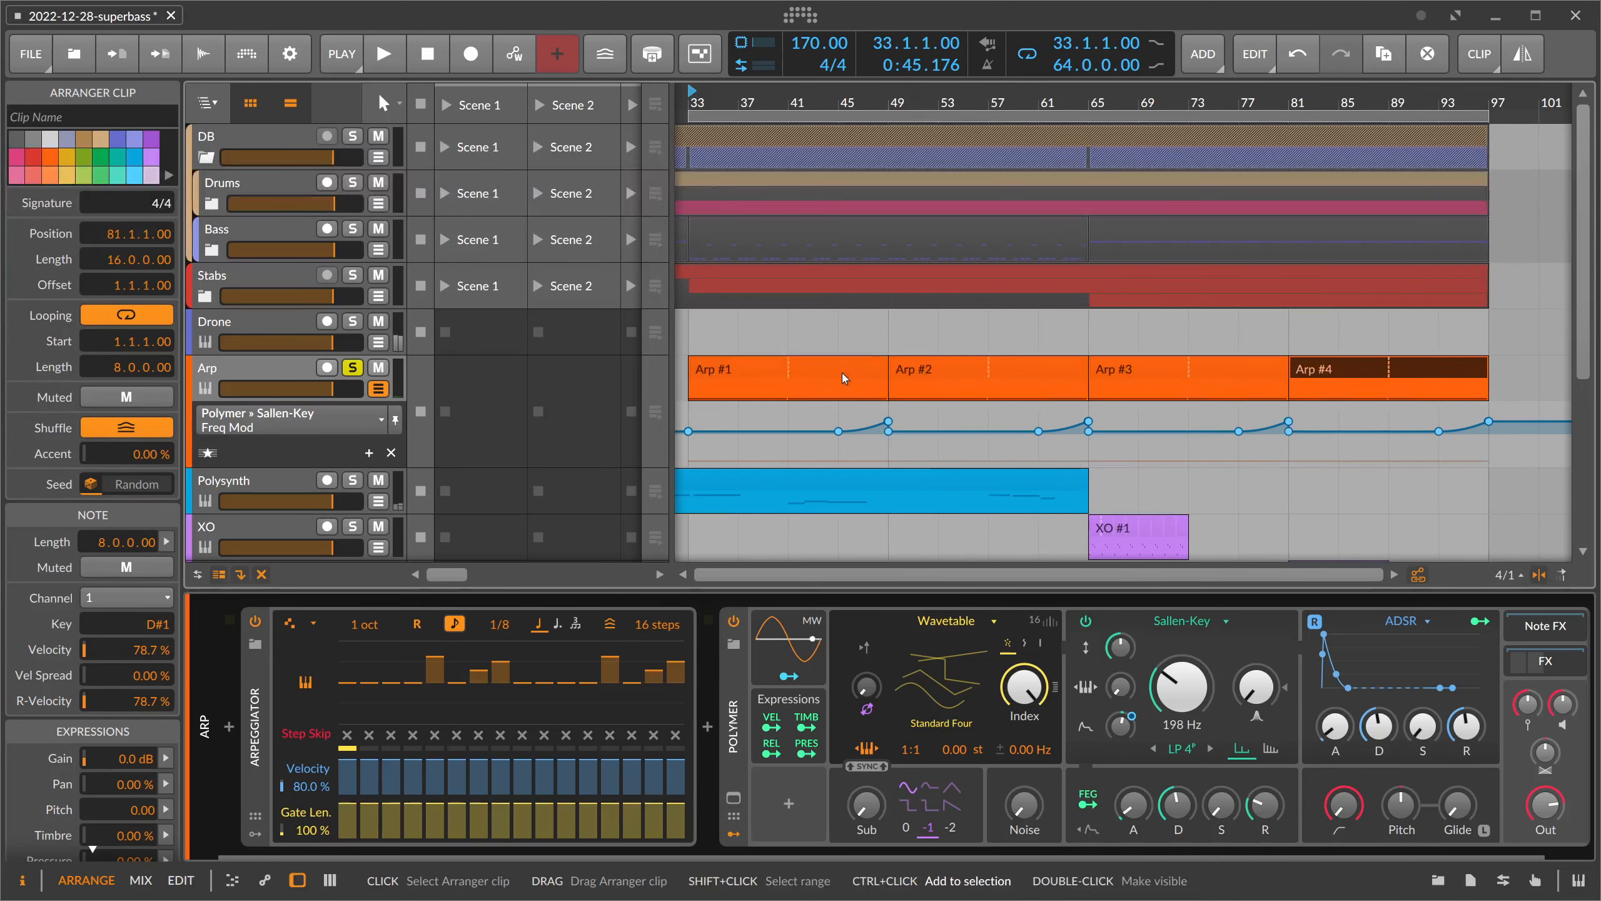
- Play the arrangement from bar 45 and unsolo the Arp track to hear it in the full mix
scroll(938, 101, "down", 2)
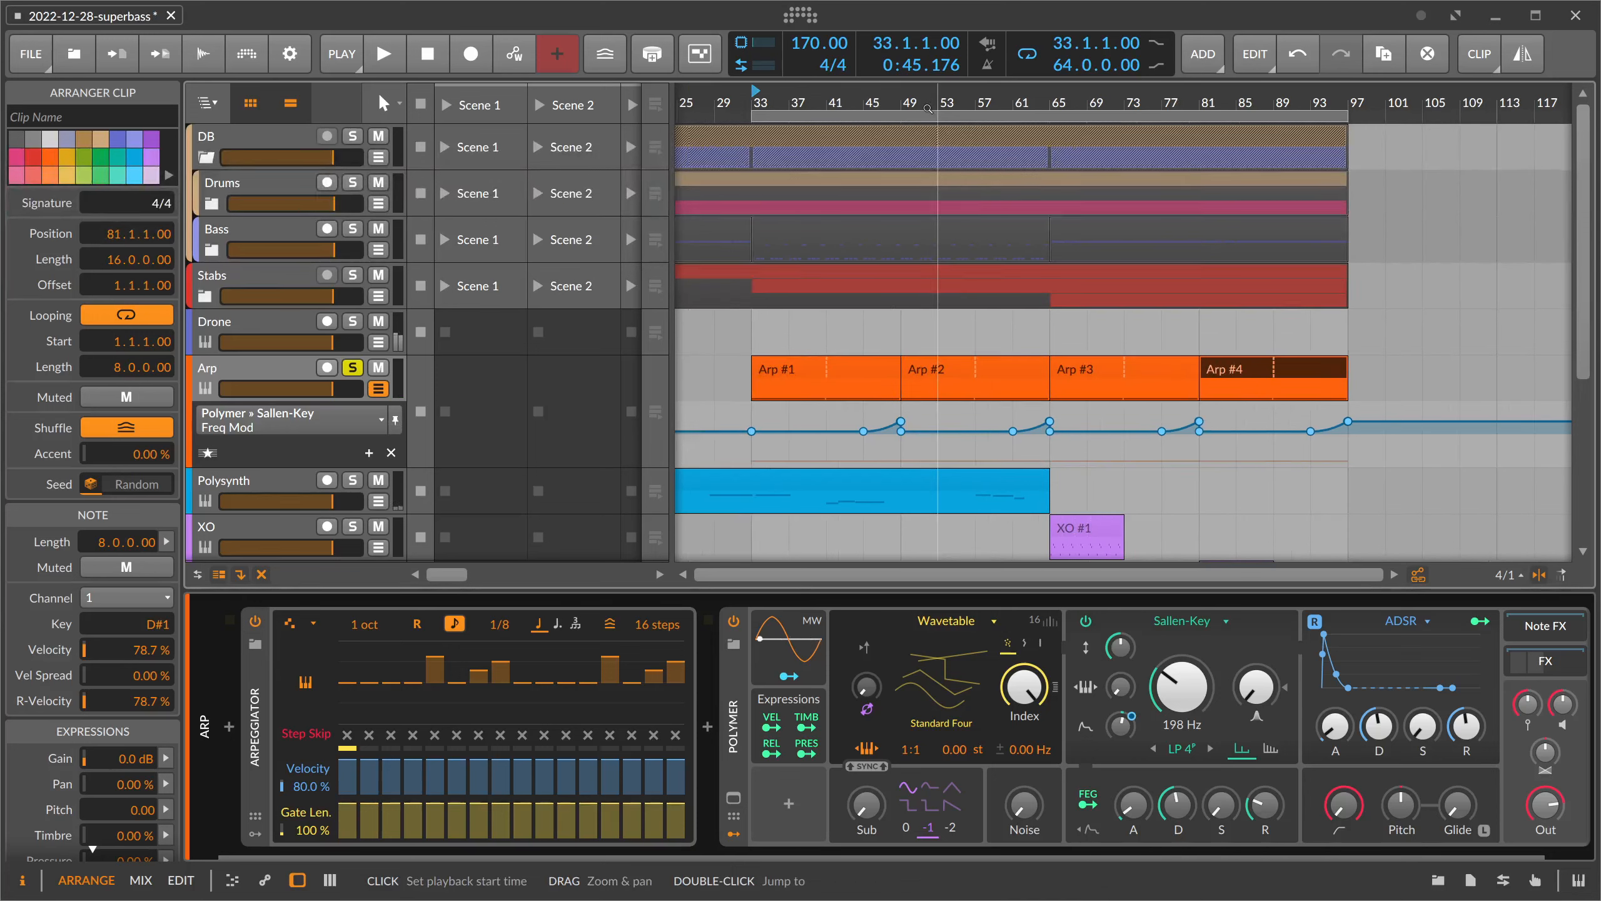
left_click(864, 108)
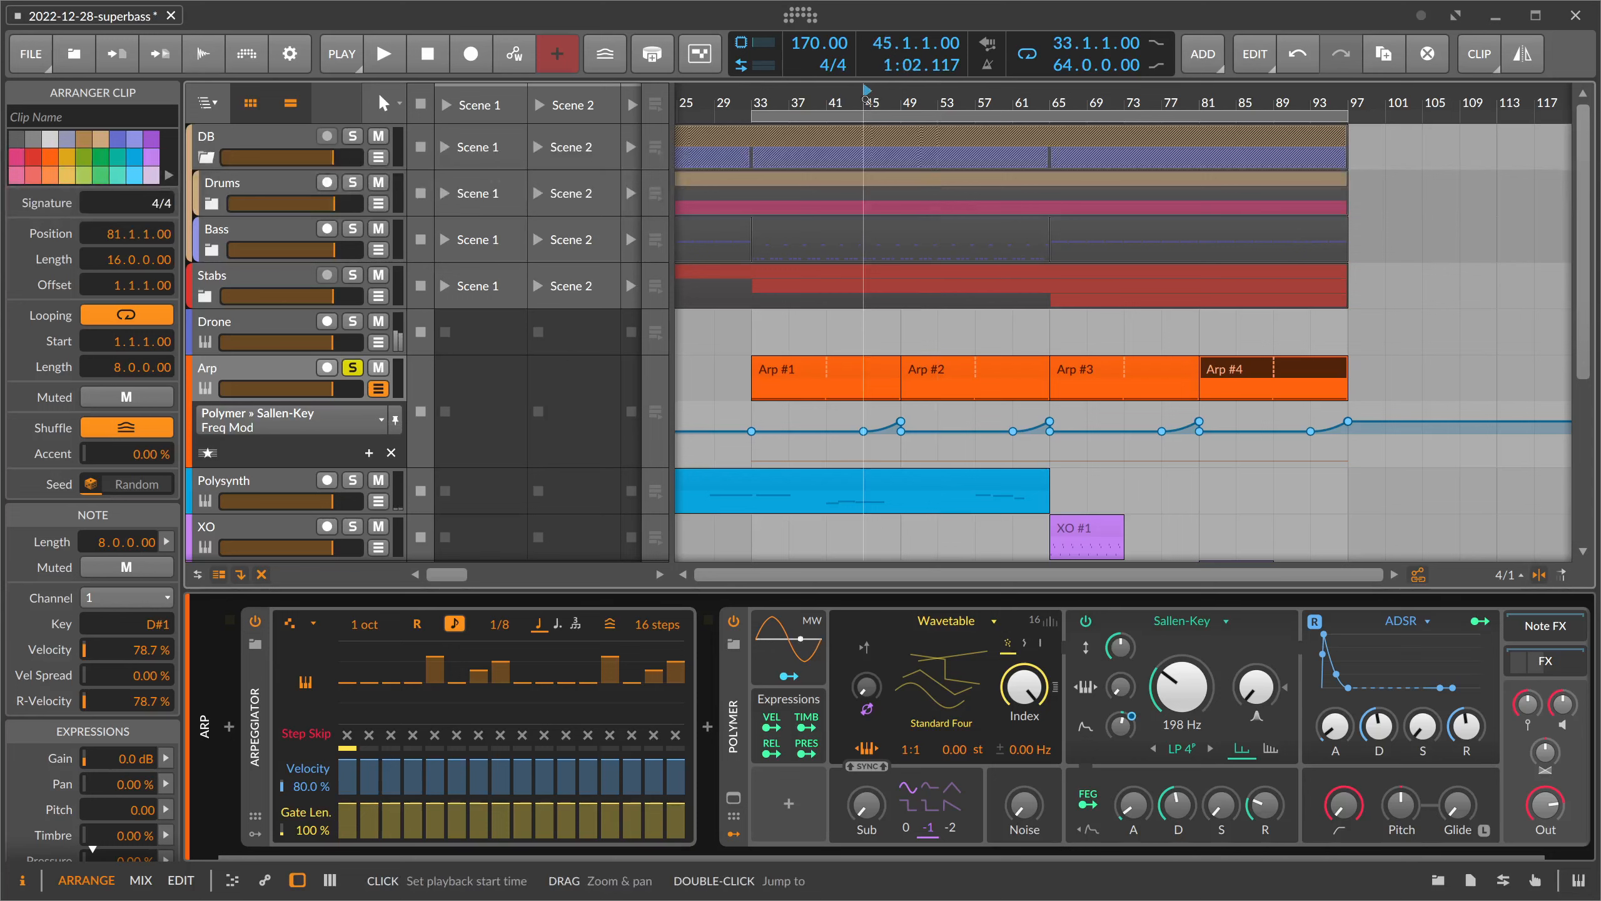
key("space")
left_click(354, 369)
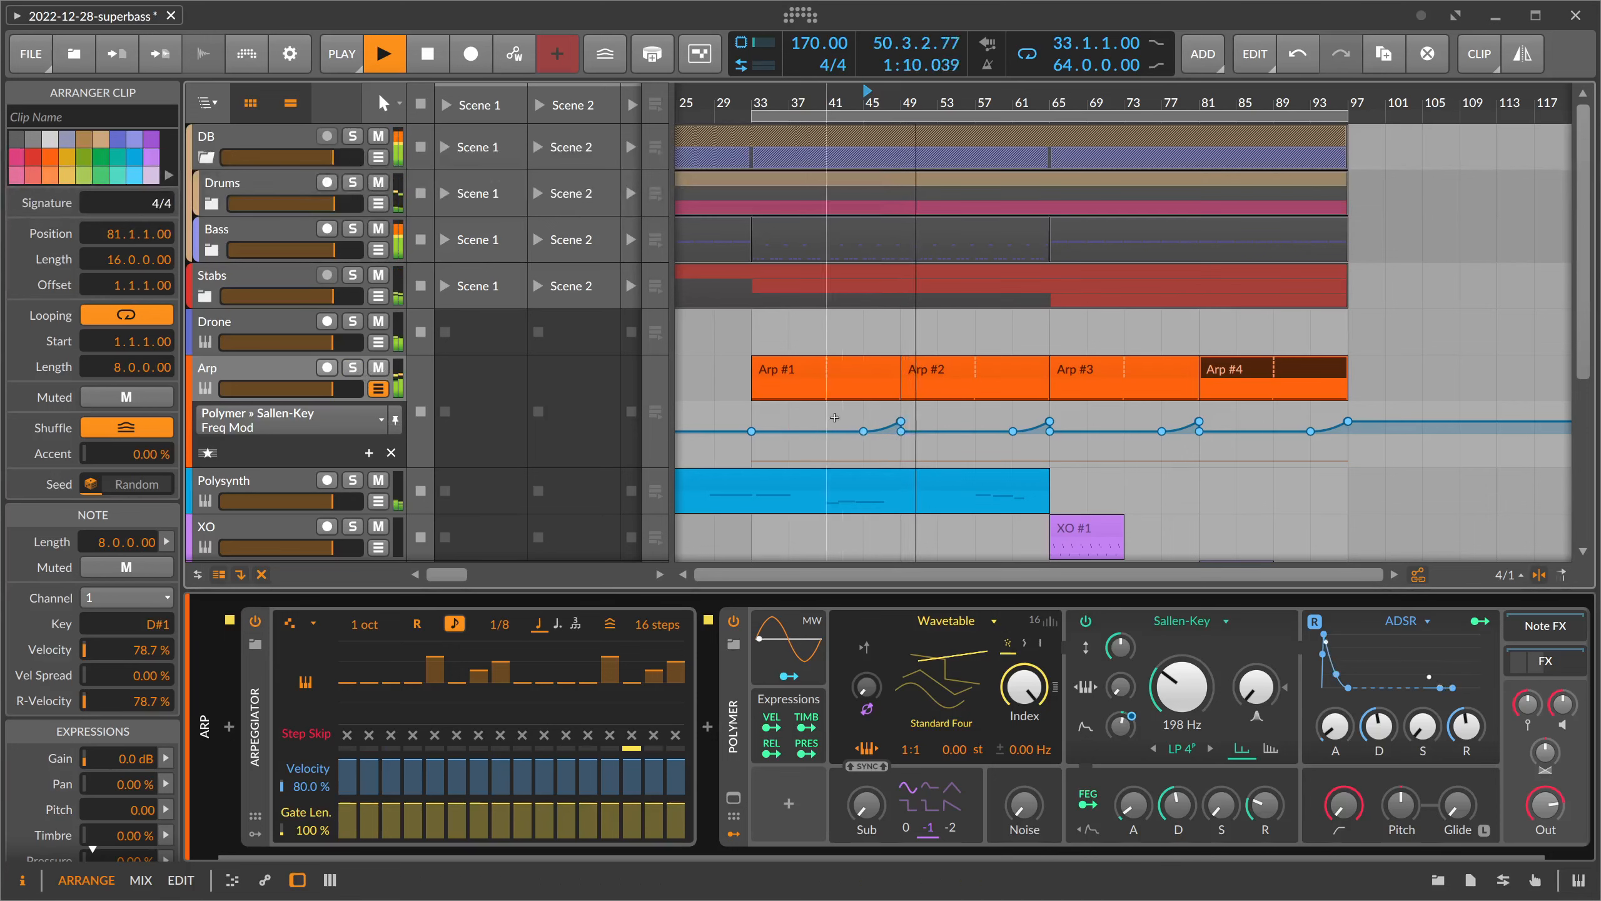
- Raise the two low Freq Mod points at bars 49 and 61 in the second Arp section to 22.63 st
left_click(909, 435)
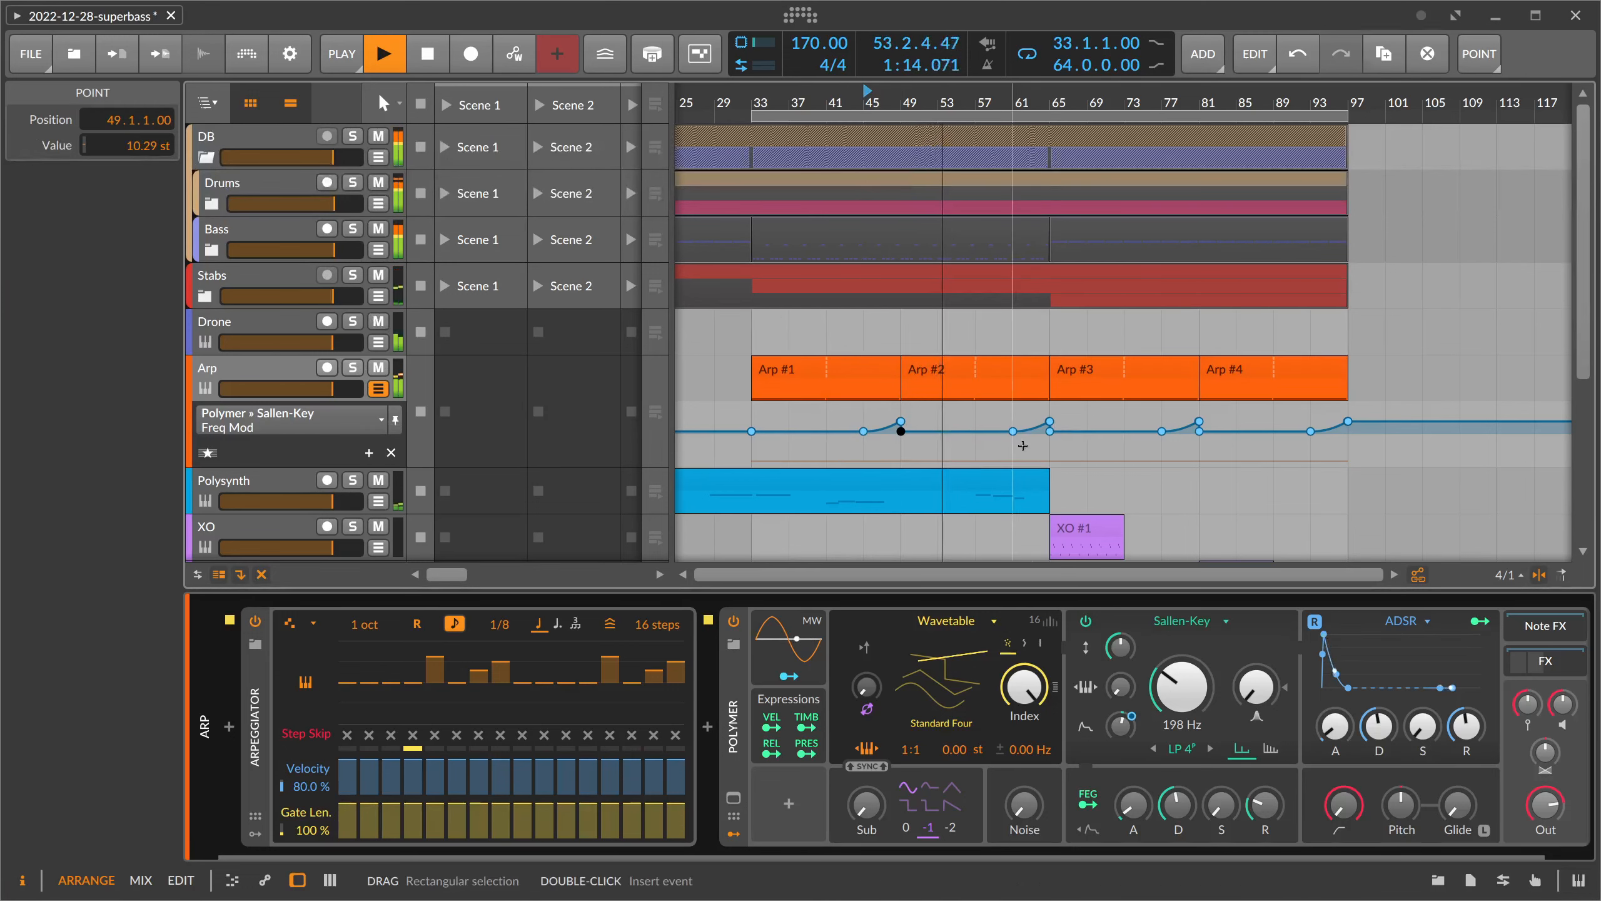
left_click_drag(1023, 446, 890, 427)
left_click_drag(120, 145, 119, 123)
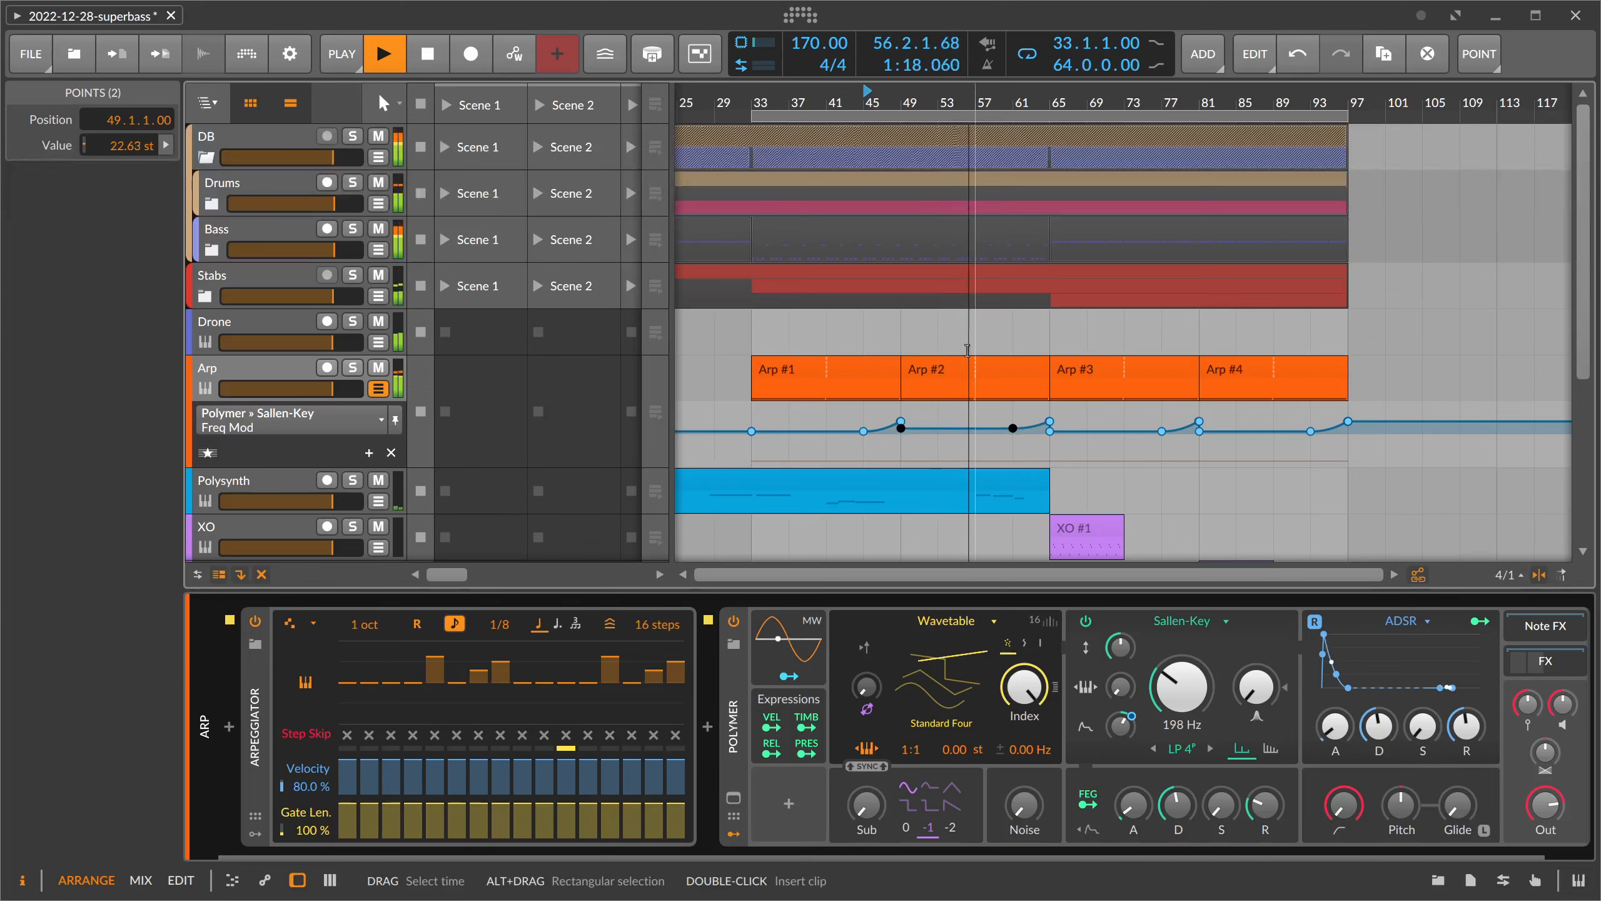
- Raise the peak Freq Mod point ending the second Arp section at bar 65 to 89.53 st
left_click_drag(1047, 101, 1064, 193)
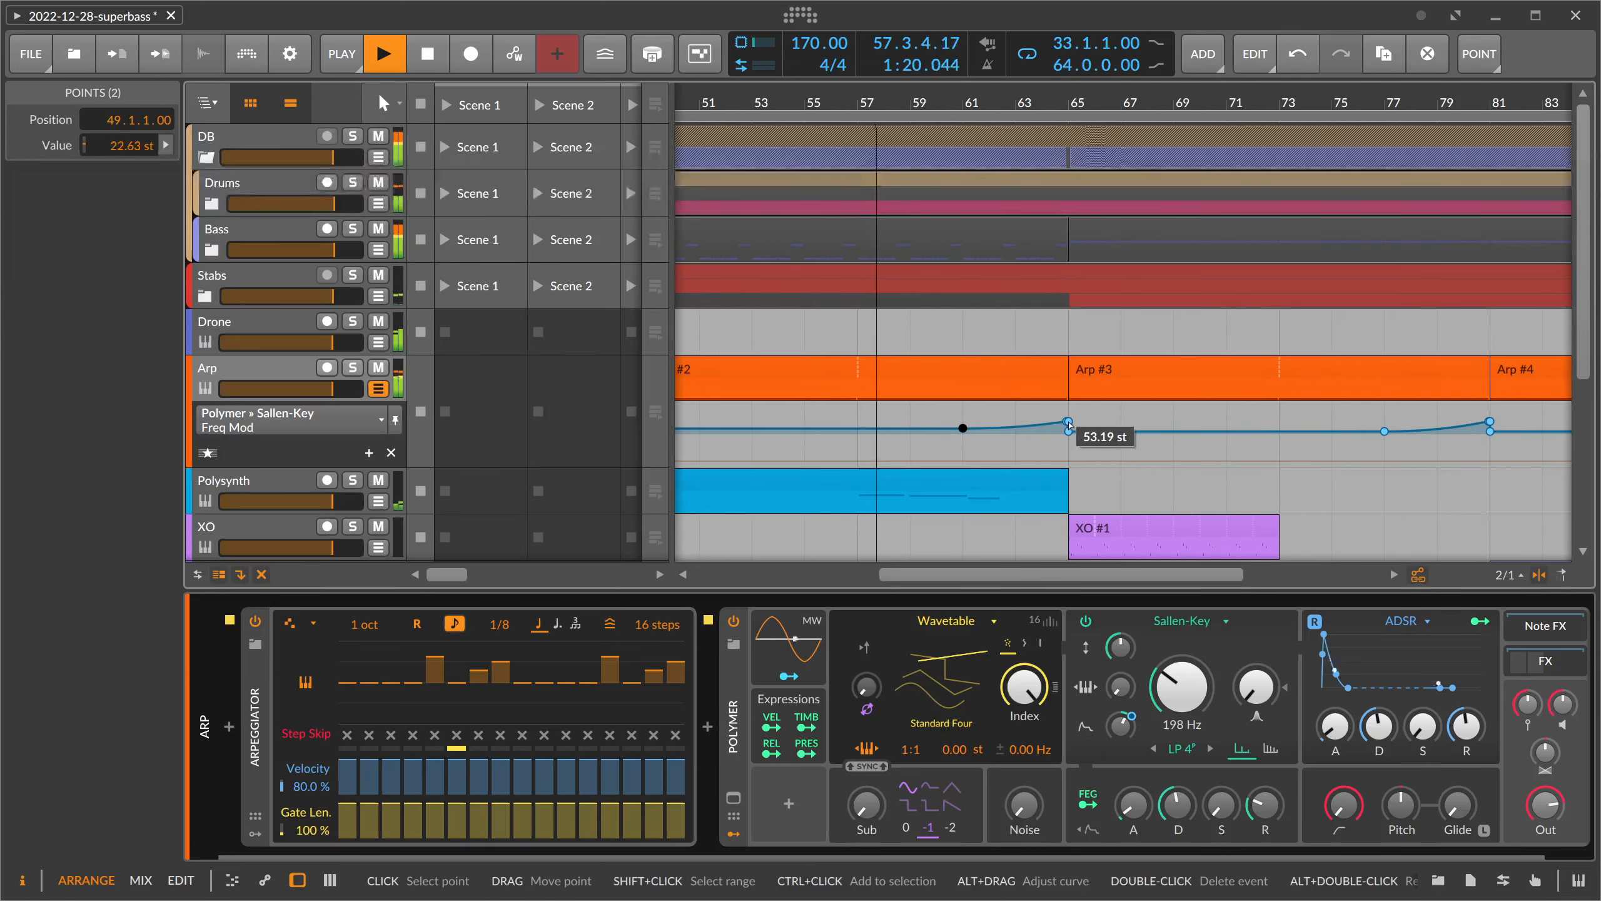
double_click(1069, 421)
left_click(1067, 421)
left_click_drag(165, 147, 163, 107)
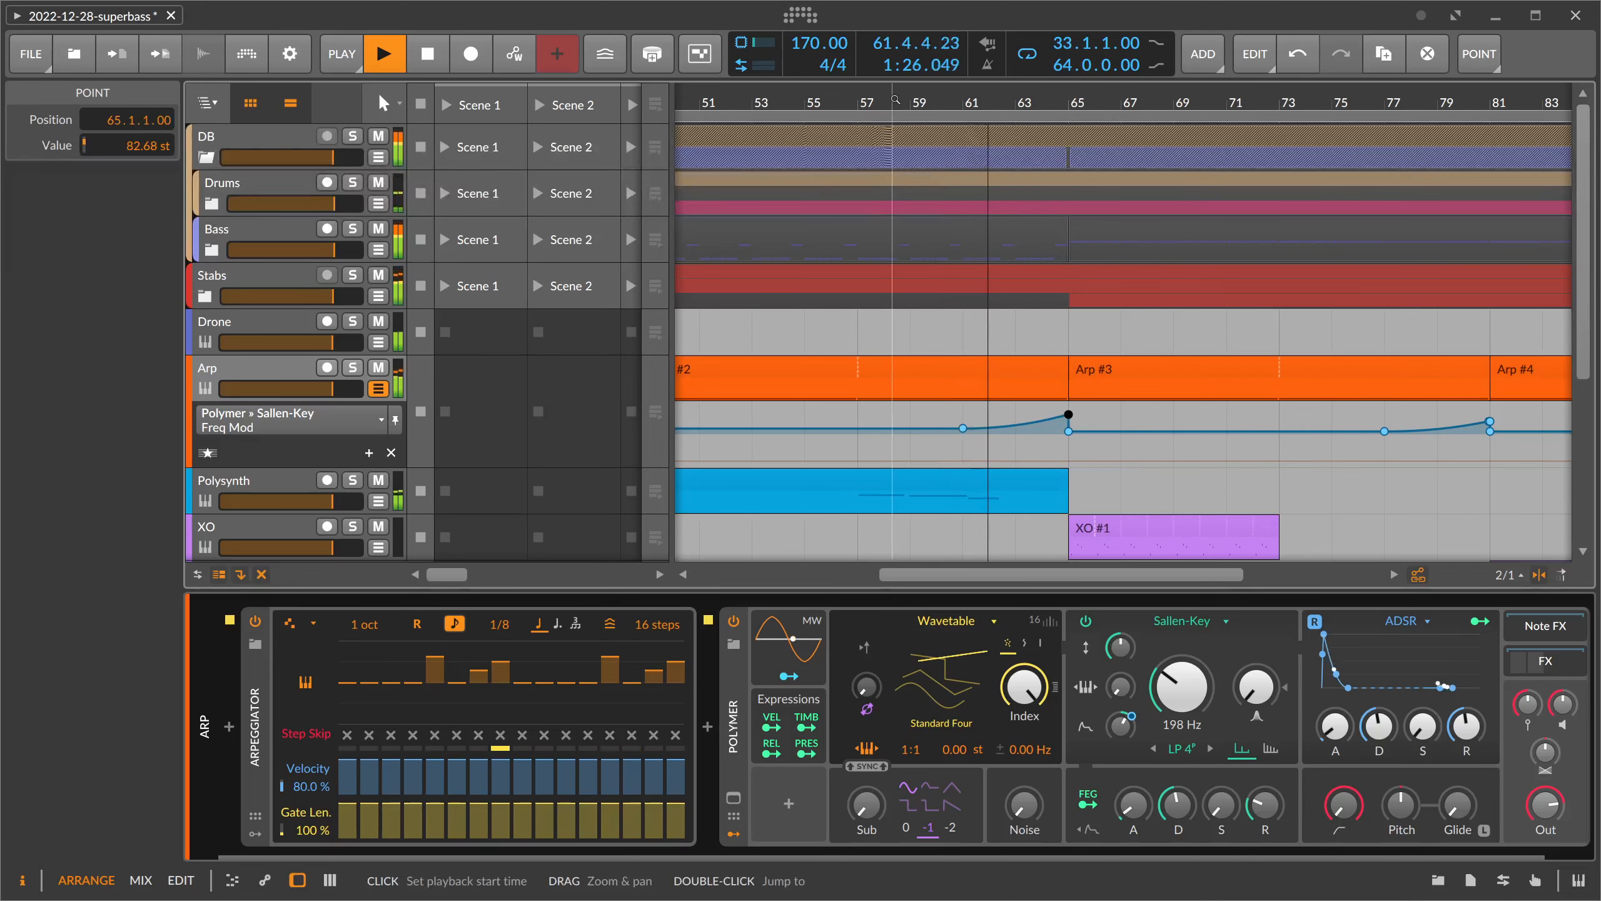
left_click_drag(893, 104, 885, 77)
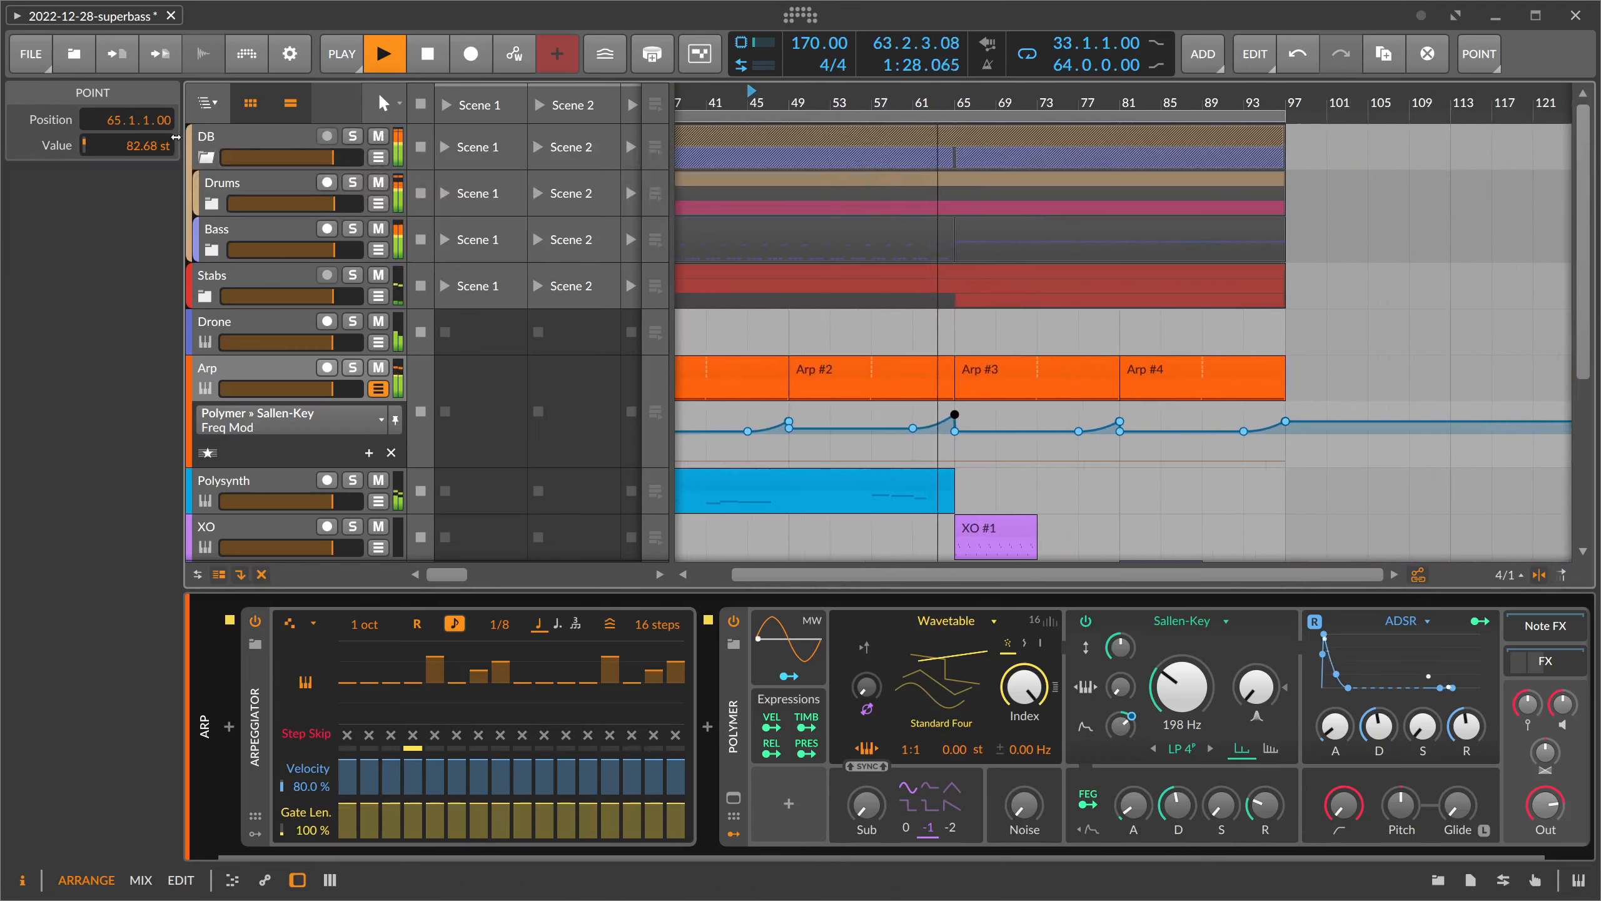
left_click_drag(146, 148, 147, 144)
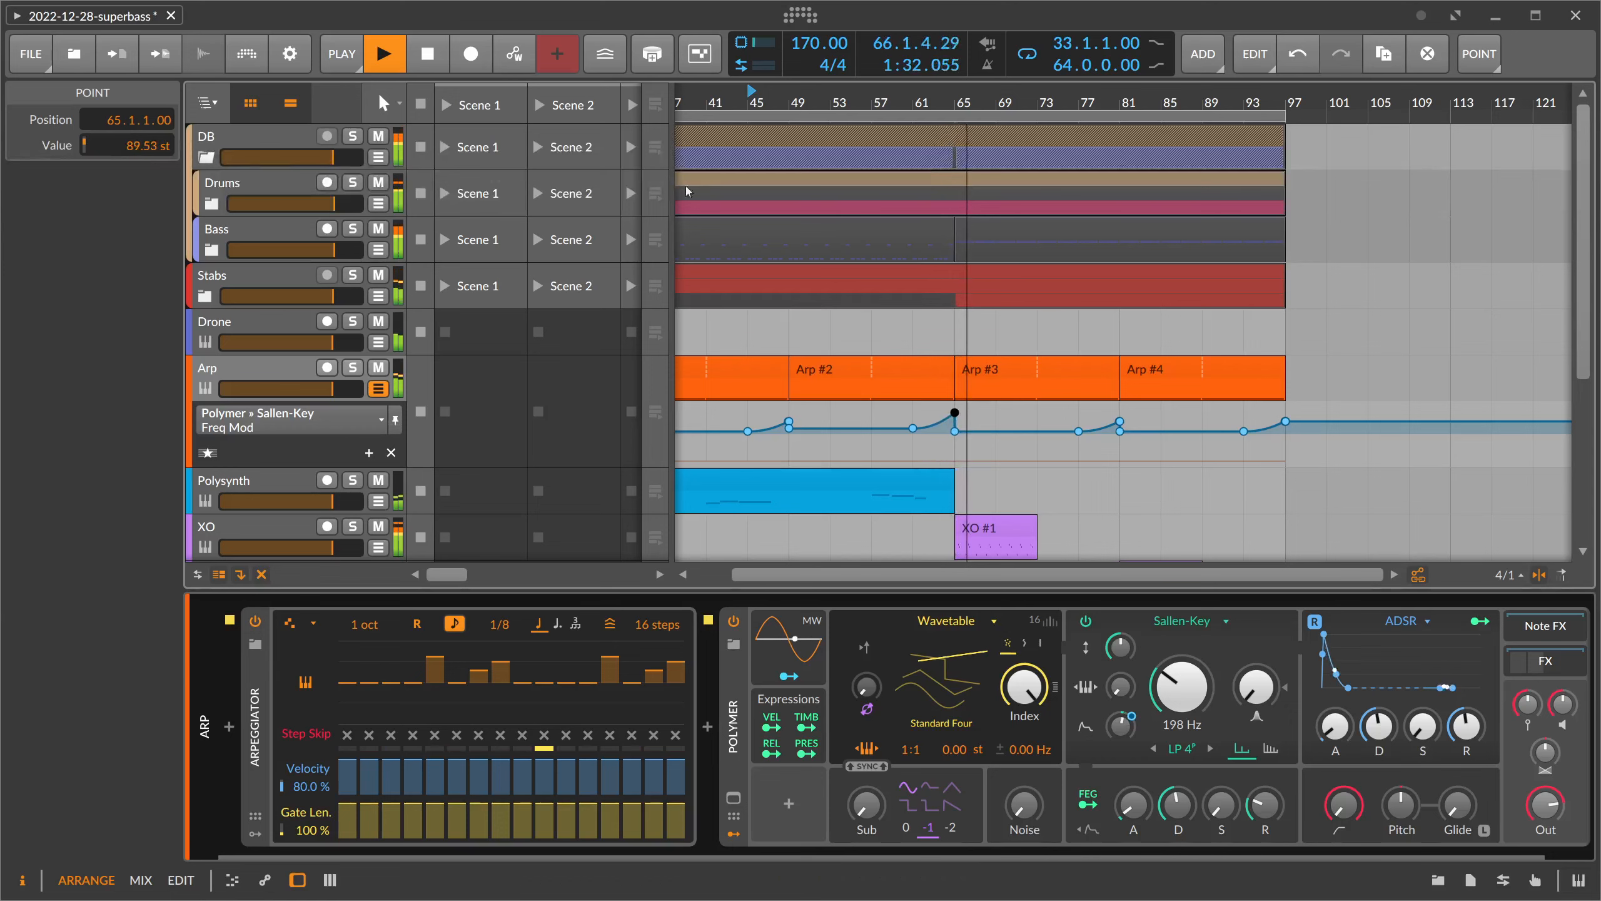
- Listen to the drop after bar 65 while looking over the Arp automation and XO layers, then stop playback
scroll(769, 220, "down", 2)
scroll(768, 220, "down", 3)
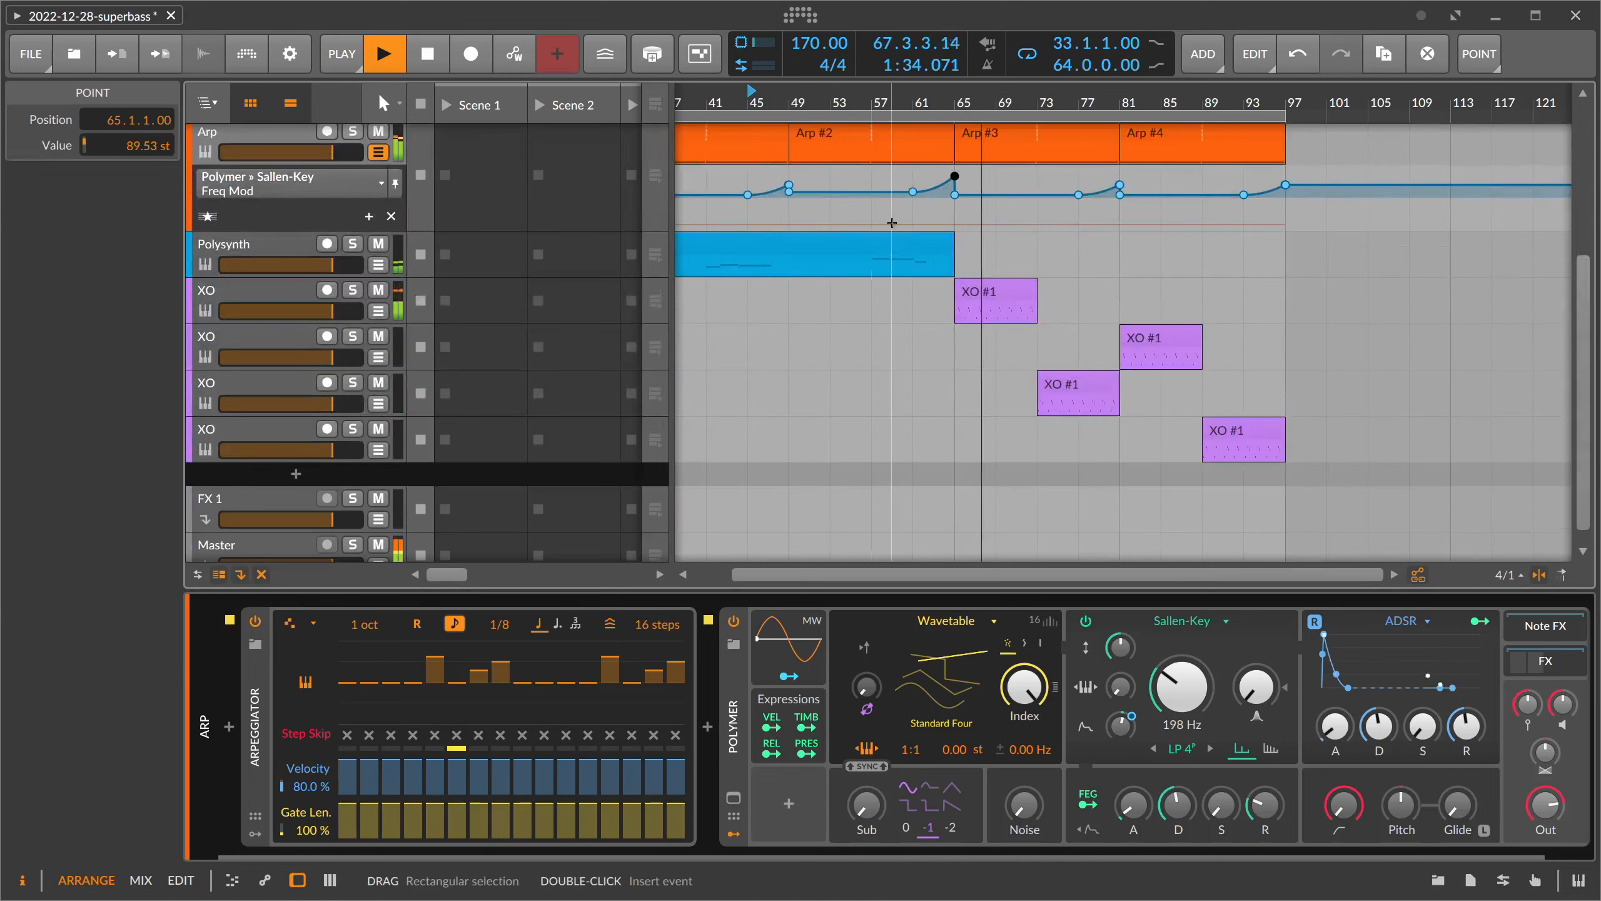
scroll(893, 252, "up", 2)
left_click_drag(922, 95, 921, 79)
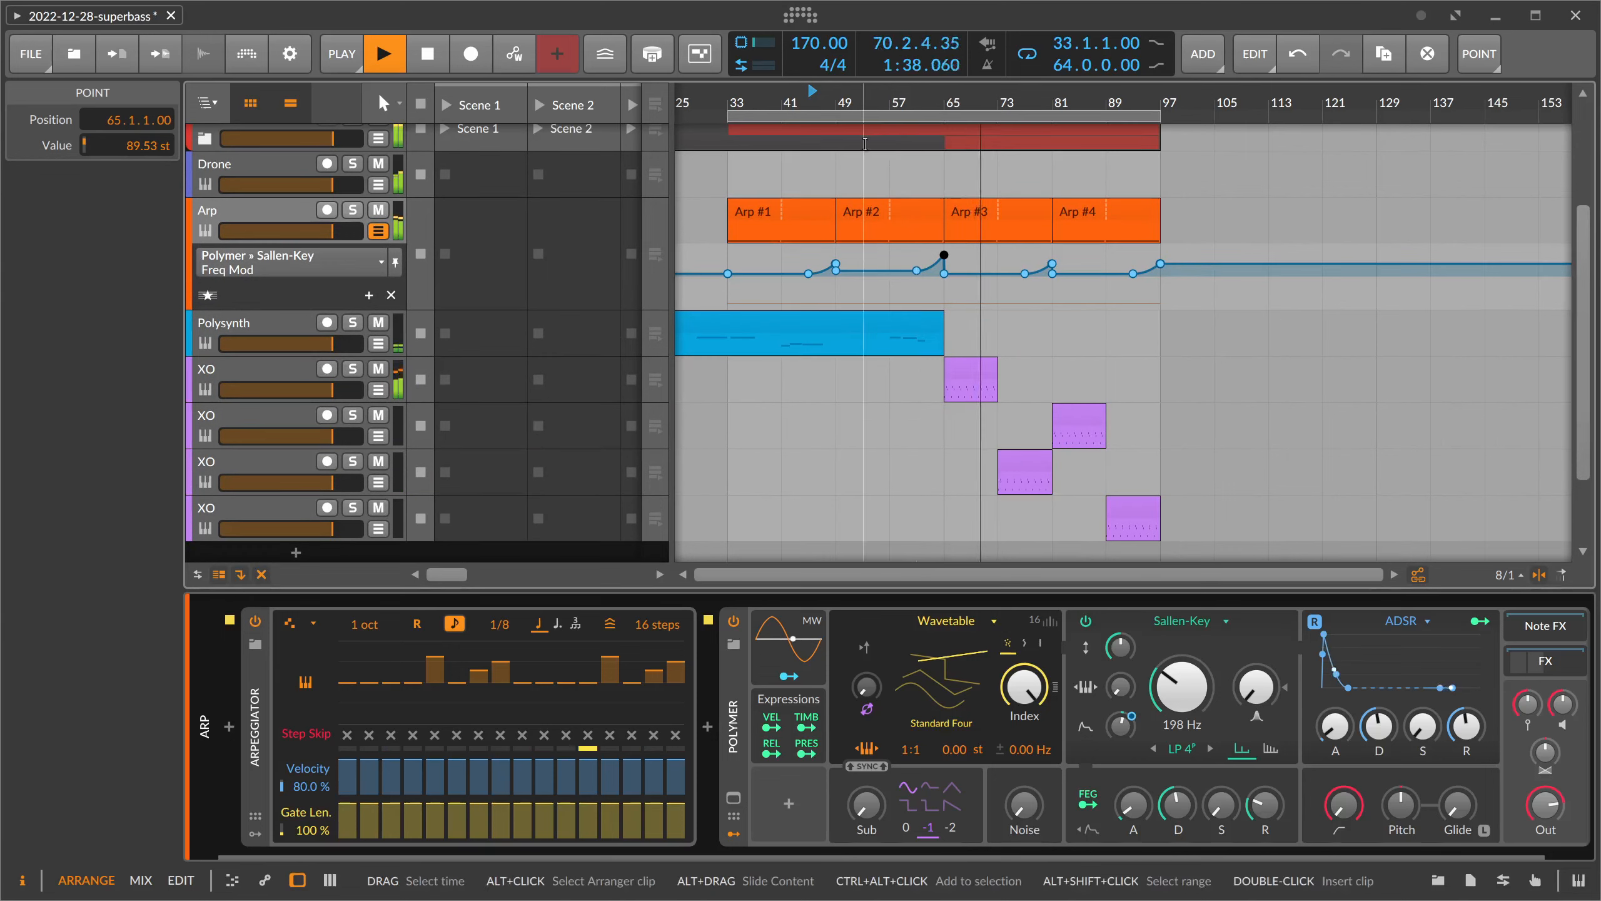
key("space")
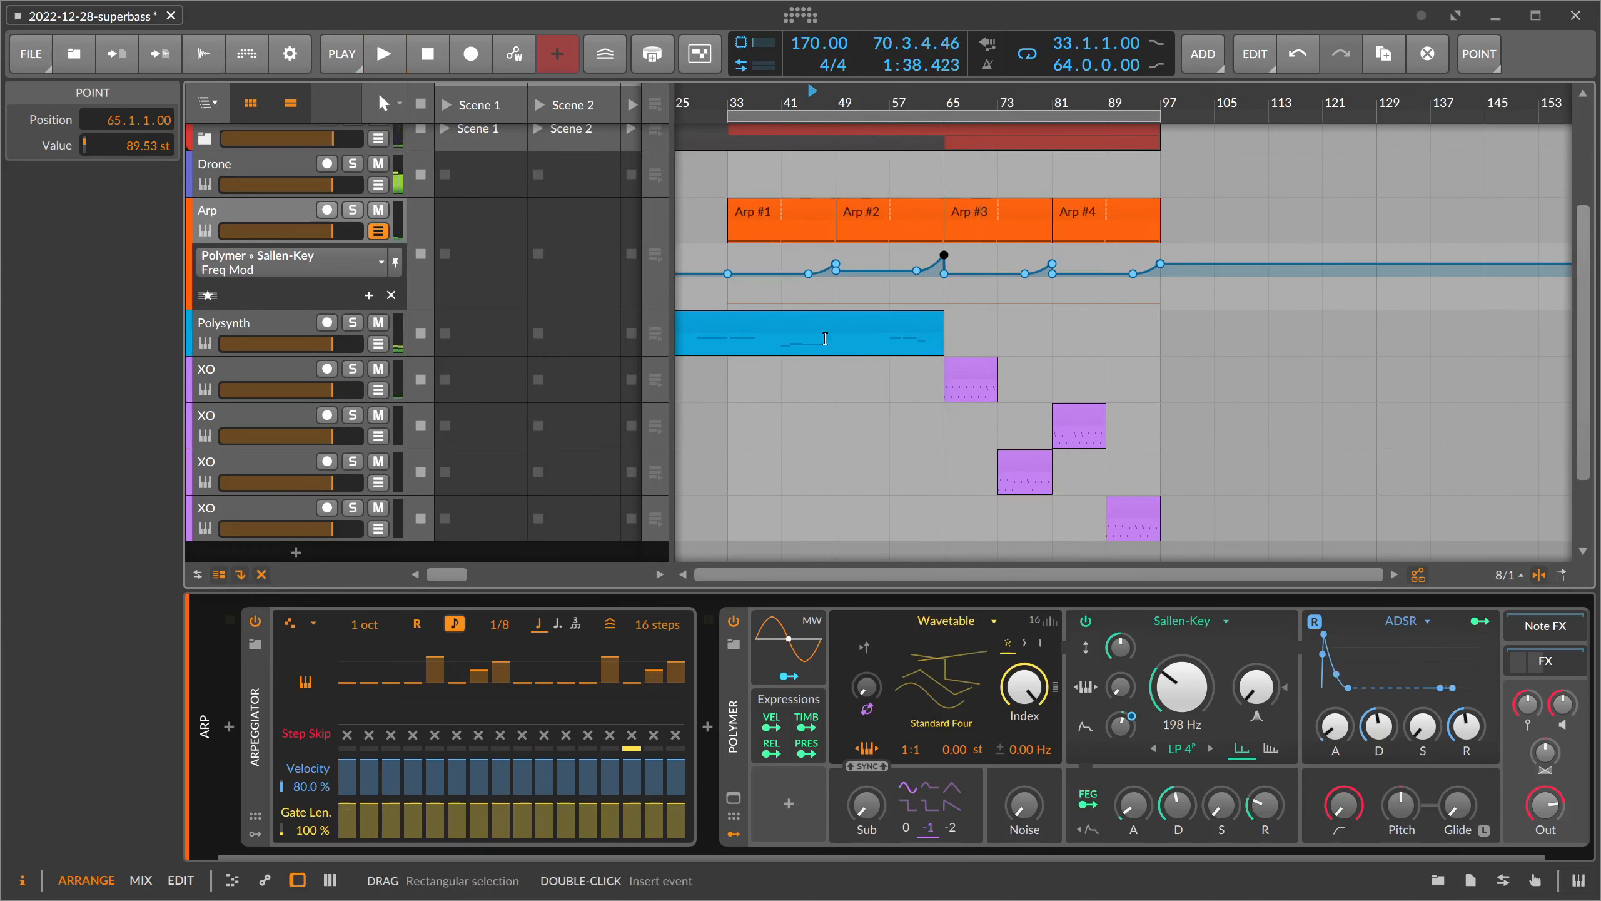
- Select the Drums group track, set the play start to bar 65 and listen to the drop while reviewing all tracks
scroll(254, 234, "up", 3)
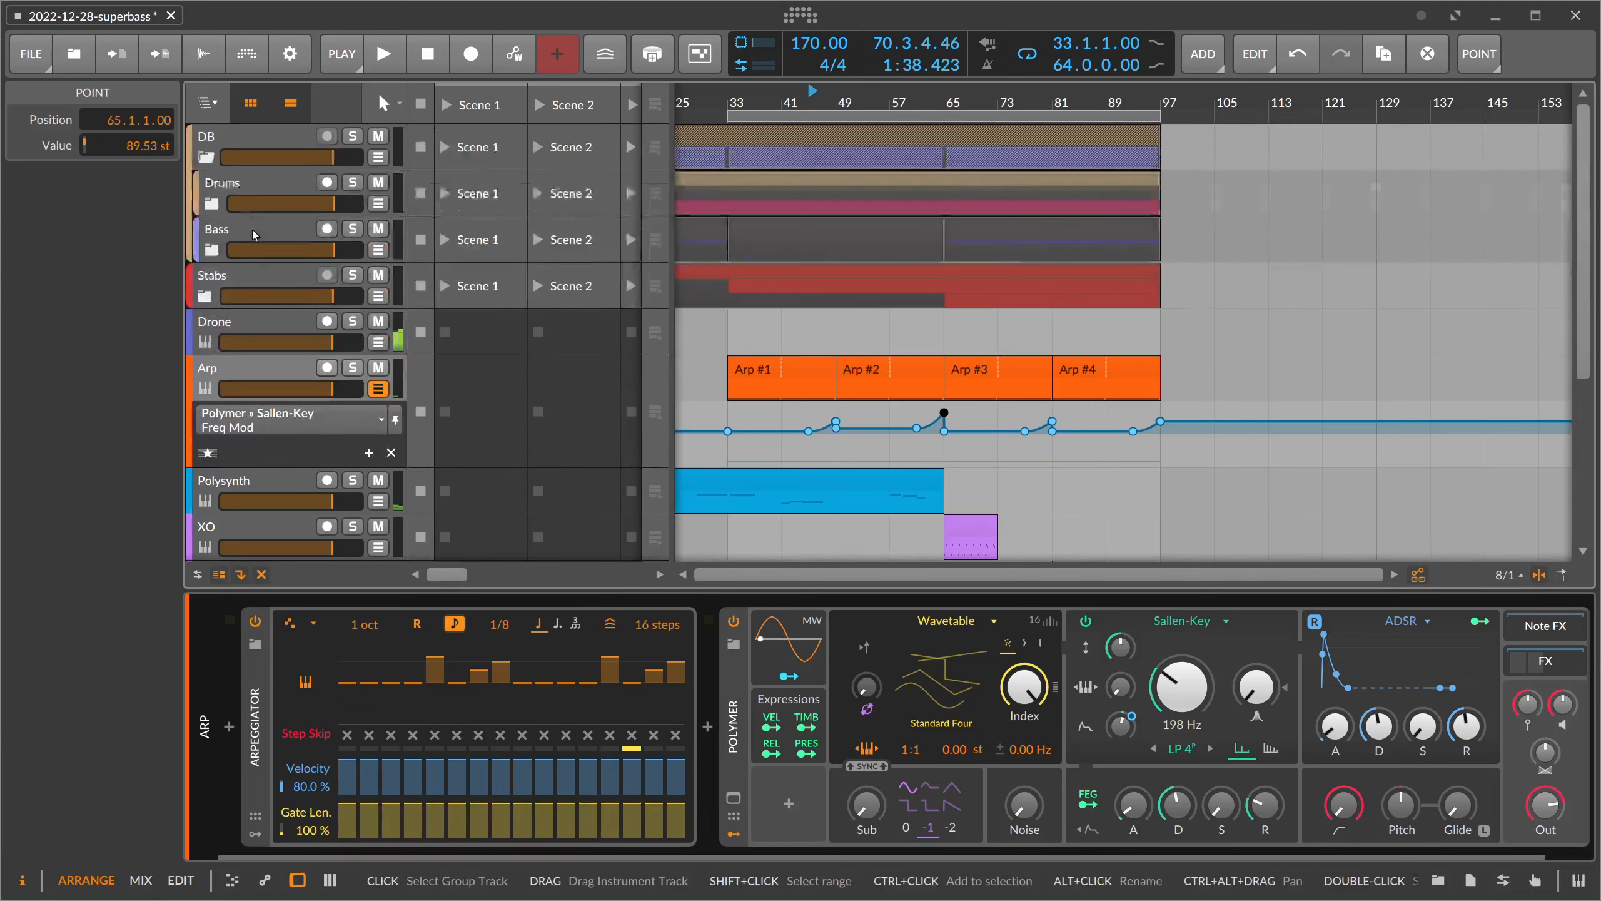
left_click(238, 142)
left_click(234, 182)
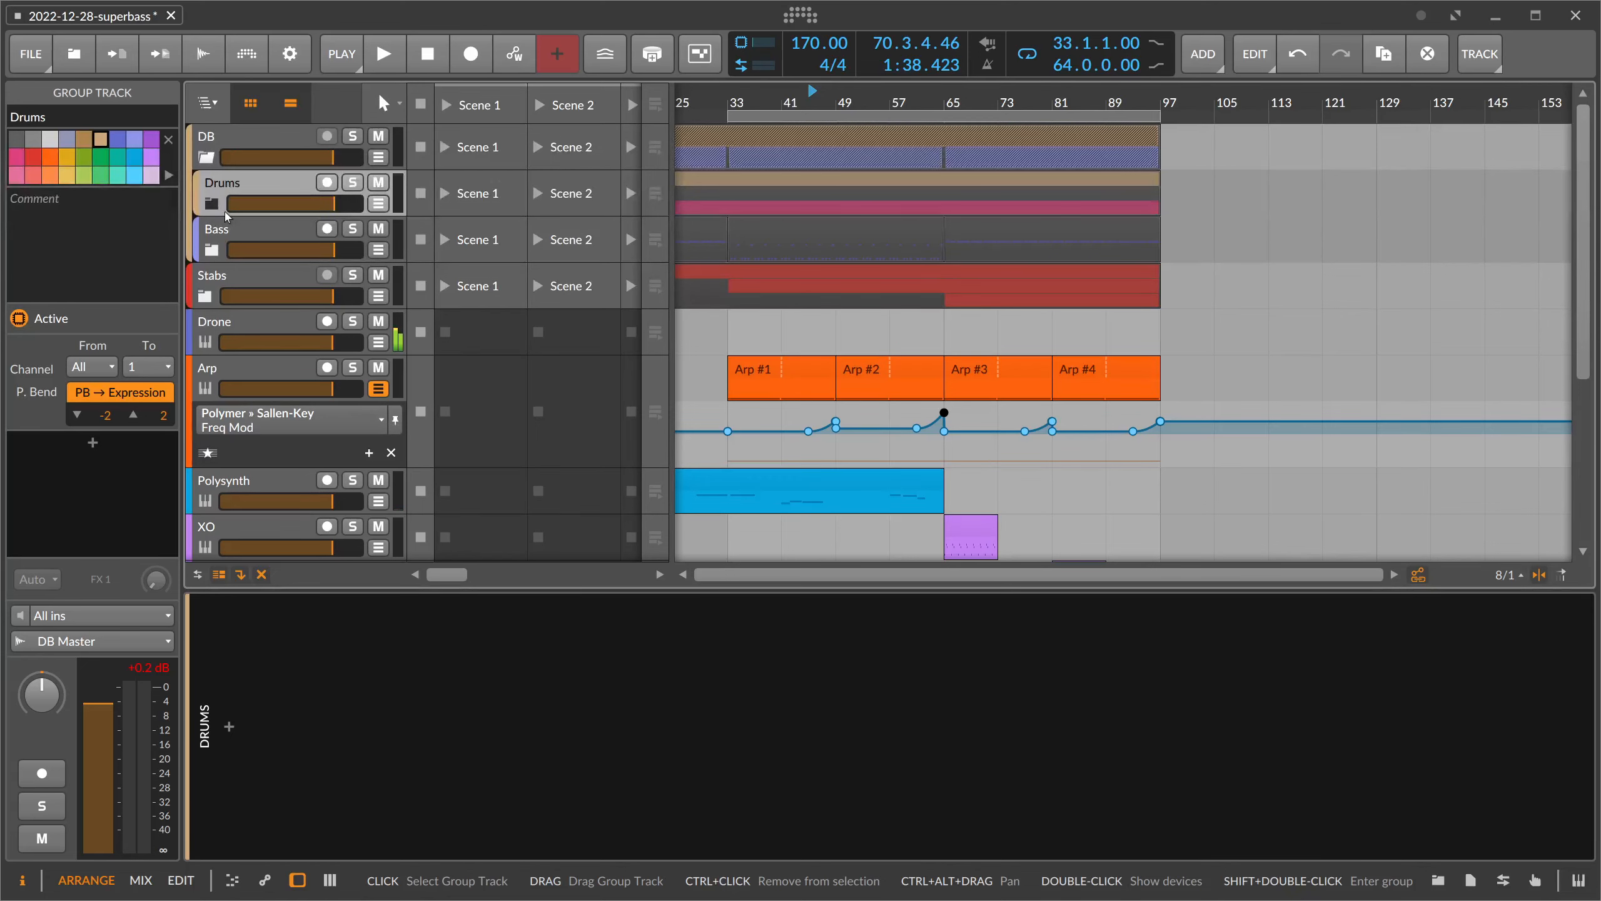
left_click_drag(728, 95, 853, 101)
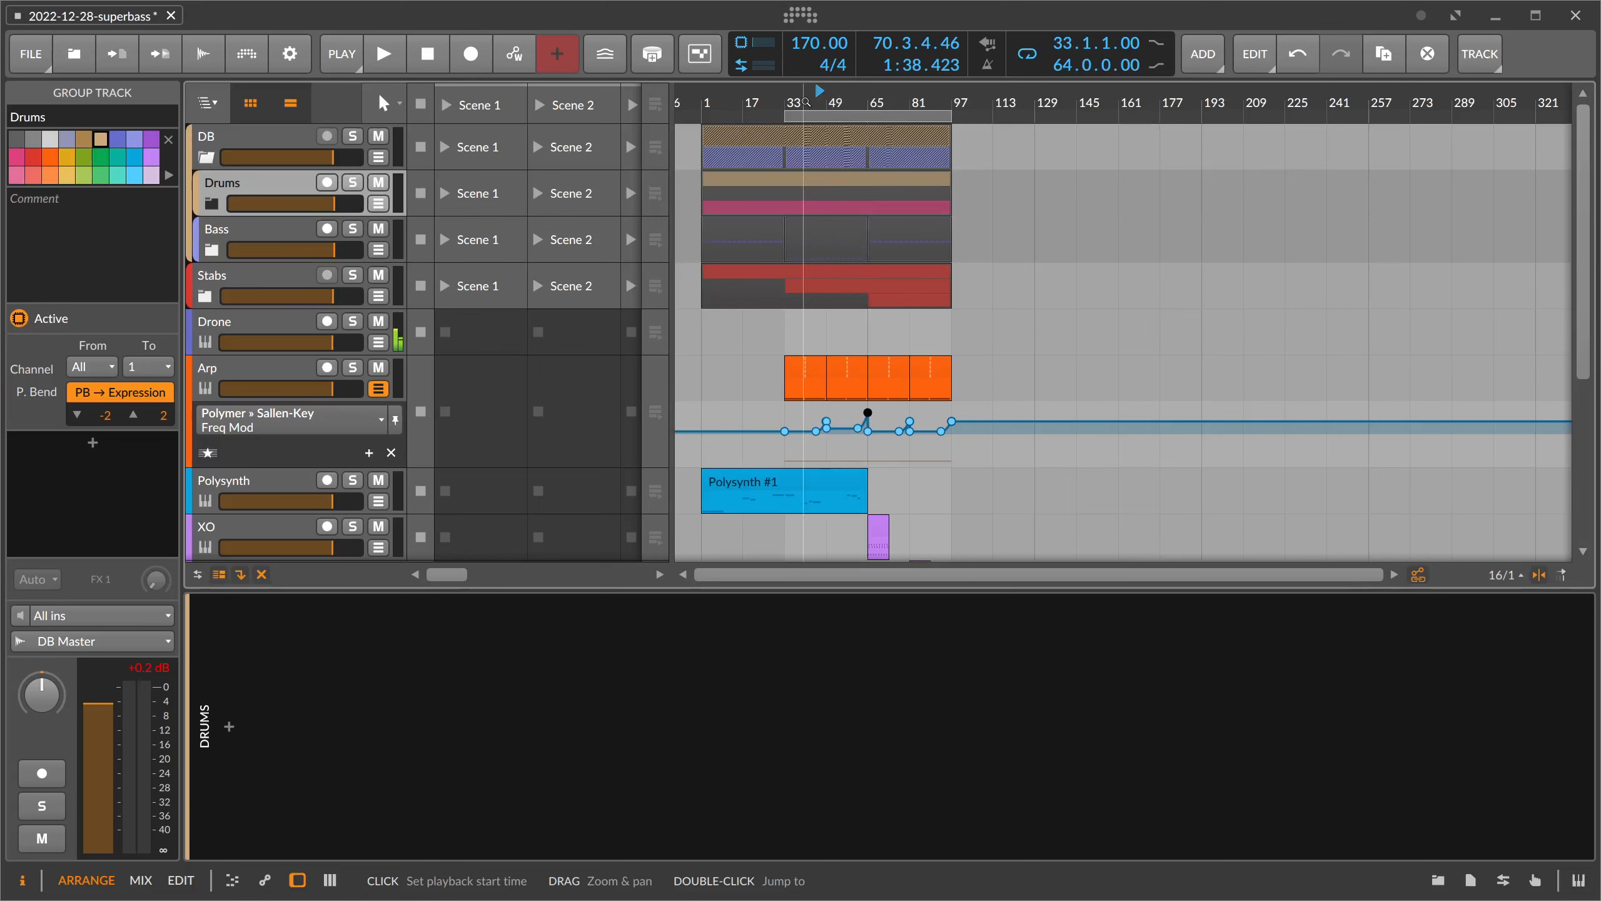
key("space")
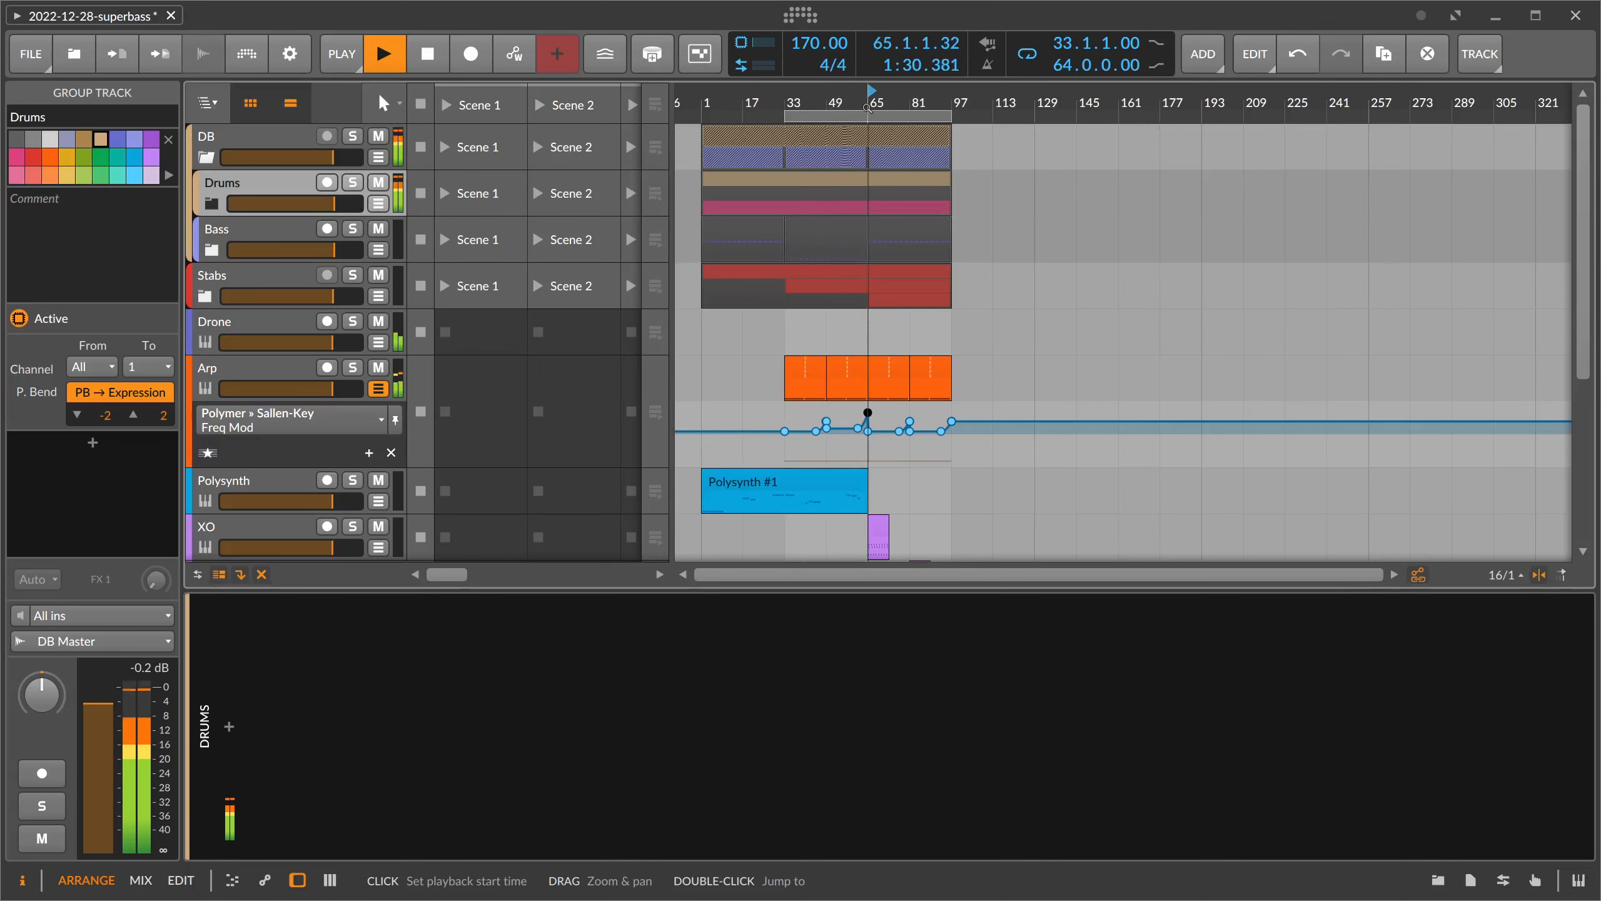
left_click_drag(864, 102, 685, 252)
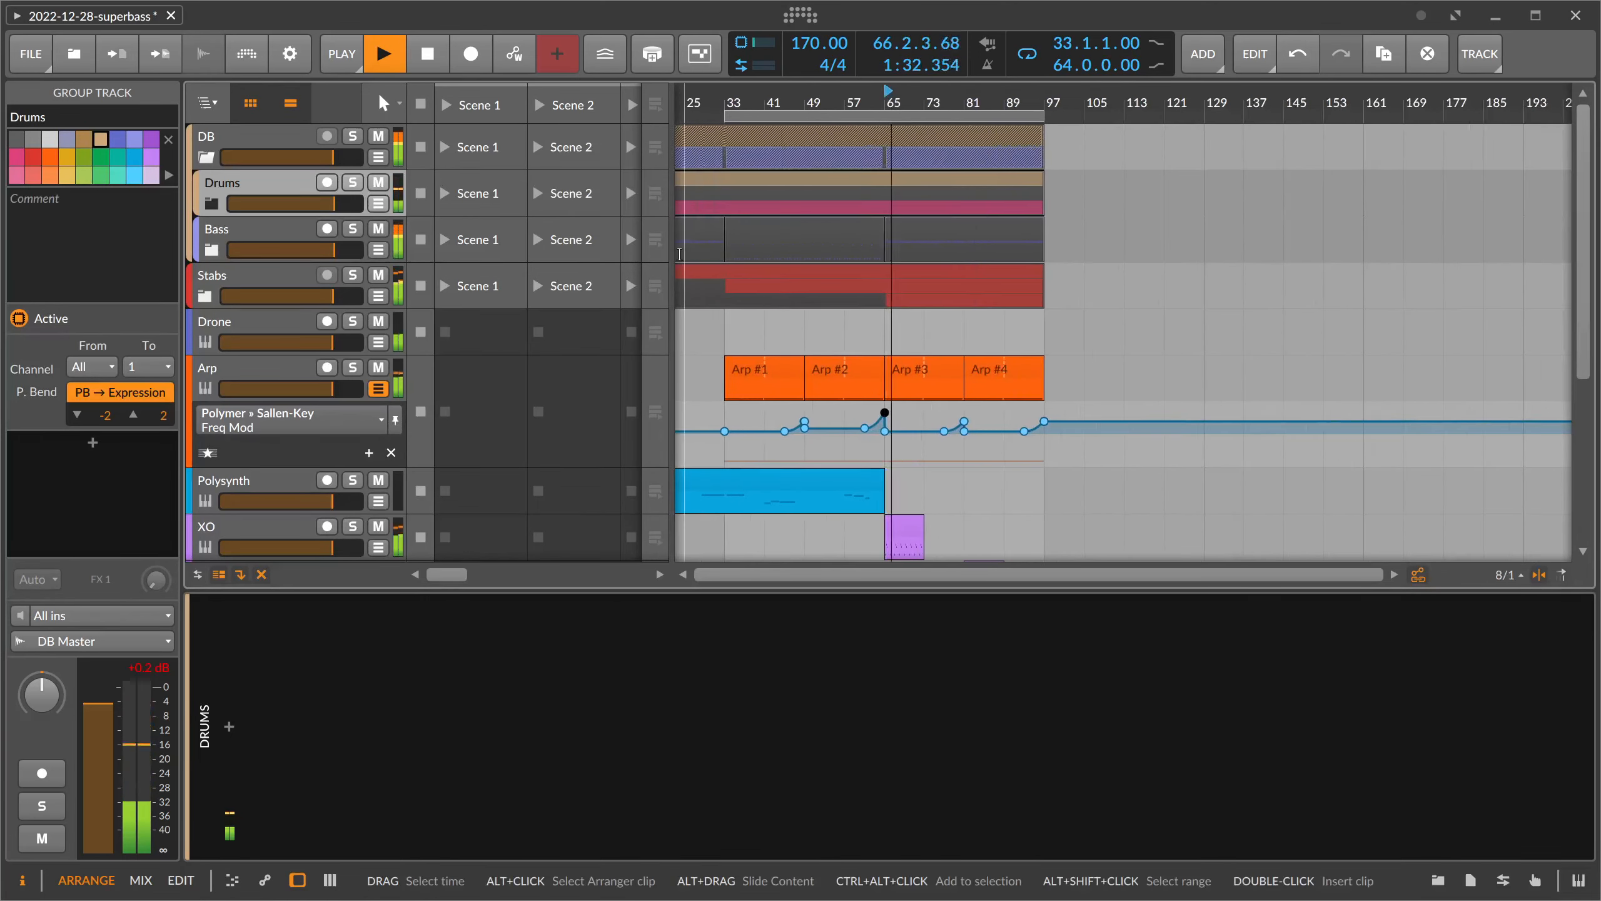
scroll(297, 464, "down", 5)
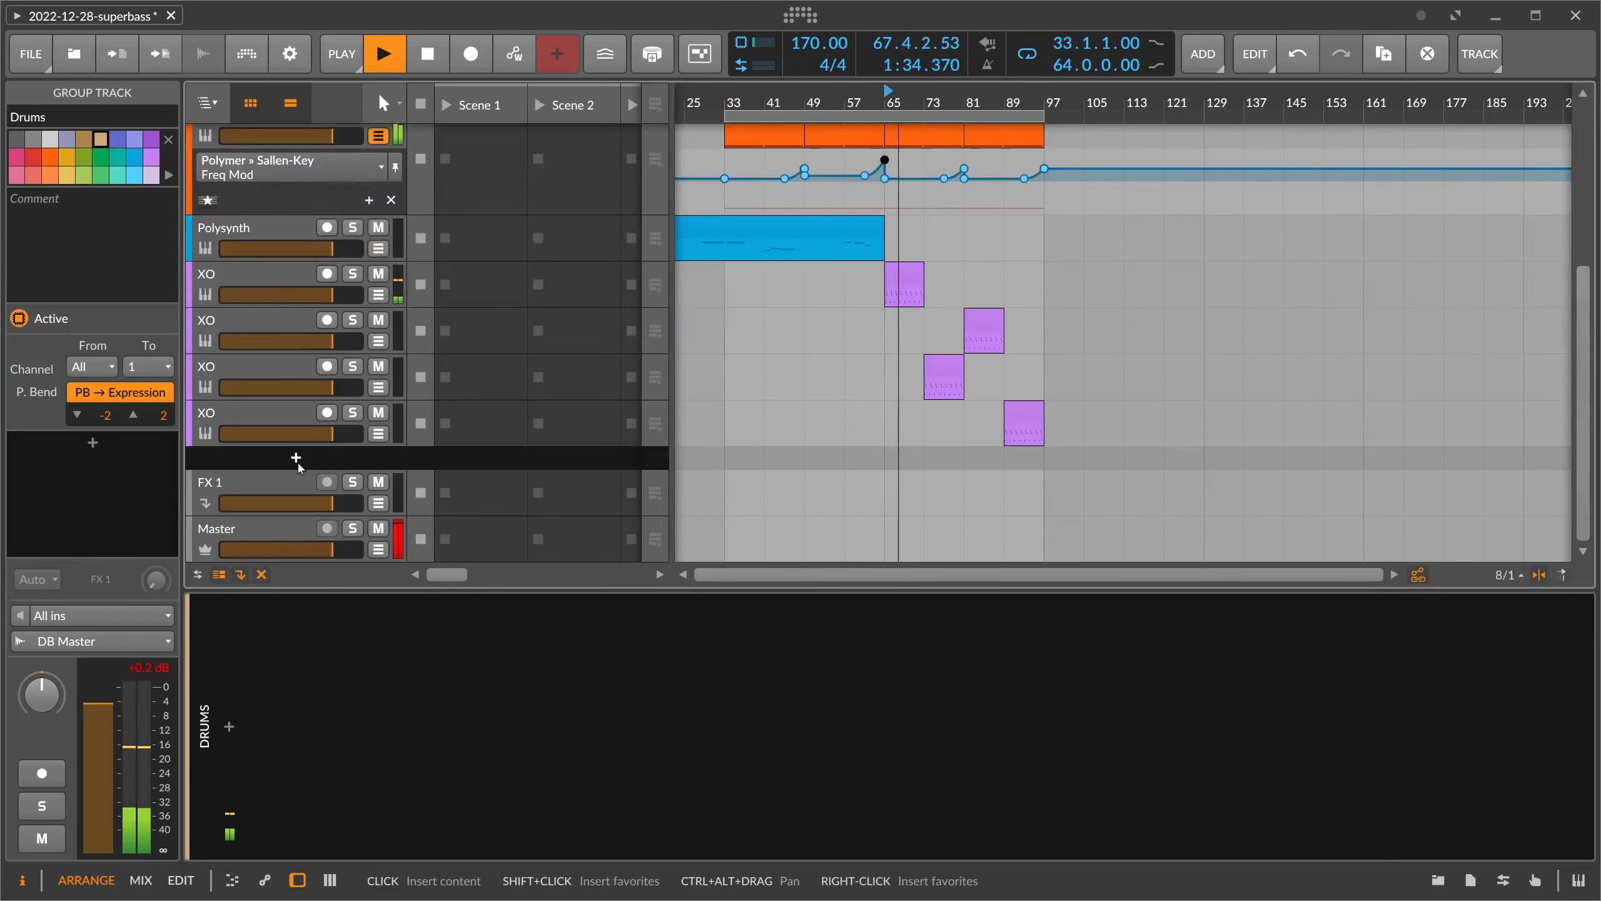
scroll(882, 418, "up", 5)
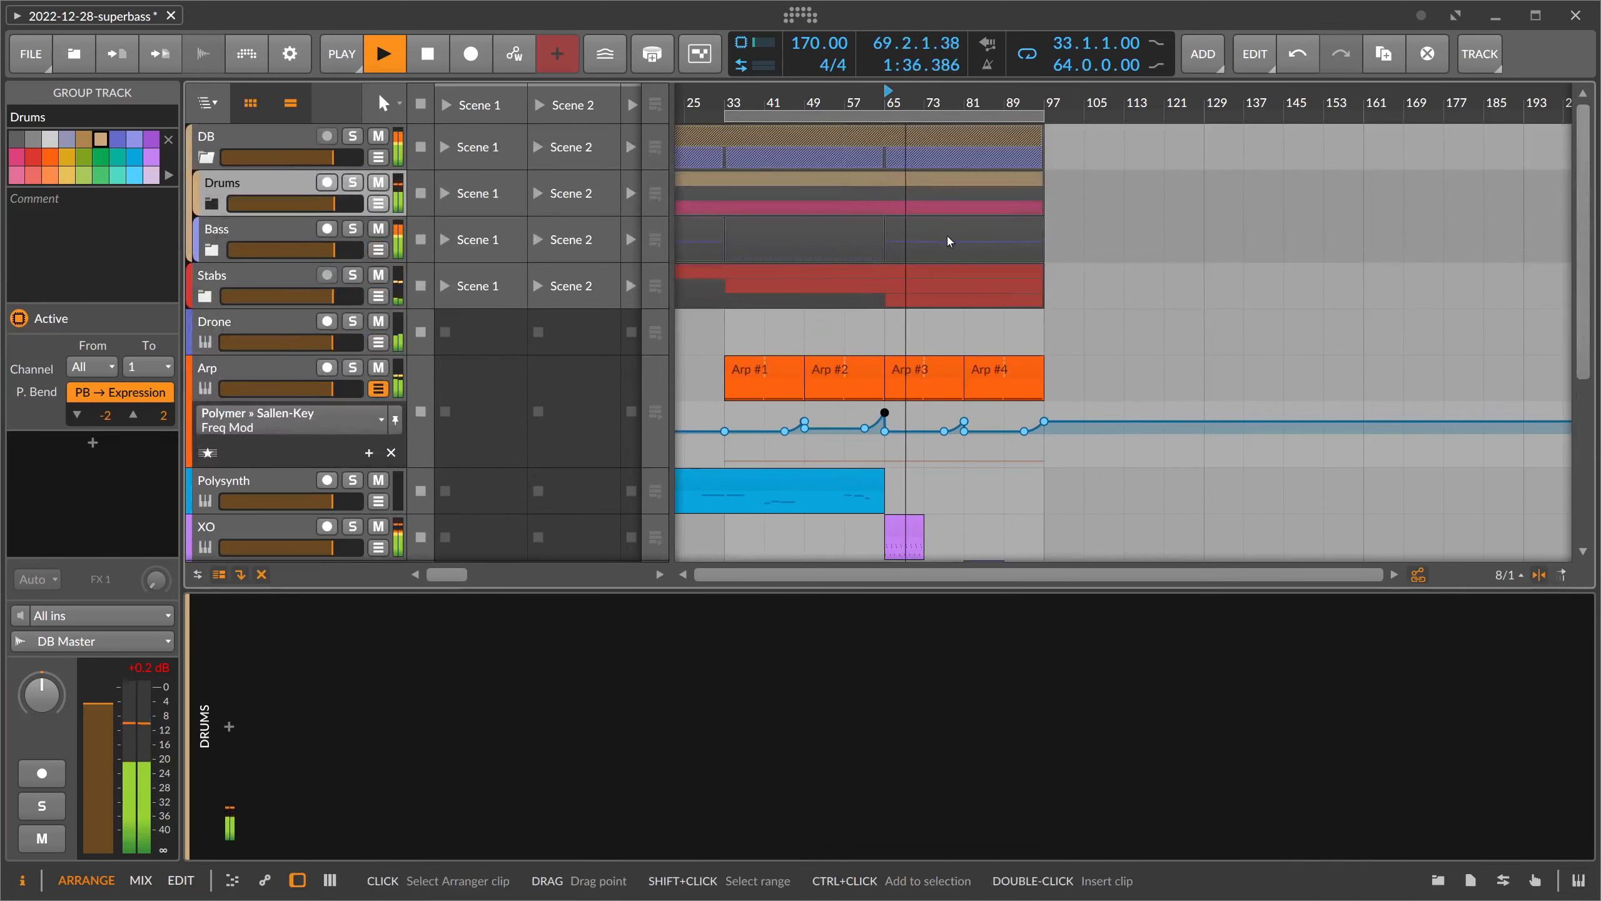
scroll(940, 242, "down", 4)
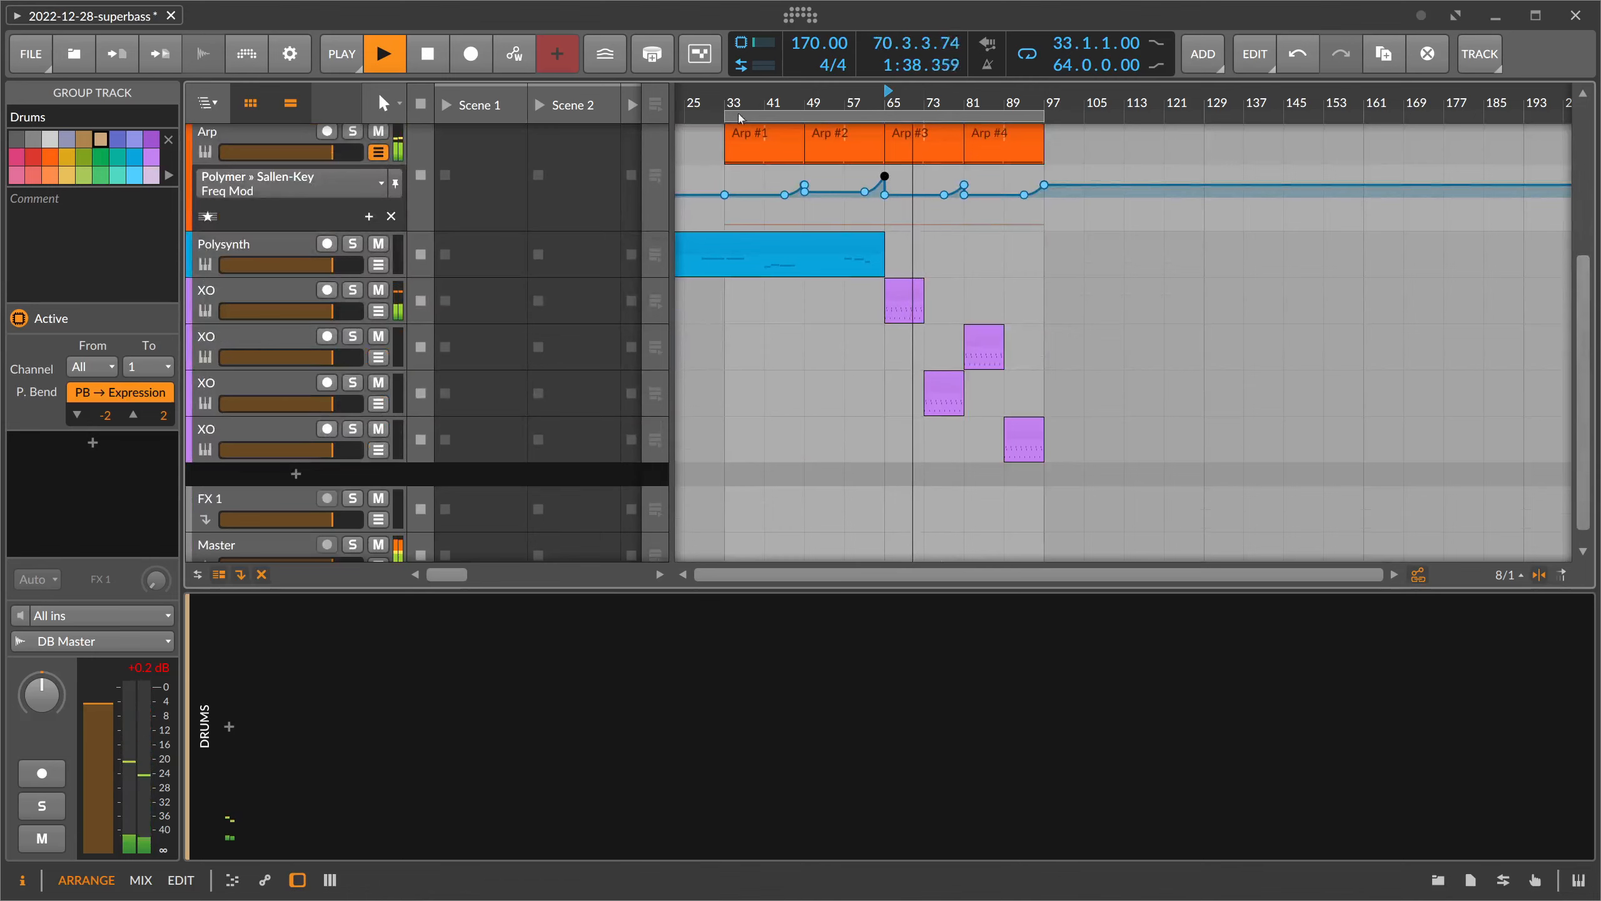
- Stop playback, unfold the Drums group to show its child tracks and select the HiHats track
left_click_drag(756, 101, 783, 119)
scroll(968, 261, "up", 5)
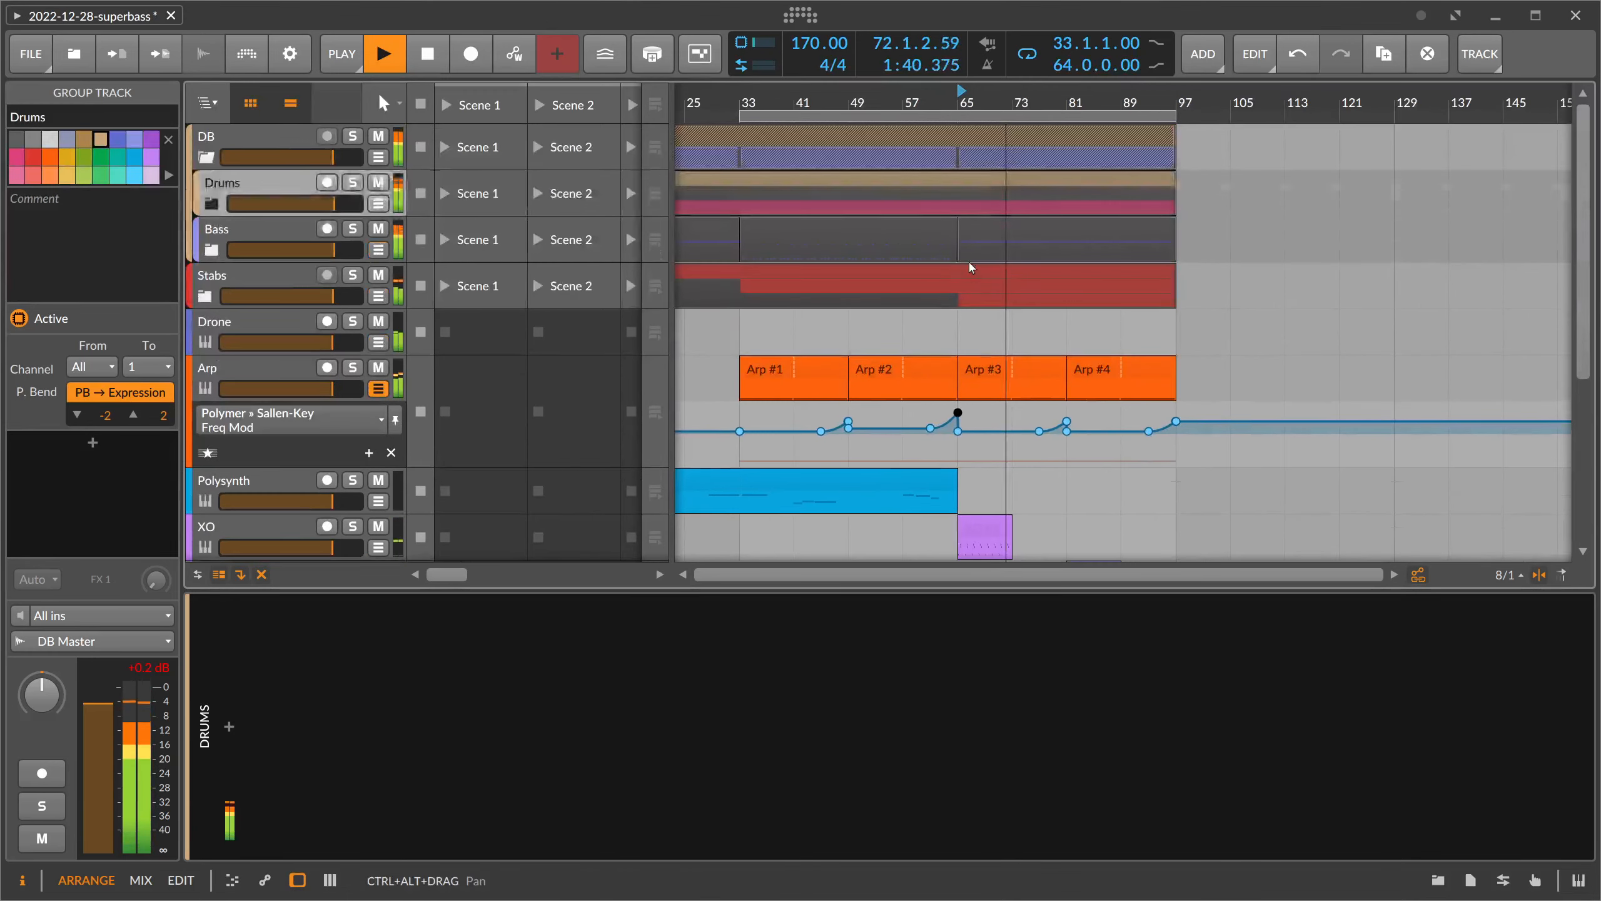
key("space")
left_click(211, 204)
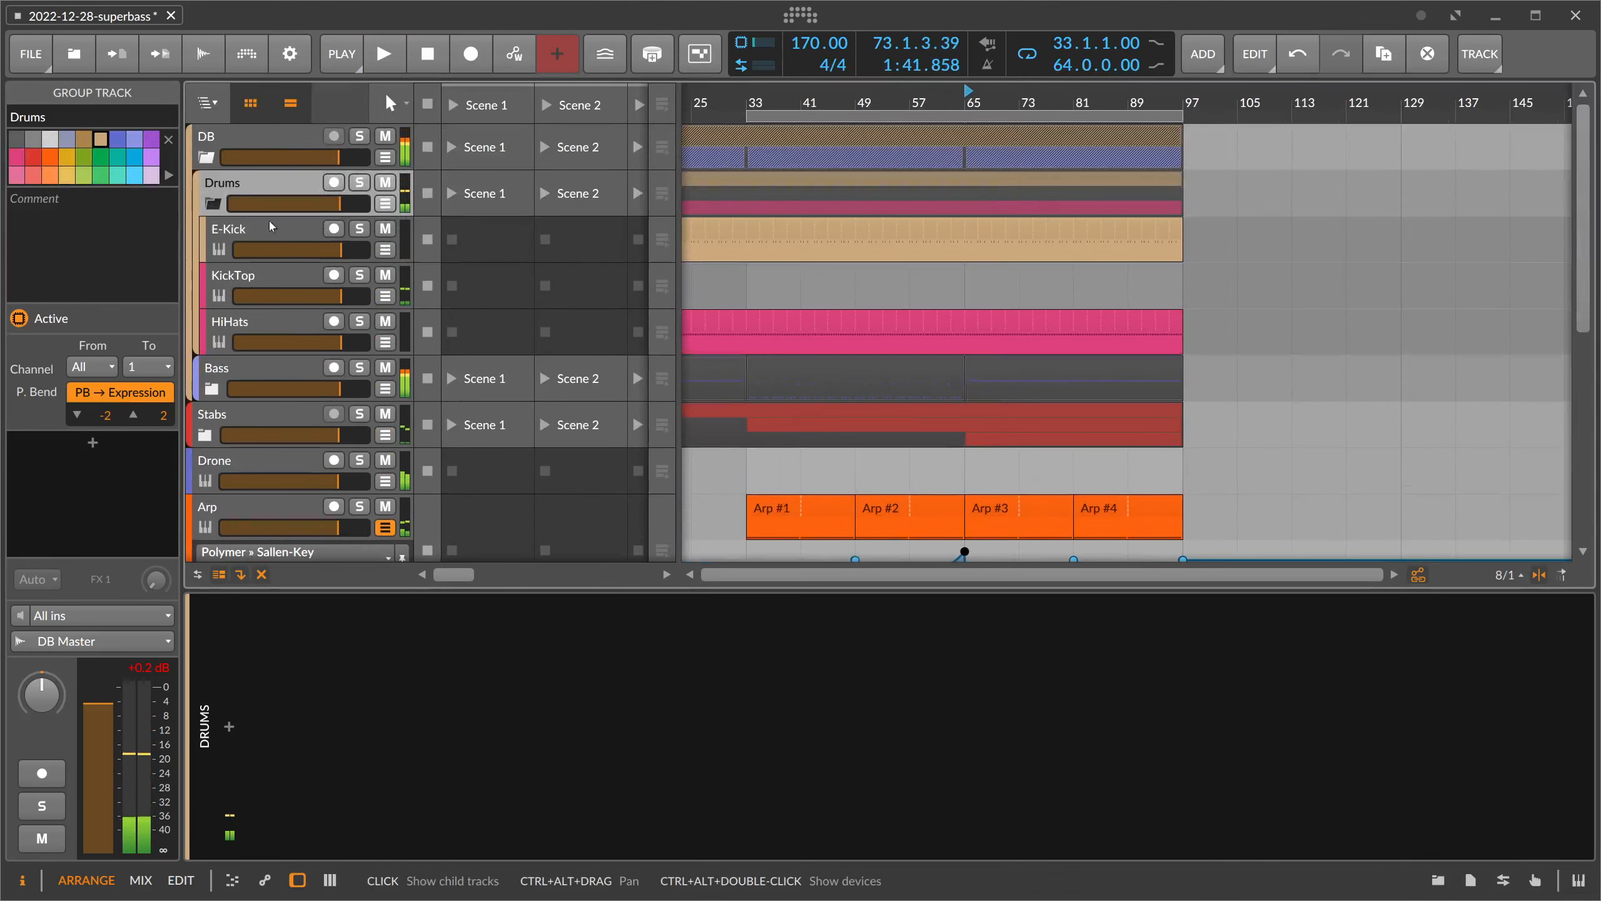
left_click(277, 322)
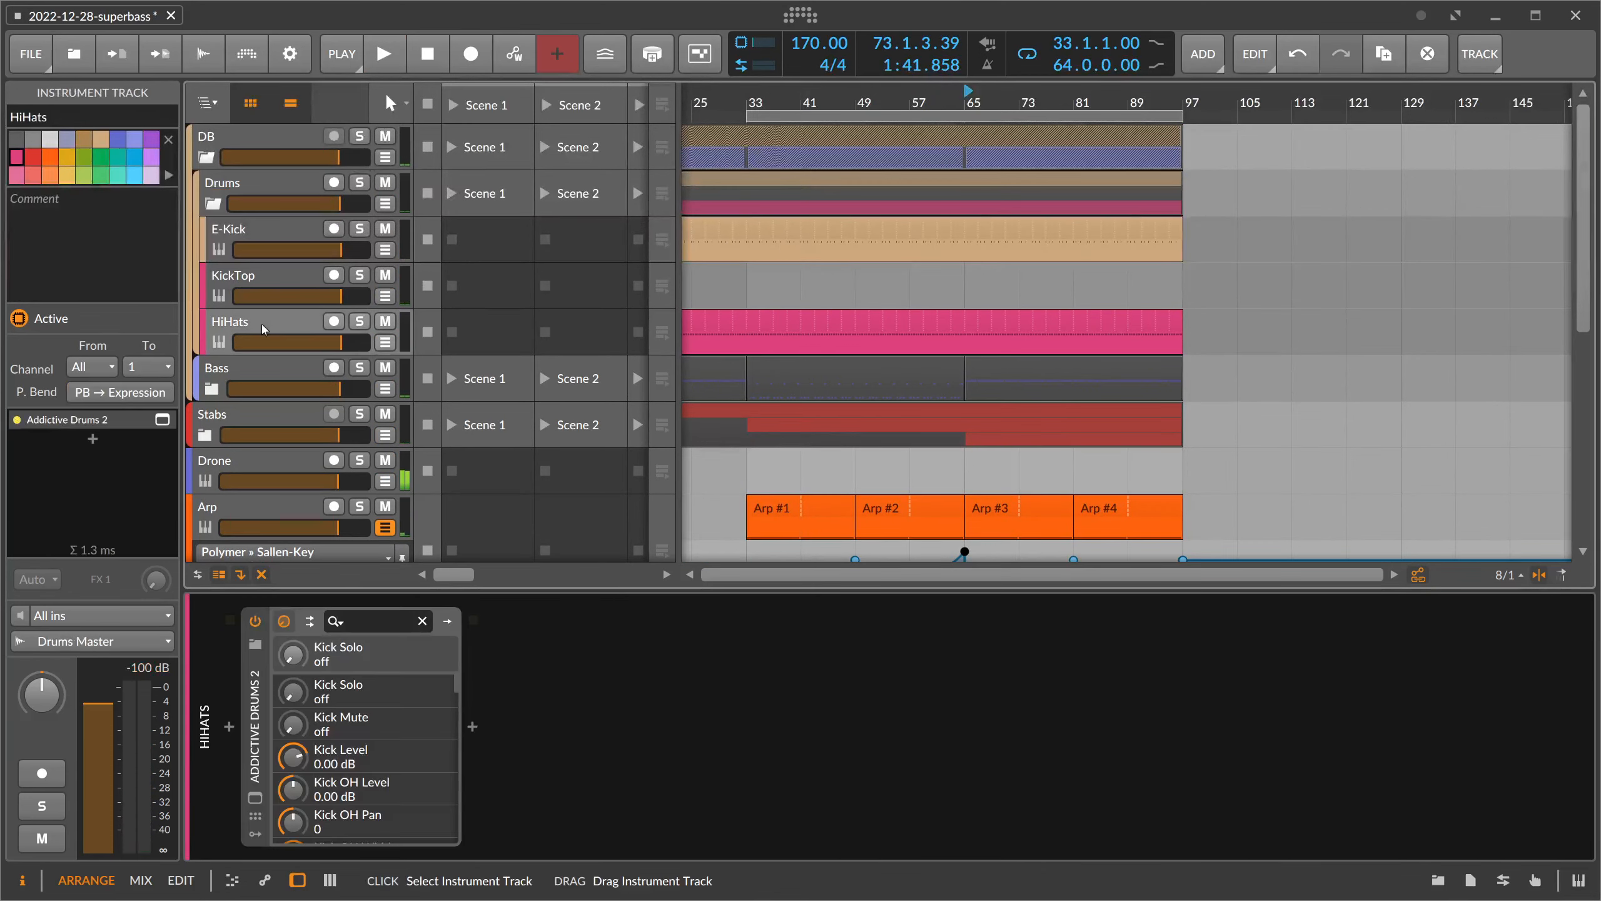
- Shorten the HiHats clip to 32 bars so it ends at bar 33, and duplicate it directly behind itself
left_click(834, 324)
left_click_drag(1179, 320, 752, 344)
scroll(749, 112, "down", 2)
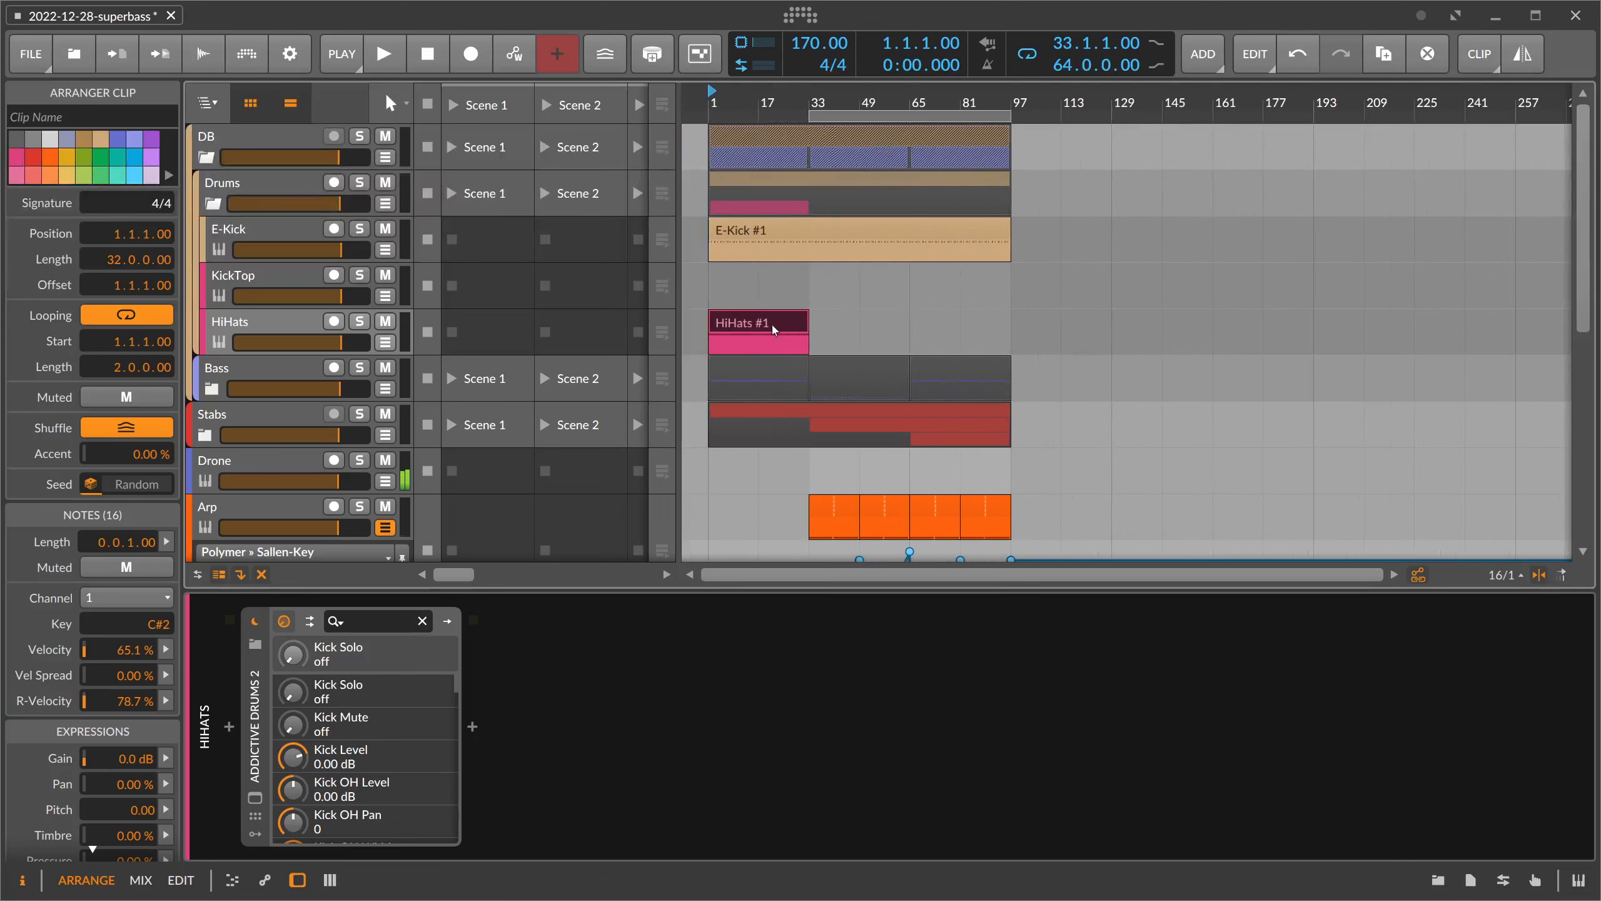
key("ctrl+d")
- Open the HiHats #2 clip at bar 33 for note editing and lower every second C#2 note to C2
left_click_drag(819, 106, 832, 227)
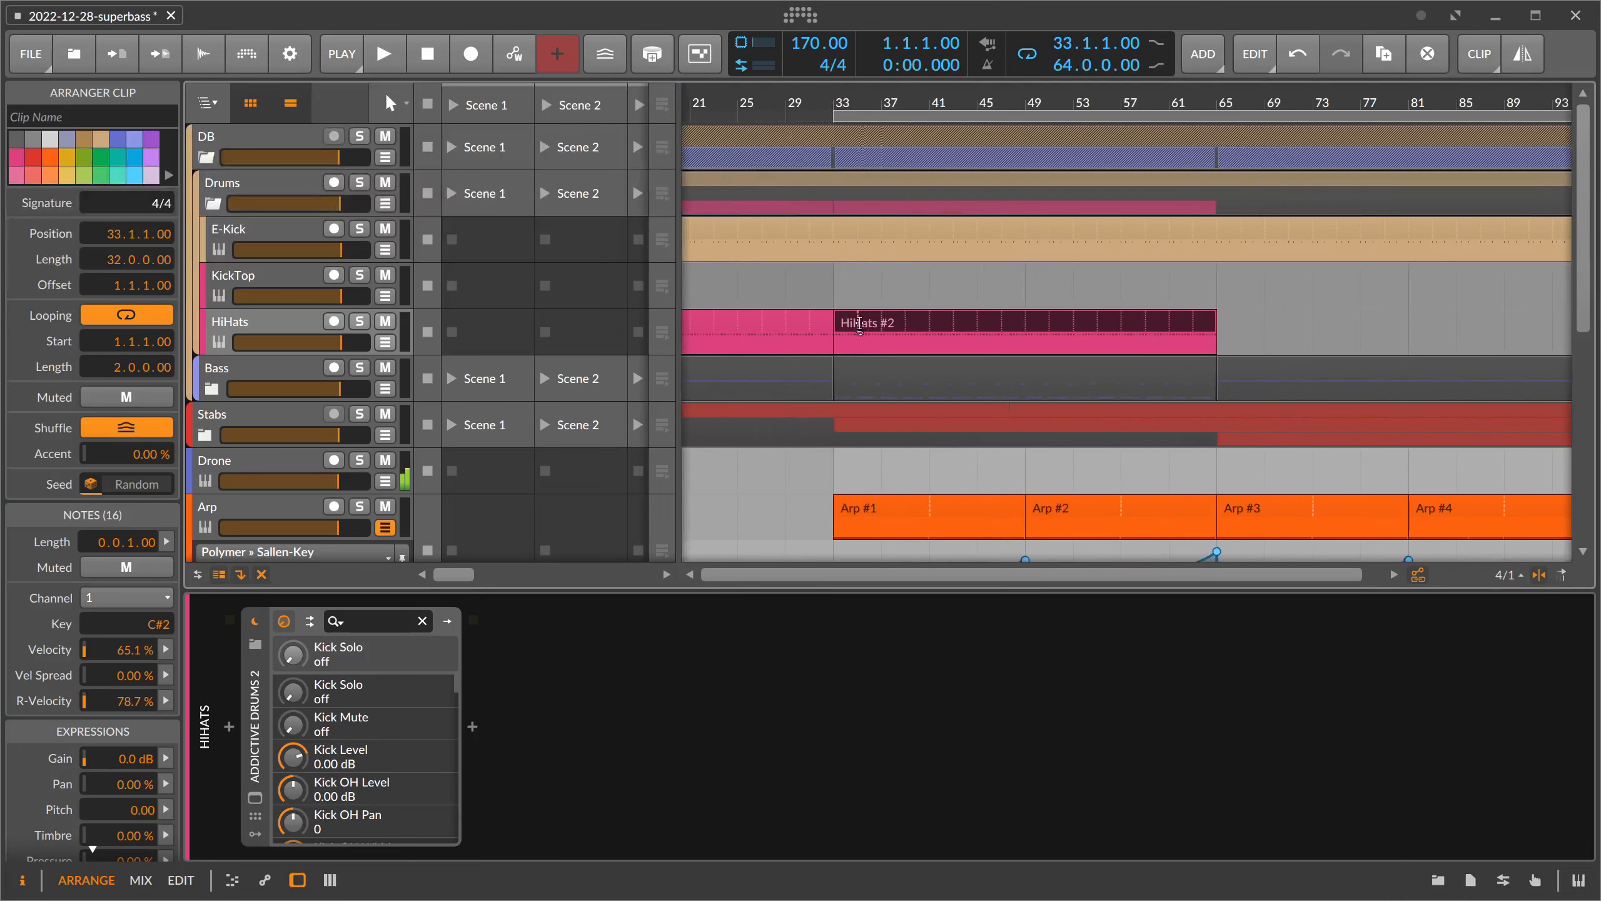
double_click(855, 330)
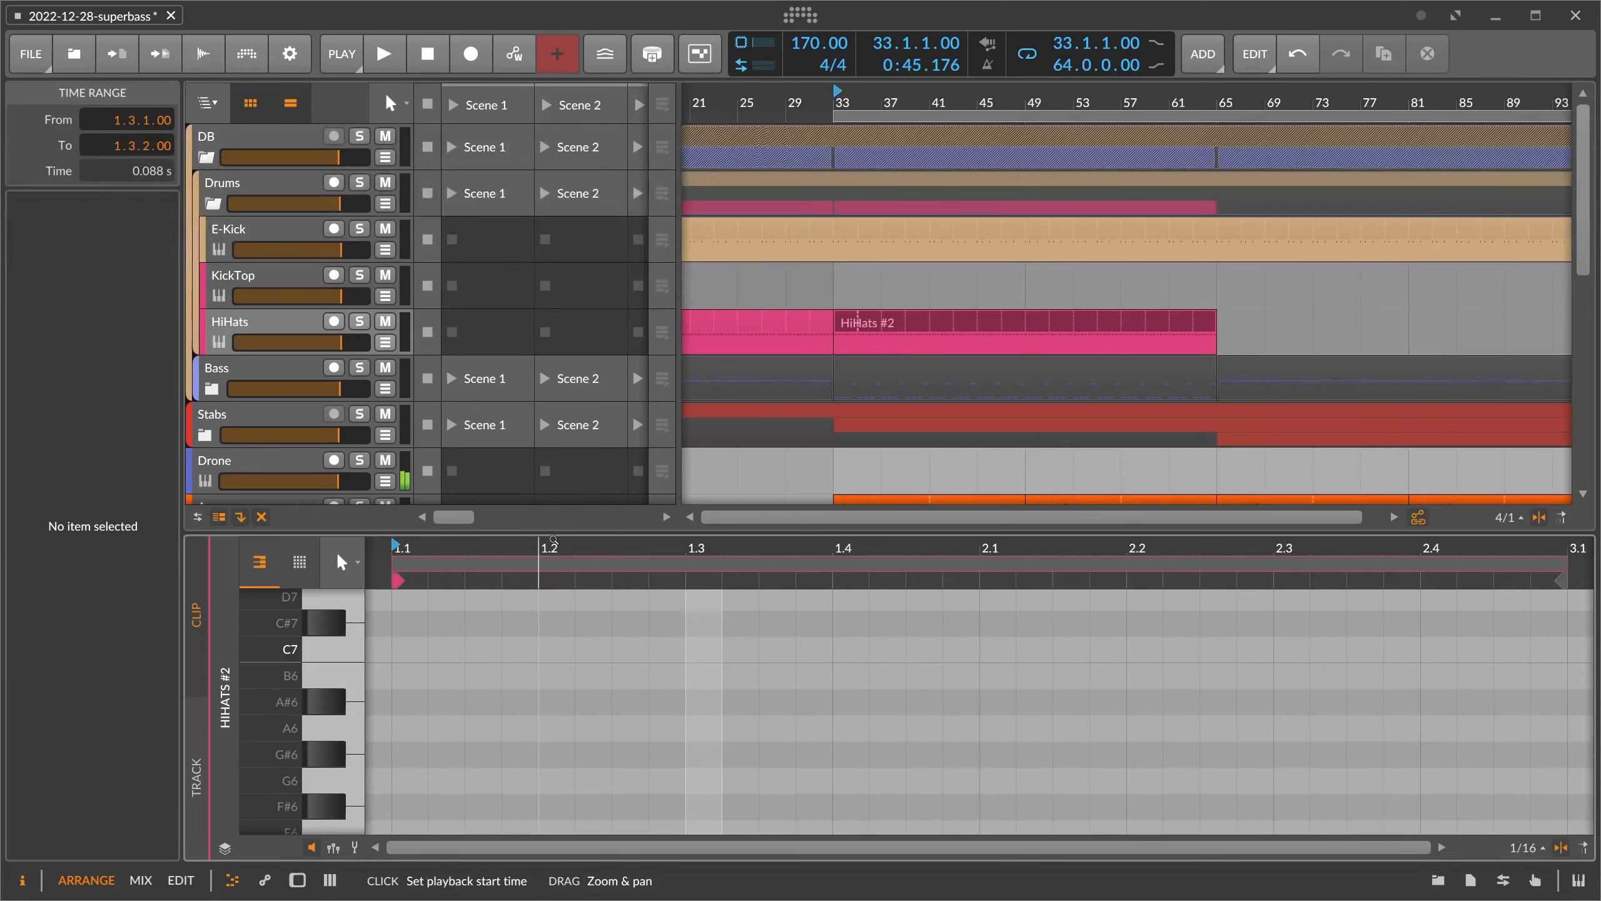
left_click_drag(556, 524, 557, 238)
scroll(627, 445, "down", 10)
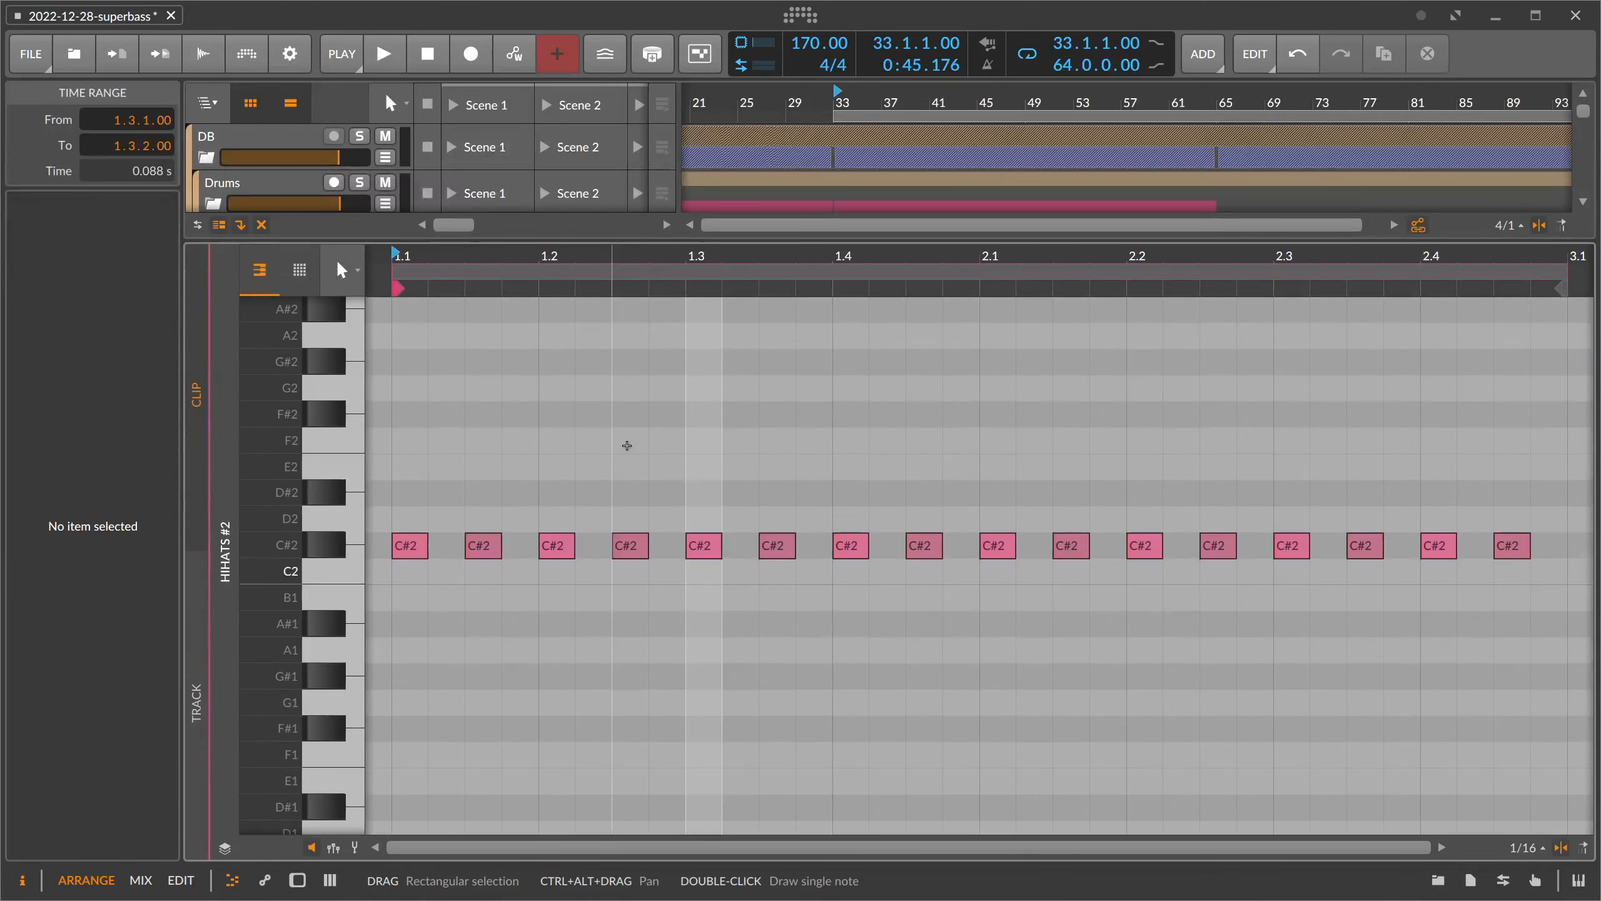
left_click_drag(650, 265, 602, 249)
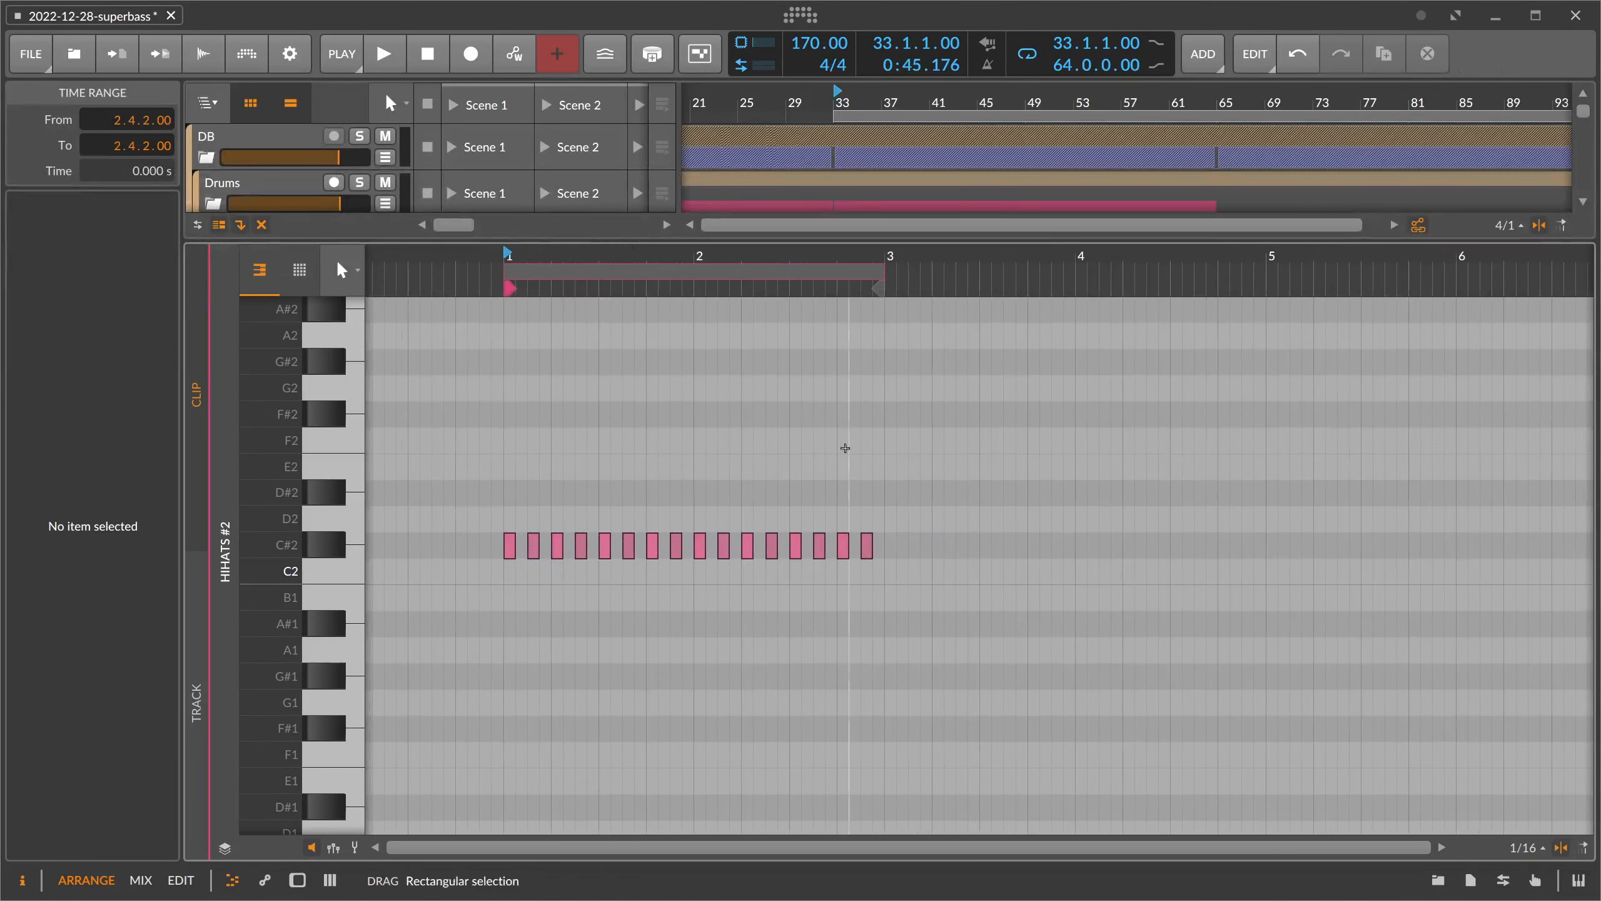
left_click(844, 546)
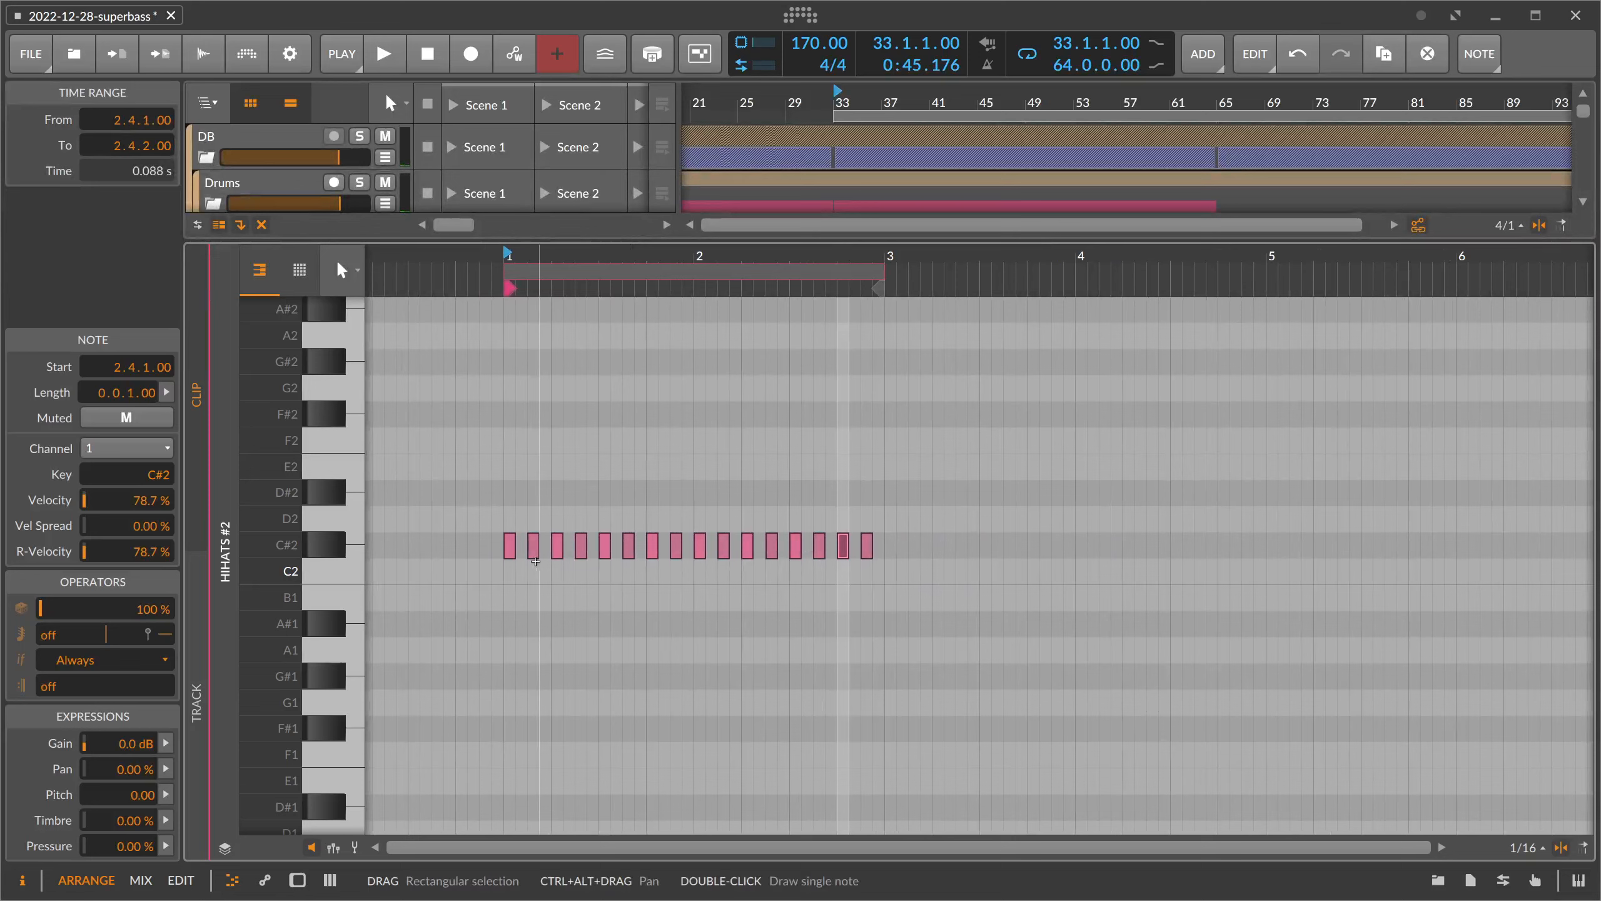
left_click(533, 546)
left_click_drag(533, 555, 867, 572)
- Raise the last note of the HiHats #2 pattern to F#2 and listen to the result from bar 33
key("Up")
key("Up")
key("Up")
key("Up")
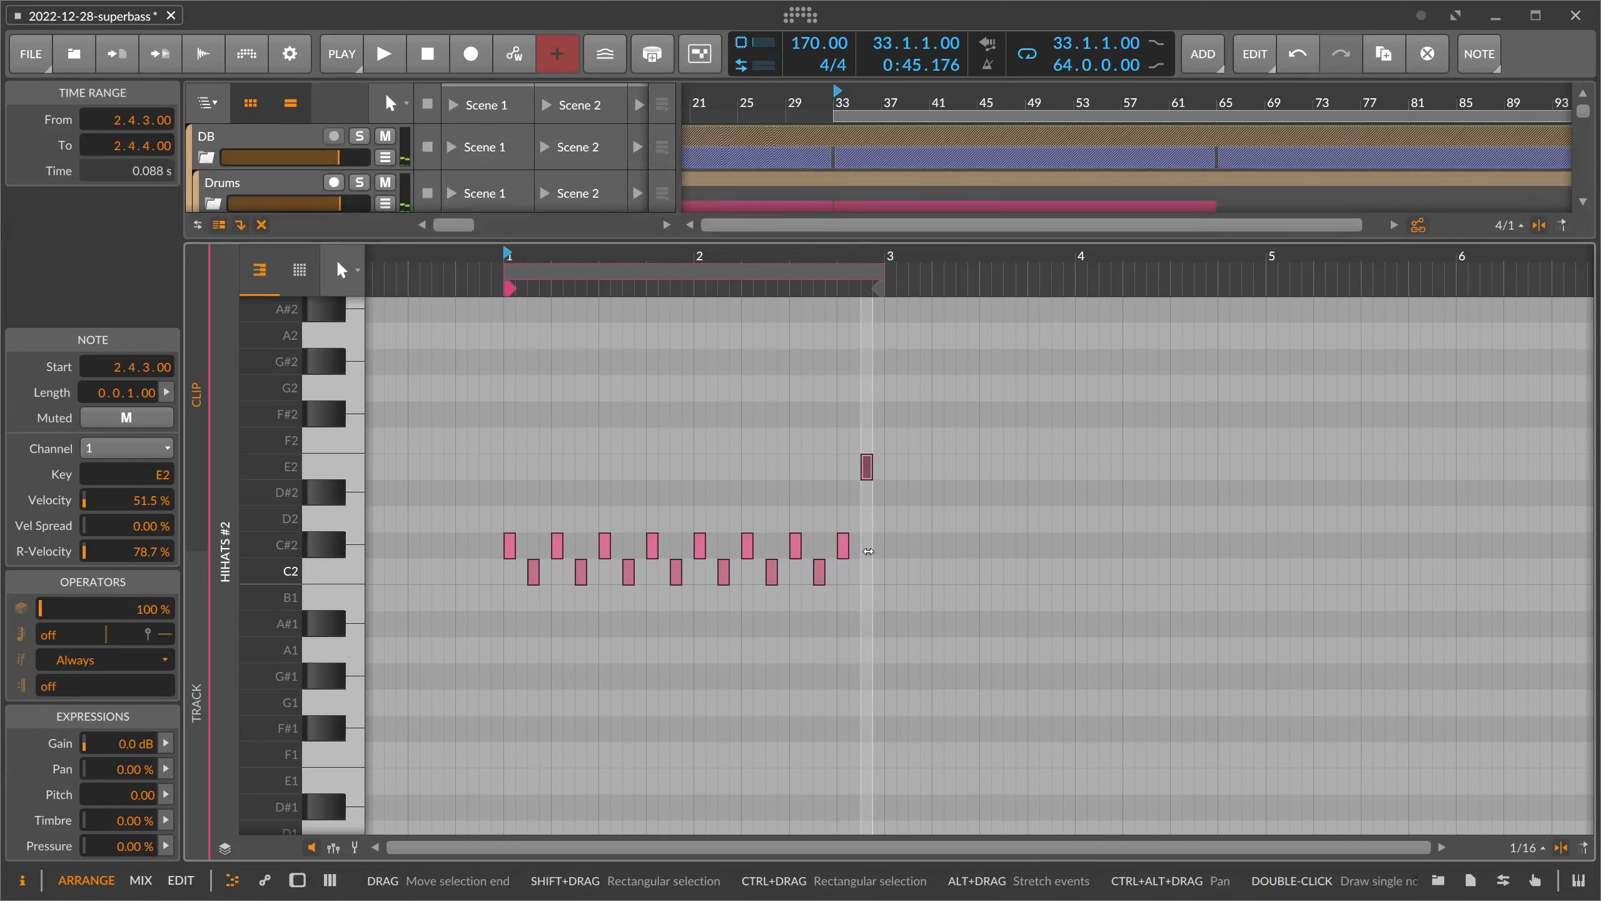
key("Up")
key("Up")
key("space")
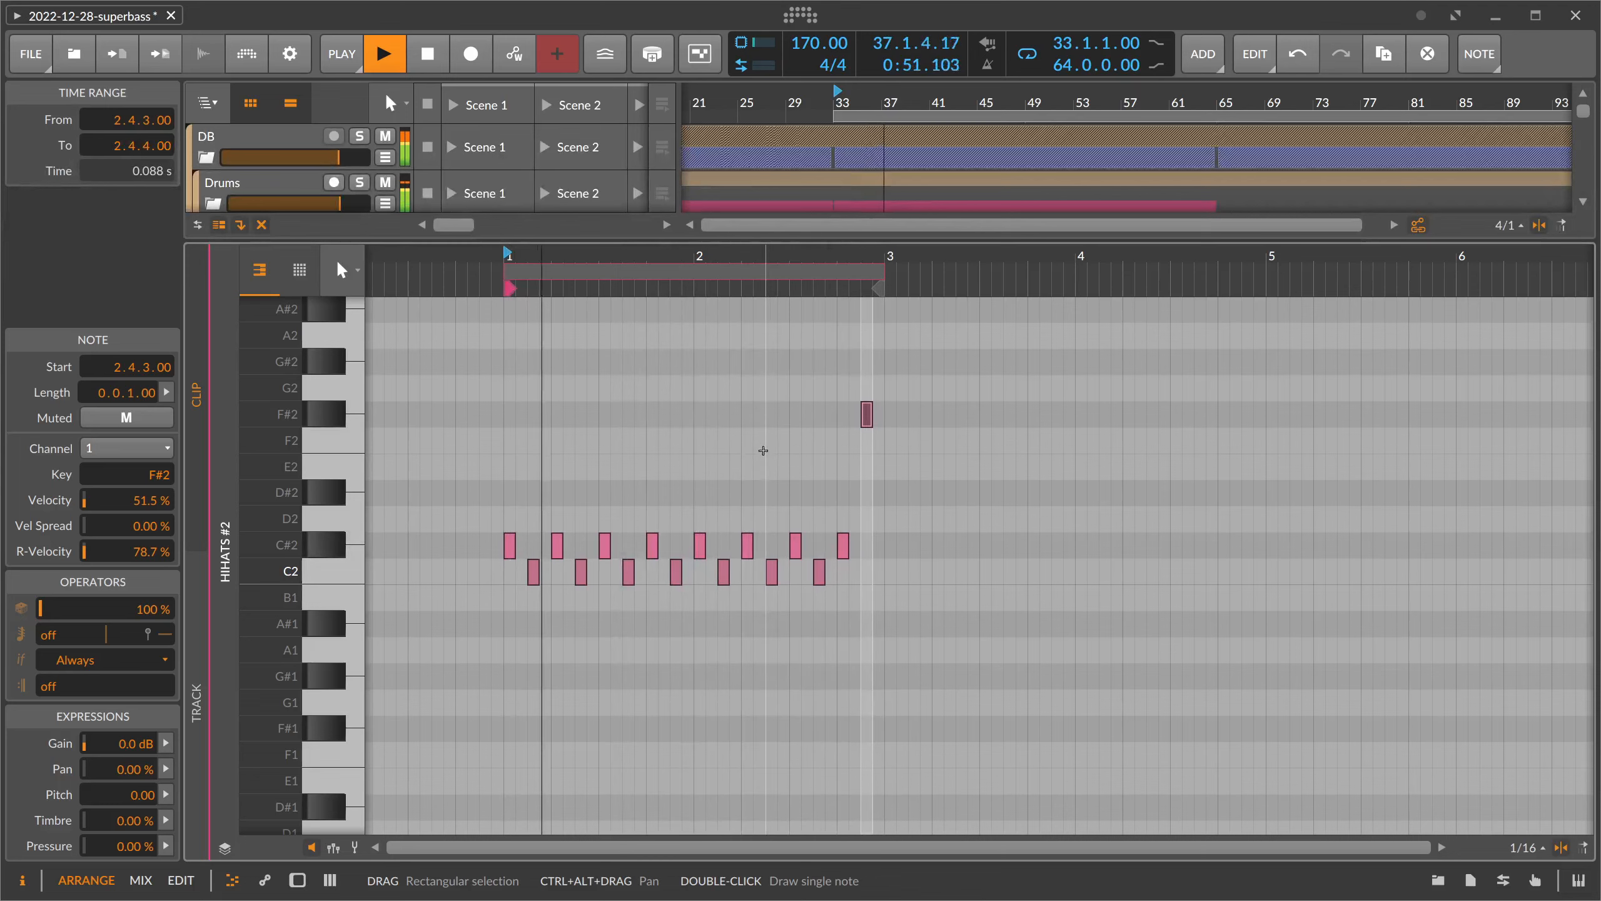
key("space")
- Double the content of the HiHats #2 clip so its loop is 4 bars long
left_click_drag(769, 236, 775, 366)
left_click_drag(553, 474, 823, 734)
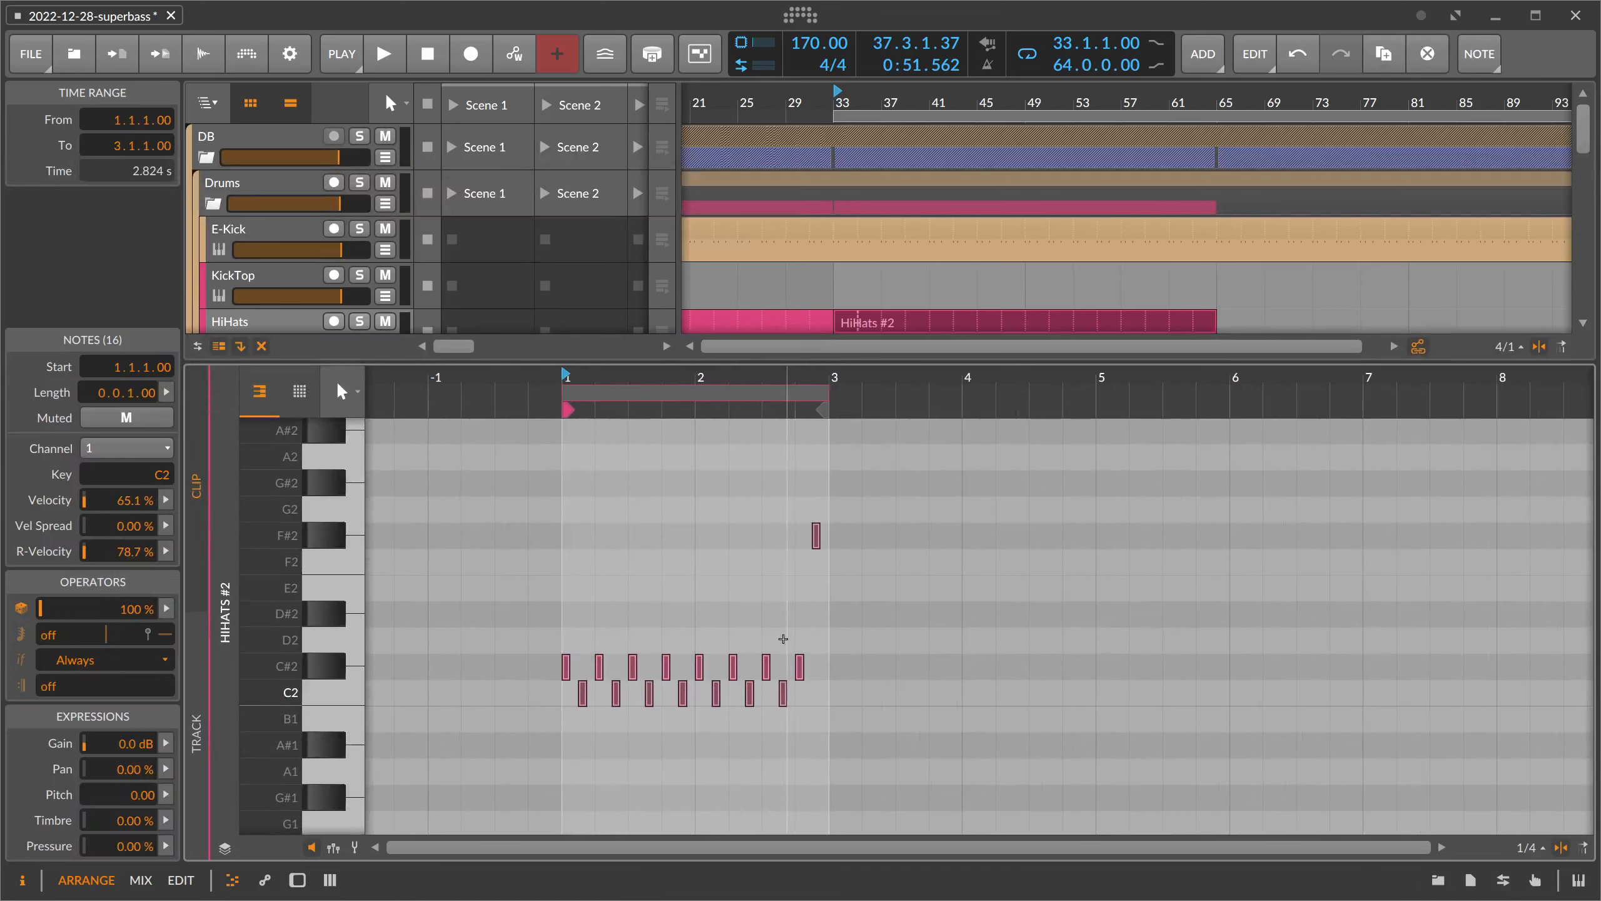
right_click(825, 291)
right_click(825, 291)
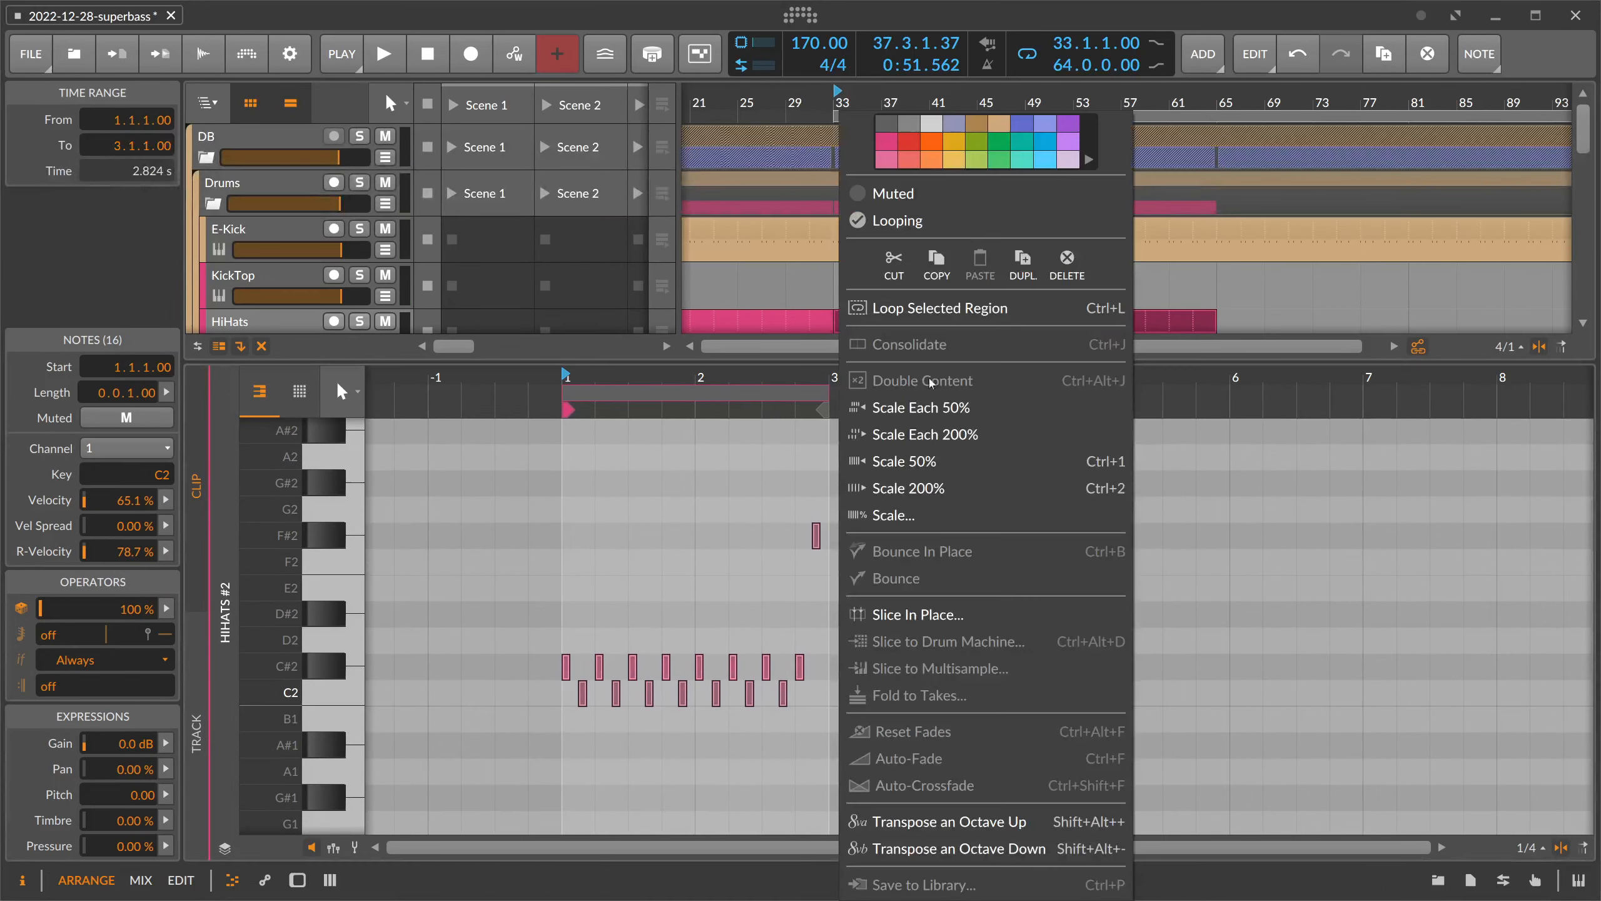
left_click(783, 468)
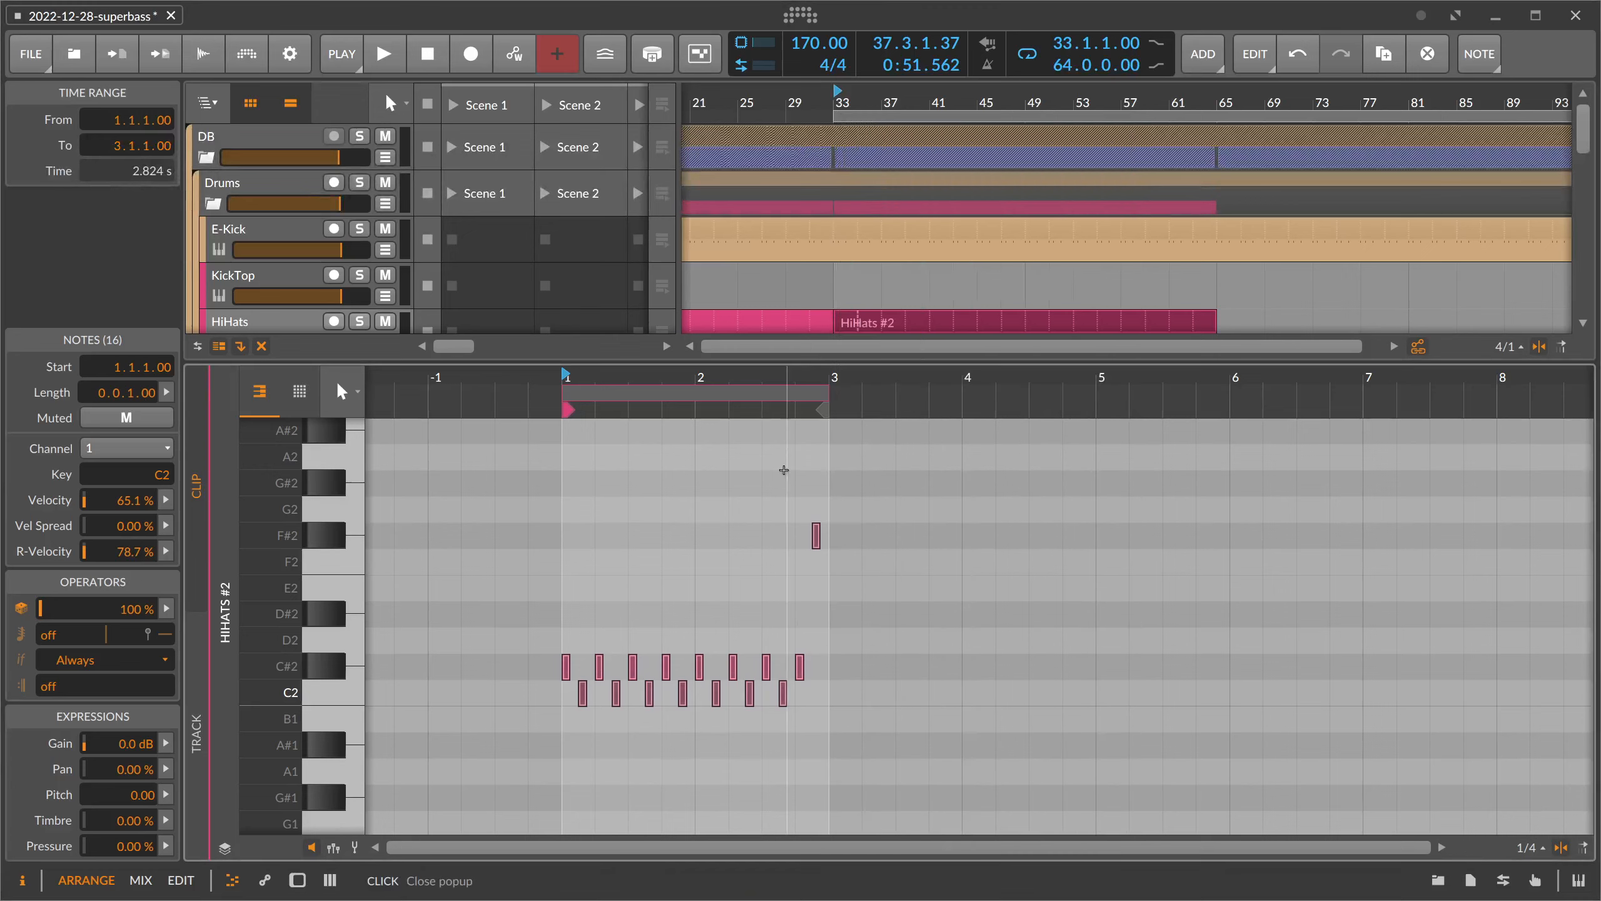
right_click(843, 325)
left_click(927, 390)
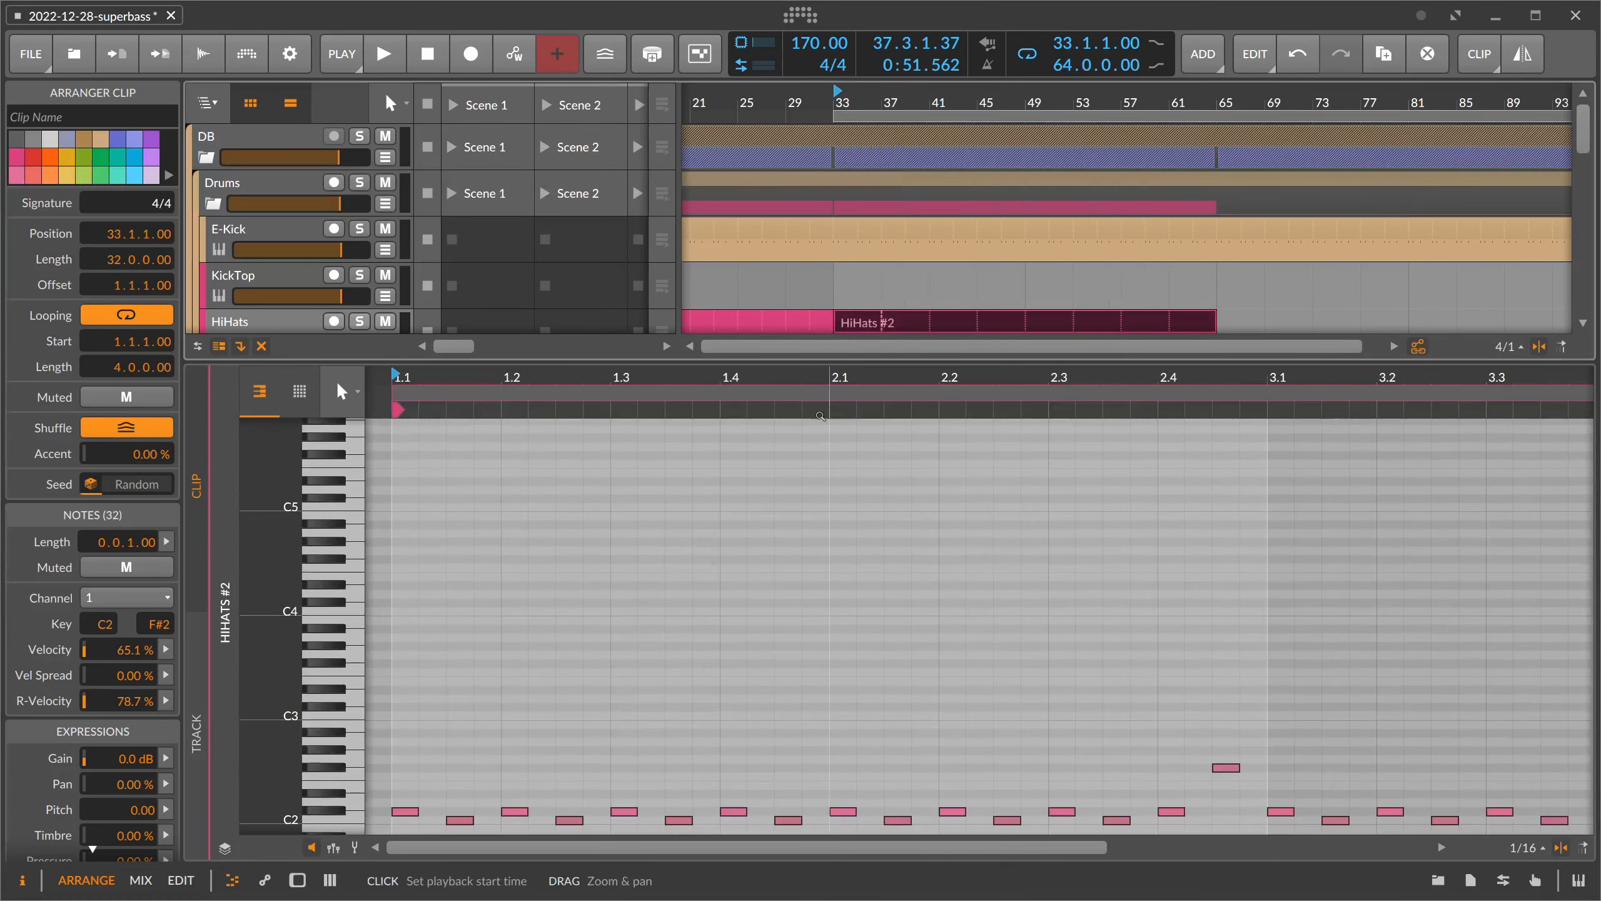
- Raise the high note at 2.4.3 in the HiHats #2 clip to A#2 and listen to the pattern
left_click_drag(822, 374, 779, 469)
scroll(819, 505, "down", 3)
left_click(876, 540)
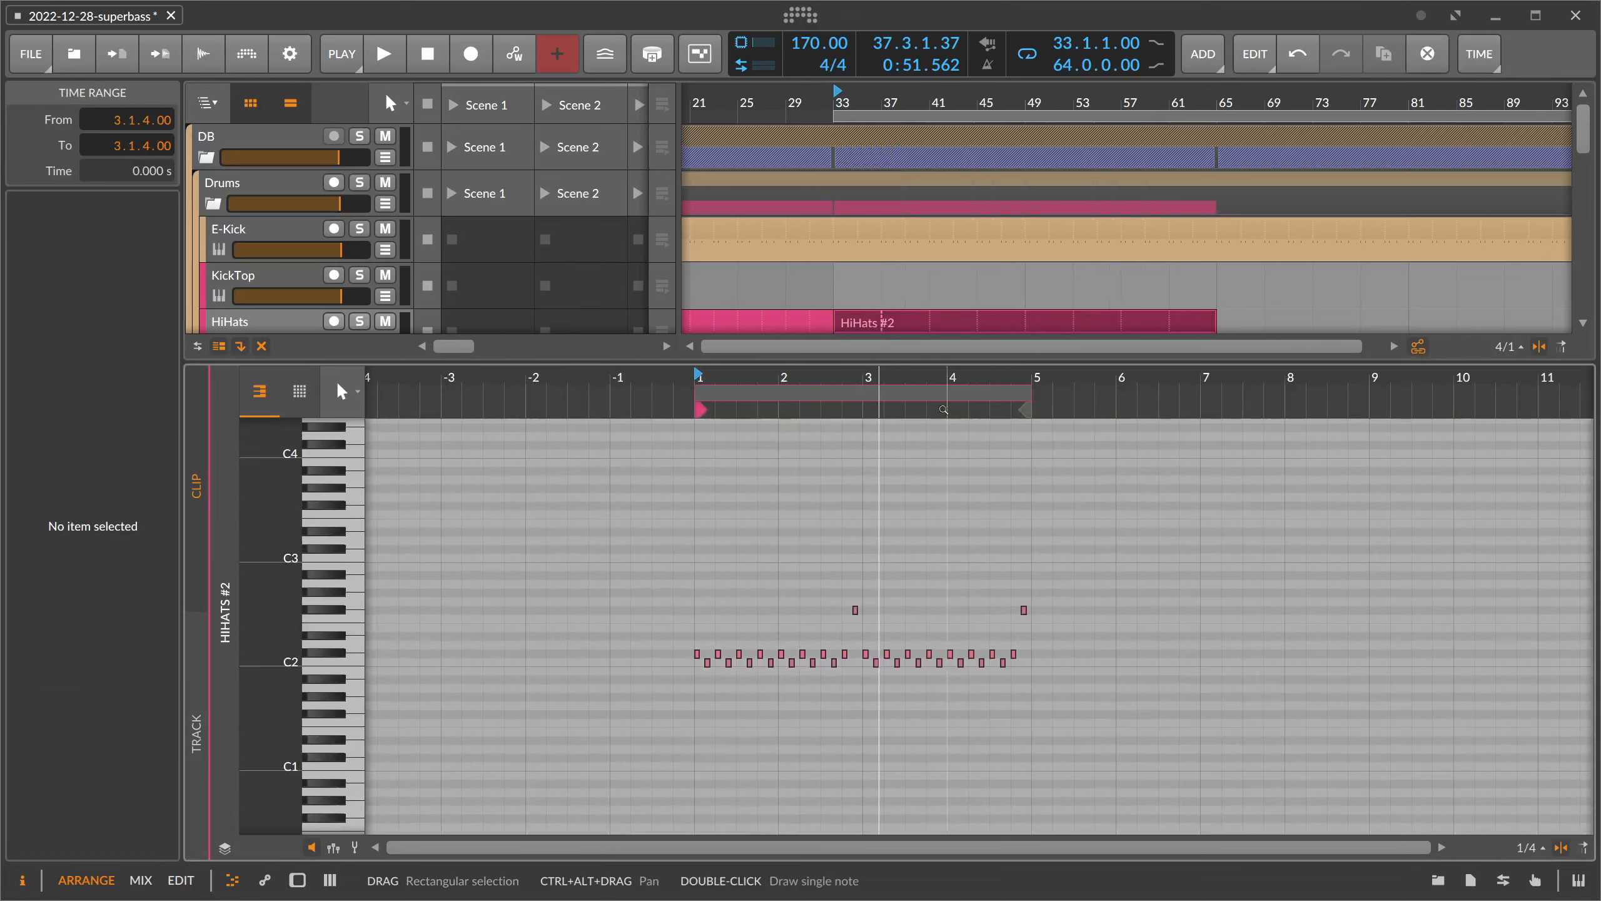
left_click_drag(883, 380, 857, 441)
left_click(811, 609)
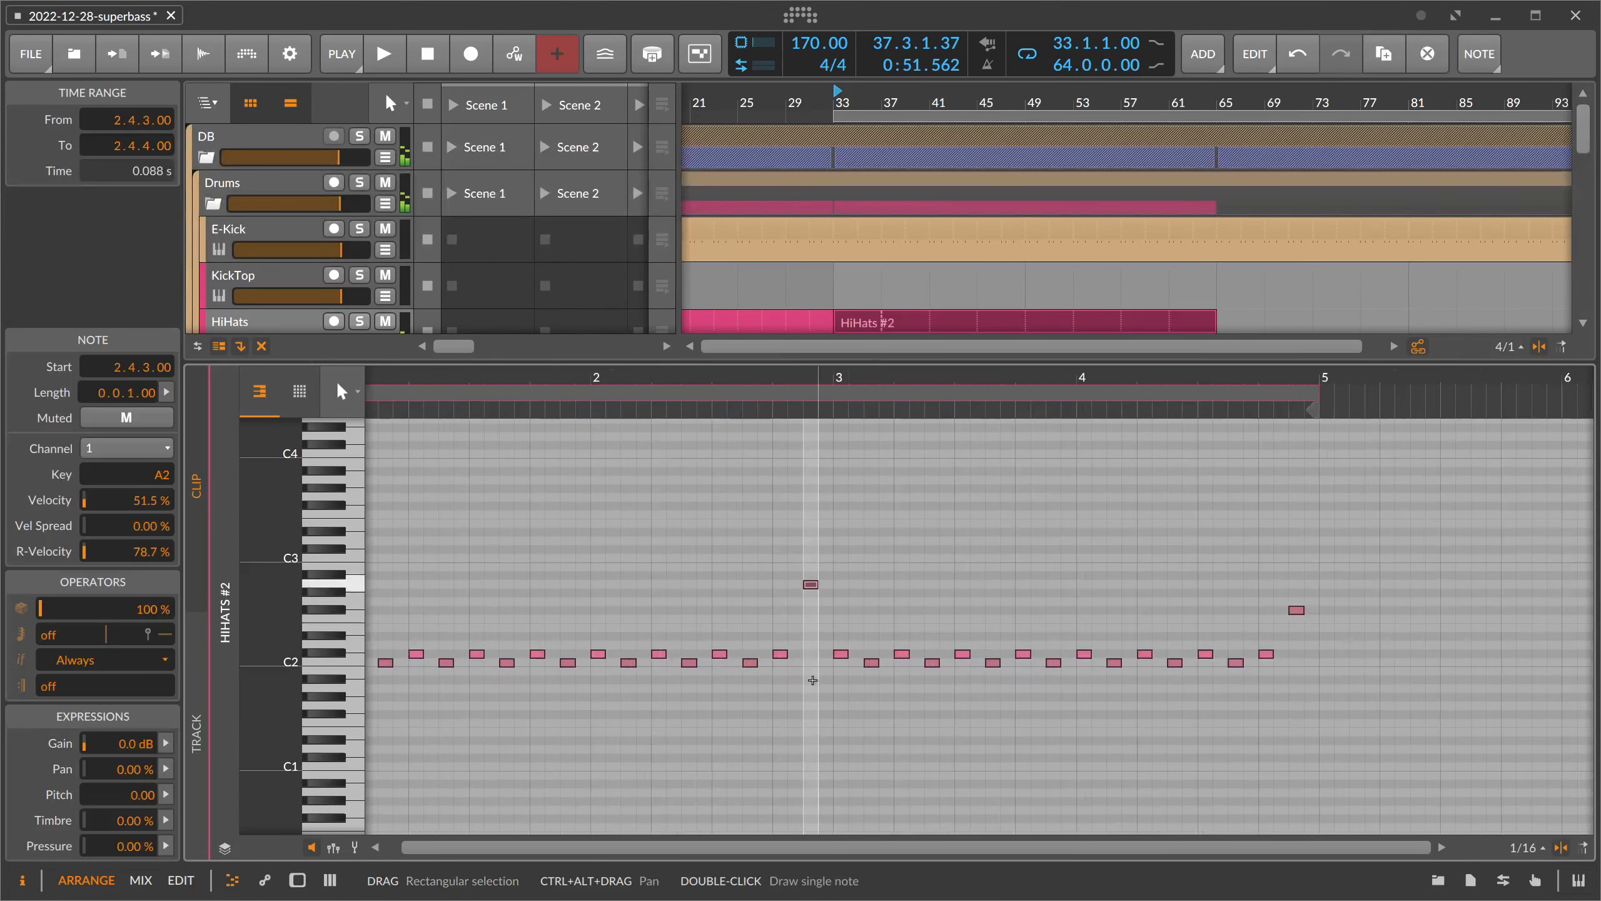
key("space")
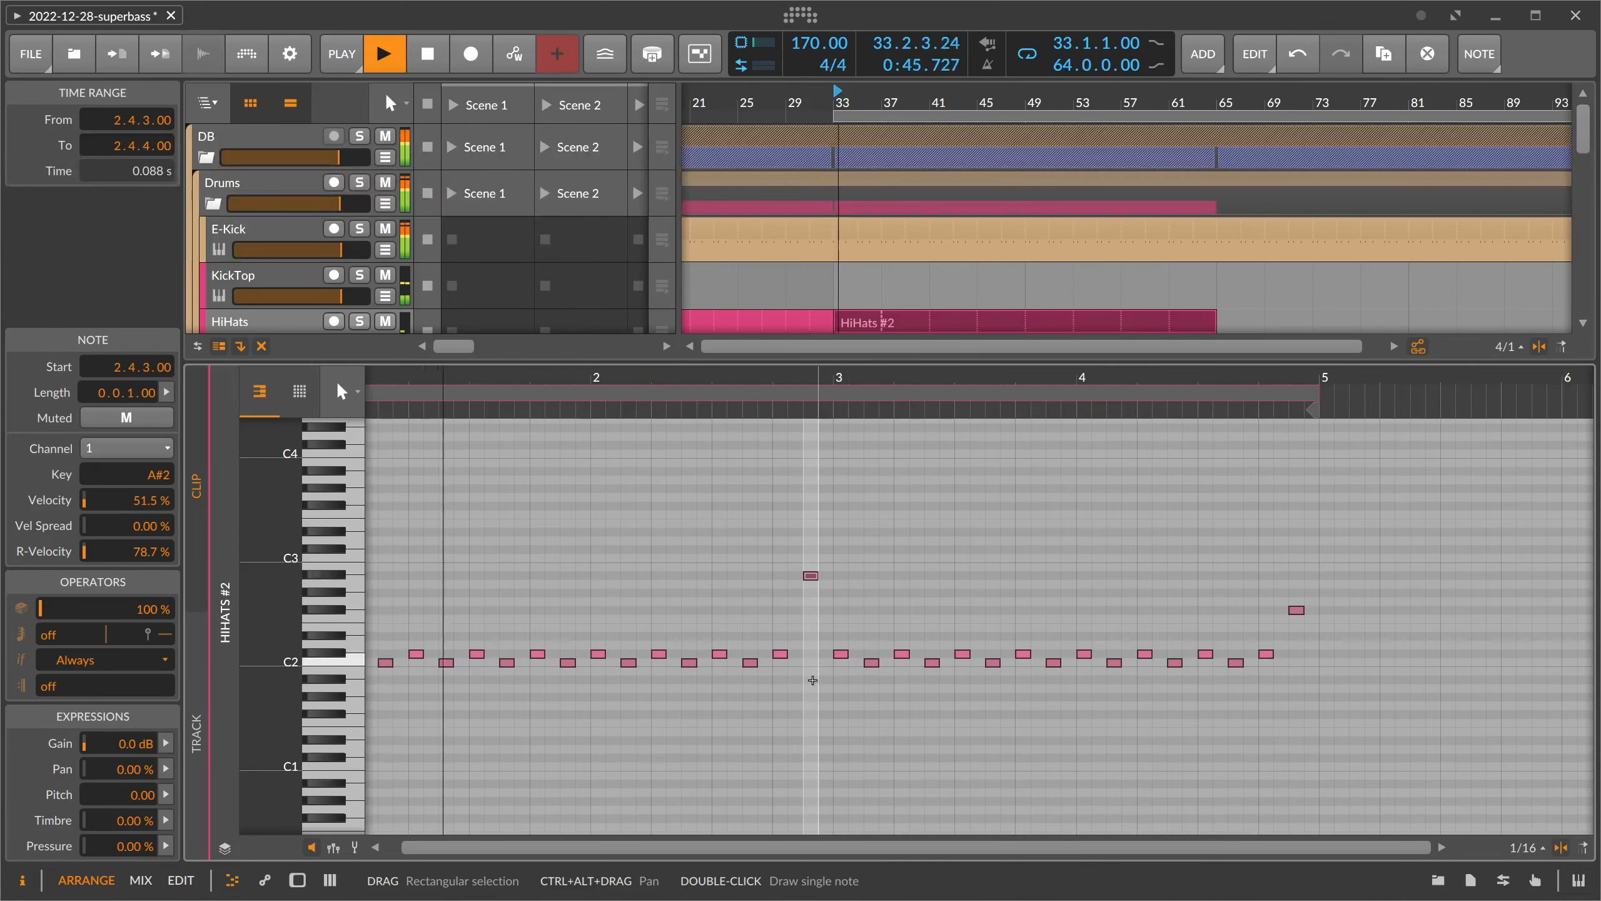
left_click_drag(683, 380, 640, 353)
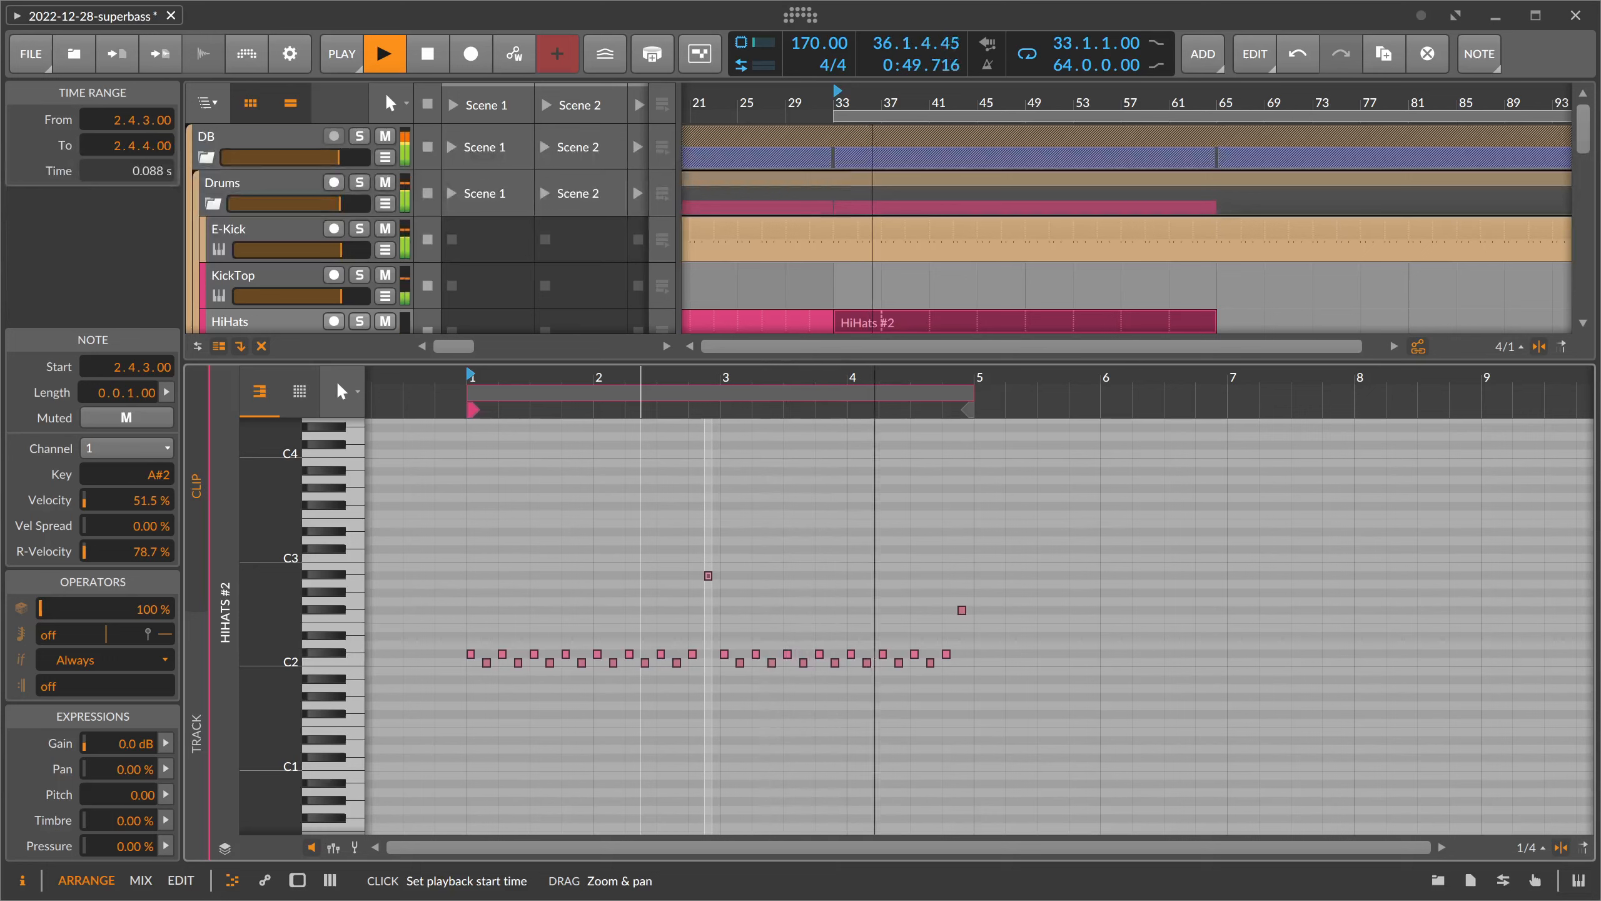
key("space")
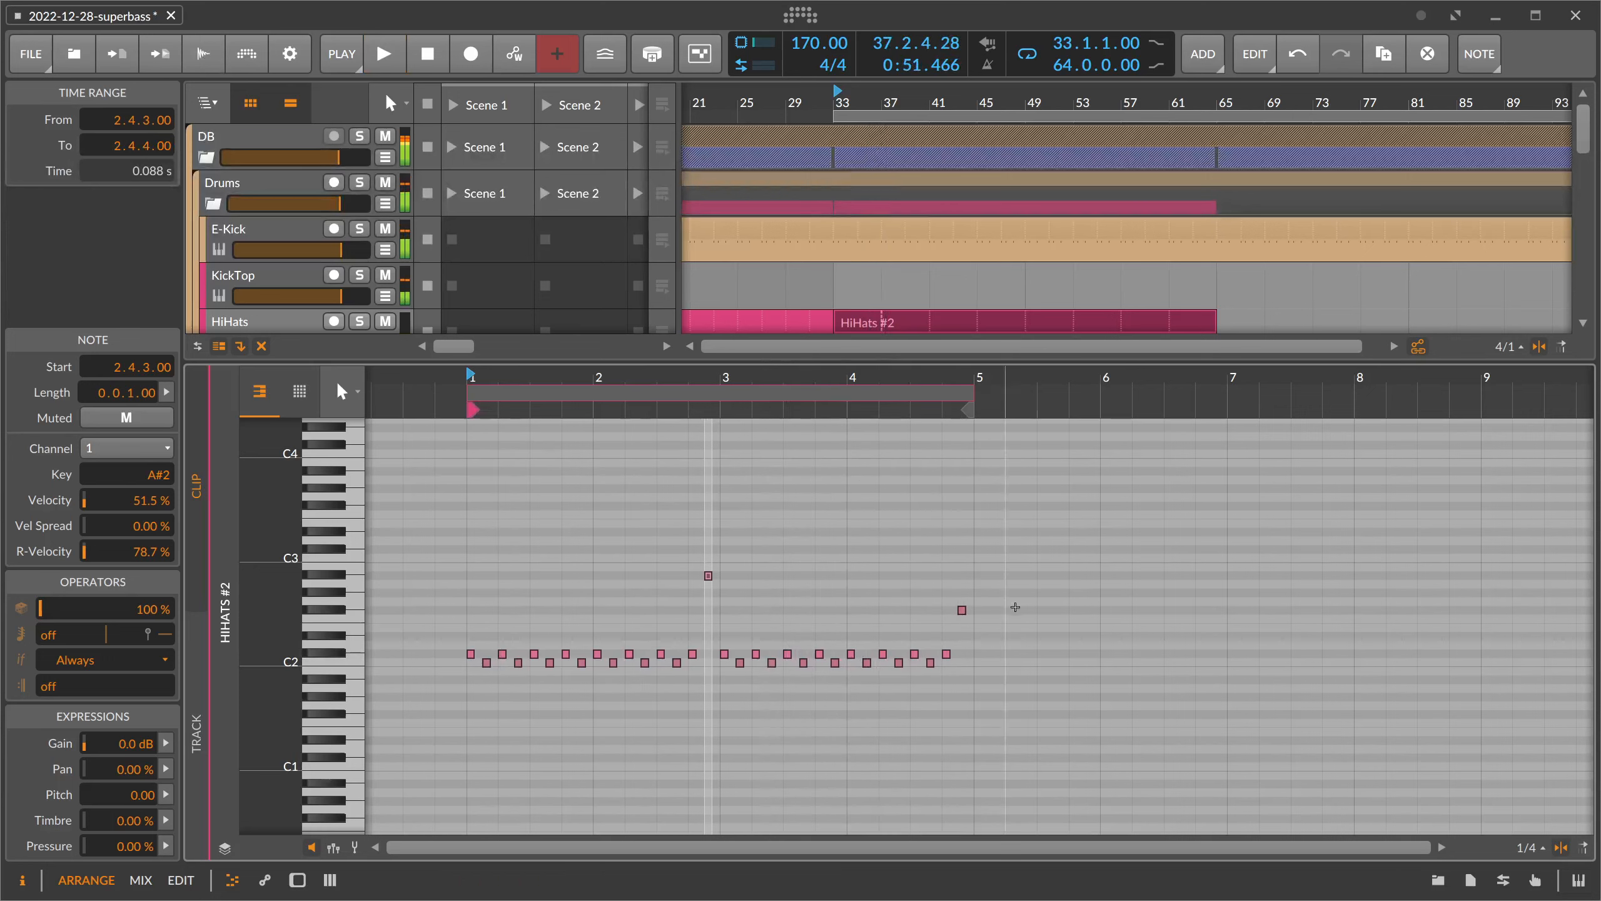
- Try raising the hi-hat note at 2.4.1 to D2
left_click(719, 598)
left_click_drag(726, 599, 694, 566)
left_click_drag(932, 586, 969, 618)
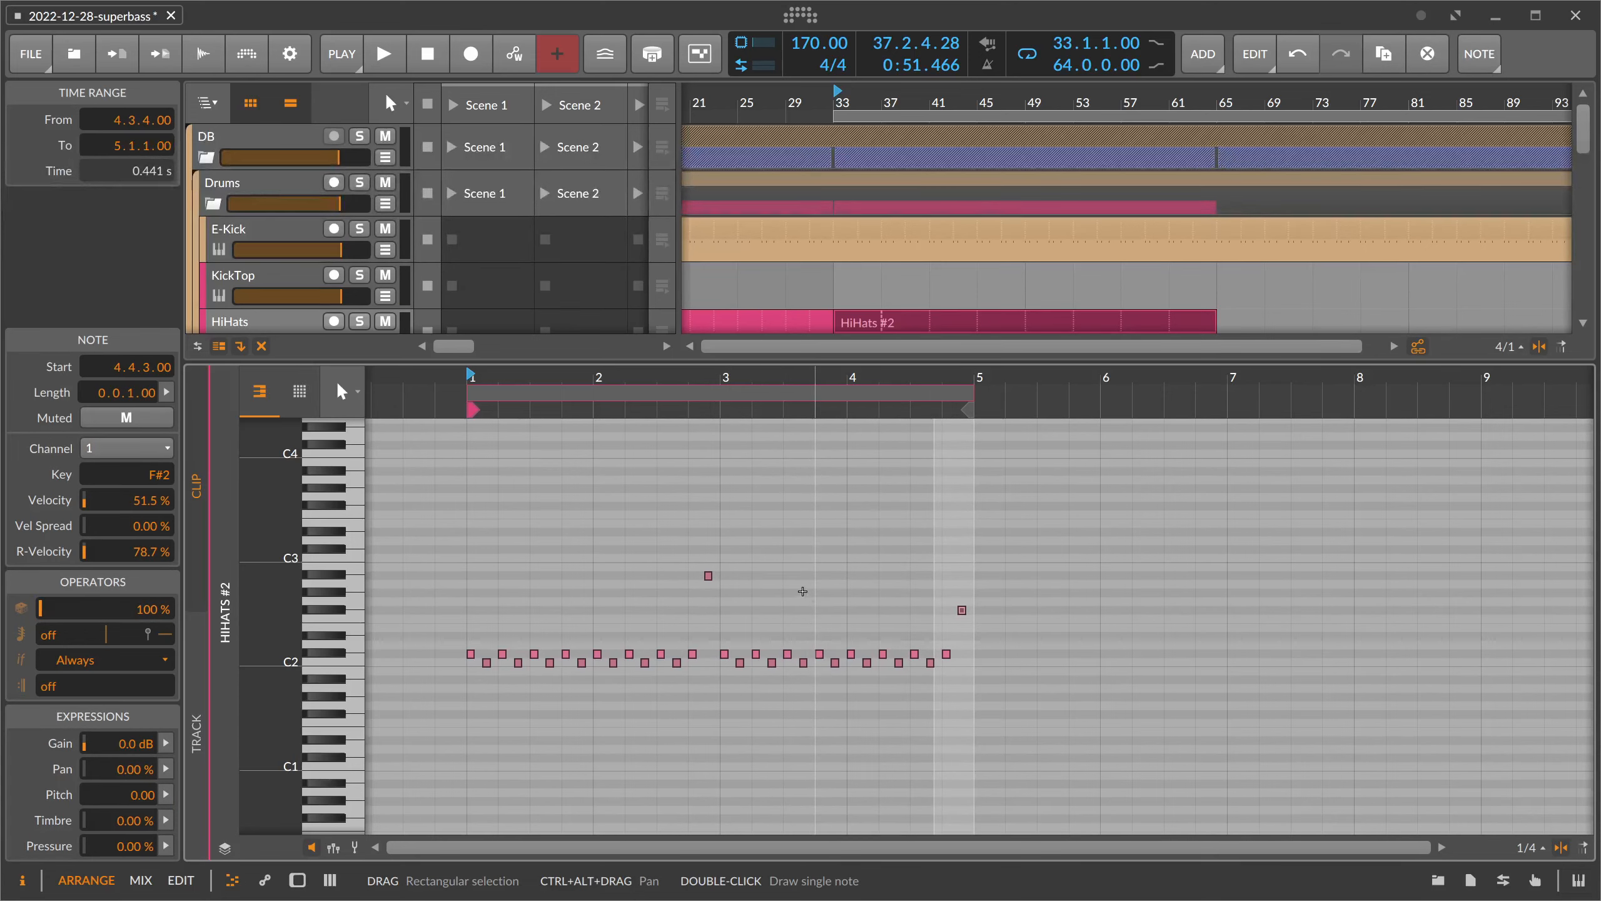
left_click_drag(699, 392, 751, 482)
left_click_drag(750, 621, 736, 670)
key("Up")
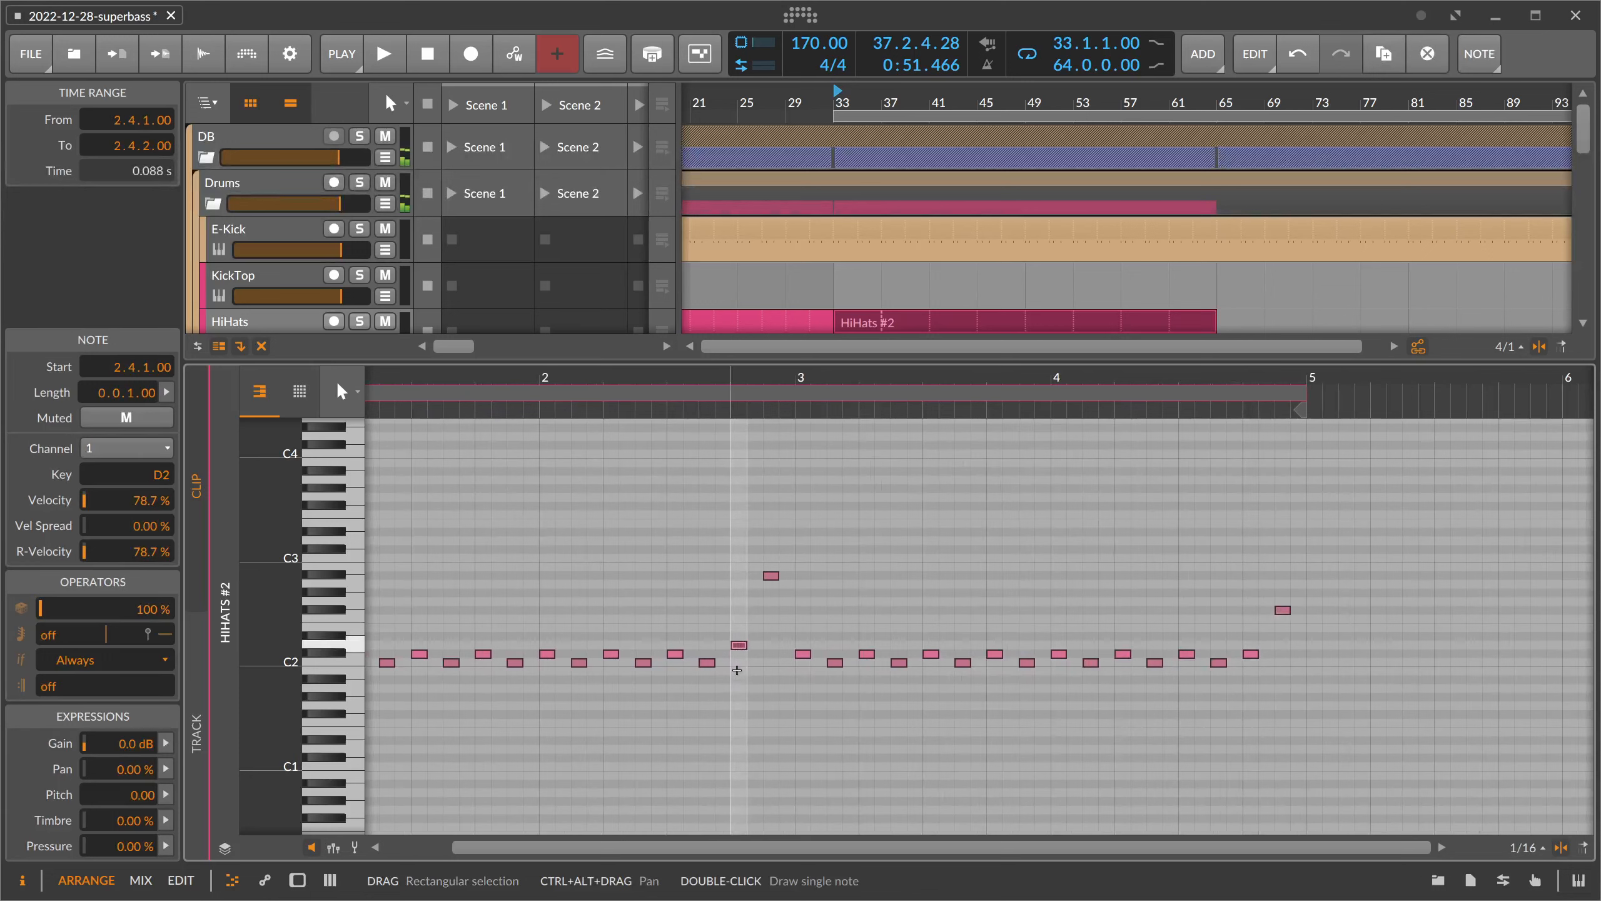
left_click_drag(779, 382, 762, 376)
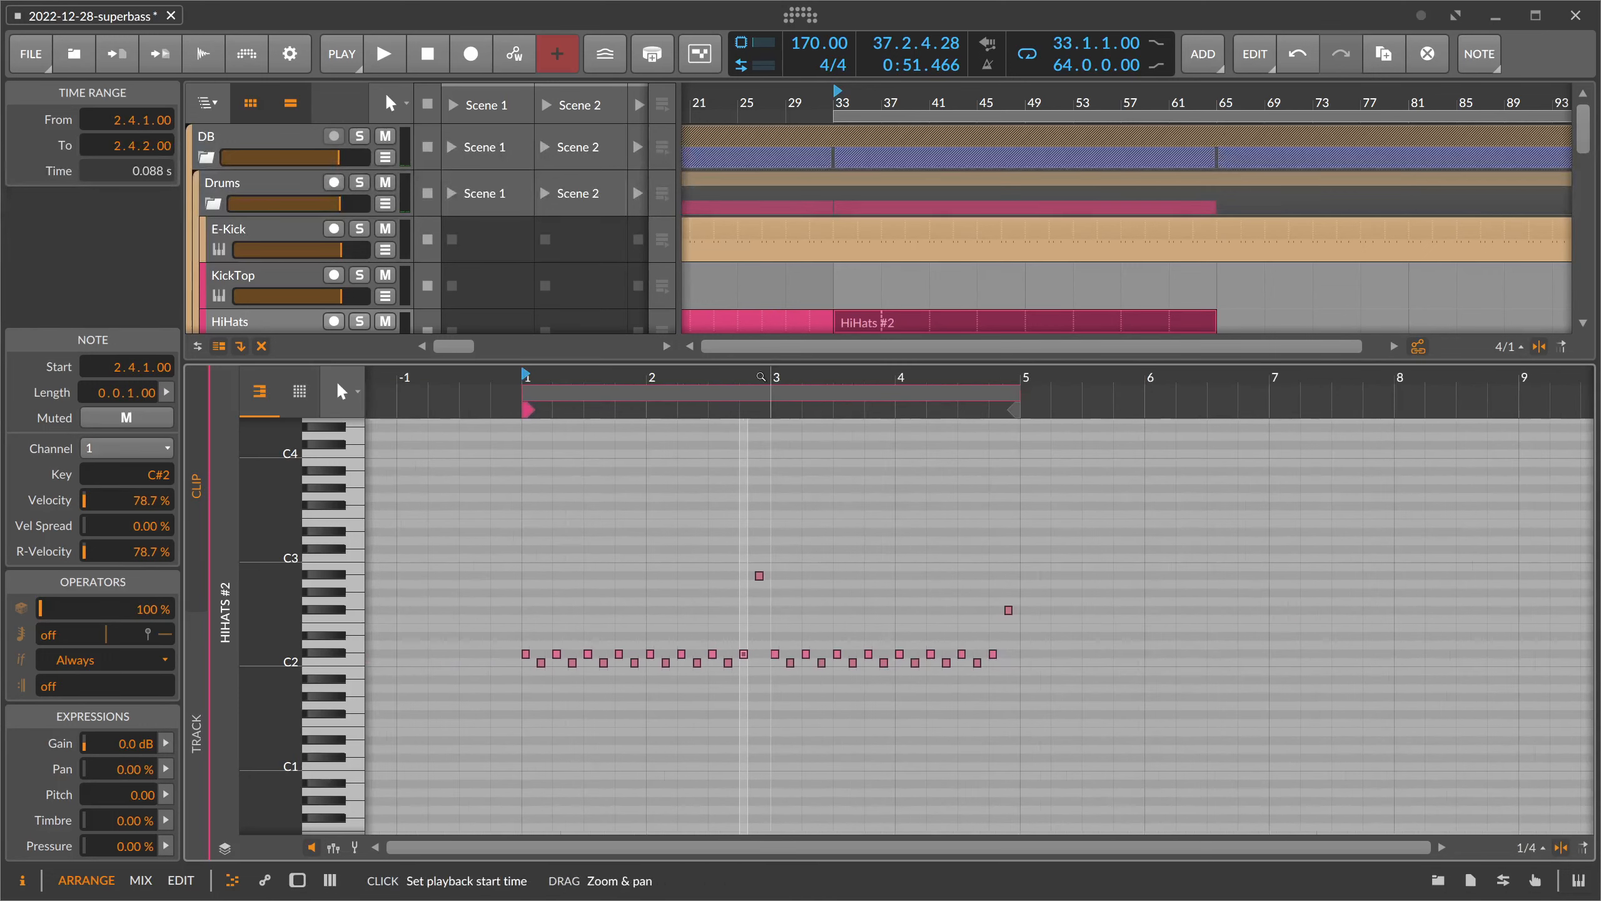
- Double the content of the HiHats #2 clip again so its loop is 8 bars long
right_click(859, 323)
left_click(895, 382)
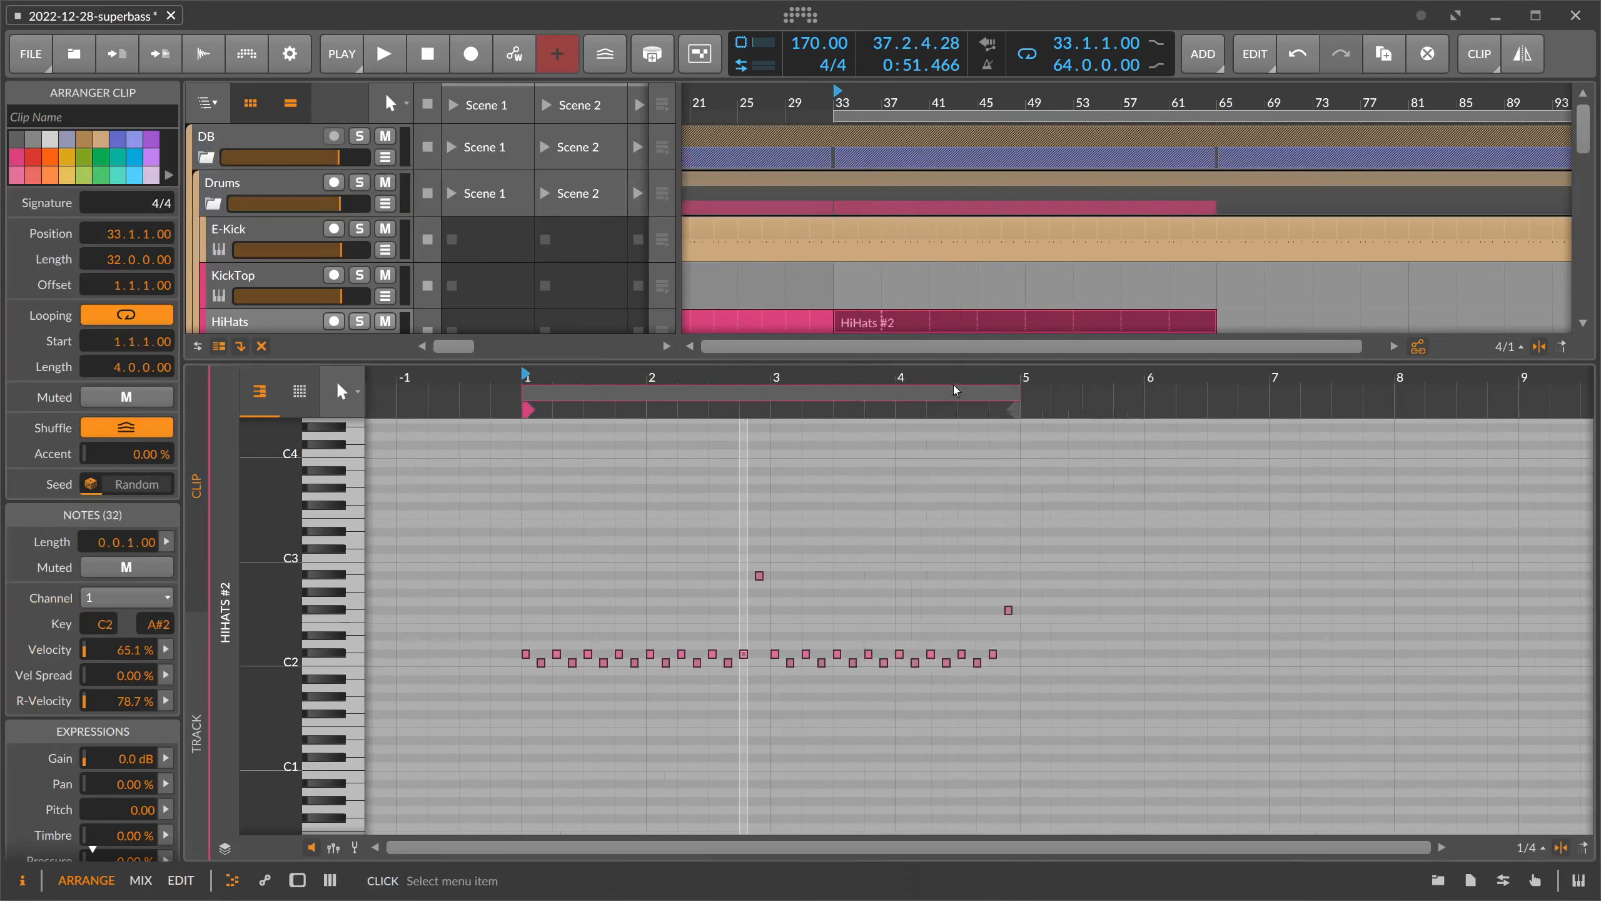
mouse_move(916, 416)
left_mouse_down()
mouse_move(908, 397)
mouse_move(940, 382)
mouse_move(752, 381)
left_mouse_up()
left_click_drag(599, 371, 583, 410)
- Add a sixteenth note at the very start of the HiHats #2 clip and set its pitch to F4
left_click(584, 653)
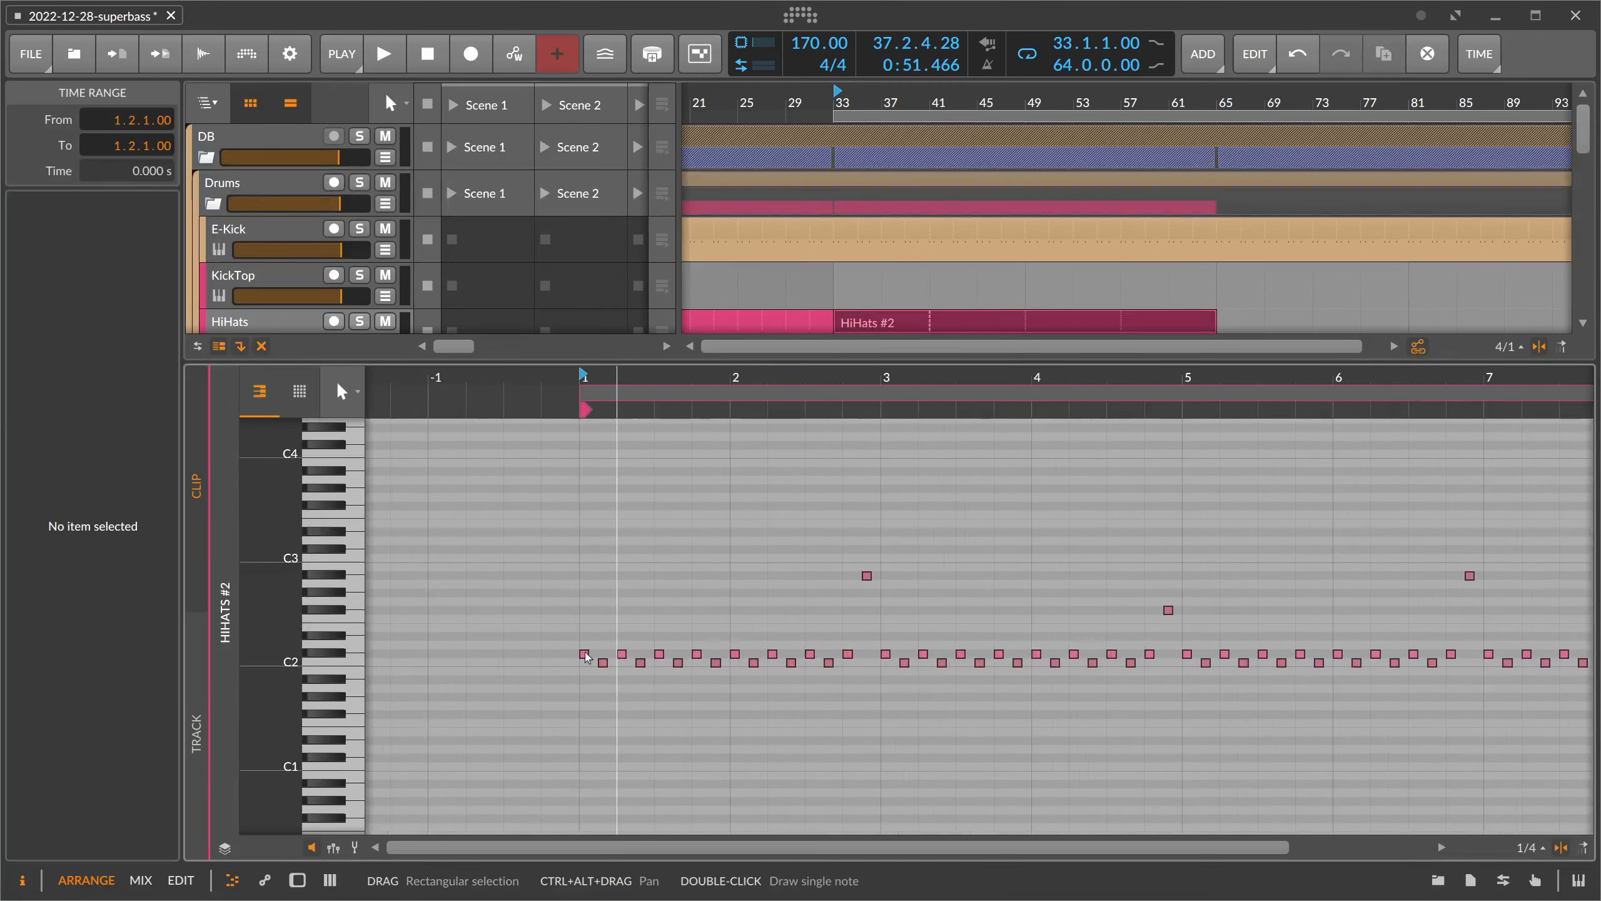
double_click(584, 507)
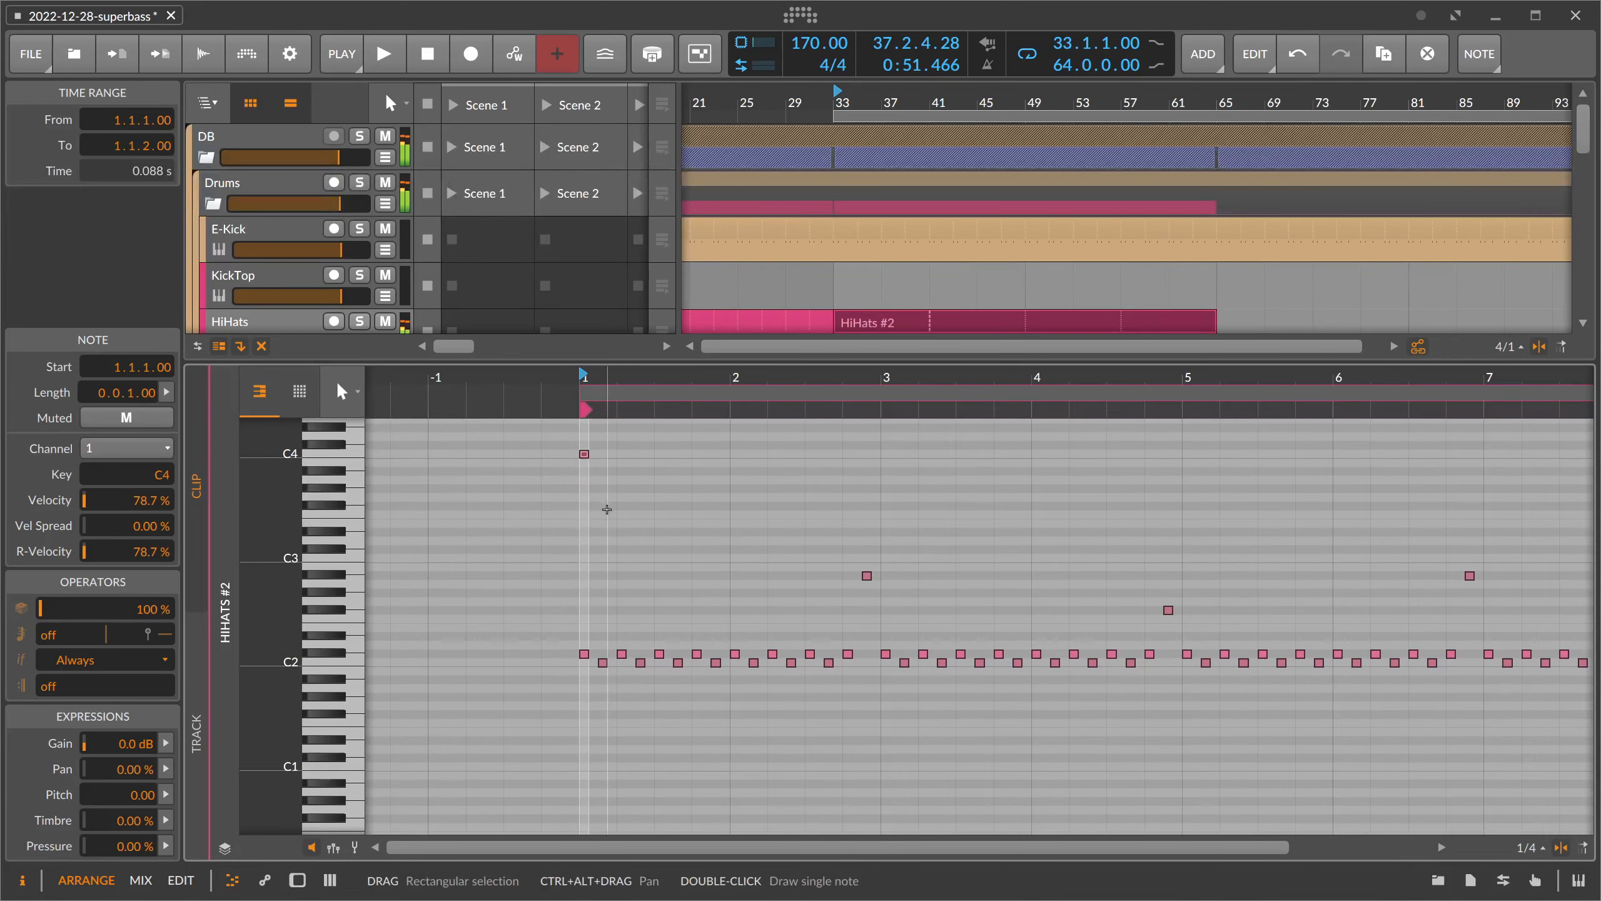
key("Up")
key("Up")
key("Up")
scroll(607, 511, "up", 5)
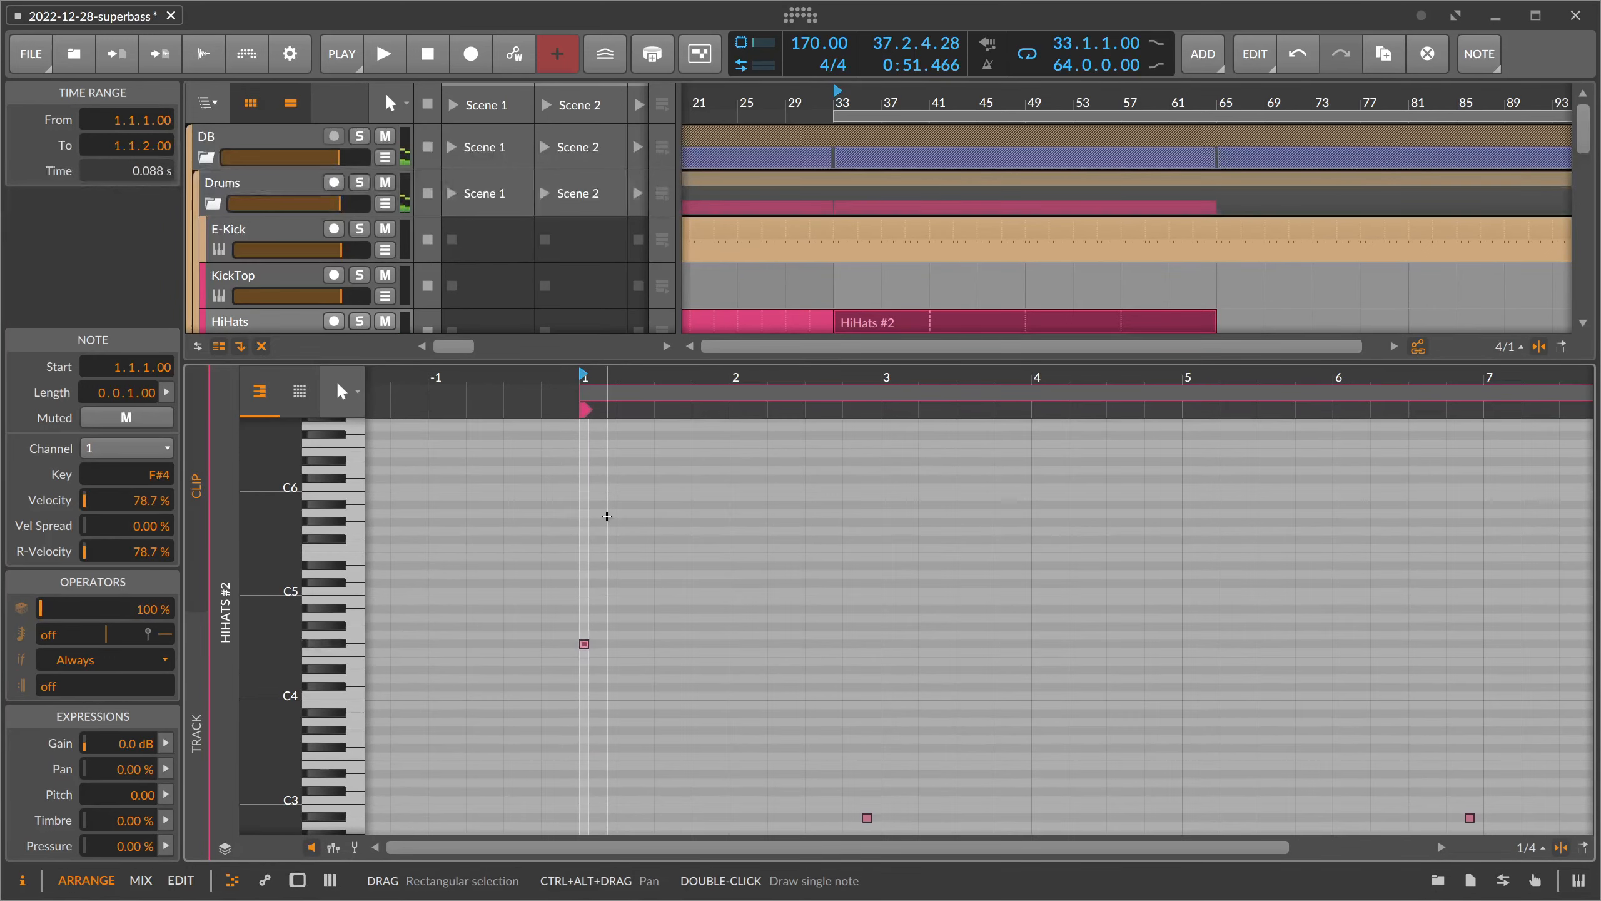
scroll(598, 576, "down", 5)
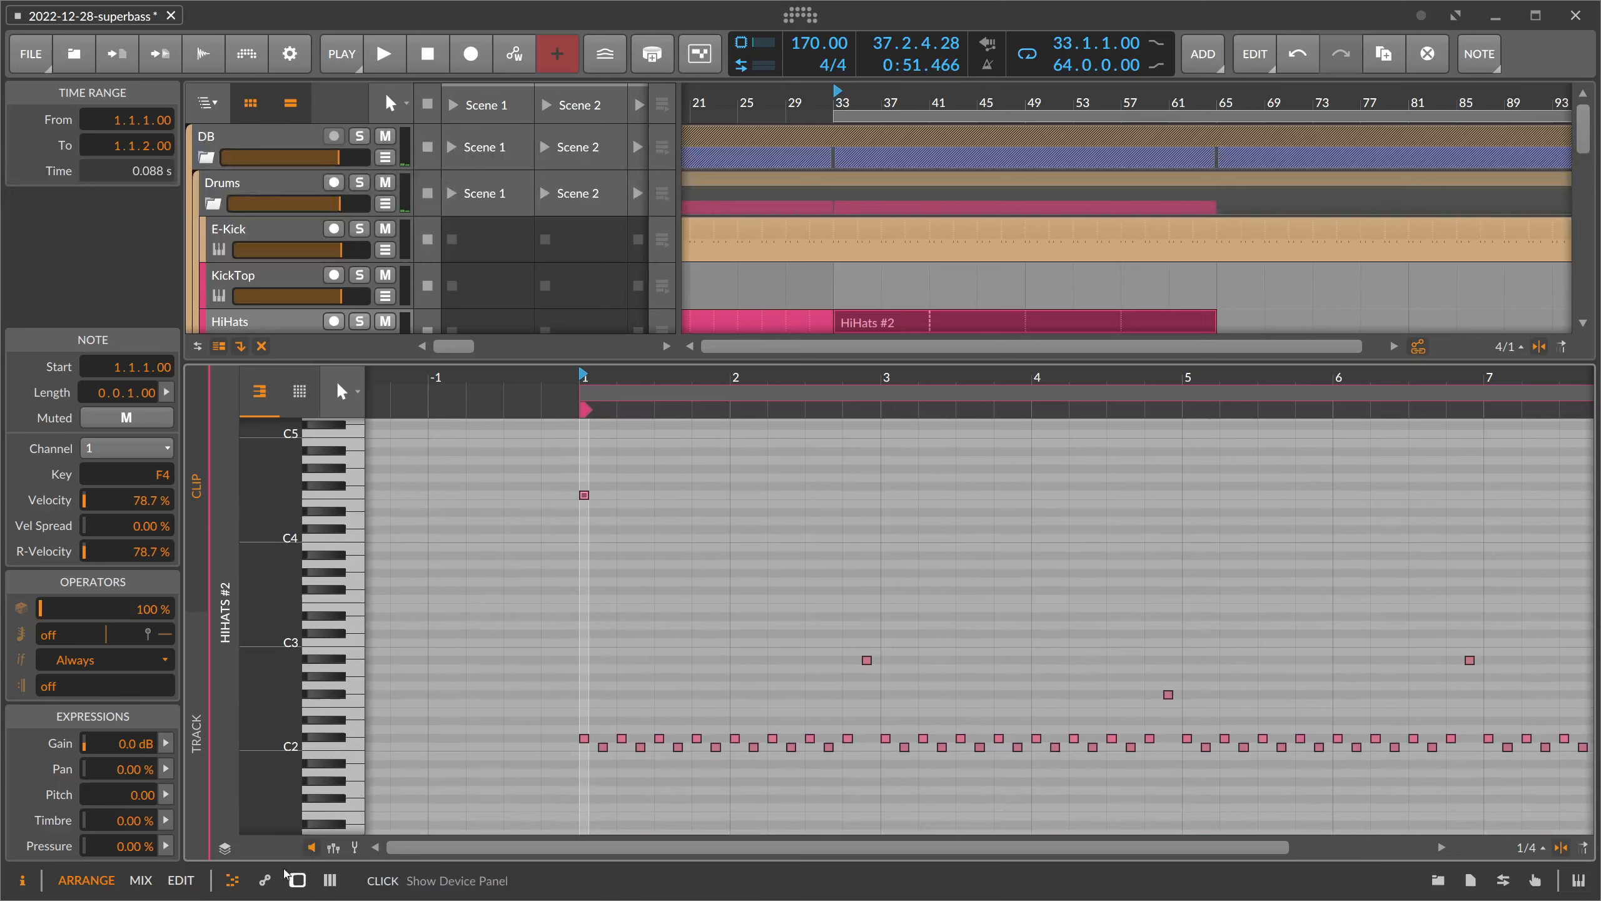
- Show the velocity lane, lower the F4 note's velocity to 28.7 % and play the start briefly
left_click(334, 848)
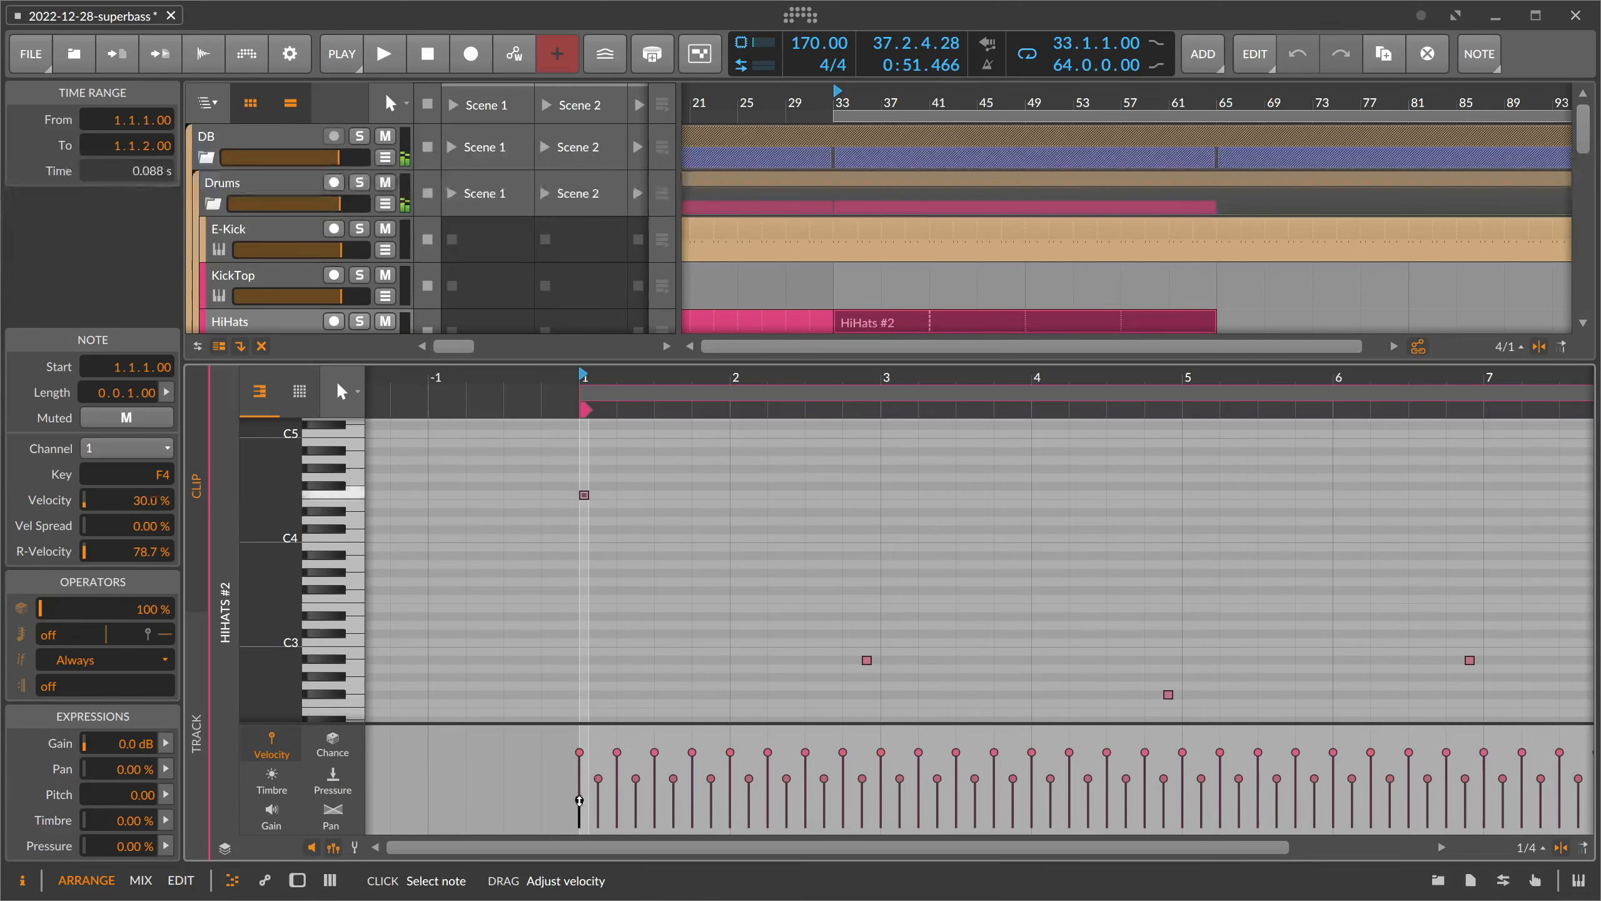
key("space")
key("space")
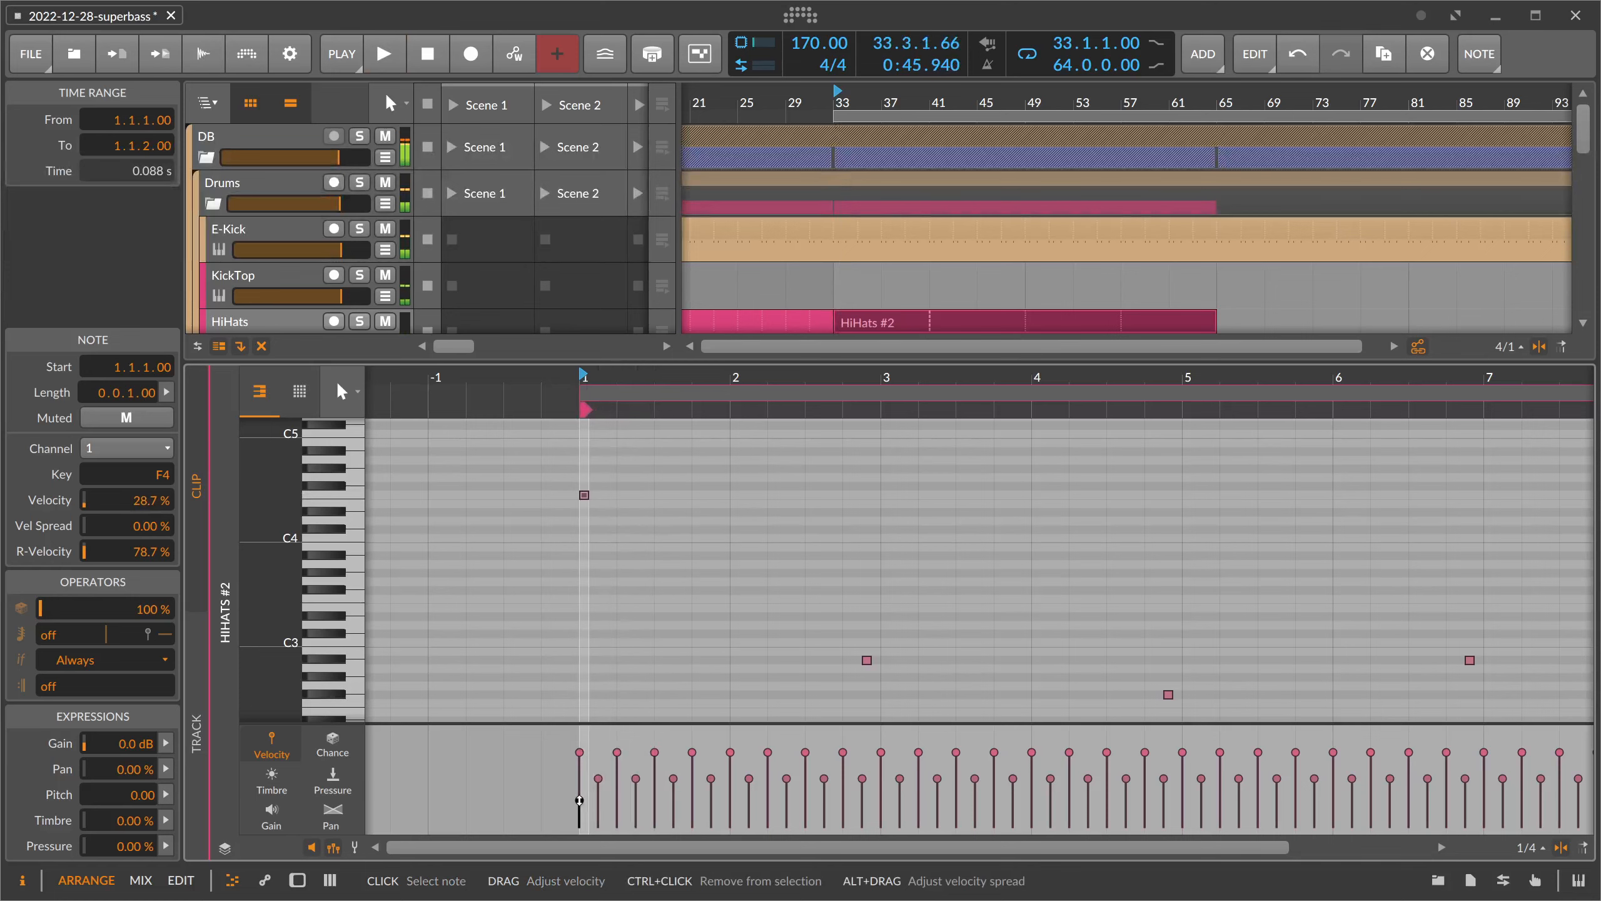
- Listen to the hi-hats from bar 33 while looking over the clip's notes up to the end of bar 8
key("space")
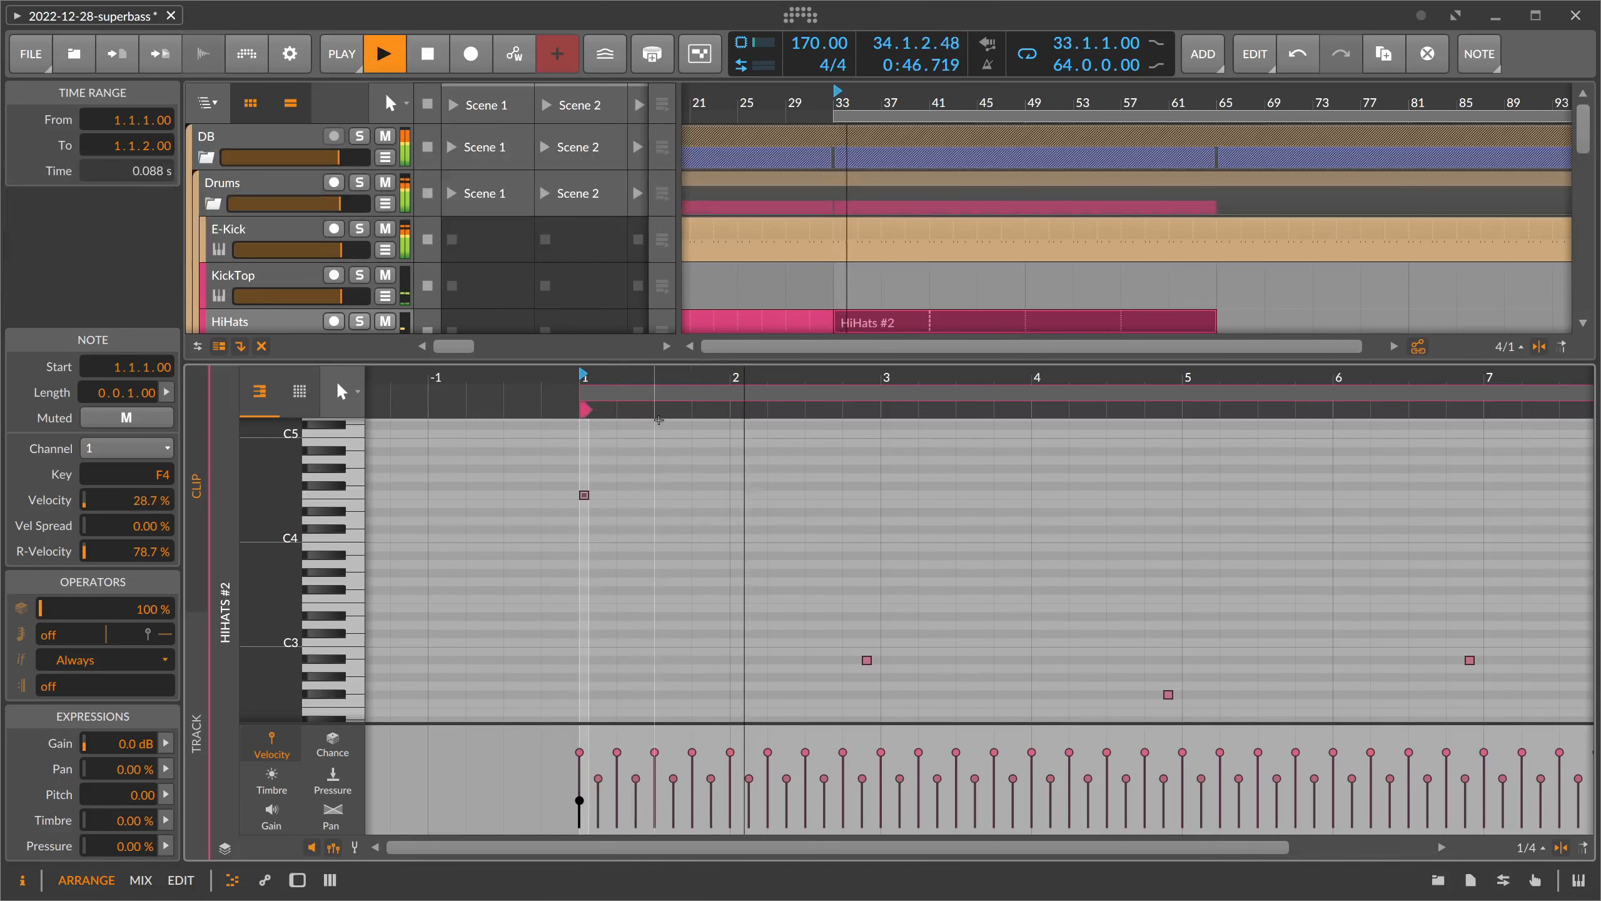
left_click_drag(655, 397, 656, 378)
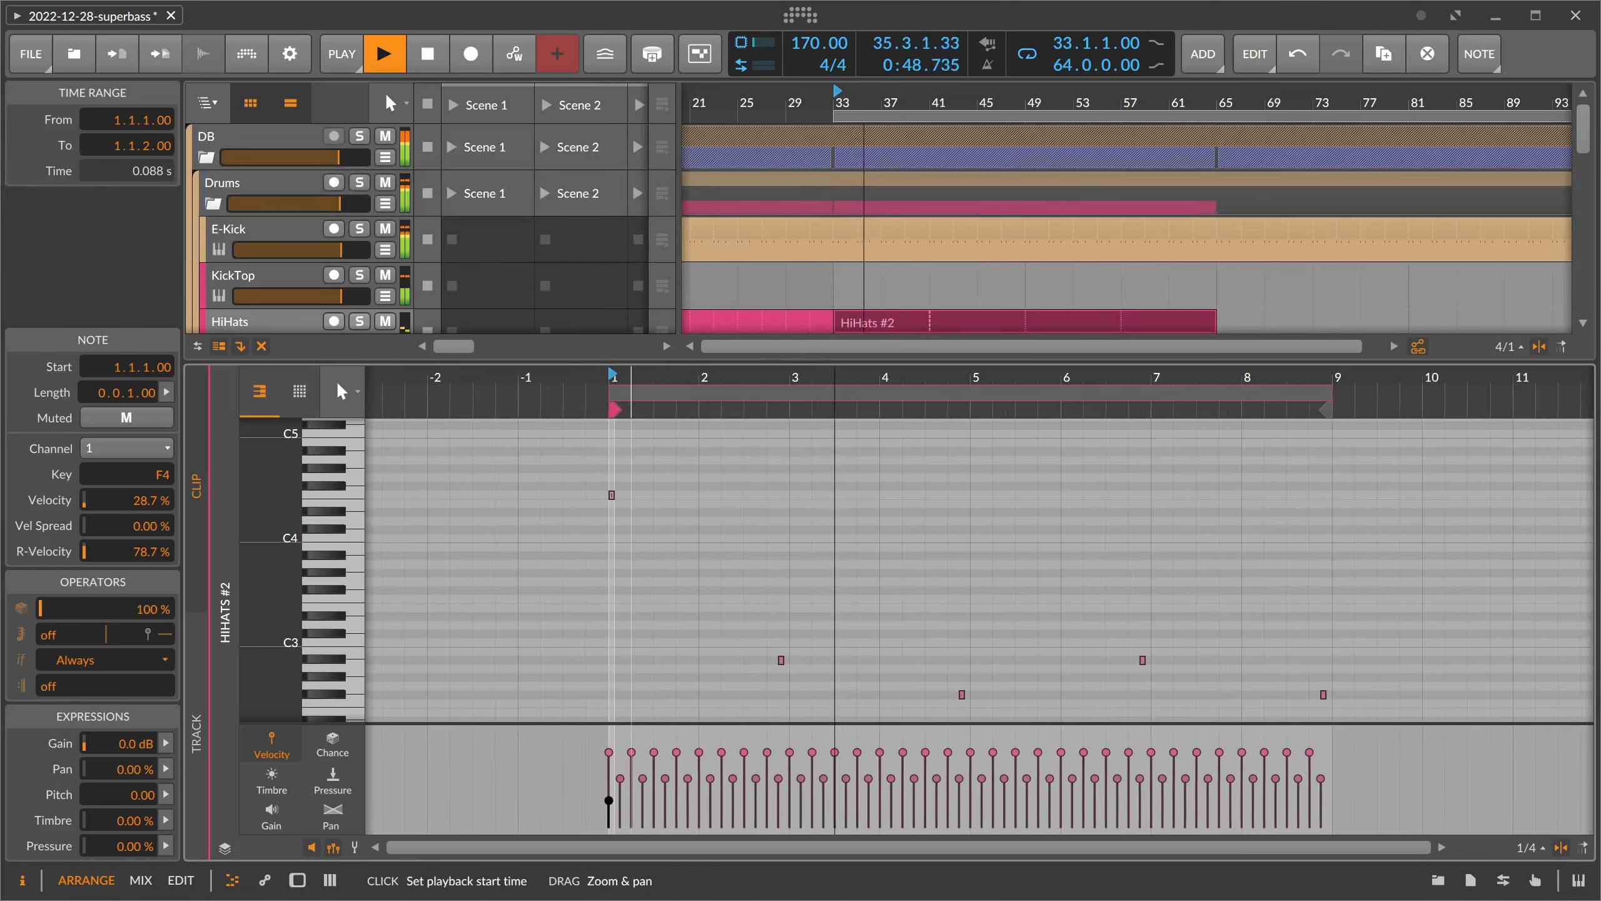
scroll(727, 496, "down", 3)
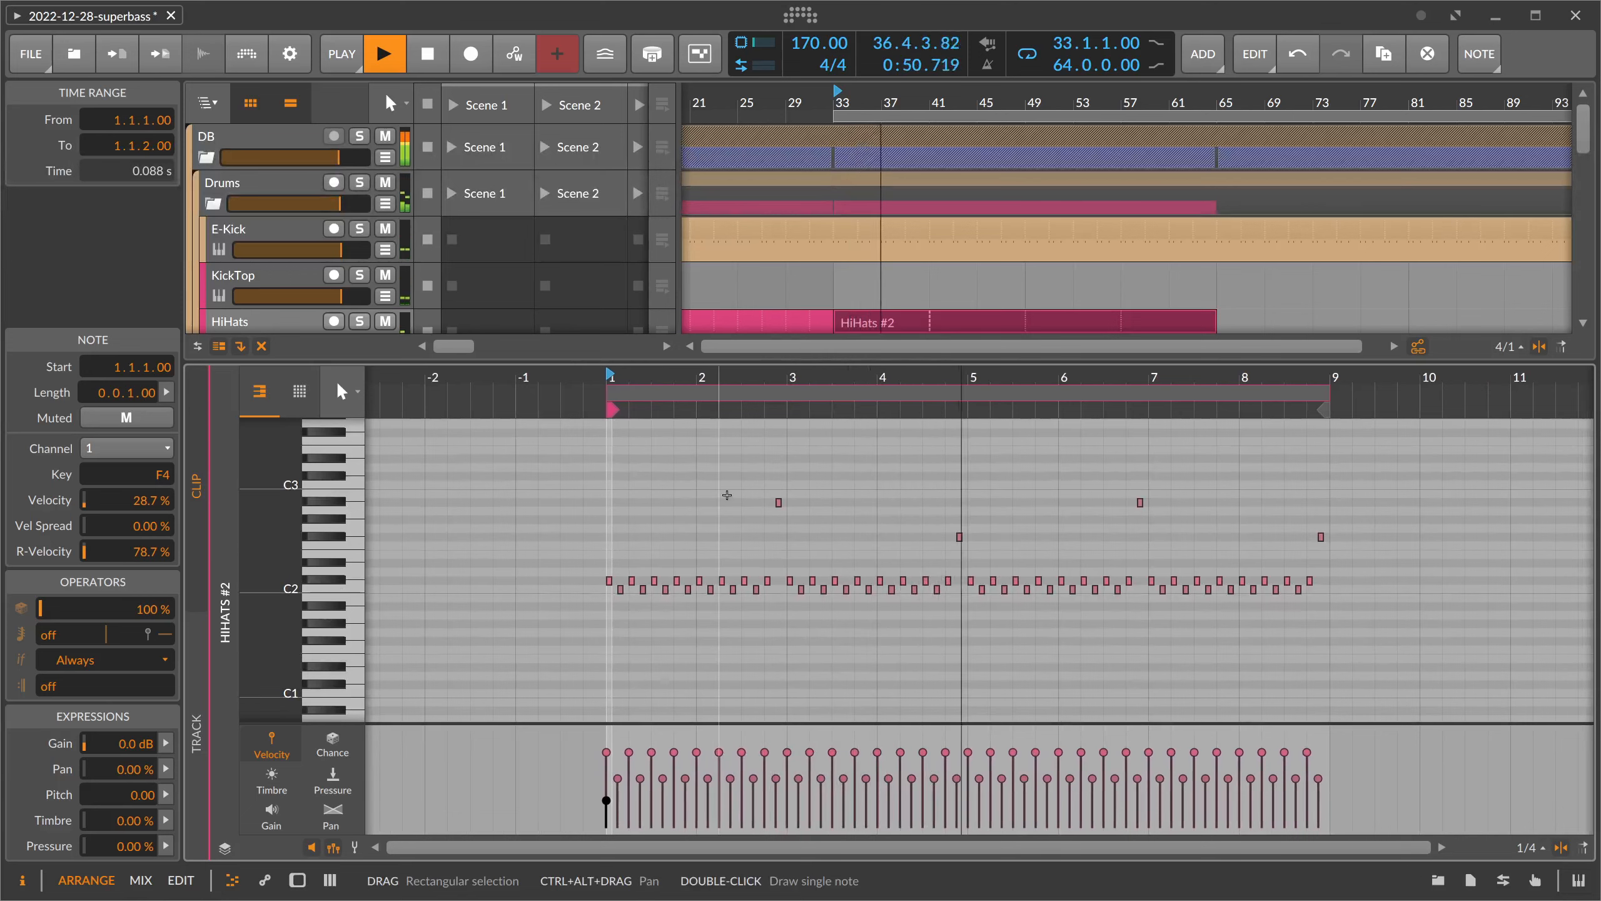
left_click_drag(912, 375, 644, 375)
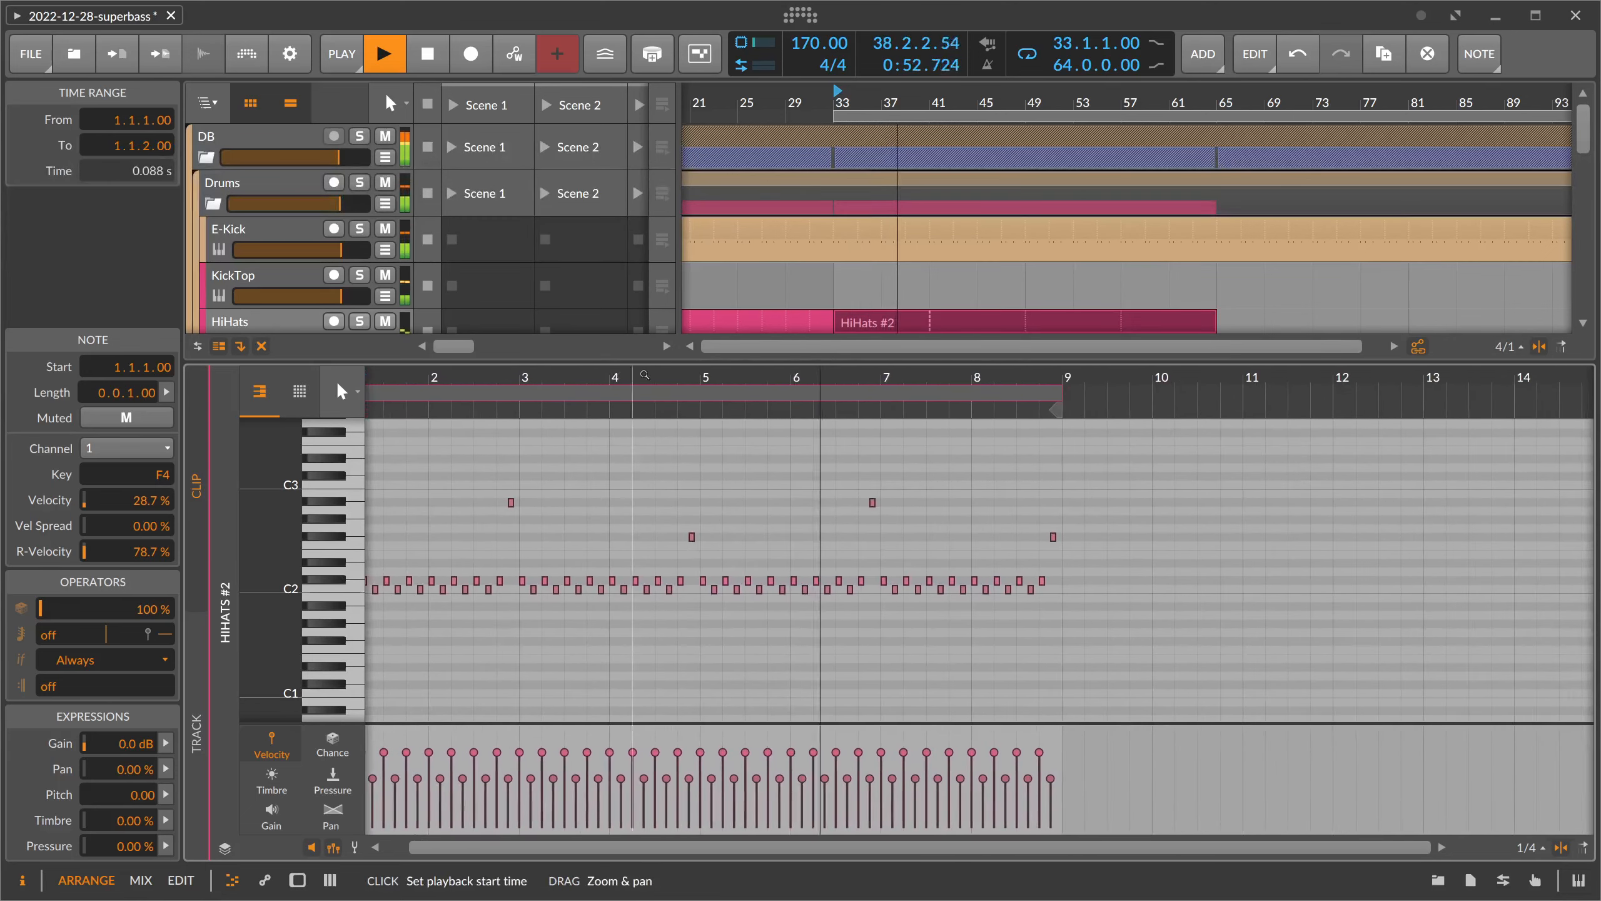
left_click_drag(964, 373, 965, 381)
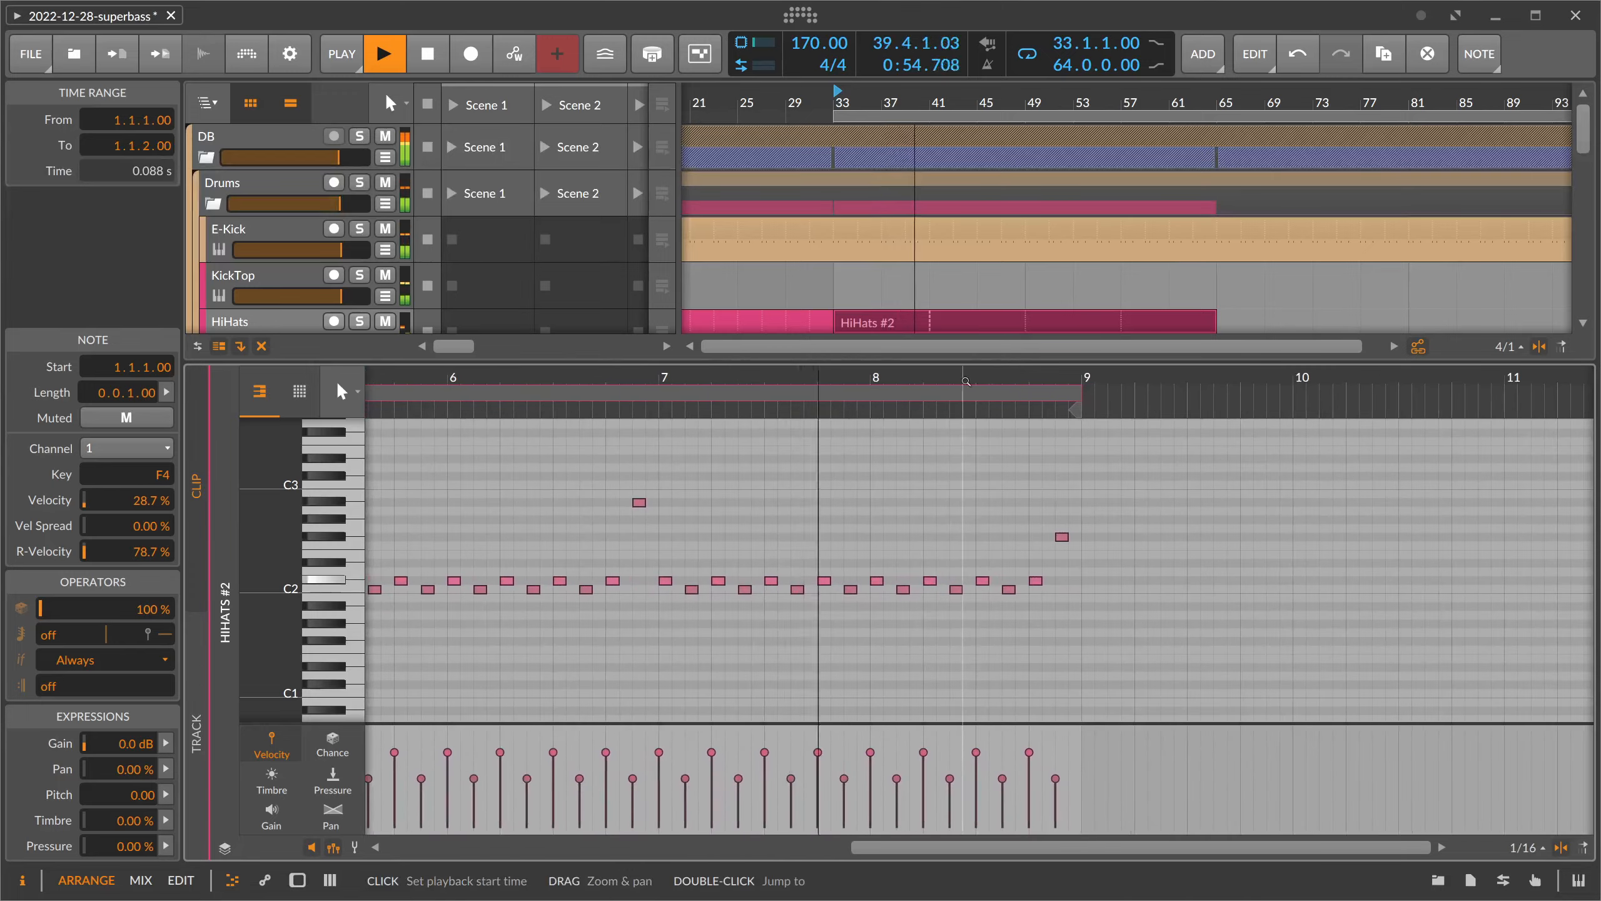
- Lengthen the C#2 note at 8.3.1 to two sixteenths and set its repeat count to 3
key("space")
left_click(985, 581)
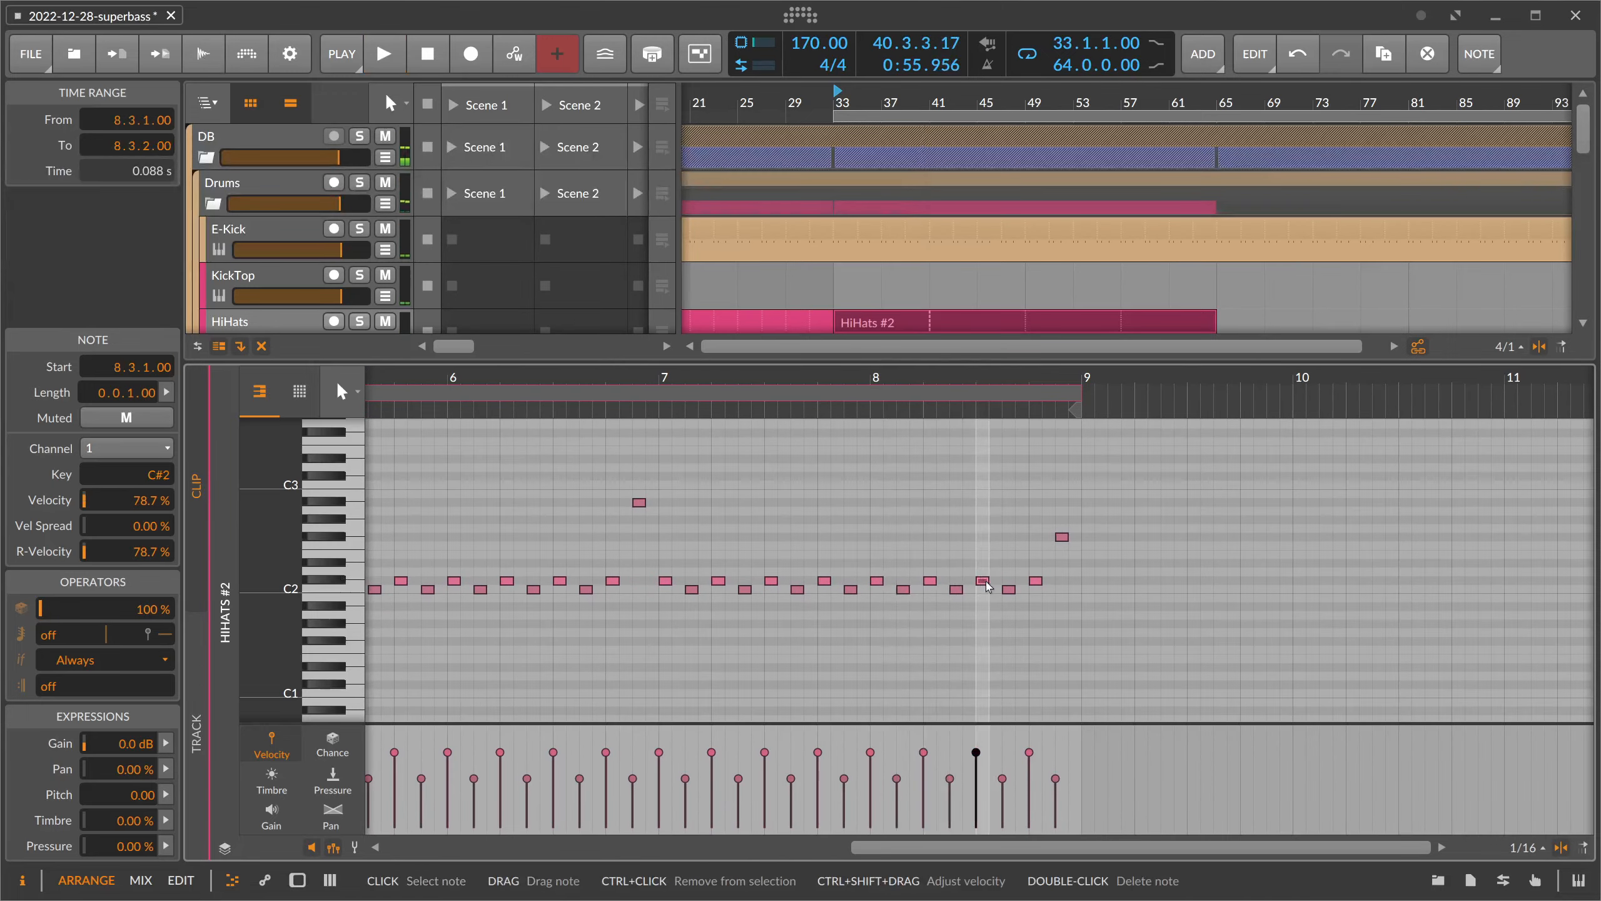
key("shift+Right")
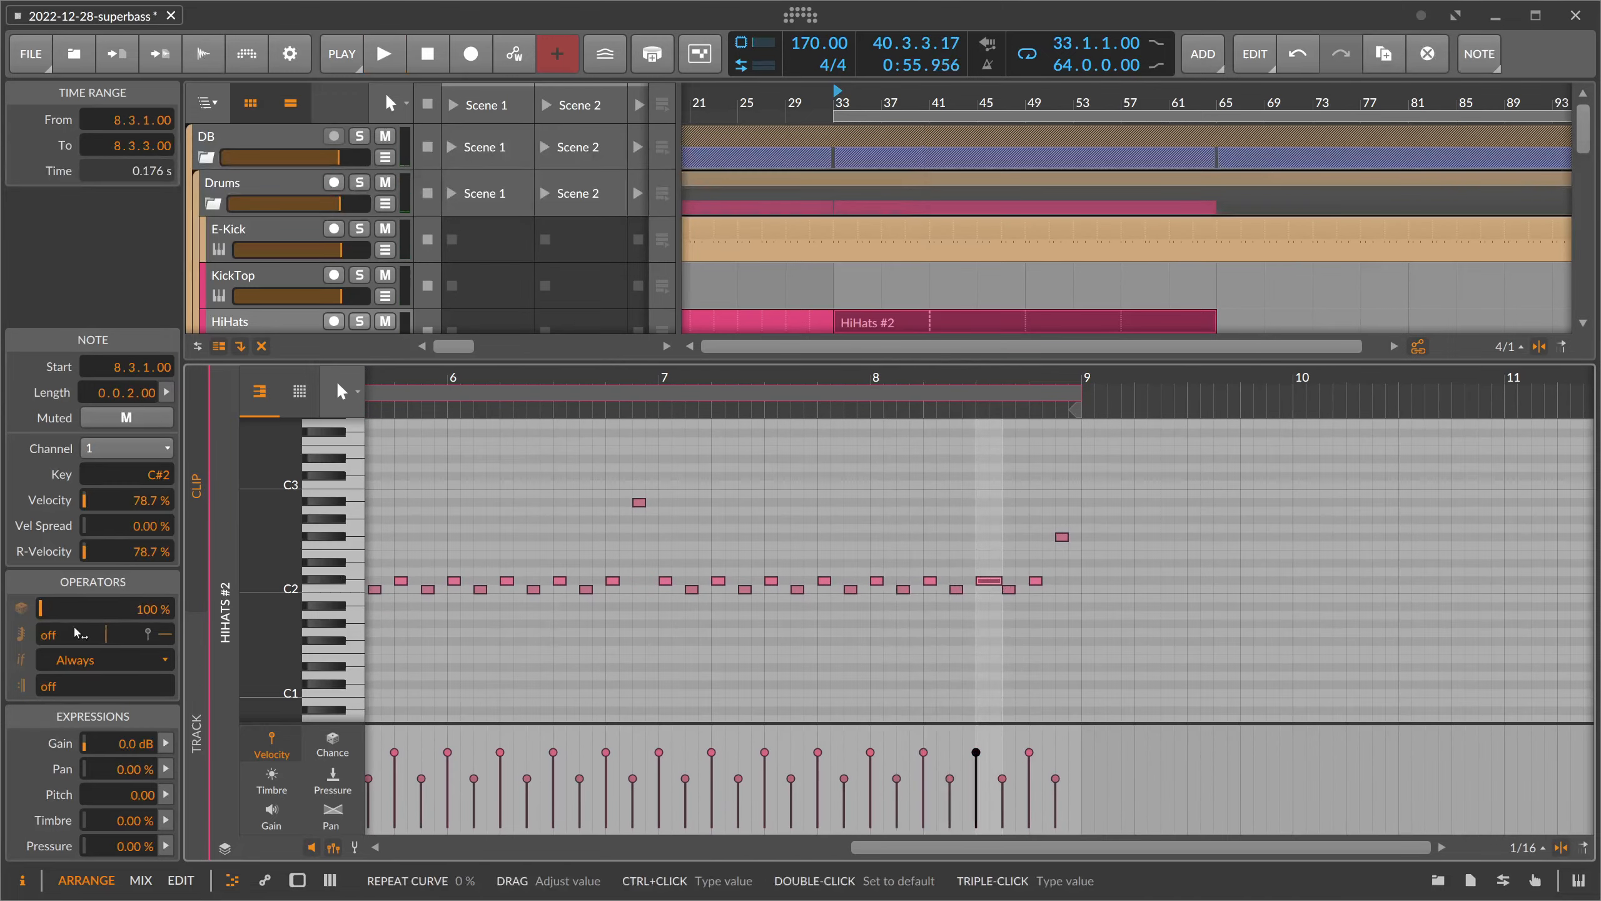
left_click_drag(76, 632, 76, 621)
- Set the playback start just before 8.3 in the clip and listen to the repeated hi-hat note
key("space")
key("space")
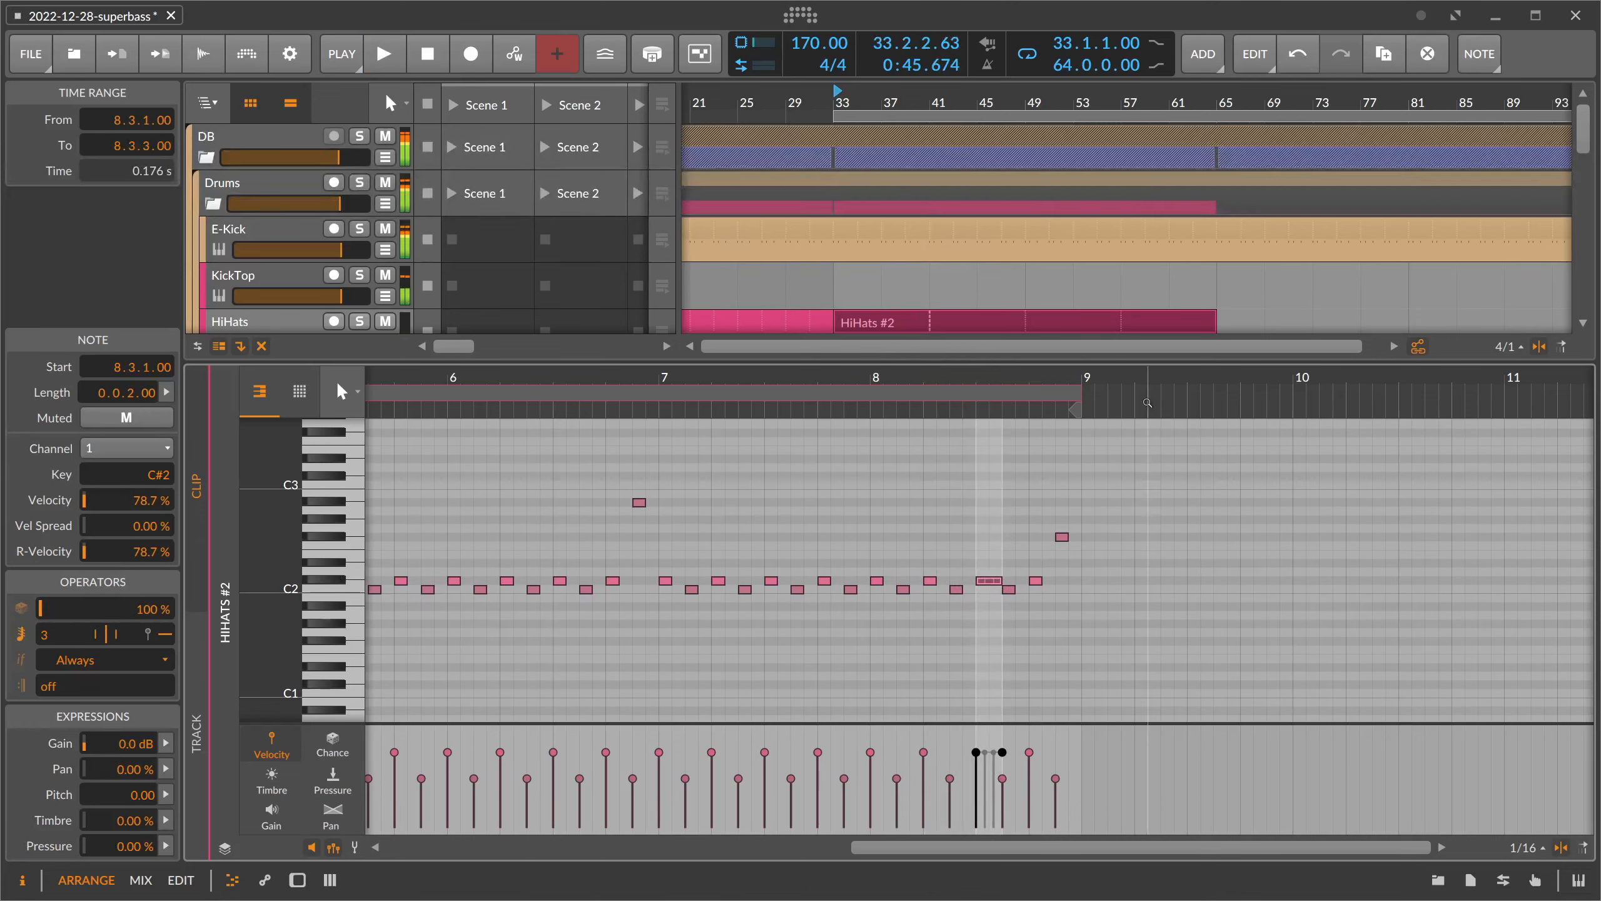
left_click(966, 380)
key("space")
key("space")
key("space")
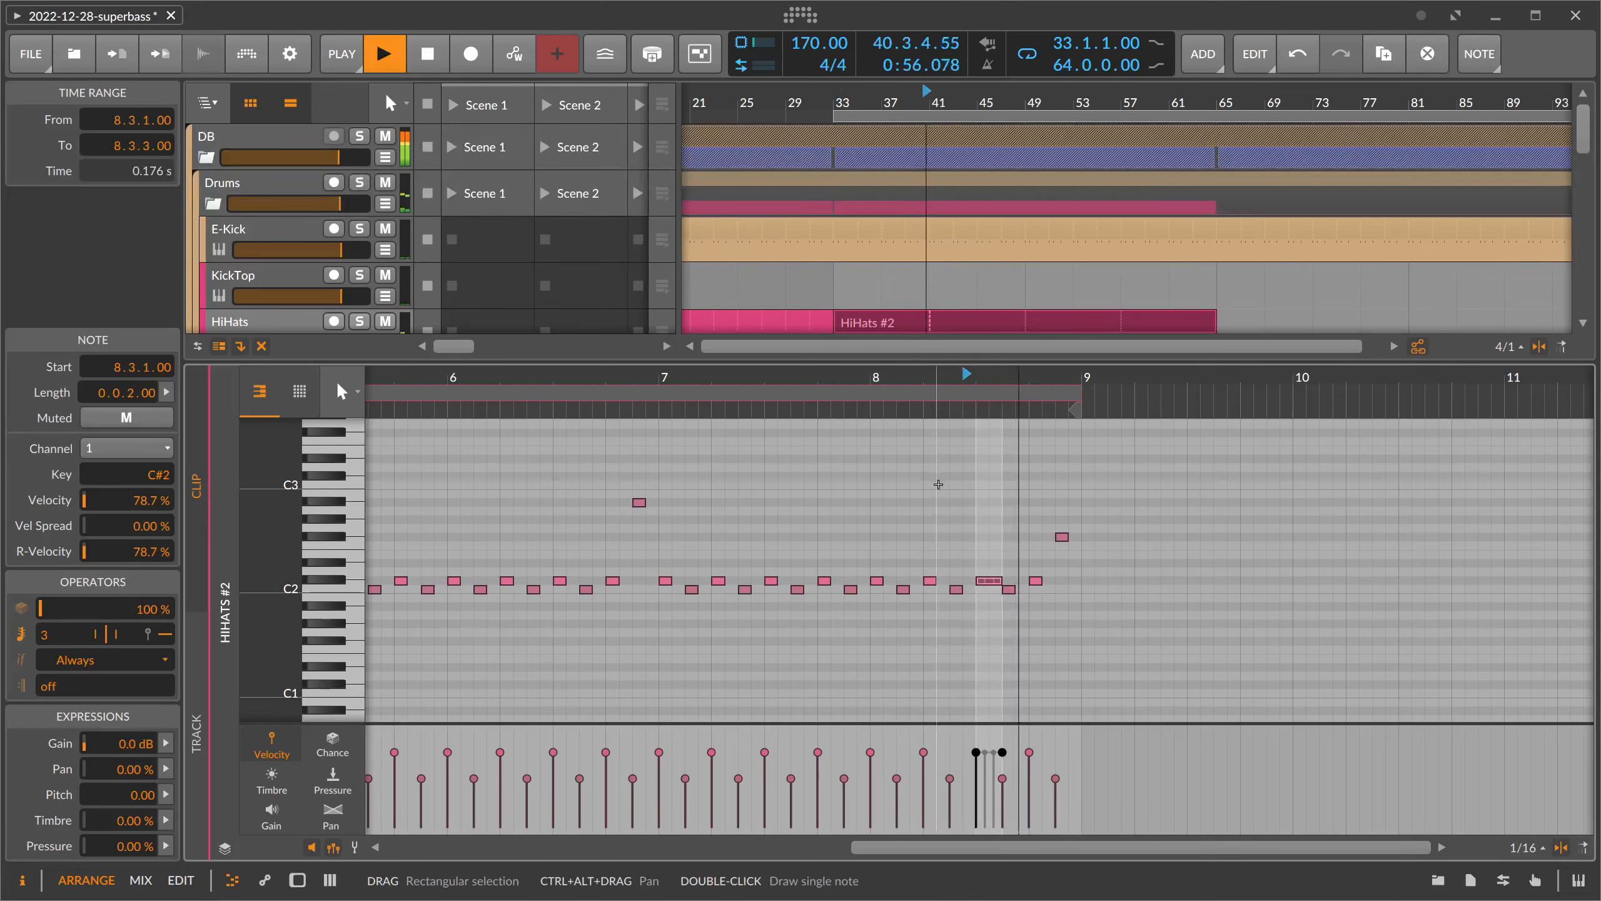
key("space")
- Try lengthening the C2 note at 8.3.3 to two sixteenths with a repeat count of 2, and play it
left_click(1012, 589)
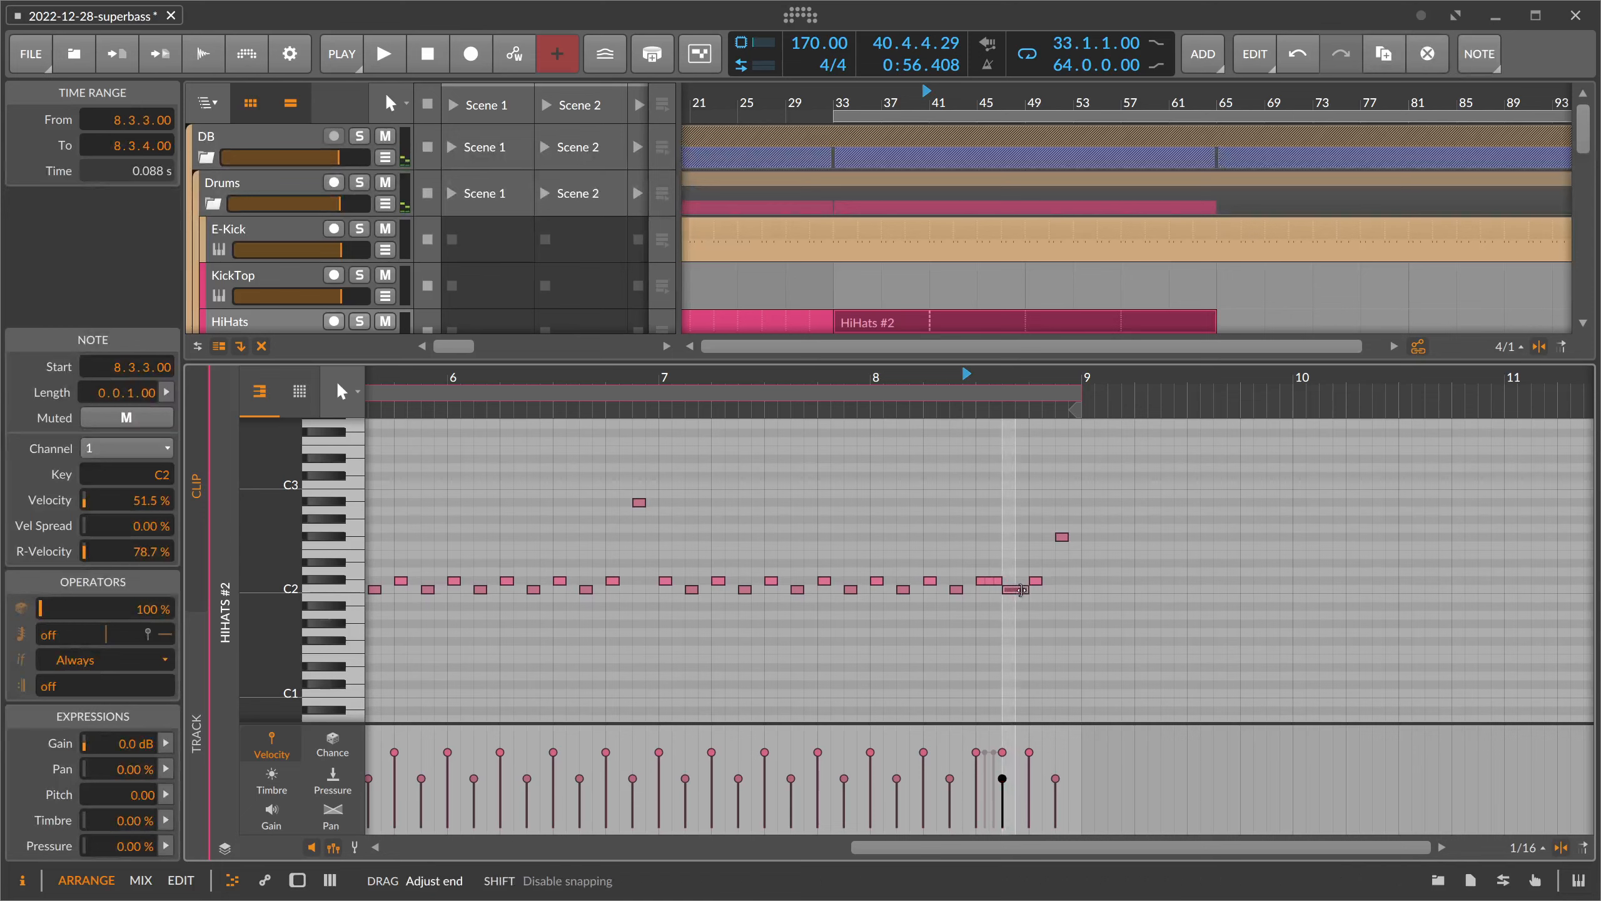
key("space")
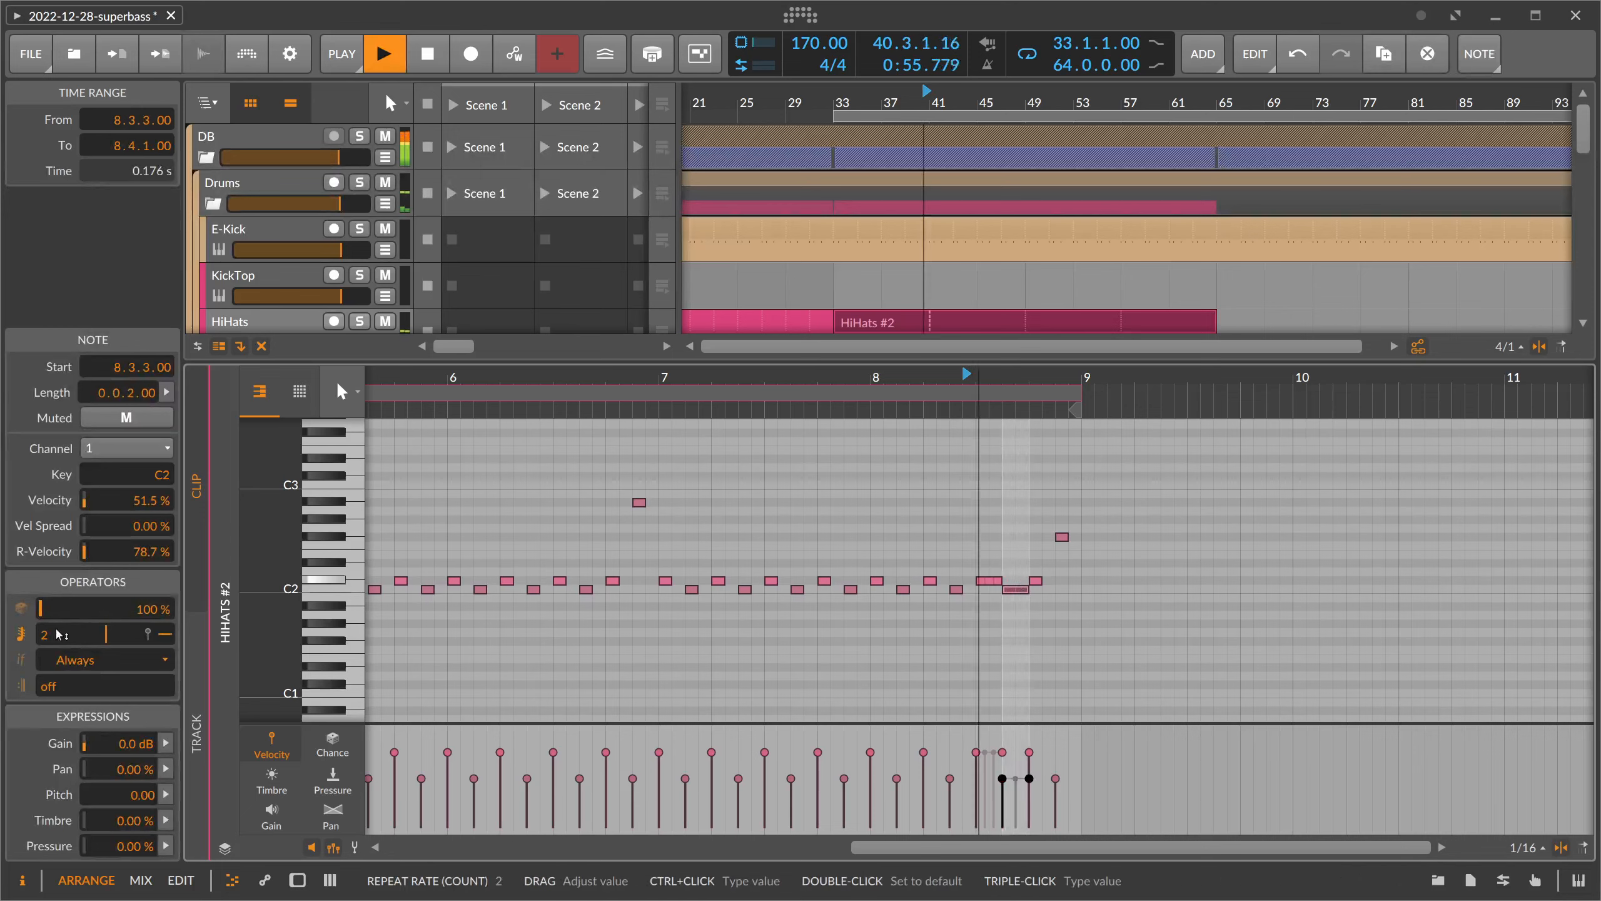
key("space")
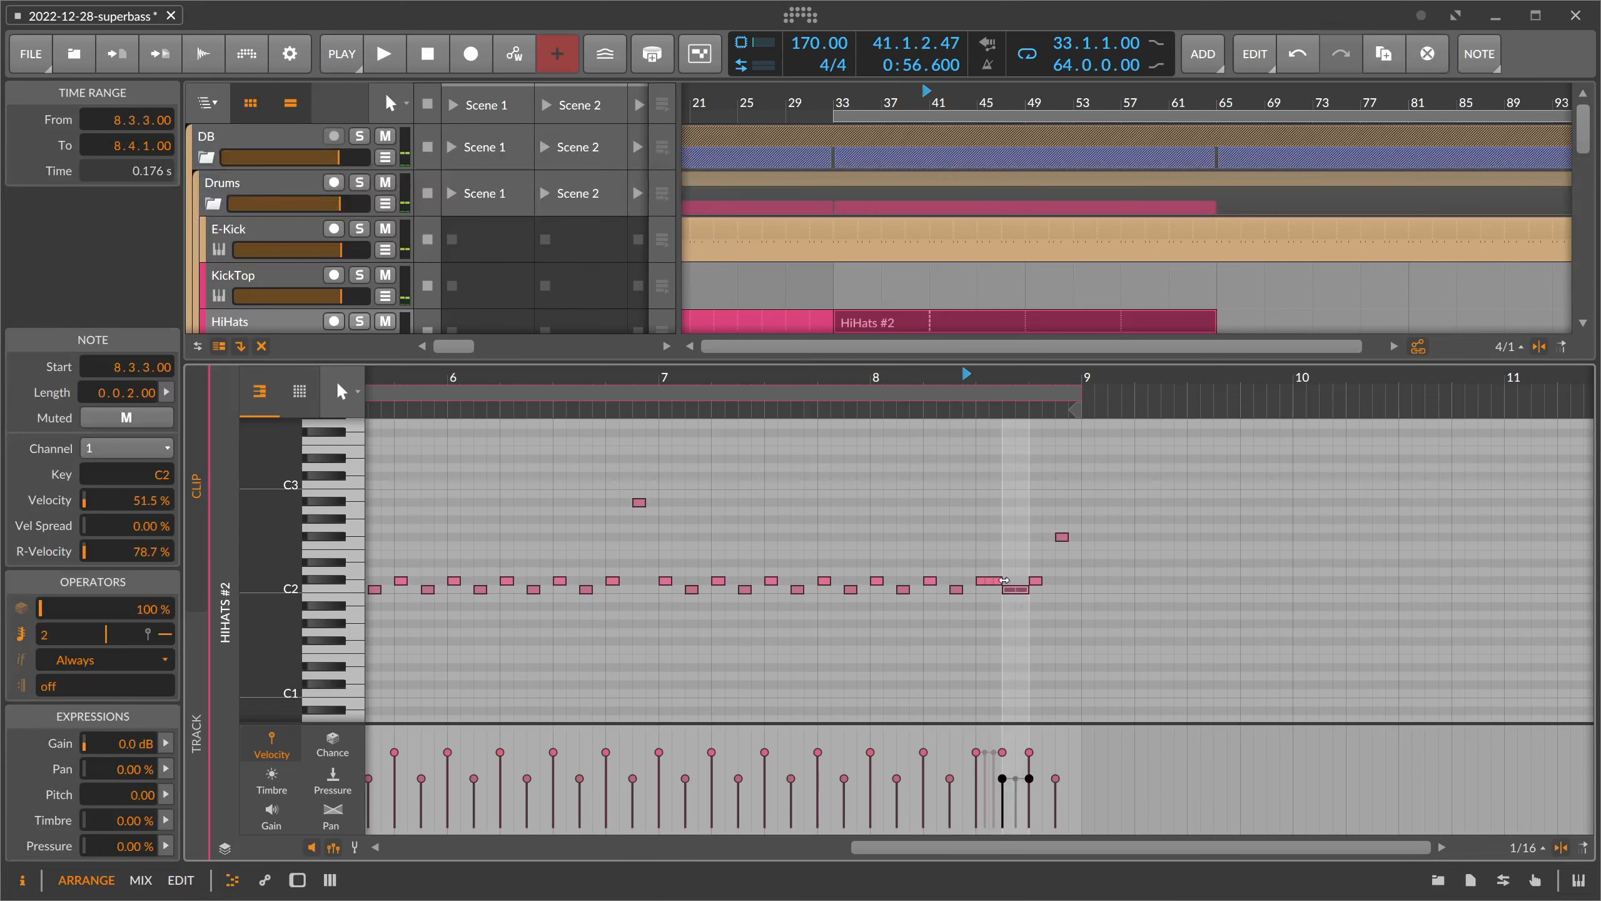
- Extend the repeated C#2 note at 8.3.1 to one beat in place of the C2 note below, and play it
left_click_drag(1001, 581, 1015, 586)
double_click(1016, 590)
key("space")
key("space")
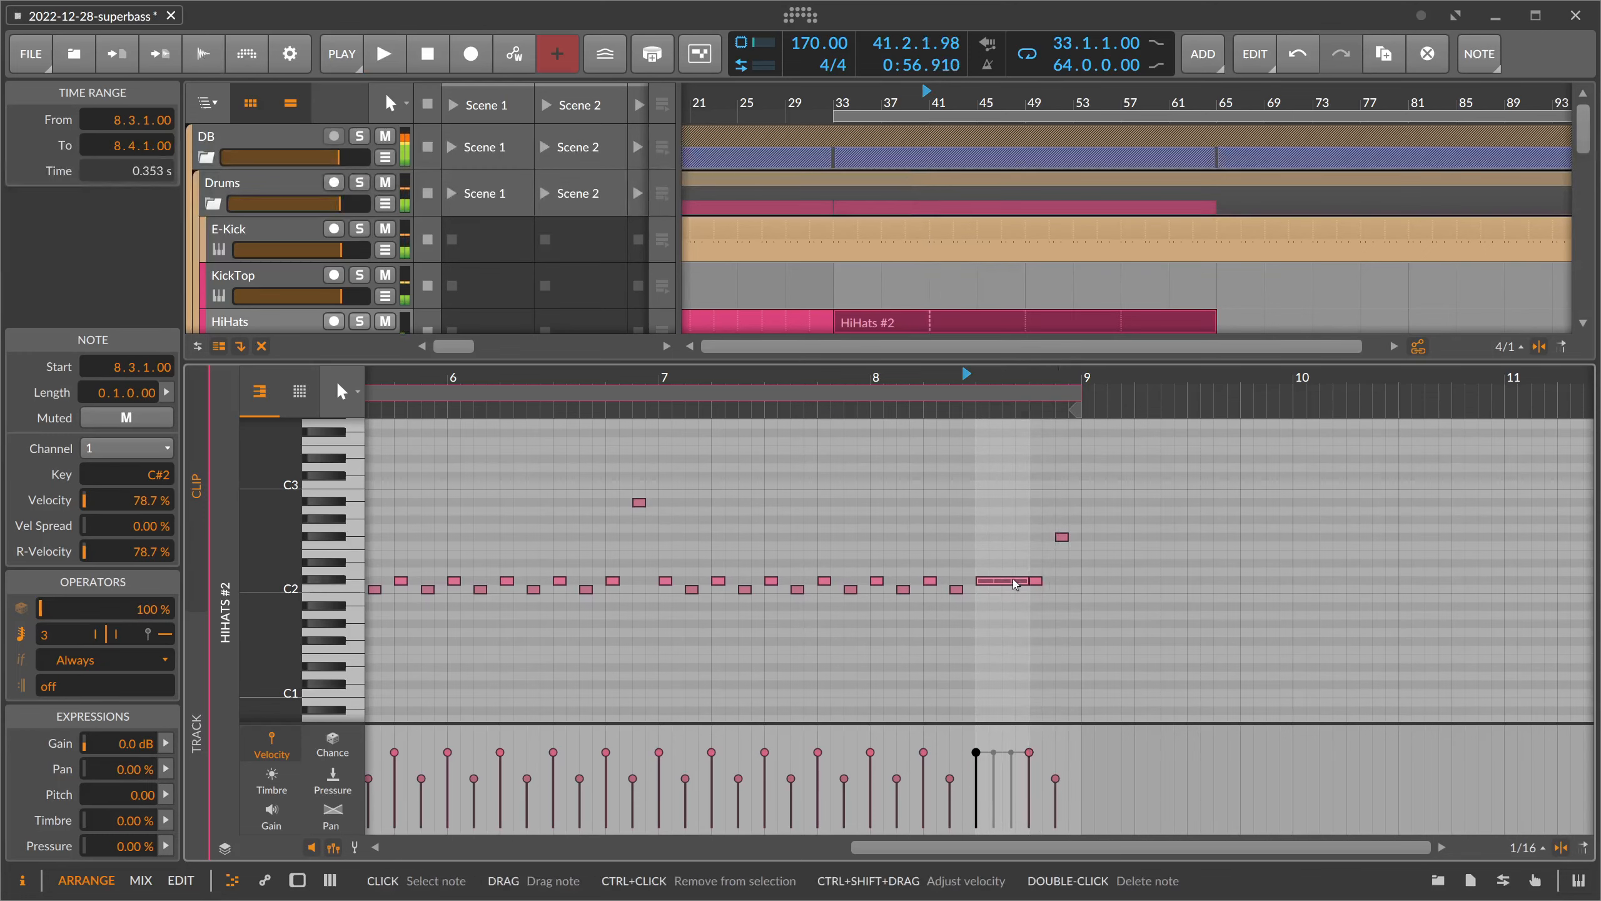
- Lower the C#2 roll's velocity to 0.00 %, create a repeat velocity ramp rising across it, and play it
key("space")
key("space")
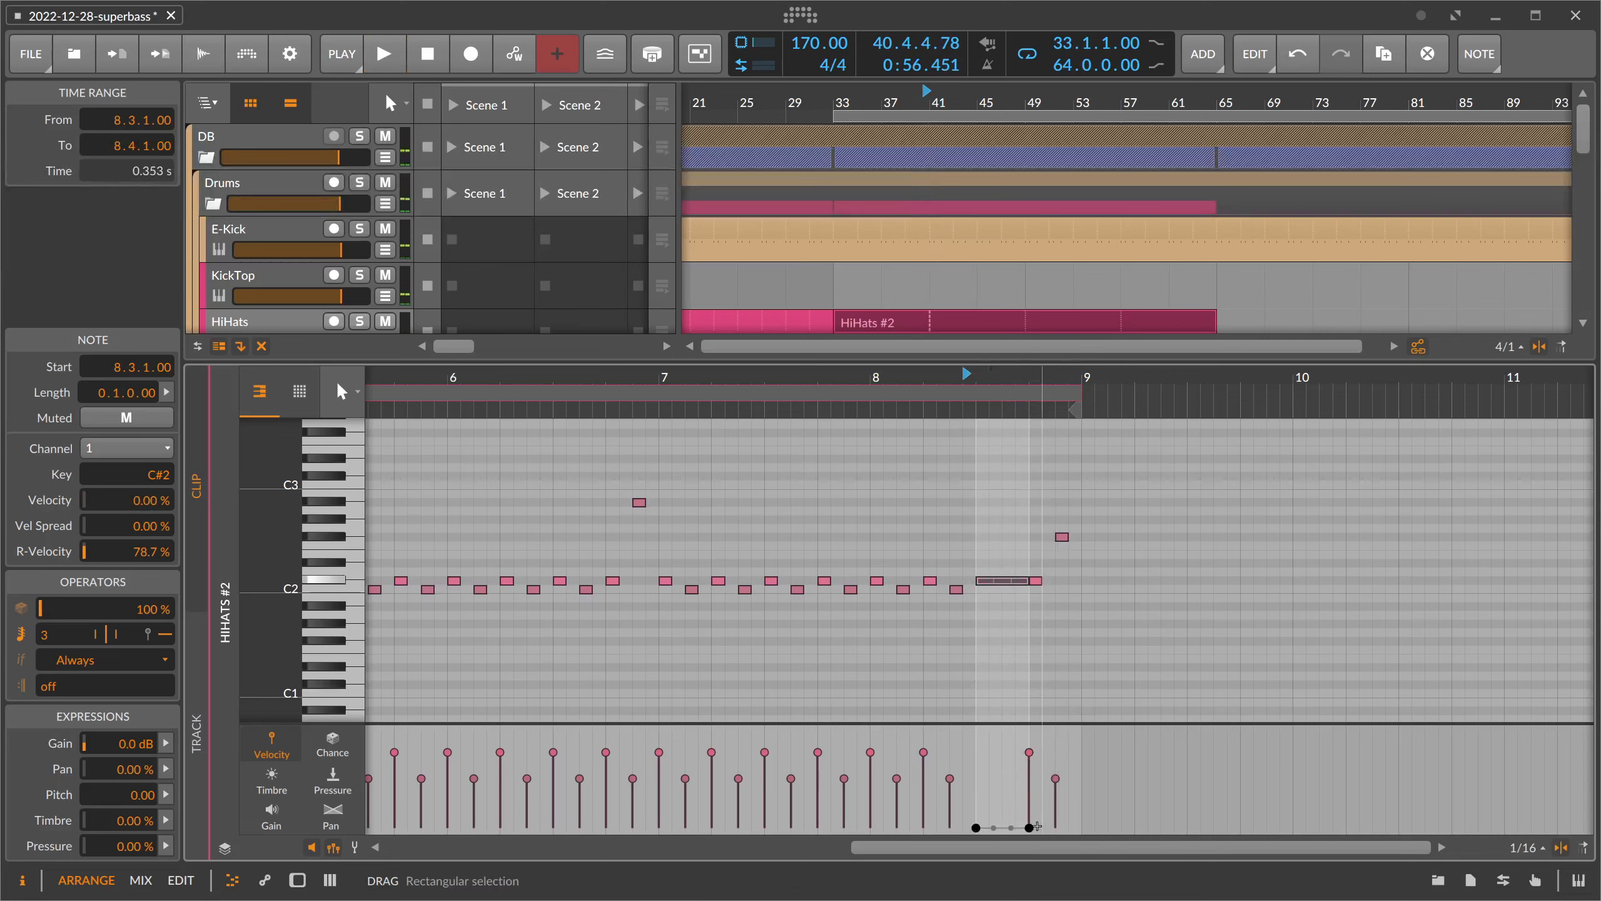
left_click_drag(1029, 827, 1032, 732)
key("space")
key("space")
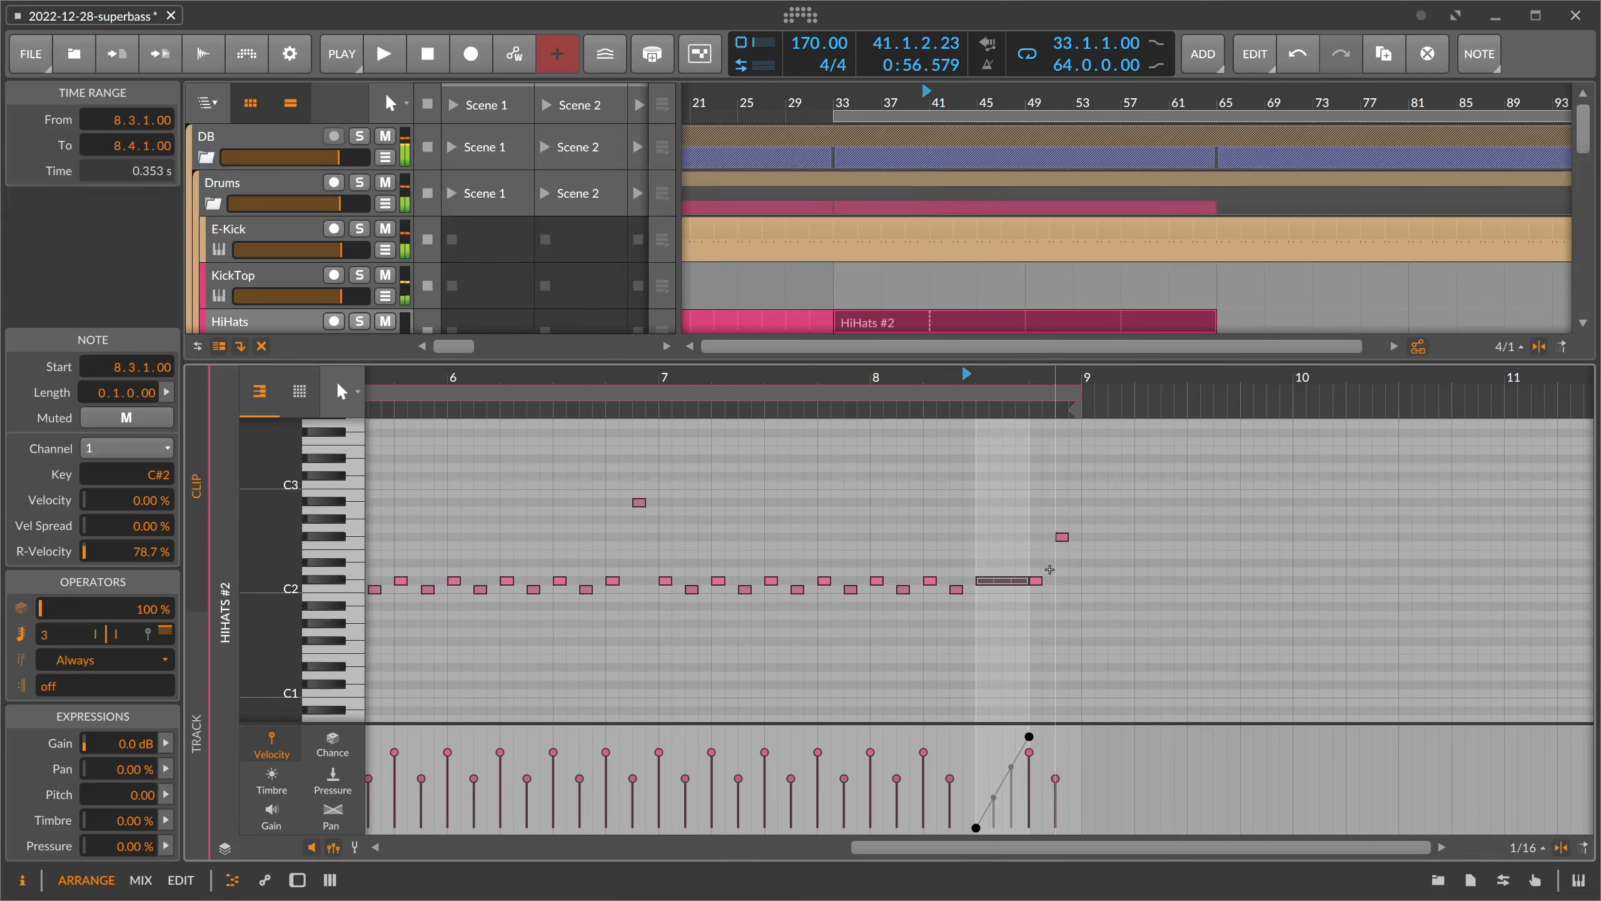
- Extend the C#2 roll to a length of 0.1.2.00, set its repeat count to 4 and play it
left_click_drag(1035, 581, 1055, 584)
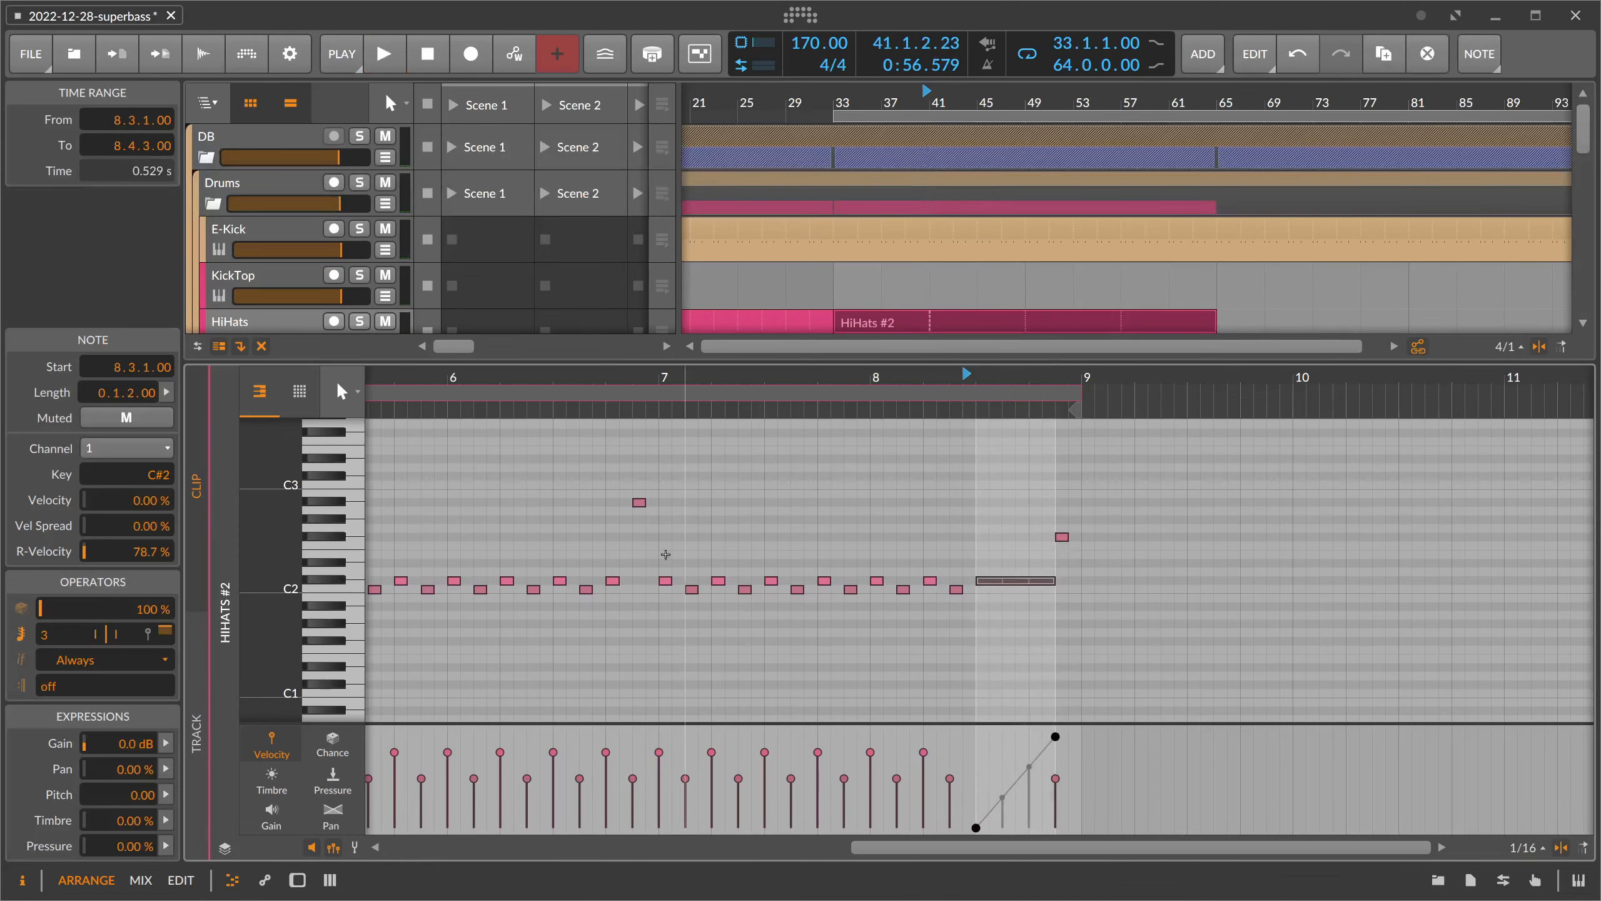
key("space")
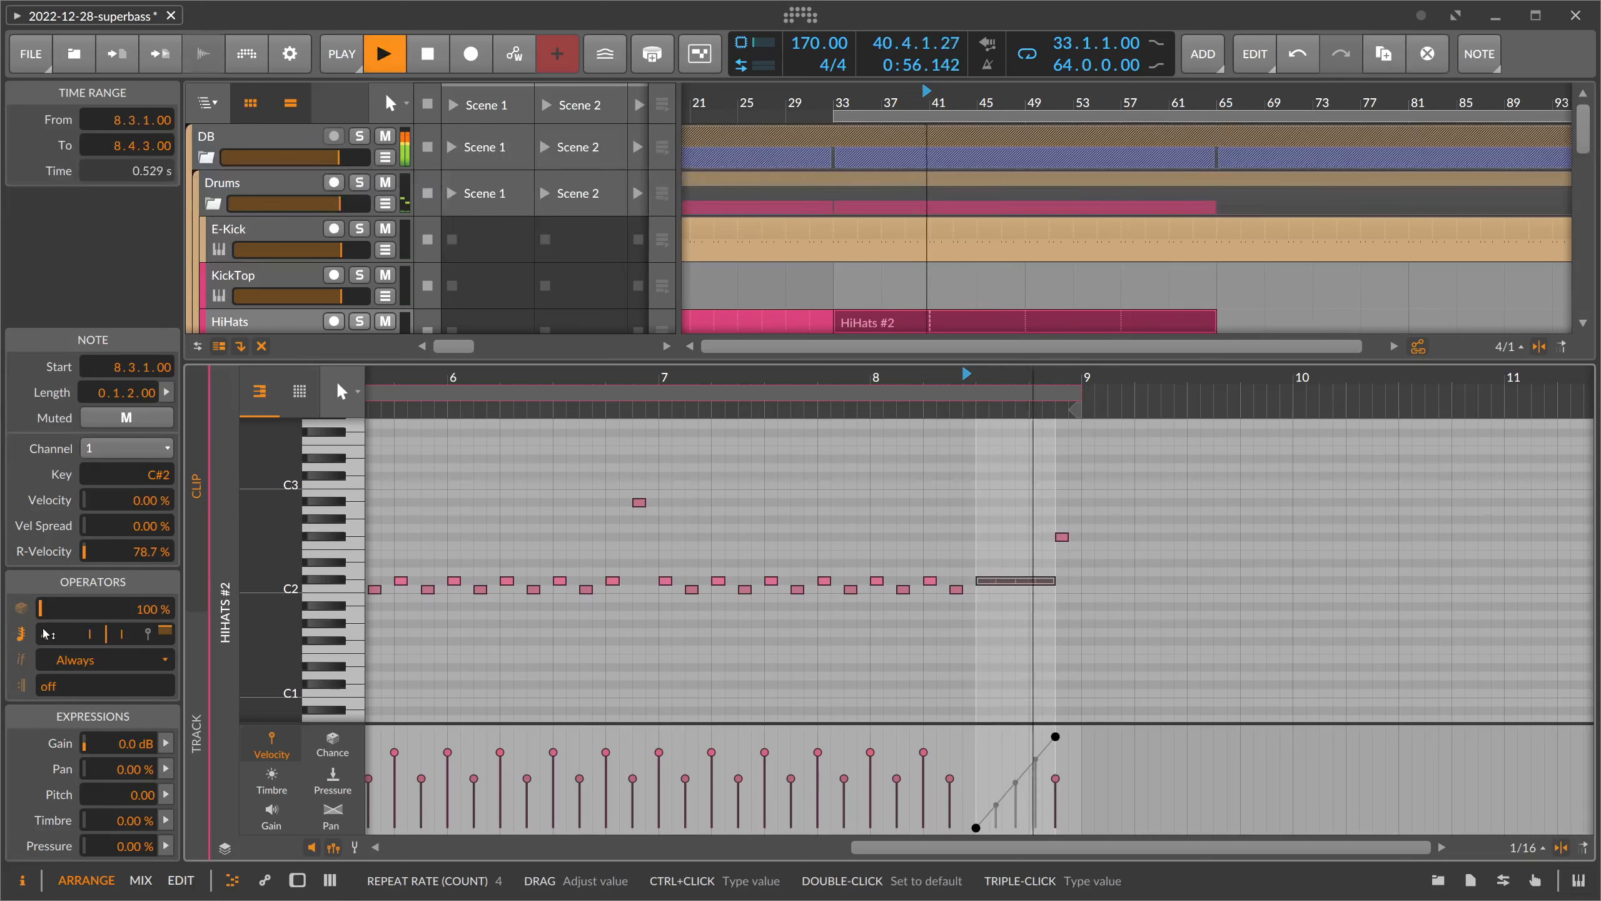
key("space")
- Raise the roll's starting velocity to 24.4 % and adjust the end level of its velocity ramp while auditioning it
left_click_drag(975, 826, 976, 803)
key("space")
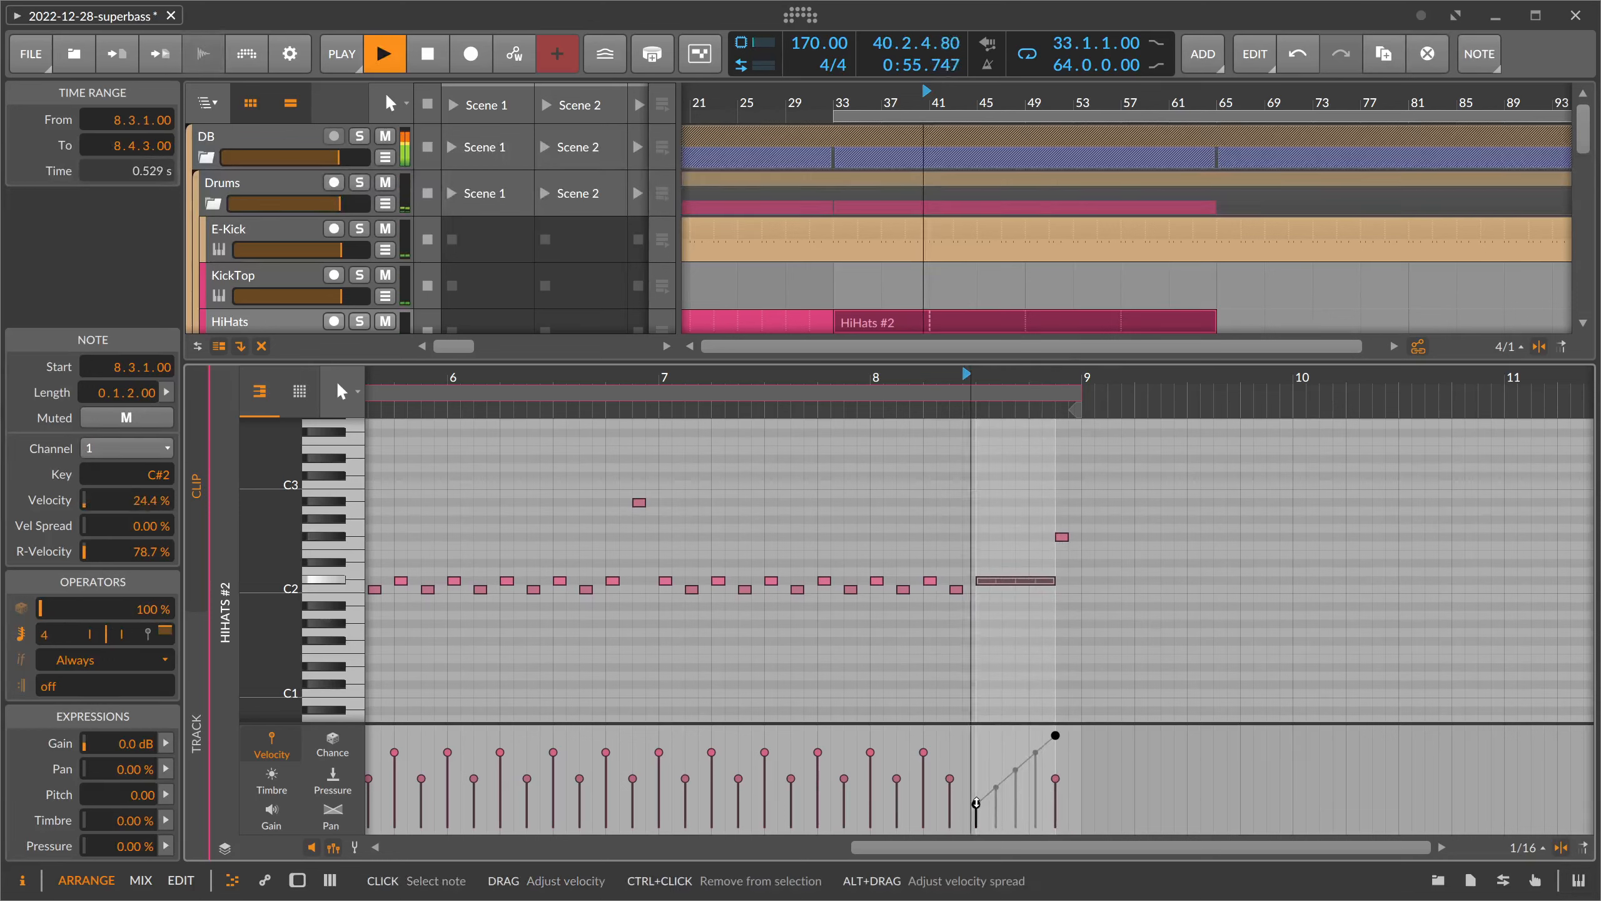
key("space")
left_click_drag(1055, 735, 1057, 757)
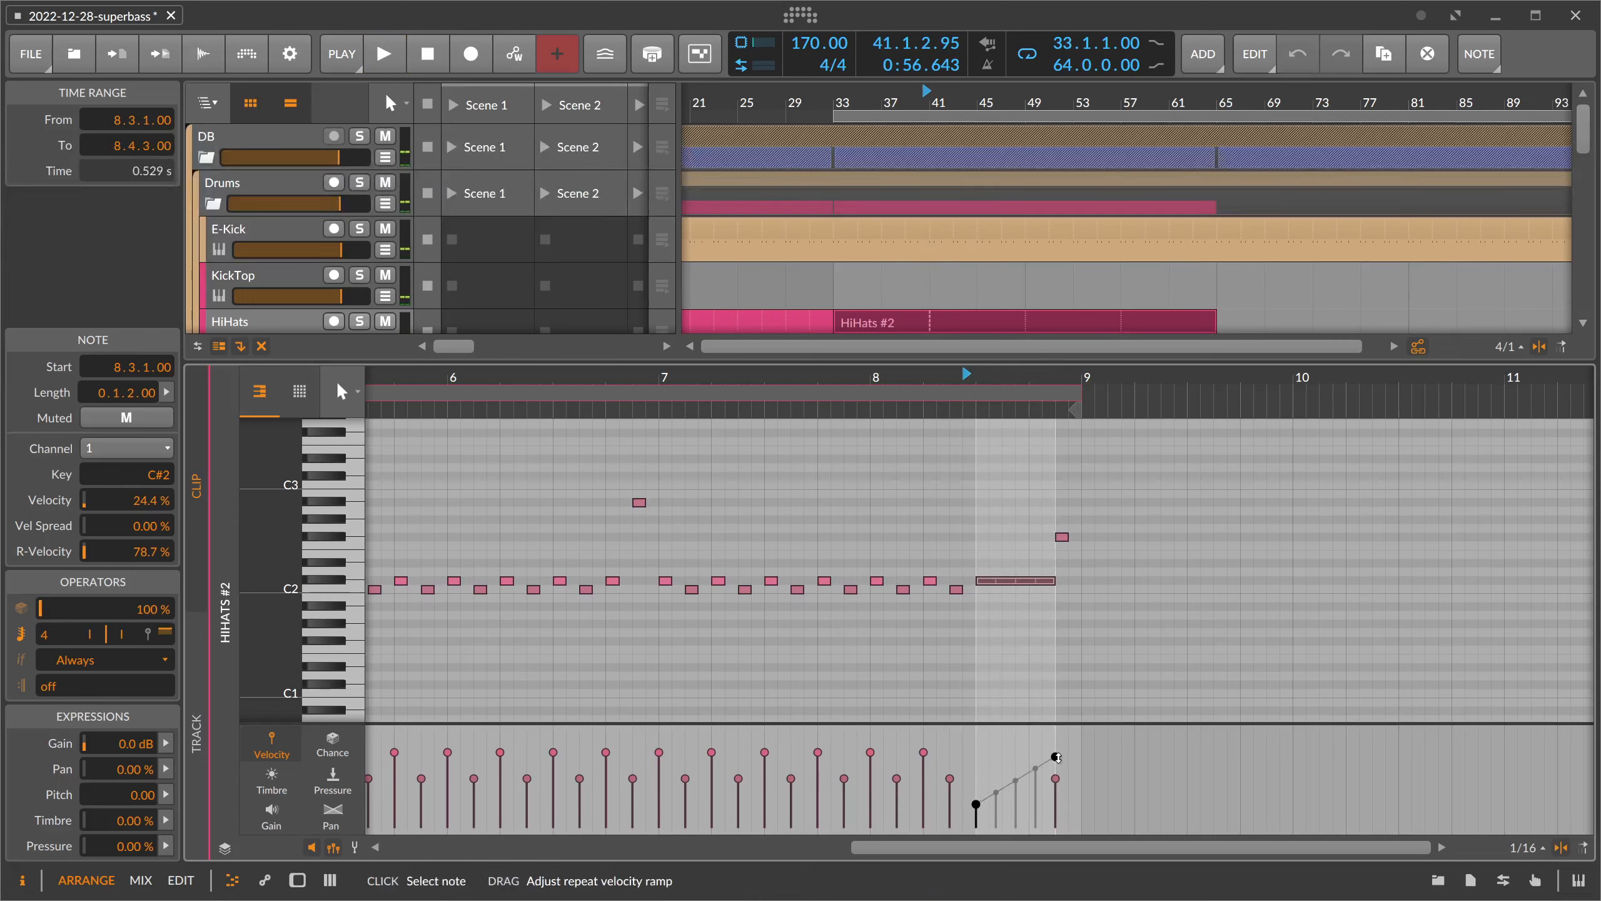
key("space")
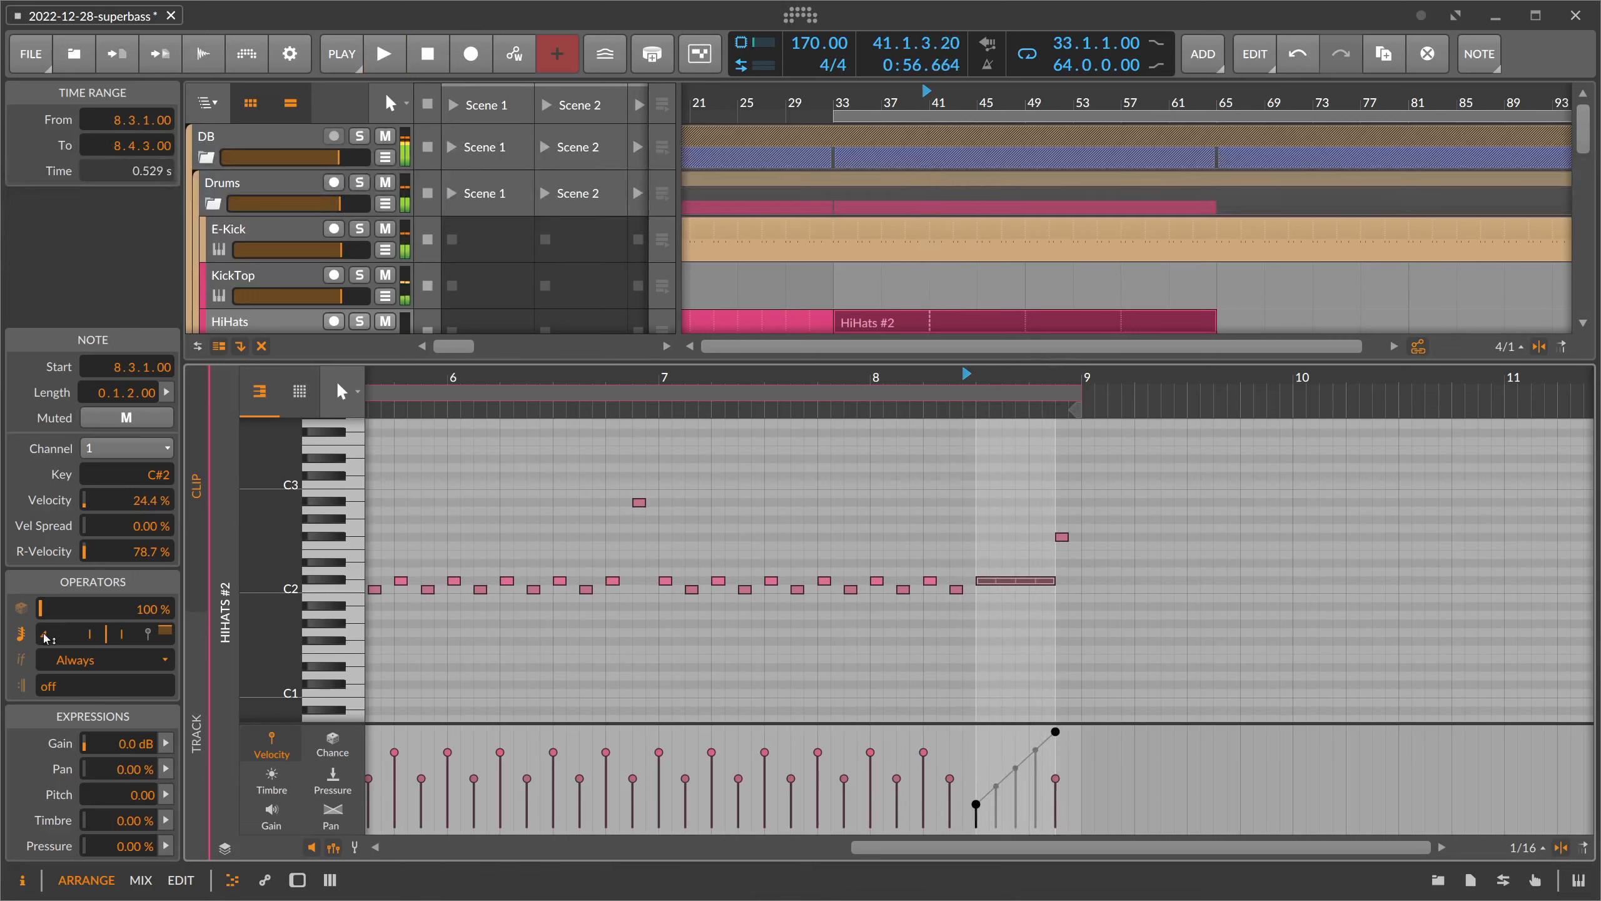
- Increase the C#2 roll's repeat count to 7 and listen to the result
scroll(46, 636, "up", 2)
key("space")
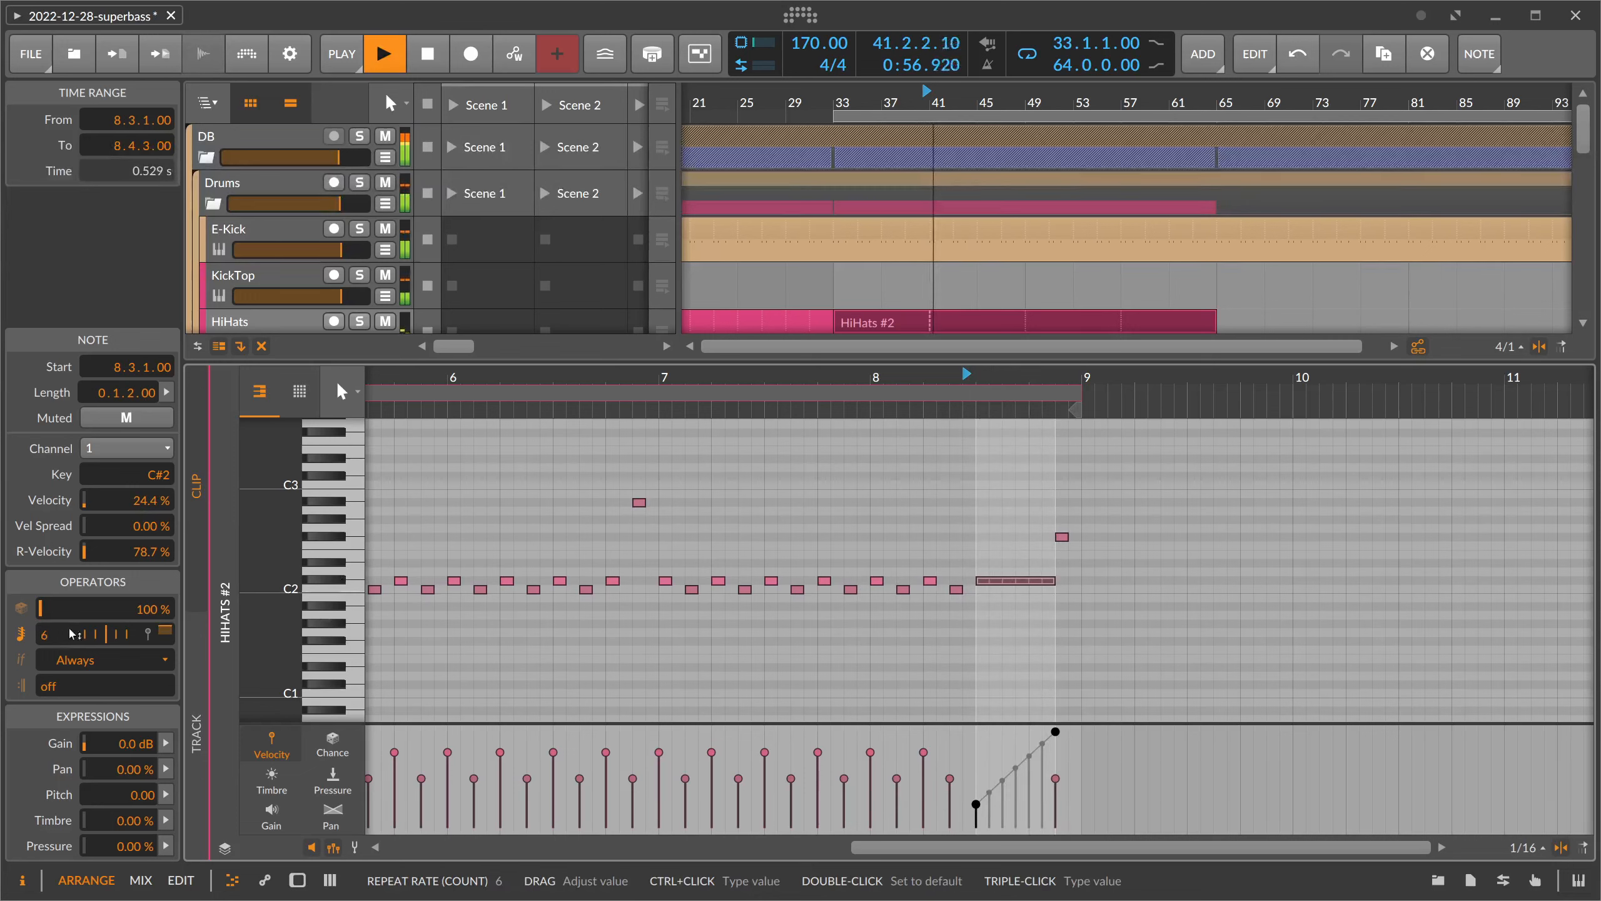
scroll(48, 632, "up", 1)
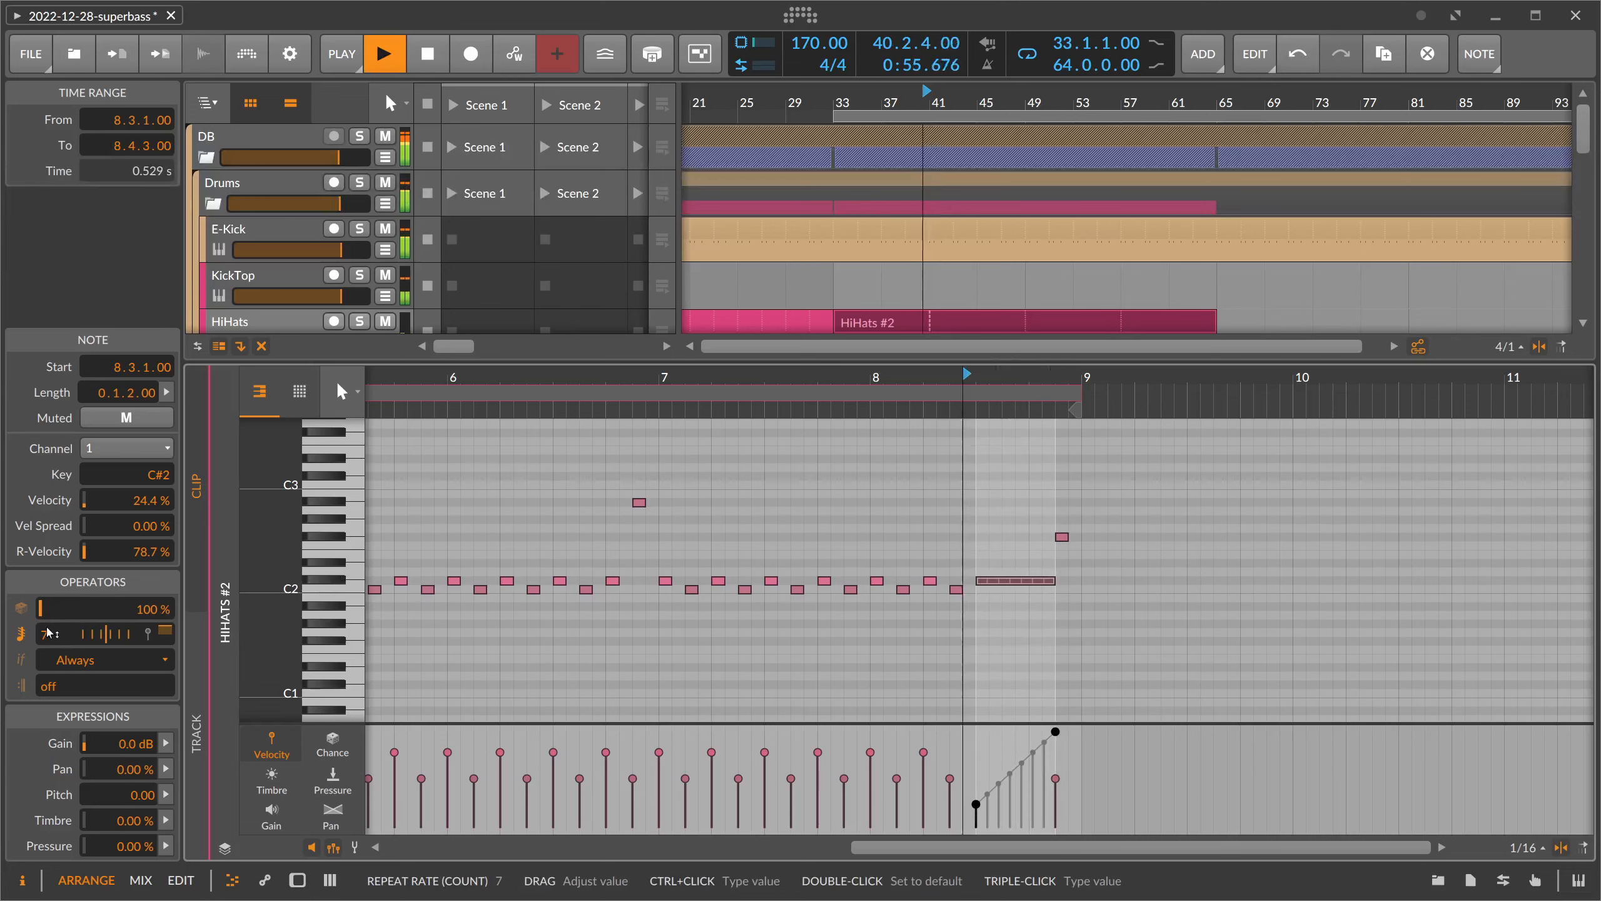
key("space")
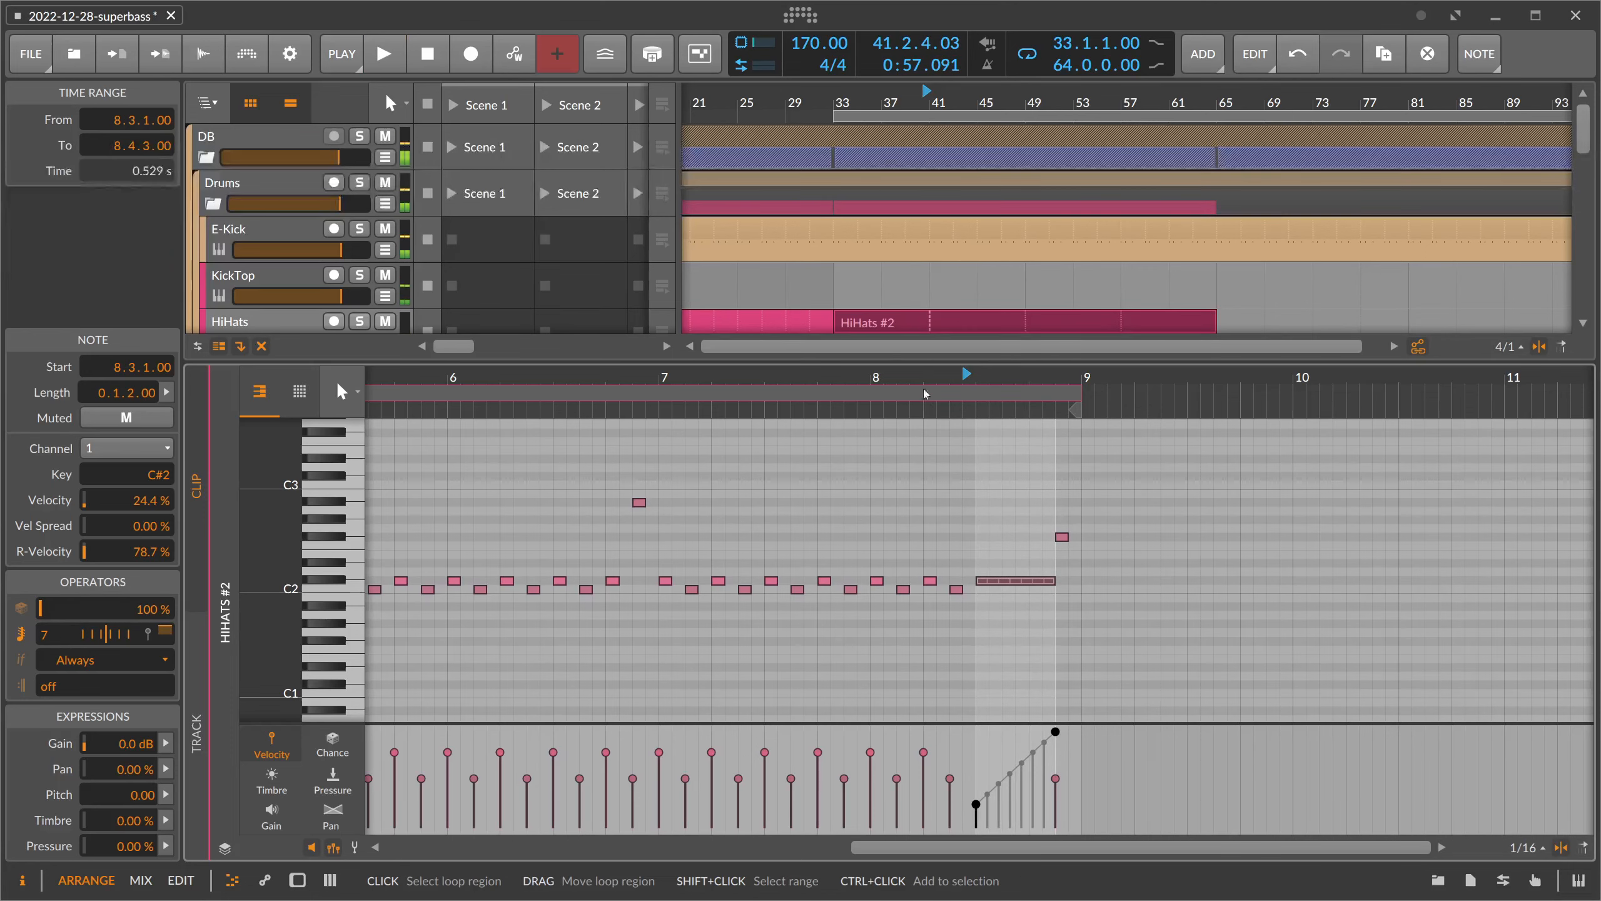
- Play the HiHats #2 clip from its start and color the clip green
left_click_drag(966, 376, 955, 377)
left_click(467, 377)
key("space")
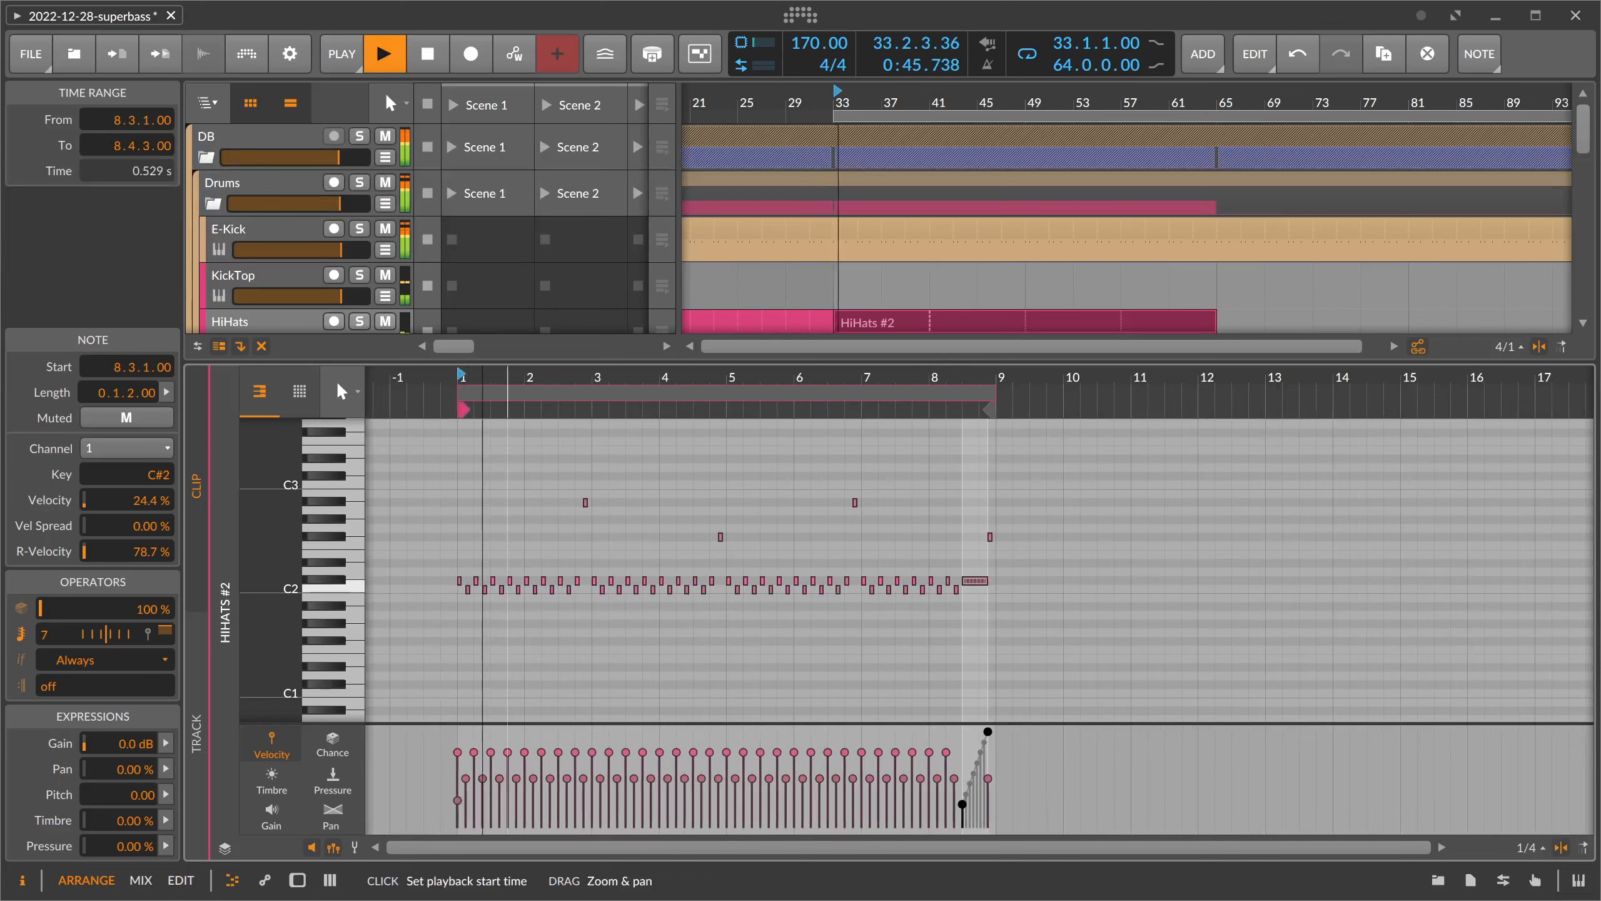
scroll(874, 195, "down", 2)
left_click(867, 243)
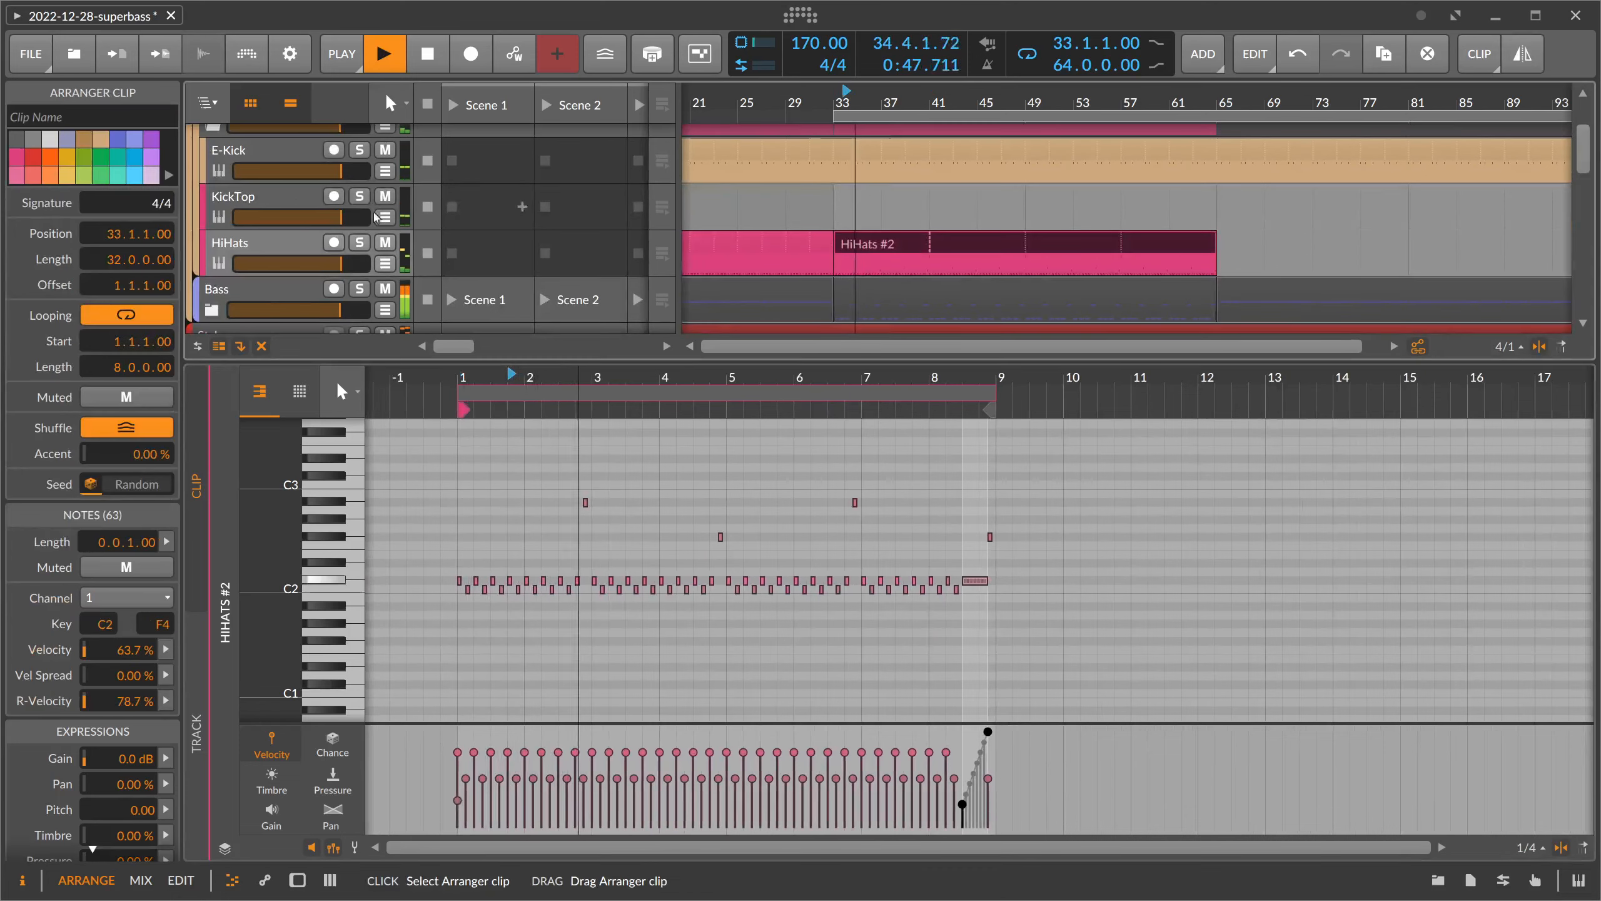
left_click(83, 157)
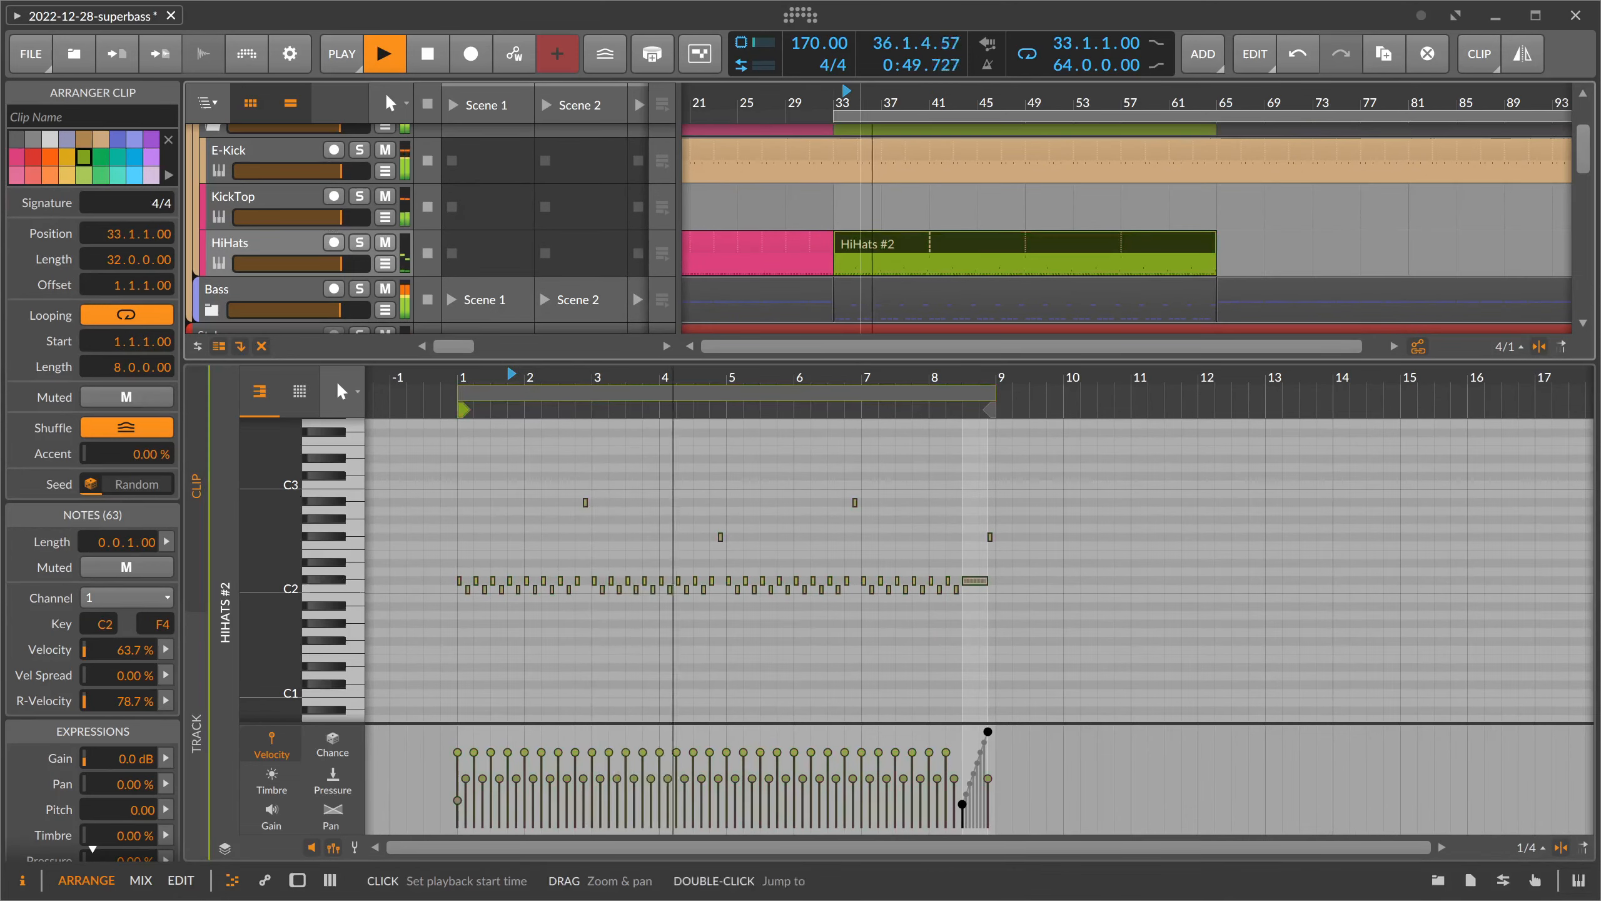
scroll(876, 262, "down", 2)
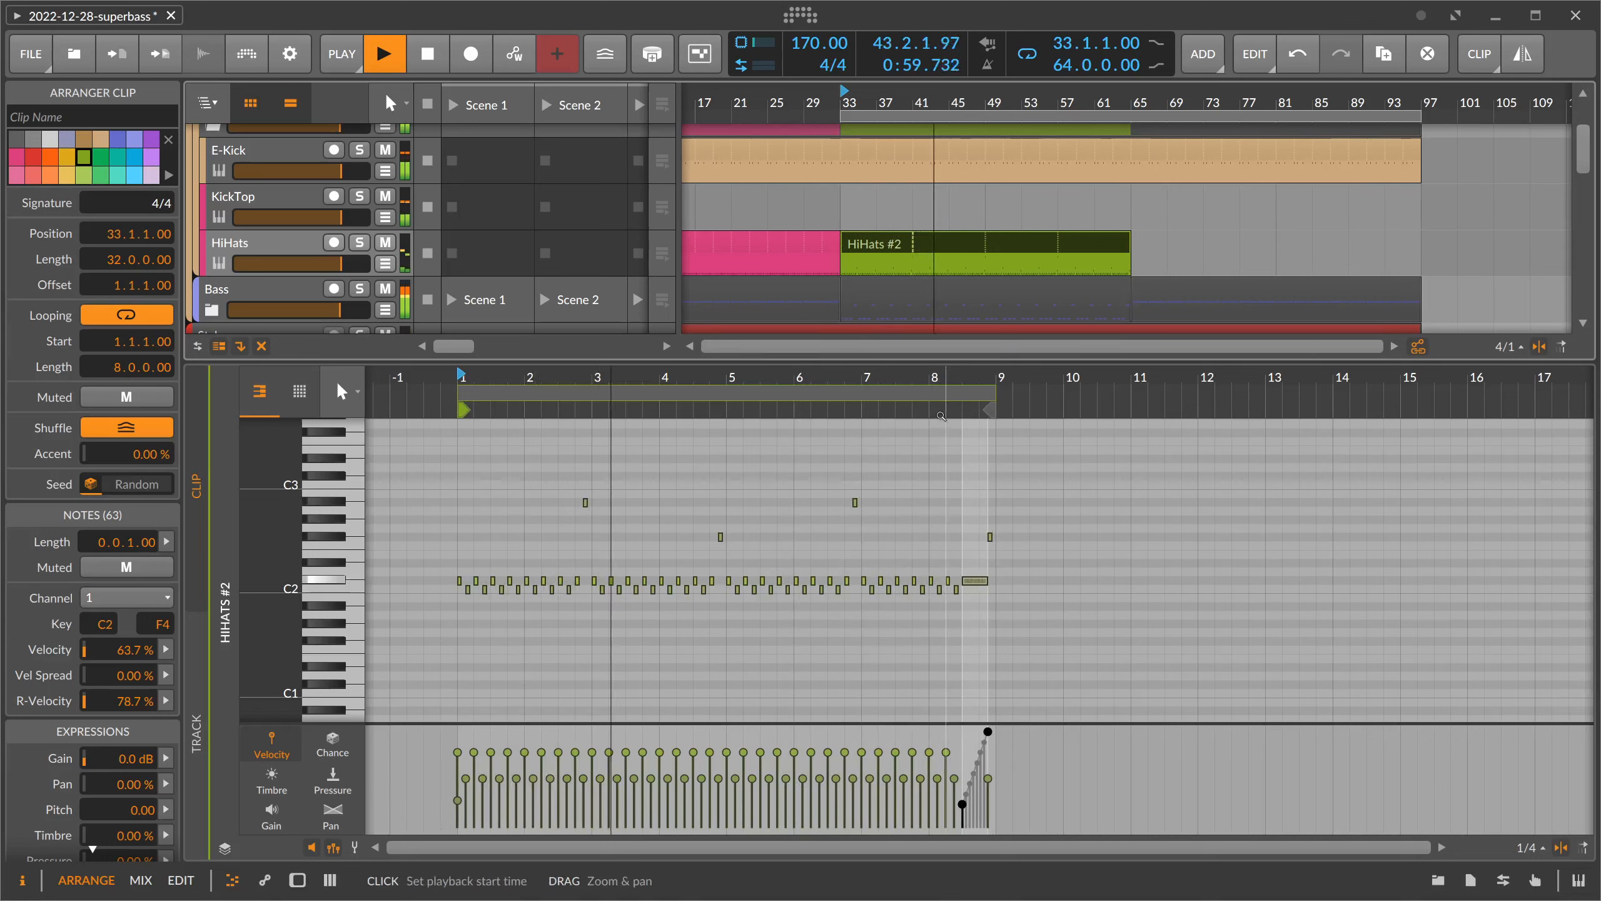
key("space")
- Double the content of the HiHats #2 clip so its loop is 16 bars long
right_click(869, 244)
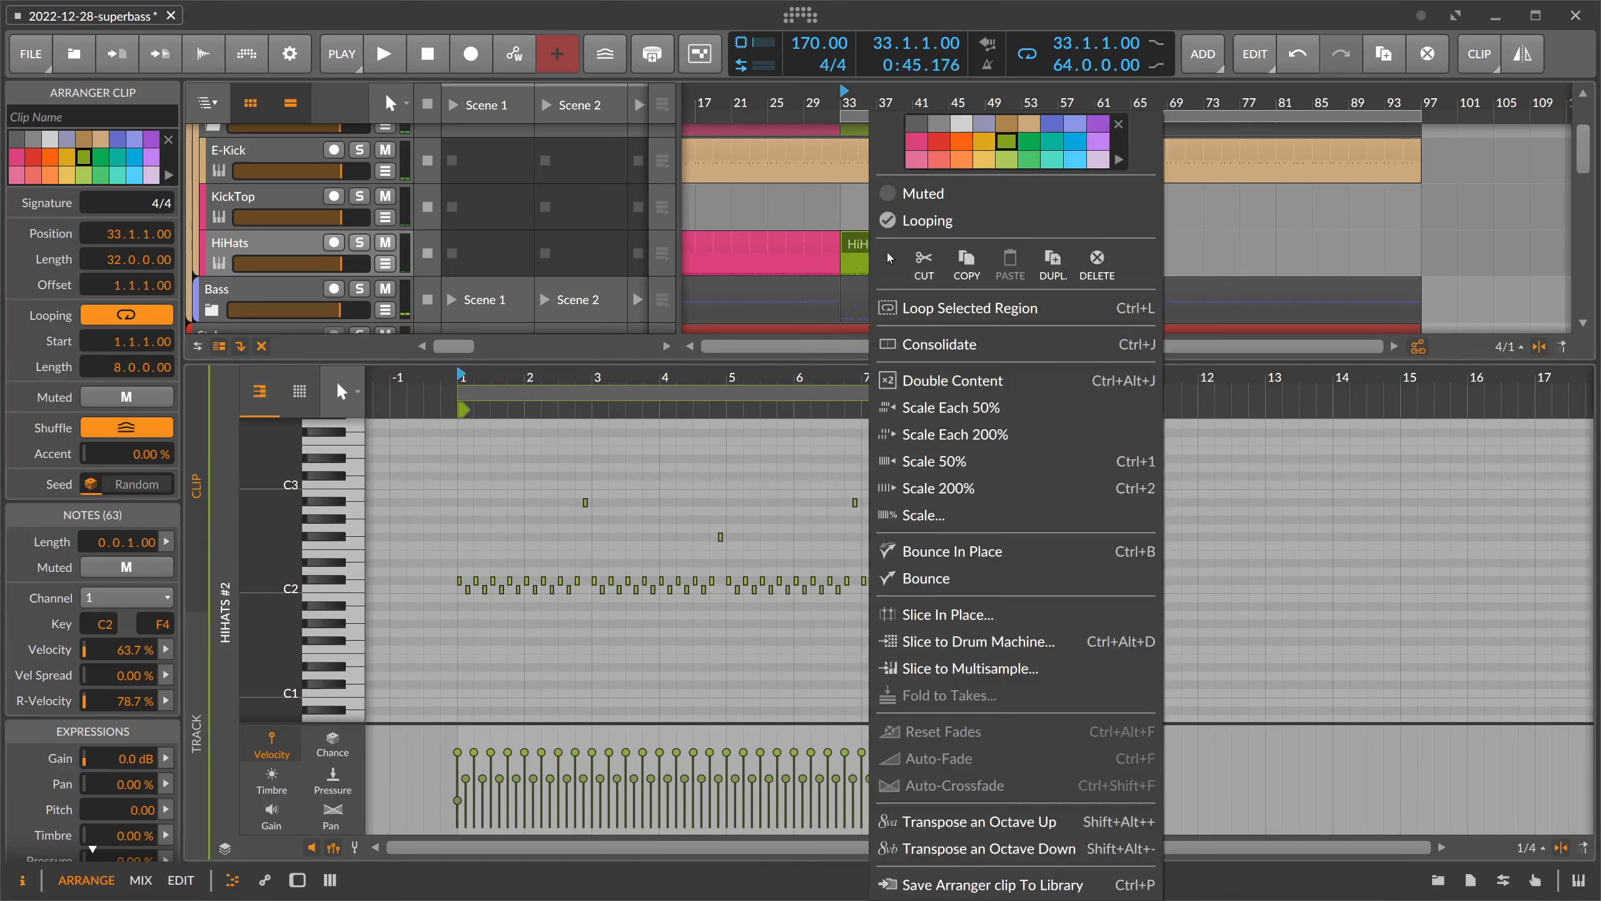
left_click(825, 436)
right_click(867, 250)
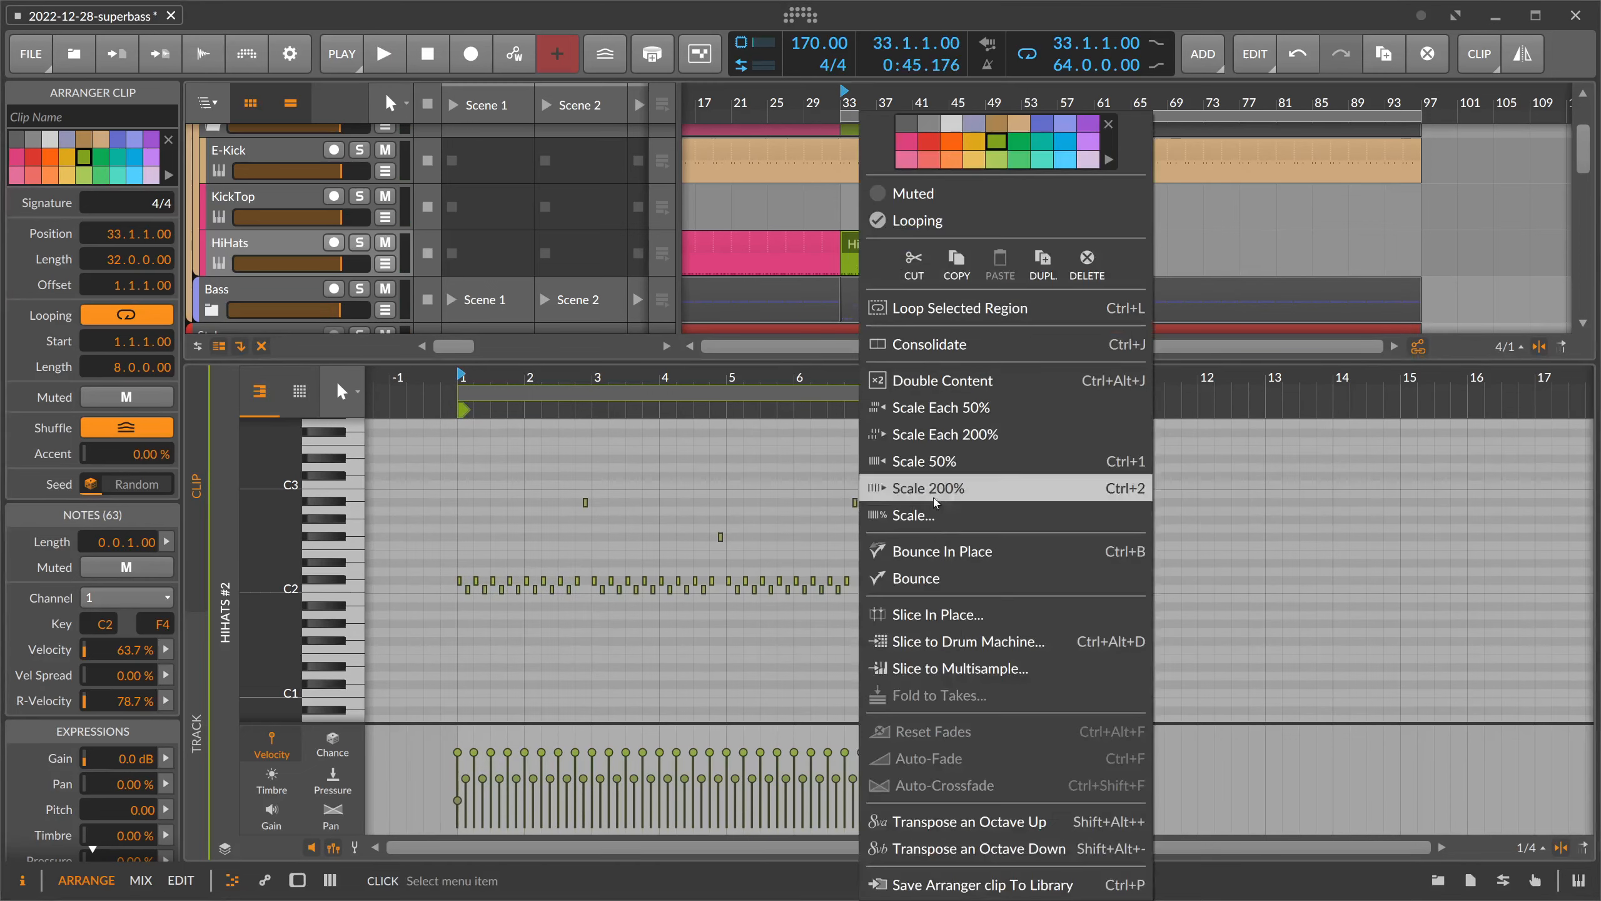
left_click(876, 373)
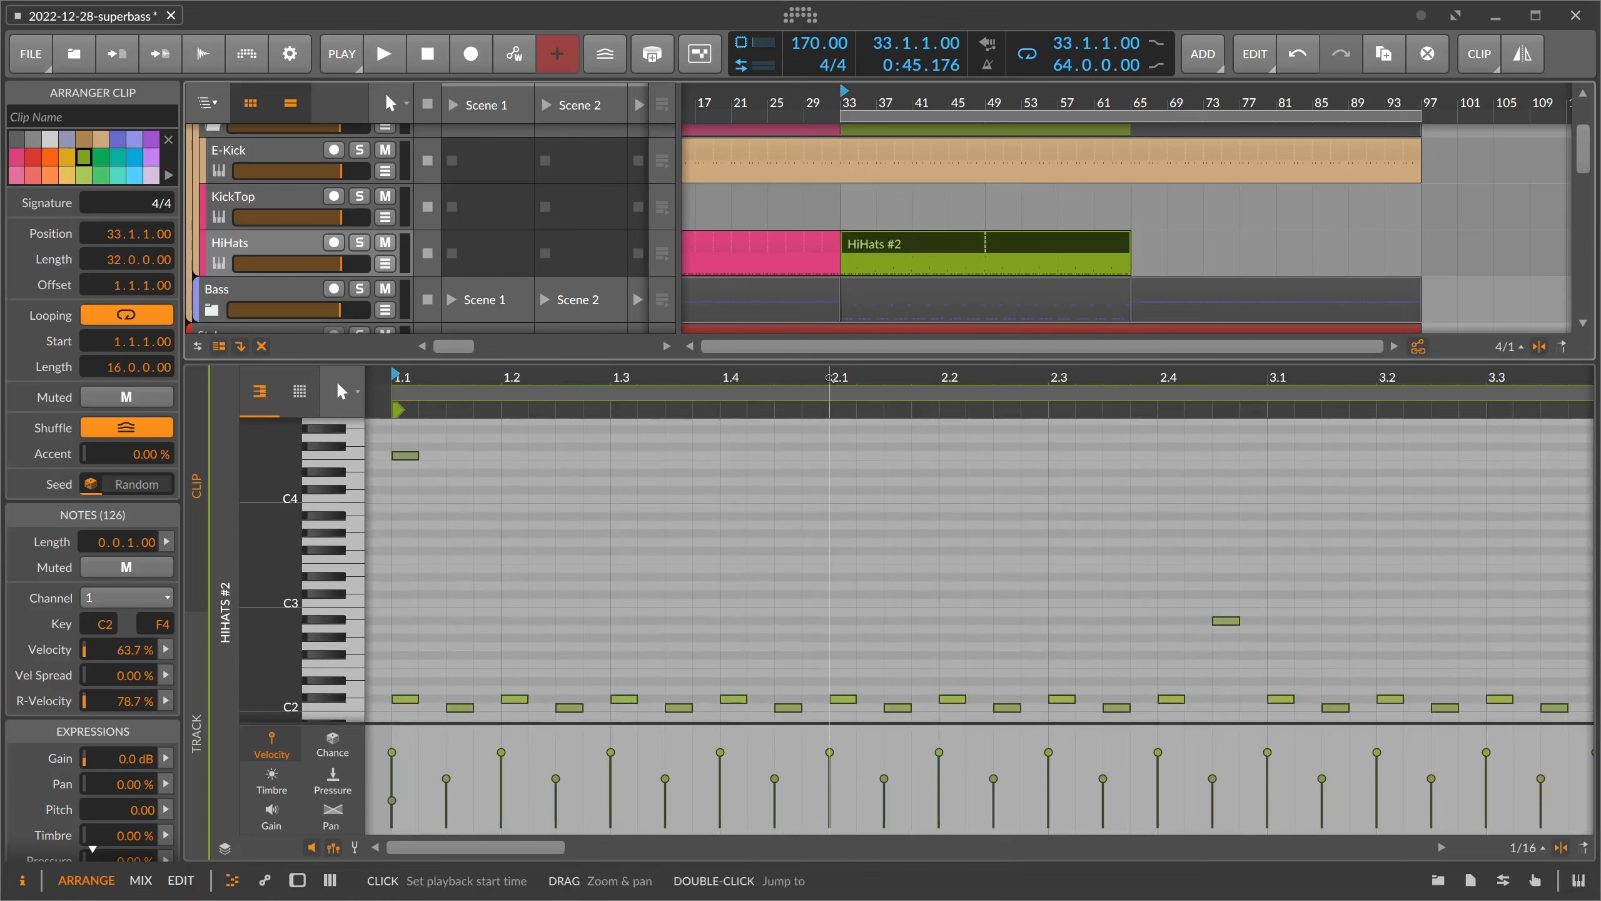
- Shorten the roll note at 8.3.1 to two sixteenths and duplicate it twice to fill the span up to 8.4.3
left_click_drag(829, 378, 588, 479)
scroll(898, 516, "down", 5)
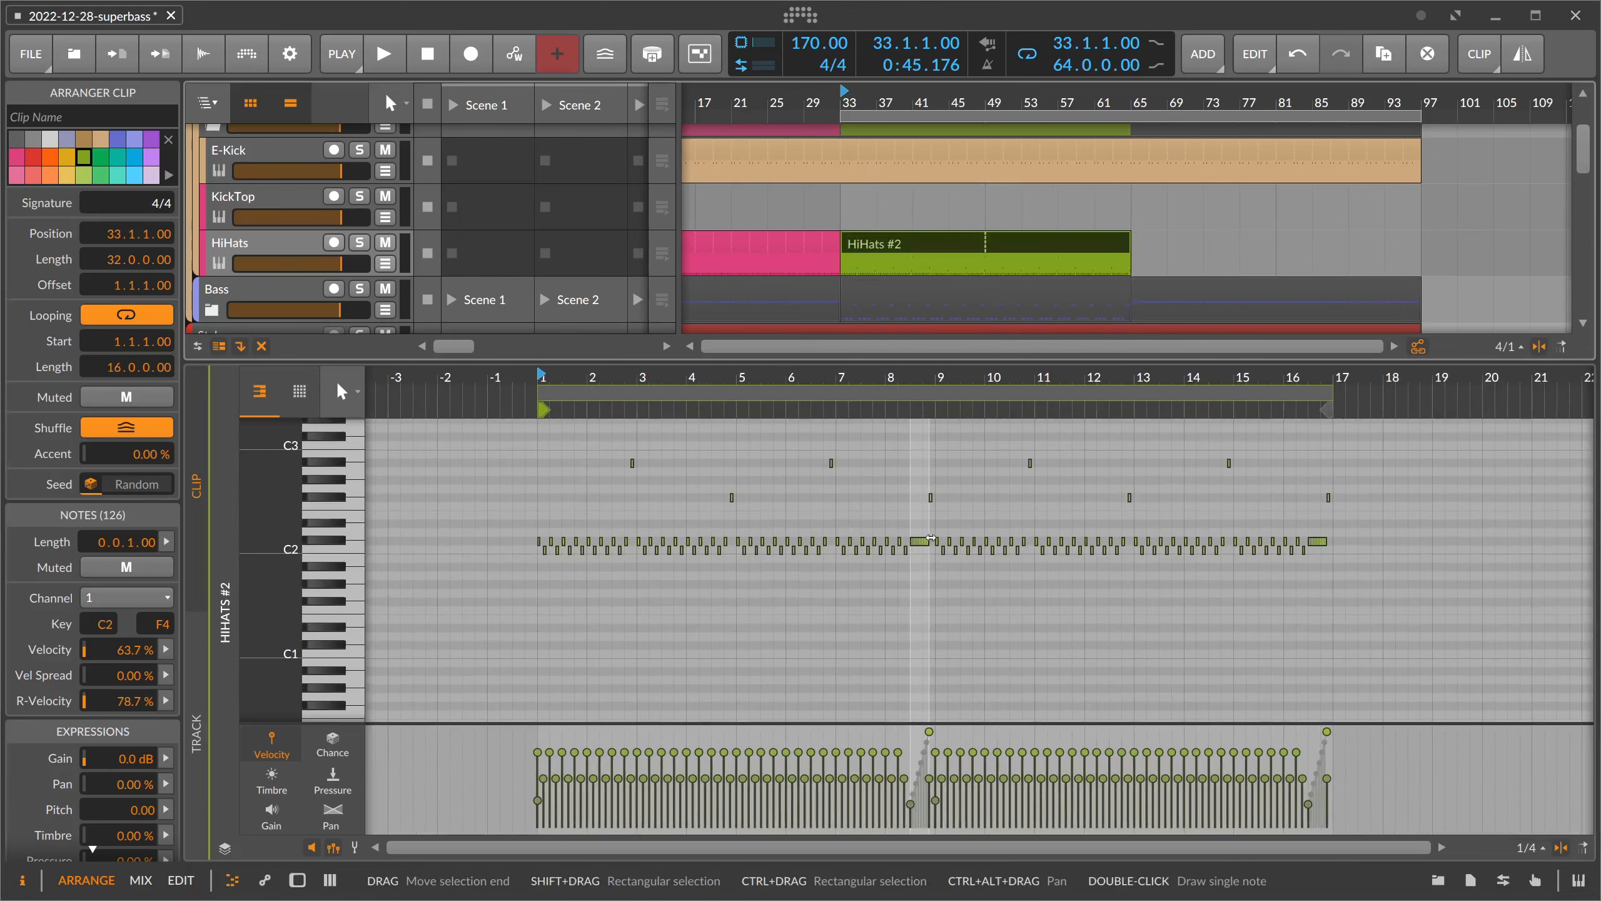
left_click(917, 542)
left_click_drag(957, 397, 937, 511)
left_click(1499, 541)
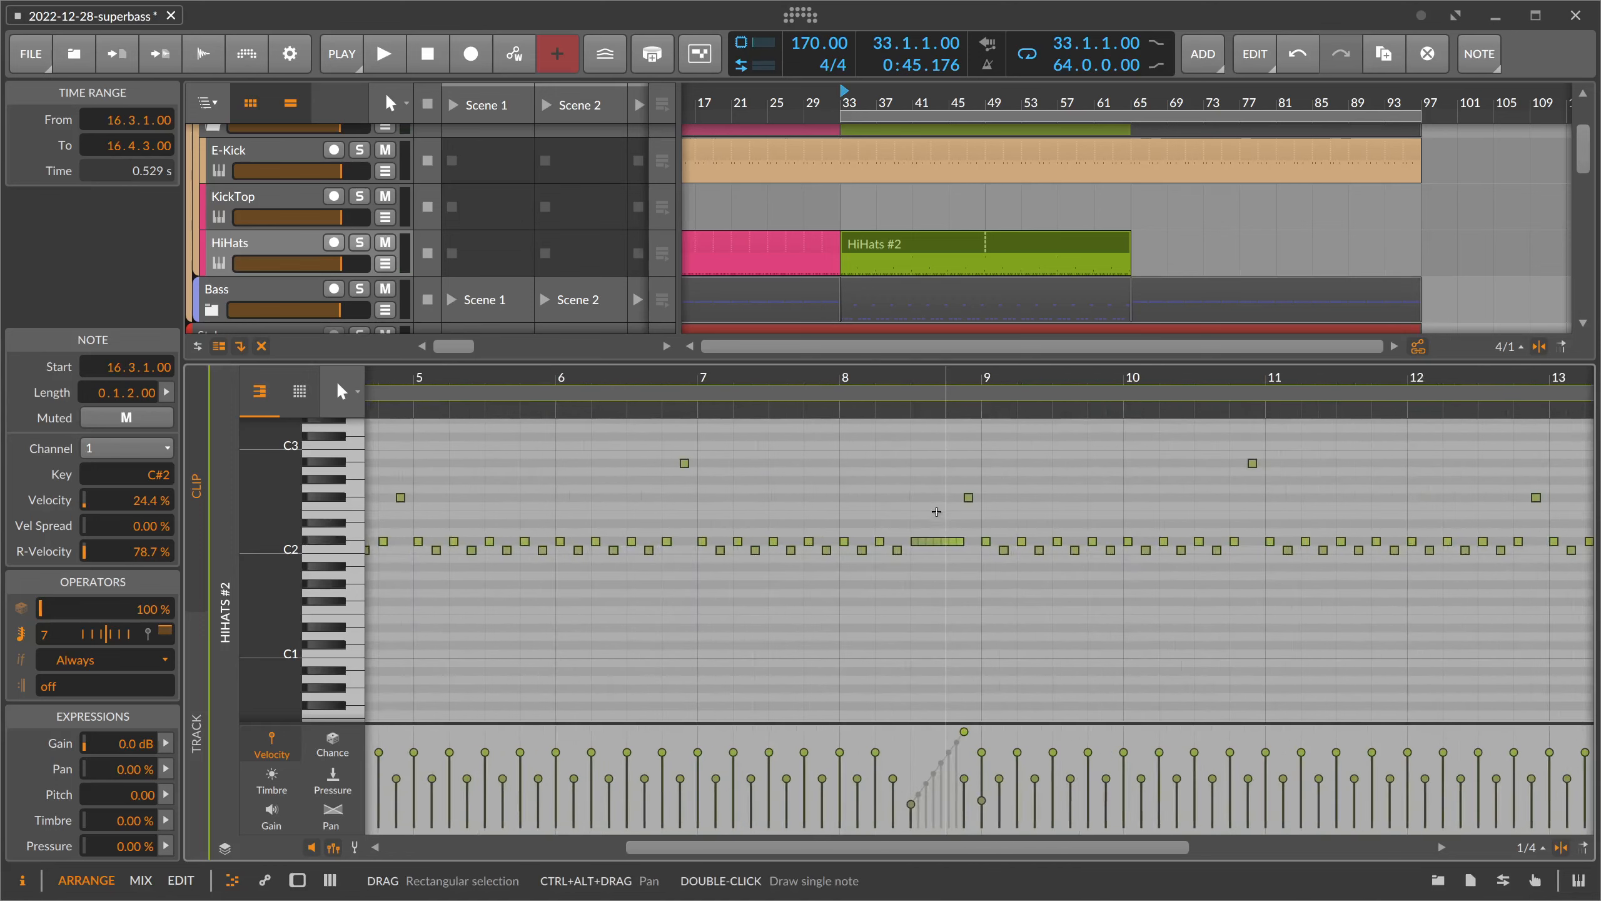
left_click(933, 541)
left_click_drag(929, 382, 948, 486)
left_click(962, 495)
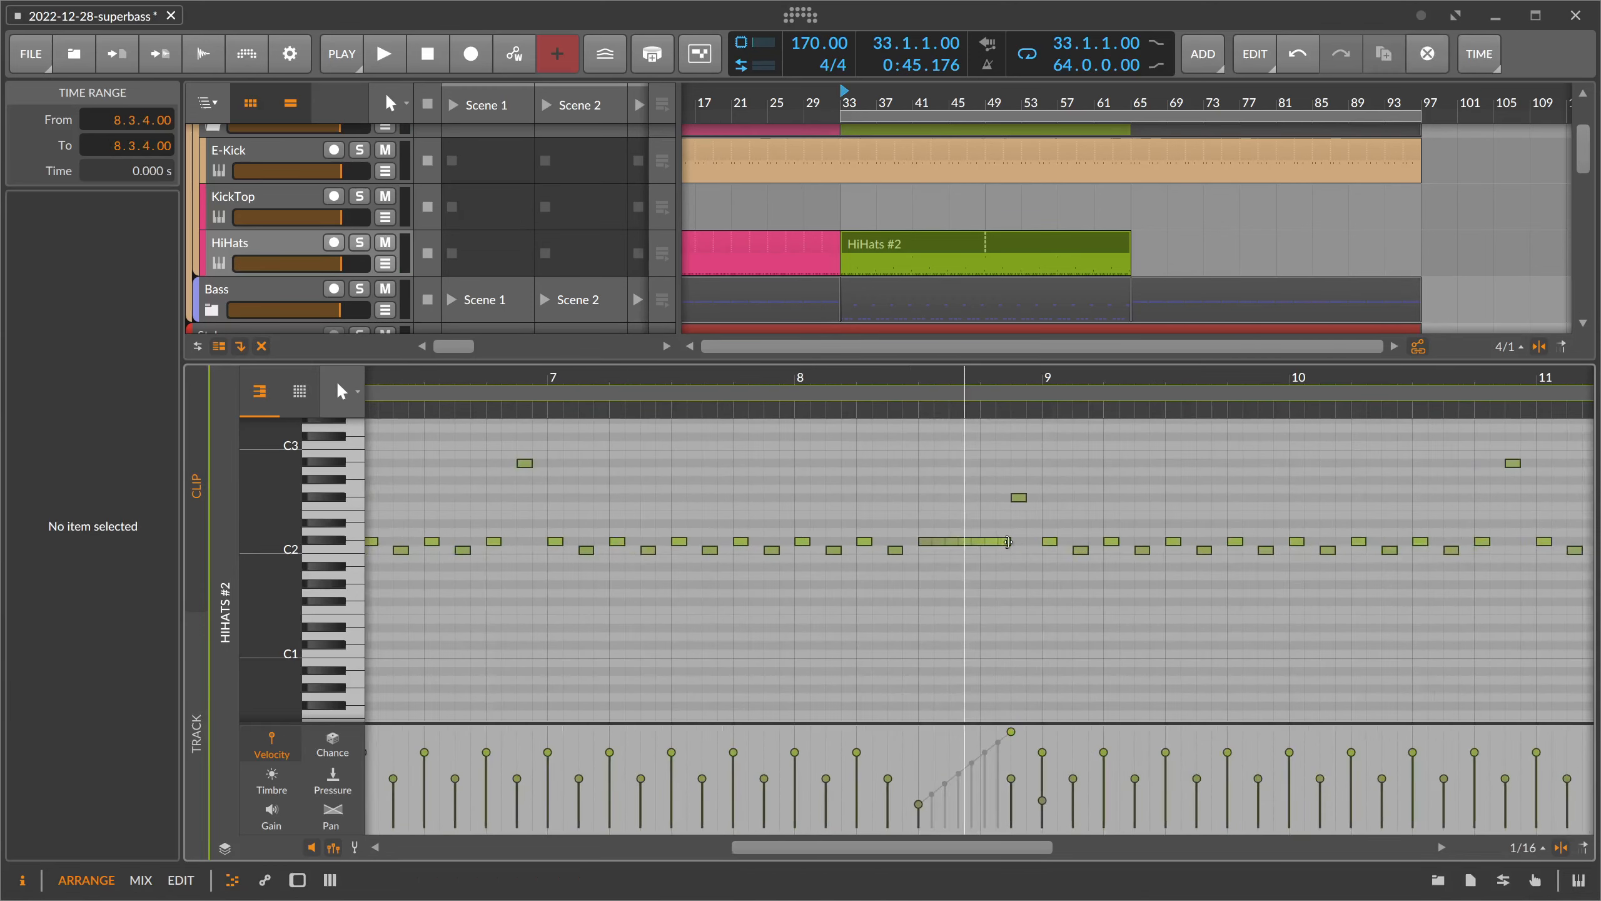
left_click_drag(1008, 541, 913, 526)
key("ctrl+d")
key("ctrl+d")
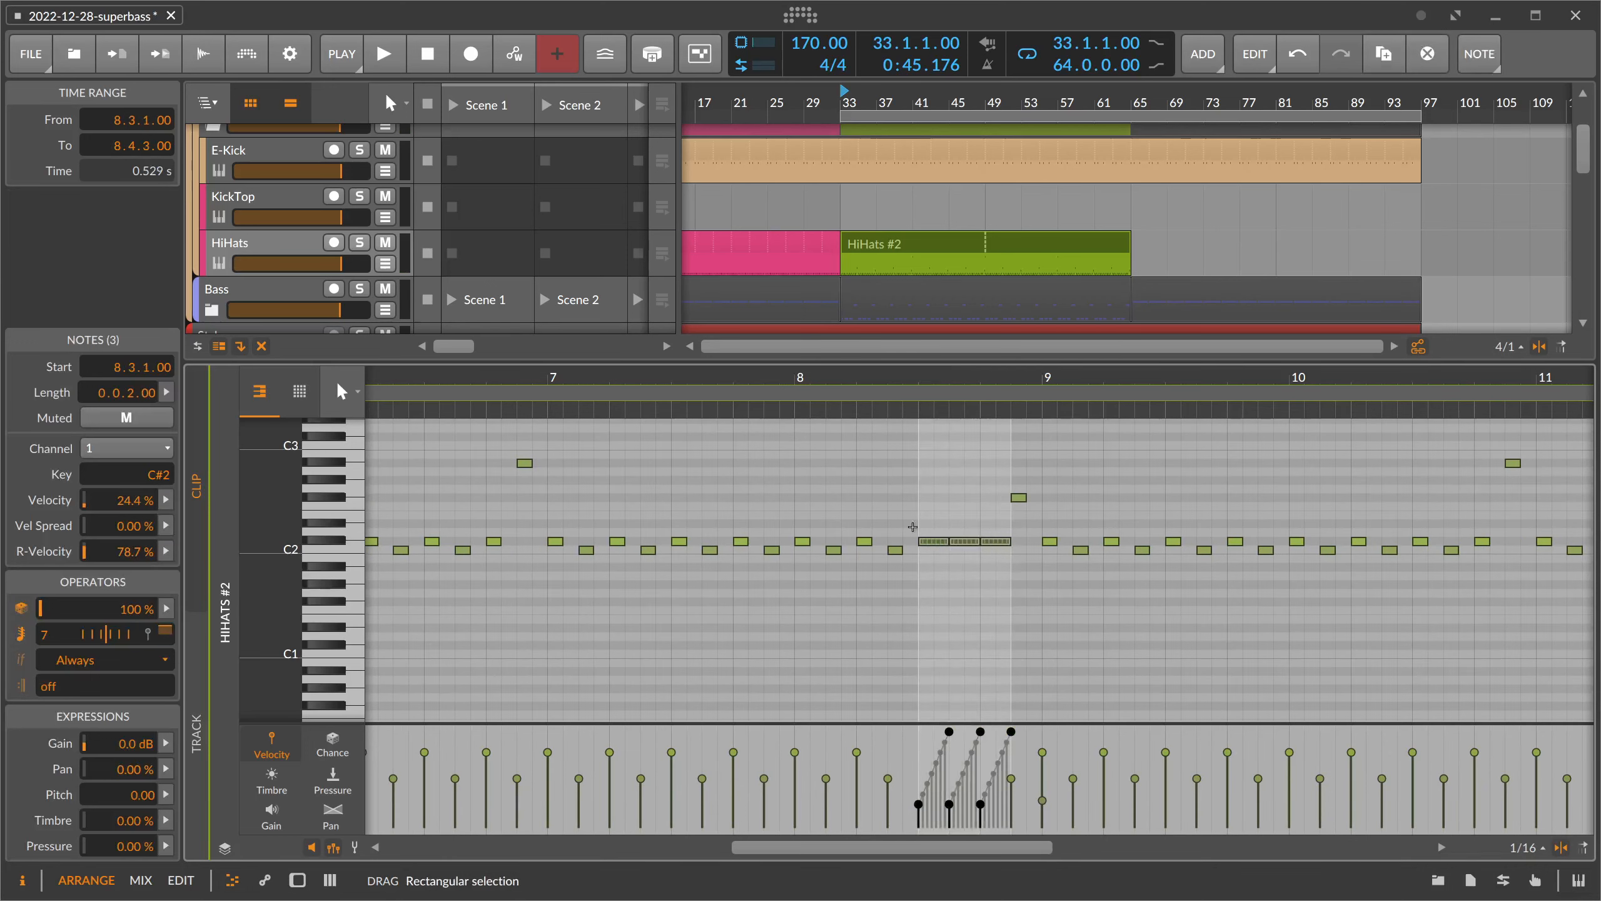
- Try repeat counts of 3, 2 and 1/2 on the three C#2 roll notes, auditioning each from just before 8.3
left_click_drag(44, 634, 44, 647)
key("space")
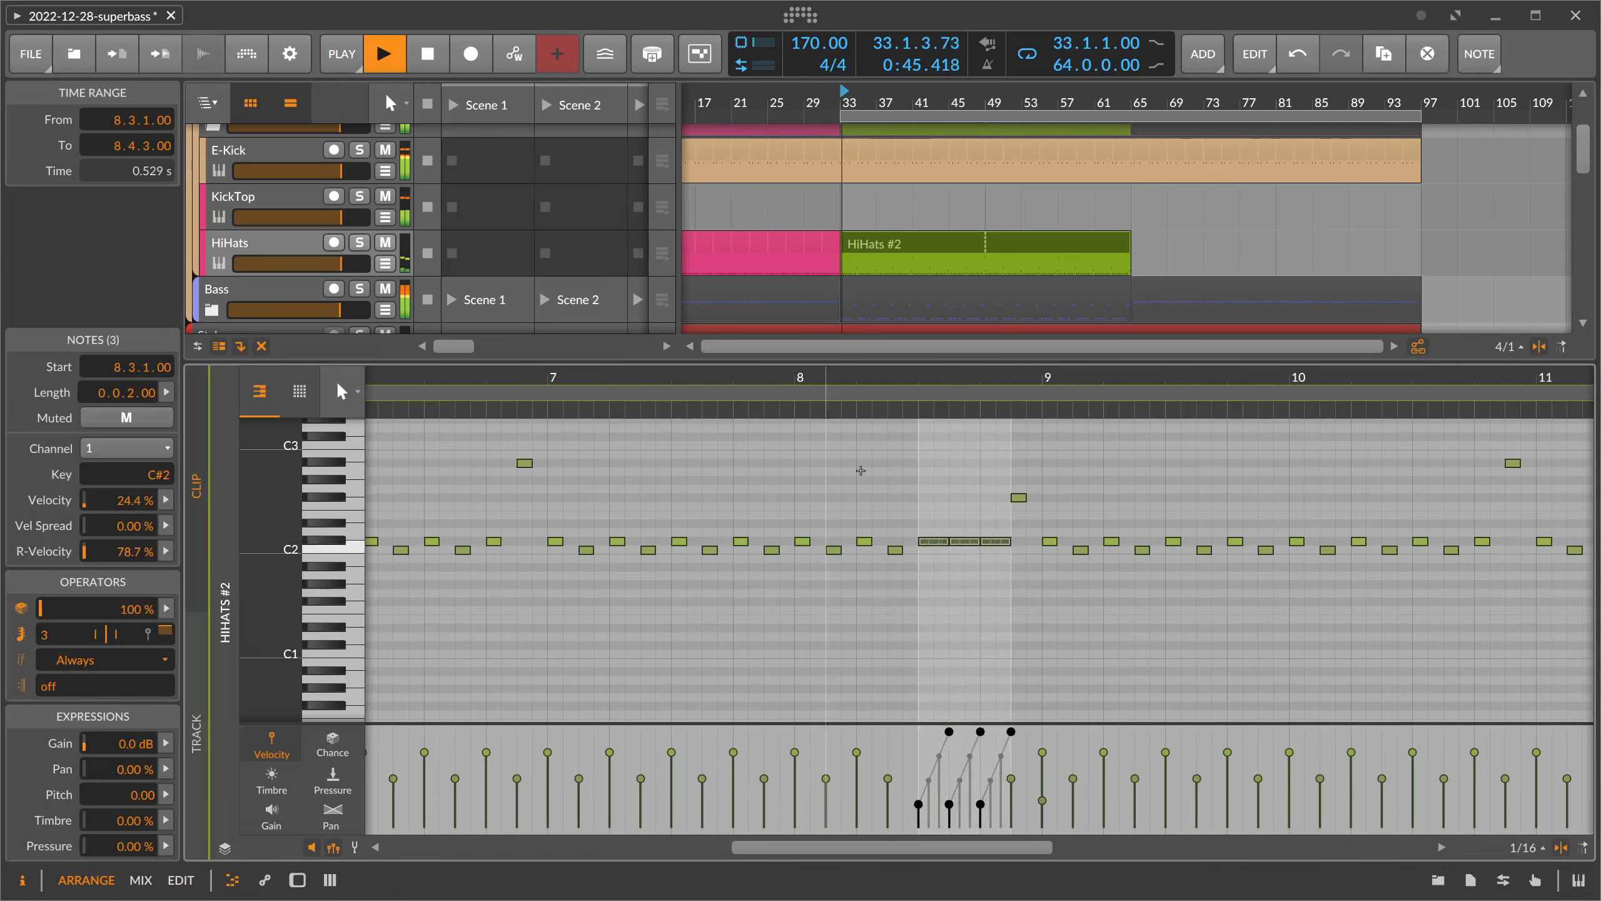
key("space")
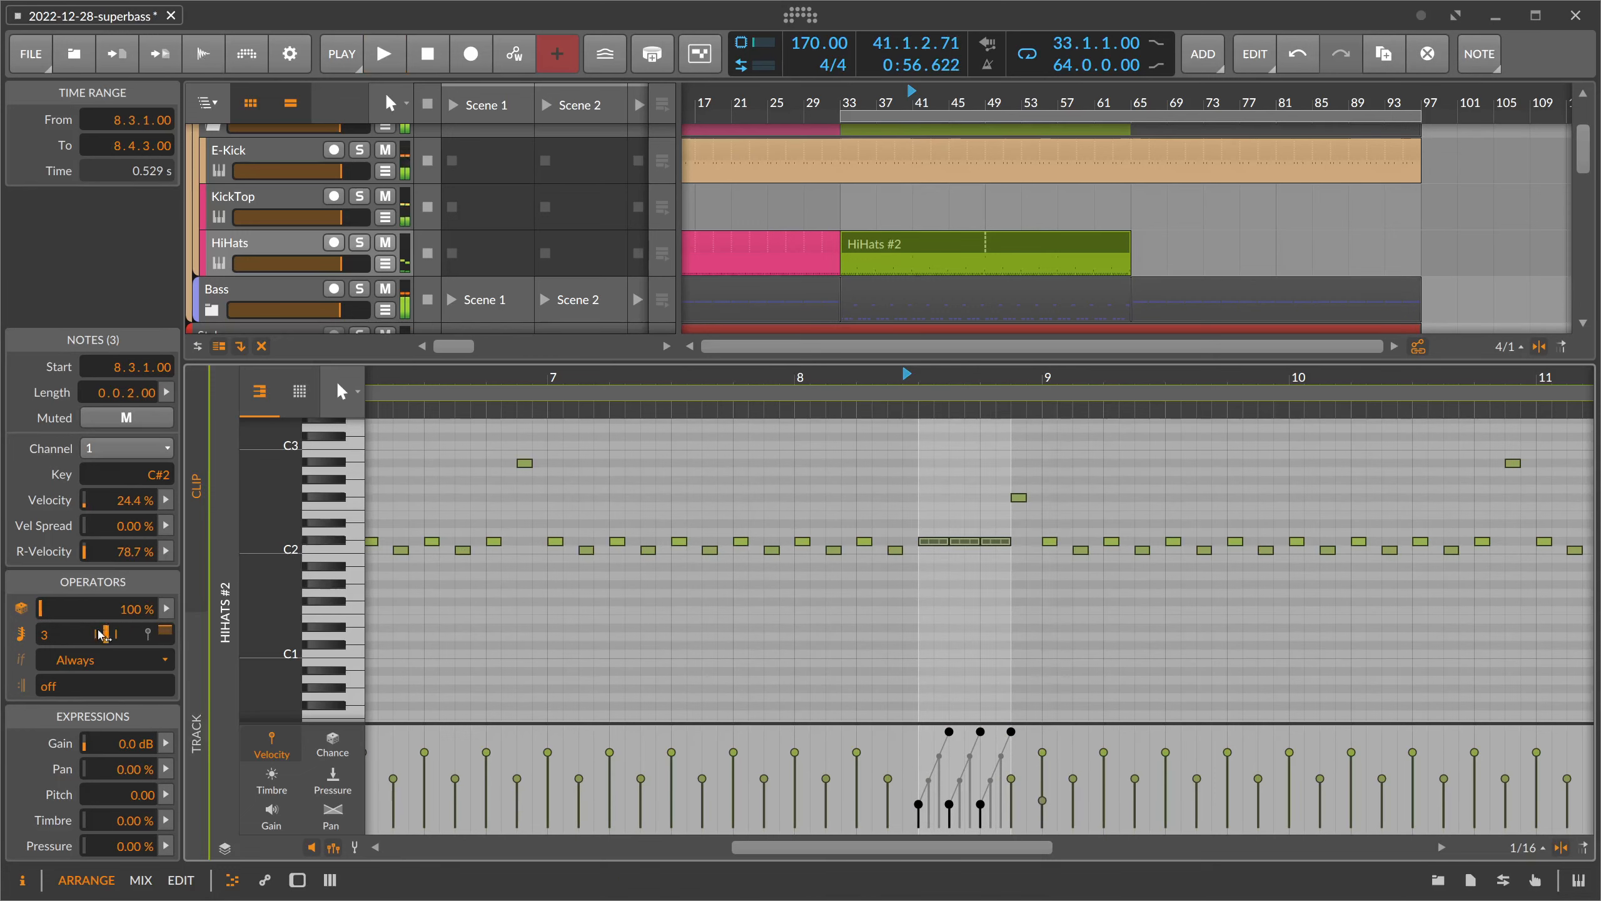
key("space")
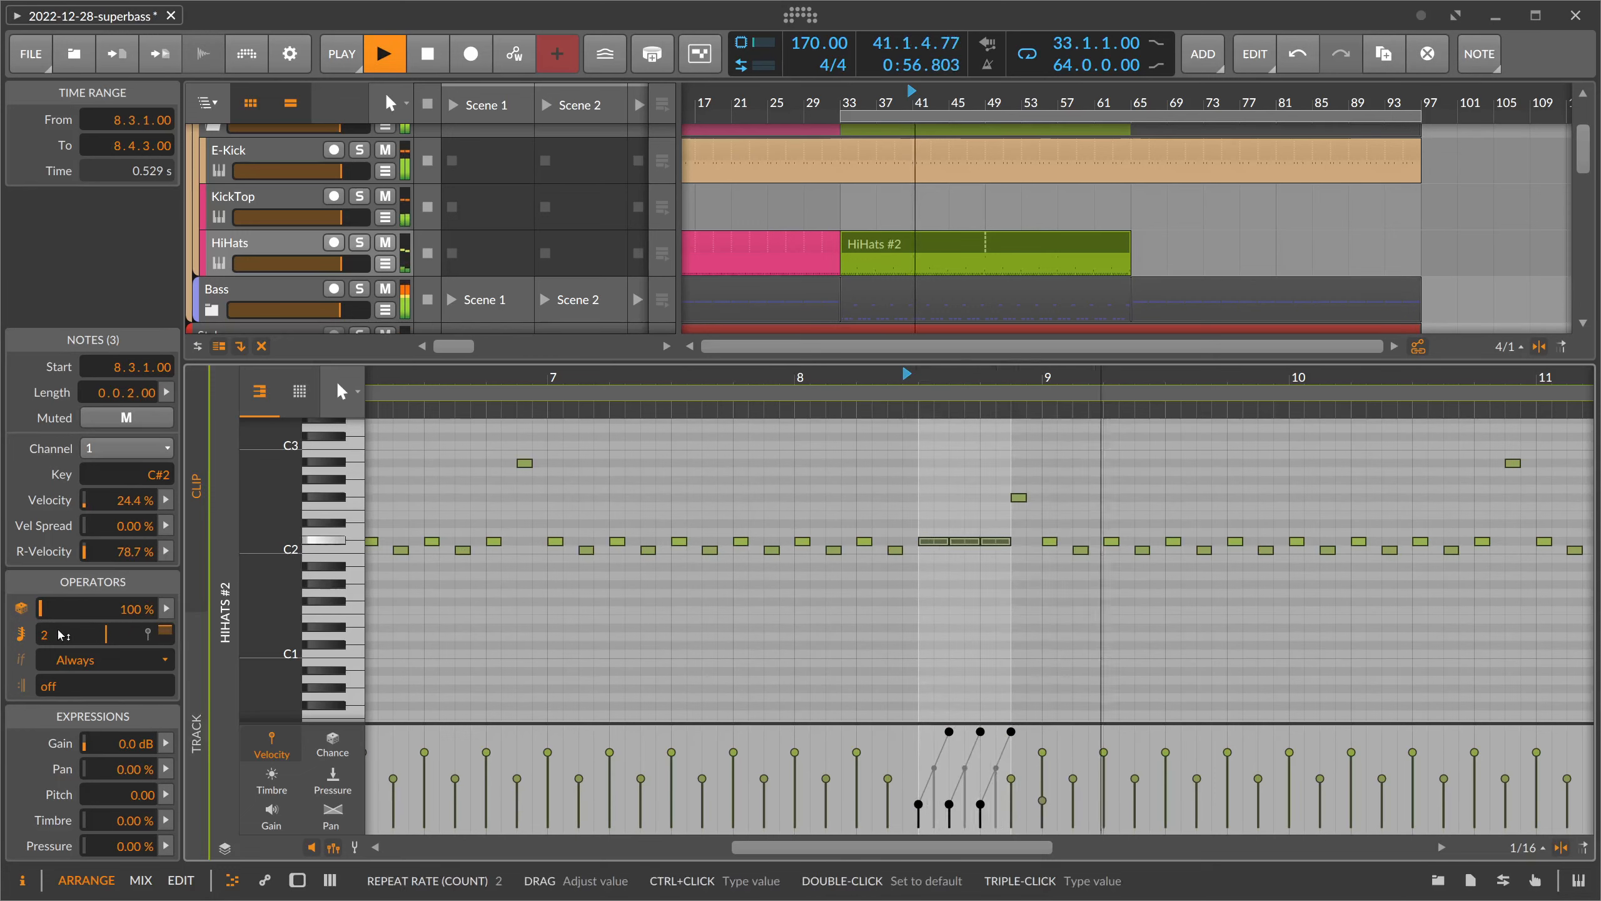
key("space")
key("space")
left_click_drag(62, 634, 61, 650)
key("space")
key("space")
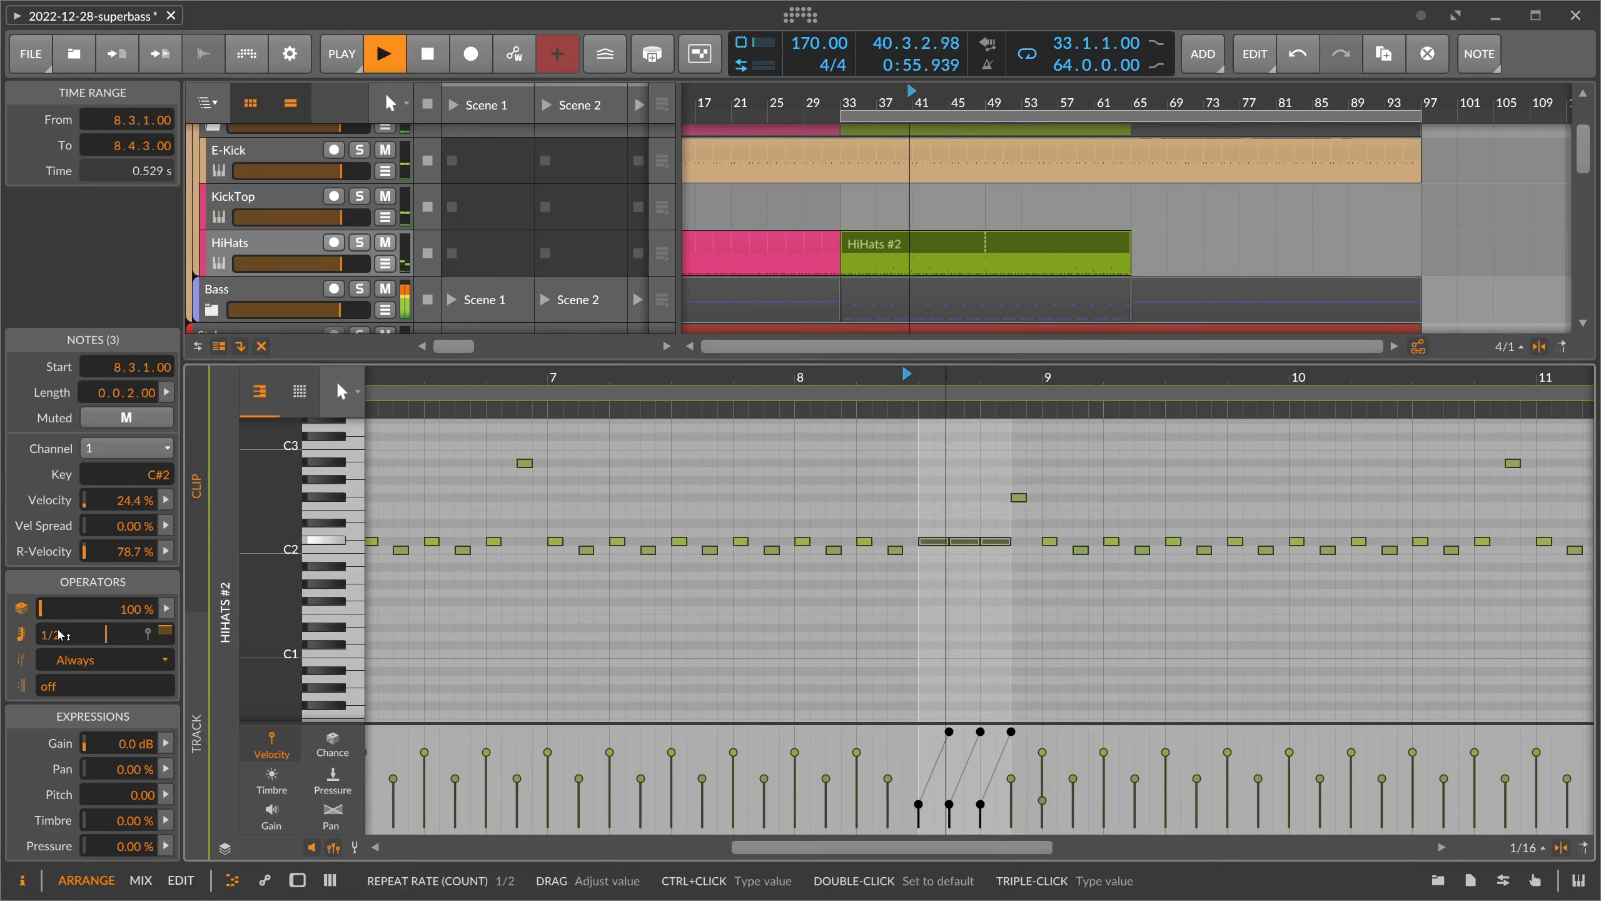
key("space")
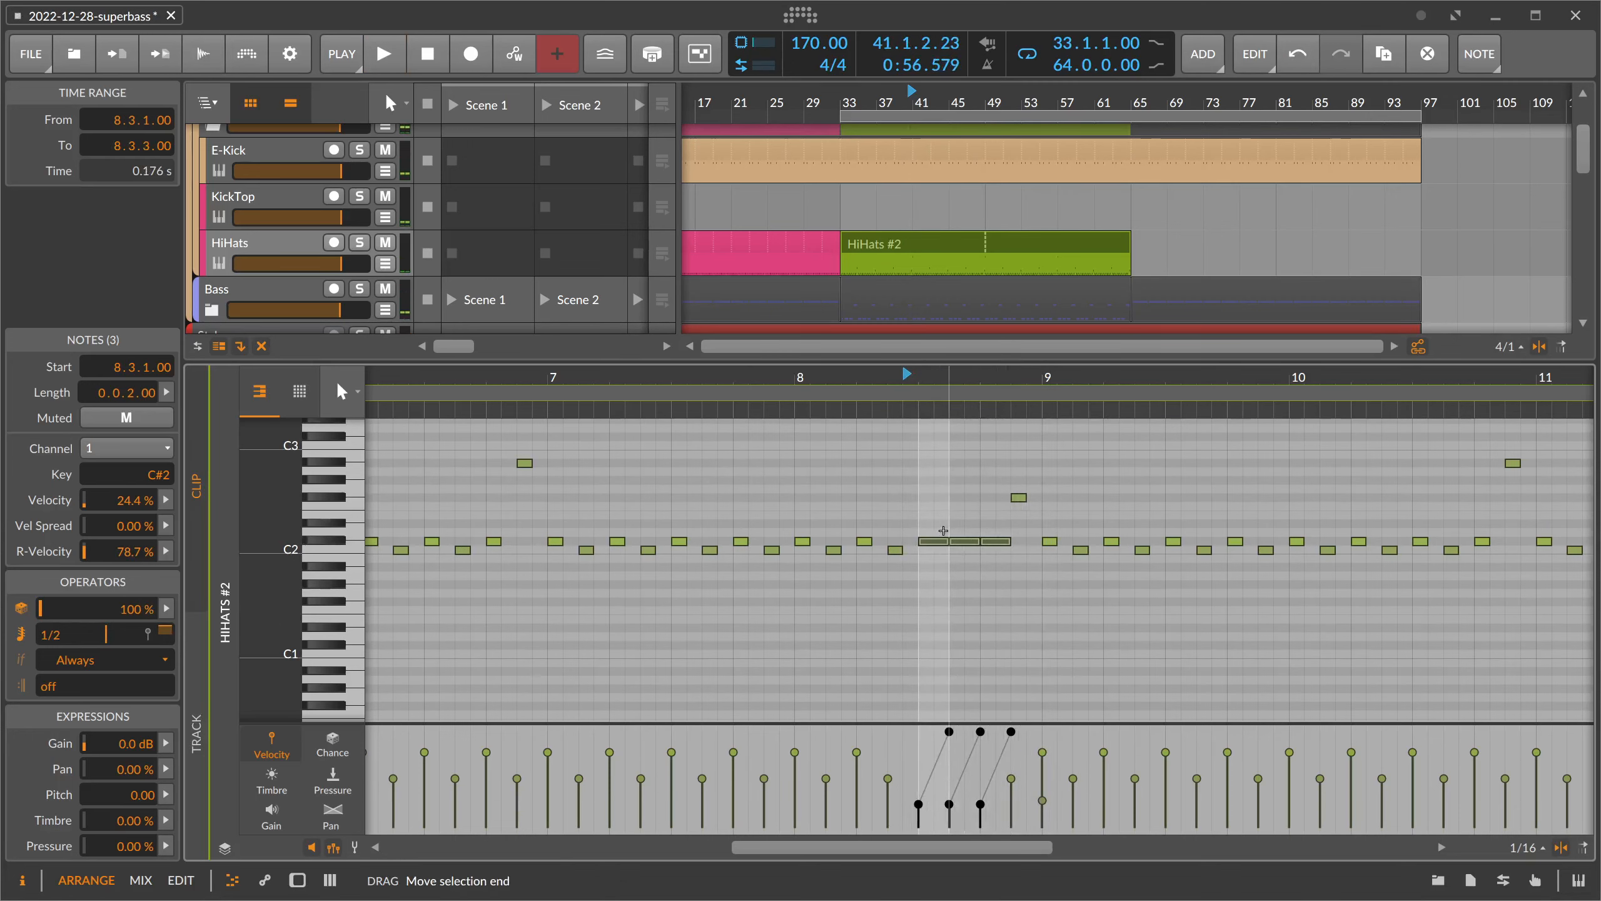
- Delete the three C#2 roll notes between 8.3.1 and 8.4.3
left_click_drag(1013, 555, 911, 551)
key("Delete")
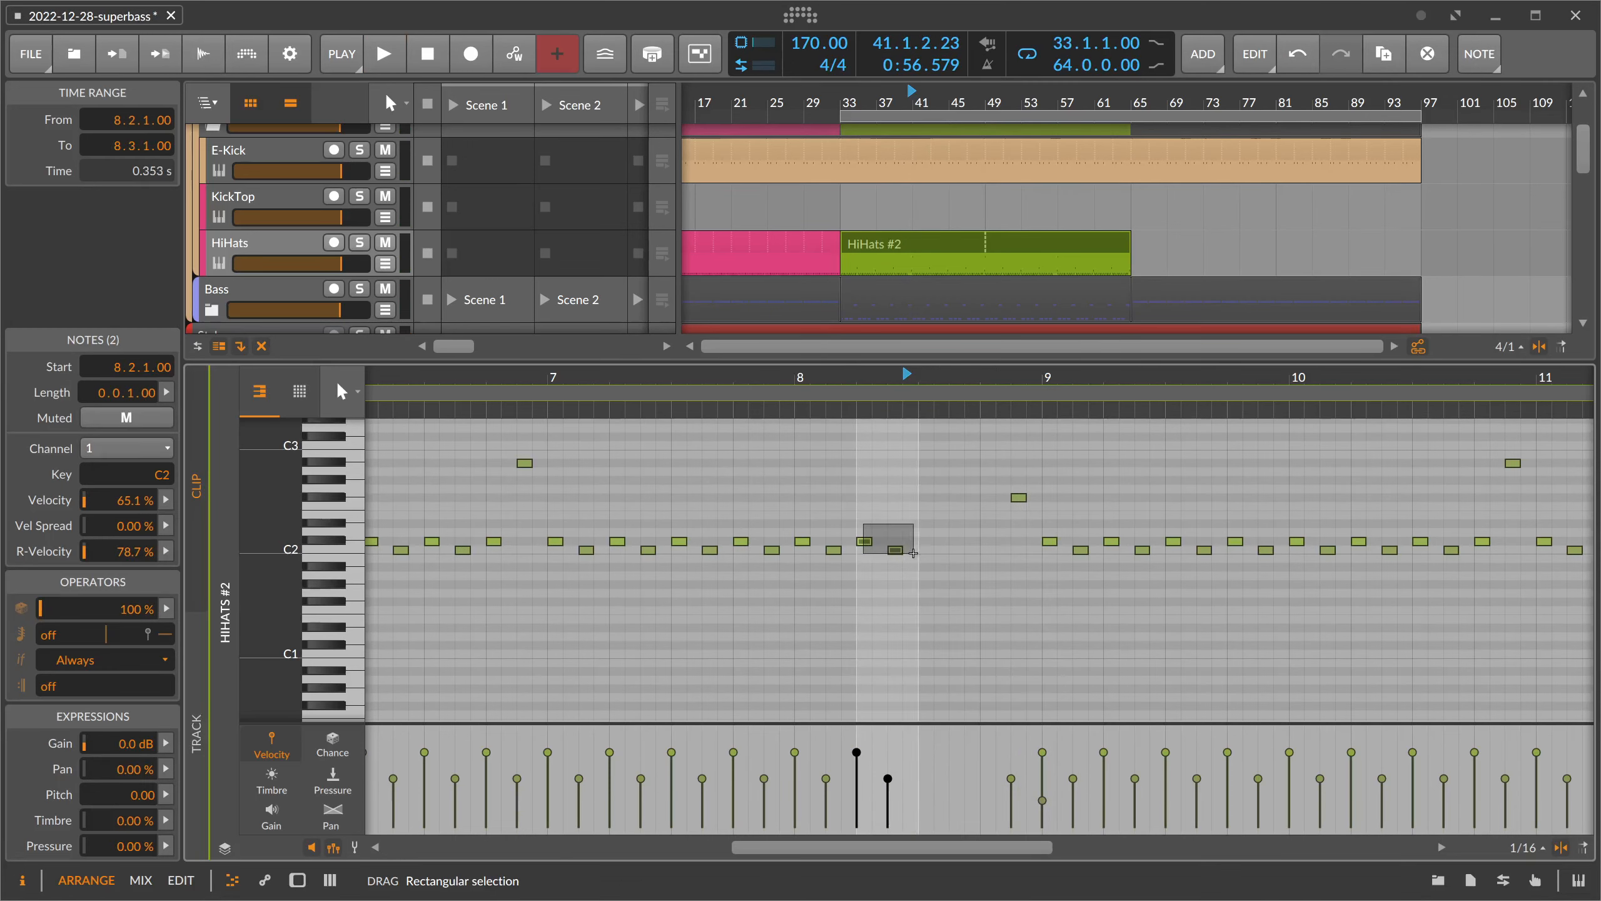
- Duplicate the C#2 and C2 note pair at 8.2.1 twice, leaving out the copied C2 beneath the F#2 note at 8.4.3
key("ctrl+d")
key("ctrl+d")
key("space")
left_click(1016, 529)
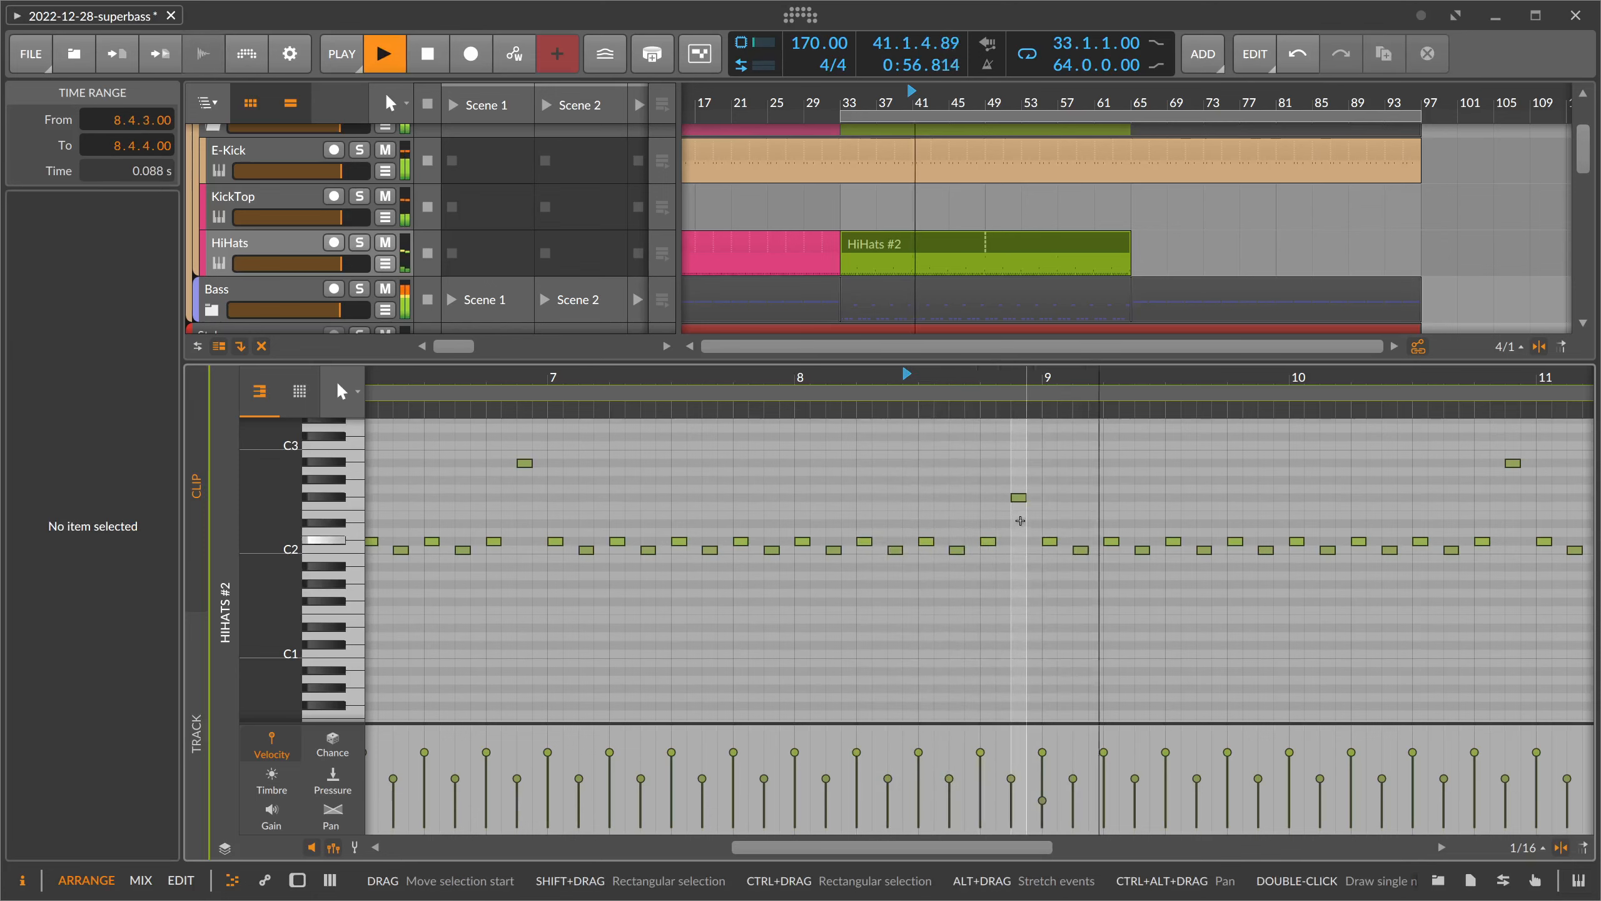
- Try an extra G2 note just before the F#2 note at 8.4.3, auditioning the end of bar 8
left_click_drag(1016, 550, 1005, 490)
key("space")
left_click(1017, 500)
key("space")
double_click(1019, 501)
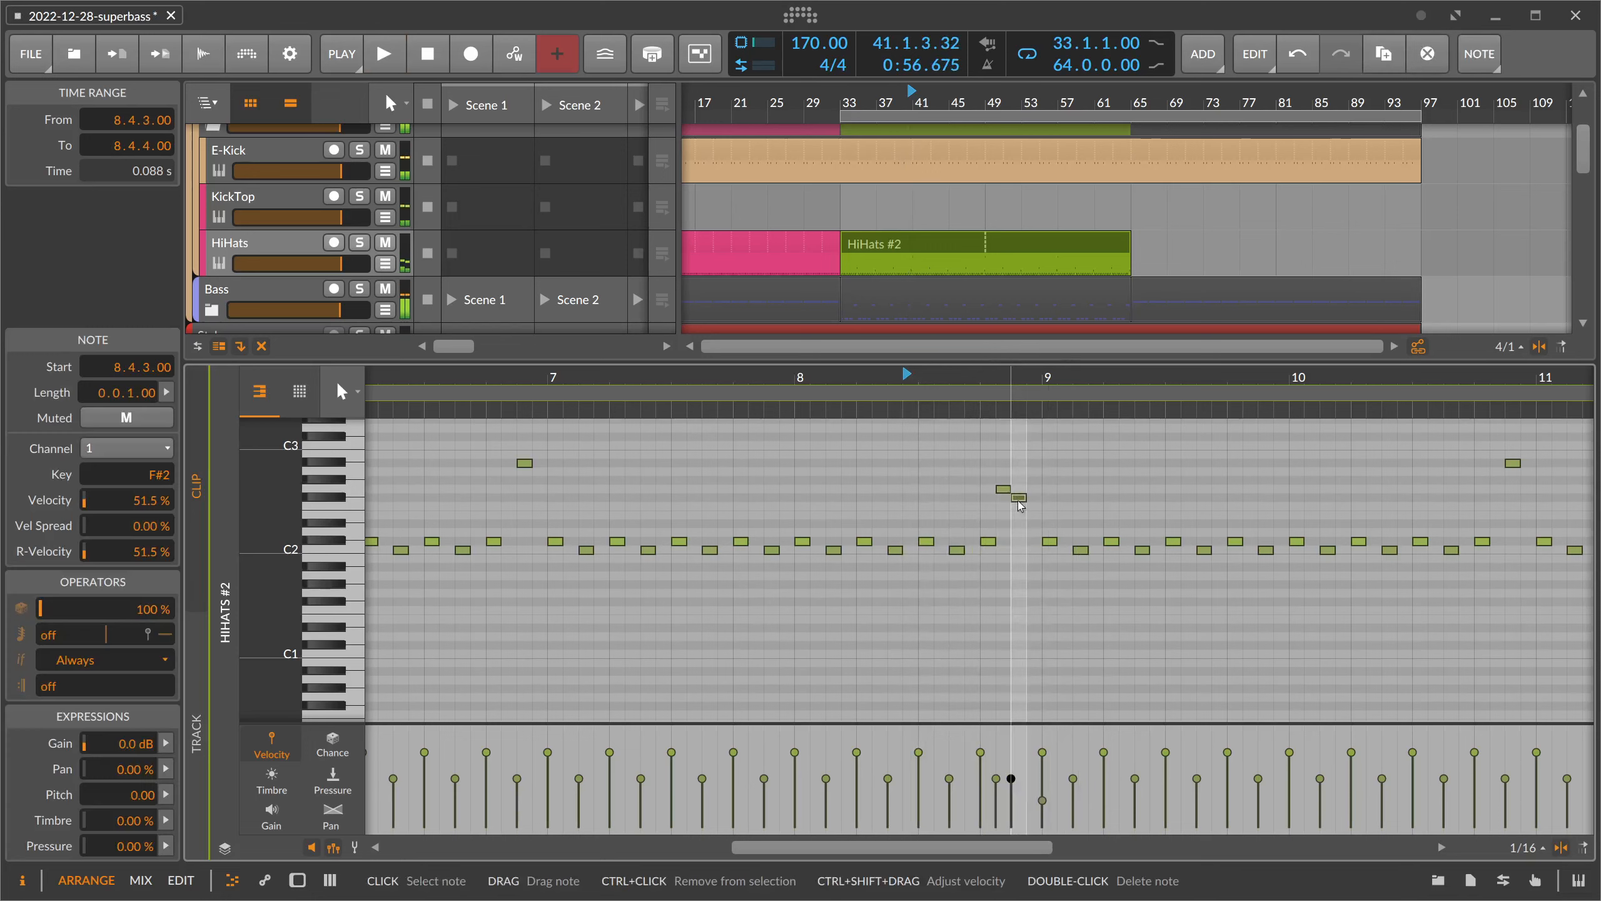
- Try the 8.4.3 fill note at lower pitches F2 and E2, shift it to 8.4.4 and lower it to D#2 while auditioning
key("Down")
key("space")
key("space")
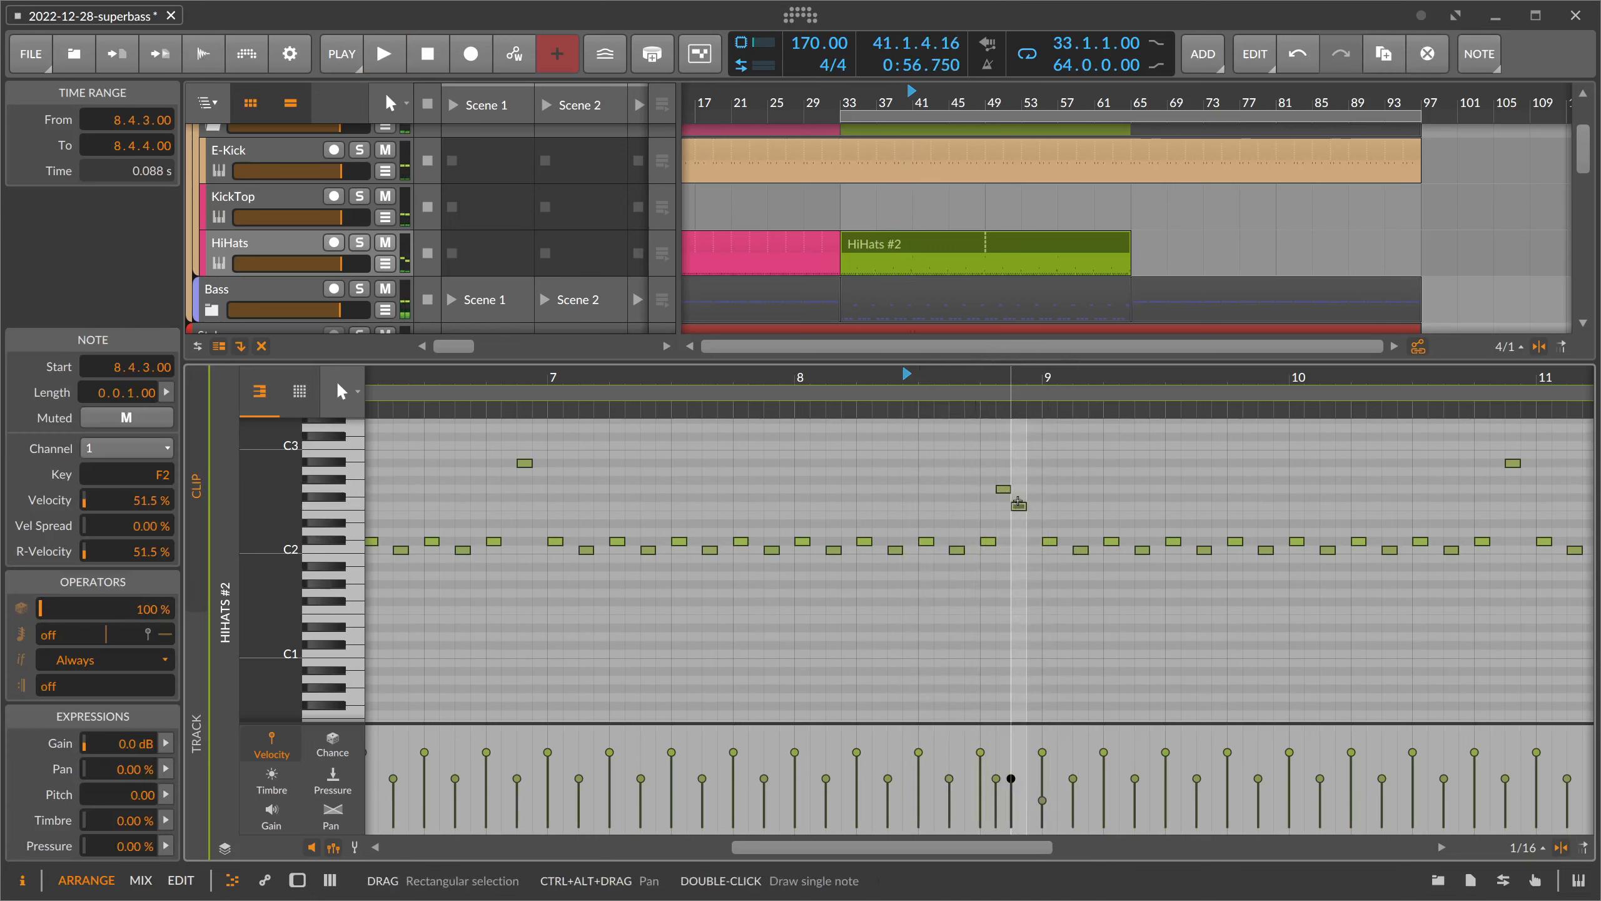
key("Down")
key("space")
key("Right")
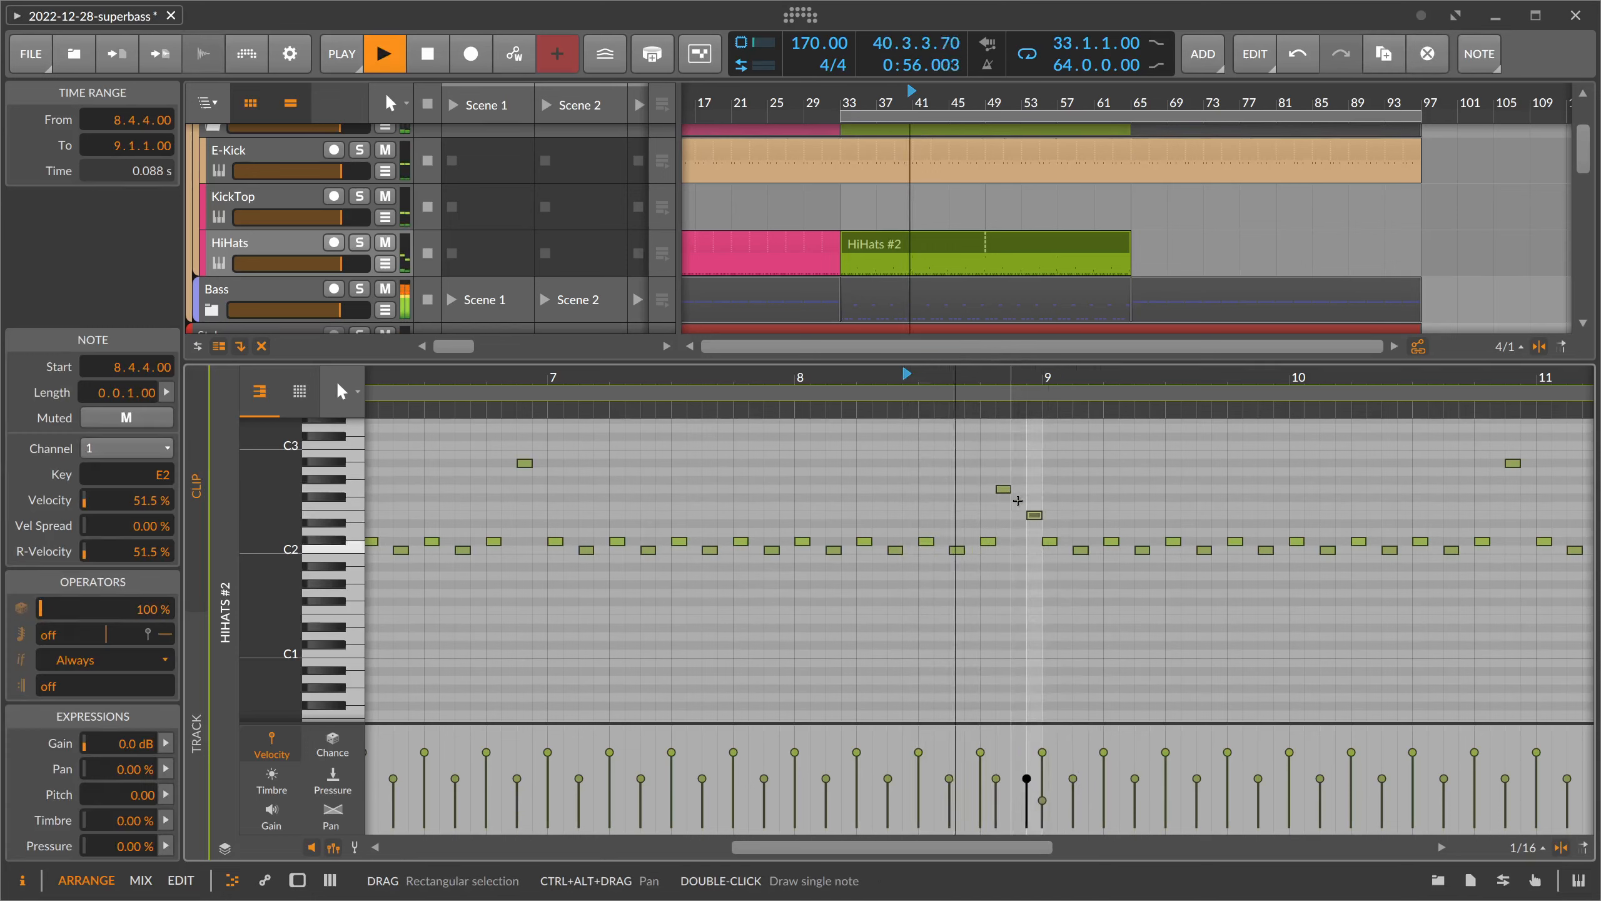
key("Down")
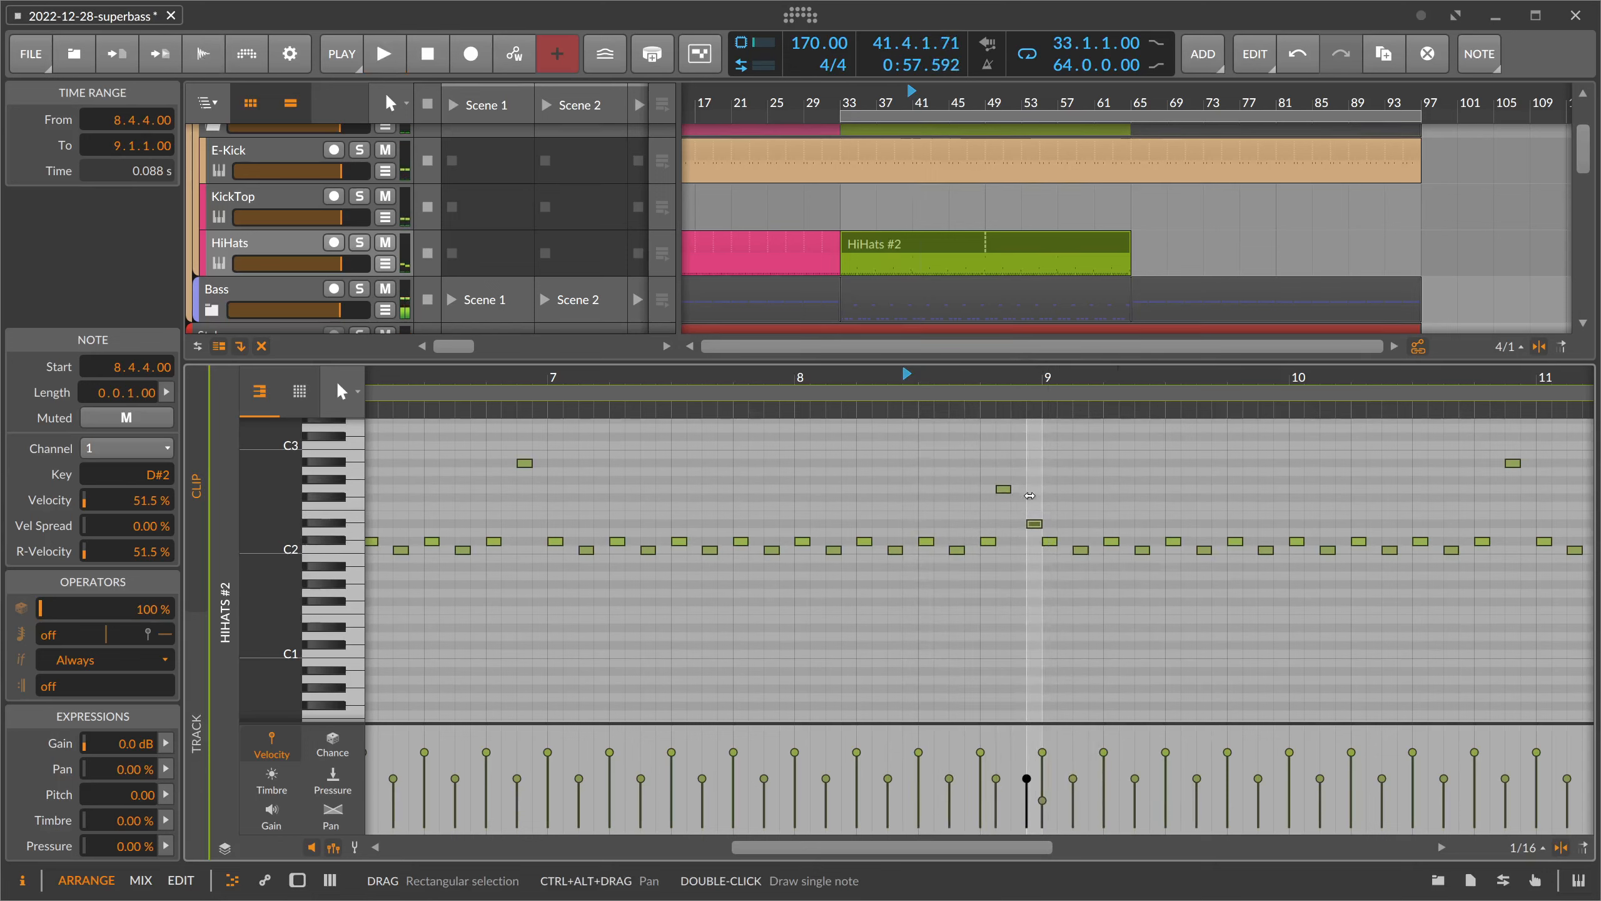
- Delete both fill notes at the end of bar 8 and copy the C2 note from 8.3.3 to 8.4.3
left_click(1004, 490)
key("Delete")
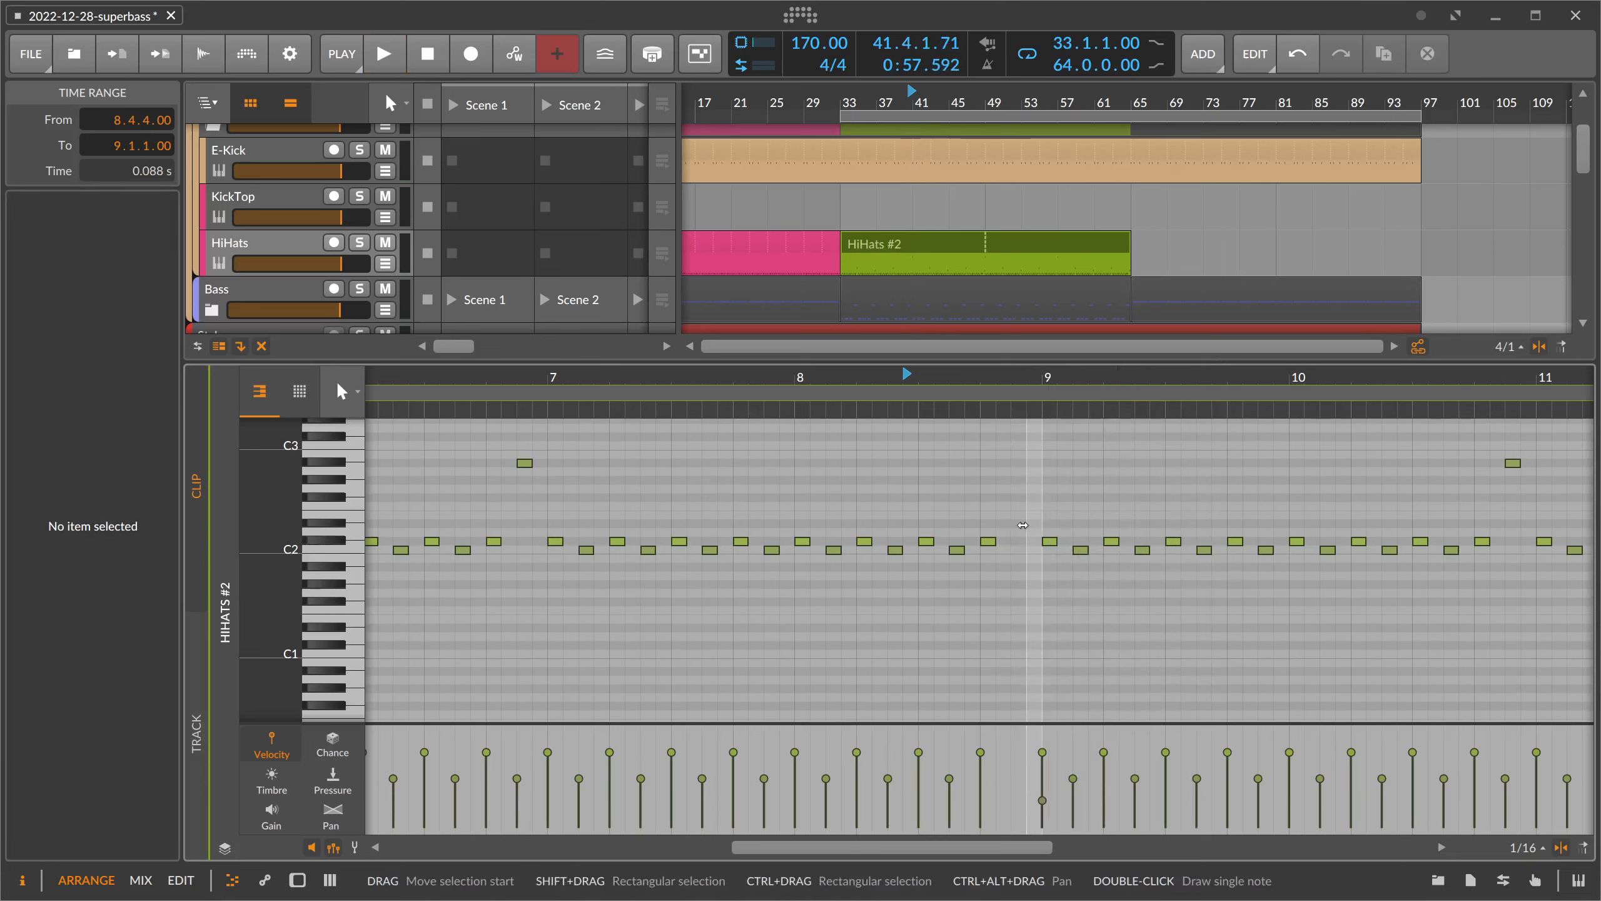
left_click_drag(957, 550, 1026, 551)
- Raise the C#2 note at 9.1.1 to A2 and delete the C2 note at 9.1.3
left_click(1052, 541)
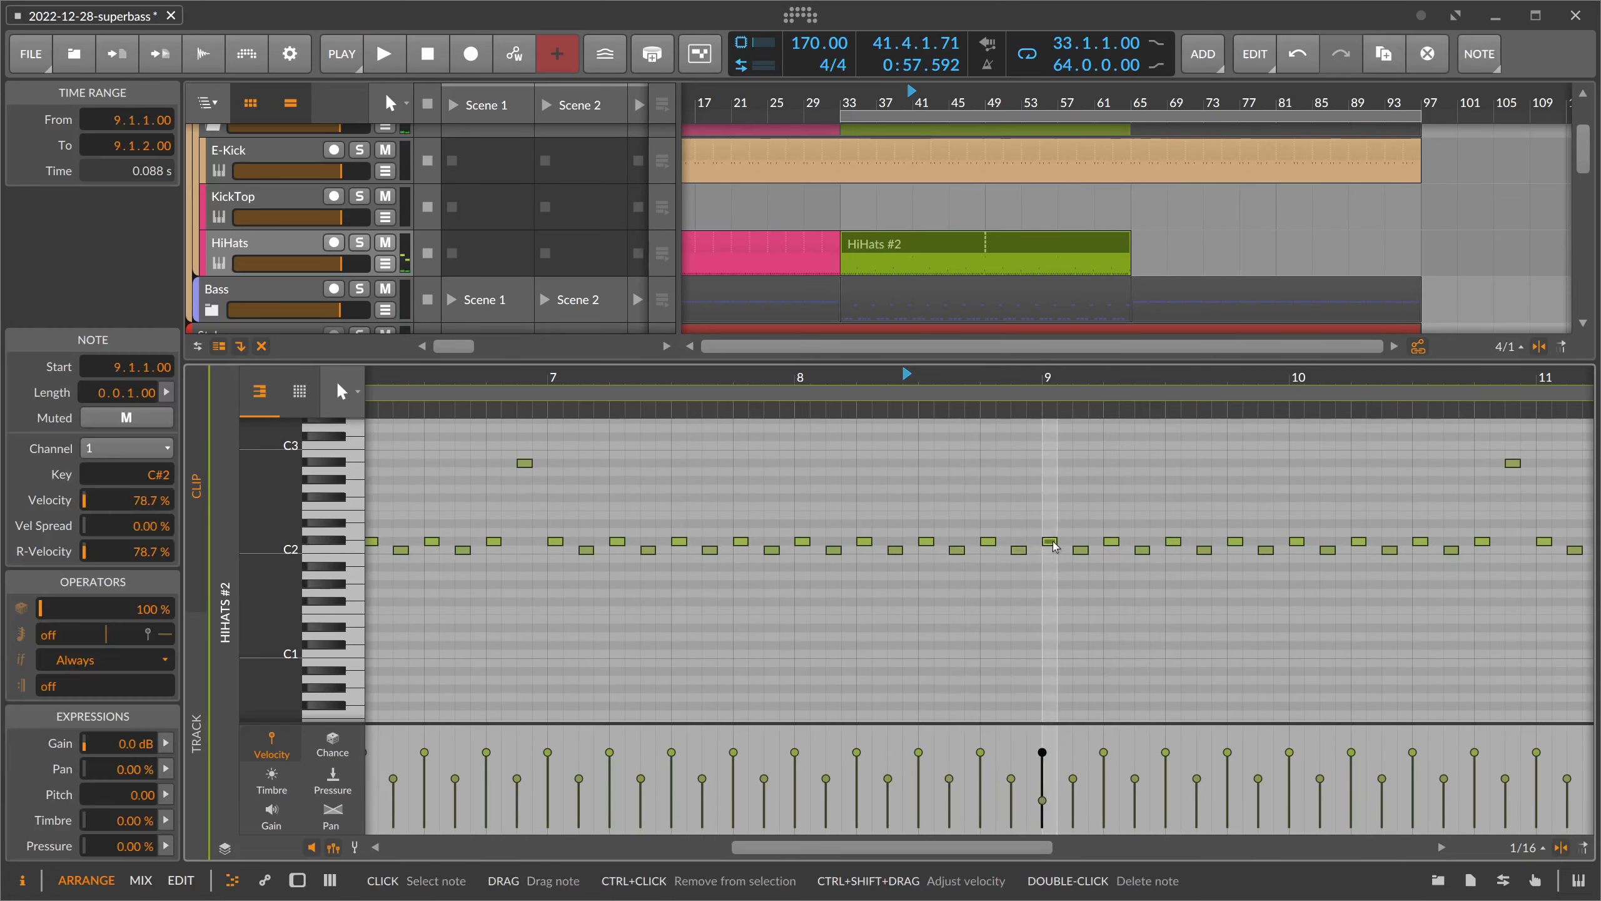
key("shift+Up")
key("Down")
key("Down")
key("Down")
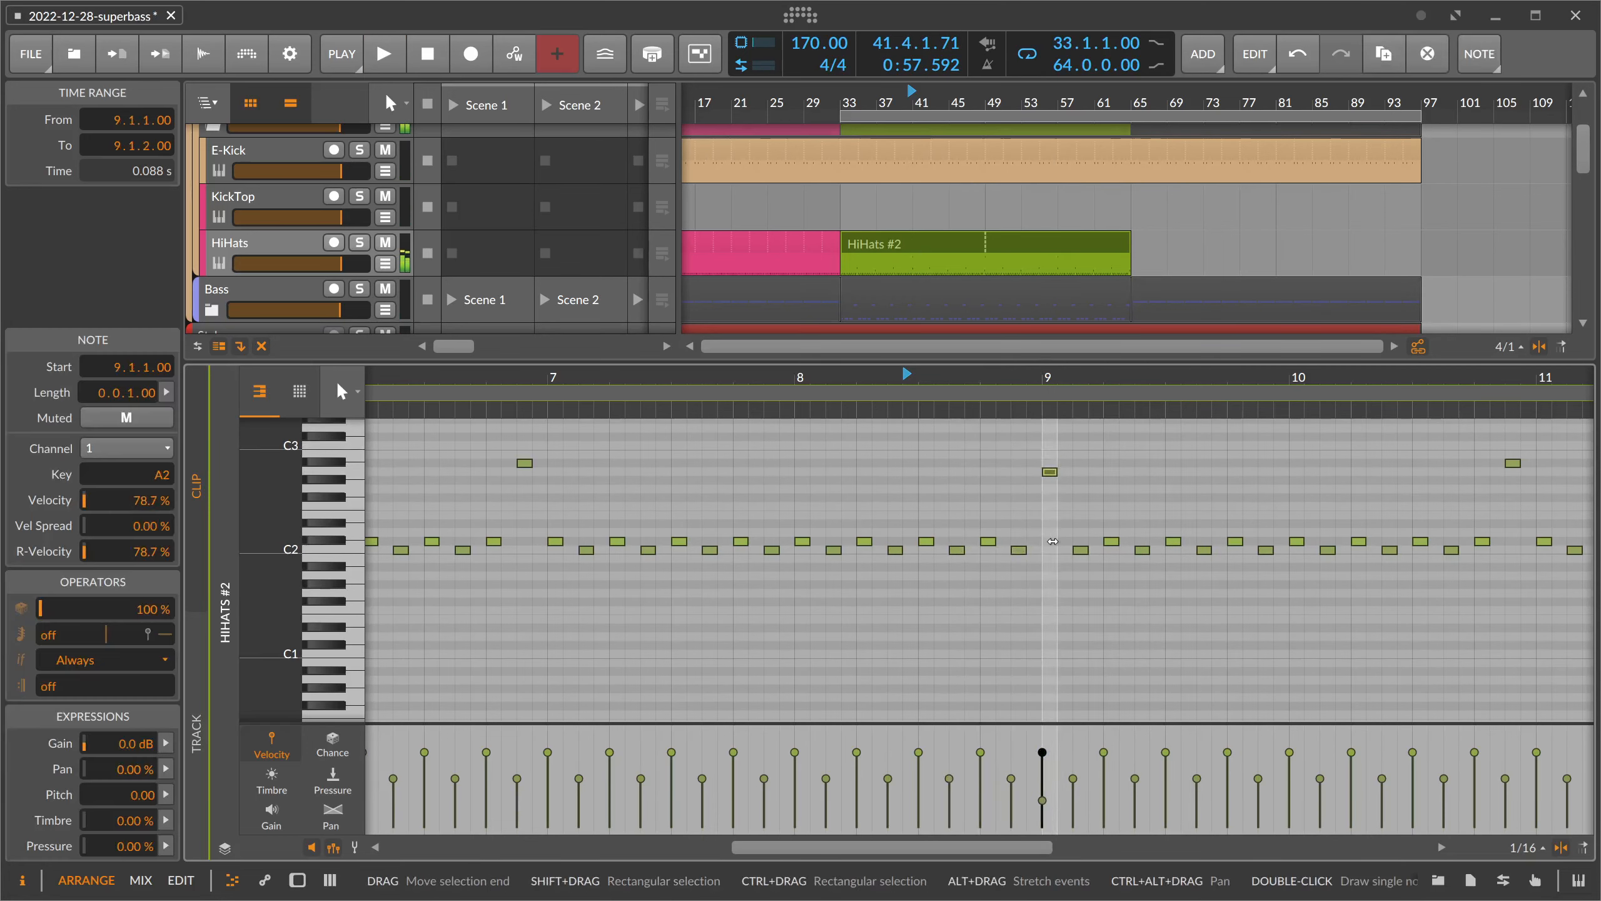
left_click(1080, 549)
key("Delete")
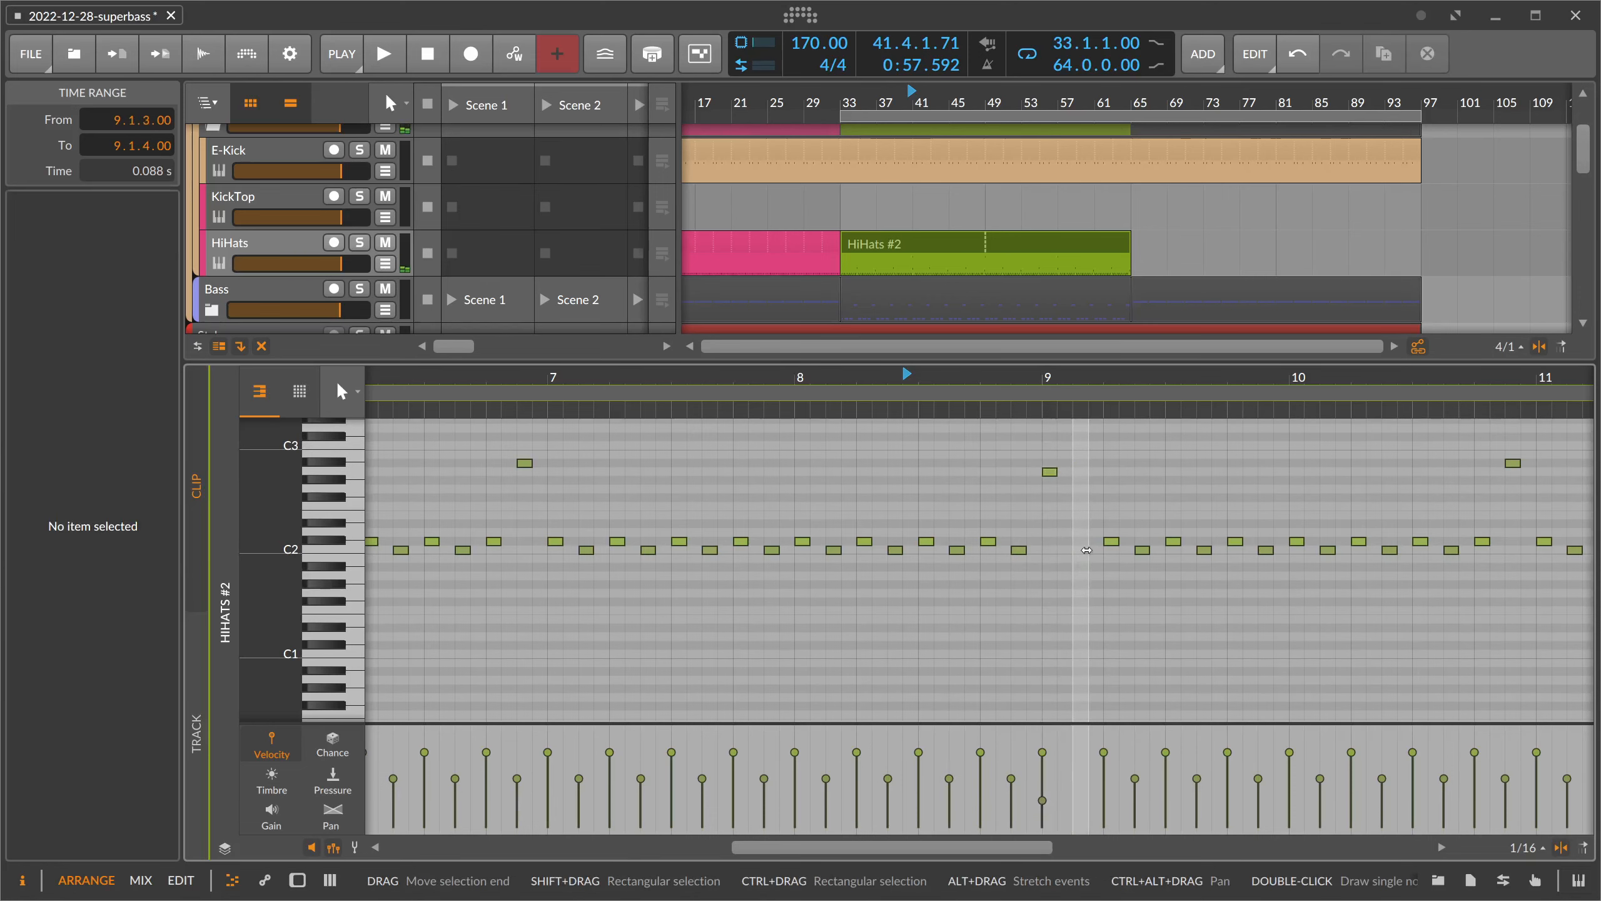
- Lower the 9.1.1 note to F#2 and set its velocity to 64.4 %, auditioning the transition into bar 9
key("space")
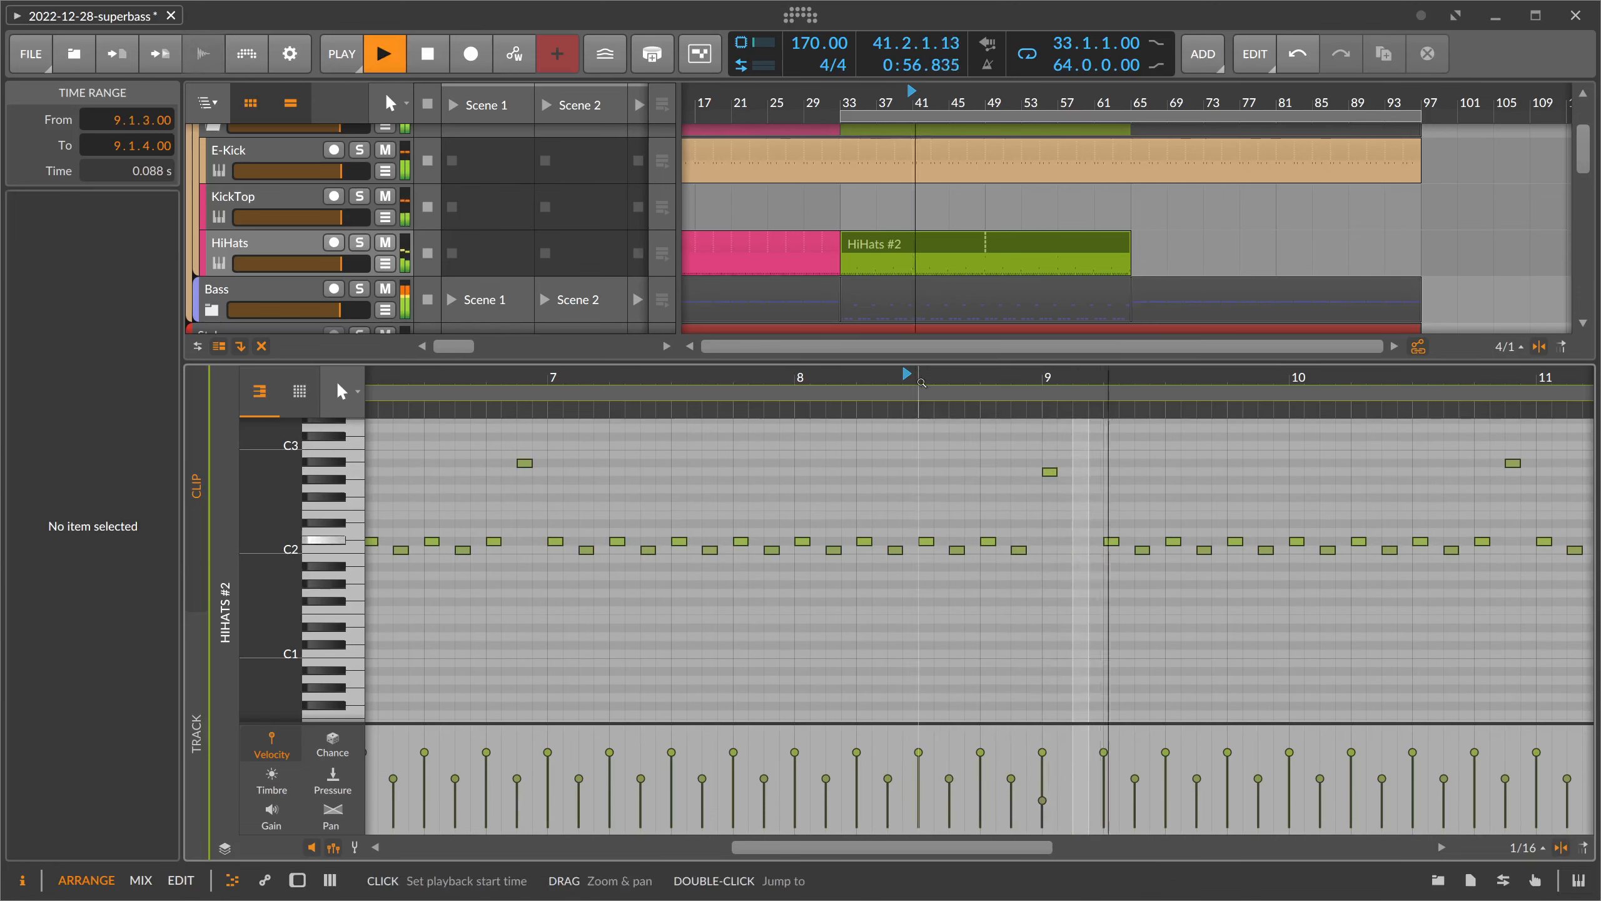
key("space")
left_click_drag(1038, 445, 1049, 471)
key("space")
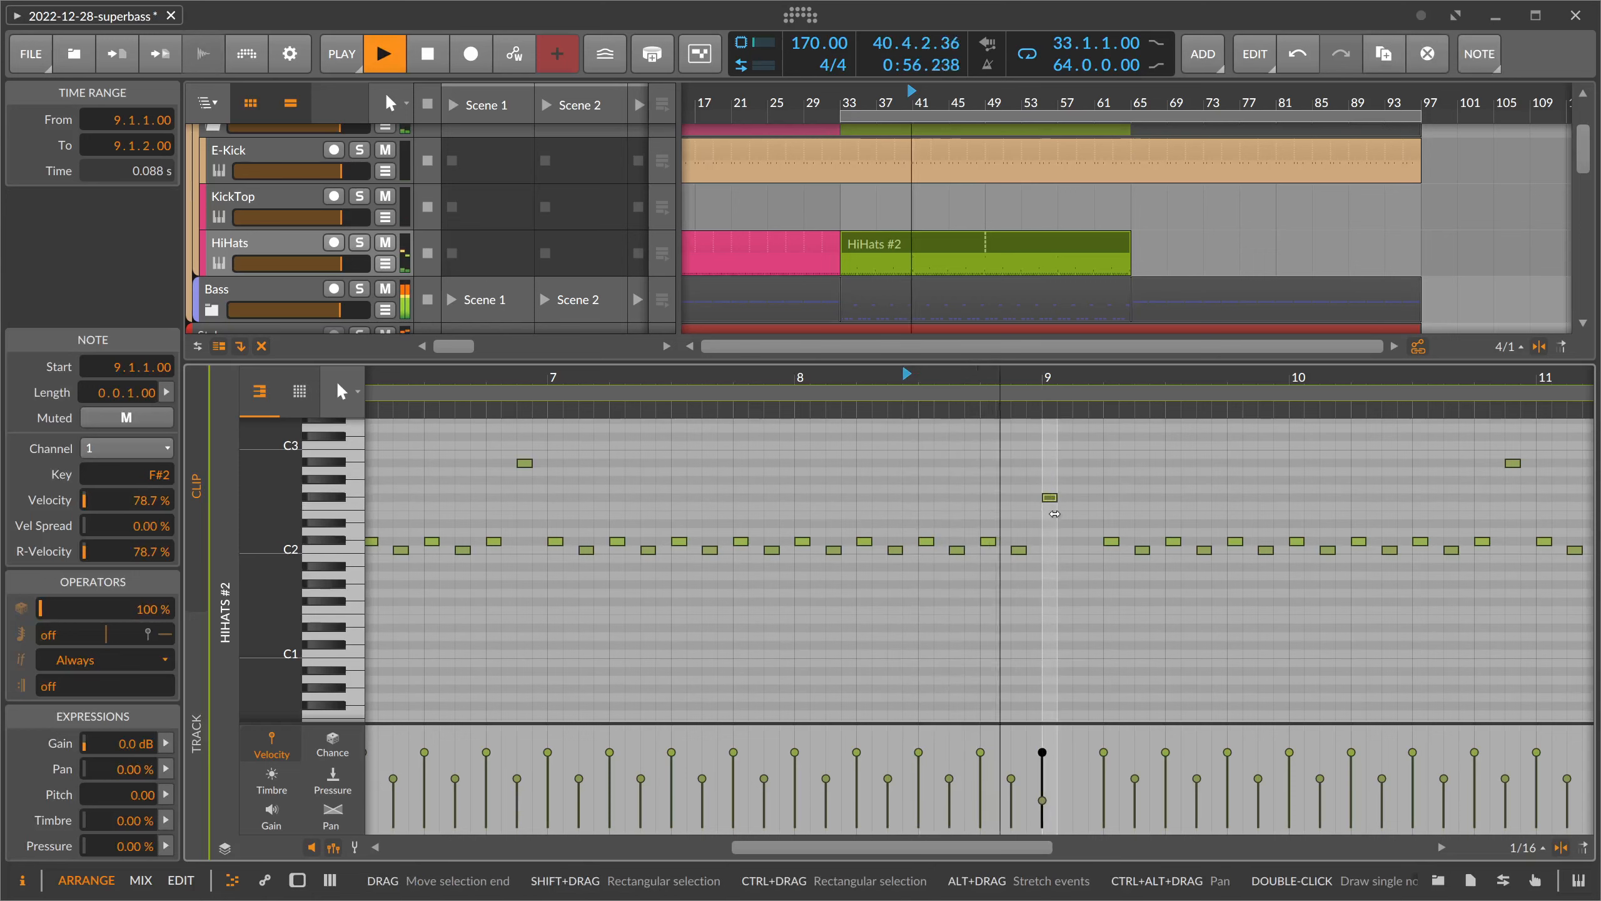
key("space")
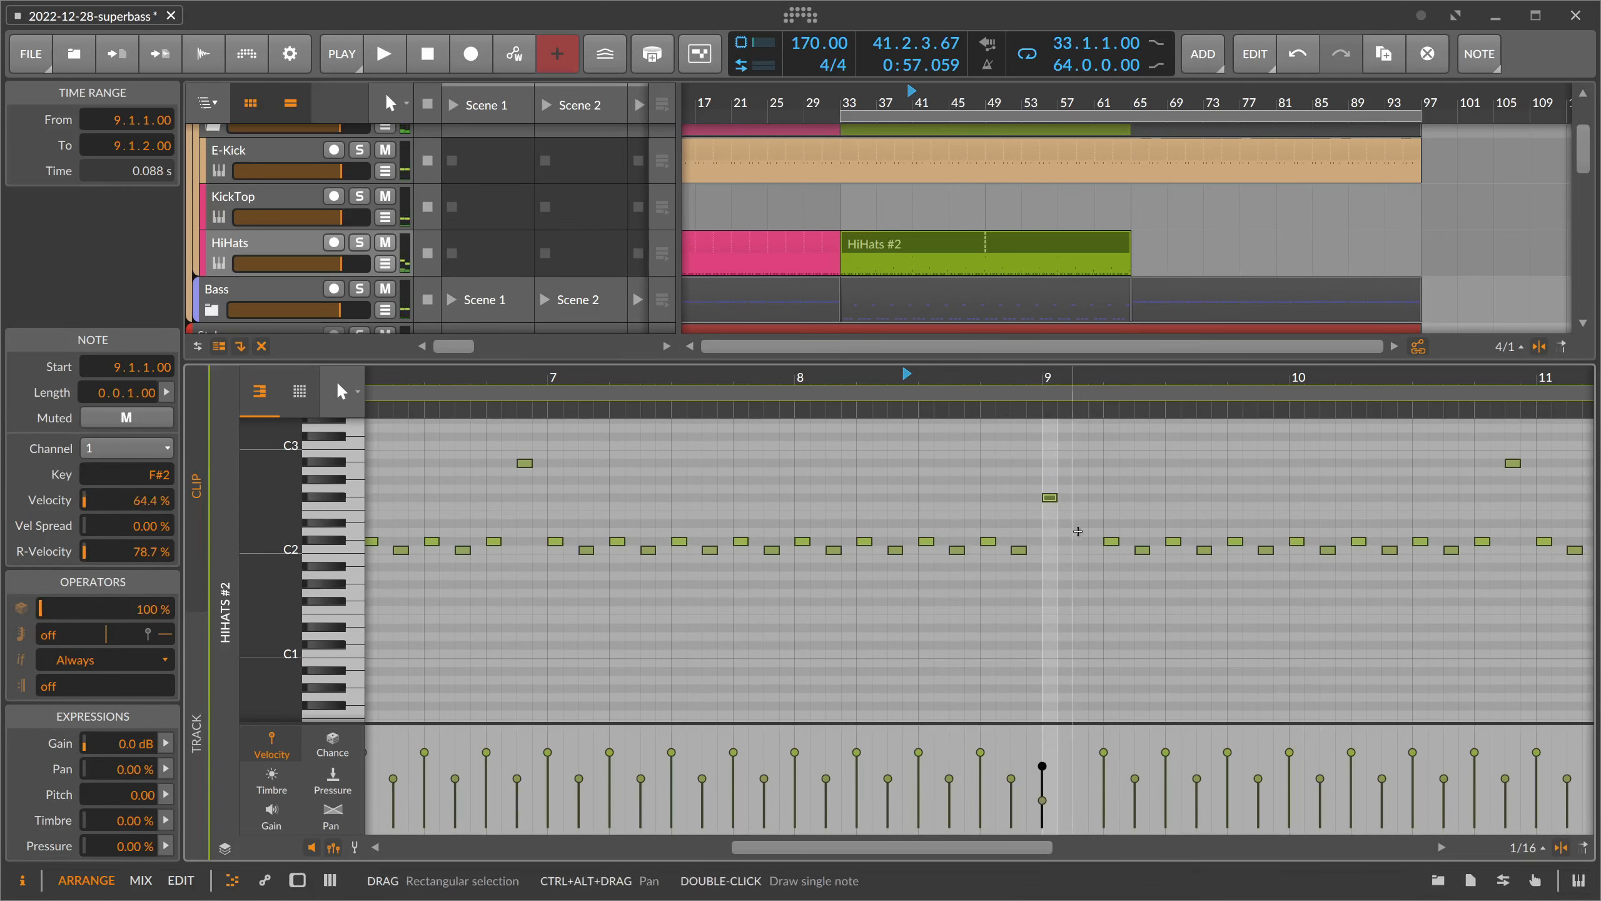
- Add a sixteenth-long C2 note at 9.1.3 and audition the transition into bar 9
double_click(1080, 542)
key("space")
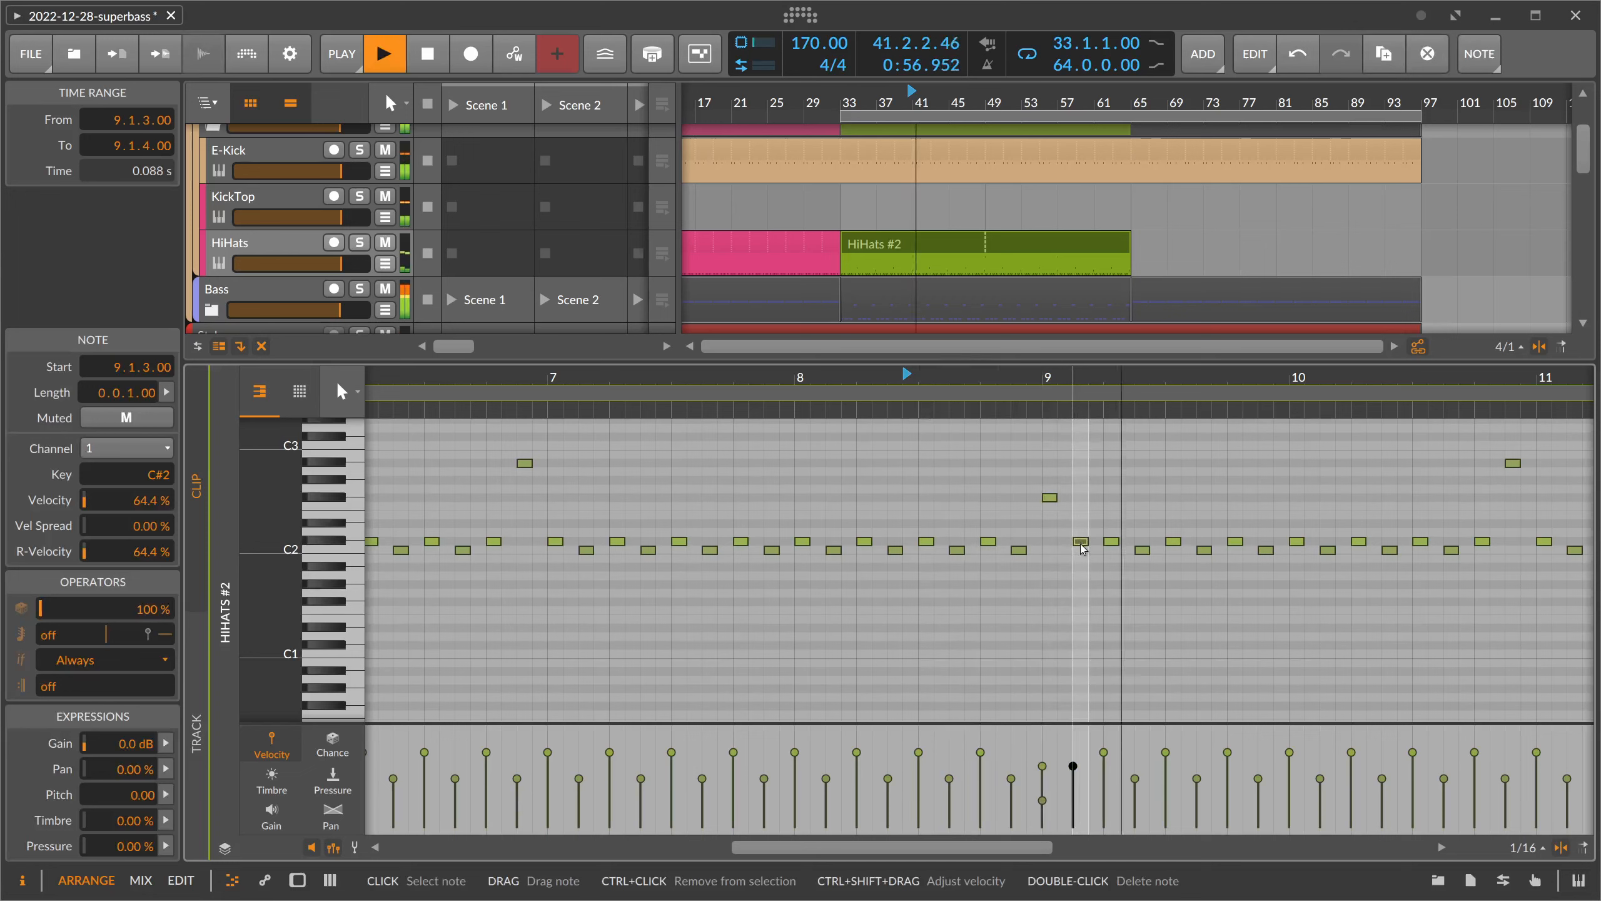
key("Down")
key("space")
key("space")
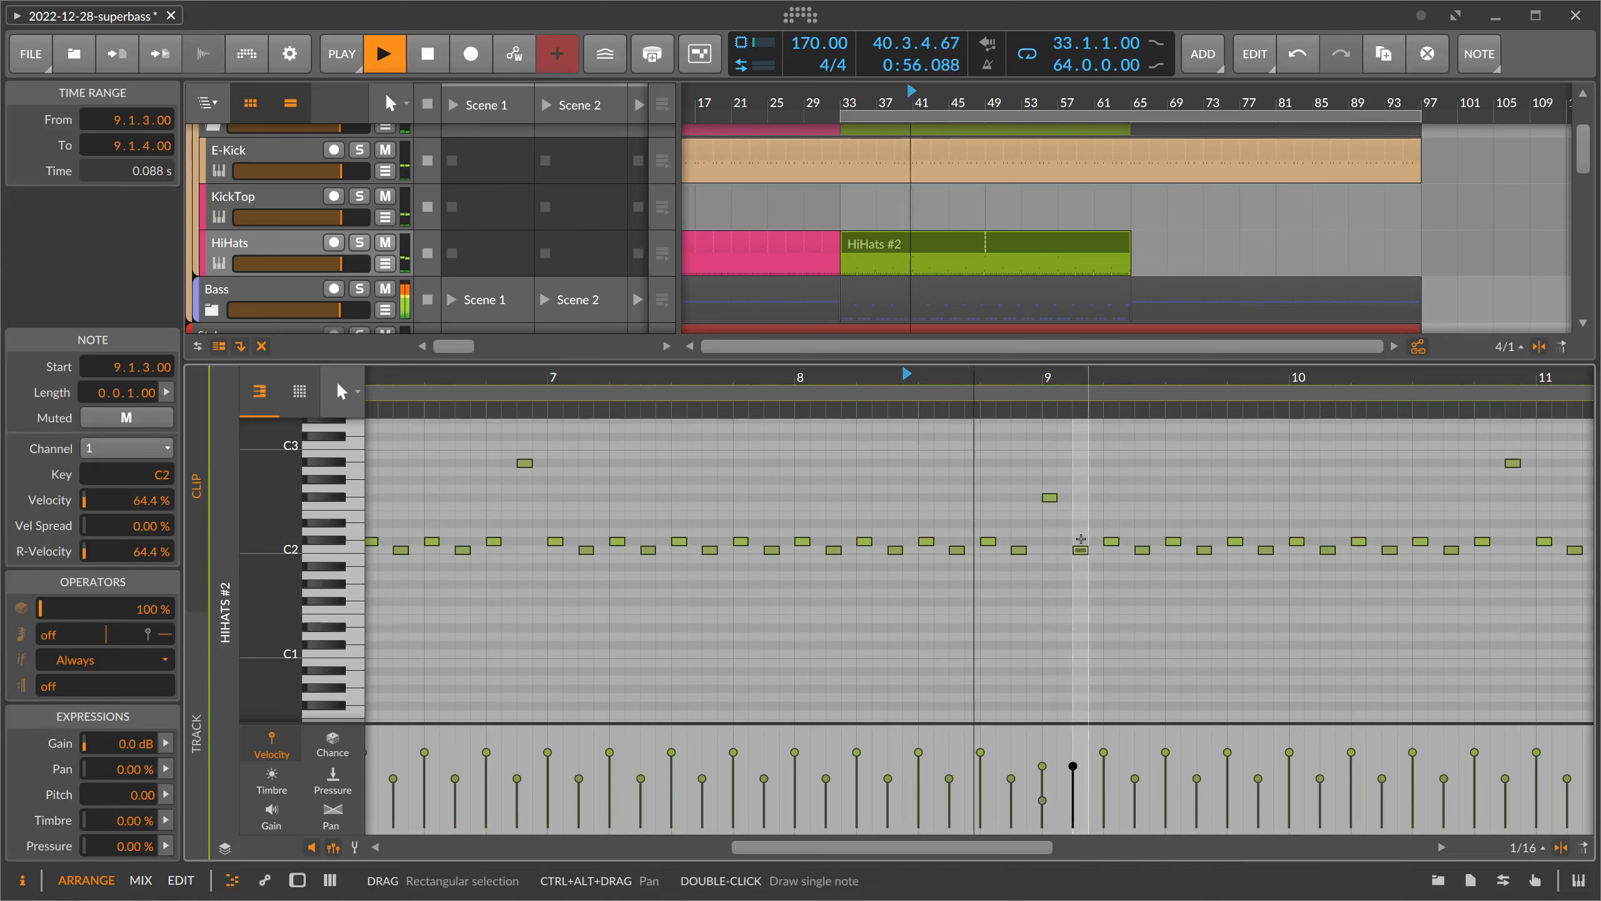
key("space")
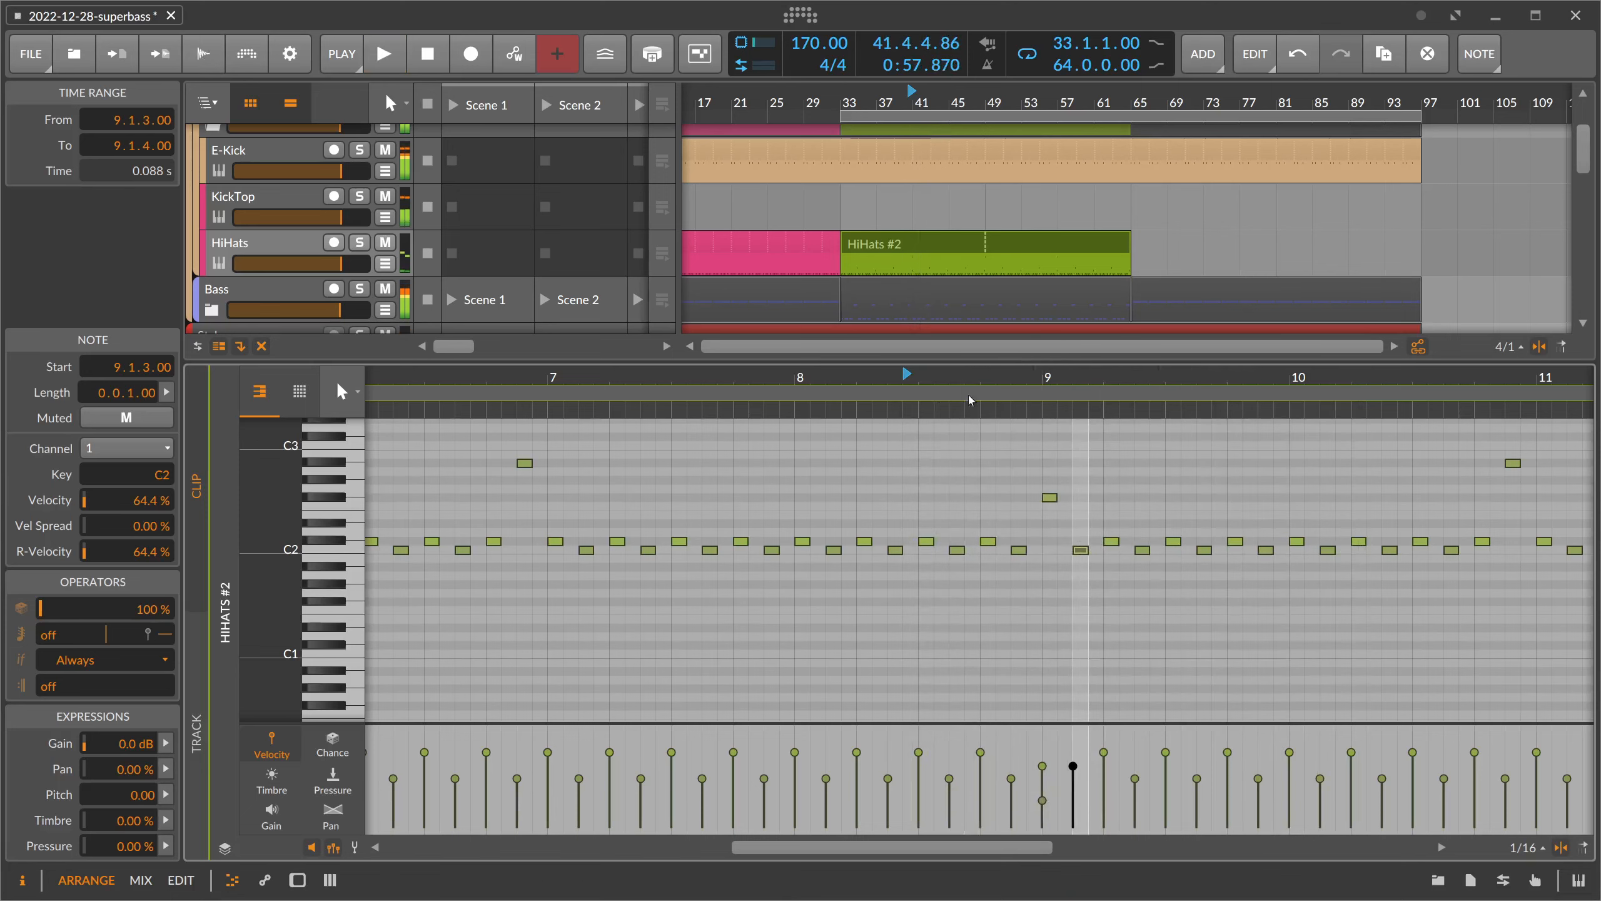
- Give all C2 and C#2 notes across the 16-bar clip a velocity spread of 10 %
key("z")
key("Escape")
key("Left")
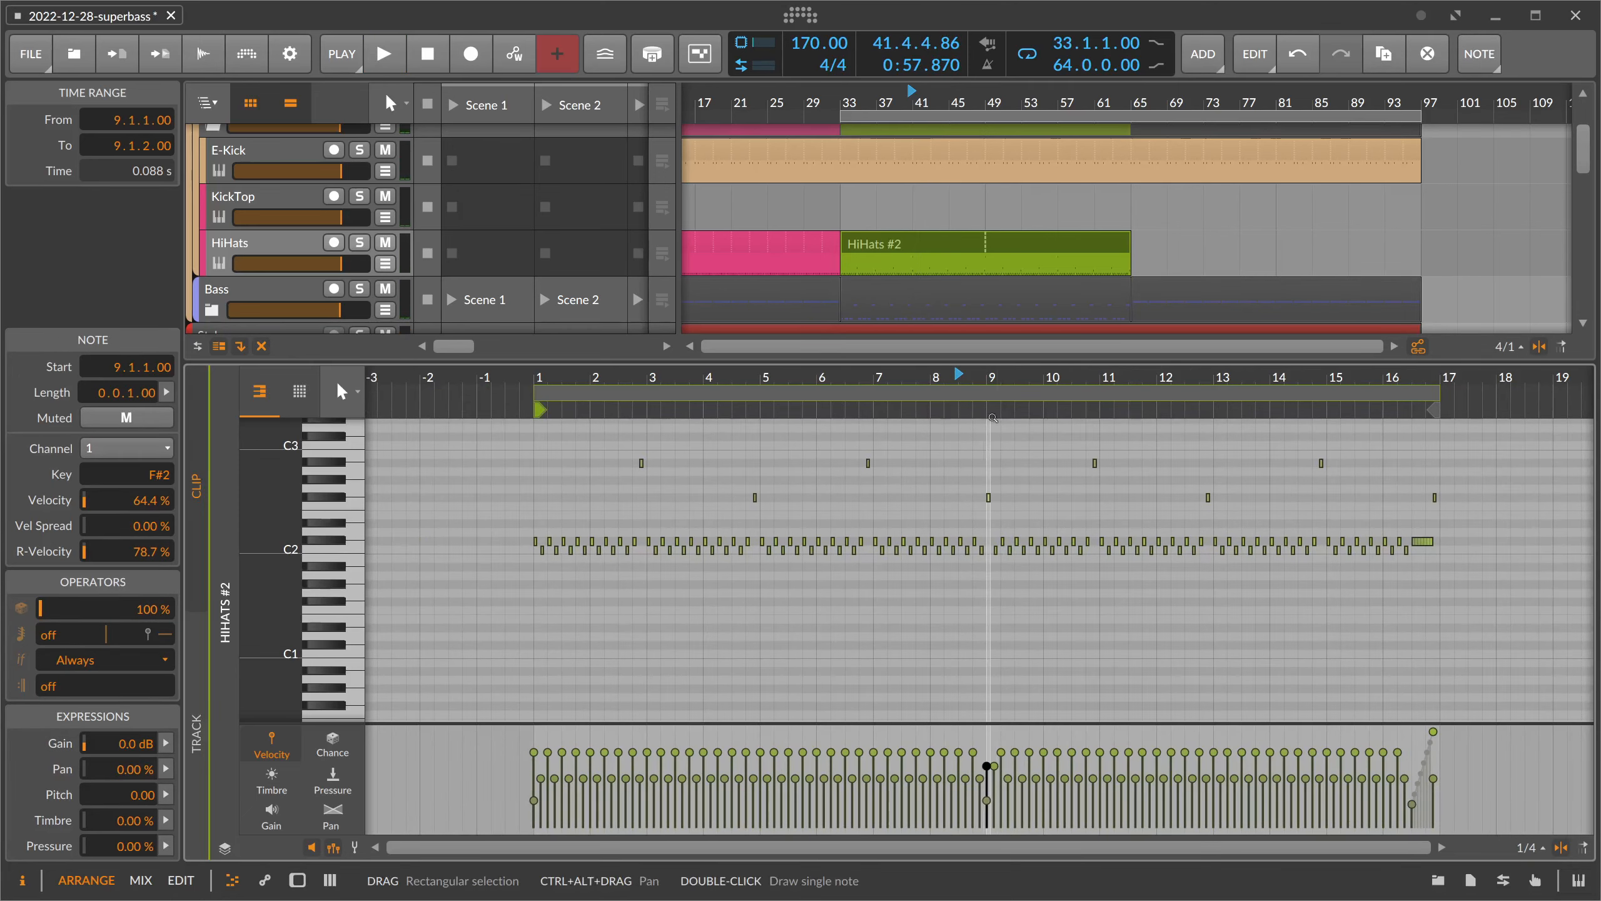
left_click(537, 377)
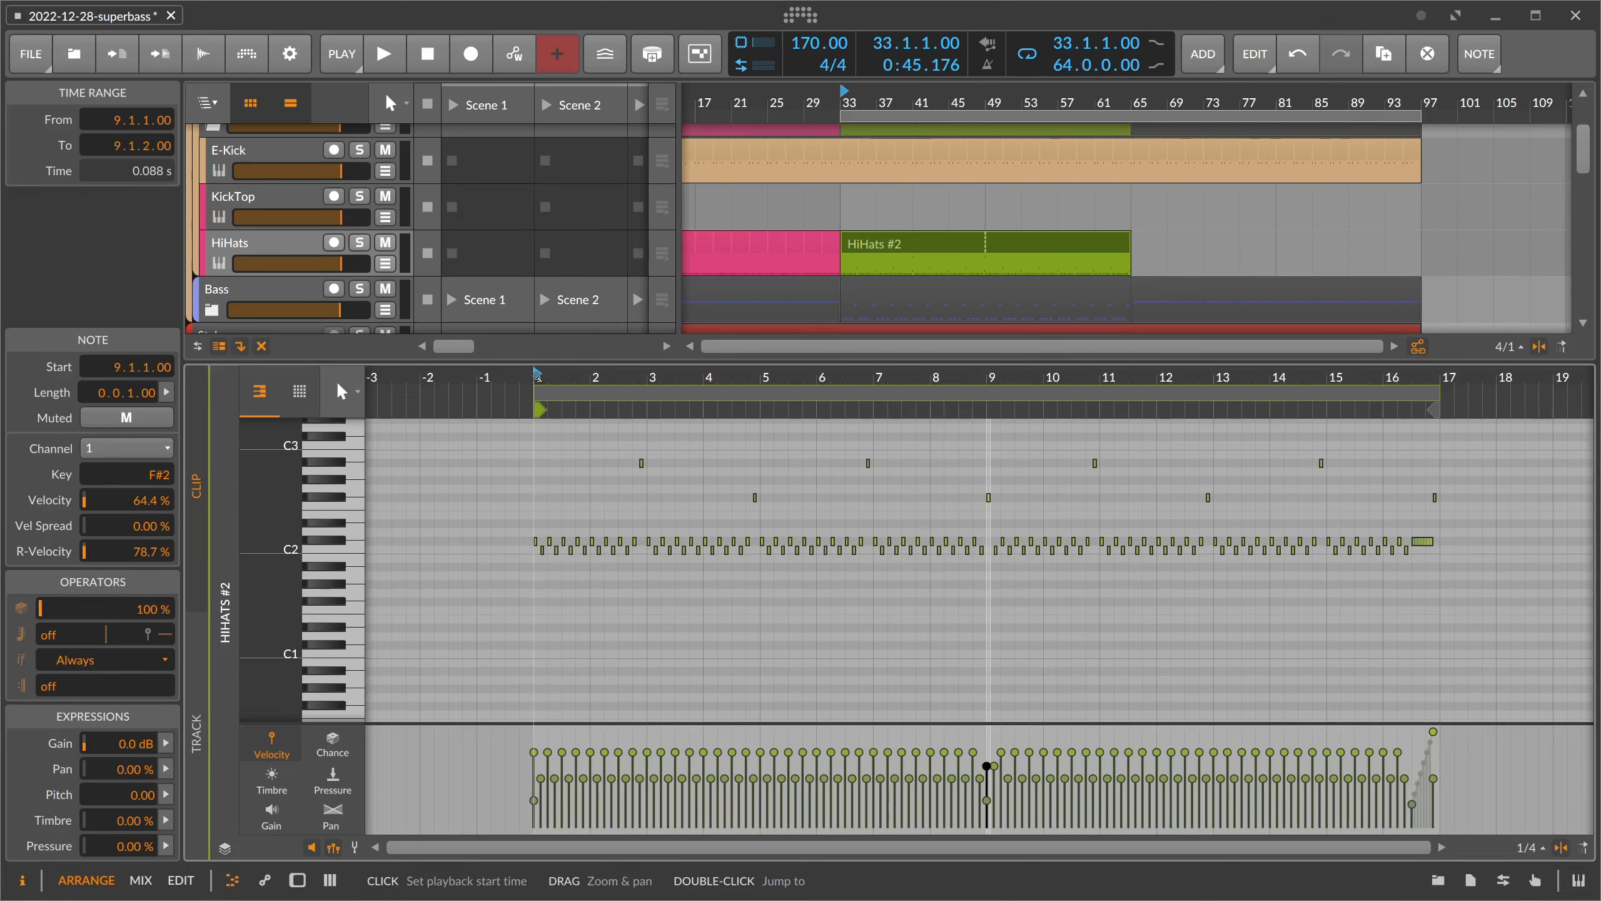
scroll(551, 505, "up", 2)
left_click(567, 503)
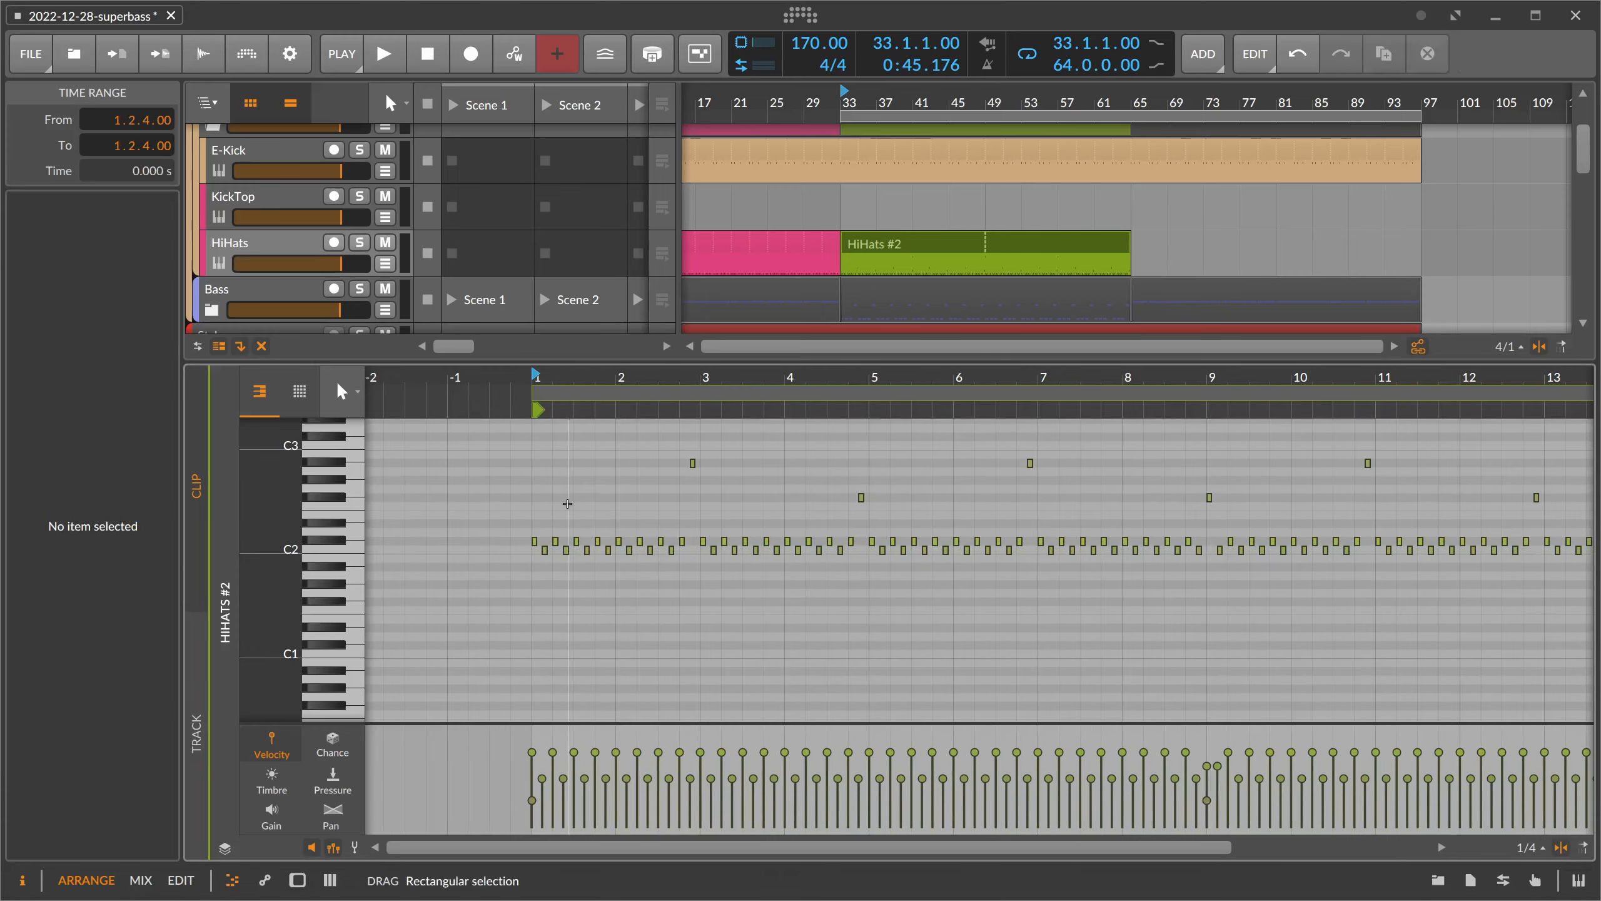
left_click_drag(516, 527, 1369, 582)
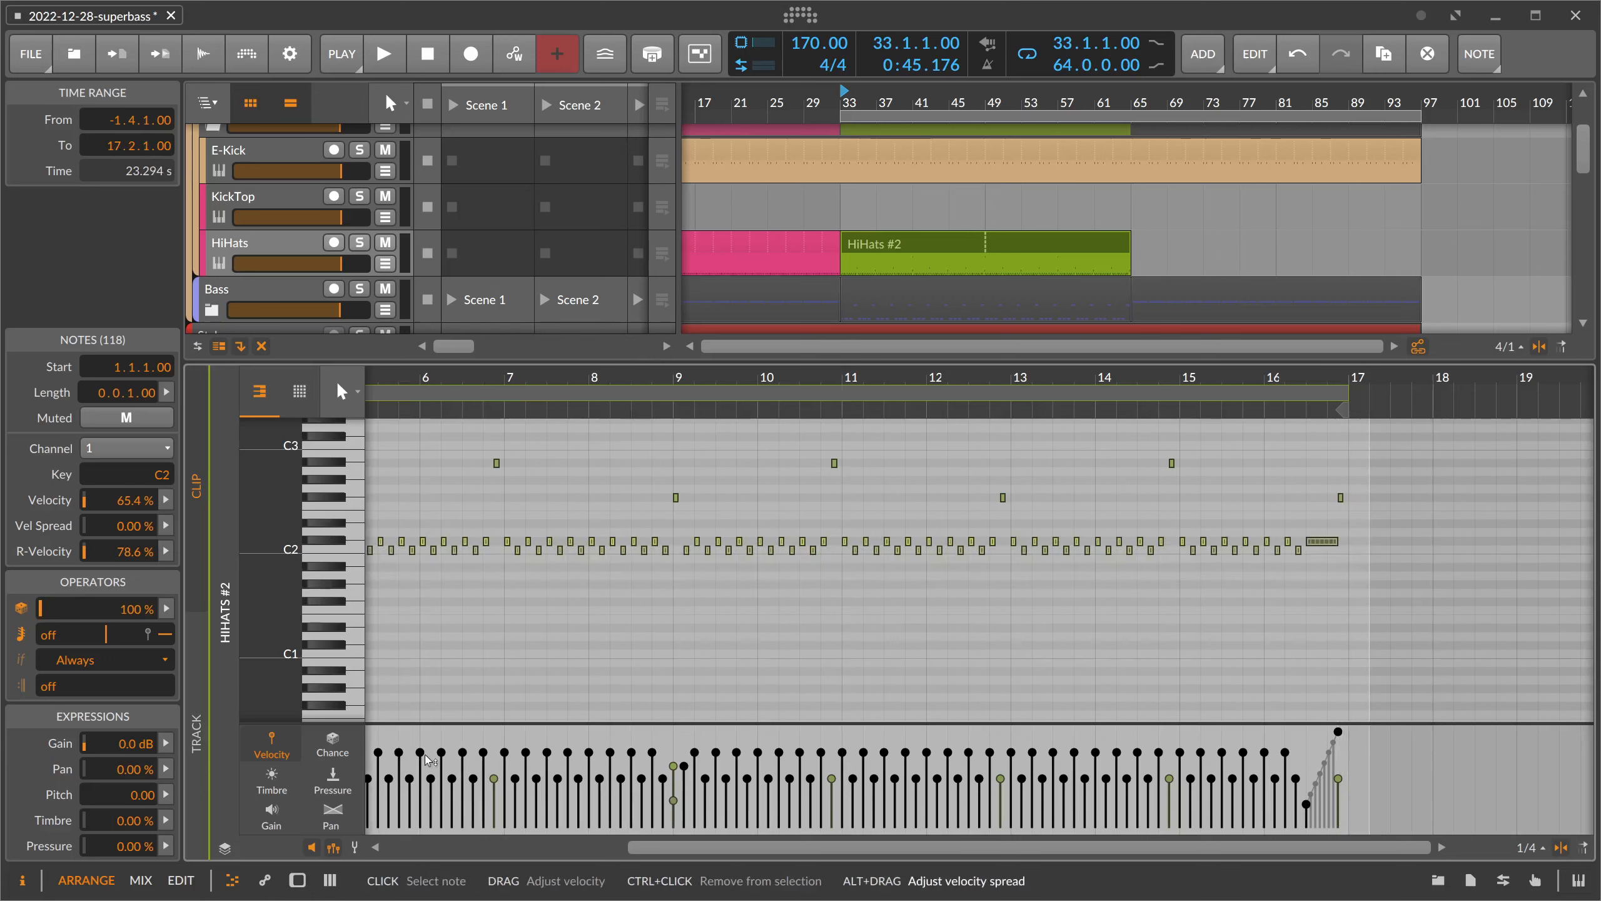
left_click_drag(427, 759, 423, 751)
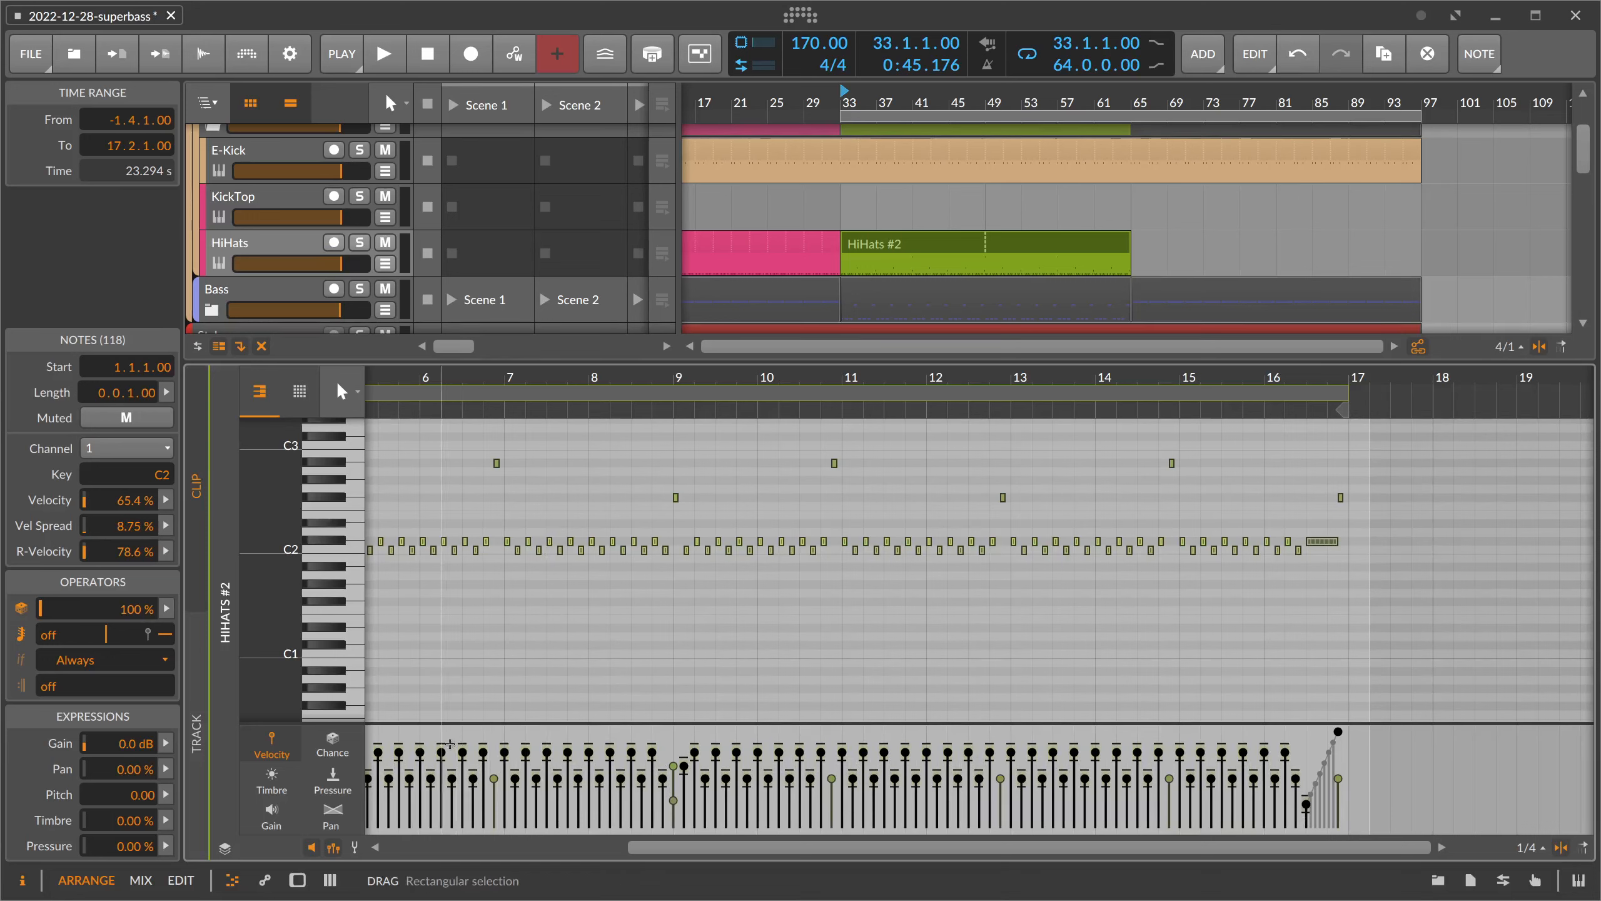
left_click_drag(446, 757, 446, 759)
- Enable the global groove, set its shuffle amount to 49.4 % and play the drop from bar 33
left_click_drag(427, 410, 546, 377)
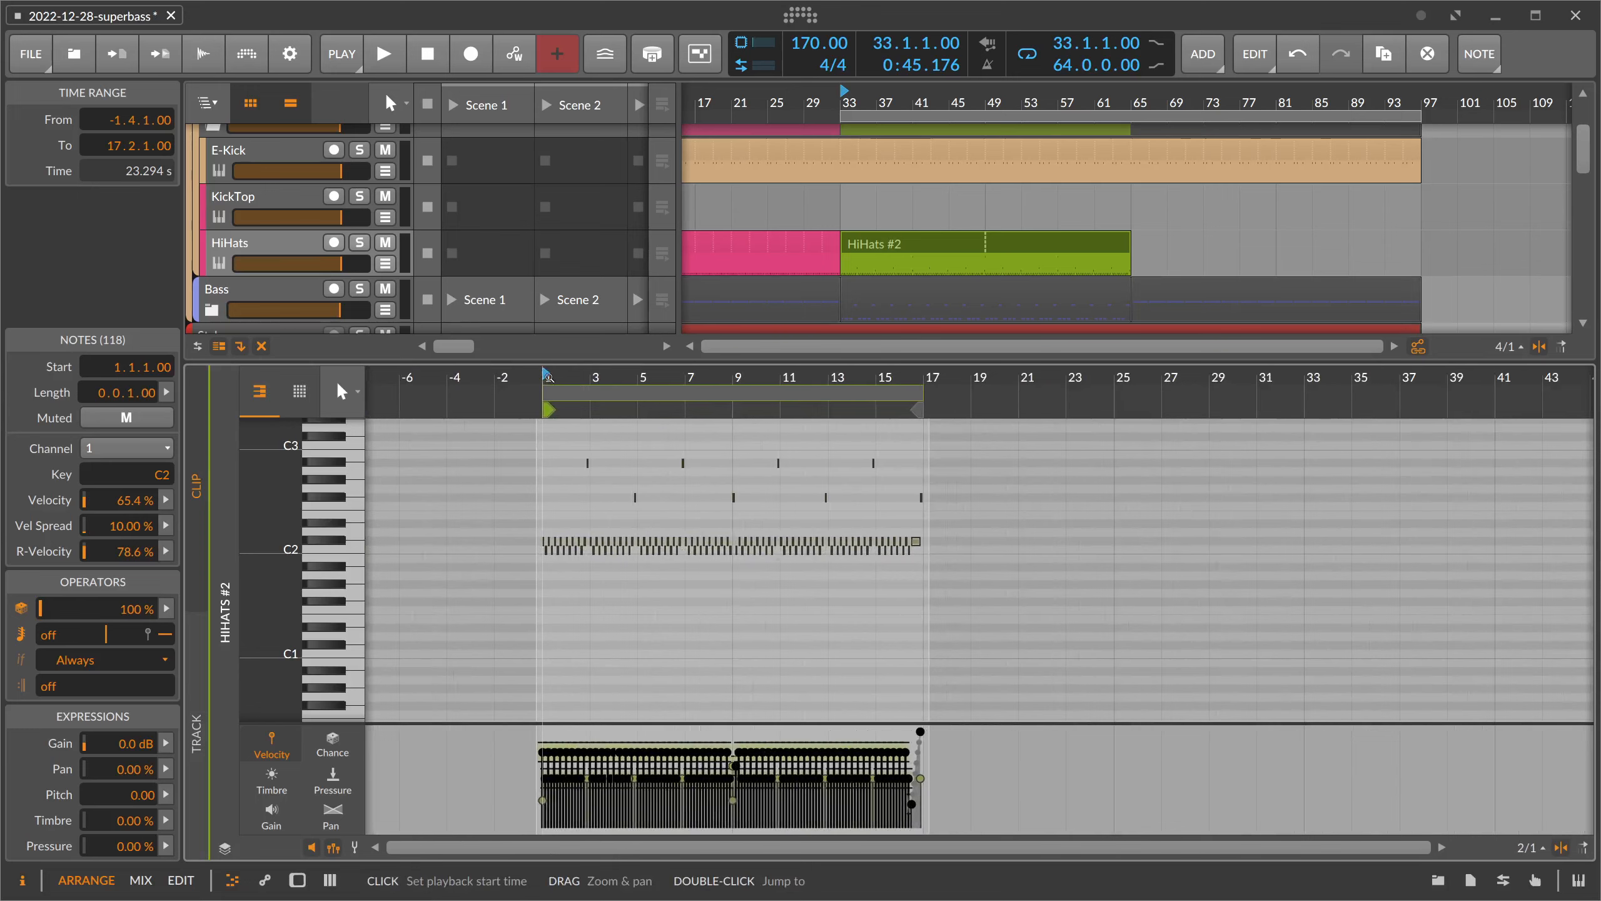
double_click(546, 377)
left_click(343, 56)
left_click(343, 349)
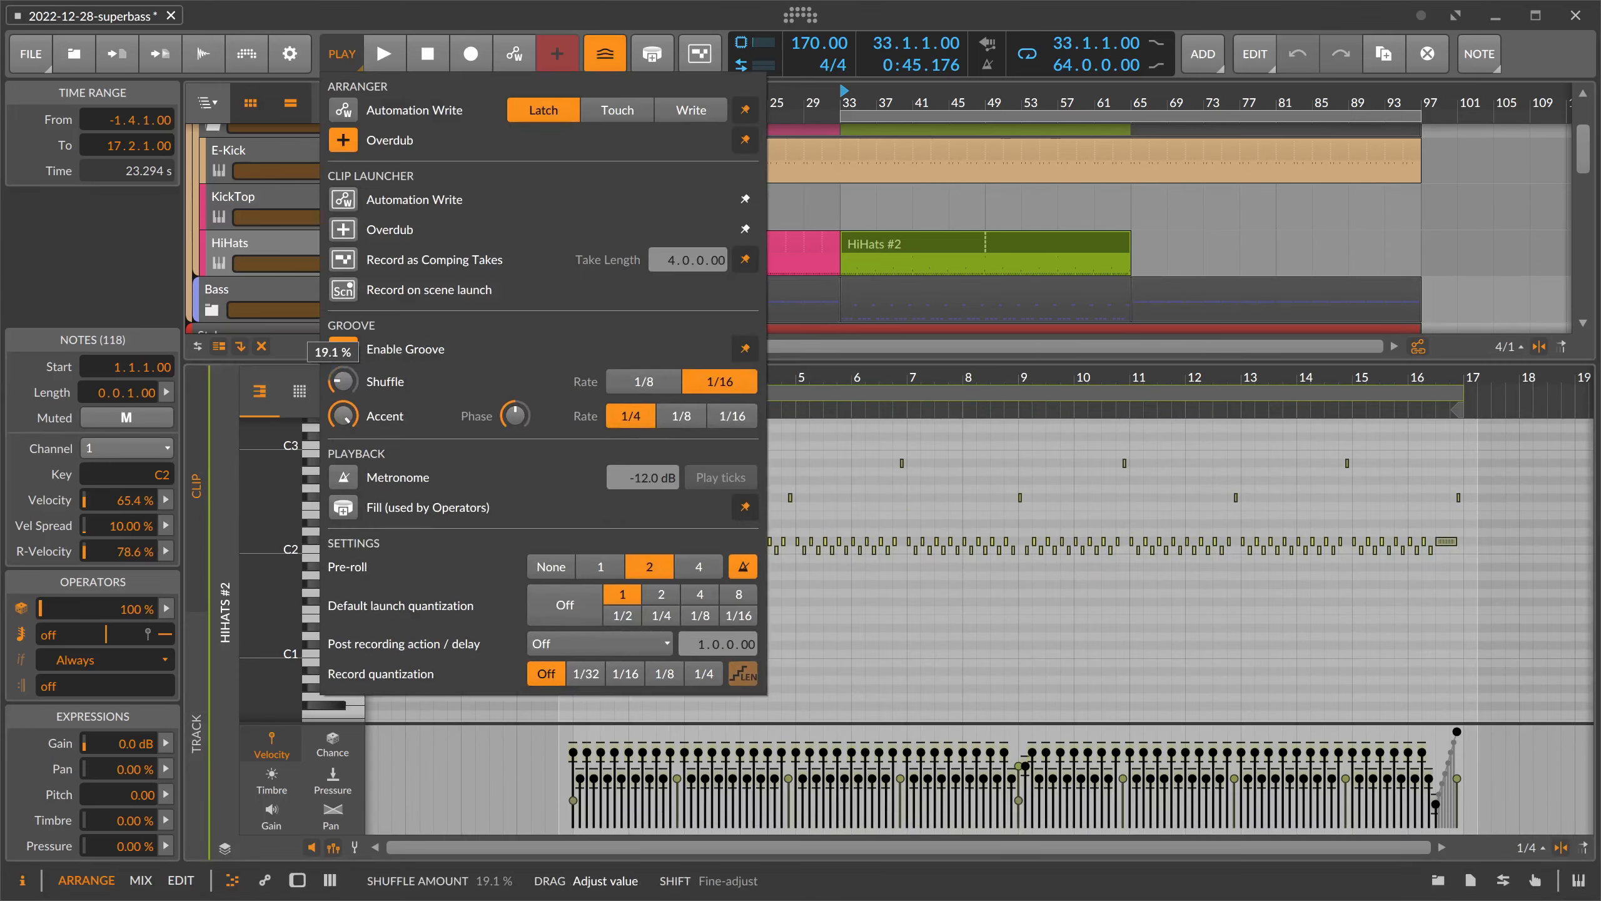
left_click_drag(352, 384, 348, 387)
key("space")
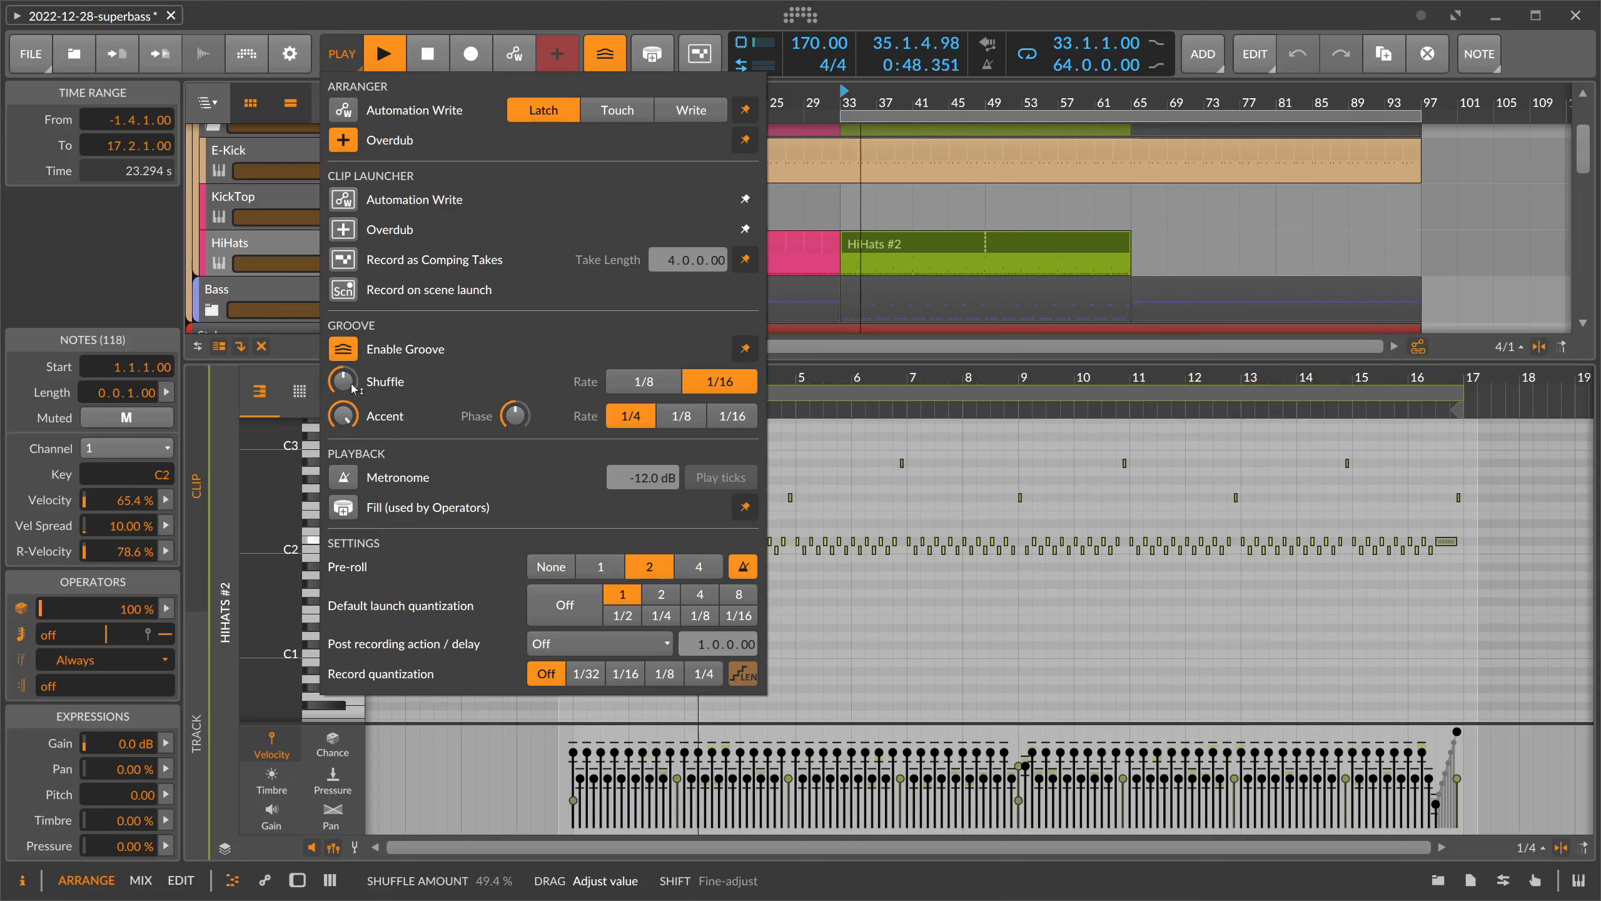
- Compare the 1/8 and 1/16 shuffle rates during playback and settle on 1/16 with a shuffle amount of 18.6 %
left_click(623, 386)
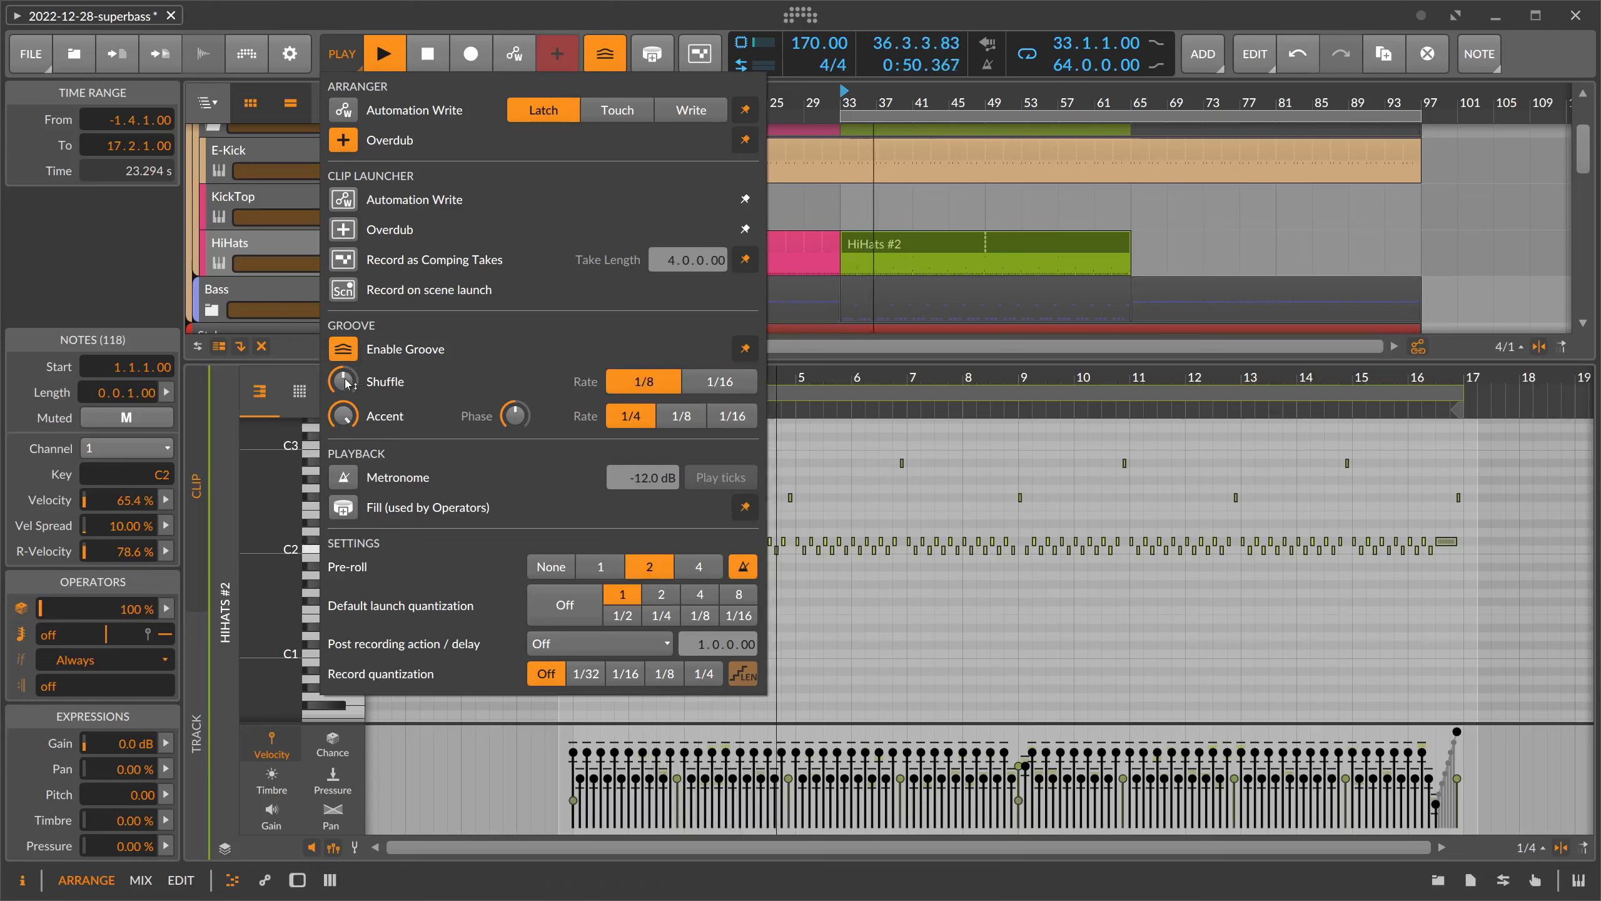
left_click_drag(347, 383, 348, 383)
left_click(719, 380)
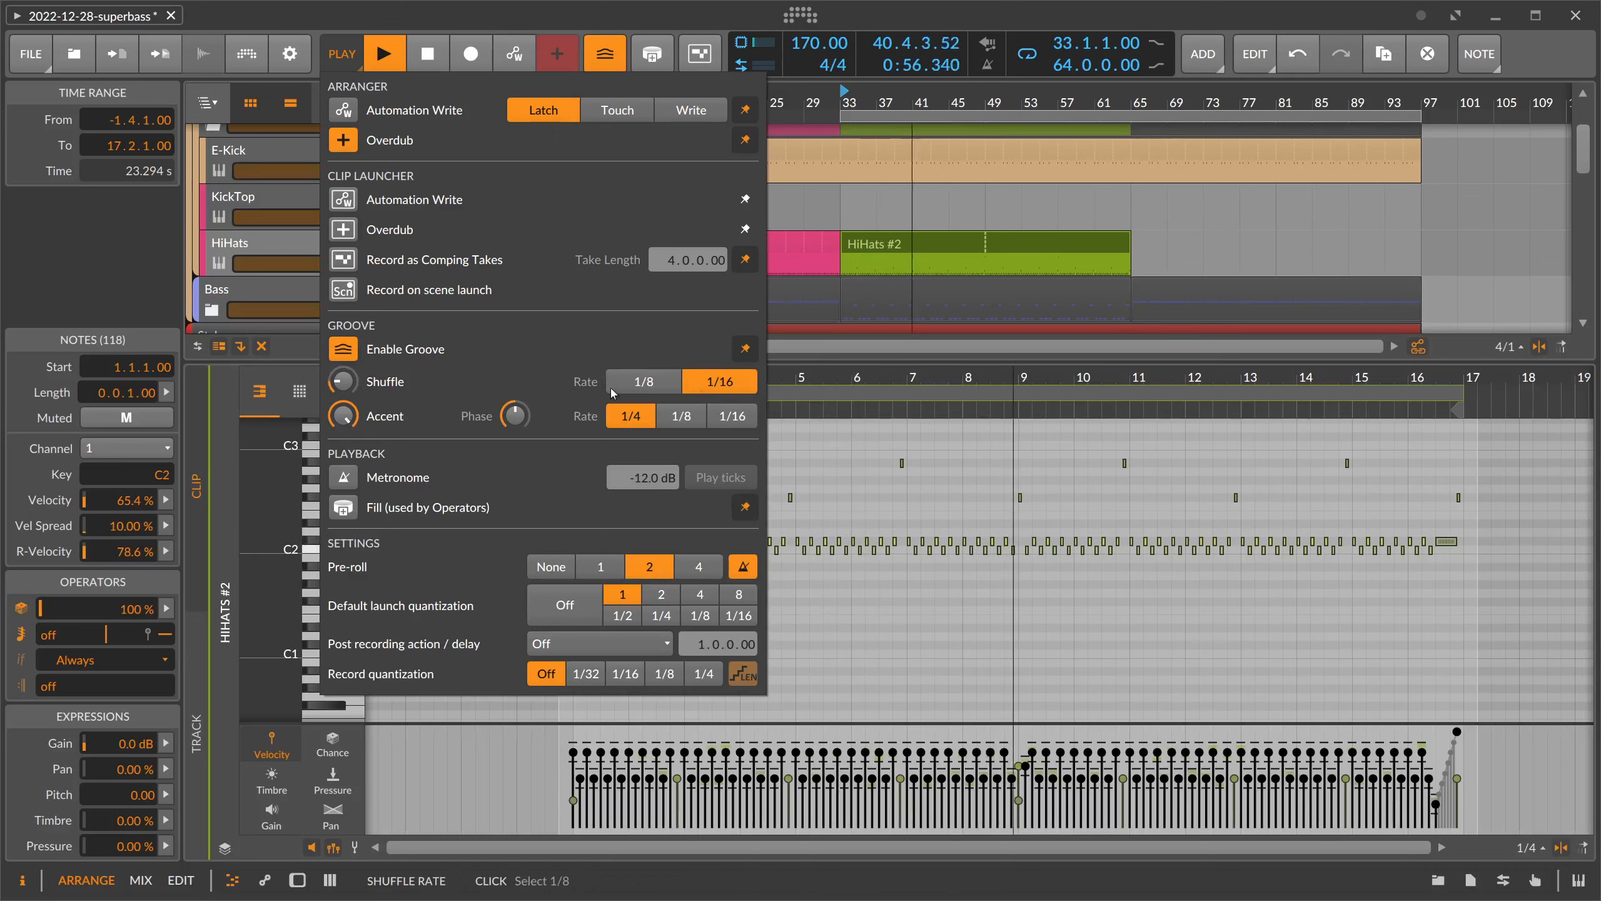
left_click(641, 388)
left_click(720, 381)
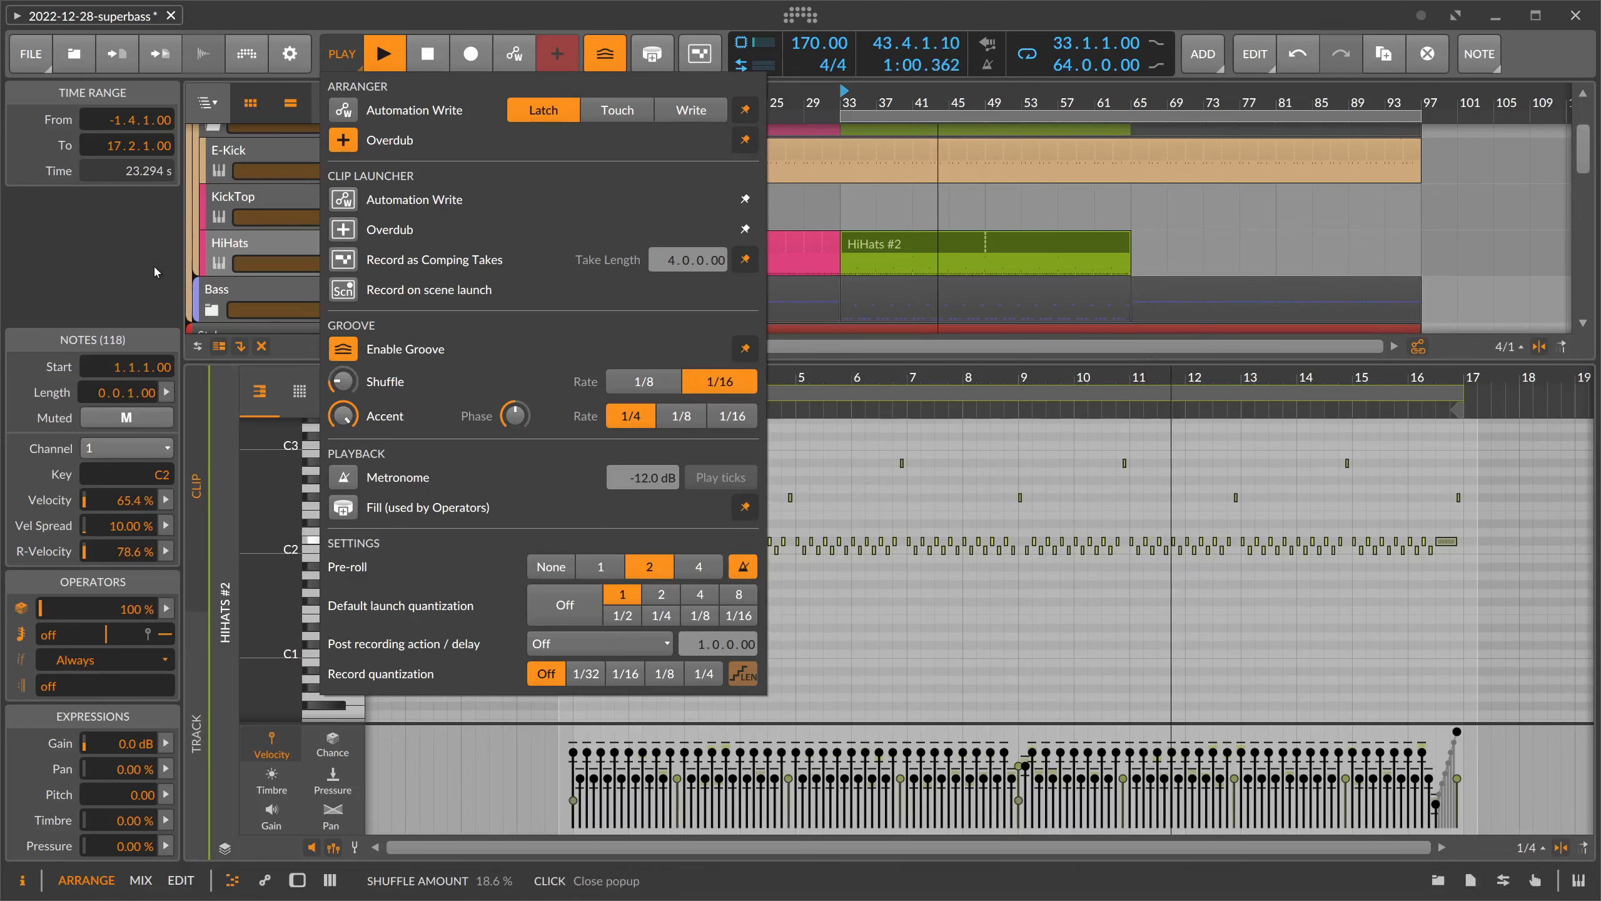
left_click(335, 241)
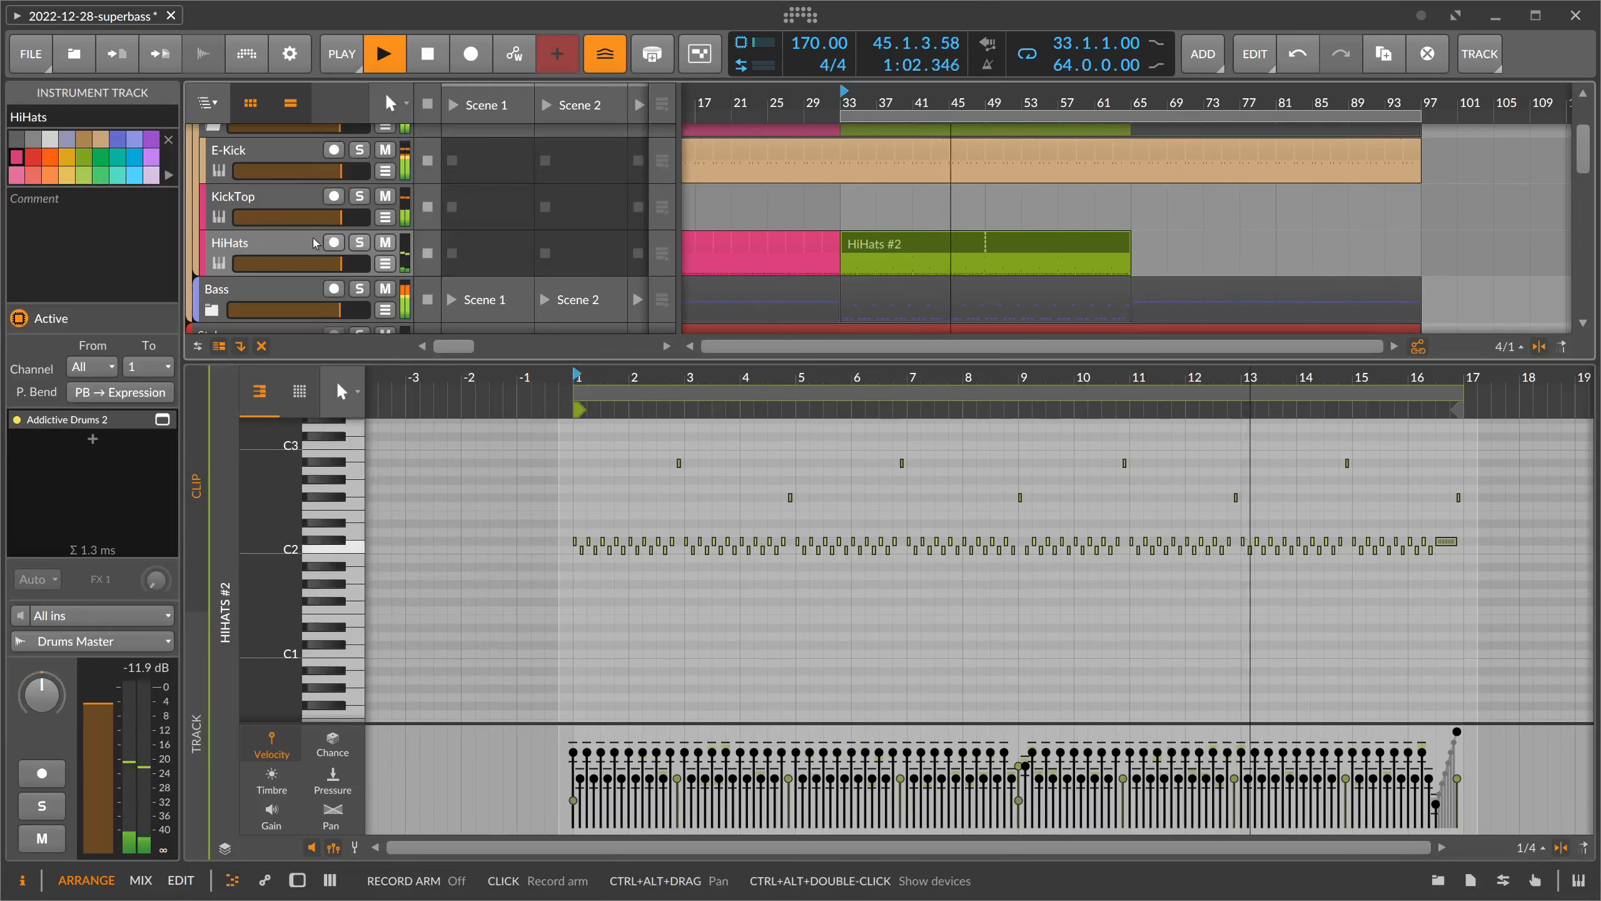
- Set the velocity of the four F#2 accent notes to 47.3 %
left_click(1397, 485)
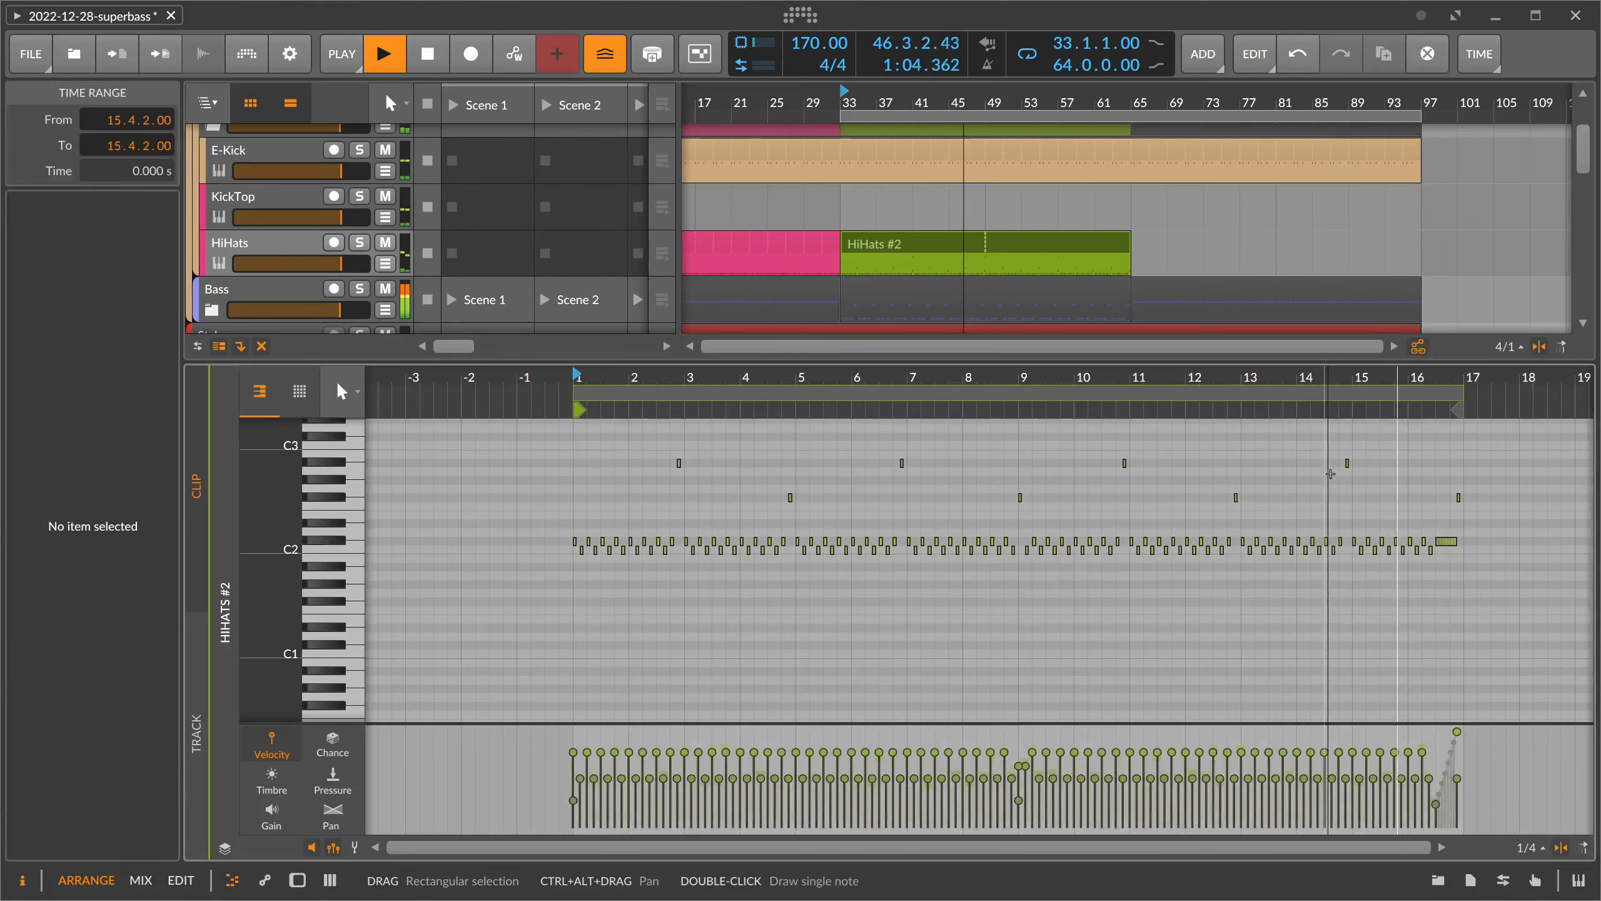
left_click_drag(1483, 494, 713, 504)
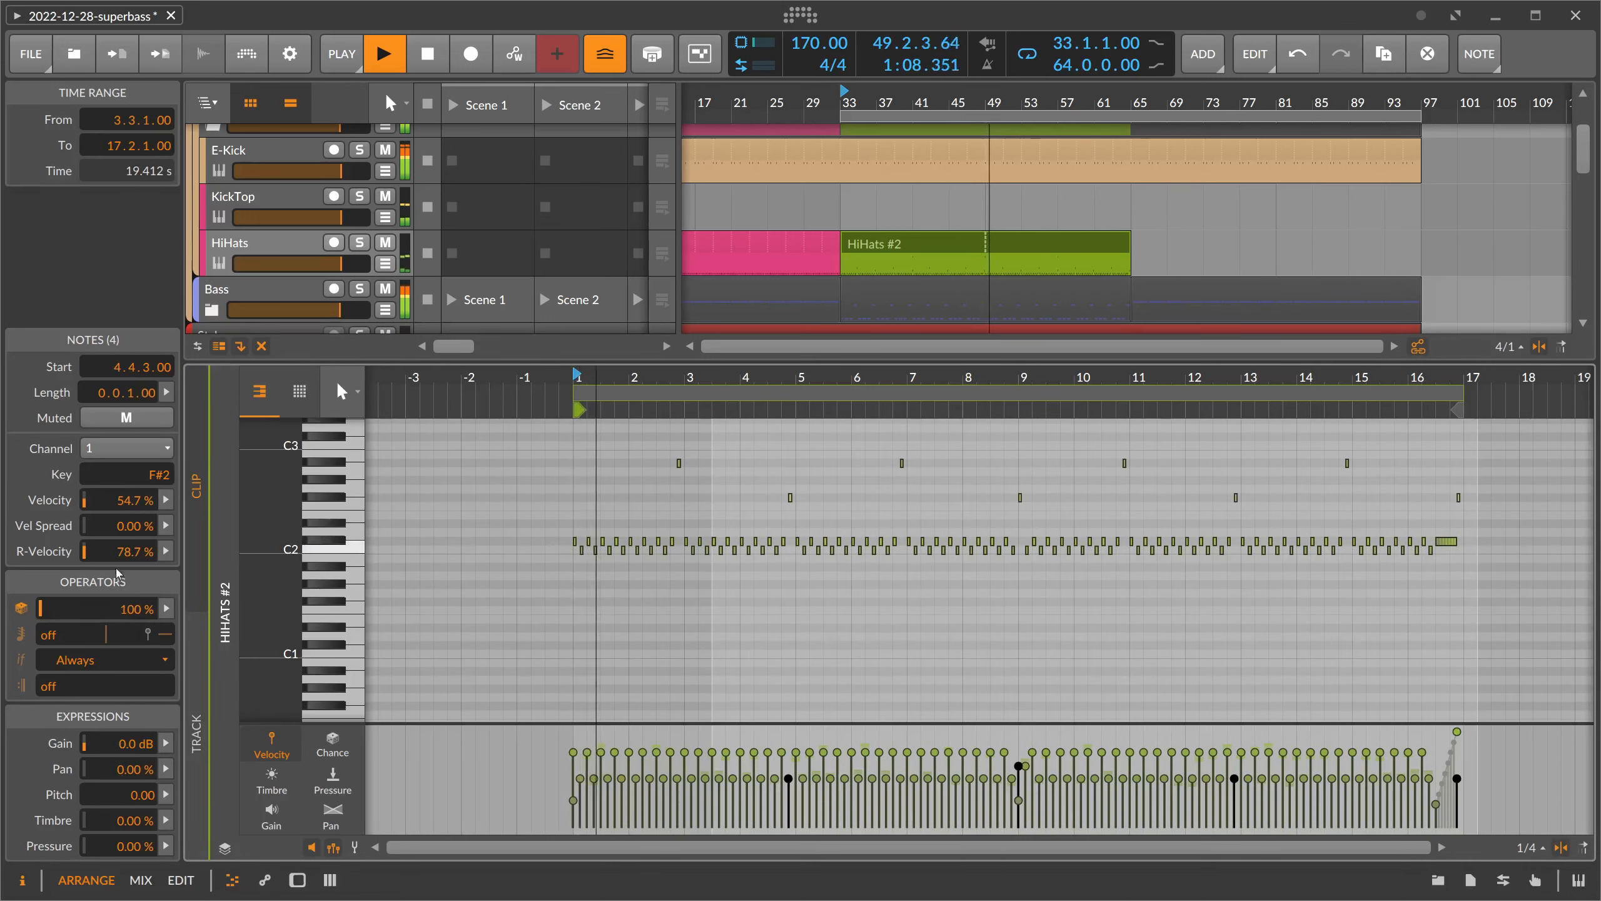
left_click_drag(134, 501, 132, 507)
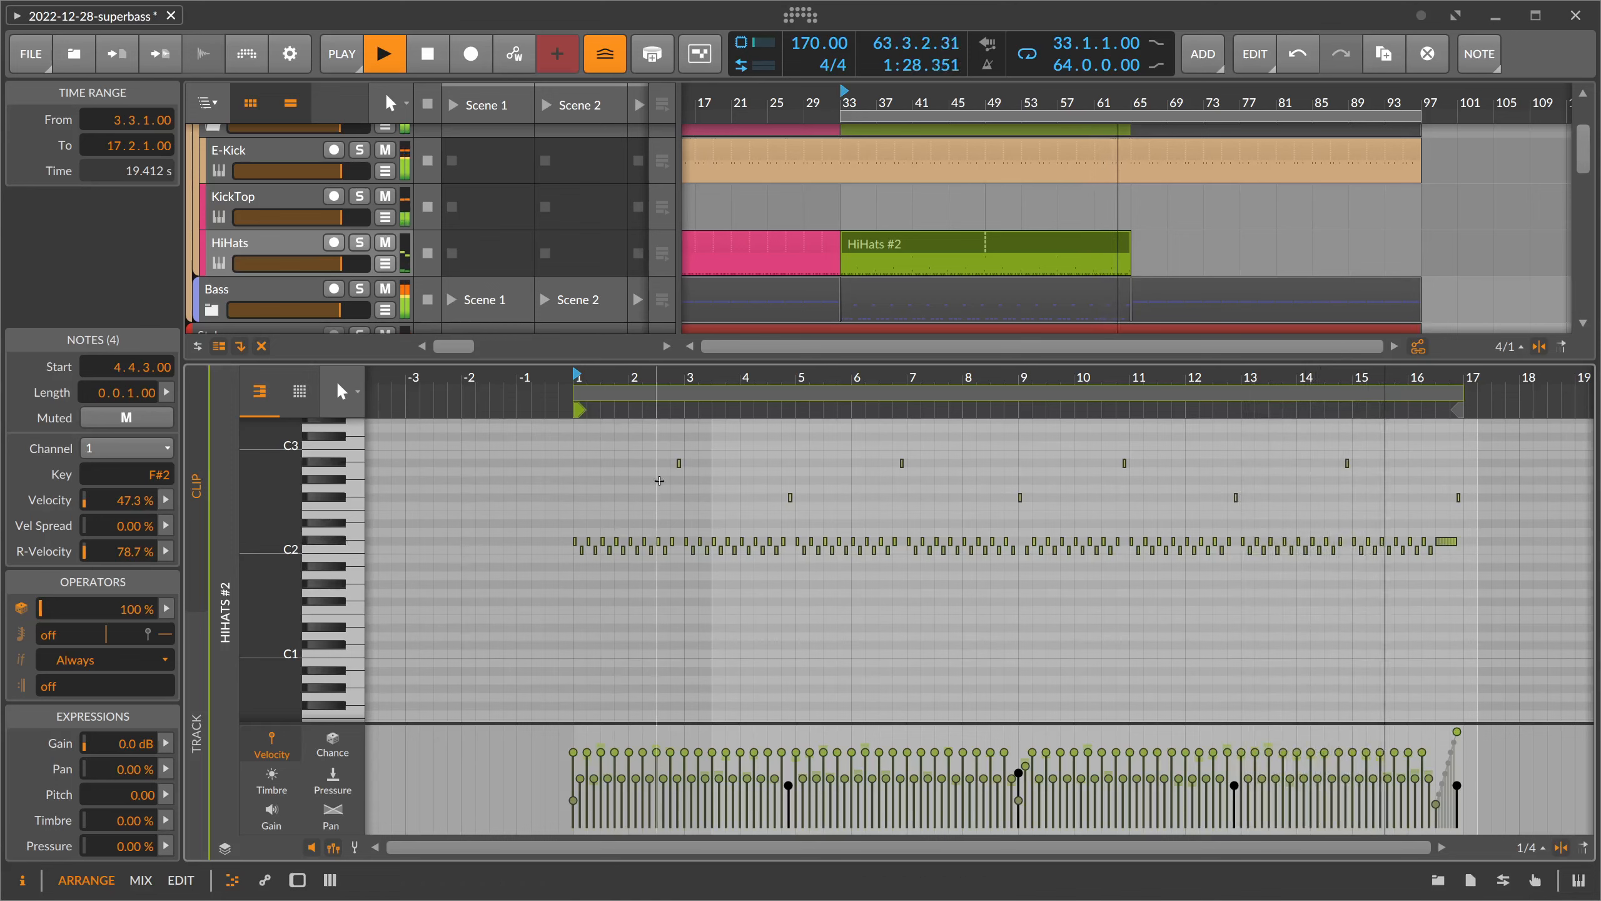
- Lower the four A#2 accent notes at the ends of the two-bar phrases to G2
left_click_drag(658, 480, 1418, 449)
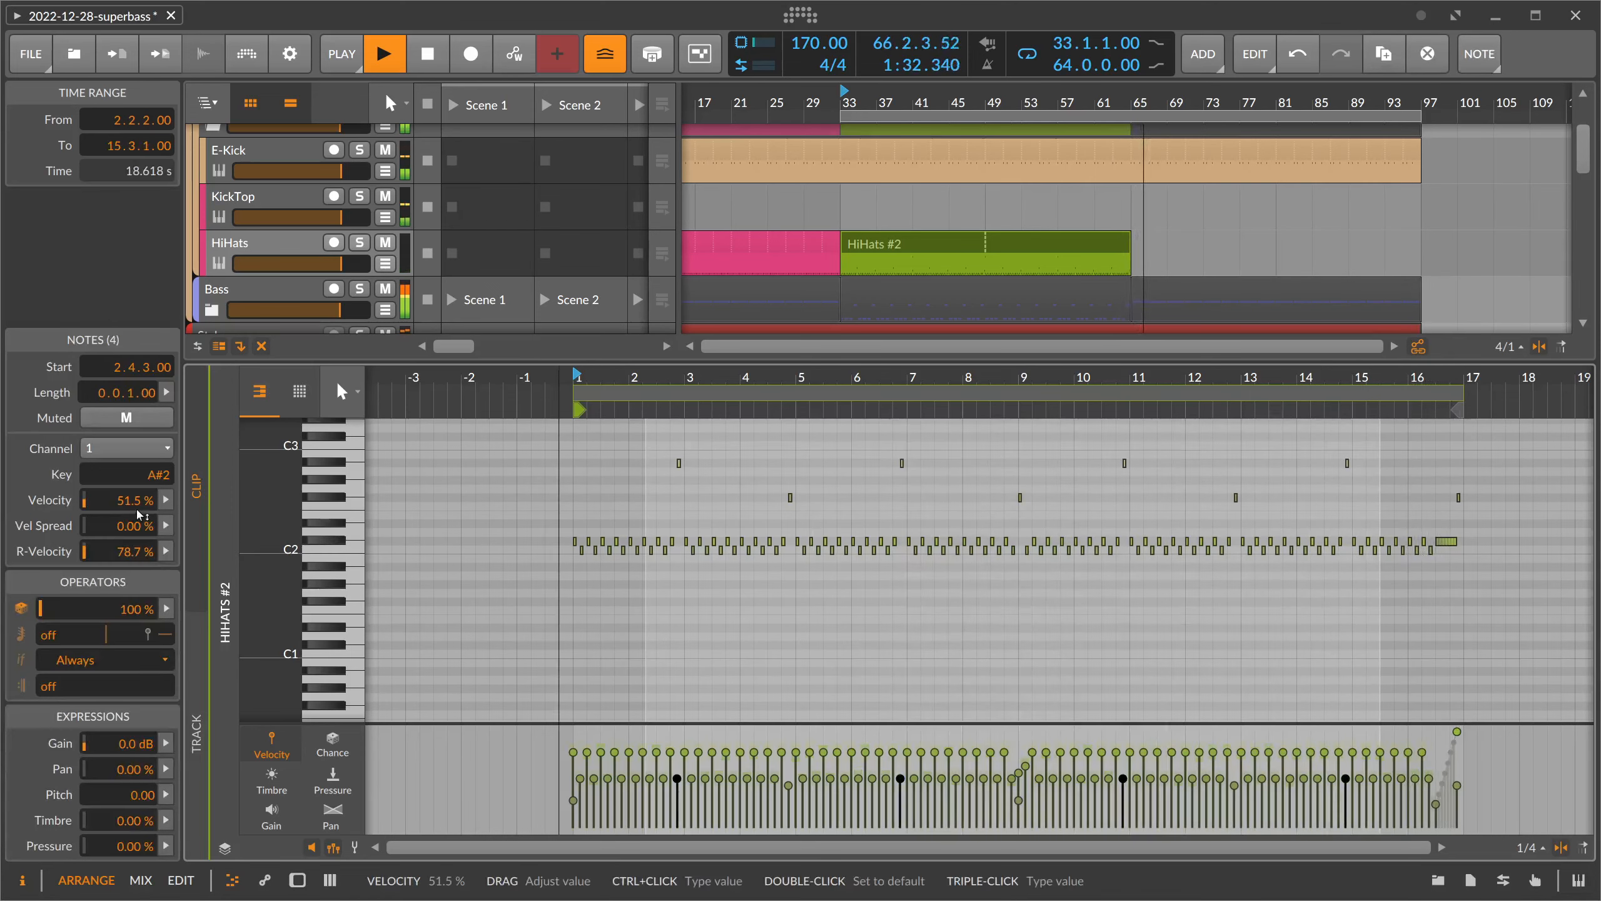
left_click_drag(617, 452, 1411, 460)
key("Down")
key("Down")
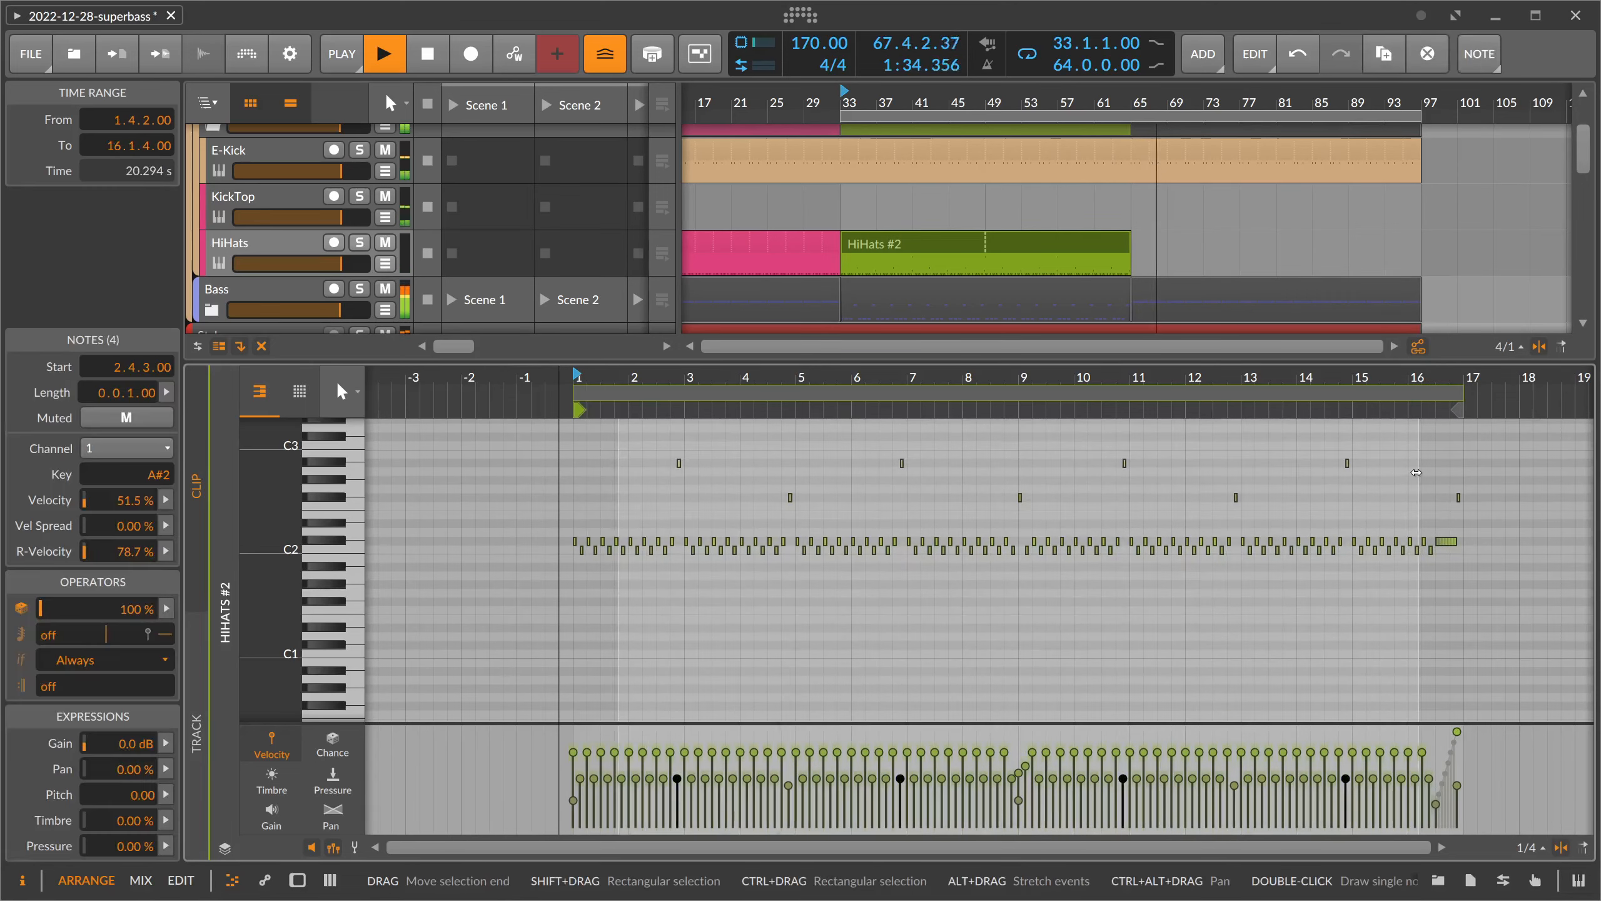
key("Down")
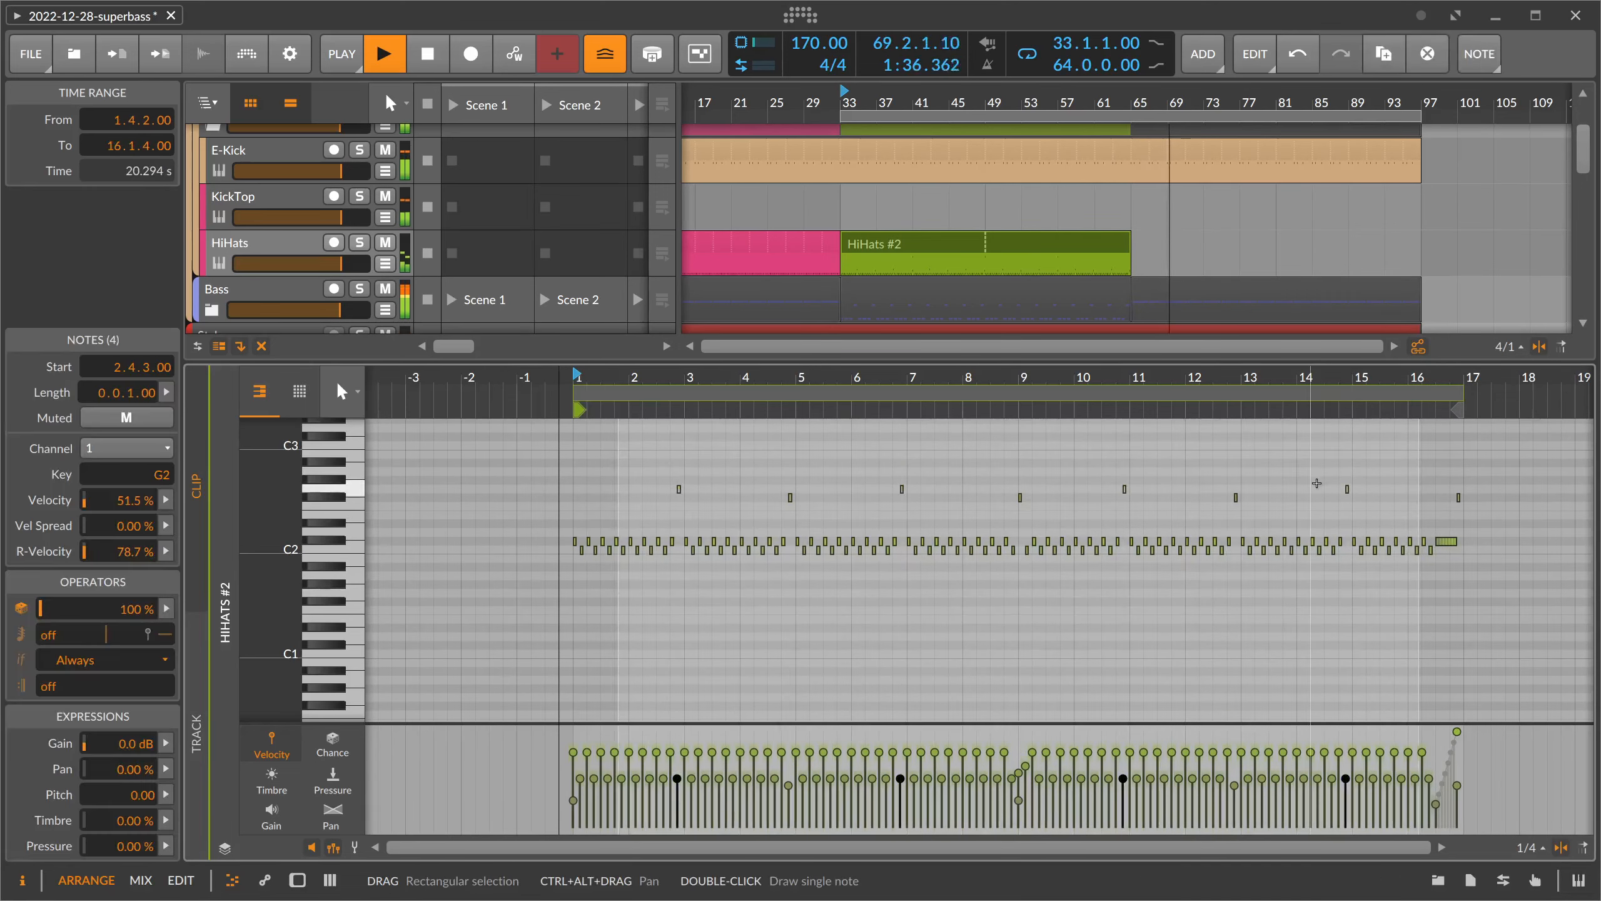
- Audition the G2 accents from the end of clip bar 2, return the playback start to bar 33 and select the HiHats #2 clip
left_click(673, 378)
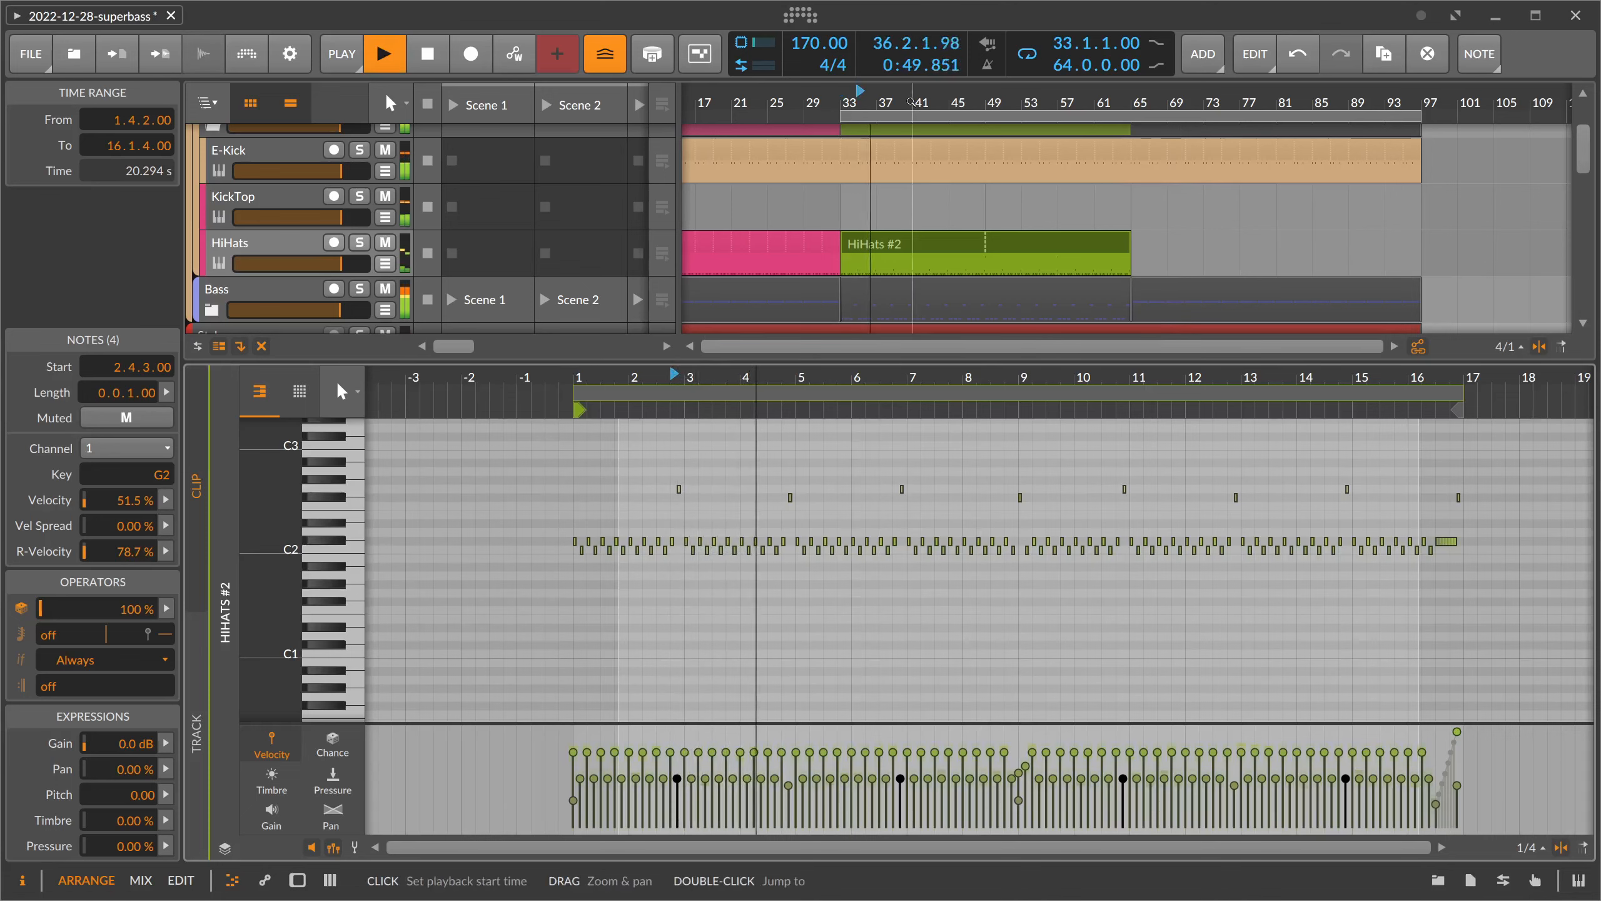
left_click_drag(846, 99, 845, 105)
key("space")
left_click(897, 244)
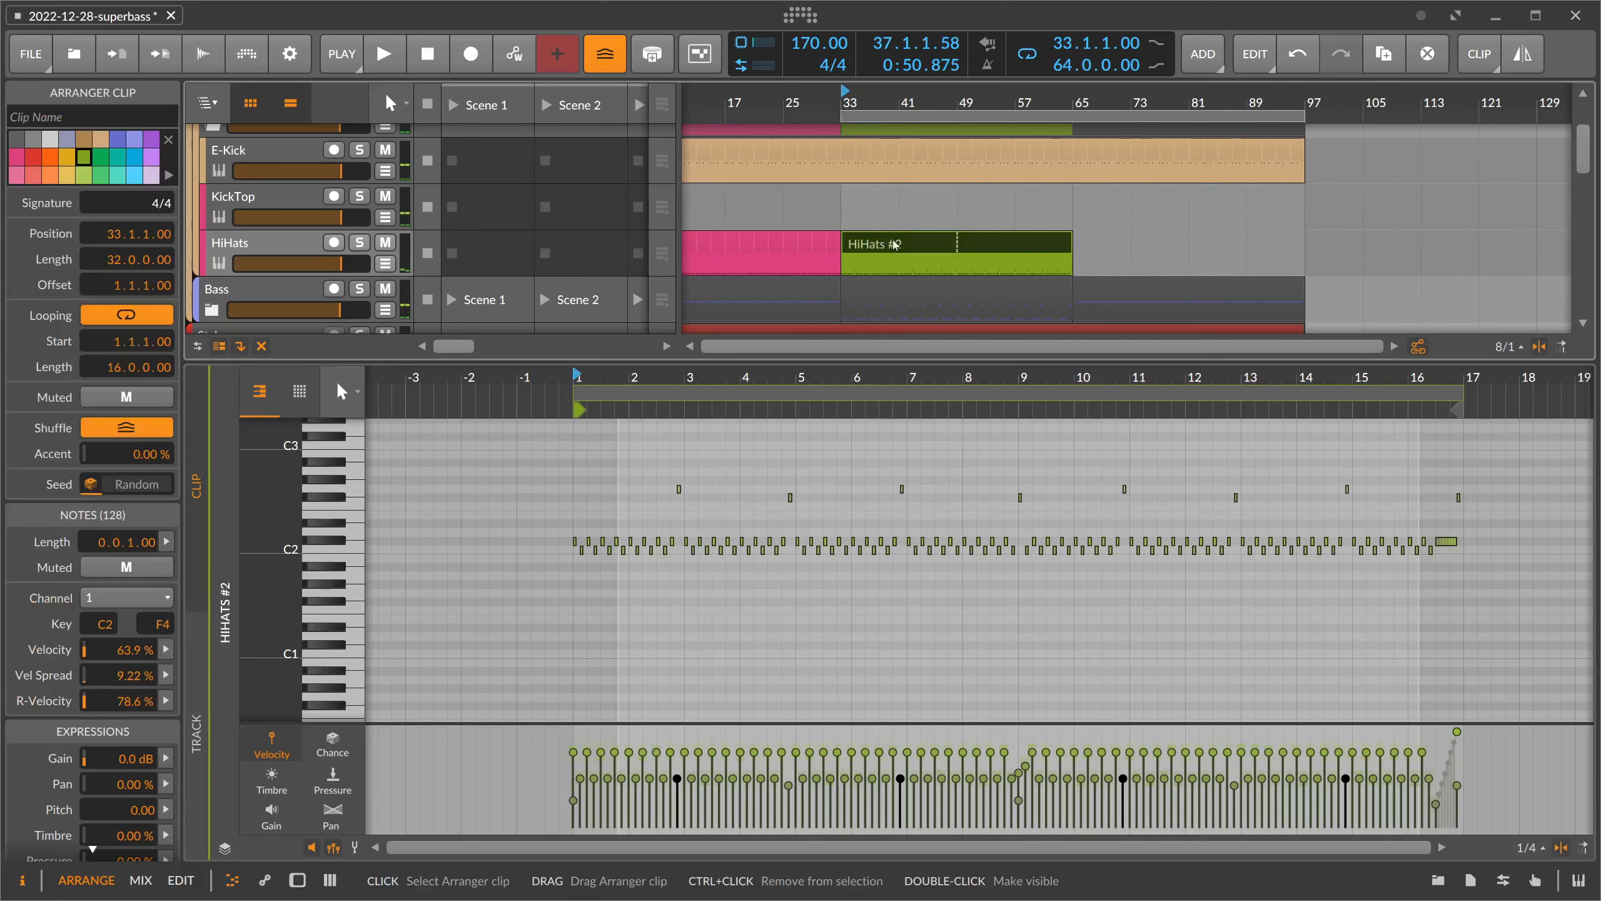
- Copy the HiHats #1 clip to bar 65 and set the playback start to bar 65
left_click_drag(957, 104, 939, 90)
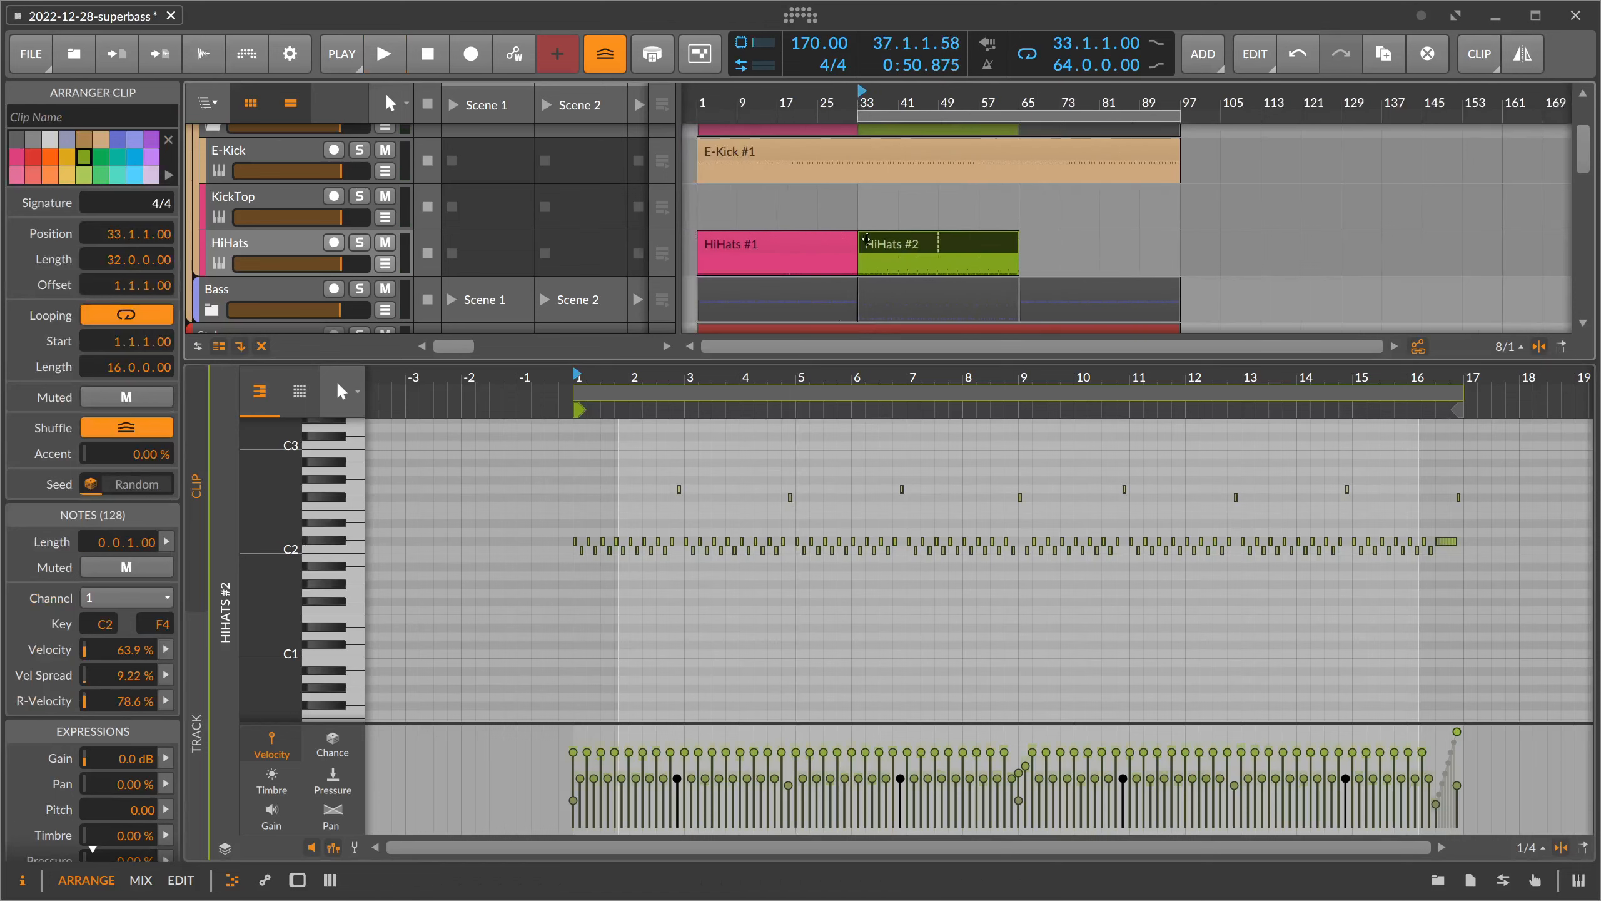
left_click(757, 244)
left_click_drag(757, 245, 1067, 249)
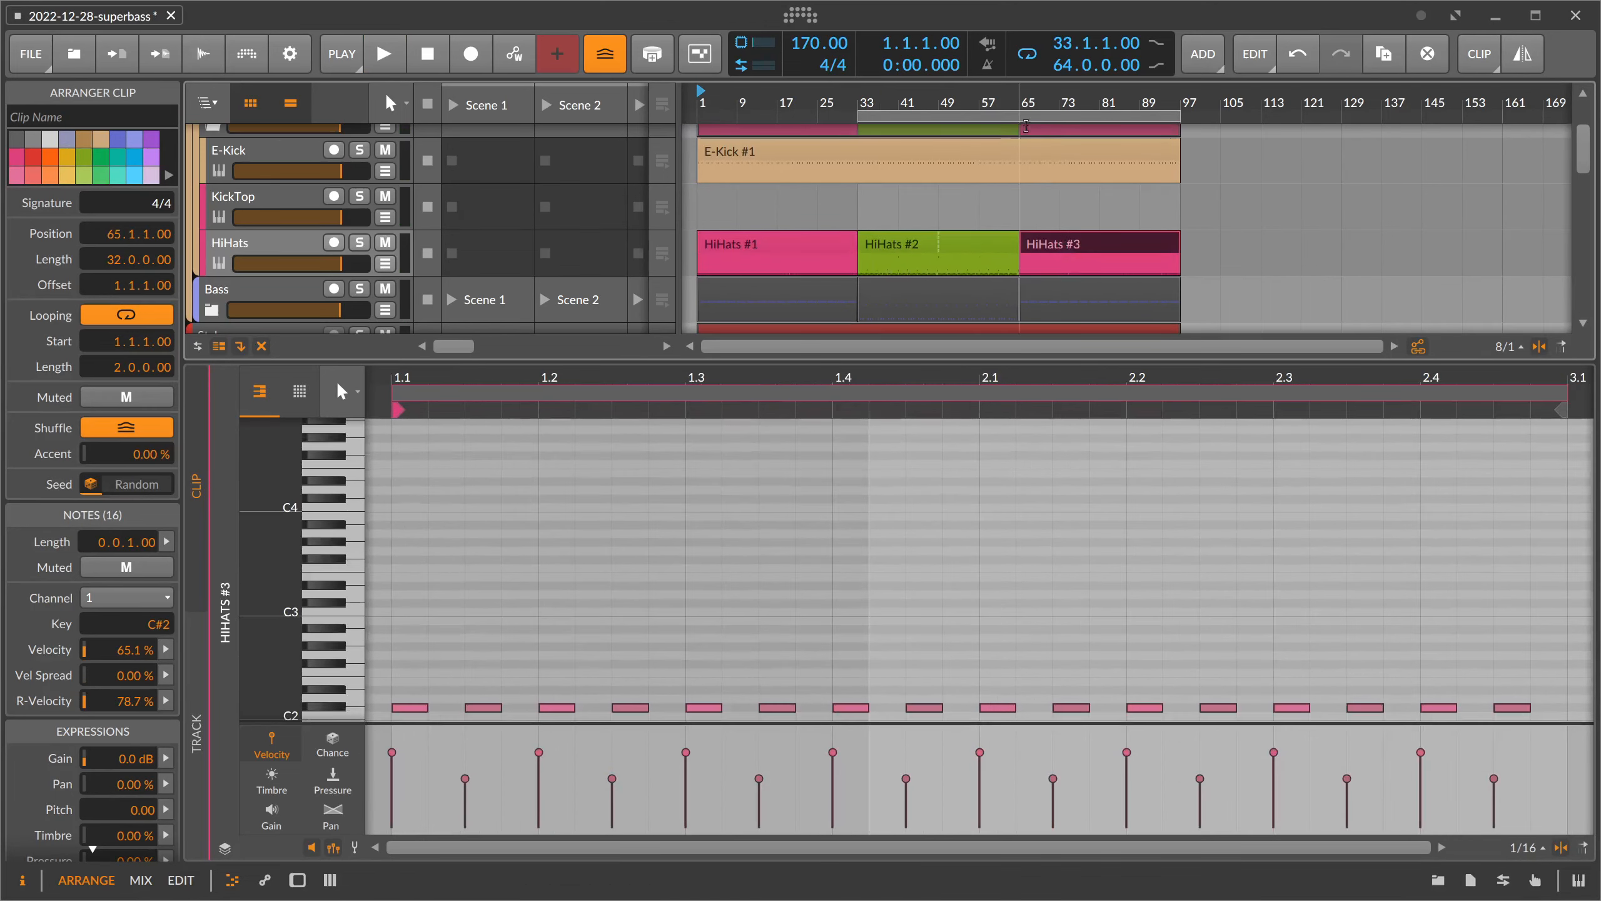
left_click_drag(1019, 100, 1012, 154)
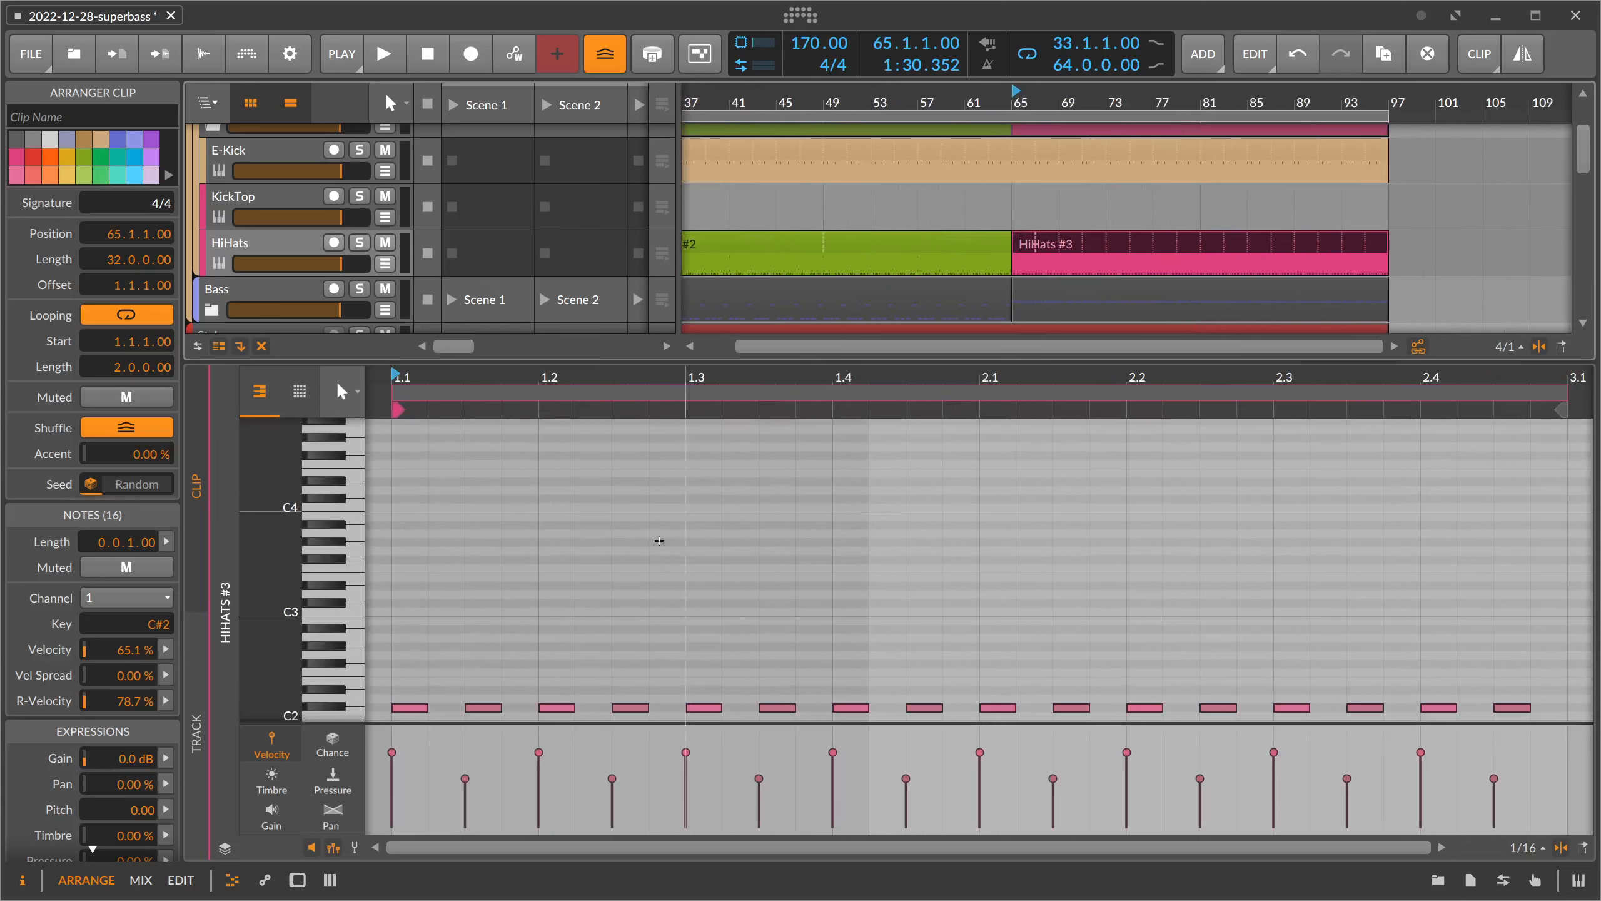
- Transpose all notes of the copied hi-hat clip up to C3, auditioning the sound from bar 65
left_click(469, 572)
key("ctrl+a")
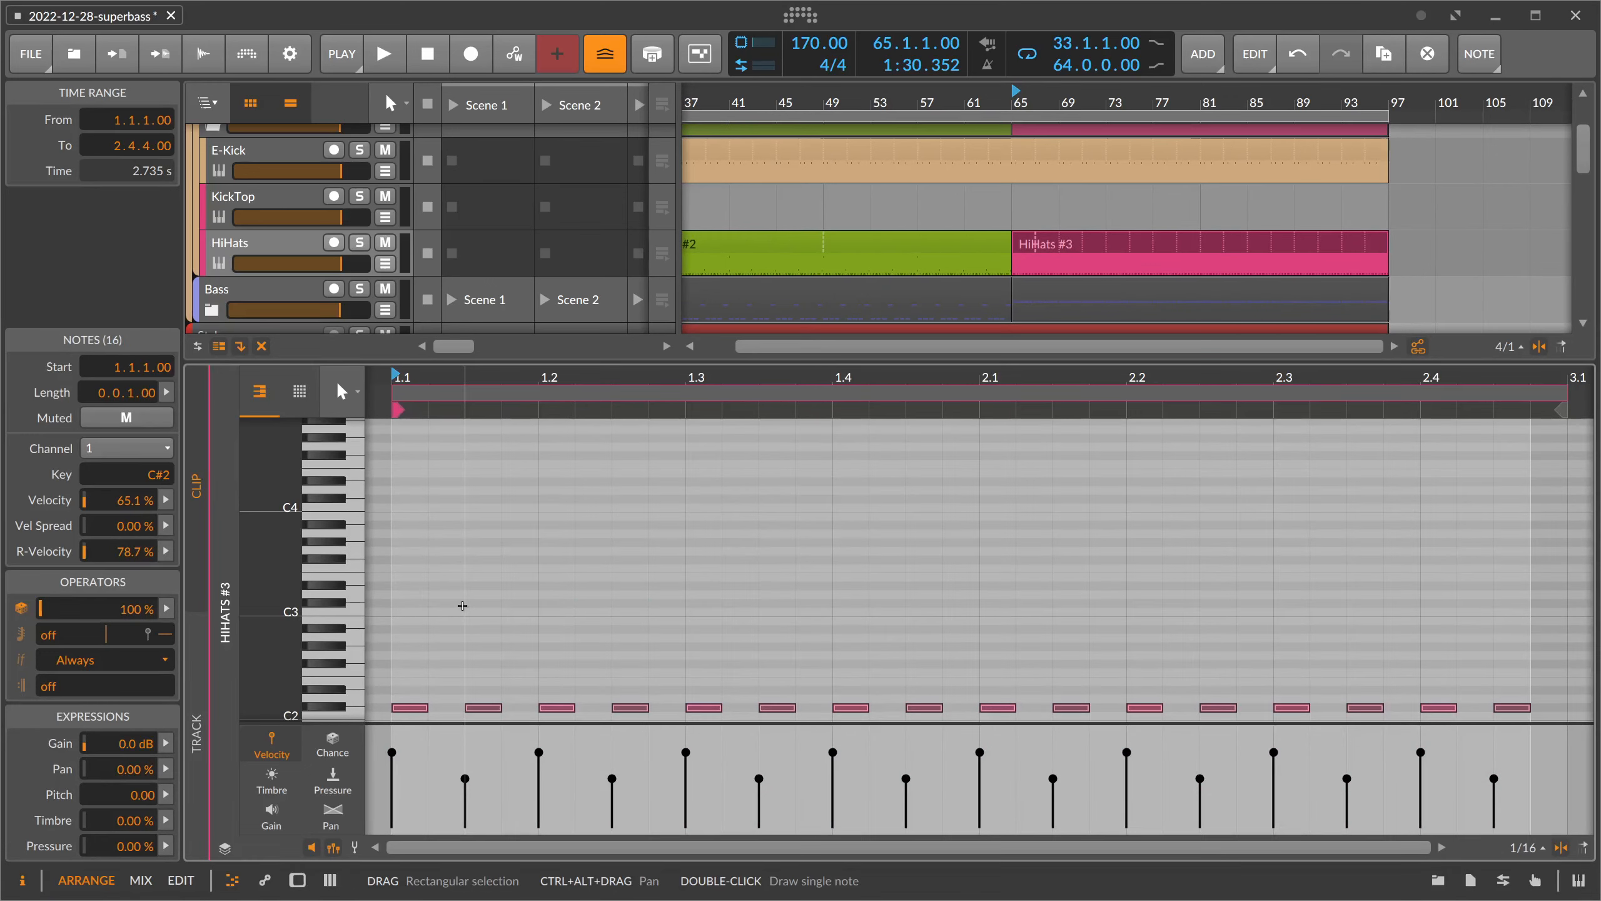
key("Up")
key("Up")
key("Up")
key("Up")
key("Up")
key("Up")
key("Up")
key("Up")
key("Up")
key("Up")
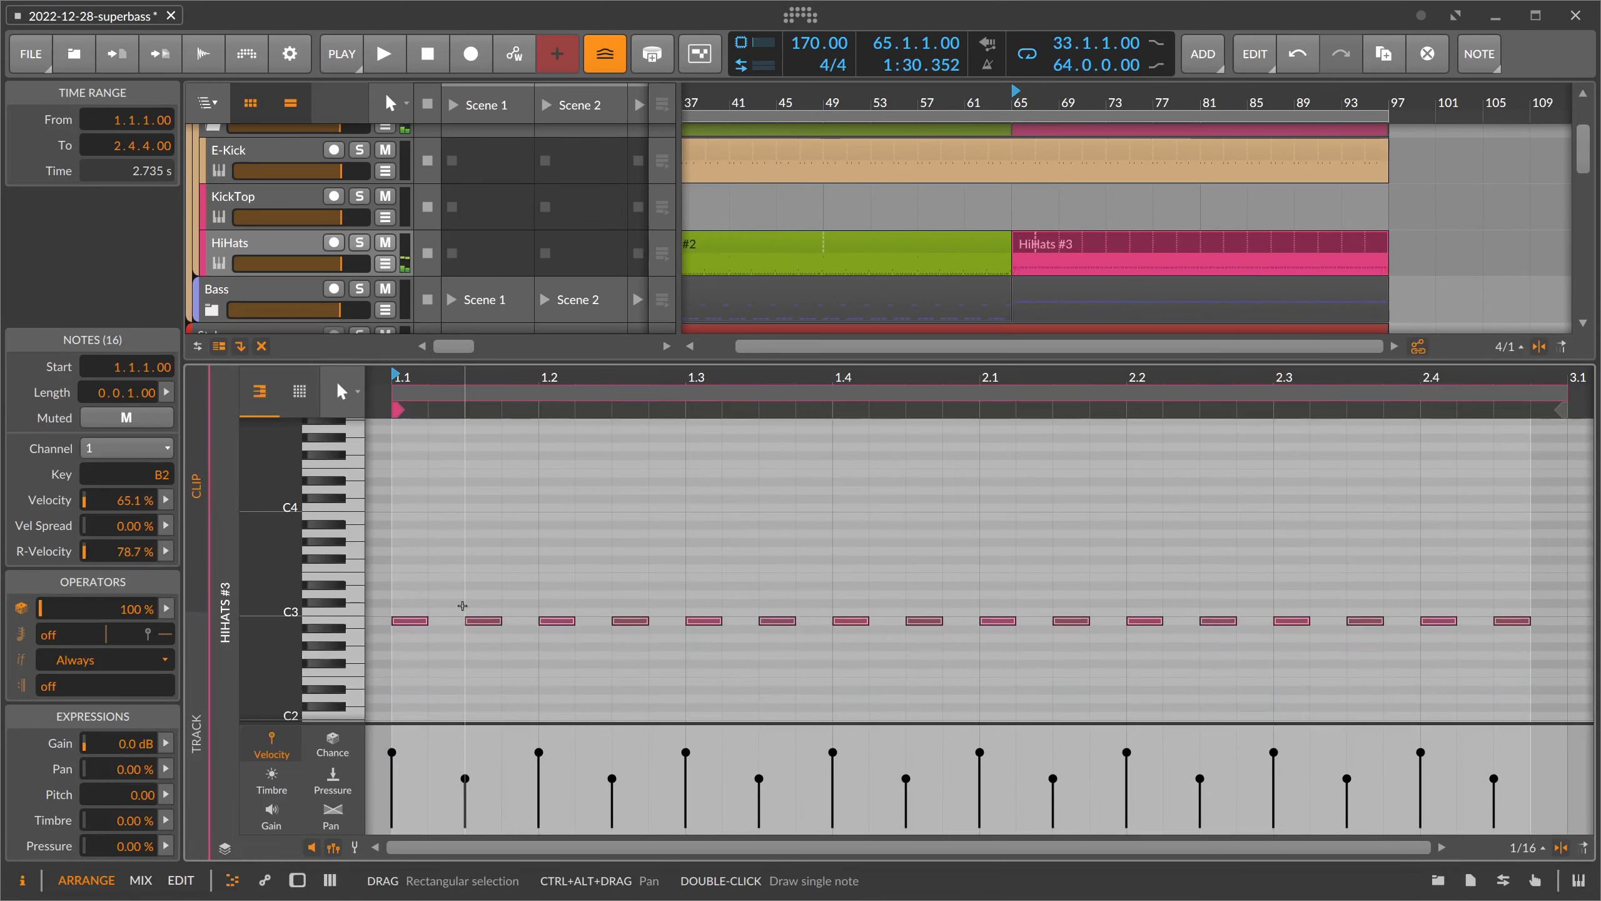
key("space")
key("space")
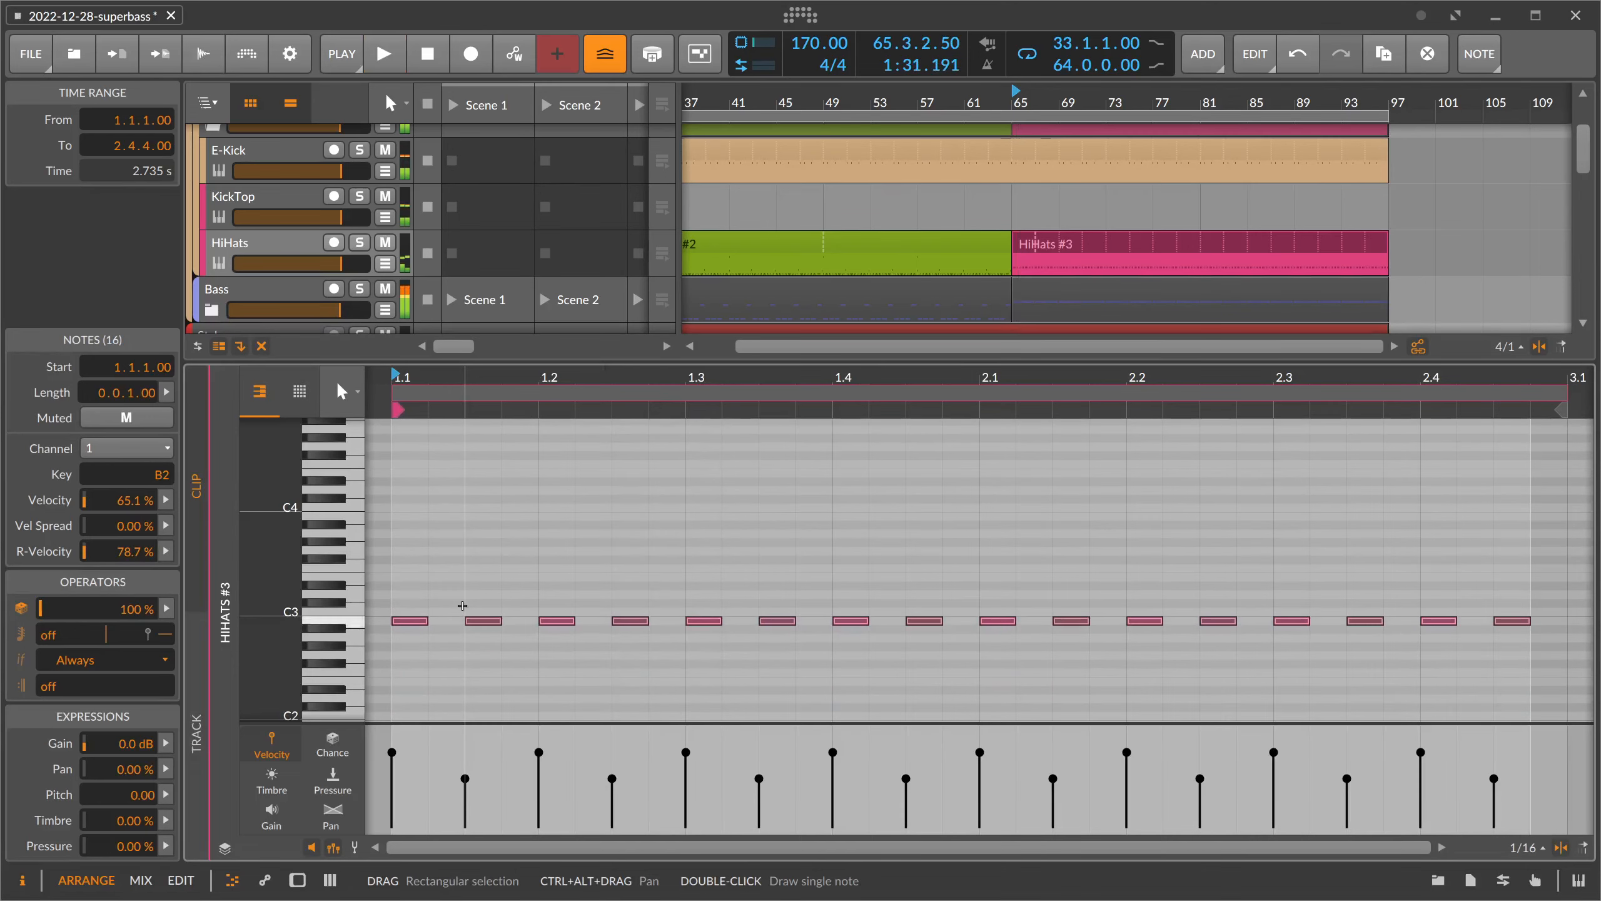
key("Up")
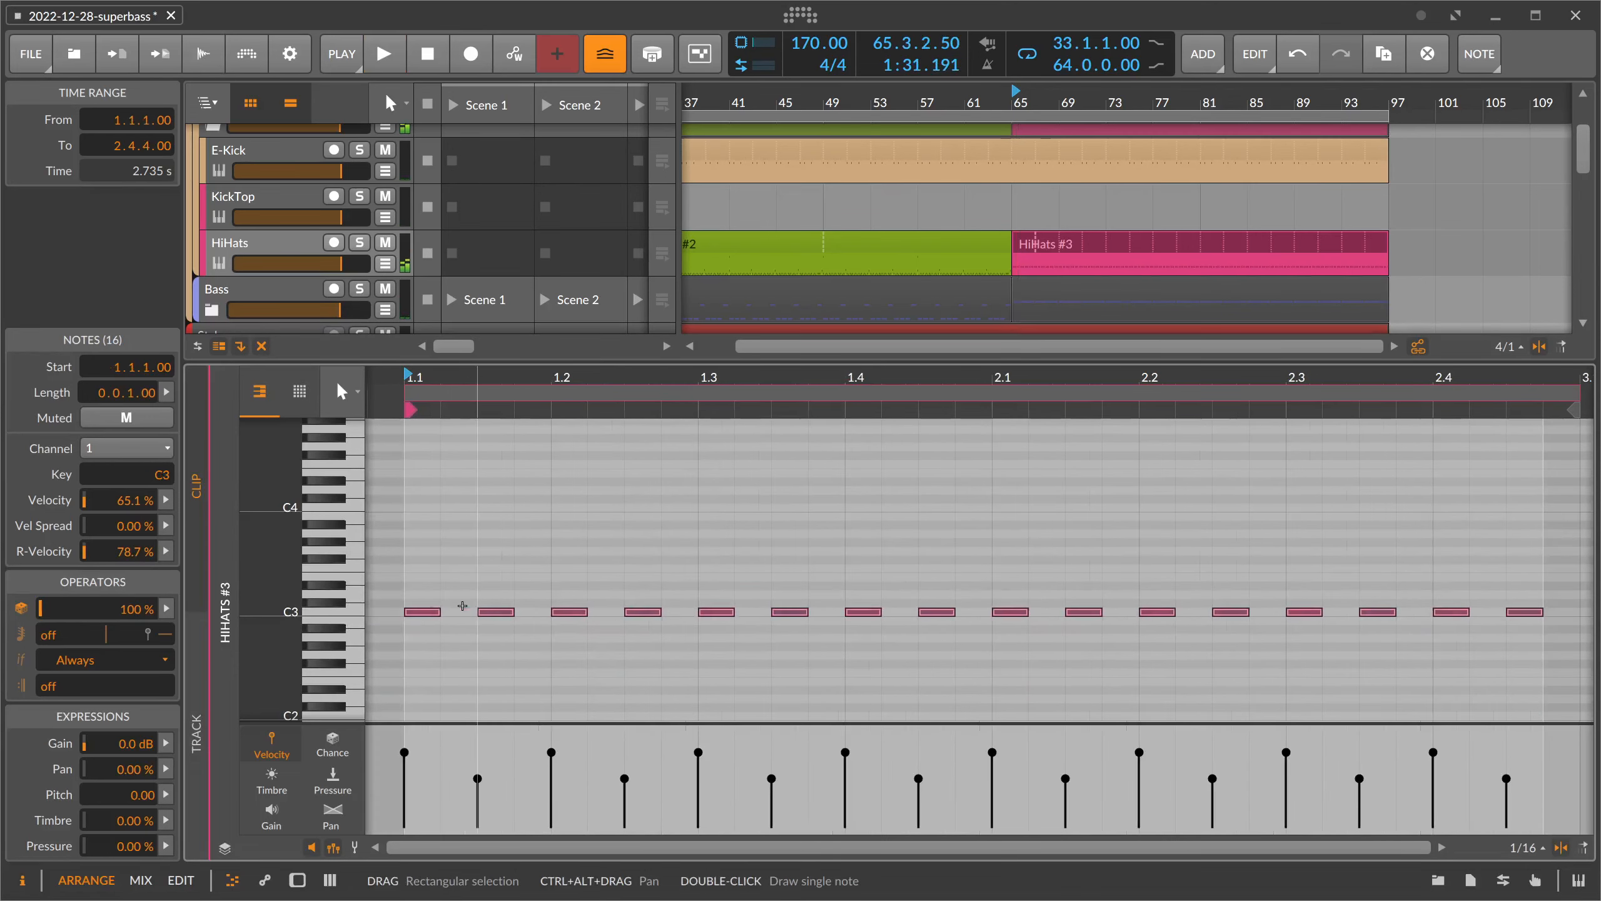
key("space")
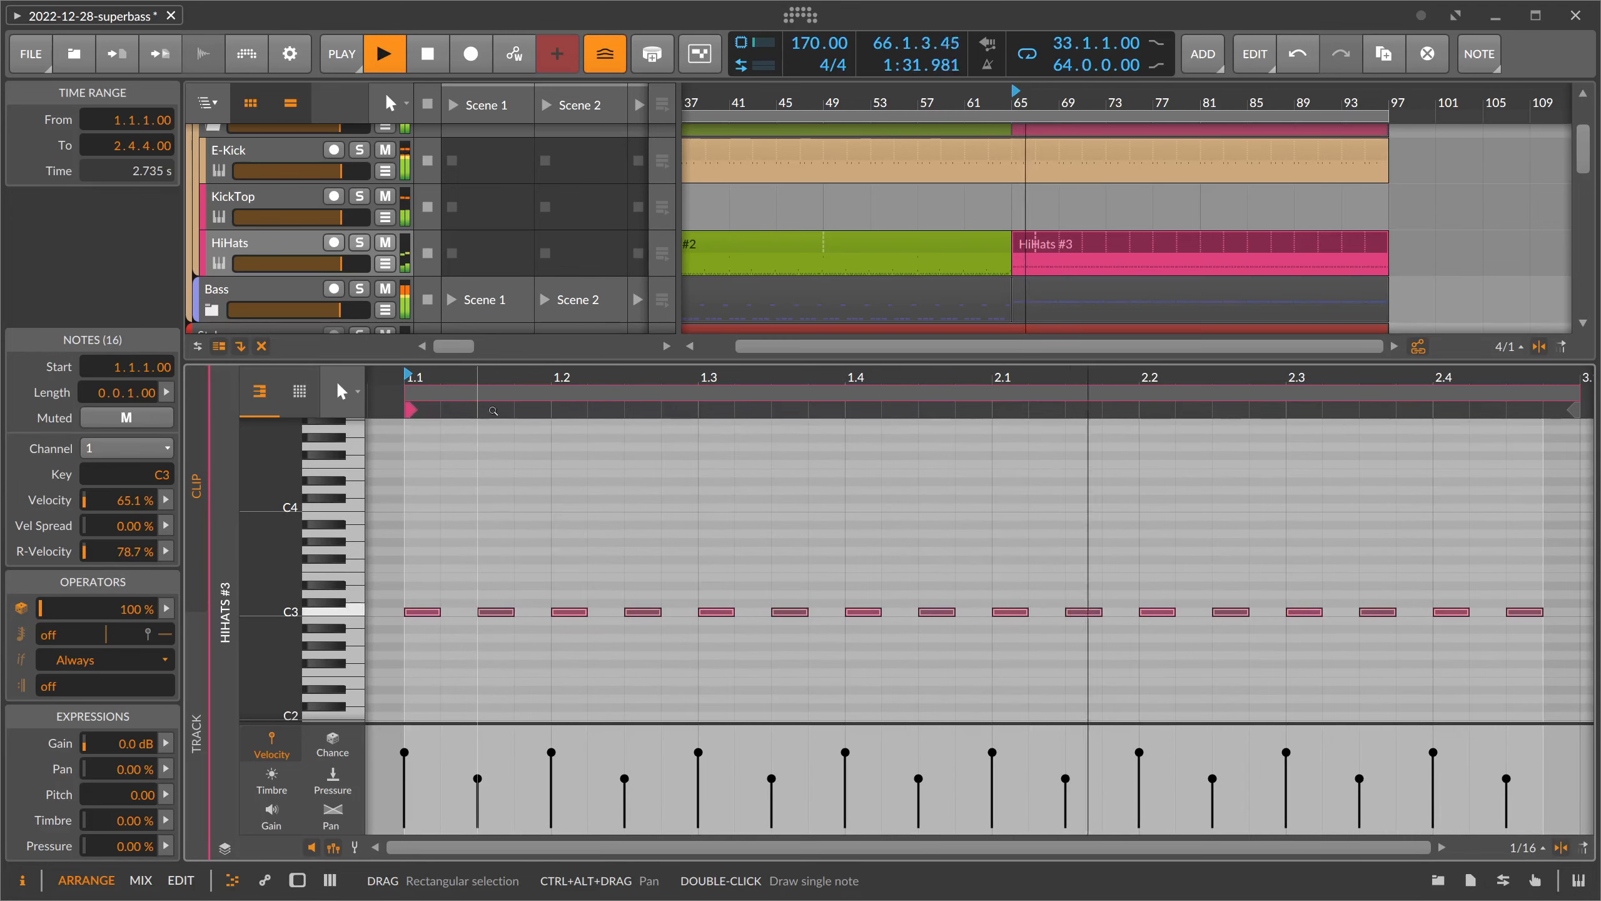
- Open Addictive Drums 2 on the HiHats track and turn off its first send effect
left_click_drag(494, 410, 487, 361)
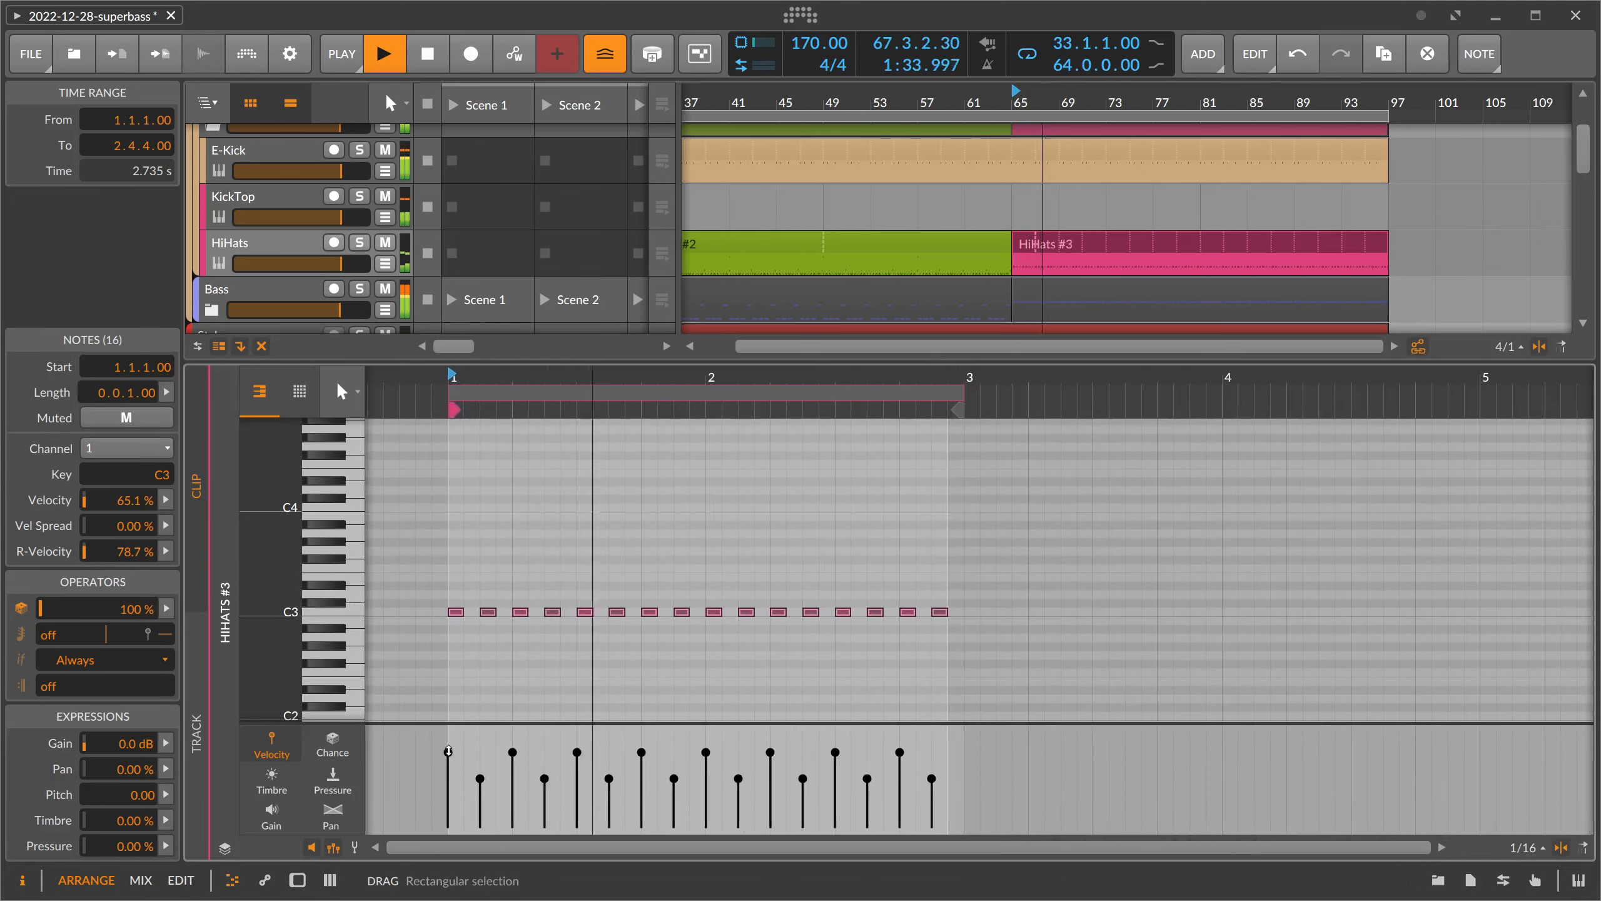
key("d")
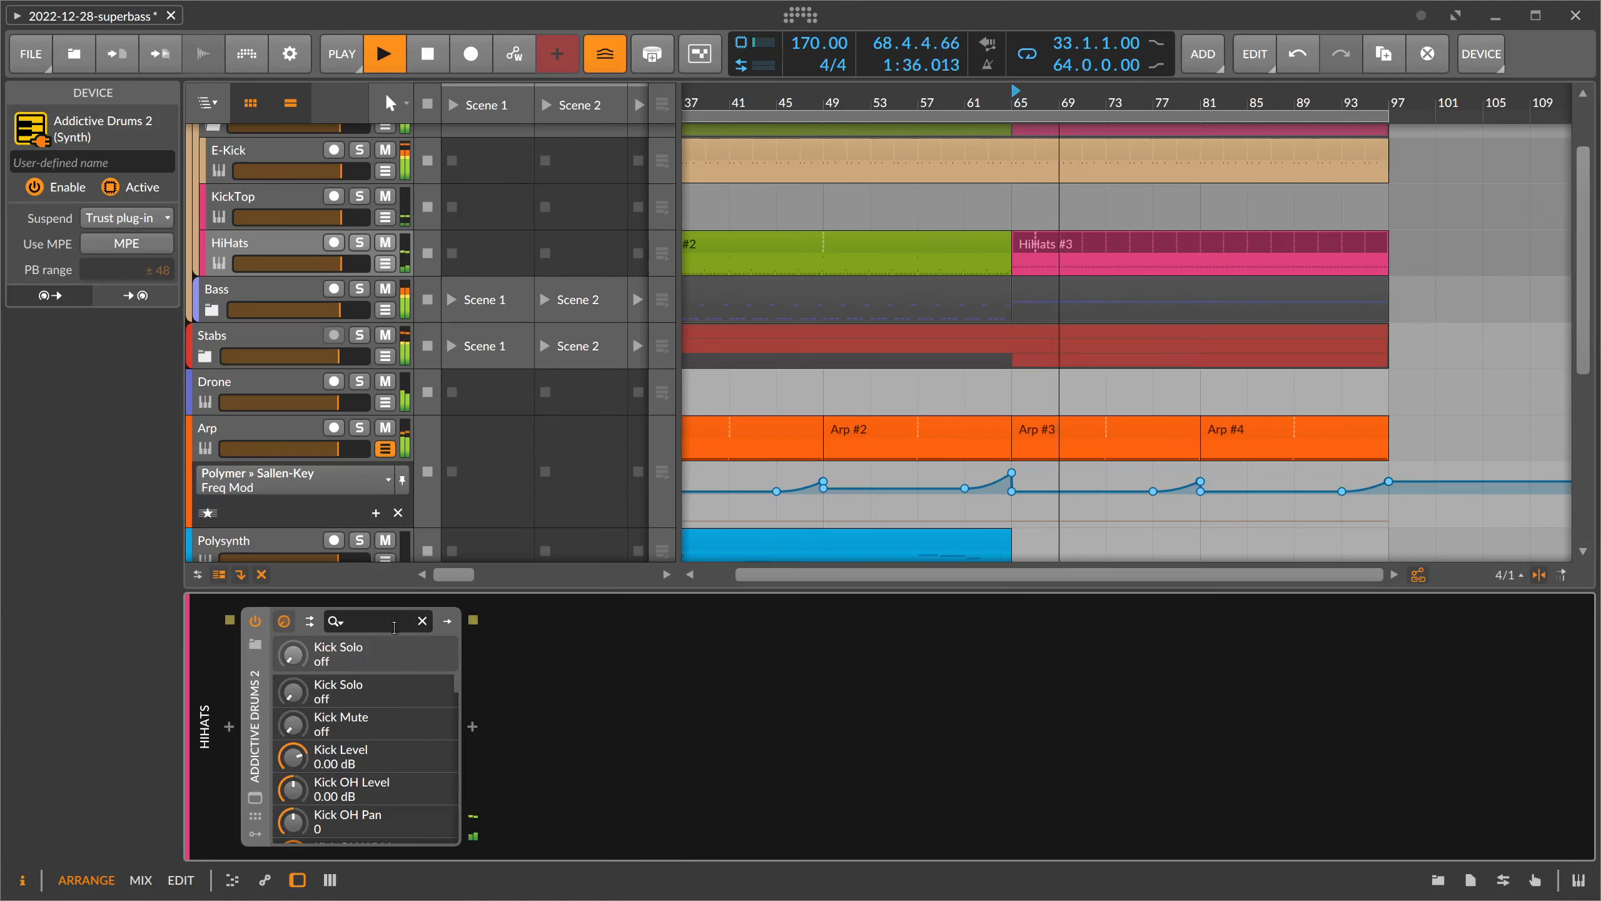
left_click(255, 798)
left_click(1167, 113)
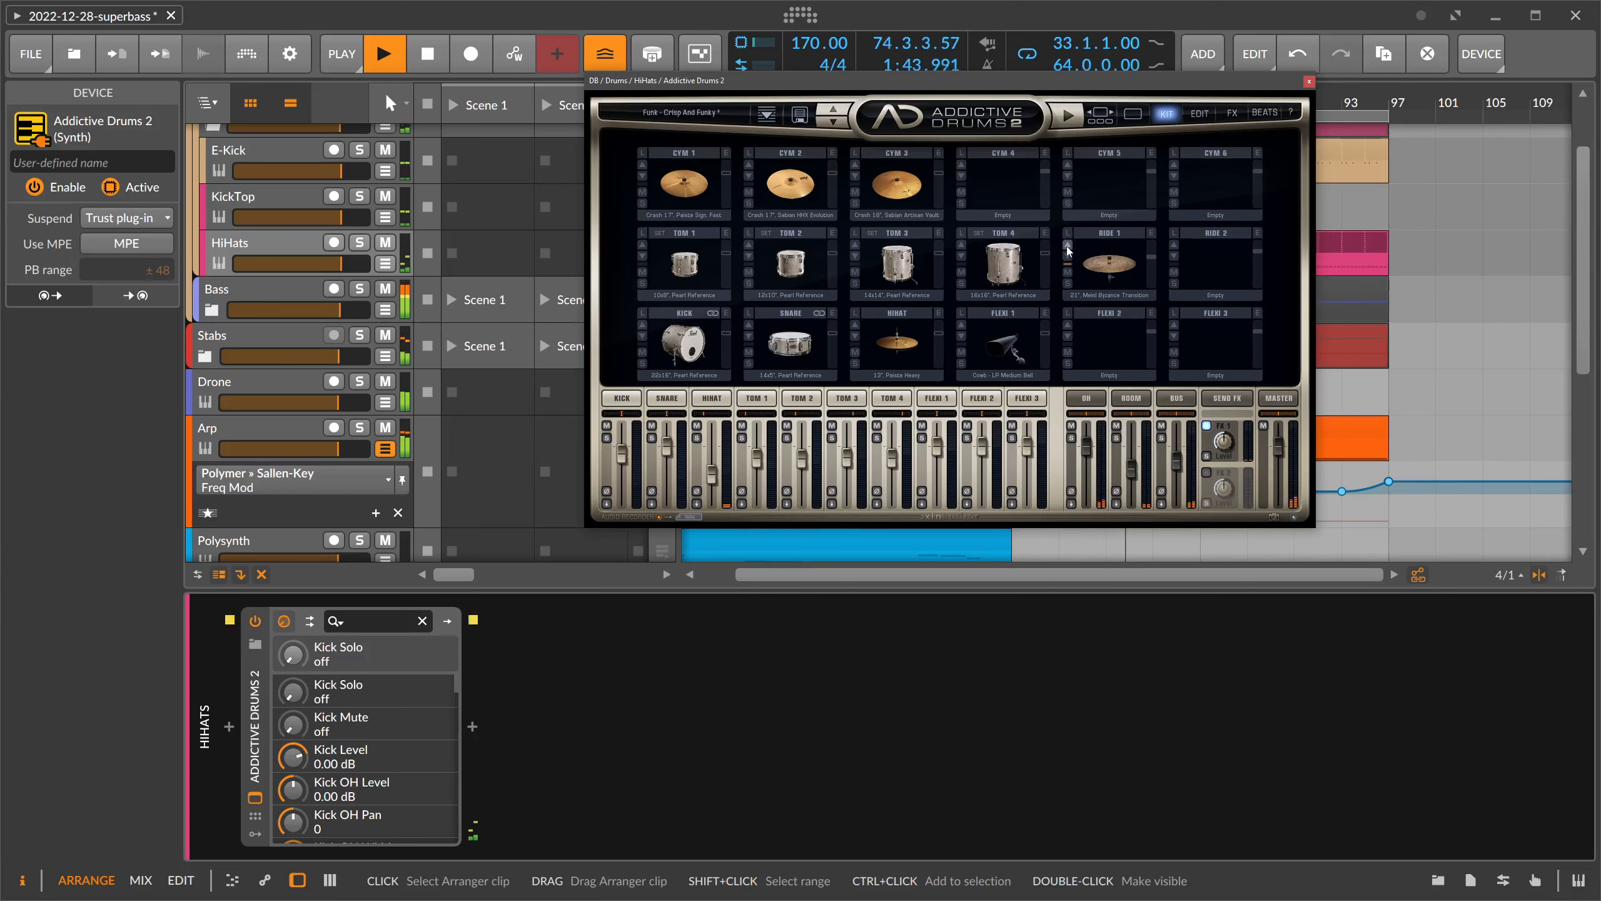
left_click(1205, 426)
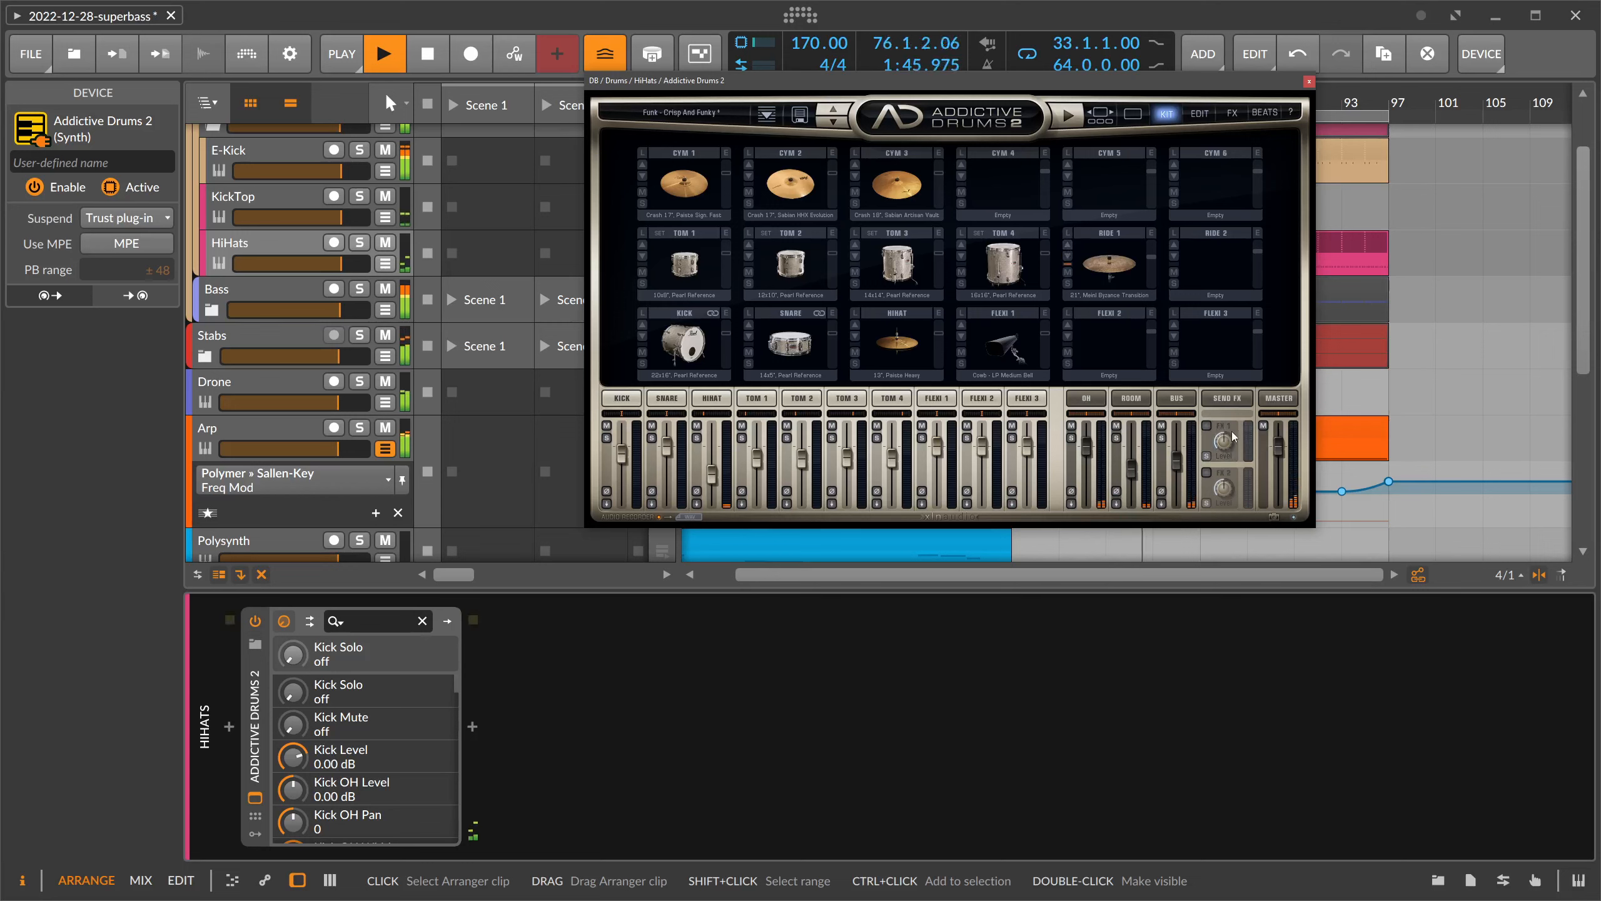
left_click(1308, 80)
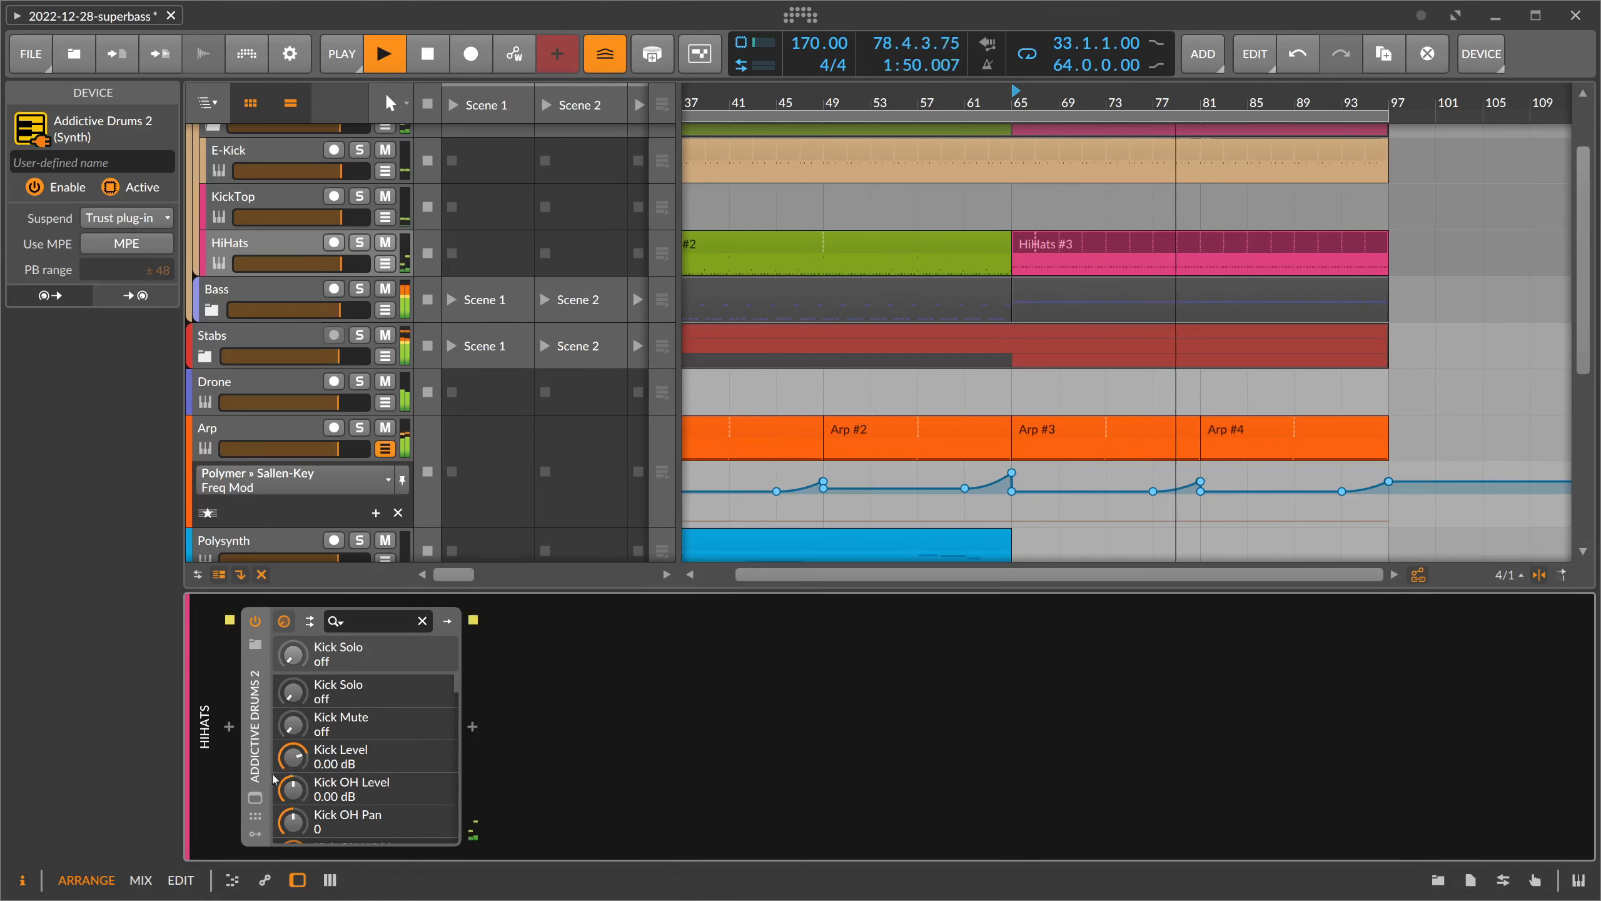
- Open Ride 1 for editing in Addictive Drums 2 and set its main pitch to -2.14 st
left_click(254, 798)
left_click(1150, 234)
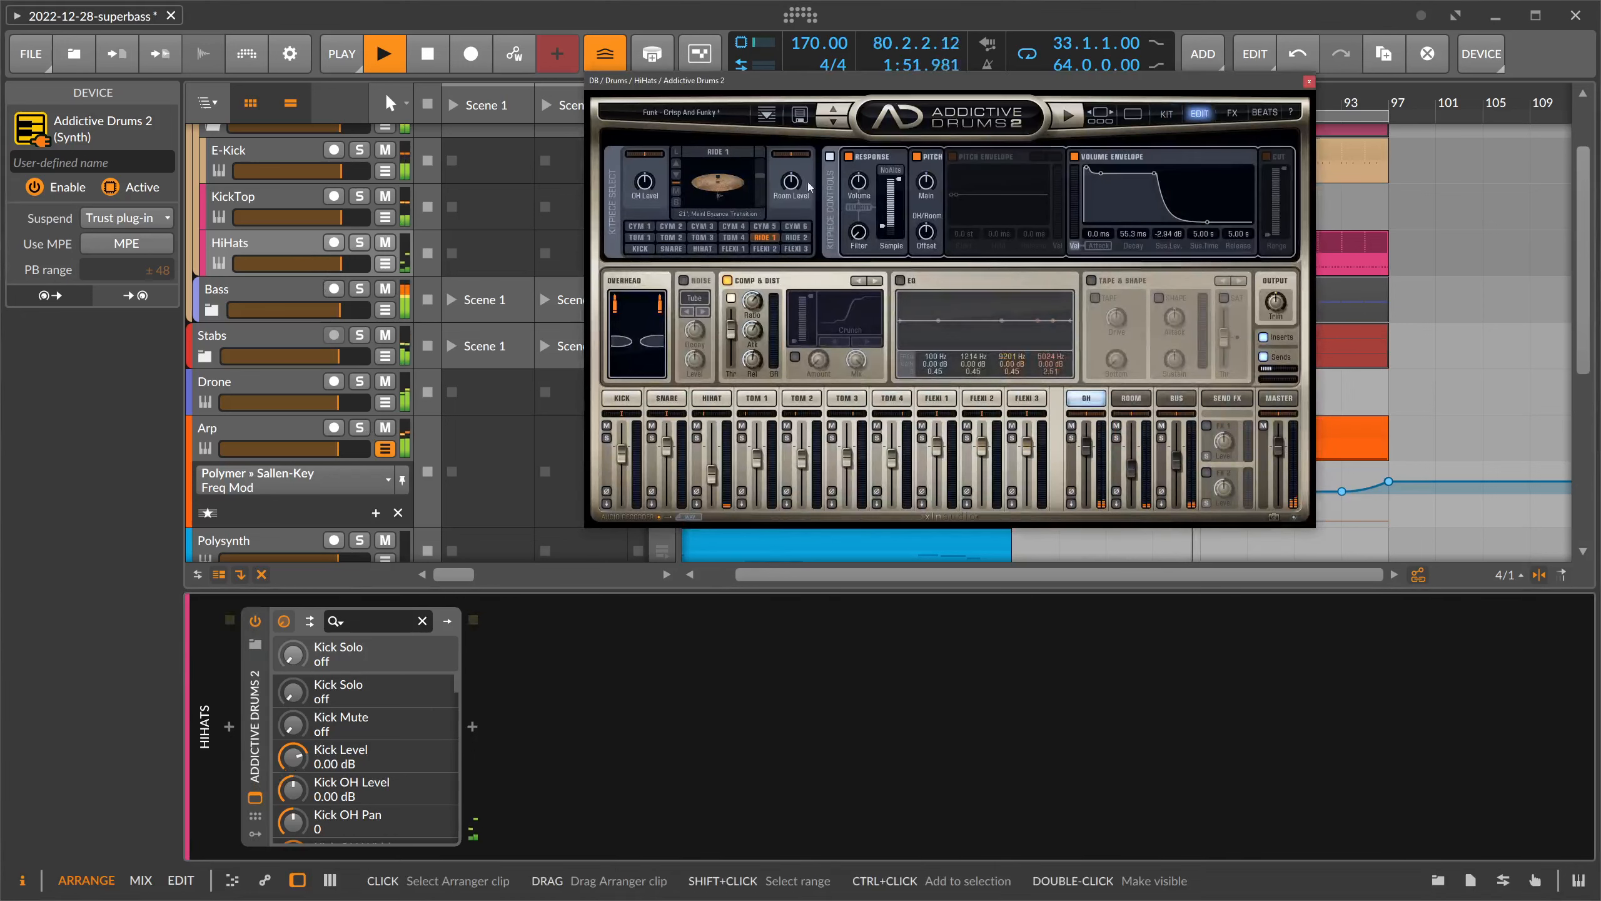
mouse_move(865, 181)
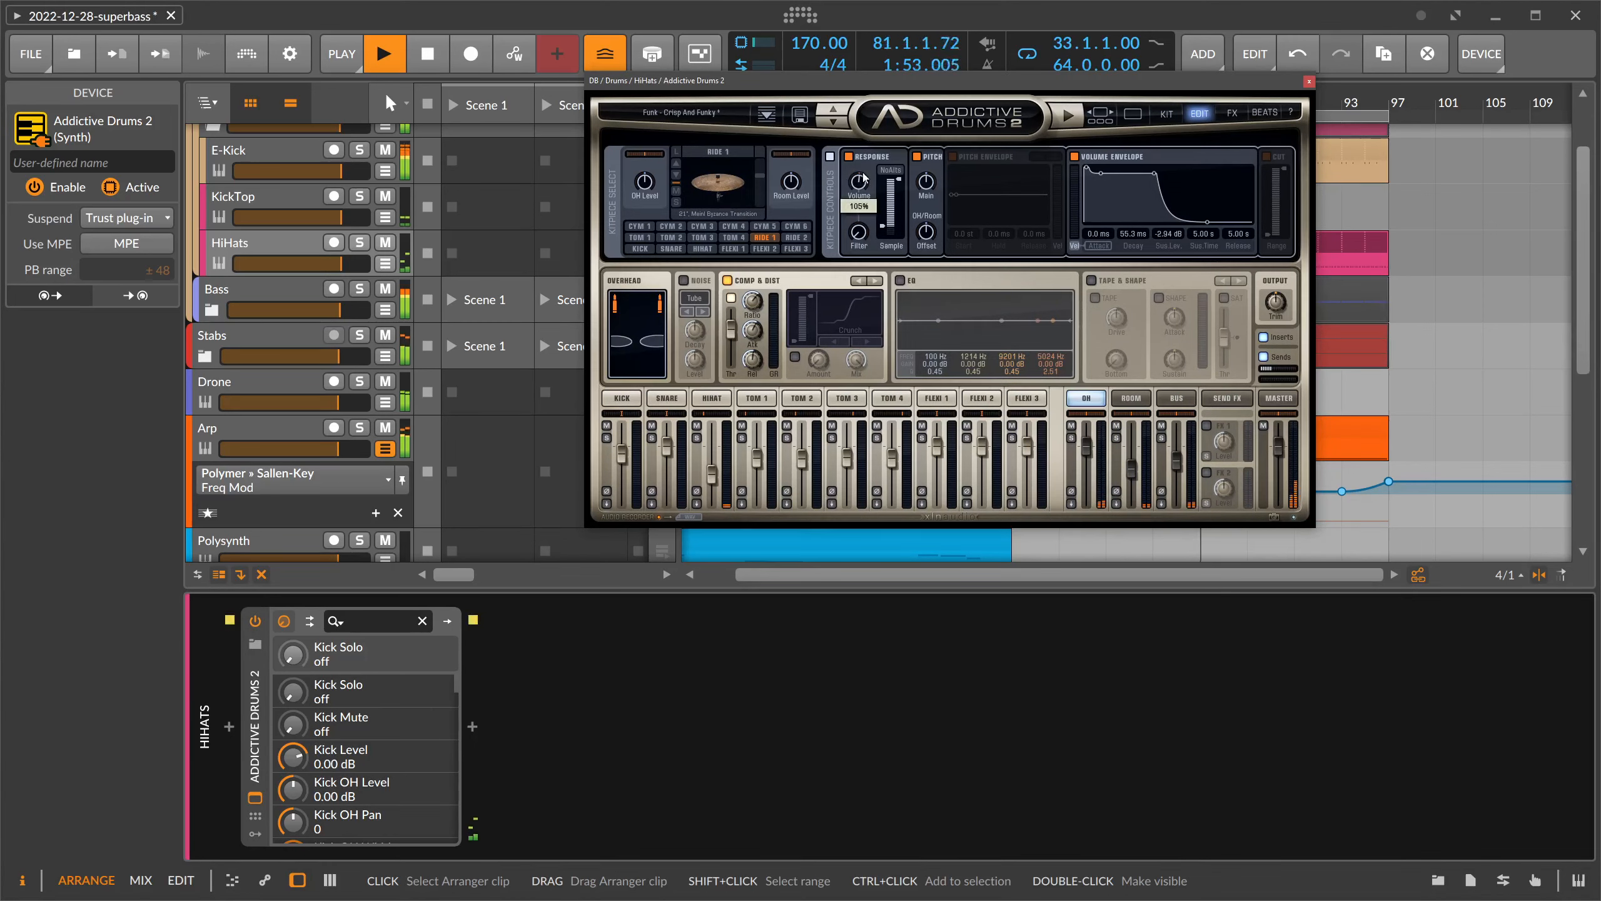
left_click(931, 179)
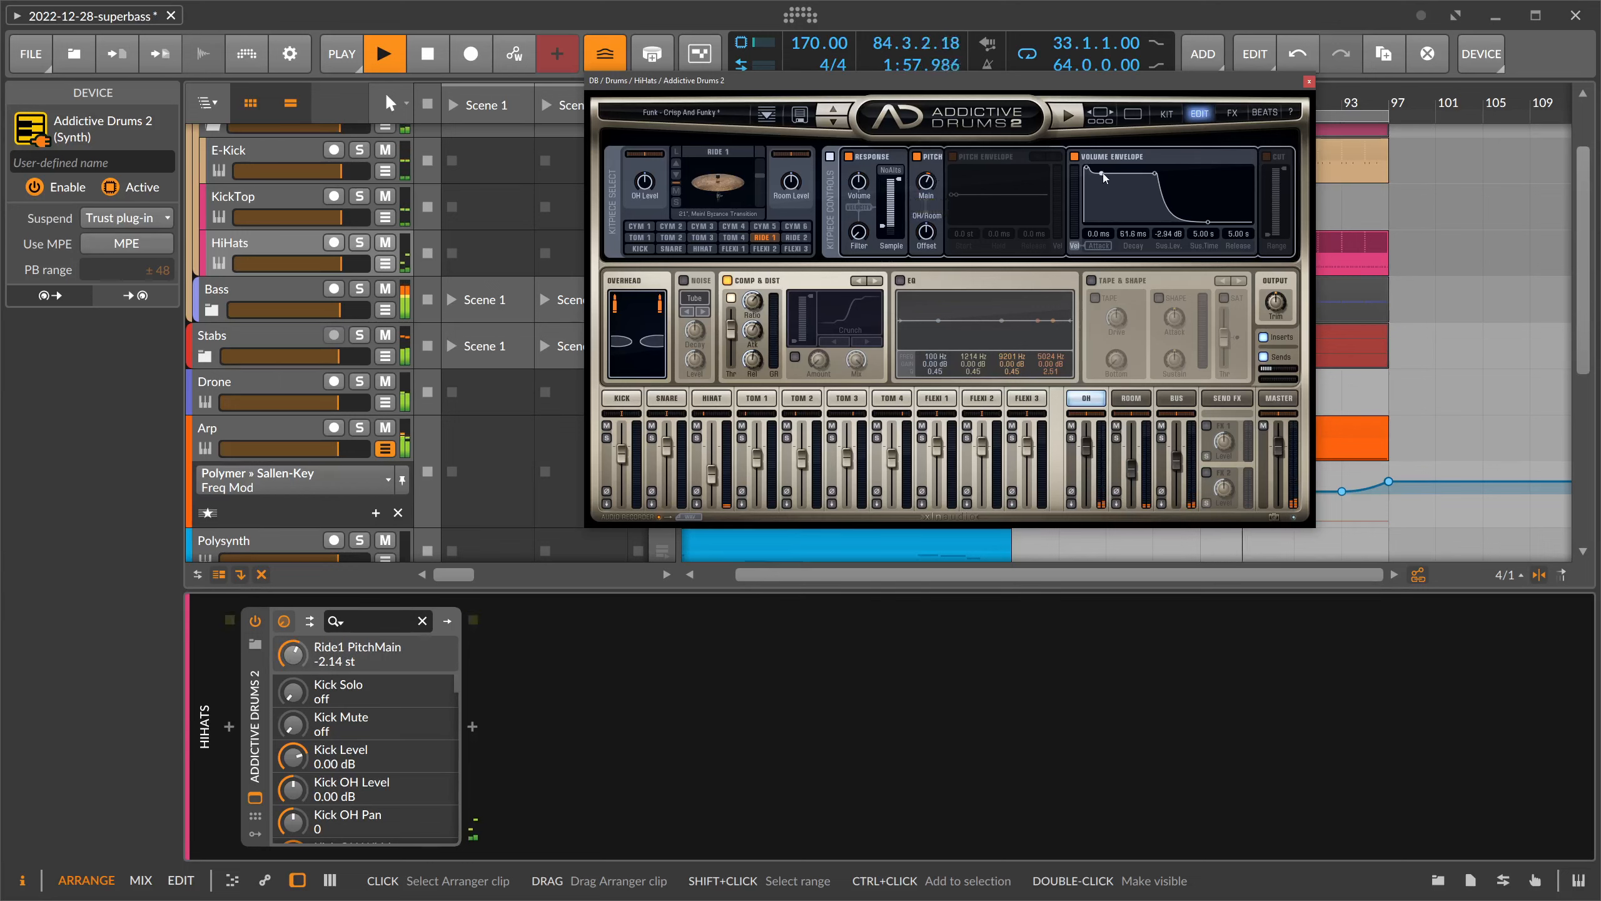
- Lengthen Ride 1's volume envelope decay to 129 ms and switch Ride 1 to the next cymbal
left_click_drag(1155, 172, 1174, 173)
left_click(676, 175)
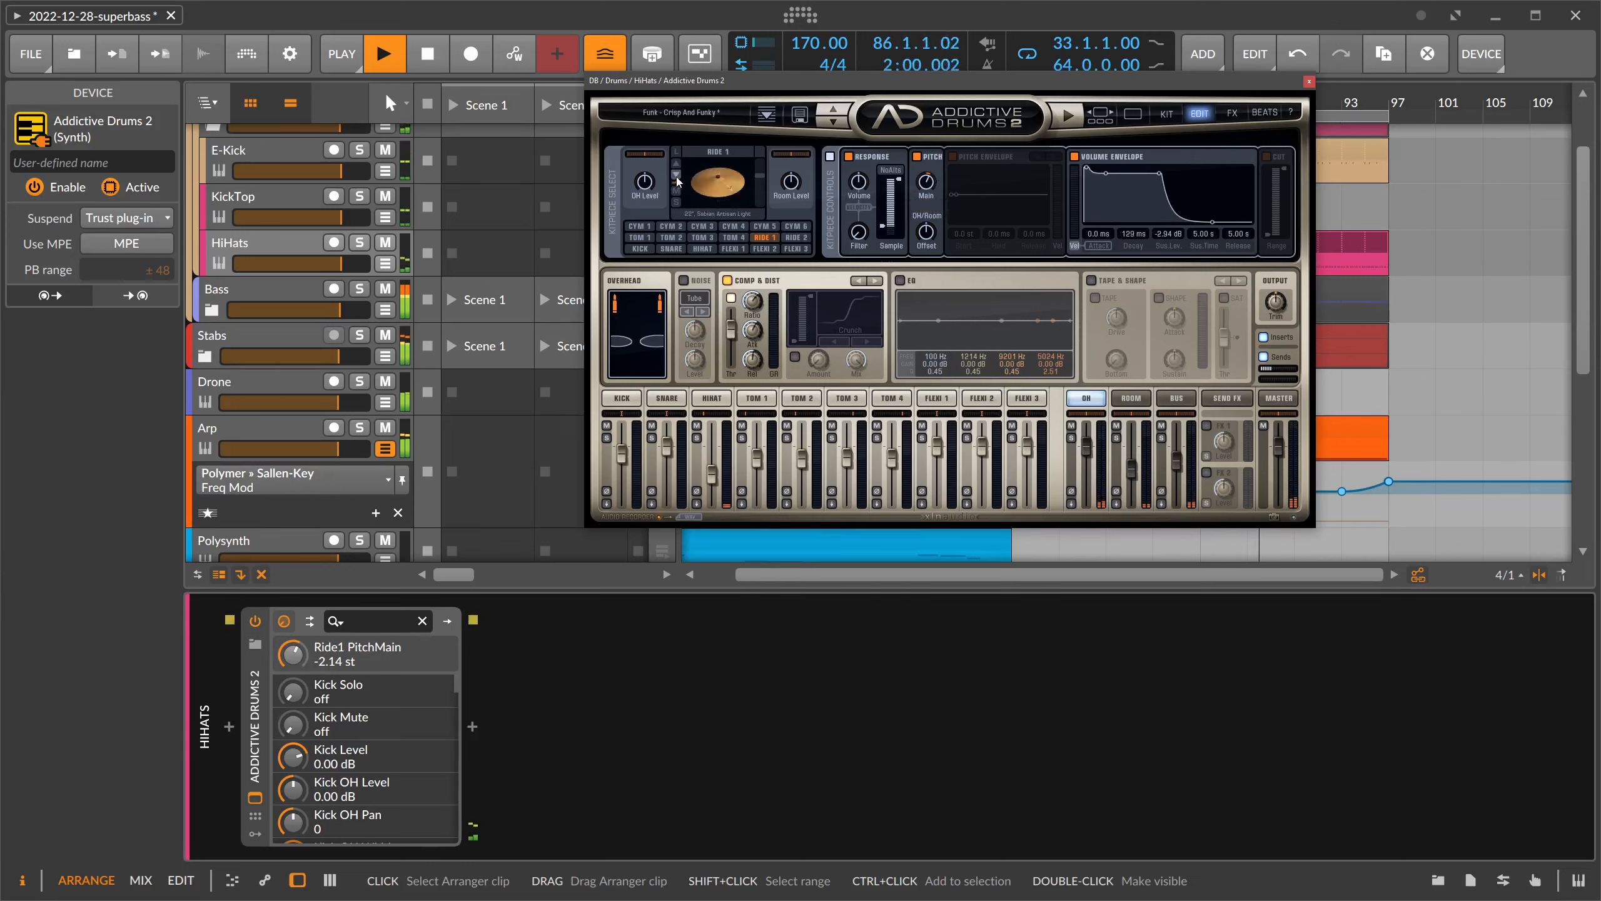
left_click(1309, 81)
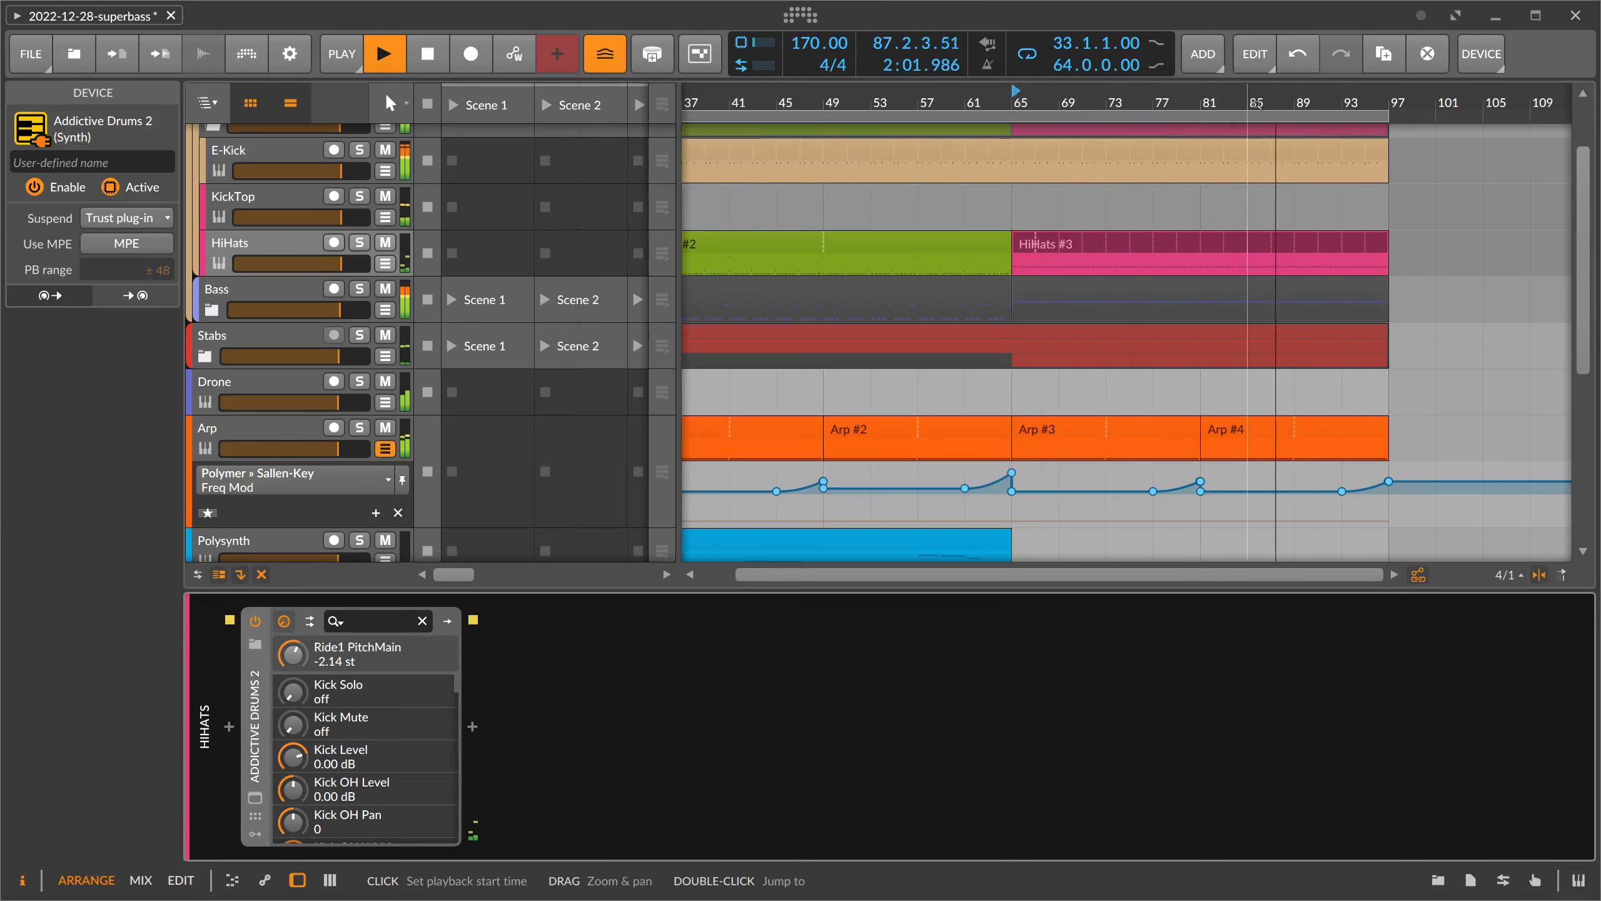
- Place the C3 ride clip at bar 97 and a copy of the HiHats #1 clip at bar 65
left_click_drag(994, 104, 995, 143)
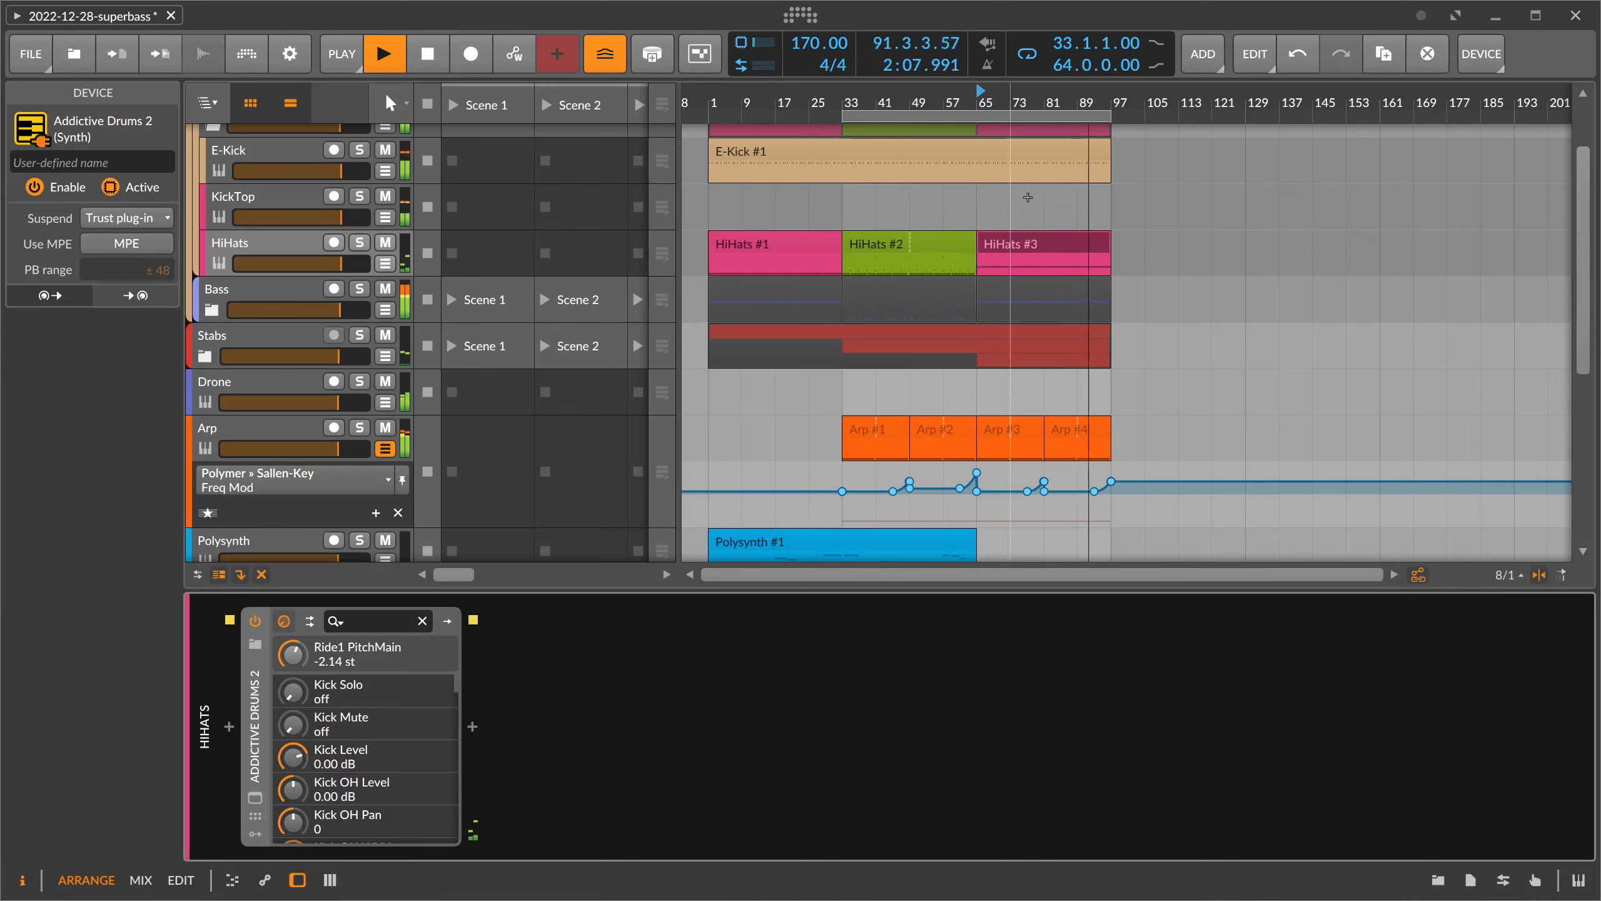
left_click(1007, 241)
left_click_drag(1007, 242, 1141, 243)
left_click_drag(770, 243, 1039, 243)
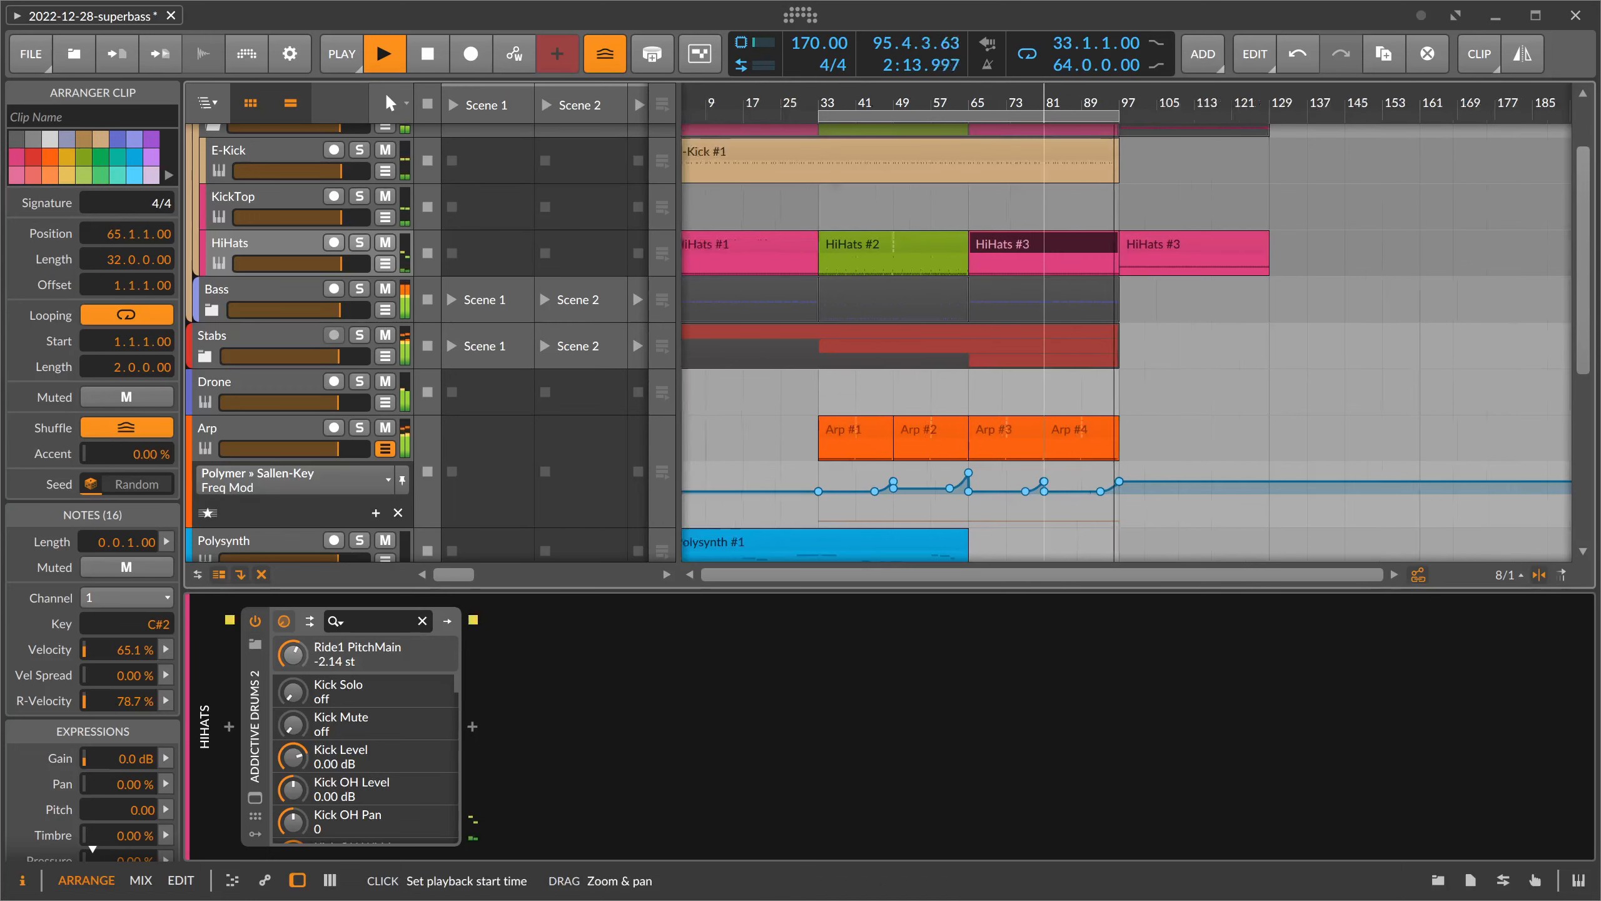
- Shorten the hi-hat clip at bar 65 to end at bar 81 and place the C3 ride clip from bar 81 to 97
left_click_drag(1080, 100, 1101, 120)
left_click_drag(1142, 249, 1050, 249)
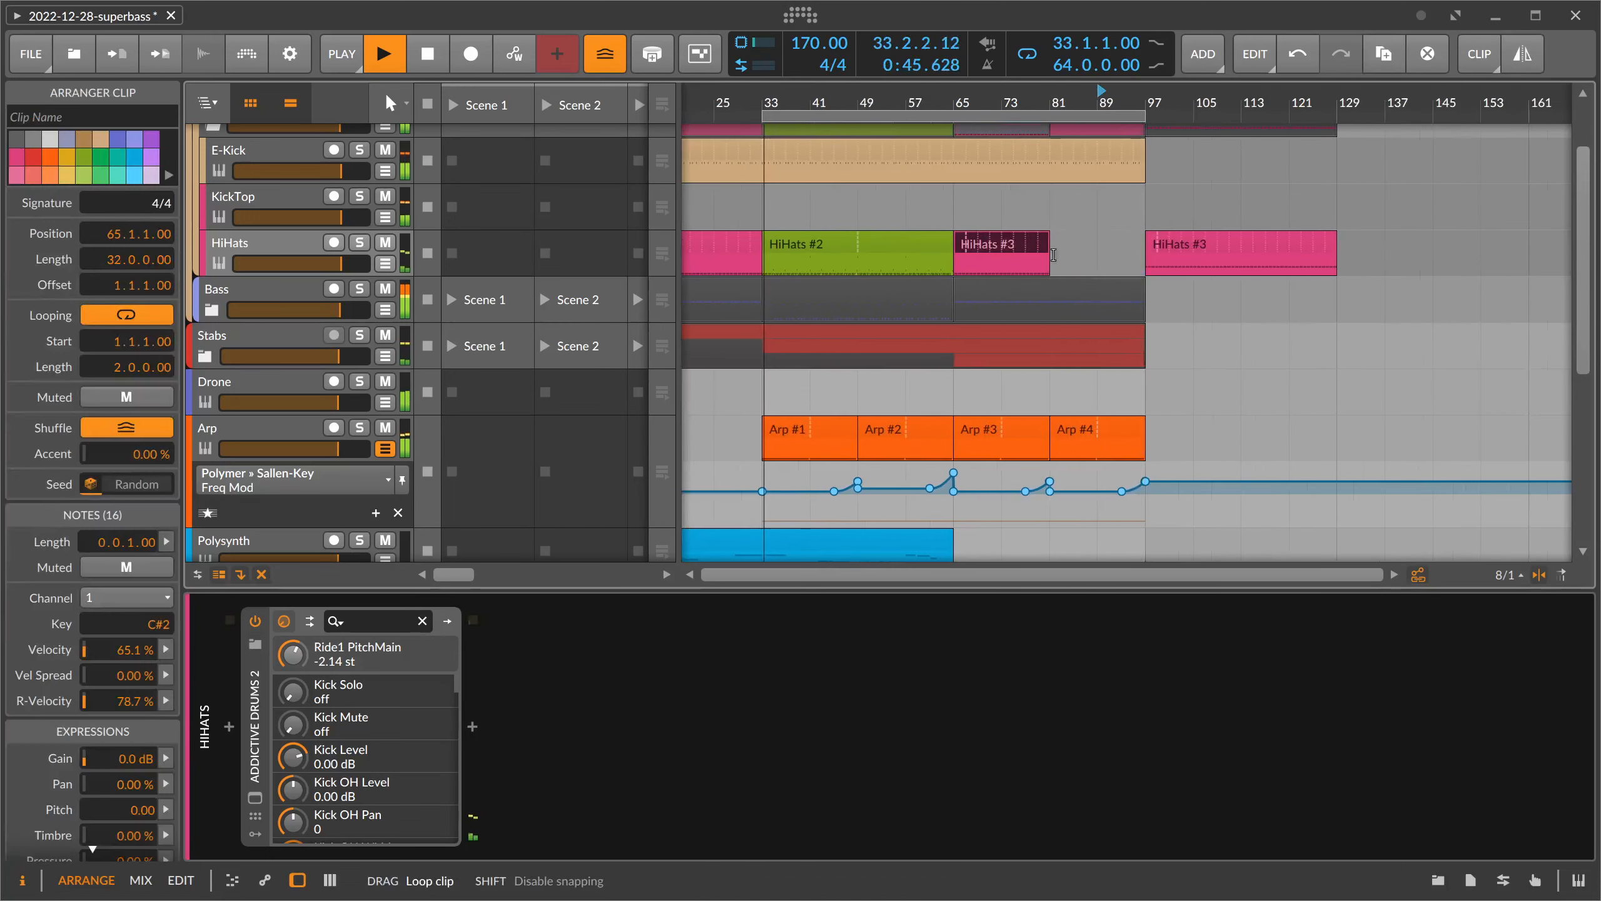
left_click_drag(1274, 237, 1143, 245)
left_click_drag(901, 100, 901, 85)
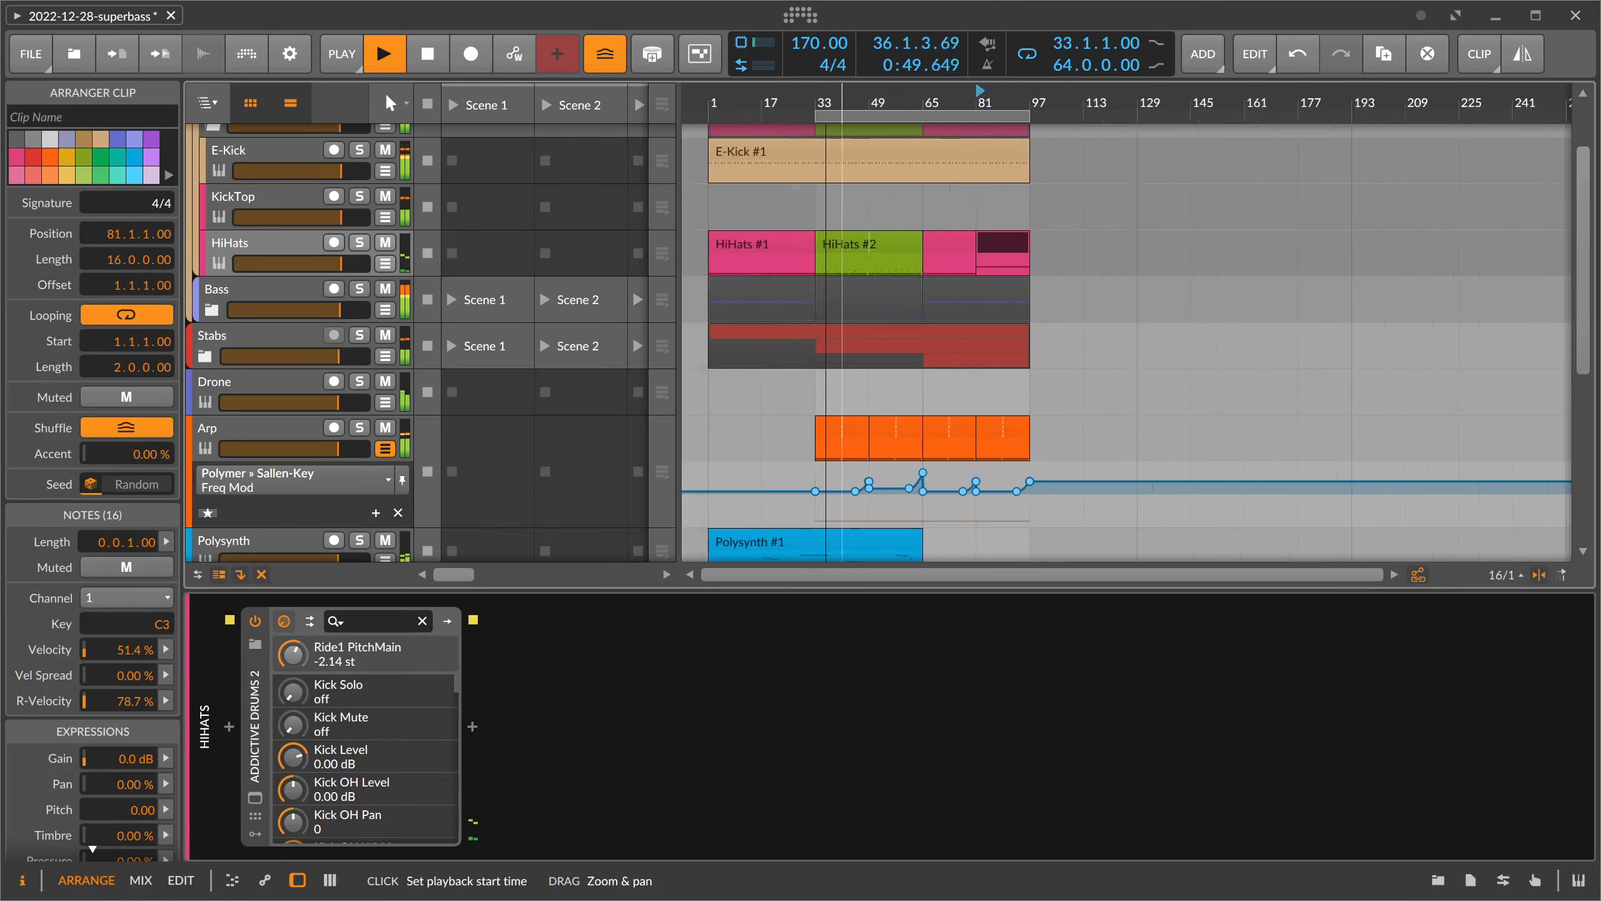
- Rename the Polysynth track as Synth Lead
scroll(246, 237, "down", 5)
left_click(245, 237)
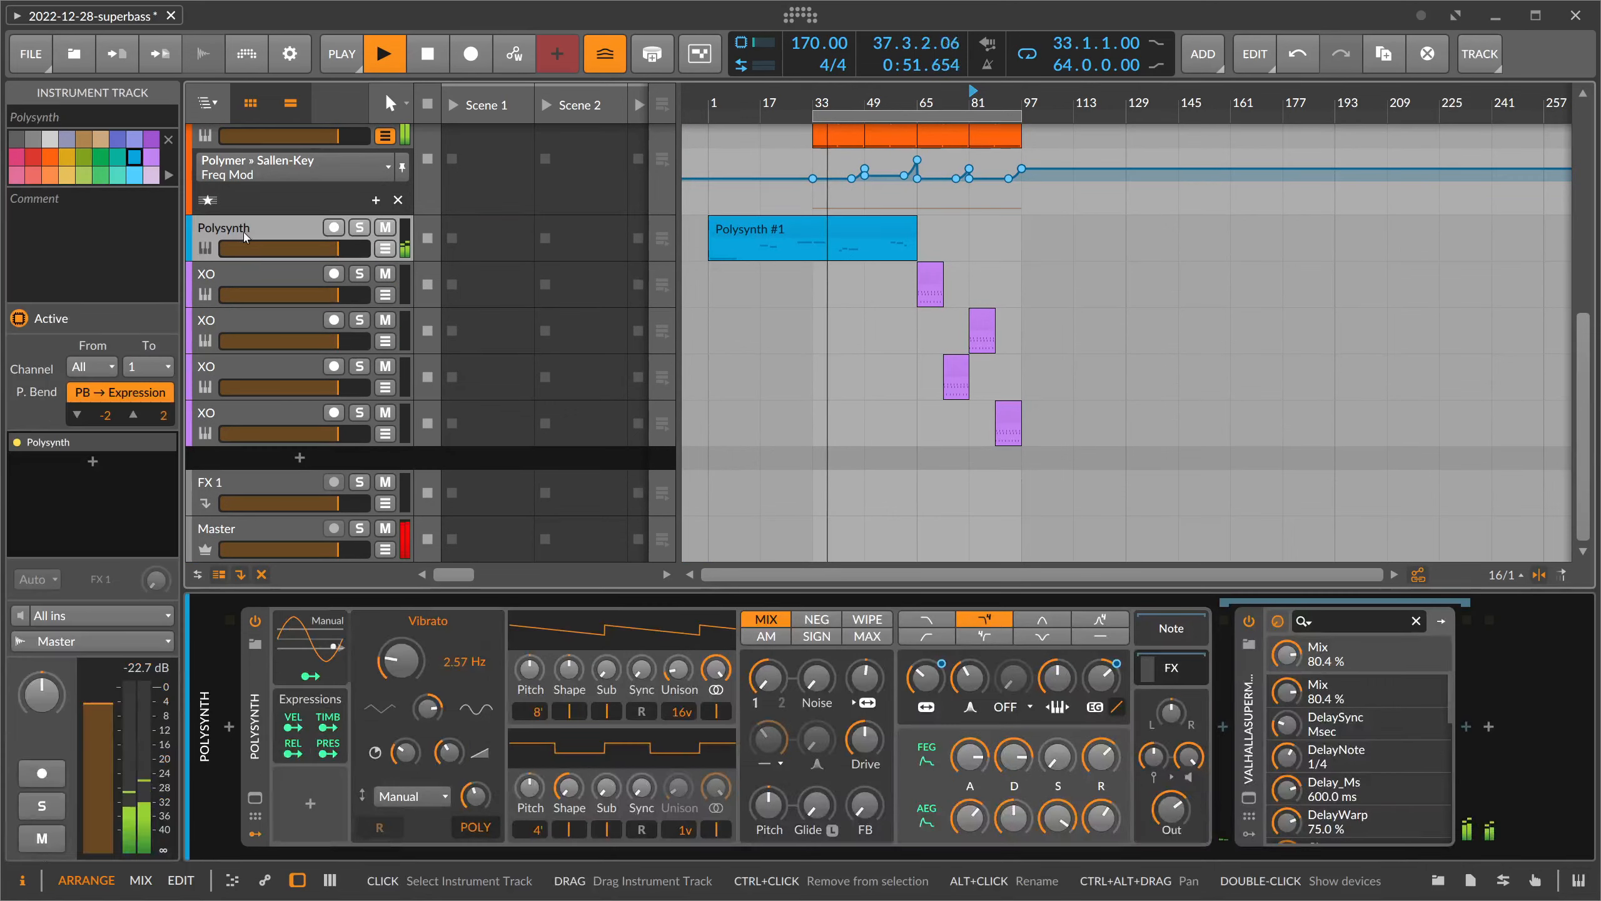
left_click(246, 235)
type("Synth")
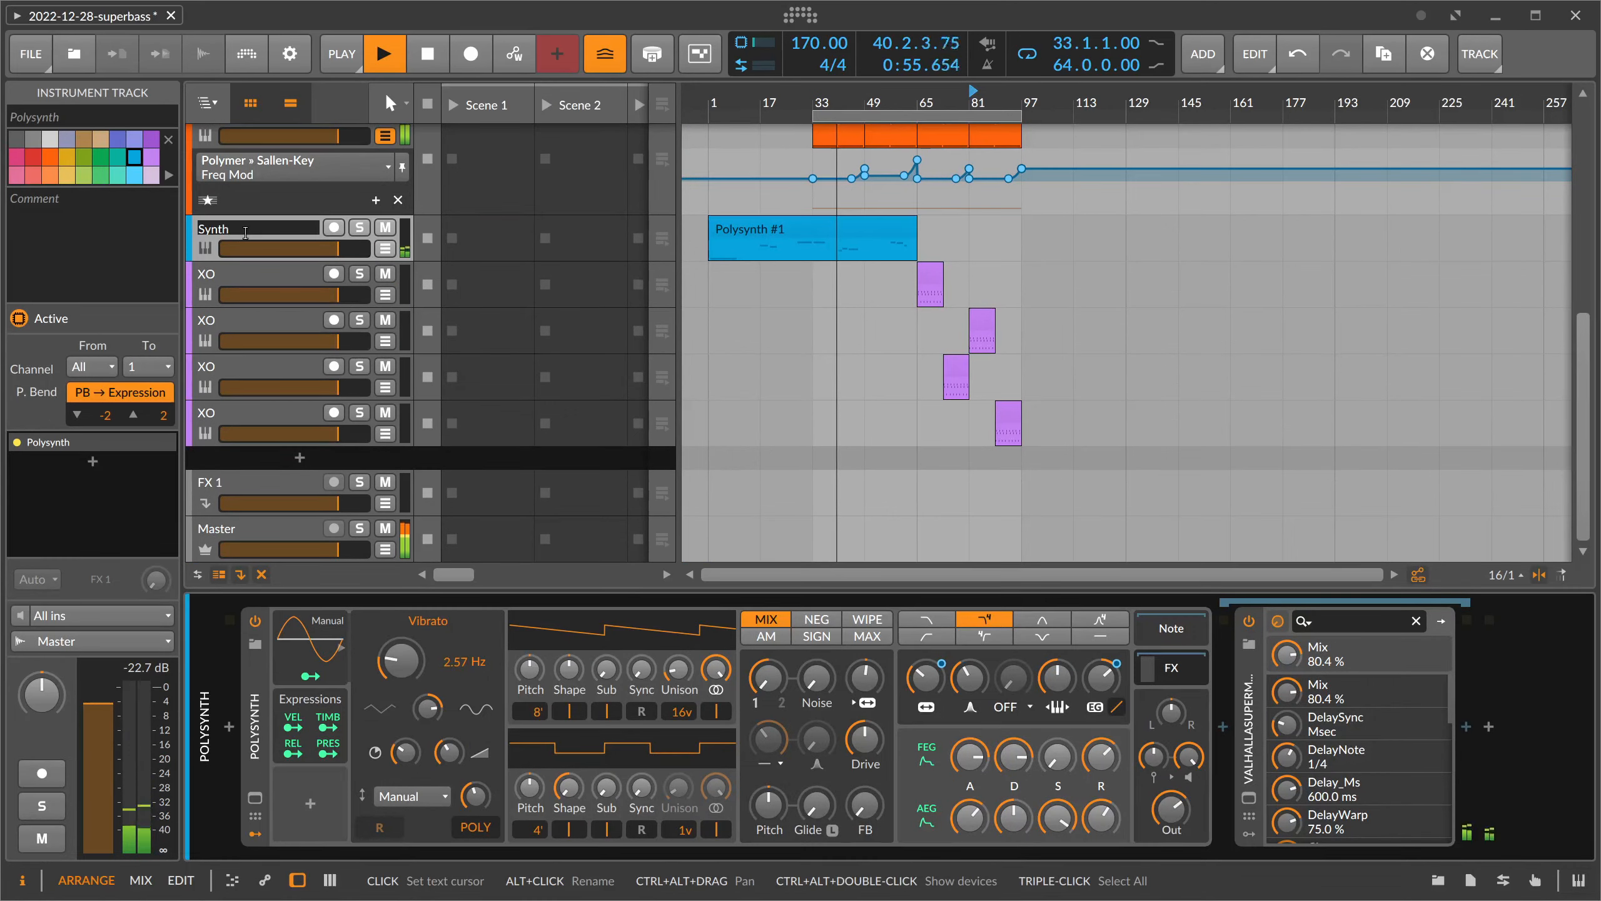
type(" Lead")
key("Return")
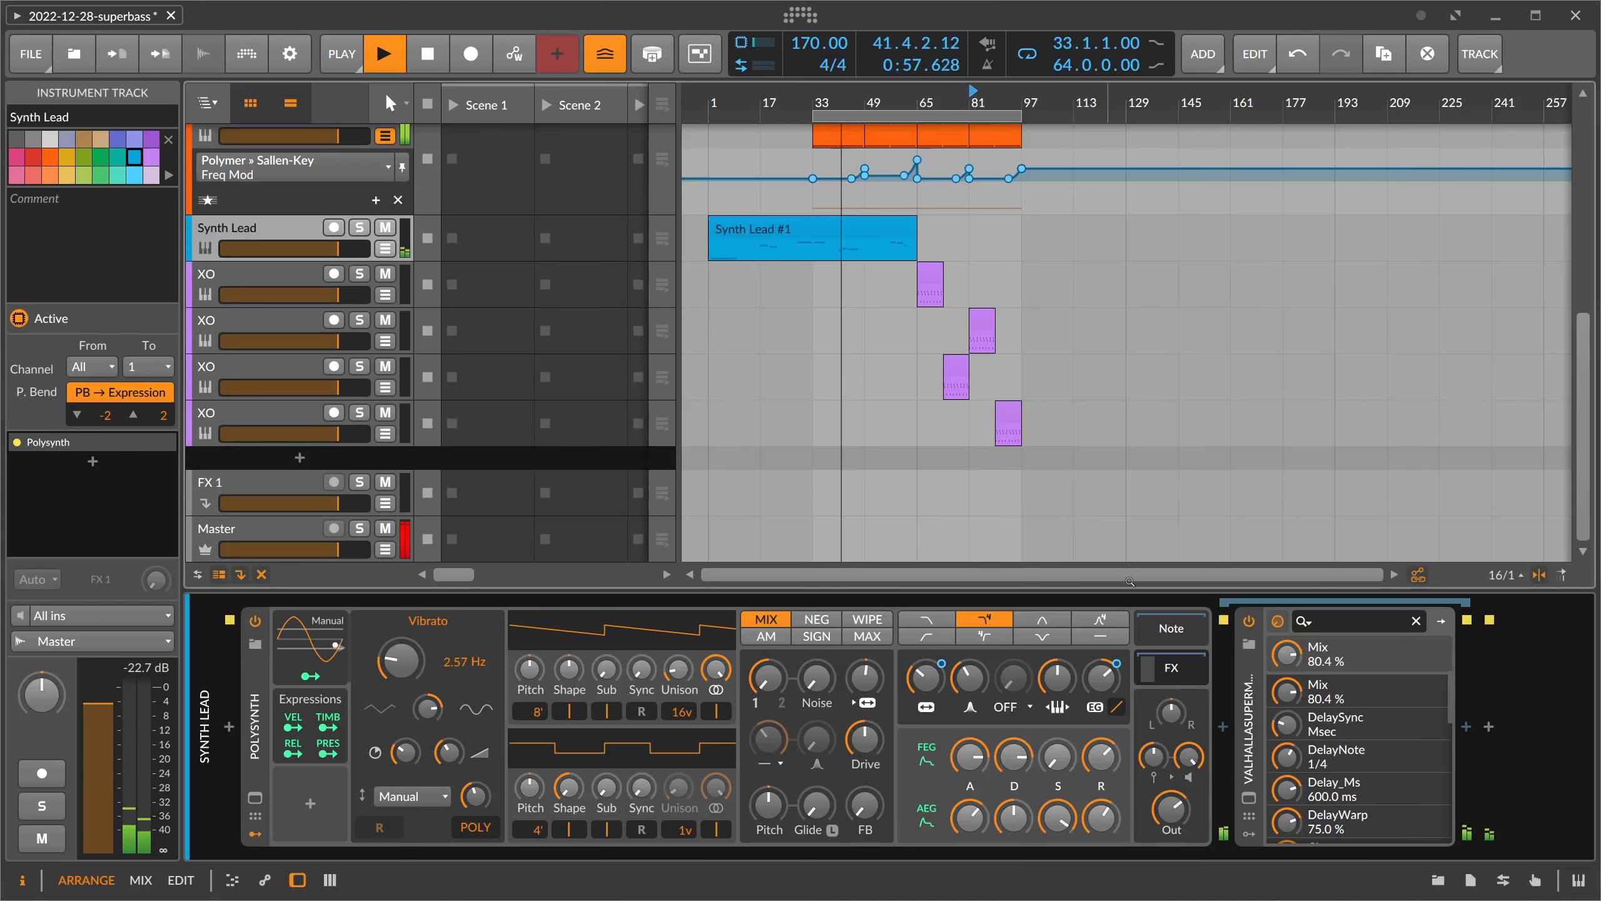
- Set the Polysynth device's output on the Synth Lead track to -8 dB and collapse its FX chain
left_click(1185, 815)
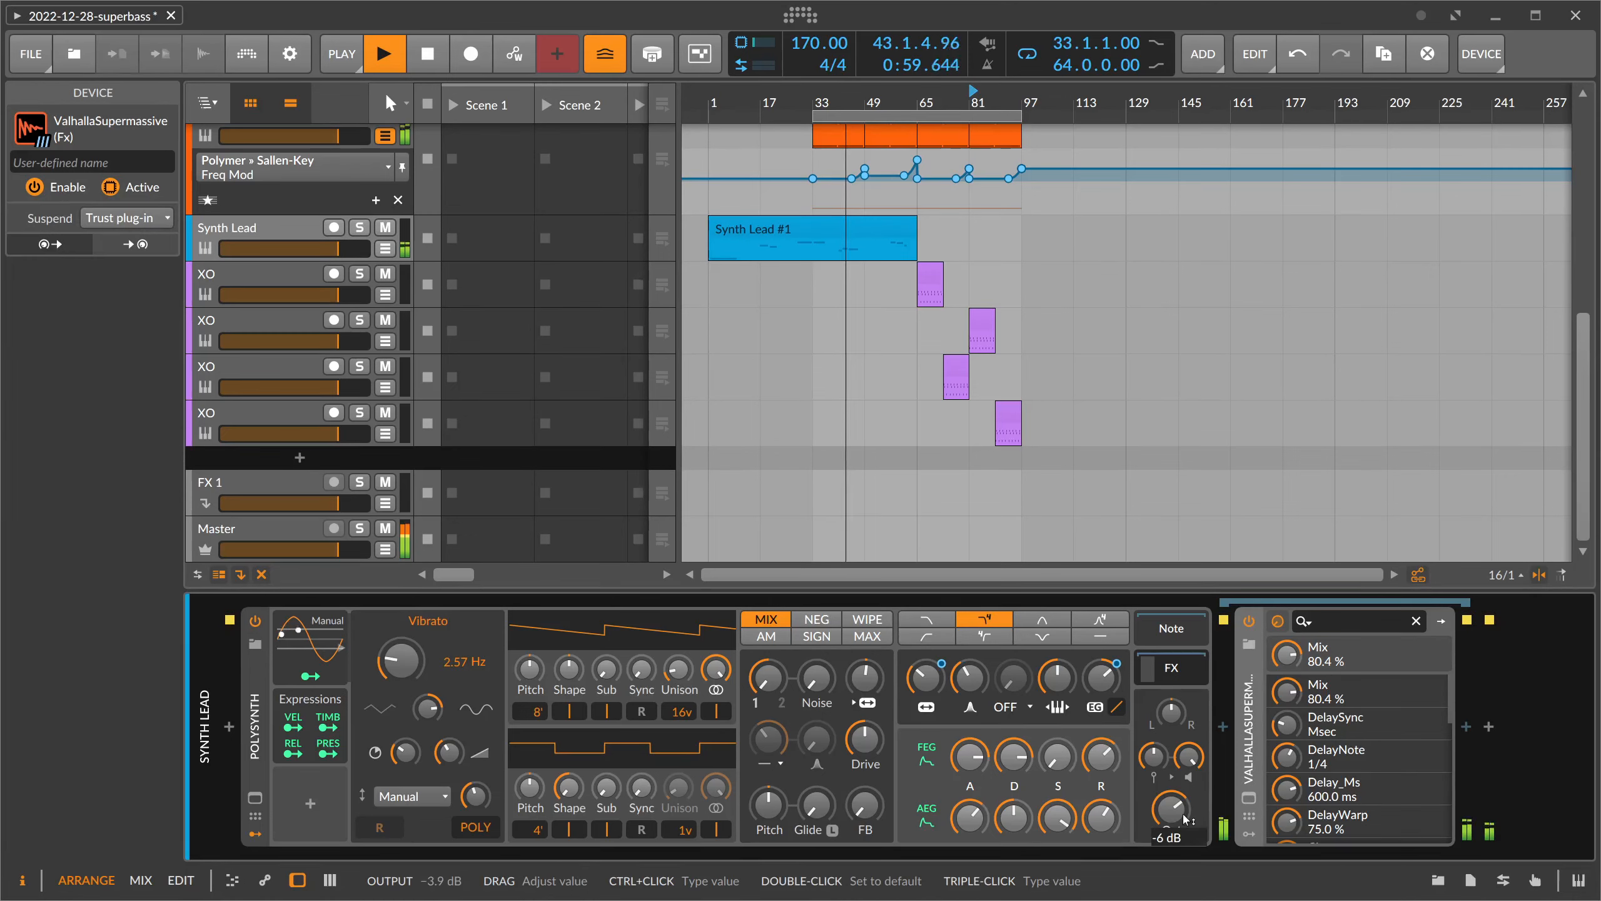
left_click_drag(1185, 819, 1184, 819)
left_click(1185, 817, "ctrl")
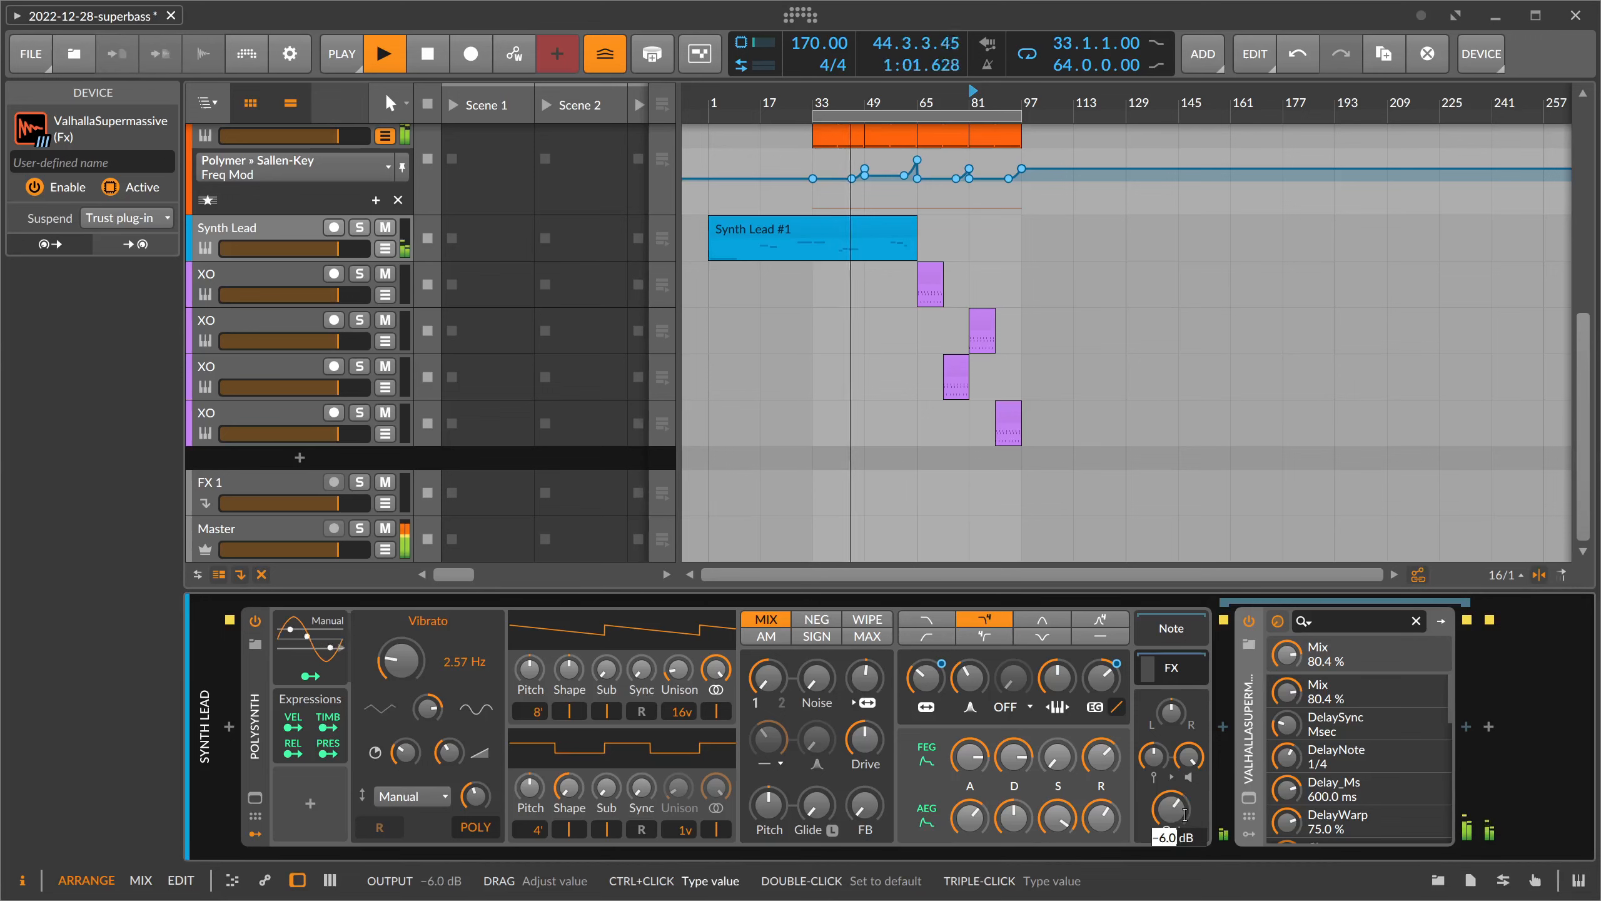
type("-8")
key("Return")
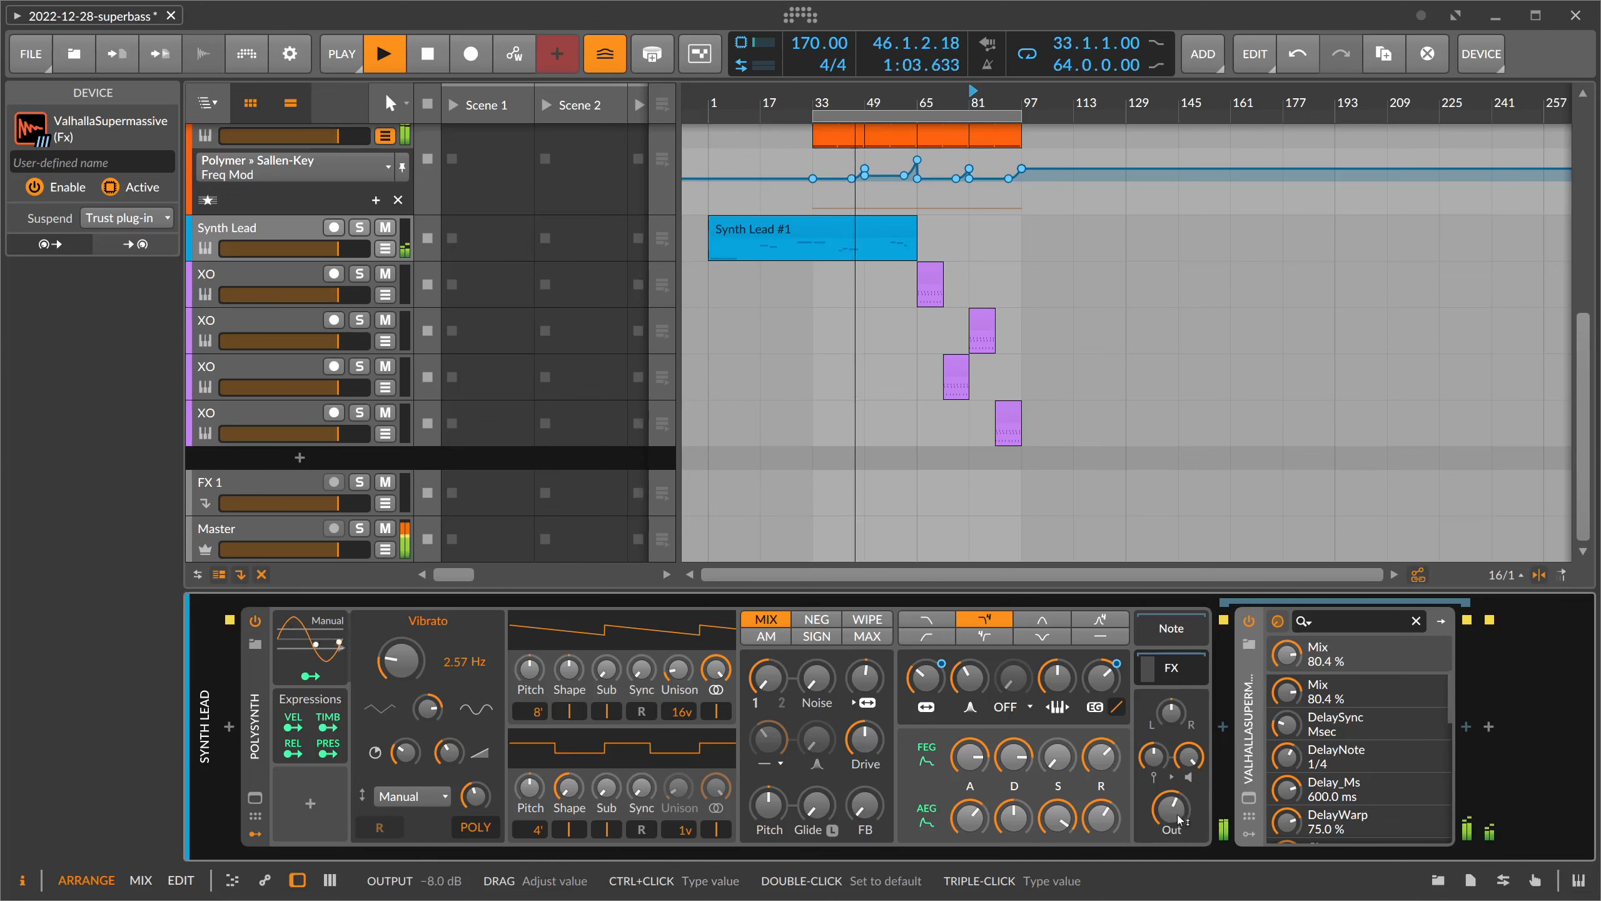
left_click(1171, 669)
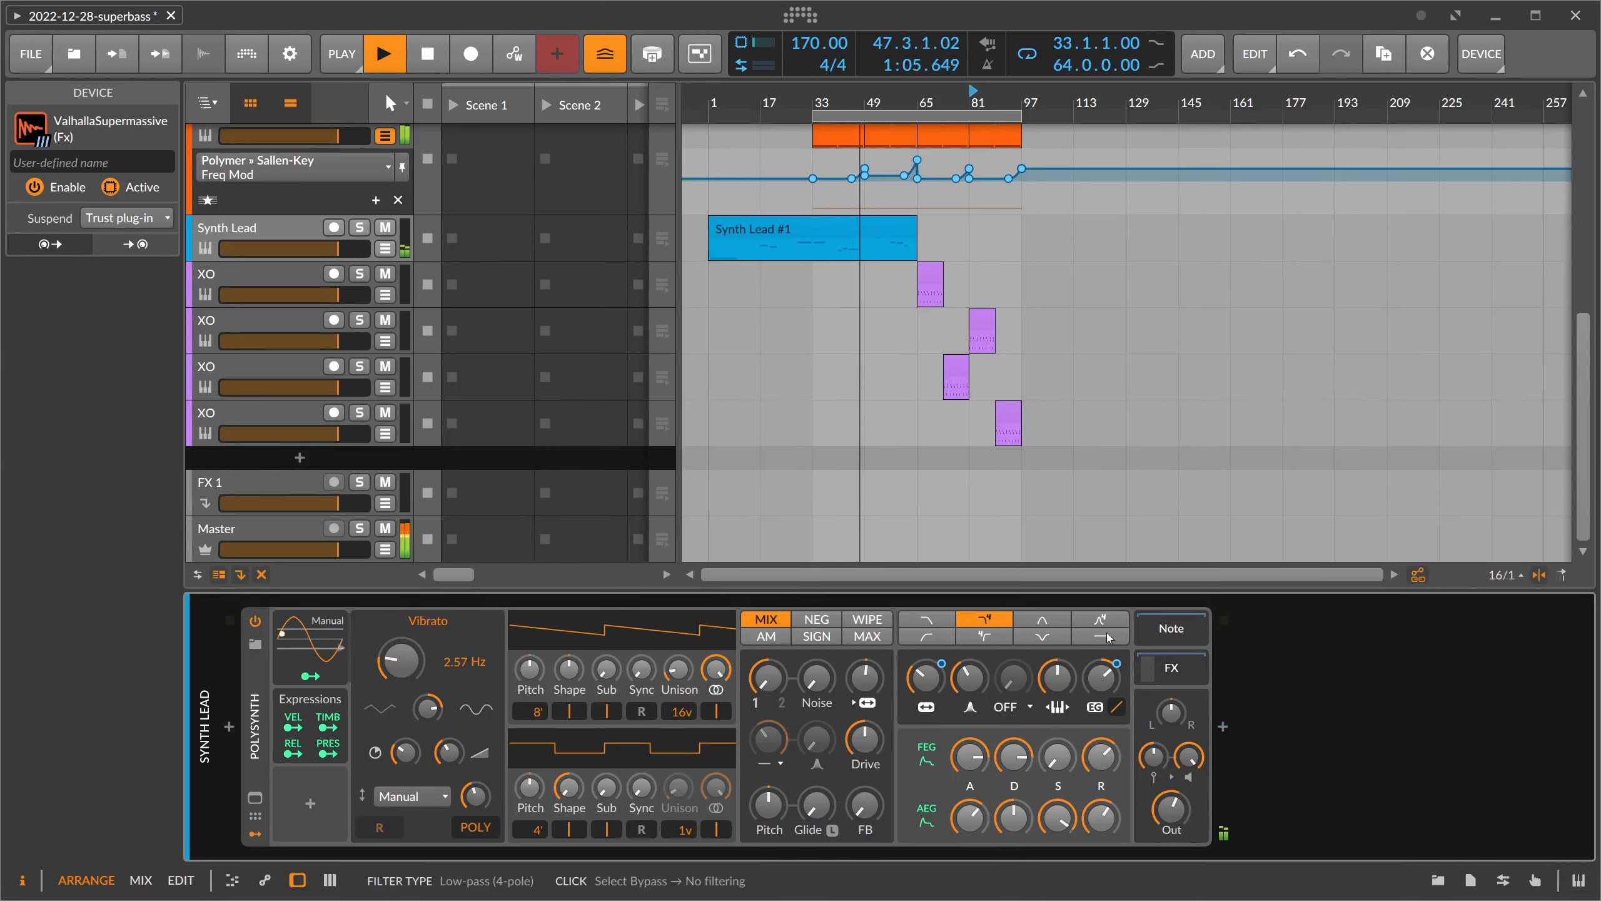
- Play the arrangement from bar 1
scroll(846, 291, "up", 5)
left_click_drag(812, 101, 747, 107)
key("space")
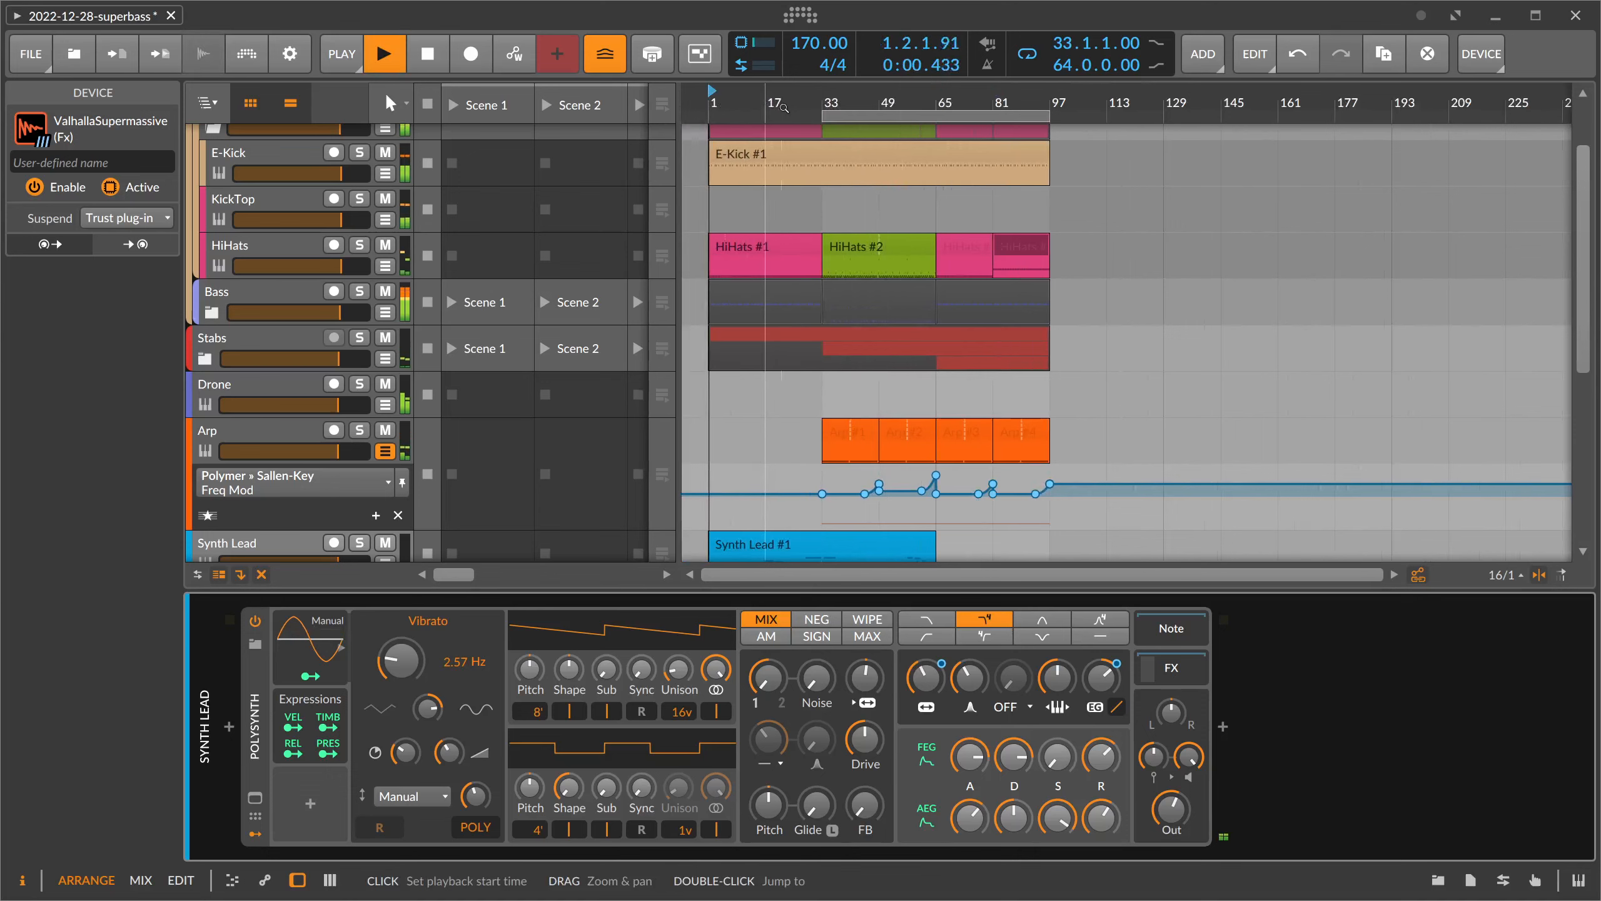
scroll(791, 252, "up", 2)
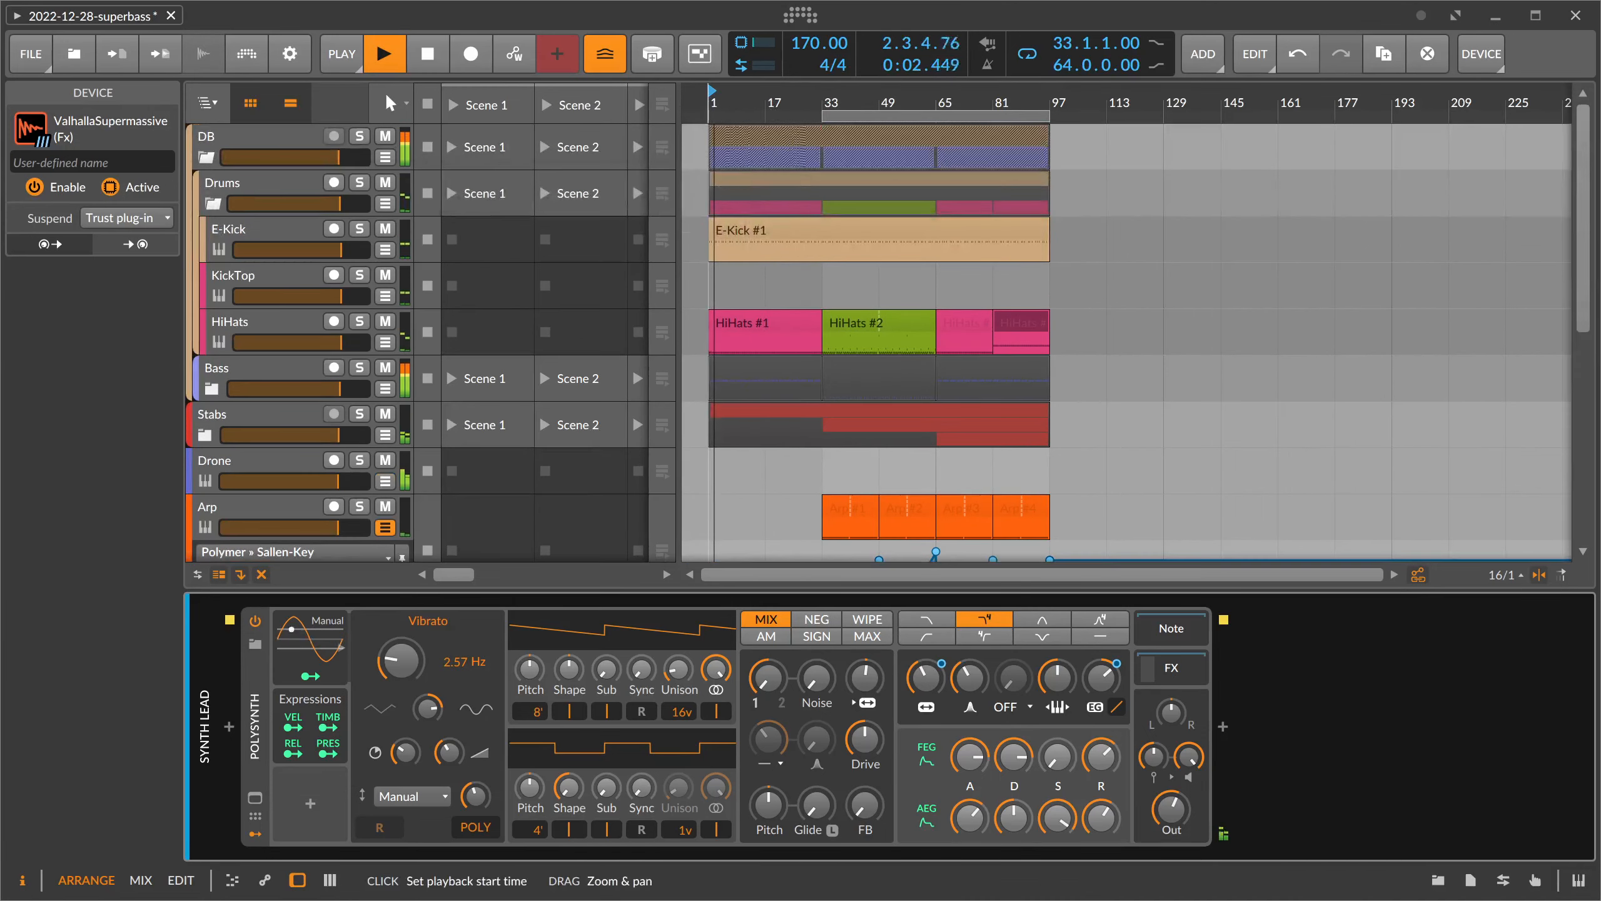
left_click_drag(709, 101, 709, 142)
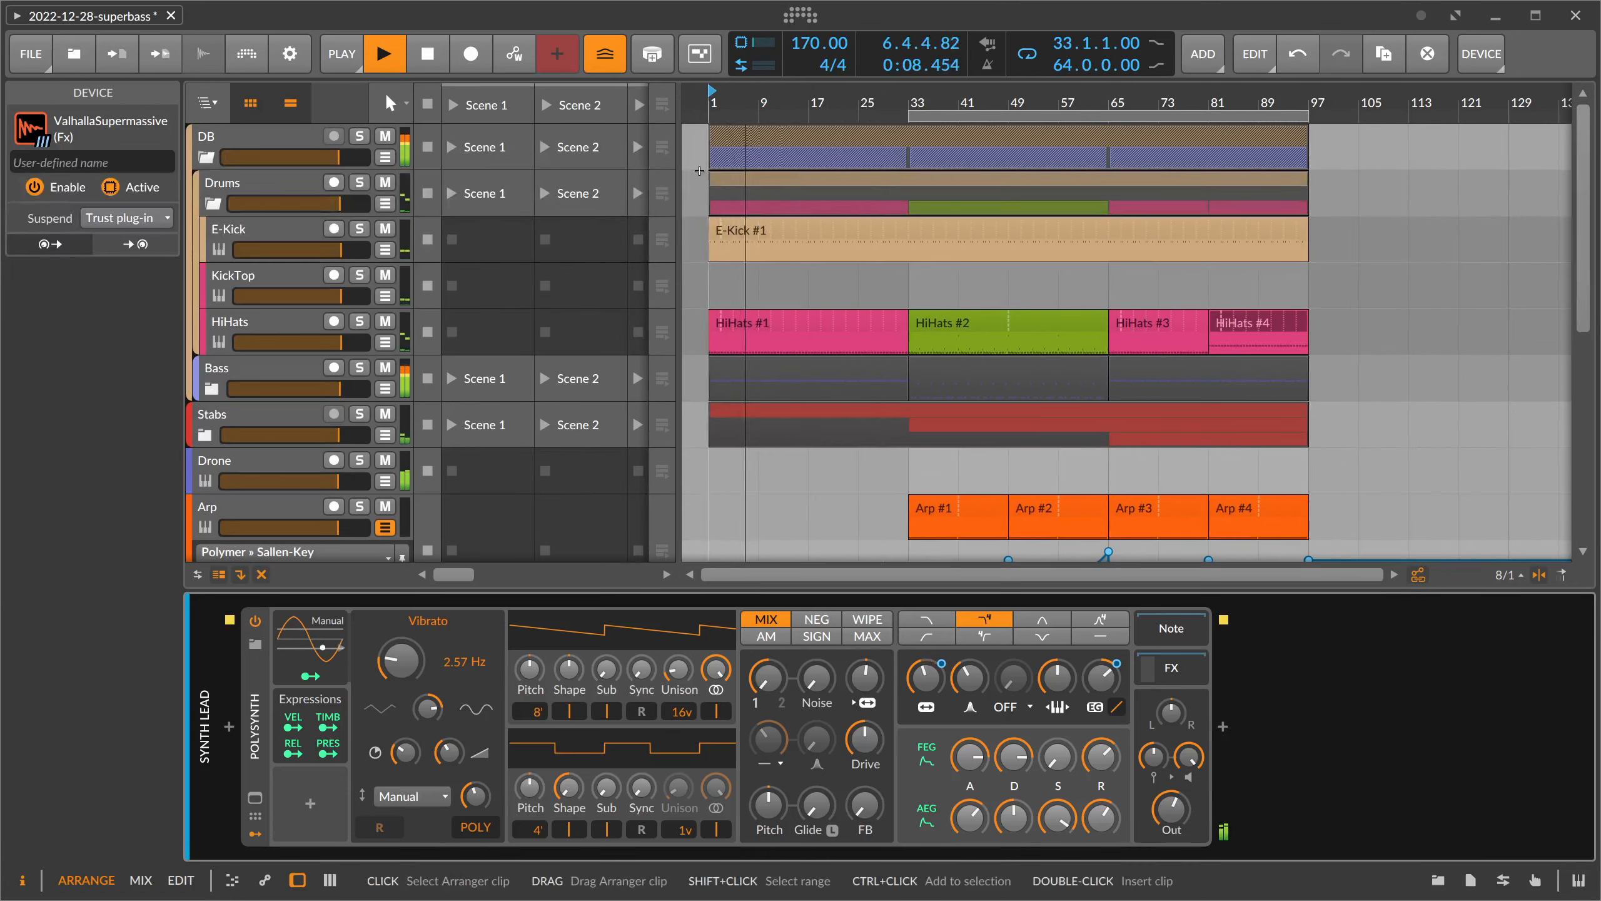
- Collapse the Drums group, stop playback and hide the Arp track's automation lane
left_click(216, 190)
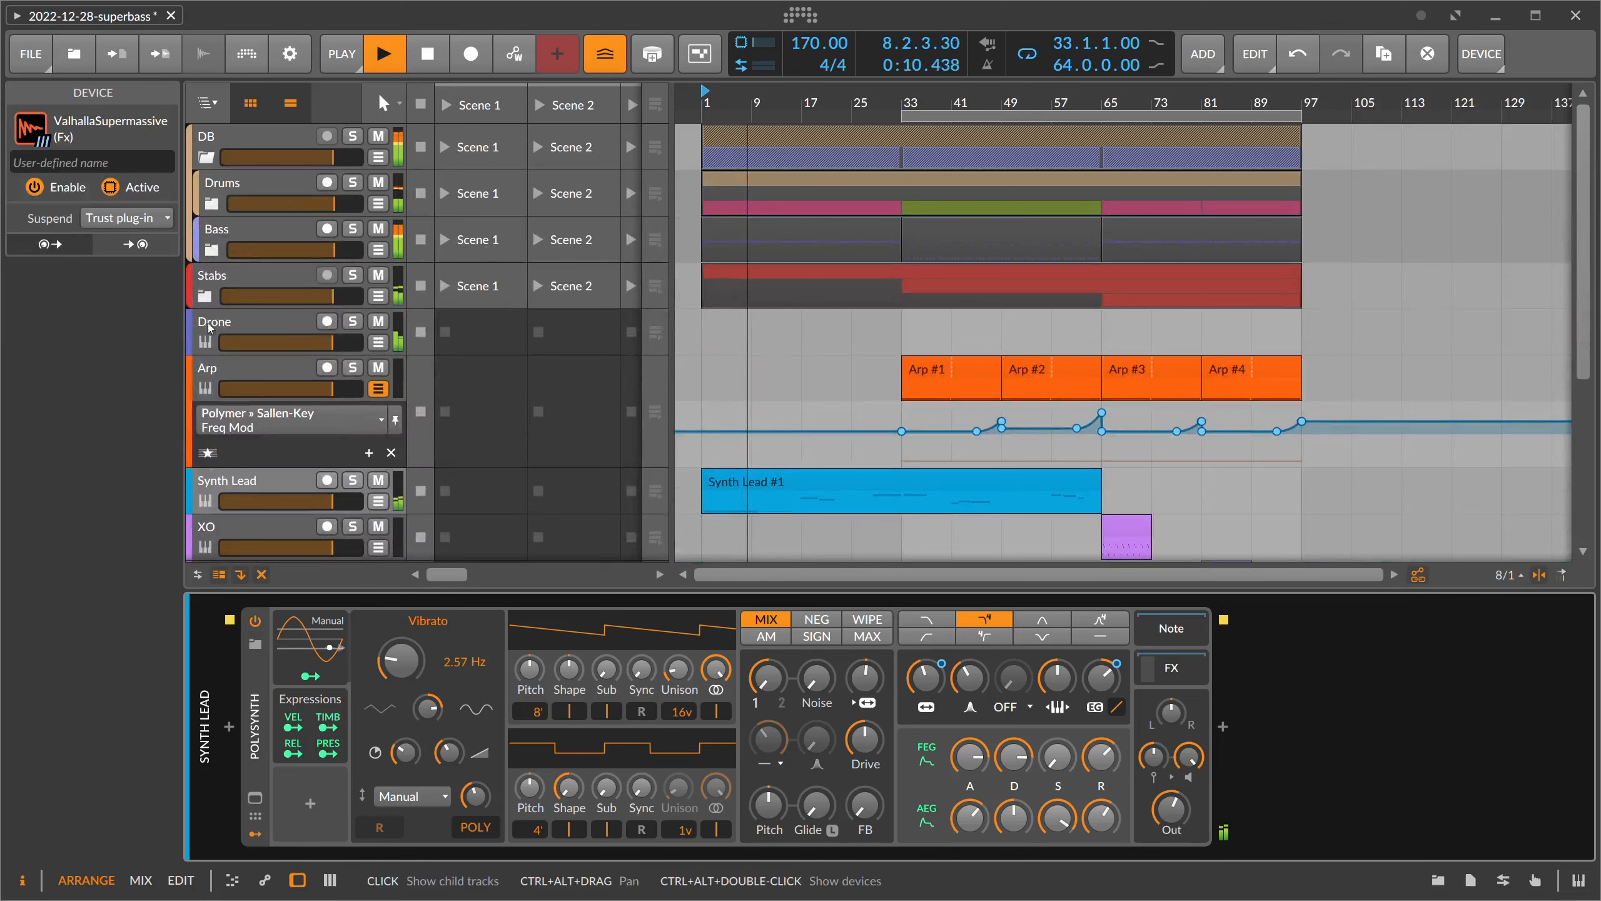
scroll(213, 352, "down", 2)
key("space")
left_click(359, 315)
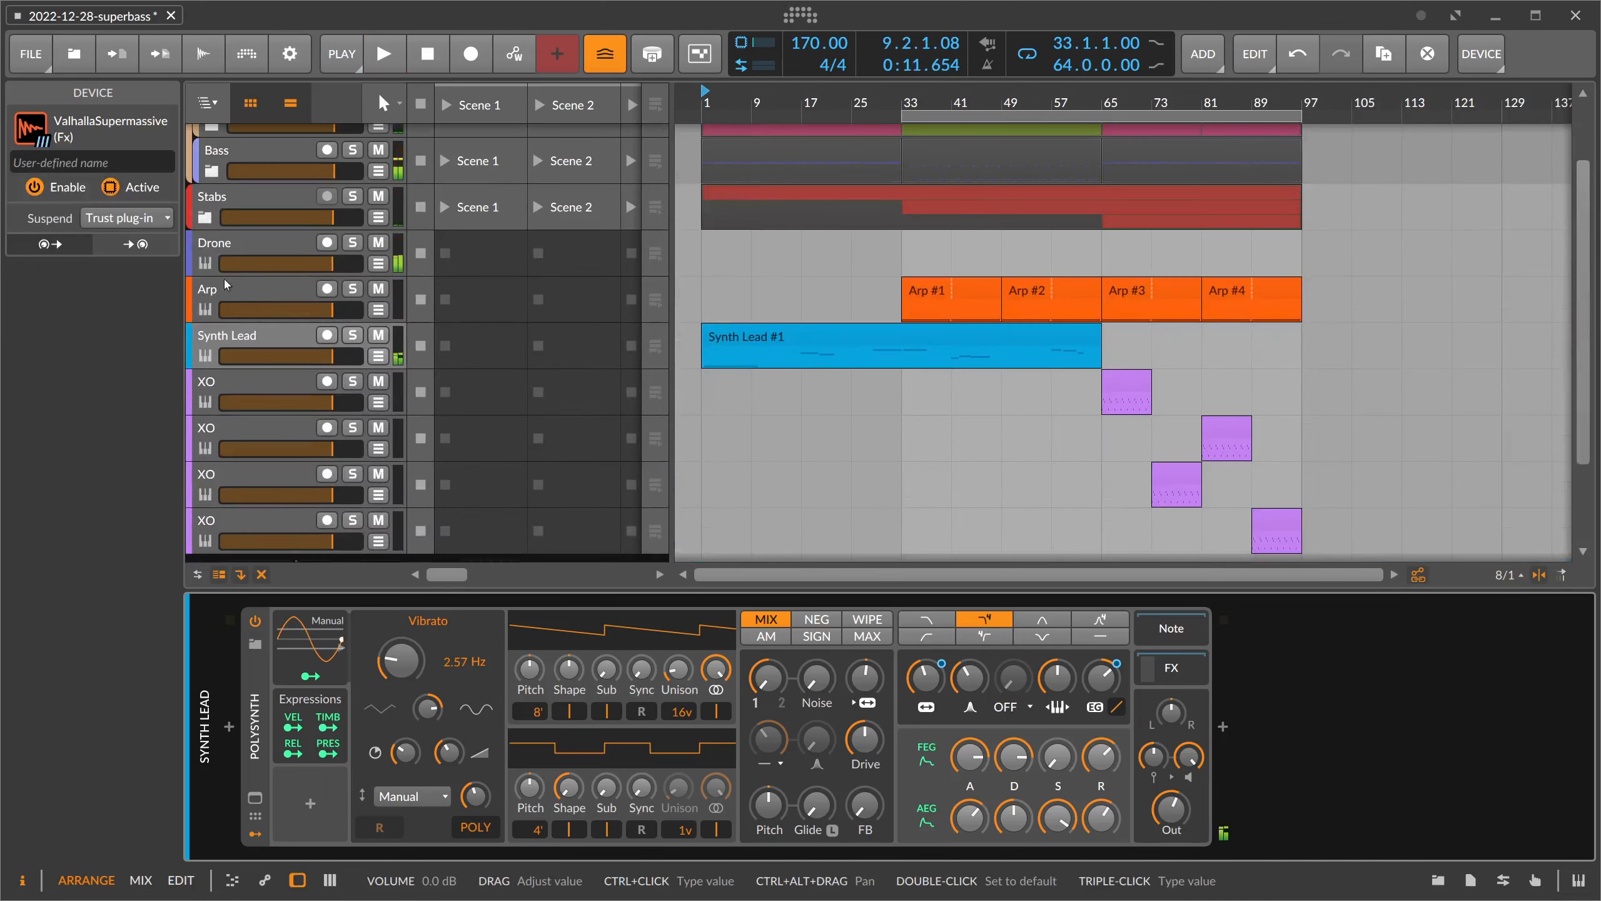
- Group the four XO tracks, name the group Percussions and collapse it
key("Up")
key("Up")
left_click(231, 383)
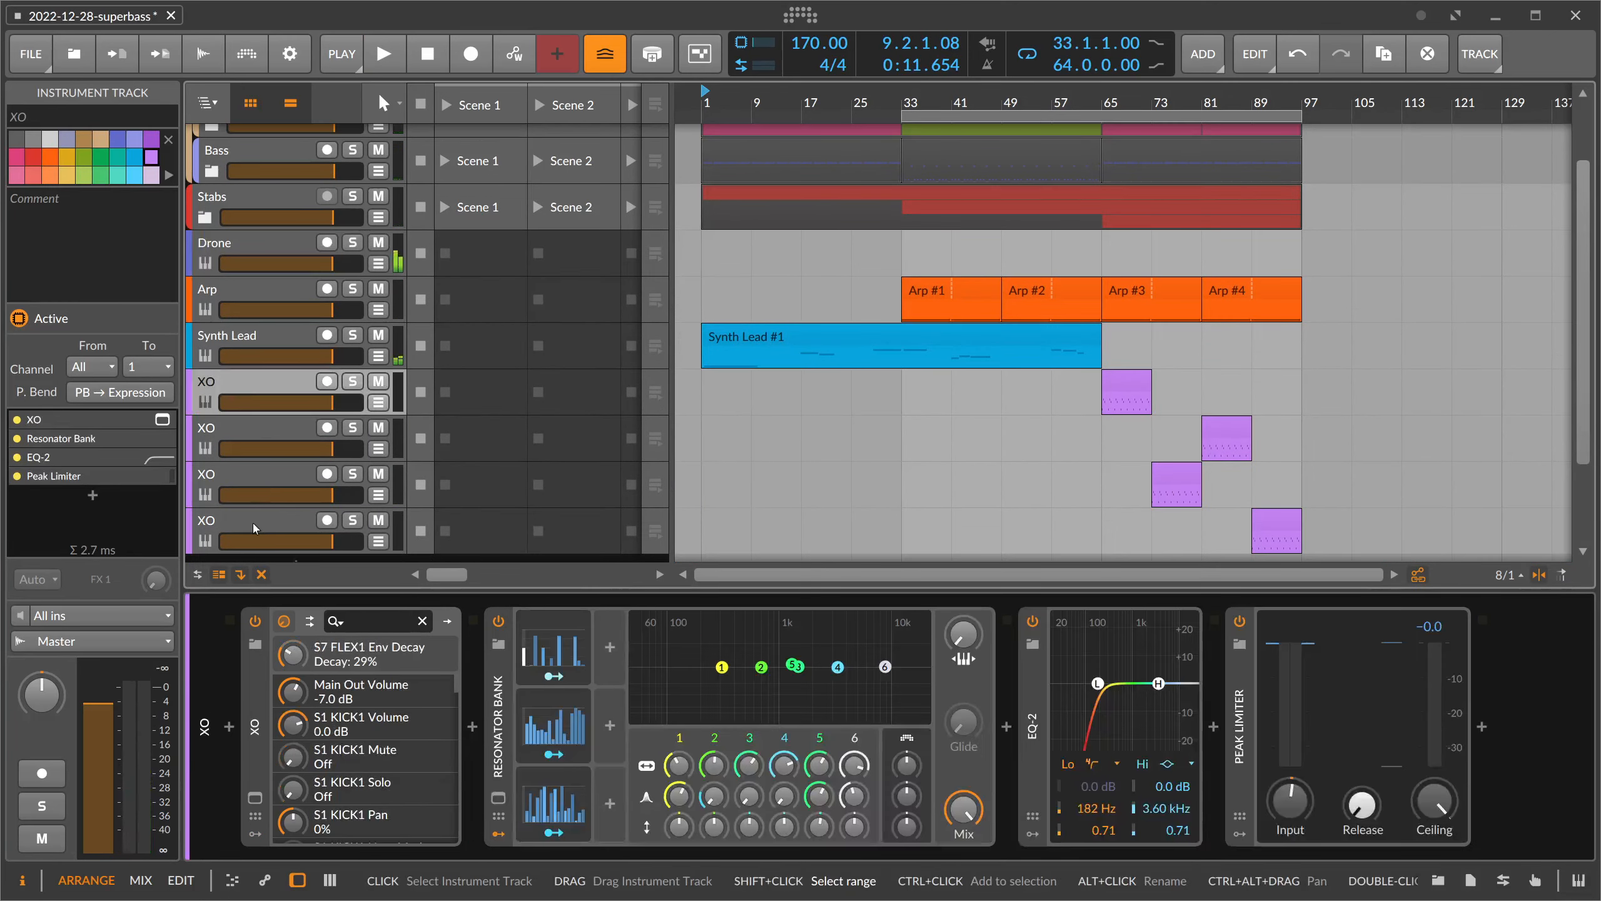
left_click(253, 524, "shift")
key("ctrl+g")
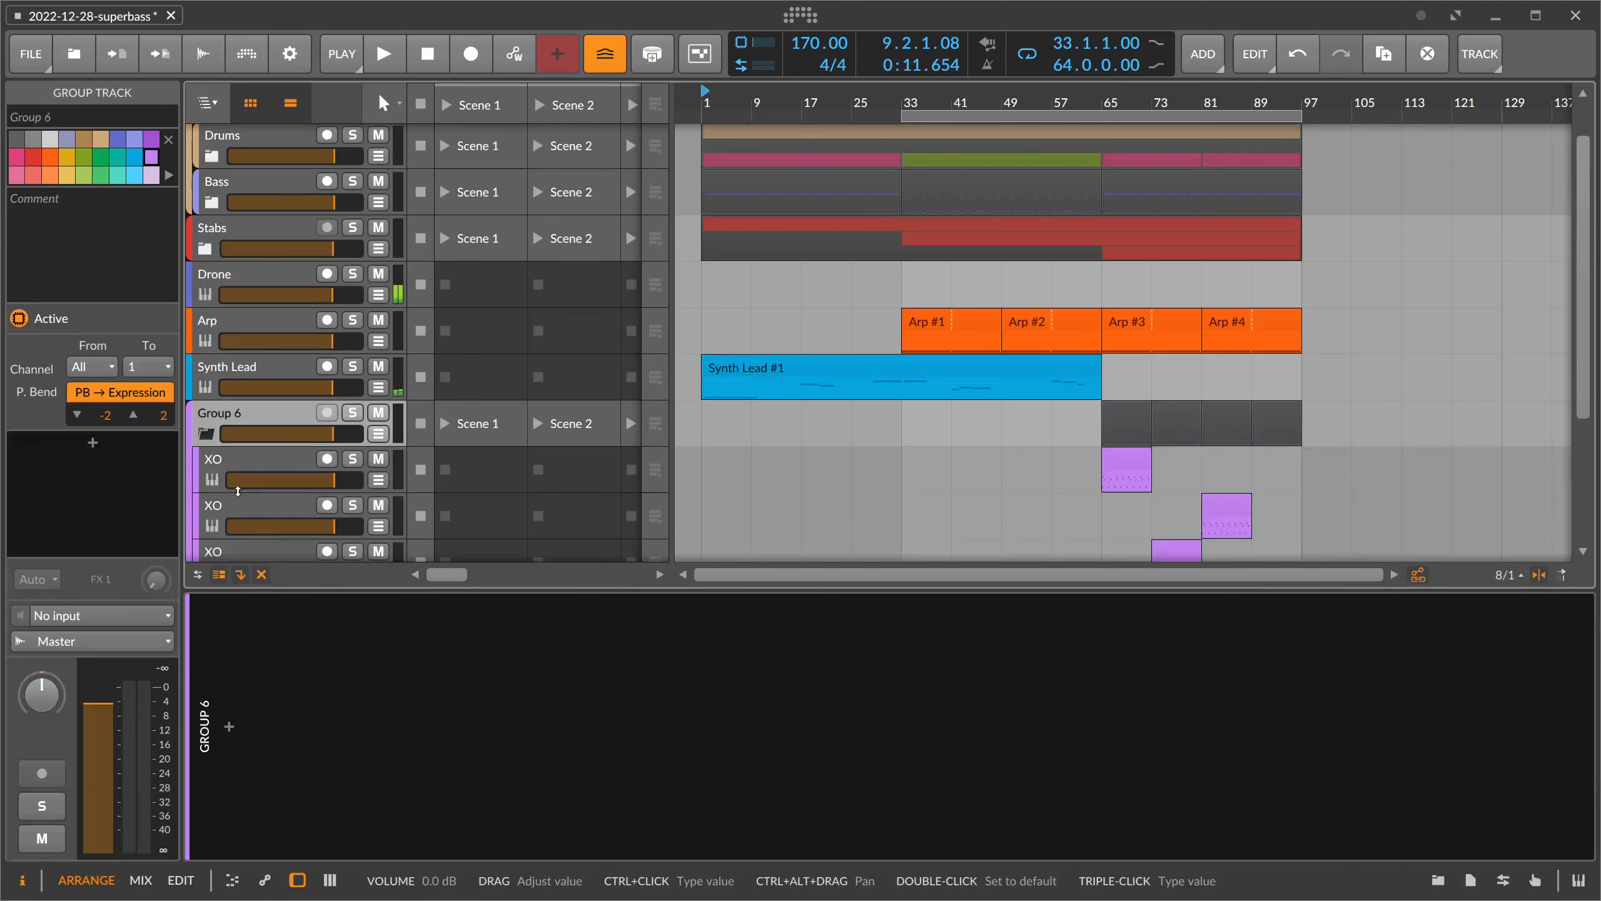
double_click(246, 416)
type("Percuss")
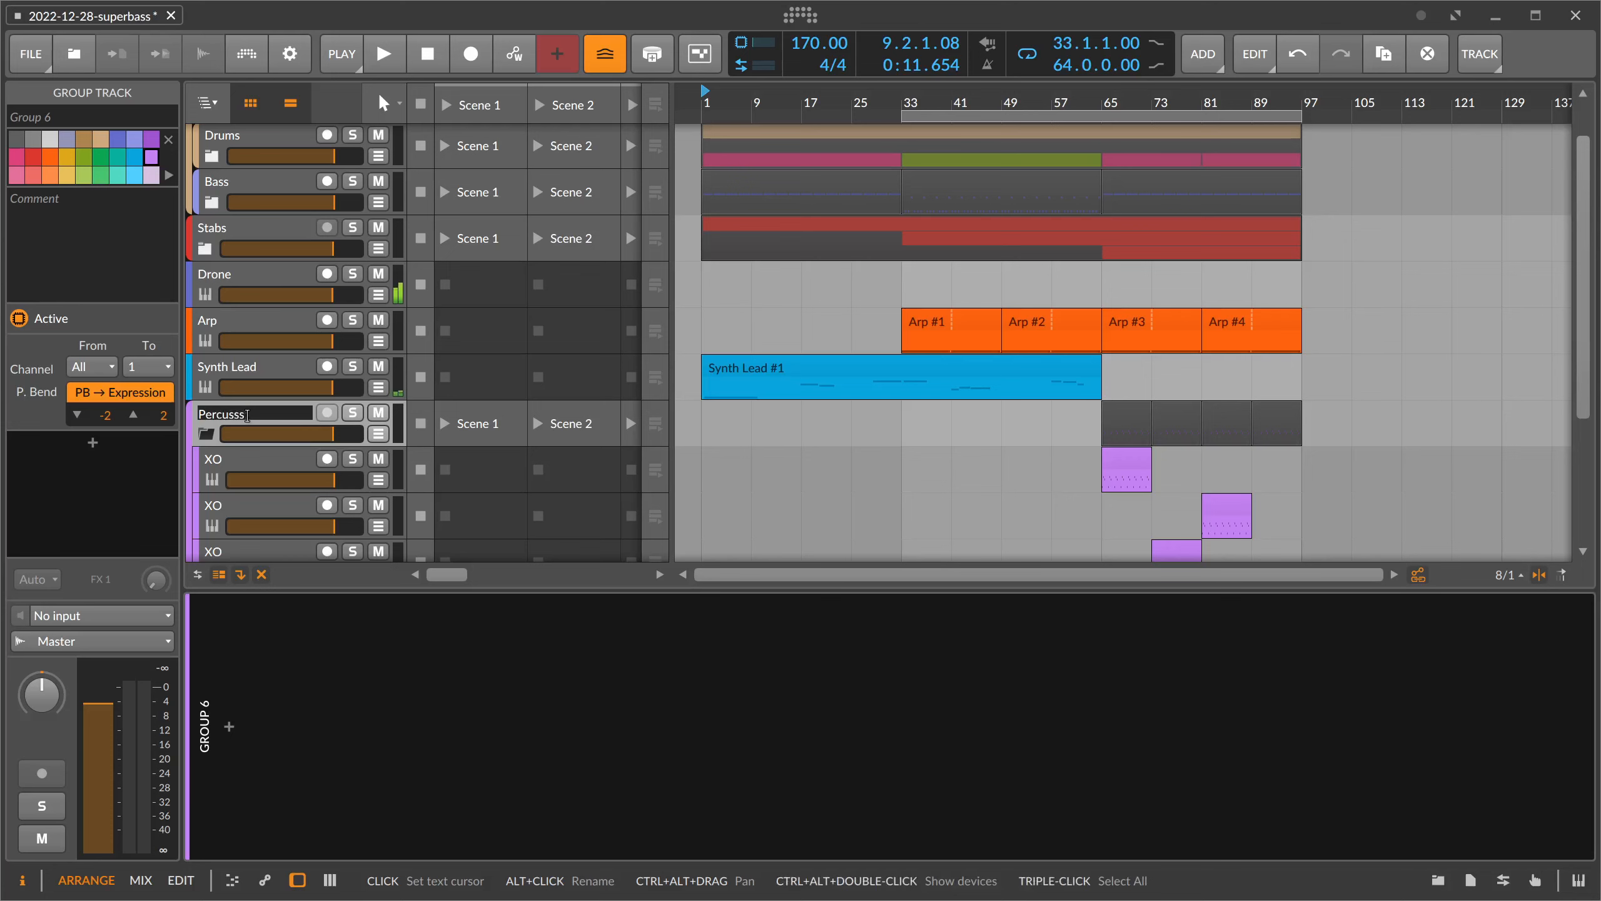
type("ions")
key("Return")
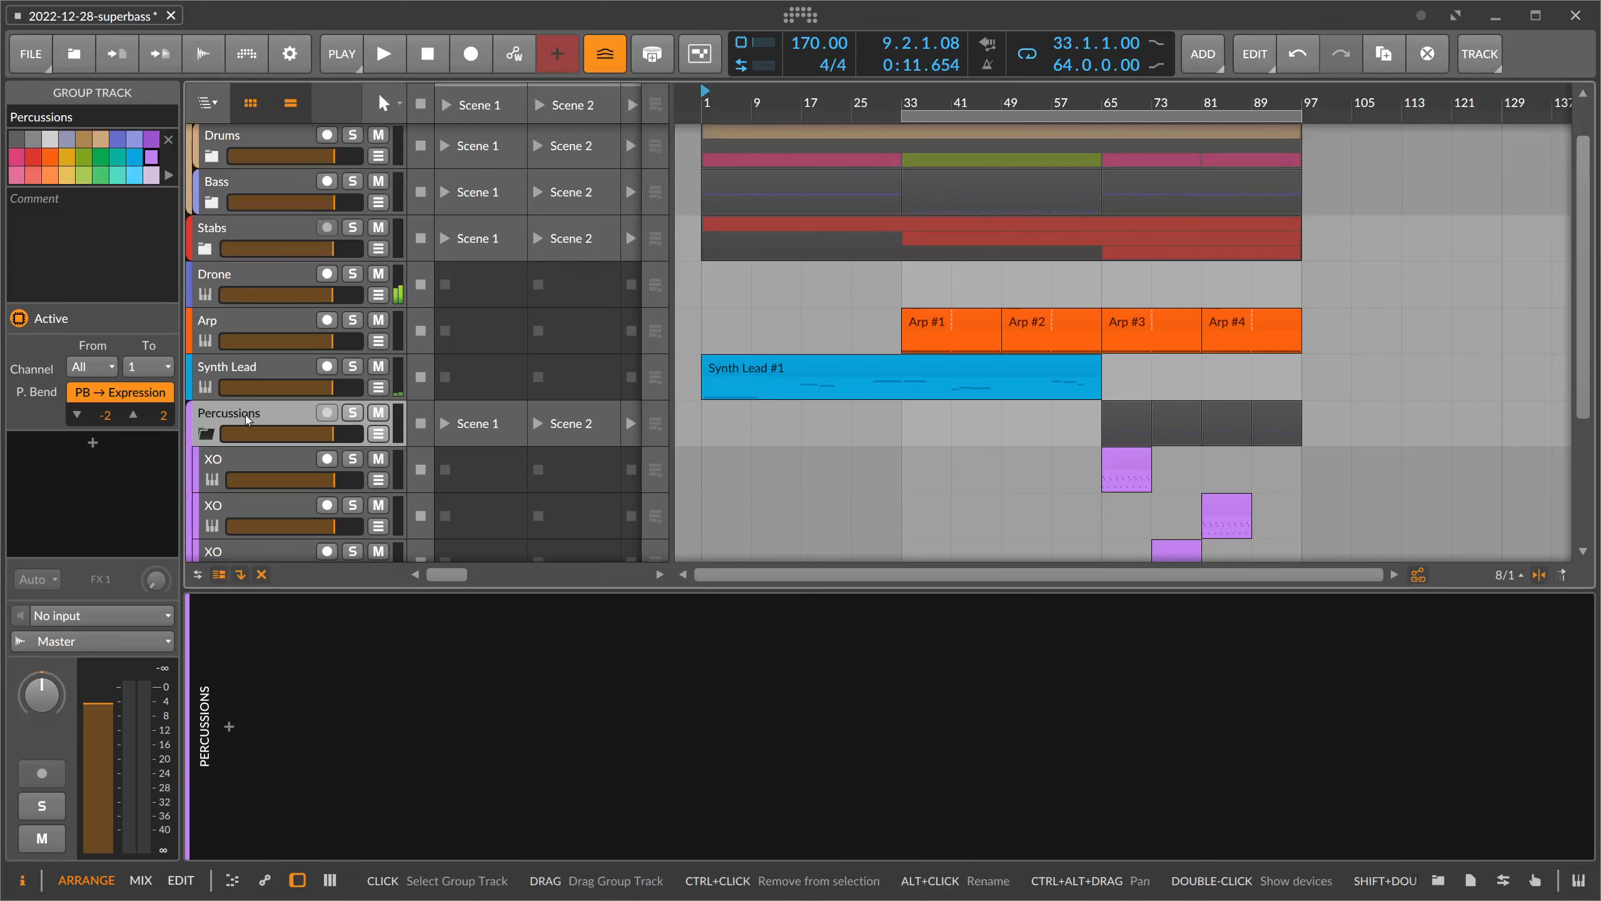
left_click(206, 434)
- Group the tracks from Stabs through Percussions and name the group Music
left_click(228, 377)
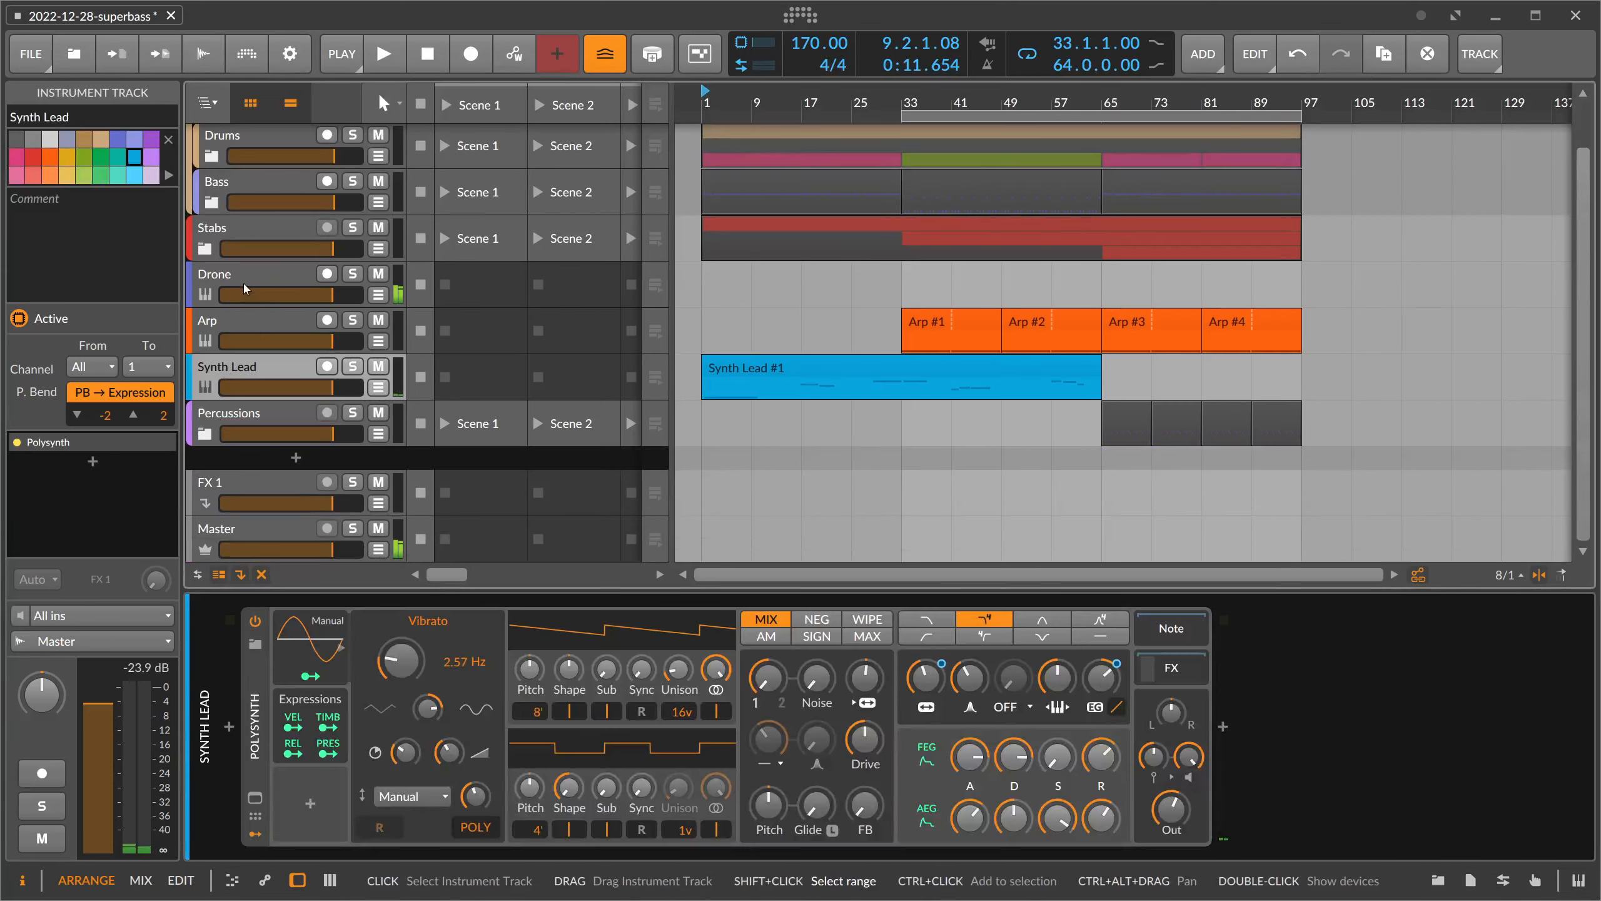
left_click(223, 240)
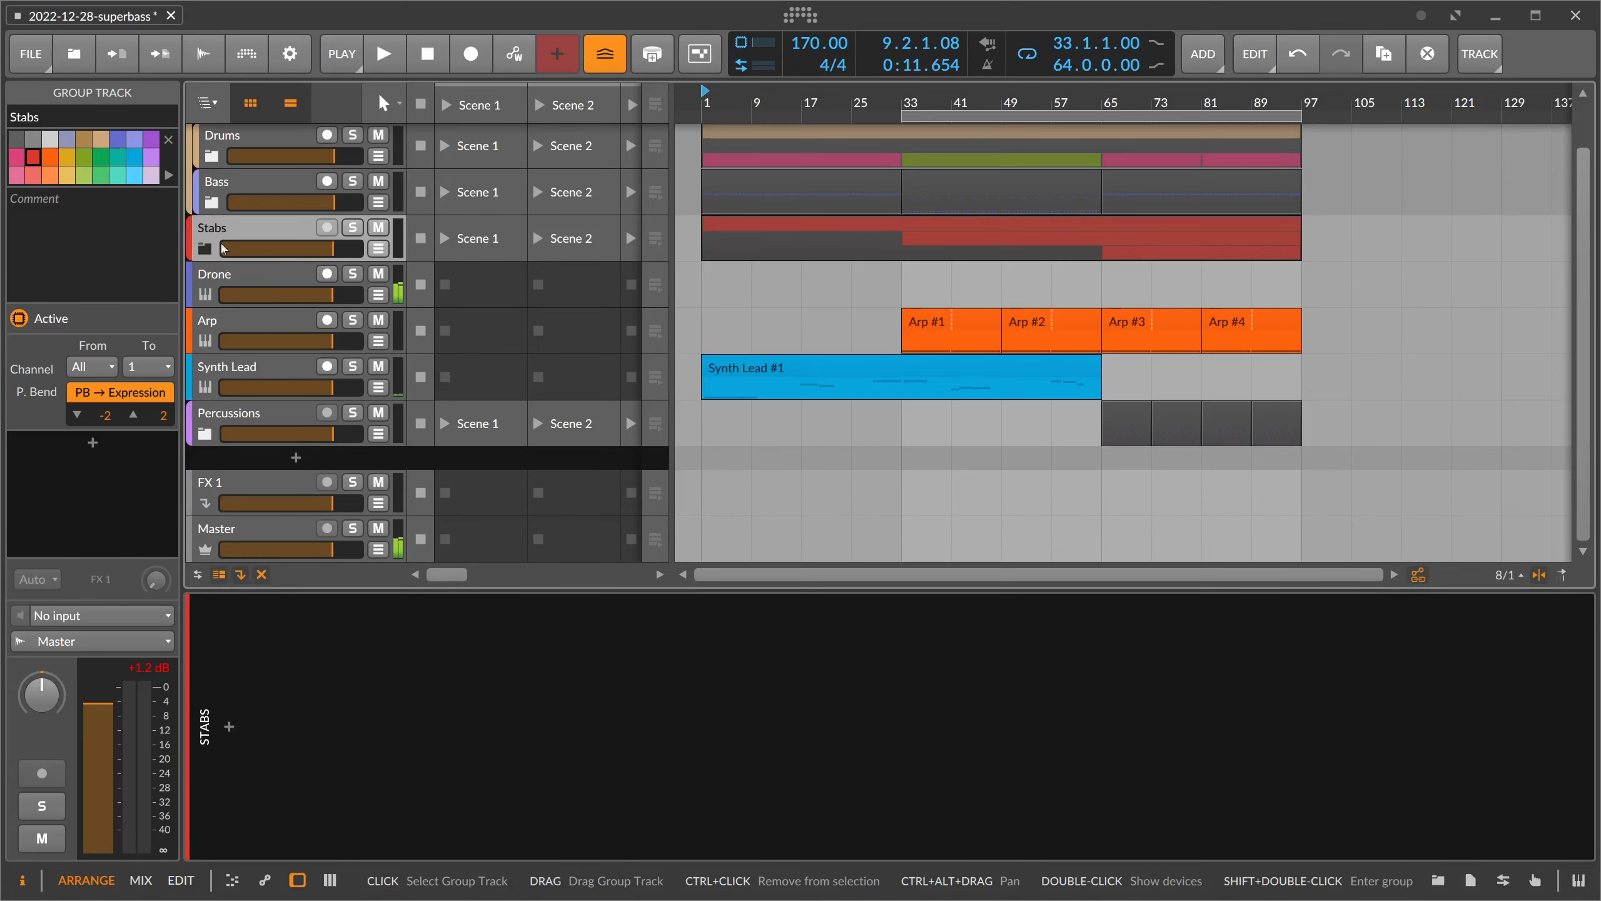
left_click(246, 418, "shift")
key("ctrl+g")
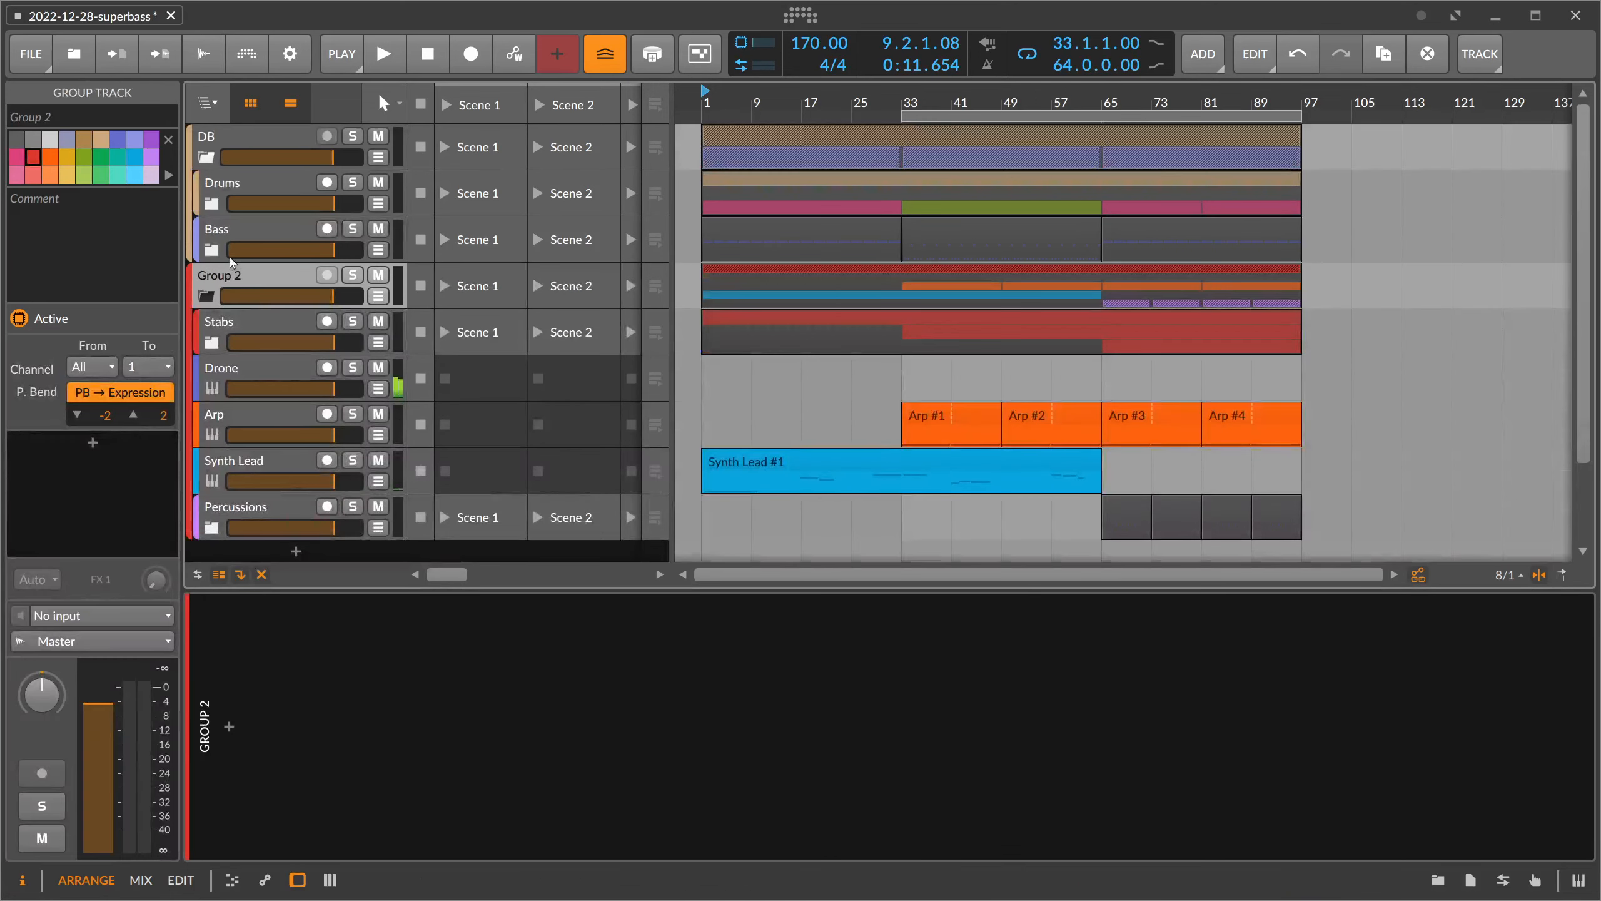
double_click(232, 278)
type("Msu")
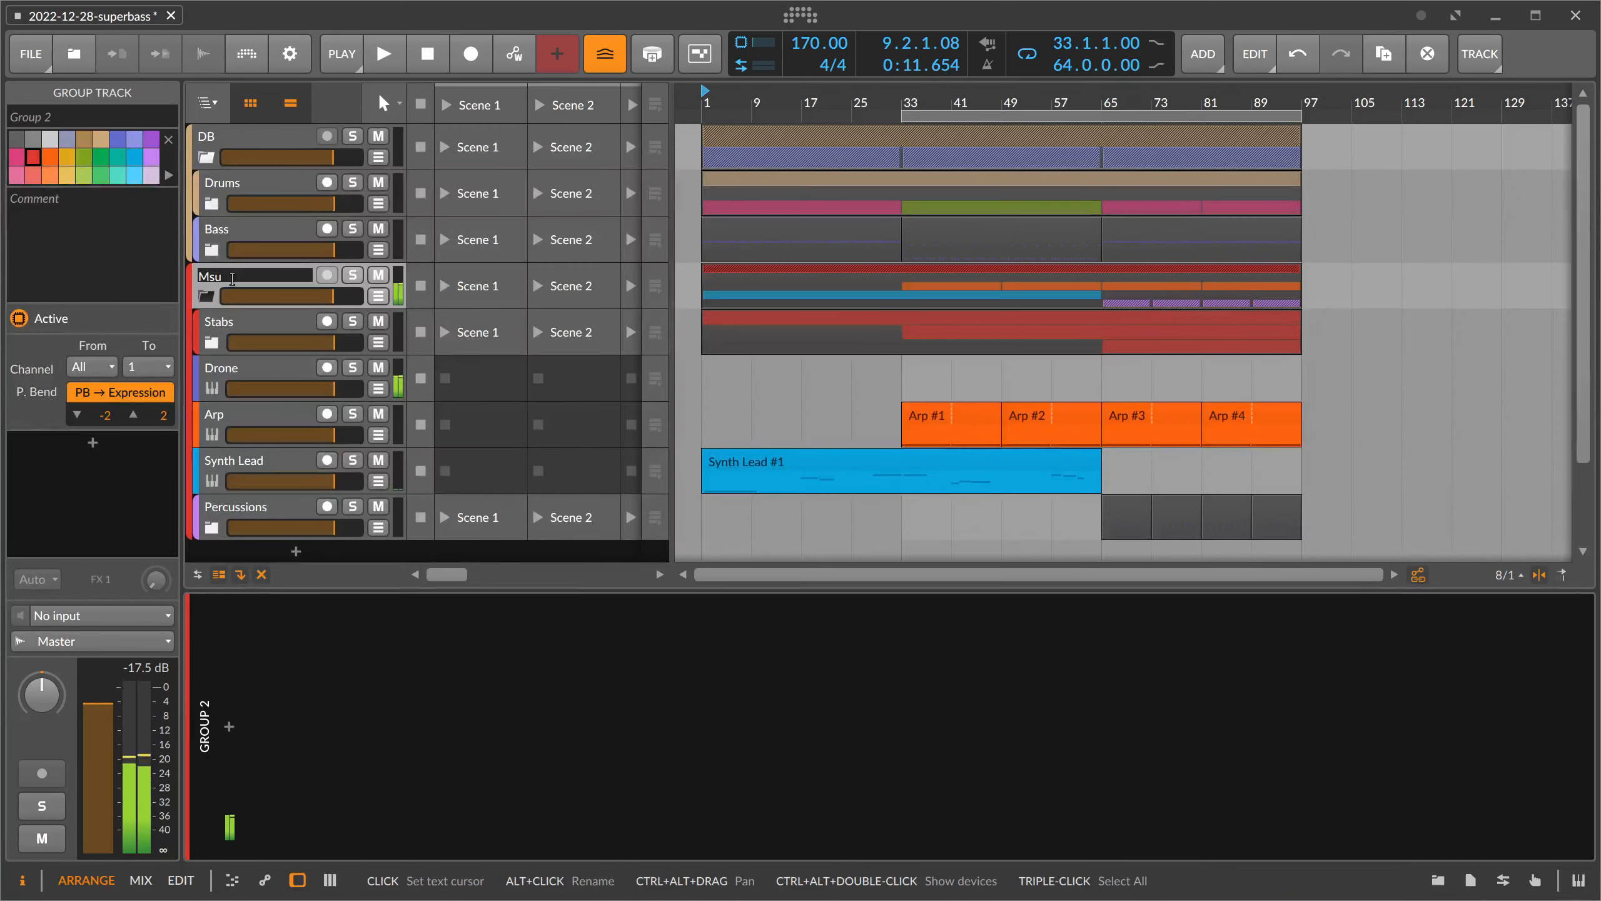
key("Return")
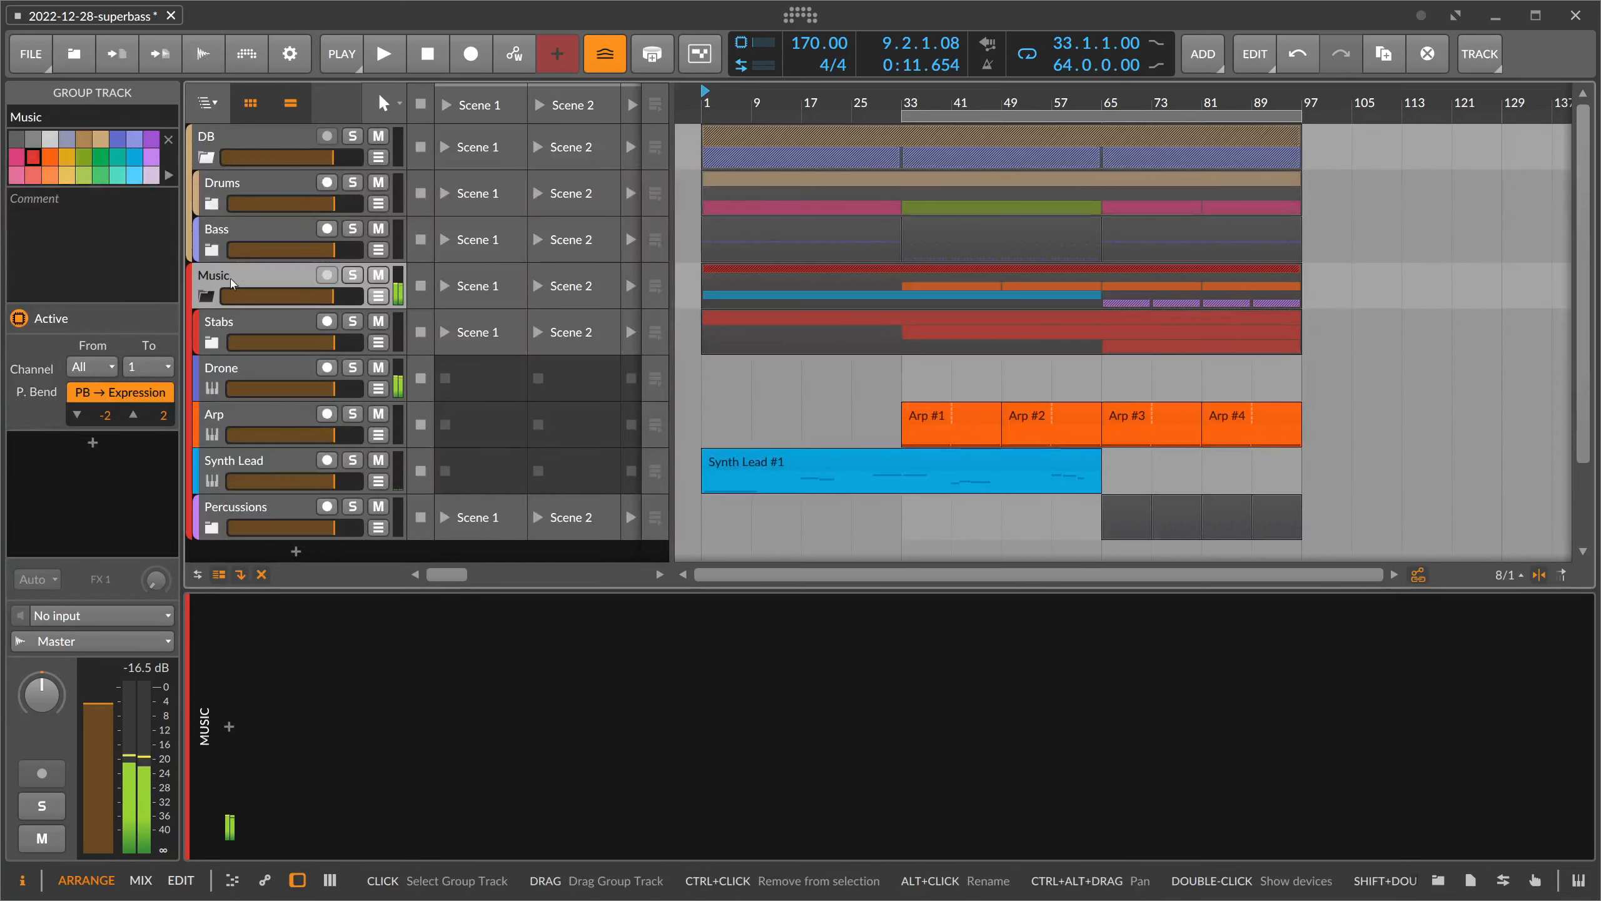
- Collapse the Music and DB groups and briefly audition the Music group in solo
left_click(353, 276)
left_click(206, 296)
left_click(207, 157)
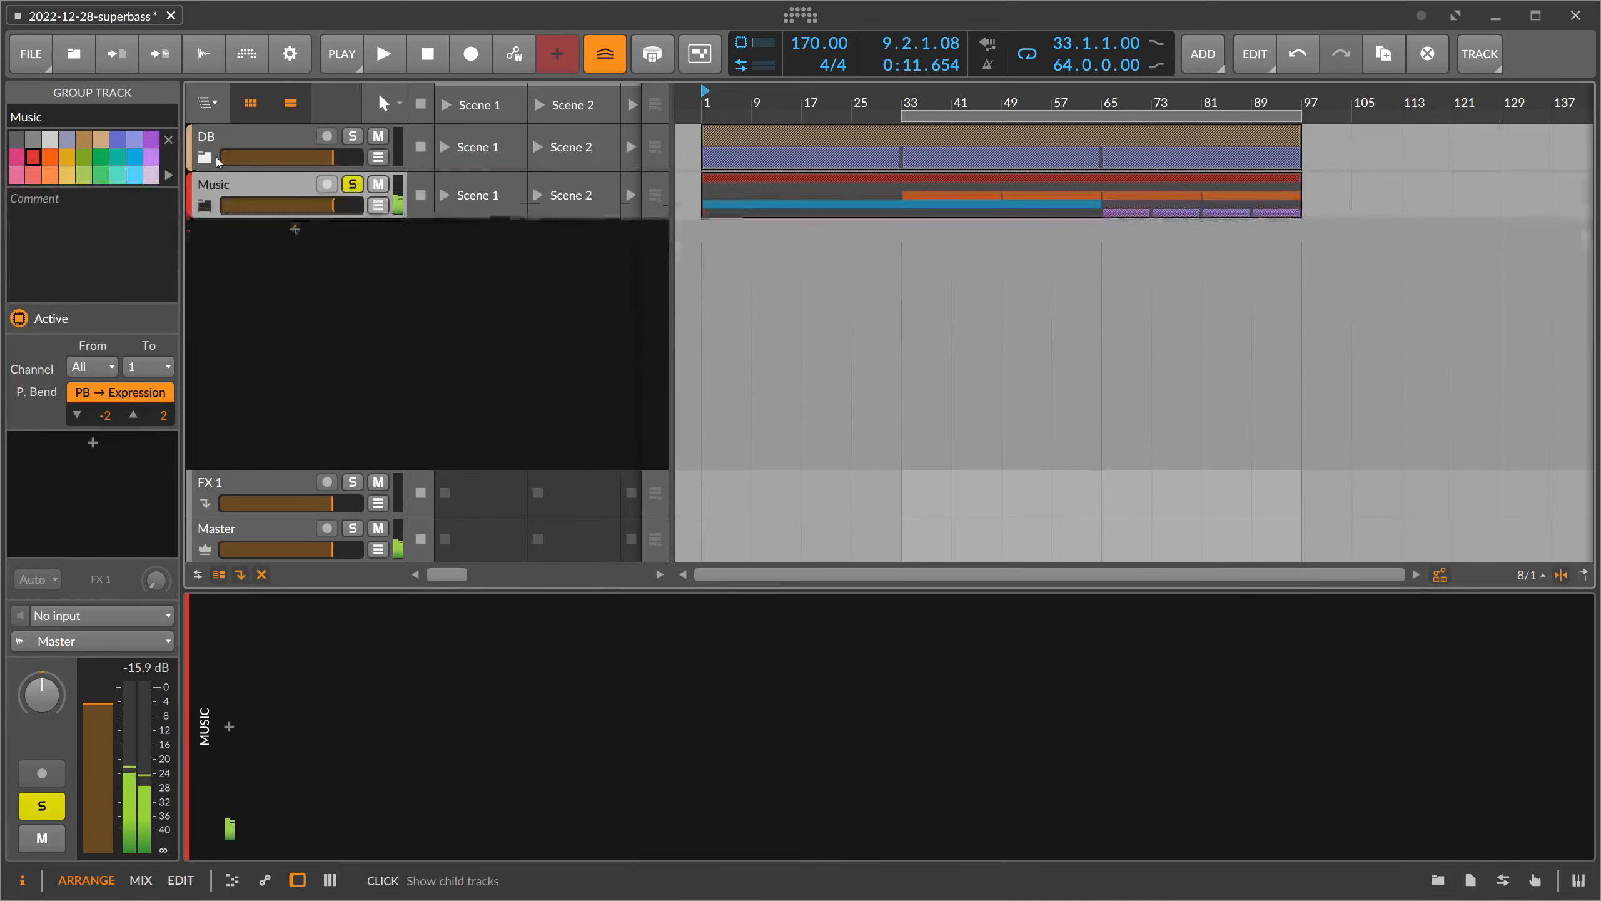
key("space")
key("space")
left_click(350, 183)
- Solo the DB group and check the Drums and Bass tracks inside it
left_click(231, 144)
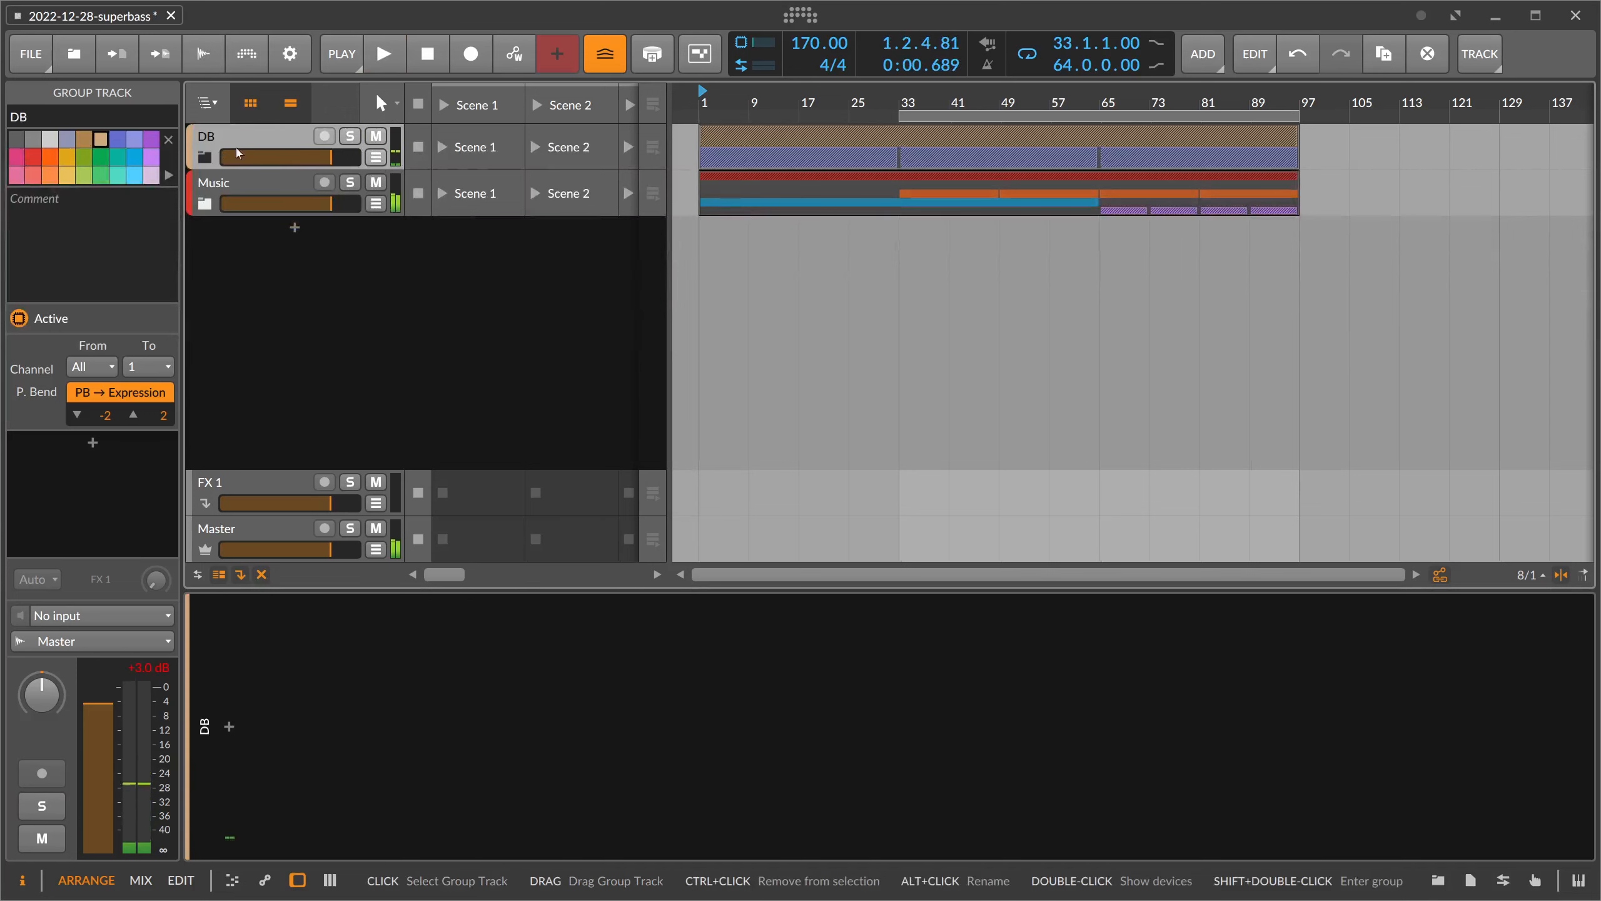
left_click(350, 136)
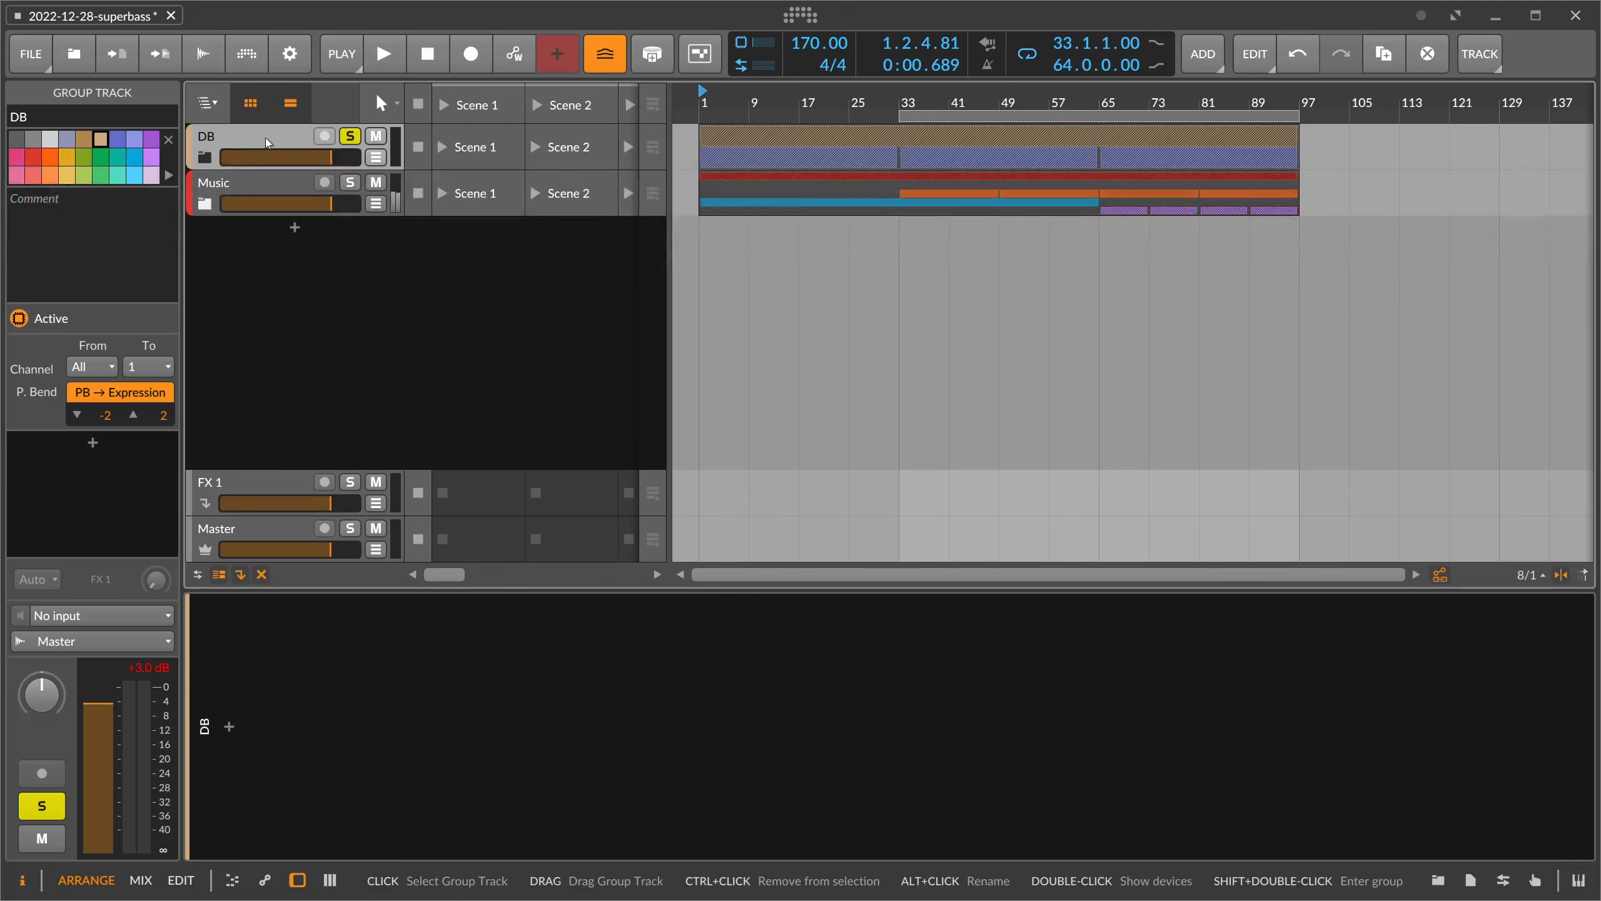
left_click(205, 157)
left_click(237, 183)
left_click(252, 233)
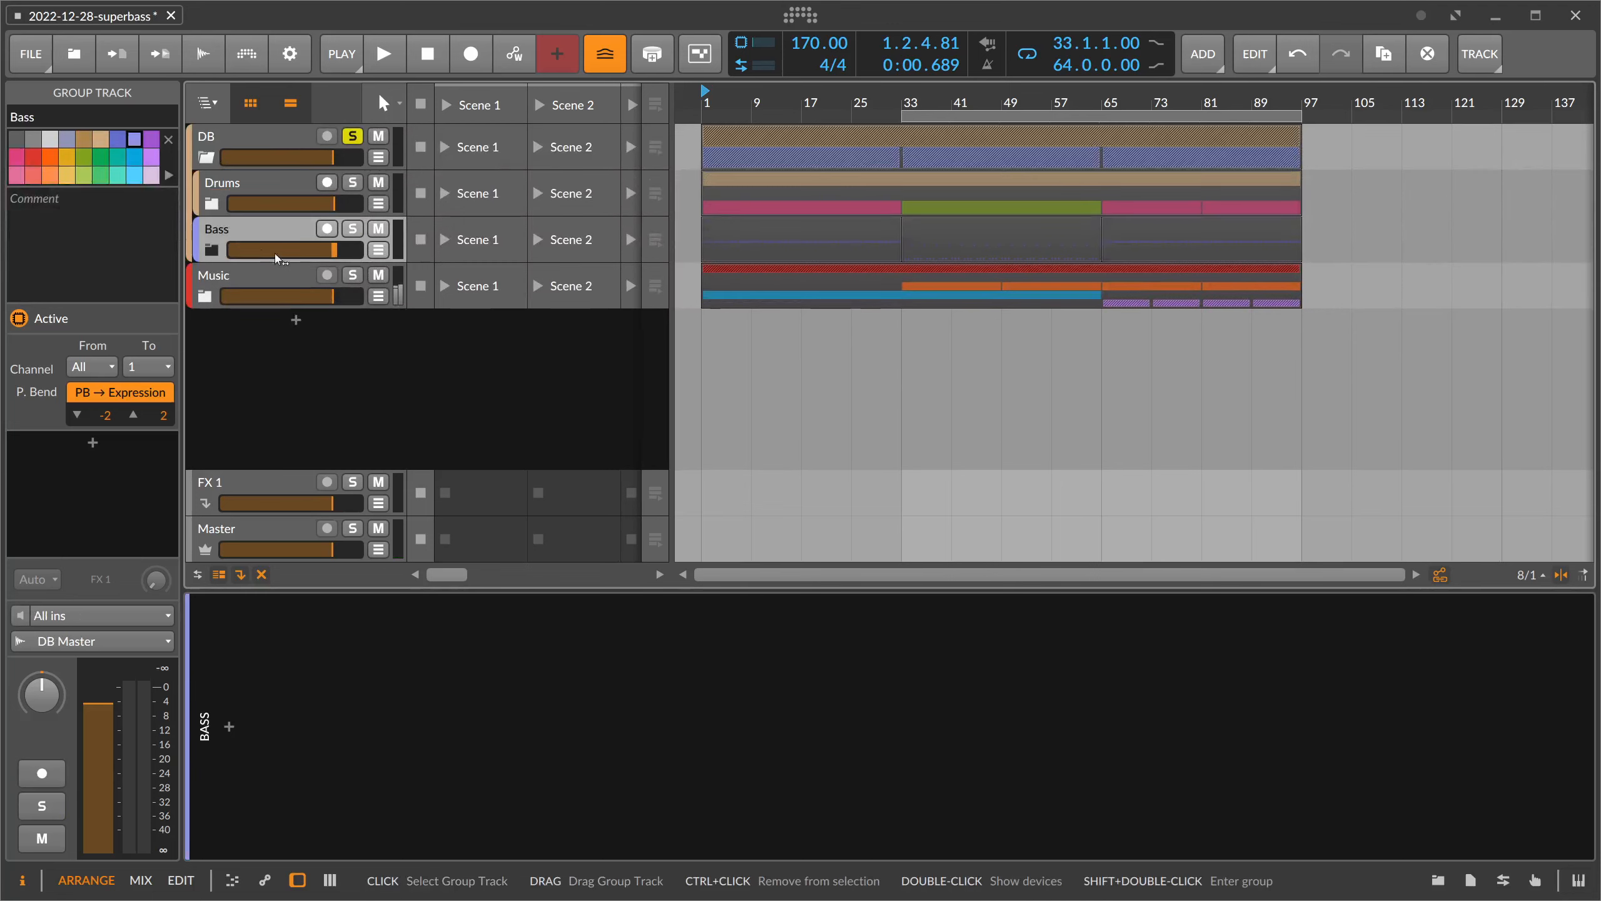
left_click(351, 138)
left_click(206, 157)
- Group the DB and Music groups together and name the new group All
left_click(249, 185)
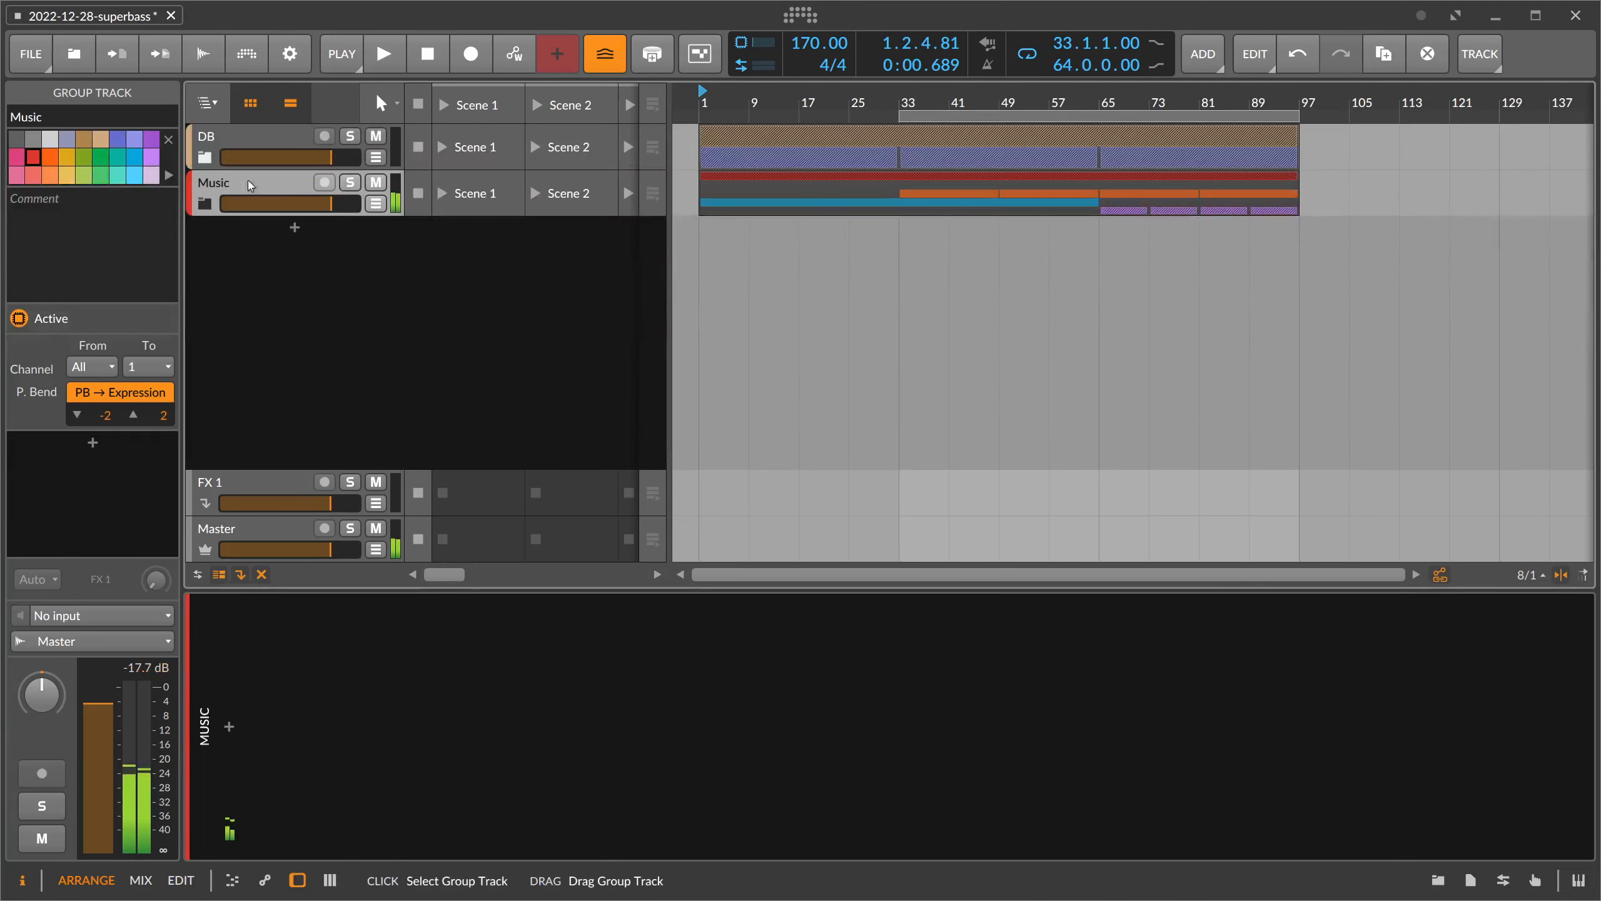
left_click(350, 184)
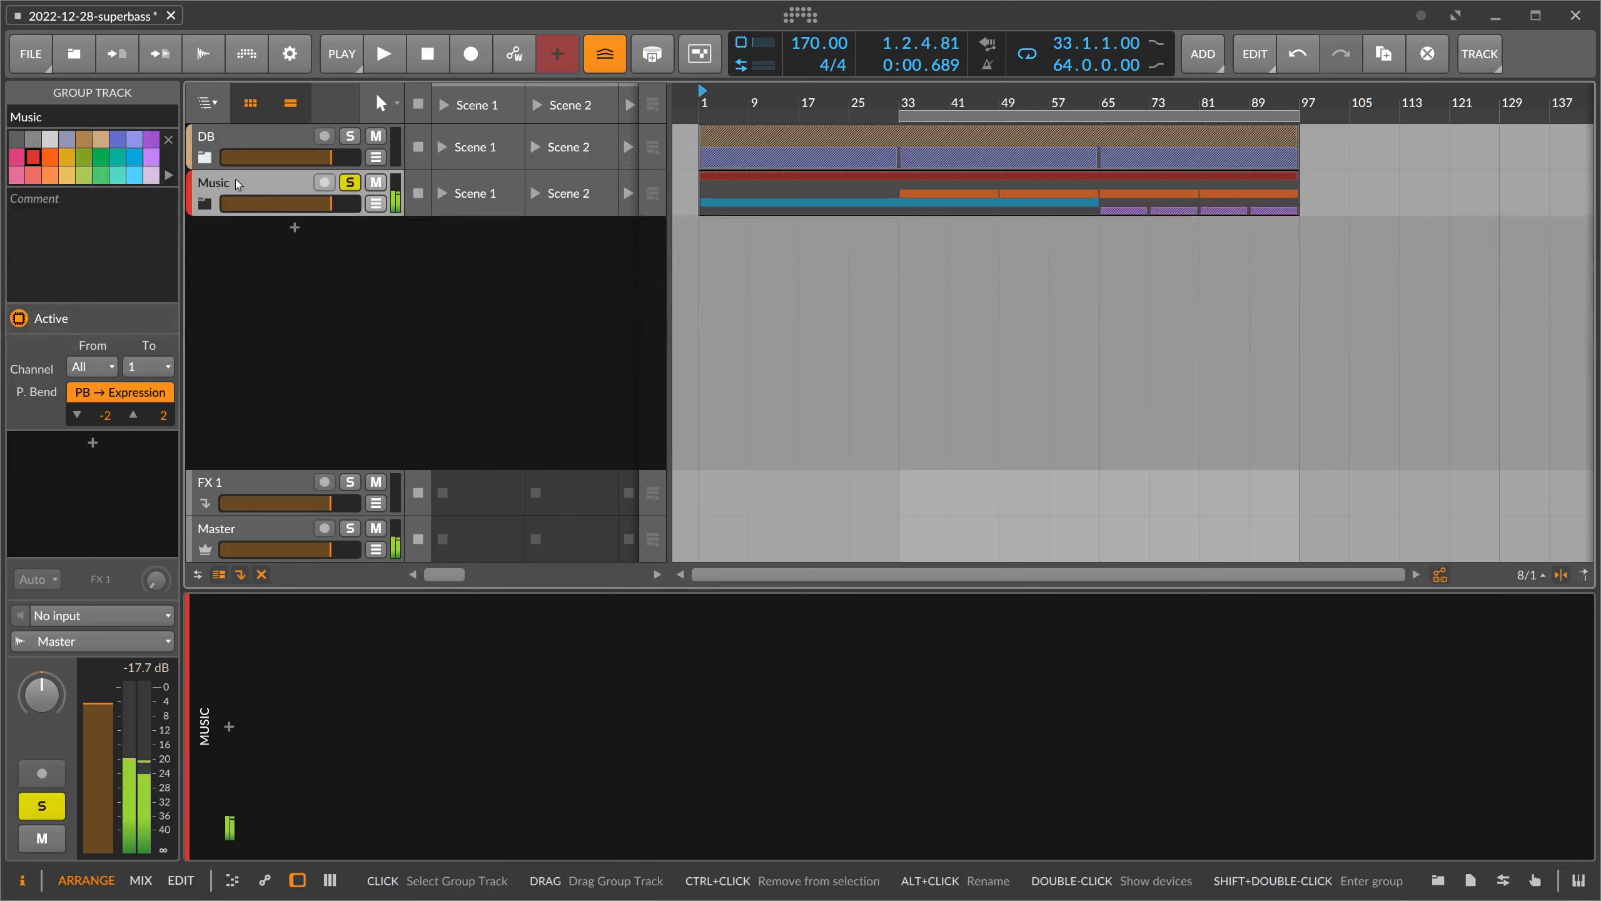
left_click(245, 137)
left_click(255, 182, "ctrl")
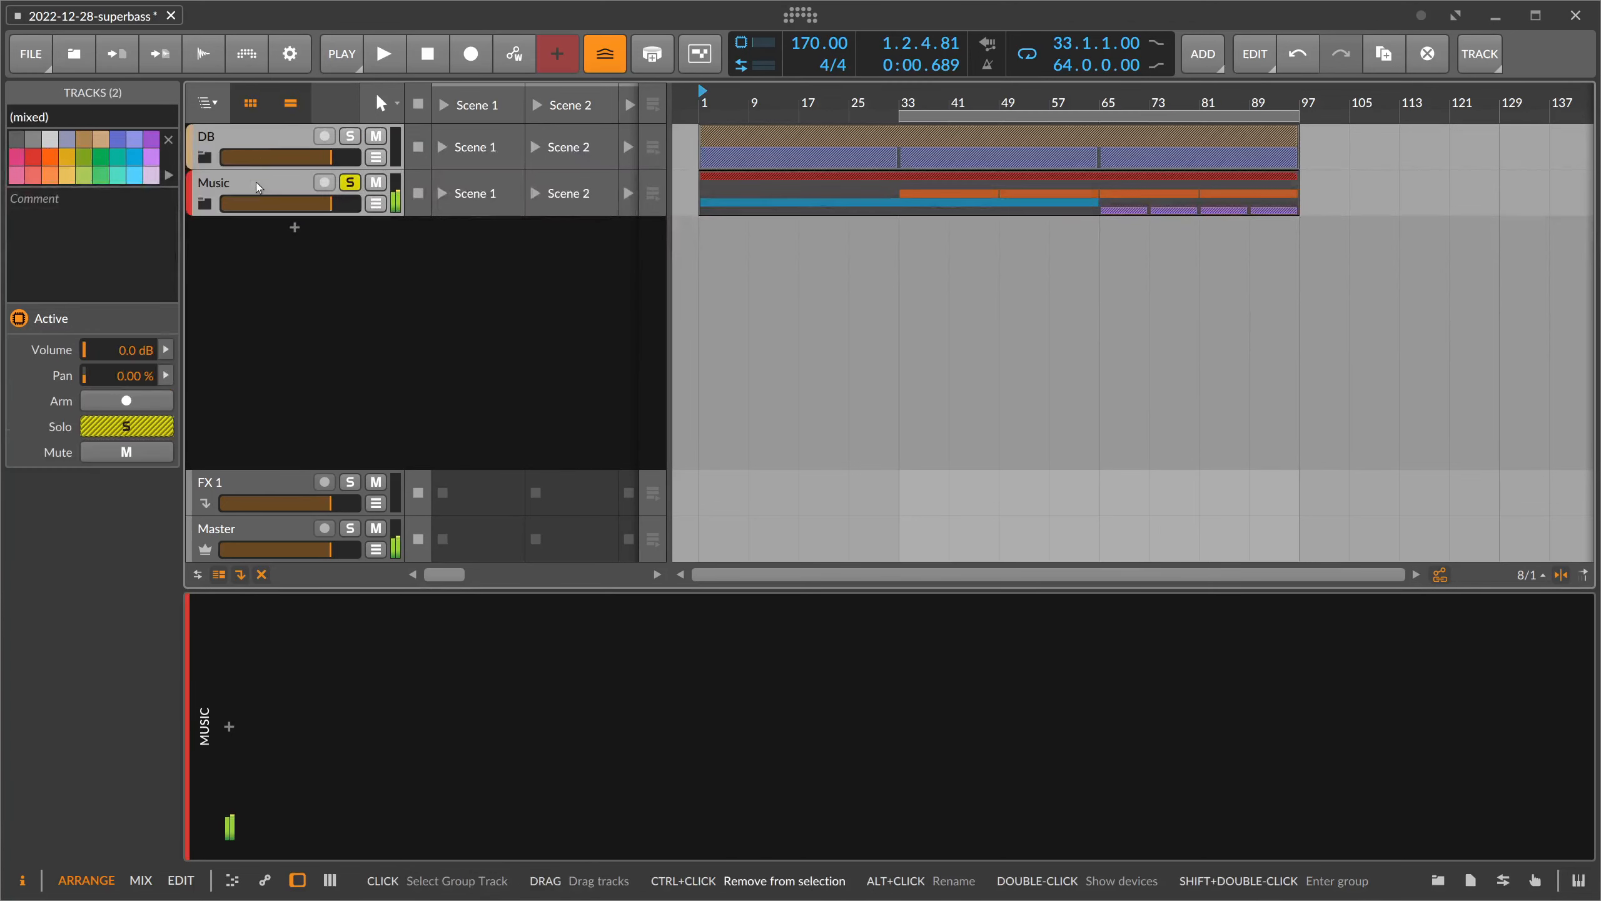
key("ctrl+g")
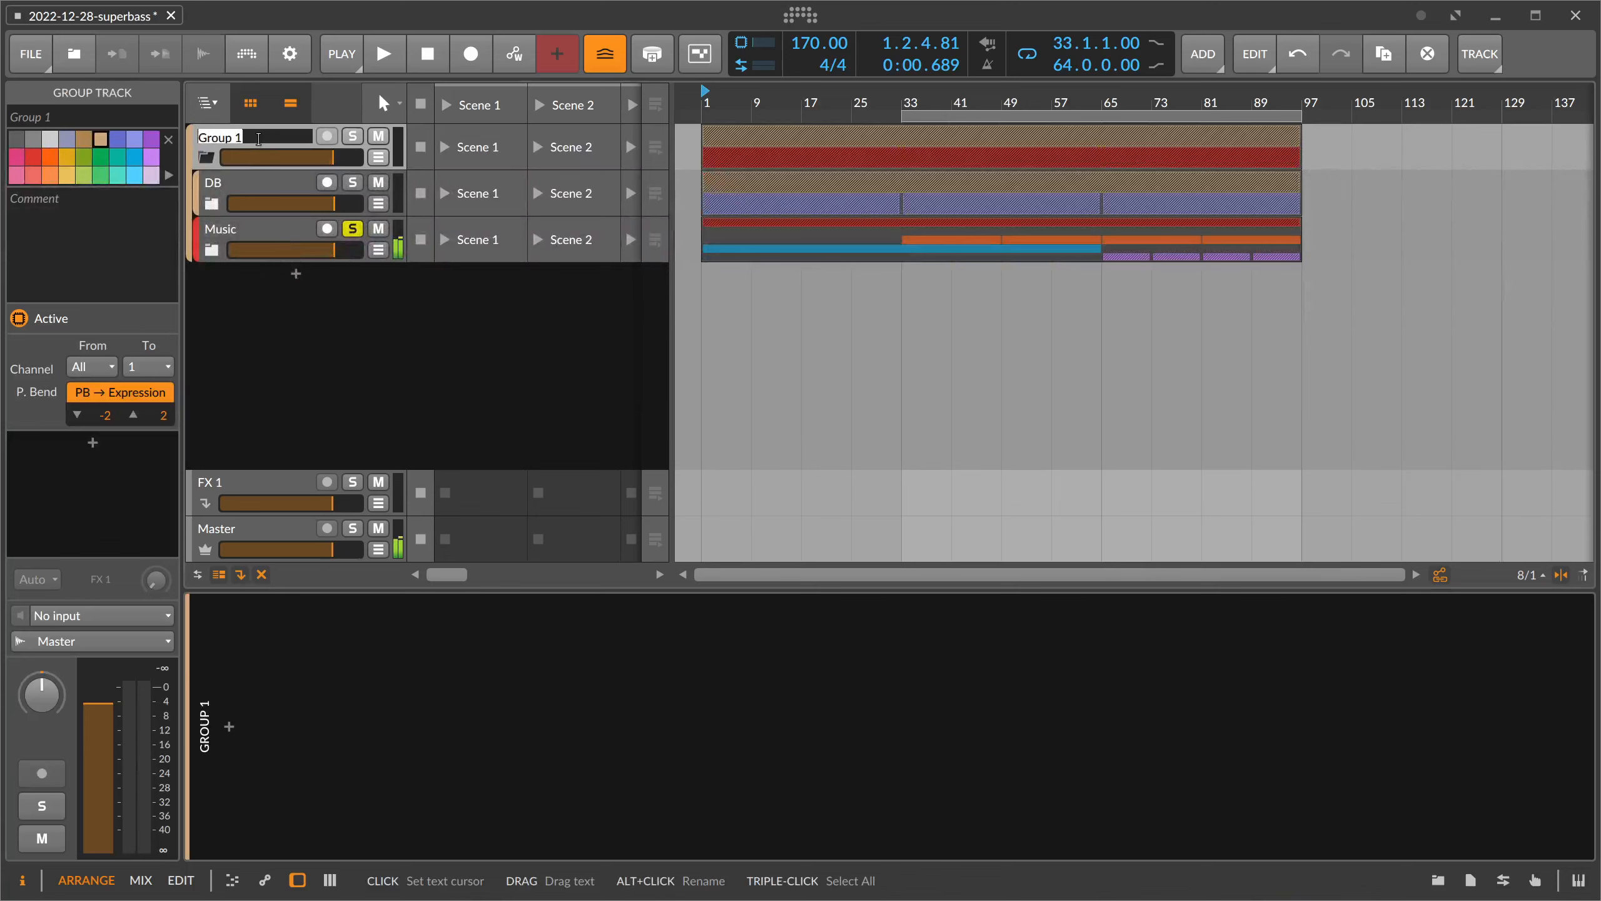
key("Return")
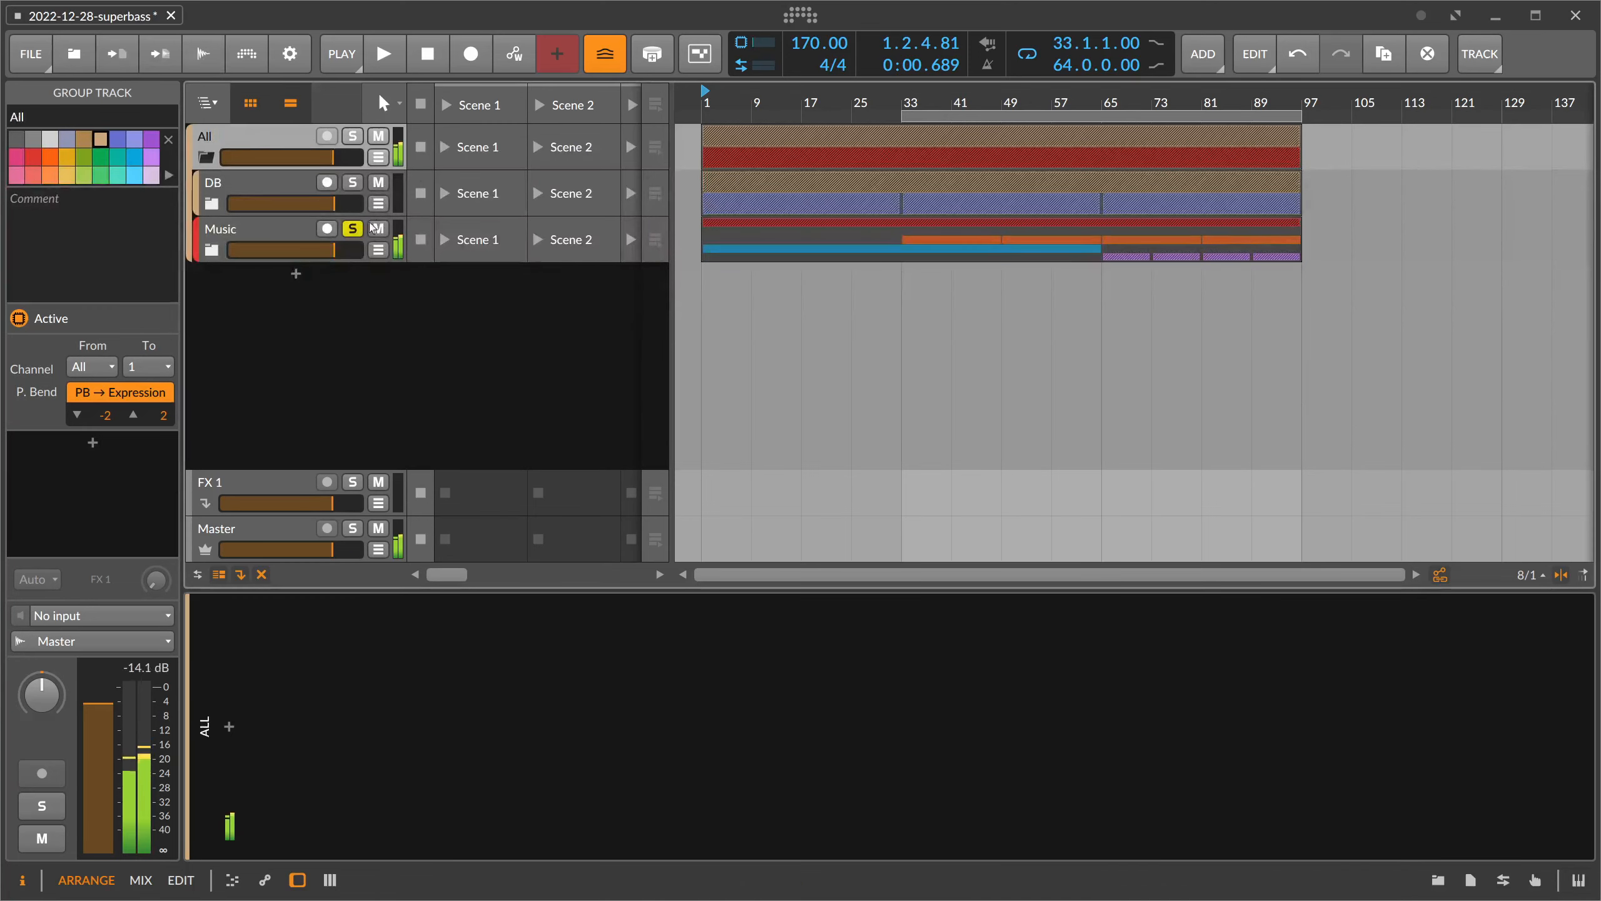
- Move all clips of the arrangement to start at bar 33 and set the loop region to bar 1 with a 96-bar length
scroll(778, 151, "down", 1)
left_click(778, 151)
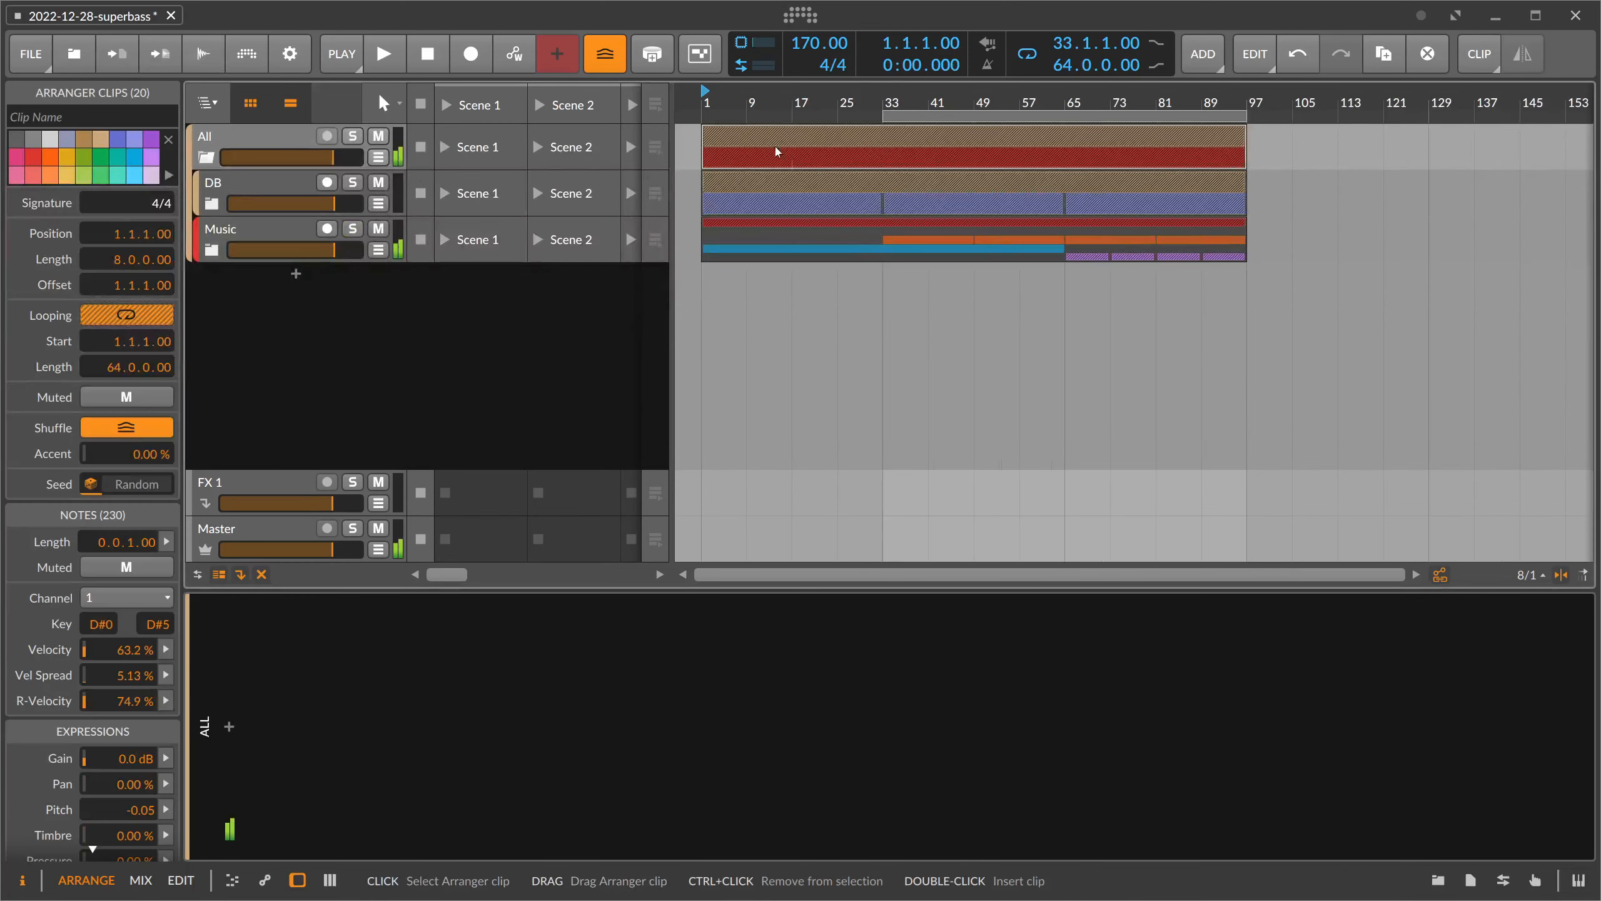
left_click_drag(782, 145, 964, 145)
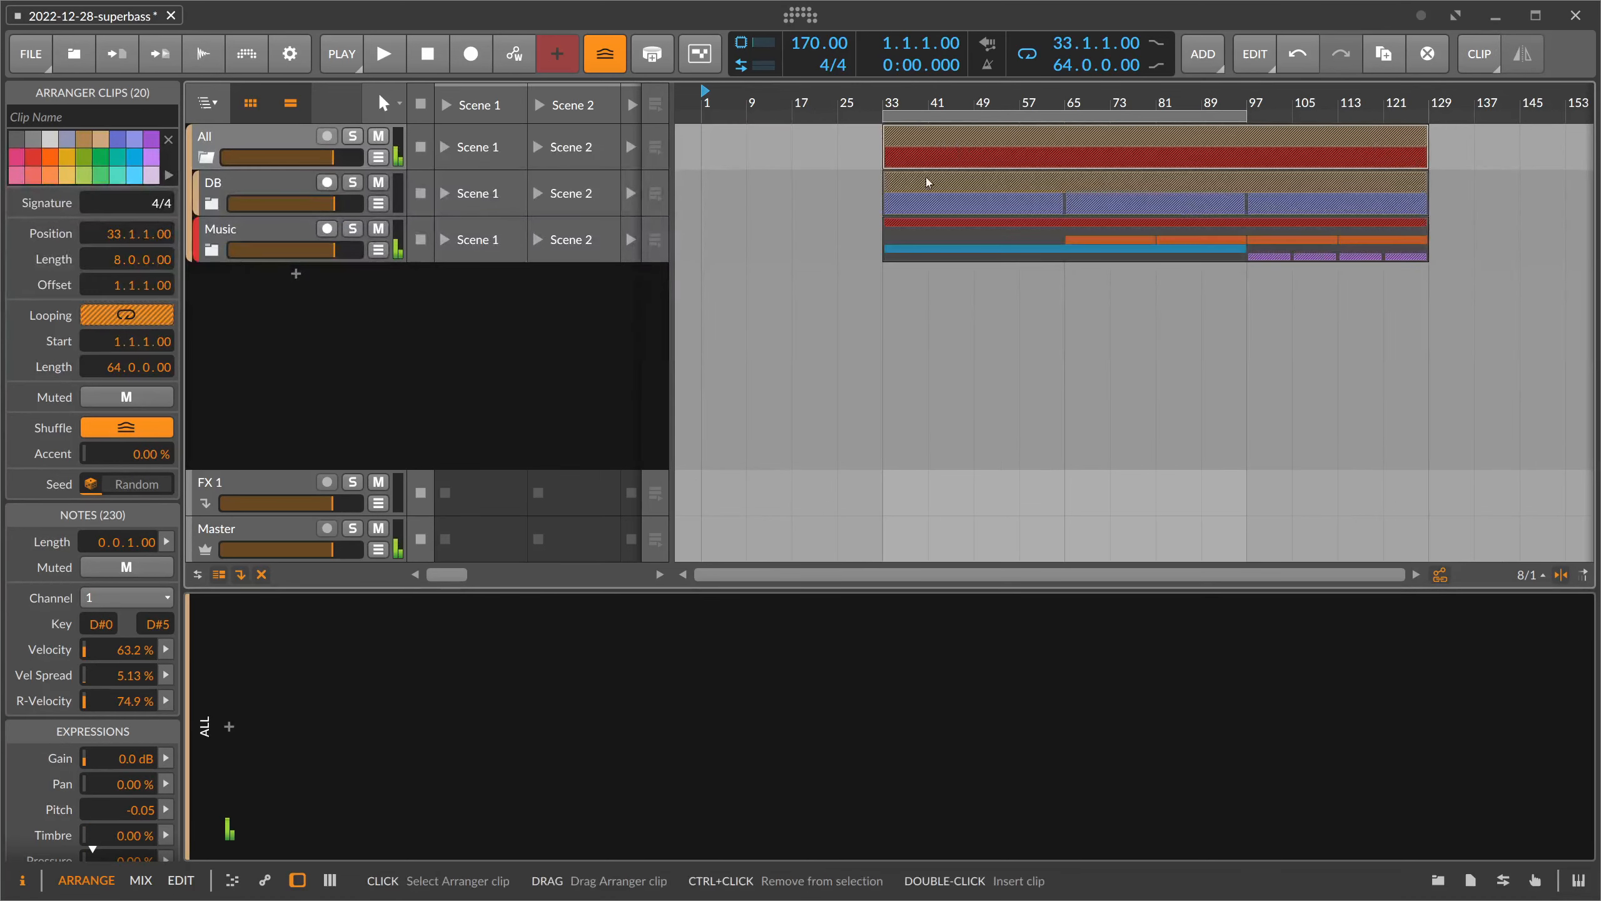
left_click(213, 246)
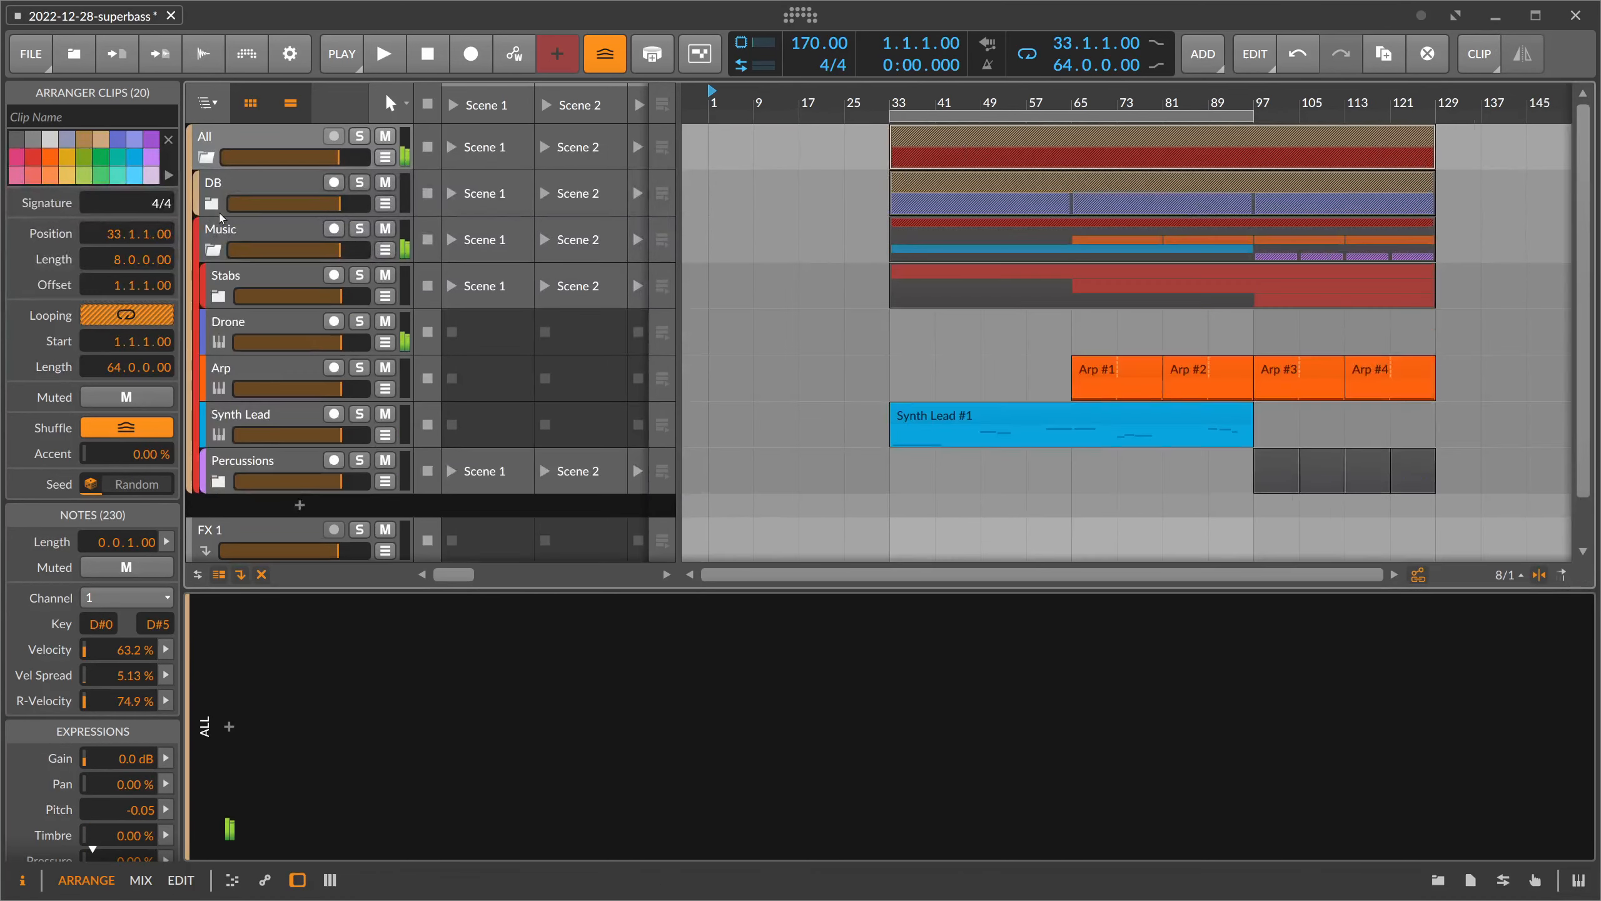
left_click_drag(891, 117, 708, 124)
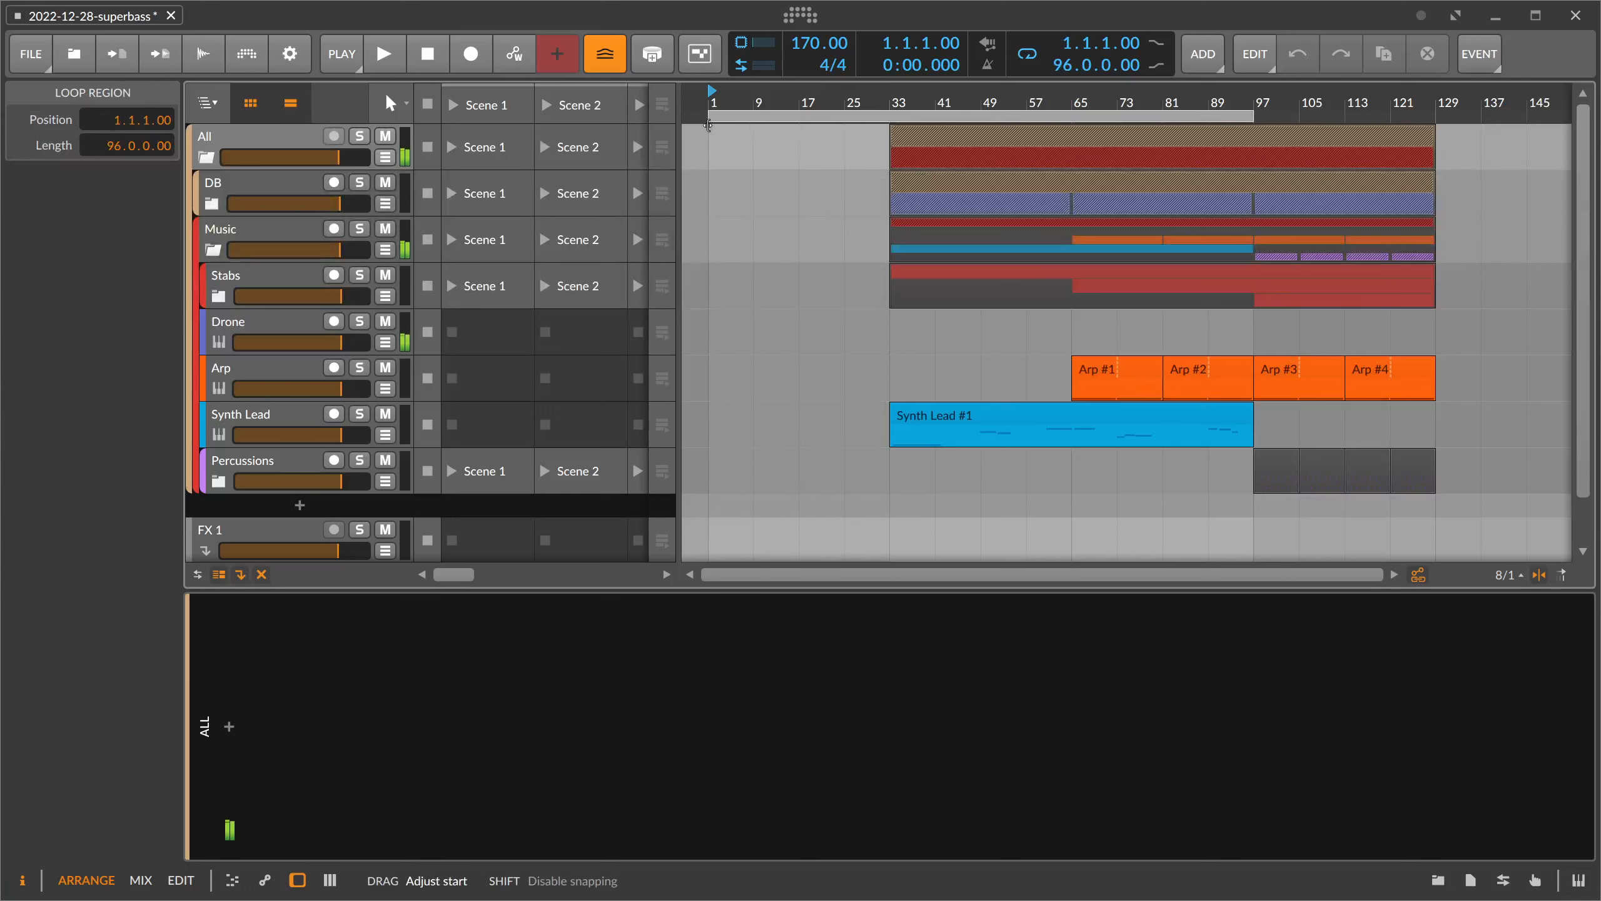
- Expand the Stabs group, extend the start of its first Polysynth clip back to bar 1 and play it
left_click(282, 226)
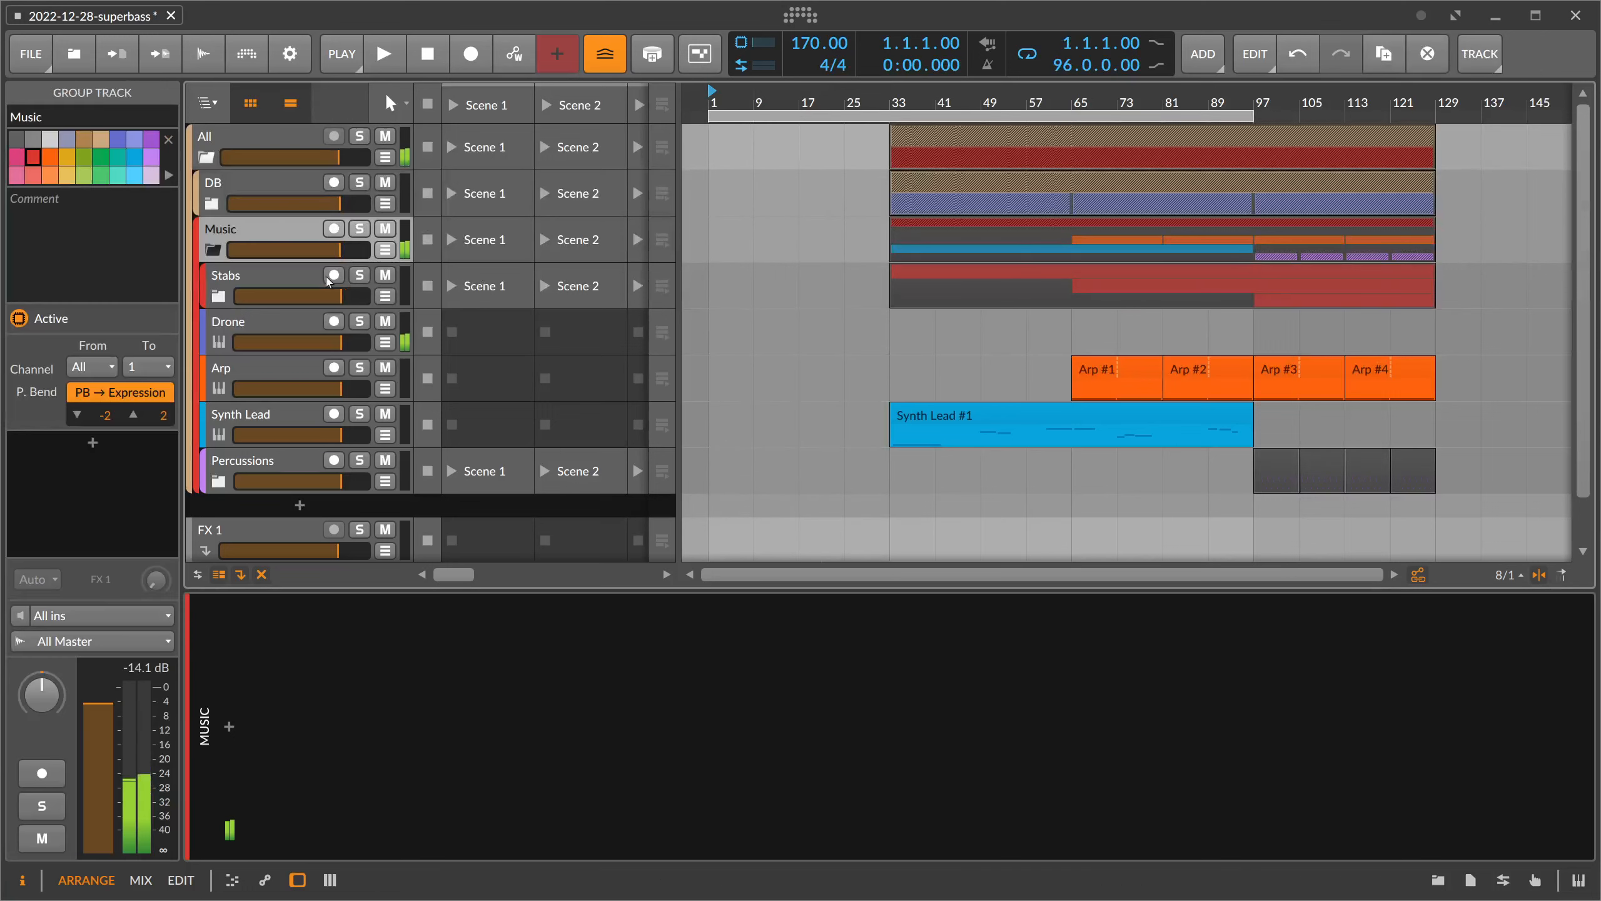
left_click(218, 297)
left_click(908, 322)
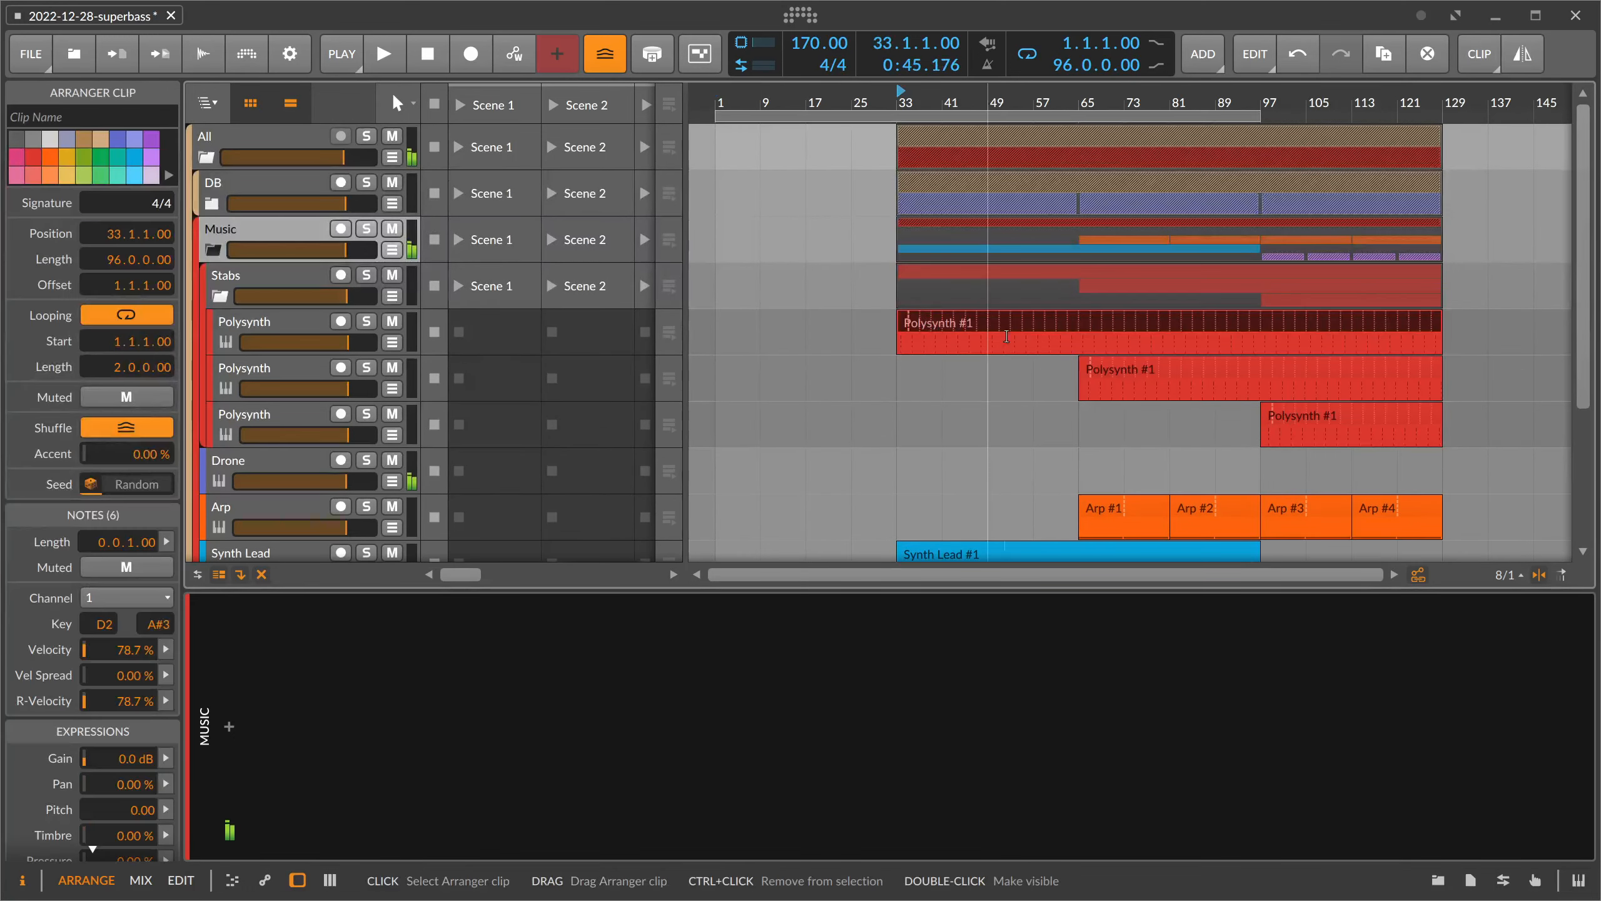
left_click_drag(905, 324, 716, 324)
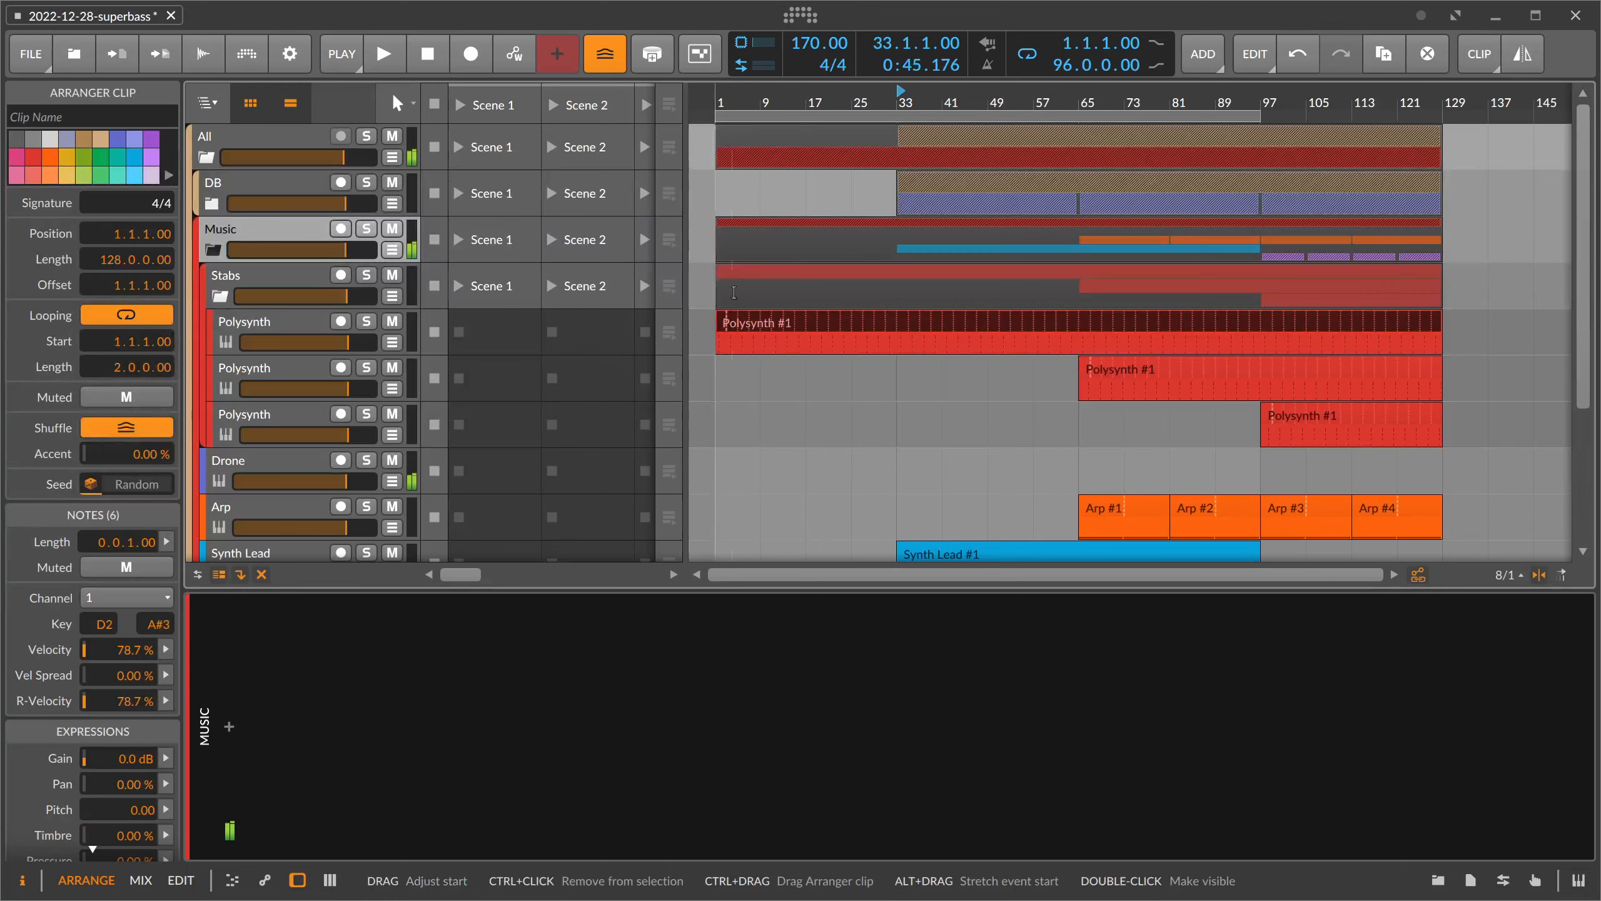
key("space")
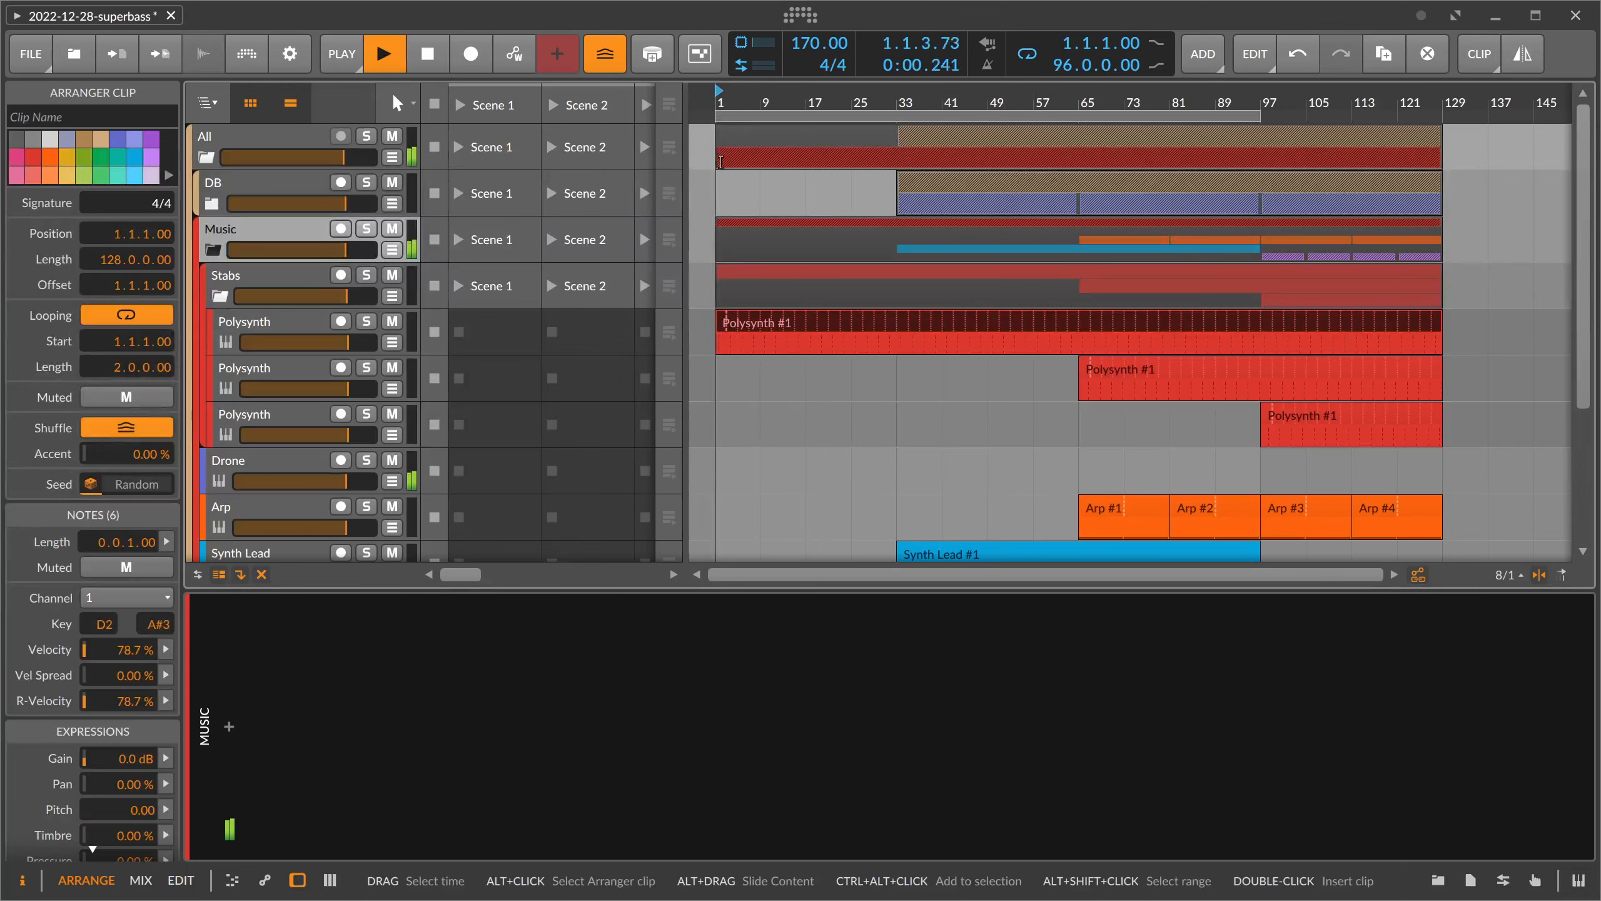
- Show the FEG Amt automation of the first Stabs Polysynth track and add a point at bar 33 and a lower one at bar 29
left_click(313, 321)
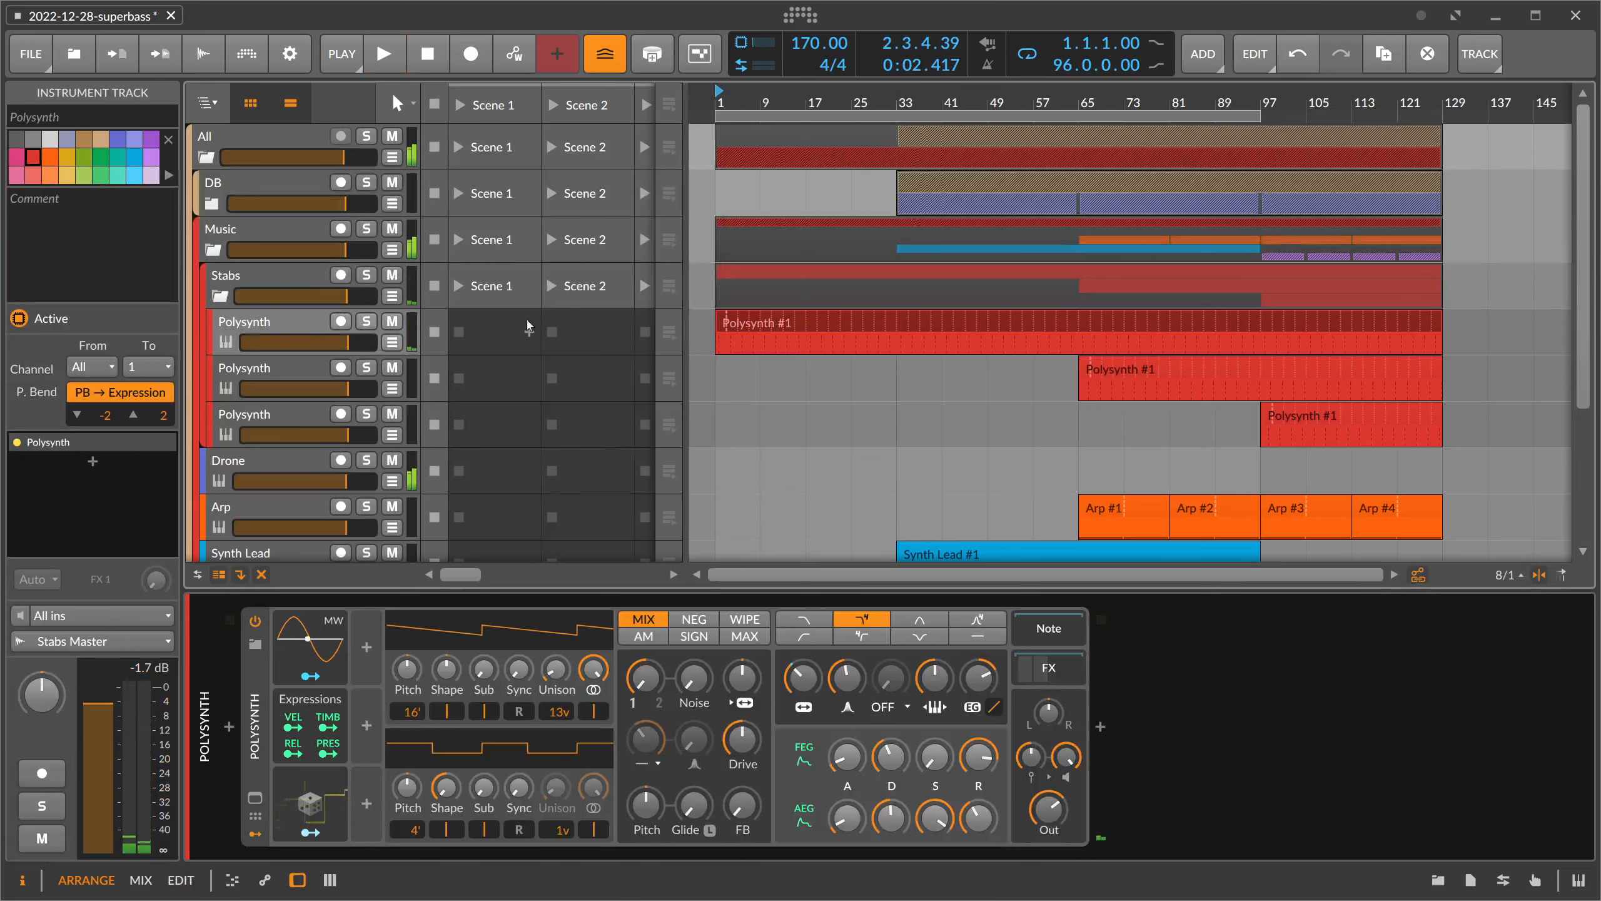
left_click(391, 342)
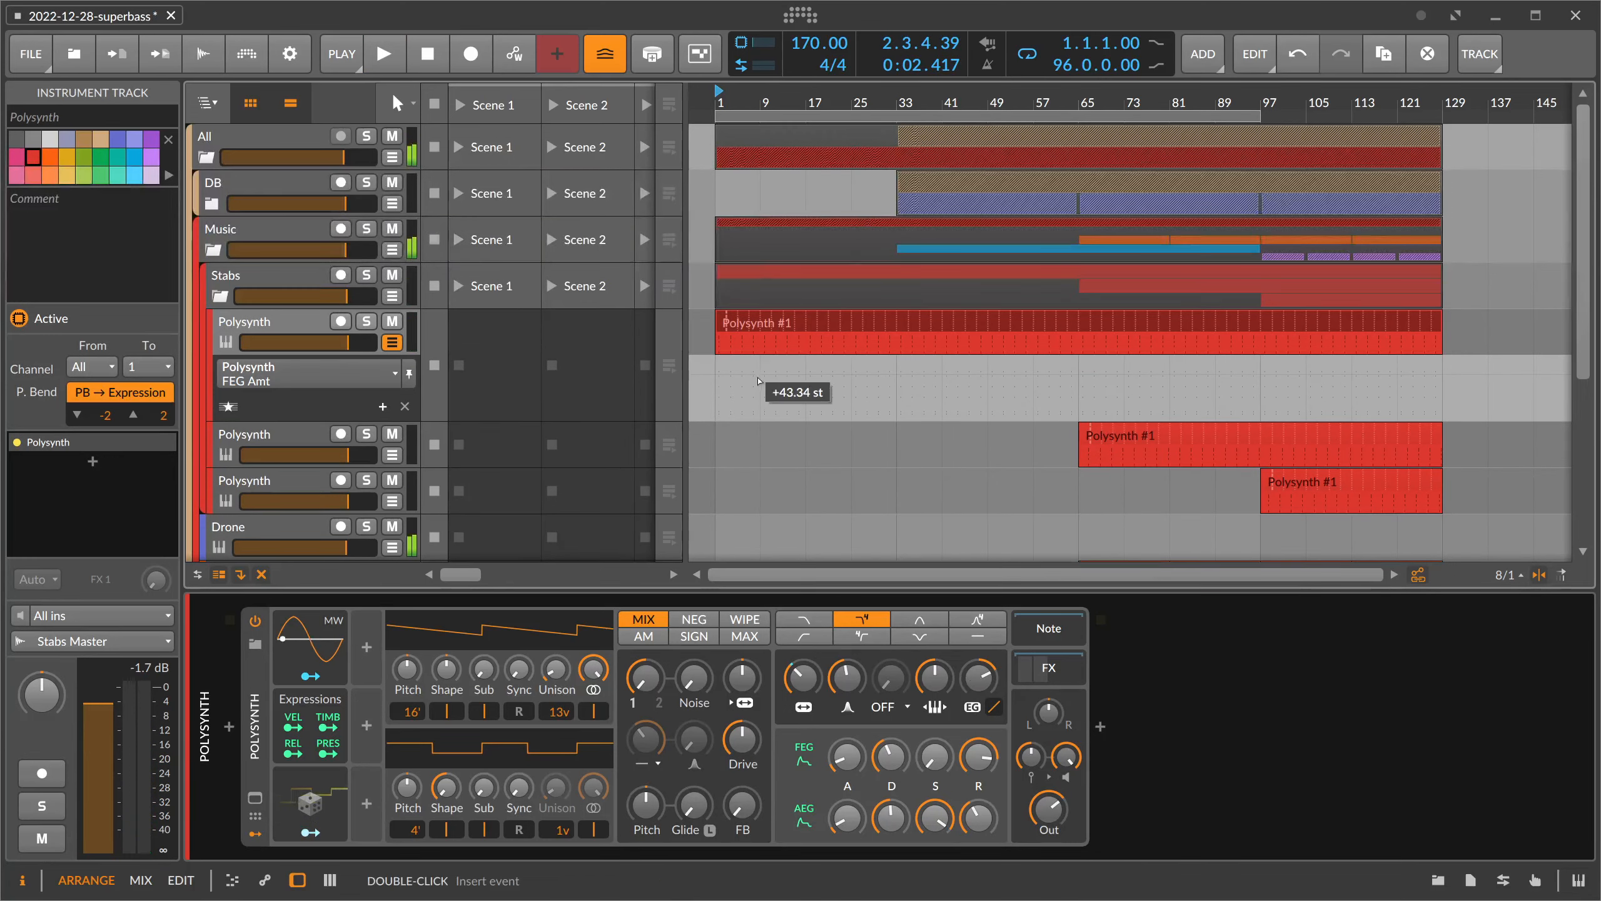
left_click(905, 381)
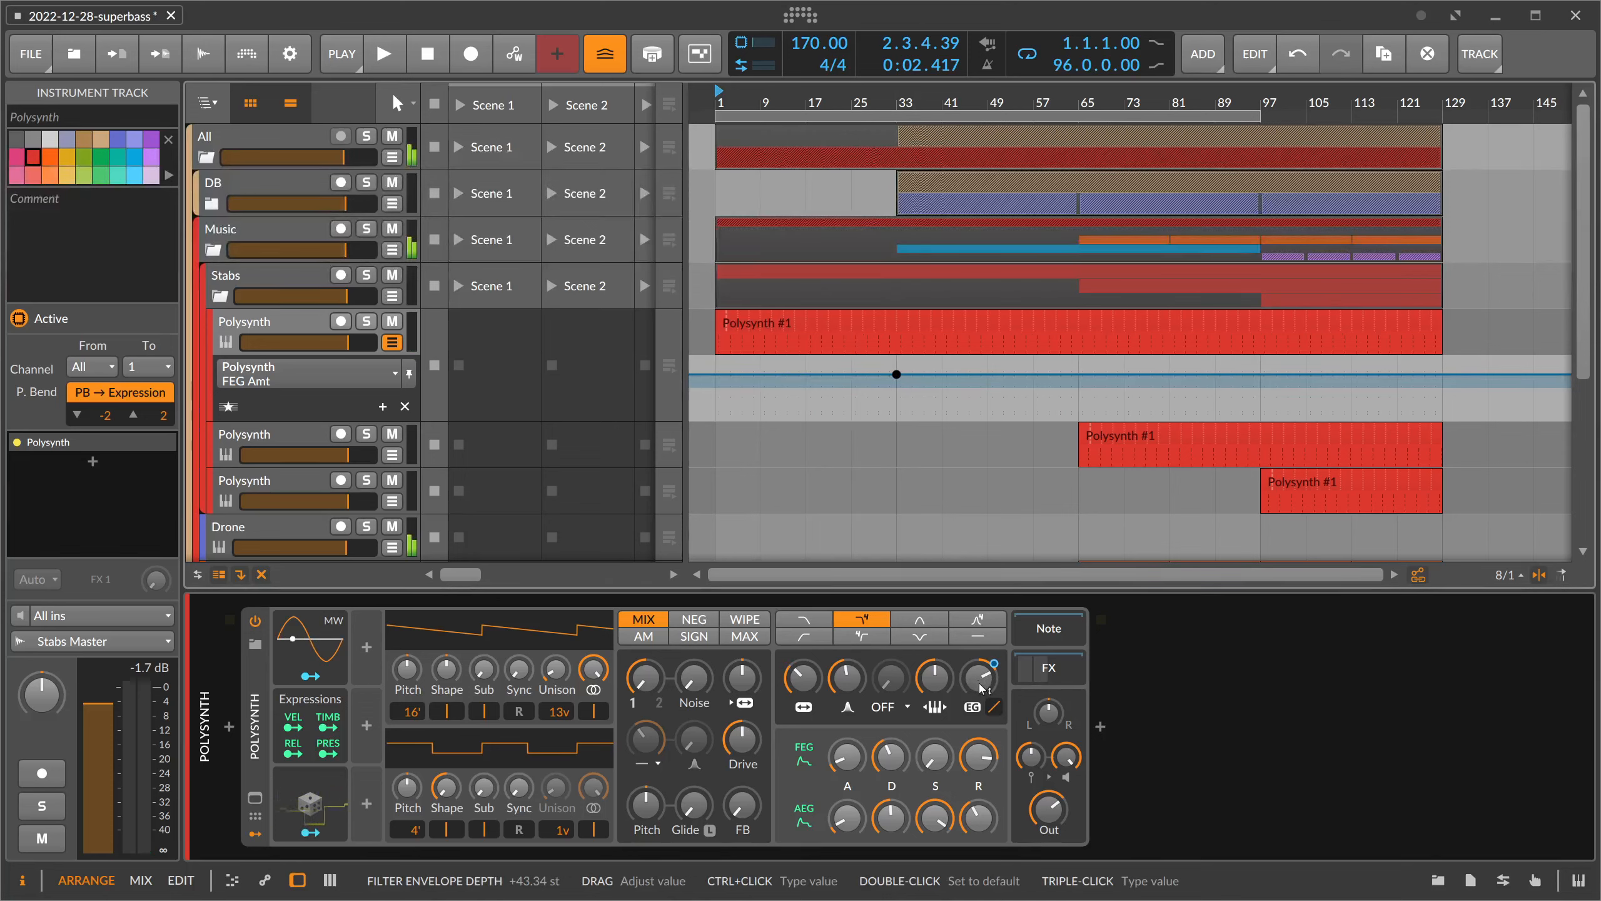
mouse_move(897, 375)
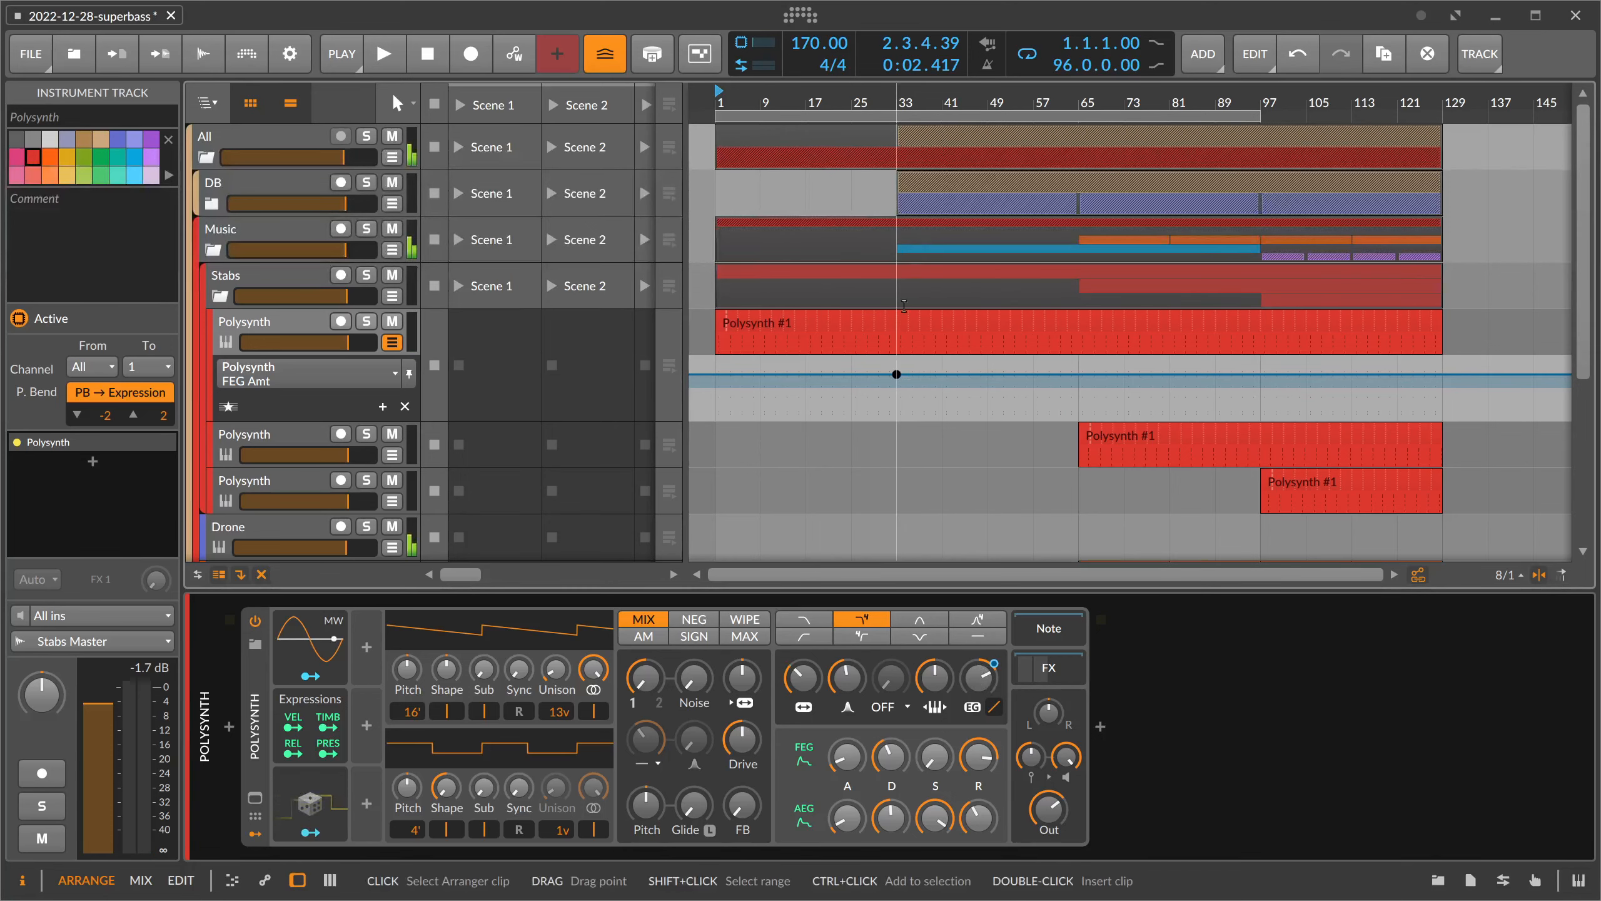
left_click_drag(870, 374, 874, 381)
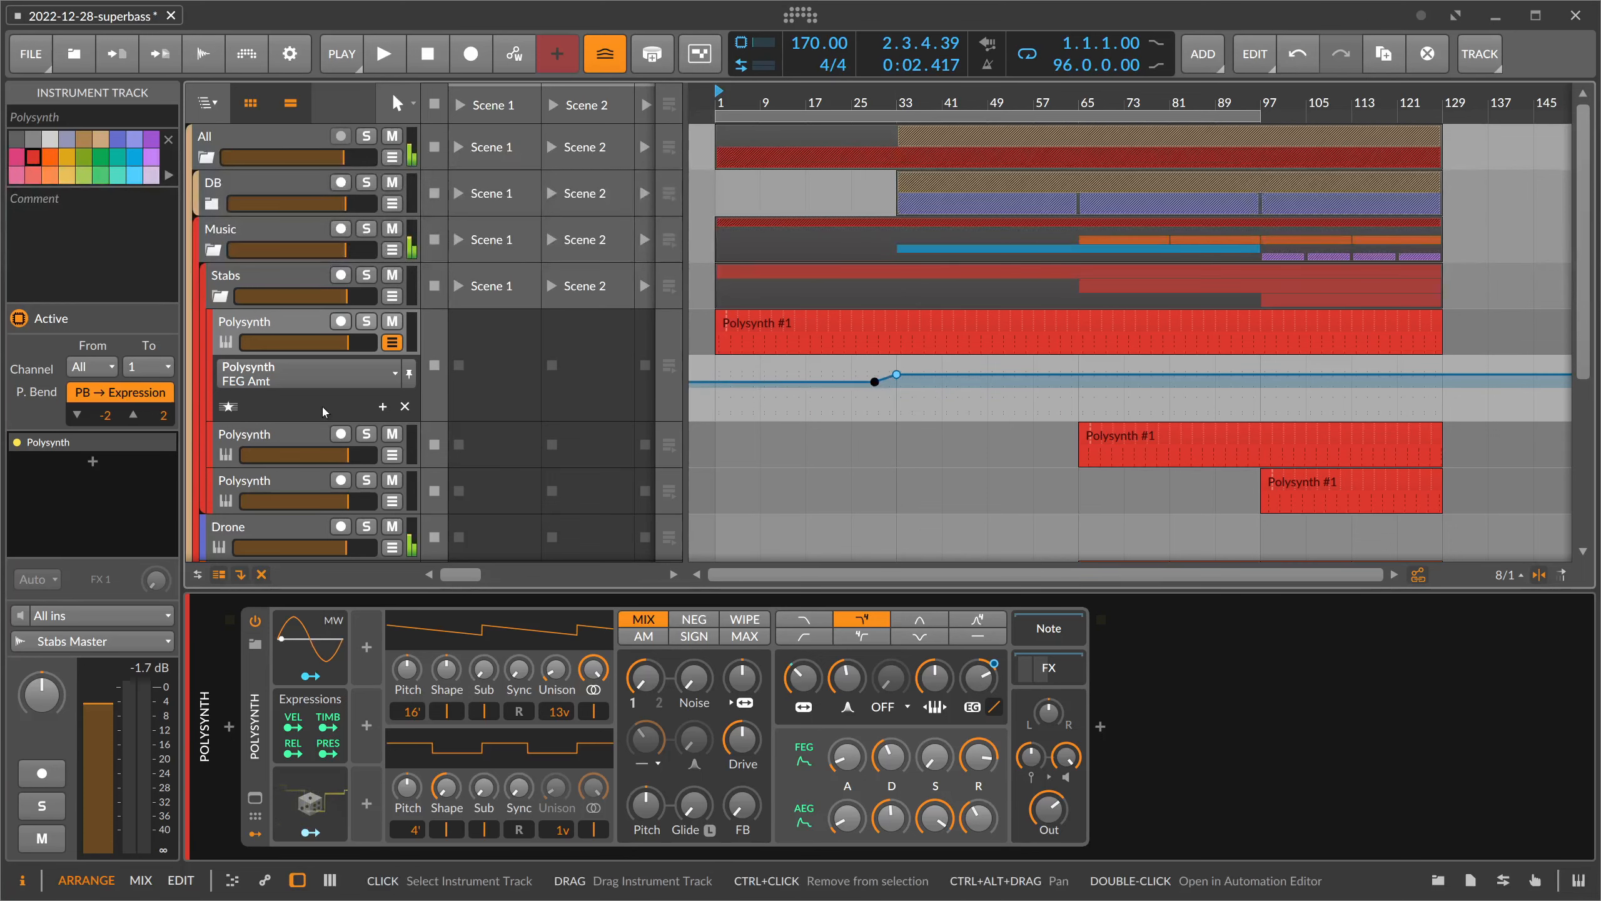
- Enlarge the FEG Amt lane, shape a curved rise from a bar 1 point at 15.51 up to bar 29, and play it
left_click_drag(315, 421, 314, 573)
left_click_drag(875, 443, 875, 427)
left_click_drag(715, 427, 715, 445)
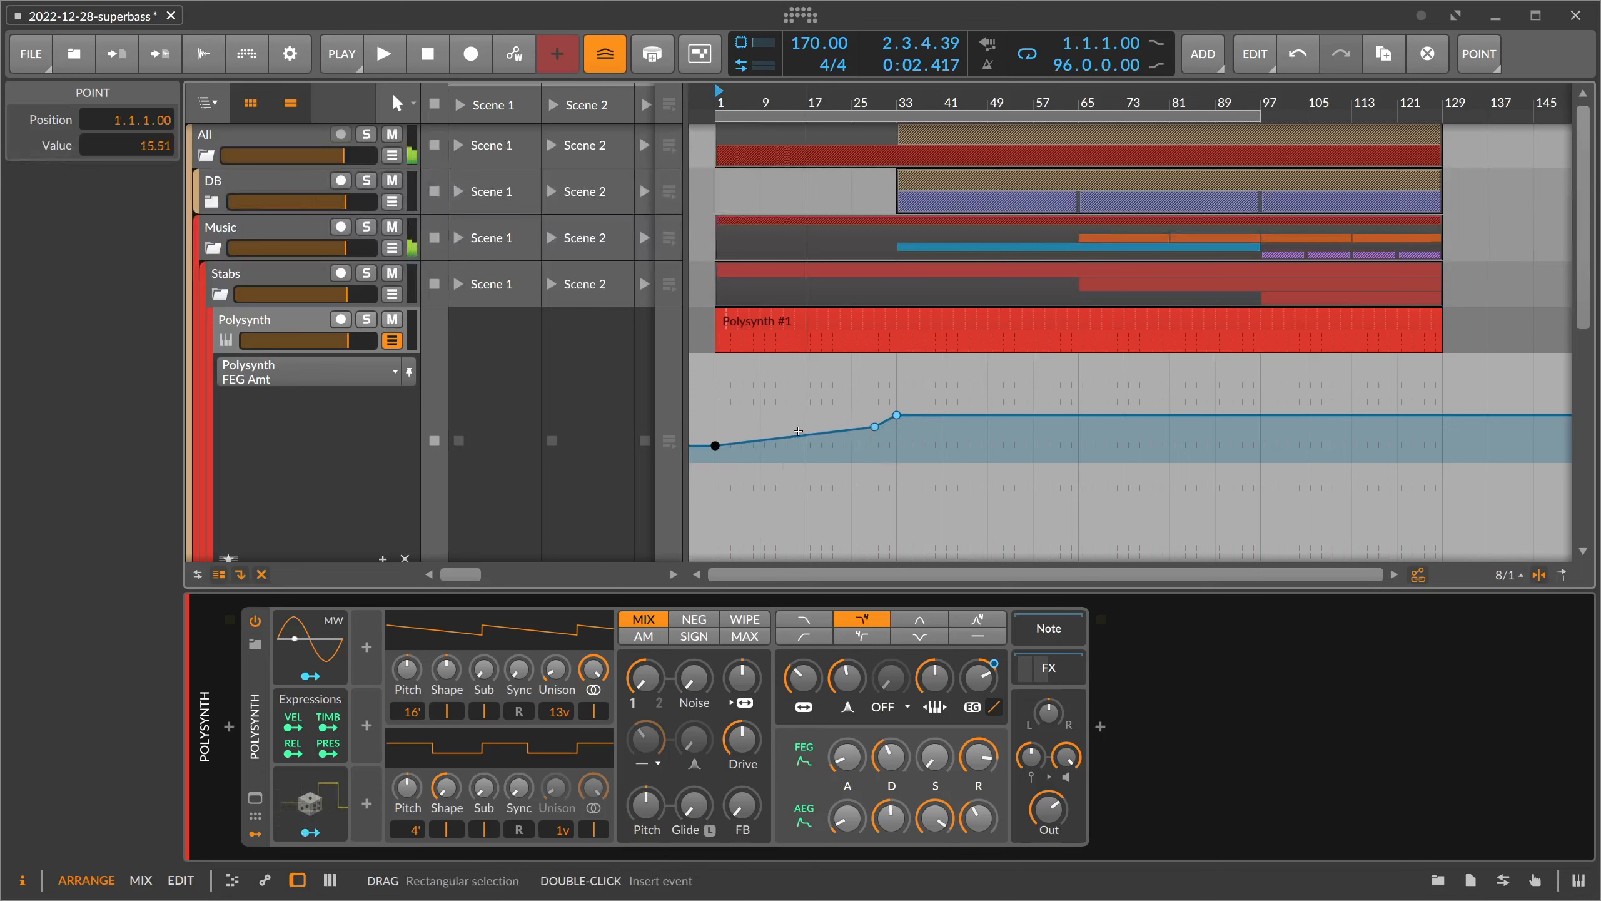
key("space")
mouse_move(719, 448)
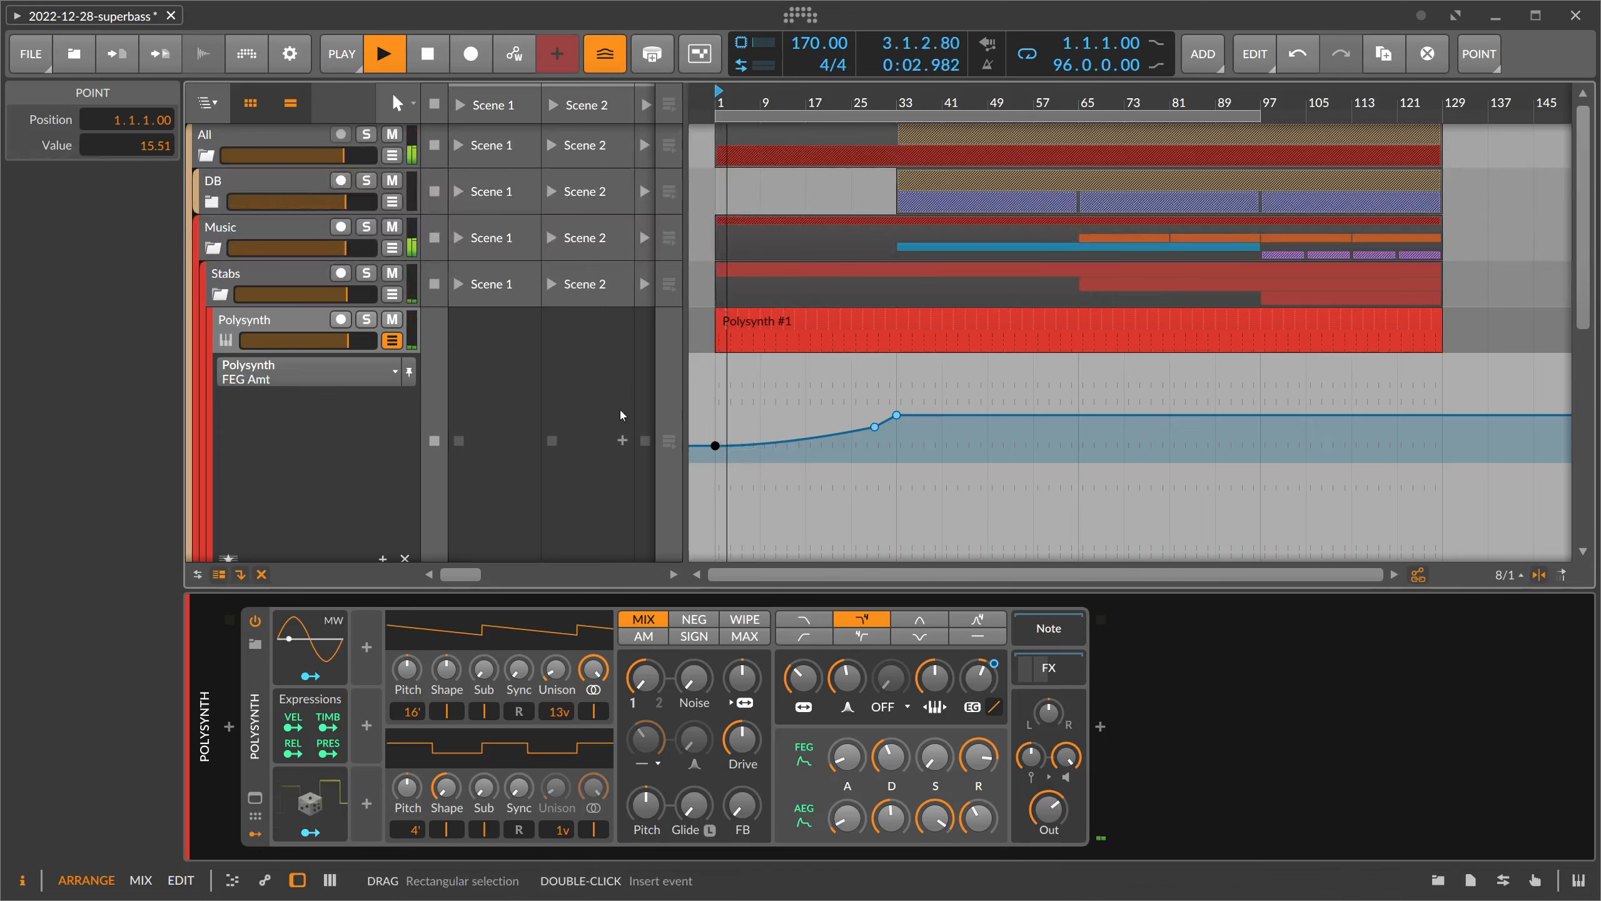
- Insert a Delay-2 device after the Polysynth on the first Stabs track
left_click(1105, 725)
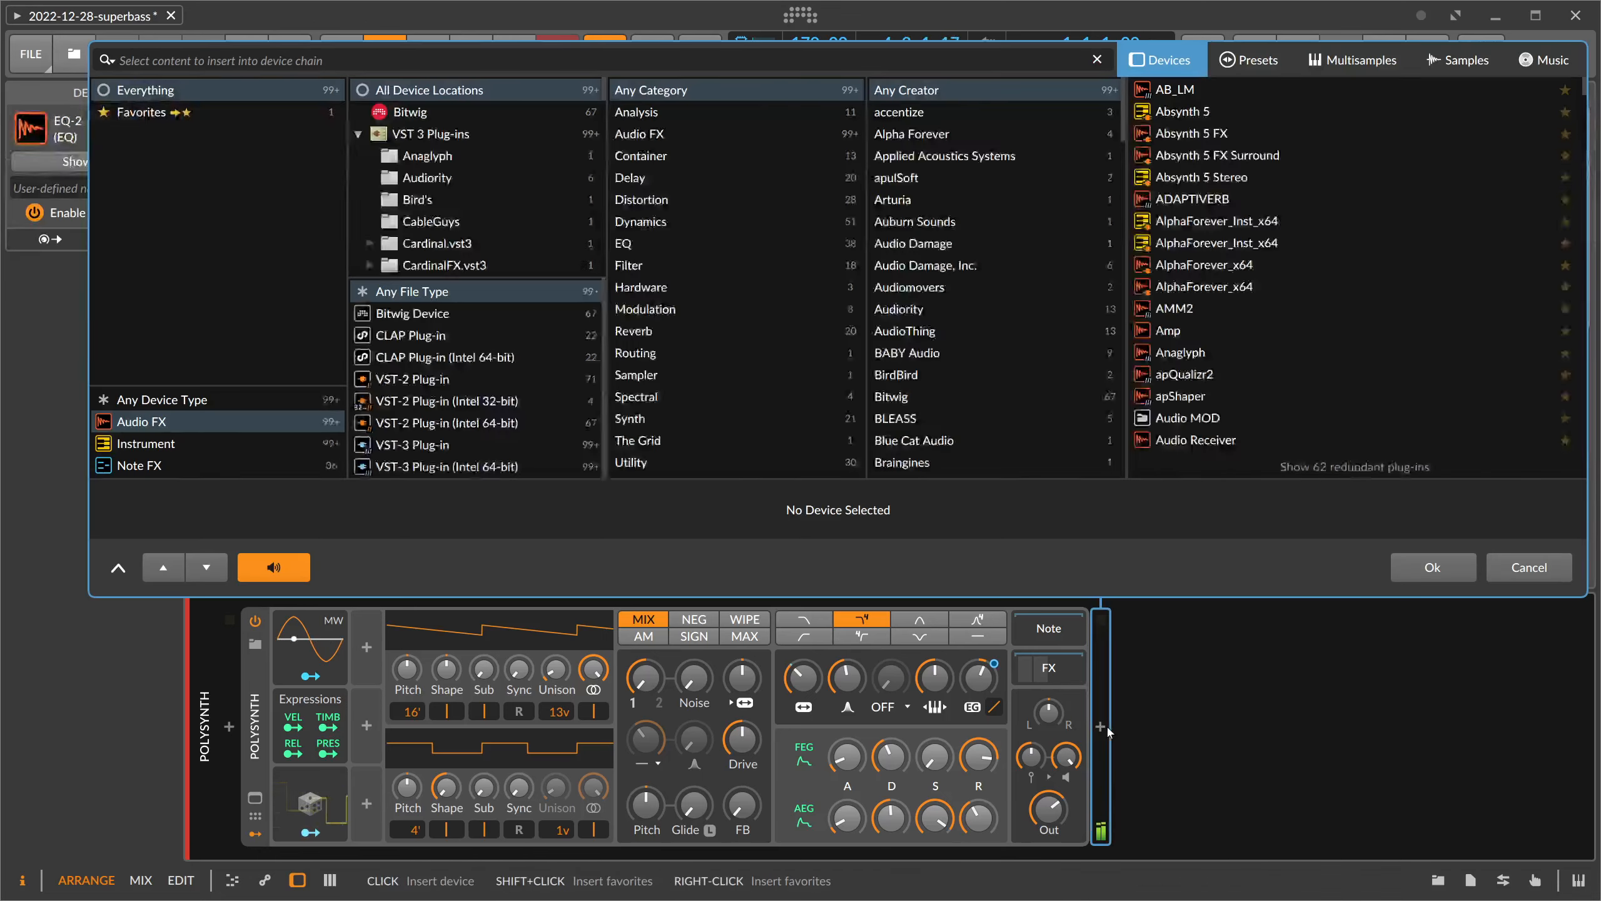
type("delay")
key("Down")
key("Down")
key("Return")
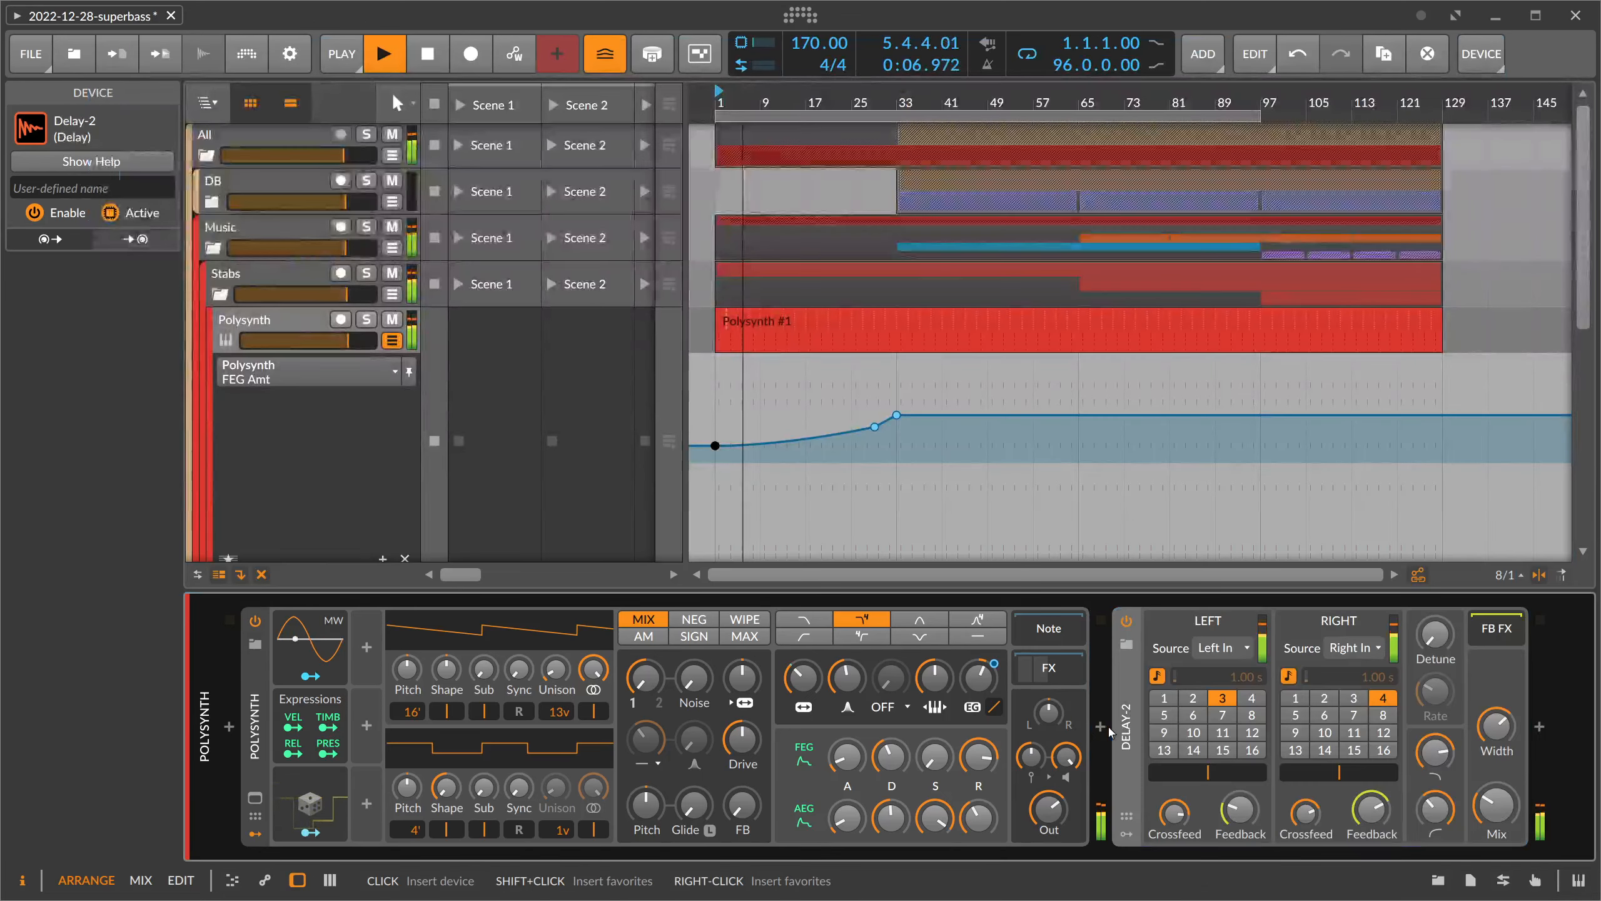
- Set Delay-2 to 7 beats left and 8 beats right, adjust its filter, raise the mix to 78.2 %, and stop playback
left_click(1221, 715)
left_click(1374, 717)
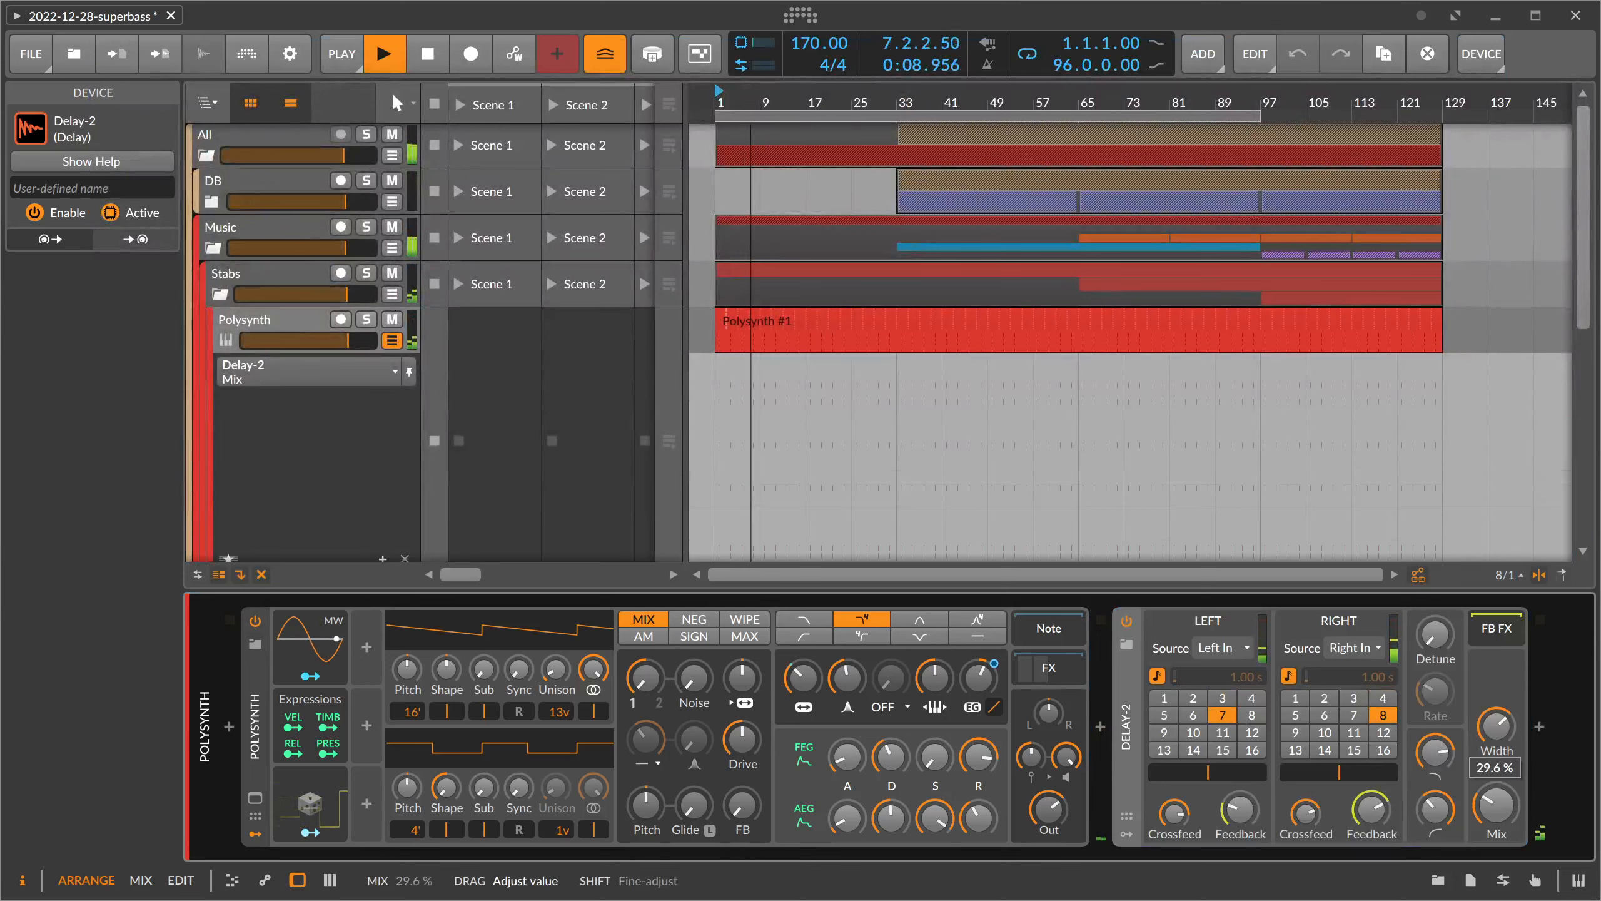
left_click_drag(1435, 752, 1497, 809)
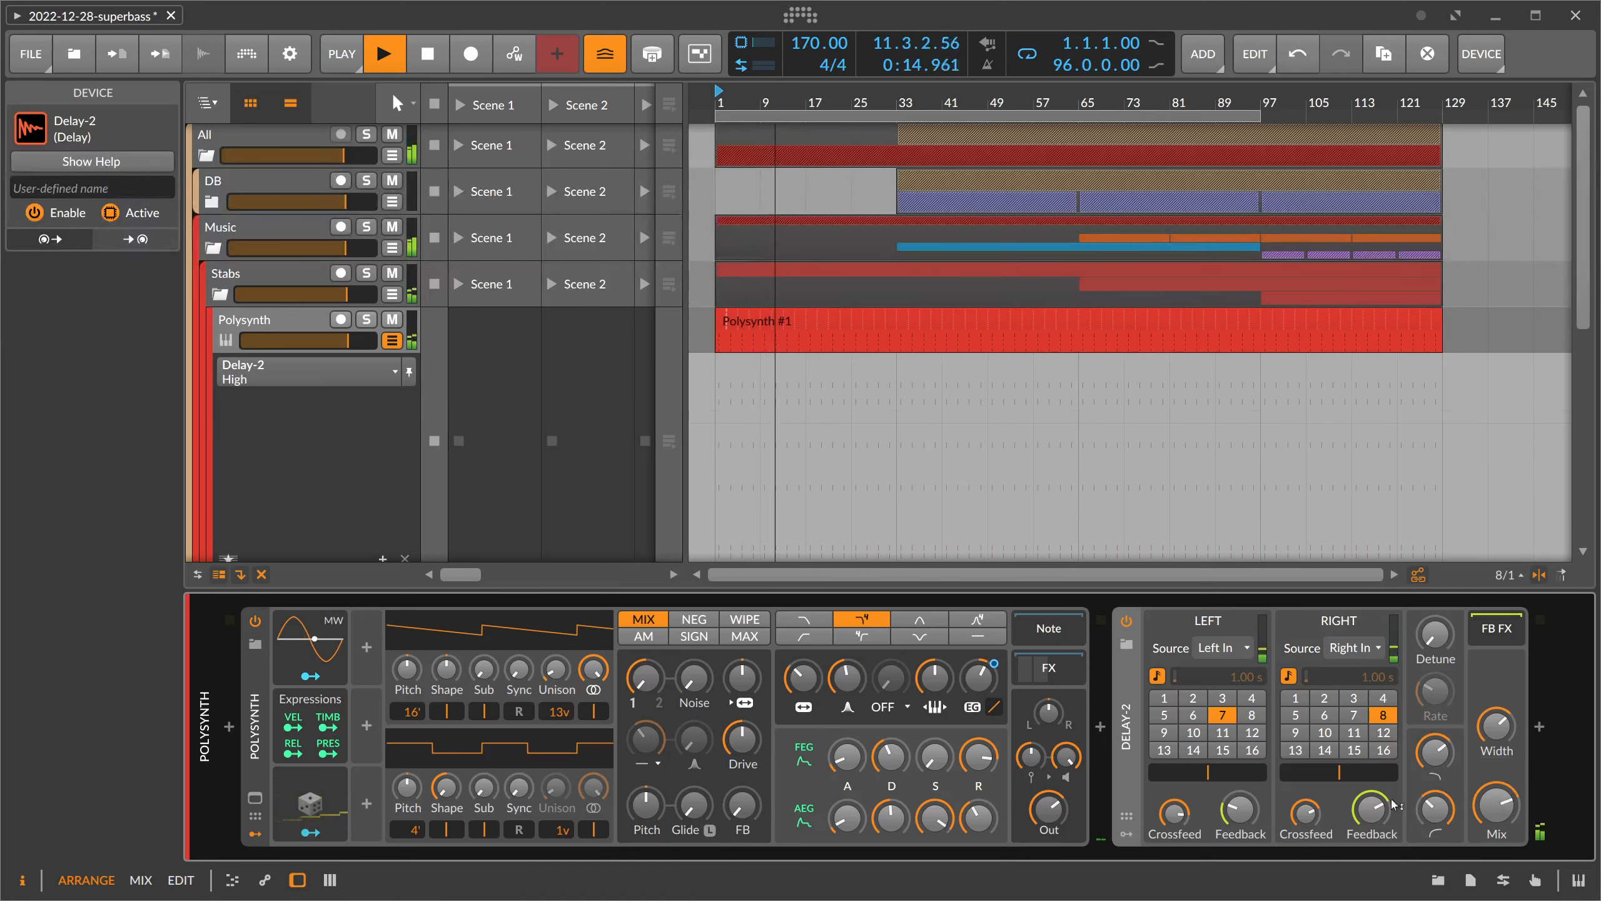
left_click(1208, 770)
left_click_drag(1497, 806, 1497, 803)
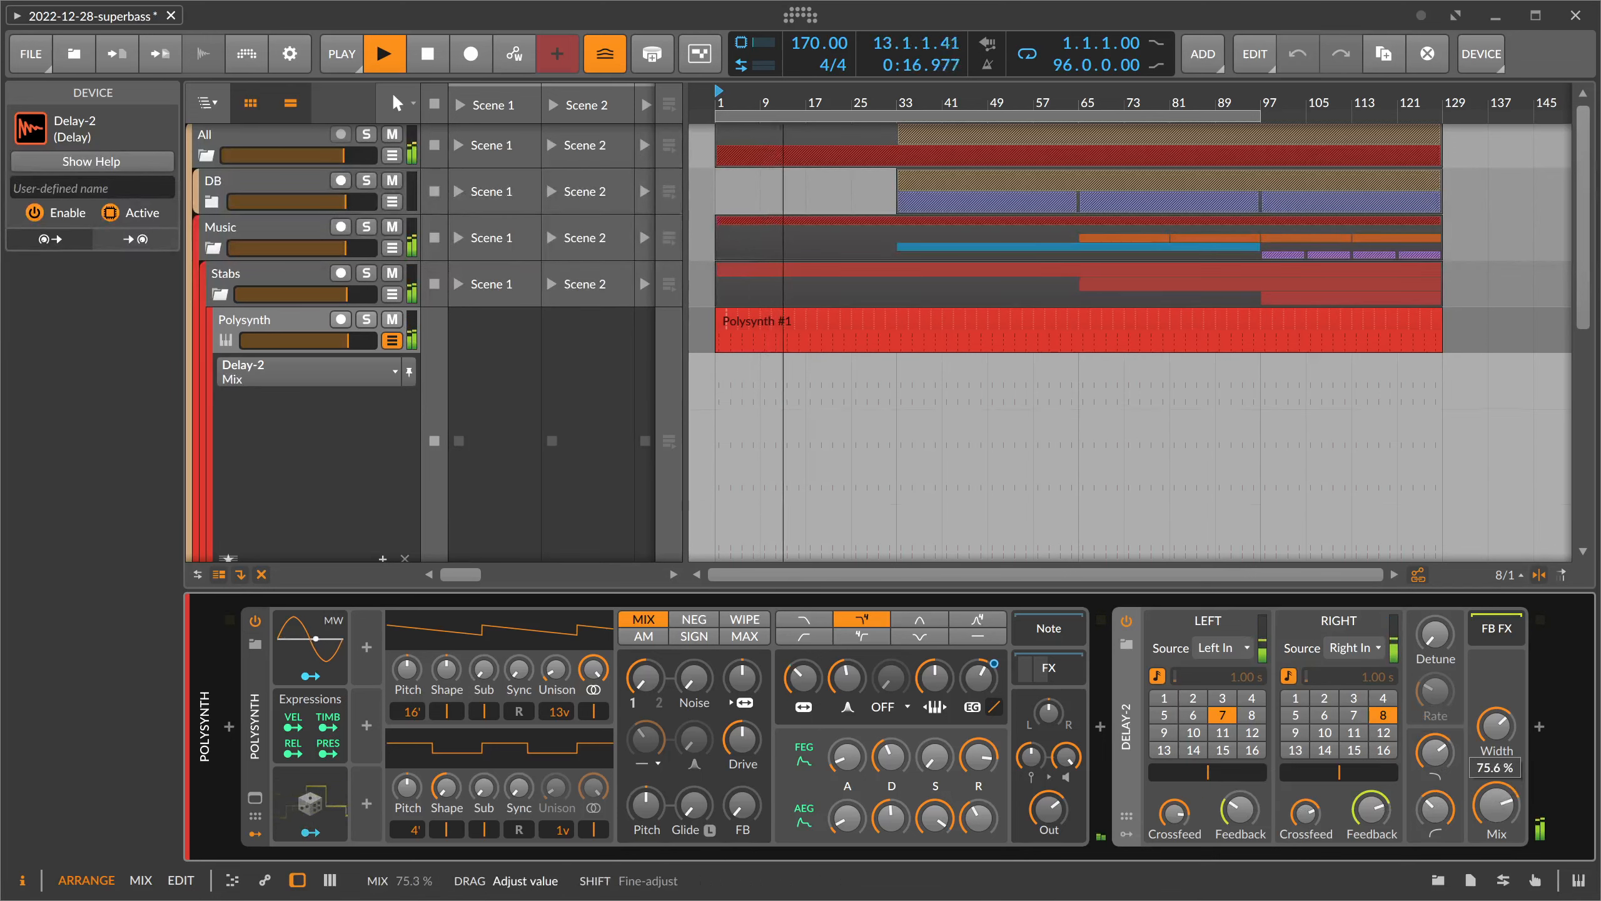
key("space")
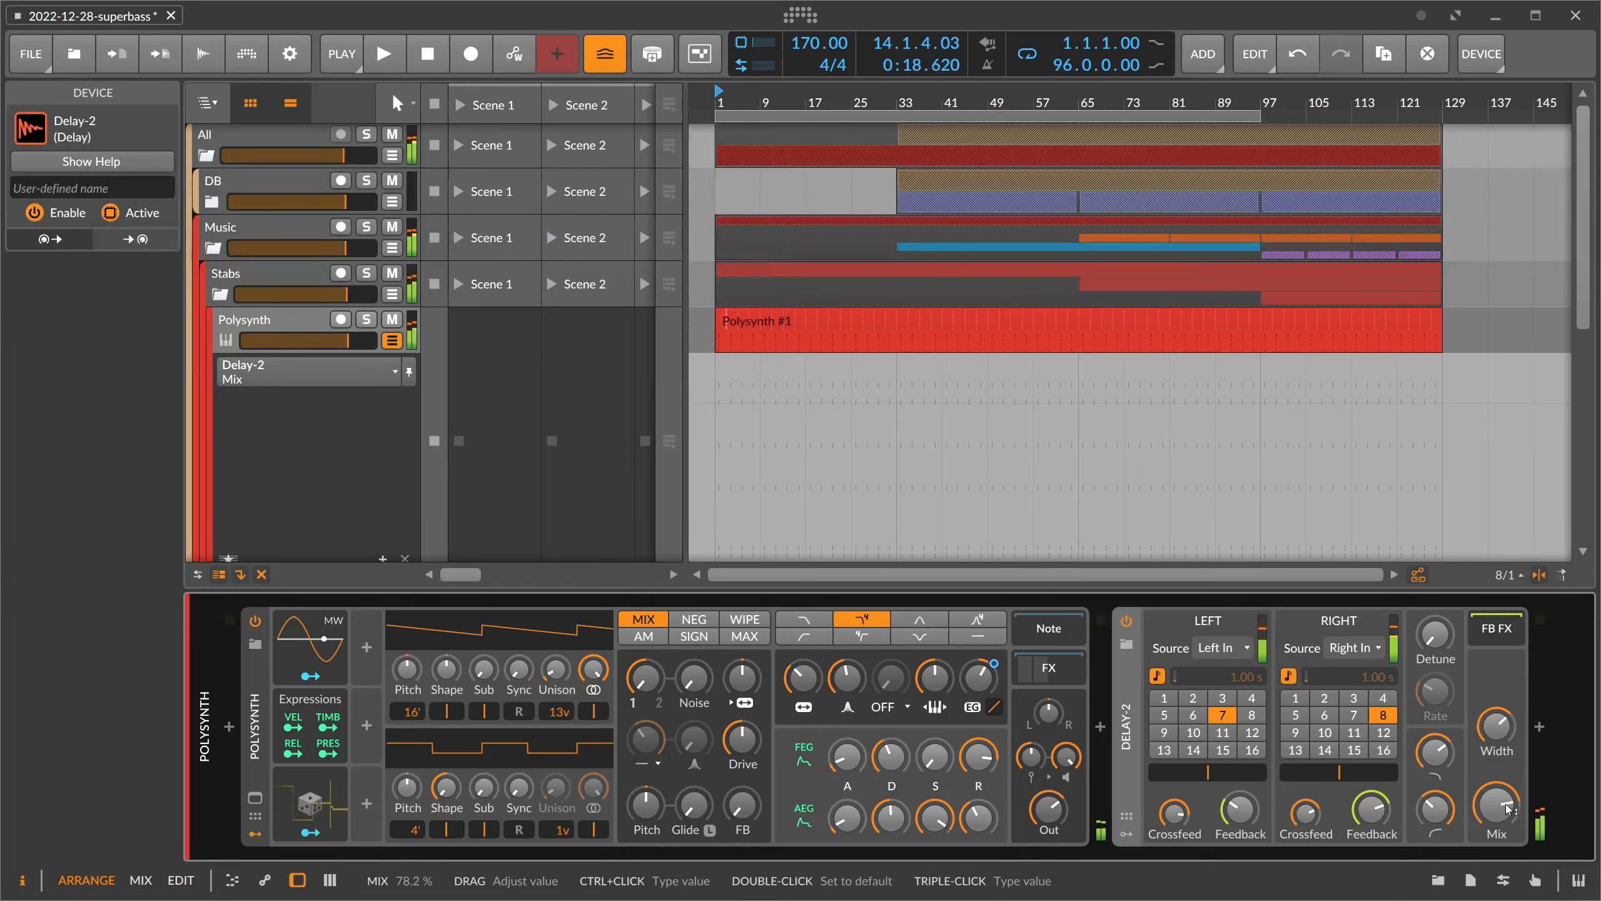
- Automate the Delay-2 Mix with a curved fall from a high point at bar 1 to near zero at bar 33, and play it from bar 1
scroll(664, 372, "down", 3)
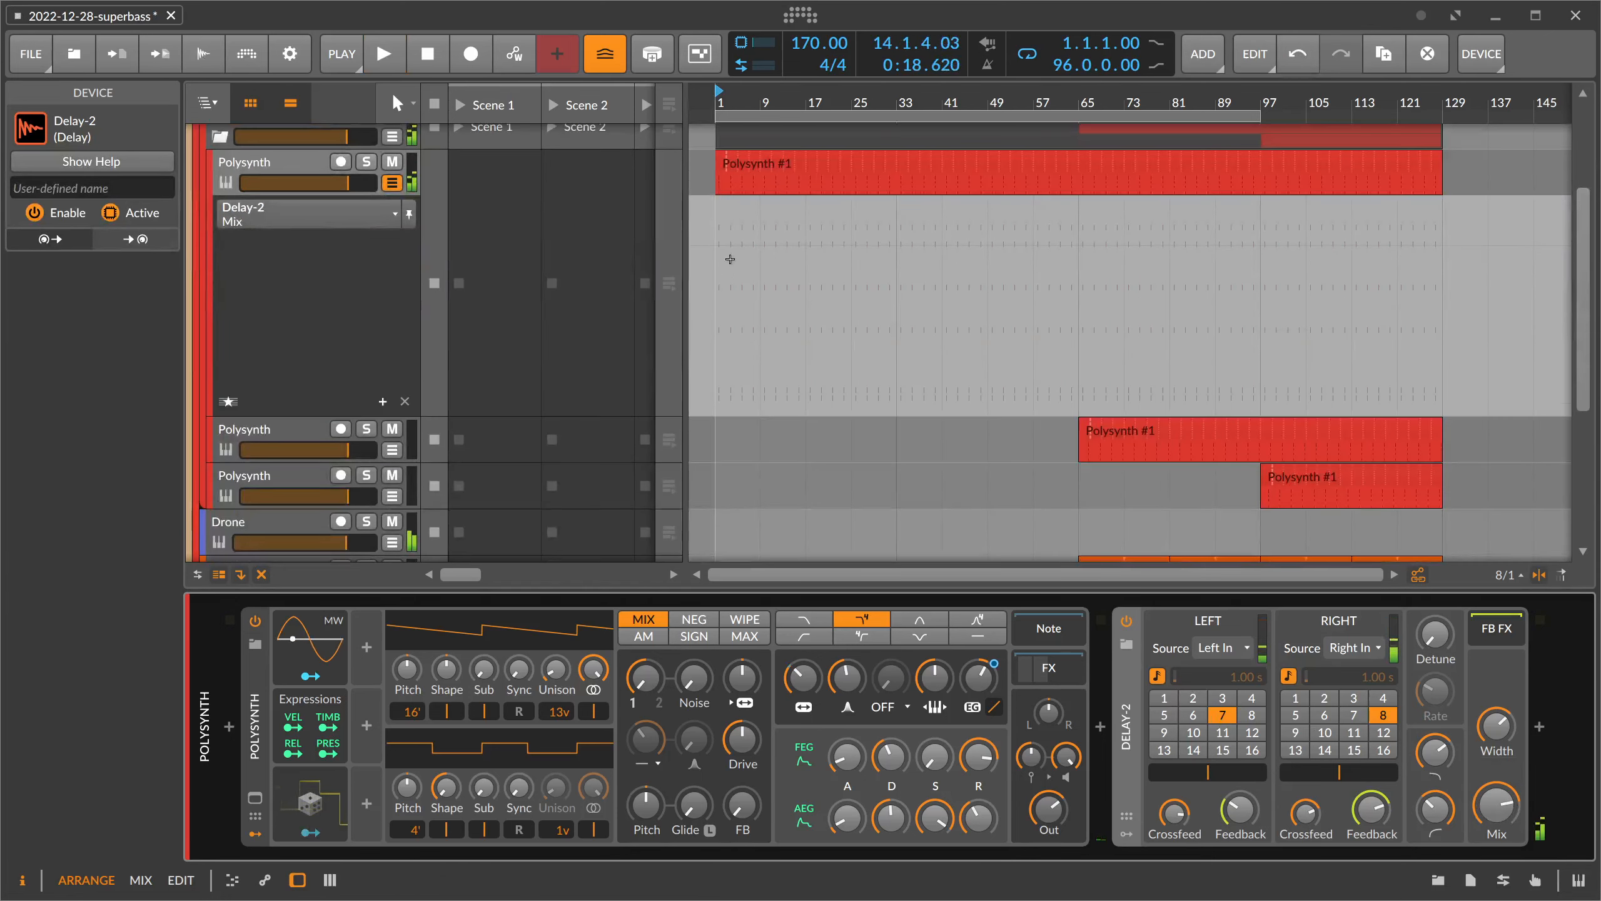
left_click_drag(895, 245, 857, 304)
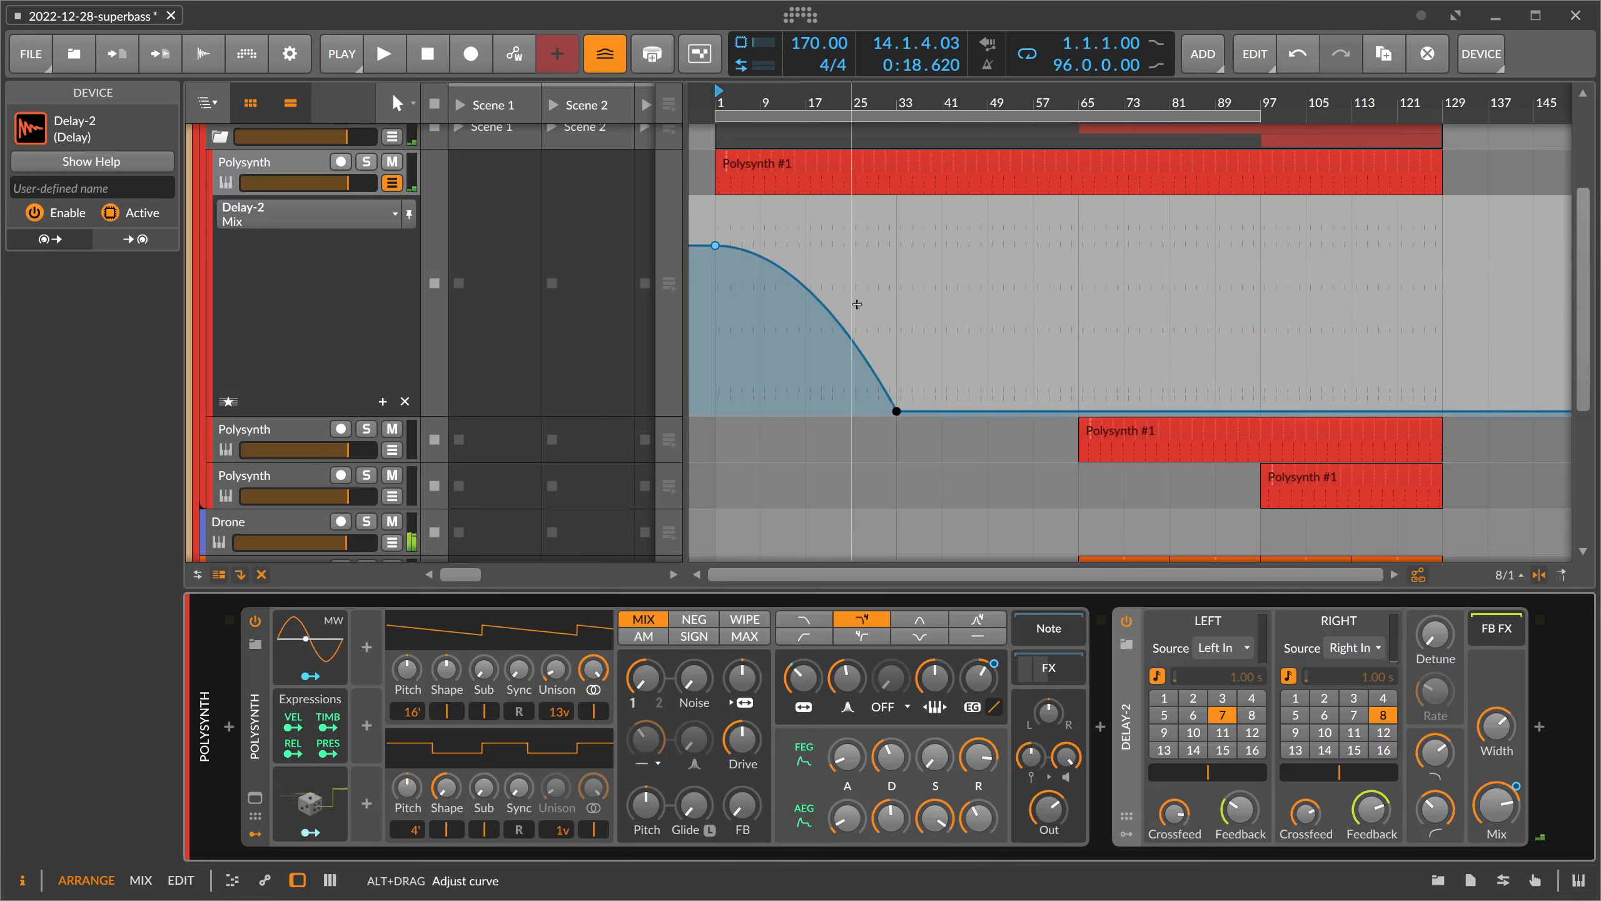
left_click(733, 120)
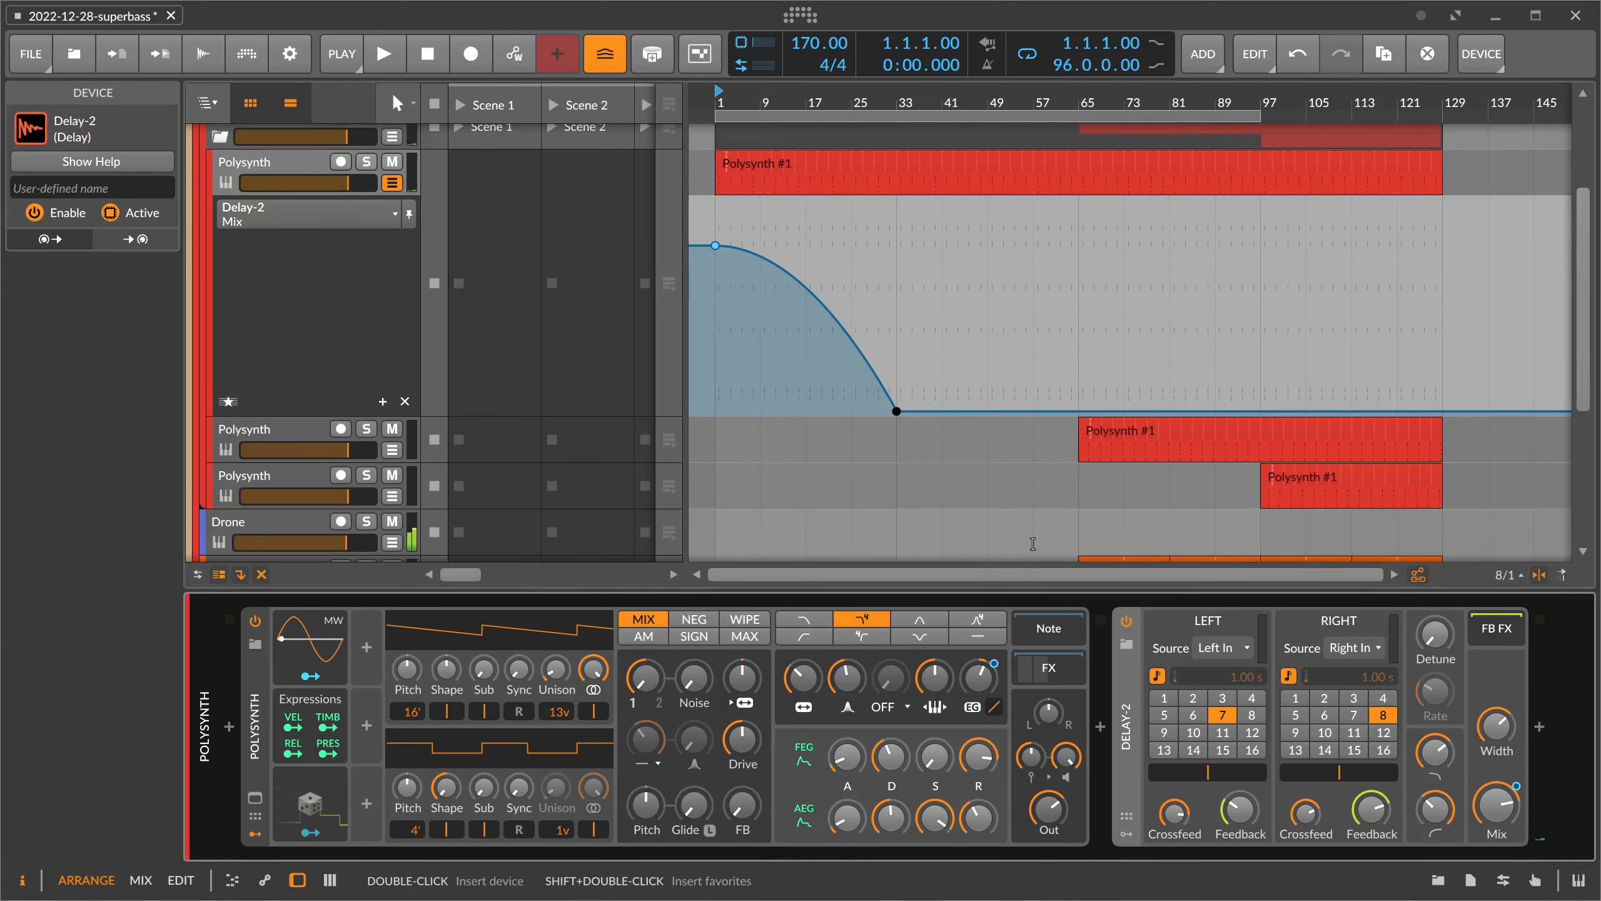
key("space")
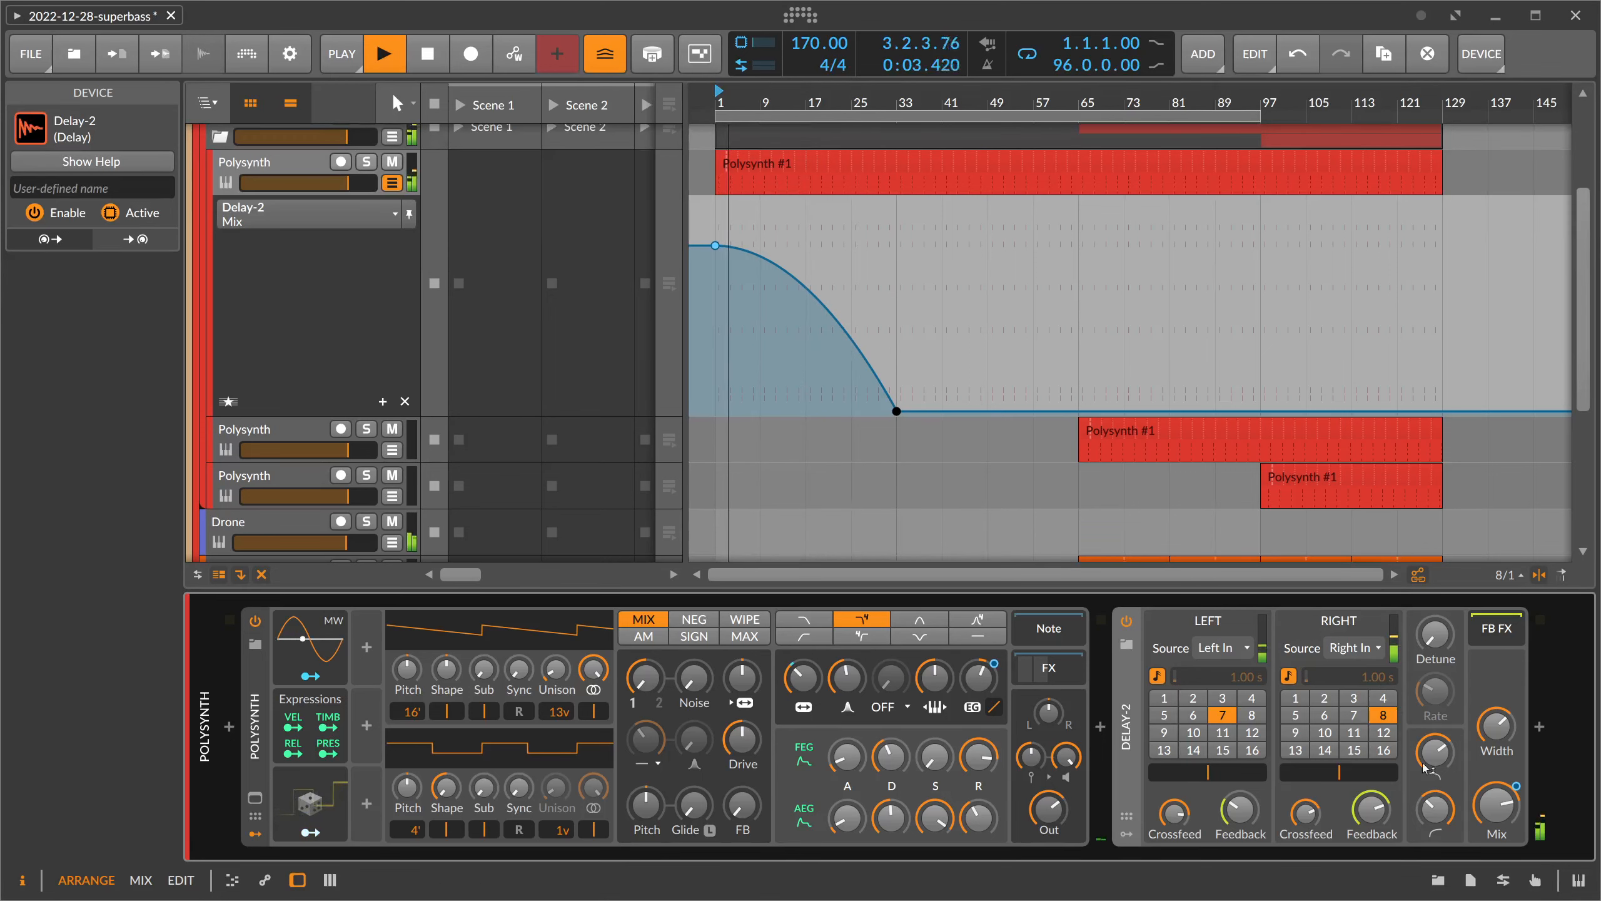
- Adjust Delay-2's left feedback and set its right feedback to about -10.1 dB, then hide the Polysynth track's automation lane
left_click(1371, 809)
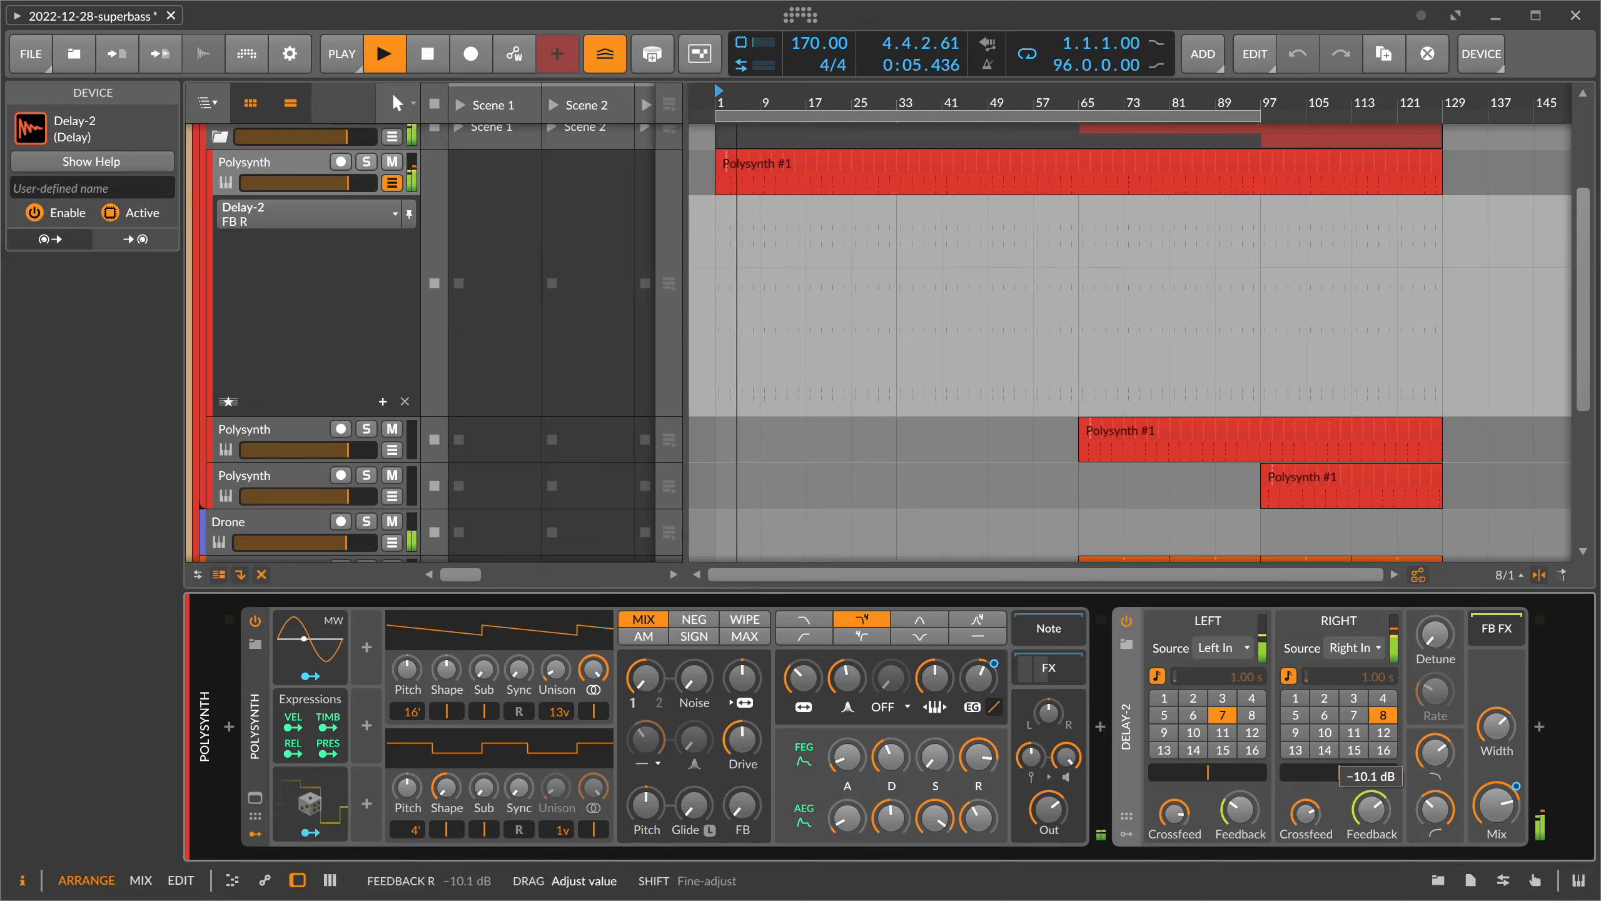
left_click(1238, 809)
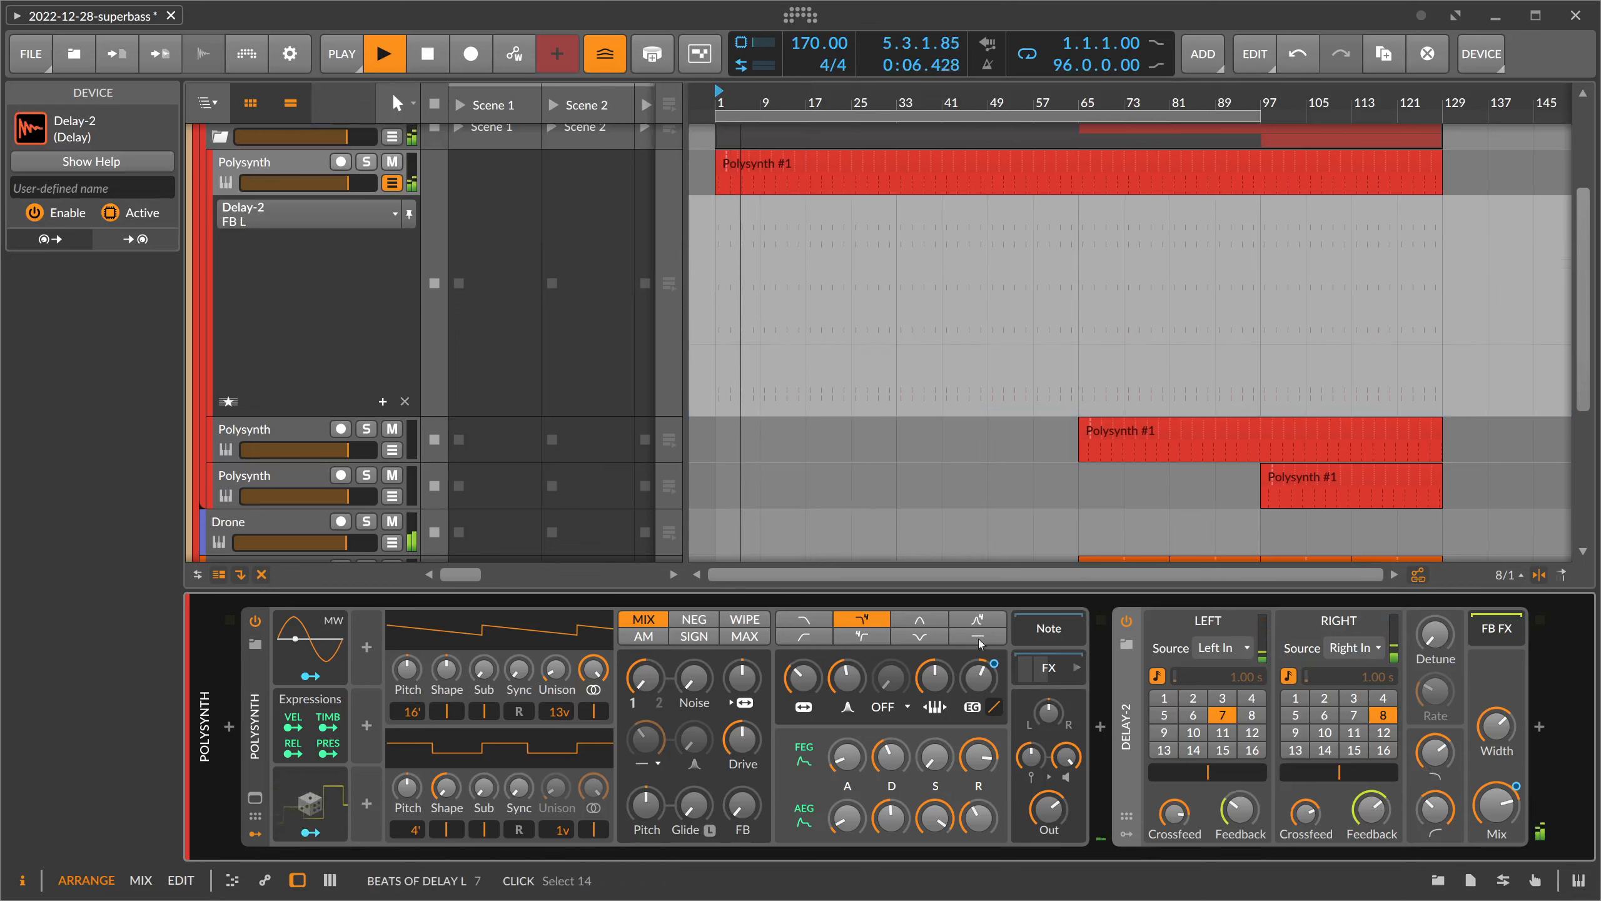
left_click(392, 183)
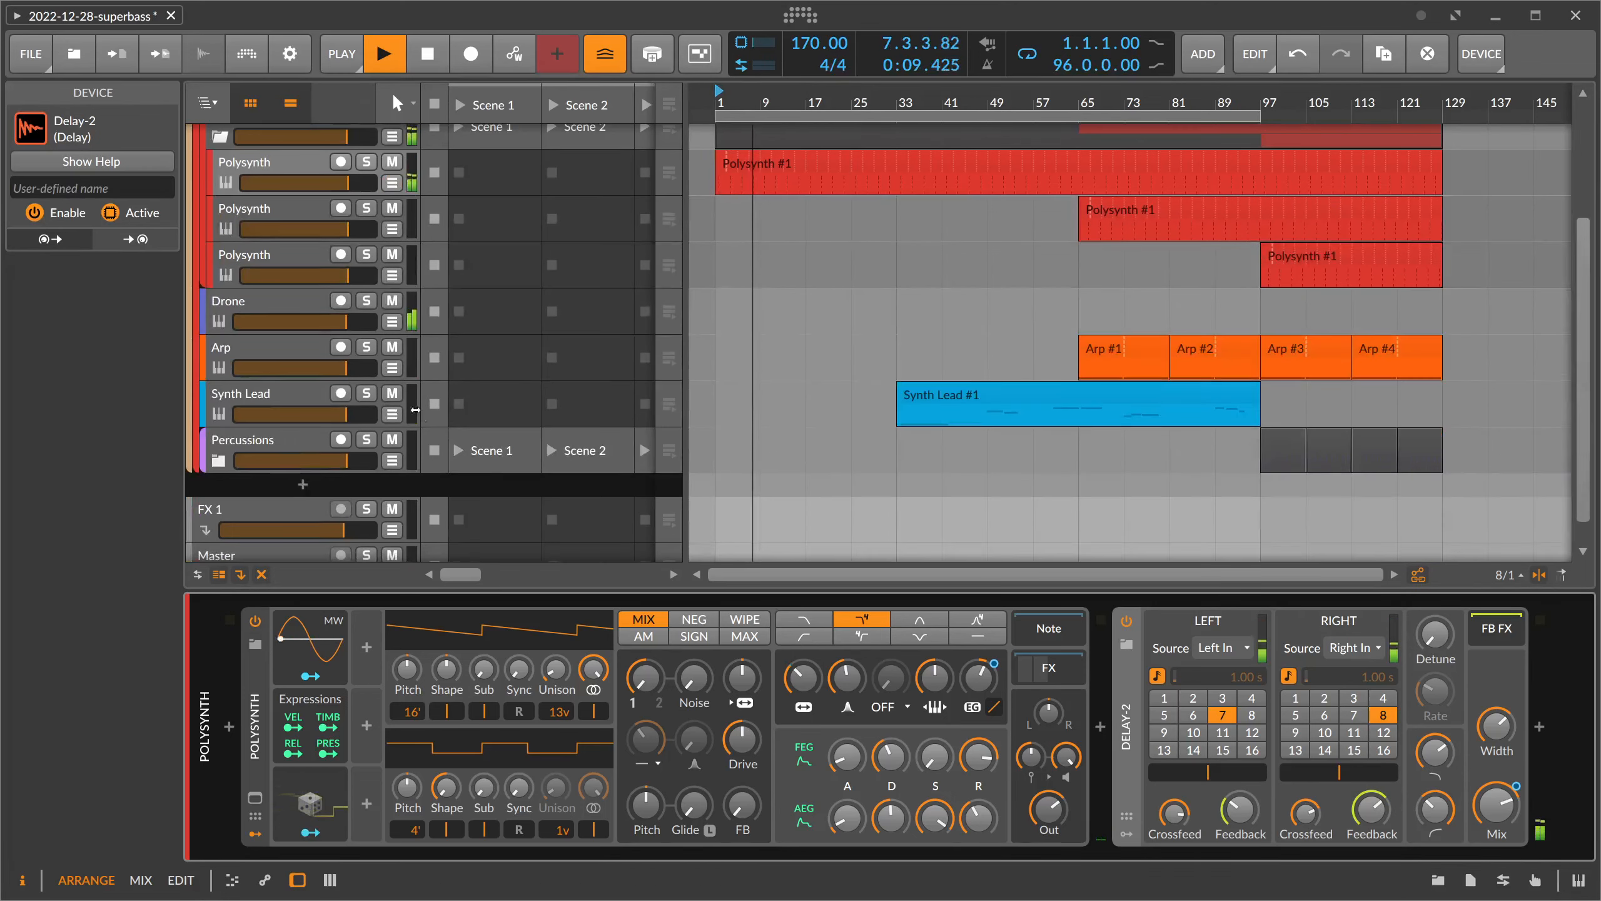
- Collapse the Stabs group and expand the DB and Drums groups to reach the individual drum tracks
scroll(378, 408, "up", 3)
scroll(377, 405, "down", 3)
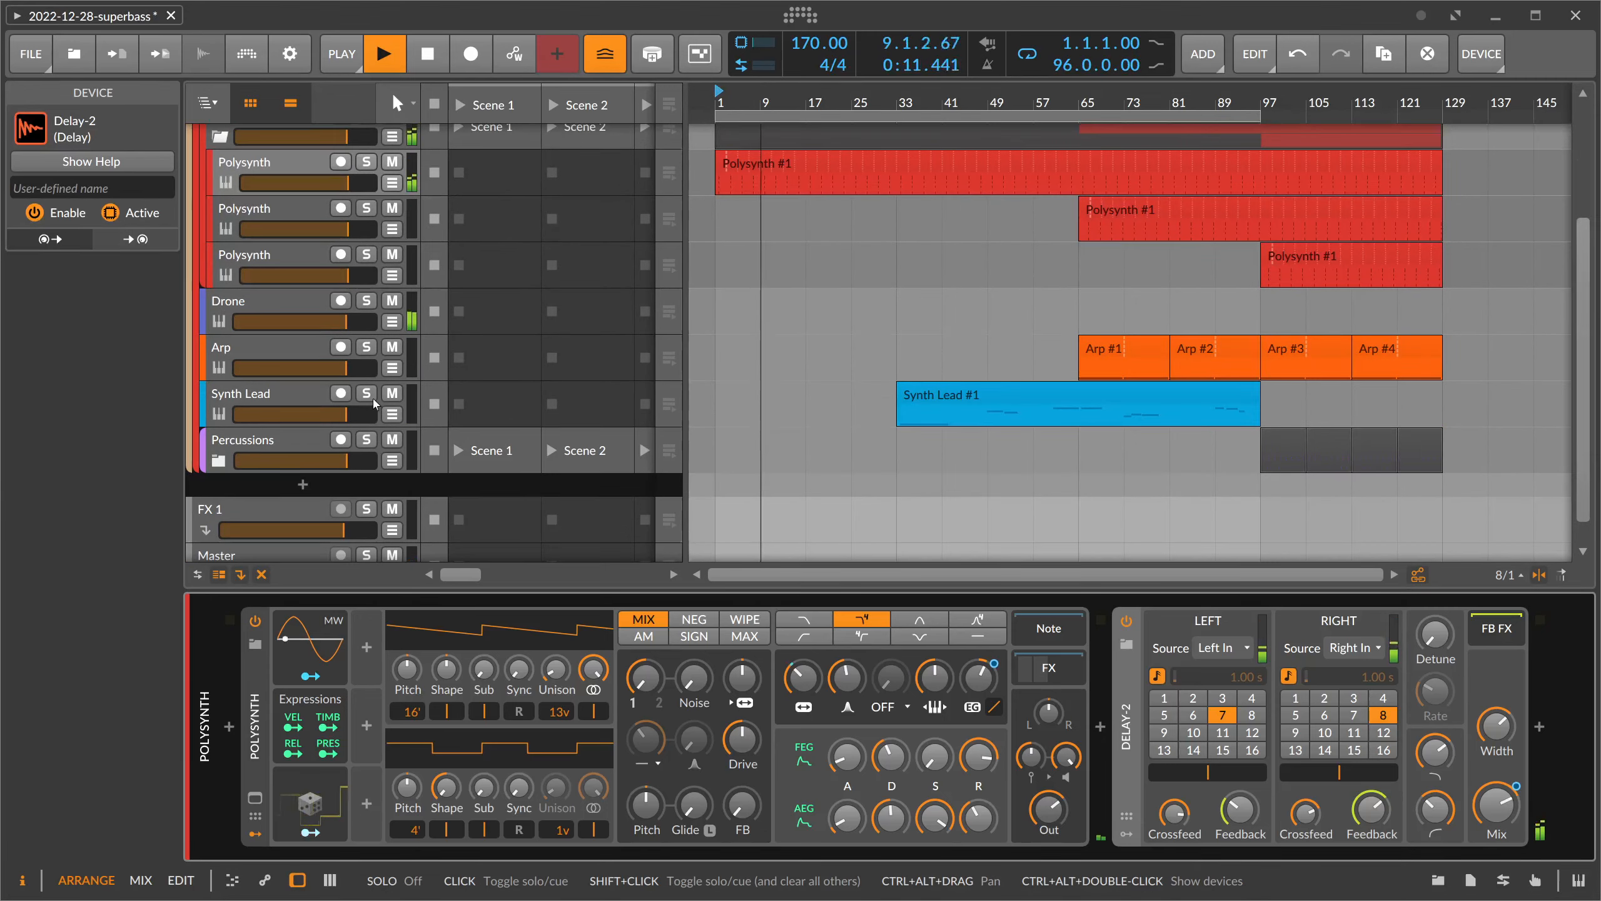
scroll(375, 403, "up", 3)
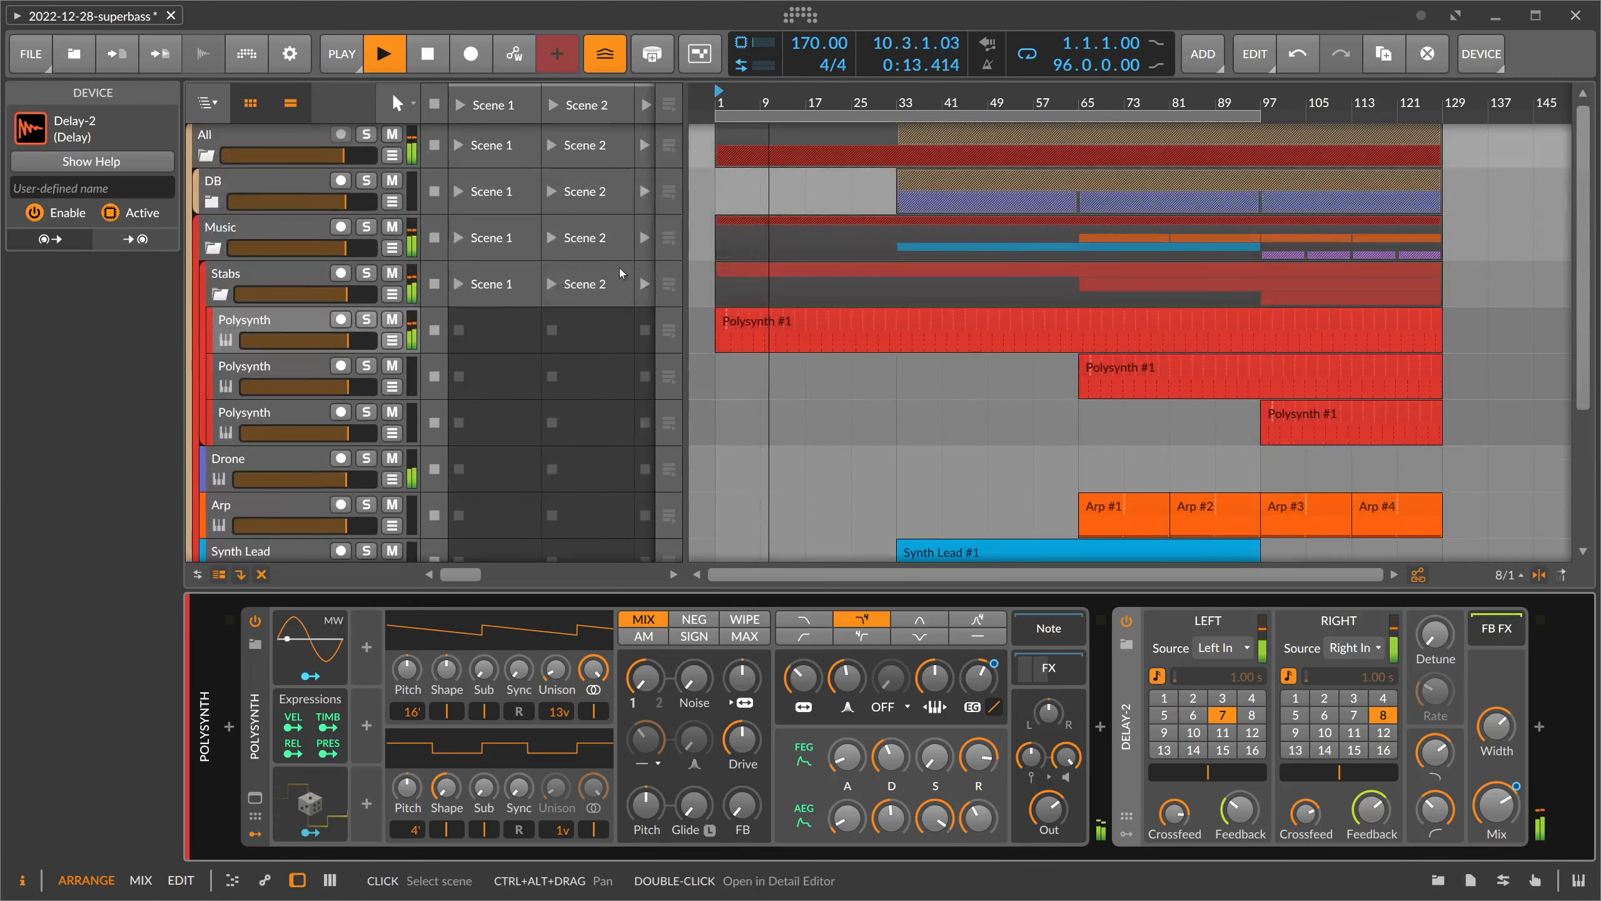
left_click(220, 293)
left_click(212, 201)
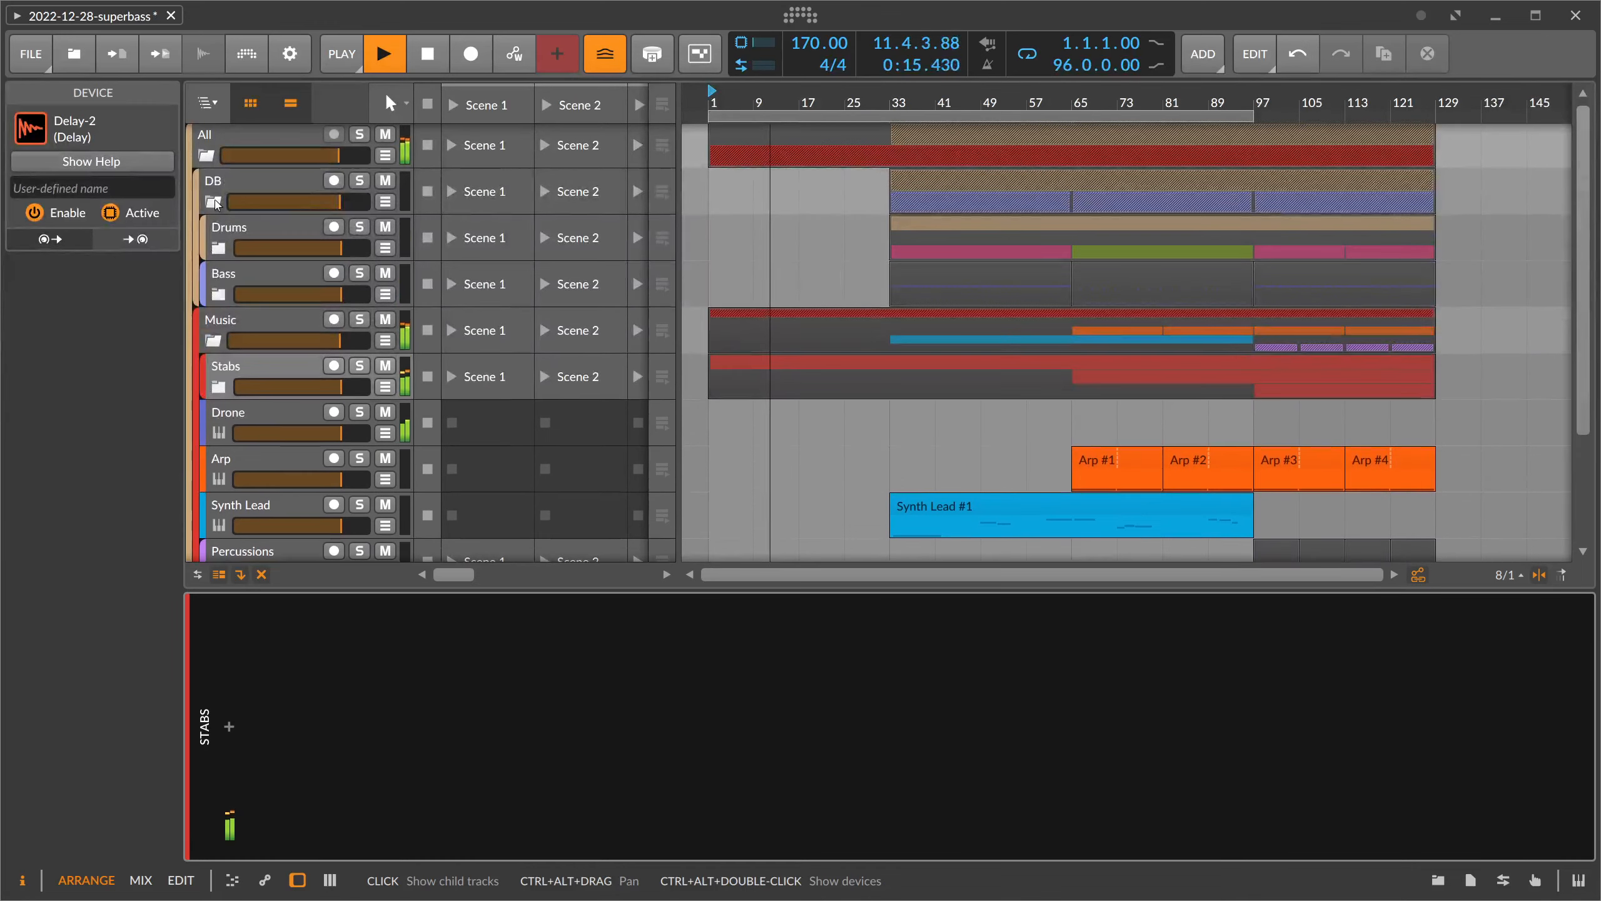
left_click(219, 248)
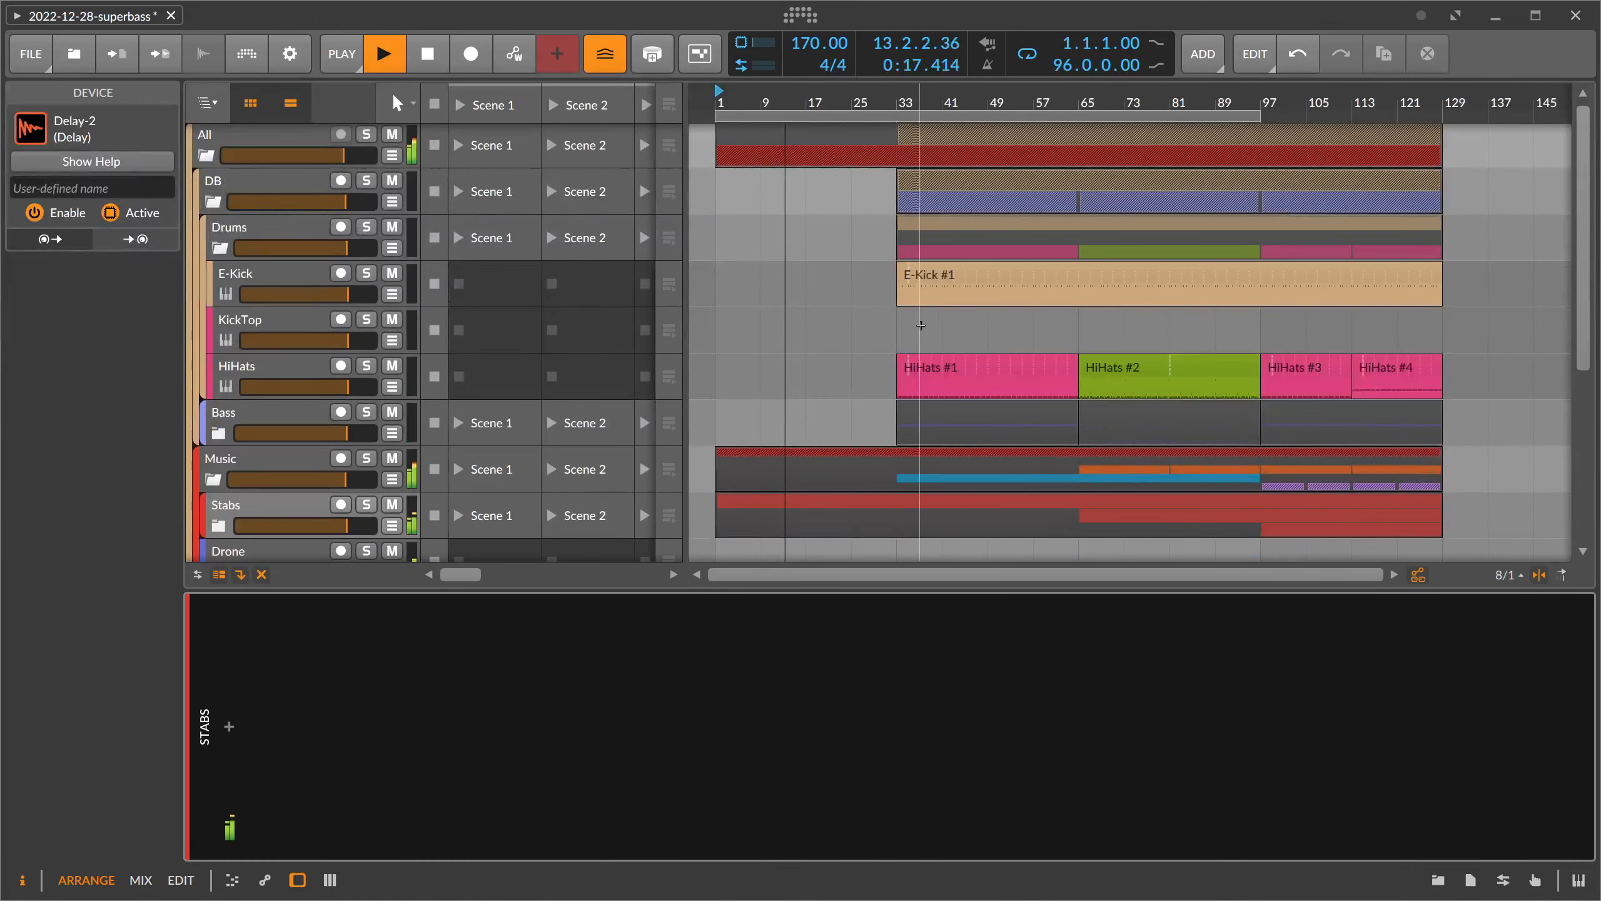
- Copy the HiHats #1 clip from bar 33 to bar 1, open the copy in the note editor and scale it 200%
left_click_drag(969, 371, 788, 371)
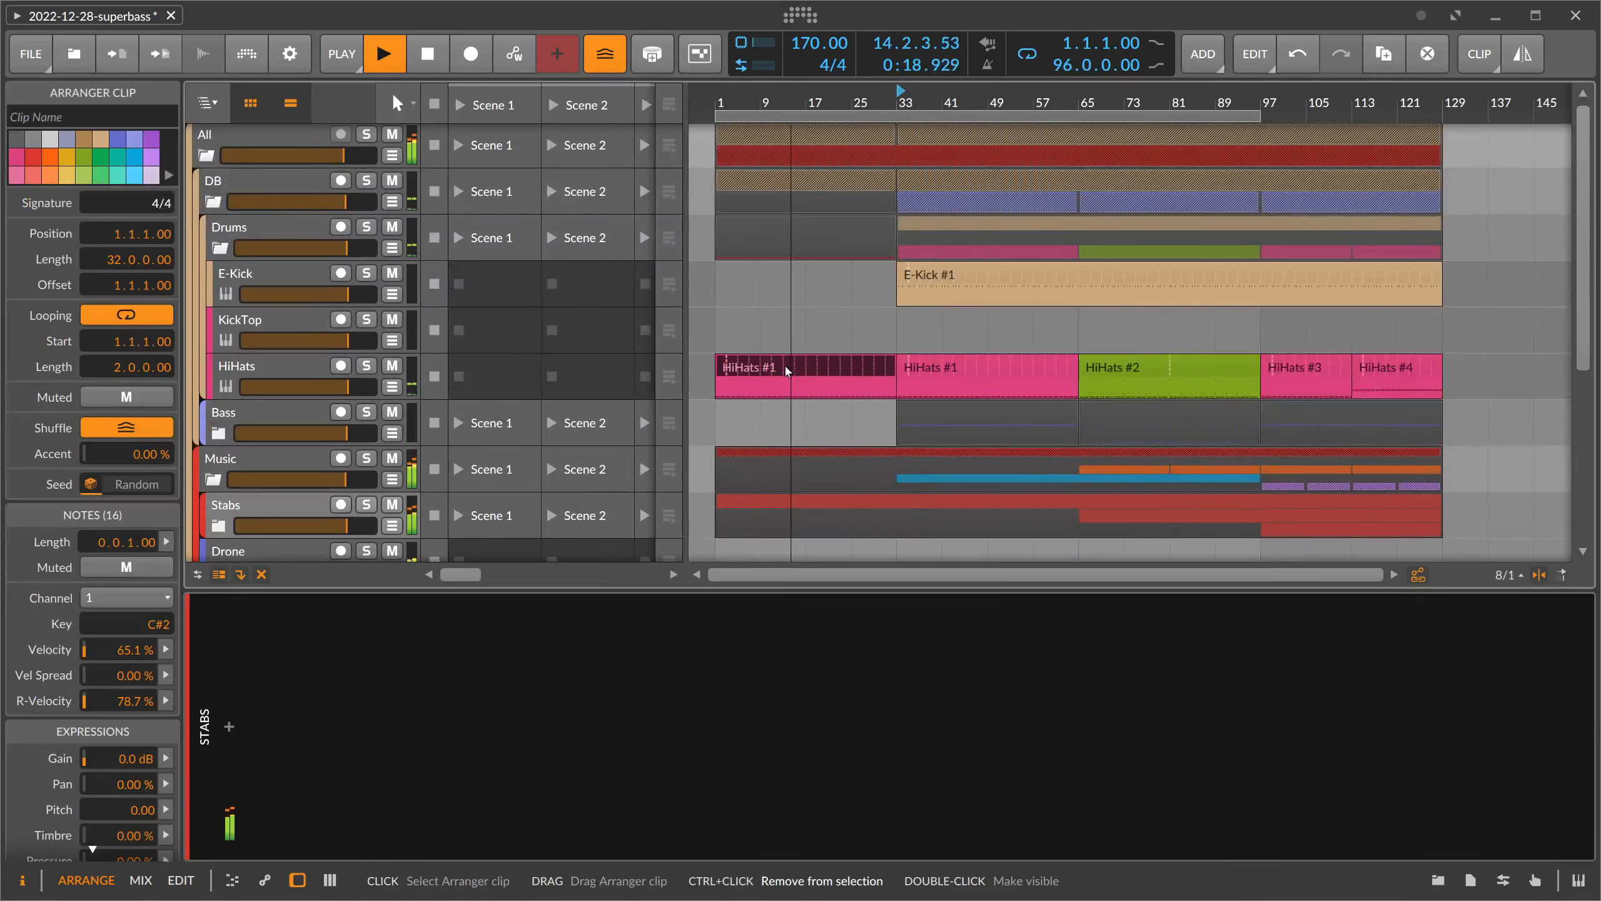
double_click(727, 373)
scroll(733, 220, "down", 3)
right_click(733, 218)
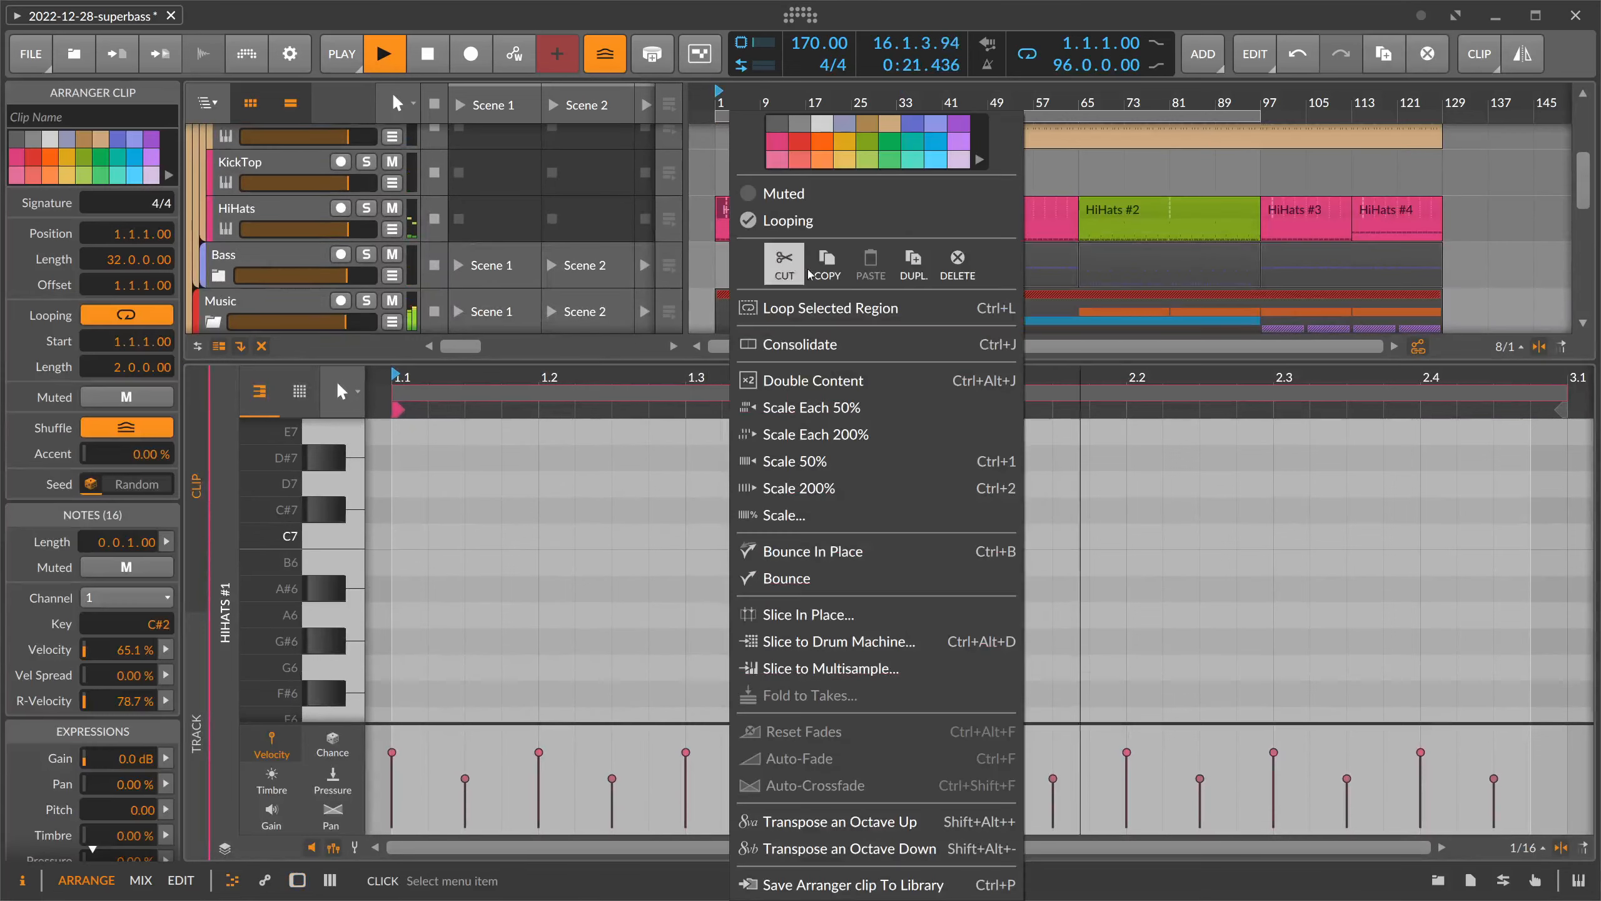
left_click(808, 487)
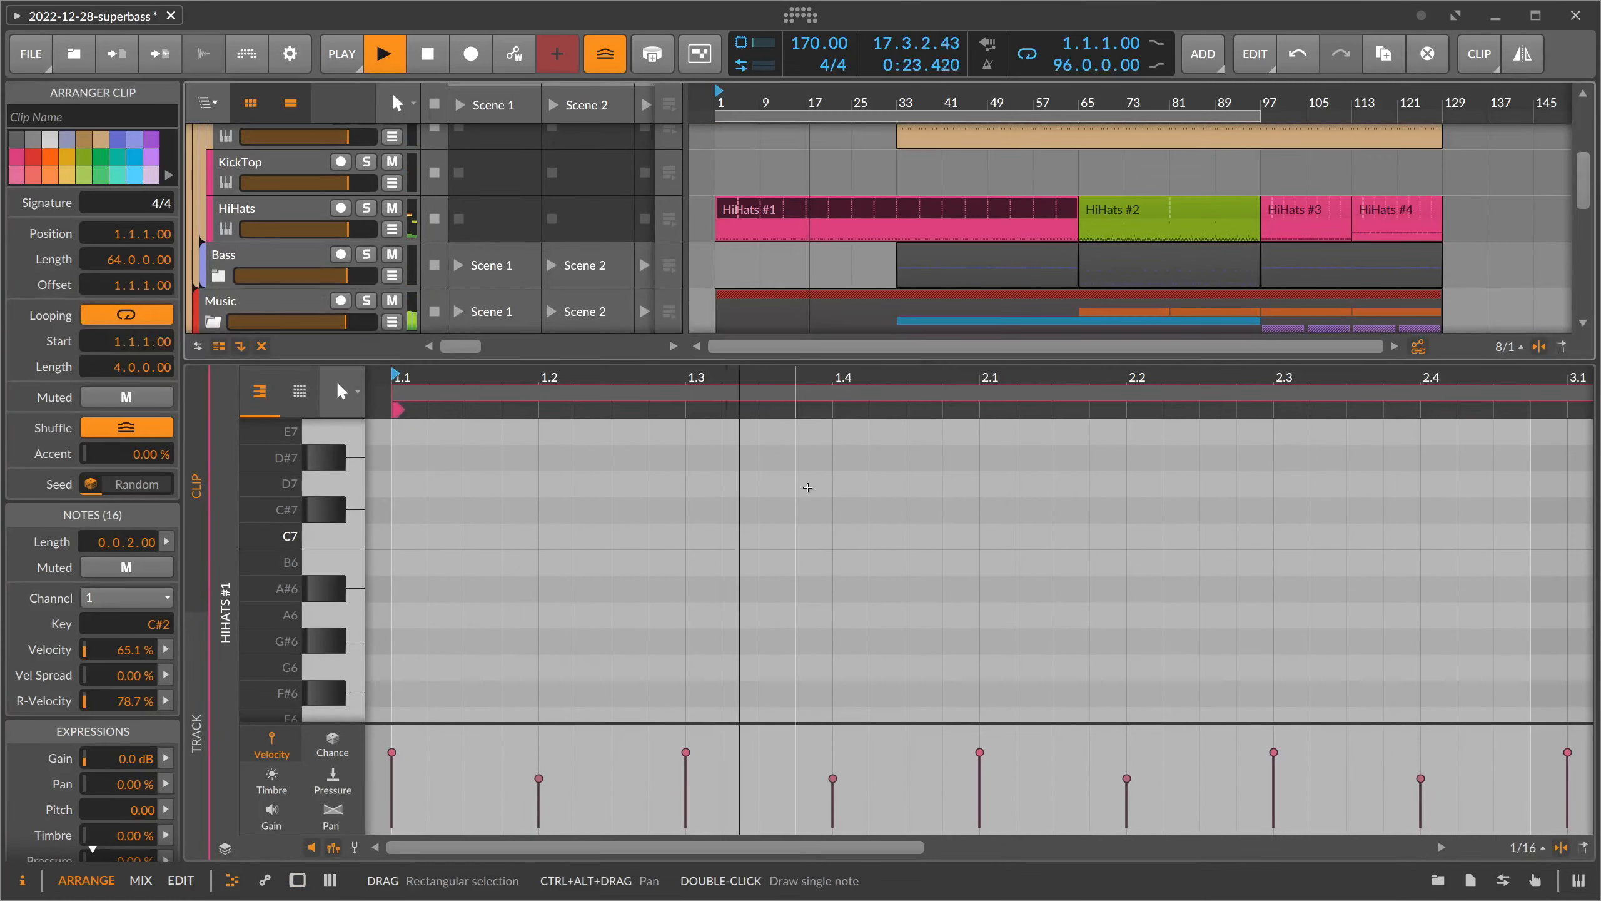
- Shorten the stretched HiHats #1 clip to end at bar 33, and fill bars 33 to 65 with a copy of the HiHats #3 clip
left_click_drag(1077, 218, 892, 219)
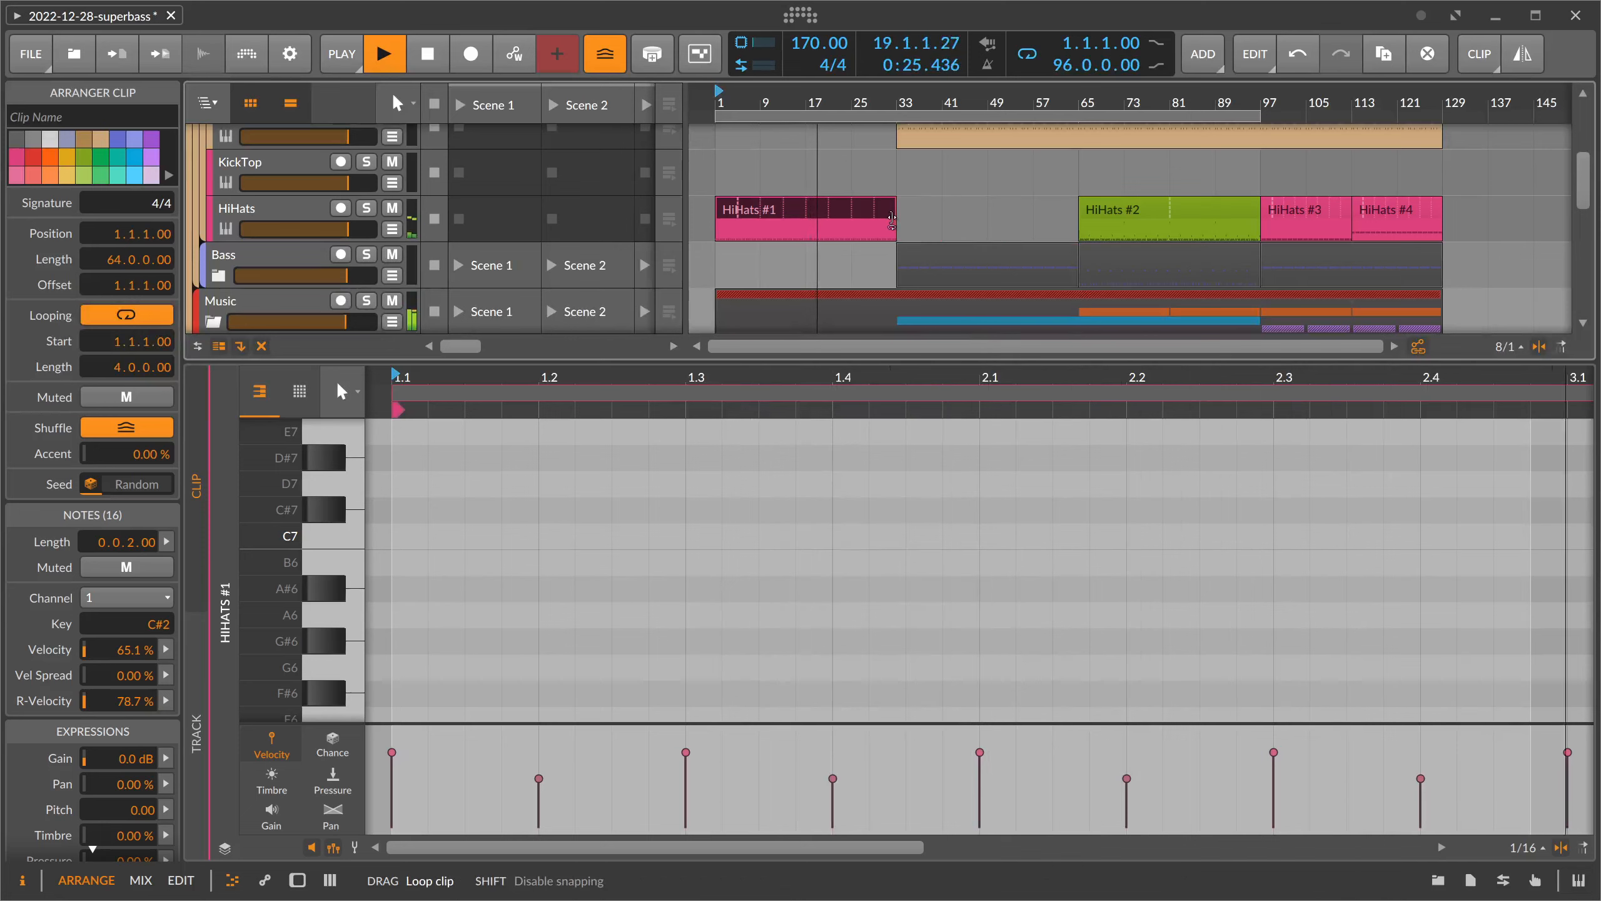
left_click_drag(1297, 219, 1076, 219)
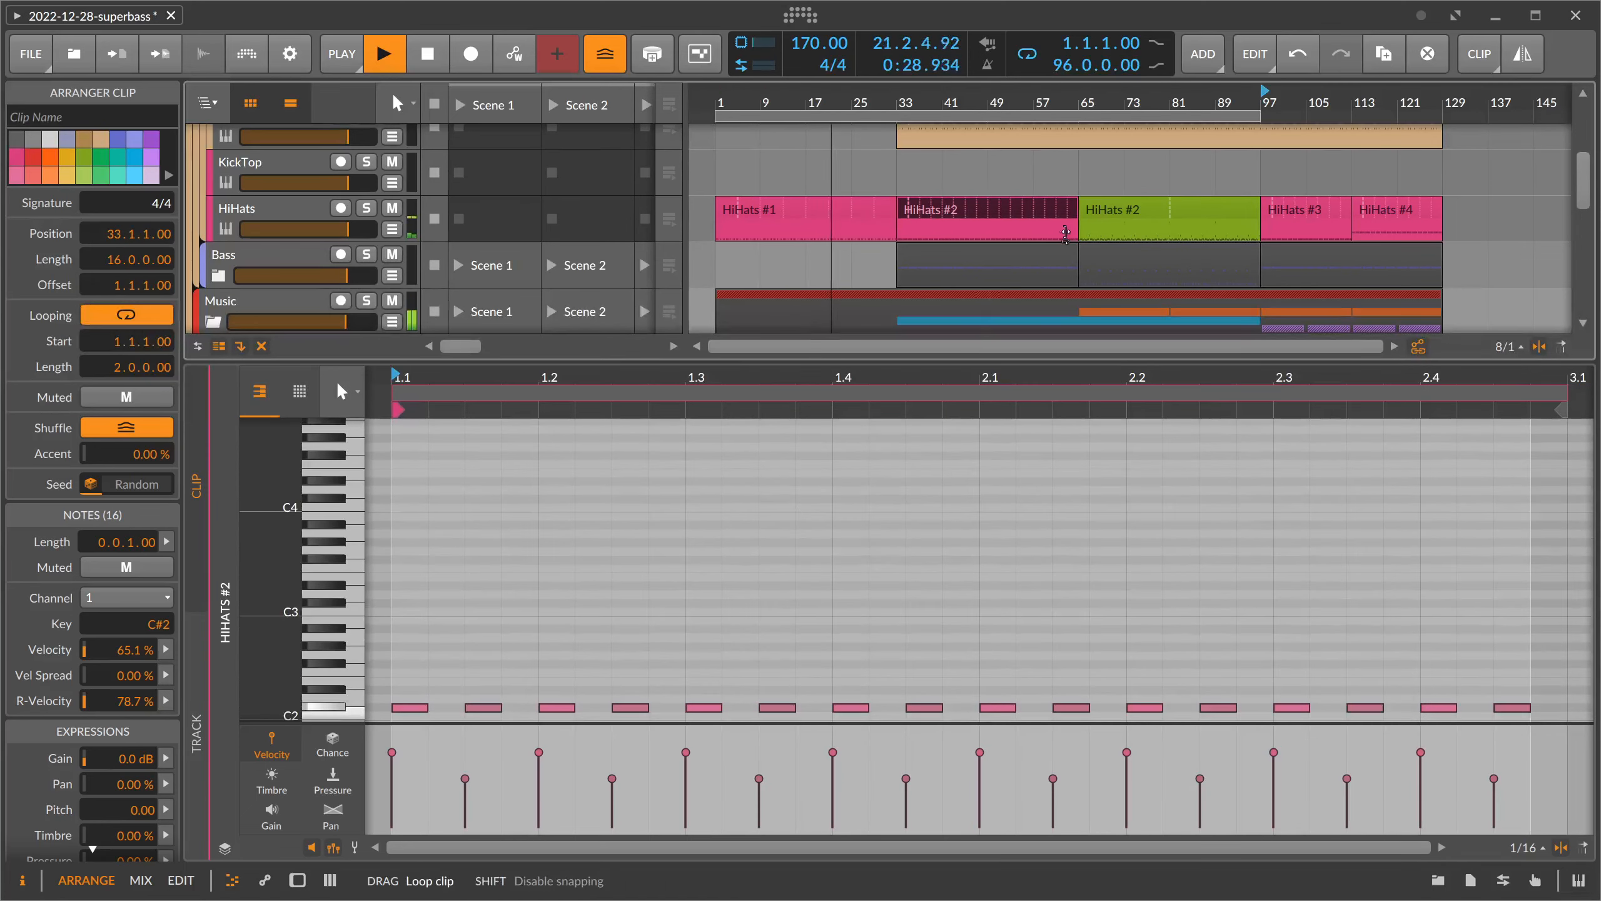
- Lower the velocities of all C#2 notes in the bar 1 HiHats clip together, bringing the first note to 34.5 %
left_click(774, 214)
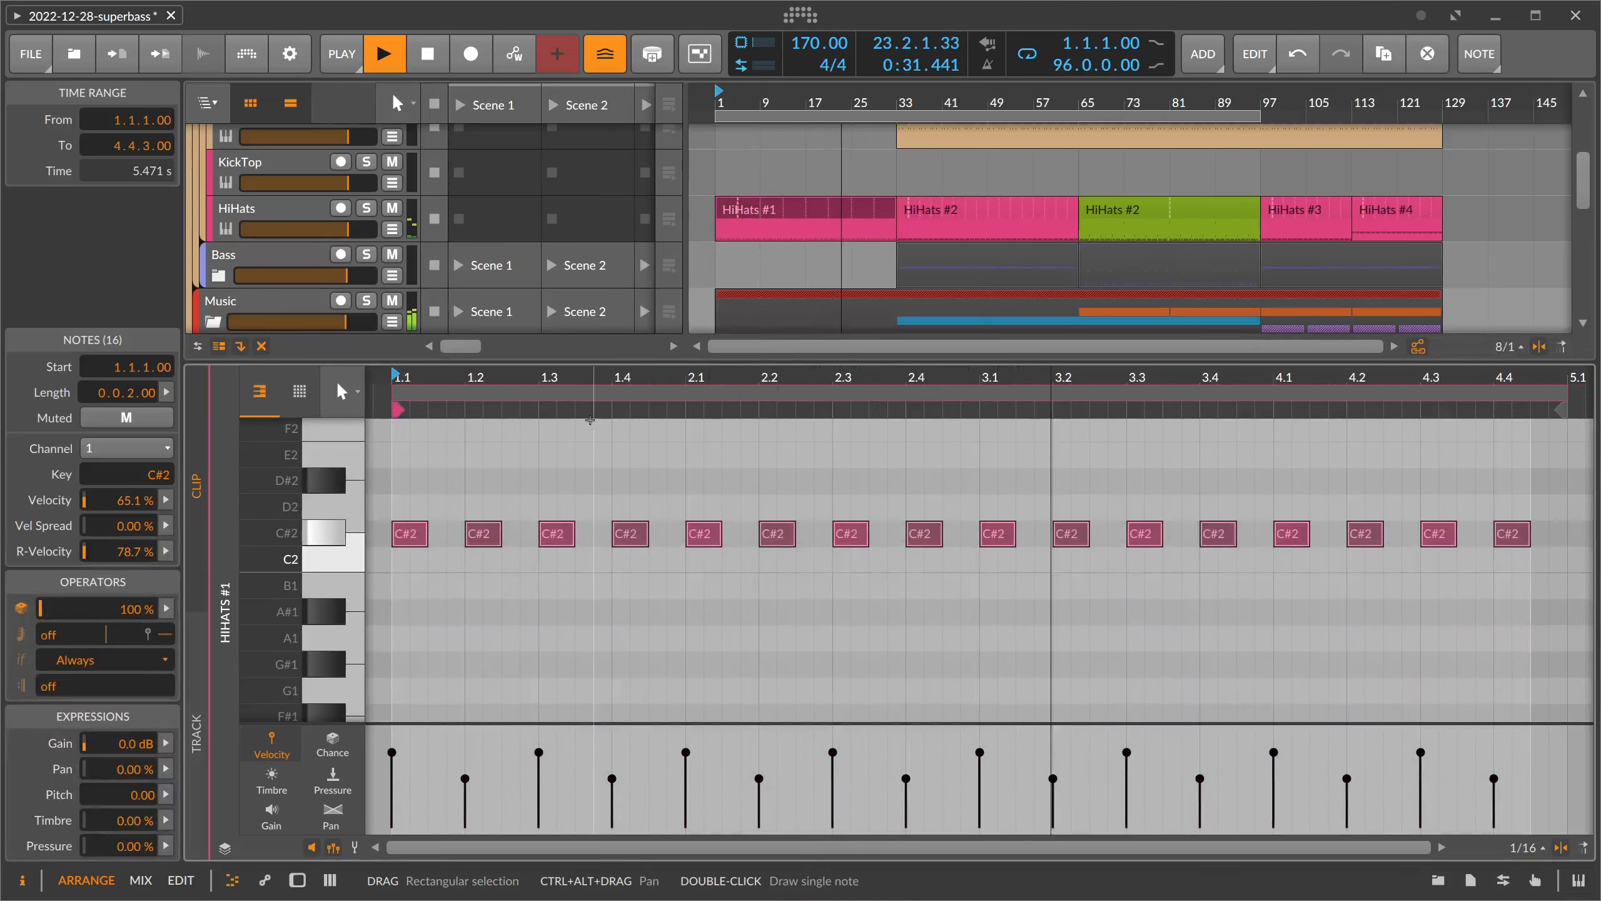
left_click_drag(589, 395, 608, 499)
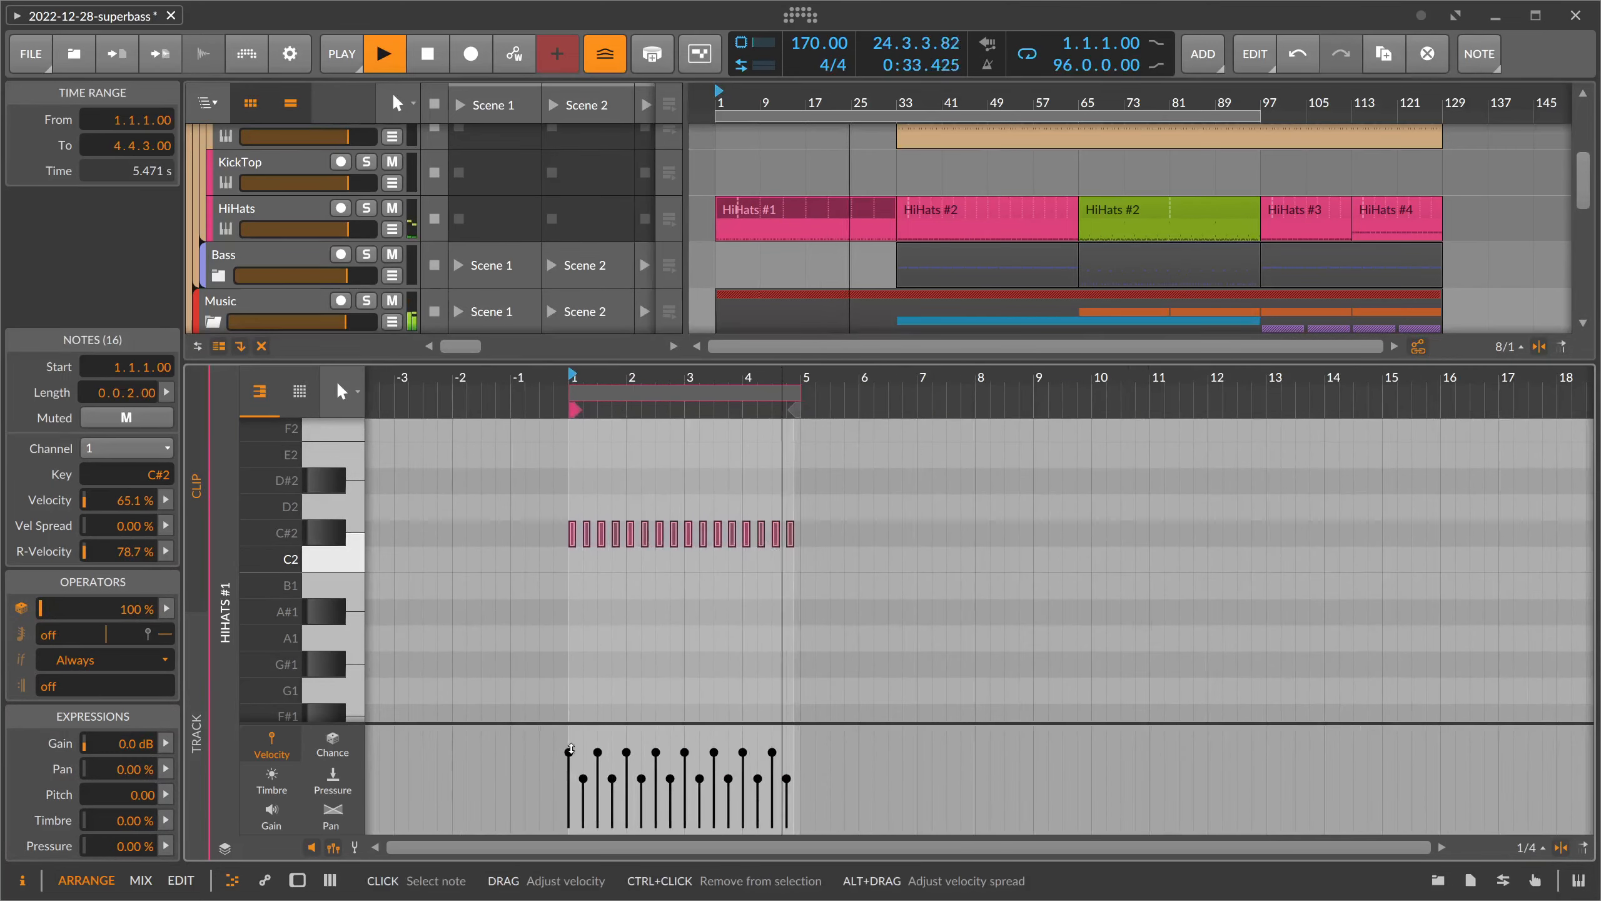
left_click_drag(571, 749, 568, 779)
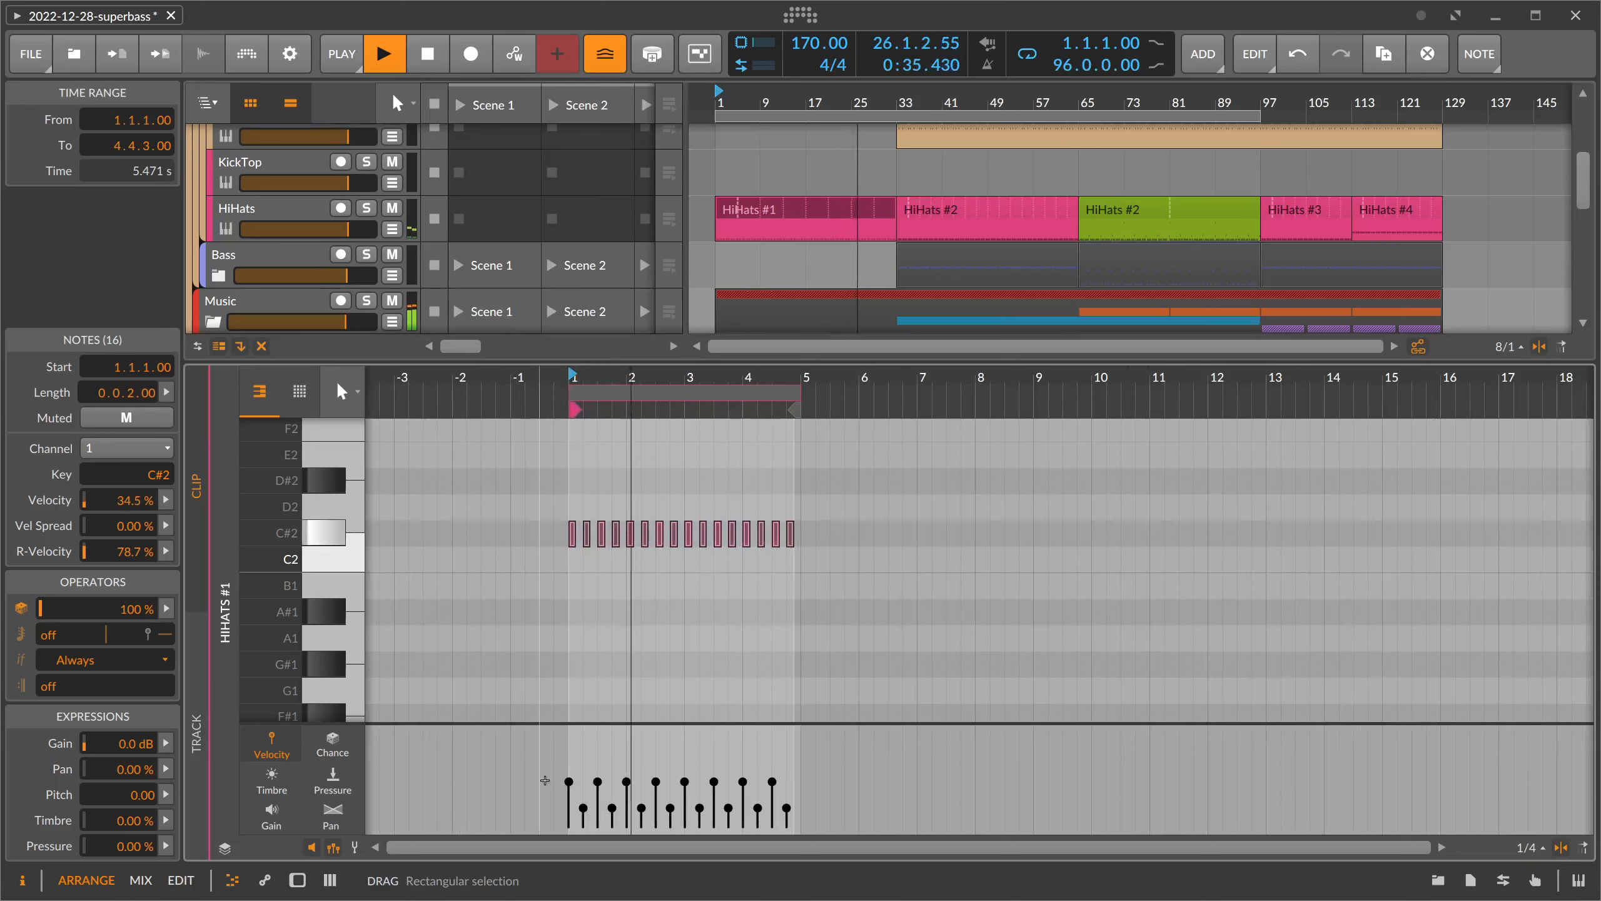
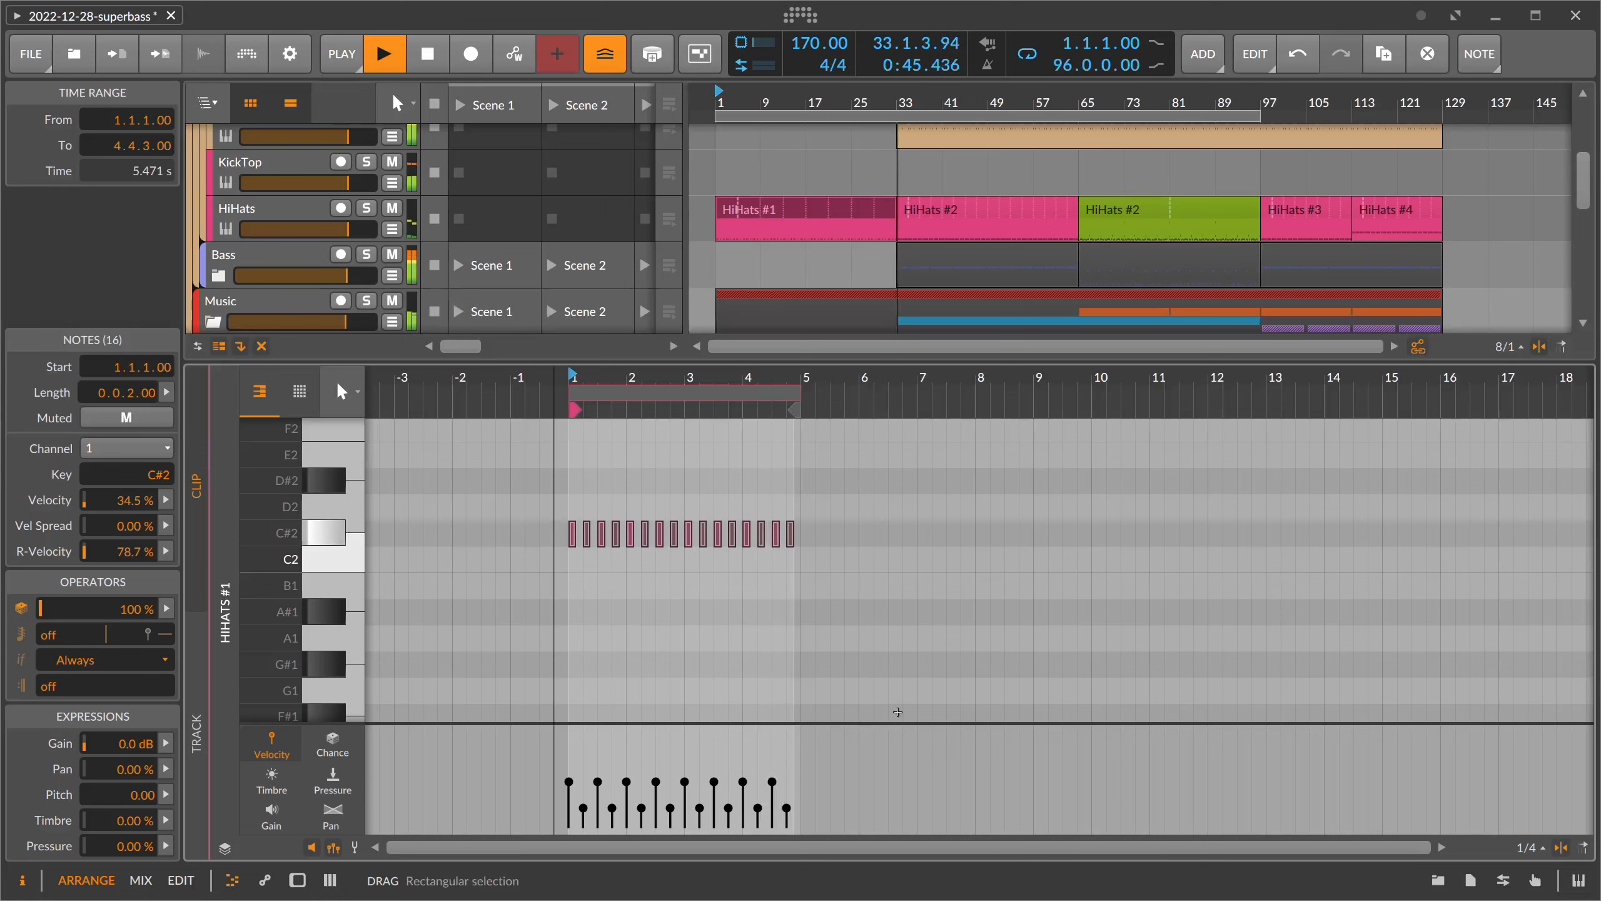
- Expand the Bass group, move the bar 1 point of the first Bass track's Phase-4 Mod % automation to bar 33 at 0 %, and play from there
left_click_drag(753, 358, 754, 612)
scroll(837, 472, "down", 2)
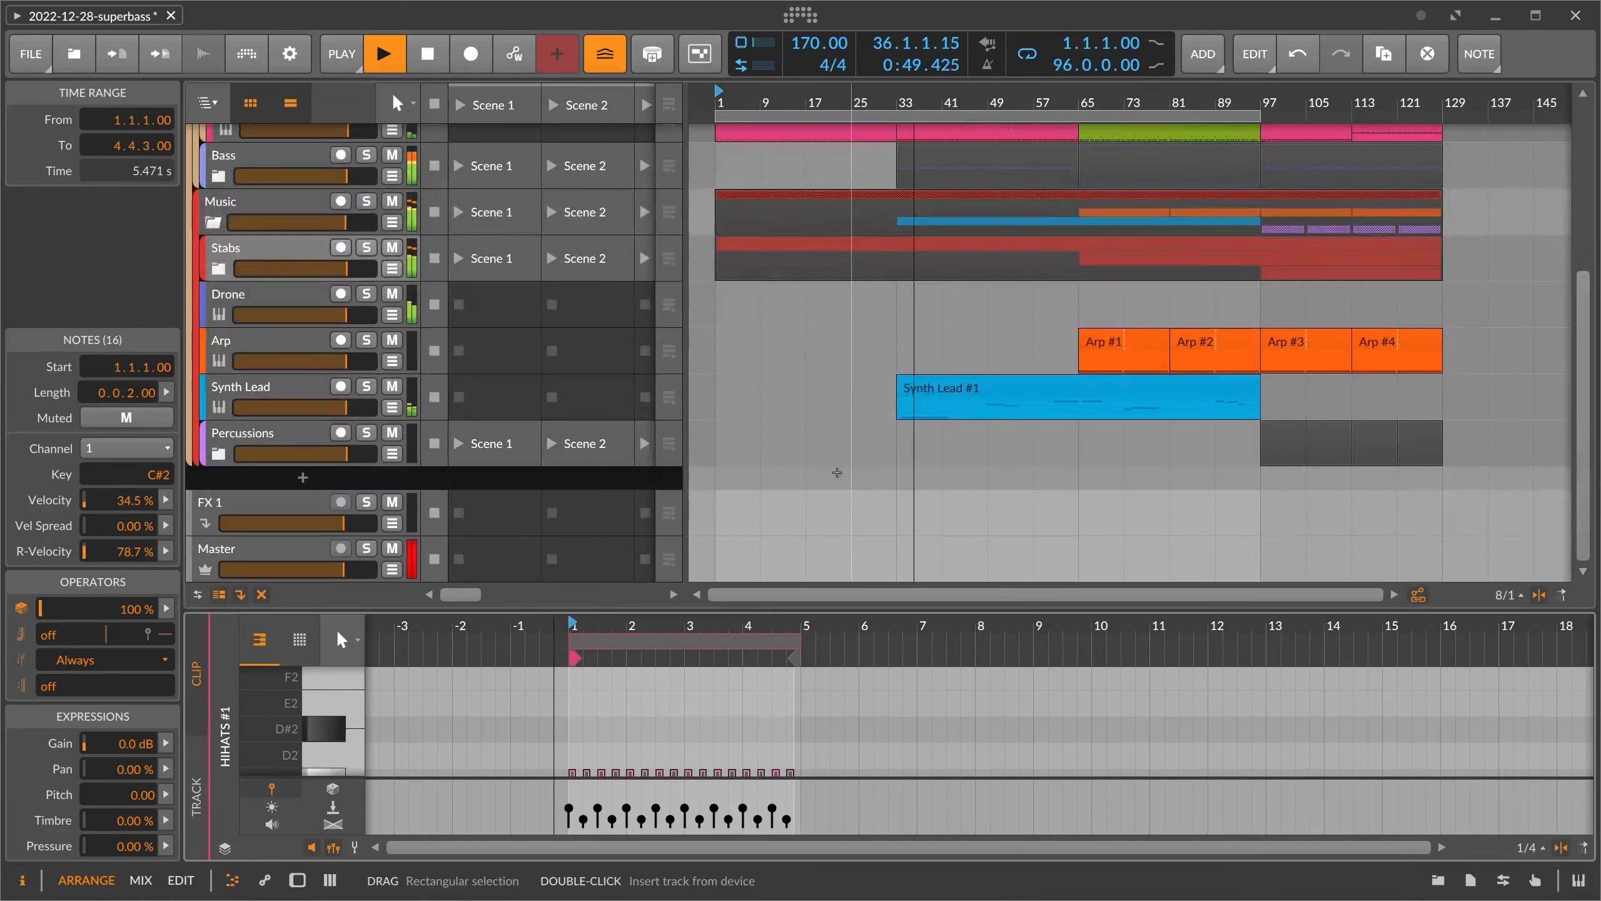
key("space")
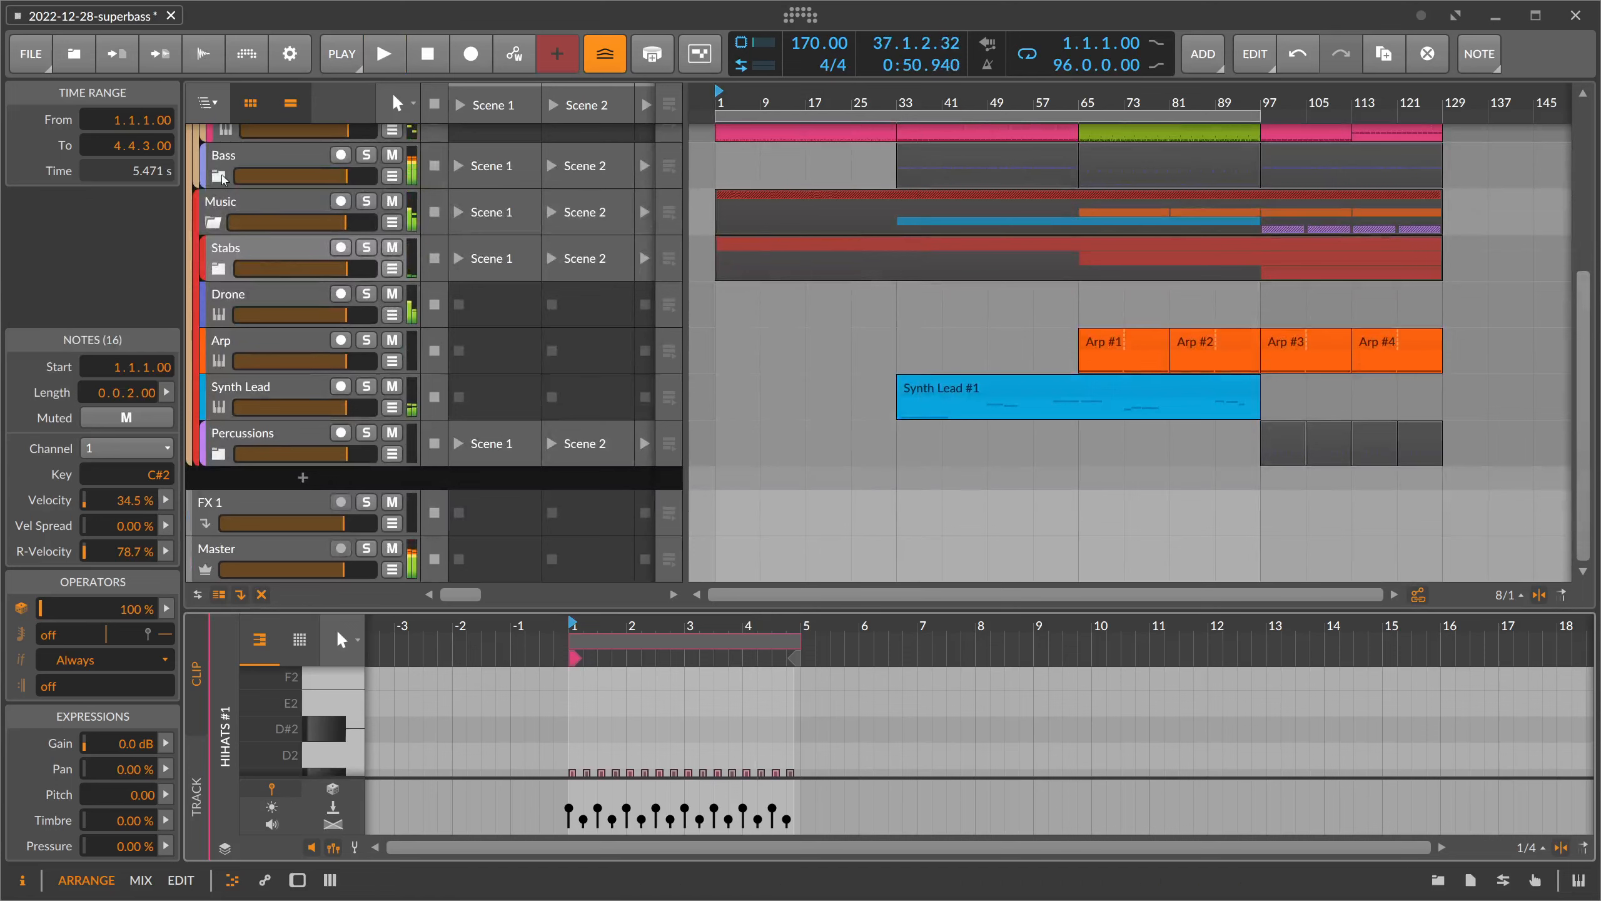
left_click(221, 177)
left_click(321, 256)
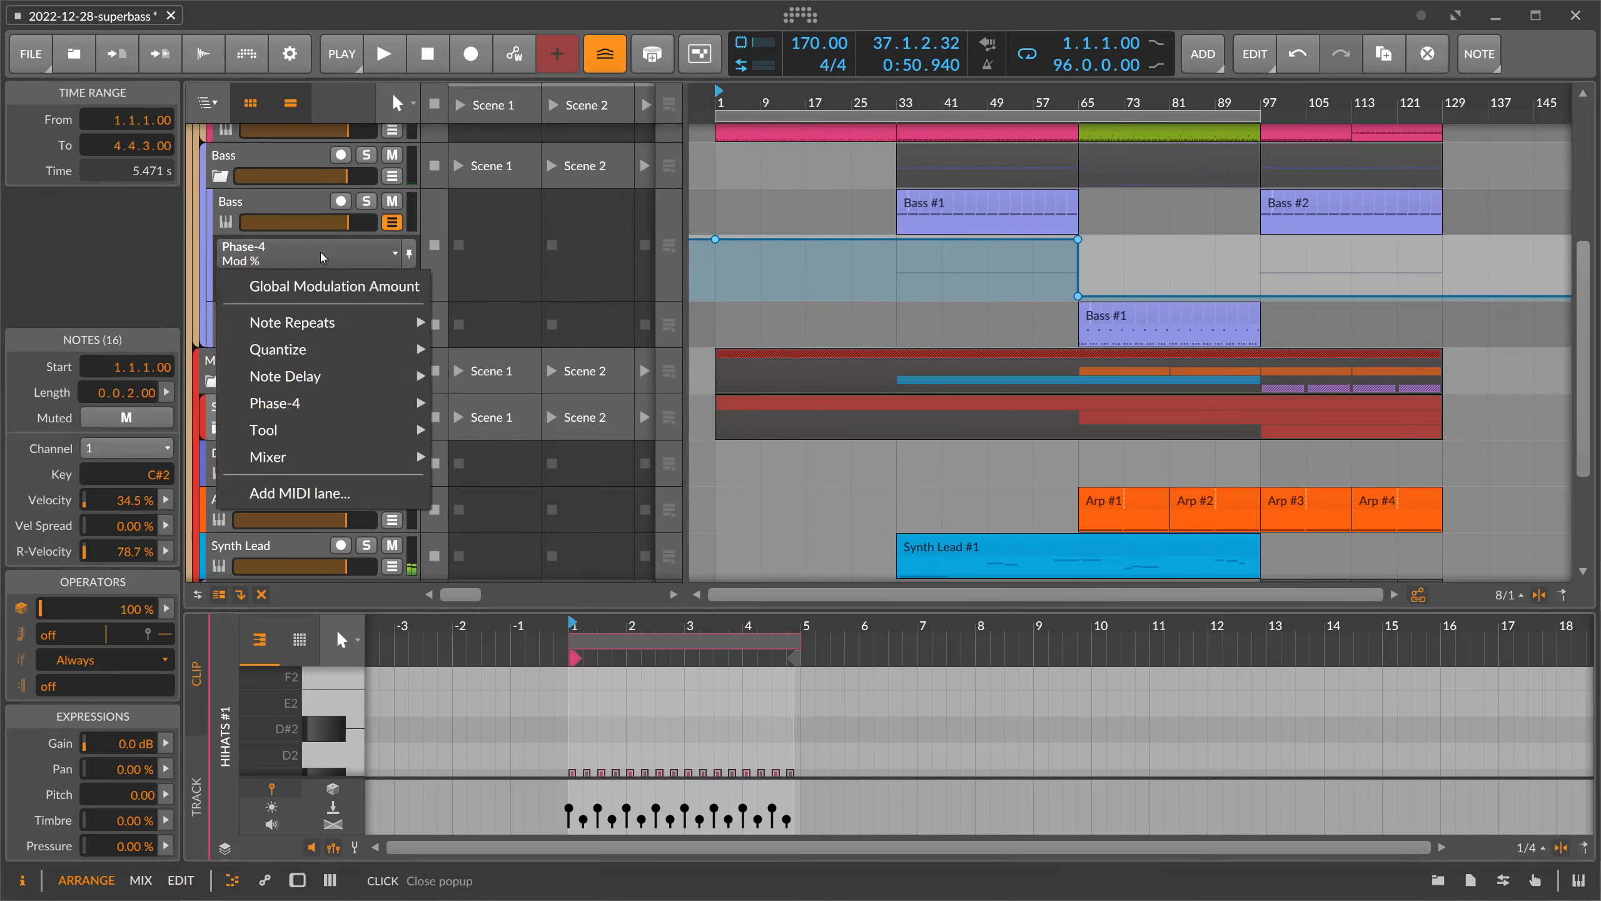
left_click(320, 288)
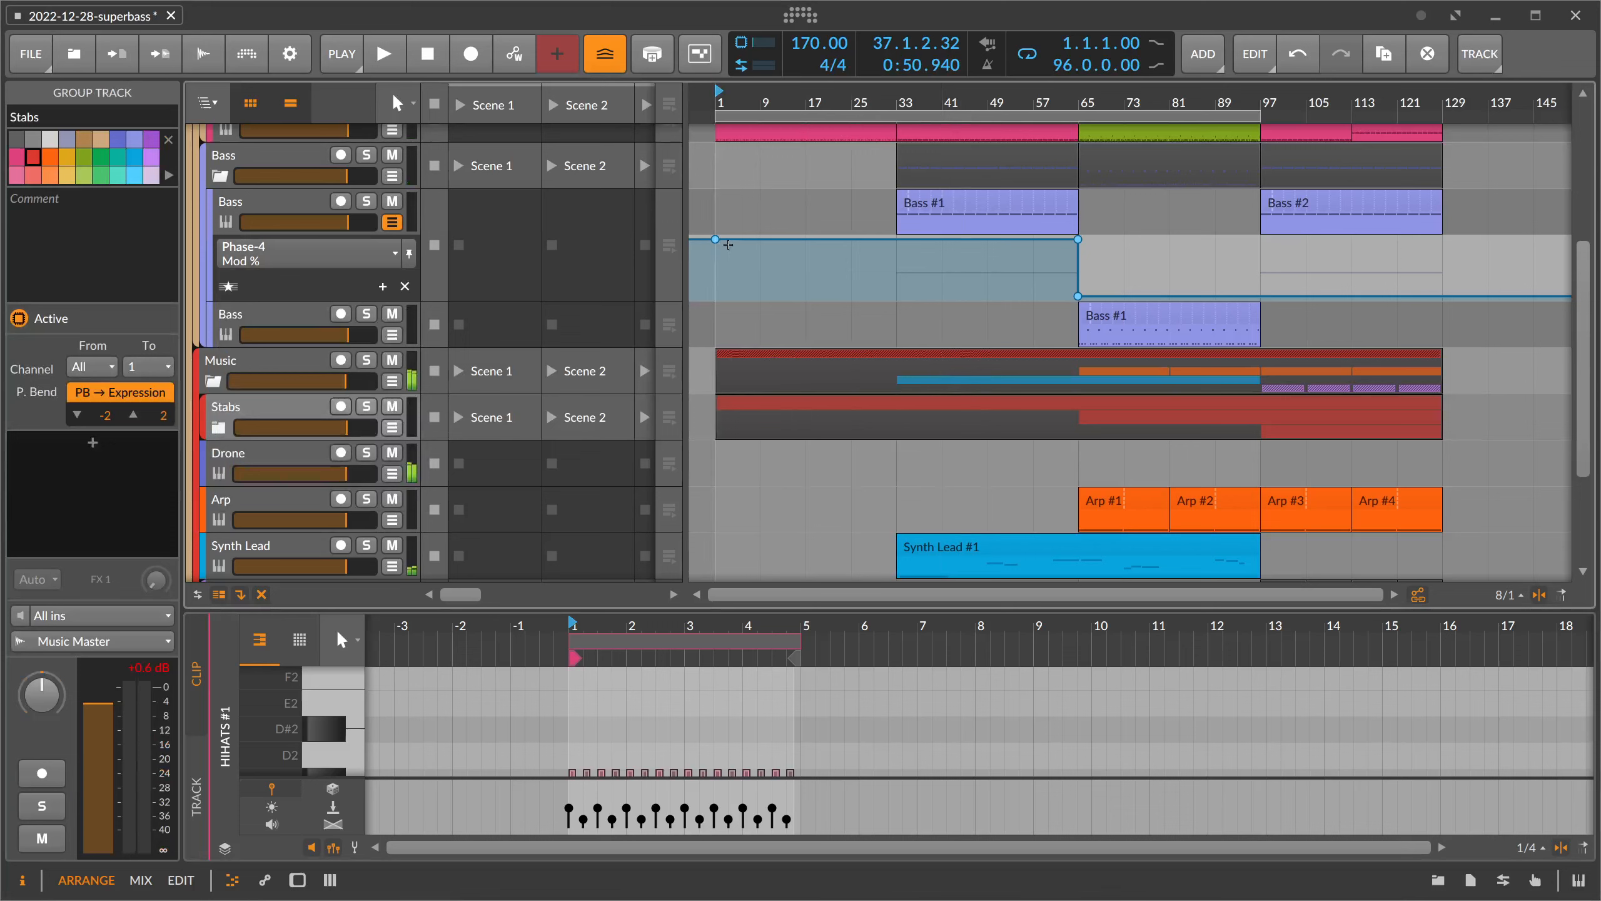
left_click(715, 240)
left_click_drag(715, 239, 897, 296)
key("space")
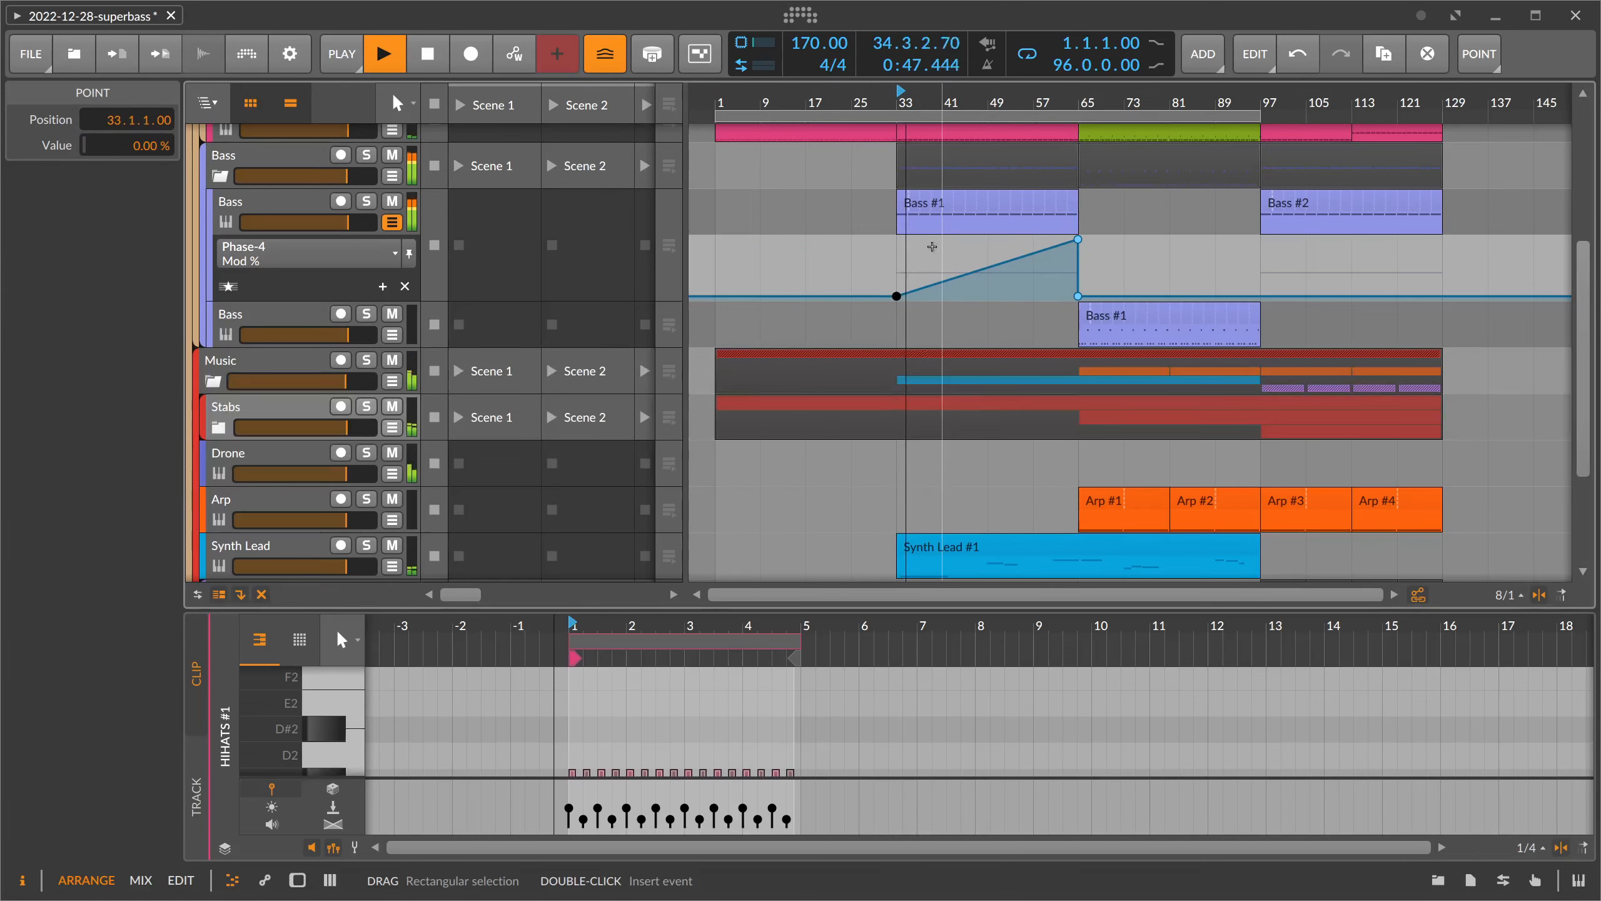
- Show the E-Kick track's devices and examine the effects chain nested inside the E-Kick instrument
scroll(932, 246, "up", 4)
left_click(277, 178)
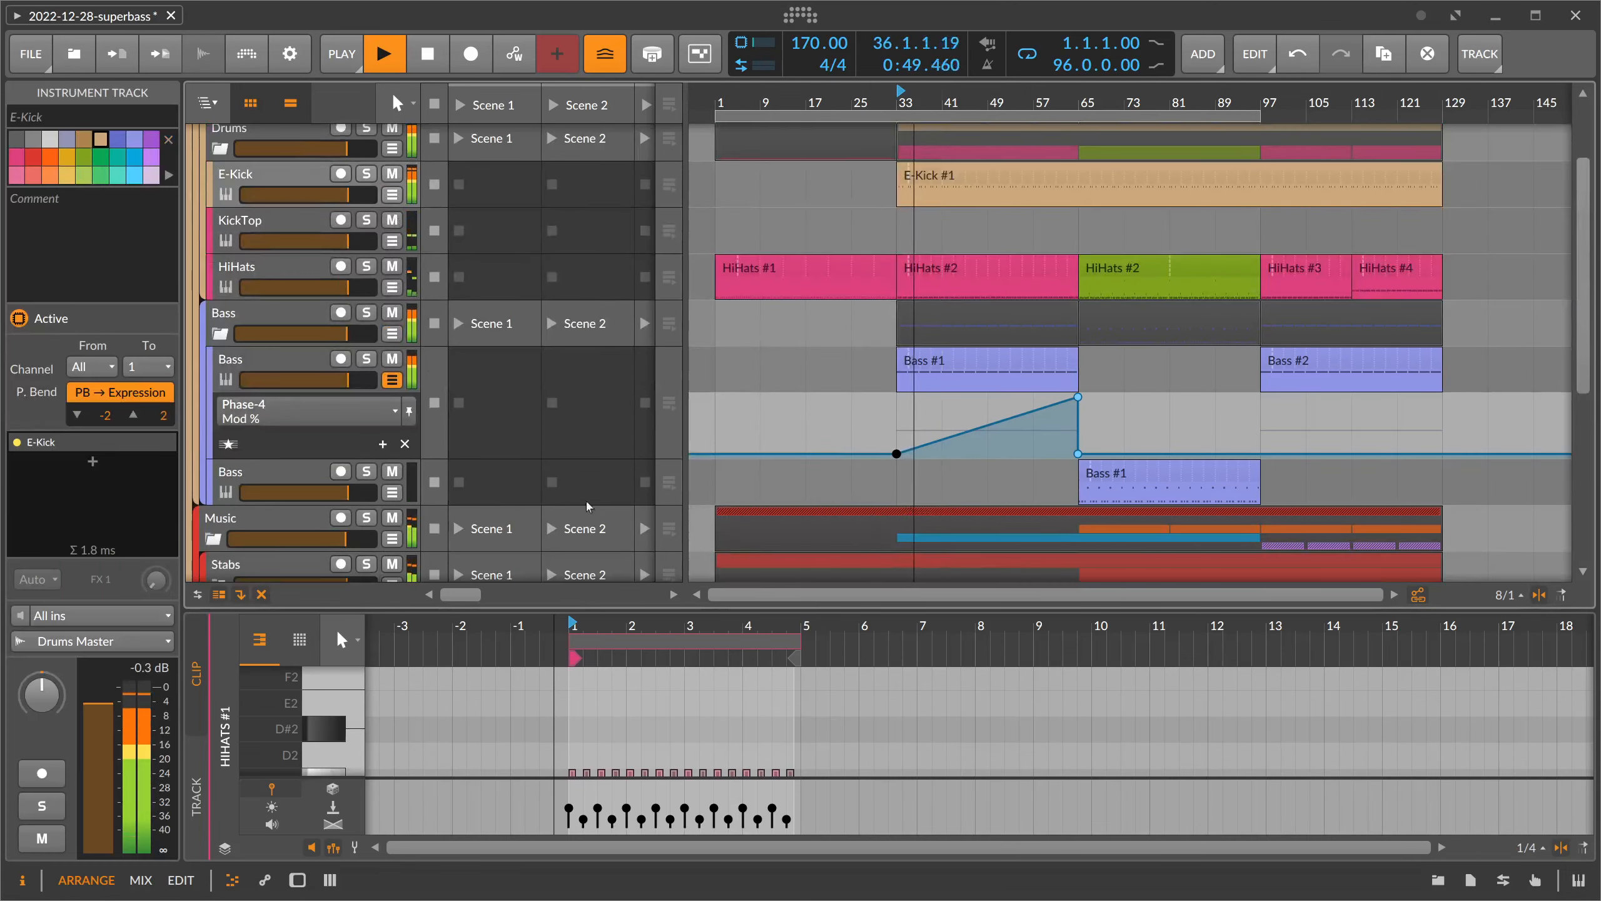
key("d")
left_click(426, 635)
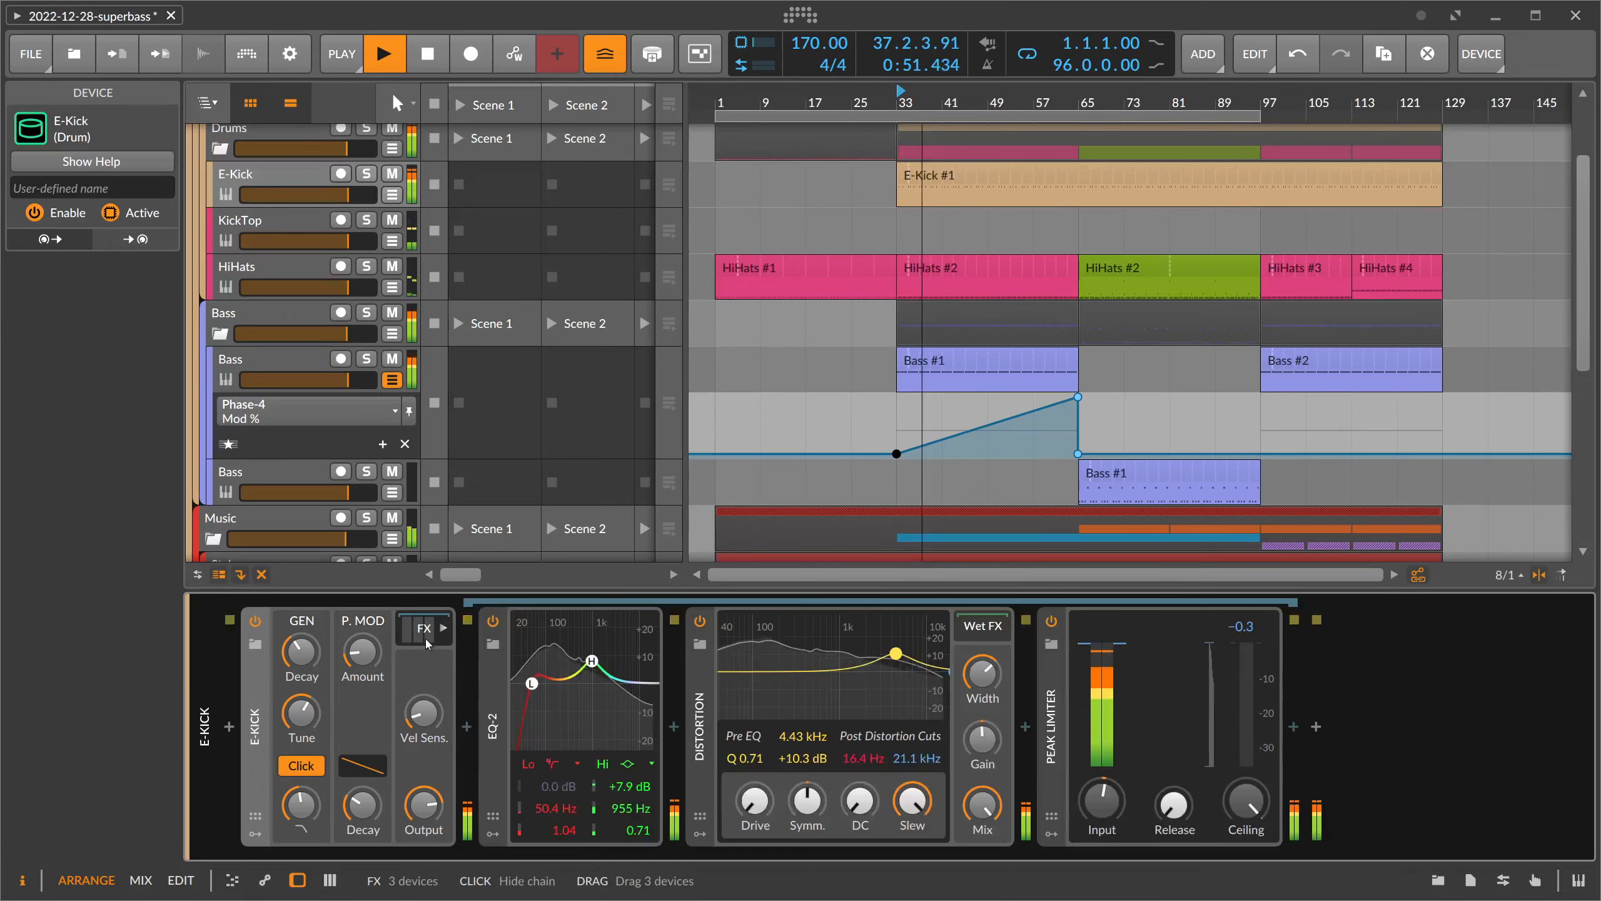
left_click(425, 636)
- On the KickTop track, adjust the Distortion drive, lower the Delay-1 mix to 8.29 %, and set the EQ-2 cuts to 88.6 Hz and 1.44 kHz
key("Down")
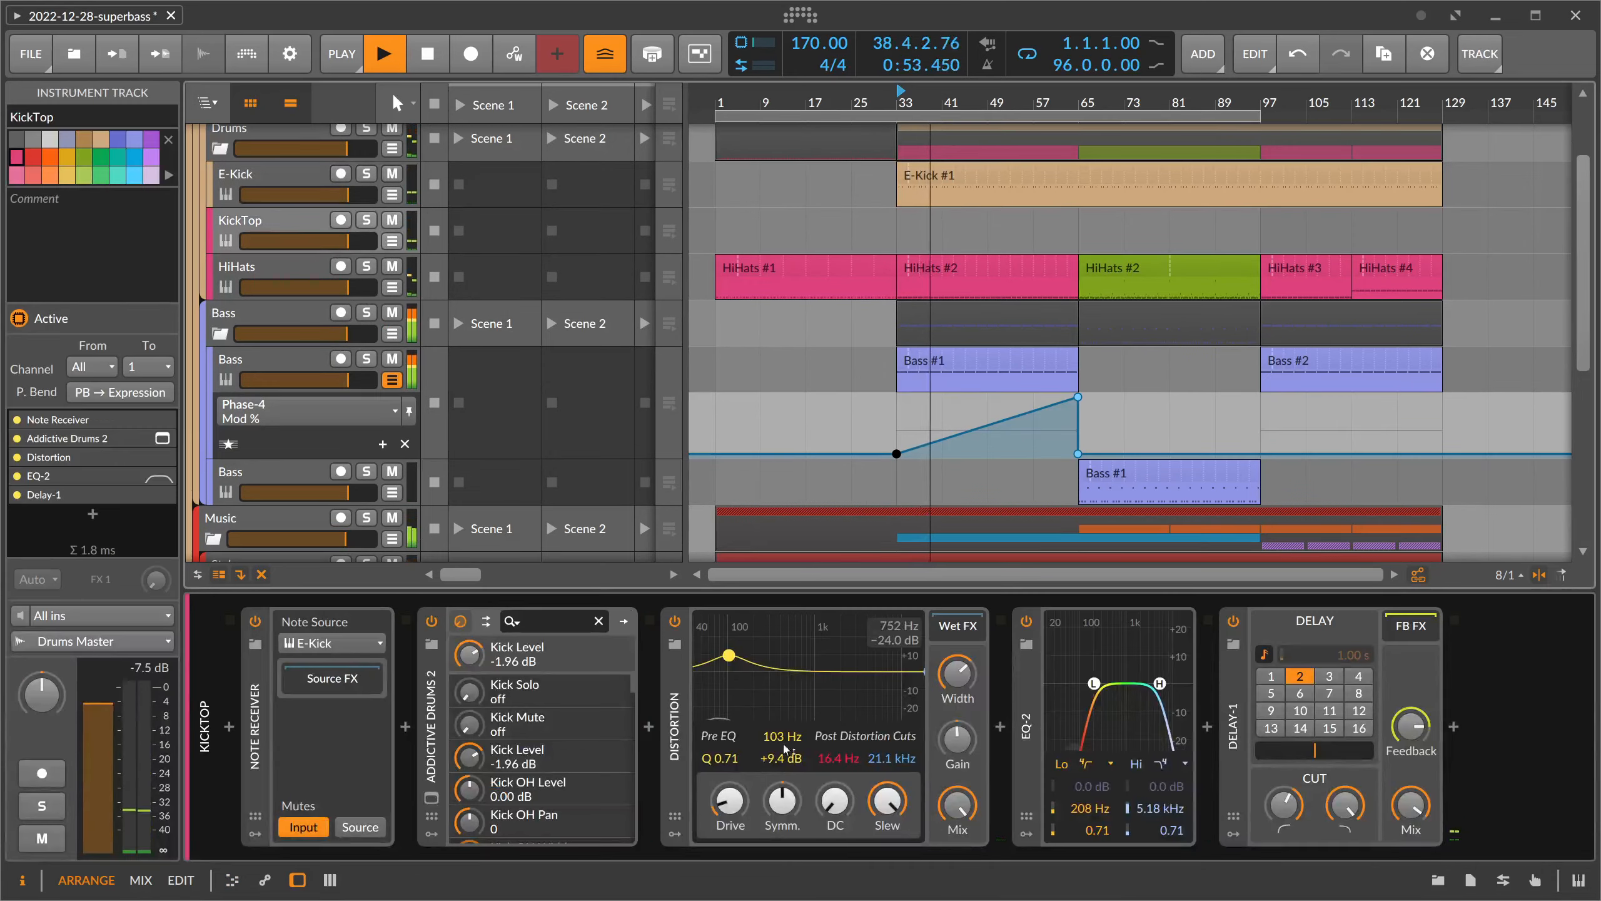
left_click_drag(730, 801, 730, 805)
left_click_drag(1090, 808, 1159, 829)
mouse_move(1411, 804)
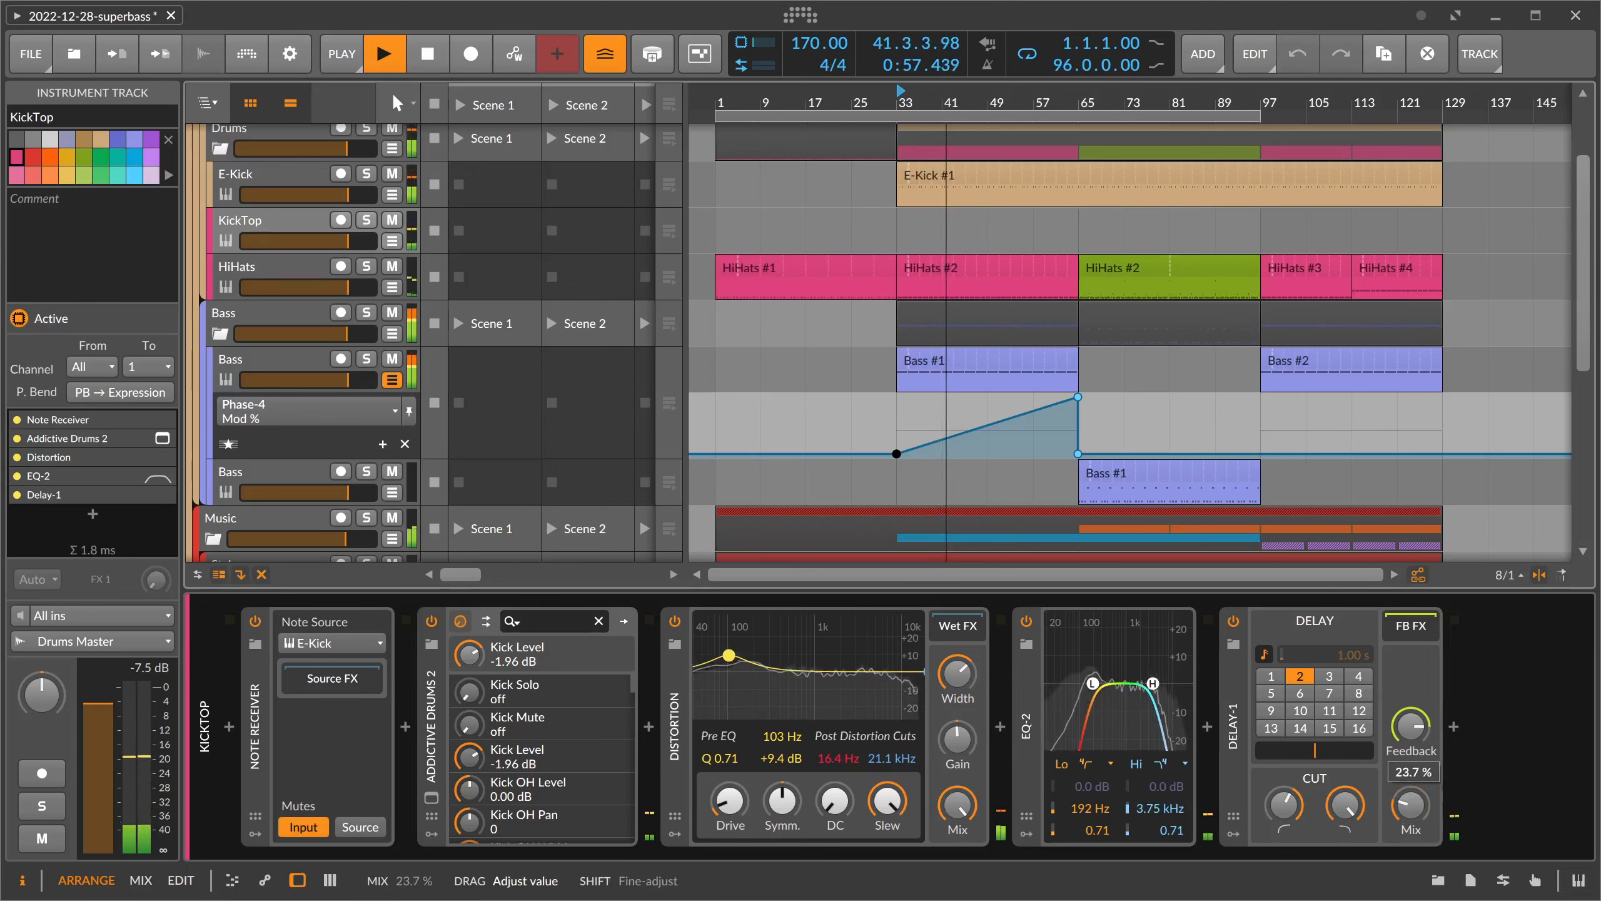
left_click_drag(1411, 804, 1411, 810)
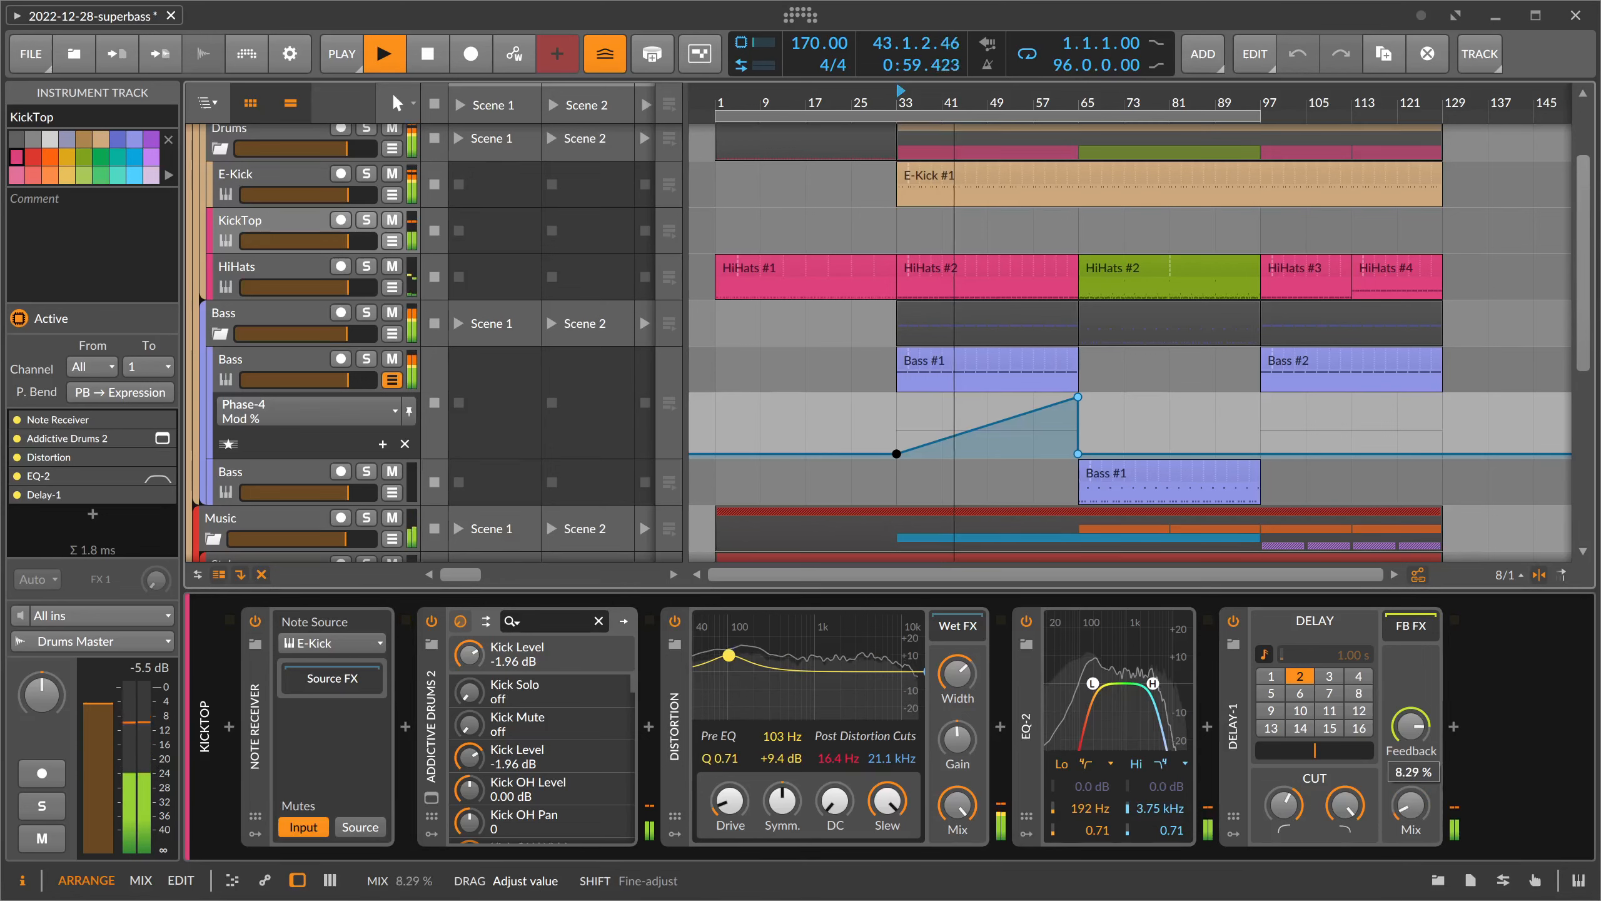
left_click_drag(1090, 809, 1158, 825)
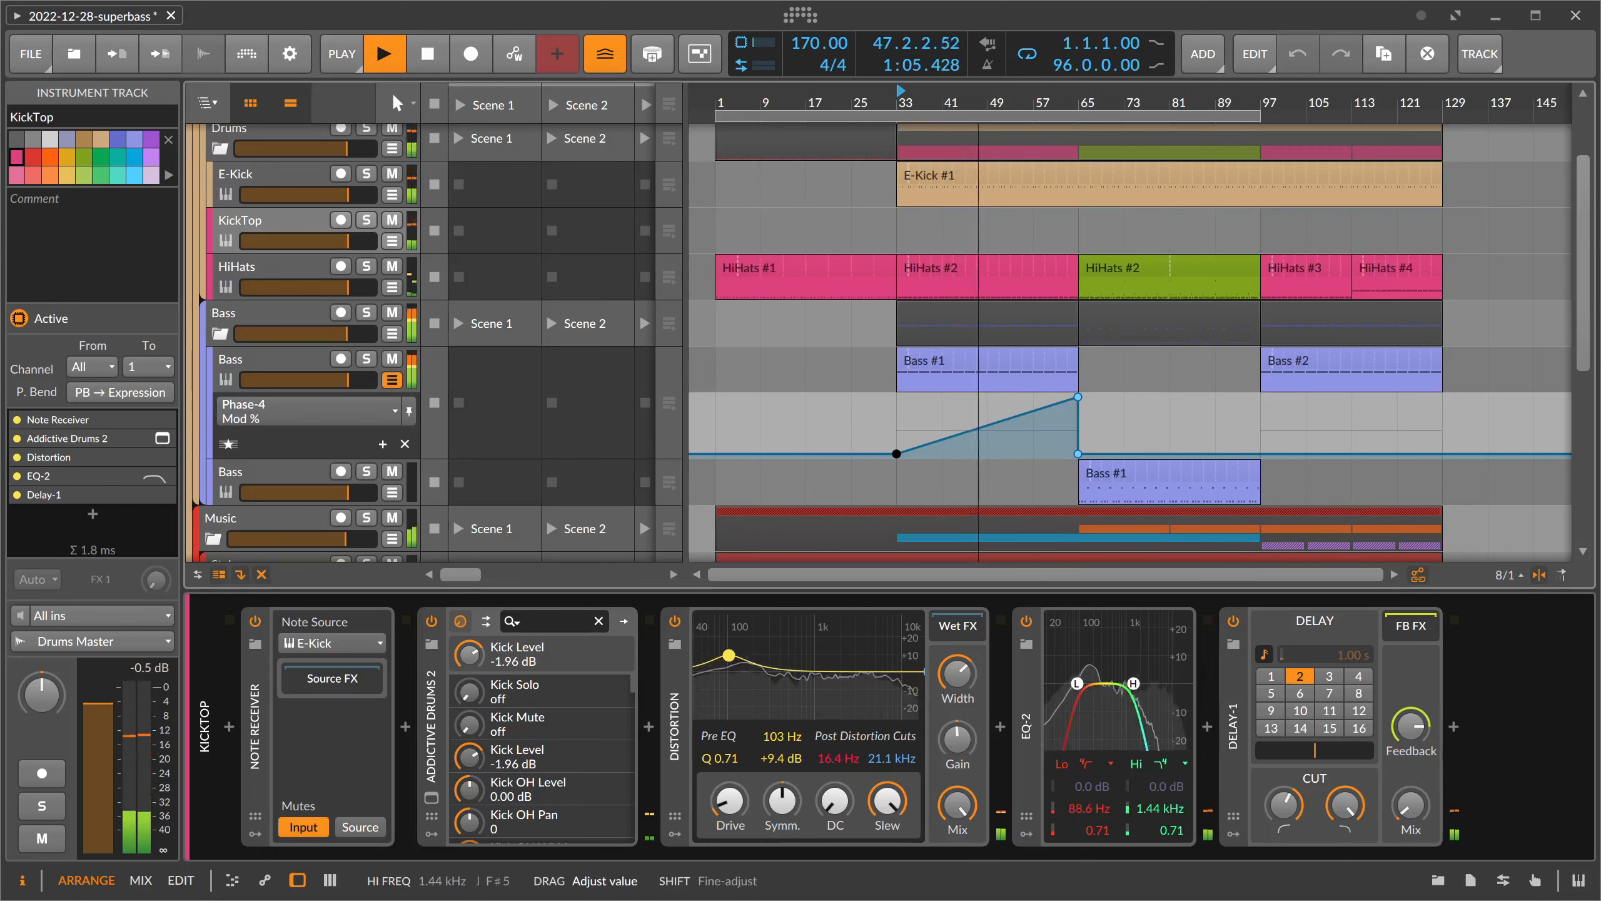
- Lower the Delay-1 mix on the KickTop track to 0 % and stop playback
left_click_drag(1411, 804, 1411, 802)
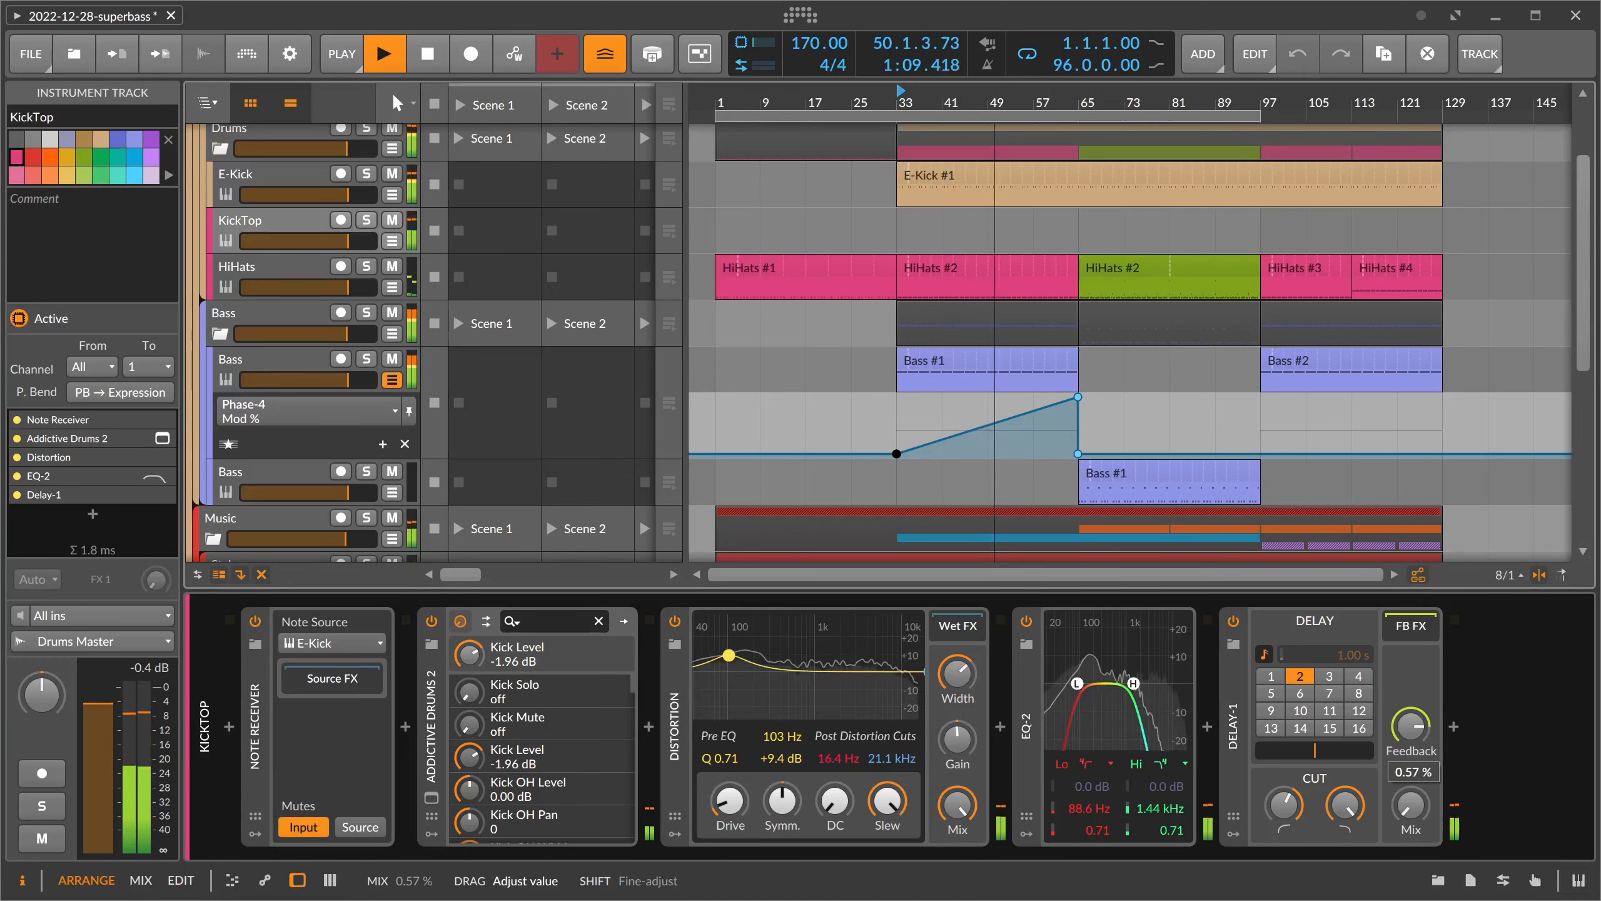
left_click_drag(1411, 810, 1411, 874)
key("space")
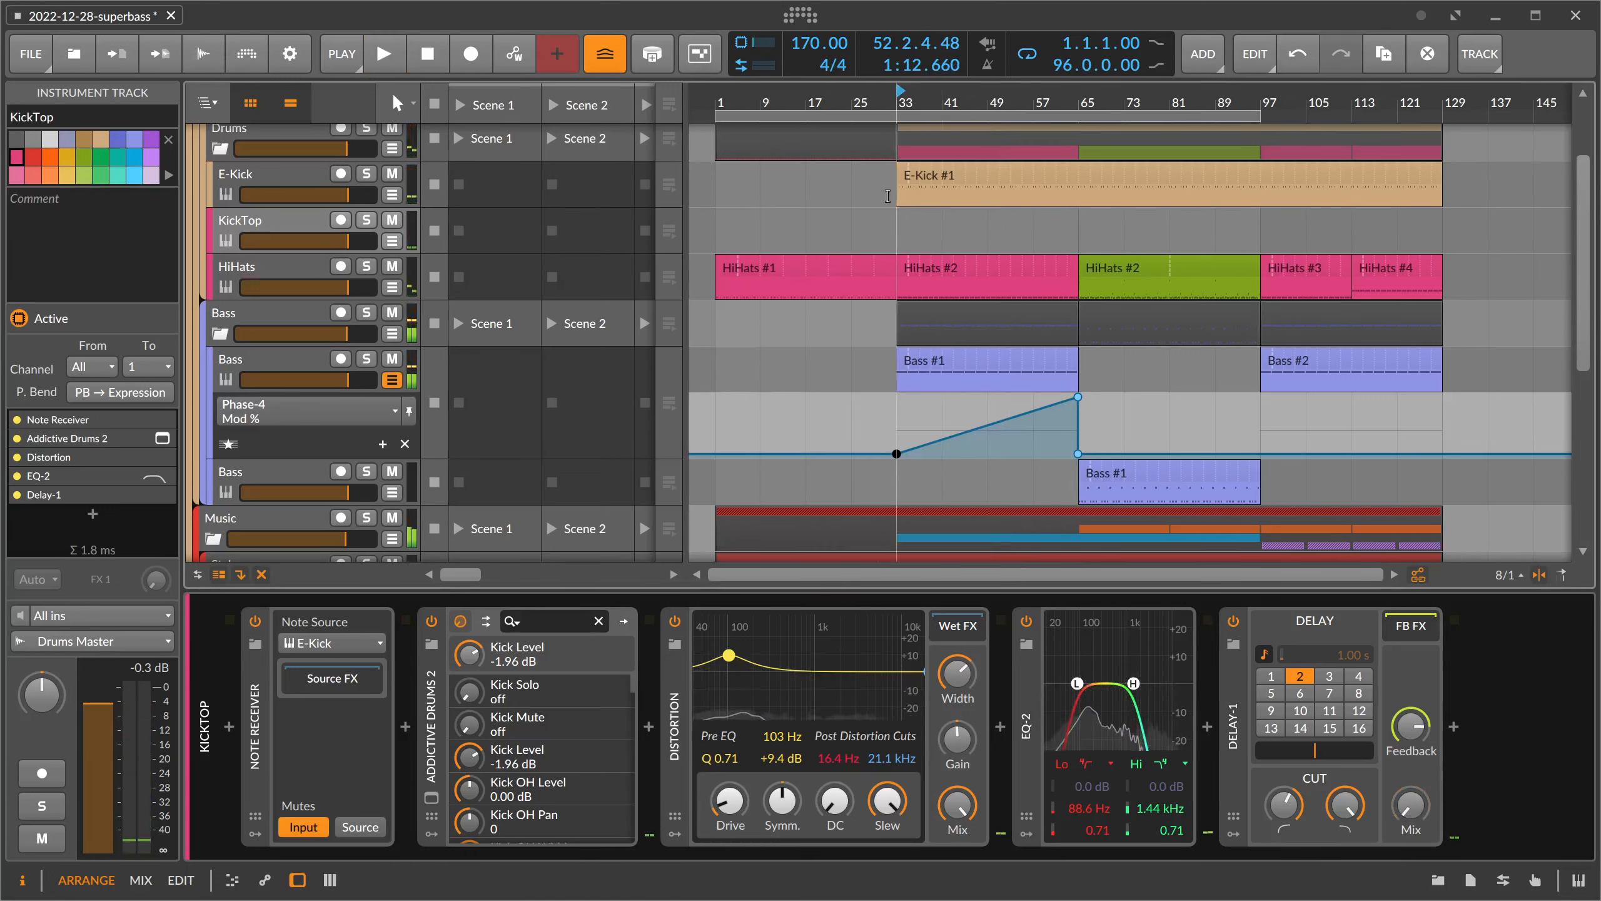
- Automate KickTop's Delay-1 Mix with a curved rise from 0 % at bar 33 to the maximum at bar 65, and play
left_click(393, 243)
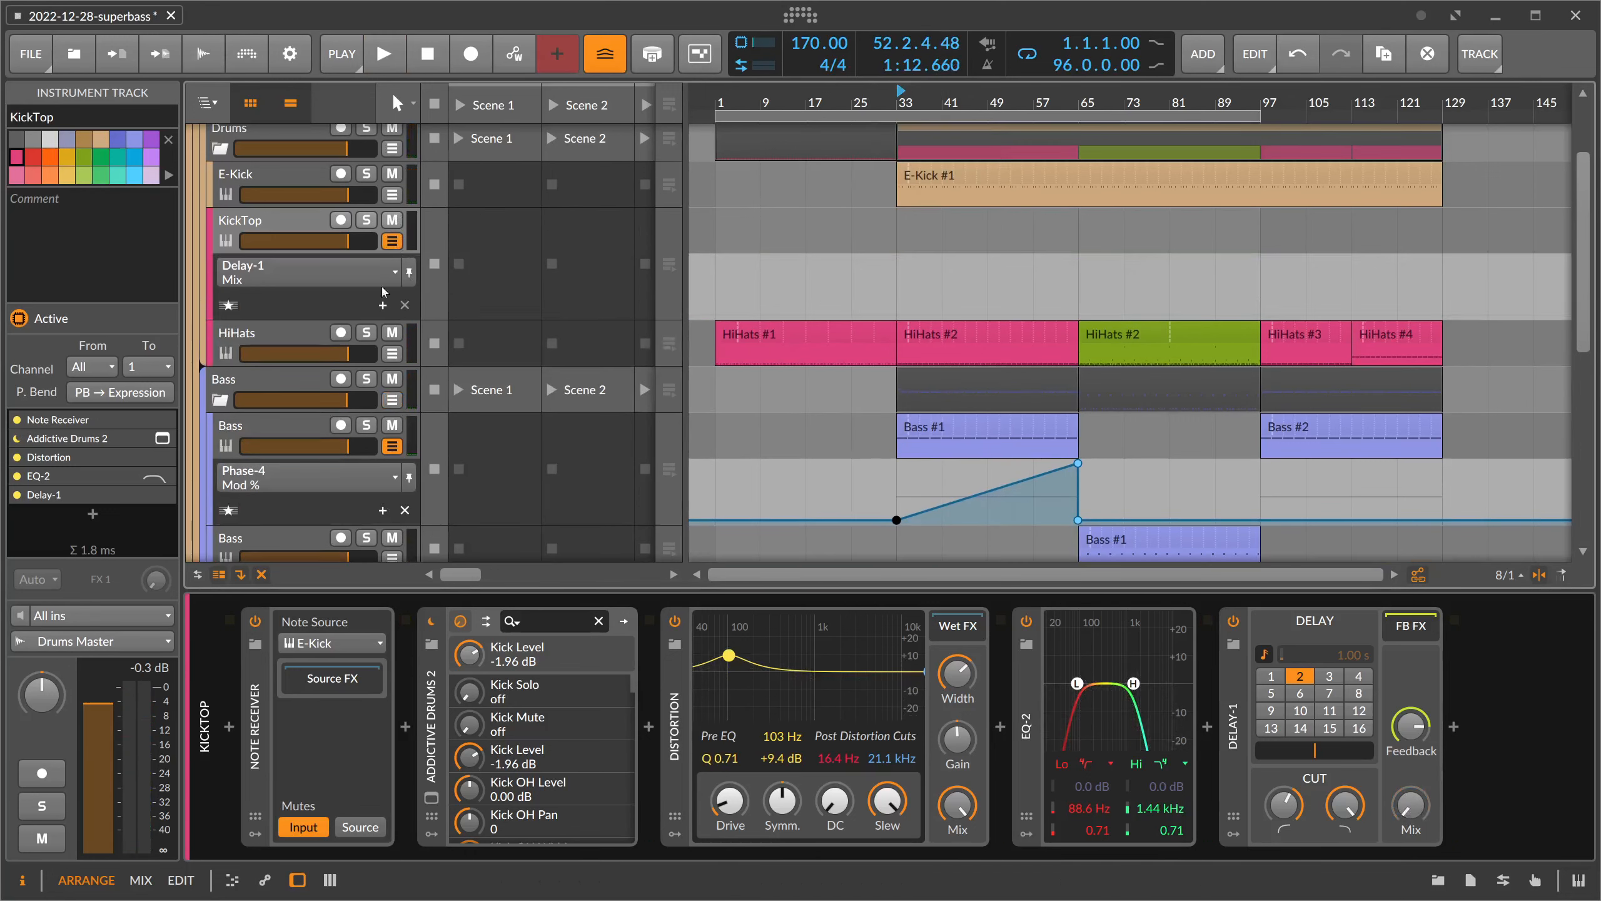
left_click(904, 315)
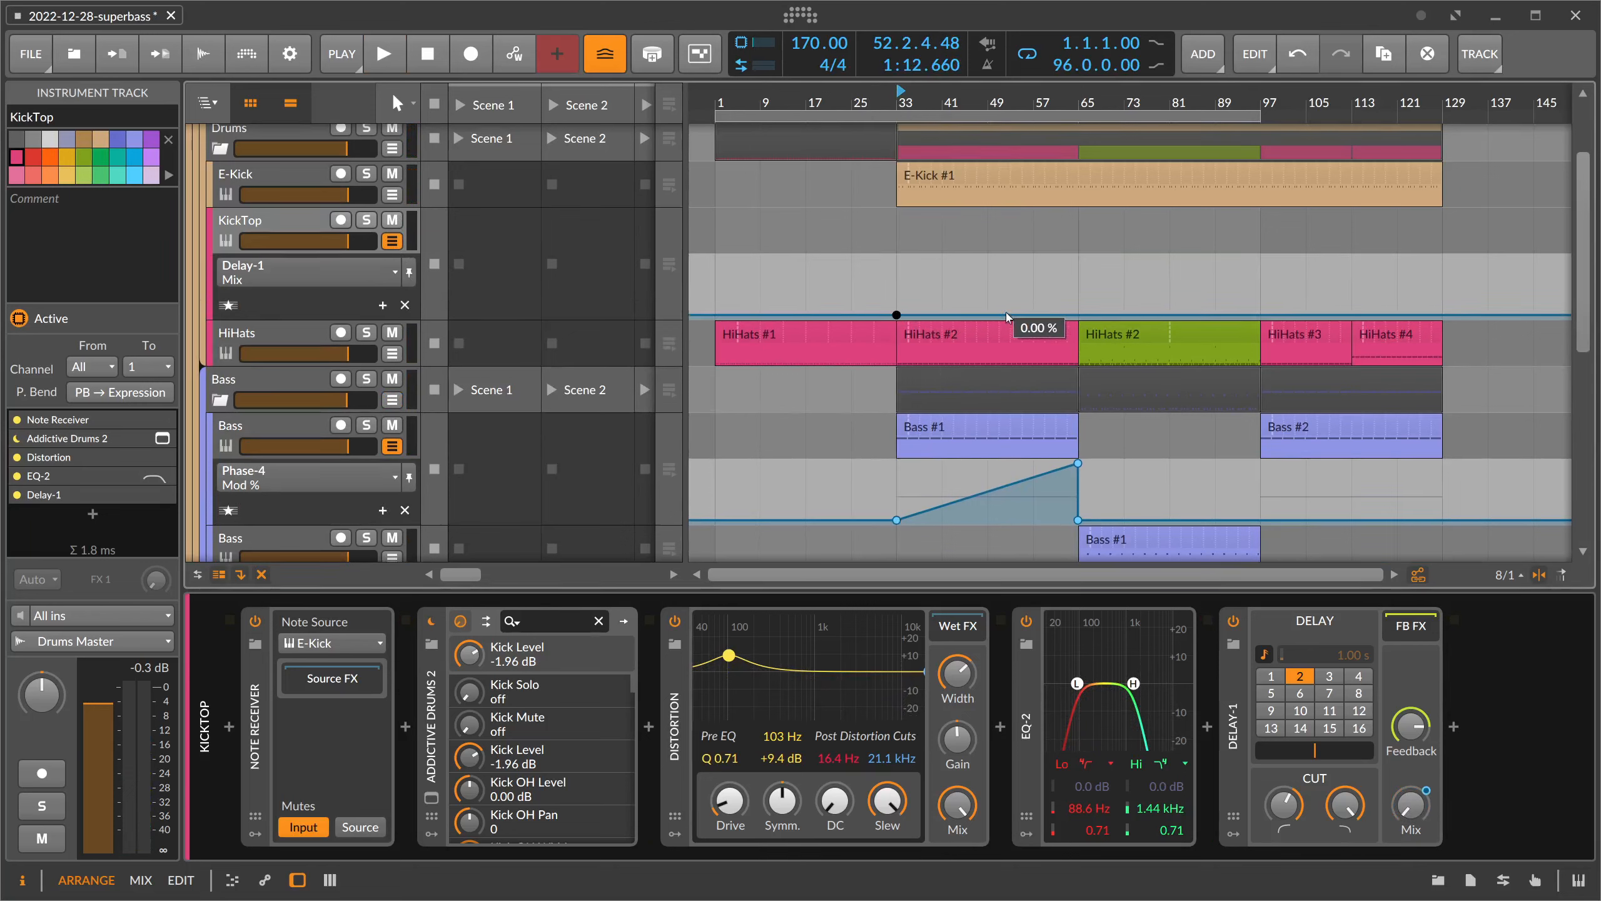
left_click_drag(1079, 314, 1029, 314)
key("space")
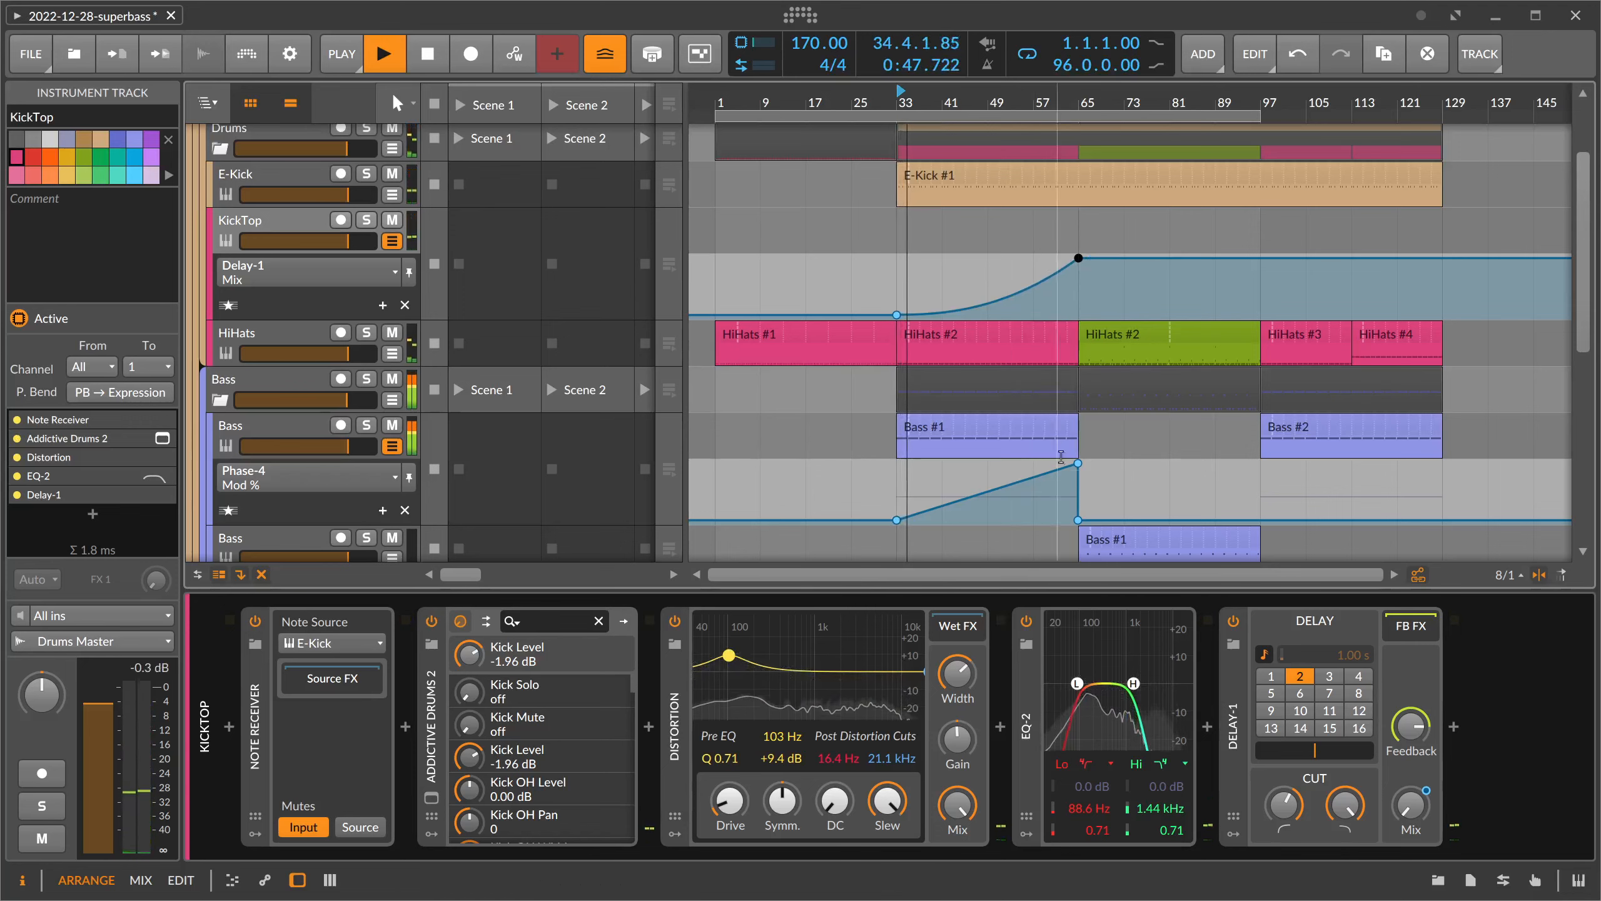
- Add a Peak Limiter and a Tool device after Delay-1 in the KickTop track's device chain
left_click(1454, 727)
type("peak")
key("Down")
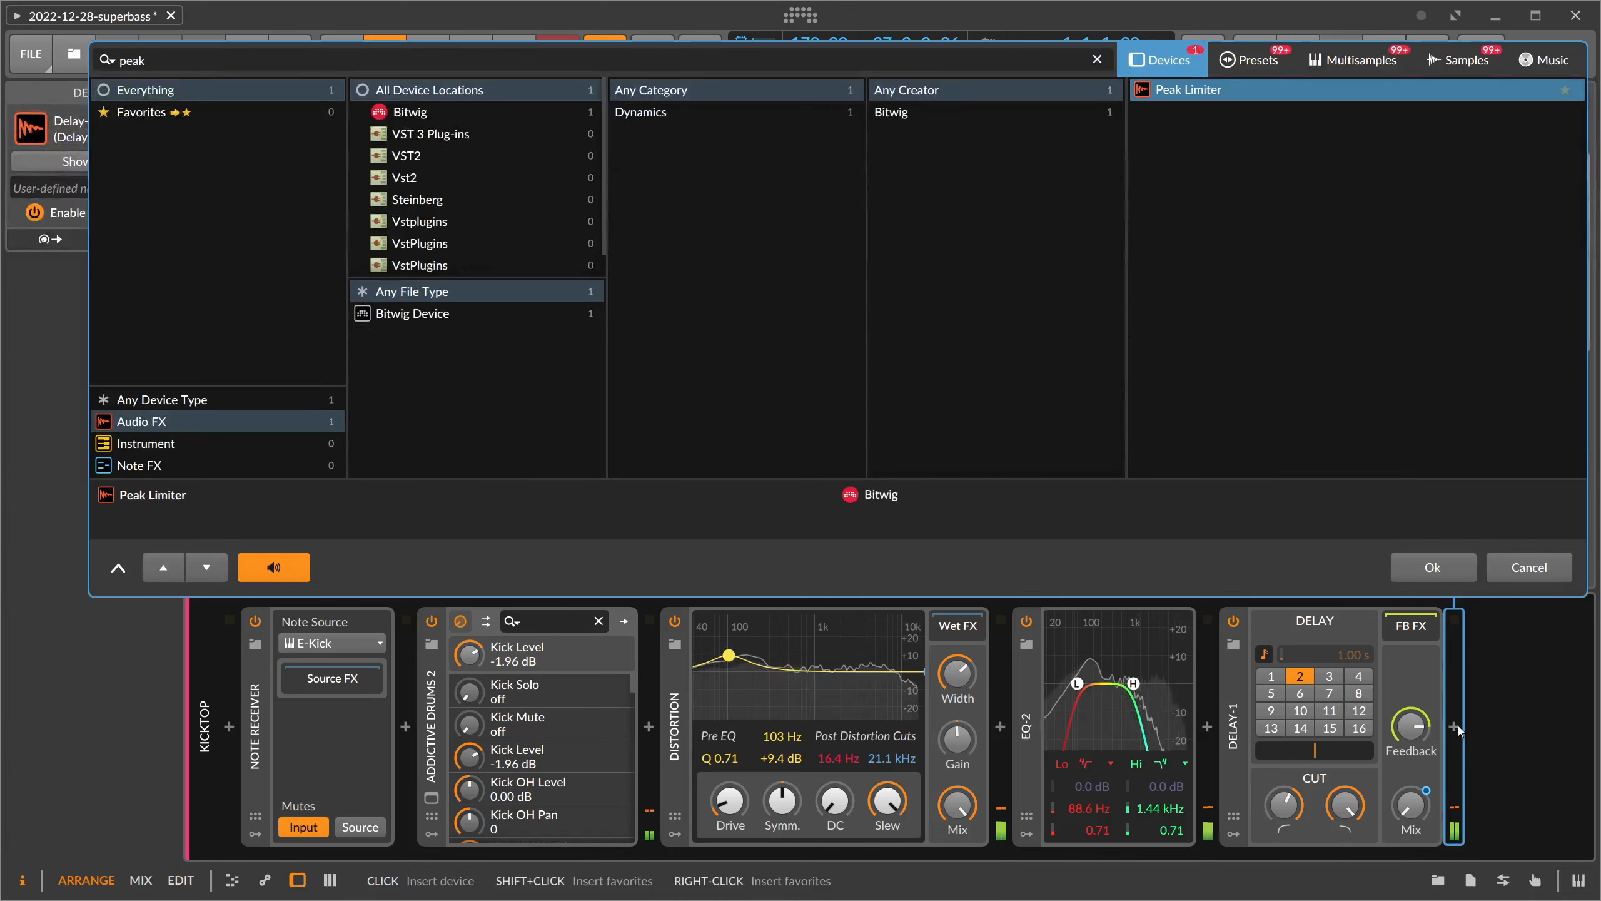
key("Return")
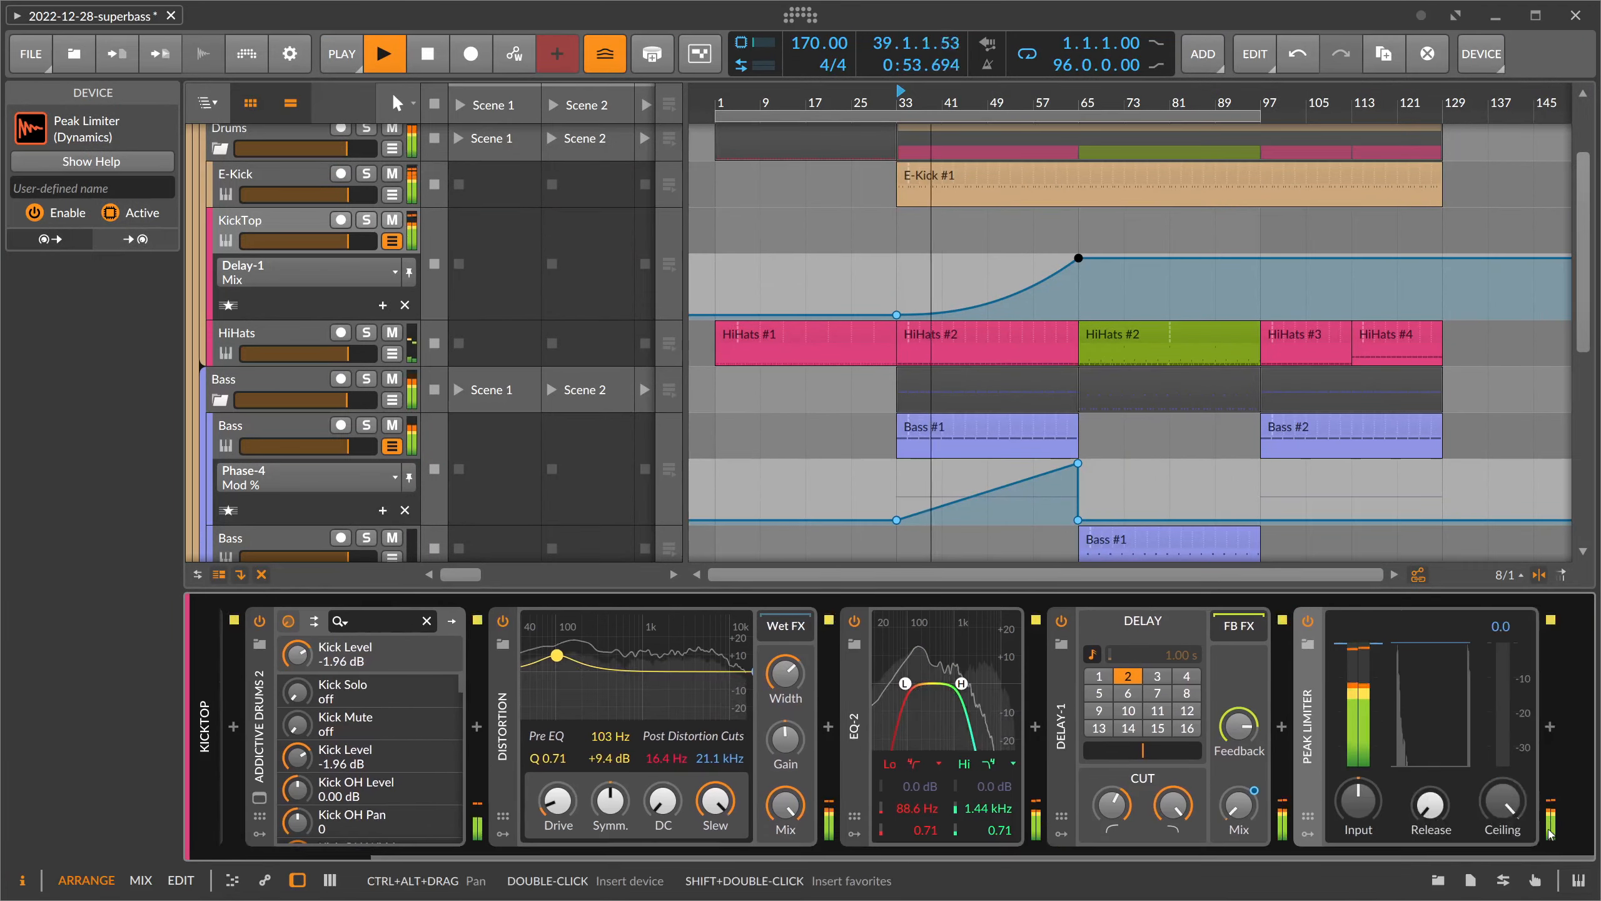
left_click(1550, 731)
type("tool")
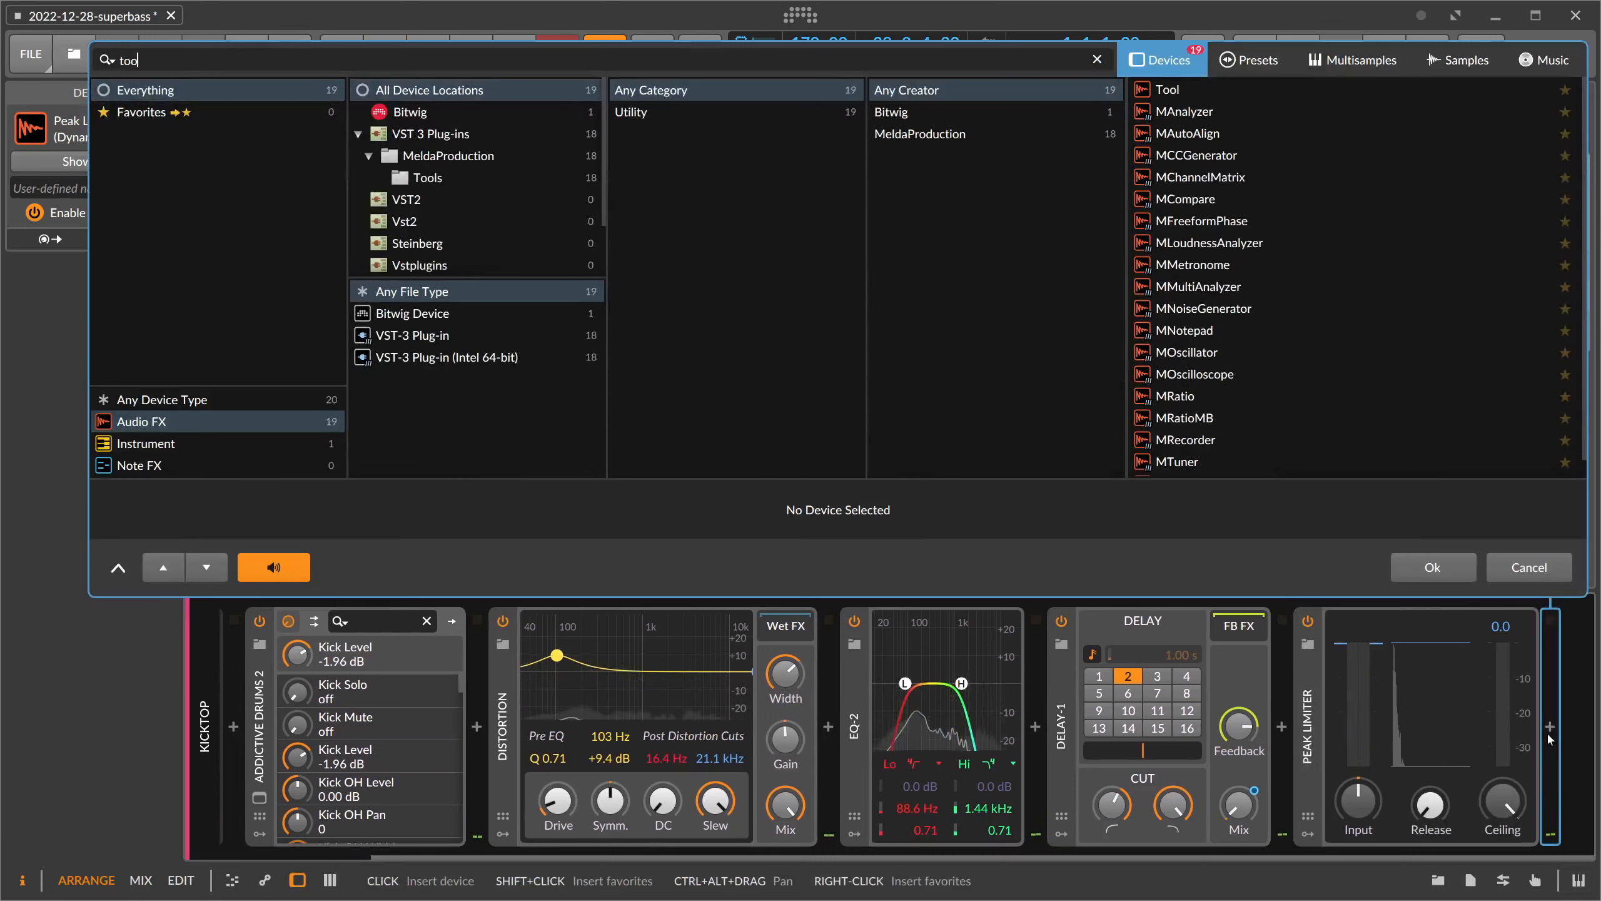
key("Down")
key("Return")
- Set the Tool's volume to -5 dB, play from bar 33, and lower the volume to -6 dB
triple_click(1380, 711)
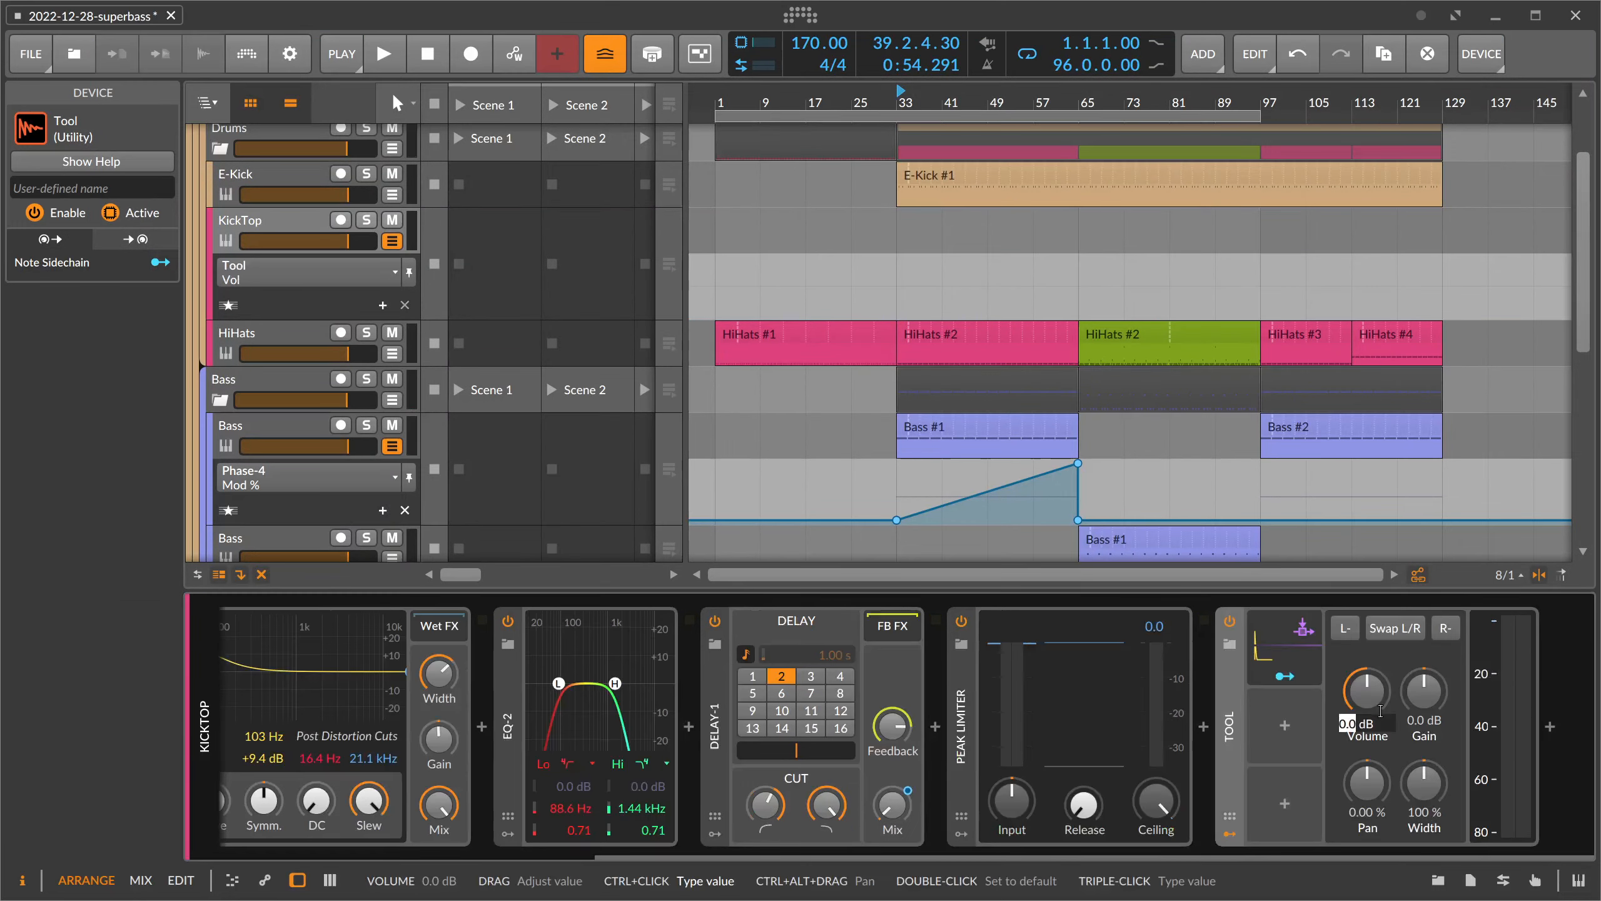
type("-5")
key("Return")
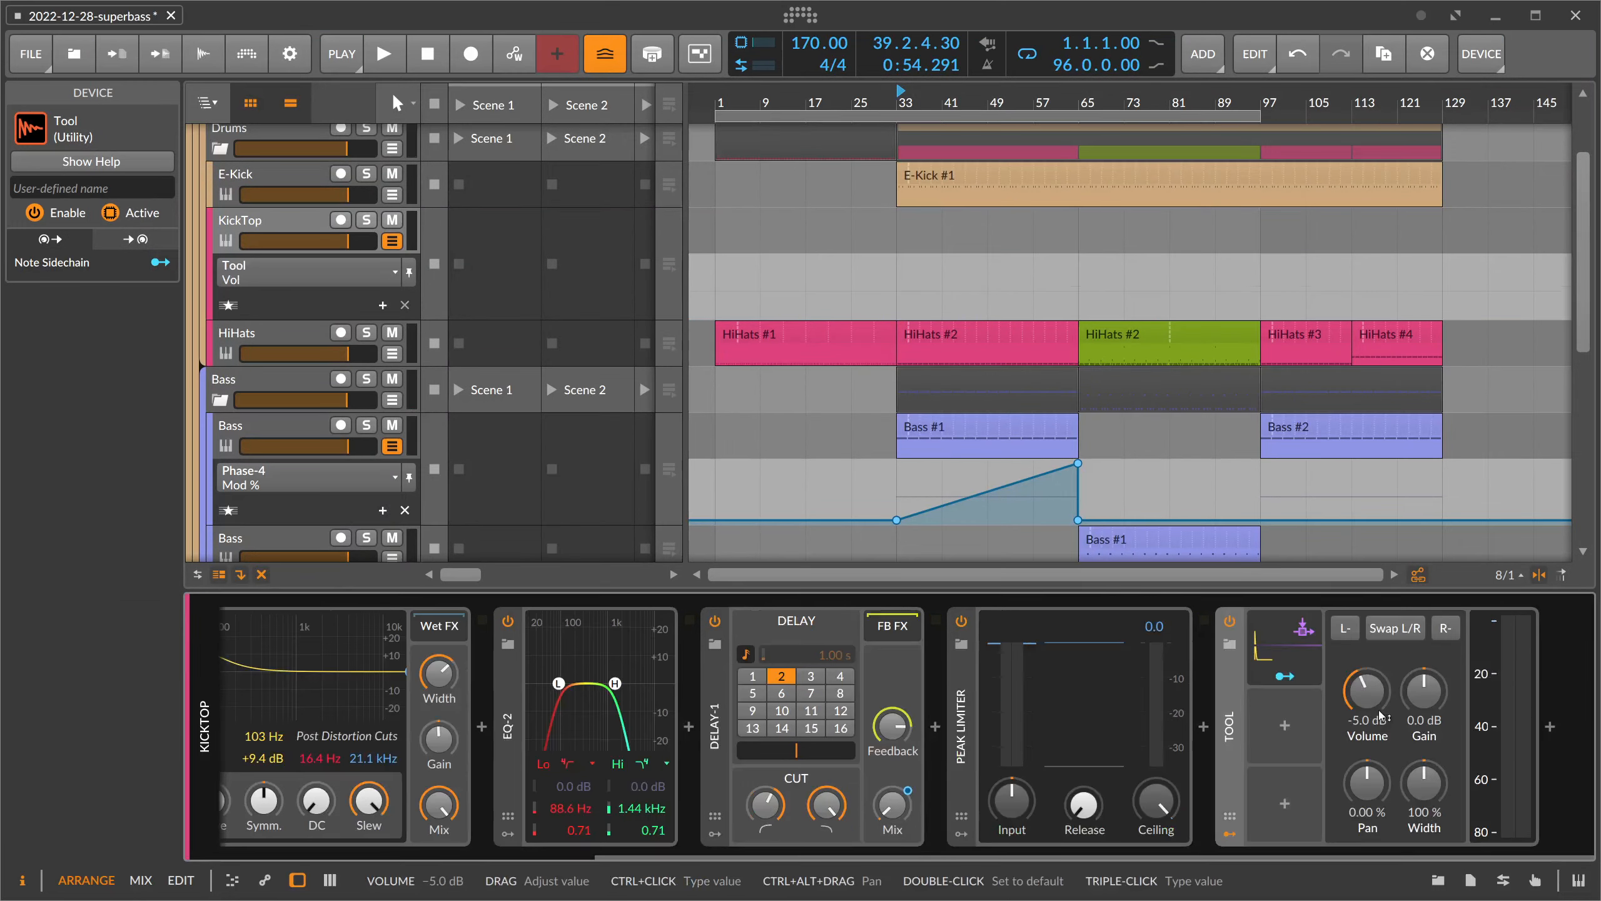
key("space")
triple_click(1377, 710)
type("-")
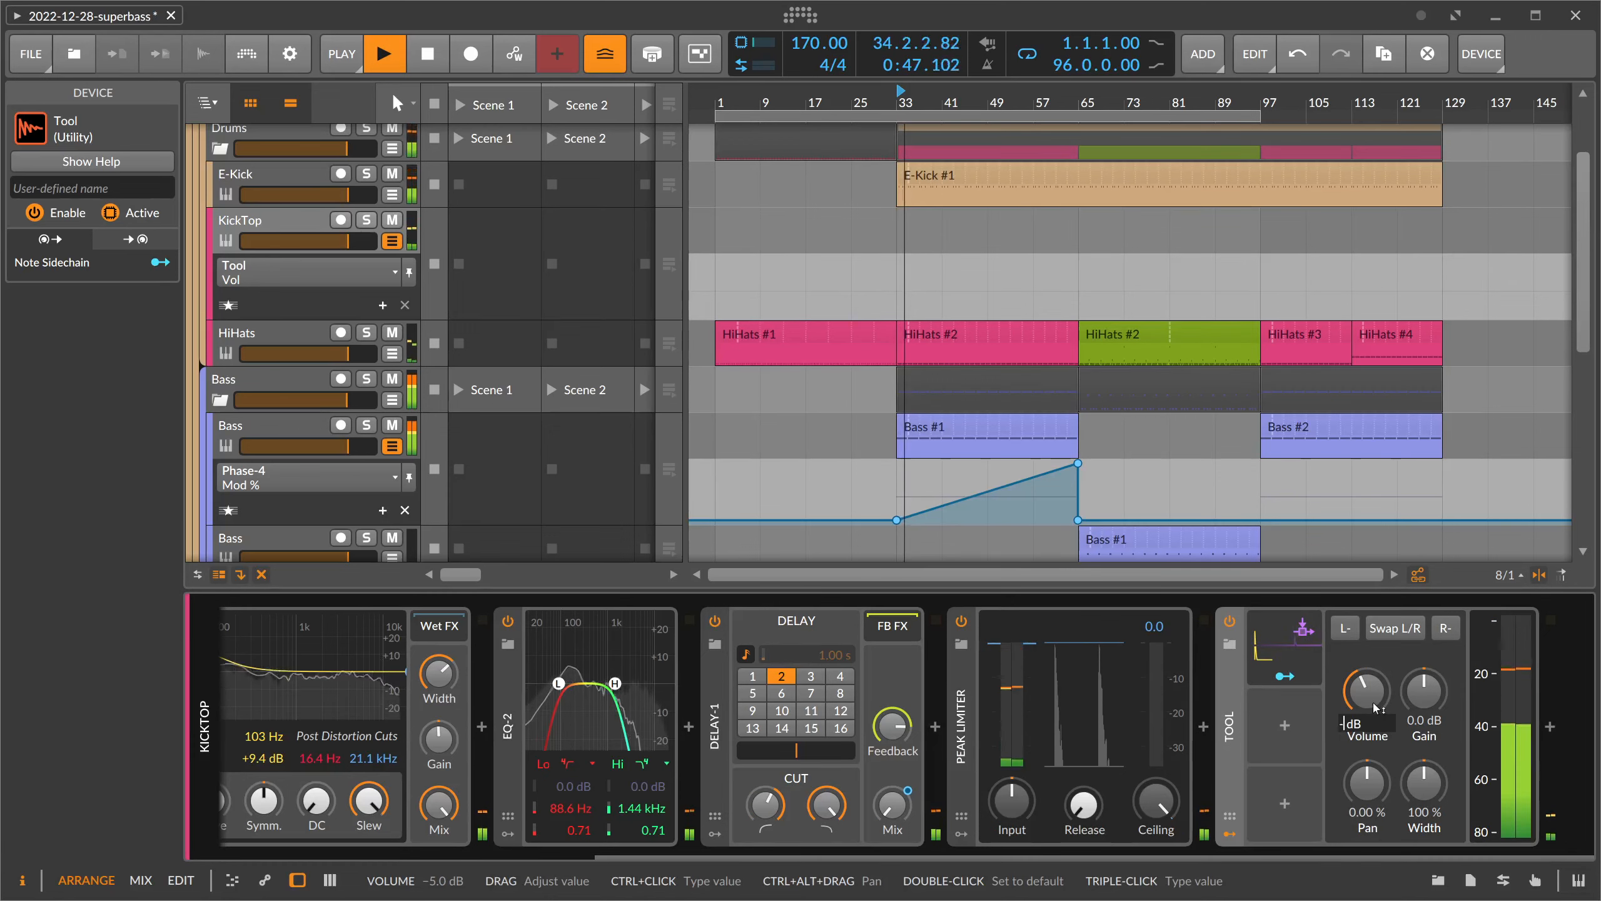
type("6")
key("Return")
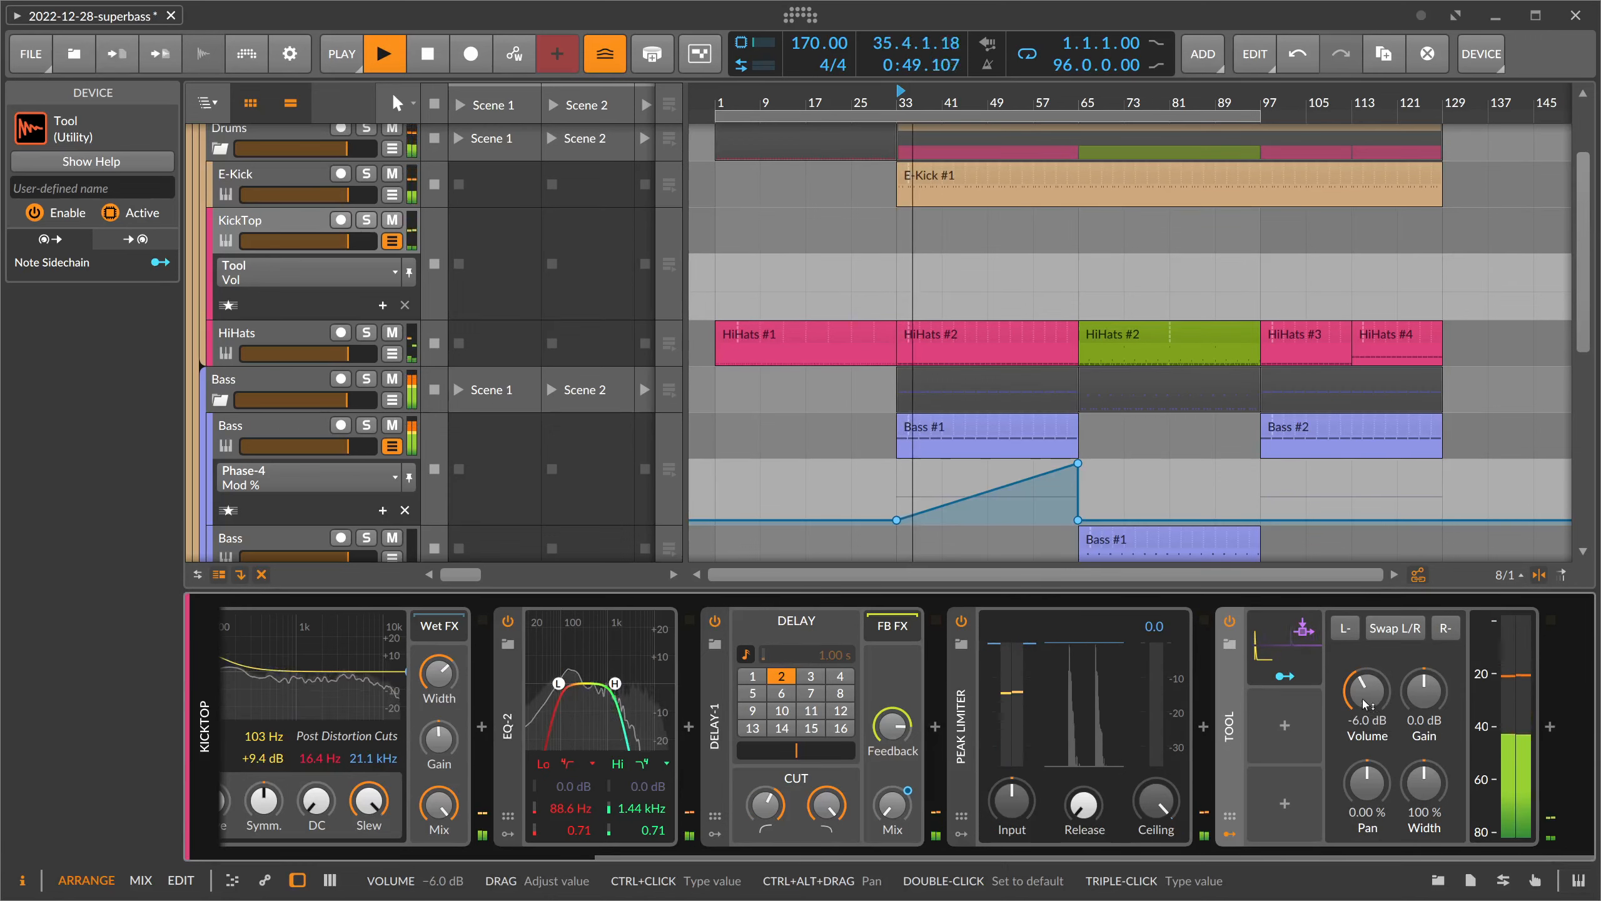
- Open the bar 33 HiHats #2 clip in an enlarged note editor and stop playback
left_click_drag(898, 102, 886, 199)
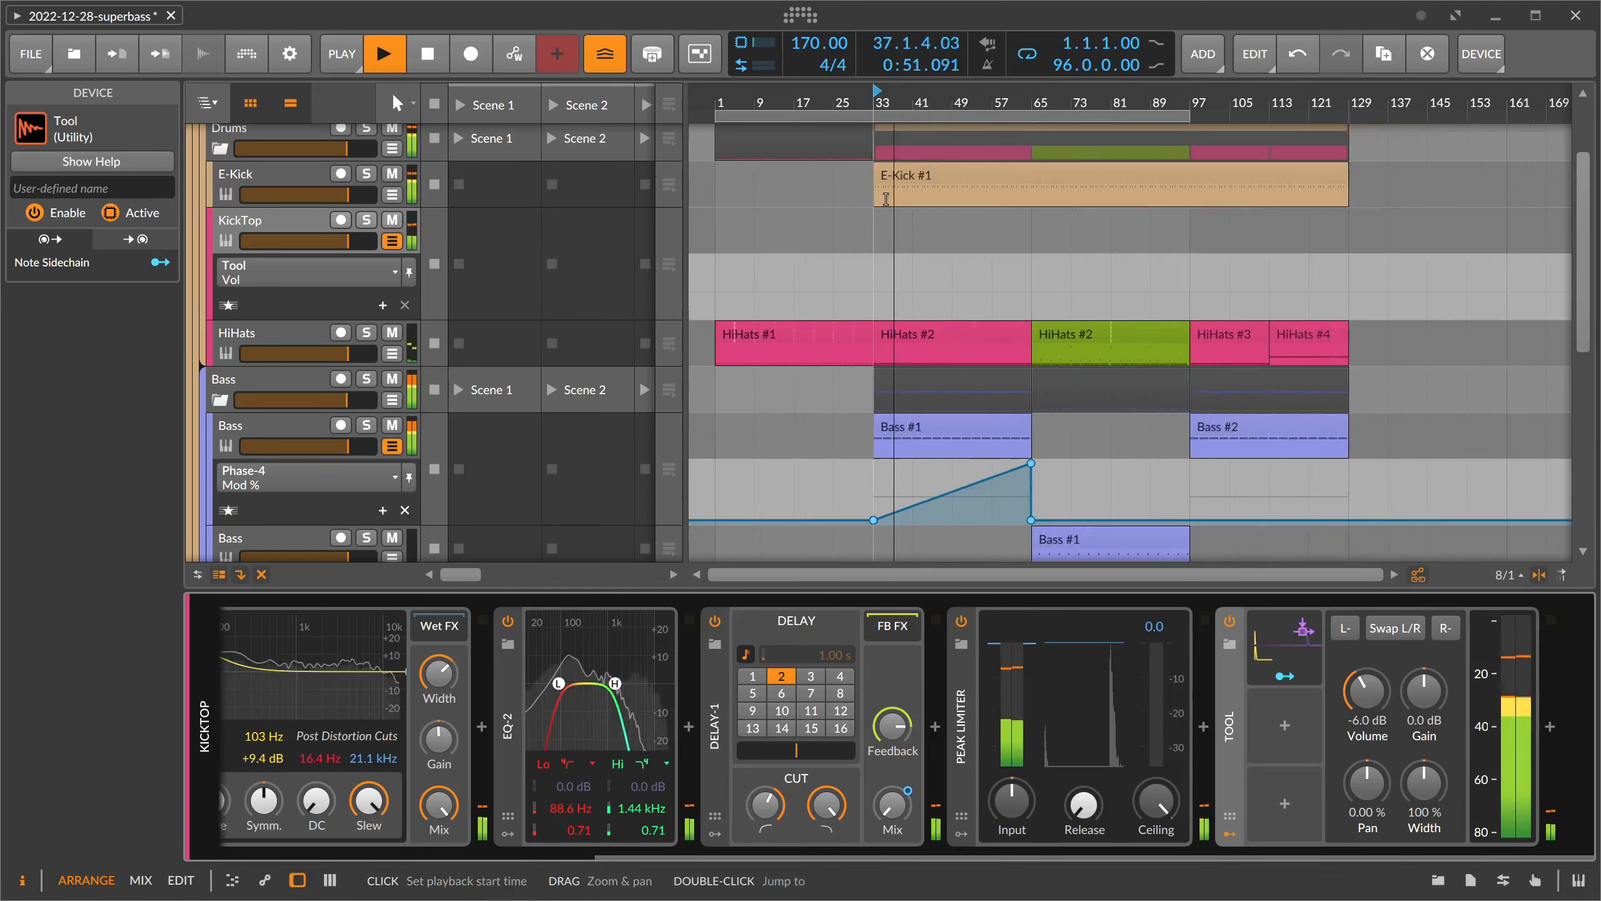
left_click(905, 336)
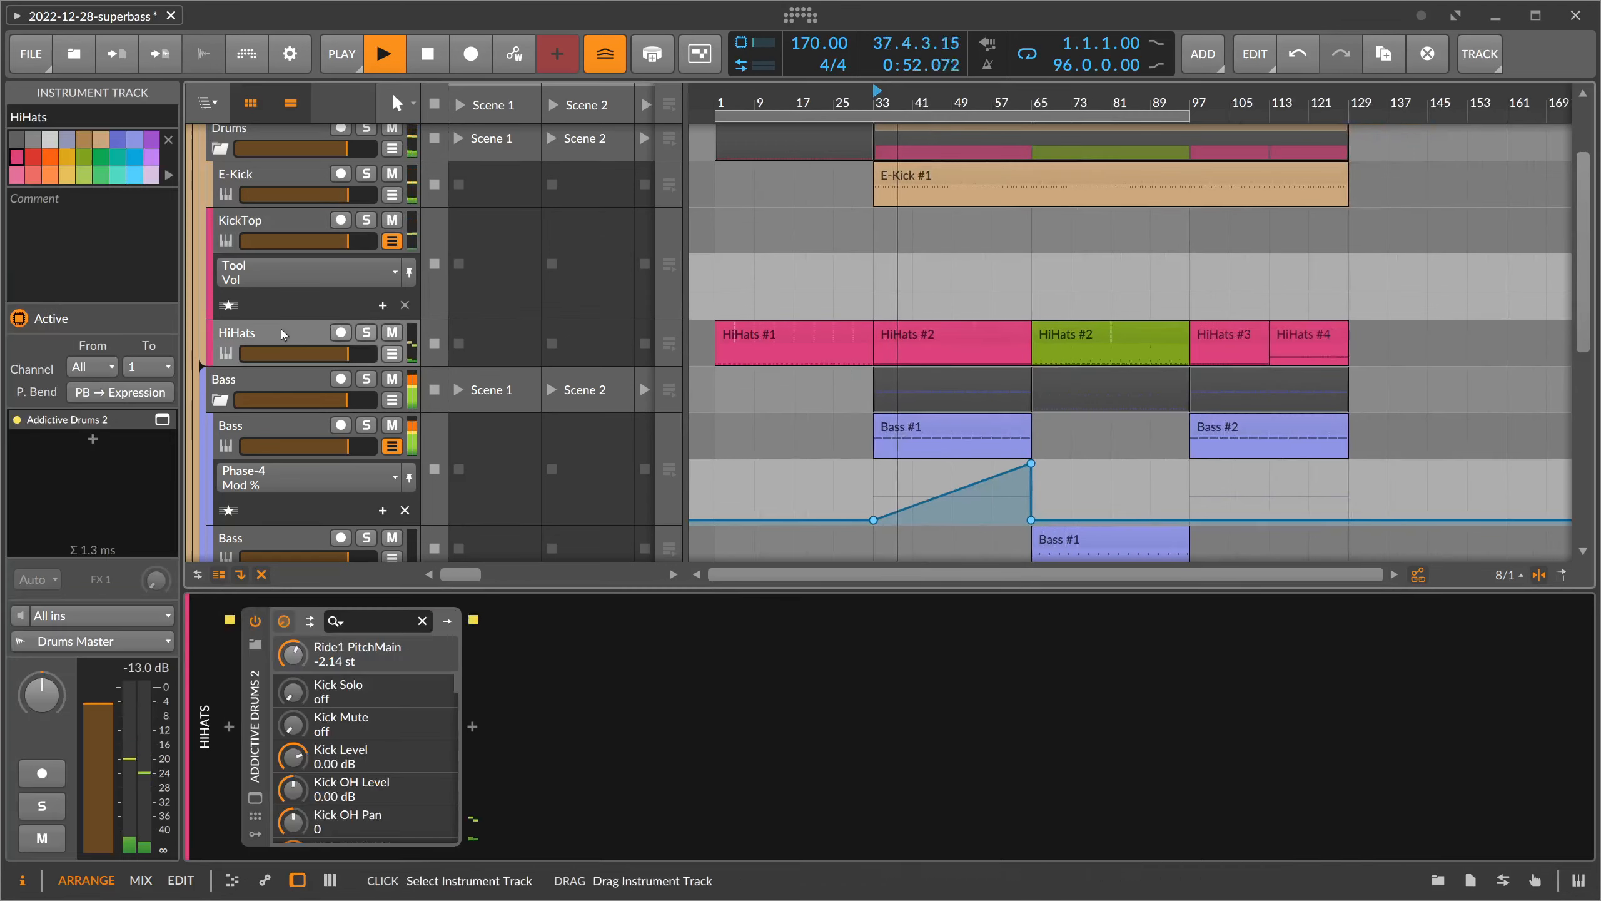
double_click(906, 336)
left_click_drag(607, 611, 539, 337)
left_click_drag(595, 354, 593, 416)
left_click(833, 497)
key("space")
- Select all C#2 notes in the HiHats #2 clip and adjust their velocities to 50.7 % on the first note with 15.0 % velocity spread
left_click_drag(975, 491, 511, 418)
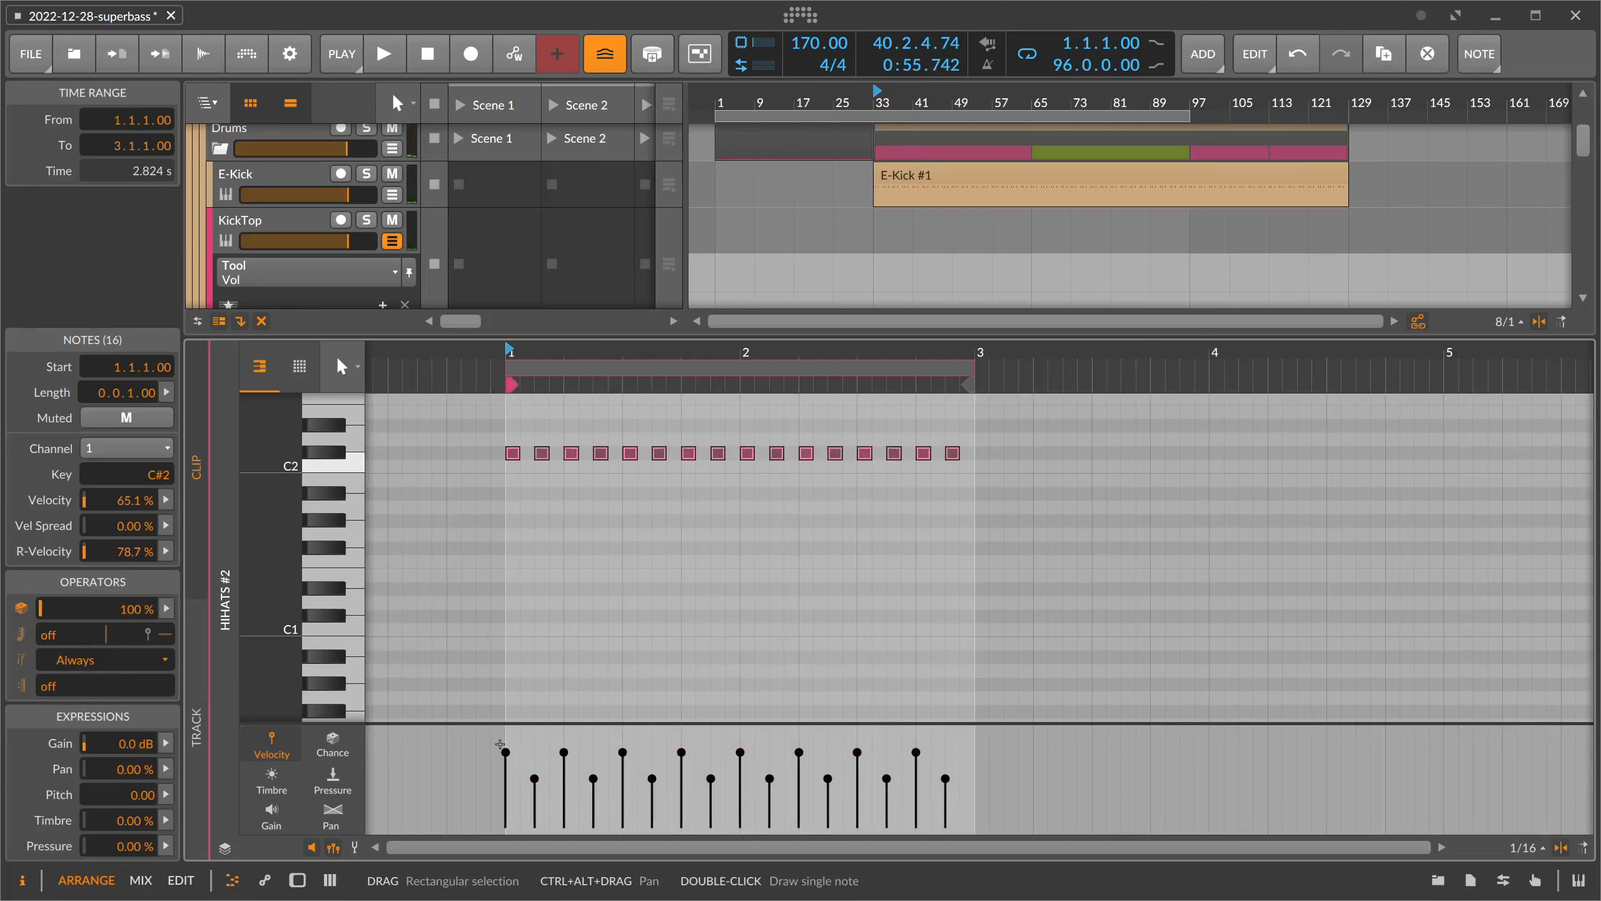
left_click_drag(510, 749, 504, 770)
key("space")
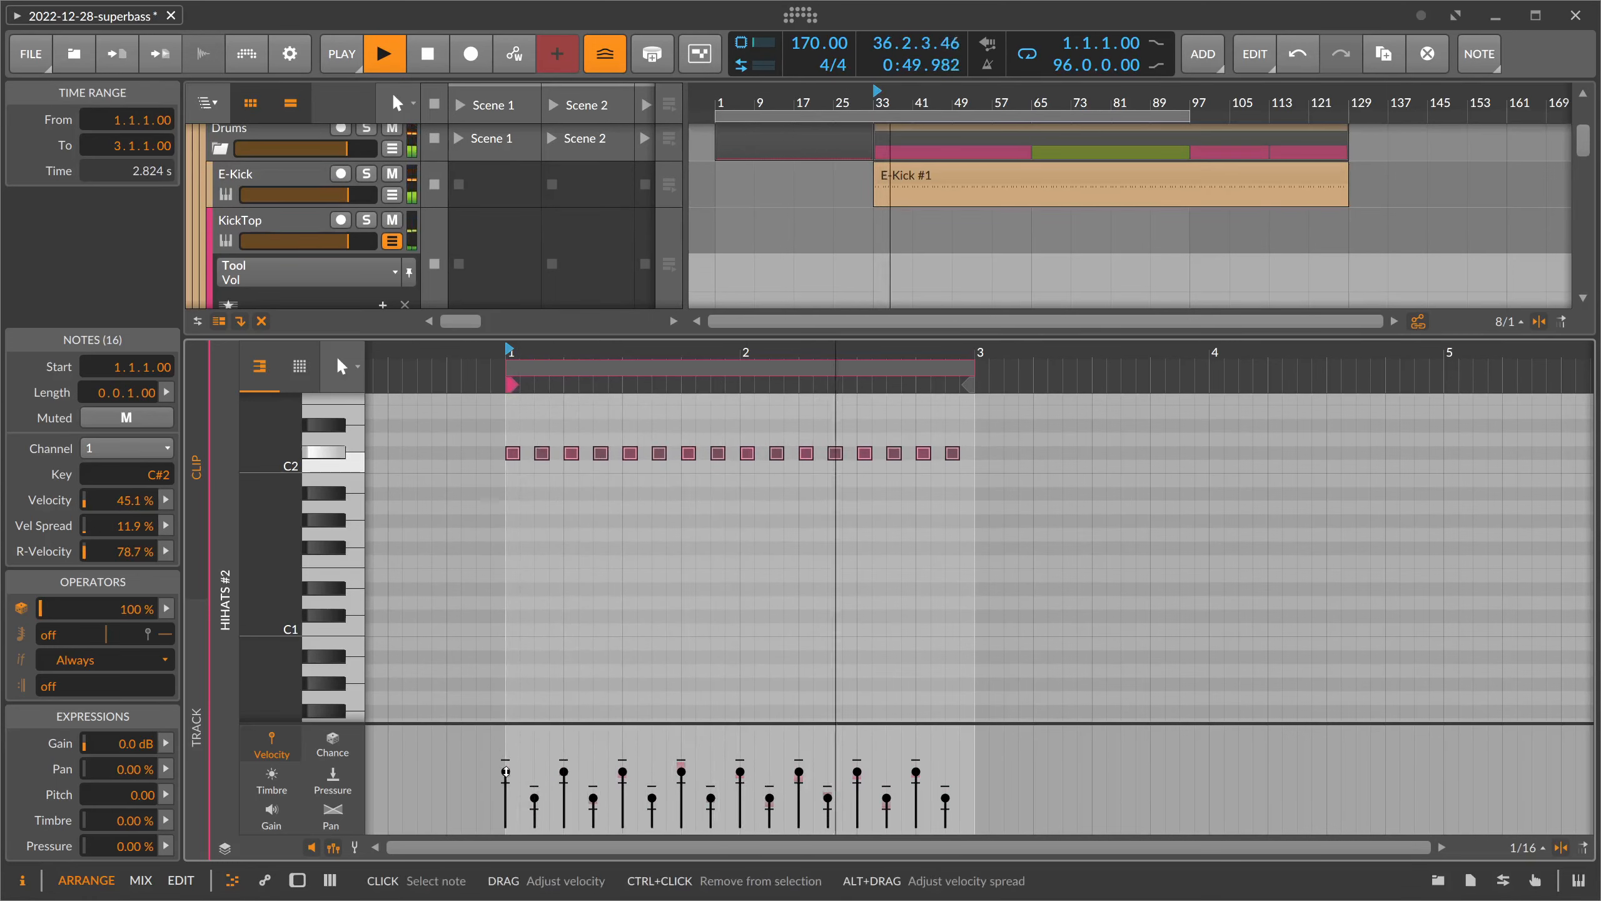
left_click_drag(504, 770, 505, 762)
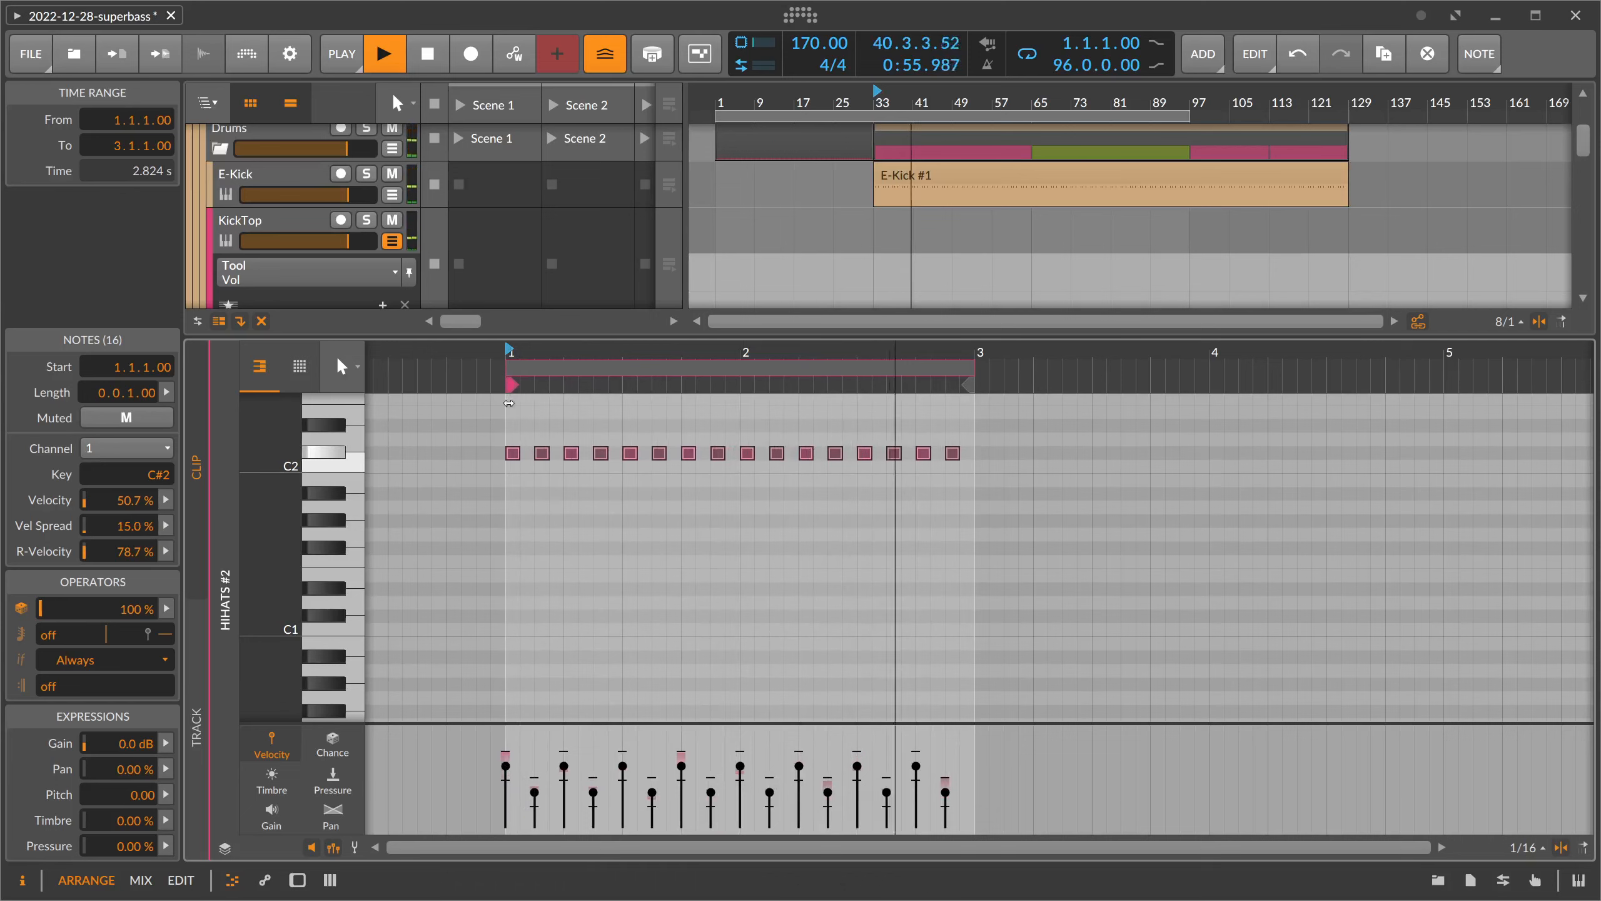
- Save the project and stop playback
left_click(30, 54)
left_click(57, 155)
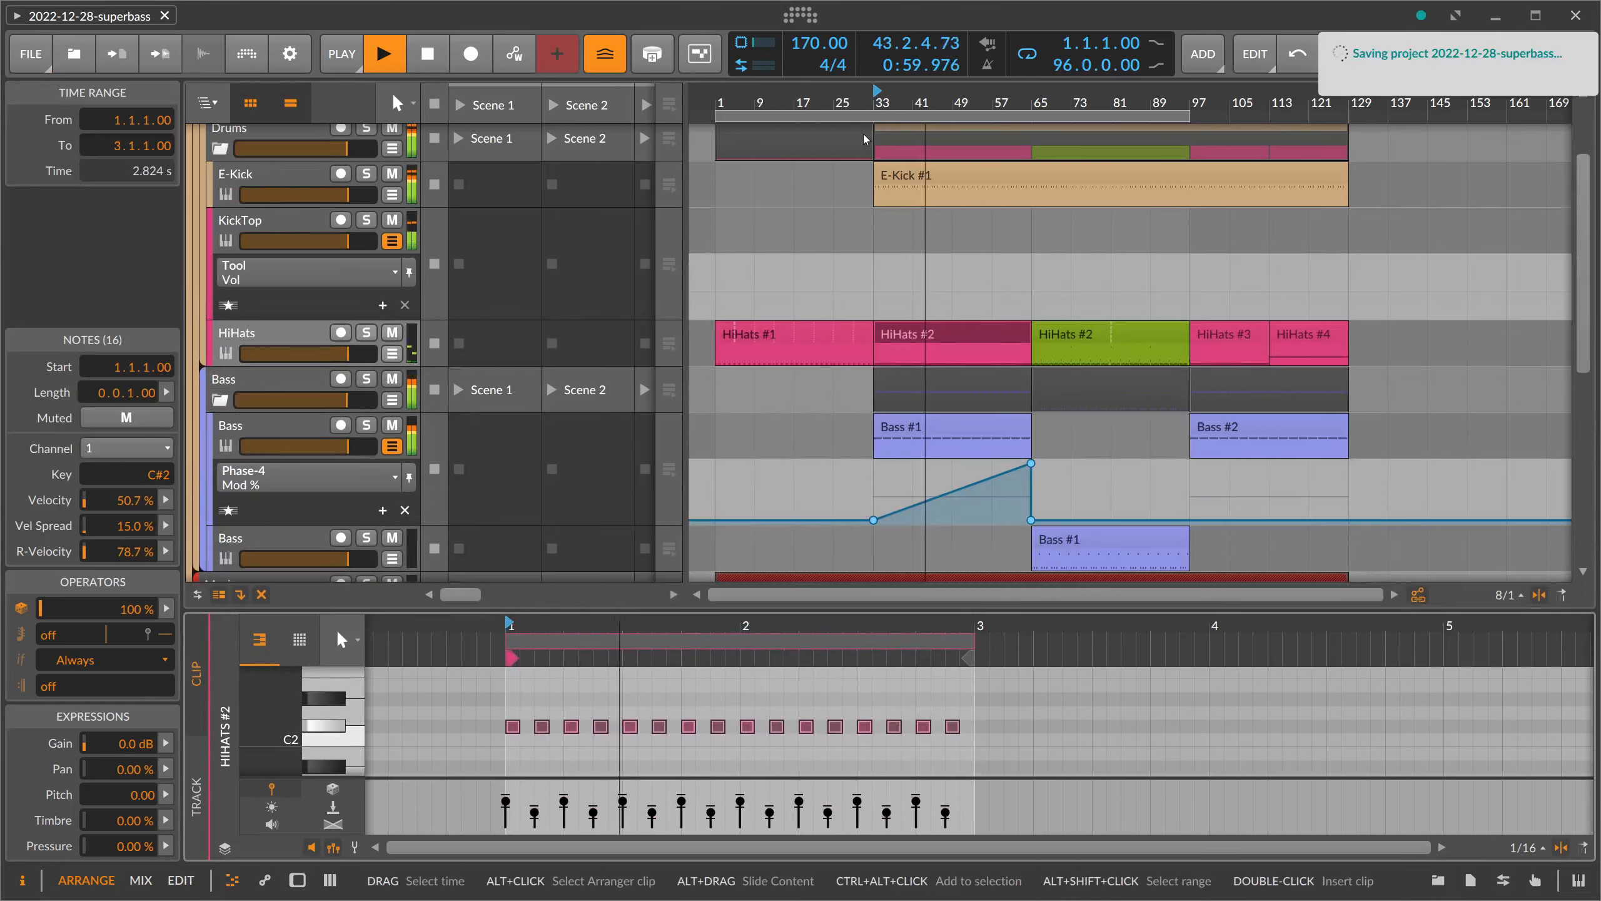
scroll(718, 104, "down", 2)
left_click(30, 54)
left_click(56, 155)
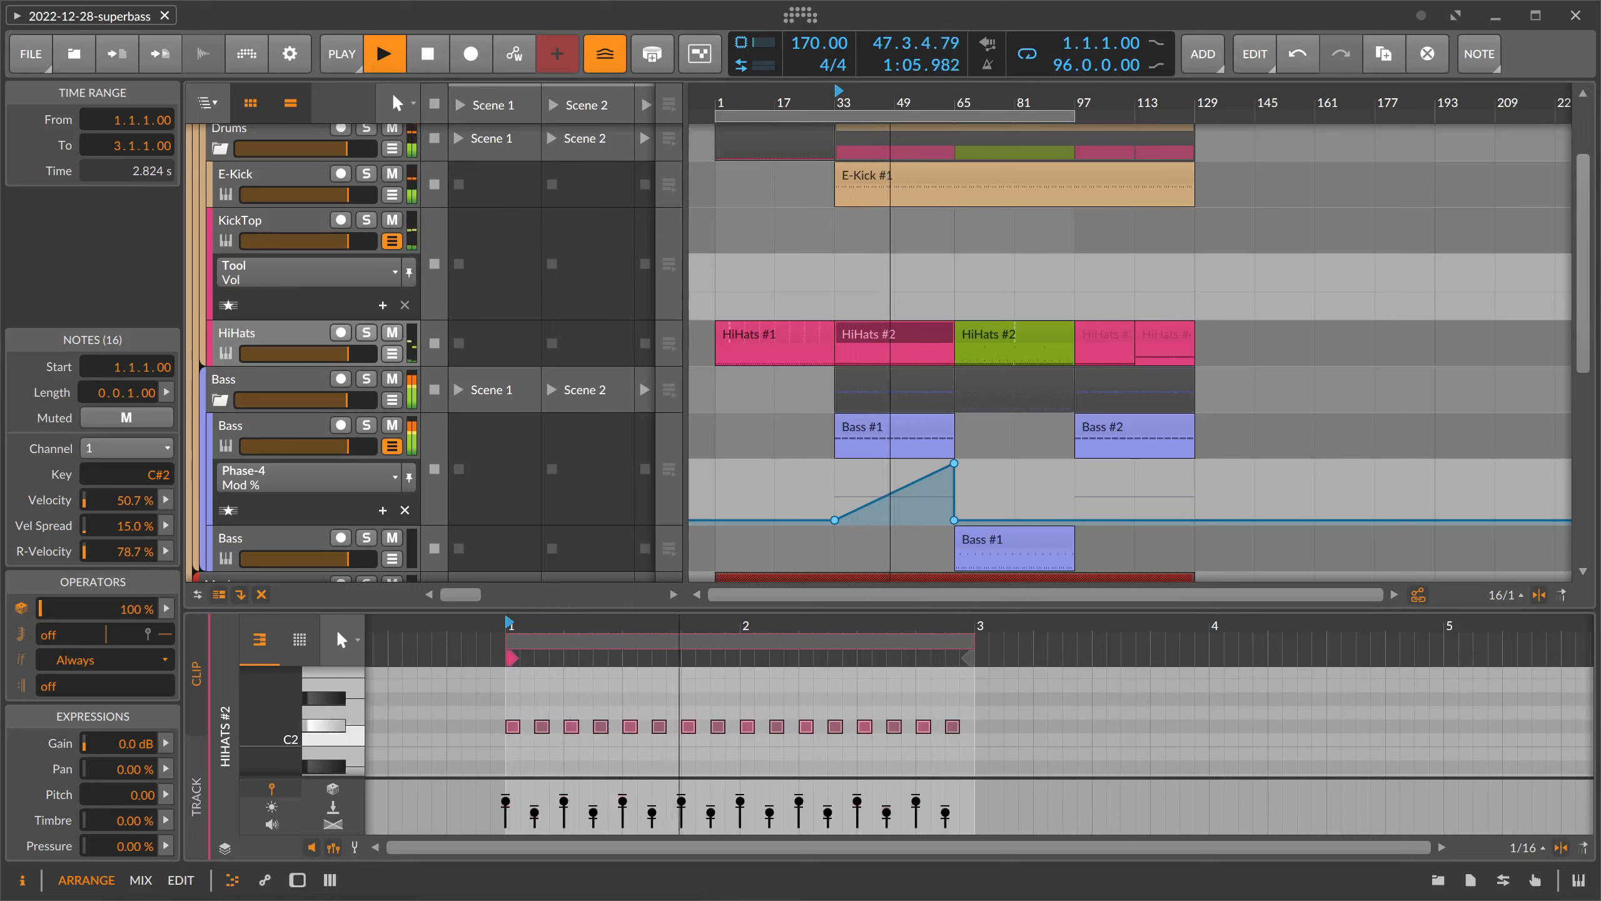
left_click(424, 56)
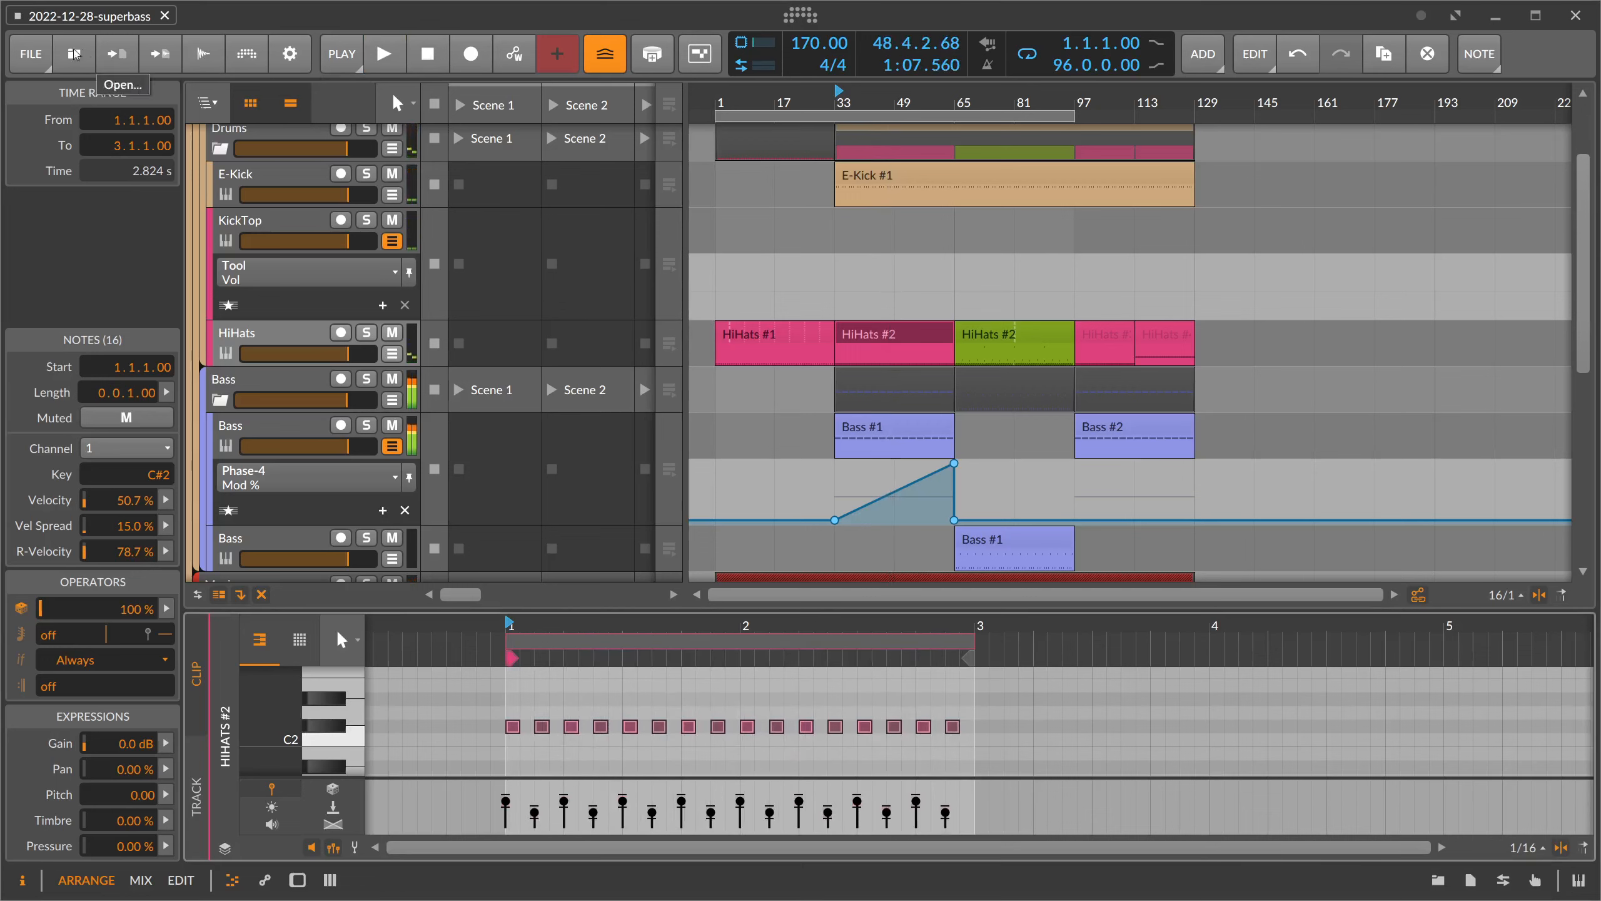
left_click(30, 54)
left_click(57, 155)
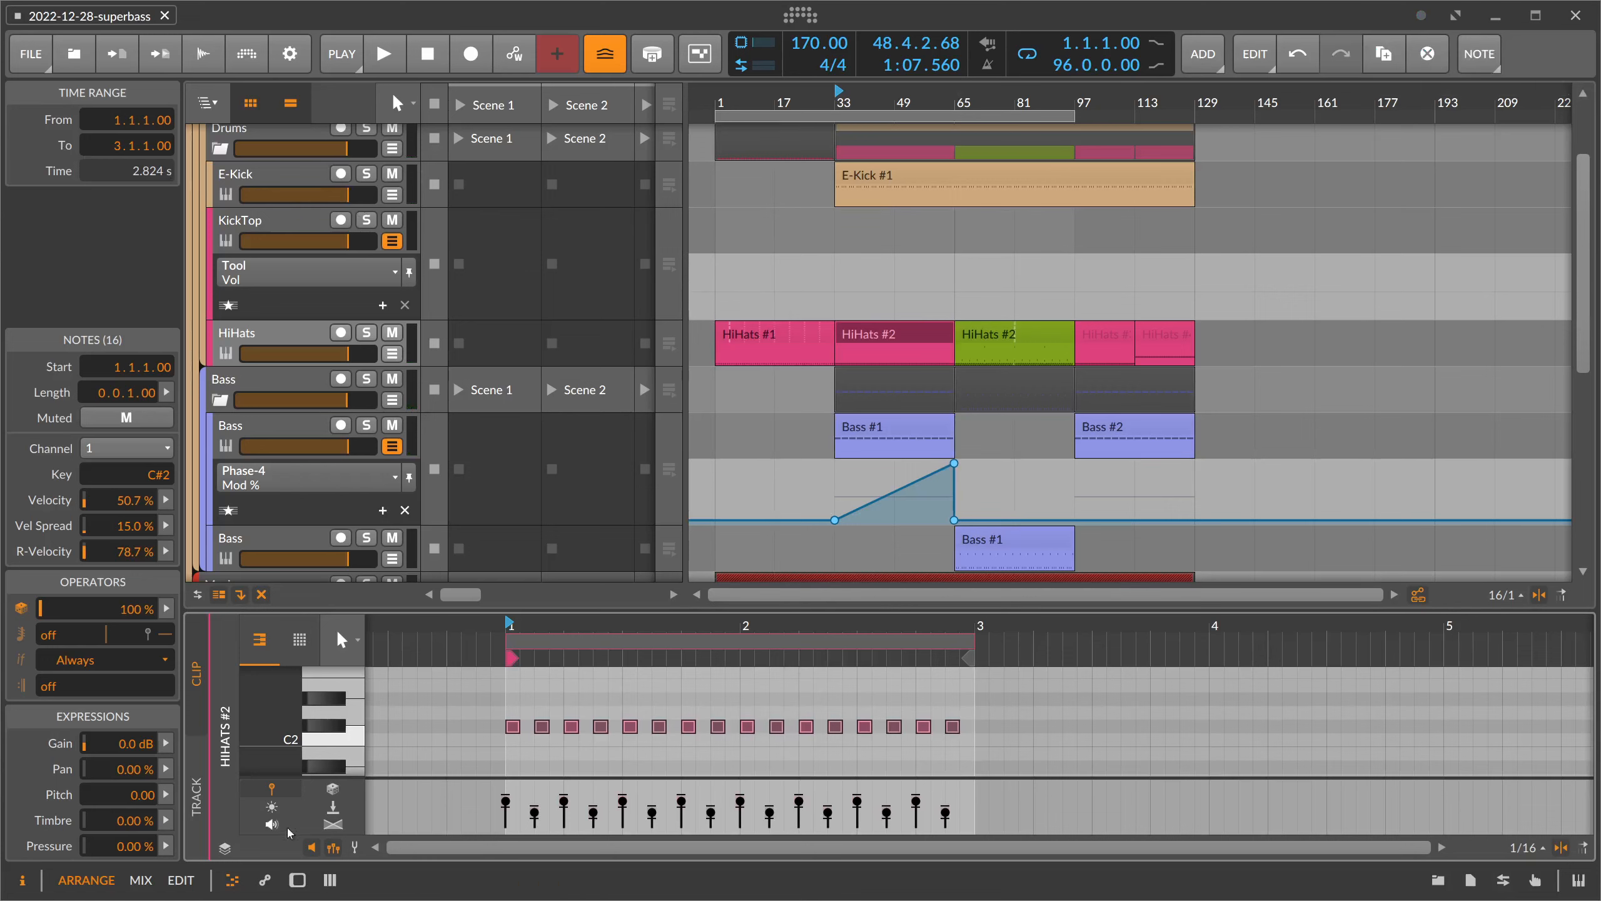
- Close the note editor to give the arrangement the full height, and save the project again
left_click(232, 882)
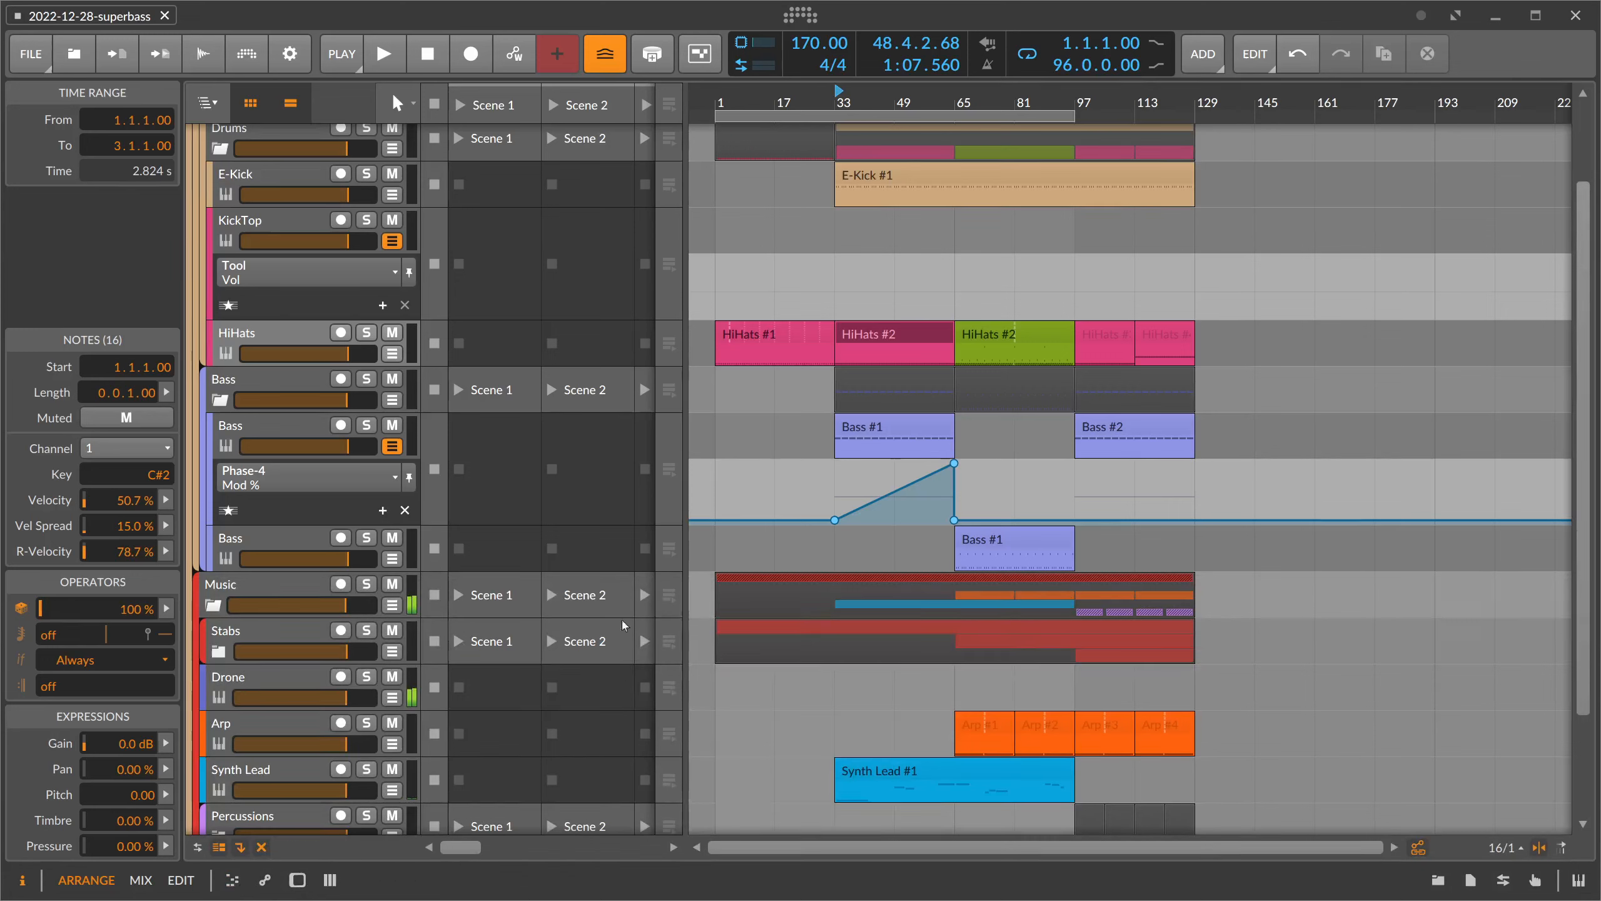
left_click_drag(812, 101, 814, 106)
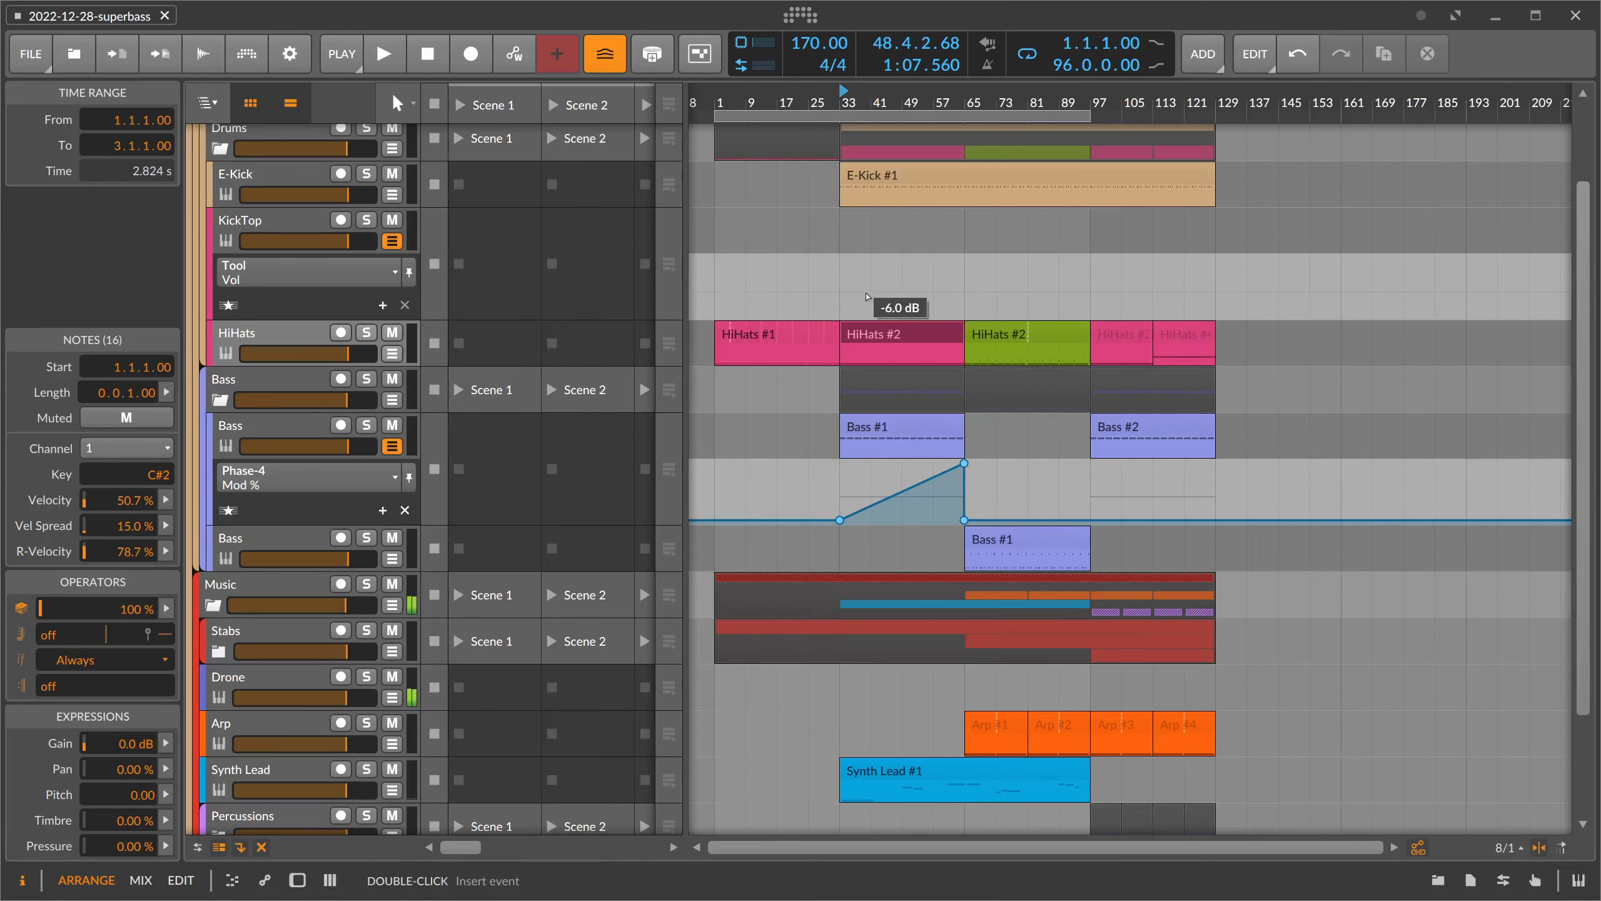
scroll(873, 306, "down", 3)
scroll(864, 304, "up", 5)
key("ctrl+s")
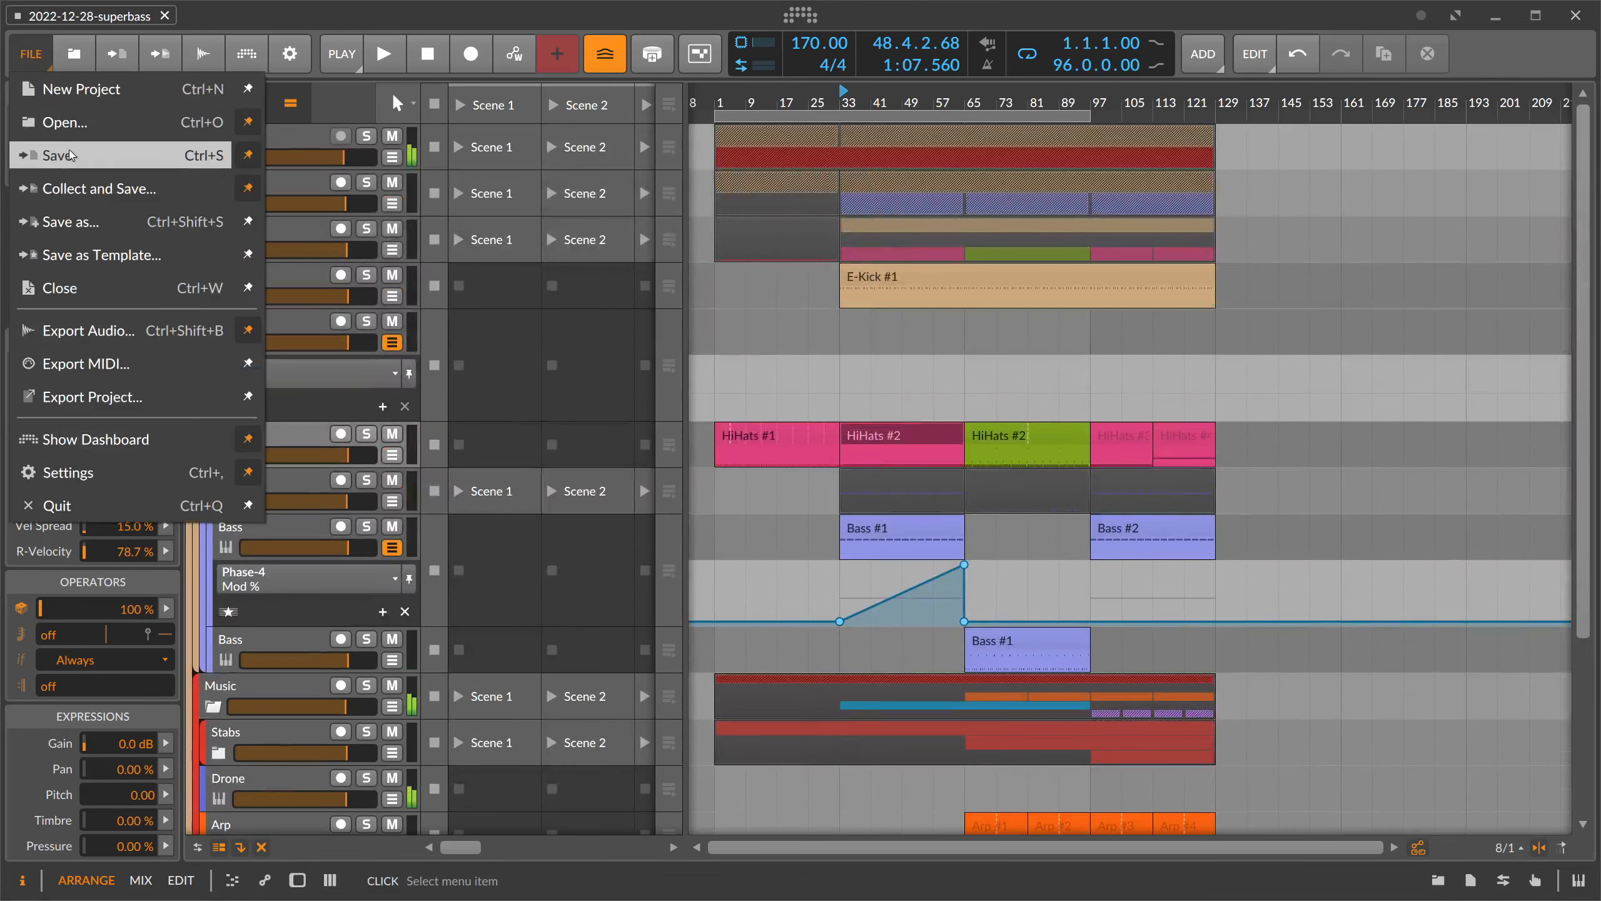
- Mute the Drone track in the Music group
left_click_drag(718, 105, 719, 116)
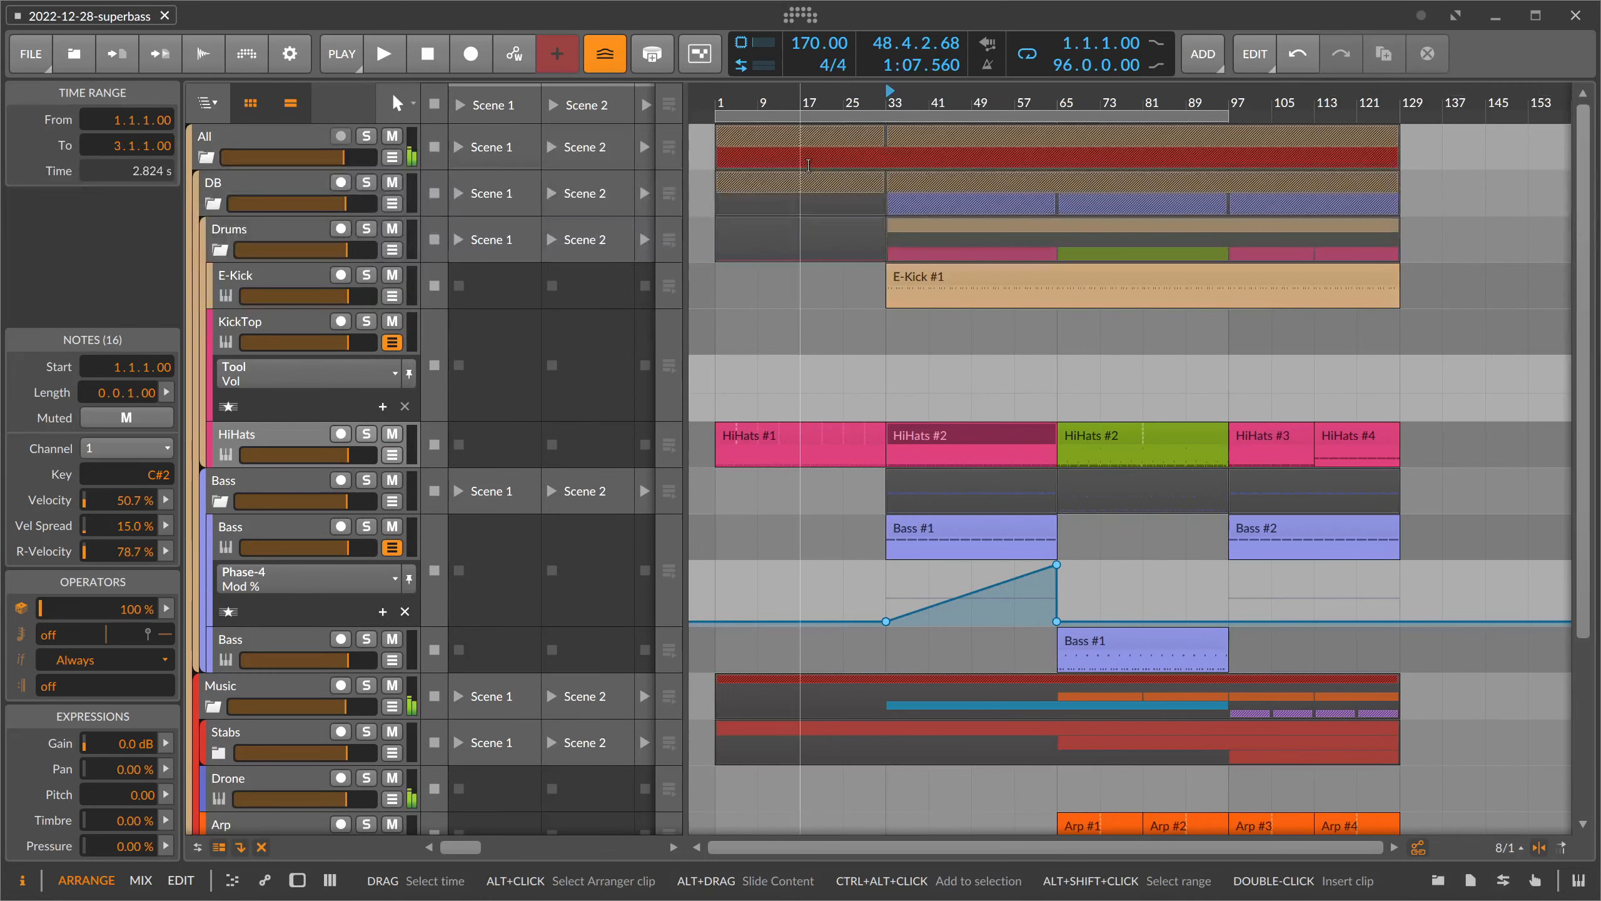
scroll(808, 165, "down", 3)
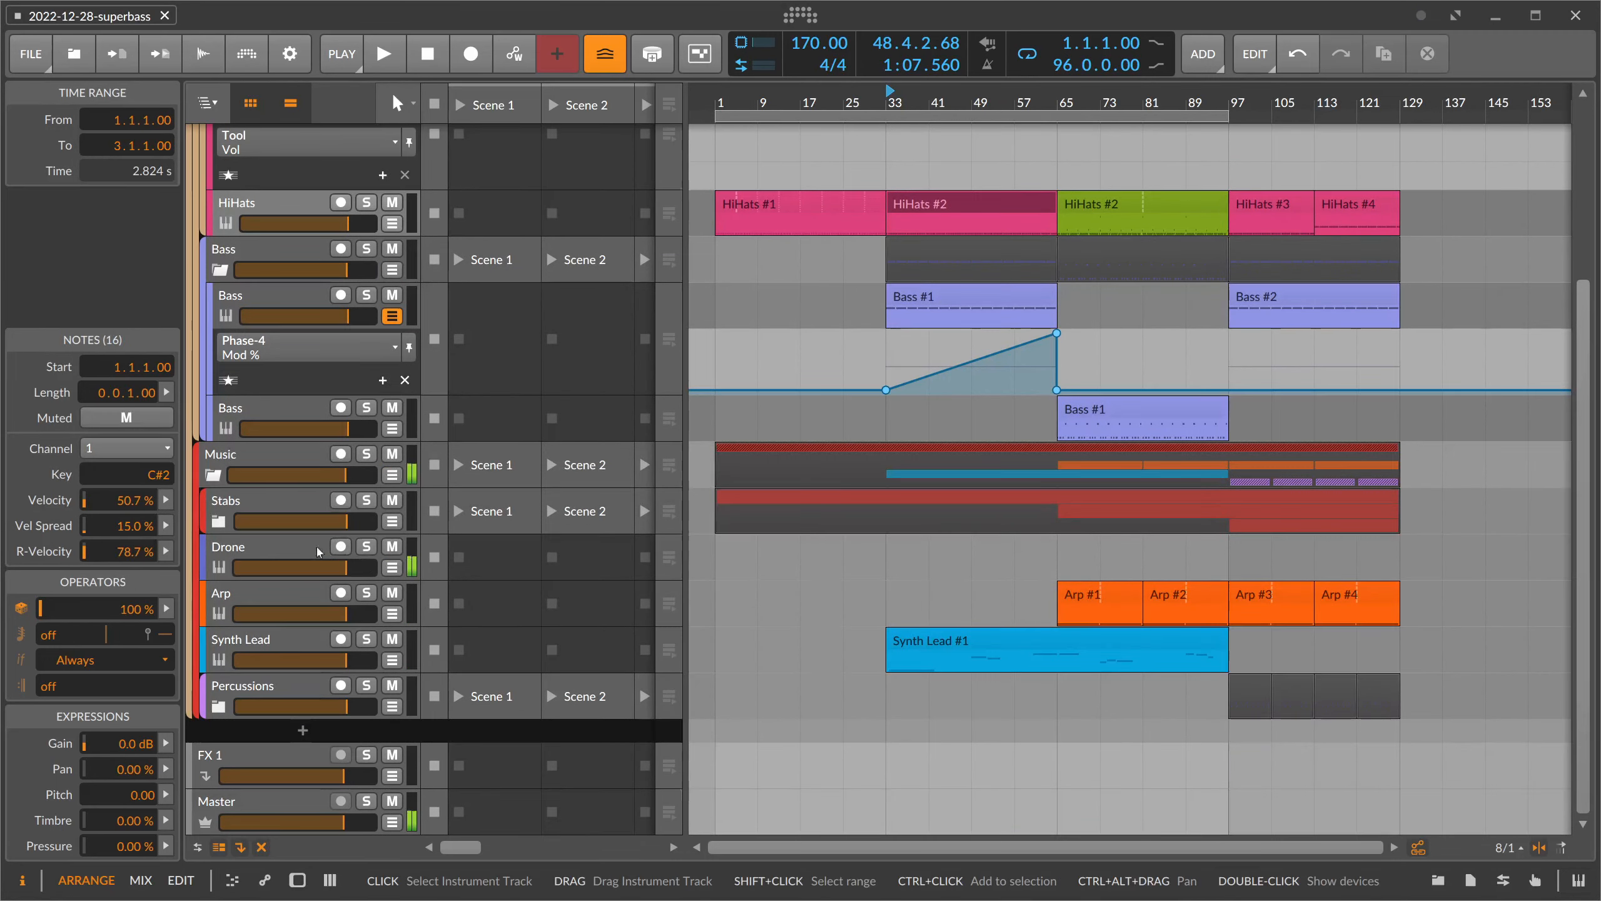
left_click(380, 555)
left_click(392, 547)
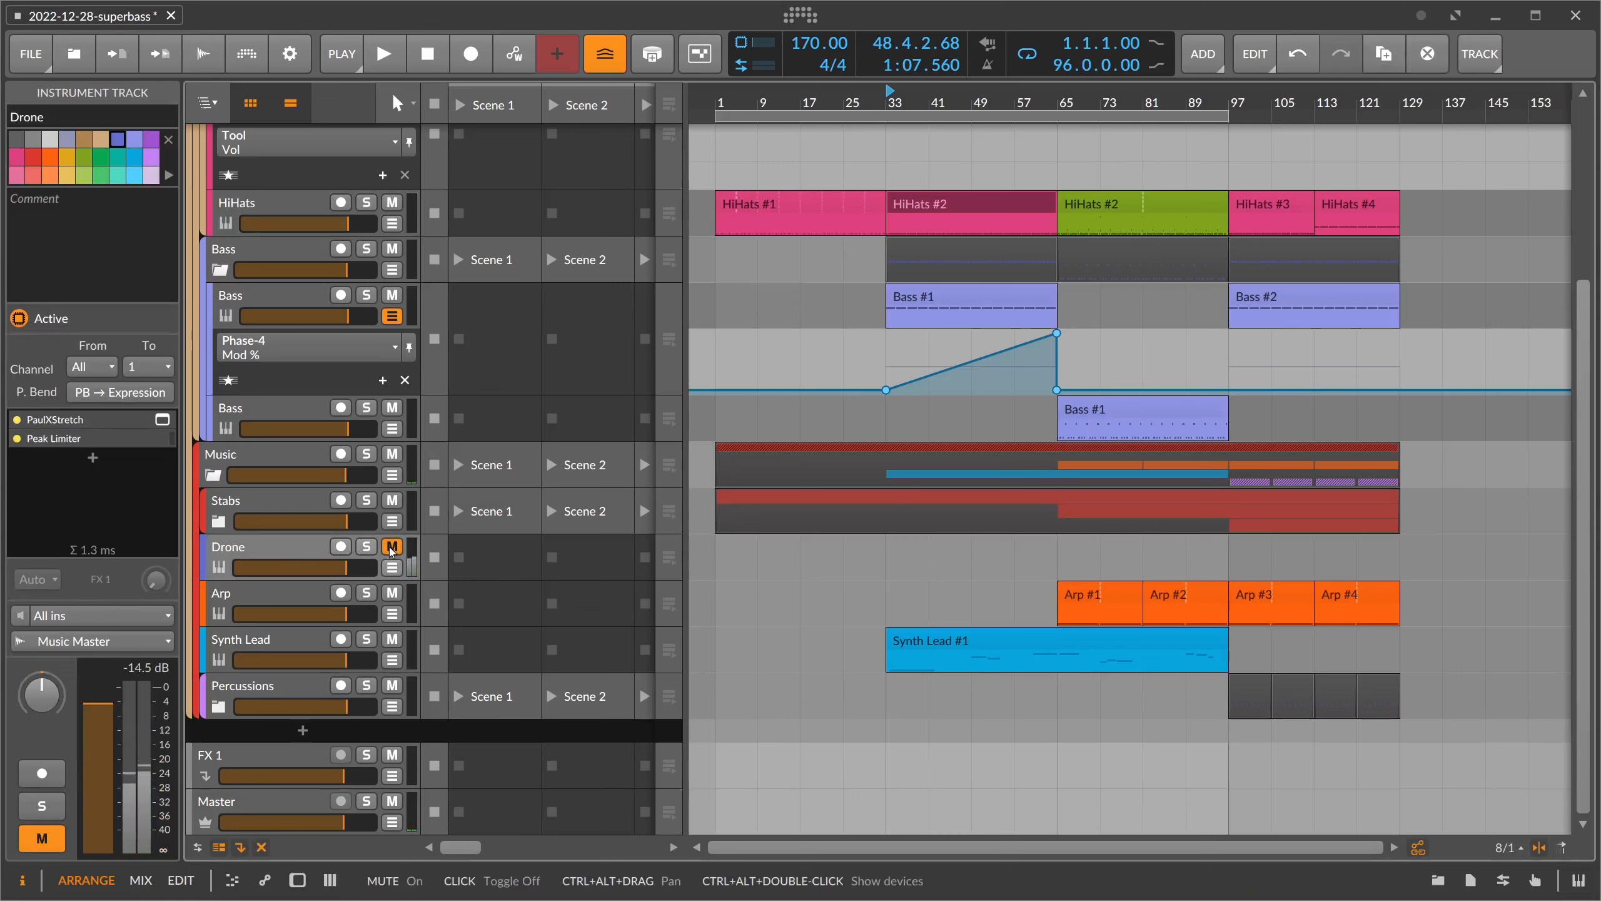